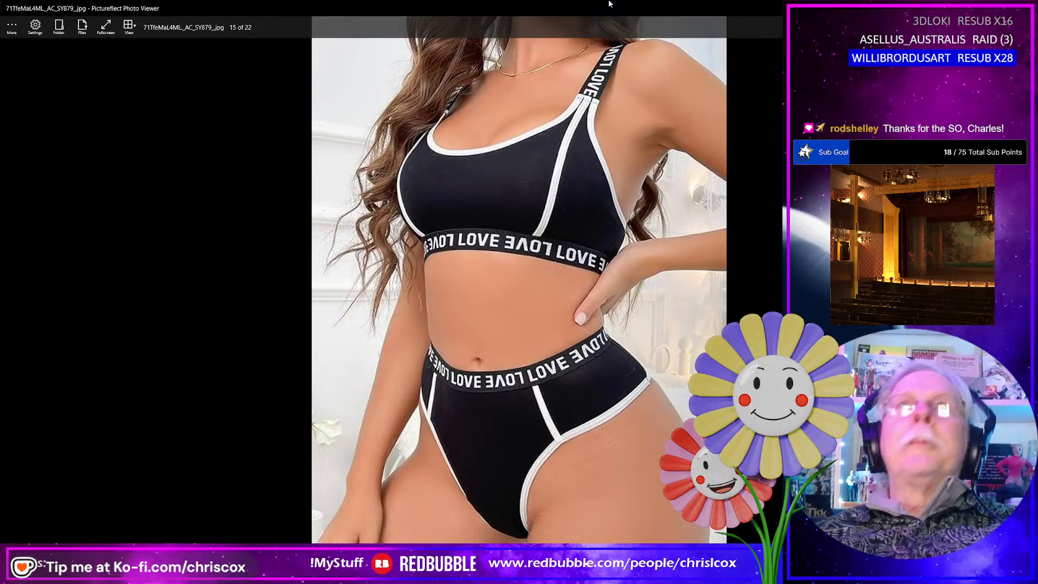
# - Examine the front and back reference photos of the black two-piece underwear set in the photo viewer
pyautogui.moveTo(609, 4); pyautogui.dragTo(265, 24)
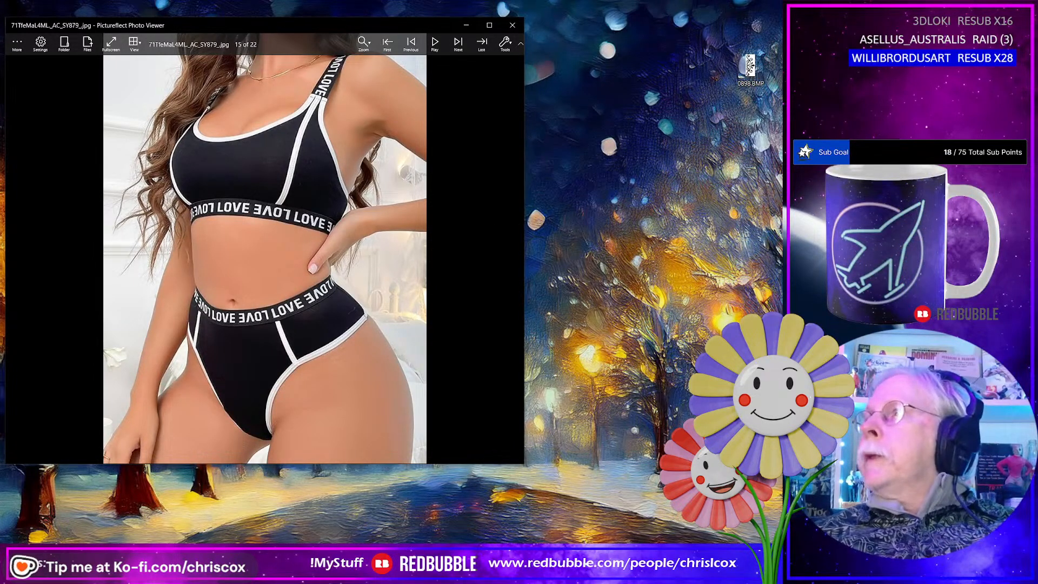
pyautogui.moveTo(478, 342); pyautogui.dragTo(241, 313)
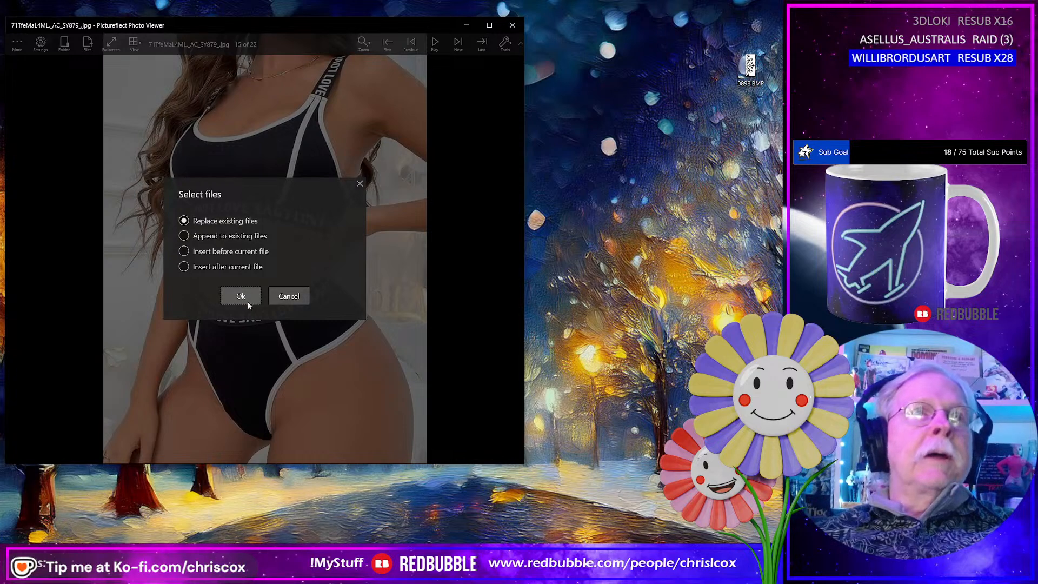
pyautogui.click(248, 303)
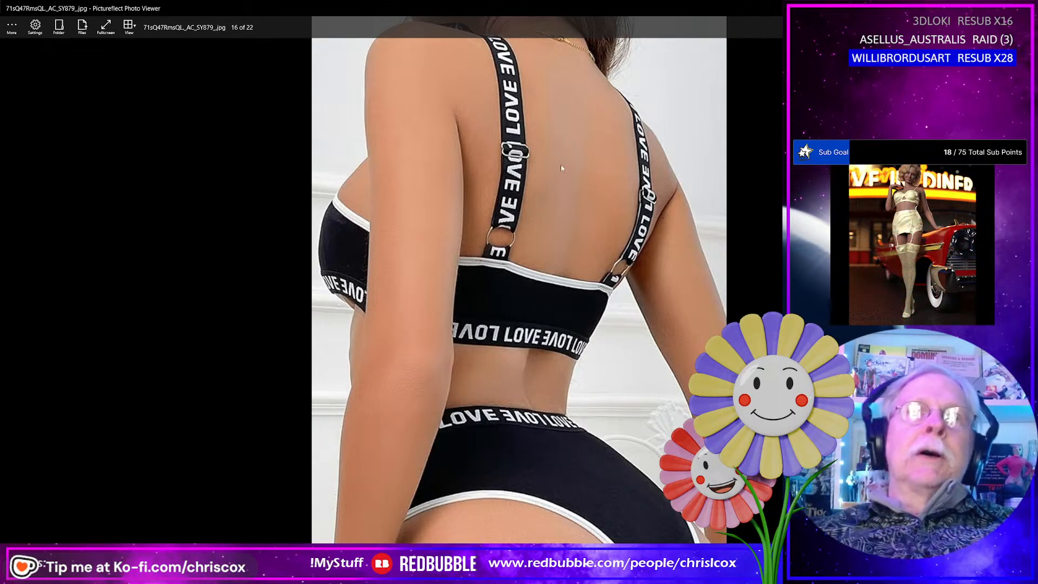
pyautogui.press('Escape')
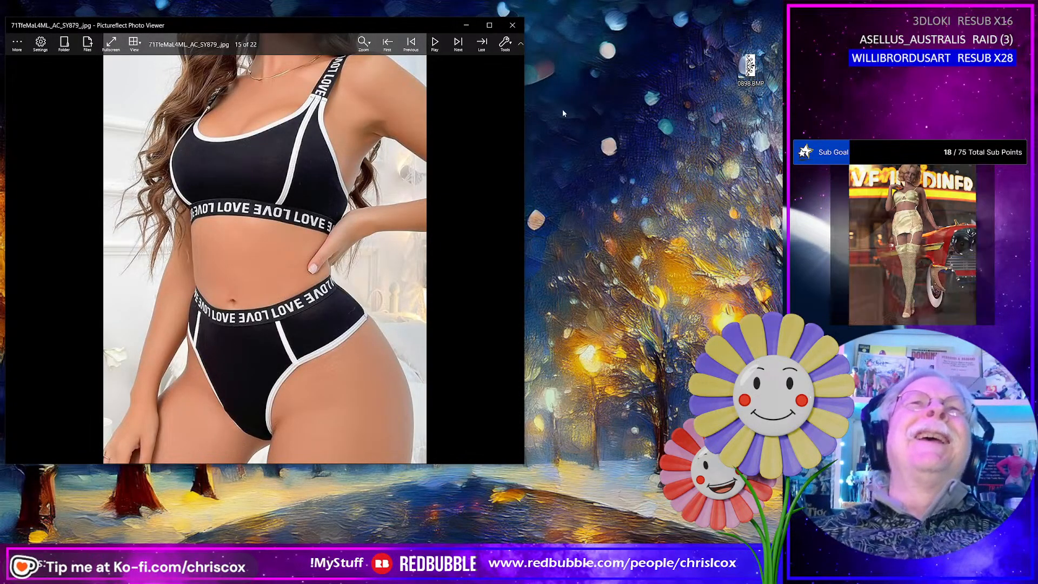
pyautogui.click(513, 24)
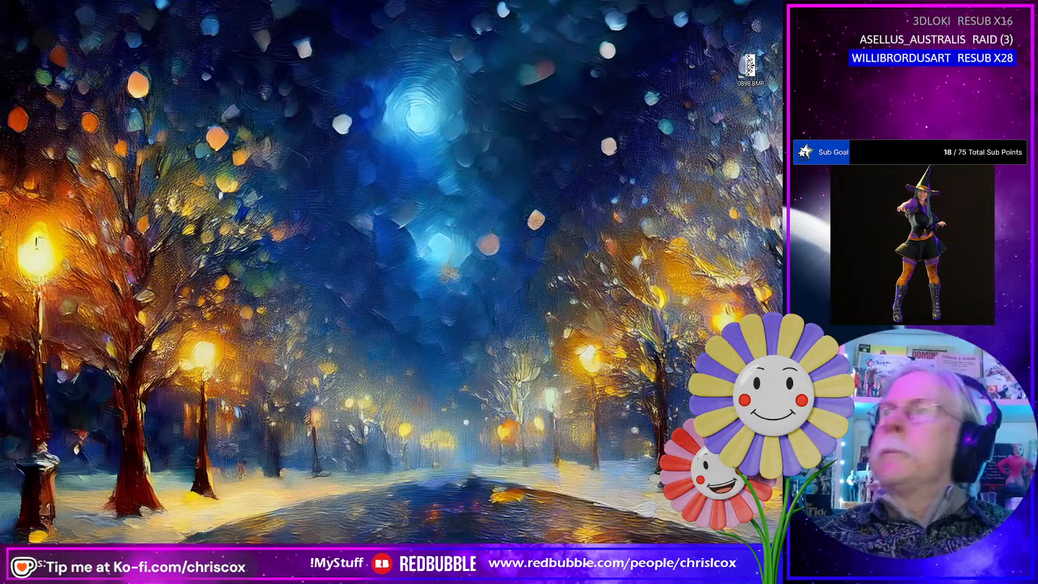
# - Look through the older MD10 Personal releases on the Marvelous Designer account's download page
pyautogui.moveTo(1037, 124); pyautogui.dragTo(390, 50)
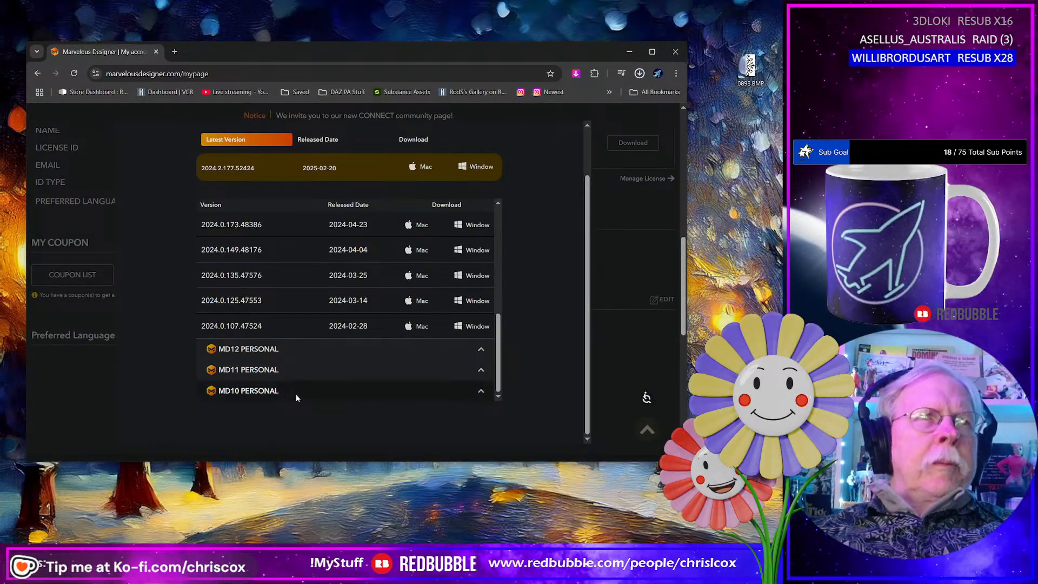
pyautogui.click(479, 393)
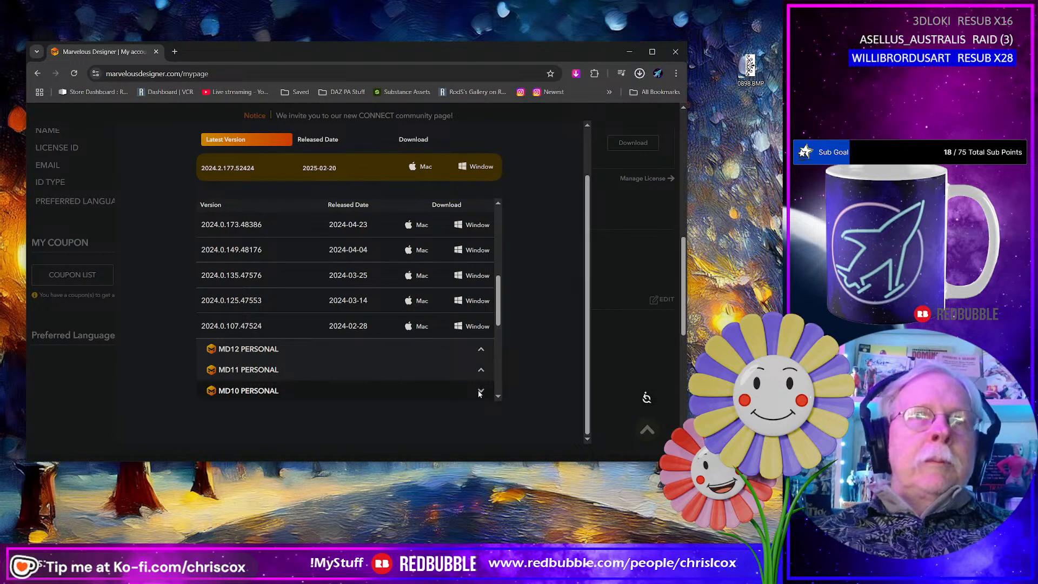
pyautogui.moveTo(498, 325); pyautogui.dragTo(502, 391)
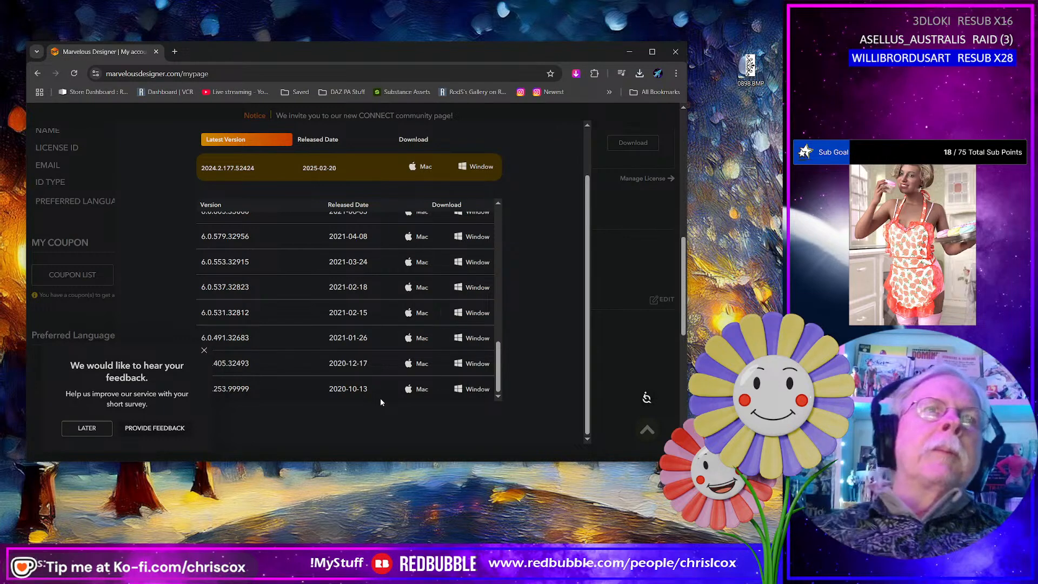
pyautogui.click(629, 51)
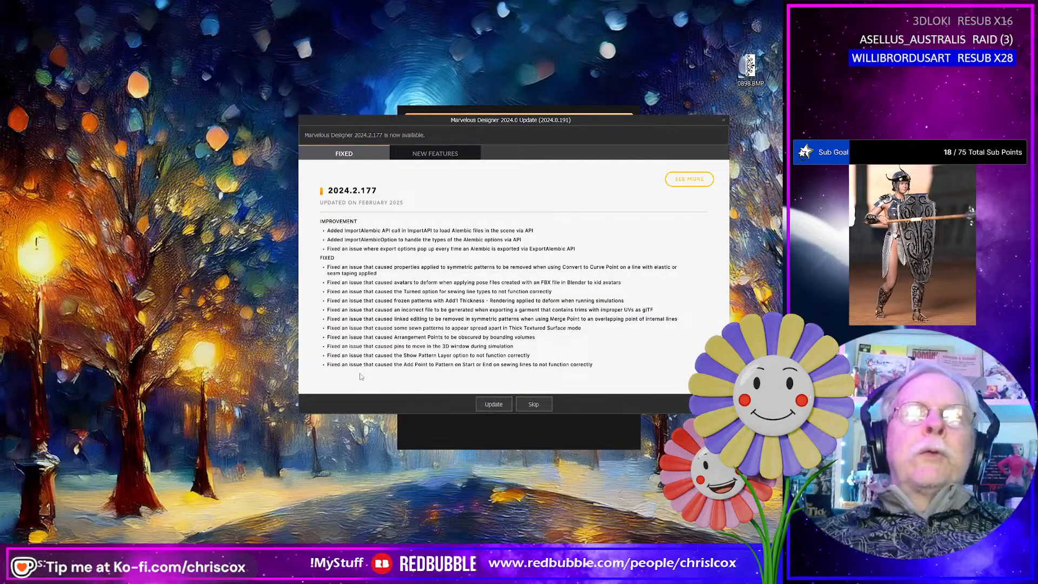
# - Switch to Marvelous Designer, skip the 2024.2.177 update and dismiss the welcome notice
pyautogui.click(529, 404)
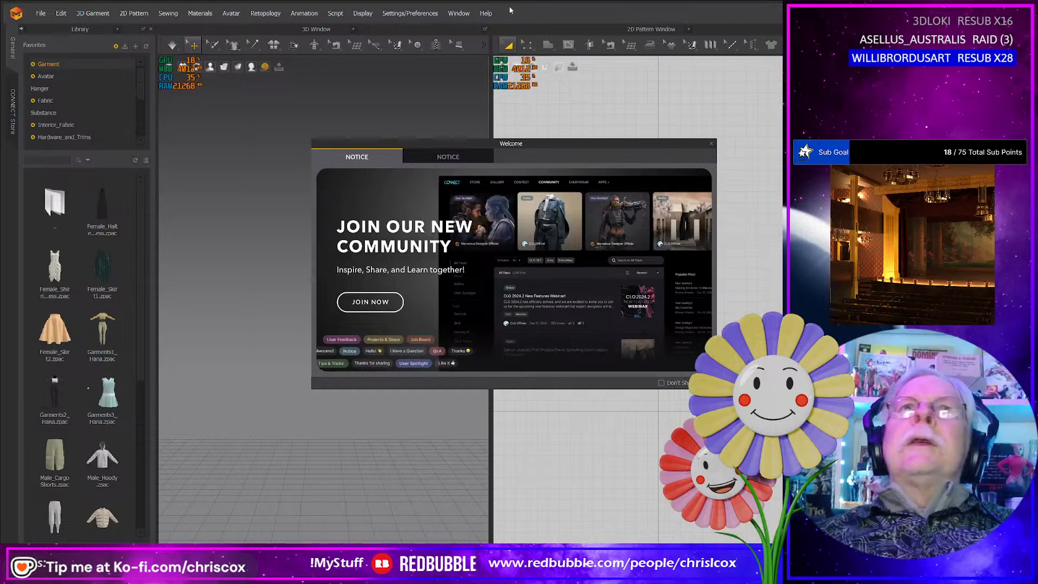
pyautogui.click(712, 145)
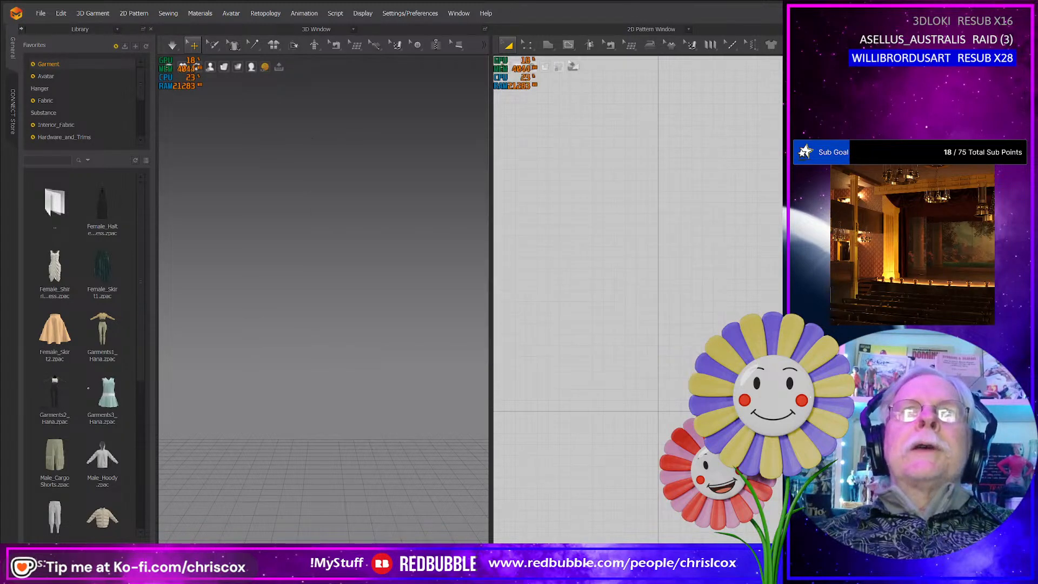
# - Reposition and resize the application window so the Library, 3D, 2D Pattern and Fabric areas fit the visible screen
pyautogui.moveTo(536, 14); pyautogui.dragTo(560, 25)
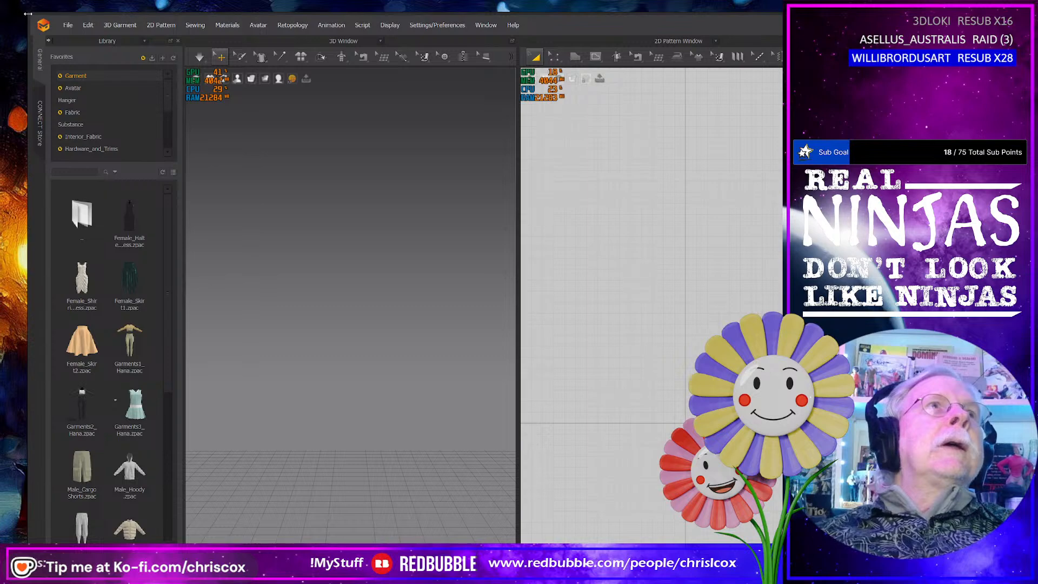
pyautogui.moveTo(26, 11); pyautogui.dragTo(230, 53)
pyautogui.moveTo(796, 60); pyautogui.dragTo(567, 11)
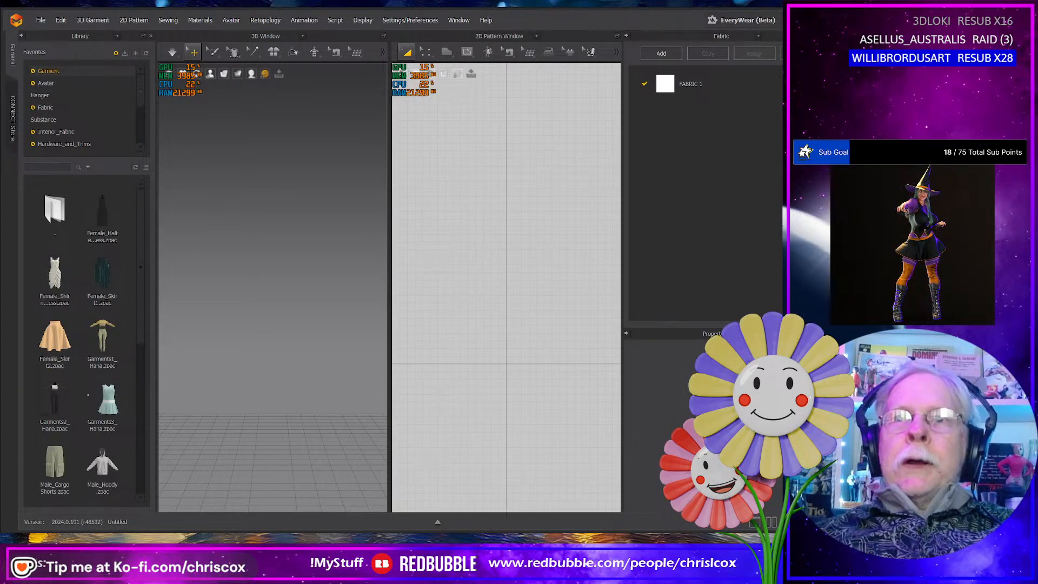
pyautogui.moveTo(838, 271); pyautogui.dragTo(814, 270)
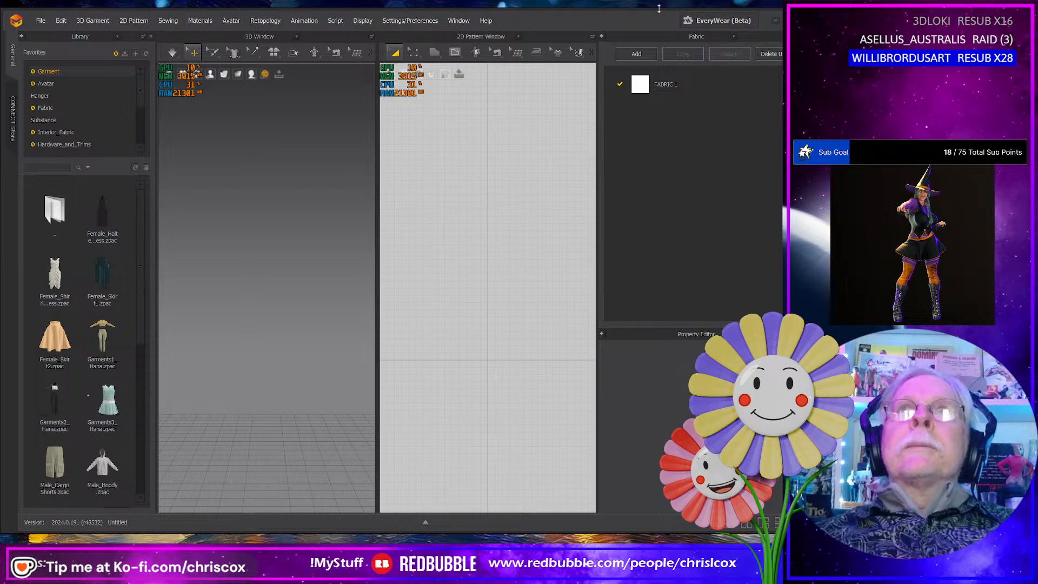
pyautogui.moveTo(651, 8); pyautogui.dragTo(652, 4)
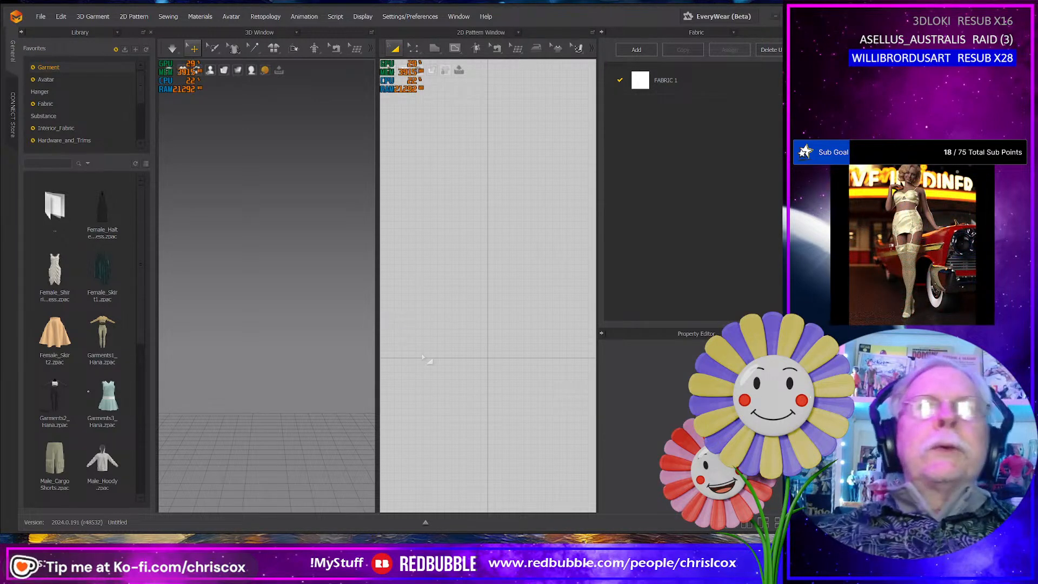
# - Load the G9 Femal.avt avatar from the G9 Avatars library folder into the scene
pyautogui.scroll(-5, 135, 97)
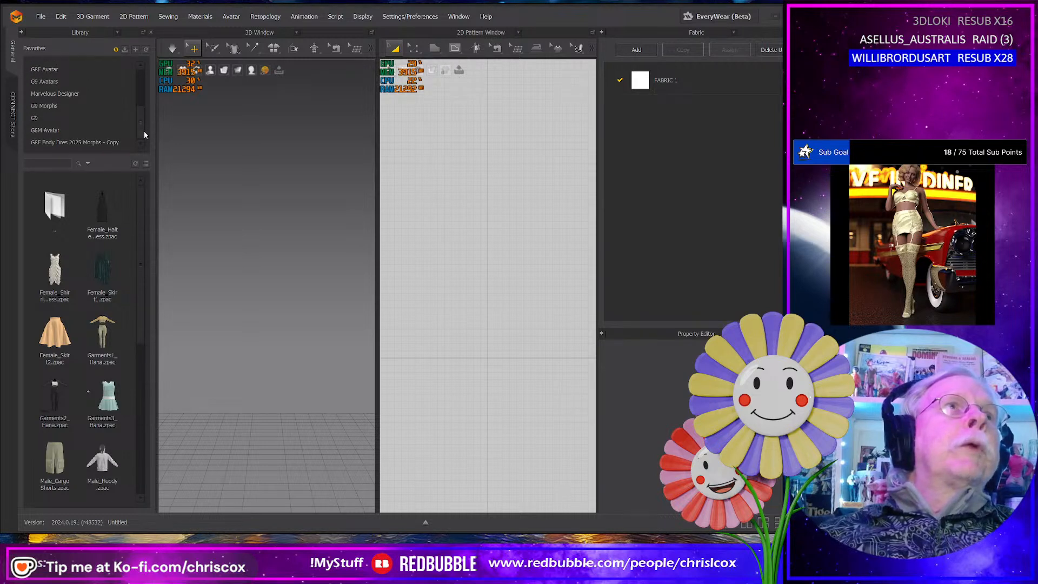
pyautogui.click(76, 82)
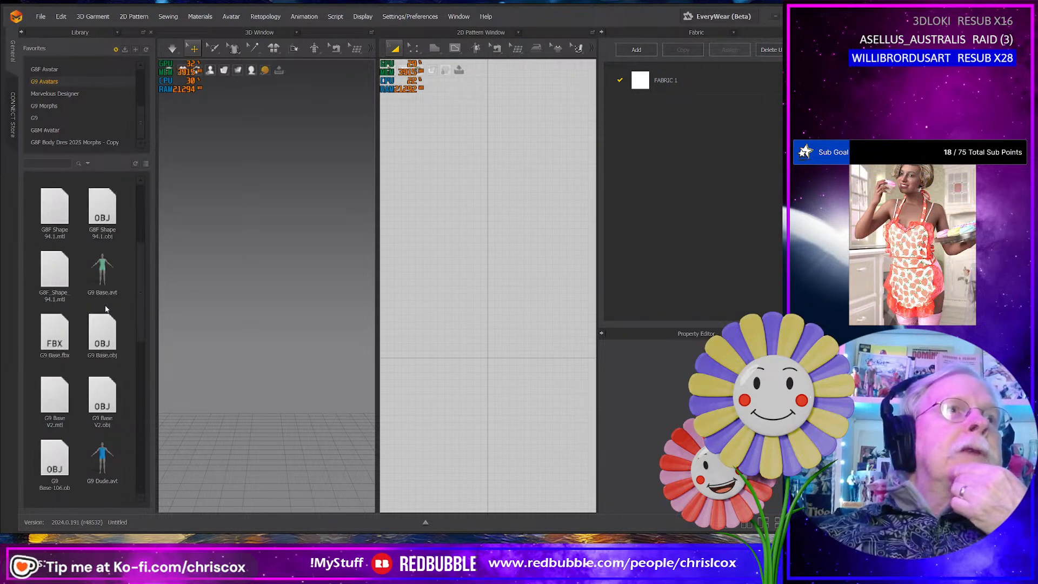
pyautogui.scroll(-3, 114, 365)
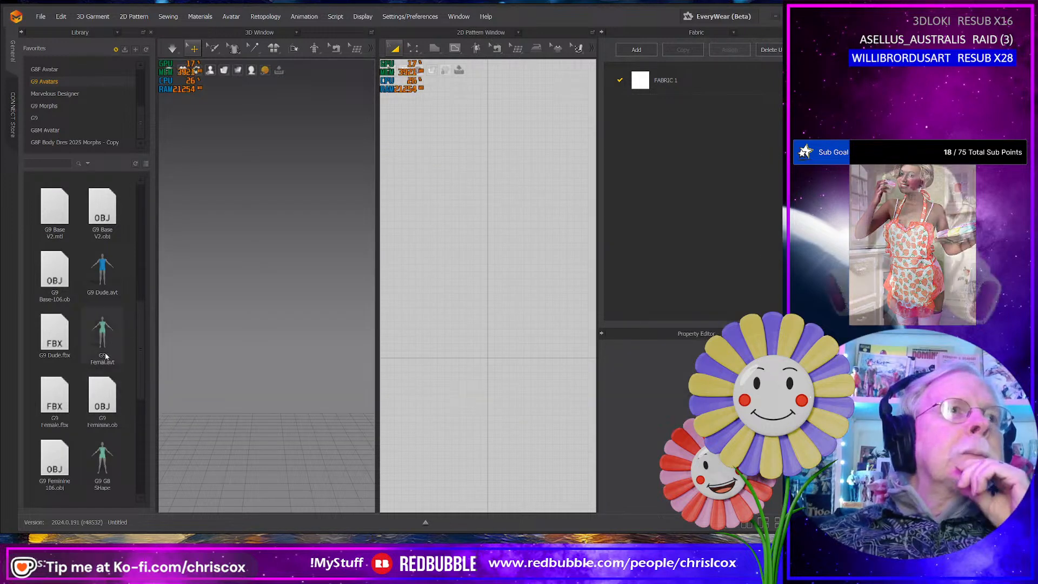
pyautogui.moveTo(102, 342)
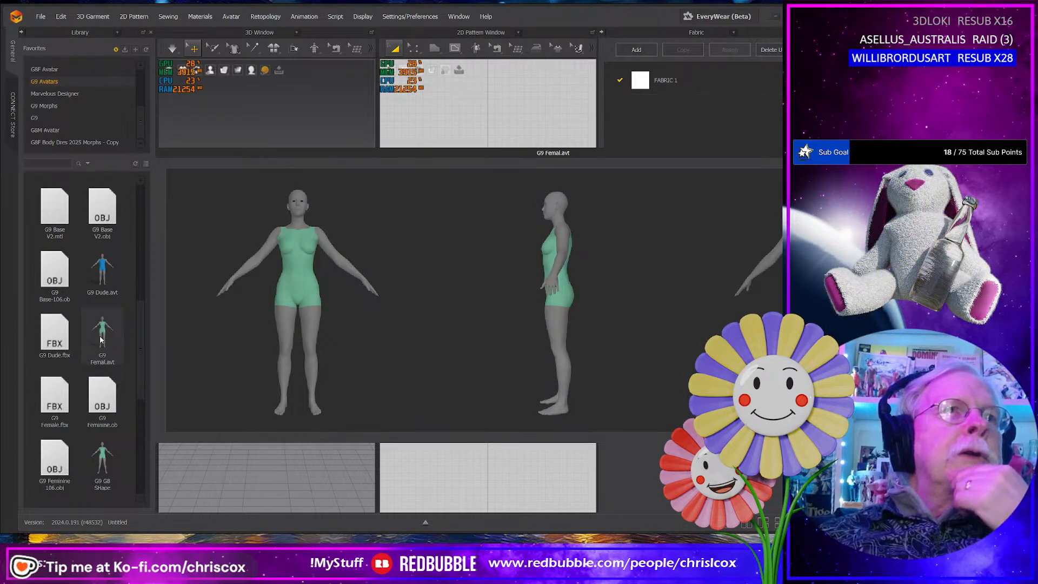
pyautogui.doubleClick(101, 340)
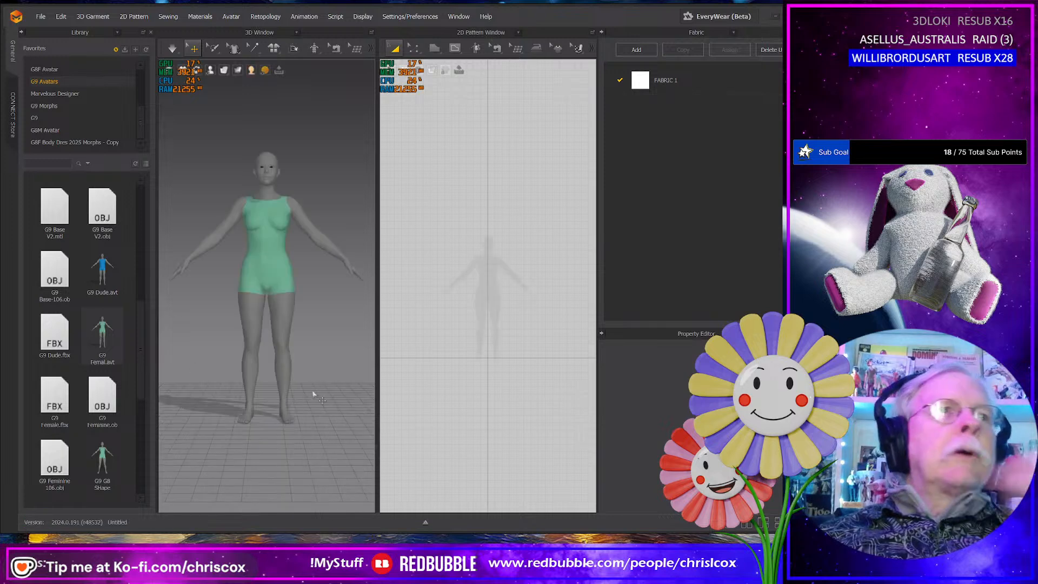
# - Widen the 3D window at the expense of the 2D Pattern window and frame the avatar from head to thighs
pyautogui.moveTo(379, 373); pyautogui.dragTo(539, 374)
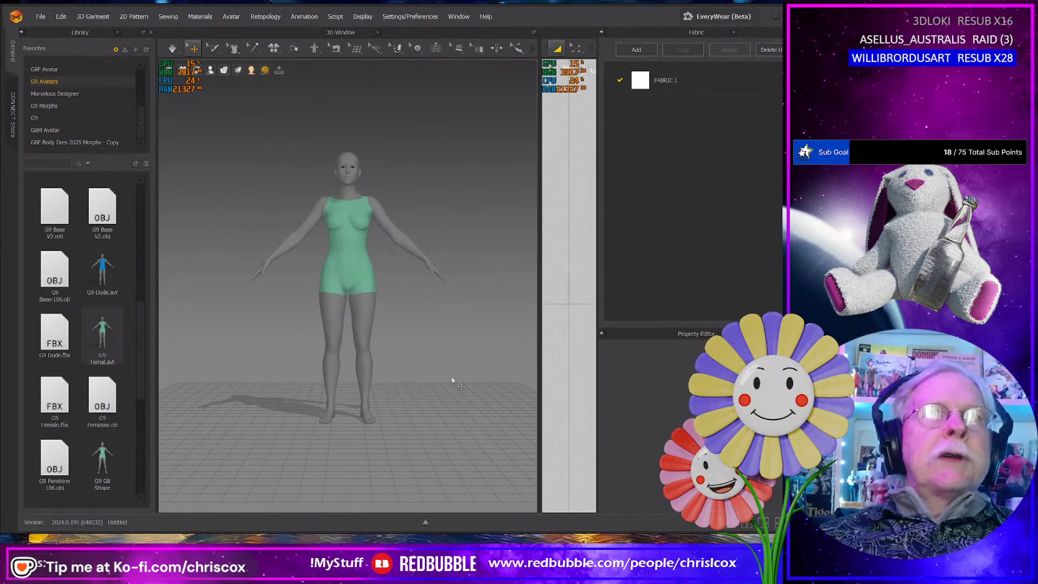
pyautogui.scroll(4, 435, 385)
pyautogui.scroll(2, 435, 385)
pyautogui.moveTo(436, 387); pyautogui.dragTo(432, 436, button='middle')
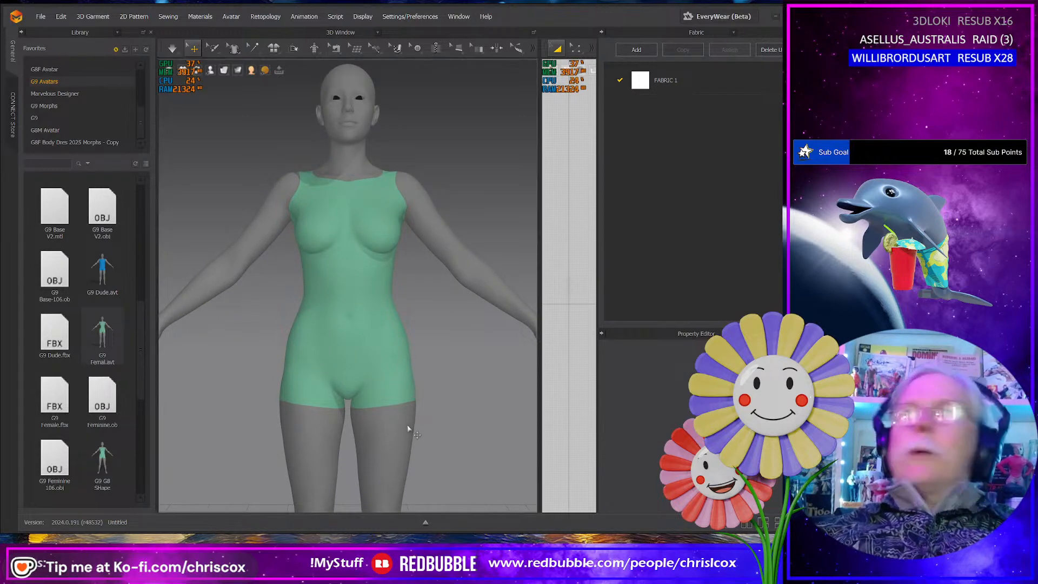
# - Review the enlarged front and back photos of the underwear set in the photo viewer, then return to the avatar
pyautogui.hotkey('alt', 'Tab')
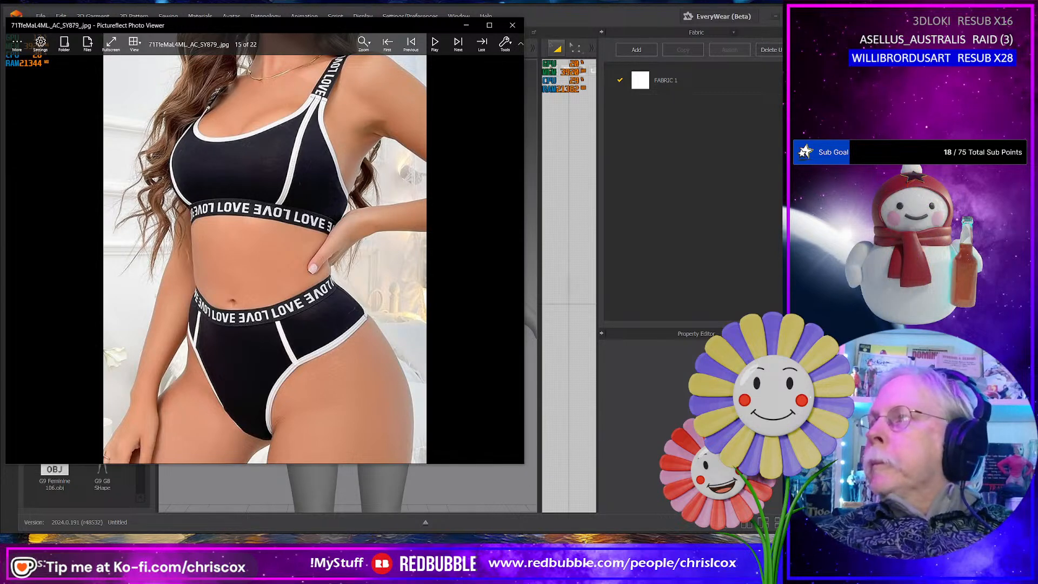
pyautogui.click(490, 25)
pyautogui.press('Right')
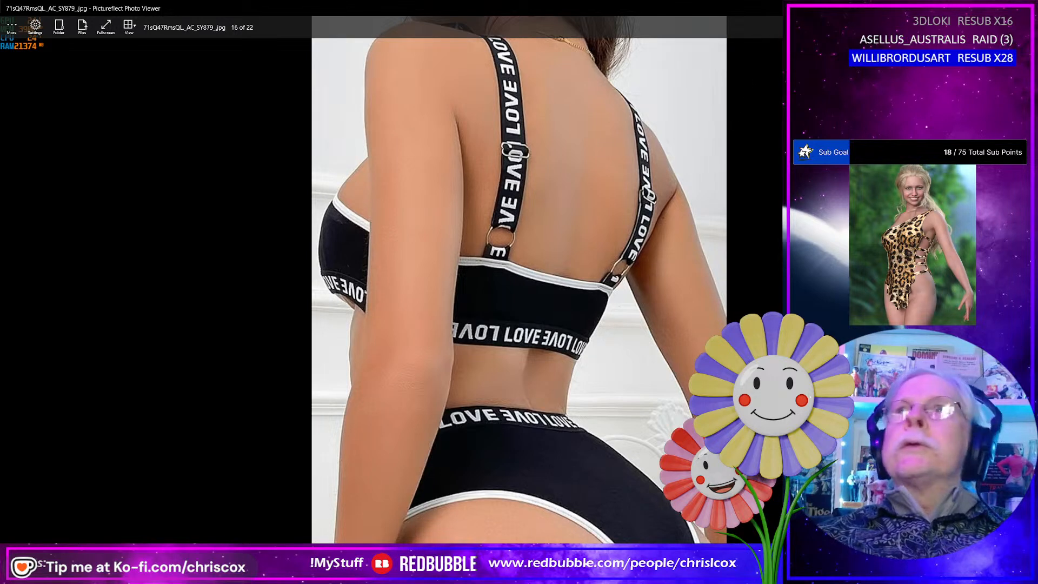
pyautogui.press('Left')
pyautogui.press('Escape')
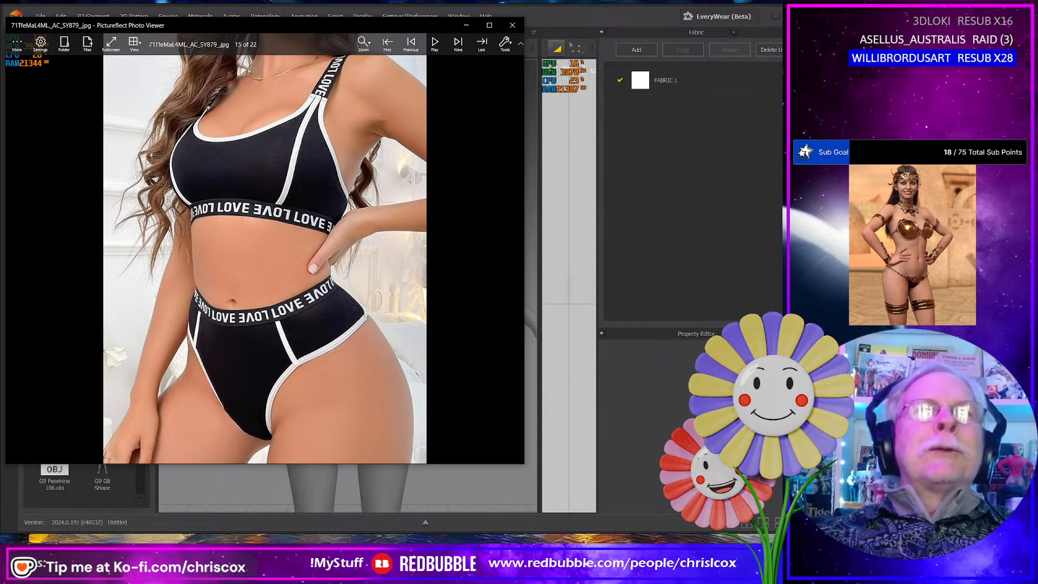
pyautogui.click(466, 26)
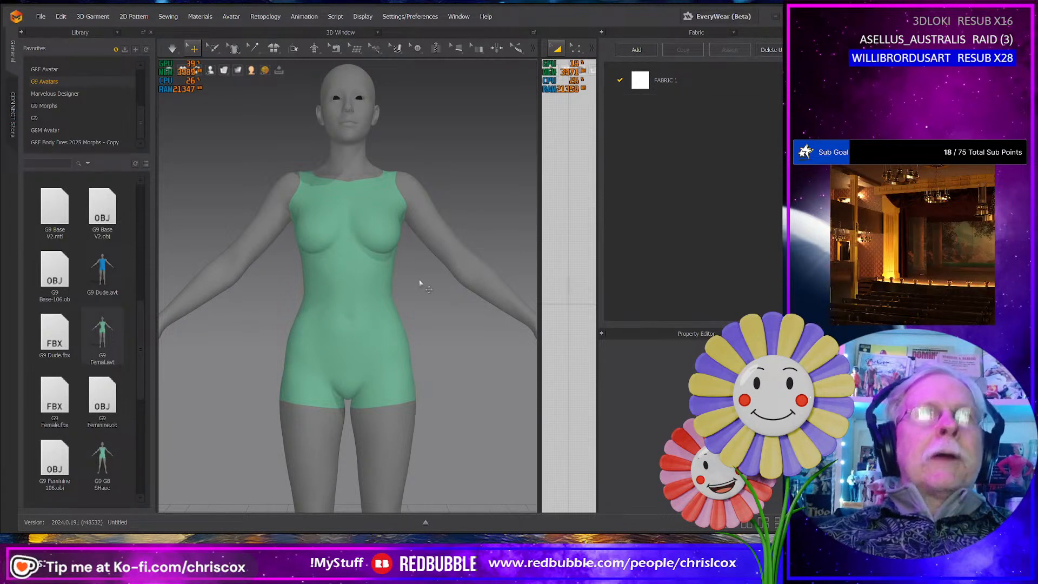
# - Dock the 3D tools vertically along the side of the 3D window
pyautogui.click(377, 49)
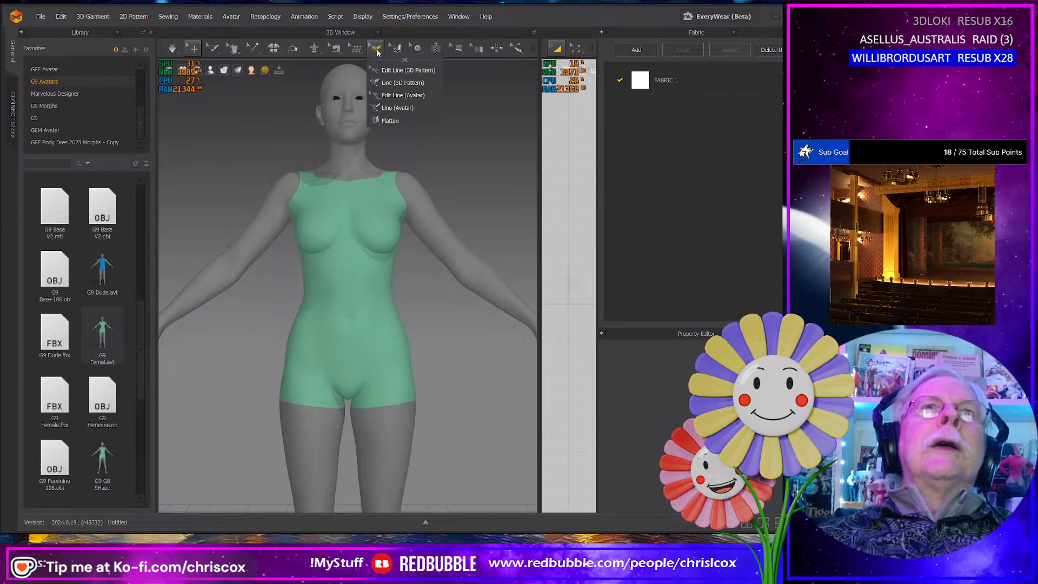
pyautogui.moveTo(159, 48)
pyautogui.mouseDown()
pyautogui.moveTo(163, 76)
pyautogui.moveTo(158, 42)
pyautogui.mouseUp()
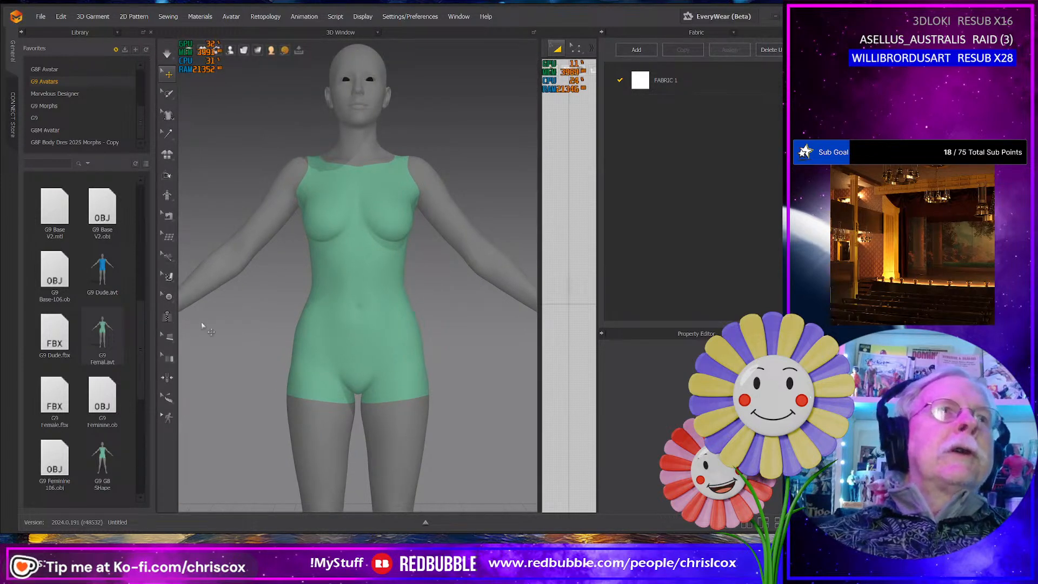
# - Draw the waistband's upper edge on the avatar from the front centre around the hip to the back centre, in segments of about 179 and 164 mm
pyautogui.click(167, 258)
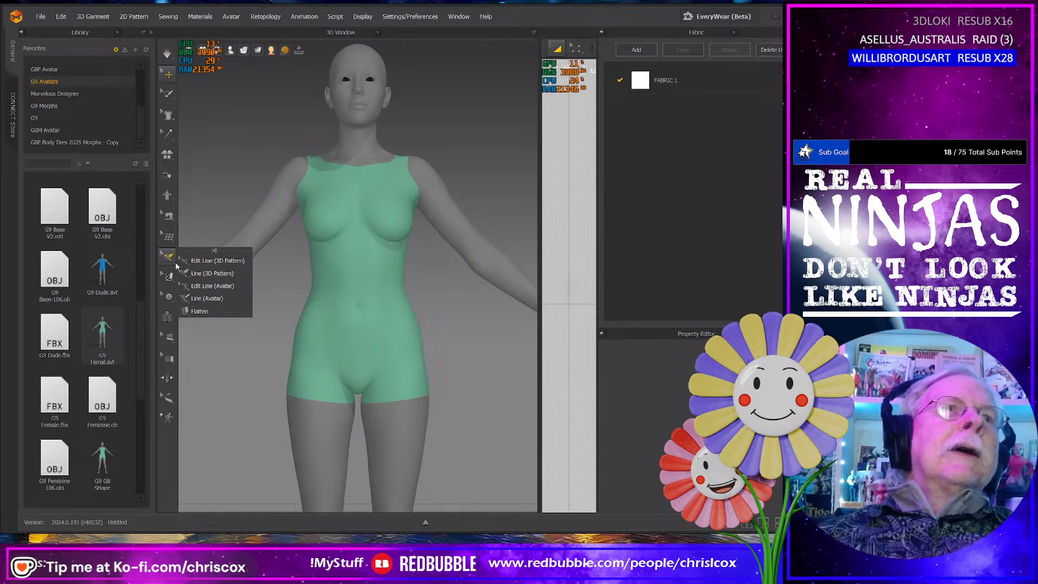
pyautogui.click(207, 298)
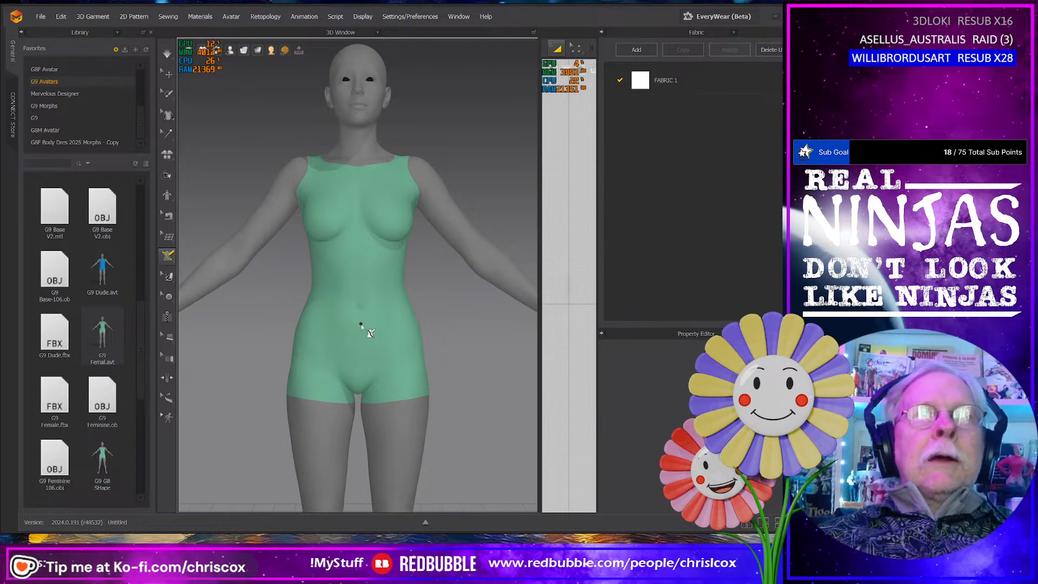
pyautogui.moveTo(411, 324); pyautogui.dragTo(314, 307, button='right')
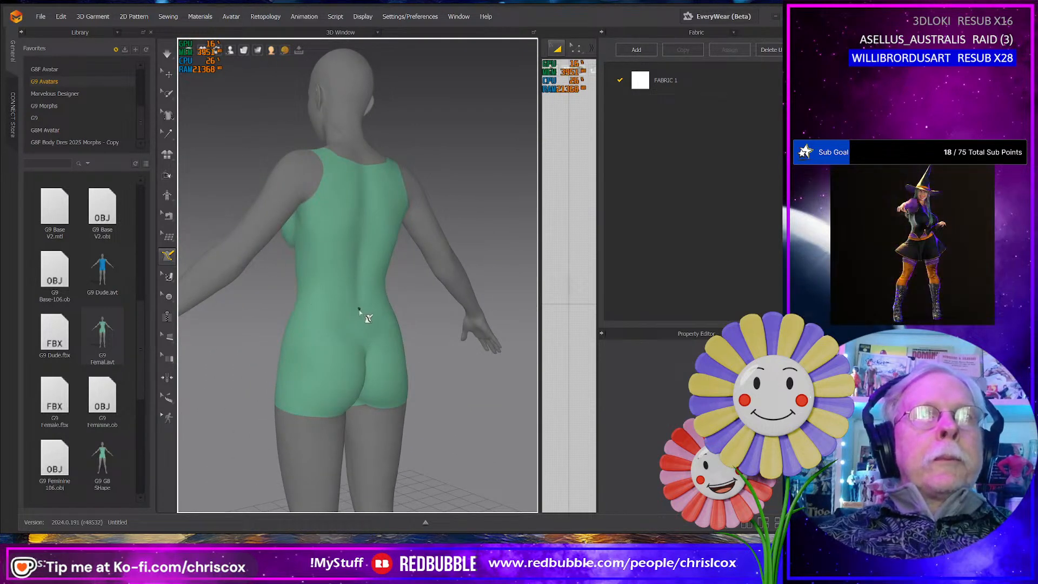
pyautogui.moveTo(283, 352); pyautogui.dragTo(395, 337, button='right')
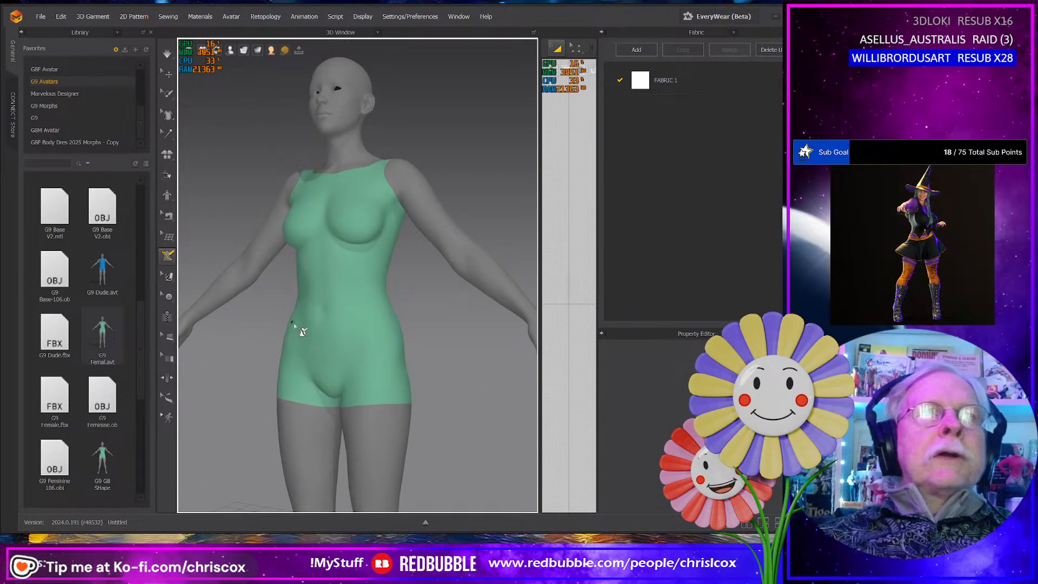
pyautogui.click(326, 325)
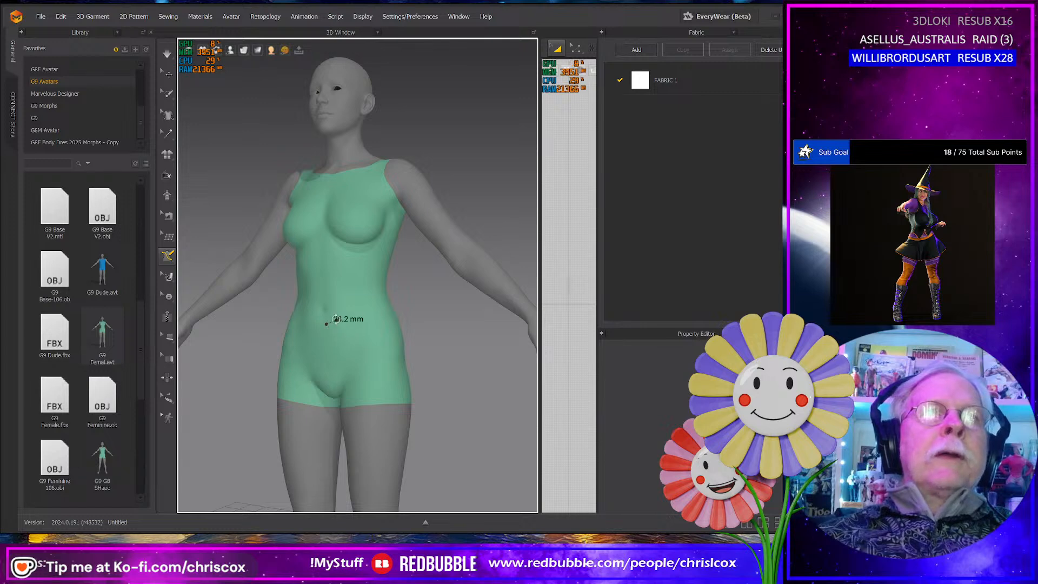
pyautogui.moveTo(346, 320); pyautogui.dragTo(300, 330, button='right')
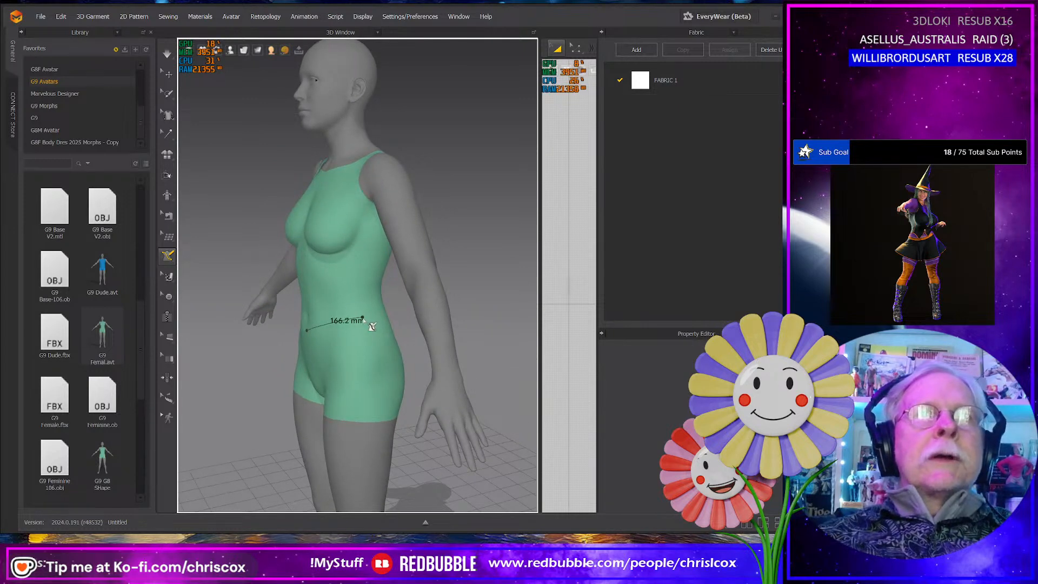
pyautogui.moveTo(368, 319); pyautogui.dragTo(274, 320, button='right')
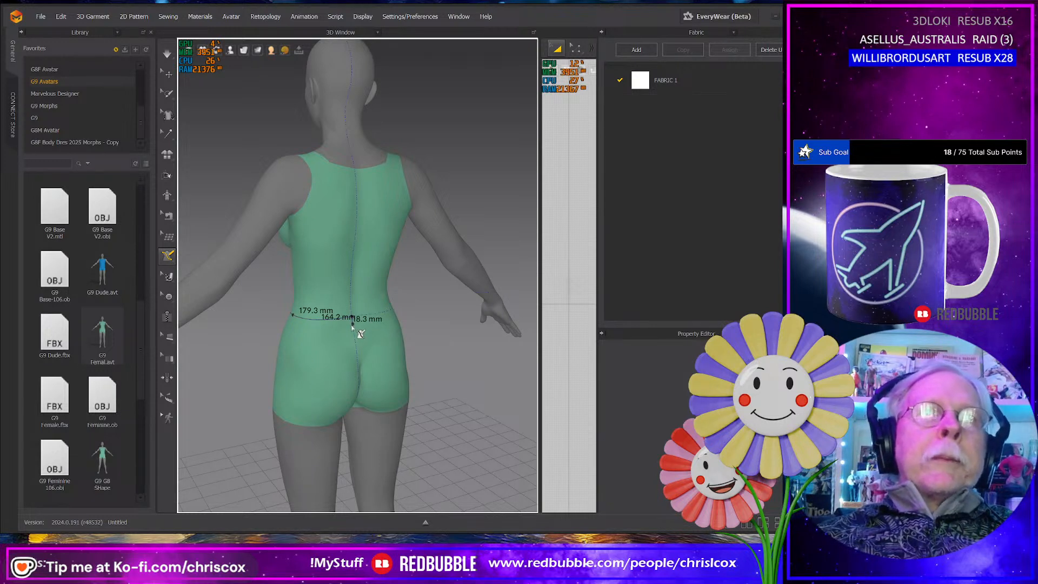
# - Close the waistband outline with a 26 mm back edge, lower segments of about 169 and 201 mm, and a 27 mm front edge
pyautogui.click(353, 328)
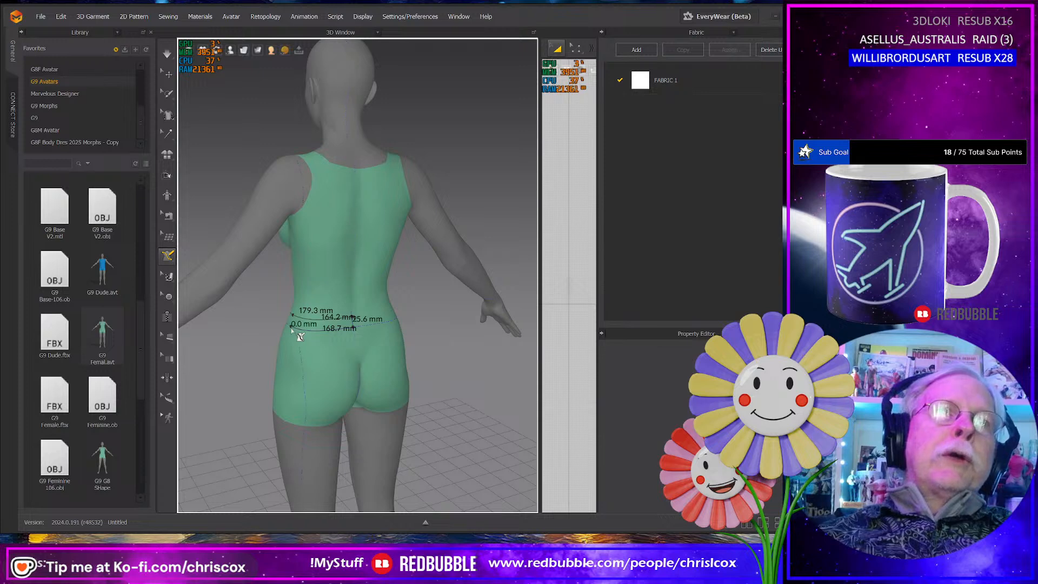
pyautogui.moveTo(291, 327); pyautogui.dragTo(429, 316, button='right')
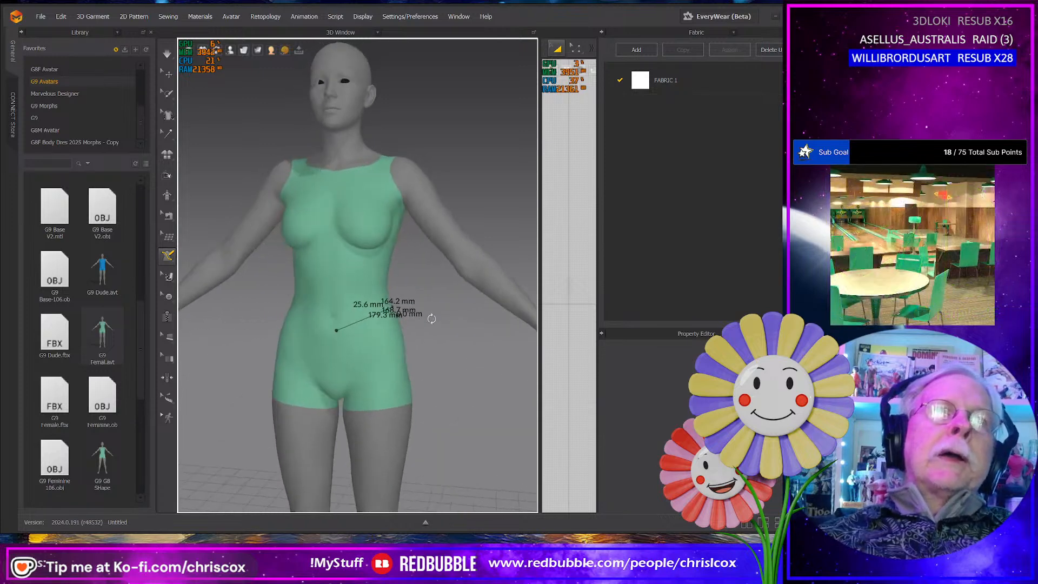
pyautogui.click(336, 341)
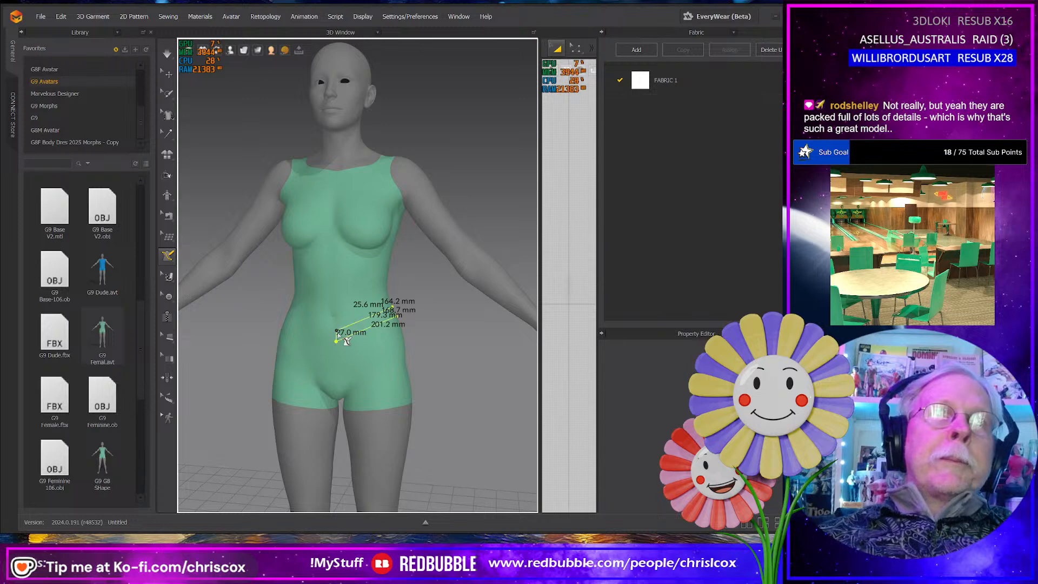
pyautogui.click(337, 331)
# - Move the waistband's two front corner points onto the body's centre line with Edit Line (Avatar), and return to Line (Avatar)
pyautogui.moveTo(359, 353); pyautogui.dragTo(378, 374, button='right')
pyautogui.scroll(3, 357, 346)
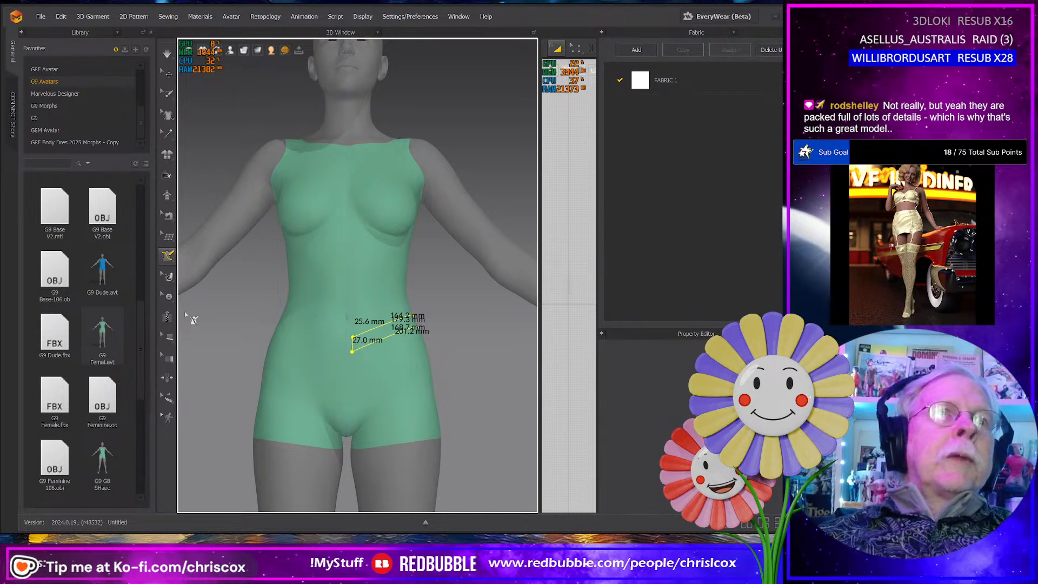
pyautogui.click(167, 255)
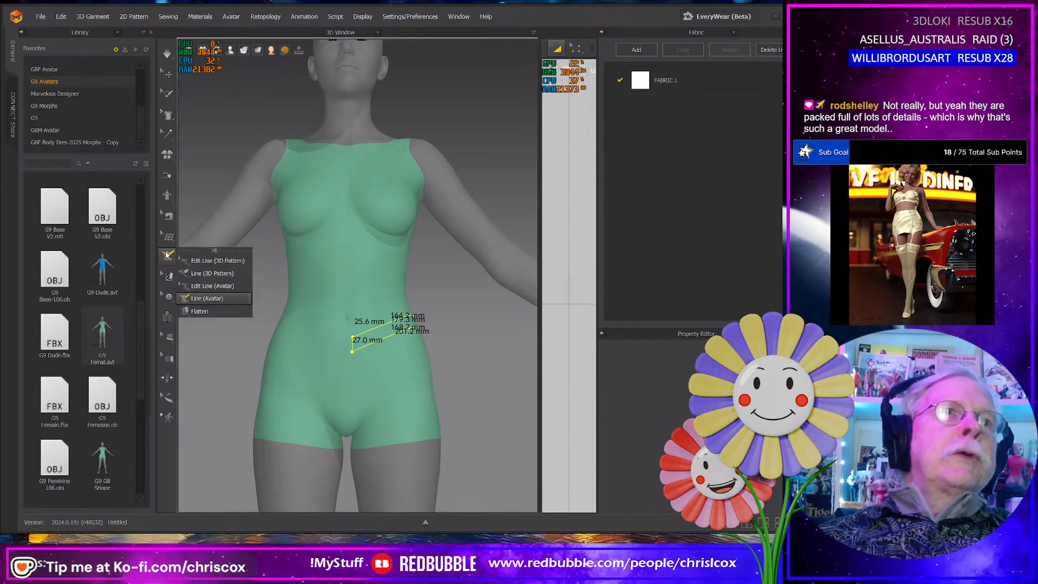
pyautogui.click(211, 286)
pyautogui.scroll(3, 384, 390)
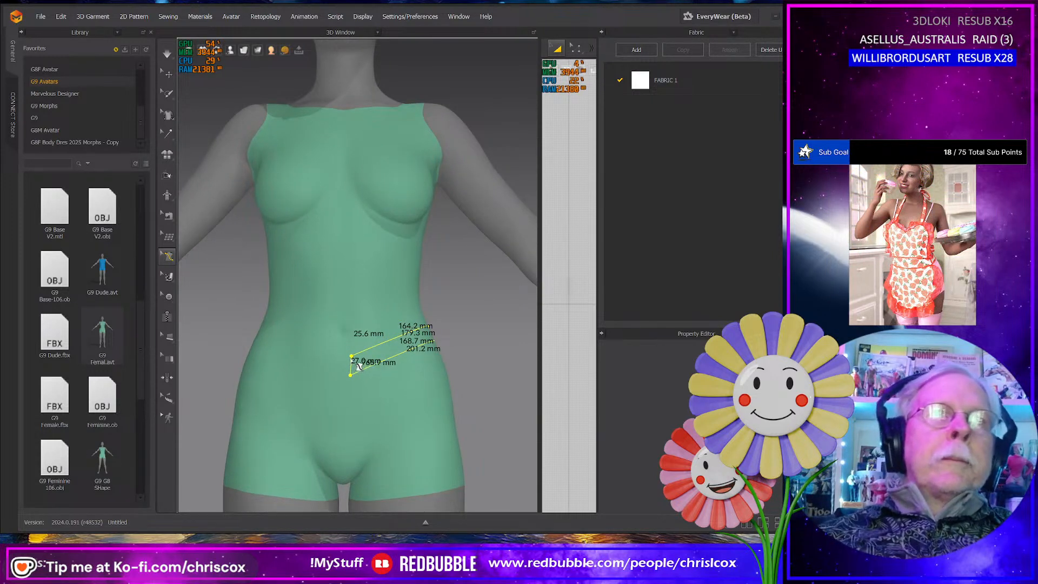
pyautogui.click(352, 358)
pyautogui.moveTo(351, 358); pyautogui.dragTo(345, 358)
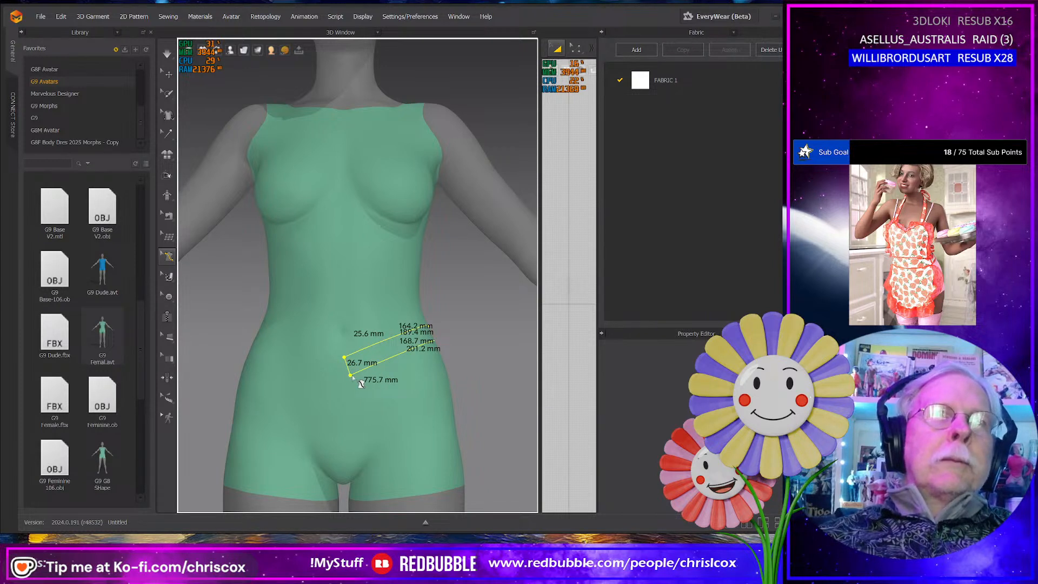
pyautogui.click(351, 376)
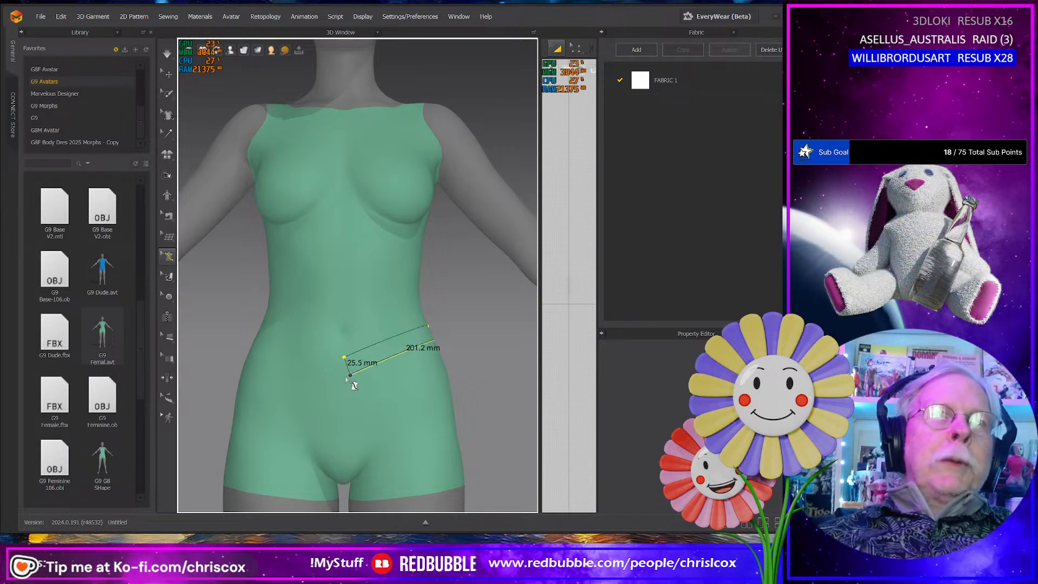
pyautogui.moveTo(347, 380); pyautogui.dragTo(344, 379)
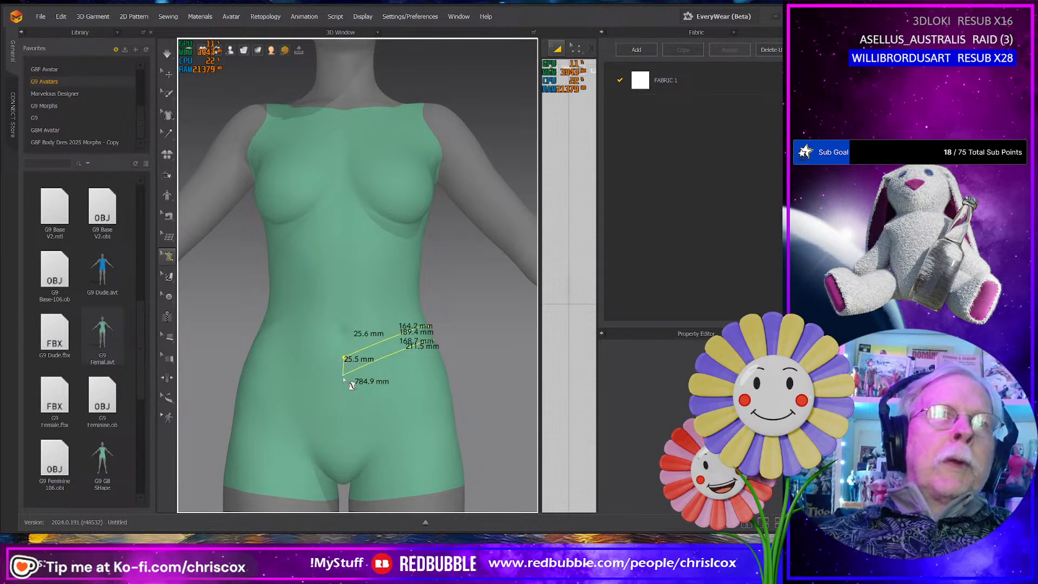
pyautogui.scroll(-1, 373, 382)
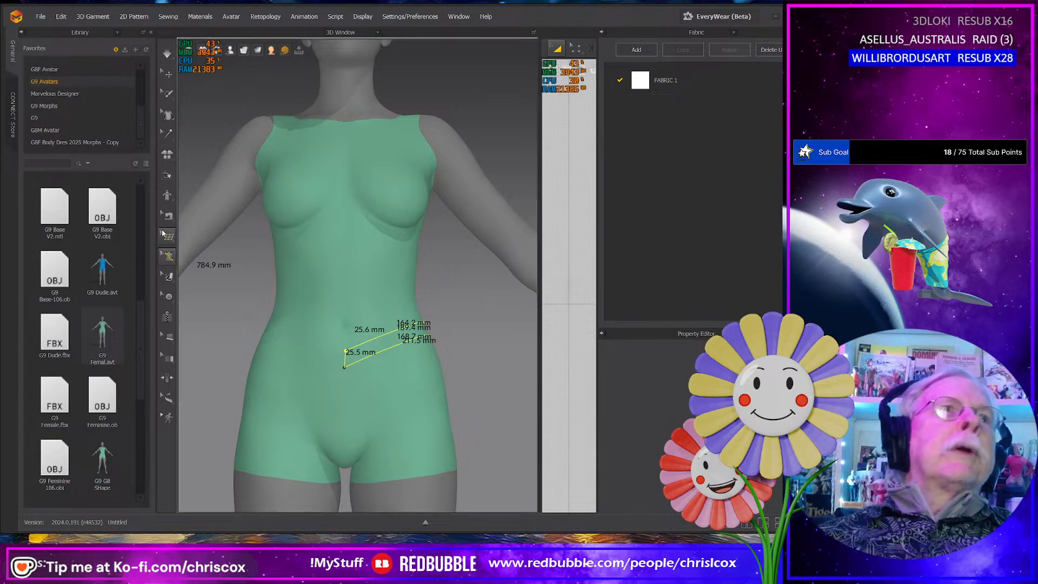
pyautogui.moveTo(168, 259)
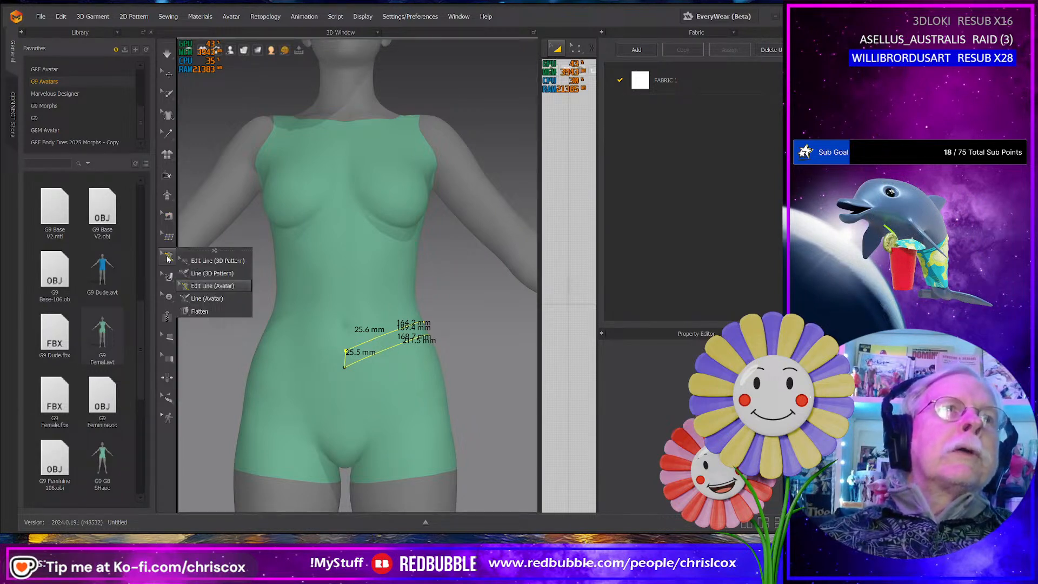
pyautogui.click(196, 299)
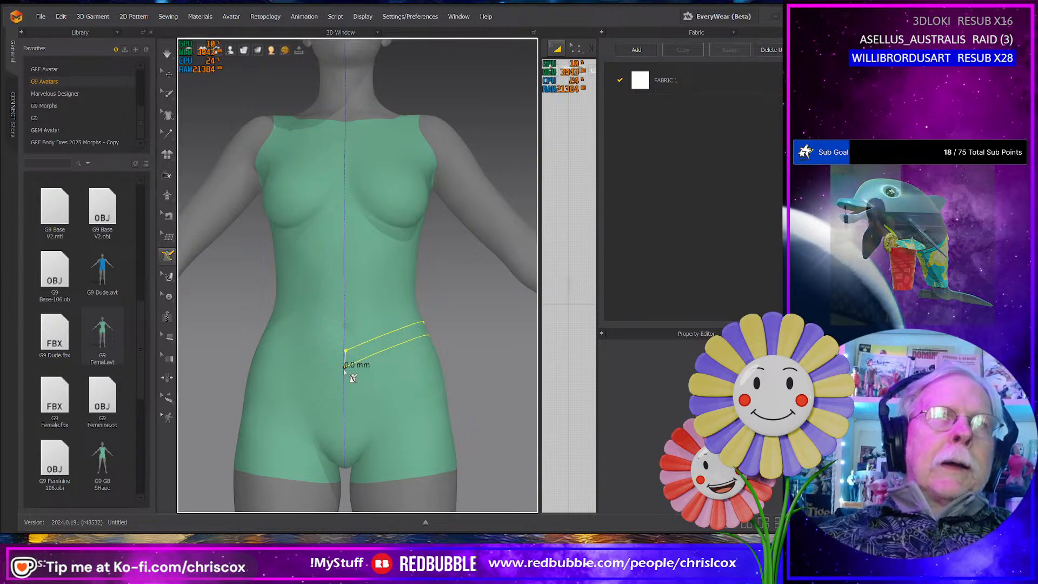
pyautogui.moveTo(347, 468); pyautogui.dragTo(351, 441, button='right')
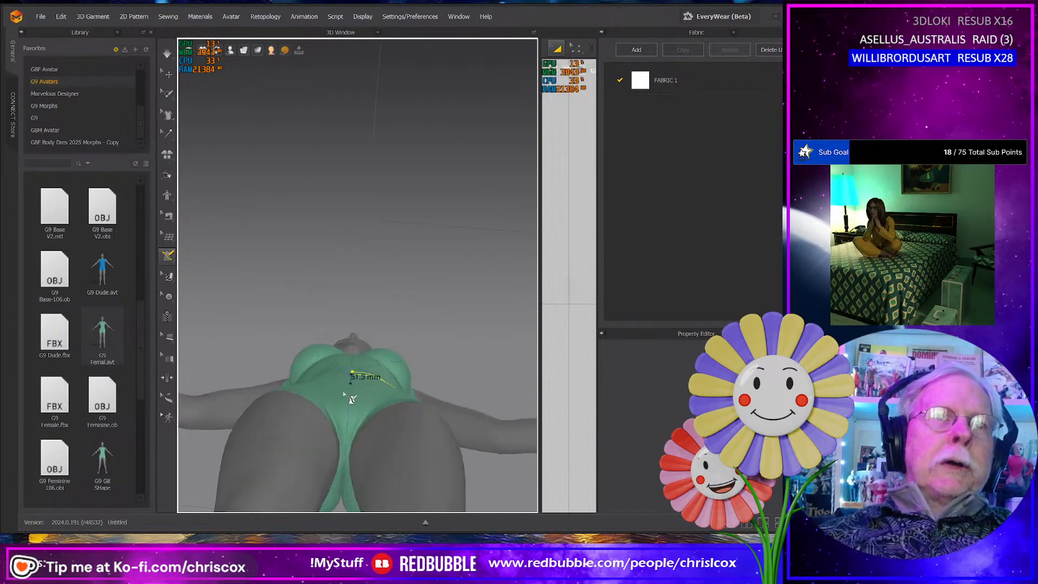
pyautogui.click(346, 444)
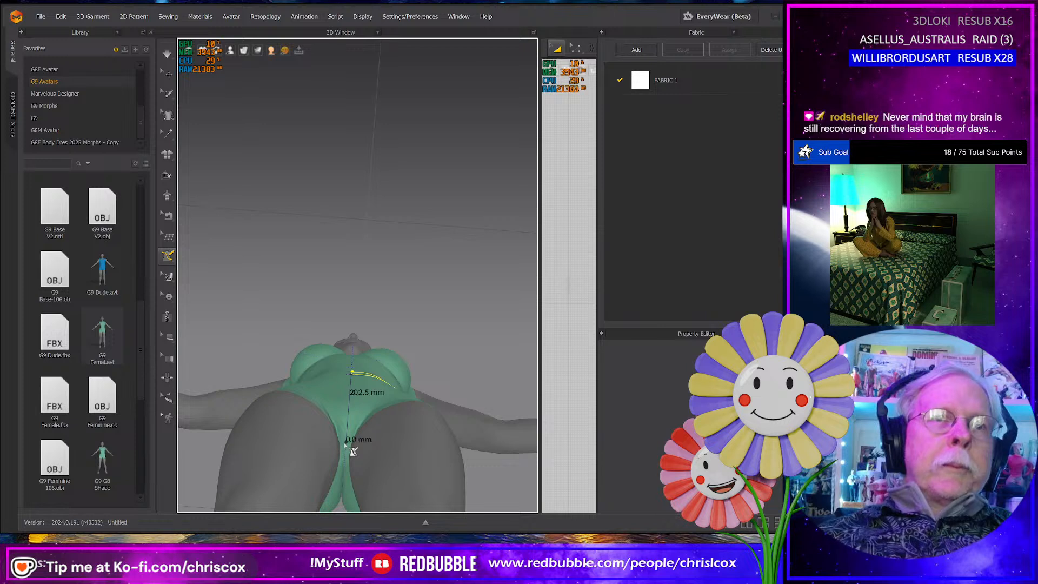
pyautogui.scroll(-4, 348, 444)
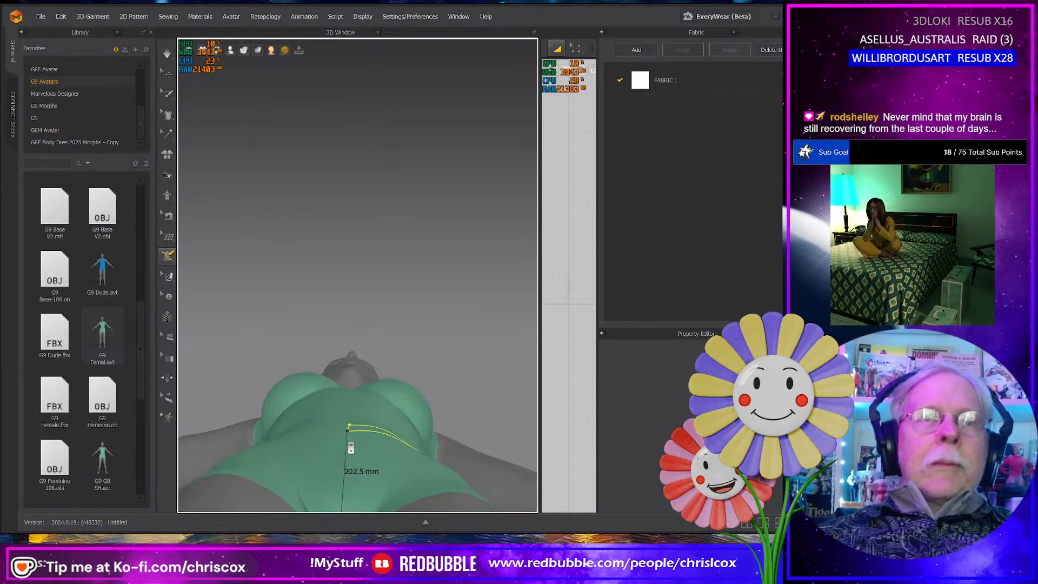
pyautogui.moveTo(349, 446); pyautogui.dragTo(369, 295, button='middle')
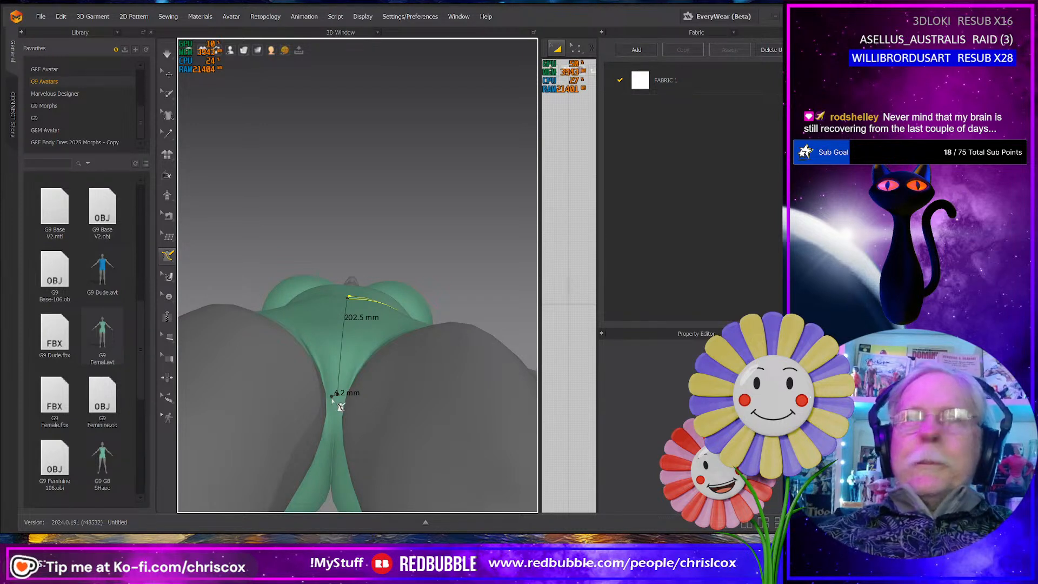
pyautogui.moveTo(348, 401); pyautogui.dragTo(360, 419, button='right')
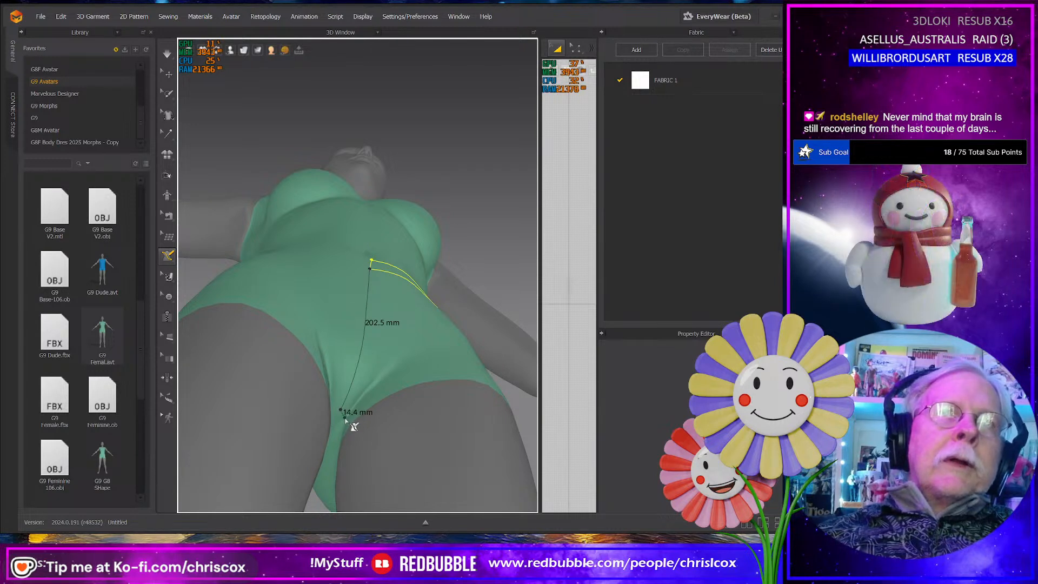
pyautogui.click(346, 418)
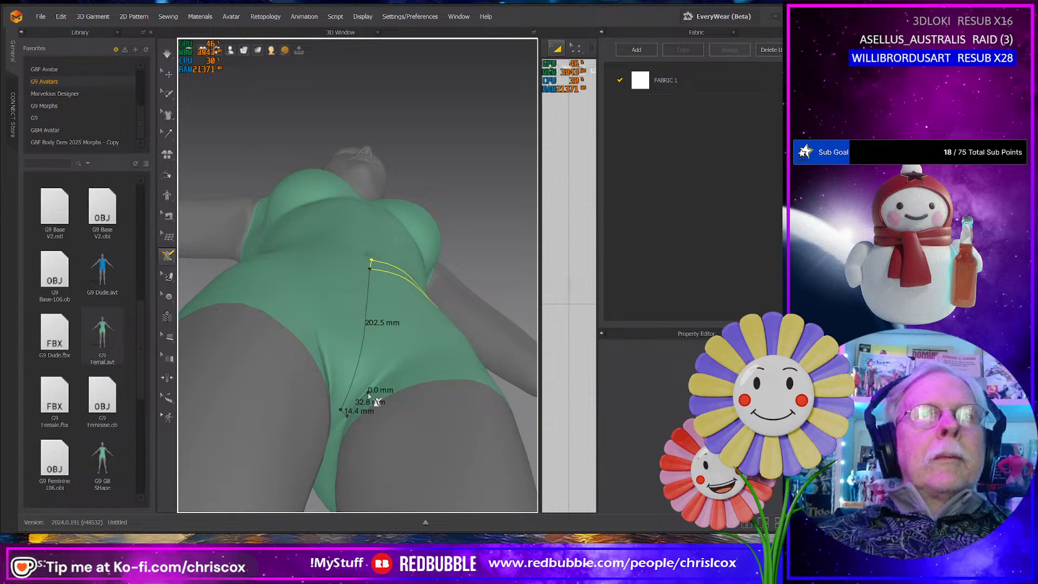
pyautogui.moveTo(369, 397); pyautogui.dragTo(351, 429, button='right')
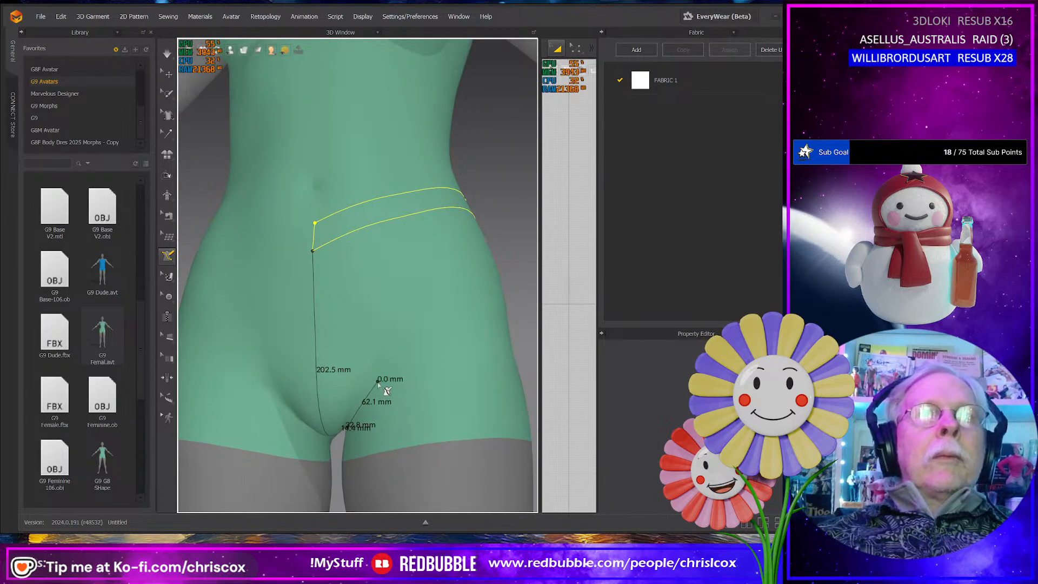
pyautogui.click(453, 247)
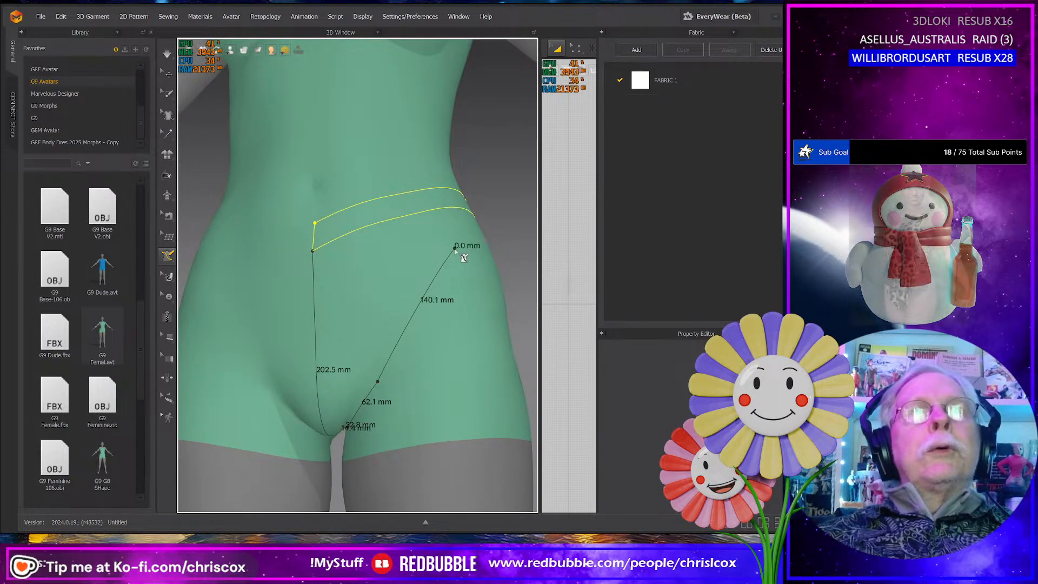
pyautogui.moveTo(453, 247); pyautogui.dragTo(274, 217, button='right')
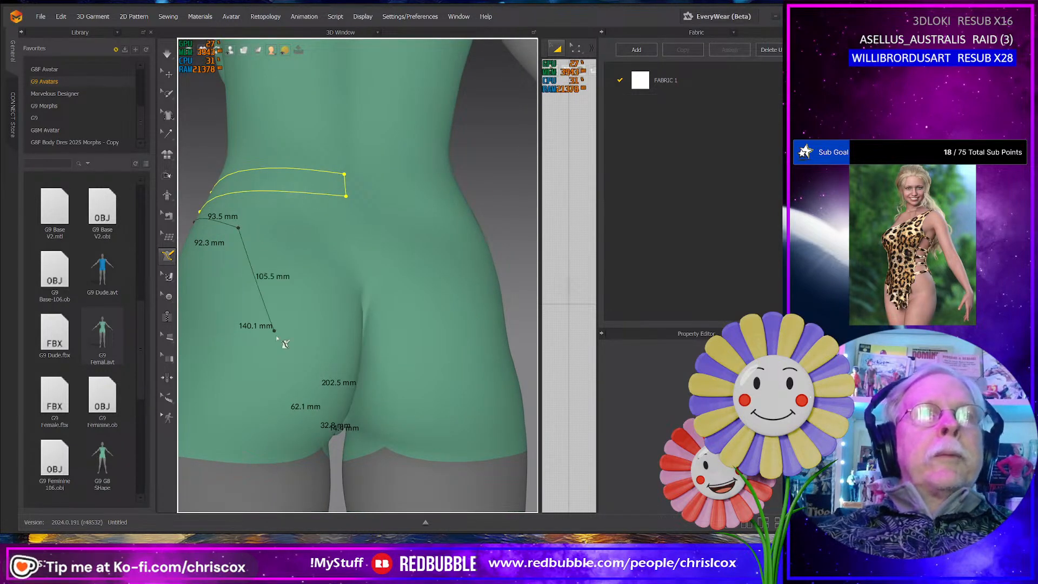
pyautogui.moveTo(284, 351); pyautogui.dragTo(446, 245, button='right')
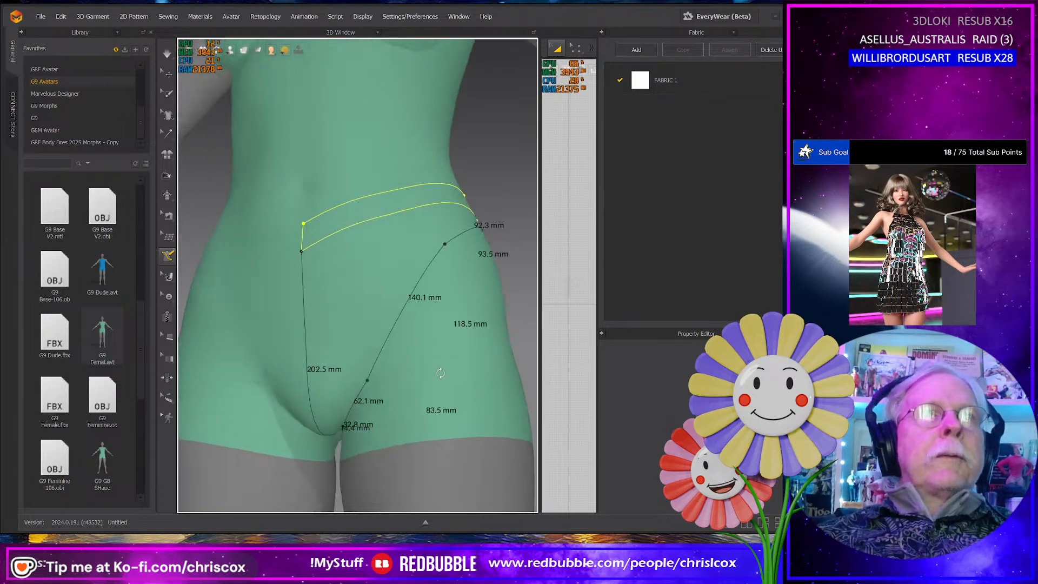
pyautogui.press('Escape')
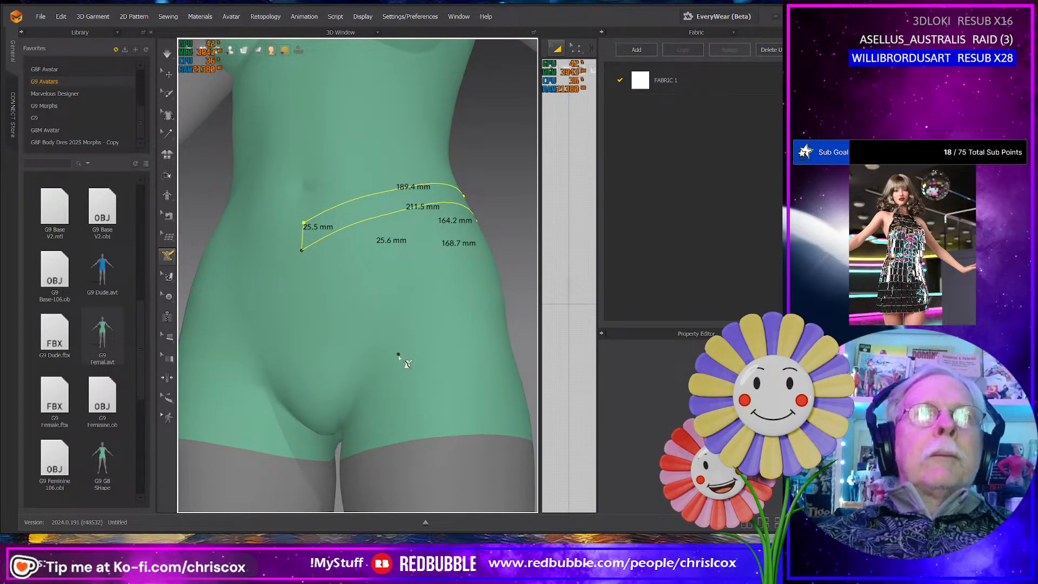
# - Check the panty shape in the reference photo and draw the front panel's centre line about 214 mm from the waistband down to the crotch
pyautogui.moveTo(397, 353); pyautogui.dragTo(386, 322, button='right')
pyautogui.moveTo(395, 282); pyautogui.dragTo(417, 247, button='right')
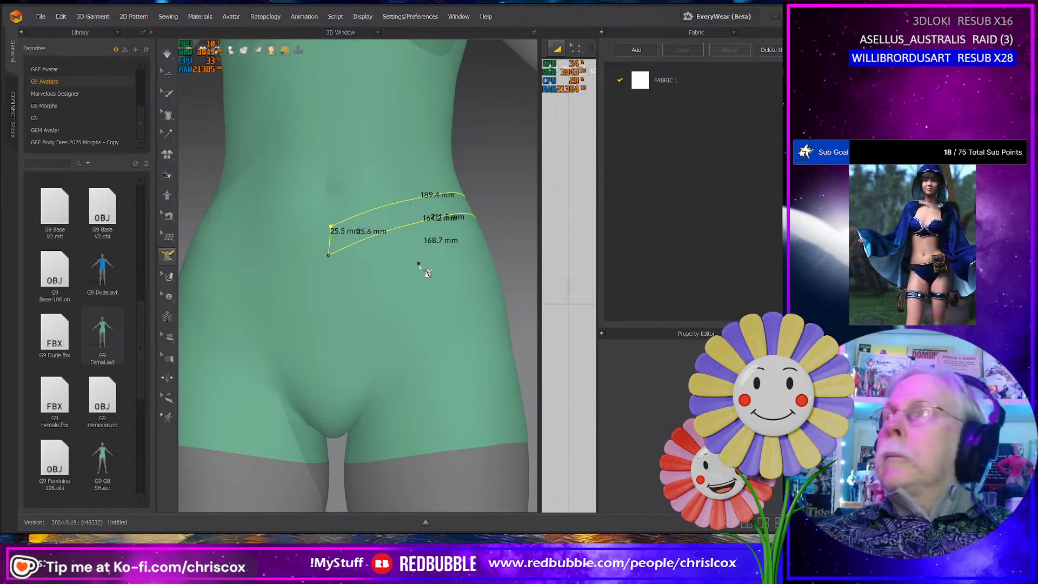
pyautogui.hotkey('alt', 'Tab')
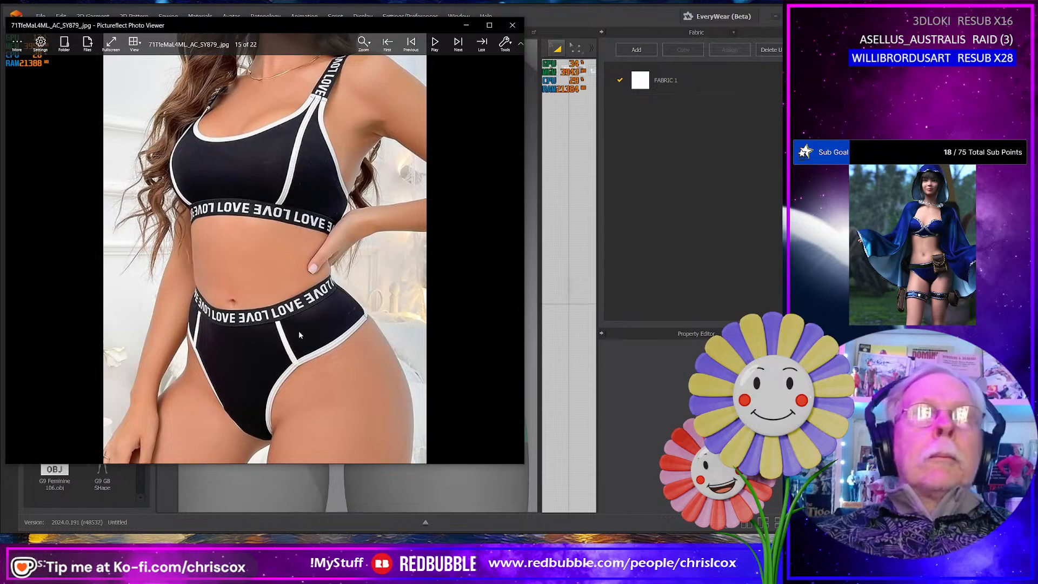
pyautogui.hotkey('alt', 'Tab')
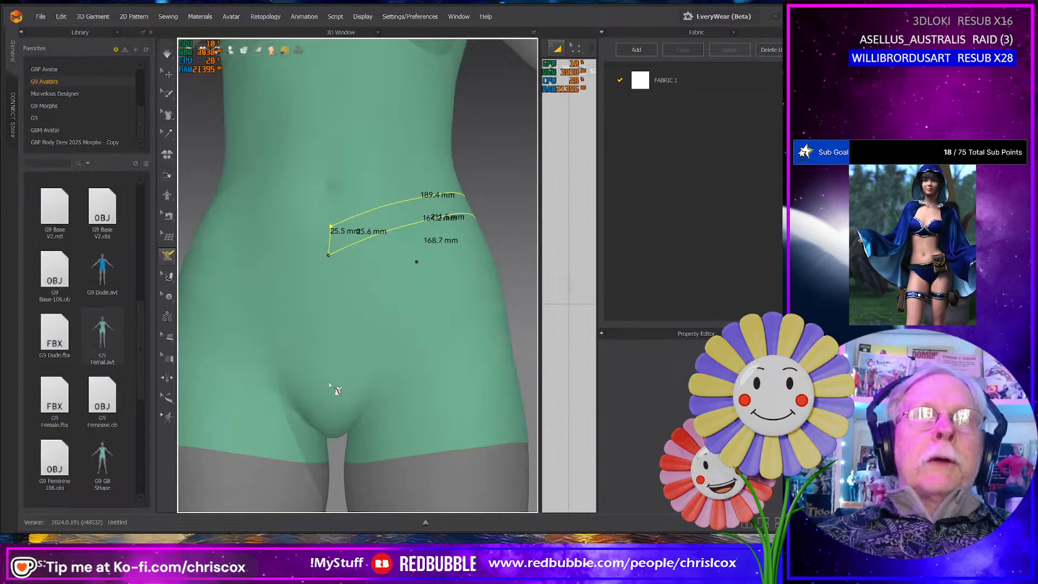
pyautogui.click(329, 261)
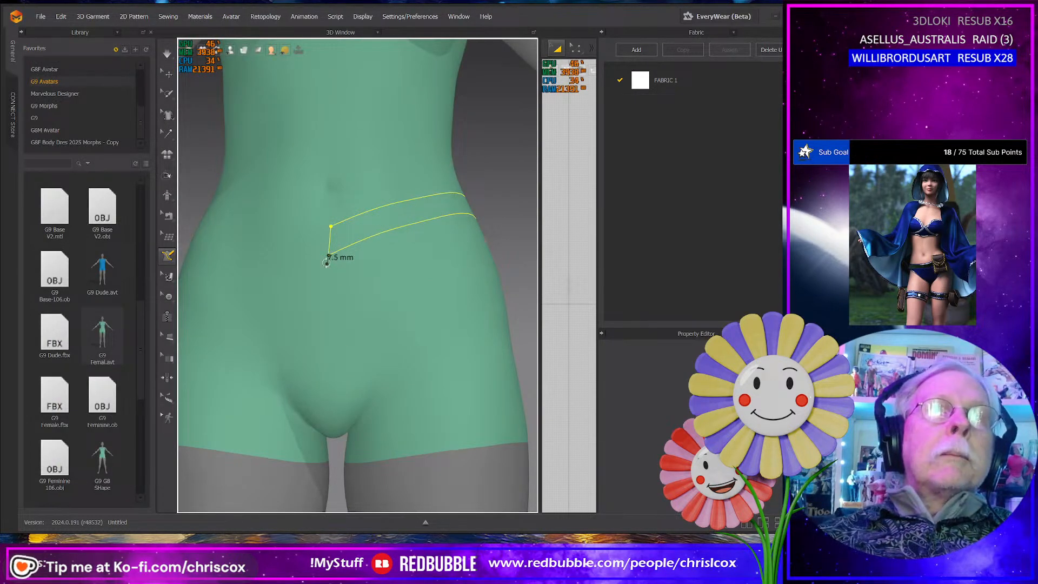
pyautogui.moveTo(329, 261); pyautogui.dragTo(346, 249, button='right')
pyautogui.moveTo(340, 383); pyautogui.dragTo(341, 333, button='right')
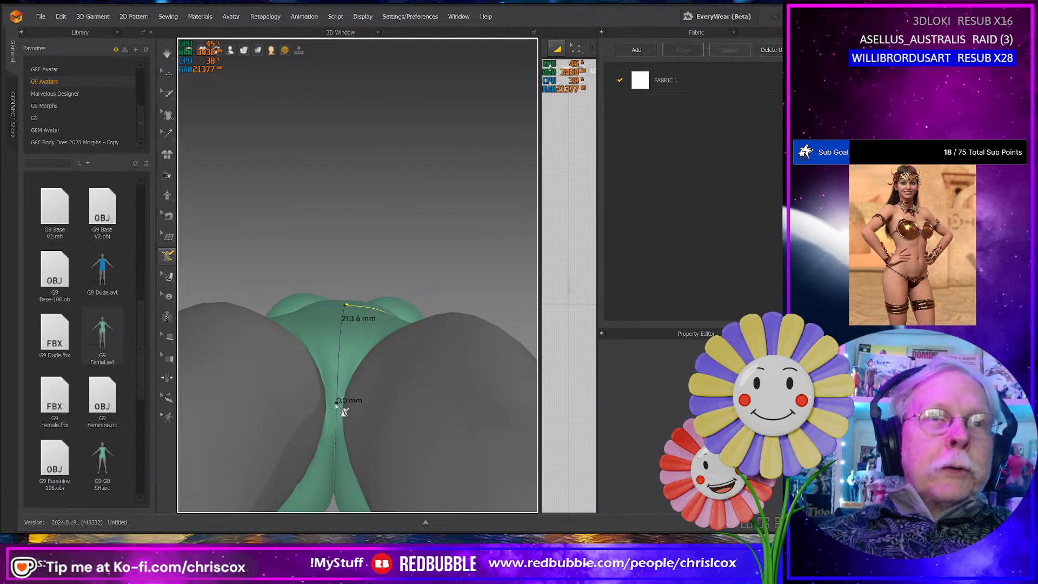
# - Close the front panel with a 15 mm crotch edge, leg-opening segments of about 37, 43 and 108 mm, and a 75 mm seam to the waistband
pyautogui.moveTo(344, 412); pyautogui.dragTo(362, 433, button='right')
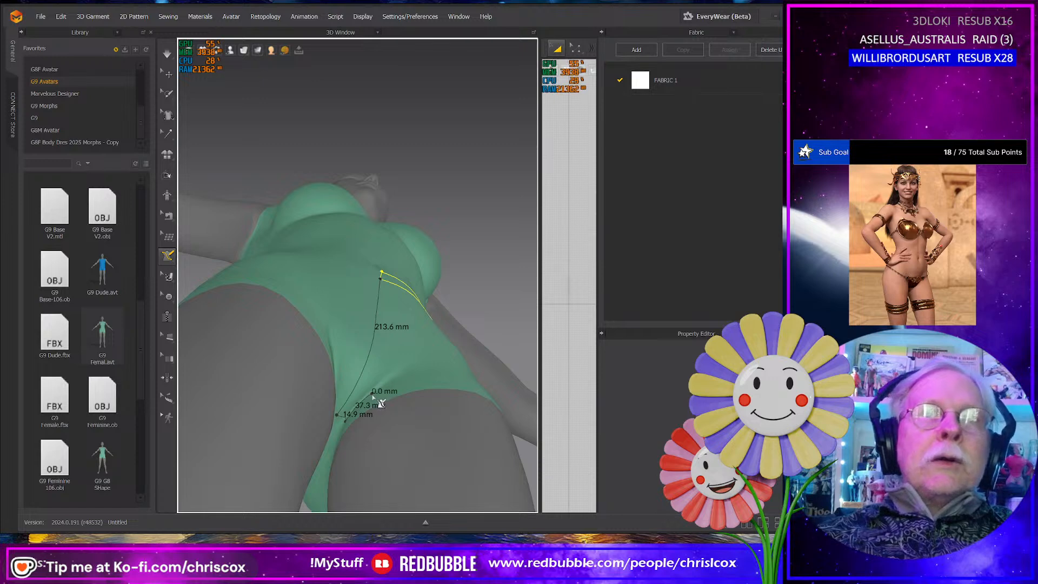
pyautogui.moveTo(373, 397); pyautogui.dragTo(363, 381, button='right')
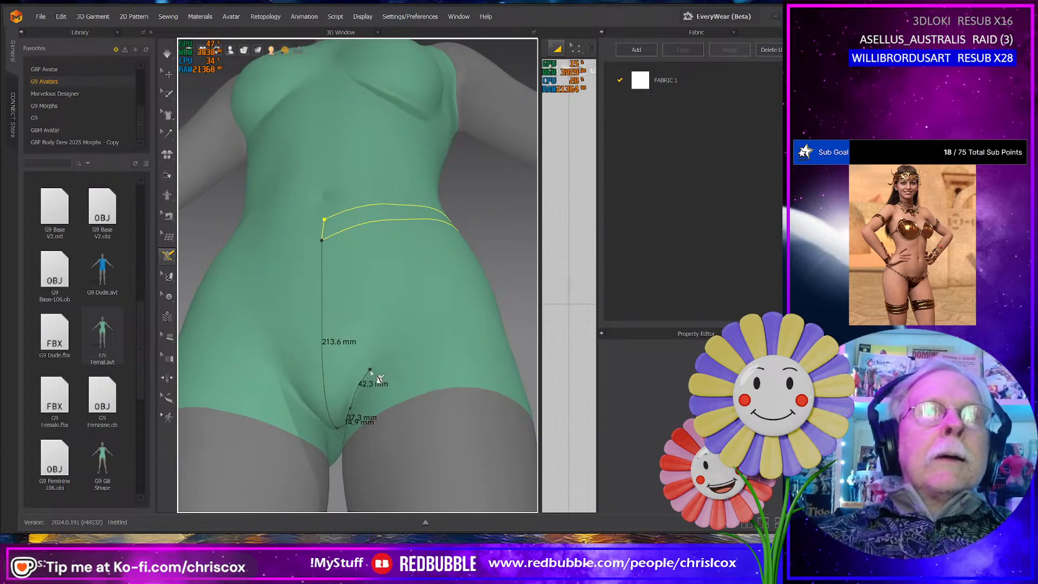
pyautogui.moveTo(379, 357); pyautogui.dragTo(415, 322, button='right')
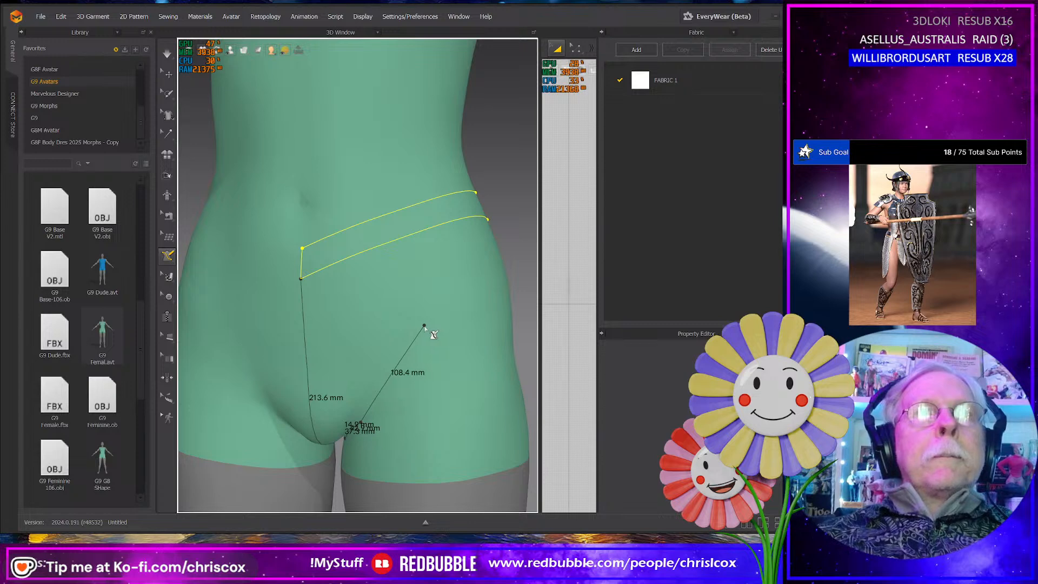
pyautogui.doubleClick(382, 251)
pyautogui.moveTo(381, 250); pyautogui.dragTo(381, 294, button='right')
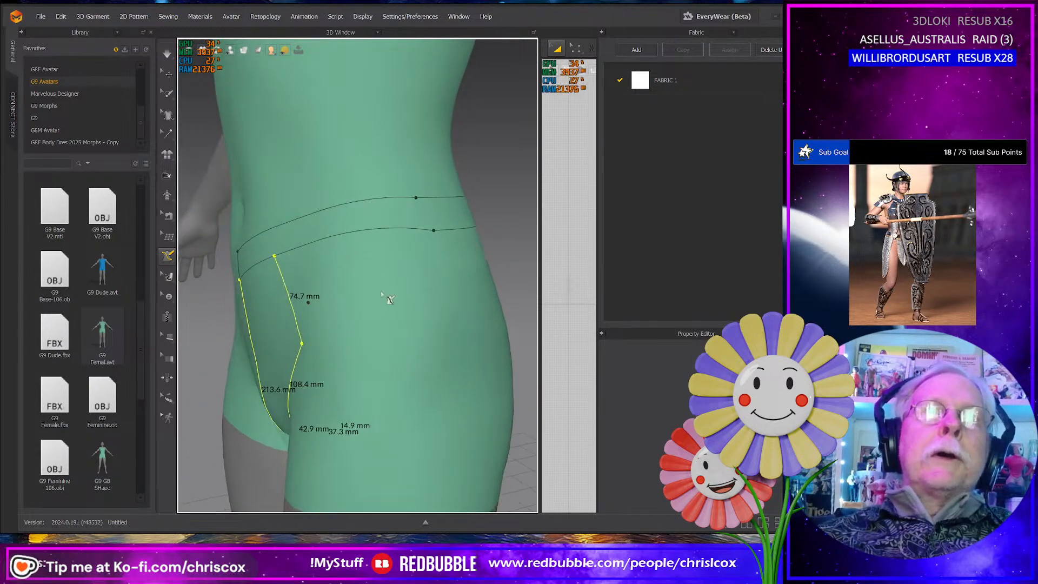
# - Try to draw the side panel from the front panel's leg corner around the hip, with segments of about 115, 30, 76 and 66 mm to the waistband
pyautogui.click(302, 344)
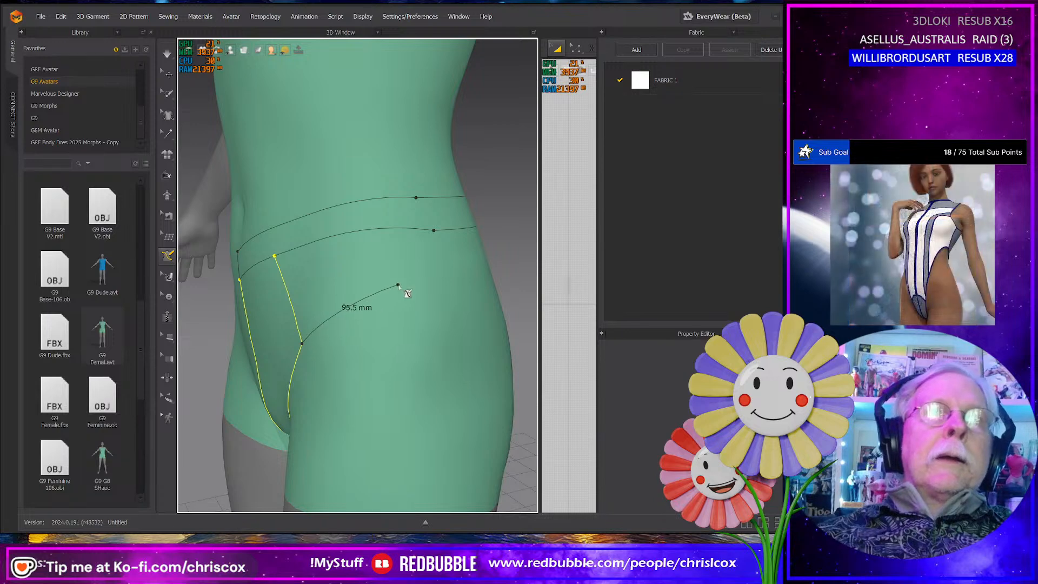
pyautogui.click(417, 270)
pyautogui.moveTo(430, 262); pyautogui.dragTo(284, 263, button='right')
pyautogui.click(265, 275)
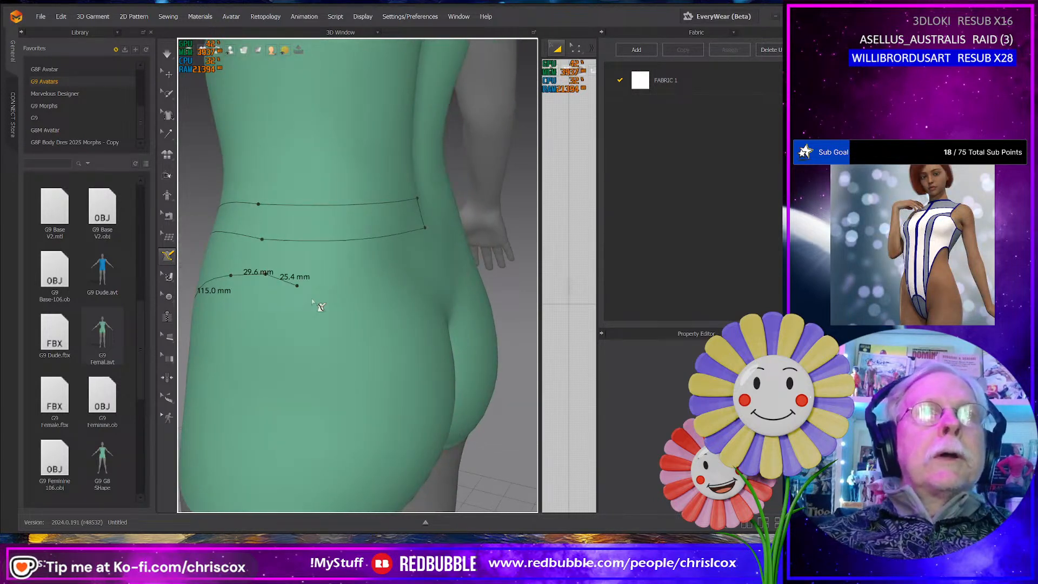
pyautogui.click(359, 323)
pyautogui.moveTo(359, 323); pyautogui.dragTo(323, 327, button='right')
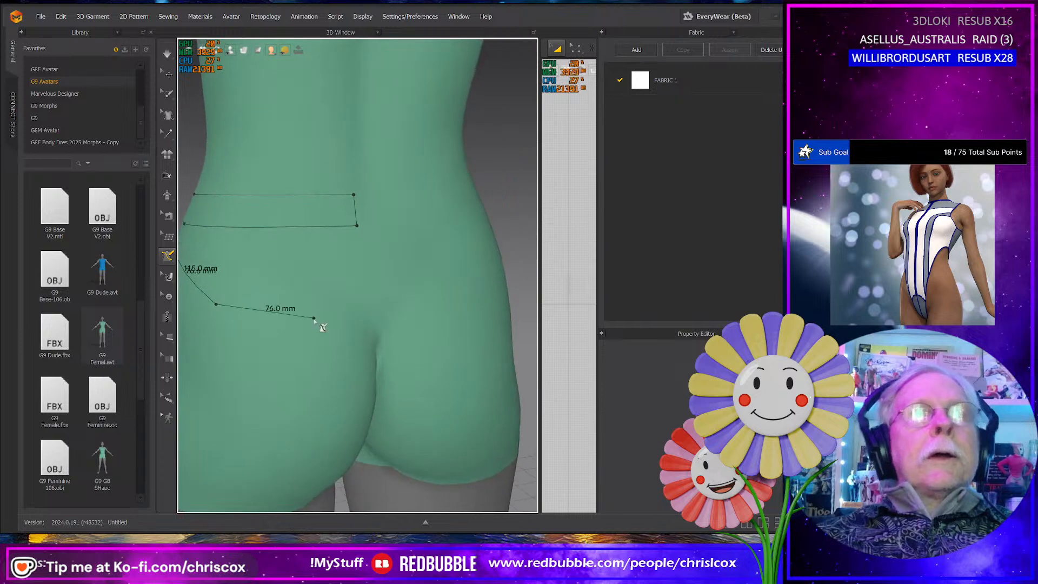
pyautogui.click(256, 230)
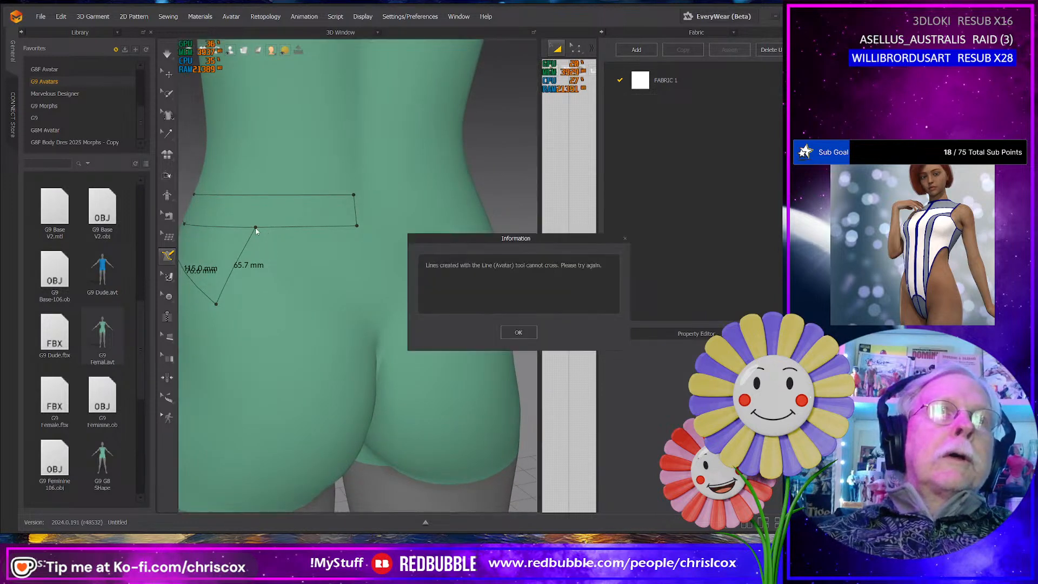
pyautogui.click(515, 333)
# - Draw the side panel's lower edge around the hip in segments of about 97, 39, 102 and 31 mm, closing with a 64 mm seam at the waistband
pyautogui.moveTo(269, 347); pyautogui.dragTo(373, 364, button='right')
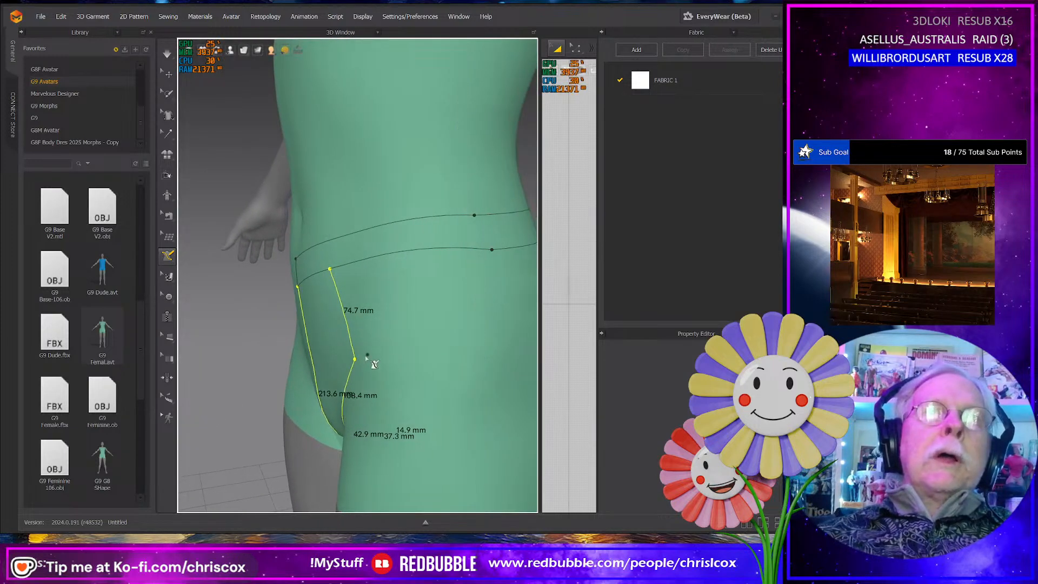
pyautogui.click(354, 360)
pyautogui.click(450, 304)
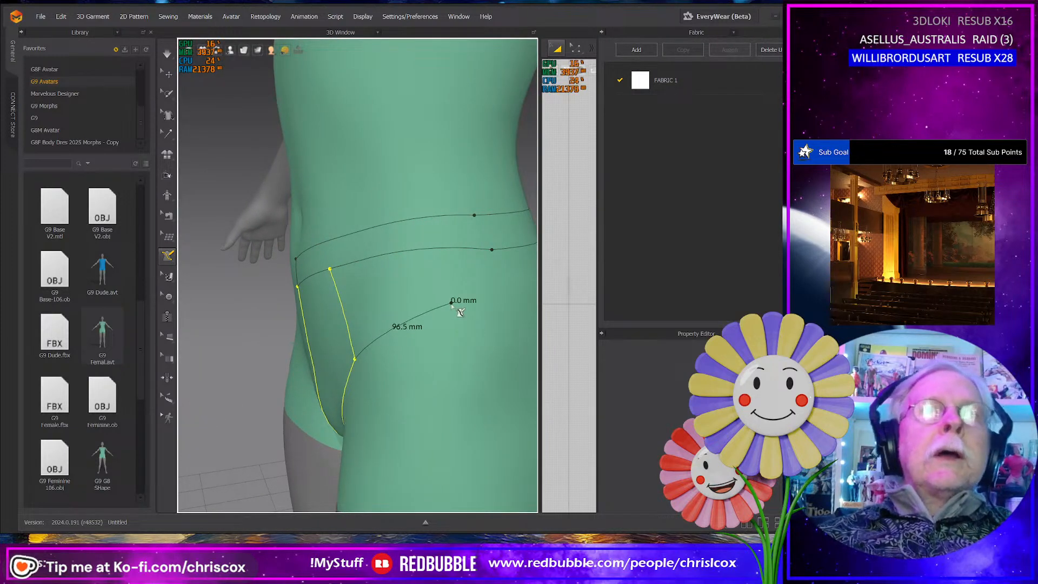
pyautogui.moveTo(459, 306); pyautogui.dragTo(373, 322, button='middle')
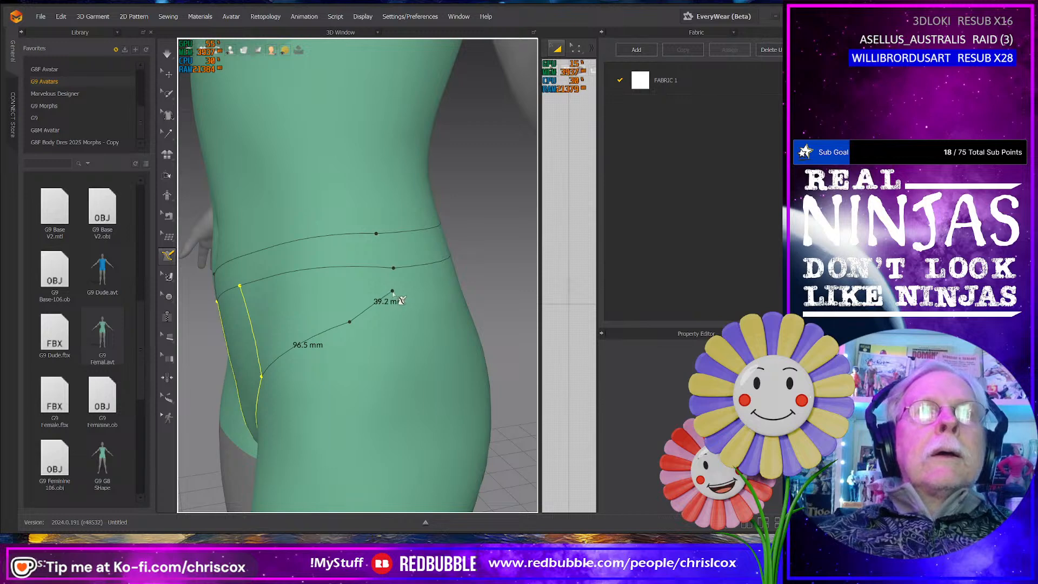
pyautogui.click(394, 292)
pyautogui.moveTo(394, 292); pyautogui.dragTo(341, 298, button='right')
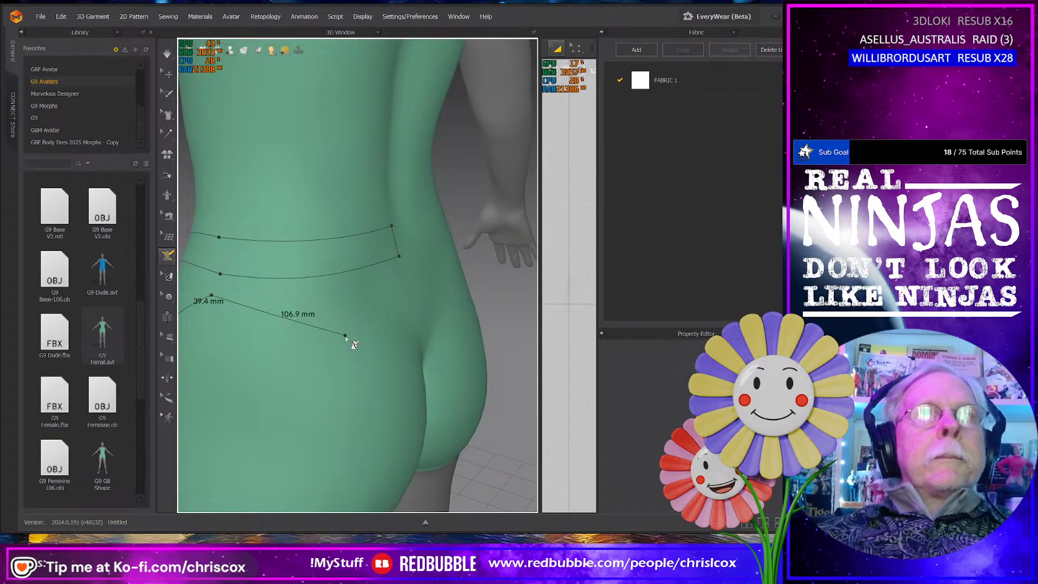
pyautogui.moveTo(347, 337); pyautogui.dragTo(311, 250, button='right')
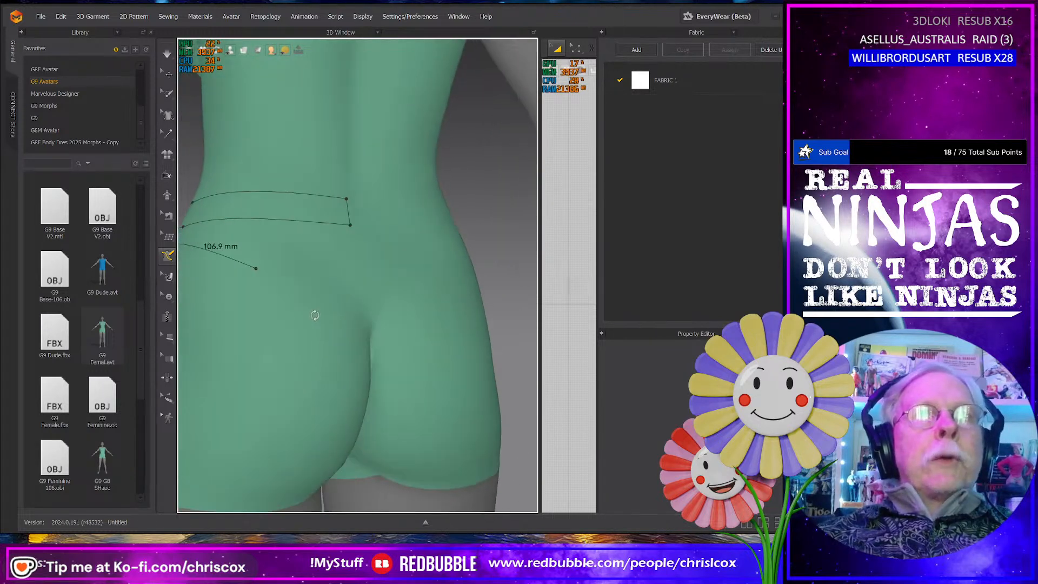
pyautogui.click(243, 266)
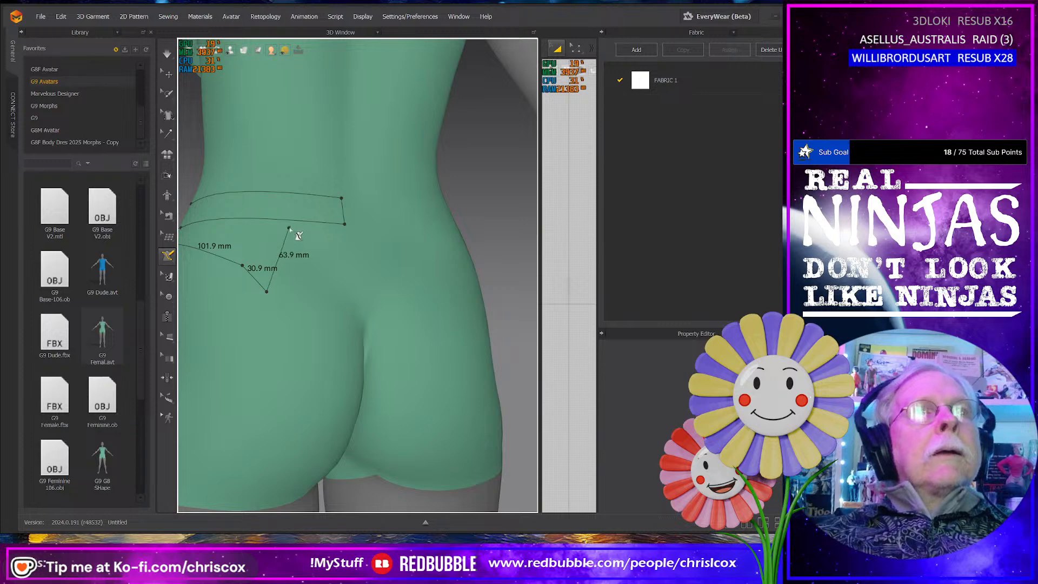
pyautogui.click(290, 221)
# - Draw the back panel's centre line from the waistband down to the crotch edge in segments of about 180, 67 and 25 mm
pyautogui.moveTo(290, 222); pyautogui.dragTo(377, 263, button='right')
pyautogui.moveTo(401, 318)
pyautogui.mouseDown(button='right')
pyautogui.moveTo(314, 318)
pyautogui.moveTo(313, 327)
pyautogui.mouseUp(button='right')
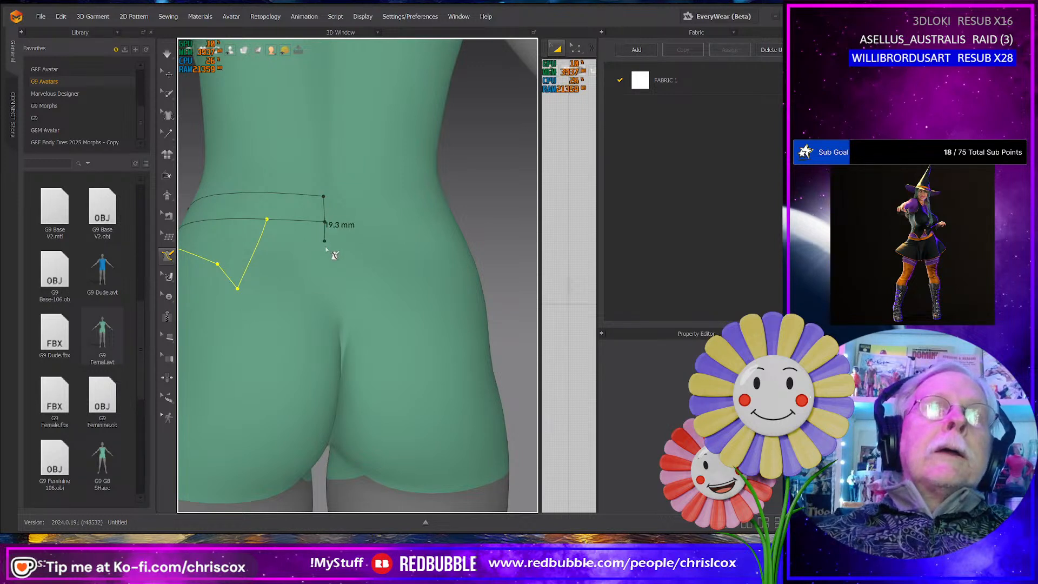
pyautogui.moveTo(335, 273); pyautogui.dragTo(313, 224, button='right')
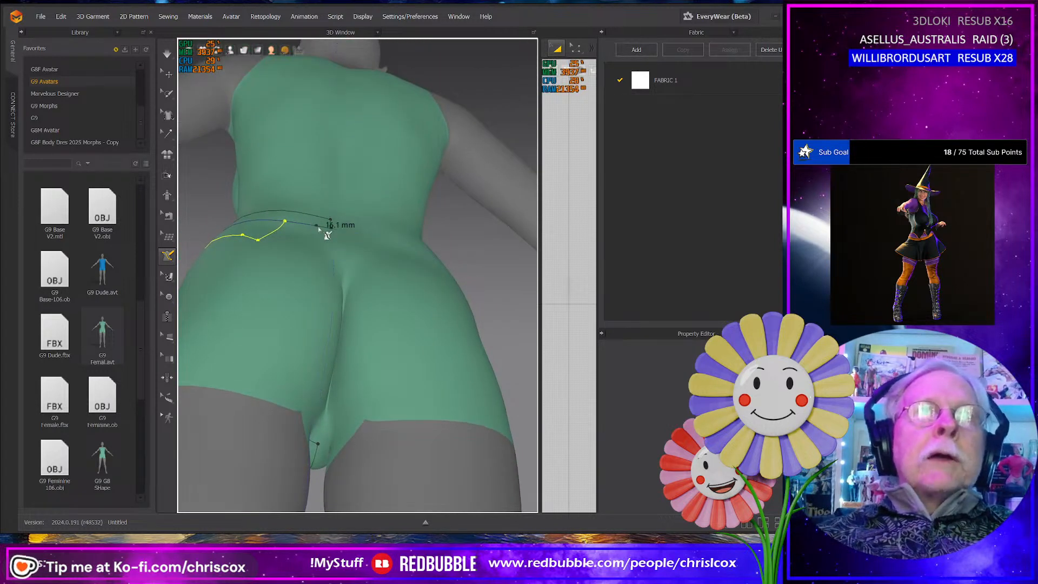
pyautogui.moveTo(345, 298); pyautogui.dragTo(324, 252, button='right')
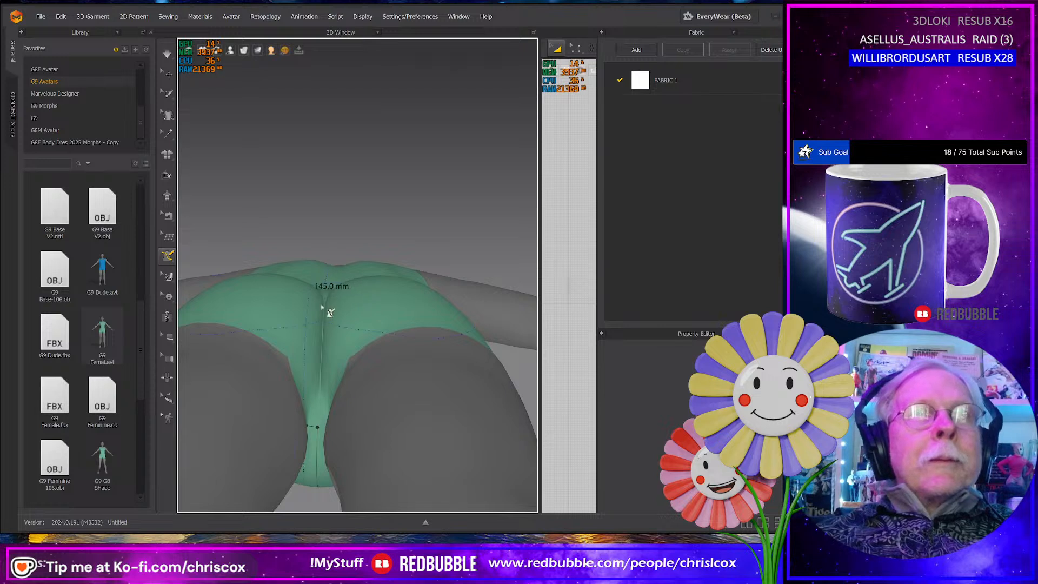
pyautogui.moveTo(320, 315); pyautogui.dragTo(316, 345, button='right')
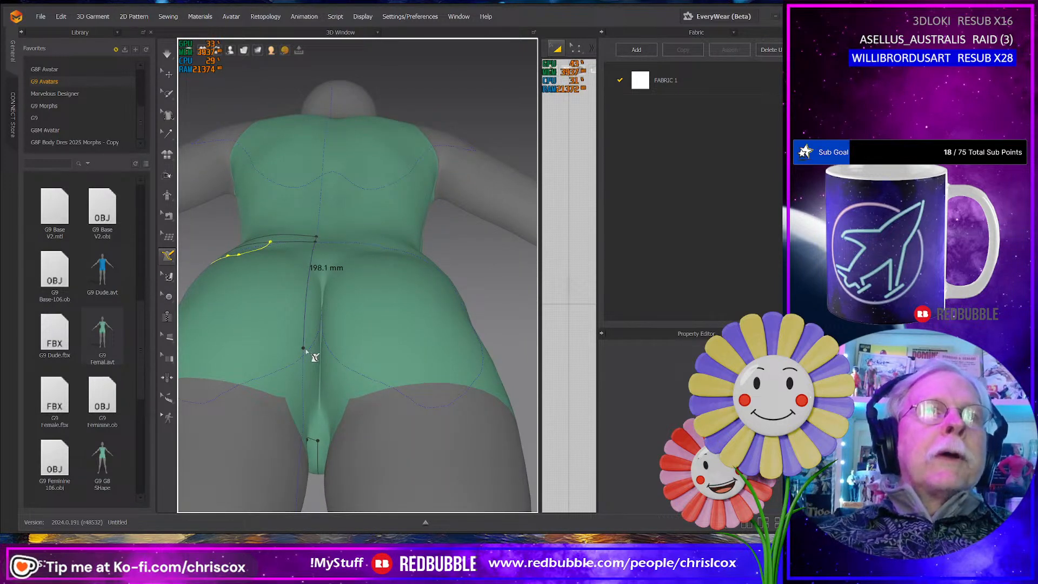
pyautogui.moveTo(307, 352); pyautogui.dragTo(319, 333, button='right')
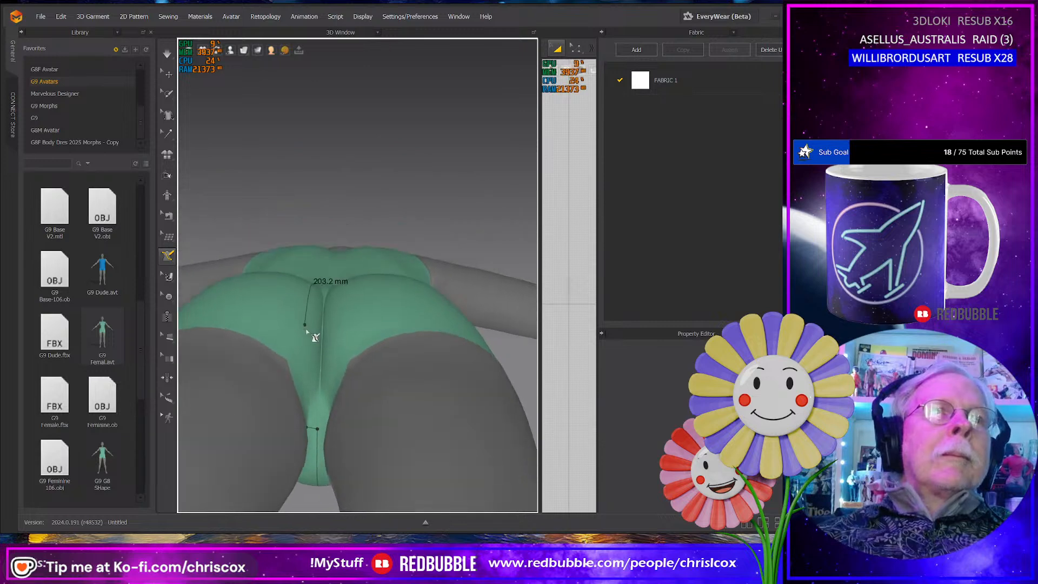
pyautogui.click(320, 331)
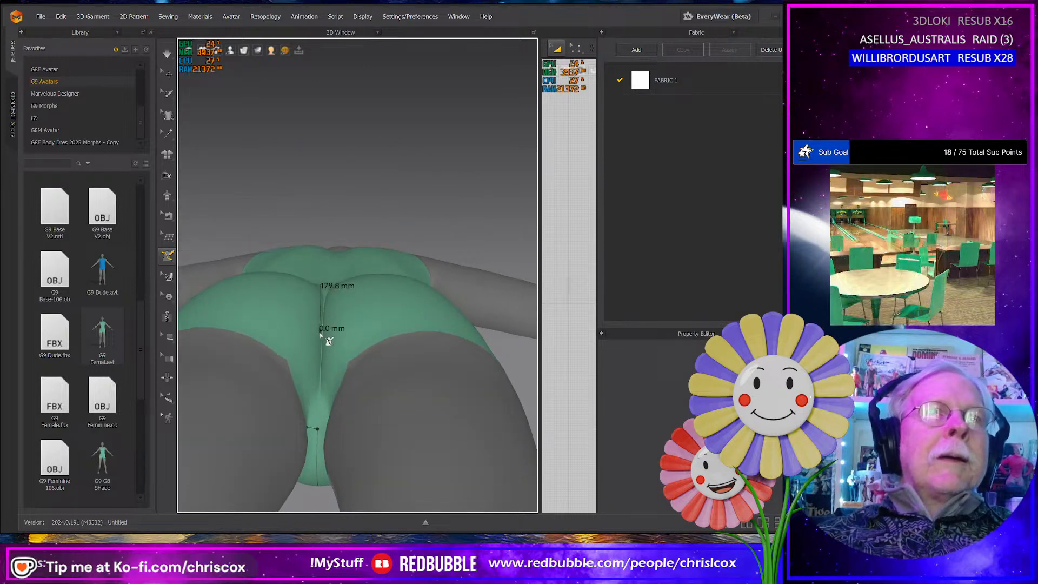
pyautogui.click(318, 402)
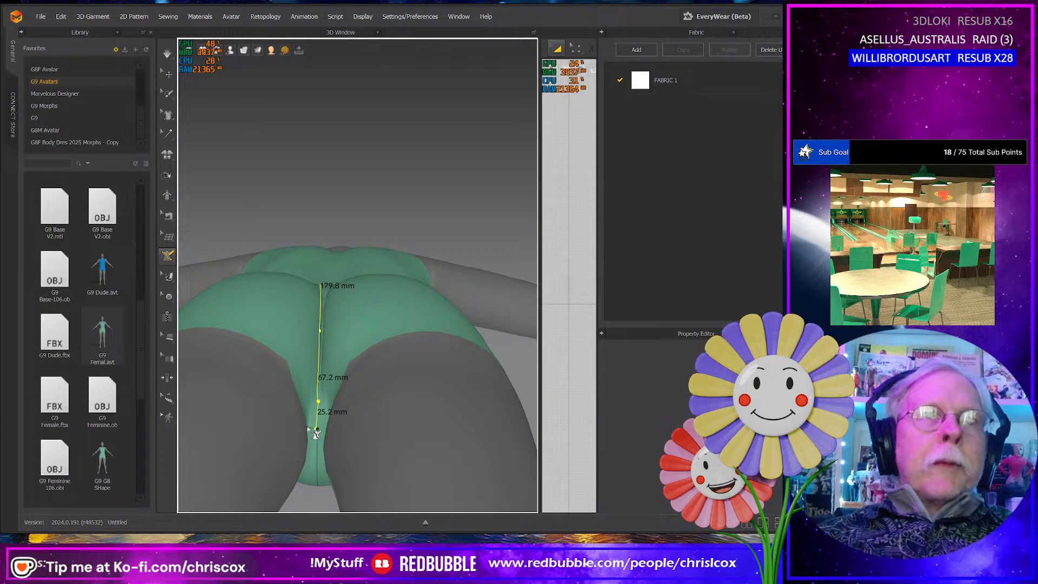
pyautogui.click(317, 430)
# - Draw the back leg opening from the crotch upward in segments of about 65, 68 and 89 mm, ending at the side panel's back corner
pyautogui.moveTo(299, 364); pyautogui.dragTo(293, 409, button='right')
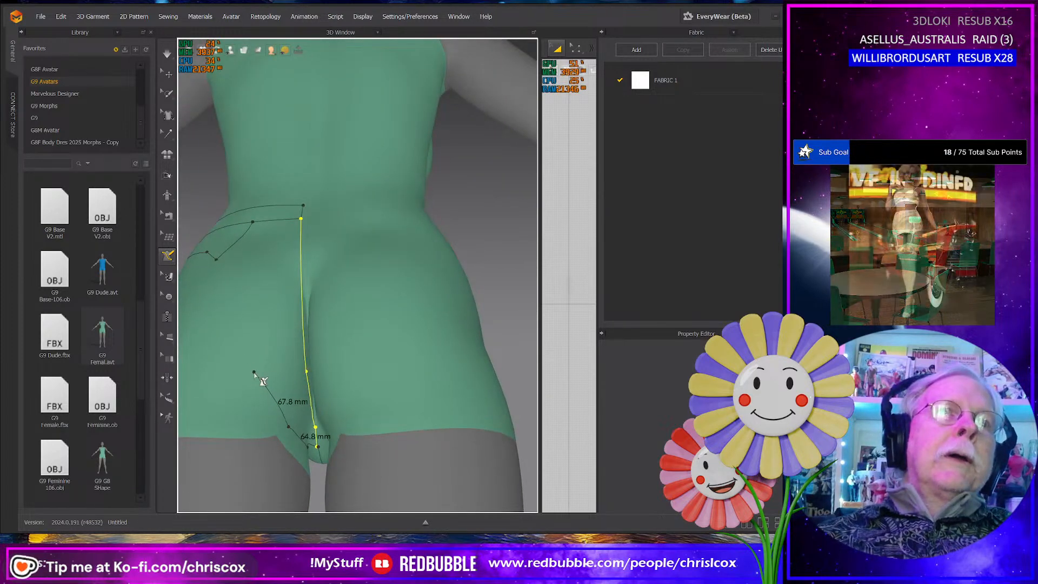
pyautogui.click(253, 372)
pyautogui.click(223, 285)
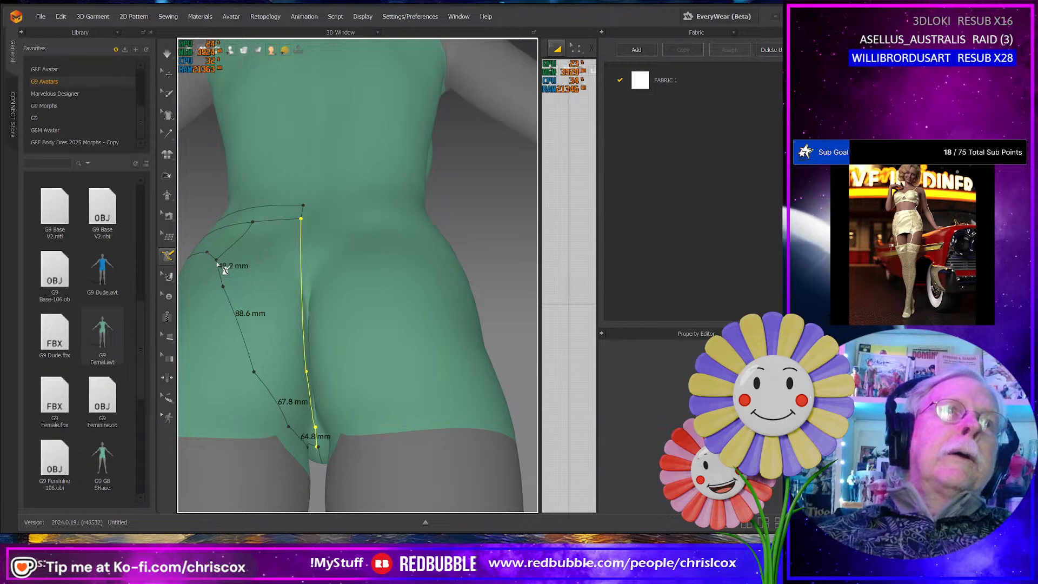
pyautogui.click(219, 266)
pyautogui.moveTo(220, 268)
pyautogui.mouseDown(button='right')
pyautogui.moveTo(235, 318)
pyautogui.moveTo(287, 318)
pyautogui.moveTo(297, 303)
pyautogui.moveTo(404, 321)
pyautogui.moveTo(392, 346)
pyautogui.moveTo(384, 326)
pyautogui.mouseUp(button='right')
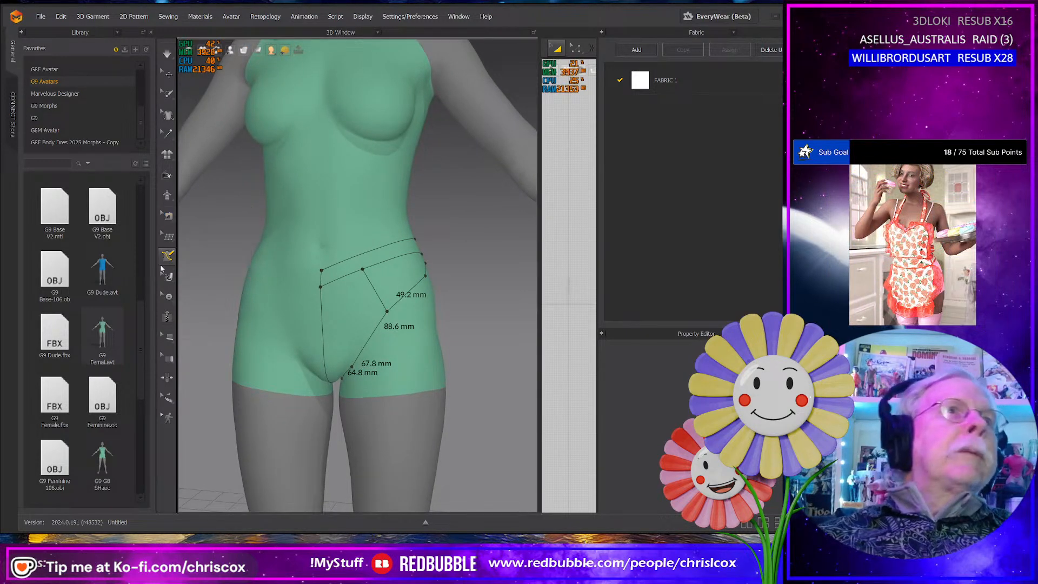
# - Inspect the panty's front, crotch and side outlines on the avatar with the Flatten tool active
pyautogui.moveTo(166, 259)
pyautogui.click(209, 297)
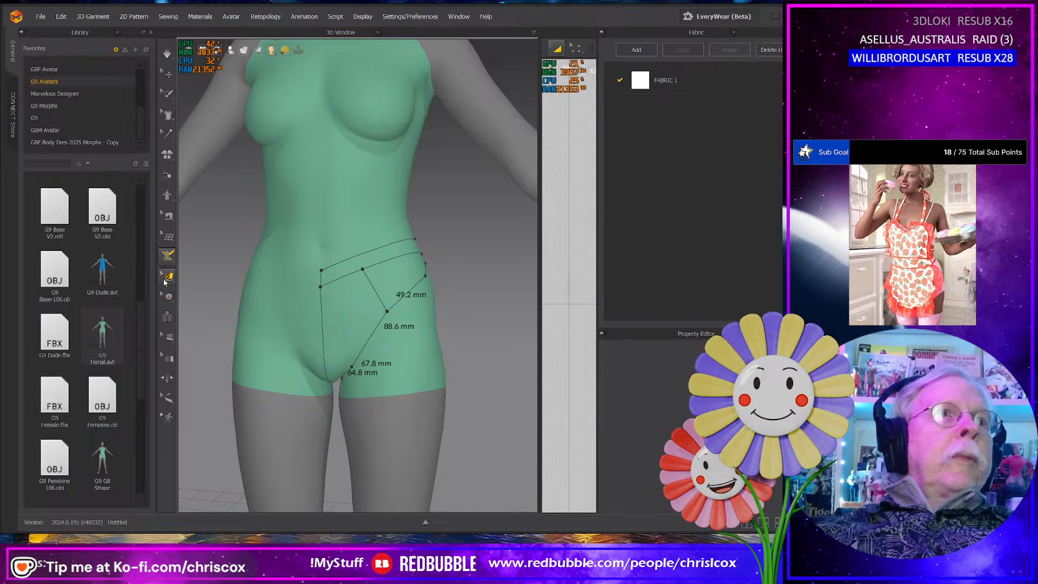
pyautogui.moveTo(165, 282)
pyautogui.moveTo(171, 256)
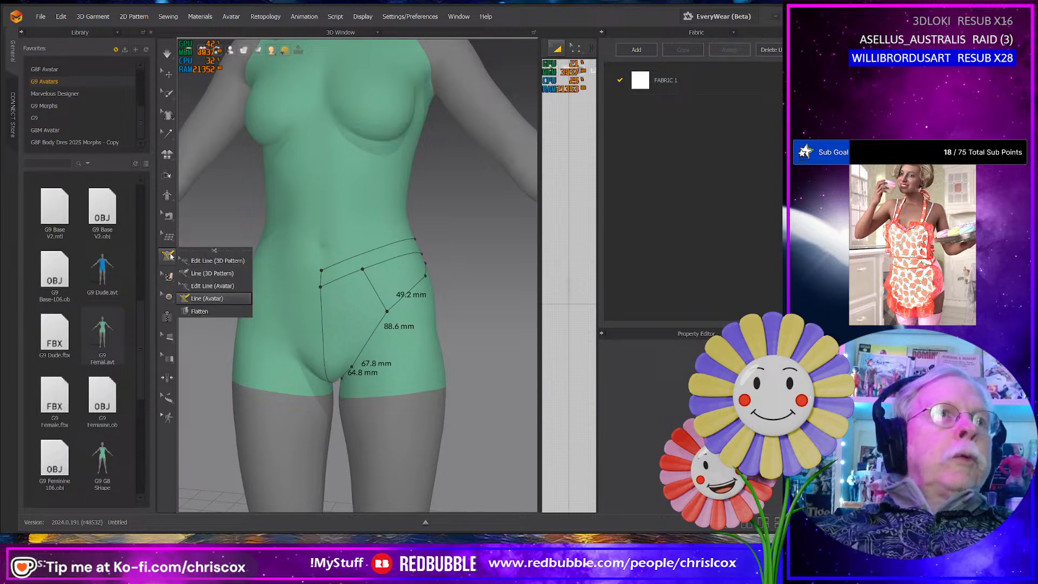
pyautogui.click(200, 311)
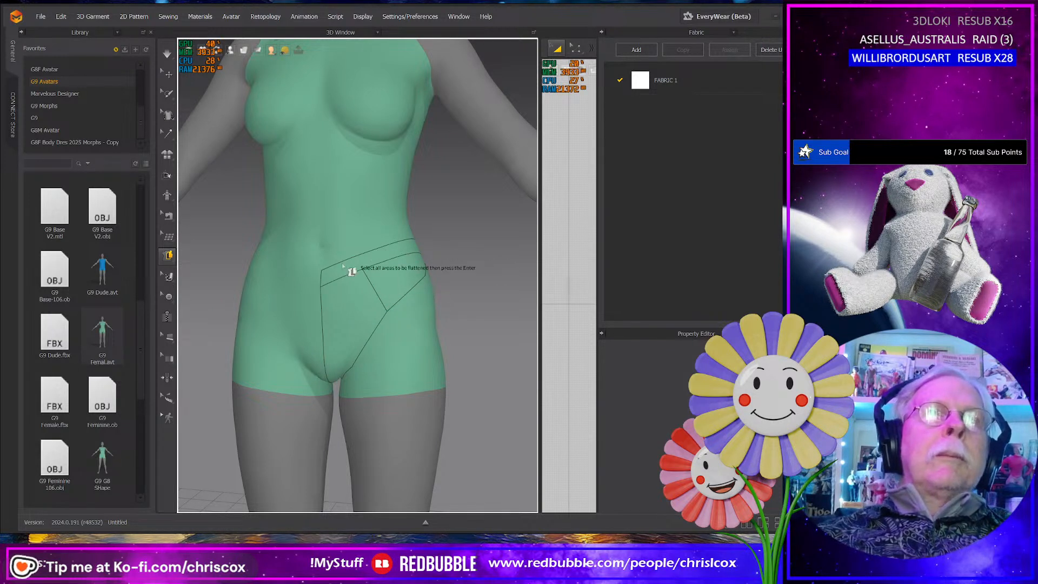
pyautogui.click(168, 256)
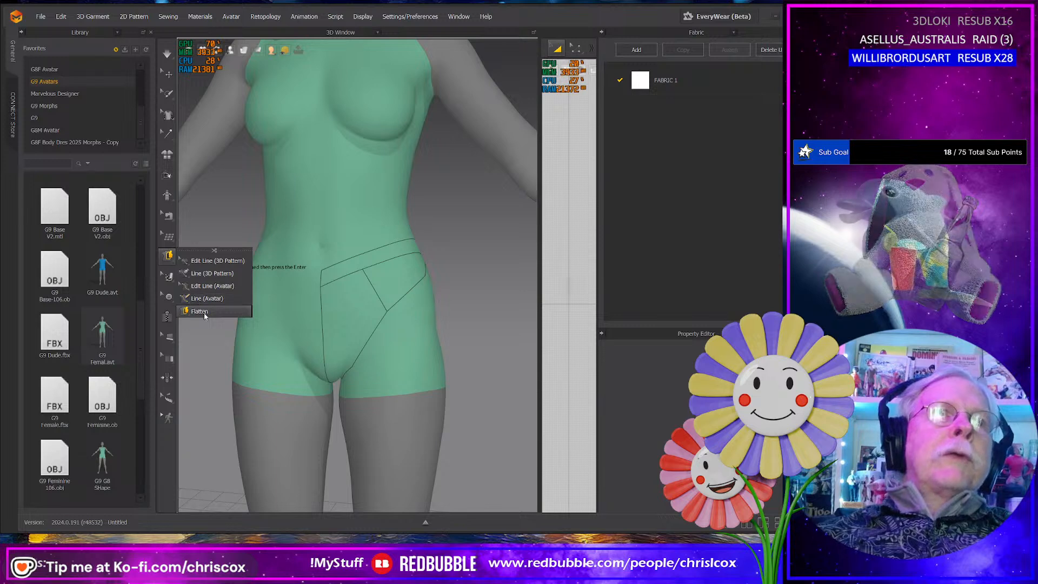
pyautogui.moveTo(330, 299); pyautogui.dragTo(319, 385, button='right')
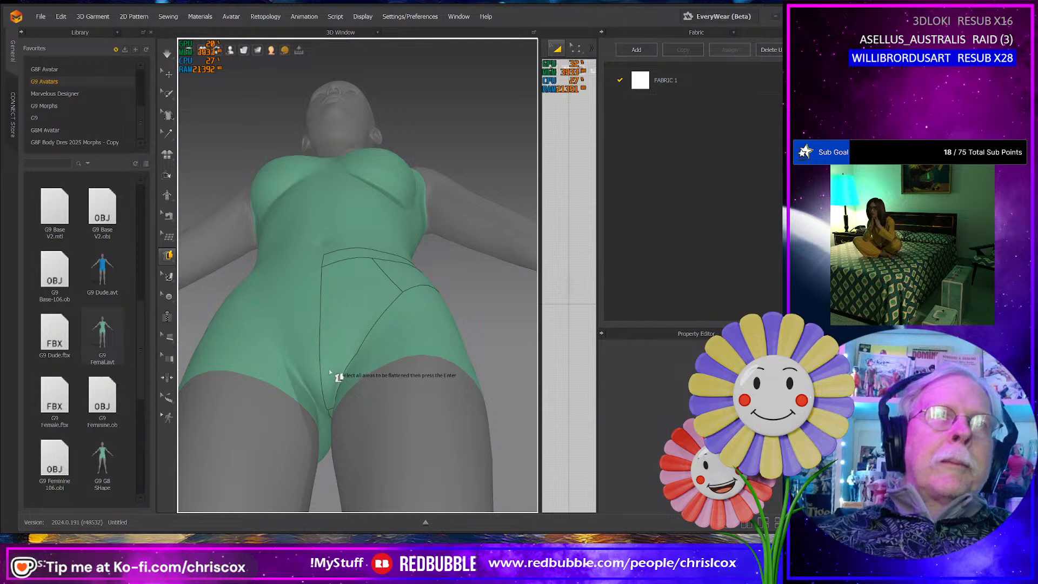
pyautogui.moveTo(335, 325); pyautogui.dragTo(333, 379, button='right')
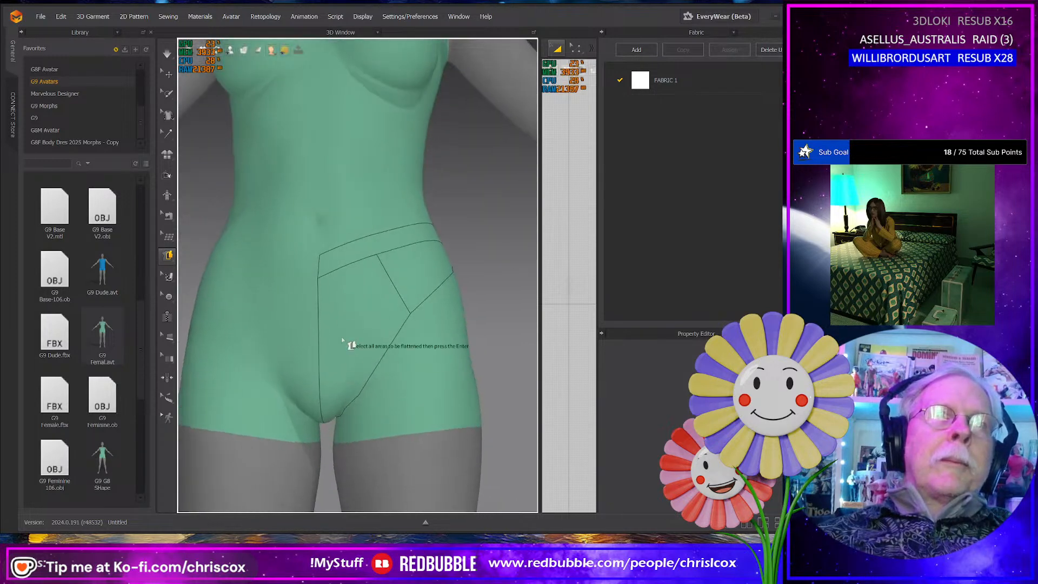
pyautogui.moveTo(374, 311); pyautogui.dragTo(346, 344, button='right')
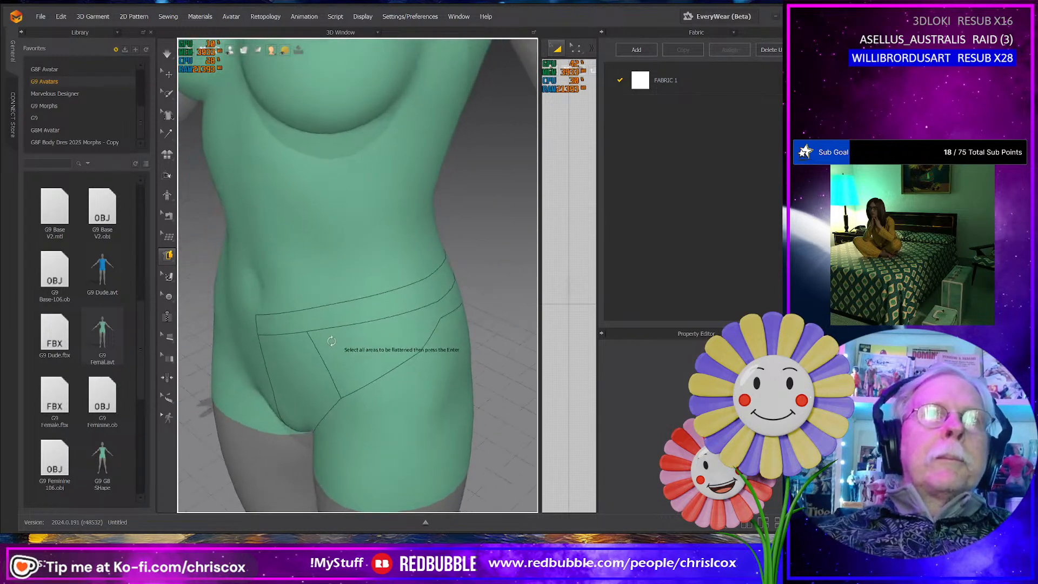
pyautogui.click(169, 255)
pyautogui.click(198, 300)
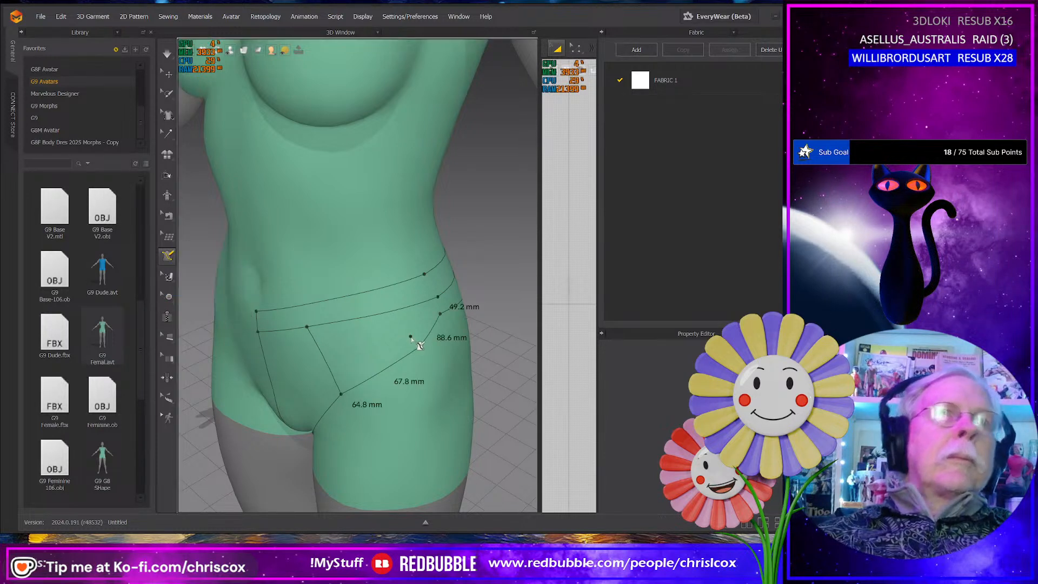
pyautogui.click(420, 347)
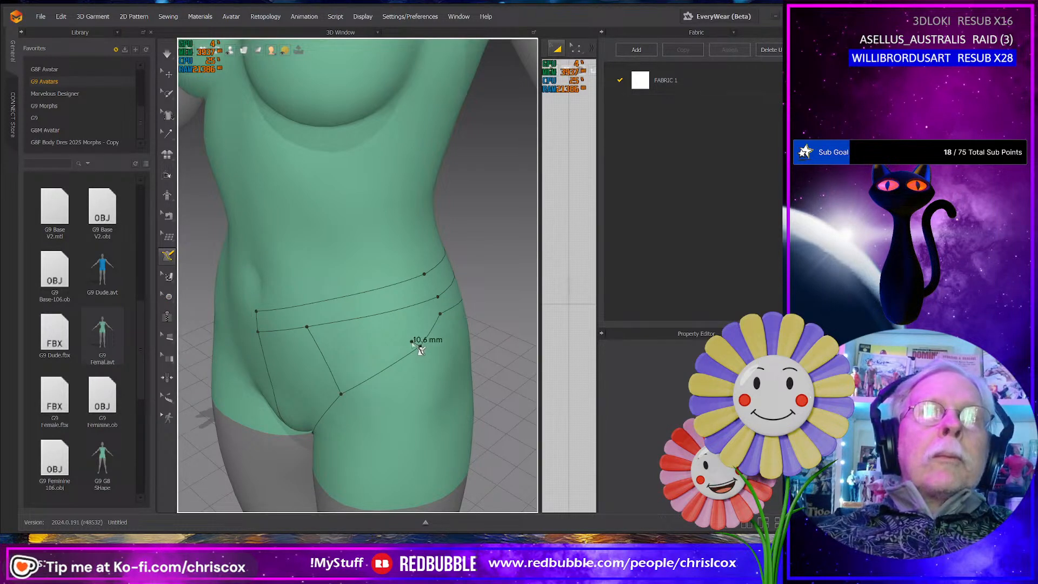
pyautogui.doubleClick(426, 352)
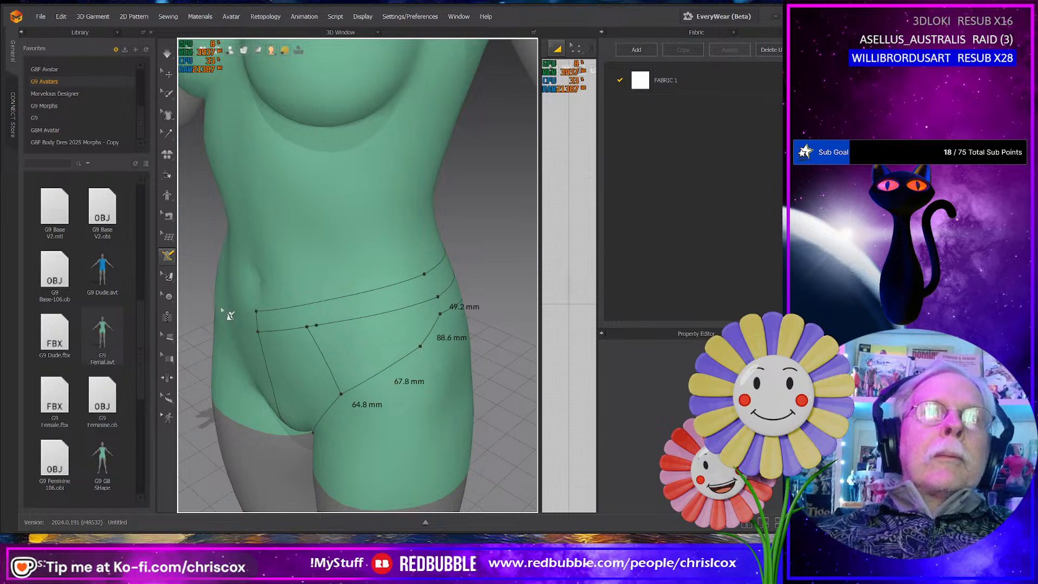
# - Move the middle point of the side panel's lower edge inward toward the waistband with Edit Line (Avatar)
pyautogui.click(163, 262)
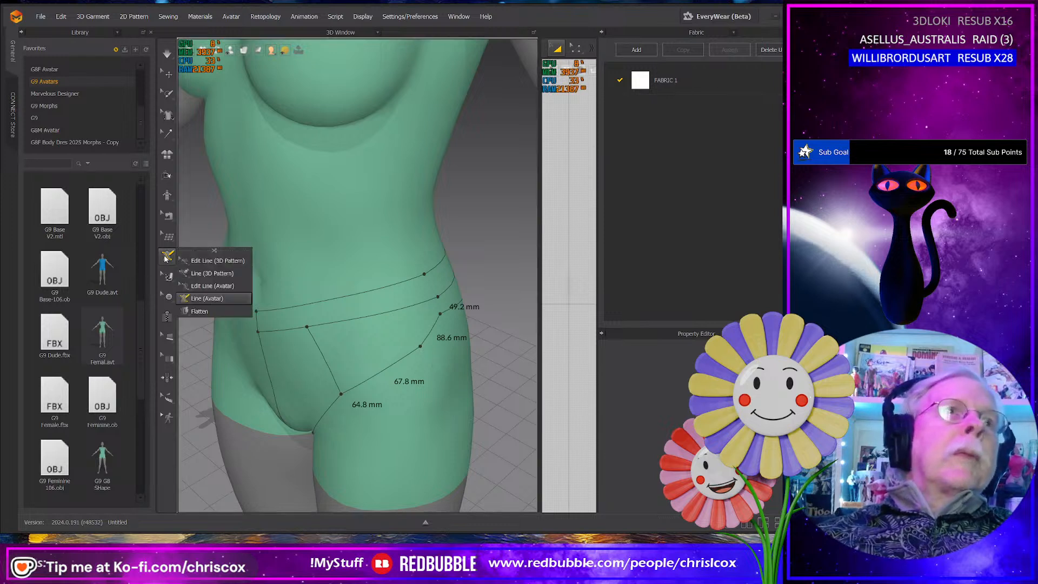
pyautogui.click(211, 286)
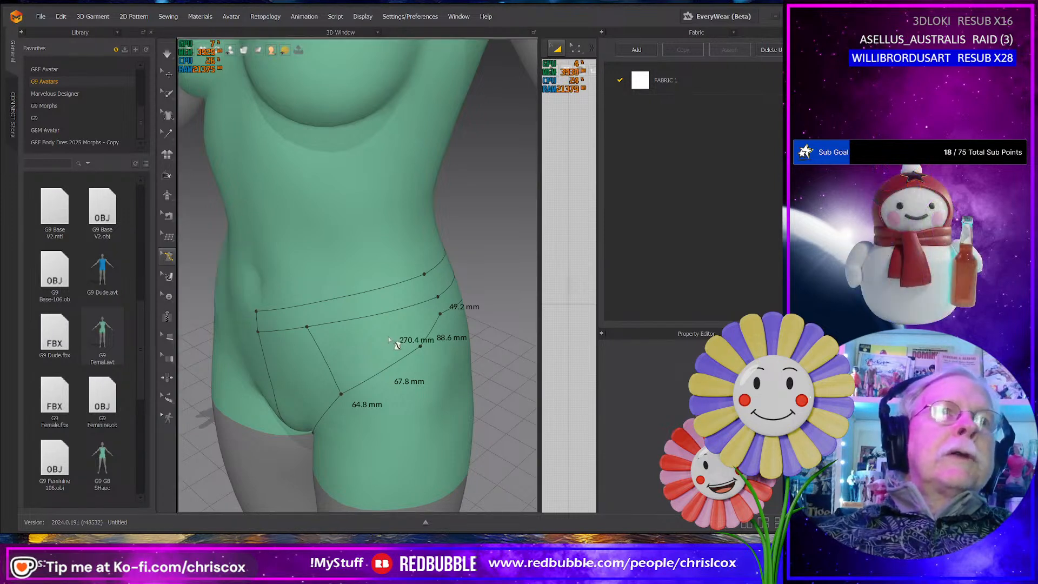
pyautogui.click(420, 348)
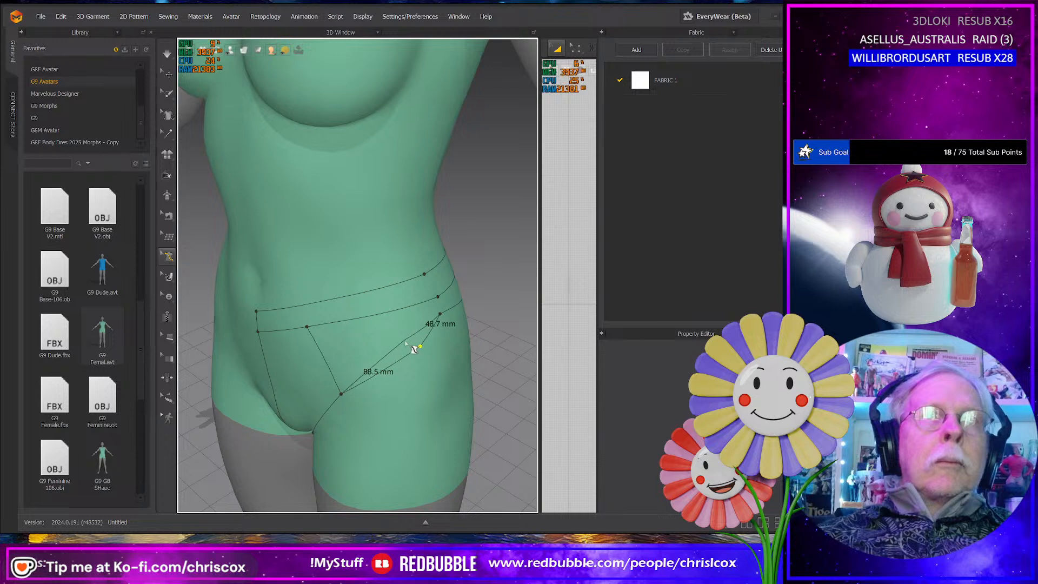
pyautogui.moveTo(413, 349); pyautogui.dragTo(403, 351)
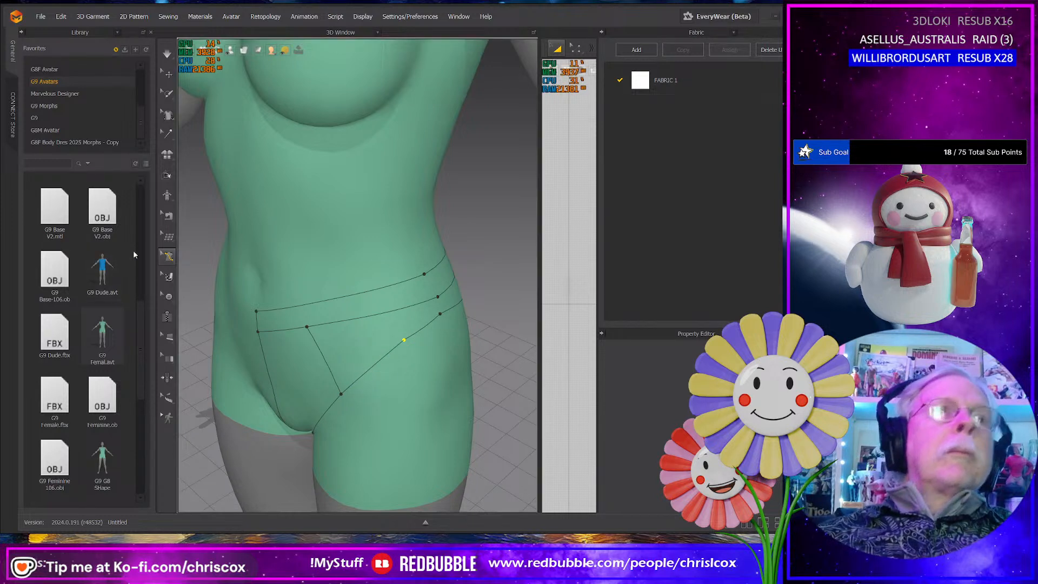
# - Check the adjusted front and side panel outlines for closed, flattenable areas using the Flatten tool
pyautogui.click(174, 261)
pyautogui.moveTo(168, 276)
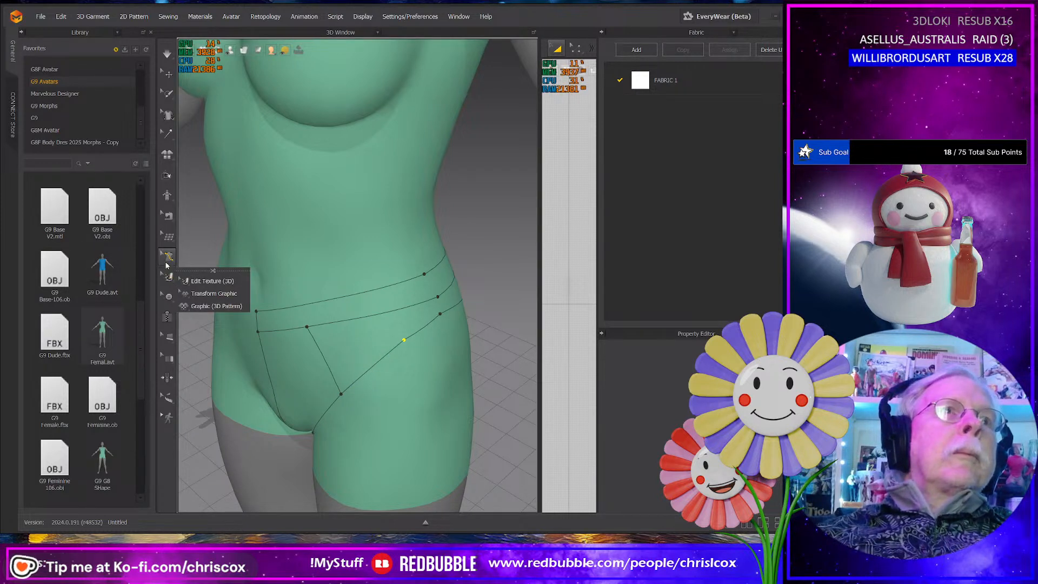
pyautogui.click(168, 256)
pyautogui.click(200, 311)
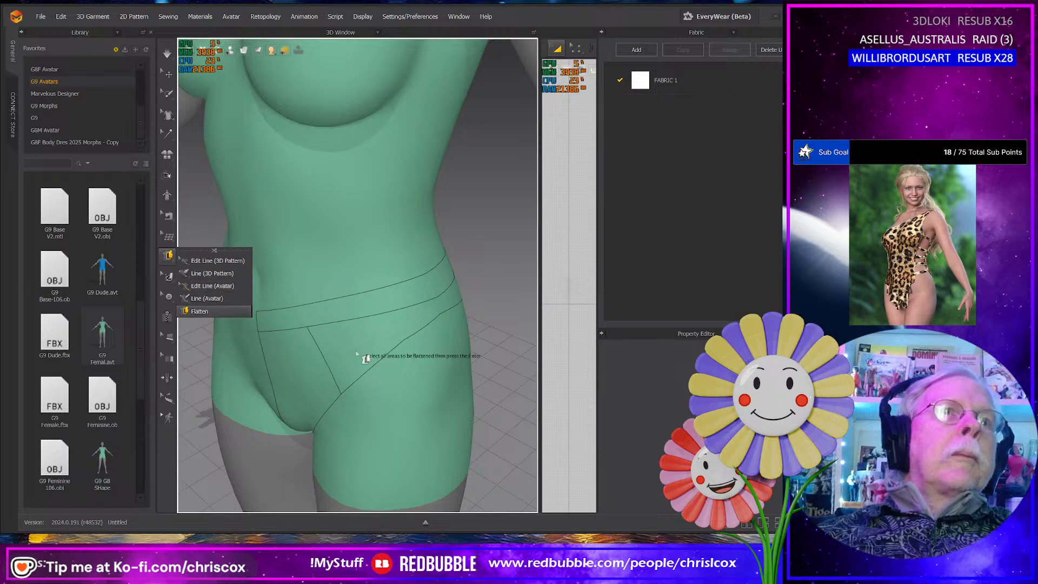
pyautogui.moveTo(369, 347); pyautogui.dragTo(378, 313, button='right')
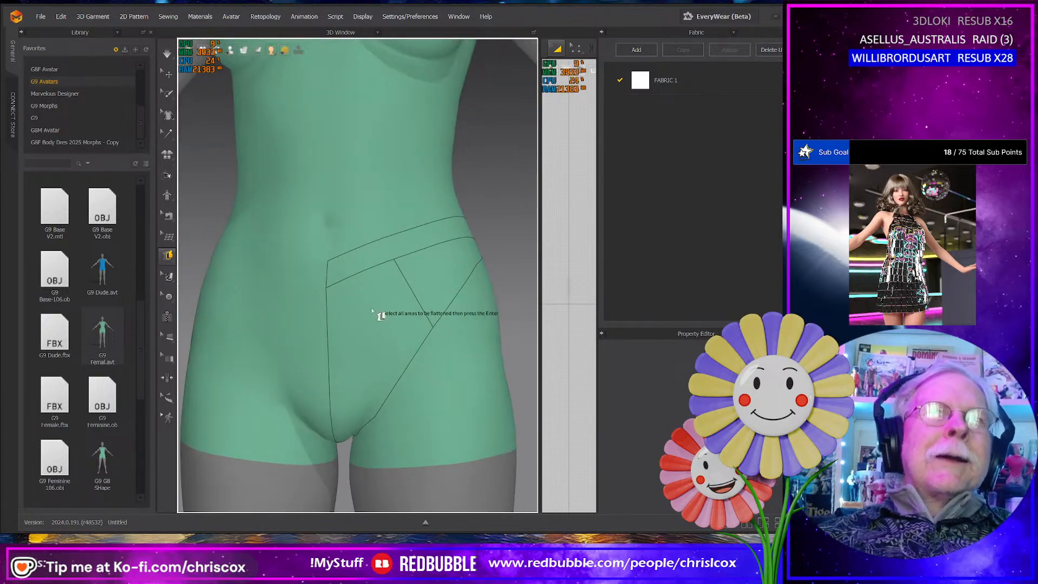
pyautogui.click(170, 217)
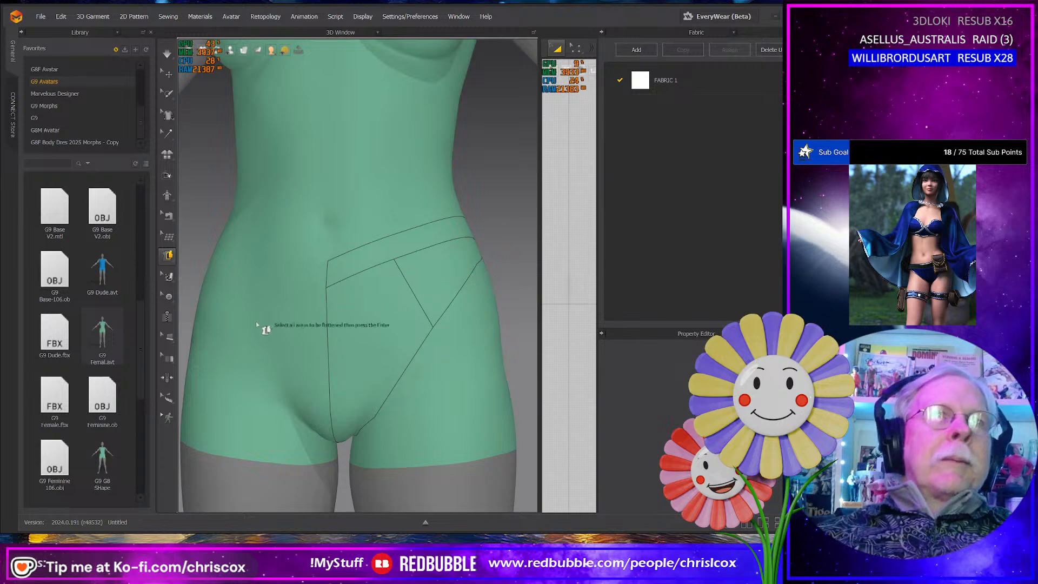
pyautogui.moveTo(390, 434); pyautogui.dragTo(372, 409, button='right')
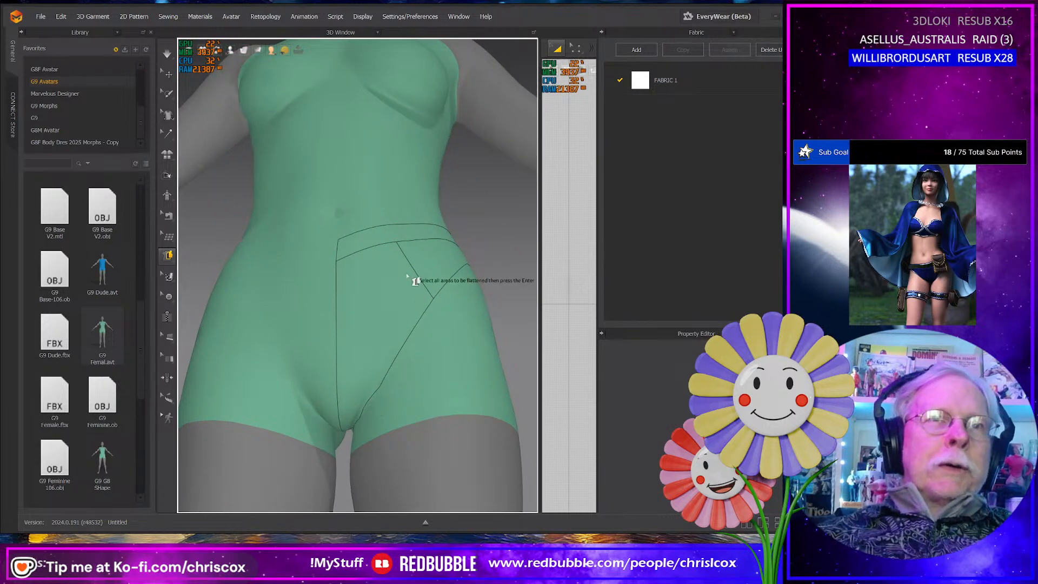
pyautogui.moveTo(410, 259); pyautogui.dragTo(346, 303, button='right')
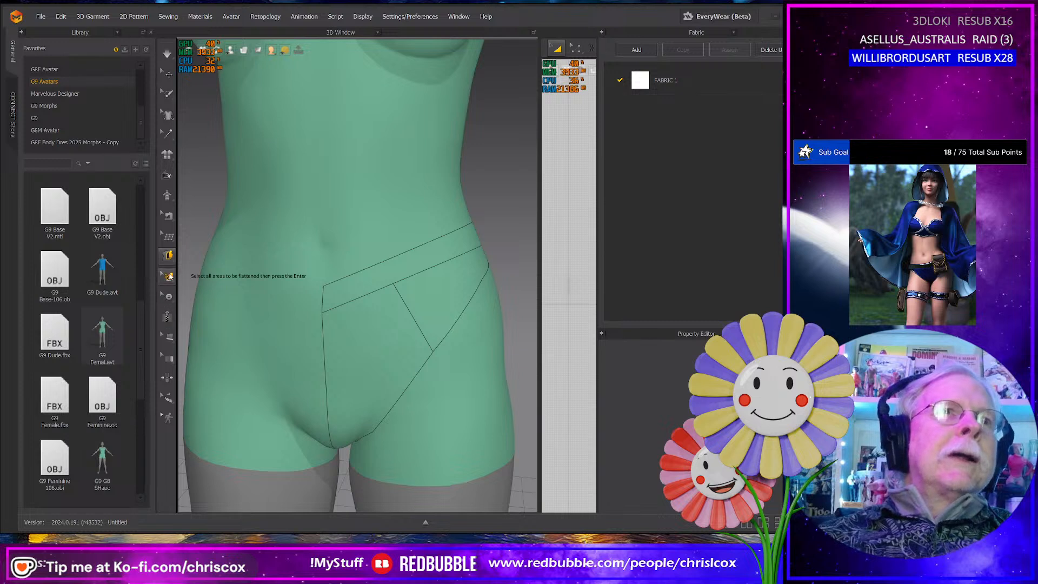
# - Try to redraw the front panel's top edge as one line of about 71 mm from the side seam to the centre front
pyautogui.click(169, 277)
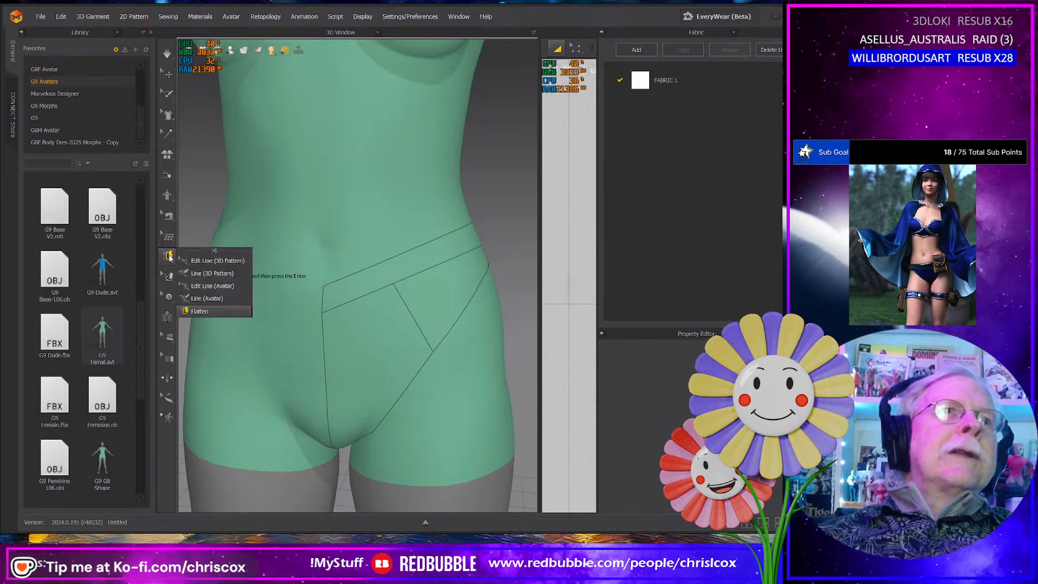
pyautogui.click(185, 287)
pyautogui.click(393, 284)
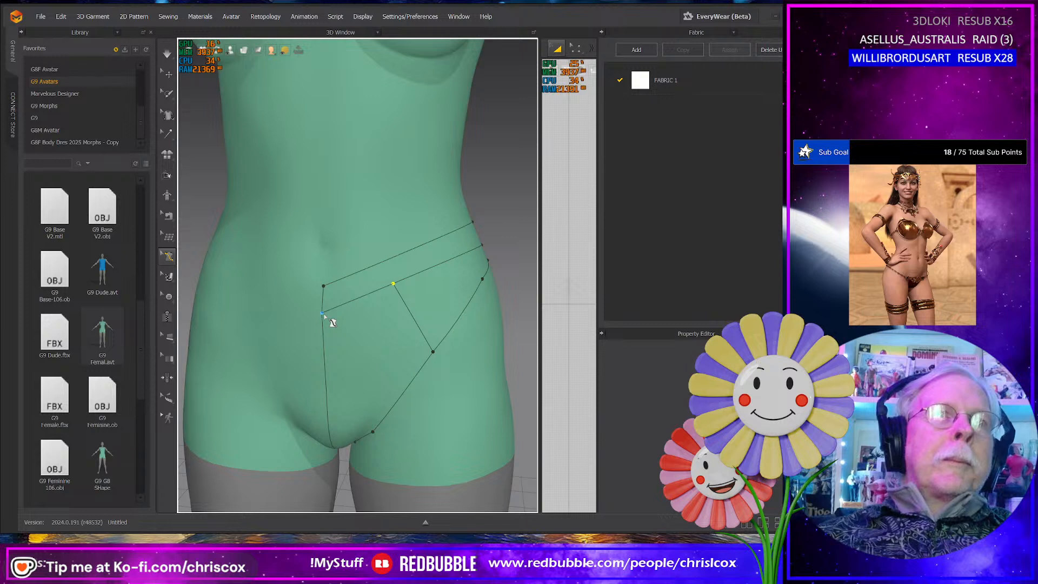
pyautogui.click(168, 257)
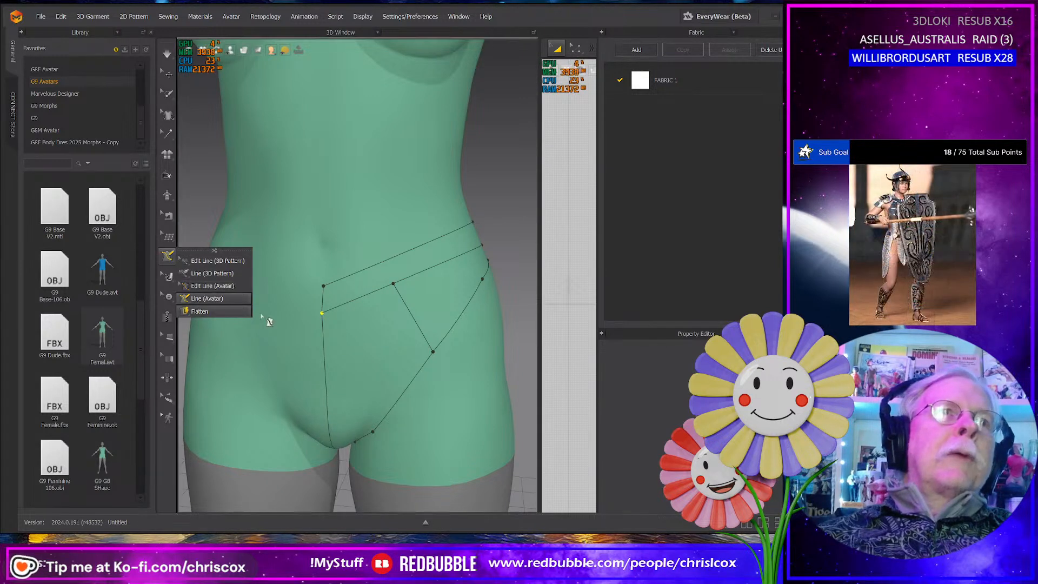
pyautogui.click(198, 299)
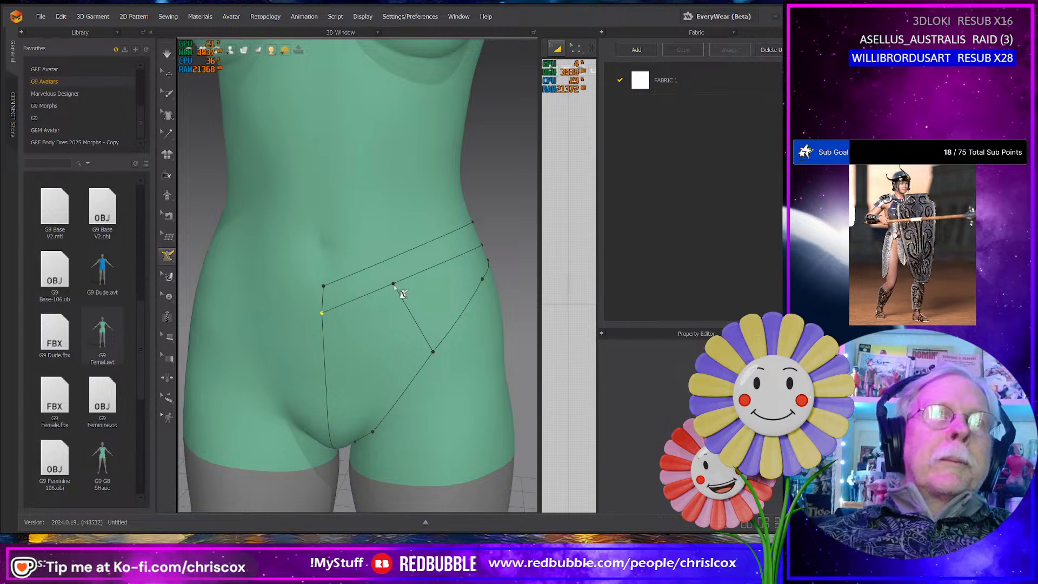
pyautogui.click(393, 284)
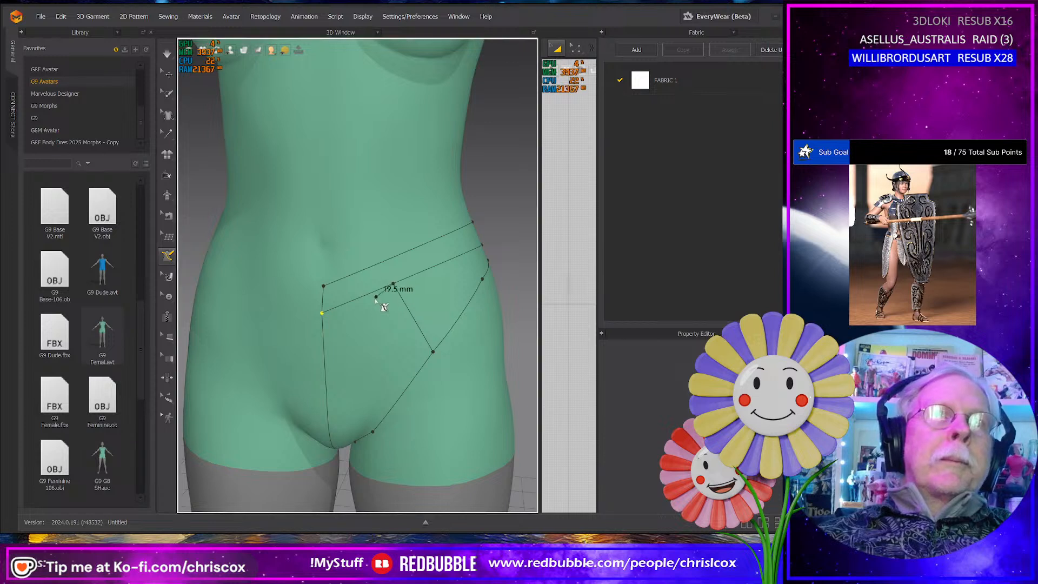
pyautogui.click(323, 314)
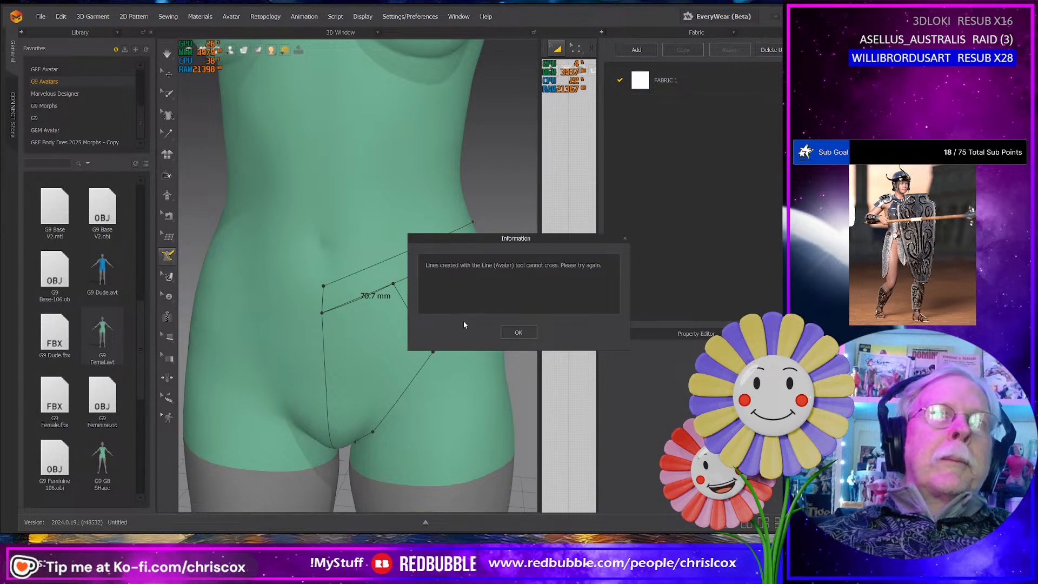
pyautogui.click(514, 332)
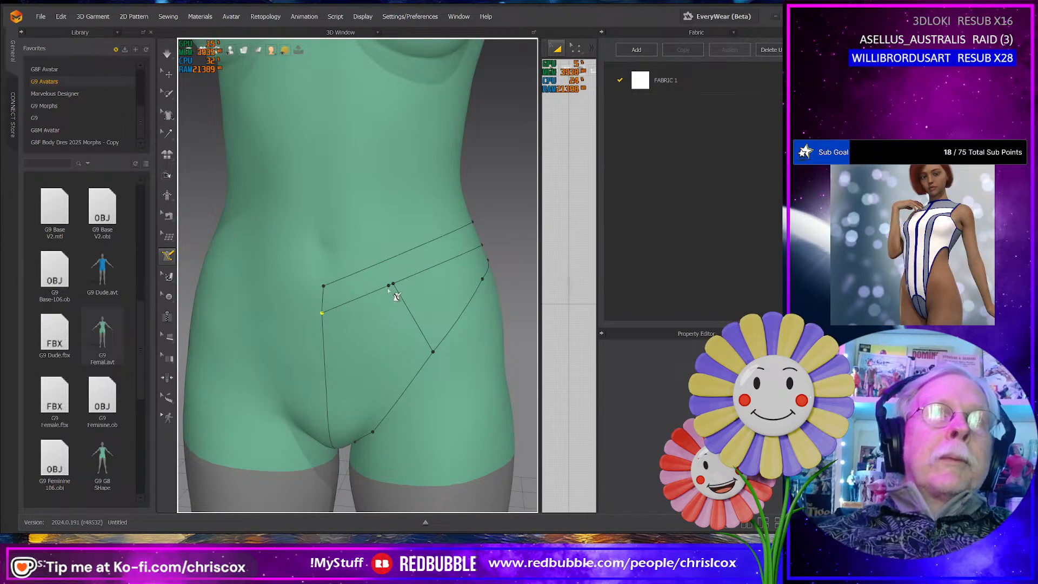
# - Try to redraw the front panel's top edge from the centre front to the side seam in segments of about 40 and 31 mm
pyautogui.click(324, 314)
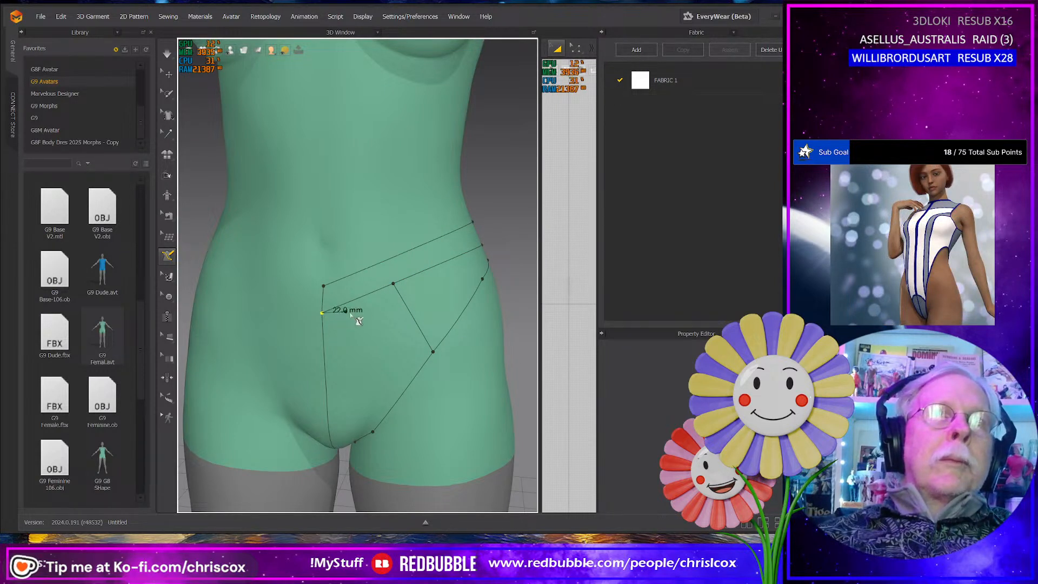
pyautogui.click(393, 286)
pyautogui.click(517, 332)
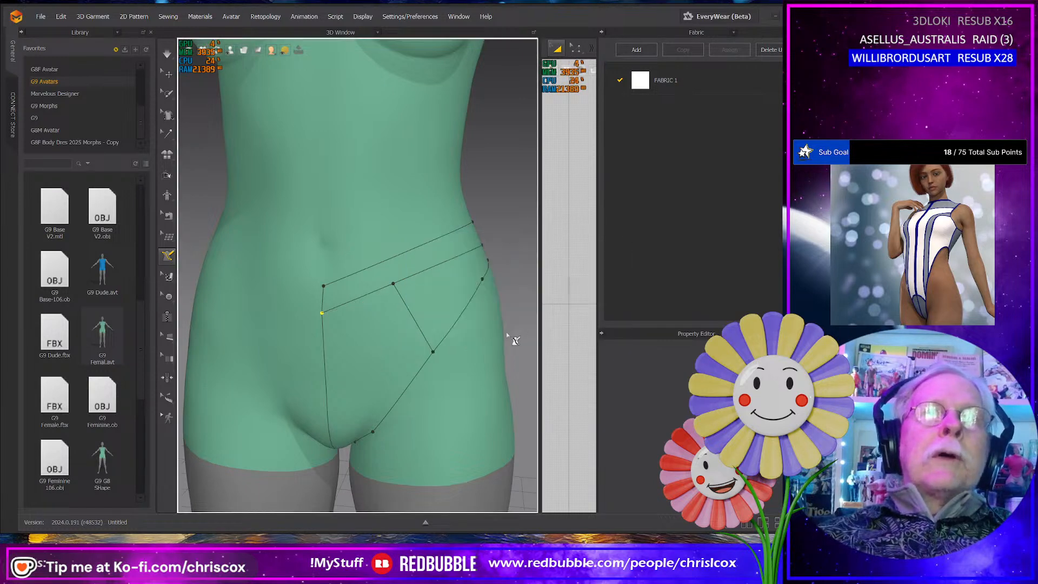
# - Activate the Flatten tool for the lines drawn on the avatar
pyautogui.scroll(3, 459, 287)
pyautogui.scroll(-5, 436, 280)
pyautogui.moveTo(432, 338)
pyautogui.mouseDown(button='right')
pyautogui.moveTo(374, 304)
pyautogui.moveTo(267, 330)
pyautogui.moveTo(428, 347)
pyautogui.moveTo(433, 325)
pyautogui.mouseUp(button='right')
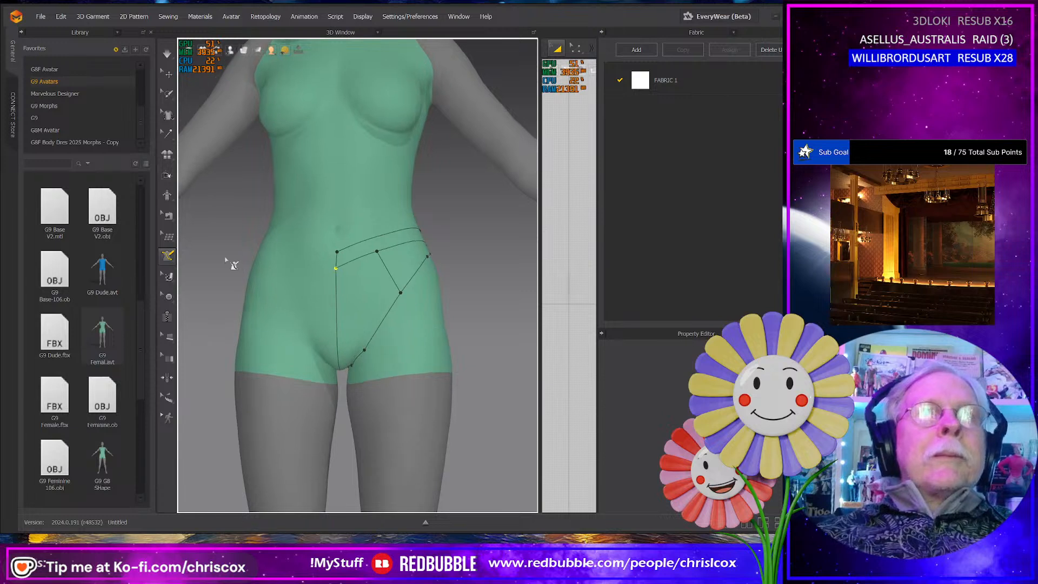
pyautogui.click(167, 256)
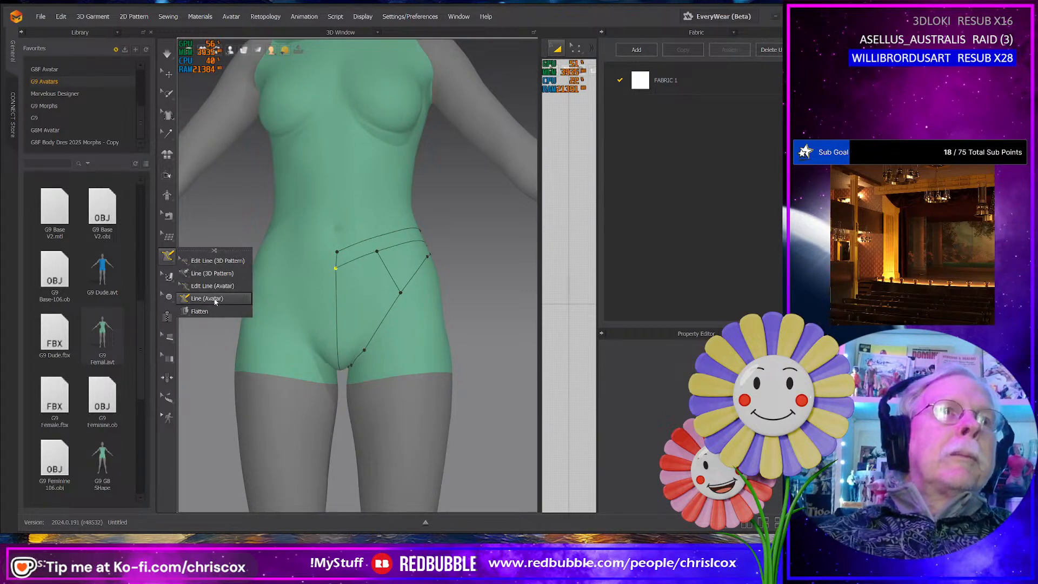
pyautogui.click(200, 311)
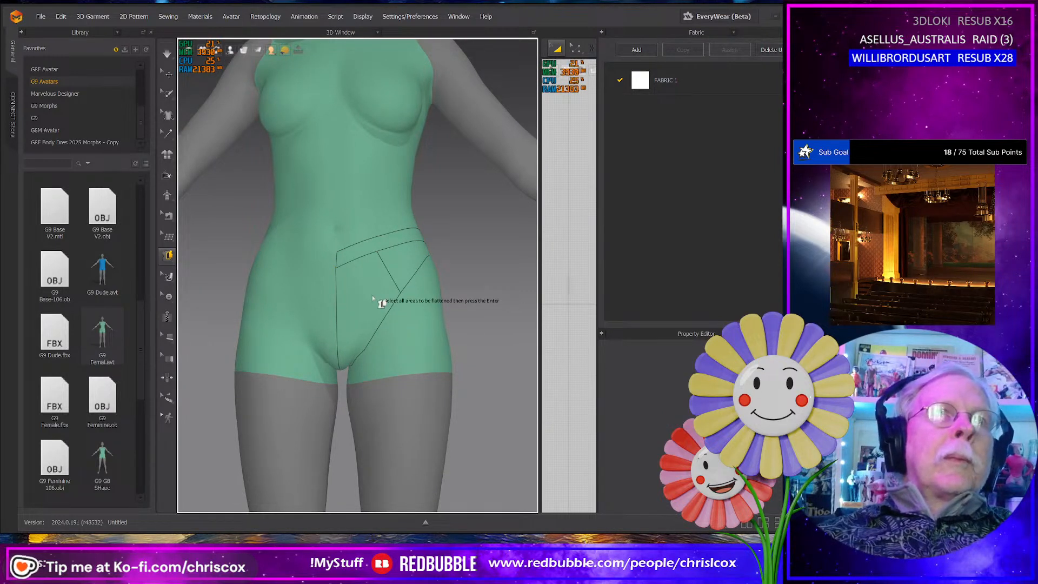
# - Enlarge the 2D pattern window beside the 3D view and bring the whole avatar silhouette and the panty front into view
pyautogui.scroll(-2, 410, 332)
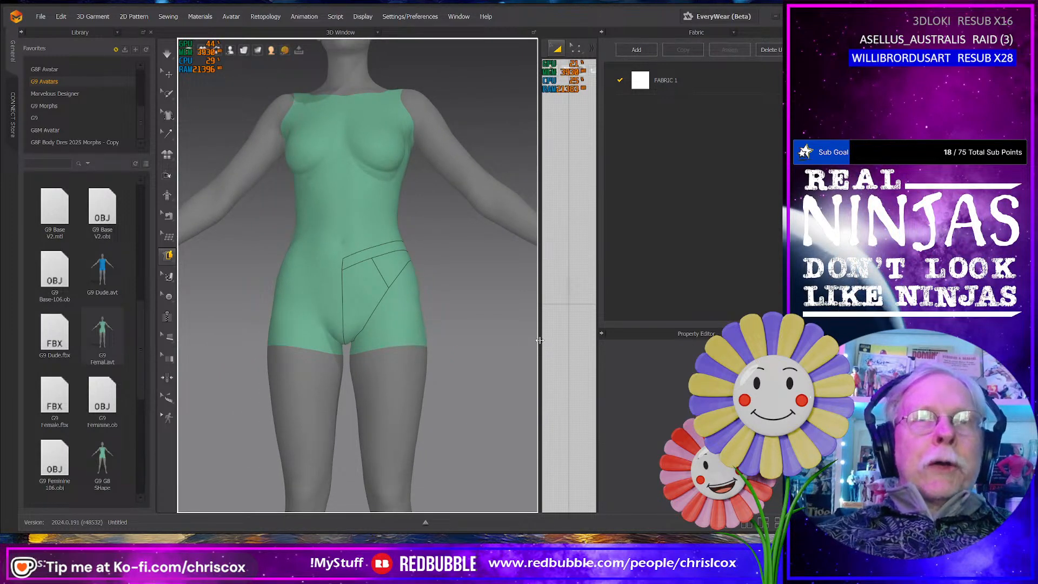
pyautogui.moveTo(539, 340); pyautogui.dragTo(390, 341)
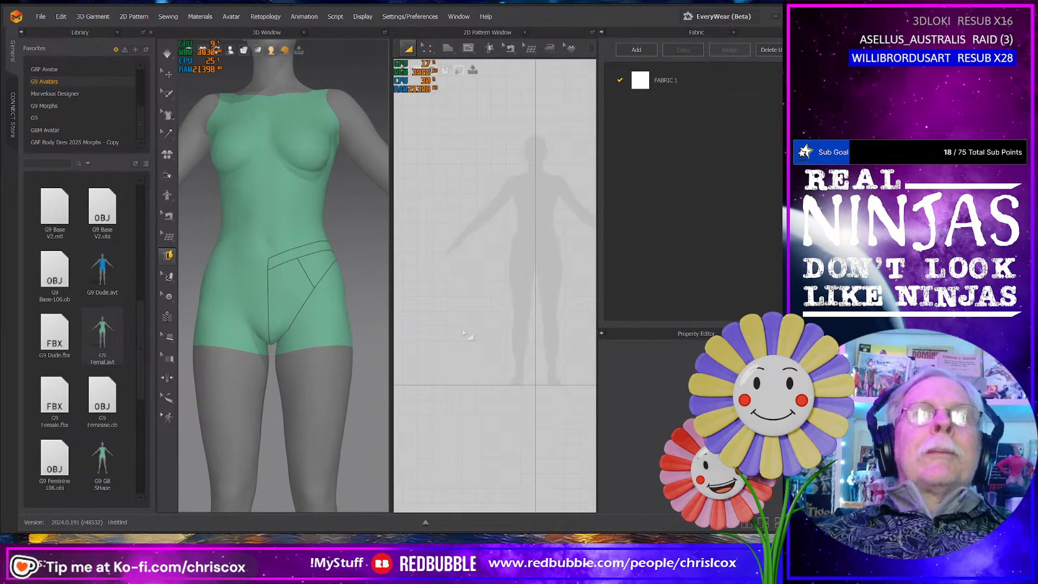
pyautogui.scroll(3, 536, 277)
pyautogui.moveTo(538, 281); pyautogui.dragTo(490, 302, button='middle')
pyautogui.moveTo(352, 308); pyautogui.dragTo(287, 296, button='right')
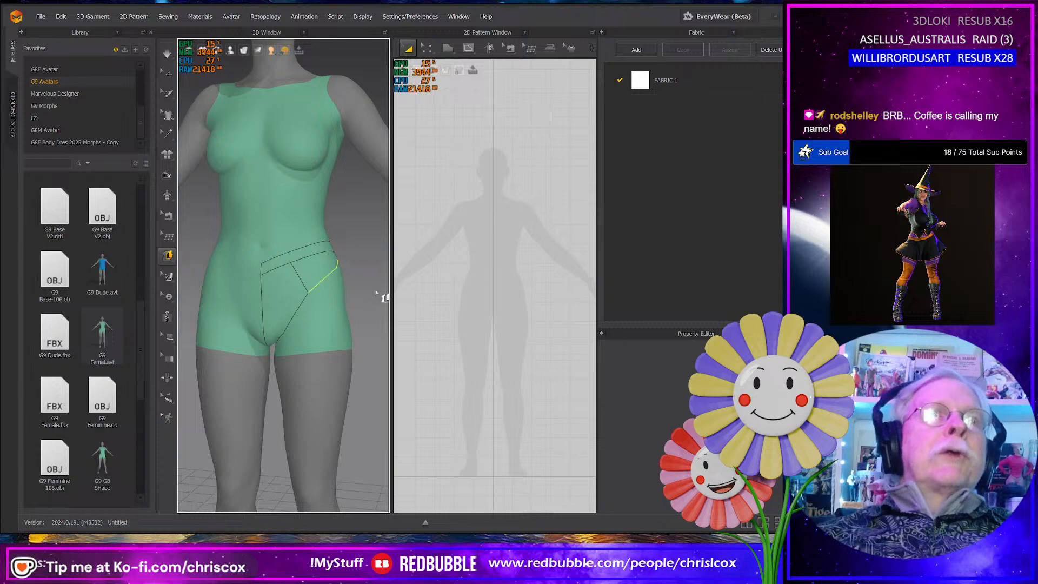
# - Flatten the waistband strip drawn around the avatar's hip into a 2D pattern piece
pyautogui.click(332, 289)
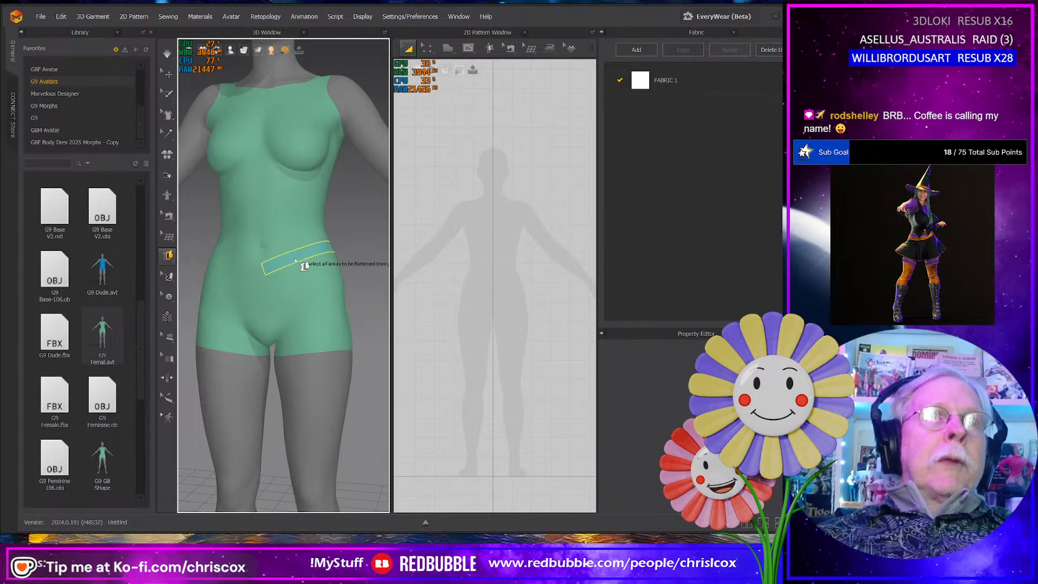
pyautogui.click(168, 254)
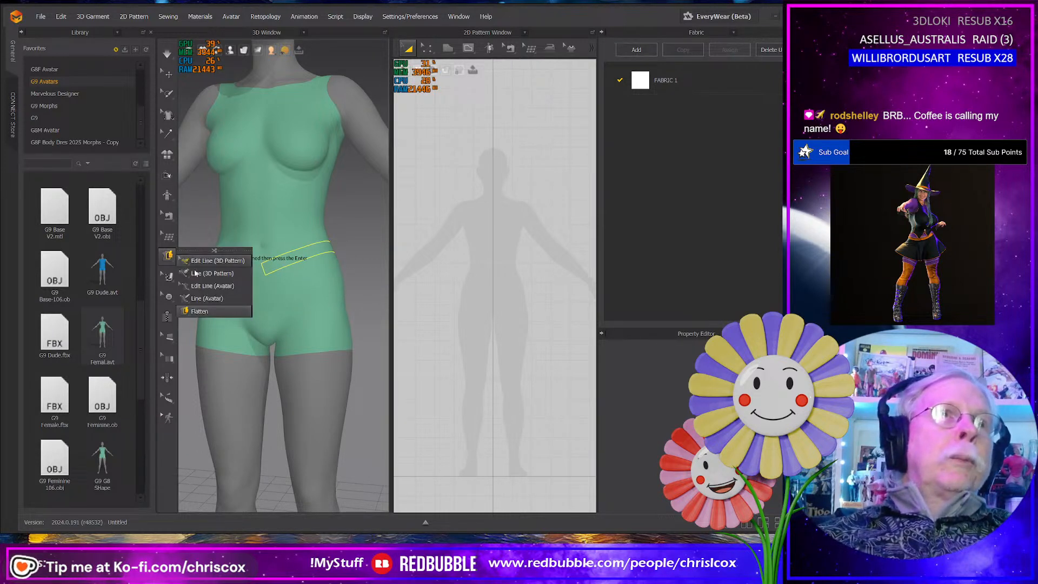
pyautogui.click(201, 310)
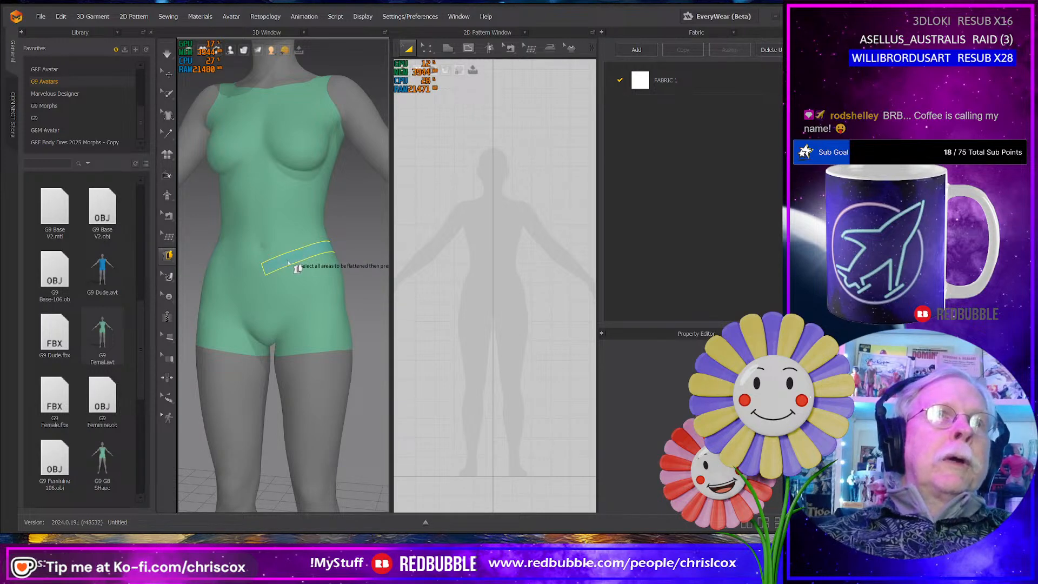
pyautogui.click(289, 263)
pyautogui.moveTo(297, 291); pyautogui.dragTo(210, 274, button='right')
pyautogui.press('Return')
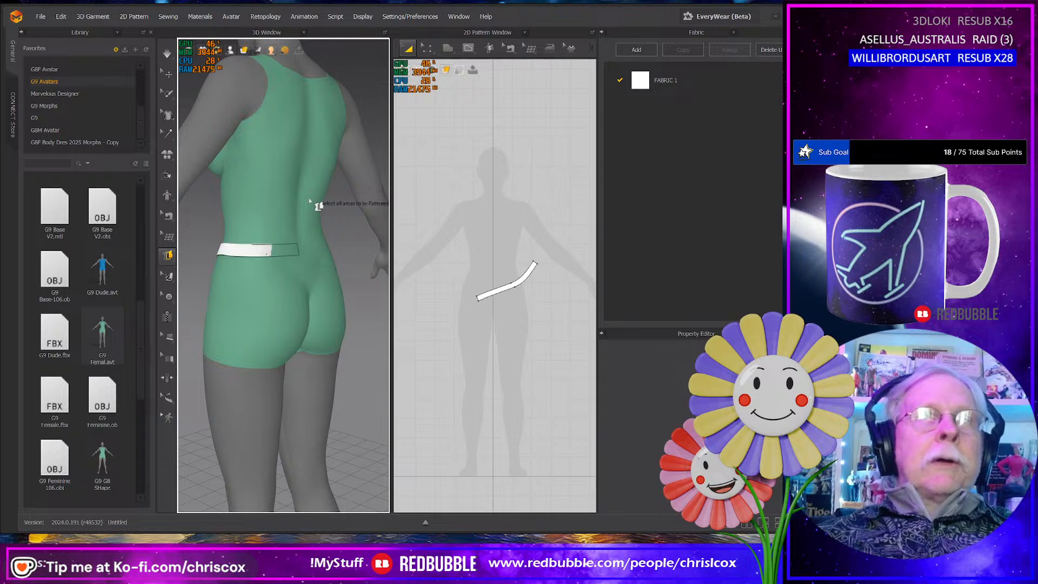
pyautogui.moveTo(195, 335); pyautogui.dragTo(325, 324, button='right')
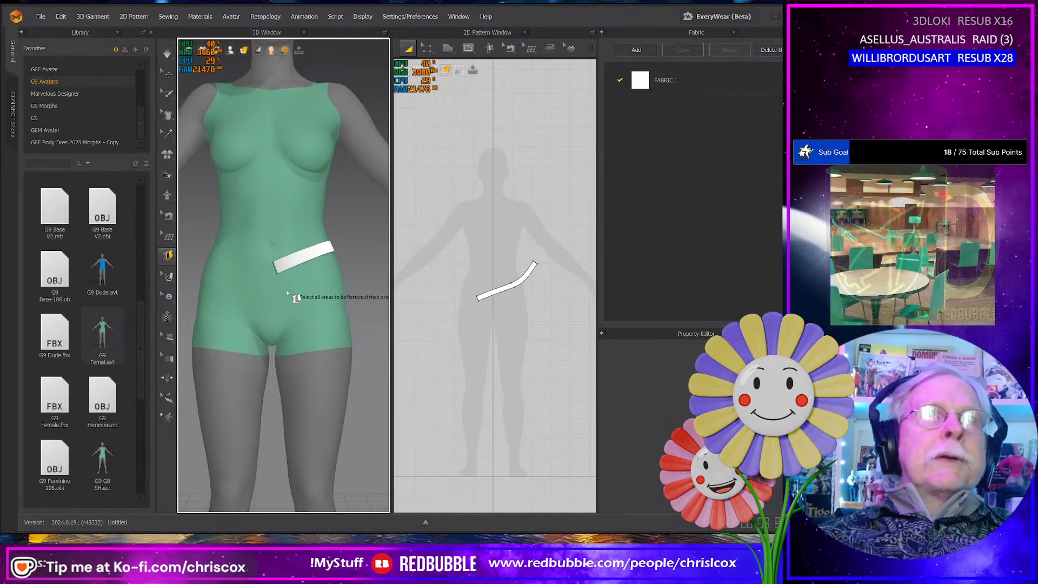
# - Draw the front panel's centre line about 198 mm long from below the waistband to the crotch, and a crotch edge of about 12 mm
pyautogui.click(170, 257)
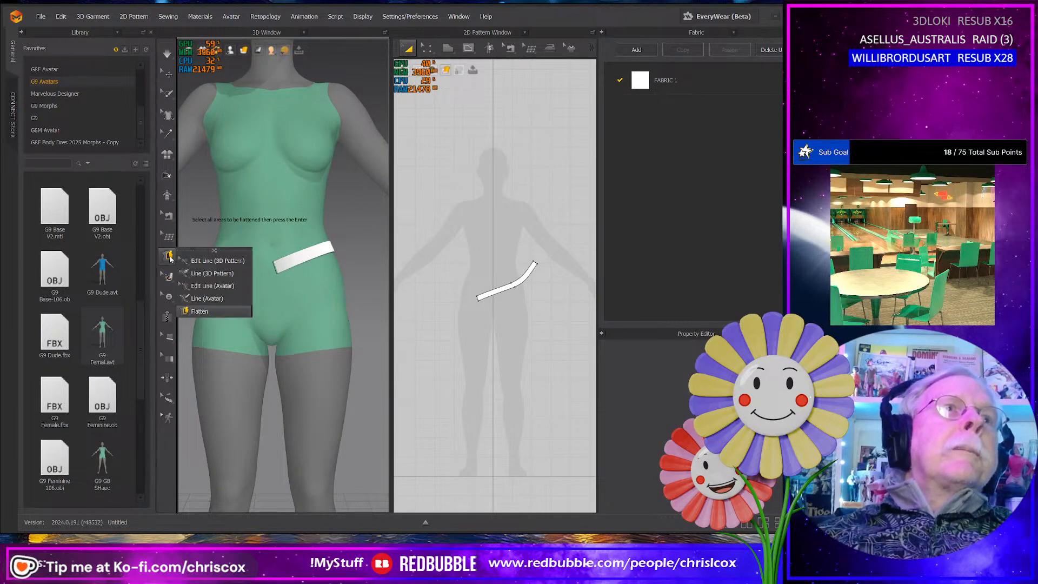
pyautogui.click(213, 286)
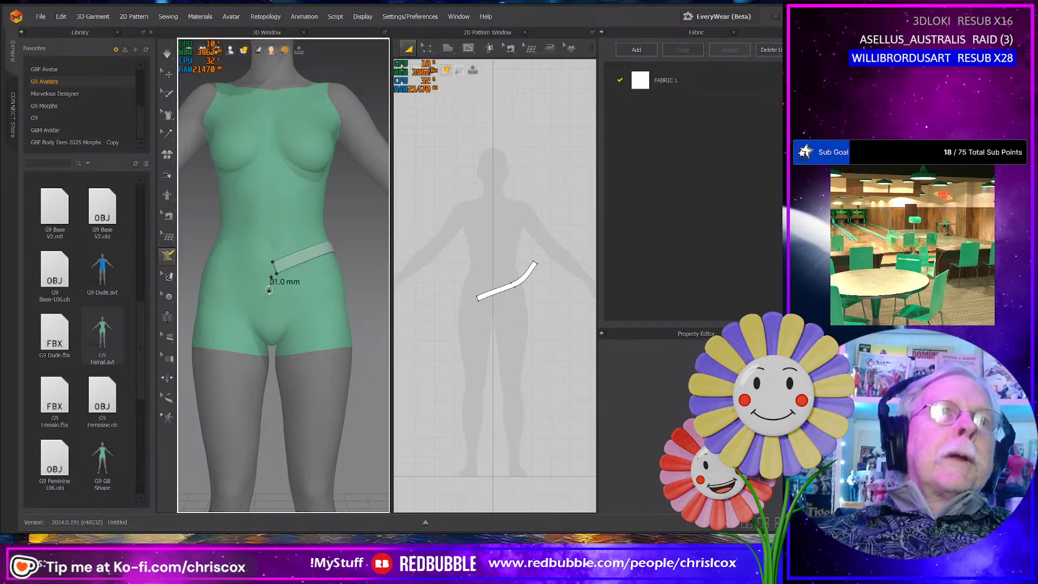
pyautogui.moveTo(272, 280); pyautogui.dragTo(281, 316, button='right')
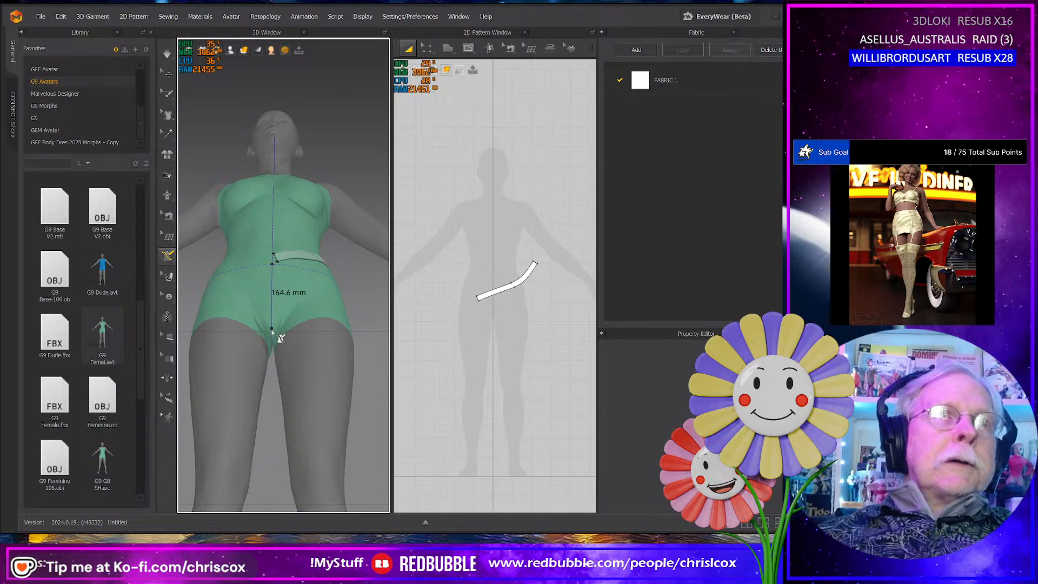
pyautogui.moveTo(270, 329)
pyautogui.mouseDown(button='right')
pyautogui.moveTo(281, 318)
pyautogui.moveTo(283, 339)
pyautogui.mouseUp(button='right')
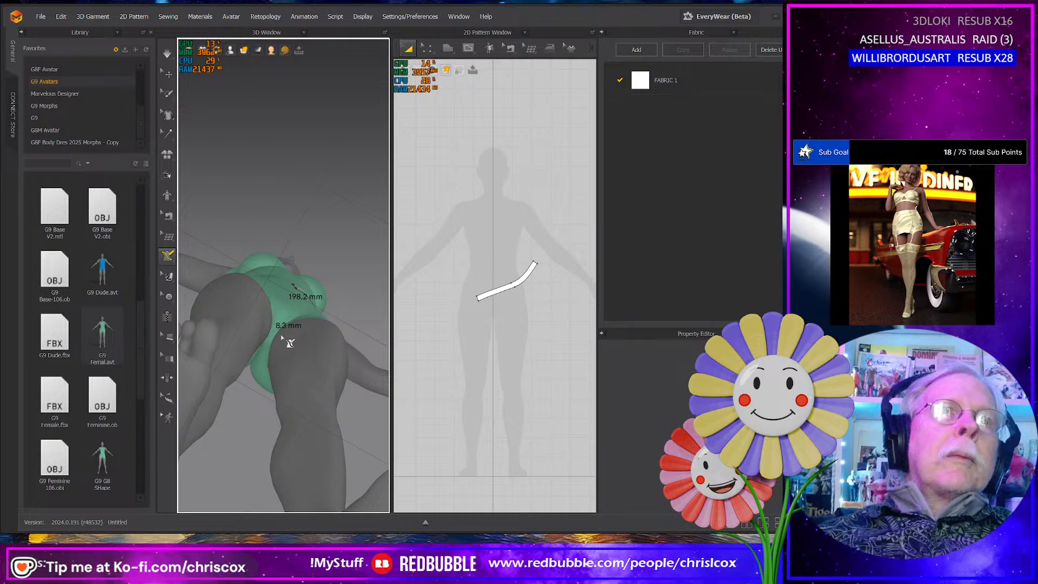
pyautogui.moveTo(282, 337); pyautogui.dragTo(283, 283, button='right')
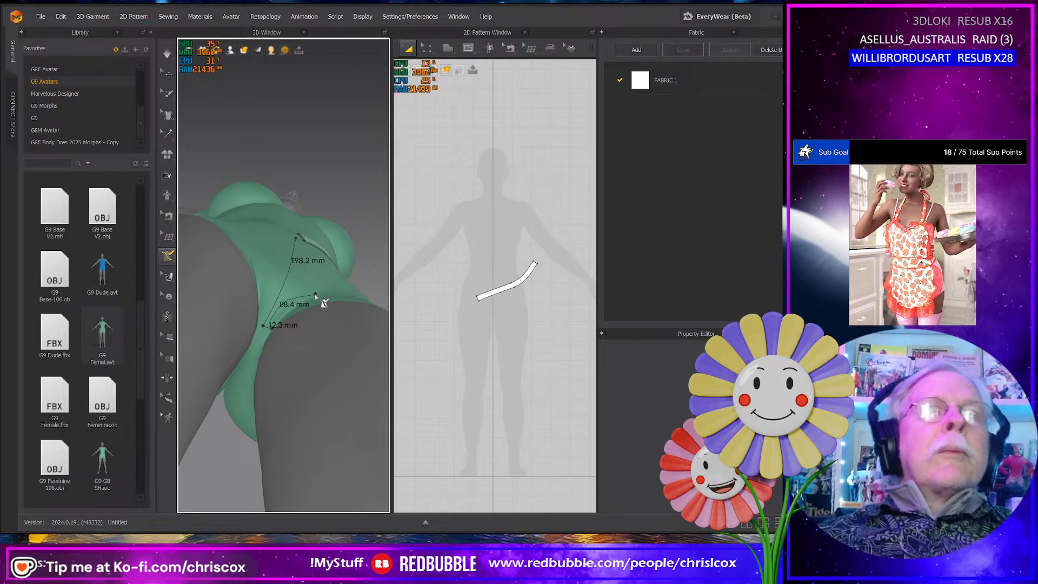
# - Close the front panel outline with leg-opening segments of about 34, 47 and 116 mm, a 52 mm side edge and a 99 mm top edge
pyautogui.click(292, 309)
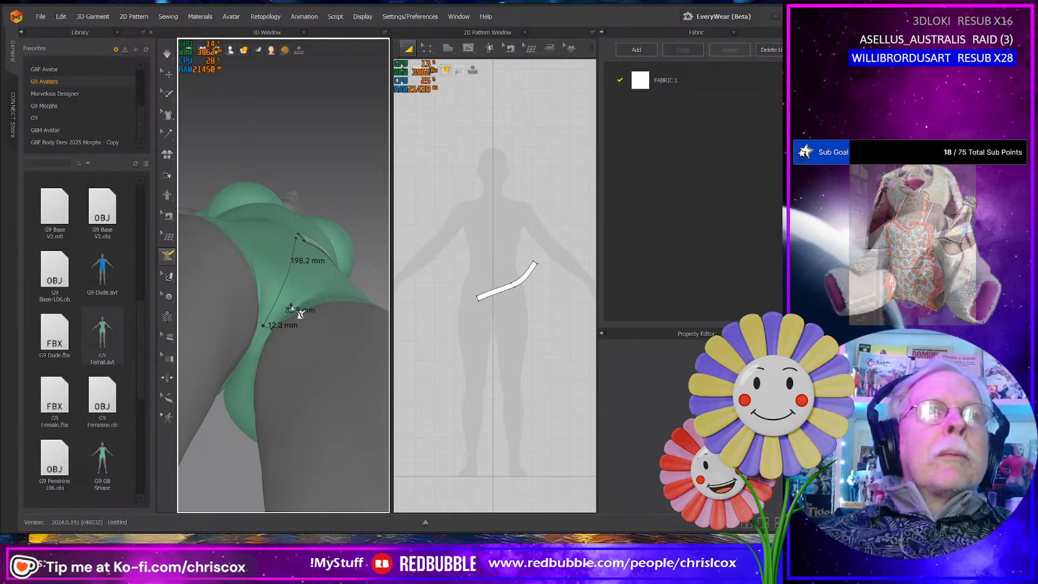
pyautogui.moveTo(292, 309); pyautogui.dragTo(269, 339, button='right')
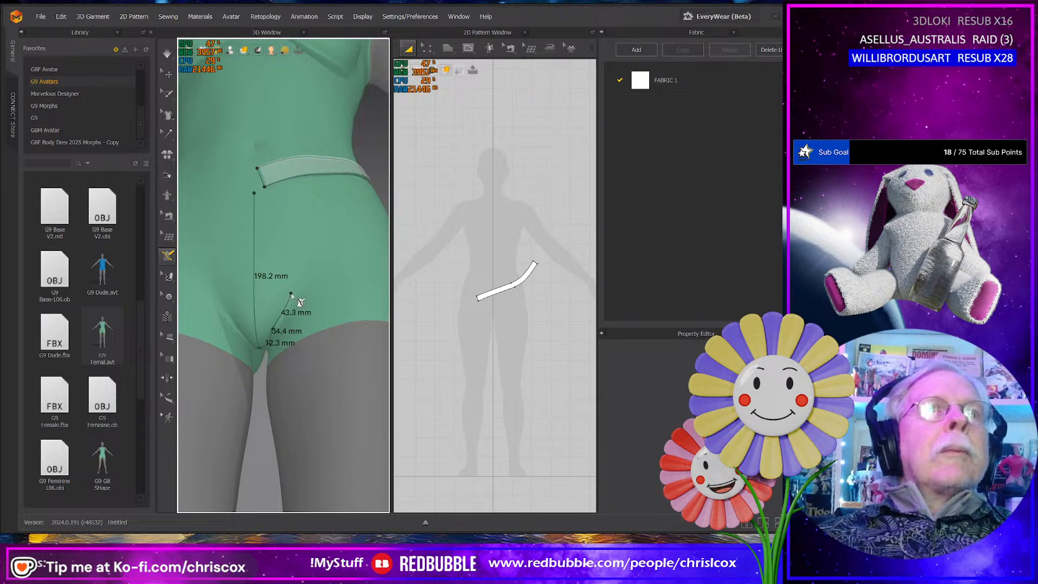
pyautogui.moveTo(331, 243); pyautogui.dragTo(332, 283, button='right')
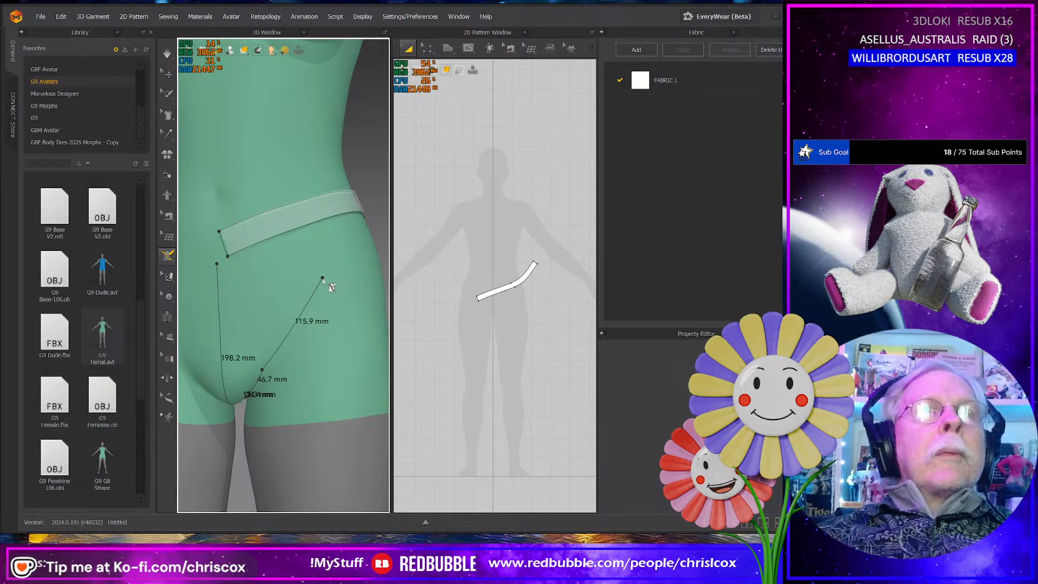
pyautogui.click(322, 278)
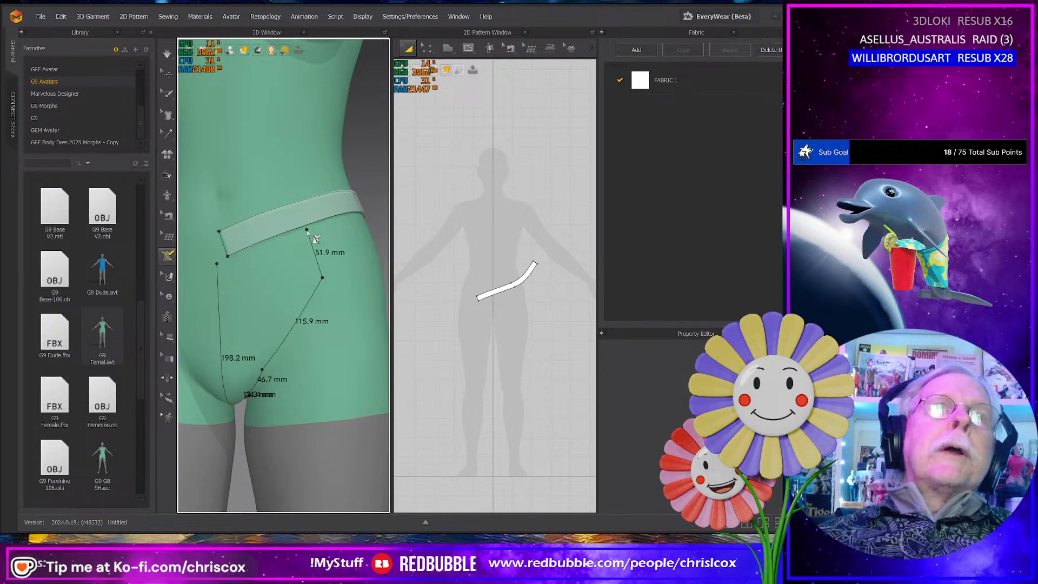
pyautogui.click(307, 231)
pyautogui.click(217, 264)
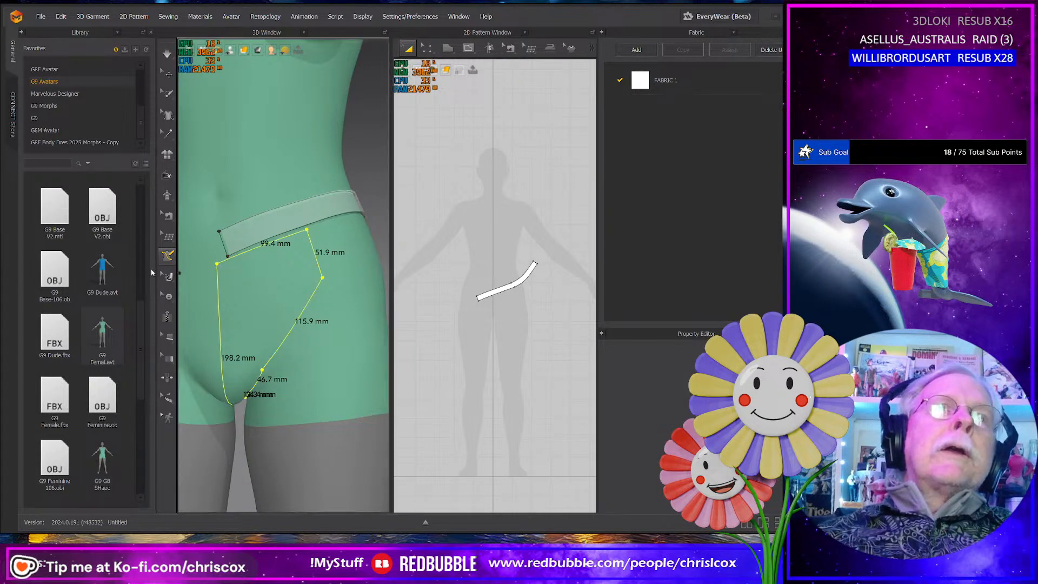
# - Flatten the closed front panel area on the avatar into a 2D pattern piece
pyautogui.click(168, 254)
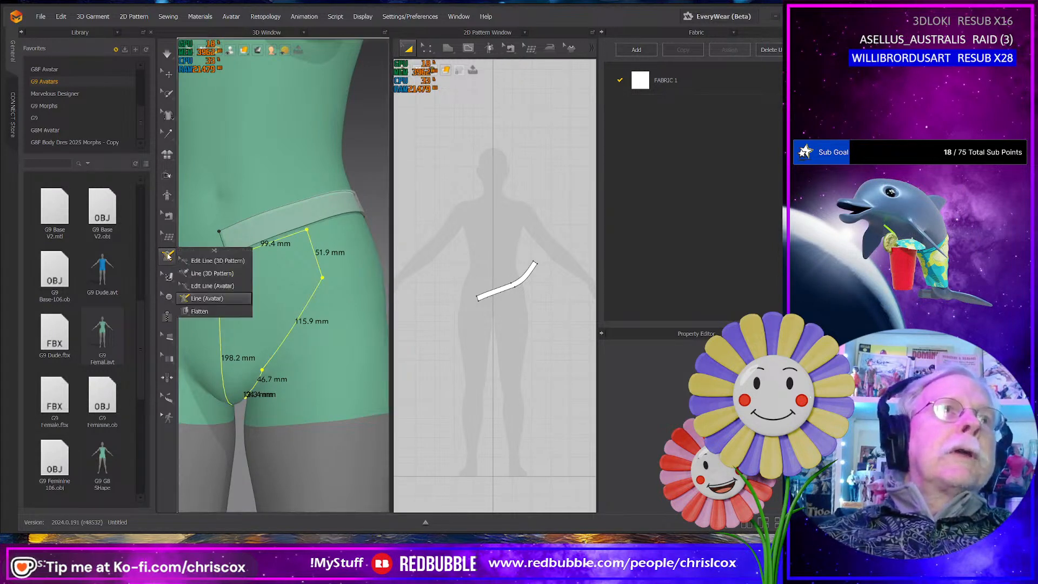
pyautogui.click(199, 311)
pyautogui.click(280, 304)
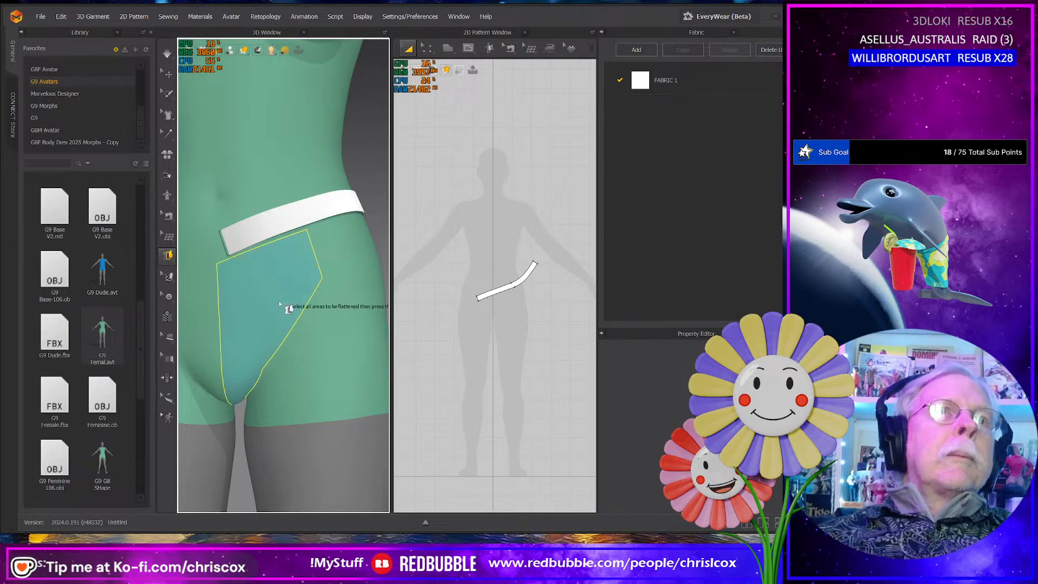
pyautogui.press('Return')
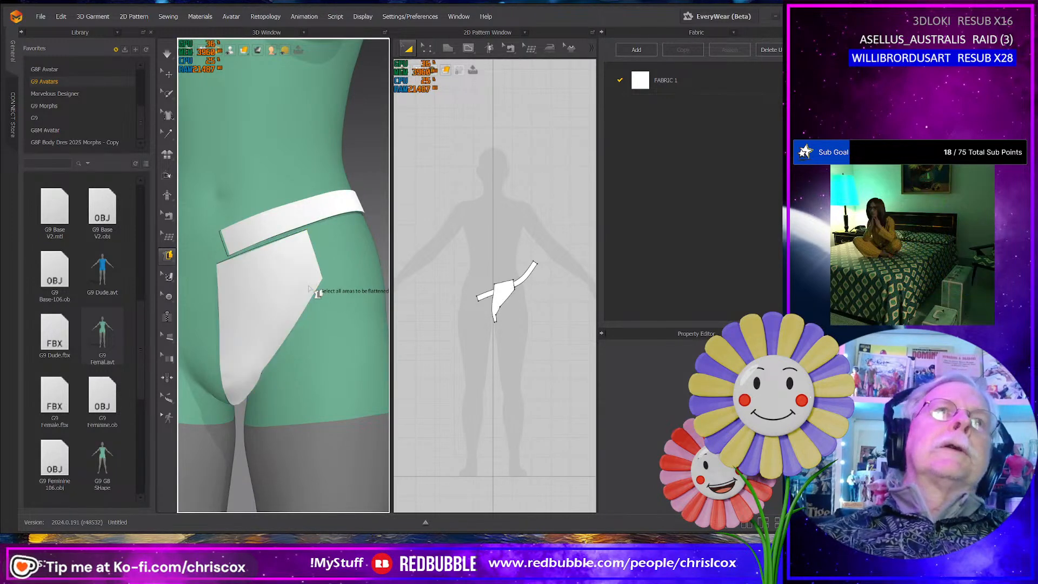
# - Activate the Line (Avatar) tool for drawing the back panel from the rear edge of the crotch
pyautogui.moveTo(319, 300); pyautogui.dragTo(144, 298, button='right')
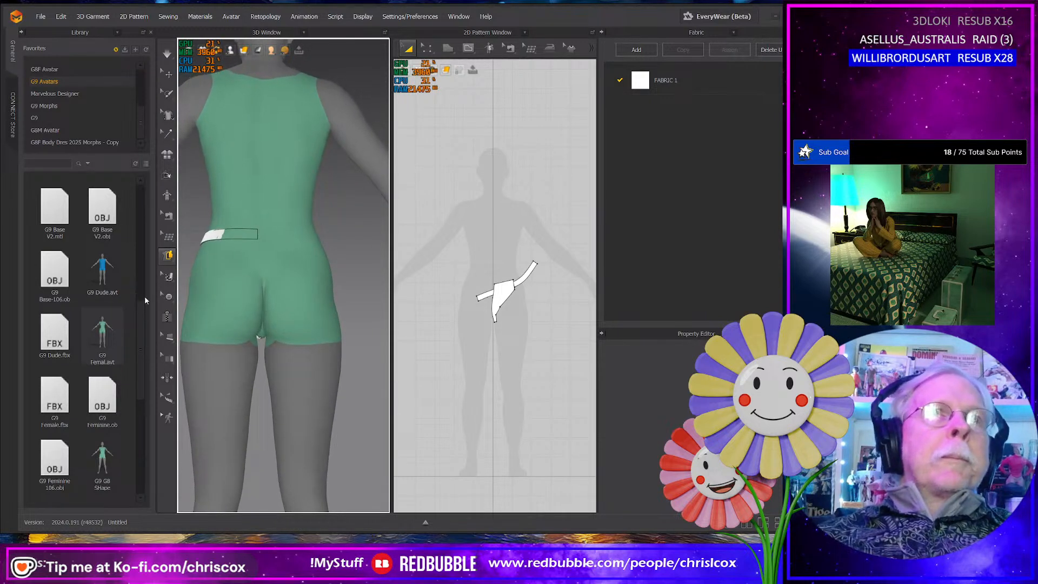
pyautogui.moveTo(281, 381); pyautogui.dragTo(259, 386, button='right')
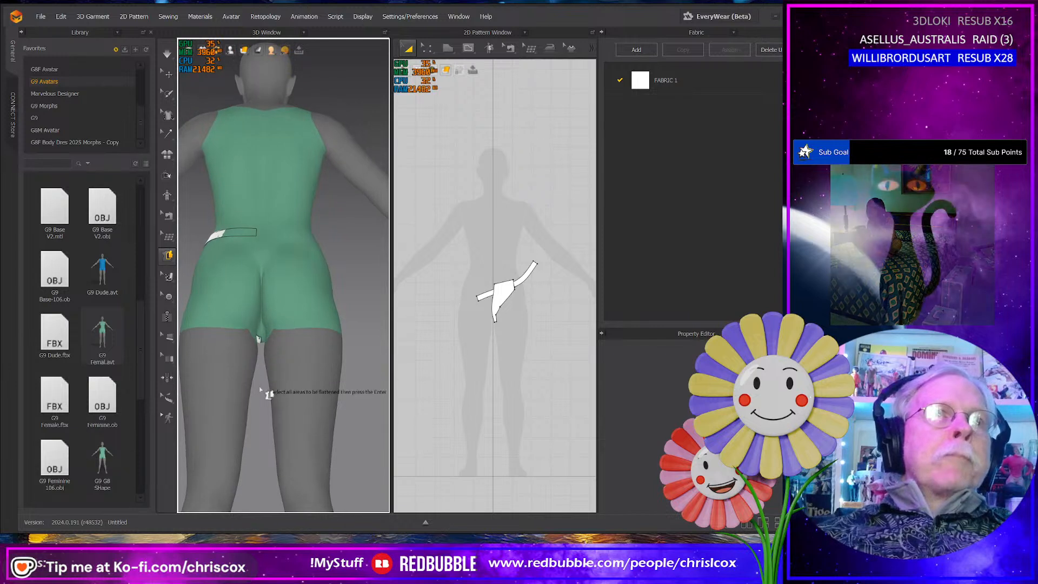
pyautogui.scroll(5, 230, 349)
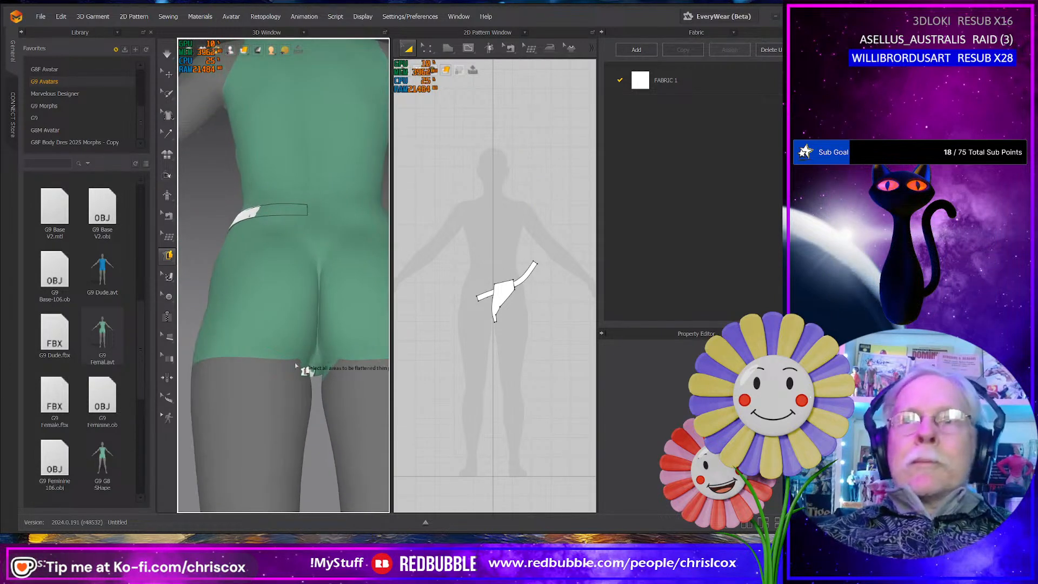
pyautogui.moveTo(294, 361)
pyautogui.mouseDown(button='right')
pyautogui.moveTo(273, 352)
pyautogui.moveTo(304, 360)
pyautogui.mouseUp(button='right')
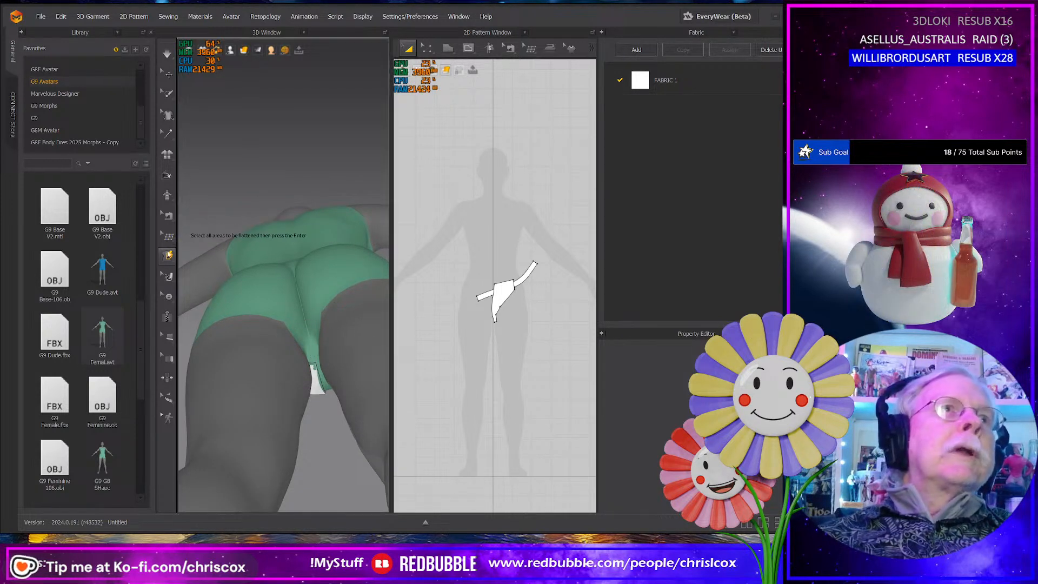
pyautogui.click(169, 254)
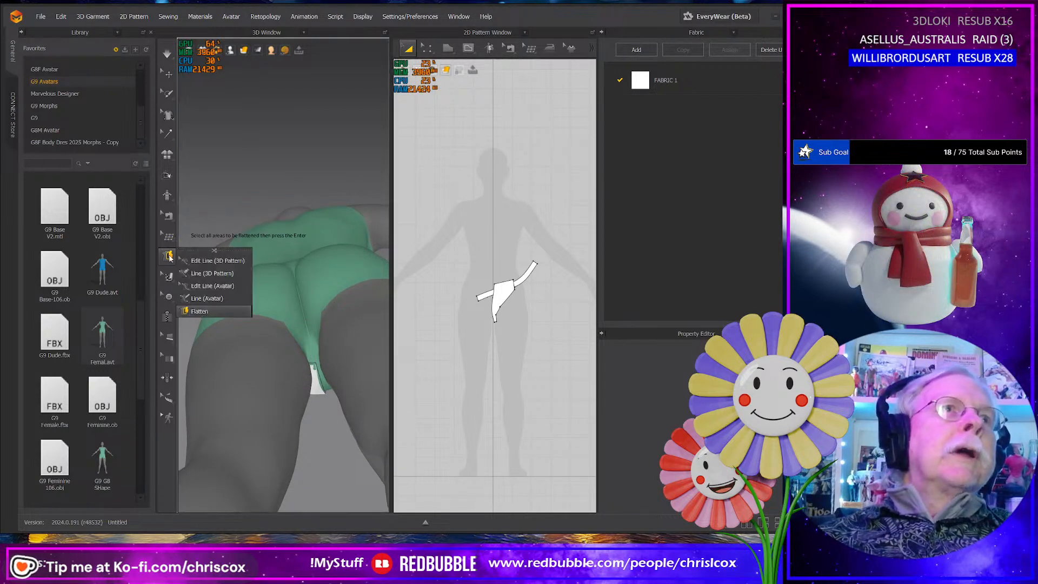
pyautogui.click(208, 299)
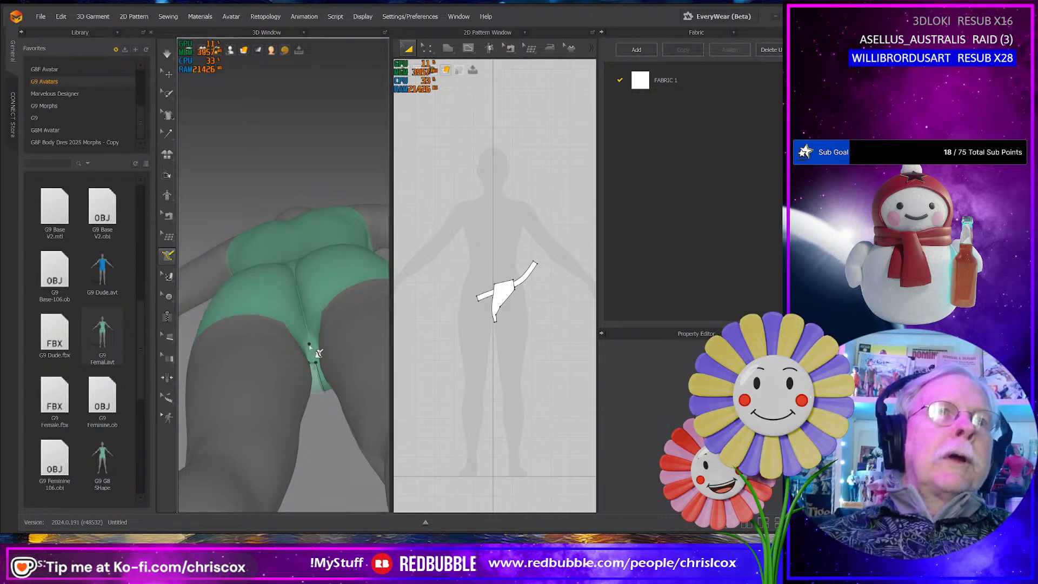
# - Try to outline the back panel with a centre-back line of about 229 mm, a 120 mm top edge and a 74 mm side edge
pyautogui.moveTo(312, 350); pyautogui.dragTo(310, 366, button='right')
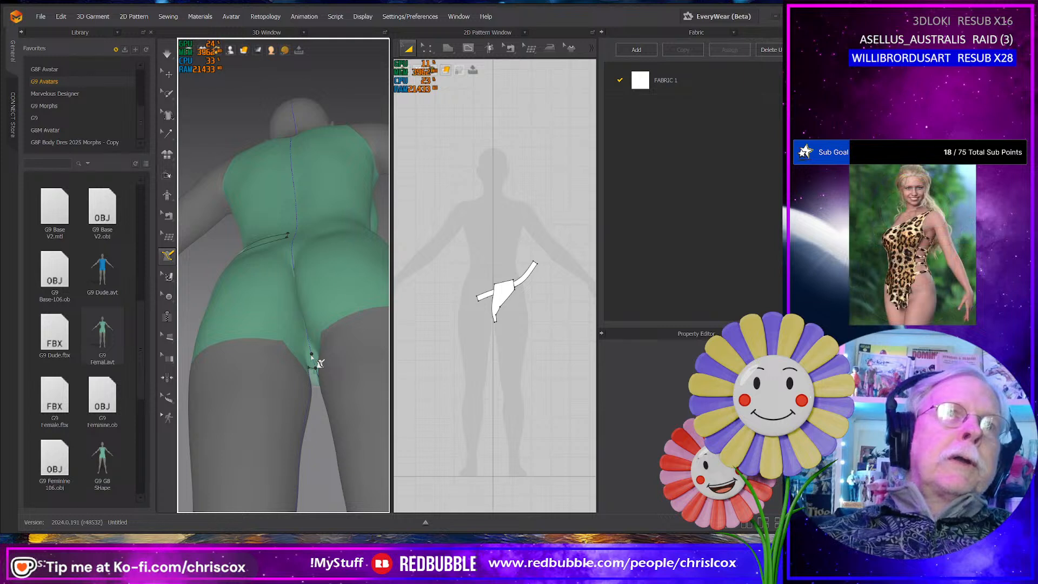
pyautogui.moveTo(319, 364); pyautogui.dragTo(322, 317, button='right')
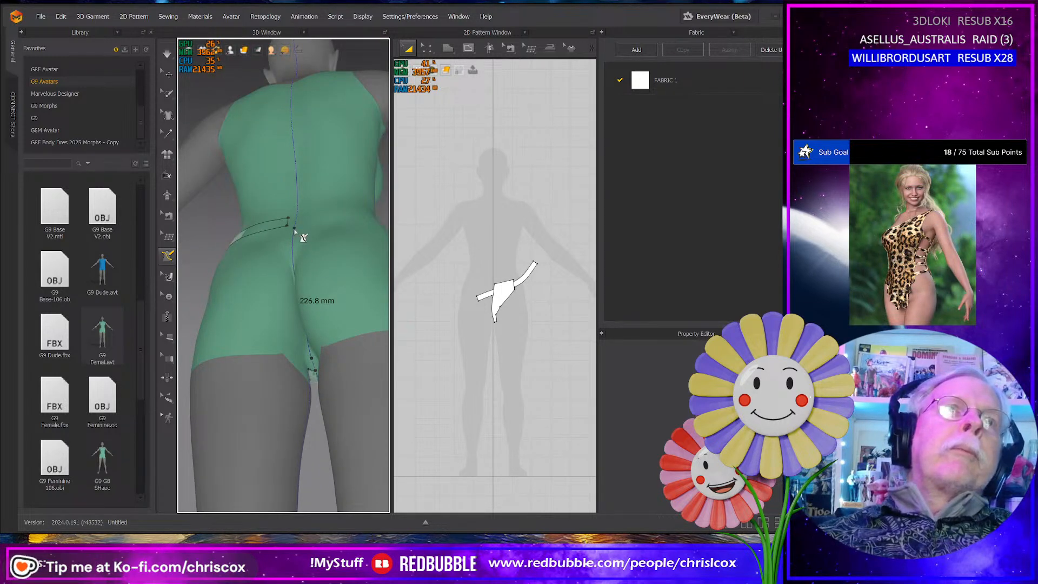
pyautogui.click(295, 229)
pyautogui.moveTo(295, 232); pyautogui.dragTo(321, 277, button='right')
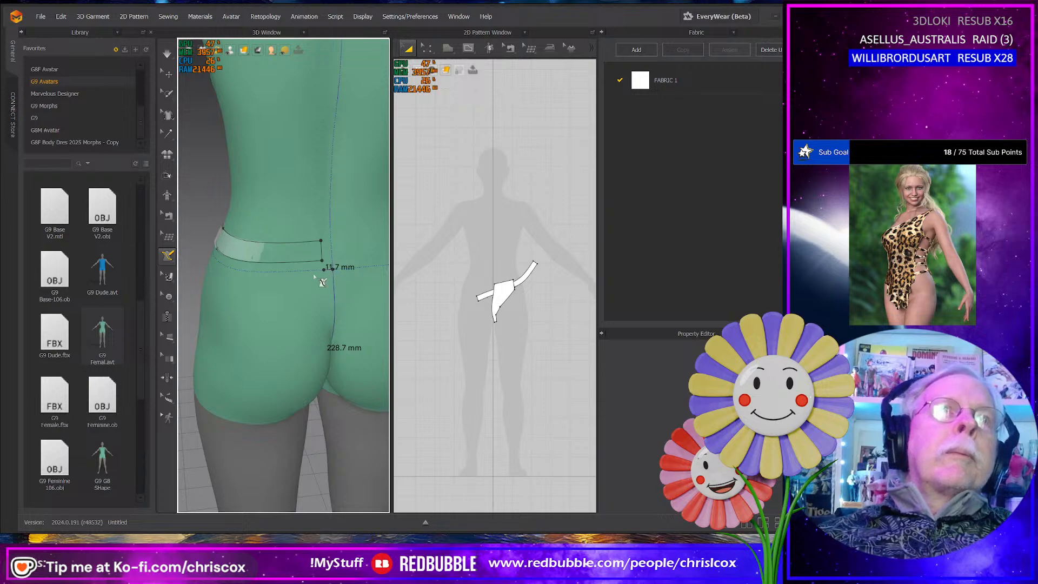
pyautogui.click(240, 270)
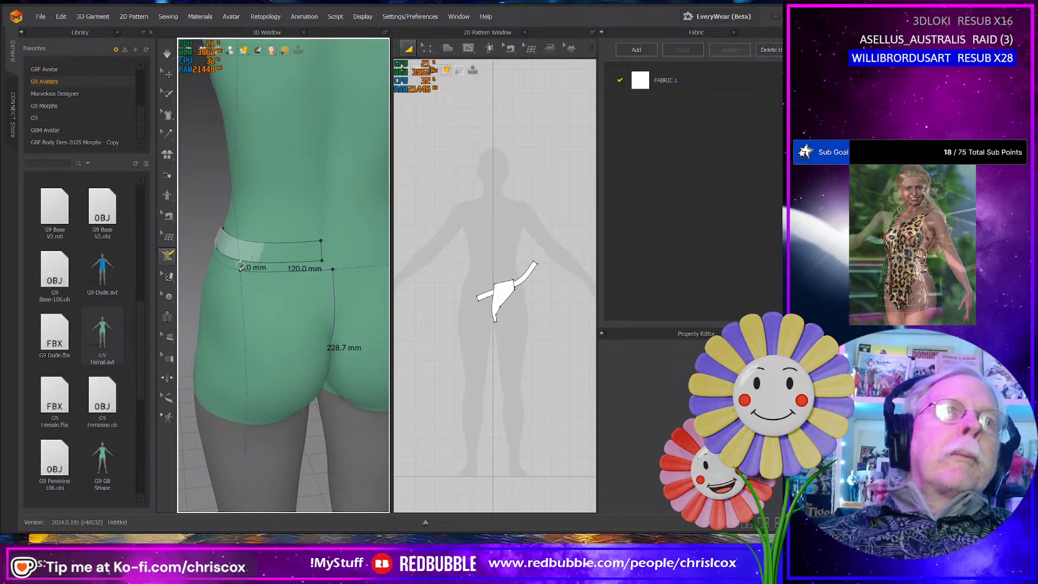
pyautogui.moveTo(241, 271)
pyautogui.mouseDown(button='right')
pyautogui.moveTo(341, 282)
pyautogui.moveTo(324, 304)
pyautogui.moveTo(297, 298)
pyautogui.moveTo(292, 321)
pyautogui.mouseUp(button='right')
pyautogui.click(347, 309)
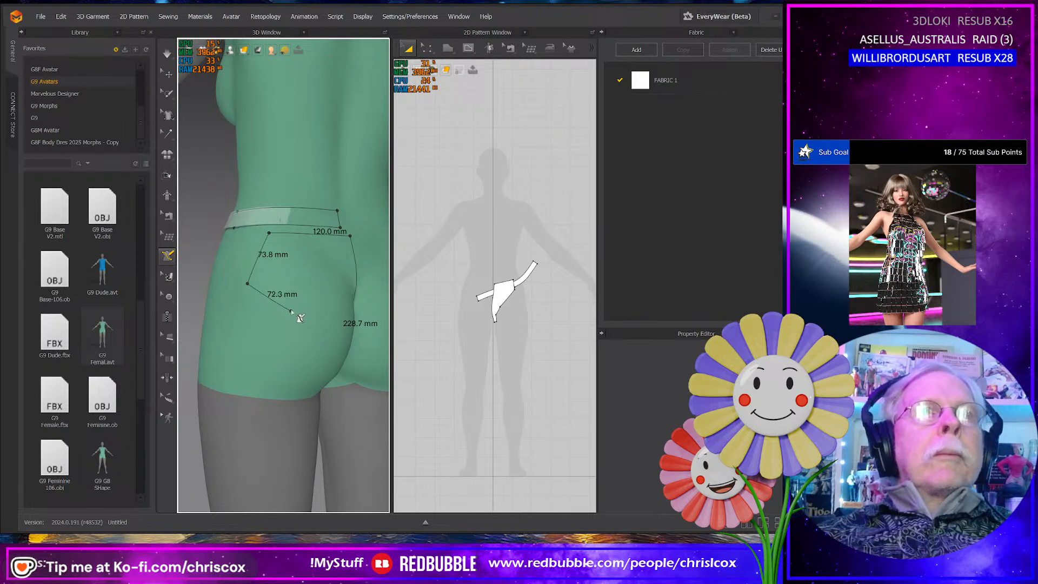
pyautogui.press('Escape')
# - Draw the back panel's centre line about 245 mm long between the waistband's lower edge and the crotch, and start the crotch edge
pyautogui.moveTo(300, 300); pyautogui.dragTo(298, 277, button='right')
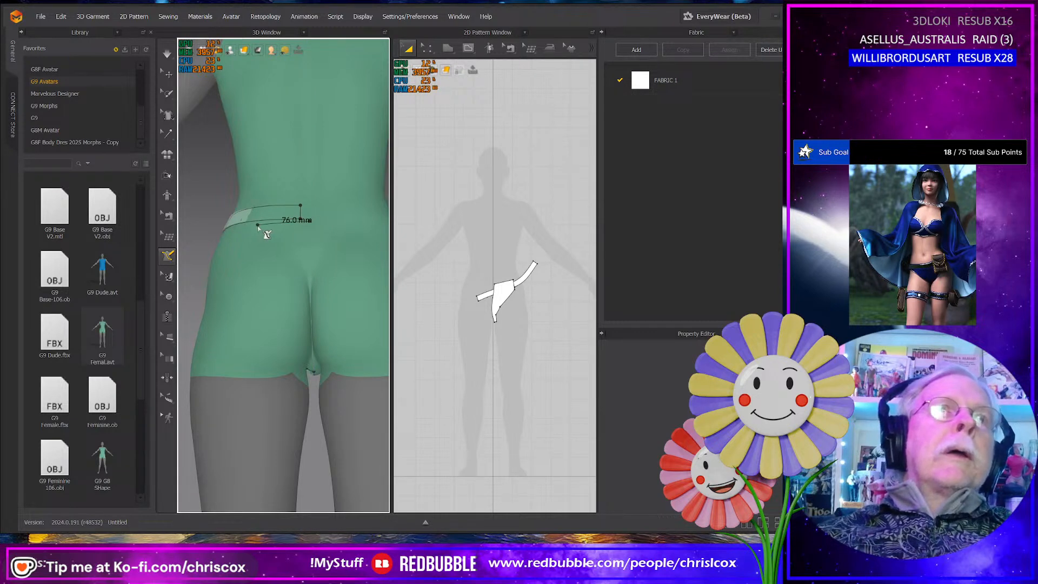
pyautogui.click(300, 219)
pyautogui.moveTo(305, 291); pyautogui.dragTo(311, 326, button='right')
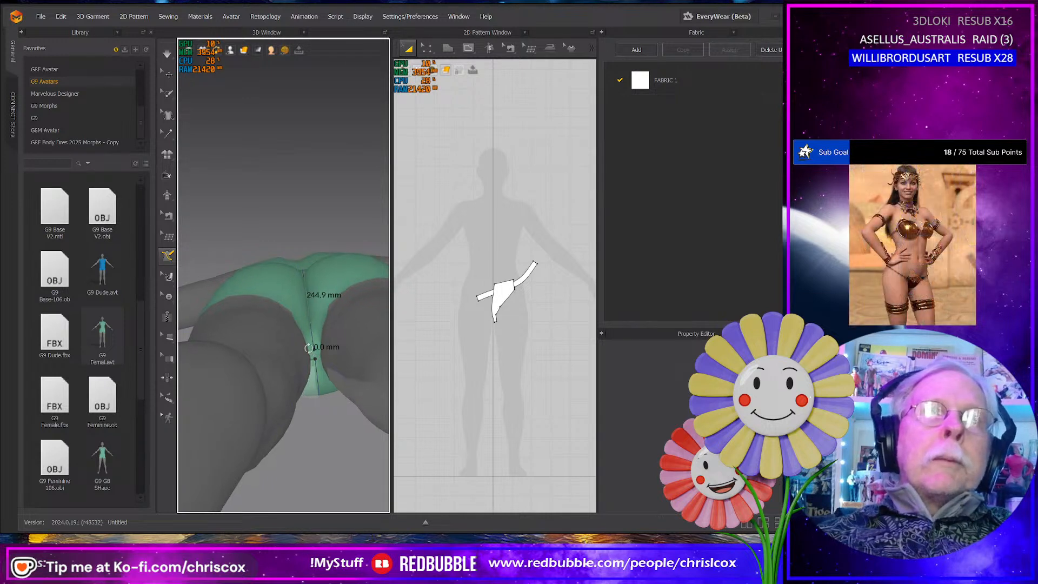
pyautogui.moveTo(315, 352); pyautogui.dragTo(290, 354, button='right')
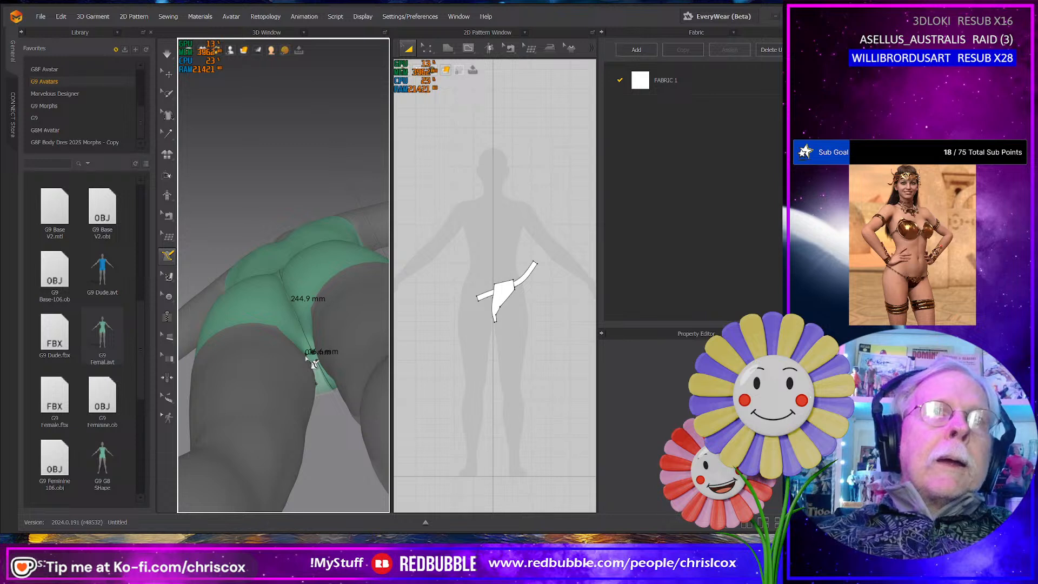
# - Complete the back panel outline with leg-edge segments of about 73 and 92 mm, a 65 mm side edge and a 73 mm top edge
pyautogui.moveTo(280, 321); pyautogui.dragTo(299, 386, button='right')
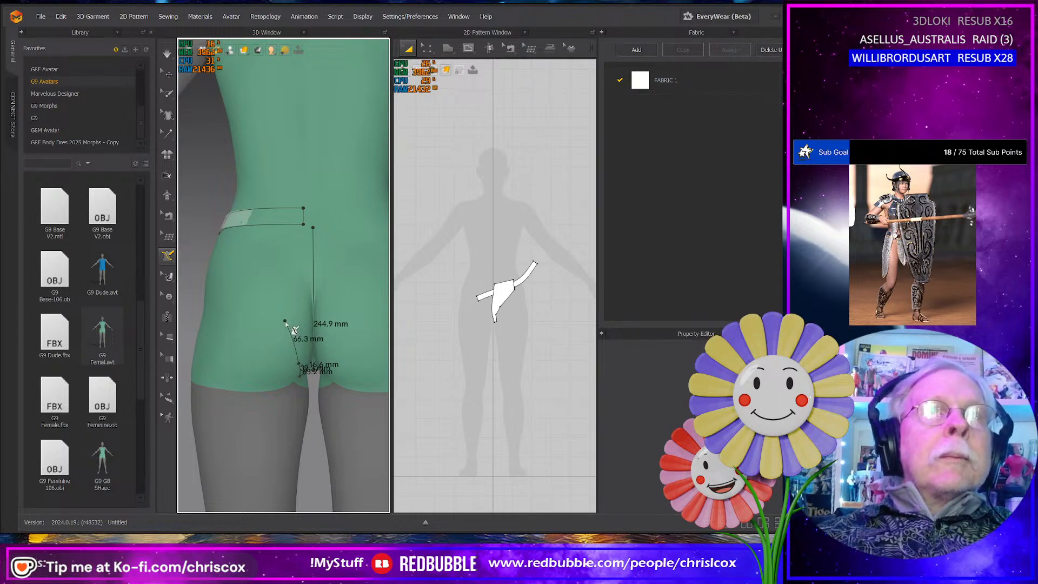
pyautogui.click(279, 318)
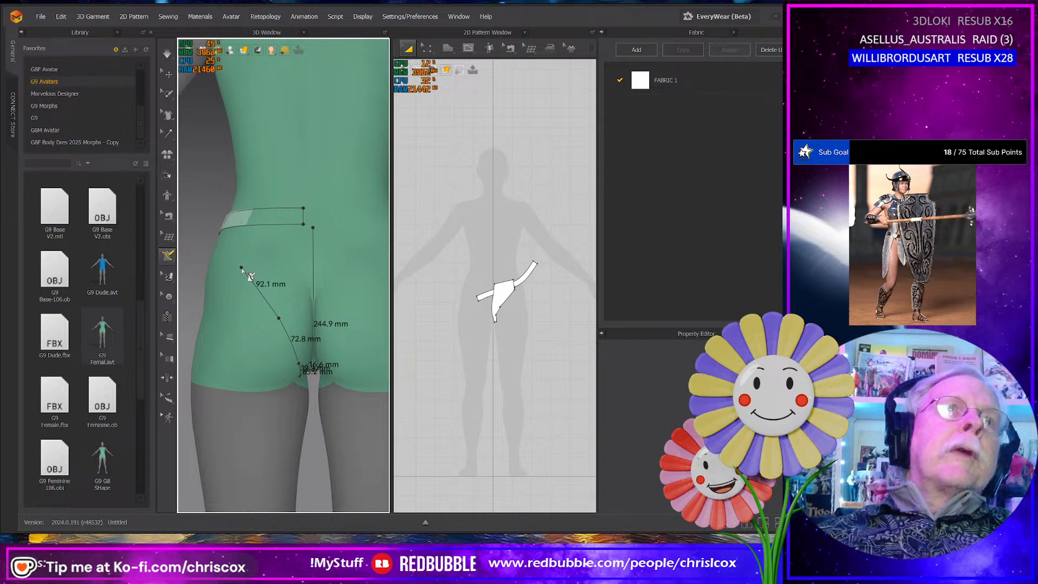
pyautogui.click(264, 238)
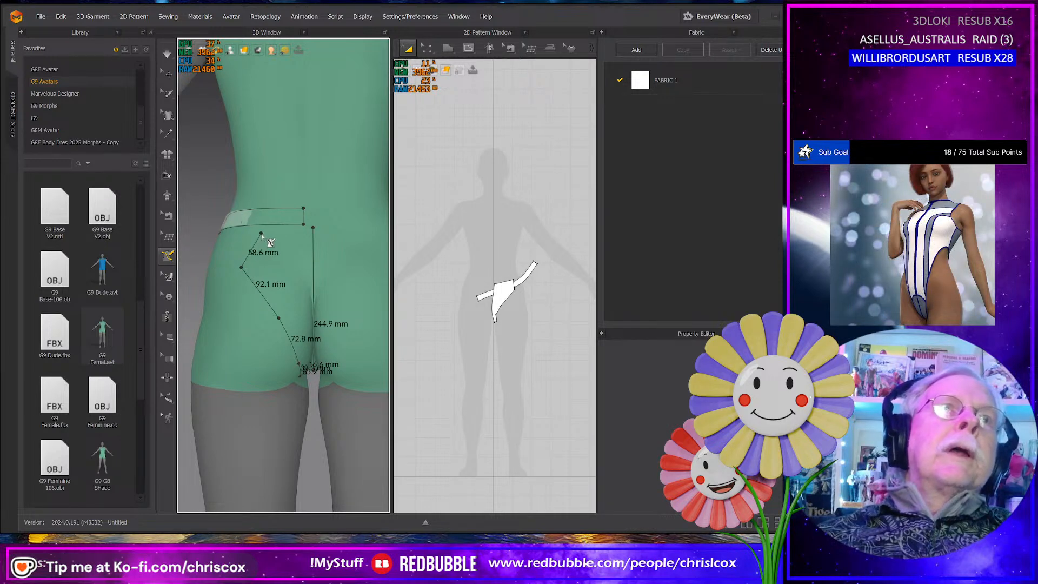
pyautogui.click(261, 230)
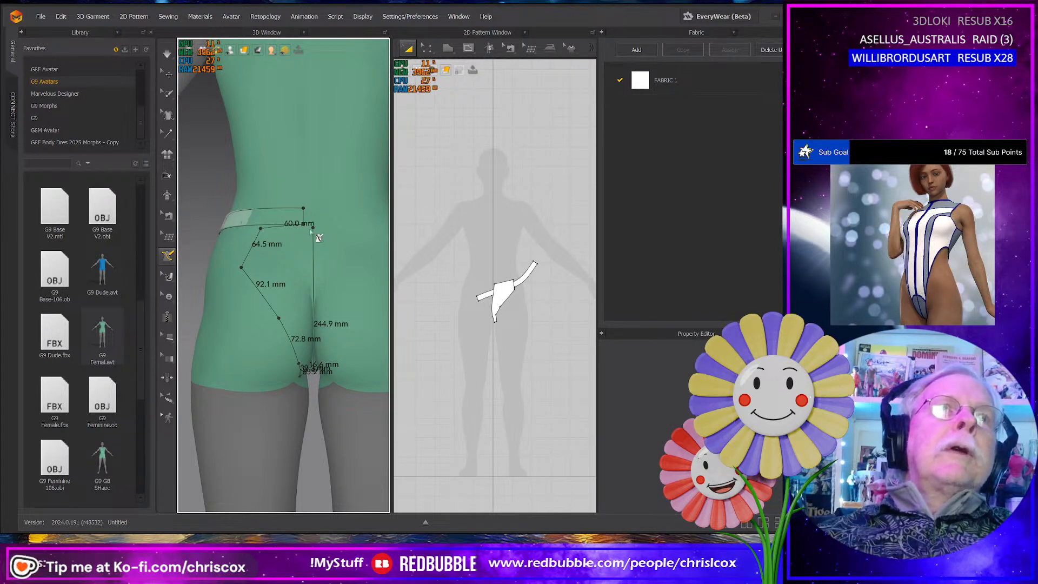
pyautogui.click(314, 227)
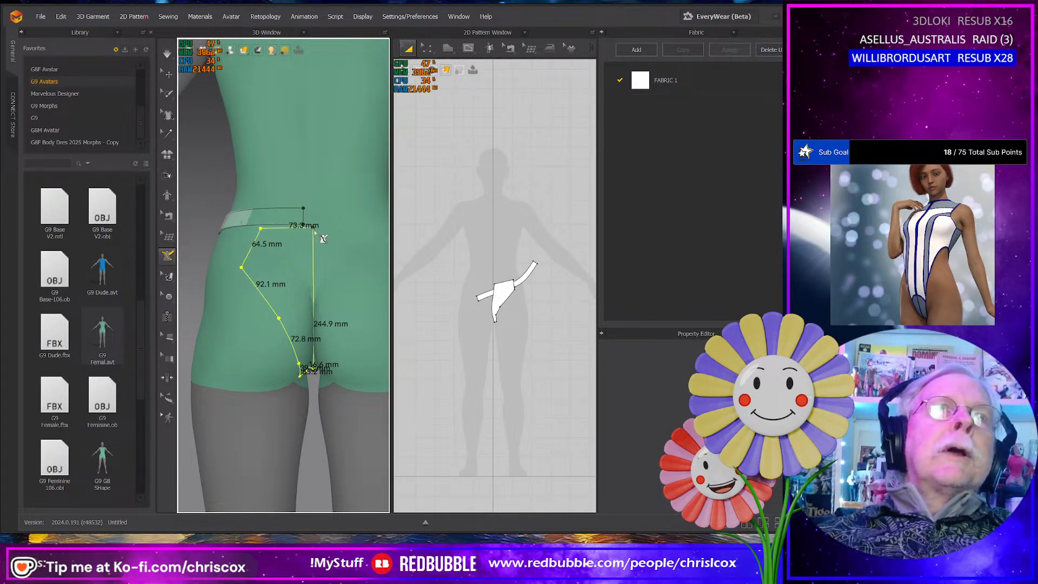
# - Flatten the closed back panel area on the avatar into a 2D pattern piece
pyautogui.click(168, 254)
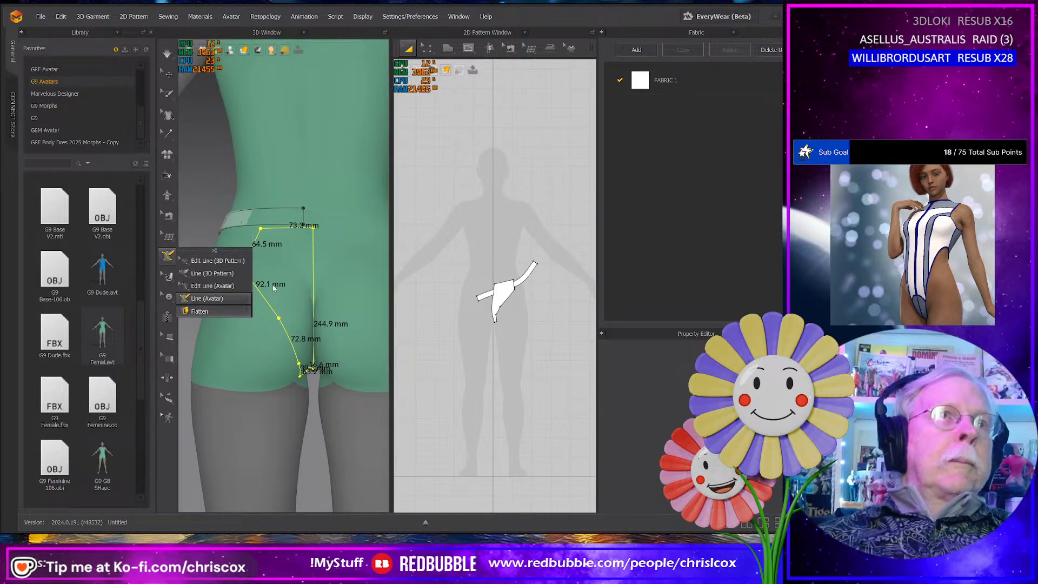
pyautogui.click(199, 312)
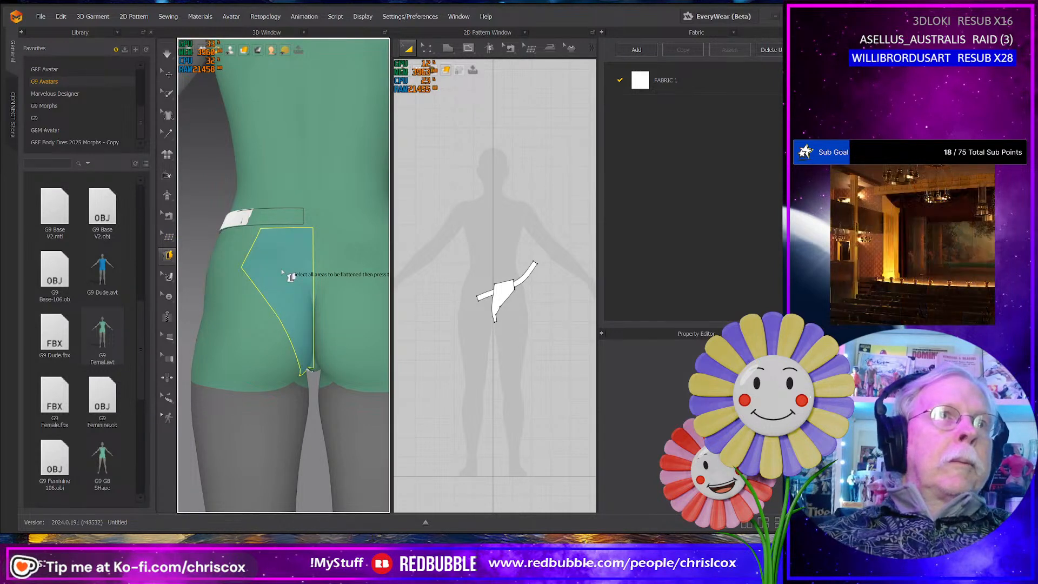
pyautogui.click(281, 270)
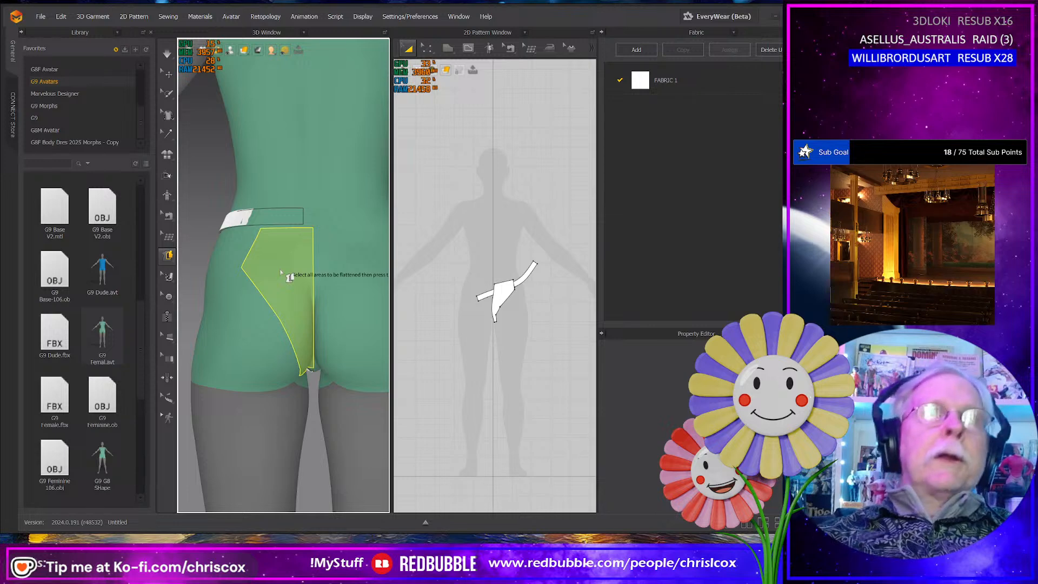
pyautogui.press('Return')
# - Try to outline a hip side panel with Line (Avatar), joining its lines directly to the front and back panels' corner points
pyautogui.moveTo(216, 313); pyautogui.dragTo(246, 349, button='right')
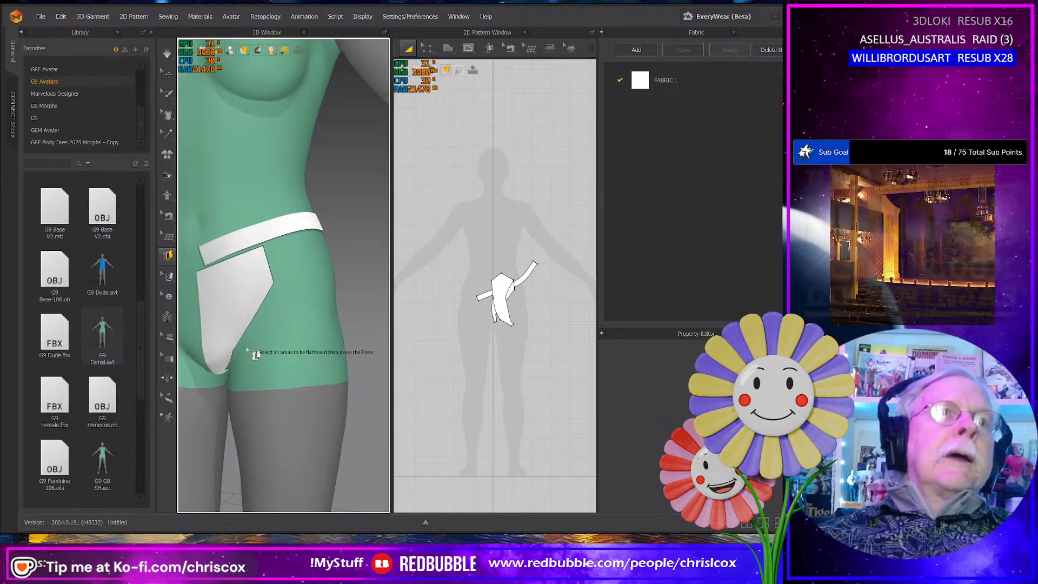
pyautogui.moveTo(330, 322); pyautogui.dragTo(245, 305, button='right')
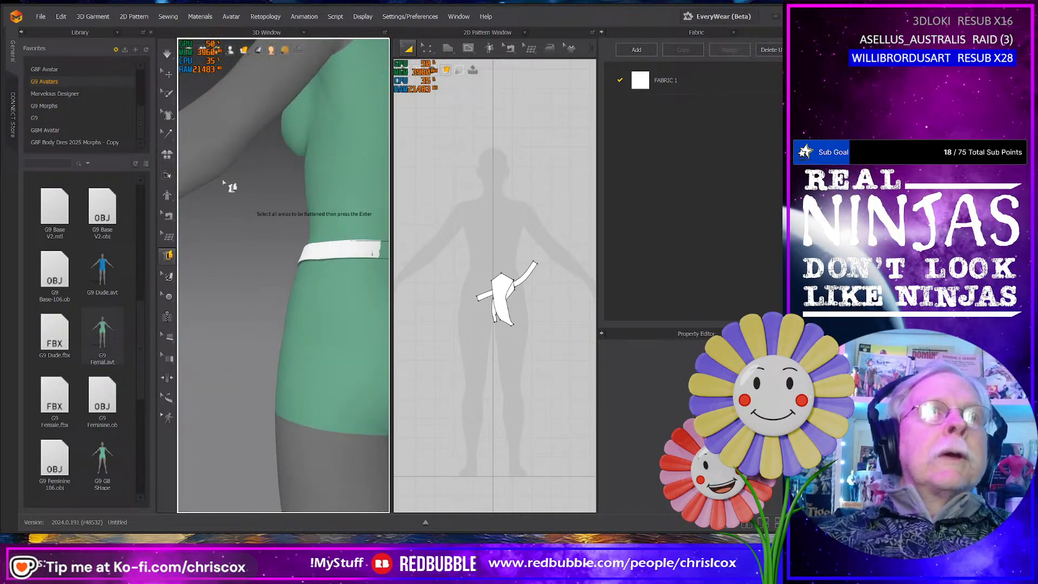
pyautogui.click(169, 254)
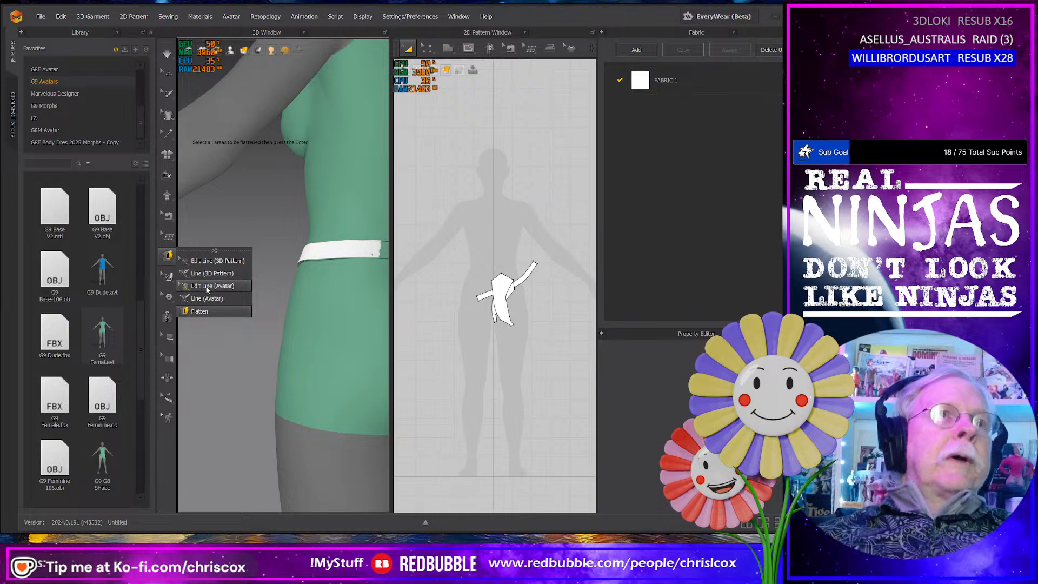
pyautogui.click(207, 298)
pyautogui.moveTo(264, 317); pyautogui.dragTo(278, 283, button='right')
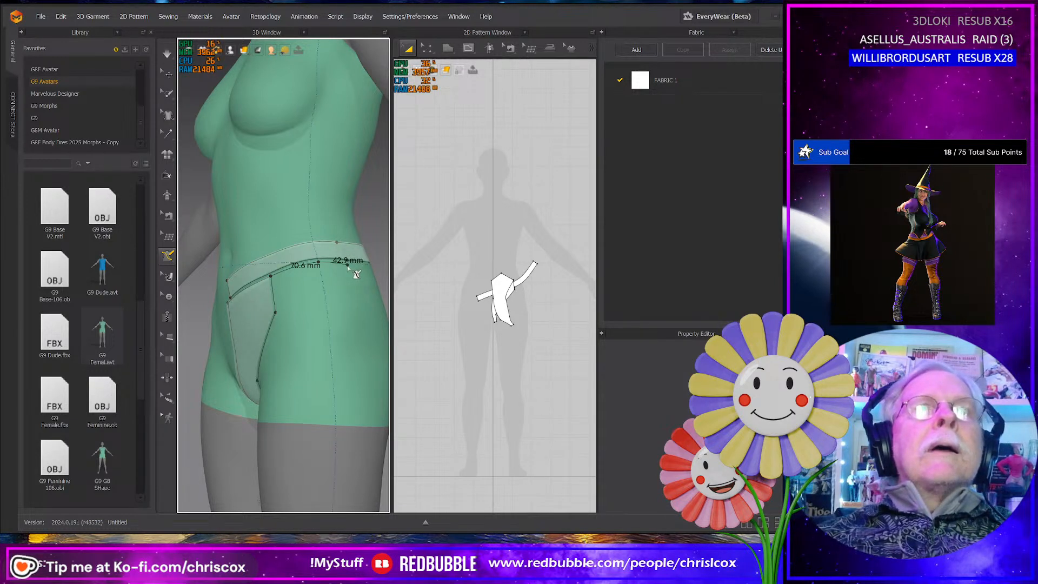
pyautogui.moveTo(356, 273); pyautogui.dragTo(278, 296, button='right')
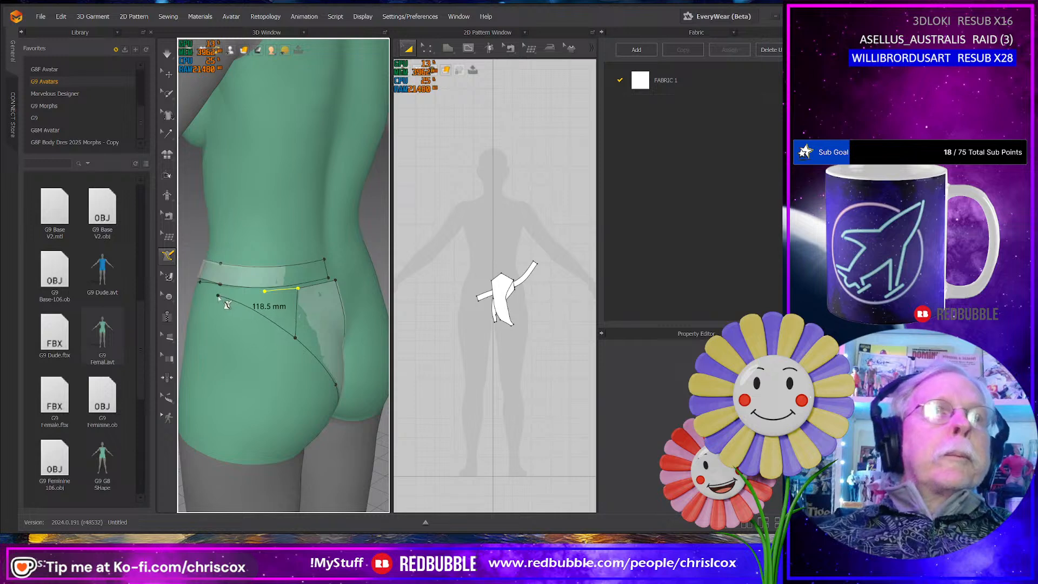
pyautogui.moveTo(219, 295); pyautogui.dragTo(327, 293, button='right')
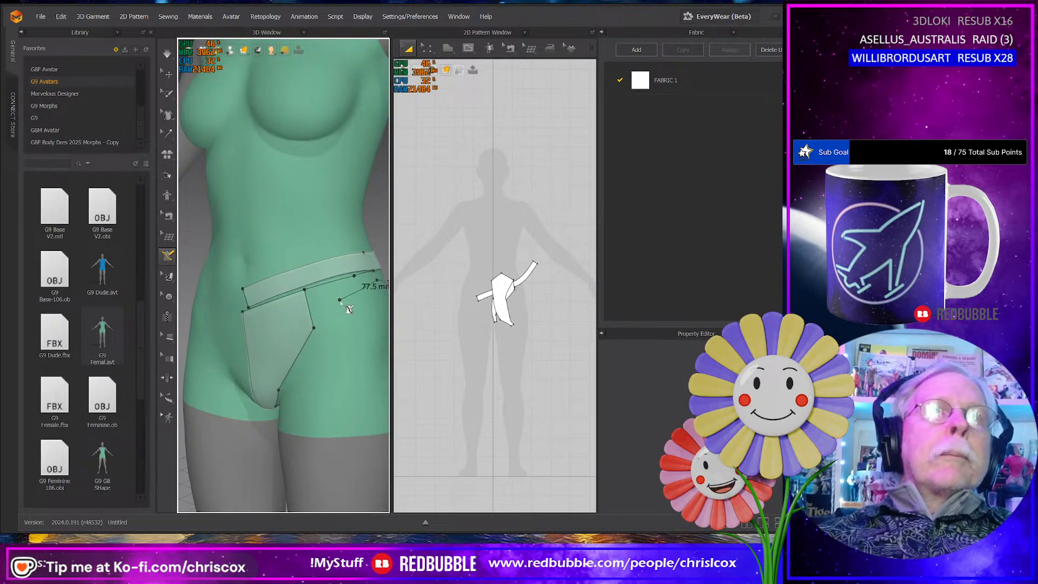
pyautogui.click(340, 304)
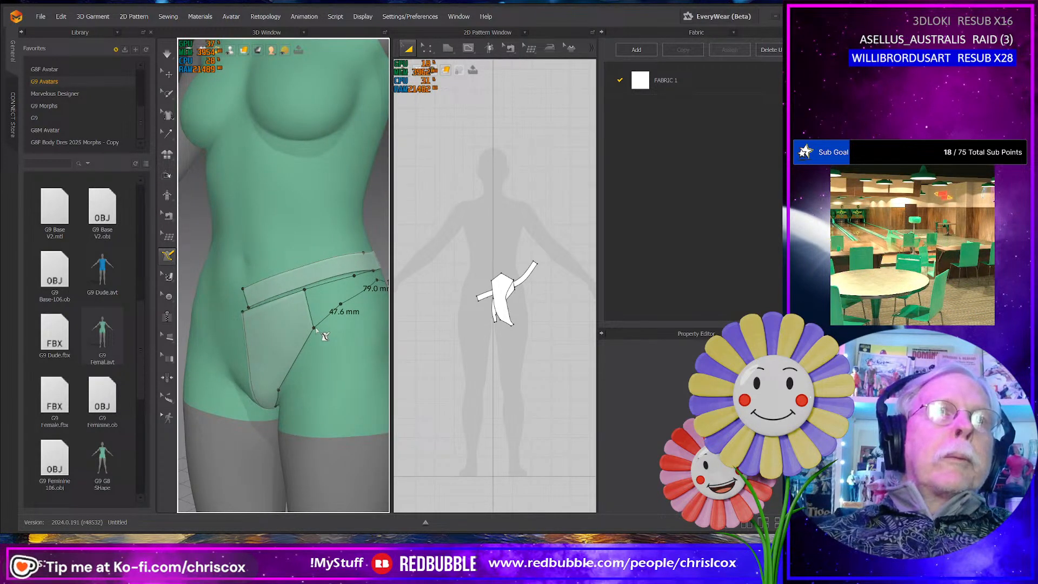
pyautogui.doubleClick(315, 328)
# - Try to flatten the side panel area between the front and back panels and discard its outline
pyautogui.click(167, 256)
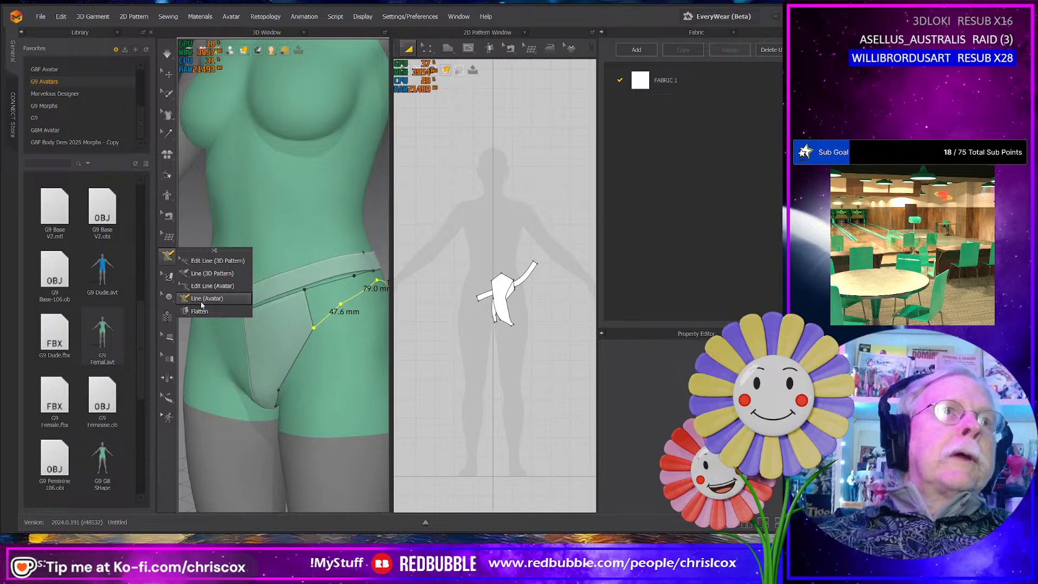
pyautogui.click(200, 311)
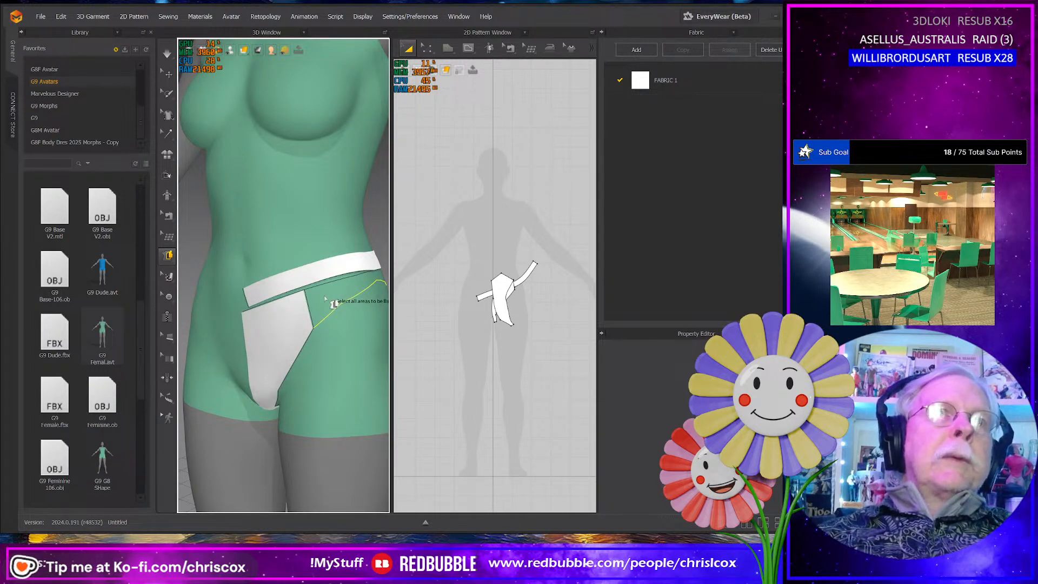
pyautogui.moveTo(325, 299)
pyautogui.mouseDown(button='right')
pyautogui.moveTo(274, 309)
pyautogui.moveTo(398, 307)
pyautogui.moveTo(313, 312)
pyautogui.mouseUp(button='right')
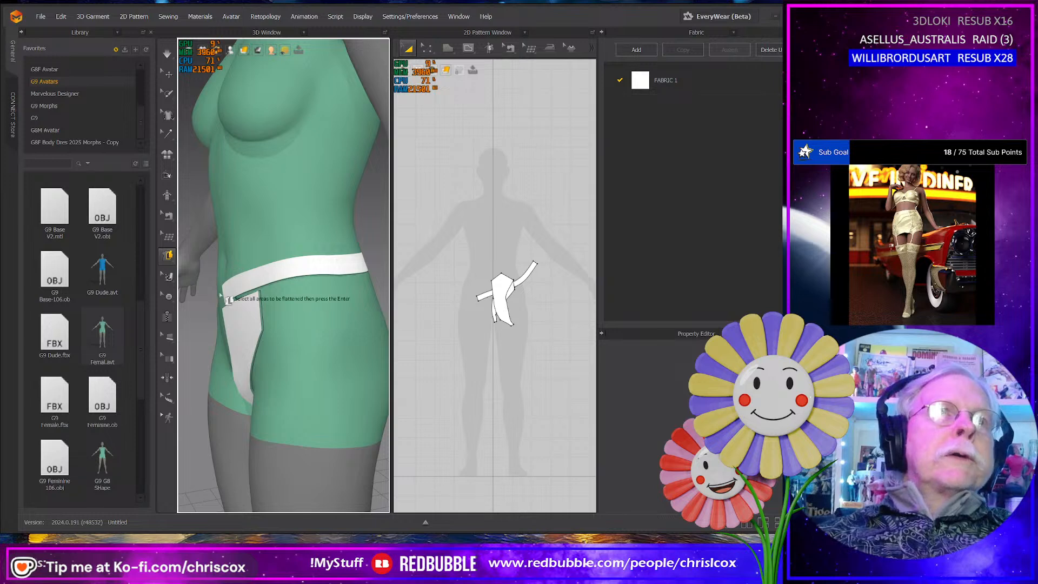
pyautogui.scroll(3, 284, 331)
pyautogui.moveTo(283, 332); pyautogui.dragTo(197, 282, button='right')
# - Draw a separate side panel's front edge about 50 mm long beside the front panel, and a 105 mm lower edge segment to the hip
pyautogui.click(168, 255)
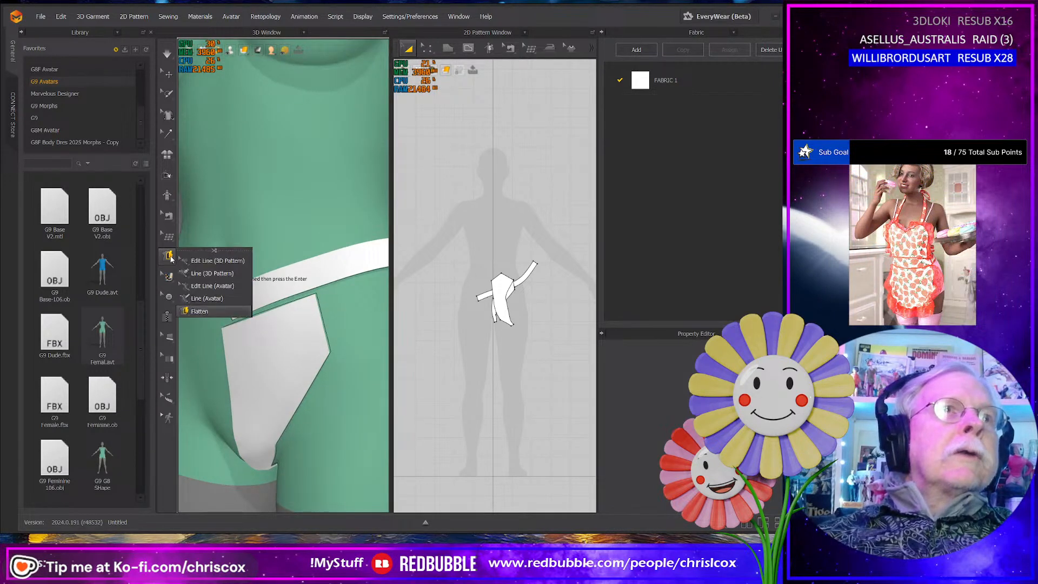
pyautogui.click(205, 298)
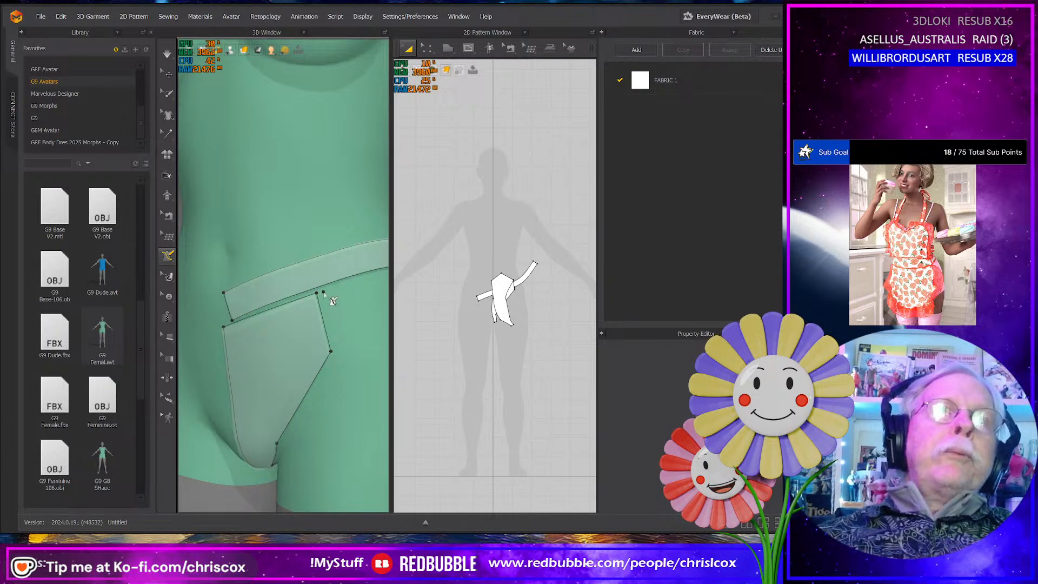
pyautogui.click(324, 293)
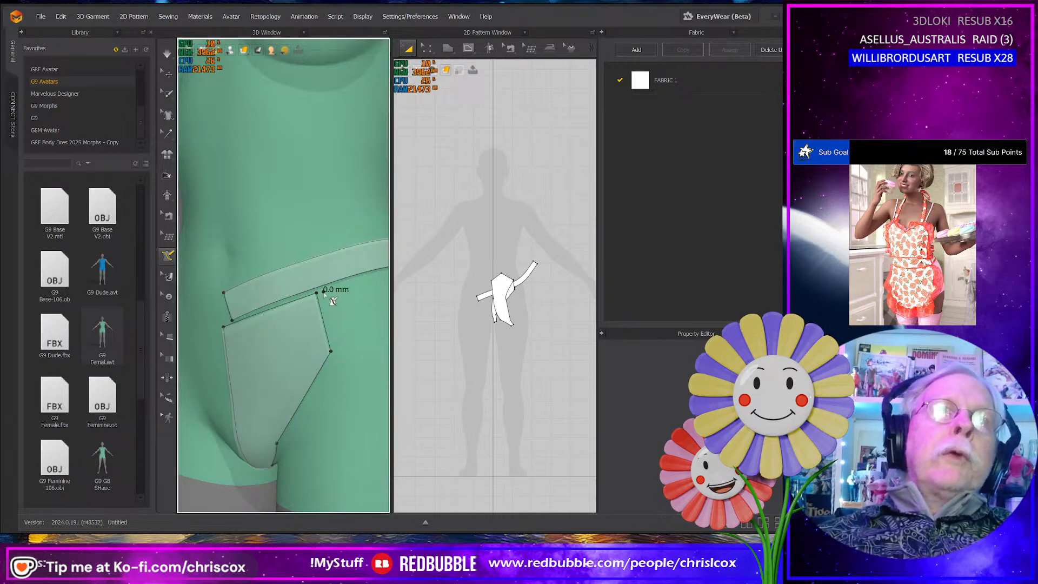
pyautogui.click(339, 351)
pyautogui.moveTo(342, 351); pyautogui.dragTo(252, 363, button='middle')
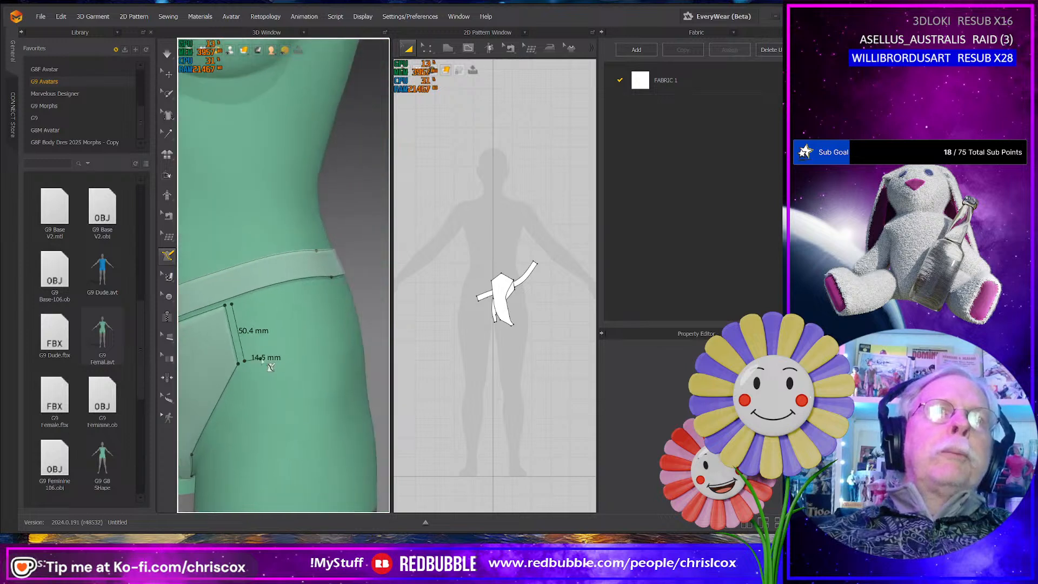
pyautogui.moveTo(262, 361); pyautogui.dragTo(237, 342, button='right')
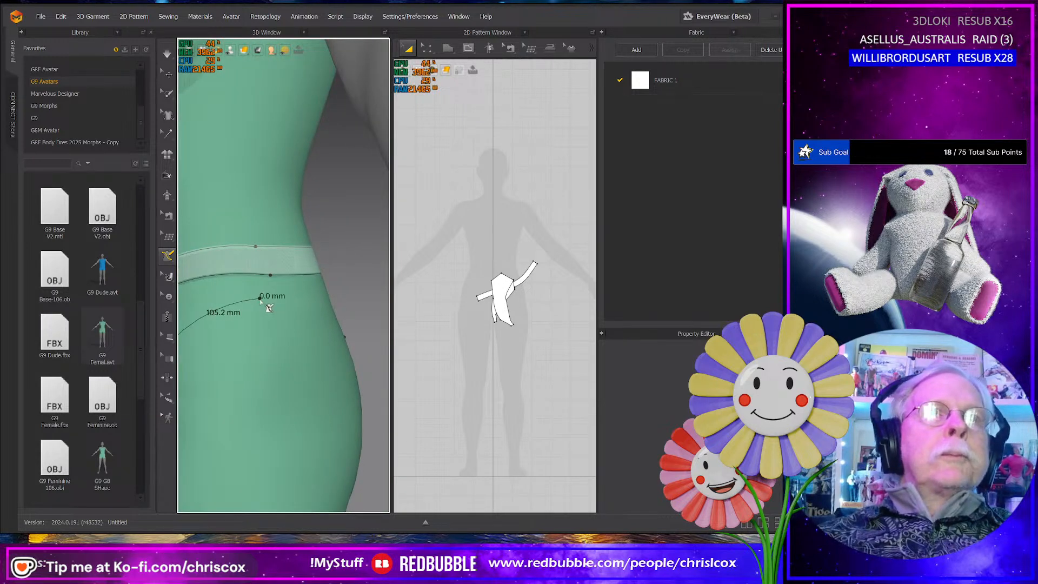
# - Close the side panel outline with a 123 mm lower segment, a 61 mm rear edge and a top edge following the waistband to the front corner
pyautogui.moveTo(261, 301); pyautogui.dragTo(324, 295, button='right')
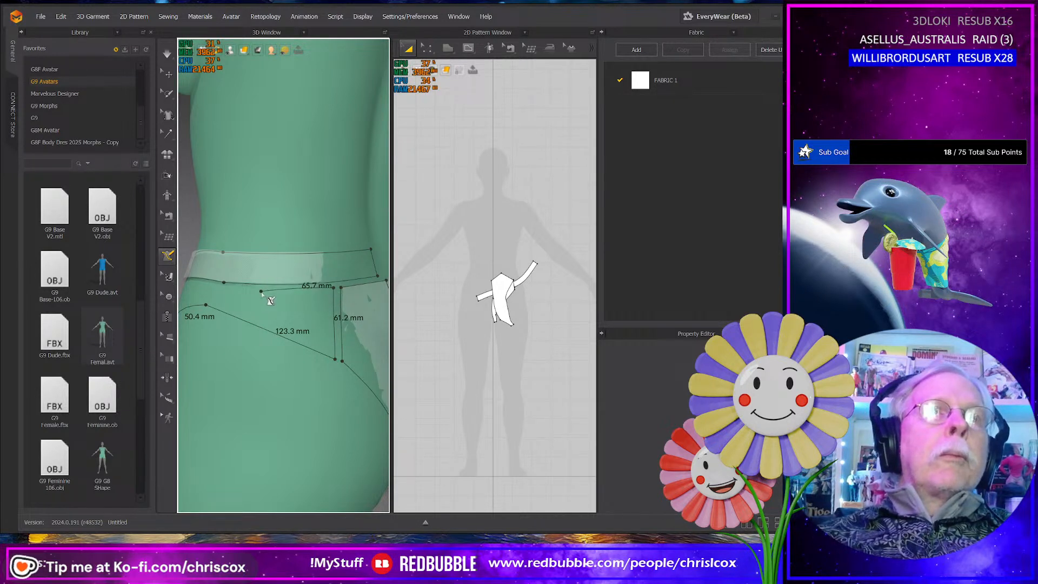
pyautogui.click(263, 290)
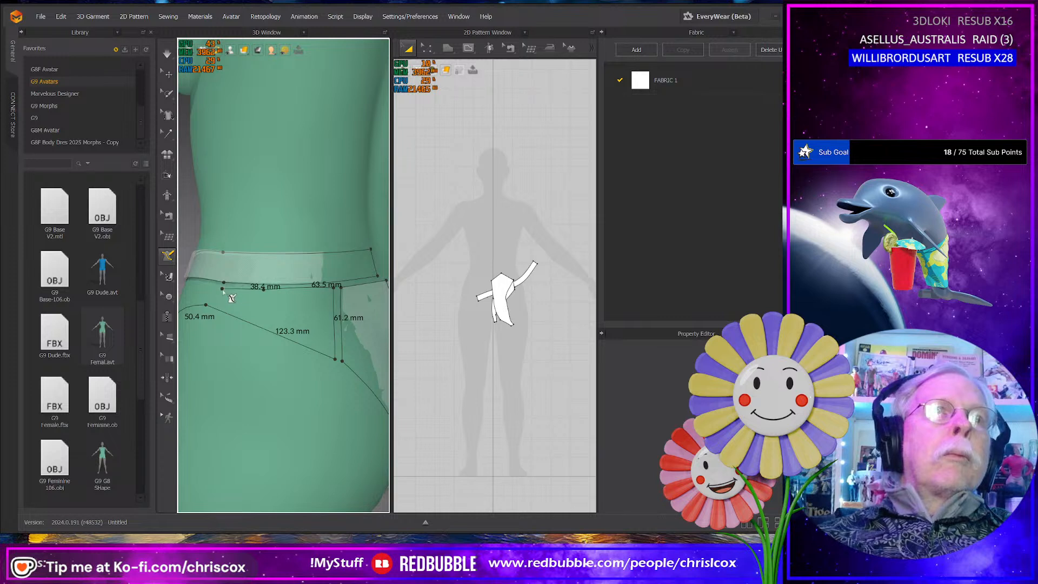
pyautogui.moveTo(221, 288); pyautogui.dragTo(279, 293, button='right')
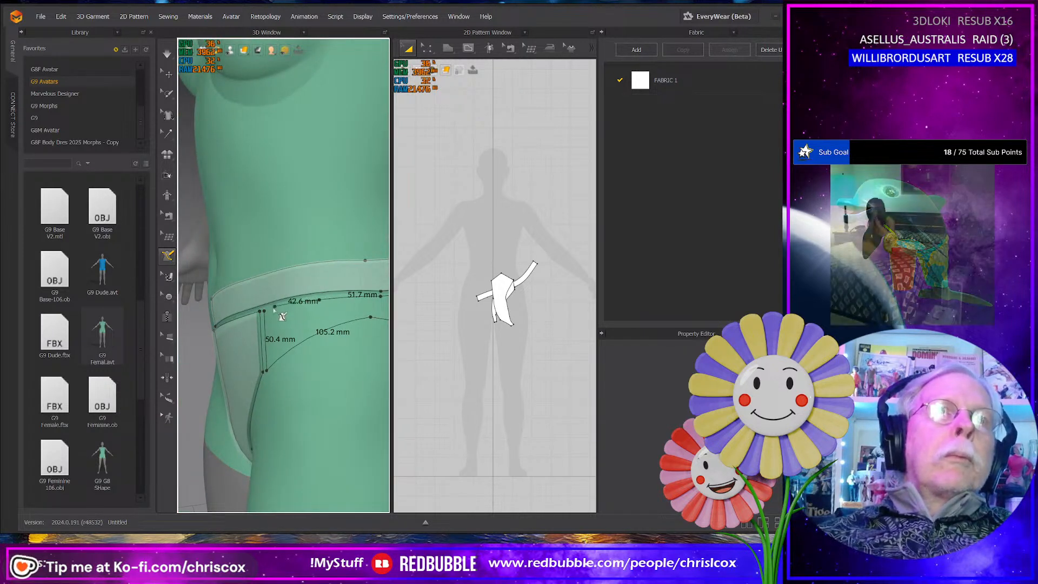
pyautogui.click(268, 314)
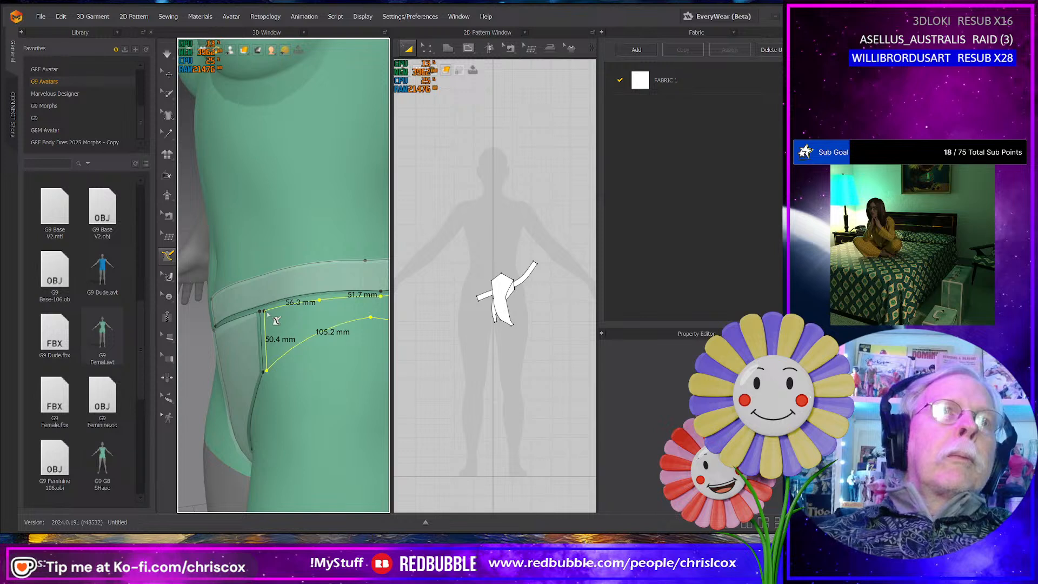
# - Flatten the closed side panel area on the avatar into a 2D pattern piece
pyautogui.click(168, 256)
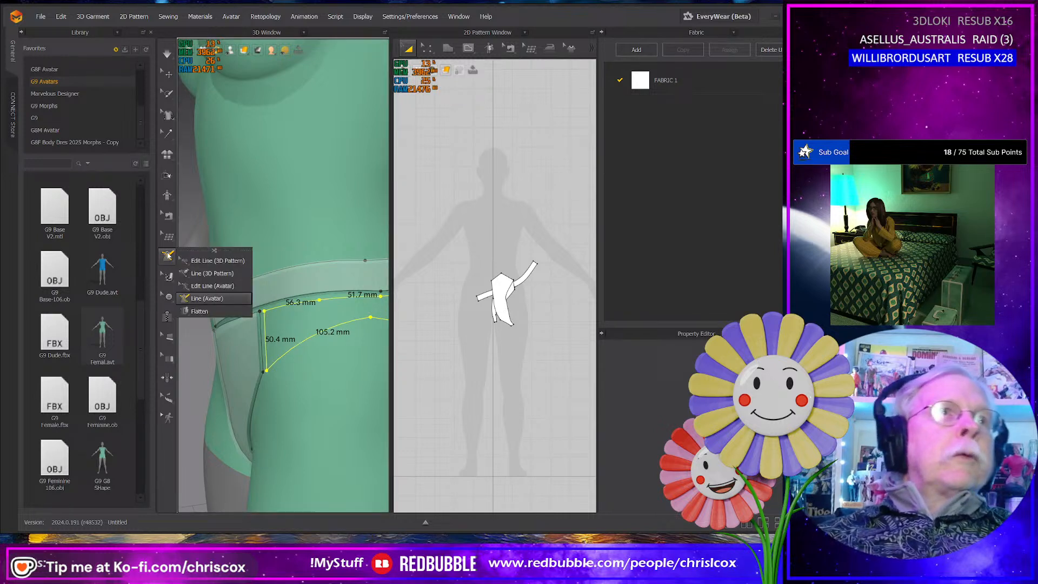
pyautogui.click(200, 311)
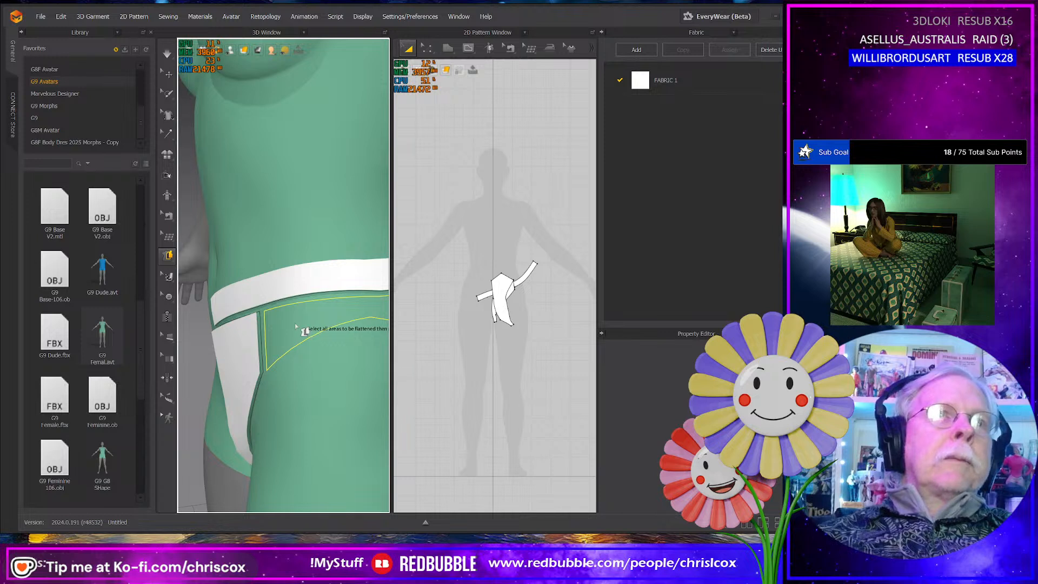
pyautogui.click(303, 319)
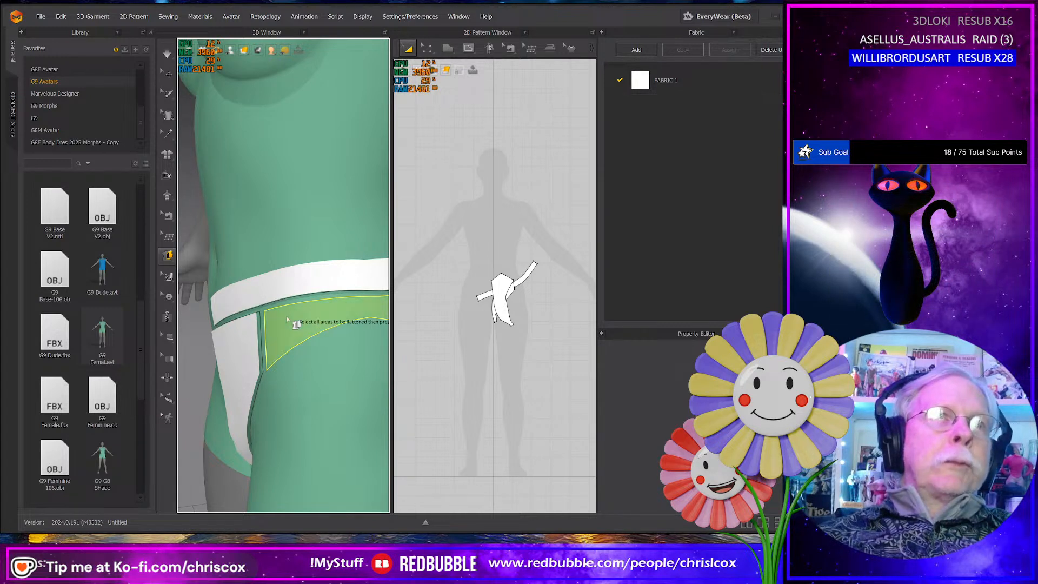
pyautogui.press('Return')
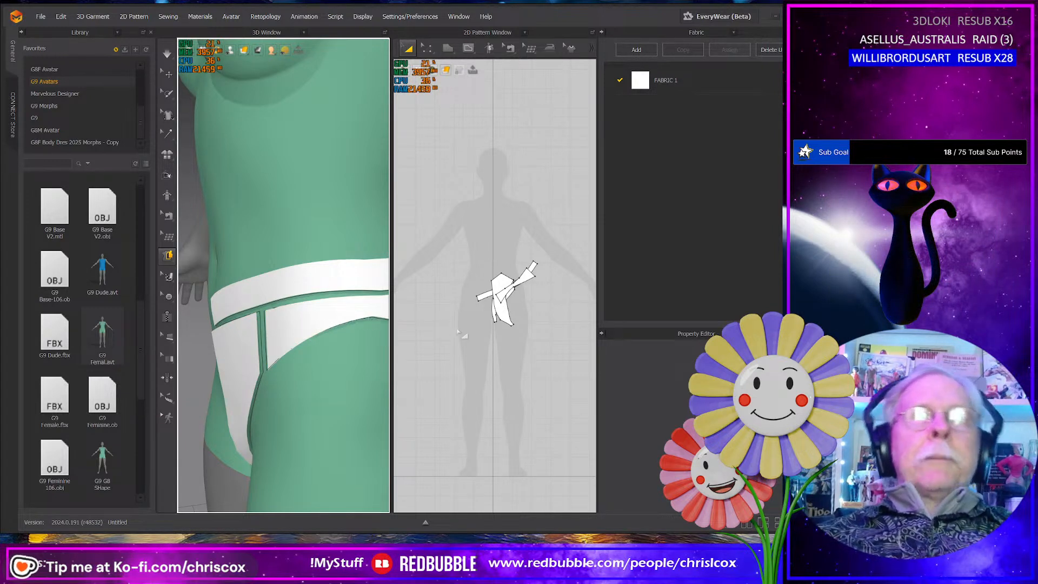
# - Move the side panel and waistband pieces above the front and back panels in the 2D pattern layout, clear of the overlap
pyautogui.moveTo(463, 333); pyautogui.dragTo(415, 336, button='middle')
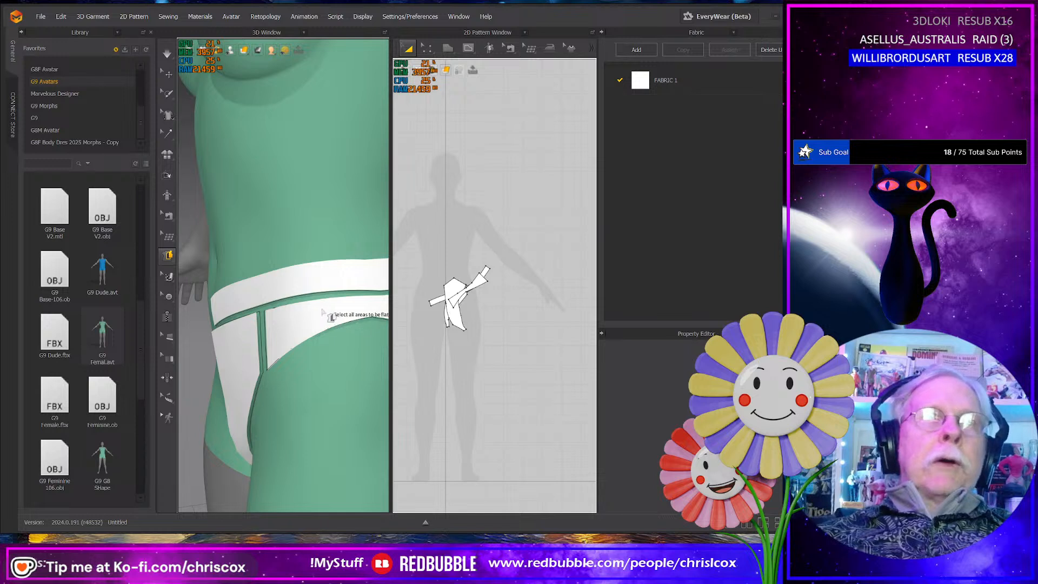
pyautogui.press('q')
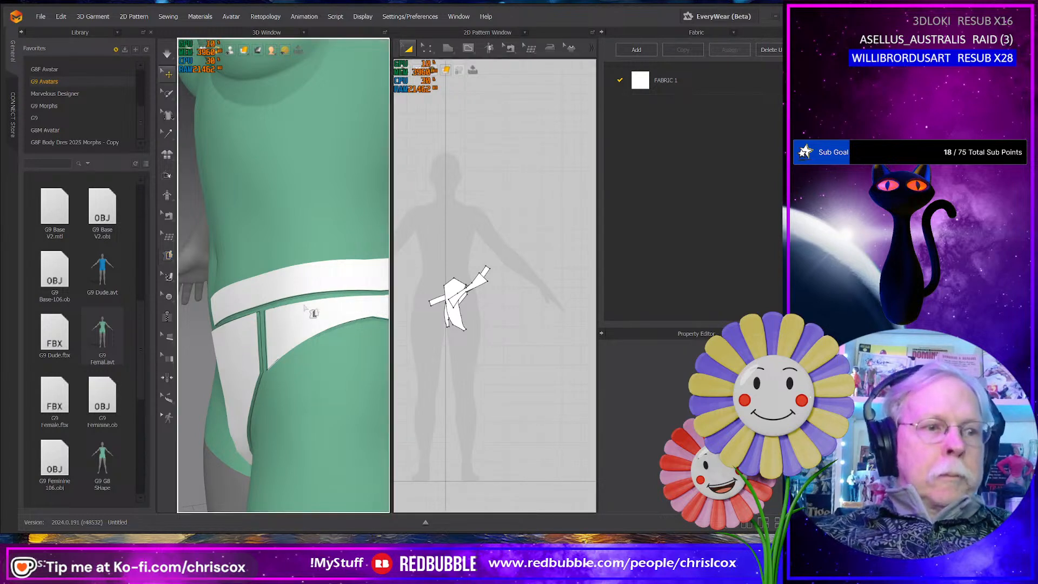
pyautogui.click(314, 312)
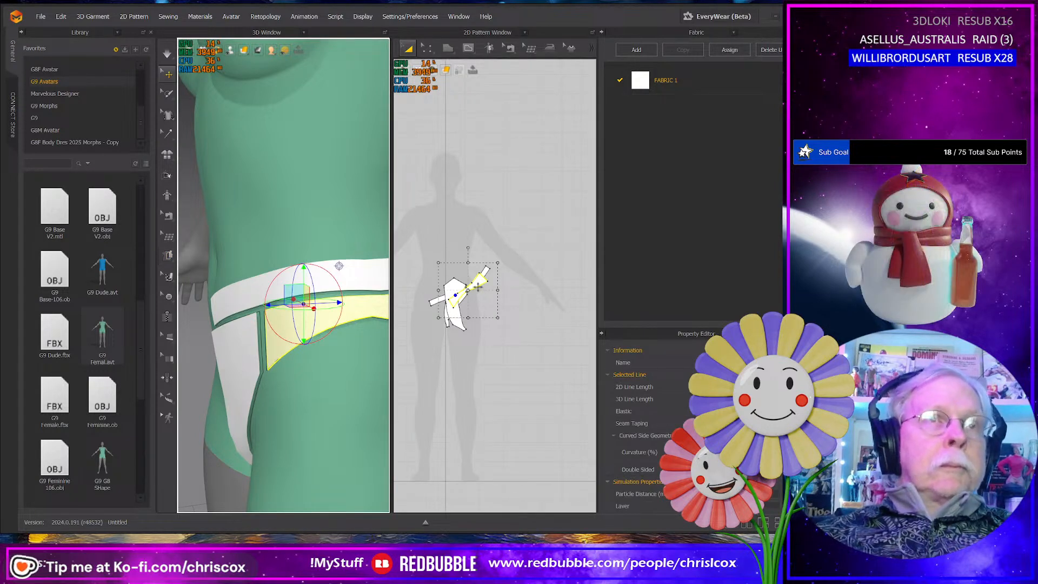
pyautogui.moveTo(477, 280); pyautogui.dragTo(496, 183)
pyautogui.moveTo(483, 283); pyautogui.dragTo(510, 169)
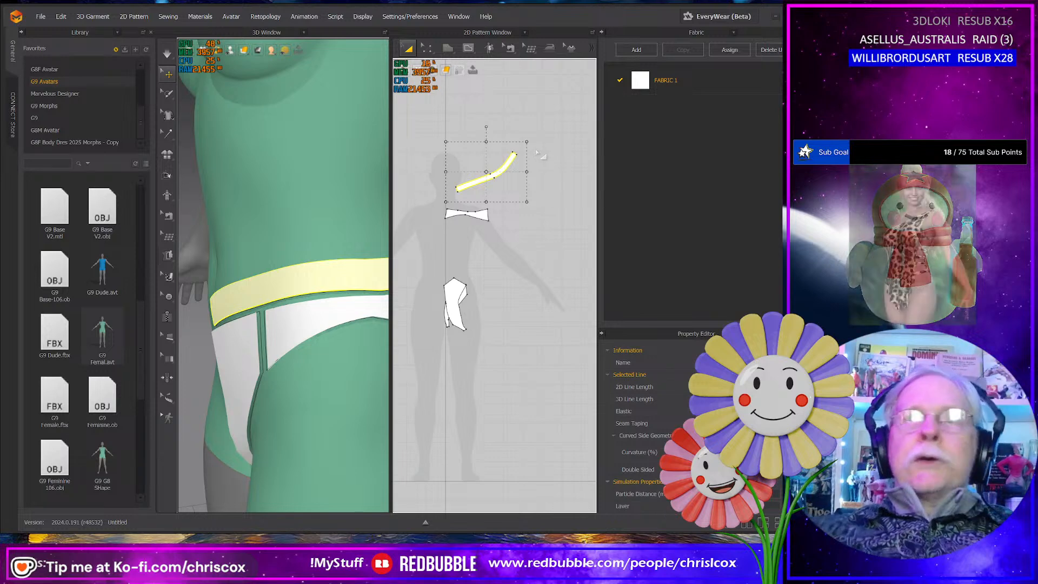
# - Move the back panel piece off the front panel to the far side of the 2D layout and rotate it so its top edge is roughly level
pyautogui.click(457, 298)
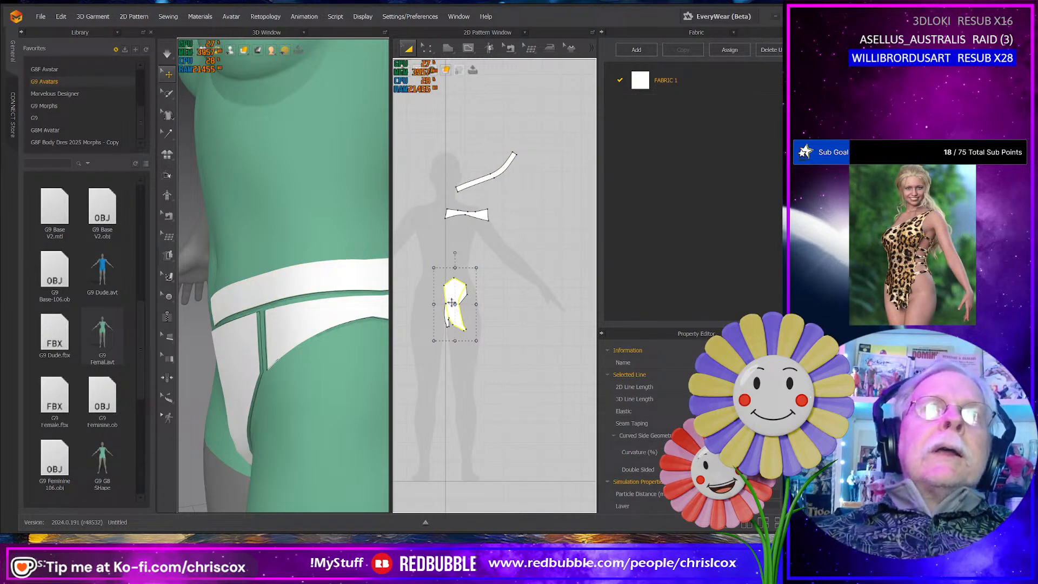
pyautogui.moveTo(319, 352); pyautogui.dragTo(204, 355, button='right')
pyautogui.moveTo(264, 361); pyautogui.dragTo(206, 281, button='middle')
pyautogui.hotkey('ctrl', 'c')
pyautogui.hotkey('ctrl', 'r')
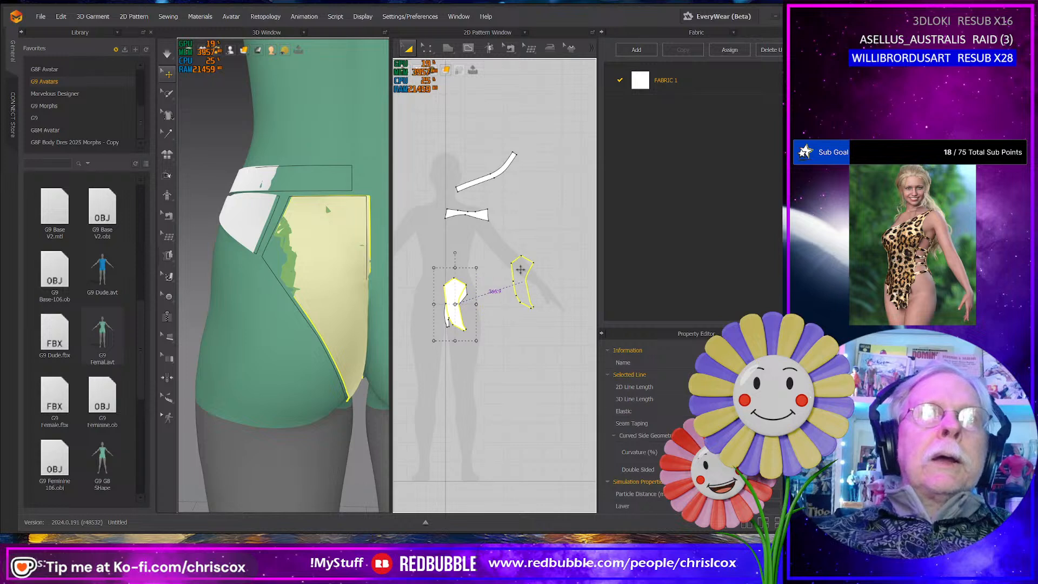
pyautogui.click(528, 239)
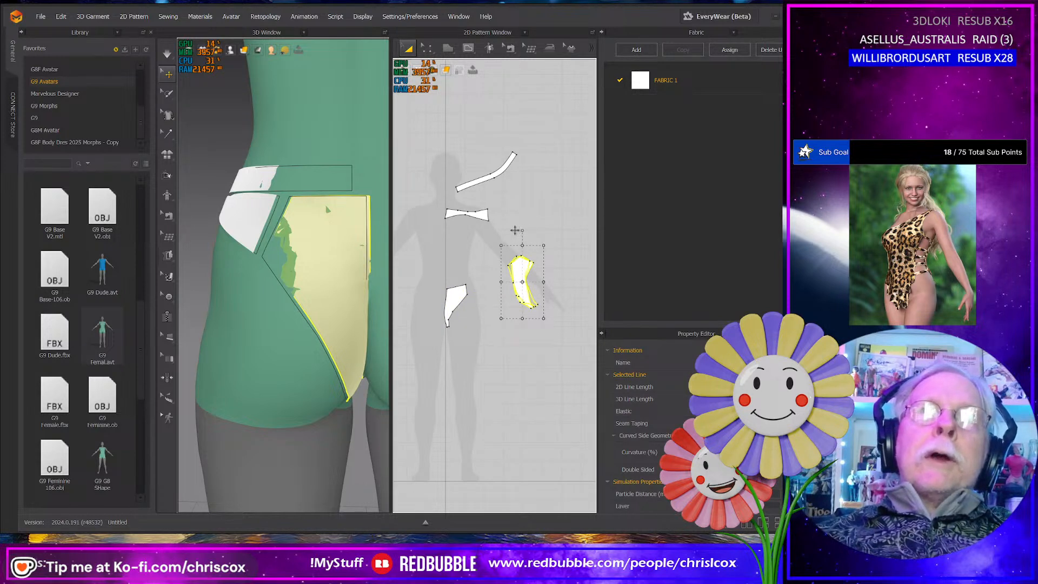
pyautogui.moveTo(515, 230); pyautogui.dragTo(493, 230)
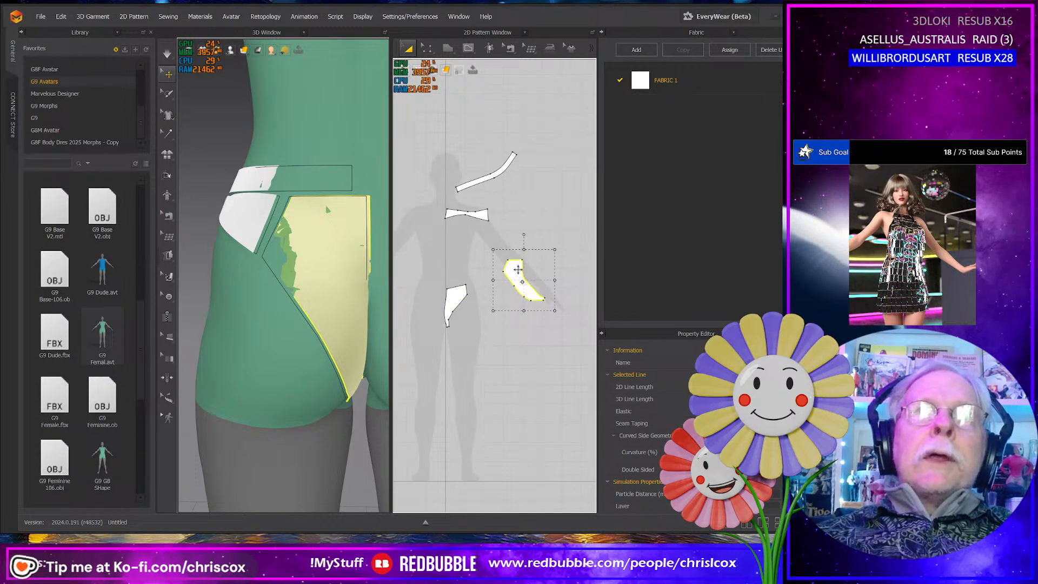
# - Raise the front panel piece slightly and bring the back, side and waistband pieces closer around it in the 2D layout
pyautogui.click(454, 304)
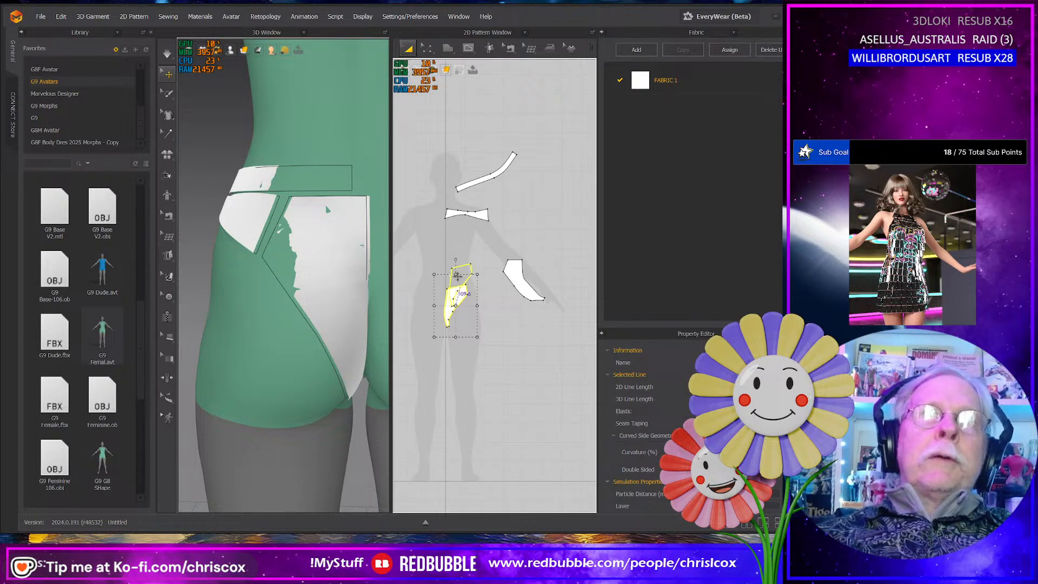
pyautogui.moveTo(457, 276); pyautogui.dragTo(455, 270)
pyautogui.moveTo(519, 275); pyautogui.dragTo(507, 274)
pyautogui.moveTo(482, 216); pyautogui.dragTo(497, 249)
pyautogui.moveTo(479, 183); pyautogui.dragTo(474, 262)
# - Select the waistband, side, front and back pieces together on the avatar, try deleting them, and undo the deletion
pyautogui.moveTo(320, 296); pyautogui.dragTo(346, 338, button='right')
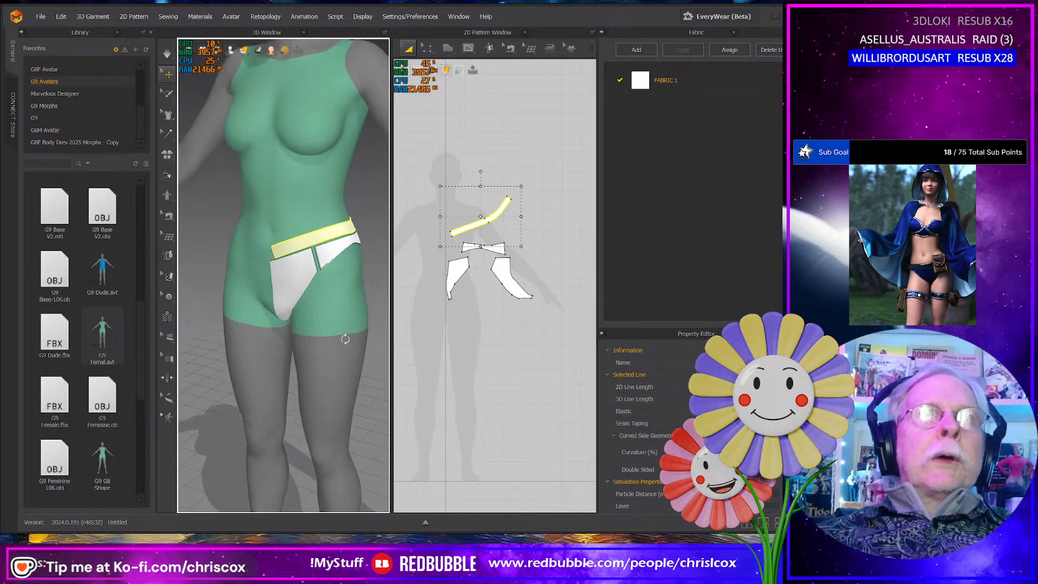
pyautogui.click(336, 244)
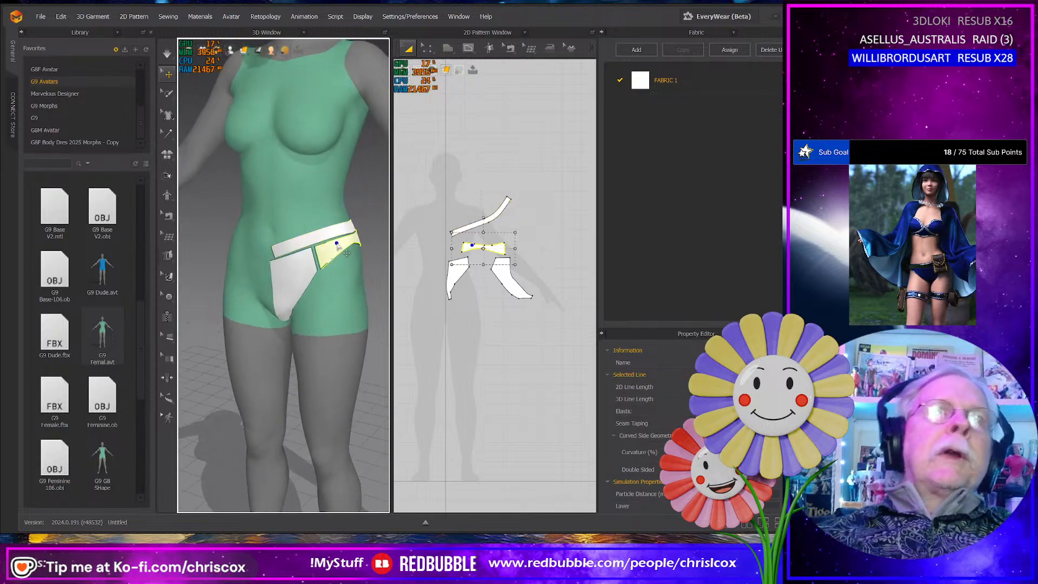
pyautogui.keyDown('shift'); pyautogui.click(297, 248); pyautogui.keyUp('shift')
pyautogui.keyDown('shift'); pyautogui.click(295, 278); pyautogui.keyUp('shift')
pyautogui.moveTo(301, 282); pyautogui.dragTo(183, 283, button='right')
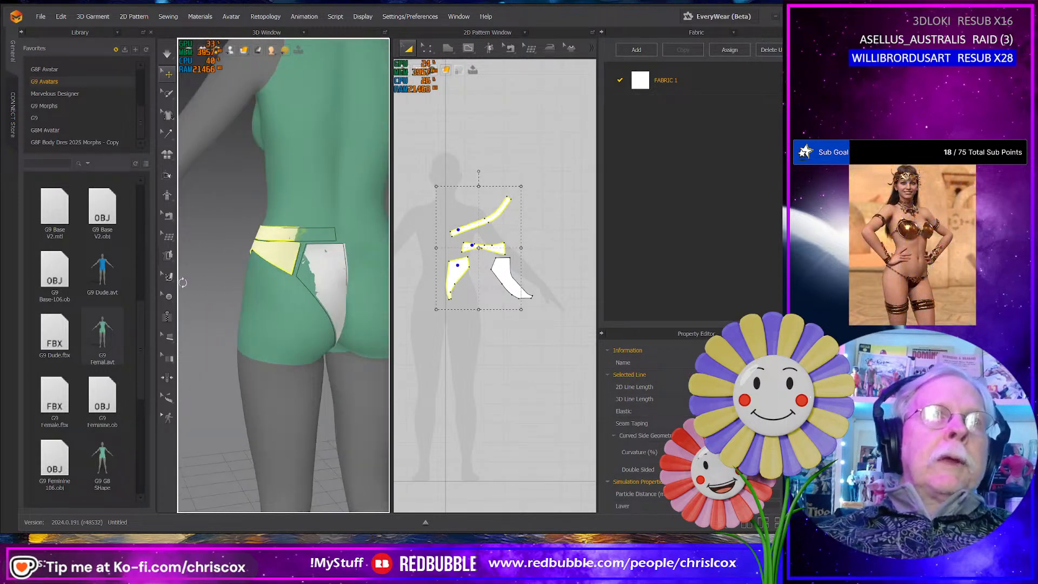
pyautogui.keyDown('shift'); pyautogui.click(306, 267); pyautogui.keyUp('shift')
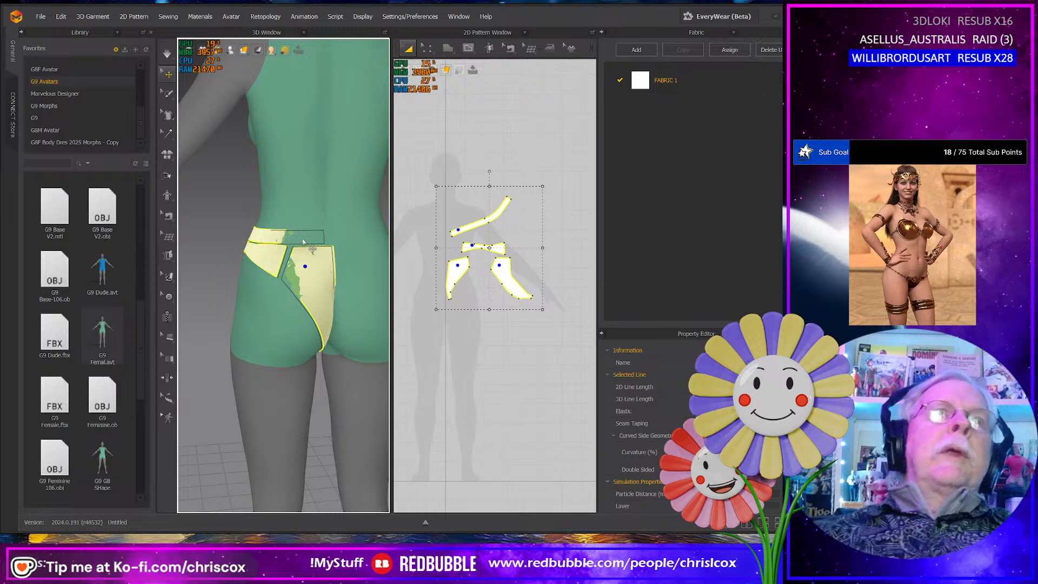
pyautogui.press('Delete')
pyautogui.hotkey('ctrl', 'z')
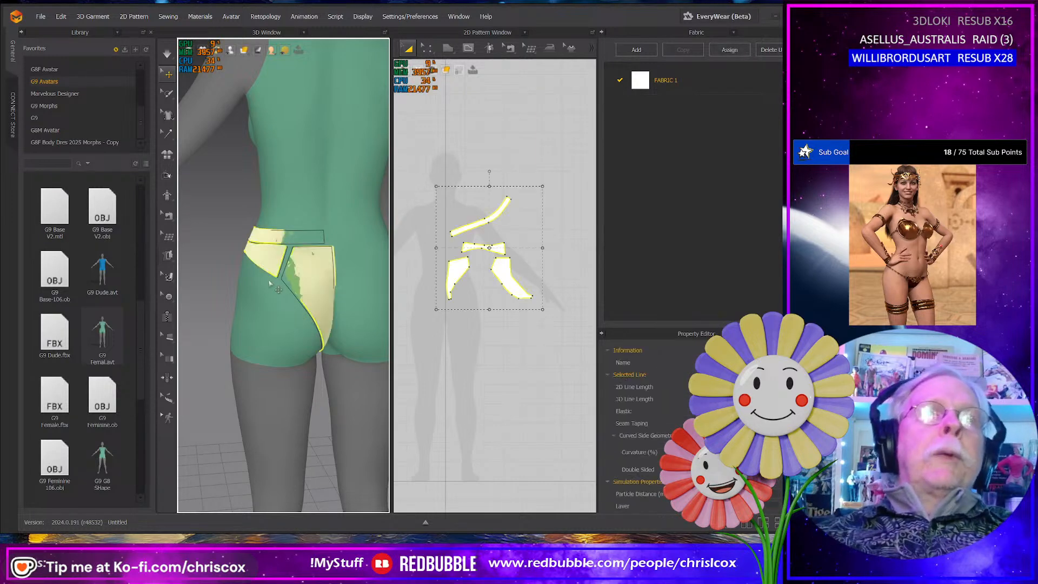
# - Draw a simplified front panel polygon over the flattened piece, with a straight vertical centre edge, short crotch edge and straight slanted leg edge
pyautogui.moveTo(303, 242); pyautogui.dragTo(415, 290, button='right')
pyautogui.scroll(3, 472, 292)
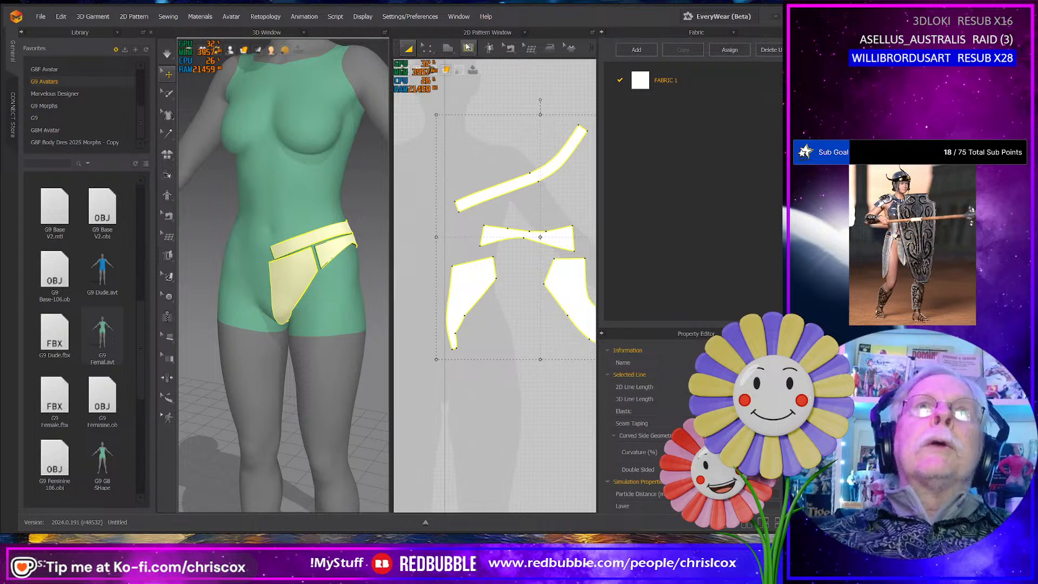
pyautogui.click(448, 48)
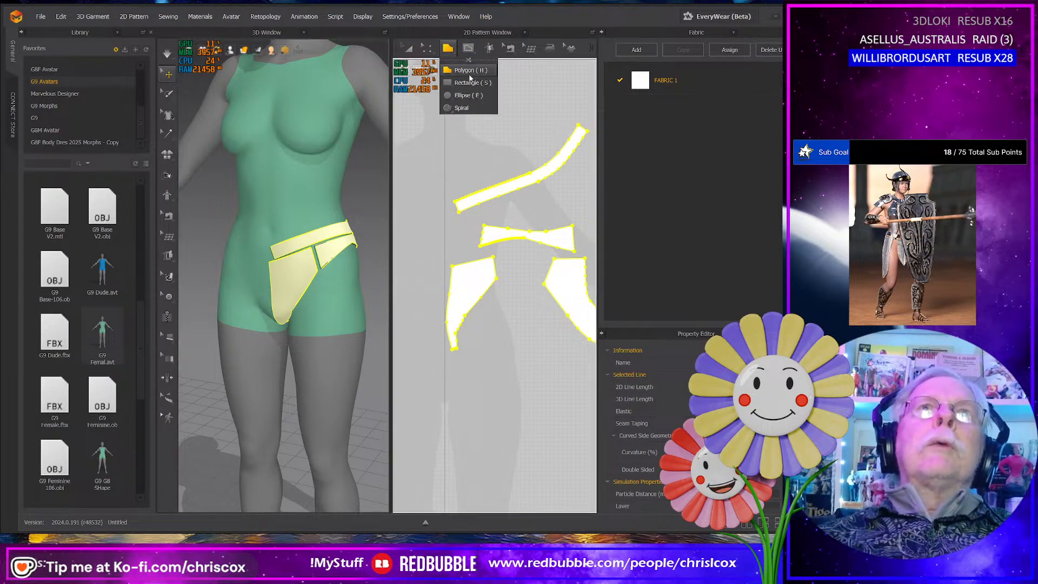
pyautogui.scroll(4, 496, 304)
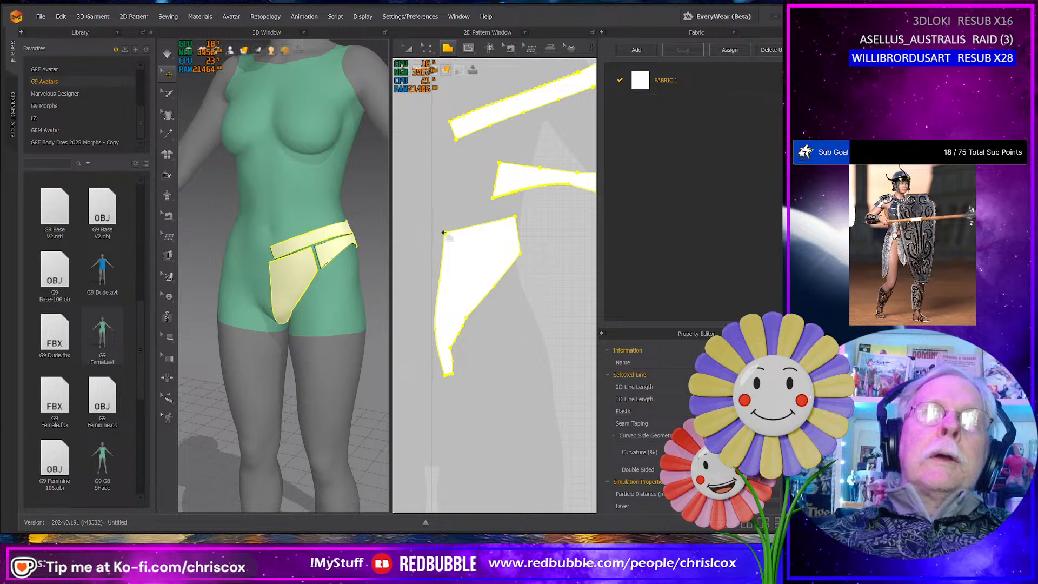
pyautogui.click(443, 233)
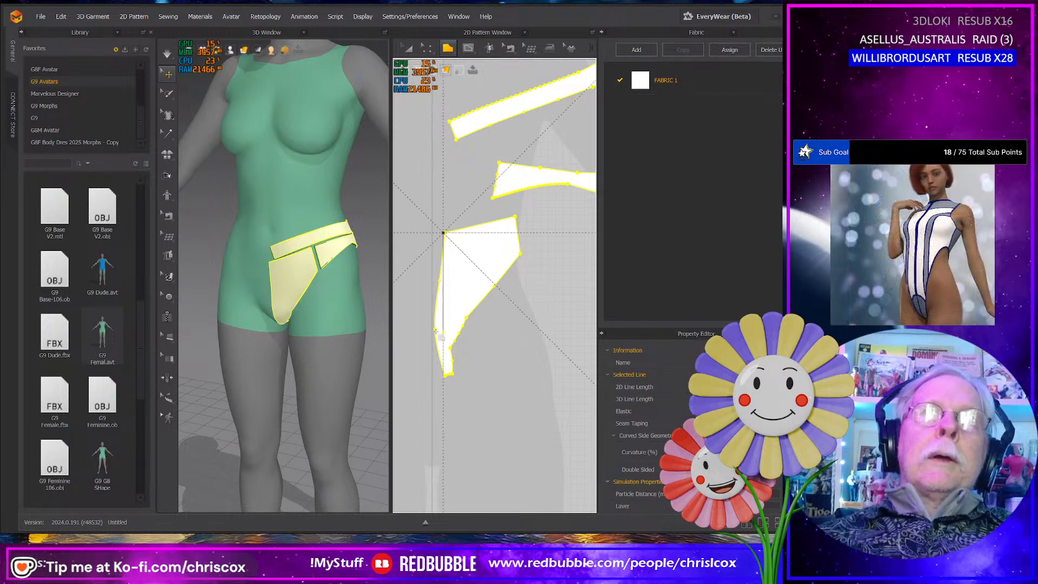
pyautogui.click(444, 391)
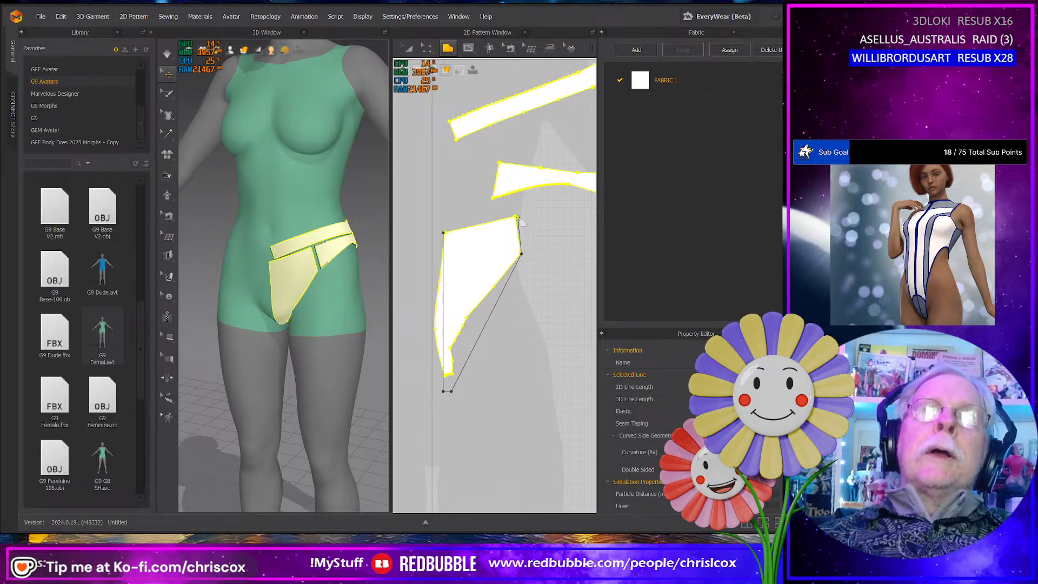
pyautogui.click(446, 234)
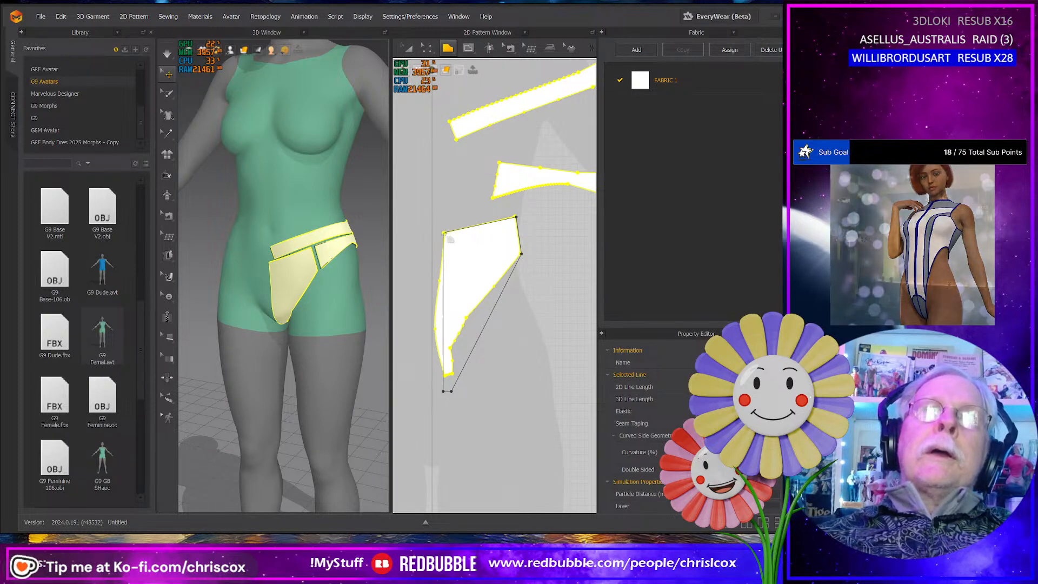
# - Draw a simplified side panel polygon over the flattened side piece, with a straight top edge and a lower edge meeting at one middle point
pyautogui.moveTo(477, 371); pyautogui.dragTo(449, 381, button='middle')
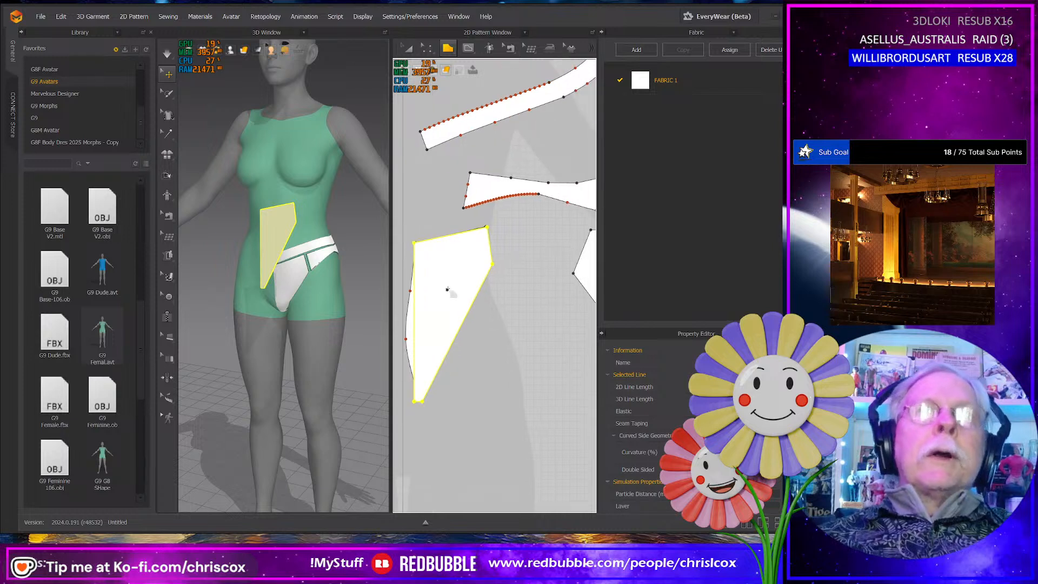
pyautogui.moveTo(501, 302); pyautogui.dragTo(512, 354, button='middle')
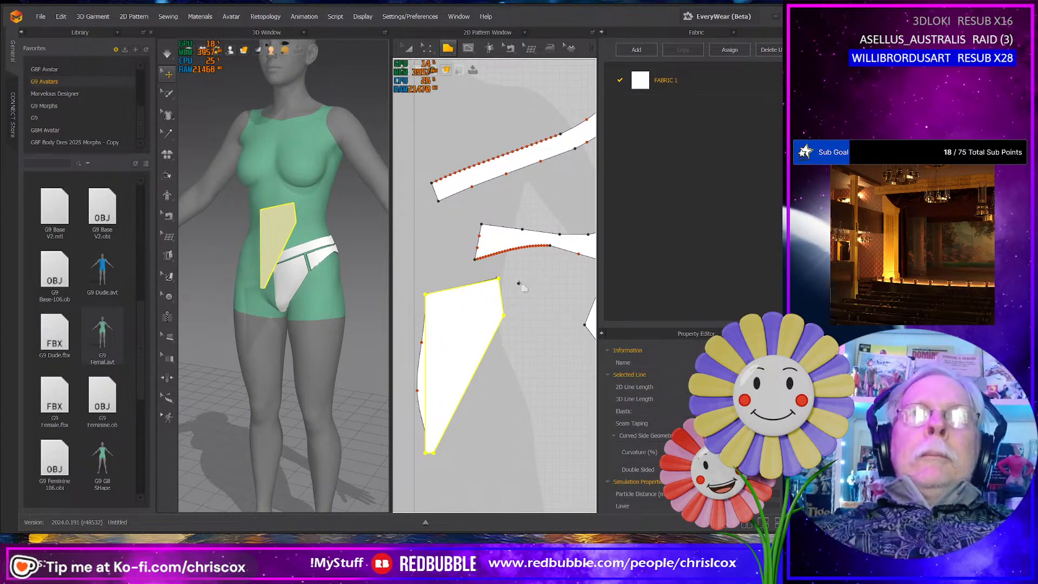
pyautogui.moveTo(506, 252); pyautogui.dragTo(488, 250, button='middle')
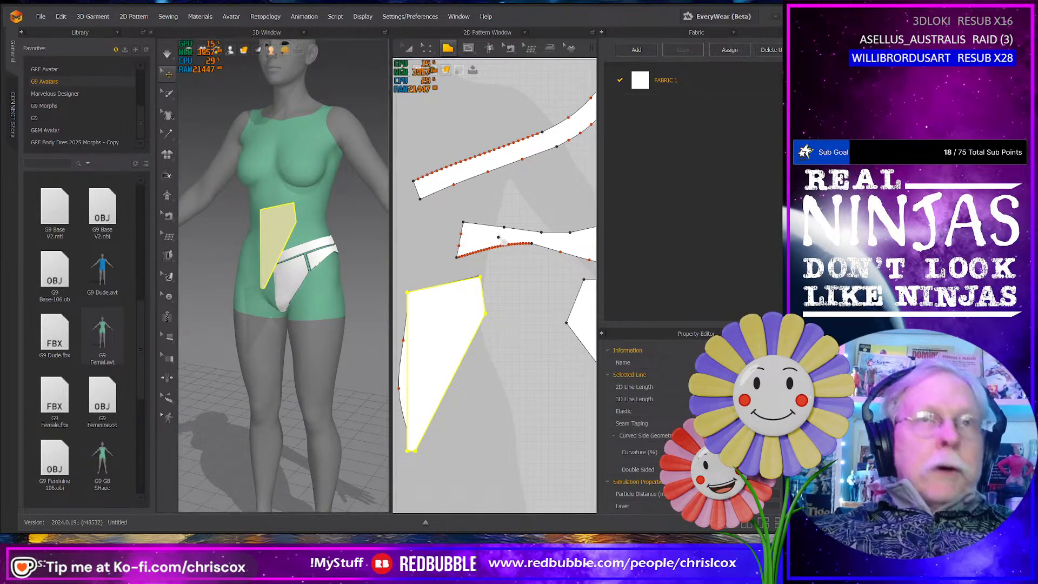
pyautogui.press('a')
pyautogui.click(499, 237)
pyautogui.moveTo(510, 241); pyautogui.dragTo(486, 249, button='middle')
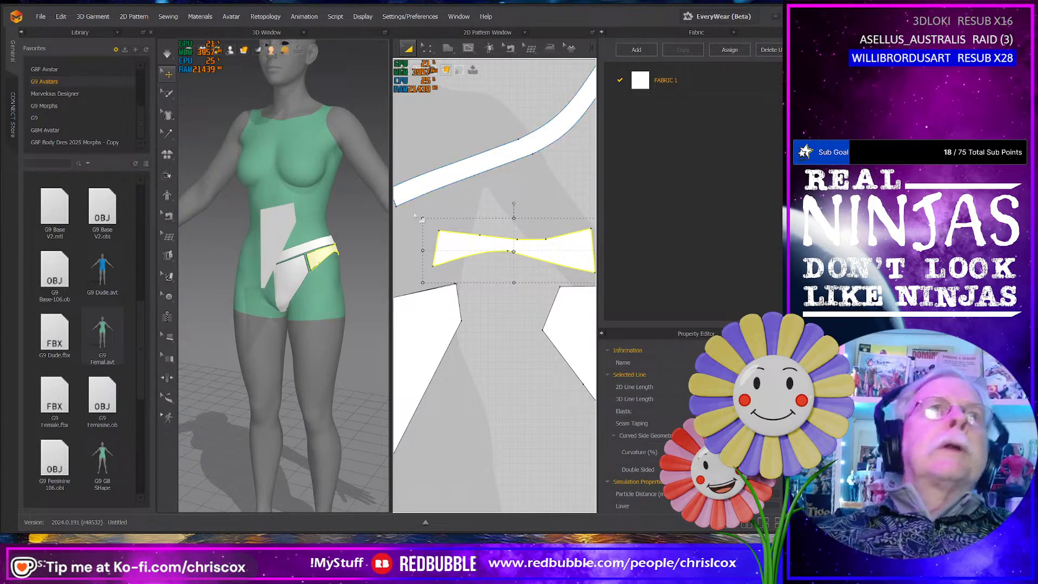
pyautogui.click(449, 48)
pyautogui.click(467, 70)
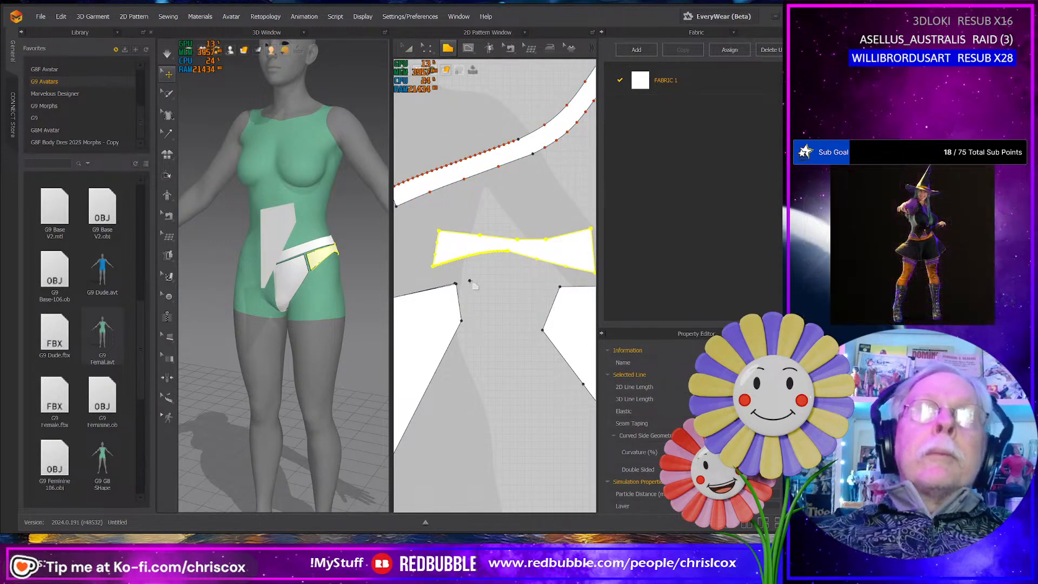
pyautogui.click(438, 231)
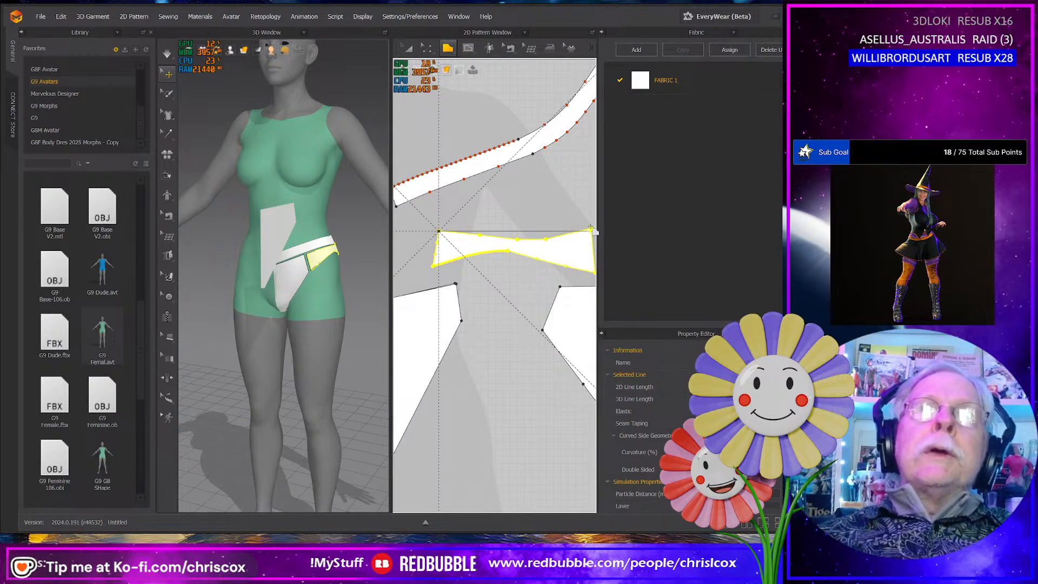
pyautogui.moveTo(592, 230); pyautogui.dragTo(566, 232, button='middle')
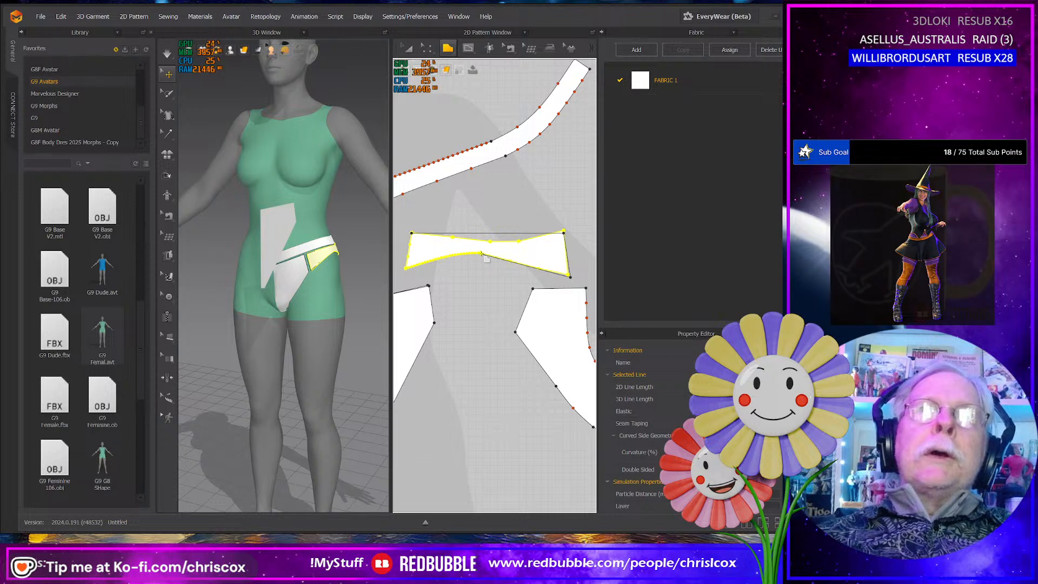
pyautogui.click(413, 233)
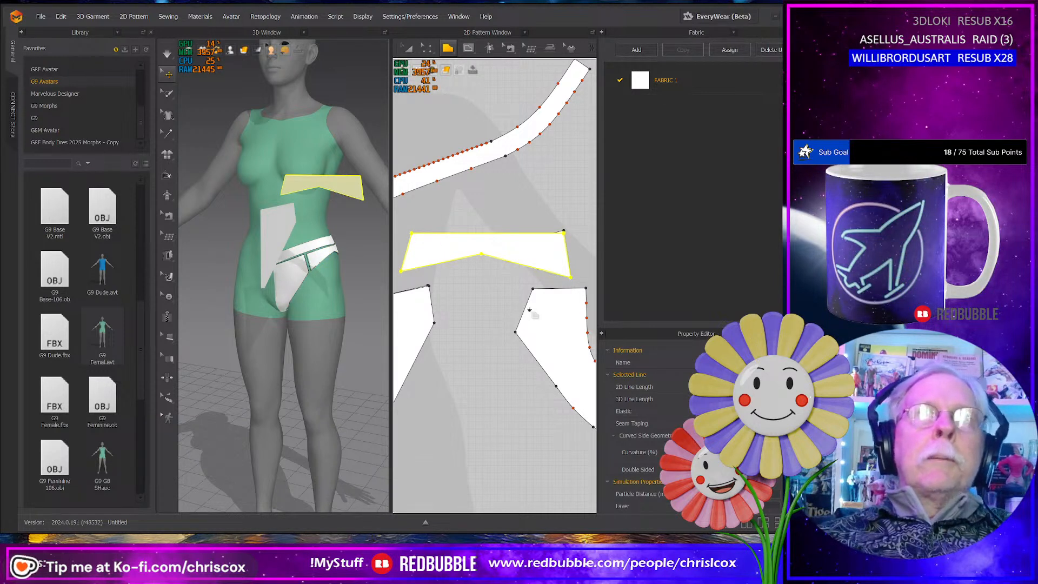
# - Draw a simplified back panel polygon over the flattened back piece, with a straight vertical centre edge, short crotch edge and straight slanted leg edge
pyautogui.moveTo(533, 291); pyautogui.dragTo(493, 297, button='middle')
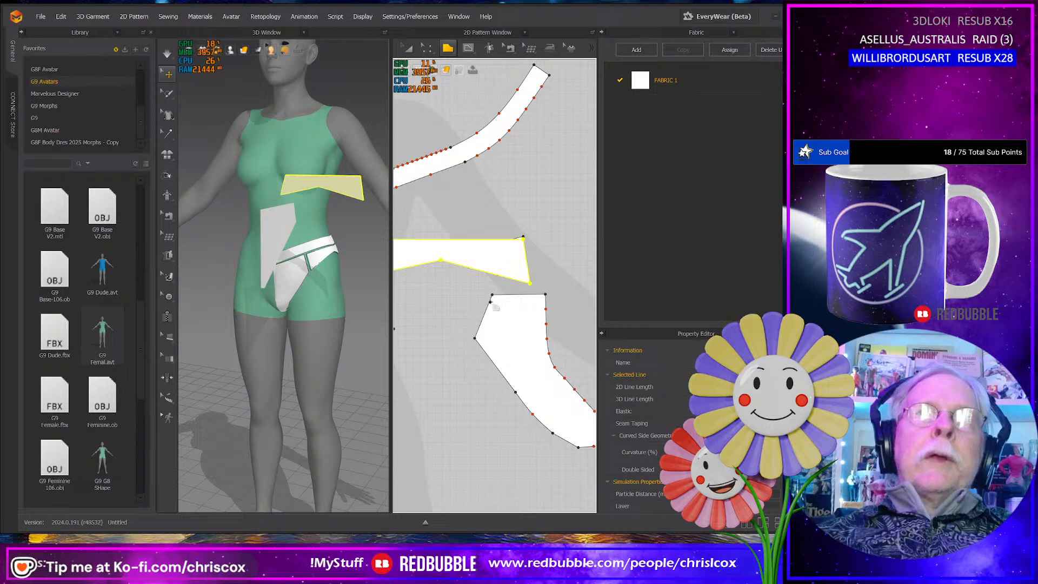
pyautogui.scroll(-2, 496, 307)
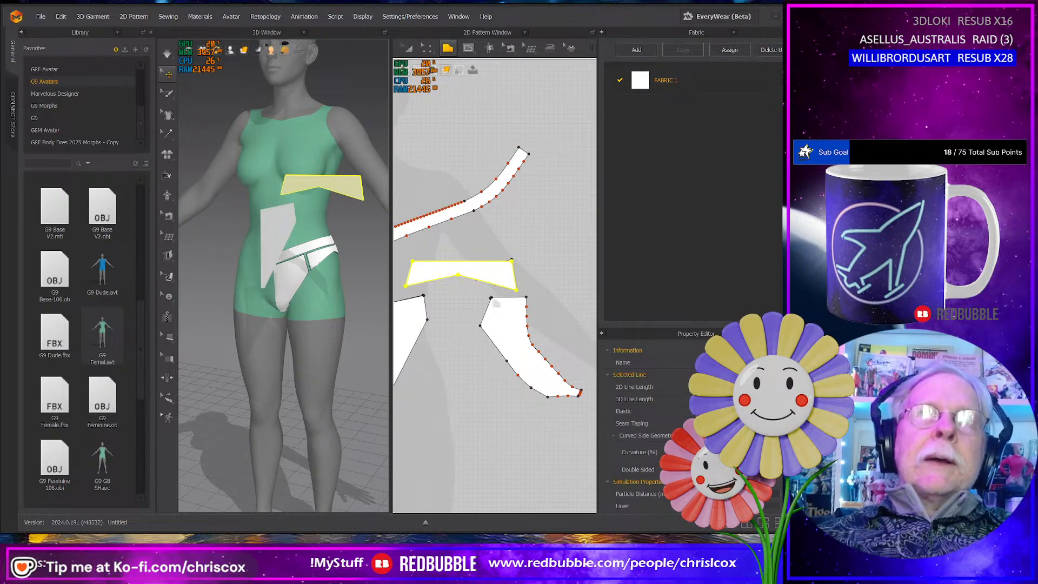
pyautogui.click(491, 298)
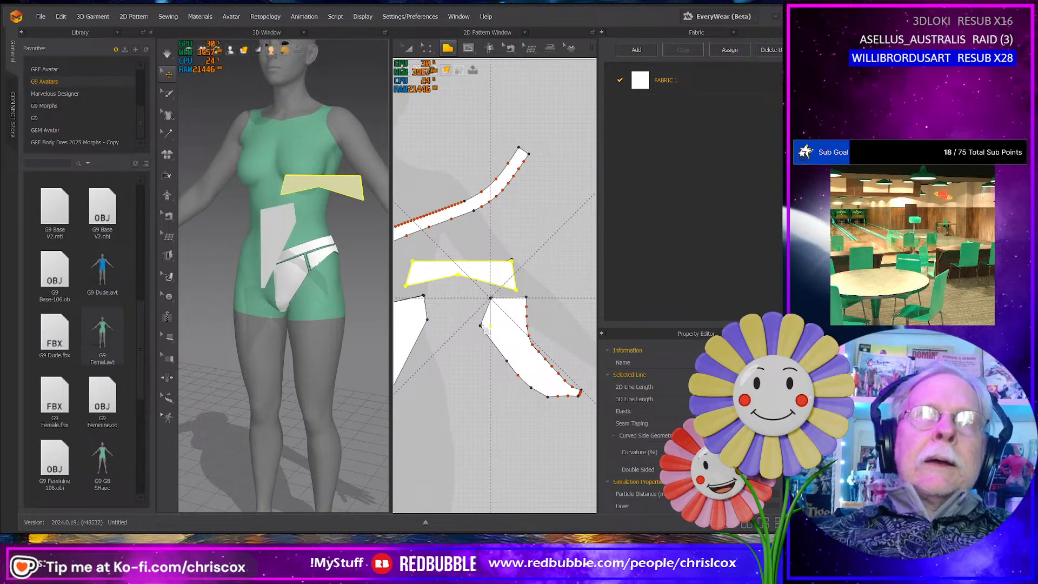
pyautogui.click(489, 327)
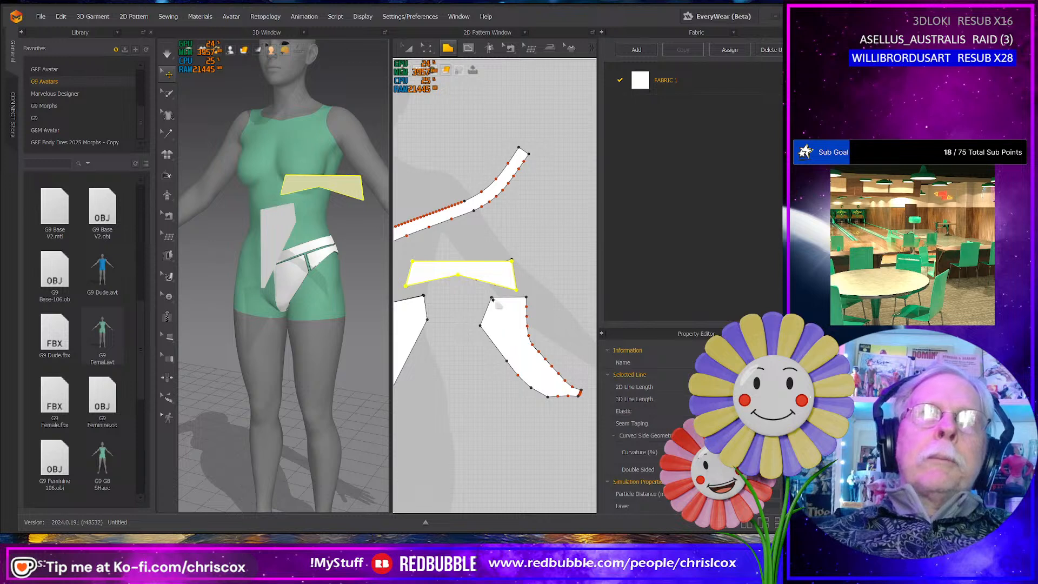
pyautogui.click(525, 298)
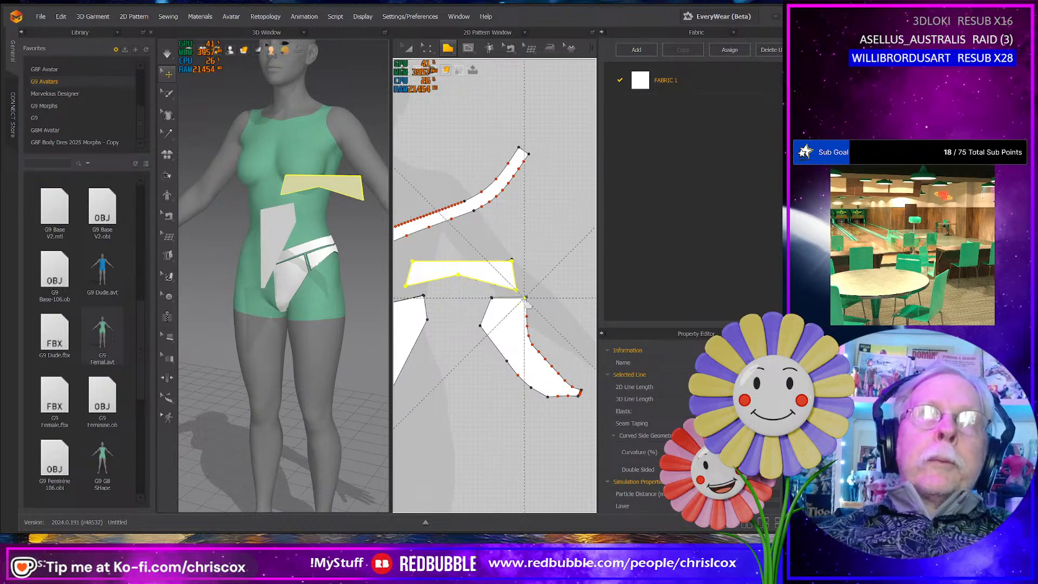
pyautogui.click(524, 426)
pyautogui.keyDown('shift'); pyautogui.click(517, 426); pyautogui.keyUp('shift')
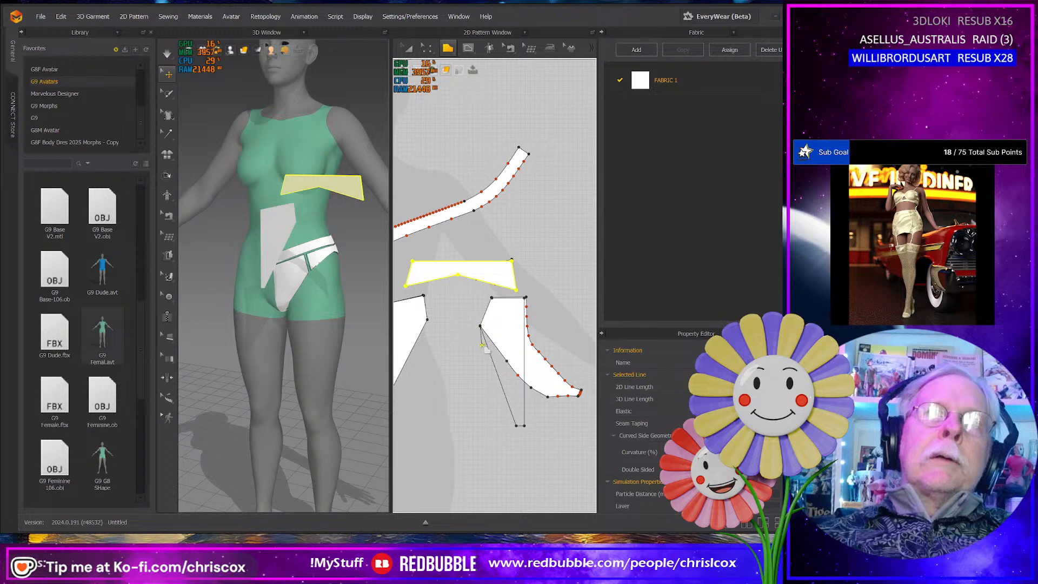
pyautogui.scroll(2, 482, 345)
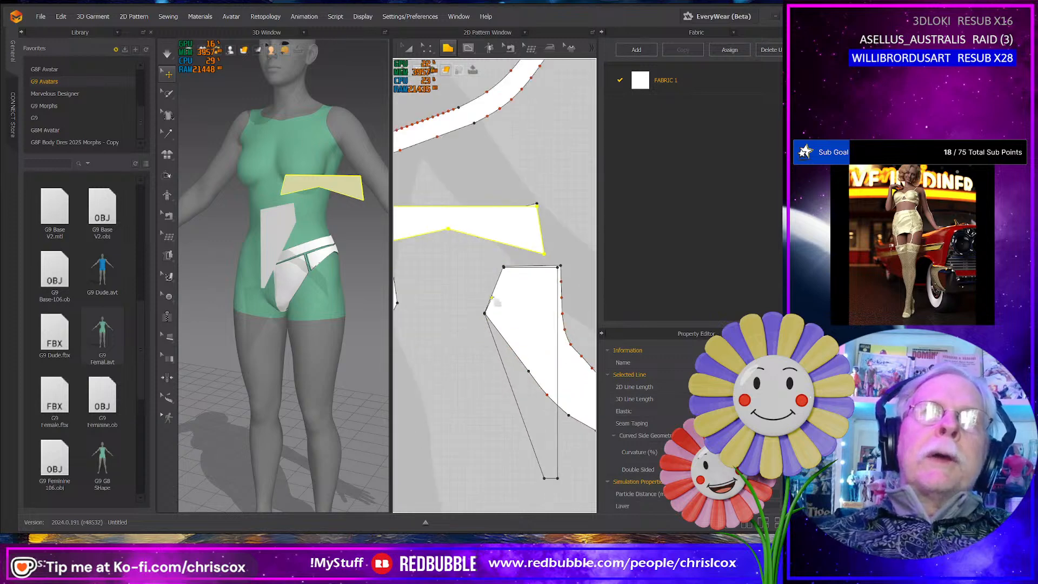
pyautogui.click(504, 268)
pyautogui.scroll(1, 522, 261)
pyautogui.scroll(-5, 524, 303)
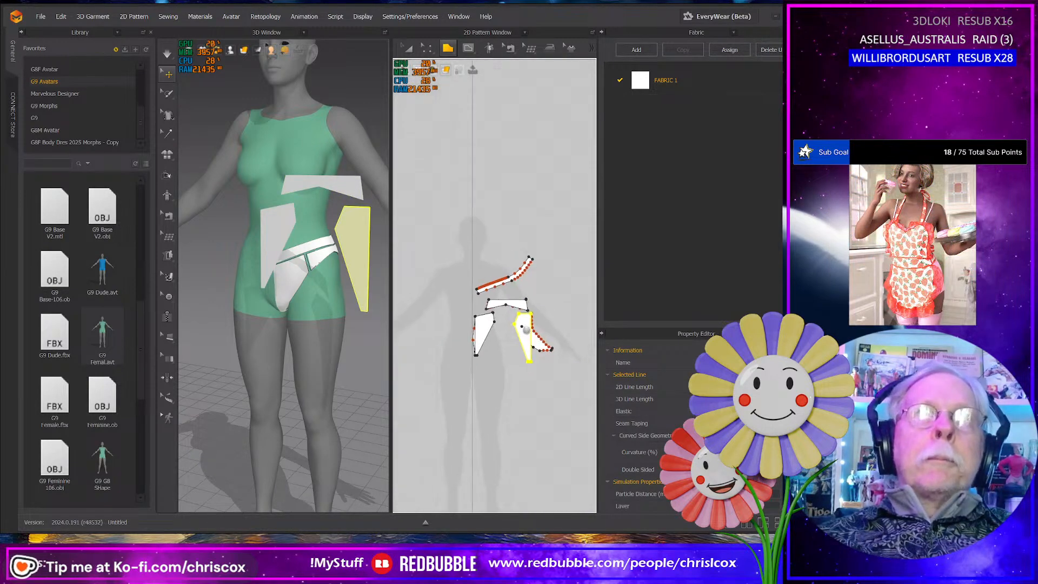
# - Move the new back panel polygon behind the avatar's hips in the 3D view
pyautogui.moveTo(526, 329); pyautogui.dragTo(531, 332, button='middle')
pyautogui.click(363, 252)
pyautogui.moveTo(363, 252); pyautogui.dragTo(356, 276, button='right')
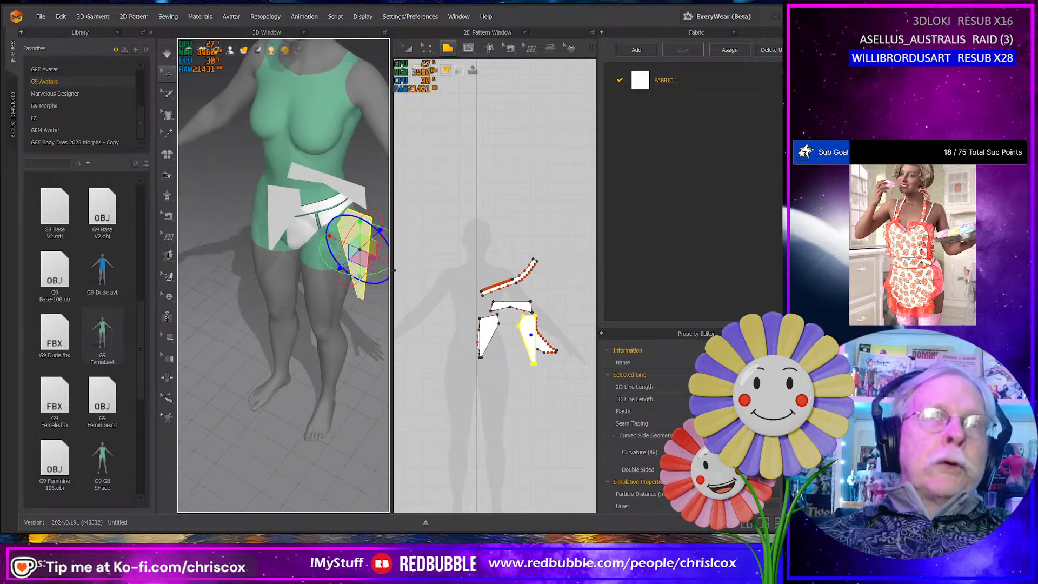
pyautogui.moveTo(361, 273); pyautogui.dragTo(328, 190)
pyautogui.moveTo(347, 188); pyautogui.dragTo(253, 225, button='right')
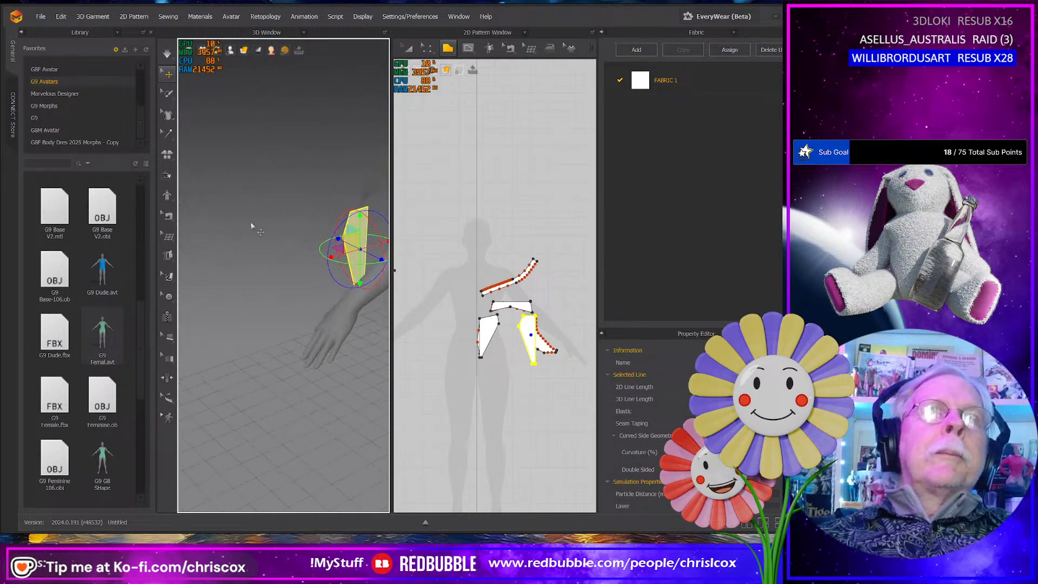
pyautogui.scroll(1, 310, 275)
pyautogui.scroll(-2, 311, 277)
pyautogui.moveTo(322, 292); pyautogui.dragTo(288, 283, button='right')
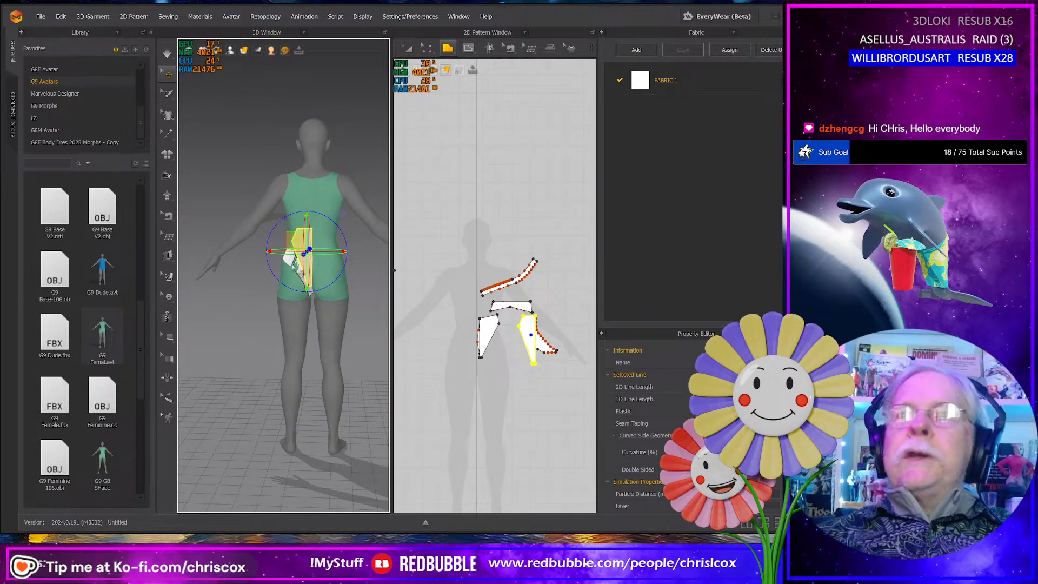
pyautogui.moveTo(295, 243); pyautogui.dragTo(292, 270)
pyautogui.moveTo(292, 270); pyautogui.dragTo(318, 271, button='right')
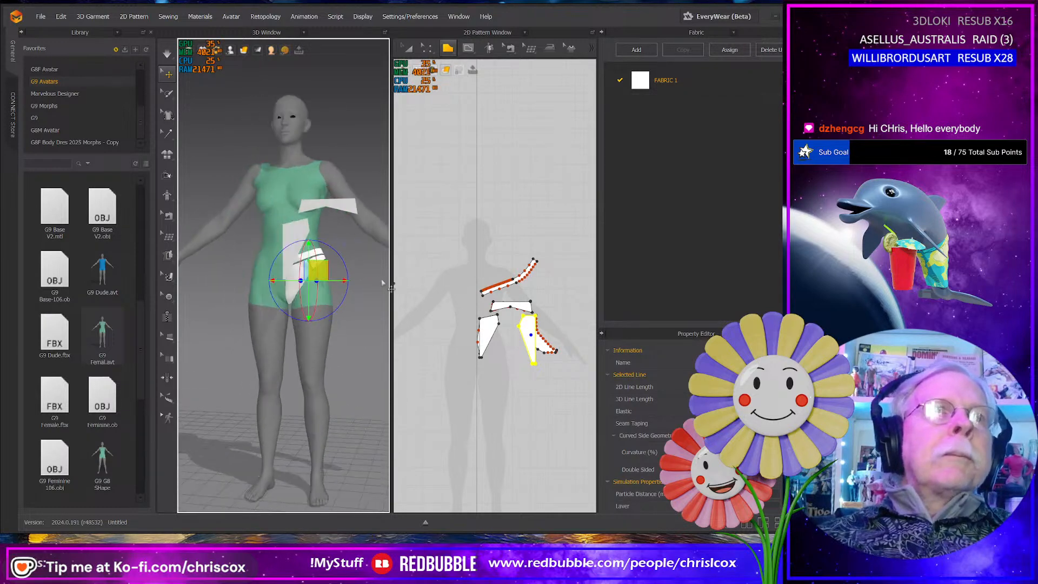
pyautogui.click(329, 260)
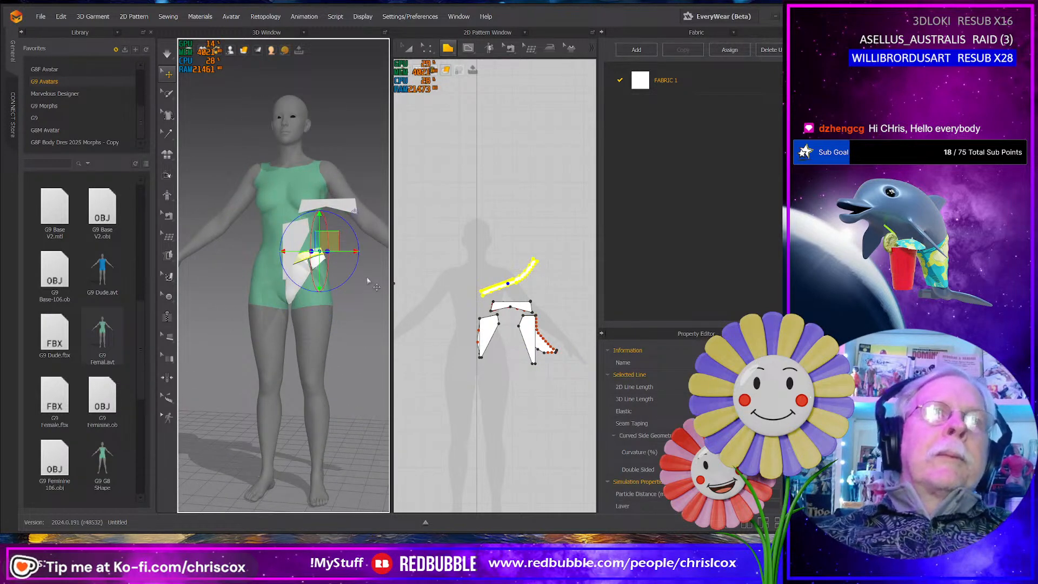
pyautogui.click(350, 266)
pyautogui.click(325, 267)
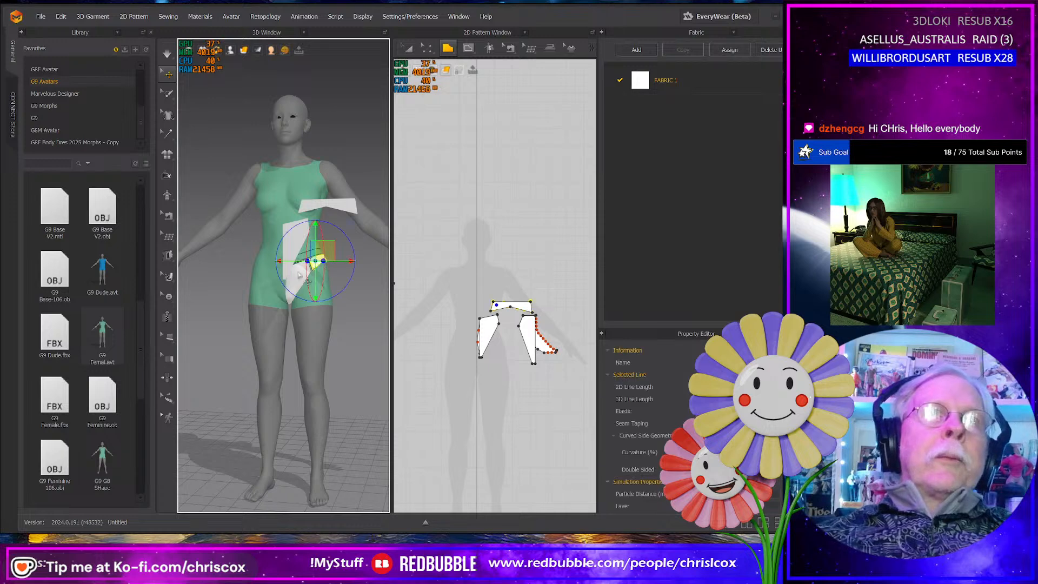
pyautogui.click(295, 280)
pyautogui.click(348, 281)
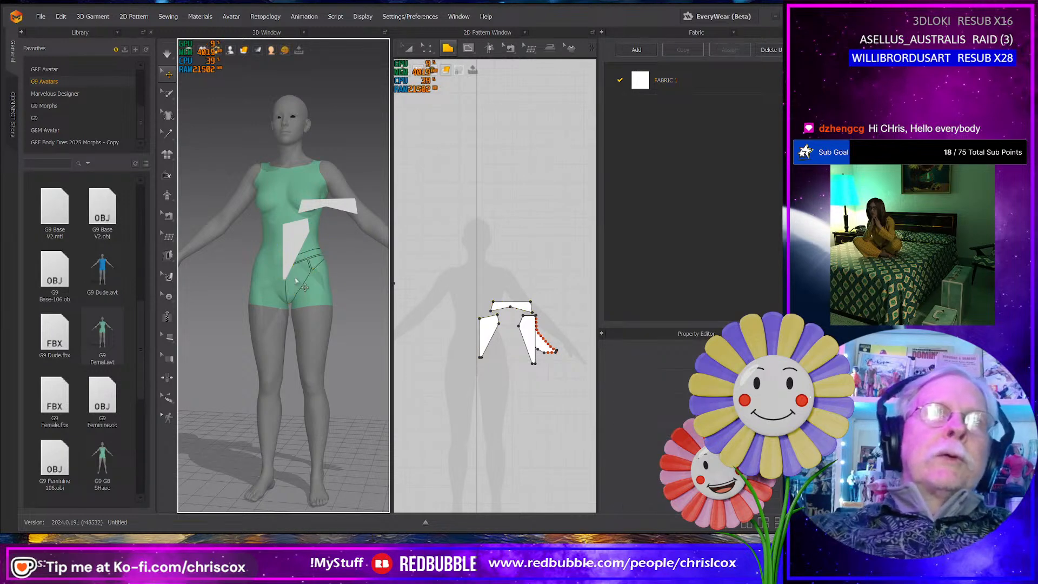
pyautogui.moveTo(346, 283); pyautogui.dragTo(235, 284, button='right')
pyautogui.click(265, 286)
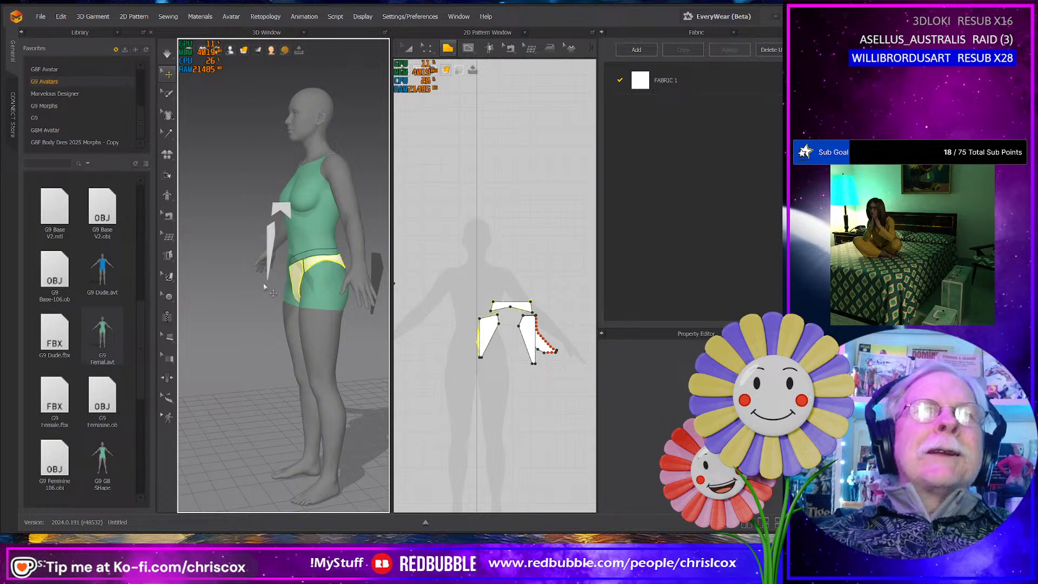
pyautogui.hotkey('ctrl', 'z')
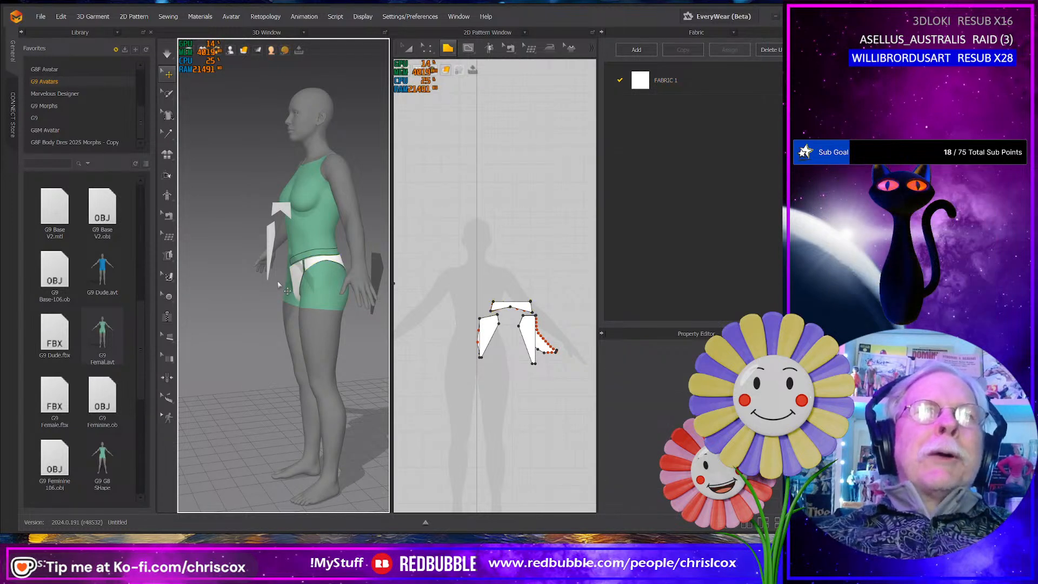
pyautogui.hotkey('ctrl', 'z')
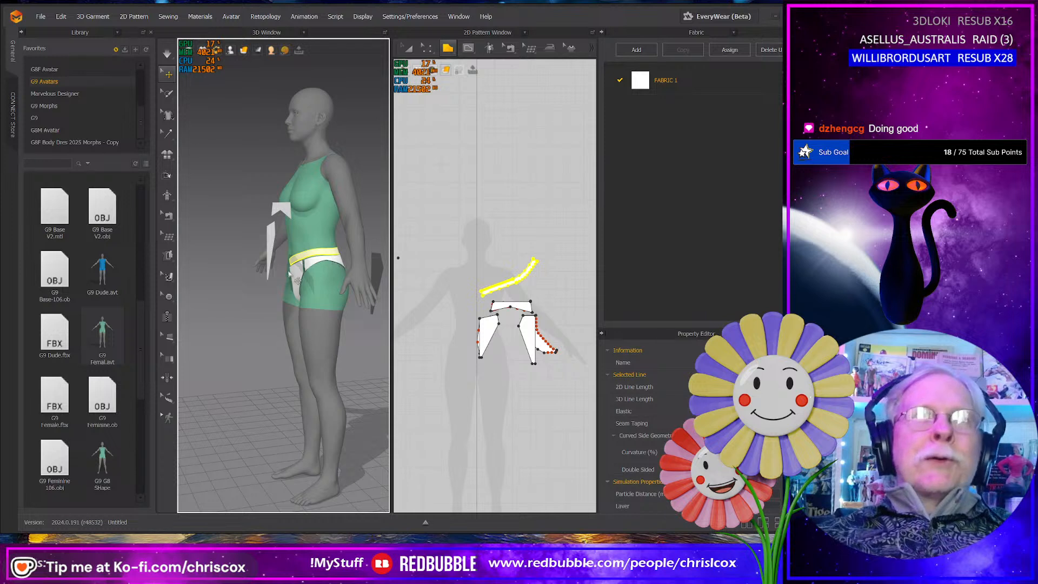
# - Rotate the flattened waistband piece clockwise so its straight part lies nearly horizontal, and widen the 2D pattern view
pyautogui.scroll(4, 456, 337)
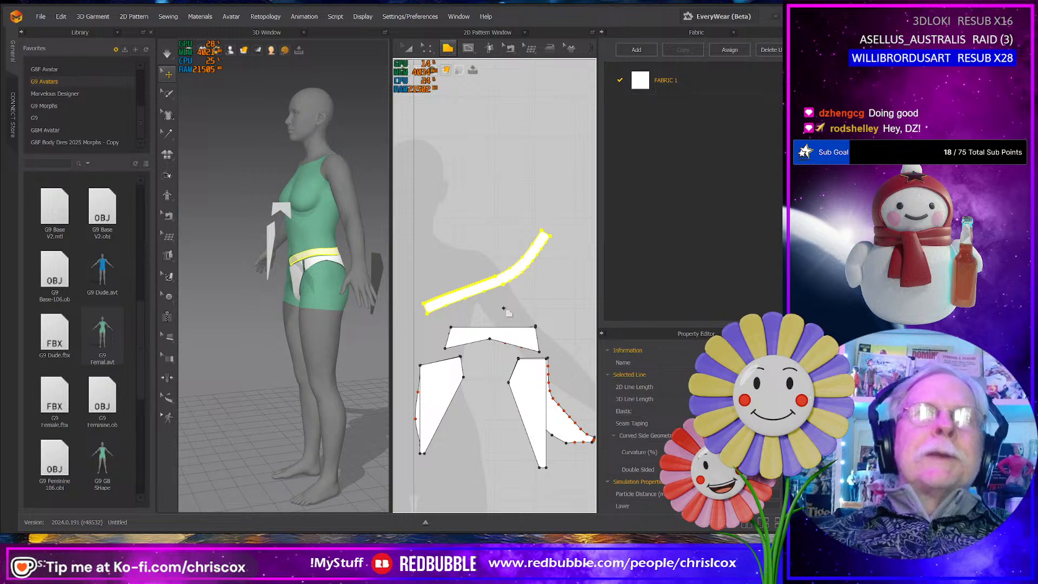
pyautogui.press('a')
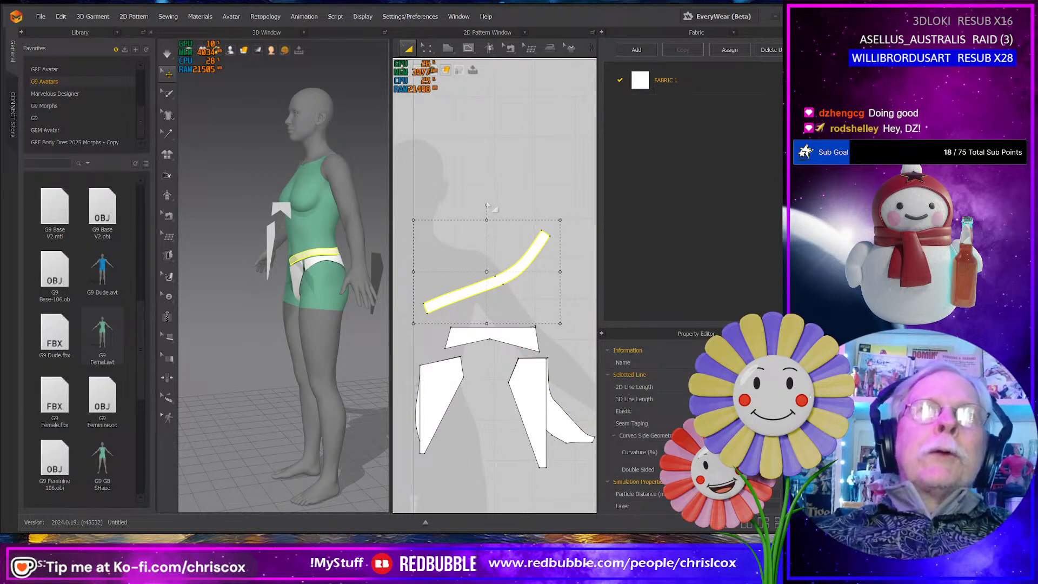
pyautogui.moveTo(488, 205); pyautogui.dragTo(514, 211)
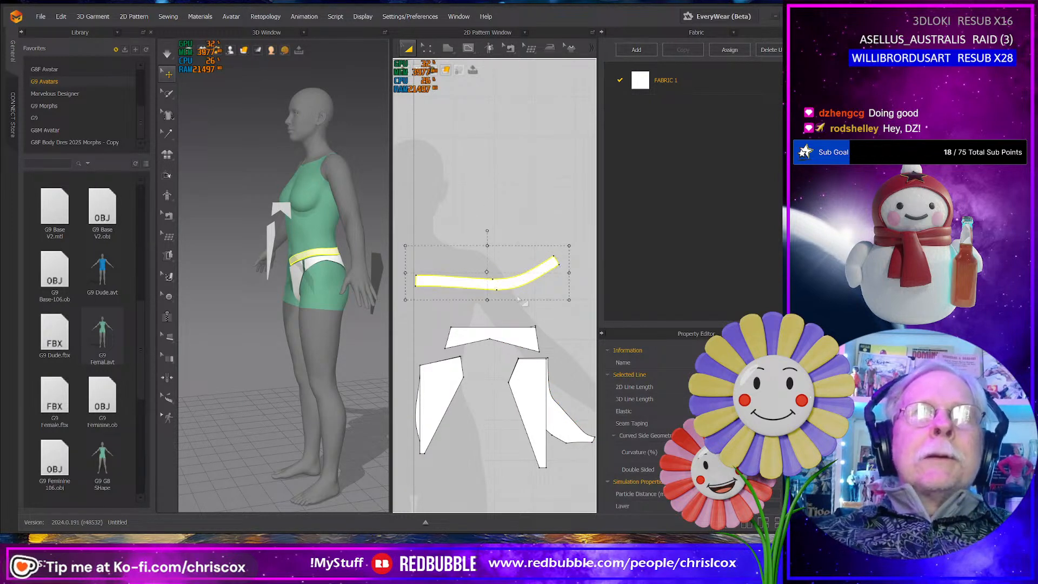
pyautogui.scroll(3, 524, 306)
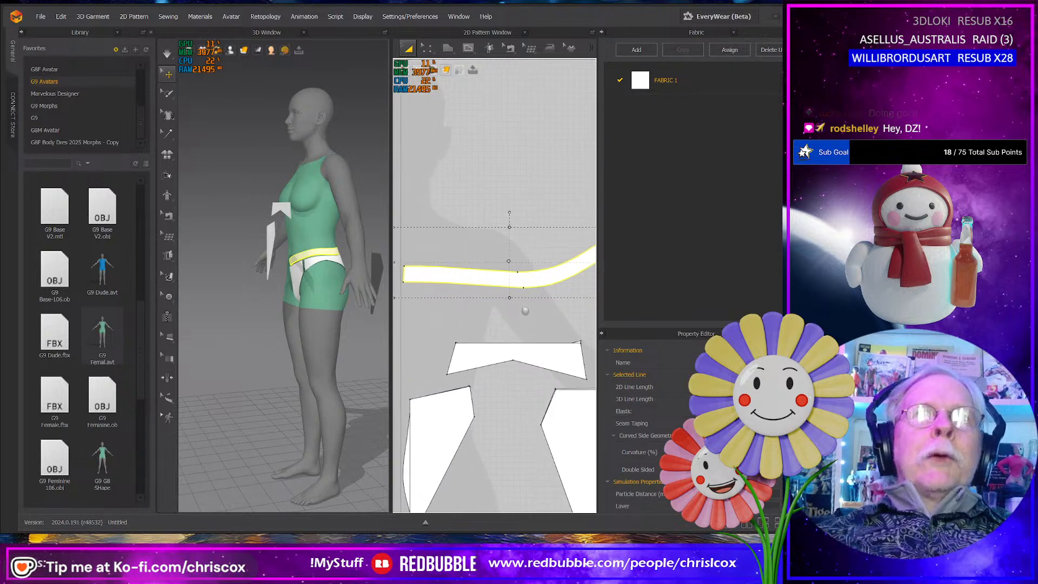
pyautogui.moveTo(391, 316); pyautogui.dragTo(299, 316)
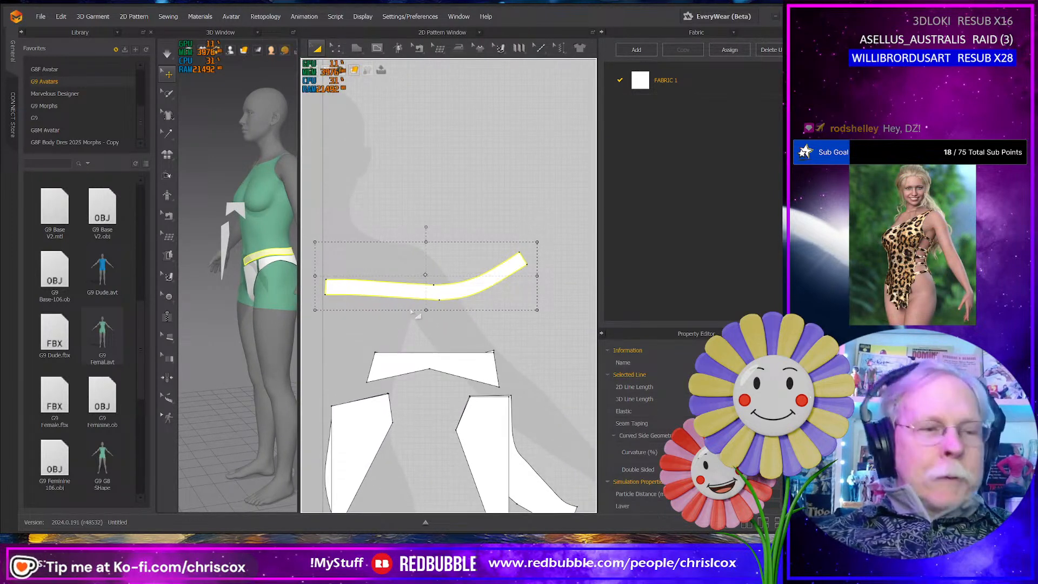
# - Measure the full lower edge of the flattened waistband piece
pyautogui.press('z')
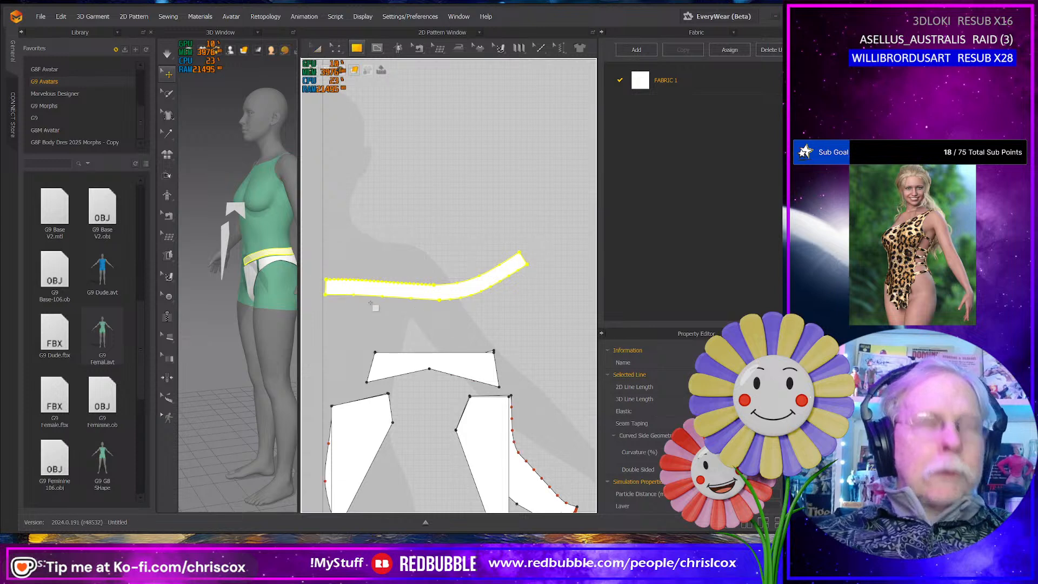
pyautogui.moveTo(387, 306); pyautogui.dragTo(528, 294)
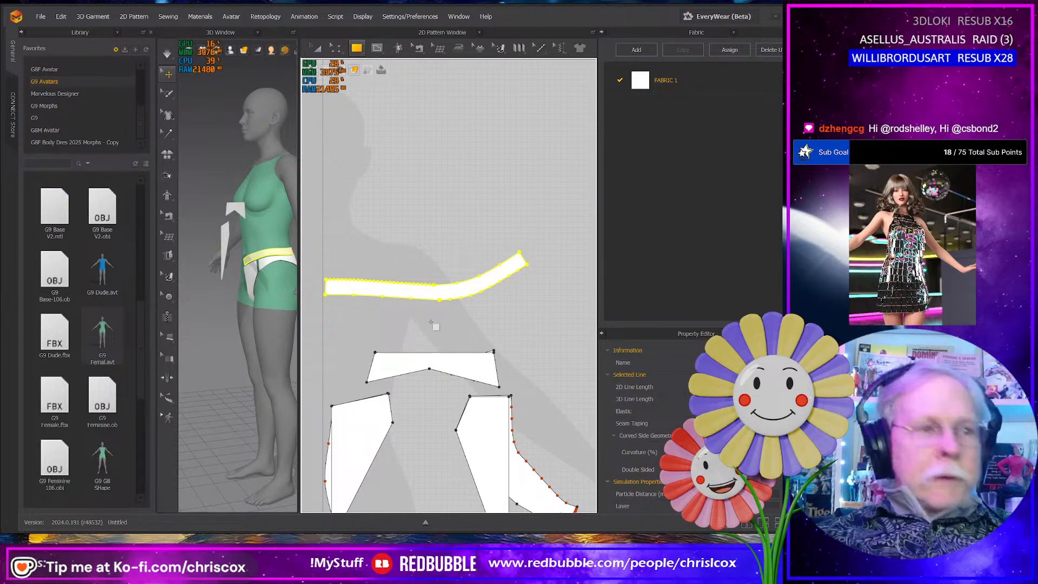
pyautogui.press('z')
pyautogui.click(433, 300)
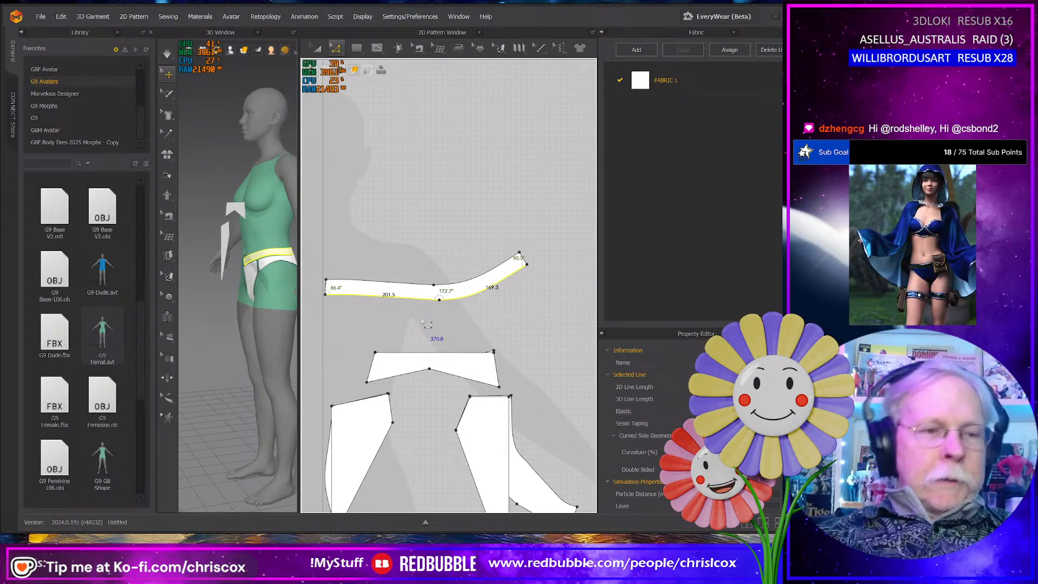
# - Create a rectangular waistband pattern 370 mm wide and 25 mm high below the flattened waistband piece
pyautogui.press('s')
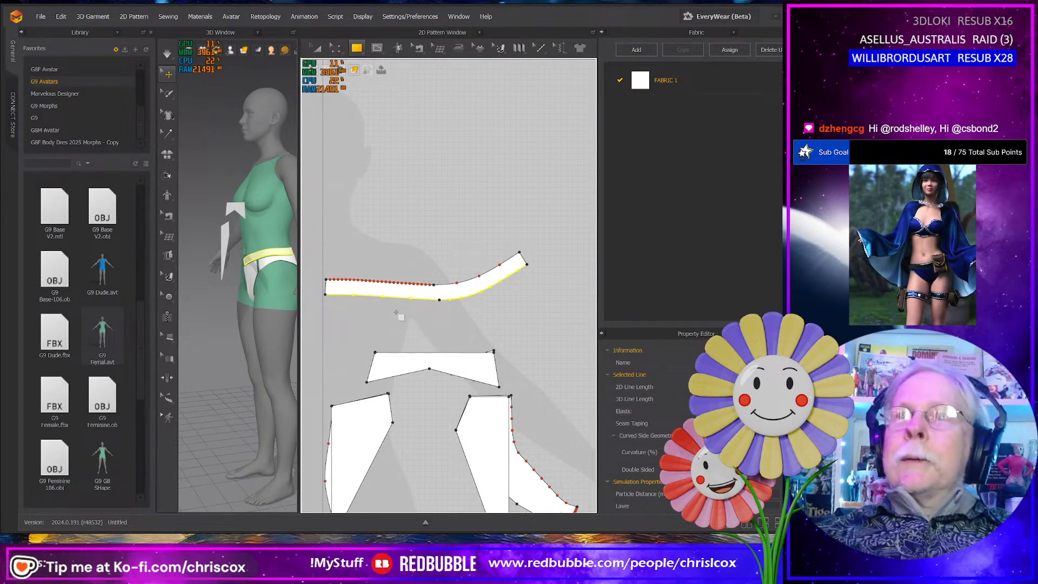
pyautogui.click(386, 316)
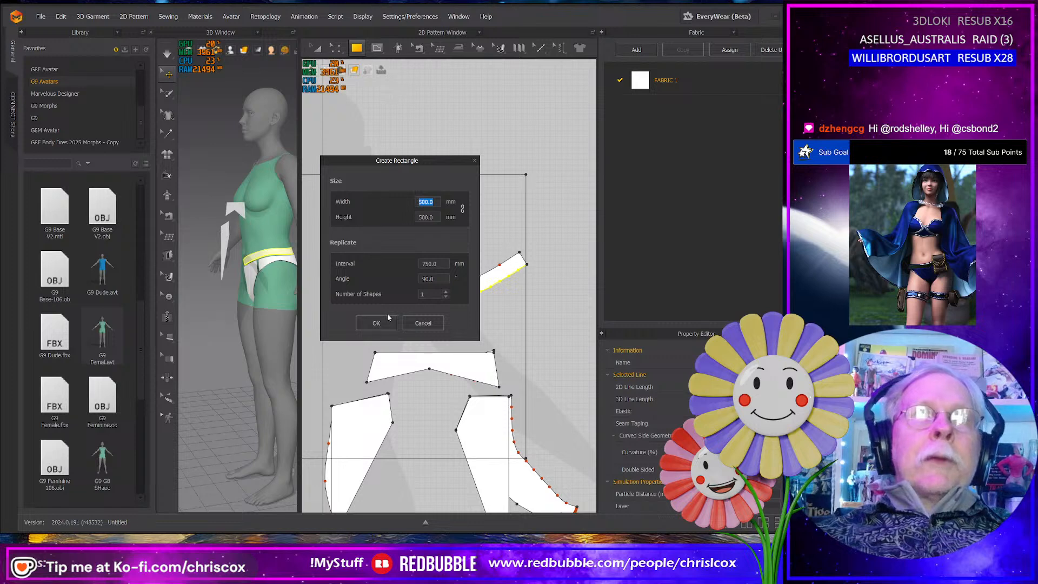
pyautogui.write('370')
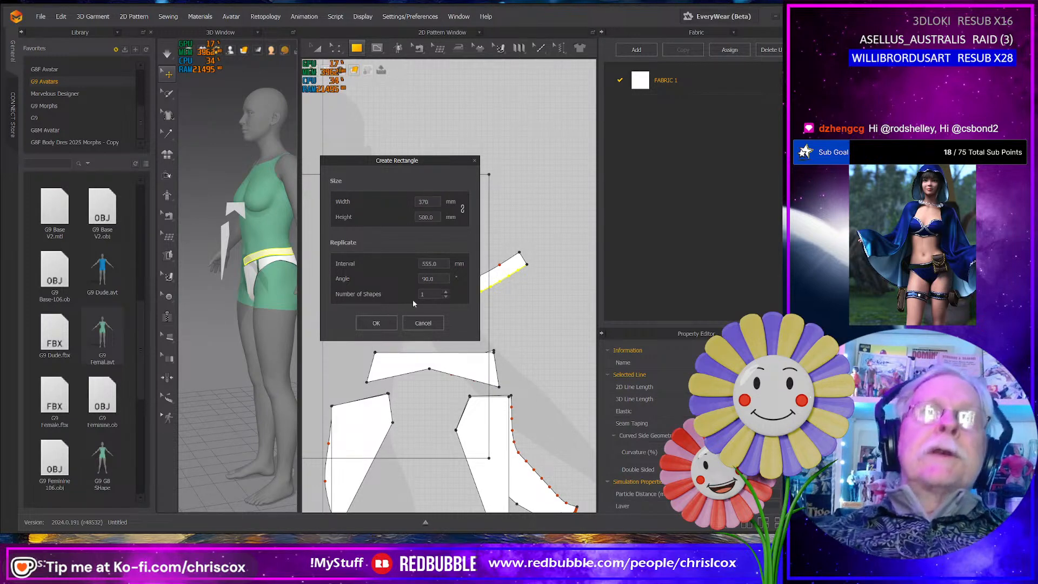
pyautogui.press('Tab')
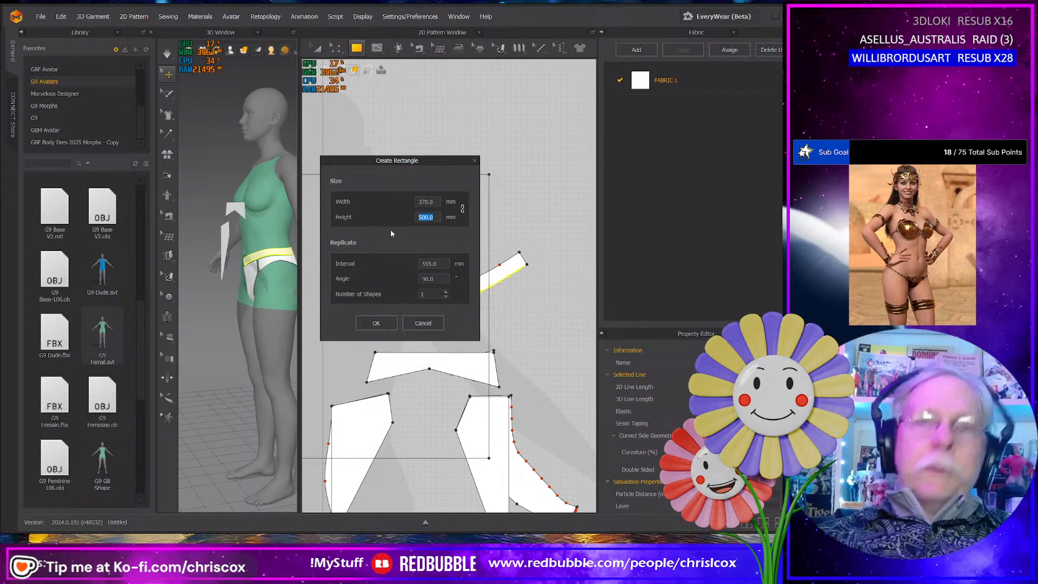
pyautogui.write('25')
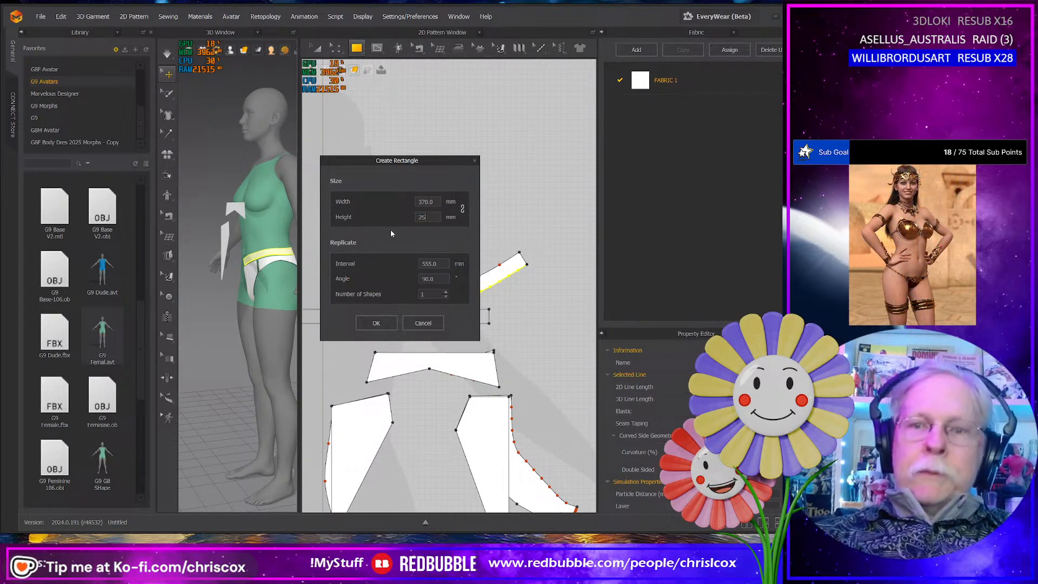
pyautogui.click(376, 323)
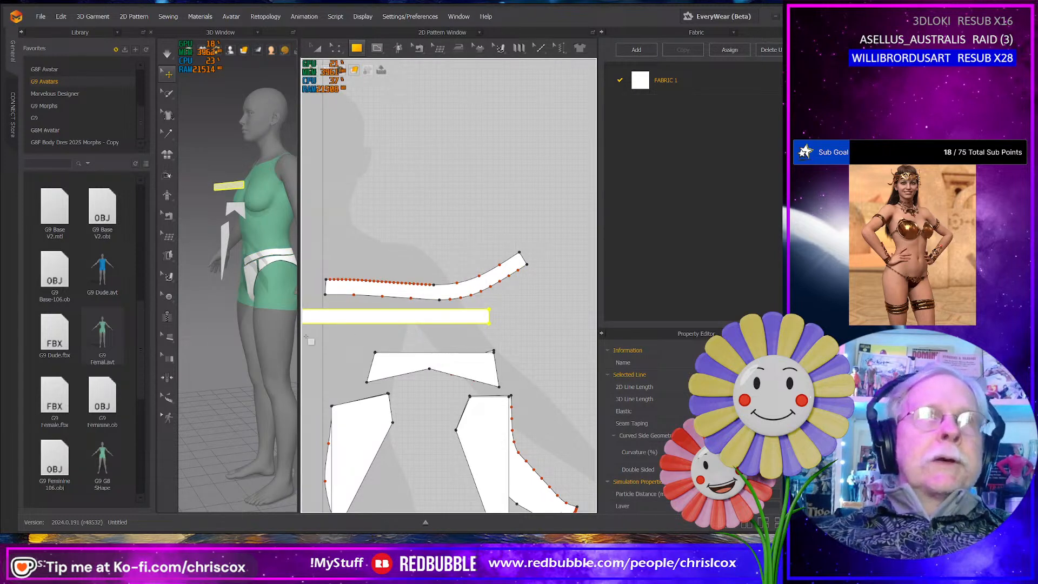
# - Move the new waistband rectangle horizontally so it sits above the panty panels, and delete the old flattened waistband piece
pyautogui.moveTo(376, 324); pyautogui.dragTo(395, 329, button='middle')
pyautogui.press('a')
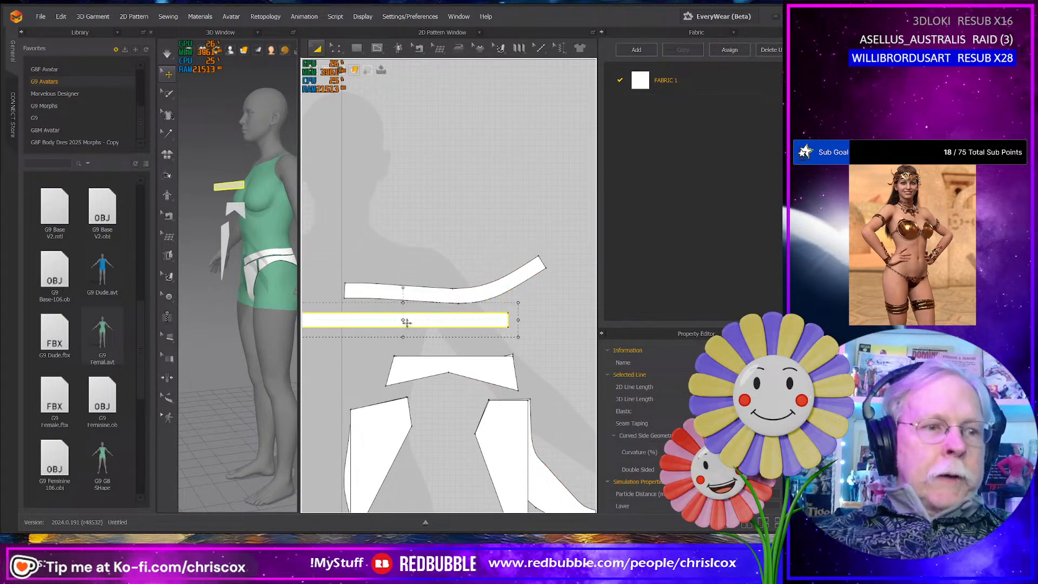
pyautogui.moveTo(409, 320); pyautogui.dragTo(513, 321)
pyautogui.click(477, 301)
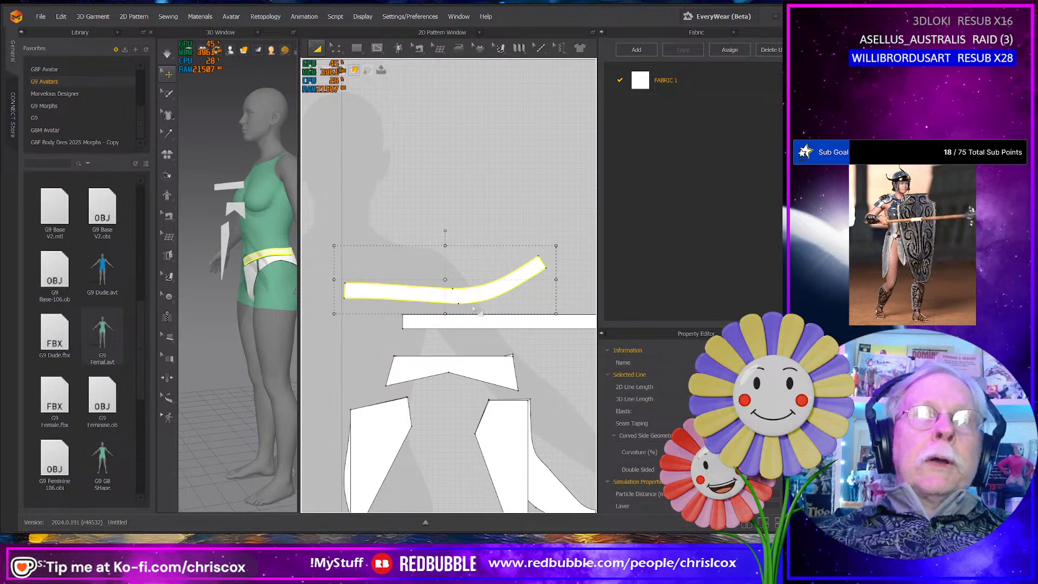
pyautogui.press('Delete')
# - Move the redrawn side panel up beneath the waistband rectangle and delete the flattened side piece it covered
pyautogui.moveTo(486, 370); pyautogui.dragTo(568, 348)
pyautogui.click(495, 372)
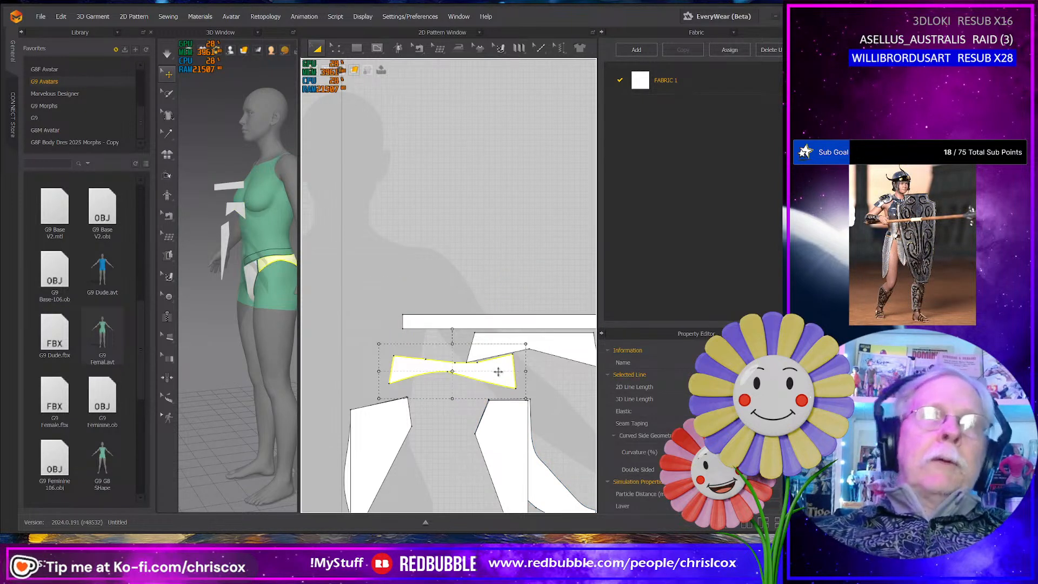
pyautogui.press('Delete')
# - Align the redrawn front panel beneath the waistband's front end, beside the side panel, and delete the flattened front piece
pyautogui.click(379, 424)
pyautogui.moveTo(379, 425); pyautogui.dragTo(430, 359)
pyautogui.click(354, 451)
pyautogui.press('Delete')
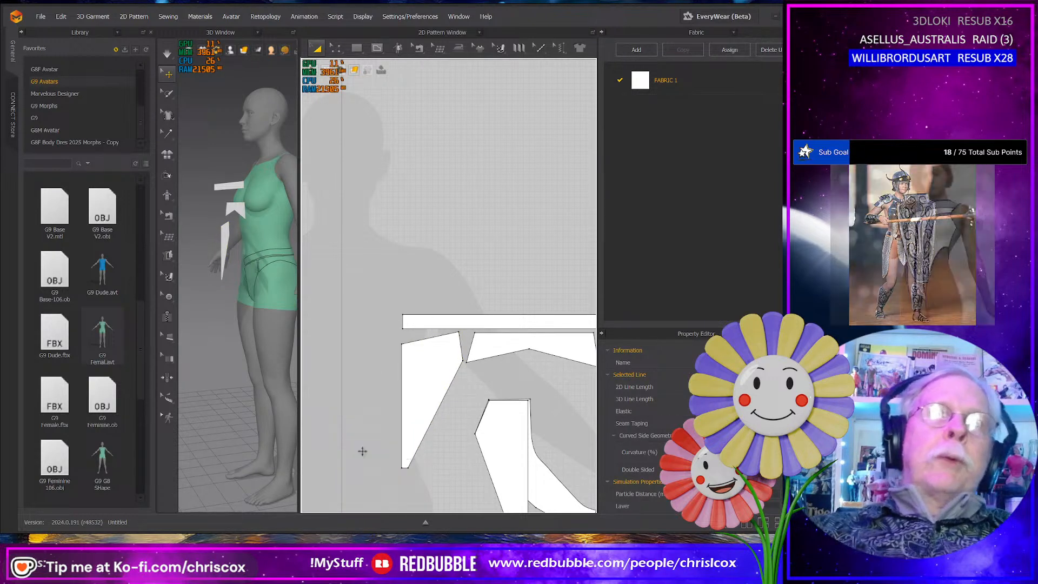
# - Move the redrawn back panel beneath the waistband's back end, beside the side panel, and delete the flattened back piece
pyautogui.click(483, 456)
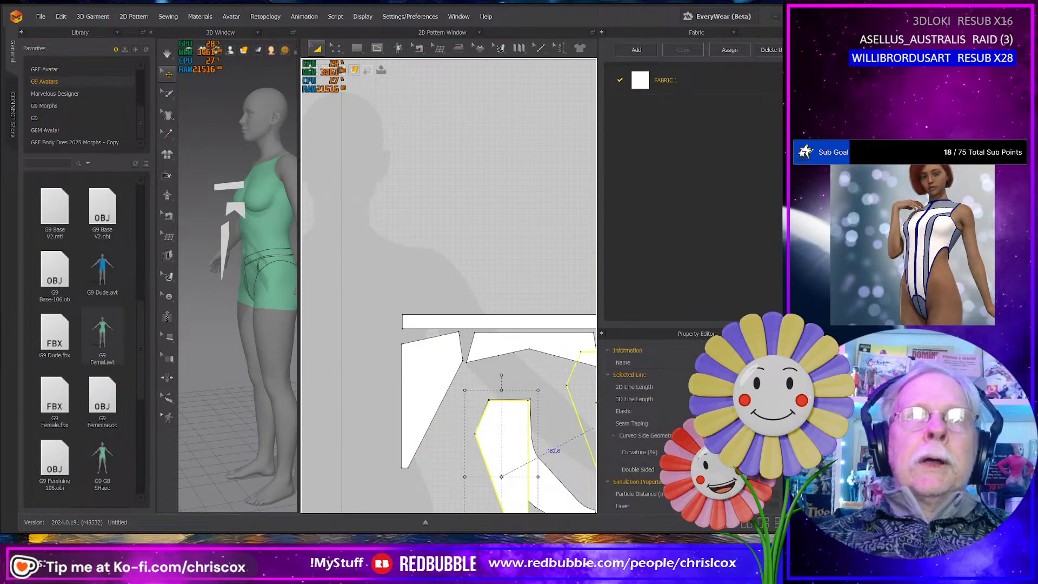
pyautogui.press('Delete')
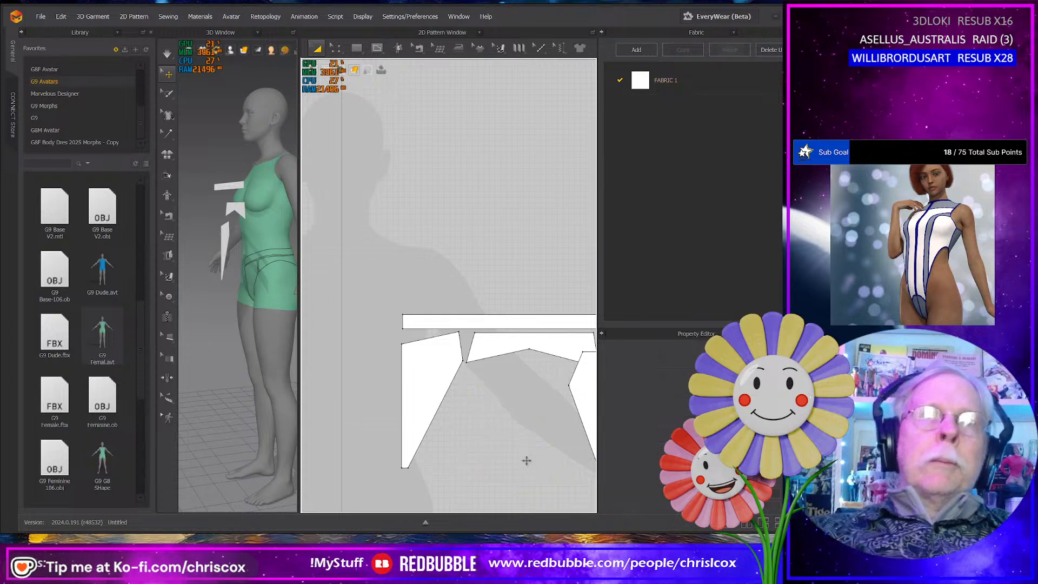
pyautogui.scroll(-5, 527, 460)
pyautogui.click(528, 425)
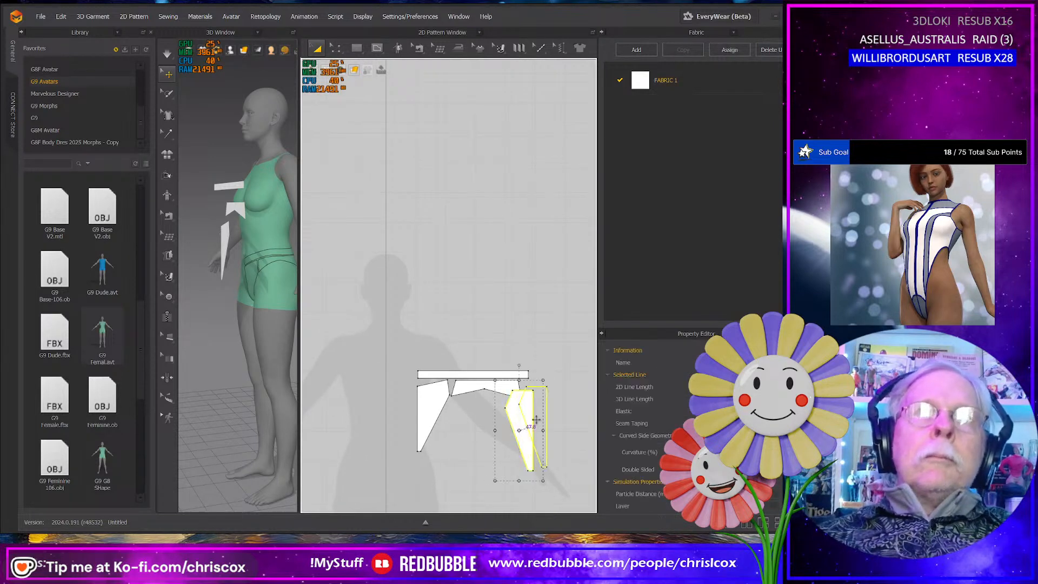
pyautogui.scroll(4, 514, 431)
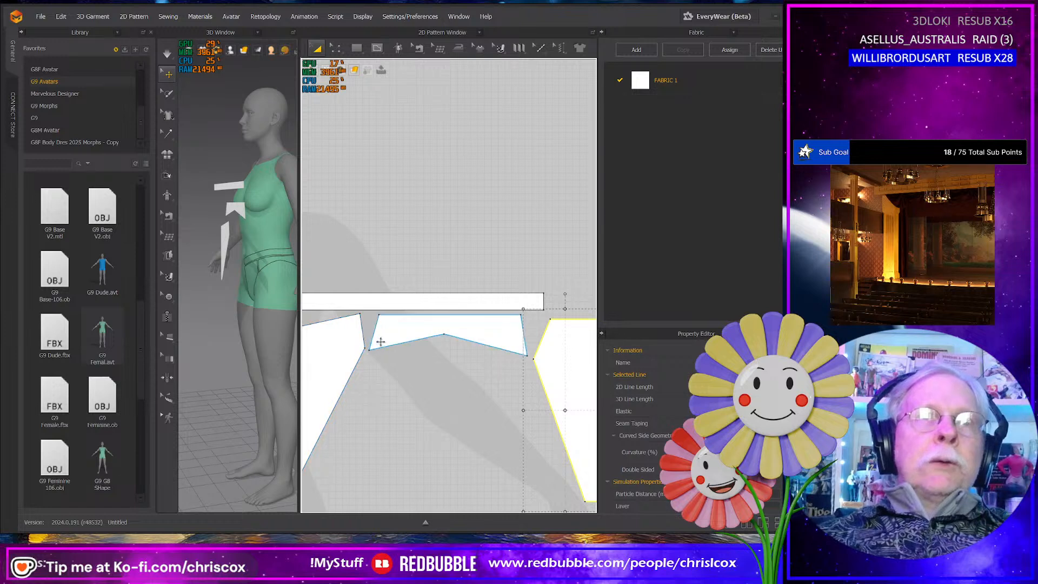
pyautogui.moveTo(381, 349); pyautogui.dragTo(440, 372, button='middle')
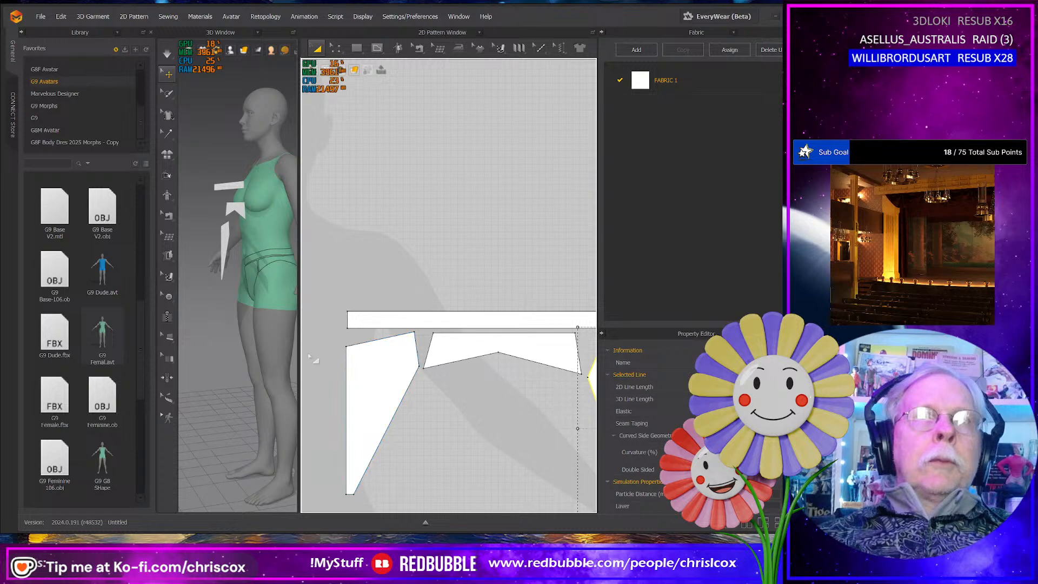
pyautogui.moveTo(270, 365); pyautogui.dragTo(332, 360, button='right')
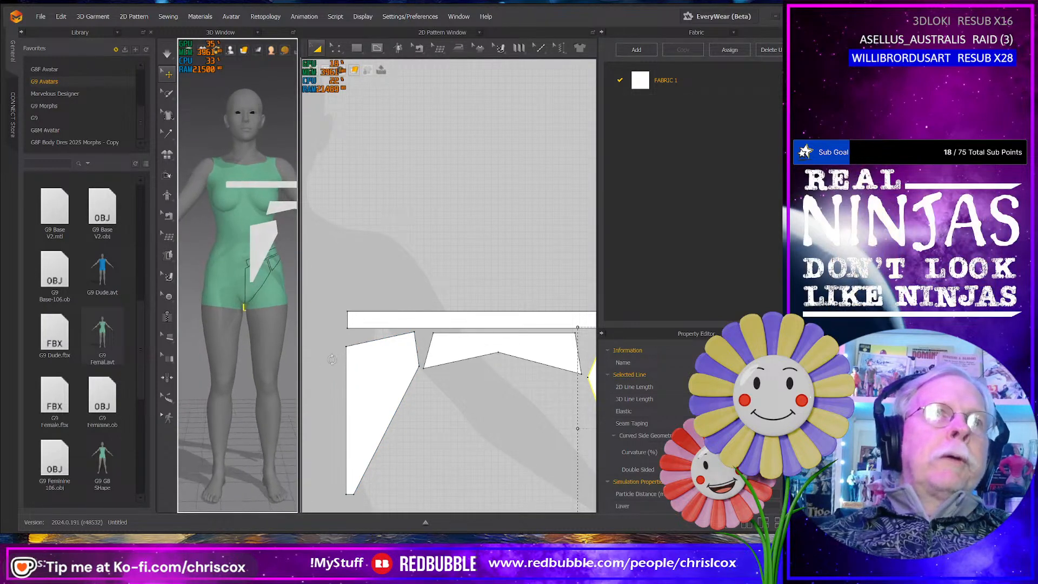
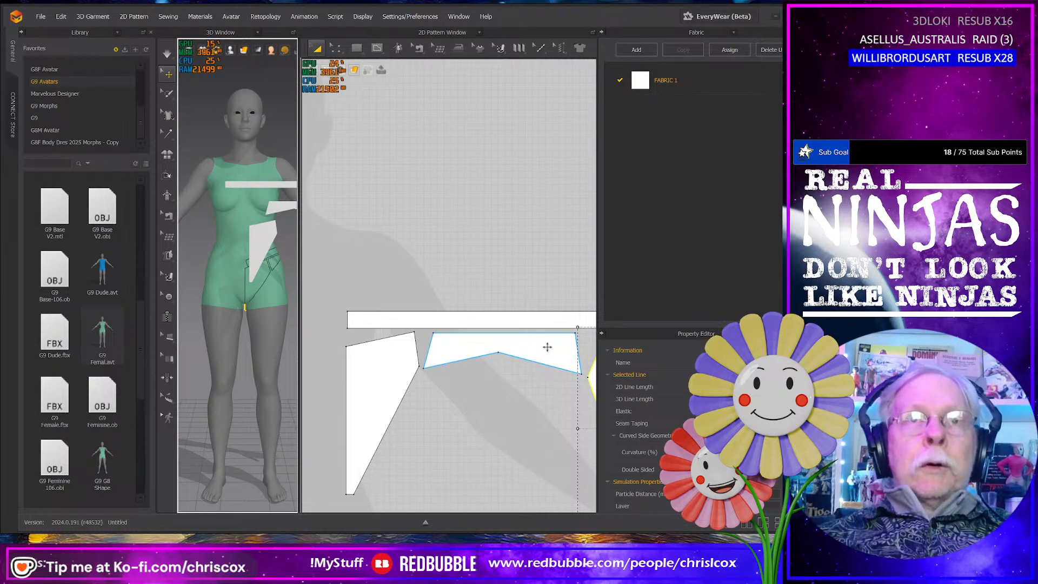
# - Shift the side panel's short edge beside the front panel down so its top line slopes toward the front
pyautogui.moveTo(550, 352); pyautogui.dragTo(511, 361, button='middle')
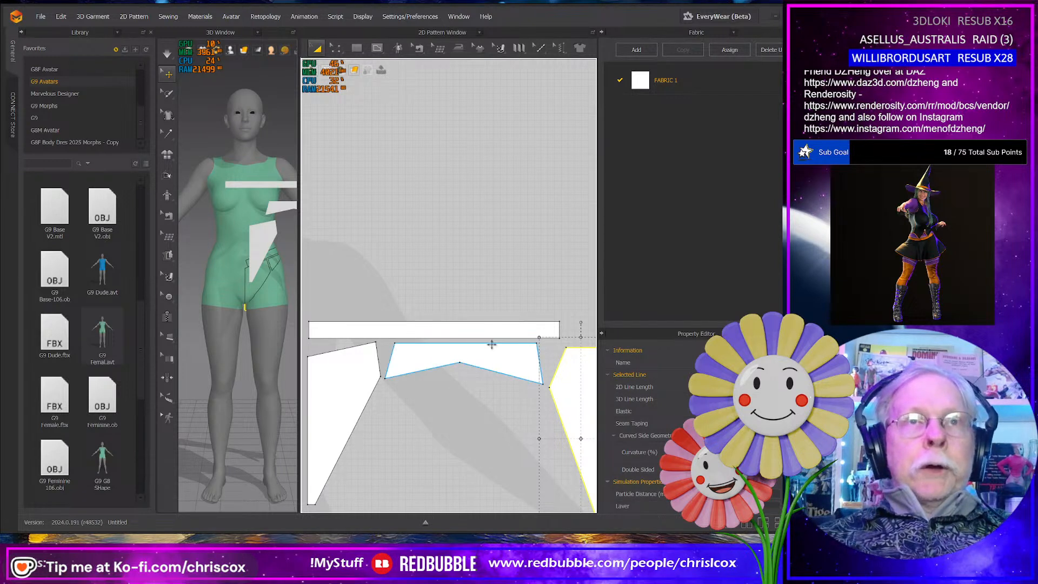
pyautogui.moveTo(424, 383); pyautogui.dragTo(433, 383, button='middle')
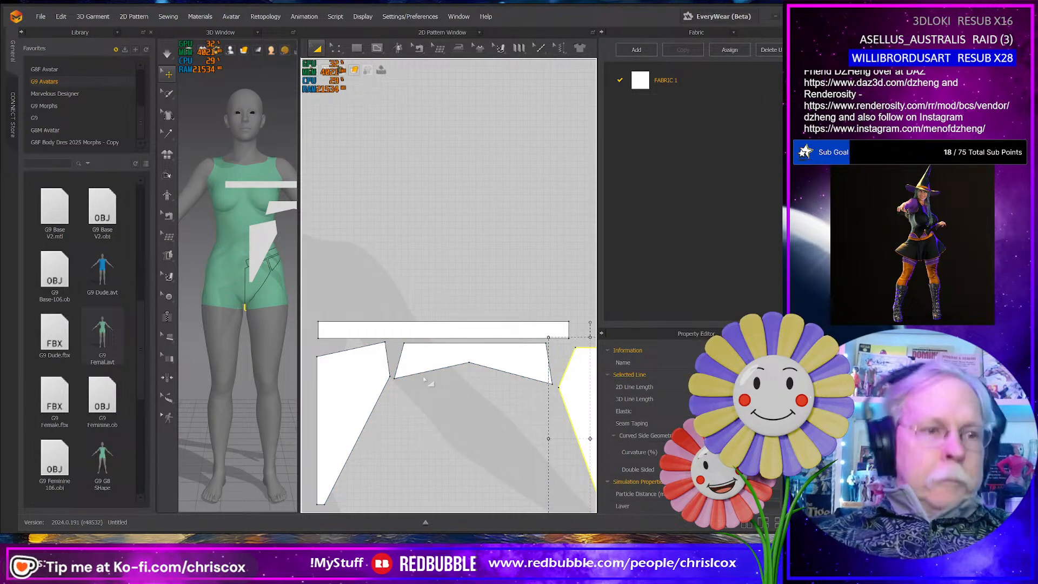
pyautogui.press('z')
pyautogui.click(409, 365)
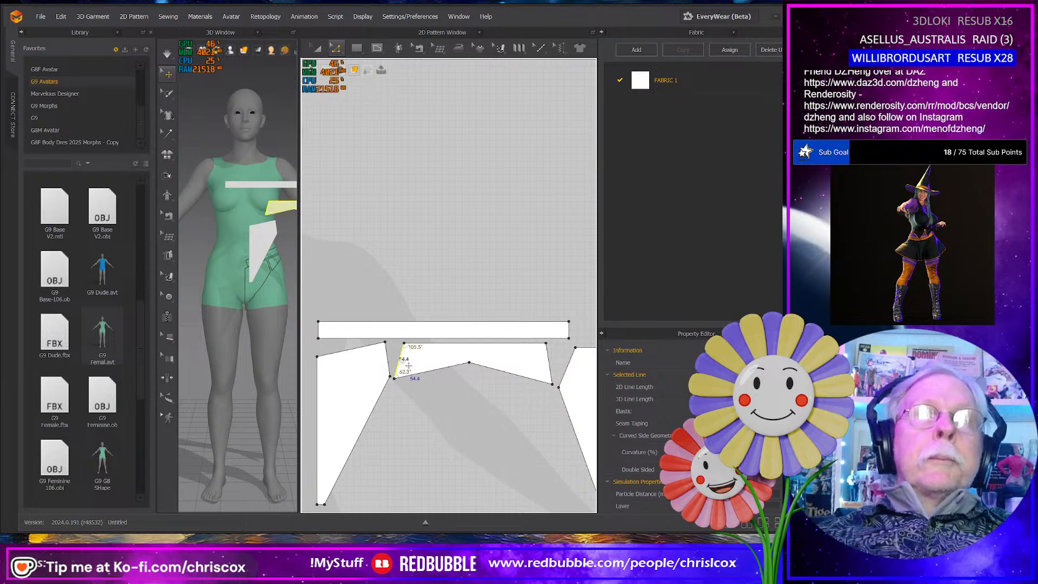
pyautogui.press('Down')
pyautogui.press('Down')
pyautogui.press('Down')
pyautogui.press('Down')
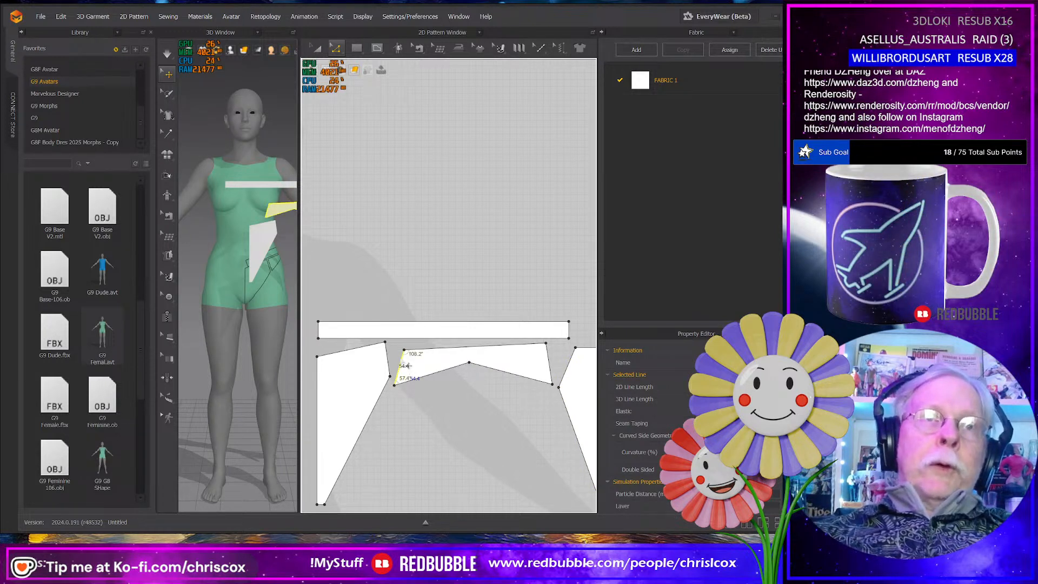
# - Bend the top edge of the side panel slightly upward and the top edge of the front panel slightly downward into curves
pyautogui.click(470, 357)
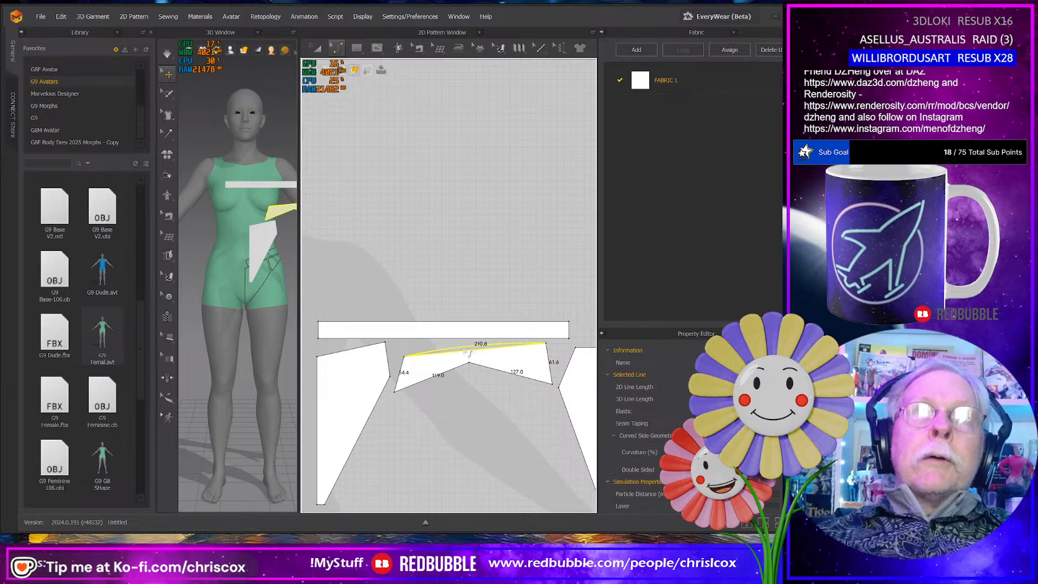
pyautogui.click(356, 353)
pyautogui.moveTo(351, 354); pyautogui.dragTo(352, 355)
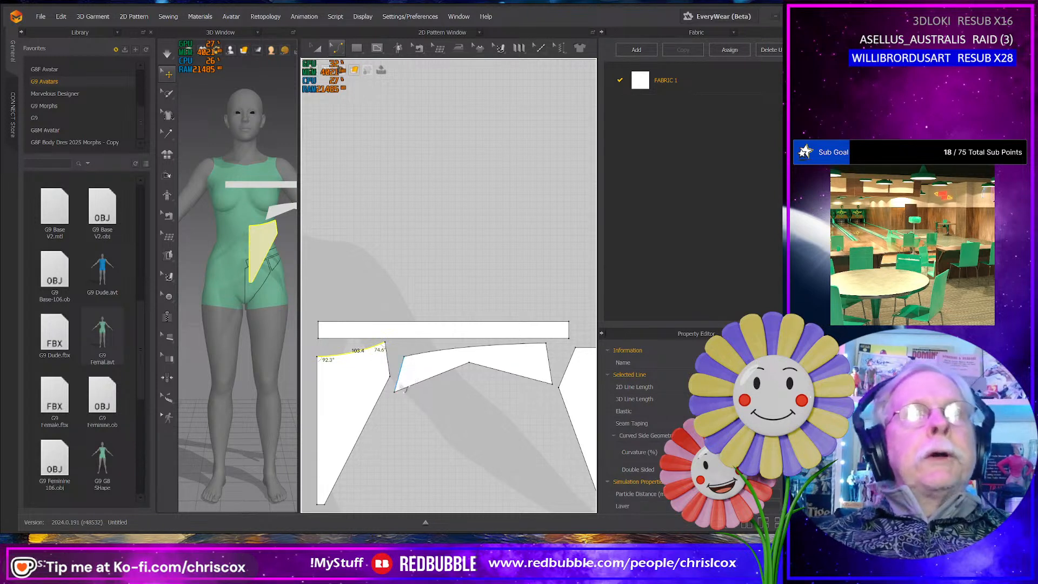
# - Convert the middle point of the side panel's lower edge to a curve point to round the leg opening
pyautogui.click(396, 392)
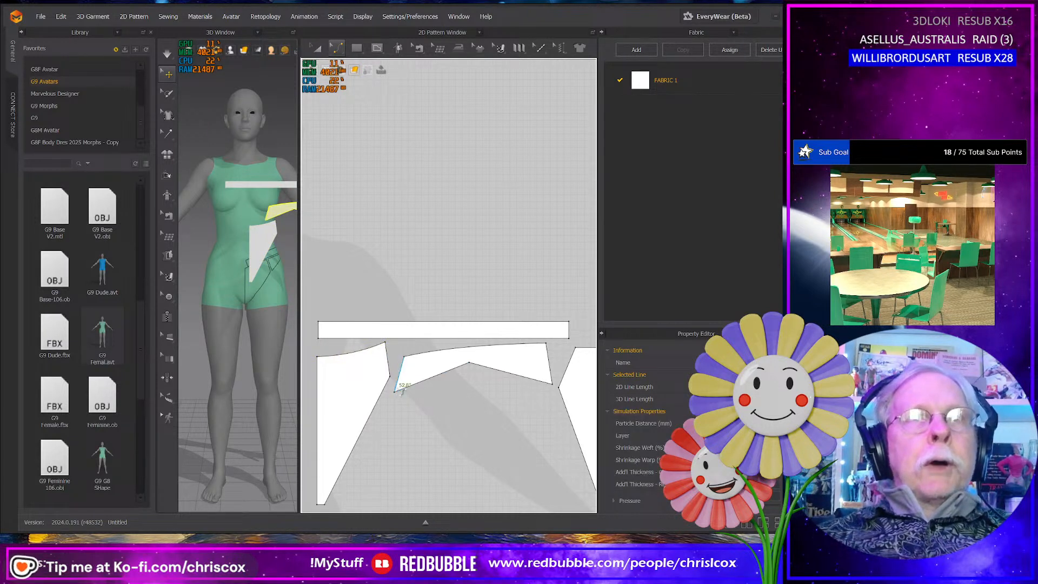
pyautogui.click(478, 369)
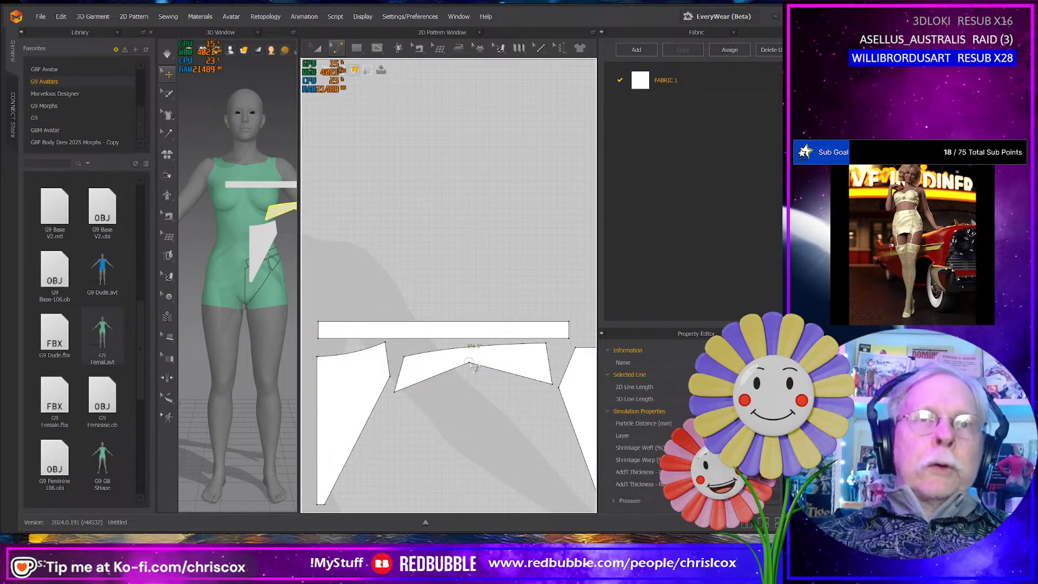
pyautogui.rightClick(470, 363)
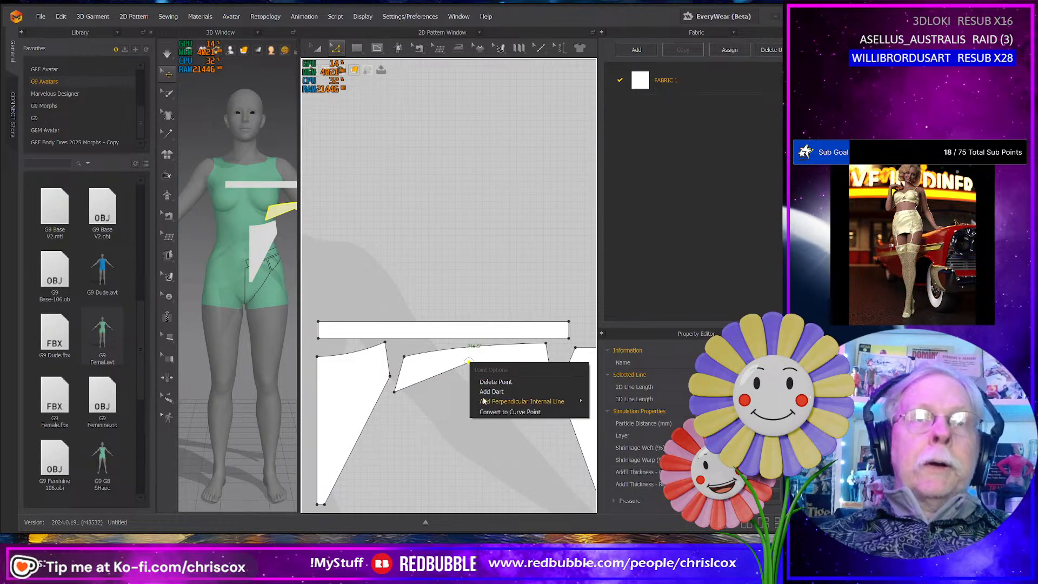
pyautogui.click(492, 412)
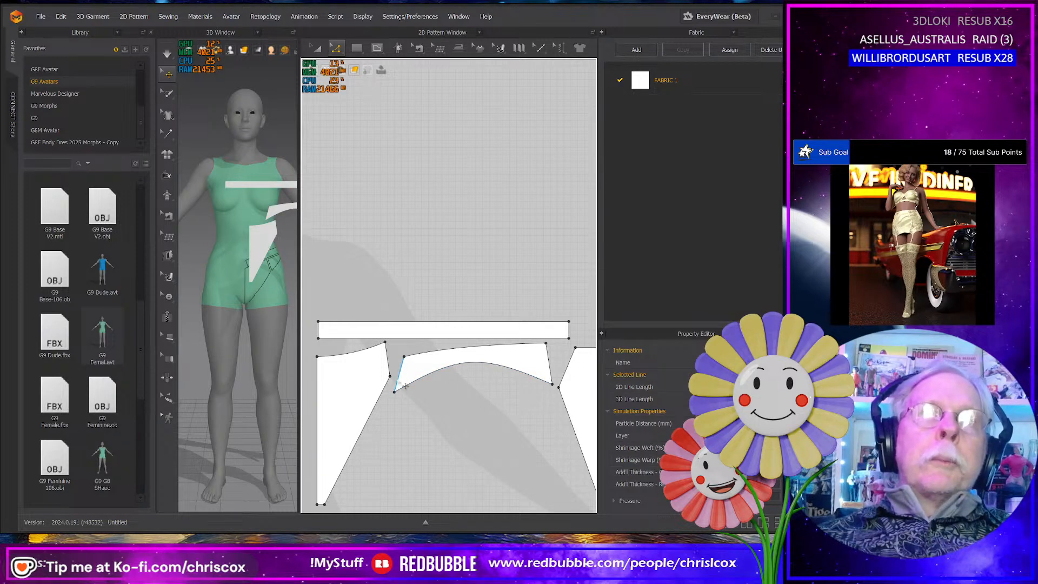
# - Set the side panel's front-side seam edge to 51.3 mm to match the adjoining edge of the front panel
pyautogui.click(387, 359)
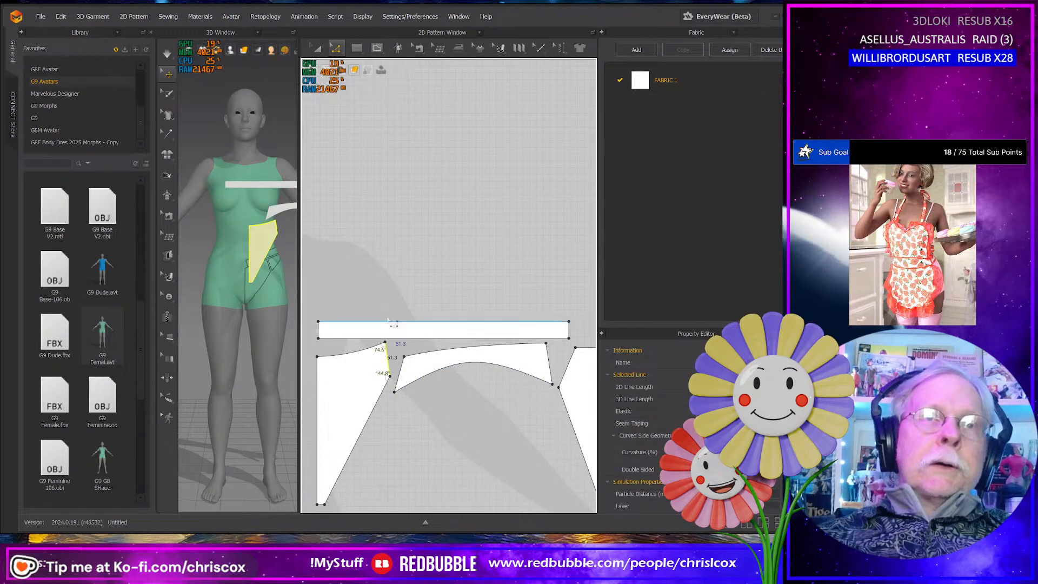
pyautogui.click(411, 375)
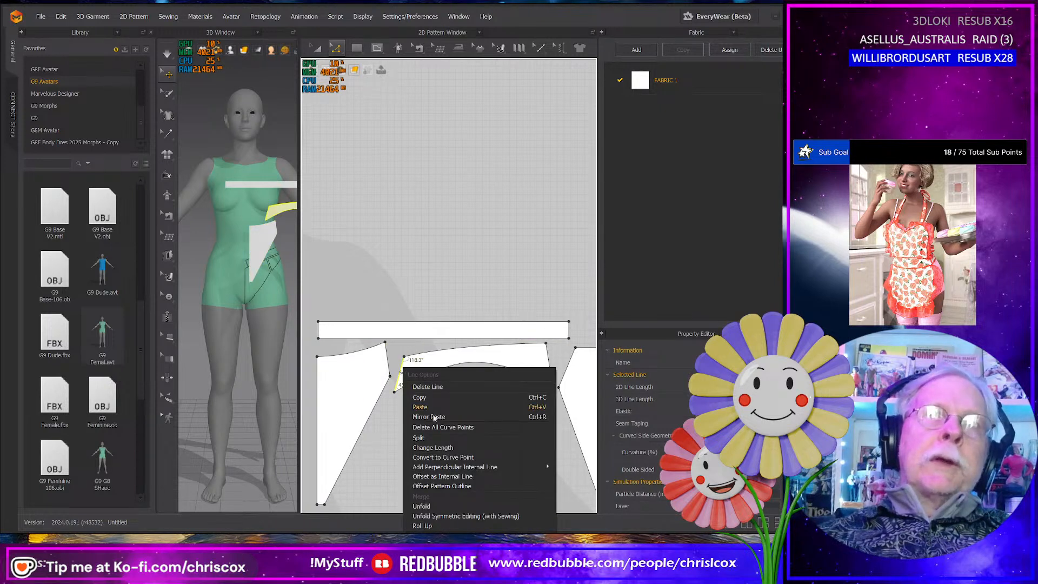
pyautogui.click(435, 448)
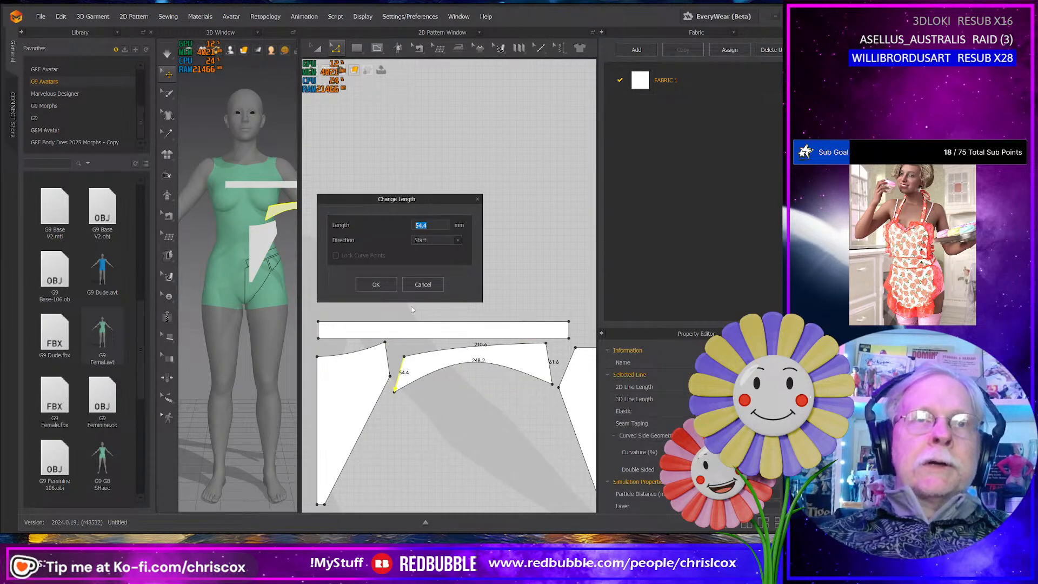
pyautogui.write('51.')
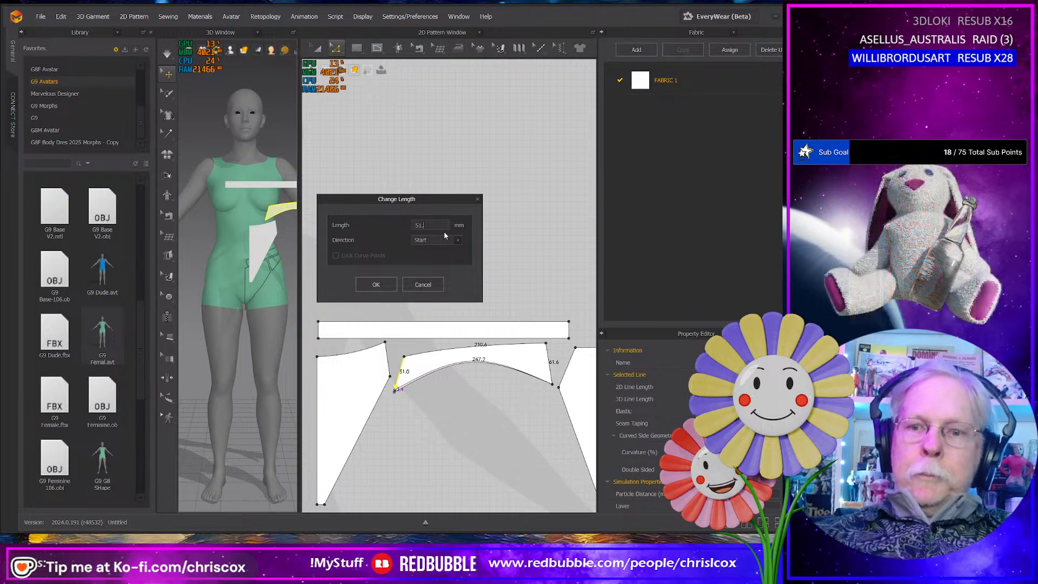
pyautogui.write('3')
pyautogui.press('Return')
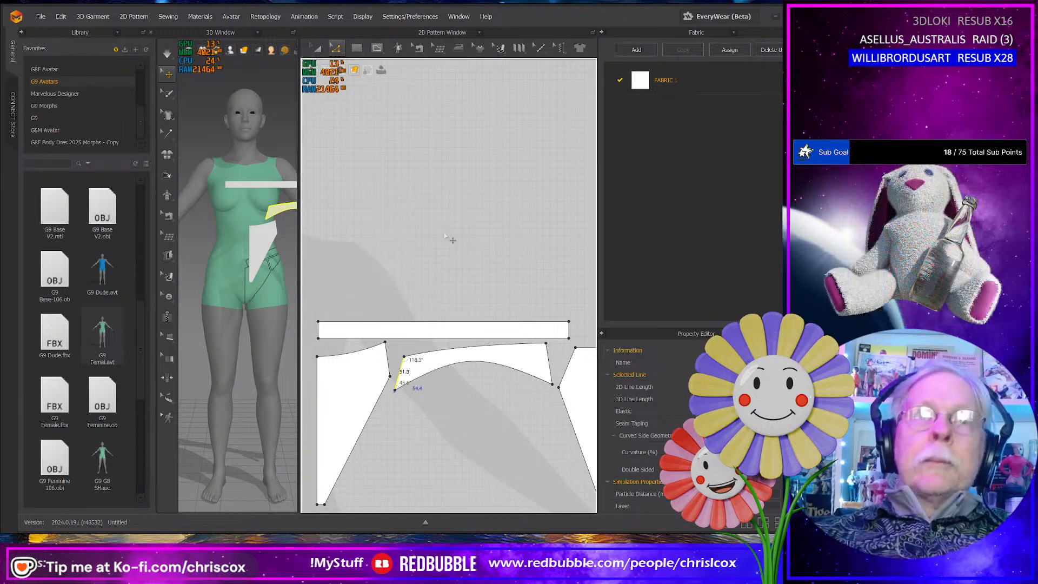
# - Set the side panel's back-side seam edge to 64 mm in the End direction to match the back panel's adjoining edge
pyautogui.click(575, 381)
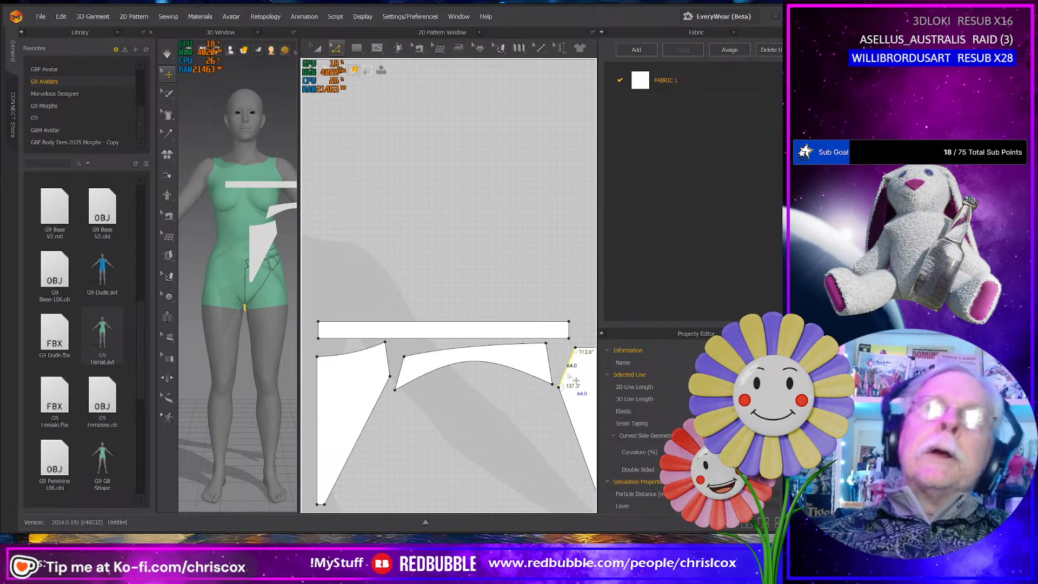
pyautogui.click(548, 363)
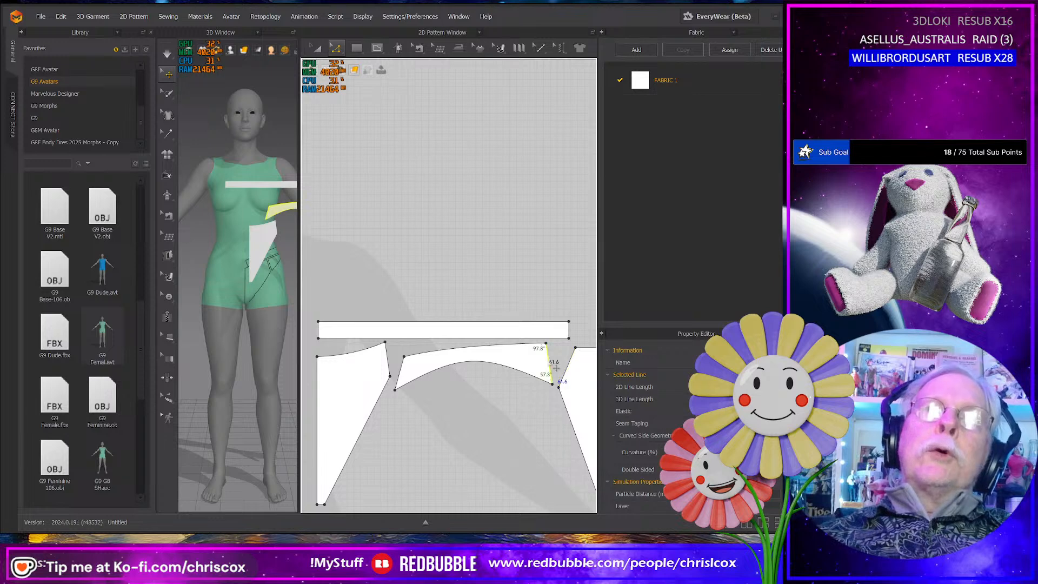
pyautogui.rightClick(549, 362)
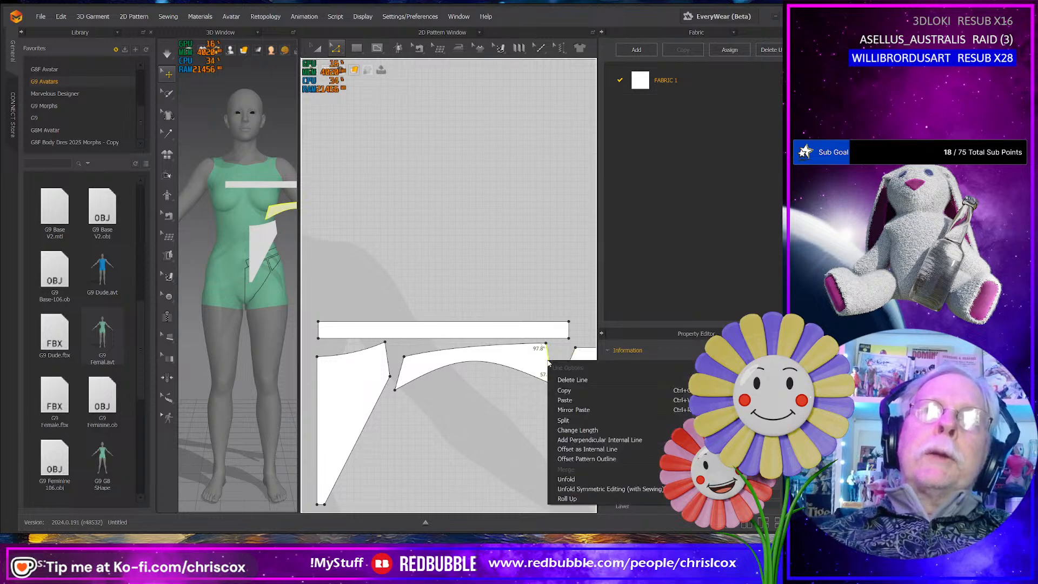
pyautogui.click(577, 430)
pyautogui.click(432, 241)
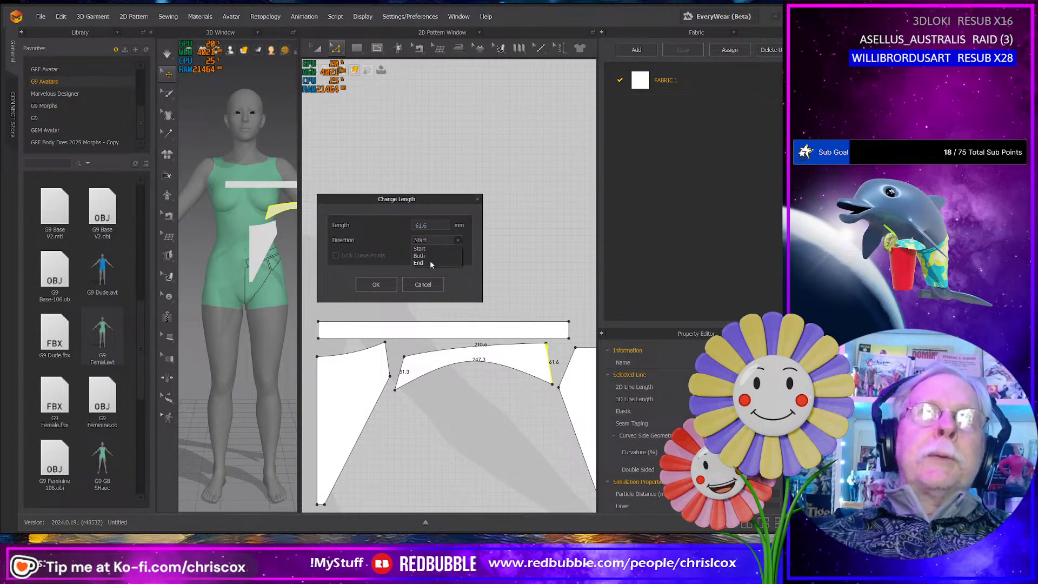
pyautogui.click(430, 256)
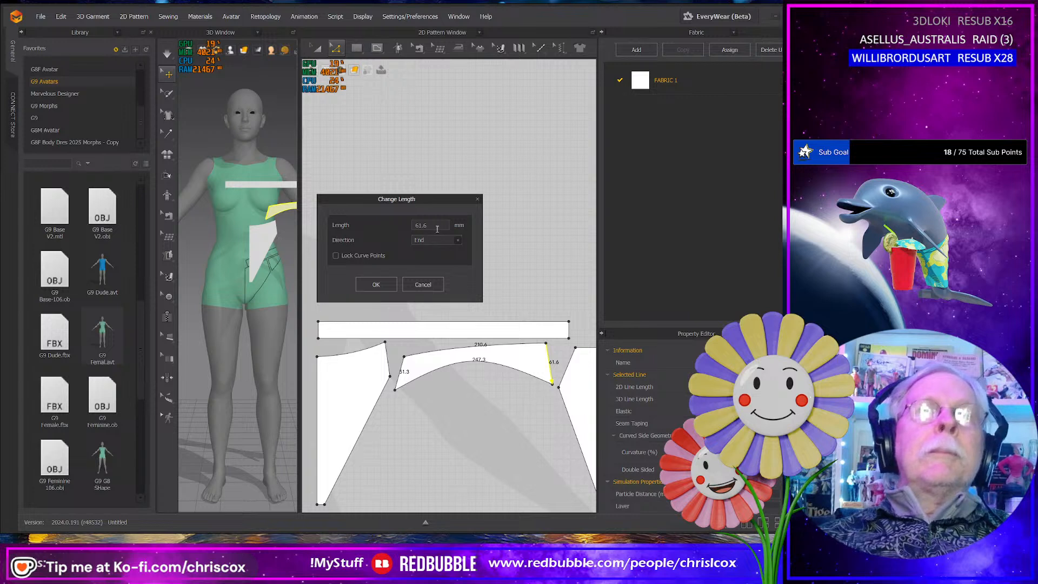
pyautogui.write('64')
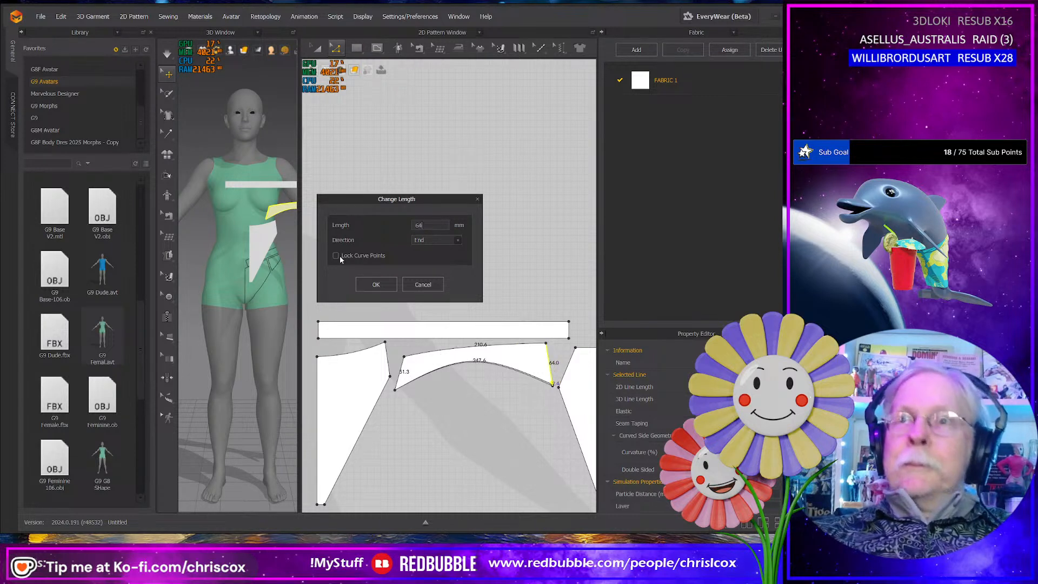
pyautogui.press('Return')
# - Compare the lengths of the short crotch edges at the bottoms of the back and front panels
pyautogui.moveTo(451, 367); pyautogui.dragTo(374, 355, button='middle')
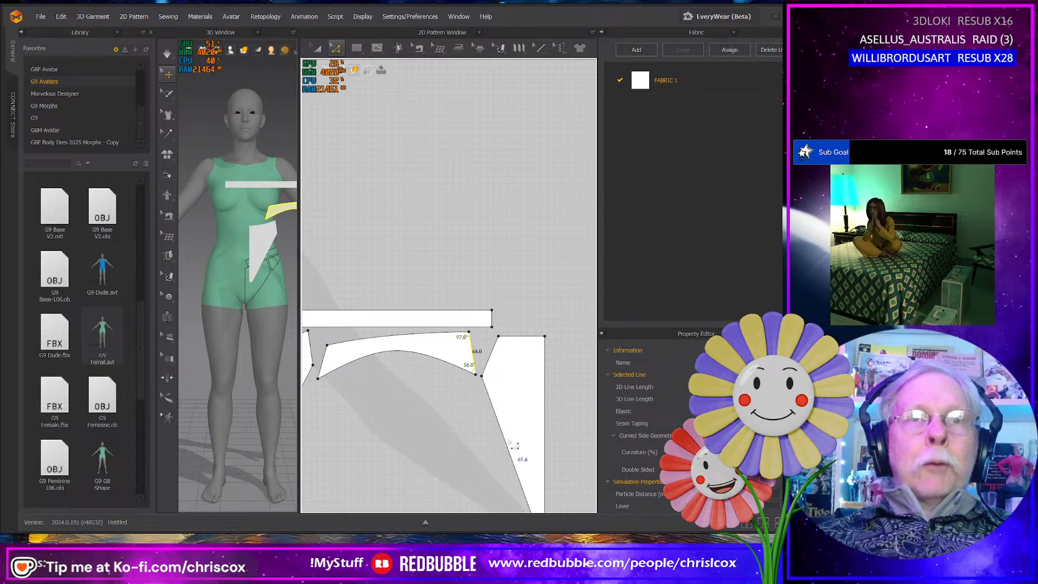
pyautogui.moveTo(514, 445); pyautogui.dragTo(500, 396, button='middle')
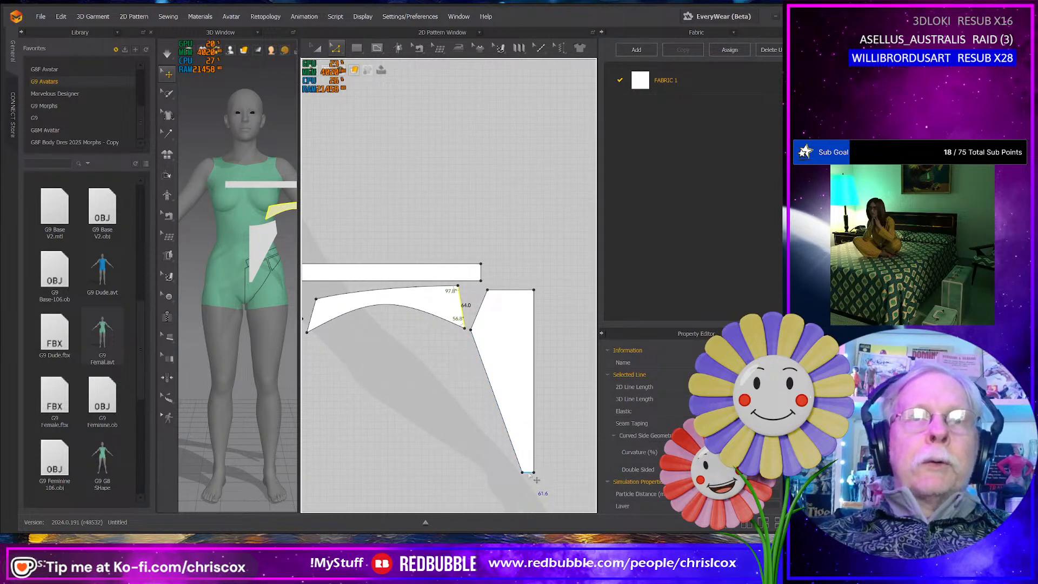
pyautogui.click(529, 474)
pyautogui.moveTo(362, 464); pyautogui.dragTo(515, 437, button='middle')
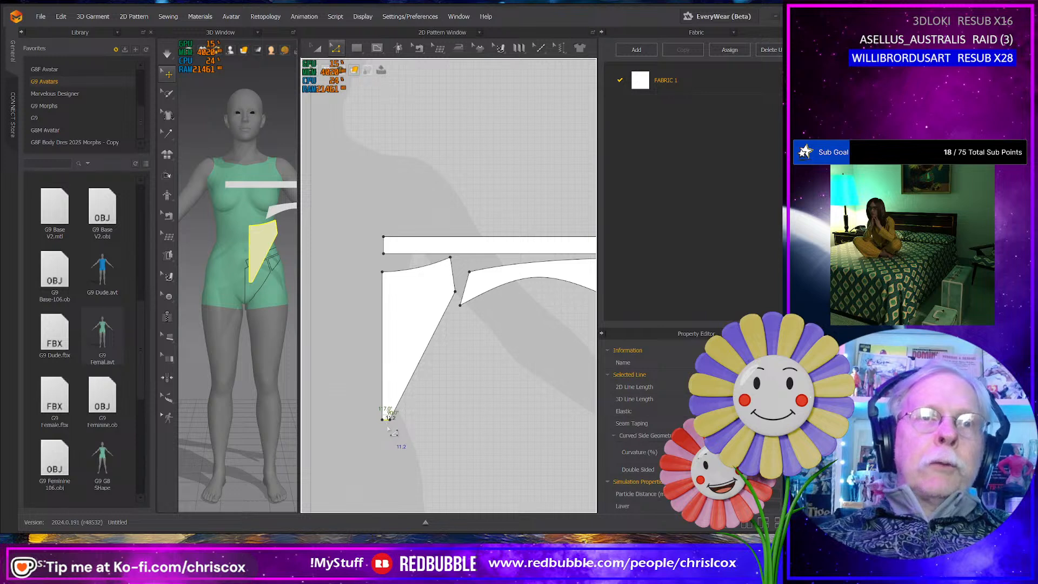
pyautogui.scroll(4, 392, 441)
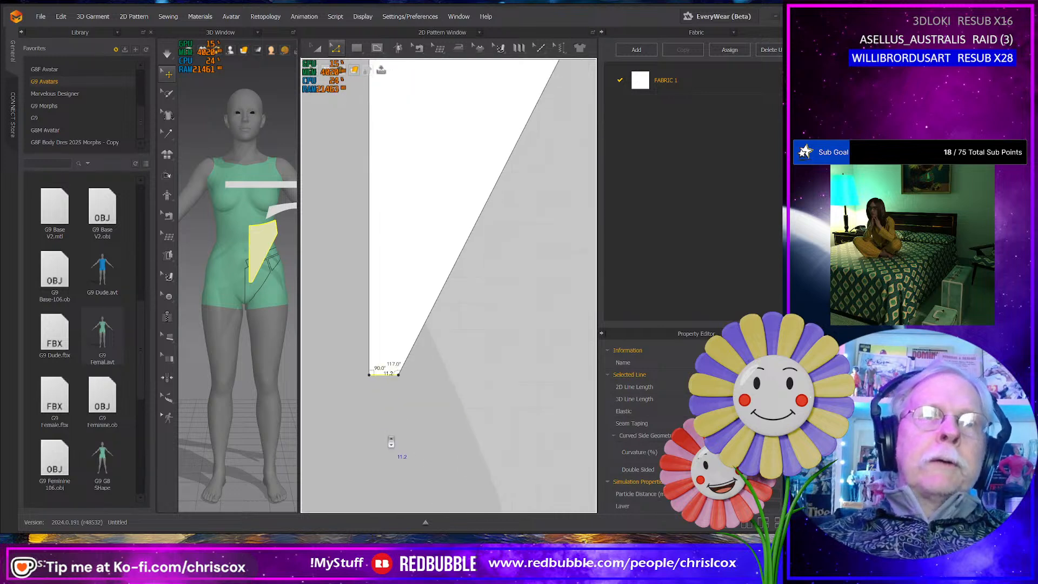
pyautogui.rightClick(384, 374)
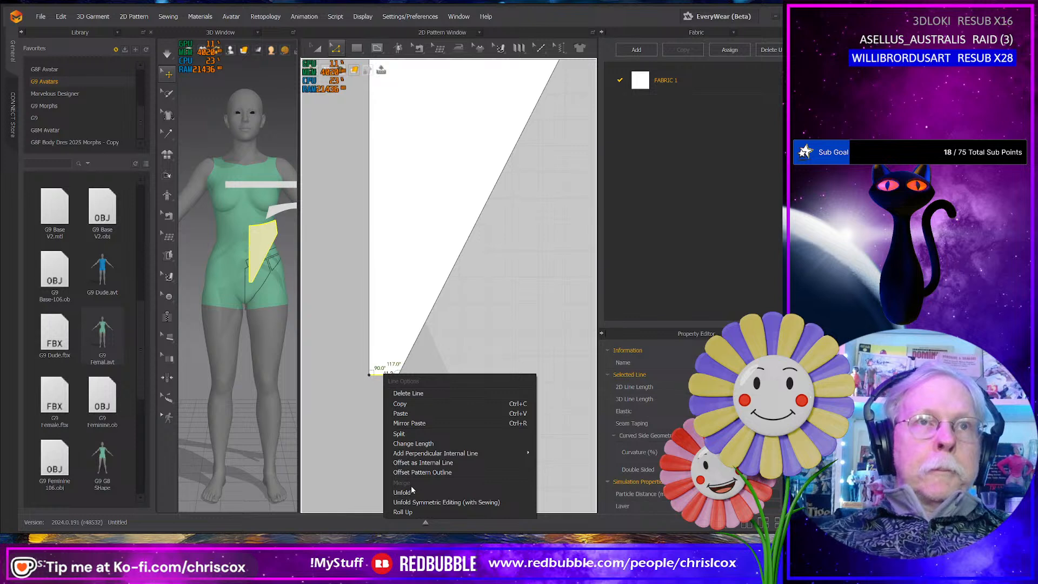
pyautogui.click(432, 369)
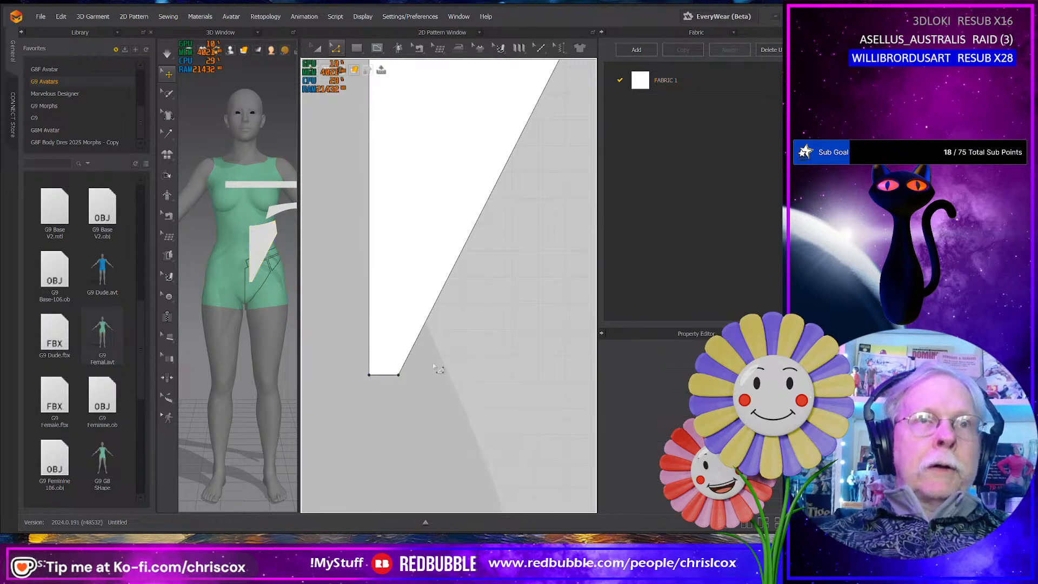
# - Raise the front panel's outer crotch corner along its leg line and curve the short bottom edge, about 14 mm long
pyautogui.click(404, 366)
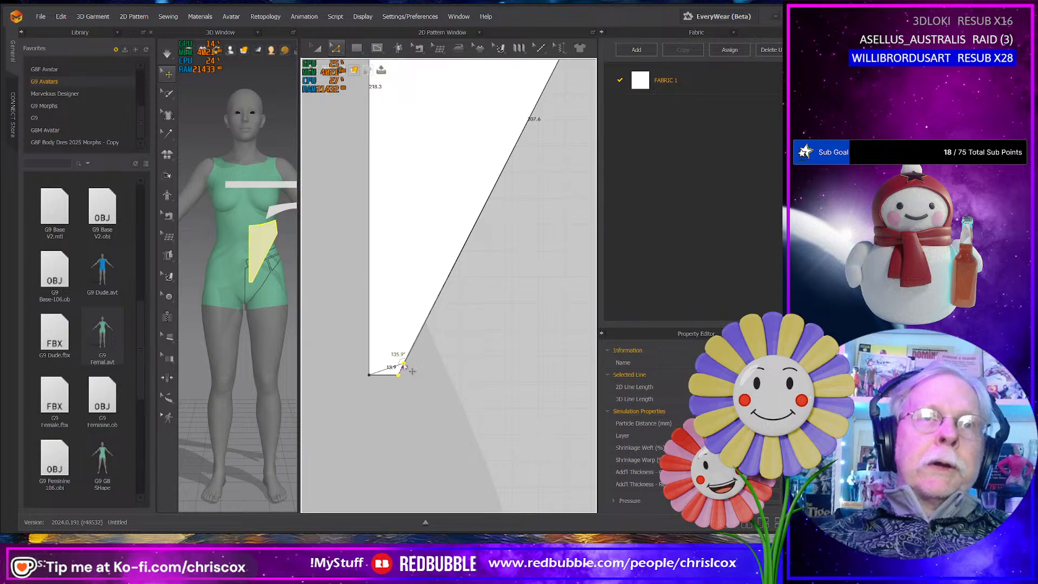
pyautogui.moveTo(403, 365); pyautogui.dragTo(404, 363)
pyautogui.scroll(2, 398, 386)
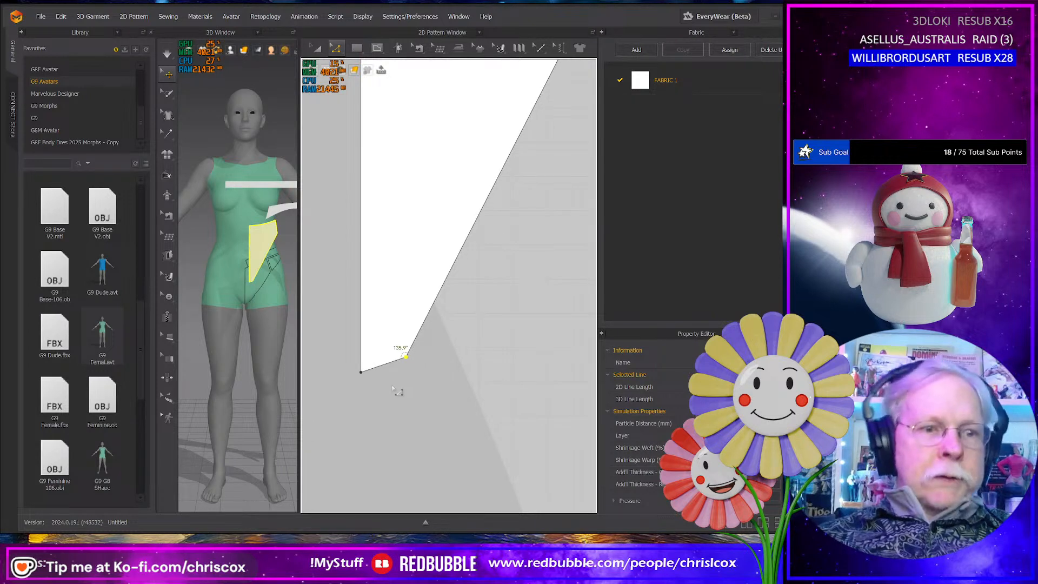
pyautogui.click(390, 370)
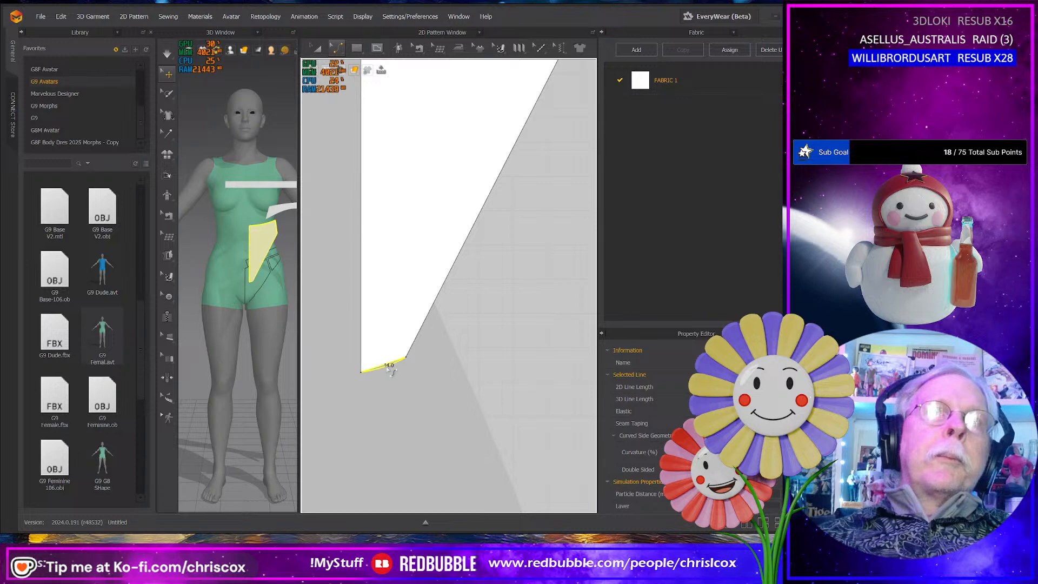
# - Raise the back panel's outer crotch corner inward and curve the short bottom edge to about 13.5 mm long
pyautogui.scroll(6, 402, 381)
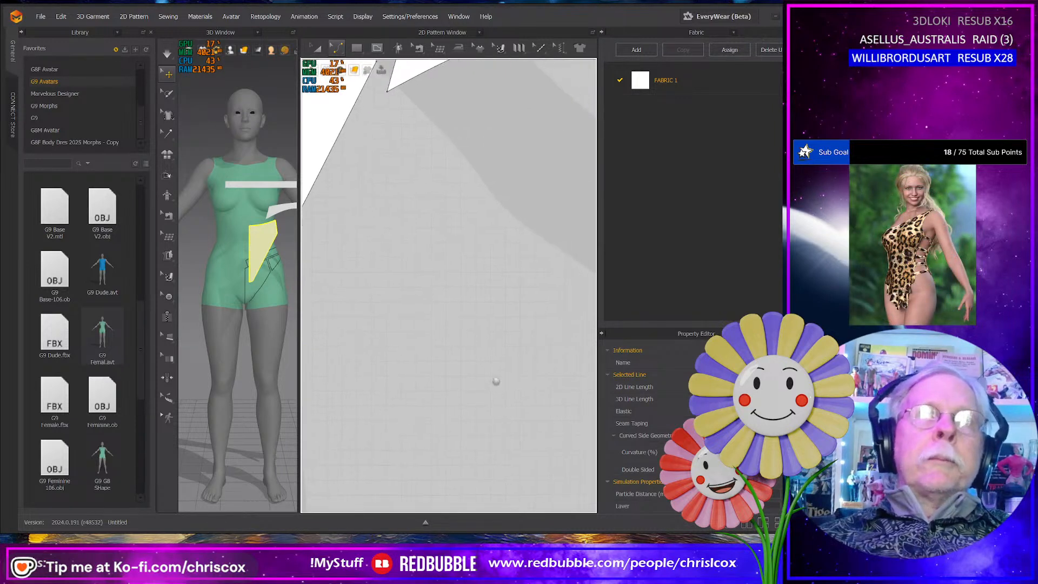
pyautogui.scroll(-5, 509, 383)
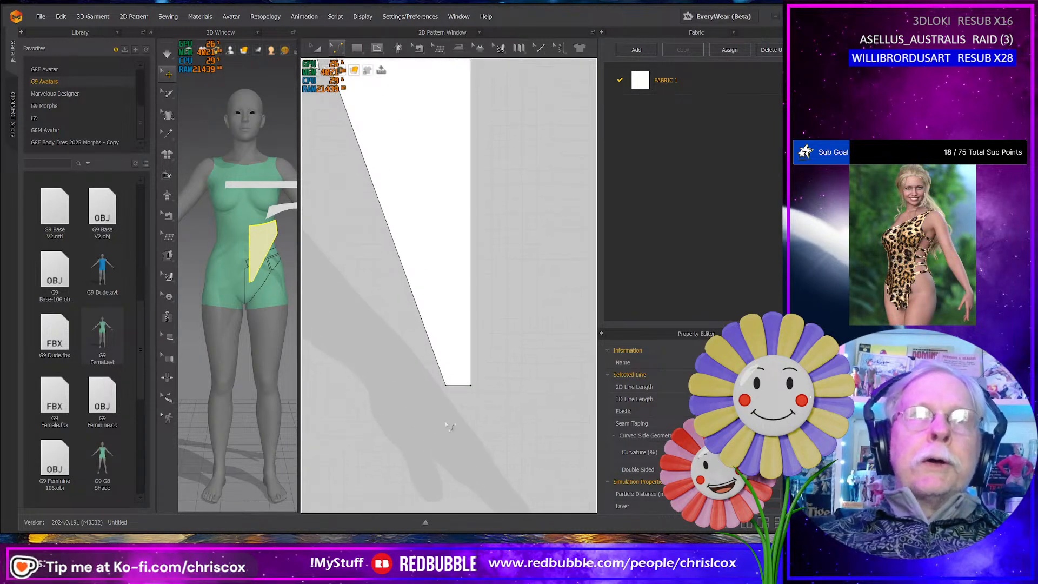
pyautogui.moveTo(475, 352); pyautogui.dragTo(463, 431, button='middle')
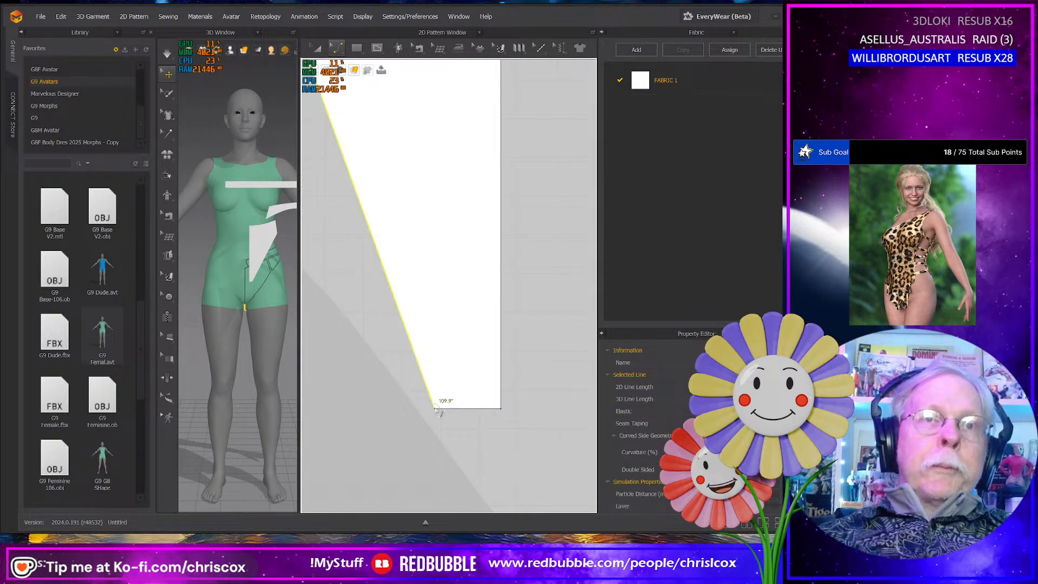
pyautogui.moveTo(435, 407); pyautogui.dragTo(461, 401)
pyautogui.hotkey('ctrl', 'z')
pyautogui.press('z')
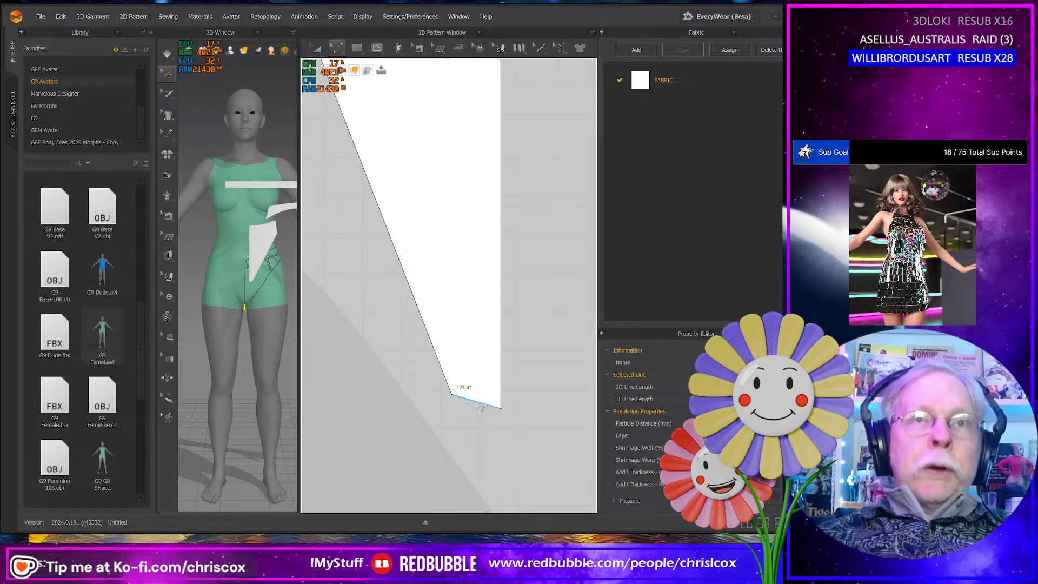
pyautogui.click(476, 406)
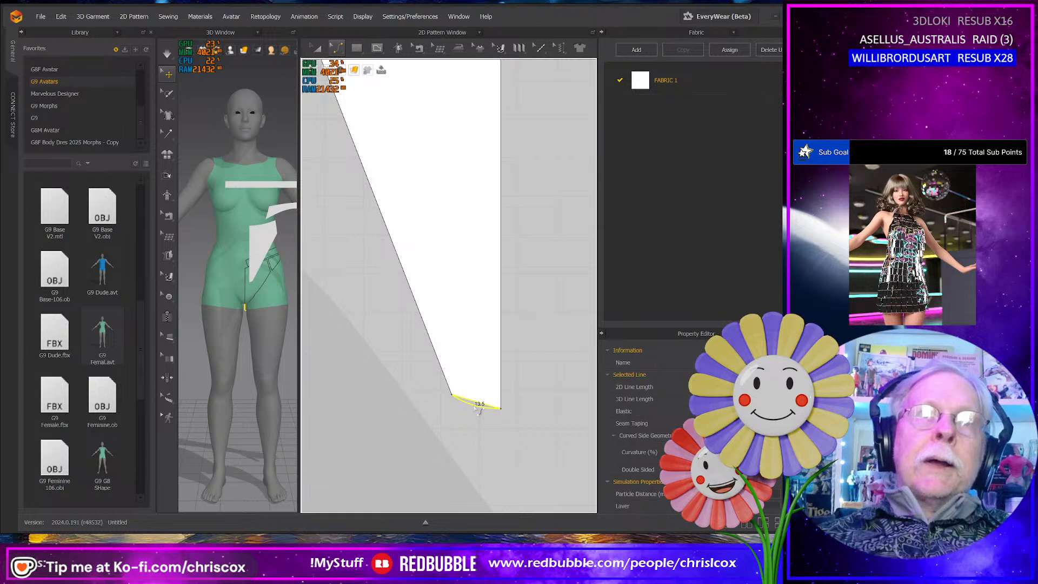
# - Deepen the curve of the back panel's short bottom edge to about 13.6 mm and nudge its outer crotch corner slightly outward
pyautogui.moveTo(478, 410); pyautogui.dragTo(478, 412)
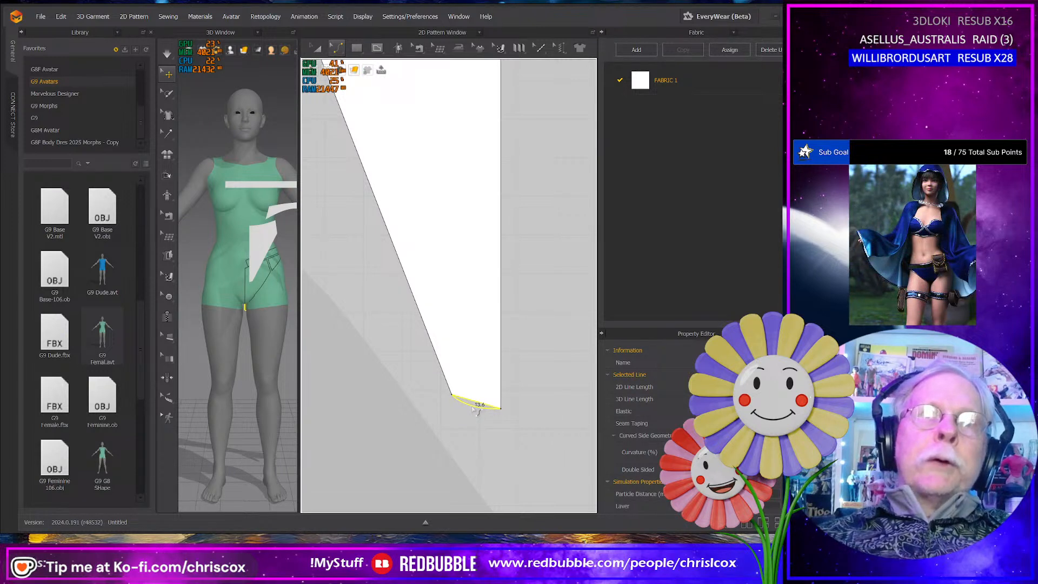
pyautogui.scroll(2, 452, 410)
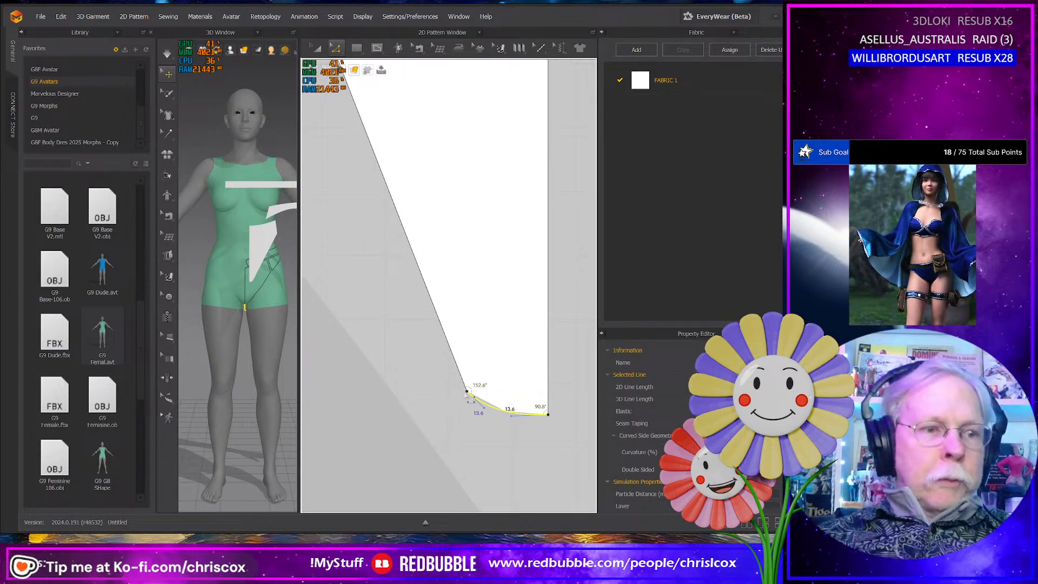
pyautogui.click(469, 393)
pyautogui.moveTo(469, 393); pyautogui.dragTo(467, 390)
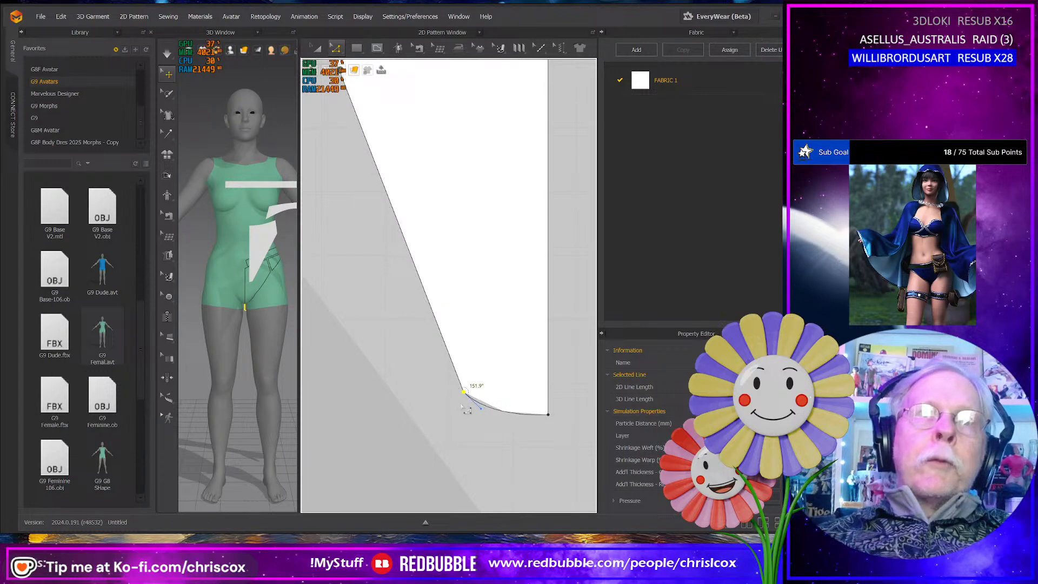
pyautogui.scroll(-8, 463, 406)
pyautogui.moveTo(431, 416); pyautogui.dragTo(497, 453, button='middle')
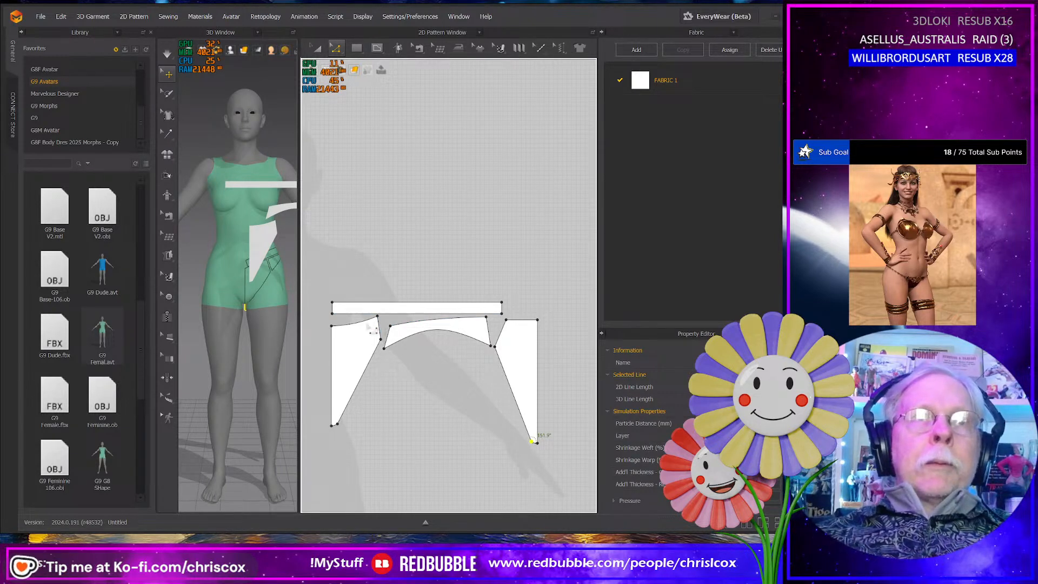
# - Compare the combined length of the front, side and back panels' top edges with the waistband's lower edge
pyautogui.click(363, 321)
pyautogui.keyDown('shift'); pyautogui.click(516, 321); pyautogui.keyUp('shift')
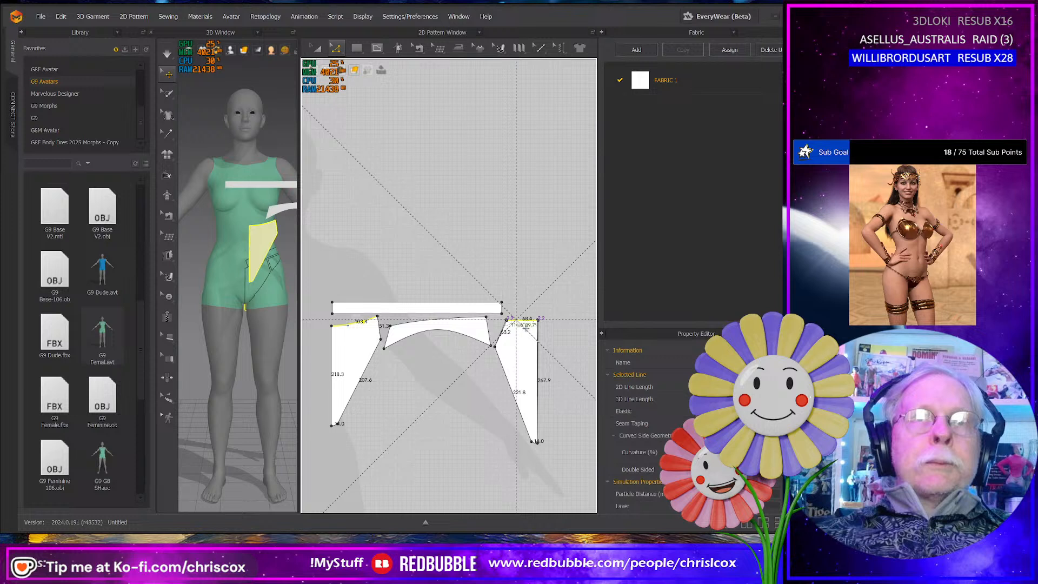
pyautogui.keyDown('shift'); pyautogui.click(457, 321); pyautogui.keyUp('shift')
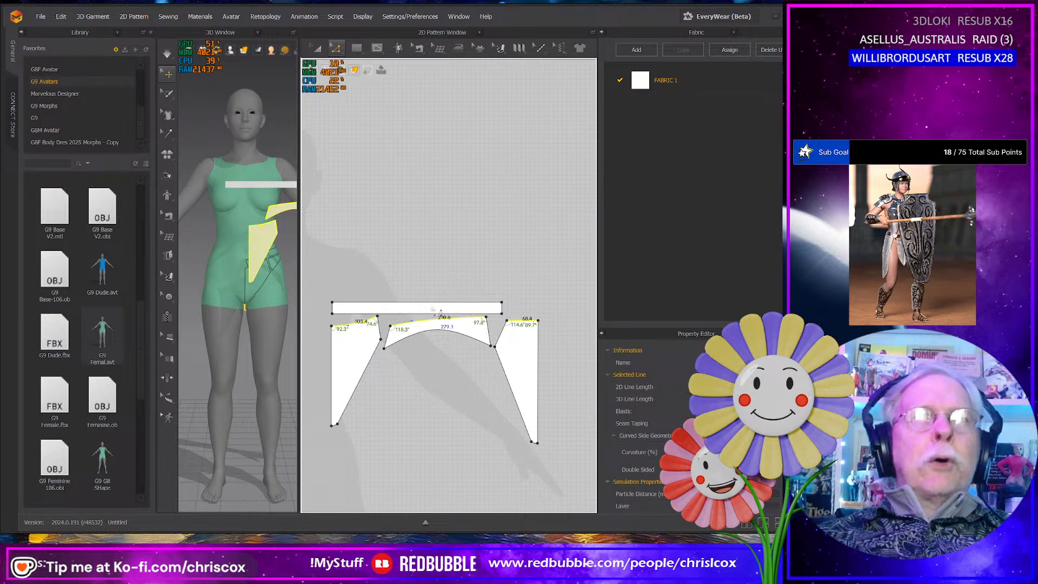
pyautogui.click(437, 318)
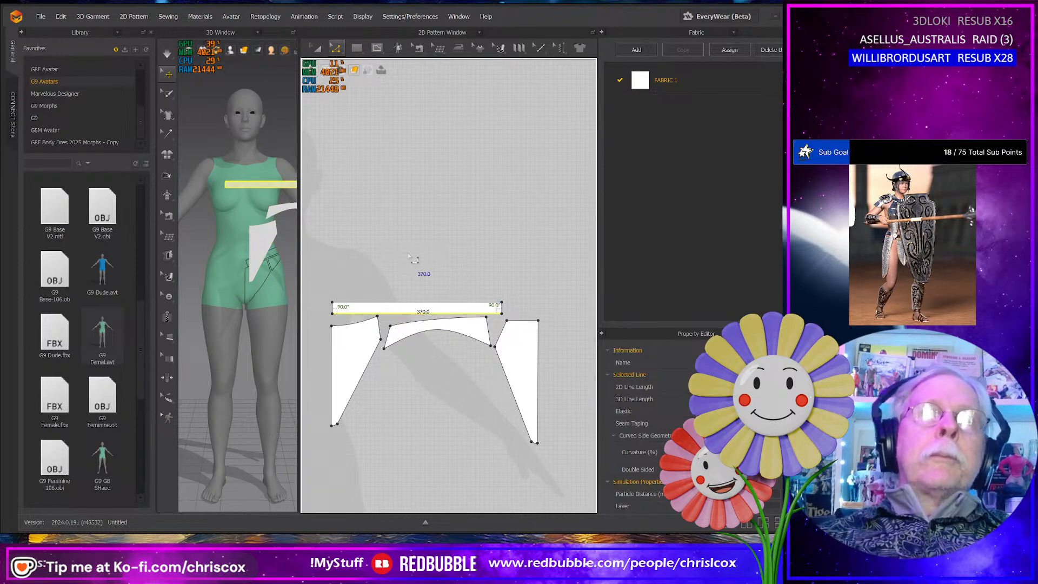
pyautogui.click(369, 321)
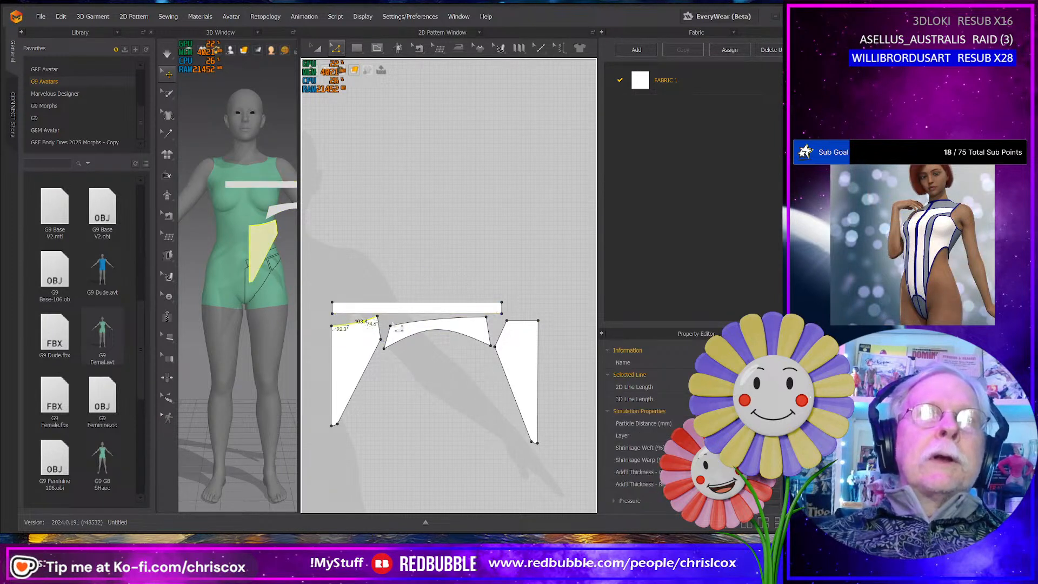
pyautogui.keyDown('shift'); pyautogui.click(410, 330); pyautogui.keyUp('shift')
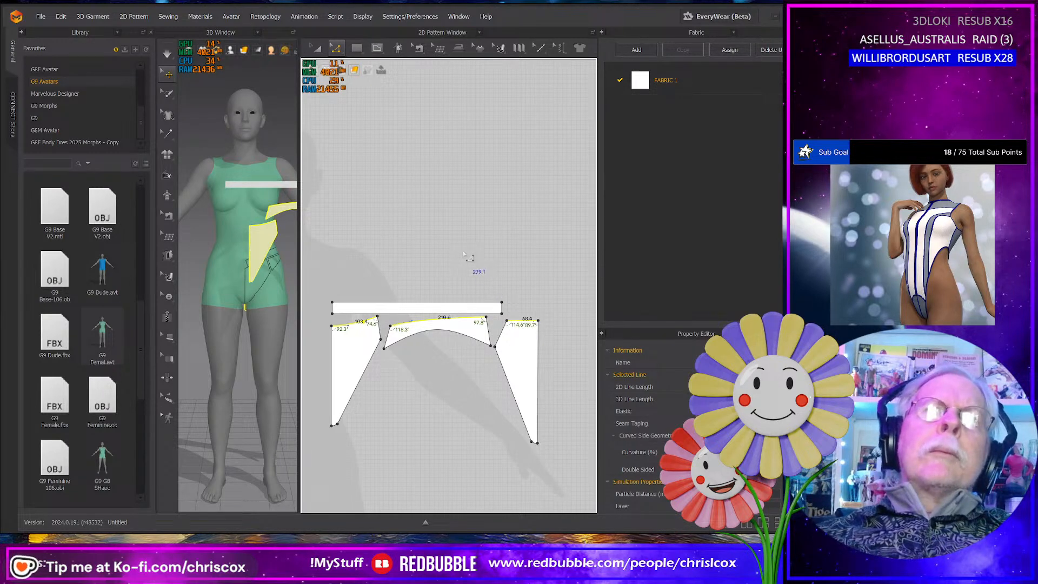
pyautogui.scroll(1, 464, 253)
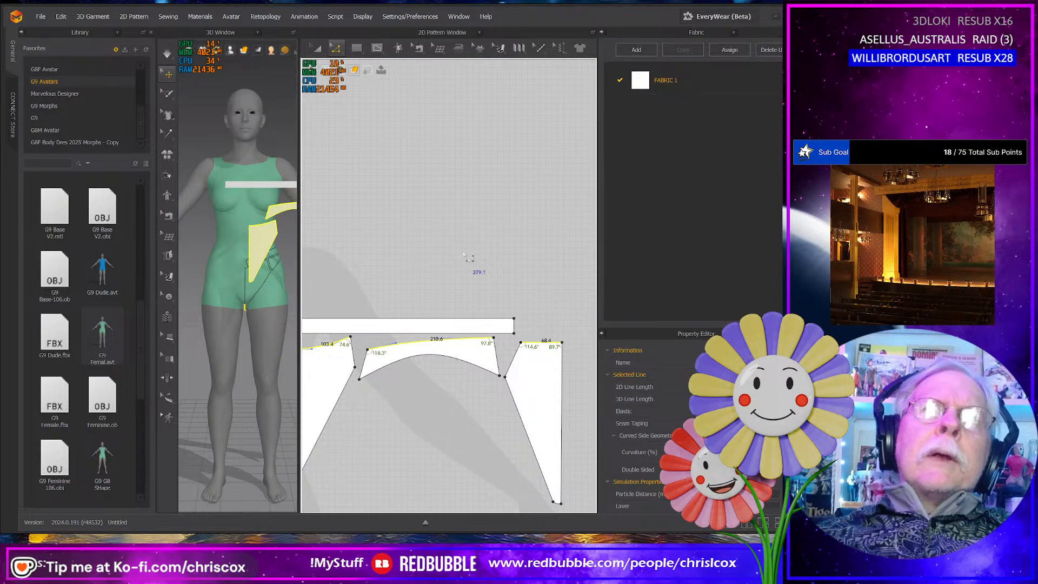
pyautogui.scroll(-1, 464, 254)
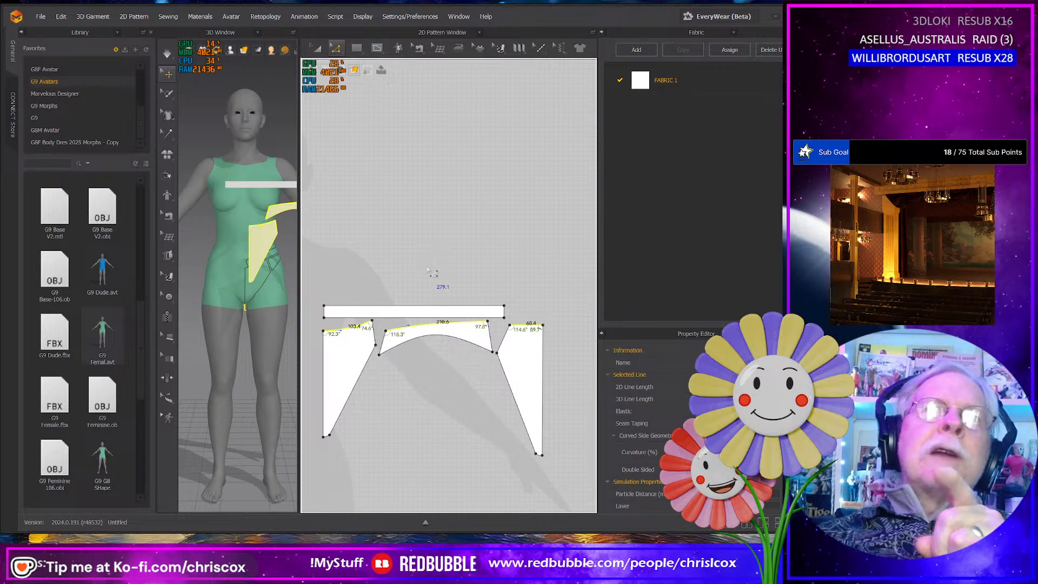
pyautogui.click(422, 359)
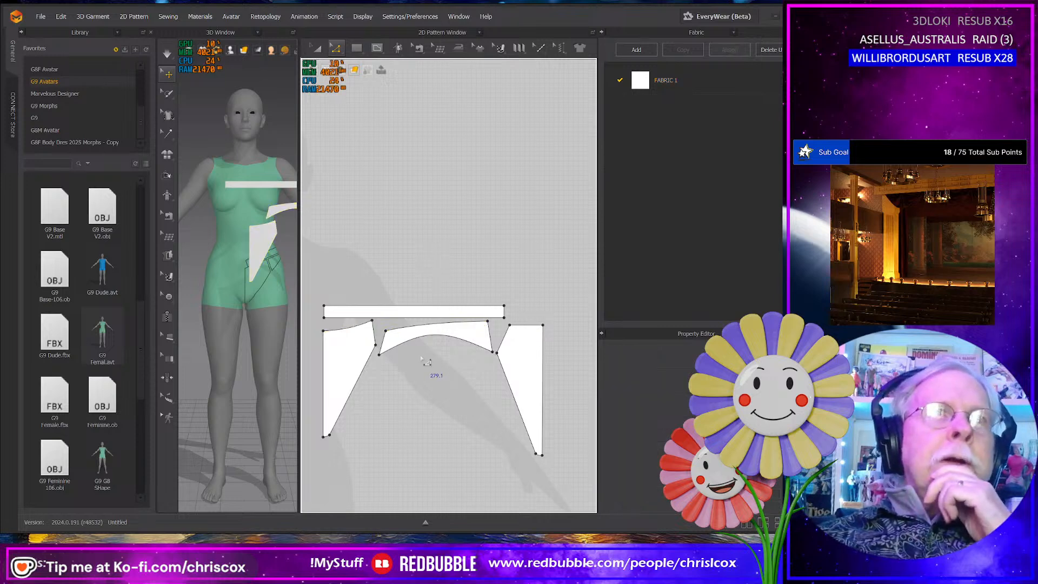
pyautogui.click(524, 325)
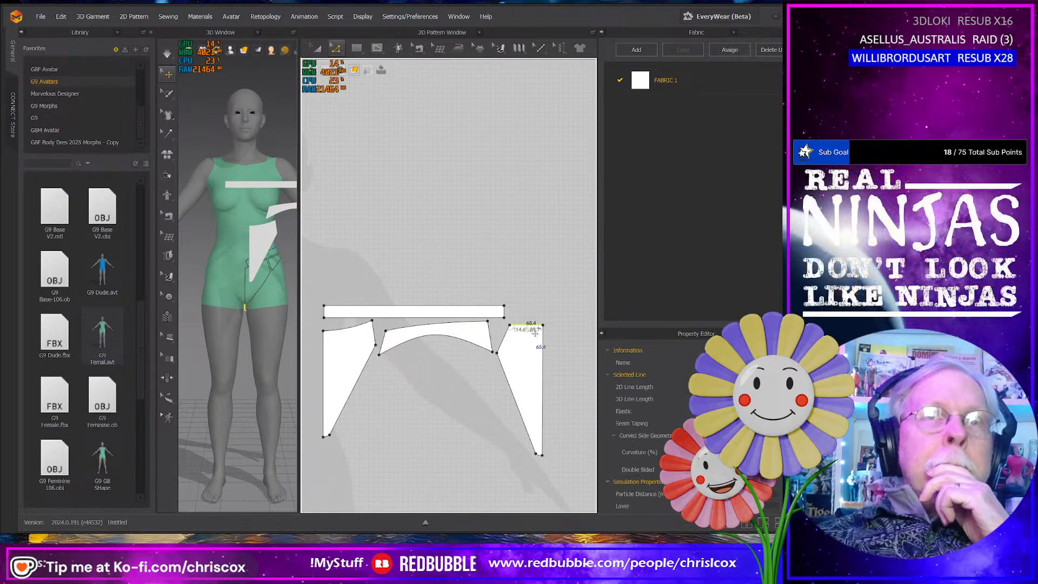
pyautogui.keyDown('shift'); pyautogui.click(476, 329); pyautogui.keyUp('shift')
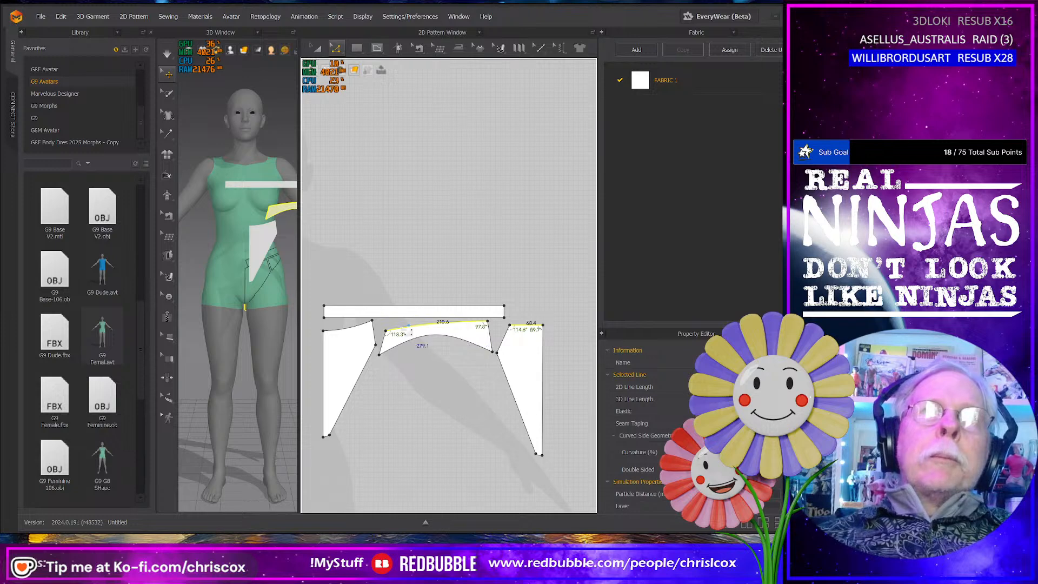
pyautogui.keyDown('shift'); pyautogui.click(360, 334); pyautogui.keyUp('shift')
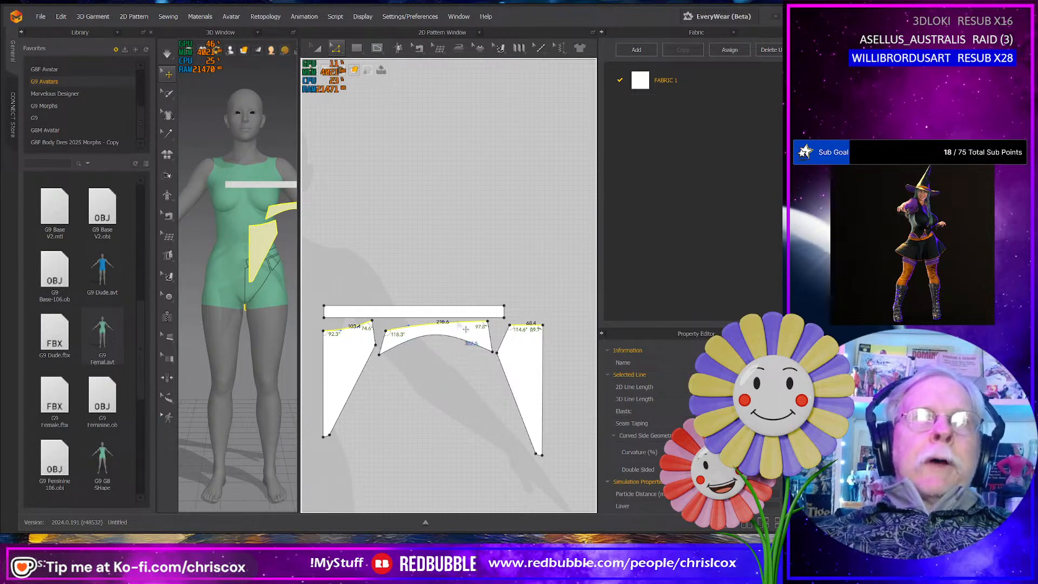
# - Set the length of the side panel's top edge to 198.1 mm in the Both direction
pyautogui.click(433, 334)
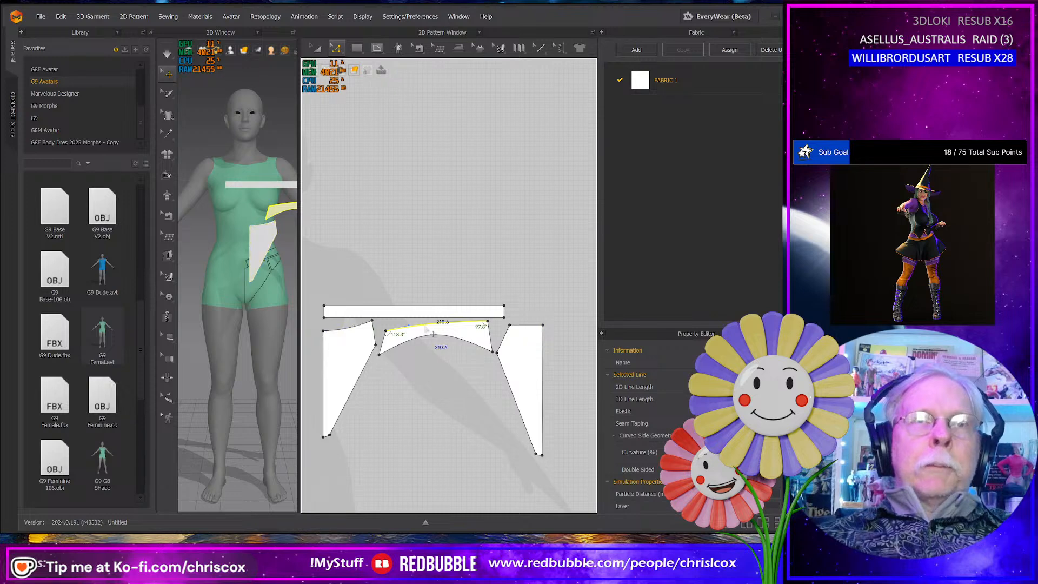
pyautogui.rightClick(432, 335)
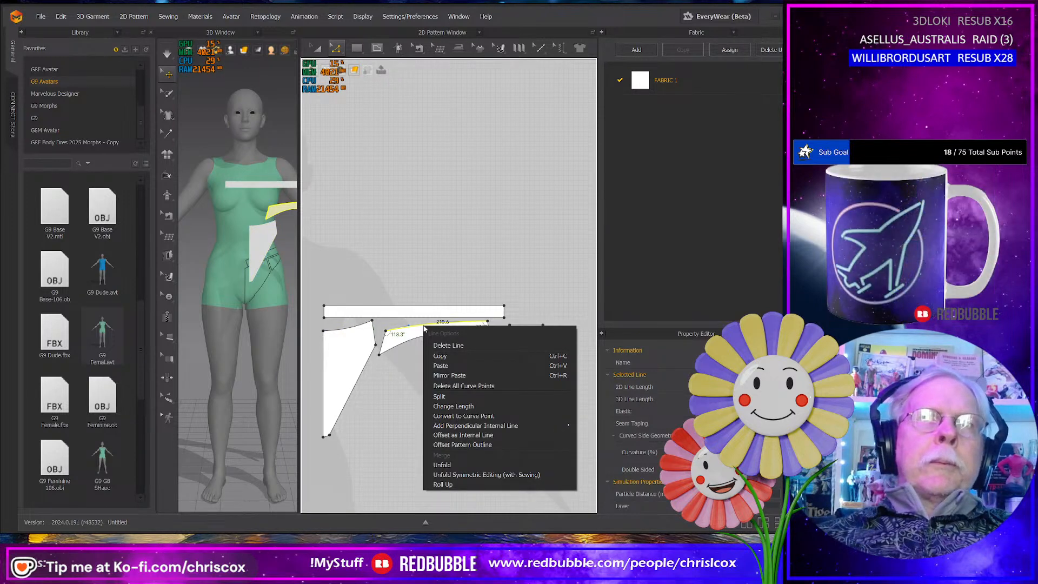
pyautogui.click(437, 297)
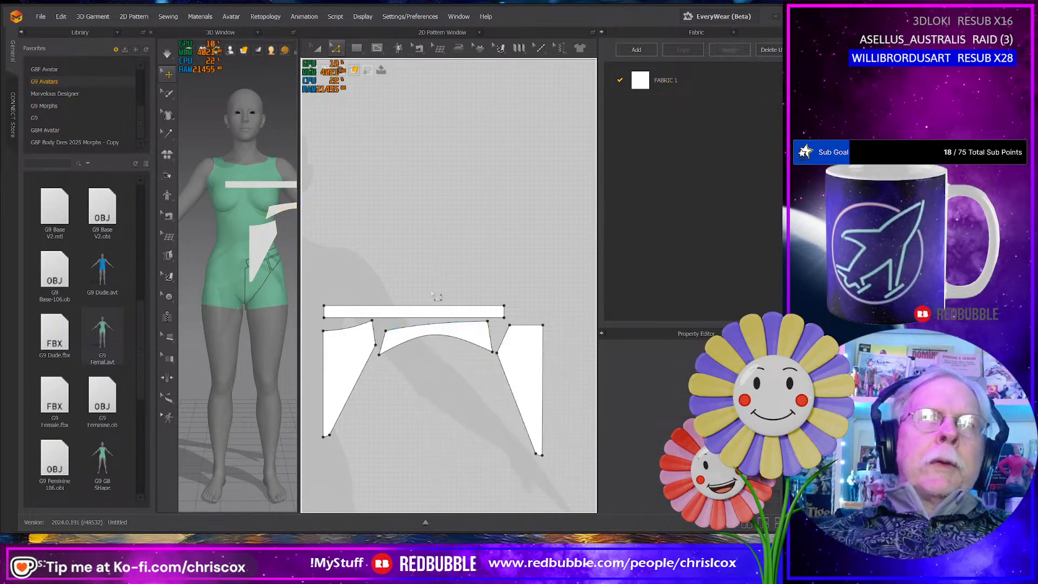
pyautogui.click(432, 328)
pyautogui.rightClick(430, 326)
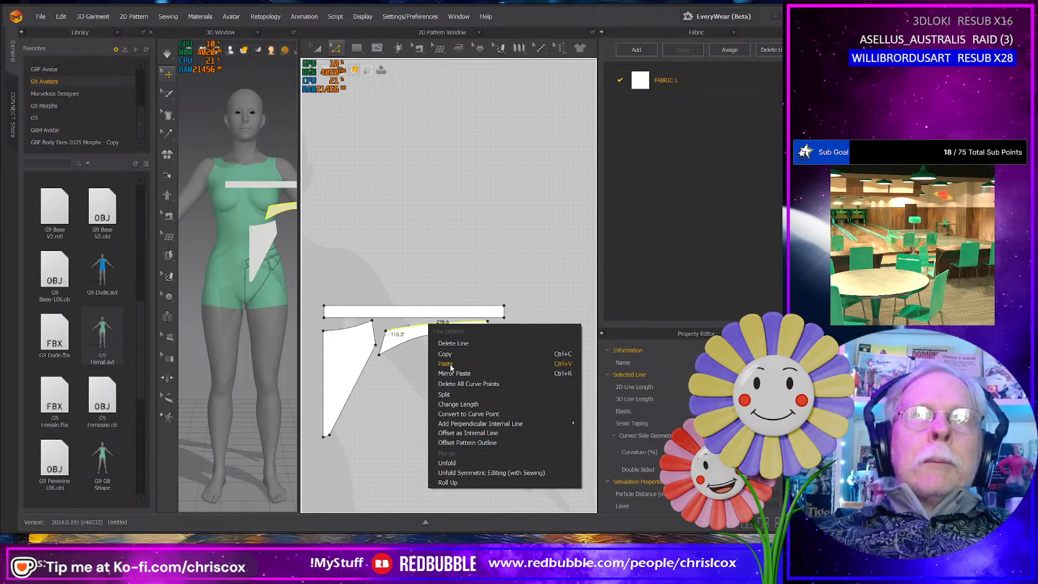
pyautogui.click(460, 405)
pyautogui.doubleClick(443, 226)
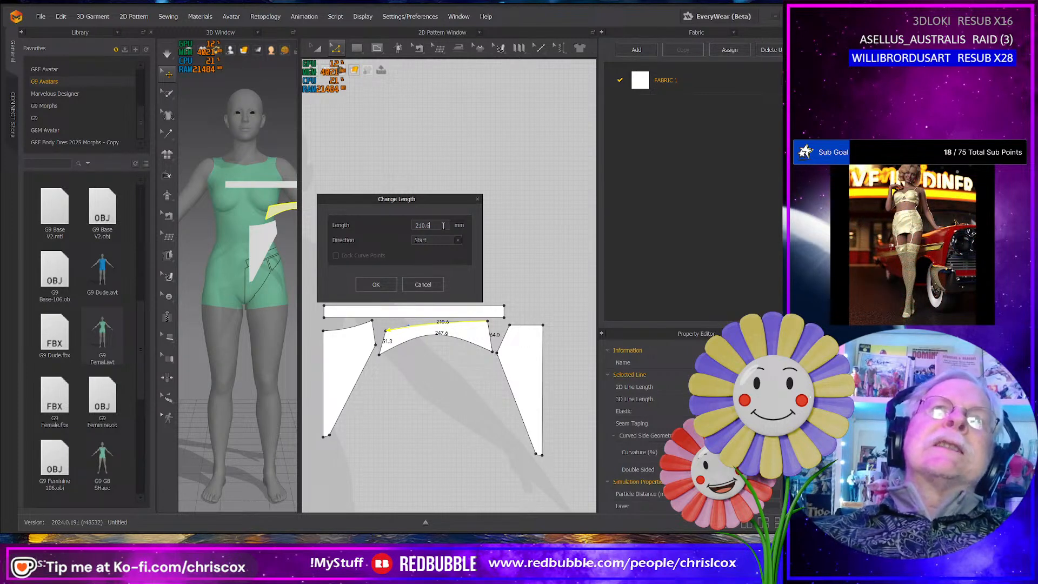
pyautogui.press('BackSpace')
pyautogui.write('5')
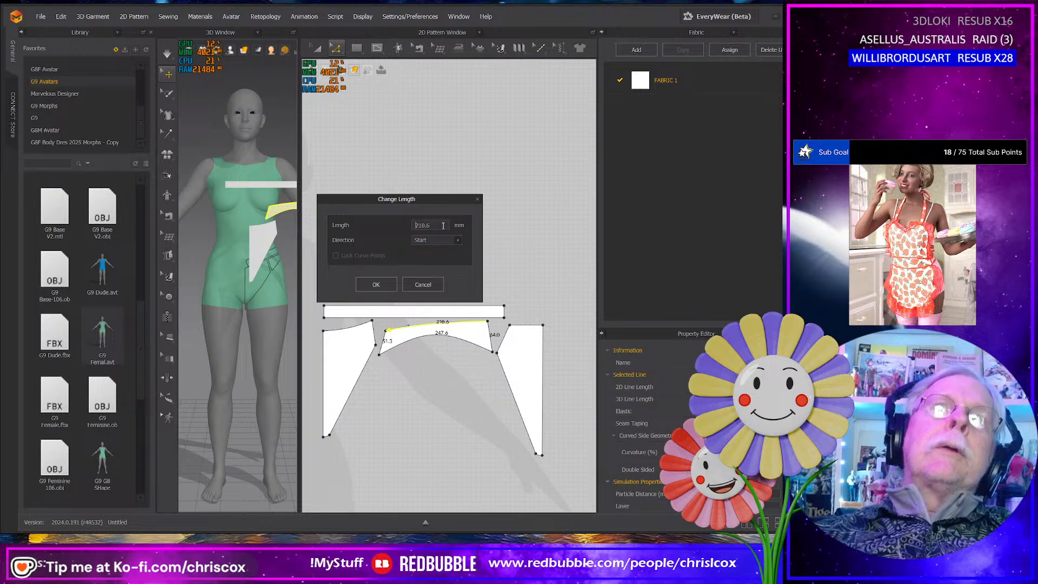
pyautogui.write('198')
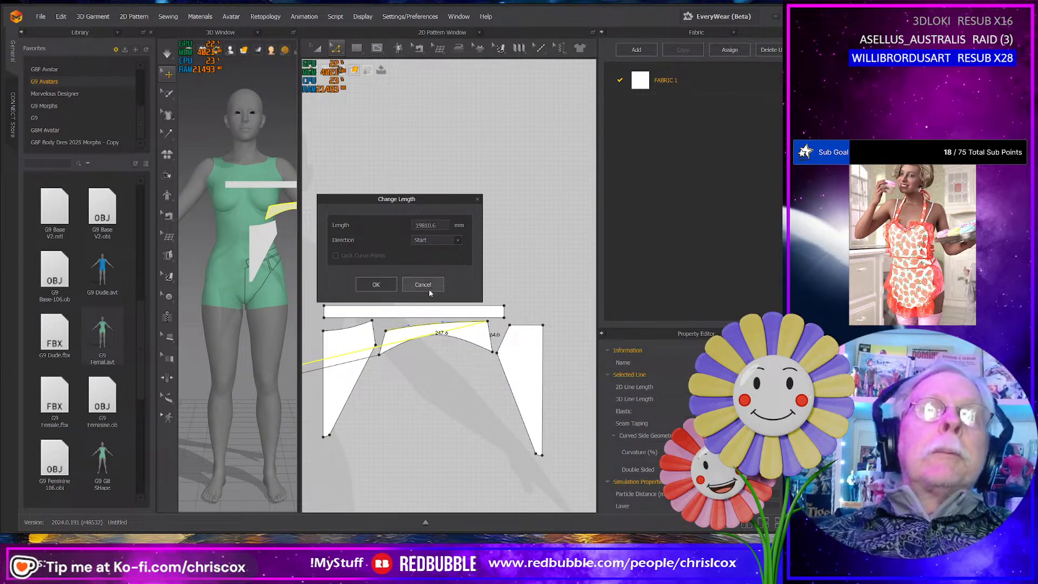
pyautogui.press('Delete')
pyautogui.write('1')
pyautogui.press('Delete')
pyautogui.press('Delete')
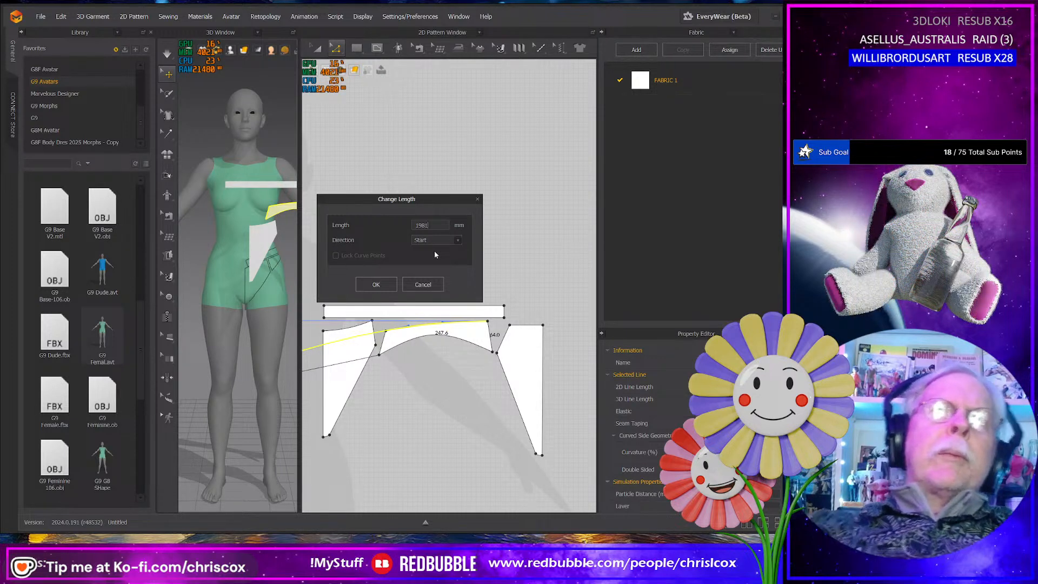
pyautogui.press('BackSpace')
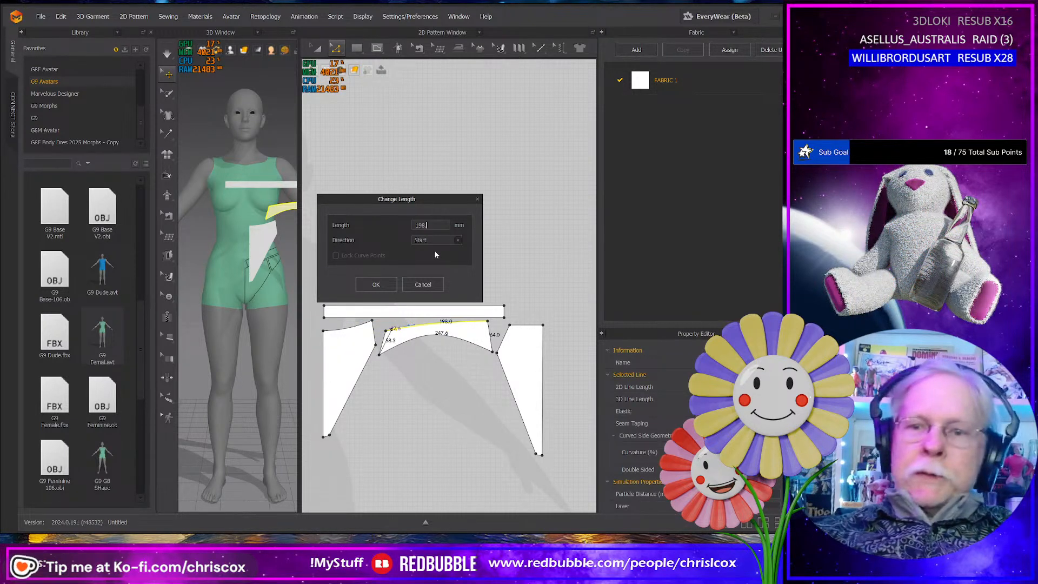
pyautogui.write('.1')
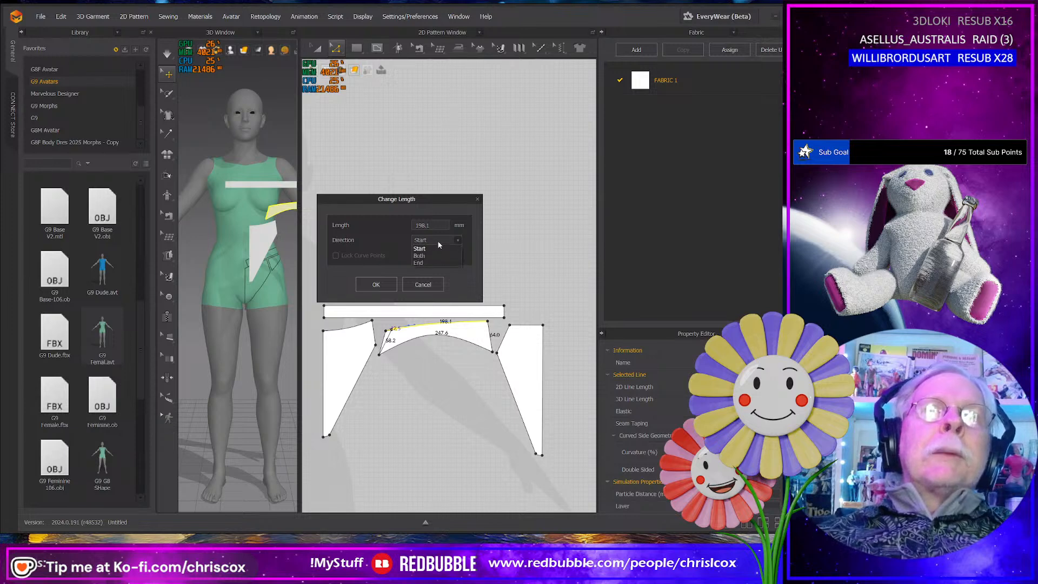
pyautogui.click(432, 256)
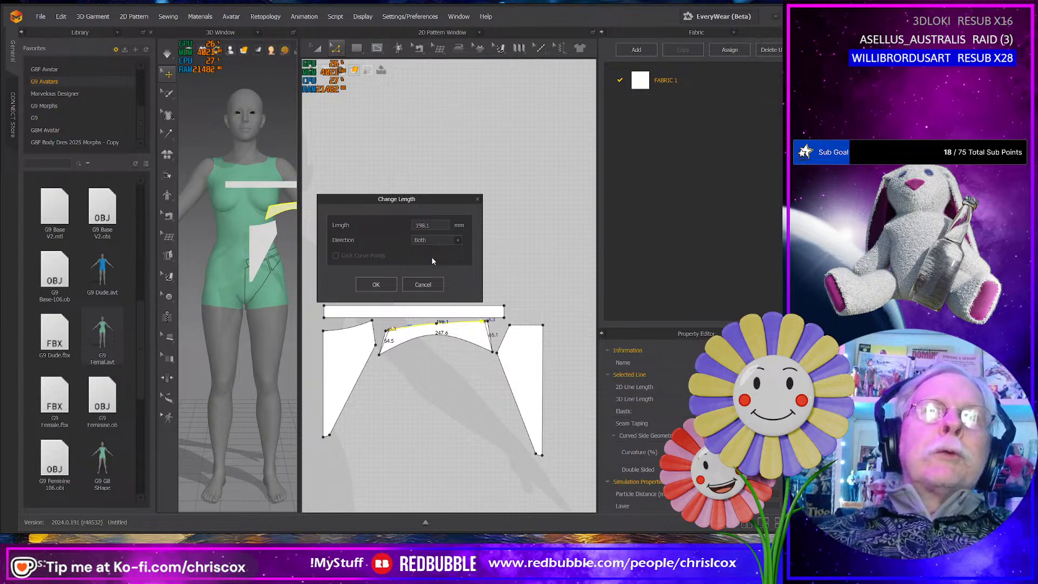
pyautogui.click(377, 284)
# - Move the side panel's lower front corner inward so its front seam edge is about 51 mm, matching the front panel's adjoining edge
pyautogui.scroll(3, 411, 362)
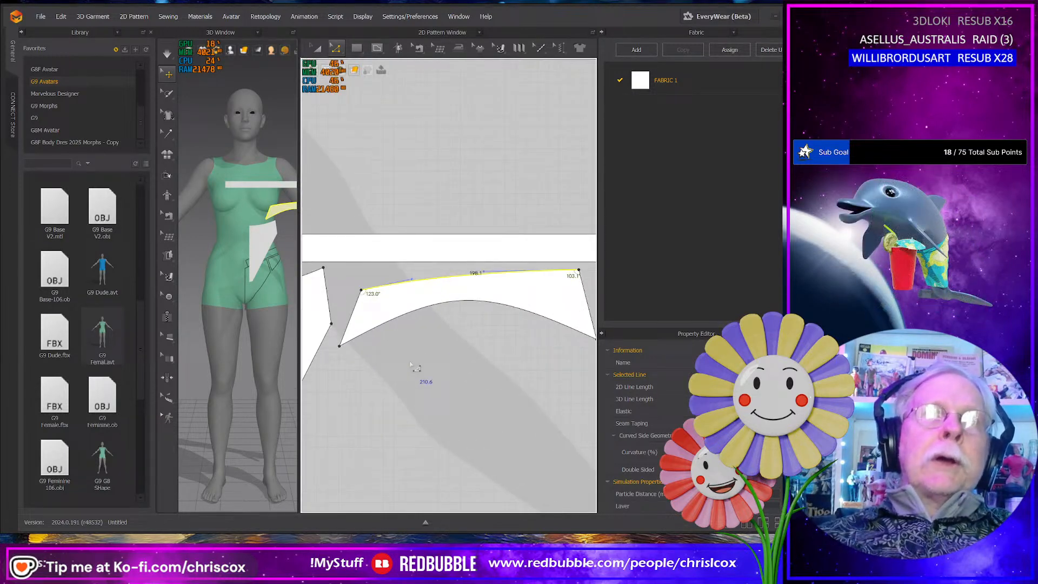
pyautogui.click(338, 315)
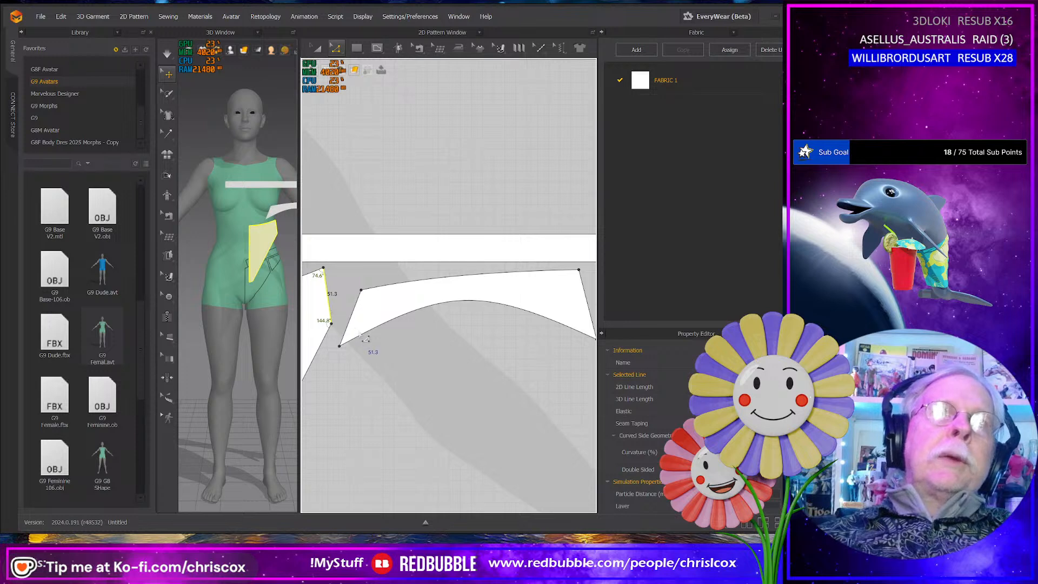
pyautogui.moveTo(361, 336); pyautogui.dragTo(437, 377, button='middle')
pyautogui.scroll(-3, 389, 344)
pyautogui.scroll(5, 387, 352)
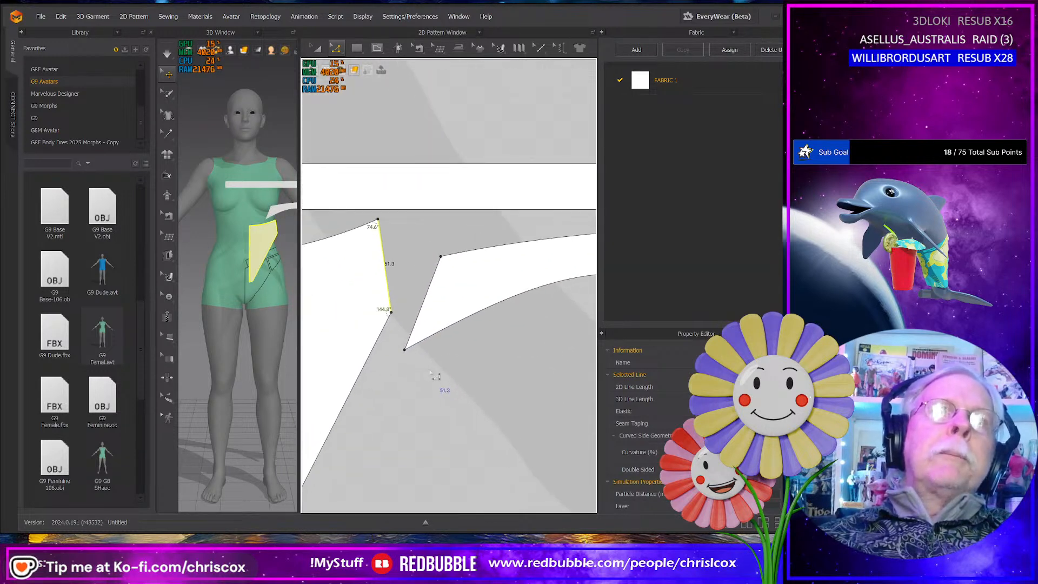
pyautogui.click(404, 351)
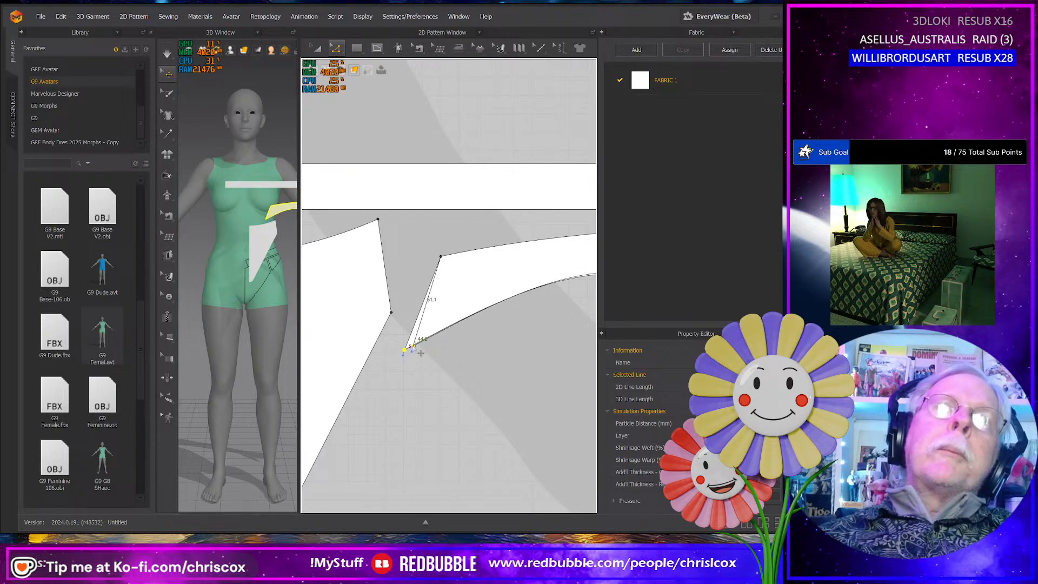
pyautogui.moveTo(413, 346); pyautogui.dragTo(415, 345)
# - Check the back panel's side seam length and move the side panel's lower back corner inward to match it
pyautogui.moveTo(501, 345); pyautogui.dragTo(398, 334, button='middle')
pyautogui.moveTo(582, 349); pyautogui.dragTo(332, 386, button='middle')
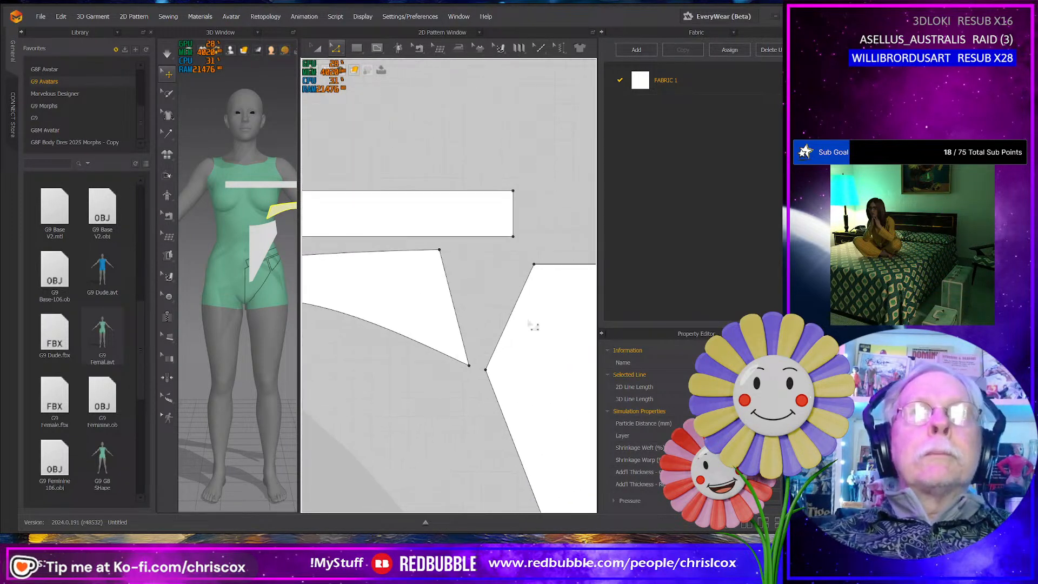
pyautogui.click(508, 328)
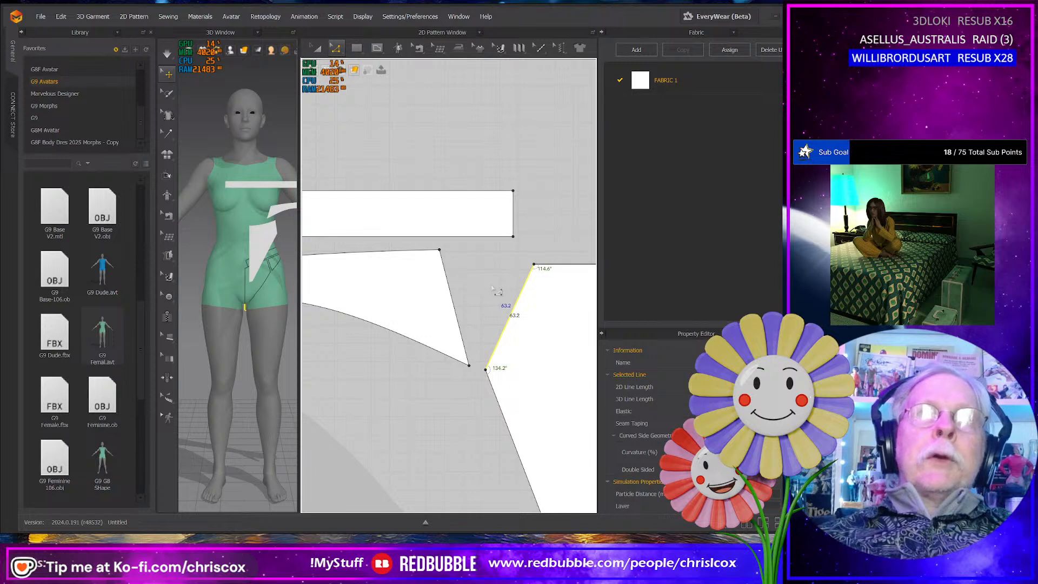
pyautogui.click(469, 365)
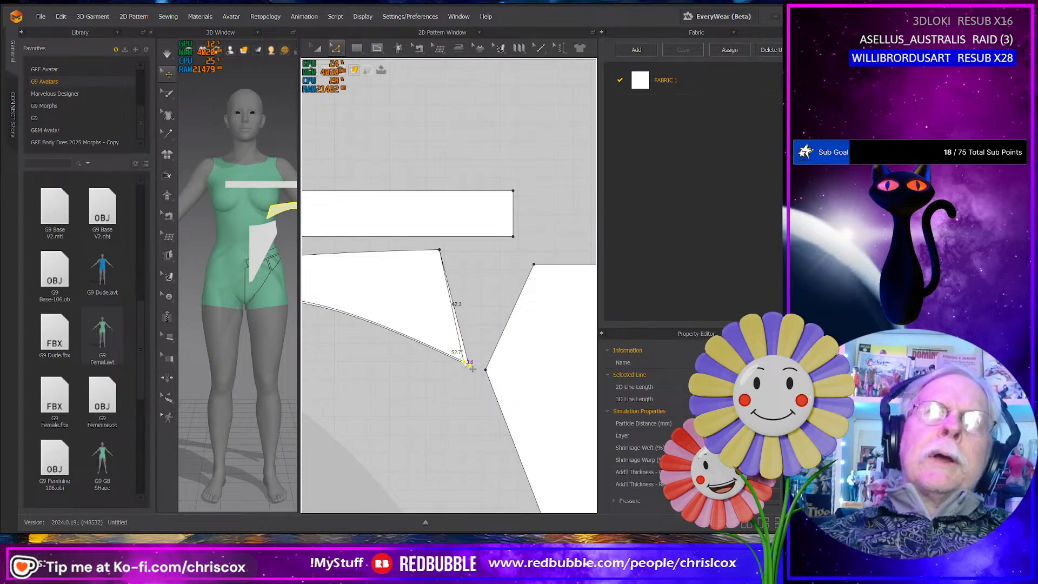
pyautogui.scroll(5, 446, 380)
pyautogui.scroll(-3, 446, 380)
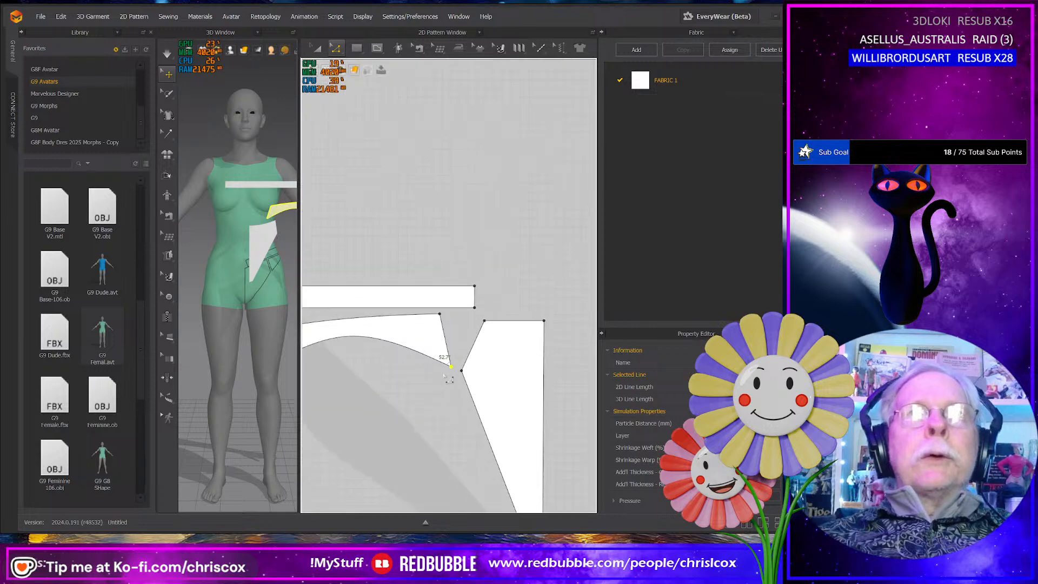
pyautogui.scroll(1, 463, 364)
pyautogui.moveTo(440, 379); pyautogui.dragTo(538, 381, button='middle')
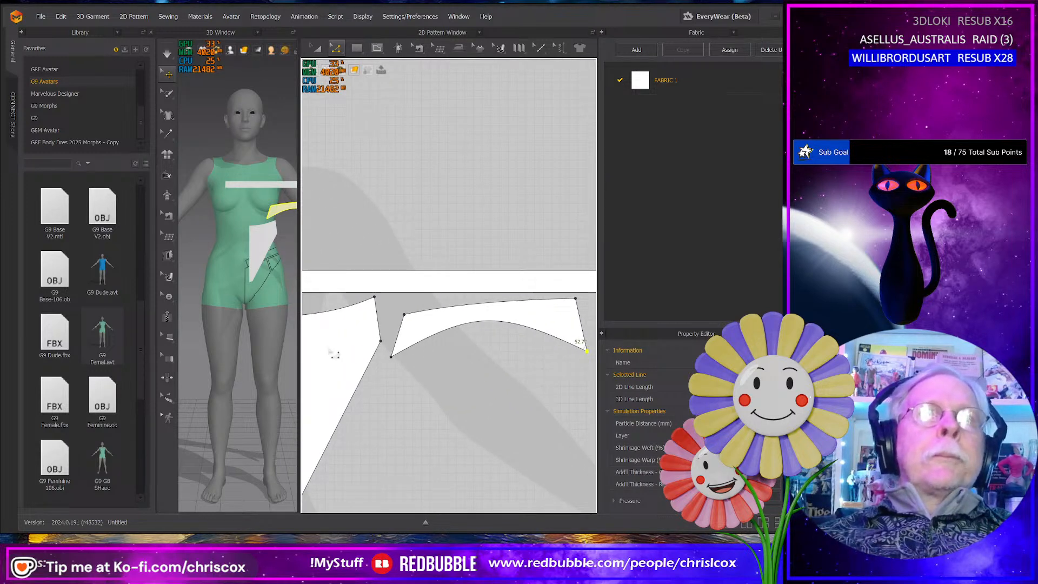
# - Open the simulation properties of the 3D scene
pyautogui.moveTo(300, 337); pyautogui.dragTo(376, 337)
pyautogui.moveTo(290, 336)
pyautogui.mouseDown(button='right')
pyautogui.moveTo(252, 388)
pyautogui.moveTo(306, 338)
pyautogui.mouseUp(button='right')
pyautogui.moveTo(334, 323); pyautogui.dragTo(302, 355, button='middle')
pyautogui.rightClick(305, 350)
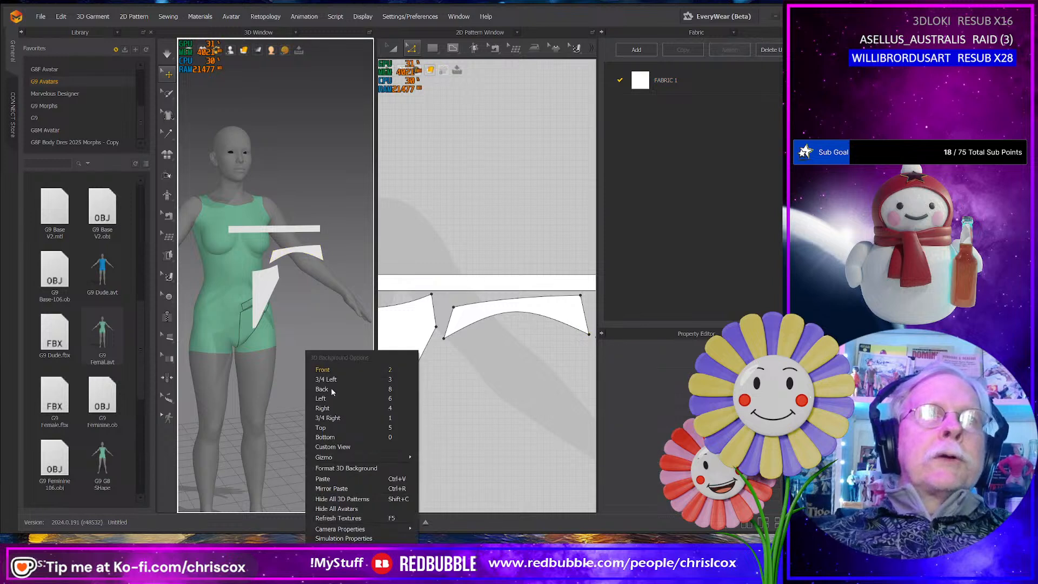
pyautogui.click(350, 539)
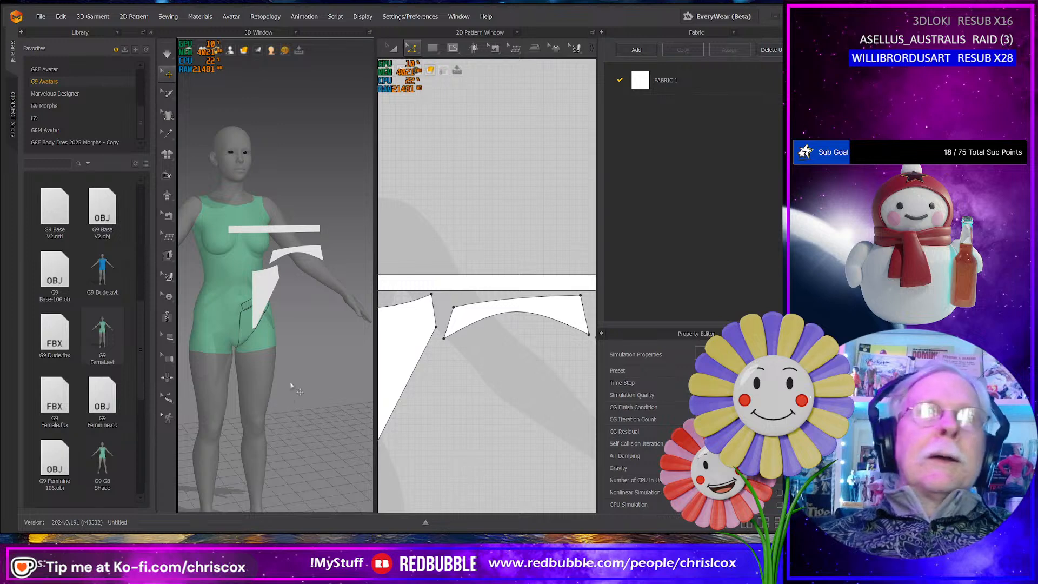
# - Move the side panel in the 3D view so it sits beside the avatar's hip at panty height
pyautogui.moveTo(291, 385); pyautogui.dragTo(270, 383, button='right')
pyautogui.click(287, 307)
pyautogui.moveTo(287, 306); pyautogui.dragTo(246, 262, button='right')
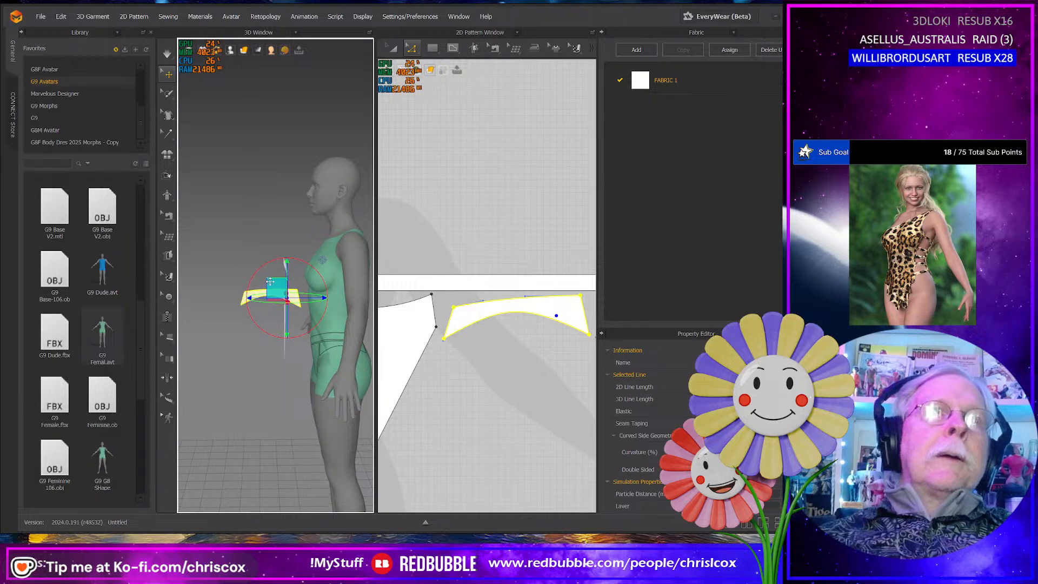
pyautogui.moveTo(270, 281); pyautogui.dragTo(338, 323)
pyautogui.moveTo(338, 323); pyautogui.dragTo(373, 336, button='right')
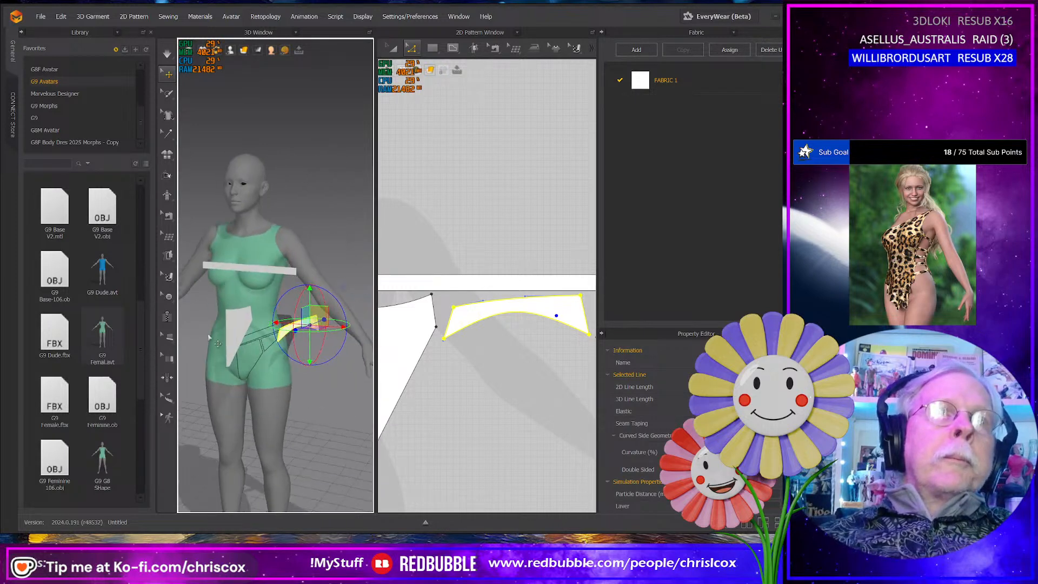
# - Lower the front panel in the 3D view so it hangs in front of the avatar's pelvis
pyautogui.click(236, 325)
pyautogui.moveTo(235, 325); pyautogui.dragTo(243, 318, button='right')
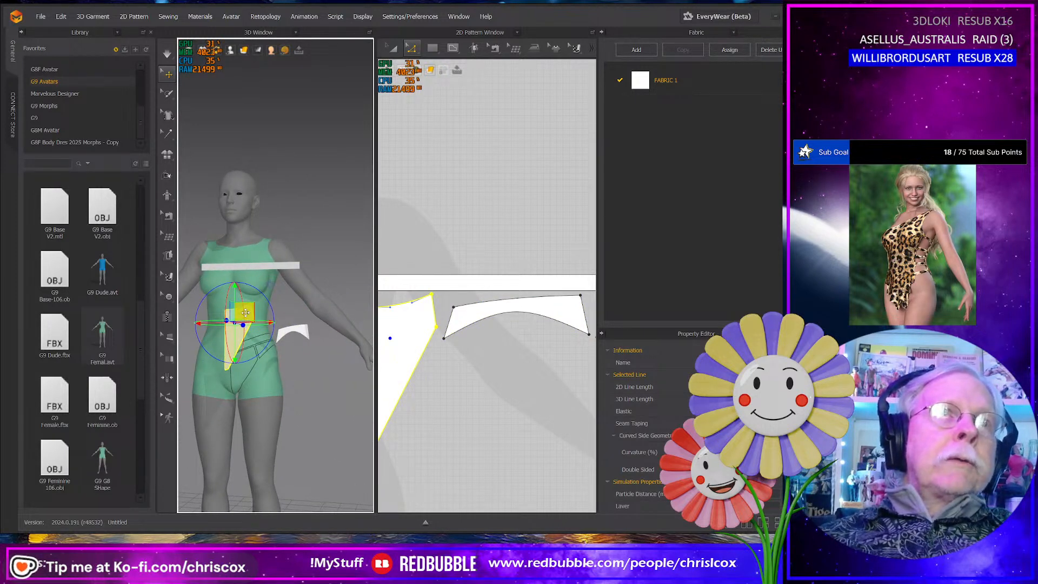
pyautogui.moveTo(246, 313); pyautogui.dragTo(252, 352)
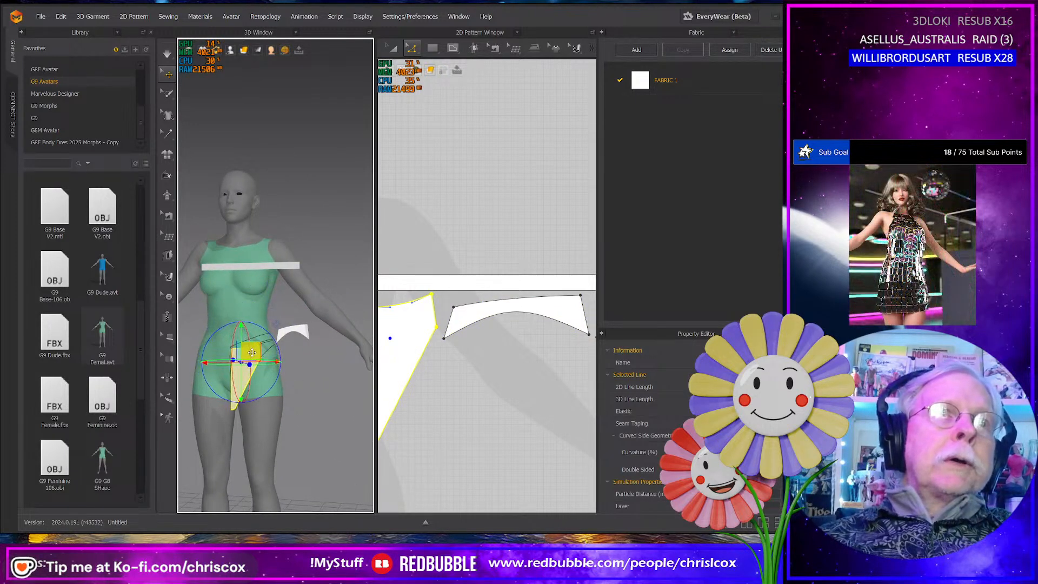
# - Move the waistband in the 3D view to the avatar's side at waist height, just above the side panel
pyautogui.click(269, 267)
pyautogui.moveTo(269, 268); pyautogui.dragTo(287, 306, button='right')
pyautogui.moveTo(273, 280); pyautogui.dragTo(326, 254)
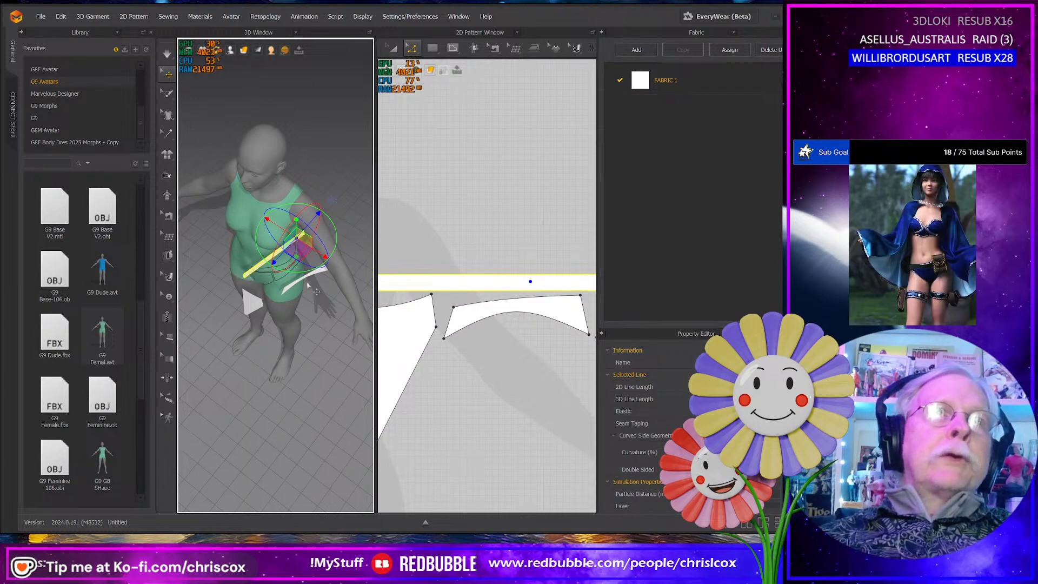
pyautogui.moveTo(308, 285); pyautogui.dragTo(274, 236, button='right')
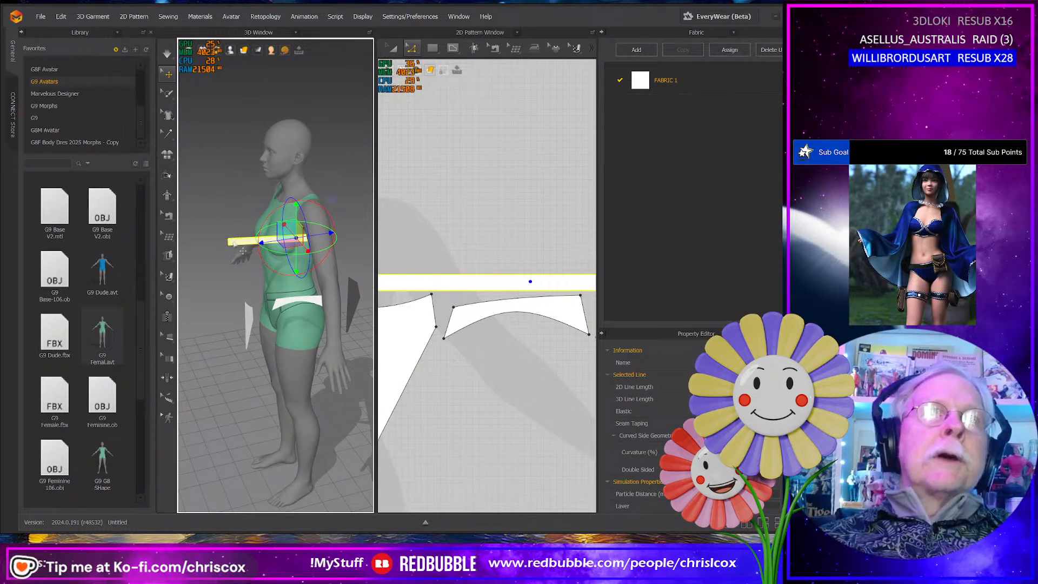
pyautogui.moveTo(322, 285); pyautogui.dragTo(313, 280, button='right')
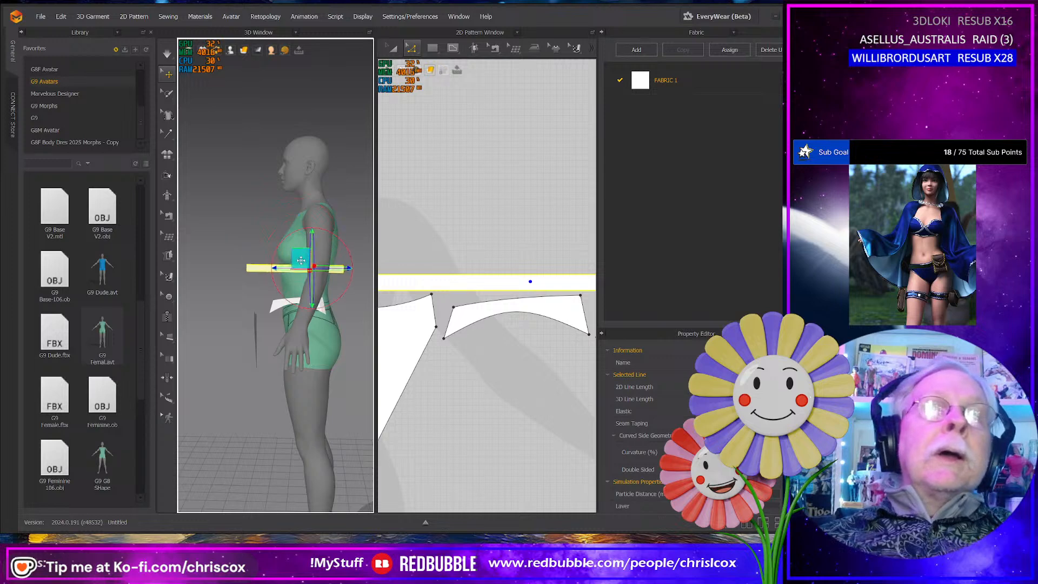
pyautogui.moveTo(314, 279); pyautogui.dragTo(308, 283)
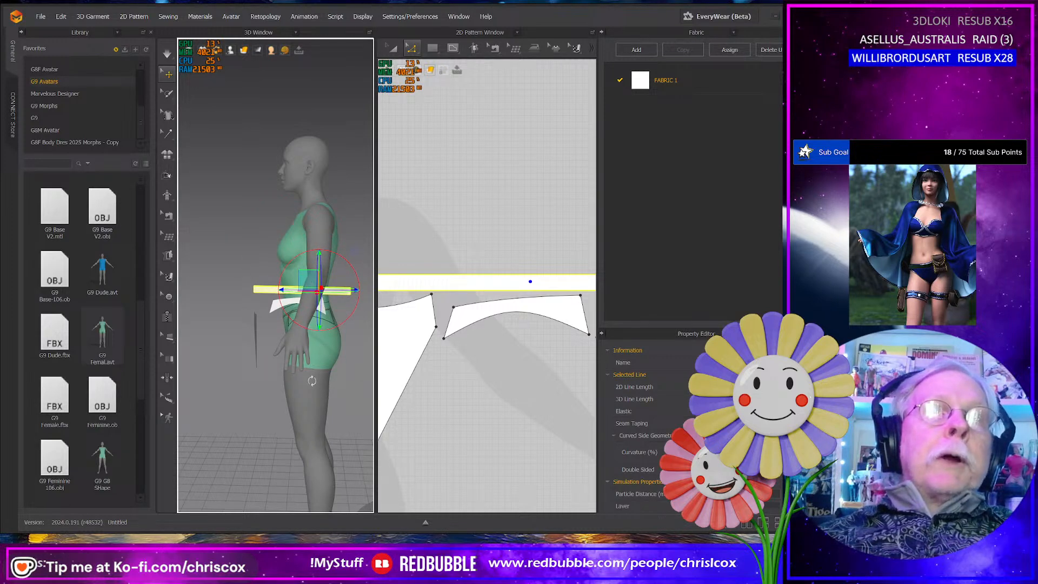
# - Bring the back panel closer to the avatar's buttocks in the 3D view
pyautogui.moveTo(312, 381); pyautogui.dragTo(219, 371, button='right')
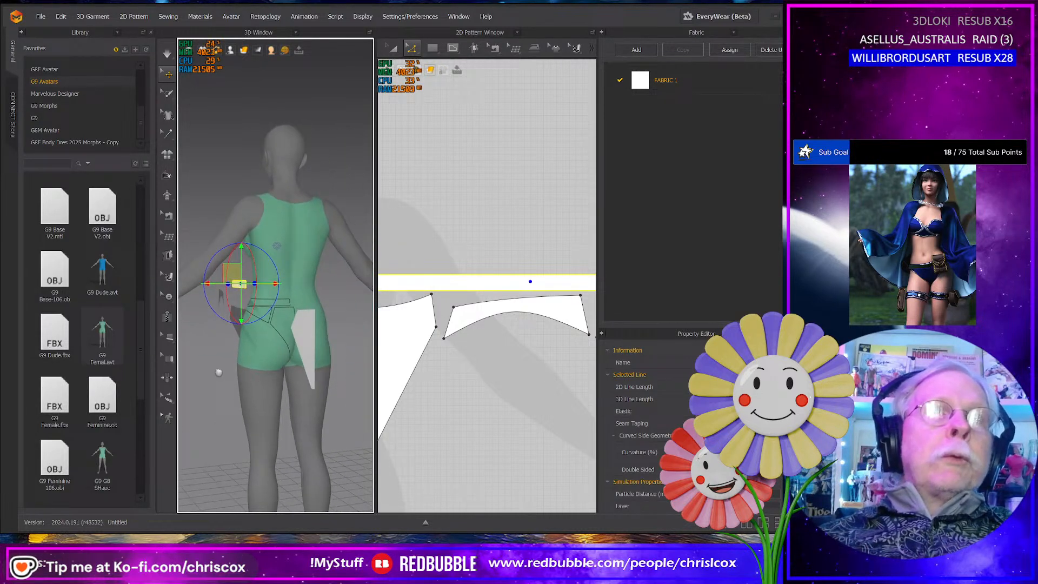
pyautogui.click(309, 333)
pyautogui.moveTo(309, 333); pyautogui.dragTo(313, 331, button='right')
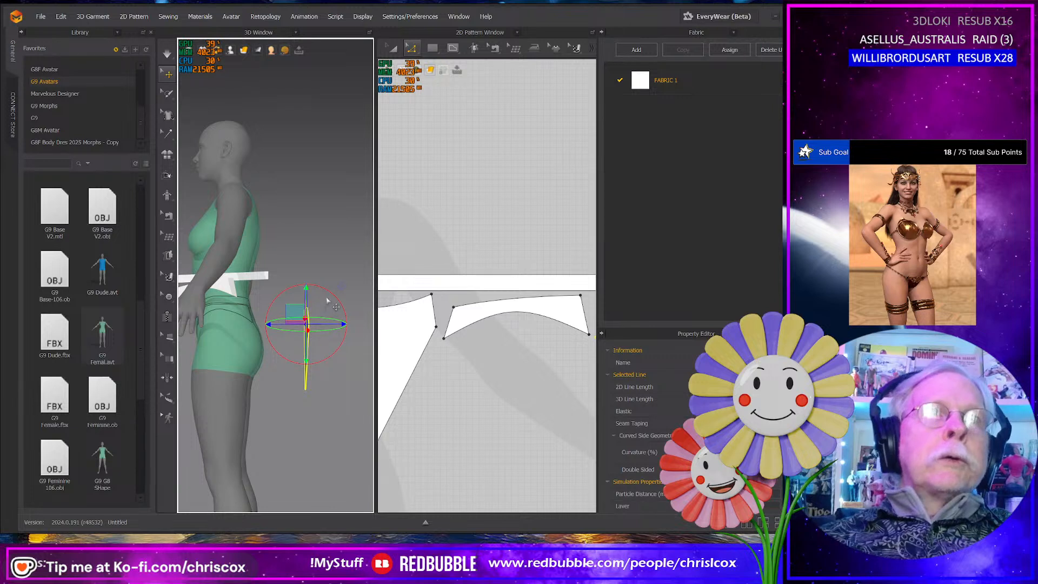
pyautogui.moveTo(297, 314); pyautogui.dragTo(265, 314)
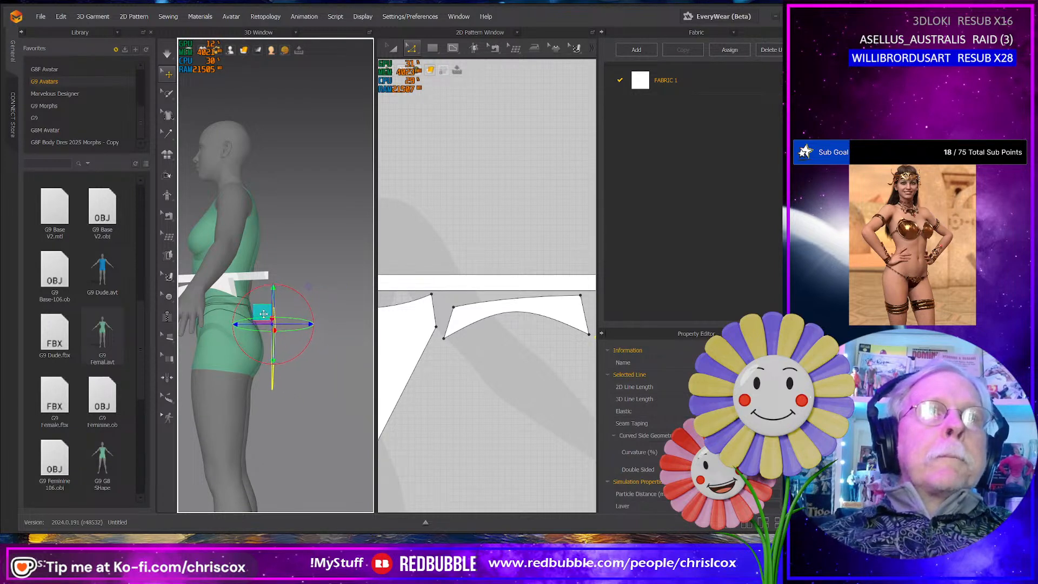
# - Sew the front panel's top edge to the front section of the waistband's lower edge with Free Sewing
pyautogui.moveTo(466, 408); pyautogui.dragTo(511, 416, button='right')
pyautogui.scroll(-3, 507, 413)
pyautogui.moveTo(506, 413); pyautogui.dragTo(448, 397, button='middle')
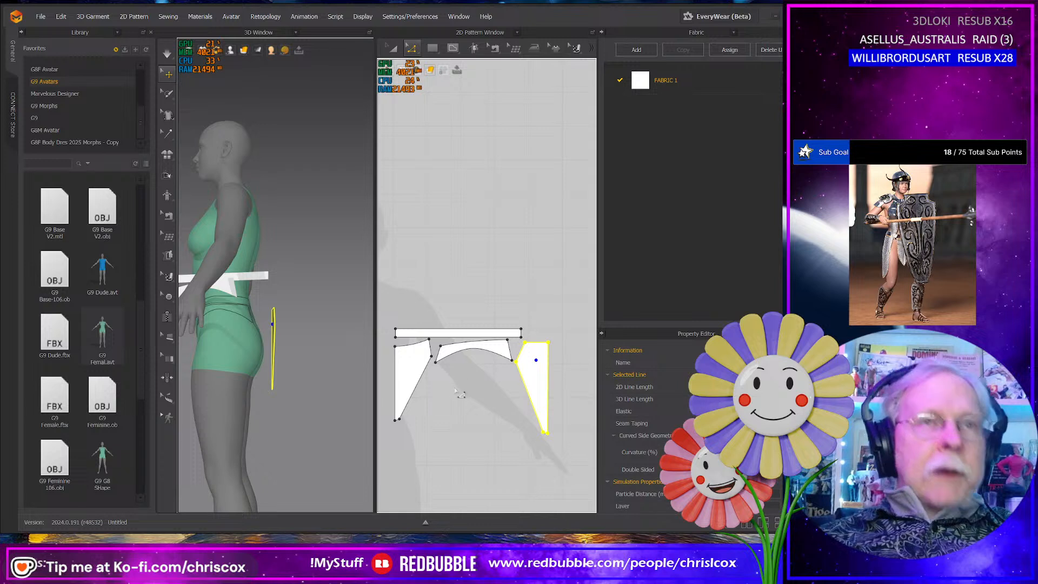
pyautogui.press('n')
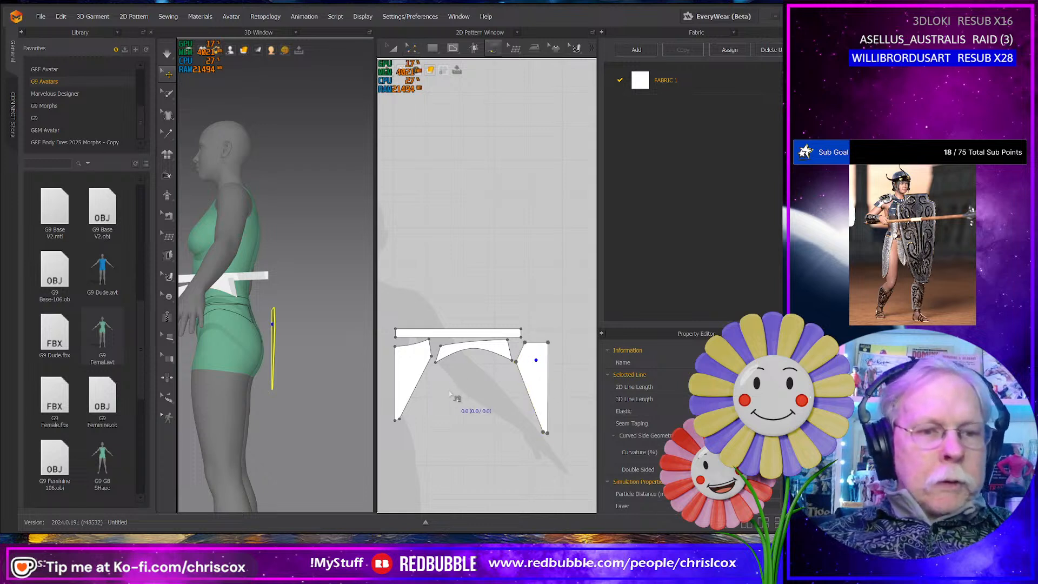
pyautogui.click(395, 347)
pyautogui.click(430, 339)
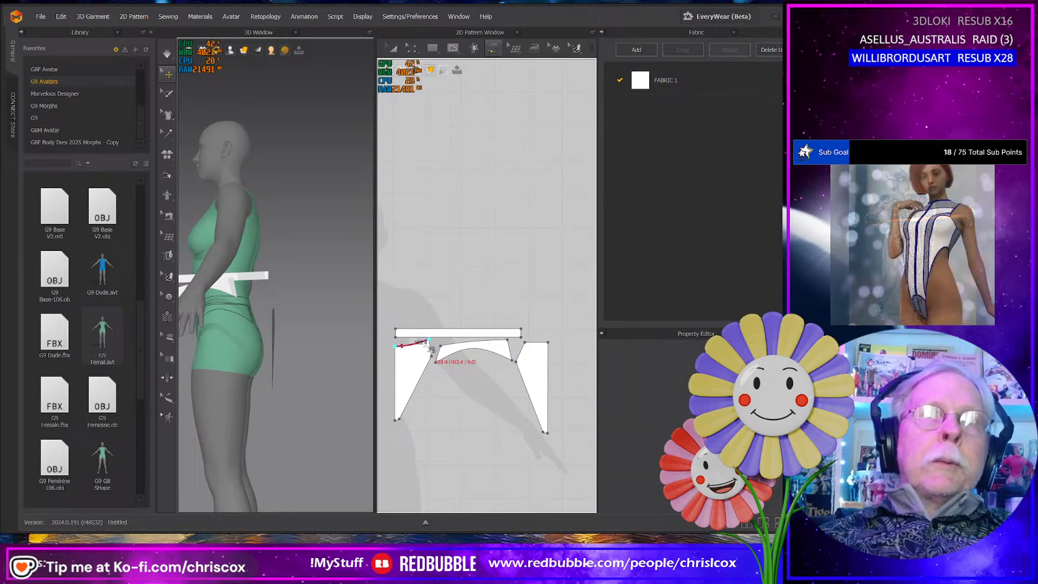
pyautogui.click(395, 338)
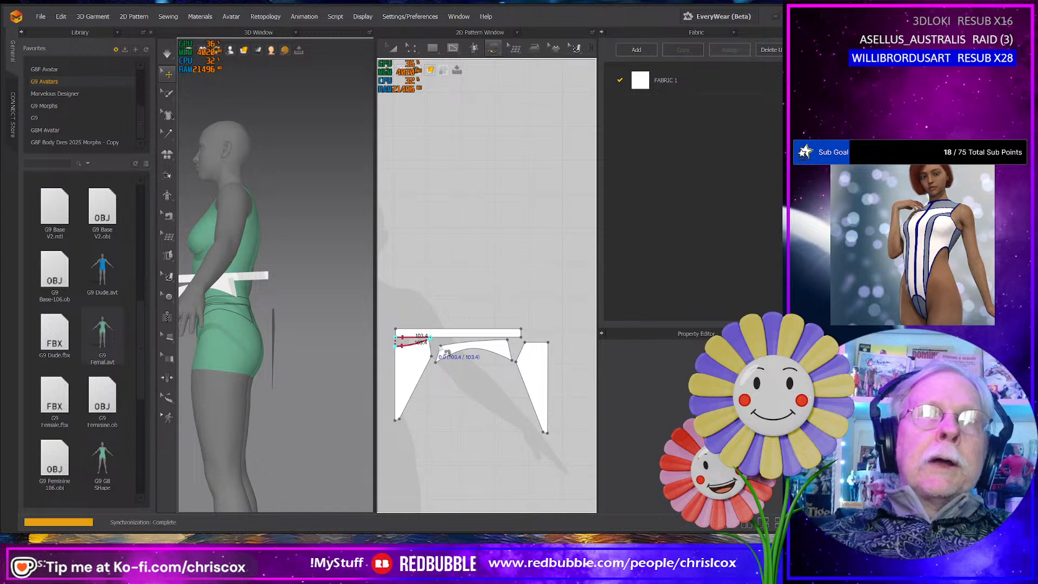
# - Sew the side and back panels' top edges to the remaining sections of the waistband's lower edge
pyautogui.click(448, 352)
pyautogui.click(445, 350)
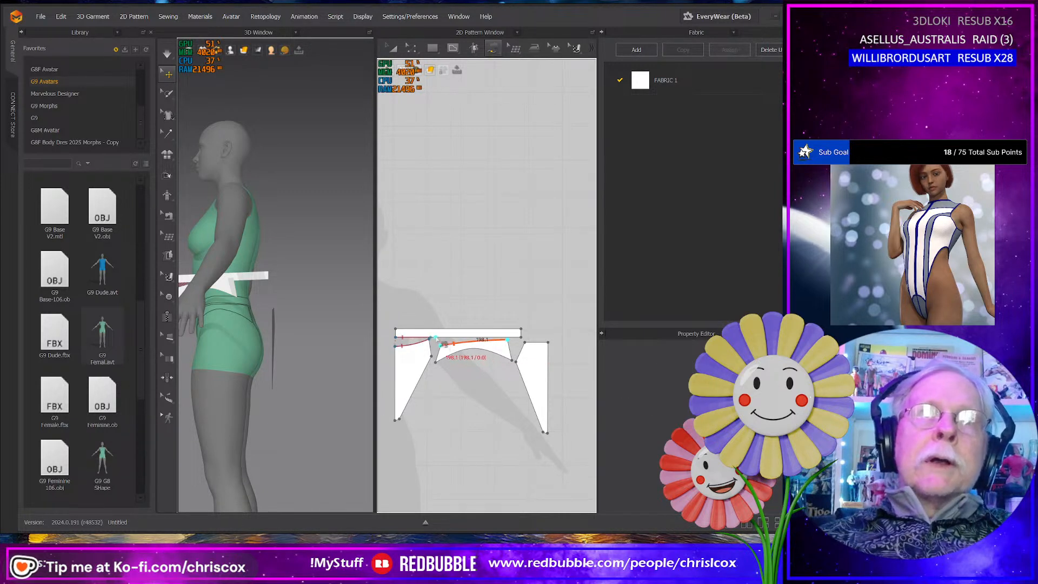
pyautogui.click(507, 341)
pyautogui.click(530, 347)
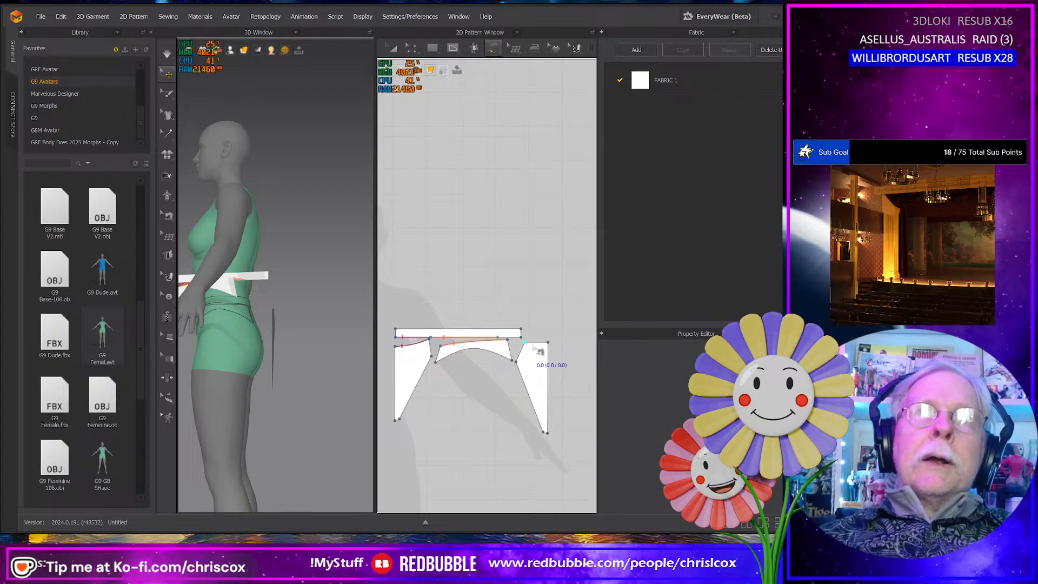
pyautogui.click(500, 339)
pyautogui.click(528, 344)
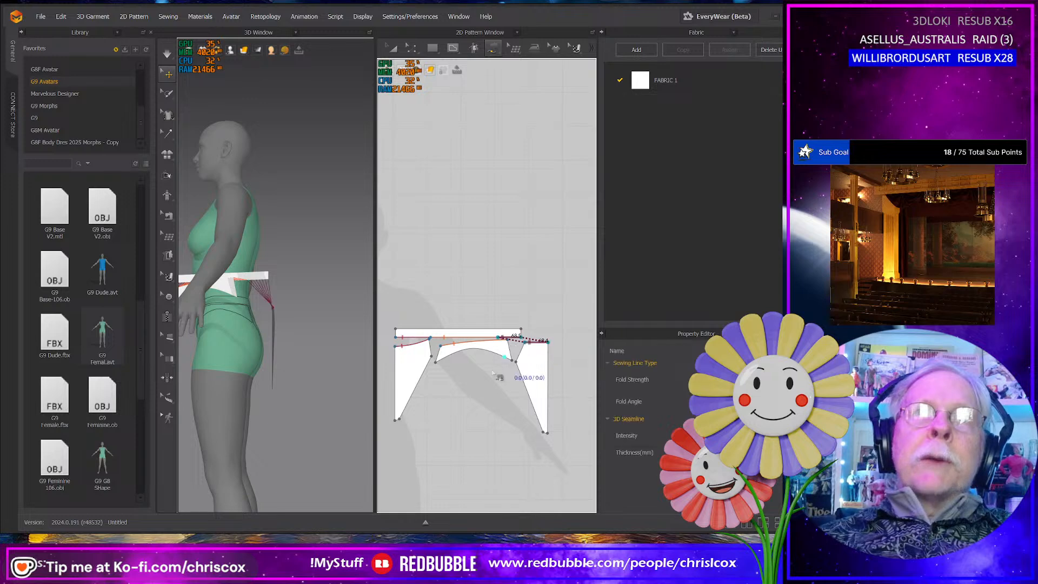
# - Sew the side panel's short edges to the adjoining edges of the front and back panels with Segment Sewing
pyautogui.moveTo(451, 395); pyautogui.dragTo(462, 399, button='middle')
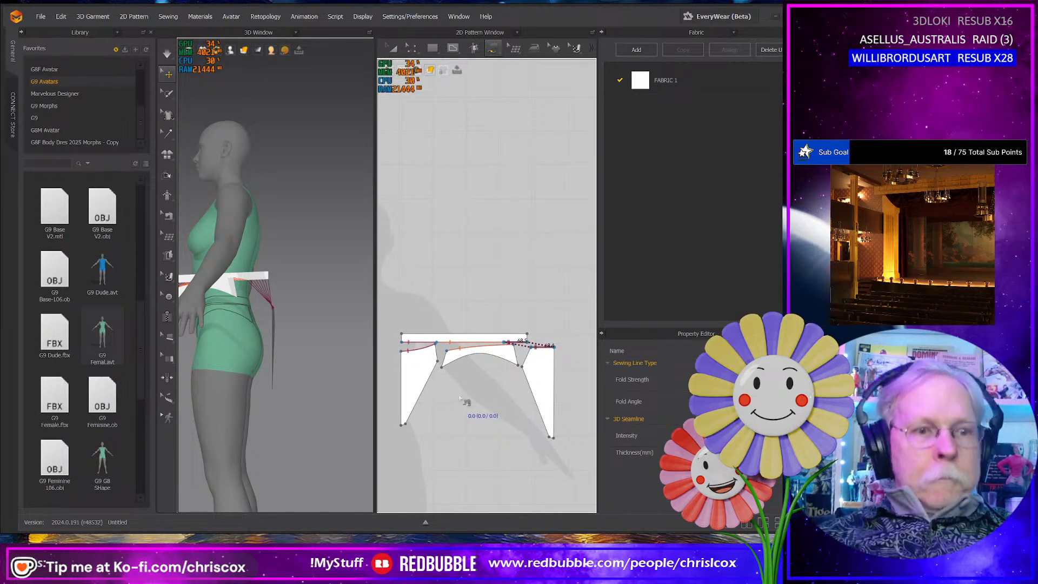
pyautogui.press('n')
pyautogui.click(445, 359)
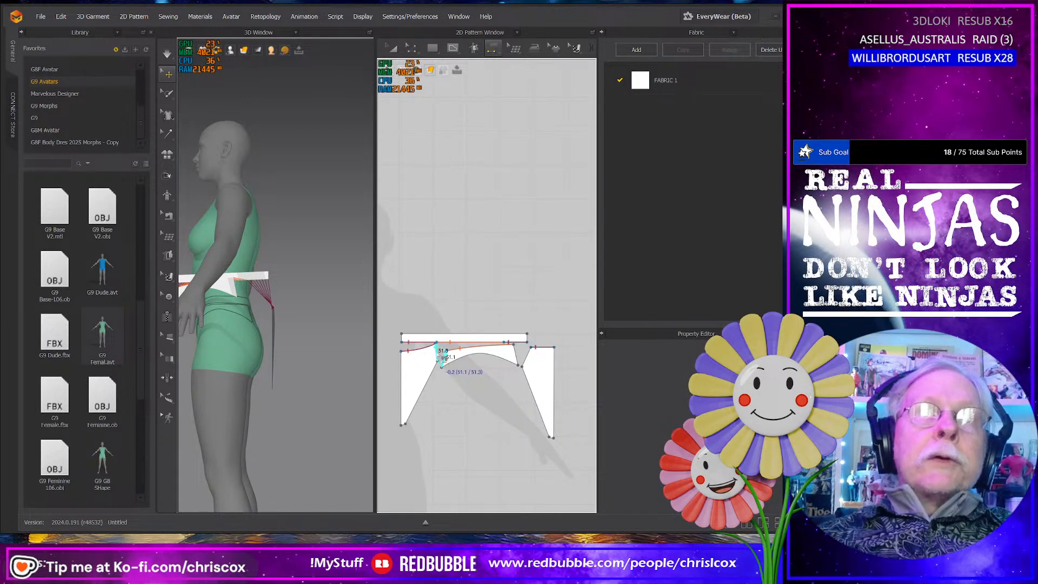
pyautogui.click(443, 361)
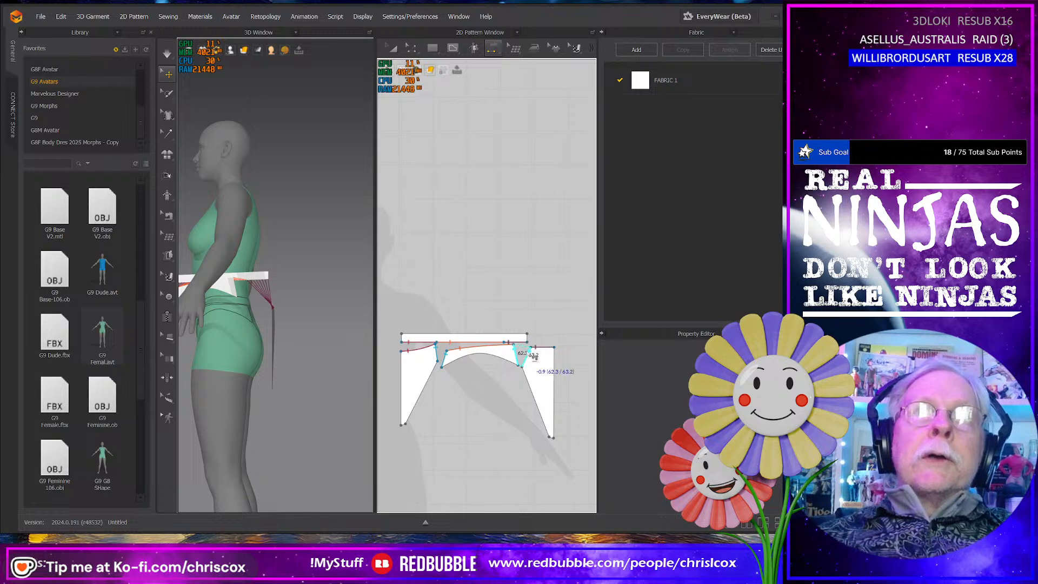
pyautogui.click(534, 357)
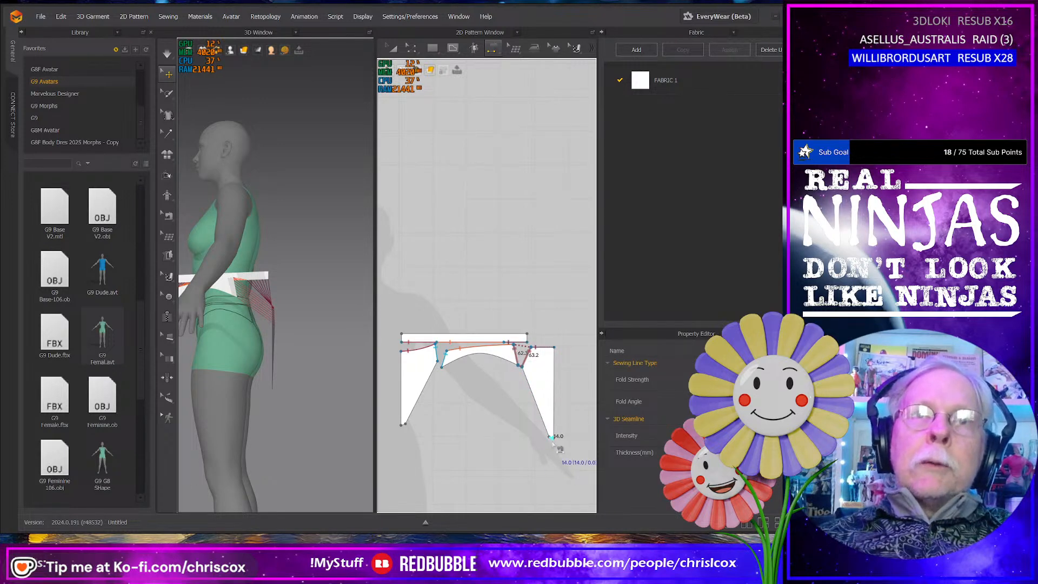
# - Sew the back panel's bottom crotch edge to the front panel's bottom crotch edge
pyautogui.click(558, 447)
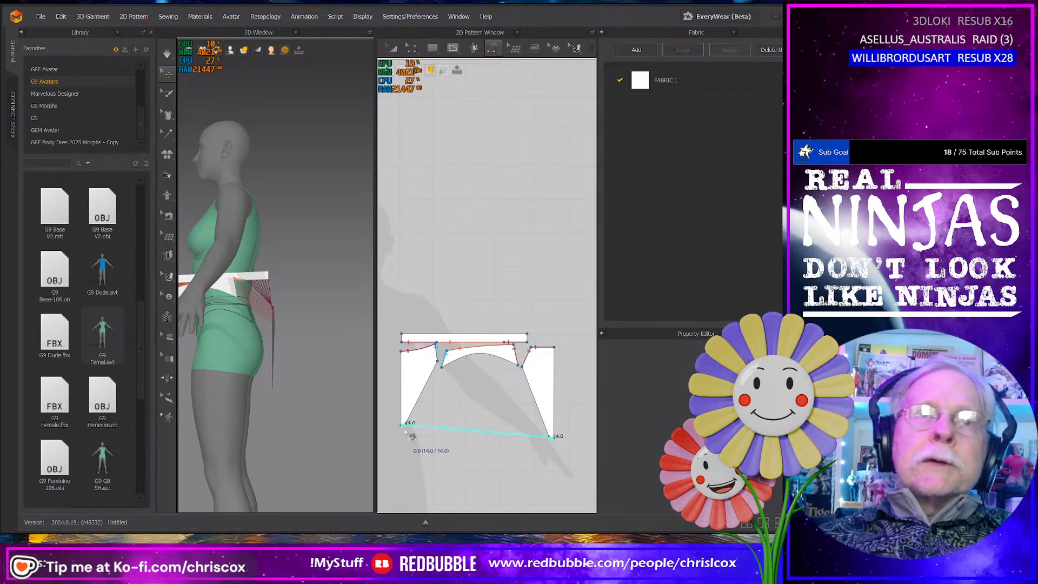
pyautogui.moveTo(283, 429); pyautogui.dragTo(330, 428, button='right')
pyautogui.scroll(-4, 435, 449)
pyautogui.moveTo(435, 449); pyautogui.dragTo(453, 448, button='middle')
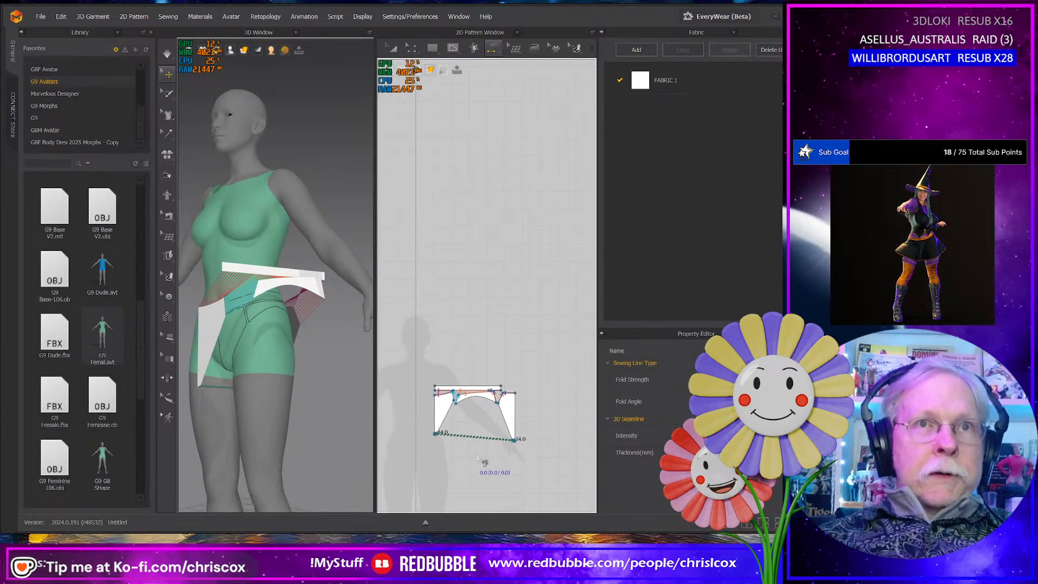
# - Create a mirrored copy of the waistband and all three panels with their sewing, placed alongside the front centre edges
pyautogui.press('z')
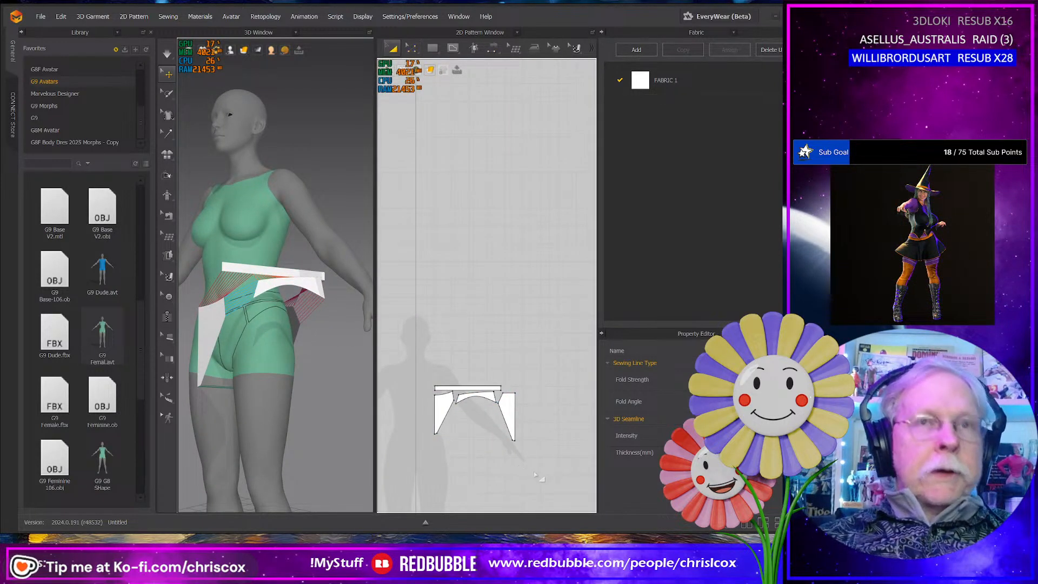
pyautogui.press('a')
pyautogui.moveTo(535, 467); pyautogui.dragTo(404, 363)
pyautogui.moveTo(454, 436); pyautogui.dragTo(473, 447, button='middle')
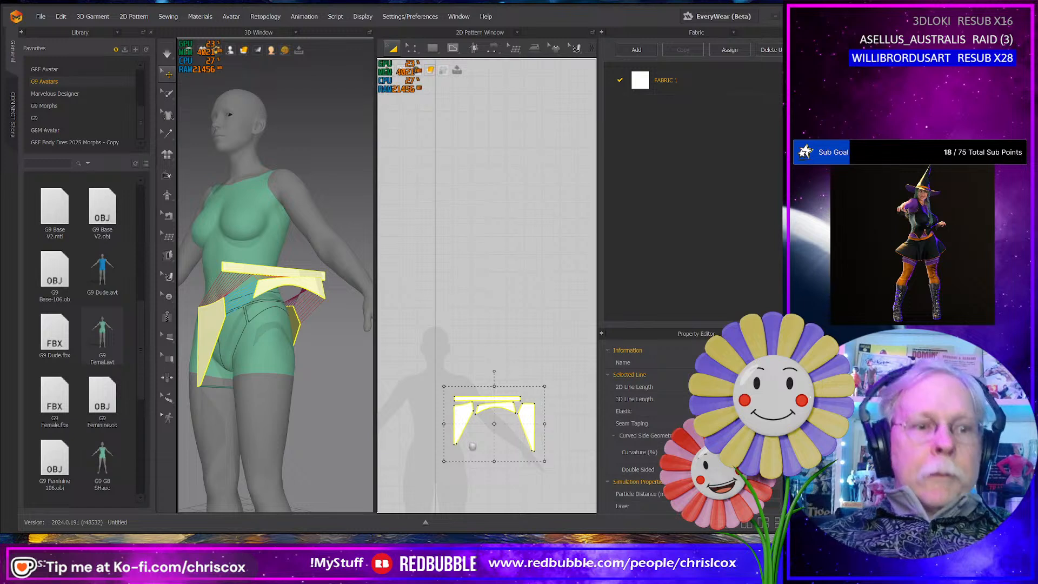
pyautogui.moveTo(472, 447); pyautogui.dragTo(394, 436)
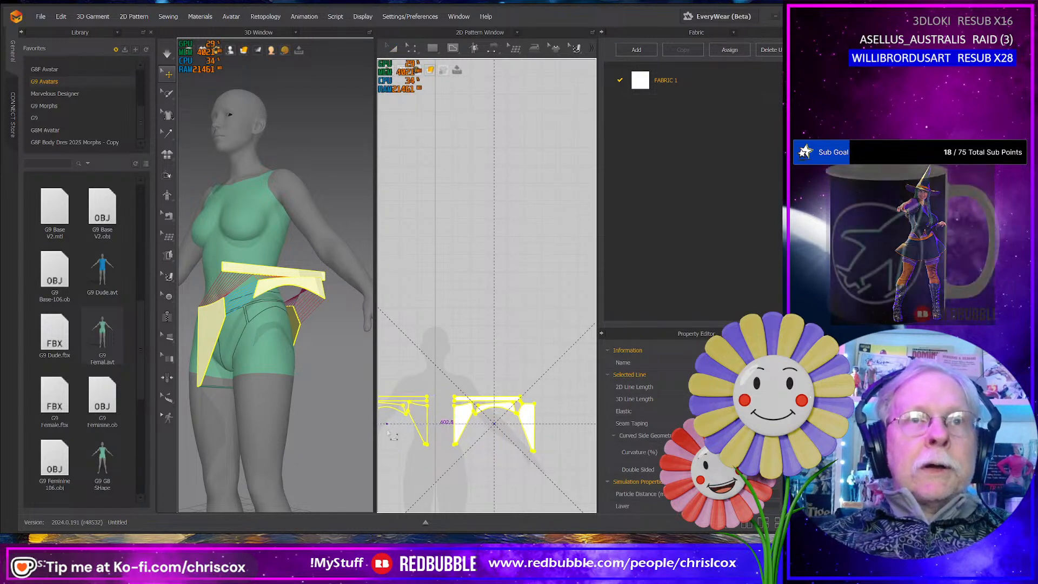
pyautogui.keyDown('shift'); pyautogui.click(388, 433); pyautogui.keyUp('shift')
# - Sew the two front panels' centre edges together and join the front ends of the two waistband halves
pyautogui.press('n')
pyautogui.moveTo(439, 449); pyautogui.dragTo(490, 447, button='middle')
pyautogui.click(478, 436)
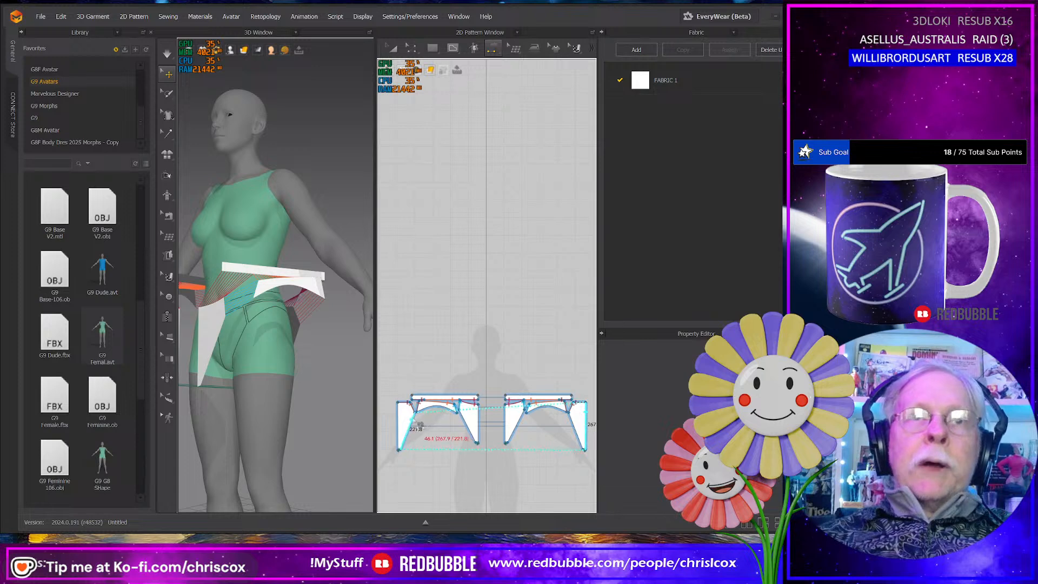
pyautogui.click(509, 425)
pyautogui.scroll(3, 511, 411)
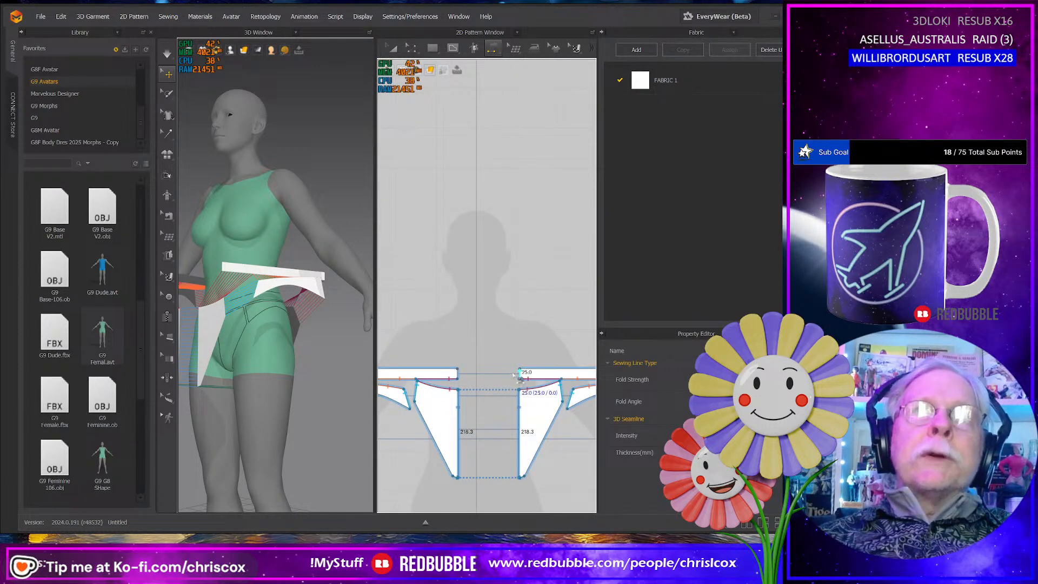
pyautogui.click(516, 376)
# - Sew the two back panels' centre edges together and join the back ends of the two waistband halves
pyautogui.scroll(-2, 460, 393)
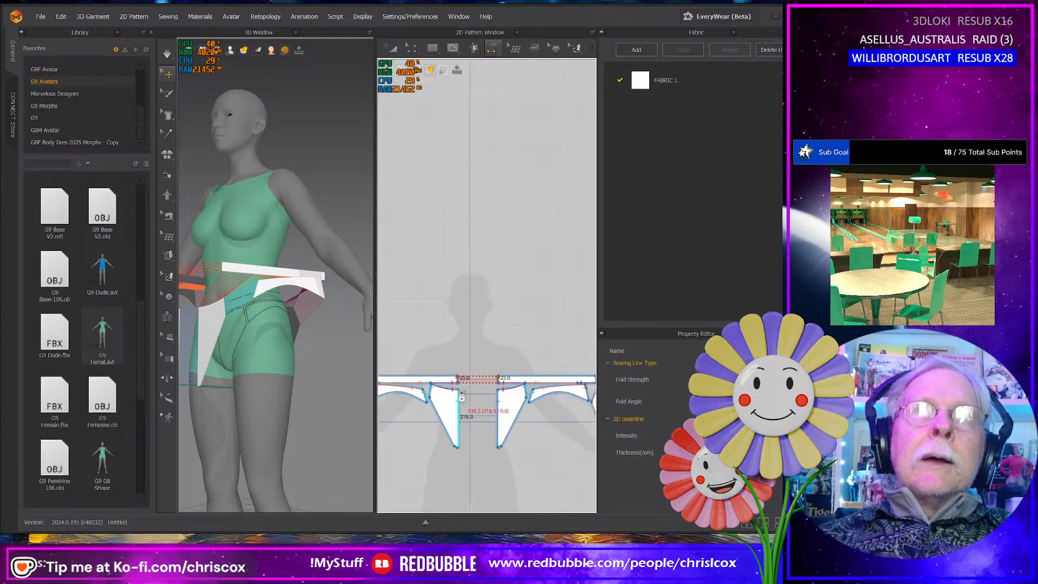
pyautogui.scroll(-2, 461, 398)
pyautogui.scroll(3, 401, 390)
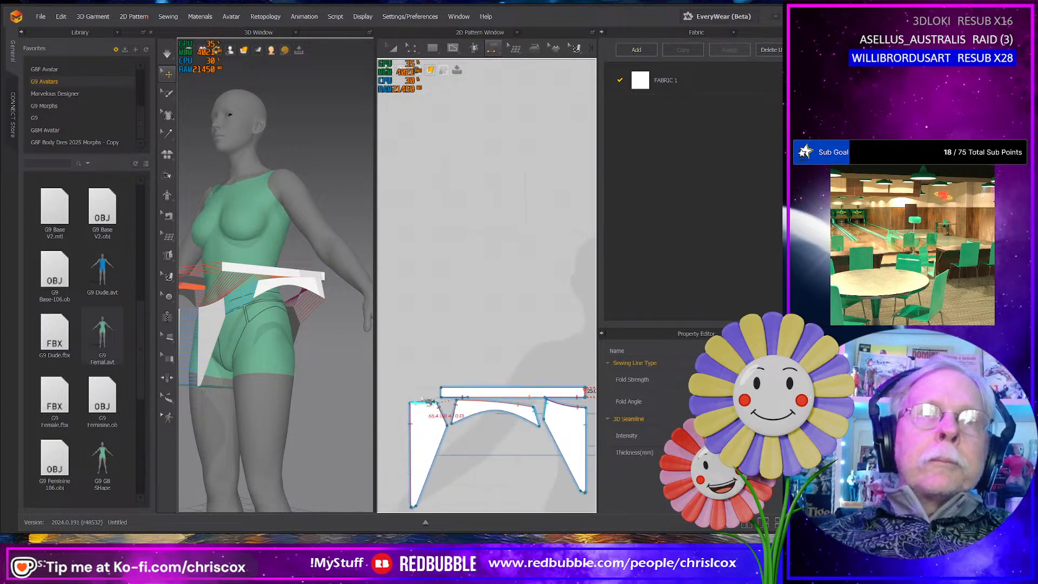
pyautogui.scroll(-4, 509, 407)
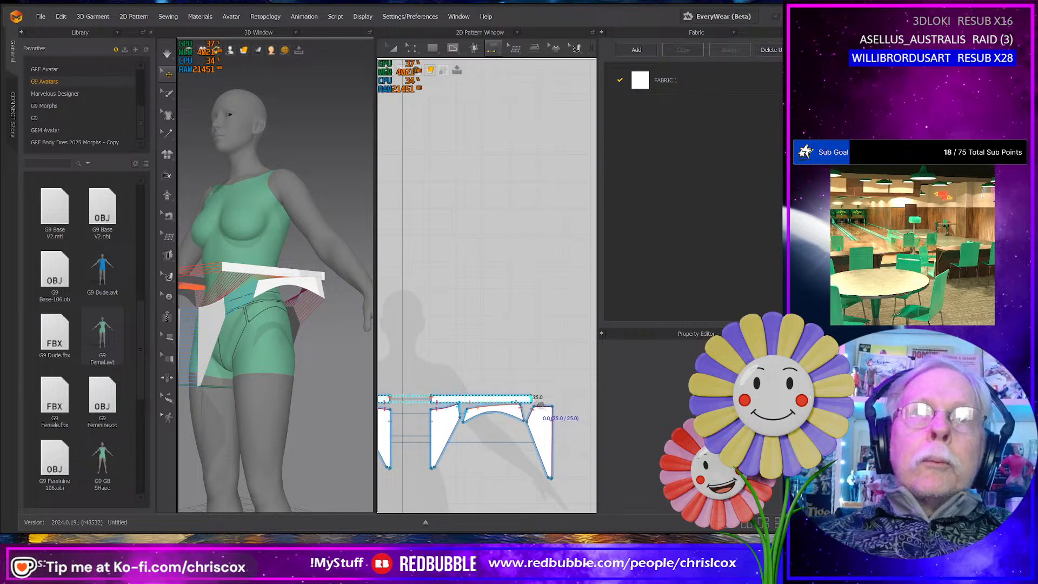
pyautogui.click(540, 404)
pyautogui.moveTo(284, 425); pyautogui.dragTo(309, 425, button='right')
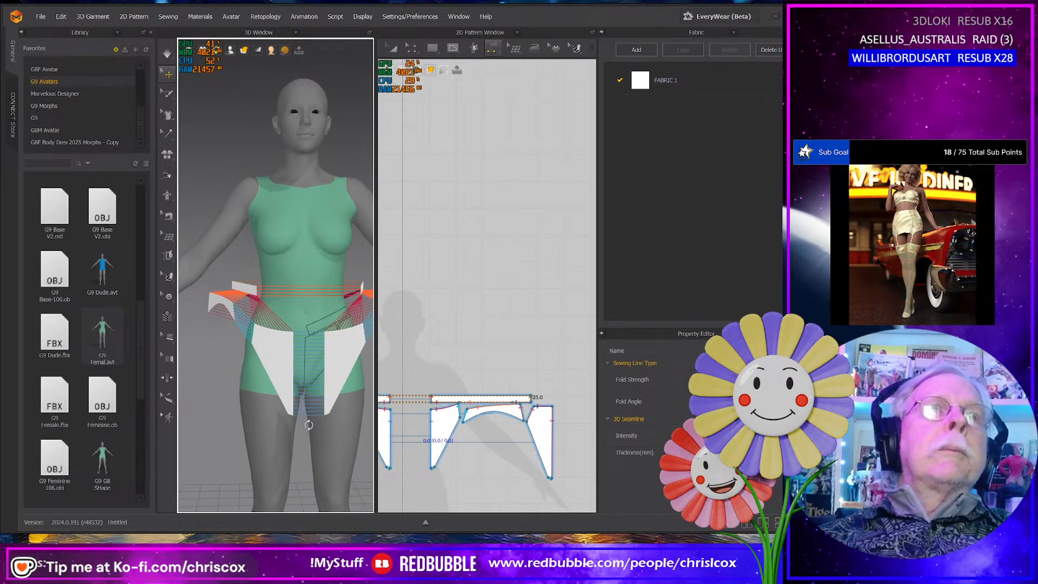
# - Simulate the sewn panty on the avatar and pull the waistband into place around the hips and back
pyautogui.press('space')
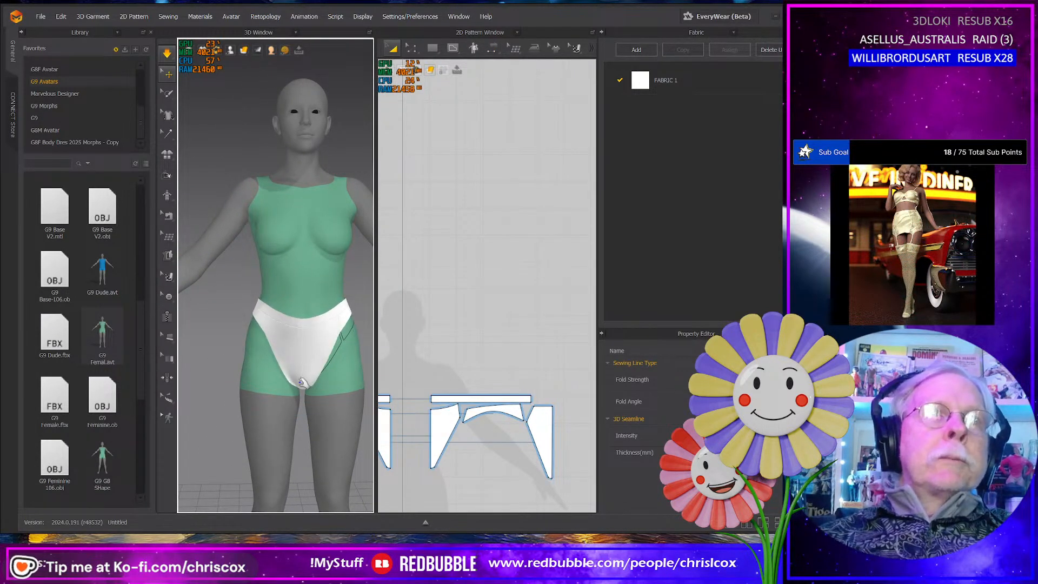
pyautogui.click(281, 357)
pyautogui.click(249, 318)
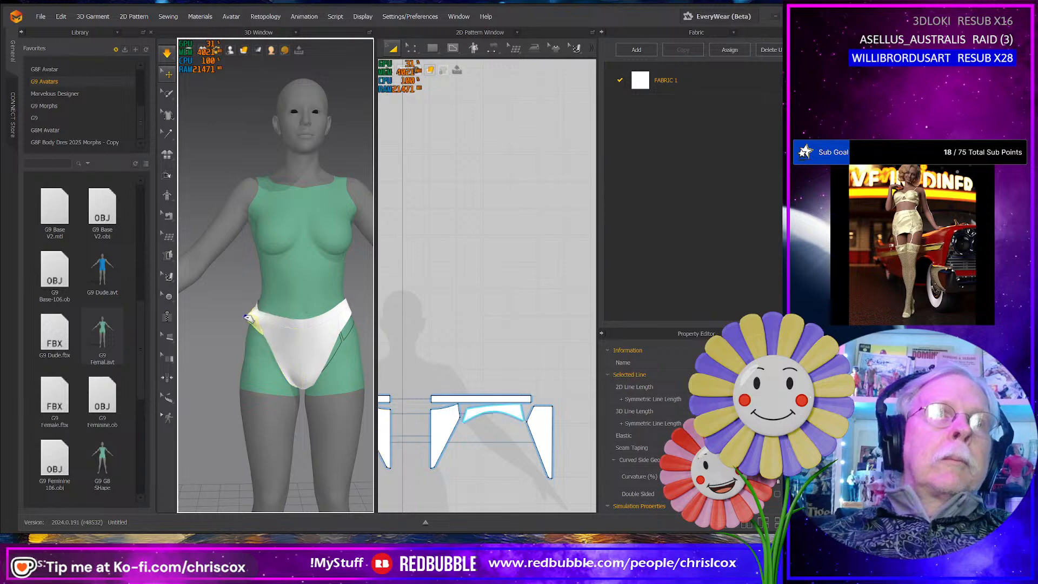
pyautogui.moveTo(348, 331); pyautogui.dragTo(224, 327, button='right')
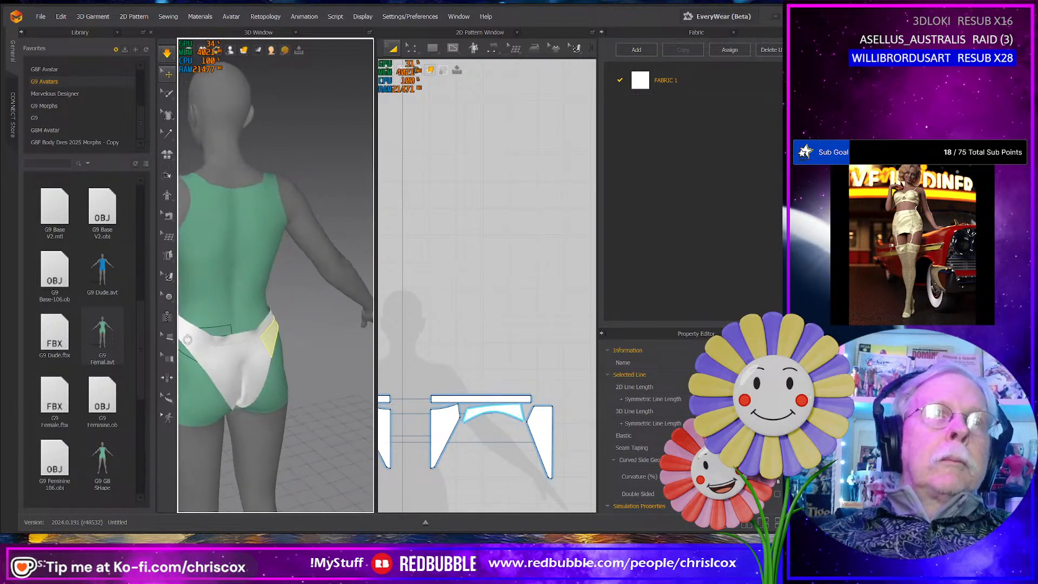
pyautogui.click(224, 328)
pyautogui.moveTo(224, 327); pyautogui.dragTo(231, 337)
pyautogui.moveTo(262, 359); pyautogui.dragTo(247, 334, button='right')
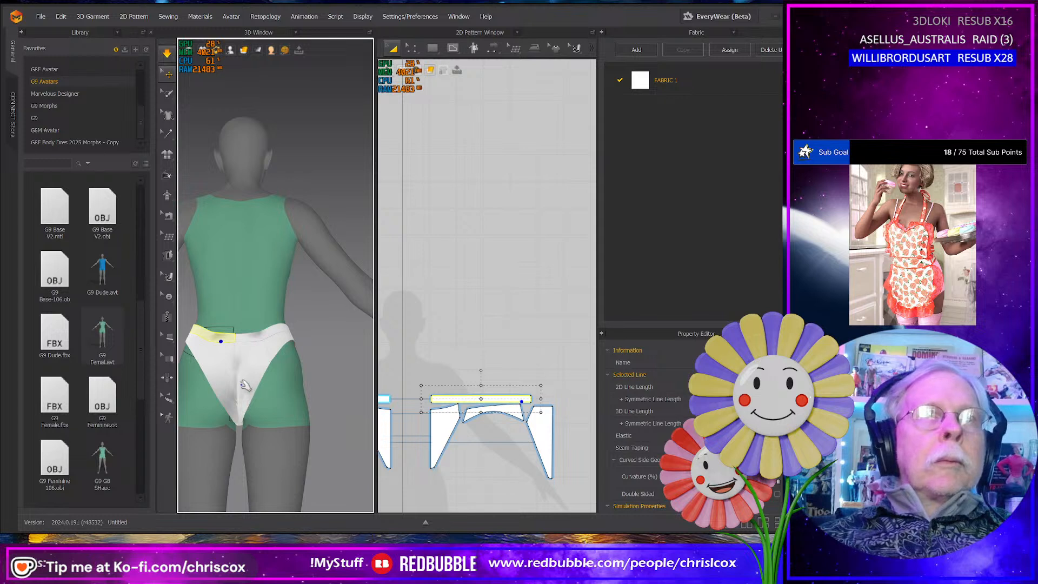
pyautogui.click(241, 339)
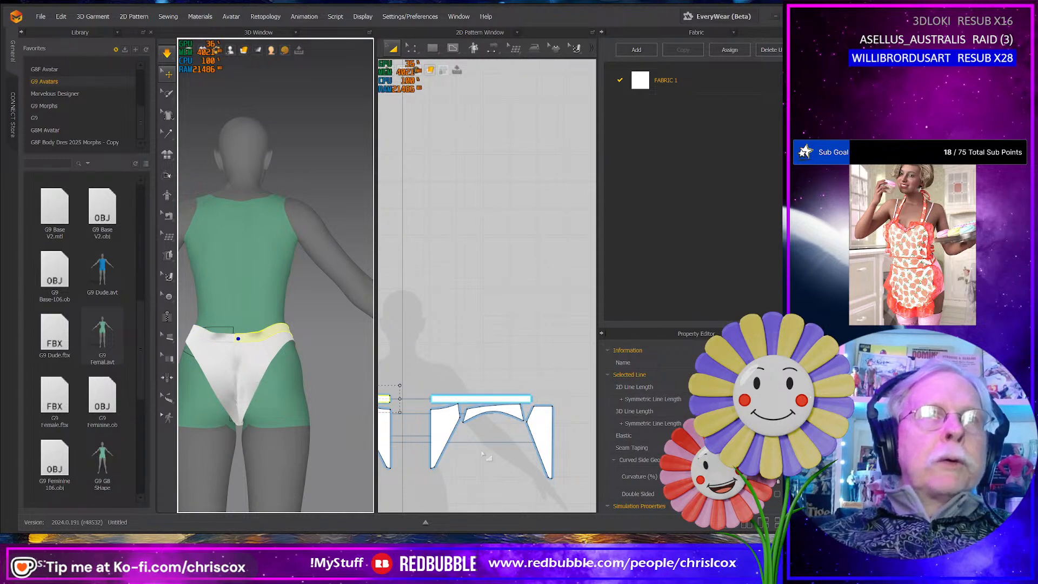
# - Pull the draped crotch area downward and check the panty's fit from the front, below and back
pyautogui.click(443, 420)
pyautogui.moveTo(336, 440); pyautogui.dragTo(245, 461, button='right')
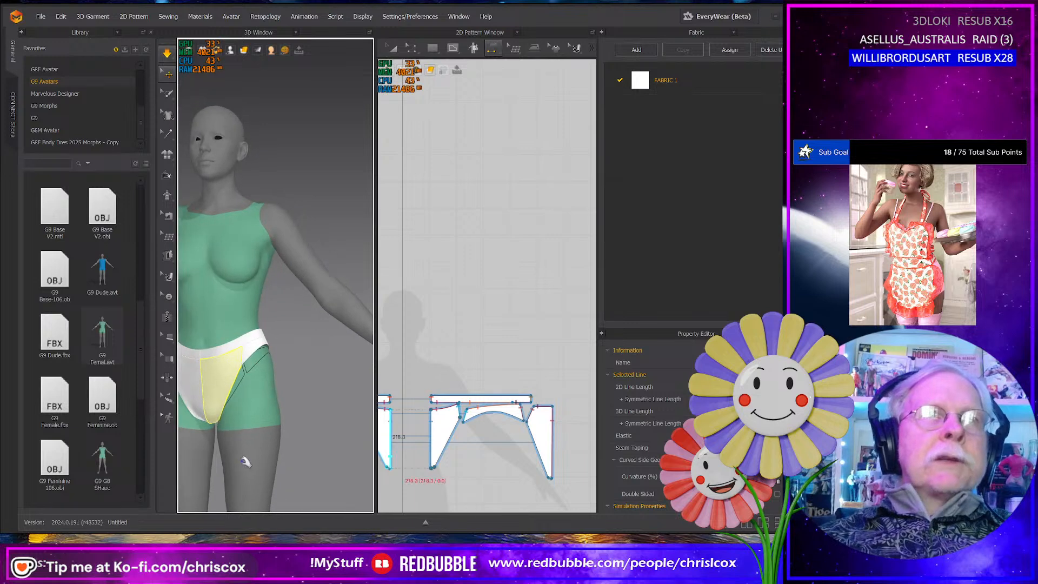
pyautogui.moveTo(248, 454); pyautogui.dragTo(286, 435, button='middle')
pyautogui.moveTo(287, 434); pyautogui.dragTo(301, 382, button='right')
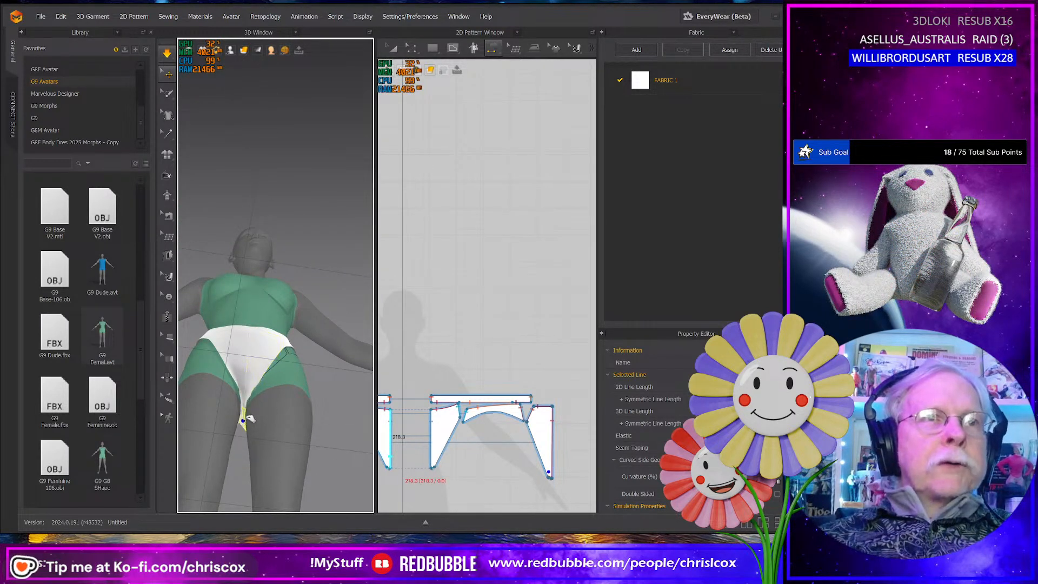
pyautogui.moveTo(244, 427); pyautogui.dragTo(259, 453, button='right')
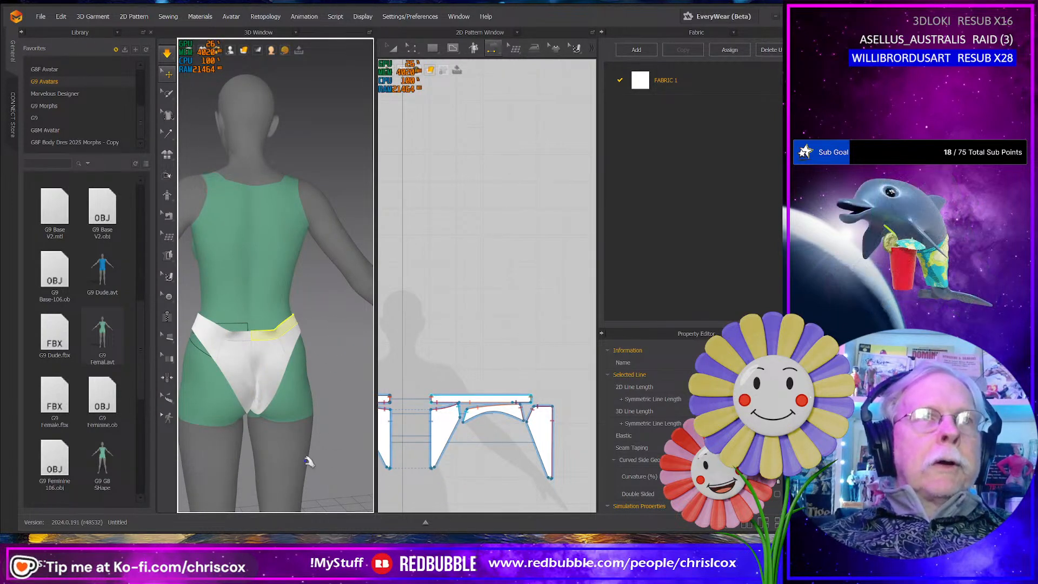
# - Undo the simulated drape to restore the panels' arranged positions around the avatar
pyautogui.hotkey('ctrl', 'z')
pyautogui.hotkey('ctrl', 'z')
pyautogui.hotkey('ctrl', 'z')
pyautogui.hotkey('ctrl', 'z')
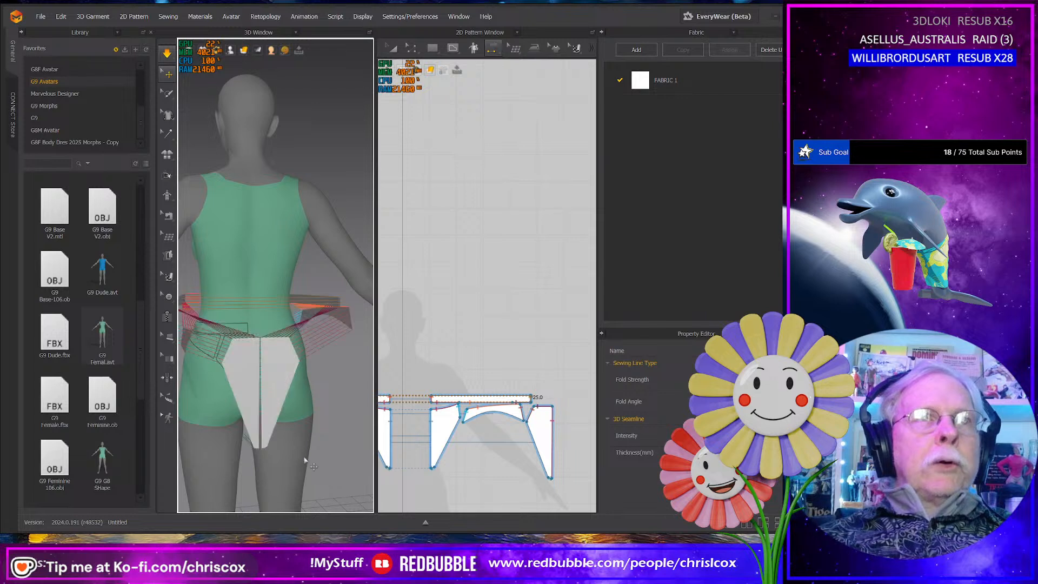
# - Remove the crotch seam between the front and back panels and simulate the garment
pyautogui.moveTo(412, 479); pyautogui.dragTo(453, 466, button='right')
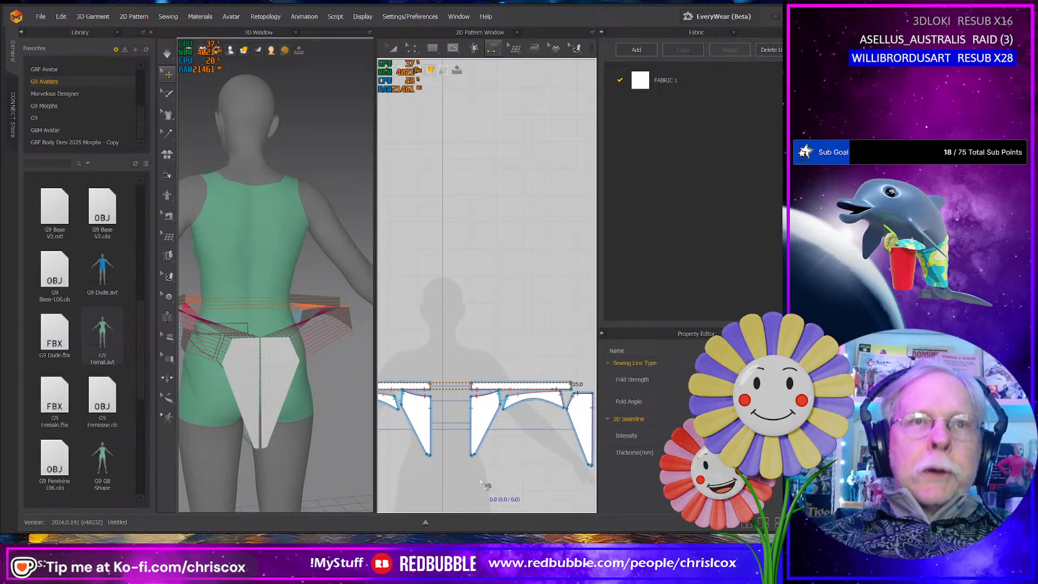
pyautogui.press('b')
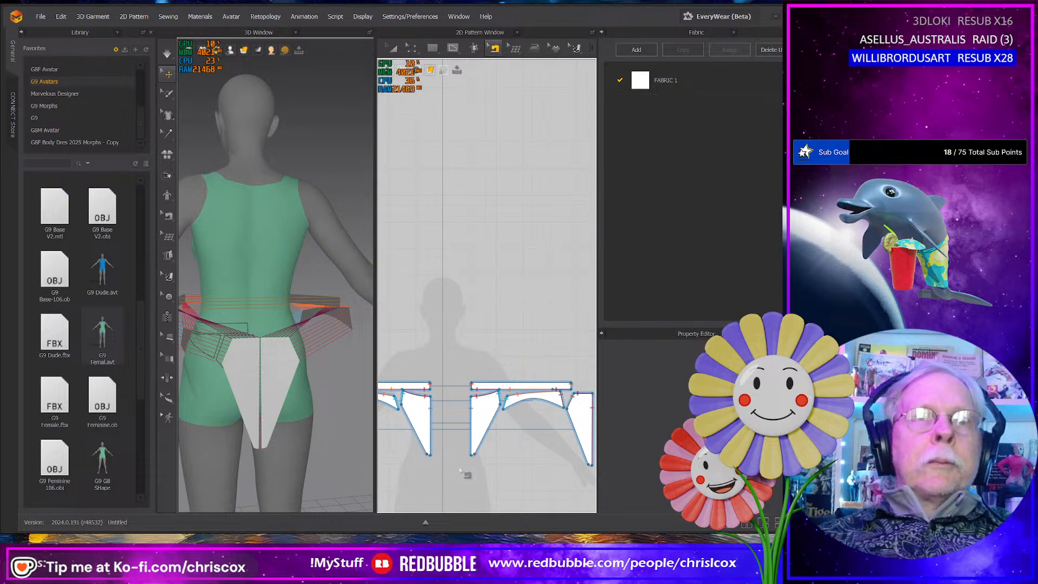
pyautogui.press('space')
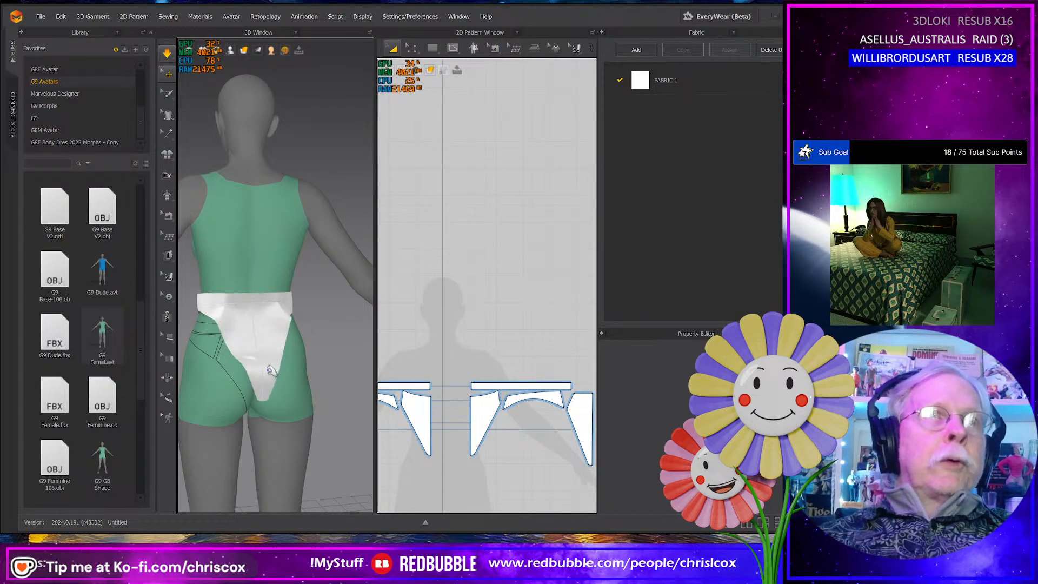
# - Pull the loose front and back panels down over the body to compare their lengths at the crotch
pyautogui.moveTo(261, 374); pyautogui.dragTo(257, 403)
pyautogui.moveTo(187, 427); pyautogui.dragTo(322, 429, button='right')
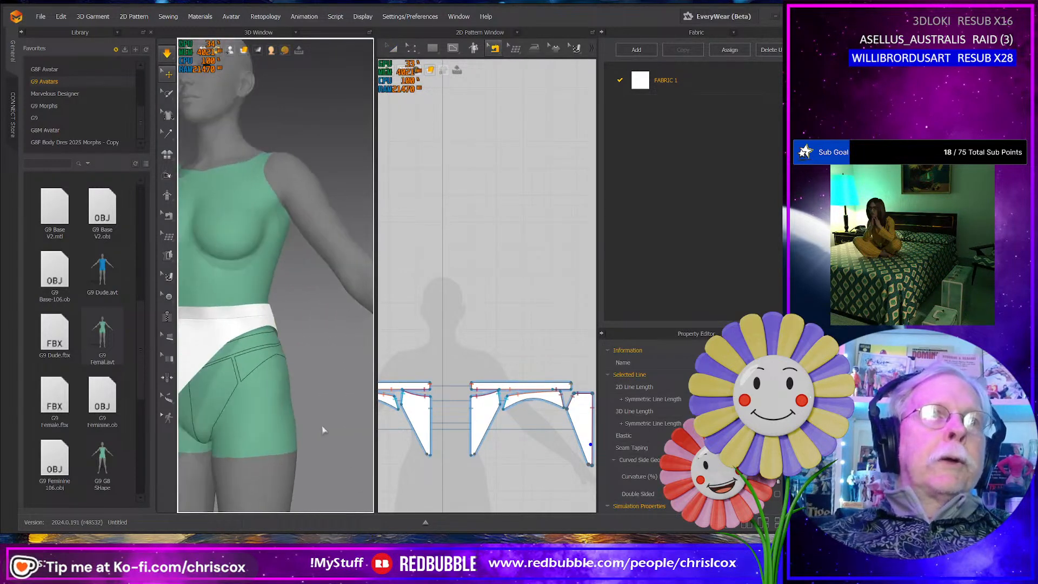
pyautogui.moveTo(265, 425); pyautogui.dragTo(347, 415, button='middle')
pyautogui.moveTo(282, 390); pyautogui.dragTo(320, 430)
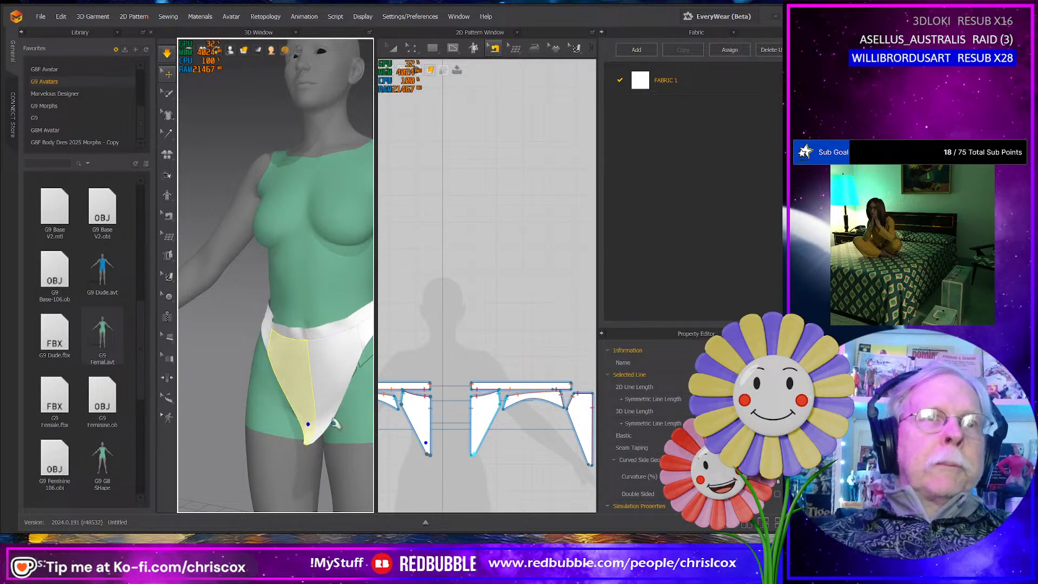
pyautogui.moveTo(337, 424); pyautogui.dragTo(213, 431, button='right')
pyautogui.moveTo(368, 416); pyautogui.dragTo(363, 422)
pyautogui.moveTo(343, 434); pyautogui.dragTo(292, 402, button='middle')
pyautogui.moveTo(319, 443); pyautogui.dragTo(305, 431, button='right')
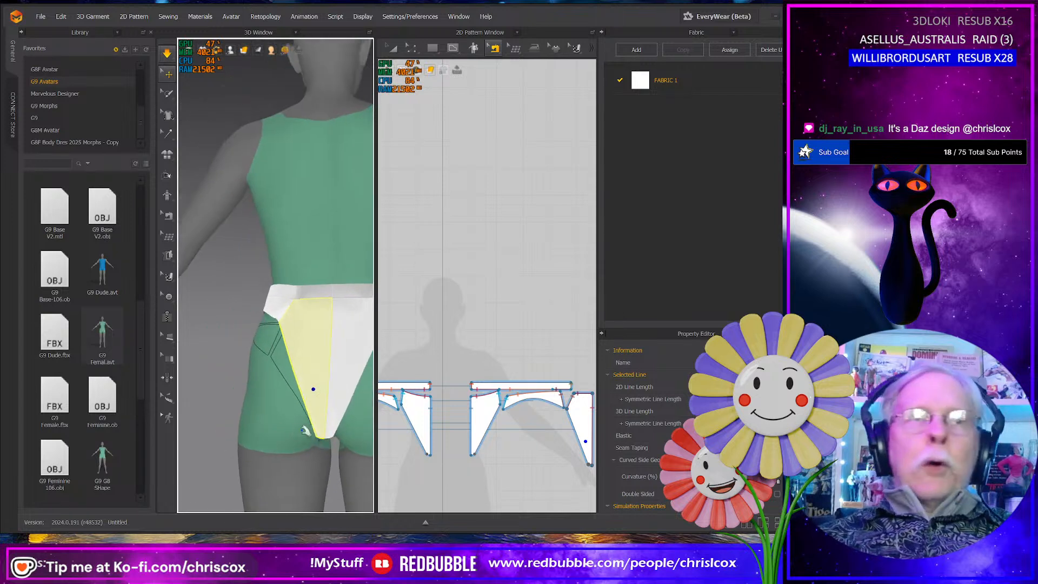
pyautogui.moveTo(324, 426); pyautogui.dragTo(326, 436)
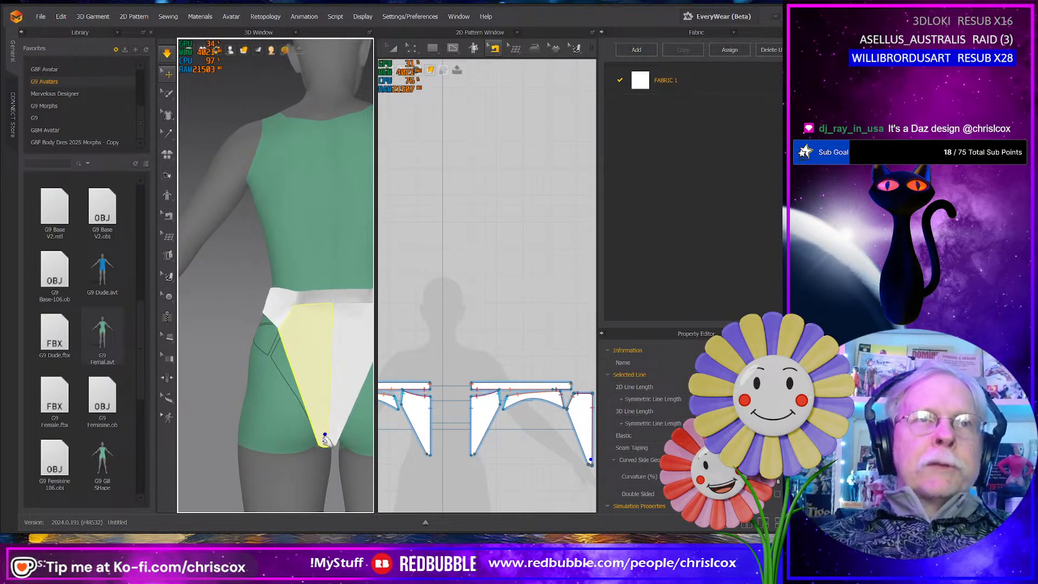
pyautogui.moveTo(327, 437); pyautogui.dragTo(345, 444, button='right')
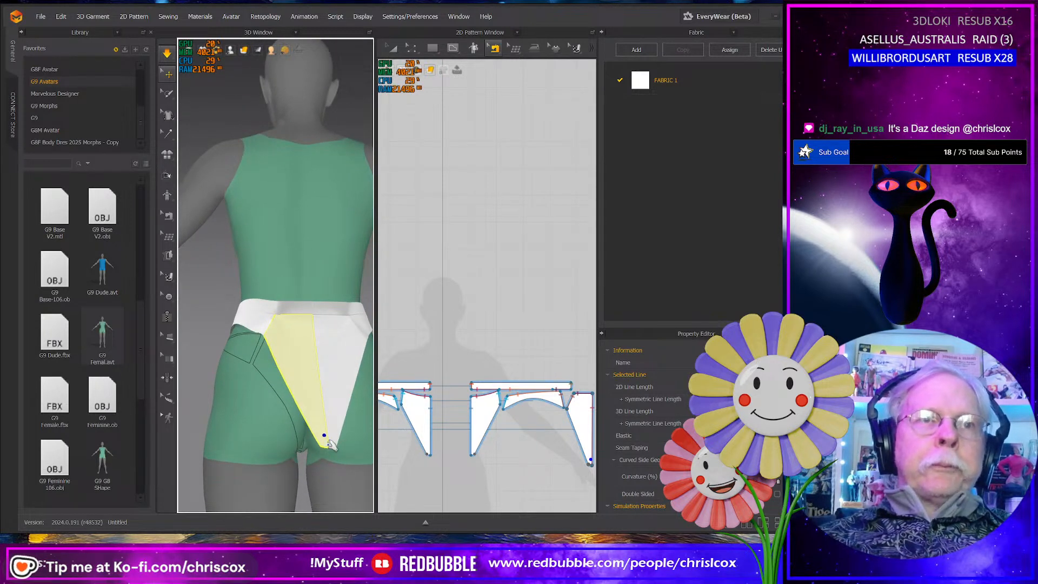
pyautogui.moveTo(332, 399); pyautogui.dragTo(293, 461, button='right')
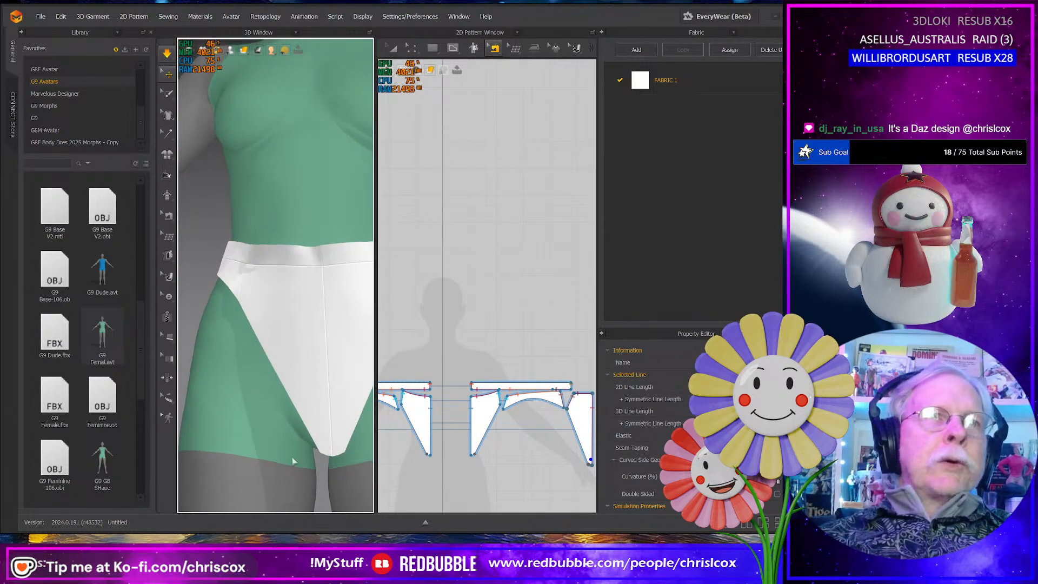
# - Lengthen the back panels by moving their bottom crotch edge straight down in the 2D pattern
pyautogui.scroll(-3, 486, 453)
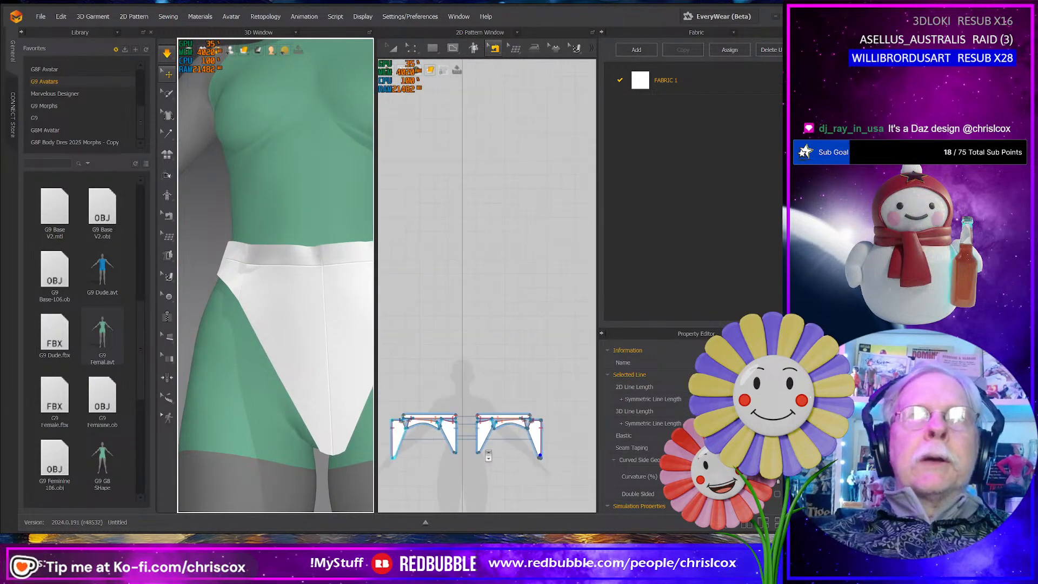
pyautogui.scroll(4, 513, 470)
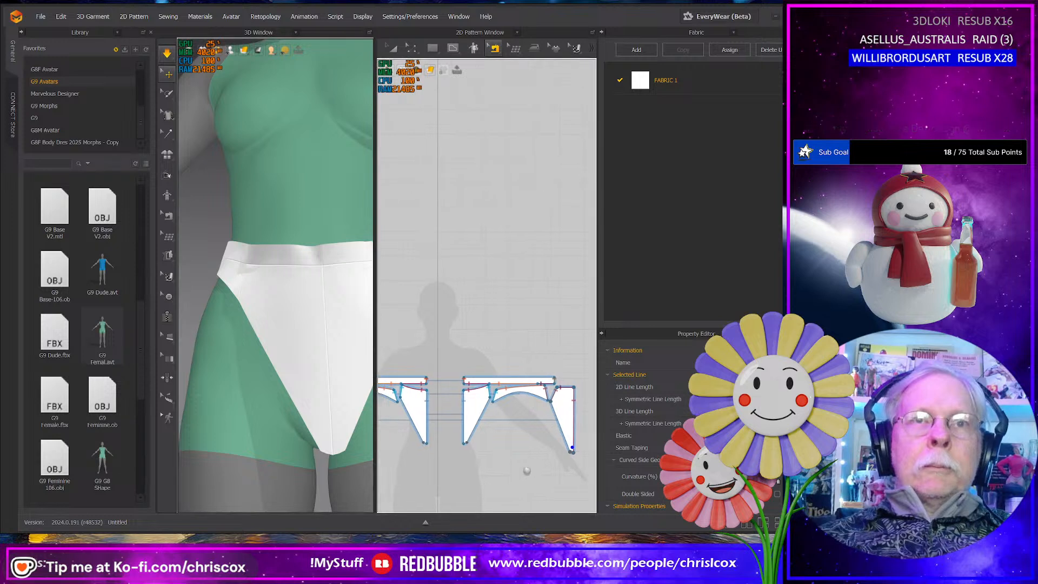
pyautogui.press('z')
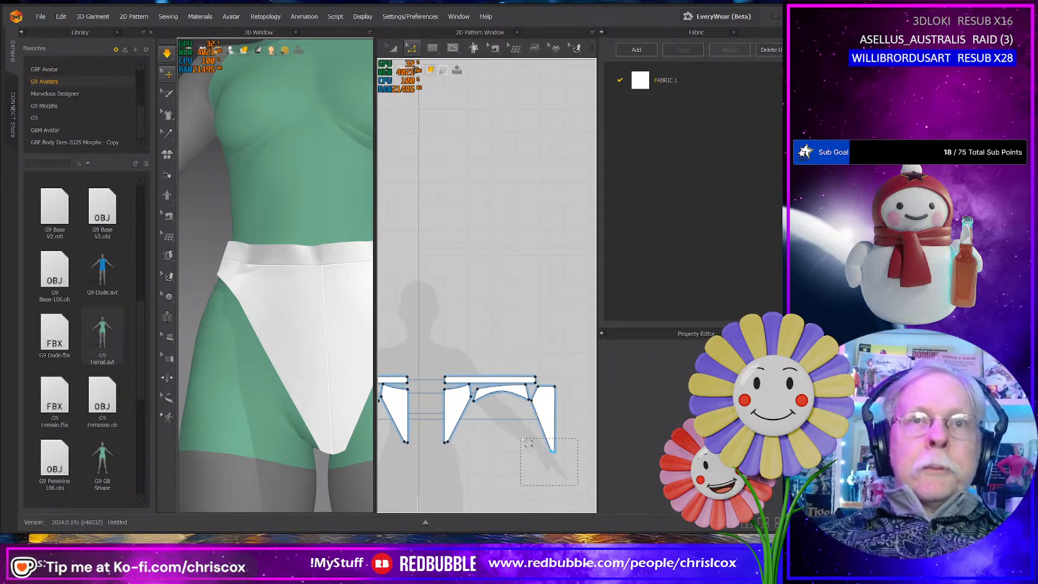
pyautogui.press('Down')
pyautogui.press('Down')
pyautogui.press('Down')
pyautogui.press('Down')
pyautogui.press('Down')
pyautogui.press('Down')
pyautogui.press('Down')
pyautogui.press('Down')
pyautogui.press('Down')
pyautogui.press('Down')
pyautogui.press('Down')
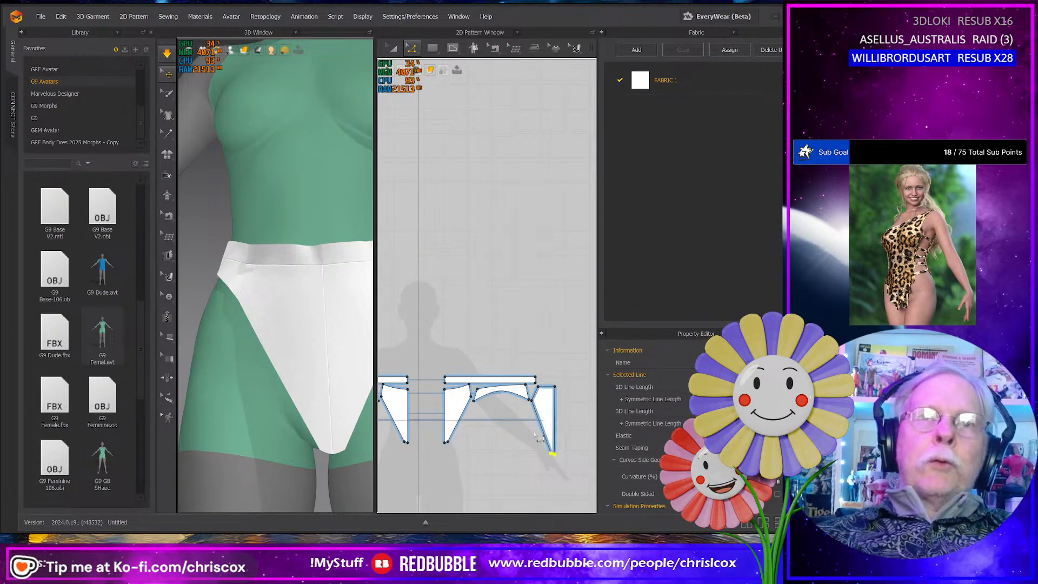
pyautogui.press('Down')
pyautogui.press('Down')
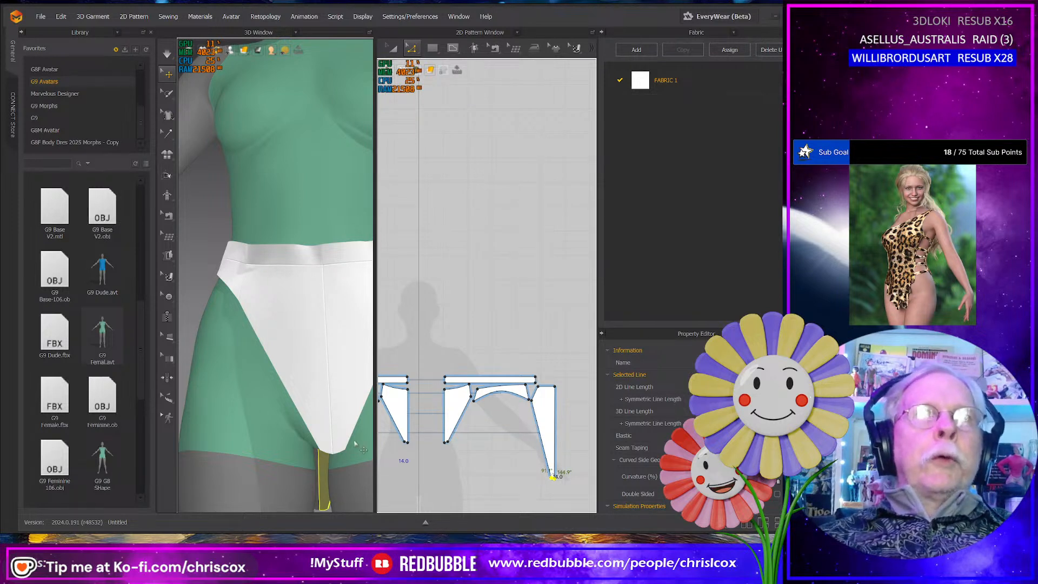
pyautogui.moveTo(468, 473); pyautogui.dragTo(484, 449, button='middle')
pyautogui.scroll(3, 484, 449)
pyautogui.scroll(-2, 484, 449)
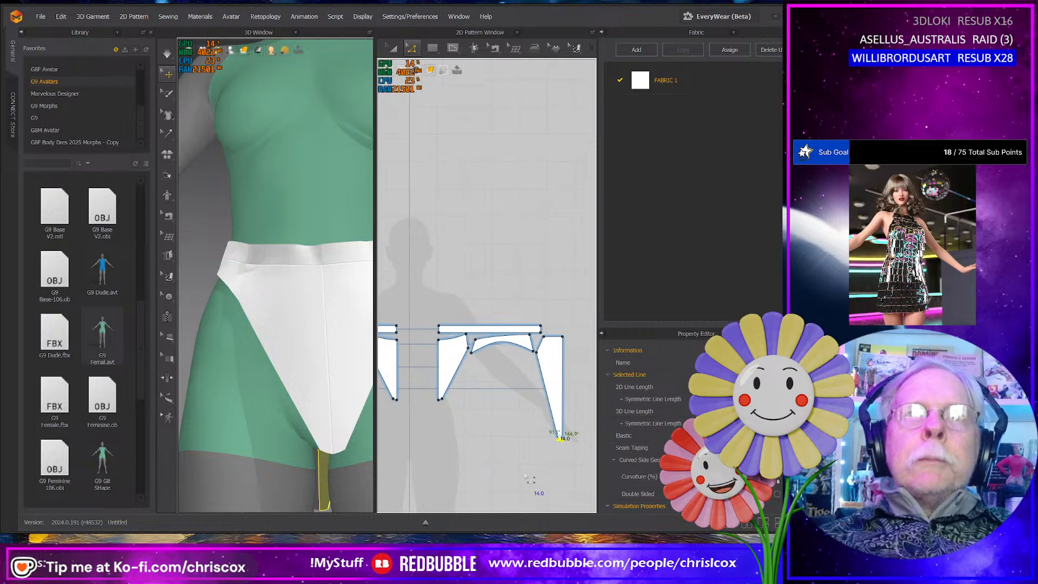
pyautogui.click(529, 479)
# - Sew the lengthened back panel's bottom crotch edge to the front panel's bottom crotch edge and simulate the garment
pyautogui.press('n')
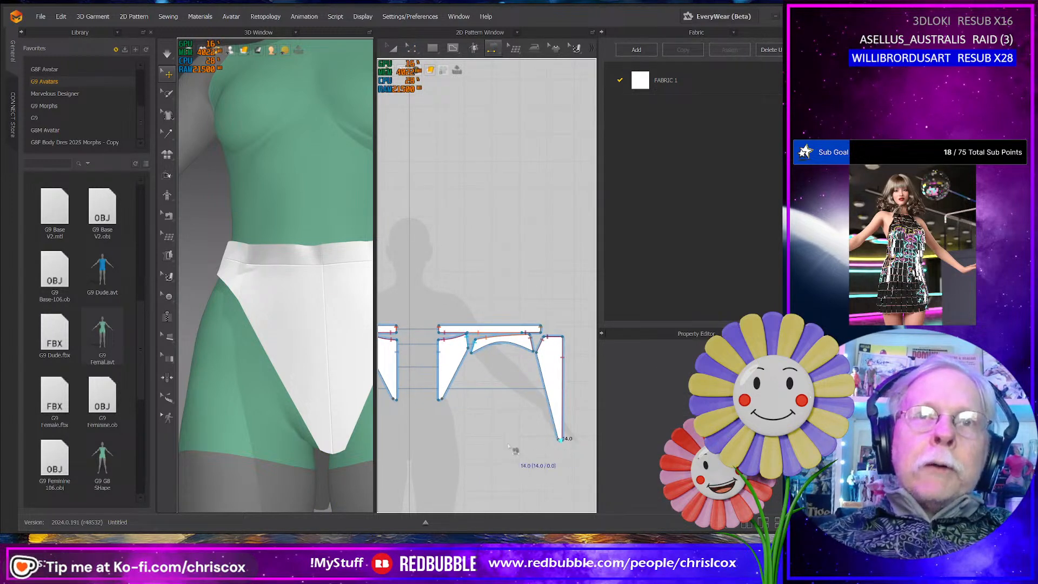
pyautogui.click(442, 404)
pyautogui.press('space')
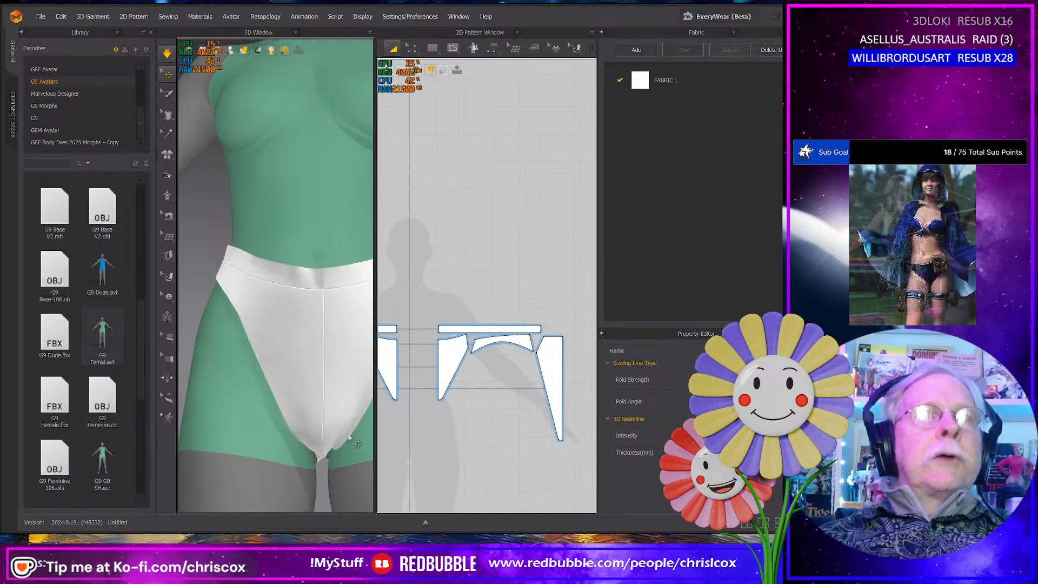
# - Pull the back panels and rear waistband into place on the simulated garment
pyautogui.moveTo(316, 389); pyautogui.dragTo(217, 426, button='right')
pyautogui.press('space')
pyautogui.moveTo(305, 423)
pyautogui.mouseDown()
pyautogui.moveTo(296, 439)
pyautogui.moveTo(331, 441)
pyautogui.moveTo(298, 432)
pyautogui.mouseUp()
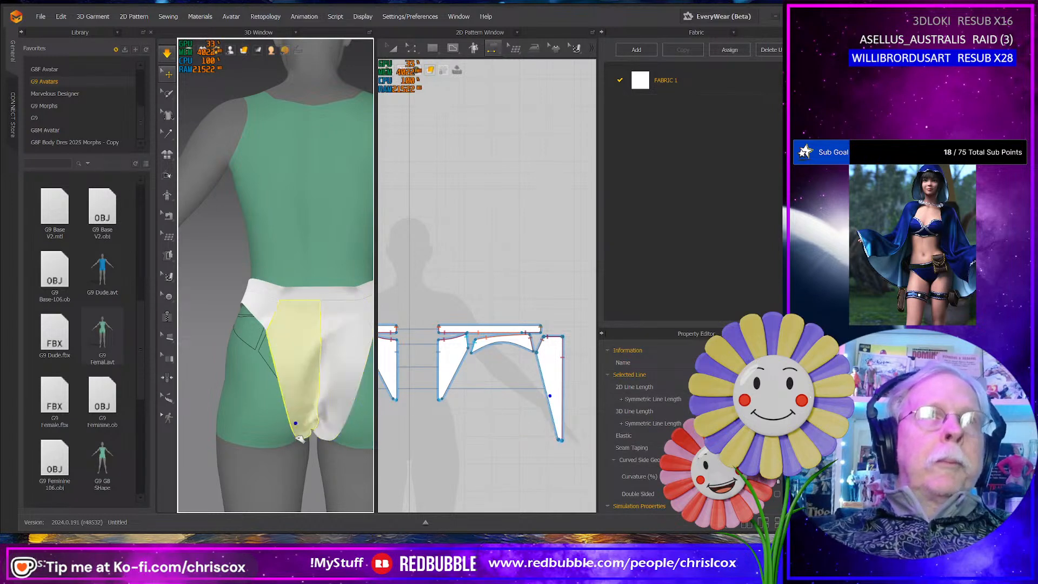
pyautogui.moveTo(247, 310); pyautogui.dragTo(270, 331)
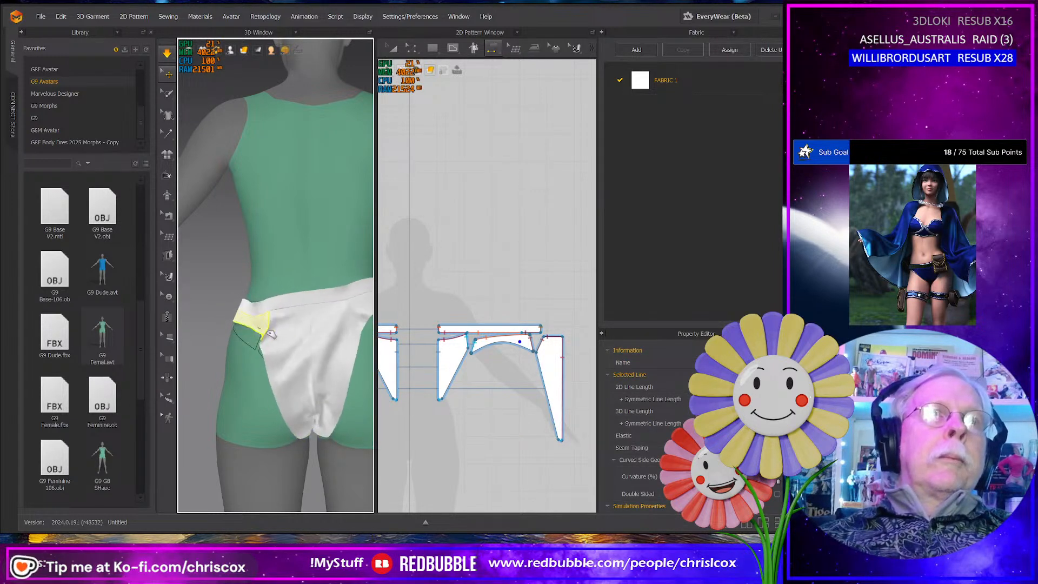
pyautogui.moveTo(359, 321)
pyautogui.mouseDown()
pyautogui.moveTo(368, 341)
pyautogui.moveTo(359, 329)
pyautogui.mouseUp()
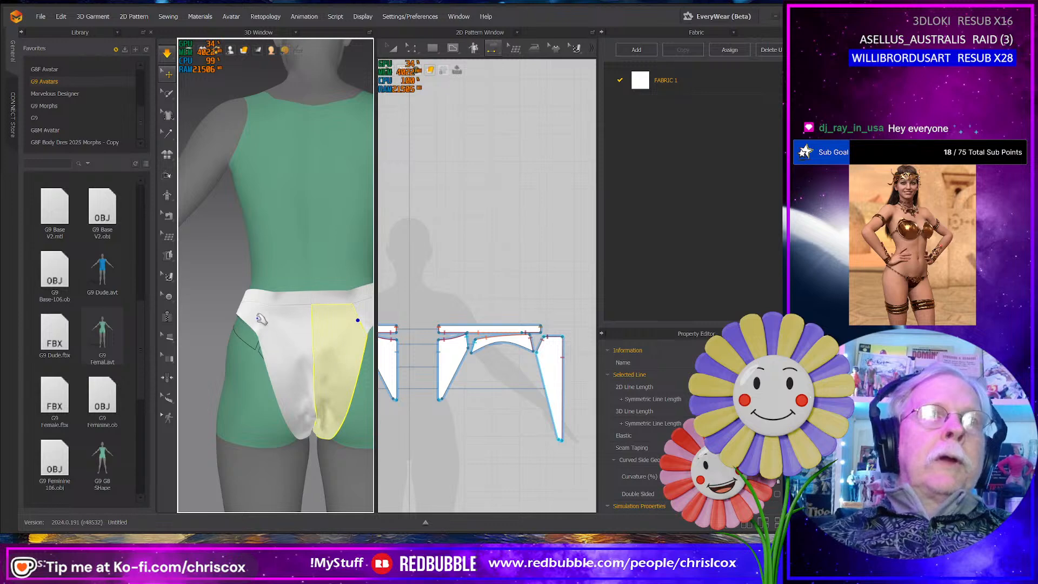
pyautogui.moveTo(262, 320); pyautogui.dragTo(344, 337, button='right')
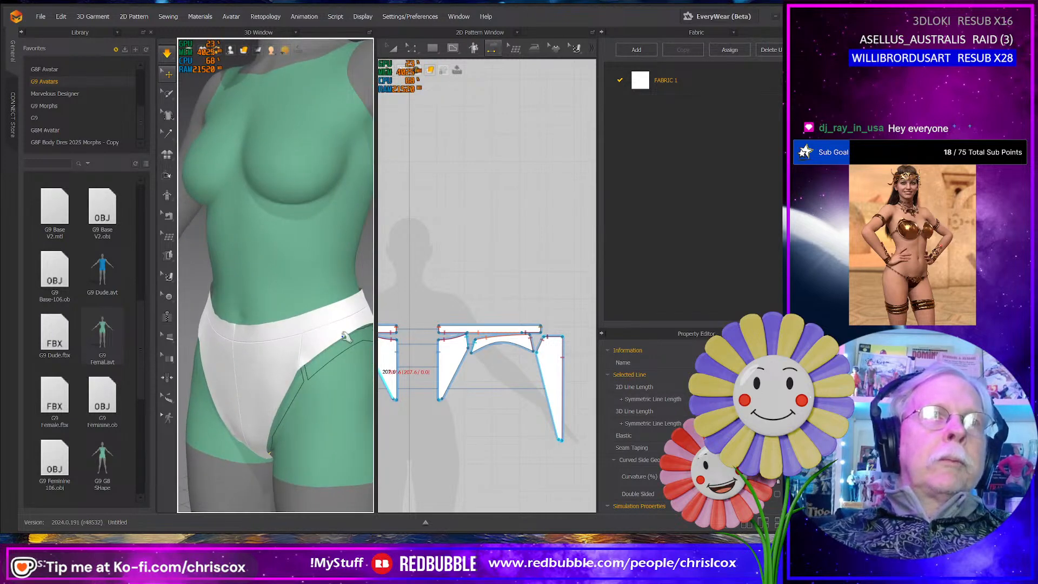
# - Pull the side panels downward on both hips to settle the leg openings
pyautogui.moveTo(359, 326); pyautogui.dragTo(380, 353)
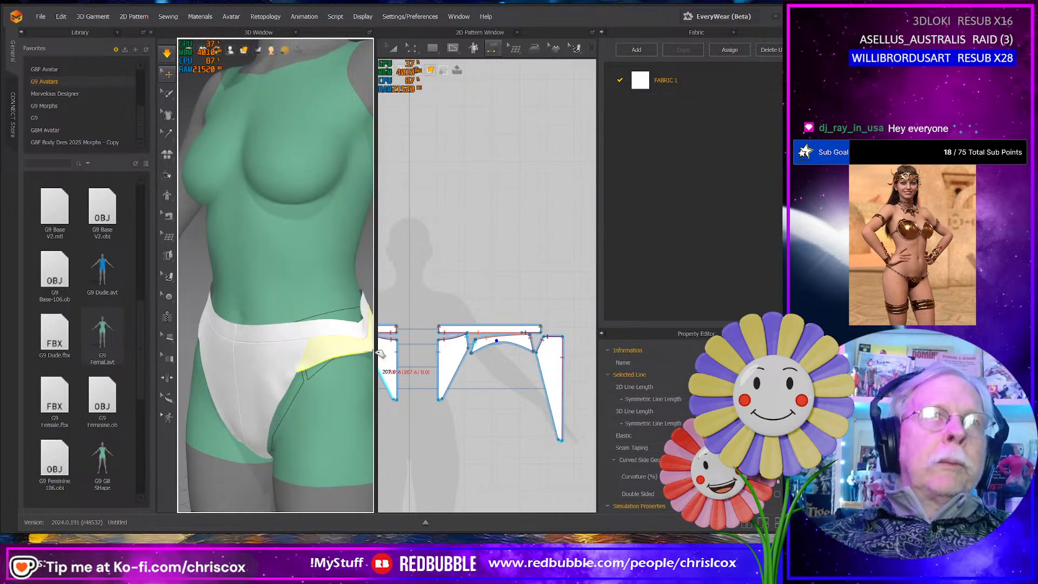
pyautogui.click(307, 359)
pyautogui.moveTo(307, 359); pyautogui.dragTo(312, 414, button='right')
pyautogui.moveTo(202, 314); pyautogui.dragTo(211, 345)
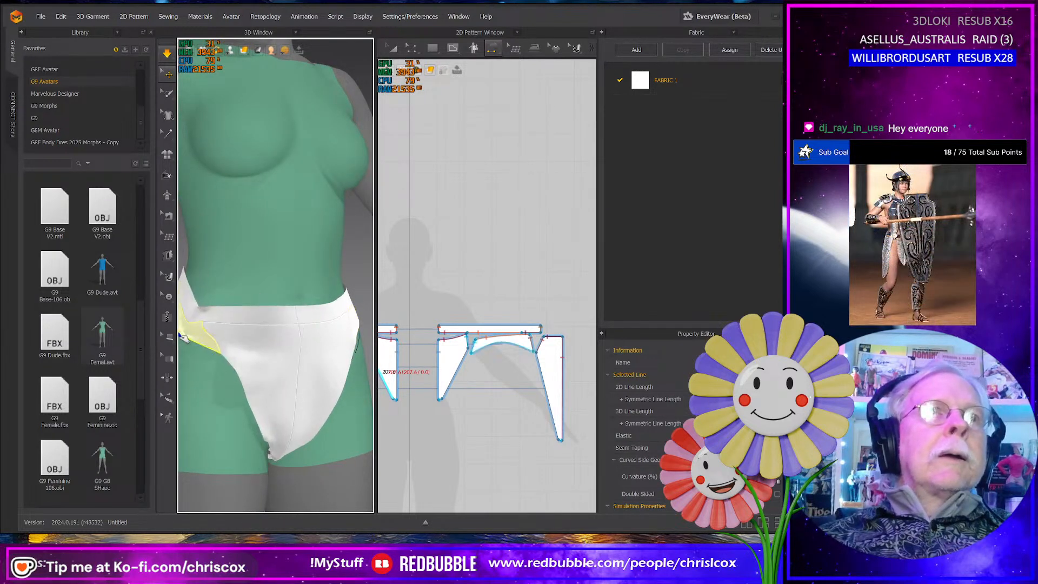
# - Pull the lower ends of both front panels down toward the crotch on the simulated garment
pyautogui.moveTo(275, 434)
pyautogui.mouseDown()
pyautogui.moveTo(282, 475)
pyautogui.moveTo(275, 455)
pyautogui.mouseUp()
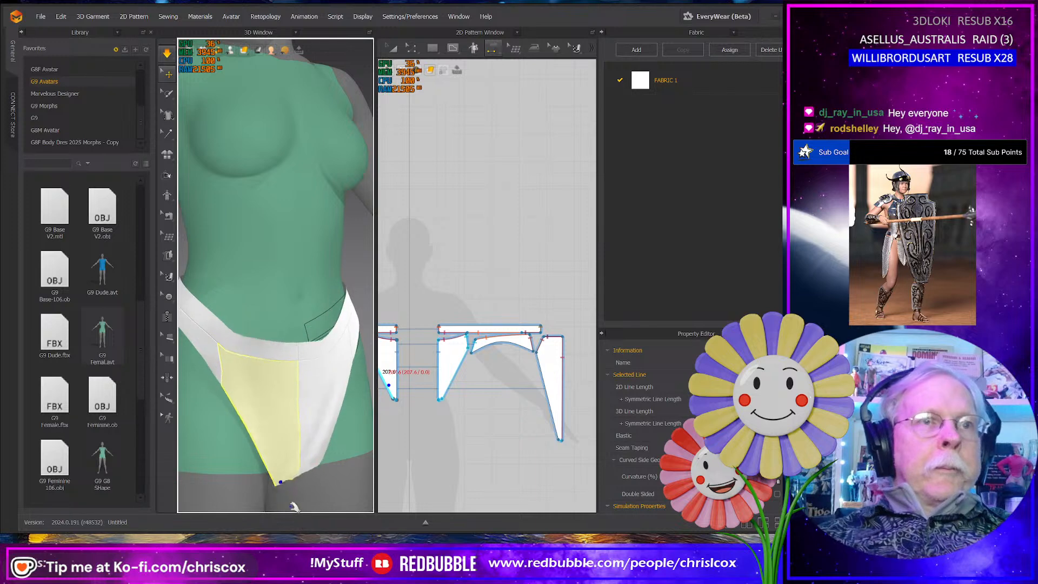
pyautogui.moveTo(296, 493); pyautogui.dragTo(301, 466, button='right')
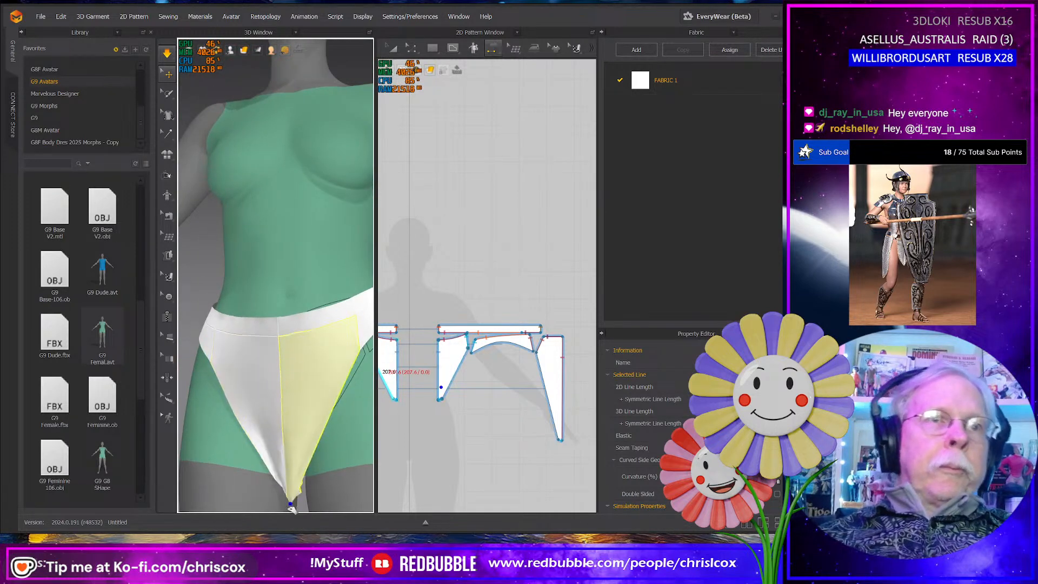
pyautogui.moveTo(292, 508); pyautogui.dragTo(314, 486, button='right')
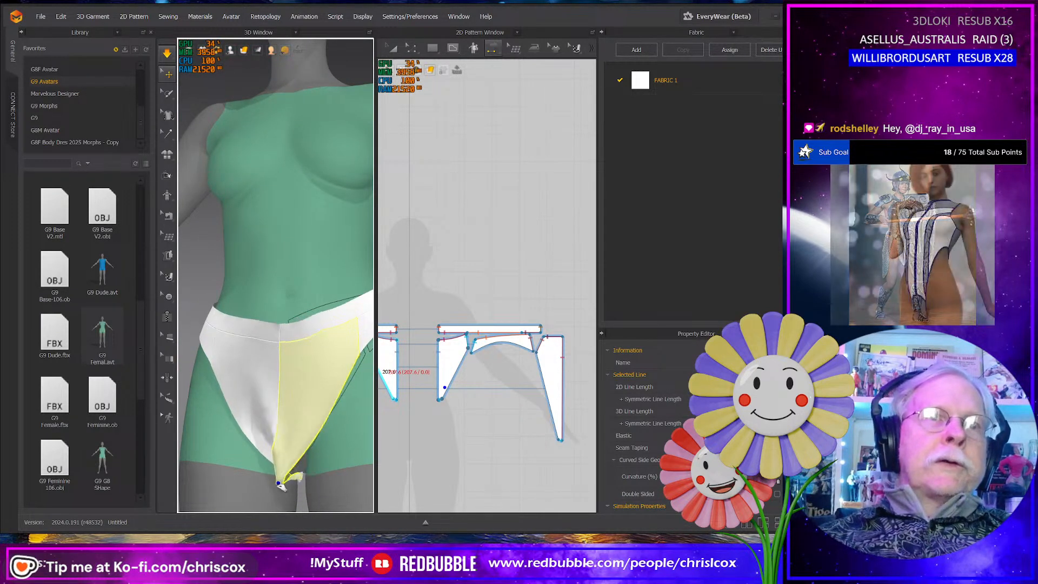
# - Pull the rear waistband outward into place toward the hip on the simulated garment
pyautogui.scroll(-3, 439, 423)
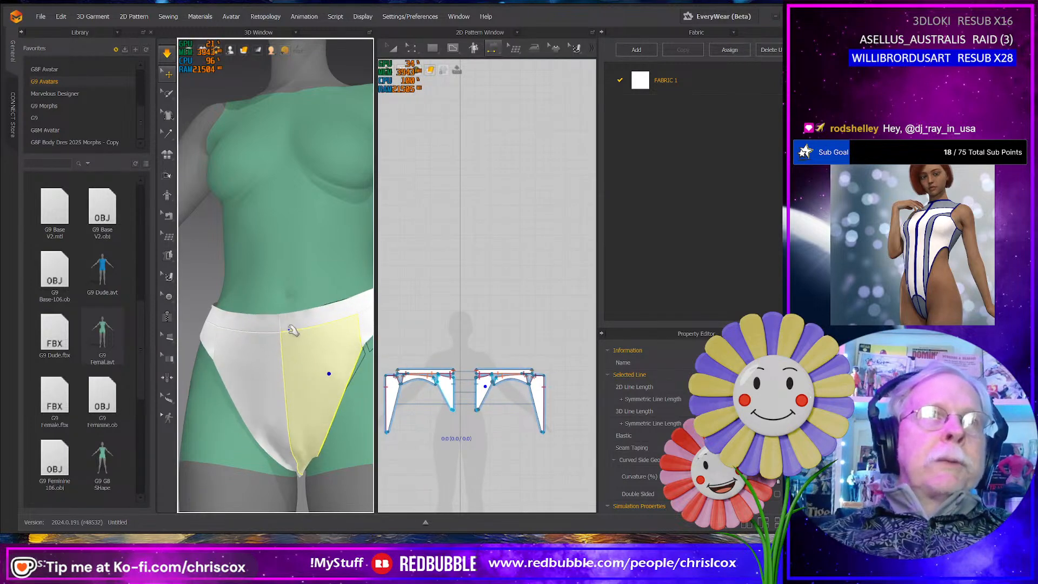
pyautogui.scroll(-3, 295, 363)
pyautogui.moveTo(295, 363); pyautogui.dragTo(136, 379, button='right')
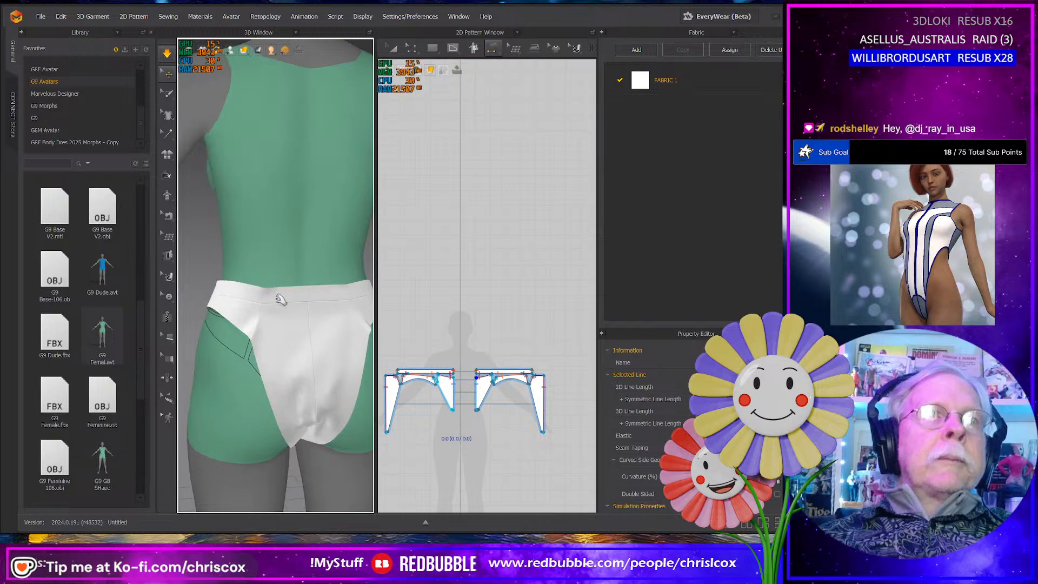
pyautogui.click(269, 292)
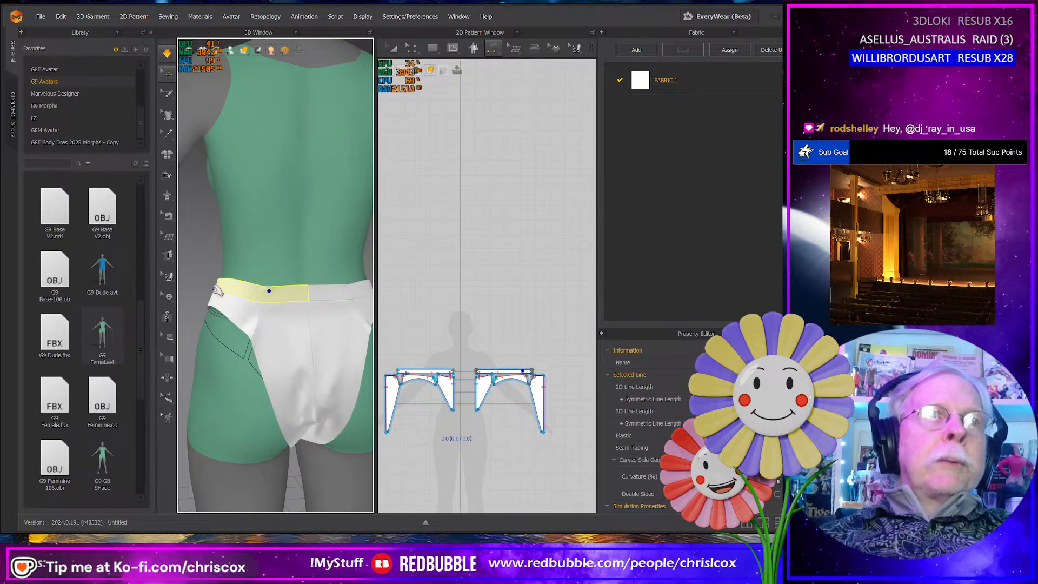
pyautogui.moveTo(216, 290); pyautogui.dragTo(300, 363, button='right')
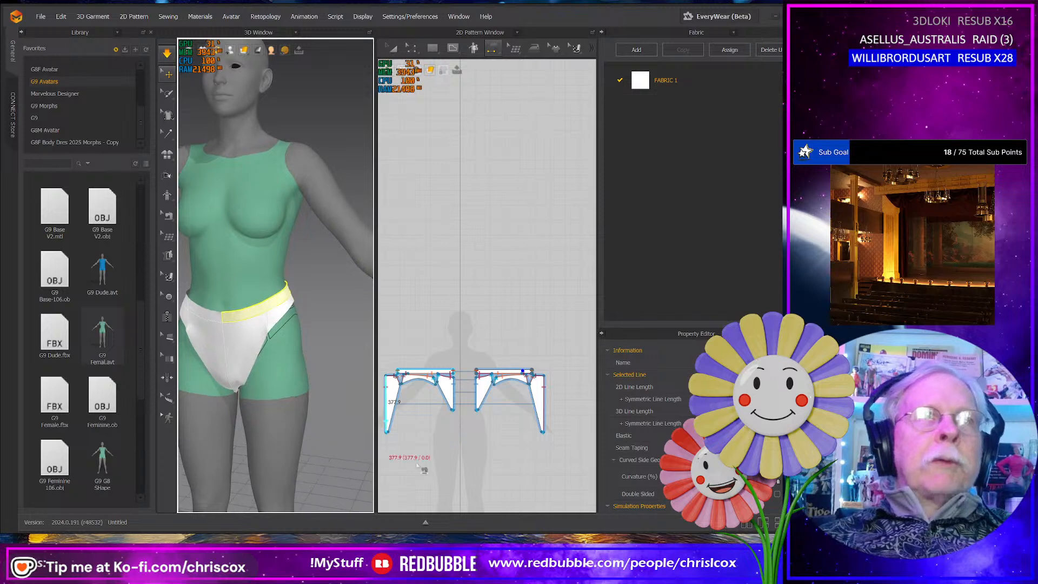
# - Scale all the panty pattern pieces down slightly together in the 2D pattern and simulate the garment
pyautogui.moveTo(444, 458); pyautogui.dragTo(477, 454, button='middle')
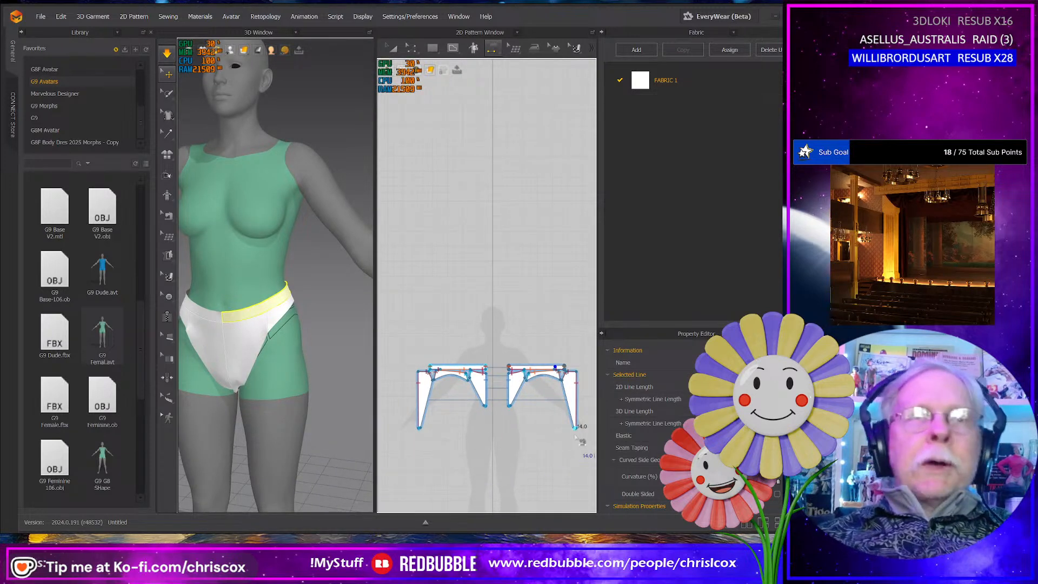
pyautogui.press('a')
pyautogui.click(530, 368)
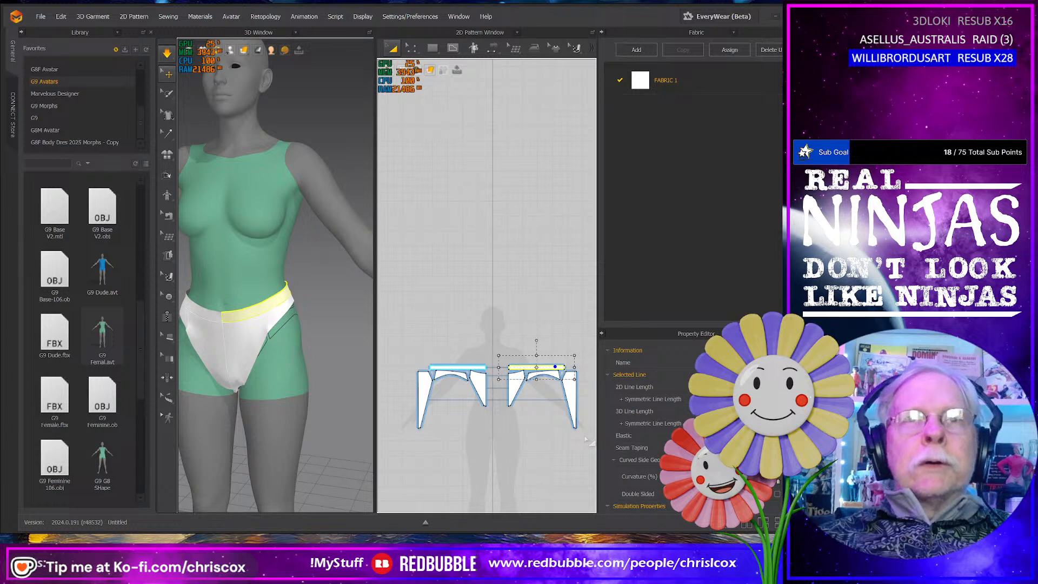
pyautogui.moveTo(586, 439); pyautogui.dragTo(417, 359)
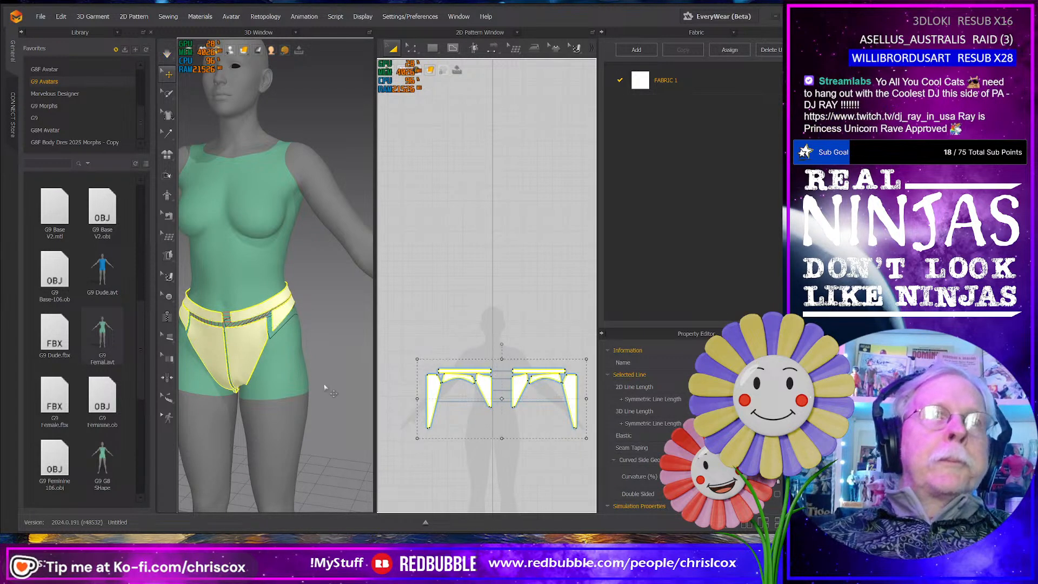
pyautogui.press('space')
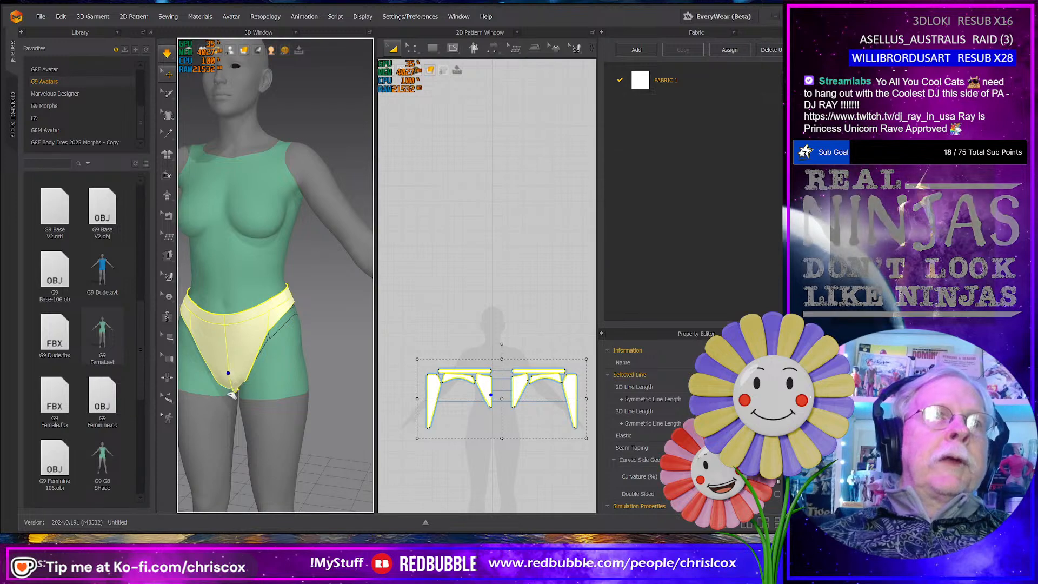
# - Strengthen all the panty panels and pull the crotch, back panels and rear waistband into place on the simulated garment
pyautogui.moveTo(231, 373); pyautogui.dragTo(193, 389, button='right')
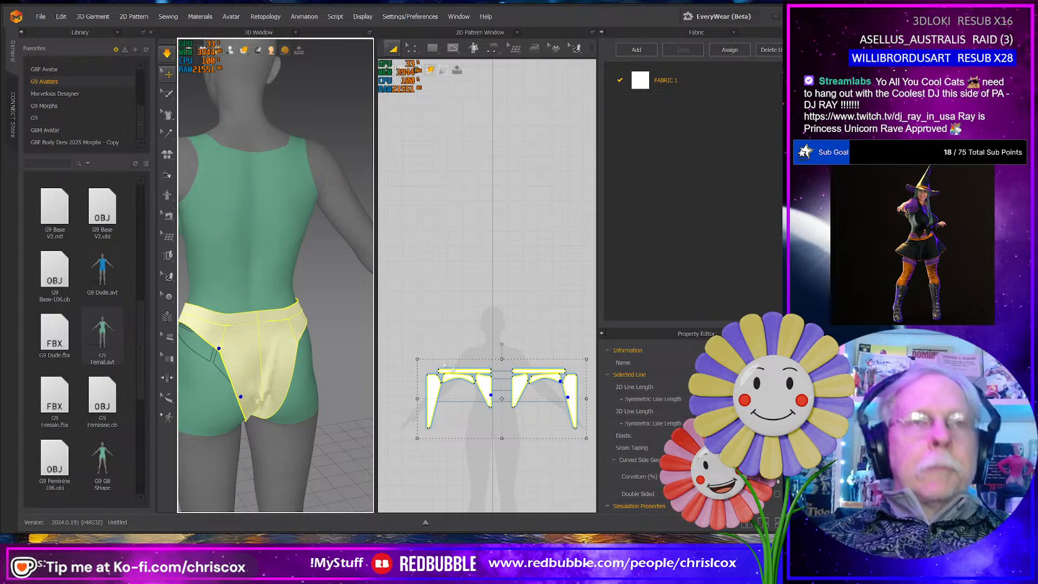
pyautogui.hotkey('ctrl', 'h')
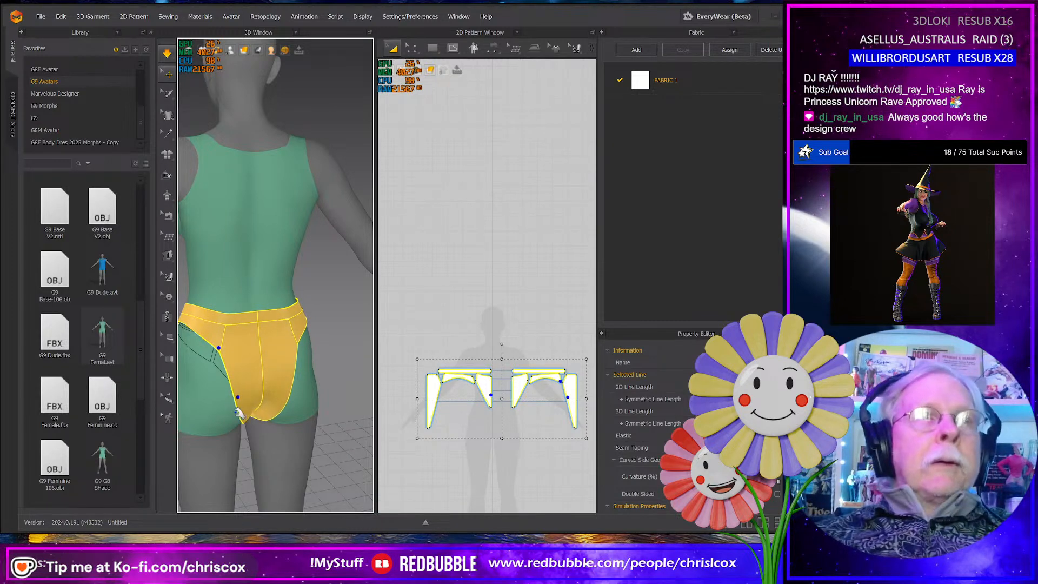
pyautogui.moveTo(242, 421); pyautogui.dragTo(276, 420)
pyautogui.moveTo(276, 420); pyautogui.dragTo(229, 317, button='right')
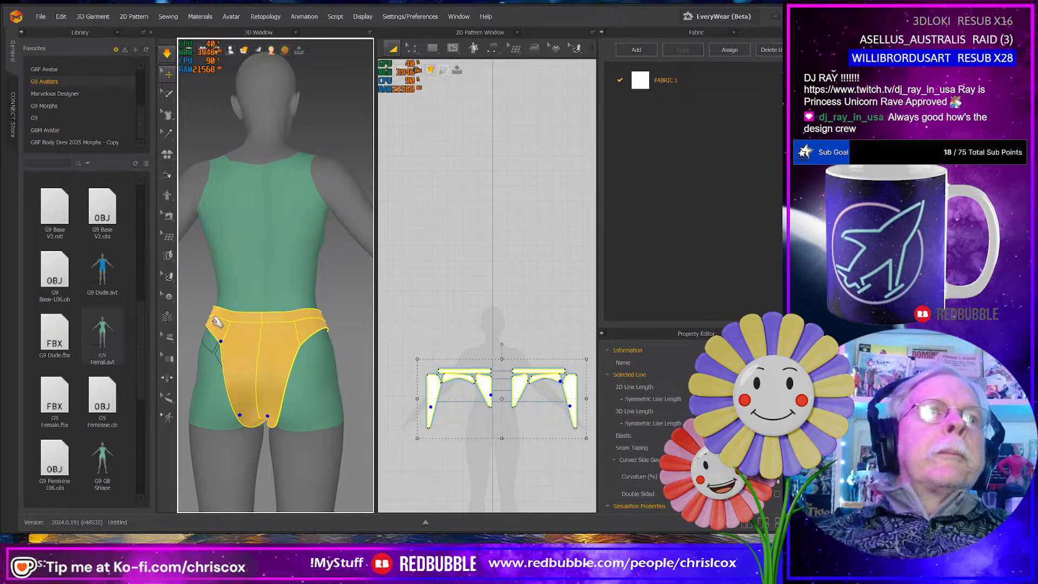
pyautogui.moveTo(213, 321); pyautogui.dragTo(204, 326)
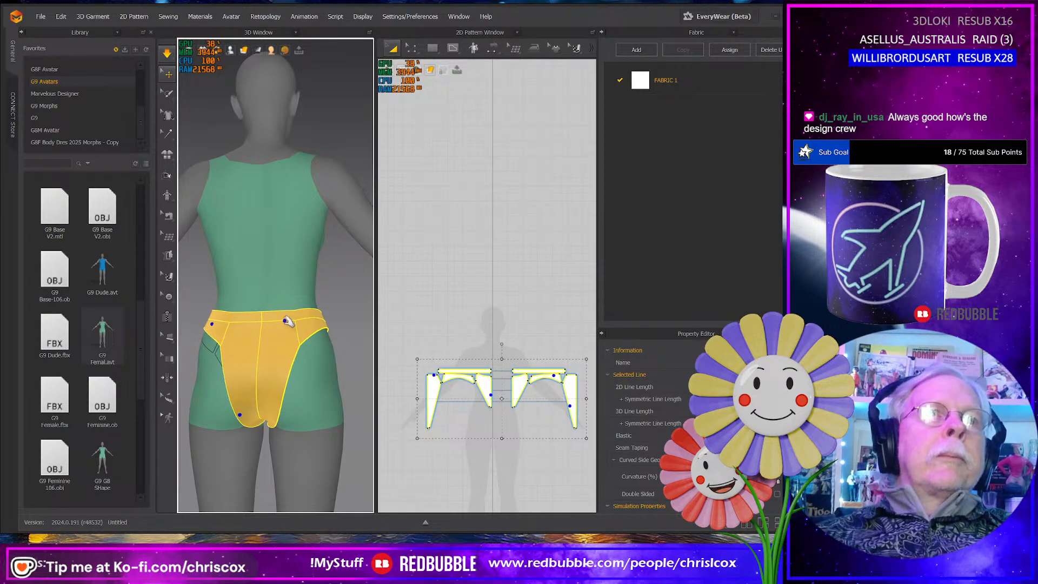
pyautogui.moveTo(306, 329); pyautogui.dragTo(314, 331)
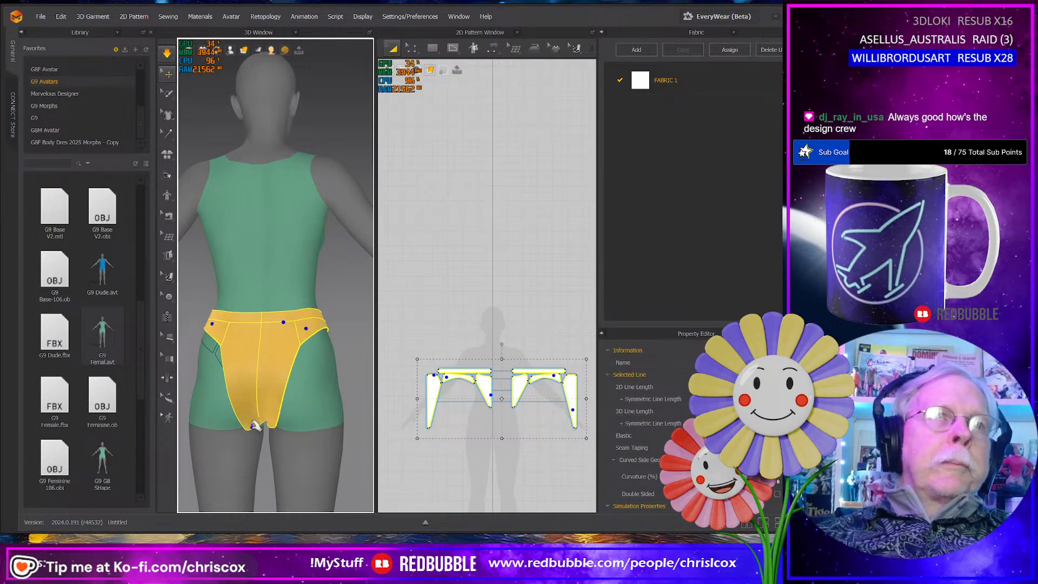
pyautogui.moveTo(253, 420); pyautogui.dragTo(233, 379, button='right')
# - Tug the front panels and front side edges of the simulated panty to center and smooth them on the avatar
pyautogui.moveTo(223, 380); pyautogui.dragTo(218, 352)
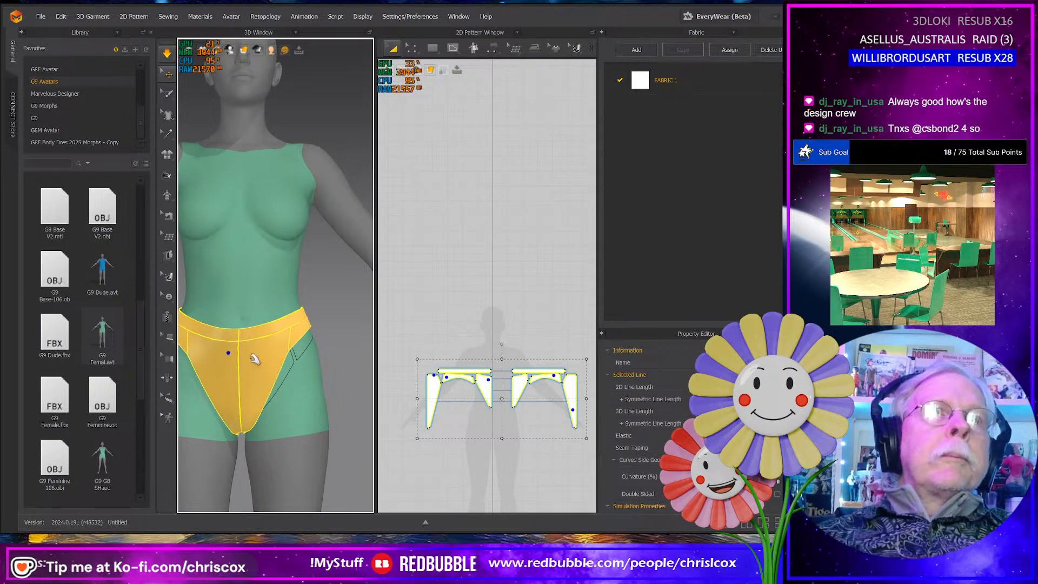
pyautogui.moveTo(283, 375)
pyautogui.mouseDown(button='right')
pyautogui.moveTo(292, 382)
pyautogui.moveTo(280, 395)
pyautogui.mouseUp(button='right')
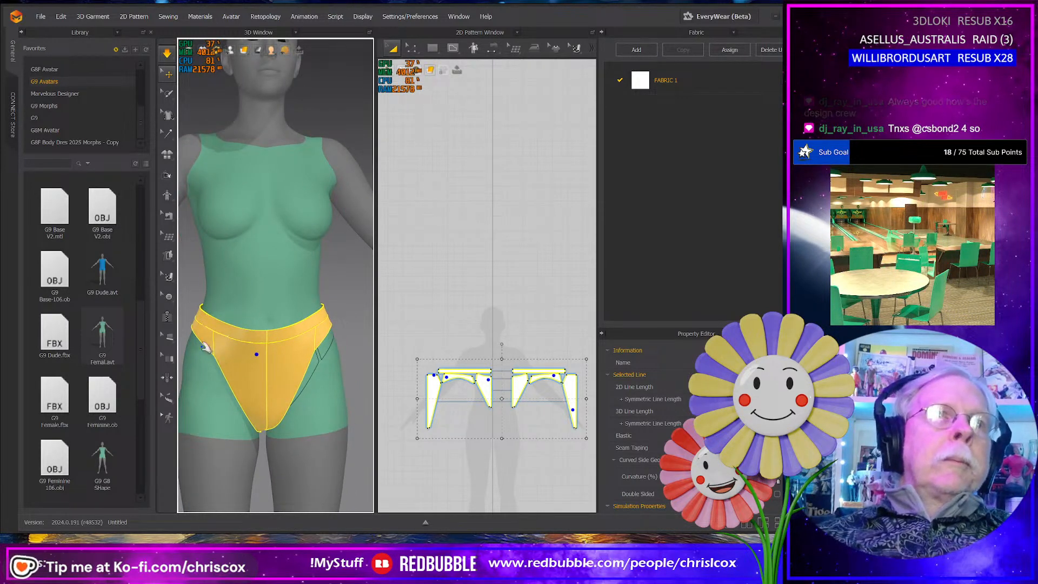
pyautogui.moveTo(218, 358); pyautogui.dragTo(238, 368, button='right')
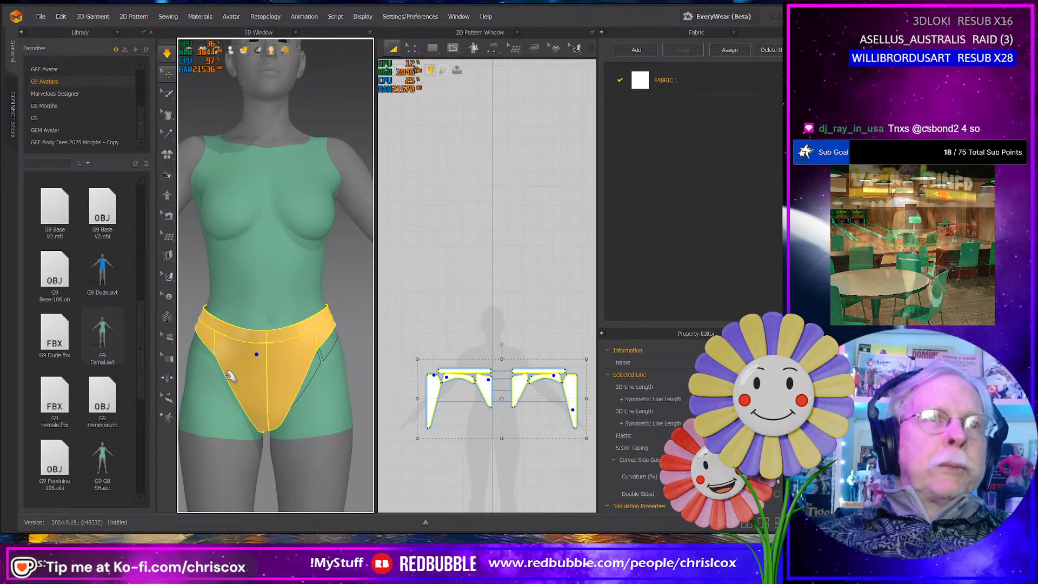
pyautogui.click(228, 375)
pyautogui.click(236, 341)
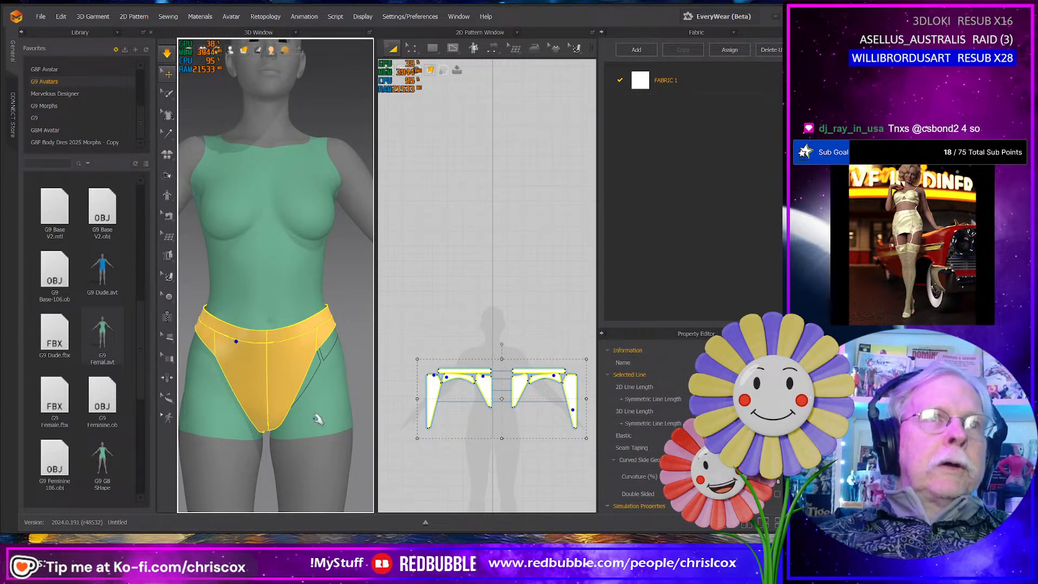
pyautogui.moveTo(315, 416)
pyautogui.mouseDown(button='right')
pyautogui.moveTo(254, 420)
pyautogui.moveTo(316, 422)
pyautogui.mouseUp(button='right')
pyautogui.scroll(-3, 285, 425)
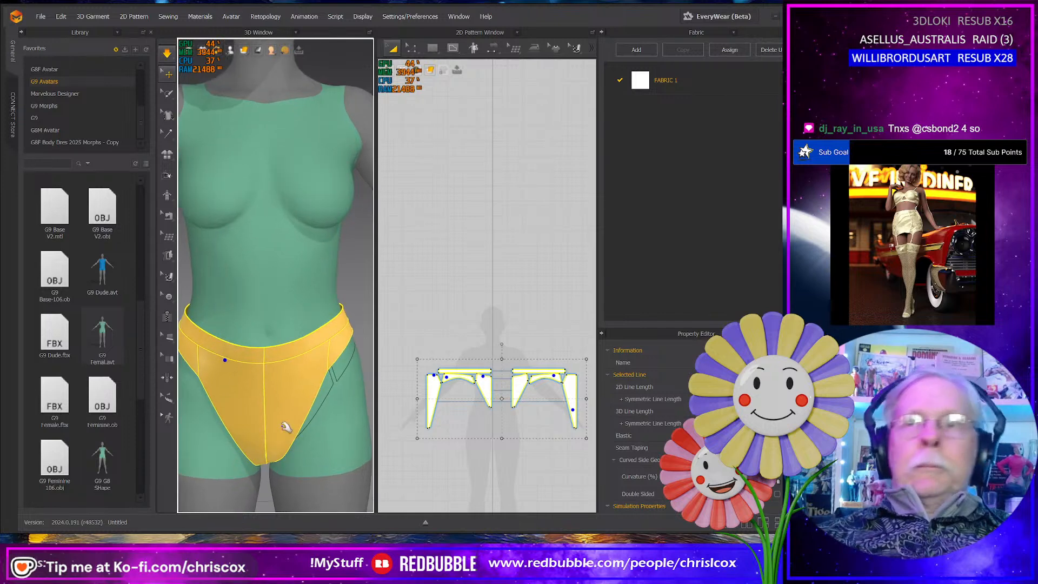
pyautogui.moveTo(248, 424); pyautogui.dragTo(283, 427, button='middle')
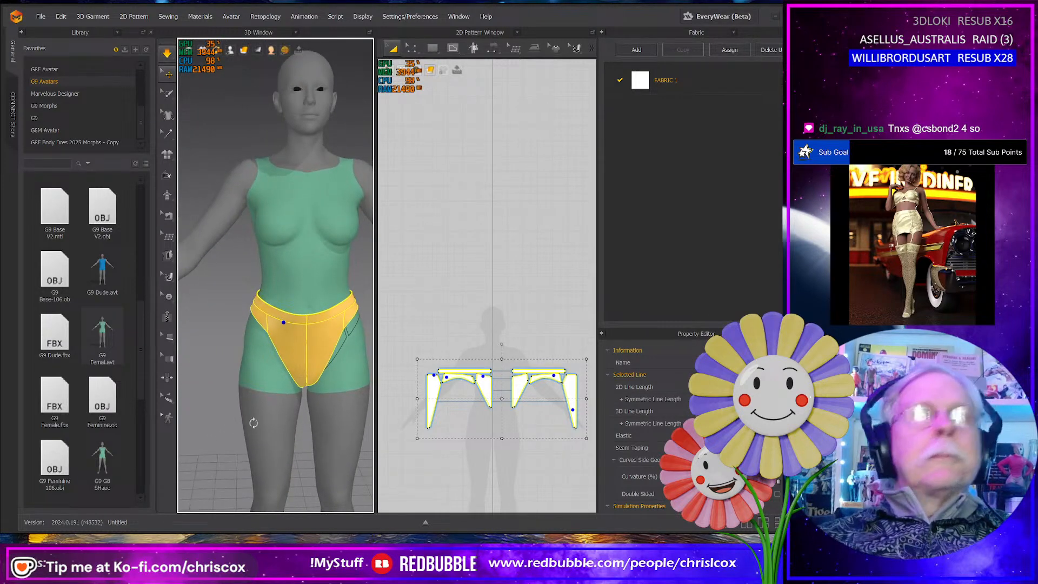
# - Pull the rear side panels and waistband outward at the hips to even out the back of the panty
pyautogui.moveTo(255, 424); pyautogui.dragTo(300, 371, button='right')
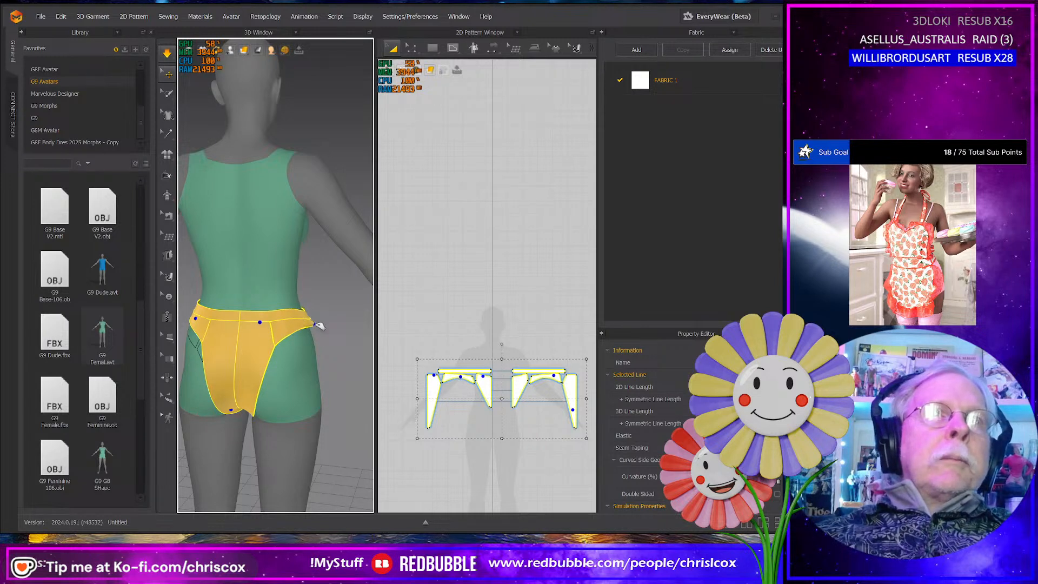
pyautogui.moveTo(312, 340); pyautogui.dragTo(238, 316, button='right')
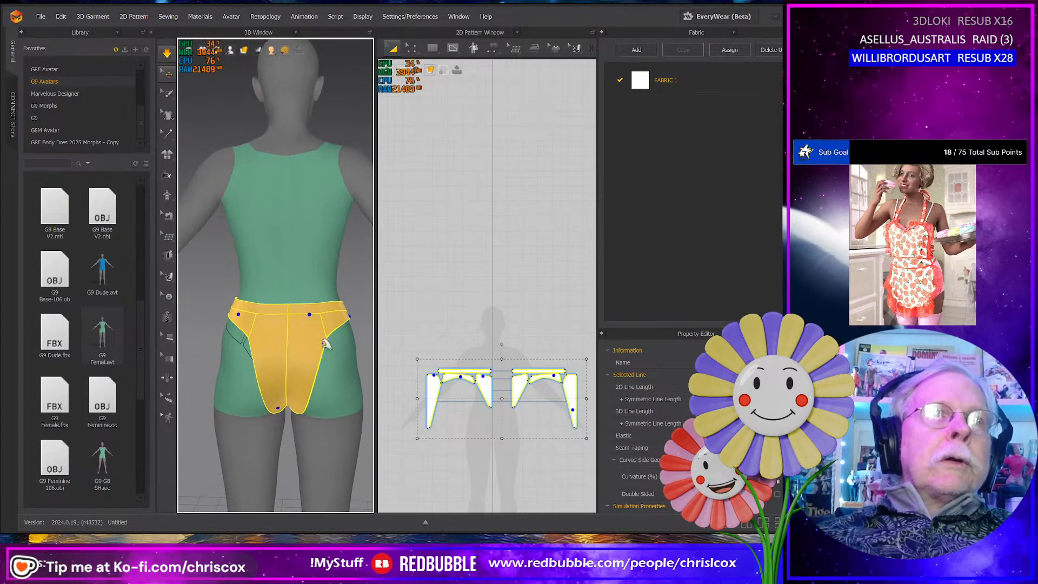
pyautogui.moveTo(231, 313); pyautogui.dragTo(215, 314)
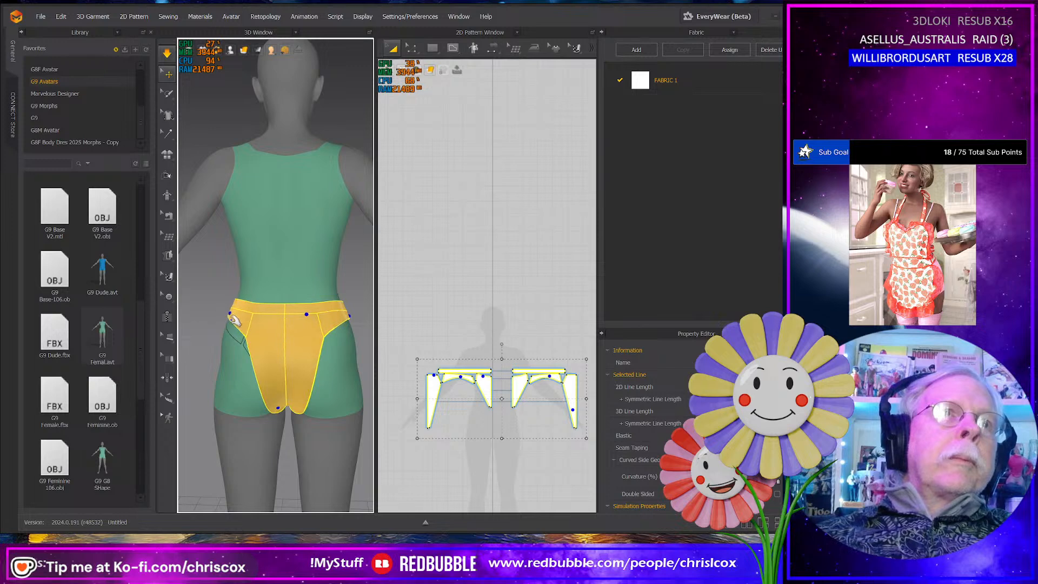
pyautogui.moveTo(253, 347); pyautogui.dragTo(261, 339, button='right')
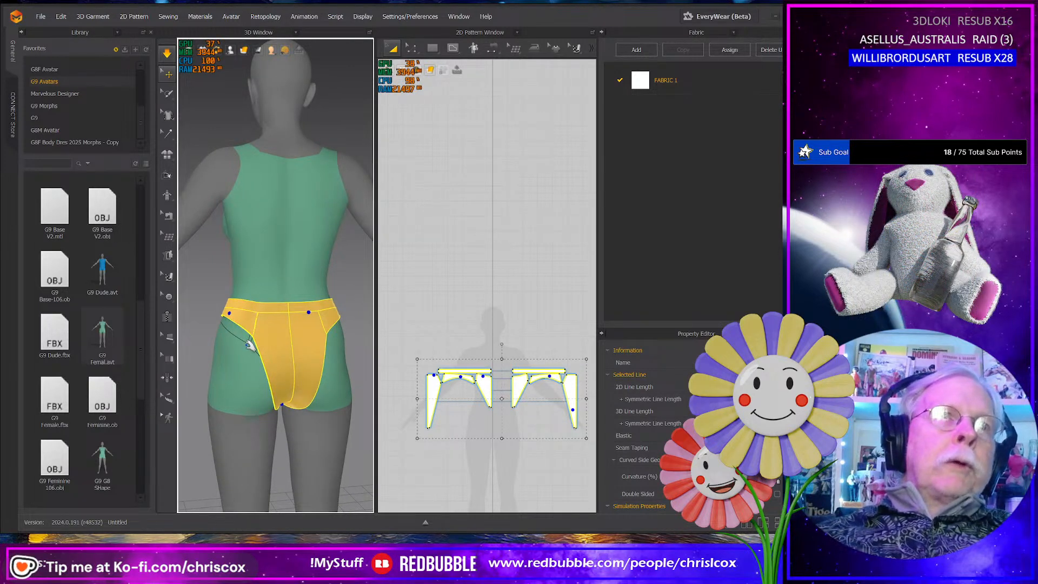
# - Shift the adjoining leg-edge corner points of the back panel and side panel down and slightly right in the 2D pattern, simulating the change
pyautogui.scroll(3, 447, 417)
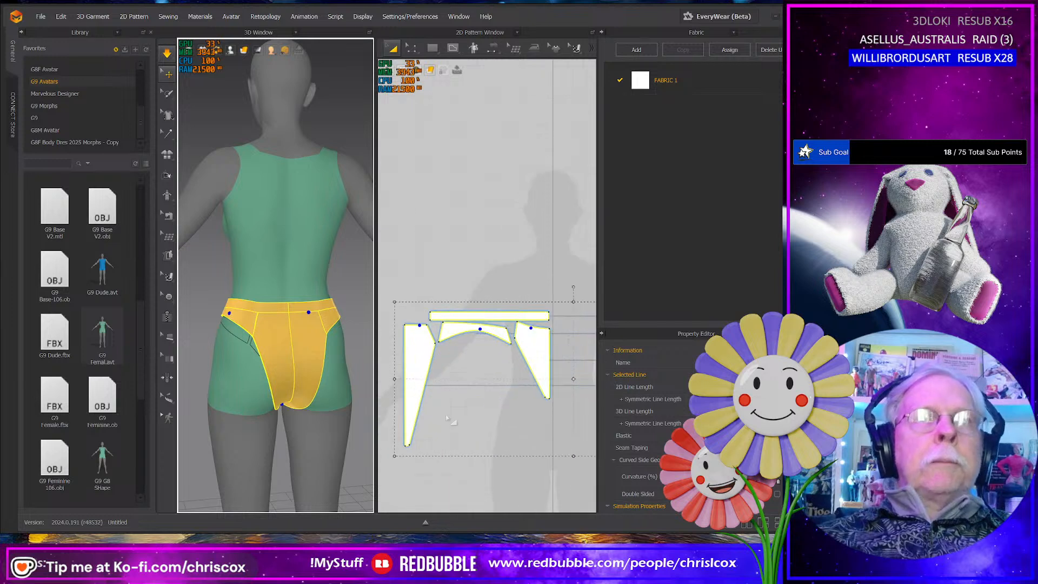
pyautogui.click(422, 387)
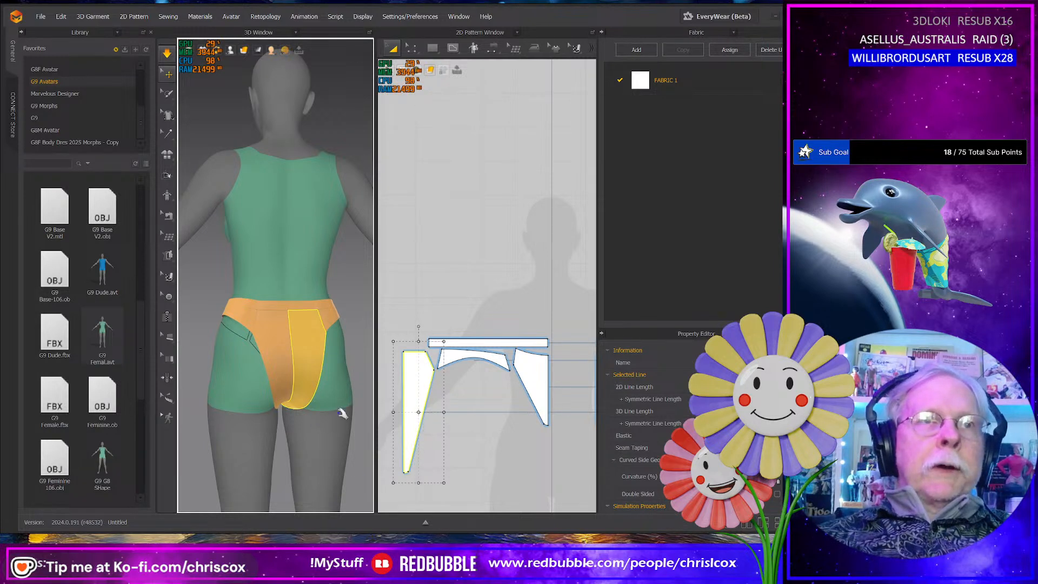
pyautogui.scroll(2, 442, 392)
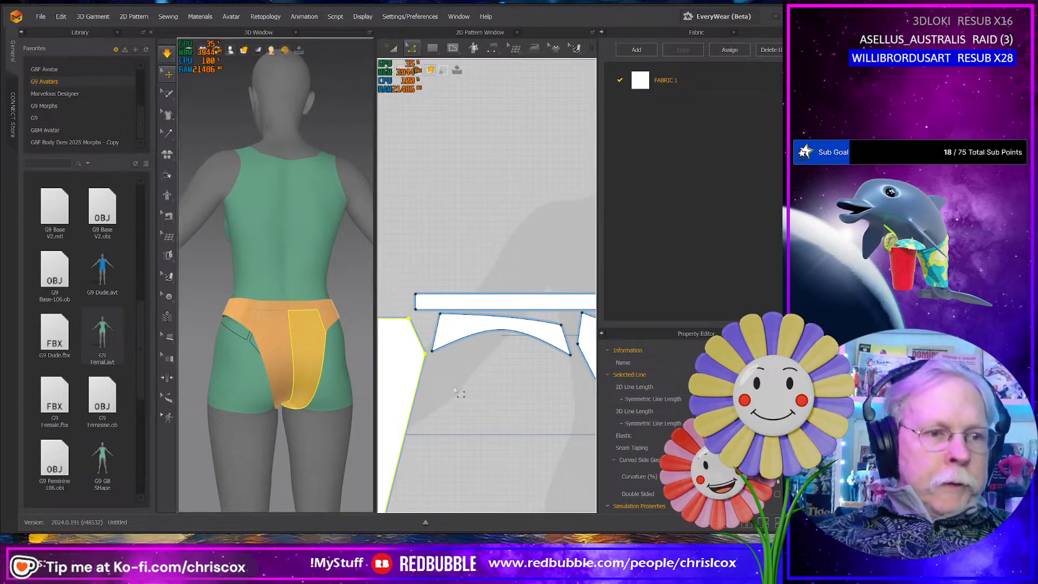
pyautogui.press('z')
pyautogui.moveTo(416, 346); pyautogui.dragTo(418, 341)
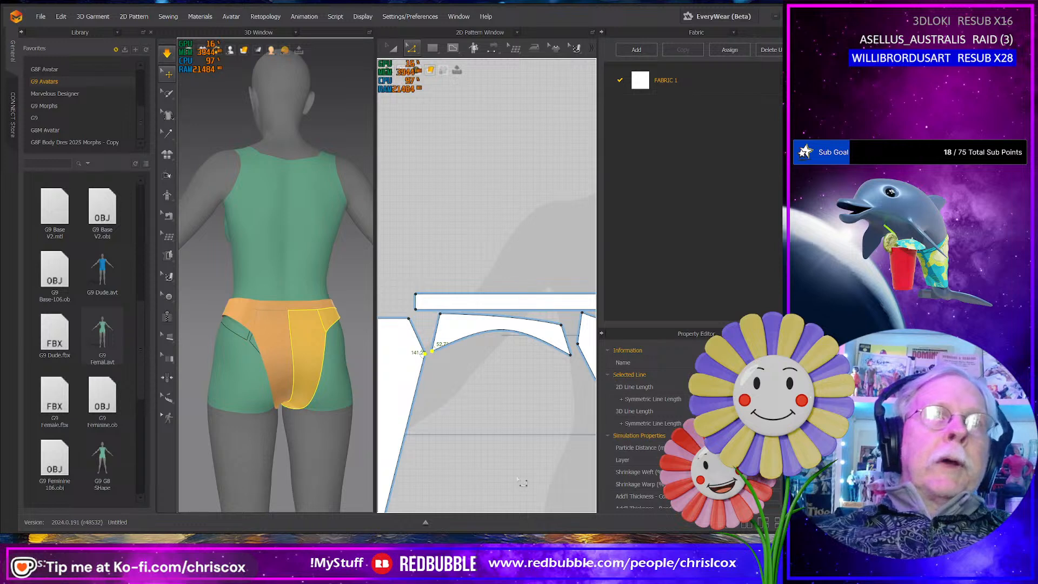
pyautogui.press('Down')
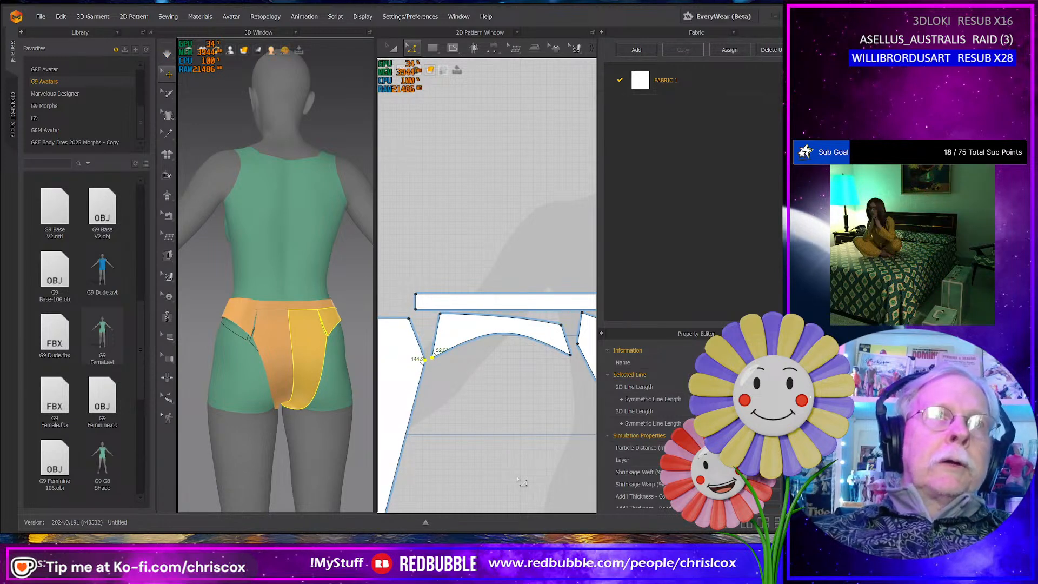
pyautogui.press('Down')
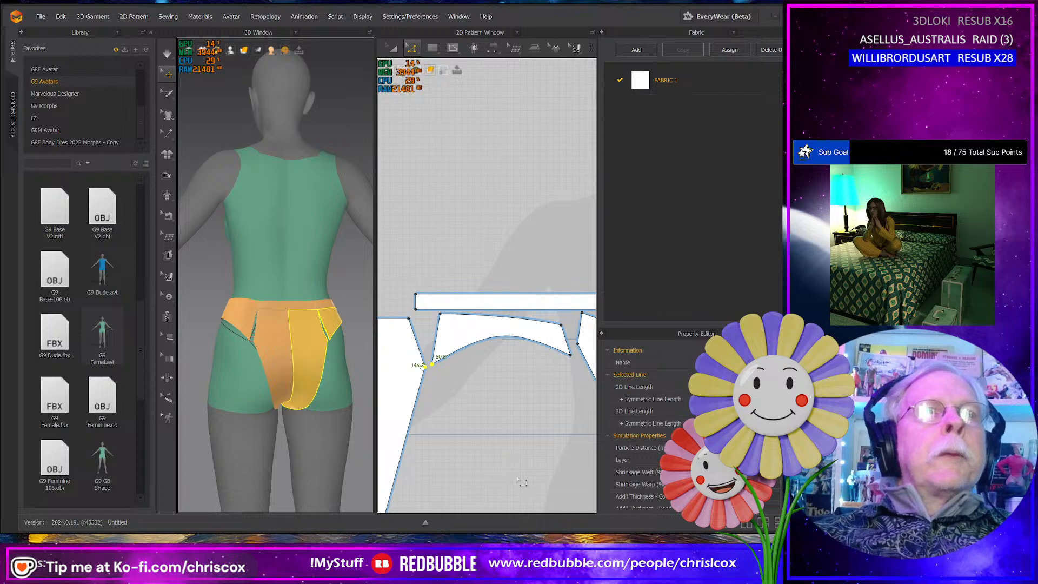
pyautogui.press('Right')
pyautogui.press('space')
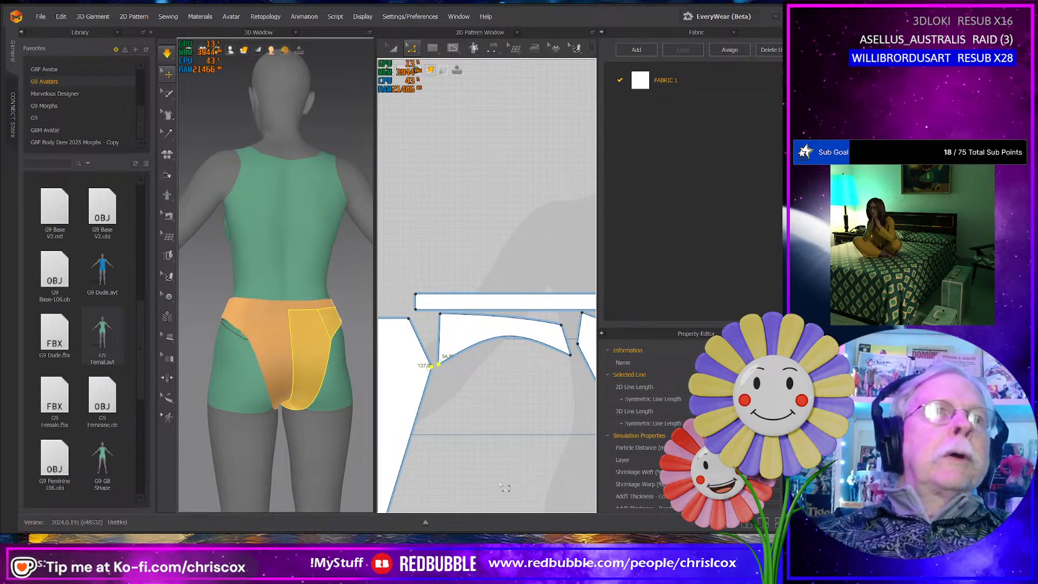
# - Nudge the same back and side panel corner points farther down and right, and re-simulate to deepen the rear hip coverage
pyautogui.moveTo(318, 393)
pyautogui.mouseDown(button='right')
pyautogui.moveTo(297, 395)
pyautogui.moveTo(333, 397)
pyautogui.mouseUp(button='right')
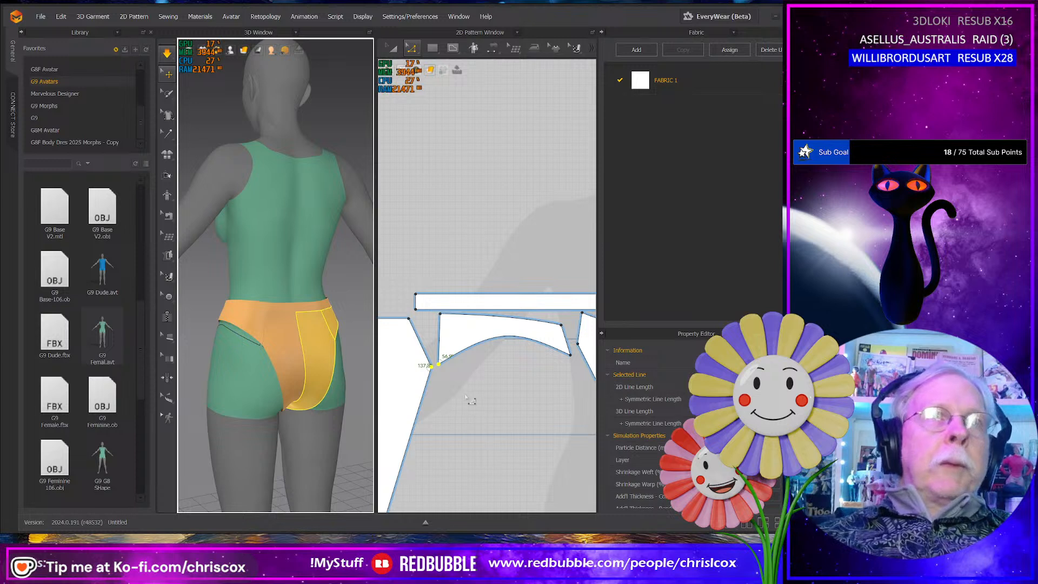
pyautogui.press('Down')
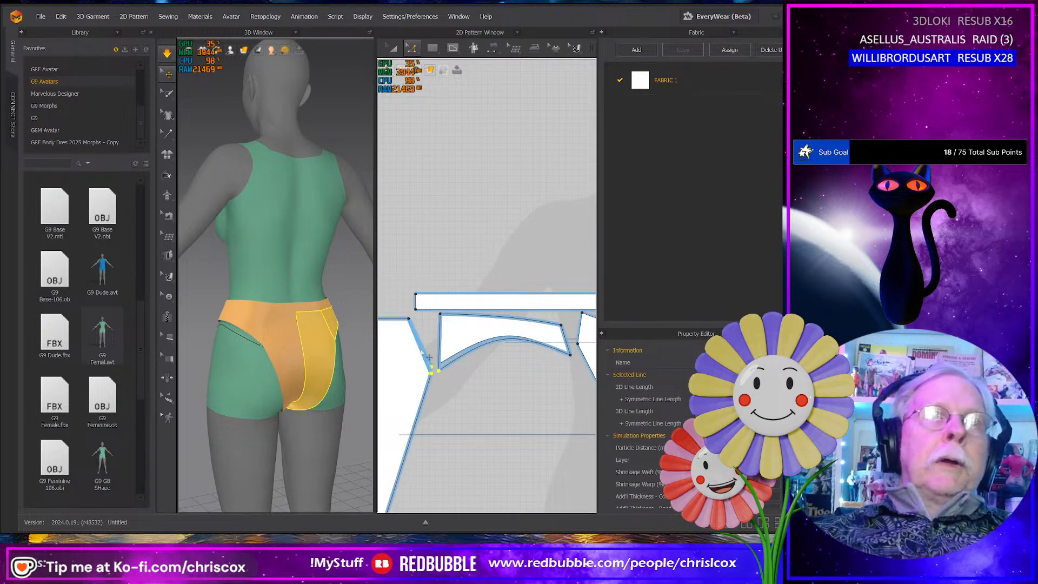
pyautogui.press('Right')
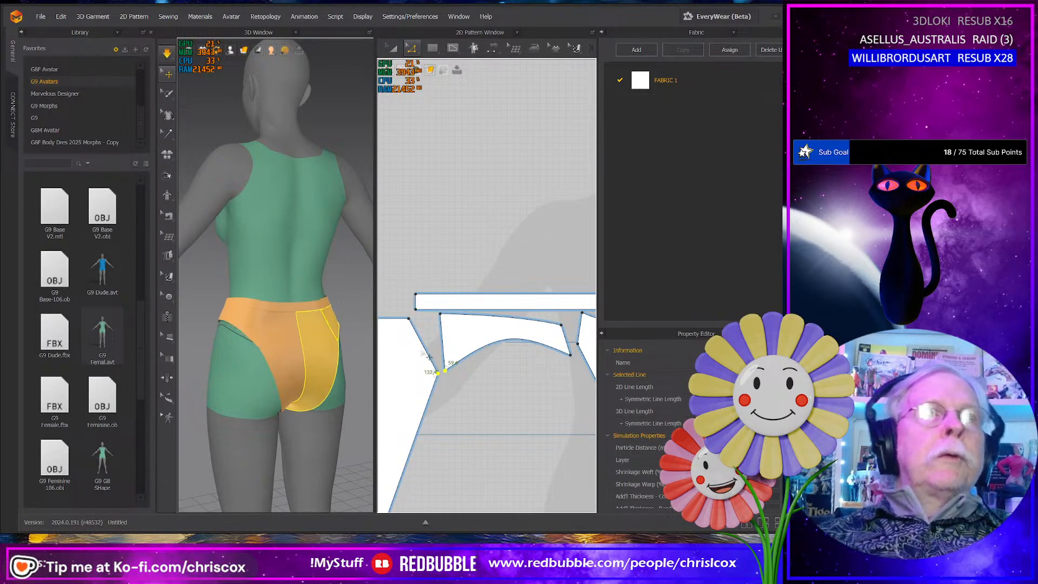
pyautogui.press('space')
pyautogui.moveTo(325, 379)
pyautogui.mouseDown(button='right')
pyautogui.moveTo(283, 375)
pyautogui.moveTo(314, 376)
pyautogui.mouseUp(button='right')
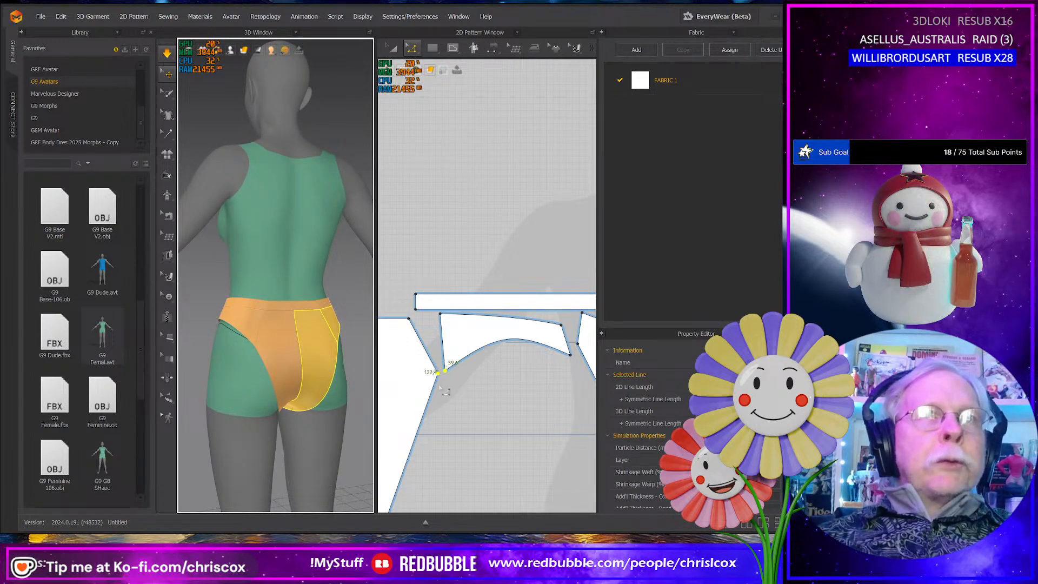
# - Tug the two back panels on the simulated panty from the rear to even out their leg edges
pyautogui.moveTo(439, 386); pyautogui.dragTo(448, 360, button='right')
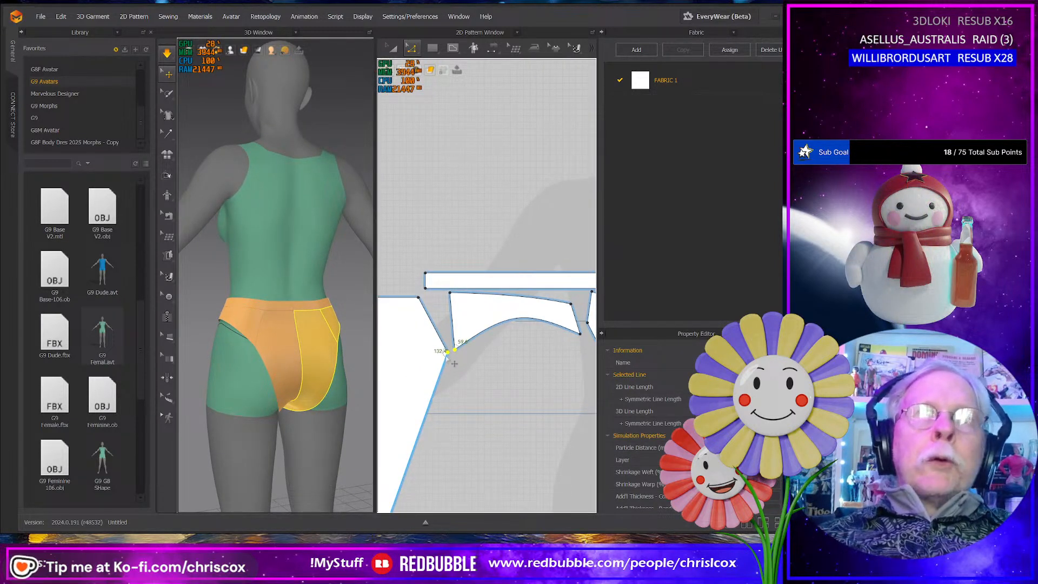
pyautogui.moveTo(445, 386); pyautogui.dragTo(488, 348, button='middle')
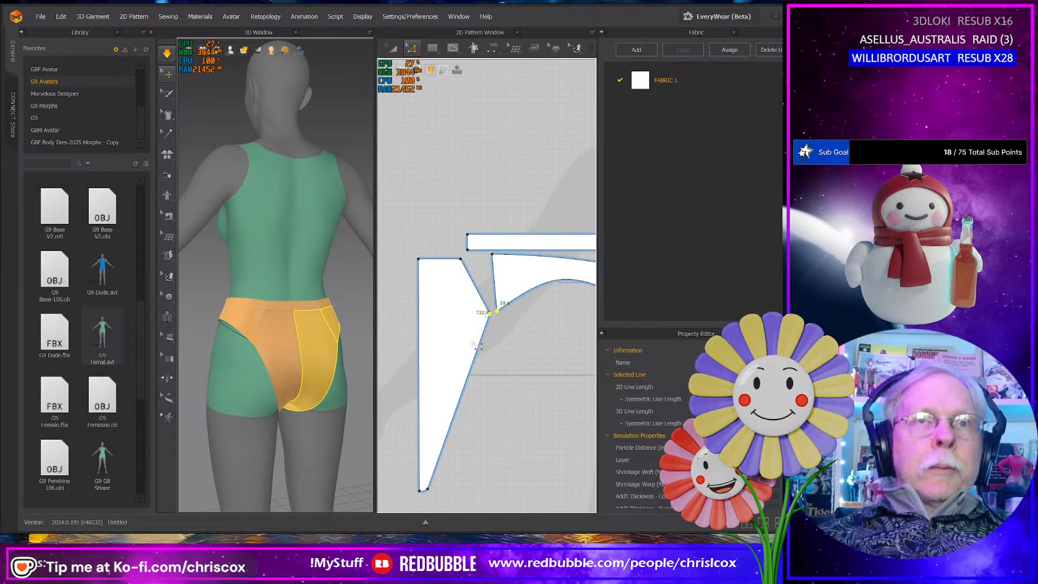
pyautogui.press('8')
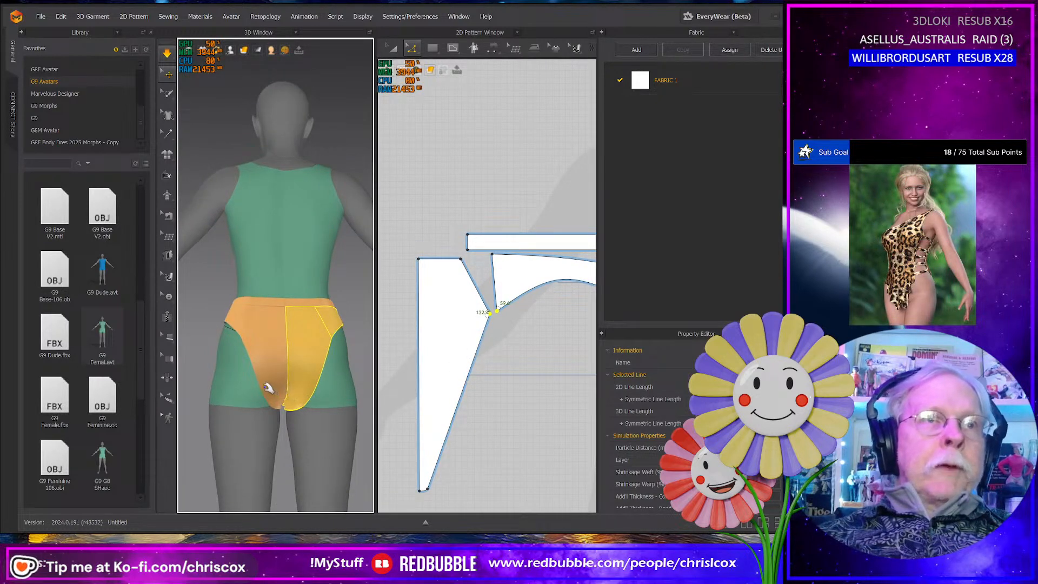
pyautogui.moveTo(264, 385); pyautogui.dragTo(254, 354)
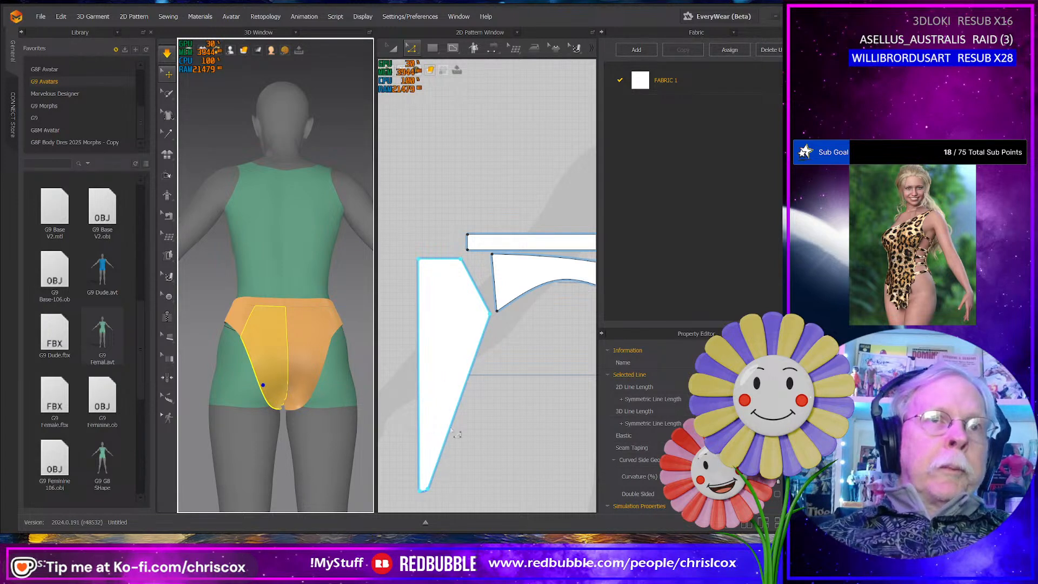
pyautogui.click(313, 386)
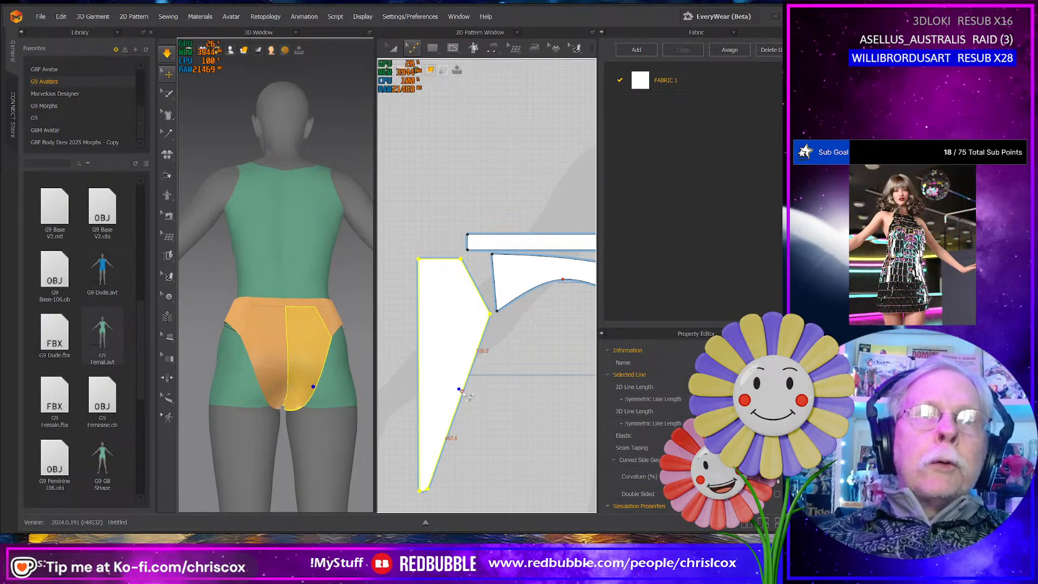
# - Reshape the back panel's long leg edge into an S-curve with curve points near its upper corner, middle and lower end
pyautogui.click(462, 393)
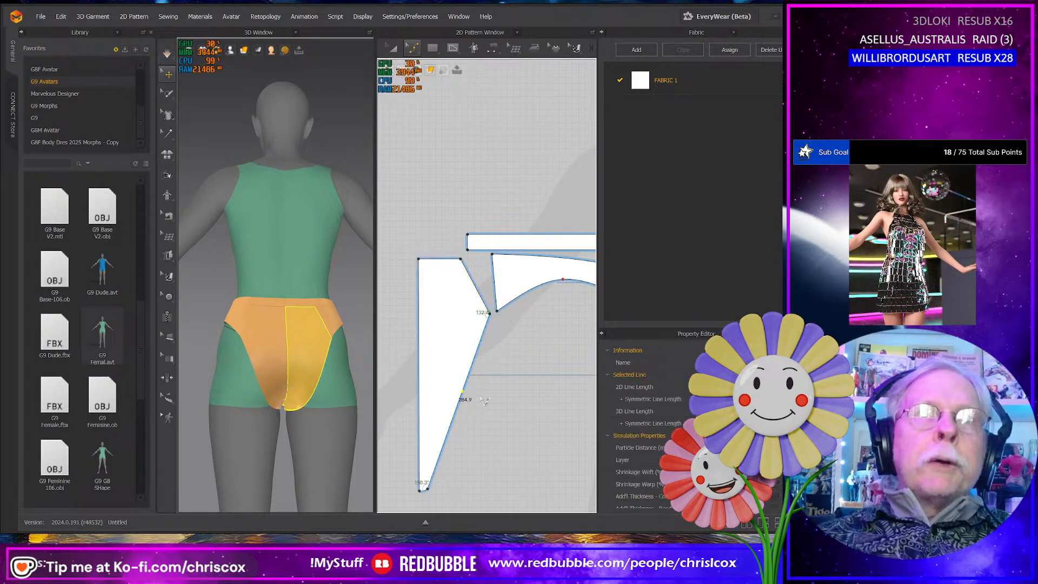
pyautogui.click(486, 331)
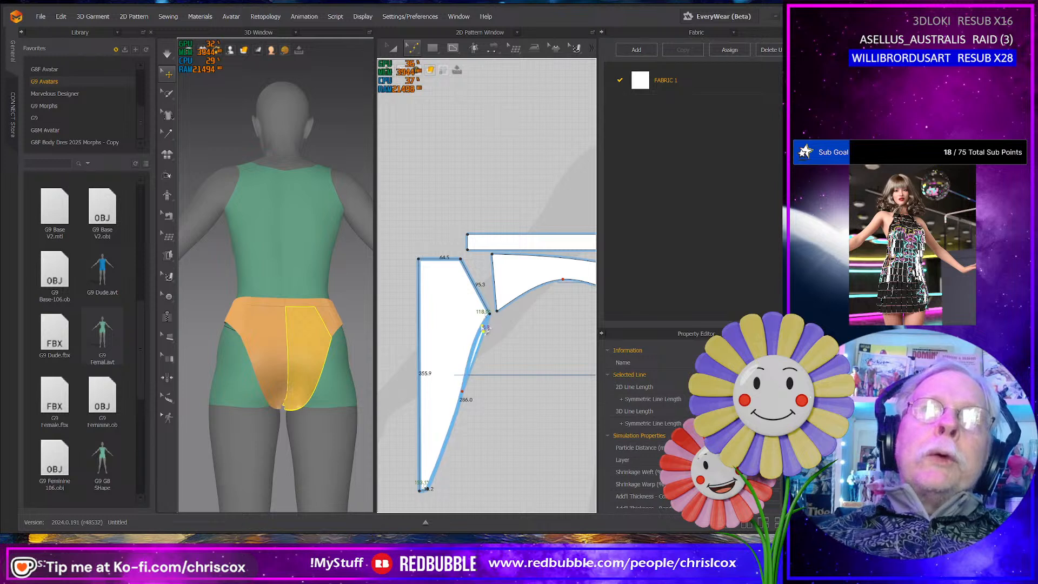
pyautogui.moveTo(484, 324); pyautogui.dragTo(484, 324)
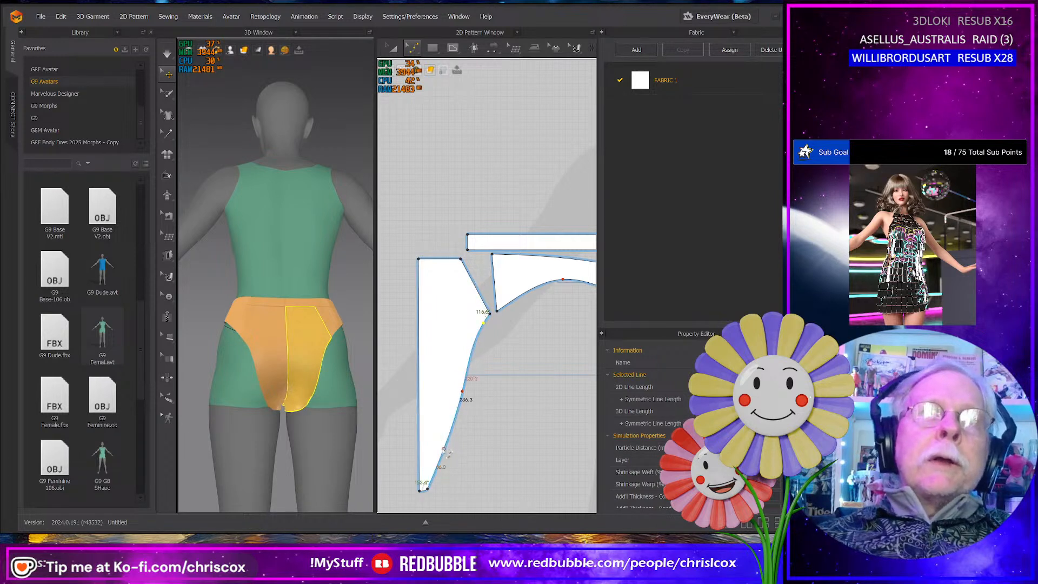
pyautogui.moveTo(442, 453); pyautogui.dragTo(437, 452)
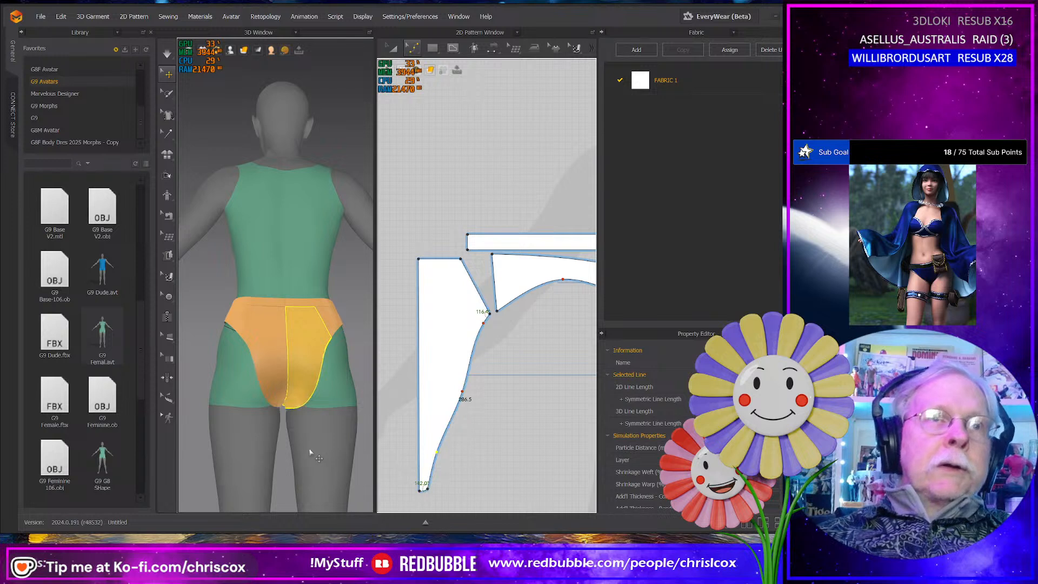
# - Simulate the reshaped back panels and pull them and the front crotch point into place on the avatar
pyautogui.moveTo(313, 447)
pyautogui.mouseDown(button='right')
pyautogui.moveTo(350, 457)
pyautogui.moveTo(286, 455)
pyautogui.moveTo(306, 455)
pyautogui.mouseUp(button='right')
pyautogui.click(280, 401)
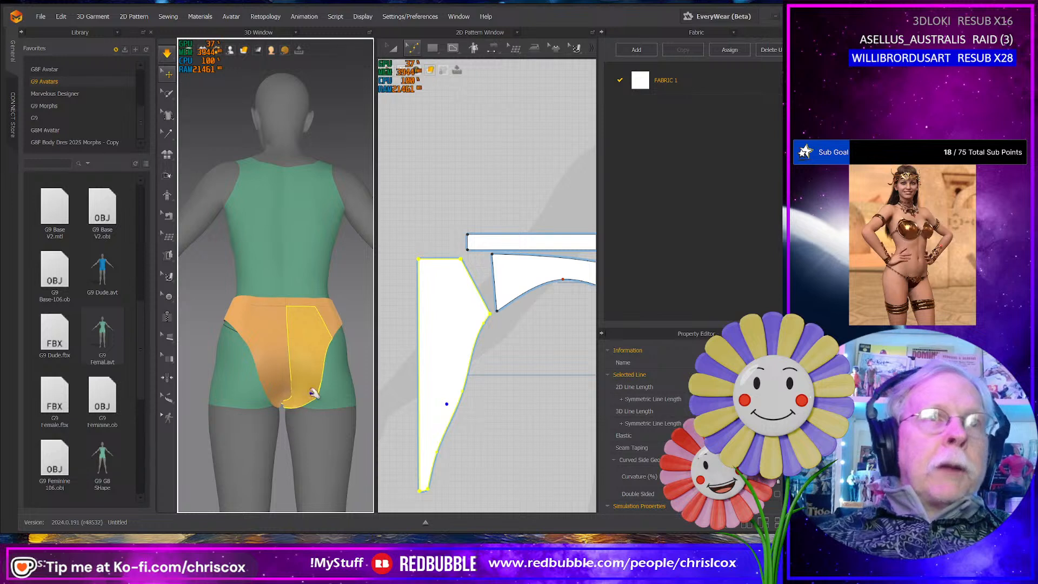
pyautogui.moveTo(297, 422); pyautogui.dragTo(298, 418, button='right')
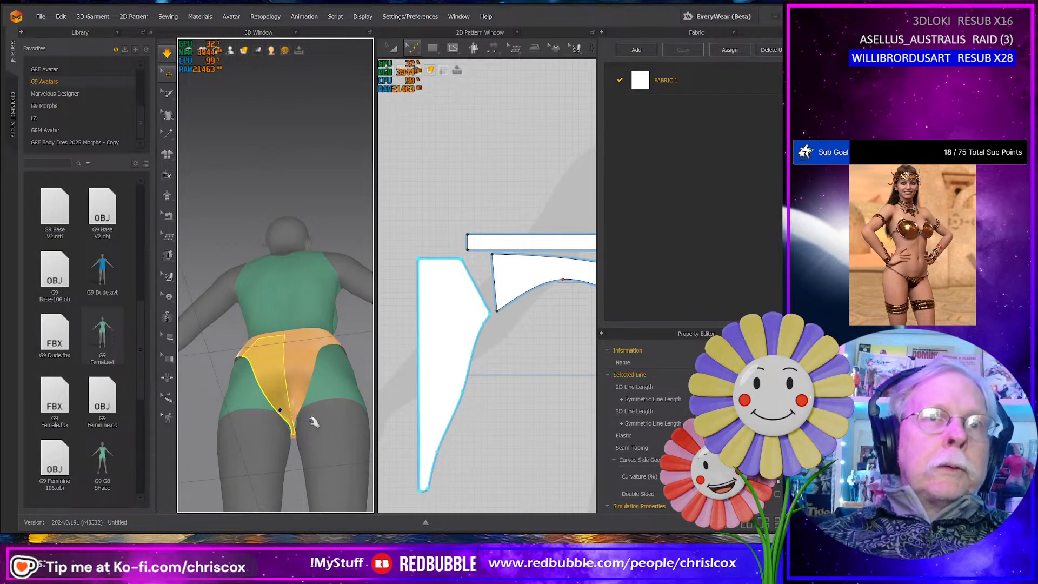
pyautogui.moveTo(336, 440); pyautogui.dragTo(539, 491, button='right')
pyautogui.moveTo(287, 407); pyautogui.dragTo(287, 419)
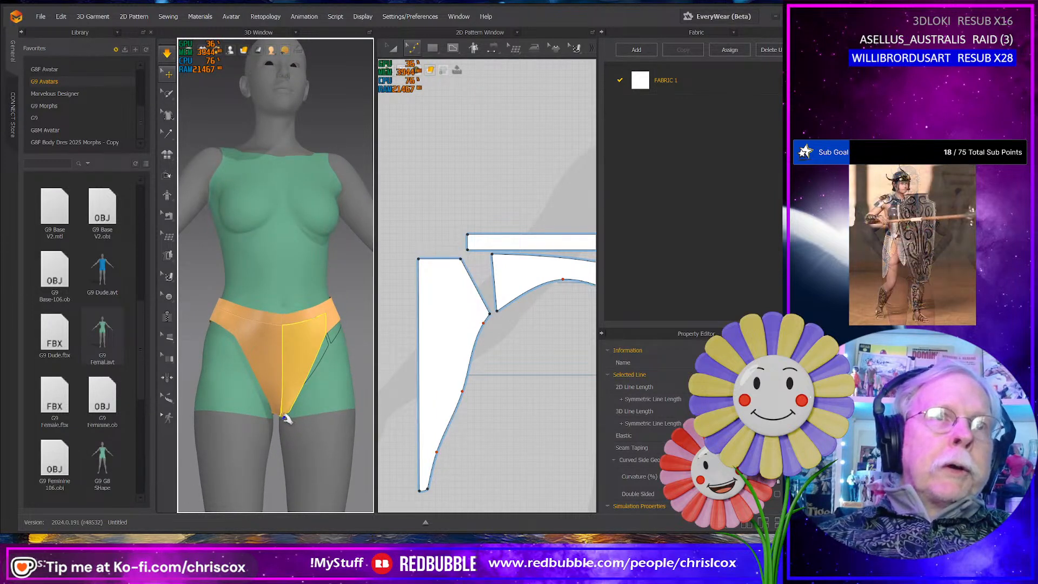
# - Tug the lower front panel edge into place, check the crotch section up close, and stop the simulation
pyautogui.moveTo(315, 451); pyautogui.dragTo(296, 435, button='right')
pyautogui.scroll(3, 296, 435)
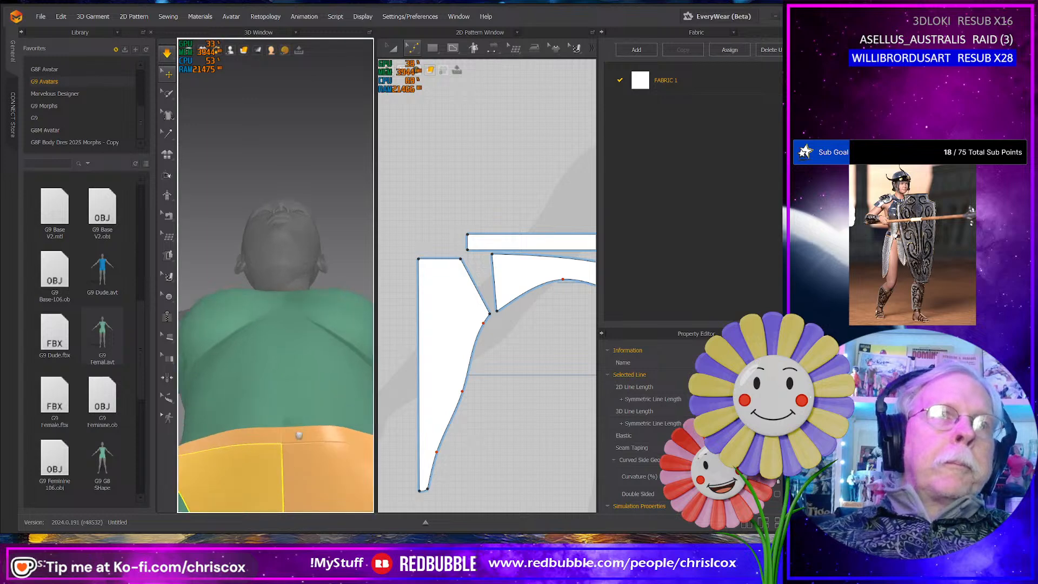
pyautogui.moveTo(299, 436); pyautogui.dragTo(291, 212, button='middle')
pyautogui.moveTo(300, 341); pyautogui.dragTo(293, 372, button='right')
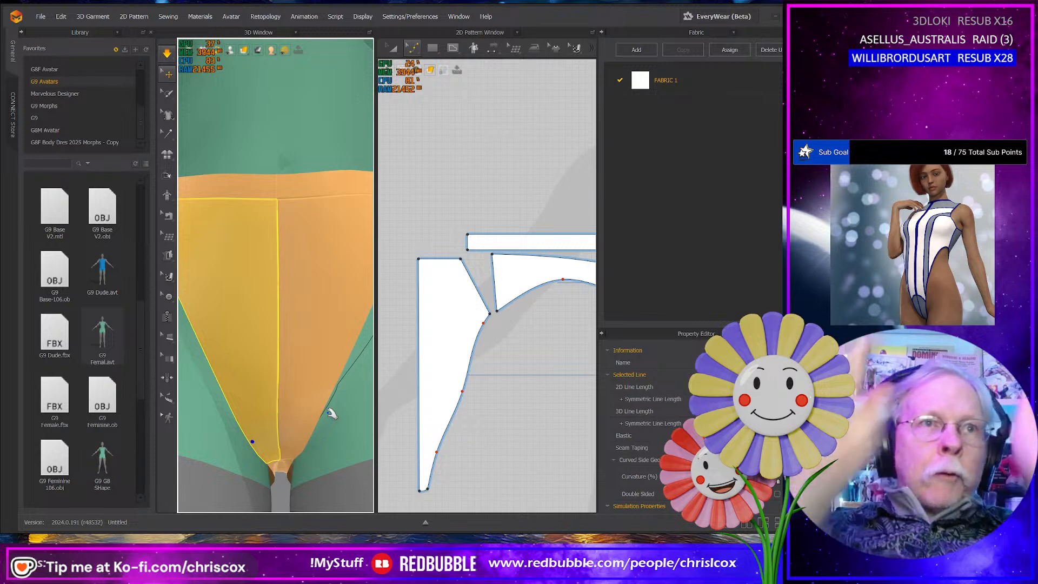
pyautogui.moveTo(343, 433); pyautogui.dragTo(317, 441, button='right')
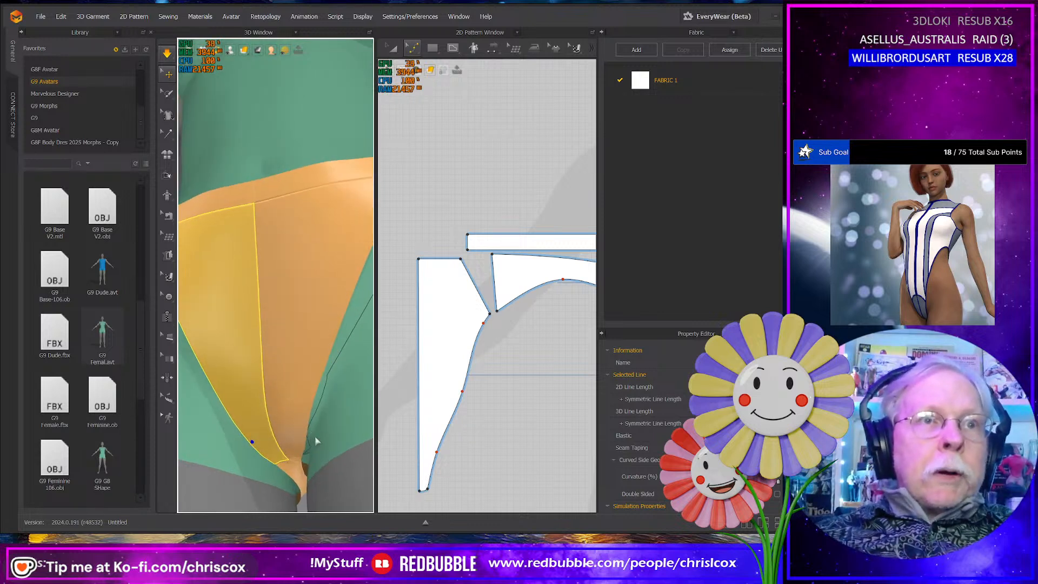
pyautogui.click(299, 481)
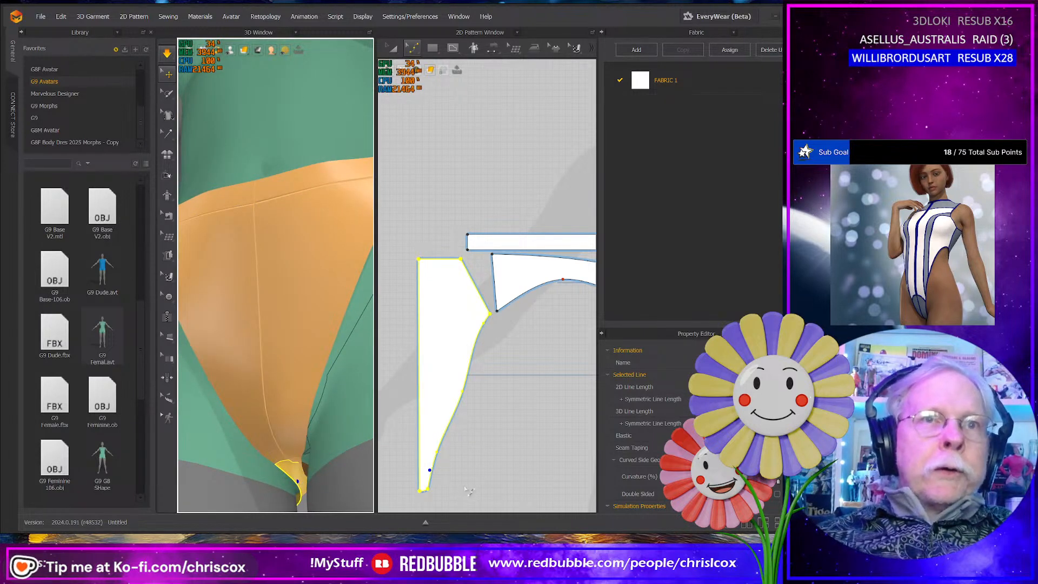
pyautogui.scroll(4, 461, 482)
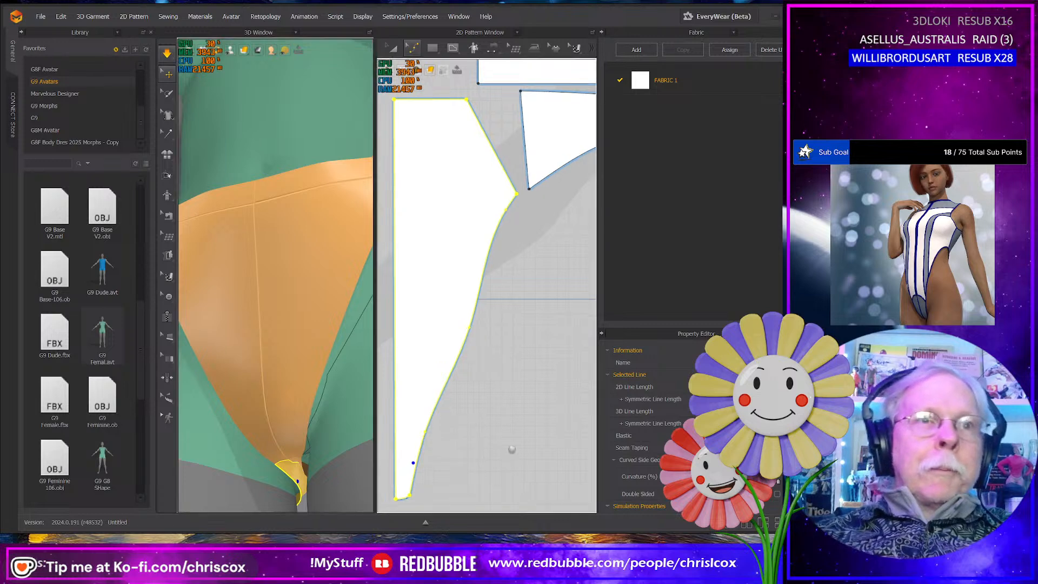
pyautogui.scroll(-6, 294, 442)
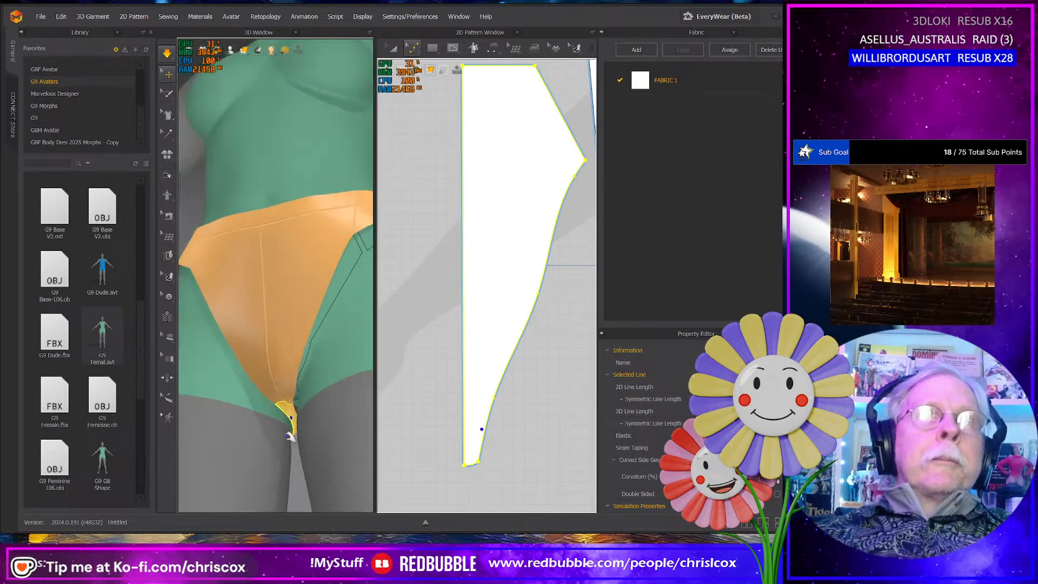
pyautogui.moveTo(303, 449); pyautogui.dragTo(326, 450, button='right')
pyautogui.press('space')
pyautogui.scroll(-5, 324, 462)
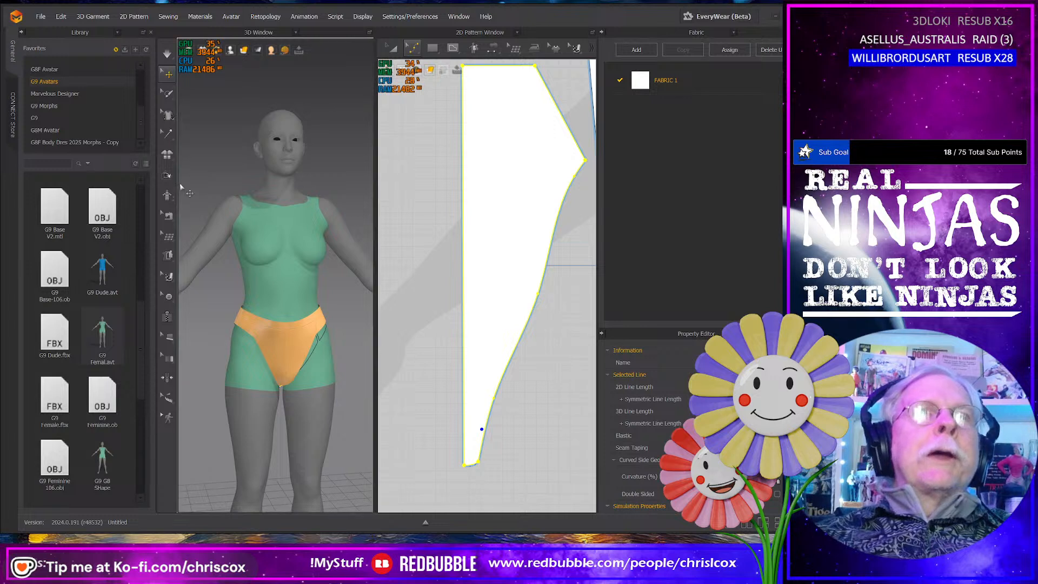
# - Start saving the project as a new file and browse to the Beach Party projects folder
pyautogui.click(61, 16)
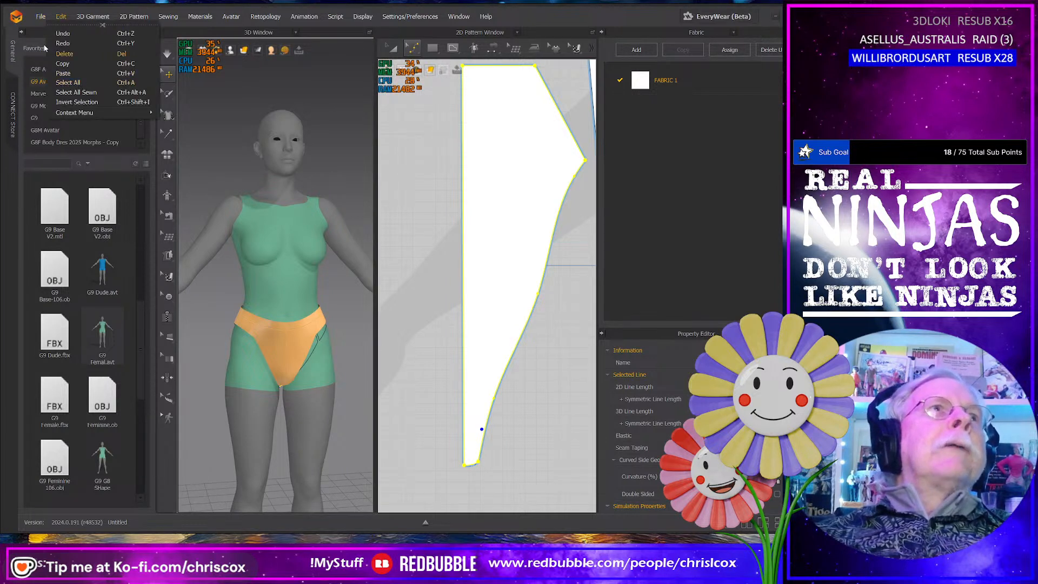
pyautogui.moveTo(45, 19)
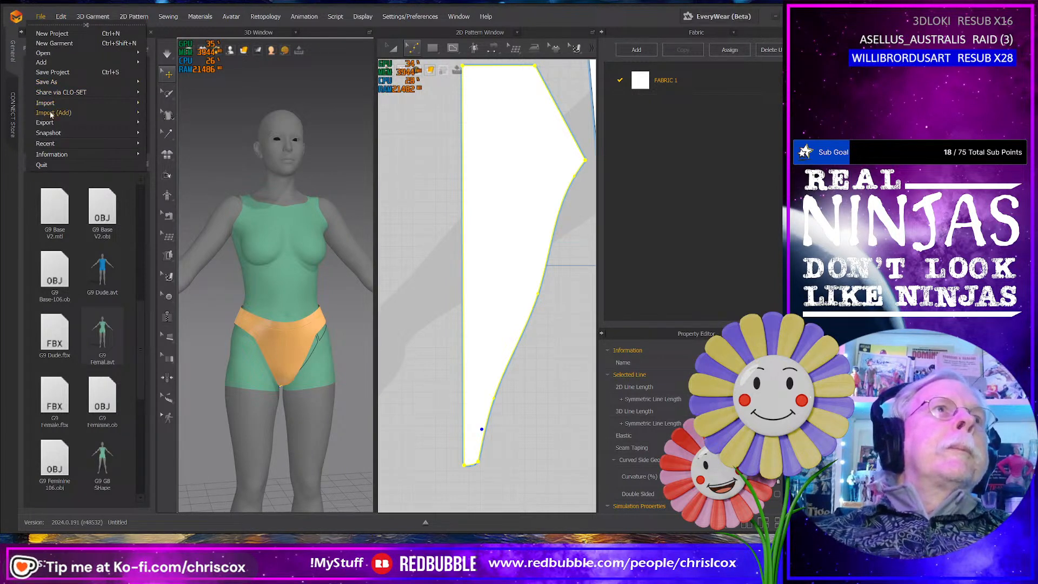
pyautogui.moveTo(60, 123)
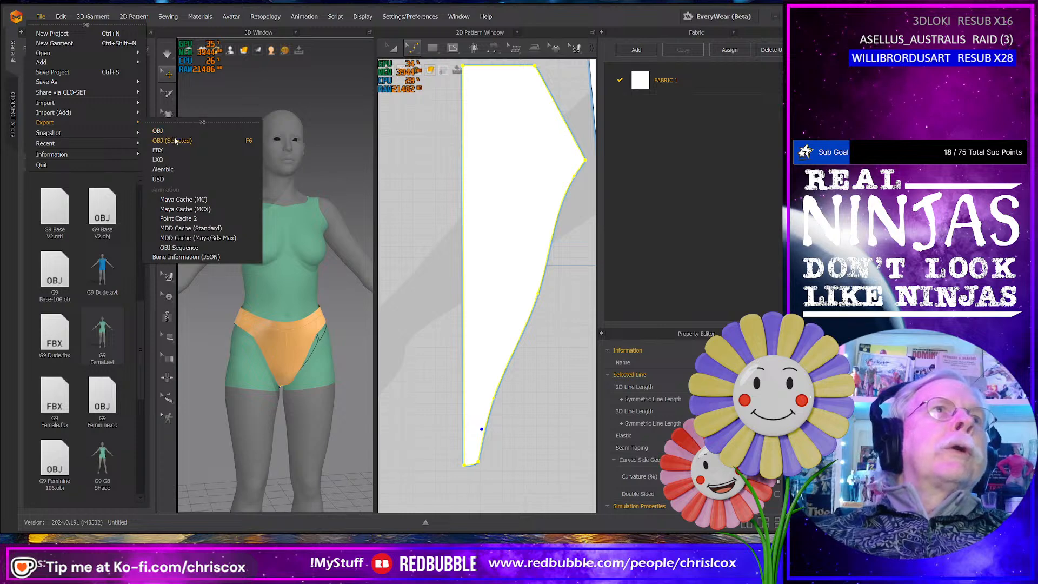
pyautogui.moveTo(125, 85)
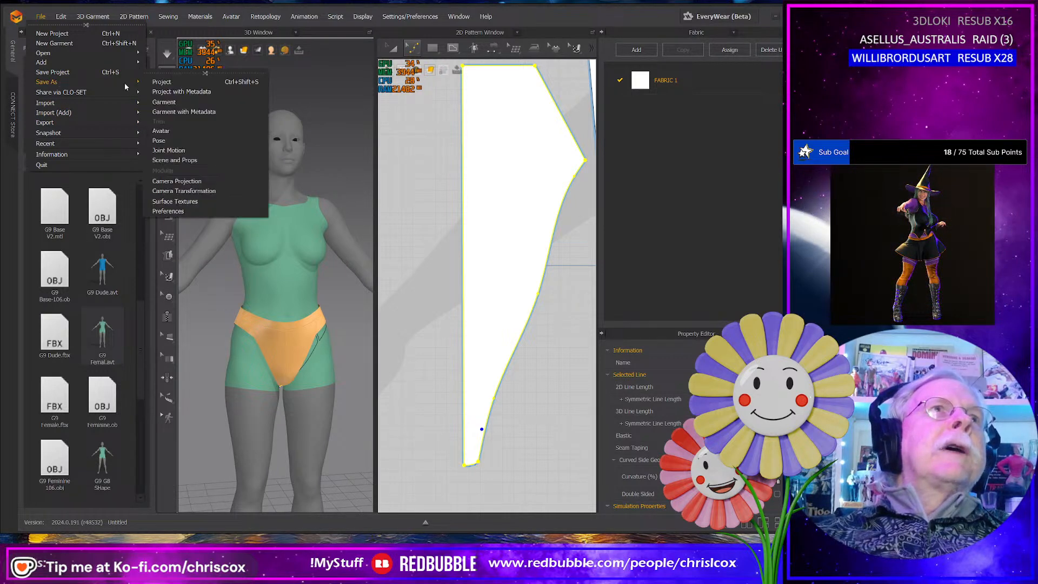
pyautogui.click(165, 82)
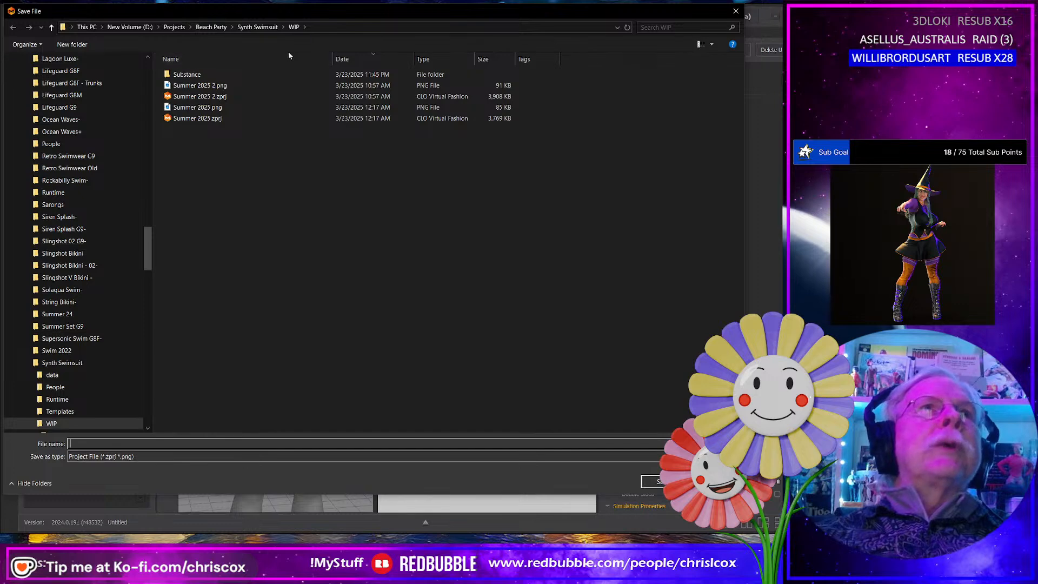
pyautogui.click(208, 27)
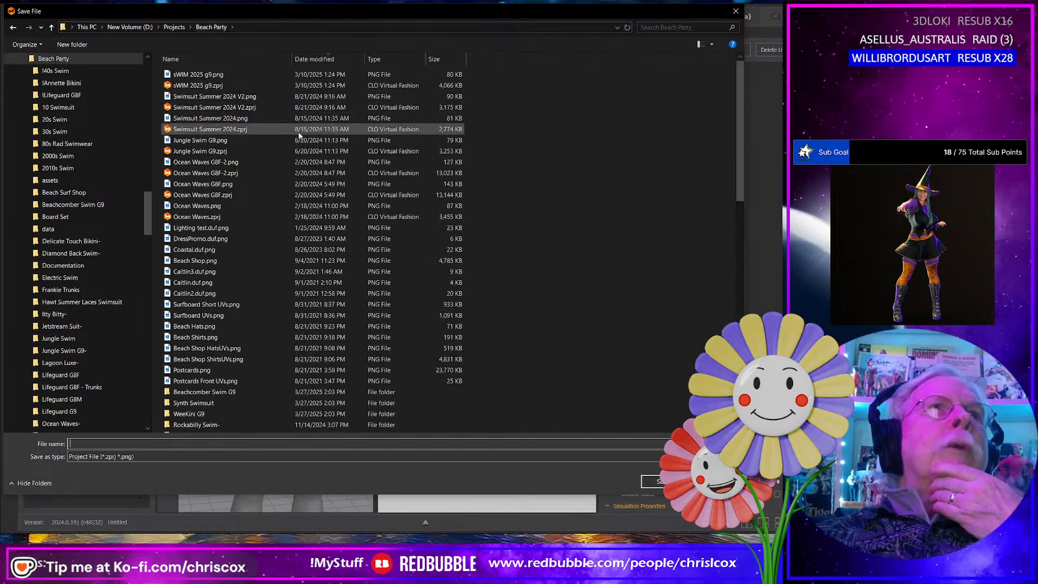
pyautogui.scroll(-6, 285, 276)
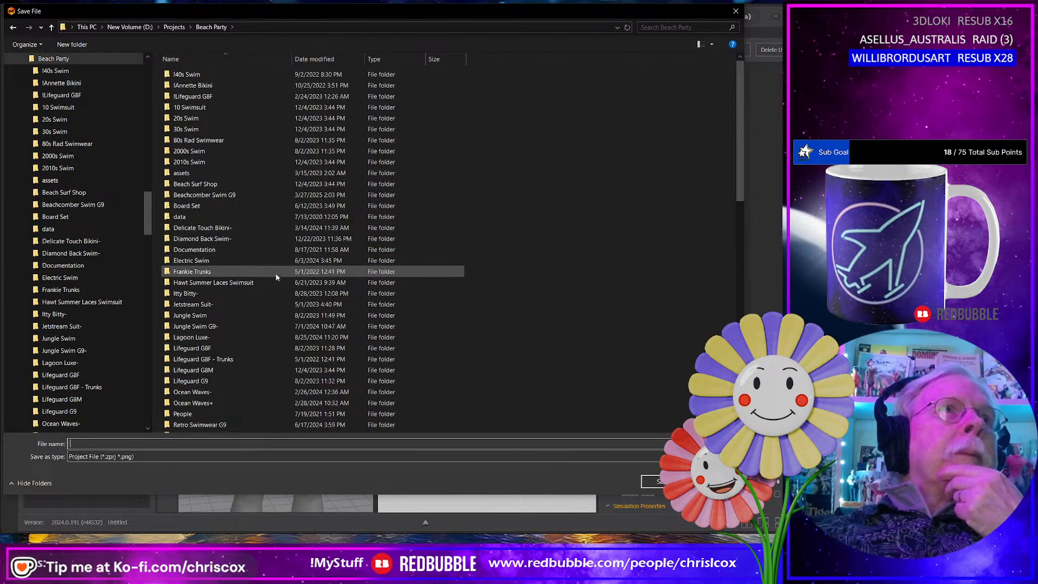
pyautogui.scroll(-4, 275, 279)
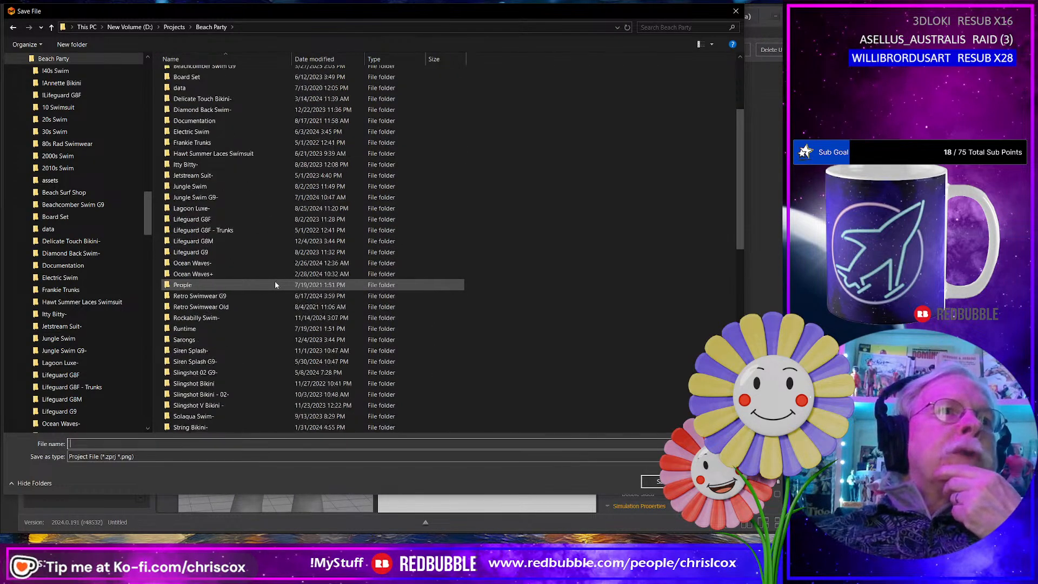
pyautogui.scroll(-4, 274, 280)
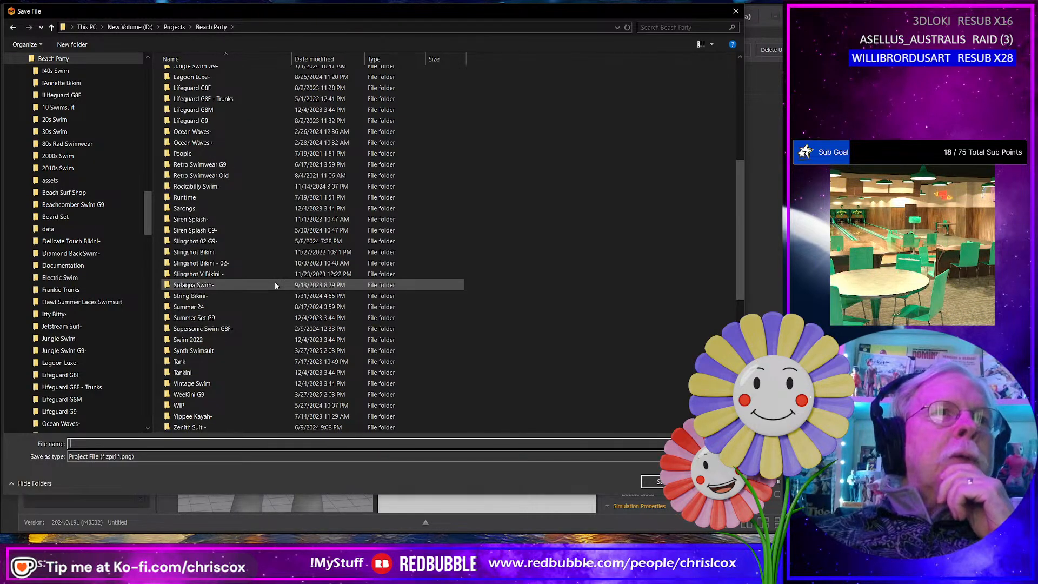
pyautogui.scroll(-3, 275, 282)
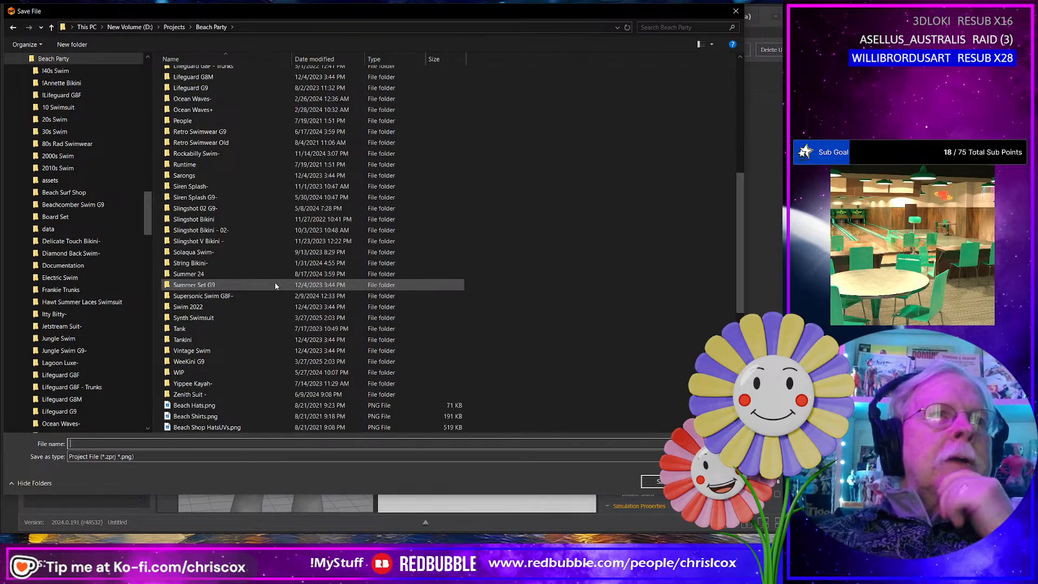
pyautogui.scroll(5, 275, 282)
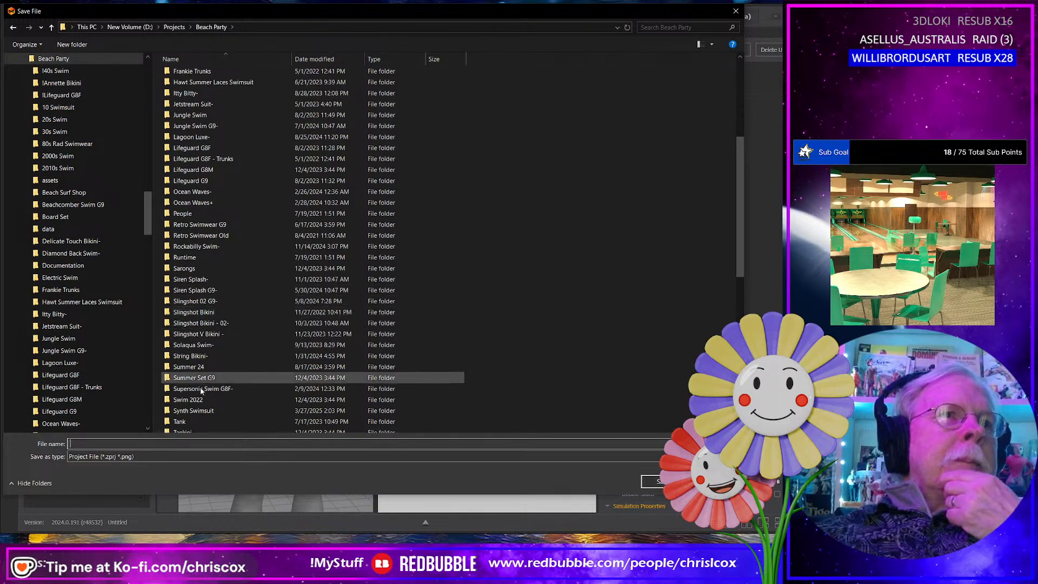
# - Create a folder named "Sporty Swim 2025" inside Beach Party and open it
pyautogui.rightClick(531, 213)
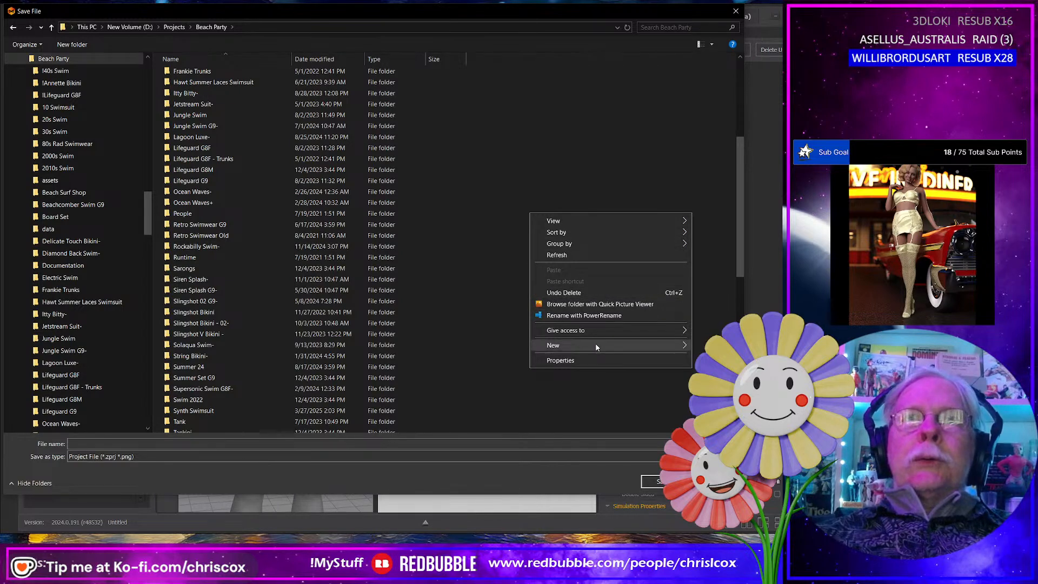
pyautogui.moveTo(599, 348)
pyautogui.click(699, 347)
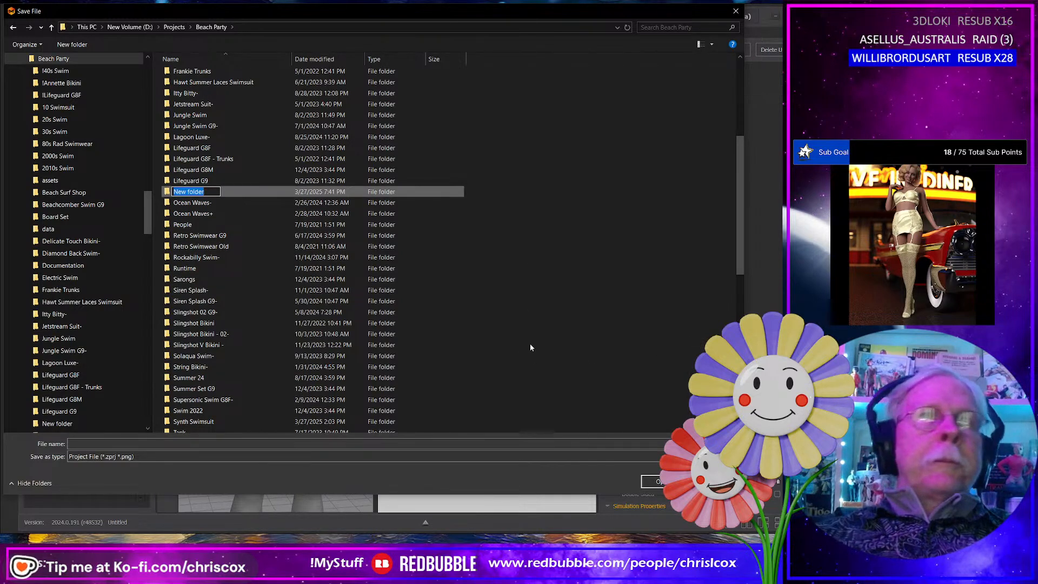
pyautogui.write('Sporty Swim')
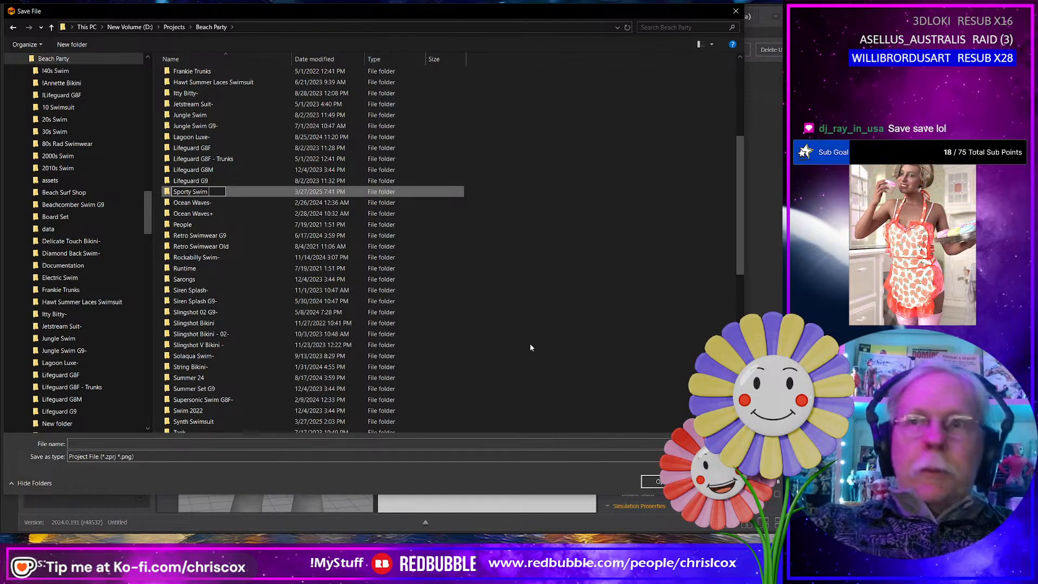
pyautogui.write(' 2025')
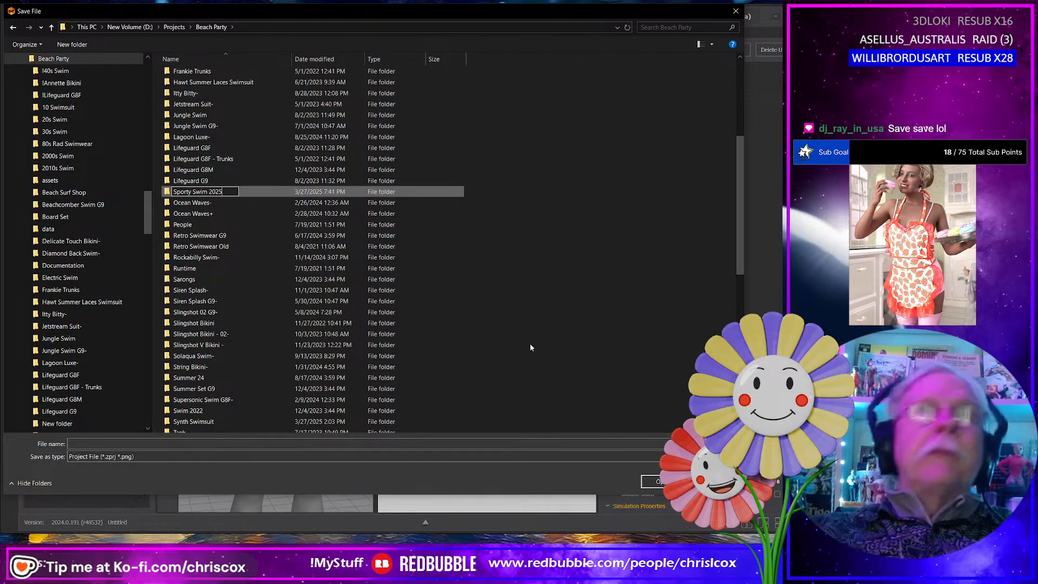
pyautogui.press('Return')
pyautogui.press('Return')
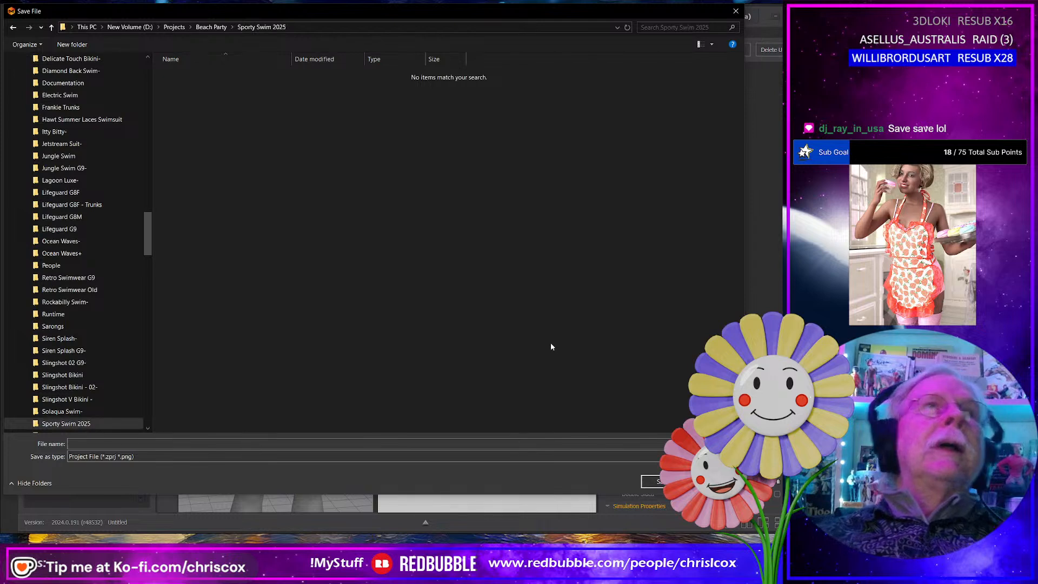
# - Create a subfolder named "WIP" inside Sporty Swim 2025 and open it
pyautogui.rightClick(244, 310)
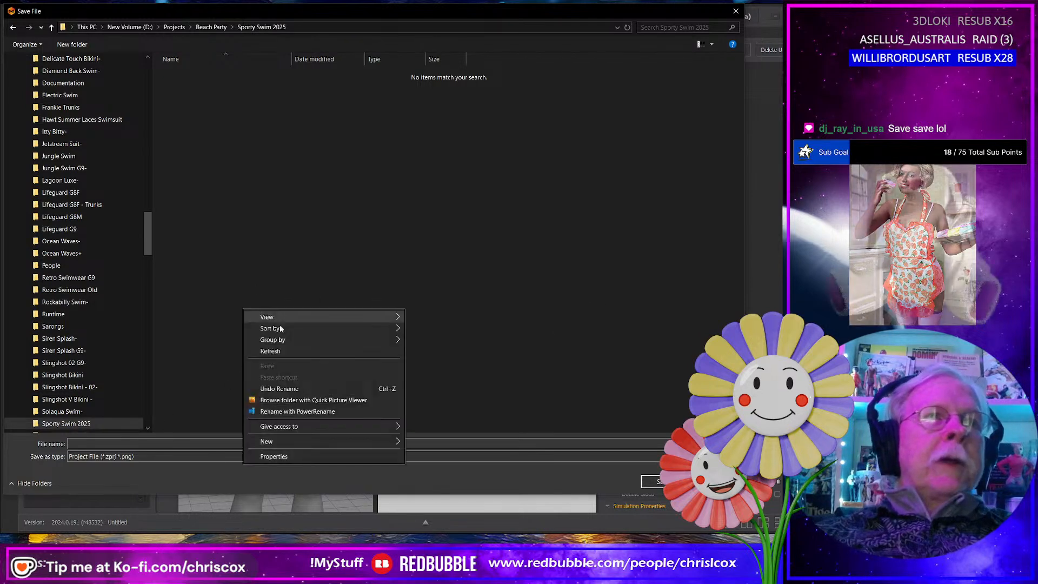
pyautogui.moveTo(299, 439)
pyautogui.click(429, 443)
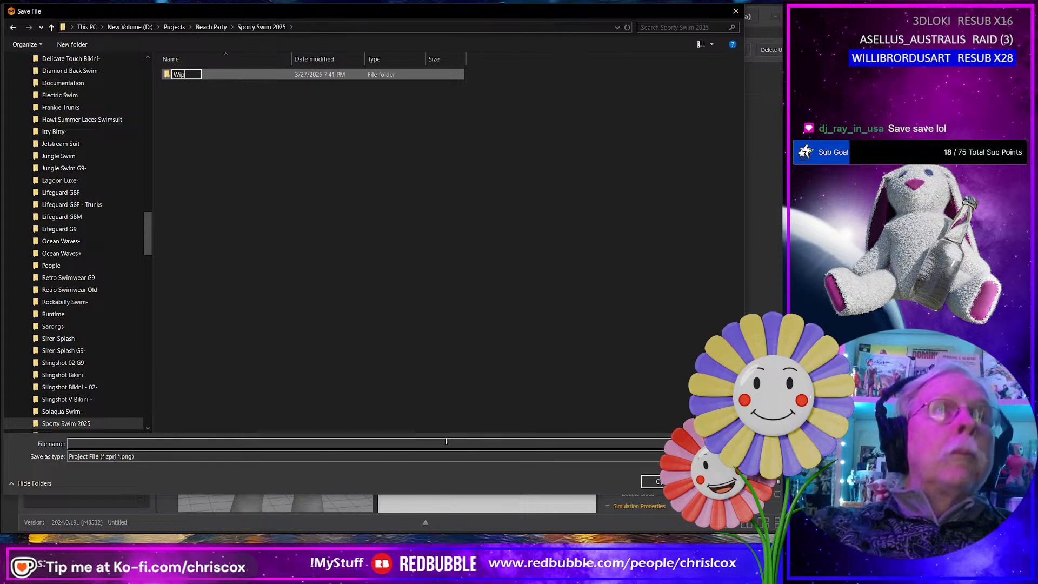
pyautogui.write('W')
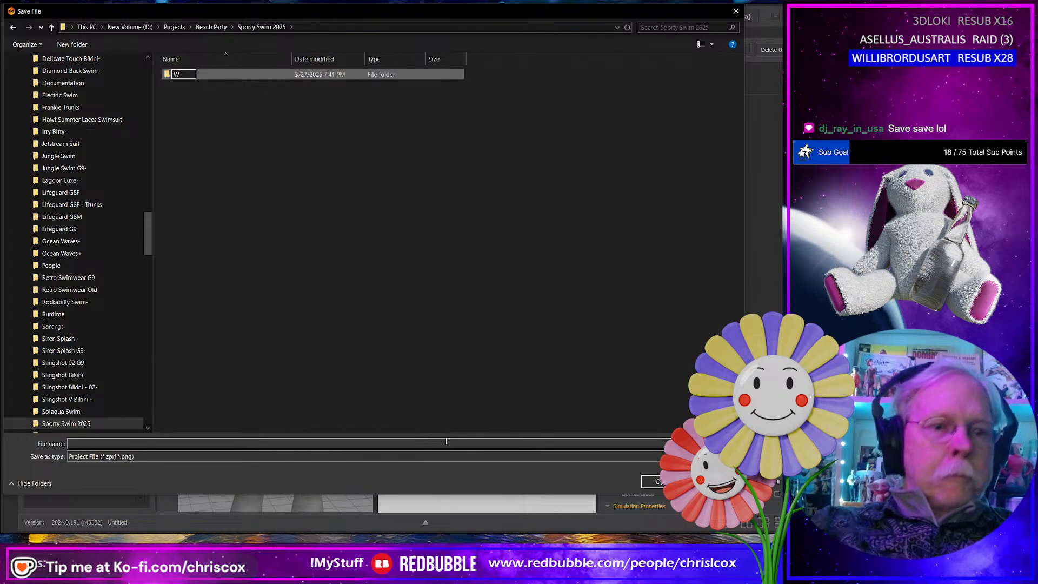
pyautogui.write('IP')
pyautogui.press('Return')
pyautogui.press('Return')
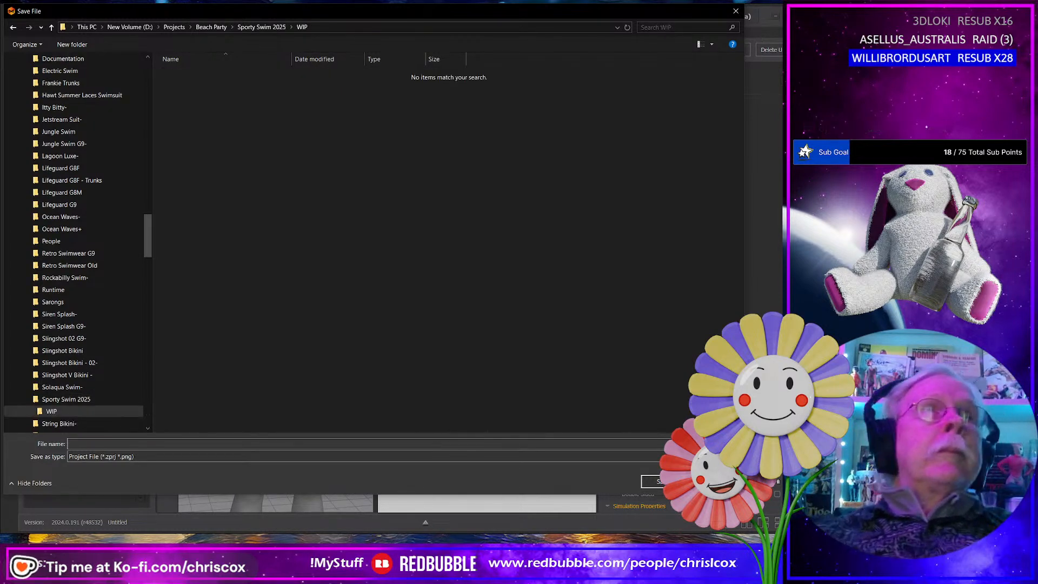
# - Save the project in the WIP folder under the file name "Sporty Swim G9F"
pyautogui.click(160, 442)
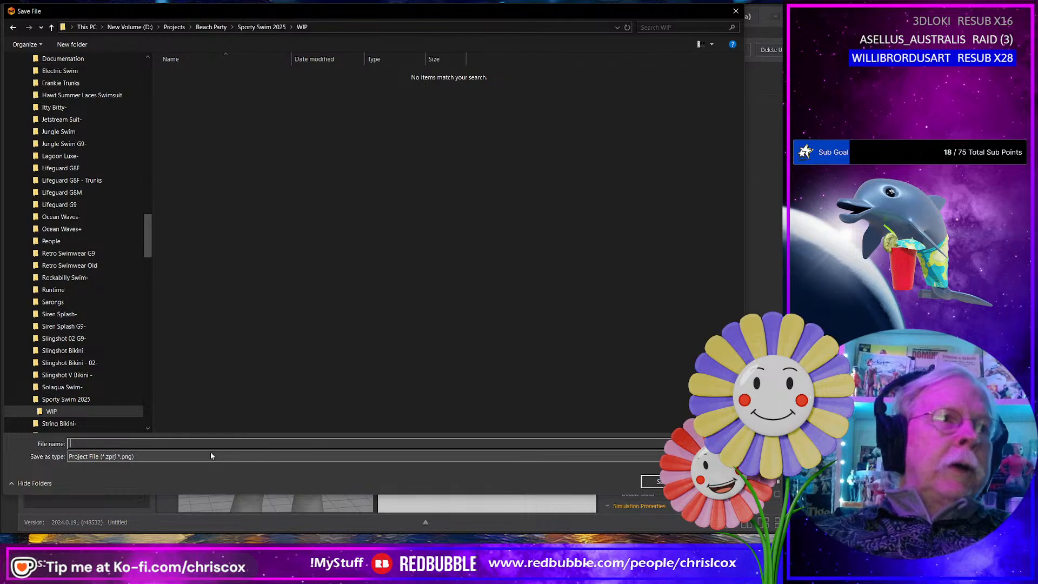
pyautogui.write('So')
pyautogui.press('BackSpace')
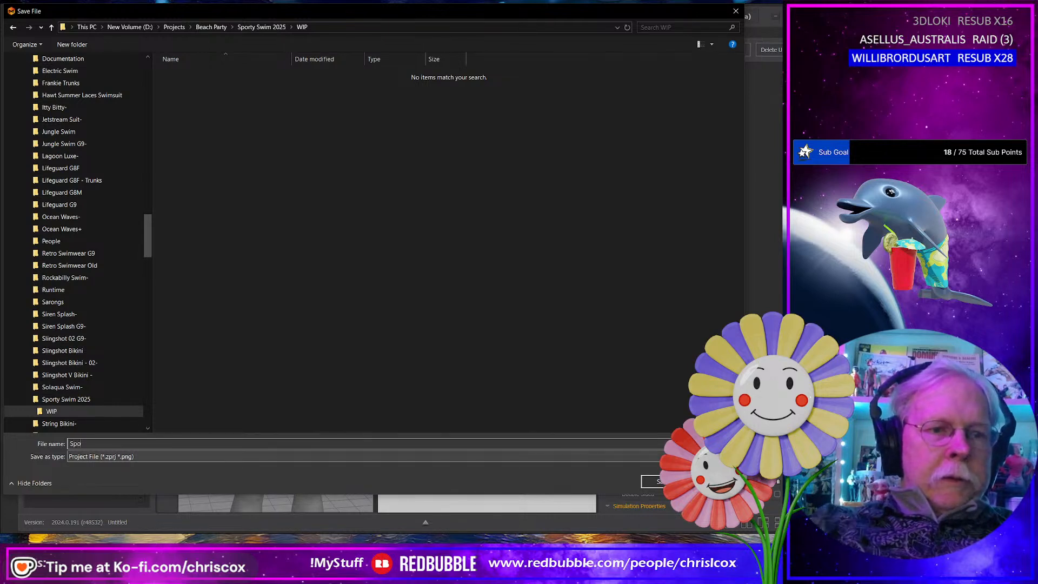
pyautogui.write('porty Swim G9F')
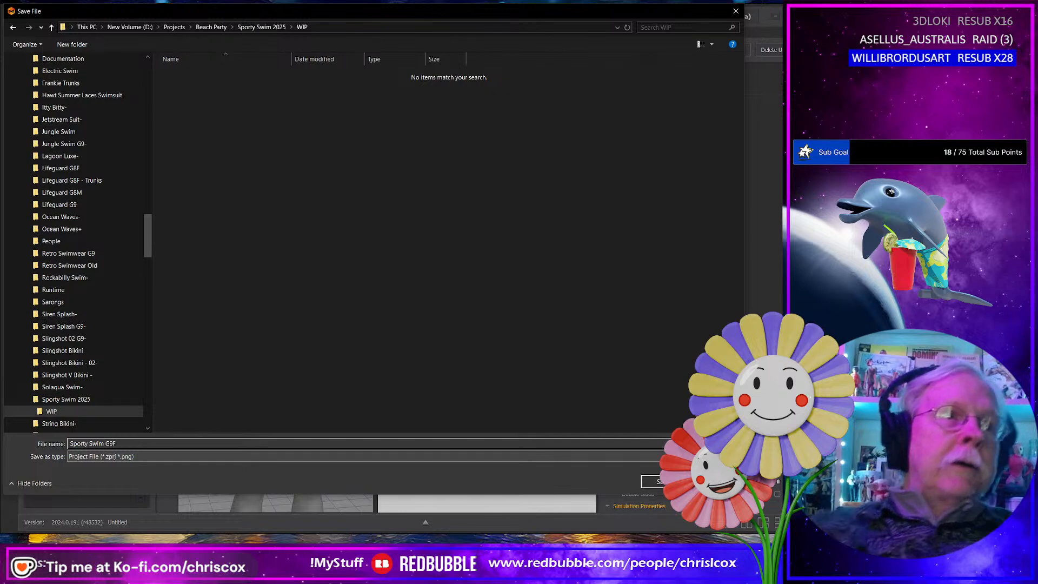
pyautogui.press('Return')
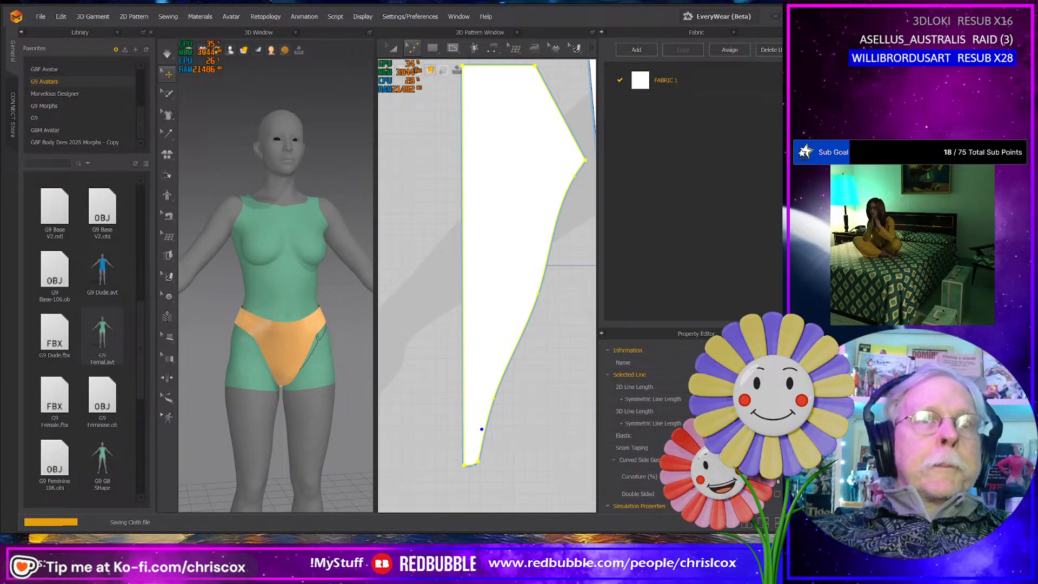
# - Examine how the panty's back panels and crotch section sit on the avatar from behind, below and the front
pyautogui.moveTo(319, 403); pyautogui.dragTo(480, 382, button='right')
pyautogui.scroll(5, 340, 405)
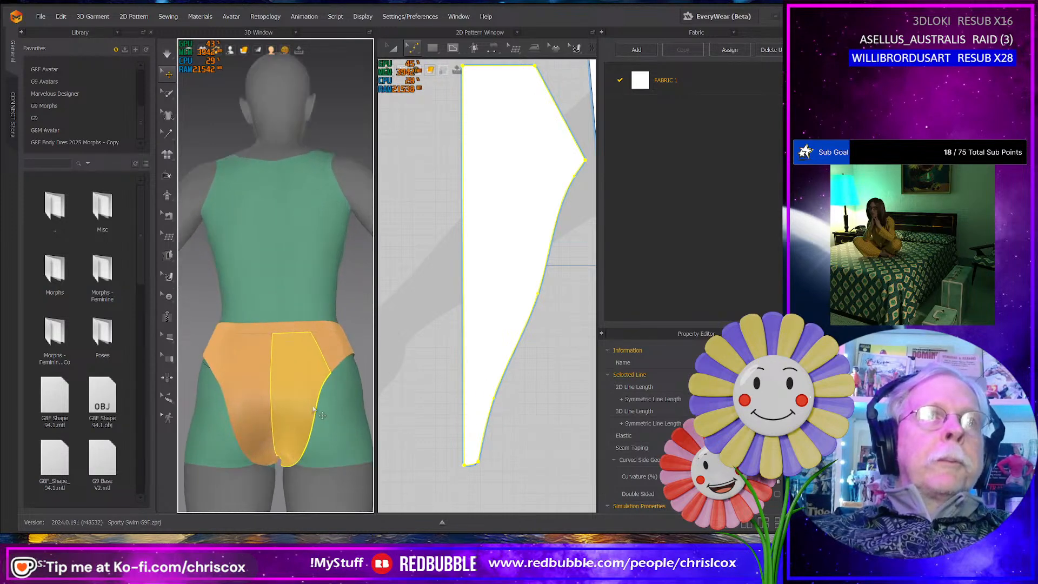
pyautogui.moveTo(325, 400); pyautogui.dragTo(296, 374, button='right')
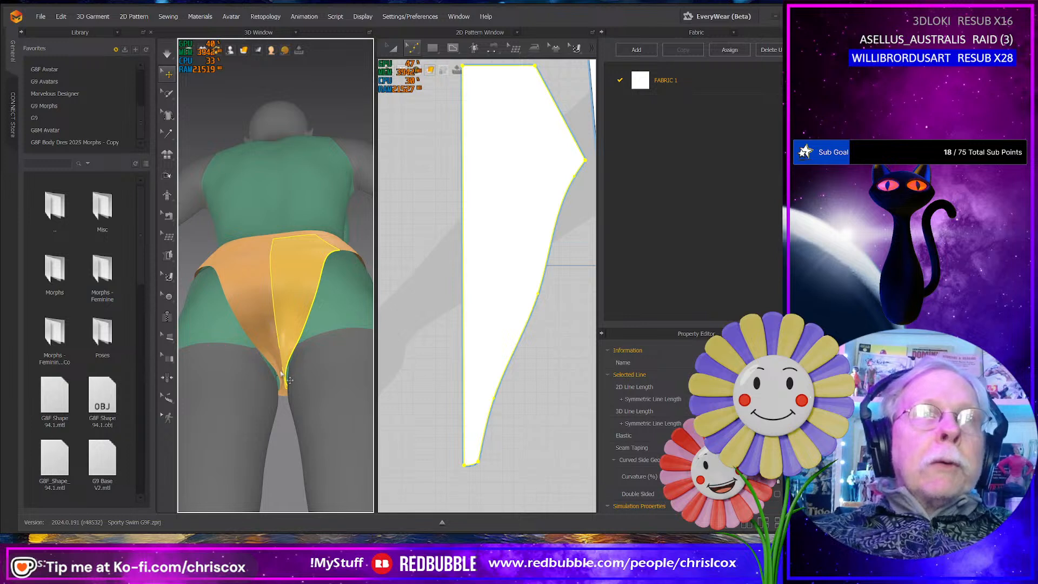
pyautogui.click(287, 379)
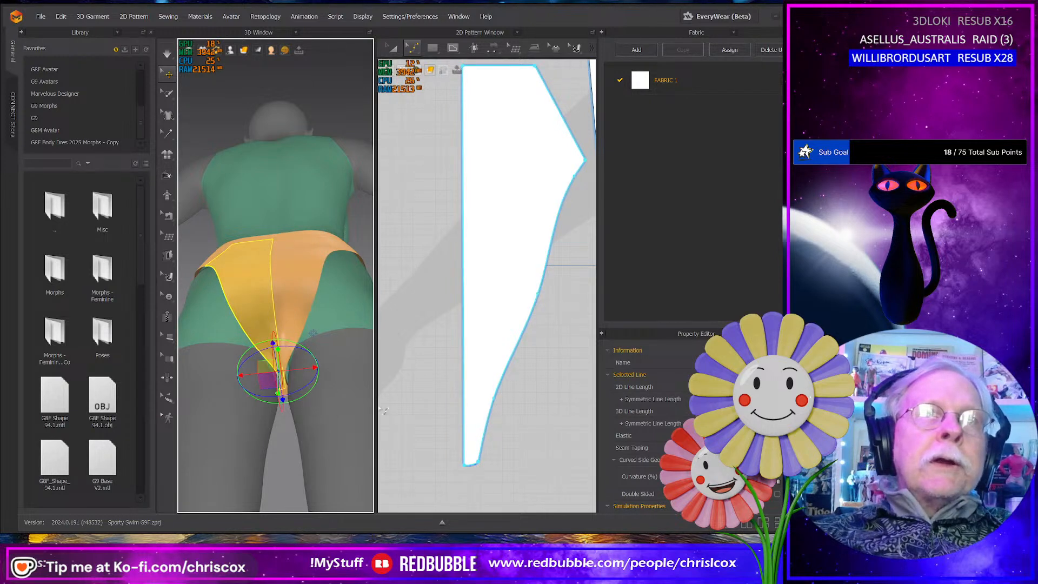
pyautogui.scroll(5, 319, 397)
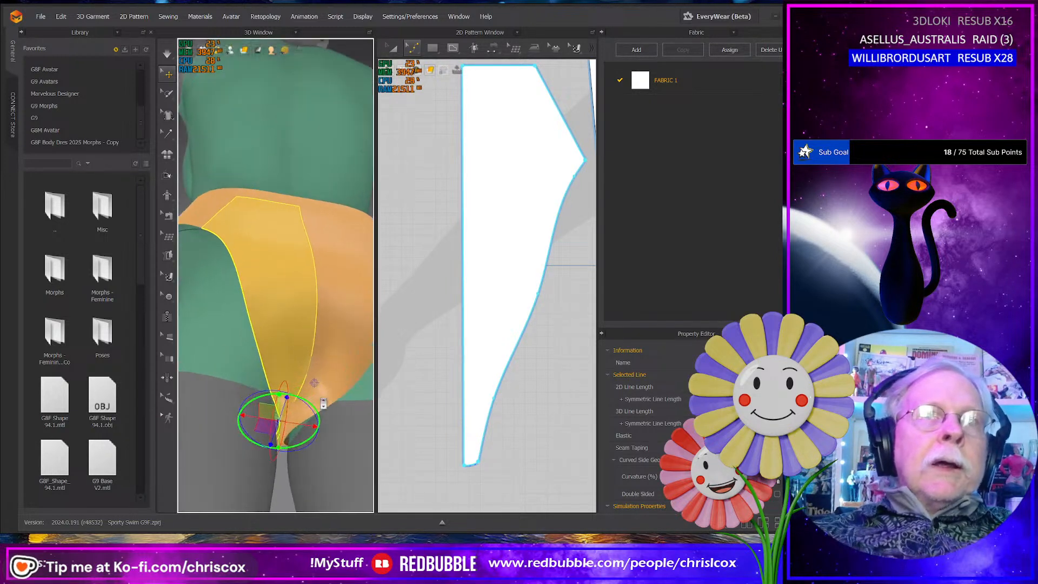
pyautogui.moveTo(311, 425); pyautogui.dragTo(311, 379, button='middle')
pyautogui.click(294, 414)
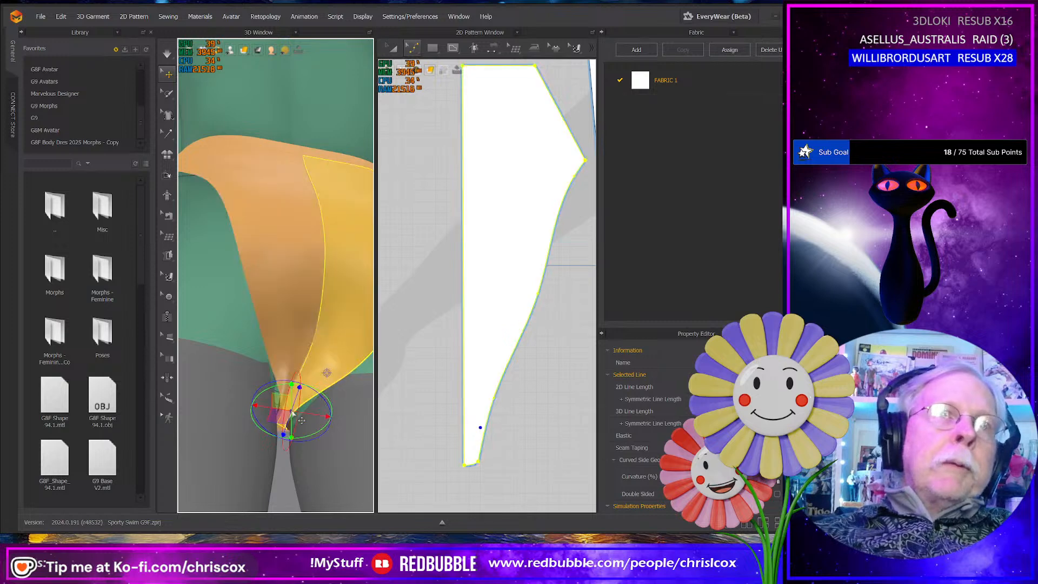
pyautogui.rightClick(391, 406)
pyautogui.moveTo(350, 433); pyautogui.dragTo(270, 409, button='right')
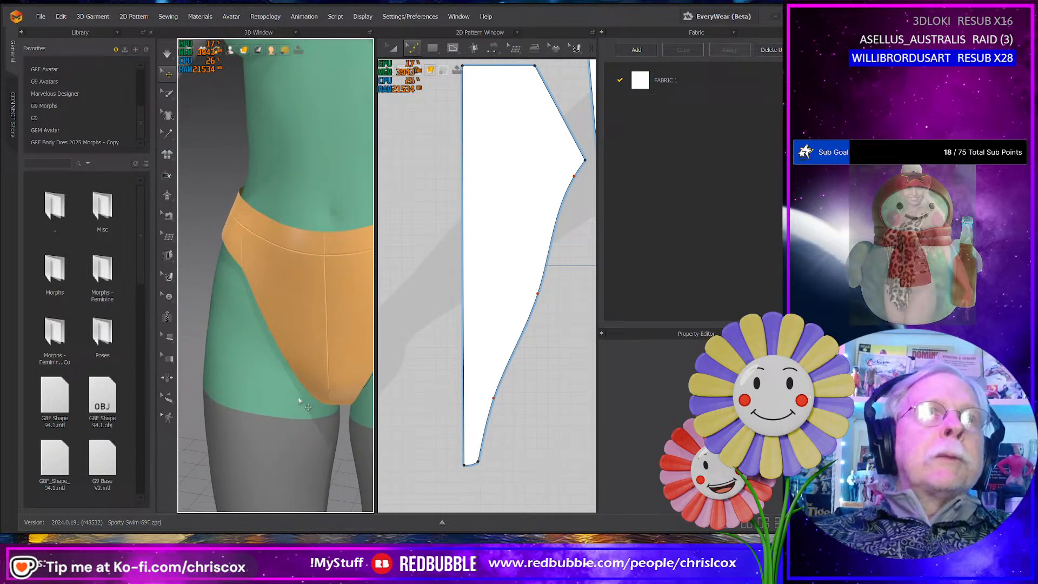
# - Simulate the panty and tug the back panel's lower leg edge near the crotch from the rear
pyautogui.click(270, 407)
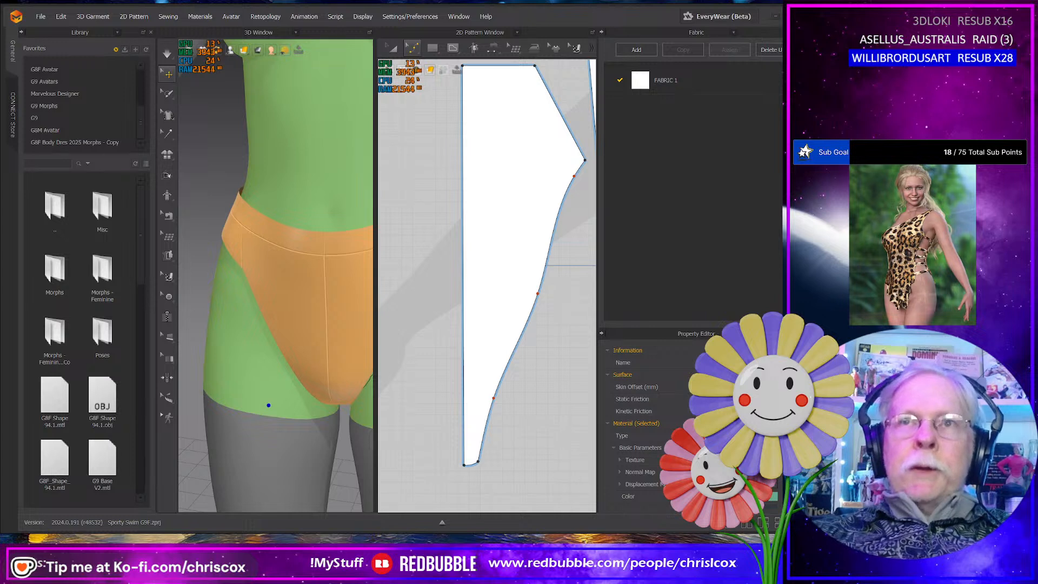
pyautogui.moveTo(254, 321); pyautogui.dragTo(333, 362, button='right')
pyautogui.press('space')
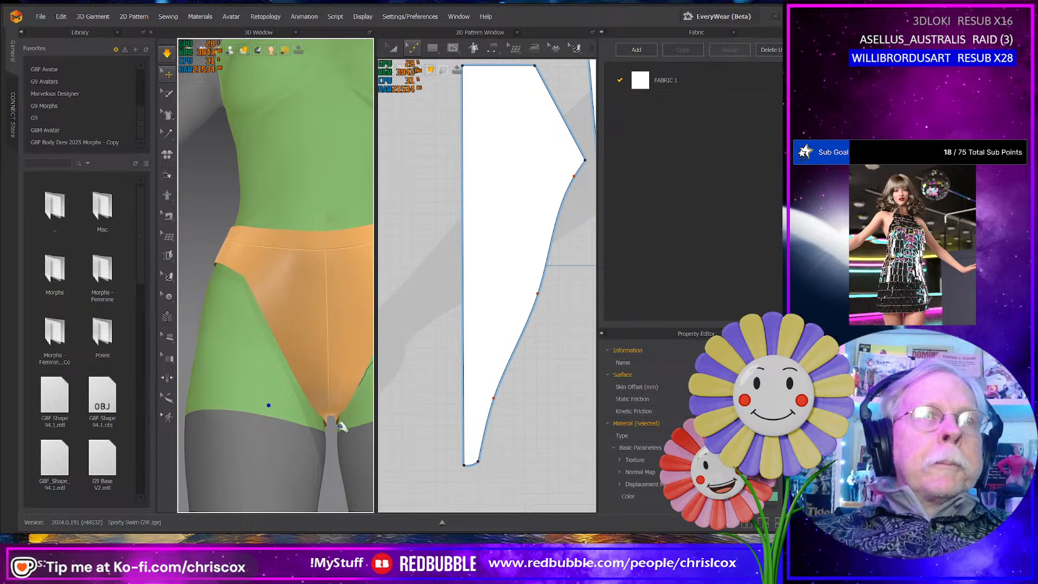
pyautogui.moveTo(340, 427); pyautogui.dragTo(498, 425, button='right')
pyautogui.moveTo(283, 428); pyautogui.dragTo(292, 399, button='right')
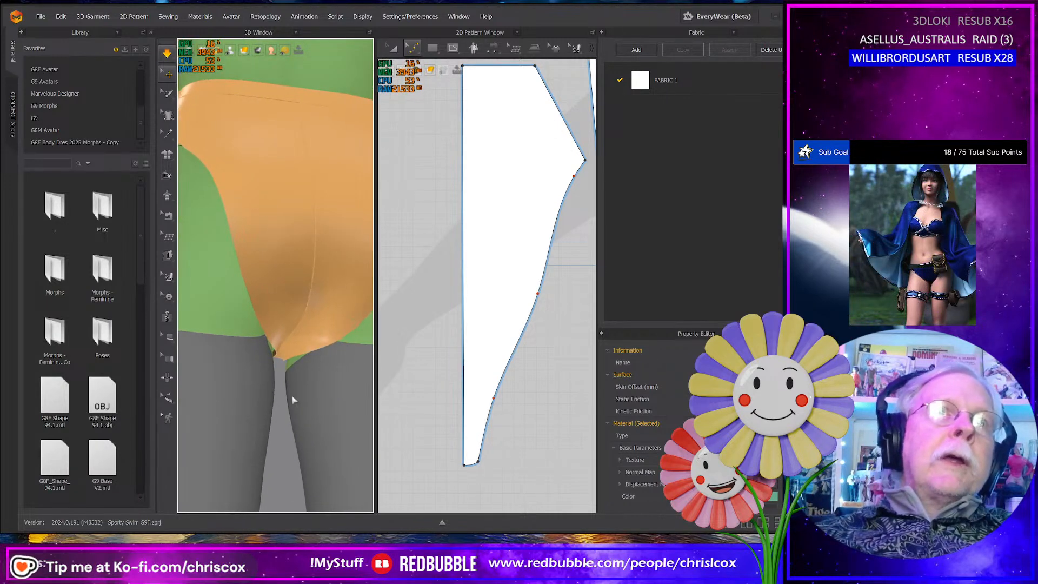
pyautogui.click(315, 349)
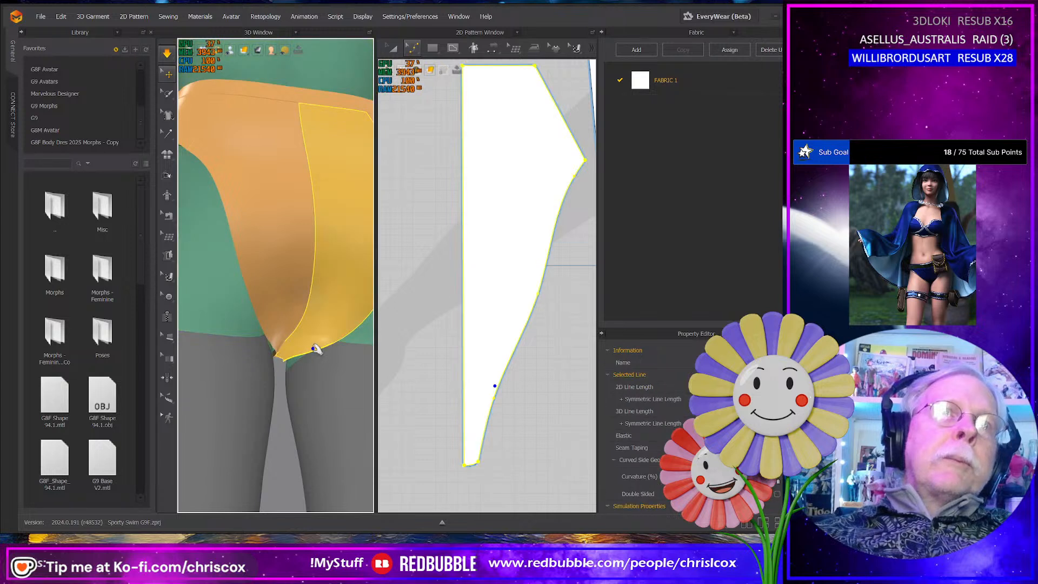
pyautogui.moveTo(301, 400); pyautogui.dragTo(307, 382, button='right')
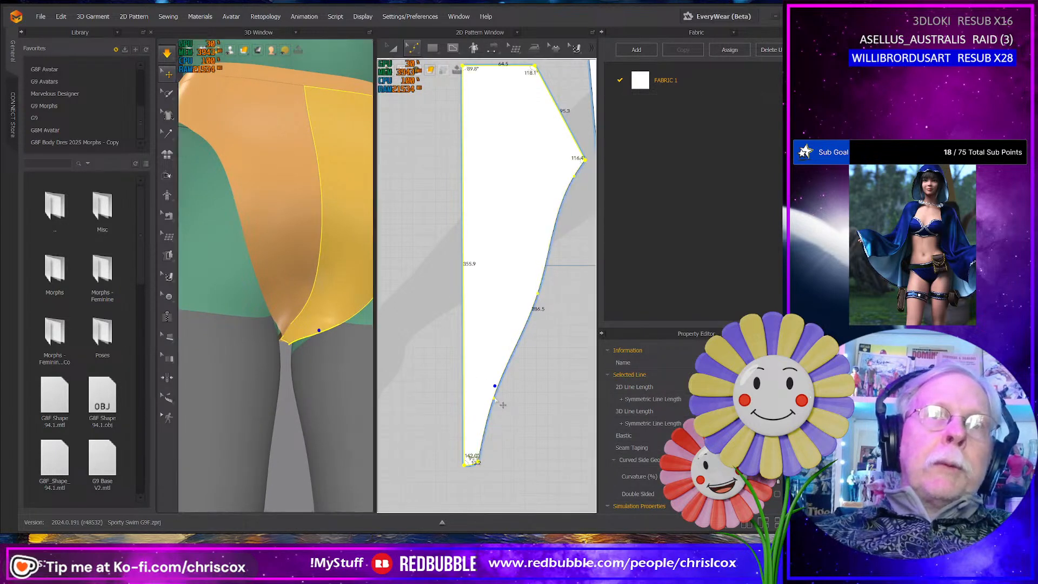
# - Move the curve point on the back panel's leg edge near the crotch slightly inward to narrow the crotch section
pyautogui.click(519, 424)
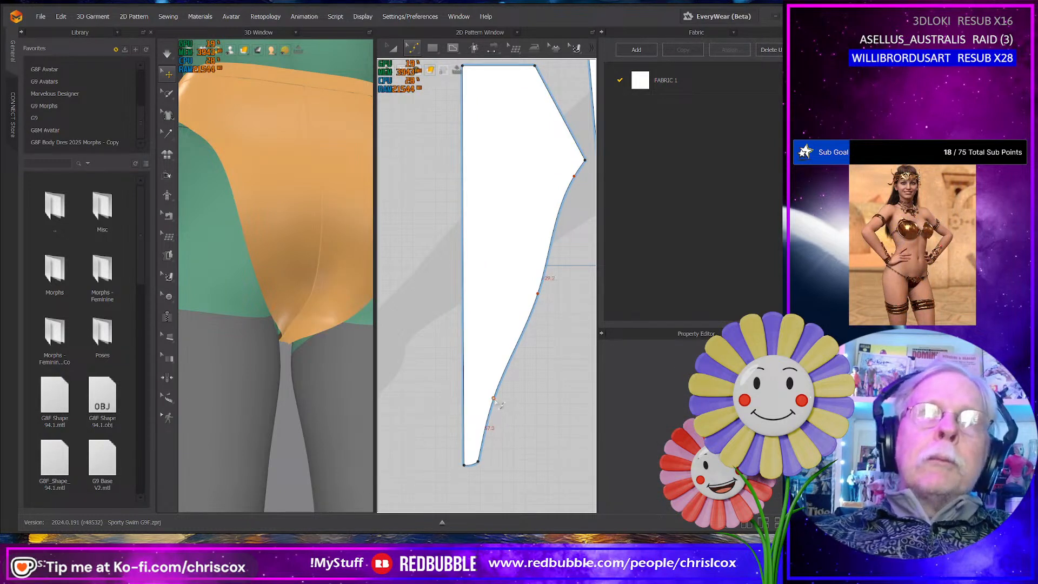
pyautogui.click(499, 404)
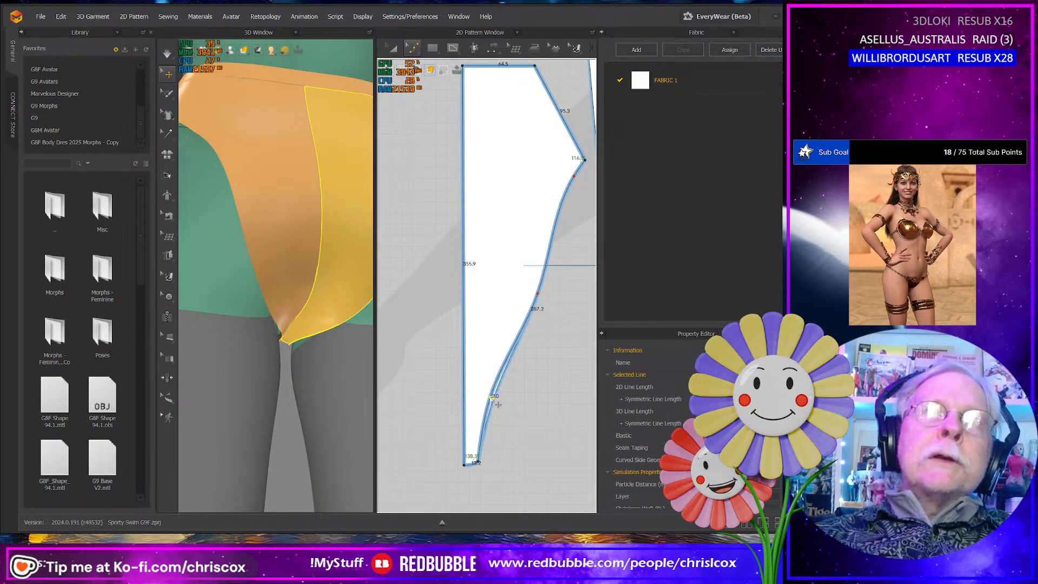
pyautogui.moveTo(498, 404); pyautogui.dragTo(497, 404)
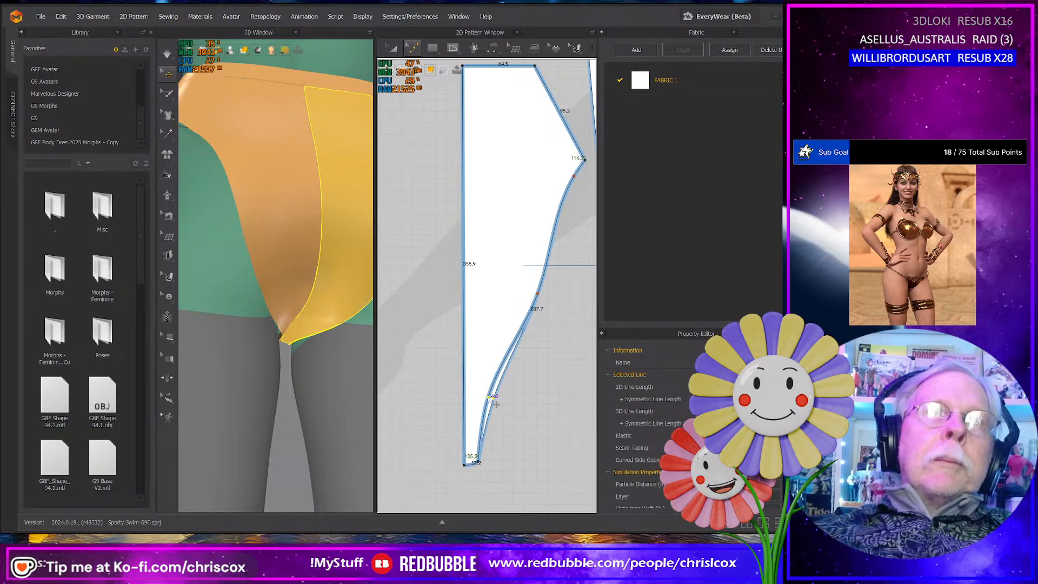
pyautogui.moveTo(490, 398); pyautogui.dragTo(489, 397)
# - Simulate the panty and tug the front and back panels around the crotch seam from below
pyautogui.moveTo(324, 413); pyautogui.dragTo(322, 287, button='right')
pyautogui.click(295, 328)
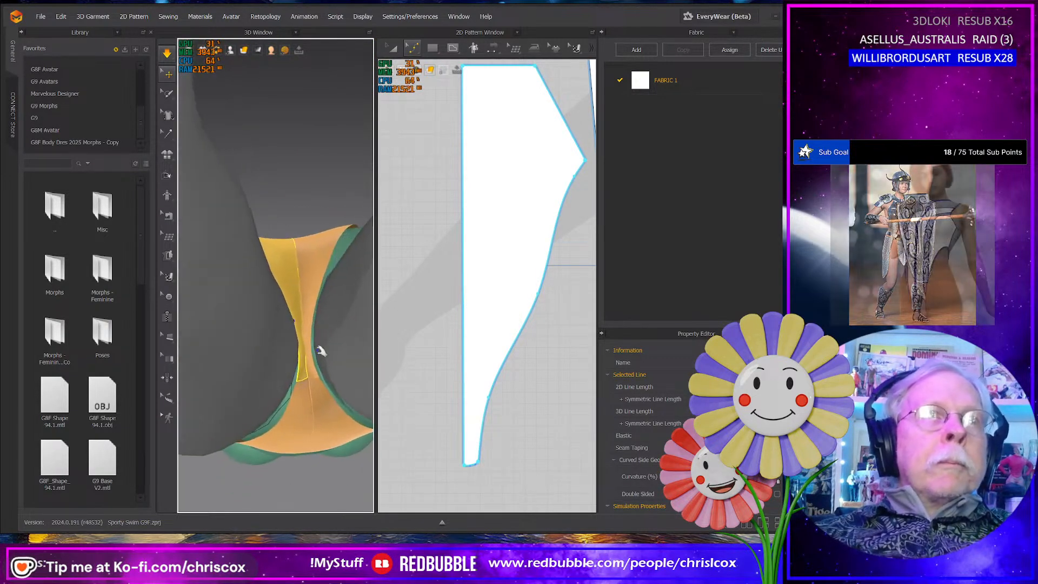
pyautogui.click(310, 376)
pyautogui.click(310, 344)
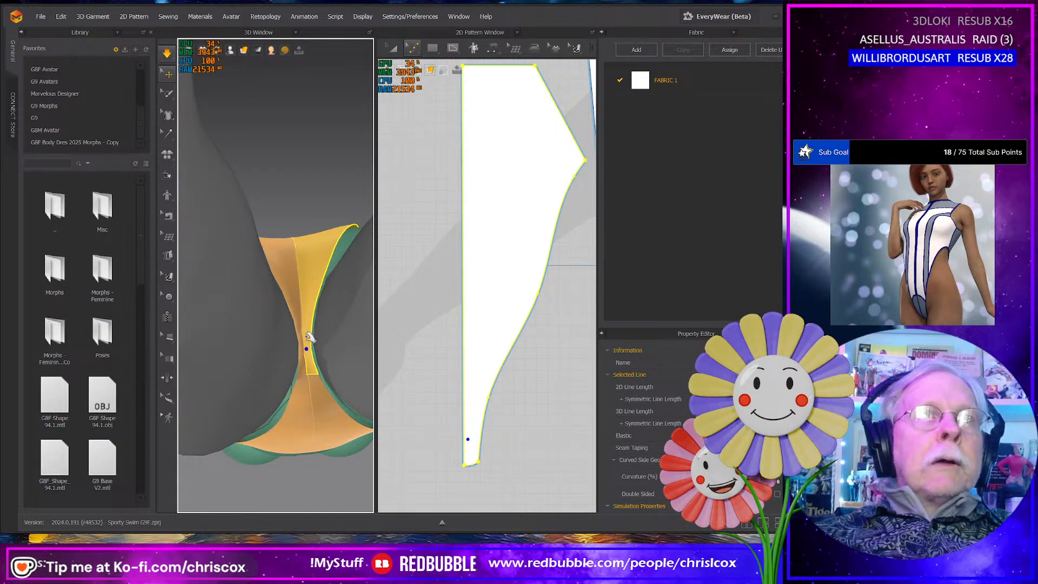
pyautogui.click(308, 334)
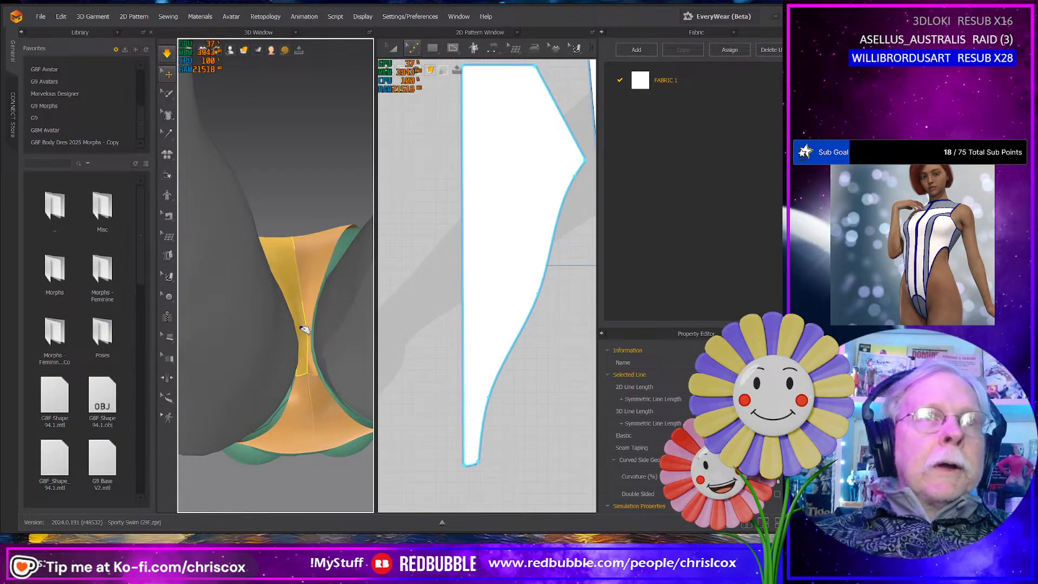
pyautogui.click(309, 377)
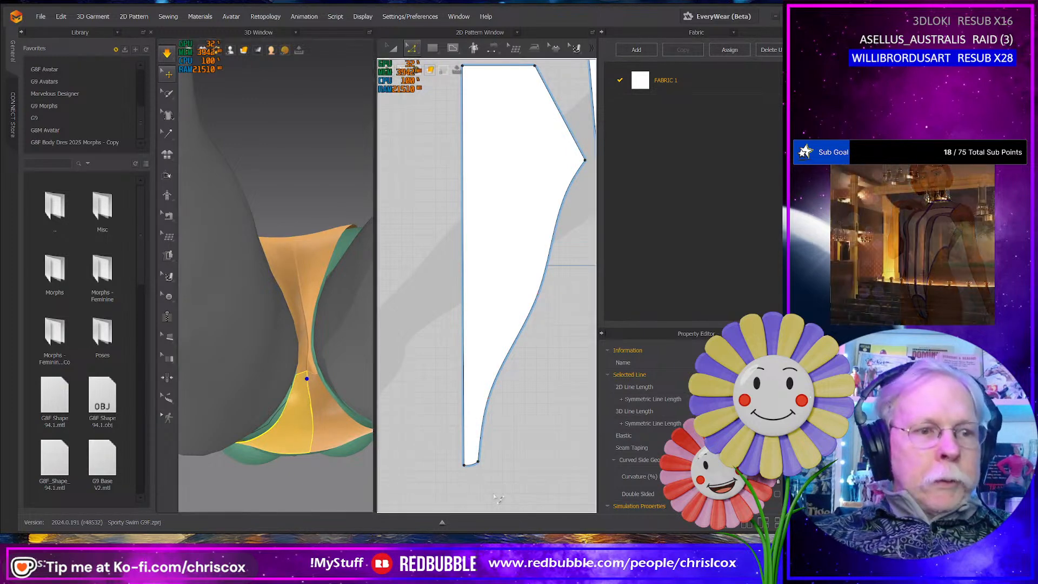
# - Shorten the back panel by moving its bottom crotch edge upward in the 2D pattern
pyautogui.click(461, 469)
pyautogui.click(469, 459)
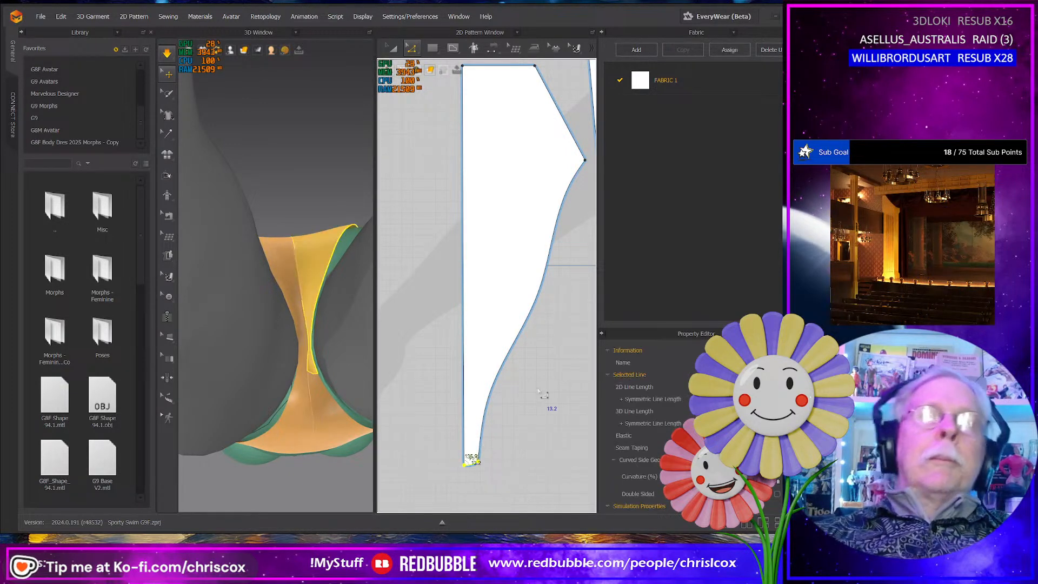
pyautogui.press('Up')
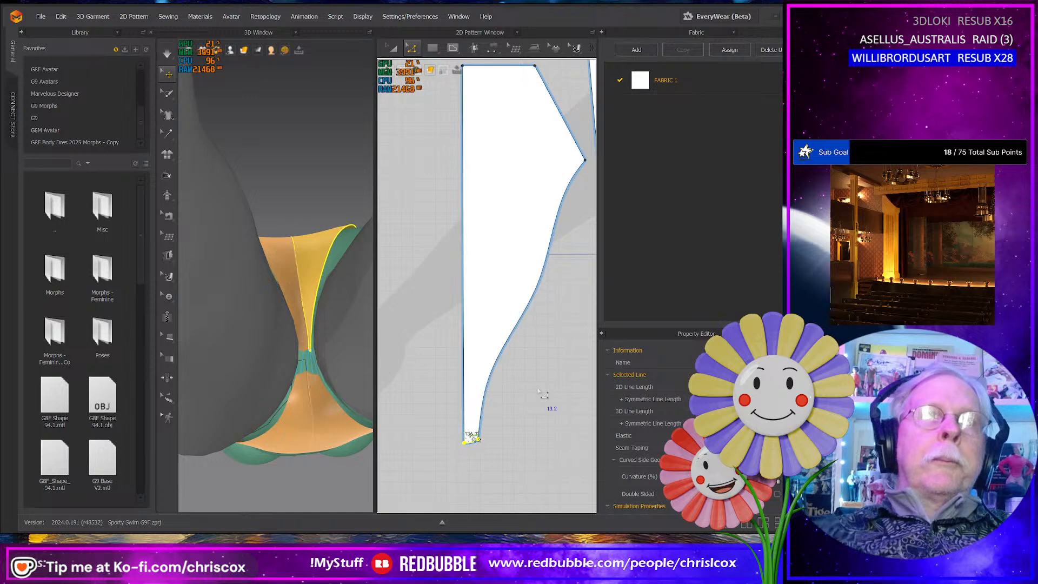
# - Lengthen the front panel by moving its bottom crotch edge downward in the 2D pattern, and resume the simulation
pyautogui.moveTo(540, 392)
pyautogui.mouseDown(button='middle')
pyautogui.moveTo(487, 385)
pyautogui.moveTo(506, 399)
pyautogui.moveTo(445, 399)
pyautogui.mouseUp(button='middle')
pyautogui.scroll(-2, 520, 403)
pyautogui.moveTo(573, 395); pyautogui.dragTo(392, 385, button='middle')
pyautogui.moveTo(542, 349); pyautogui.dragTo(481, 289)
pyautogui.press('Down')
pyautogui.press('Down')
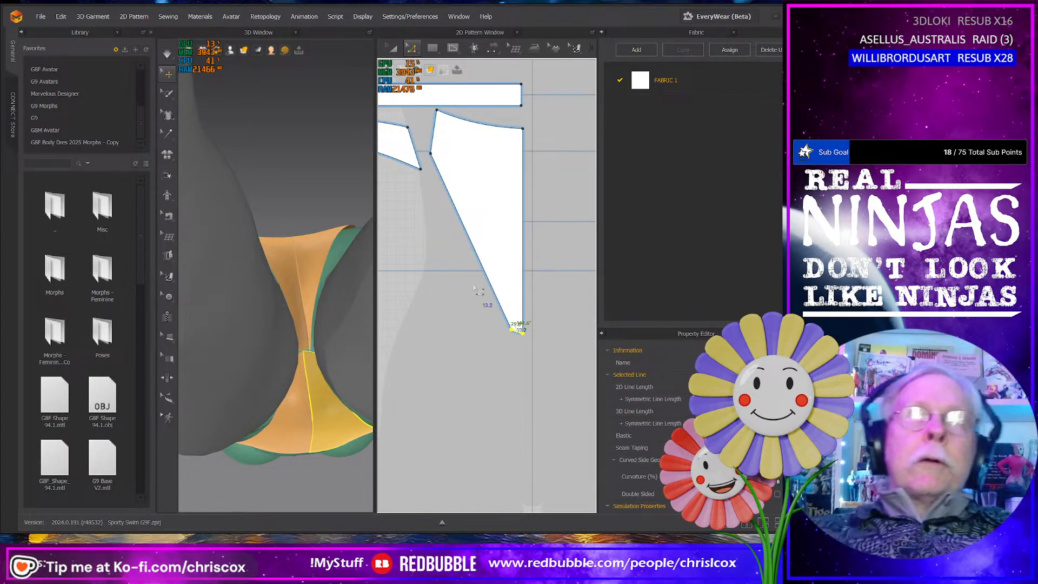
pyautogui.press('space')
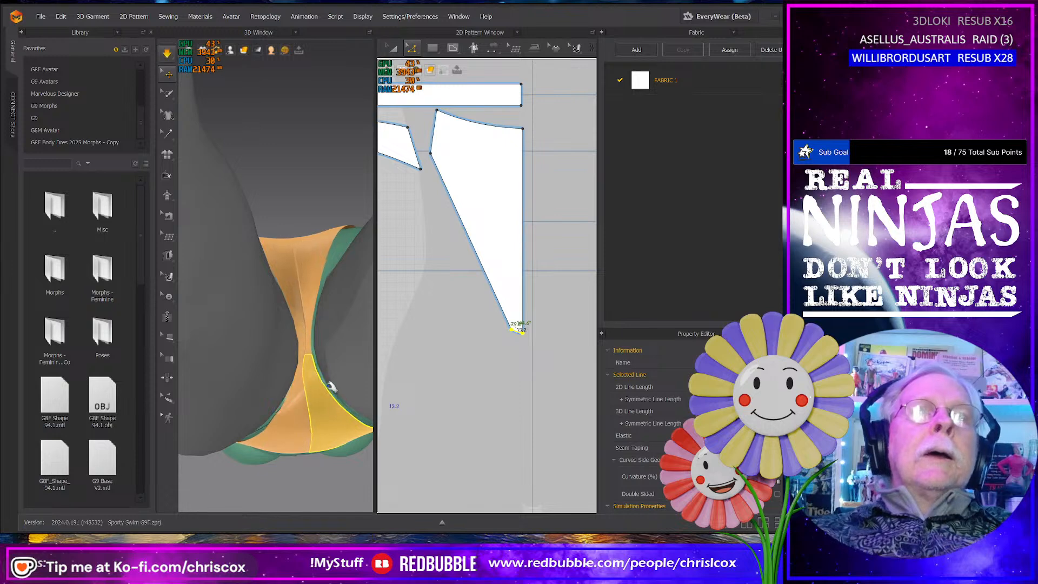
# - Tug the front panel's leg edge near the crotch during simulation and check the panty's fit from the front
pyautogui.scroll(3, 307, 368)
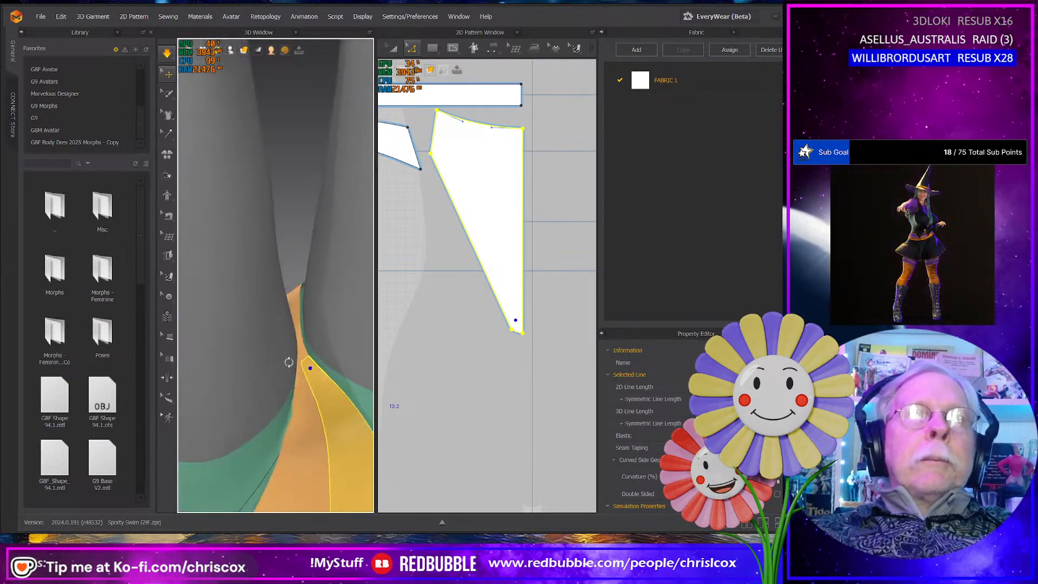
pyautogui.click(306, 374)
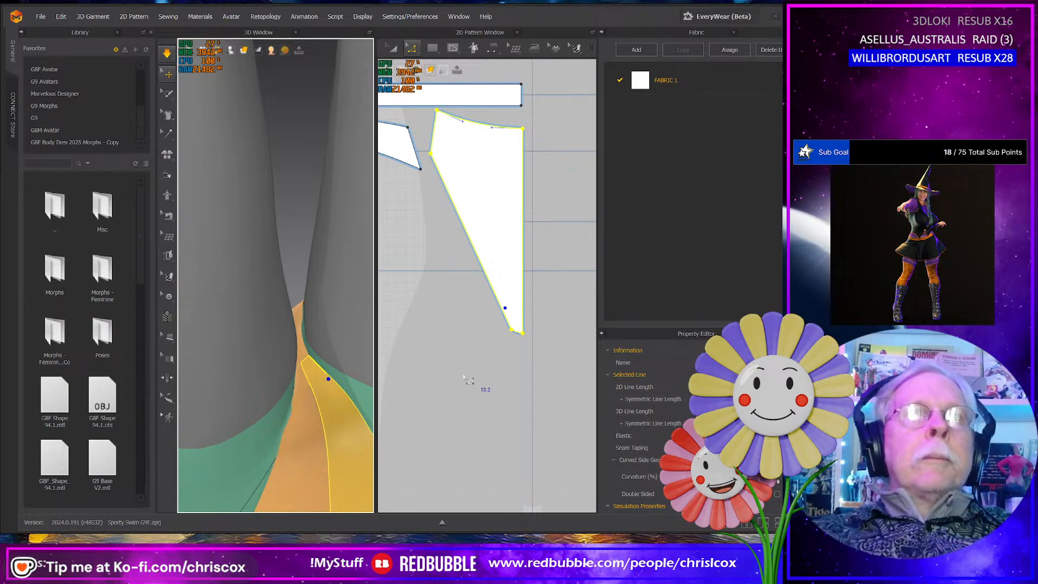
pyautogui.scroll(-5, 302, 441)
pyautogui.moveTo(306, 433); pyautogui.dragTo(185, 491, button='right')
pyautogui.moveTo(263, 423); pyautogui.dragTo(361, 263, button='right')
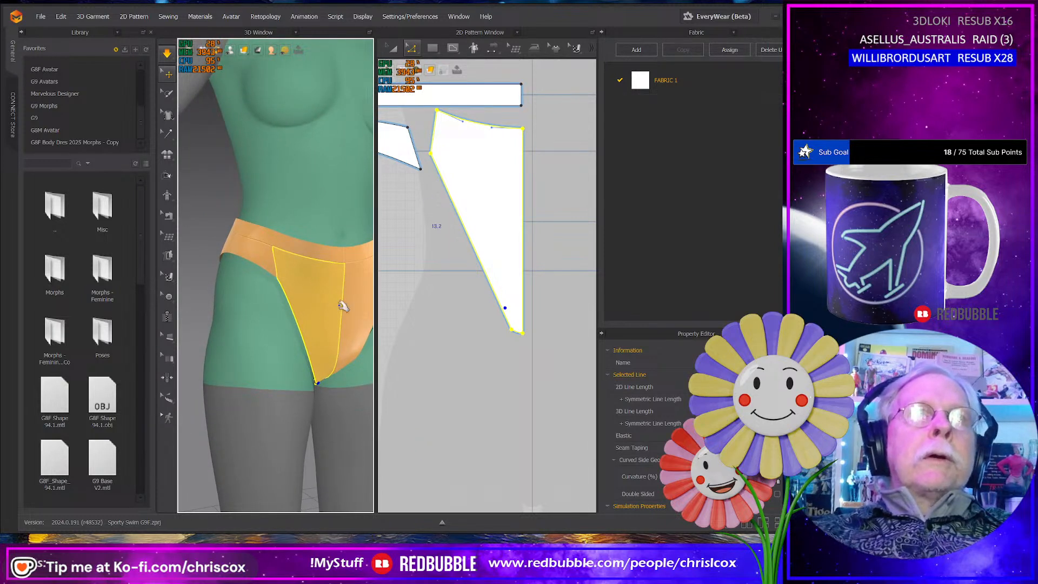
pyautogui.moveTo(342, 306); pyautogui.dragTo(301, 350, button='right')
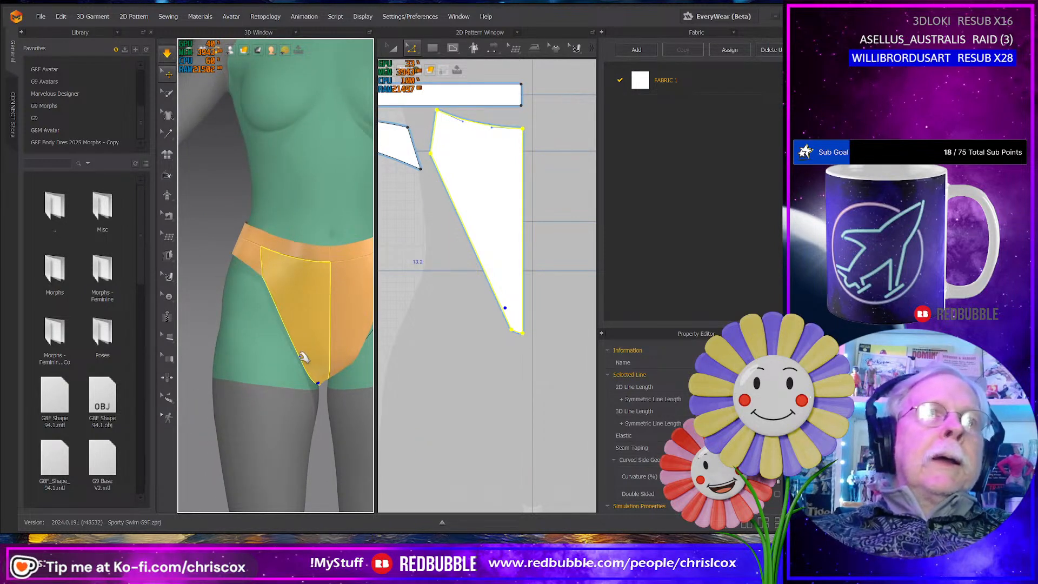
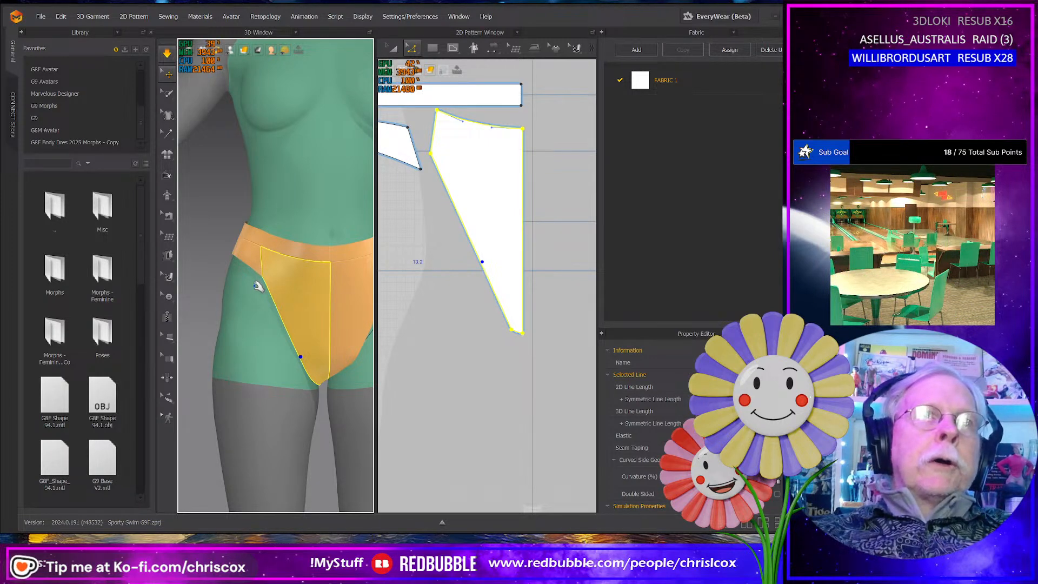
# - Shorten the front panel's top edge to 77.4 mm in the 2D pattern, measured from its start
pyautogui.moveTo(254, 284); pyautogui.dragTo(261, 285, button='right')
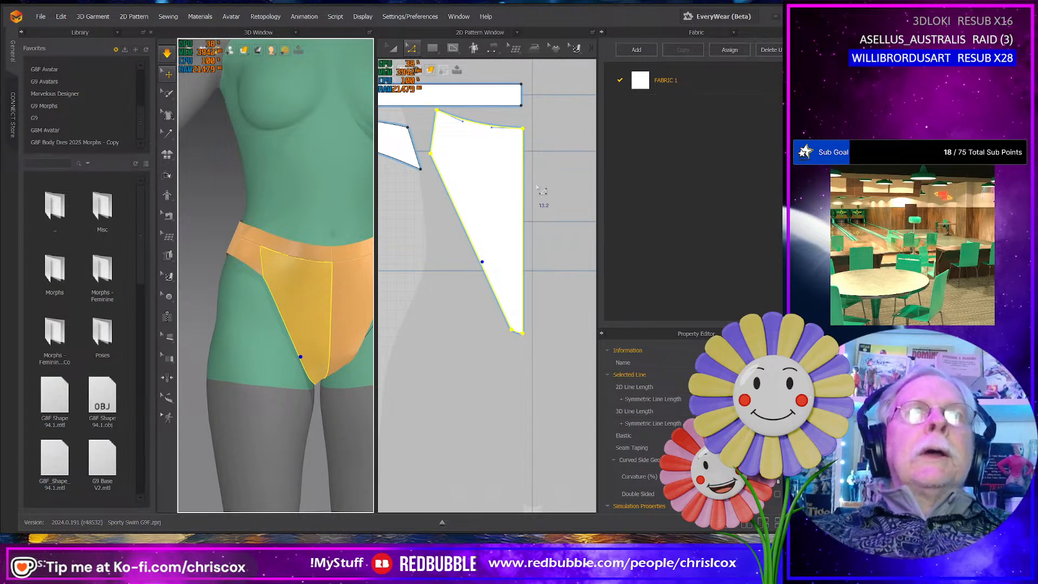
pyautogui.moveTo(538, 188); pyautogui.dragTo(597, 273, button='middle')
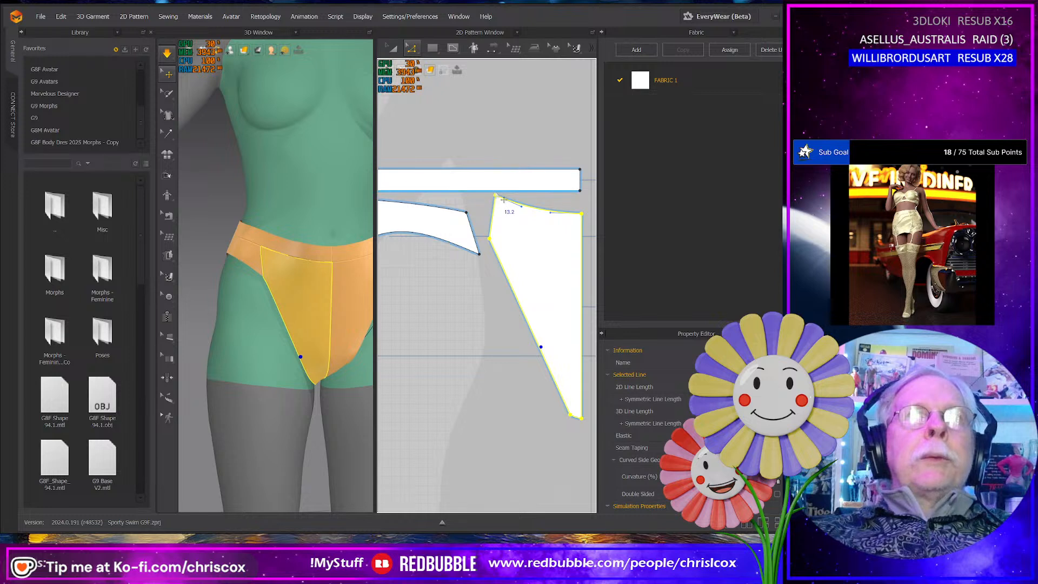
pyautogui.click(277, 254)
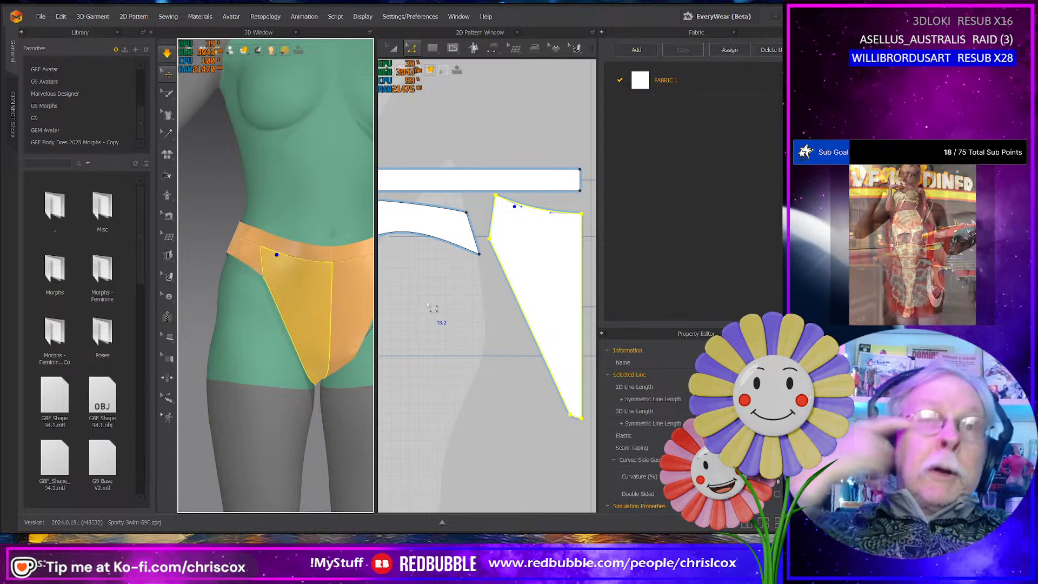
pyautogui.rightClick(533, 208)
pyautogui.click(530, 208)
pyautogui.rightClick(528, 206)
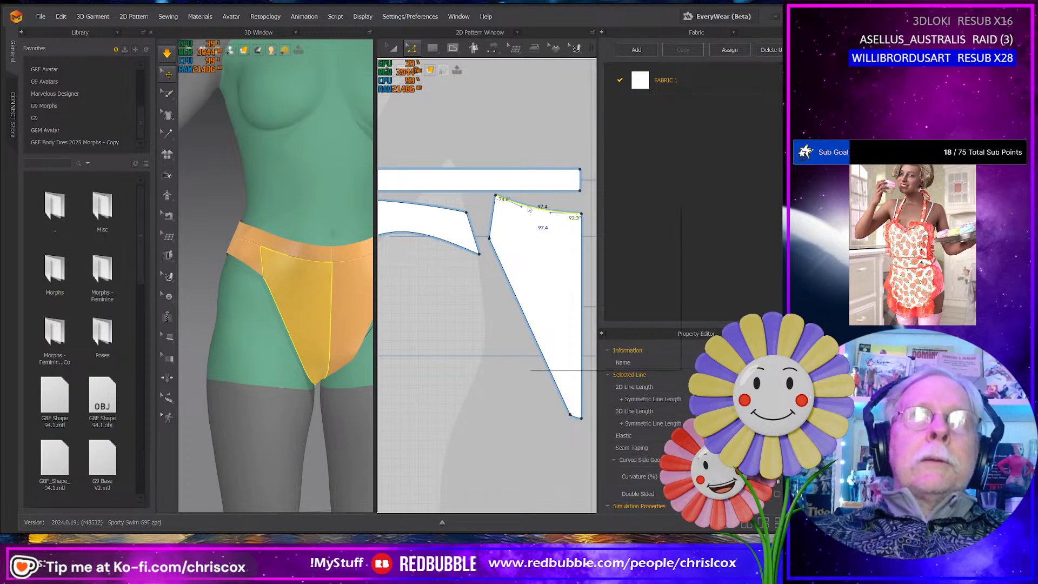
pyautogui.click(569, 283)
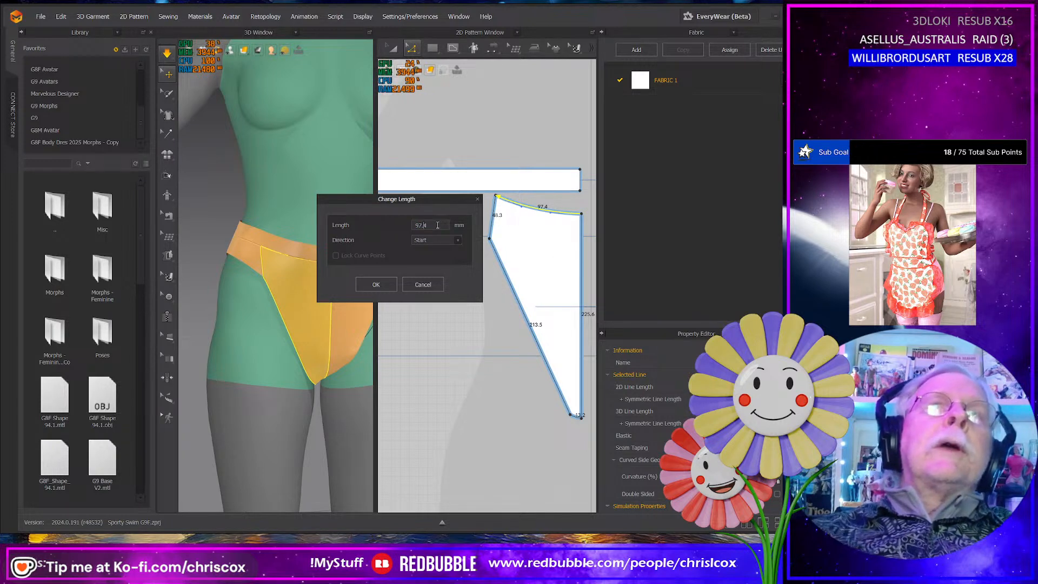
pyautogui.press('Left')
pyautogui.press('Left')
pyautogui.hotkey('shift', 'Left')
pyautogui.write('7')
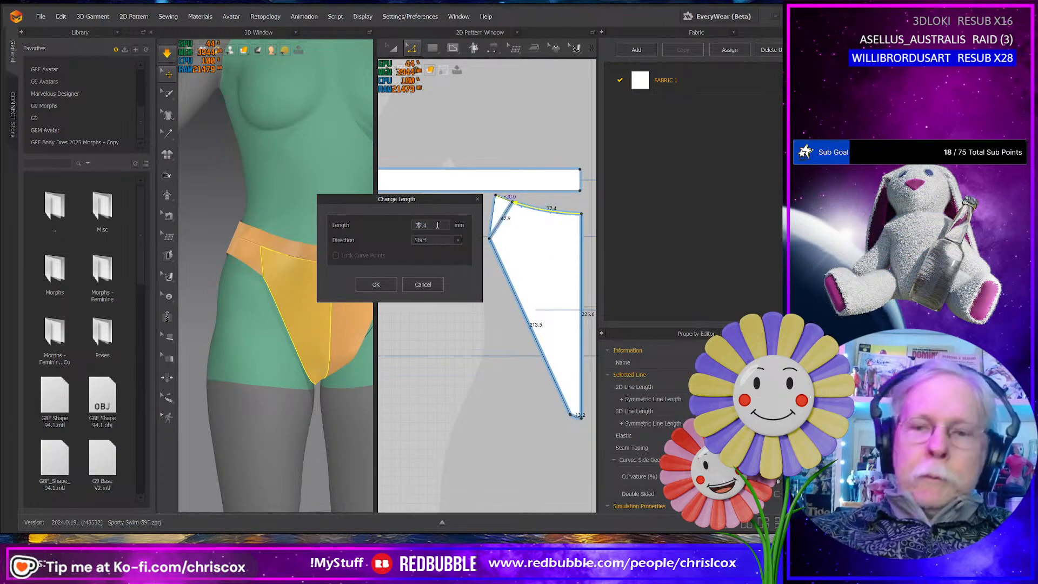
pyautogui.click(382, 284)
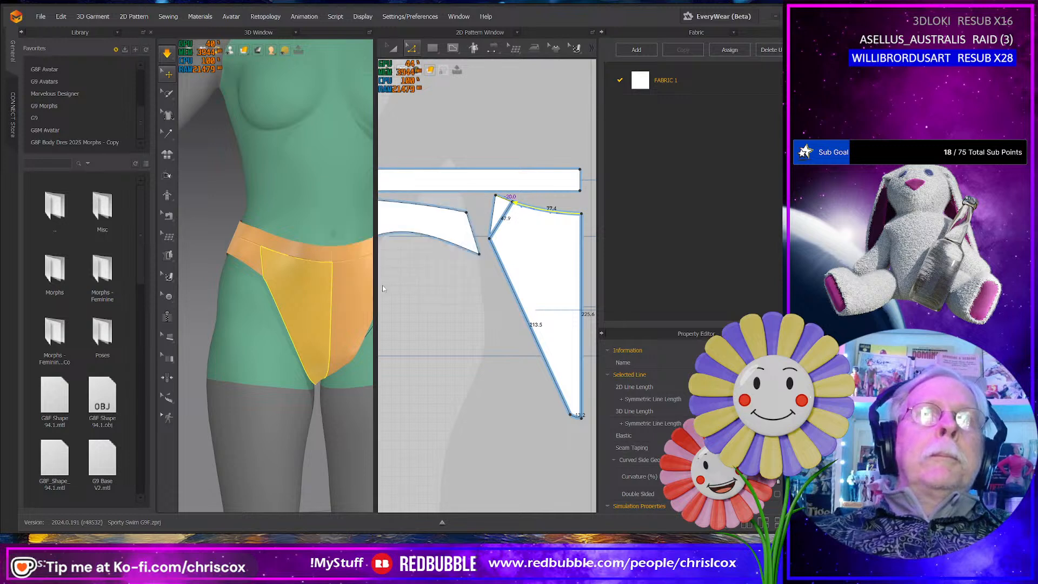
# - Lengthen the side panel's top edge to 206.6 mm so it extends toward the front panel
pyautogui.click(464, 213)
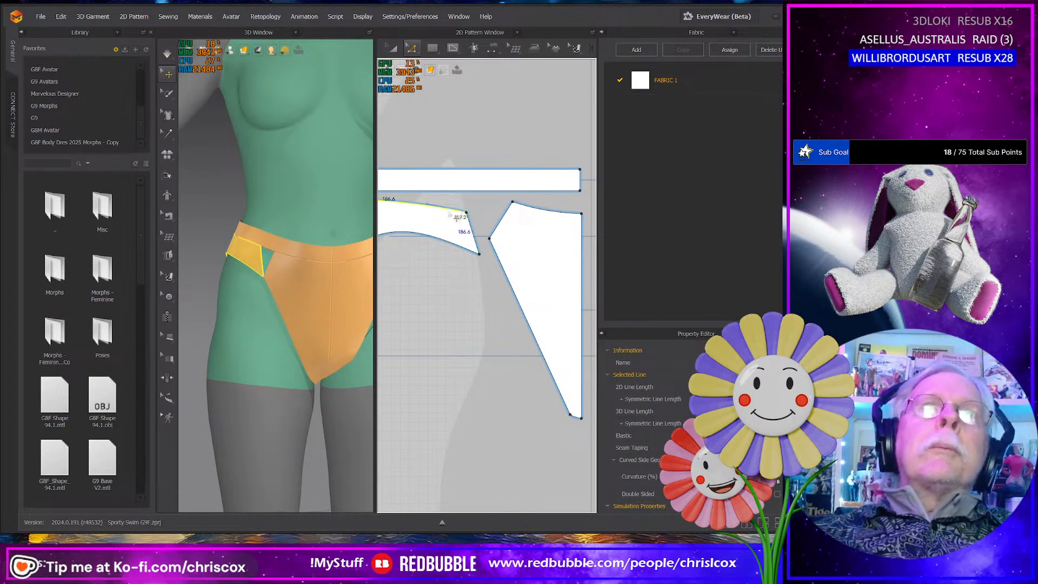
pyautogui.rightClick(447, 210)
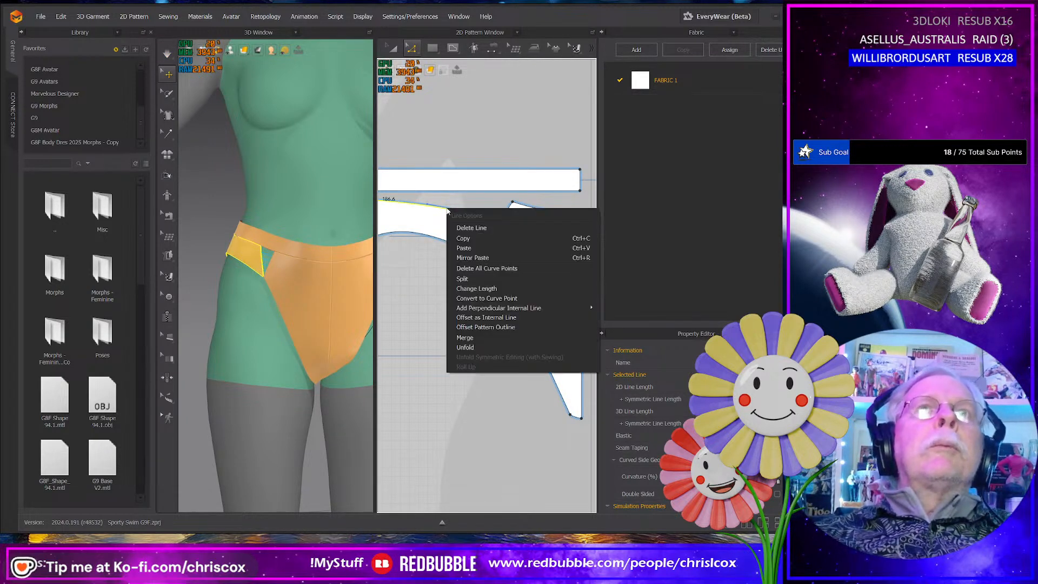
pyautogui.click(474, 288)
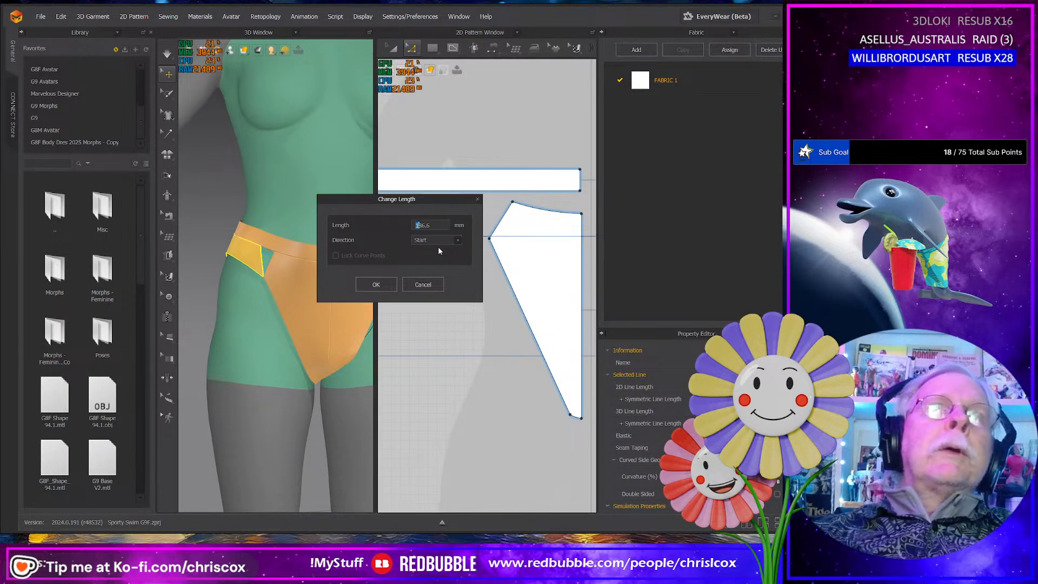
pyautogui.write('206')
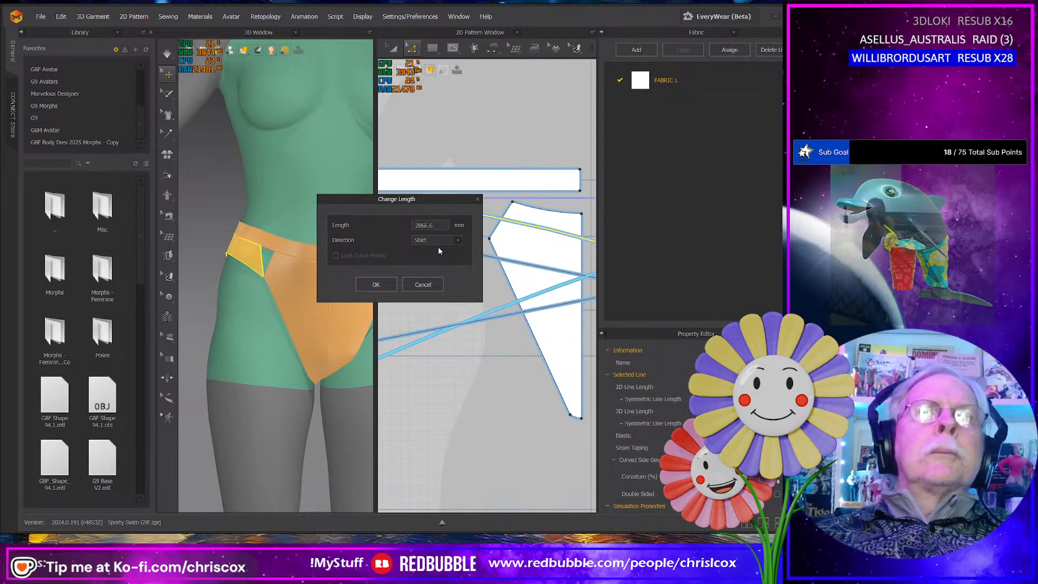
pyautogui.press('Delete')
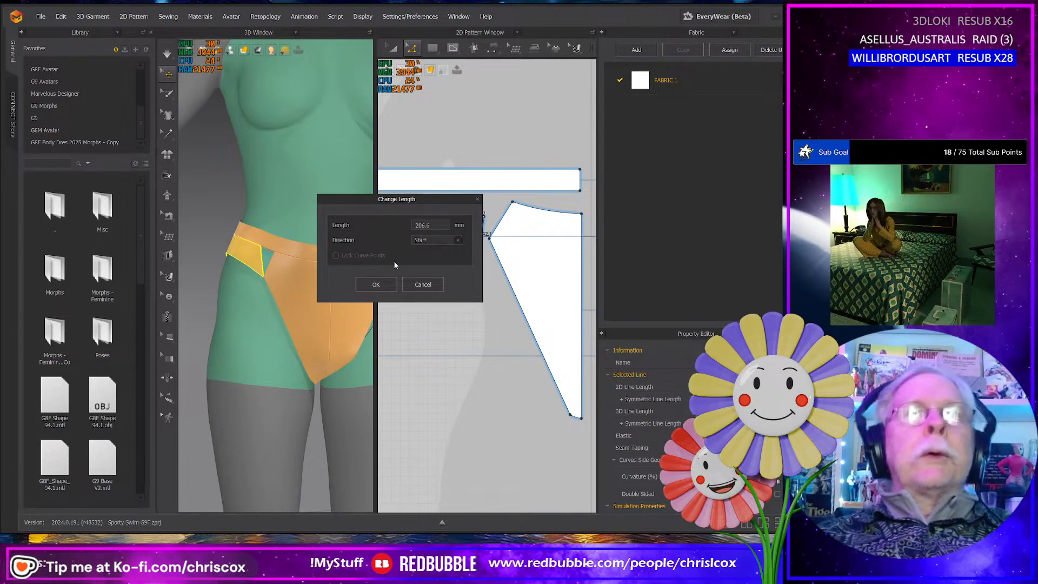
pyautogui.click(376, 285)
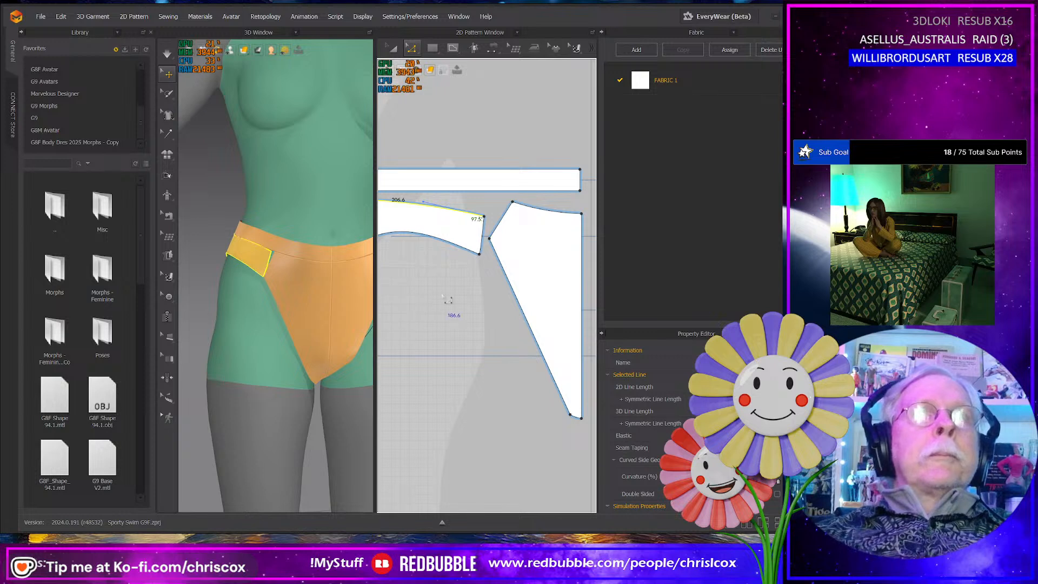
# - Move the lower side-seam corners of the front and side panels down and toward the hip, then simulate and tug the leg edge
pyautogui.rightClick(468, 282)
pyautogui.moveTo(417, 283); pyautogui.dragTo(427, 286, button='middle')
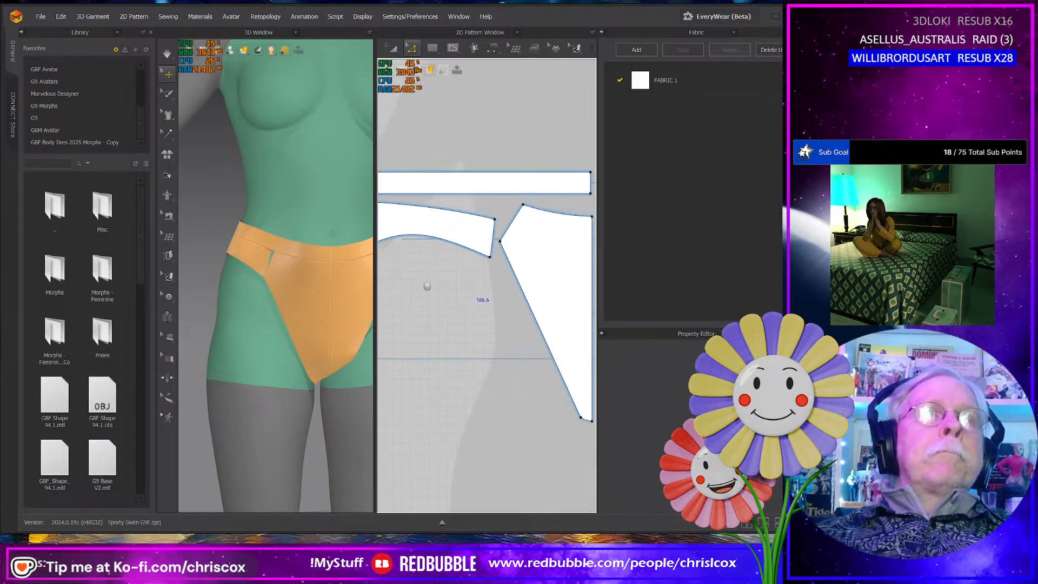
pyautogui.click(497, 249)
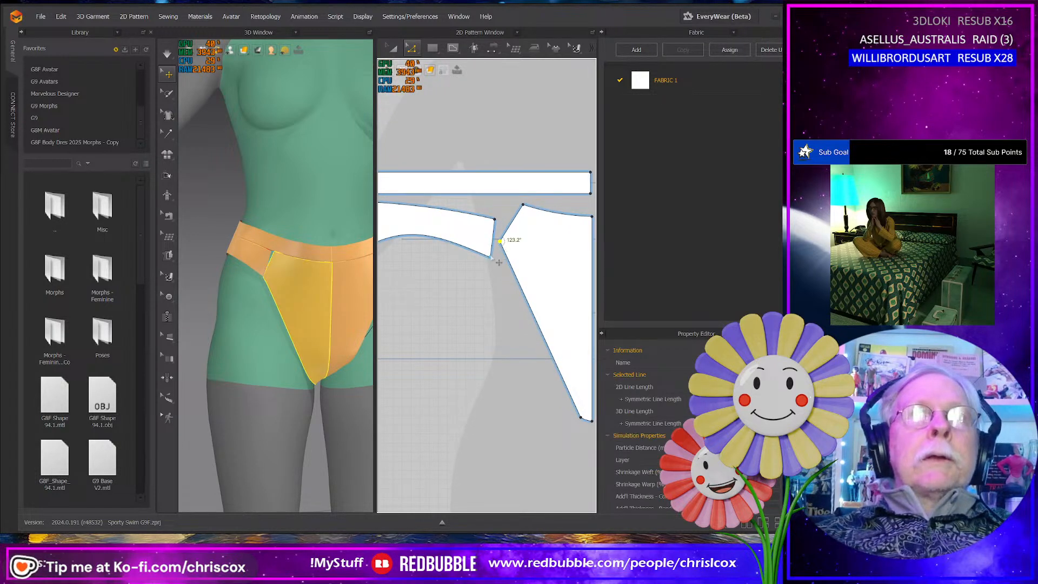
pyautogui.press('Down')
pyautogui.press('Down')
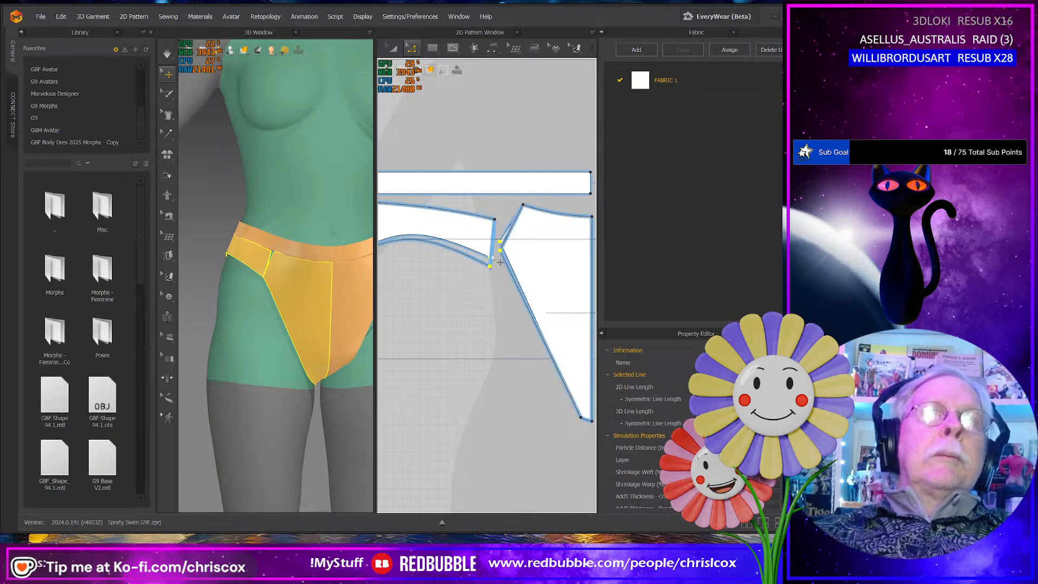
pyautogui.click(499, 259)
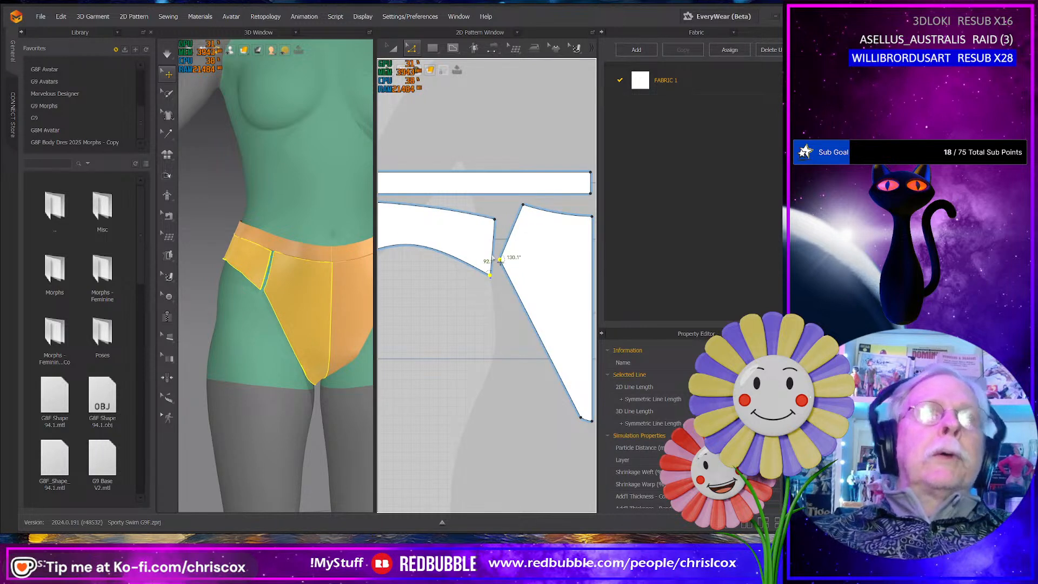
pyautogui.press('Left')
pyautogui.press('Left')
pyautogui.press('space')
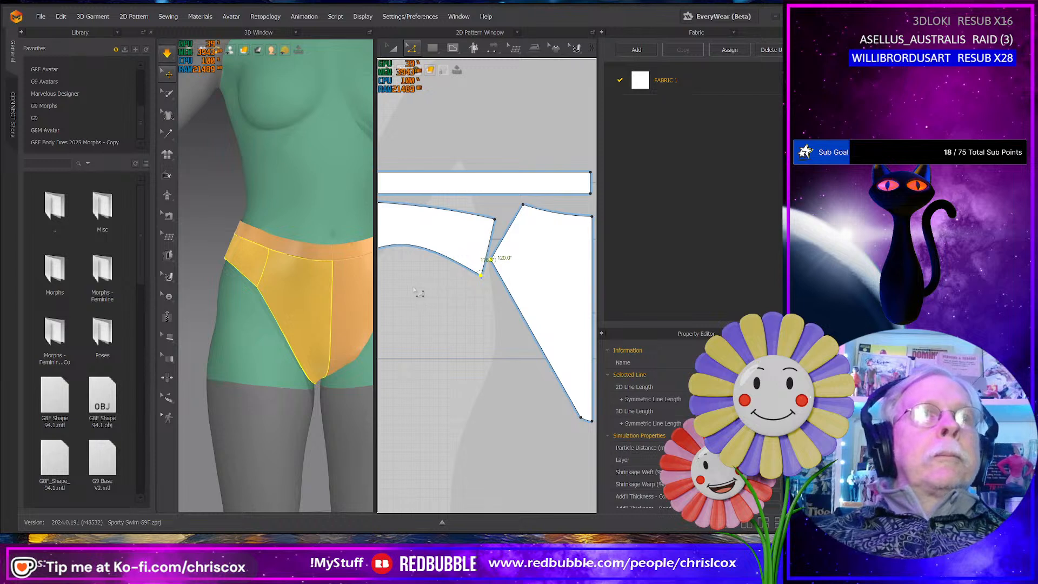
pyautogui.click(270, 299)
pyautogui.moveTo(274, 300); pyautogui.dragTo(275, 264, button='right')
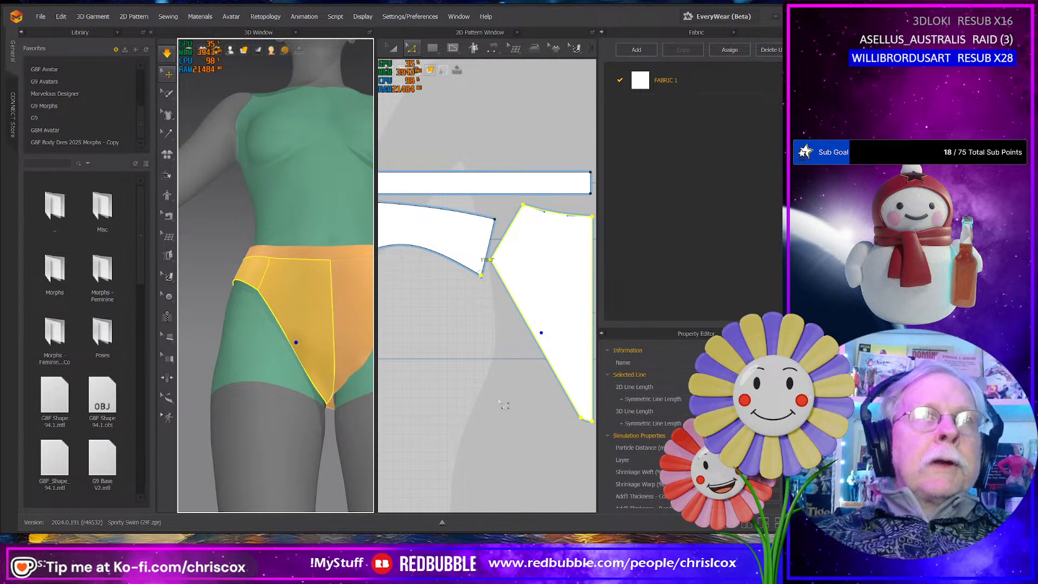
# - Shape the front panel's leg edge with one curve point near the crotch and another around mid-length, and resume the simulation
pyautogui.moveTo(513, 403); pyautogui.dragTo(500, 394, button='right')
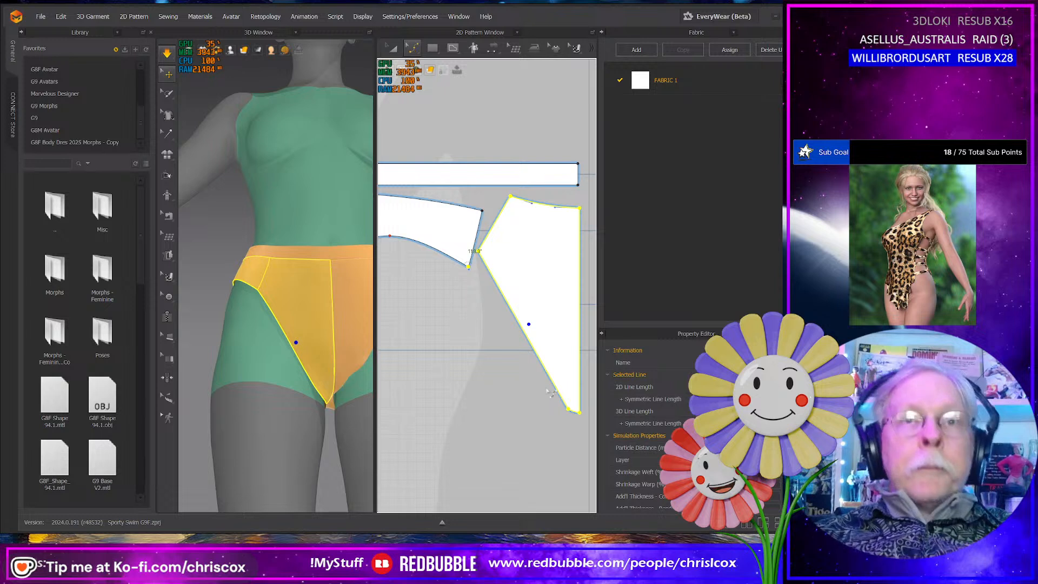
pyautogui.moveTo(562, 400); pyautogui.dragTo(565, 395)
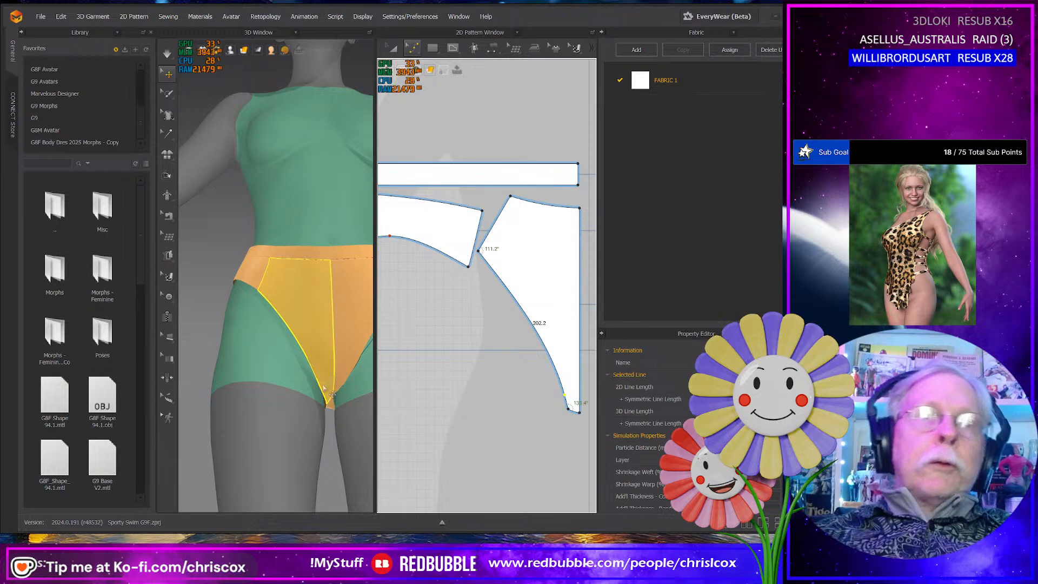
pyautogui.moveTo(324, 387); pyautogui.dragTo(327, 416, button='right')
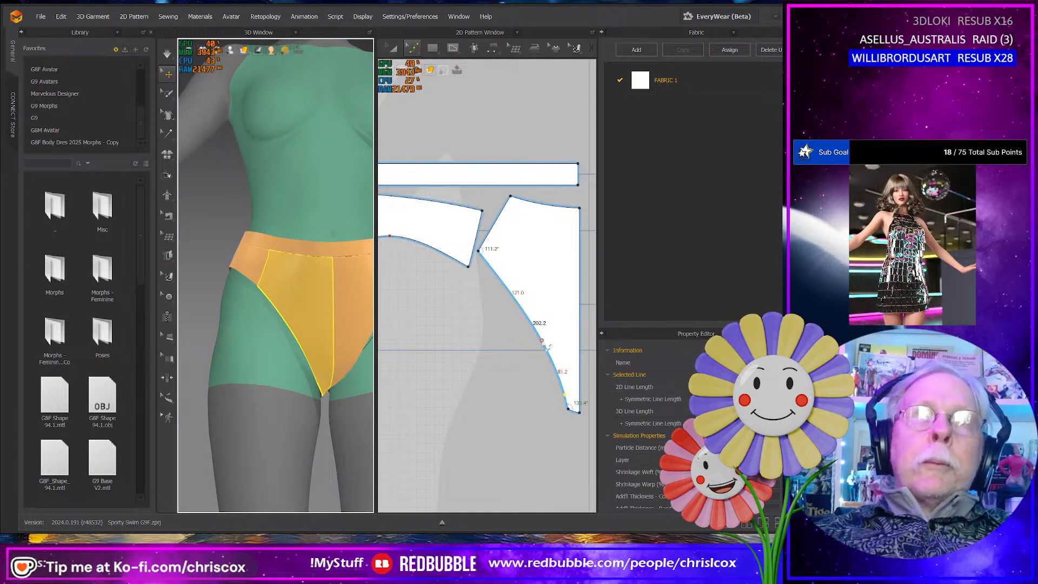
pyautogui.moveTo(546, 346); pyautogui.dragTo(534, 342)
pyautogui.moveTo(296, 359); pyautogui.dragTo(278, 359, button='right')
pyautogui.press('space')
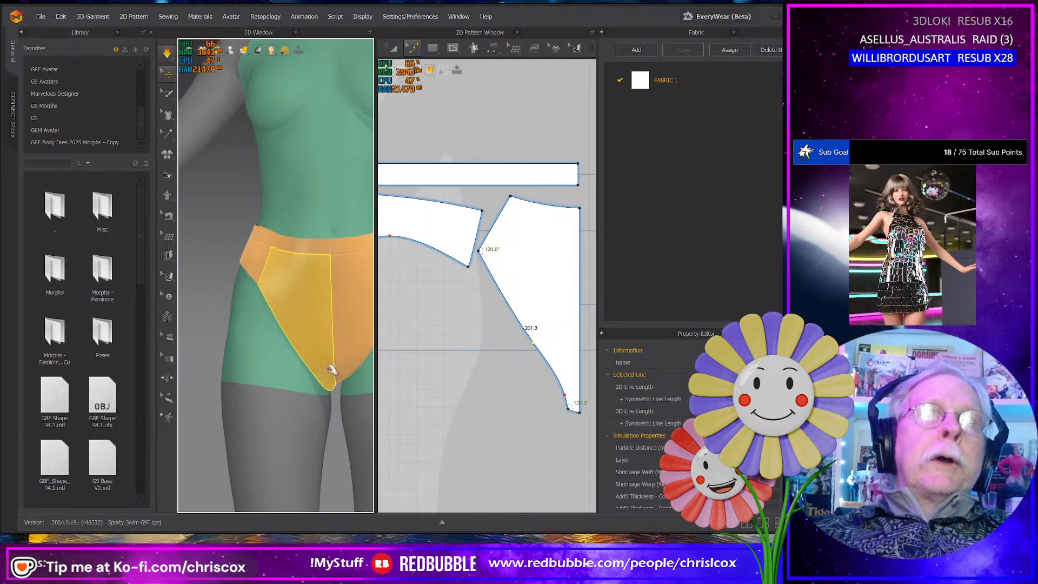
# - Tug the front panel around the crotch during simulation and check the fit from the front and below
pyautogui.click(349, 374)
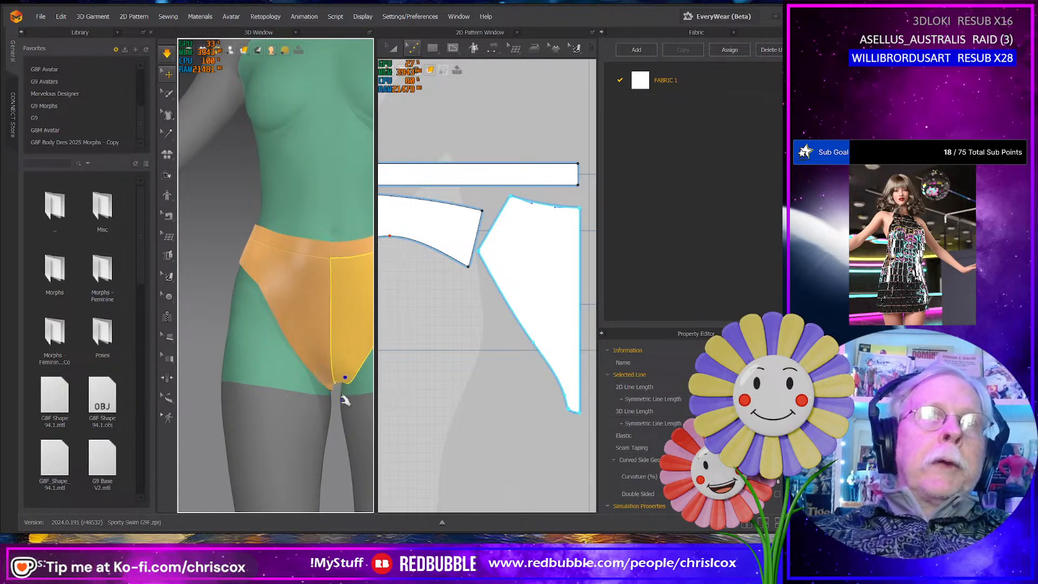
pyautogui.moveTo(343, 382); pyautogui.dragTo(342, 367, button='right')
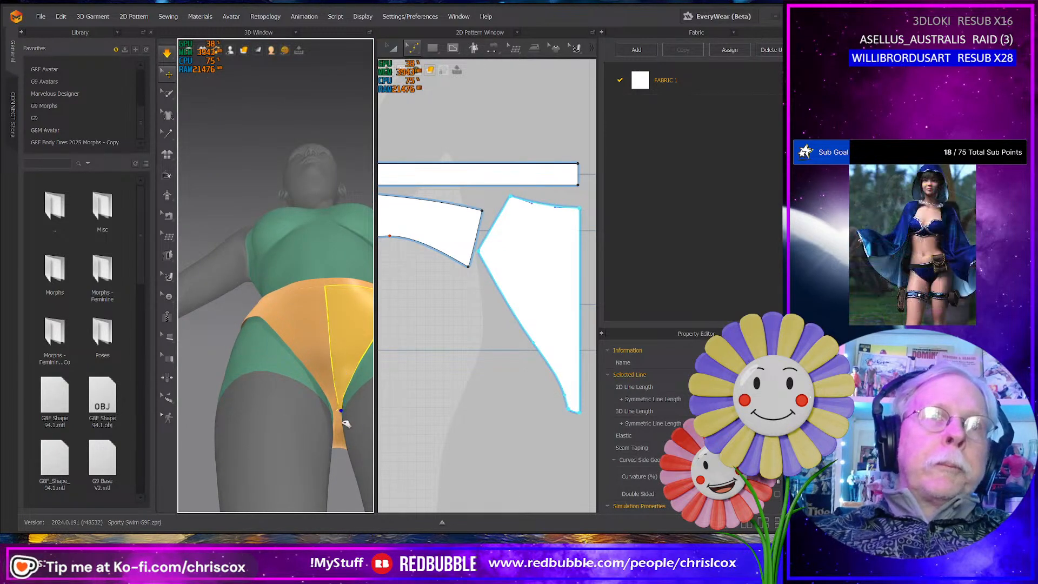
pyautogui.moveTo(342, 415); pyautogui.dragTo(341, 443)
pyautogui.moveTo(365, 400); pyautogui.dragTo(365, 433, button='right')
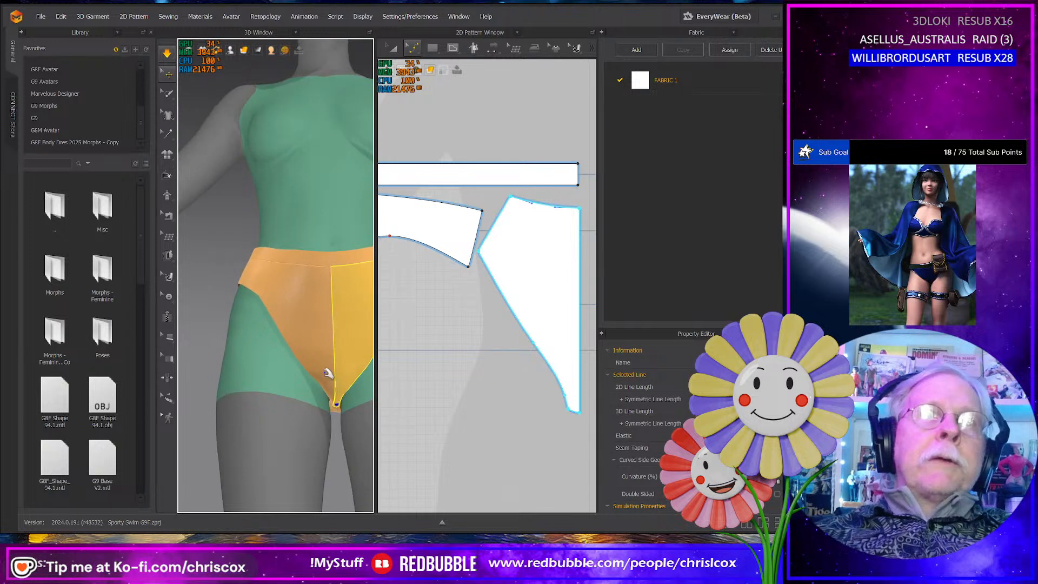
pyautogui.moveTo(326, 372)
pyautogui.mouseDown()
pyautogui.moveTo(335, 397)
pyautogui.moveTo(372, 396)
pyautogui.moveTo(346, 393)
pyautogui.moveTo(325, 365)
pyautogui.moveTo(333, 370)
pyautogui.mouseUp()
pyautogui.moveTo(333, 369); pyautogui.dragTo(296, 381, button='right')
pyautogui.click(276, 423)
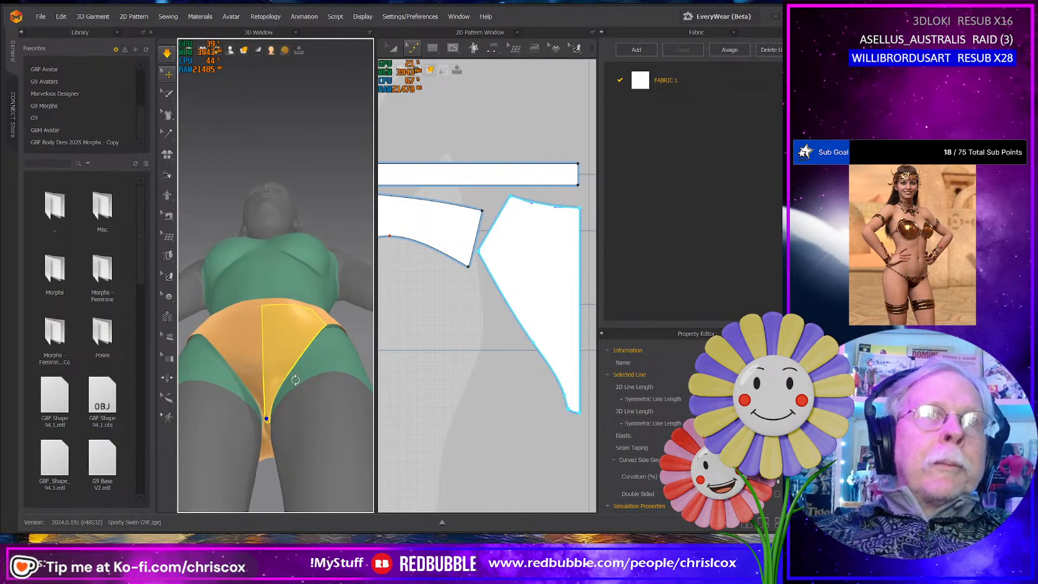
pyautogui.scroll(-1, 557, 412)
pyautogui.scroll(2, 557, 411)
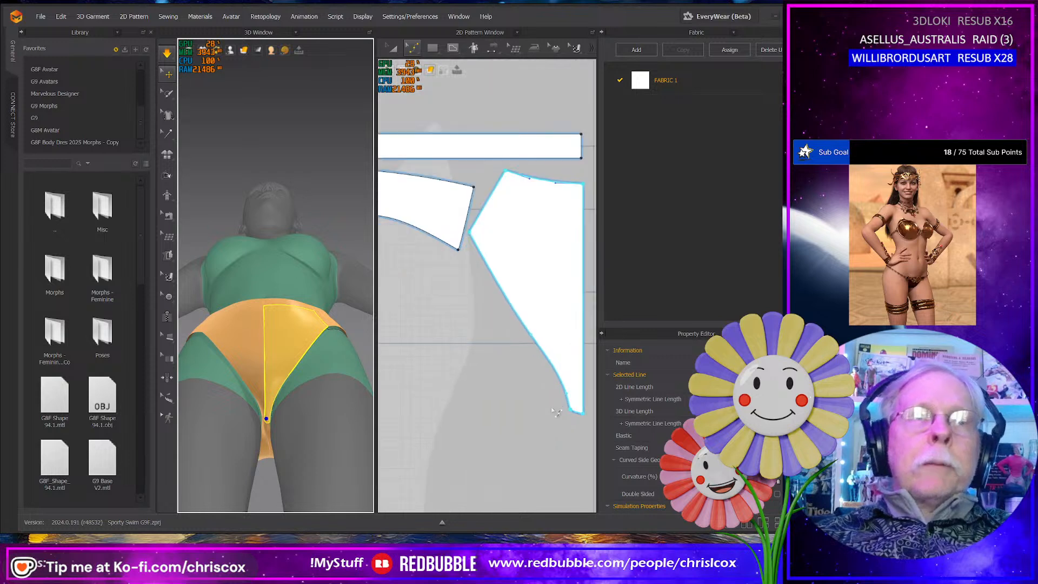
# - Nudge the leg edge's crotch curve point upward, move its middle curve point close to the side corner, and simulate the new curve
pyautogui.click(568, 405)
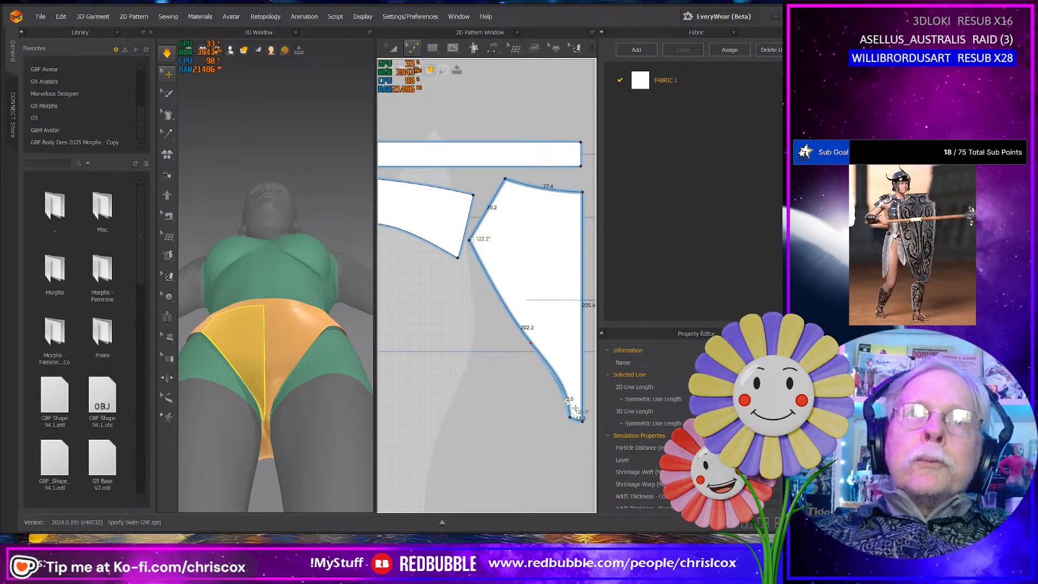
pyautogui.moveTo(567, 401); pyautogui.dragTo(566, 397)
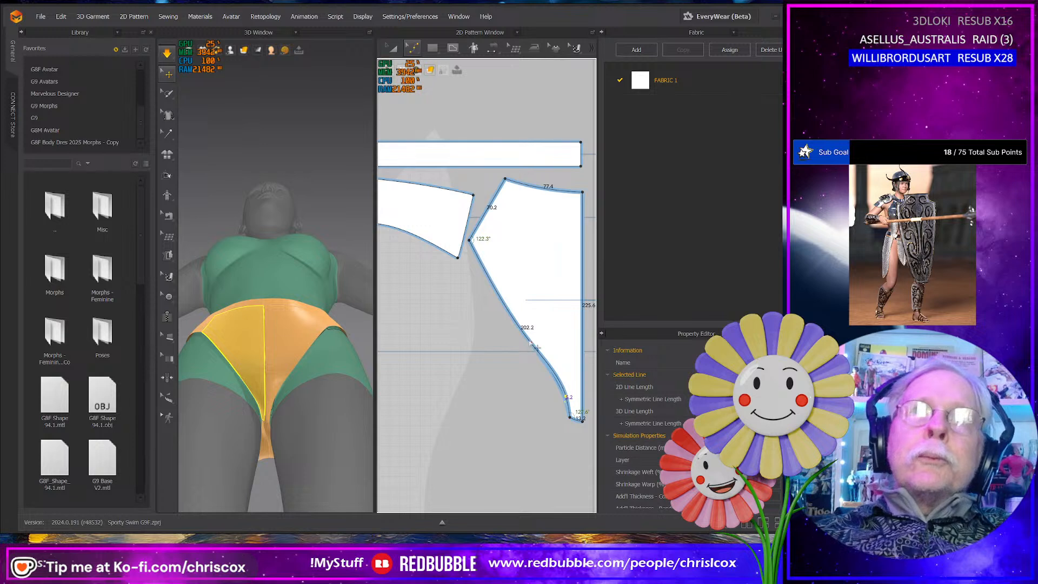
pyautogui.moveTo(531, 342); pyautogui.dragTo(488, 260)
pyautogui.press('space')
pyautogui.moveTo(290, 365); pyautogui.dragTo(297, 406, button='right')
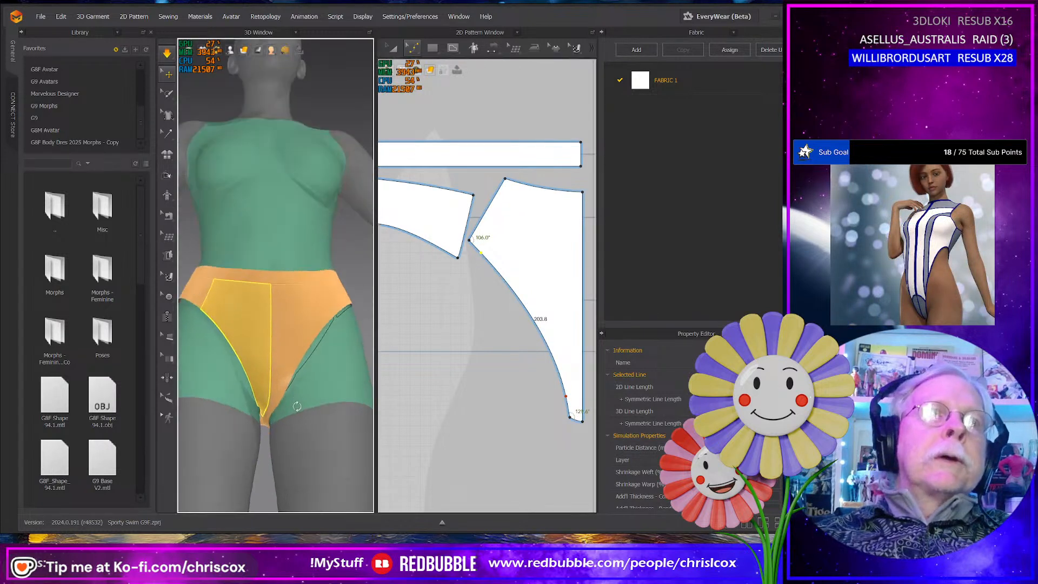
# - Tug both halves of the front panel at the crotch tip during simulation to settle the fabric between the legs
pyautogui.click(260, 406)
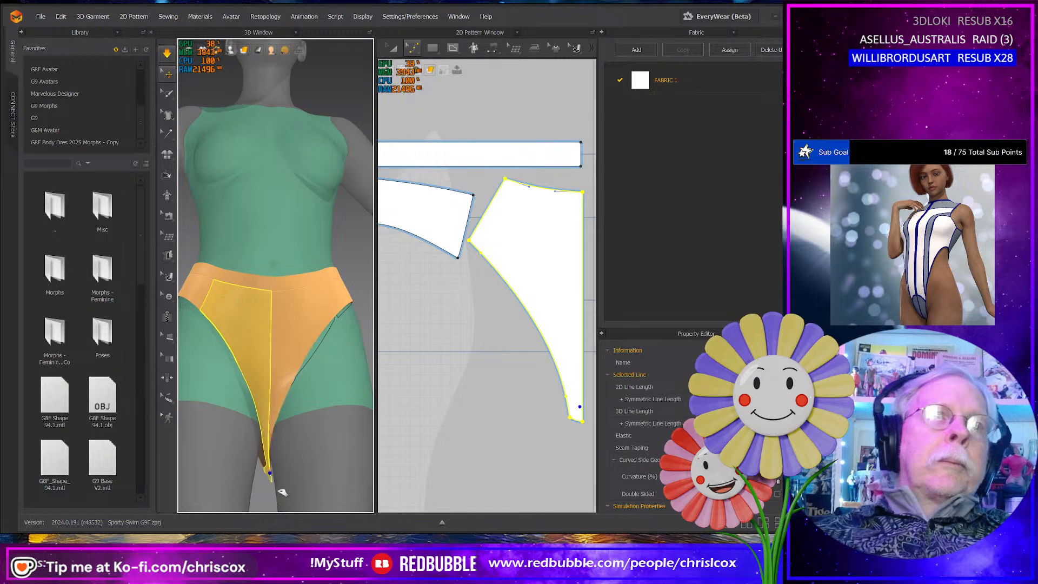
pyautogui.moveTo(279, 490); pyautogui.dragTo(276, 422)
pyautogui.click(274, 411)
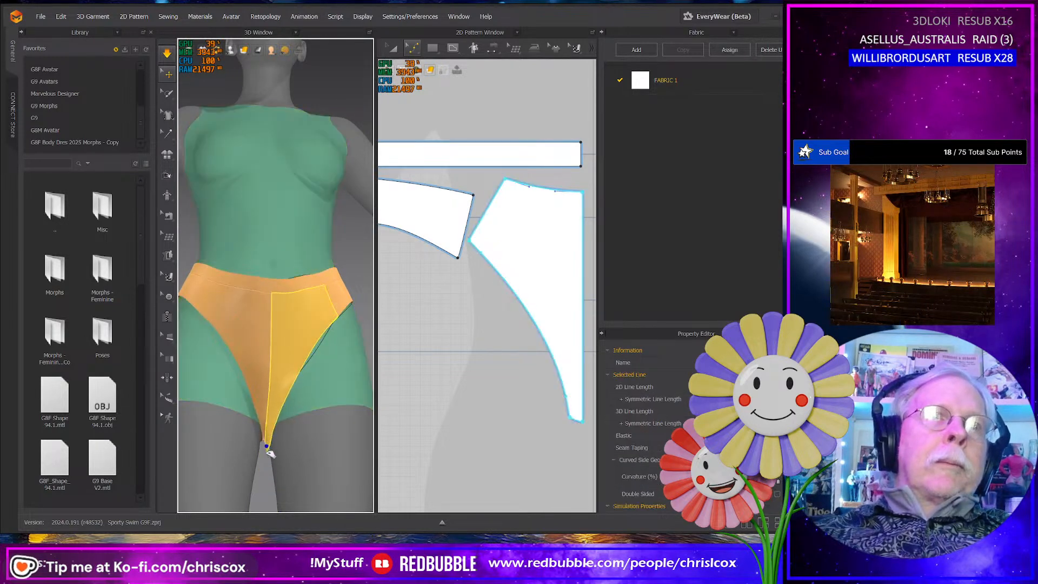
pyautogui.click(268, 422)
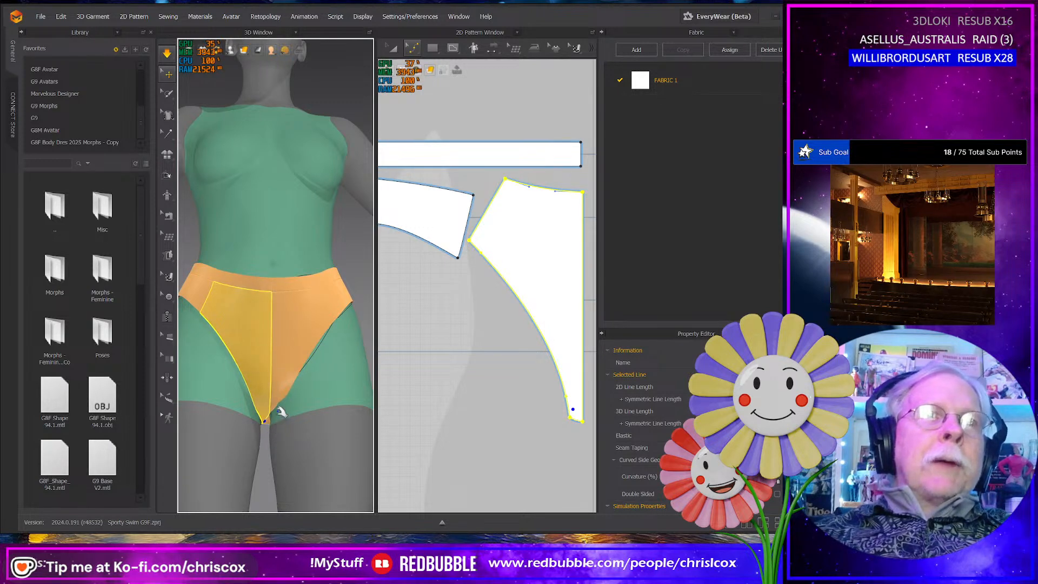
pyautogui.click(278, 406)
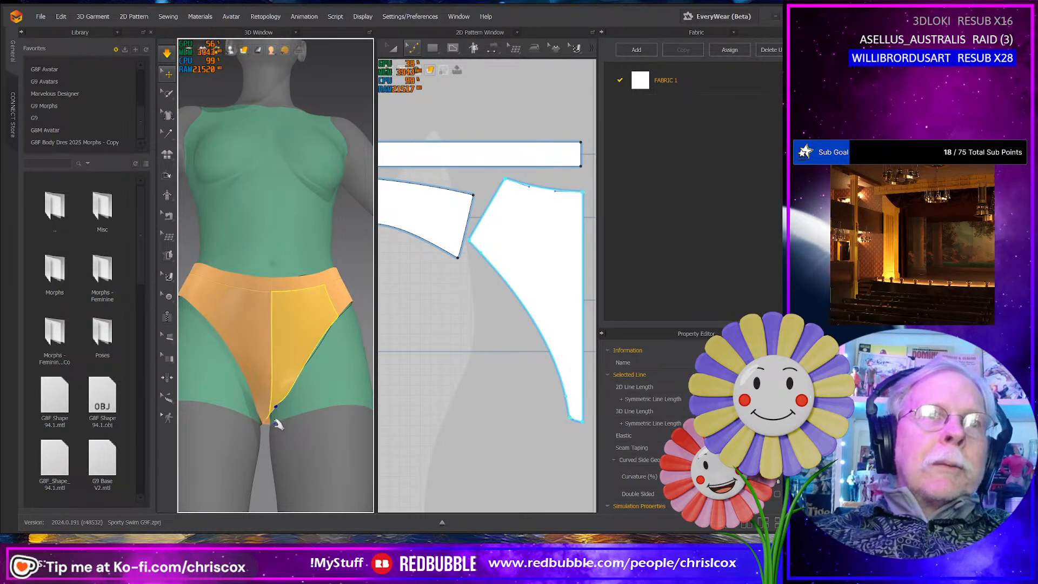
# - Tug both halves of the front panel at the crotch tip during simulation to even out the fabric
pyautogui.click(275, 430)
pyautogui.moveTo(290, 438); pyautogui.dragTo(273, 414, button='right')
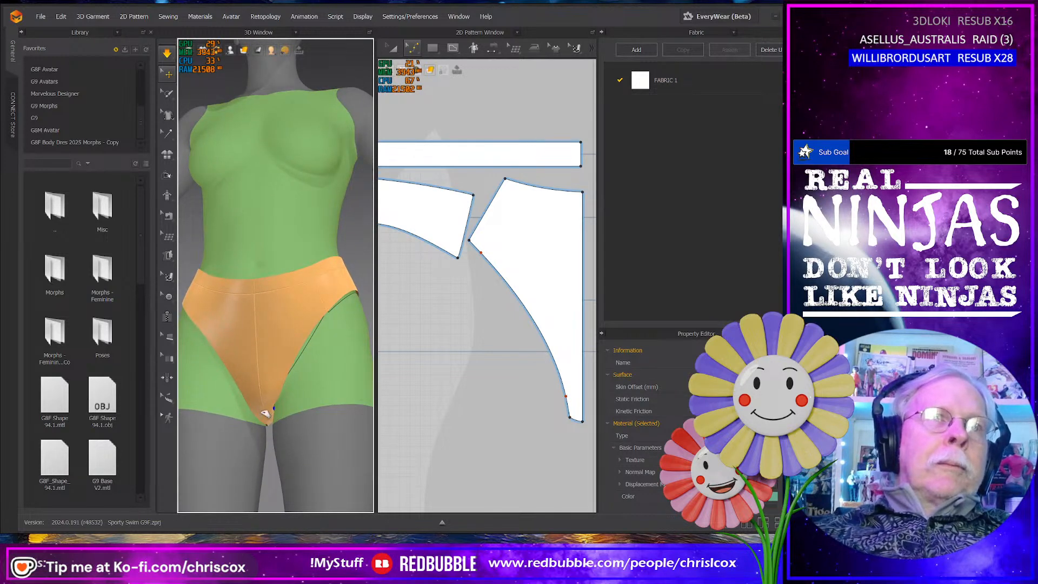
pyautogui.click(265, 413)
pyautogui.moveTo(438, 446); pyautogui.dragTo(395, 447, button='middle')
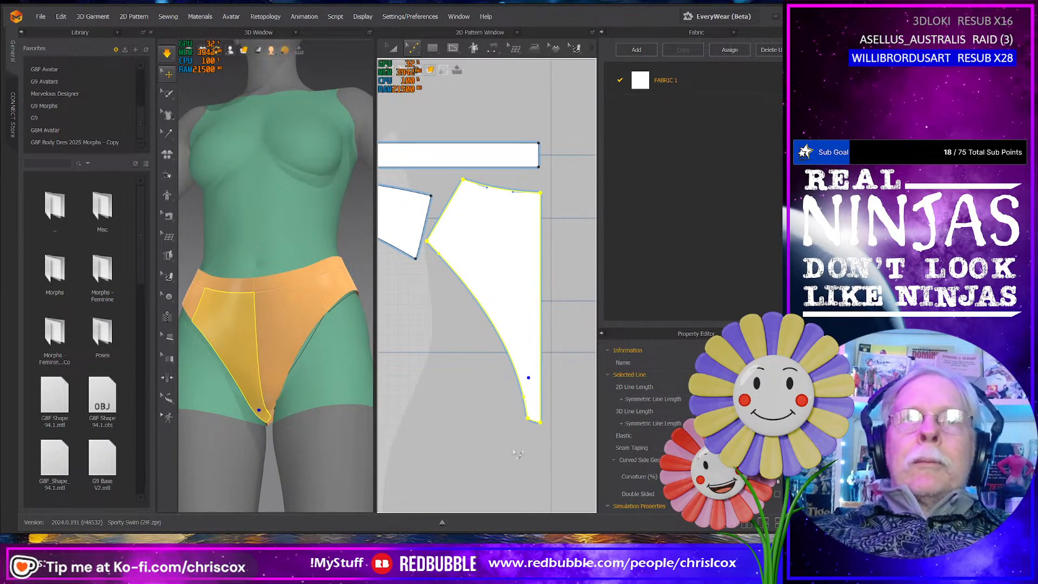
# - Narrow the front panel's crotch by moving its outer corner and the lower leg-edge curve point together slightly toward the center line
pyautogui.scroll(3, 517, 454)
pyautogui.moveTo(524, 452); pyautogui.dragTo(466, 463, button='middle')
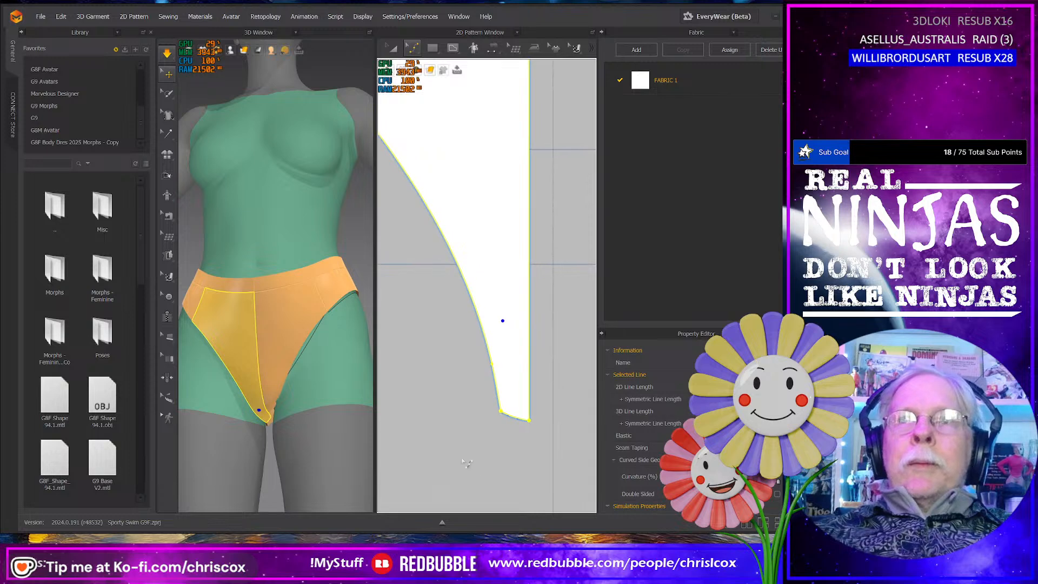
pyautogui.click(511, 446)
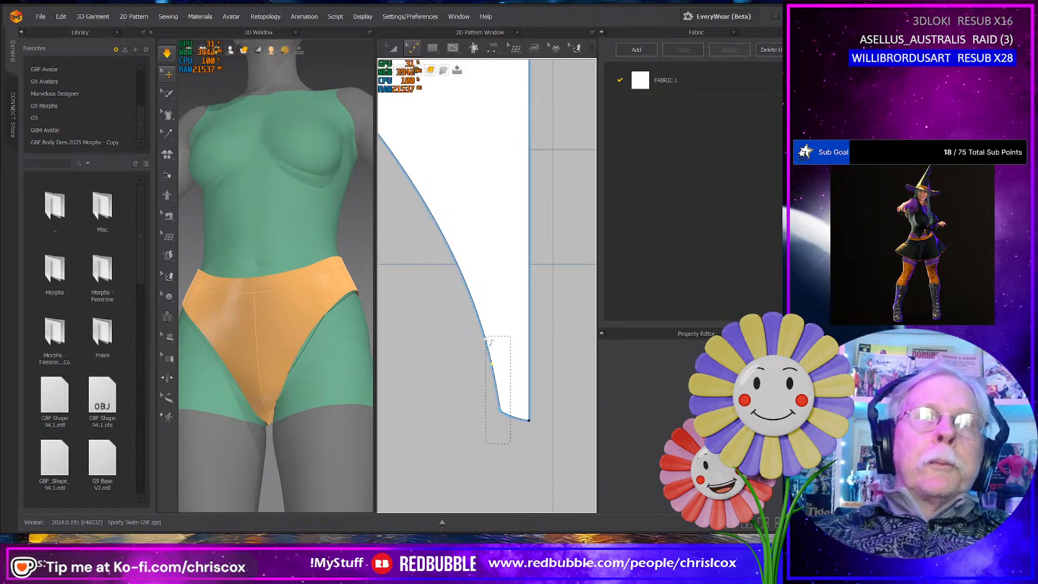
pyautogui.moveTo(490, 341); pyautogui.dragTo(494, 407)
pyautogui.scroll(2, 524, 433)
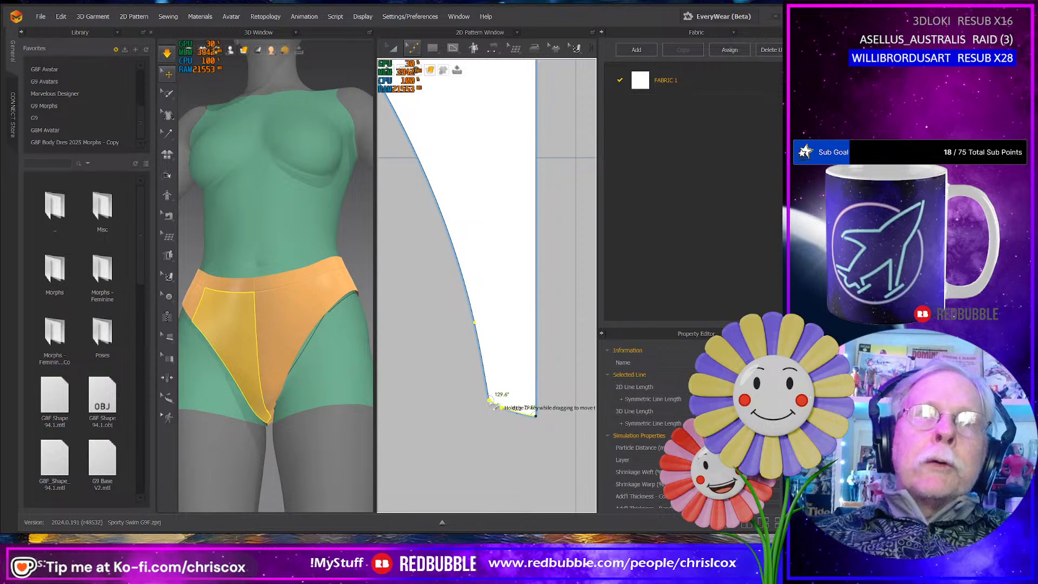
pyautogui.moveTo(494, 403); pyautogui.dragTo(505, 409)
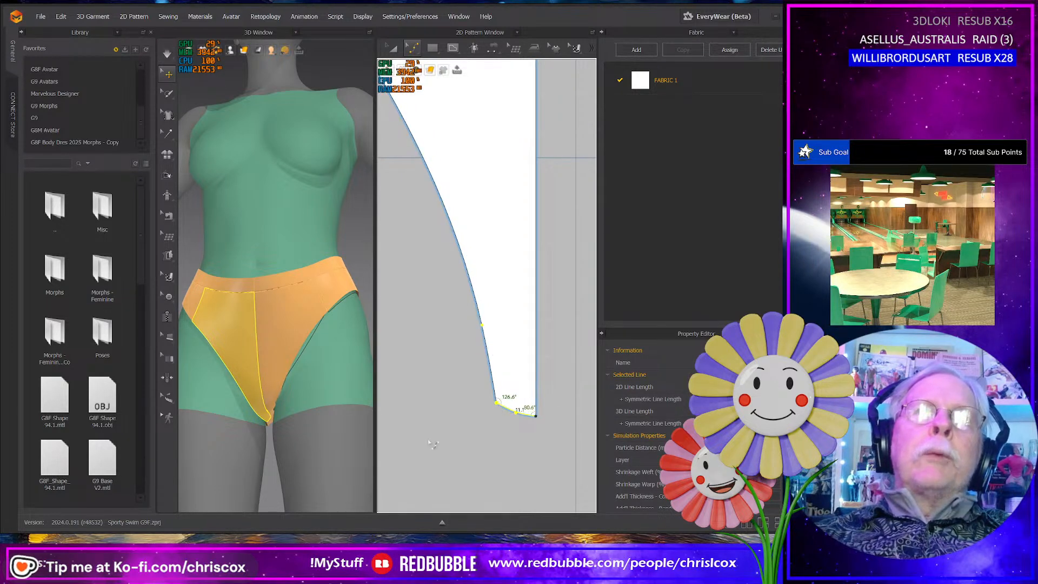
# - Narrow the back panel's crotch to match by shifting its outer bottom corner and lower leg-edge curve point slightly toward the center line
pyautogui.scroll(5, 436, 441)
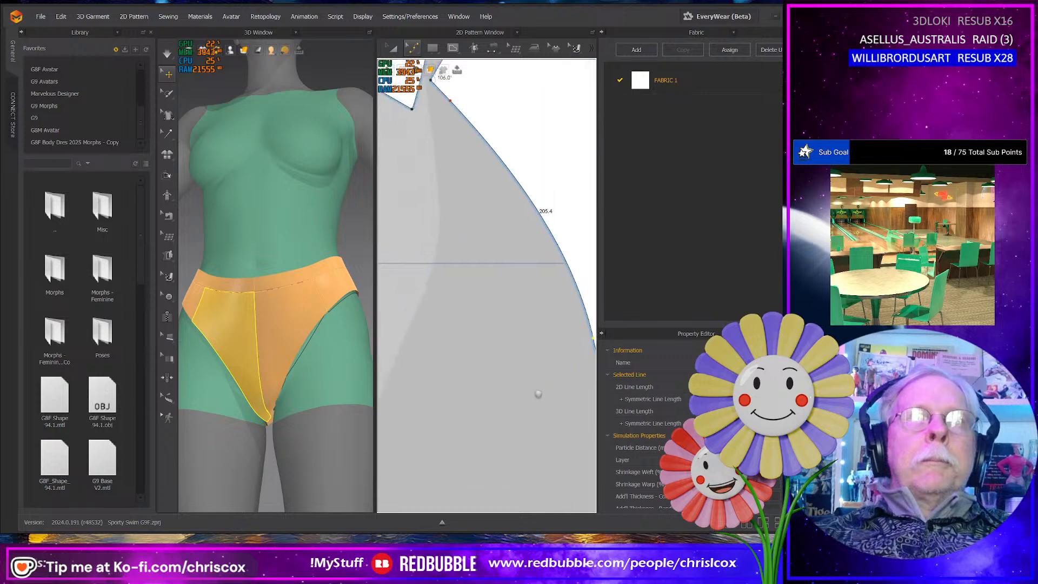
pyautogui.moveTo(538, 394); pyautogui.dragTo(550, 398, button='middle')
pyautogui.scroll(3, 483, 397)
pyautogui.scroll(-6, 487, 396)
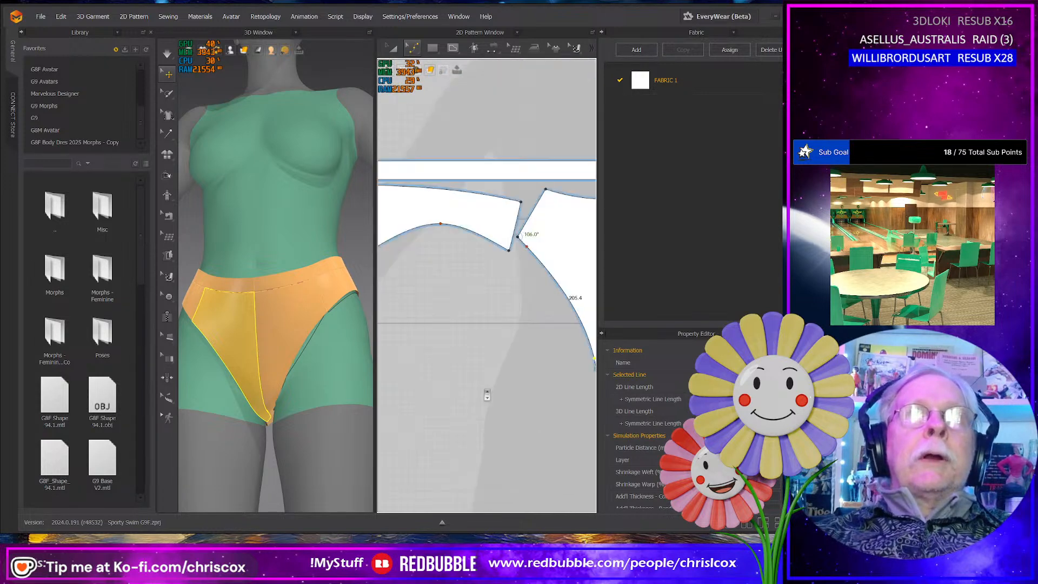
pyautogui.scroll(-3, 487, 395)
pyautogui.moveTo(481, 400); pyautogui.dragTo(592, 397, button='middle')
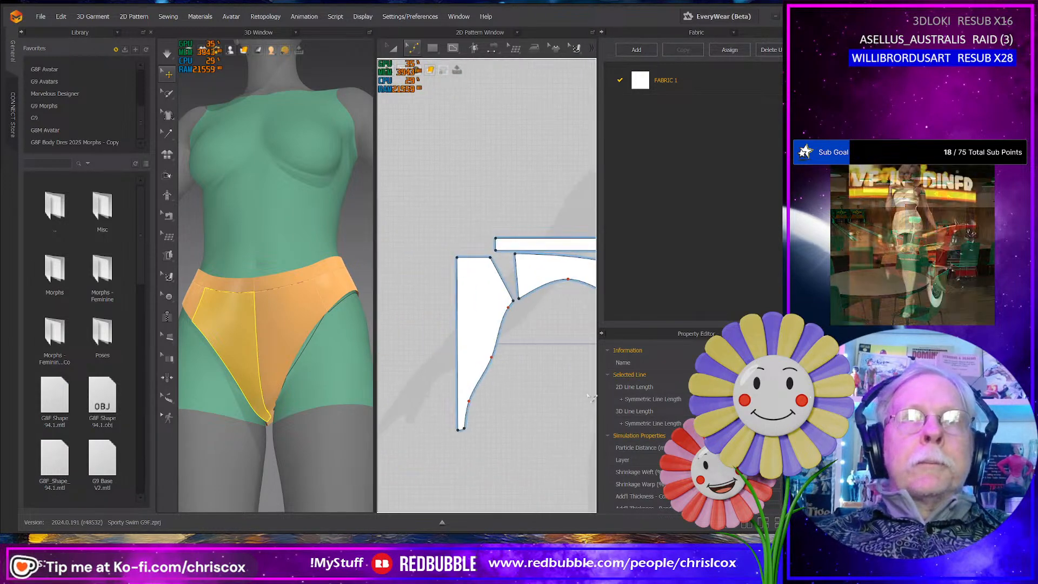
pyautogui.scroll(6, 468, 445)
pyautogui.moveTo(459, 407); pyautogui.dragTo(505, 456, button='middle')
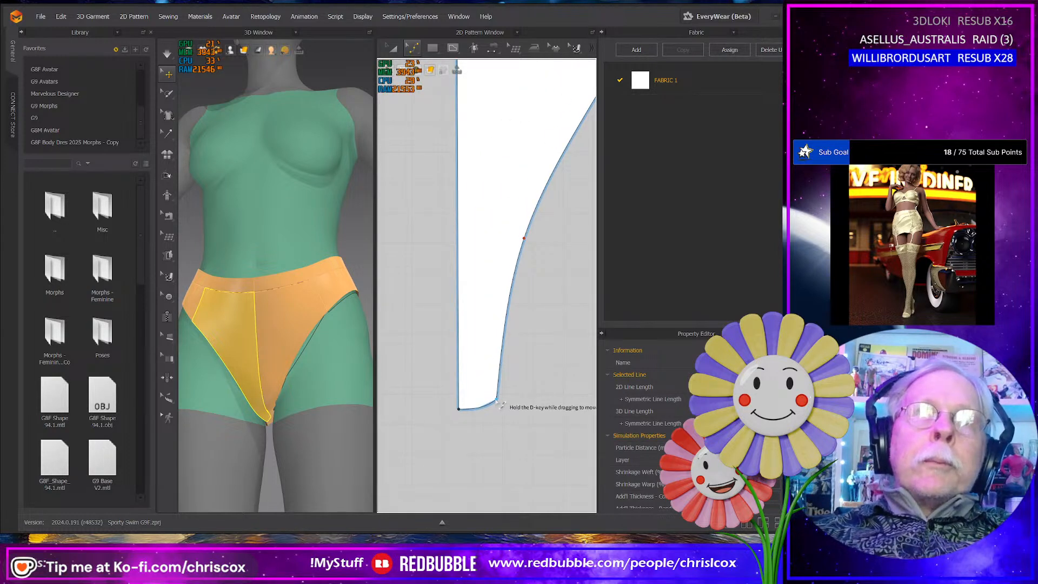
pyautogui.click(497, 400)
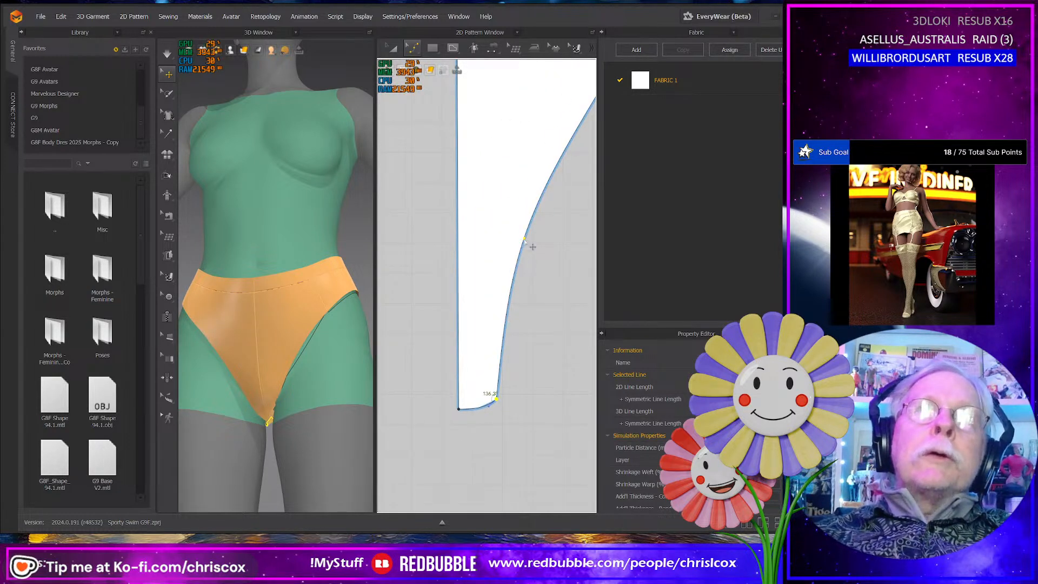
pyautogui.moveTo(525, 242); pyautogui.dragTo(526, 248)
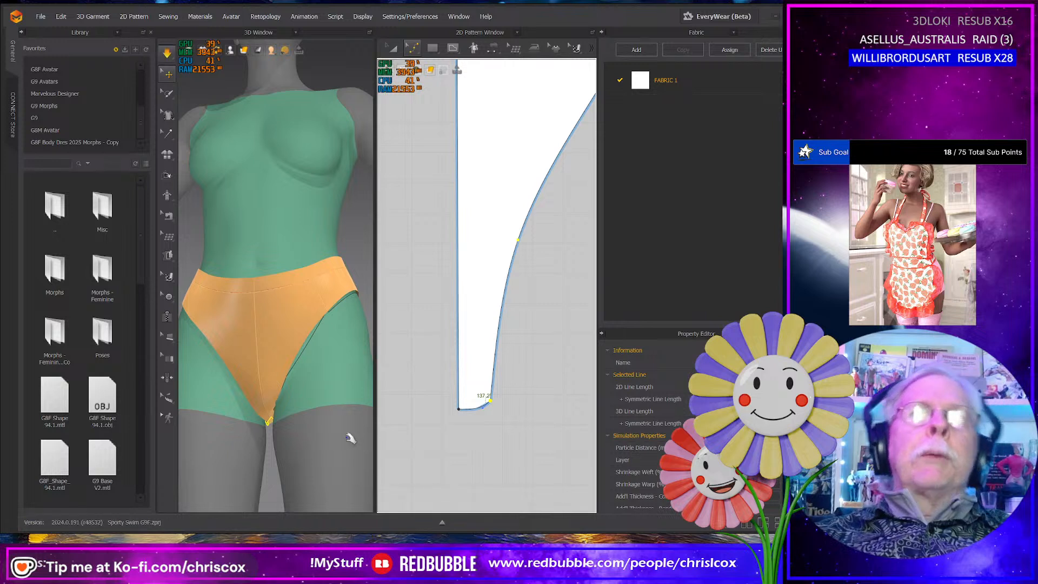
# - Simulate the narrowed crotch and tug both front halves near the tip, checking the fit from below and at an angle
pyautogui.click(271, 411)
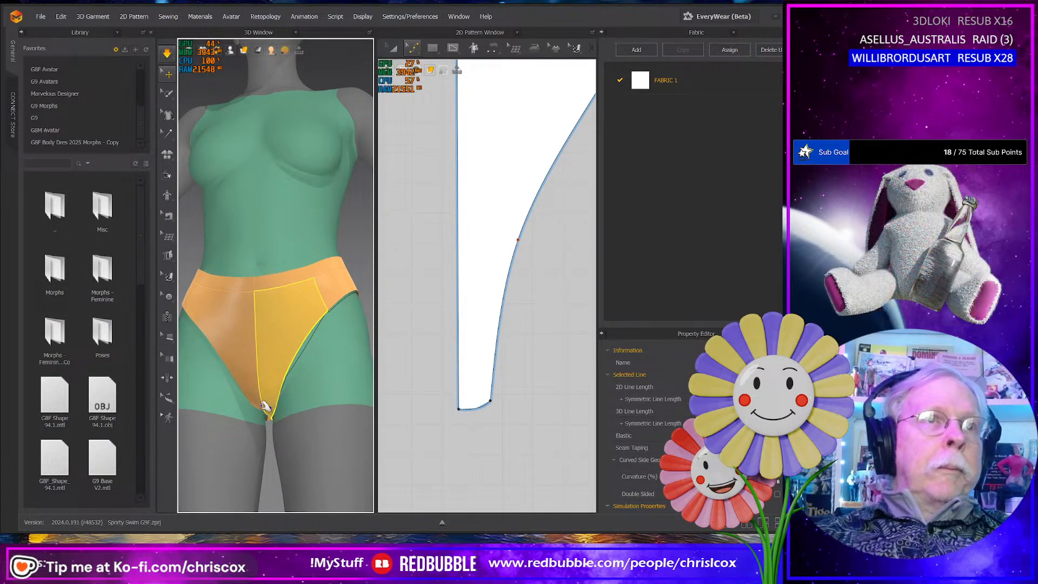
pyautogui.click(262, 407)
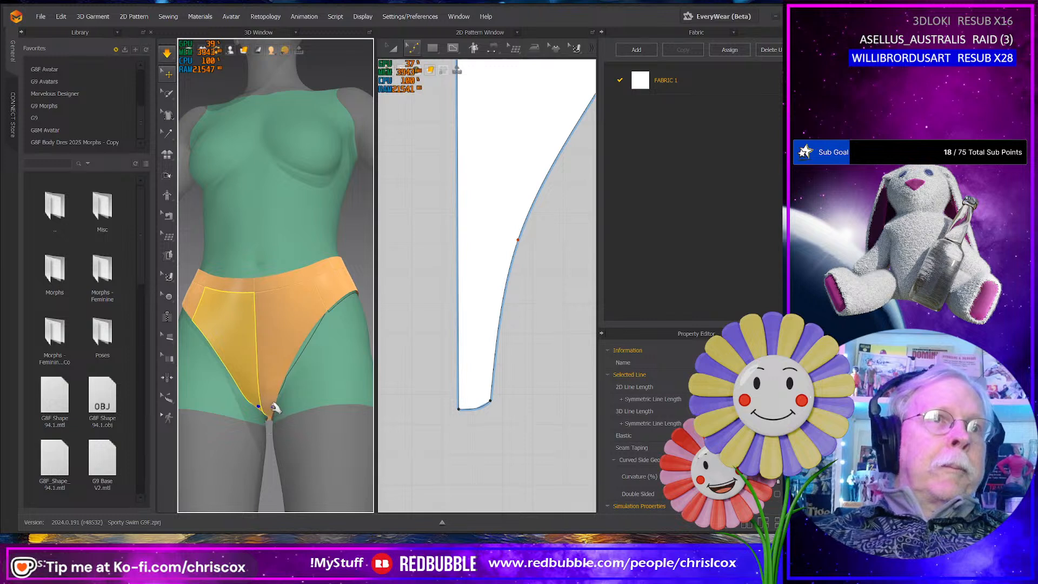
pyautogui.moveTo(275, 412); pyautogui.dragTo(250, 426, button='right')
pyautogui.click(246, 446)
pyautogui.click(243, 414)
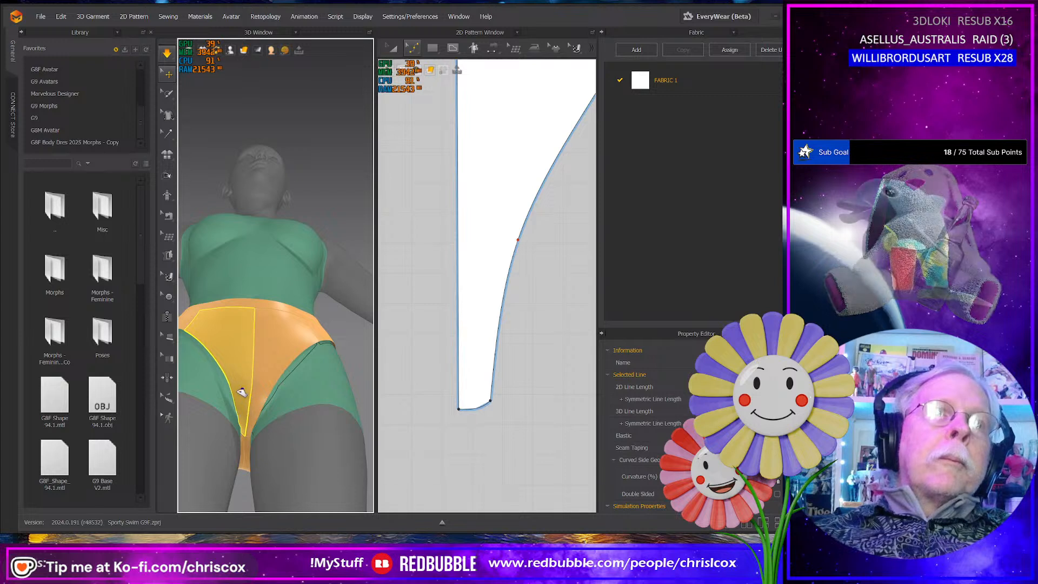
pyautogui.click(269, 392)
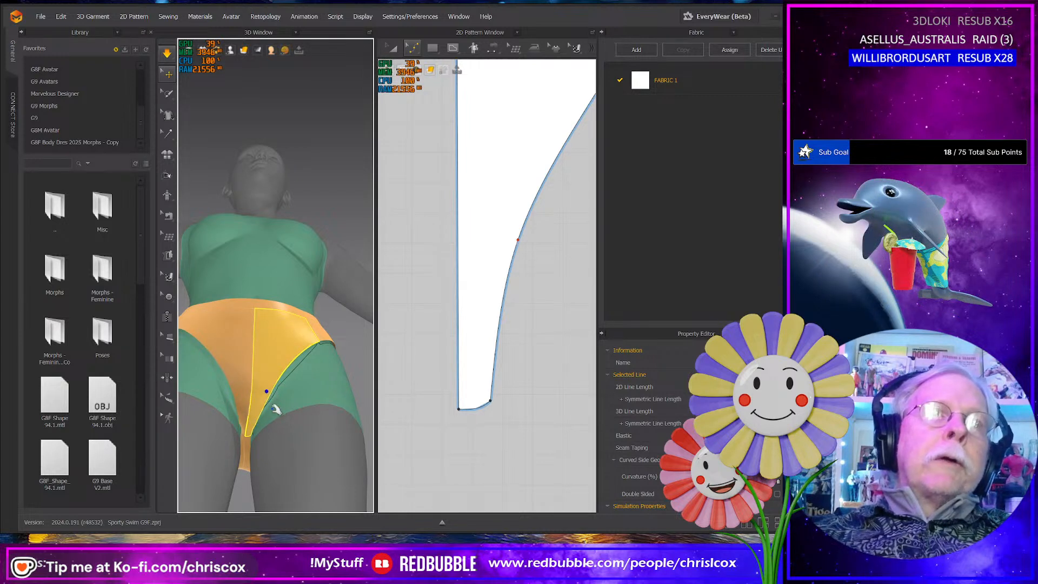
pyautogui.moveTo(275, 409)
pyautogui.mouseDown(button='right')
pyautogui.moveTo(281, 546)
pyautogui.moveTo(255, 538)
pyautogui.moveTo(287, 476)
pyautogui.moveTo(317, 531)
pyautogui.moveTo(341, 469)
pyautogui.moveTo(279, 424)
pyautogui.mouseUp(button='right')
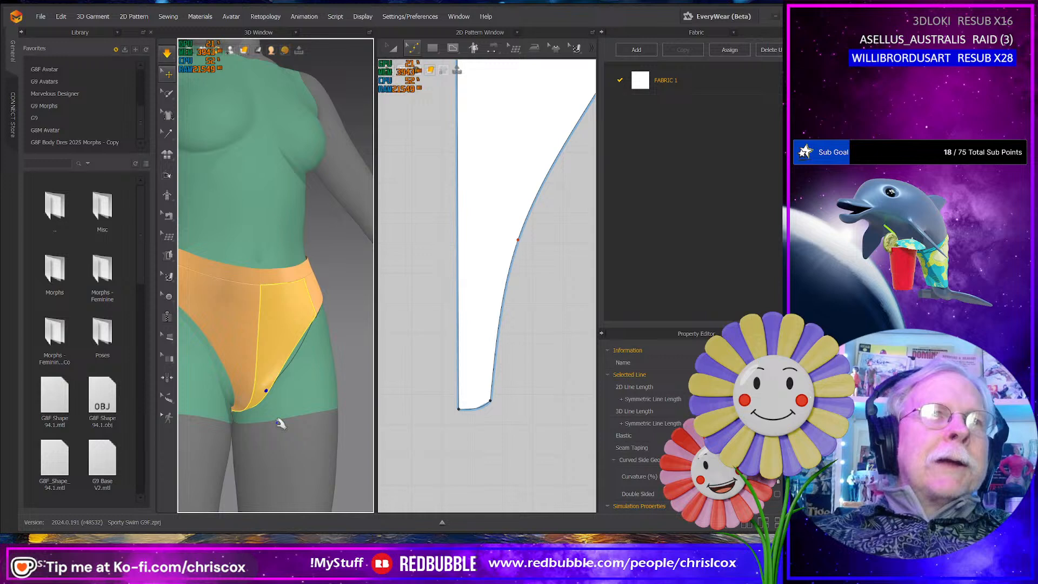
pyautogui.click(237, 390)
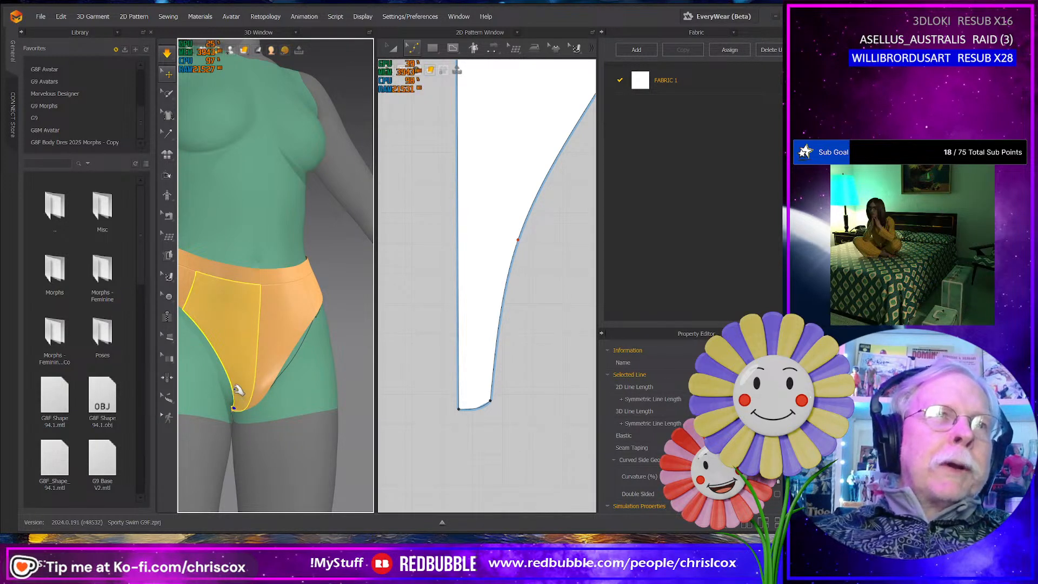
# - Examine the front leg edge from below and pick it near the crotch on the avatar to locate that spot on the pattern
pyautogui.moveTo(535, 424); pyautogui.dragTo(360, 425, button='middle')
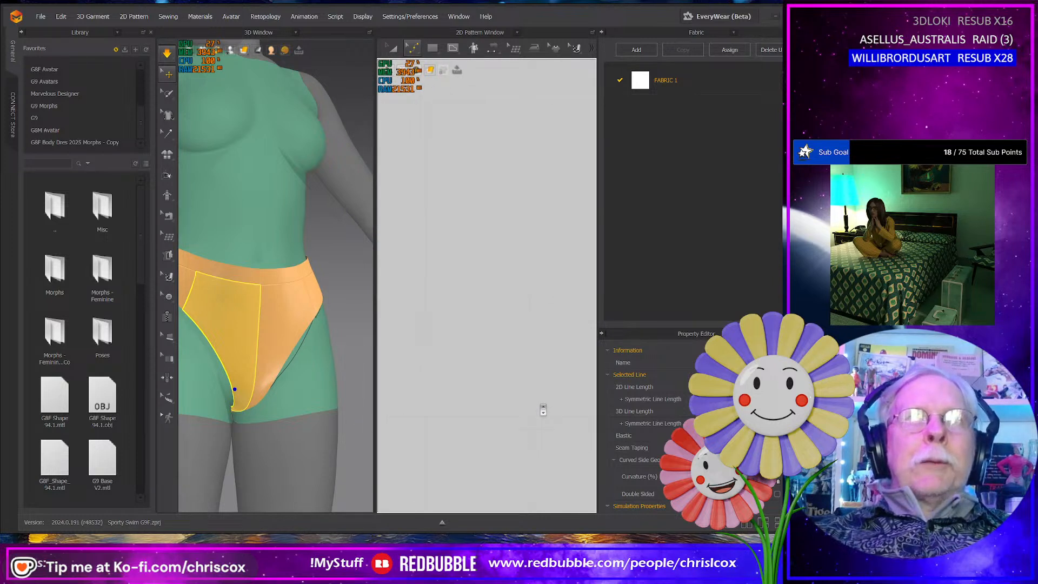
pyautogui.scroll(-6, 543, 410)
pyautogui.scroll(4, 493, 413)
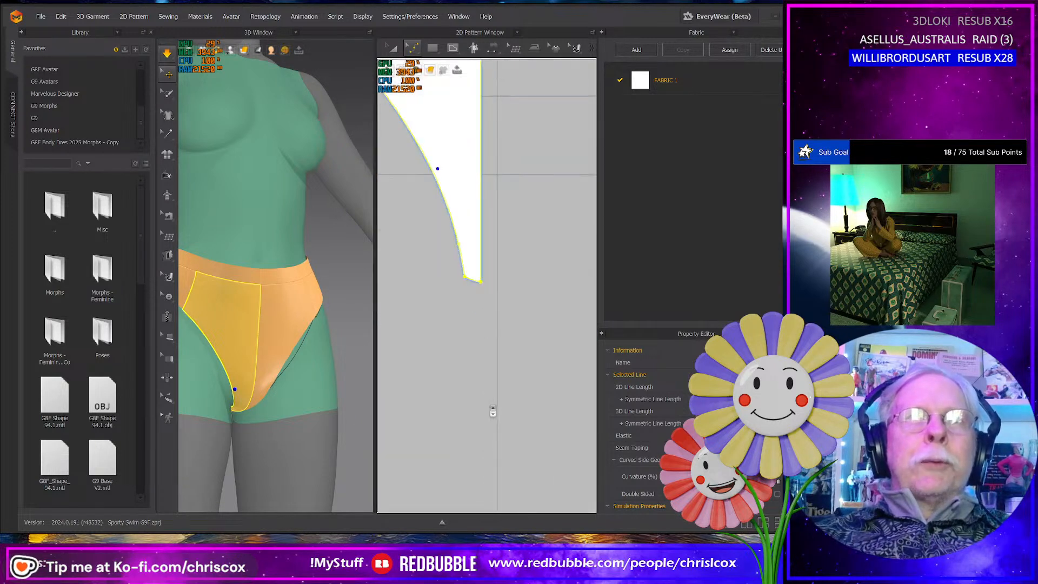
pyautogui.moveTo(442, 362); pyautogui.dragTo(444, 398, button='middle')
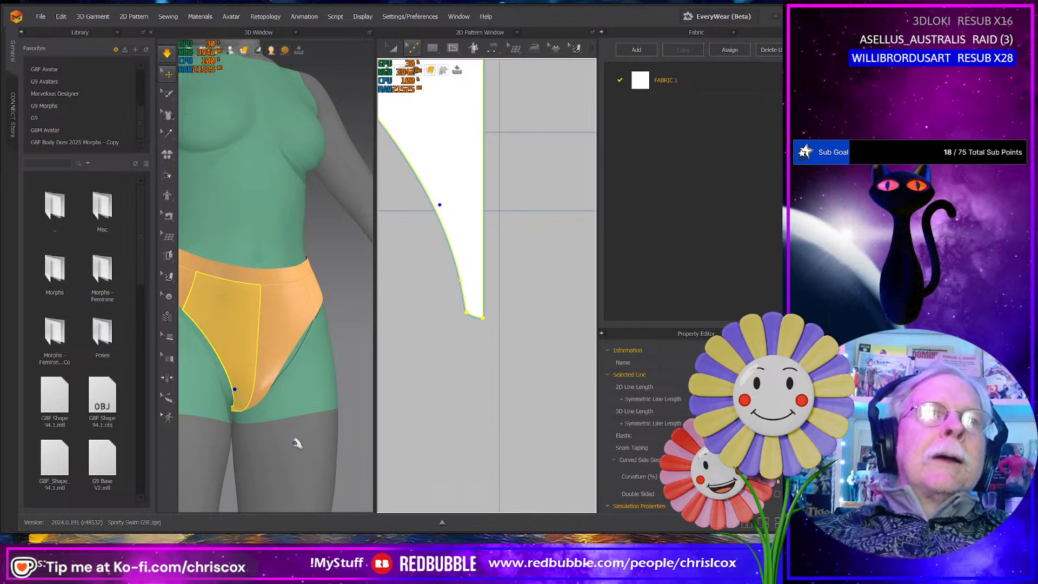
pyautogui.moveTo(297, 444); pyautogui.dragTo(305, 442, button='right')
pyautogui.moveTo(481, 370); pyautogui.dragTo(522, 387, button='middle')
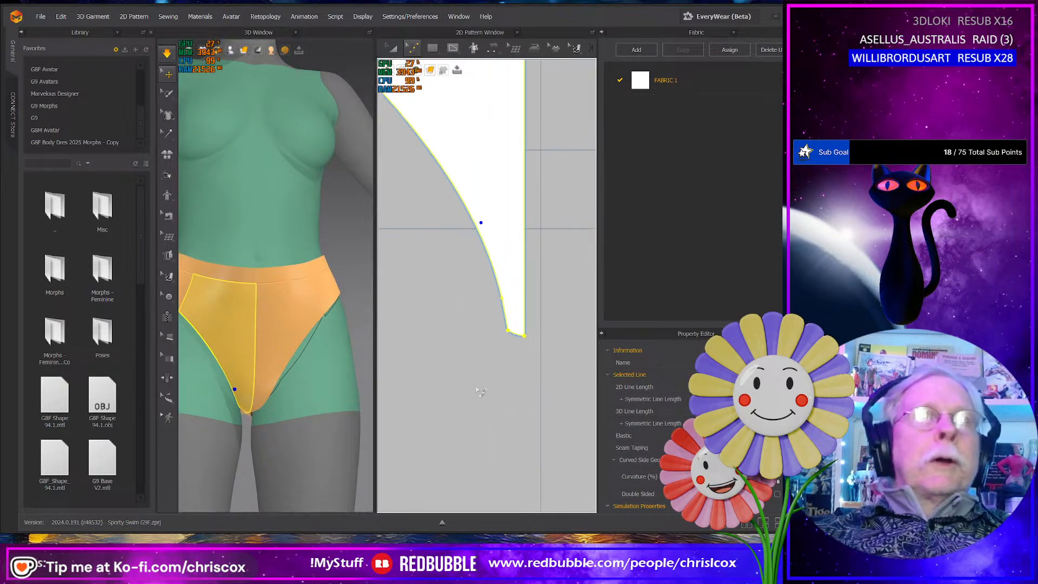
pyautogui.click(480, 227)
pyautogui.moveTo(313, 344); pyautogui.dragTo(269, 345, button='right')
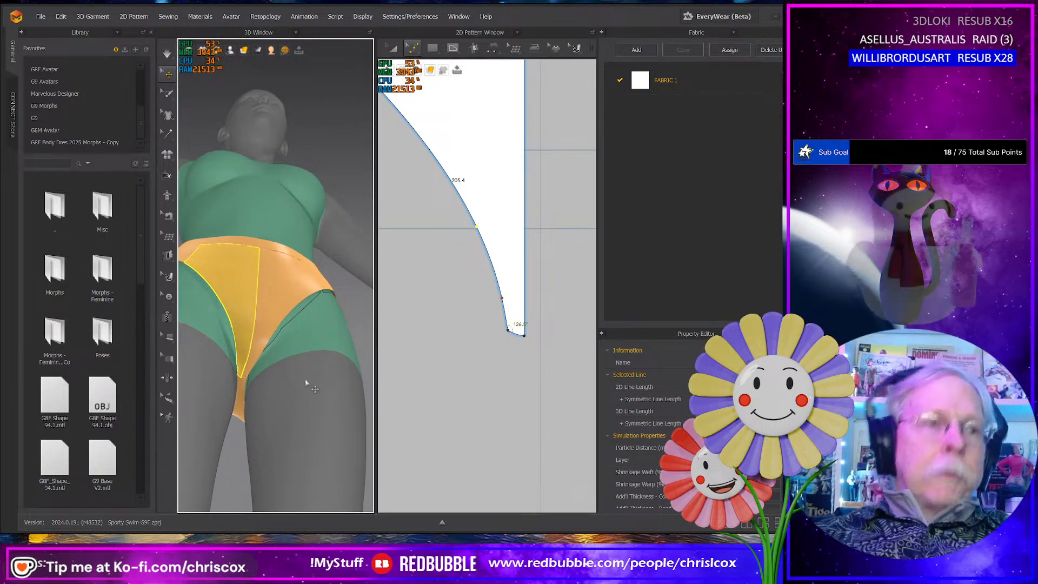
pyautogui.press('g')
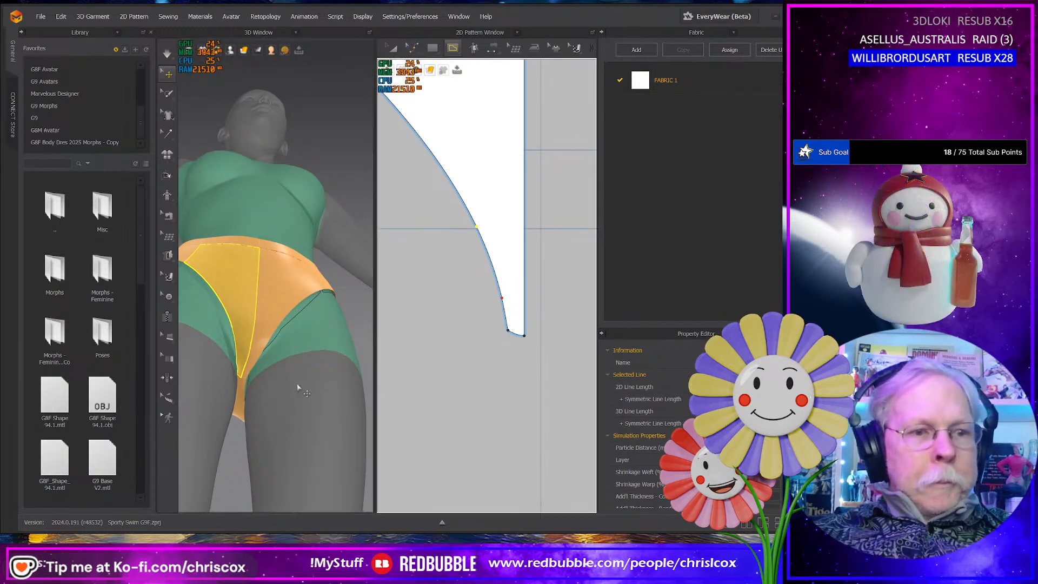
pyautogui.click(236, 355)
pyautogui.click(238, 356)
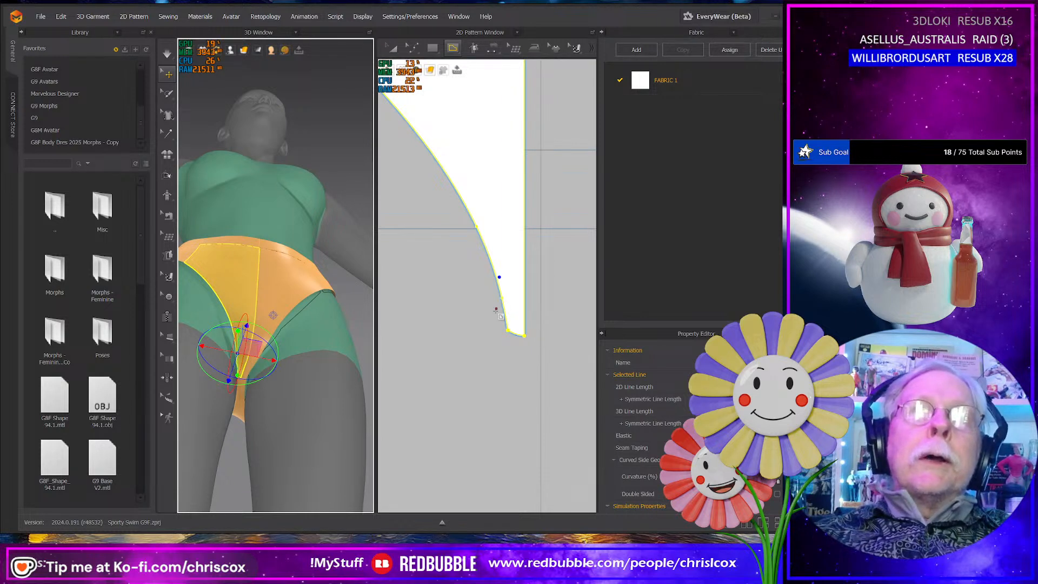
# - Raise the front leg edge's lower curve point away from the crotch and lower its middle curve point along the edge
pyautogui.scroll(5, 491, 341)
pyautogui.press('z')
pyautogui.moveTo(491, 340); pyautogui.dragTo(483, 444, button='middle')
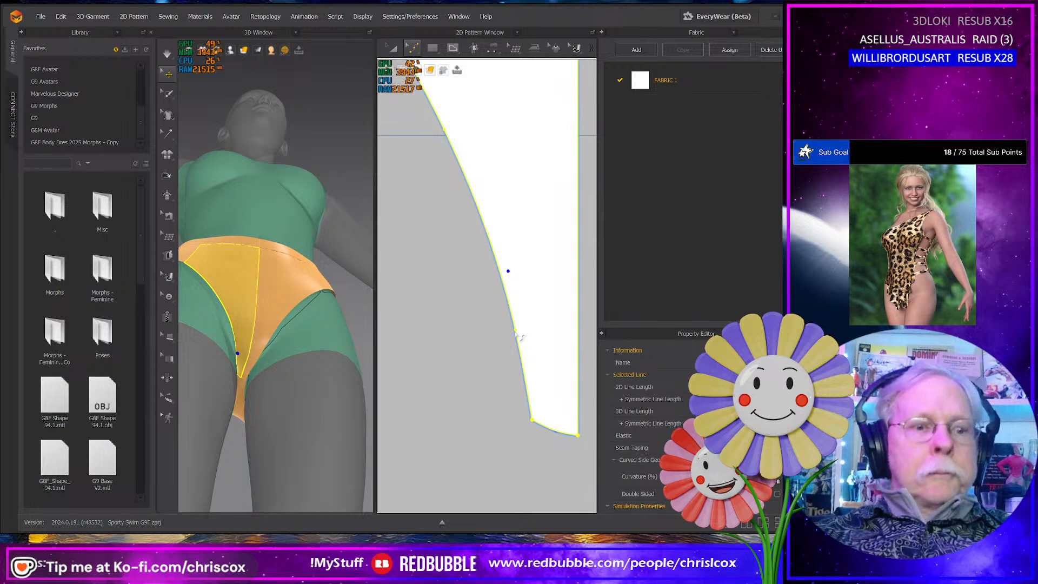
pyautogui.moveTo(515, 331); pyautogui.dragTo(513, 300)
pyautogui.moveTo(447, 133); pyautogui.dragTo(452, 170)
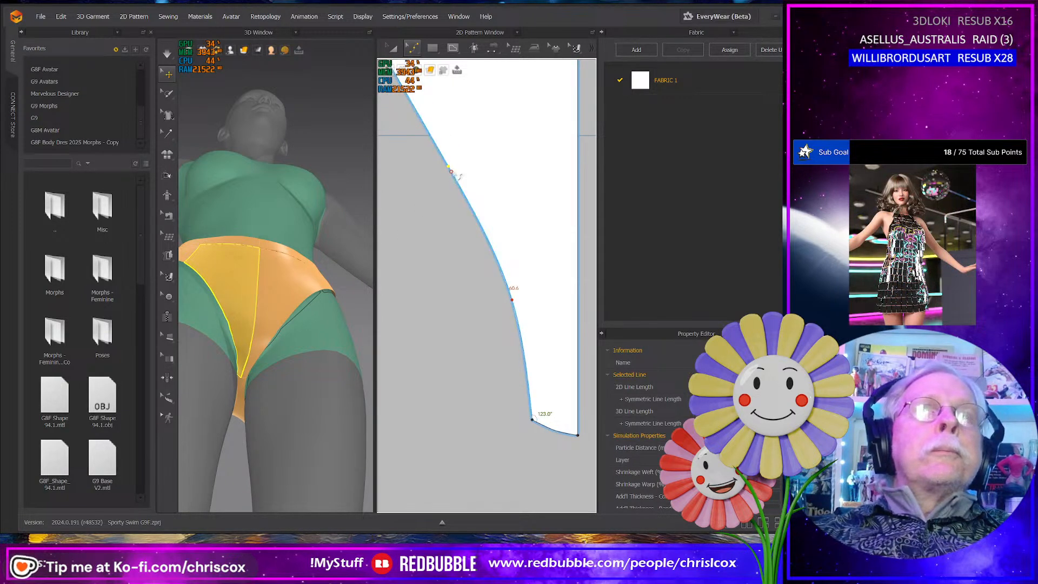
pyautogui.moveTo(450, 167); pyautogui.dragTo(451, 168)
pyautogui.moveTo(453, 179); pyautogui.dragTo(457, 191)
# - Slide both front leg-edge curve points slightly farther toward the crotch to smooth the curve
pyautogui.moveTo(276, 336); pyautogui.dragTo(290, 379, button='right')
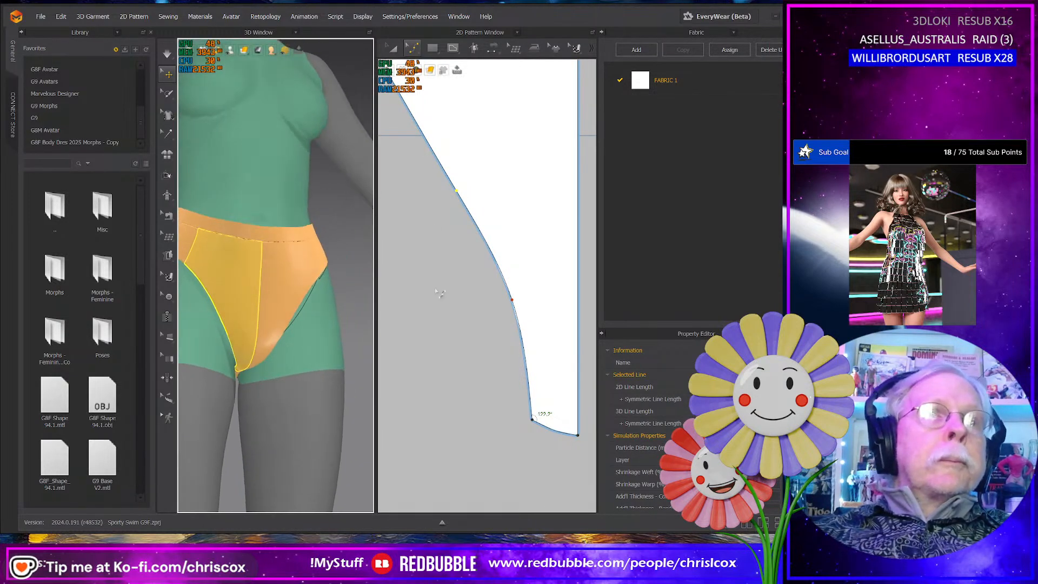
pyautogui.click(461, 201)
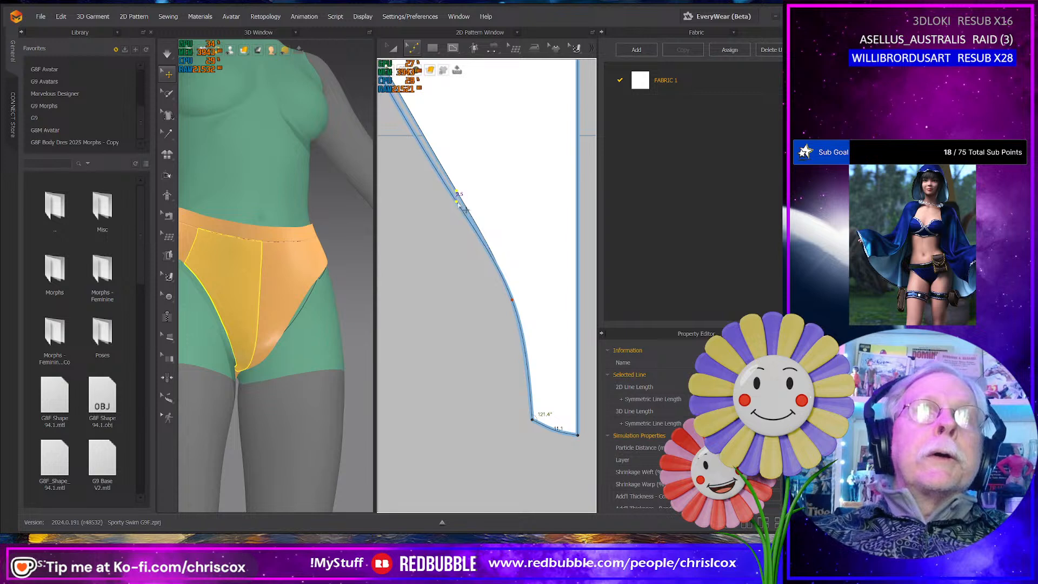
pyautogui.click(485, 264)
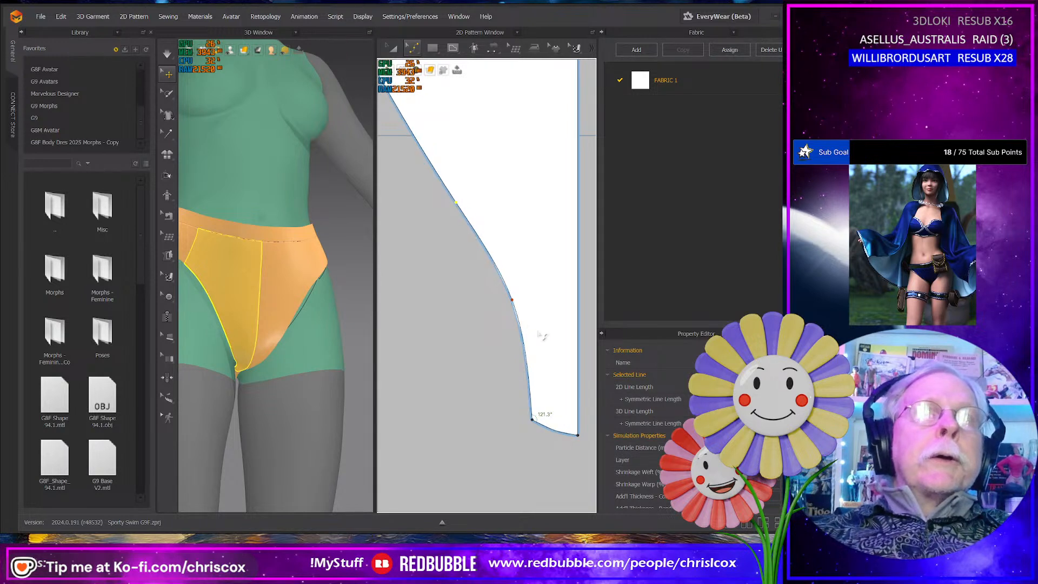
pyautogui.click(516, 306)
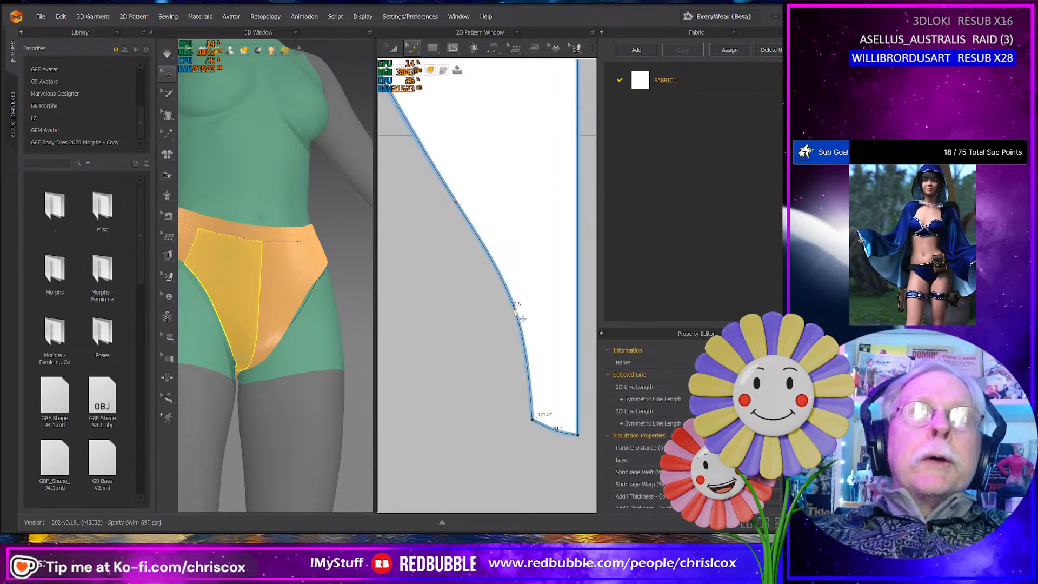
pyautogui.moveTo(515, 314); pyautogui.dragTo(514, 313)
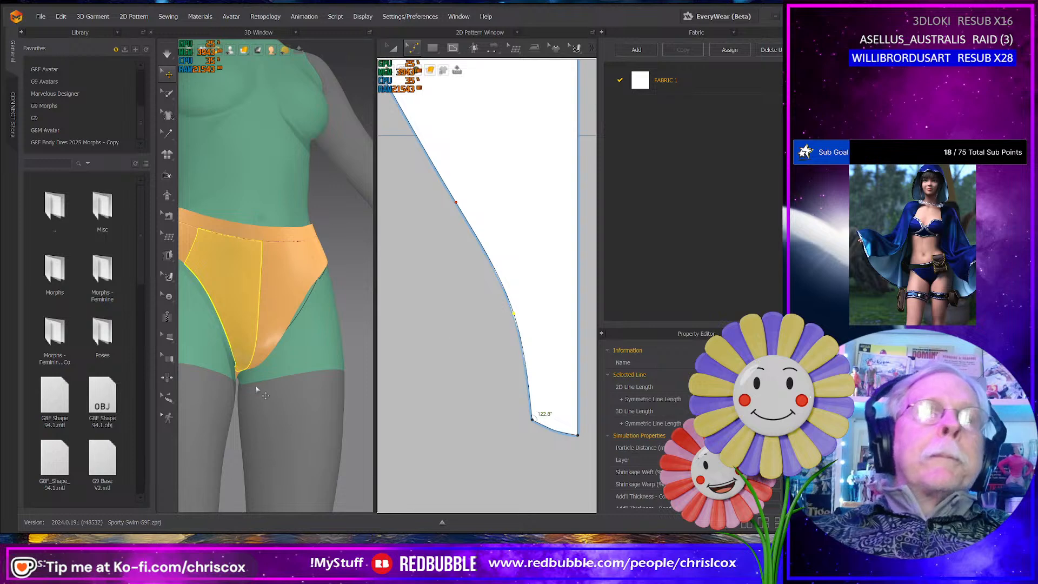
# - Simulate the revised leg curve, tug both front halves at the crotch tip, and check the bottom from behind
pyautogui.moveTo(256, 389)
pyautogui.mouseDown(button='right')
pyautogui.moveTo(219, 393)
pyautogui.moveTo(239, 387)
pyautogui.mouseUp(button='right')
pyautogui.click(259, 360)
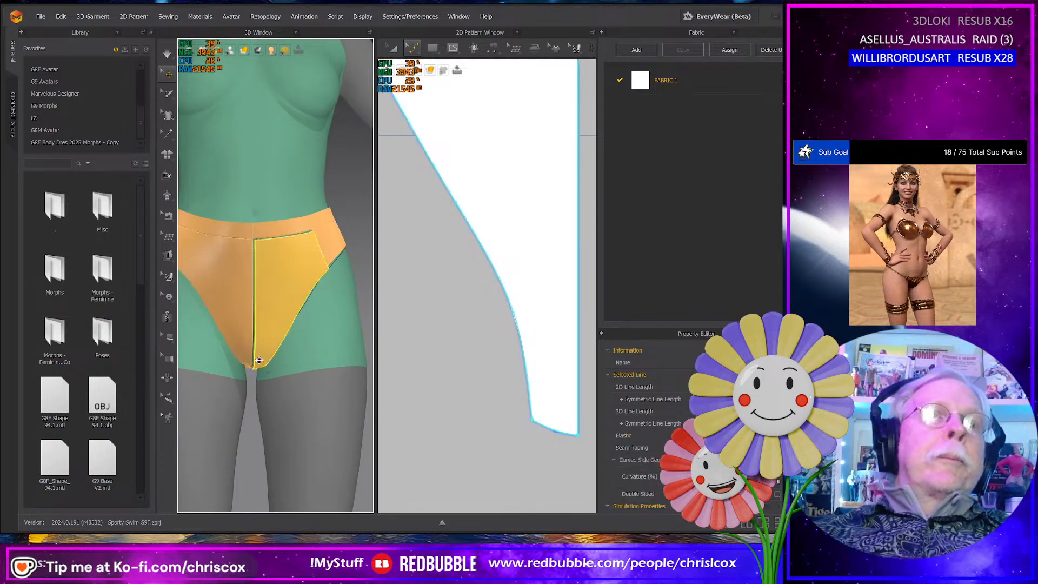
pyautogui.click(245, 367)
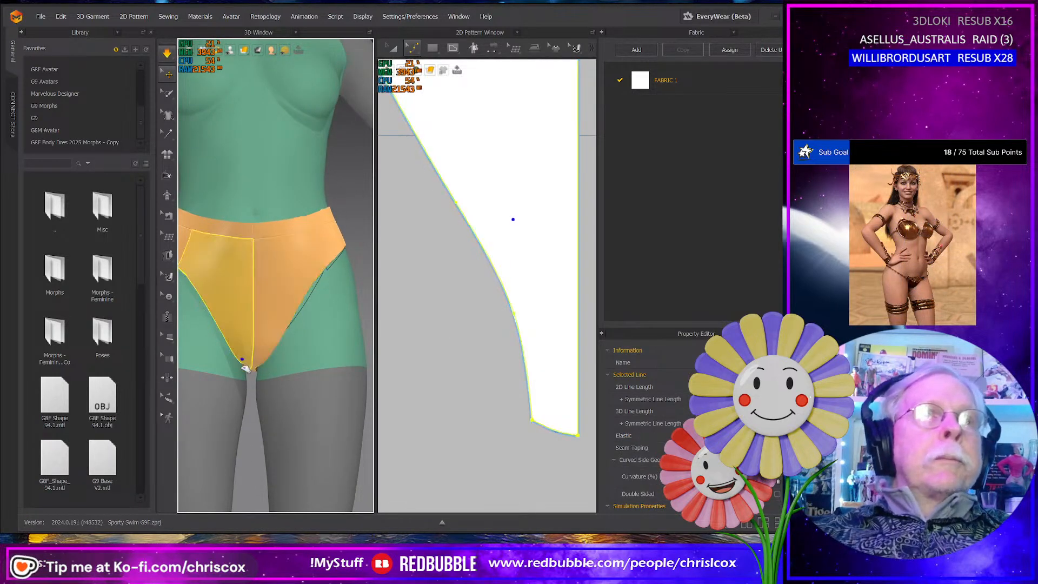
pyautogui.moveTo(245, 372); pyautogui.dragTo(125, 364, button='right')
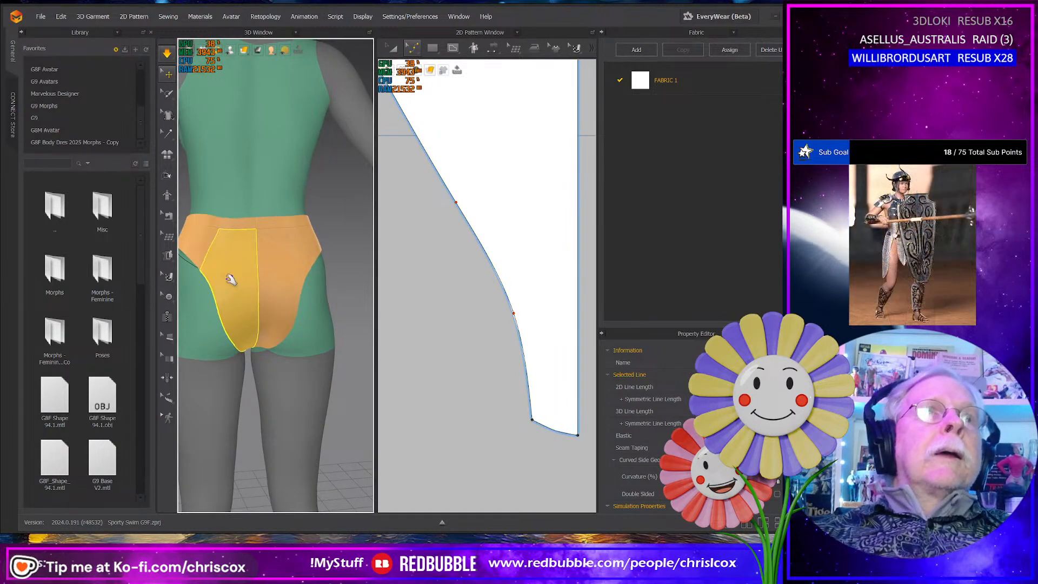
# - Tug the back waistband and the lower back panel under simulation to settle the bottom from behind
pyautogui.click(269, 222)
pyautogui.moveTo(268, 222); pyautogui.dragTo(262, 287, button='right')
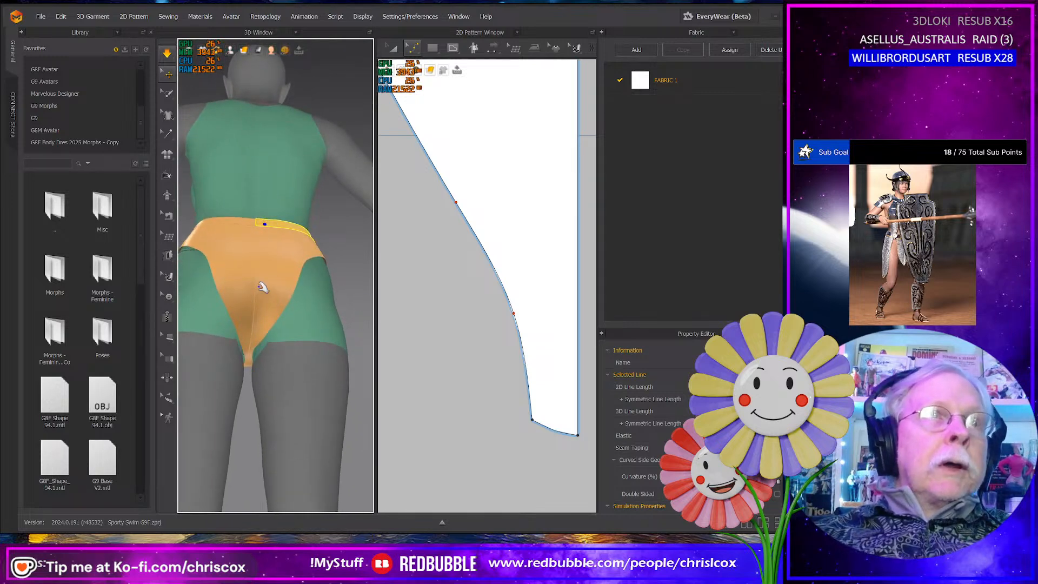
pyautogui.click(266, 336)
pyautogui.moveTo(257, 334); pyautogui.dragTo(232, 420, button='right')
# - Tug both front halves at the crotch tip and check the front leg edges from a lower angle
pyautogui.scroll(-3, 232, 420)
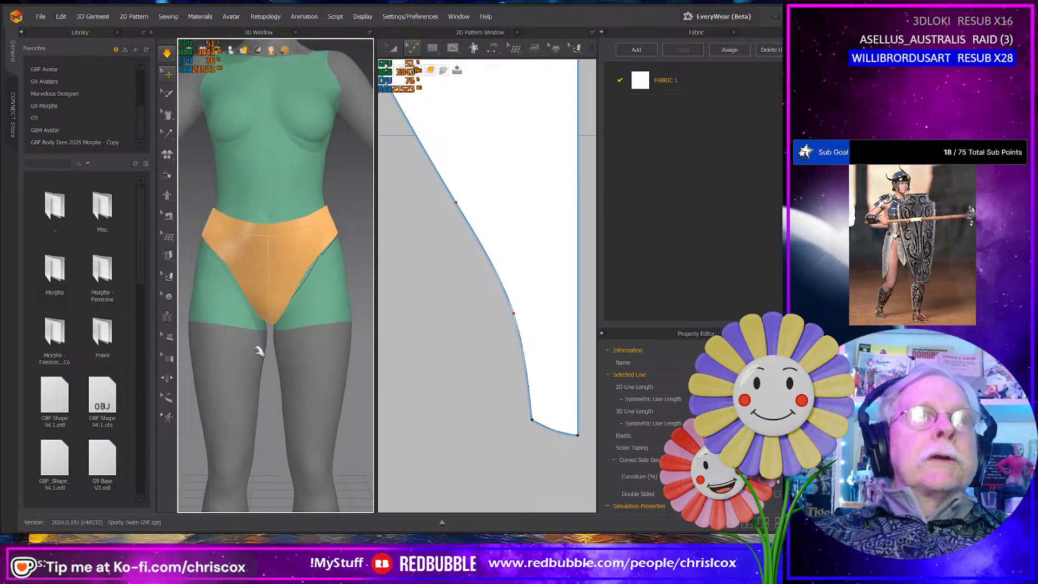
pyautogui.click(267, 328)
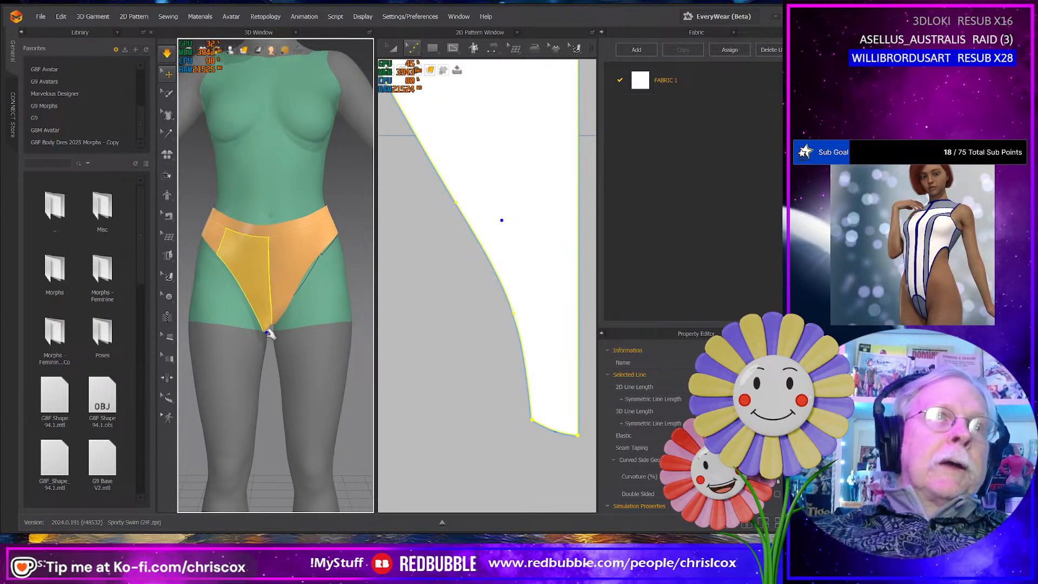
pyautogui.moveTo(270, 333)
pyautogui.mouseDown(button='right')
pyautogui.moveTo(271, 314)
pyautogui.moveTo(267, 352)
pyautogui.mouseUp(button='right')
pyautogui.scroll(-3, 269, 324)
pyautogui.scroll(6, 269, 335)
pyautogui.click(270, 351)
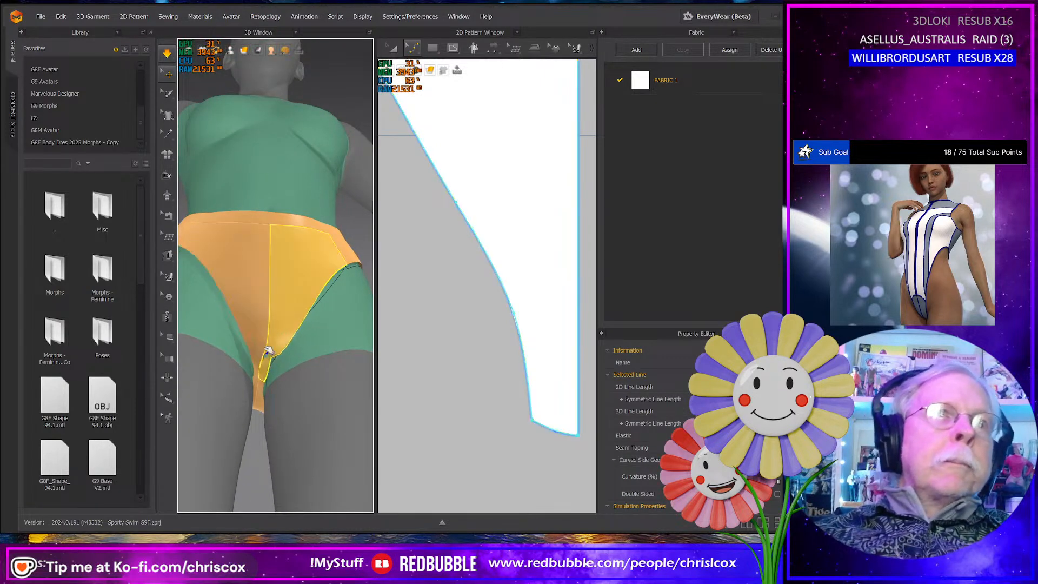
# - Select the waistband, side, front and back pattern pieces that make up one half of the bottom
pyautogui.scroll(-6, 471, 387)
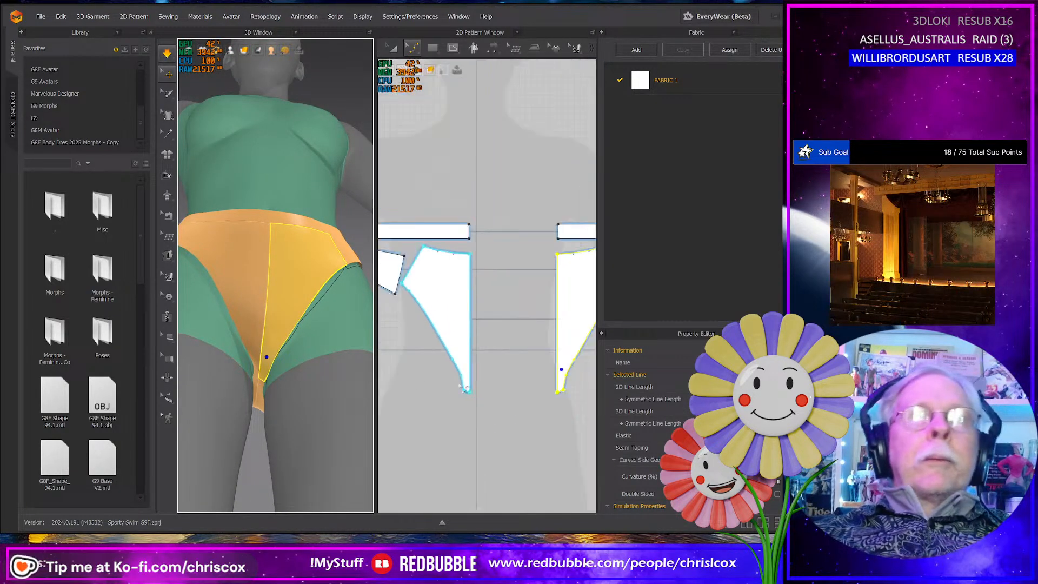
pyautogui.moveTo(469, 387); pyautogui.dragTo(513, 381, button='right')
pyautogui.press('a')
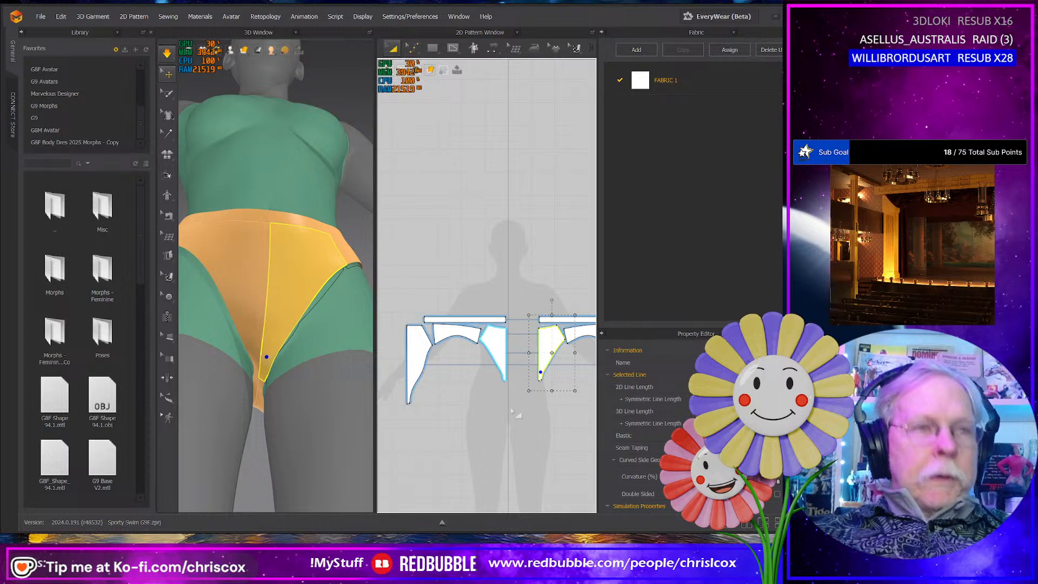
pyautogui.click(518, 446)
pyautogui.moveTo(518, 450); pyautogui.dragTo(390, 299)
pyautogui.scroll(-5, 650, 456)
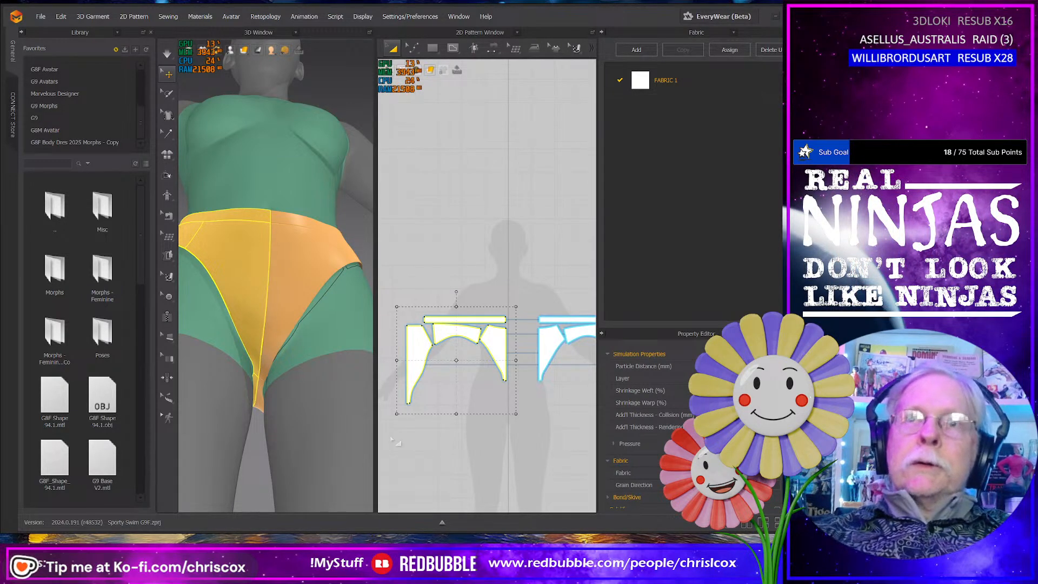
# - Simulate the bottom and pull both front halves outward at the leg edges near the crotch
pyautogui.press('space')
pyautogui.moveTo(253, 406); pyautogui.dragTo(249, 382, button='right')
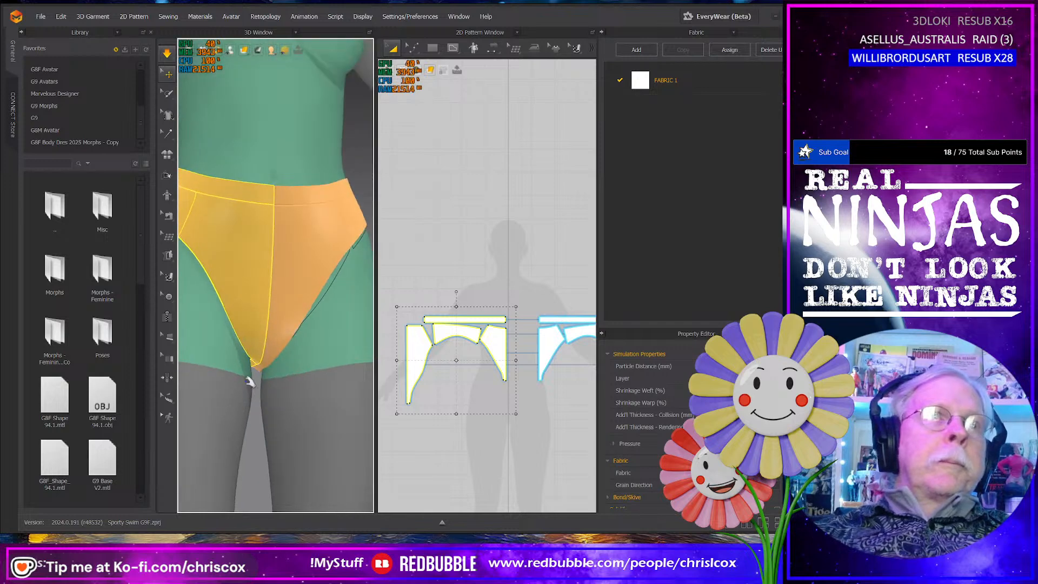
pyautogui.moveTo(255, 363)
pyautogui.mouseDown()
pyautogui.moveTo(257, 386)
pyautogui.moveTo(243, 379)
pyautogui.mouseUp()
pyautogui.moveTo(289, 386); pyautogui.dragTo(268, 370, button='right')
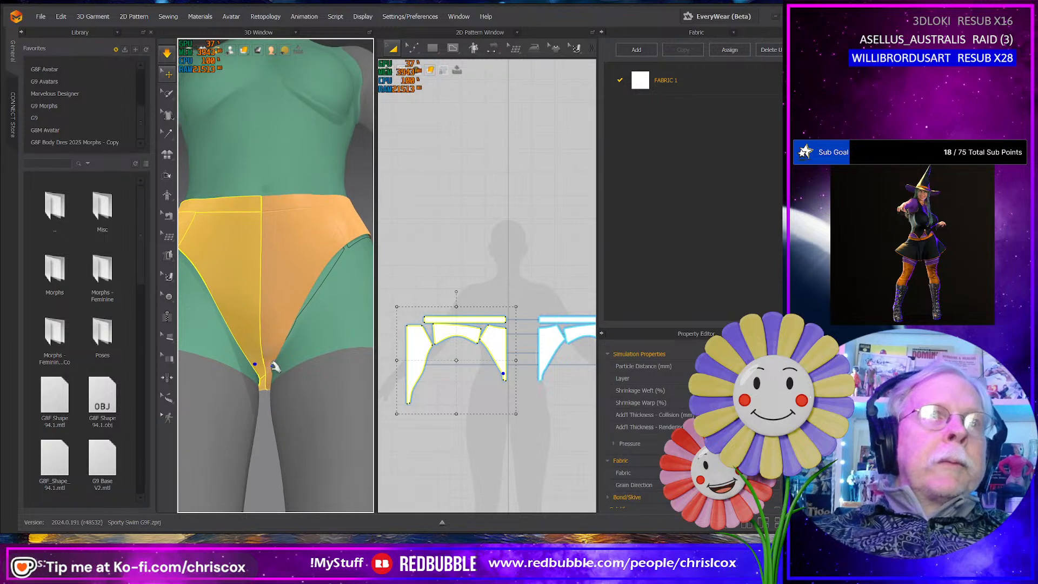
pyautogui.click(273, 368)
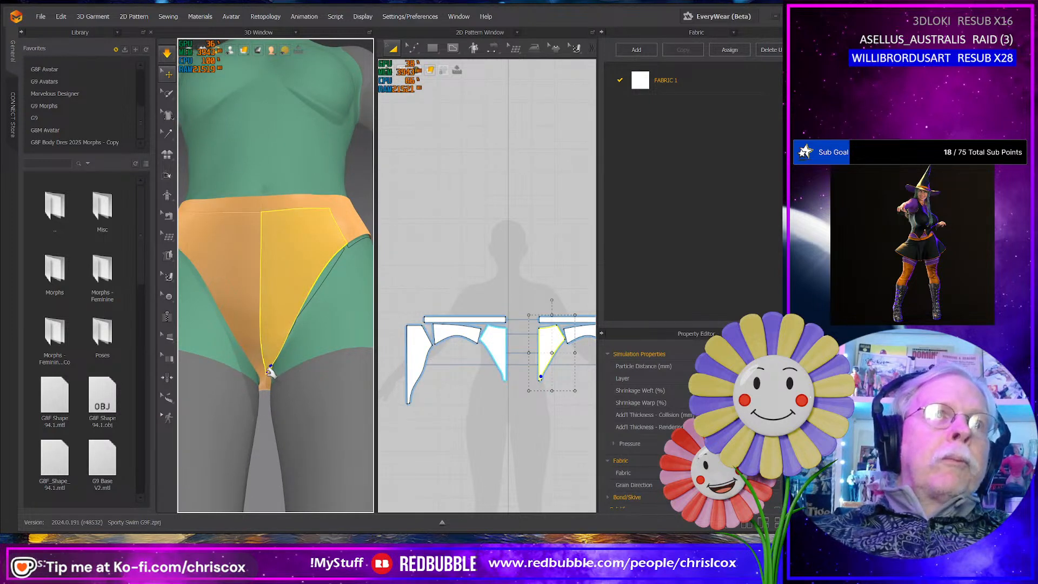
pyautogui.moveTo(270, 370)
pyautogui.mouseDown()
pyautogui.moveTo(275, 382)
pyautogui.moveTo(282, 375)
pyautogui.mouseUp()
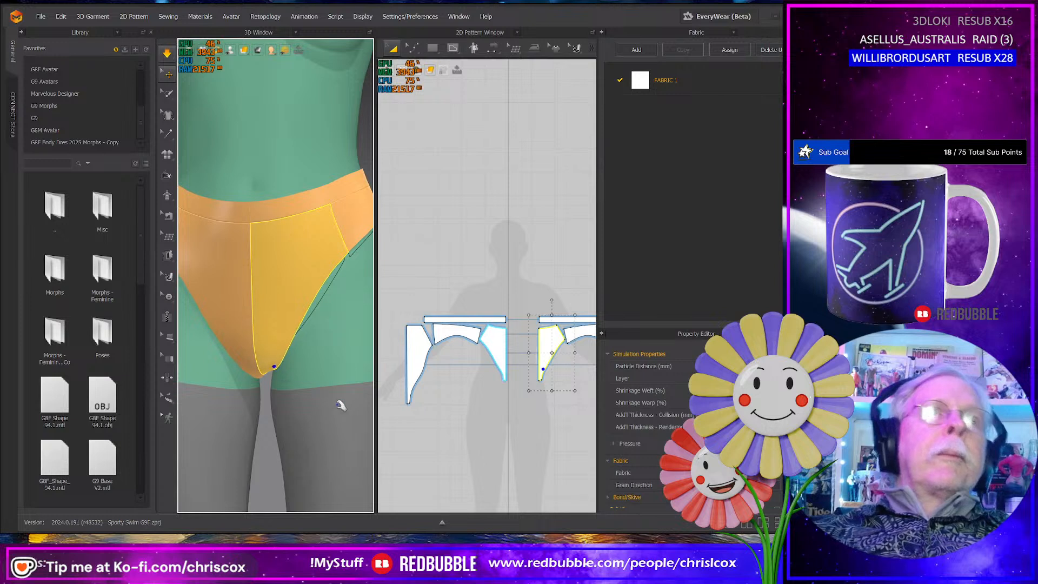
# - Select both front halves of the bottom and turn off Strengthen for them
pyautogui.keyDown('shift'); pyautogui.click(239, 320); pyautogui.keyUp('shift')
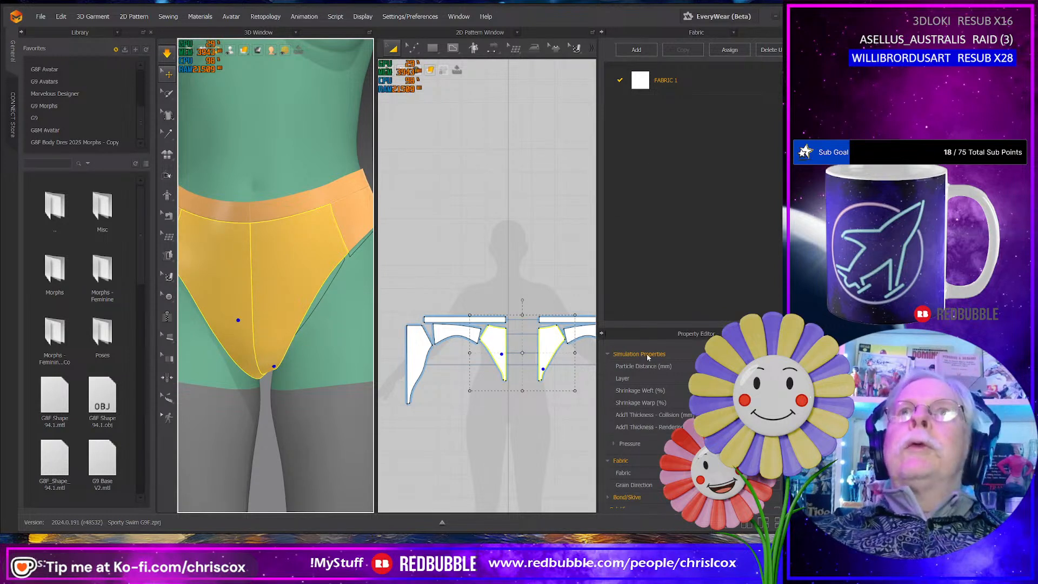
pyautogui.hotkey('ctrl', 'h')
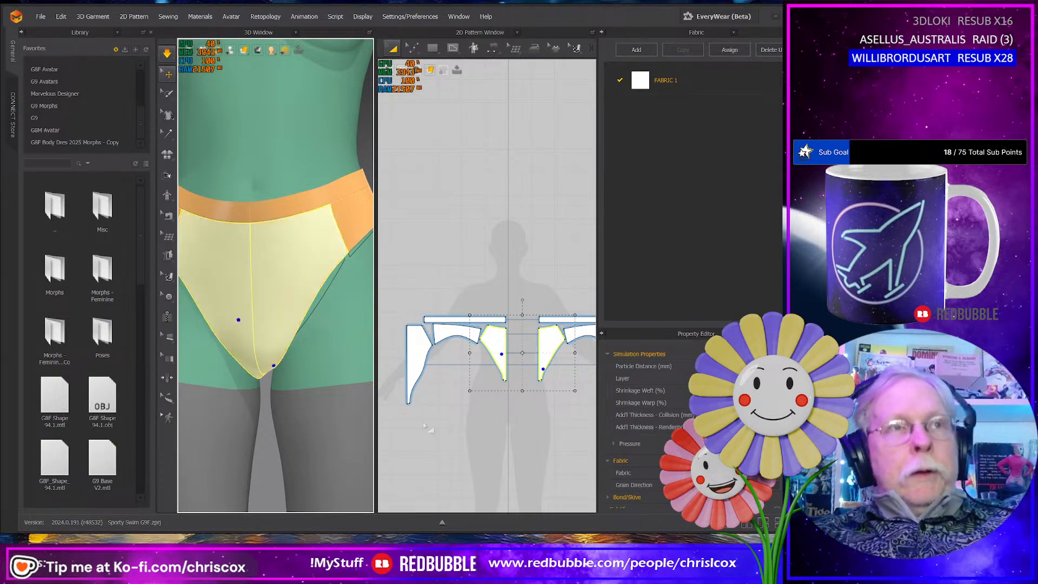
pyautogui.moveTo(325, 409); pyautogui.dragTo(327, 394, button='right')
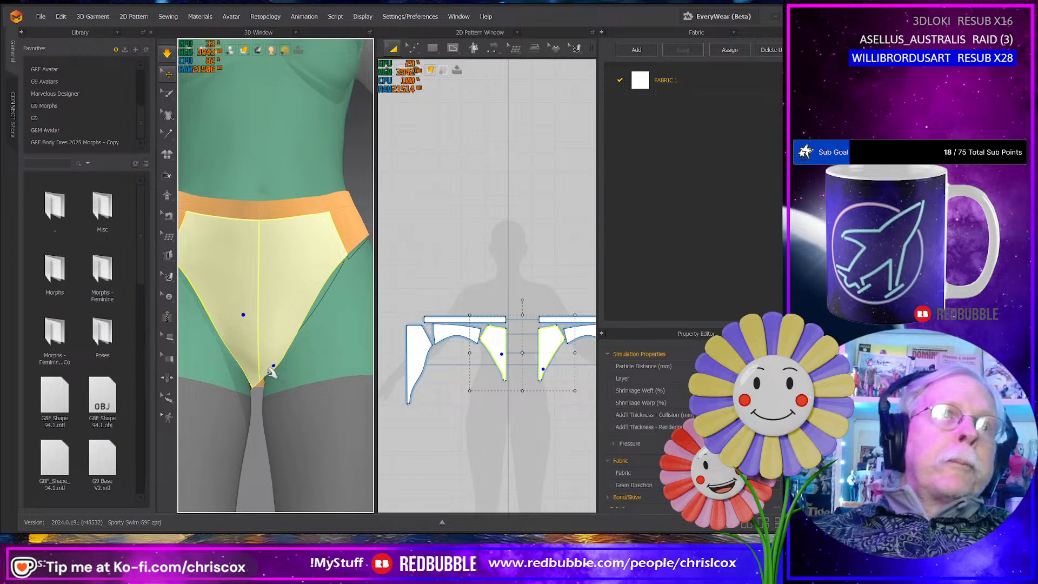
# - Select both back halves of the bottom from below and turn off Strengthen for them
pyautogui.moveTo(268, 382); pyautogui.dragTo(241, 303)
pyautogui.moveTo(293, 375); pyautogui.dragTo(291, 335, button='right')
pyautogui.click(270, 413)
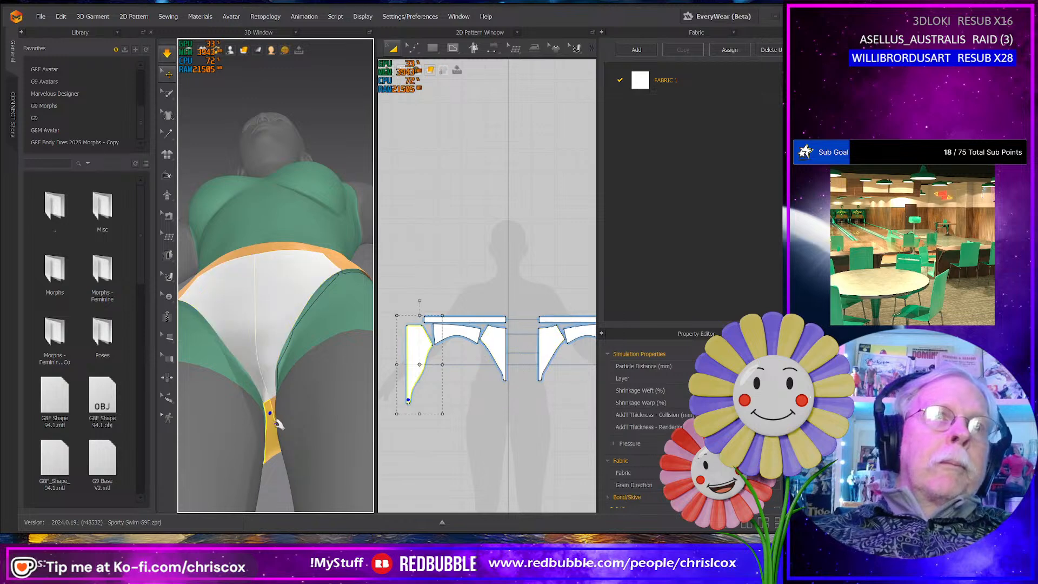
pyautogui.rightClick(283, 427)
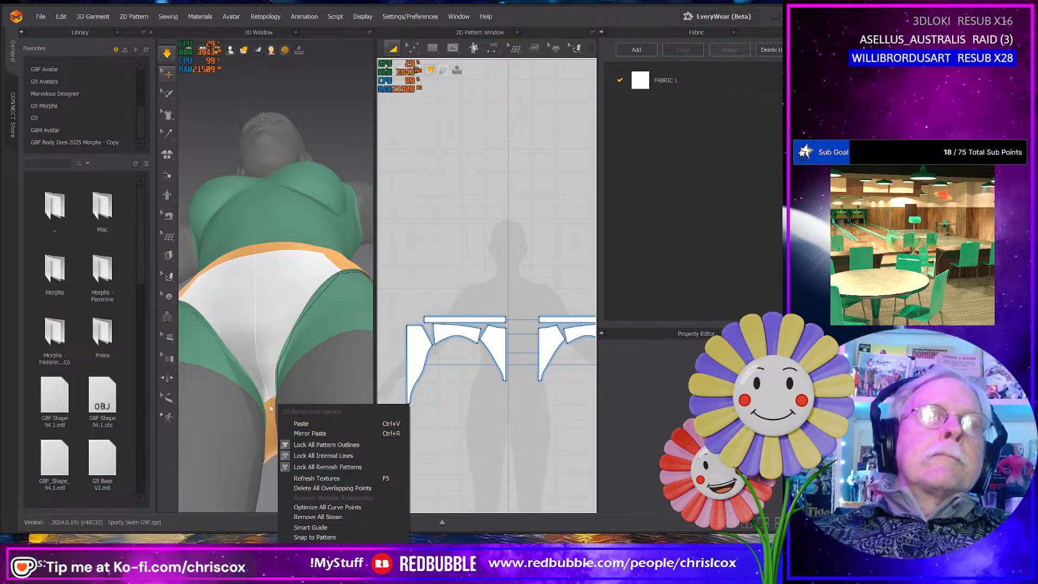
pyautogui.click(271, 412)
pyautogui.click(273, 418)
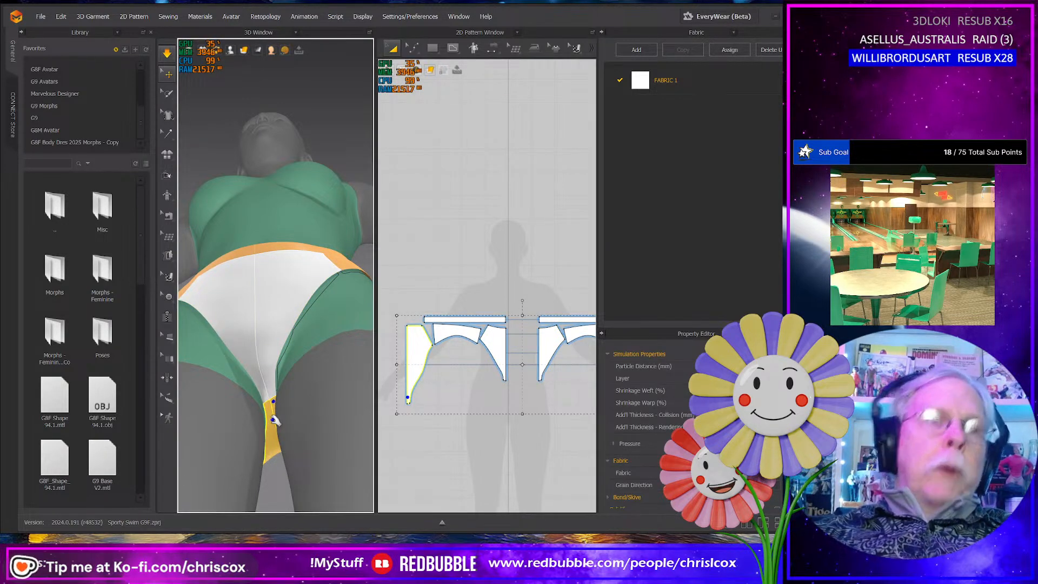
pyautogui.moveTo(272, 420); pyautogui.dragTo(295, 450, button='right')
# - Tug the front crotch tip and the lower fabric of the back halves to smooth the folds along the center seam
pyautogui.click(274, 405)
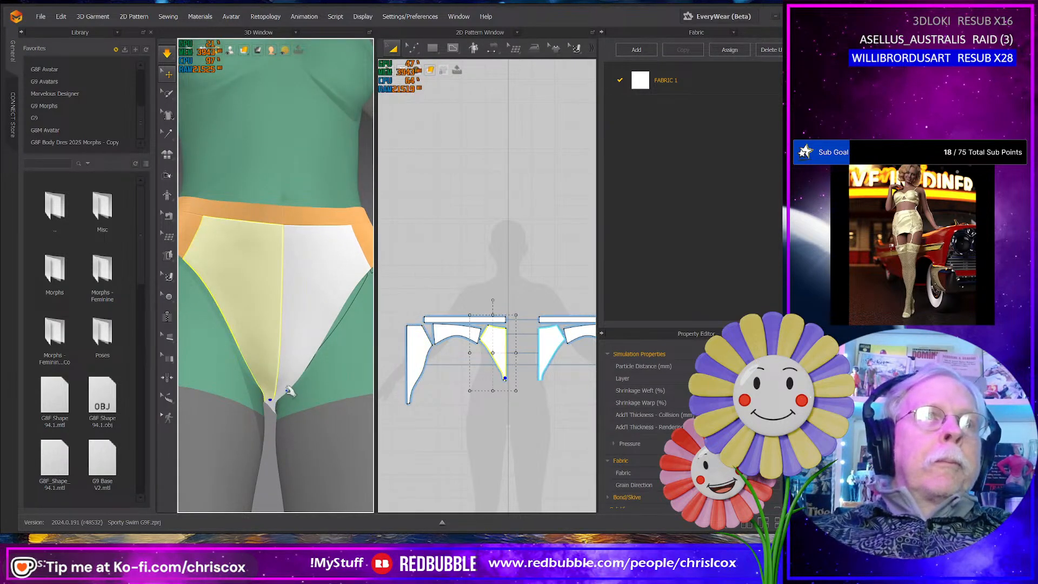
pyautogui.moveTo(290, 390); pyautogui.dragTo(148, 398, button='right')
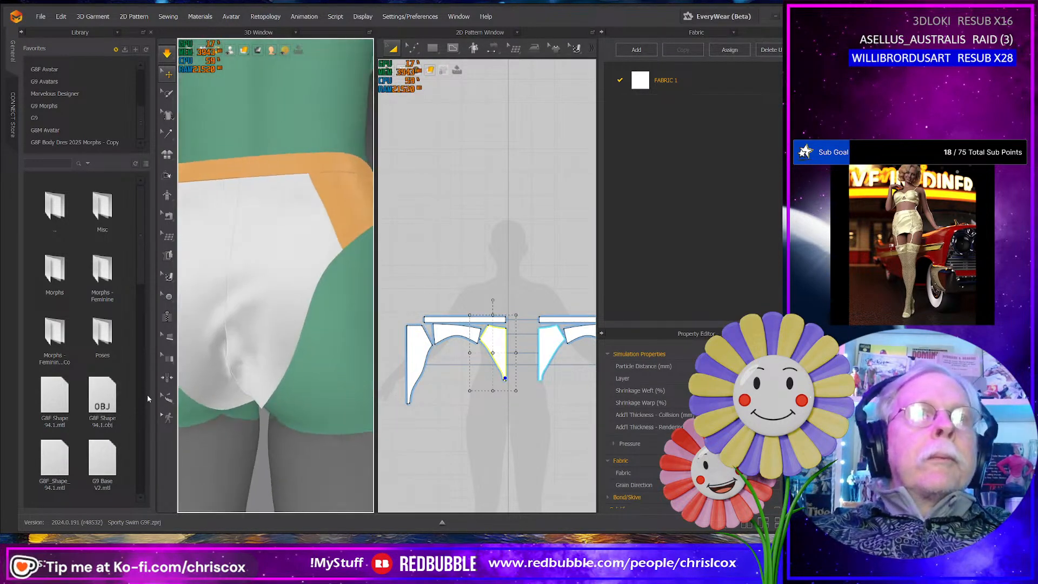
pyautogui.click(210, 401)
pyautogui.moveTo(218, 399); pyautogui.dragTo(285, 398, button='right')
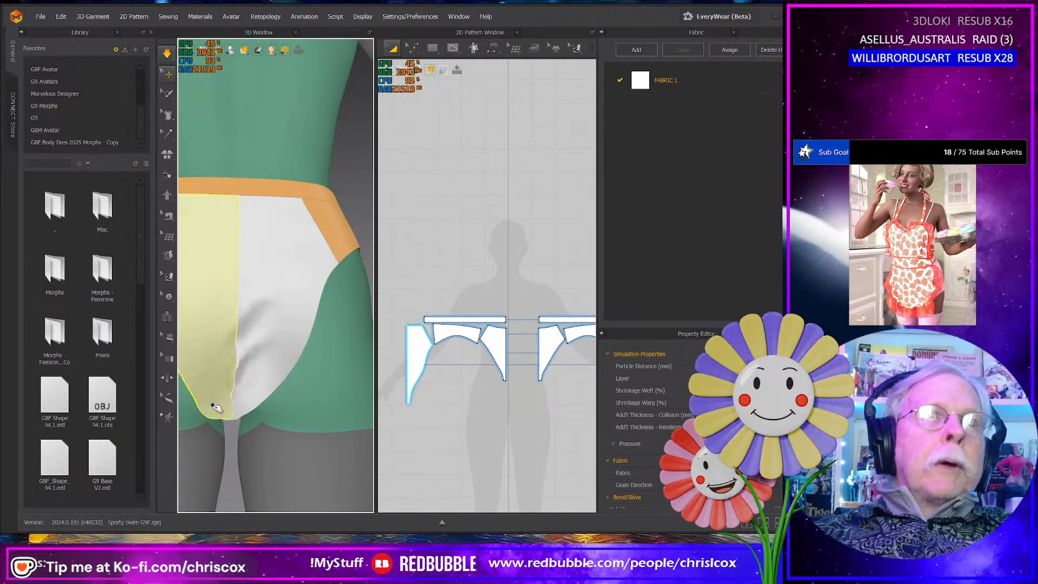
pyautogui.moveTo(213, 405); pyautogui.dragTo(218, 392)
pyautogui.scroll(-2, 265, 391)
pyautogui.moveTo(267, 392); pyautogui.dragTo(227, 415, button='right')
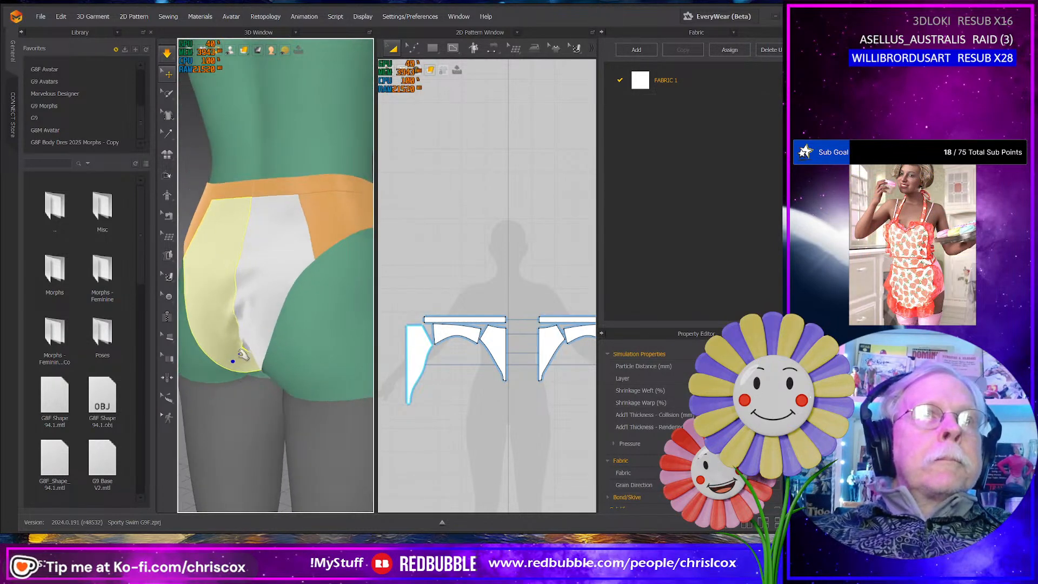
pyautogui.moveTo(243, 354); pyautogui.dragTo(236, 339)
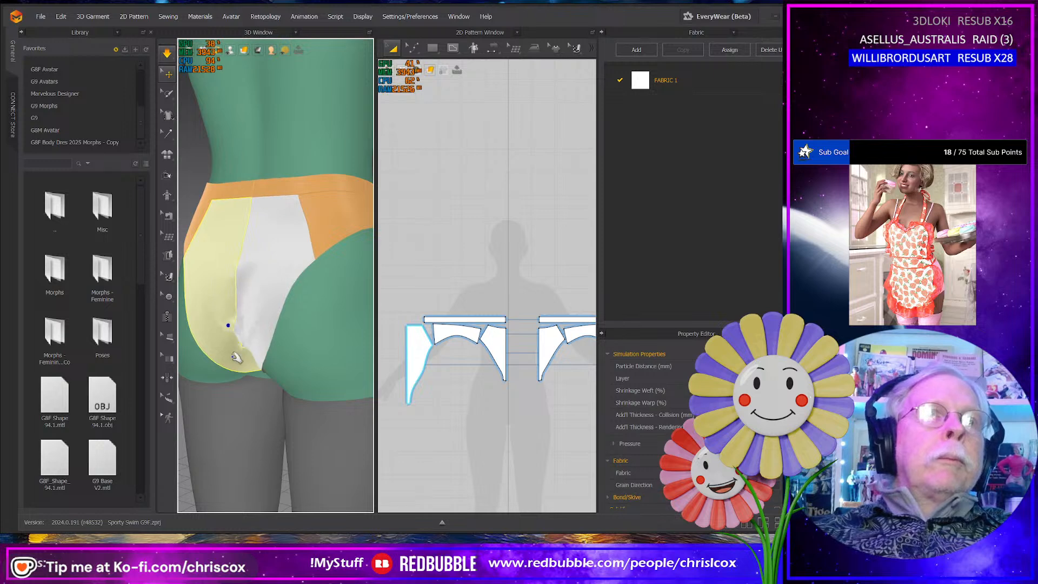
pyautogui.moveTo(240, 359)
pyautogui.mouseDown(button='right')
pyautogui.moveTo(264, 386)
pyautogui.moveTo(248, 358)
pyautogui.mouseUp(button='right')
# - Pull both front halves alternately near the crotch tip to even out the leg edges and center the front seam
pyautogui.click(244, 354)
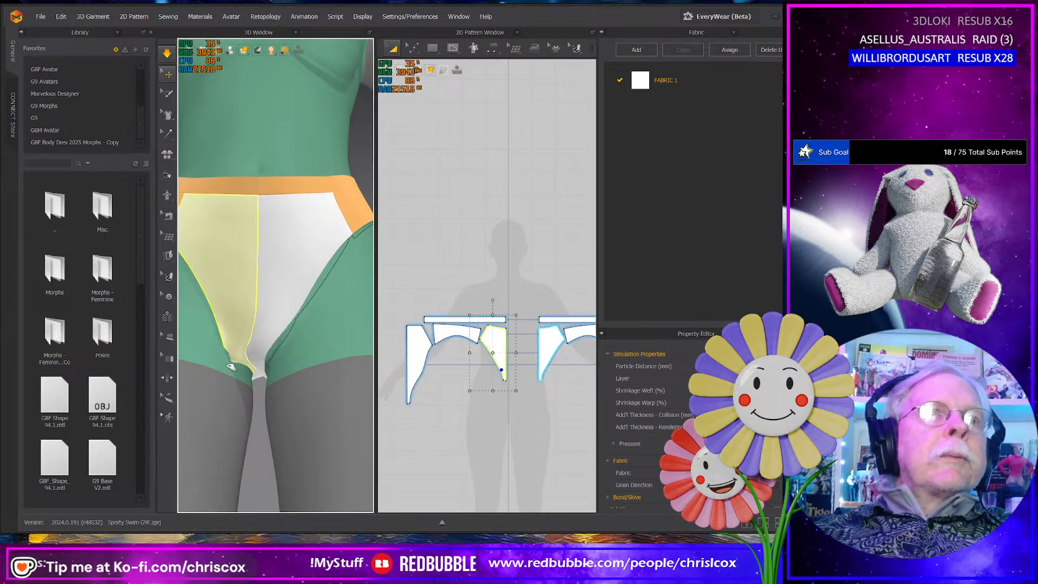
pyautogui.moveTo(265, 359); pyautogui.dragTo(273, 332)
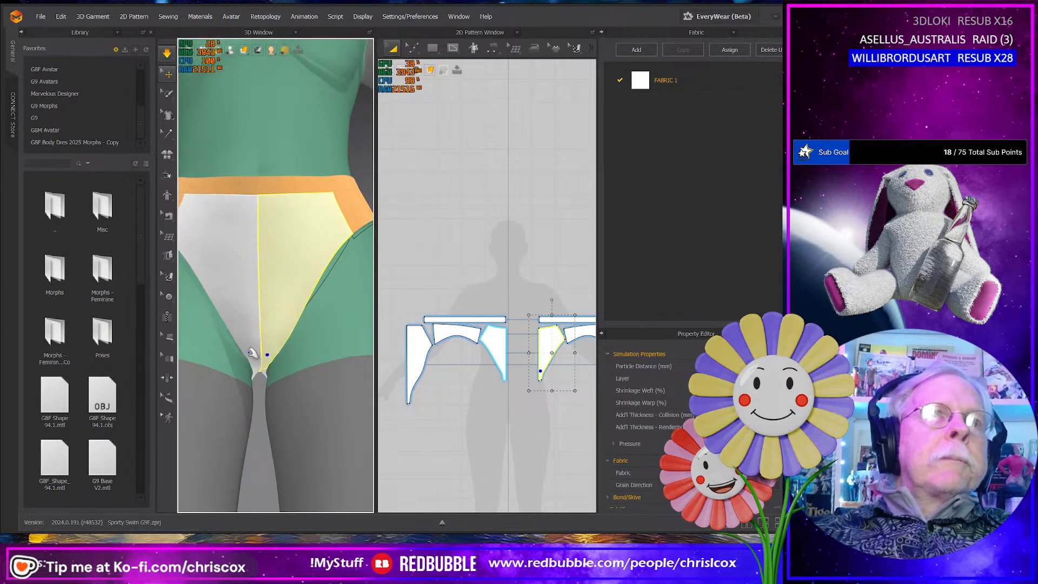
pyautogui.click(251, 372)
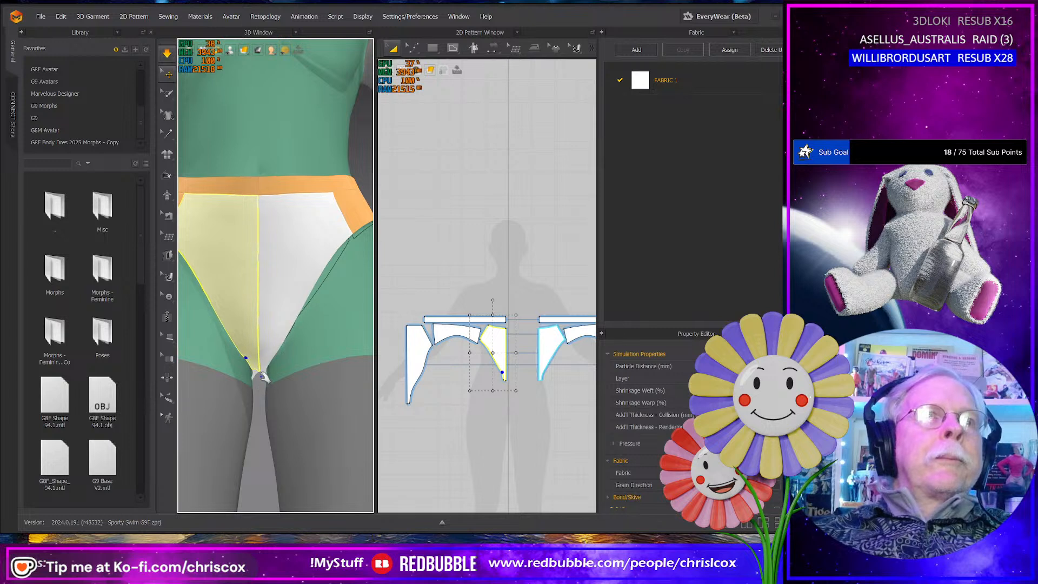
pyautogui.moveTo(262, 375)
pyautogui.mouseDown(button='right')
pyautogui.moveTo(266, 384)
pyautogui.moveTo(252, 368)
pyautogui.mouseUp(button='right')
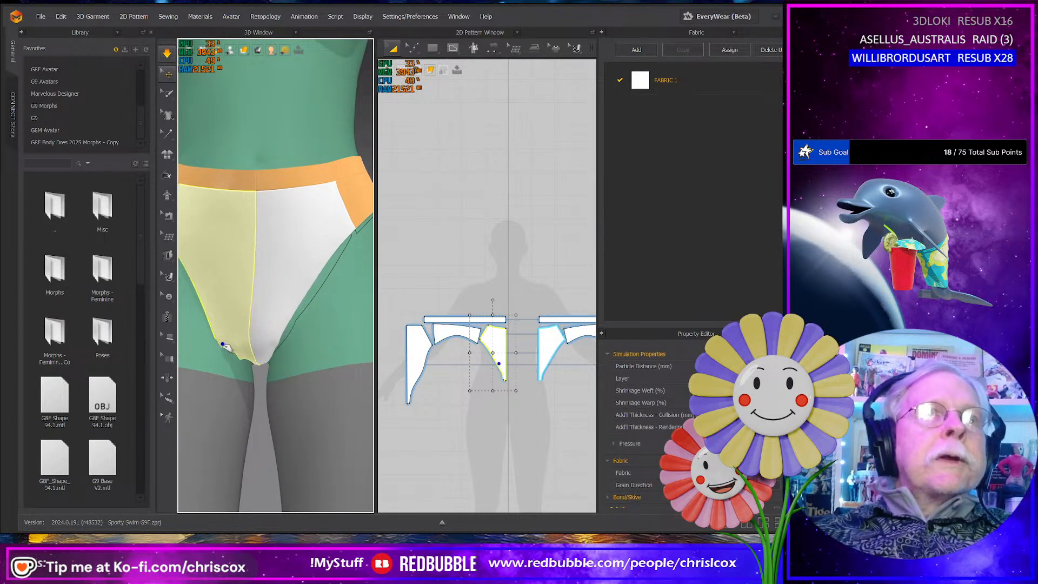
pyautogui.click(276, 335)
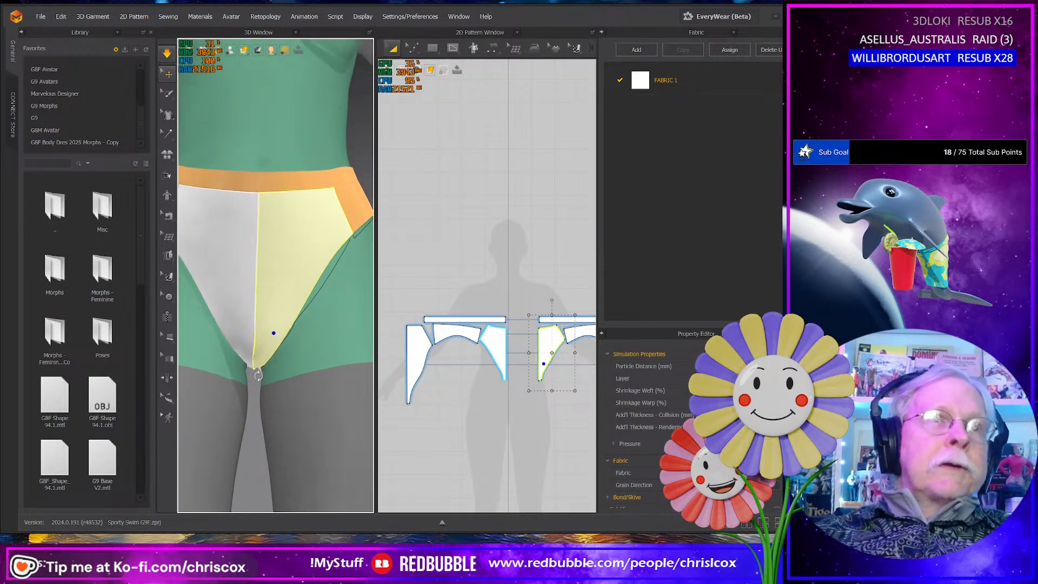
pyautogui.click(252, 371)
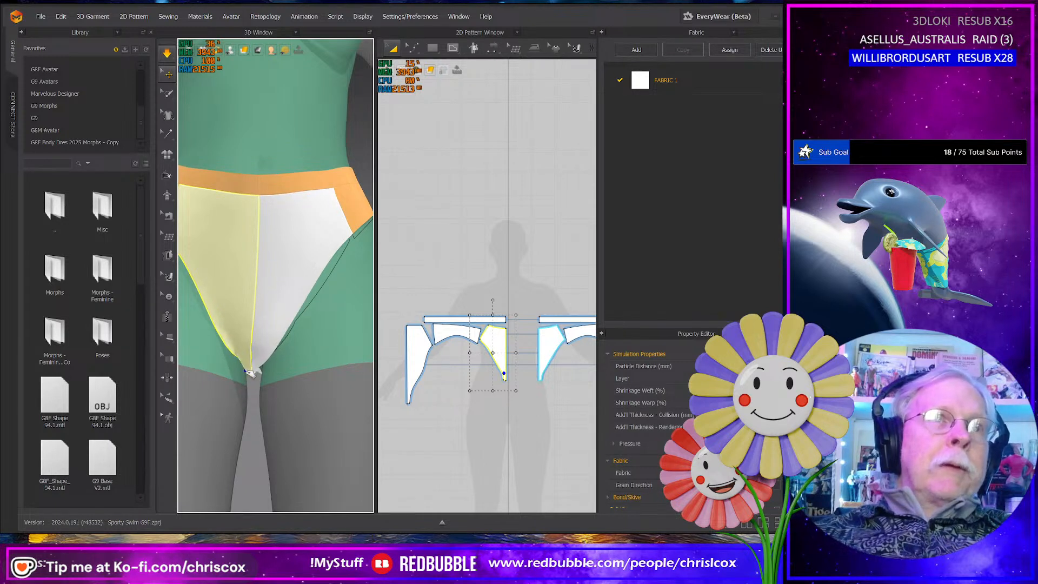
pyautogui.click(260, 363)
pyautogui.click(242, 358)
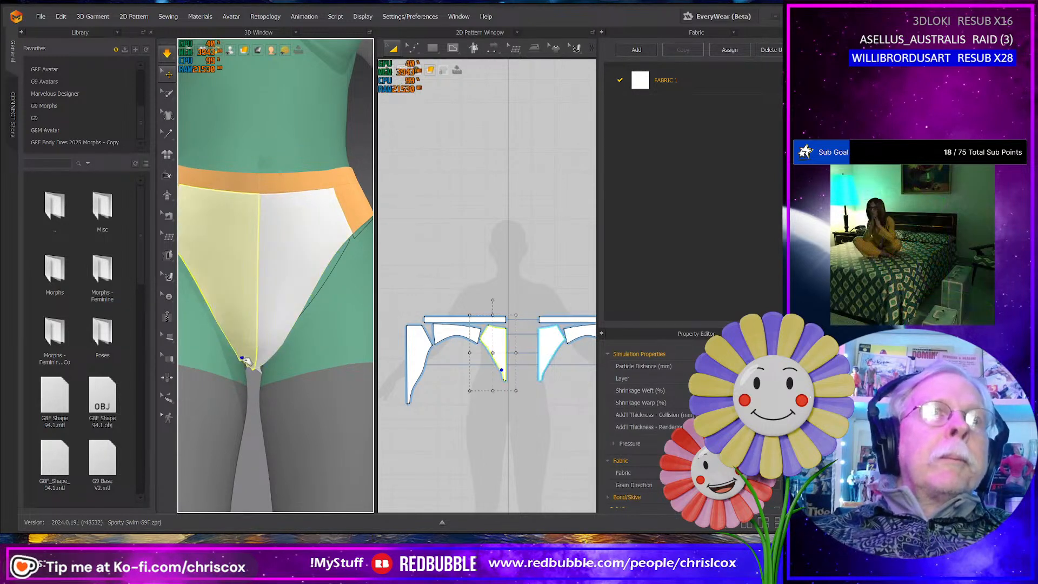
pyautogui.click(271, 349)
pyautogui.moveTo(270, 347); pyautogui.dragTo(259, 382, button='right')
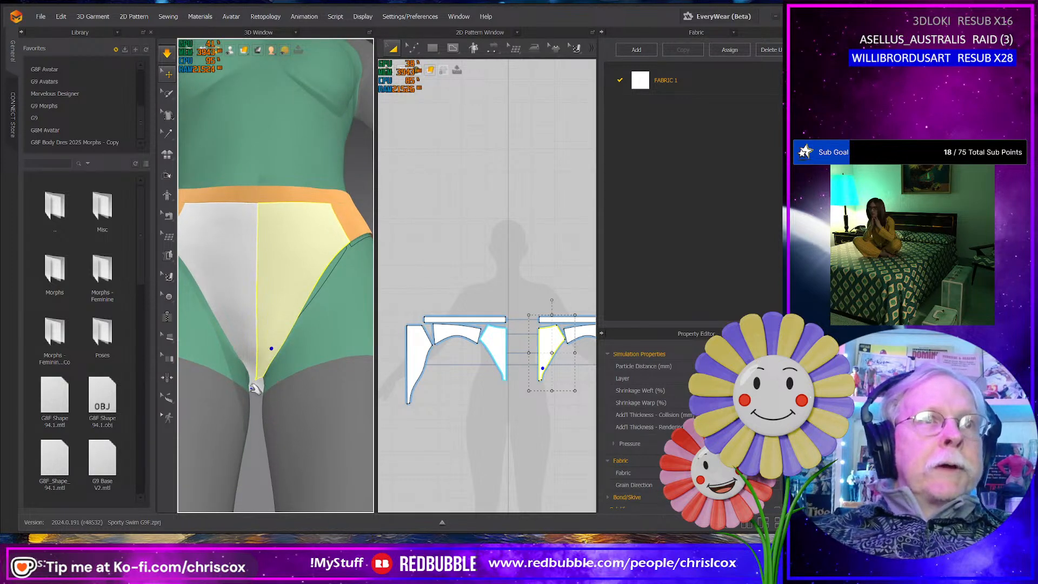
# - Tug the back half's tip where it shows between the legs and check the bottom from behind
pyautogui.click(256, 390)
pyautogui.moveTo(256, 396); pyautogui.dragTo(258, 404)
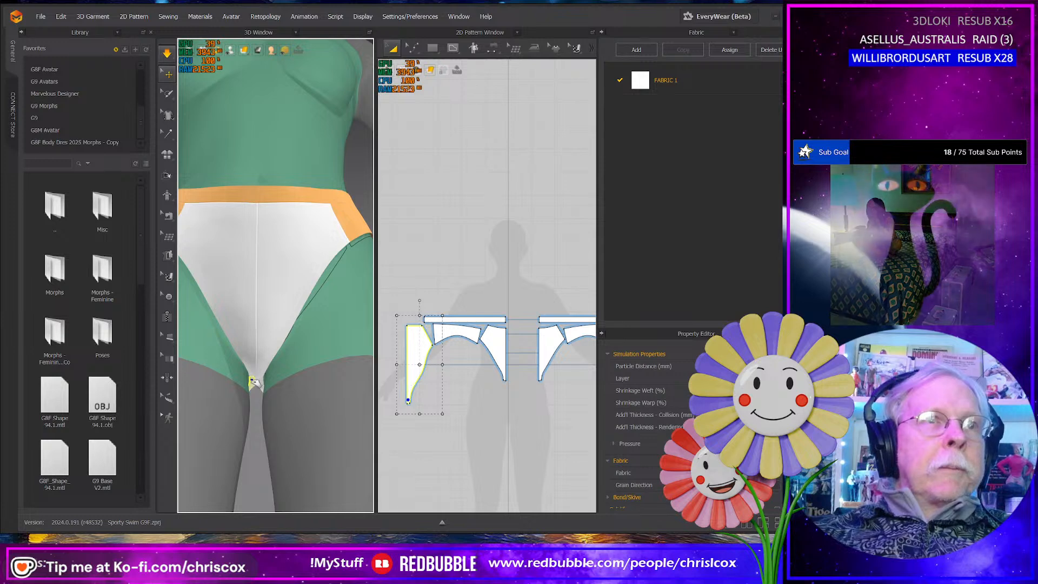
pyautogui.moveTo(254, 381); pyautogui.dragTo(252, 405, button='right')
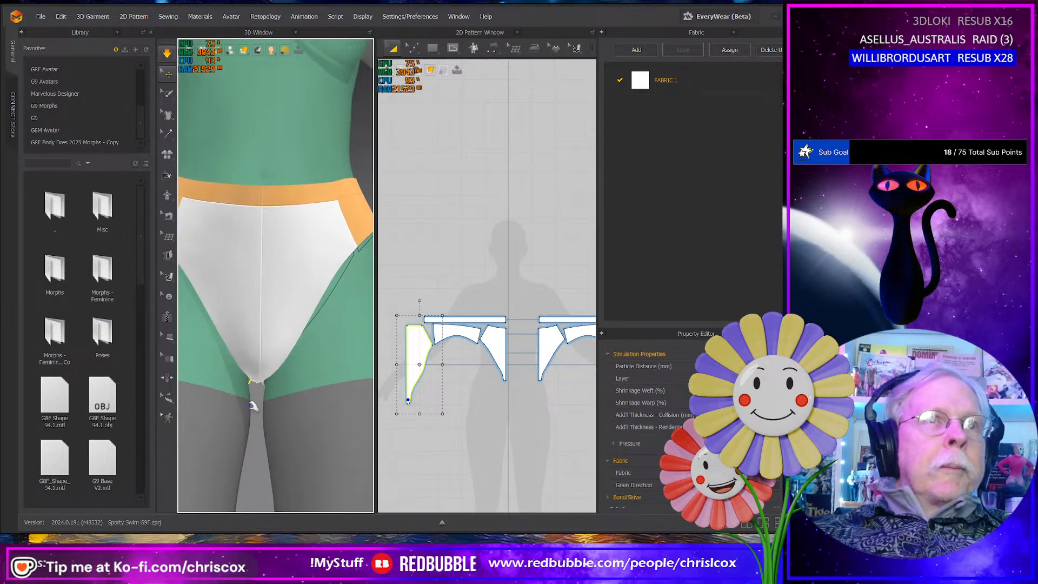
pyautogui.scroll(-3, 252, 403)
pyautogui.press('8')
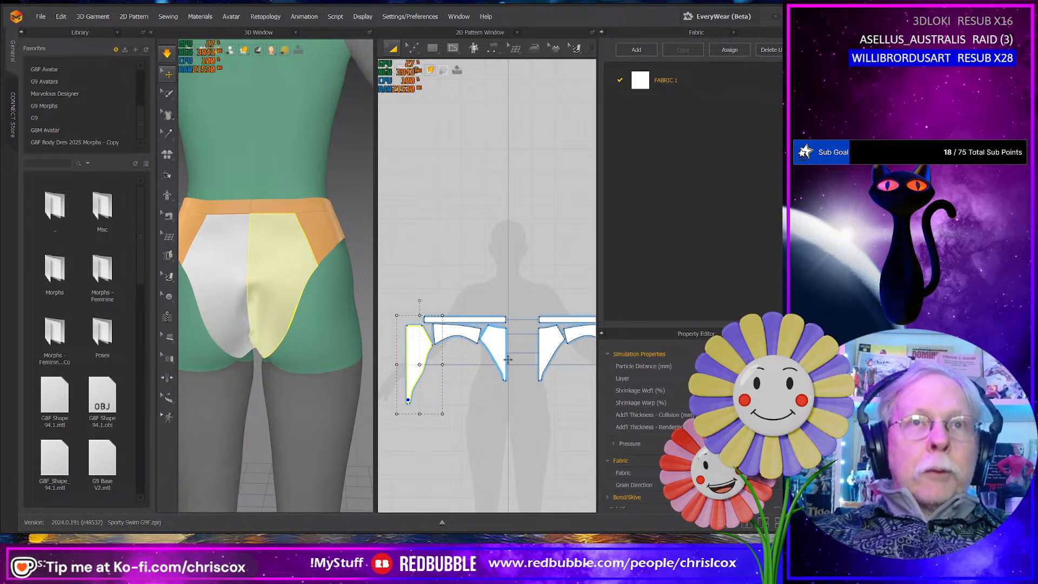
# - Merge the two front halves of the bottom into one piece along their center edges
pyautogui.press('z')
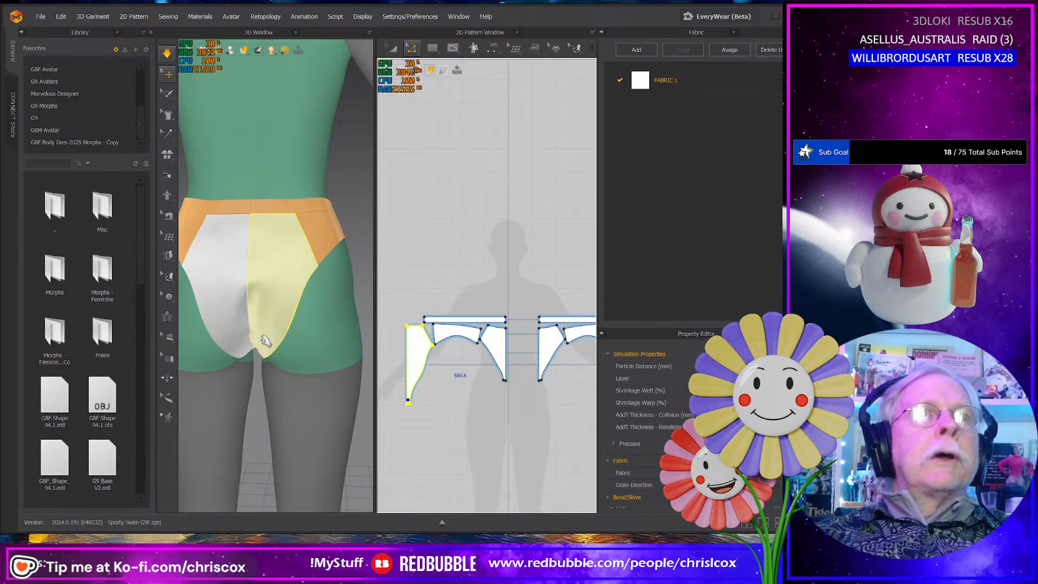
pyautogui.click(513, 362)
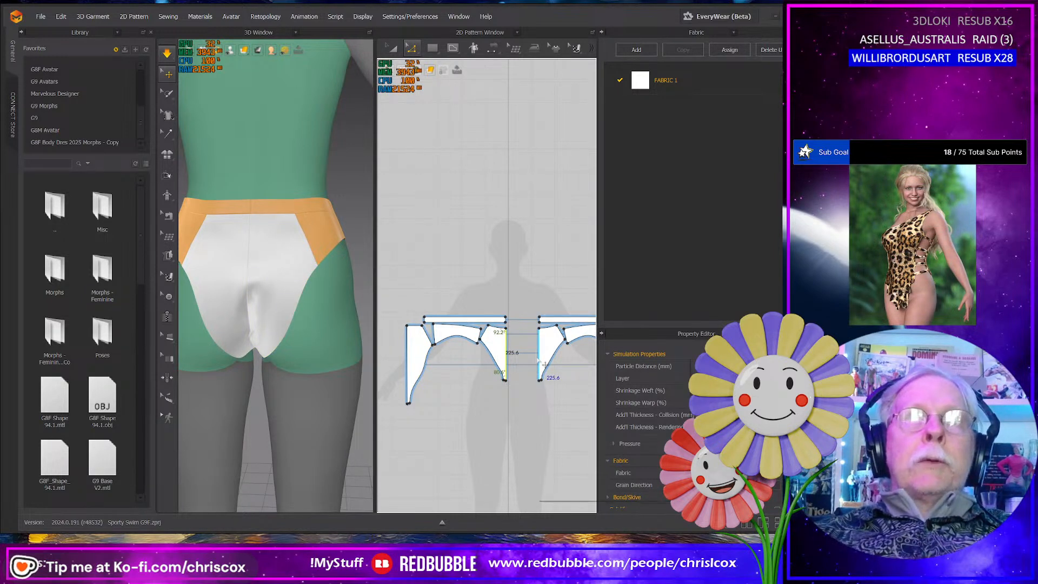
pyautogui.rightClick(538, 360)
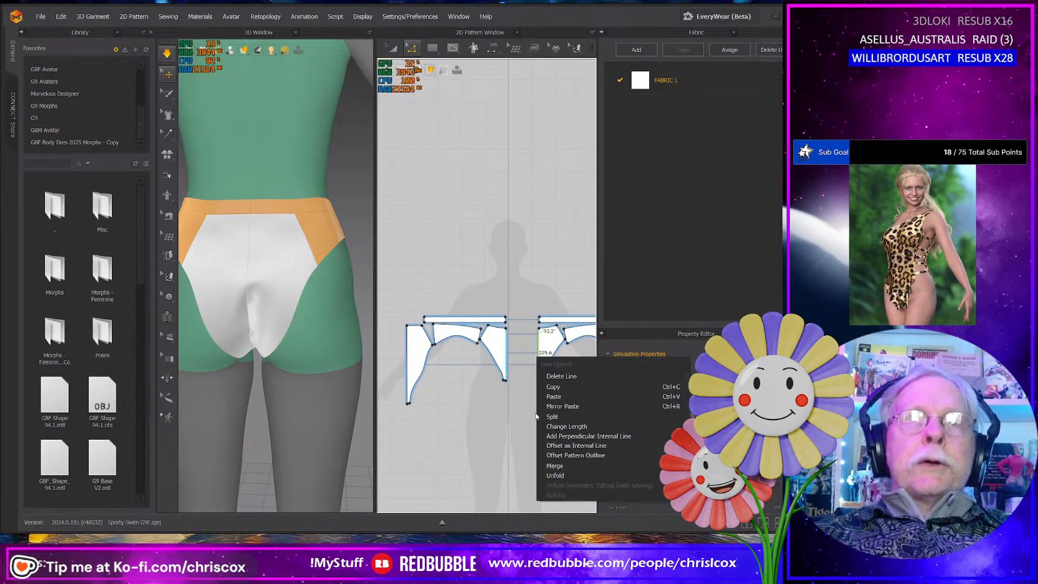
pyautogui.click(563, 466)
pyautogui.scroll(6, 542, 422)
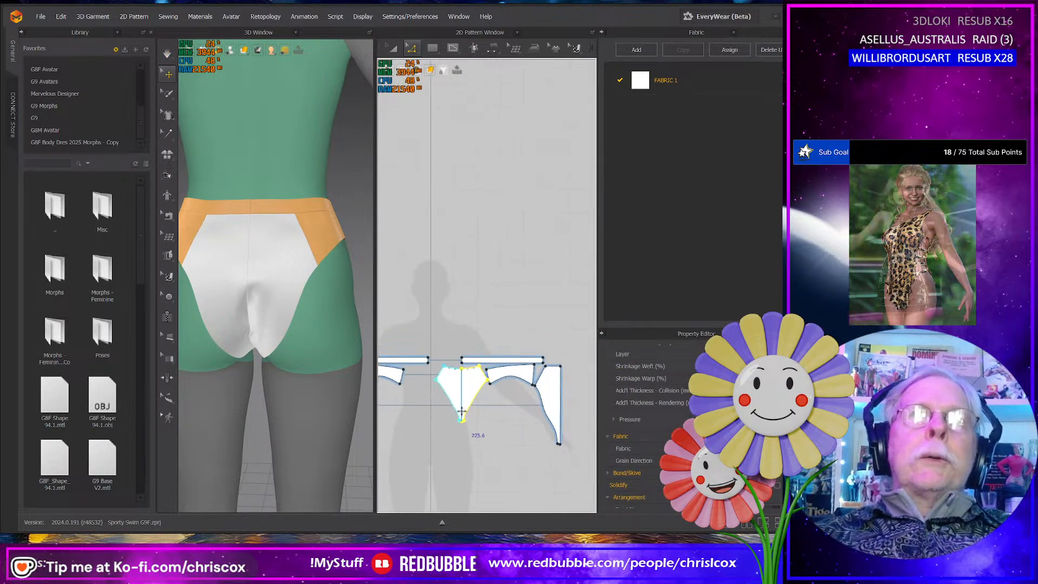
pyautogui.moveTo(470, 306); pyautogui.dragTo(455, 417, button='middle')
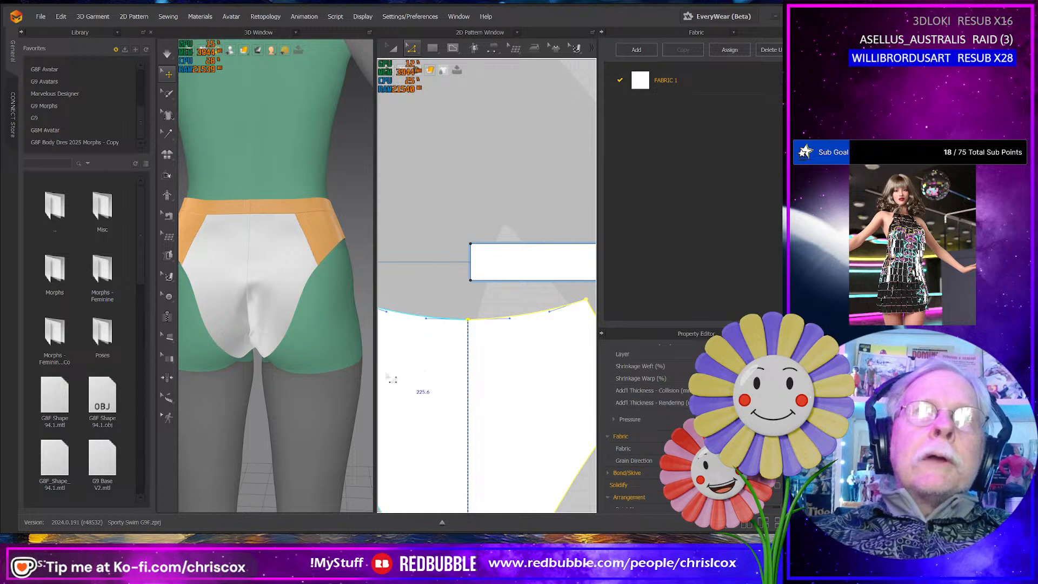
pyautogui.scroll(-6, 390, 403)
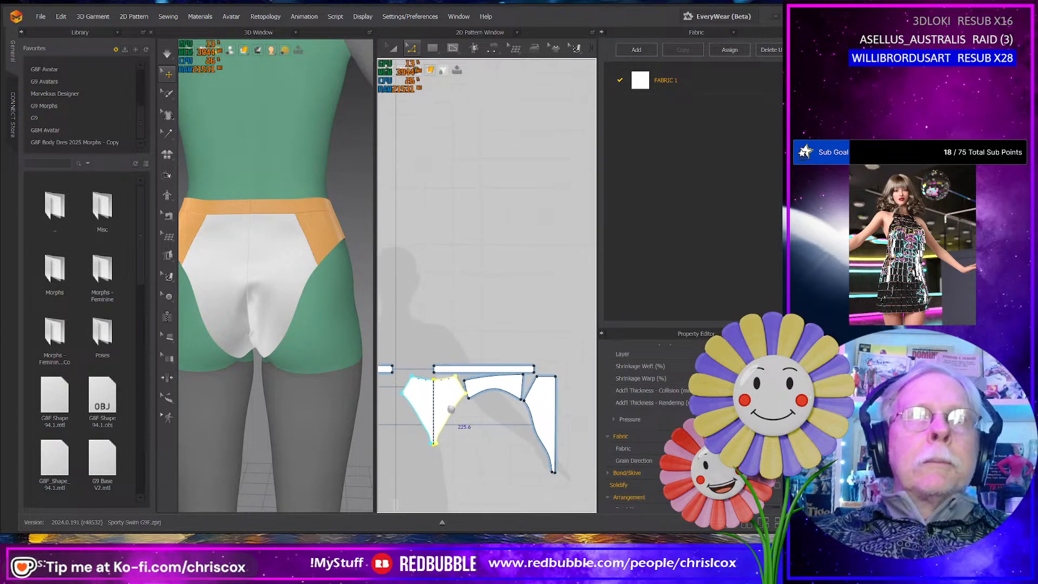
# - Merge the two back halves of the bottom into one piece along their center edges
pyautogui.click(557, 425)
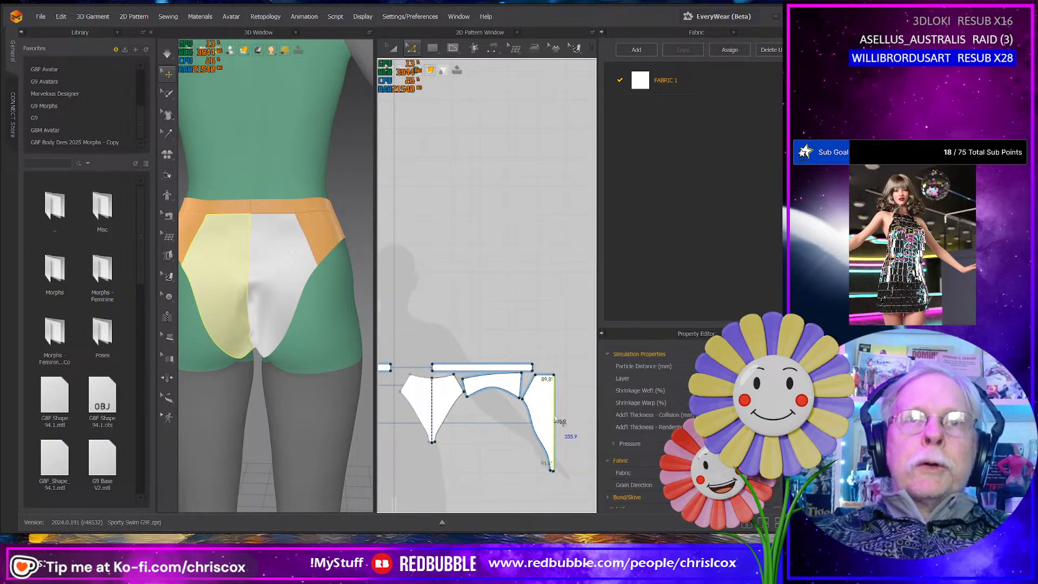
pyautogui.rightClick(559, 424)
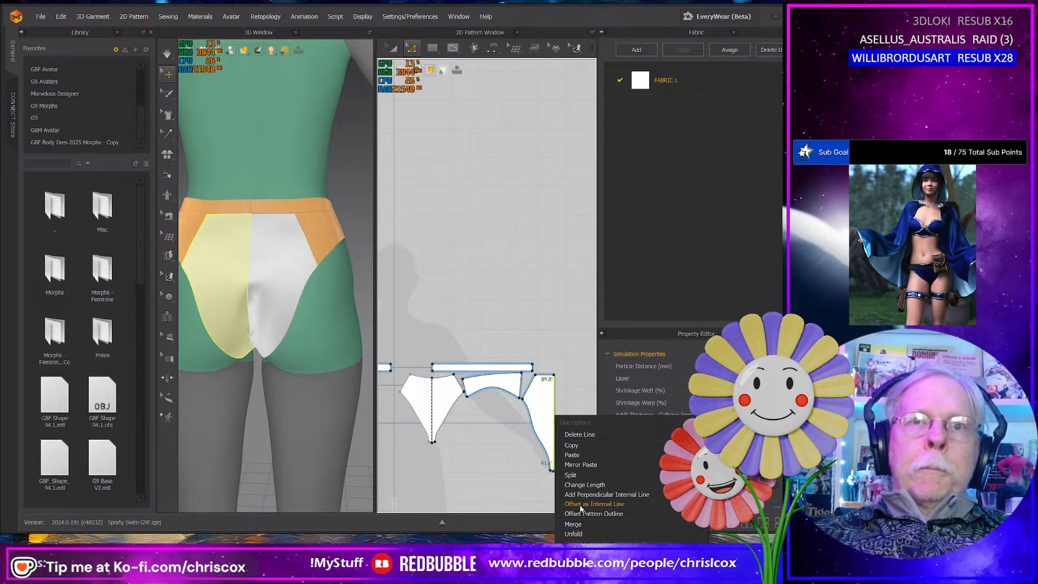
pyautogui.click(580, 524)
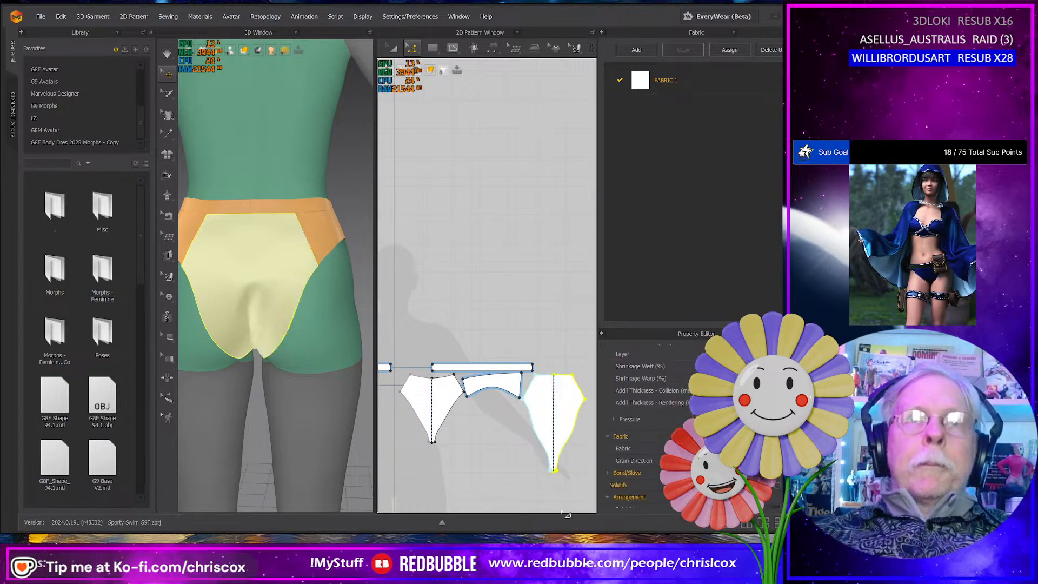
pyautogui.moveTo(559, 478); pyautogui.dragTo(522, 476, button='middle')
# - Tug the merged front near its lower leg edge and turn on Strengthen for the merged back piece
pyautogui.moveTo(266, 409); pyautogui.dragTo(360, 381, button='right')
pyautogui.click(307, 326)
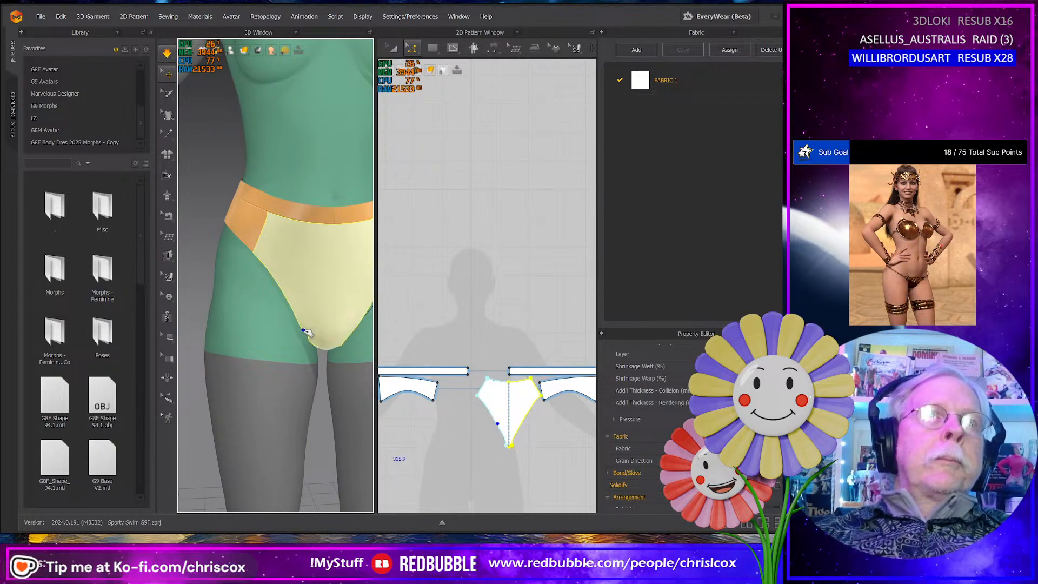
pyautogui.moveTo(341, 297); pyautogui.dragTo(159, 378, button='right')
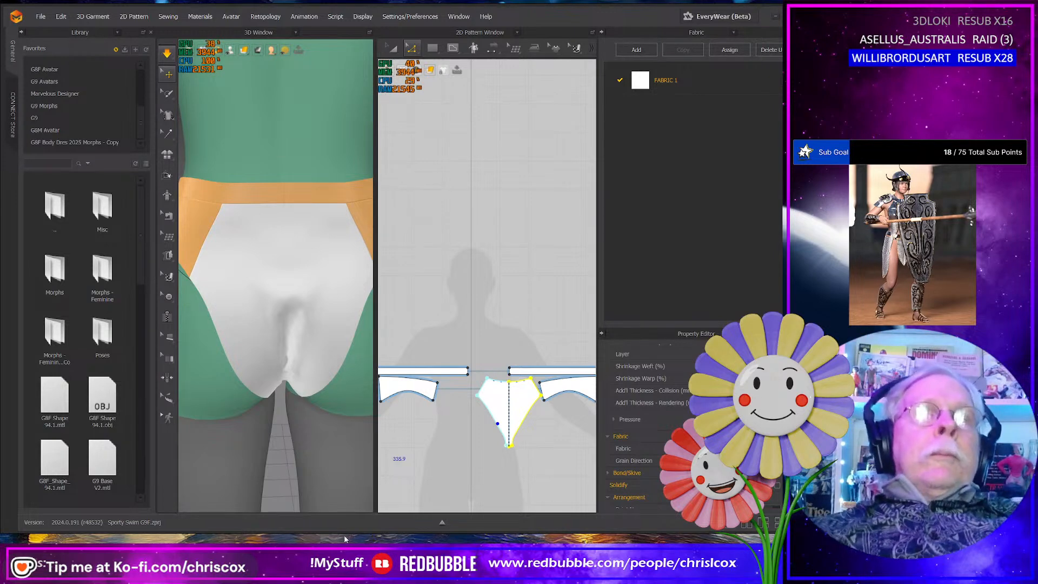
pyautogui.click(266, 381)
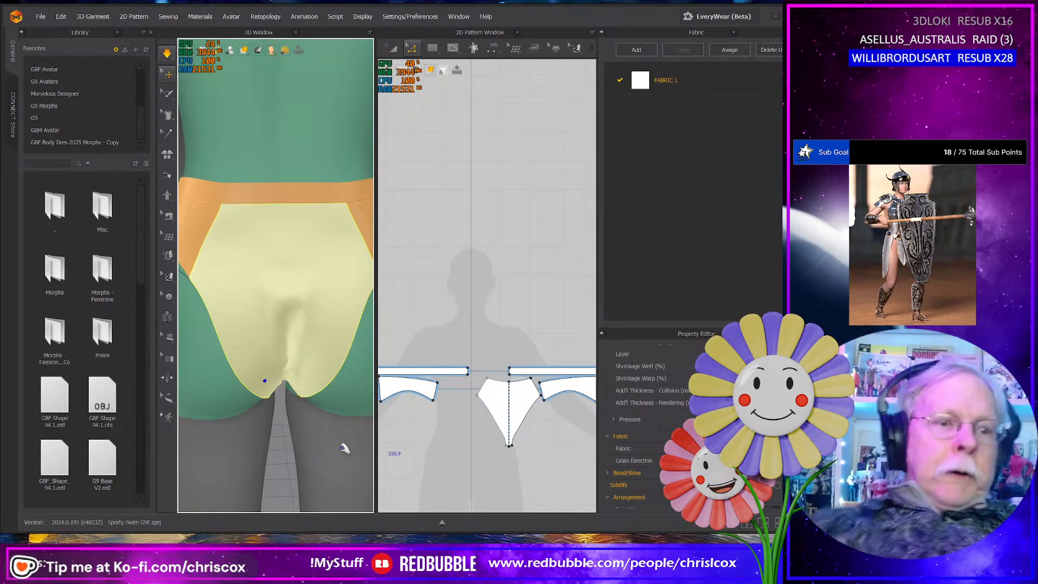
pyautogui.hotkey('ctrl', 'h')
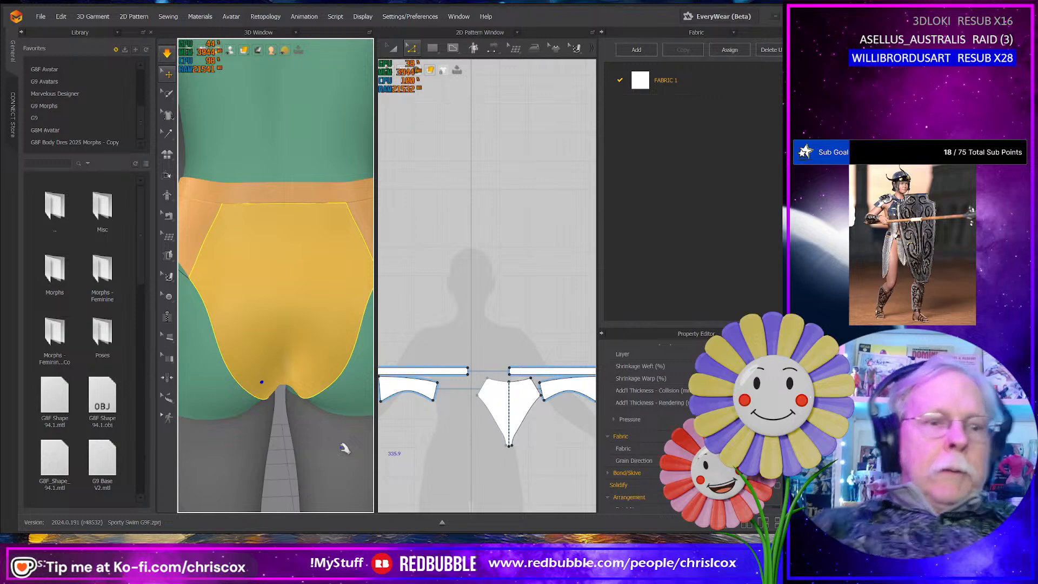
# - Tug the front side panel and waistband to settle the bottom on the hips, and check it from behind
pyautogui.moveTo(345, 448); pyautogui.dragTo(164, 418, button='right')
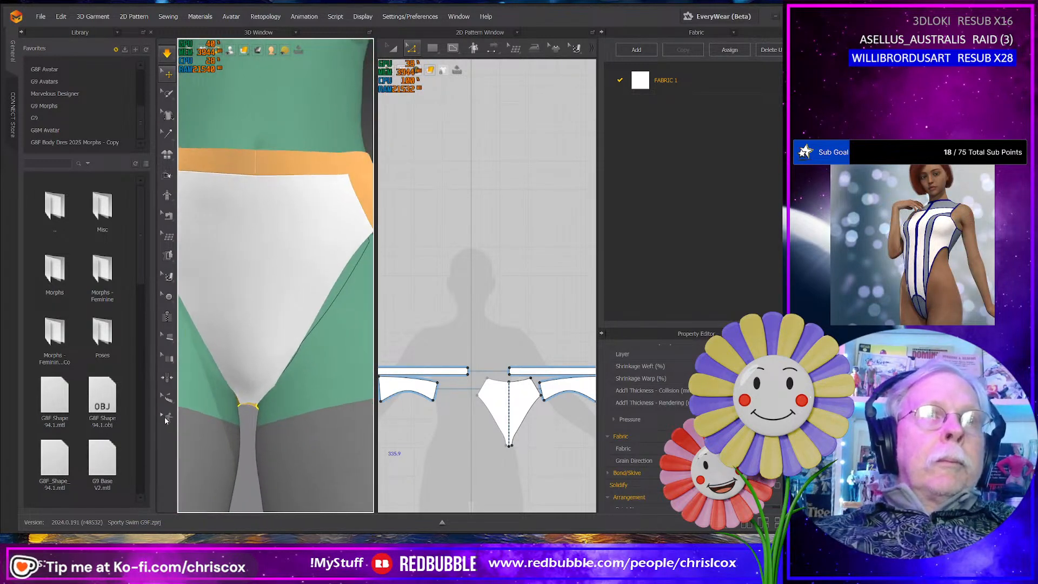
pyautogui.scroll(-1, 291, 407)
pyautogui.scroll(-5, 290, 408)
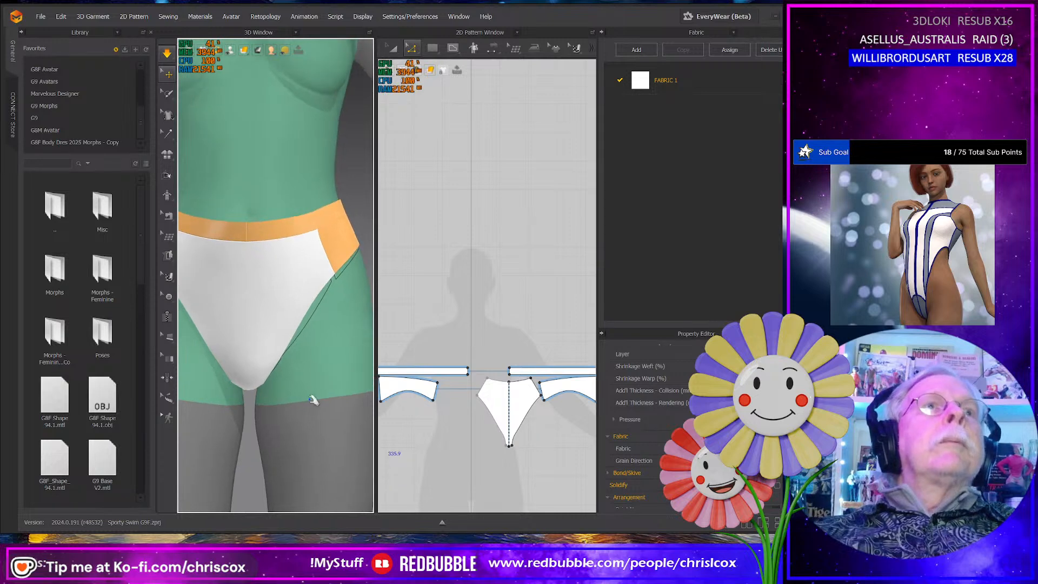
pyautogui.moveTo(329, 396); pyautogui.dragTo(329, 396, button='right')
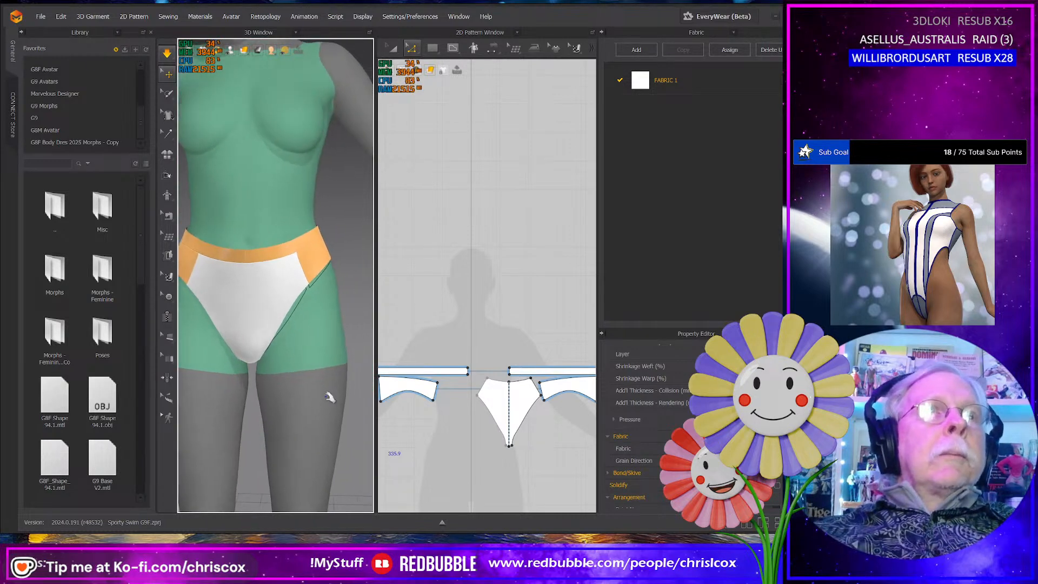
pyautogui.moveTo(330, 396); pyautogui.dragTo(383, 389, button='middle')
pyautogui.rightClick(378, 382)
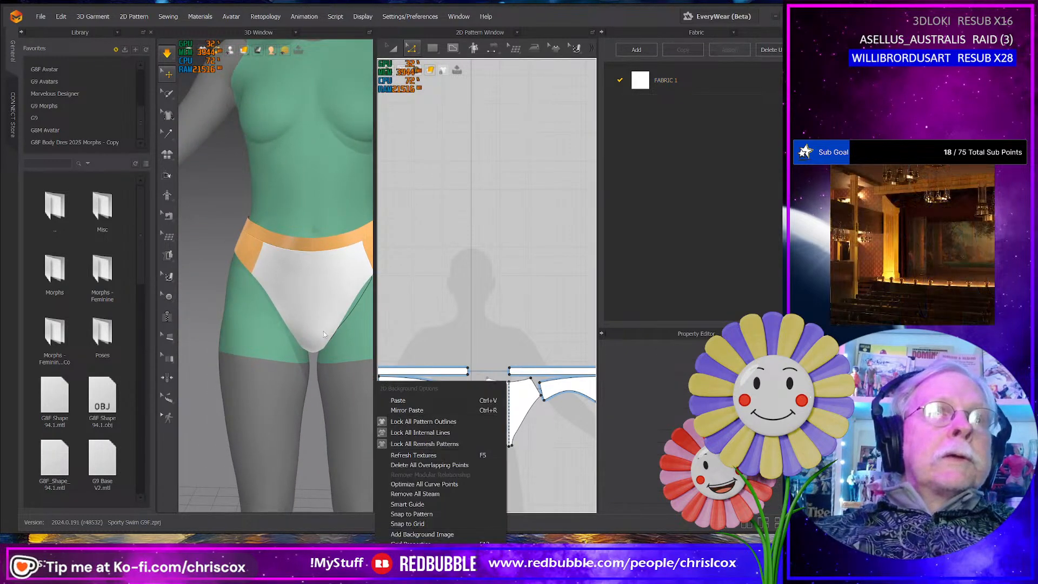
pyautogui.moveTo(338, 354)
pyautogui.mouseDown(button='middle')
pyautogui.moveTo(318, 387)
pyautogui.moveTo(338, 366)
pyautogui.mouseUp(button='middle')
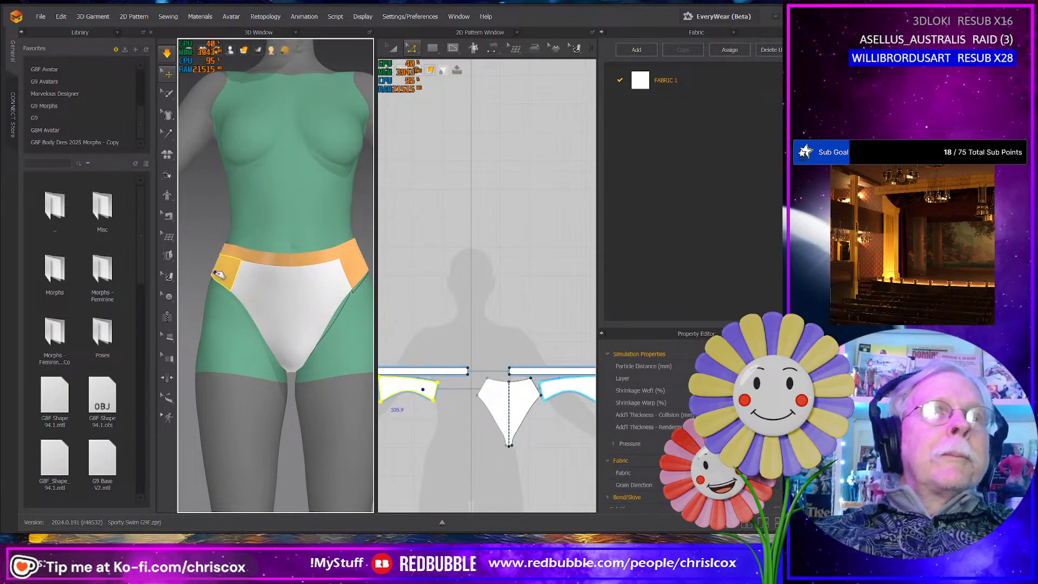
pyautogui.moveTo(359, 290); pyautogui.dragTo(364, 373, button='right')
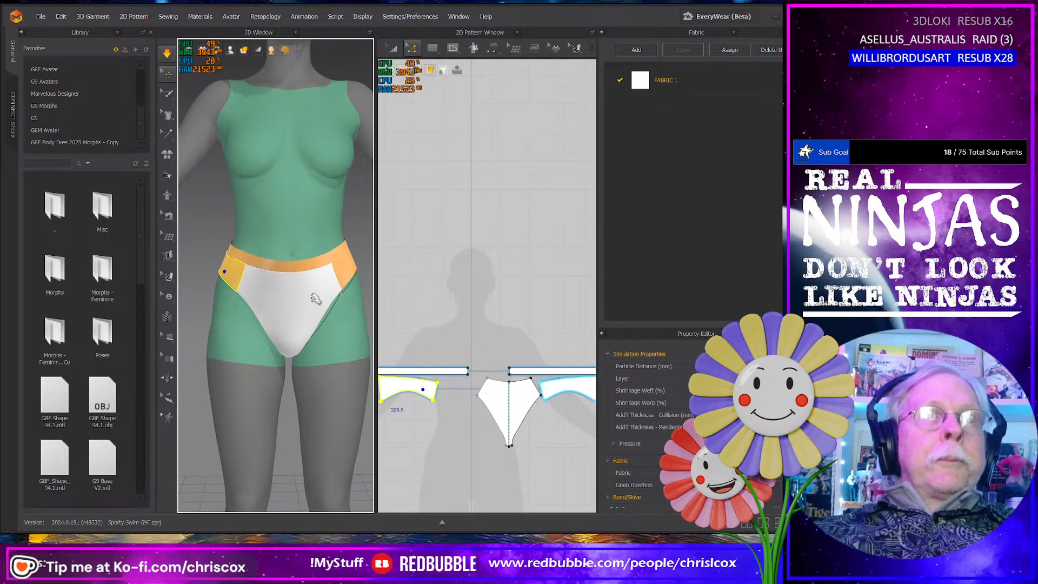
pyautogui.moveTo(293, 266); pyautogui.dragTo(293, 309, button='right')
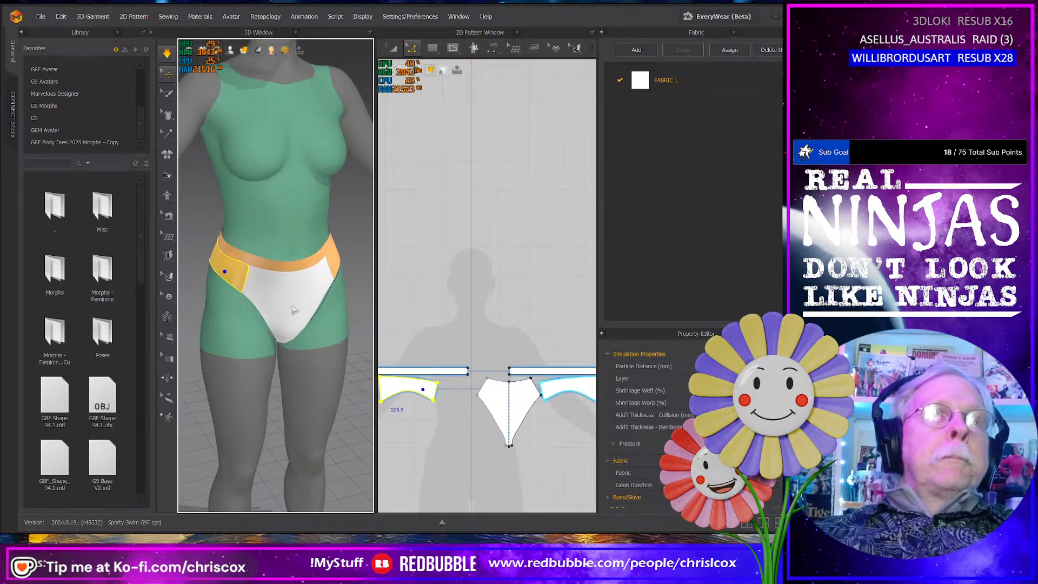
pyautogui.click(304, 268)
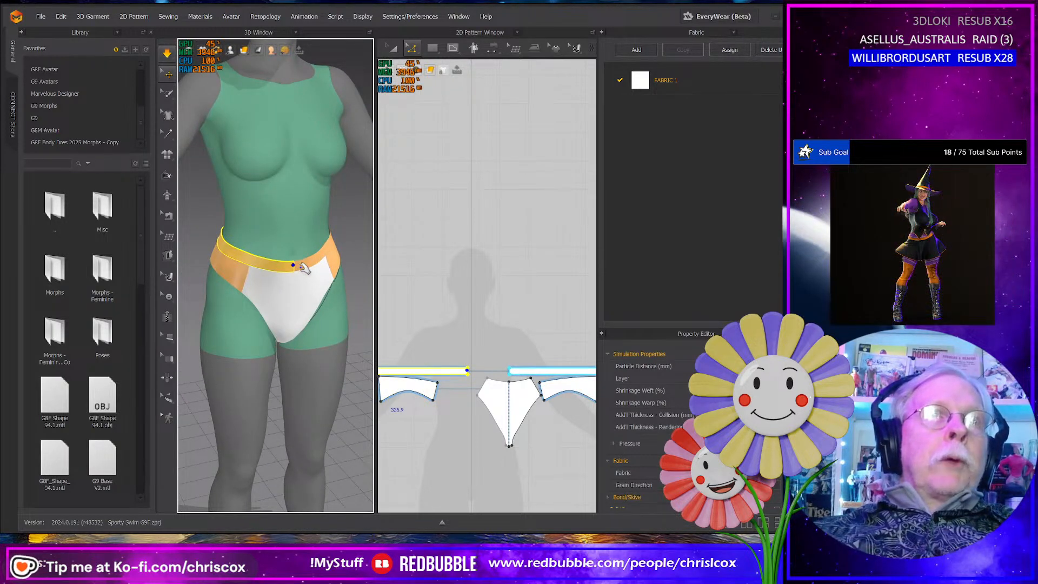
pyautogui.moveTo(238, 289); pyautogui.dragTo(365, 295, button='right')
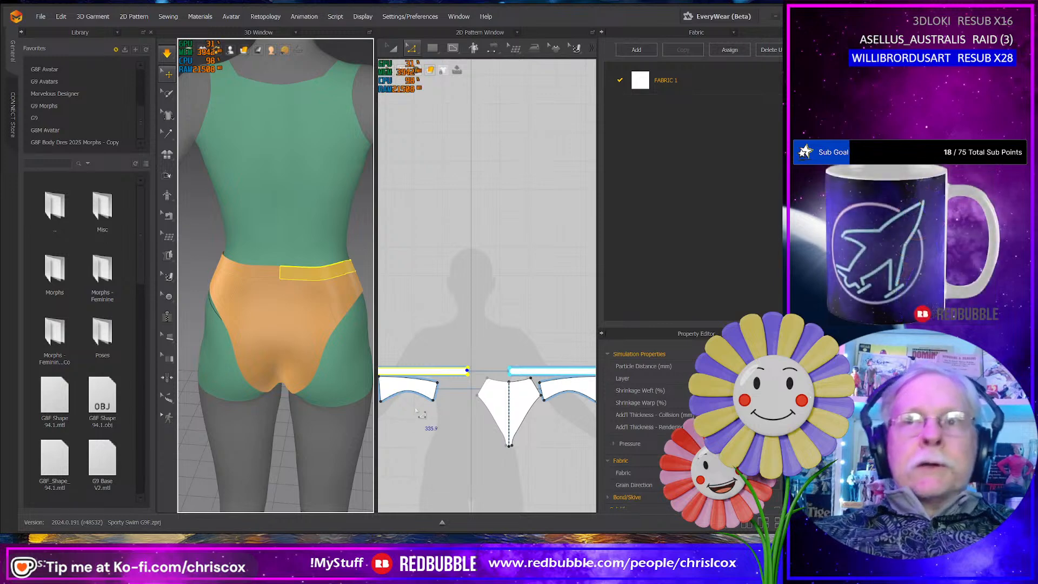
# - Set the length of the waistband strip's center-front end edge to 25 mm
pyautogui.scroll(6, 438, 419)
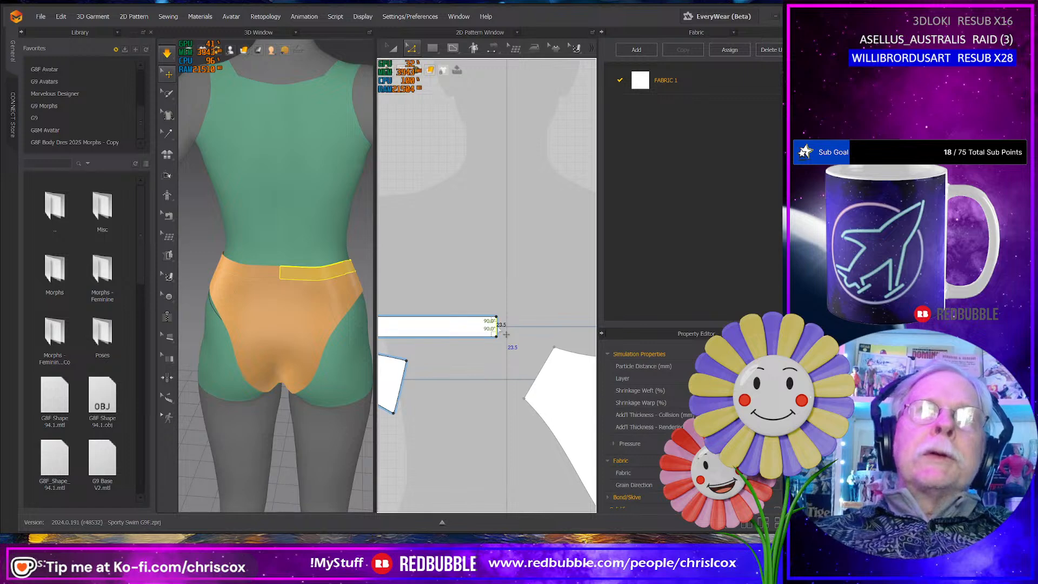
pyautogui.rightClick(498, 331)
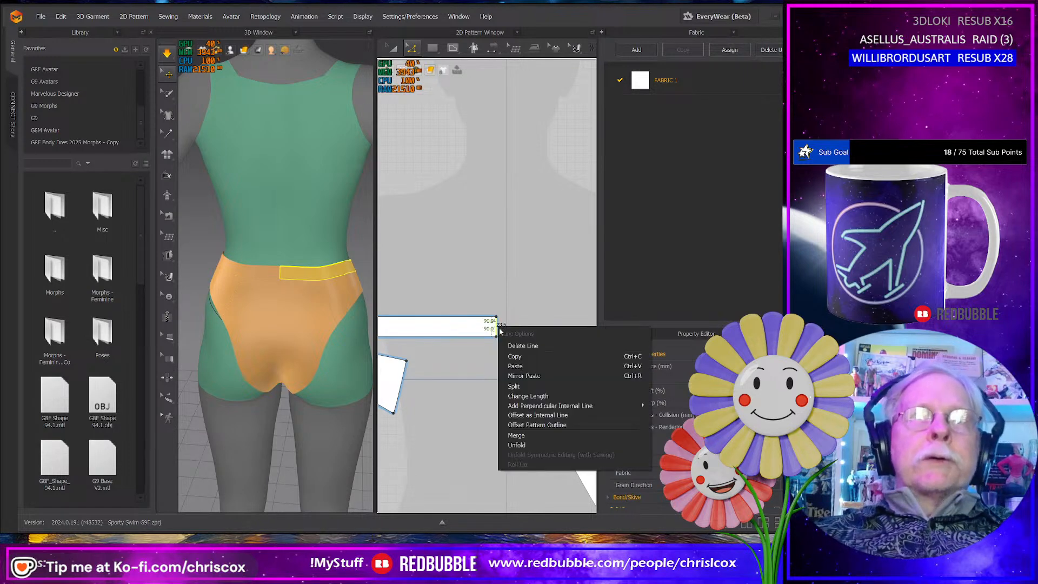
pyautogui.click(521, 394)
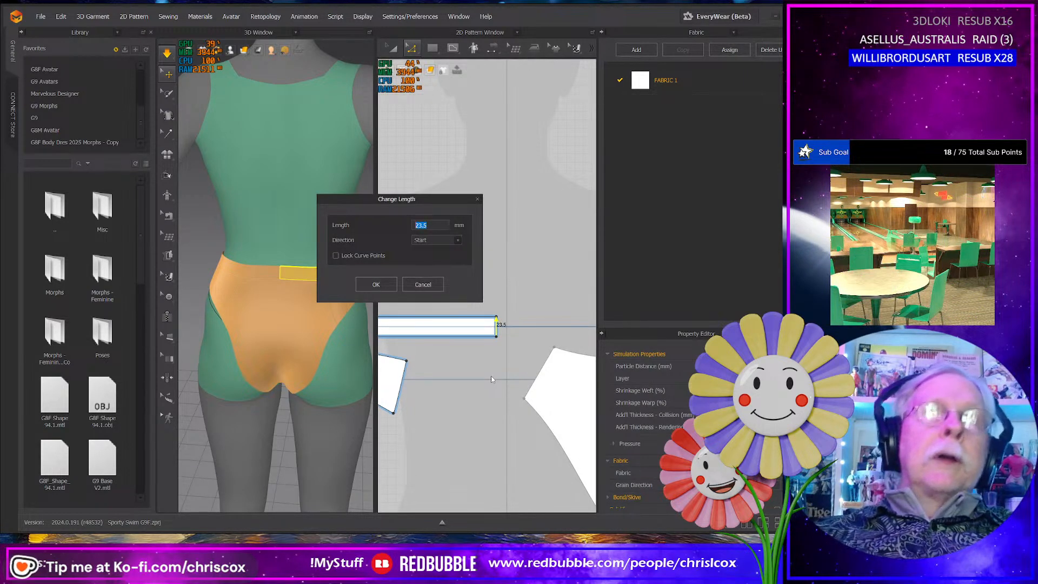
pyautogui.write('25')
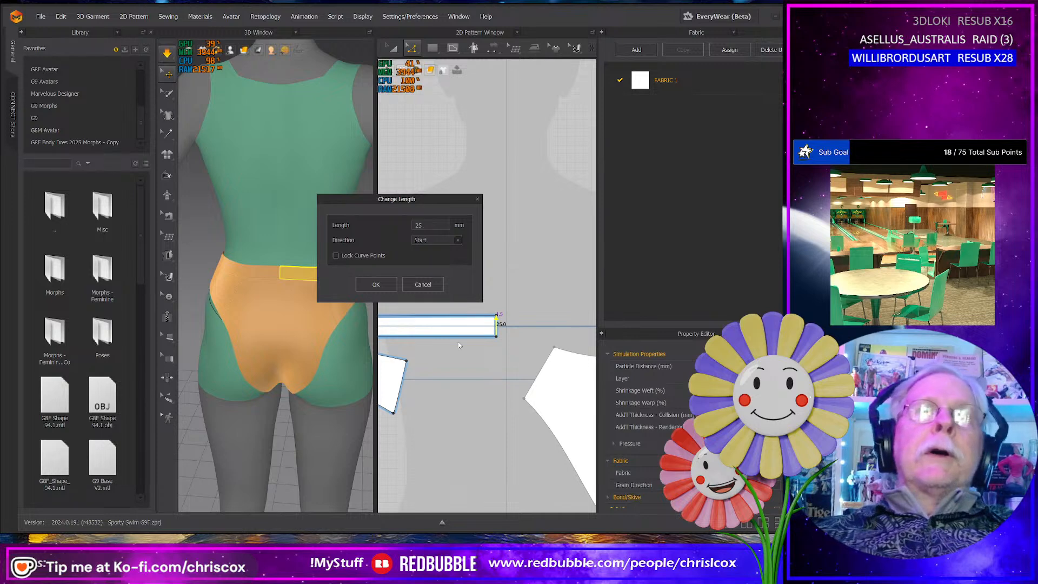
pyautogui.click(379, 285)
# - Set the length of the same waistband strip's opposite, center-back end edge to 25 mm
pyautogui.moveTo(449, 409)
pyautogui.mouseDown(button='middle')
pyautogui.moveTo(564, 405)
pyautogui.moveTo(585, 422)
pyautogui.mouseUp(button='middle')
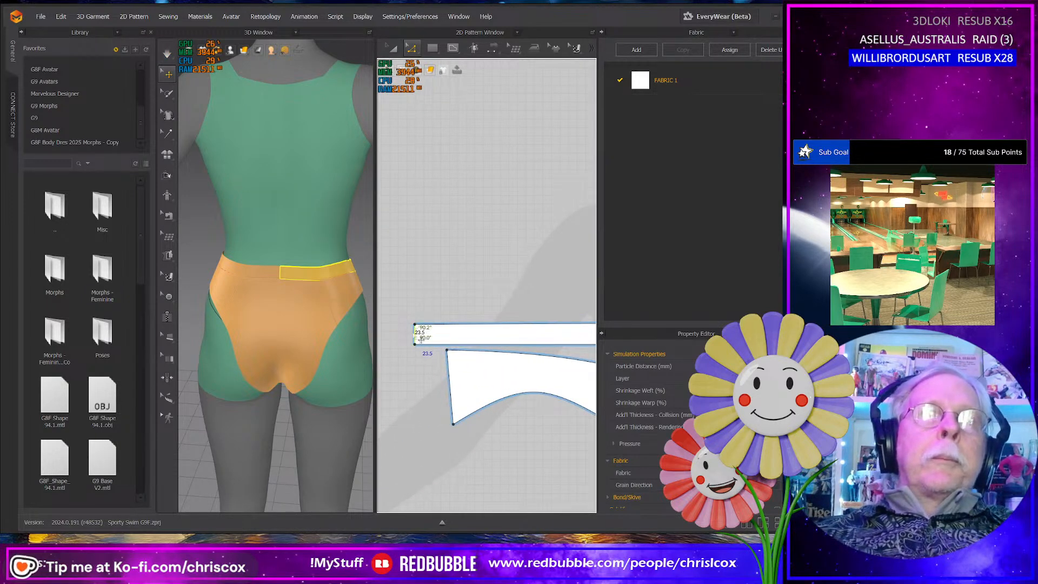
pyautogui.rightClick(414, 332)
pyautogui.click(442, 402)
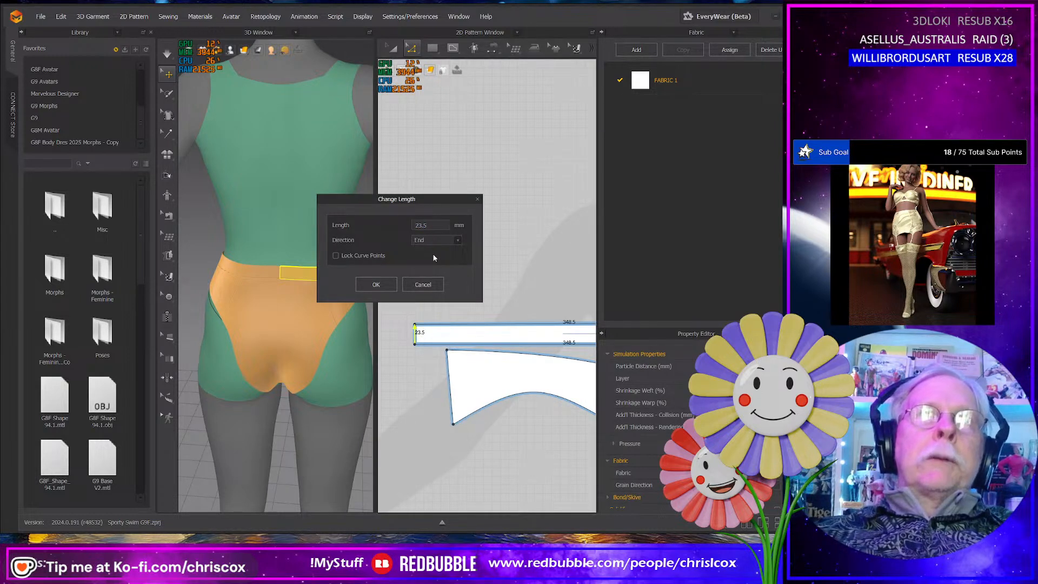
pyautogui.write('25')
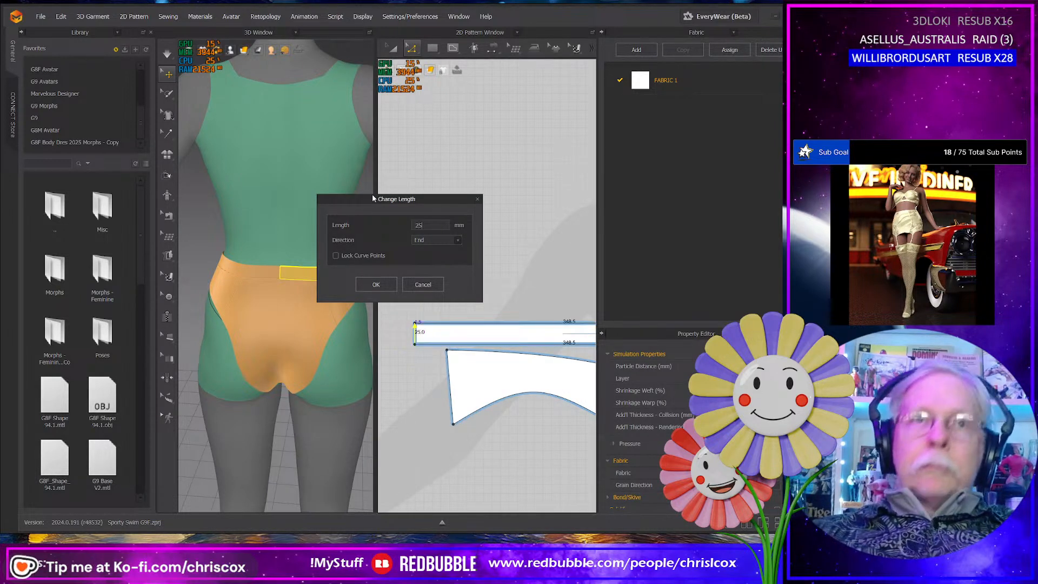
pyautogui.press('Return')
# - Check the end-edge lengths of the mirrored waistband strip without changing them
pyautogui.moveTo(533, 287); pyautogui.dragTo(364, 281, button='middle')
pyautogui.moveTo(476, 289); pyautogui.dragTo(288, 302, button='middle')
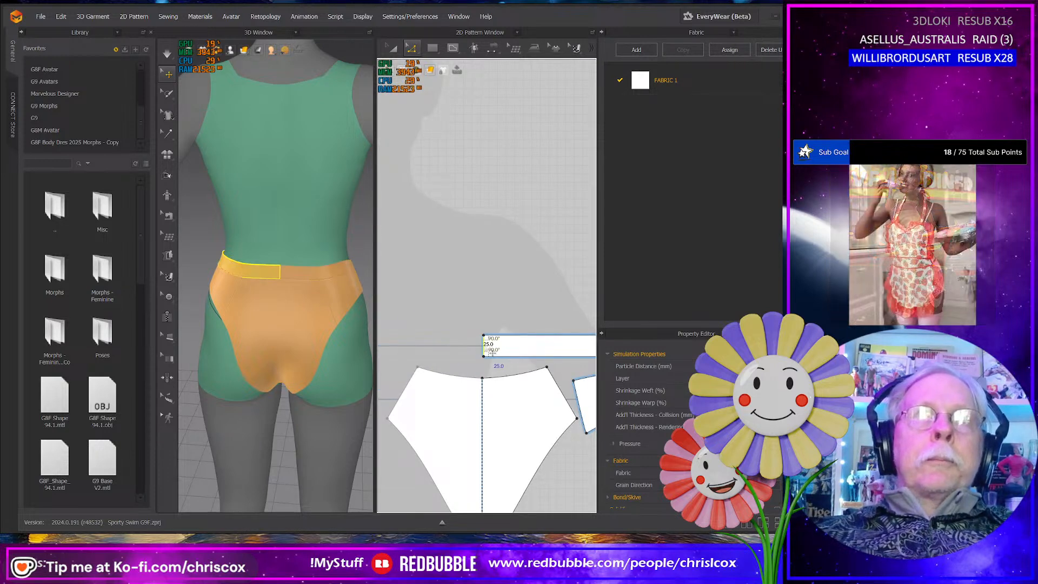
pyautogui.rightClick(484, 346)
pyautogui.click(514, 415)
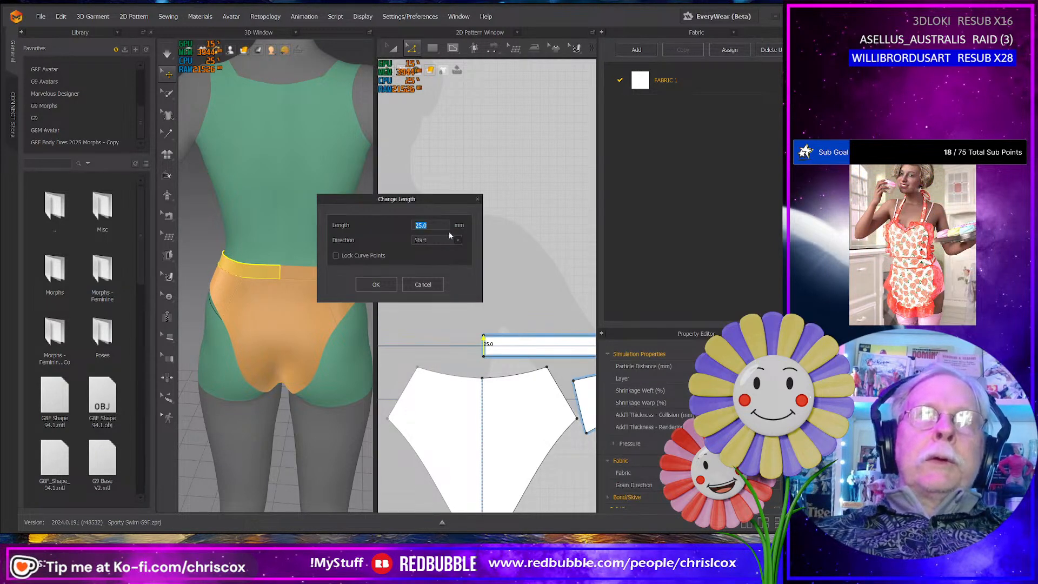
pyautogui.press('Escape')
pyautogui.moveTo(526, 271); pyautogui.dragTo(397, 276, button='middle')
pyautogui.moveTo(516, 290); pyautogui.dragTo(354, 278, button='middle')
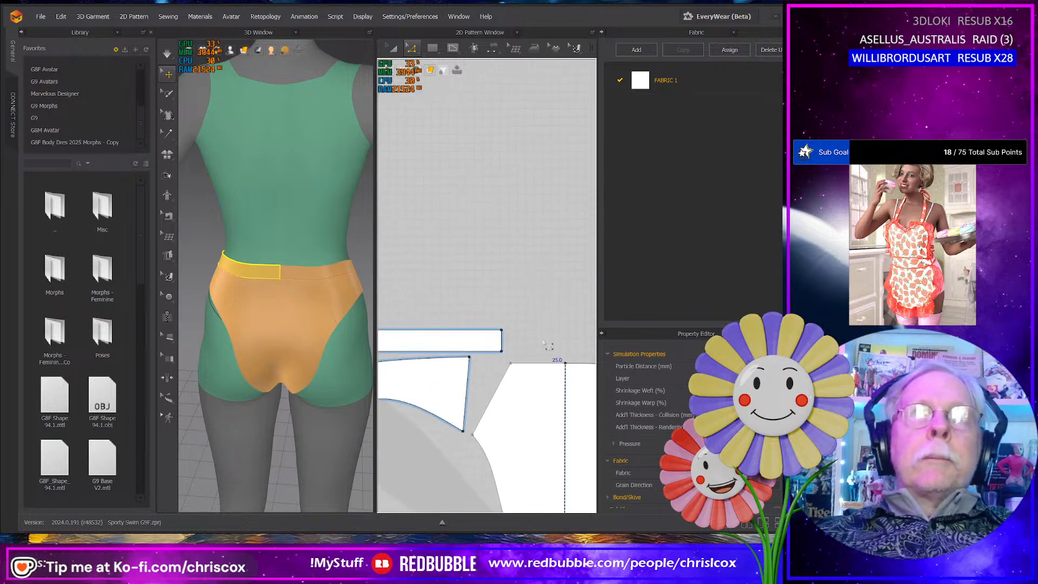
pyautogui.rightClick(503, 340)
pyautogui.moveTo(435, 291); pyautogui.dragTo(533, 275, button='middle')
pyautogui.moveTo(403, 285); pyautogui.dragTo(559, 285, button='middle')
pyautogui.press('Escape')
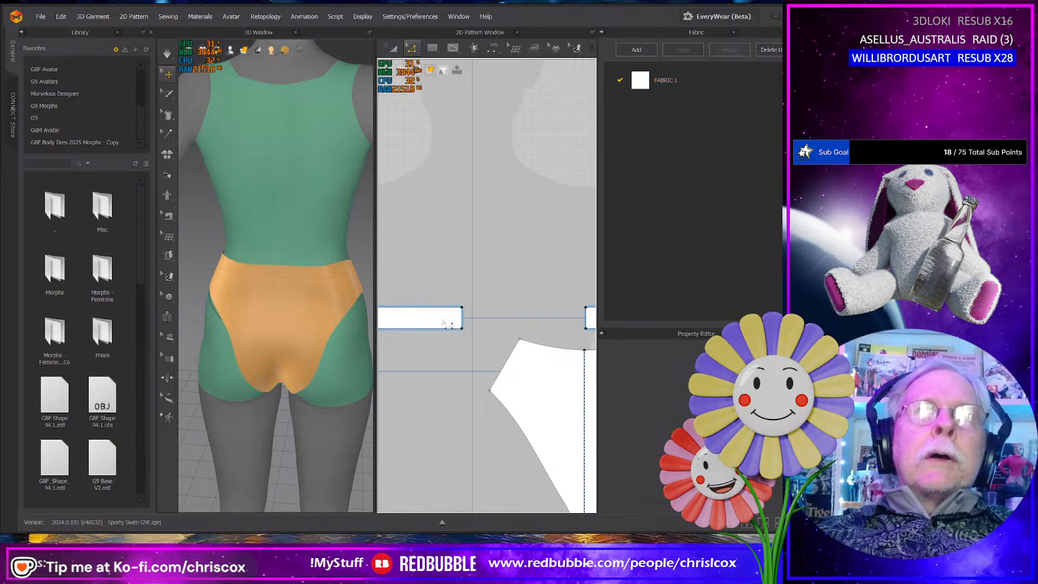
# - Merge the two waistband strips into one piece along their shared center-back end edges, and check the band from the front
pyautogui.press('a')
pyautogui.click(442, 318)
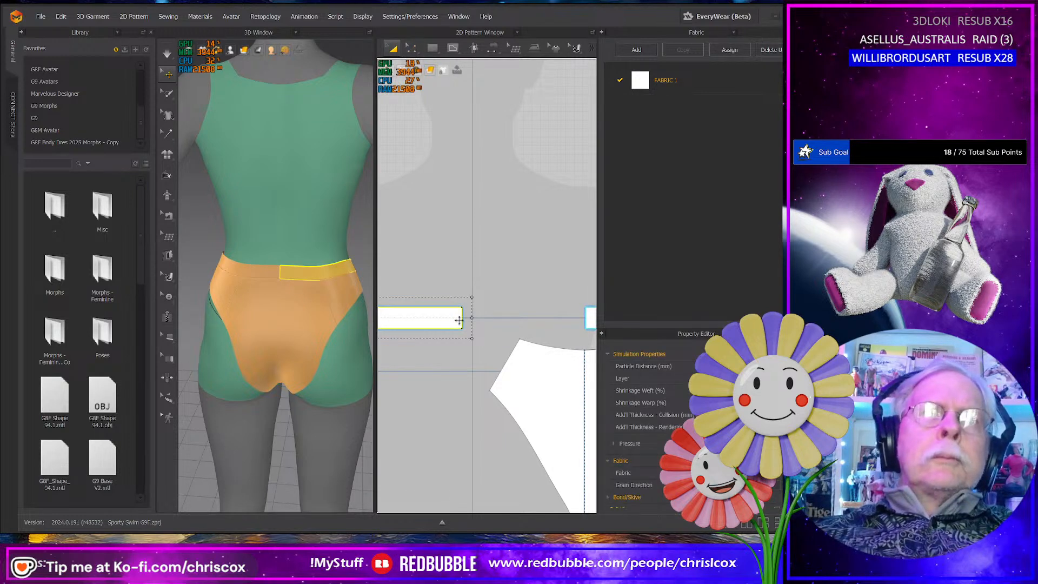
pyautogui.press('n')
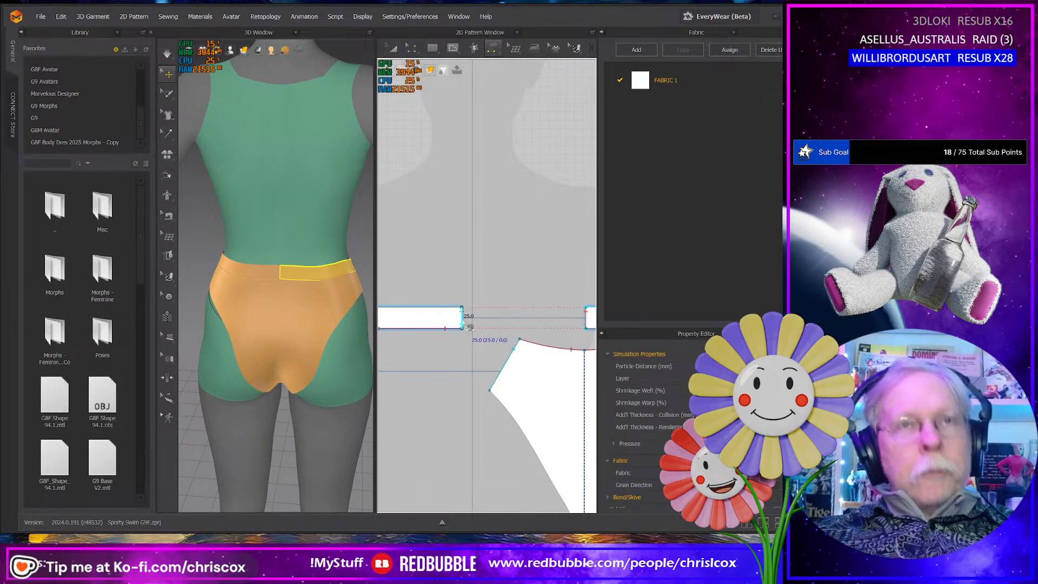
pyautogui.click(462, 321)
pyautogui.press('z')
pyautogui.click(463, 321)
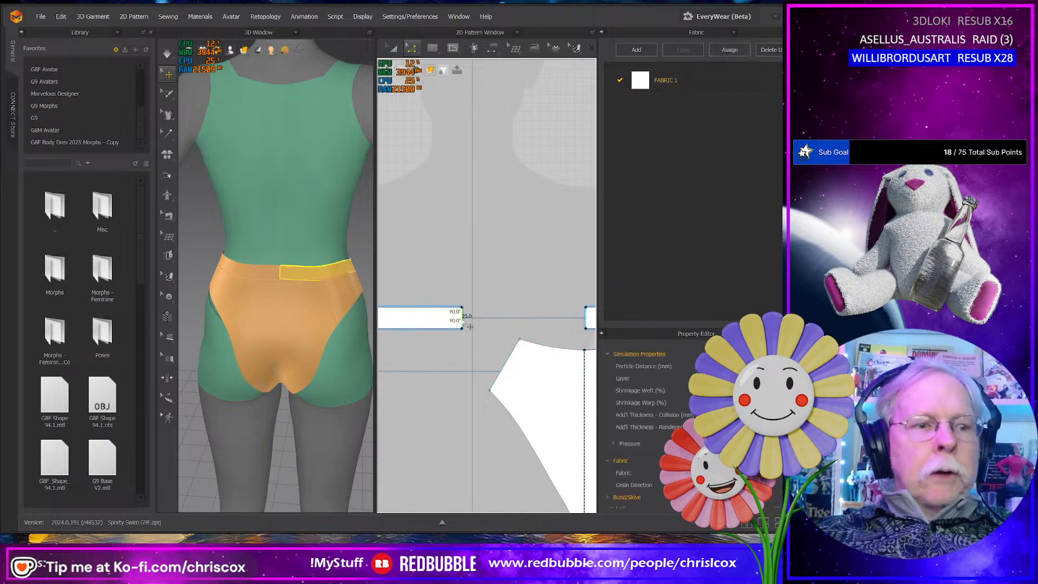
pyautogui.rightClick(463, 321)
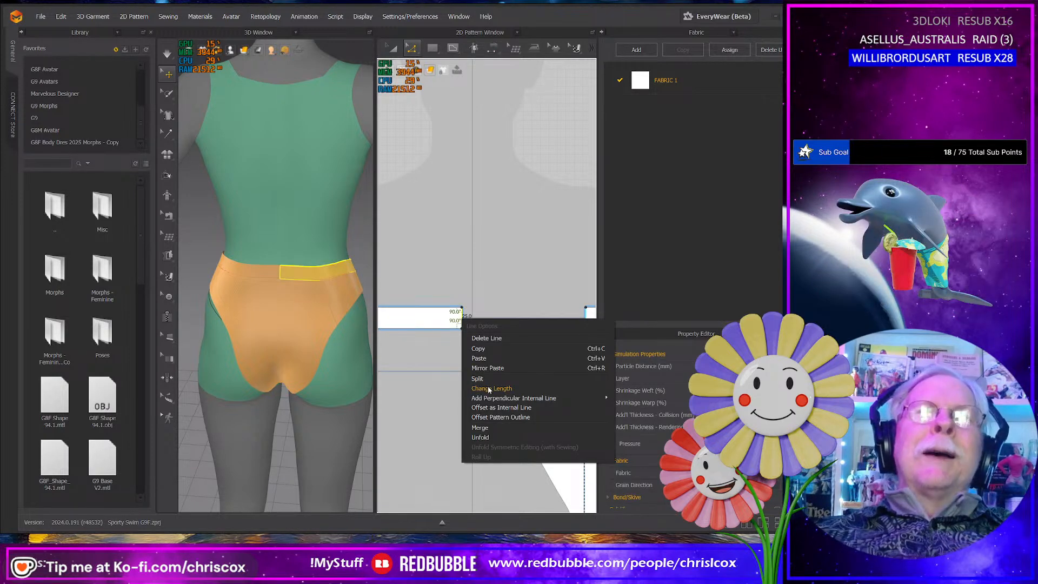
pyautogui.click(489, 427)
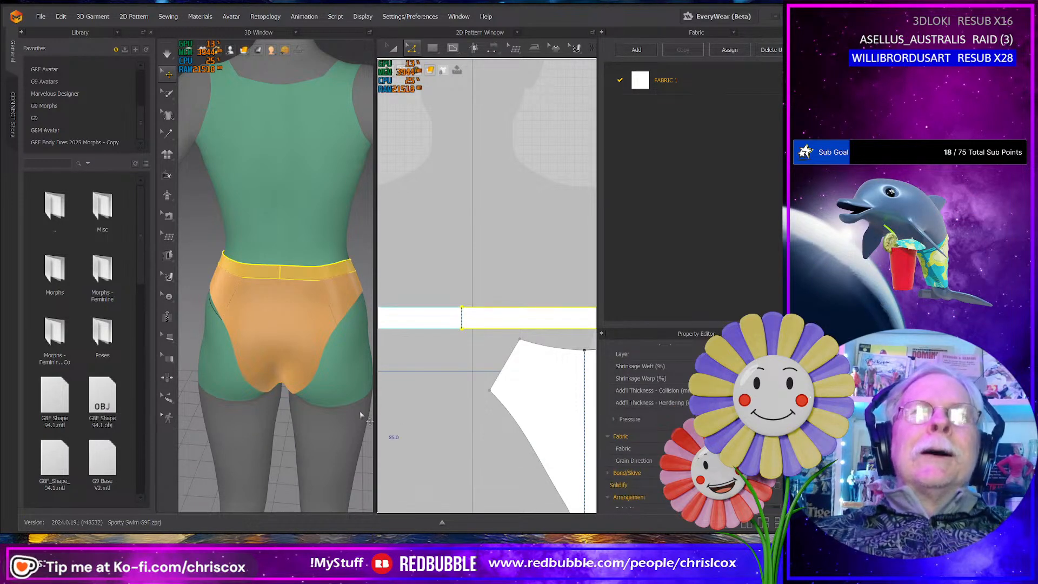
pyautogui.moveTo(361, 415); pyautogui.dragTo(122, 390, button='right')
pyautogui.moveTo(278, 408); pyautogui.dragTo(193, 370, button='middle')
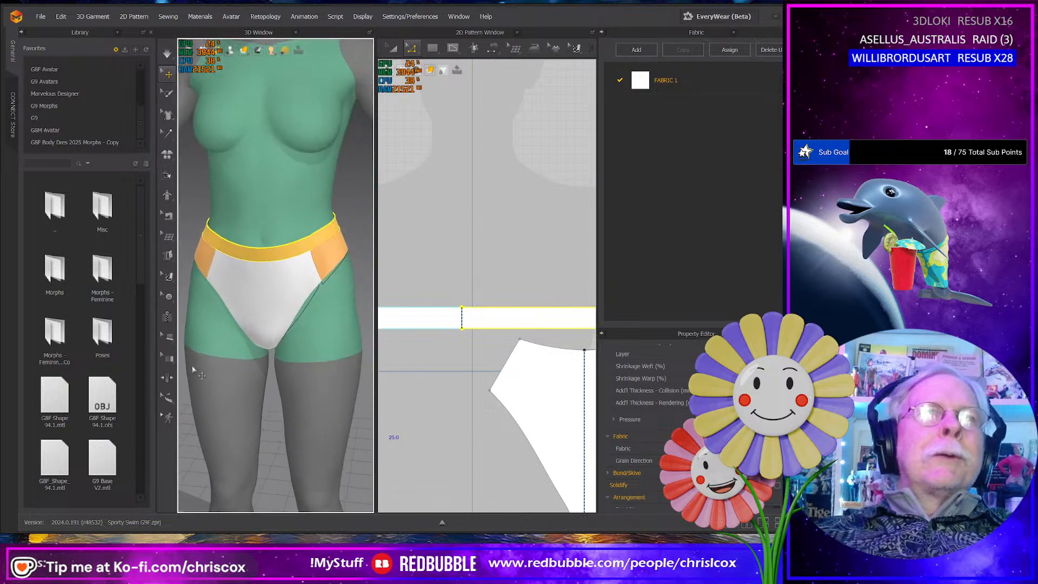
pyautogui.moveTo(193, 371); pyautogui.dragTo(212, 353, button='right')
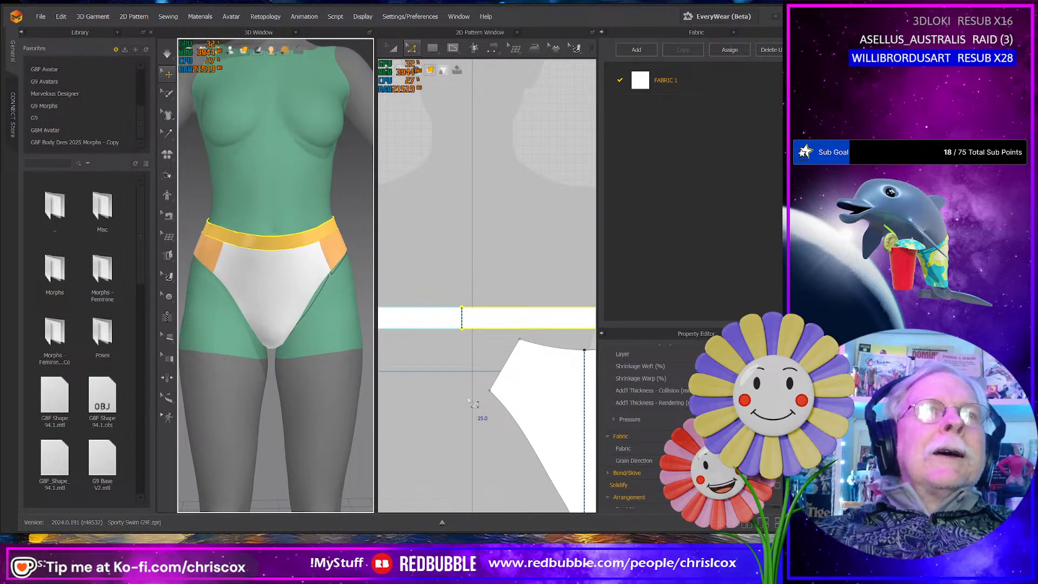
# - Arrange the 2D pieces compactly, with both side panels above the waistband and the front and back panels side by side below it
pyautogui.scroll(-6, 470, 401)
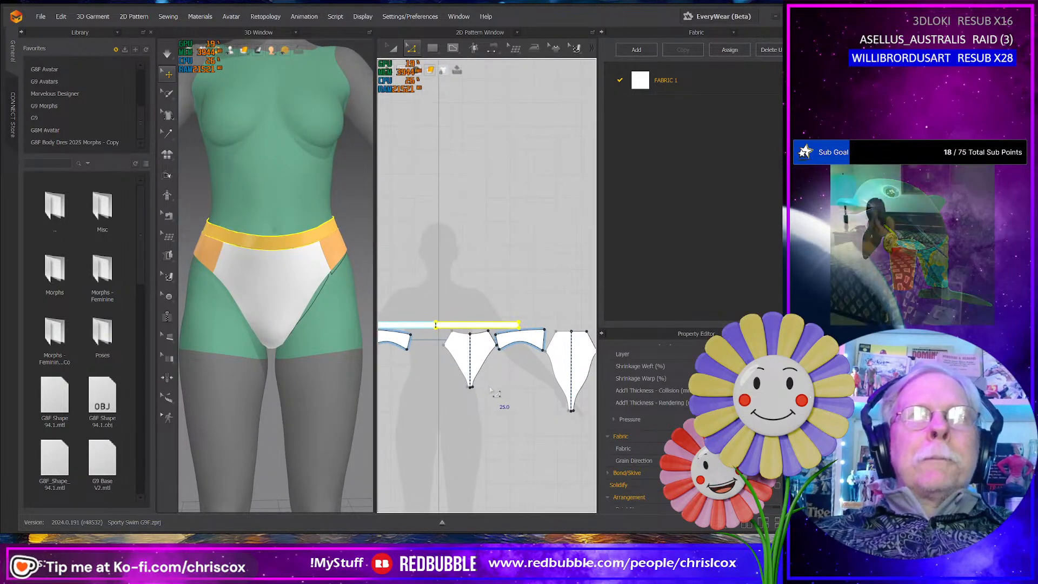
pyautogui.moveTo(490, 387); pyautogui.dragTo(529, 406, button='middle')
pyautogui.click(448, 382)
pyautogui.press('a')
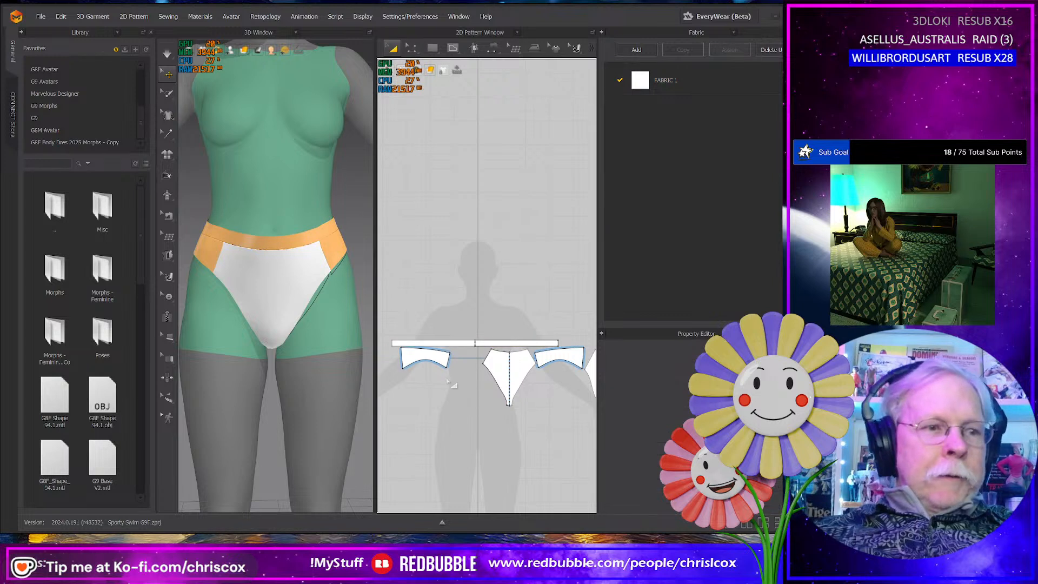
pyautogui.moveTo(441, 357); pyautogui.dragTo(465, 326)
pyautogui.moveTo(548, 356); pyautogui.dragTo(439, 371)
pyautogui.moveTo(589, 370); pyautogui.dragTo(487, 373)
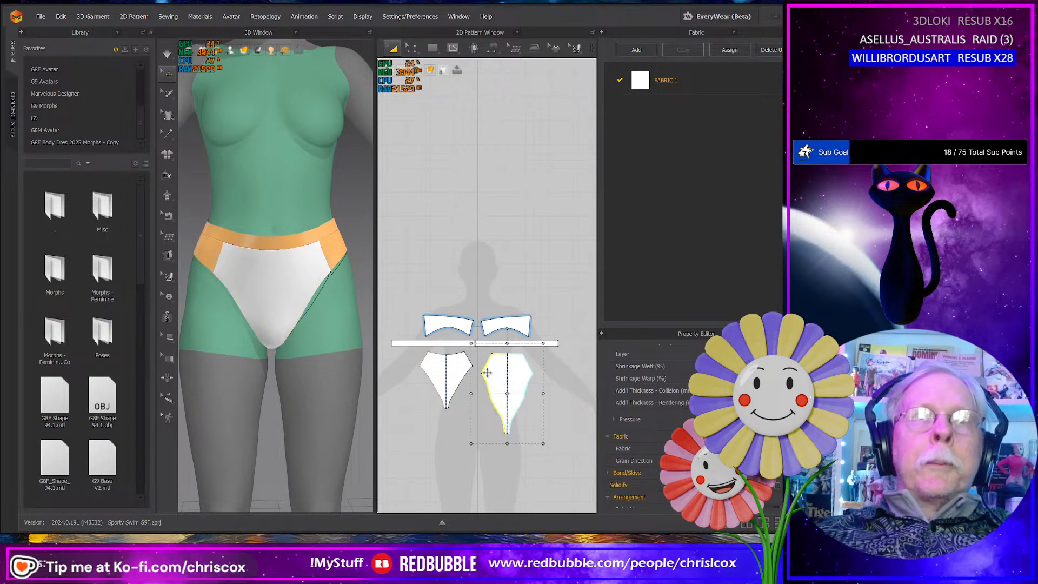
pyautogui.scroll(3, 509, 383)
pyautogui.scroll(-3, 547, 392)
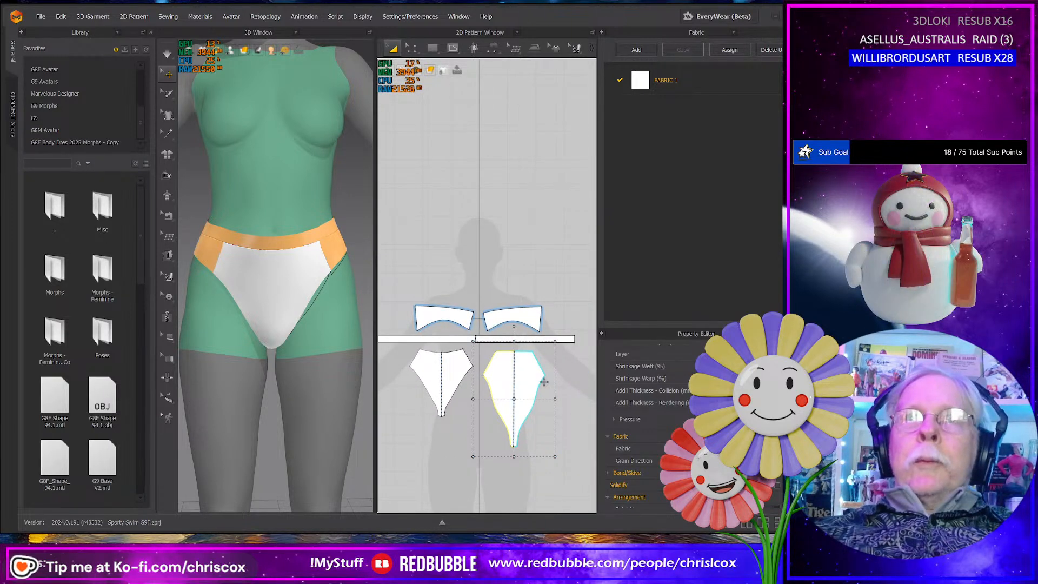
# - Select all of the bottom's pattern pieces, switch the 2D patterns to Mesh display, and examine the mesh on the panels
pyautogui.moveTo(583, 479); pyautogui.dragTo(376, 253)
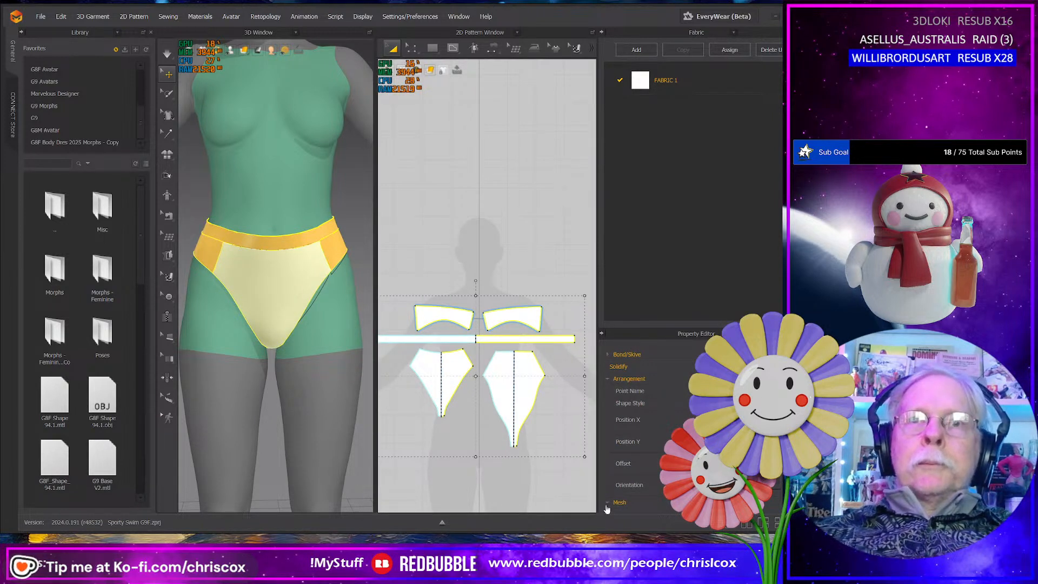
pyautogui.scroll(-1, 610, 506)
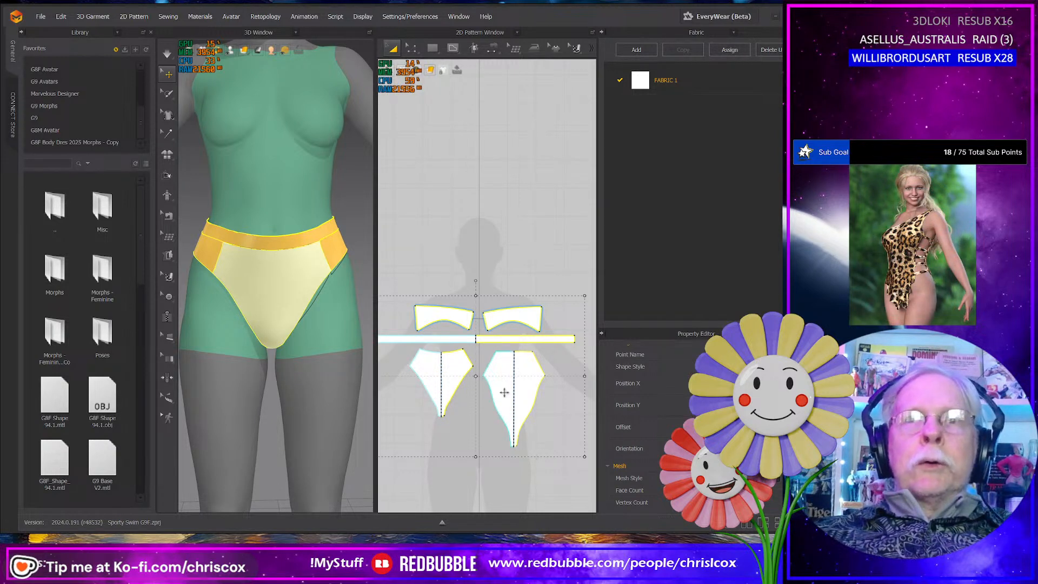
pyautogui.moveTo(434, 74)
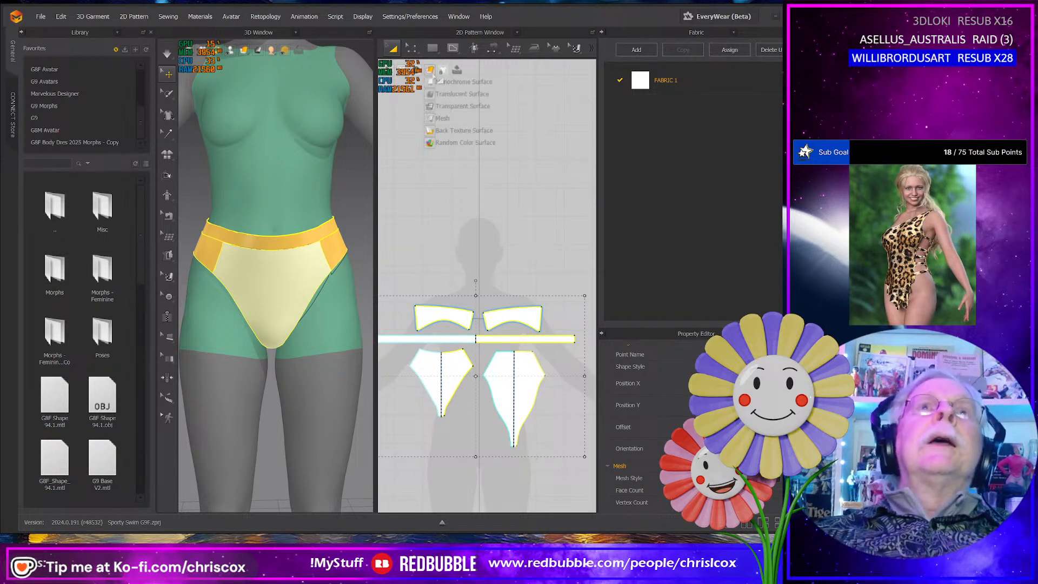
pyautogui.click(432, 123)
pyautogui.scroll(-3, 498, 378)
pyautogui.scroll(8, 498, 378)
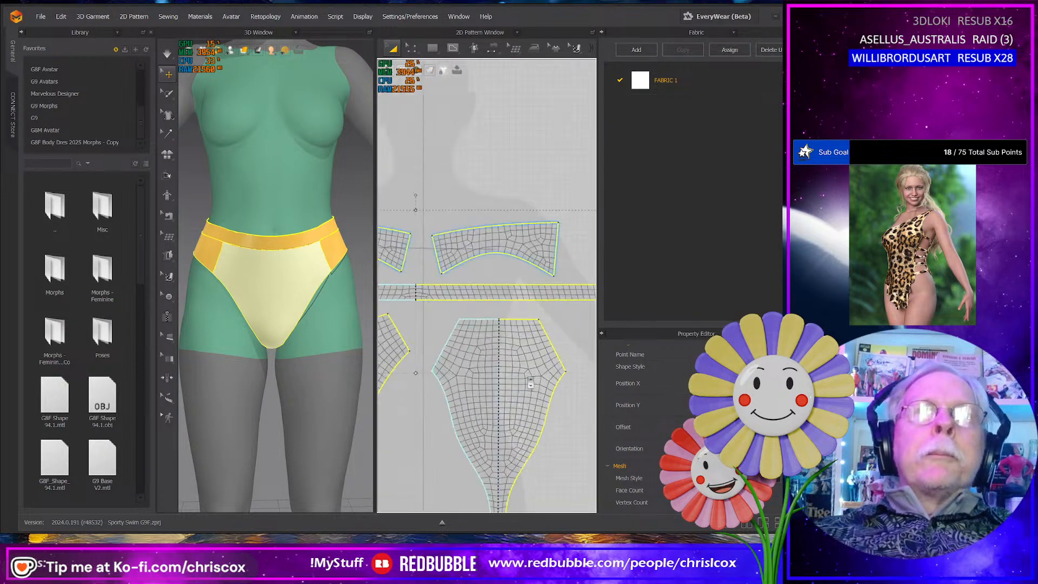
pyautogui.moveTo(499, 379); pyautogui.dragTo(474, 393, button='middle')
pyautogui.scroll(-6, 475, 396)
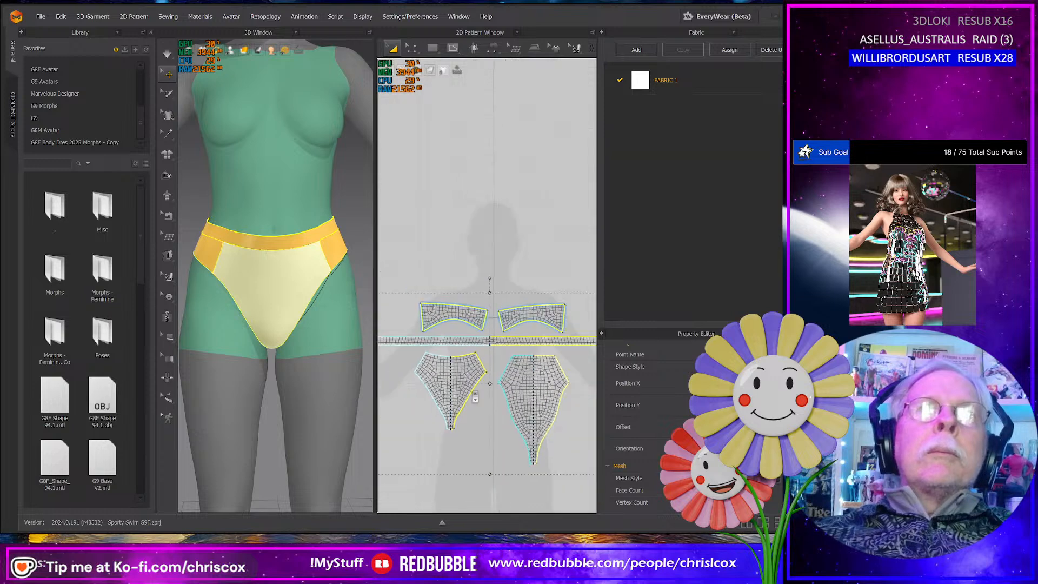
pyautogui.scroll(5, 475, 398)
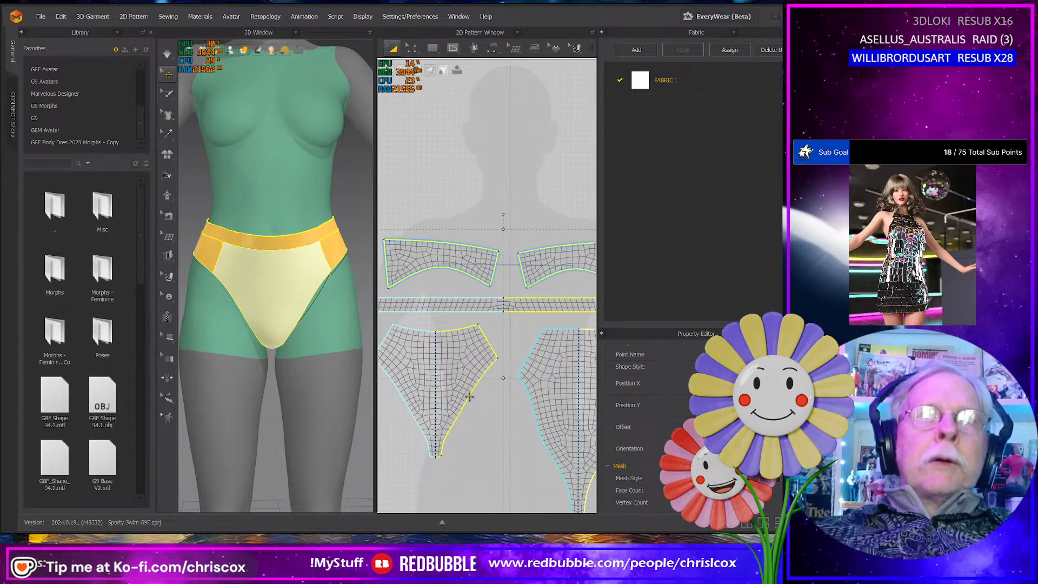
pyautogui.moveTo(259, 385); pyautogui.dragTo(279, 377, button='right')
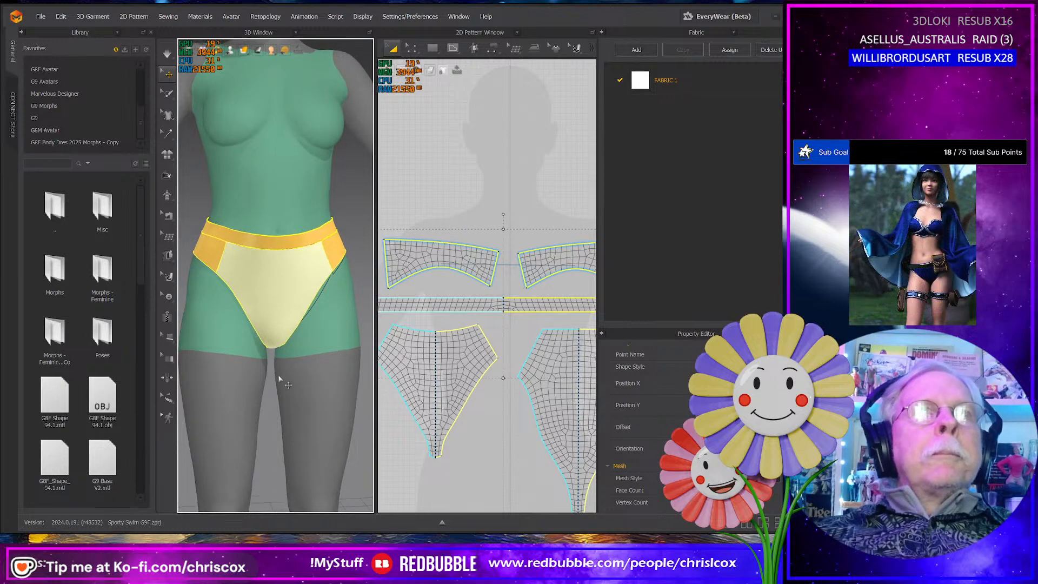
# - Rename the bottom's fabric as Bottom_Trim and set its color to green
pyautogui.scroll(-6, 453, 376)
pyautogui.moveTo(453, 376); pyautogui.dragTo(491, 354, button='middle')
pyautogui.moveTo(427, 276); pyautogui.dragTo(550, 403)
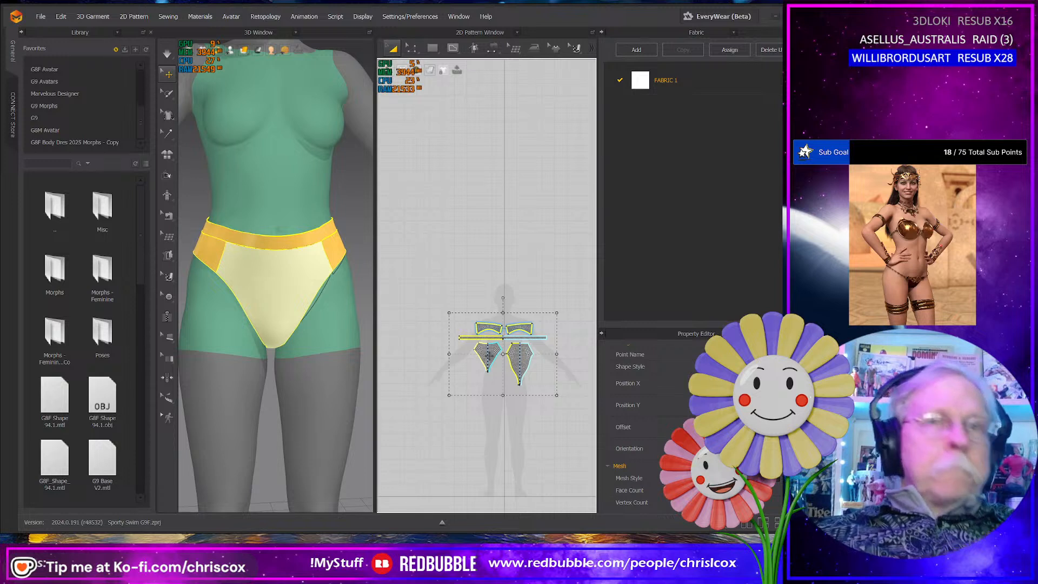
pyautogui.click(674, 82)
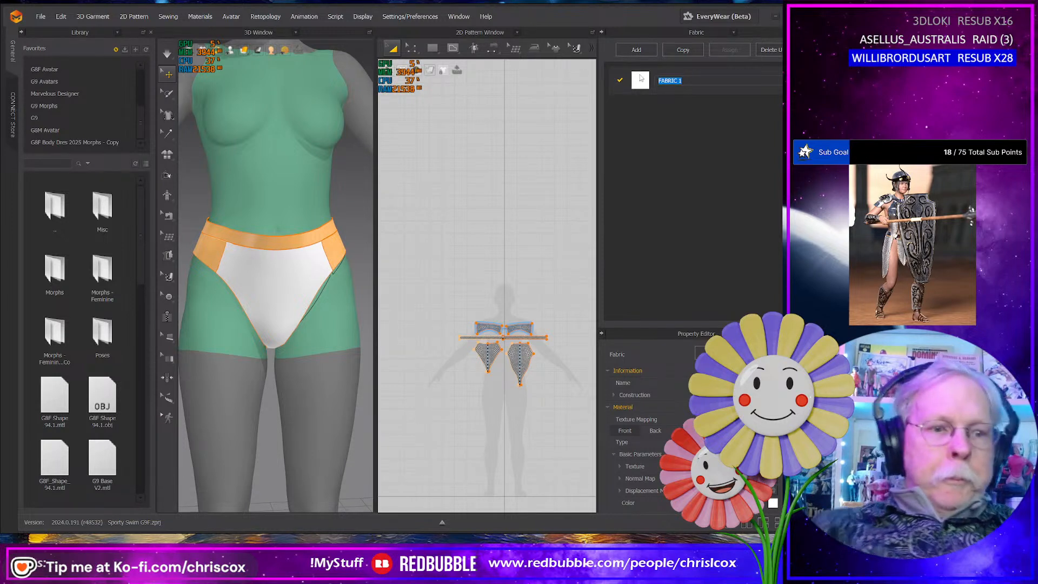
pyautogui.write('Bottom_Trim')
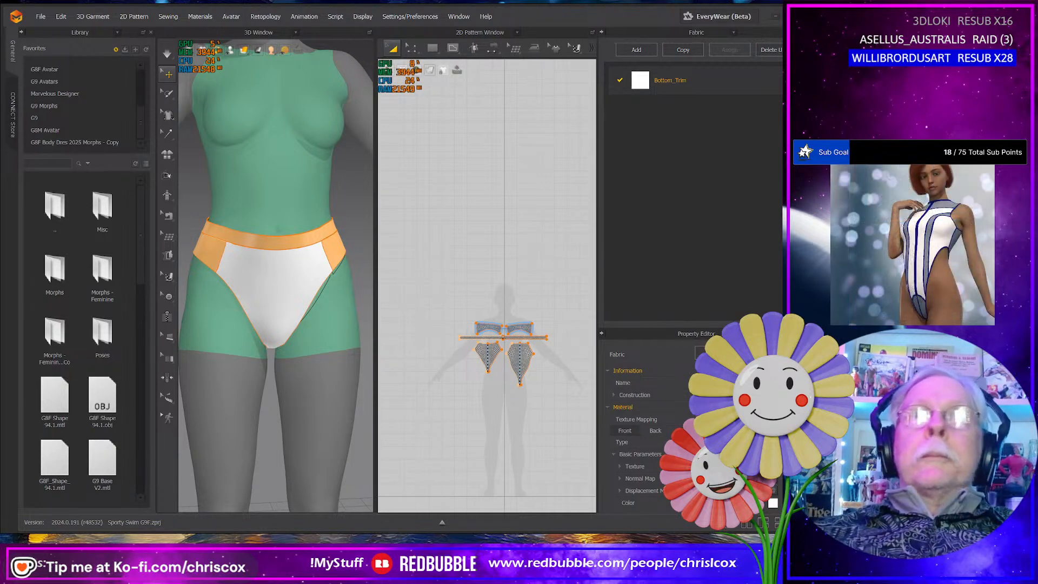
pyautogui.click(773, 503)
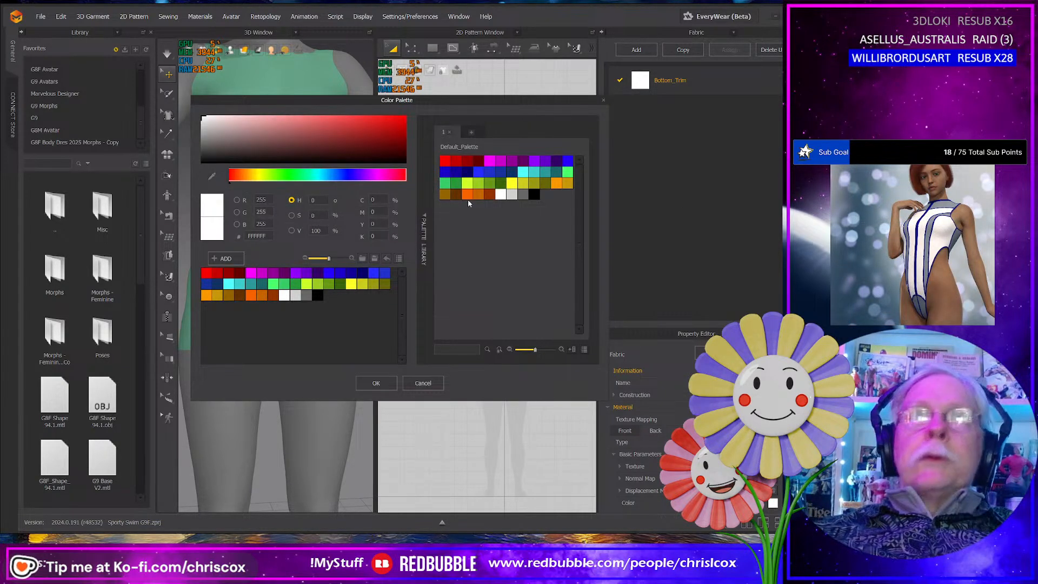
pyautogui.click(445, 182)
pyautogui.click(374, 383)
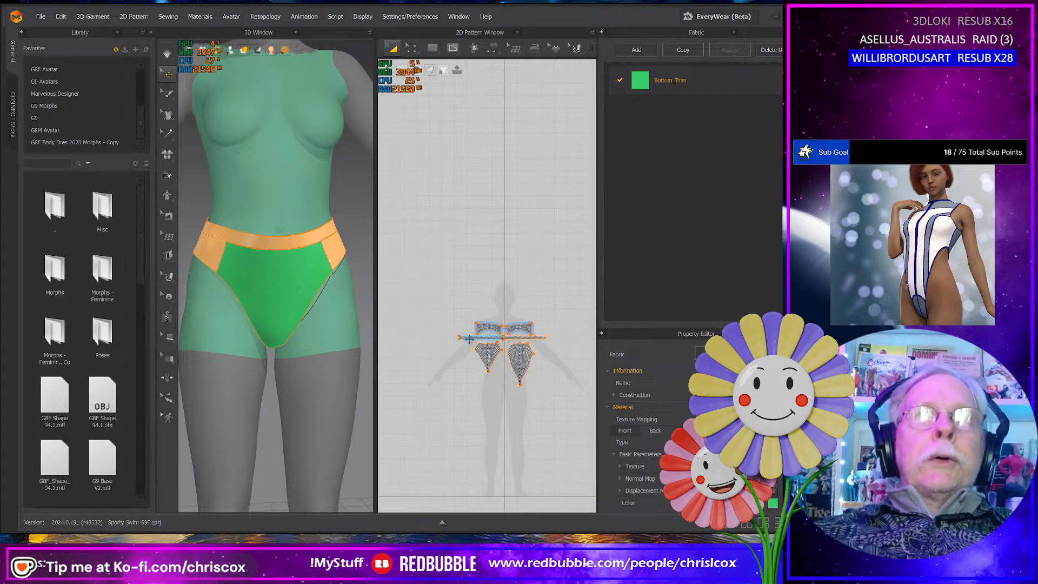
# - Deactivate all of the bottom's pattern pieces together with their sewing, and move them down over the avatar silhouette's legs
pyautogui.rightClick(484, 354)
pyautogui.moveTo(431, 303); pyautogui.dragTo(553, 368)
pyautogui.rightClick(524, 364)
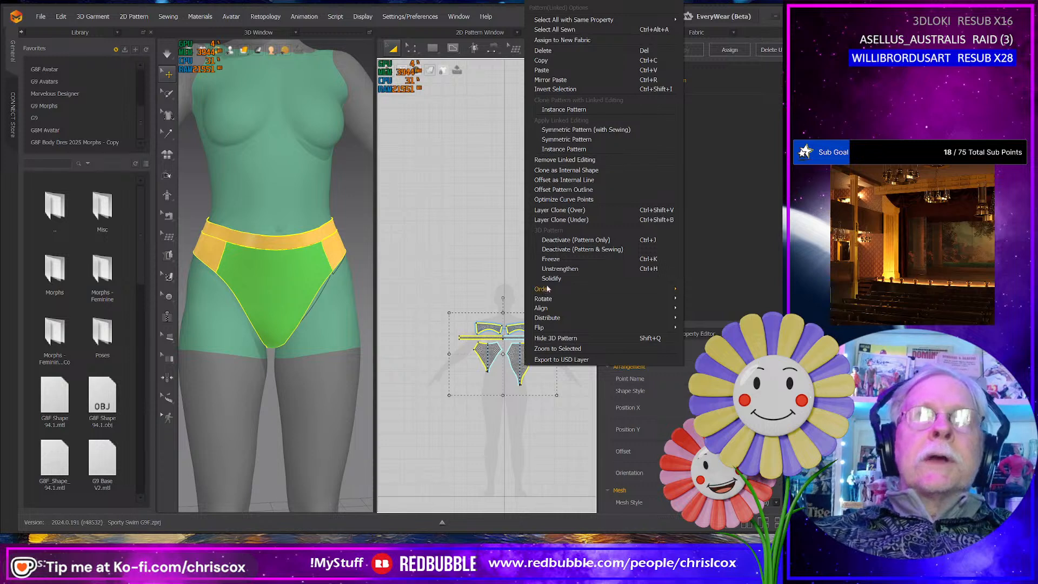
pyautogui.click(561, 250)
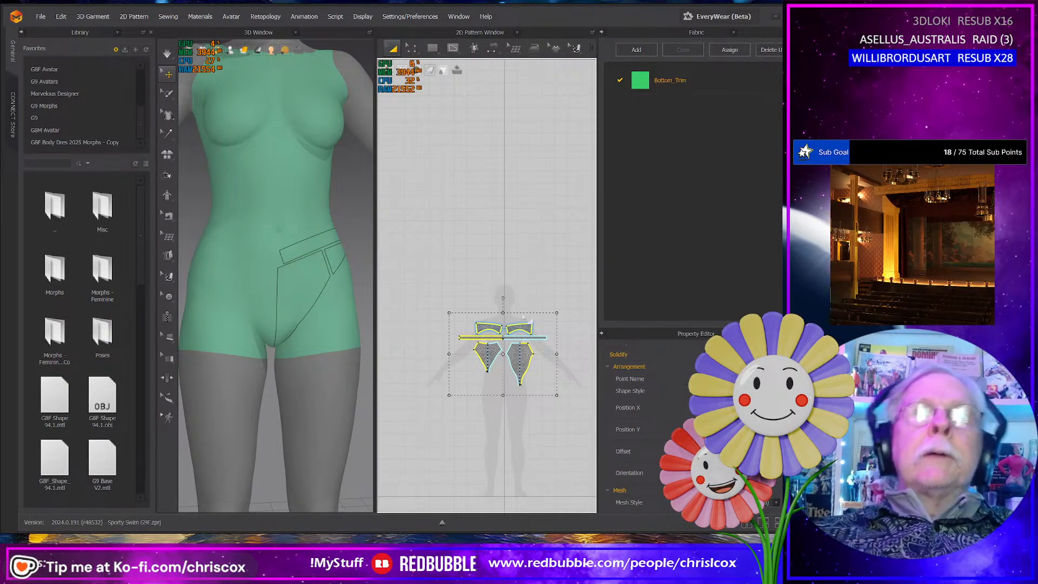
pyautogui.hotkey('ctrl', 'v')
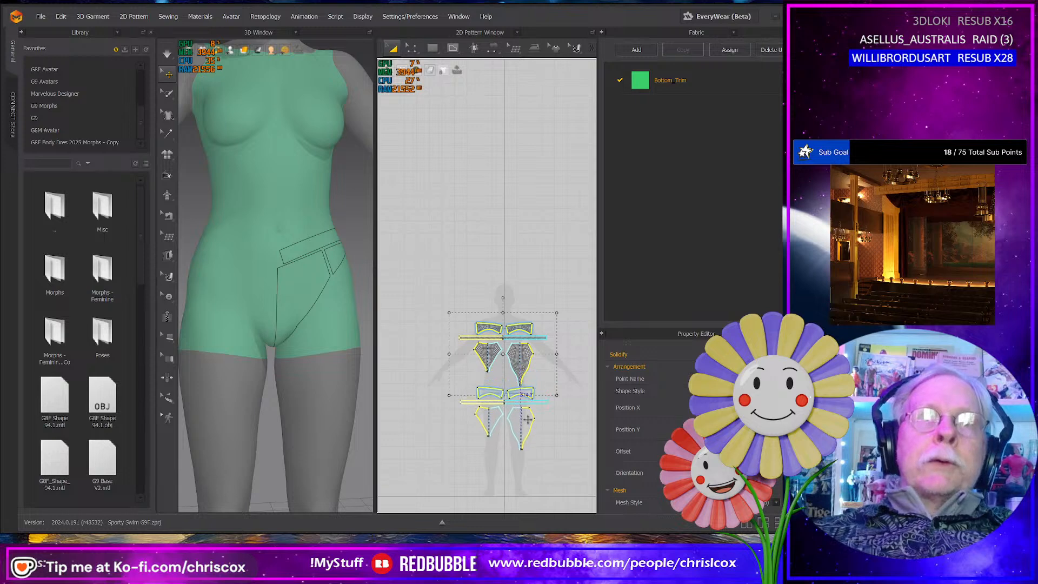
pyautogui.click(527, 417)
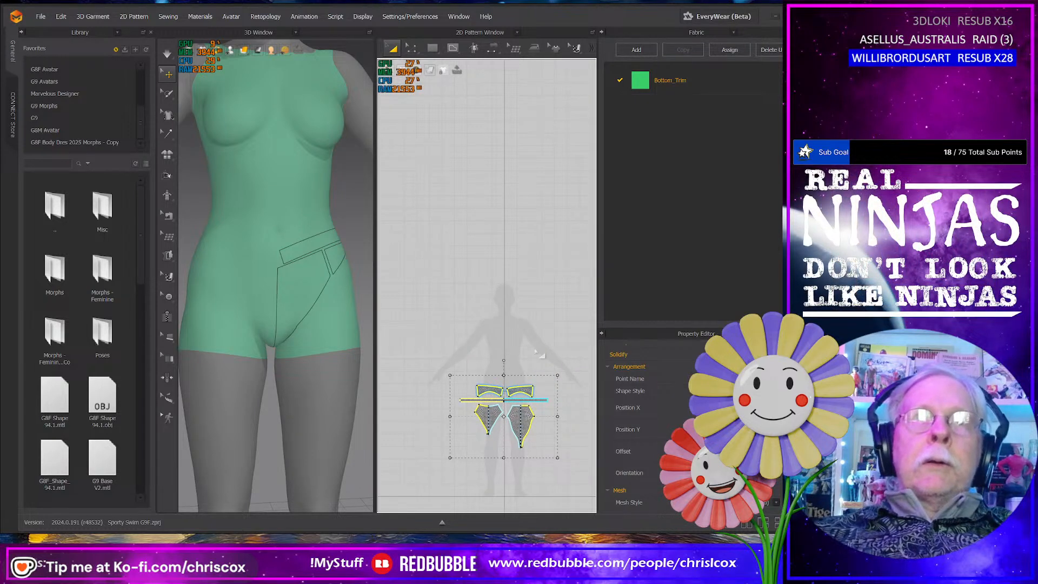
# - View the avatar's torso, then switch to the photo viewer and study the sports top's neckline, seams, straps and underband in the reference photo
pyautogui.scroll(-2, 315, 323)
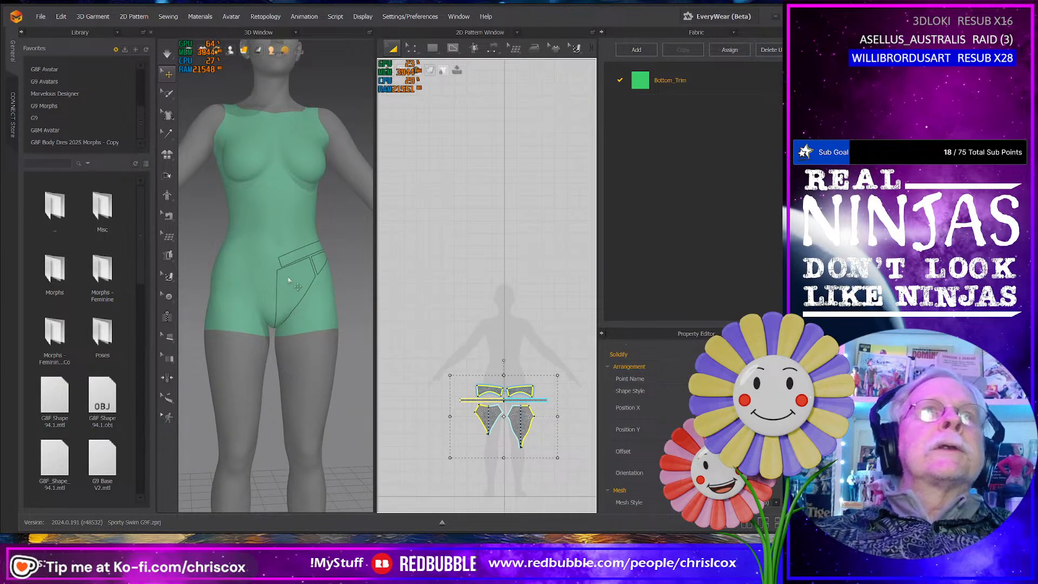
pyautogui.moveTo(218, 172)
pyautogui.mouseDown(button='right')
pyautogui.moveTo(250, 182)
pyautogui.moveTo(230, 186)
pyautogui.mouseUp(button='right')
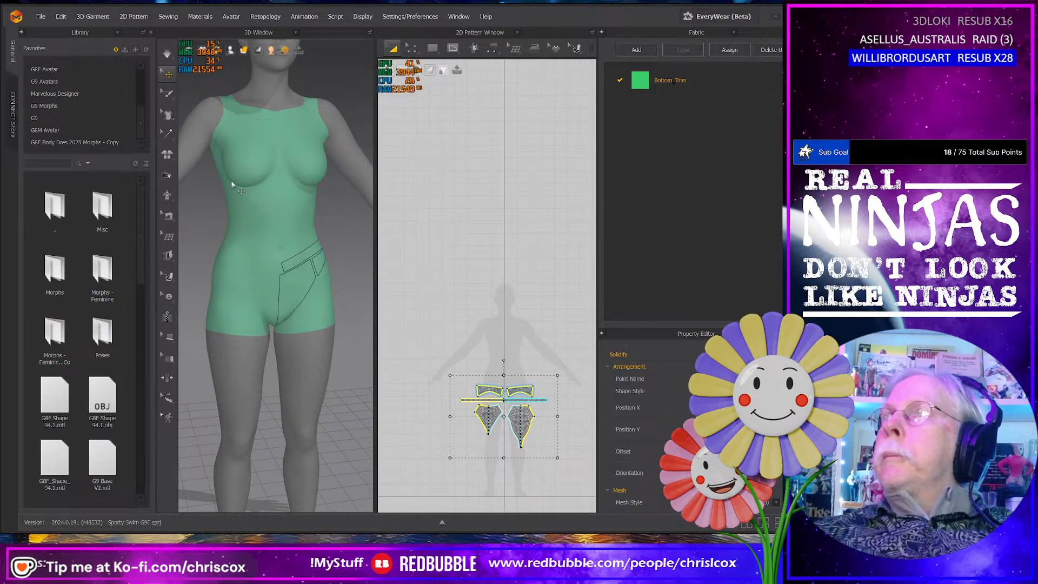
pyautogui.hotkey('alt', 'Tab')
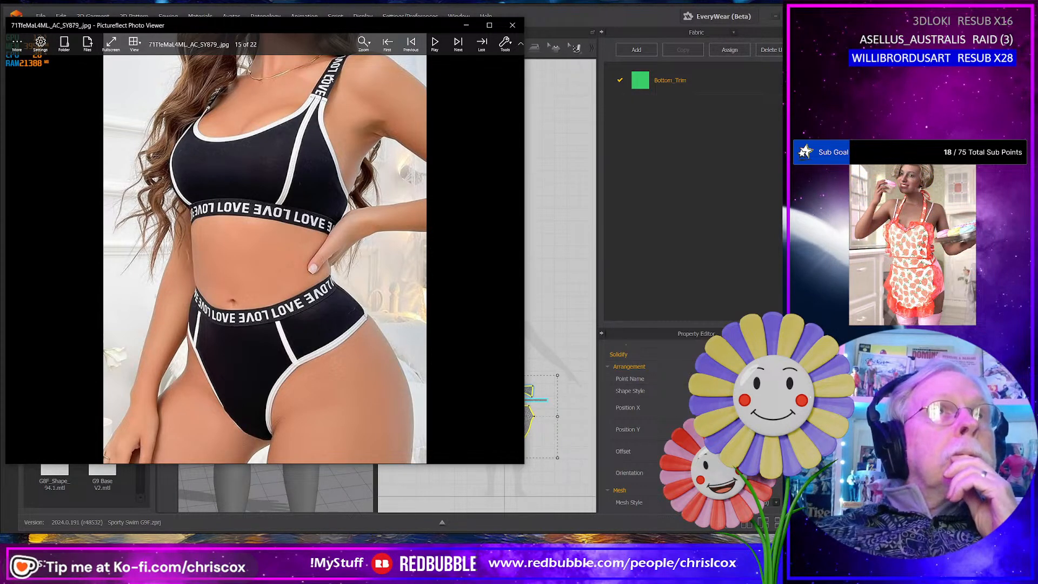
pyautogui.scroll(1, 326, 143)
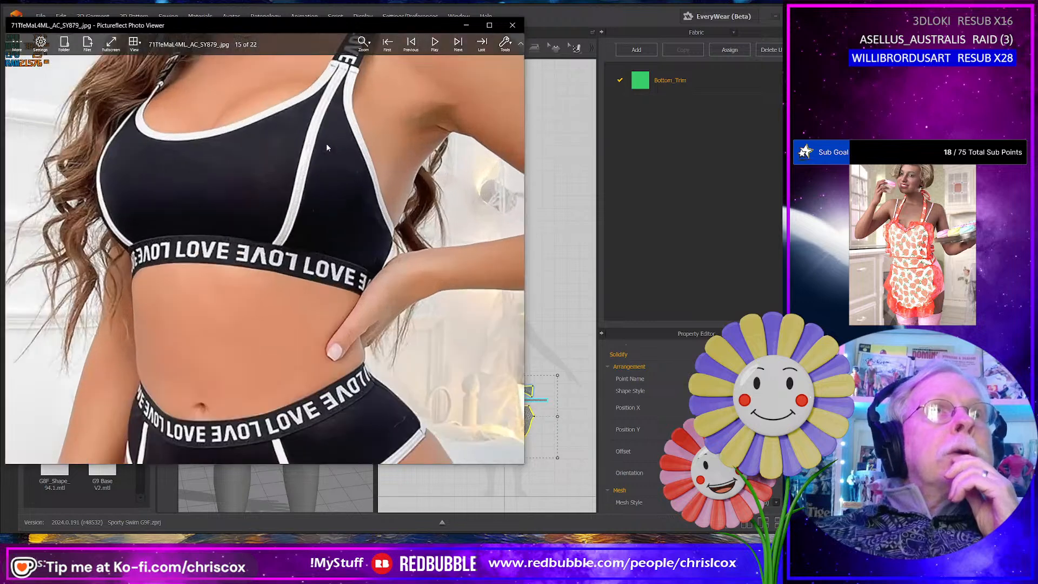
pyautogui.scroll(-3, 325, 146)
pyautogui.scroll(1, 252, 177)
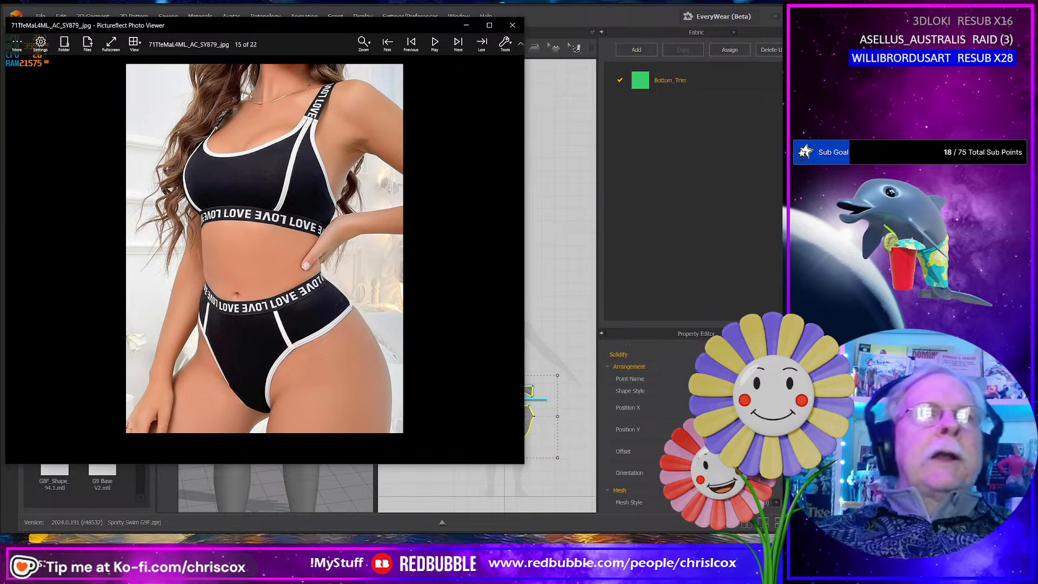
# - Return to Marvelous Designer and widen the 3D view to show more of the avatar's upper body
pyautogui.hotkey('alt', 'Tab')
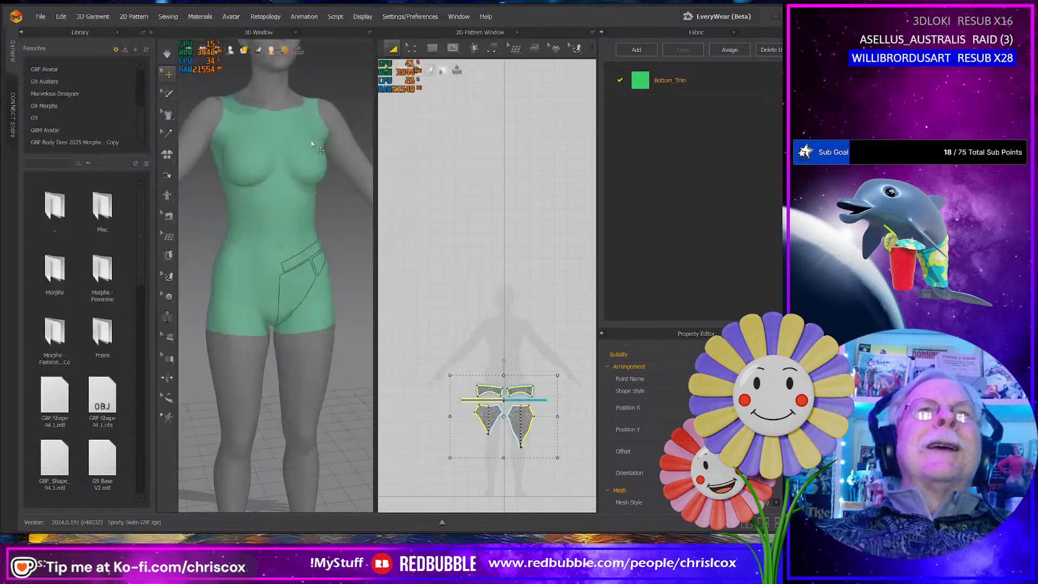
pyautogui.moveTo(332, 206); pyautogui.dragTo(341, 187, button='right')
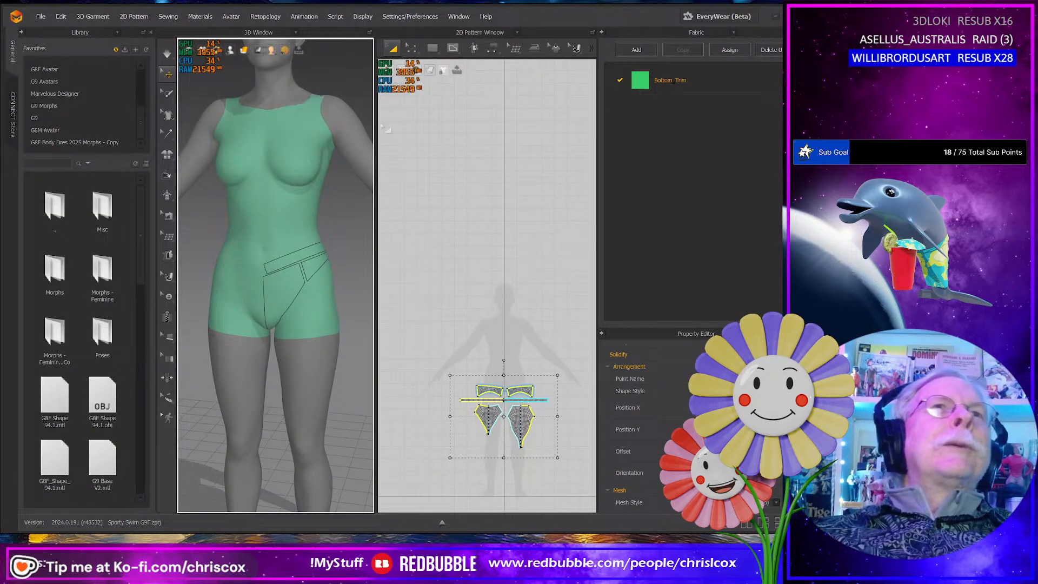
pyautogui.moveTo(374, 140); pyautogui.dragTo(468, 163)
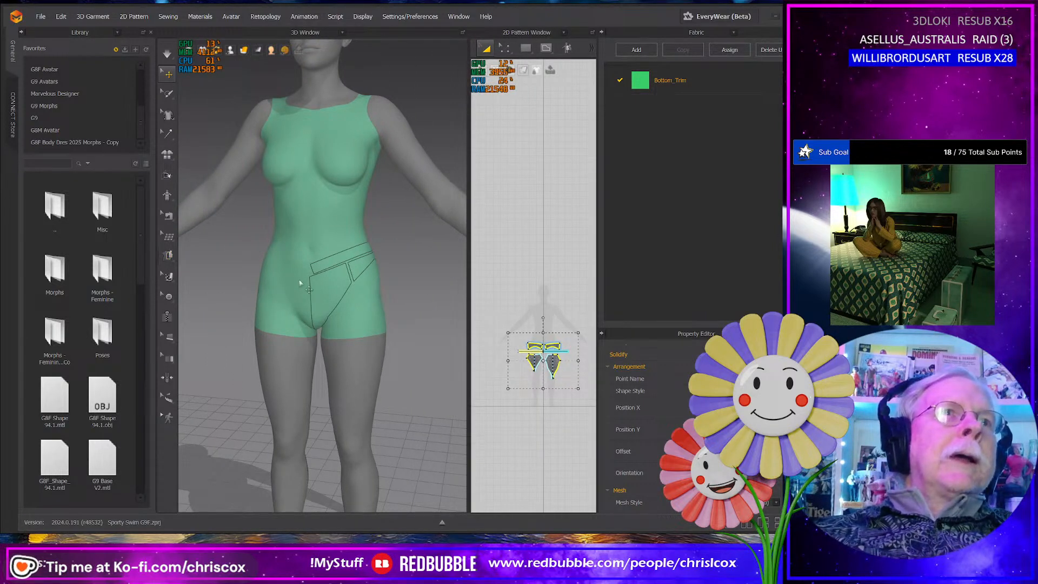
pyautogui.rightClick(319, 272)
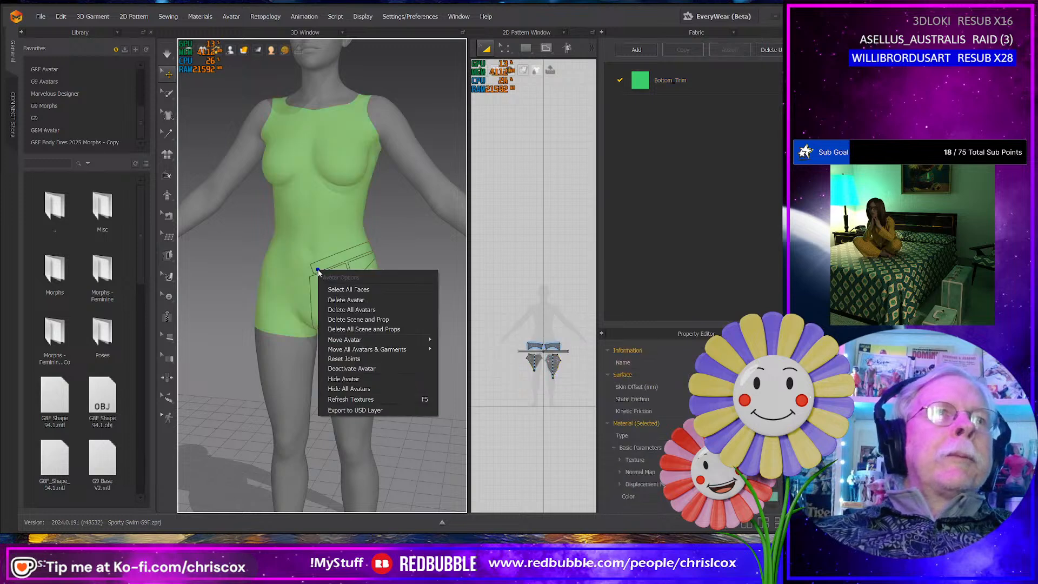
pyautogui.click(169, 256)
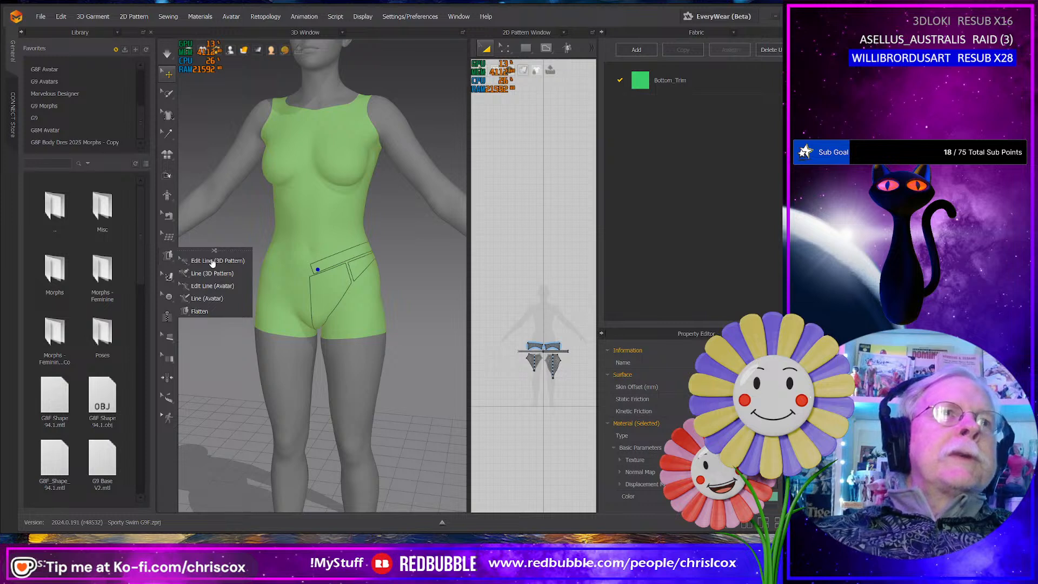
pyautogui.click(218, 300)
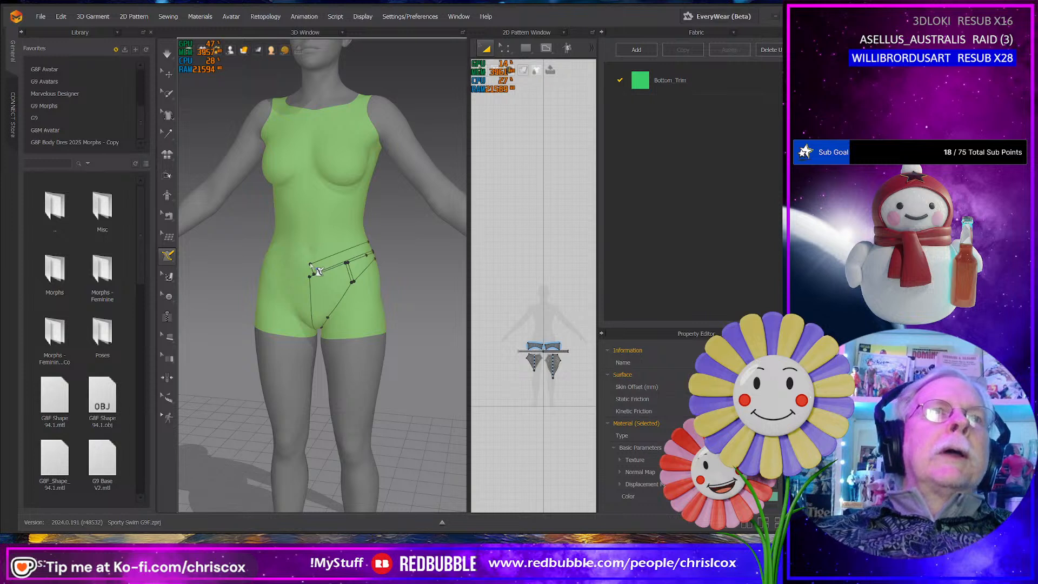
pyautogui.click(318, 269)
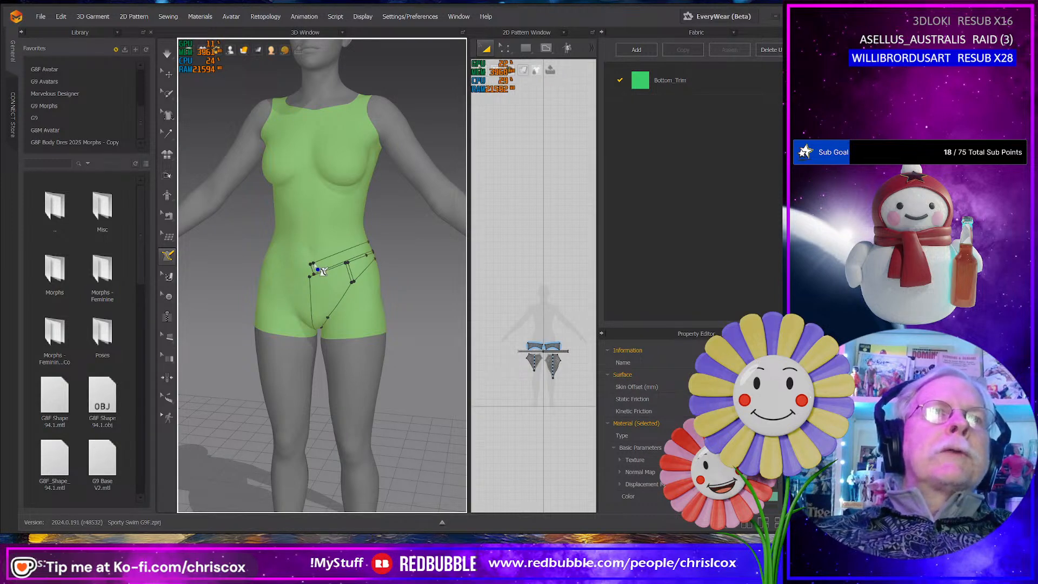
pyautogui.rightClick(315, 264)
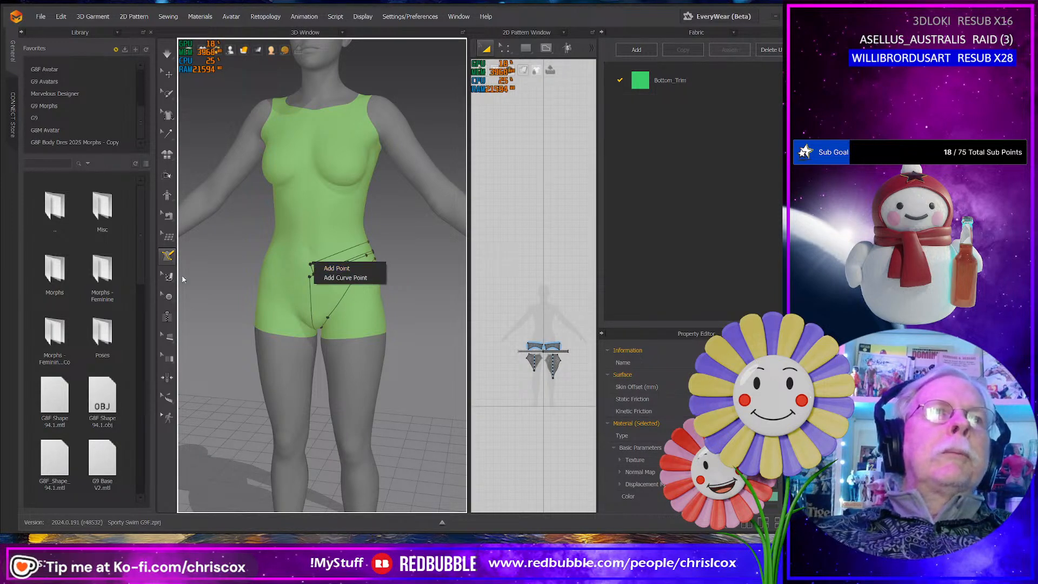
pyautogui.click(326, 269)
# - Delete the waistband outline drawn across the avatar's front hip using Edit Line (Avatar)
pyautogui.moveTo(168, 255)
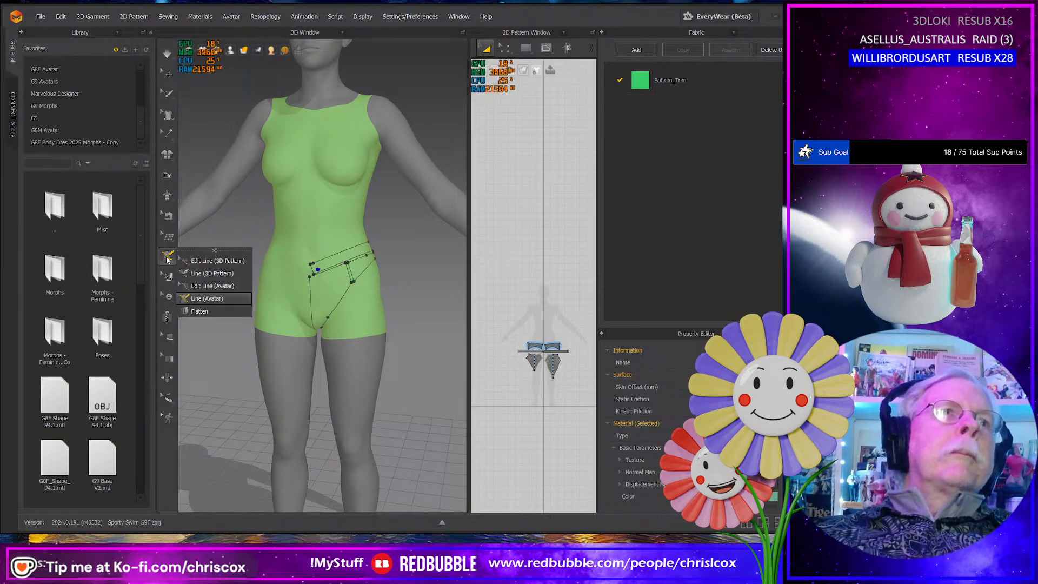
pyautogui.click(205, 286)
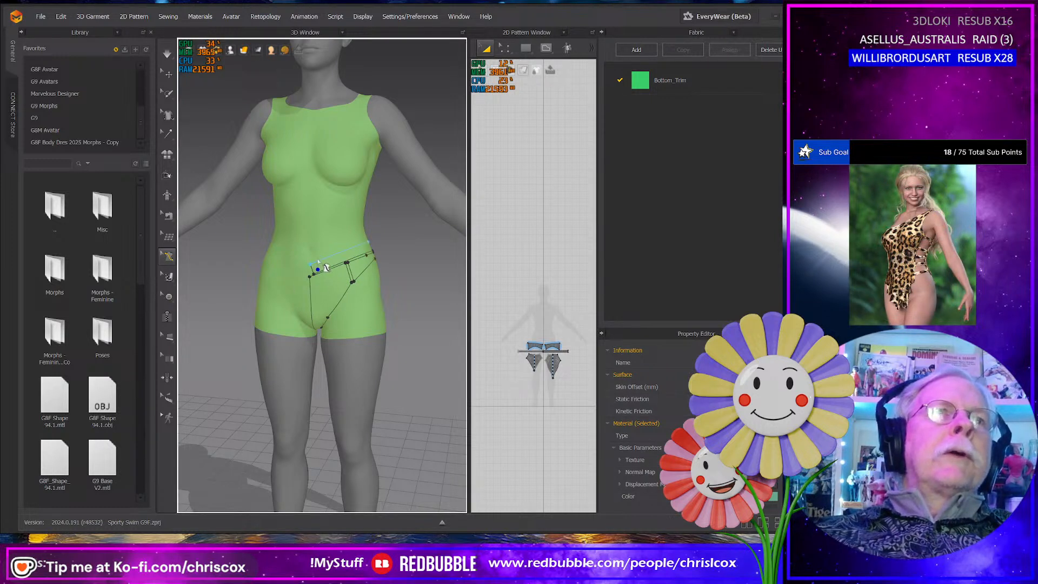
pyautogui.click(327, 270)
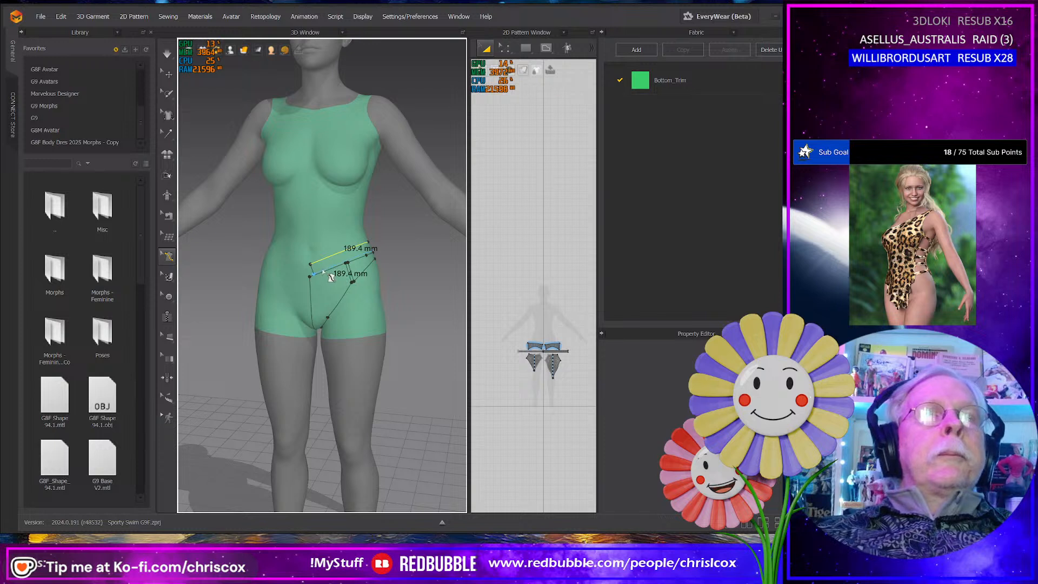
pyautogui.click(323, 271)
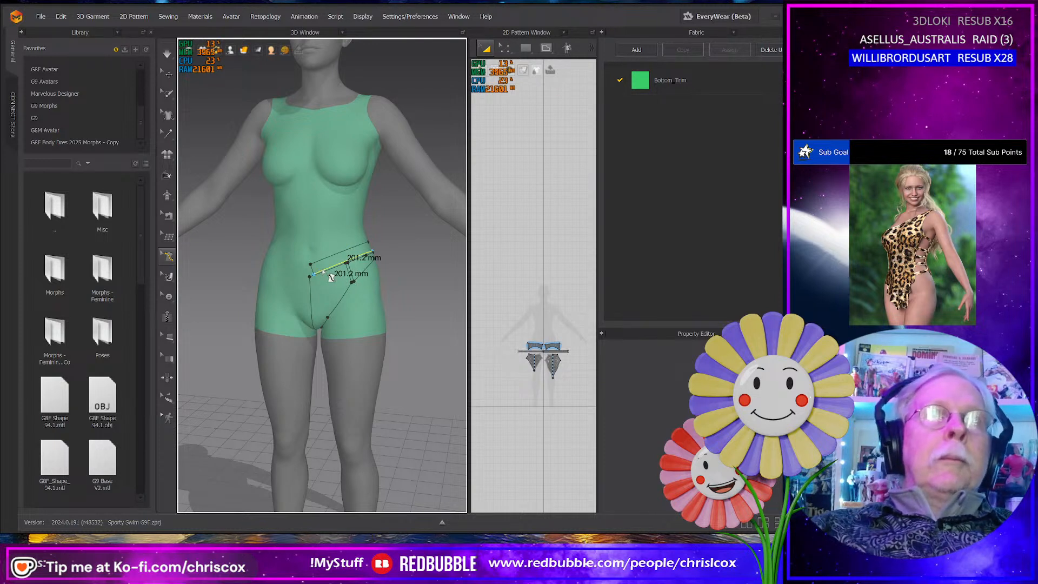
pyautogui.rightClick(324, 271)
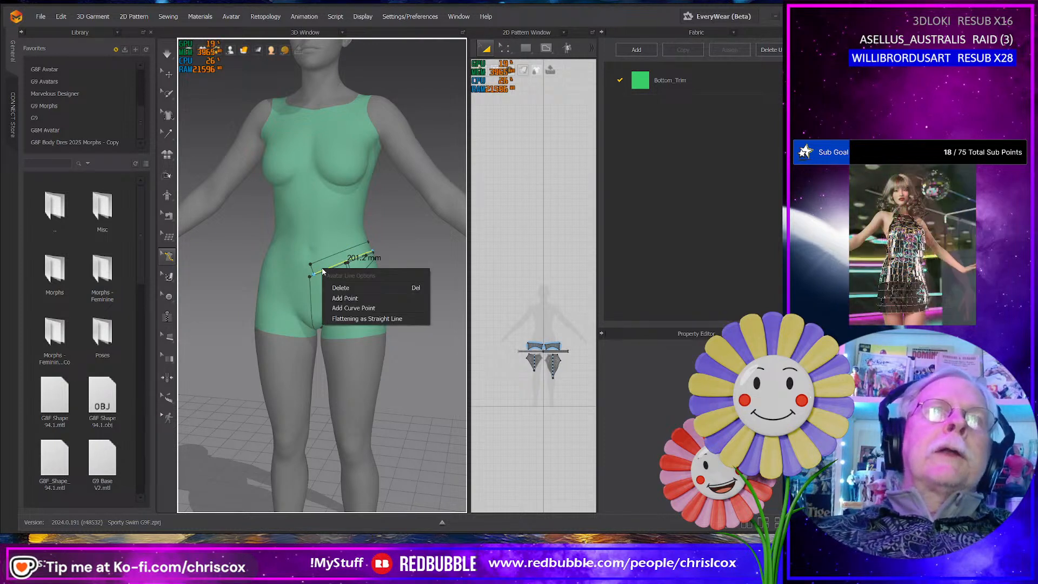
pyautogui.click(346, 287)
pyautogui.scroll(6, 346, 284)
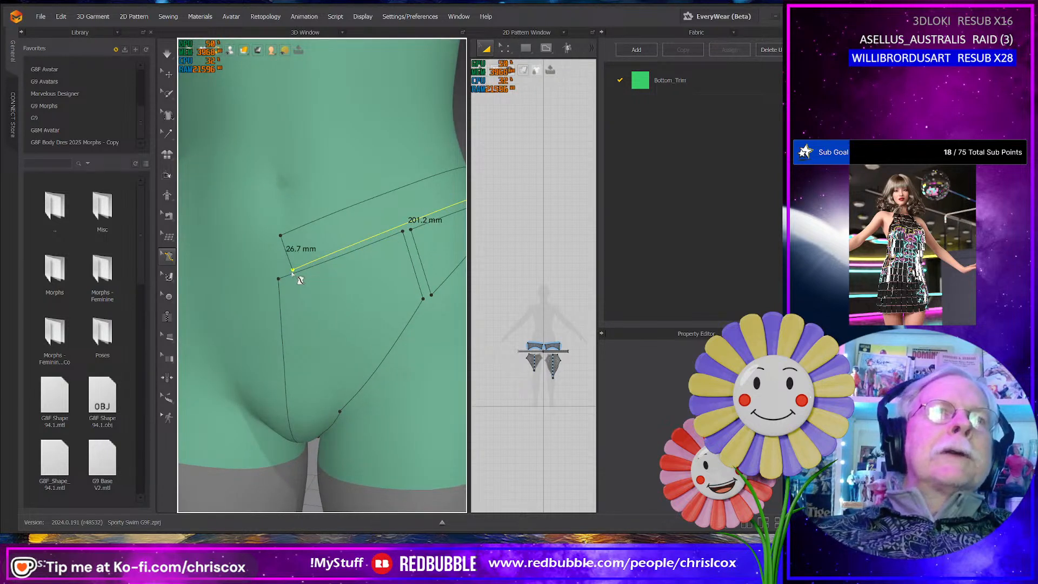
pyautogui.moveTo(293, 270); pyautogui.dragTo(264, 270)
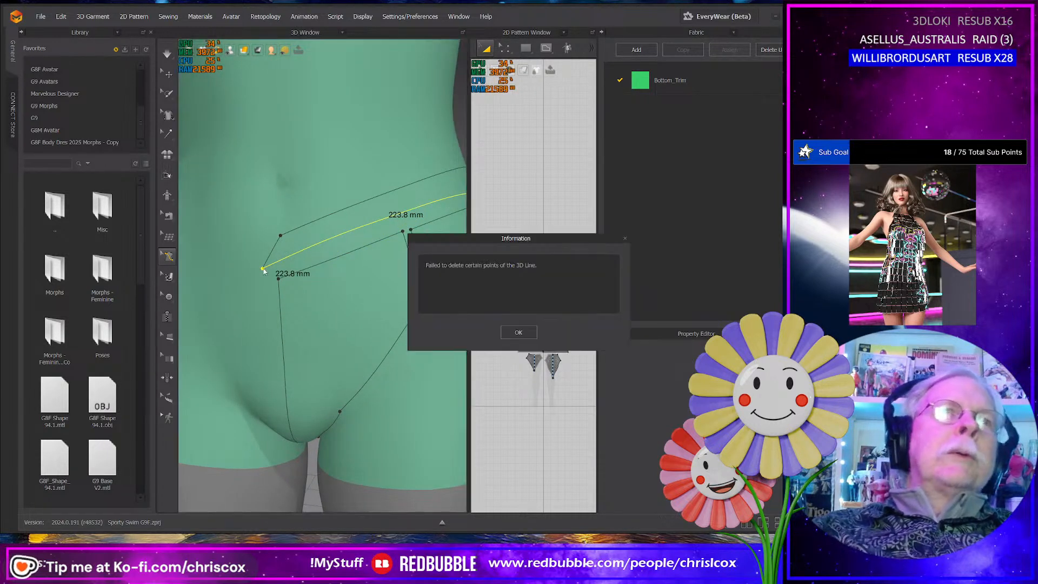
pyautogui.click(518, 332)
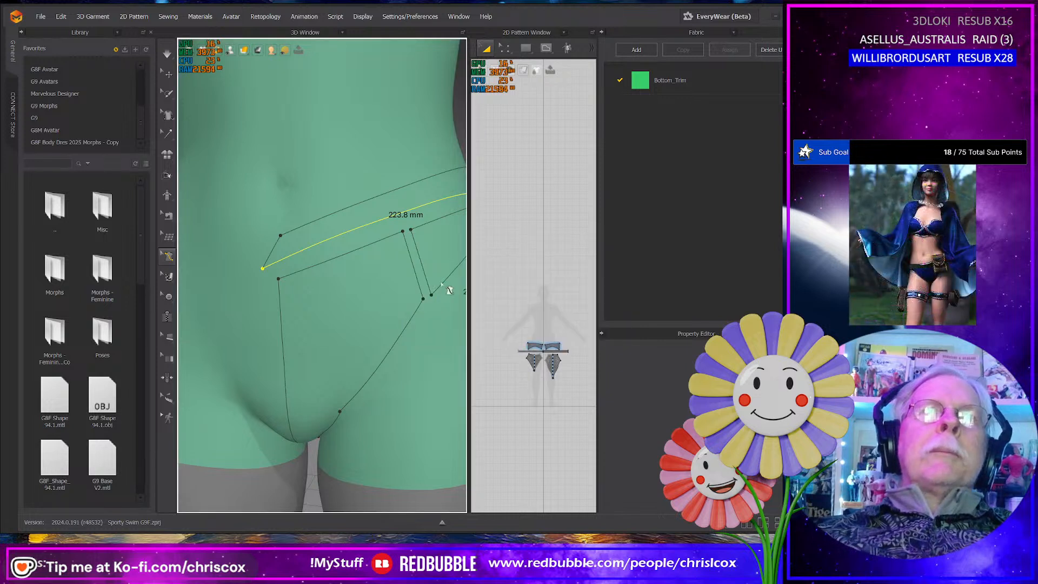
pyautogui.click(283, 236)
pyautogui.rightClick(283, 236)
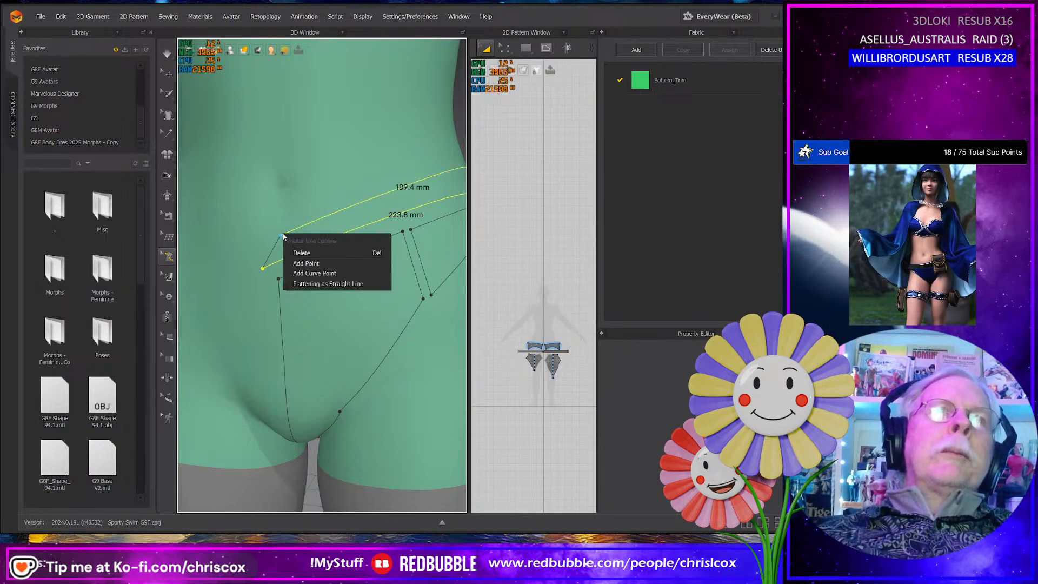
pyautogui.click(304, 264)
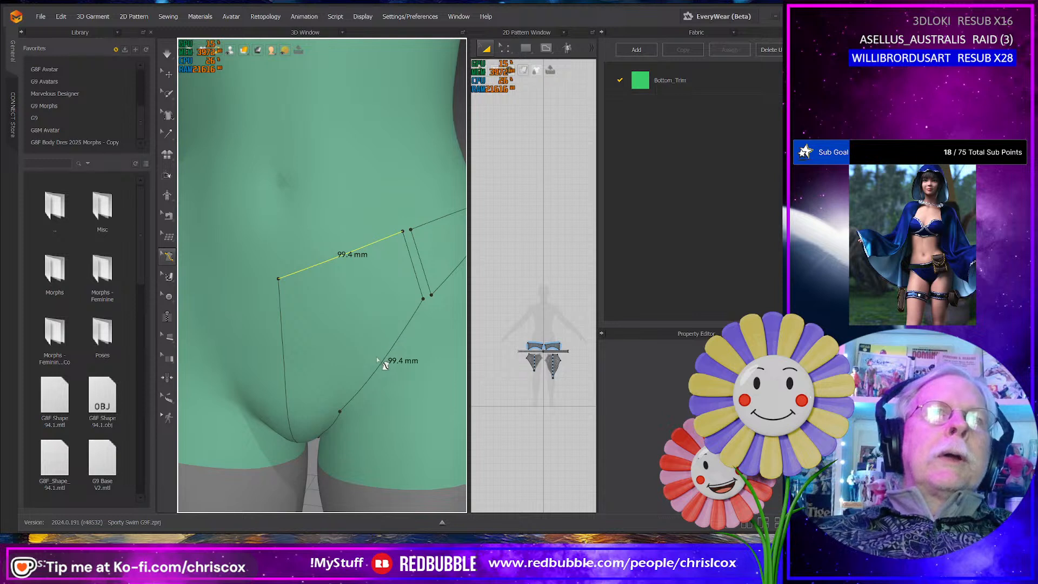
# - Delete the remaining front panel and side panel outlines from the avatar's hip
pyautogui.press('Delete')
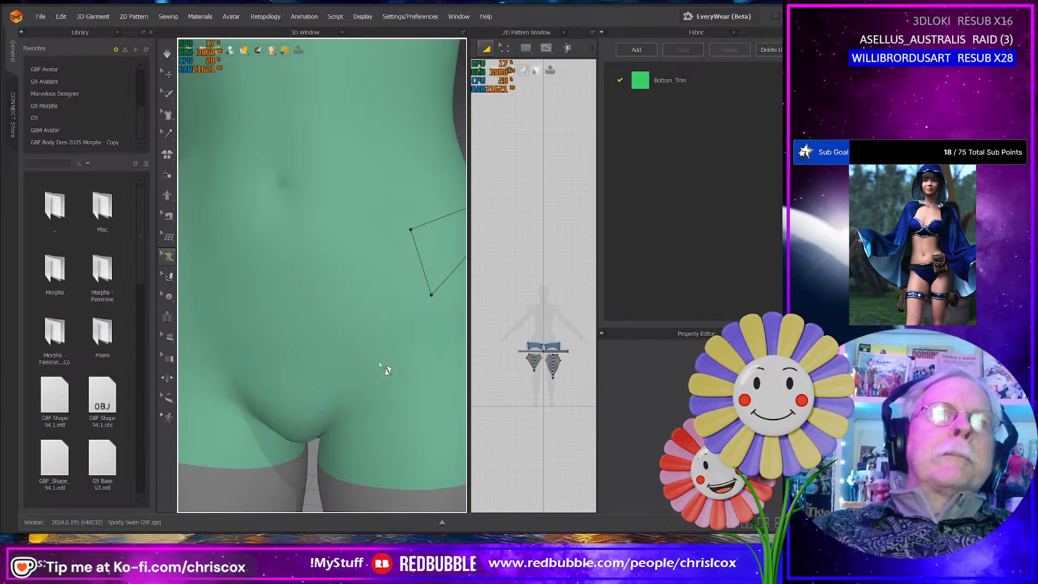
pyautogui.click(425, 228)
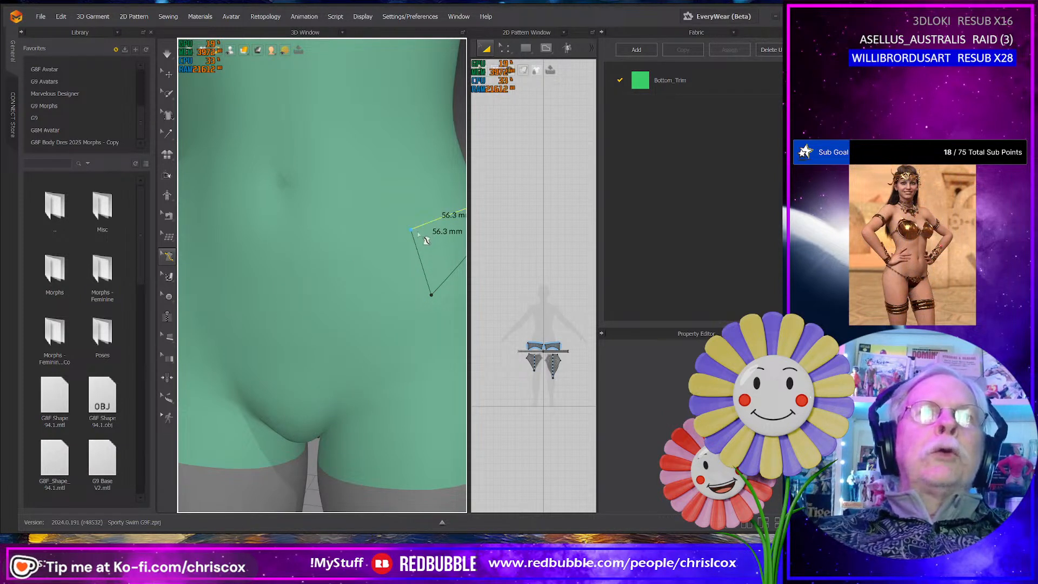
pyautogui.keyDown('shift'); pyautogui.click(417, 253); pyautogui.keyUp('shift')
pyautogui.press('Delete')
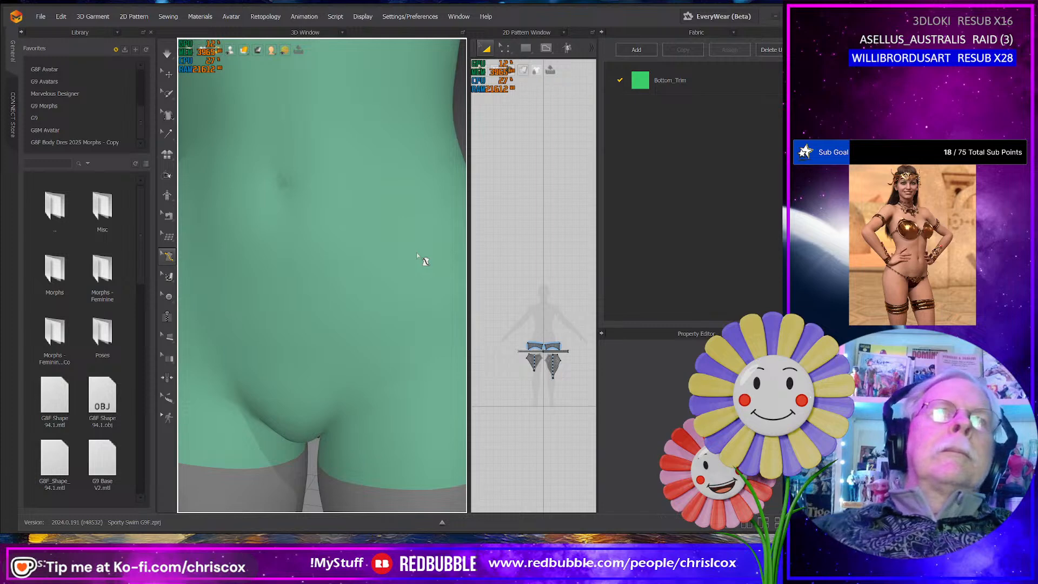
# - Select and delete the outlines of the bottom's side and rear panels on the avatar's back
pyautogui.moveTo(416, 252); pyautogui.dragTo(281, 275, button='right')
pyautogui.scroll(-4, 326, 271)
pyautogui.click(275, 273)
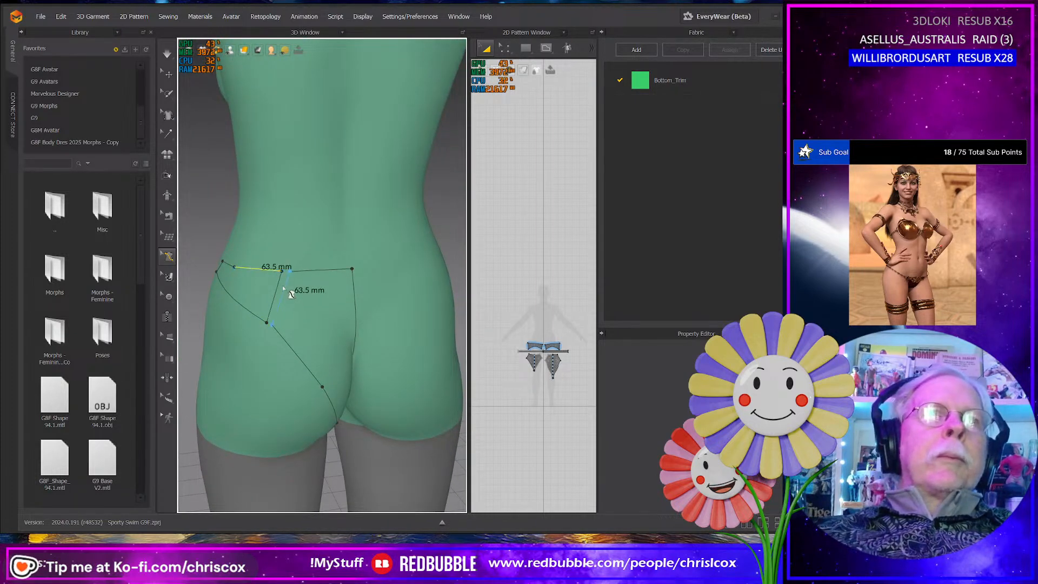
pyautogui.keyDown('shift'); pyautogui.click(277, 286); pyautogui.keyUp('shift')
pyautogui.keyDown('shift'); pyautogui.click(285, 287); pyautogui.keyUp('shift')
pyautogui.keyDown('shift'); pyautogui.click(304, 271); pyautogui.keyUp('shift')
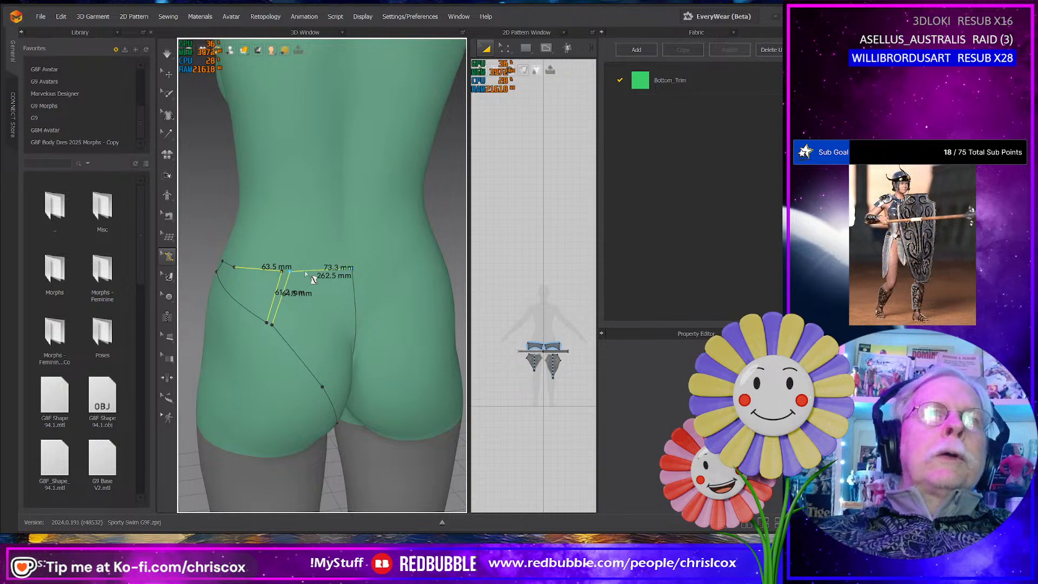
pyautogui.press('Delete')
# - Delete the two remaining gusset outlines between the avatar's legs
pyautogui.moveTo(317, 277); pyautogui.dragTo(281, 227, button='right')
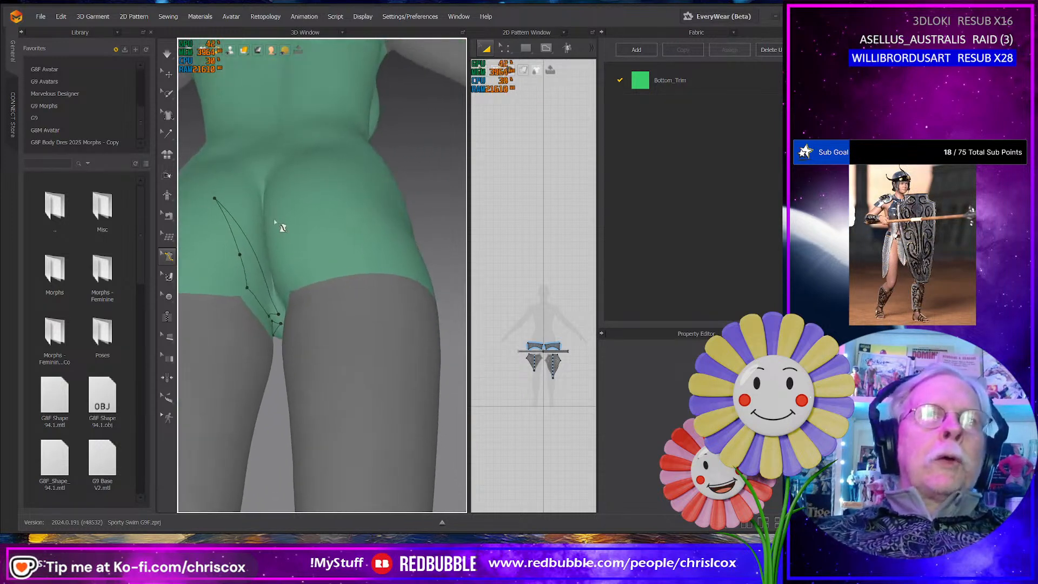
pyautogui.click(273, 309)
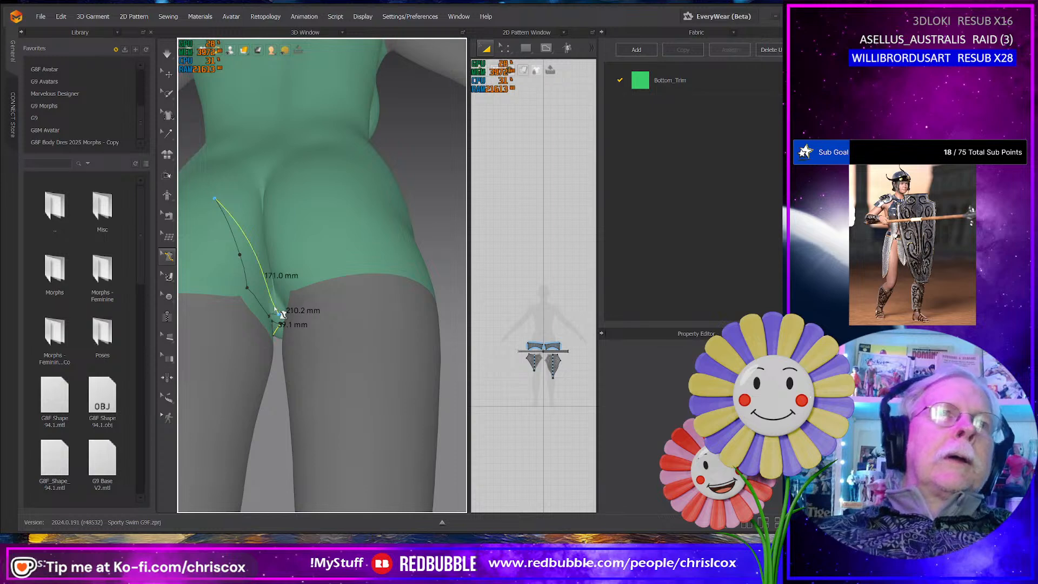
pyautogui.press('Delete')
pyautogui.click(261, 306)
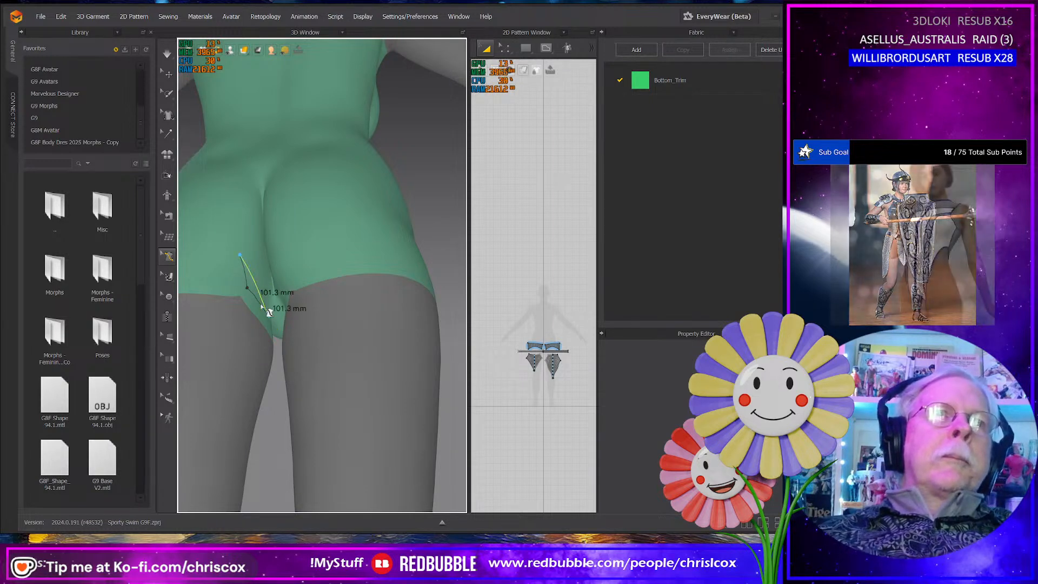
pyautogui.press('Delete')
# - Draw the underband's upper edge on the avatar from the front centre below the bust around to the centre back, about 370 mm long
pyautogui.moveTo(260, 306); pyautogui.dragTo(436, 343, button='right')
pyautogui.moveTo(319, 262); pyautogui.dragTo(331, 296, button='right')
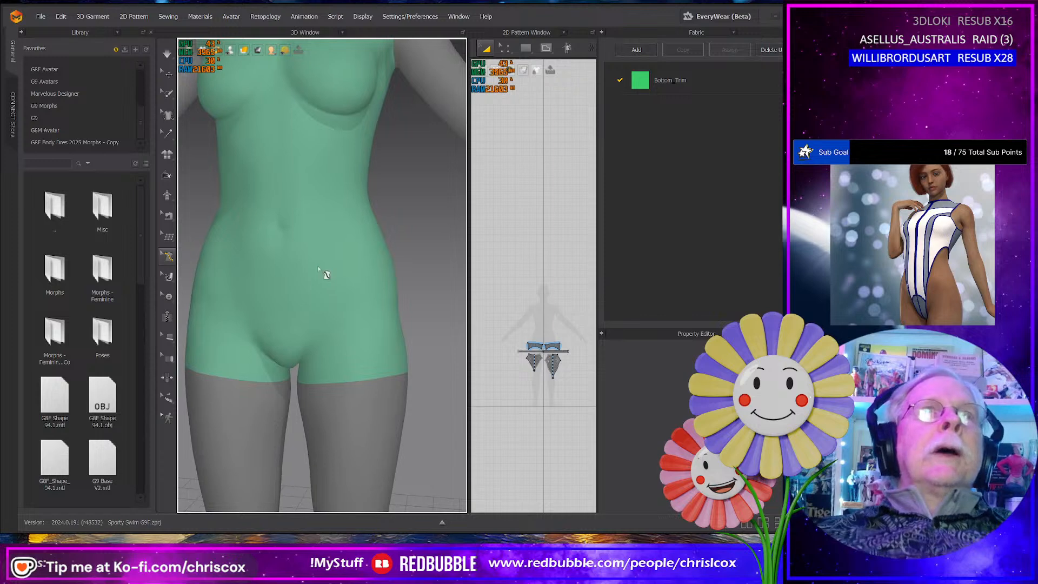
pyautogui.moveTo(324, 274); pyautogui.dragTo(328, 374, button='middle')
pyautogui.moveTo(329, 373); pyautogui.dragTo(335, 361, button='right')
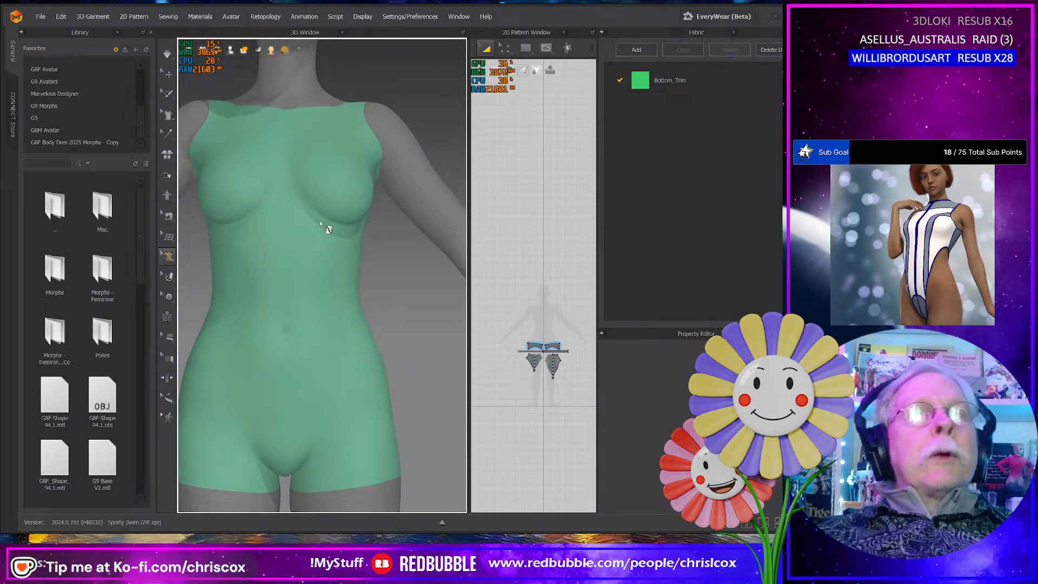
pyautogui.moveTo(355, 239); pyautogui.dragTo(327, 243, button='right')
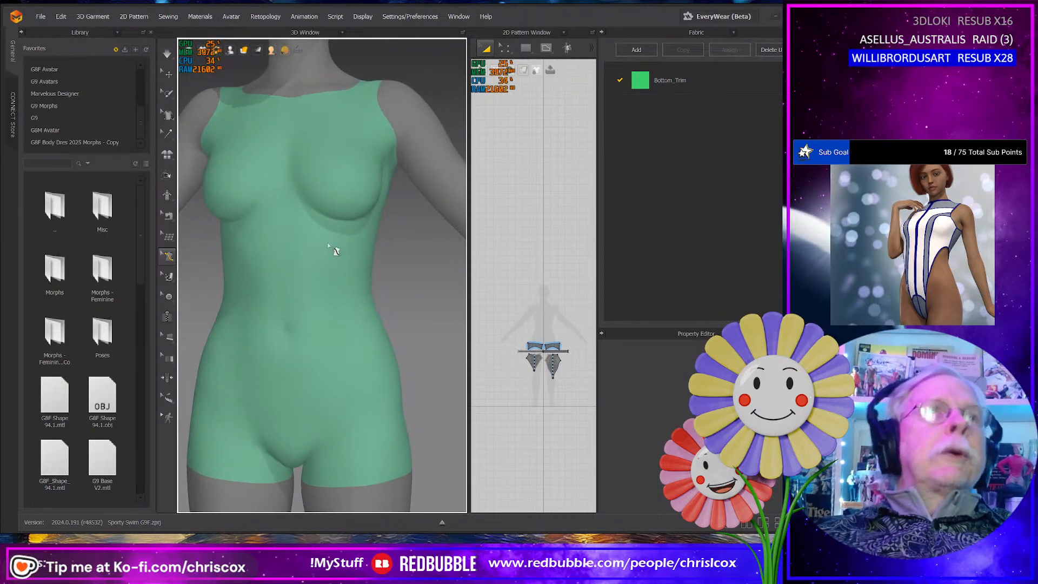
pyautogui.click(168, 116)
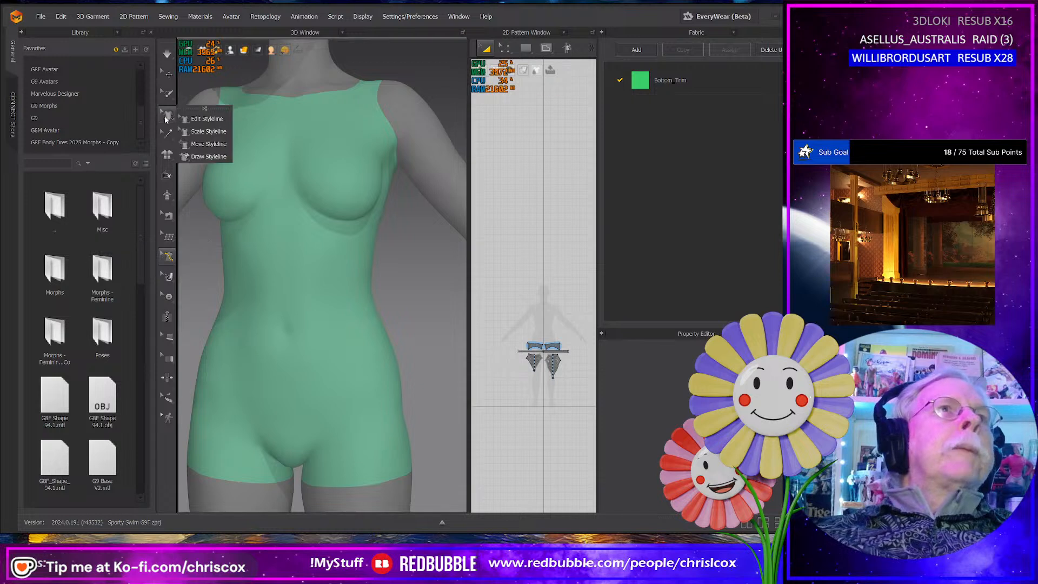
pyautogui.click(169, 276)
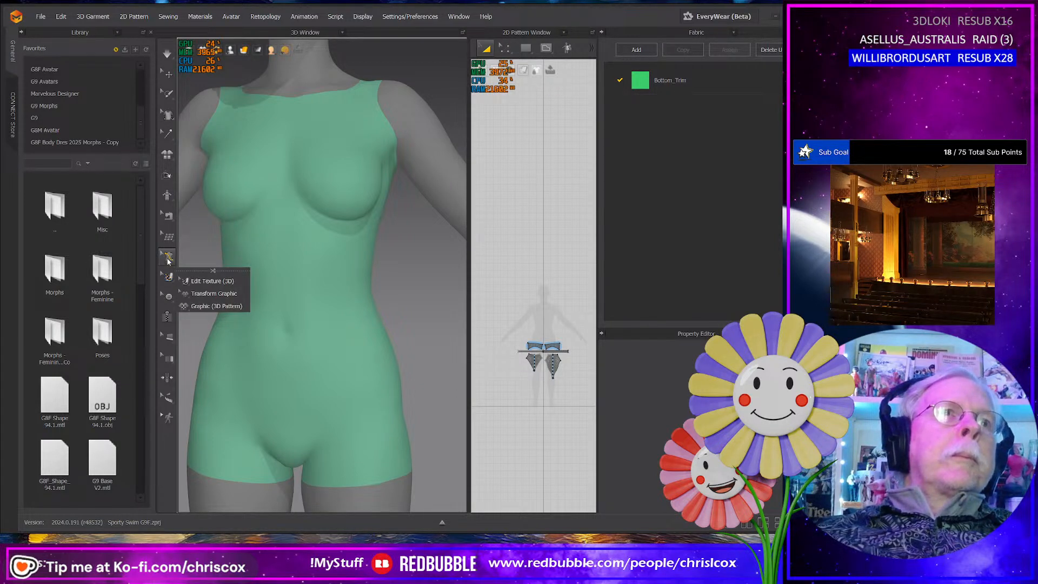
pyautogui.click(168, 256)
pyautogui.click(207, 299)
pyautogui.press('2')
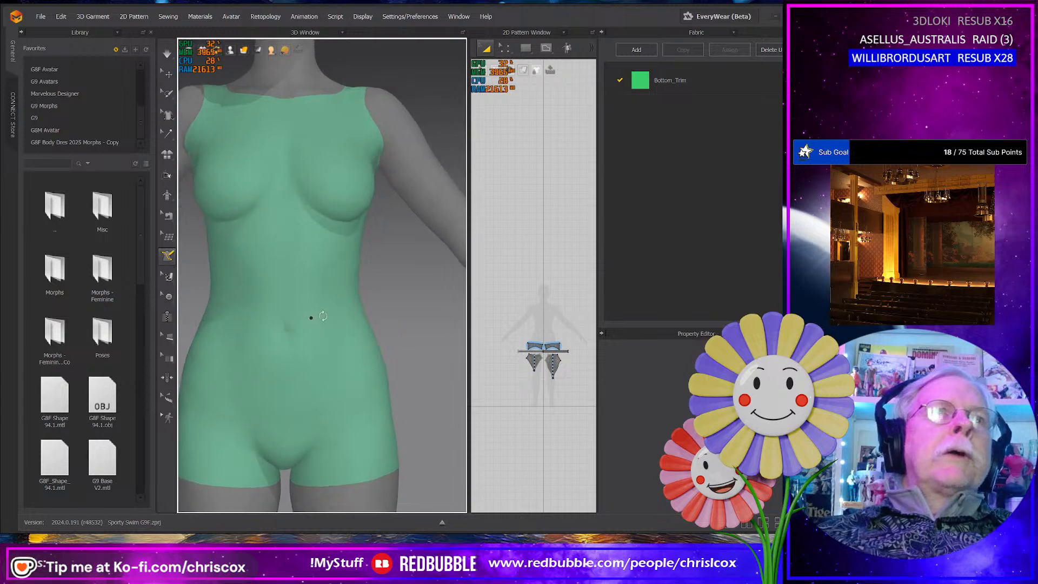
pyautogui.click(297, 224)
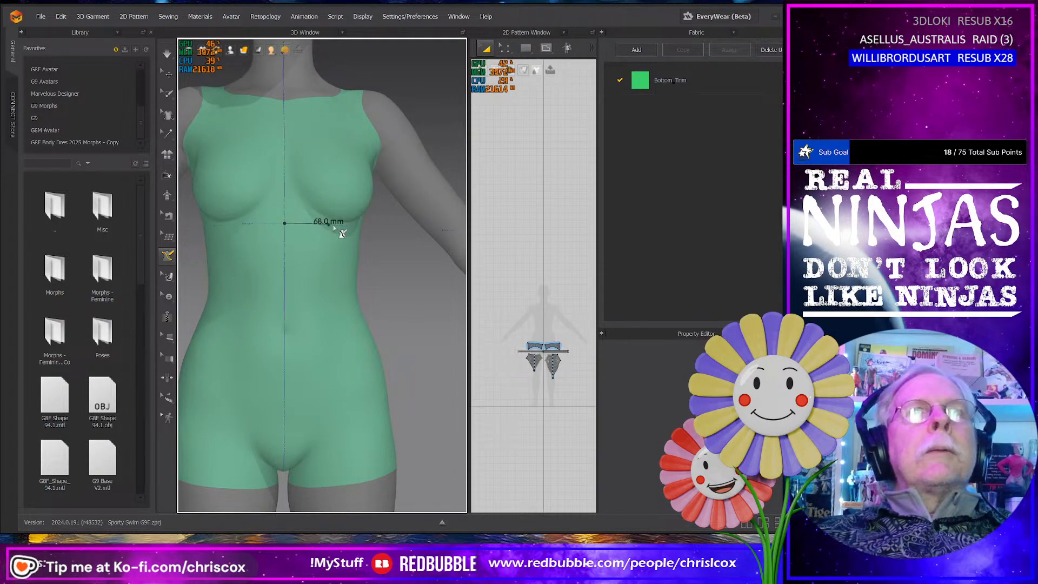
pyautogui.moveTo(343, 234); pyautogui.dragTo(250, 230, button='right')
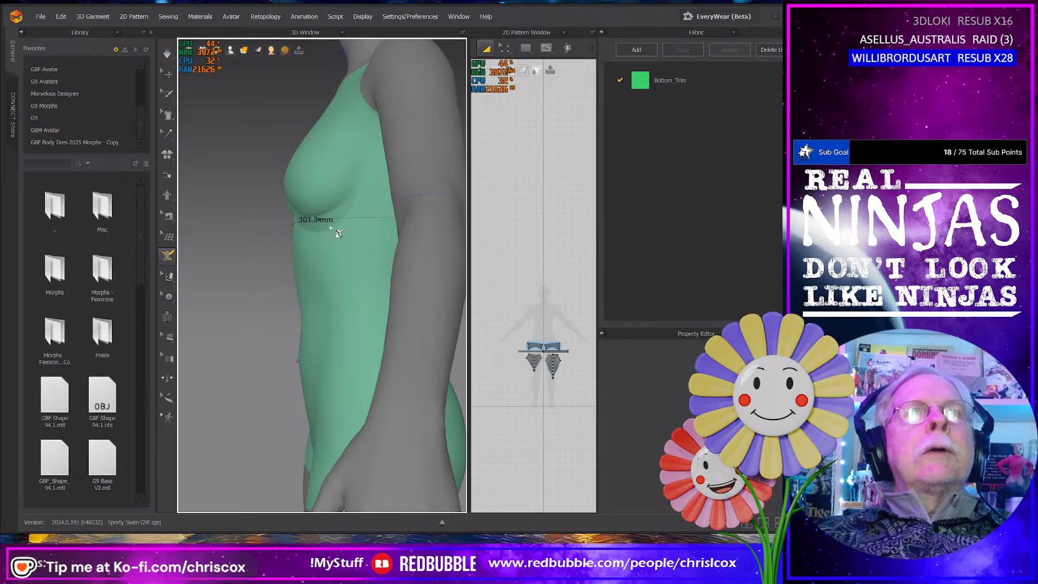
pyautogui.moveTo(352, 219); pyautogui.dragTo(285, 226, button='right')
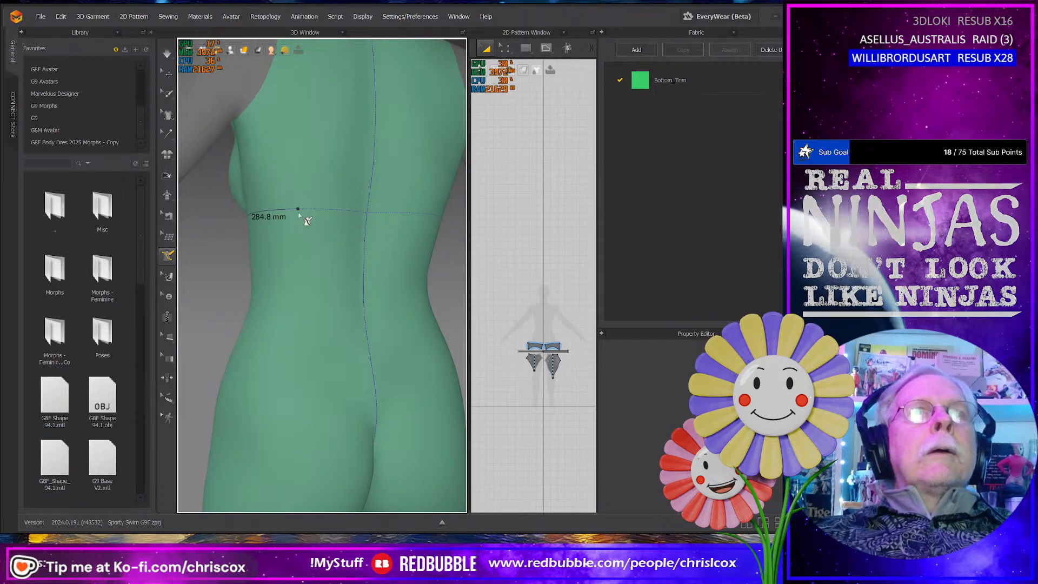
pyautogui.click(298, 209)
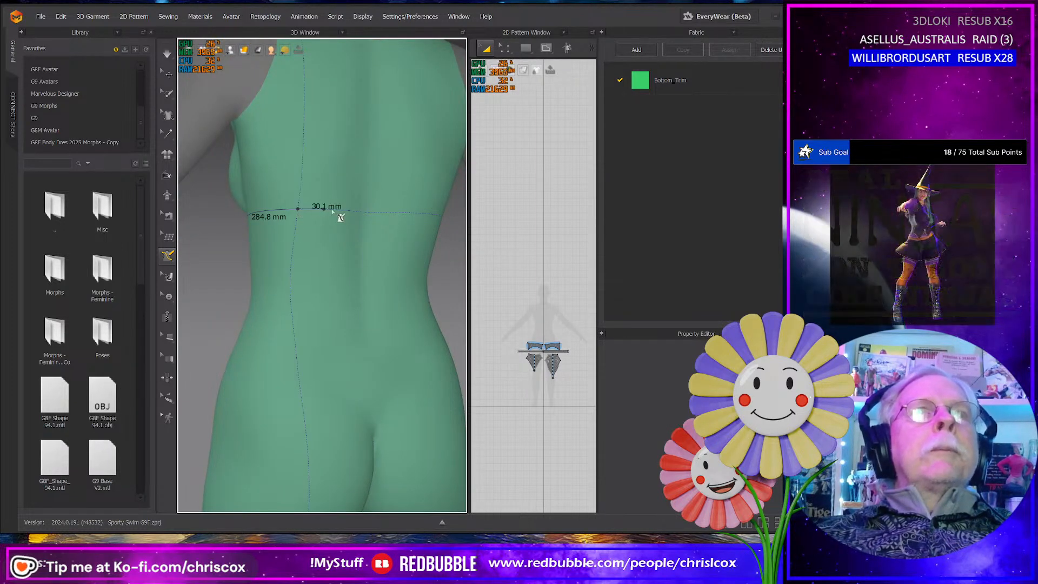
pyautogui.click(363, 213)
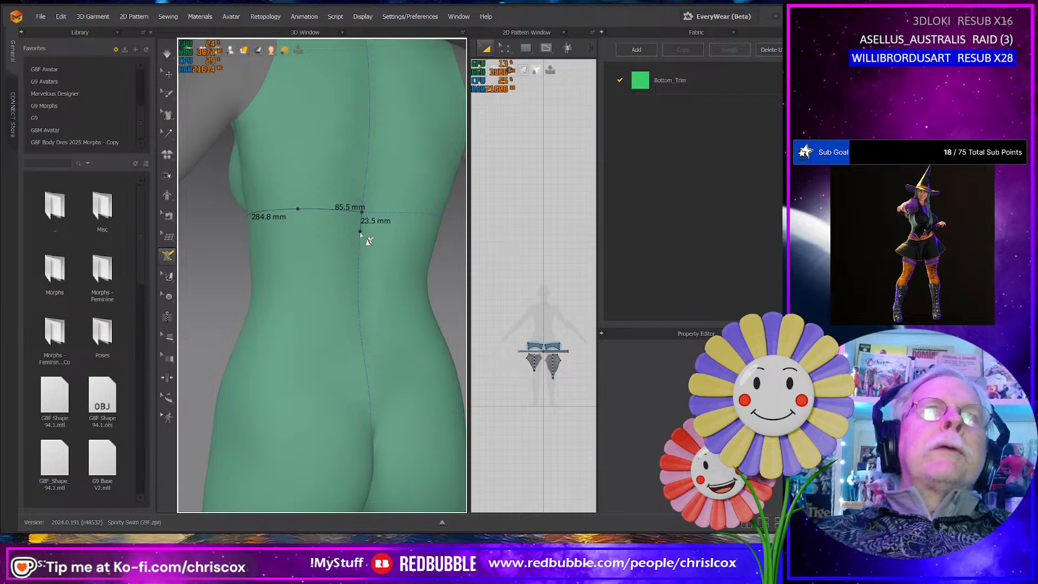
# - Complete the underband outline with a centre-back end about 25 mm high and a lower edge returning around the side to the front centre
pyautogui.click(361, 233)
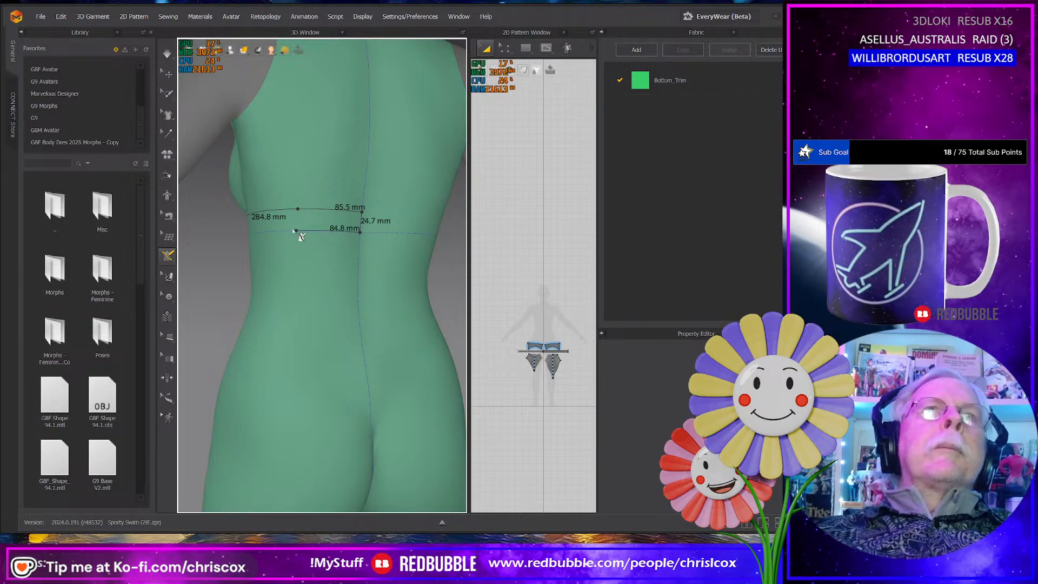
pyautogui.click(267, 232)
pyautogui.moveTo(268, 232); pyautogui.dragTo(341, 252, button='right')
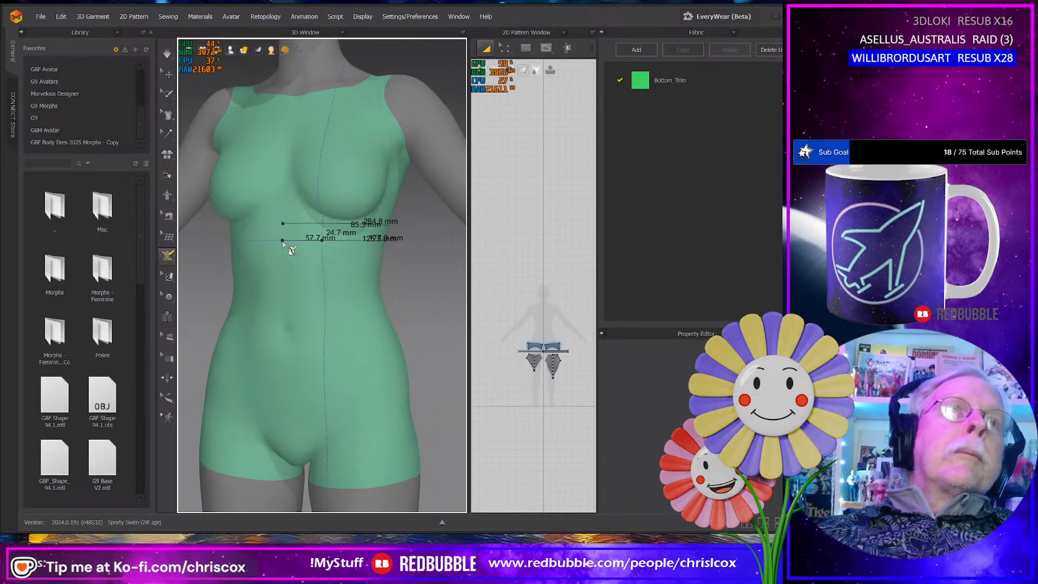
pyautogui.click(283, 242)
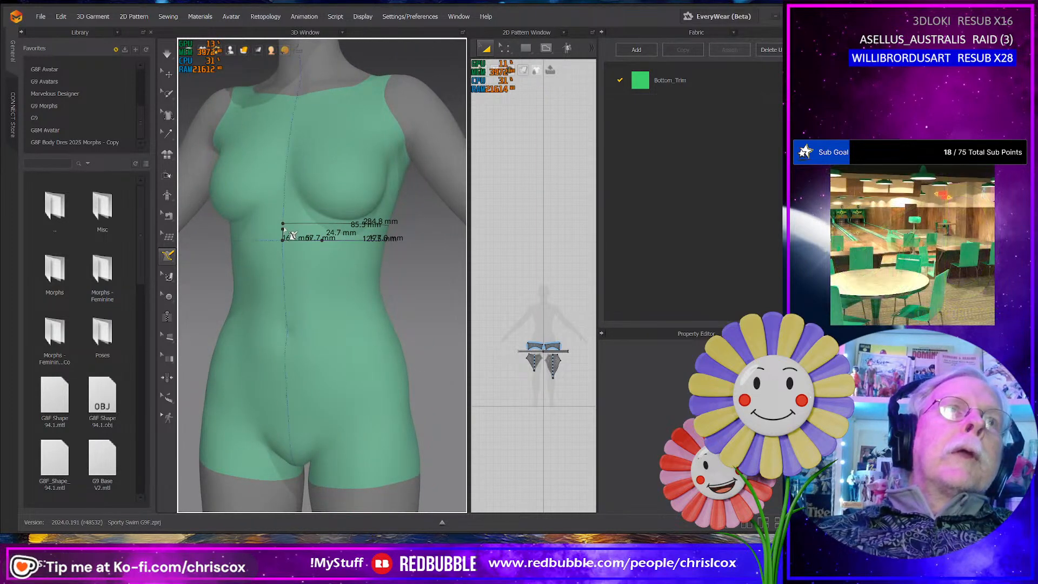
pyautogui.click(286, 226)
pyautogui.moveTo(297, 248); pyautogui.dragTo(364, 262, button='right')
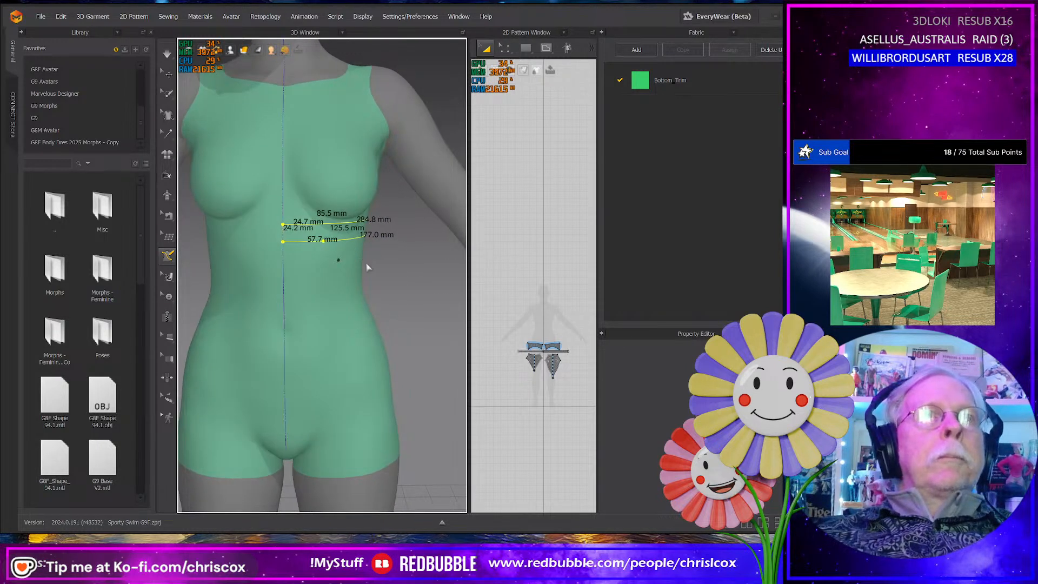
# - Draw the front cup panel's outer seam about 193 mm down over the breast, and its lower edge about 80 mm long to the front centre
pyautogui.moveTo(366, 267); pyautogui.dragTo(364, 332, button='middle')
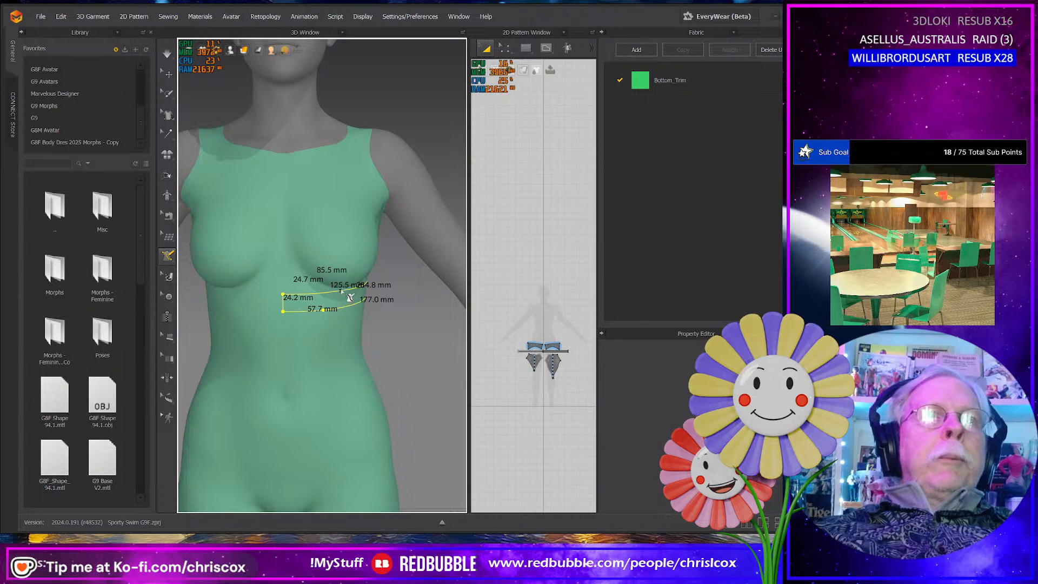
pyautogui.click(353, 178)
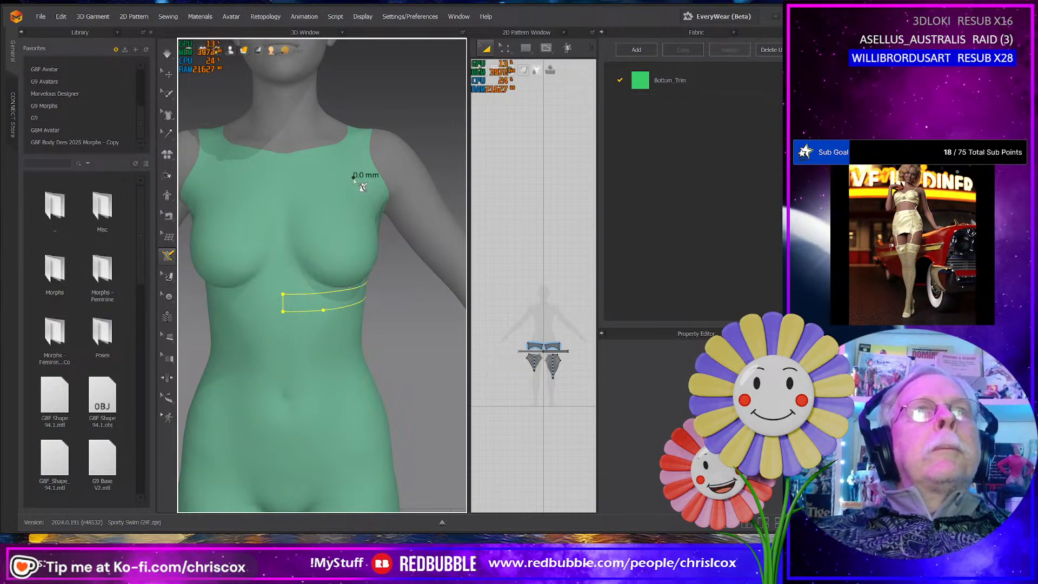
pyautogui.moveTo(348, 252); pyautogui.dragTo(338, 245, button='right')
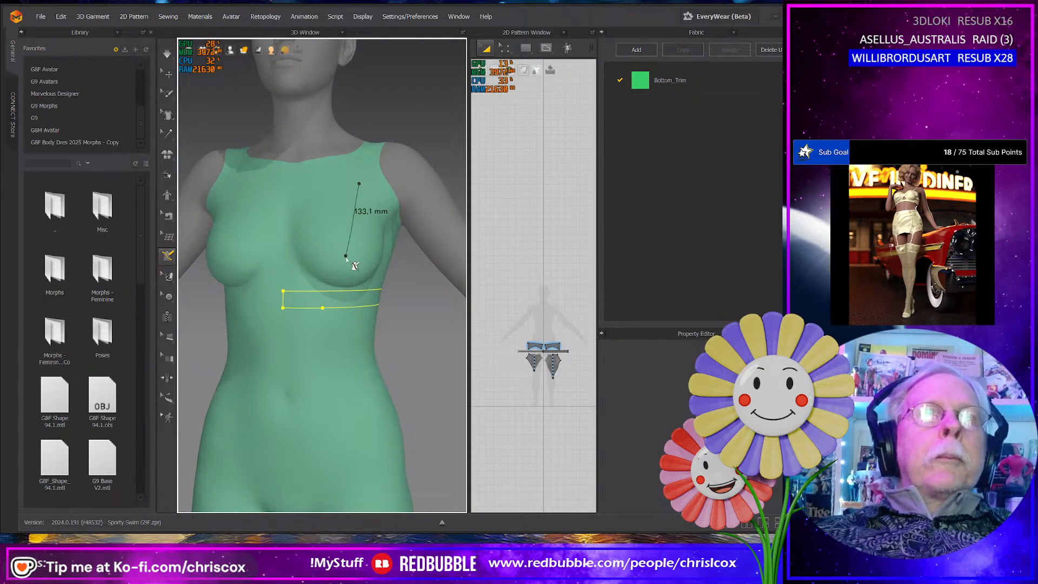
pyautogui.click(346, 256)
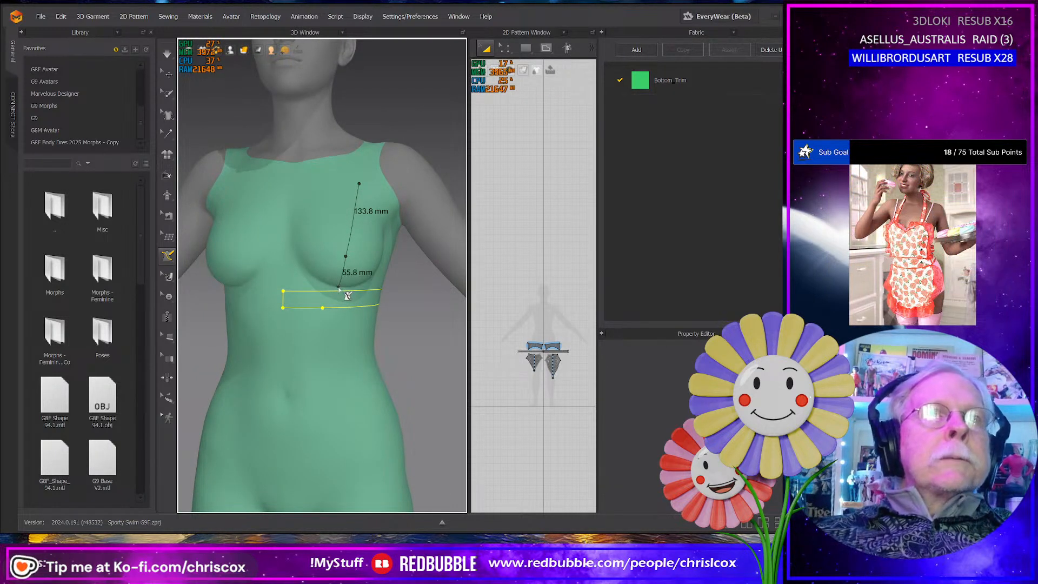
pyautogui.click(339, 287)
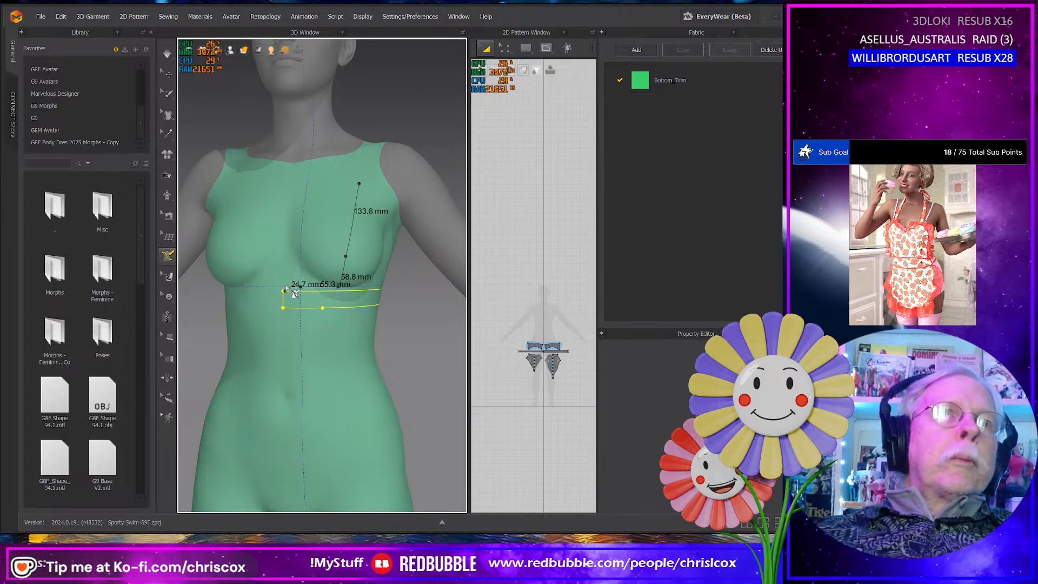
pyautogui.scroll(-1, 293, 293)
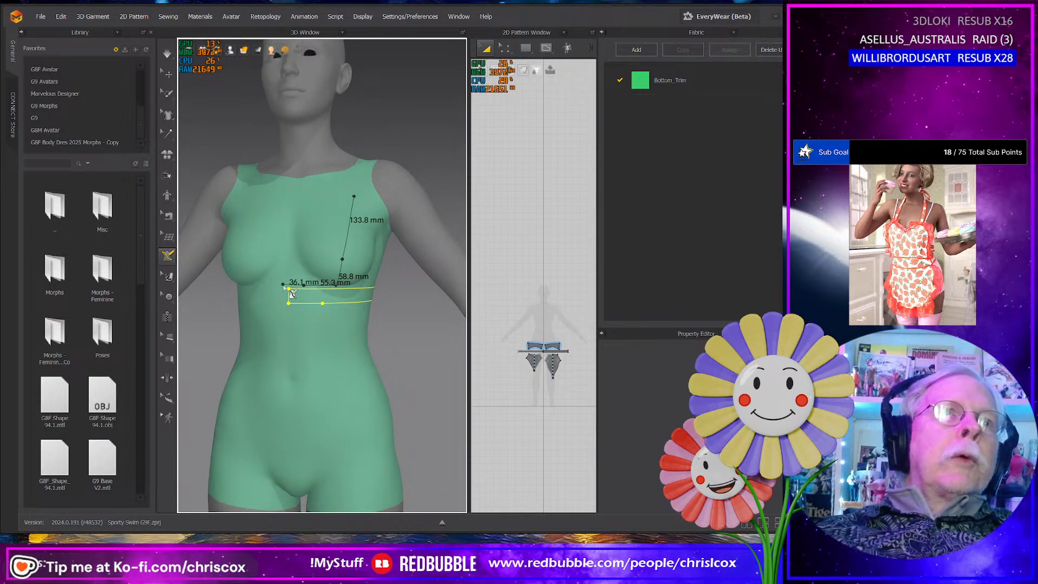
pyautogui.scroll(2, 297, 294)
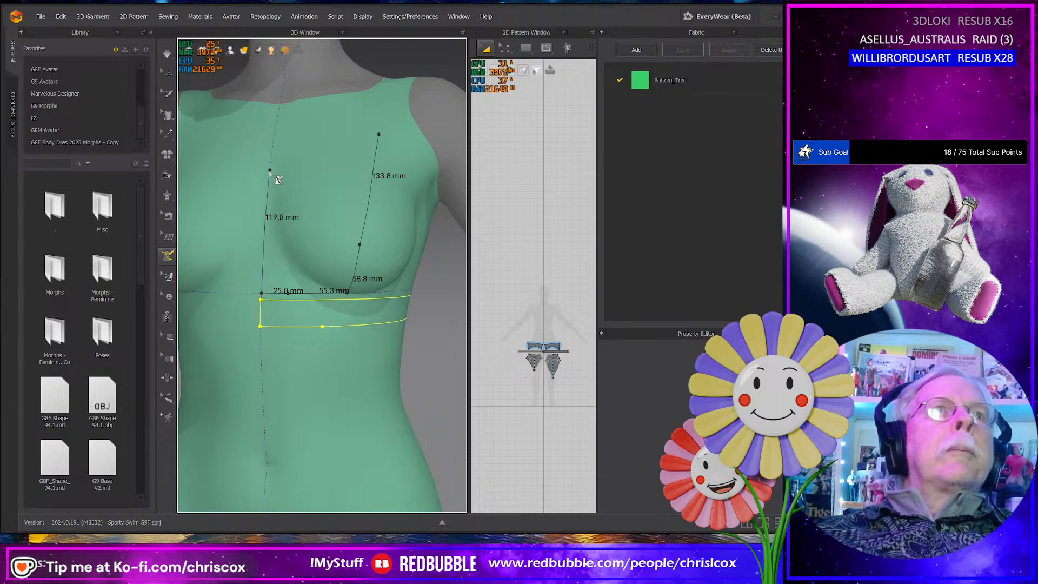
# - Close the front cup panel with a centre edge about 122 mm high and an angled neckline rising to the strap point
pyautogui.click(270, 169)
pyautogui.click(318, 159)
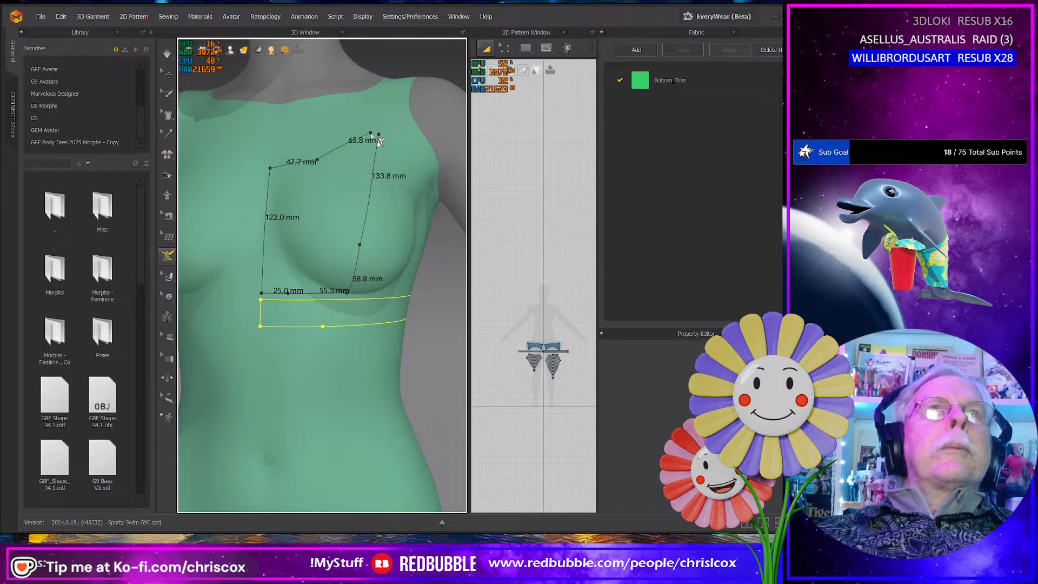
pyautogui.click(379, 137)
pyautogui.doubleClick(386, 142)
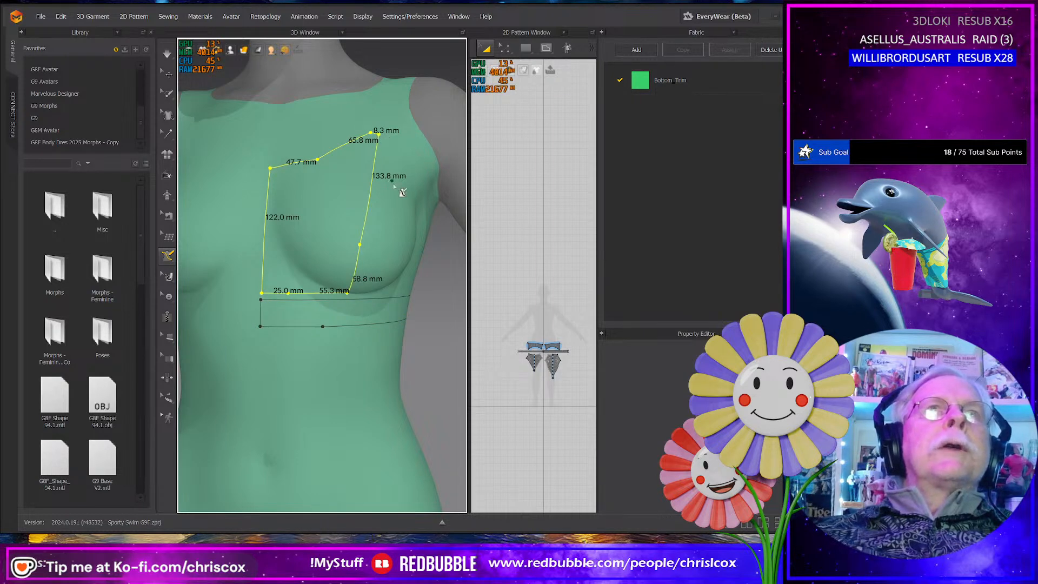
# - Draw the side panel's front seam alongside the cup panel, about 191 mm long, and its lower edge above the underband around to the back
pyautogui.moveTo(385, 214); pyautogui.dragTo(382, 187, button='right')
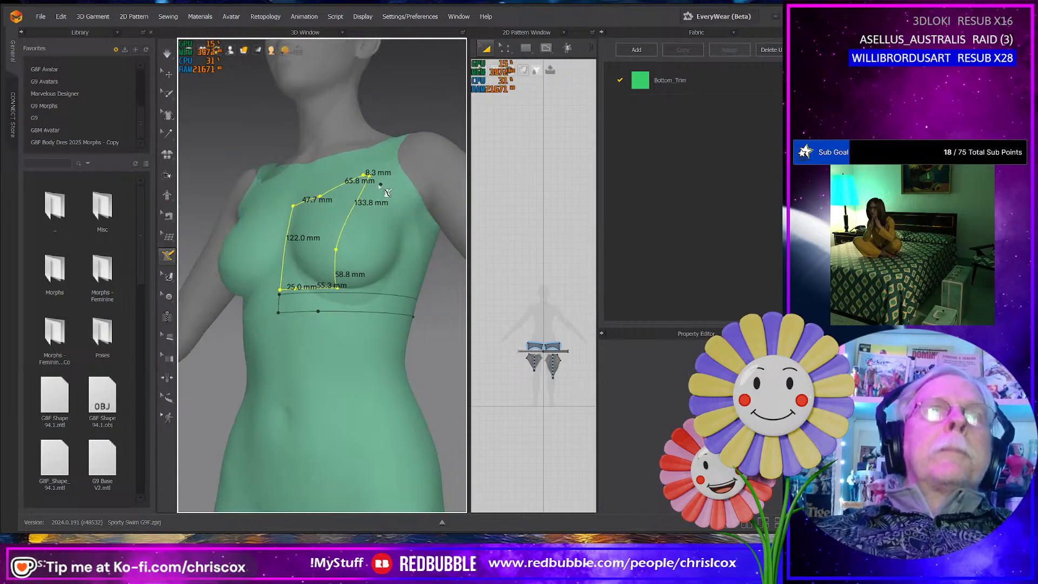
pyautogui.scroll(2, 387, 191)
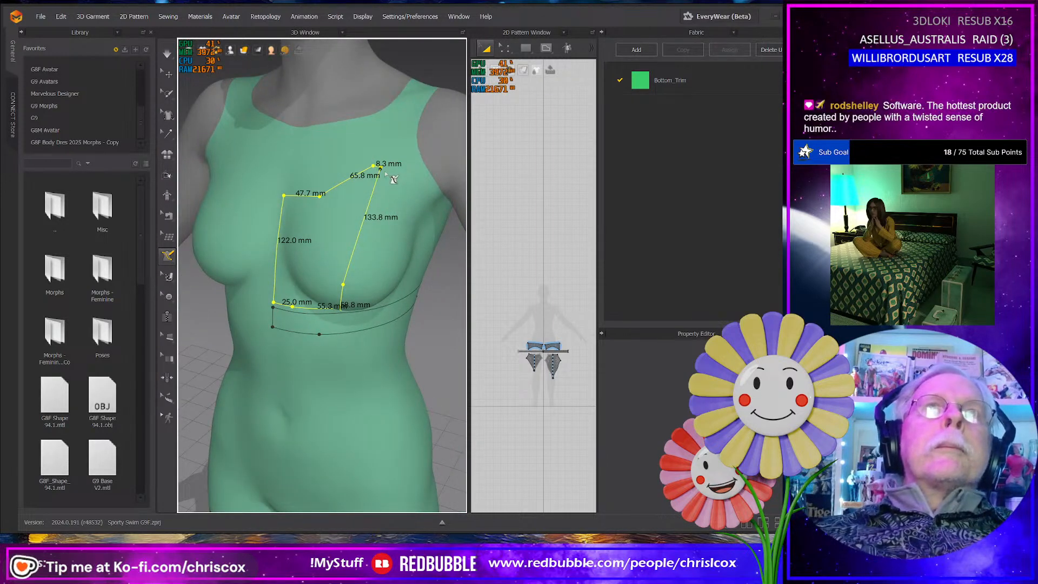
pyautogui.click(386, 172)
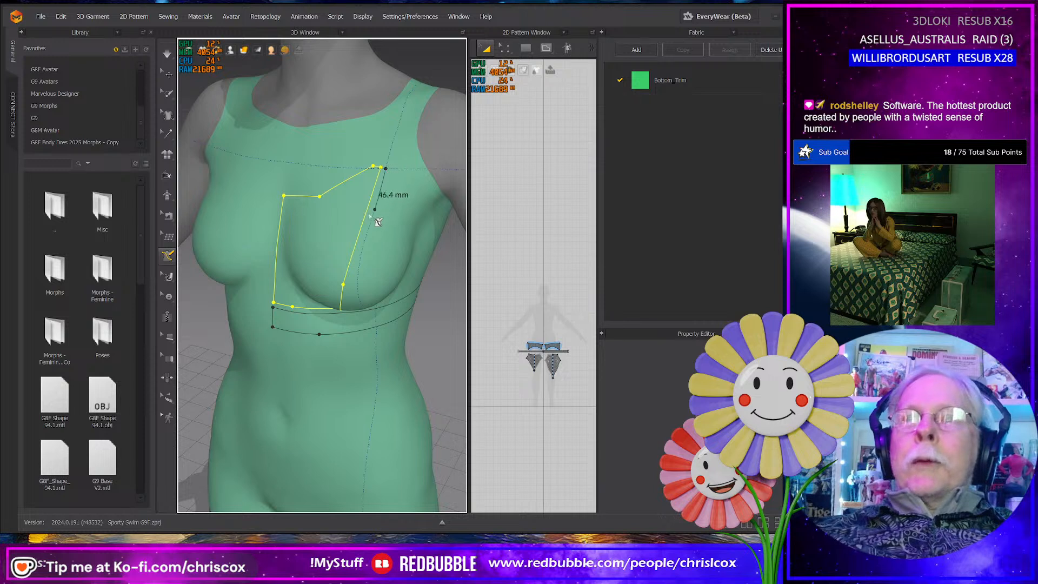
pyautogui.click(349, 286)
pyautogui.moveTo(349, 285); pyautogui.dragTo(341, 245, button='right')
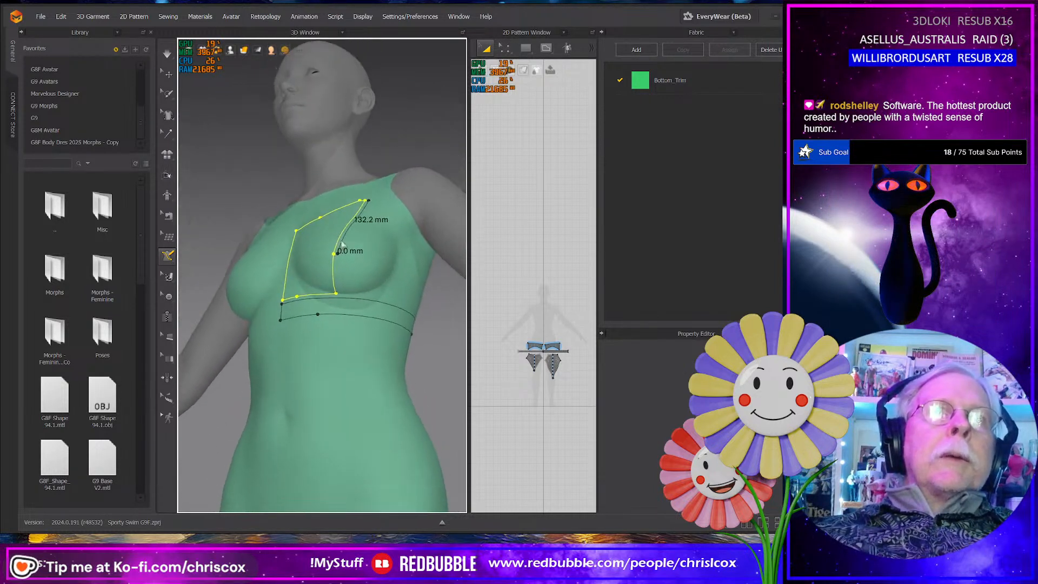
pyautogui.click(363, 295)
pyautogui.moveTo(380, 296); pyautogui.dragTo(325, 279, button='right')
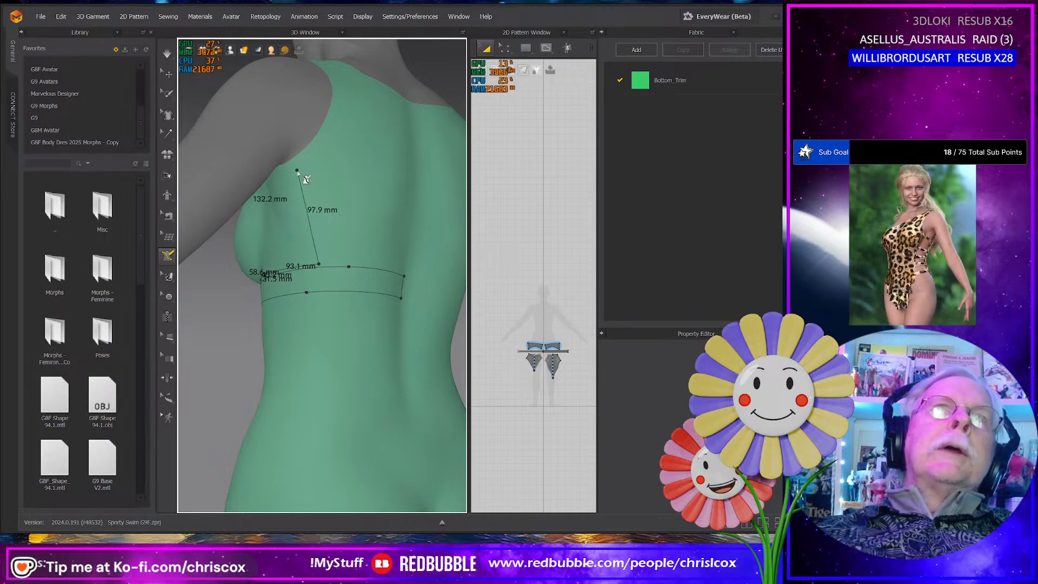
# - Close the side panel with a rear edge about 58 mm high and an armhole edge curving under the arm up to the strap point
pyautogui.moveTo(306, 181); pyautogui.dragTo(278, 185, button='right')
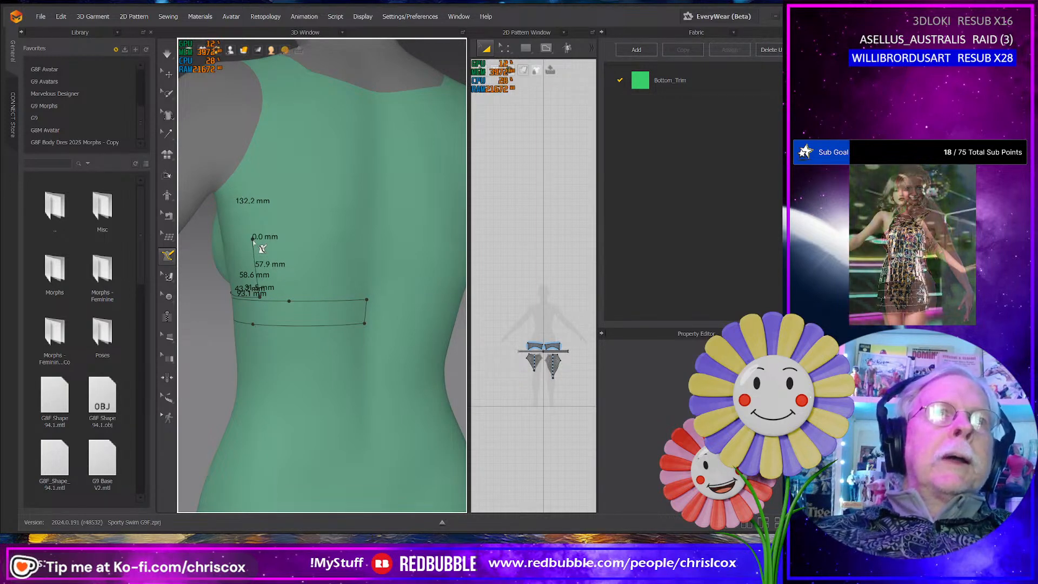
pyautogui.moveTo(262, 249); pyautogui.dragTo(385, 247, button='right')
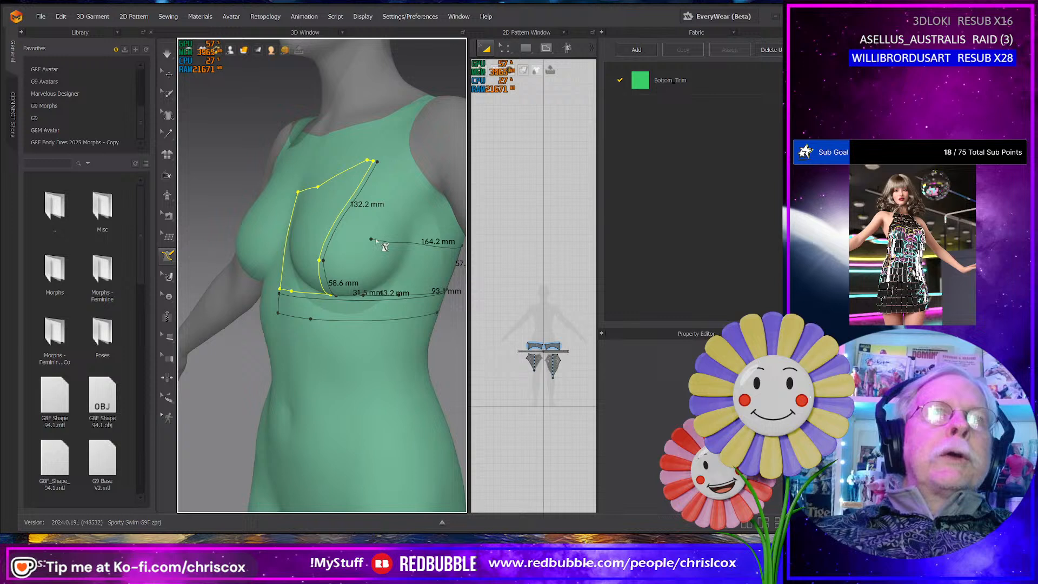
pyautogui.click(429, 228)
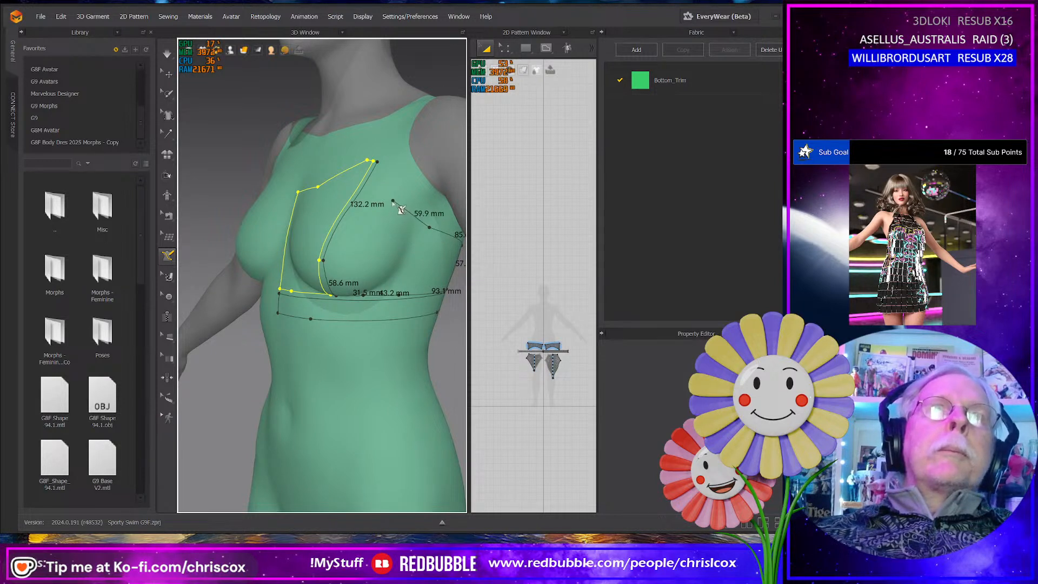
pyautogui.click(390, 199)
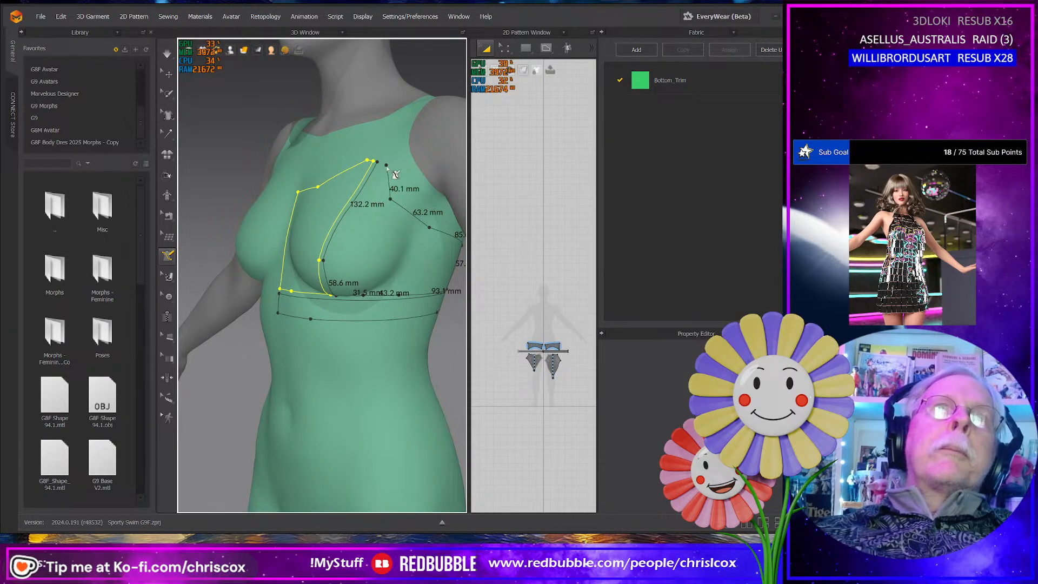
pyautogui.click(386, 165)
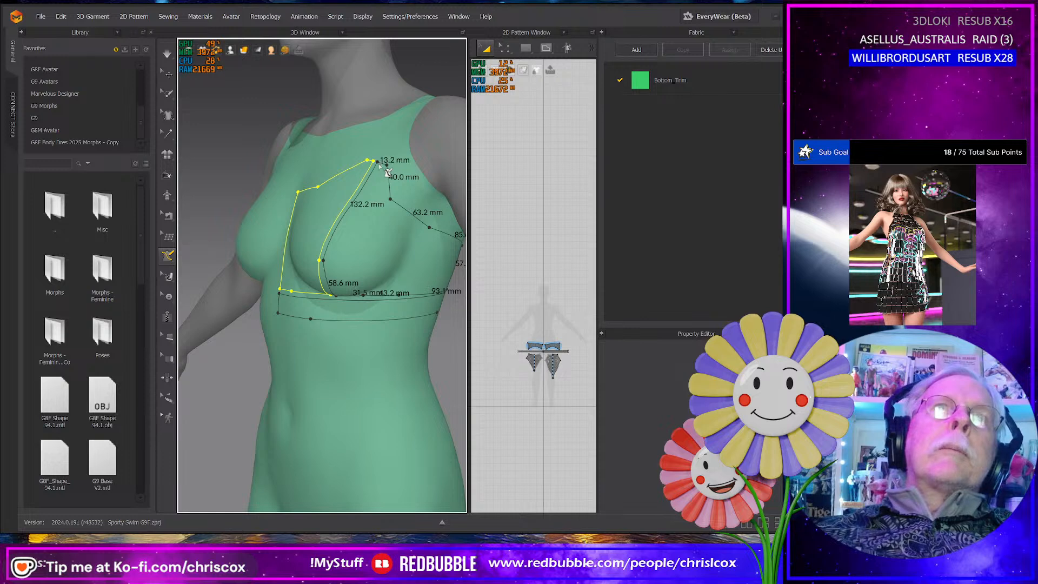
pyautogui.click(385, 168)
# - Draw the rear panel above the underband, from the side panel to the centre back, with a 55 mm side edge and a 49 mm centre edge
pyautogui.moveTo(378, 230); pyautogui.dragTo(280, 227, button='right')
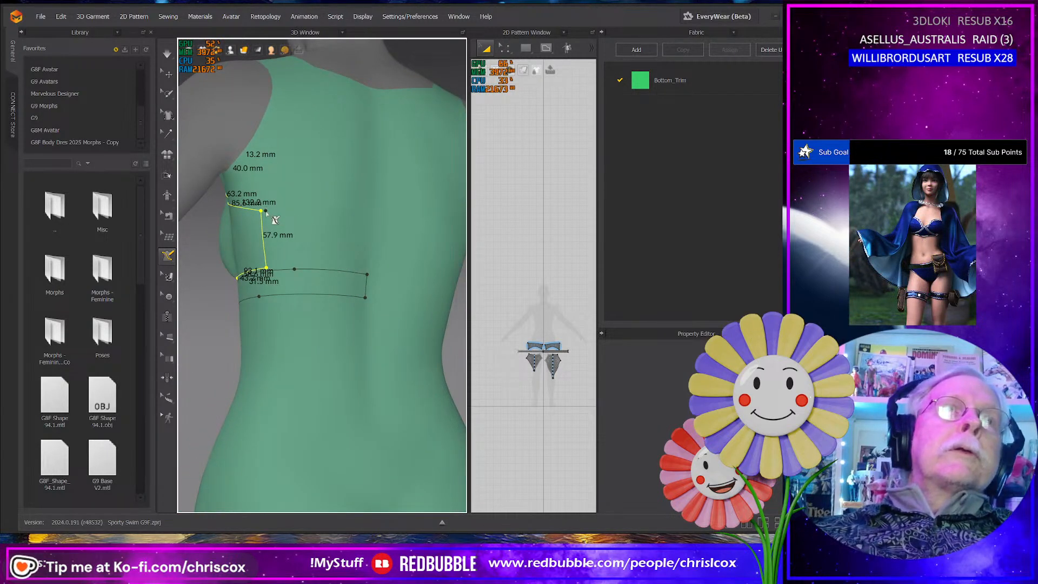
pyautogui.click(265, 211)
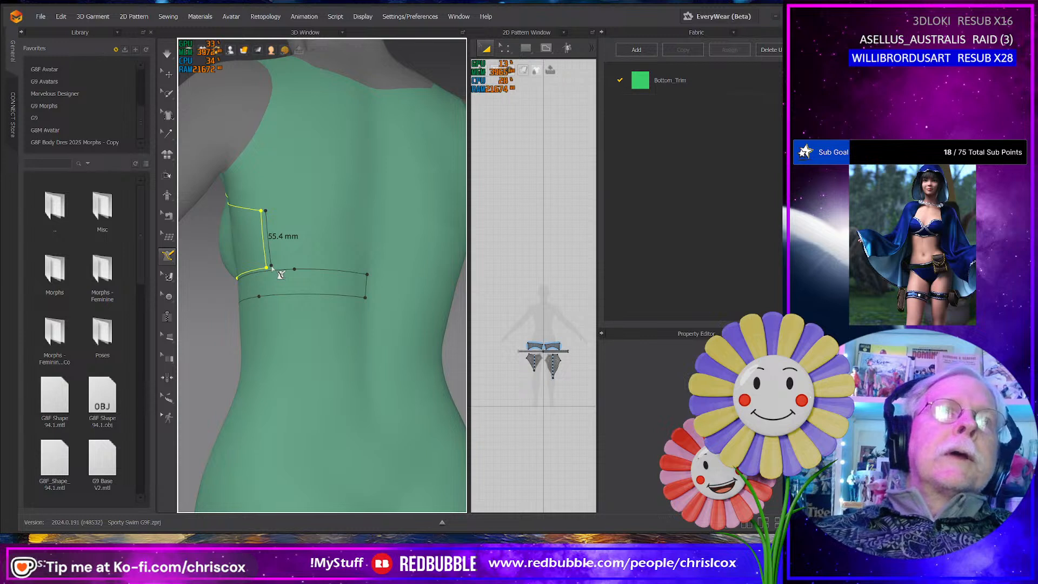
pyautogui.click(315, 269)
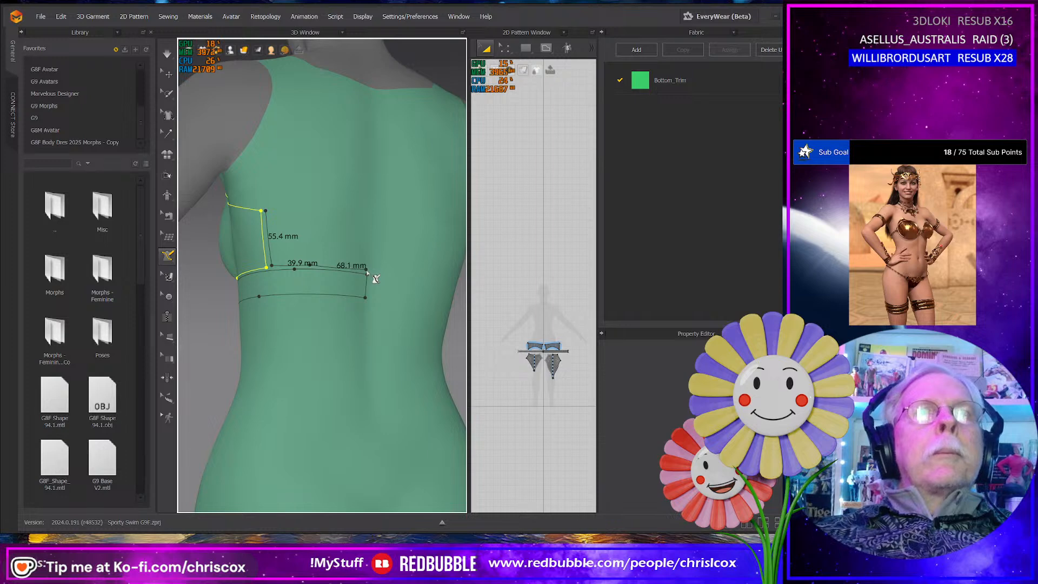
pyautogui.click(371, 224)
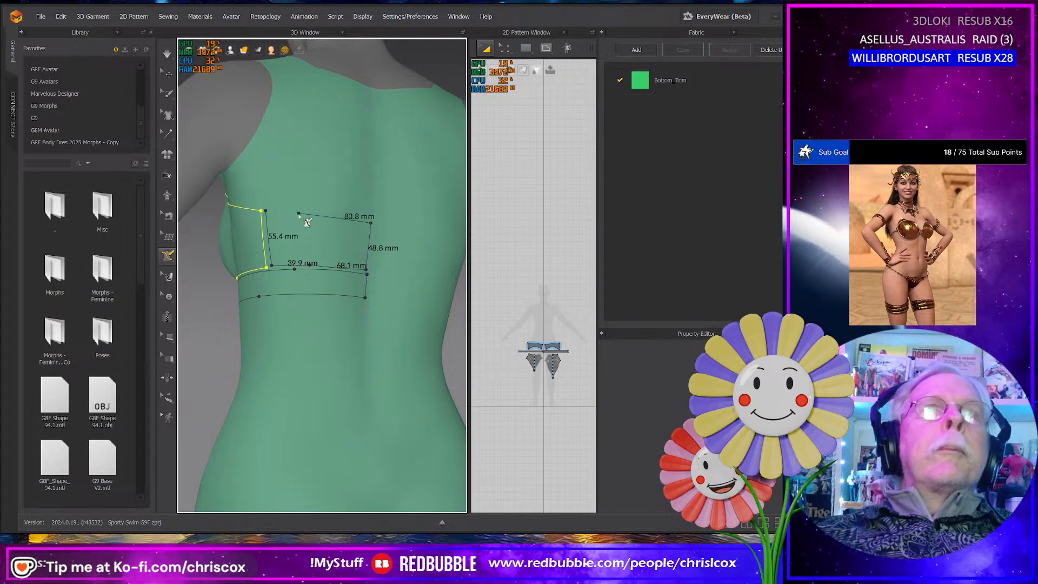
pyautogui.click(266, 211)
pyautogui.moveTo(260, 231); pyautogui.dragTo(397, 278, button='right')
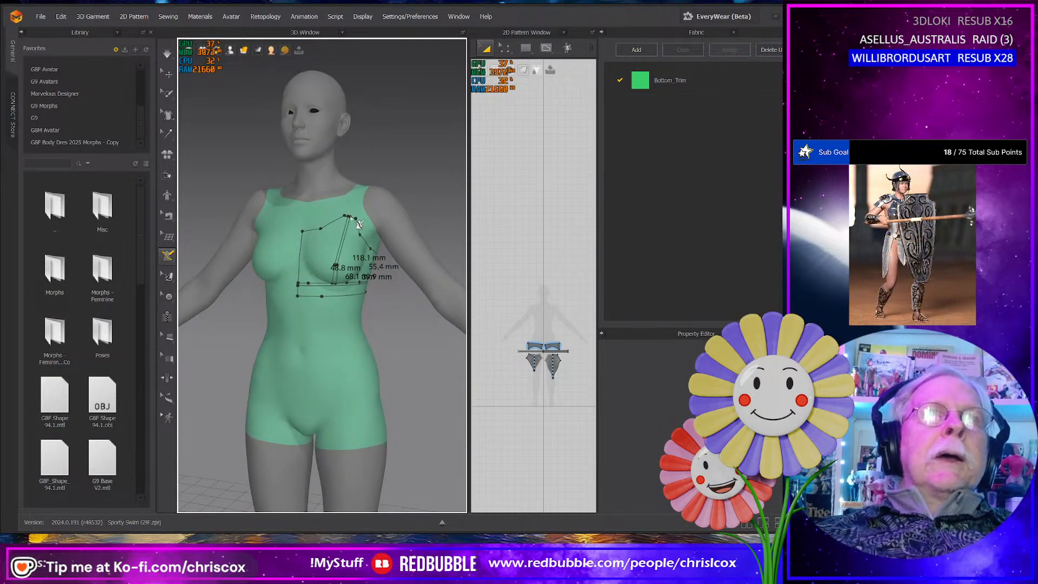
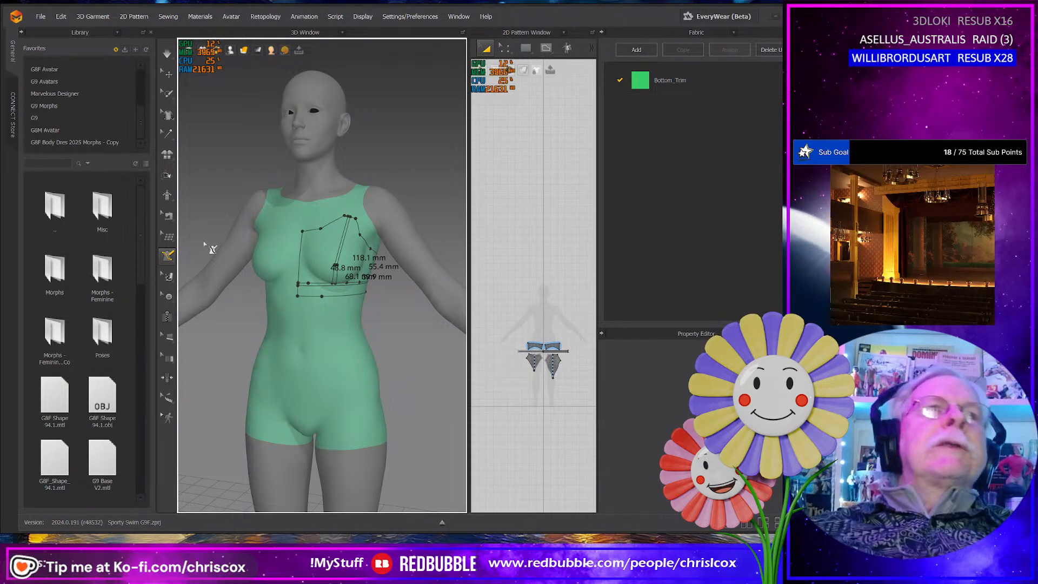
# - Flatten the outlined front cup area on the avatar into a 2D pattern piece
pyautogui.click(172, 255)
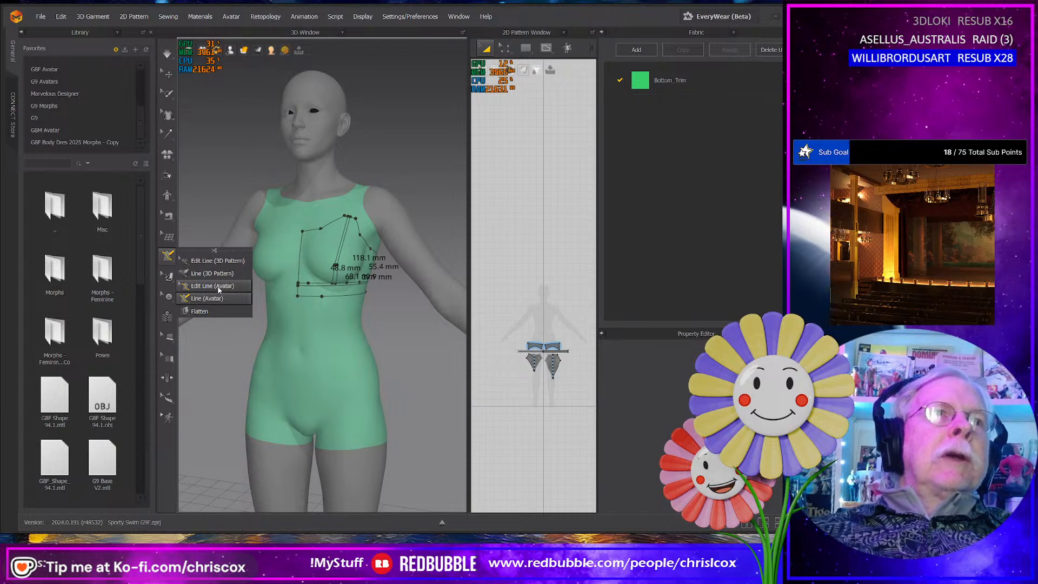
pyautogui.click(199, 311)
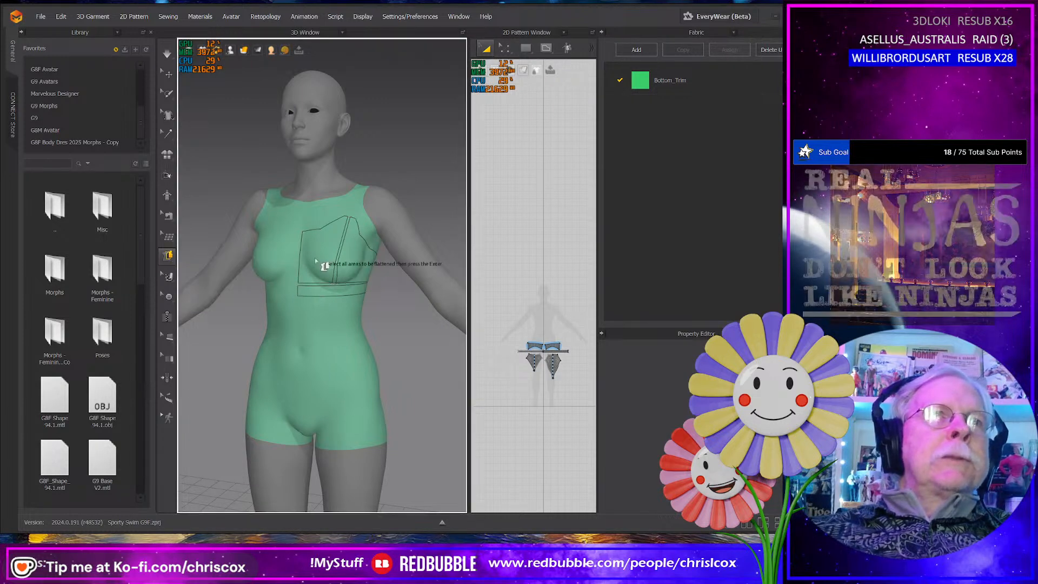
pyautogui.click(316, 258)
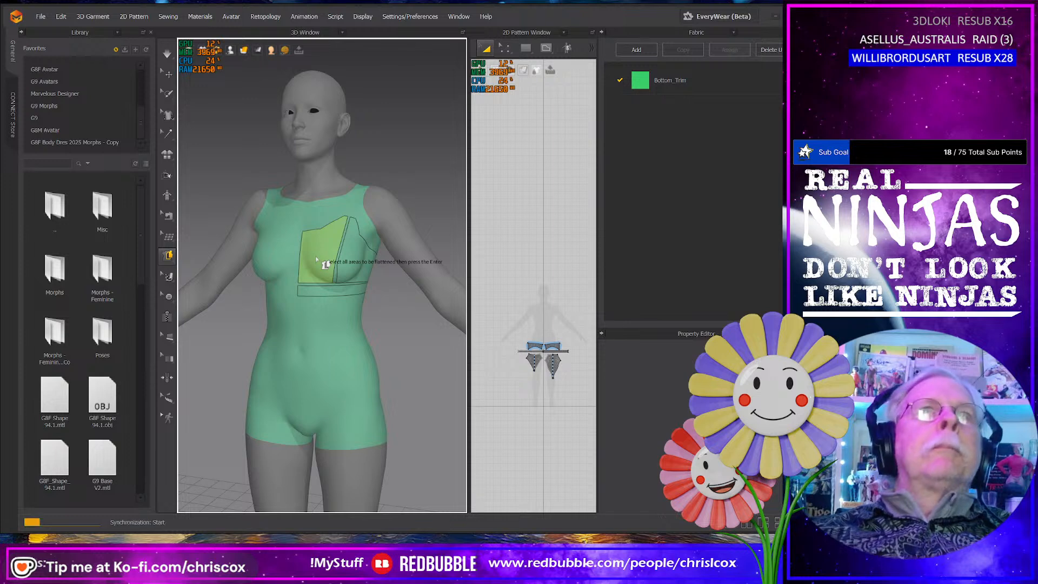
pyautogui.press('Return')
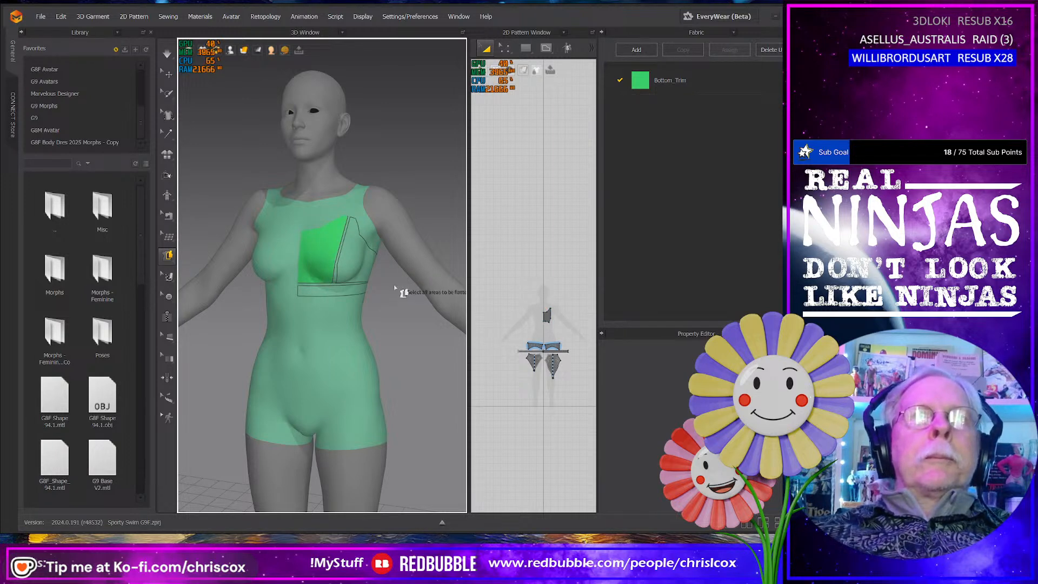
# - Flatten the outlined side, underband and rear areas into 2D pattern pieces
pyautogui.click(353, 258)
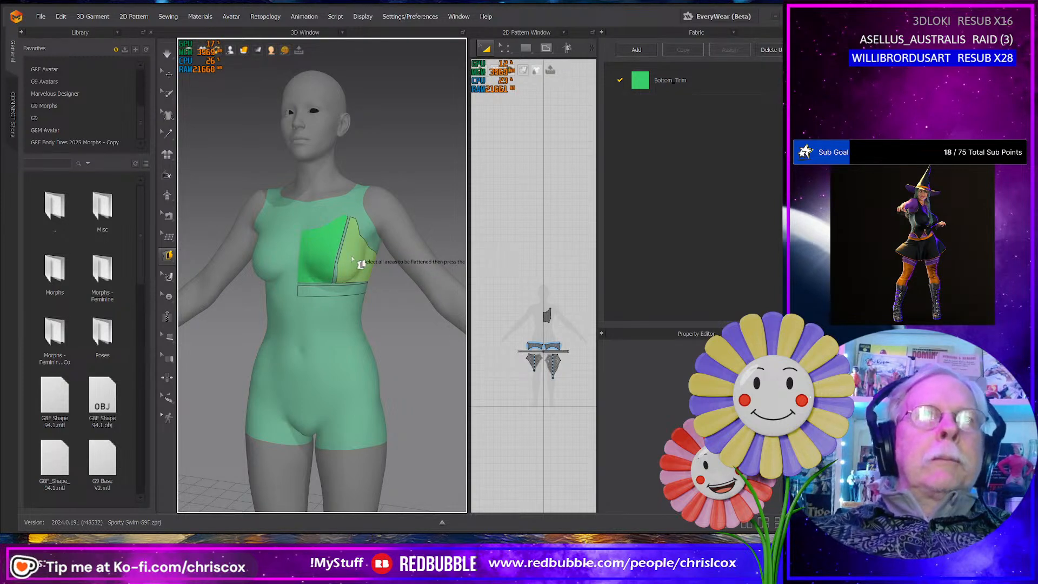
pyautogui.click(356, 259)
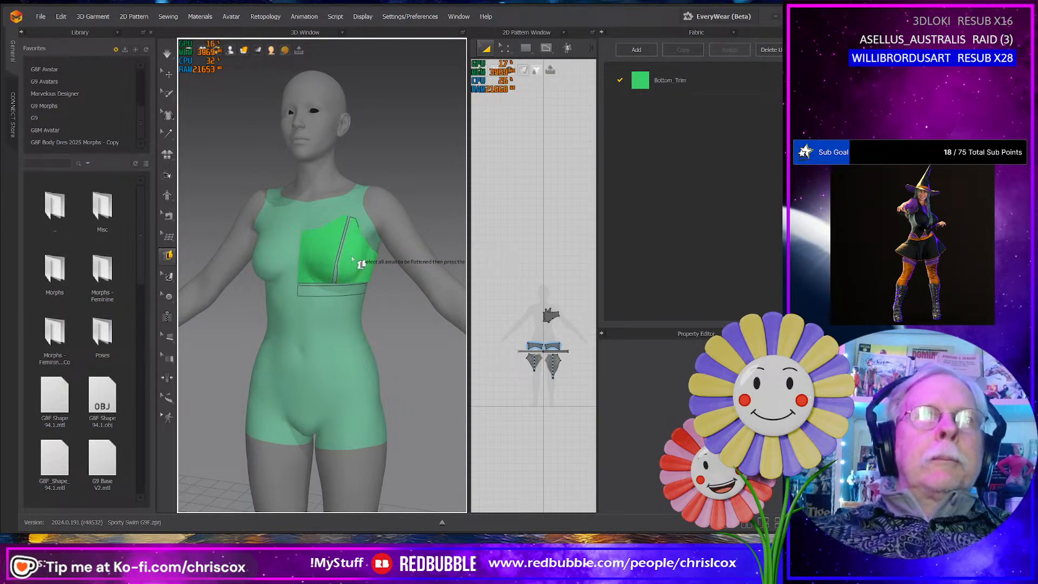
pyautogui.click(339, 292)
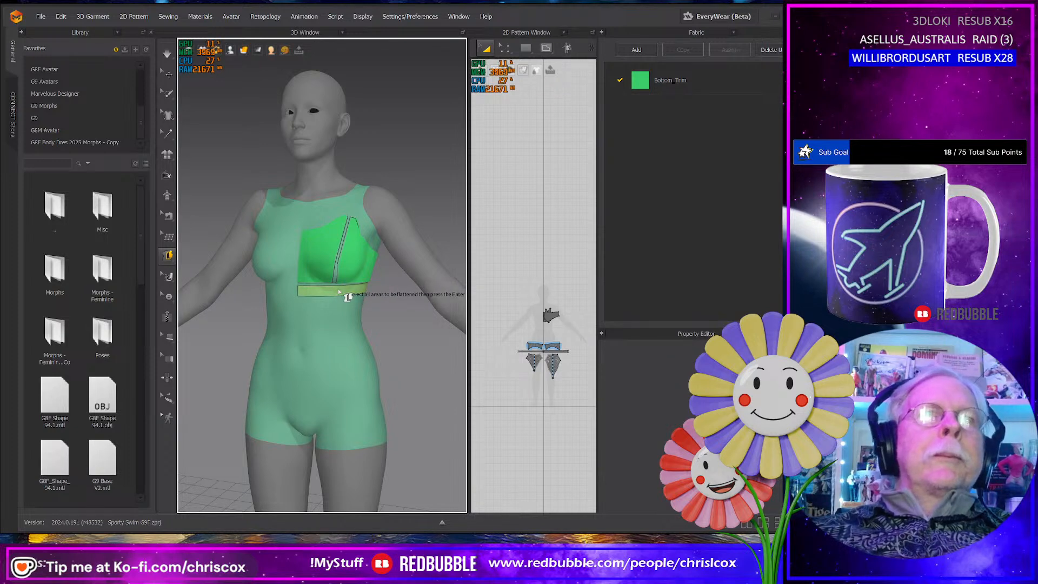
pyautogui.moveTo(387, 292); pyautogui.dragTo(270, 276, button='right')
pyautogui.click(270, 274)
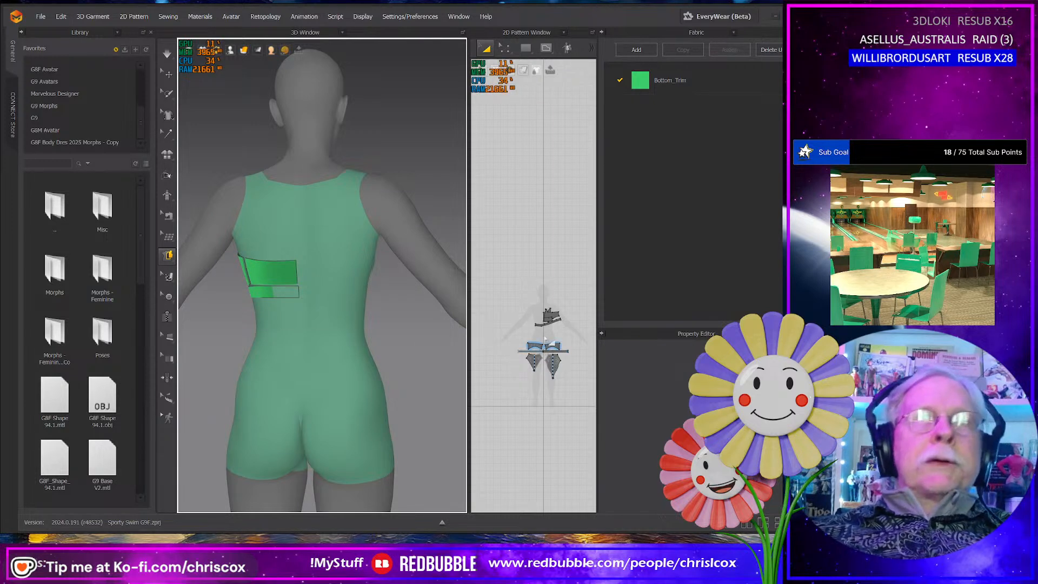
# - Spread the flattened top pieces in a row above the underband, with the cup, side and rear panels separated in that order
pyautogui.scroll(5, 545, 339)
pyautogui.scroll(-5, 546, 323)
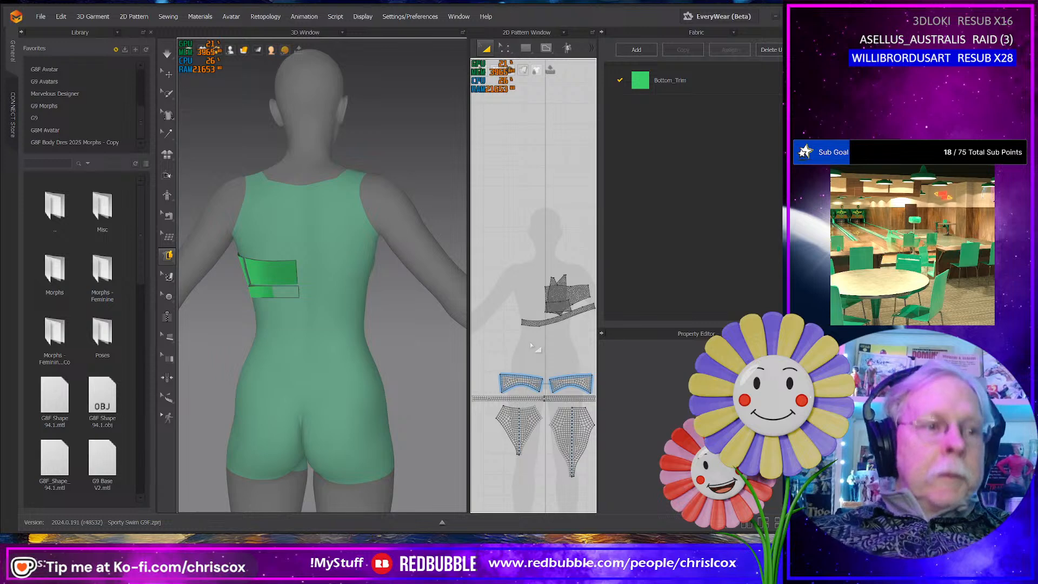
pyautogui.moveTo(554, 295); pyautogui.dragTo(498, 251)
pyautogui.moveTo(514, 208); pyautogui.dragTo(527, 217)
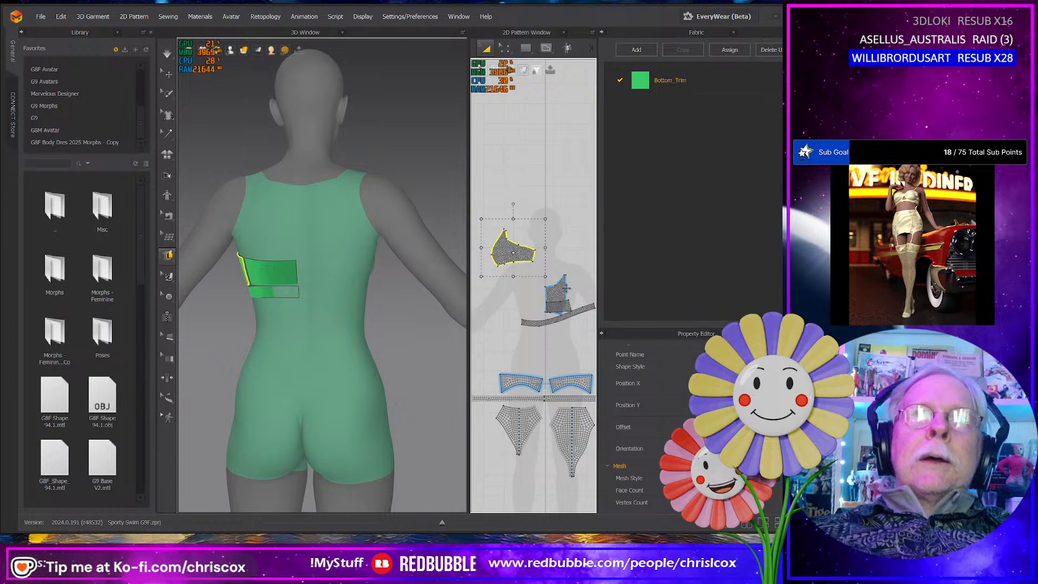
pyautogui.moveTo(566, 288); pyautogui.dragTo(486, 239)
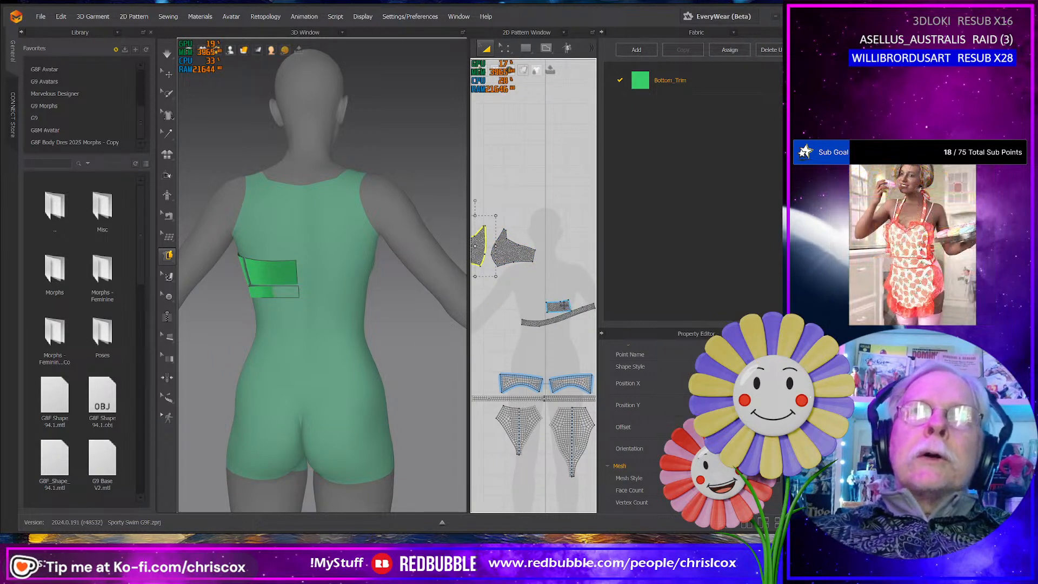
pyautogui.moveTo(559, 306); pyautogui.dragTo(563, 254)
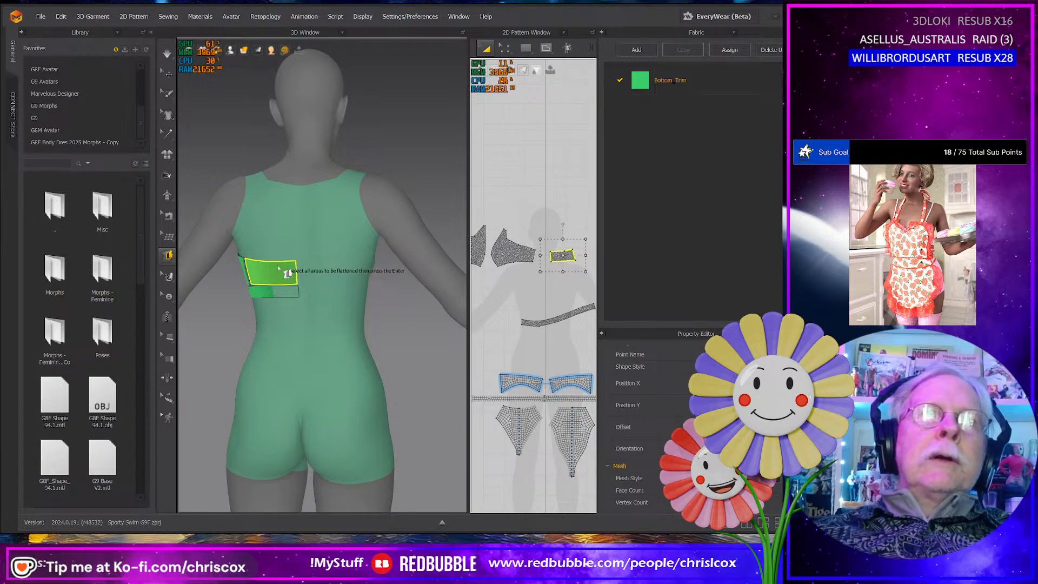
# - Measure the length of the flattened underband's lower edge in the 2D pattern
pyautogui.press('q')
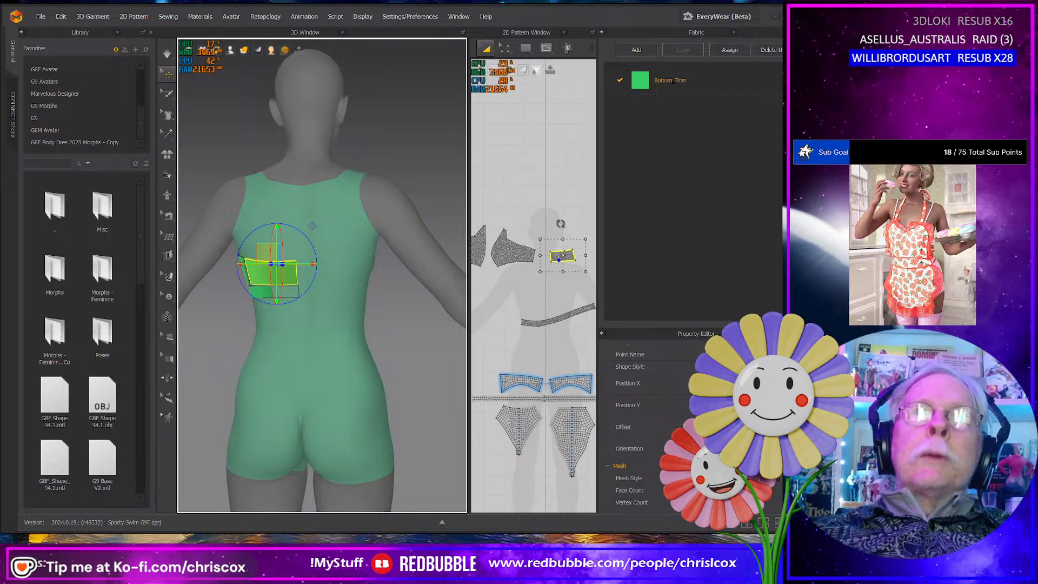
pyautogui.click(530, 243)
pyautogui.click(560, 255)
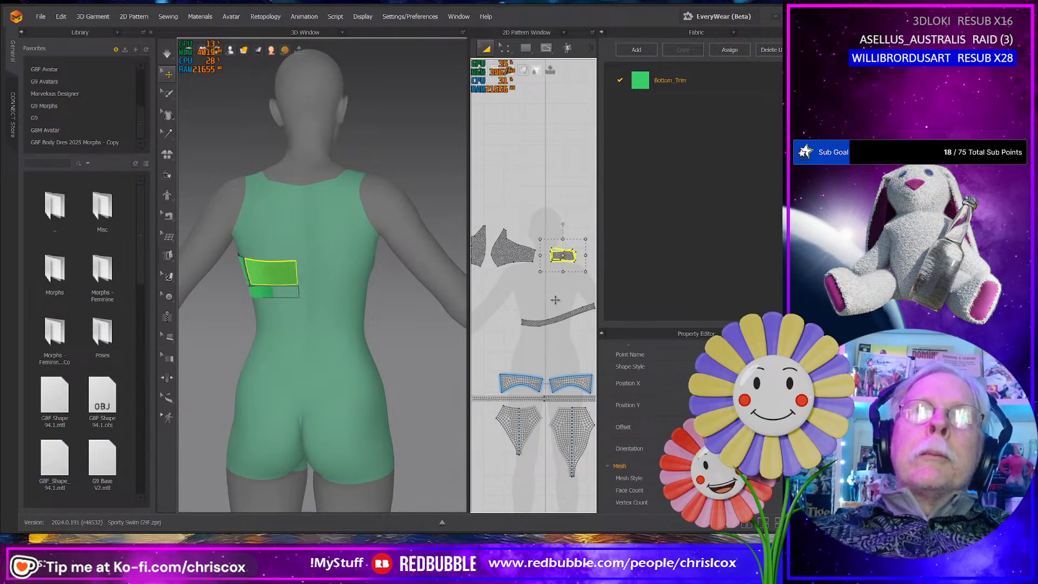
pyautogui.moveTo(568, 329); pyautogui.dragTo(541, 326, button='middle')
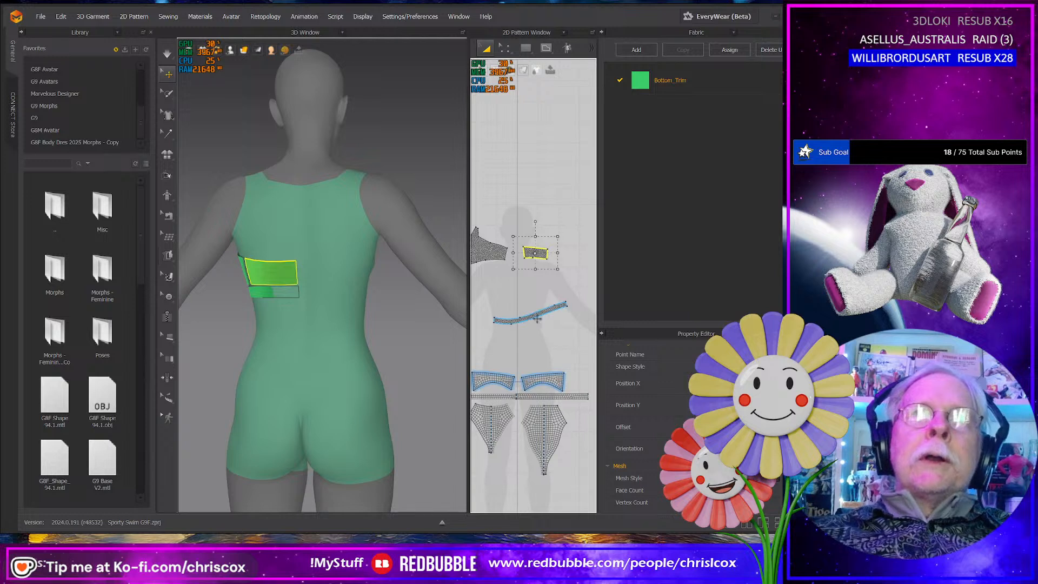
pyautogui.click(538, 319)
pyautogui.press('z')
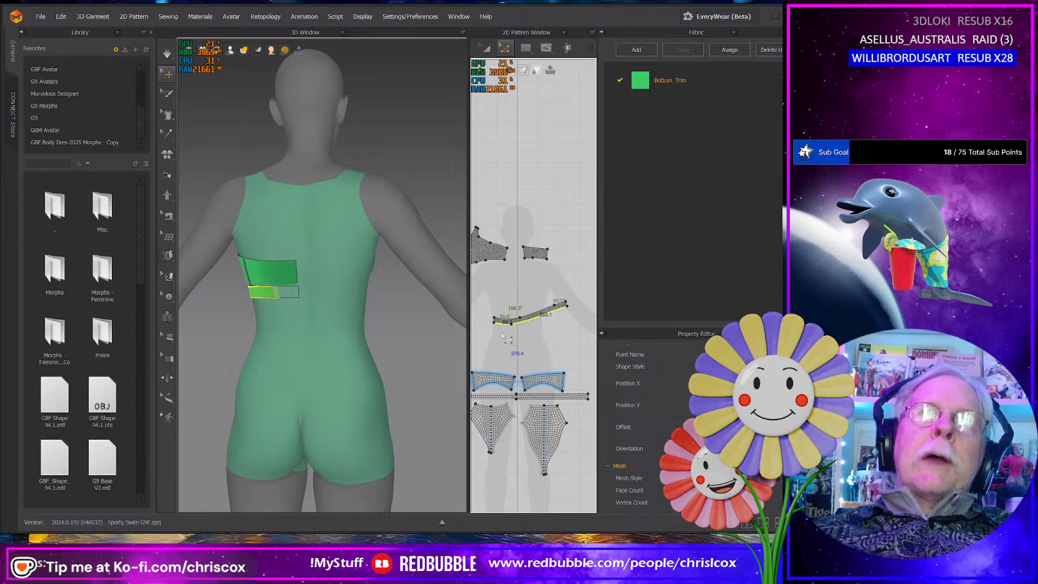
pyautogui.moveTo(507, 339); pyautogui.dragTo(530, 394, button='middle')
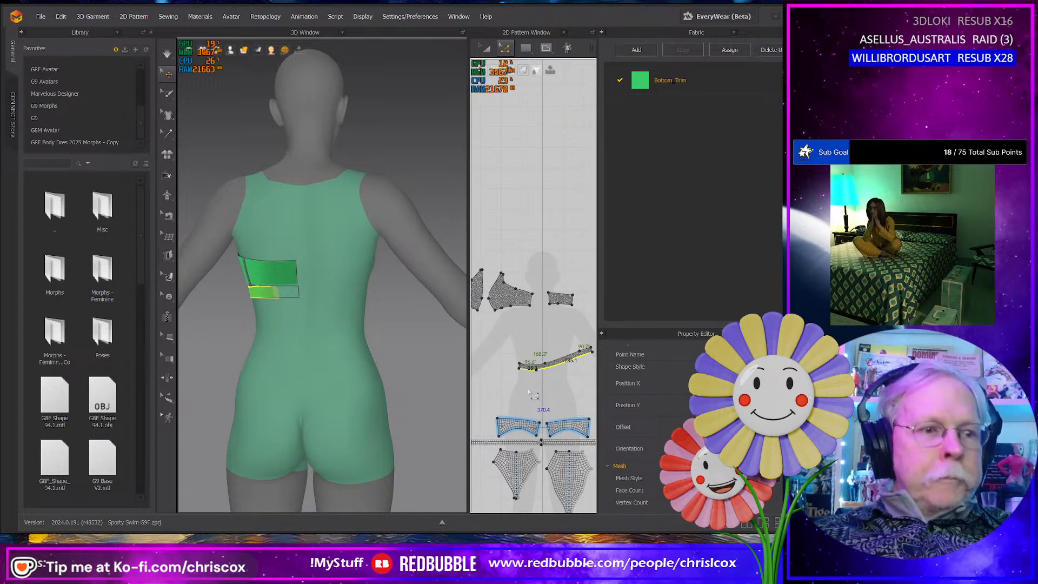
# - Create a rectangular pattern piece 370 mm wide and 20 mm high for the underband
pyautogui.press('a')
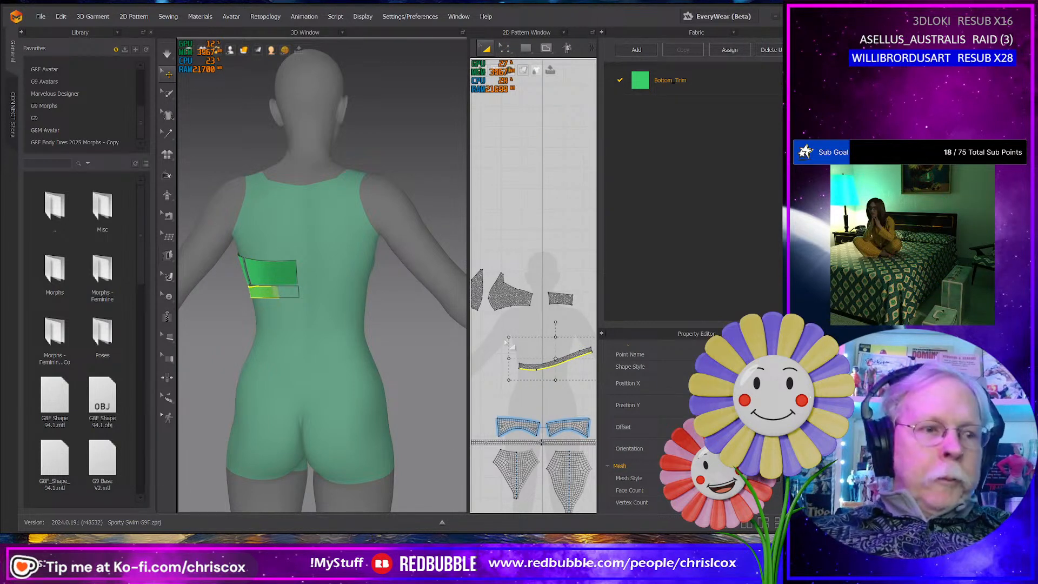
pyautogui.press('s')
pyautogui.click(532, 383)
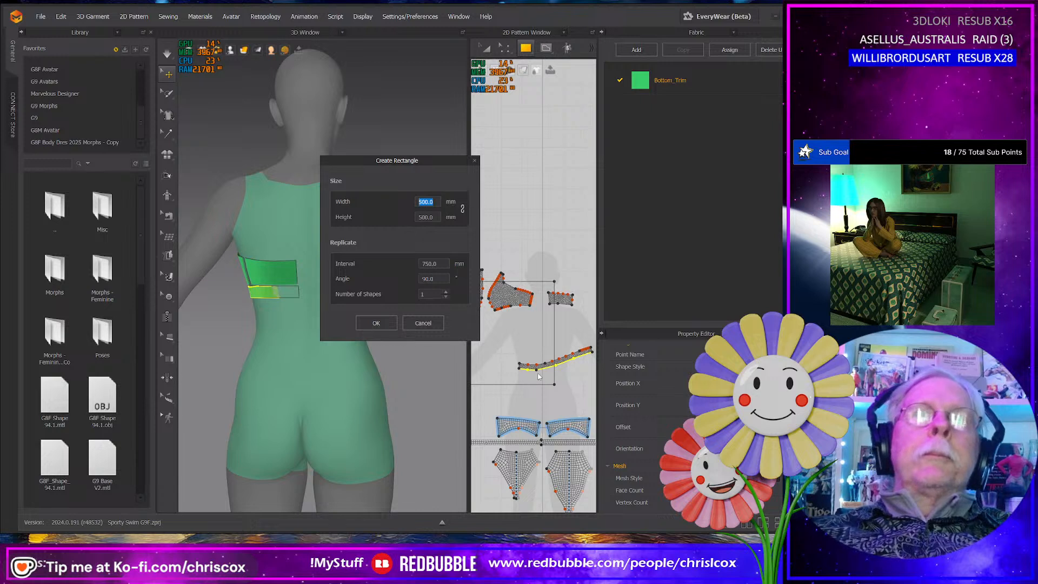
pyautogui.write('370')
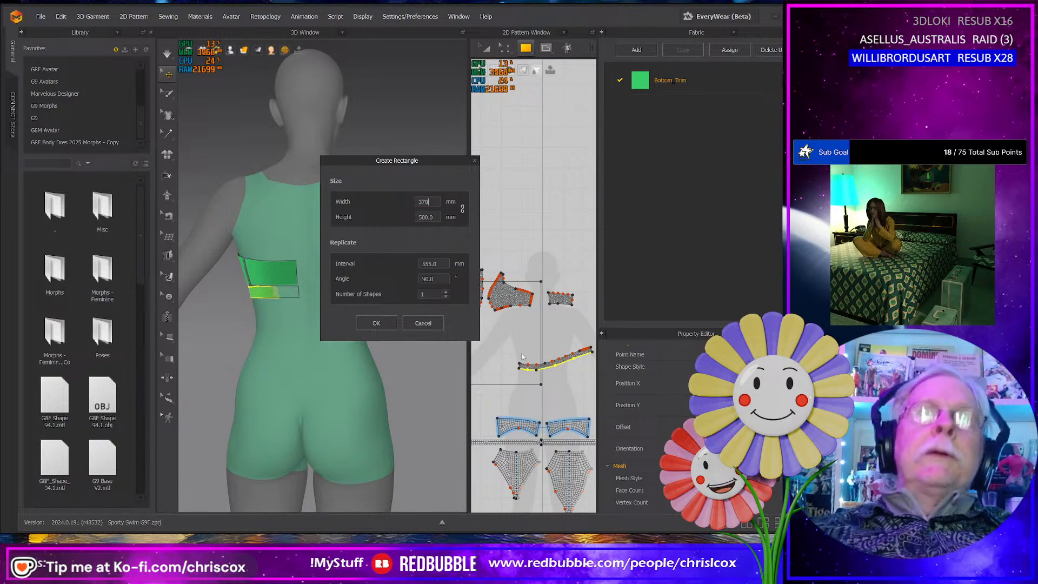
pyautogui.click(437, 216)
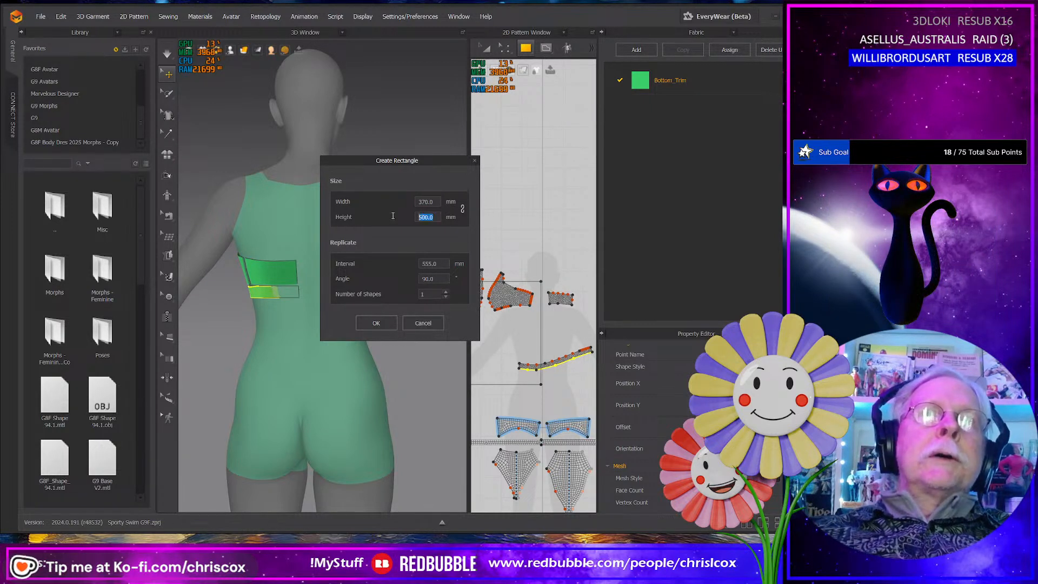
pyautogui.write('20')
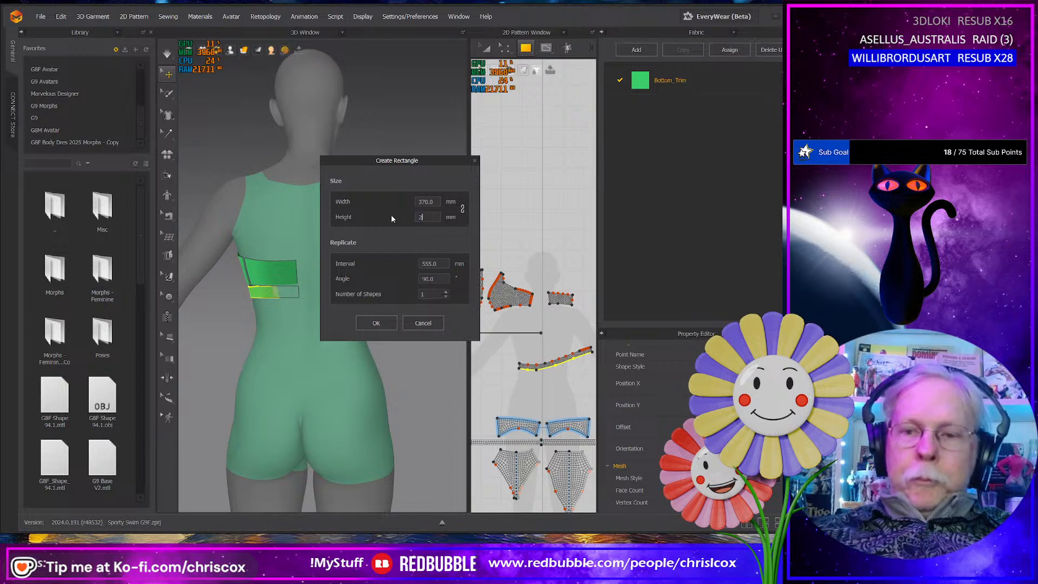
pyautogui.click(379, 323)
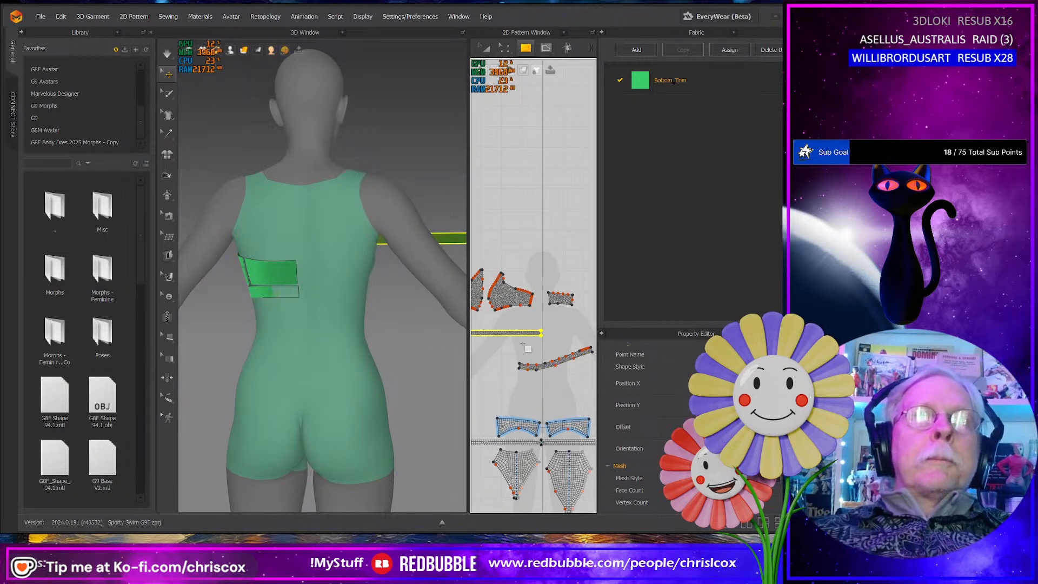
# - Move the new rectangle below the top panels in the 2D pattern and delete the curved flattened underband piece
pyautogui.moveTo(522, 350); pyautogui.dragTo(535, 372, button='middle')
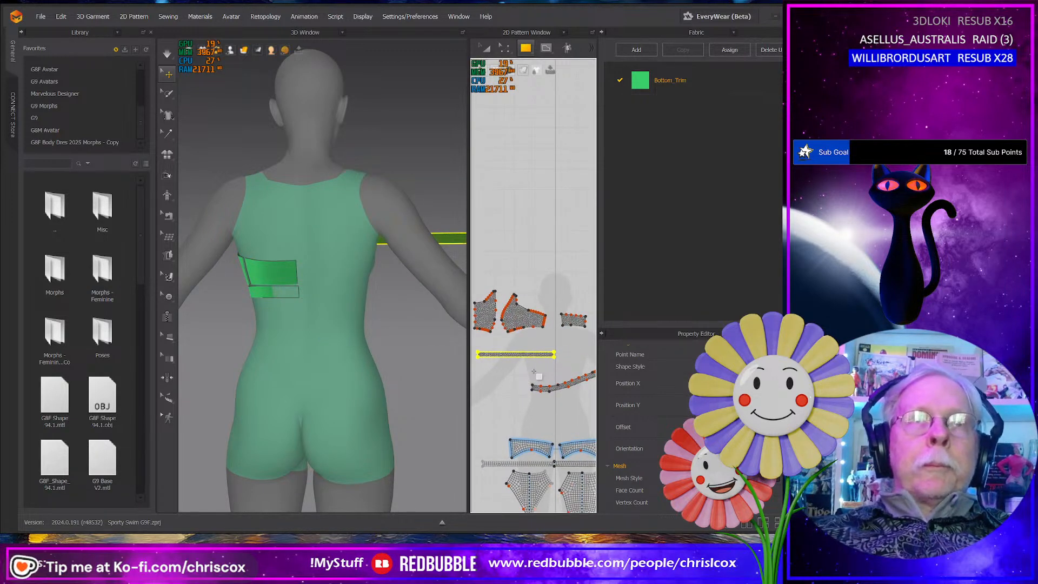
pyautogui.press('a')
pyautogui.moveTo(533, 355); pyautogui.dragTo(566, 356)
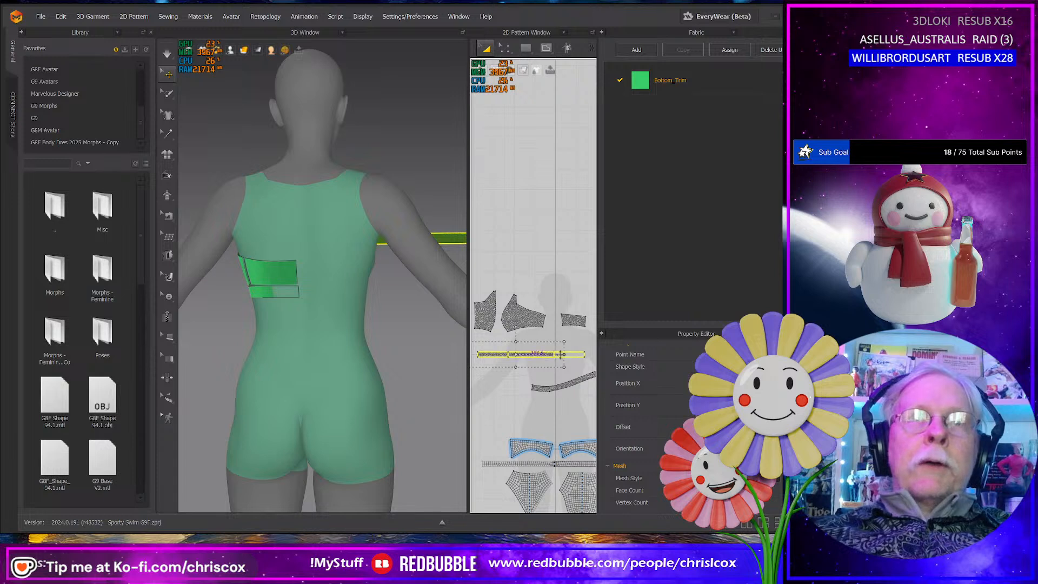
pyautogui.click(565, 383)
pyautogui.press('Delete')
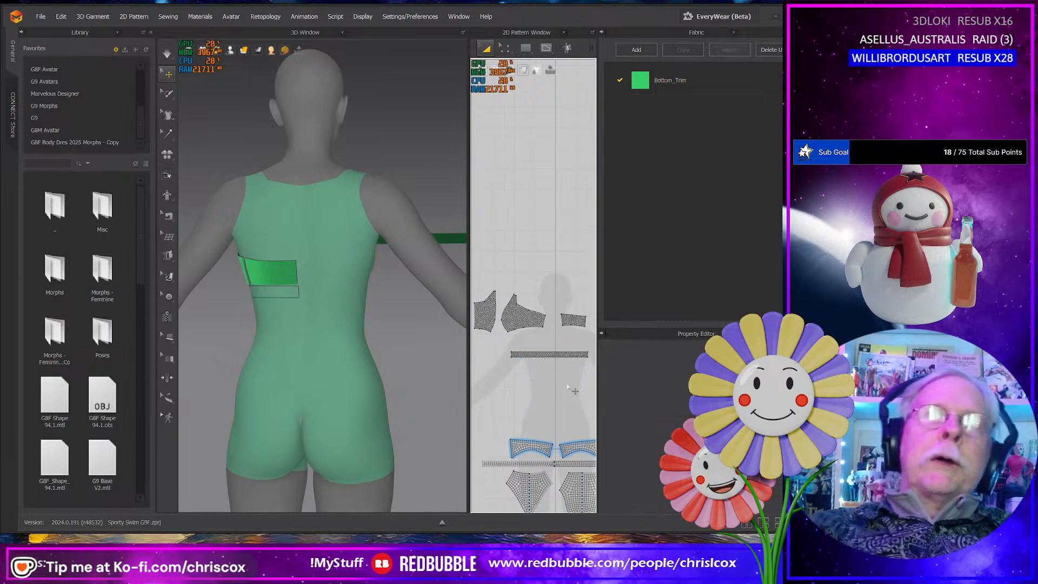
pyautogui.moveTo(567, 386); pyautogui.dragTo(582, 392, button='right')
# - Rotate the flattened side panel slightly clockwise so its lower edge sits level
pyautogui.click(543, 313)
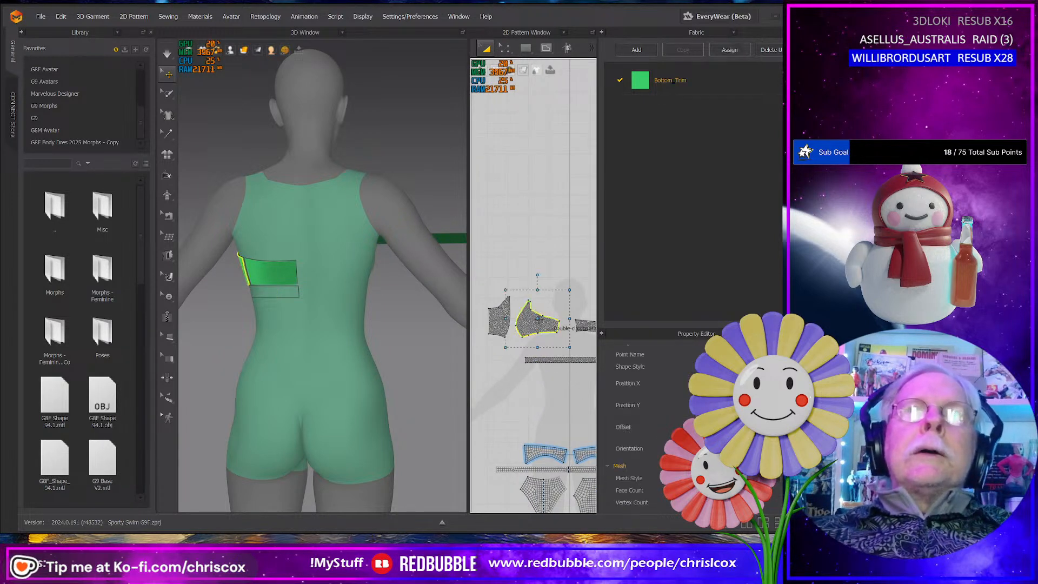
pyautogui.scroll(5, 546, 319)
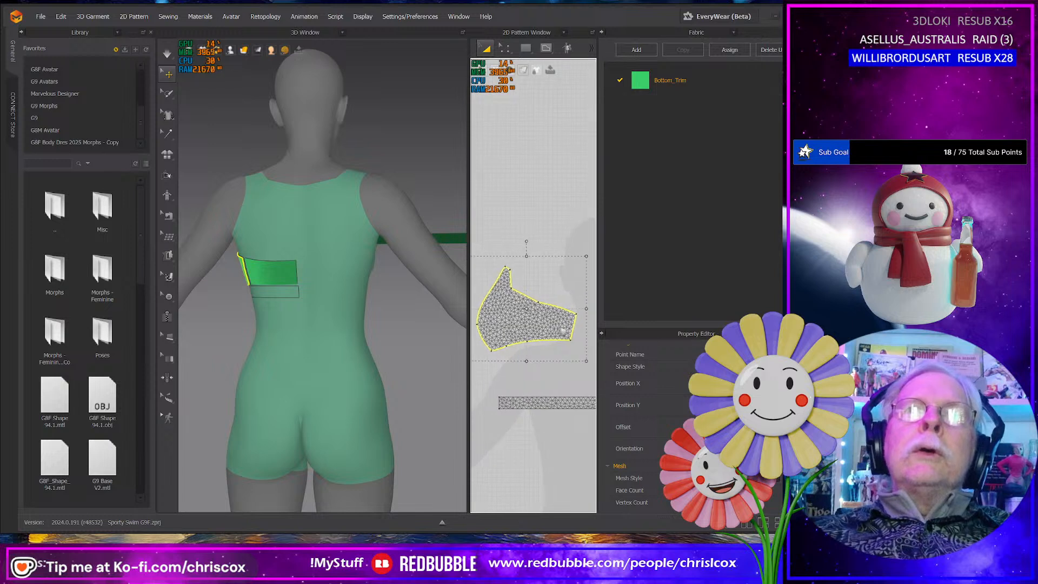
pyautogui.moveTo(529, 241); pyautogui.dragTo(534, 277)
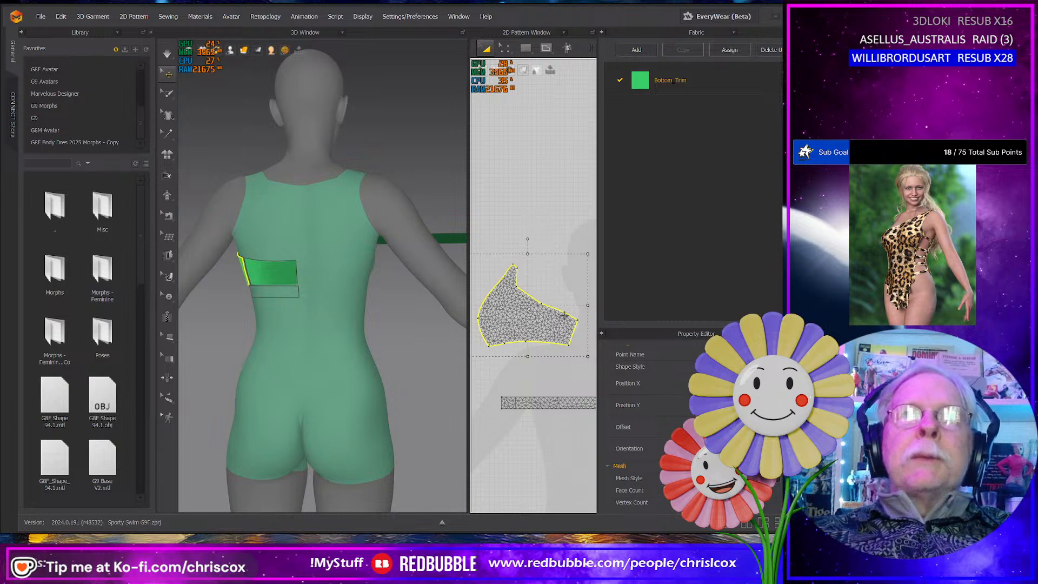
pyautogui.moveTo(533, 318); pyautogui.dragTo(600, 325, button='middle')
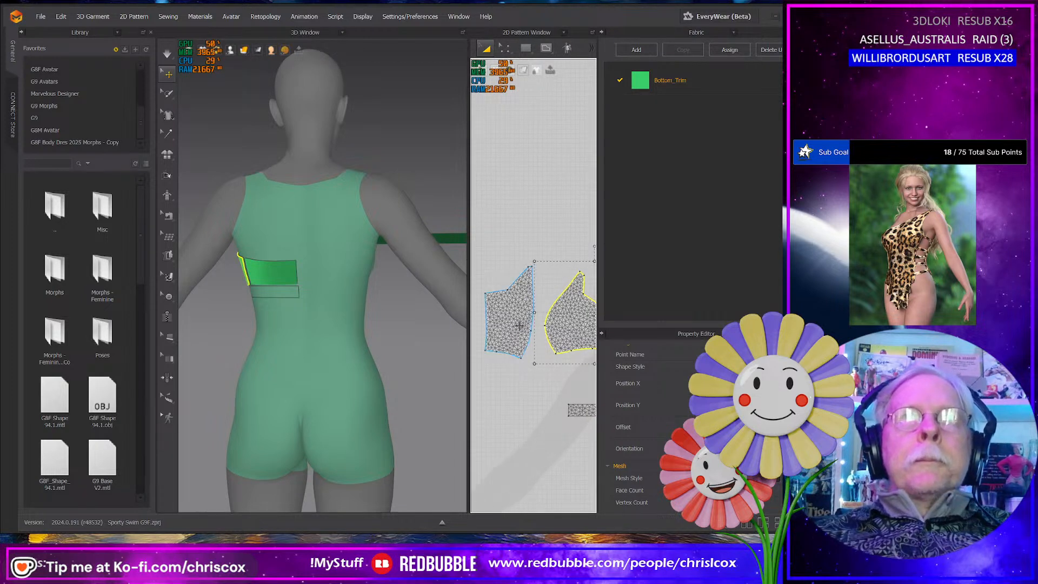
# - Trace the flattened front panel with a closed, straight-edged polygon pattern through its corners and side bulge in a widened 2D pattern view
pyautogui.click(518, 325)
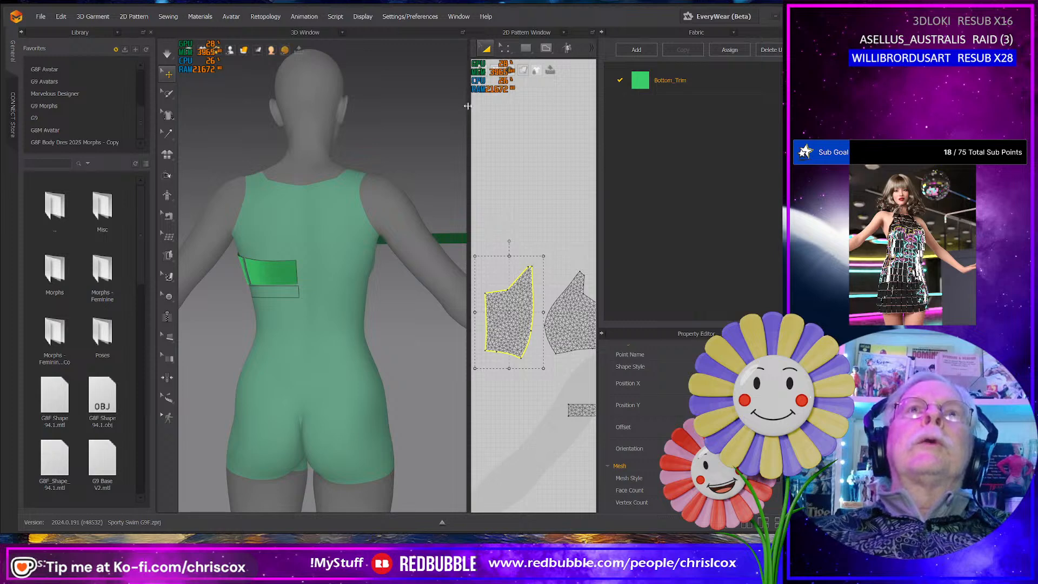
pyautogui.moveTo(468, 106); pyautogui.dragTo(338, 106)
pyautogui.click(394, 47)
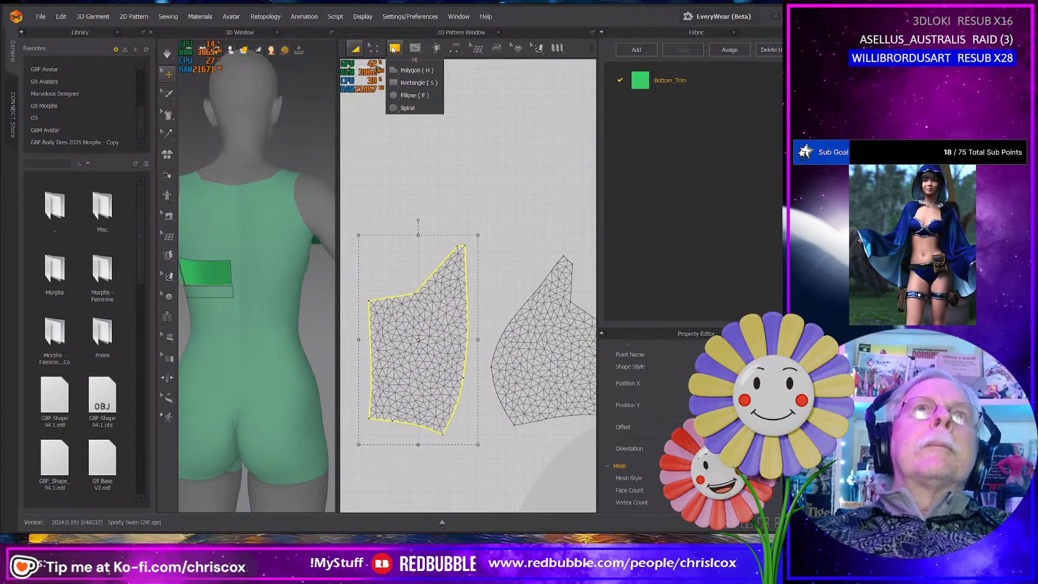
pyautogui.click(411, 69)
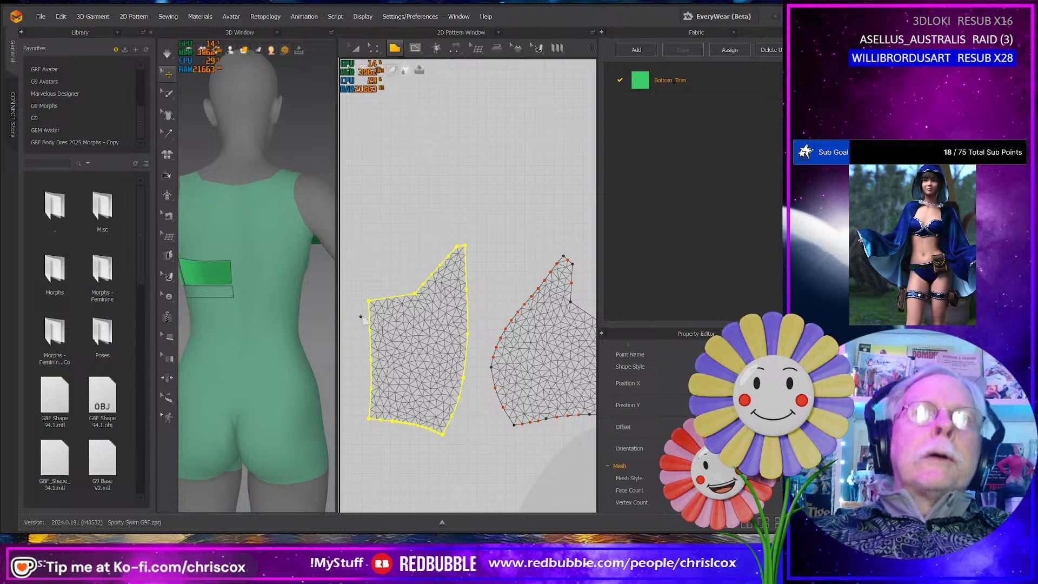
pyautogui.click(368, 301)
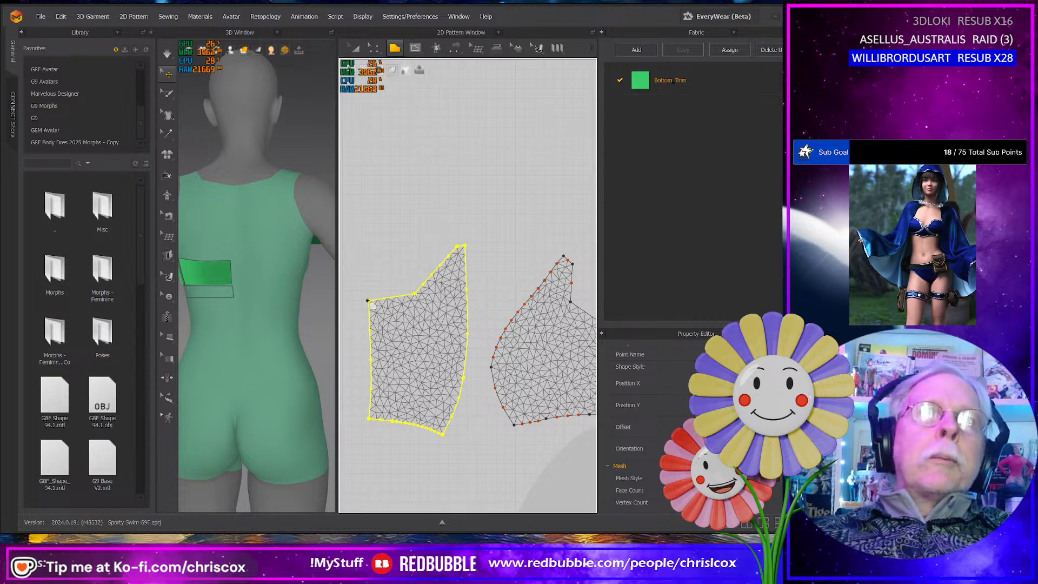
pyautogui.click(368, 420)
pyautogui.keyDown('shift'); pyautogui.click(451, 421); pyautogui.keyUp('shift')
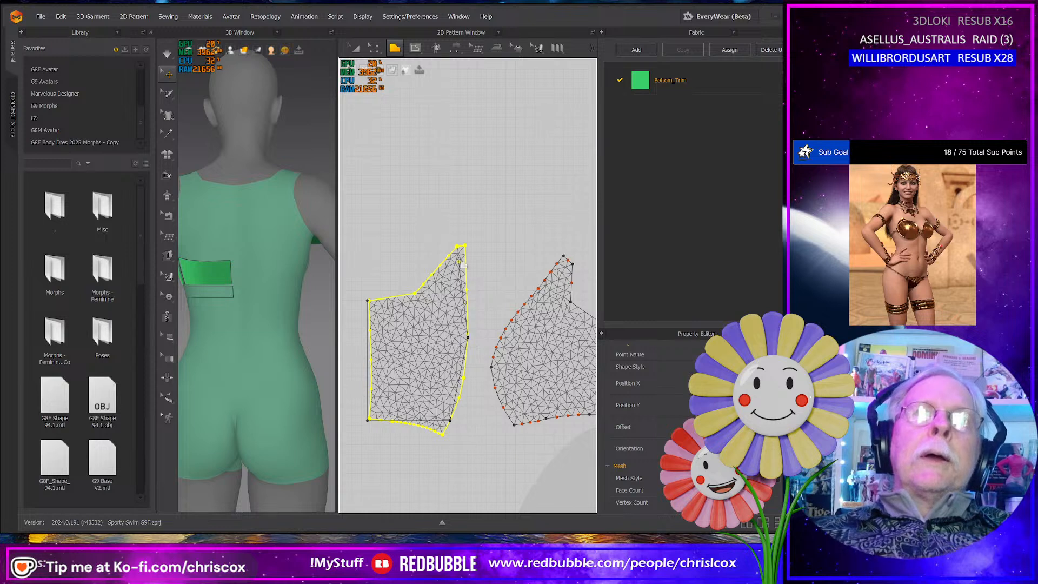
pyautogui.click(465, 245)
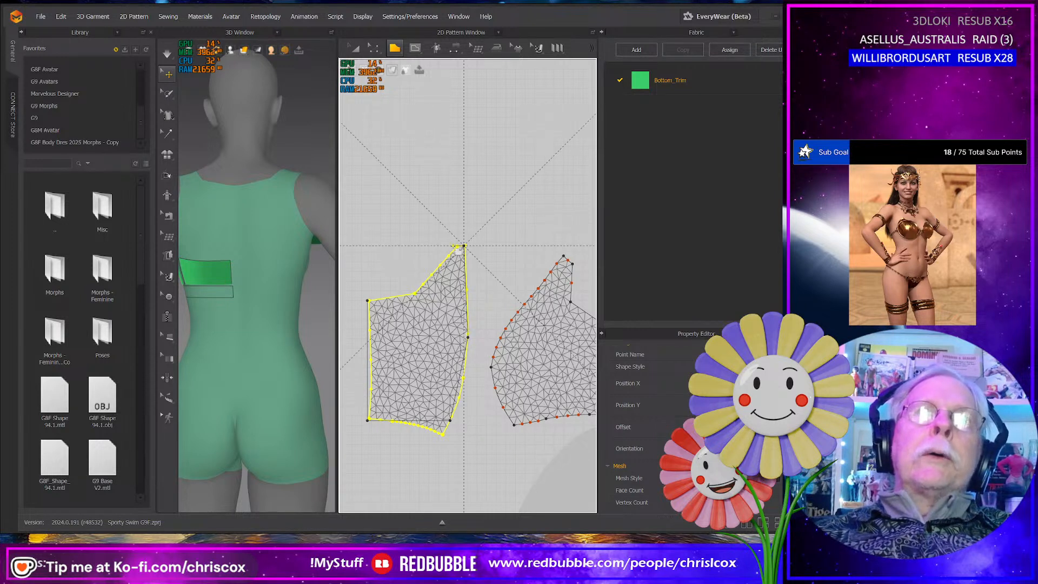
pyautogui.click(450, 247)
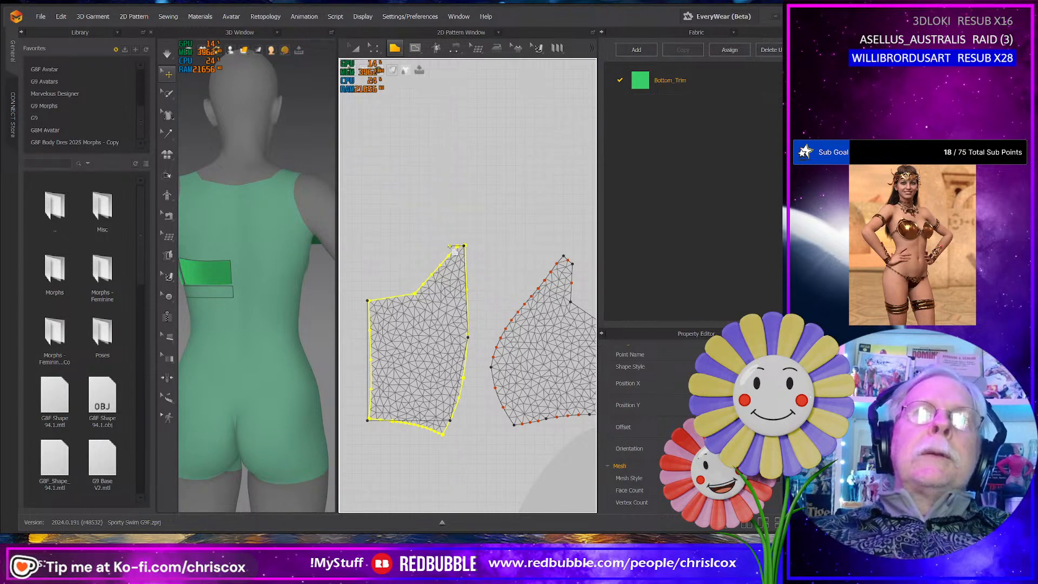
pyautogui.click(415, 294)
pyautogui.click(369, 301)
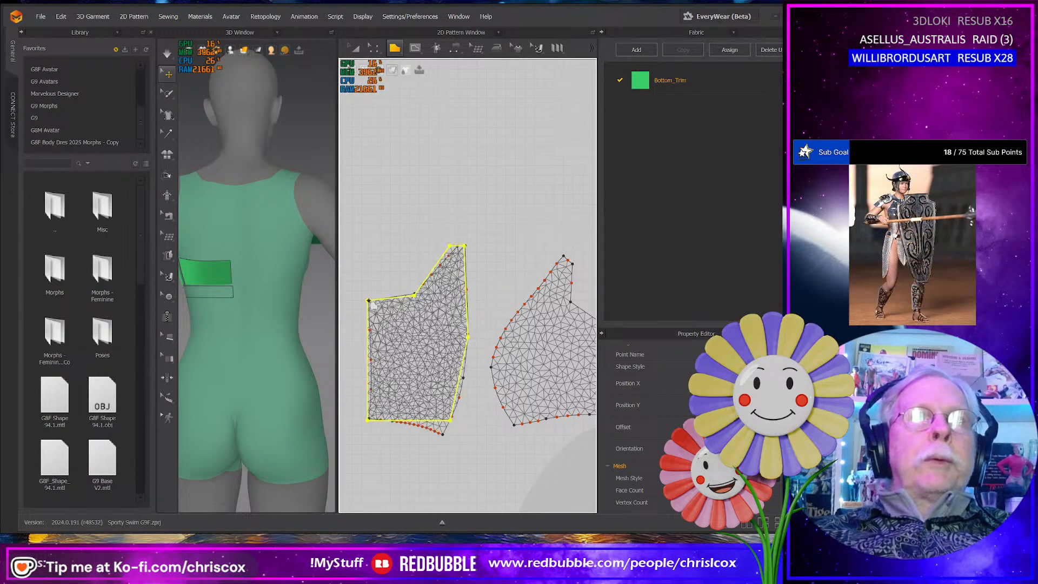
# - Trace the flattened side panel with a closed polygon pattern, squaring off the narrow strap end at its peak
pyautogui.moveTo(475, 390); pyautogui.dragTo(445, 394, button='middle')
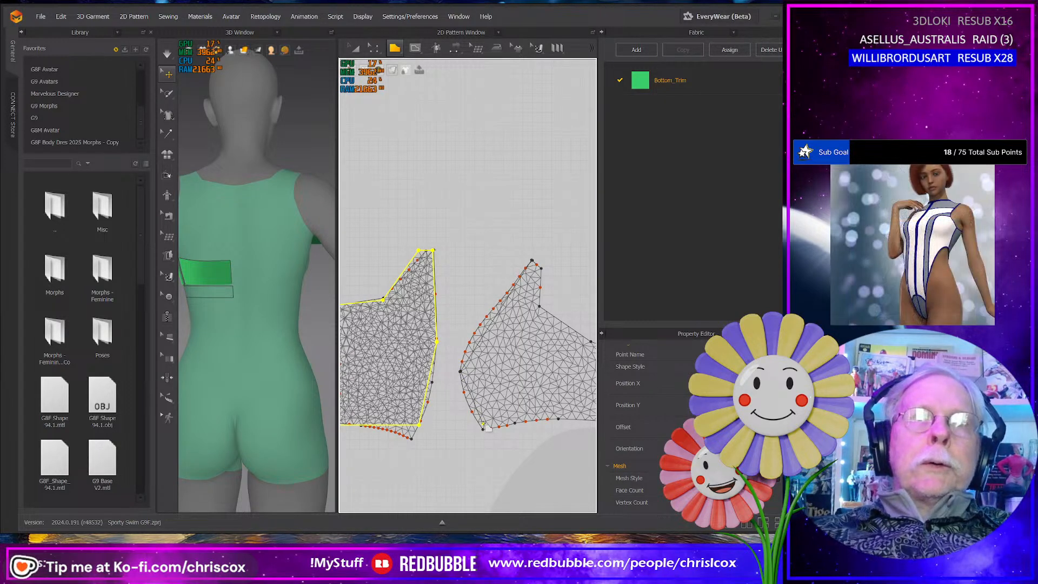
pyautogui.click(483, 424)
pyautogui.moveTo(543, 426); pyautogui.dragTo(464, 421, button='middle')
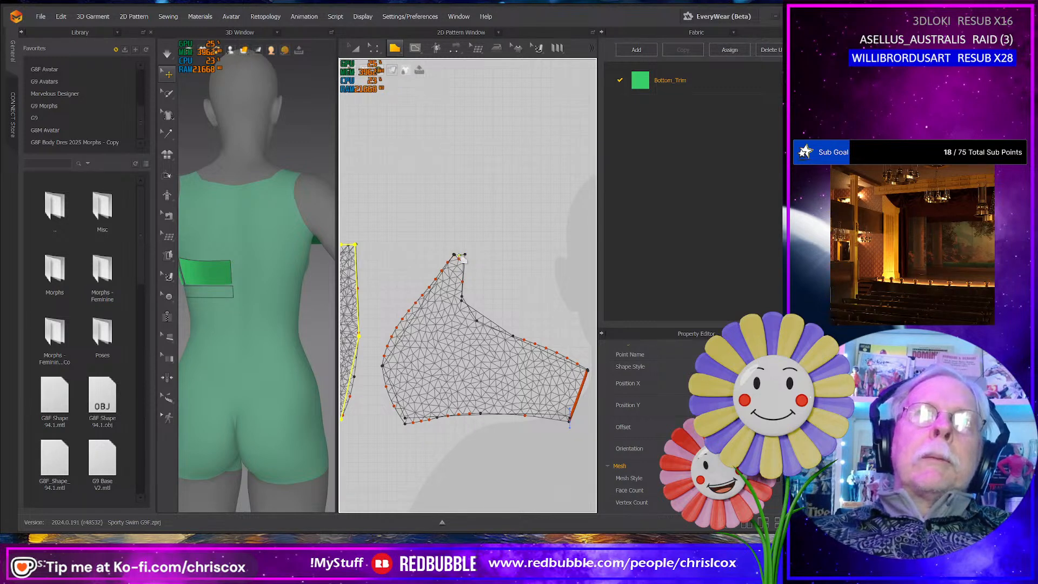
pyautogui.click(461, 260)
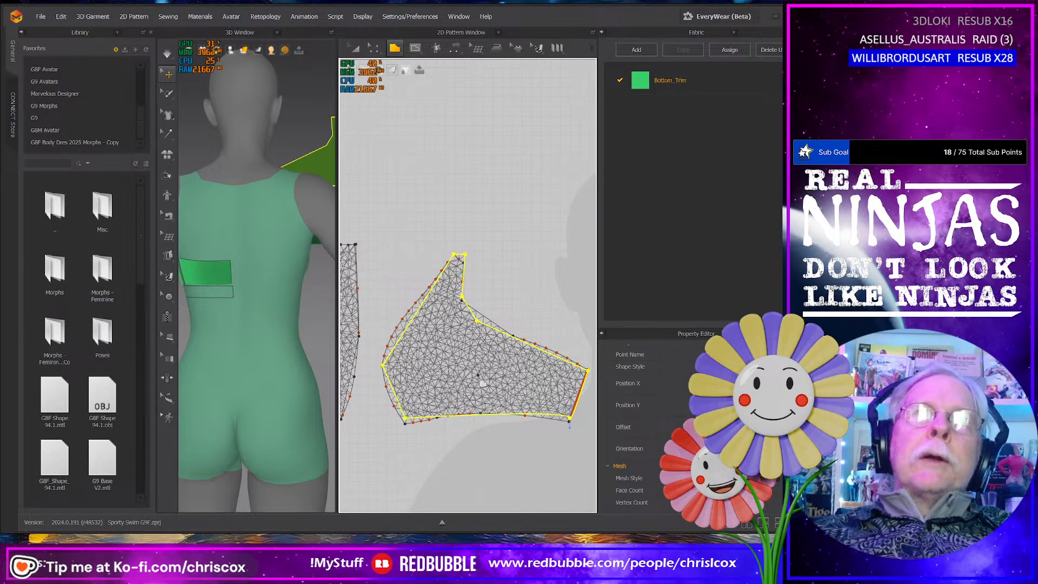
# - Trace the small flattened back panel with a four-cornered polygon that has a level lower edge and a vertical outer edge
pyautogui.scroll(-5, 483, 383)
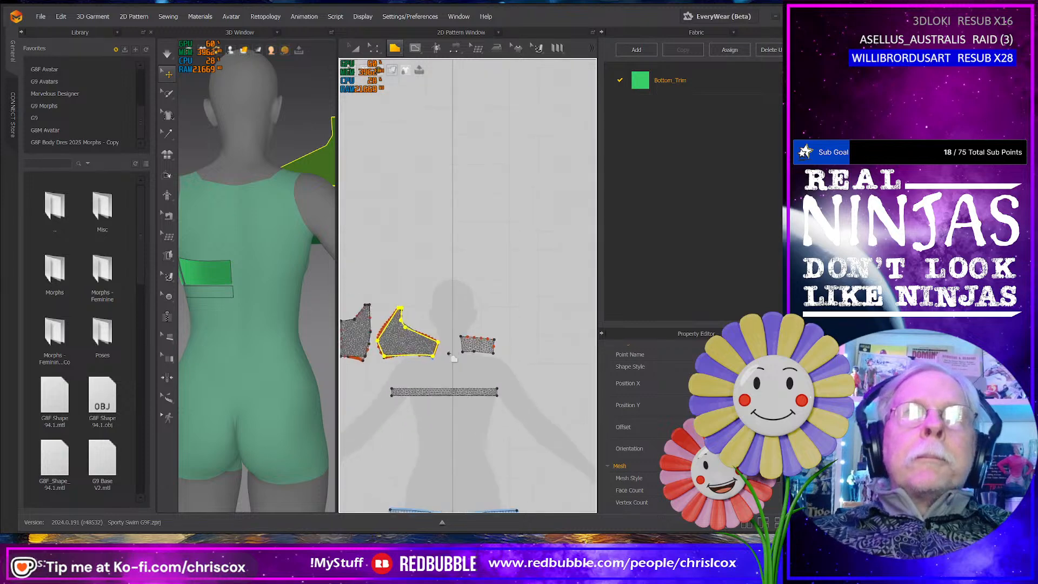
pyautogui.scroll(5, 453, 357)
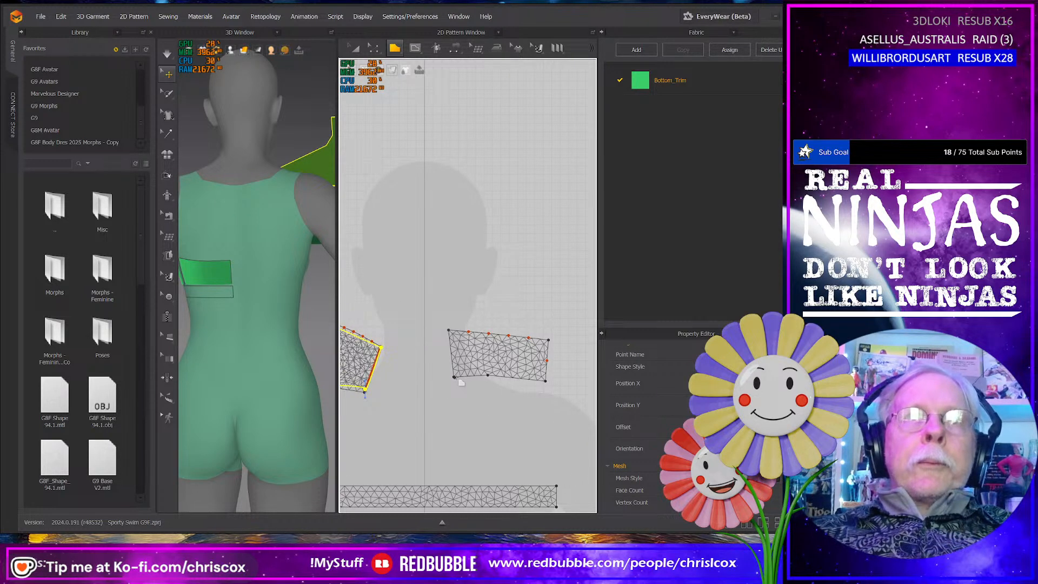
pyautogui.click(455, 378)
pyautogui.click(545, 378)
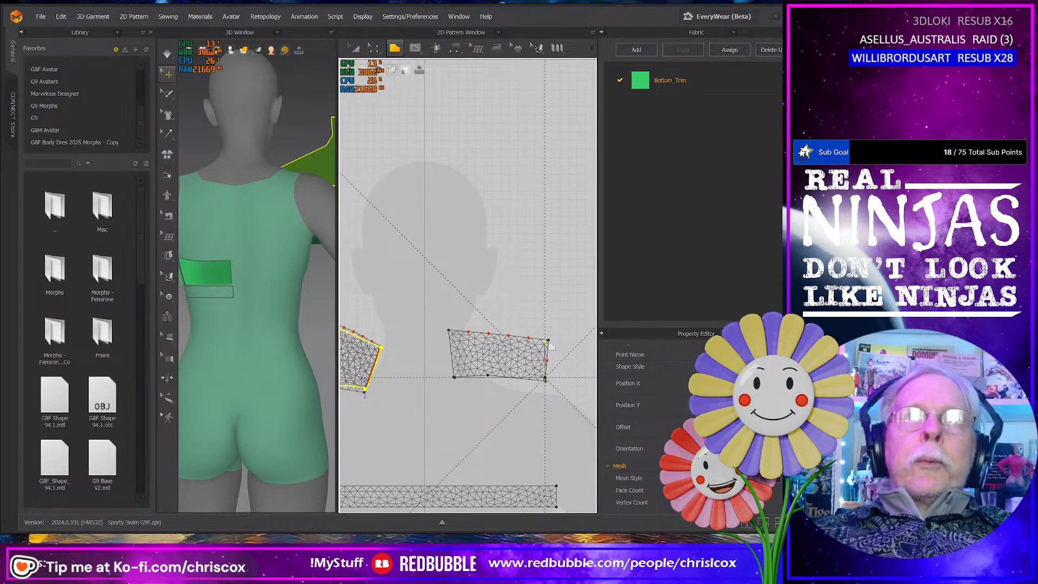
pyautogui.keyDown('shift'); pyautogui.click(545, 340); pyautogui.keyUp('shift')
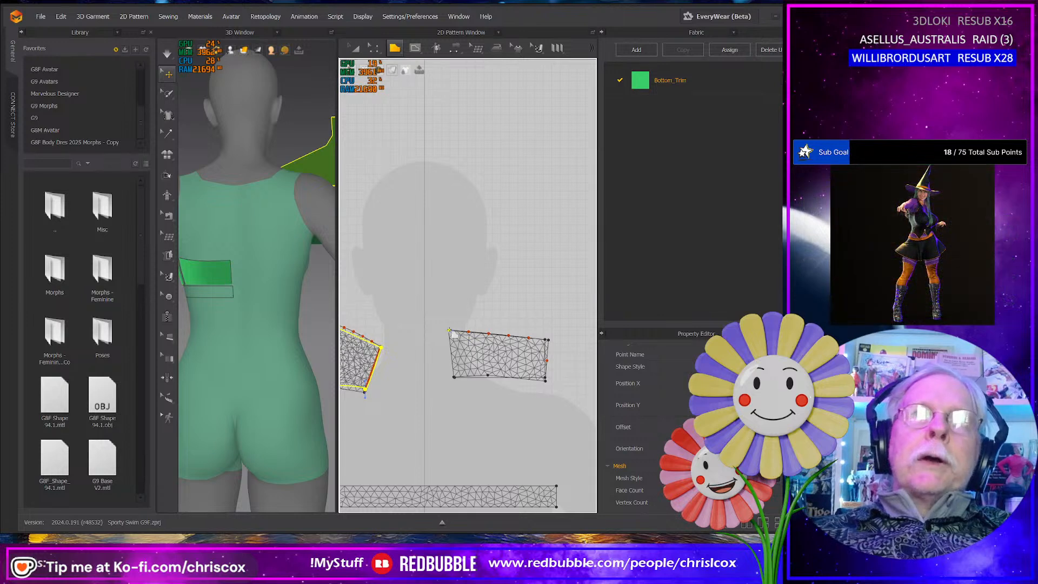
pyautogui.click(456, 378)
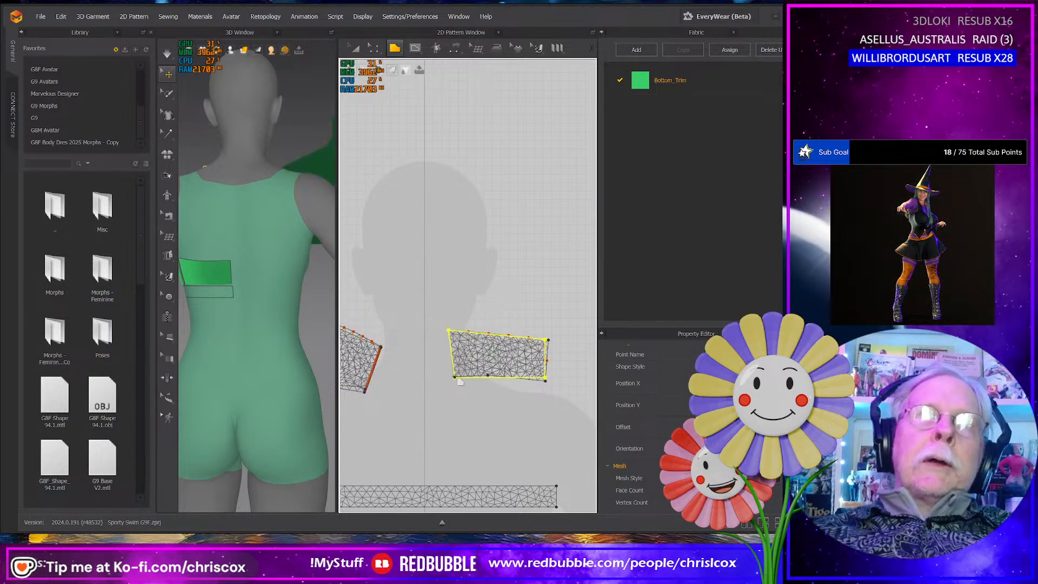
# - Move the redrawn back panel upward off the flattened back piece and delete that flattened piece
pyautogui.press('a')
pyautogui.moveTo(502, 358); pyautogui.dragTo(498, 297)
pyautogui.click(488, 348)
pyautogui.press('Delete')
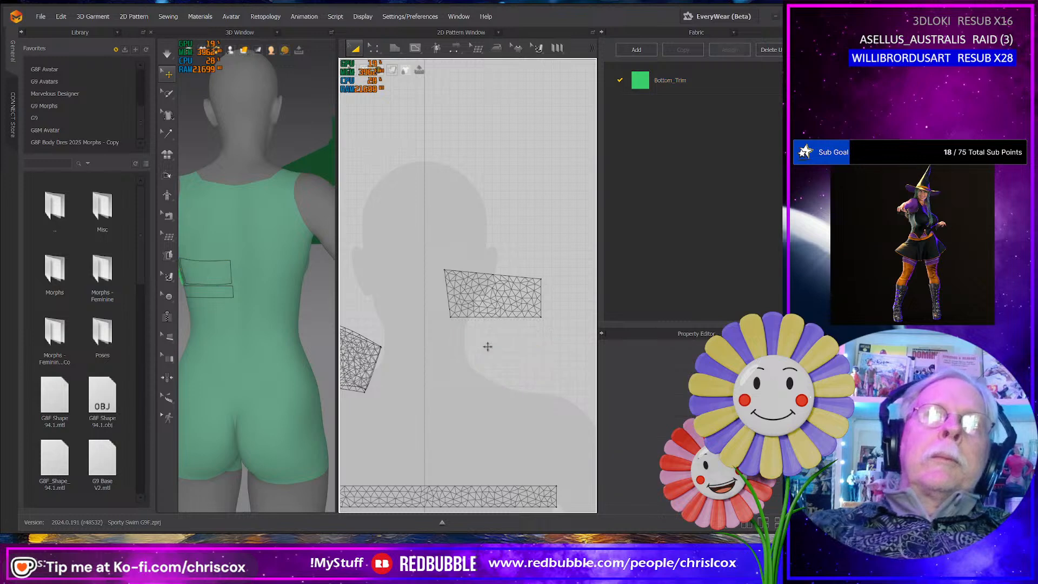
# - Give the redrawn back panel a quad mesh and move it down to just above the underband rectangle
pyautogui.click(492, 295)
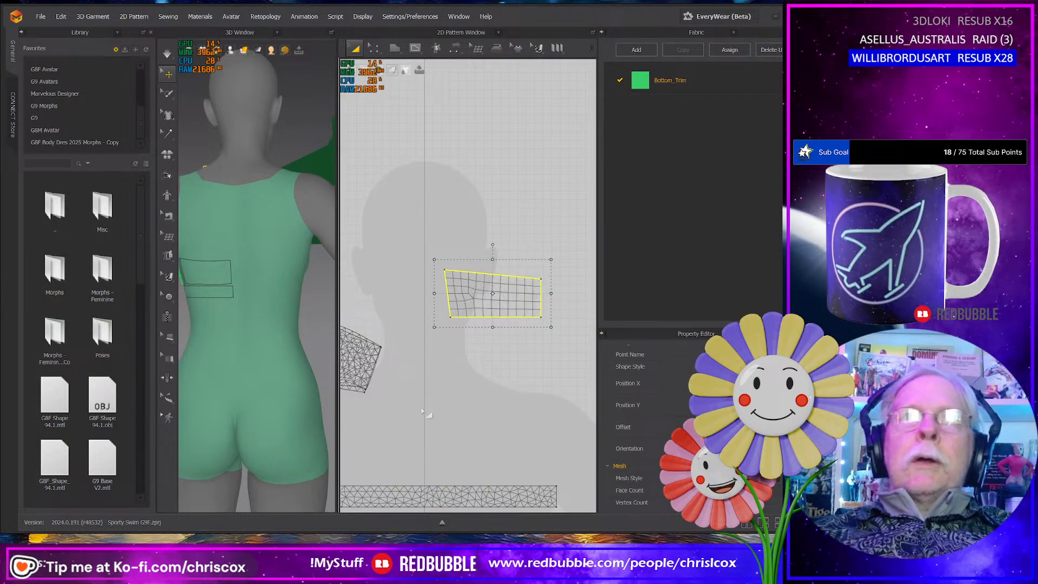
pyautogui.moveTo(469, 318); pyautogui.dragTo(527, 321, button='middle')
pyautogui.moveTo(537, 299); pyautogui.dragTo(514, 424)
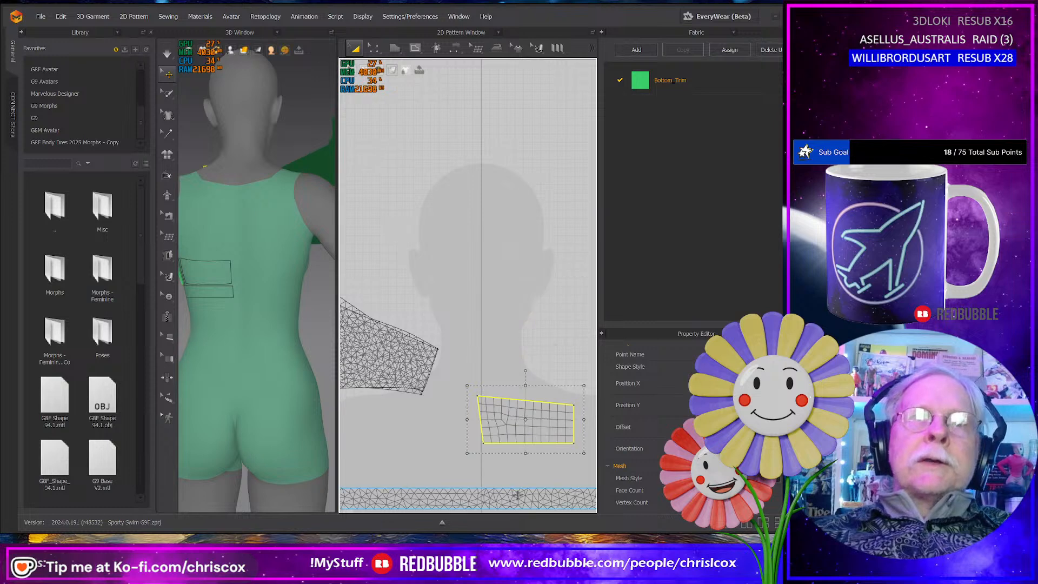
# - Change the underband rectangle's mesh style to quads
pyautogui.click(517, 496)
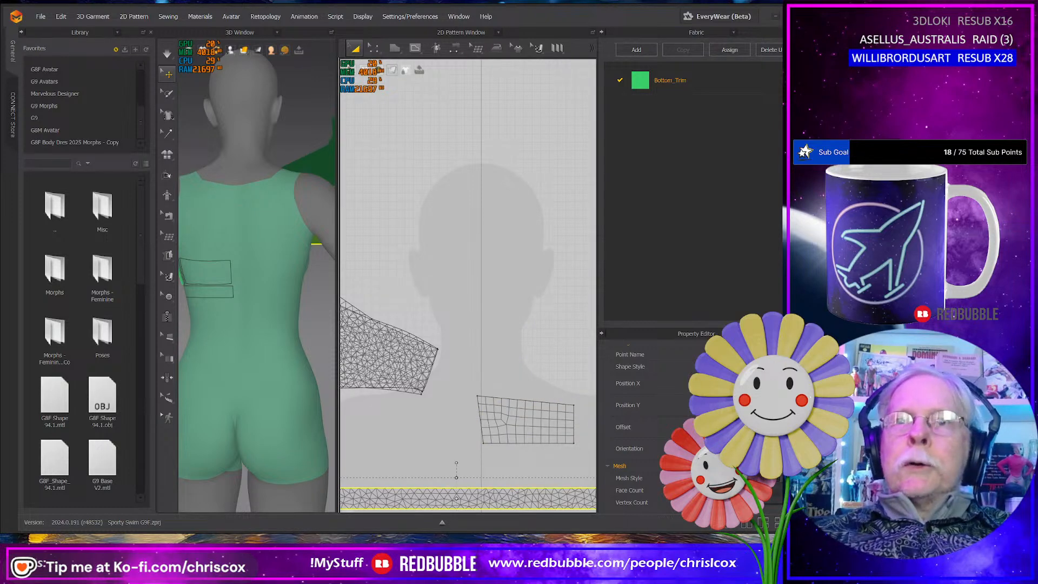
pyautogui.click(758, 493)
pyautogui.moveTo(455, 454); pyautogui.dragTo(522, 433, button='middle')
# - Convert the outermost point of the redrawn side panel's front seam to a curve point, rounding the seam to follow the flattened outline
pyautogui.scroll(-3, 472, 420)
pyautogui.moveTo(476, 370)
pyautogui.mouseDown()
pyautogui.moveTo(494, 294)
pyautogui.moveTo(473, 359)
pyautogui.mouseUp()
pyautogui.hotkey('ctrl', 'z')
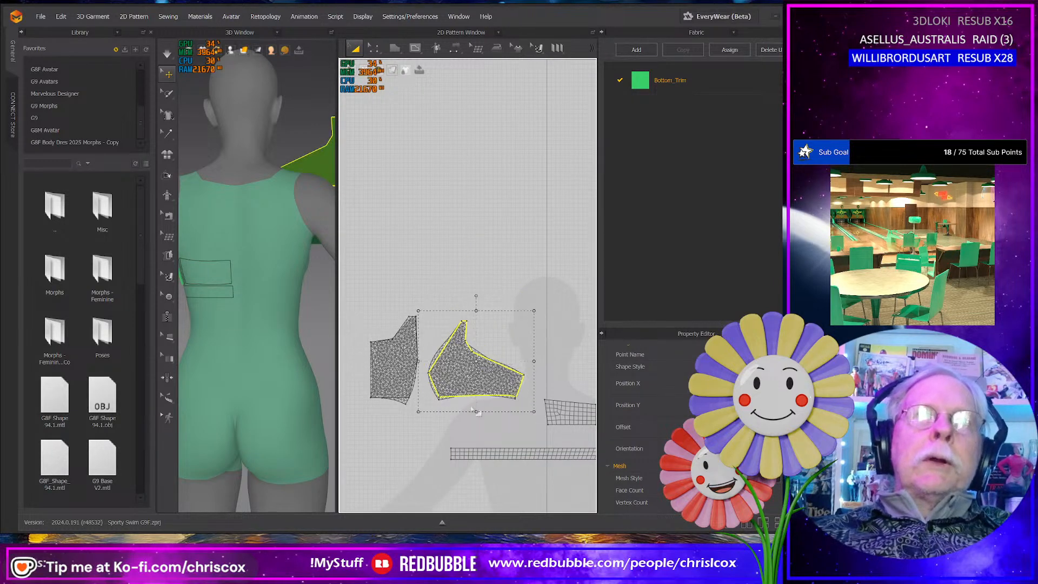
pyautogui.scroll(6, 472, 410)
pyautogui.moveTo(473, 410); pyautogui.dragTo(557, 481, button='middle')
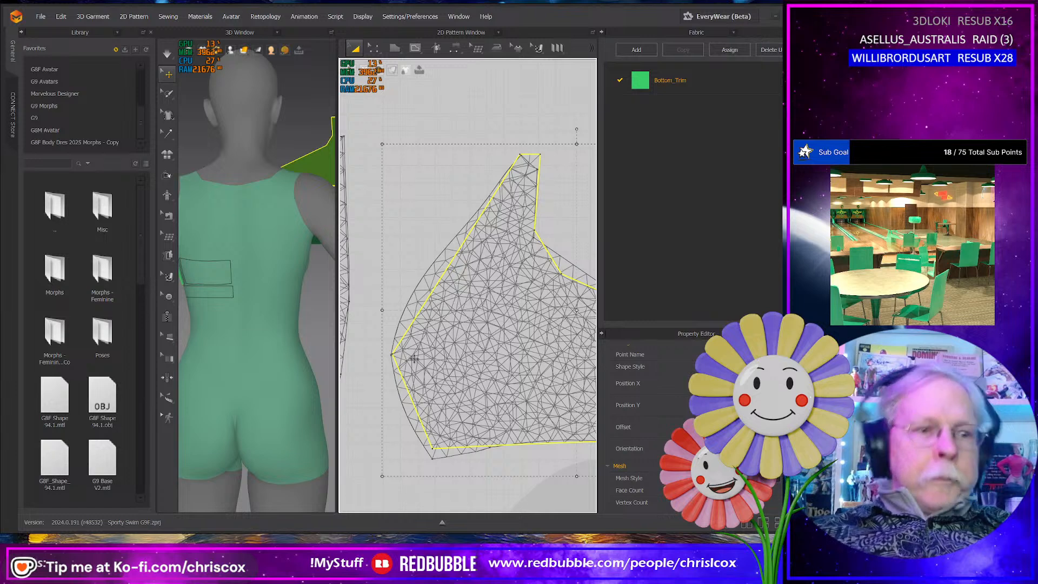
pyautogui.press('z')
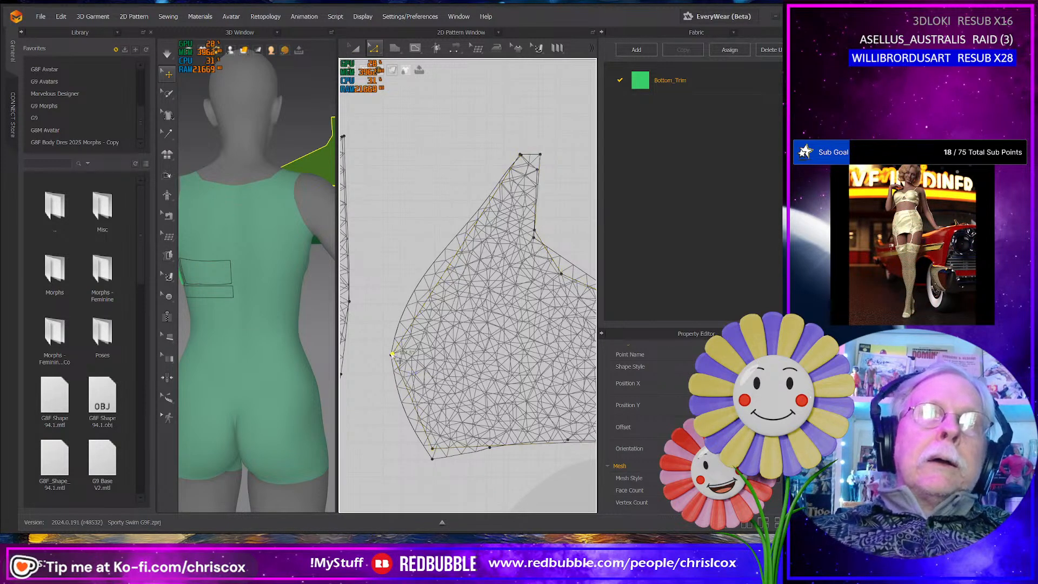
pyautogui.rightClick(392, 355)
pyautogui.click(428, 402)
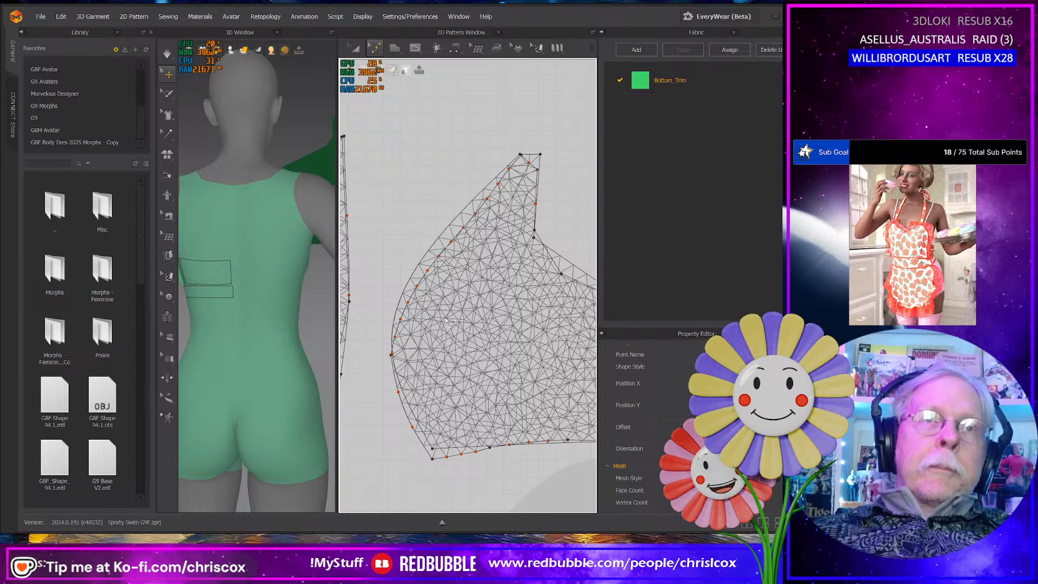
# - Move the redrawn side panel off the flattened side piece and delete that flattened piece
pyautogui.press('a')
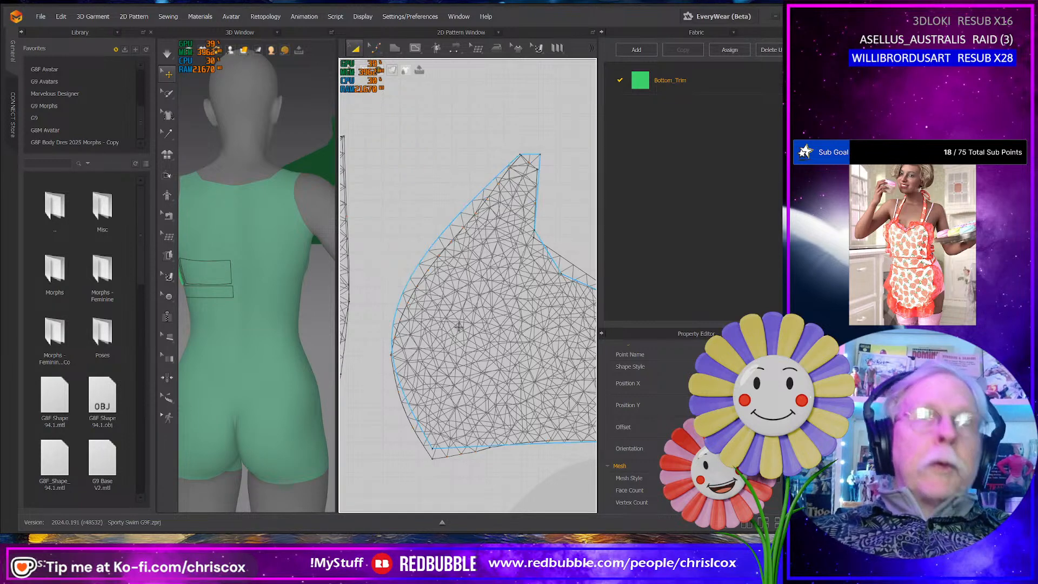
pyautogui.click(459, 328)
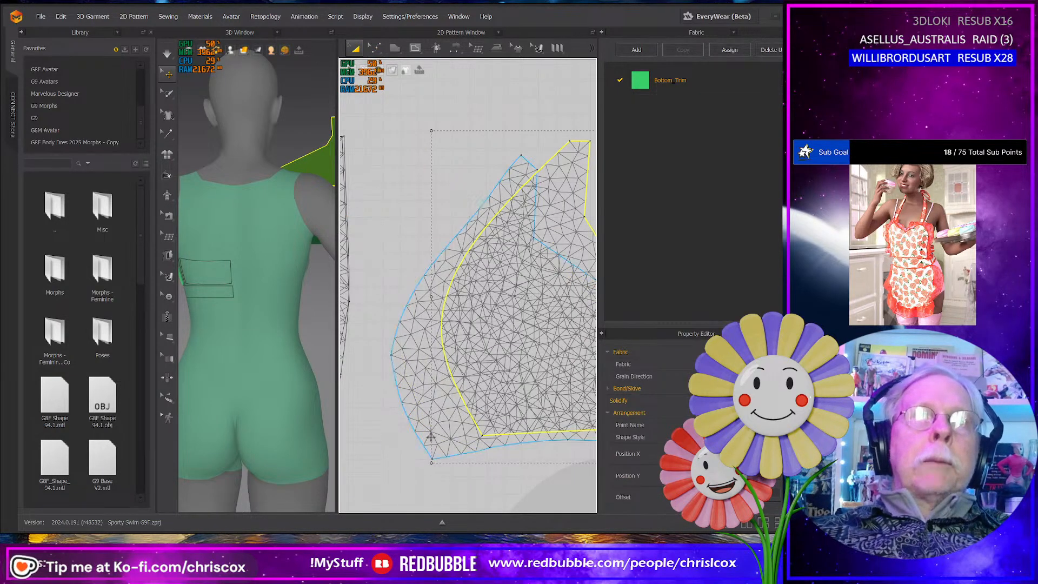
pyautogui.click(445, 427)
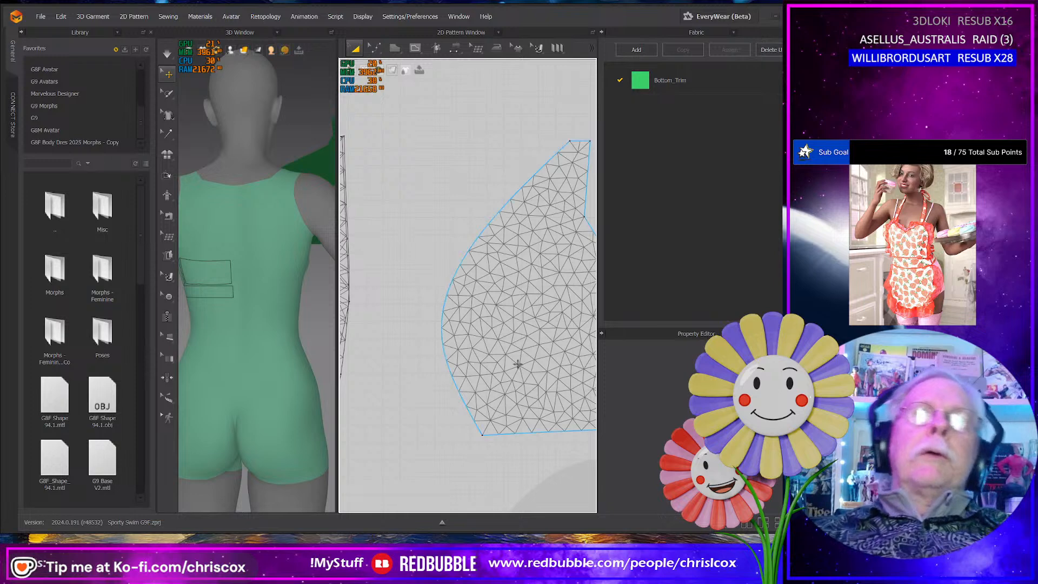
# - Convert the two inner corner points of the side panel's concave upper edge to curve points
pyautogui.moveTo(517, 363); pyautogui.dragTo(417, 390)
pyautogui.moveTo(522, 285); pyautogui.dragTo(470, 291)
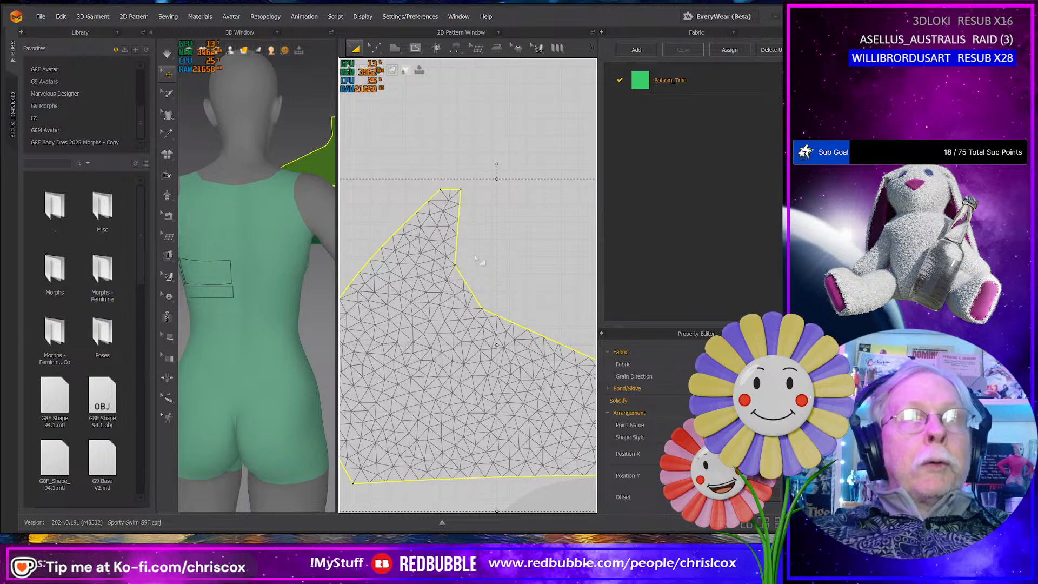
pyautogui.press('z')
pyautogui.moveTo(512, 232); pyautogui.dragTo(450, 320)
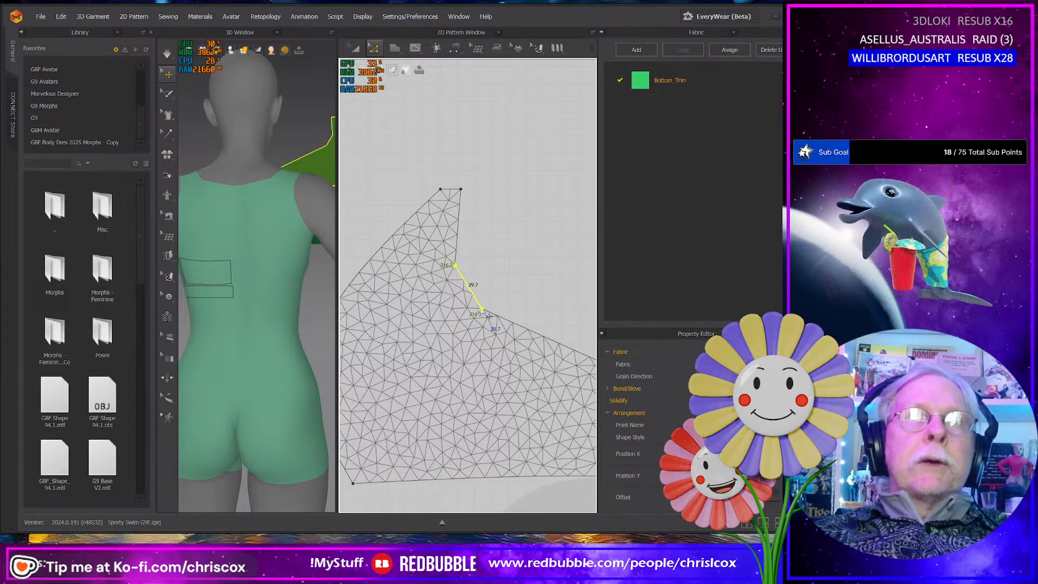
pyautogui.rightClick(481, 308)
pyautogui.click(518, 349)
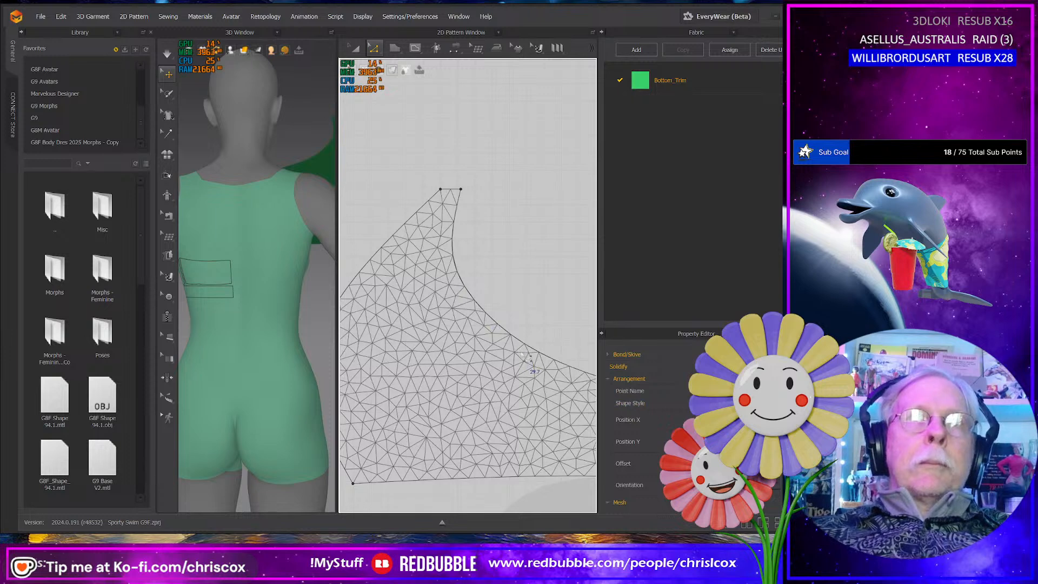
pyautogui.moveTo(523, 356); pyautogui.dragTo(439, 299, button='middle')
pyautogui.click(541, 423)
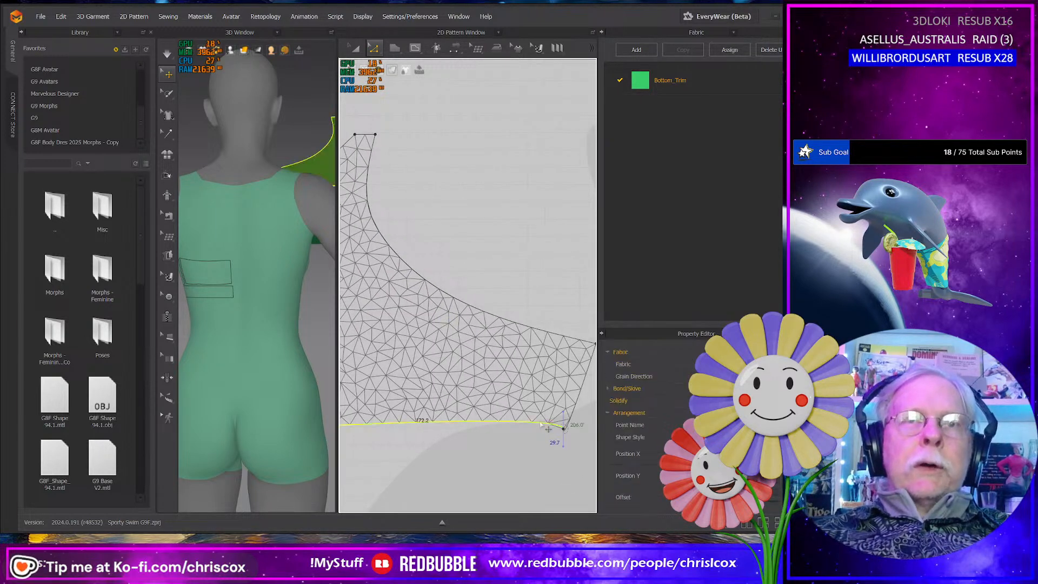
pyautogui.rightClick(541, 424)
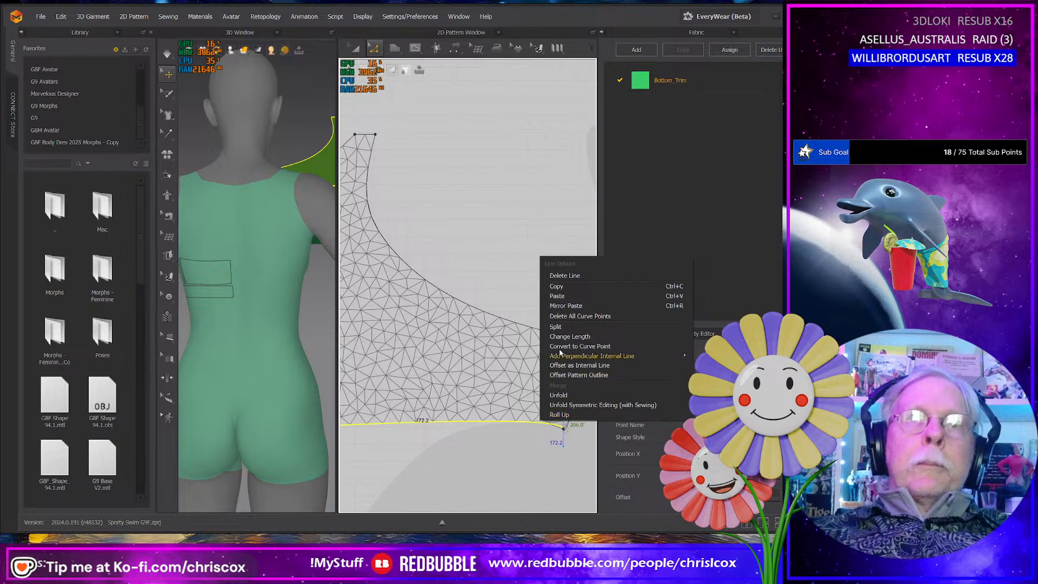
pyautogui.click(500, 442)
pyautogui.click(500, 441)
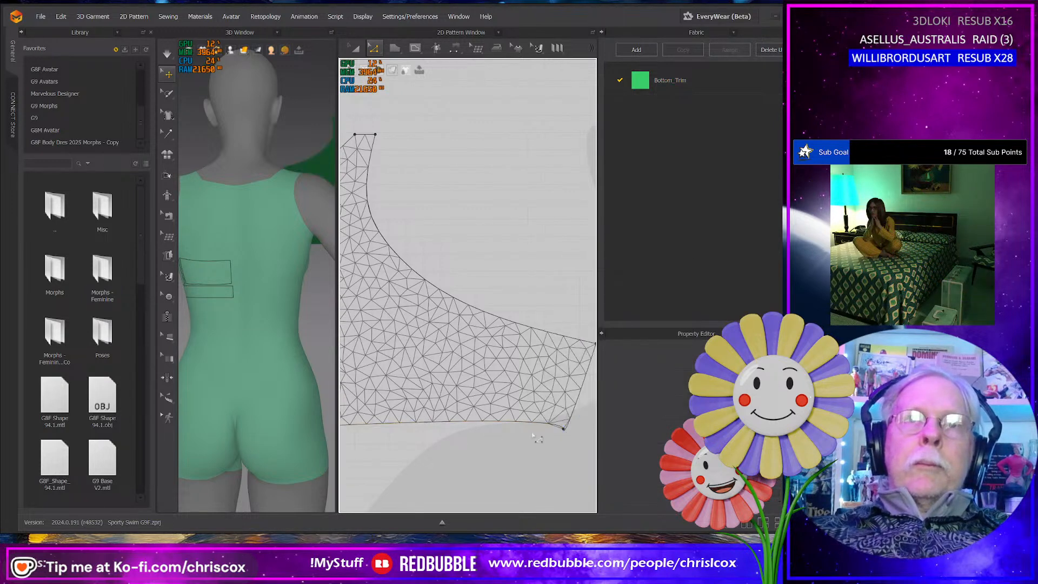
# - Undo the curve-point conversion on the side panel's concave upper edge
pyautogui.click(534, 423)
pyautogui.click(533, 435)
pyautogui.hotkey('ctrl', 'z')
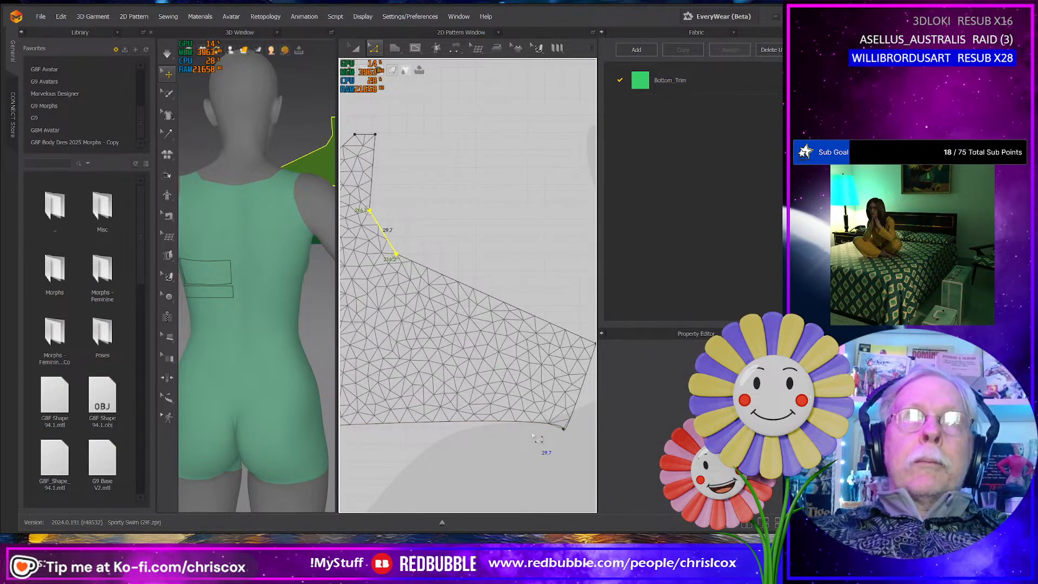
pyautogui.moveTo(533, 435); pyautogui.dragTo(522, 435, button='middle')
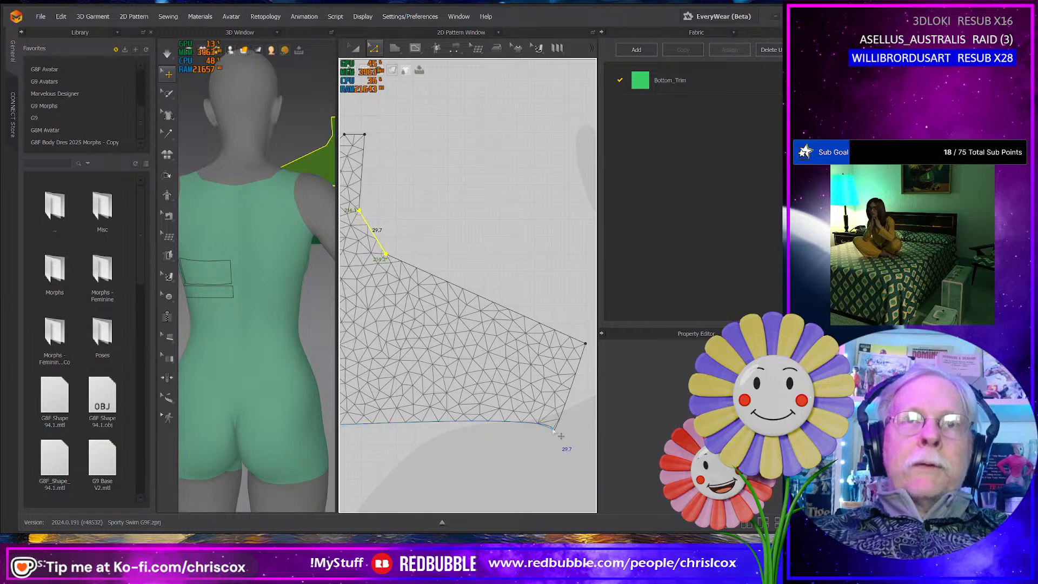
# - Delete all curve points on the side panel's lower edge so it runs straight
pyautogui.click(547, 426)
pyautogui.rightClick(543, 427)
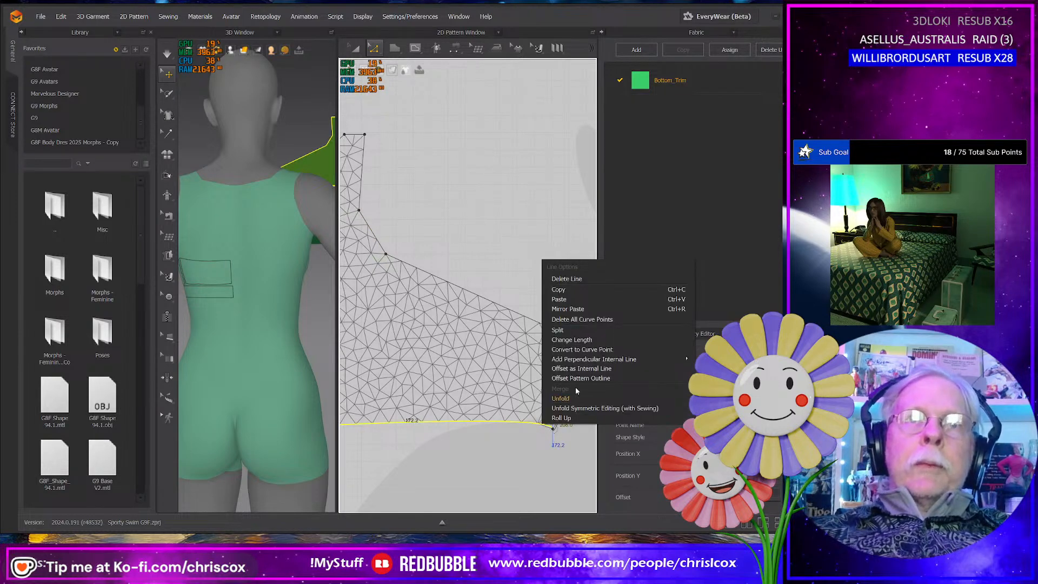
pyautogui.click(578, 319)
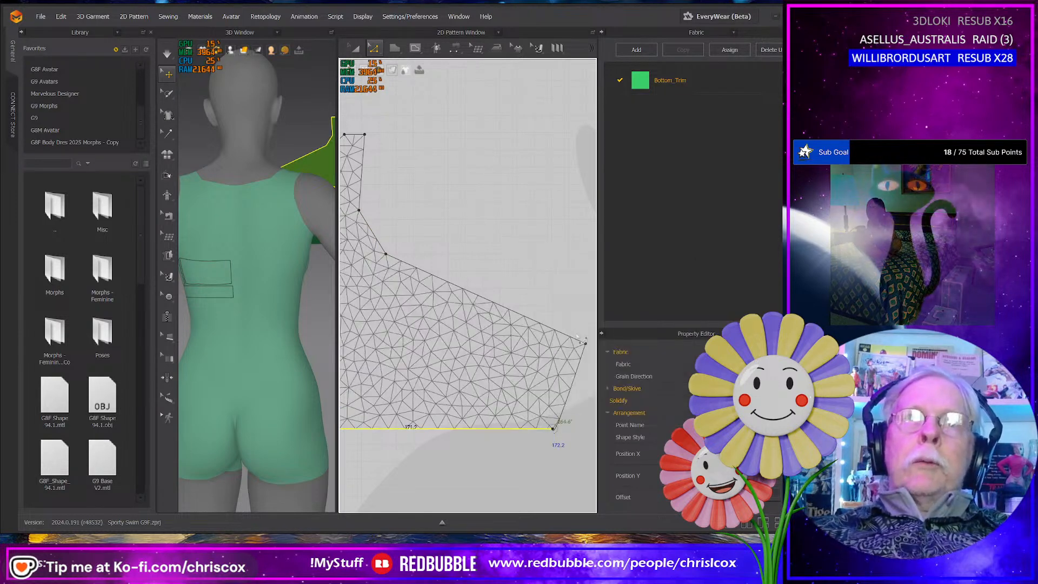
# - Undo the last adjustment and move the side panel's lower outer corner outward to lengthen the bottom edge
pyautogui.moveTo(564, 431); pyautogui.dragTo(531, 448)
pyautogui.moveTo(509, 457); pyautogui.dragTo(556, 441, button='middle')
pyautogui.scroll(-3, 562, 444)
pyautogui.click(558, 430)
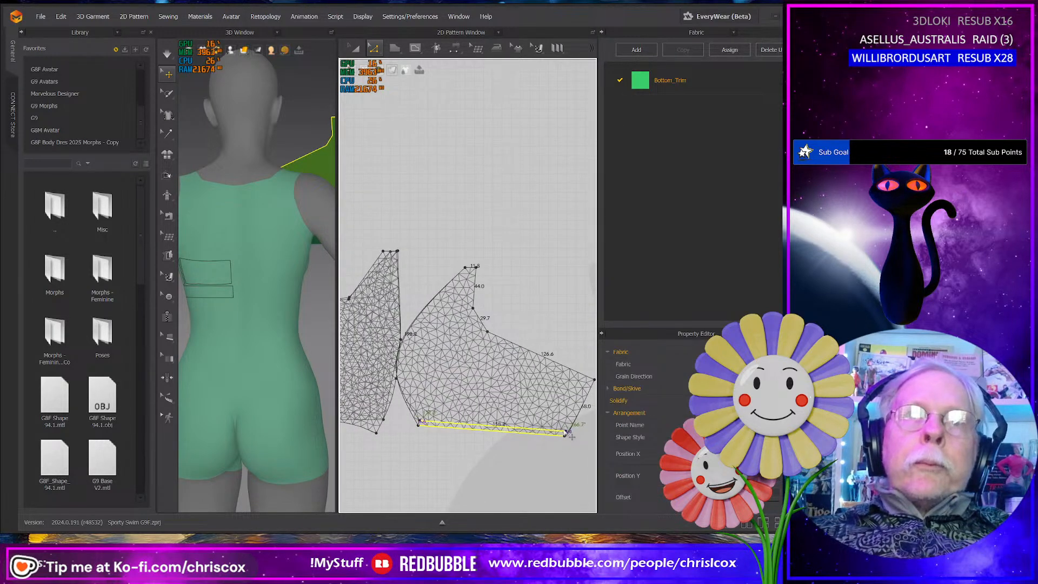
pyautogui.hotkey('ctrl', 'z')
pyautogui.click(562, 459)
pyautogui.moveTo(565, 436)
pyautogui.mouseDown()
pyautogui.moveTo(593, 444)
pyautogui.moveTo(579, 432)
pyautogui.mouseUp()
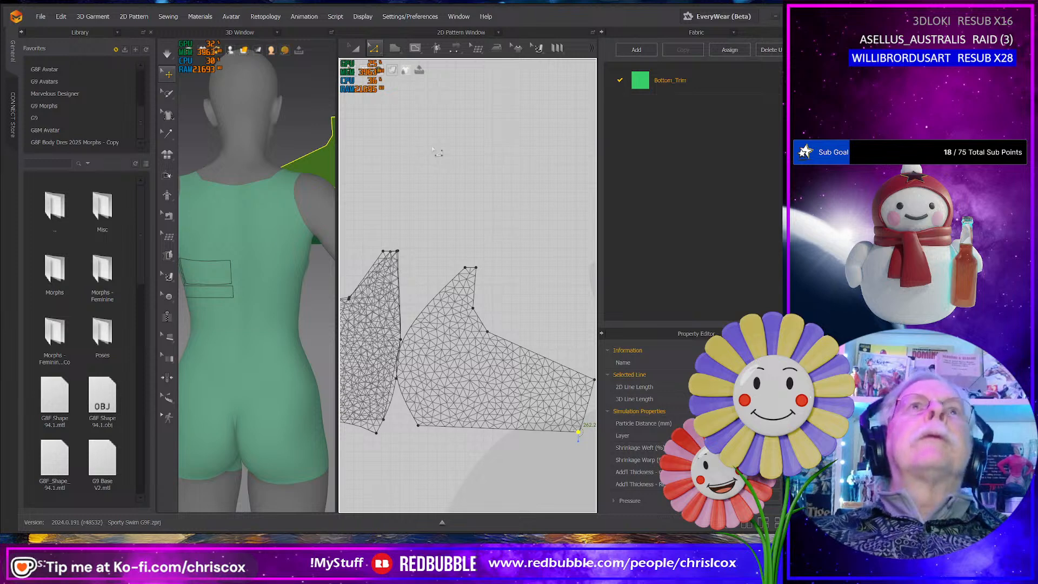
pyautogui.click(394, 17)
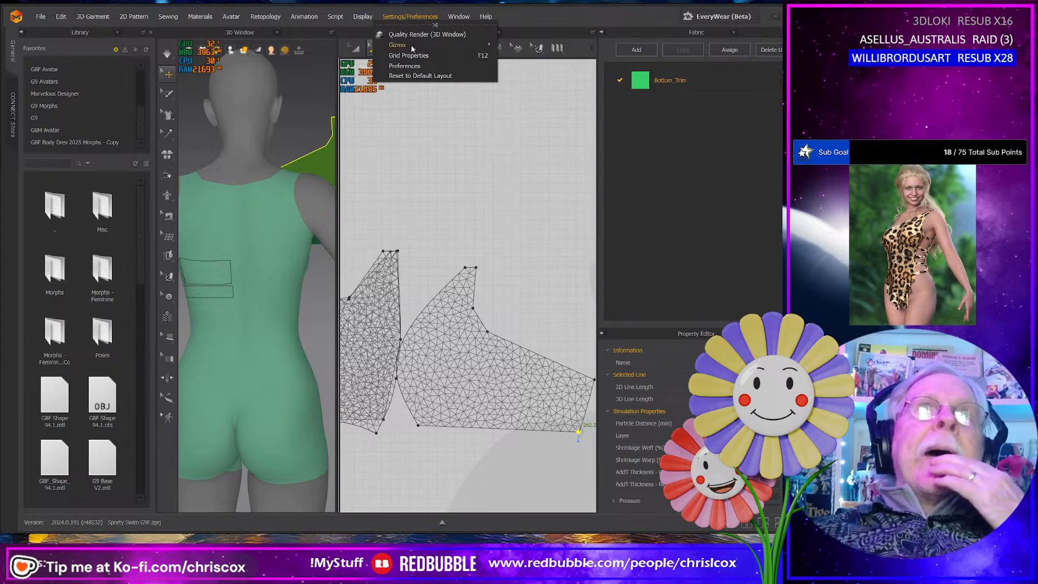
pyautogui.click(511, 144)
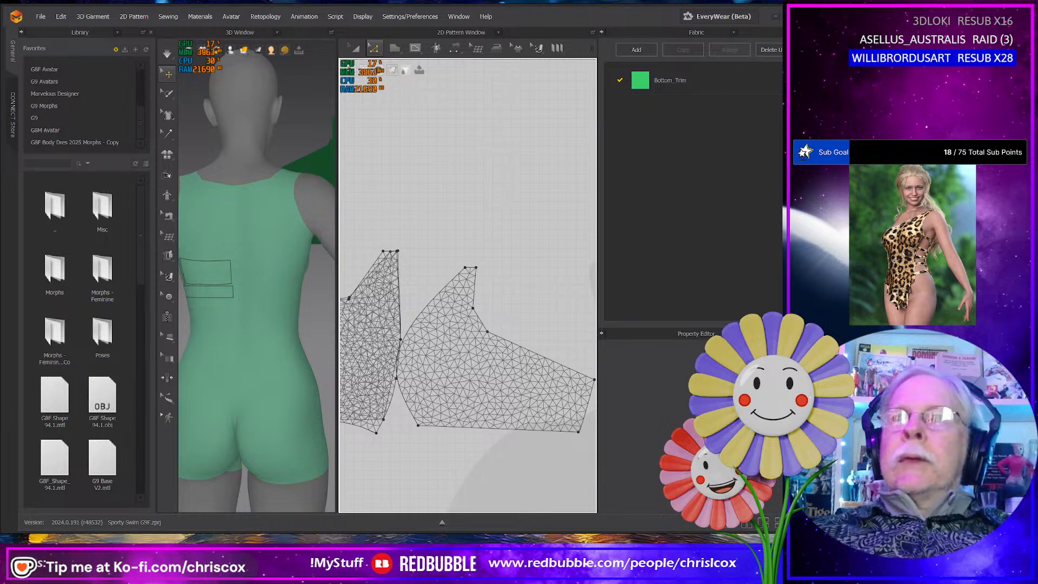
# - Change the side panel's mesh style from triangles to quads
pyautogui.moveTo(540, 297); pyautogui.dragTo(598, 264, button='middle')
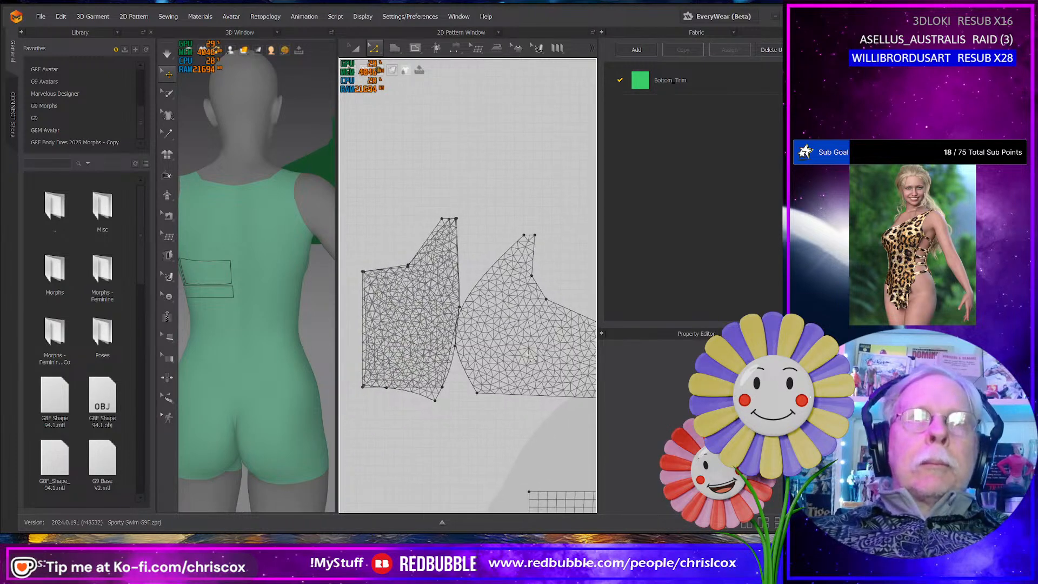
pyautogui.press('a')
pyautogui.click(531, 376)
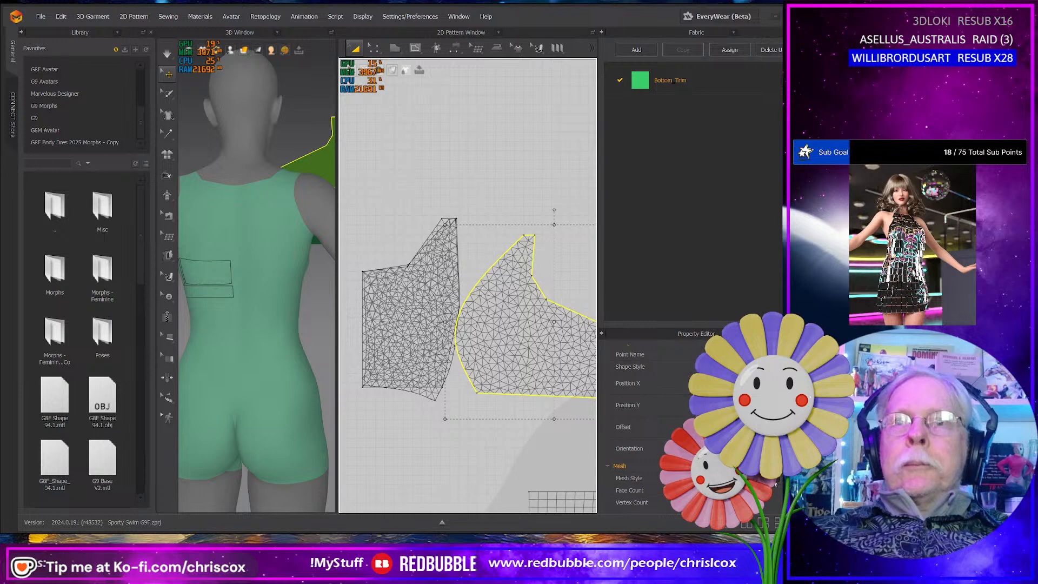
pyautogui.click(727, 489)
# - Delete the curve points on the side panel's outer edge and move its lower outer corner to level the bottom edge
pyautogui.moveTo(576, 445); pyautogui.dragTo(489, 463, button='middle')
pyautogui.press('z')
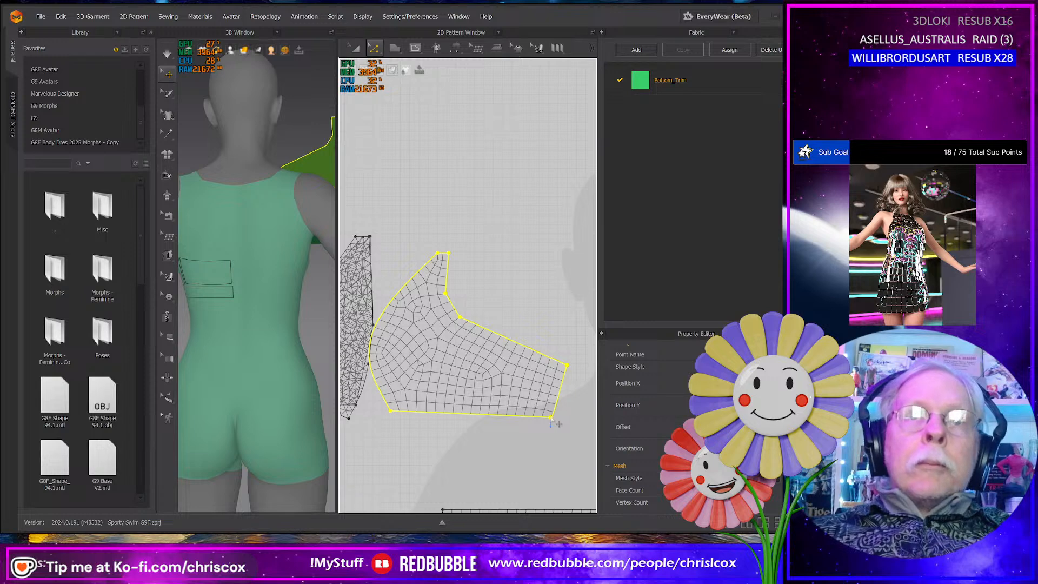
pyautogui.click(551, 418)
pyautogui.moveTo(552, 420); pyautogui.dragTo(570, 427)
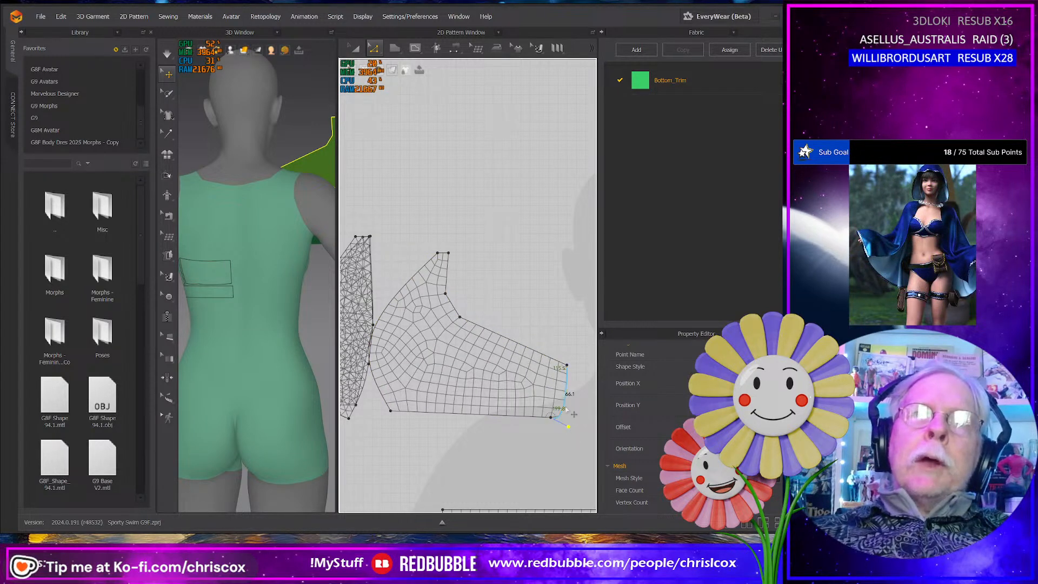
pyautogui.rightClick(565, 409)
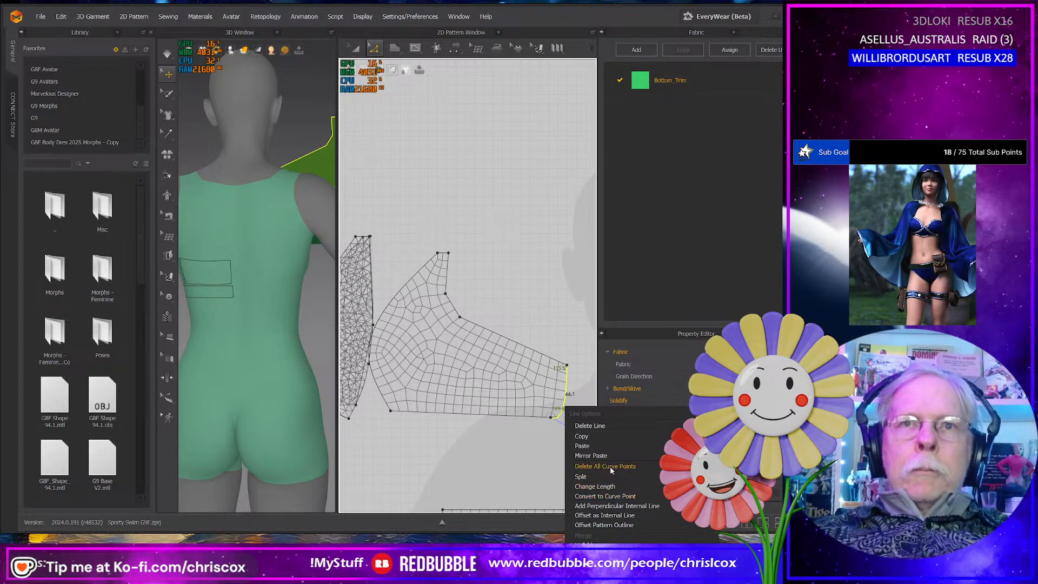
pyautogui.click(612, 471)
pyautogui.click(551, 418)
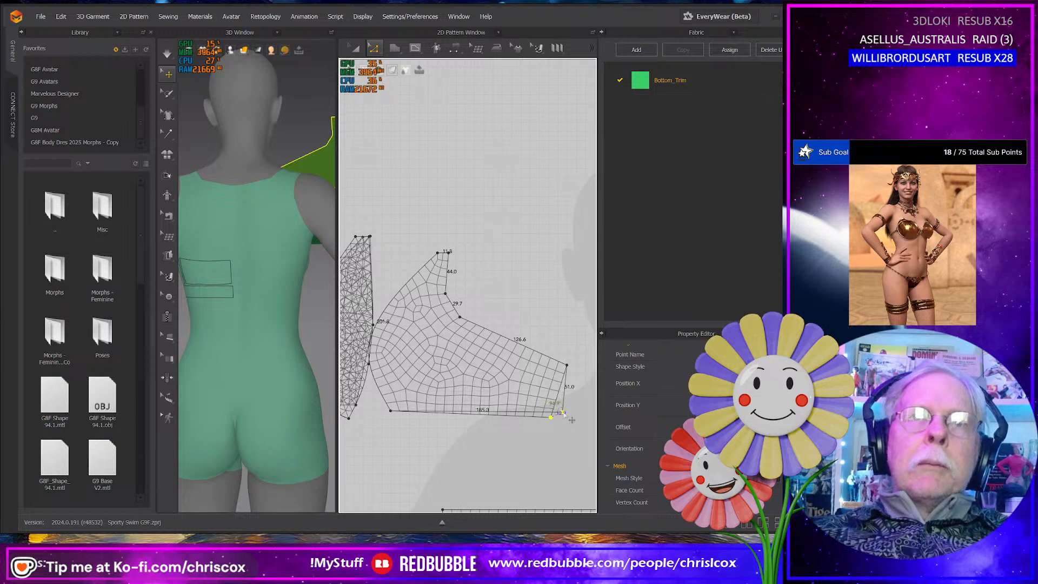
pyautogui.moveTo(570, 413); pyautogui.dragTo(567, 414)
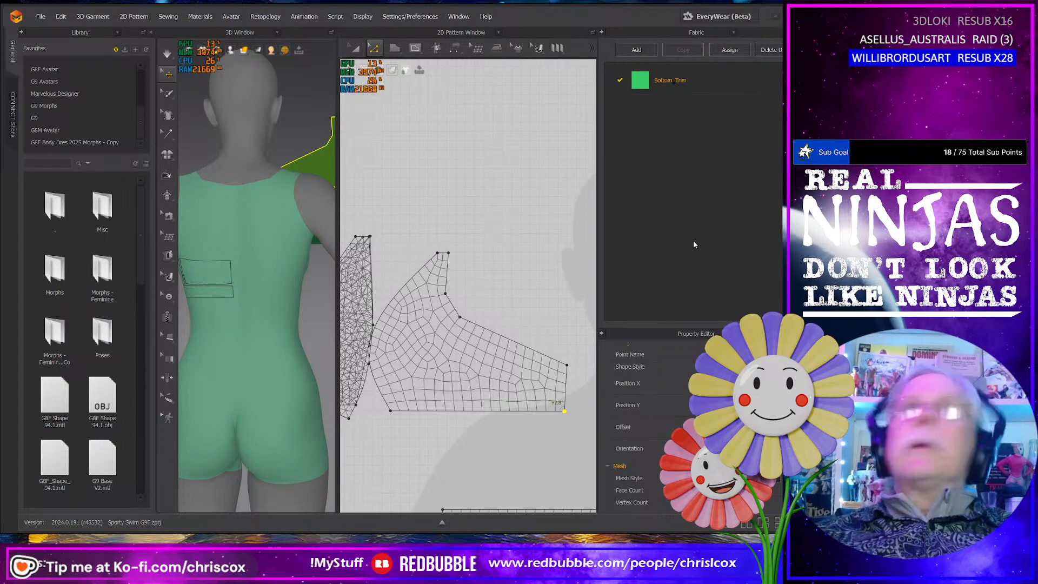
pyautogui.click(364, 17)
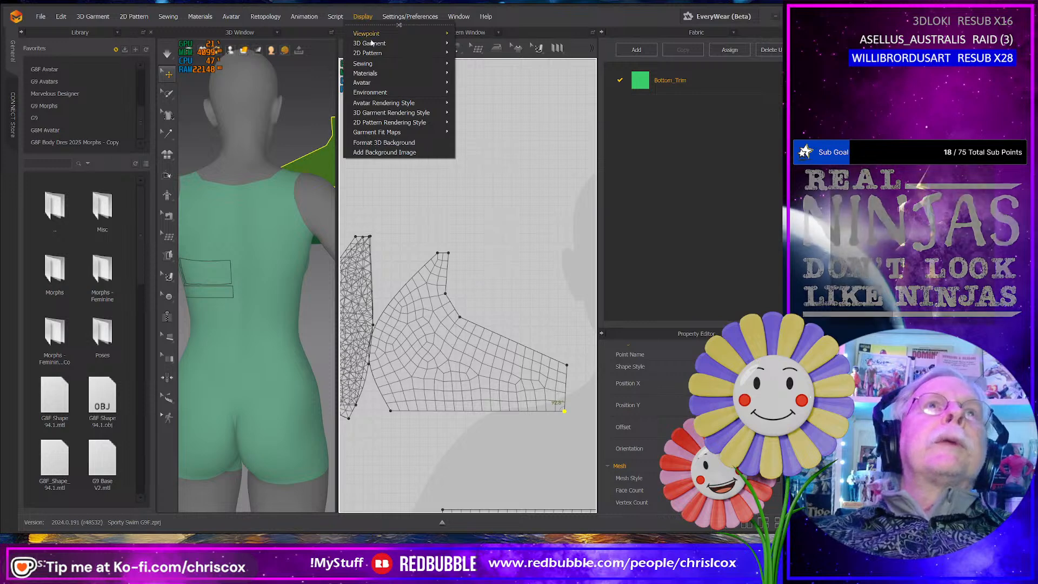
pyautogui.moveTo(377, 53)
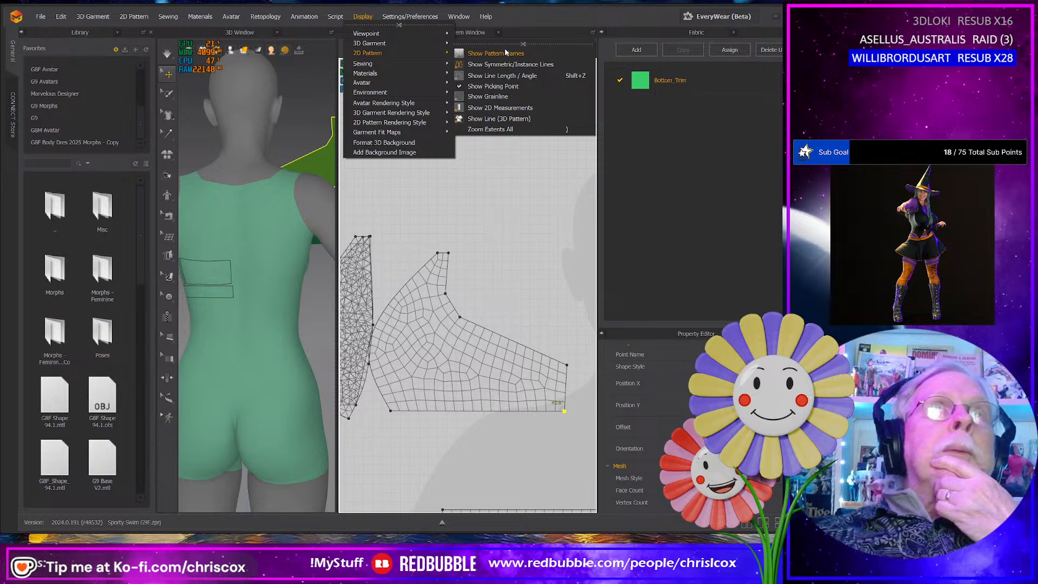
pyautogui.click(533, 34)
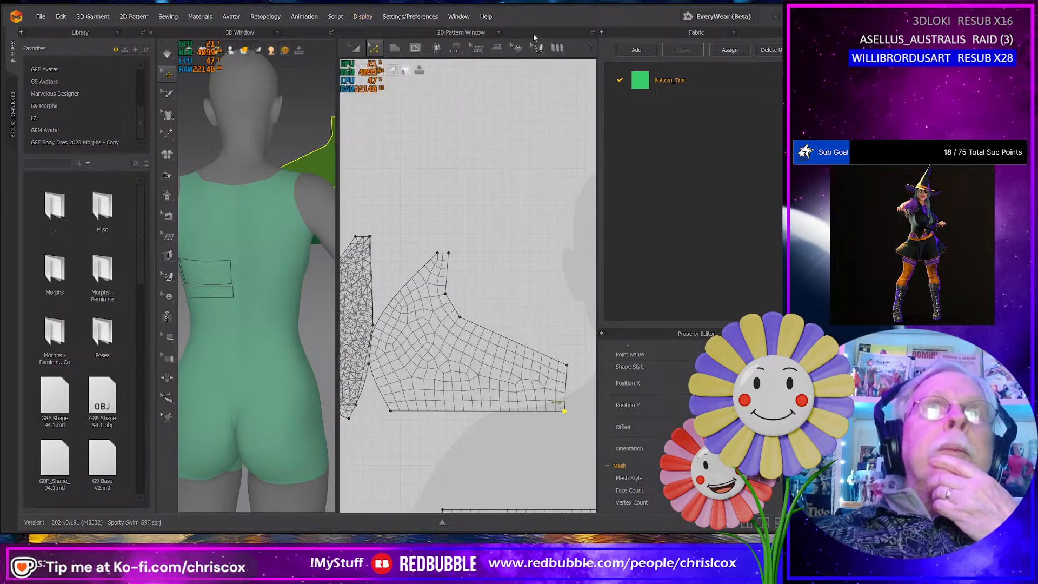
pyautogui.click(499, 33)
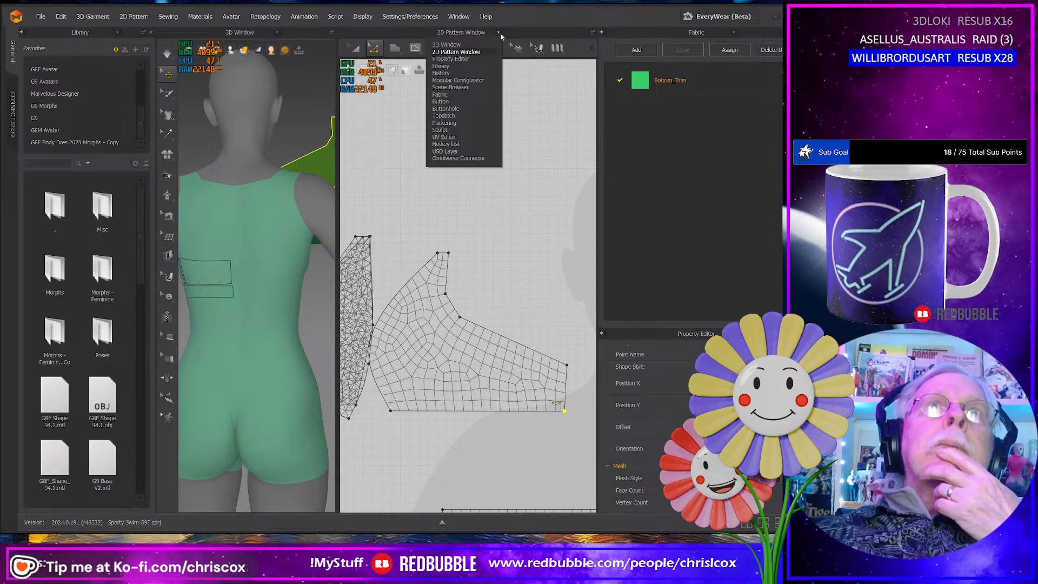
pyautogui.click(524, 31)
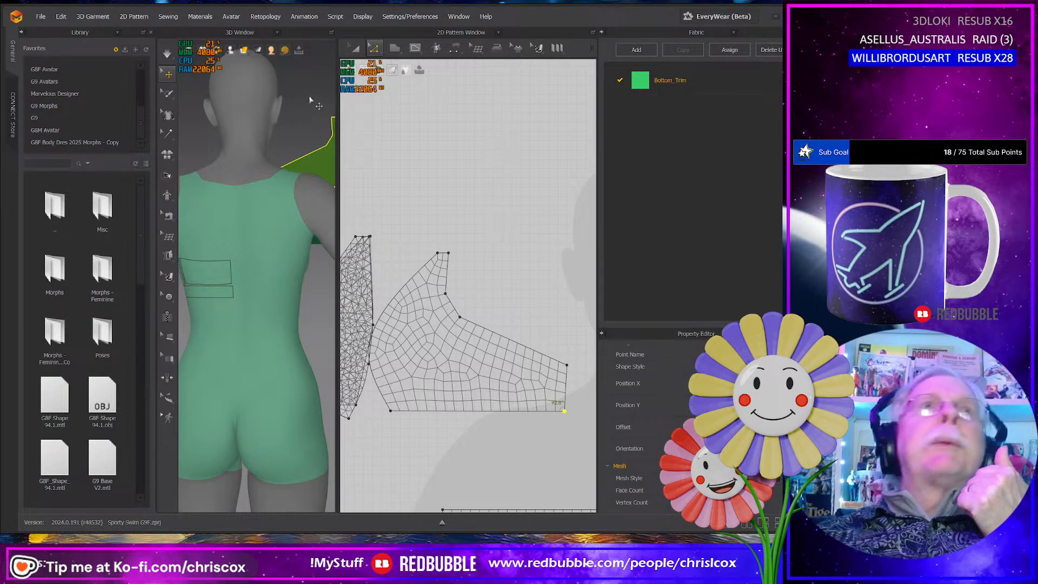
pyautogui.moveTo(265, 51)
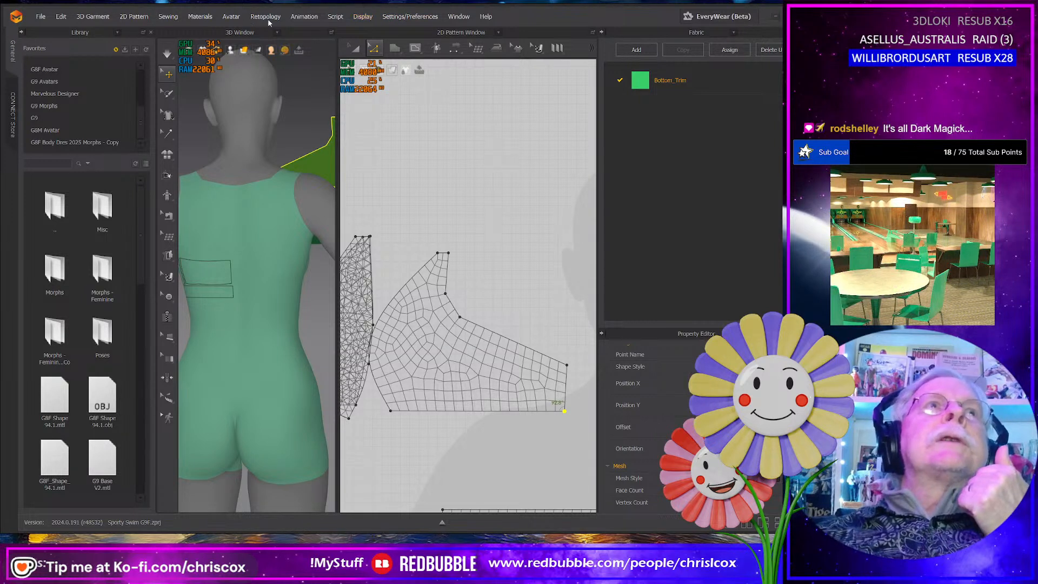
# - Enable Smart Guide and Snap to Pattern in the snap preferences
pyautogui.click(427, 17)
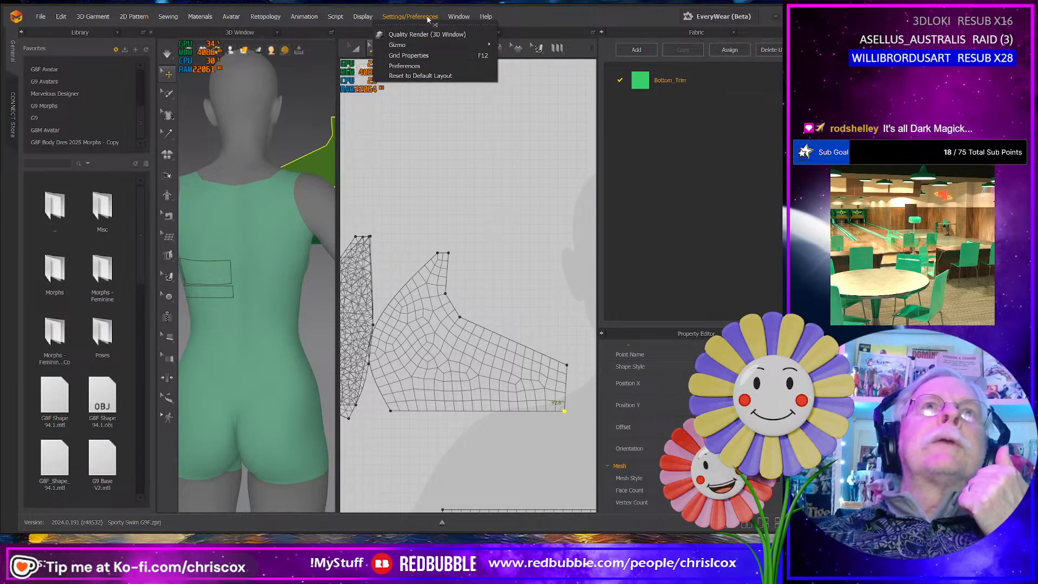
pyautogui.click(419, 67)
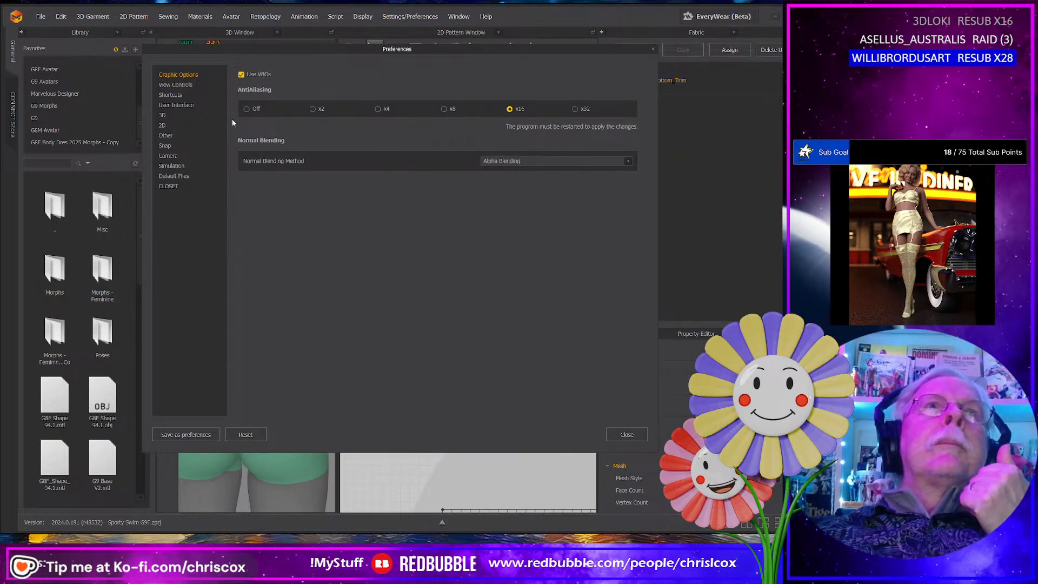
pyautogui.click(165, 146)
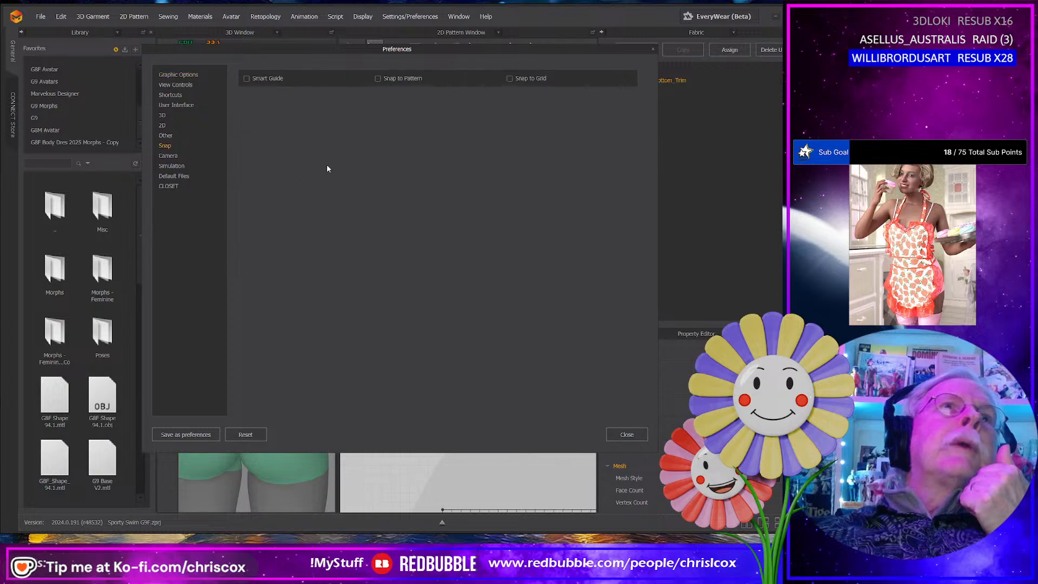
pyautogui.click(400, 79)
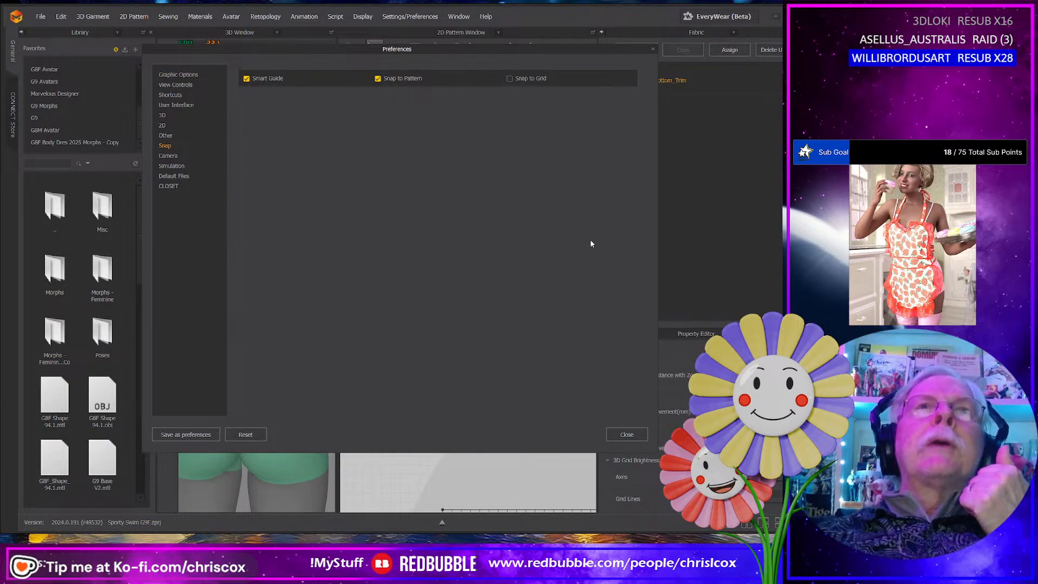
pyautogui.click(626, 436)
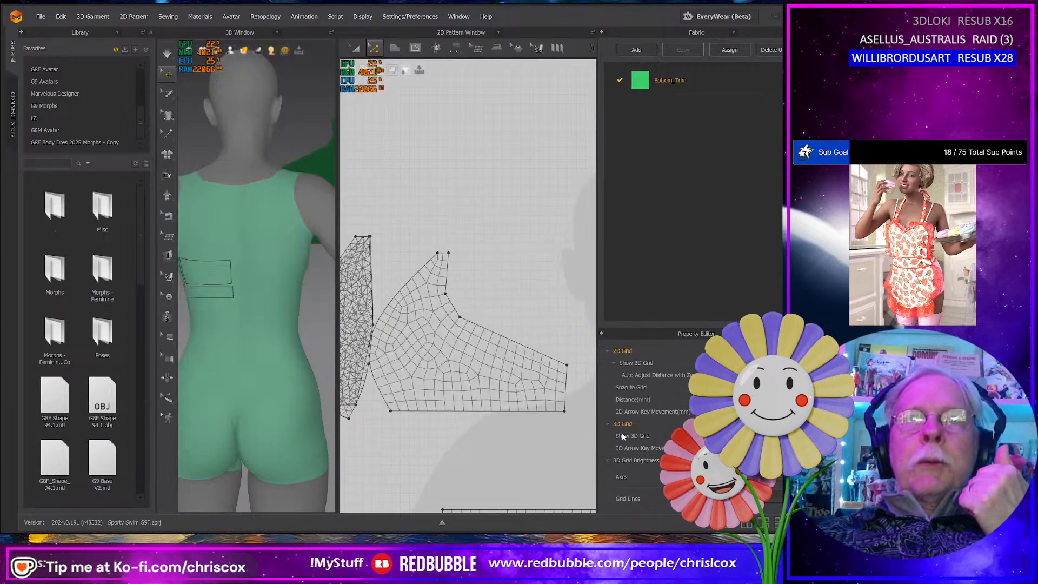
# - Align the side panel's lower outer corner directly below its upper outer corner, and shift the upper corner slightly inward
pyautogui.click(567, 412)
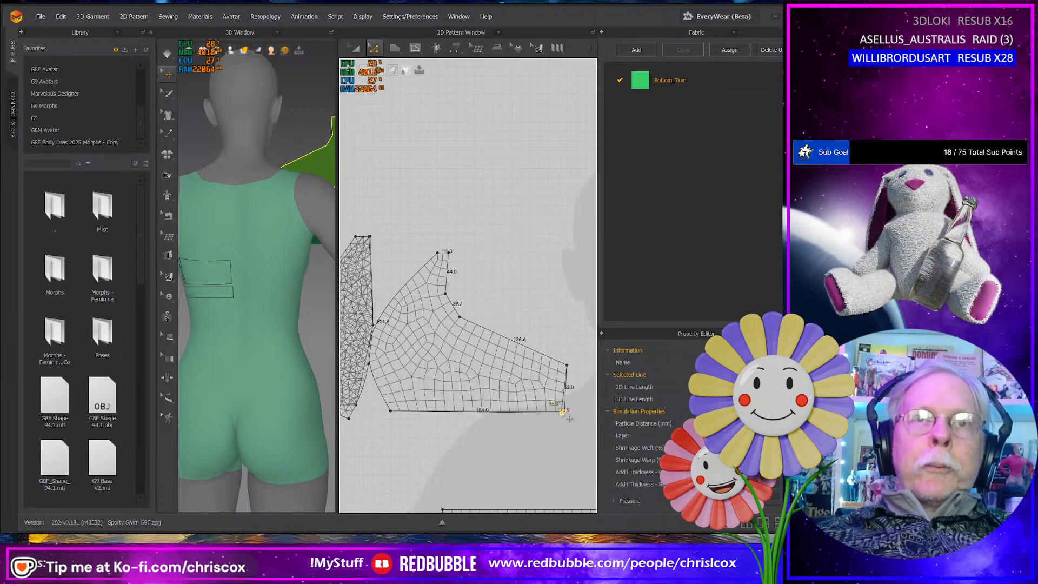
pyautogui.moveTo(562, 412); pyautogui.dragTo(573, 410)
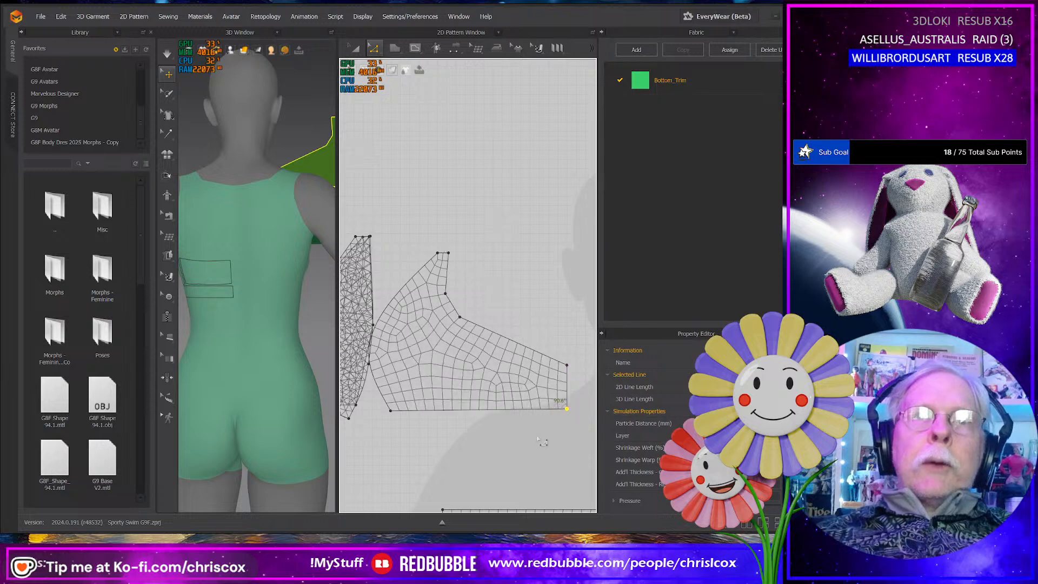
pyautogui.moveTo(541, 439); pyautogui.dragTo(409, 331, button='middle')
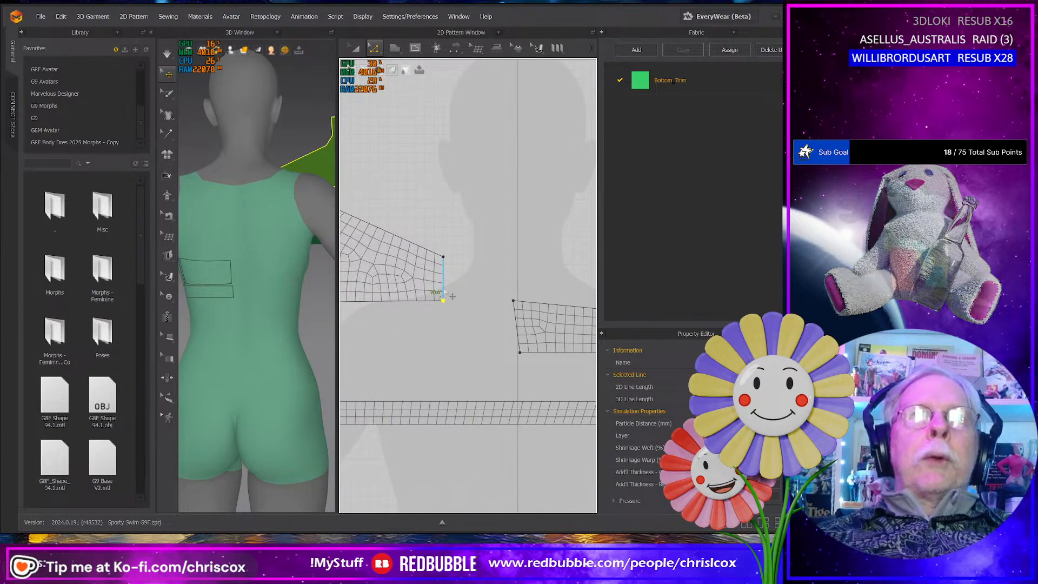
pyautogui.moveTo(445, 257); pyautogui.dragTo(443, 258)
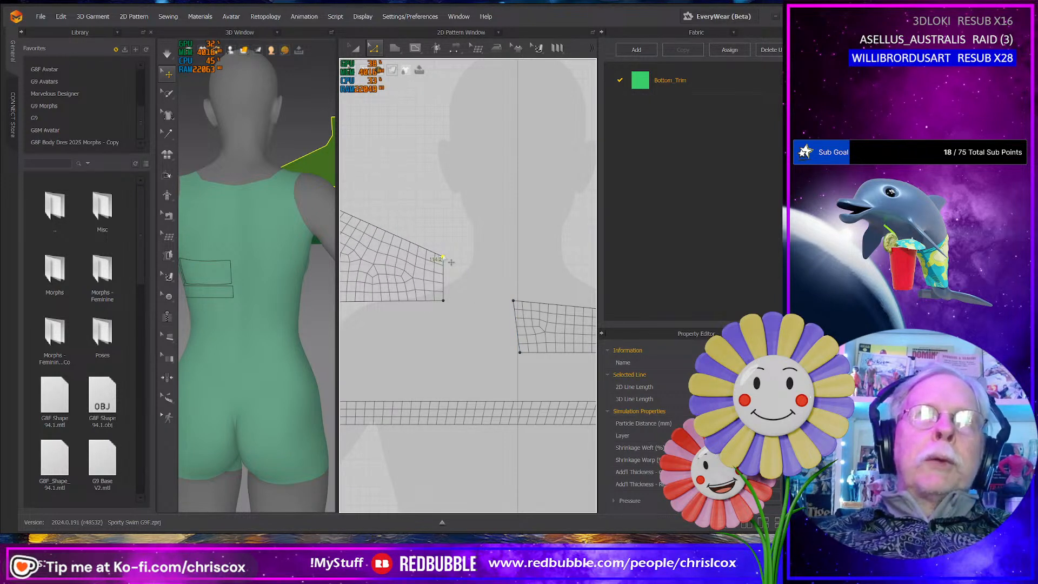
pyautogui.moveTo(444, 258); pyautogui.dragTo(438, 258)
# - Compare the side panel's outer edge with the facing panel's edge and set its length to 56.5 mm in the End direction
pyautogui.click(440, 279)
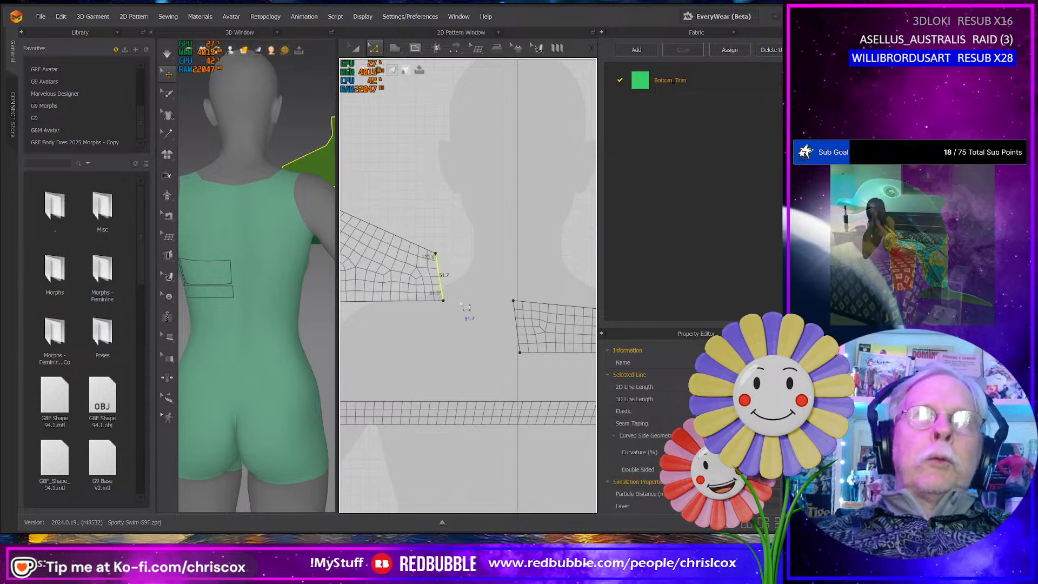
pyautogui.click(519, 339)
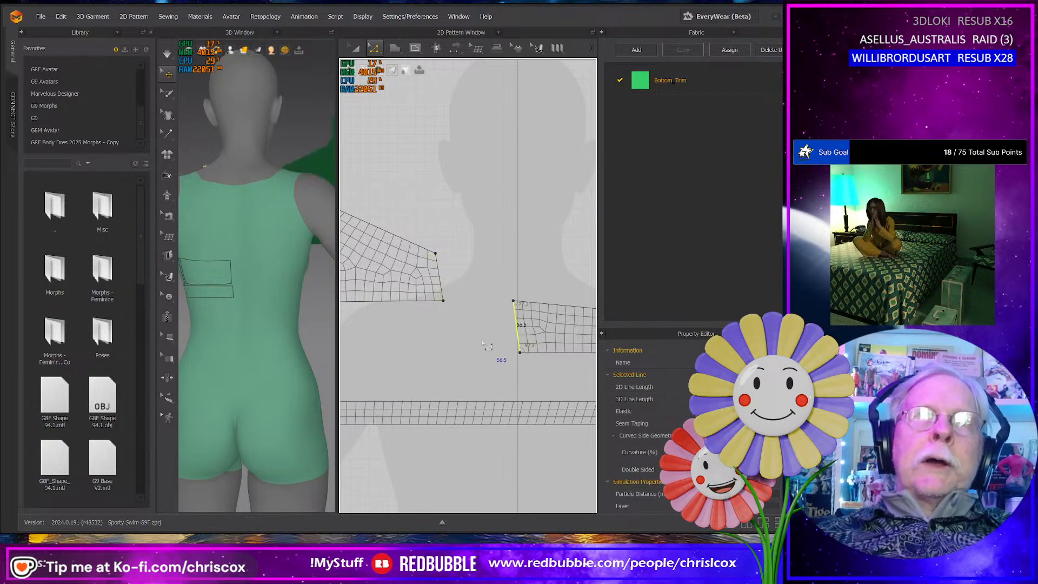
pyautogui.click(440, 278)
pyautogui.rightClick(442, 277)
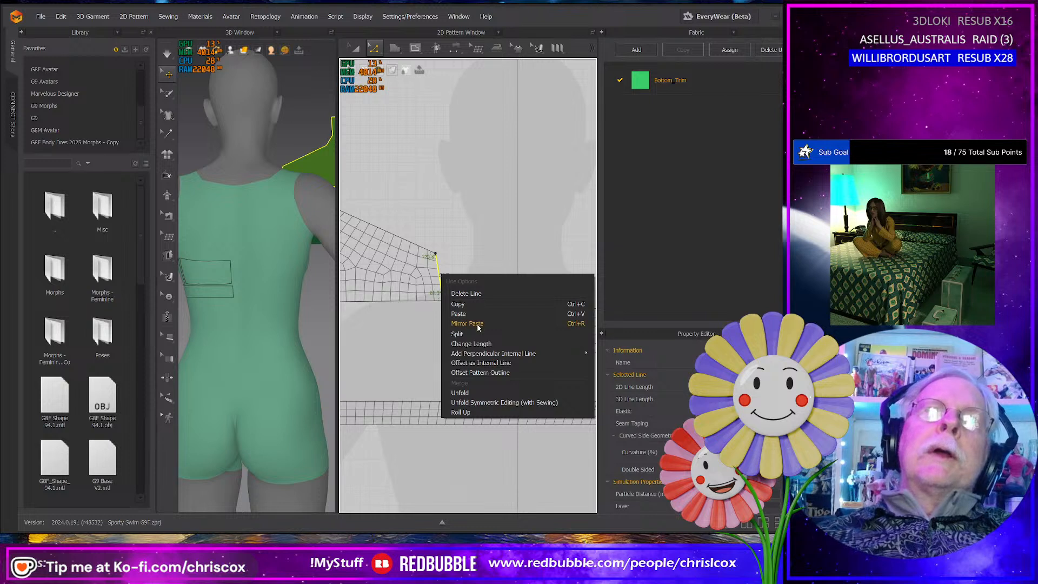
pyautogui.click(472, 344)
pyautogui.moveTo(436, 201); pyautogui.dragTo(502, 352)
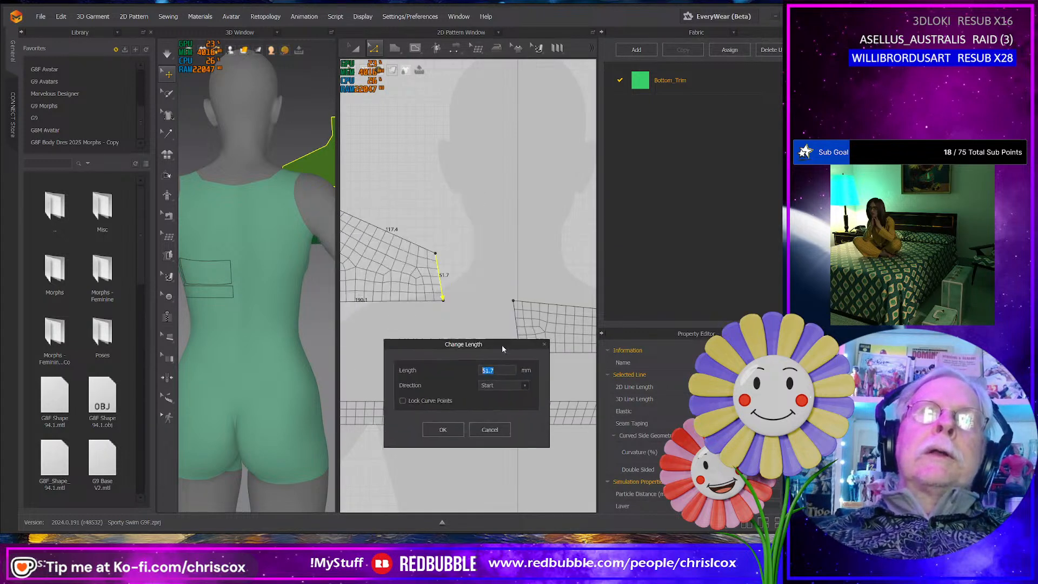
pyautogui.click(525, 390)
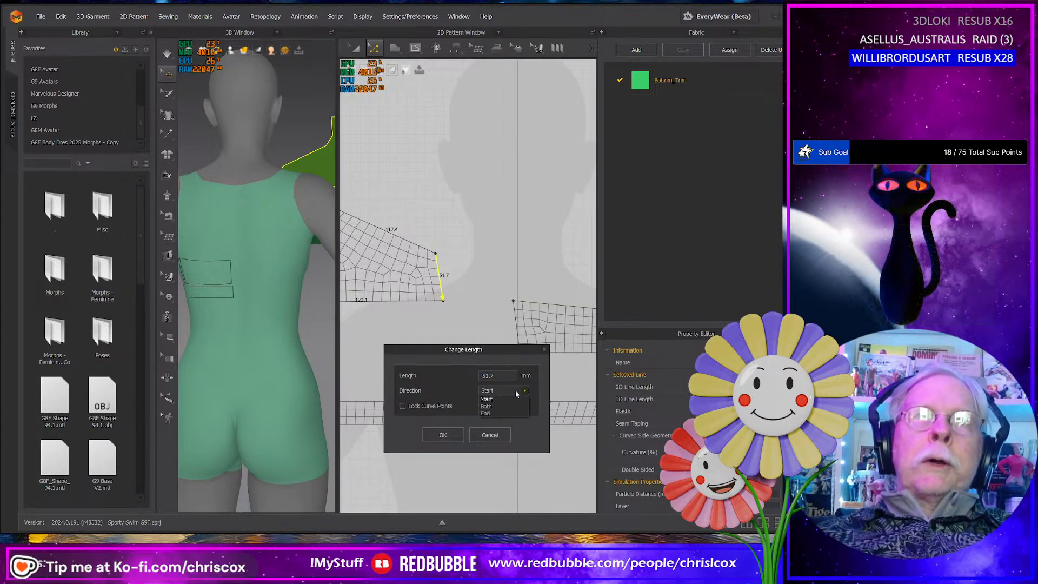
pyautogui.click(508, 410)
pyautogui.moveTo(498, 376); pyautogui.dragTo(454, 369)
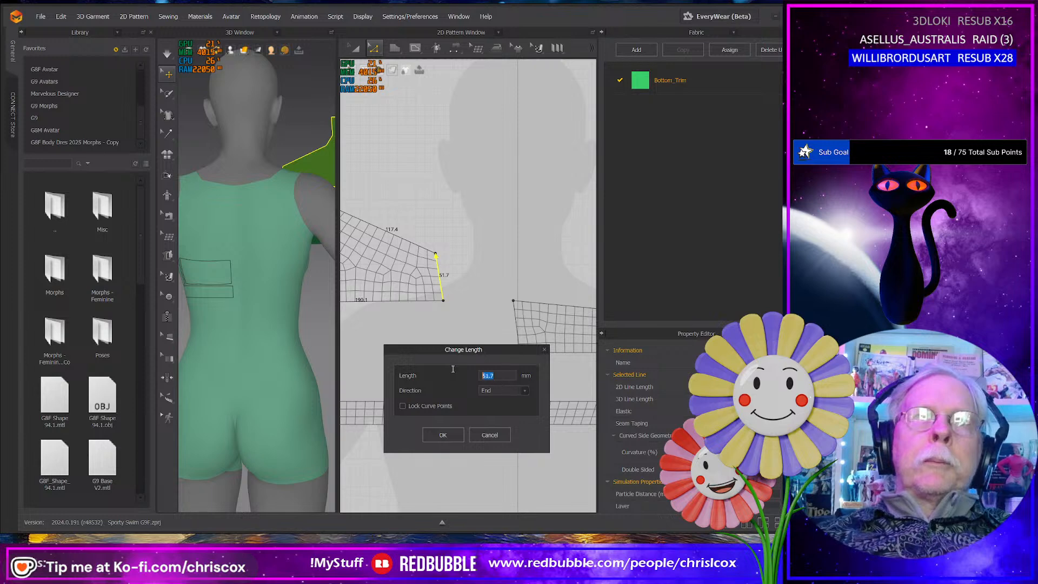
pyautogui.write('56.5')
pyautogui.press('Return')
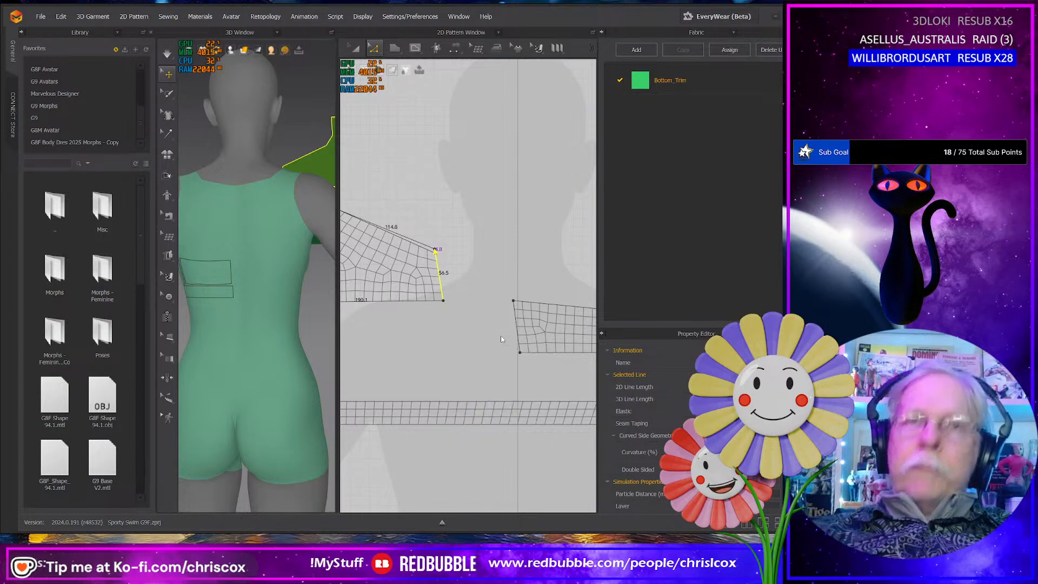
# - Convert the two corner points along the side panel's stepped upper edge into curve points
pyautogui.moveTo(421, 323); pyautogui.dragTo(531, 355, button='middle')
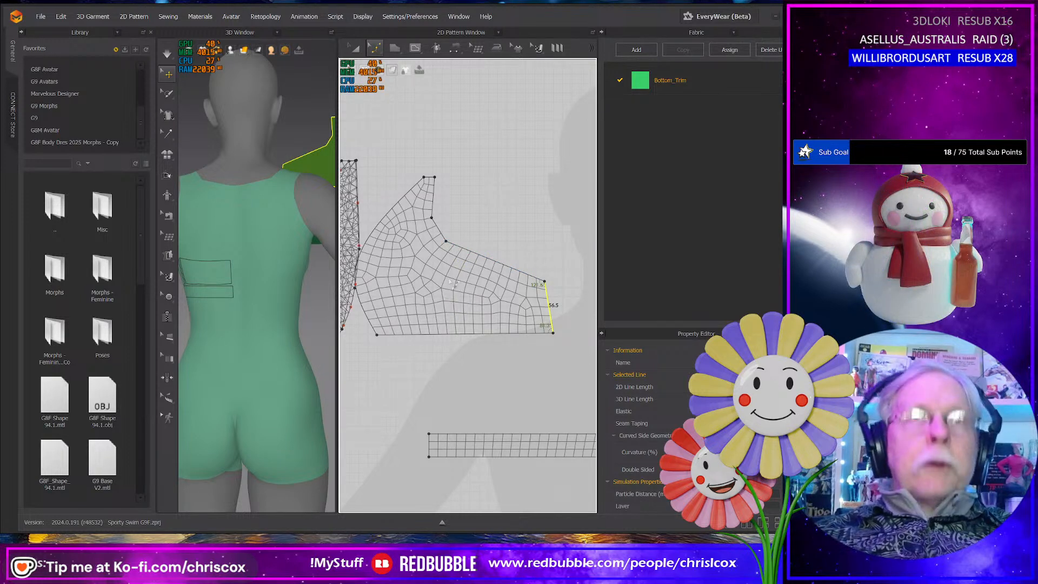
pyautogui.click(456, 246)
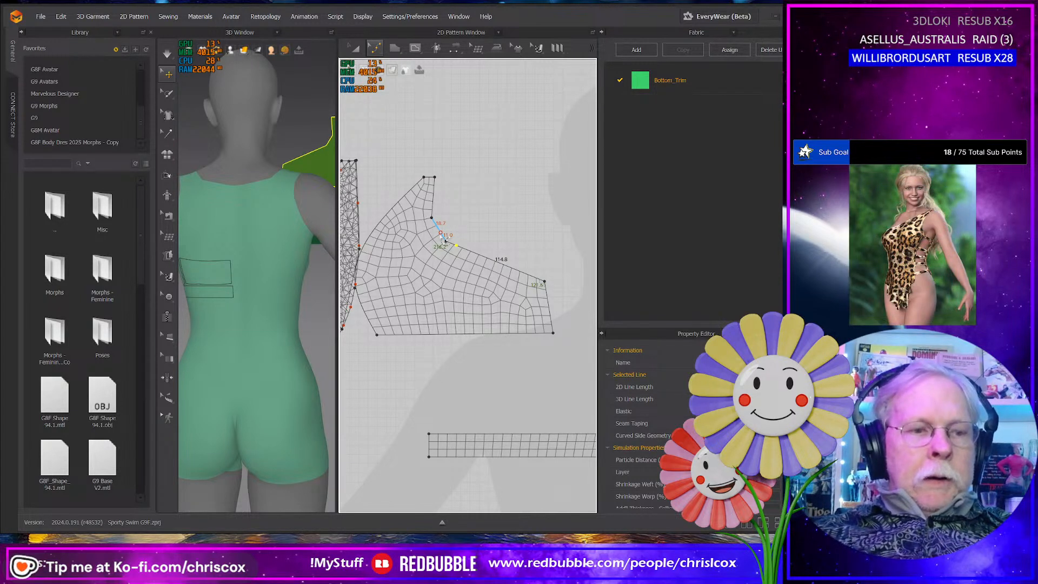
pyautogui.click(445, 242)
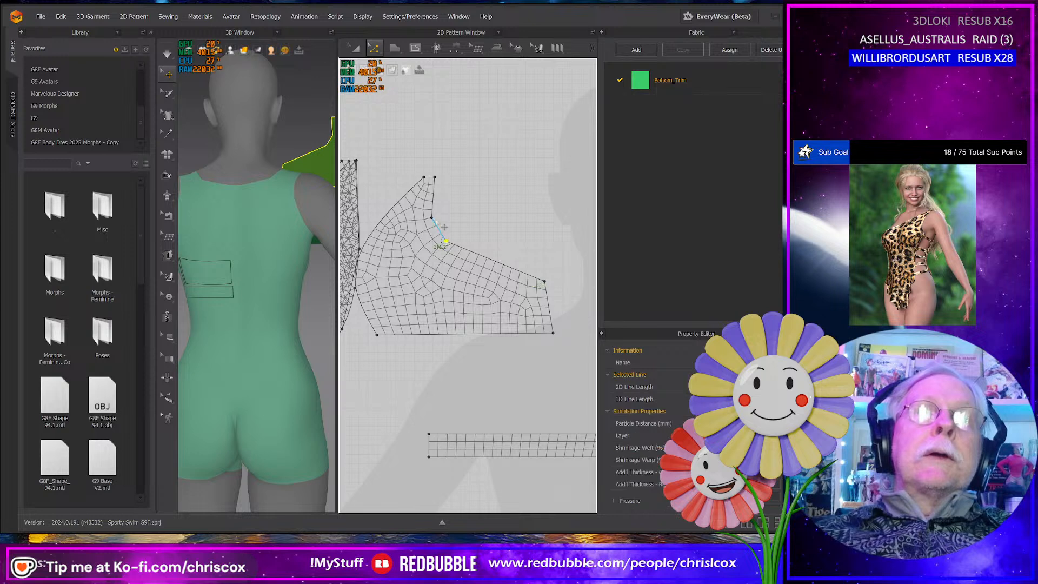
pyautogui.rightClick(432, 218)
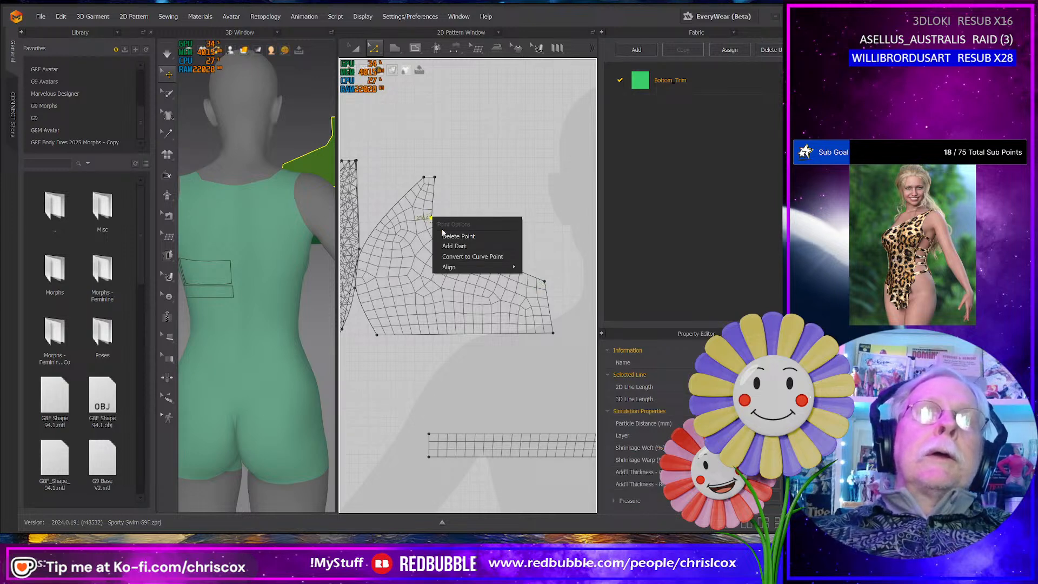
pyautogui.click(461, 256)
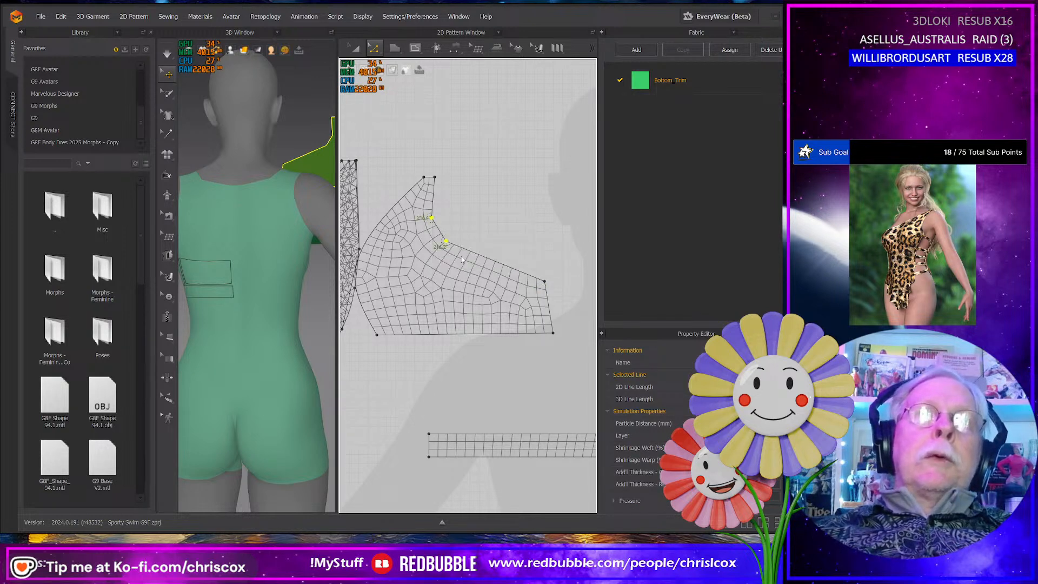
# - Smooth the side panel's upper edge with additional curve points along its sloping part, and shift the panel slightly away from the adjacent panel
pyautogui.click(490, 259)
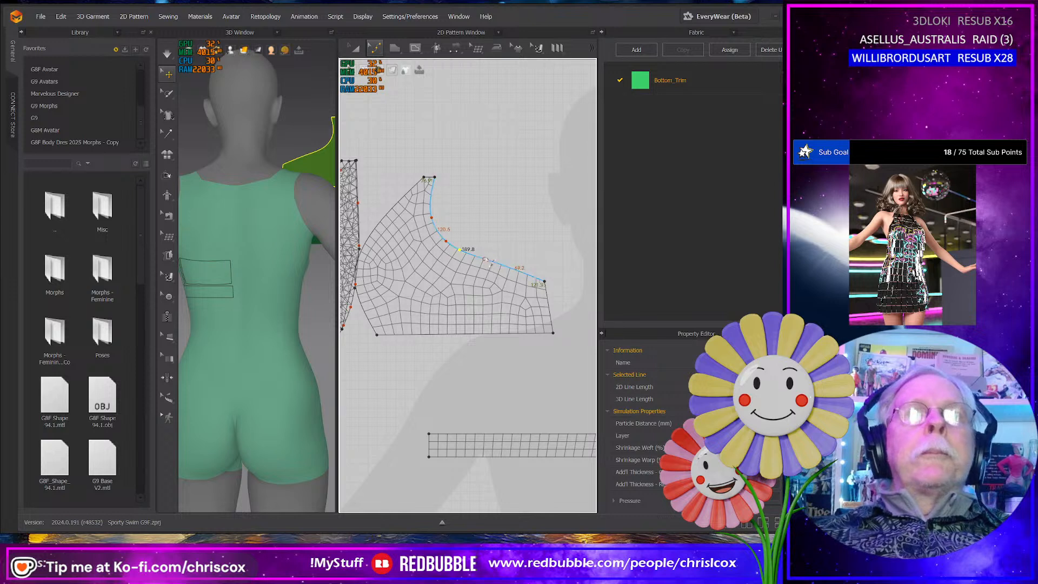
pyautogui.moveTo(485, 260); pyautogui.dragTo(492, 261, button='middle')
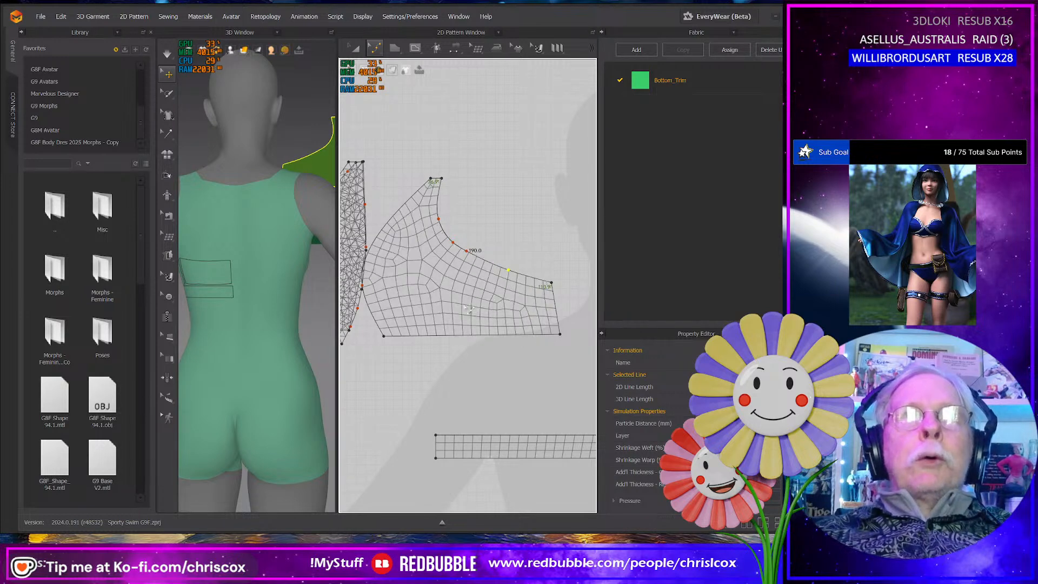
pyautogui.moveTo(507, 274); pyautogui.dragTo(539, 281, button='middle')
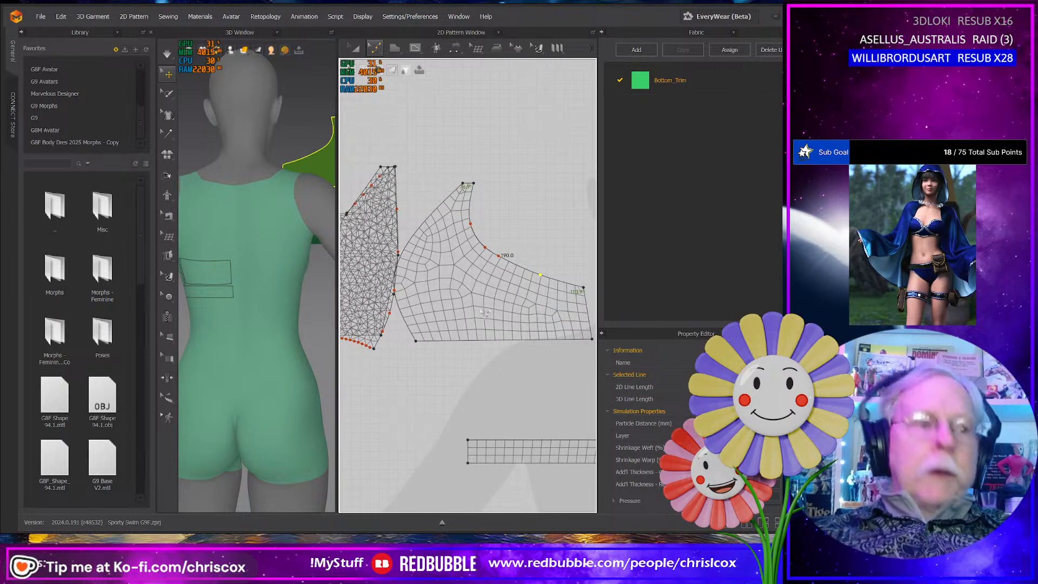
pyautogui.press('a')
pyautogui.moveTo(471, 292); pyautogui.dragTo(487, 294)
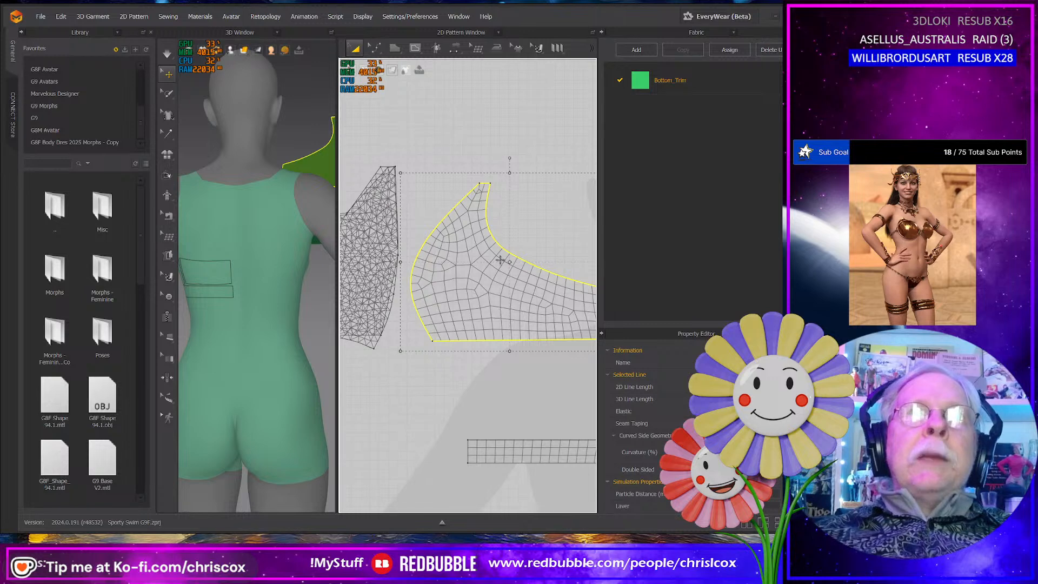
# - Set the length of the side panel's narrow top edge to 10 mm in the Start direction
pyautogui.scroll(5, 503, 234)
pyautogui.moveTo(499, 175); pyautogui.dragTo(537, 279, button='middle')
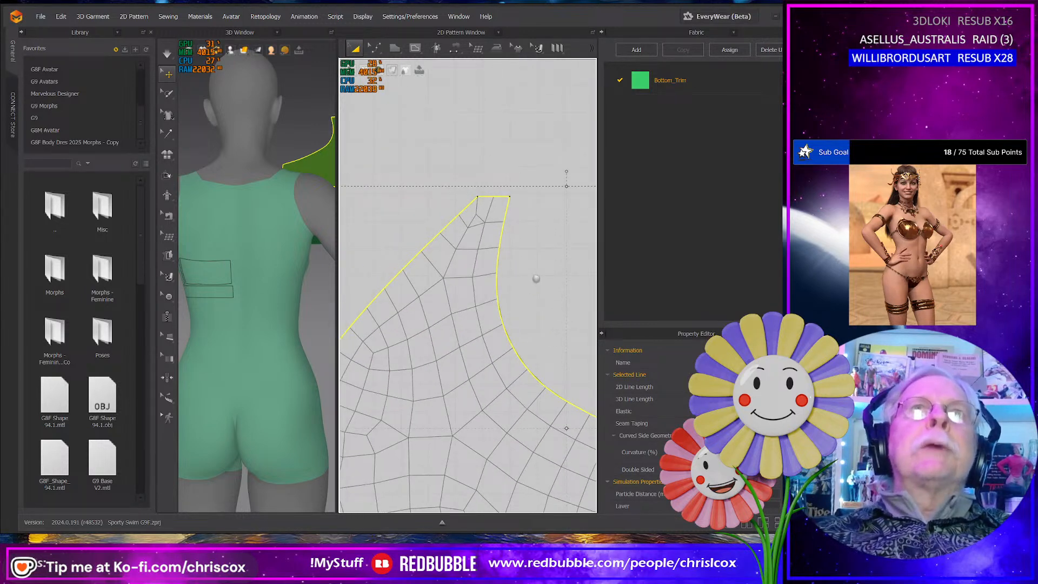
pyautogui.press('z')
pyautogui.click(492, 196)
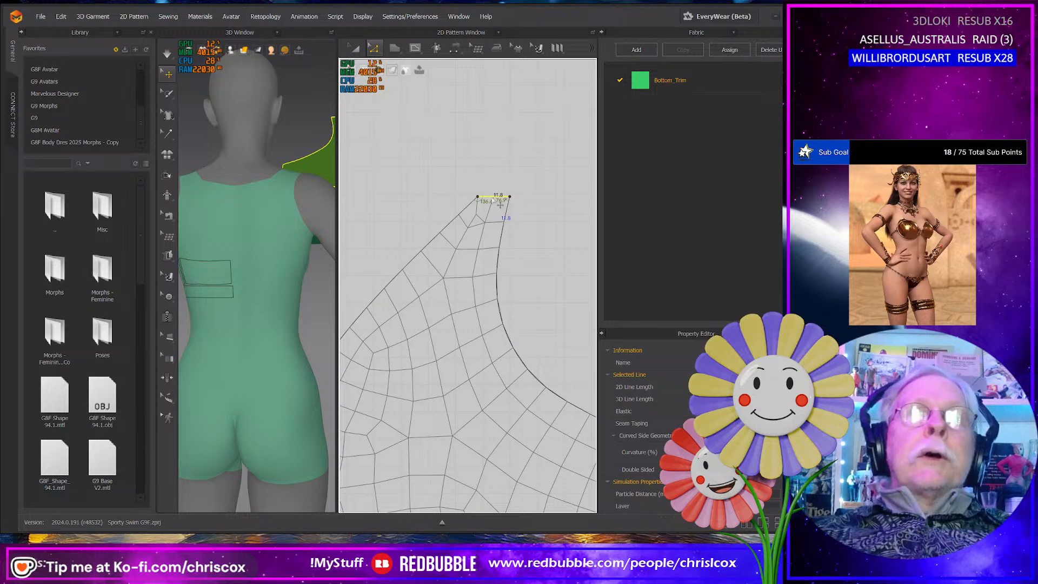
pyautogui.rightClick(493, 199)
pyautogui.click(534, 267)
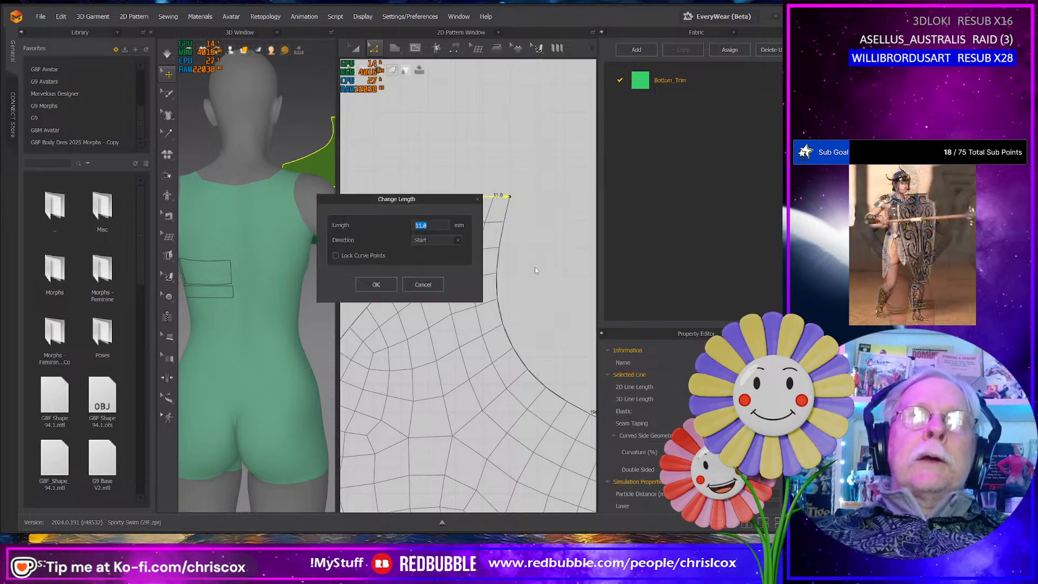
pyautogui.write('10')
pyautogui.press('Return')
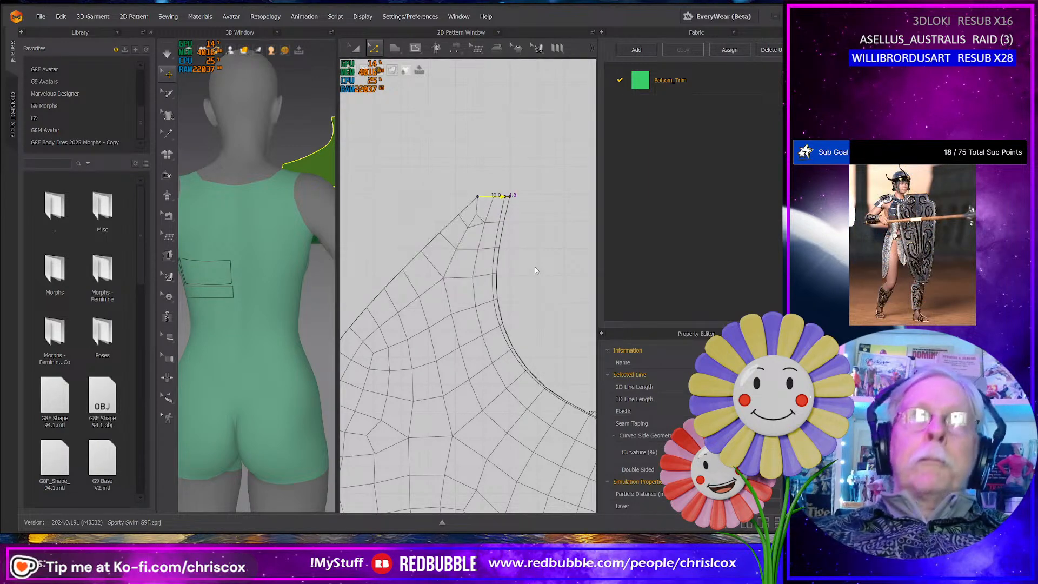
# - Convert the middle corner of the adjacent panel's outer edge and the corner of its neckline into curve points
pyautogui.moveTo(412, 284); pyautogui.dragTo(488, 318, button='middle')
pyautogui.scroll(-4, 453, 287)
pyautogui.moveTo(427, 279); pyautogui.dragTo(474, 261, button='middle')
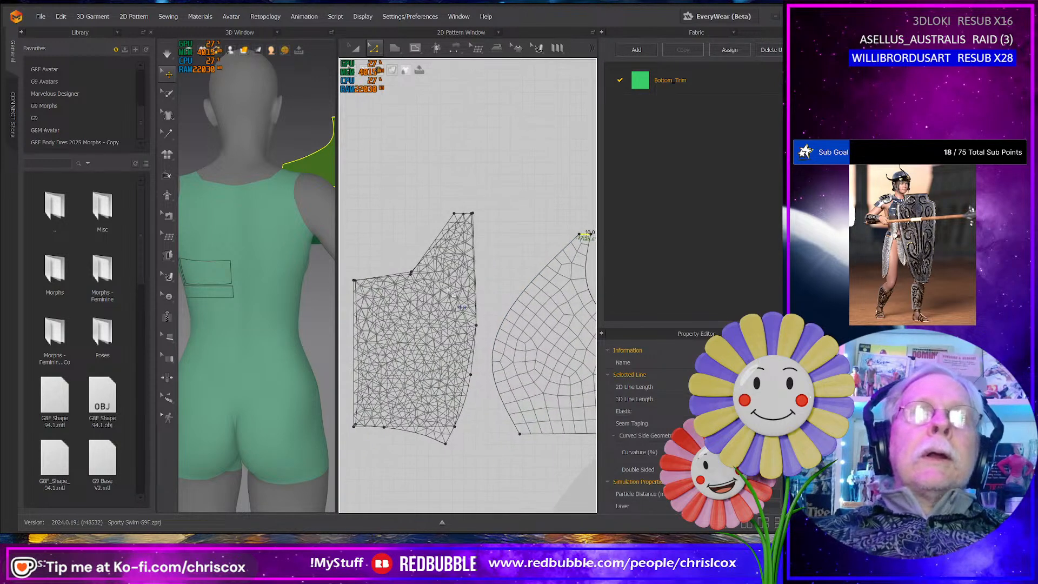
pyautogui.press('a')
pyautogui.click(439, 297)
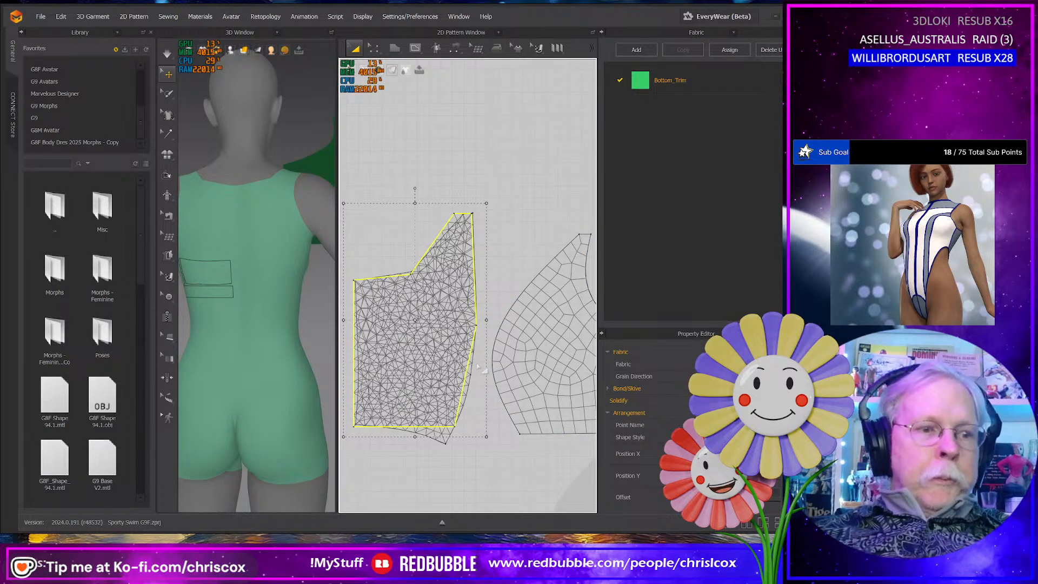
pyautogui.press('z')
pyautogui.rightClick(476, 325)
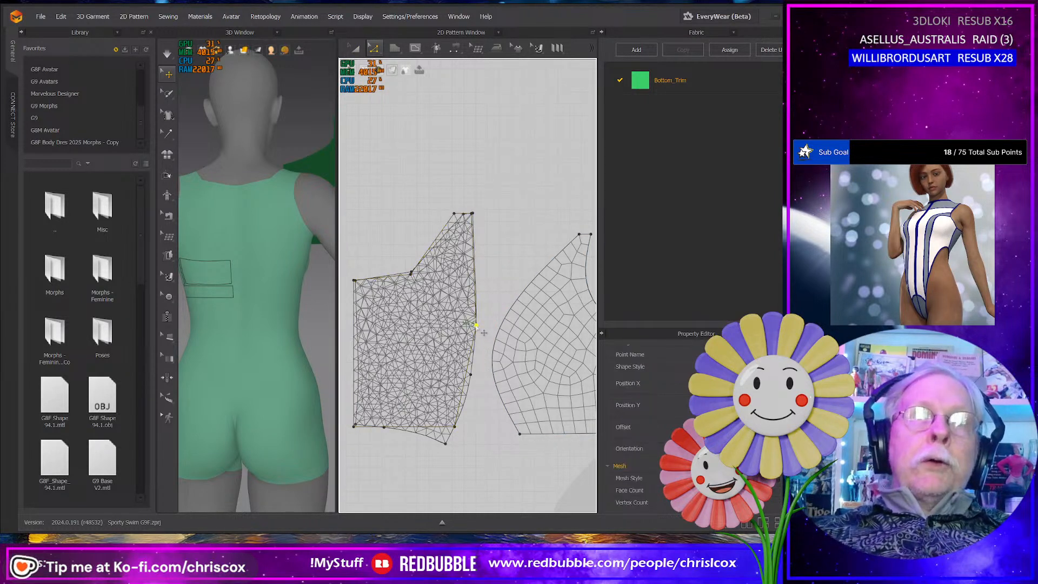
pyautogui.click(502, 374)
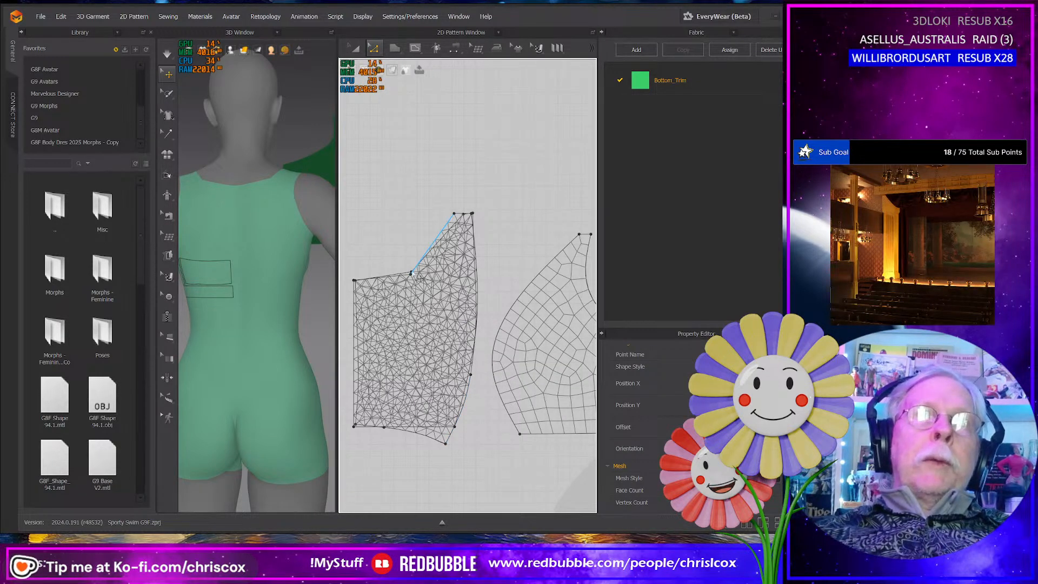
pyautogui.click(417, 279)
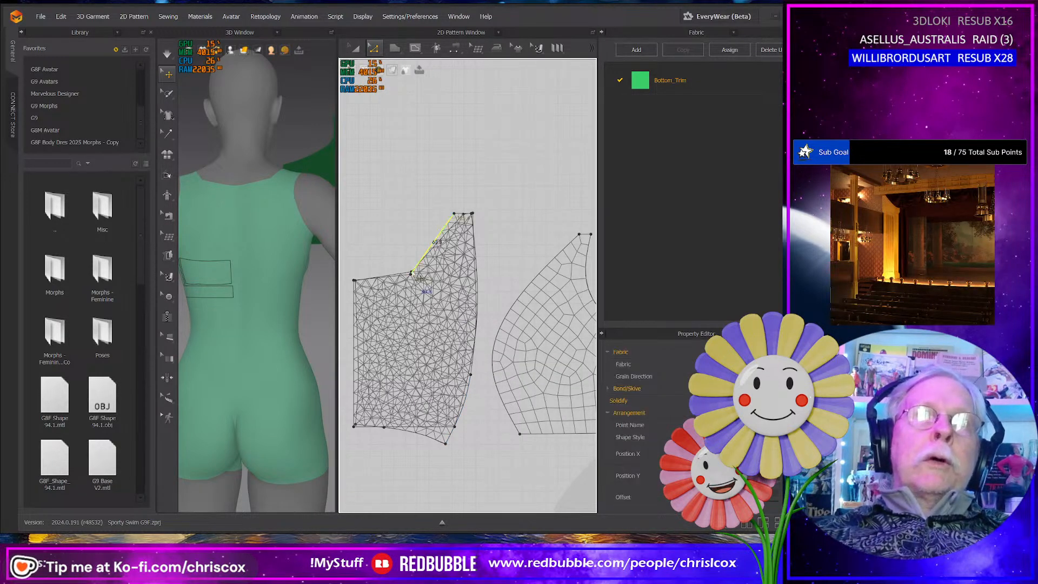
pyautogui.click(411, 274)
pyautogui.rightClick(411, 273)
pyautogui.click(433, 313)
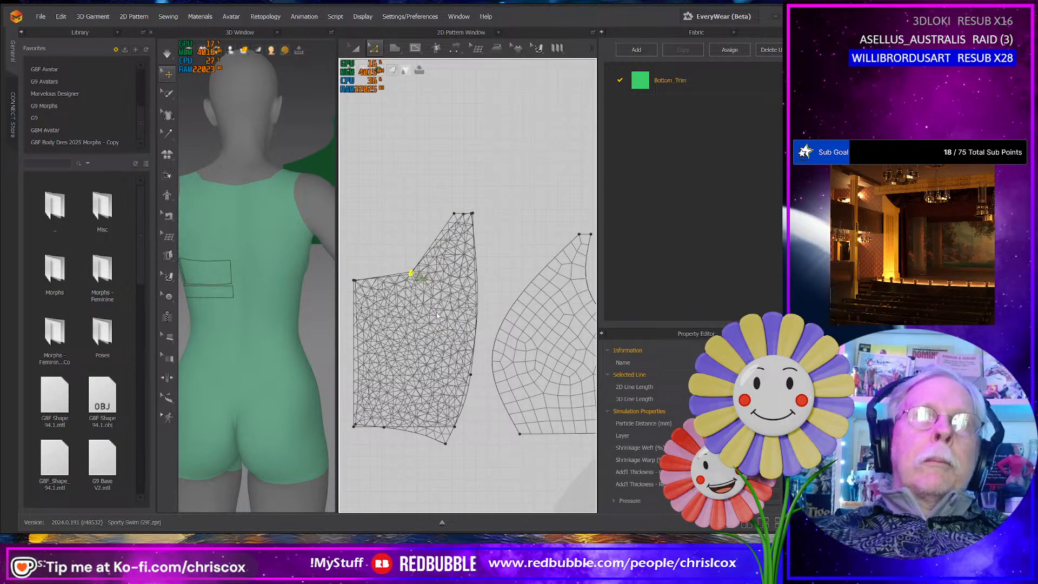
# - Separate the clean pattern from the flattened panel underneath, delete the flattened panel, and place the clean pattern beside the side panel
pyautogui.press('q')
pyautogui.click(421, 291)
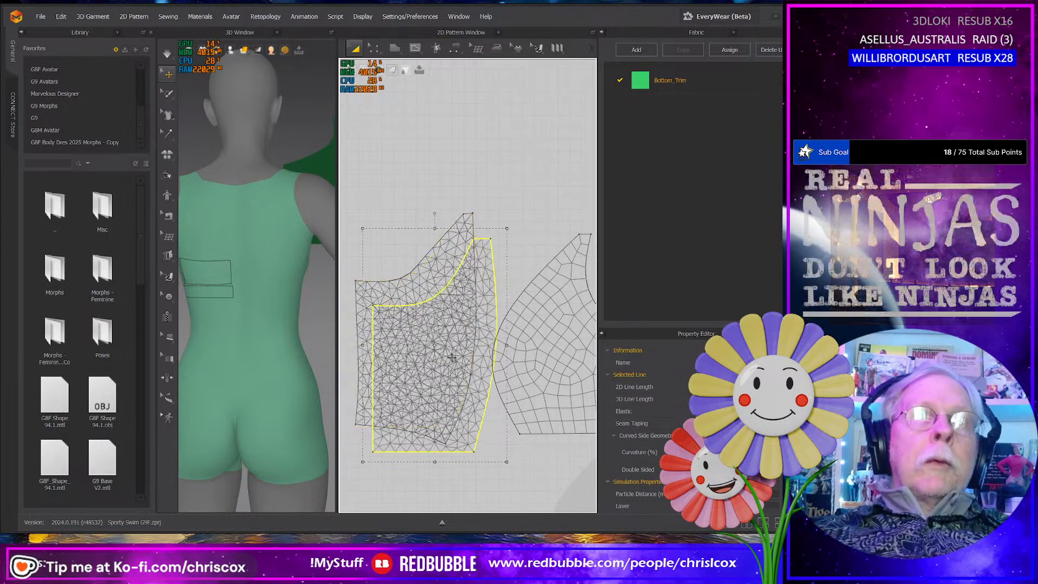
pyautogui.moveTo(421, 287); pyautogui.dragTo(415, 178)
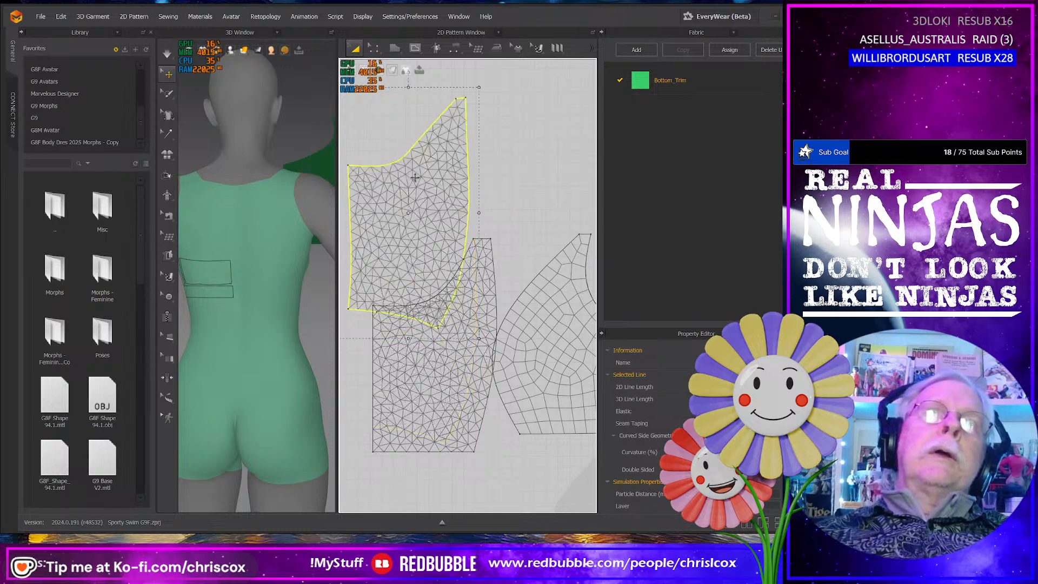
pyautogui.hotkey('ctrl', 'z')
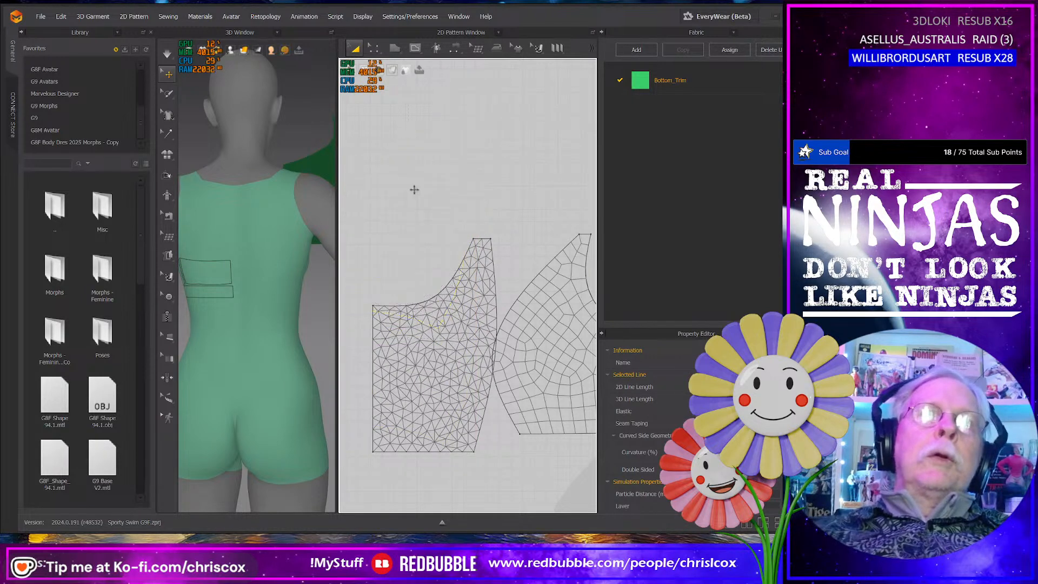
pyautogui.click(433, 312)
pyautogui.moveTo(433, 312); pyautogui.dragTo(432, 301)
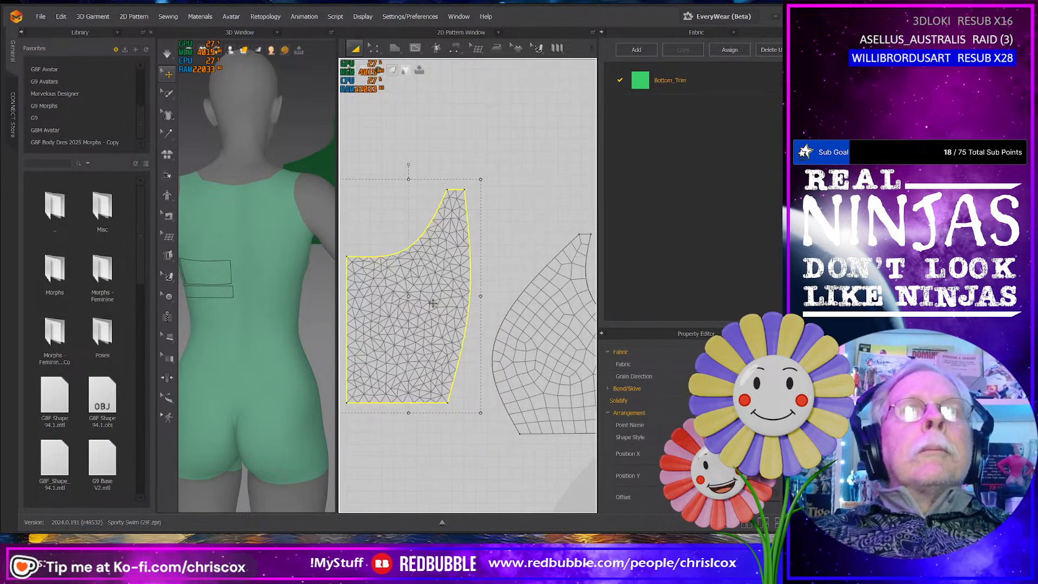
pyautogui.moveTo(445, 297); pyautogui.dragTo(468, 320, button='middle')
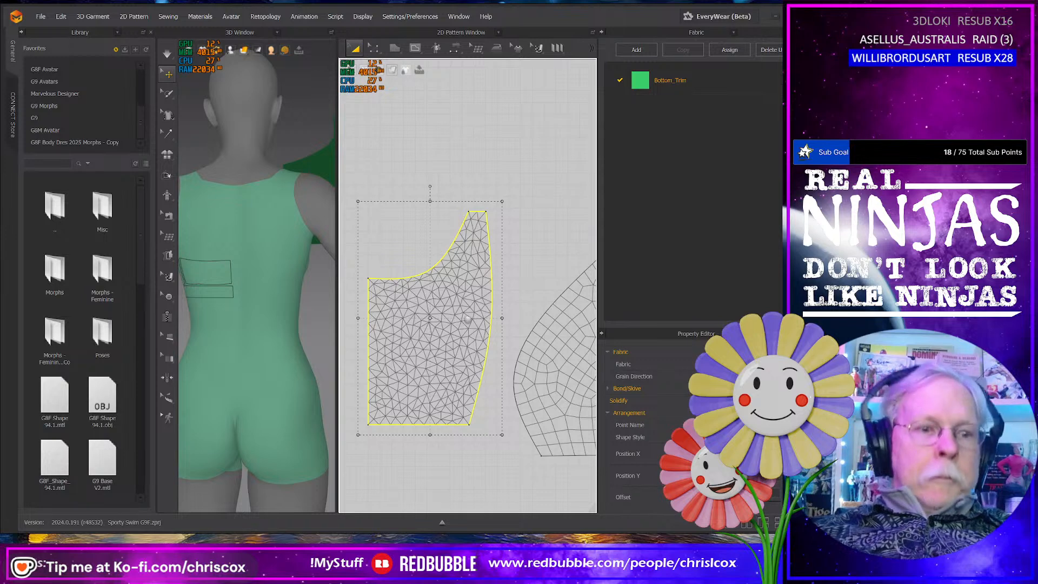
# - Reshape the clean pattern's neckline by moving its curve point slightly up and outward for a smoother curve
pyautogui.press('z')
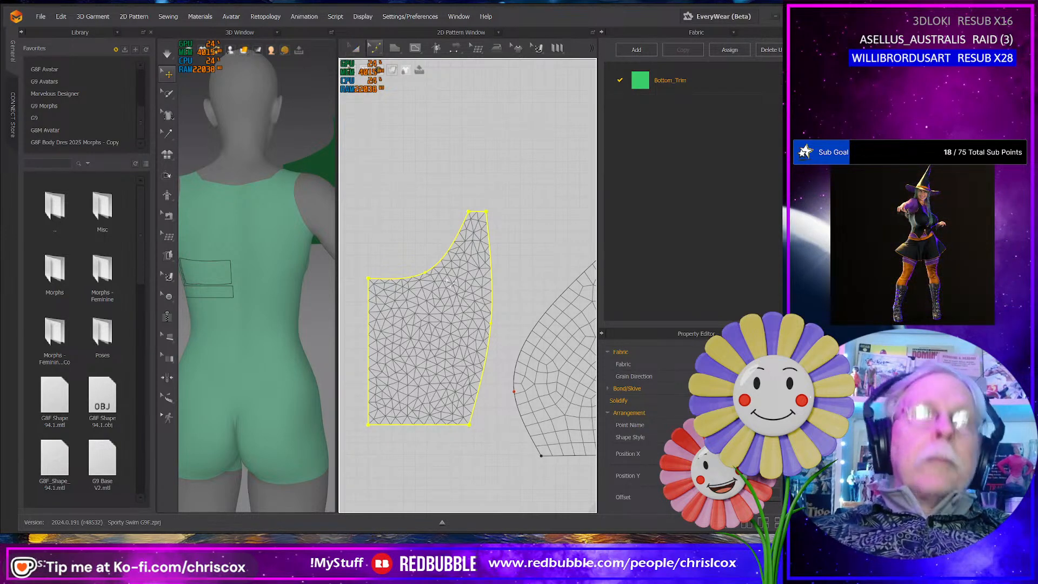
pyautogui.click(428, 271)
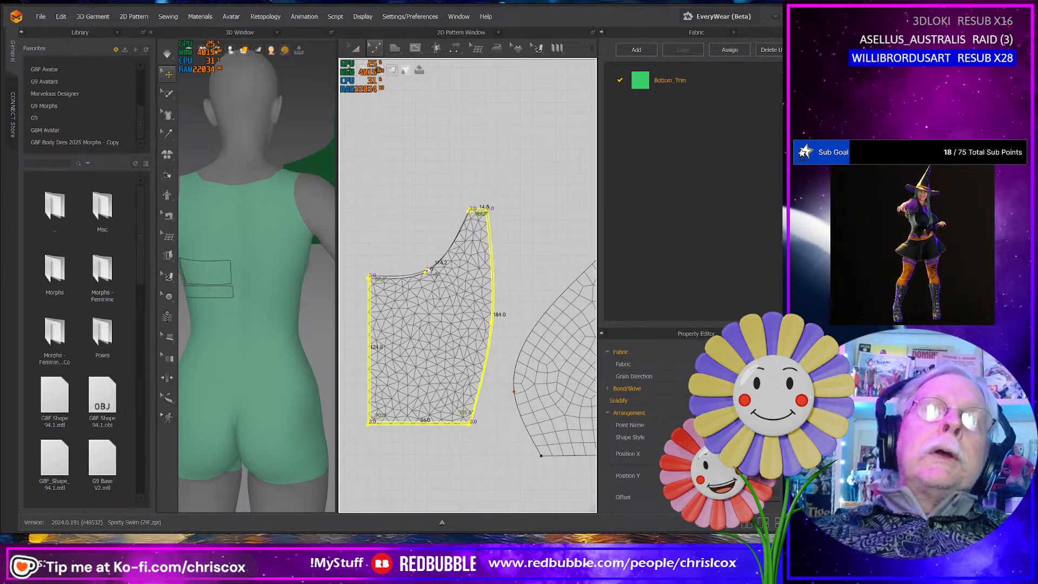
pyautogui.click(425, 258)
pyautogui.moveTo(445, 291); pyautogui.dragTo(430, 267)
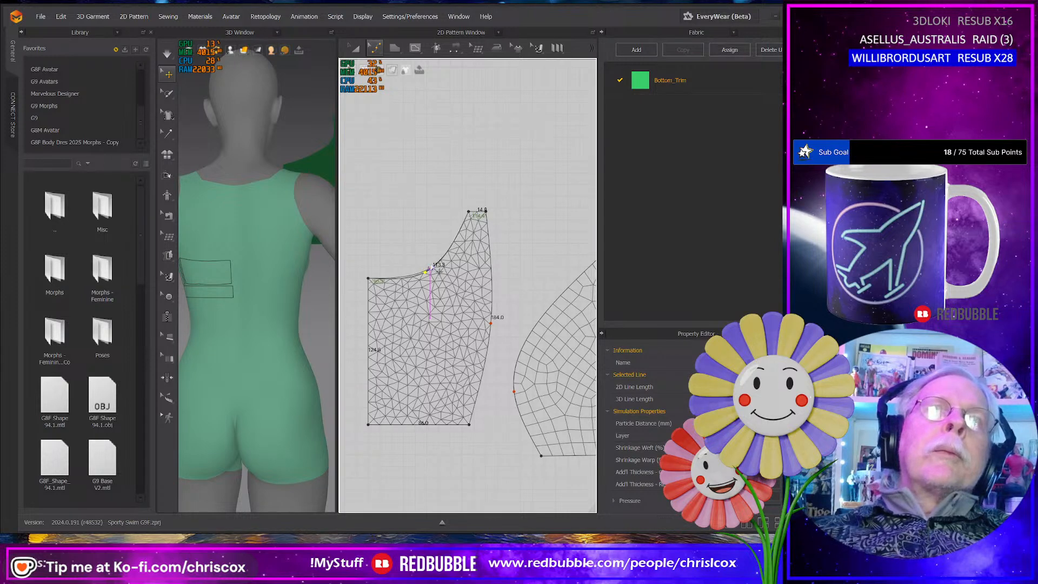
pyautogui.moveTo(430, 268); pyautogui.dragTo(431, 268)
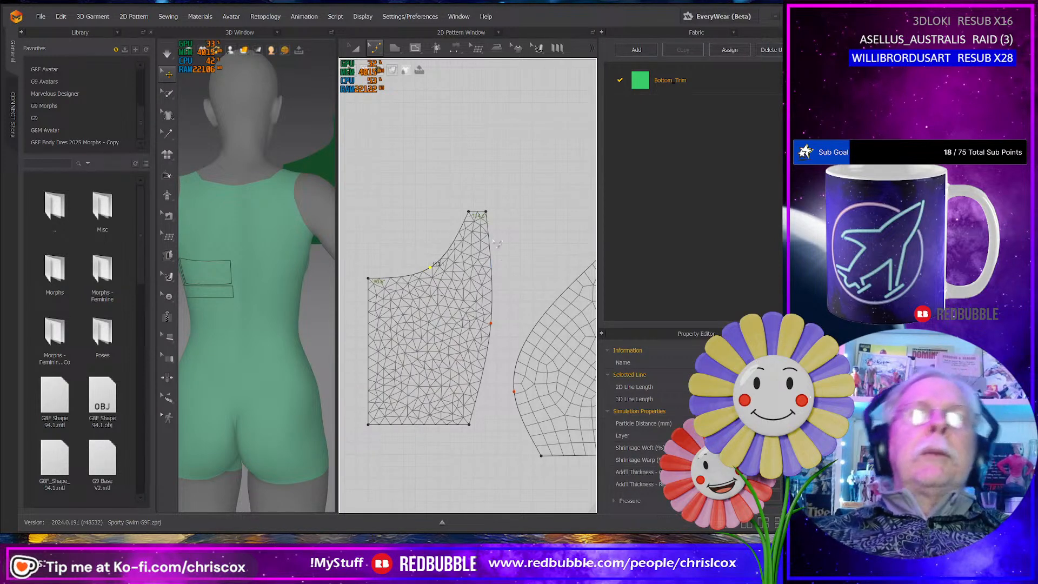
# - Set the length of the clean pattern's narrow top edge to 15 mm in the Start direction
pyautogui.click(479, 213)
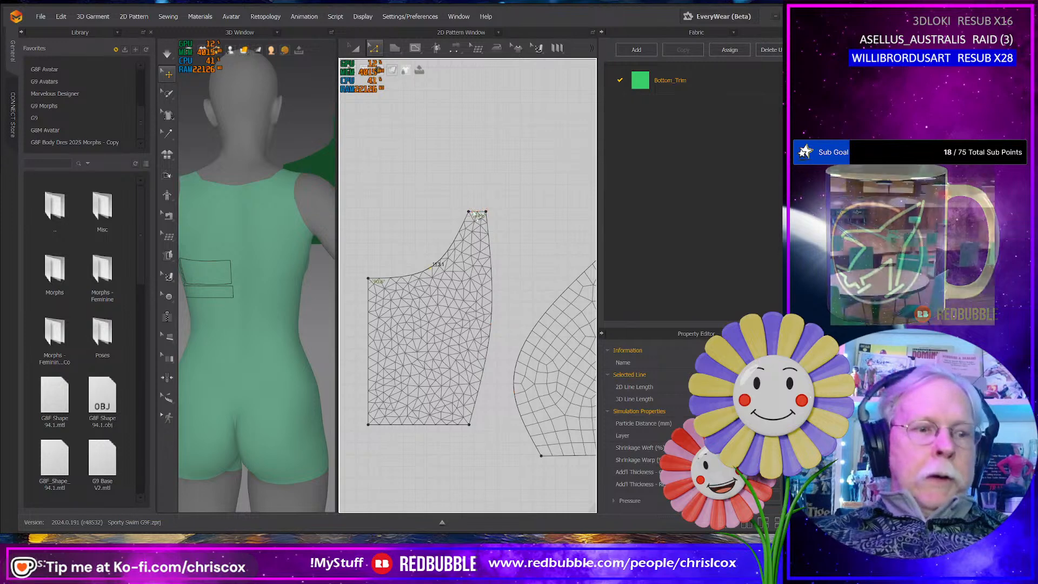
pyautogui.rightClick(479, 214)
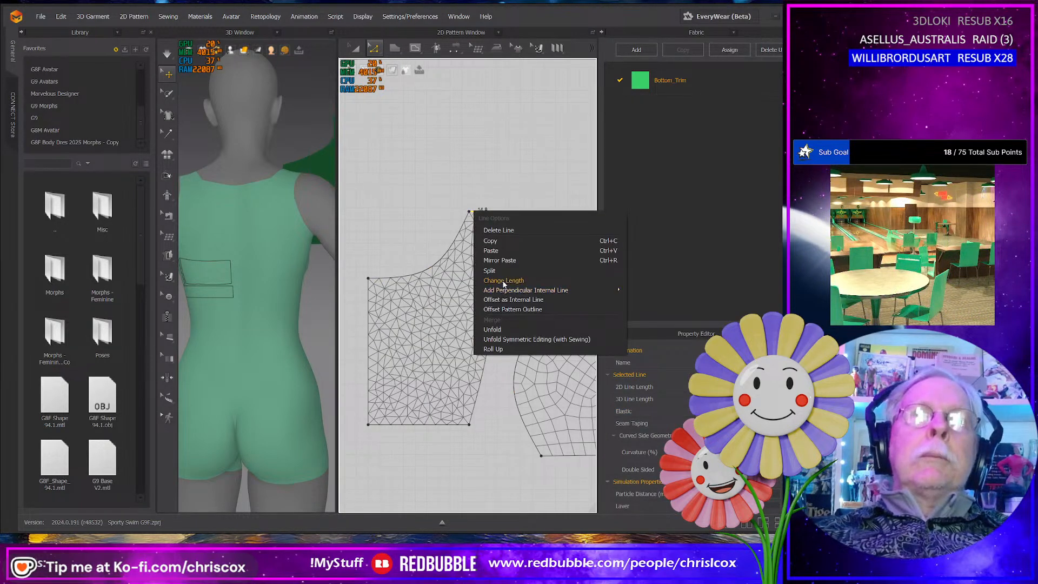
pyautogui.click(503, 281)
pyautogui.moveTo(438, 198); pyautogui.dragTo(446, 274)
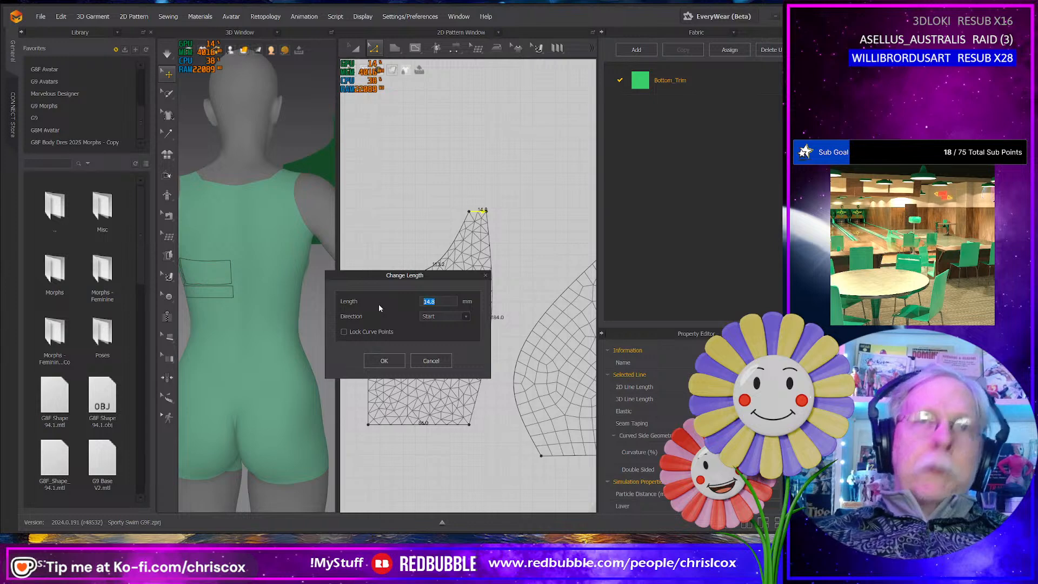
pyautogui.write('15')
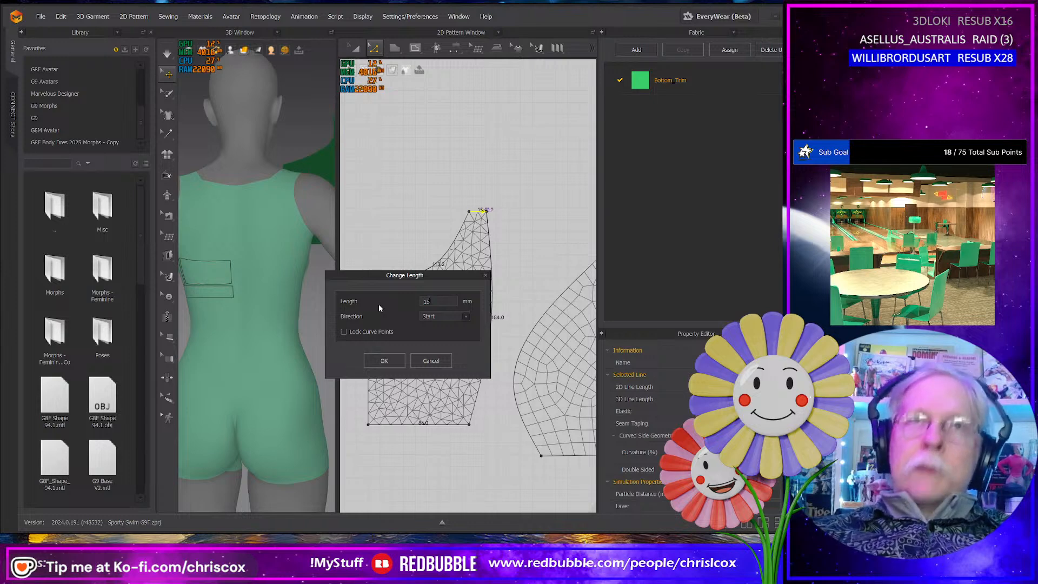
pyautogui.click(397, 360)
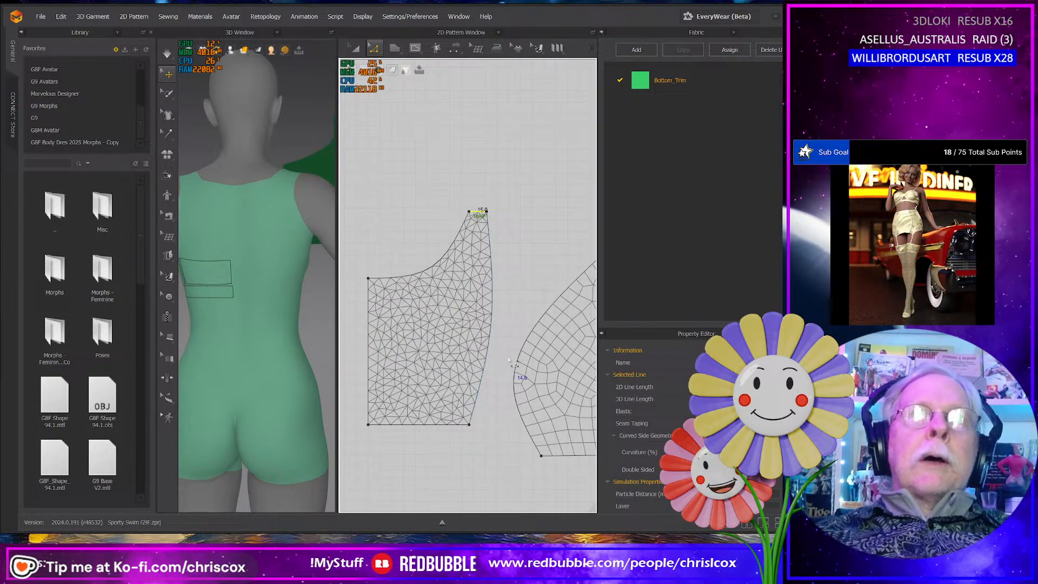
# - Change the mesh style of the clean pattern from triangles to quads
pyautogui.press('a')
pyautogui.rightClick(448, 369)
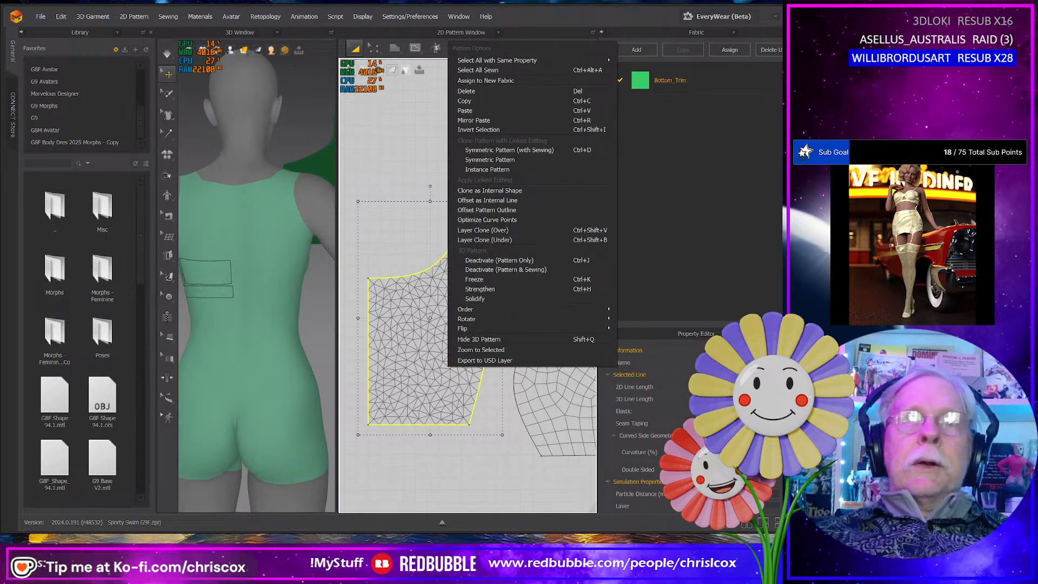
pyautogui.click(644, 501)
pyautogui.scroll(-10, 644, 501)
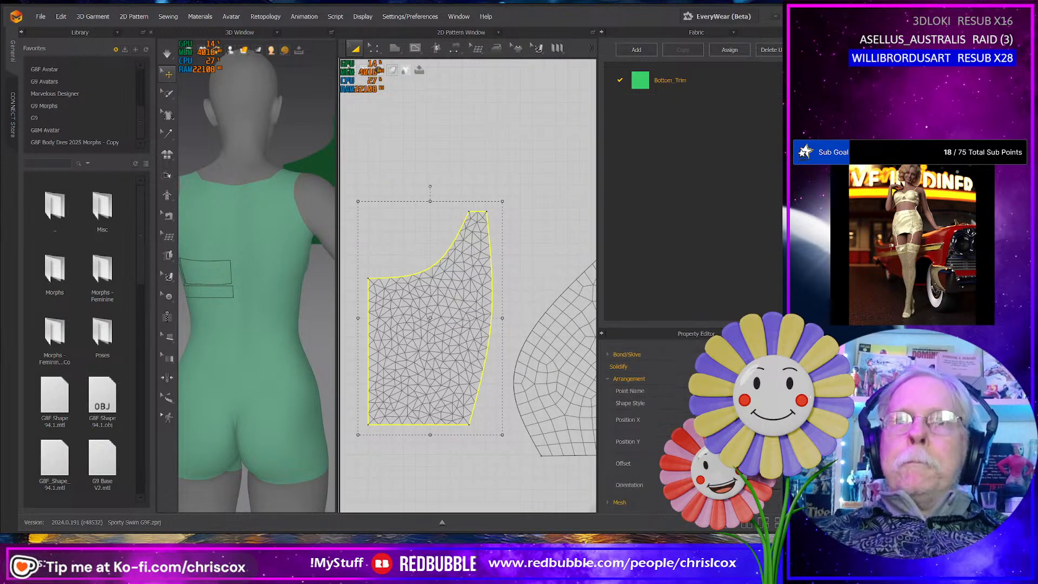
pyautogui.click(608, 502)
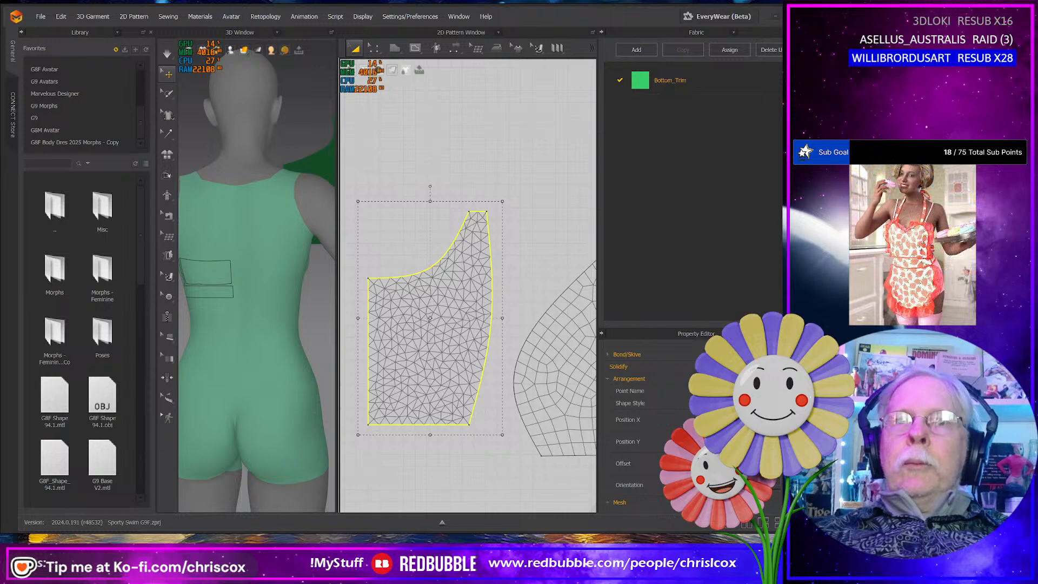
pyautogui.scroll(-2, 643, 487)
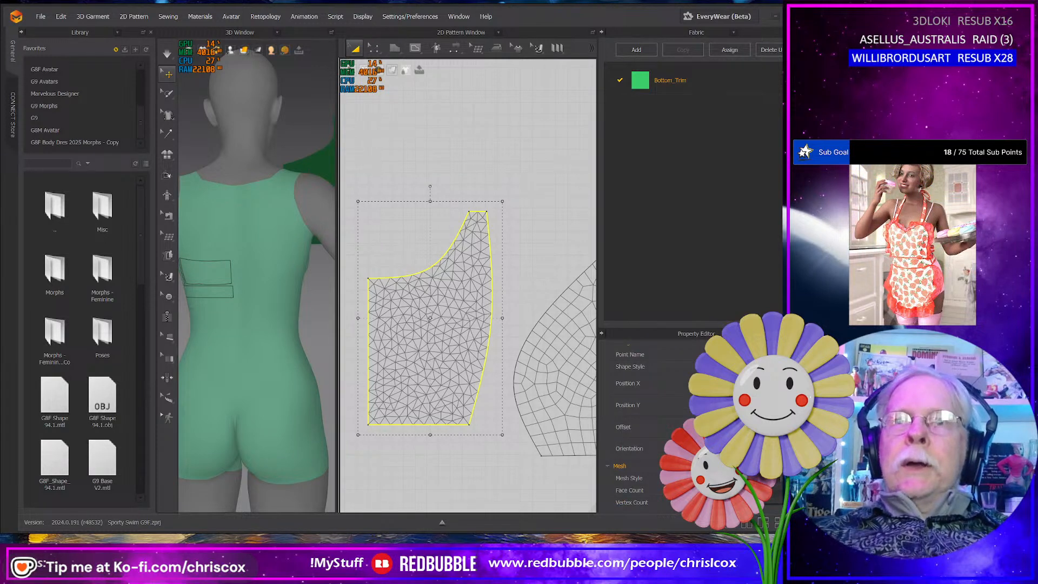
pyautogui.click(714, 489)
pyautogui.moveTo(517, 299); pyautogui.dragTo(518, 318, button='middle')
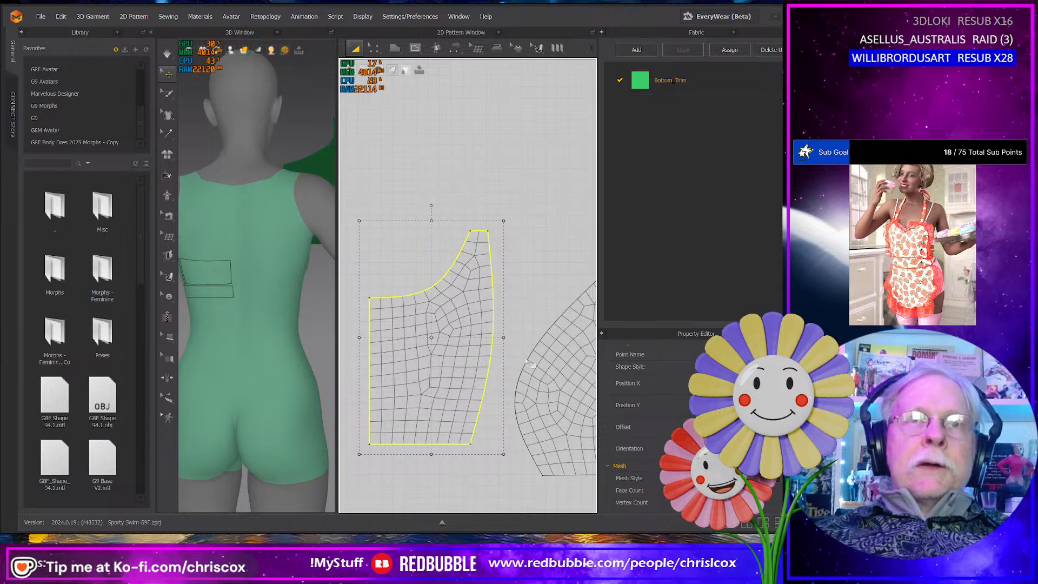
# - Move the clean pattern down until its bottom edge lines up with the bottom edge of the side panel
pyautogui.scroll(5, 527, 362)
pyautogui.scroll(-8, 527, 362)
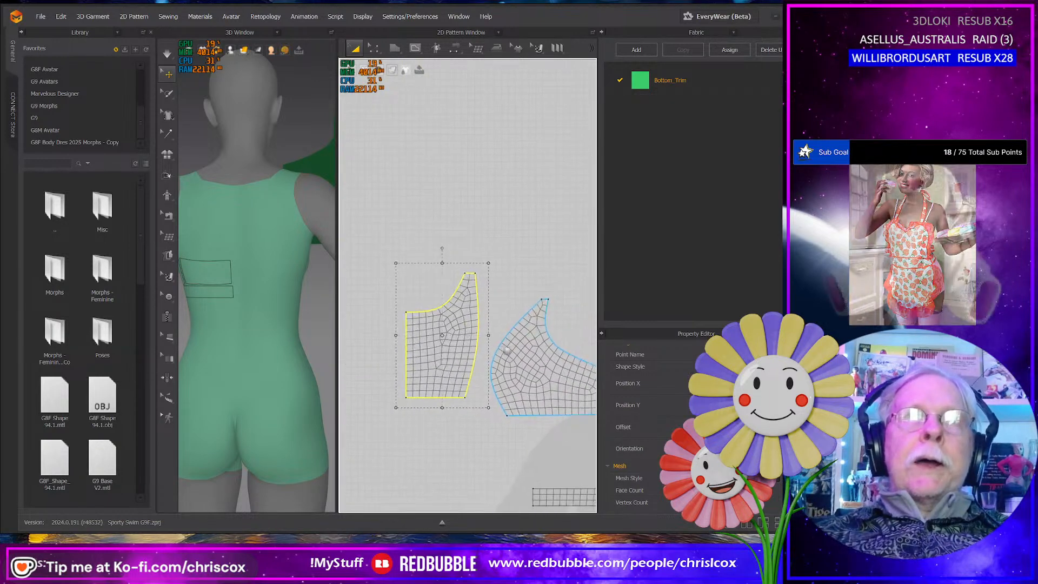
pyautogui.moveTo(507, 351); pyautogui.dragTo(505, 350, button='middle')
pyautogui.moveTo(472, 357); pyautogui.dragTo(476, 375)
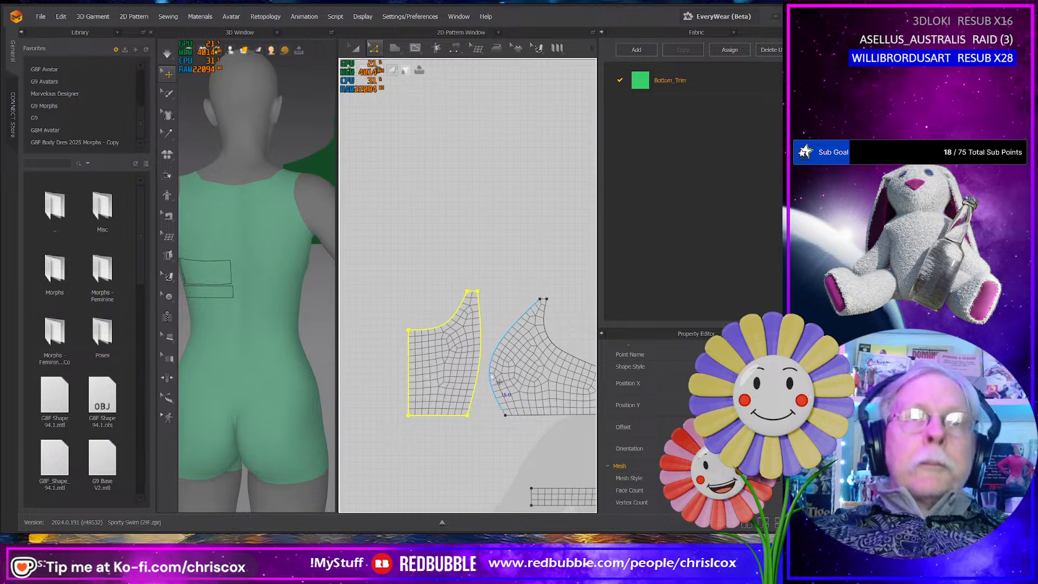
# - Compare the lengths of the facing seam edges on the side panel and the clean pattern
pyautogui.click(493, 379)
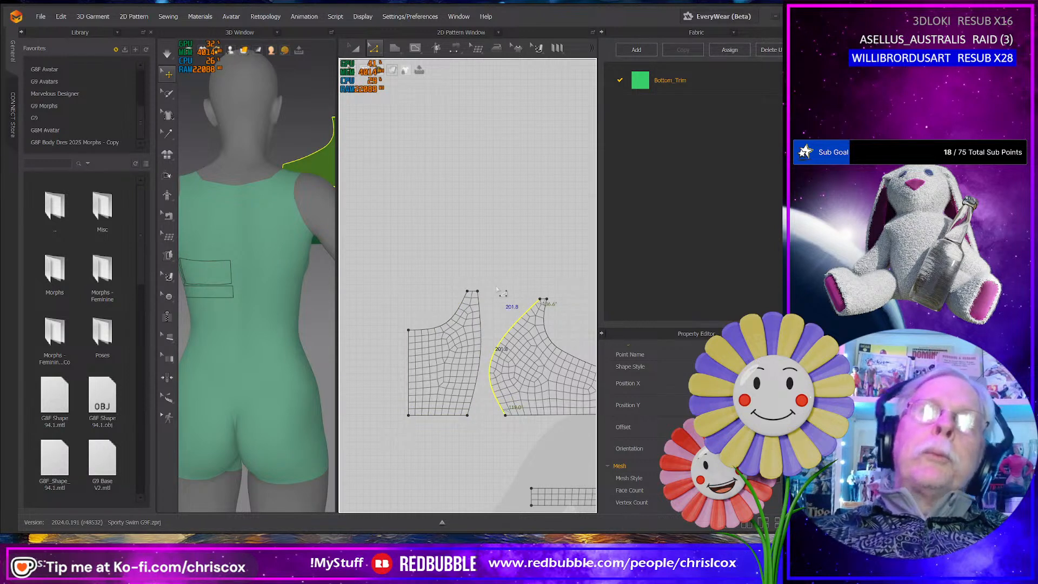
pyautogui.click(488, 319)
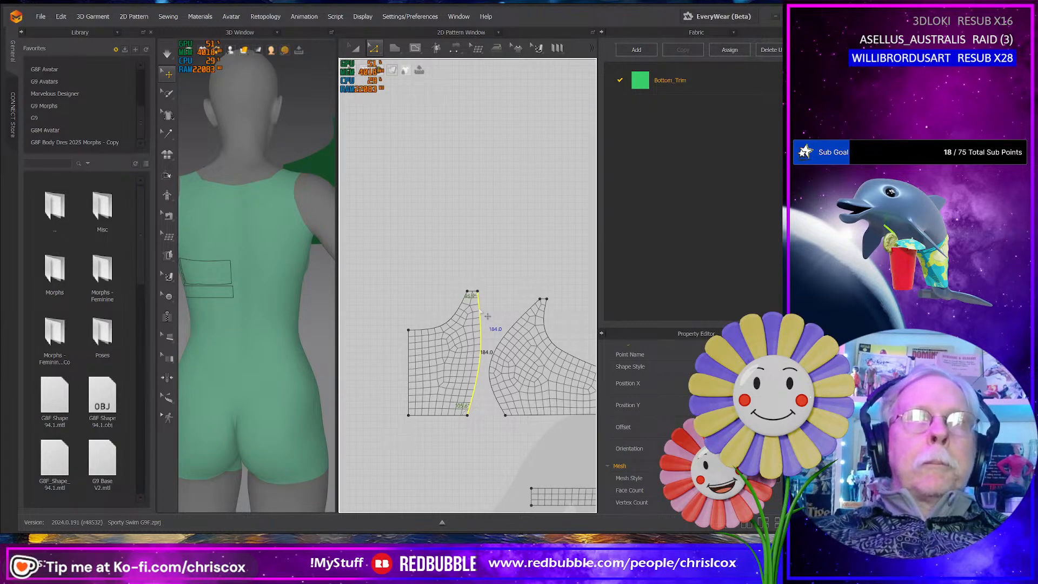
pyautogui.rightClick(481, 311)
pyautogui.click(500, 389)
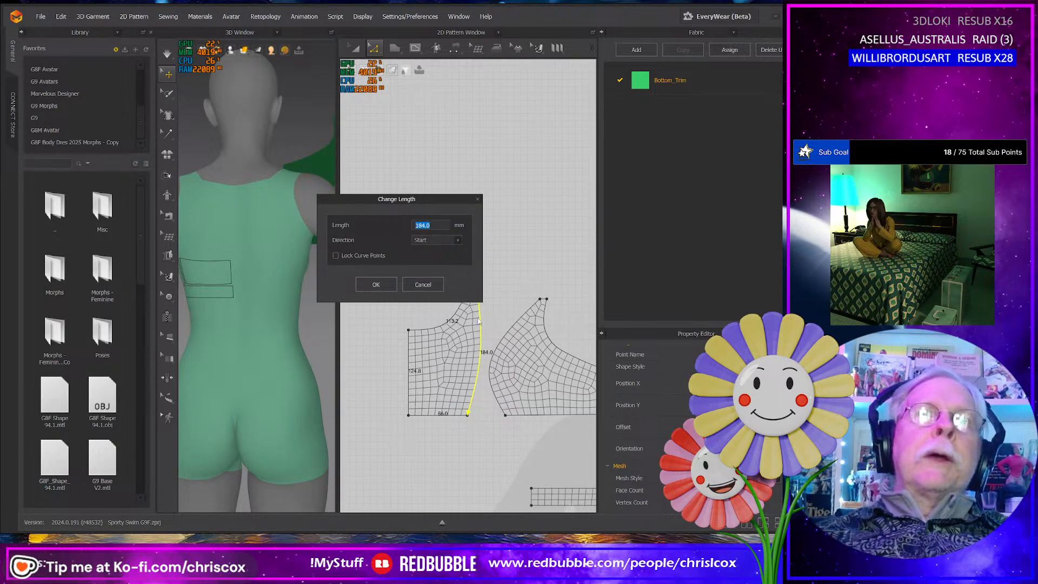
pyautogui.click(420, 287)
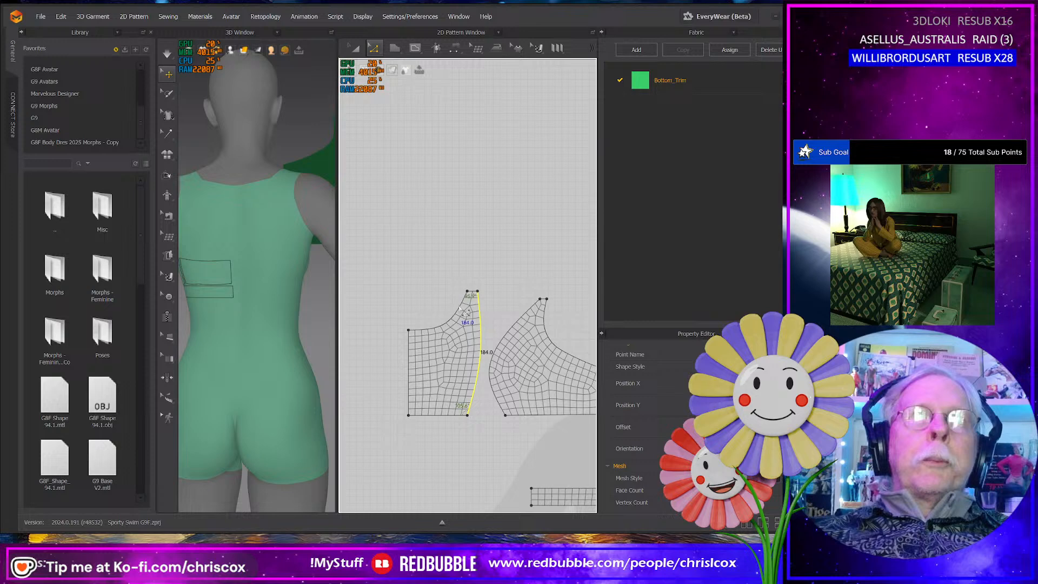
# - Set the length of the side panel's curved seam edge to 181.8 mm in the Start direction
pyautogui.click(501, 358)
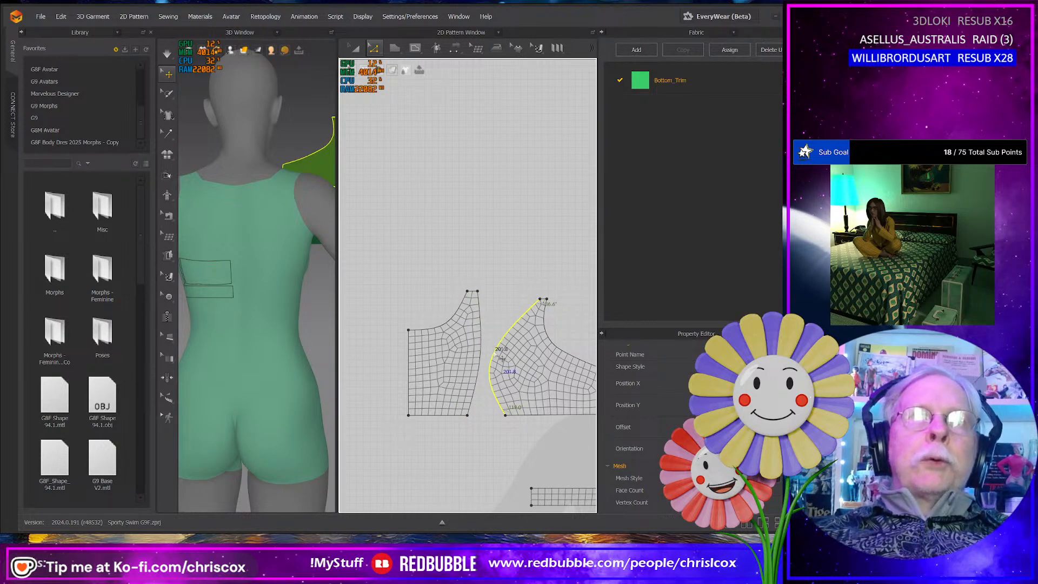
pyautogui.rightClick(502, 357)
pyautogui.click(531, 430)
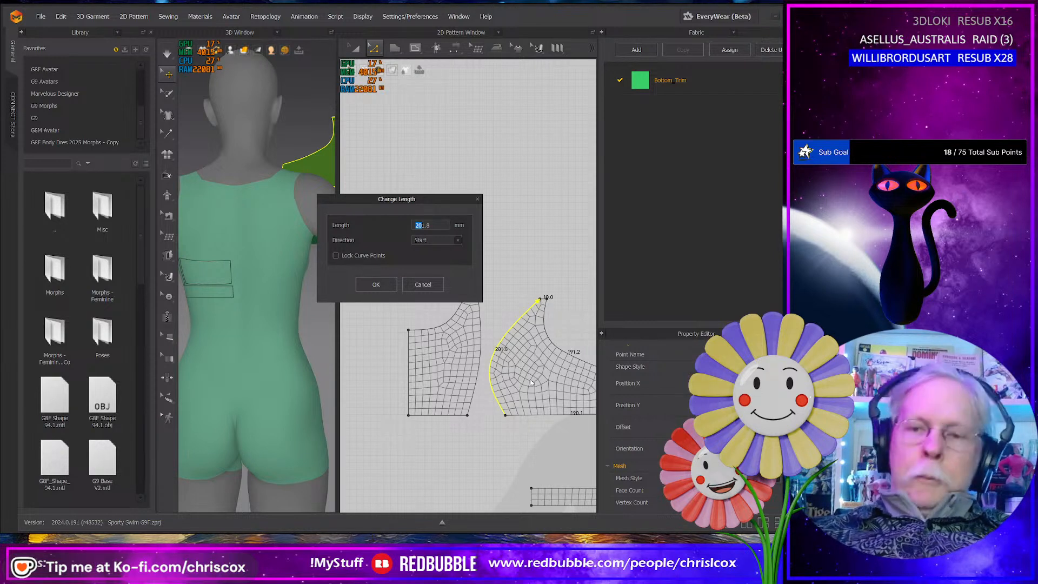
pyautogui.write('18')
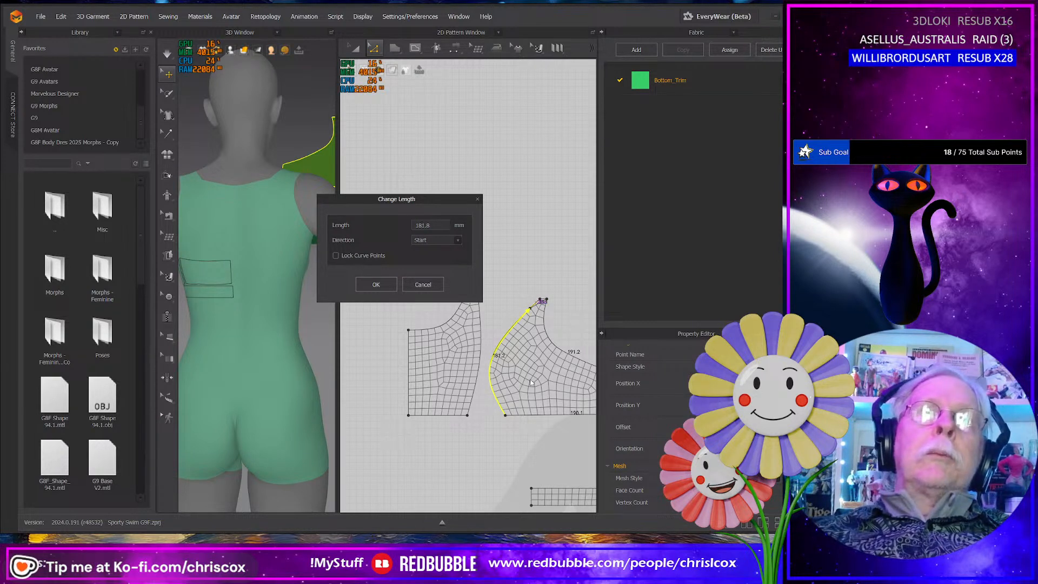
pyautogui.click(377, 287)
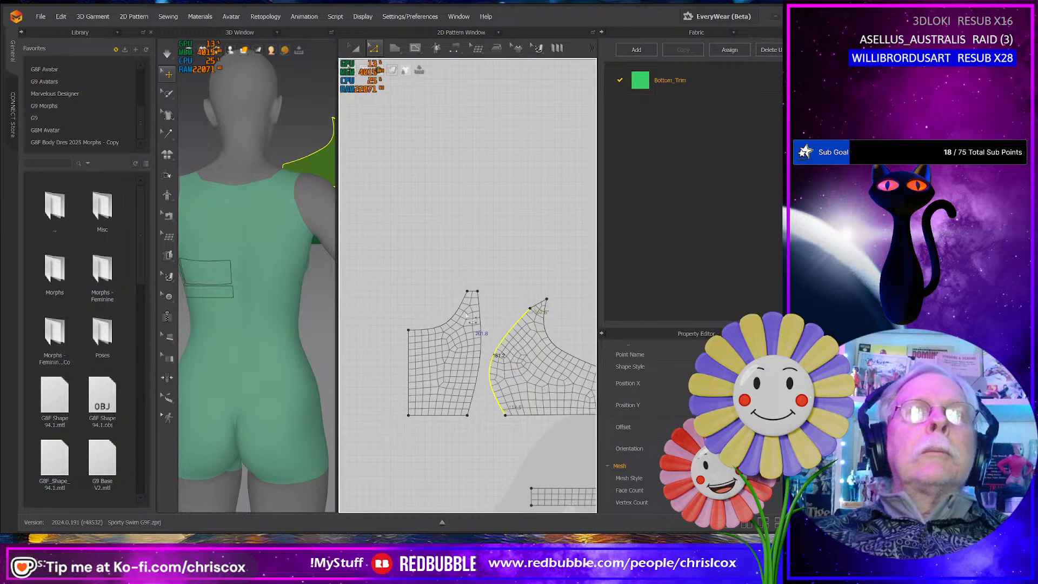
# - Set the side panel's curved seam edge to 184 mm in the Start direction, matching the clean pattern's facing edge
pyautogui.click(479, 323)
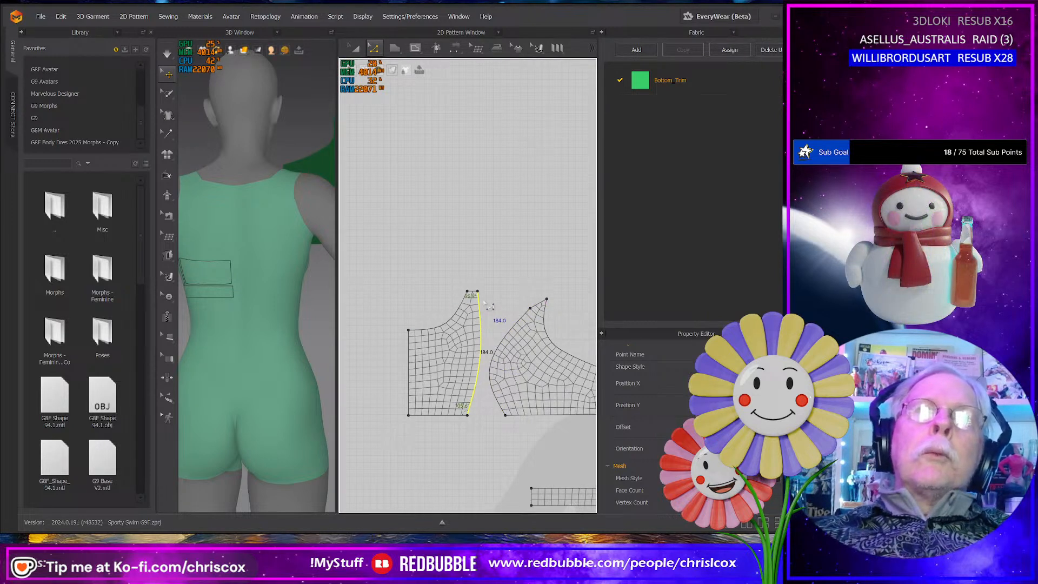
pyautogui.click(506, 338)
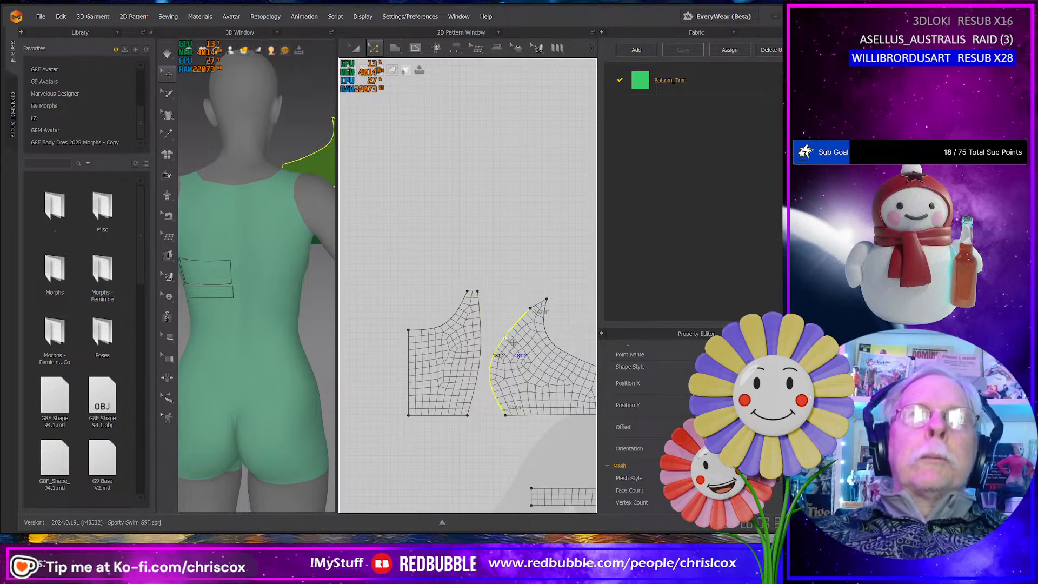
pyautogui.rightClick(506, 337)
pyautogui.click(535, 414)
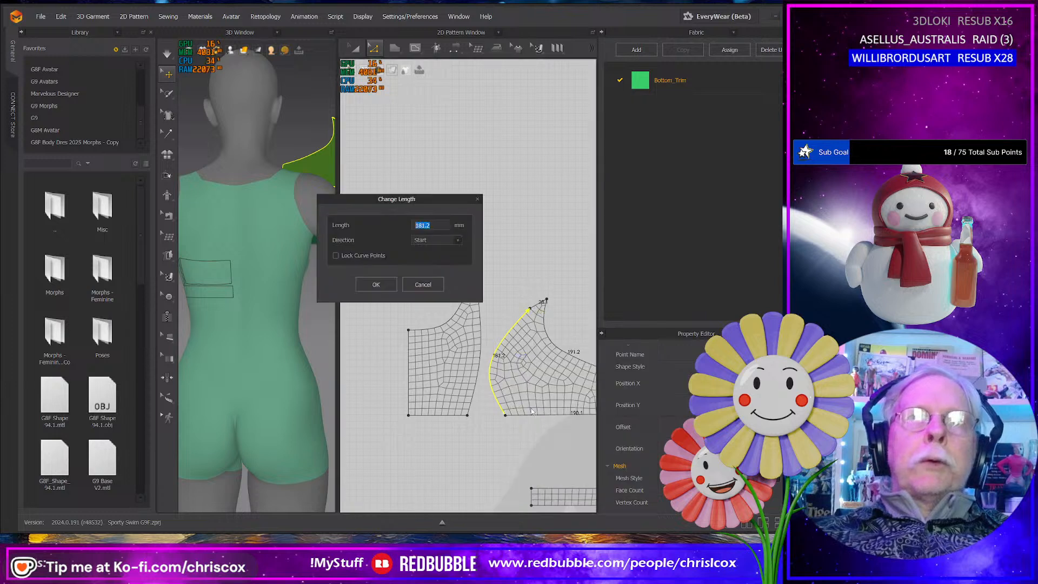
pyautogui.write('184')
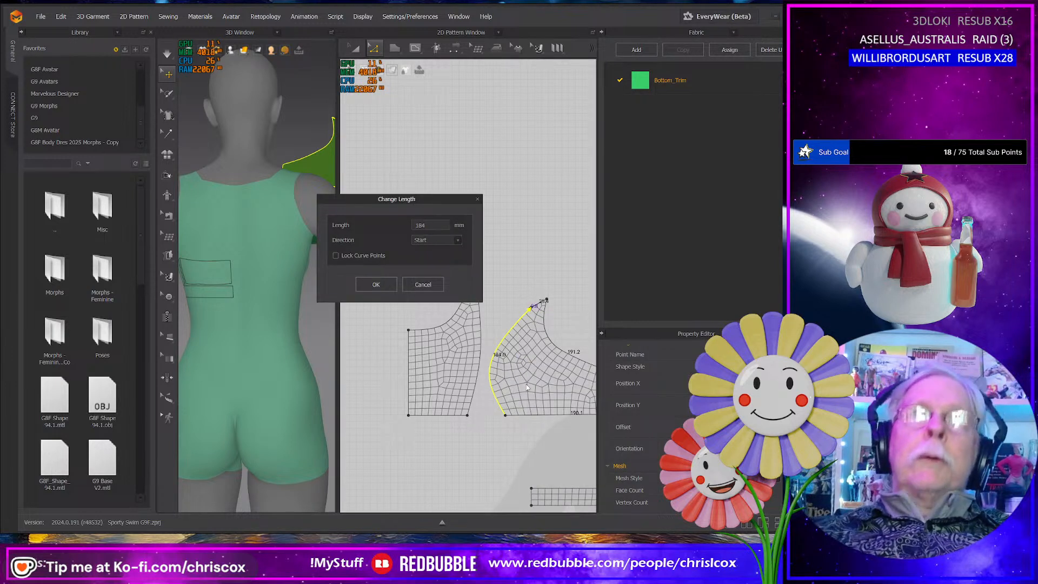
pyautogui.click(390, 286)
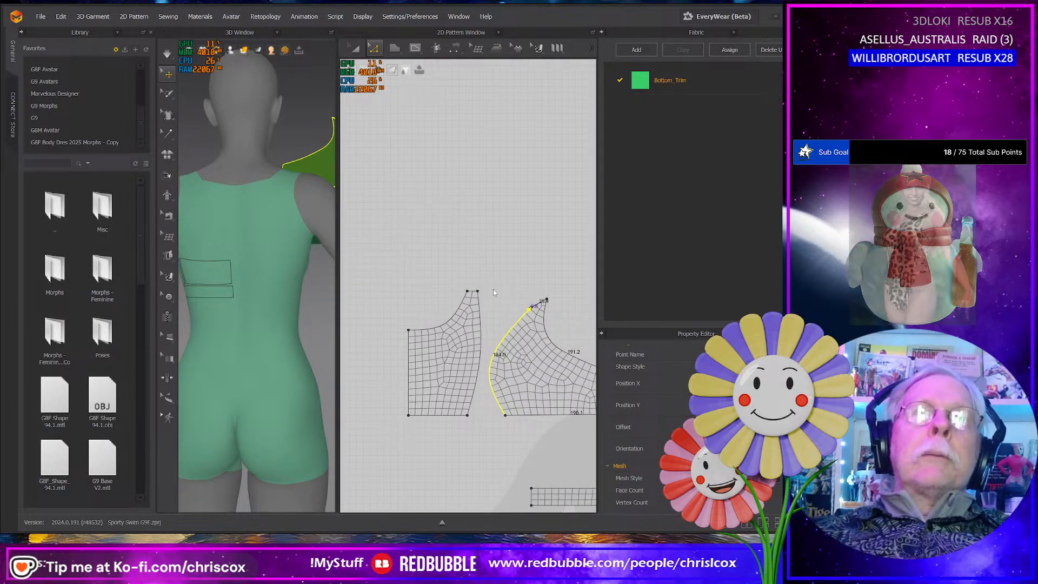
# - Move the neckline-side corner of the side panel's tip down and inward to make a level top edge about 11 mm long
pyautogui.click(546, 300)
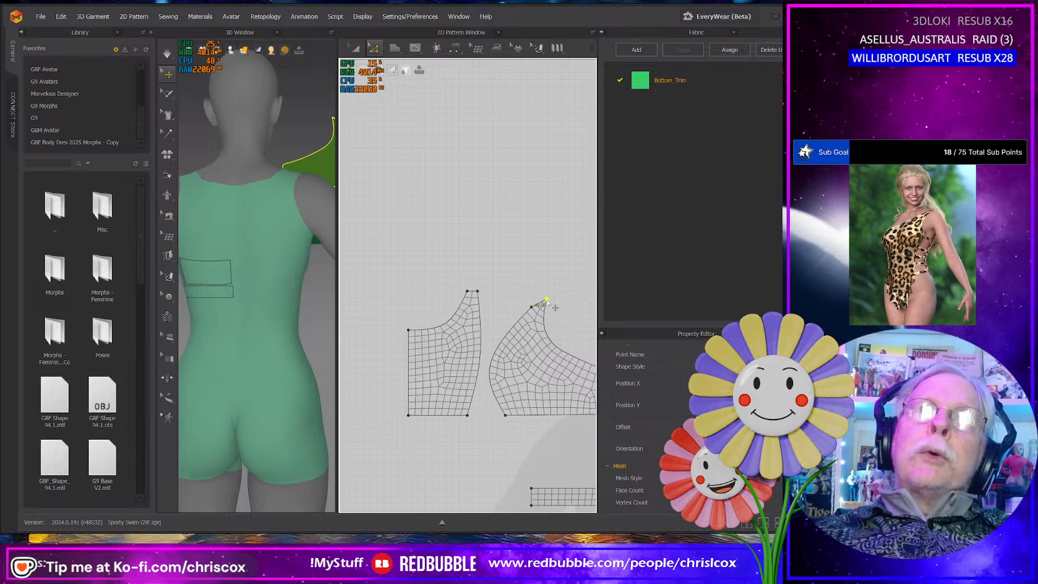
pyautogui.moveTo(547, 300); pyautogui.dragTo(548, 308)
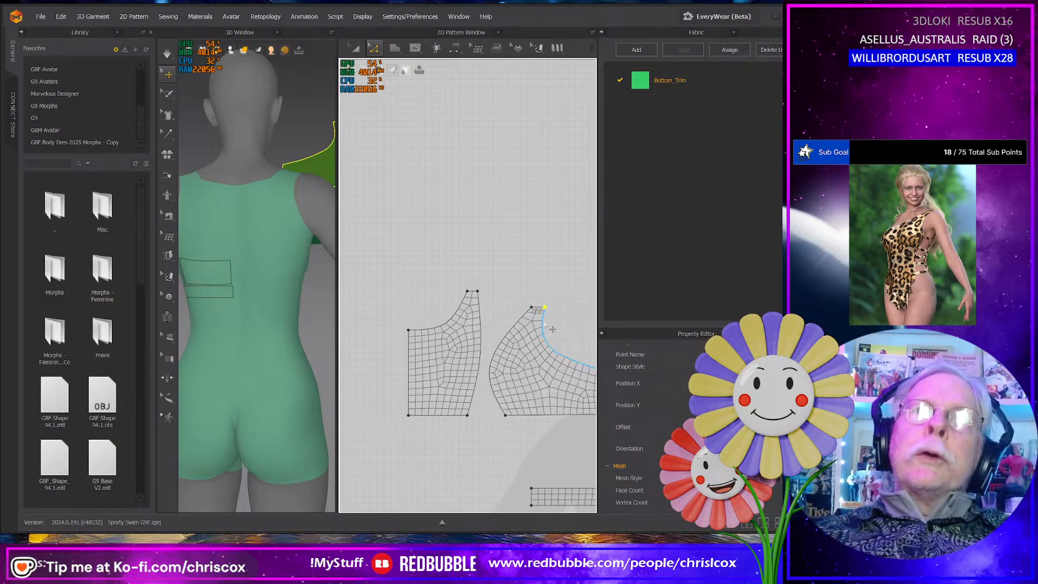
pyautogui.scroll(4, 555, 308)
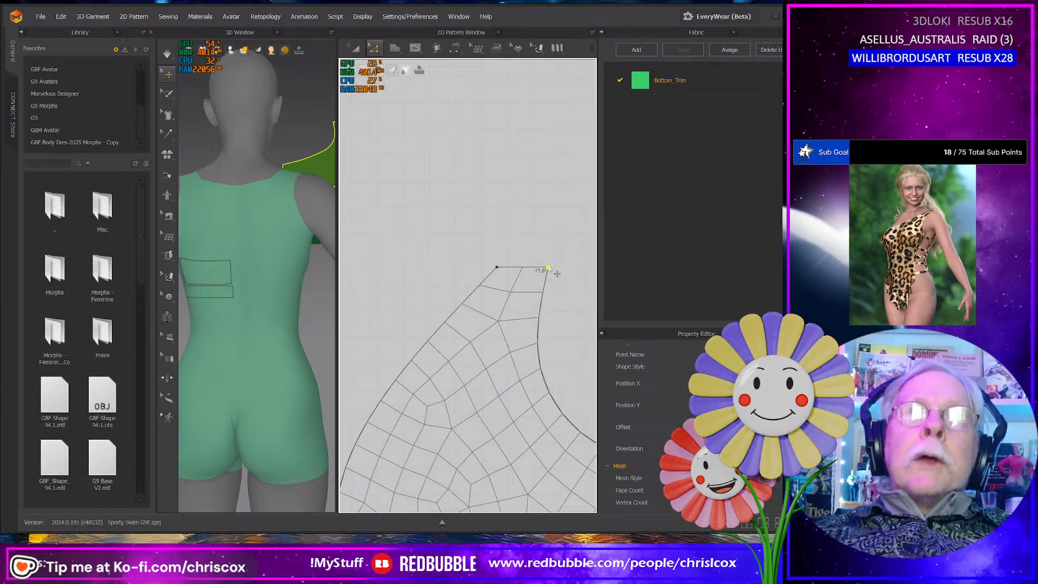
pyautogui.moveTo(549, 269); pyautogui.dragTo(532, 272)
# - Set the length of the side panel's narrow top edge to 10 mm in the Start direction
pyautogui.rightClick(514, 270)
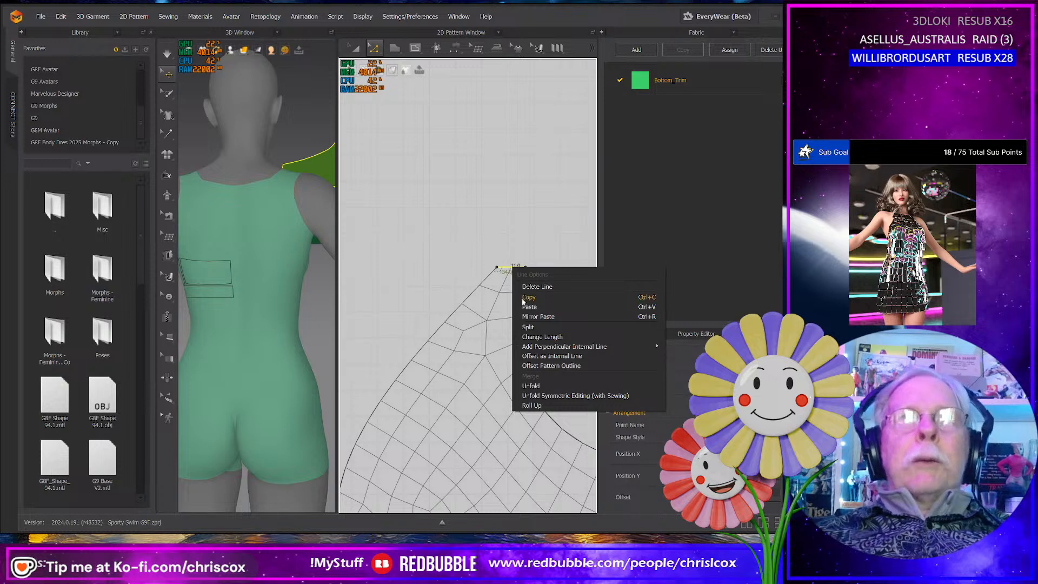
pyautogui.click(540, 337)
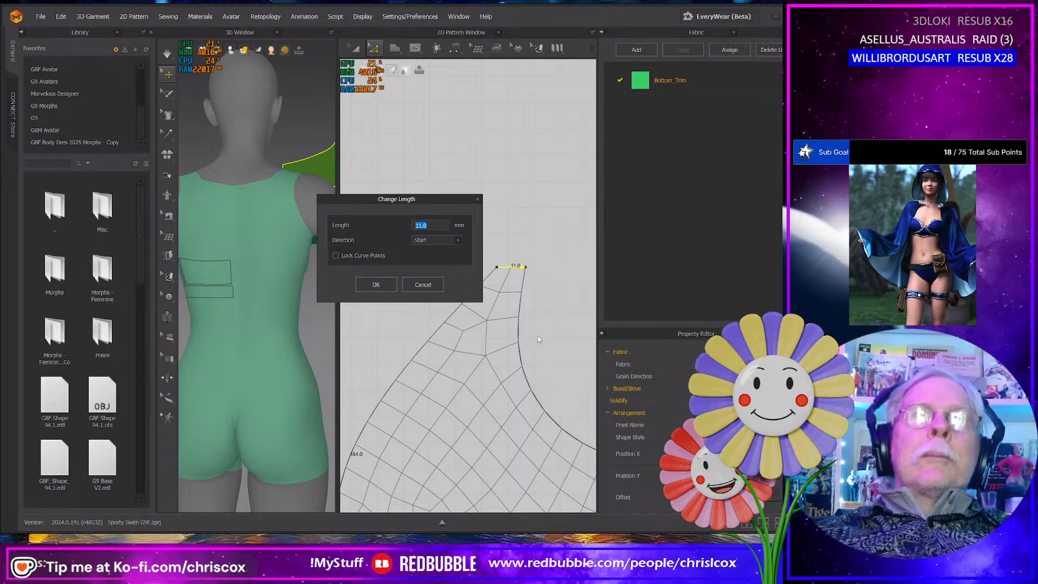
pyautogui.write('10')
pyautogui.press('Return')
pyautogui.scroll(4, 509, 350)
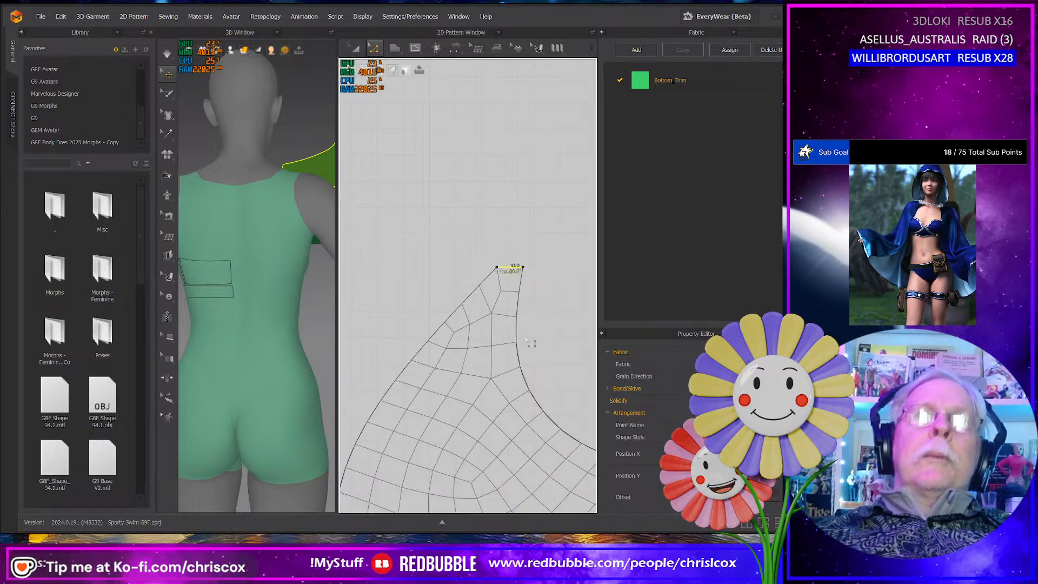
# - Rotate the side panel about its vertical axis in 3D so that it faces sideways, parallel to the avatar's side
pyautogui.scroll(-8, 509, 350)
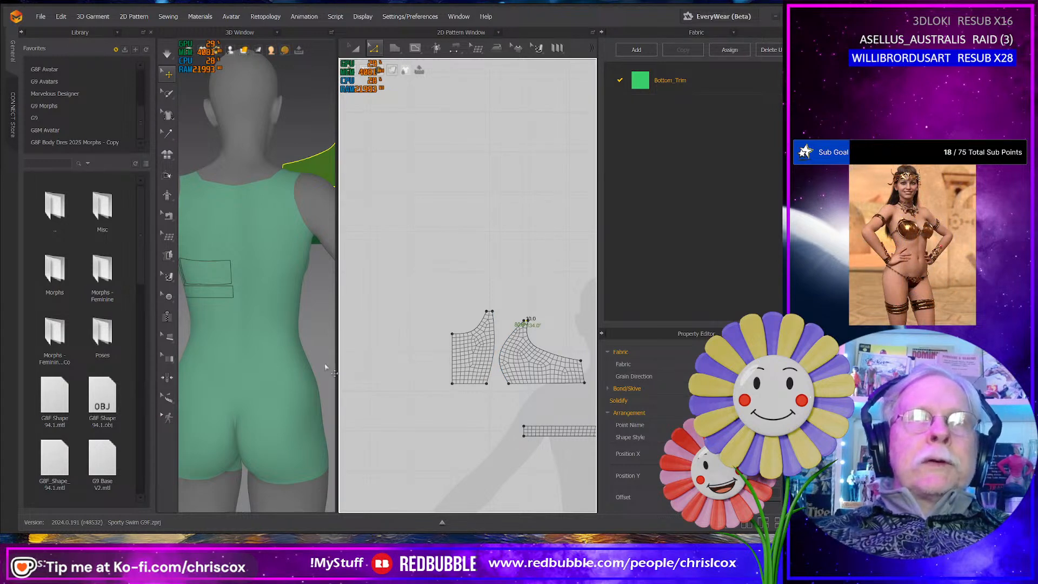
pyautogui.moveTo(326, 367); pyautogui.dragTo(202, 340, button='right')
pyautogui.moveTo(202, 340); pyautogui.dragTo(165, 393, button='middle')
pyautogui.moveTo(230, 386); pyautogui.dragTo(205, 399, button='right')
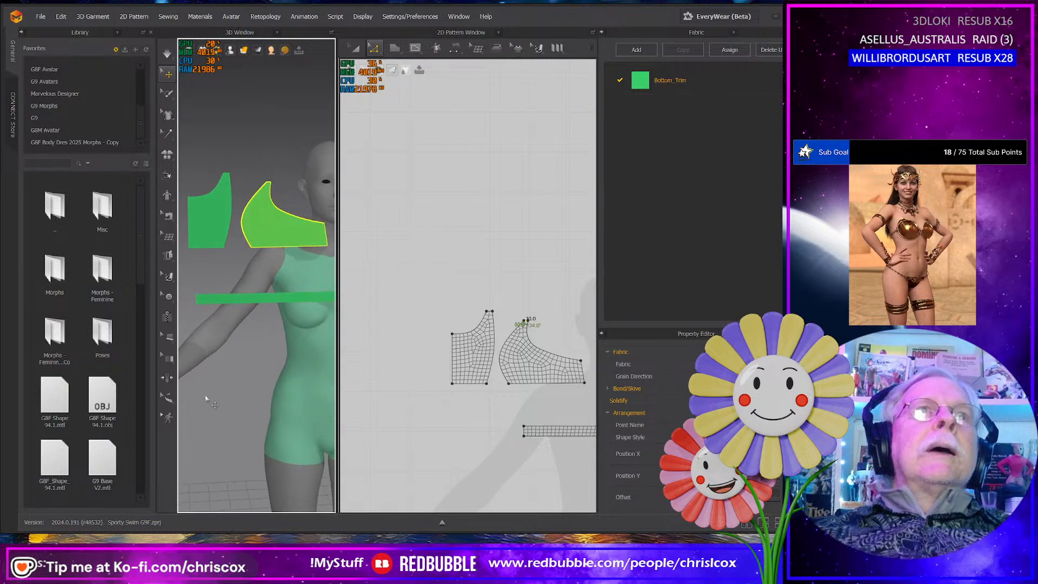
pyautogui.scroll(-5, 206, 399)
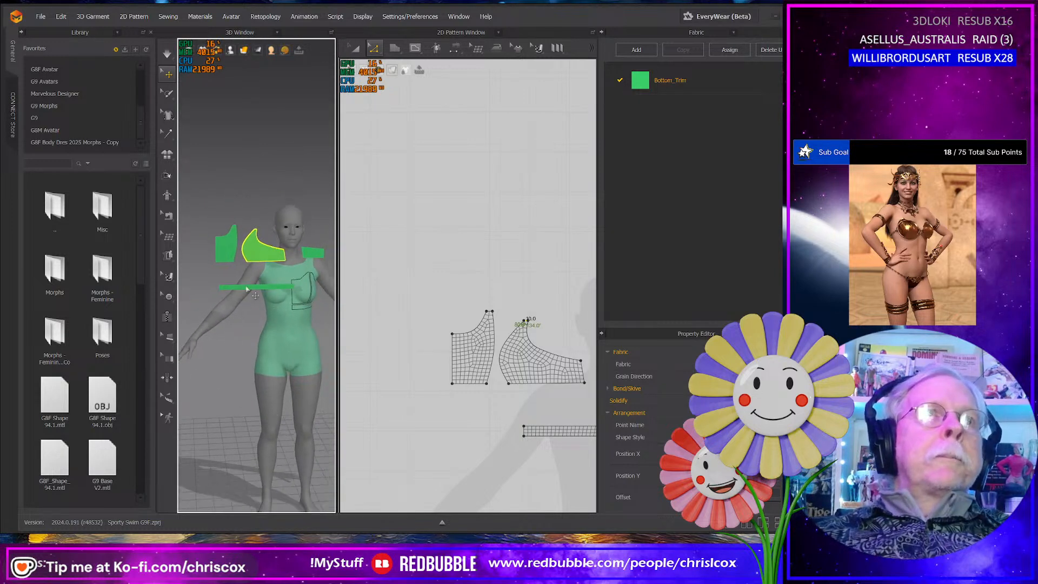
pyautogui.click(257, 255)
pyautogui.moveTo(257, 257); pyautogui.dragTo(277, 295, button='right')
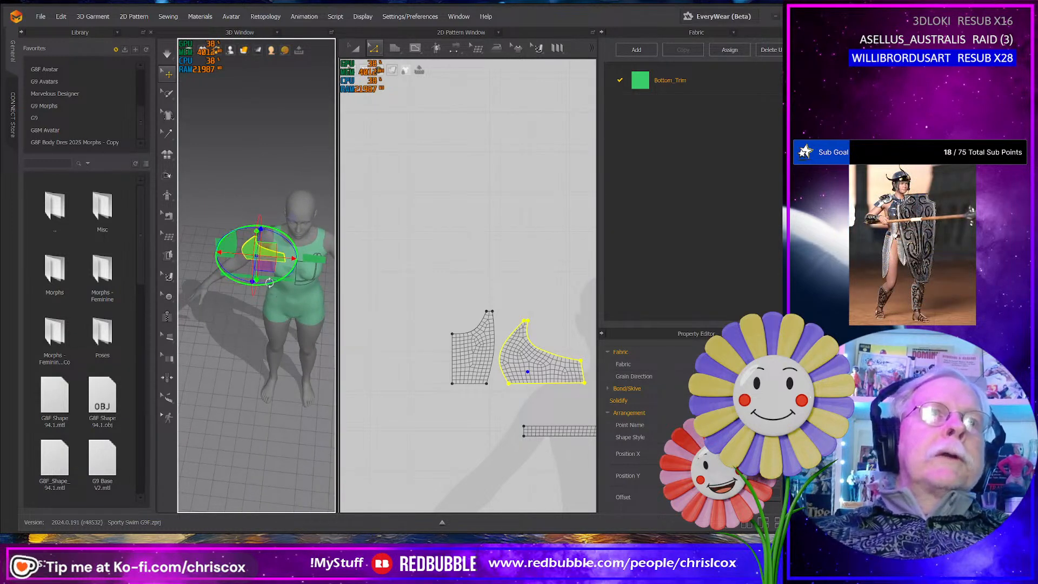
pyautogui.moveTo(269, 283); pyautogui.dragTo(296, 249)
pyautogui.moveTo(301, 279); pyautogui.dragTo(300, 239, button='right')
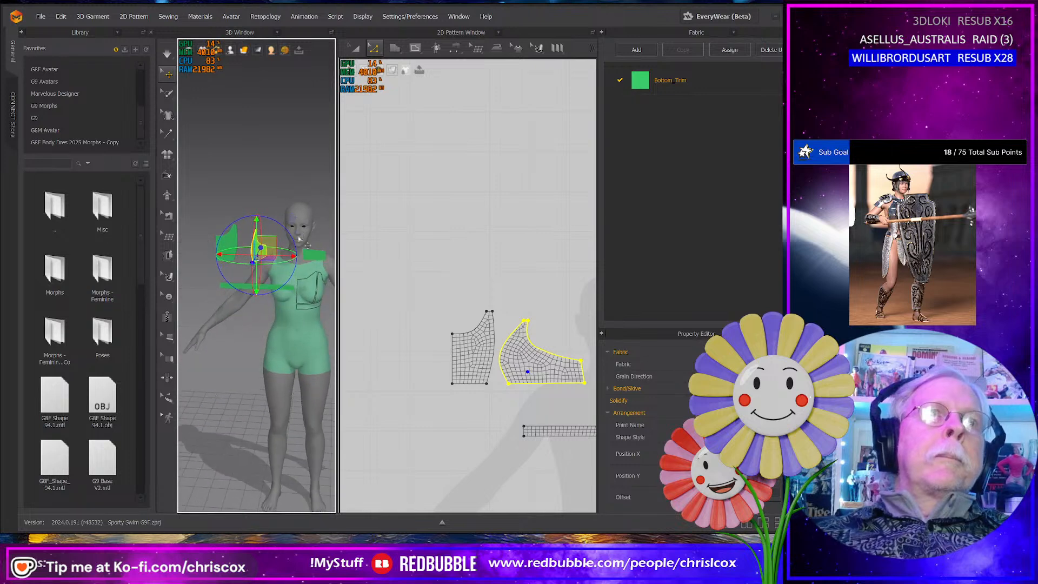
# - Move the side panel down to chest height and back beside the avatar's torso, under the arm
pyautogui.moveTo(270, 249); pyautogui.dragTo(334, 297)
pyautogui.moveTo(328, 299); pyautogui.dragTo(251, 300, button='right')
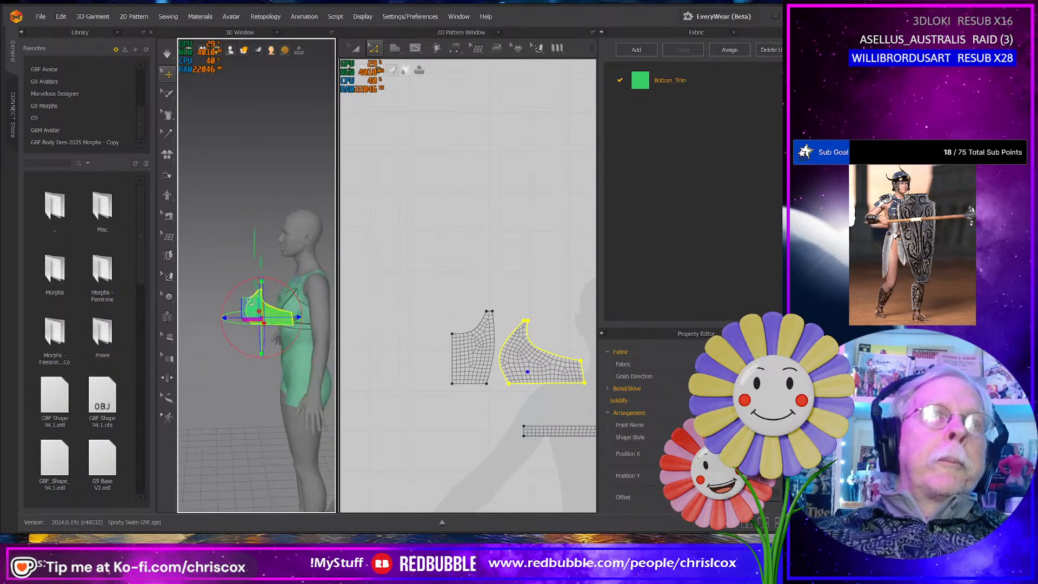
pyautogui.moveTo(252, 311); pyautogui.dragTo(291, 314)
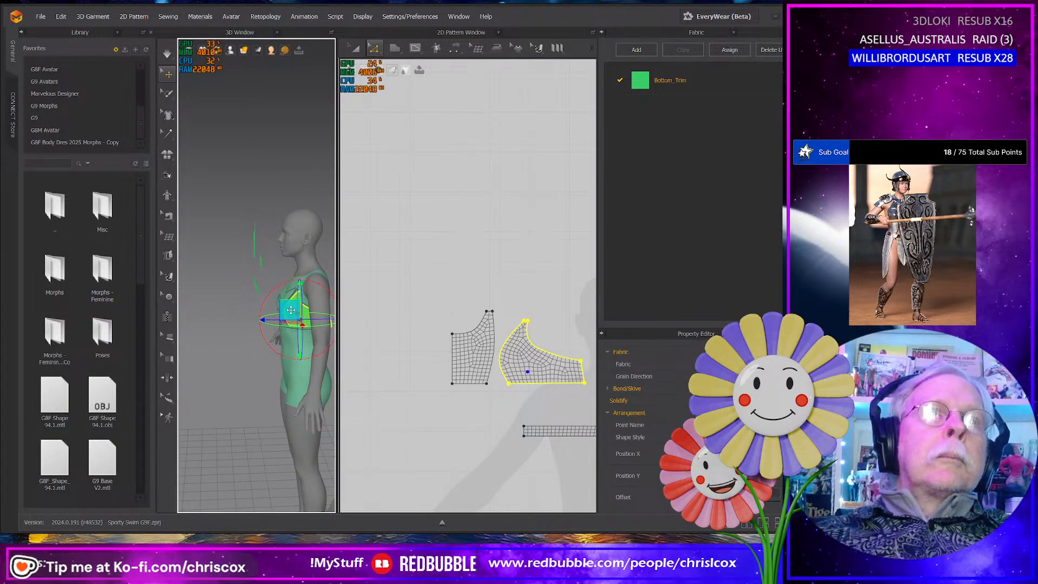
# - Turn the small back panel around in 3D and move it down behind the left half of the avatar's back
pyautogui.moveTo(264, 277); pyautogui.dragTo(267, 279, button='right')
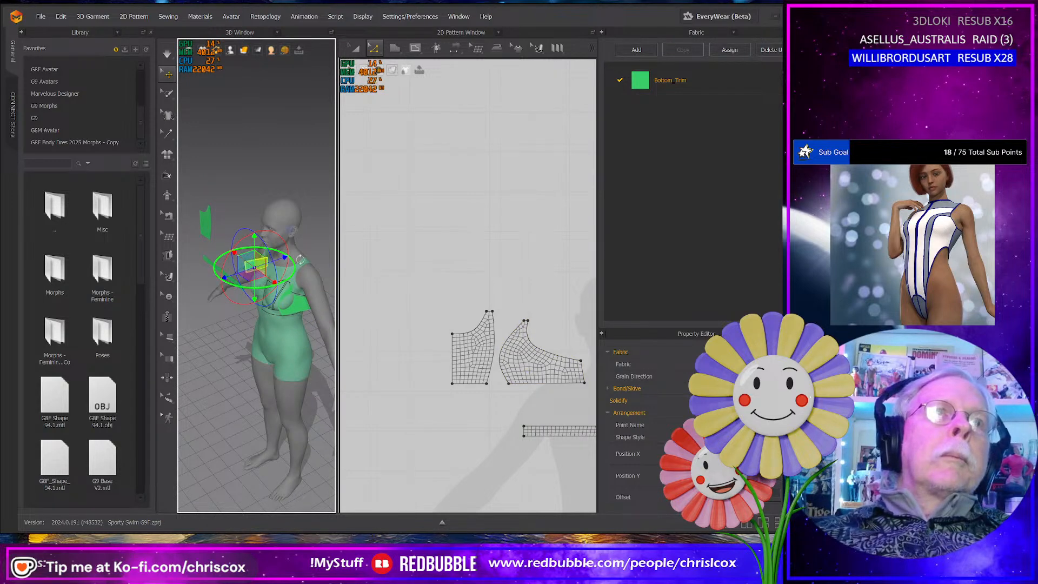
pyautogui.moveTo(273, 244); pyautogui.dragTo(239, 272, button='right')
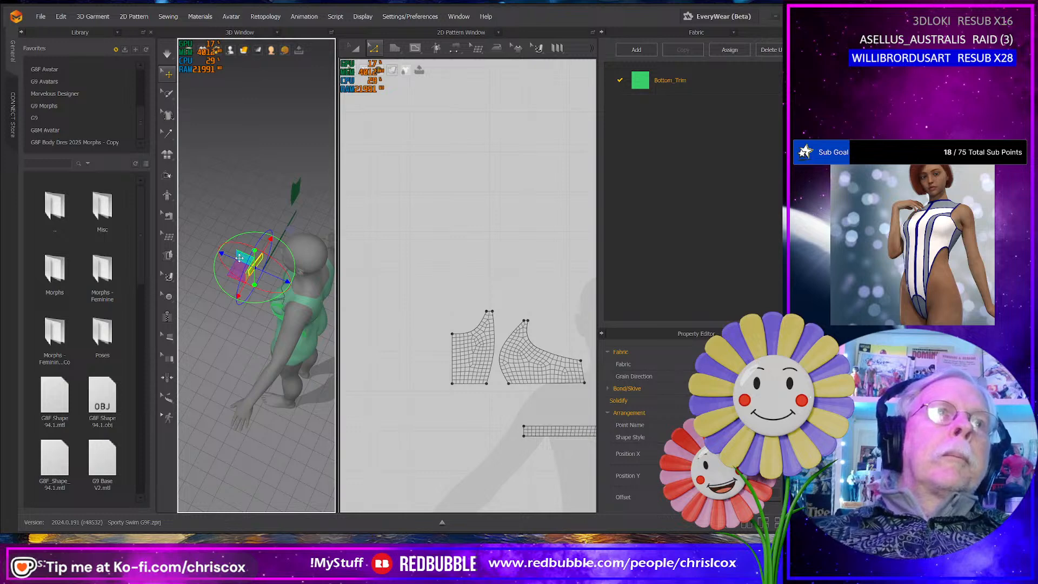
pyautogui.moveTo(239, 258); pyautogui.dragTo(326, 308)
pyautogui.press('8')
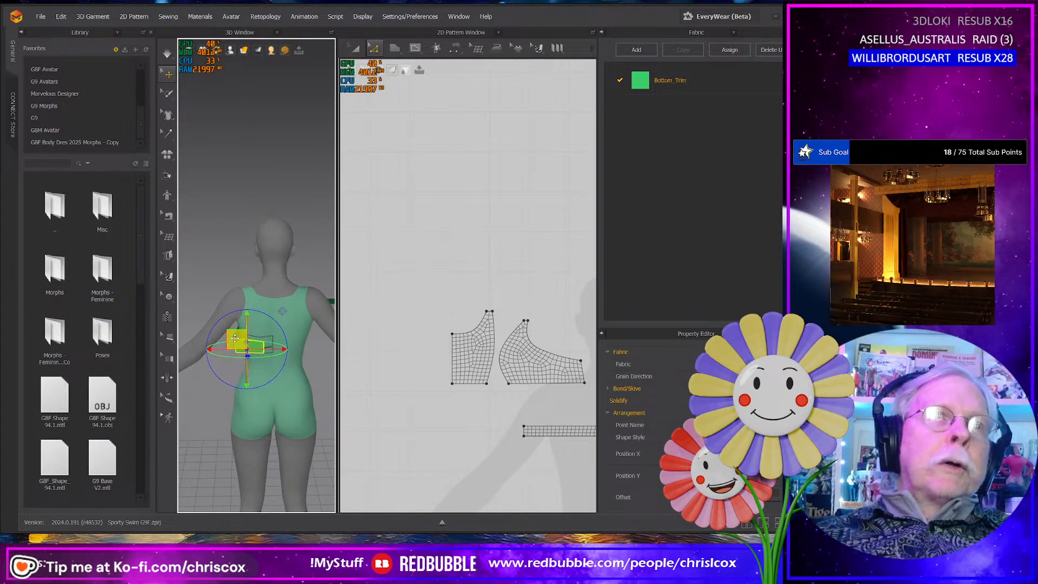
pyautogui.moveTo(244, 325); pyautogui.dragTo(373, 333, button='right')
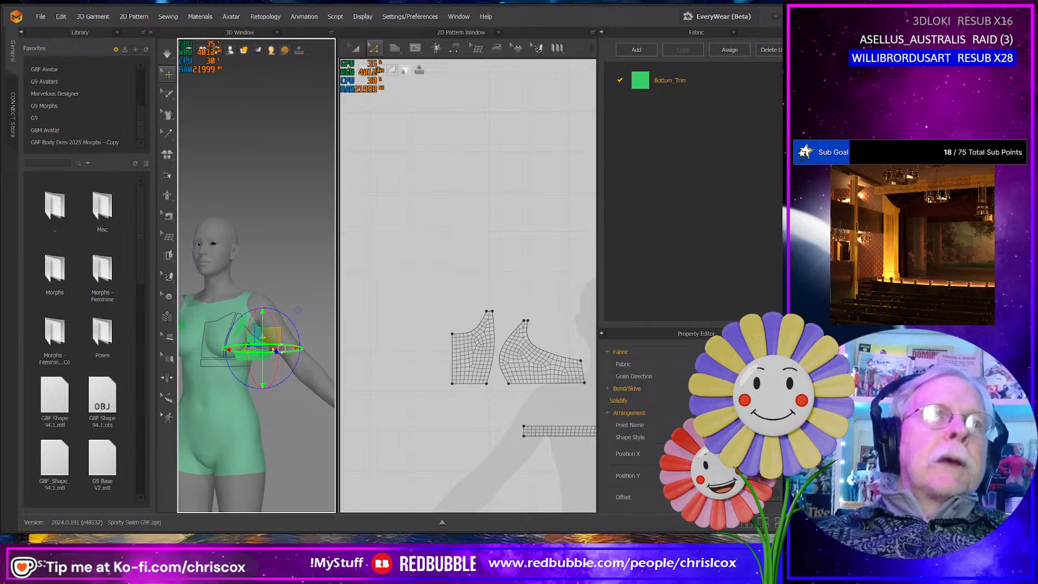
pyautogui.press('2')
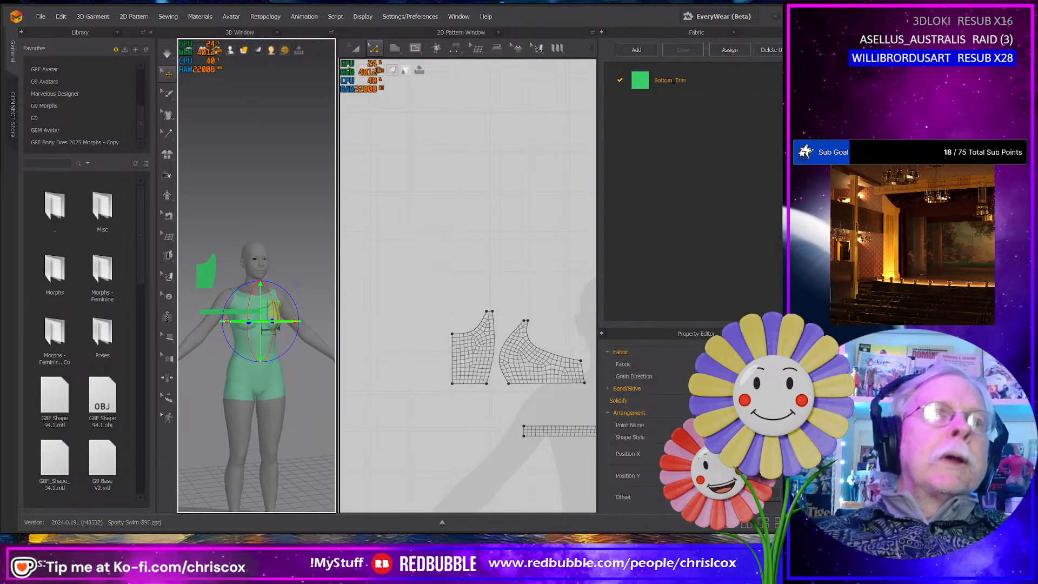
# - Turn the long narrow band sideways in 3D and move it beside the avatar's left side, below the chest
pyautogui.click(211, 313)
pyautogui.moveTo(211, 314); pyautogui.dragTo(228, 341, button='right')
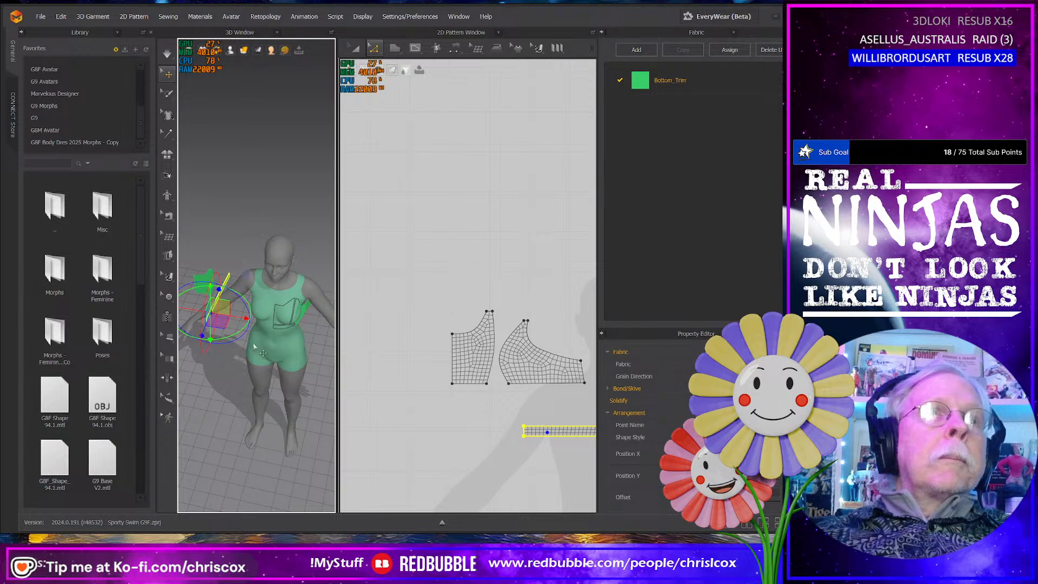
pyautogui.press('2')
pyautogui.moveTo(224, 303); pyautogui.dragTo(311, 341)
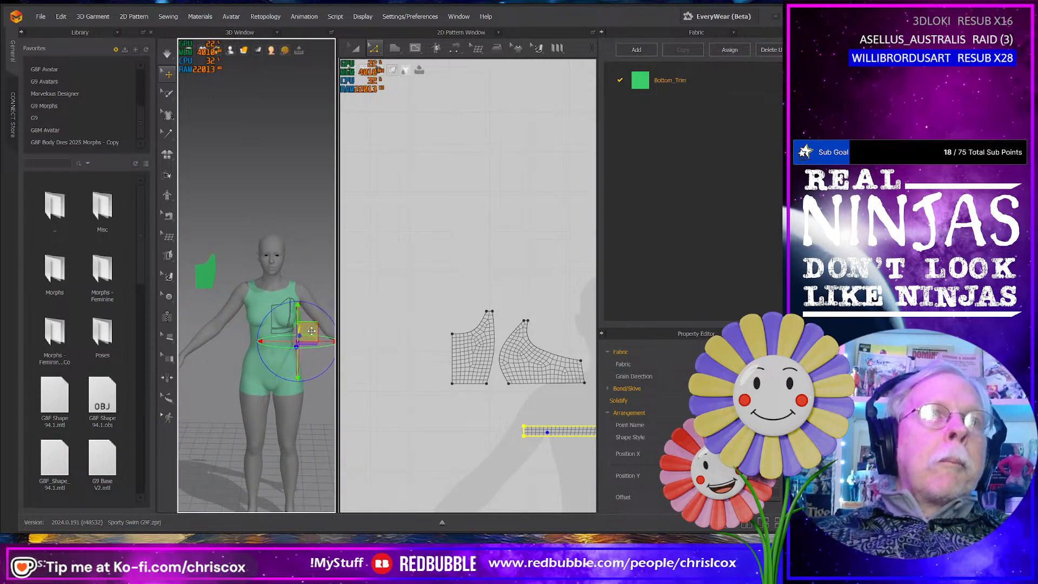
pyautogui.press('6')
pyautogui.moveTo(206, 335); pyautogui.dragTo(242, 339)
pyautogui.moveTo(243, 346); pyautogui.dragTo(371, 364, button='right')
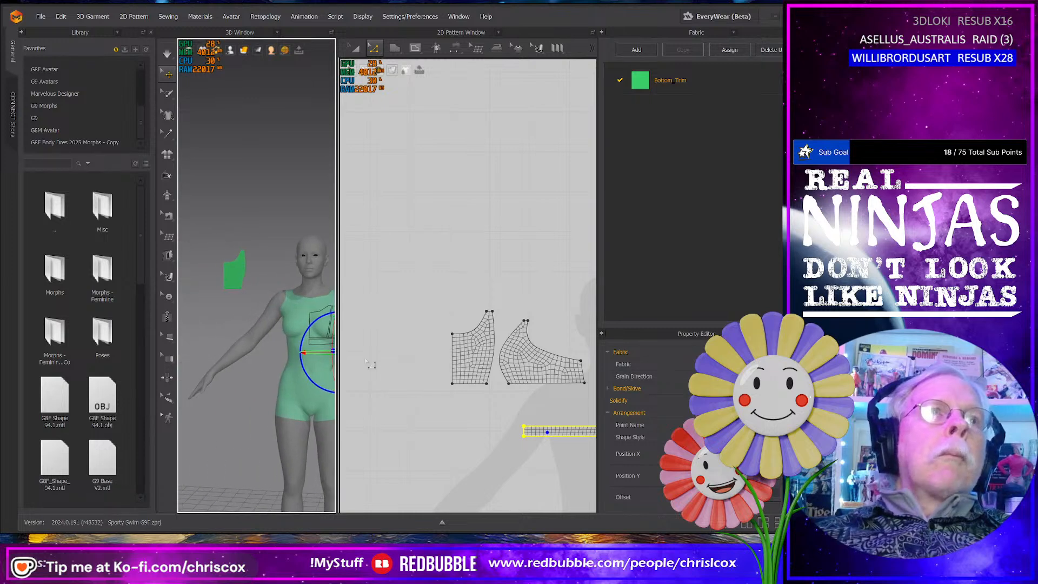
# - Move the front panel in 3D so that it sits in front of the avatar's left chest
pyautogui.click(239, 277)
pyautogui.moveTo(239, 277); pyautogui.dragTo(332, 309)
pyautogui.click(250, 313)
# - Sew the front panel's curved side edge to the side panel, and the side panel's short end to the back panel
pyautogui.scroll(-3, 431, 388)
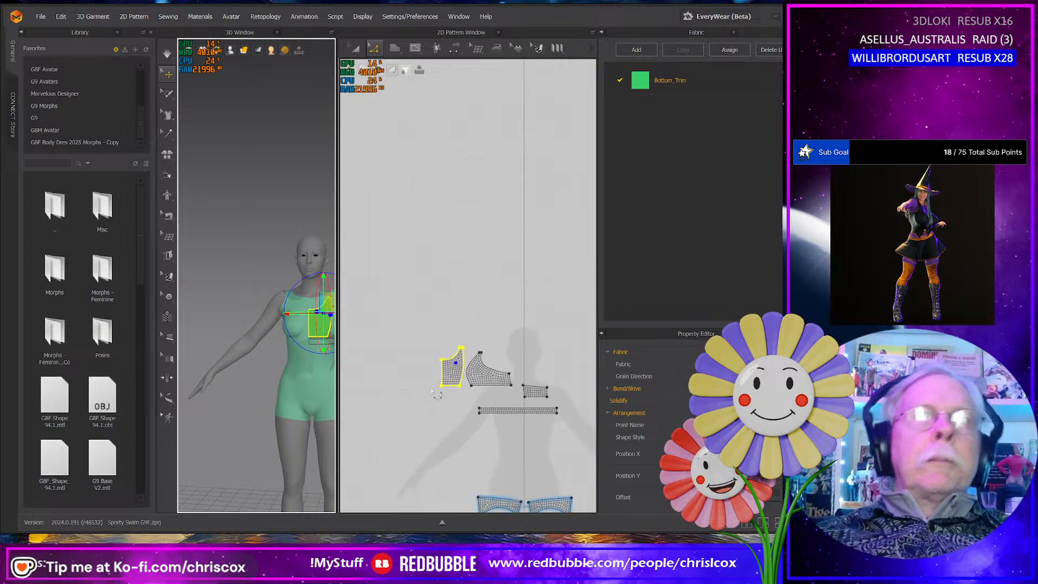
pyautogui.moveTo(447, 390); pyautogui.dragTo(404, 372, button='middle')
pyautogui.scroll(3, 431, 371)
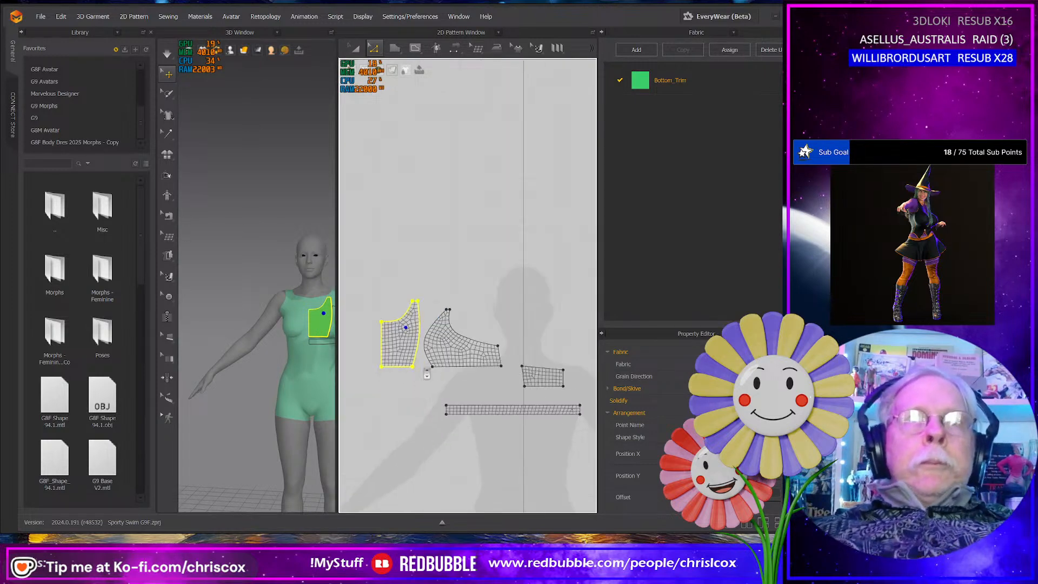
pyautogui.press('n')
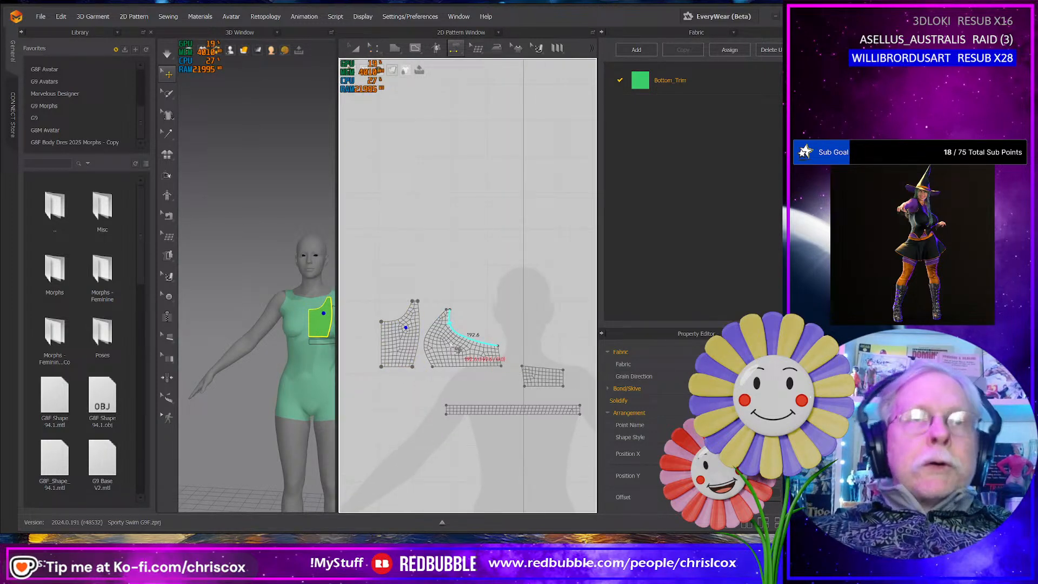
pyautogui.click(434, 324)
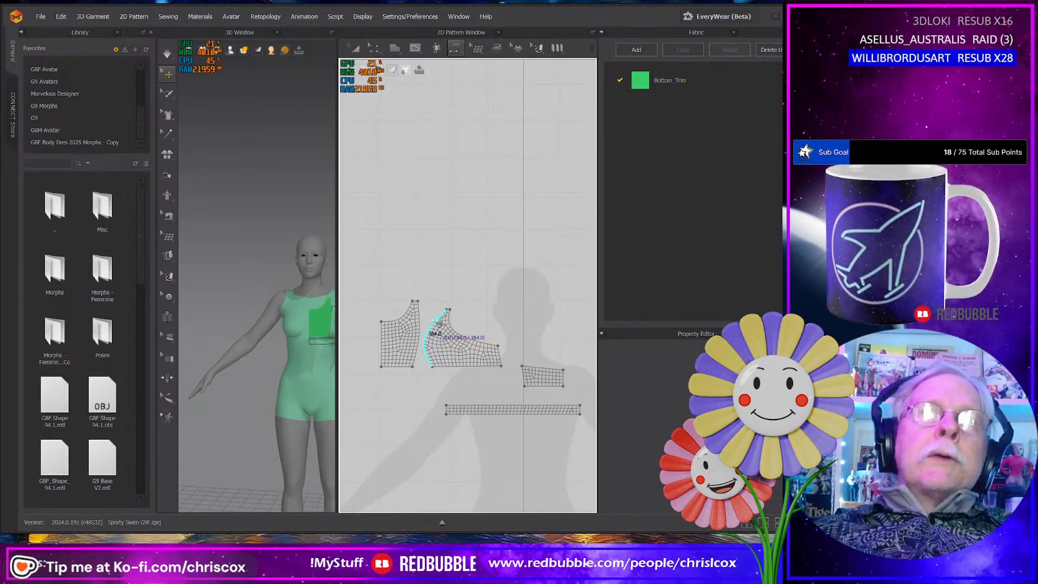
pyautogui.click(505, 360)
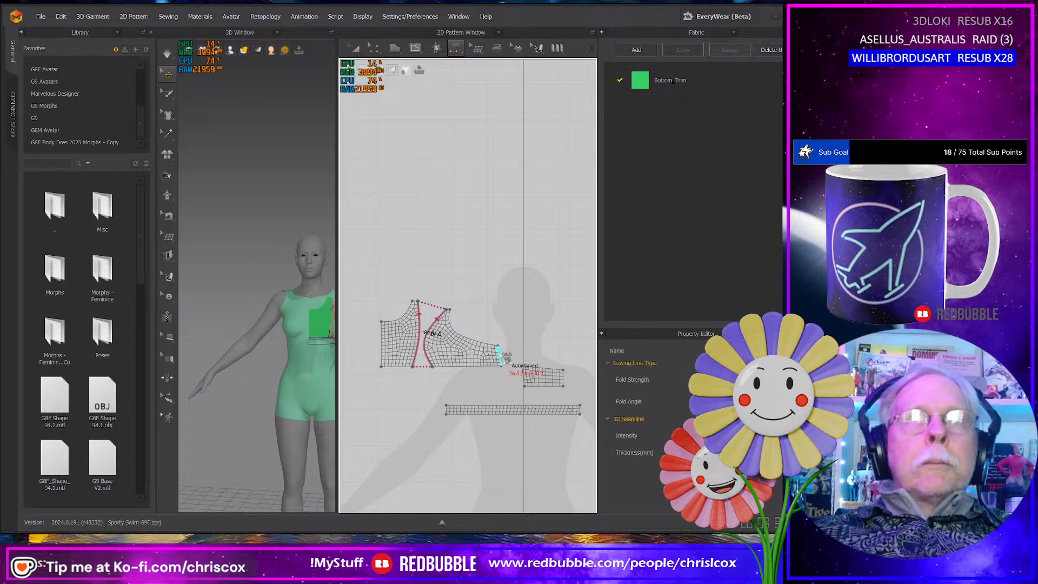
pyautogui.click(524, 378)
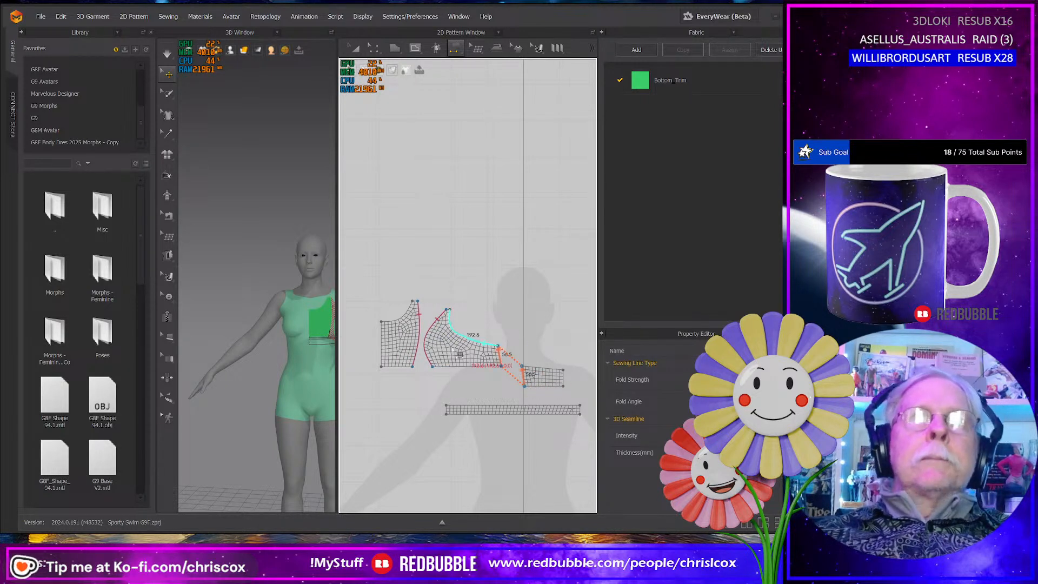
# - Move the side and front panels in the 2D layout to line up in a row with the back panel above the band
pyautogui.press('a')
pyautogui.moveTo(469, 355); pyautogui.dragTo(487, 375)
pyautogui.moveTo(405, 351); pyautogui.dragTo(419, 369)
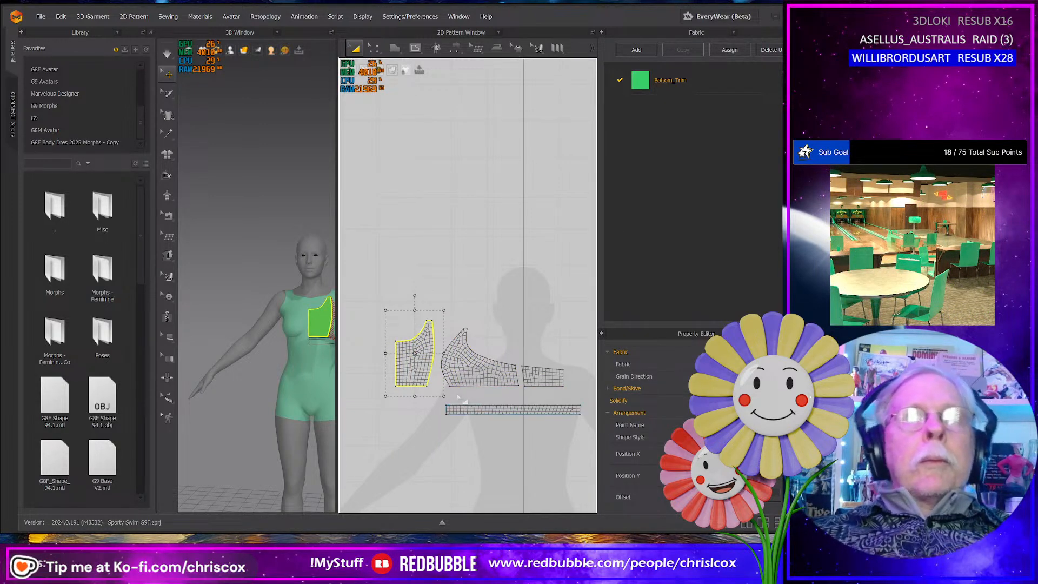
# - Compare the combined length of the three top panels' bottom edges with the length of the band's upper edge
pyautogui.press('z')
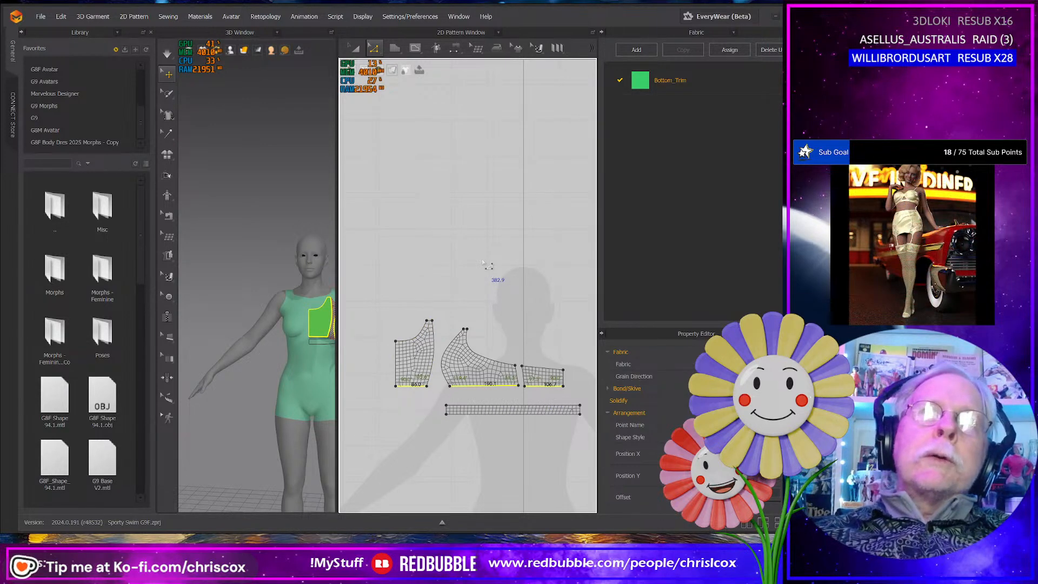
pyautogui.rightClick(500, 407)
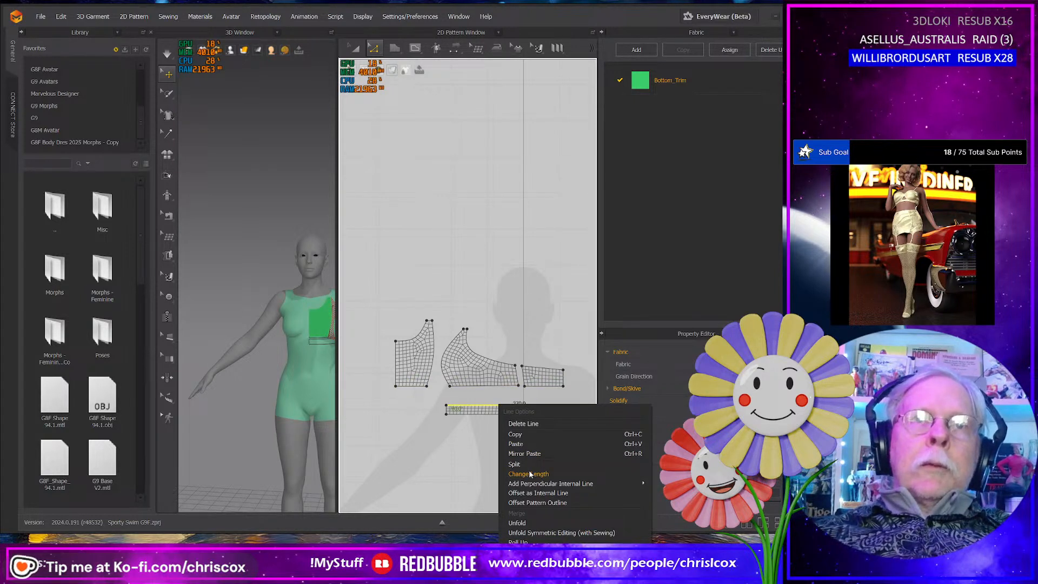
pyautogui.click(503, 398)
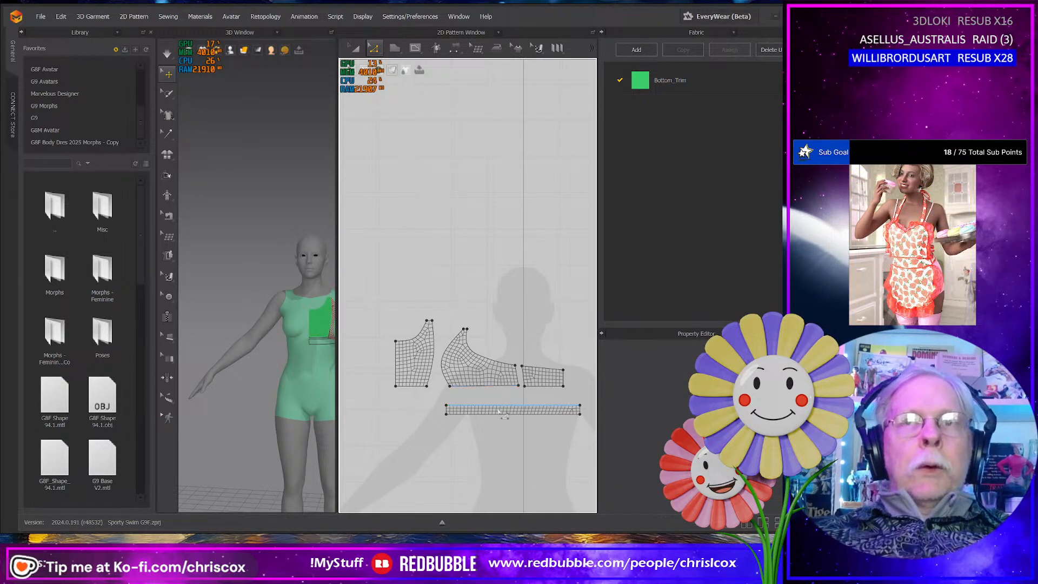
pyautogui.click(511, 386)
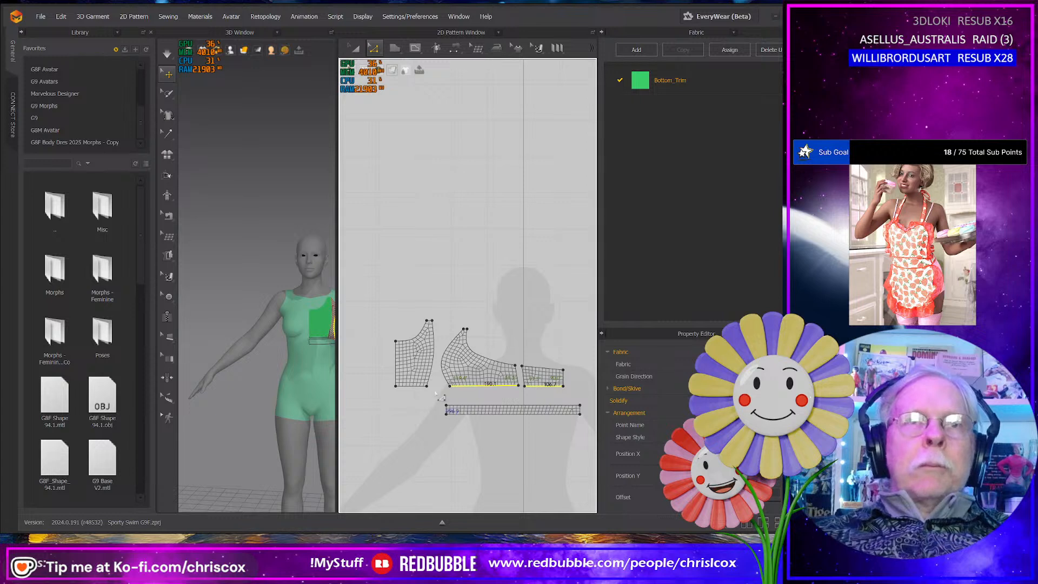
pyautogui.keyDown('shift'); pyautogui.click(409, 386); pyautogui.keyUp('shift')
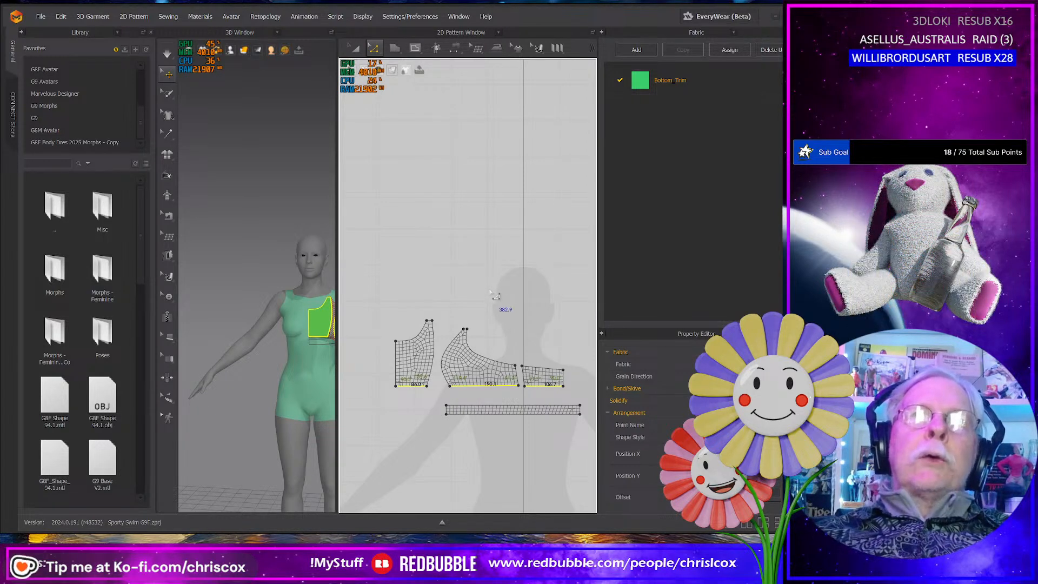
# - Set the length of the side panel's bottom edge to 177.2 mm in the Start direction
pyautogui.click(507, 386)
pyautogui.rightClick(508, 386)
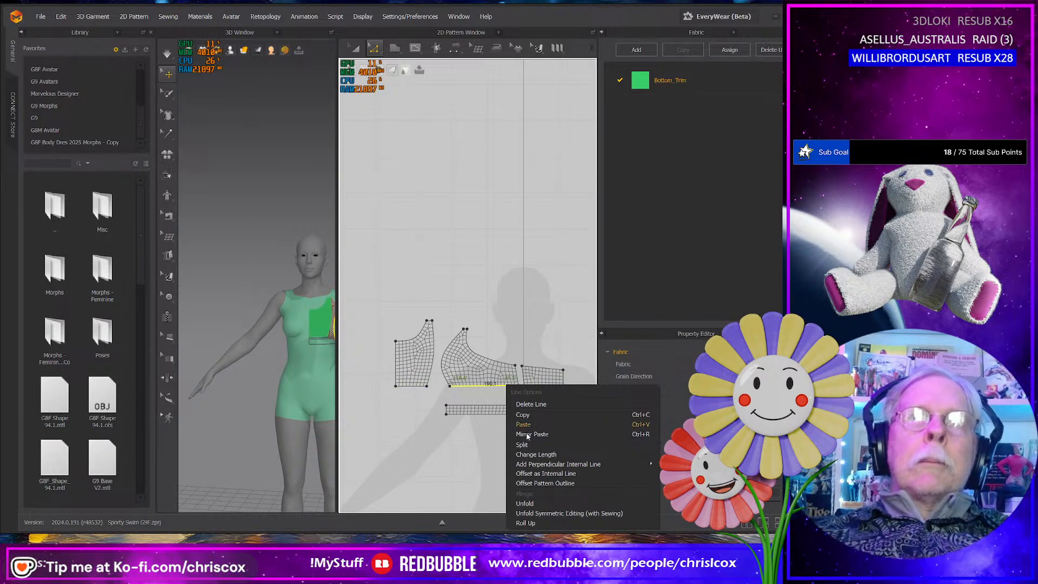
pyautogui.click(535, 455)
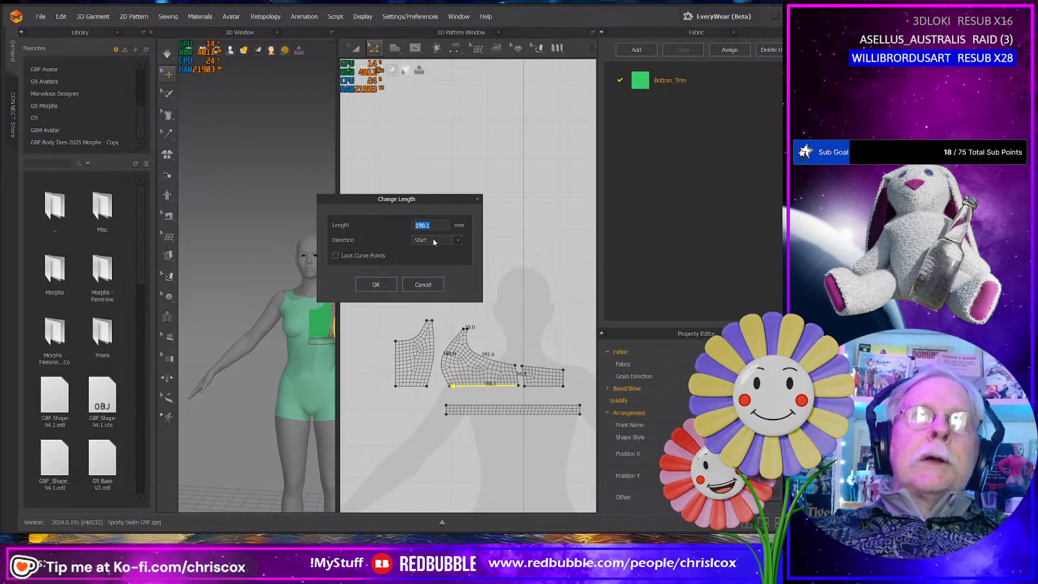
pyautogui.press('Right')
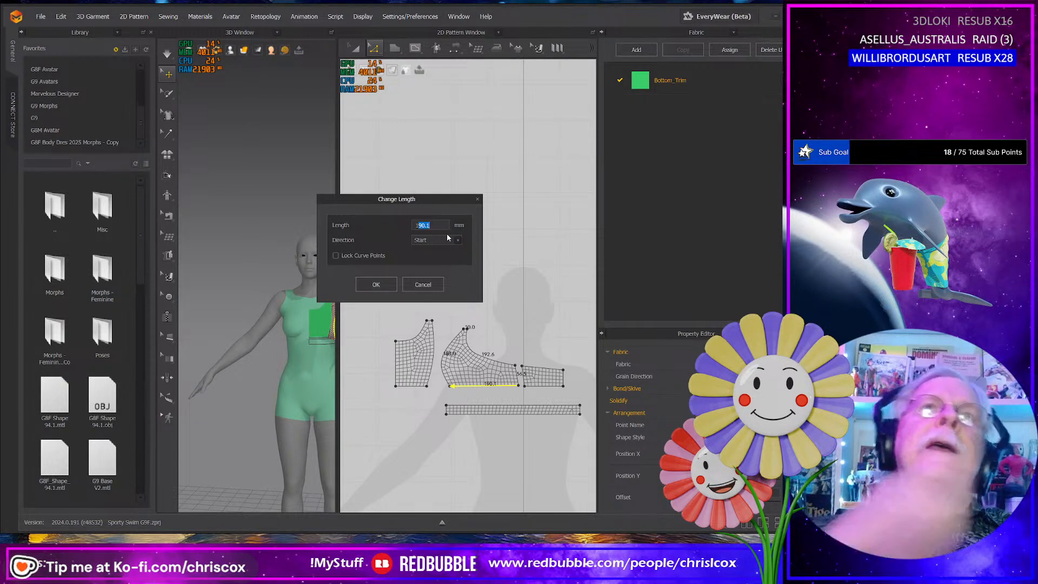
pyautogui.press('Left')
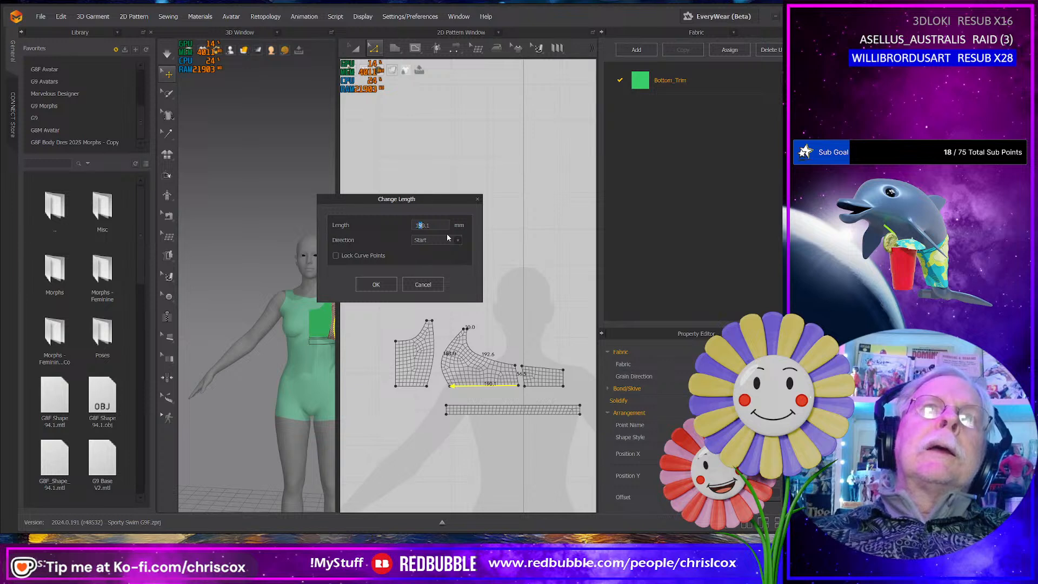
pyautogui.write('8')
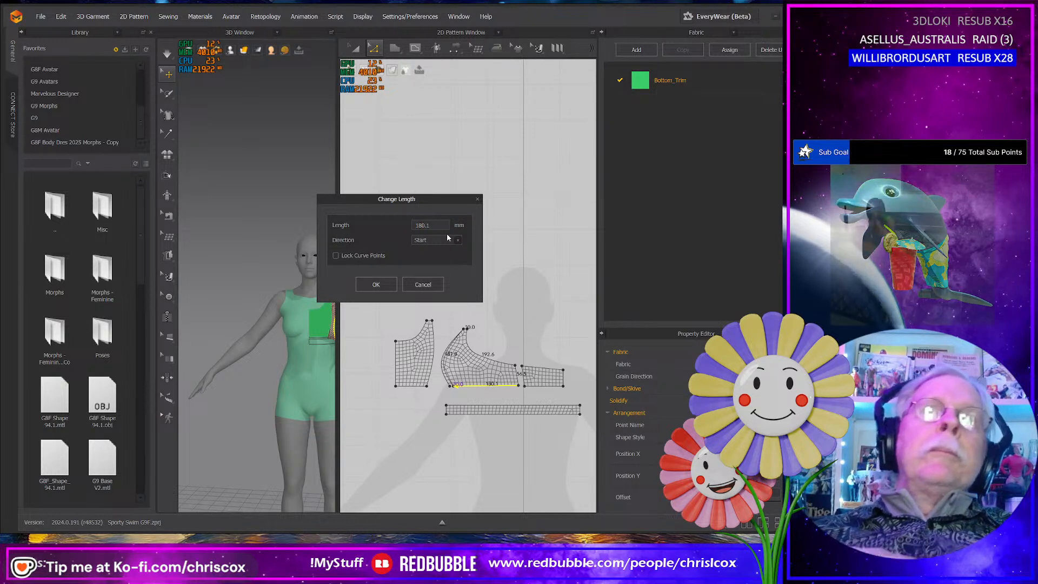
pyautogui.press('Left')
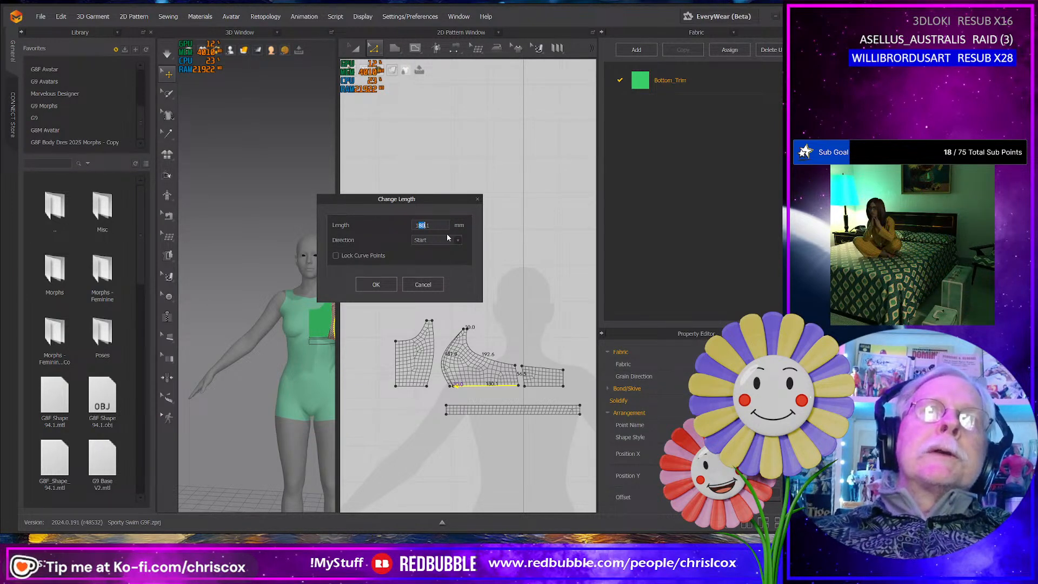
pyautogui.write('7')
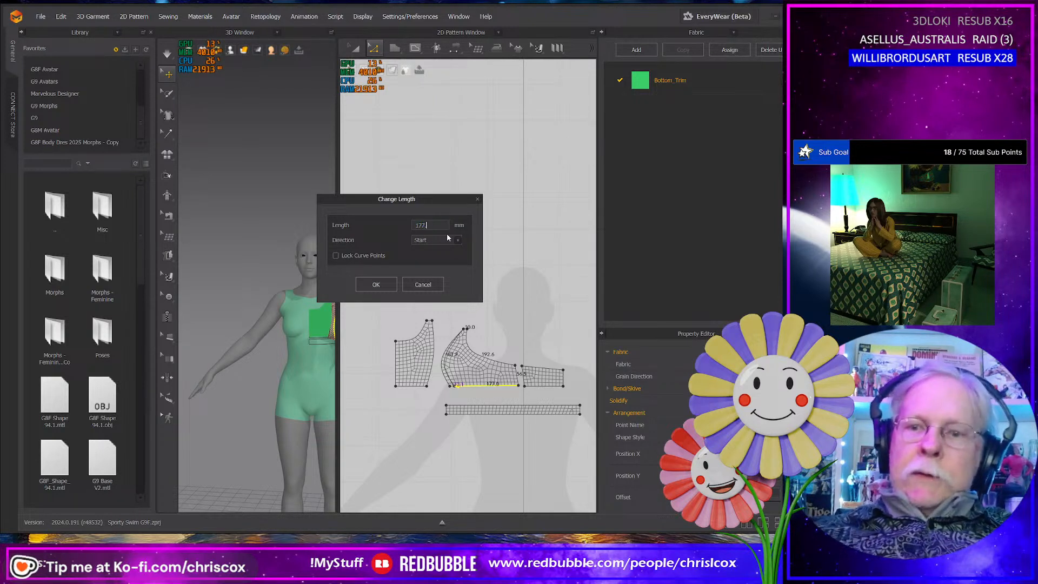
pyautogui.write('87.2')
pyautogui.click(376, 285)
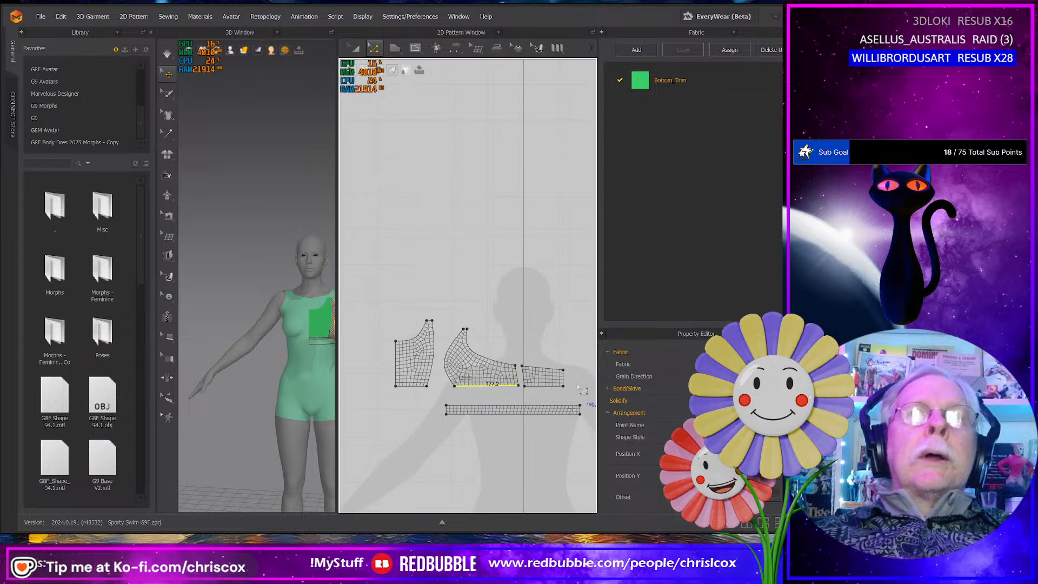
# - Free-sew the front panel's bottom edge to the band's upper edge, starting at the band's front end
pyautogui.scroll(2, 561, 396)
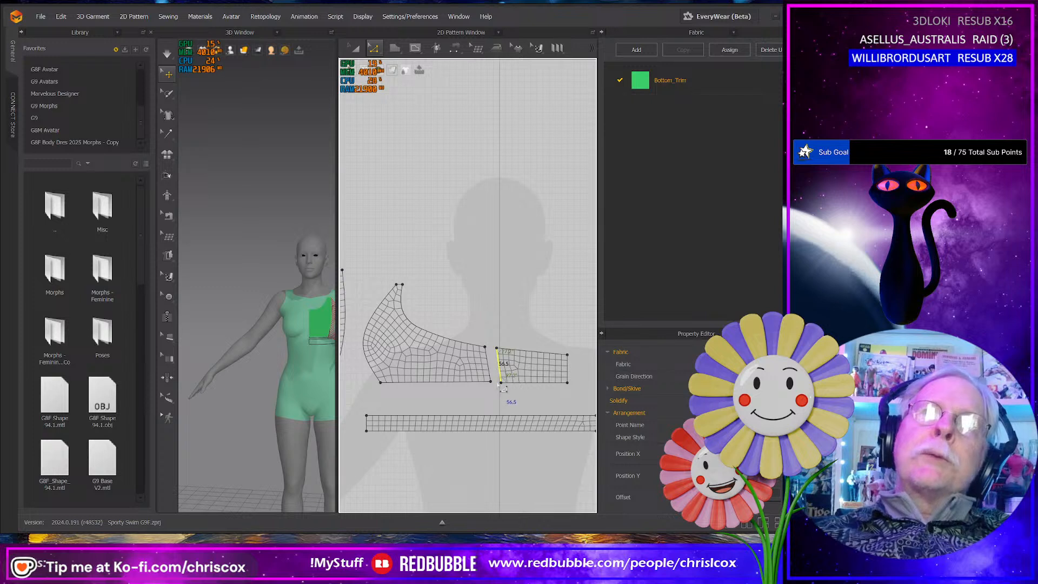
pyautogui.scroll(-3, 503, 388)
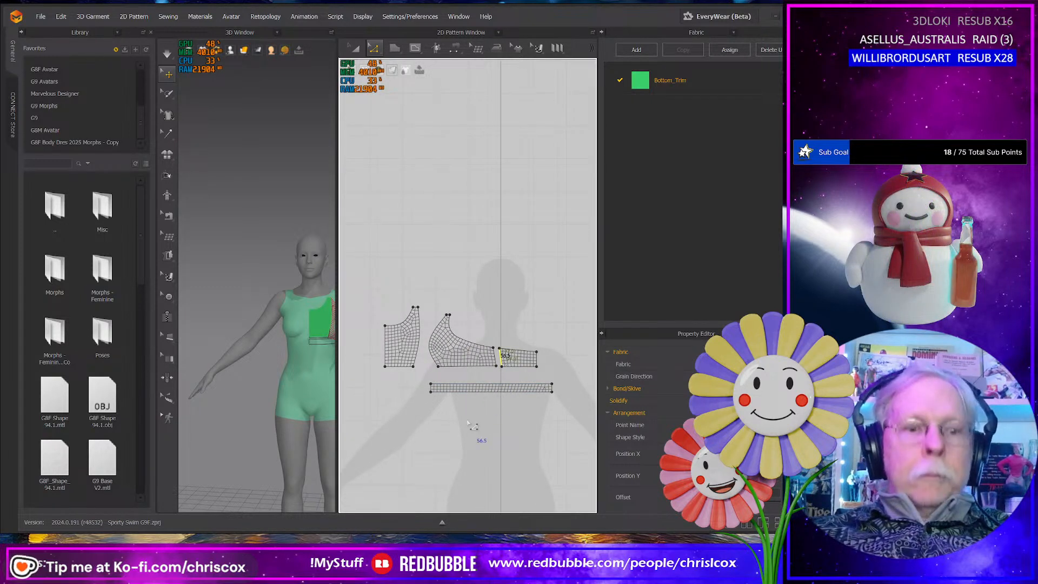
pyautogui.press('m')
pyautogui.click(386, 367)
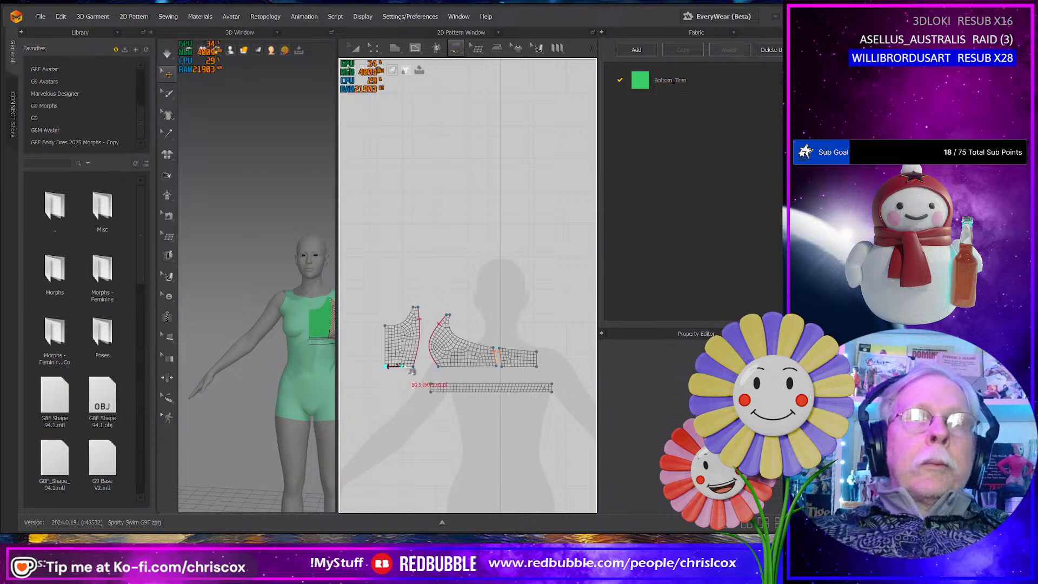
pyautogui.click(431, 383)
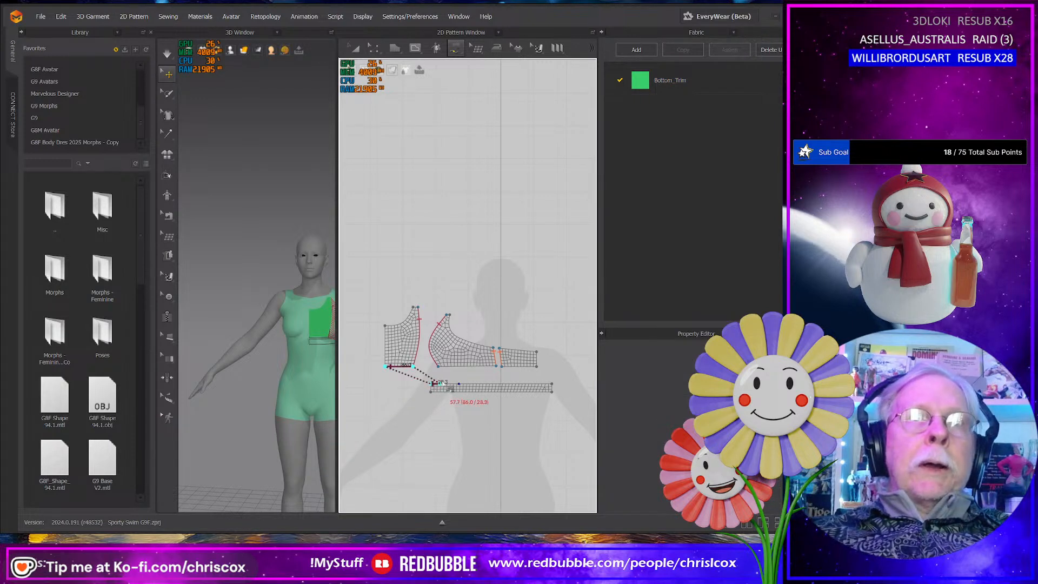
pyautogui.click(459, 384)
# - Sew the bottom edges of the side and back panels to the remaining lengths of the band's upper edge
pyautogui.click(439, 368)
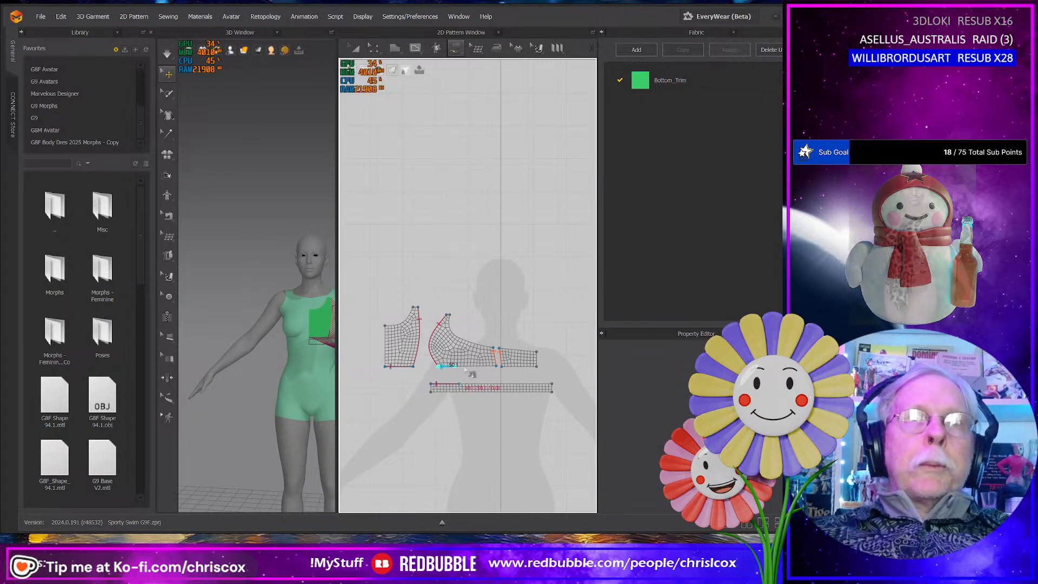
pyautogui.click(496, 367)
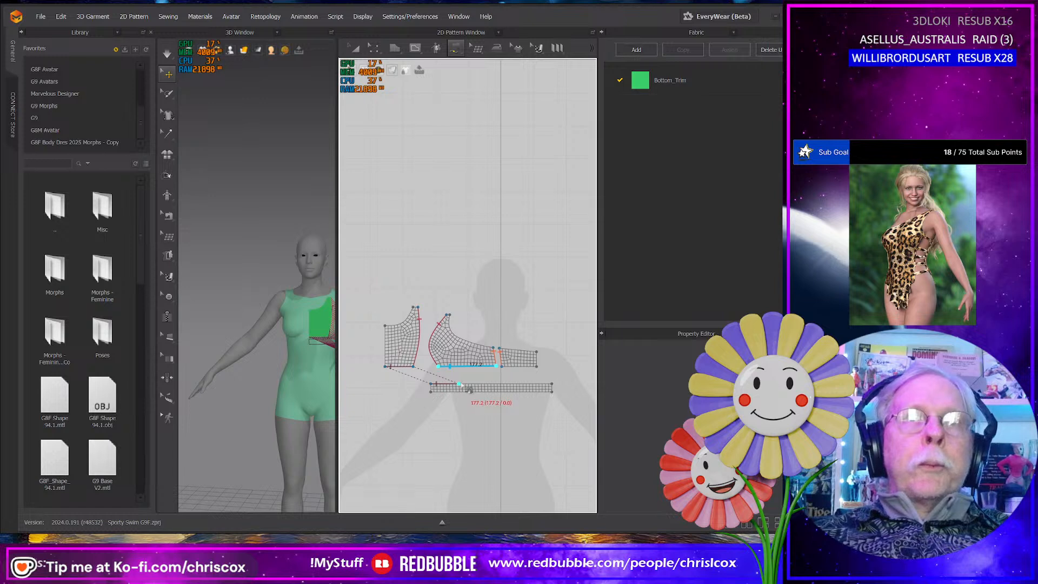
pyautogui.click(524, 388)
pyautogui.click(531, 367)
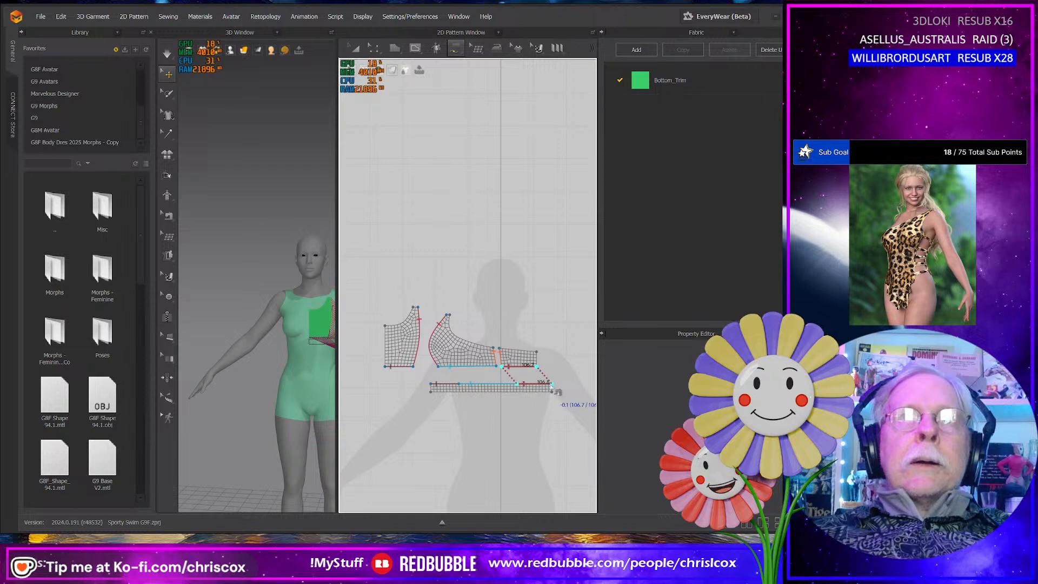
pyautogui.click(551, 389)
# - Move the top's three panels and band off the centre line and place a mirrored, sewn symmetric copy on the opposite side
pyautogui.scroll(-5, 487, 400)
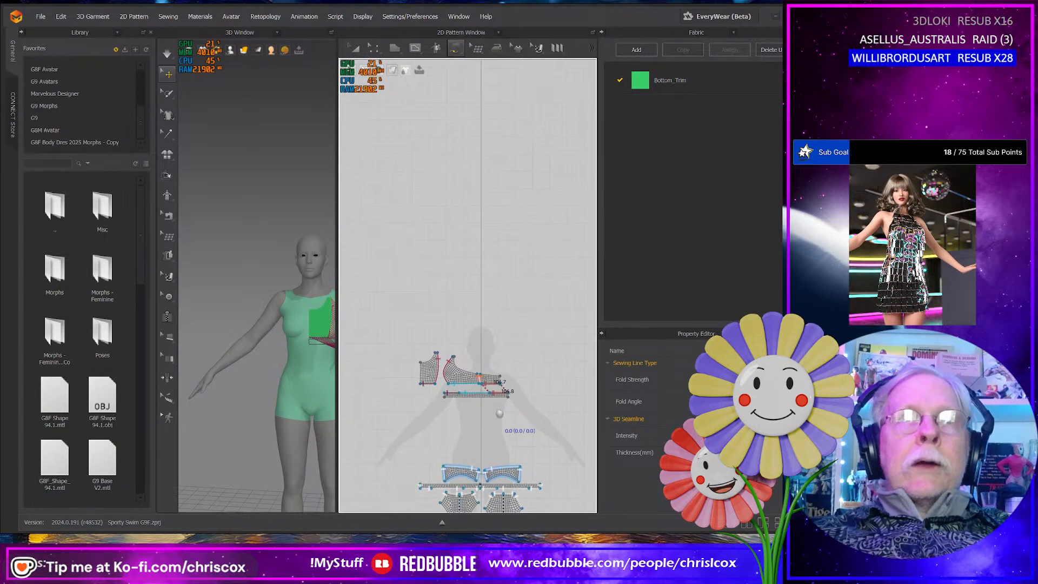
pyautogui.press('a')
pyautogui.moveTo(543, 413); pyautogui.dragTo(360, 328)
pyautogui.moveTo(432, 371); pyautogui.dragTo(497, 391)
pyautogui.hotkey('ctrl', 'd')
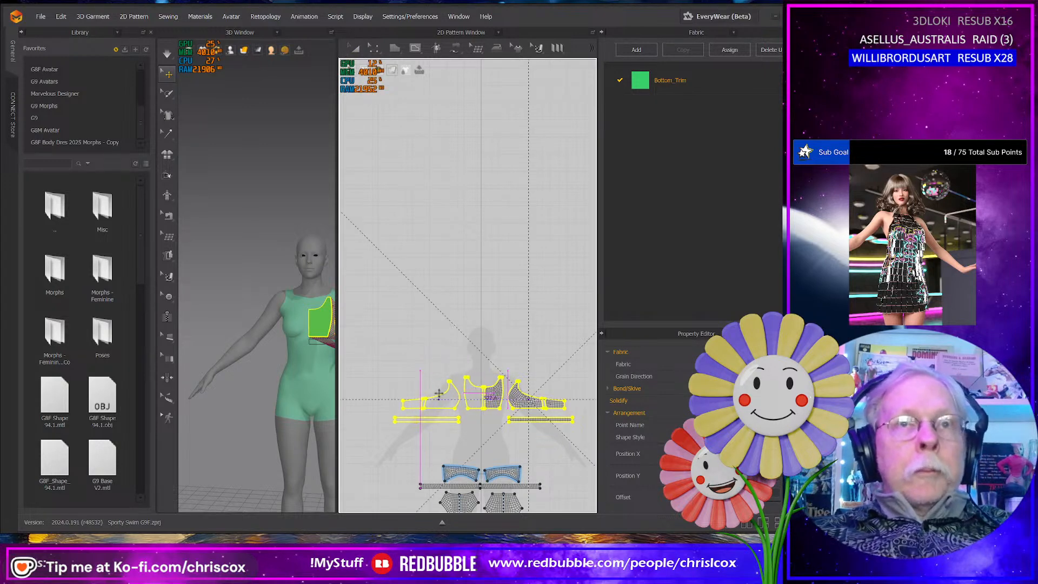
pyautogui.click(507, 435)
# - Sew the two bands' front ends together and join the two front panels along their centre edges
pyautogui.scroll(5, 514, 438)
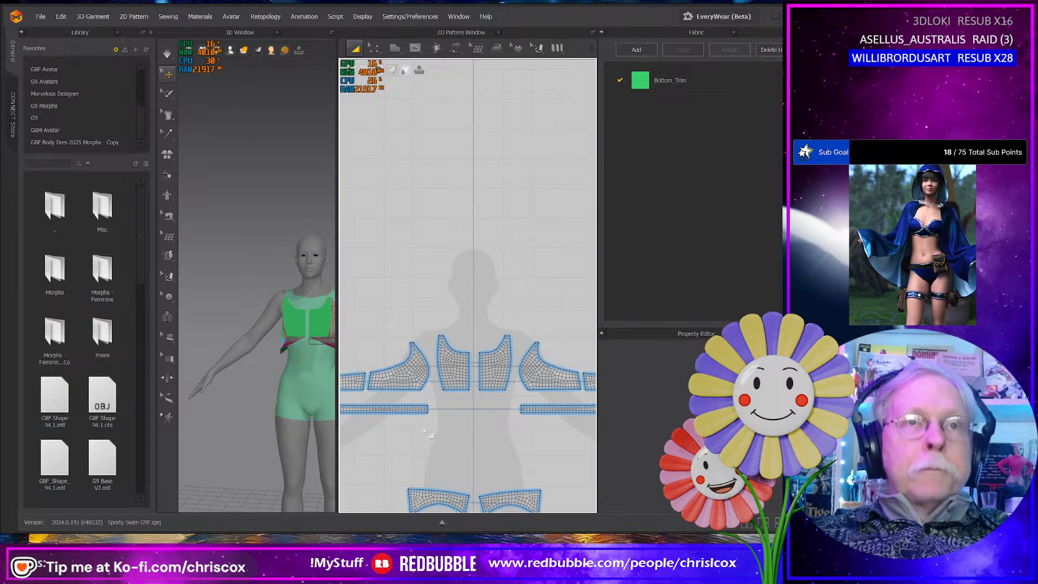
pyautogui.press('n')
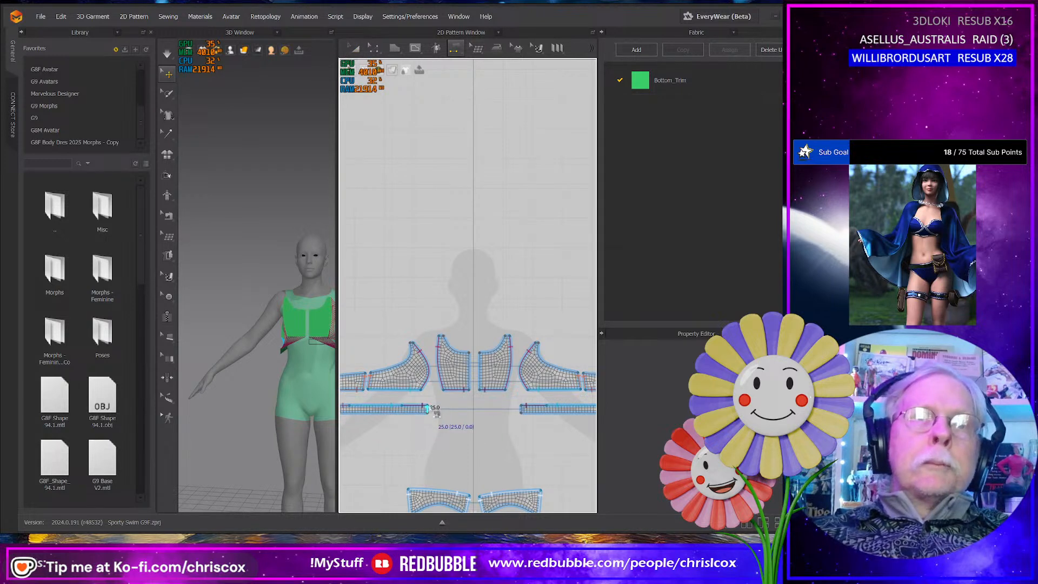
pyautogui.click(443, 411)
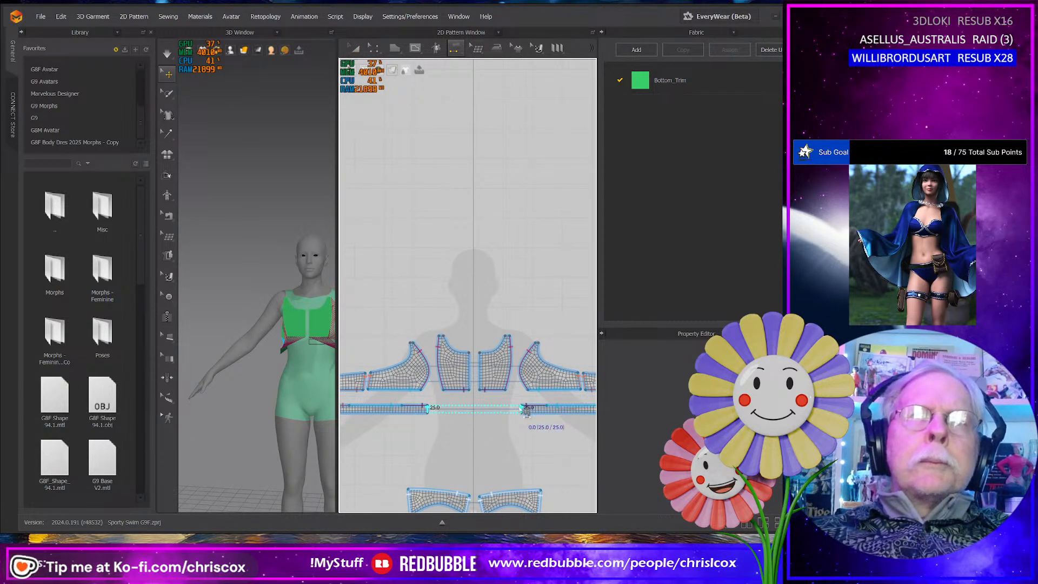
pyautogui.click(516, 403)
pyautogui.click(481, 371)
pyautogui.click(470, 370)
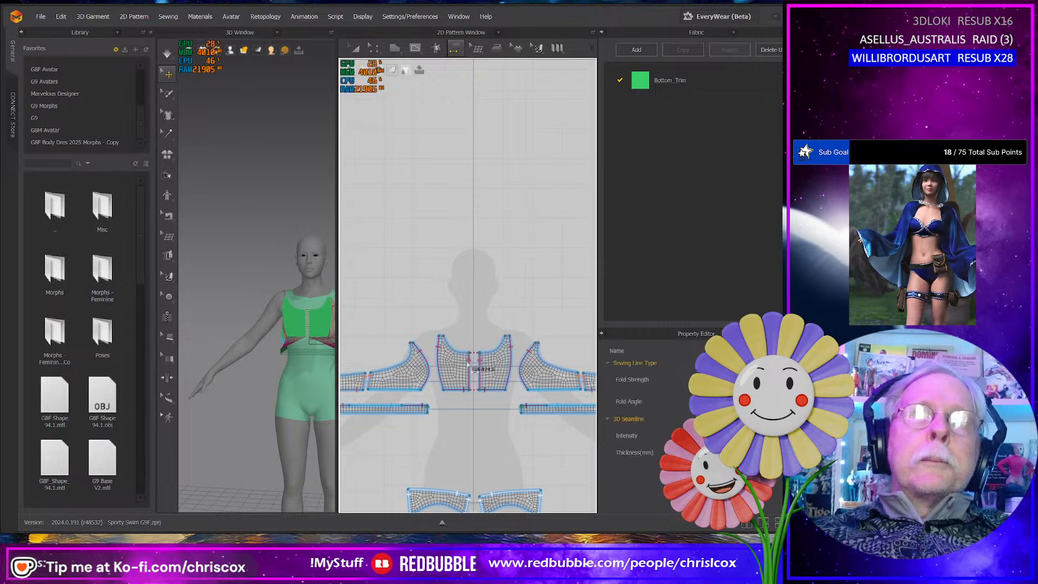
# - Sew the two back panels' centre-back edges together and join the back ends of the two bands
pyautogui.moveTo(470, 369); pyautogui.dragTo(554, 364, button='middle')
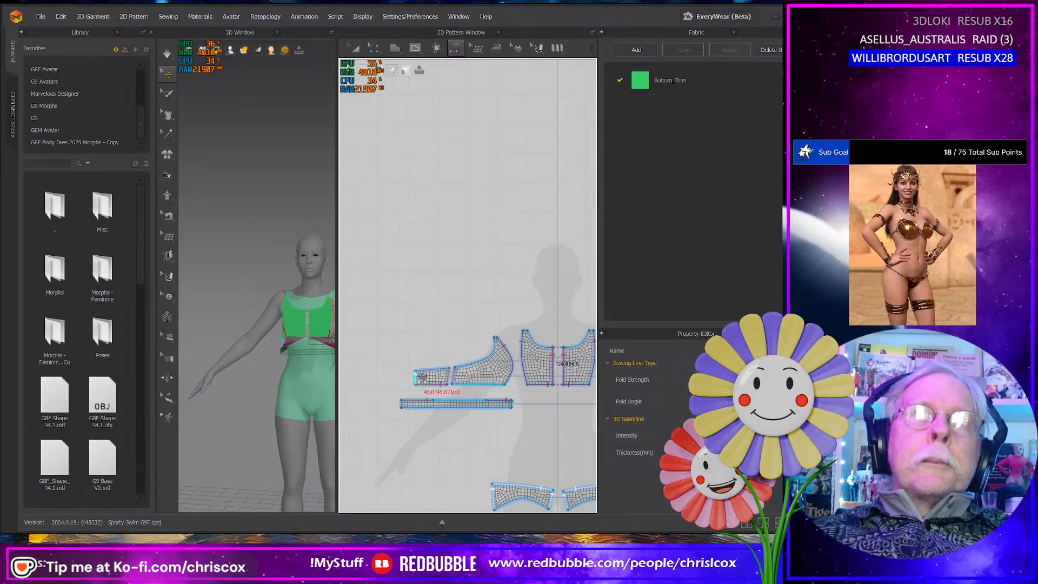
pyautogui.moveTo(421, 377); pyautogui.dragTo(578, 385, button='middle')
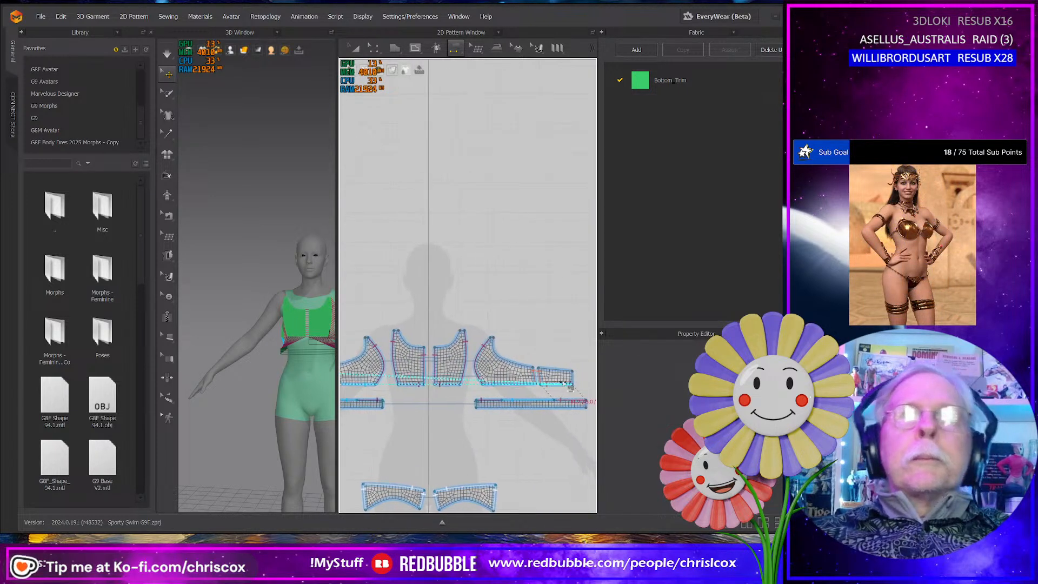
pyautogui.click(584, 389)
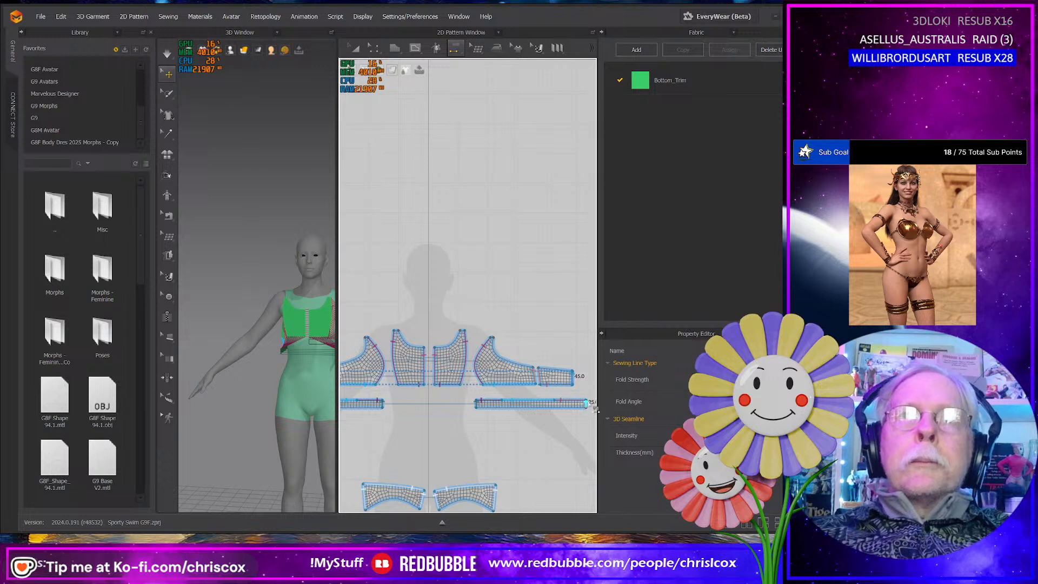
pyautogui.click(589, 406)
pyautogui.moveTo(419, 422); pyautogui.dragTo(562, 422, button='middle')
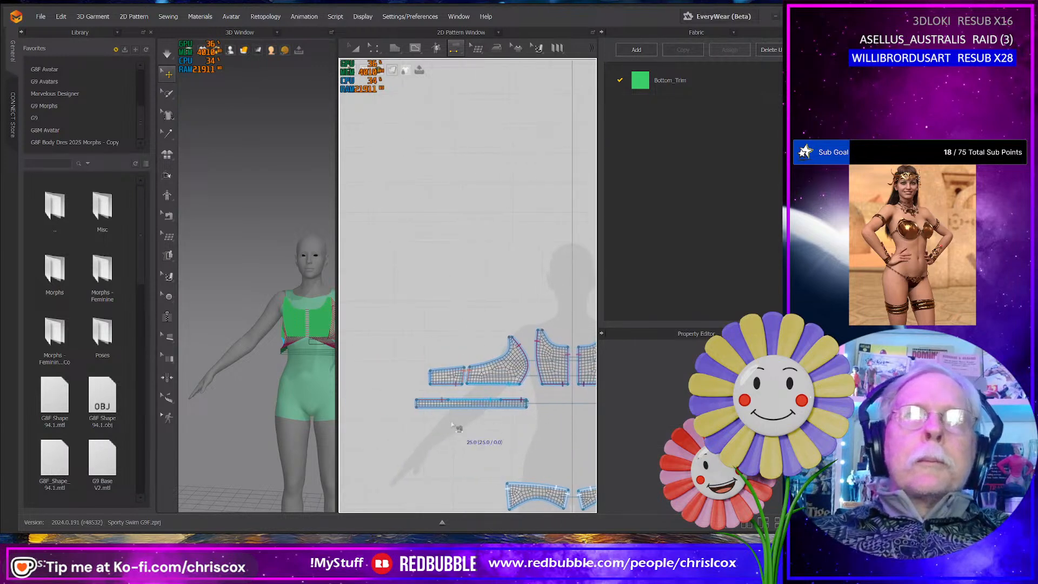
pyautogui.click(416, 404)
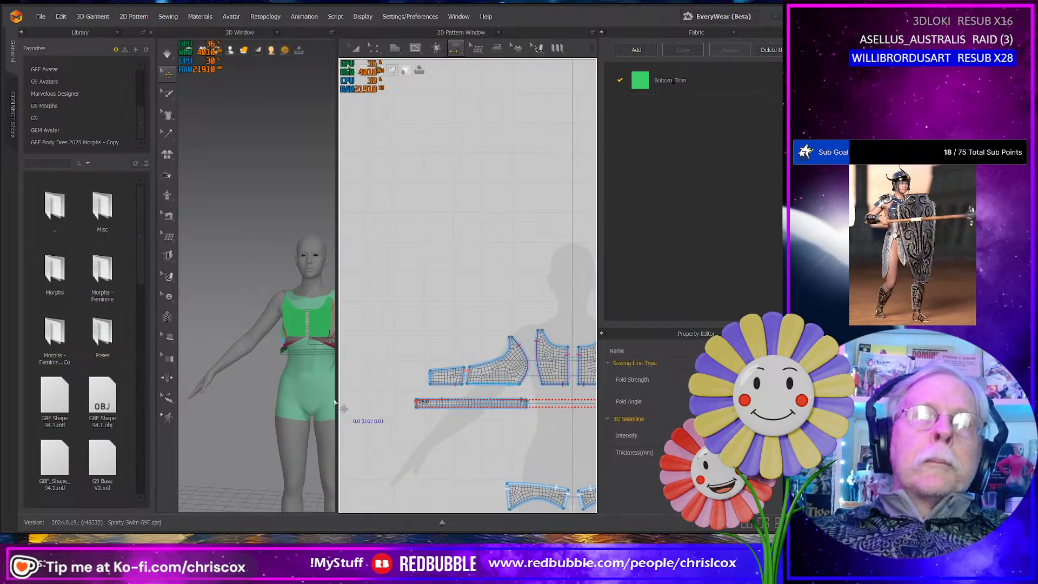
# - Simulate the sewn top on the avatar and pull the back and front panels into place around the body
pyautogui.moveTo(335, 403); pyautogui.dragTo(245, 357, button='right')
pyautogui.press('space')
pyautogui.click(241, 355)
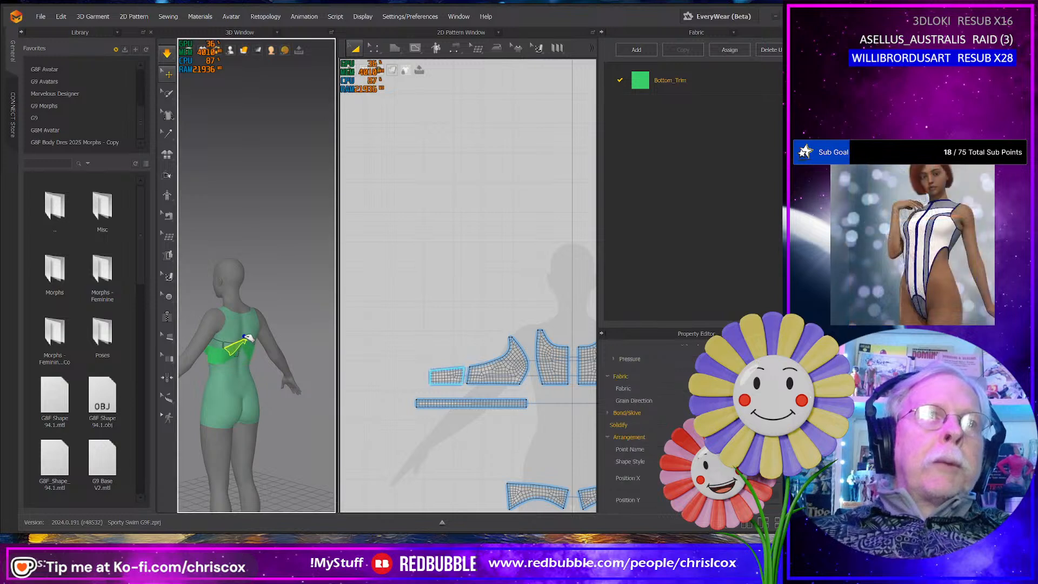
pyautogui.moveTo(240, 367); pyautogui.dragTo(279, 357, button='right')
pyautogui.click(237, 335)
pyautogui.click(272, 329)
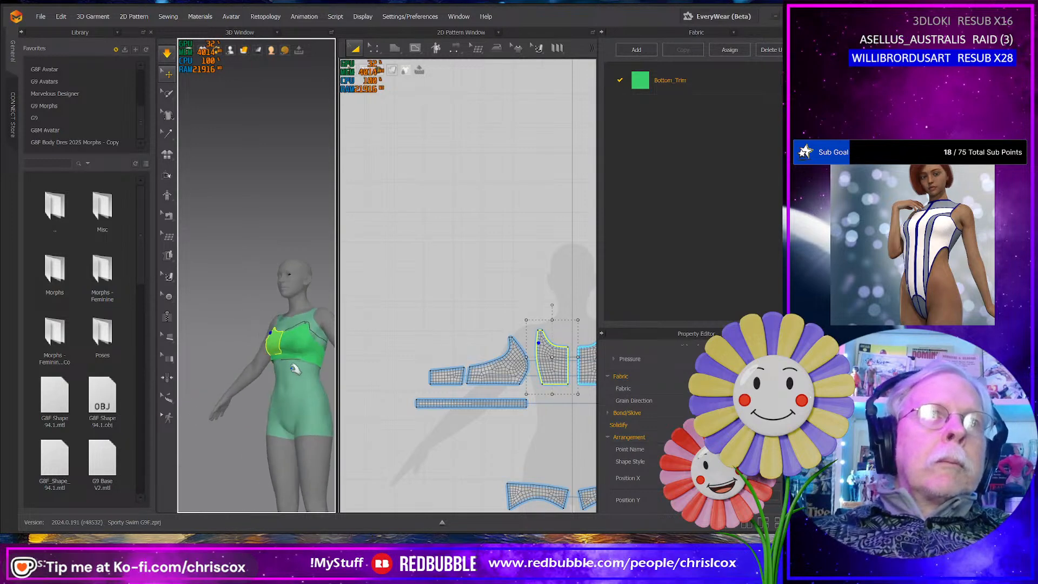
# - Examine the side panel's strap tip on the avatar and compare it with the panel's 2D outline
pyautogui.scroll(5, 304, 372)
pyautogui.moveTo(309, 368); pyautogui.dragTo(218, 278, button='middle')
pyautogui.moveTo(261, 340); pyautogui.dragTo(267, 345, button='right')
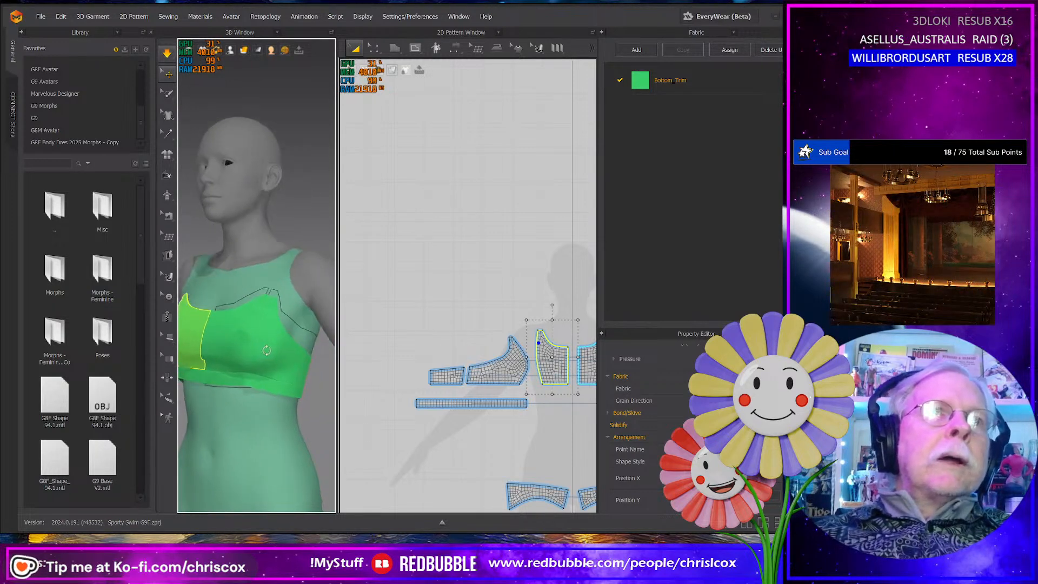
pyautogui.click(258, 326)
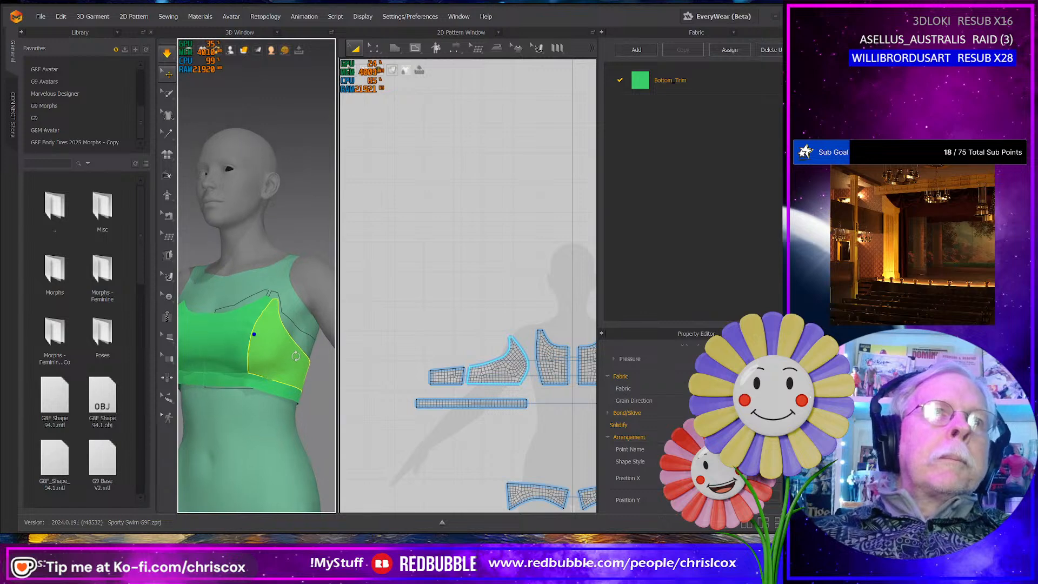
pyautogui.click(277, 293)
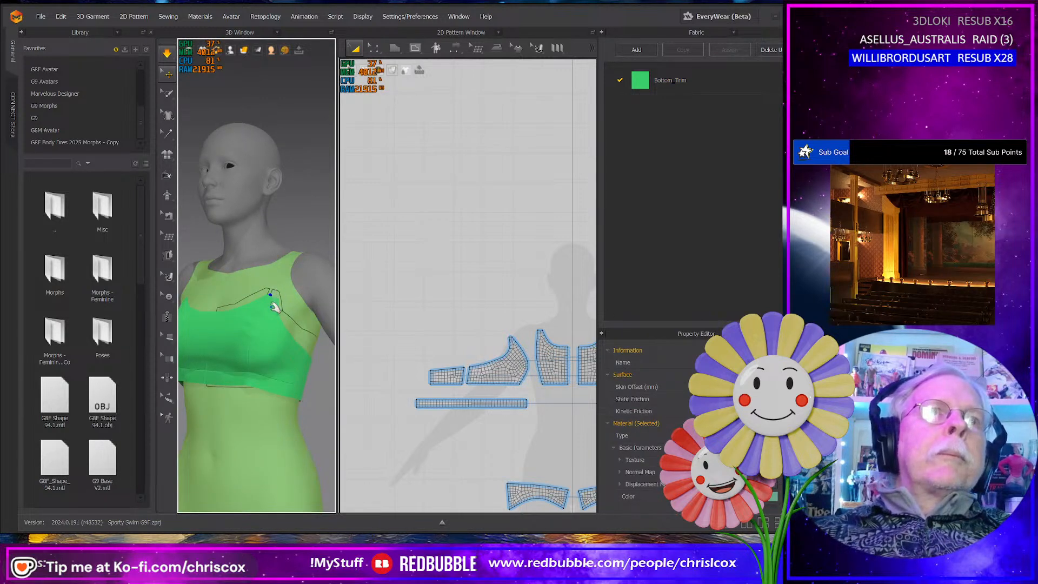
pyautogui.click(273, 306)
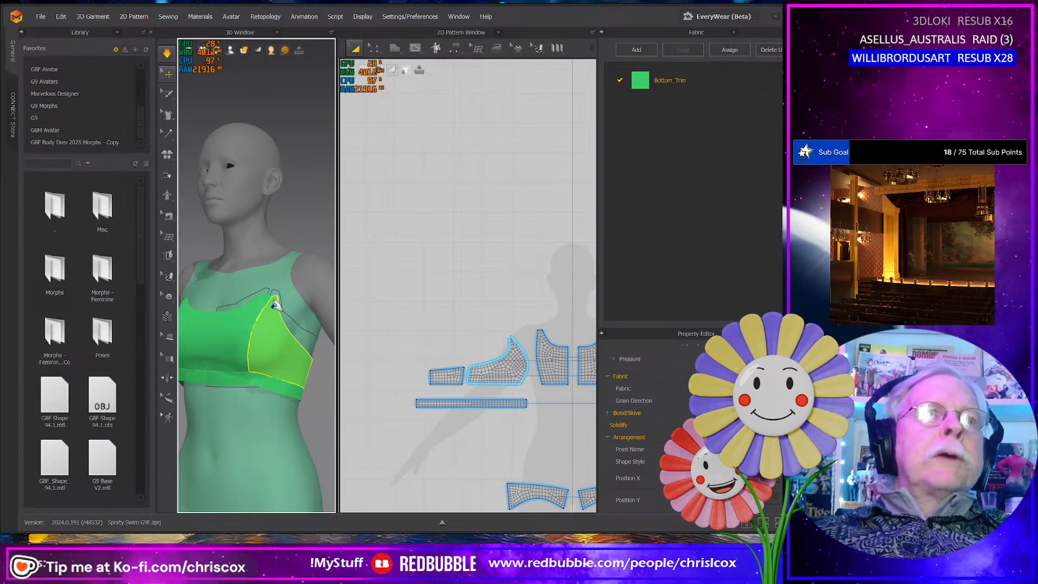
pyautogui.moveTo(274, 306); pyautogui.dragTo(293, 318, button='right')
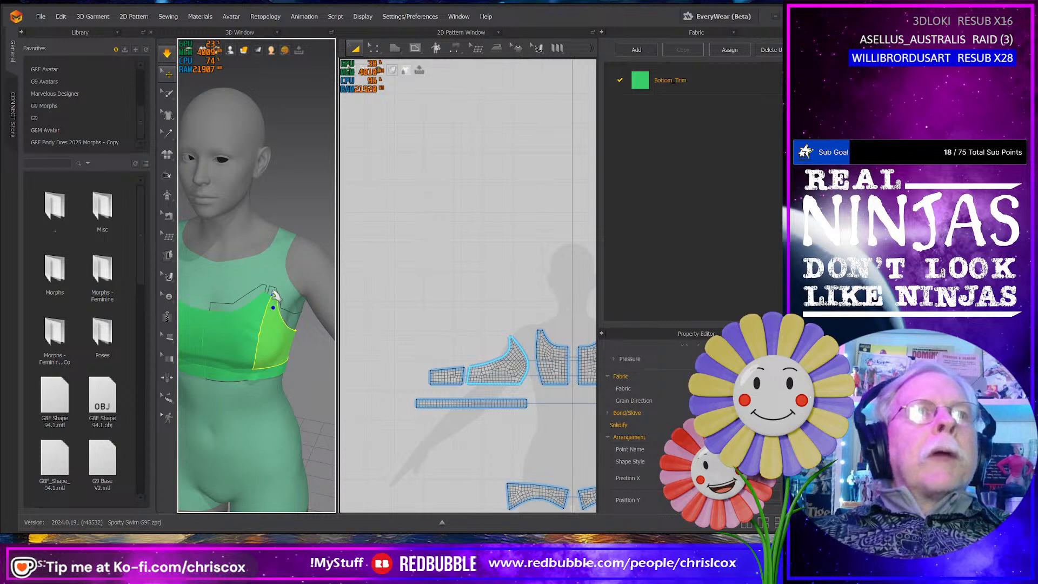
pyautogui.scroll(4, 275, 308)
pyautogui.moveTo(307, 348); pyautogui.dragTo(283, 317, button='right')
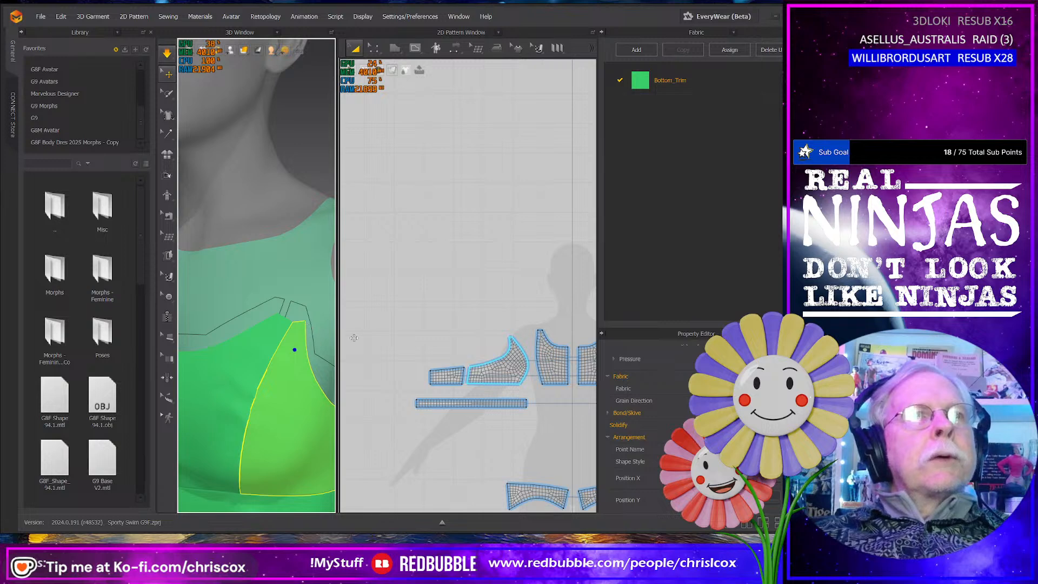
pyautogui.scroll(8, 521, 351)
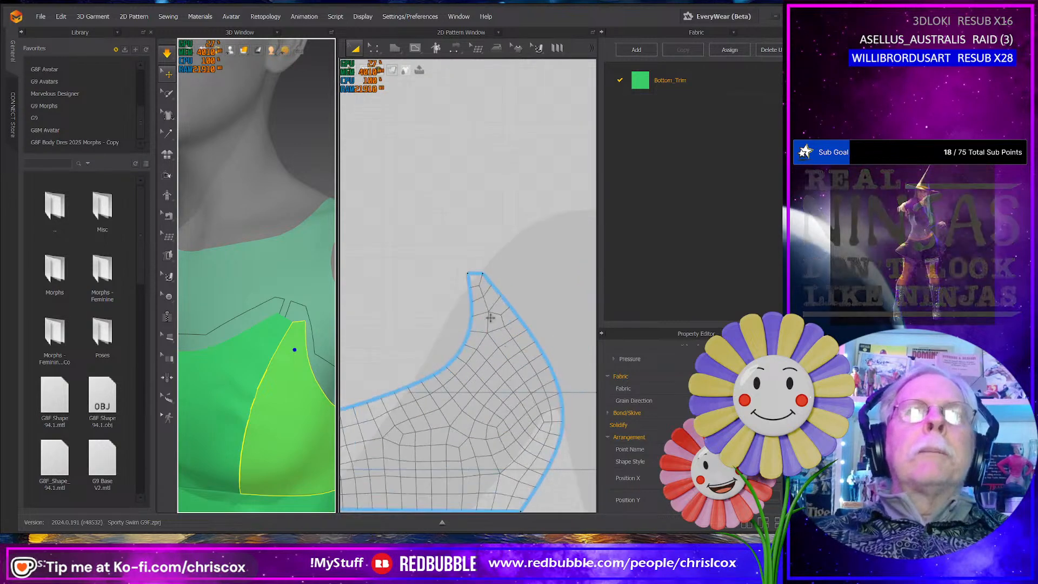
pyautogui.scroll(-10, 494, 352)
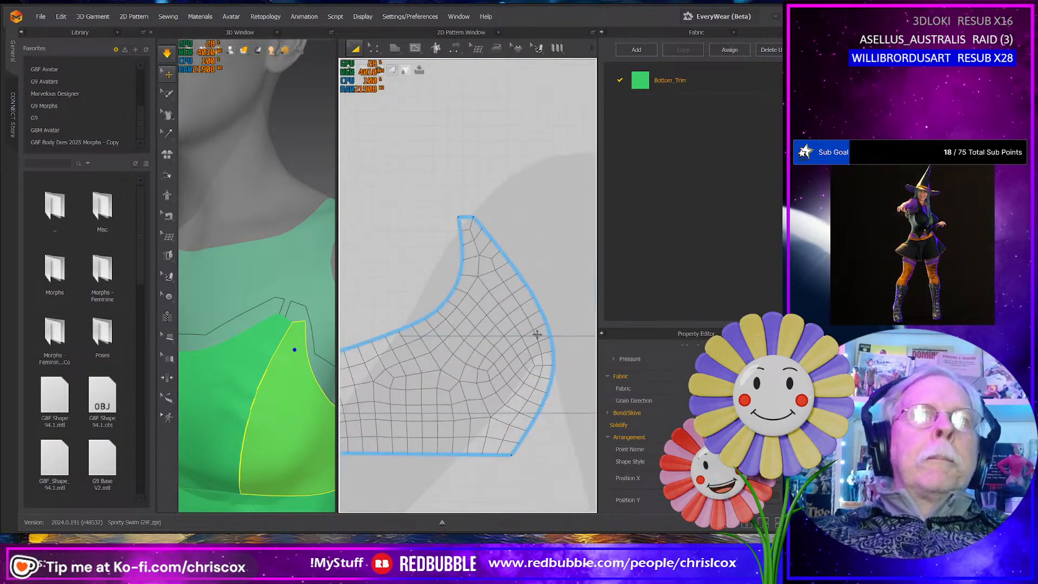
# - Lower the neckline-side corner of the front panel's strap tip so its top edge slopes down toward the neckline
pyautogui.scroll(6, 578, 377)
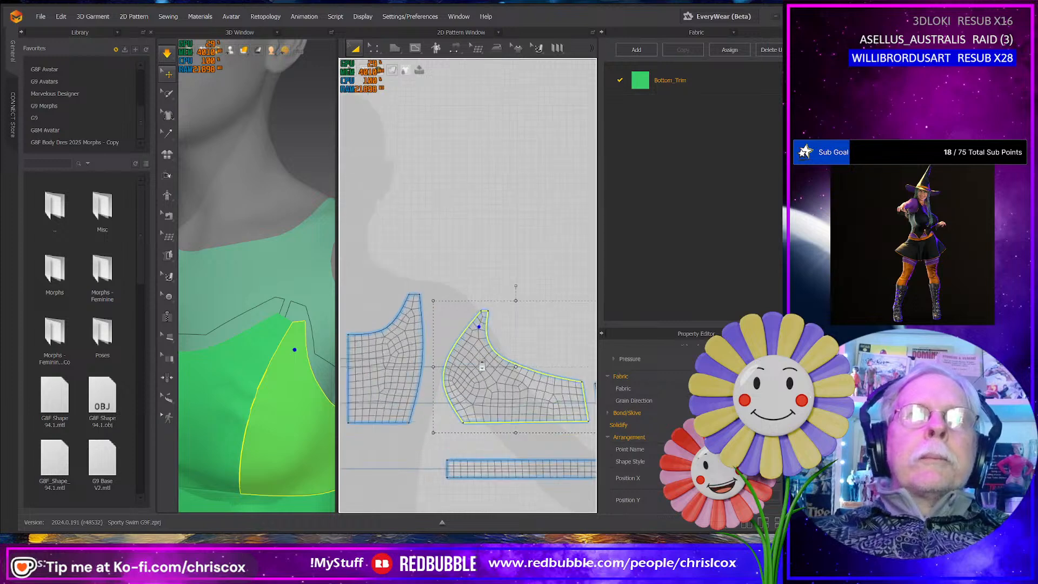
pyautogui.scroll(3, 387, 299)
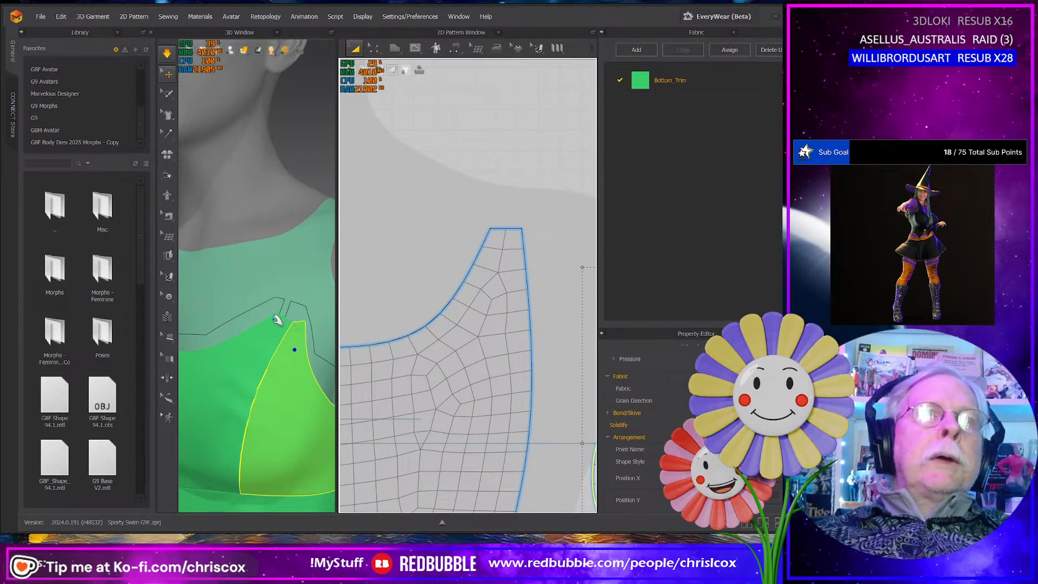
pyautogui.click(271, 319)
pyautogui.press('n')
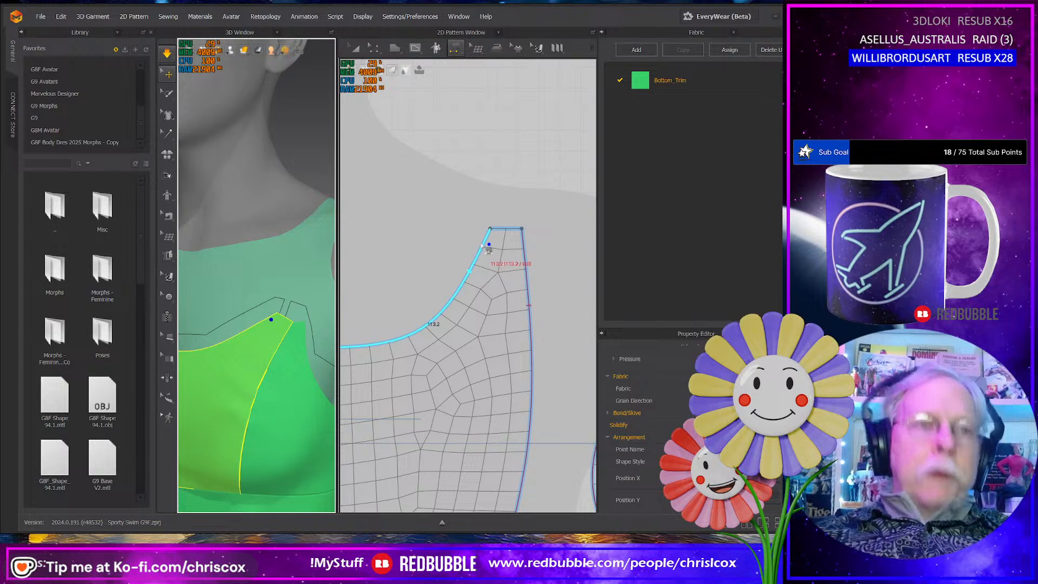
pyautogui.scroll(4, 496, 247)
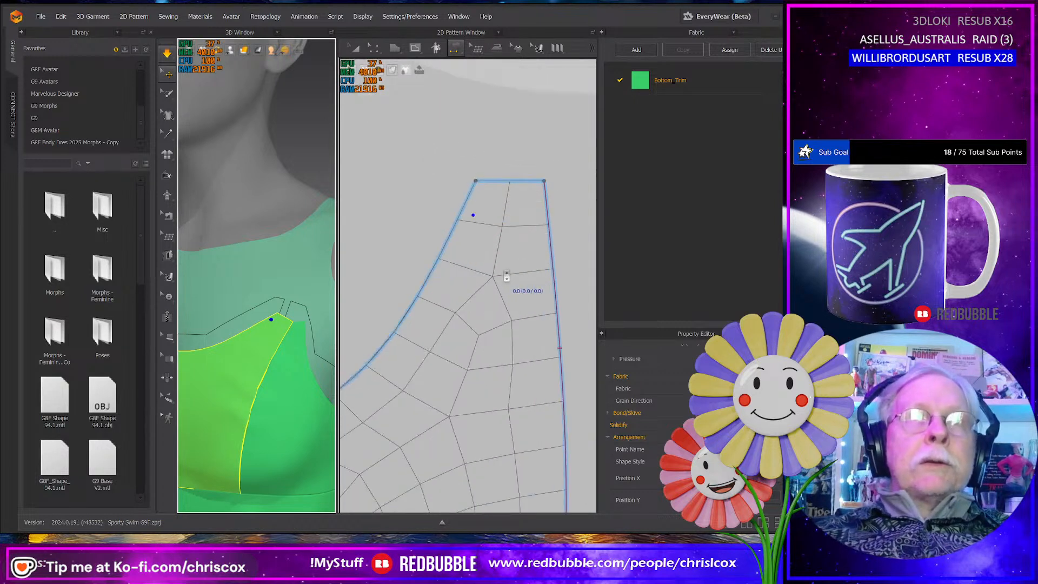
pyautogui.press('z')
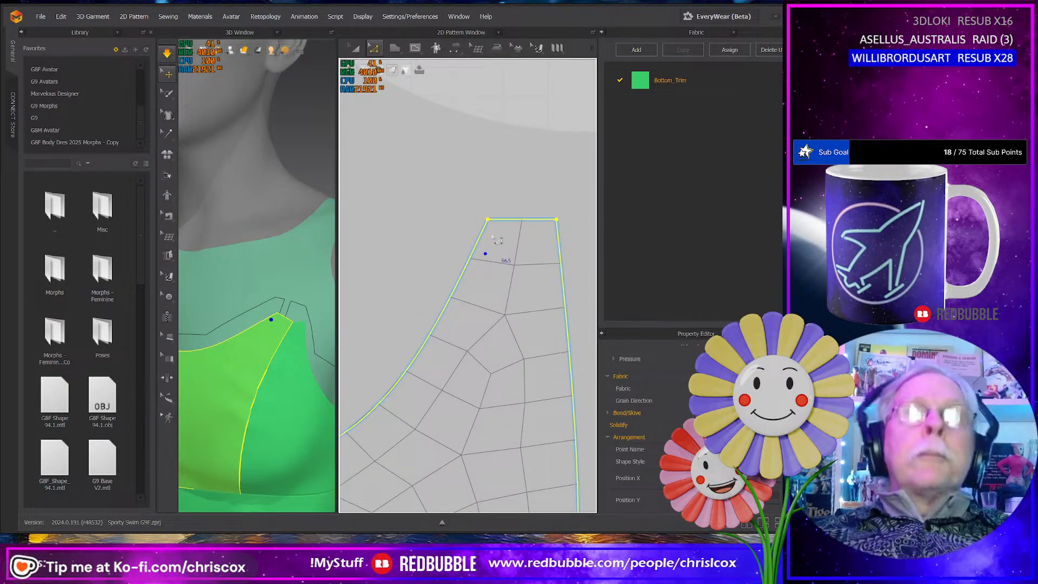
pyautogui.moveTo(494, 225); pyautogui.dragTo(500, 248)
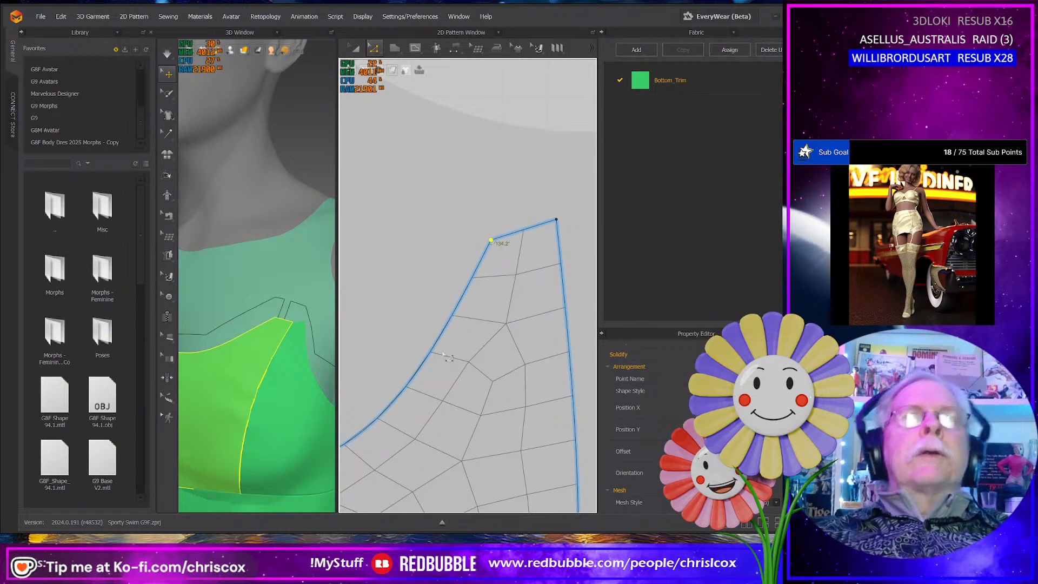
# - Simulate the garment again and pull the front panel's strap tip up toward the drawn neckline on the avatar
pyautogui.moveTo(277, 385); pyautogui.dragTo(280, 374, button='right')
pyautogui.press('space')
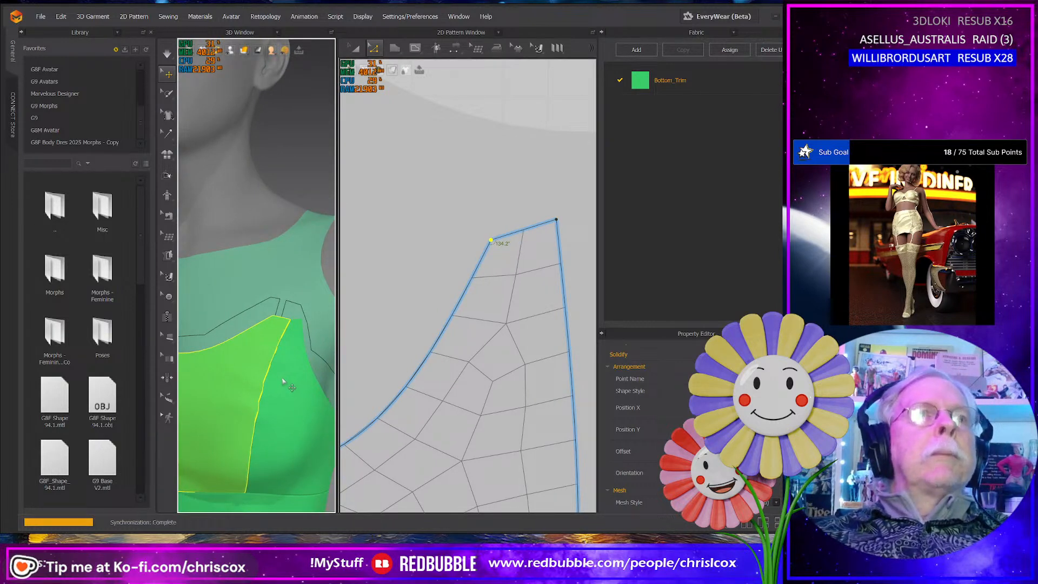
pyautogui.moveTo(272, 341); pyautogui.dragTo(279, 297)
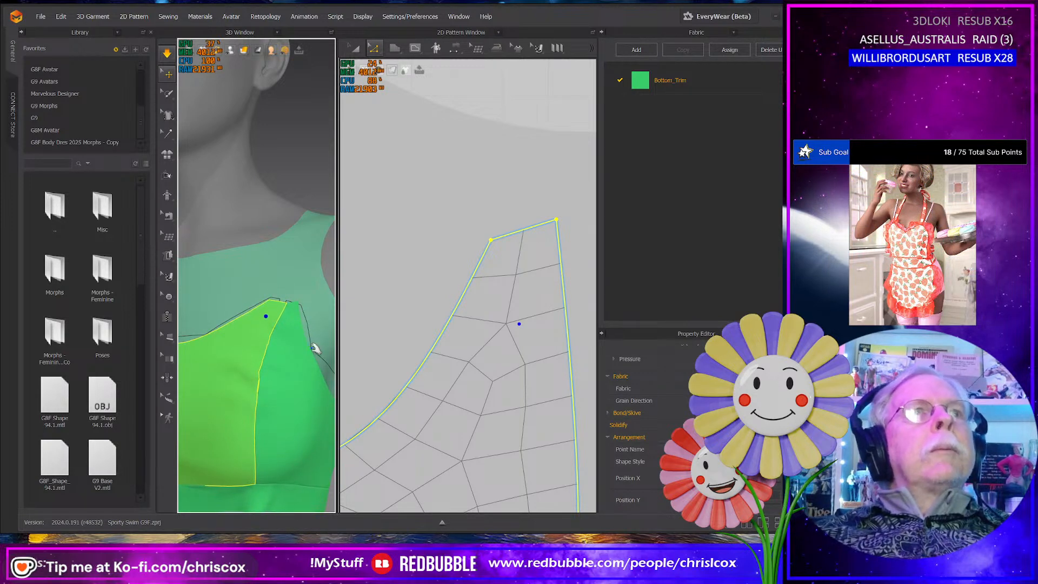
# - Lower the armhole-side corner of the side panel's strap tip by about 4.5 mm so its top edge slopes toward the armhole
pyautogui.moveTo(447, 408); pyautogui.dragTo(355, 391, button='middle')
pyautogui.moveTo(487, 363); pyautogui.dragTo(313, 388, button='middle')
pyautogui.moveTo(466, 379); pyautogui.dragTo(349, 381, button='middle')
pyautogui.moveTo(492, 408); pyautogui.dragTo(359, 409, button='middle')
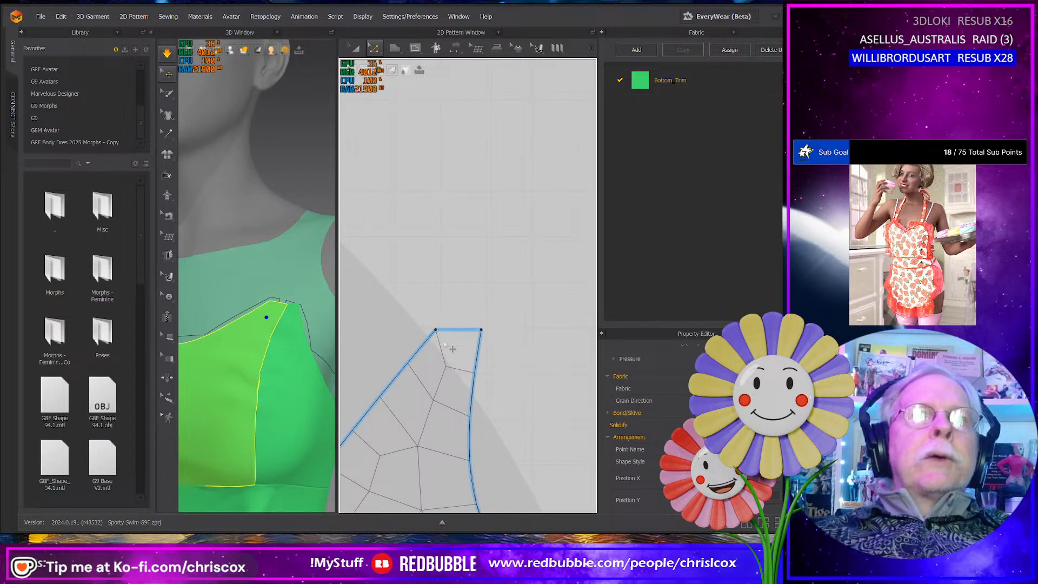
pyautogui.click(297, 311)
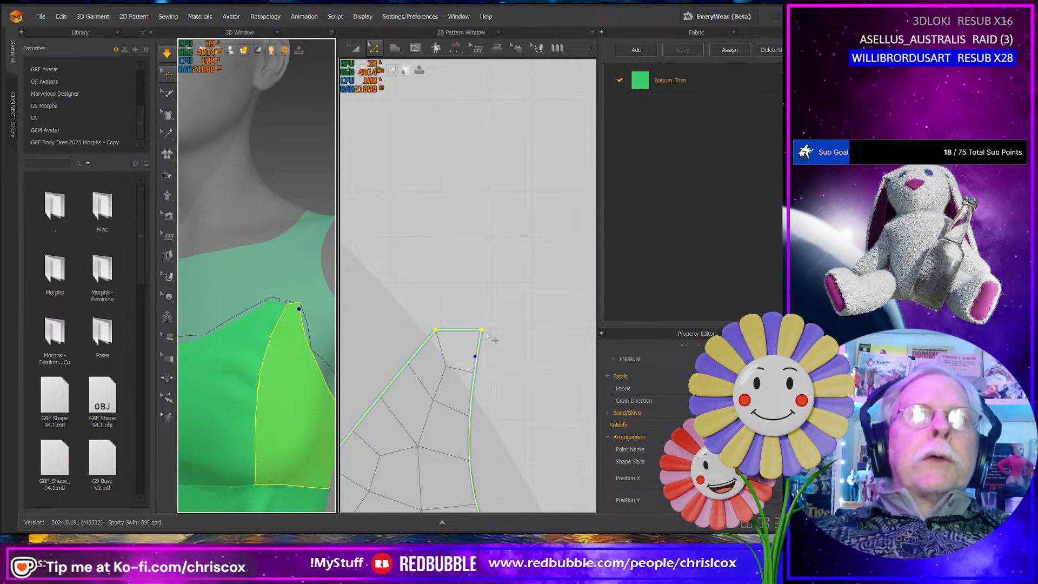
pyautogui.moveTo(481, 331); pyautogui.dragTo(478, 351)
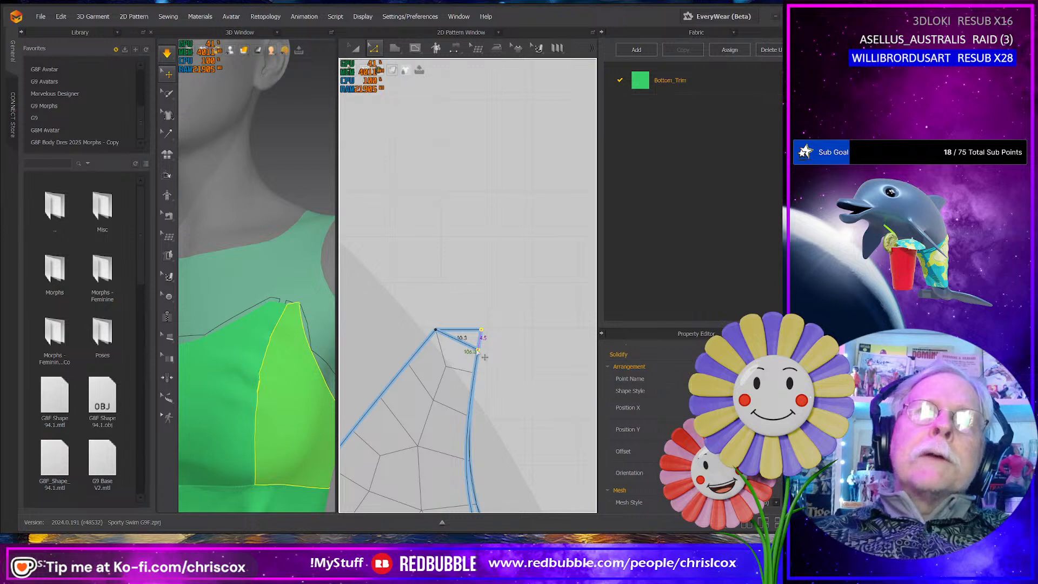
pyautogui.scroll(5, 485, 357)
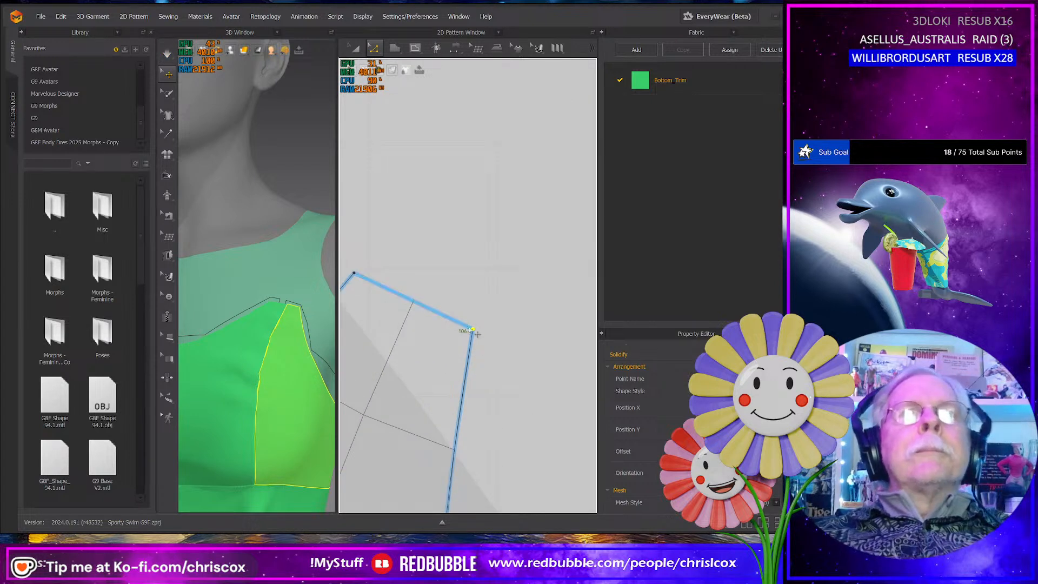
pyautogui.moveTo(473, 329); pyautogui.dragTo(469, 328)
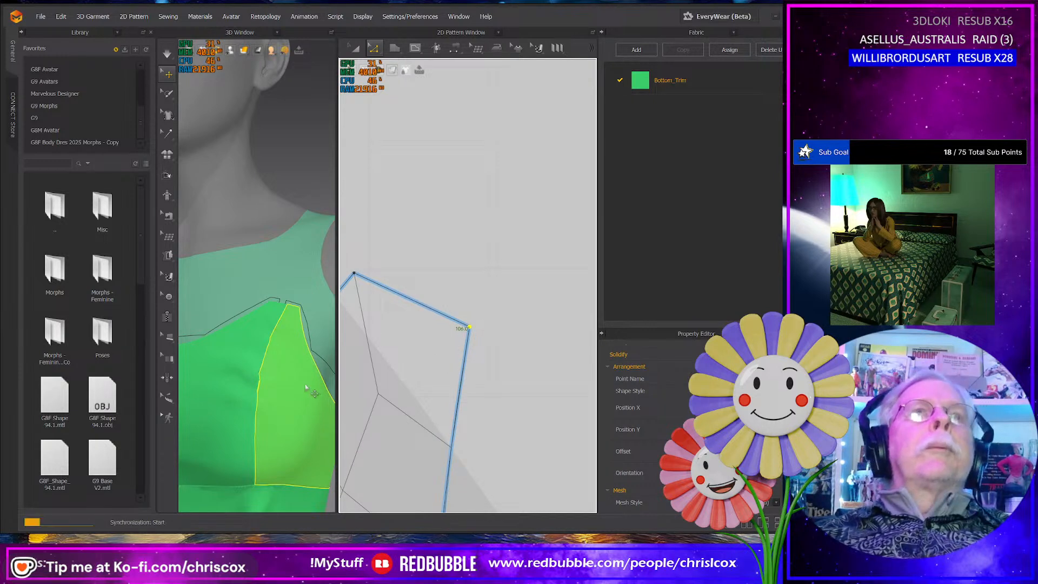
# - Simulate the garment again and check the reshaped side panel's strap tip on the avatar from the front and side
pyautogui.press('space')
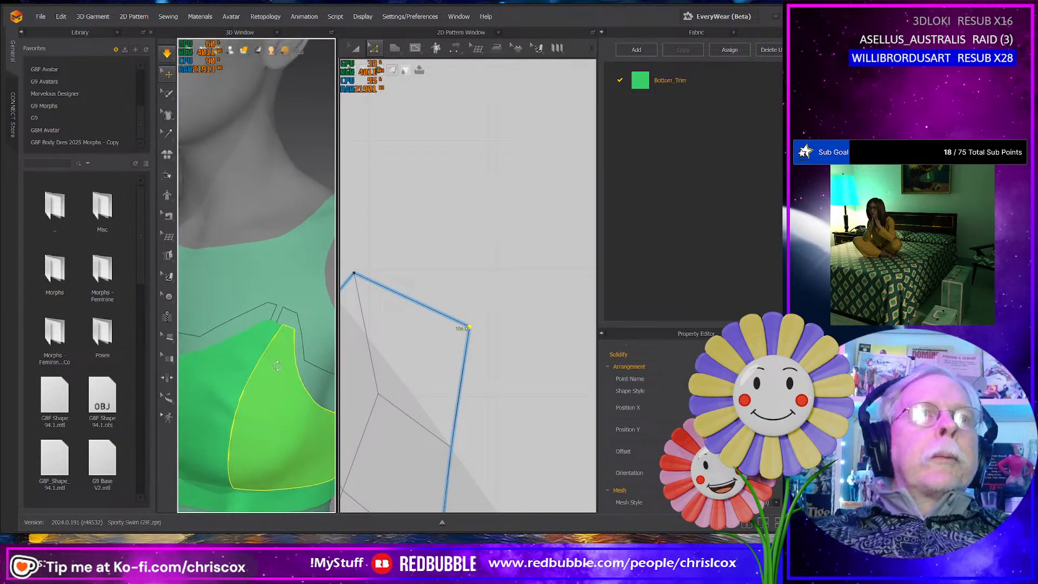
pyautogui.scroll(-5, 279, 370)
pyautogui.moveTo(328, 368); pyautogui.dragTo(301, 367, button='right')
pyautogui.click(269, 301)
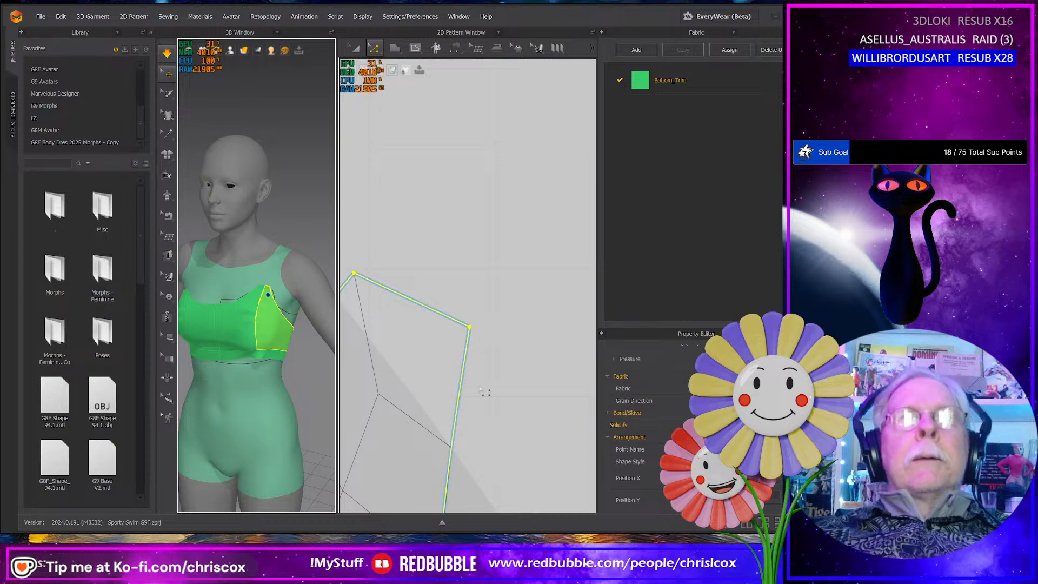
pyautogui.scroll(-3, 480, 388)
pyautogui.rightClick(480, 388)
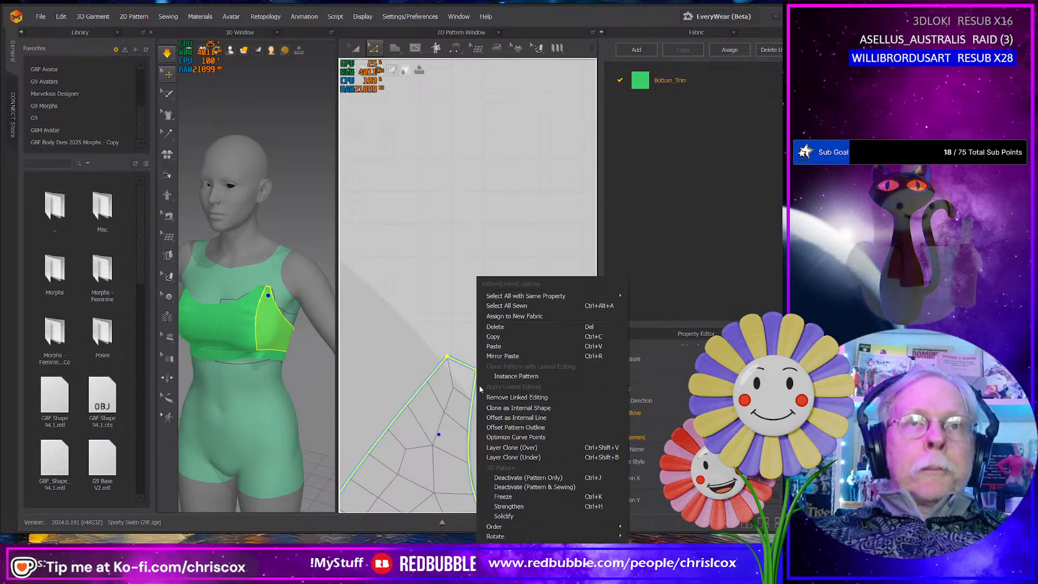
pyautogui.click(336, 359)
pyautogui.moveTo(287, 323); pyautogui.dragTo(254, 323, button='right')
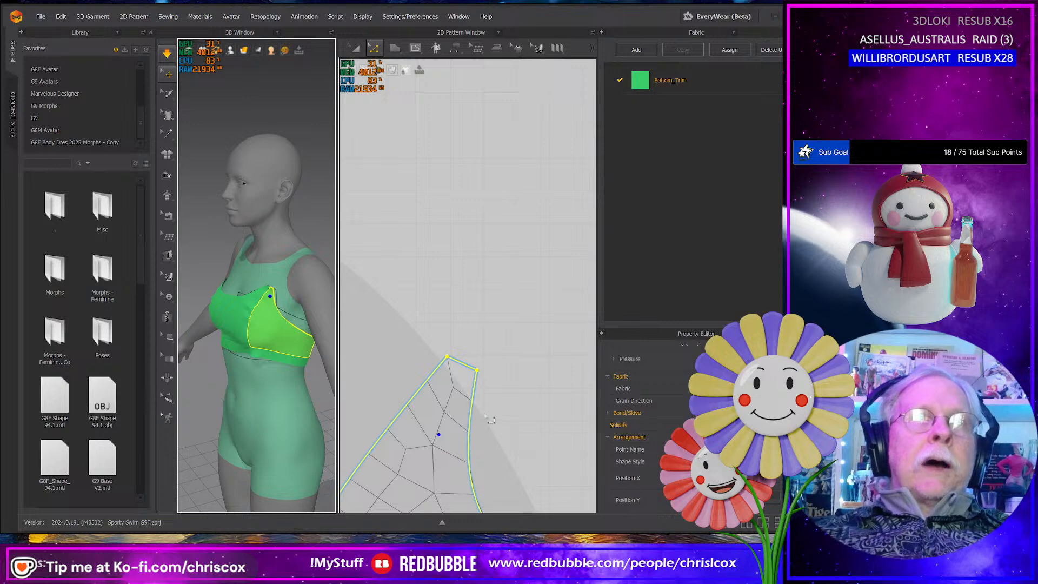
# - Create a 200 by 25 mm rectangular pattern piece above the side panel in the 2D pattern layout
pyautogui.scroll(-5, 490, 419)
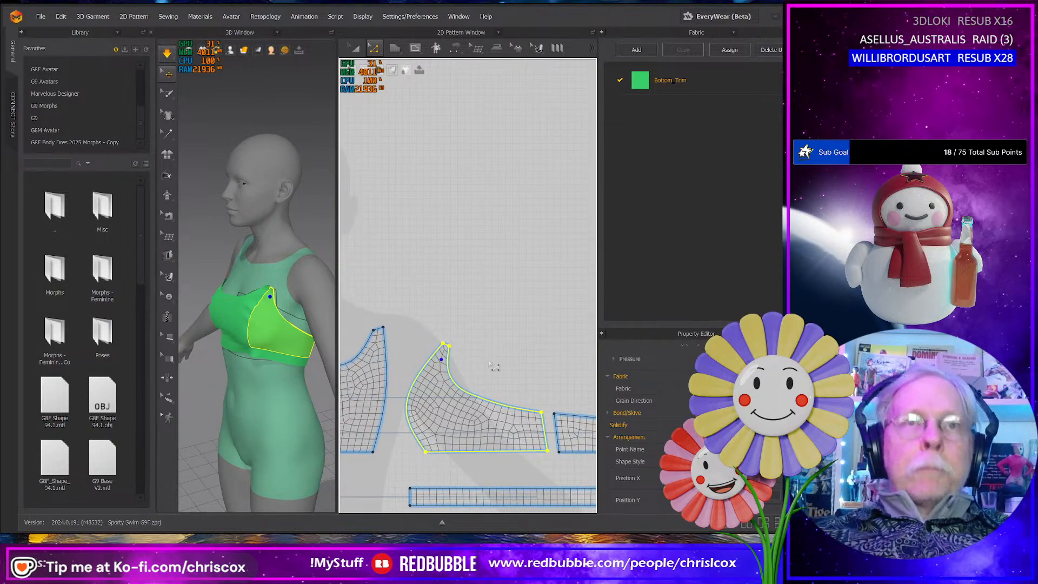
pyautogui.moveTo(489, 364); pyautogui.dragTo(462, 361, button='middle')
pyautogui.press('s')
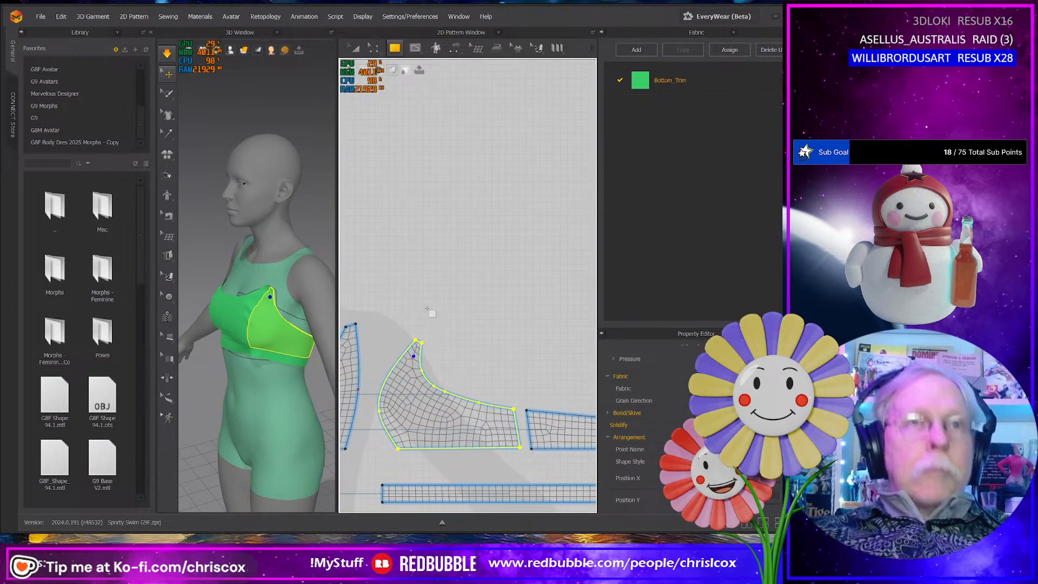
pyautogui.click(427, 308)
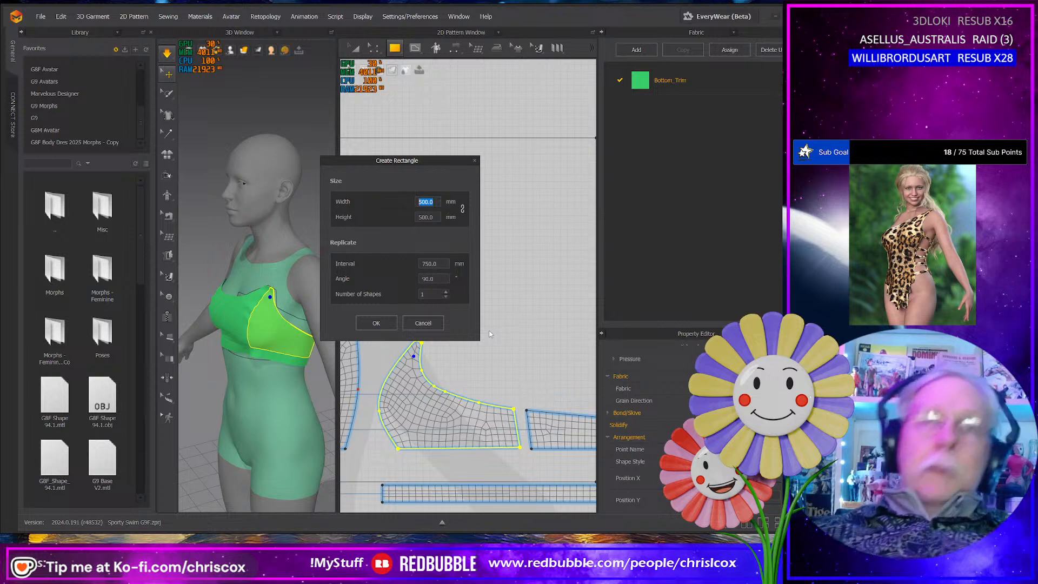
pyautogui.write('200')
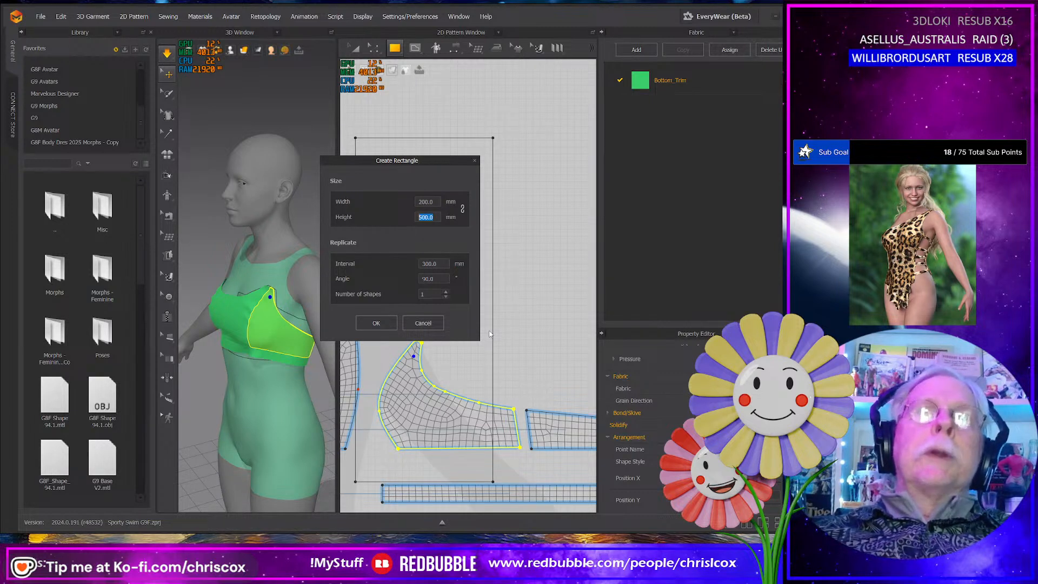
pyautogui.write('25')
pyautogui.press('Return')
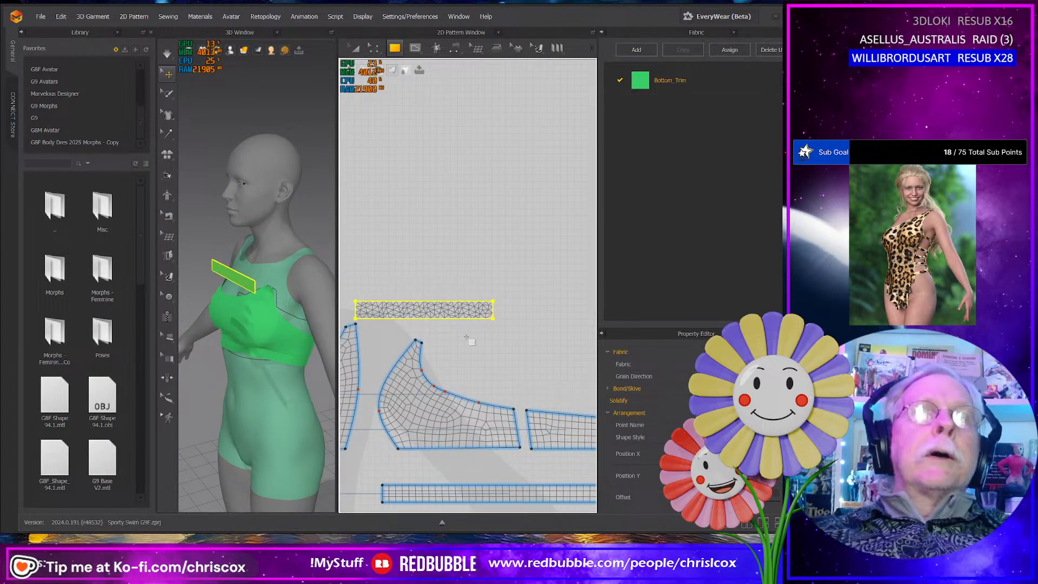
pyautogui.scroll(-3, 643, 427)
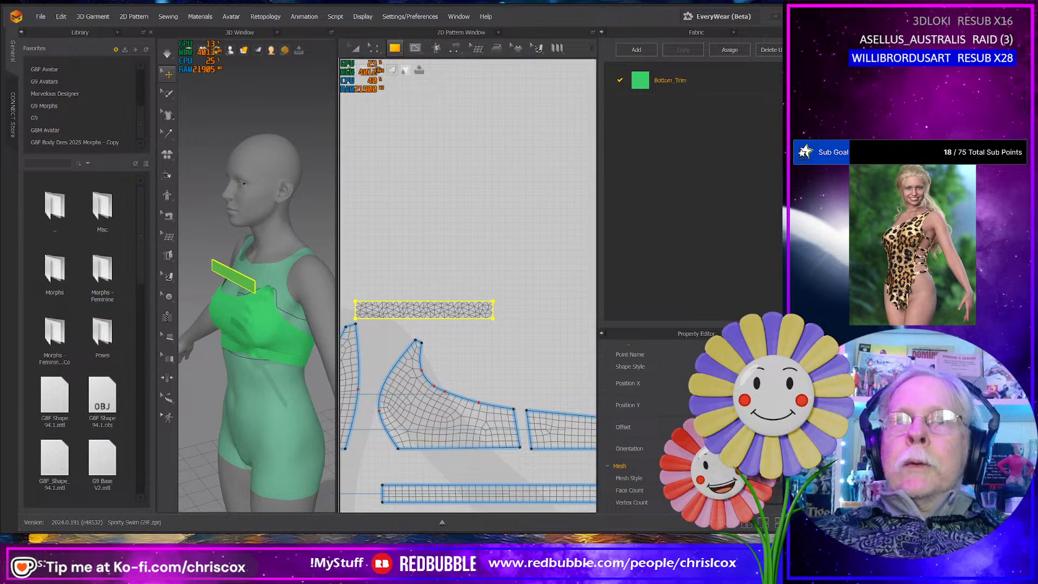
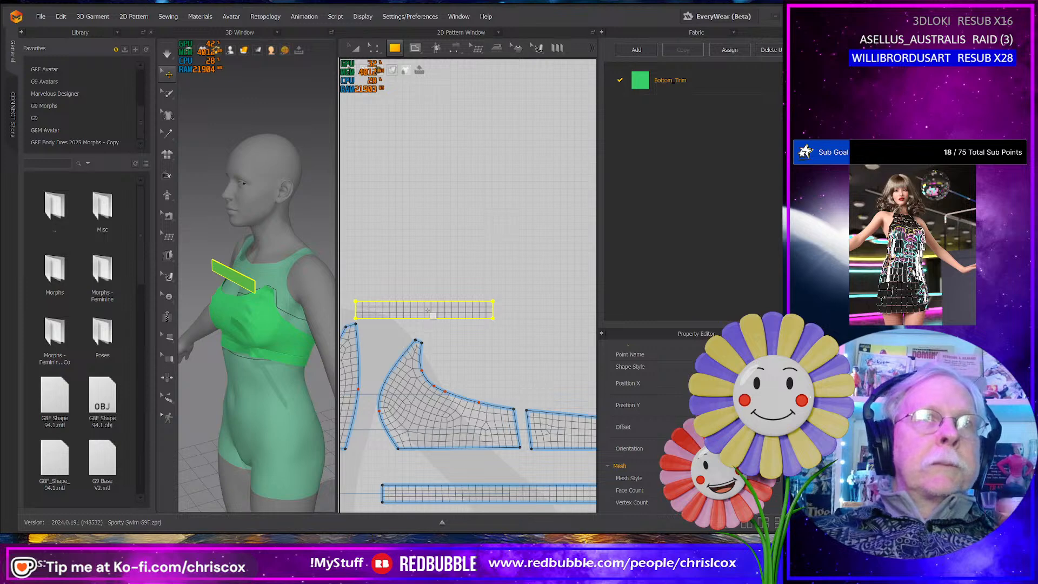
# - Move the strap pattern clear of the bodice pieces and sew its front end to the top edges of the front and side pieces
pyautogui.press('a')
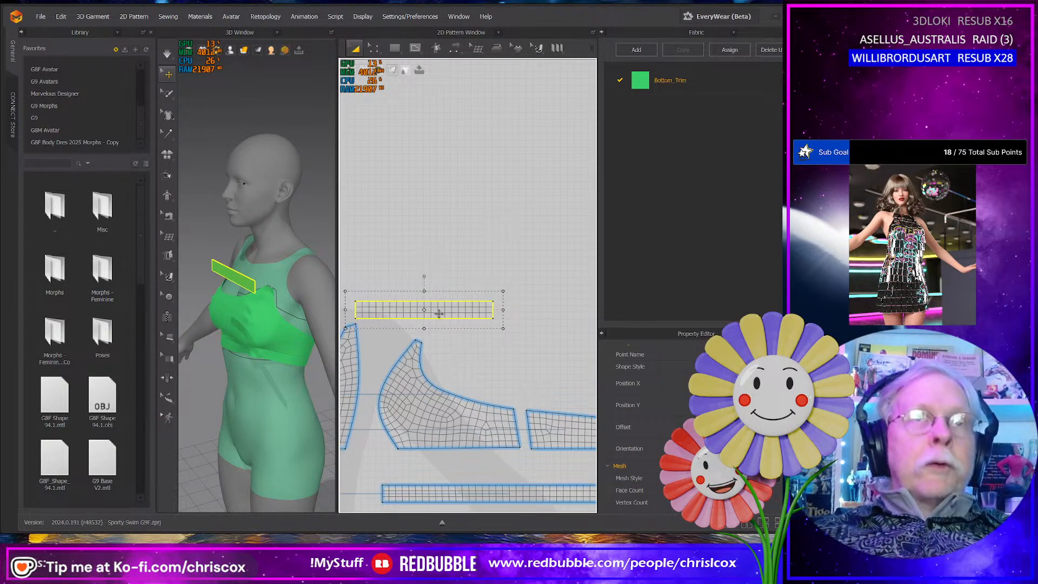
pyautogui.moveTo(439, 313); pyautogui.dragTo(473, 309)
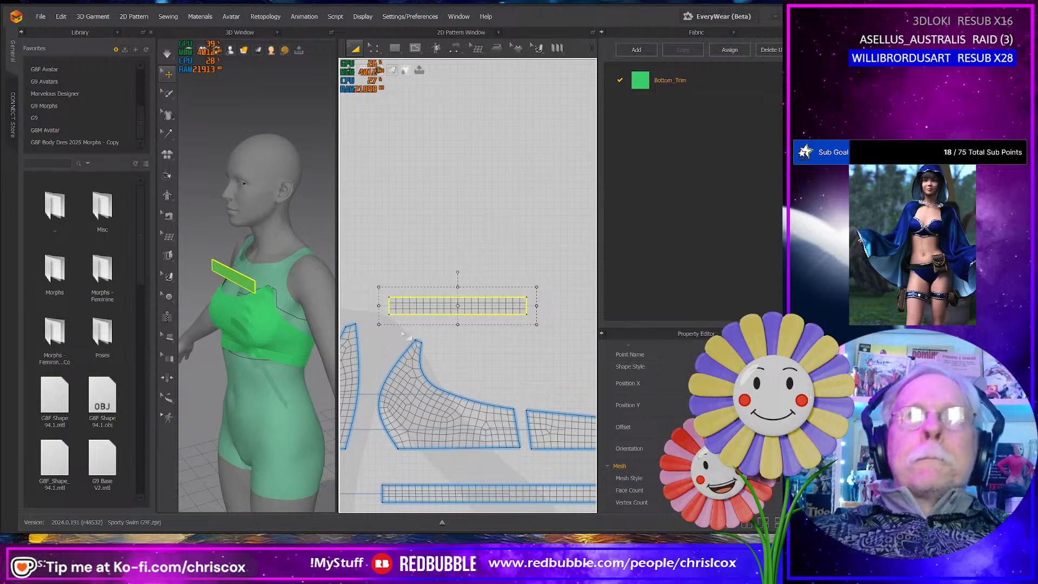
pyautogui.press('m')
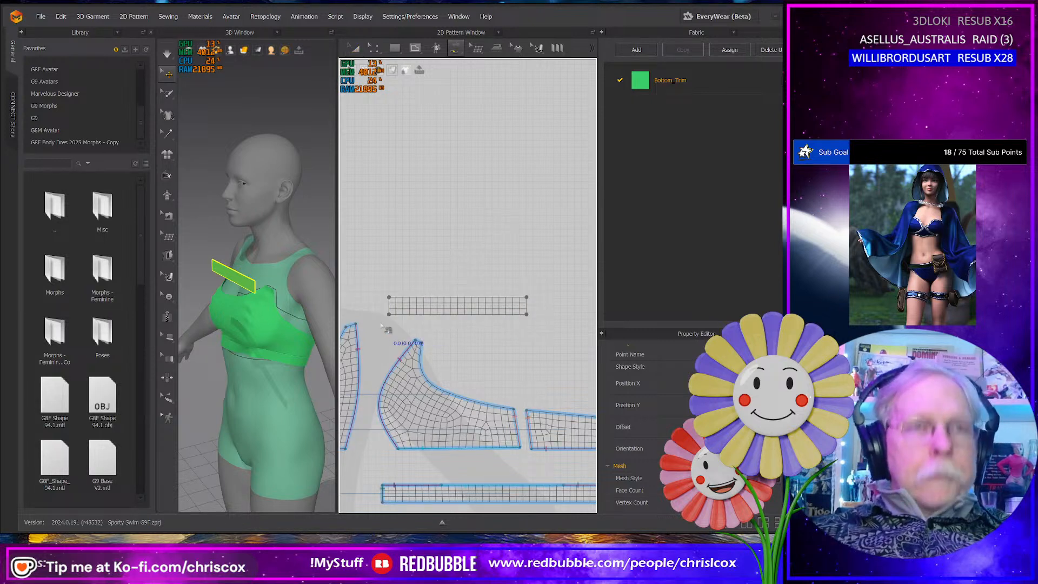
pyautogui.click(348, 328)
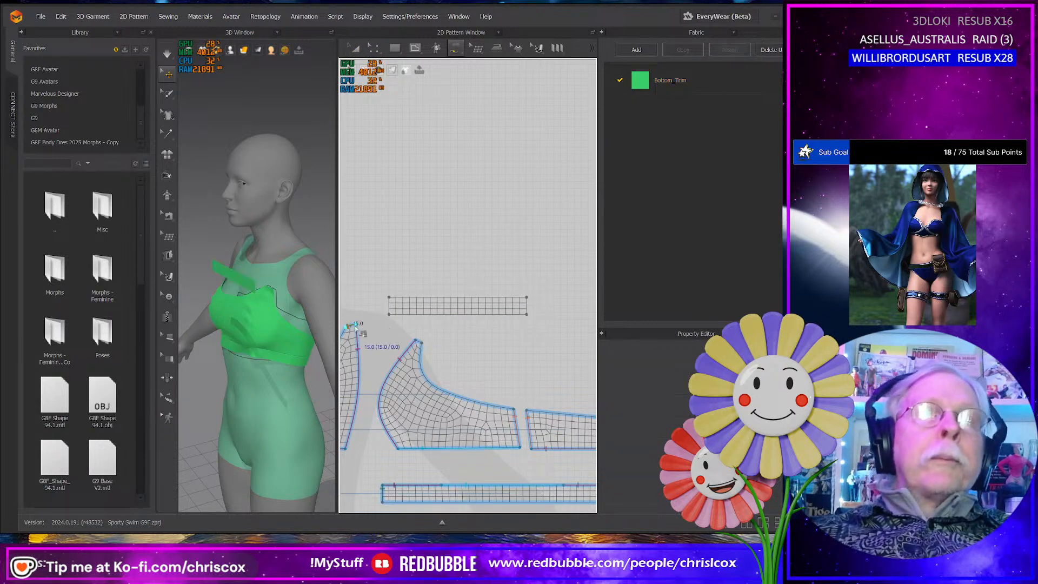
pyautogui.click(392, 312)
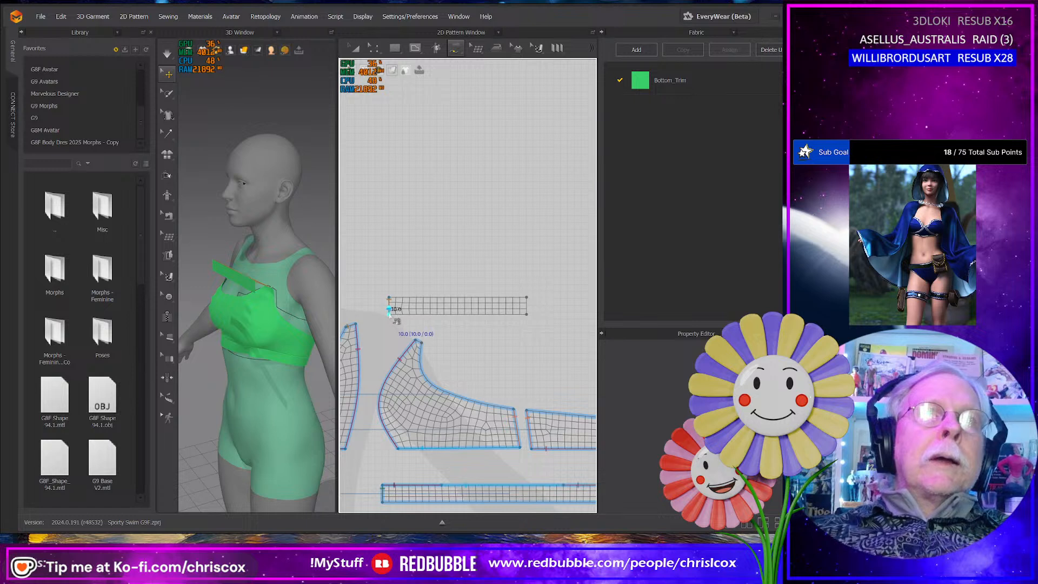
pyautogui.click(422, 345)
# - Move the strap from the chest to above the avatar's left shoulder and rotate it to lie flat
pyautogui.moveTo(238, 311); pyautogui.dragTo(307, 246, button='right')
pyautogui.click(291, 275)
pyautogui.moveTo(312, 248); pyautogui.dragTo(222, 239)
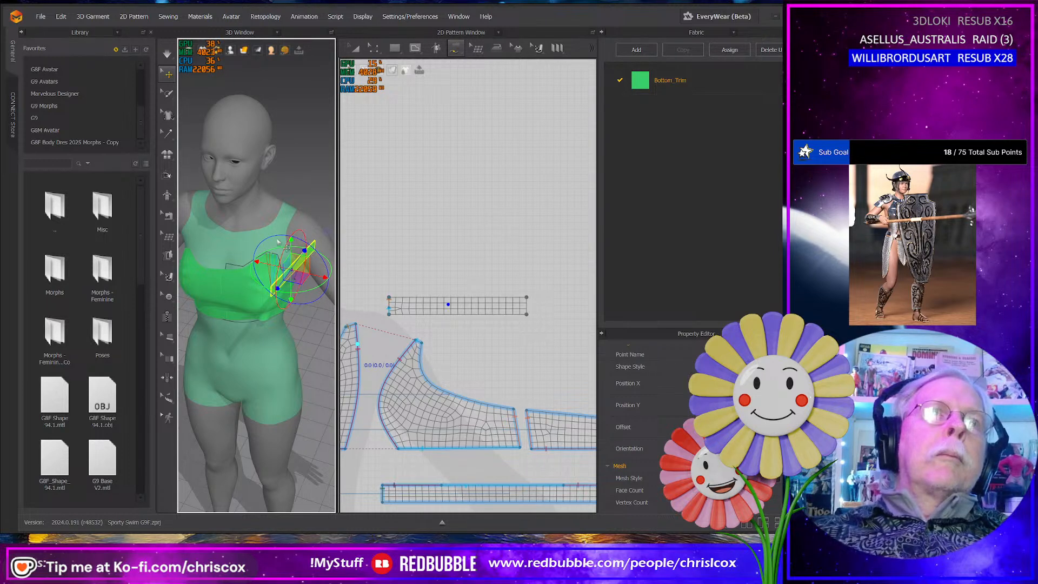
pyautogui.moveTo(275, 237); pyautogui.dragTo(250, 266)
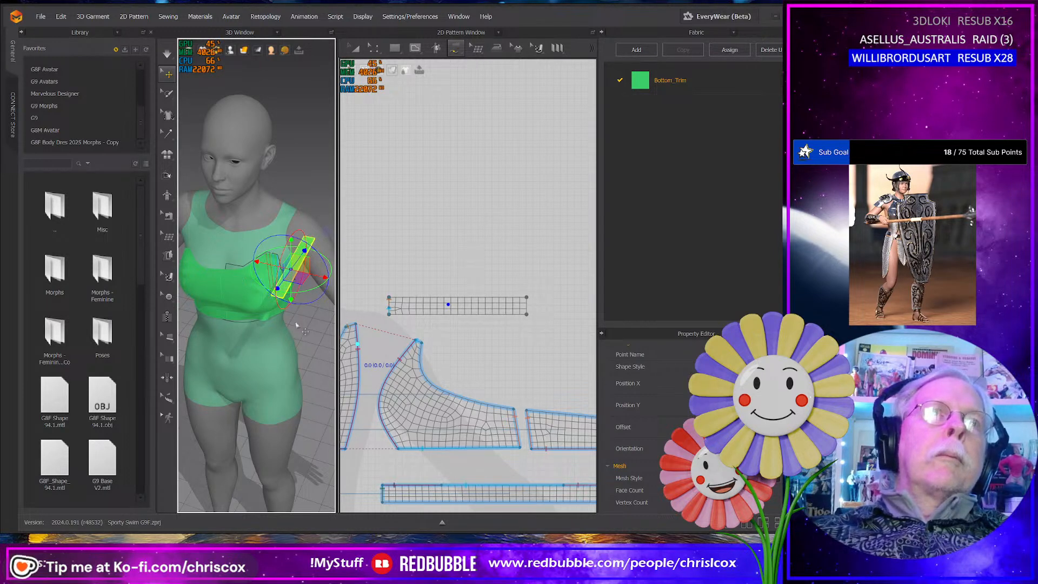
pyautogui.moveTo(297, 323); pyautogui.dragTo(260, 307, button='right')
pyautogui.moveTo(290, 262); pyautogui.dragTo(355, 203)
pyautogui.moveTo(312, 234); pyautogui.dragTo(267, 265, button='right')
pyautogui.moveTo(267, 264); pyautogui.dragTo(169, 217, button='middle')
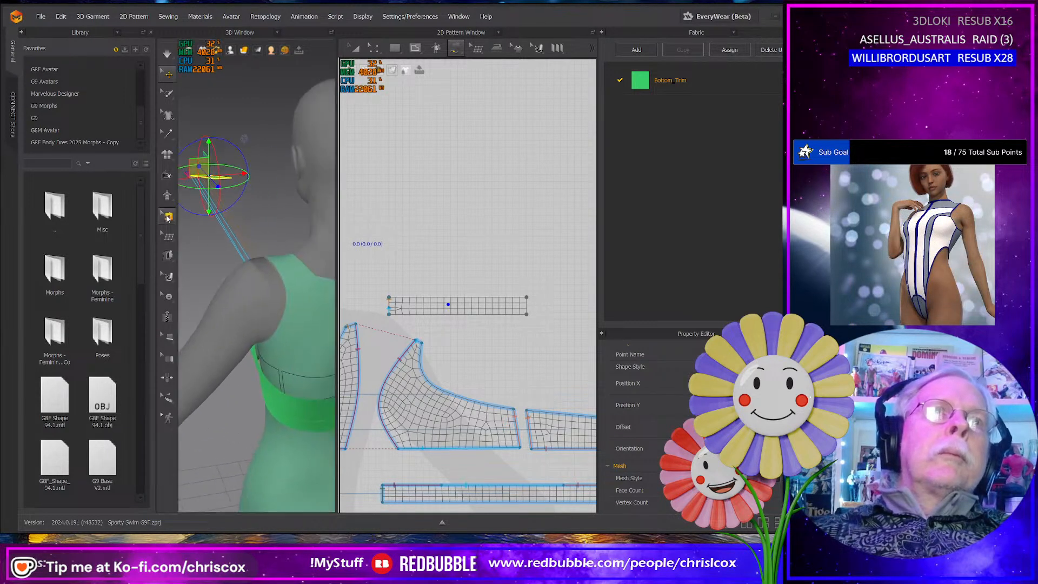
# - Shift the strap inward so it runs front to back over the avatar's left shoulder
pyautogui.moveTo(227, 259); pyautogui.dragTo(262, 297, button='right')
pyautogui.moveTo(311, 256); pyautogui.dragTo(292, 316, button='right')
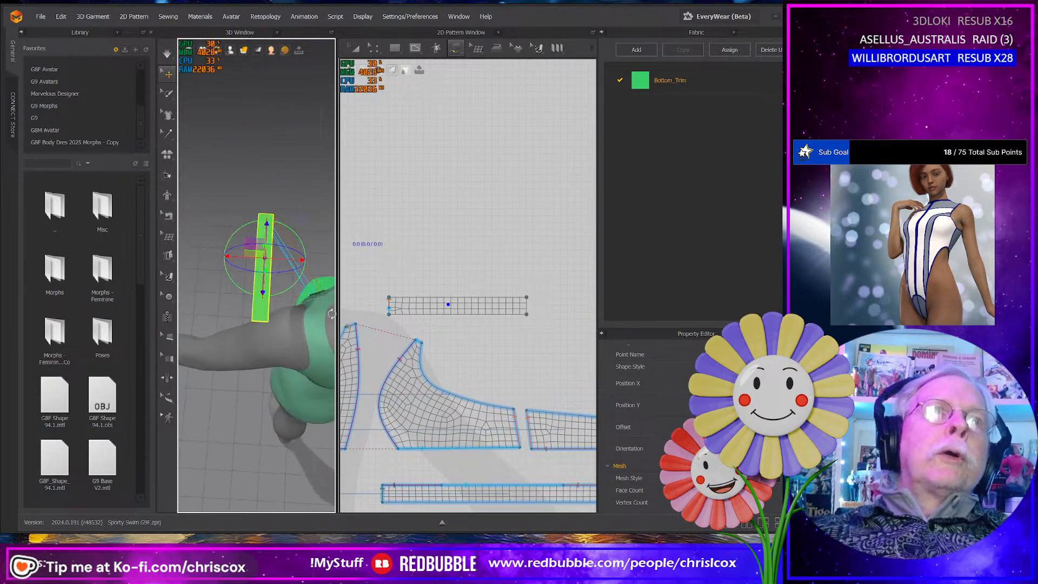
pyautogui.moveTo(259, 244); pyautogui.dragTo(324, 298)
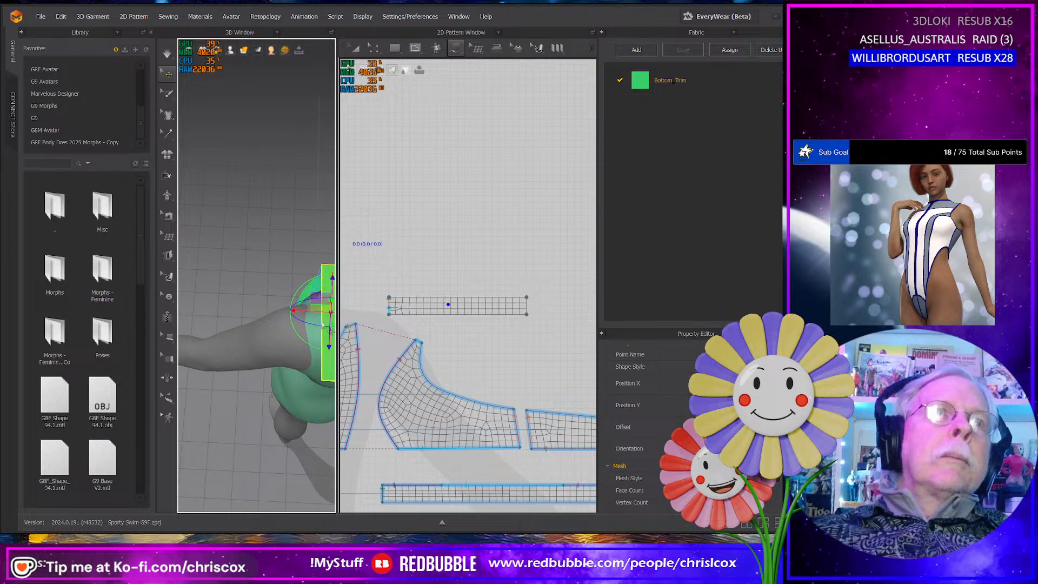
pyautogui.moveTo(331, 331); pyautogui.dragTo(376, 264, button='right')
pyautogui.moveTo(304, 309); pyautogui.dragTo(210, 236, button='middle')
pyautogui.moveTo(252, 272); pyautogui.dragTo(221, 271, button='right')
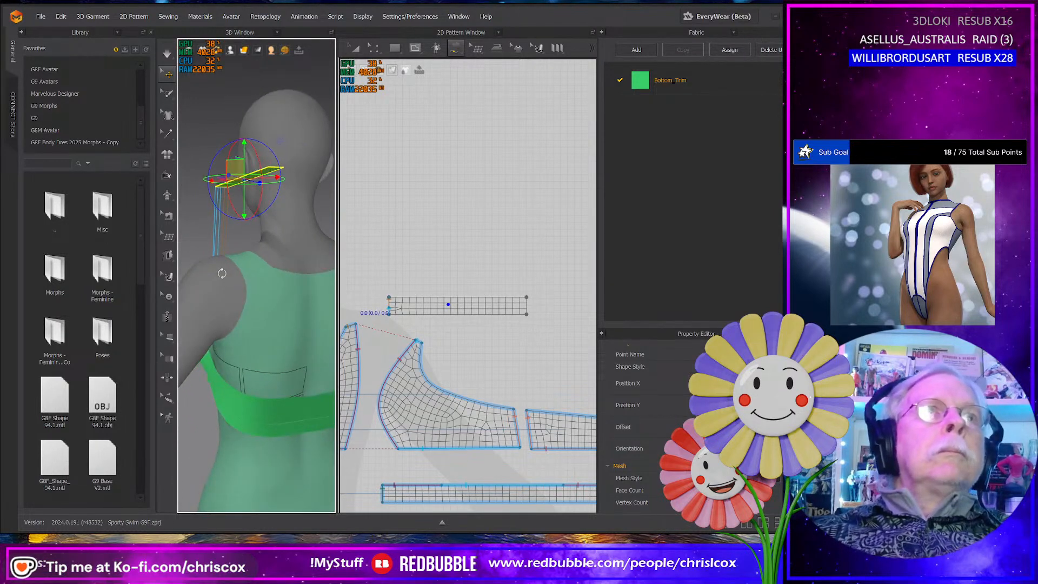
# - Sew the 25 mm back end of the strap to the upper edge of the back panel
pyautogui.click(273, 405)
pyautogui.moveTo(546, 421); pyautogui.dragTo(494, 388, button='middle')
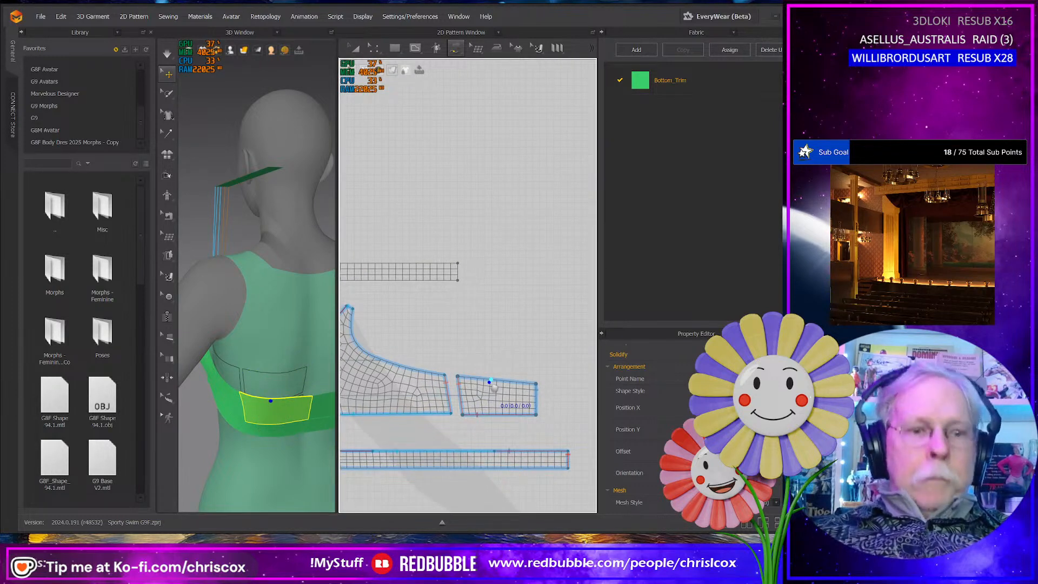
pyautogui.click(457, 265)
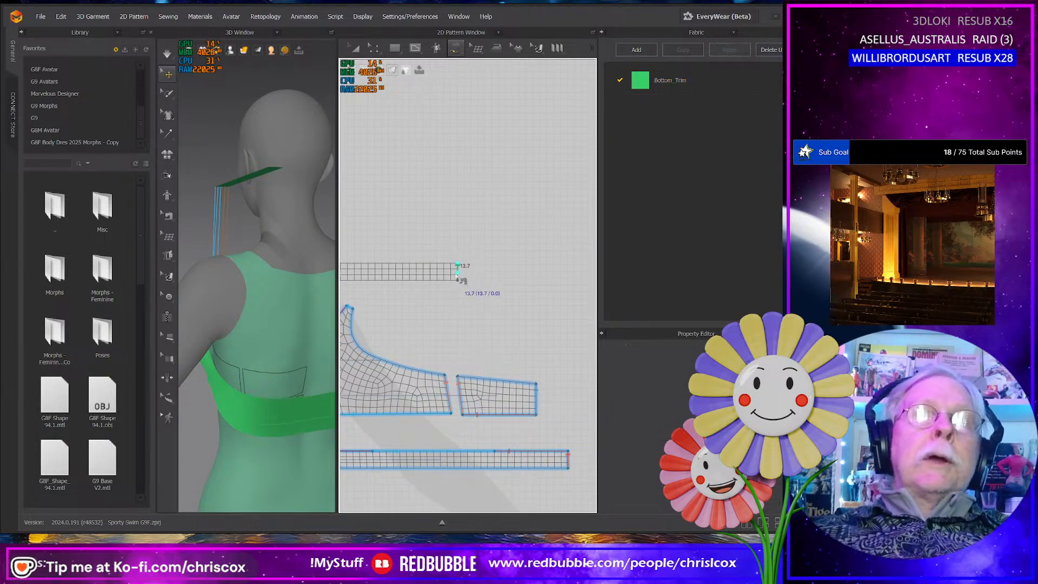
pyautogui.click(490, 381)
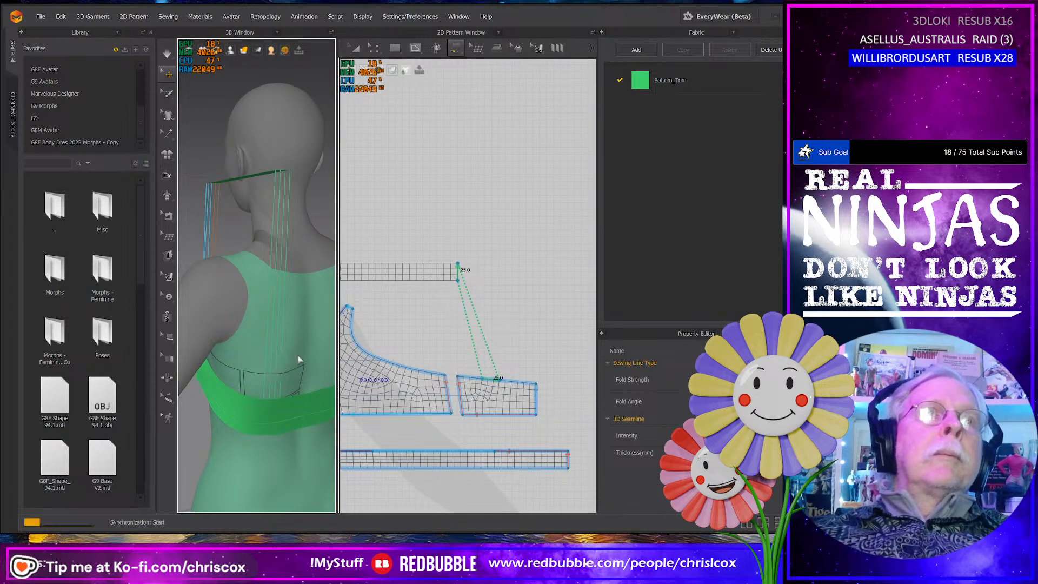
# - Simulate the garment and tug the strap and back panel into place on the avatar's back
pyautogui.press('space')
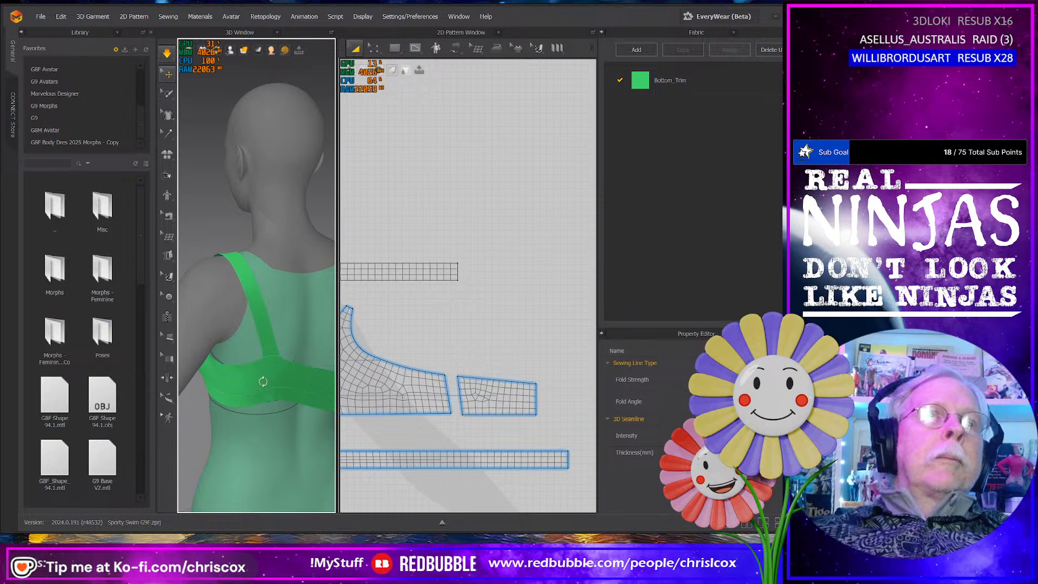
pyautogui.moveTo(263, 381); pyautogui.dragTo(242, 298, button='right')
pyautogui.moveTo(246, 260); pyautogui.dragTo(276, 340)
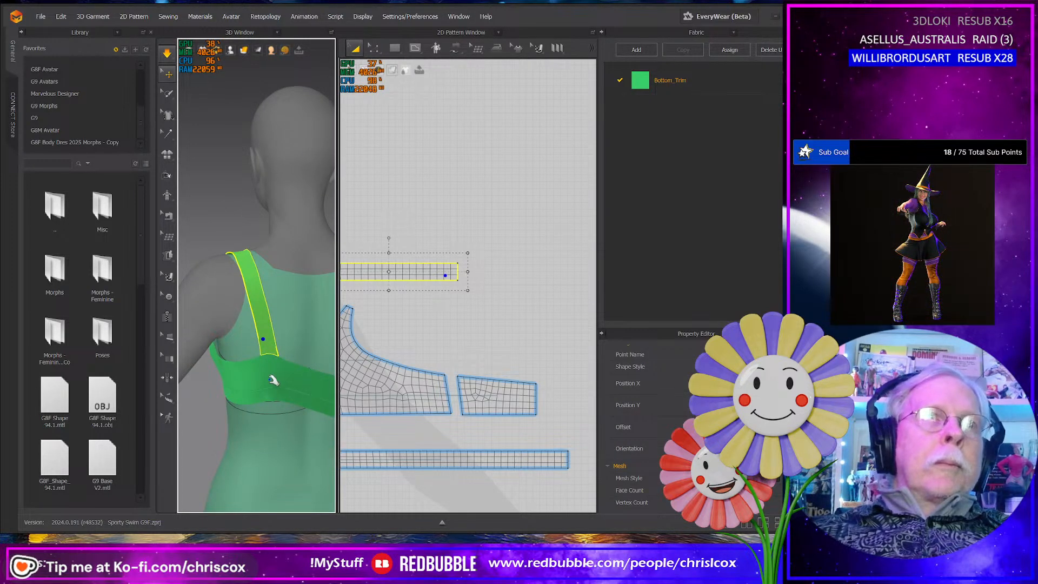
pyautogui.moveTo(277, 379); pyautogui.dragTo(289, 387, button='right')
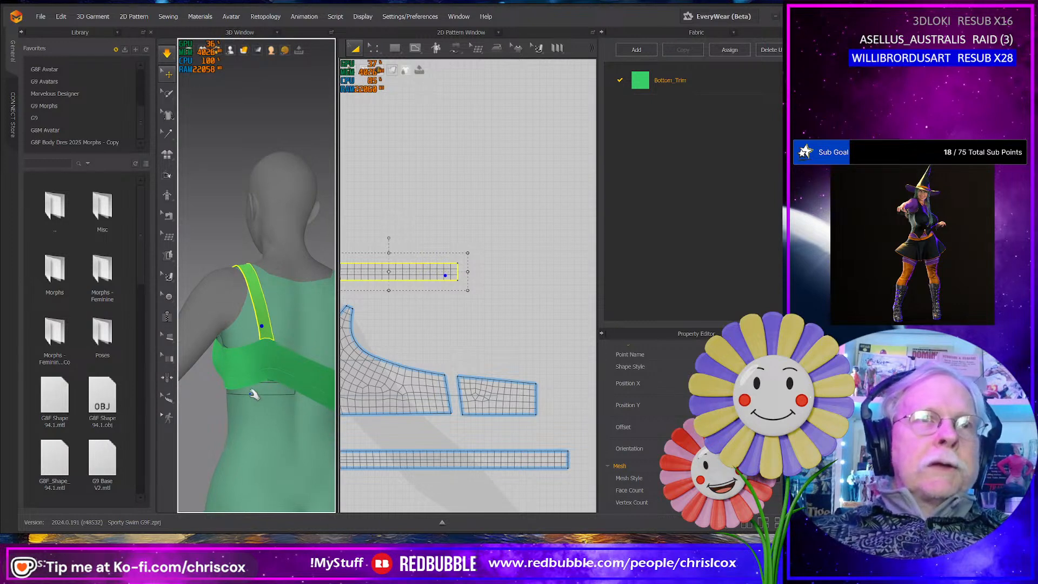
# - Lengthen the strap by extending its back end in the 2D pattern, and pull the back panel down on the avatar
pyautogui.click(515, 317)
pyautogui.press('z')
pyautogui.moveTo(523, 312); pyautogui.dragTo(454, 246)
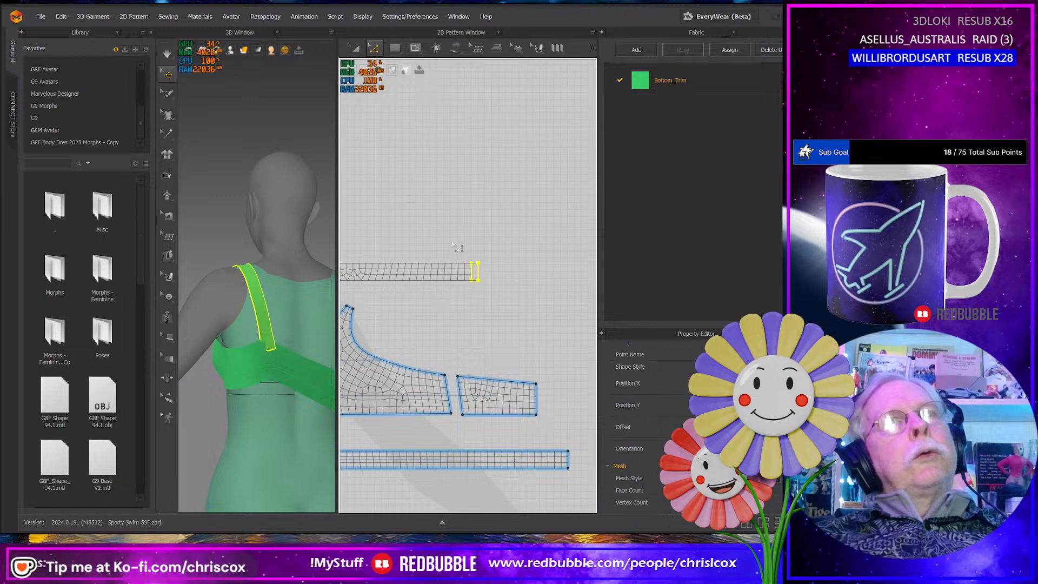
pyautogui.press('Right')
pyautogui.press('Right')
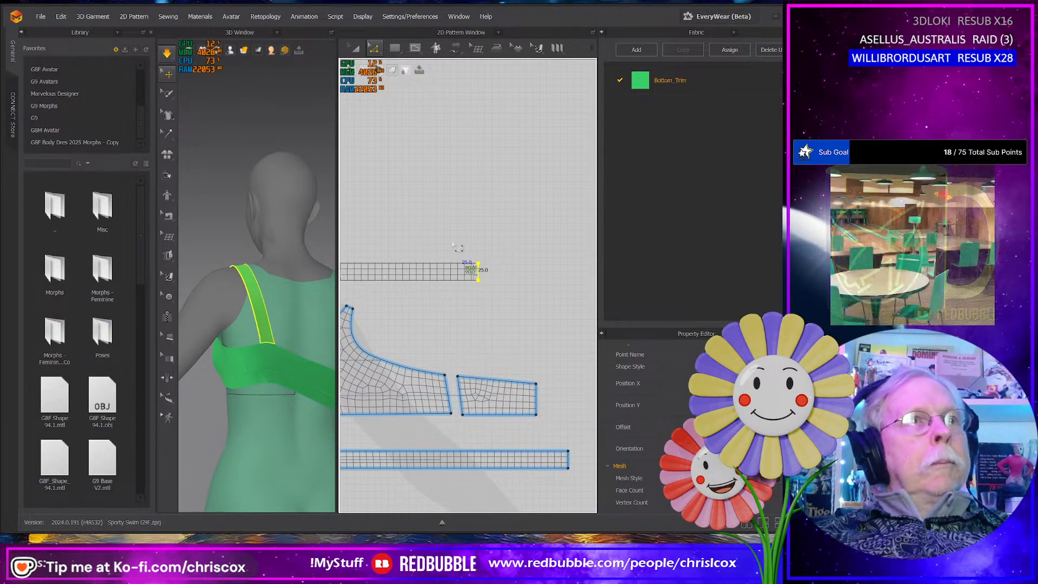
pyautogui.click(275, 368)
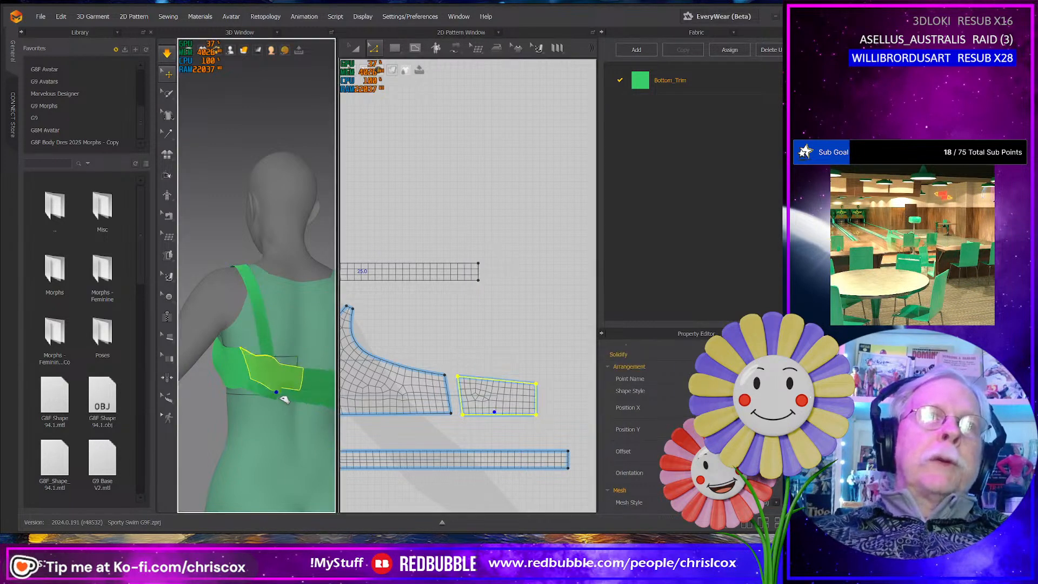
# - Extend the strap's back end further and tug the back panel and bottom band into position during simulation
pyautogui.click(484, 339)
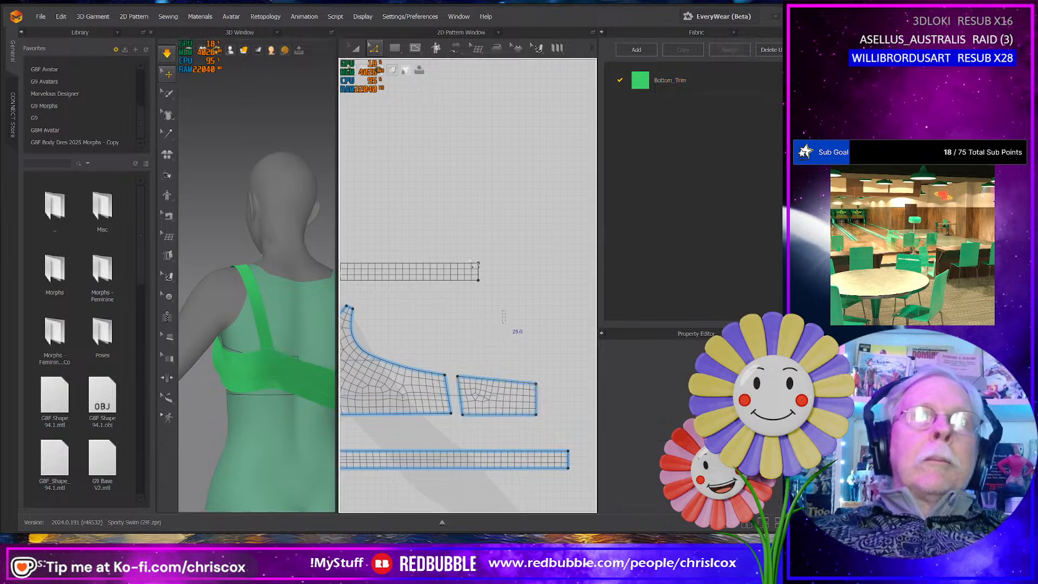
pyautogui.moveTo(463, 242); pyautogui.dragTo(465, 243)
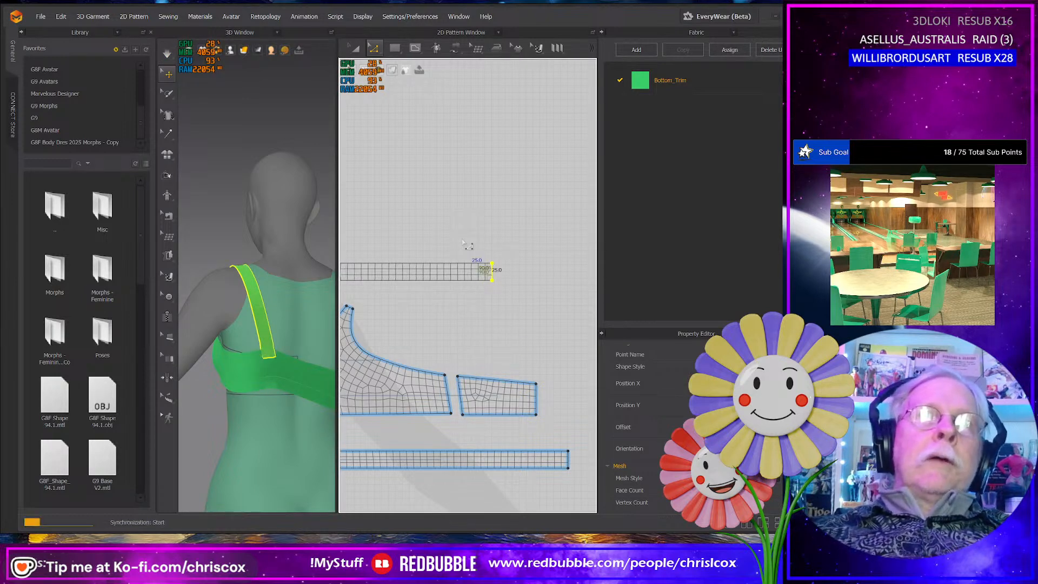
pyautogui.click(283, 379)
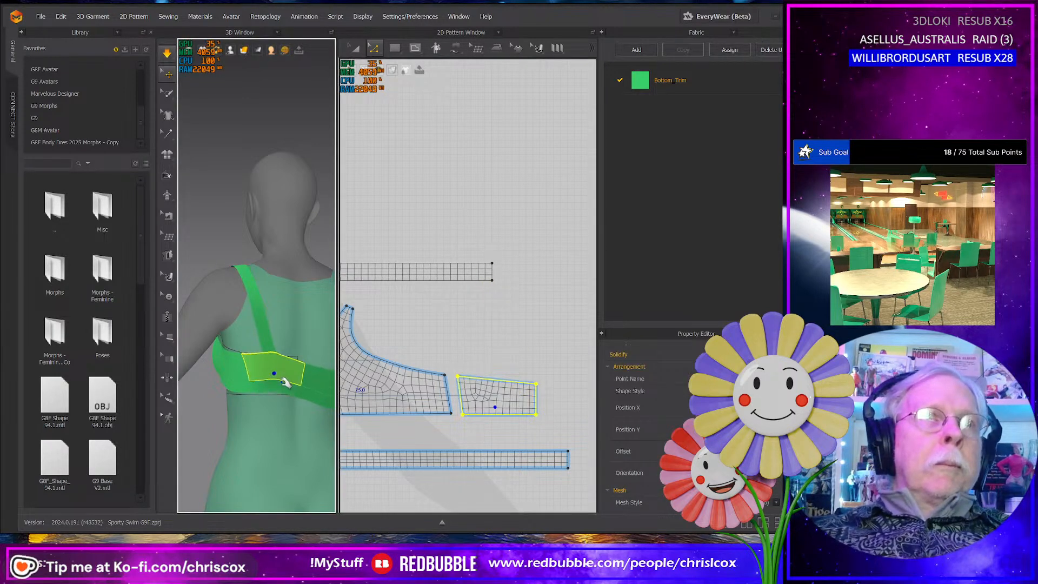
pyautogui.click(289, 388)
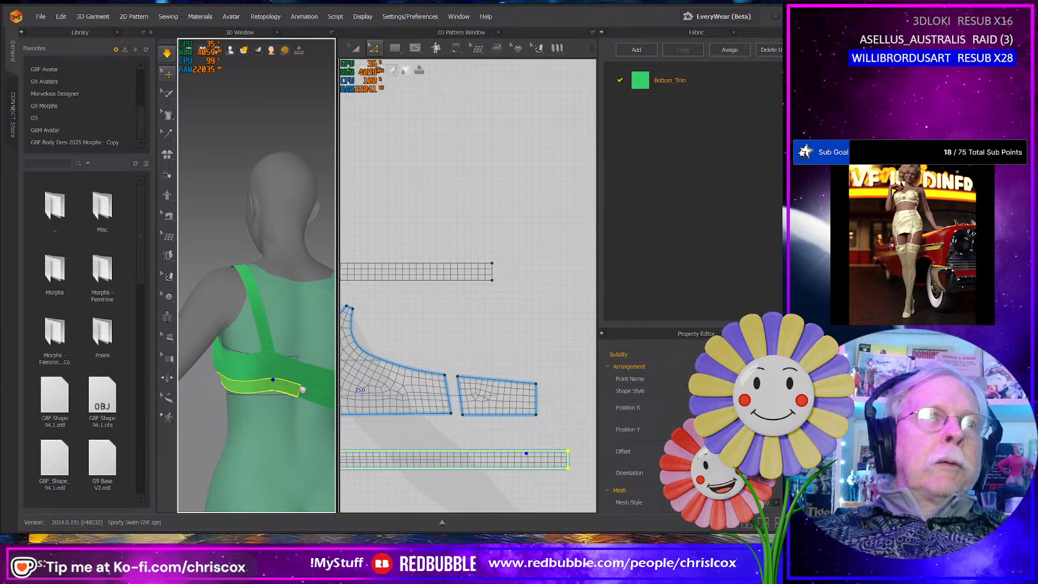
pyautogui.moveTo(303, 390)
pyautogui.mouseDown(button='right')
pyautogui.moveTo(226, 383)
pyautogui.moveTo(315, 375)
pyautogui.mouseUp(button='right')
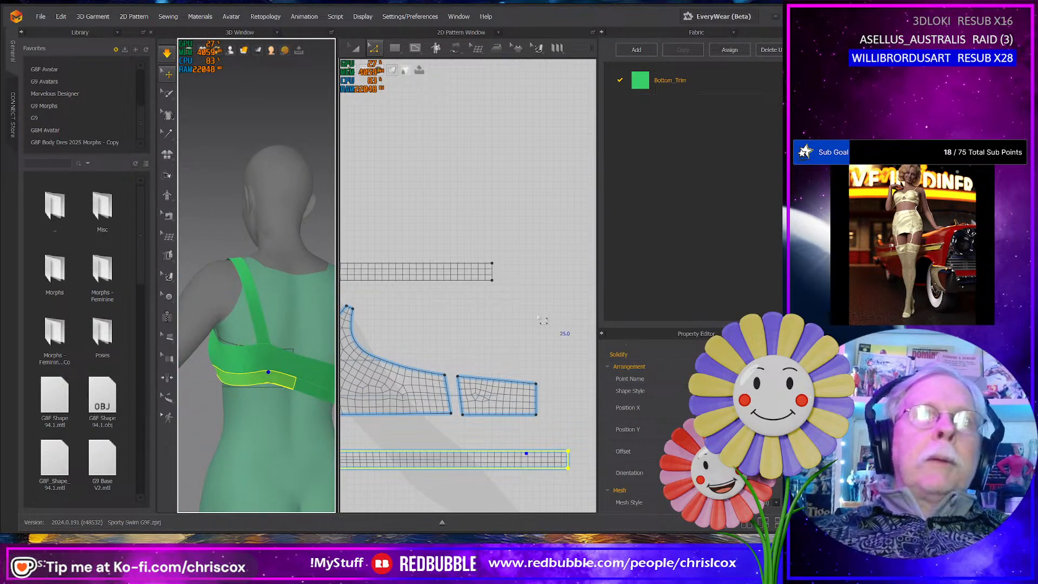
# - Extend the strap's back end slightly more and settle the side of the top from the front
pyautogui.click(492, 271)
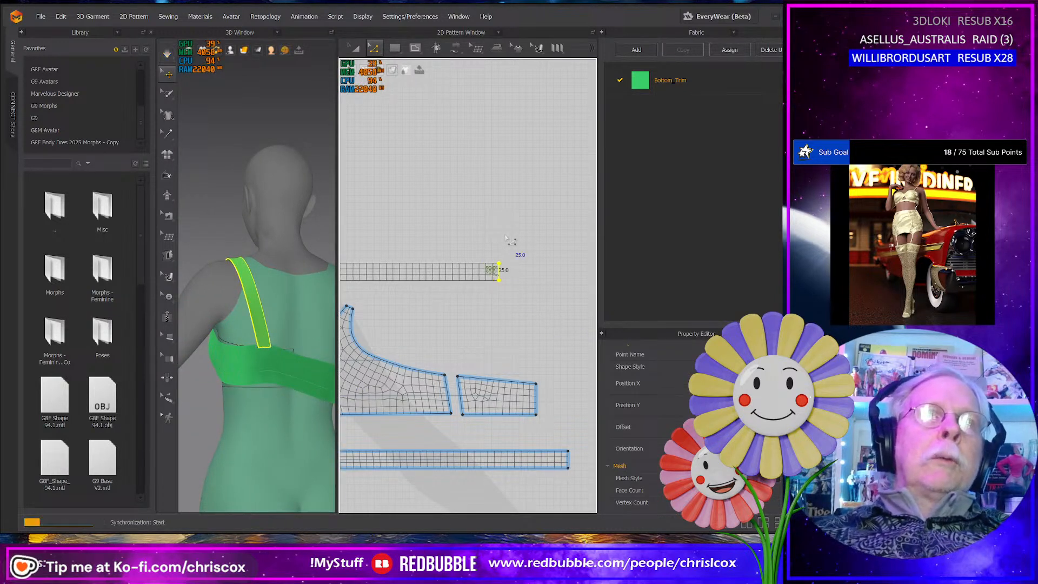
pyautogui.moveTo(230, 374); pyautogui.dragTo(355, 374, button='right')
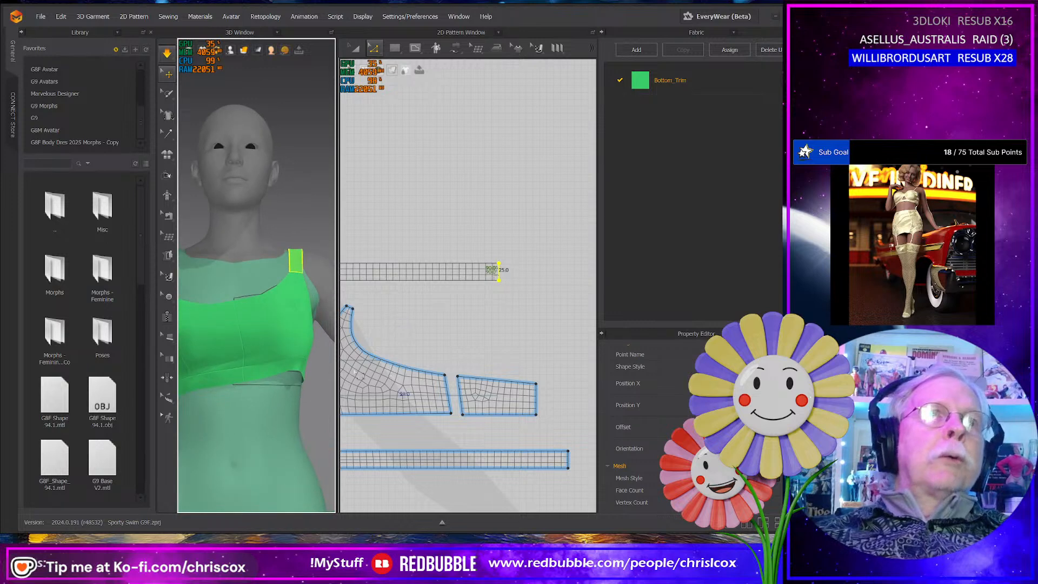
pyautogui.moveTo(298, 349); pyautogui.dragTo(299, 363, button='right')
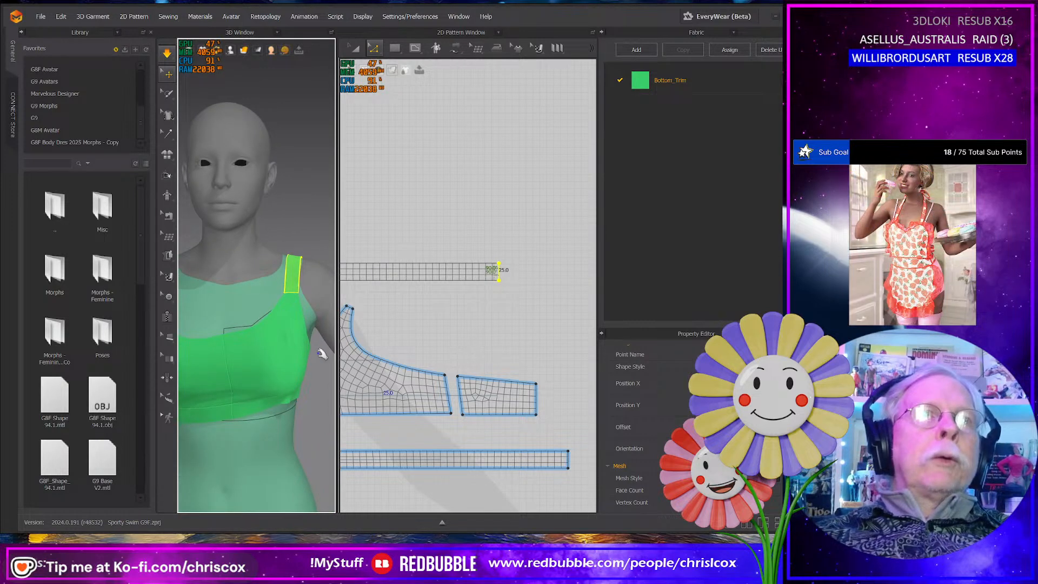
pyautogui.click(297, 380)
# - Lengthen the strap further by moving its front end outward in the 2D pattern
pyautogui.click(346, 292)
pyautogui.moveTo(346, 292); pyautogui.dragTo(516, 284, button='right')
pyautogui.moveTo(517, 287); pyautogui.dragTo(535, 282)
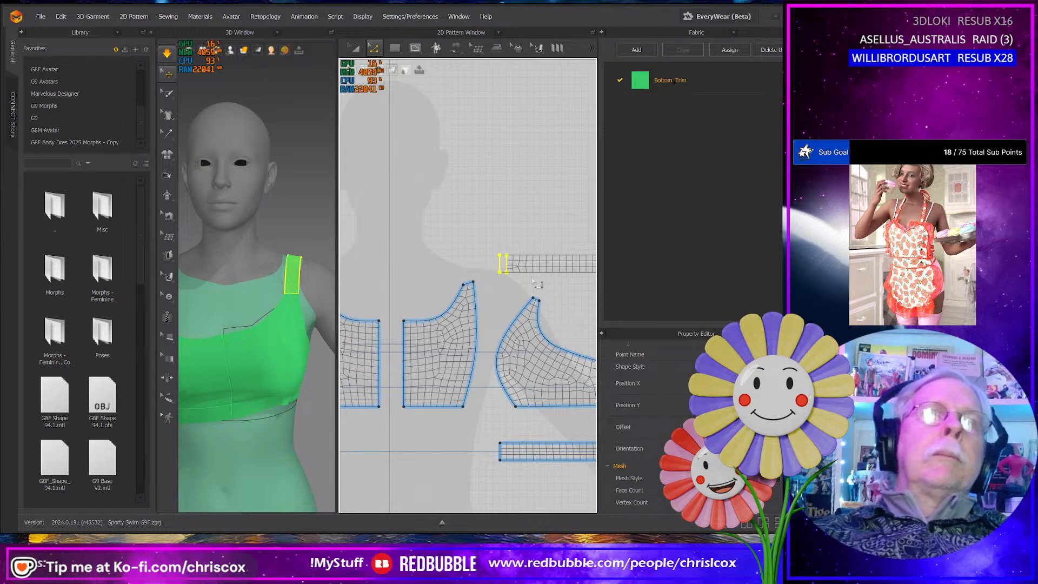
pyautogui.press('Left')
pyautogui.press('Left')
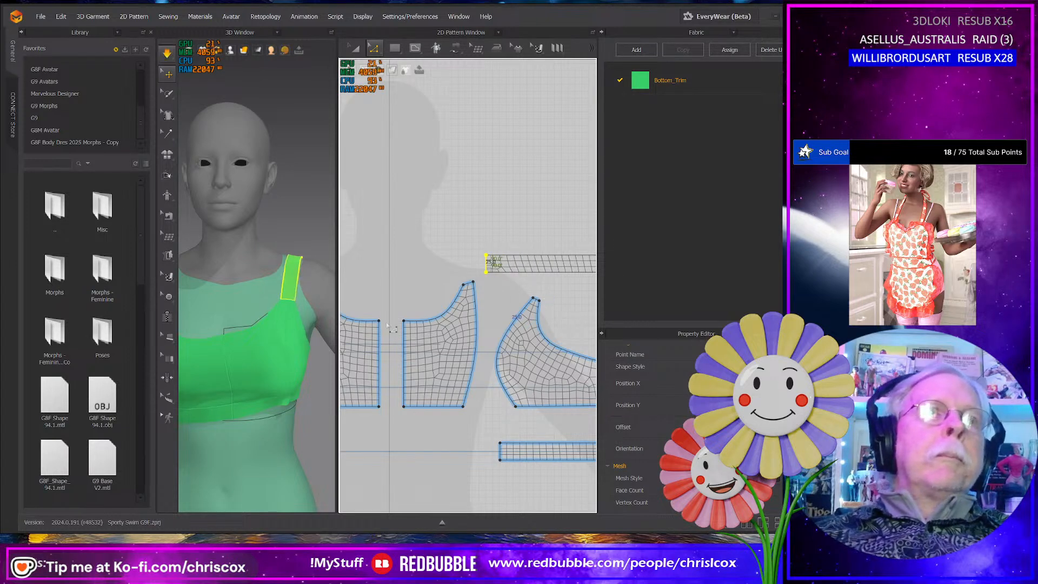
# - Tug the front panel and bottom band into place around the avatar's bust while the simulation runs
pyautogui.click(285, 357)
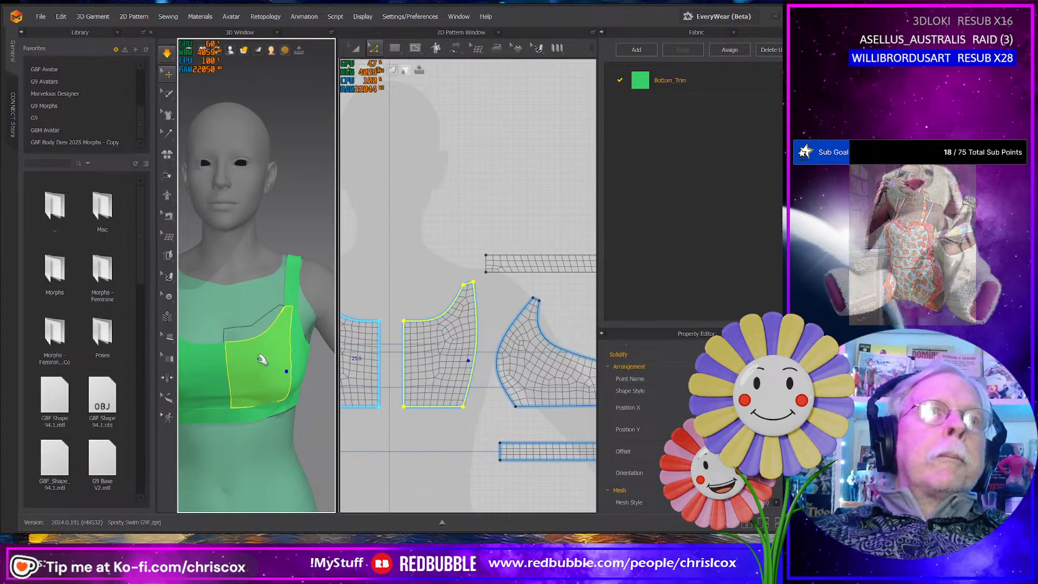
pyautogui.moveTo(248, 346); pyautogui.dragTo(235, 329)
pyautogui.click(285, 402)
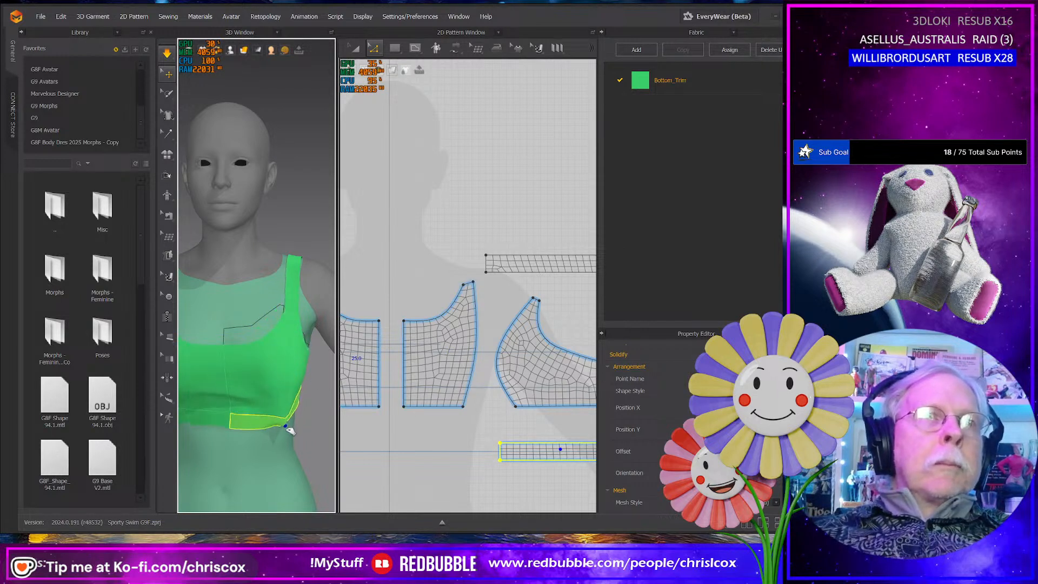
pyautogui.click(276, 374)
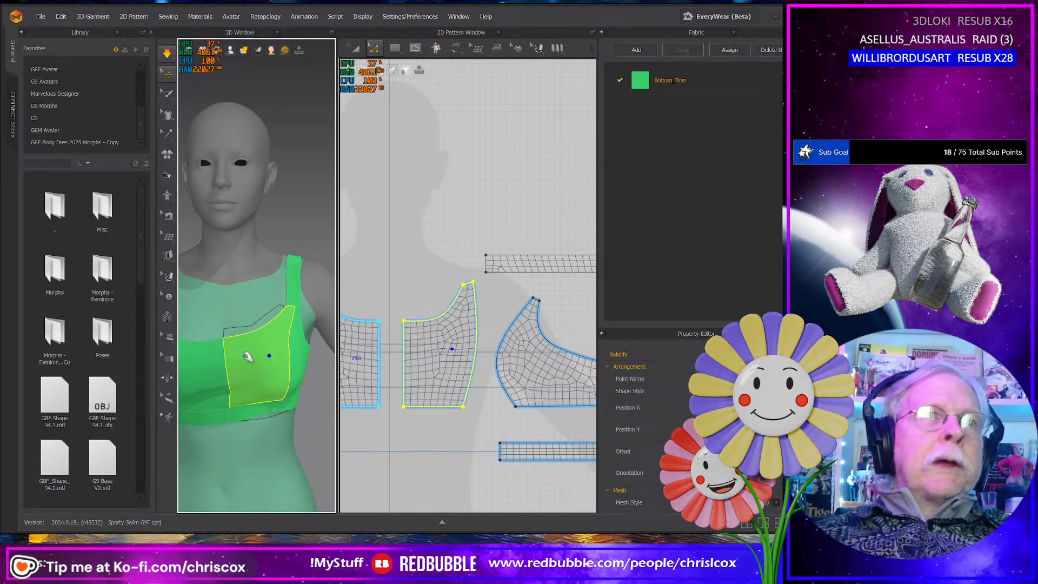
pyautogui.moveTo(254, 355); pyautogui.dragTo(304, 417, button='right')
pyautogui.click(304, 418)
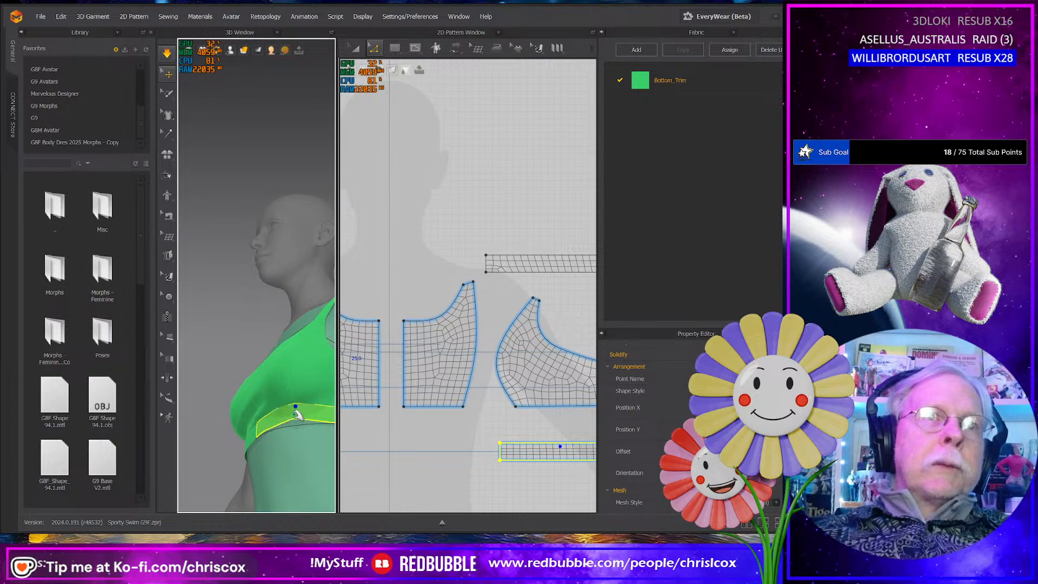
pyautogui.moveTo(296, 409); pyautogui.dragTo(304, 427)
pyautogui.moveTo(293, 413); pyautogui.dragTo(346, 441, button='right')
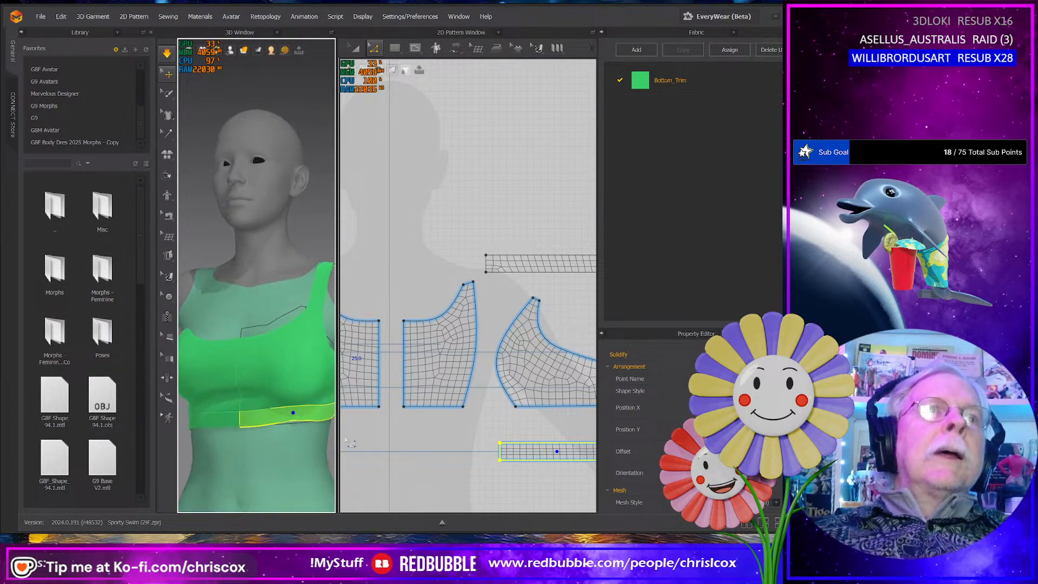
# - Display the strain map on the garment and view the fit of the top around the shoulder strap
pyautogui.click(485, 264)
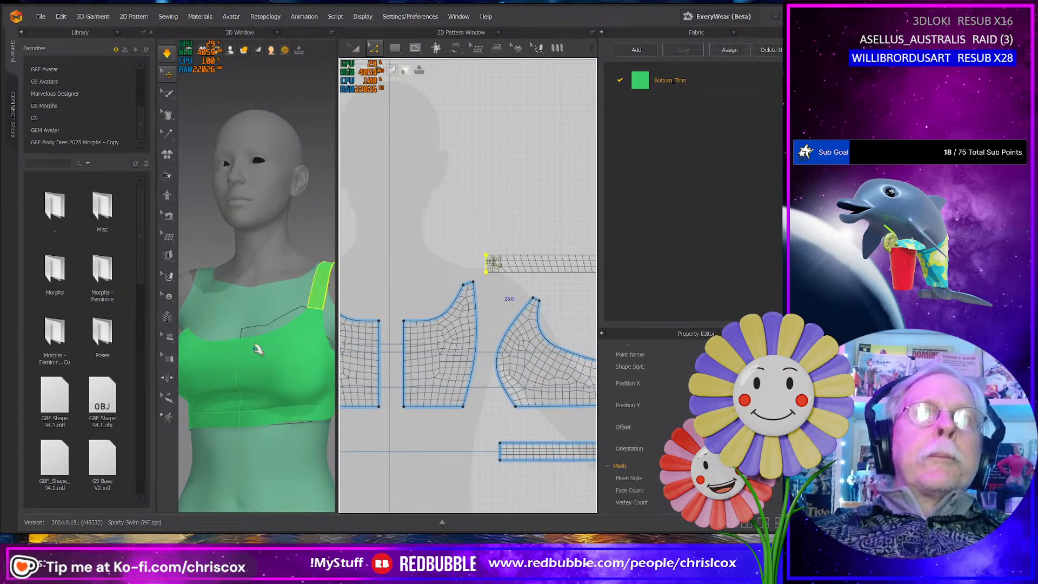
pyautogui.moveTo(240, 361); pyautogui.dragTo(303, 352, button='right')
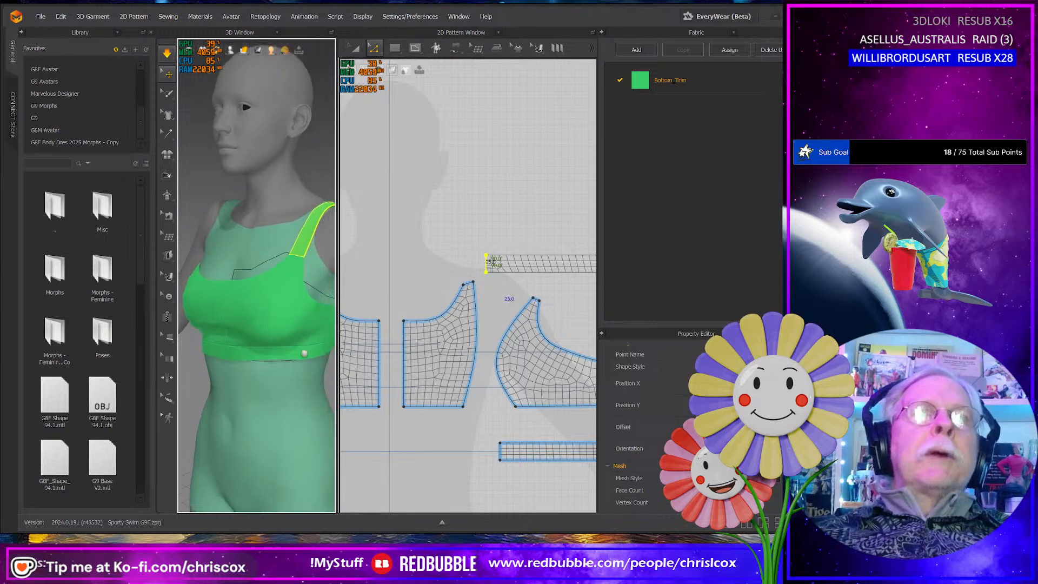
pyautogui.moveTo(304, 352); pyautogui.dragTo(264, 391, button='middle')
pyautogui.moveTo(244, 48)
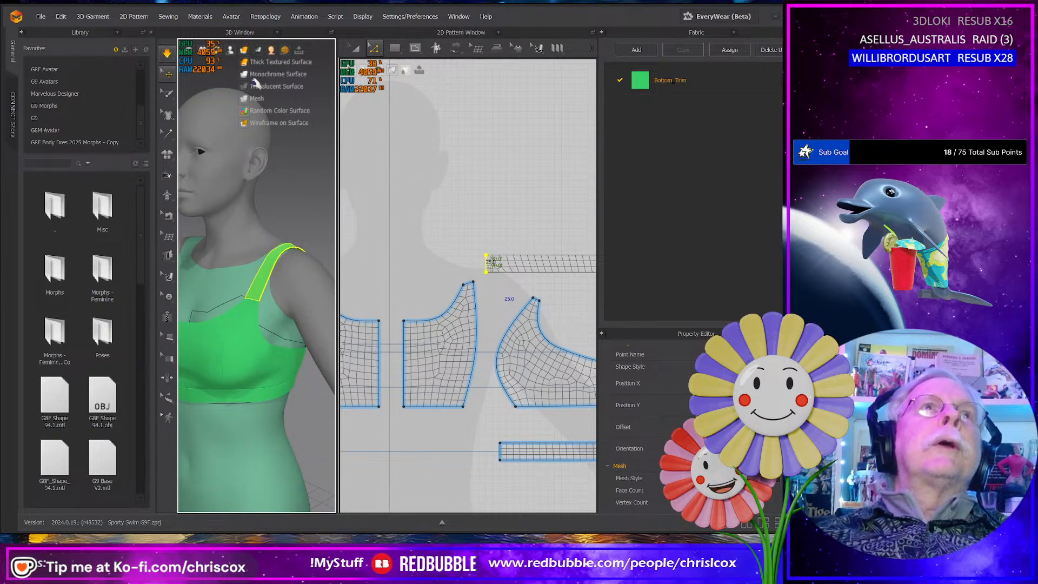
pyautogui.click(258, 51)
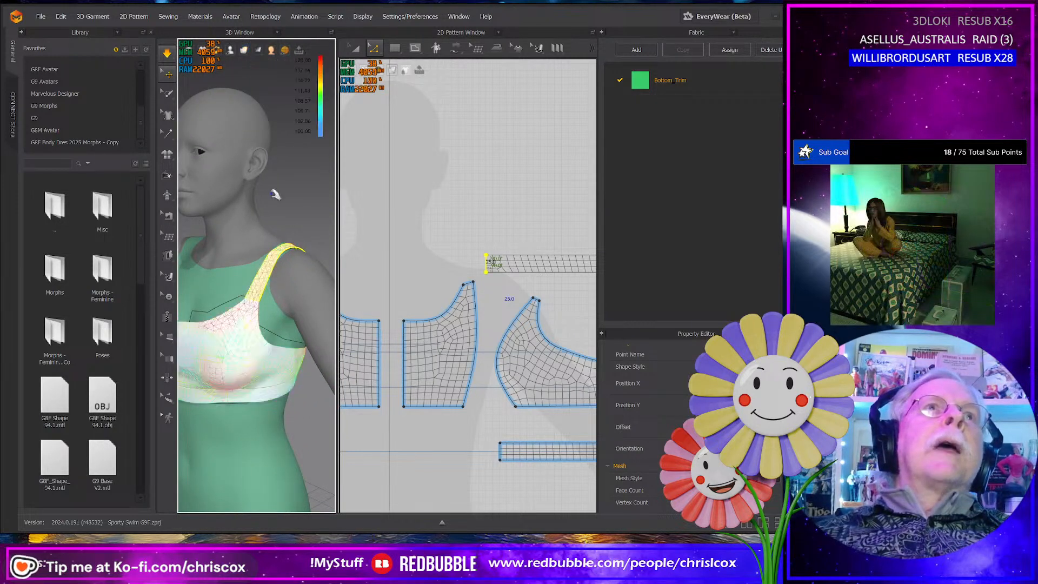
pyautogui.moveTo(287, 242)
pyautogui.mouseDown(button='right')
pyautogui.moveTo(160, 241)
pyautogui.moveTo(299, 244)
pyautogui.mouseUp(button='right')
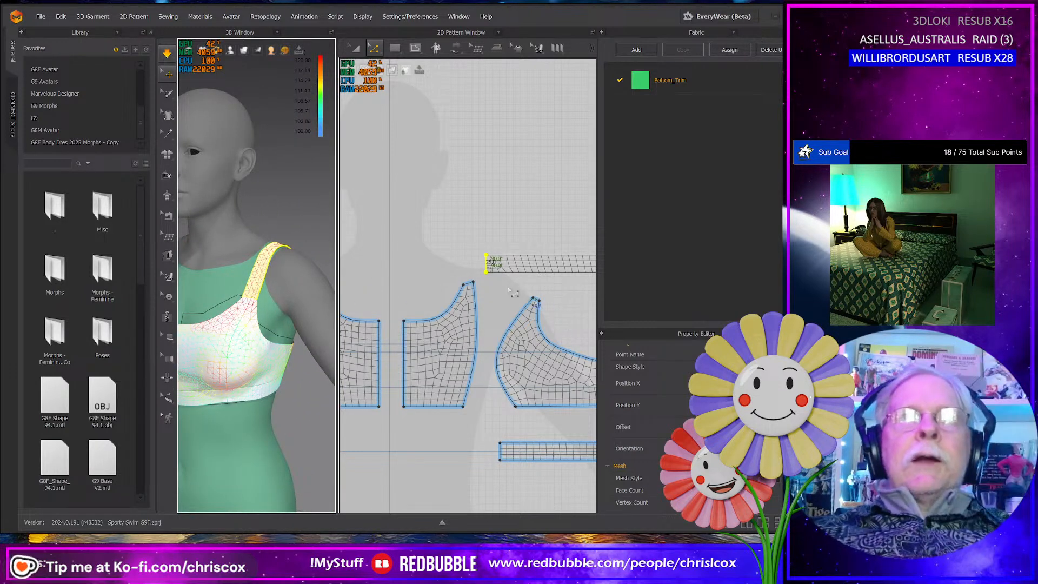
# - Lengthen the shoulder strap slightly in the 2D pattern by extending its front end and its back end outward
pyautogui.click(492, 286)
pyautogui.moveTo(478, 242); pyautogui.dragTo(491, 241)
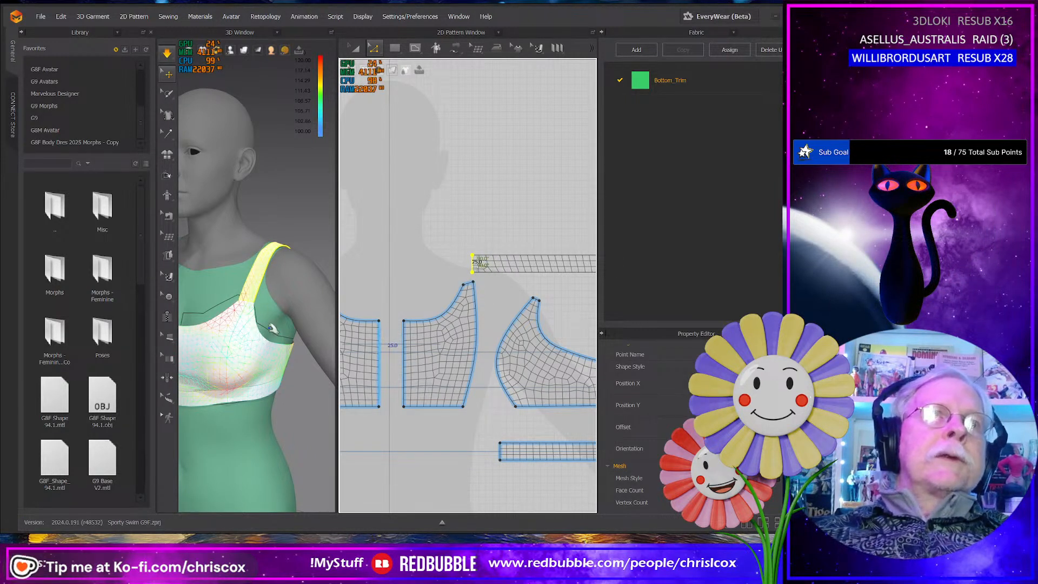
pyautogui.moveTo(268, 329); pyautogui.dragTo(230, 364, button='right')
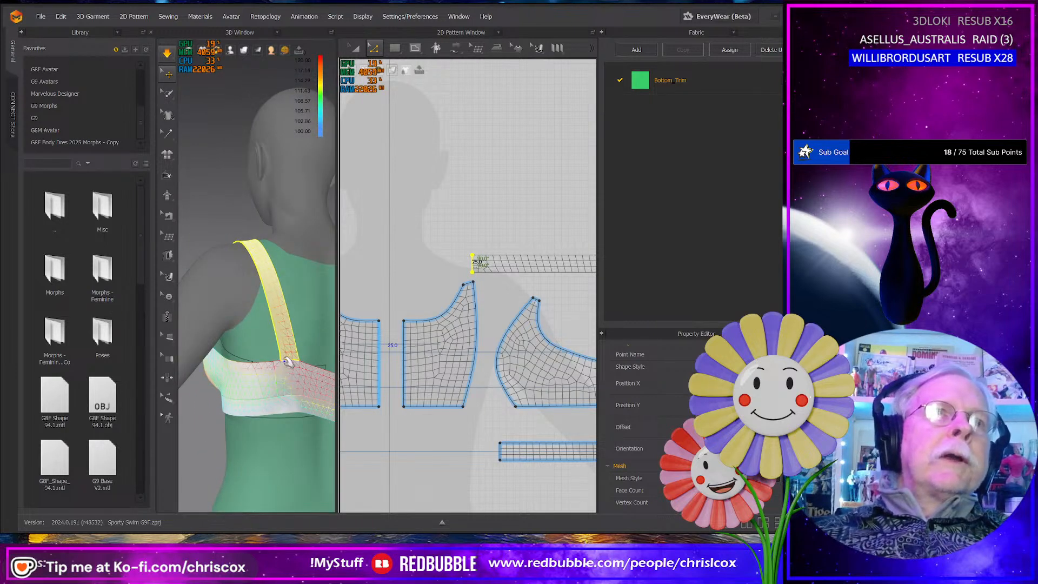
pyautogui.moveTo(551, 319); pyautogui.dragTo(391, 303, button='middle')
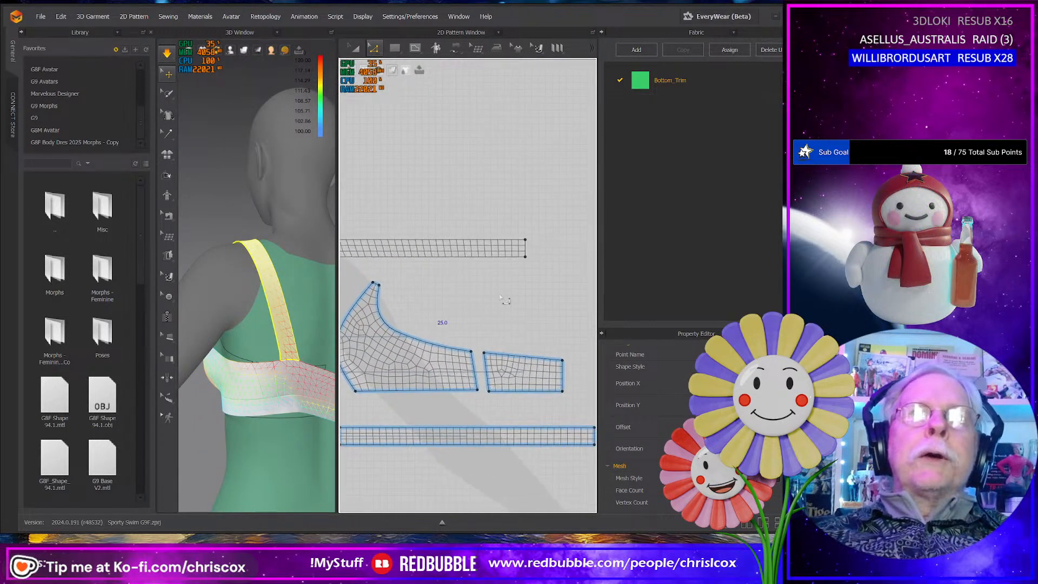
pyautogui.click(525, 245)
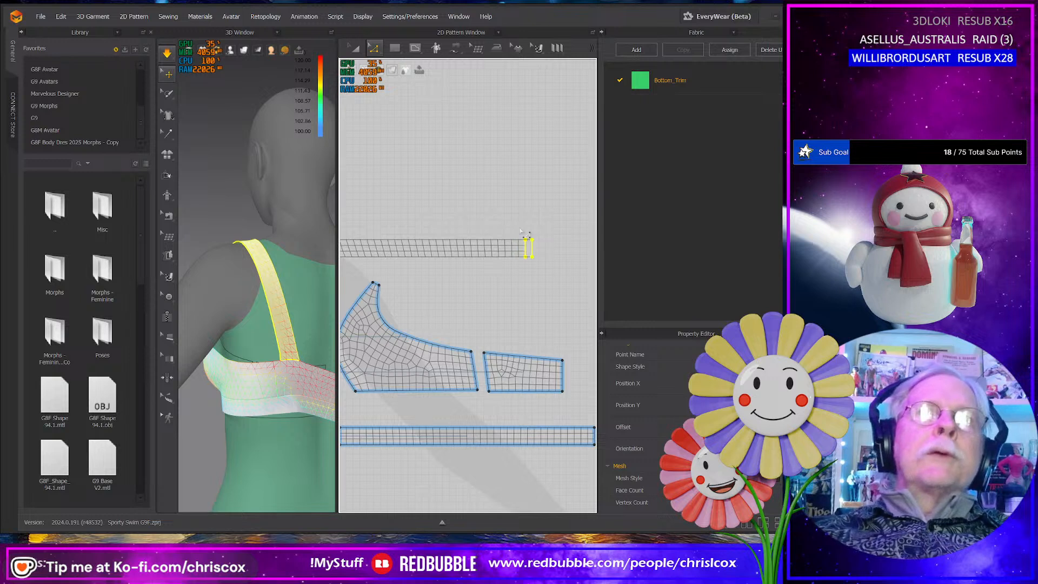
# - Tug the back panel and the strap over the shoulder into position while the simulation runs
pyautogui.click(285, 386)
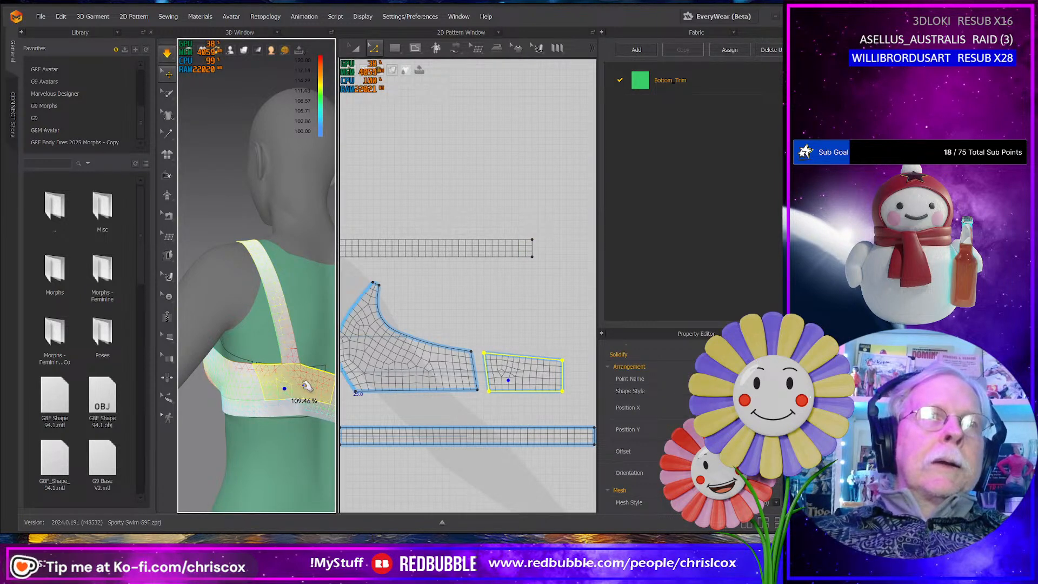
pyautogui.moveTo(307, 385); pyautogui.dragTo(293, 286, button='right')
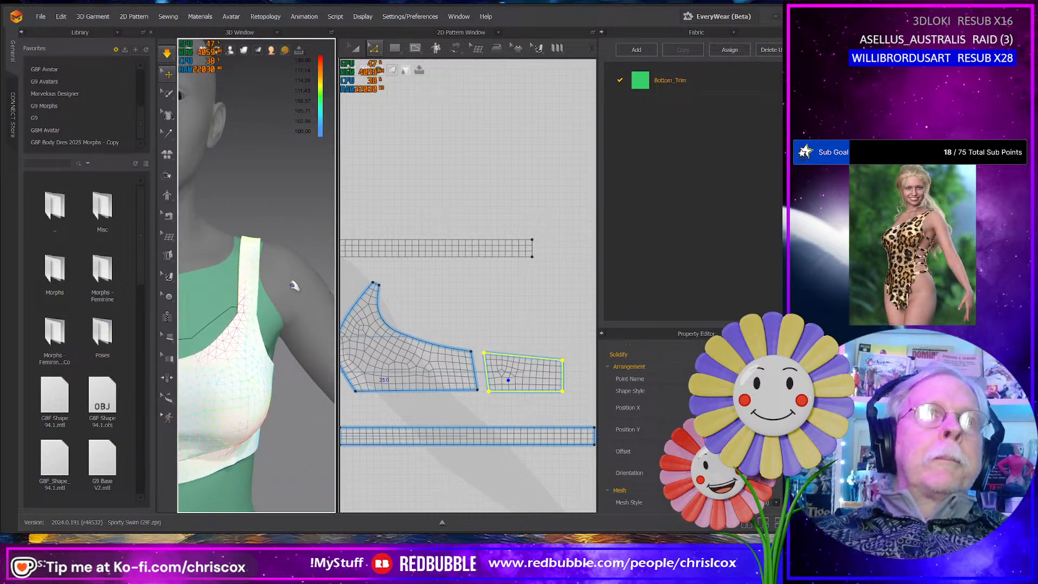
pyautogui.click(257, 249)
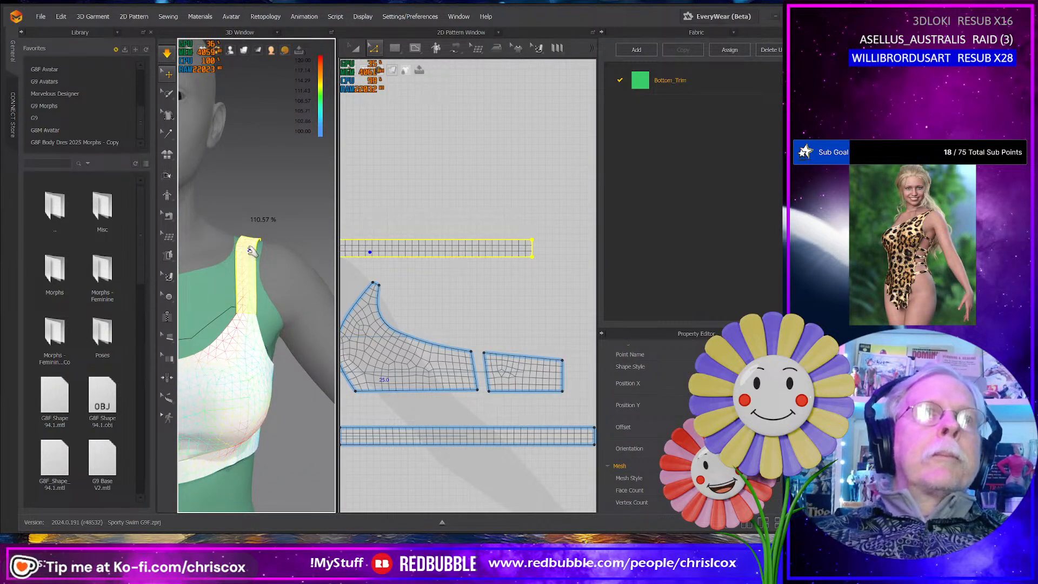
pyautogui.moveTo(251, 251); pyautogui.dragTo(258, 242)
pyautogui.moveTo(254, 348); pyautogui.dragTo(86, 318, button='right')
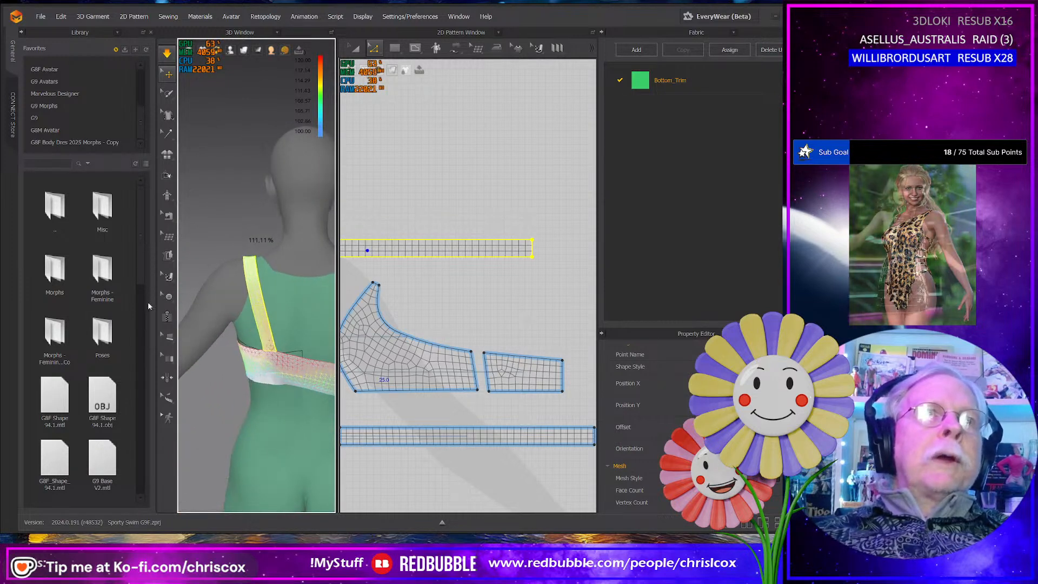
pyautogui.moveTo(256, 262); pyautogui.dragTo(272, 257)
pyautogui.moveTo(267, 274); pyautogui.dragTo(411, 325, button='right')
pyautogui.moveTo(269, 361); pyautogui.dragTo(309, 347, button='middle')
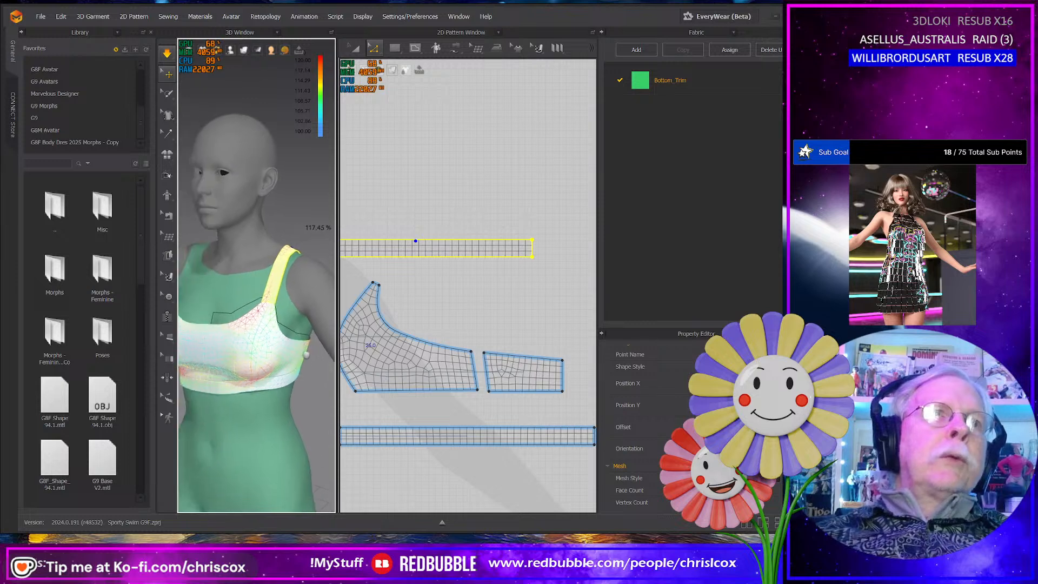
# - Tug the front side panel, center front panel and bottom band into place around the bust during simulation
pyautogui.click(267, 311)
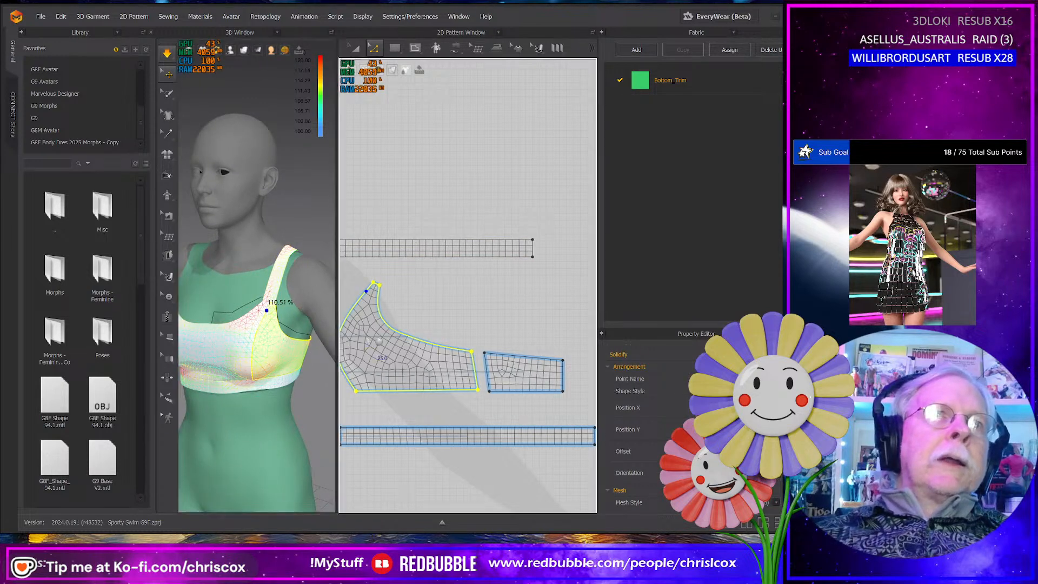
pyautogui.moveTo(380, 354); pyautogui.dragTo(439, 354, button='middle')
pyautogui.moveTo(250, 369); pyautogui.dragTo(287, 358, button='middle')
pyautogui.moveTo(287, 358); pyautogui.dragTo(304, 357, button='right')
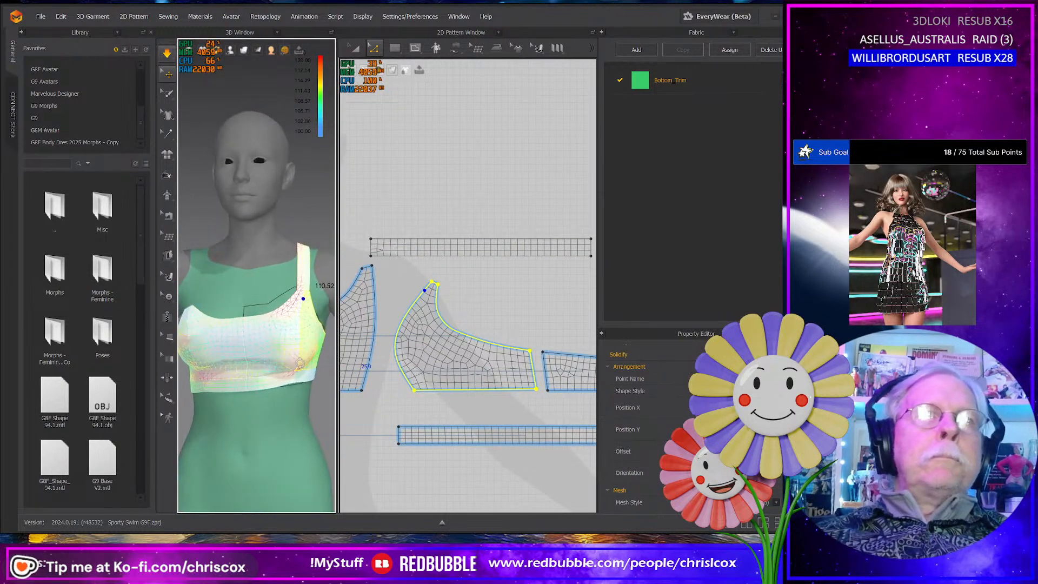
pyautogui.click(296, 342)
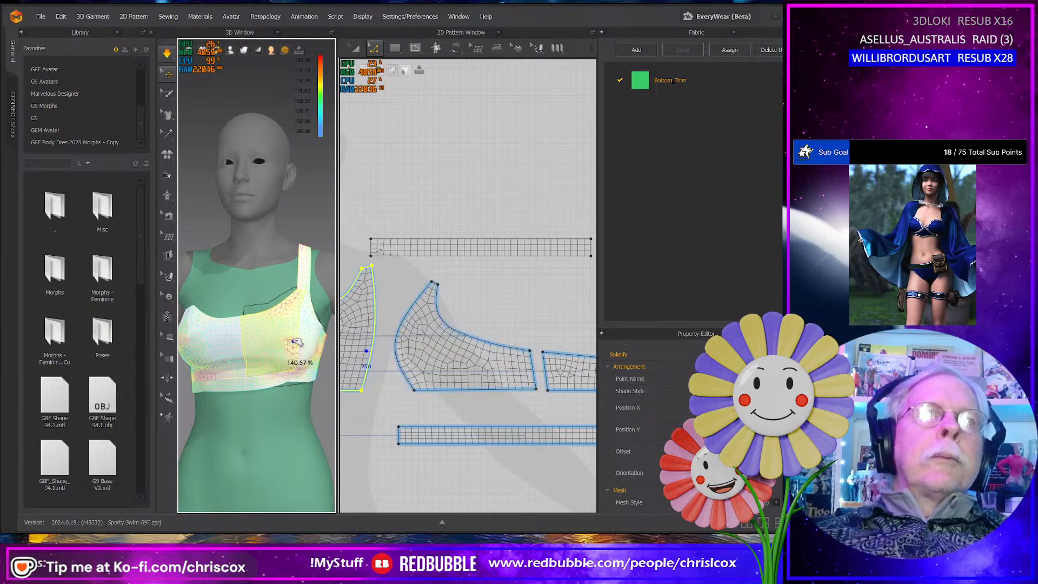
pyautogui.click(295, 376)
# - Try extending the strap's front end slightly further while settling the front panel, and move the end back
pyautogui.moveTo(366, 229); pyautogui.dragTo(386, 262)
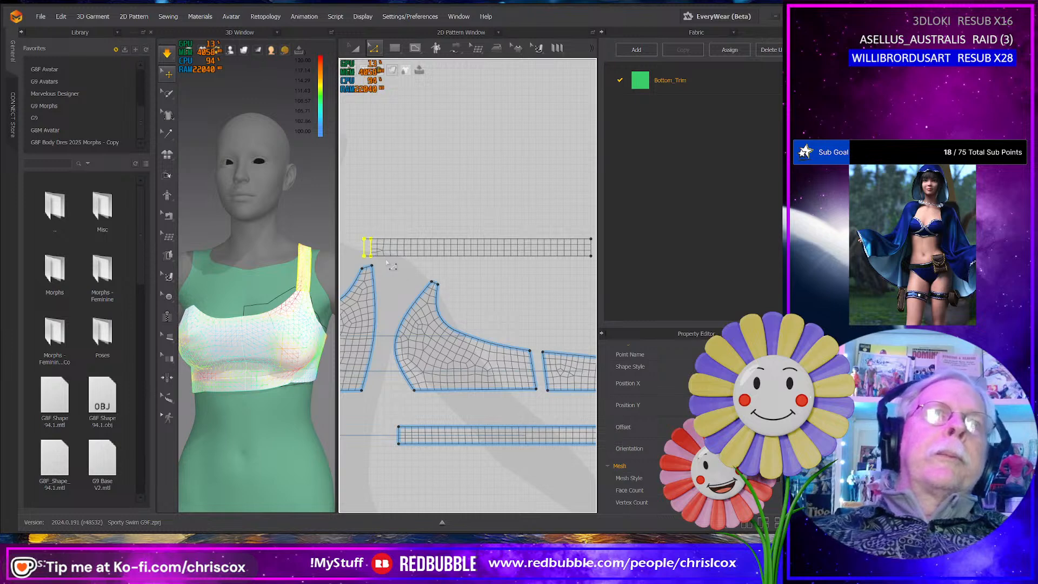
pyautogui.moveTo(386, 276); pyautogui.dragTo(430, 266, button='middle')
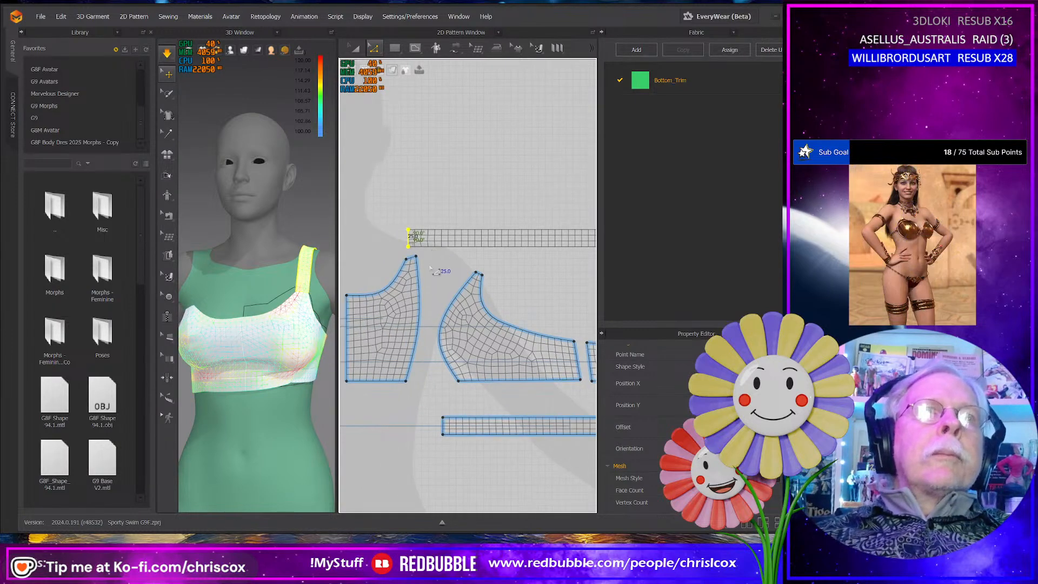
pyautogui.click(251, 321)
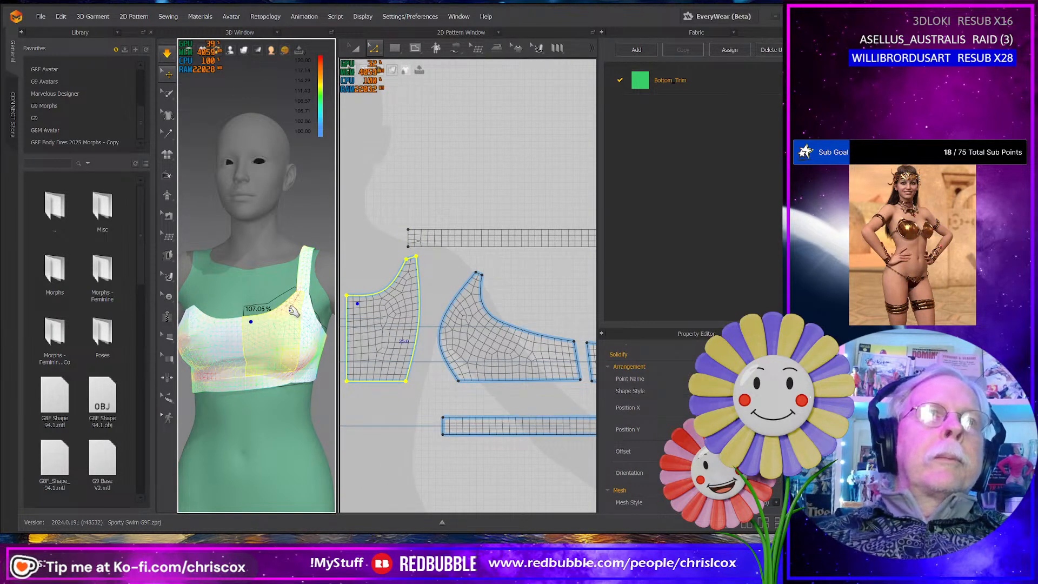
pyautogui.moveTo(419, 343); pyautogui.dragTo(460, 351, button='middle')
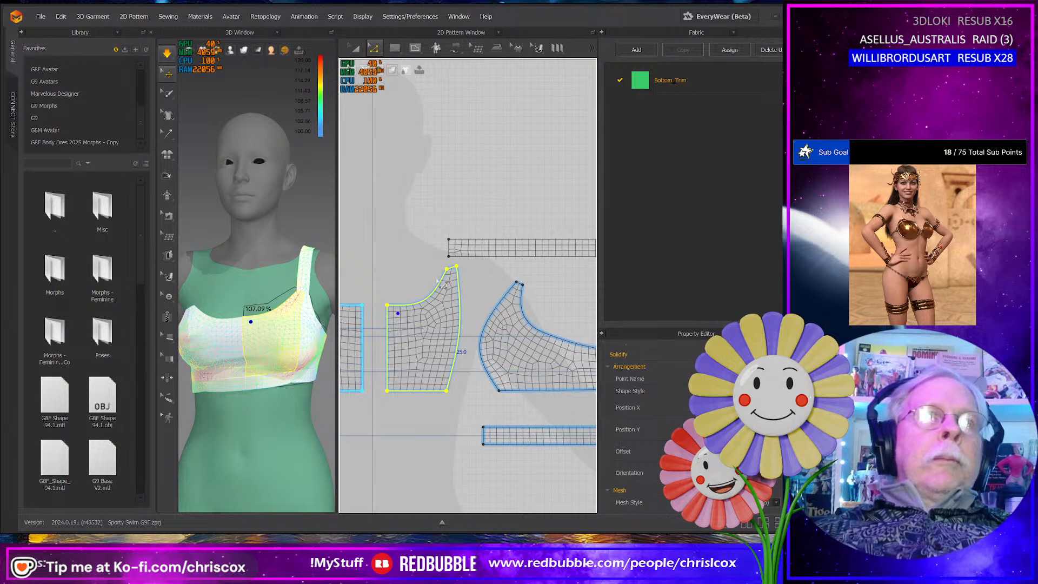
pyautogui.click(441, 237)
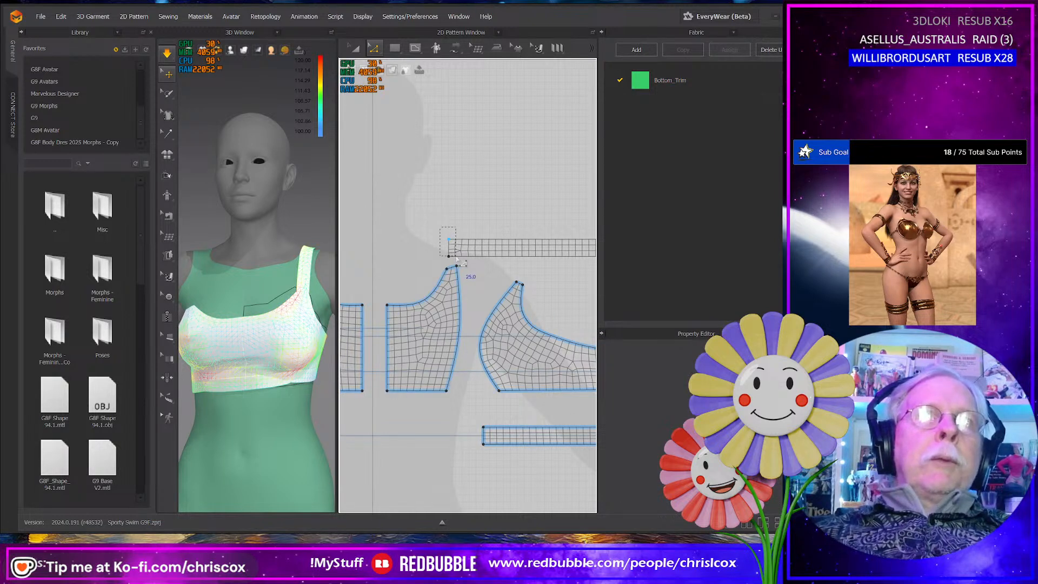
pyautogui.moveTo(458, 261); pyautogui.dragTo(459, 261)
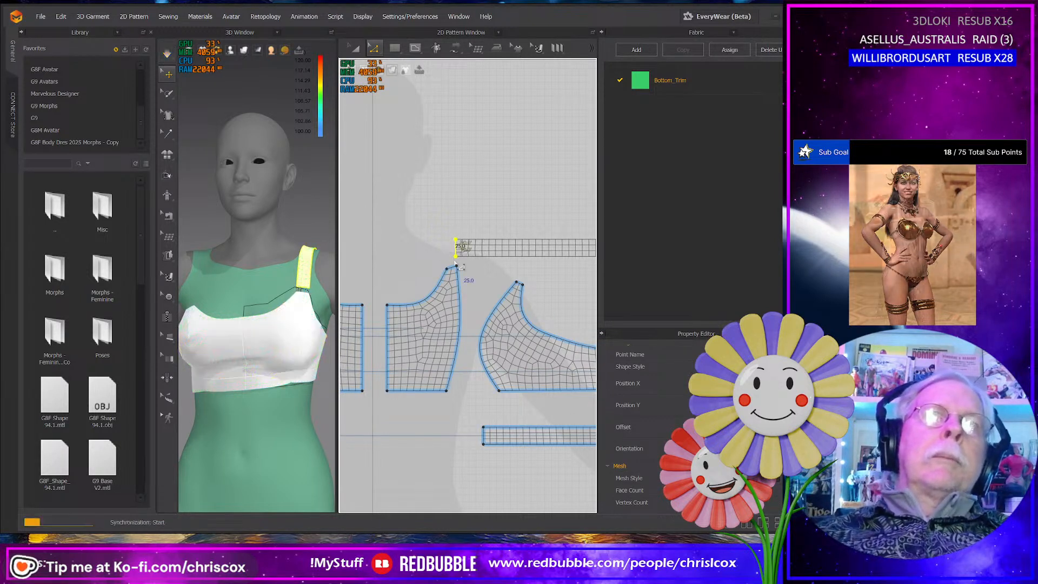
# - Raise the neckline corner, its curve point and the top strap corners of both front panels in small nudges, simulating the change
pyautogui.click(463, 278)
pyautogui.moveTo(432, 269); pyautogui.dragTo(433, 271)
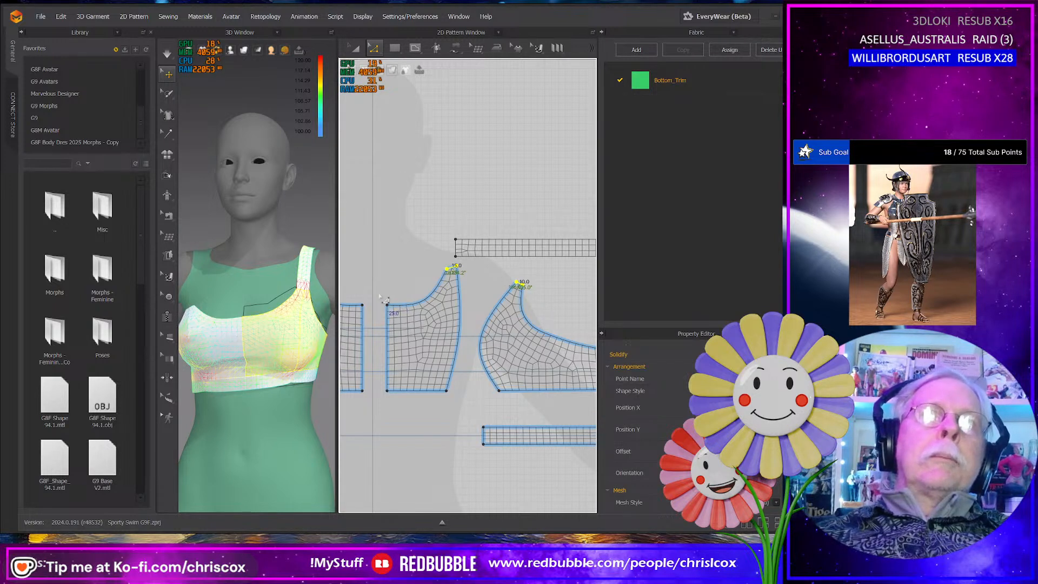
pyautogui.moveTo(405, 311); pyautogui.dragTo(403, 309)
pyautogui.press('Up')
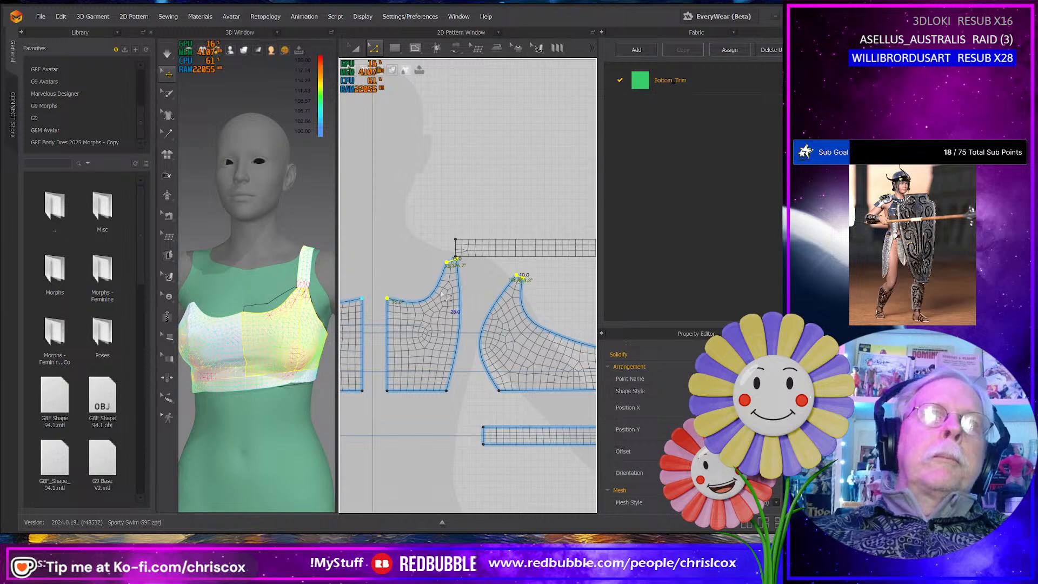
pyautogui.press('Down')
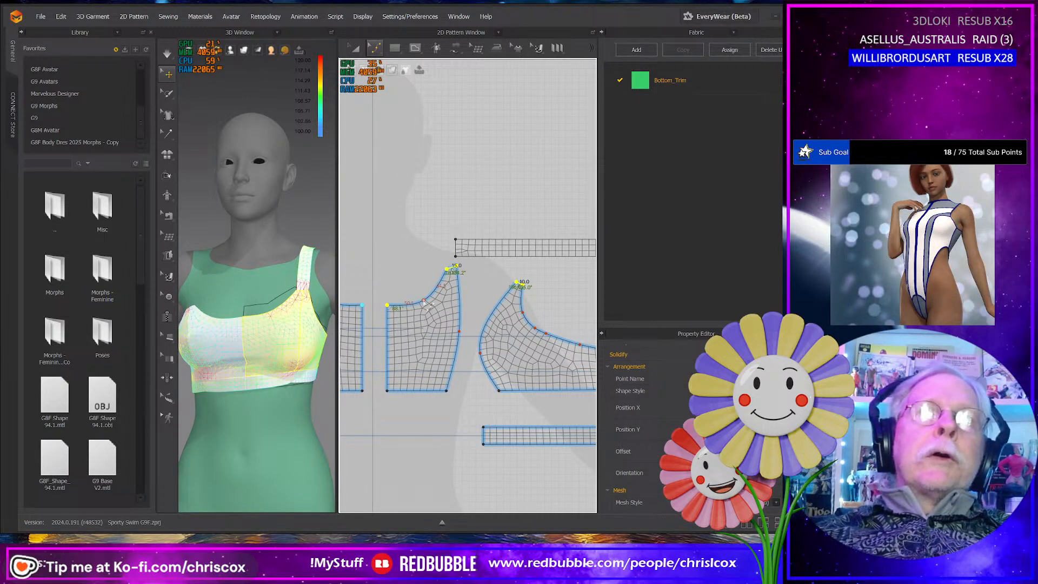
pyautogui.press('Up')
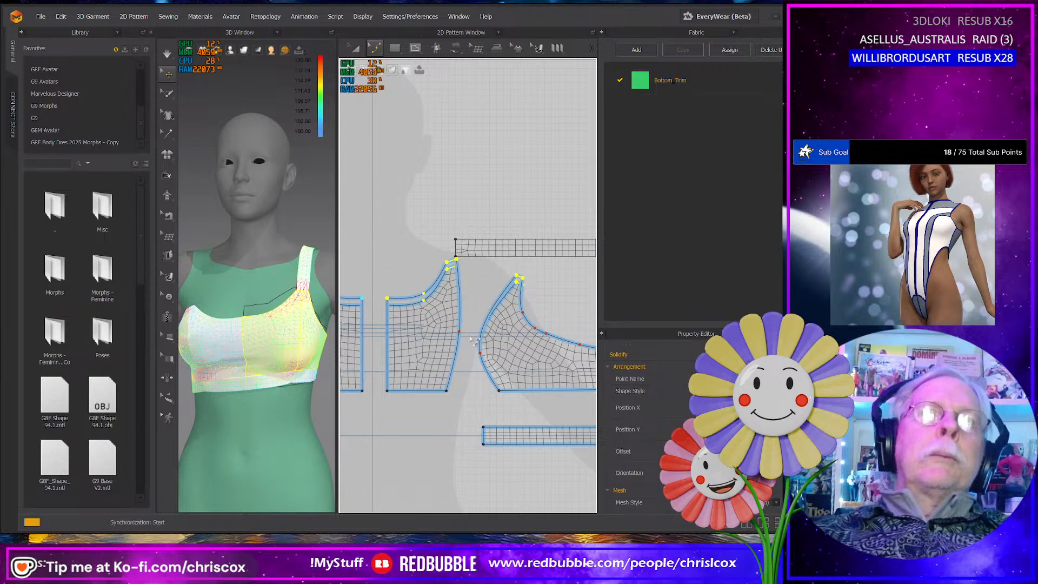
pyautogui.press('space')
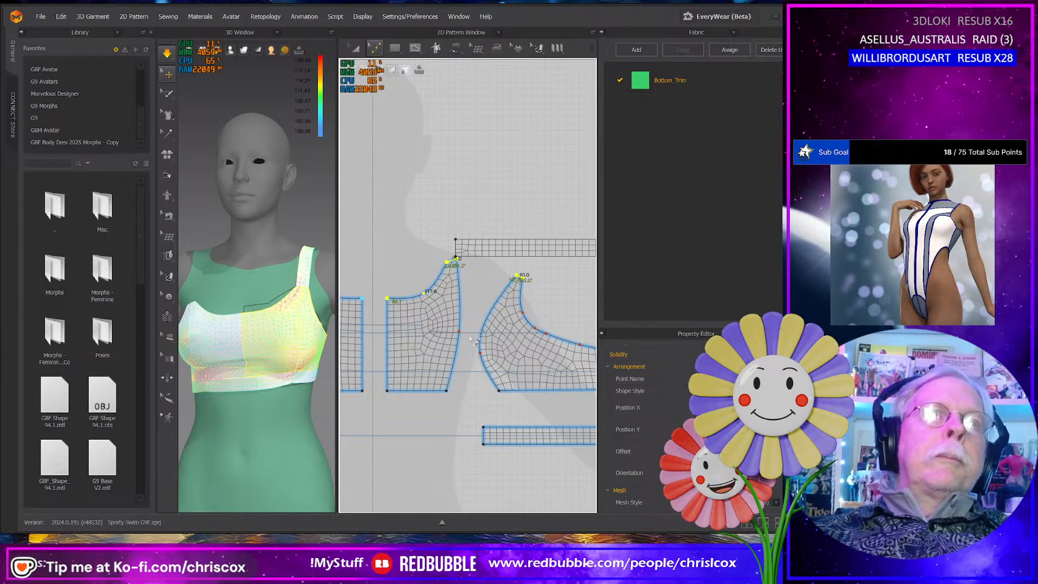
pyautogui.press('Up')
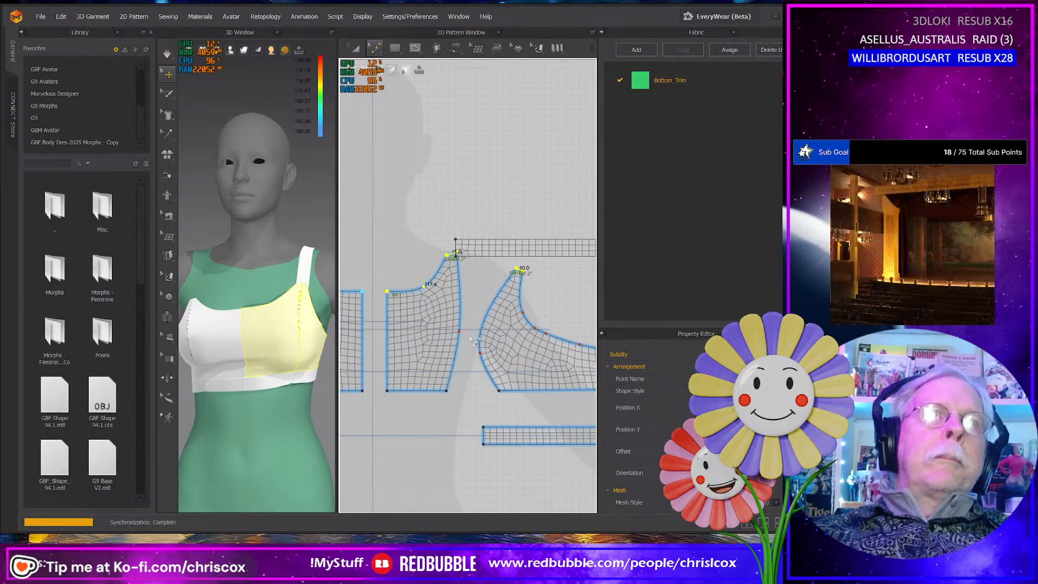
# - Settle the bottom band, raised front panels and shoulder strap on the avatar by tugging them during simulation
pyautogui.click(309, 381)
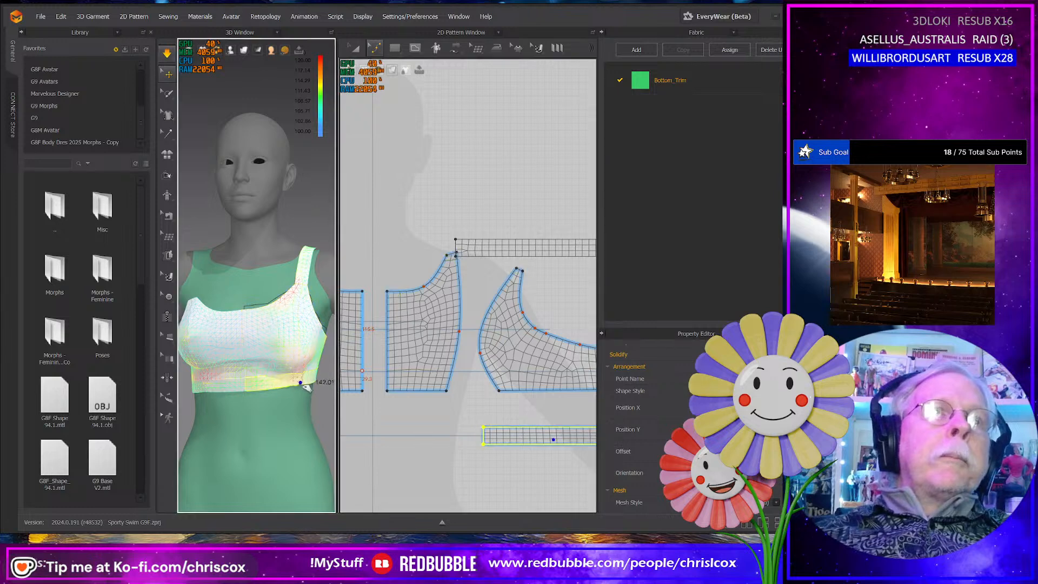
pyautogui.moveTo(295, 381); pyautogui.dragTo(252, 376)
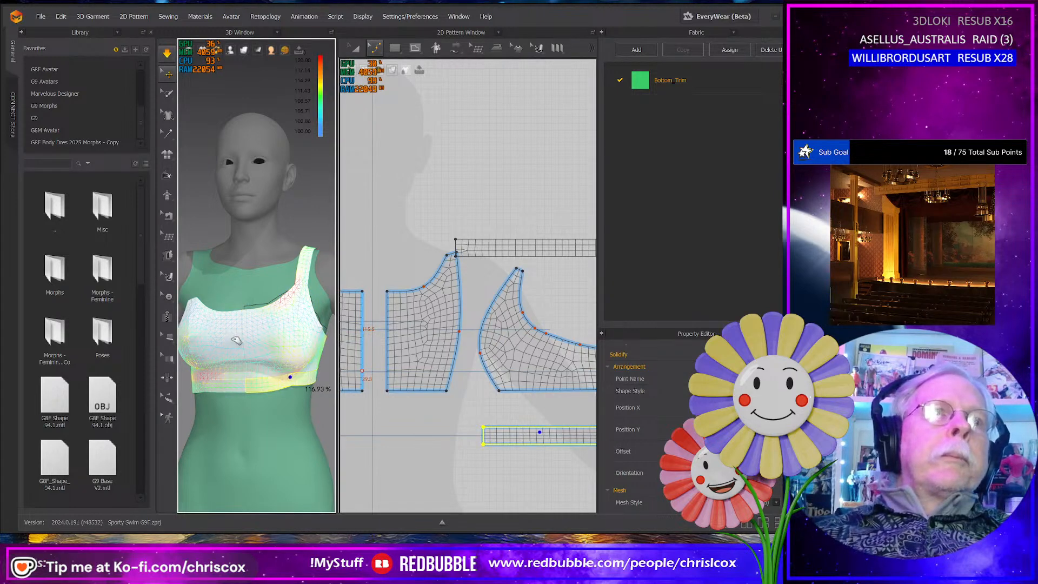
pyautogui.click(202, 323)
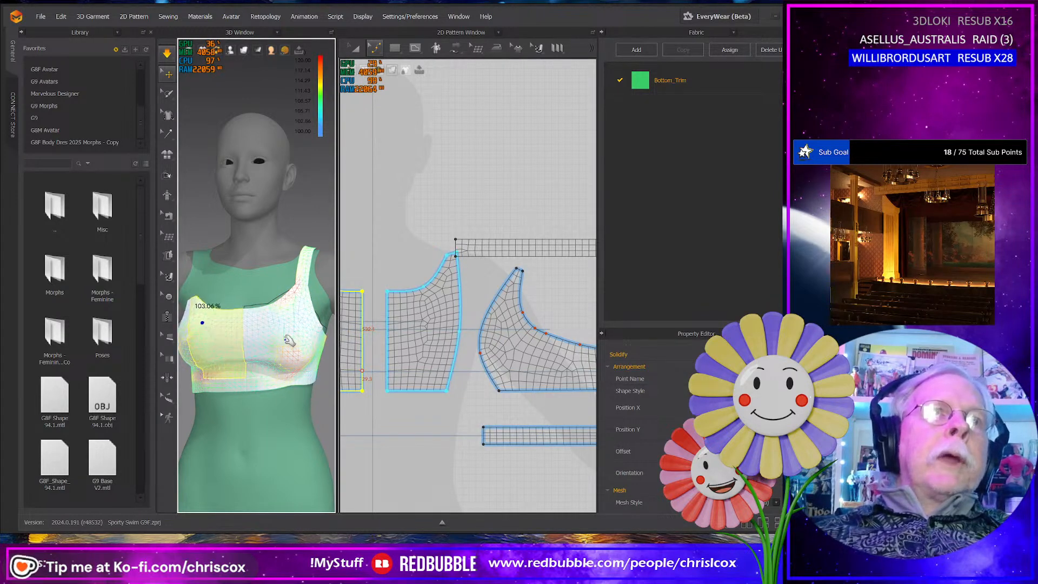
pyautogui.moveTo(290, 341); pyautogui.dragTo(317, 394, button='right')
pyautogui.click(259, 300)
pyautogui.click(309, 347)
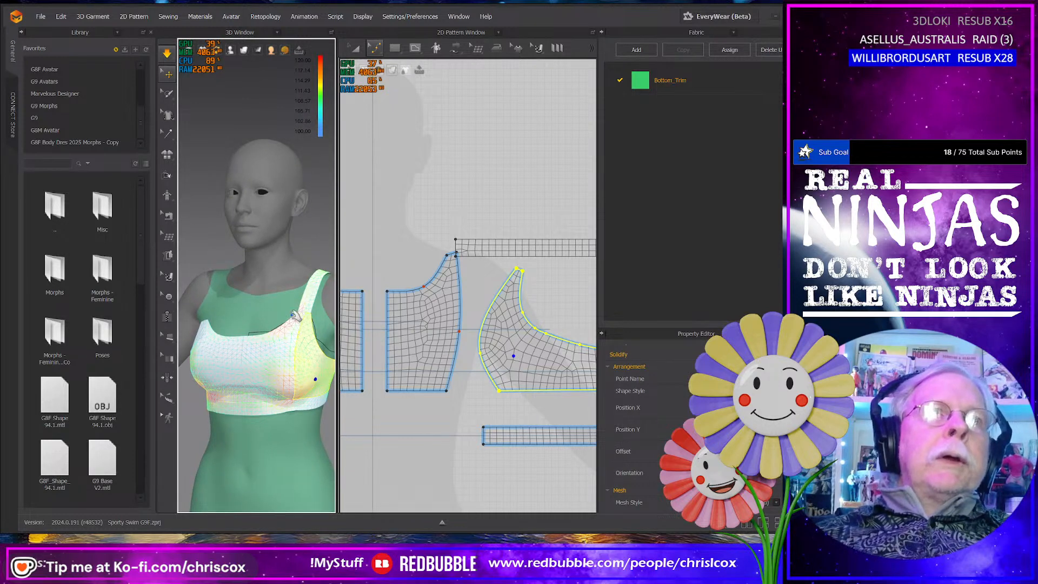
pyautogui.moveTo(294, 313); pyautogui.dragTo(319, 296, button='right')
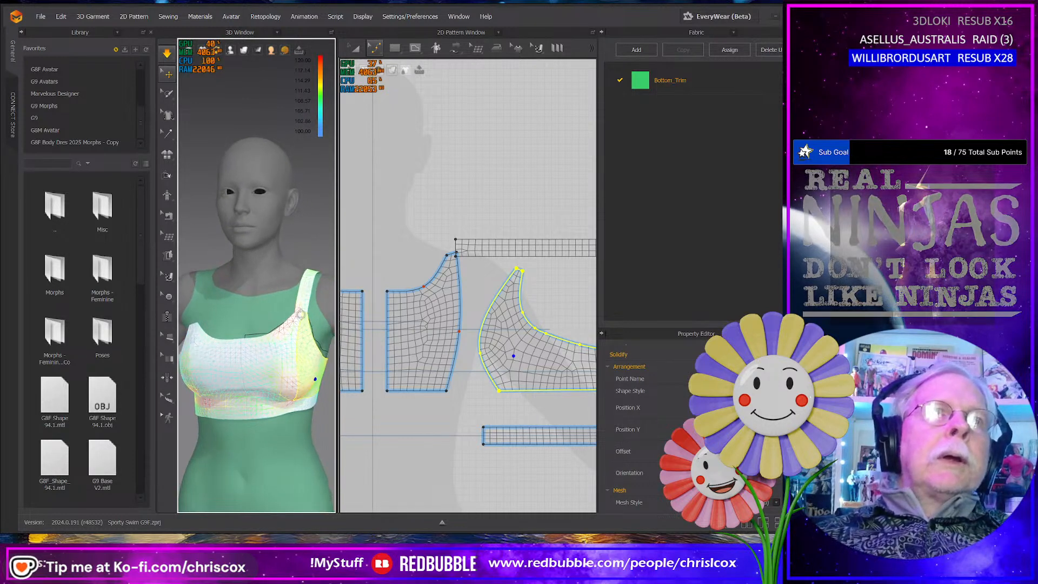
pyautogui.click(311, 270)
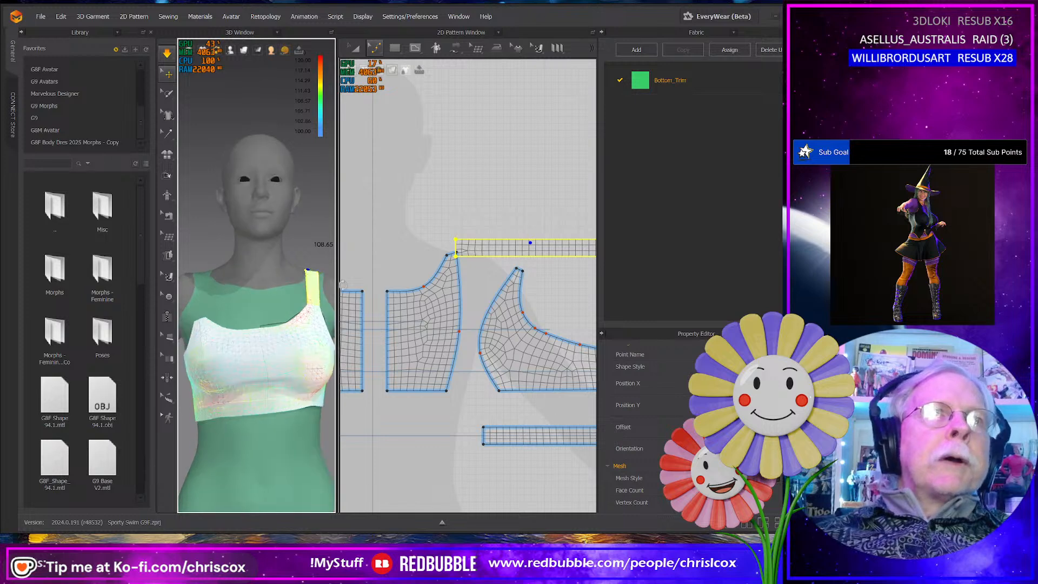
# - Tug the strap up at the back of the shoulder and place a symmetric copy of it on the opposite side of the pattern
pyautogui.moveTo(333, 284); pyautogui.dragTo(190, 323, button='right')
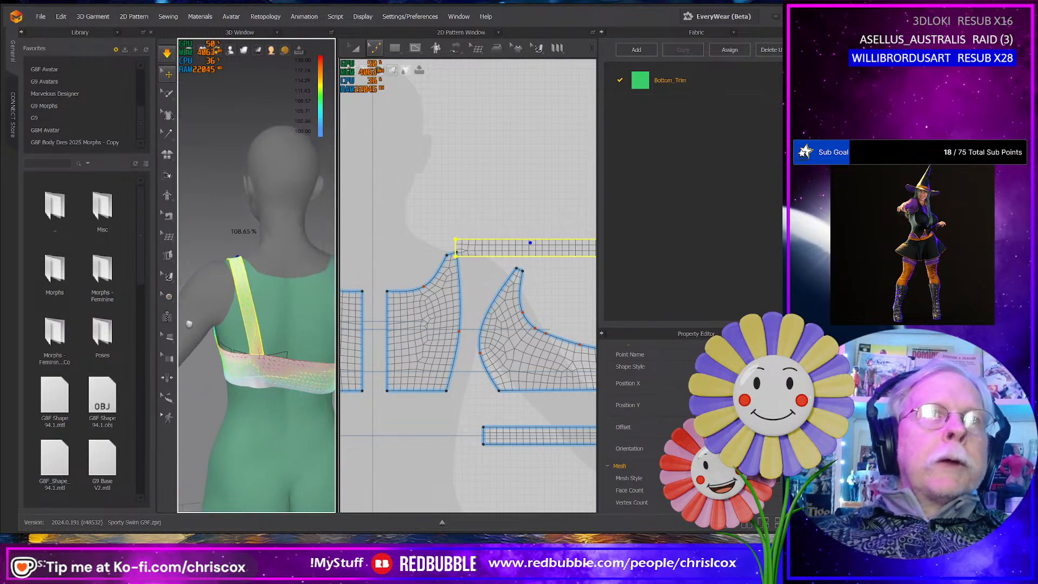
pyautogui.moveTo(242, 286); pyautogui.dragTo(245, 264)
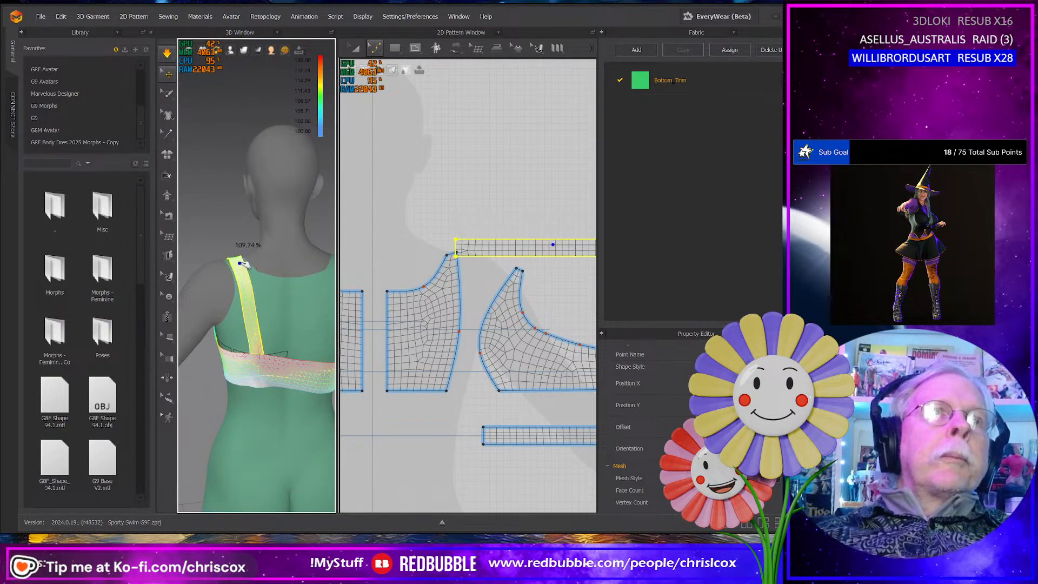
pyautogui.scroll(-6, 505, 335)
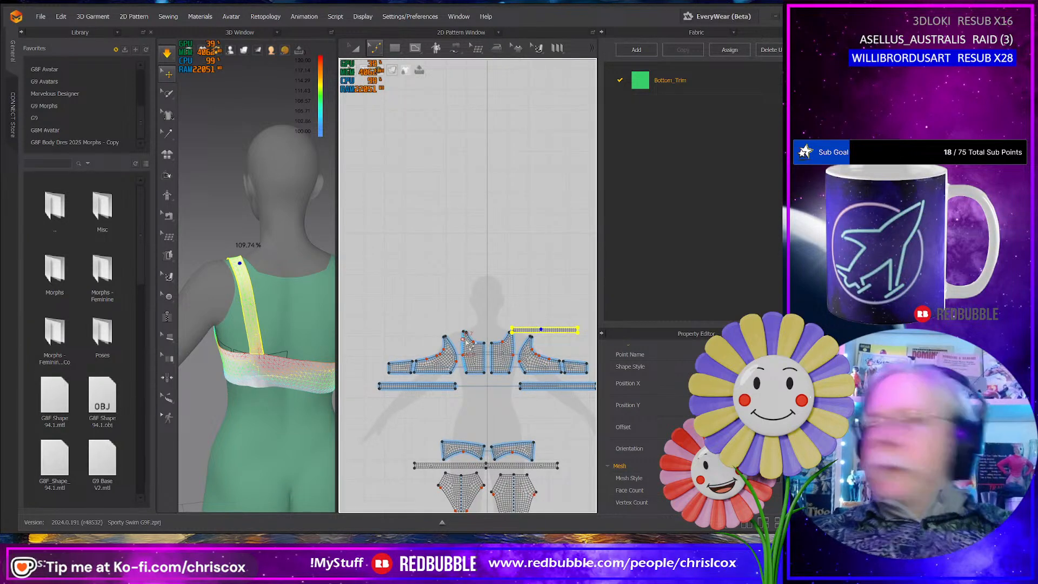
pyautogui.press('a')
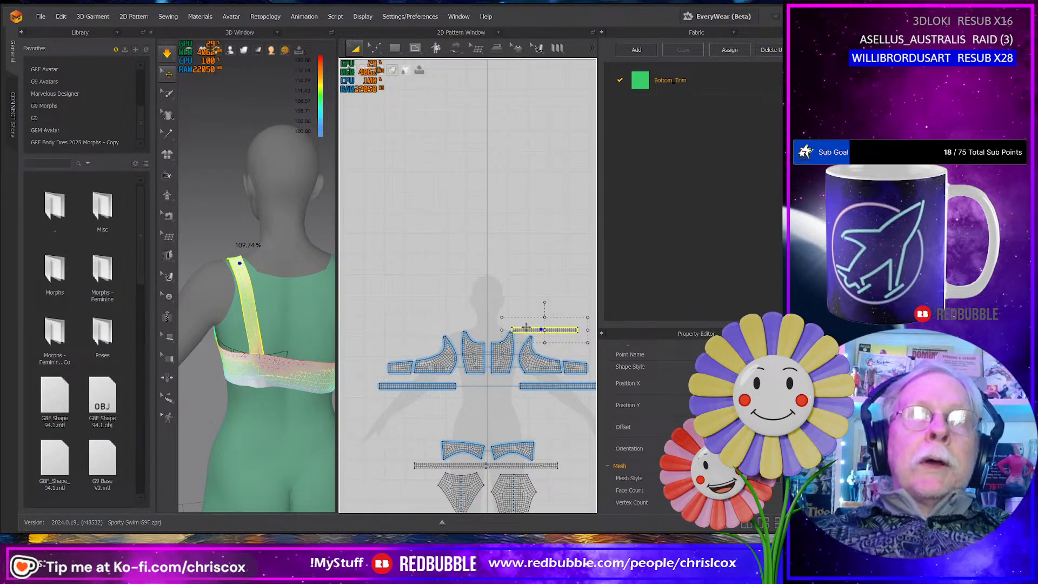
pyautogui.hotkey('ctrl', 'd')
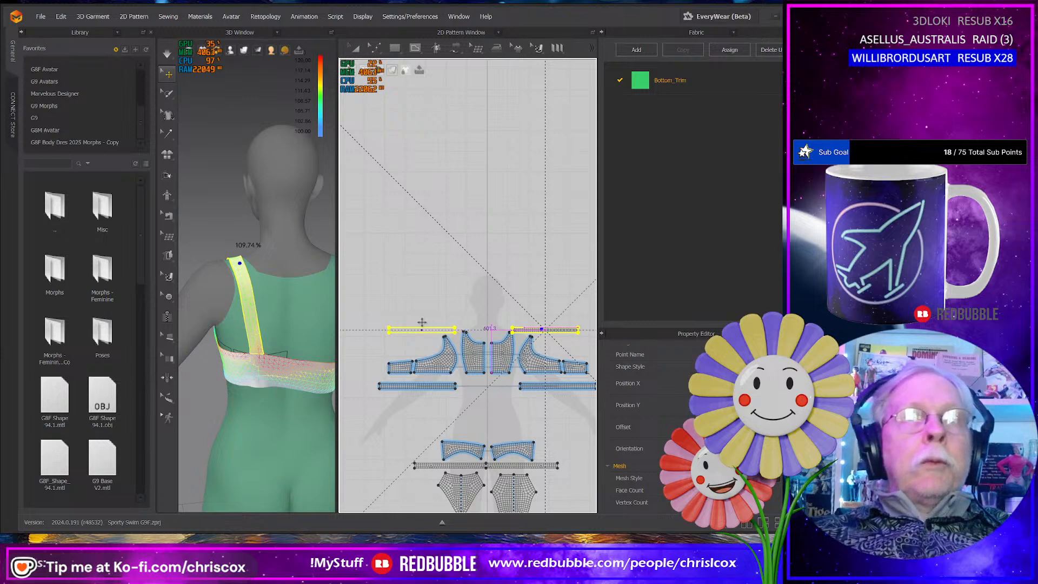
pyautogui.click(384, 330)
# - Settle the back panel, side panel and bottom band across the avatar's back by tugging them during simulation
pyautogui.click(272, 342)
pyautogui.moveTo(276, 336); pyautogui.dragTo(234, 326, button='middle')
pyautogui.click(310, 331)
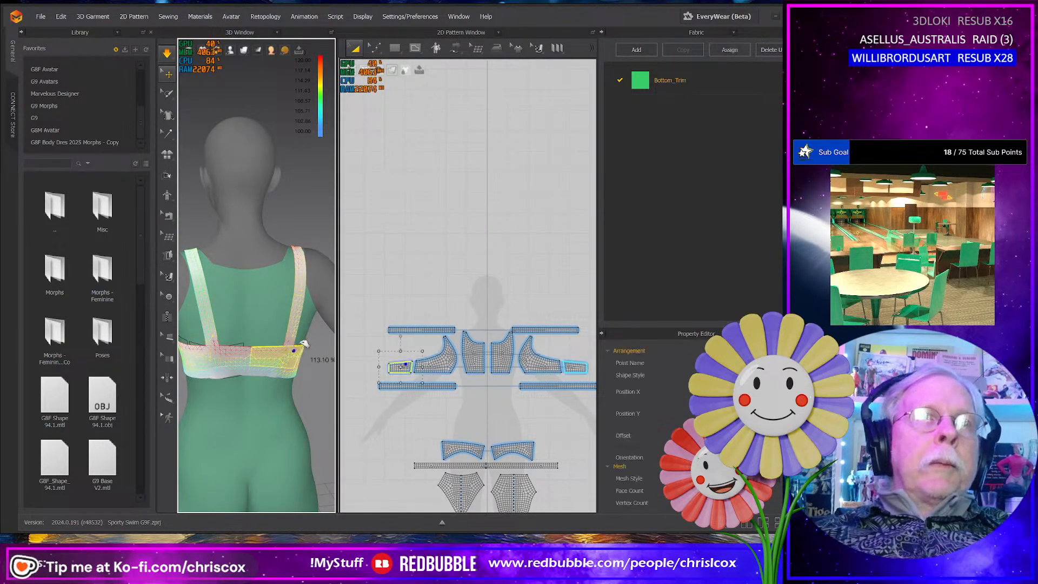
pyautogui.moveTo(310, 331); pyautogui.dragTo(304, 349)
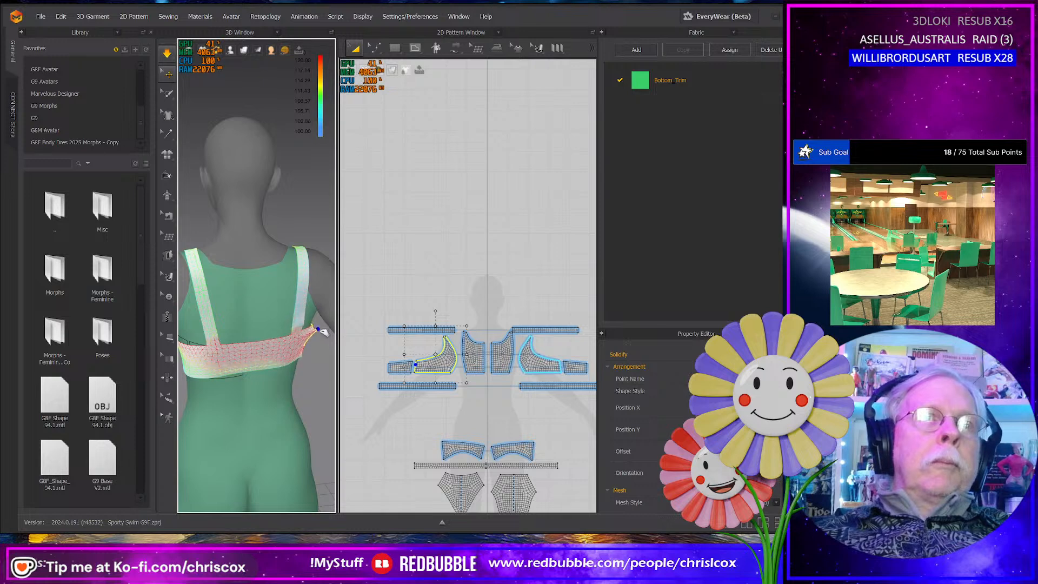
pyautogui.click(306, 359)
pyautogui.click(246, 367)
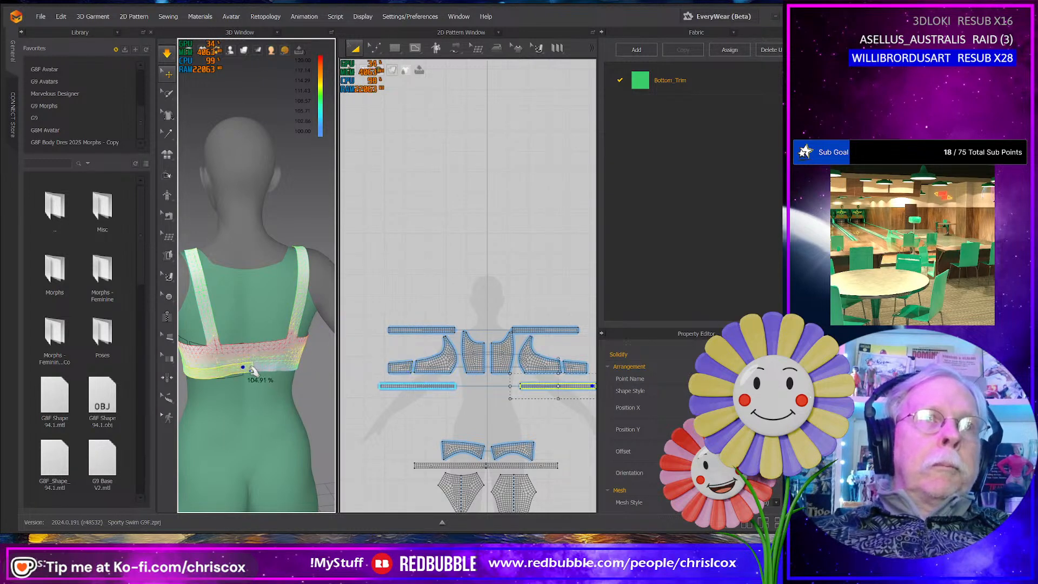
pyautogui.moveTo(246, 367); pyautogui.dragTo(208, 357, button='right')
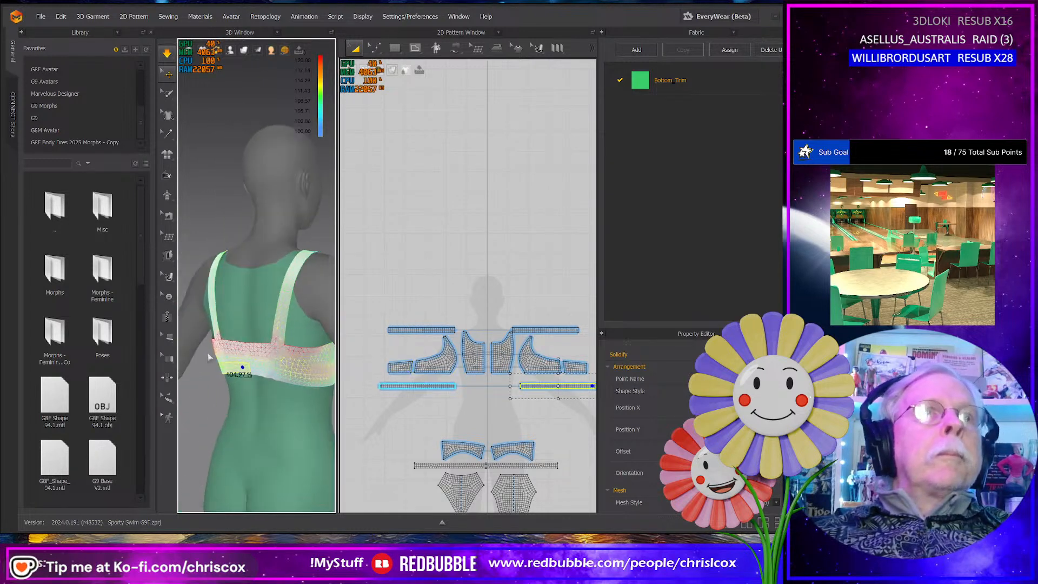
# - Tug the center front panel, bottom band and front side panel into place on the strap-copy side during simulation
pyautogui.click(309, 250)
pyautogui.moveTo(334, 279); pyautogui.dragTo(324, 317, button='right')
pyautogui.click(326, 319)
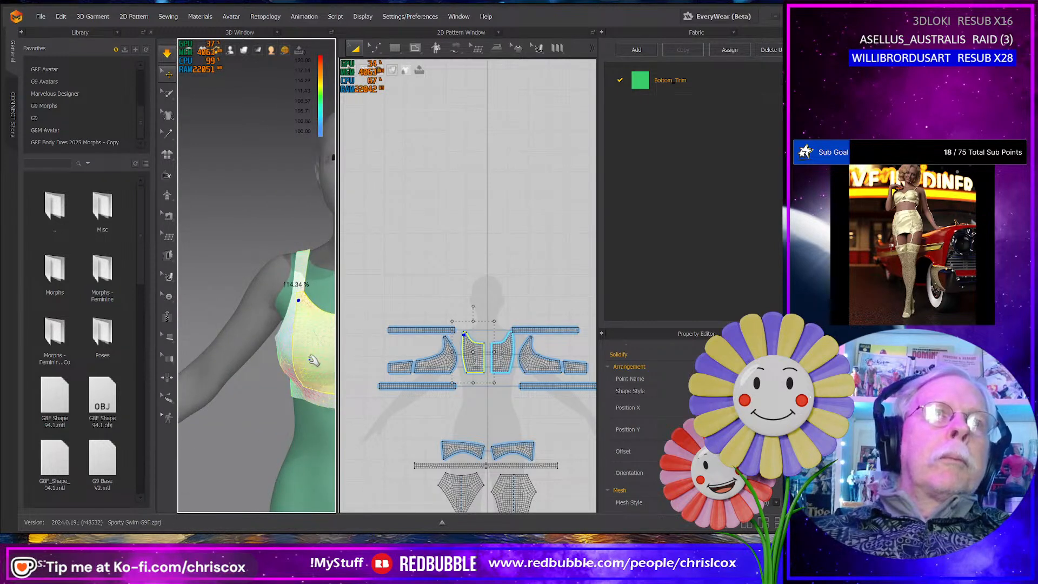
pyautogui.click(330, 410)
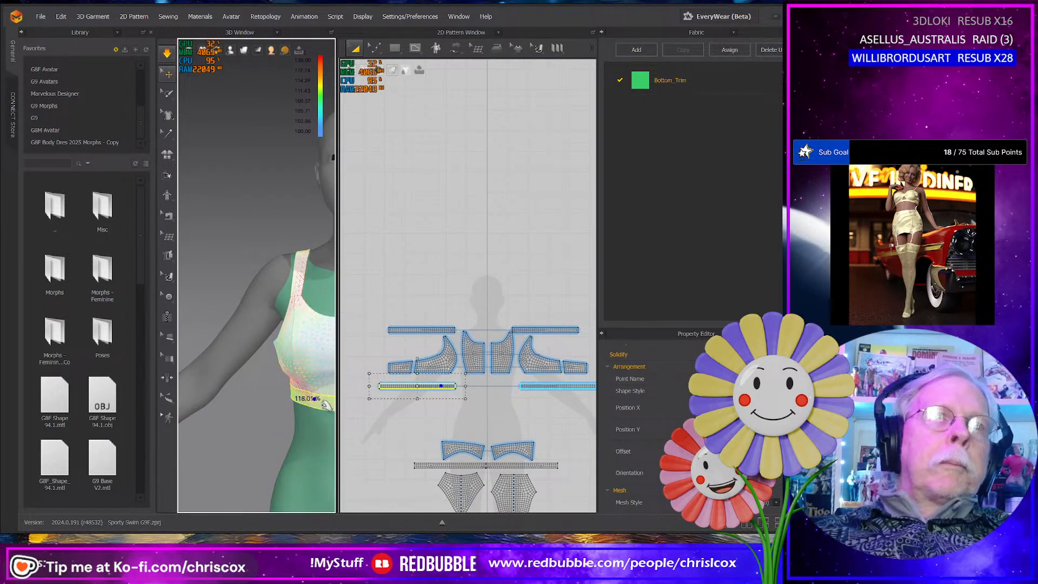
pyautogui.moveTo(305, 414); pyautogui.dragTo(326, 408, button='right')
pyautogui.click(259, 348)
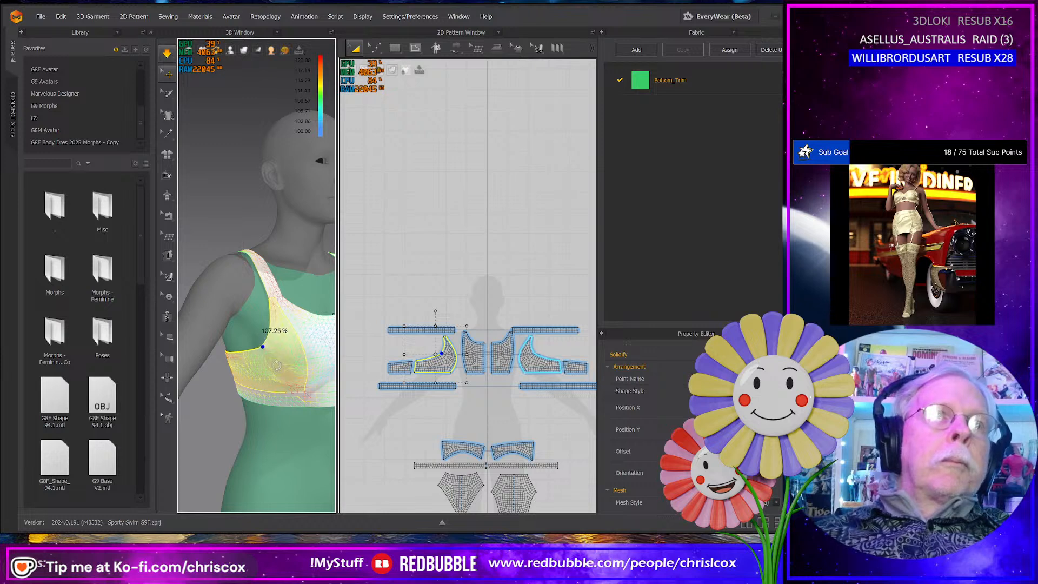
pyautogui.moveTo(276, 365); pyautogui.dragTo(292, 367, button='right')
# - Settle the front side and center panels around the bust by tugging them, widening the 3D view for a fuller look
pyautogui.scroll(4, 267, 372)
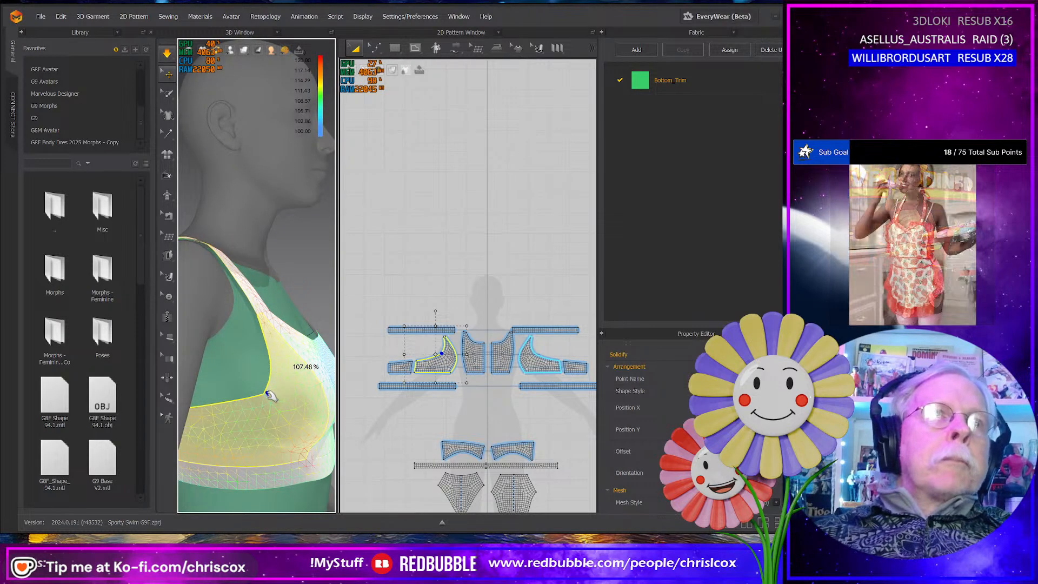
pyautogui.moveTo(269, 395); pyautogui.dragTo(216, 383, button='right')
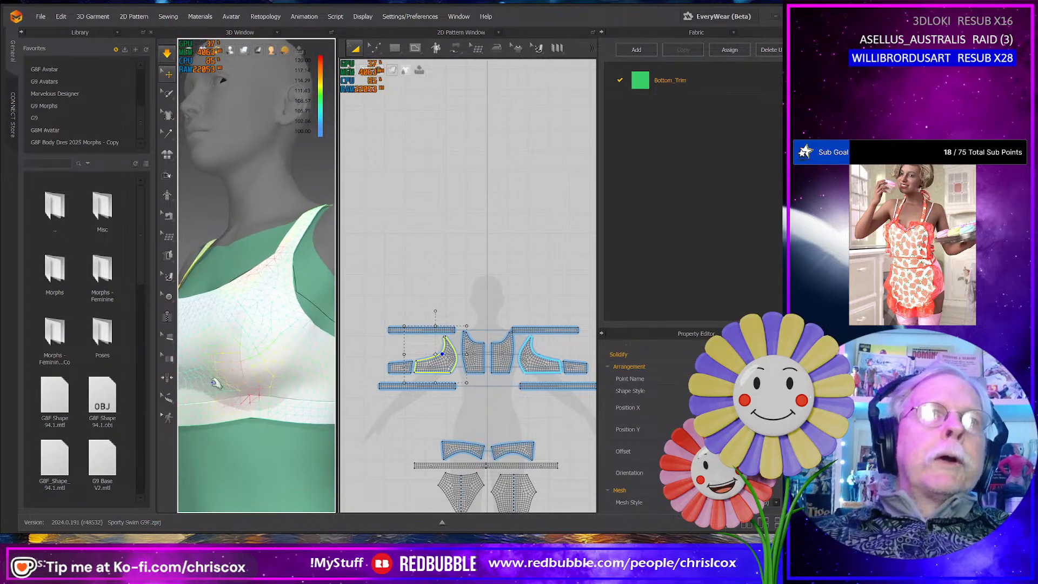
pyautogui.click(286, 355)
pyautogui.scroll(3, 276, 395)
pyautogui.scroll(-4, 272, 414)
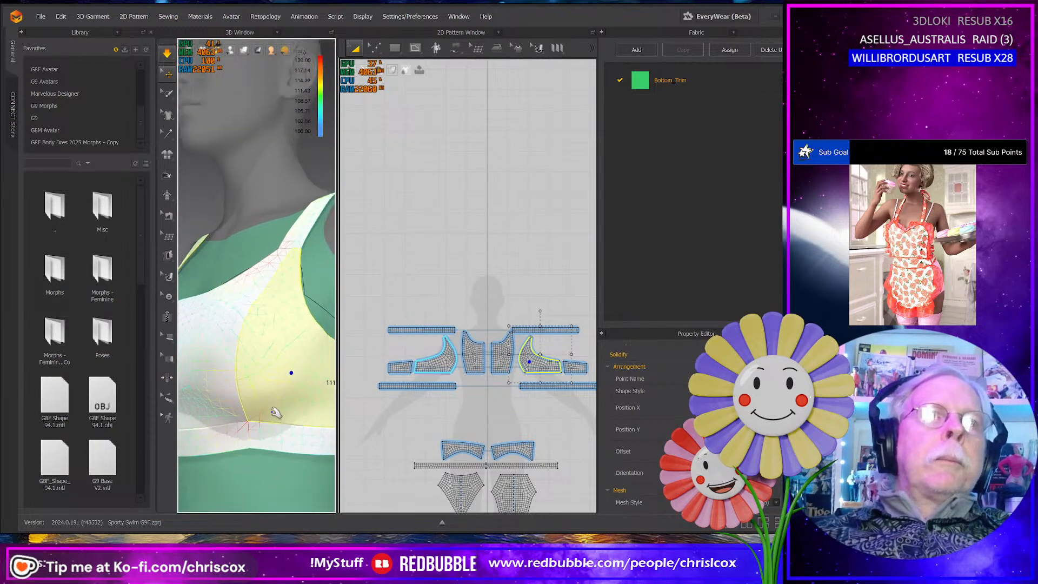
pyautogui.moveTo(337, 365); pyautogui.dragTo(459, 366)
pyautogui.moveTo(292, 397); pyautogui.dragTo(379, 335, button='right')
pyautogui.click(381, 333)
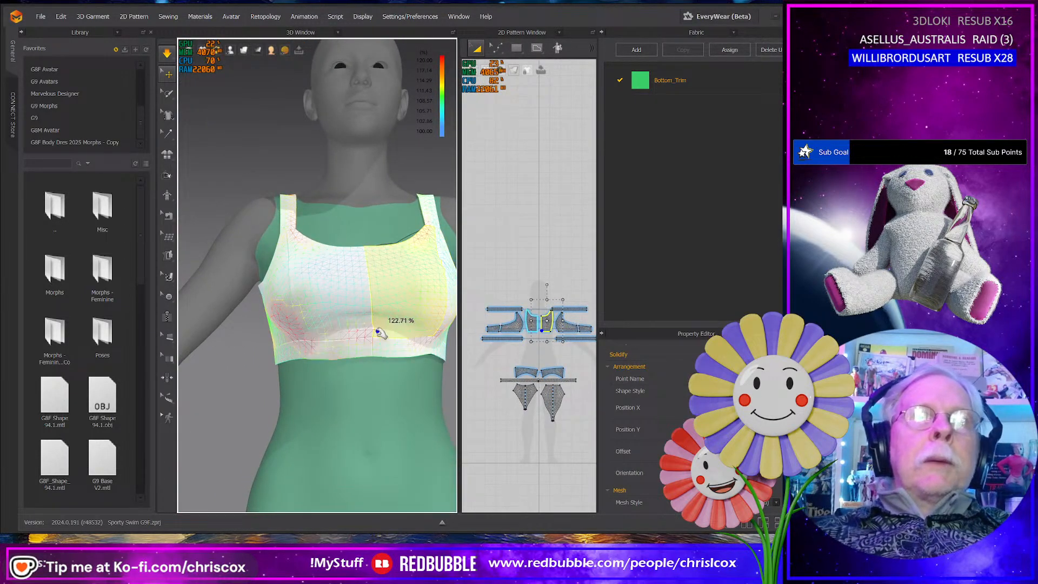
# - Tug both halves of the bottom band at the front and at the back, plus the side panel under the arm
pyautogui.click(294, 356)
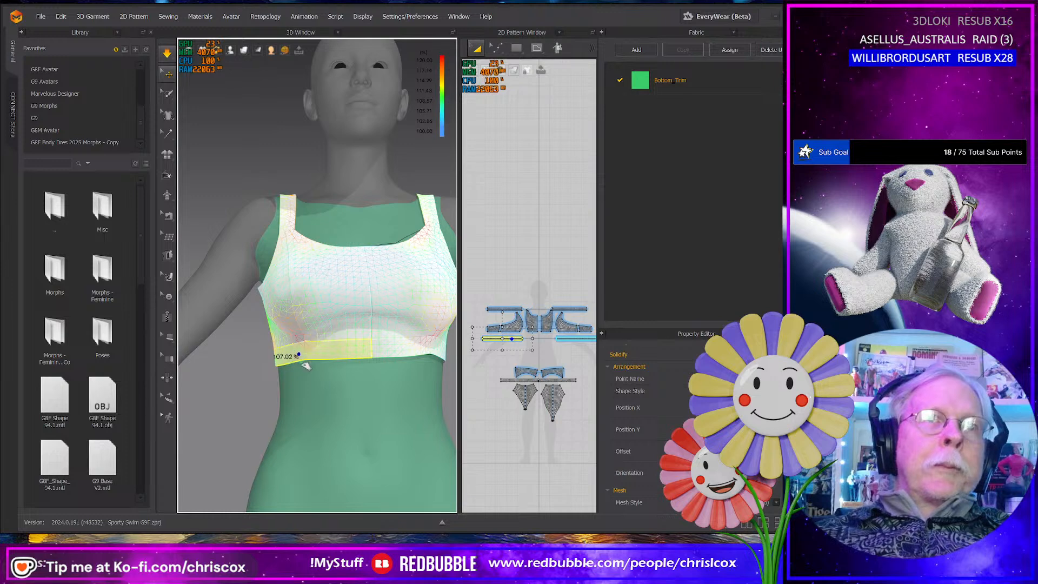
pyautogui.click(430, 353)
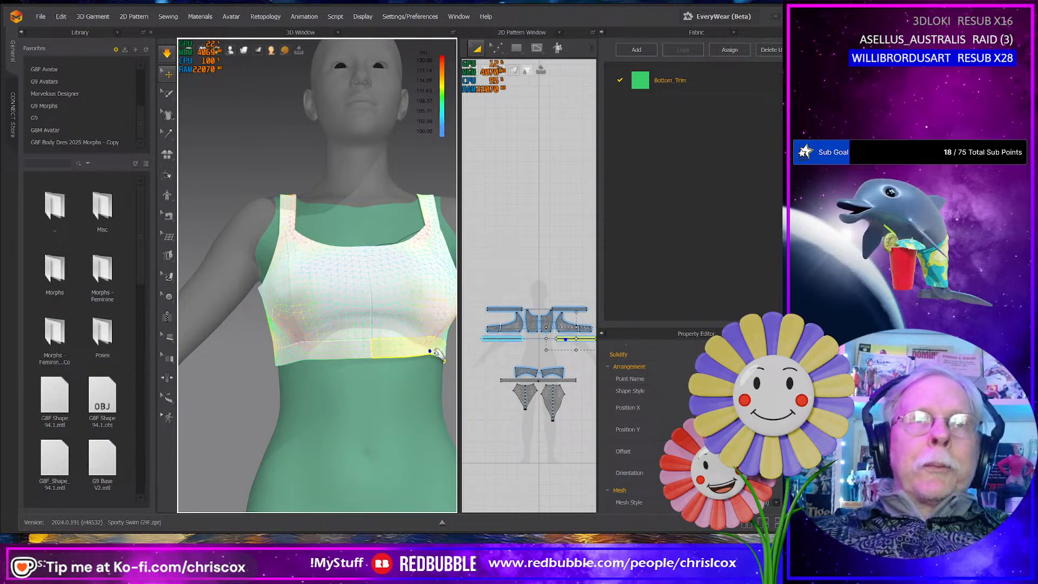
pyautogui.scroll(-3, 415, 378)
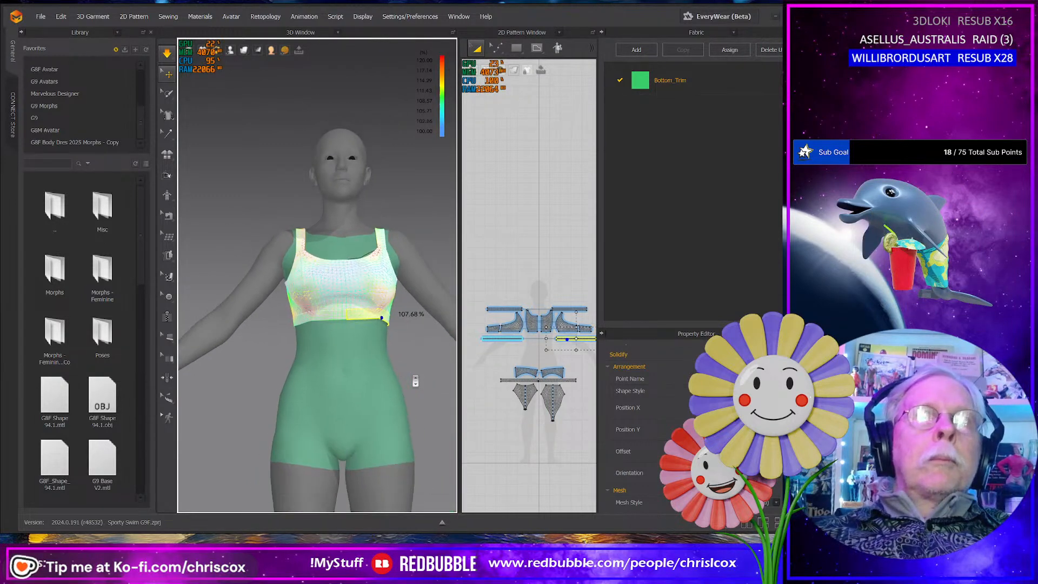
pyautogui.moveTo(415, 381); pyautogui.dragTo(220, 382, button='right')
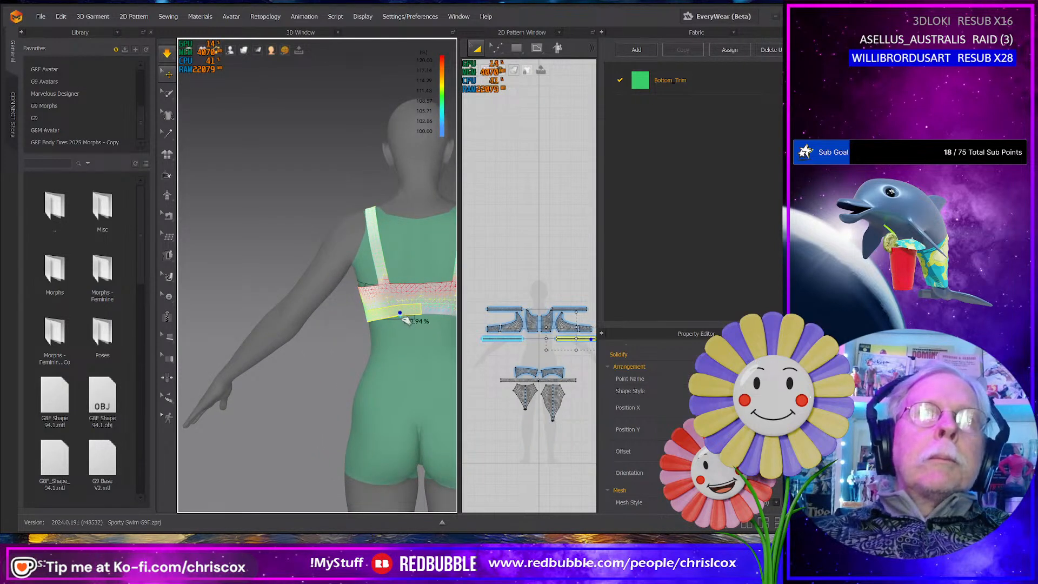
pyautogui.moveTo(406, 319); pyautogui.dragTo(358, 290)
pyautogui.click(370, 299)
pyautogui.moveTo(393, 325); pyautogui.dragTo(326, 348, button='middle')
pyautogui.click(404, 320)
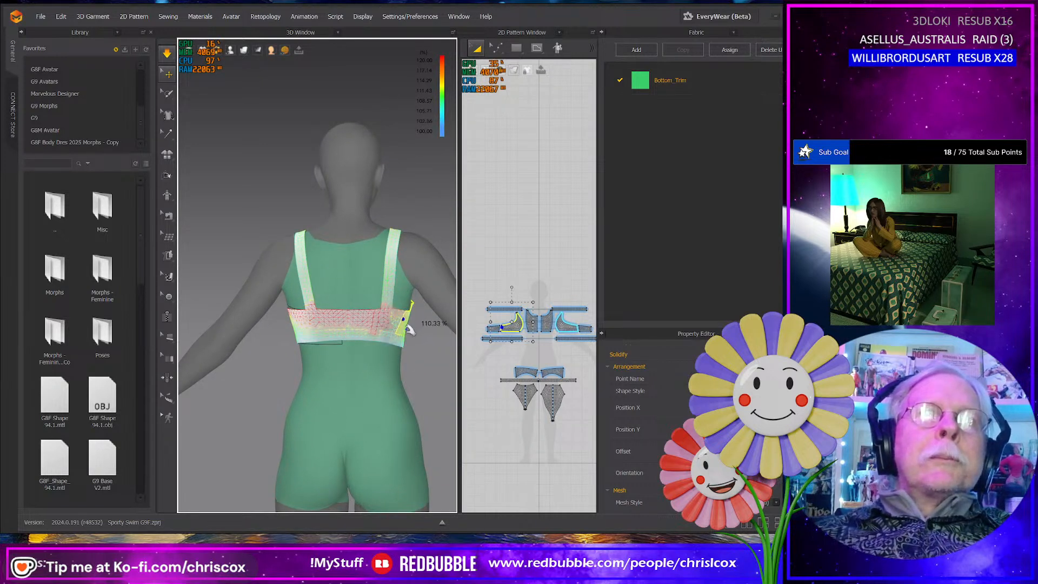
# - Inspect the back strap on the avatar, pick a spot partway down it and locate that spot on the strap's pattern piece
pyautogui.scroll(-1, 498, 363)
pyautogui.moveTo(298, 364); pyautogui.dragTo(303, 322, button='right')
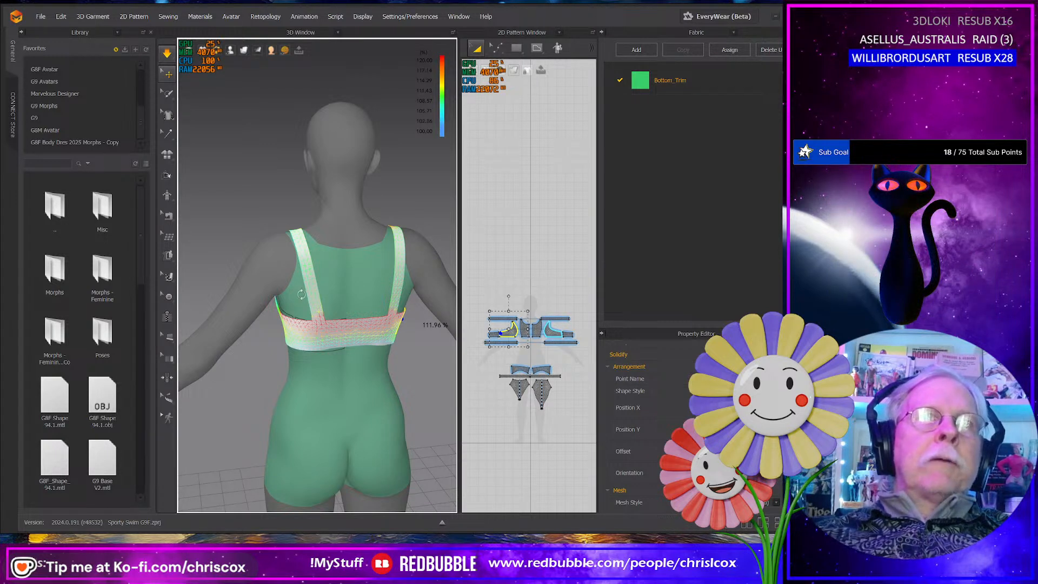
pyautogui.moveTo(301, 294); pyautogui.dragTo(333, 280, button='right')
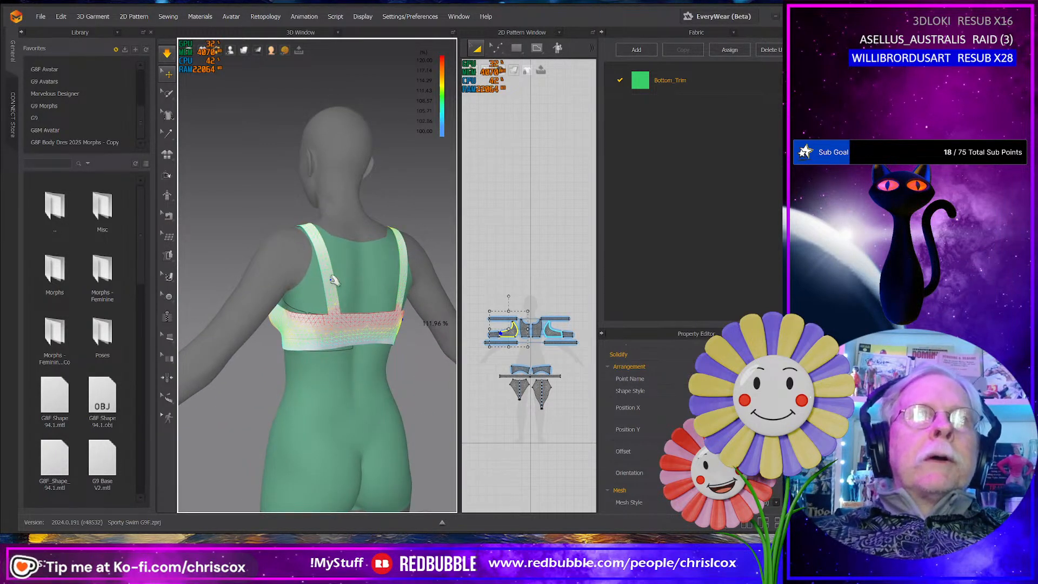
pyautogui.scroll(4, 333, 280)
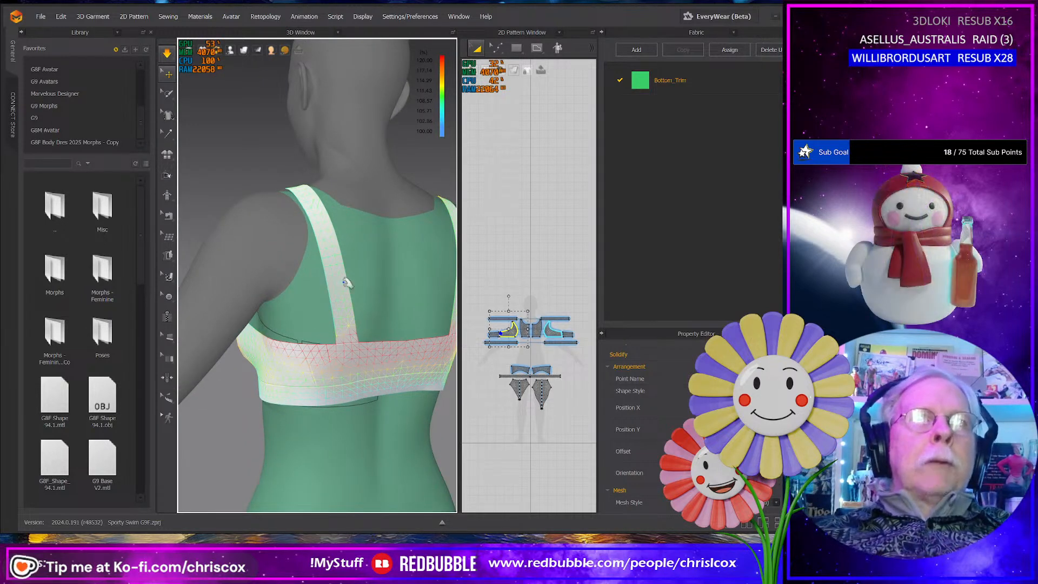
pyautogui.scroll(5, 336, 294)
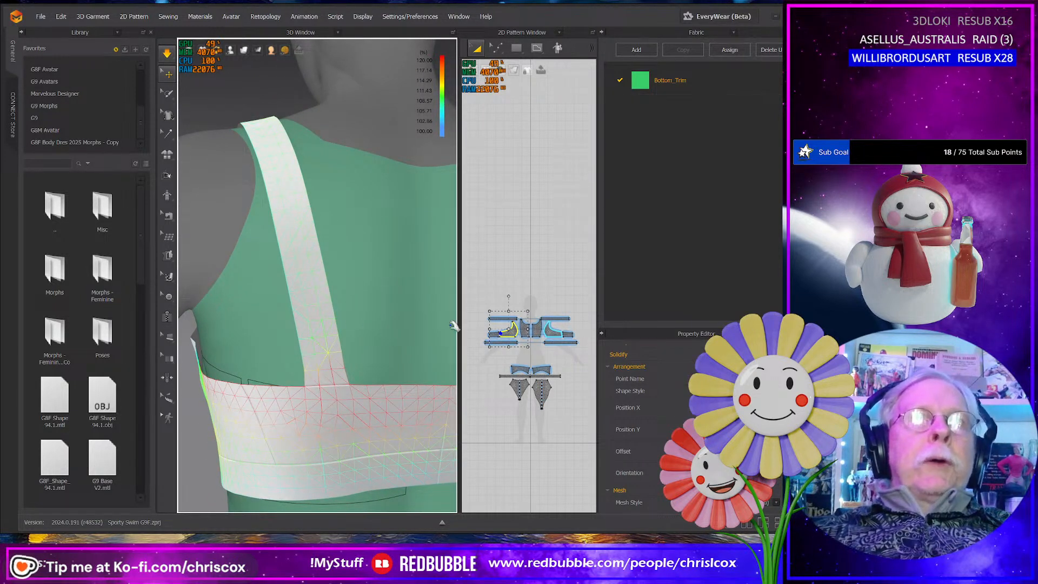
pyautogui.click(289, 267)
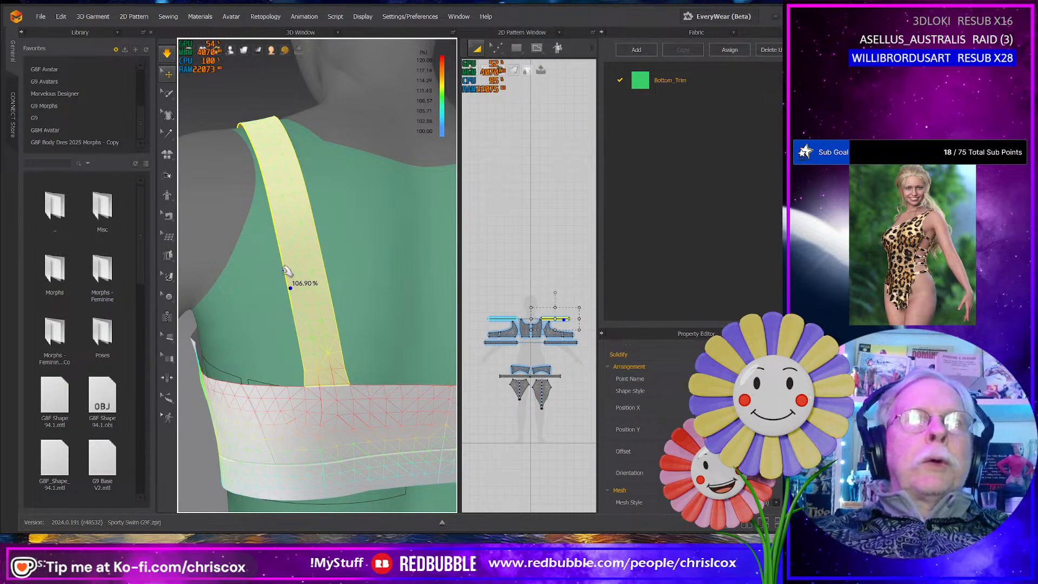
pyautogui.scroll(-3, 535, 343)
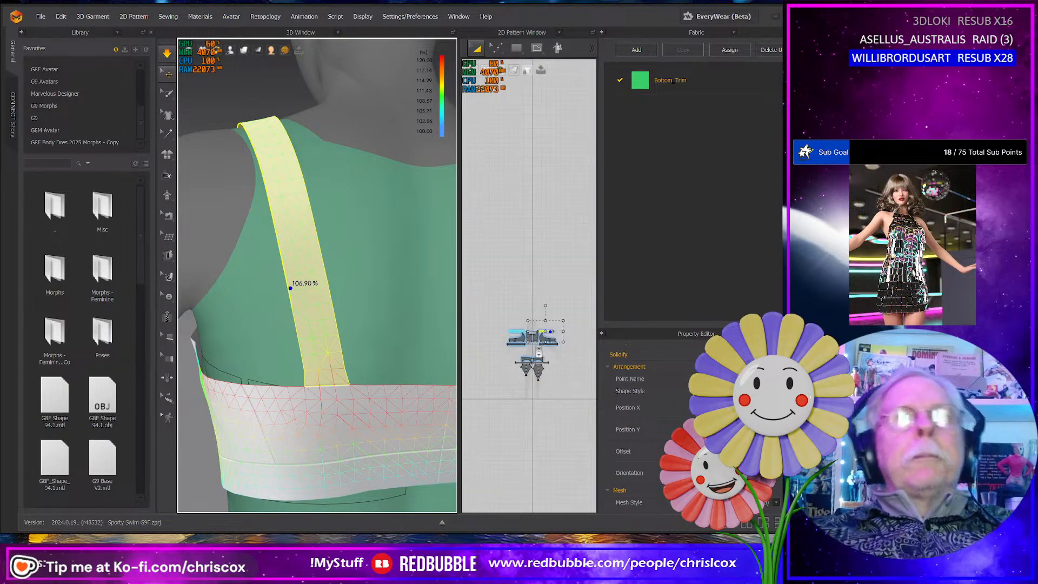
pyautogui.scroll(10, 539, 344)
pyautogui.scroll(2, 547, 318)
pyautogui.moveTo(547, 315); pyautogui.dragTo(466, 357, button='middle')
pyautogui.moveTo(584, 295); pyautogui.dragTo(528, 331, button='middle')
pyautogui.scroll(2, 528, 330)
pyautogui.scroll(4, 527, 331)
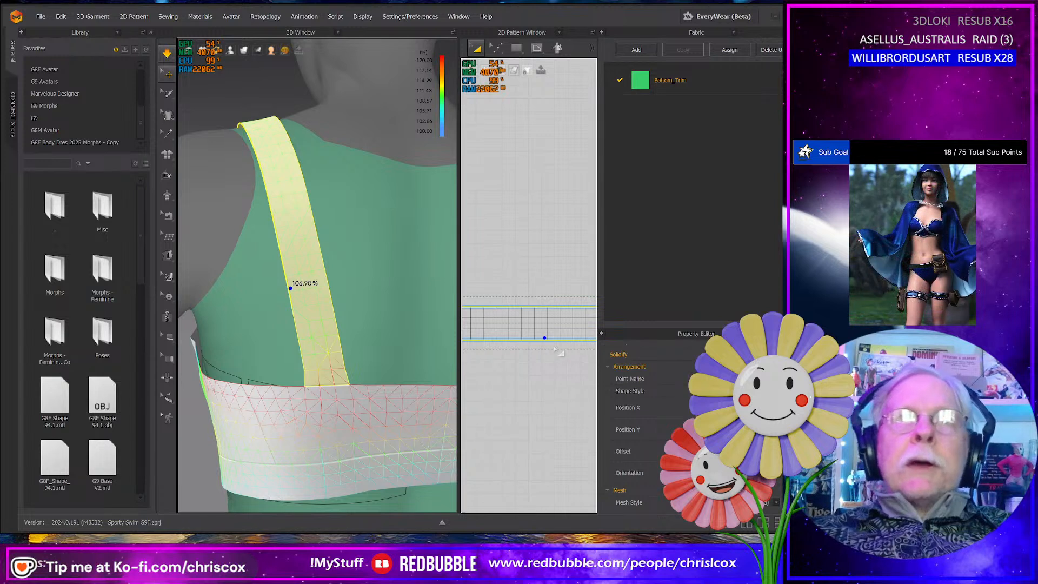
# - Stop the simulation and add a point on the strap's lower pattern edge at the picked spot
pyautogui.press('z')
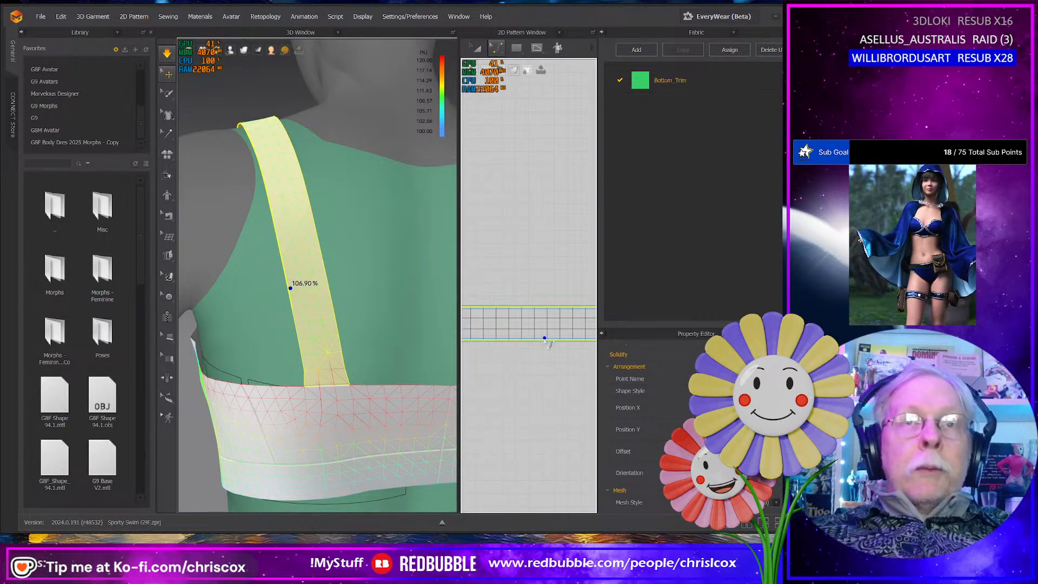
pyautogui.press('space')
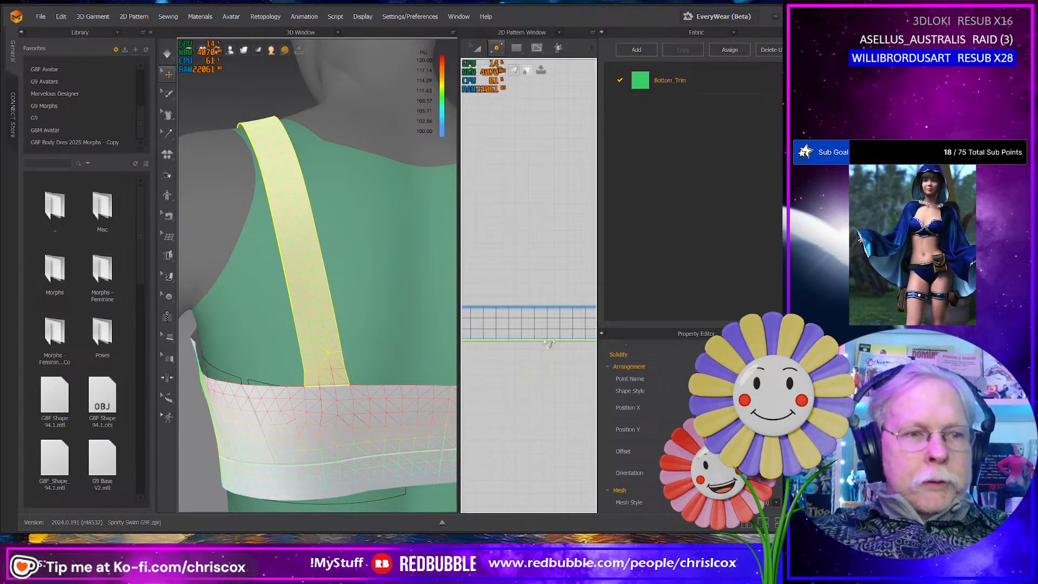
pyautogui.click(544, 340)
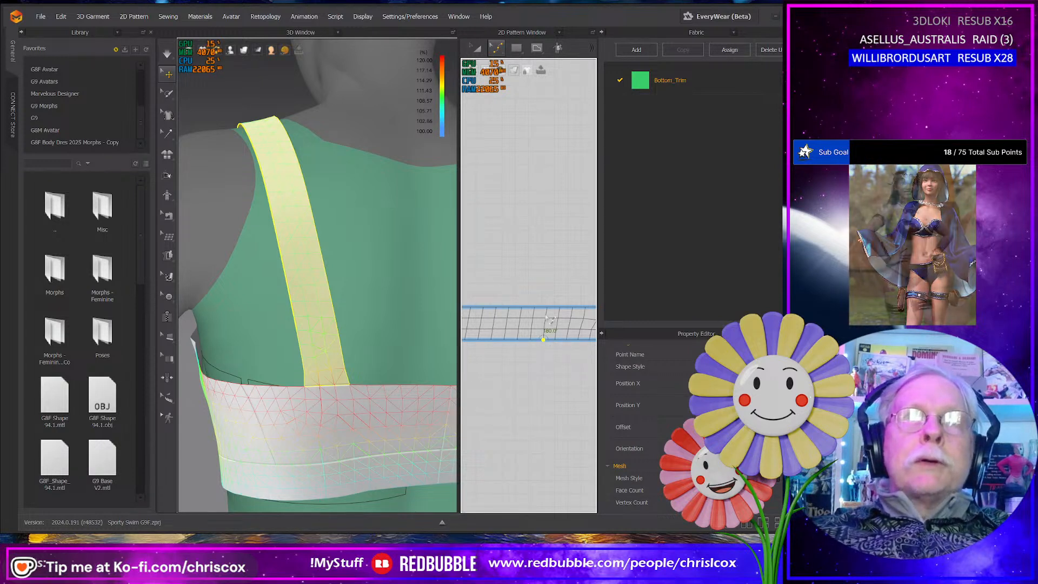
# - Draw two internal lines straight across the strap pattern, one at the added edge point and one farther along the strap
pyautogui.press('x')
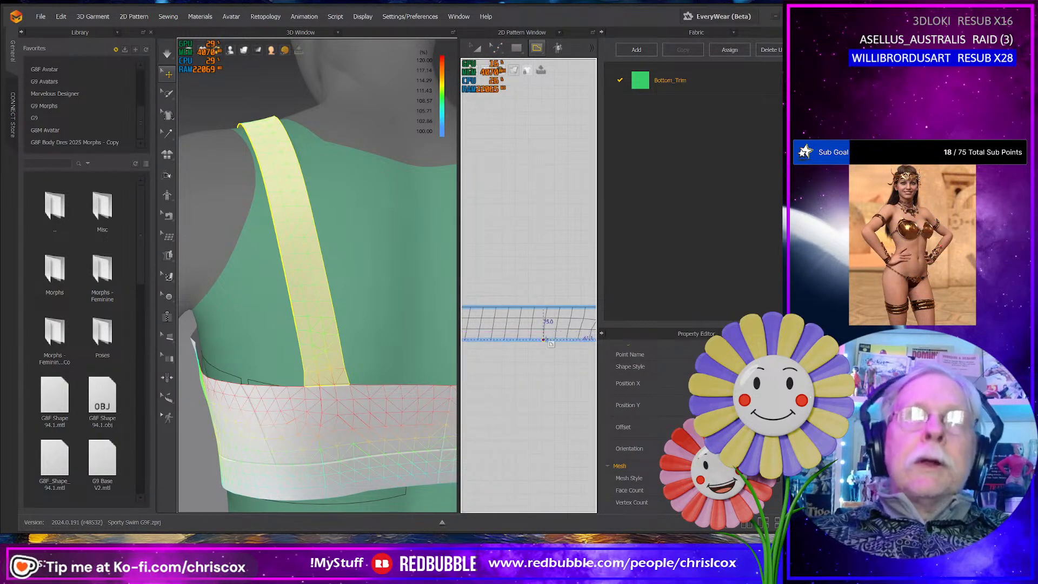
pyautogui.click(544, 340)
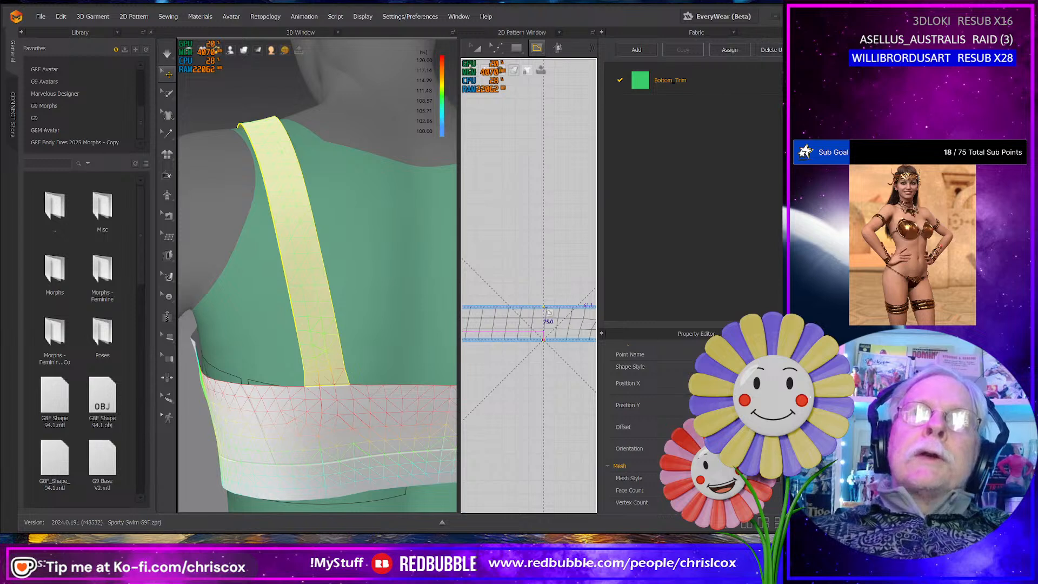
pyautogui.click(543, 308)
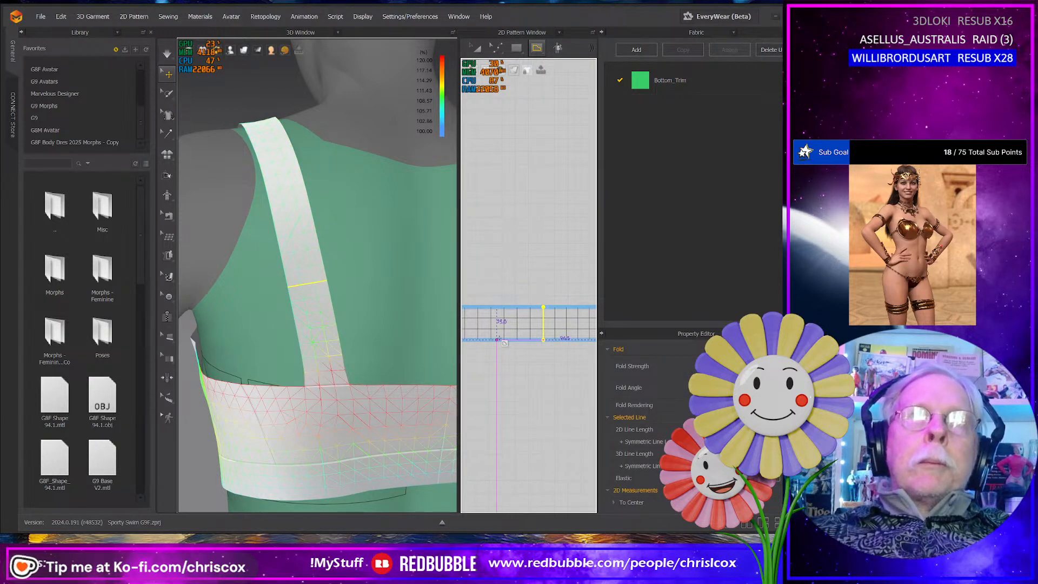
pyautogui.click(497, 339)
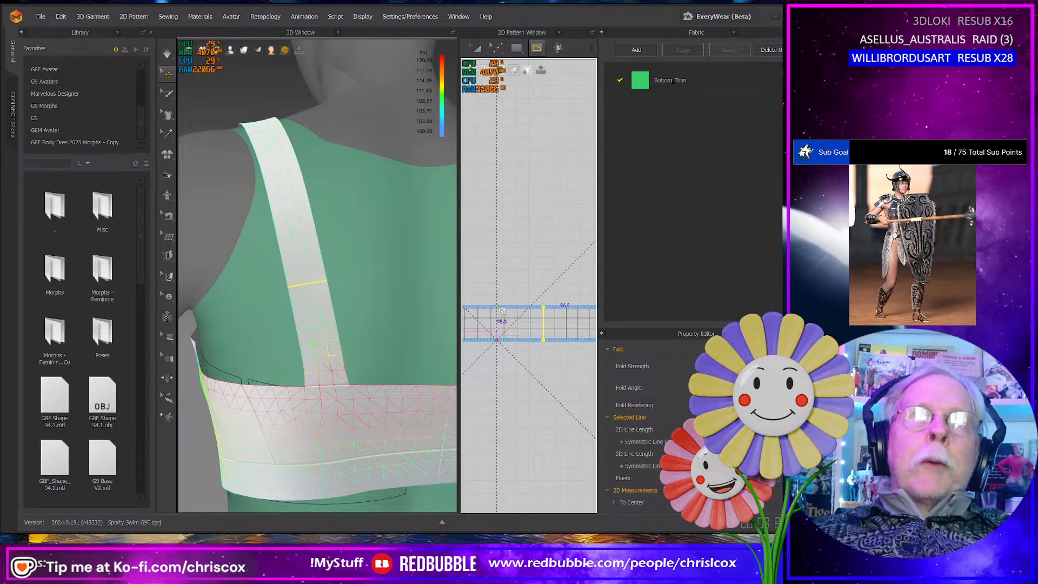
pyautogui.click(497, 307)
pyautogui.scroll(3, 507, 365)
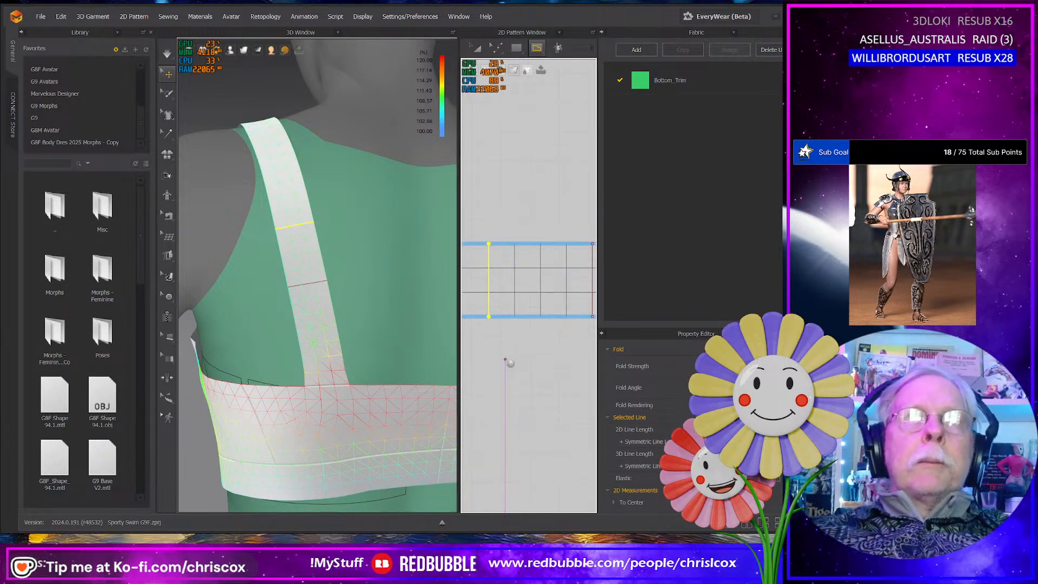
# - Extend both internal lines to the strap's pattern outline with Extend/Trim & Add Point
pyautogui.press('a')
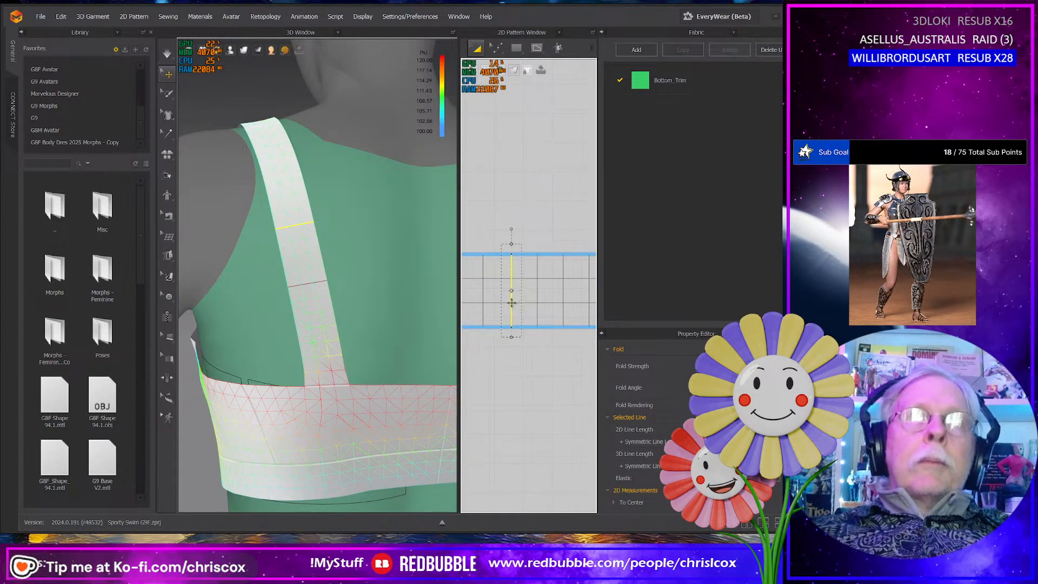
pyautogui.rightClick(512, 304)
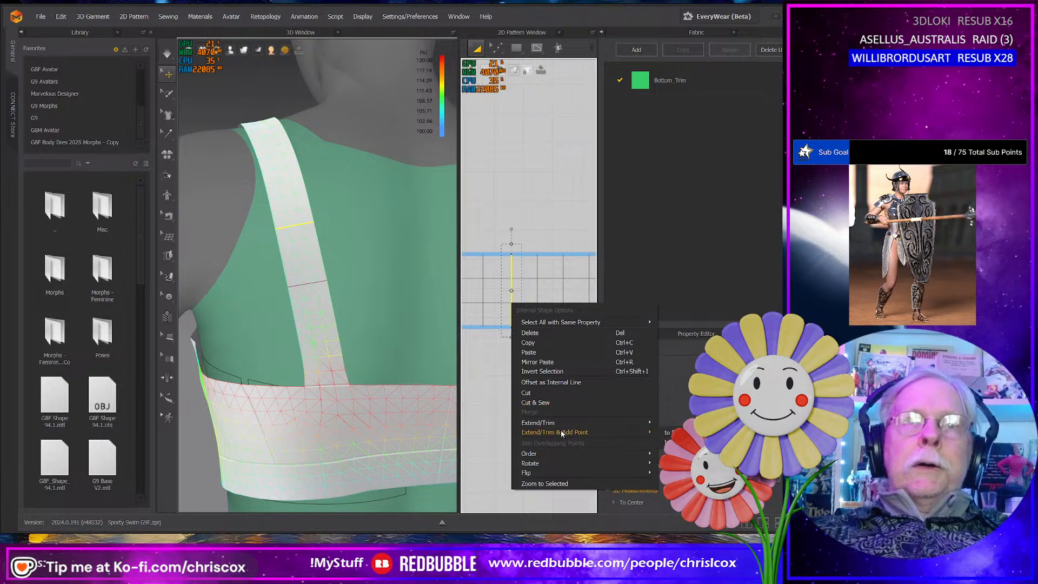
pyautogui.click(674, 433)
pyautogui.click(540, 425)
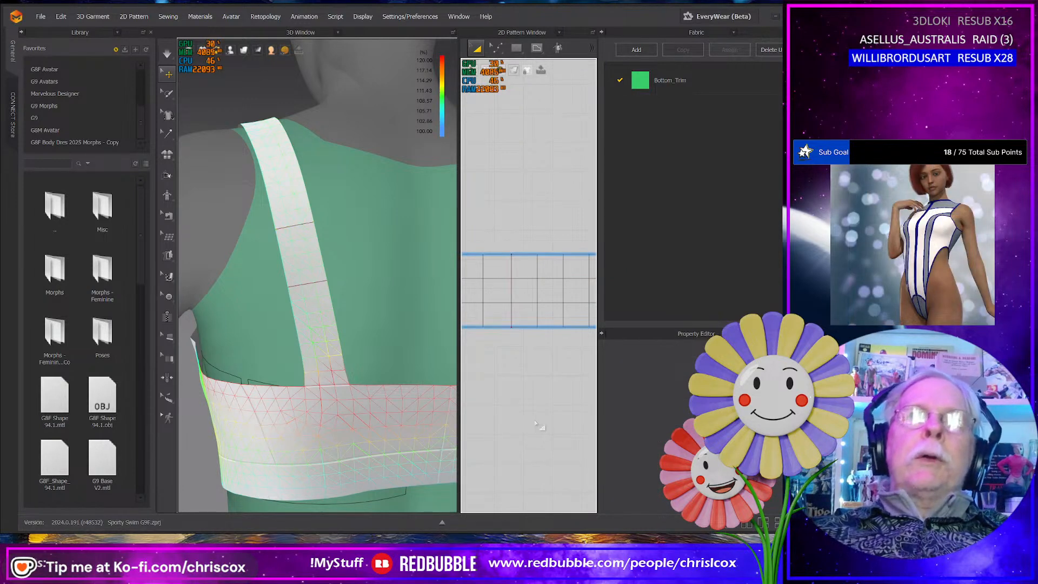
pyautogui.moveTo(484, 423); pyautogui.dragTo(477, 424, button='middle')
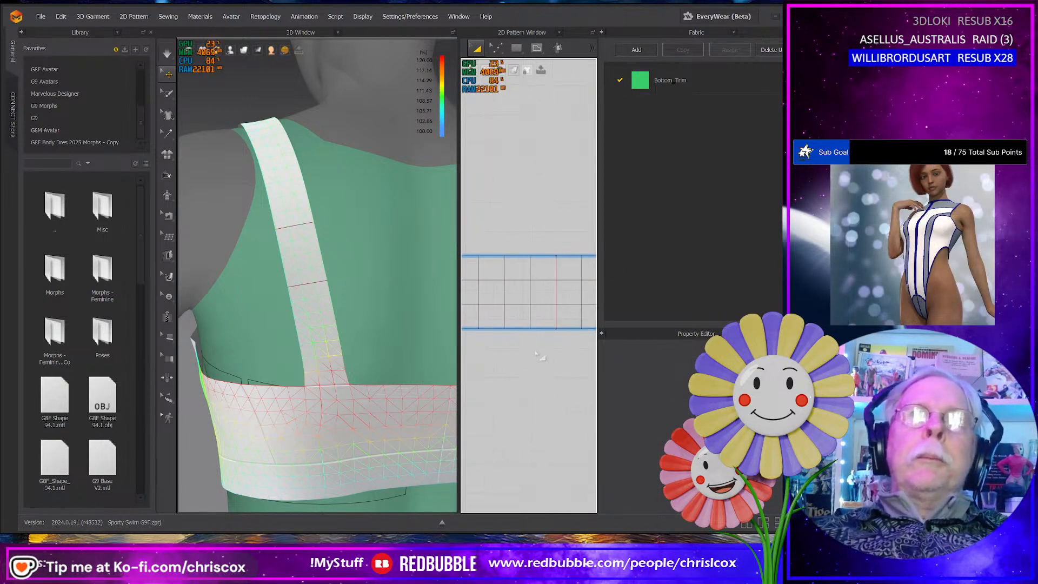
pyautogui.rightClick(557, 305)
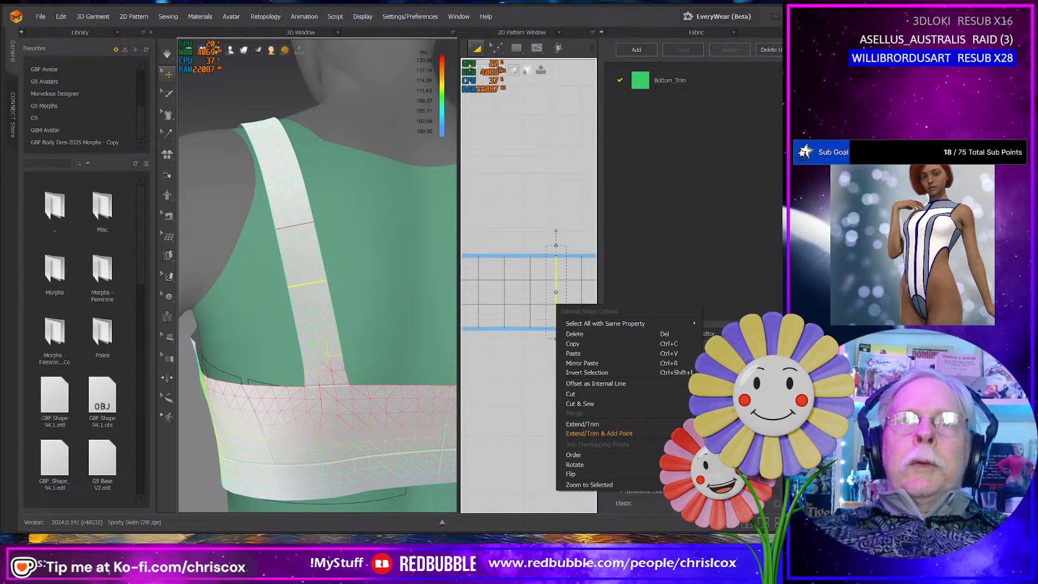
pyautogui.click(577, 432)
pyautogui.click(525, 328)
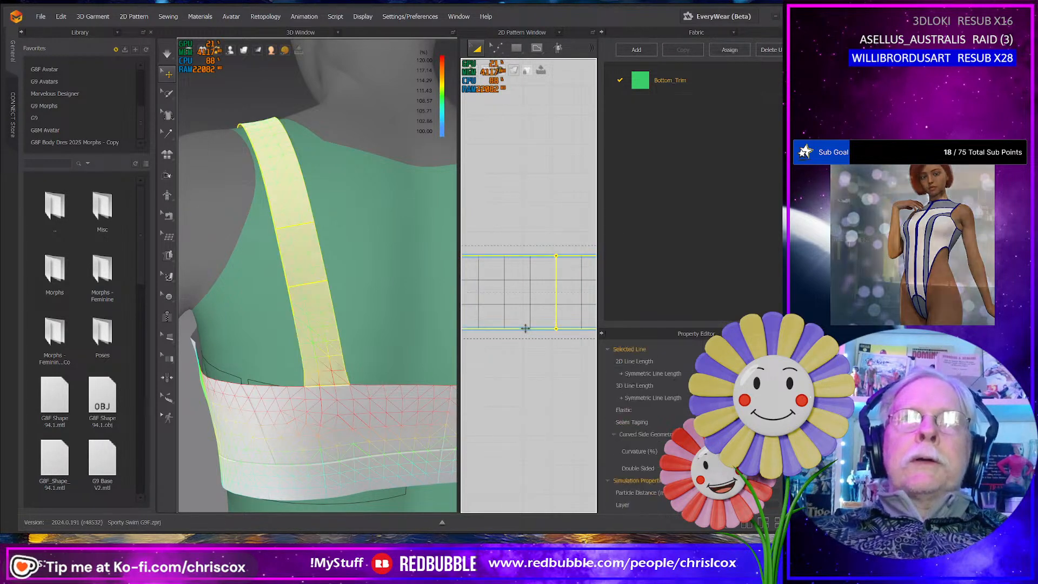
# - Check the length of the strap's lower edge segment between the two internal lines
pyautogui.moveTo(517, 358); pyautogui.dragTo(563, 370, button='middle')
pyautogui.press('z')
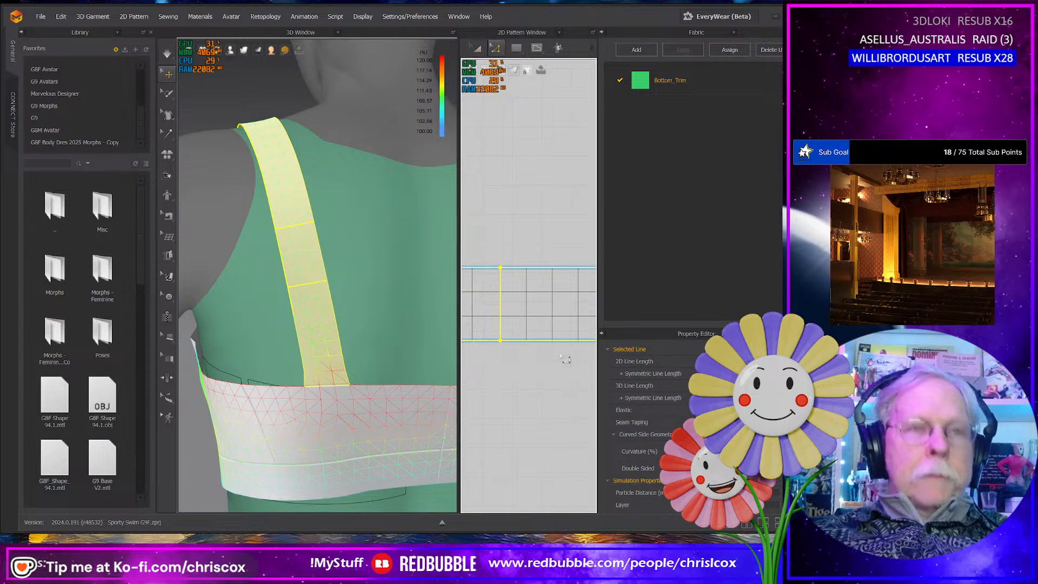
pyautogui.click(561, 341)
pyautogui.moveTo(562, 352); pyautogui.dragTo(552, 356, button='middle')
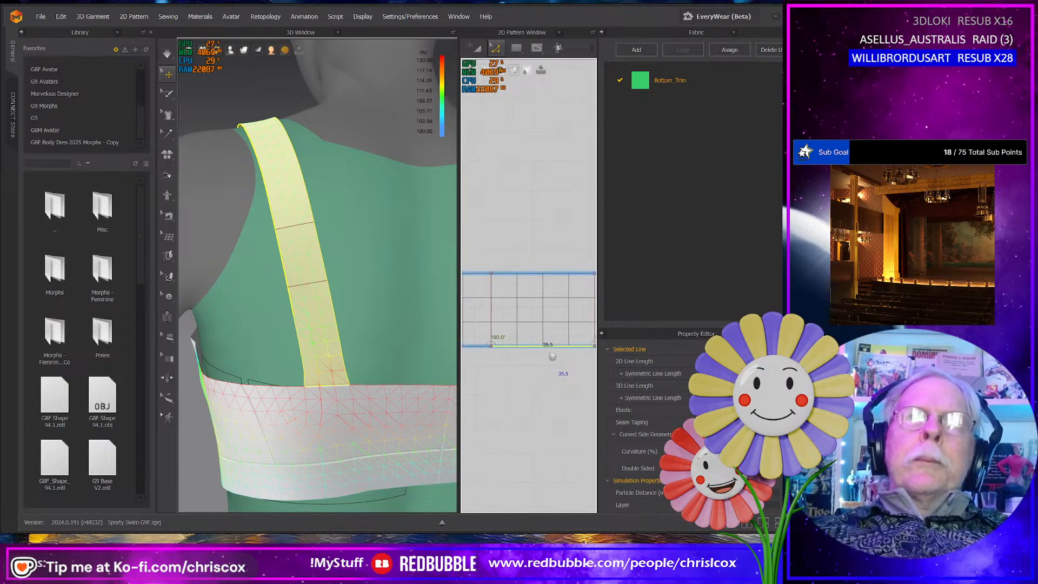
# - Try moving only the second internal line about 10 mm toward the first, and undo that move
pyautogui.click(494, 313)
pyautogui.moveTo(495, 312); pyautogui.dragTo(522, 313)
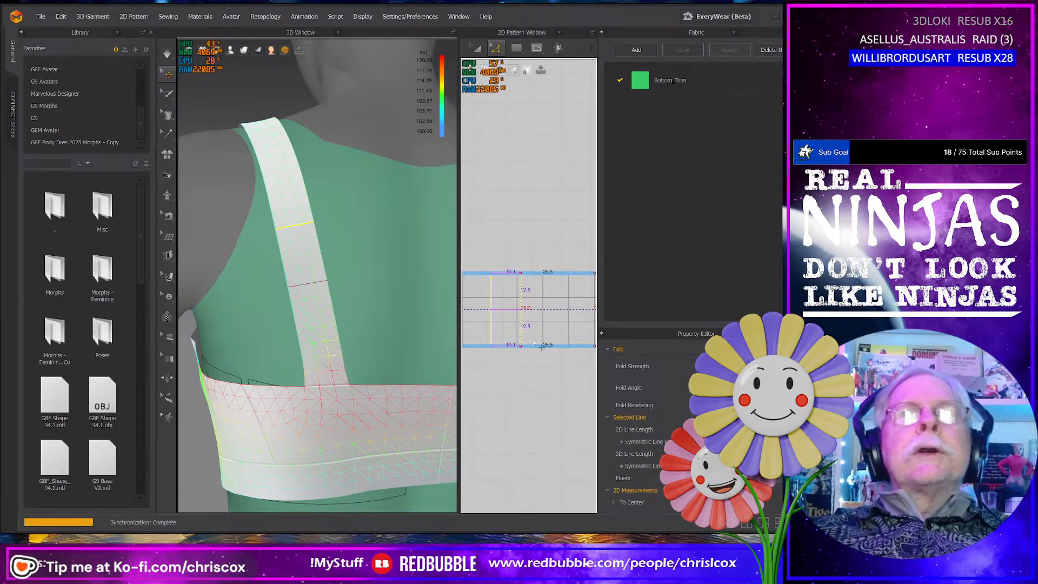
pyautogui.click(550, 349)
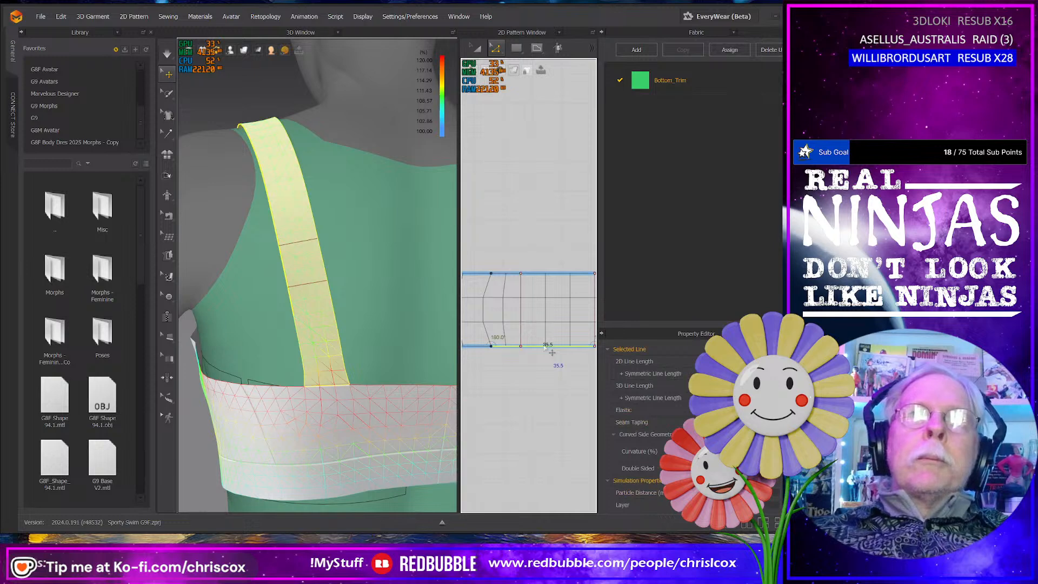
pyautogui.hotkey('ctrl', 'z')
pyautogui.hotkey('ctrl', 'z')
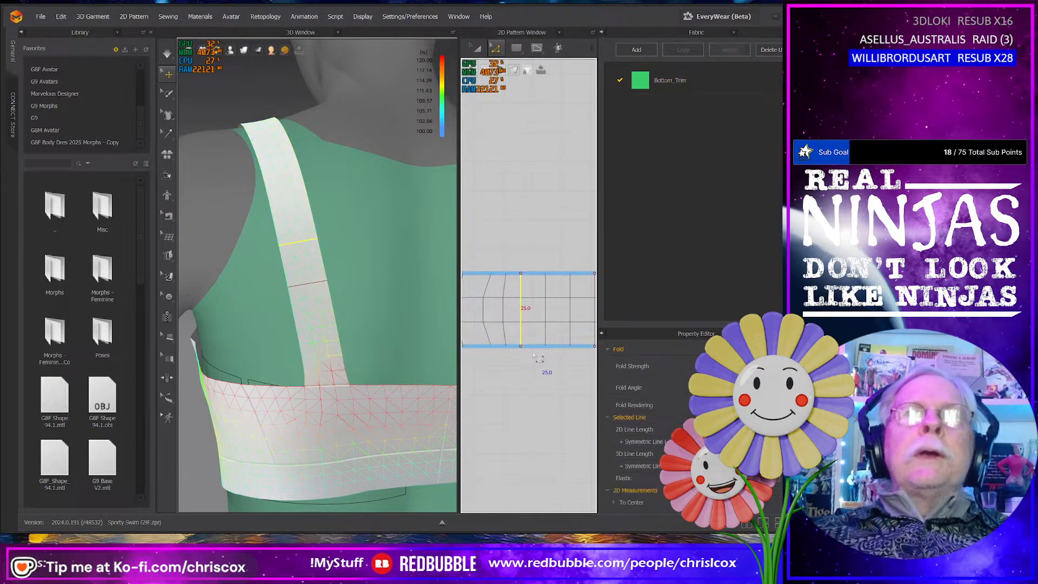
# - Move the second internal line together with its edge points toward the first, leaving the lines about 25 mm apart
pyautogui.click(498, 299)
pyautogui.moveTo(499, 304); pyautogui.dragTo(503, 304)
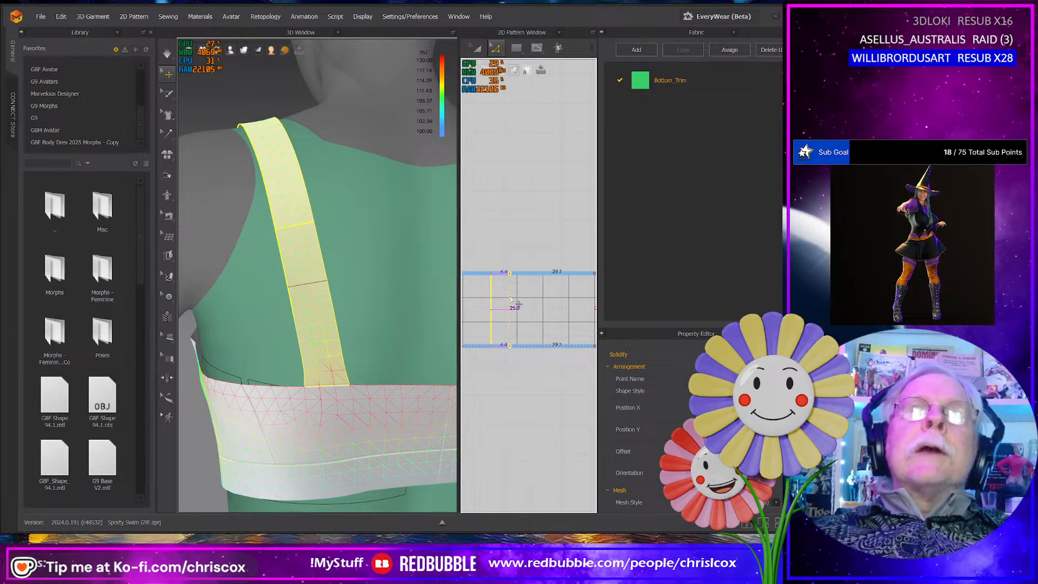
pyautogui.moveTo(513, 298); pyautogui.dragTo(522, 298)
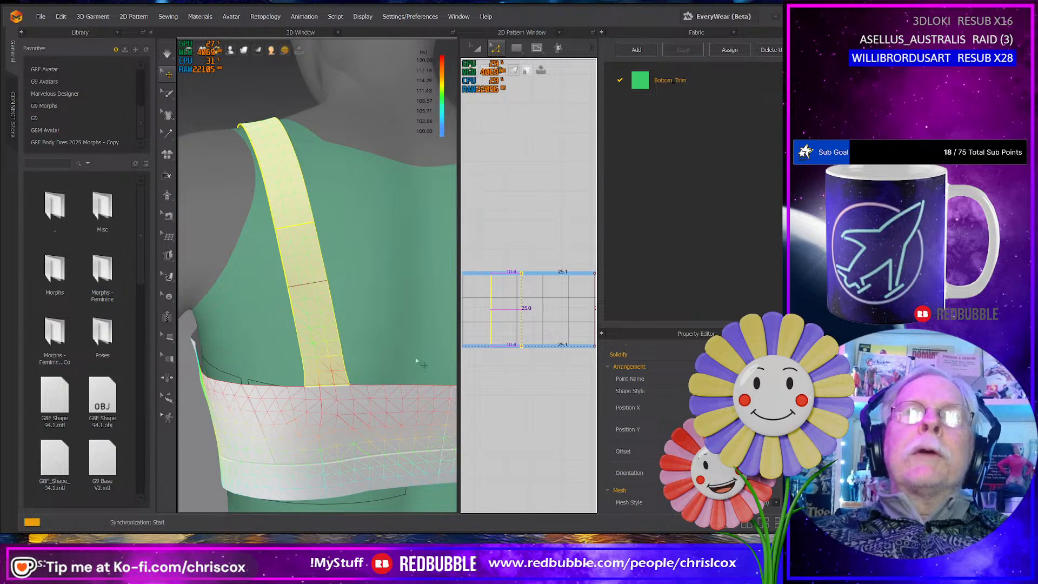
# - Try extending both strap edge segments between the lines 5 mm outward with Offset Pattern Outline without internal lines, and undo it
pyautogui.click(563, 350)
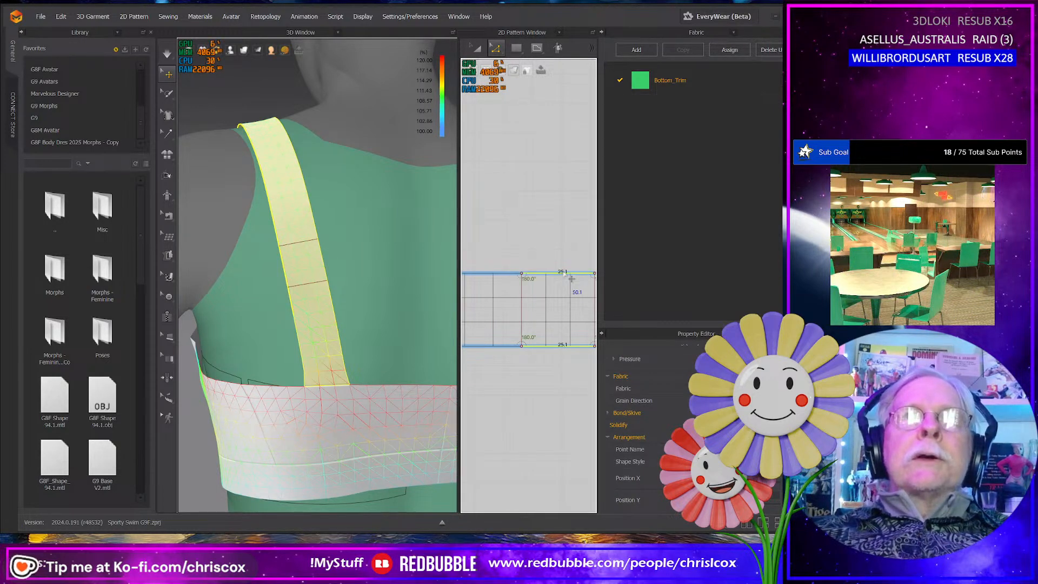
pyautogui.rightClick(564, 273)
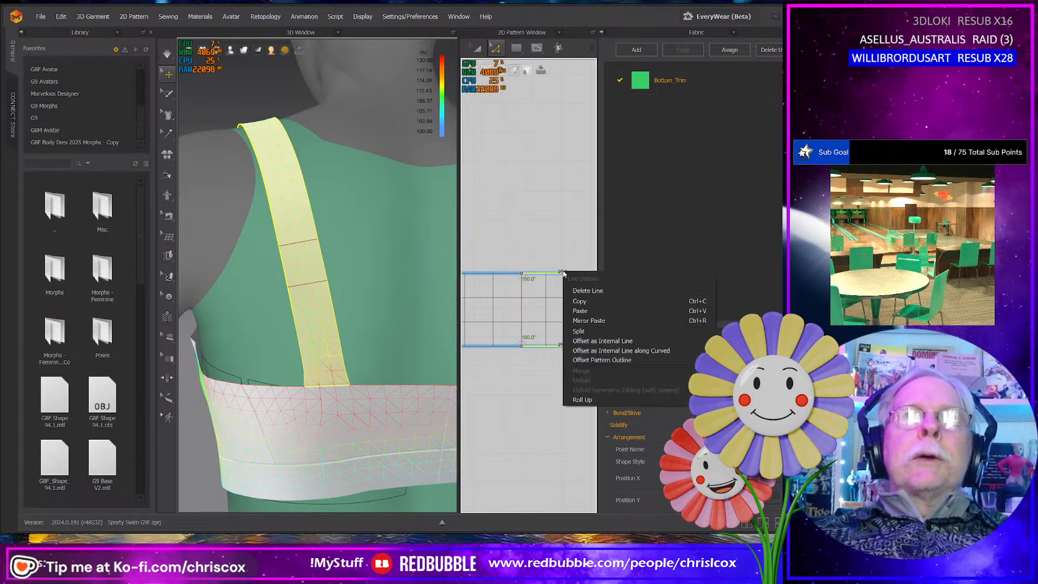
pyautogui.click(599, 359)
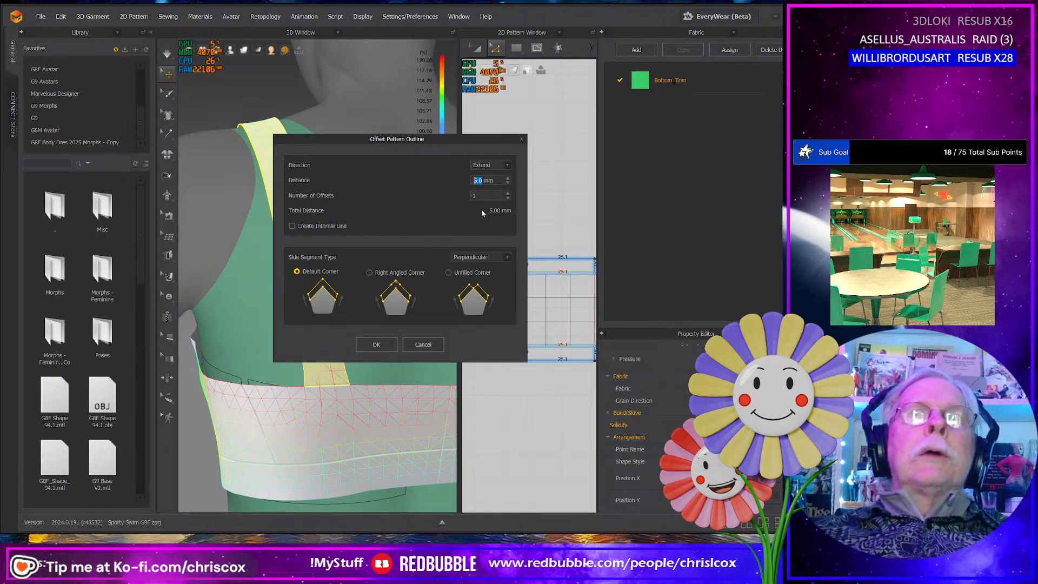
pyautogui.moveTo(463, 137); pyautogui.dragTo(564, 76)
pyautogui.click(478, 284)
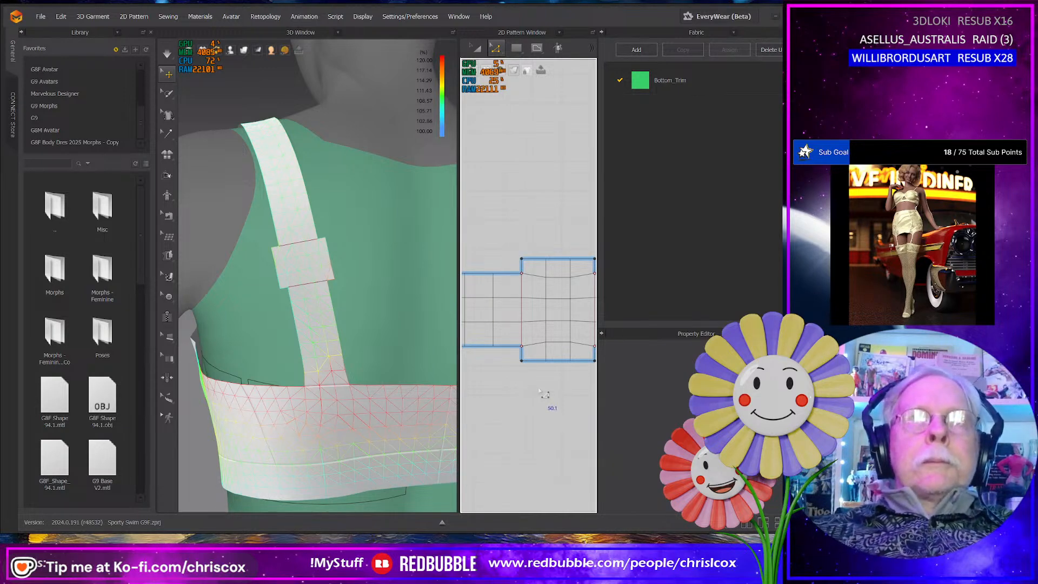
pyautogui.hotkey('ctrl', 'z')
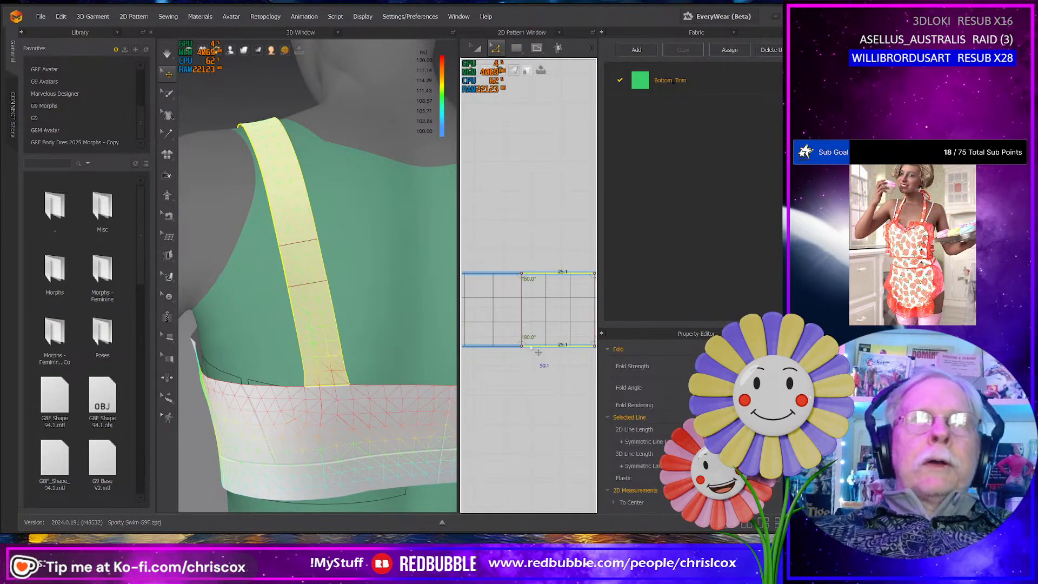
# - Extend both edge segments between the lines 5 mm outward with Offset Pattern Outline, with Create Internal Line enabled
pyautogui.rightClick(530, 346)
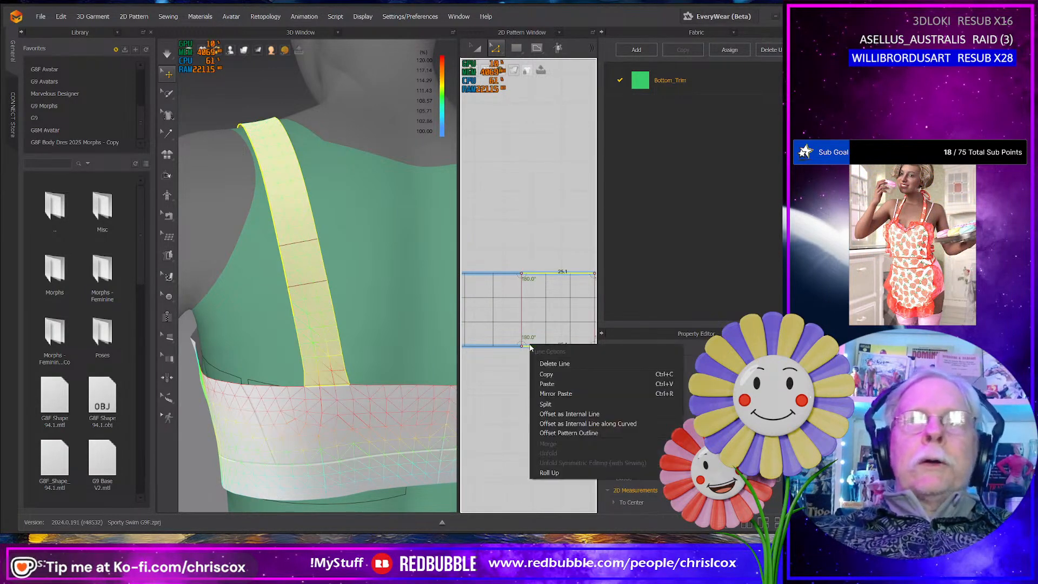
pyautogui.click(563, 433)
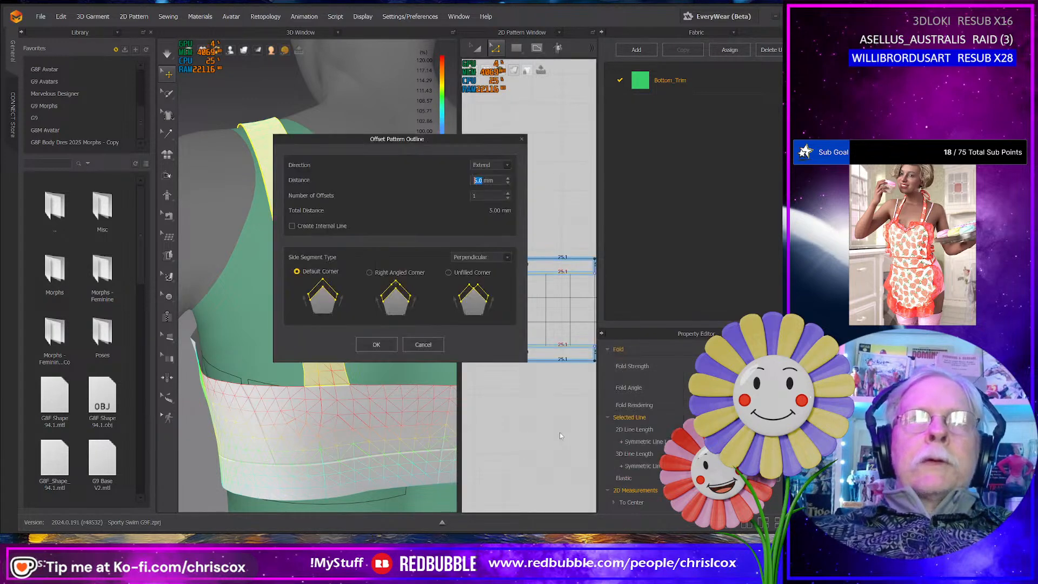
pyautogui.click(388, 347)
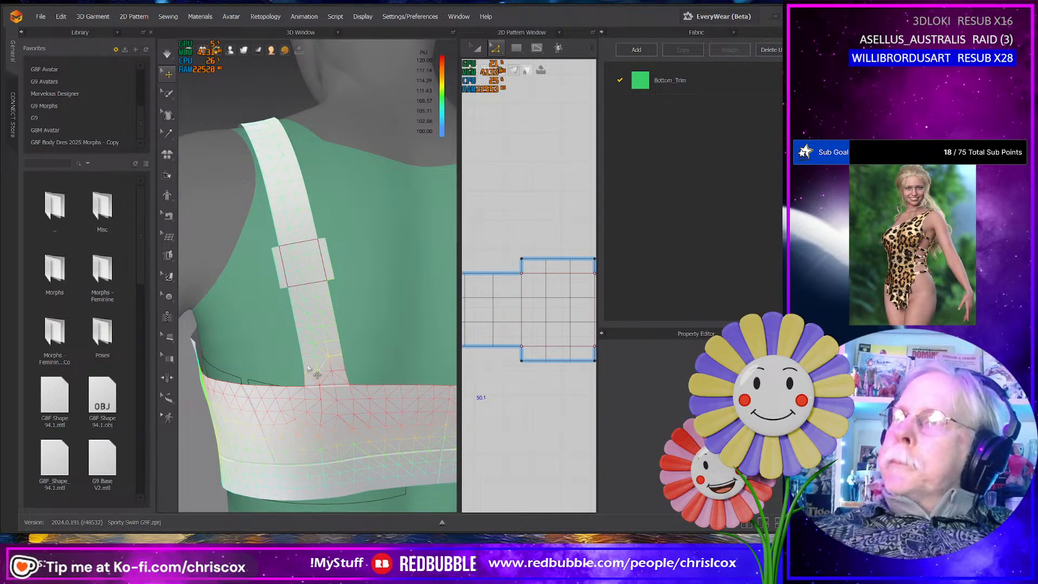
# - Apply Cut & Sew to the two internal lines along the former strap edges, separating the small side tabs
pyautogui.click(547, 273)
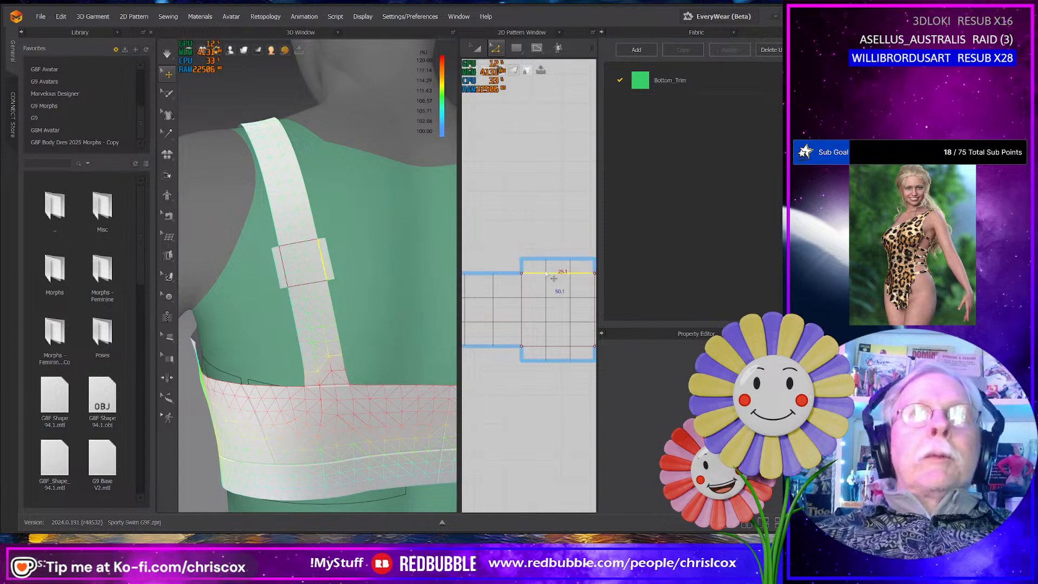
pyautogui.rightClick(551, 347)
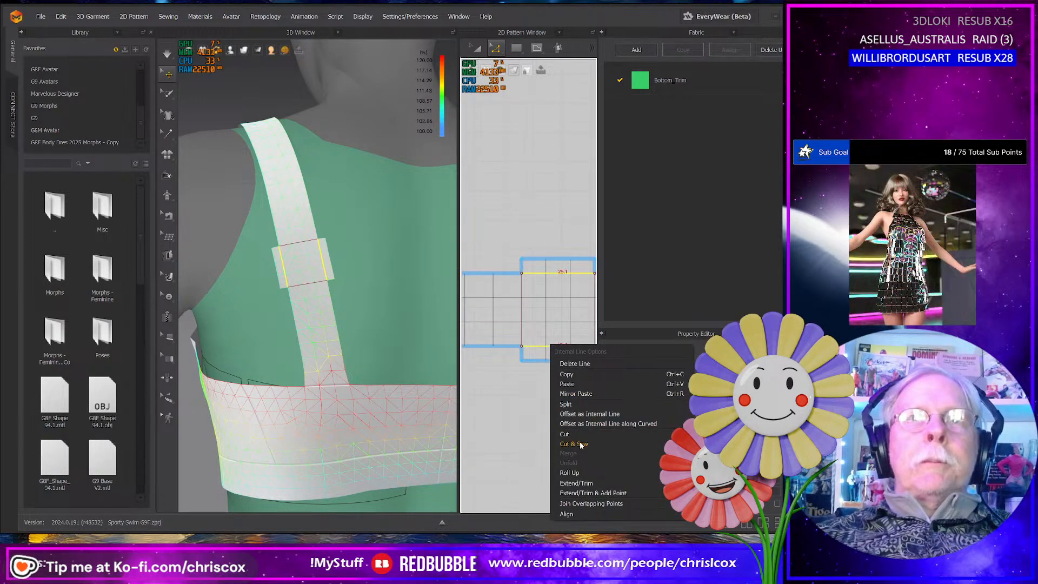
pyautogui.click(524, 425)
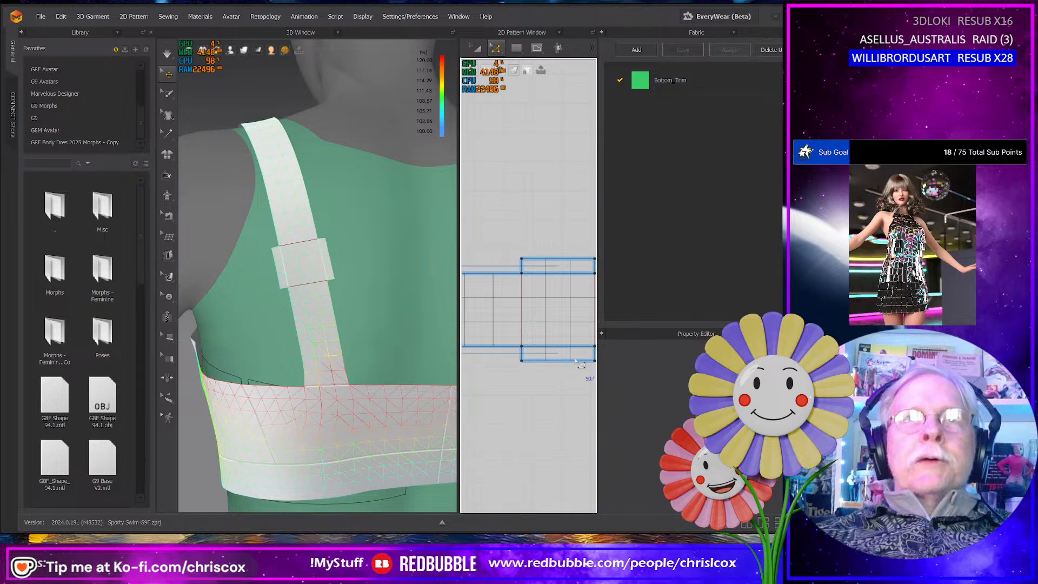
pyautogui.scroll(-3, 543, 399)
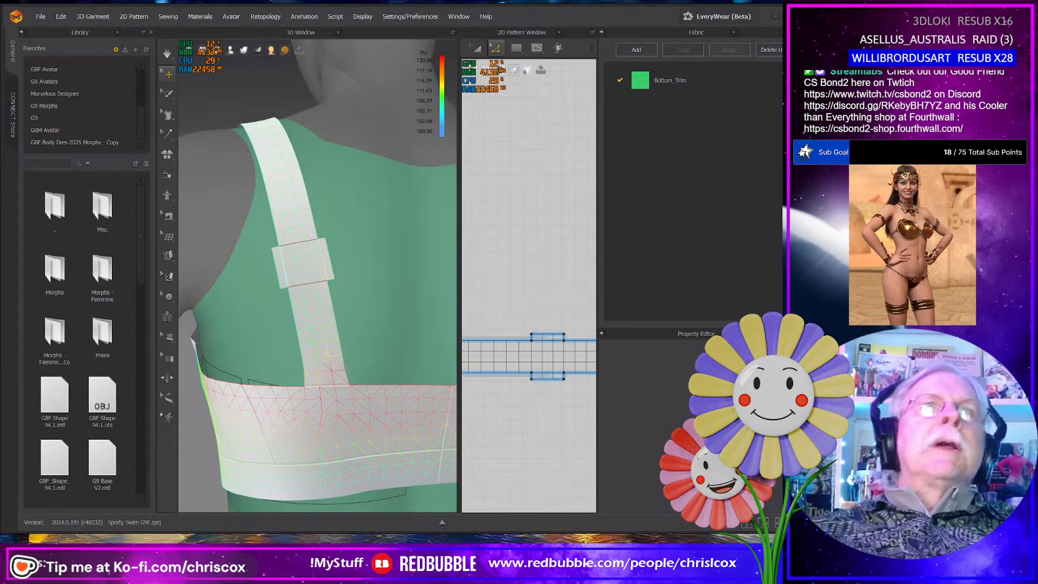
# - Run the simulation, mark a strain reading on the front side panel below the armhole, and widen the 2D pattern view
pyautogui.scroll(-5, 337, 415)
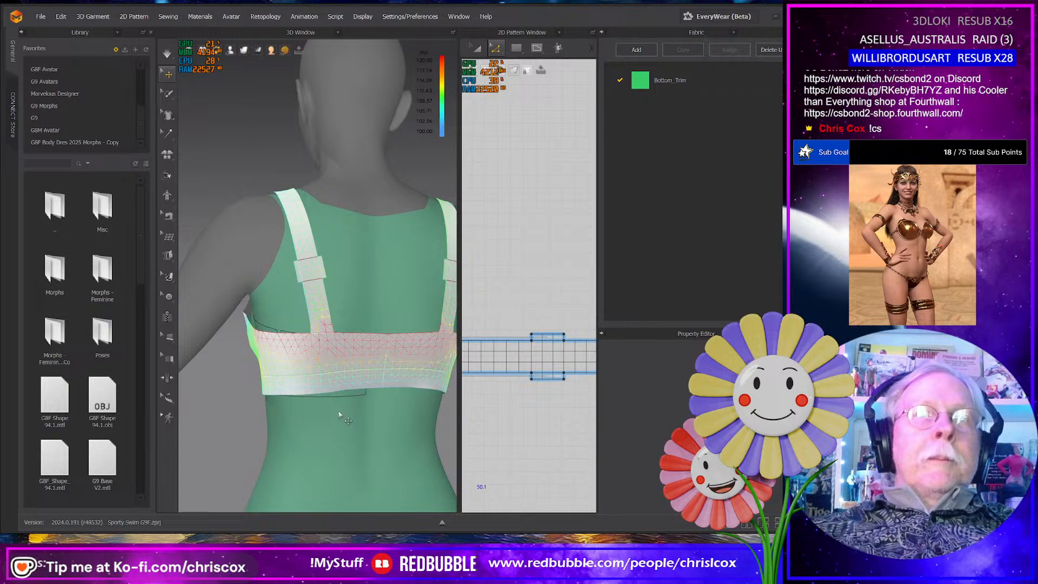
pyautogui.moveTo(340, 415); pyautogui.dragTo(219, 352, button='right')
pyautogui.click(266, 328)
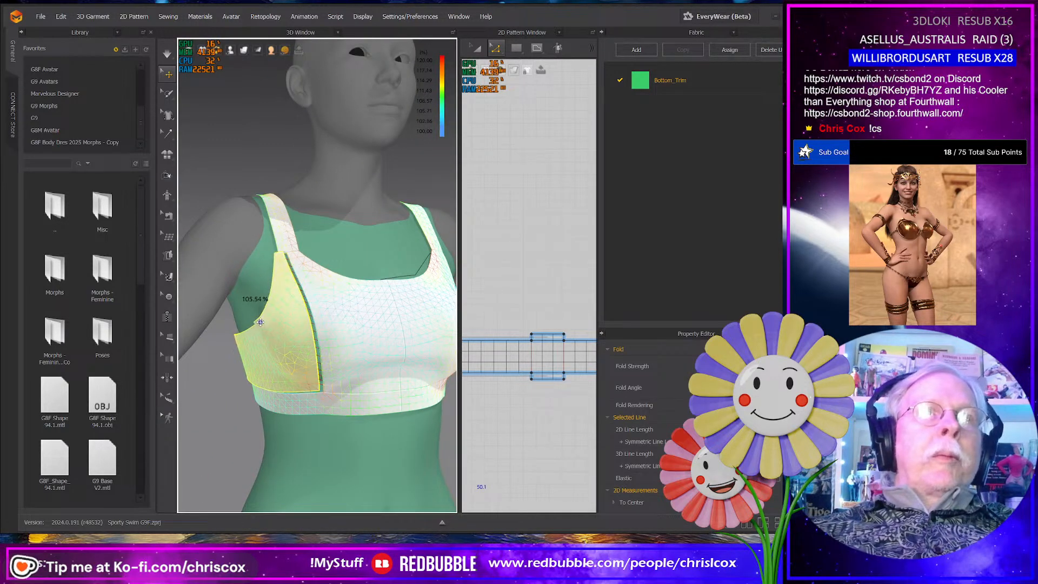
pyautogui.moveTo(265, 308); pyautogui.dragTo(329, 348, button='right')
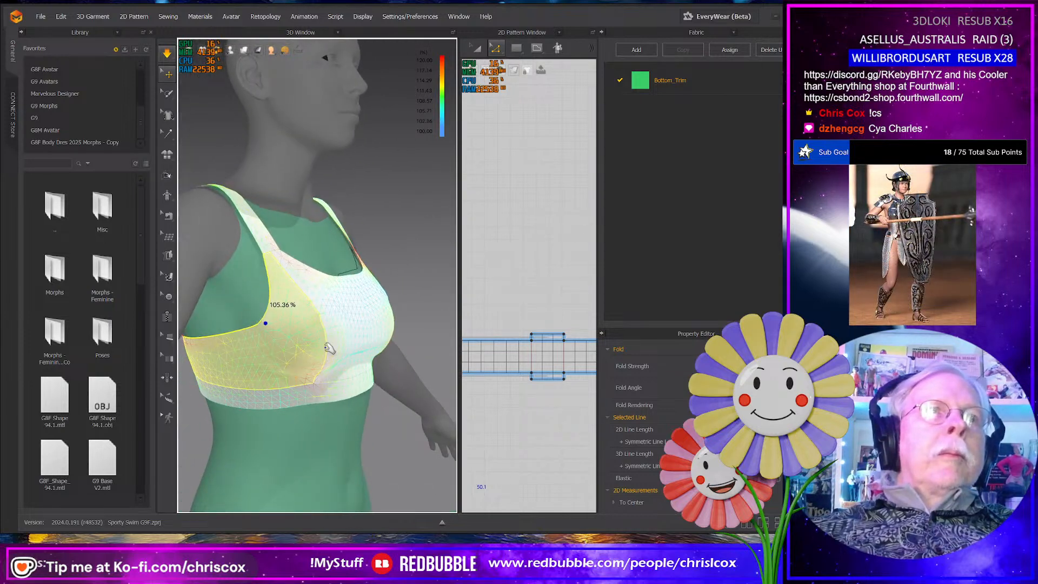
pyautogui.click(267, 326)
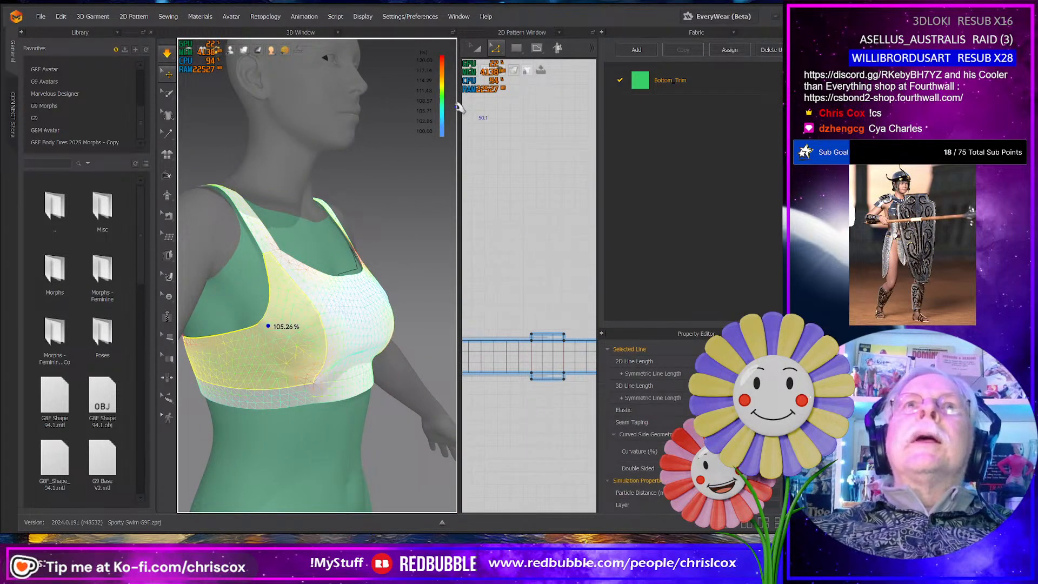
pyautogui.moveTo(459, 109); pyautogui.dragTo(399, 116)
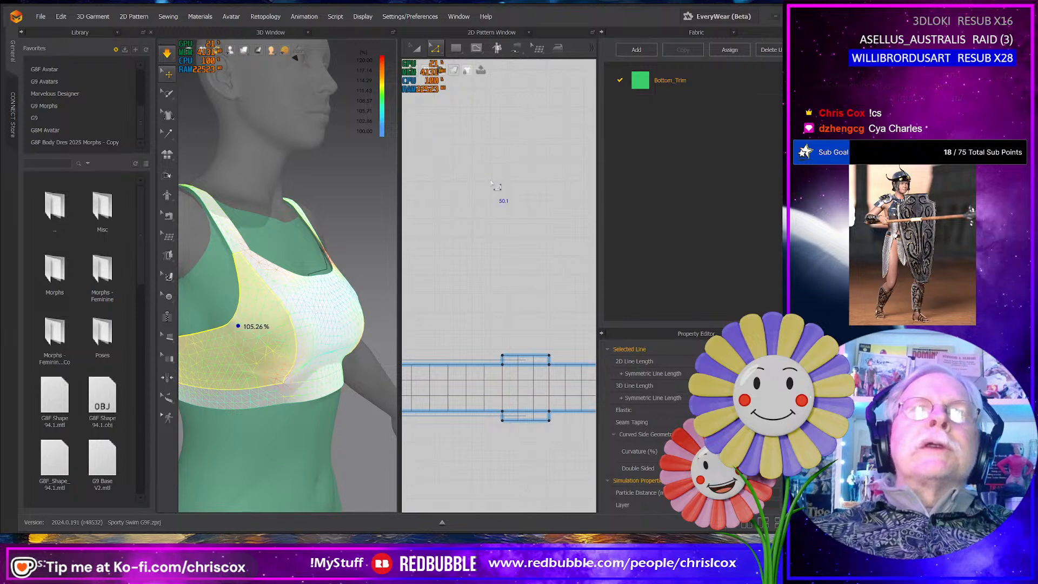
# - Steam the armhole curve of the front side panel using the Steam Brush with -3% shrinkage and a 40 mm size
pyautogui.moveTo(491, 183); pyautogui.dragTo(523, 182, button='middle')
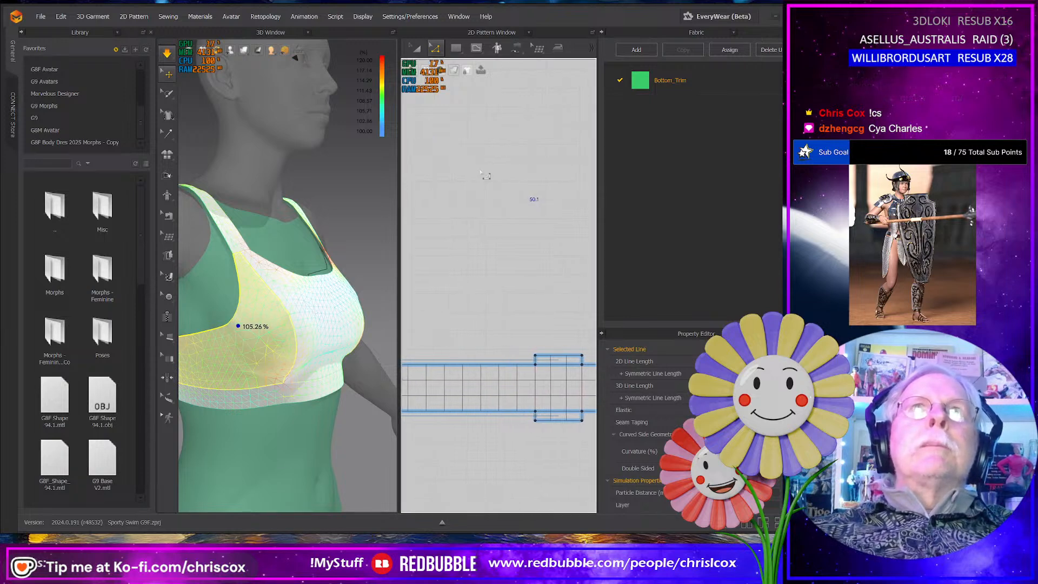
pyautogui.click(558, 48)
pyautogui.scroll(-5, 495, 279)
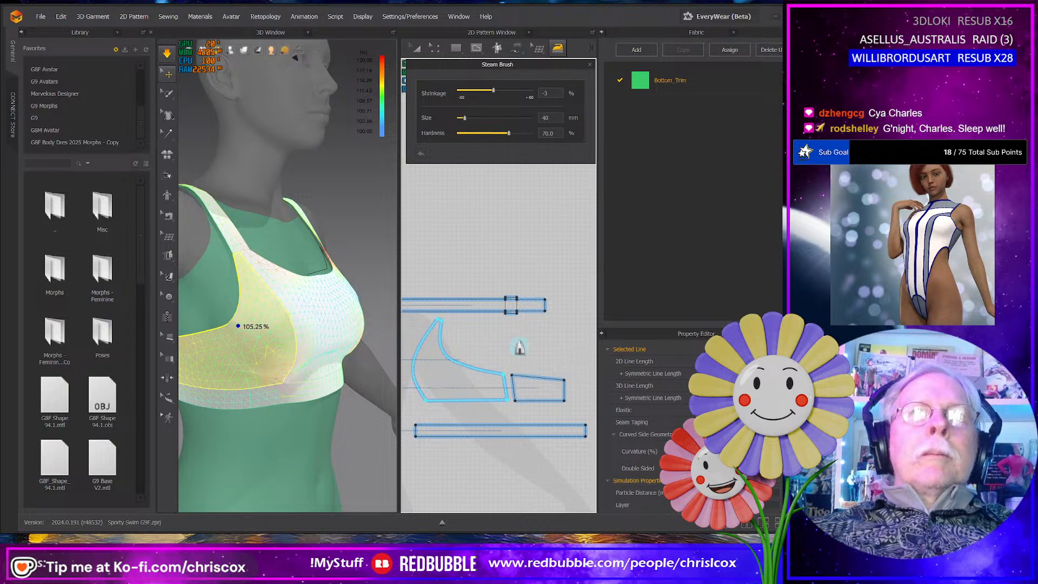
pyautogui.rightClick(519, 347)
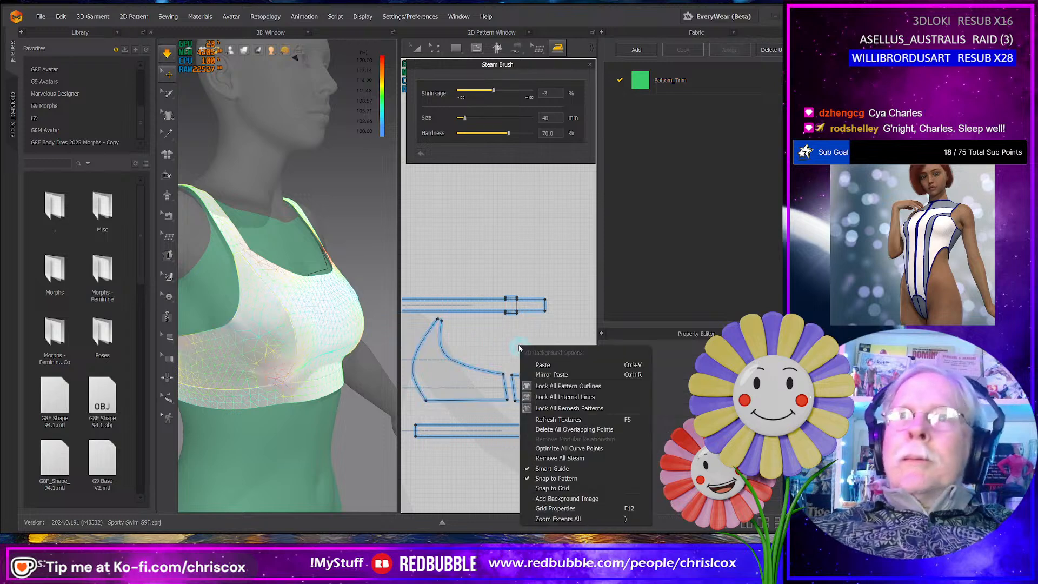
pyautogui.click(449, 360)
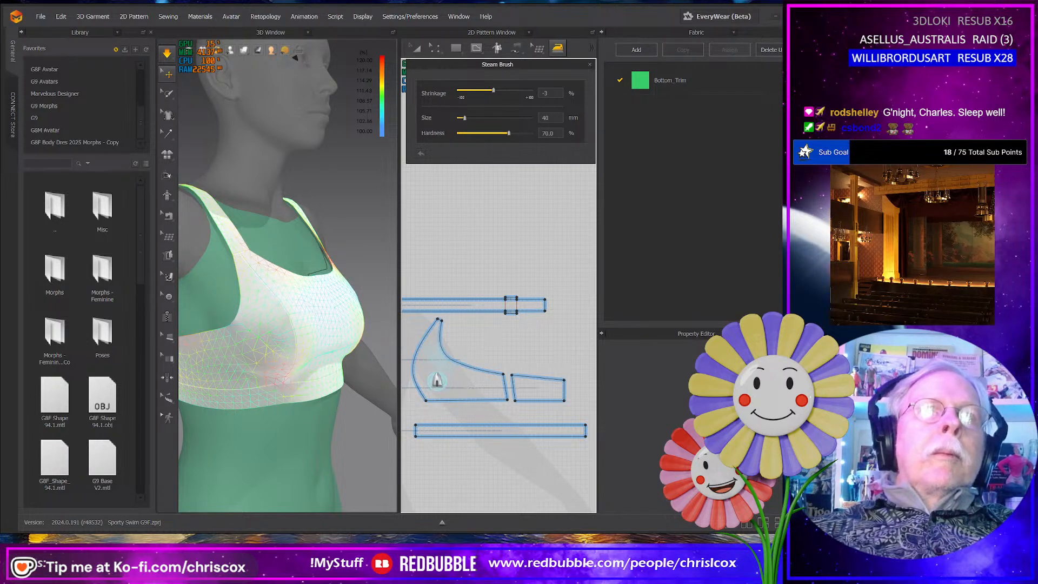
pyautogui.moveTo(442, 353); pyautogui.dragTo(442, 354)
# - Check the fit of the top from front and back, marking strain readings at two places along the rear bottom trim
pyautogui.moveTo(356, 381)
pyautogui.mouseDown(button='right')
pyautogui.moveTo(406, 381)
pyautogui.moveTo(222, 373)
pyautogui.moveTo(228, 384)
pyautogui.moveTo(253, 378)
pyautogui.moveTo(321, 393)
pyautogui.mouseUp(button='right')
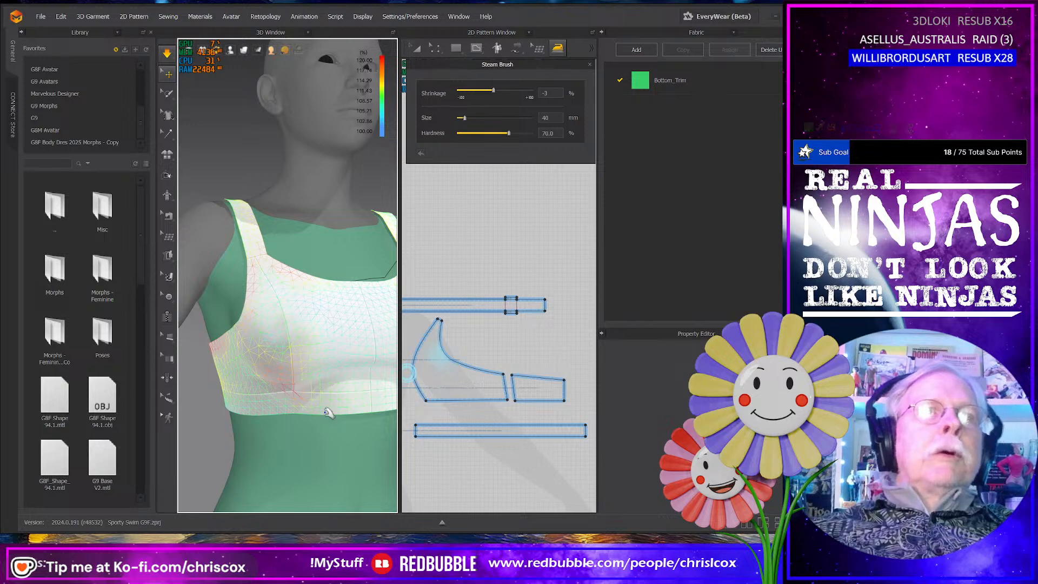
pyautogui.scroll(4, 330, 412)
pyautogui.scroll(4, 330, 415)
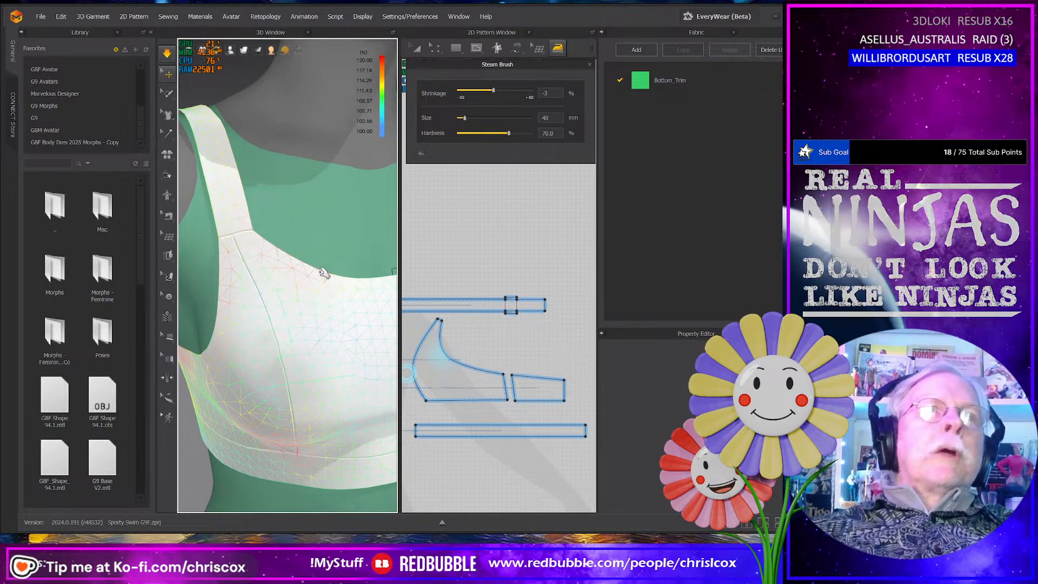
pyautogui.moveTo(327, 368); pyautogui.dragTo(347, 346, button='right')
pyautogui.scroll(-10, 348, 346)
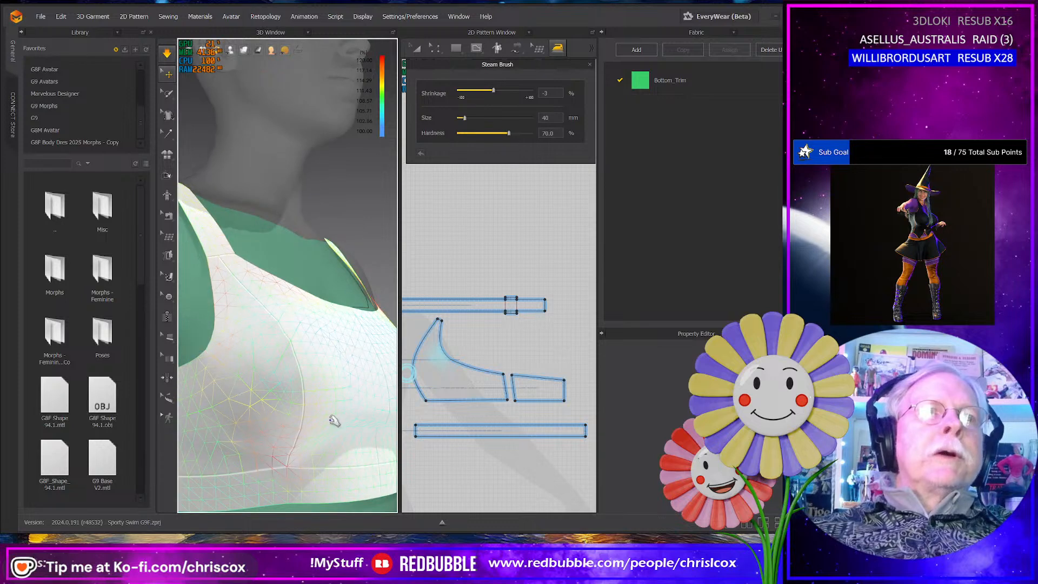
pyautogui.moveTo(312, 442); pyautogui.dragTo(299, 422, button='right')
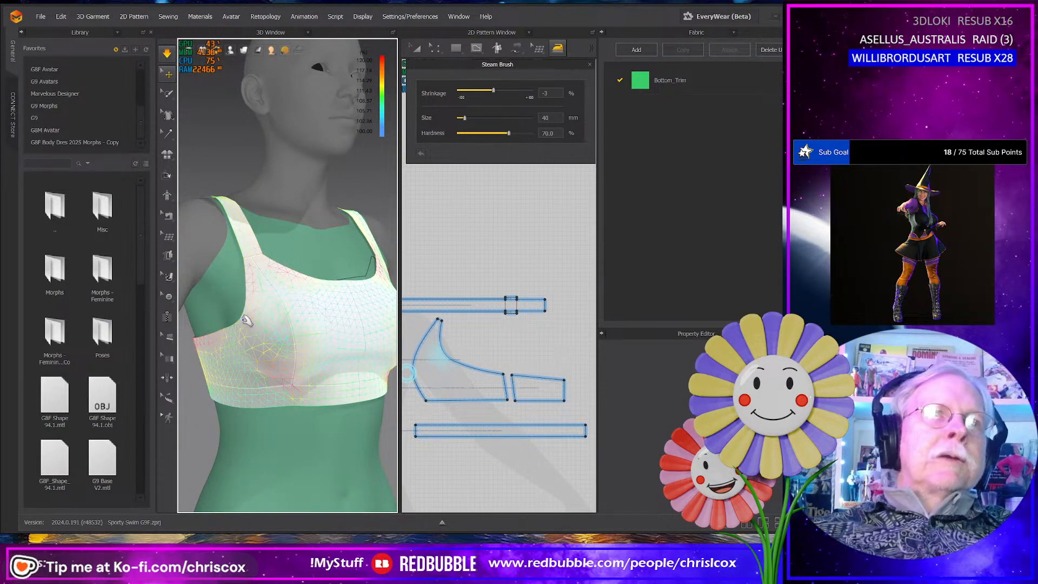
pyautogui.moveTo(242, 371); pyautogui.dragTo(258, 347, button='right')
pyautogui.click(256, 347)
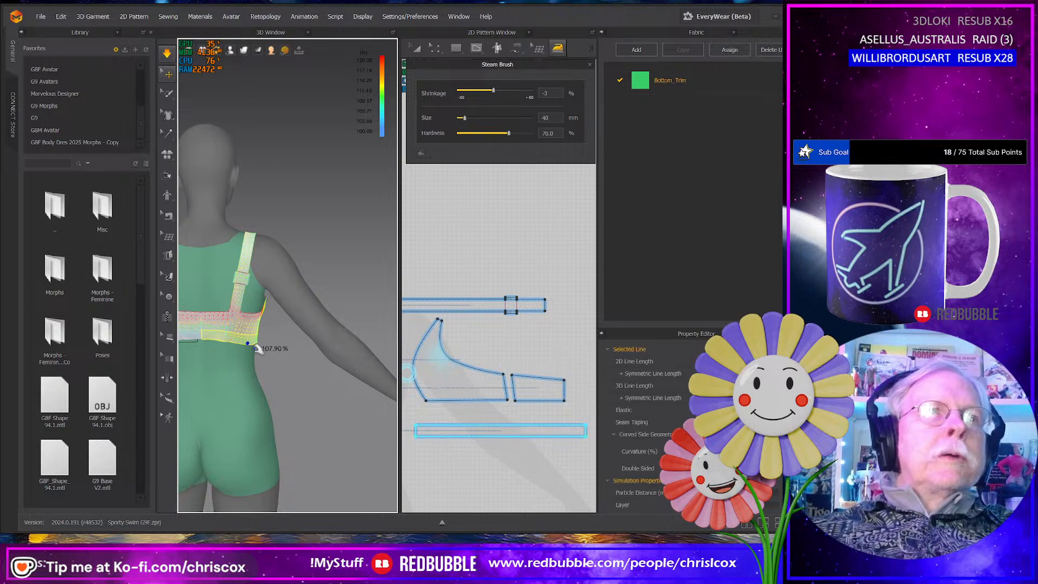
pyautogui.click(200, 338)
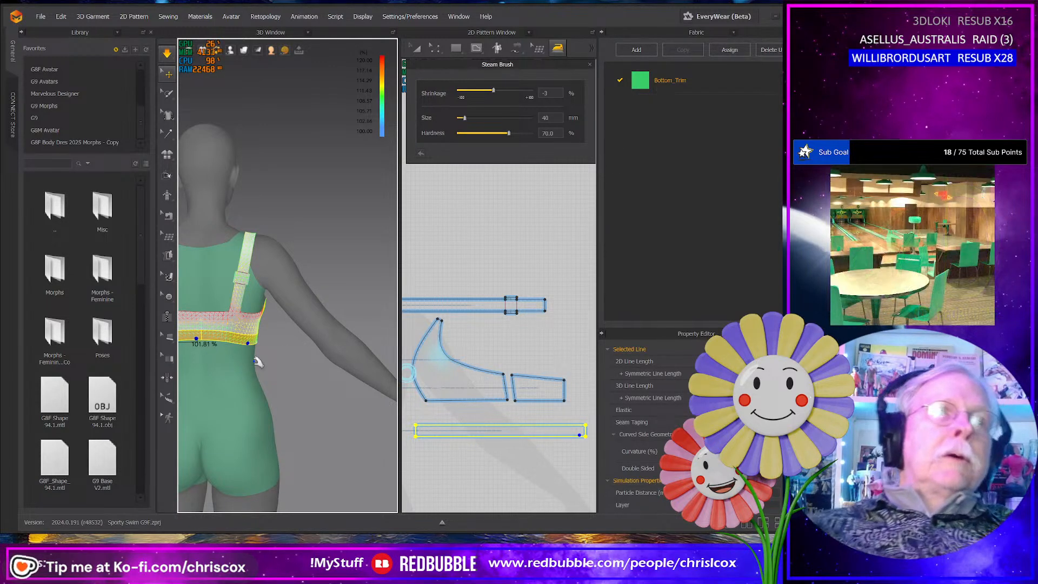
pyautogui.moveTo(306, 367); pyautogui.dragTo(361, 372, button='right')
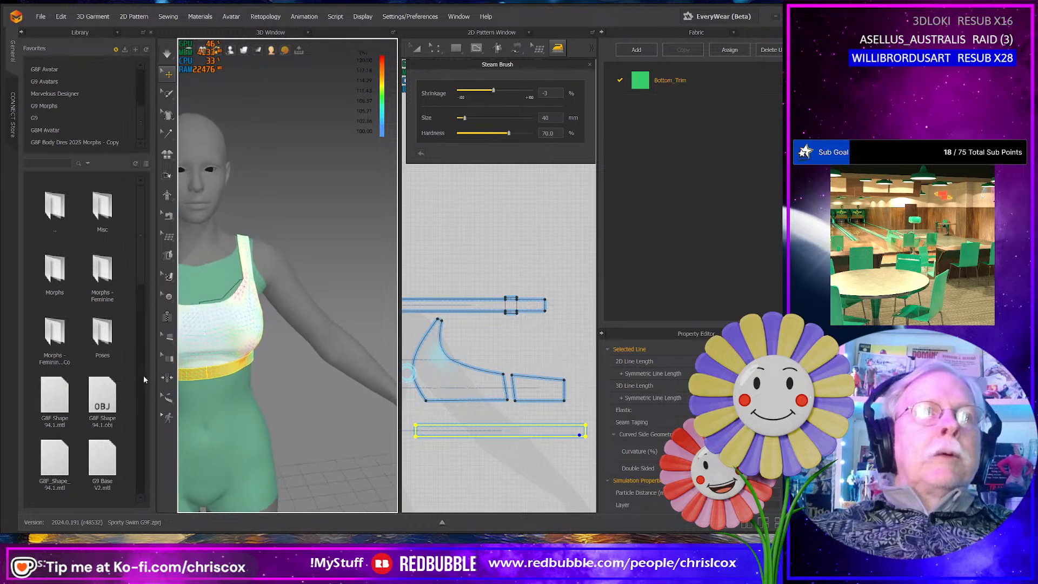
# - Merge the two mirrored halves of the top's bottom trim at their front ends into one band
pyautogui.moveTo(398, 354); pyautogui.dragTo(313, 354)
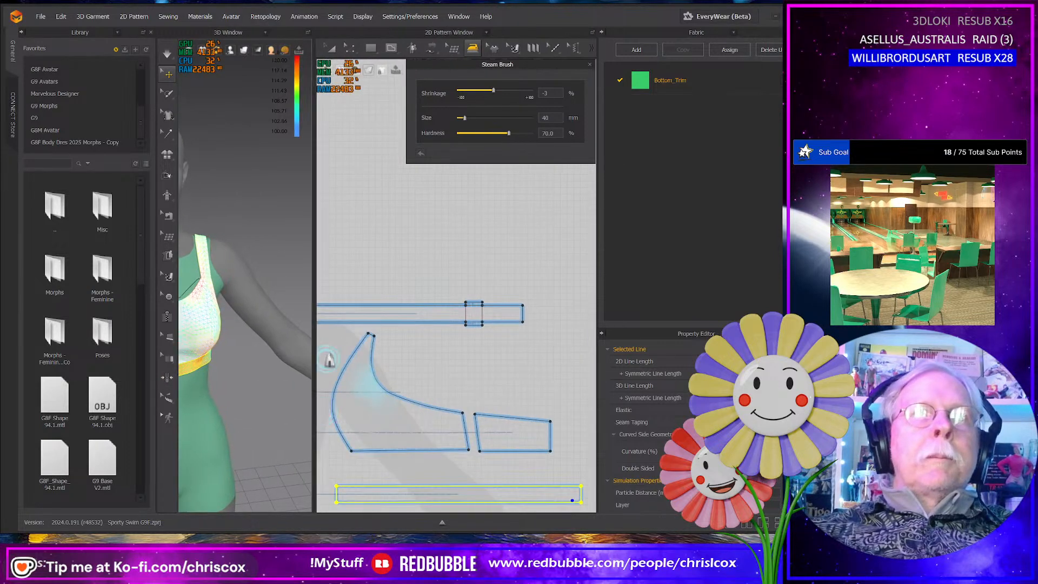
pyautogui.scroll(-5, 518, 380)
pyautogui.moveTo(518, 380); pyautogui.dragTo(526, 361, button='right')
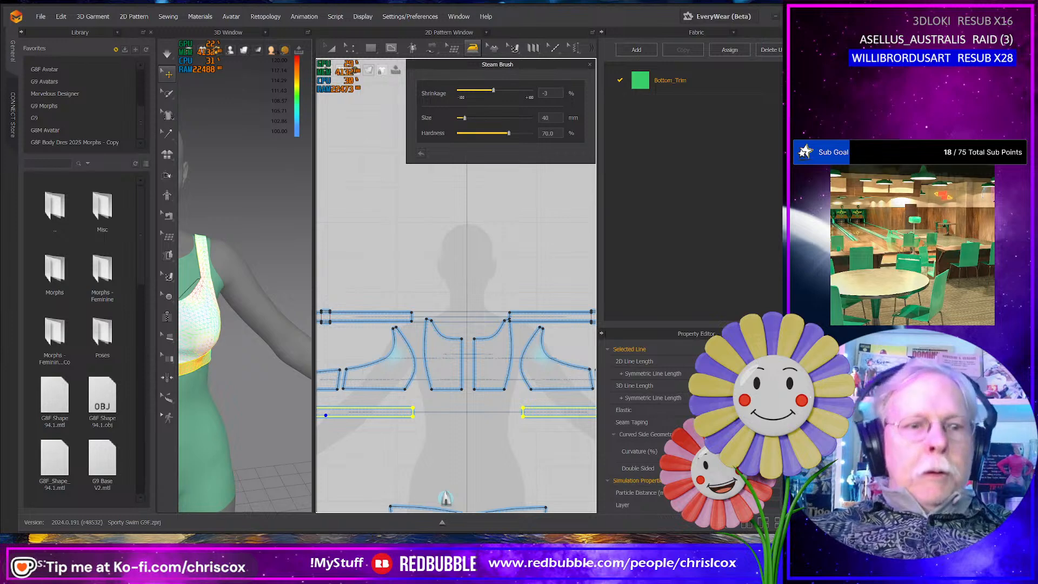
pyautogui.press('z')
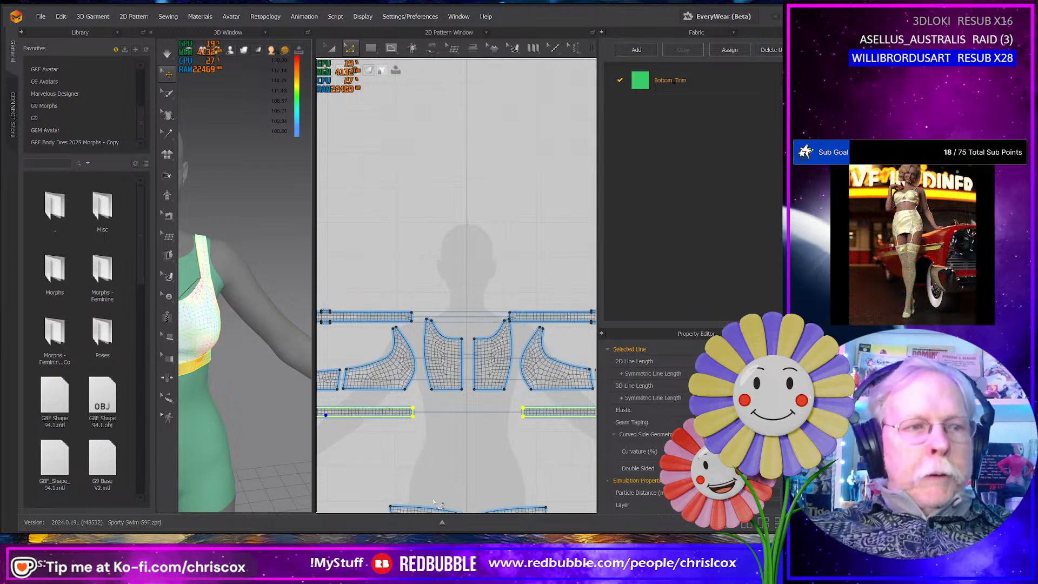
pyautogui.rightClick(413, 414)
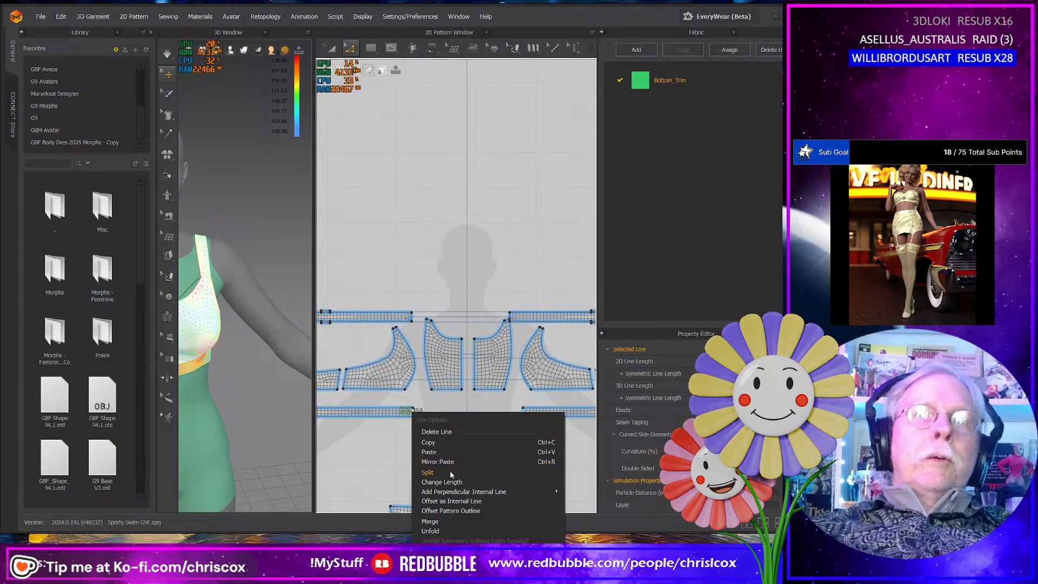
pyautogui.click(448, 501)
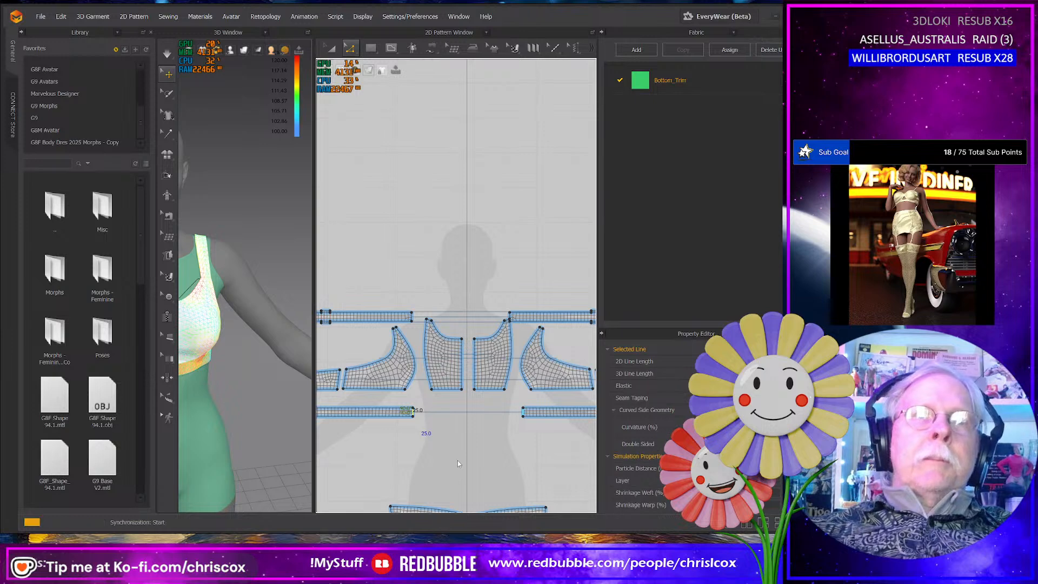
# - Merge the two center front panels along their shared center line
pyautogui.click(461, 371)
pyautogui.rightClick(461, 370)
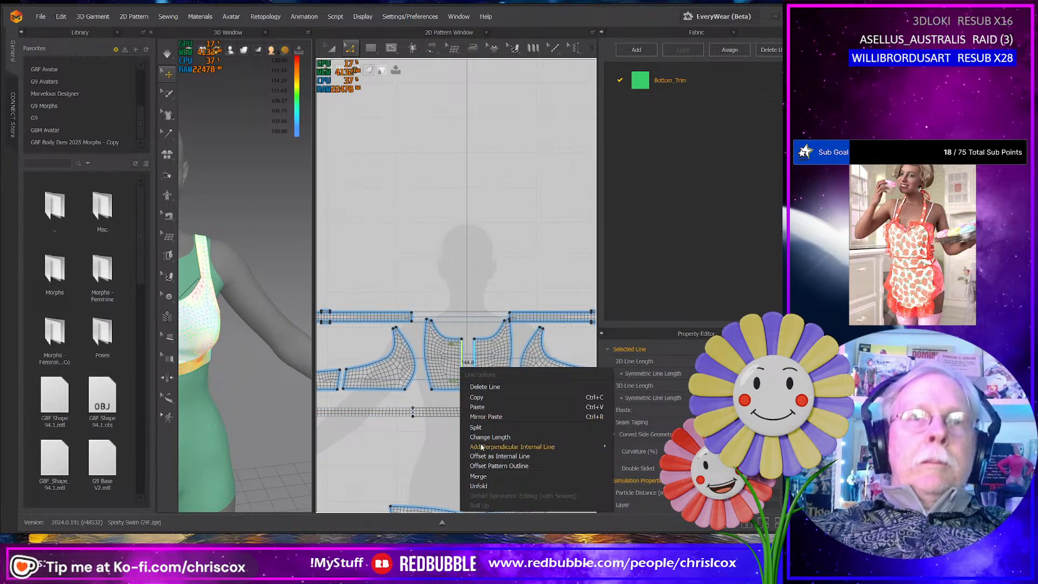
pyautogui.click(478, 476)
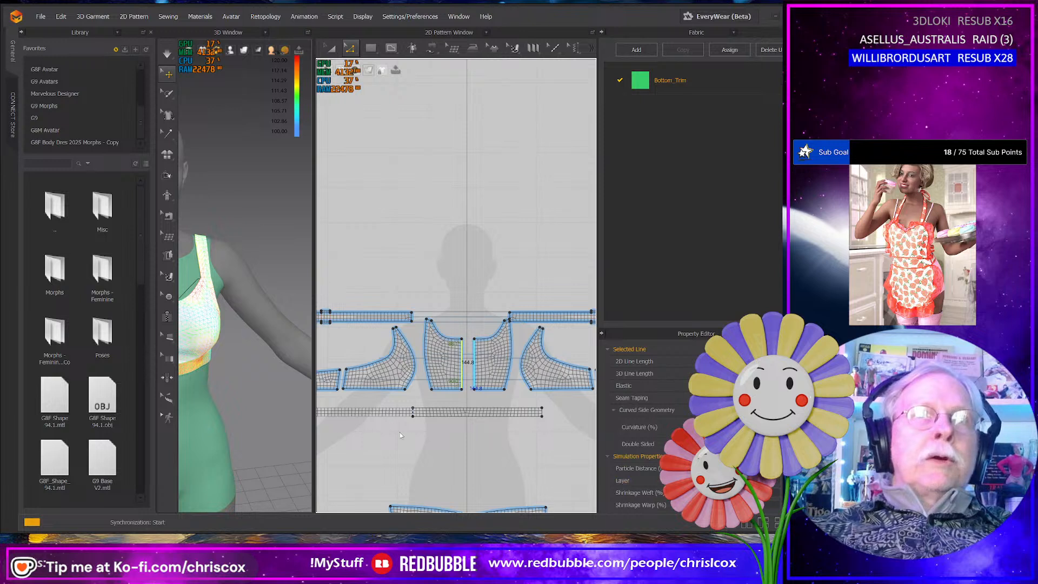
# - Merge the two back panels at the center back and convert the upper center point to a curve point
pyautogui.moveTo(375, 442); pyautogui.dragTo(481, 446, button='middle')
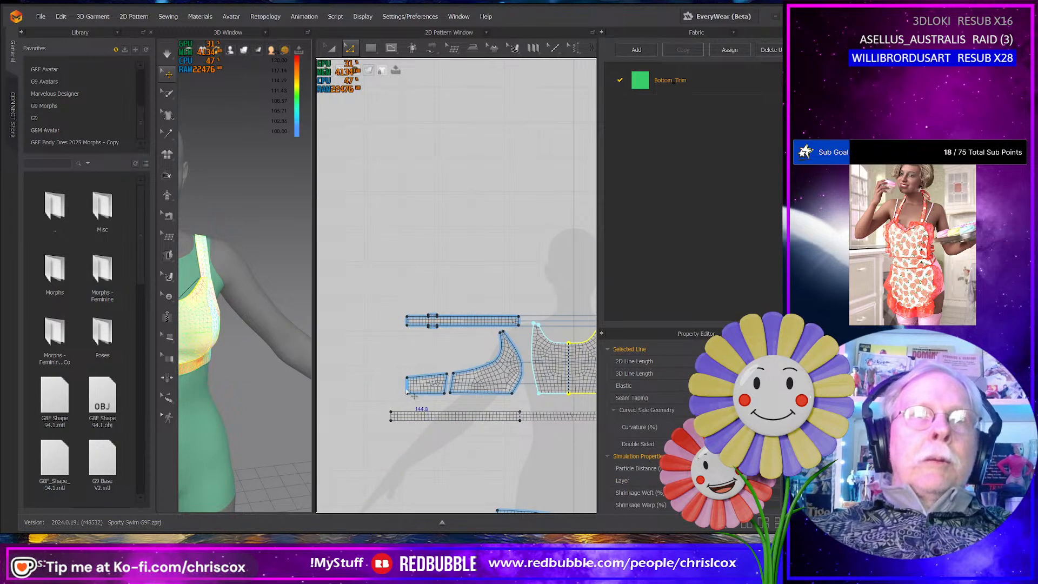
pyautogui.click(407, 388)
pyautogui.rightClick(407, 390)
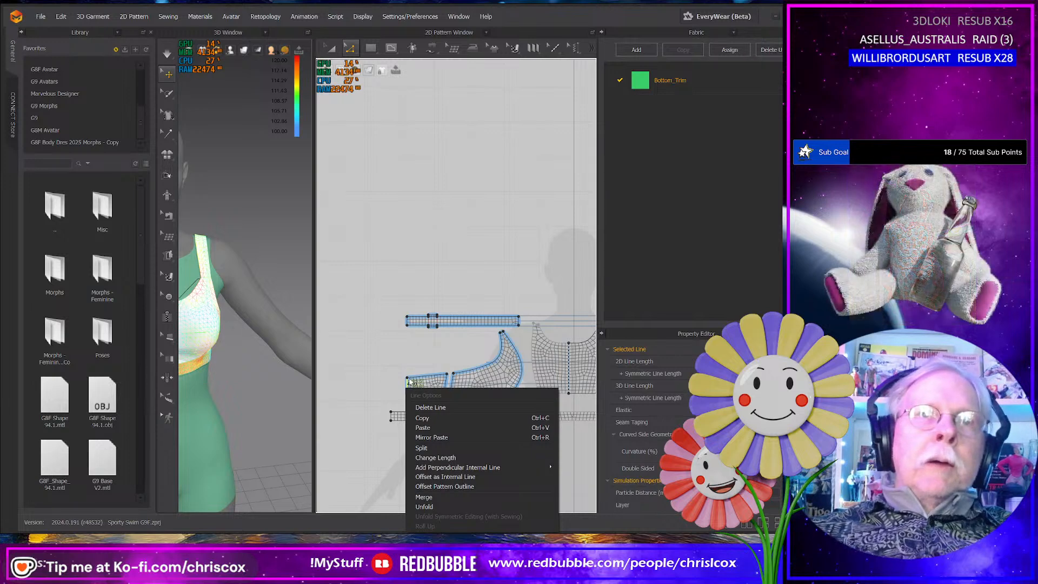
pyautogui.click(437, 498)
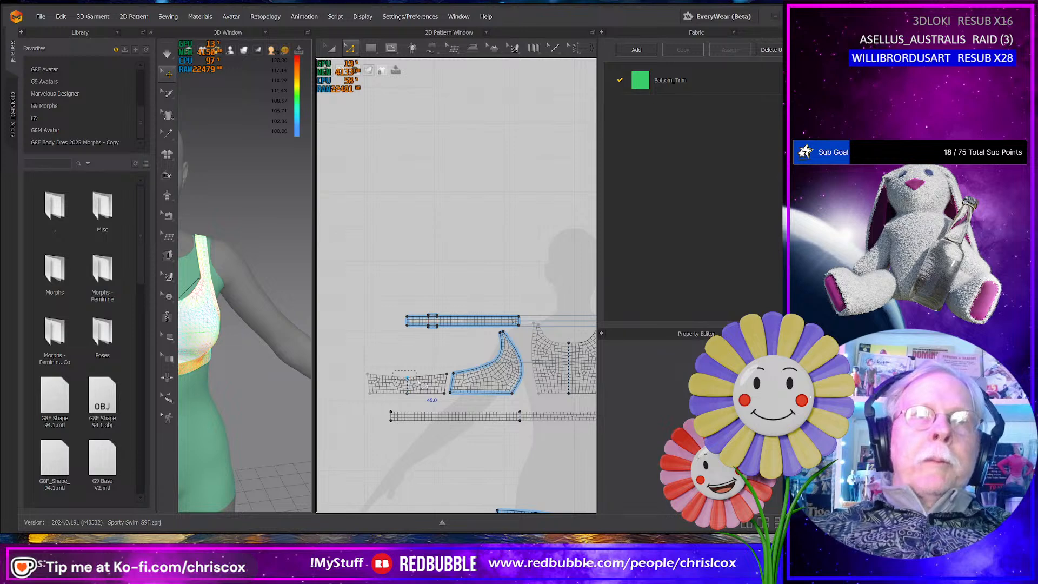
pyautogui.click(408, 378)
pyautogui.rightClick(407, 378)
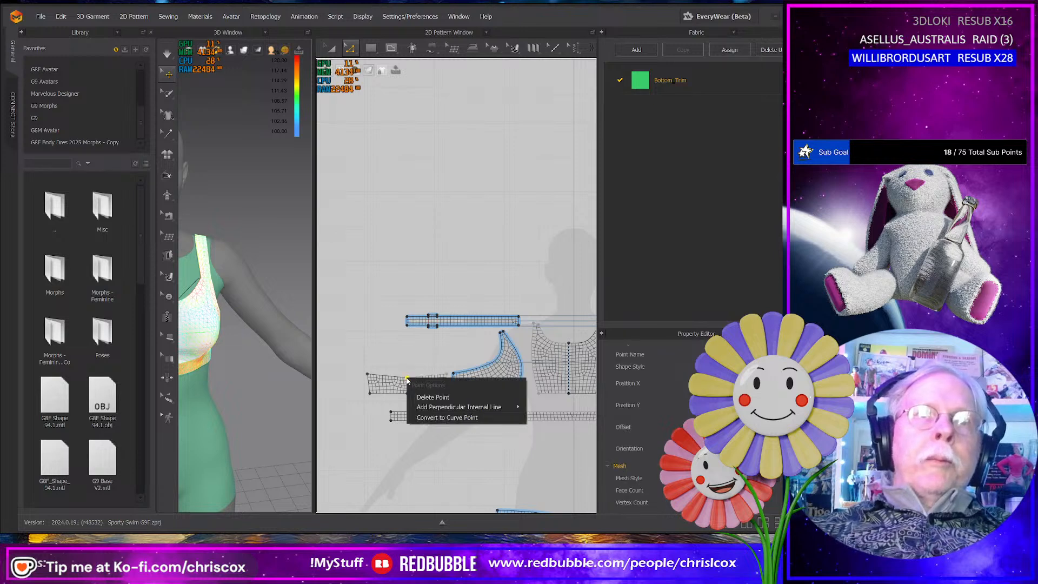
pyautogui.click(441, 421)
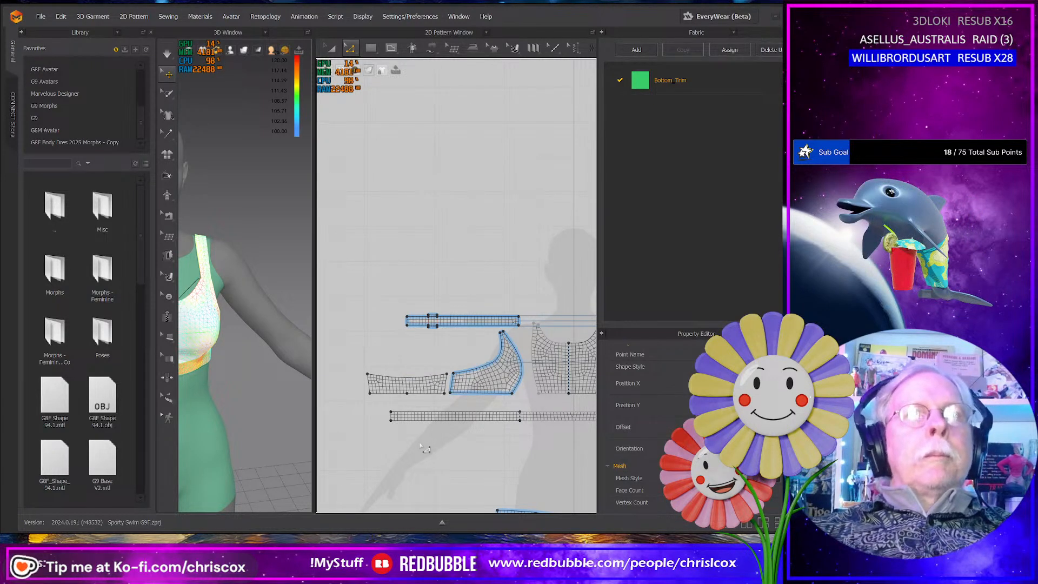
# - Simulate the merged garment and check strain on the side panel and on the back and front of the bottom trim
pyautogui.scroll(-5, 422, 448)
pyautogui.scroll(-3, 305, 388)
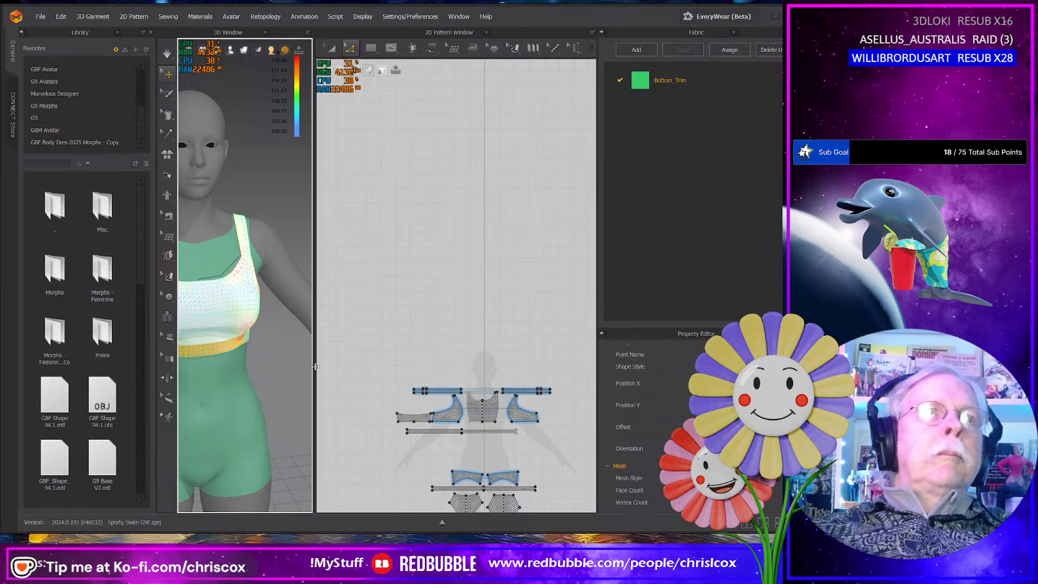
pyautogui.moveTo(315, 367); pyautogui.dragTo(428, 373)
pyautogui.moveTo(357, 387); pyautogui.dragTo(238, 324, button='right')
pyautogui.click(209, 281)
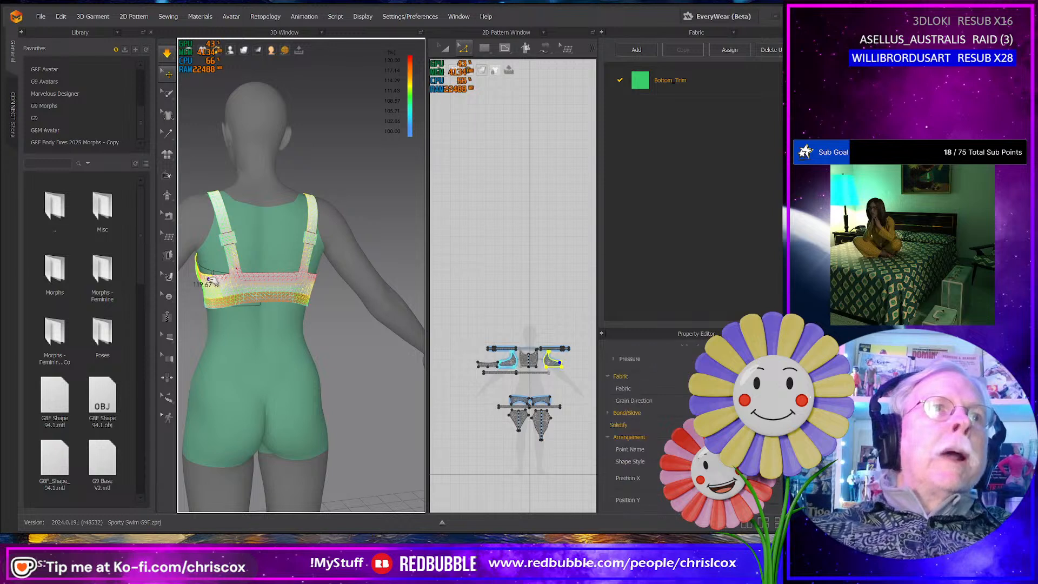
pyautogui.moveTo(287, 291); pyautogui.dragTo(299, 305, button='right')
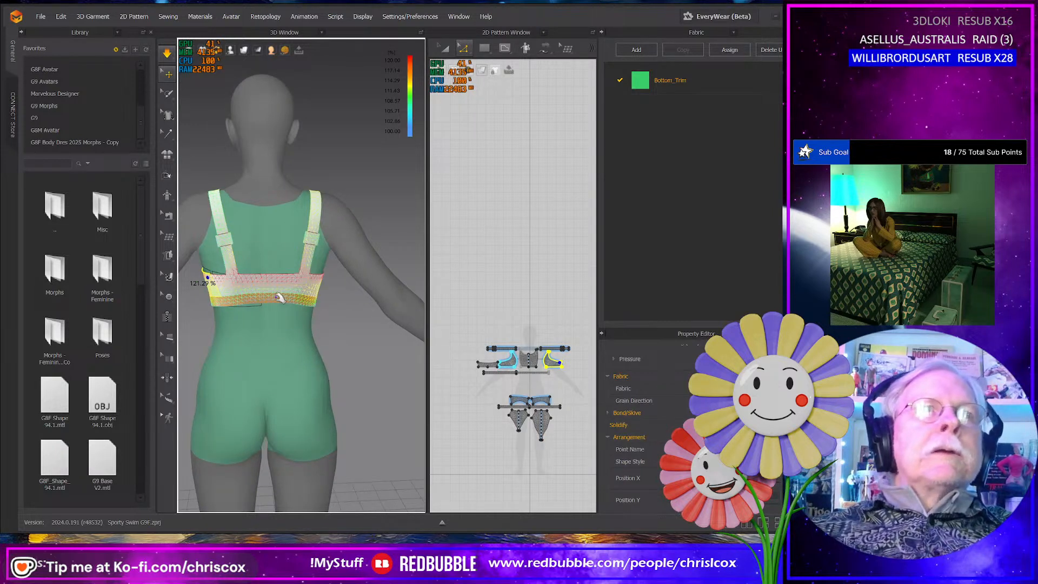
pyautogui.click(277, 299)
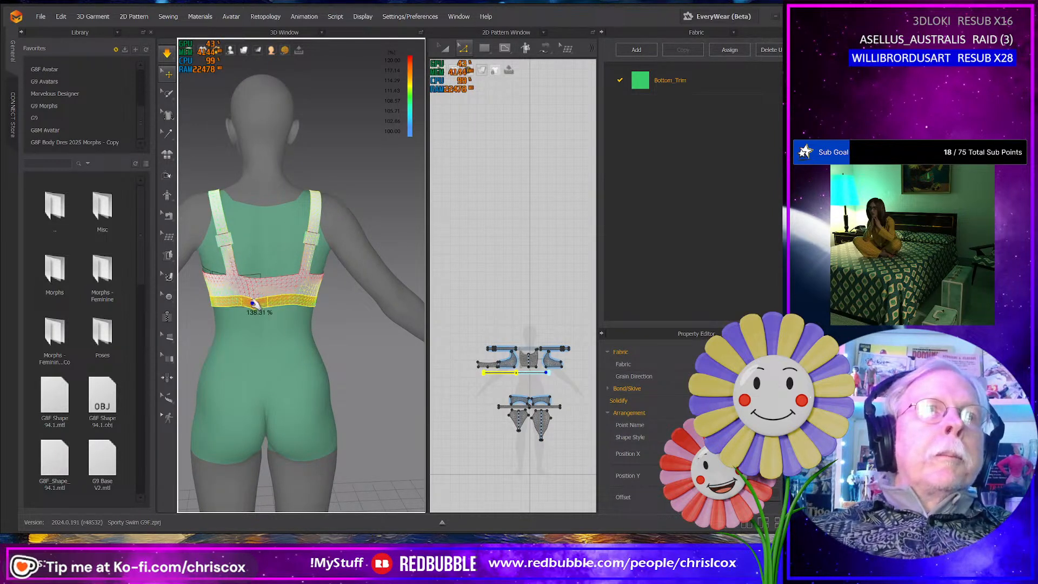
pyautogui.moveTo(314, 295); pyautogui.dragTo(336, 302, button='right')
pyautogui.click(329, 287)
pyautogui.click(336, 302)
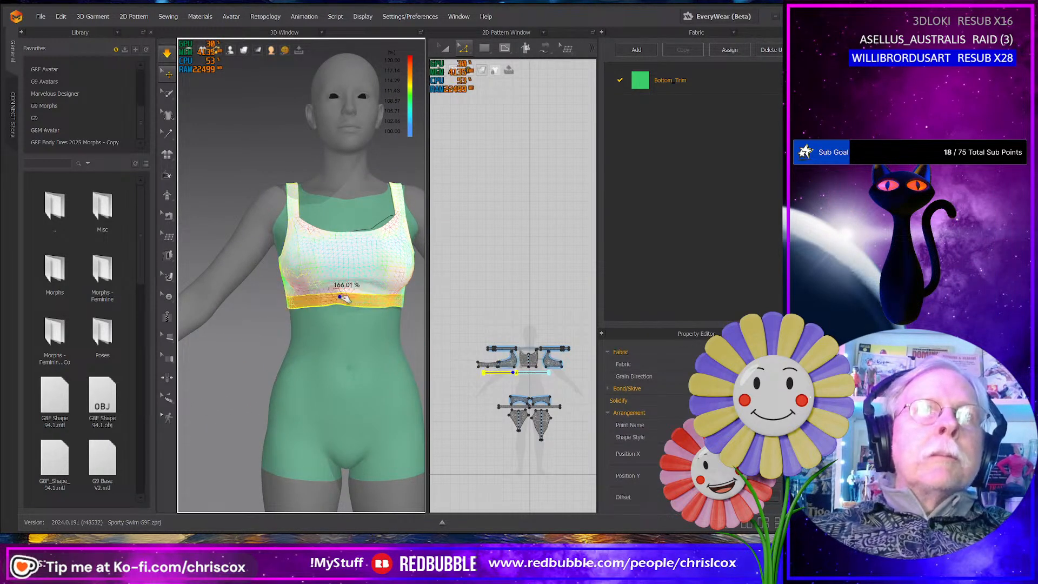
pyautogui.moveTo(416, 306); pyautogui.dragTo(374, 339, button='right')
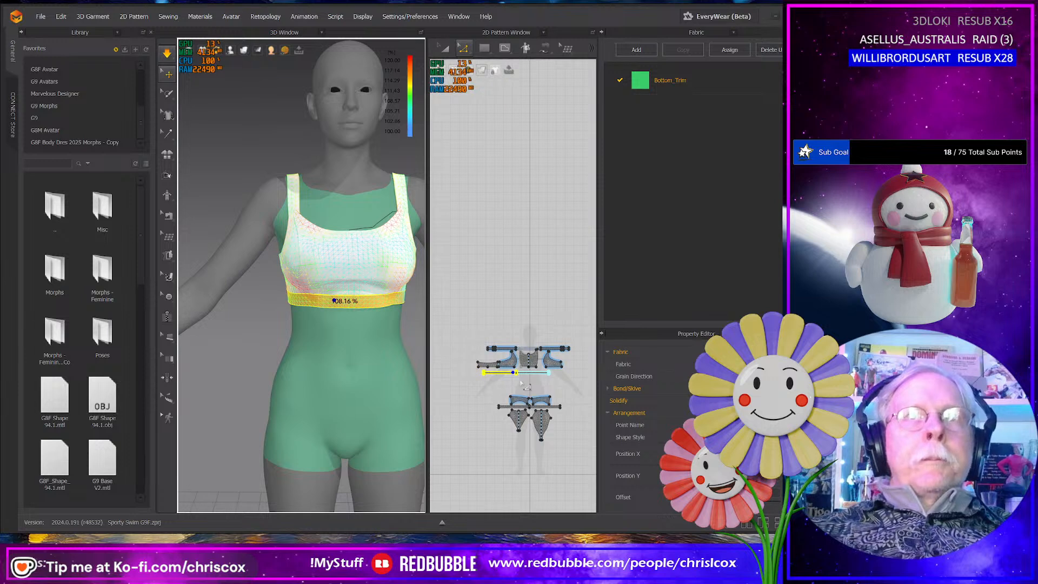
# - Move the merged bottom trim of the top down in the pattern layout, just above the briefs pieces
pyautogui.moveTo(425, 375); pyautogui.dragTo(329, 378)
pyautogui.moveTo(498, 453); pyautogui.dragTo(463, 322, button='middle')
pyautogui.scroll(5, 463, 323)
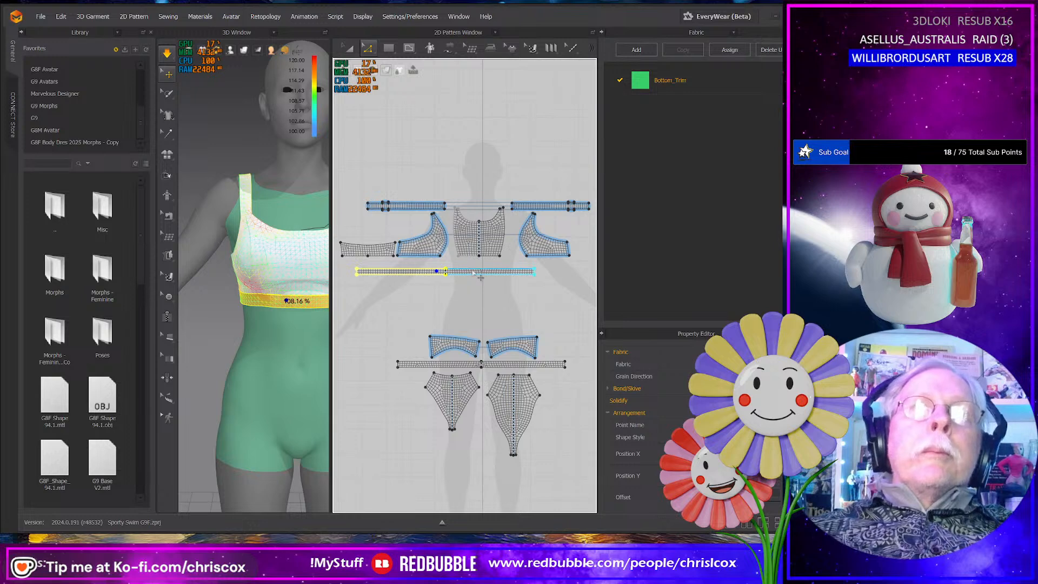
pyautogui.press('a')
pyautogui.moveTo(476, 273); pyautogui.dragTo(517, 320)
# - Shift the two briefs body pieces sideways and stack the two small hip panels beside them in the pattern layout
pyautogui.click(461, 346)
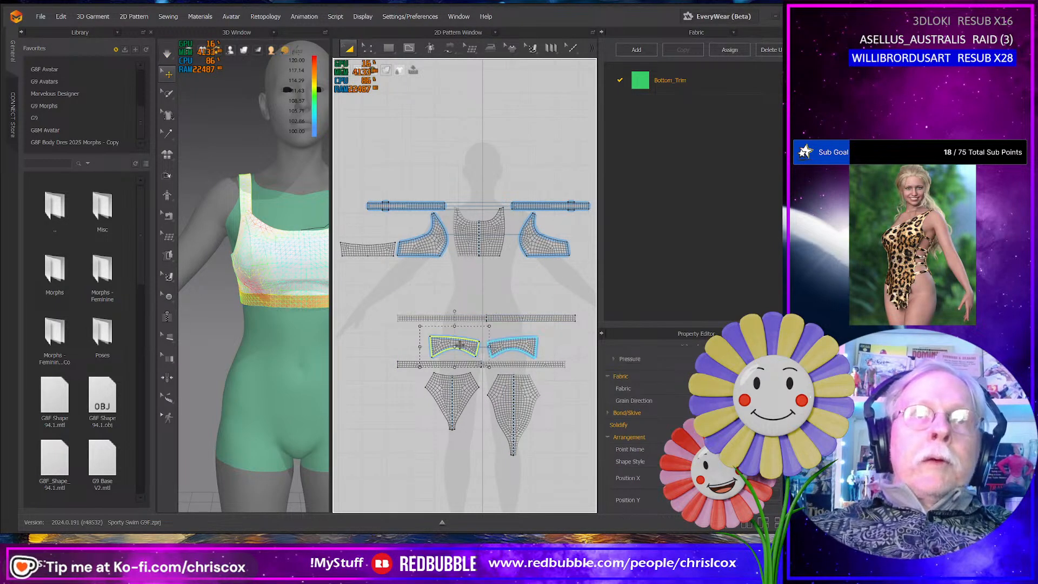
pyautogui.click(463, 388)
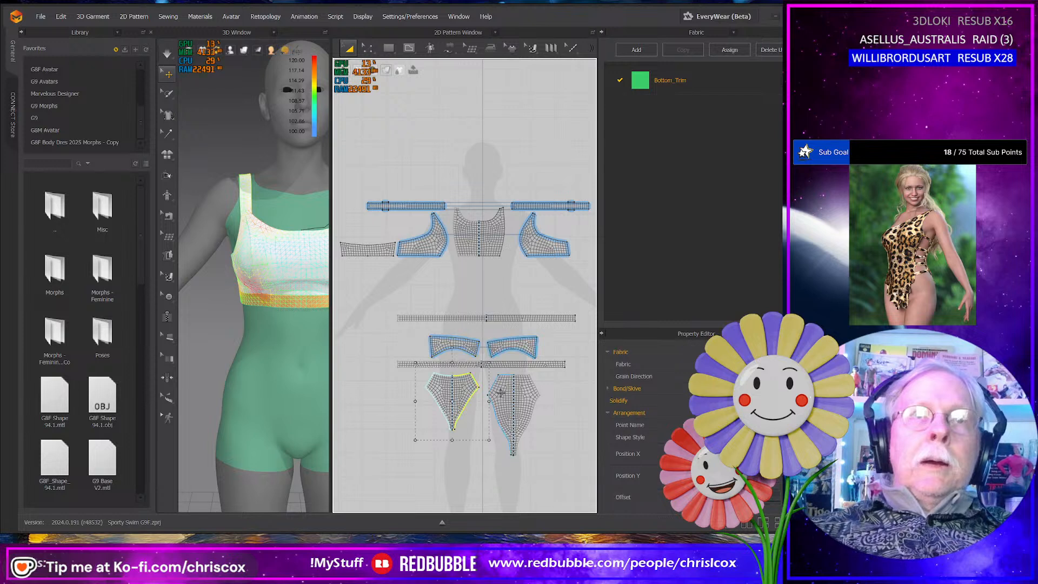
pyautogui.keyDown('shift'); pyautogui.click(503, 392); pyautogui.keyUp('shift')
pyautogui.moveTo(503, 393)
pyautogui.mouseDown()
pyautogui.moveTo(531, 391)
pyautogui.moveTo(517, 383)
pyautogui.mouseUp()
pyautogui.moveTo(512, 344); pyautogui.dragTo(432, 420)
pyautogui.moveTo(453, 342); pyautogui.dragTo(426, 391)
# - Adjust the placement of the stacked hip panels and rotate the upper one slightly to level it
pyautogui.scroll(-2, 430, 400)
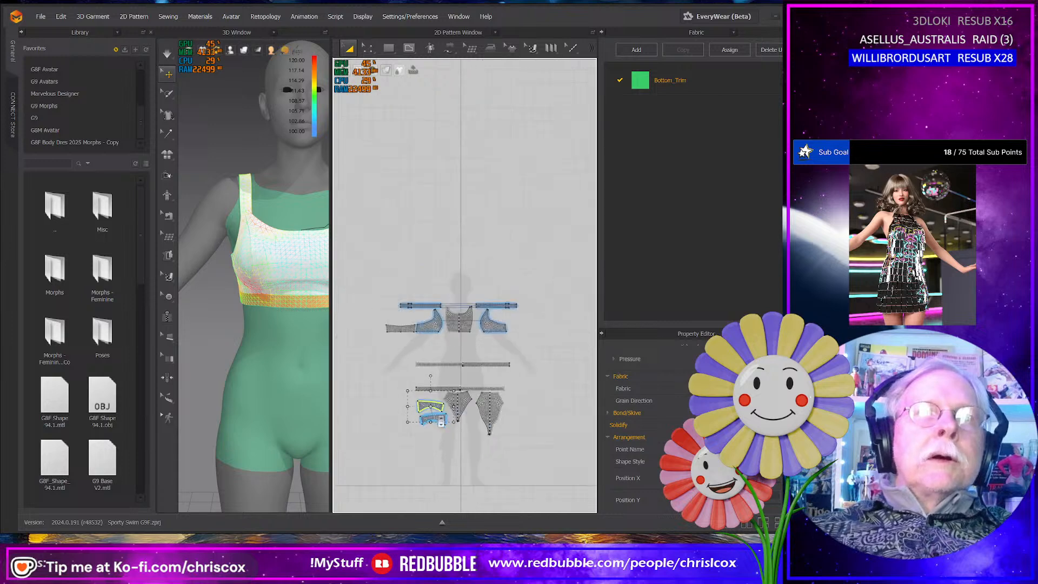
pyautogui.scroll(5, 442, 424)
pyautogui.moveTo(442, 422); pyautogui.dragTo(456, 418, button='middle')
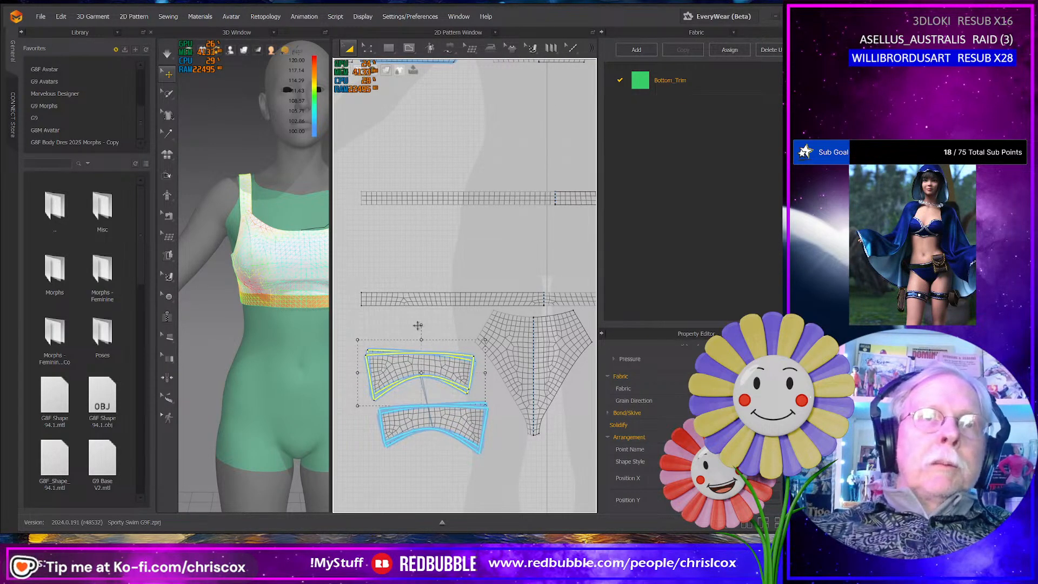
pyautogui.moveTo(418, 326); pyautogui.dragTo(418, 326)
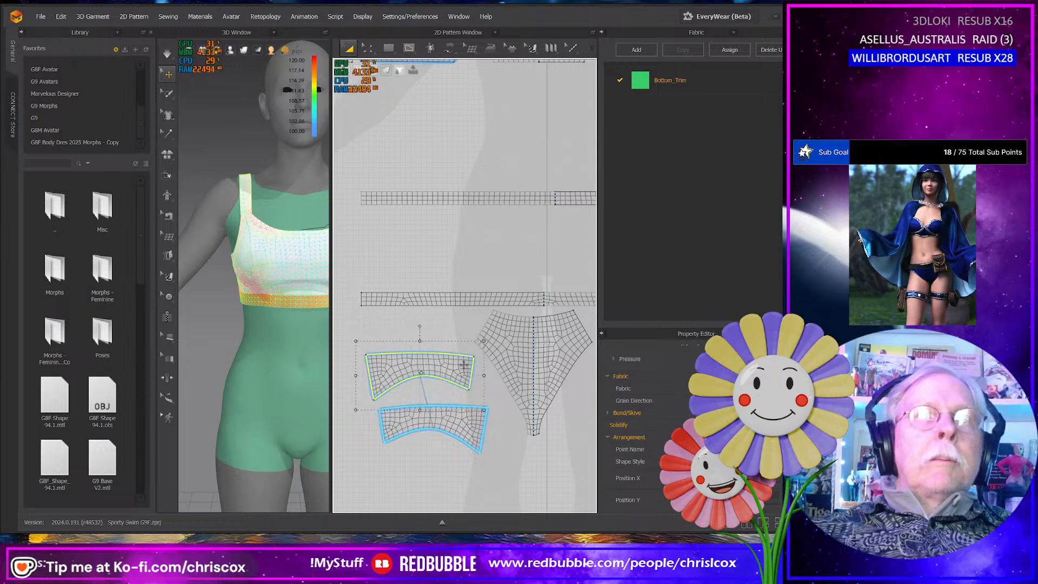
# - Move the top's merged bottom trim down so it sits directly above the long briefs trim strip in the pattern layout
pyautogui.scroll(-5, 522, 415)
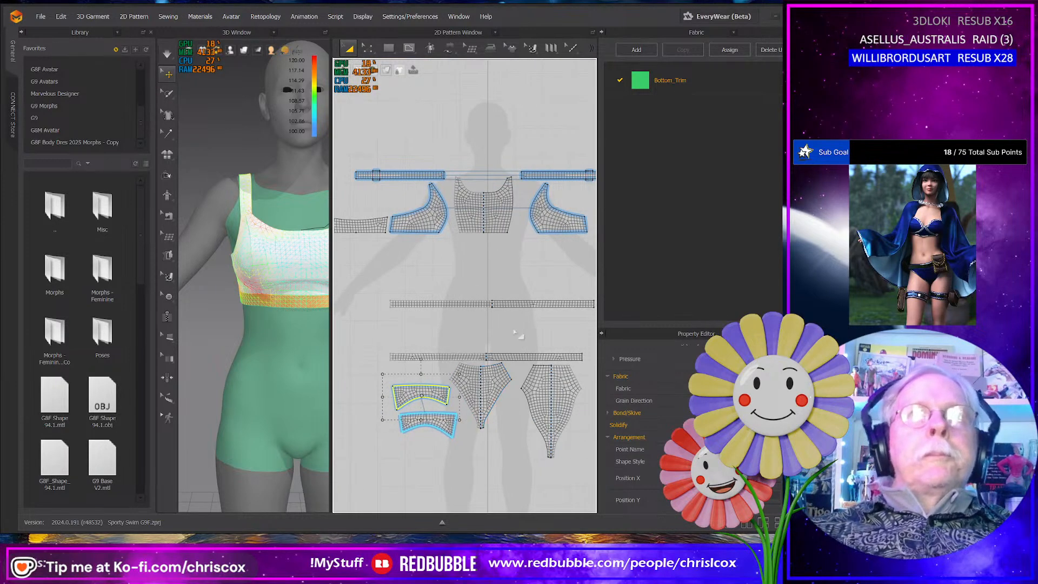
pyautogui.moveTo(521, 304); pyautogui.dragTo(516, 342)
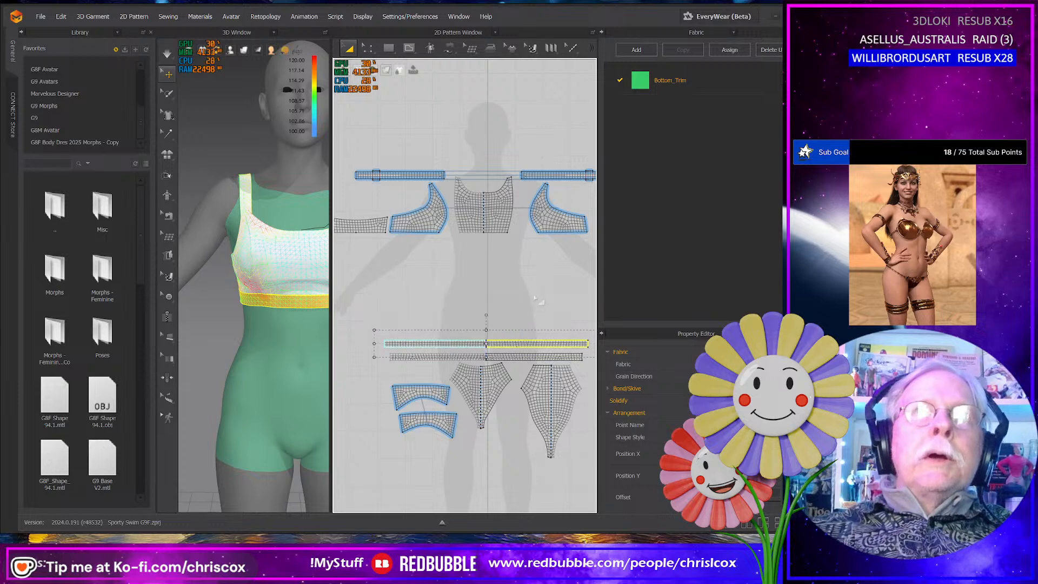
pyautogui.moveTo(538, 302); pyautogui.dragTo(499, 338, button='middle')
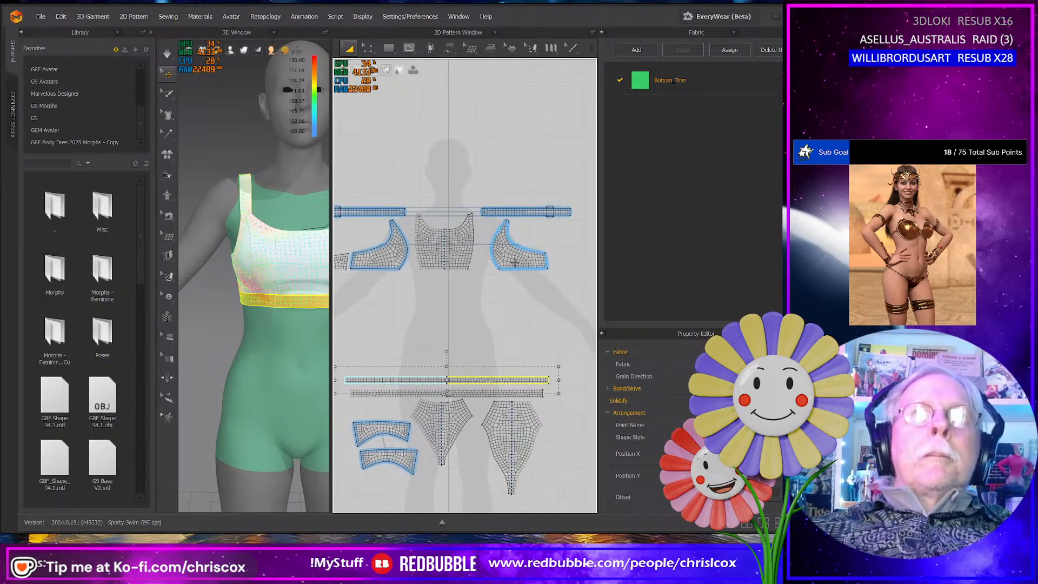
# - Move both side panels and the centre body panel down above the long trim strips, with the small band panel above one side panel
pyautogui.moveTo(515, 263); pyautogui.dragTo(516, 363)
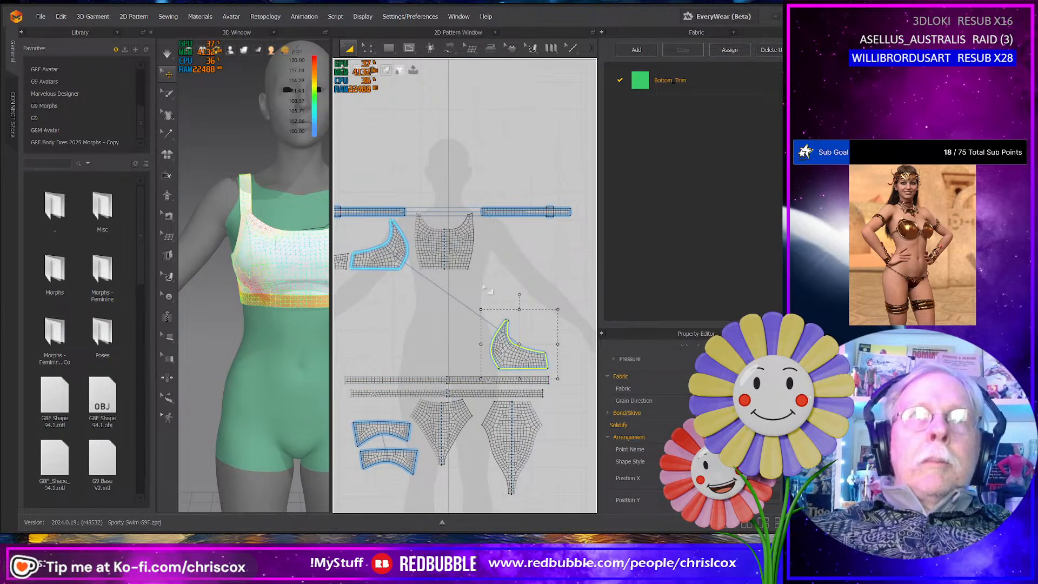
pyautogui.moveTo(459, 257); pyautogui.dragTo(461, 360)
pyautogui.moveTo(391, 255); pyautogui.dragTo(395, 356)
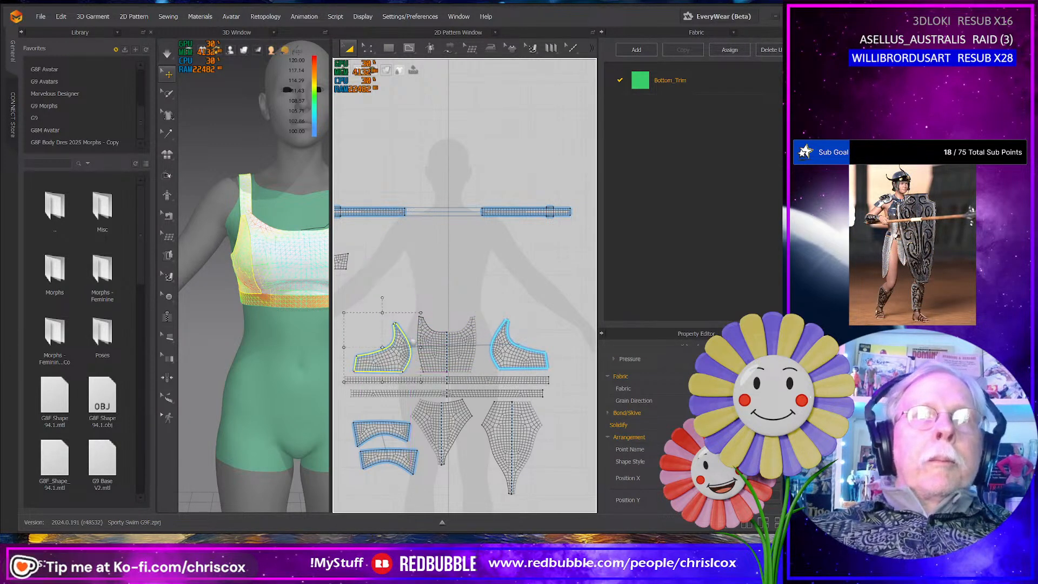
pyautogui.moveTo(384, 308); pyautogui.dragTo(472, 321, button='middle')
pyautogui.moveTo(415, 274); pyautogui.dragTo(475, 321)
pyautogui.moveTo(524, 265); pyautogui.dragTo(494, 280, button='middle')
pyautogui.moveTo(494, 268); pyautogui.dragTo(368, 222)
pyautogui.moveTo(476, 247); pyautogui.dragTo(437, 190, button='middle')
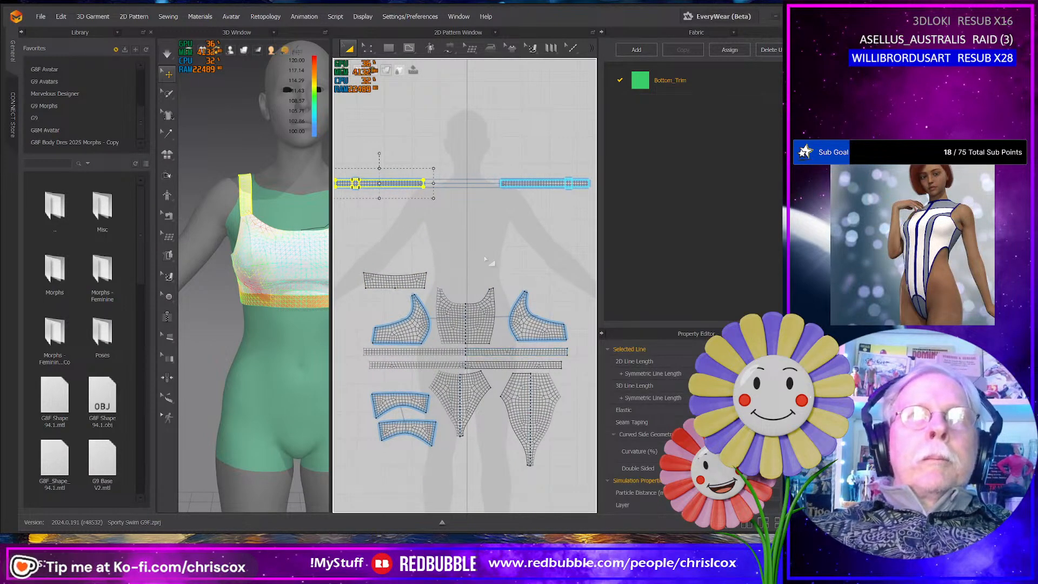
# - Move the two shoulder strap strips down and stack them above the centre body panel
pyautogui.moveTo(408, 182); pyautogui.dragTo(523, 278)
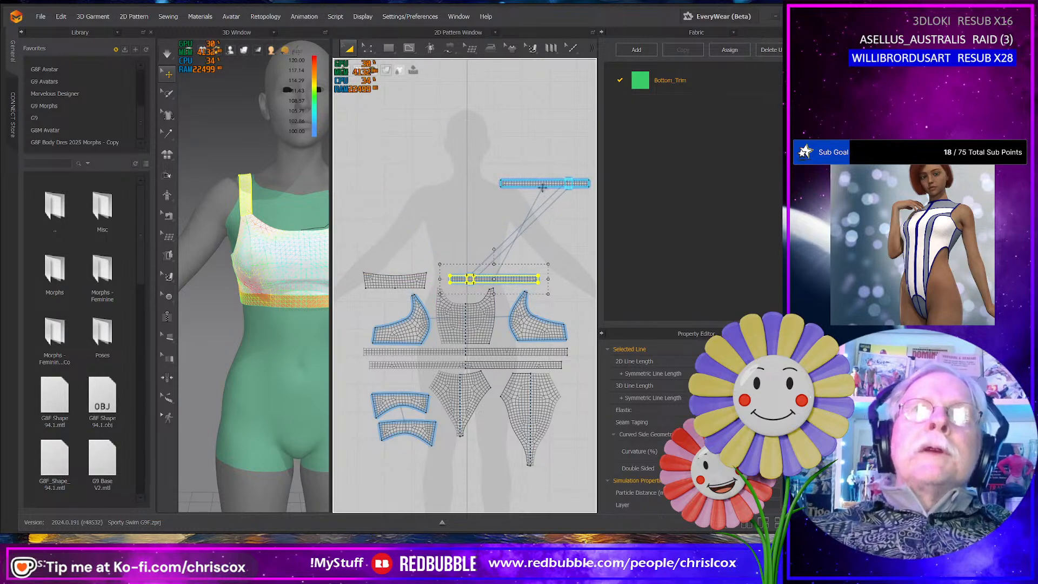
pyautogui.moveTo(542, 185); pyautogui.dragTo(490, 266)
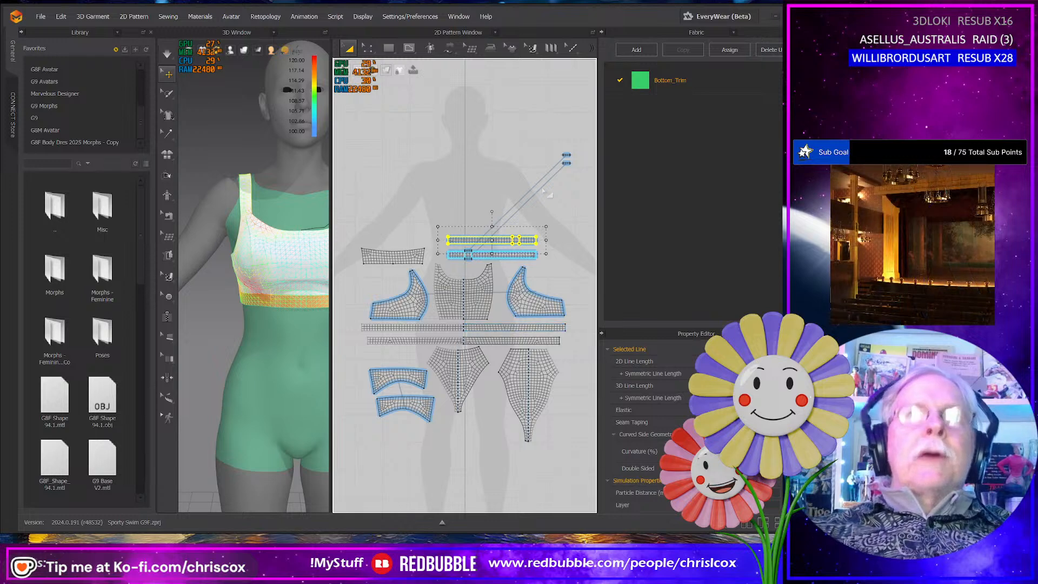
# - Open the UV Editor, reset the UVs to the 2D arrangement and examine the layout
pyautogui.click(463, 33)
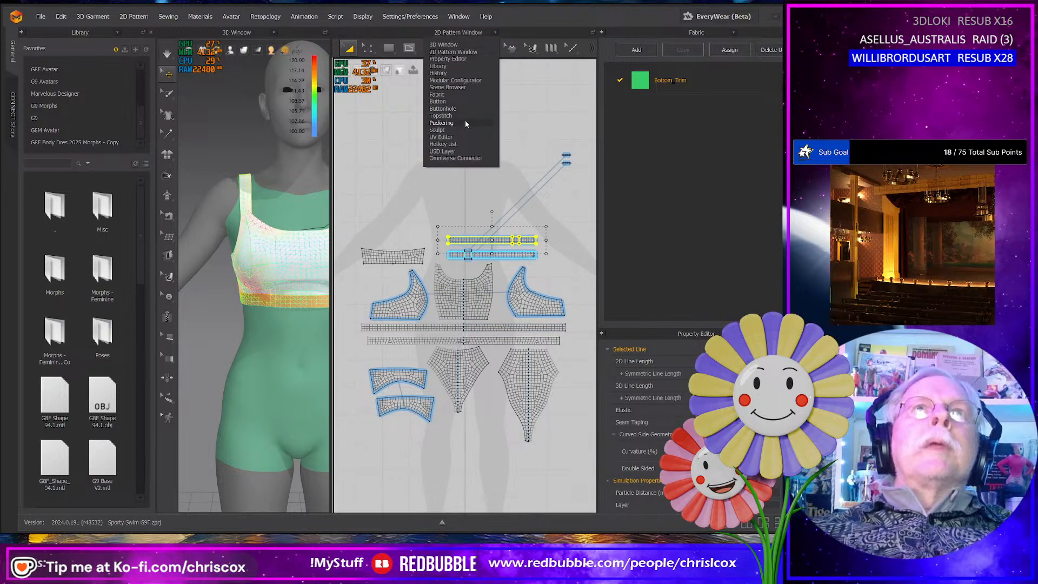
pyautogui.click(454, 138)
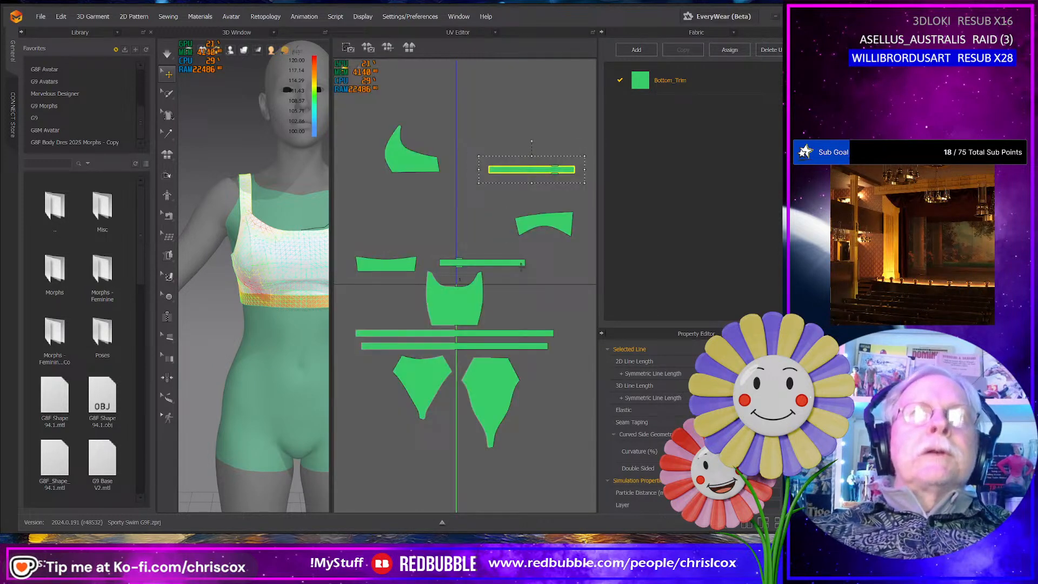
pyautogui.rightClick(537, 288)
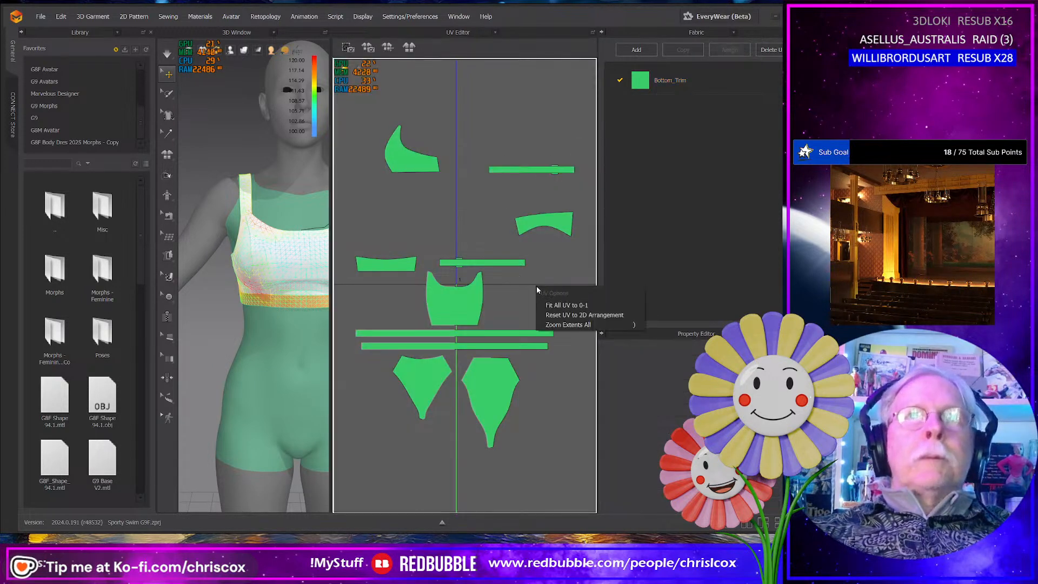
pyautogui.click(562, 314)
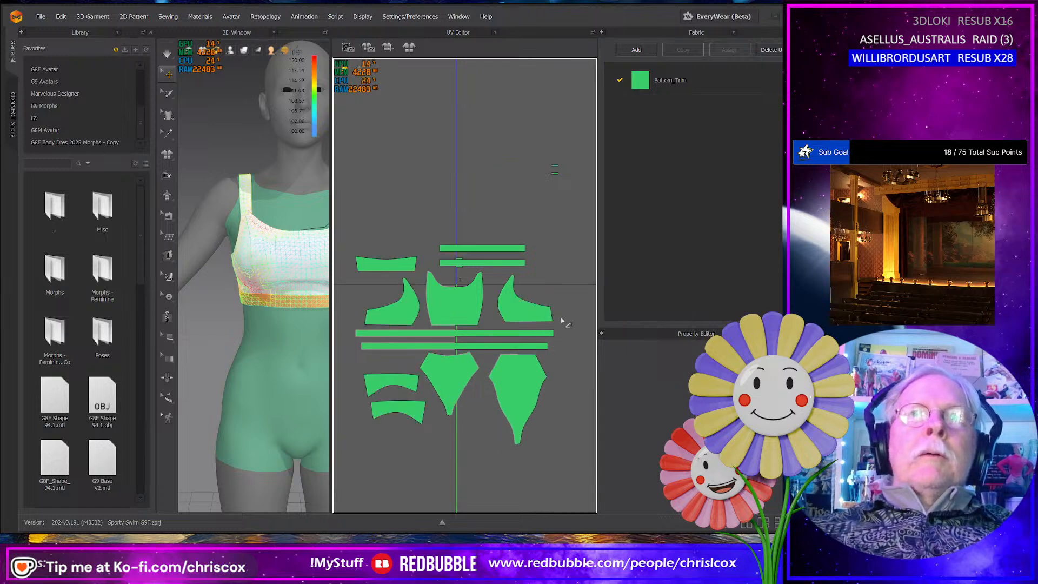
pyautogui.rightClick(569, 349)
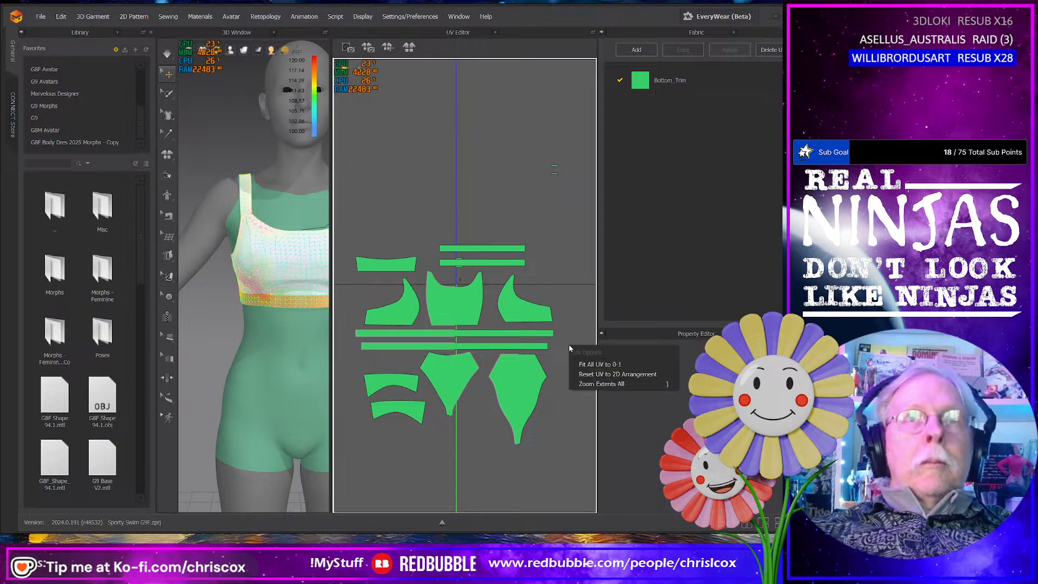
pyautogui.click(585, 375)
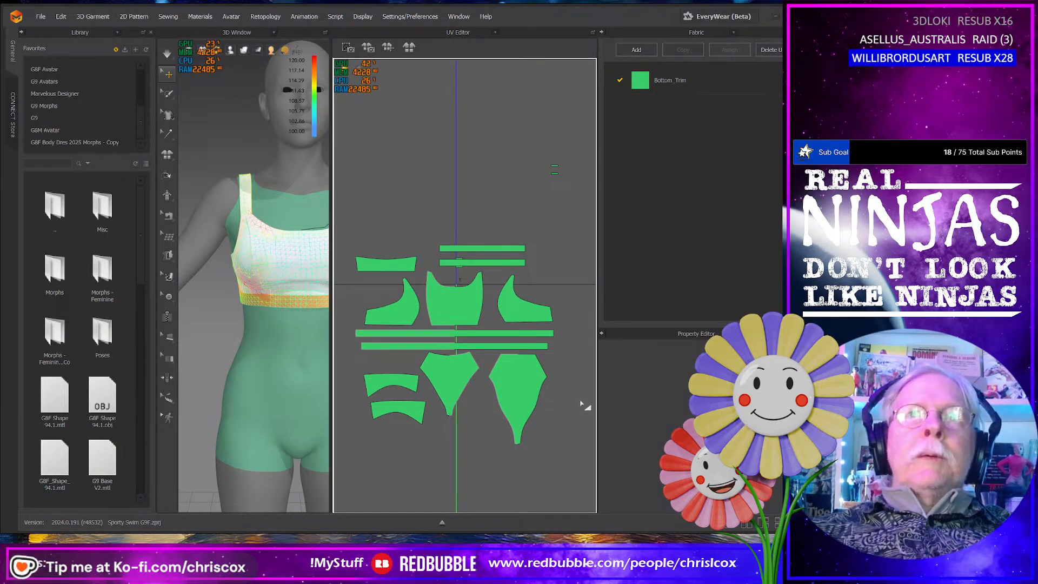
pyautogui.scroll(-4, 584, 396)
pyautogui.moveTo(578, 392); pyautogui.dragTo(419, 272)
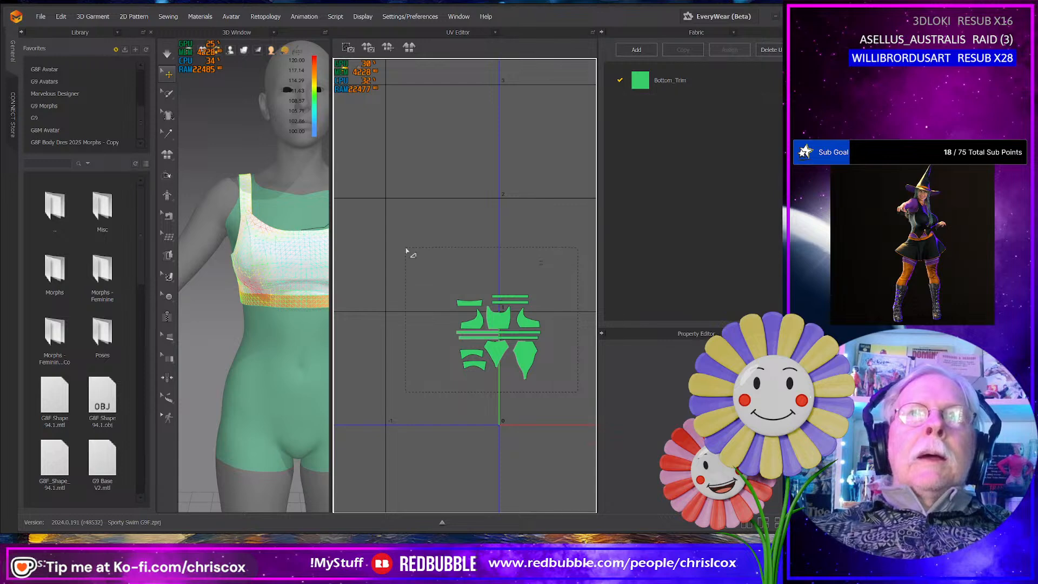
# - Return to the 2D pattern layout, undo the last strap move and restack that strap with its slider loop above the other strap
pyautogui.click(458, 34)
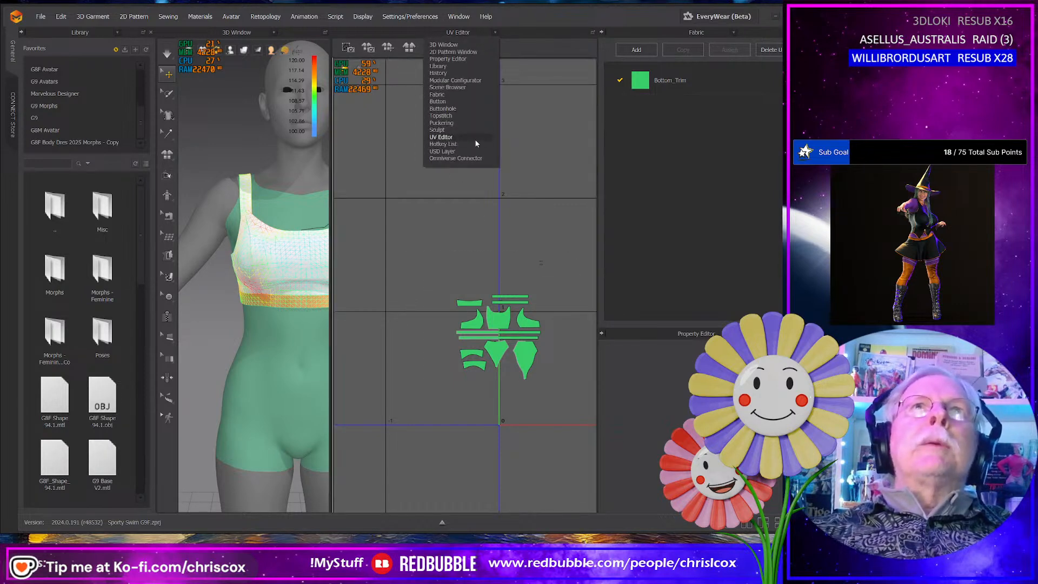
pyautogui.click(447, 51)
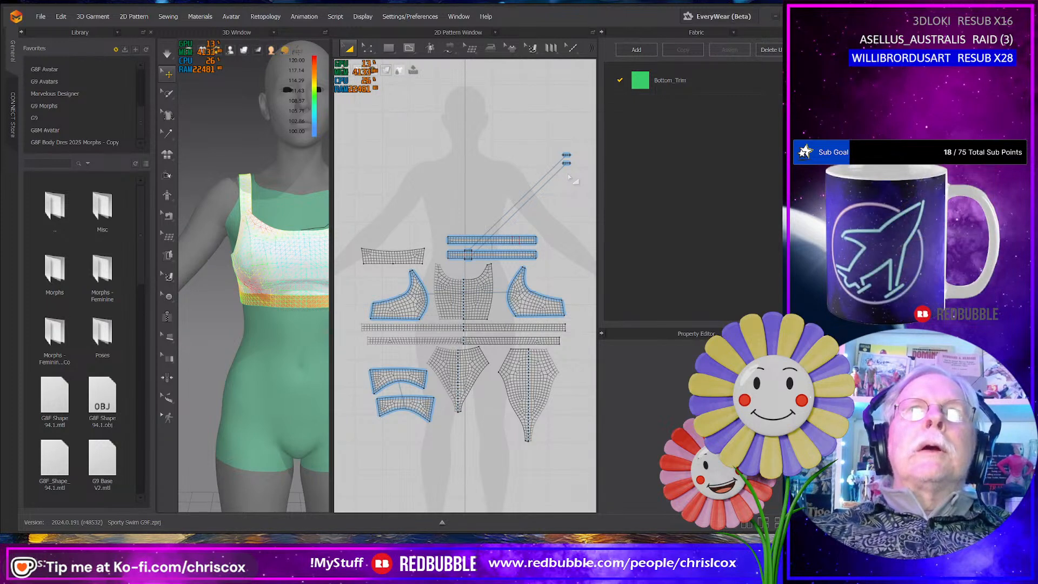
pyautogui.moveTo(568, 175); pyautogui.dragTo(570, 179)
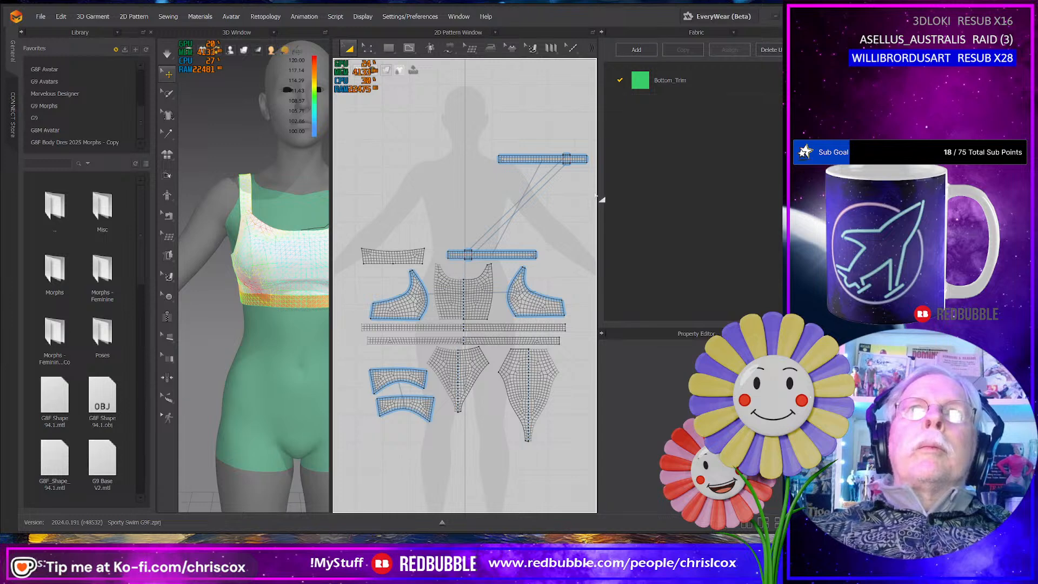
pyautogui.click(518, 155)
pyautogui.moveTo(517, 157); pyautogui.dragTo(468, 225)
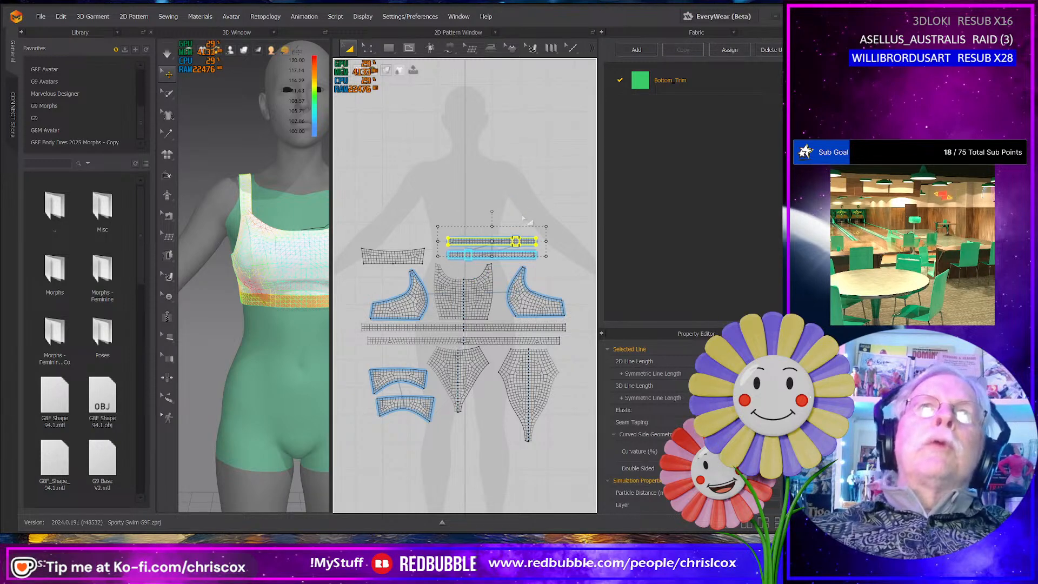
pyautogui.scroll(2, 542, 229)
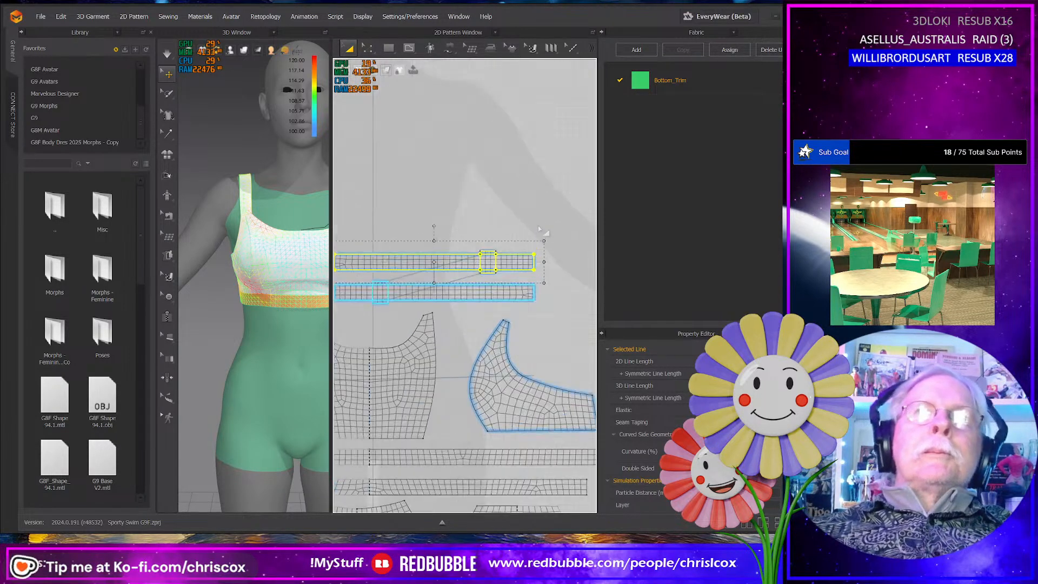
pyautogui.scroll(2, 533, 251)
pyautogui.scroll(-3, 510, 259)
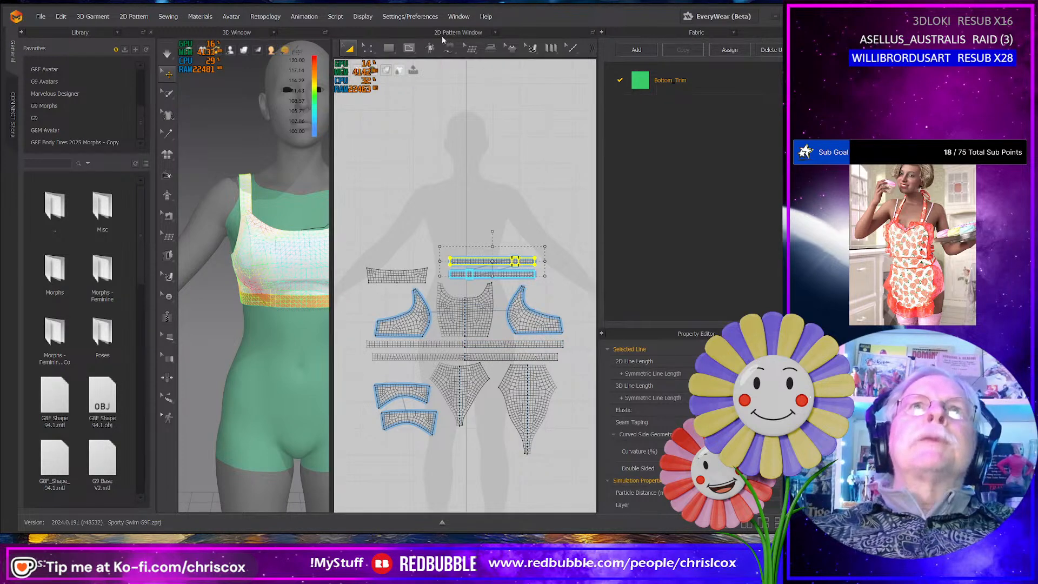
# - Reset the UVs to the 2D arrangement in the UV Editor and fit all UVs to 0-1 using the relative UV coordinate option
pyautogui.click(456, 33)
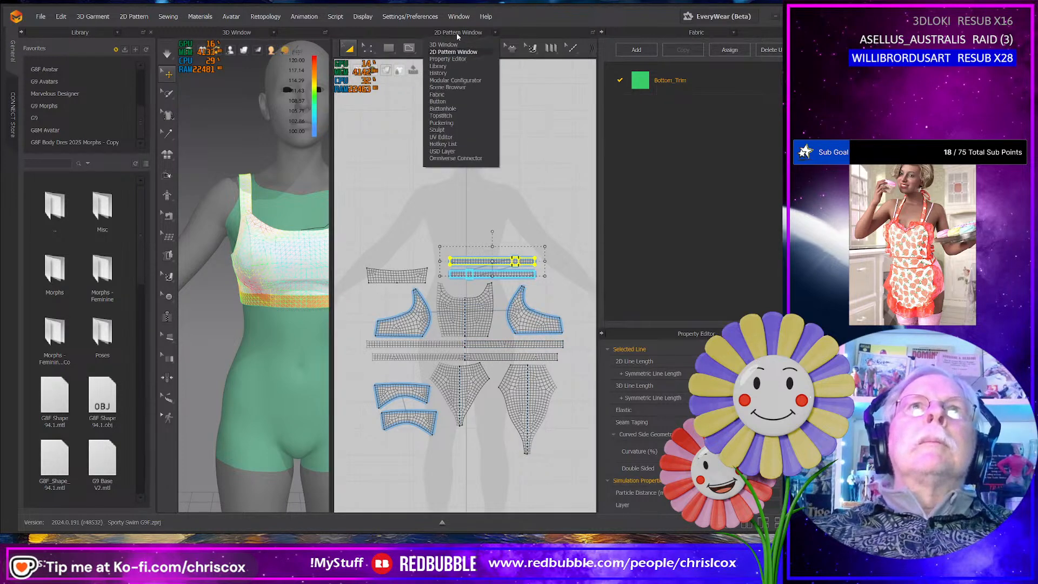
pyautogui.click(441, 137)
pyautogui.rightClick(548, 291)
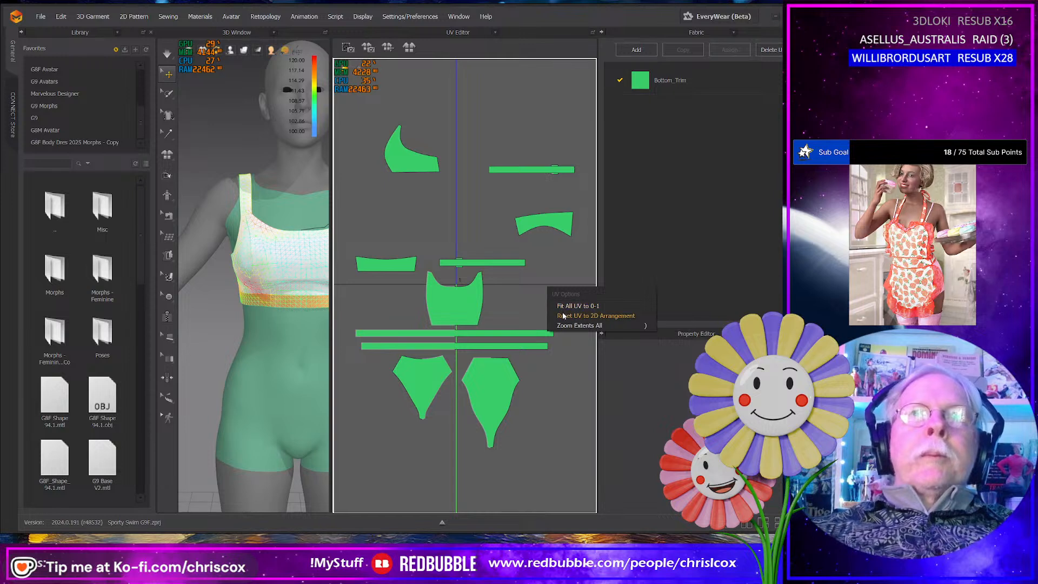
pyautogui.click(595, 315)
pyautogui.rightClick(563, 335)
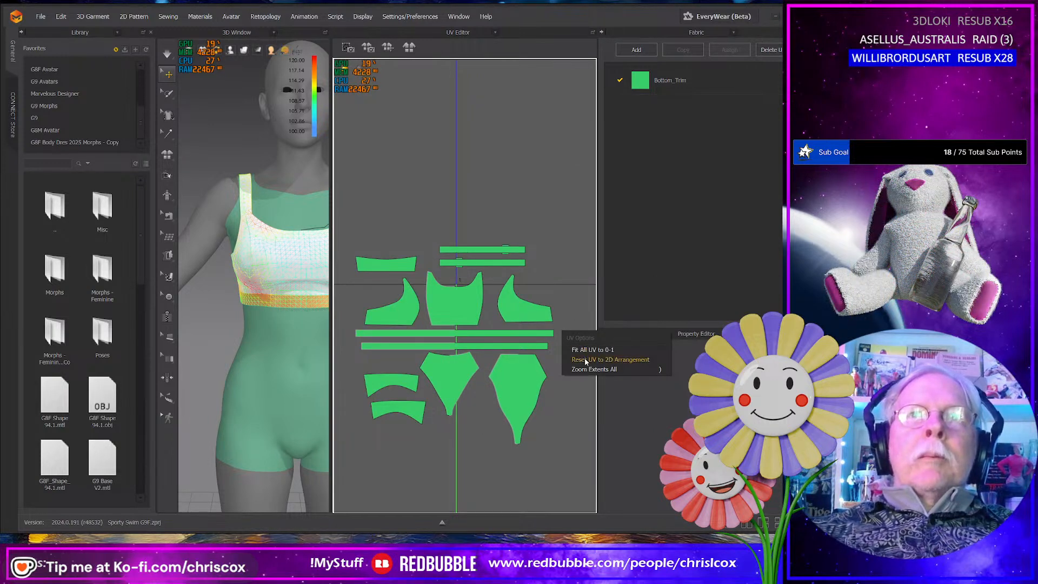
pyautogui.click(581, 352)
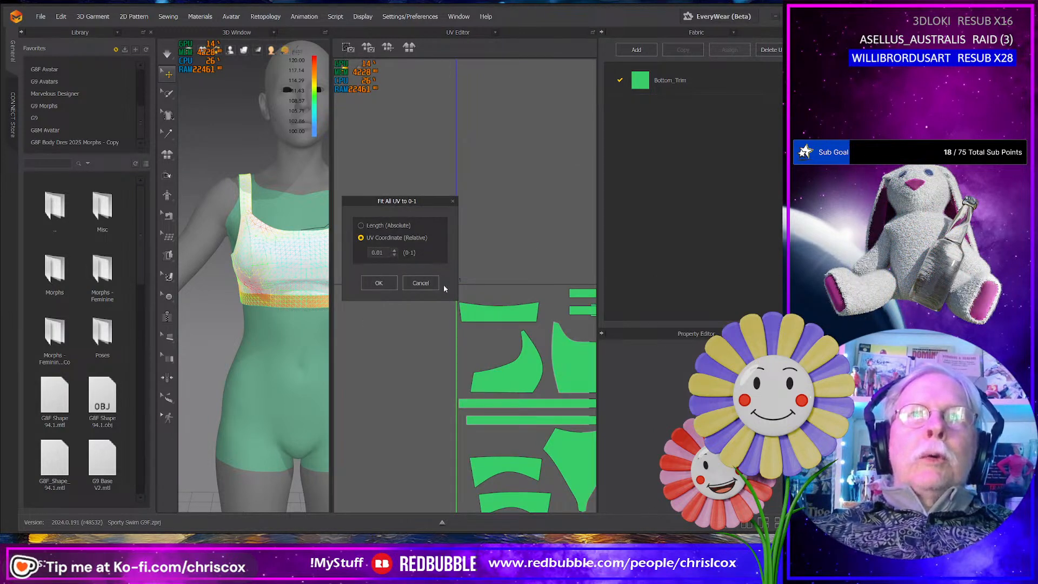
pyautogui.click(379, 283)
pyautogui.moveTo(427, 267); pyautogui.dragTo(356, 282, button='middle')
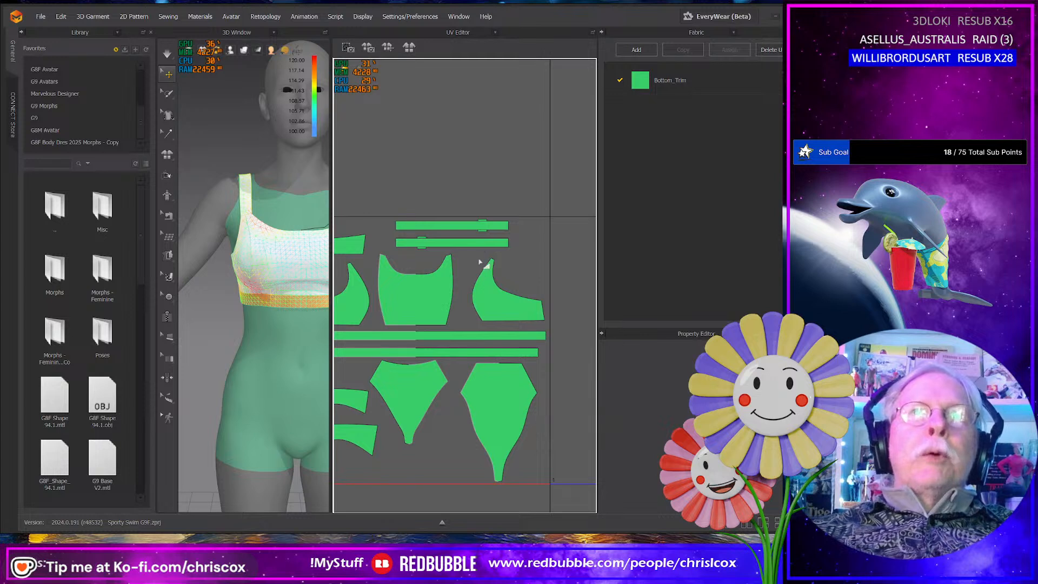
pyautogui.moveTo(479, 263); pyautogui.dragTo(535, 330, button='middle')
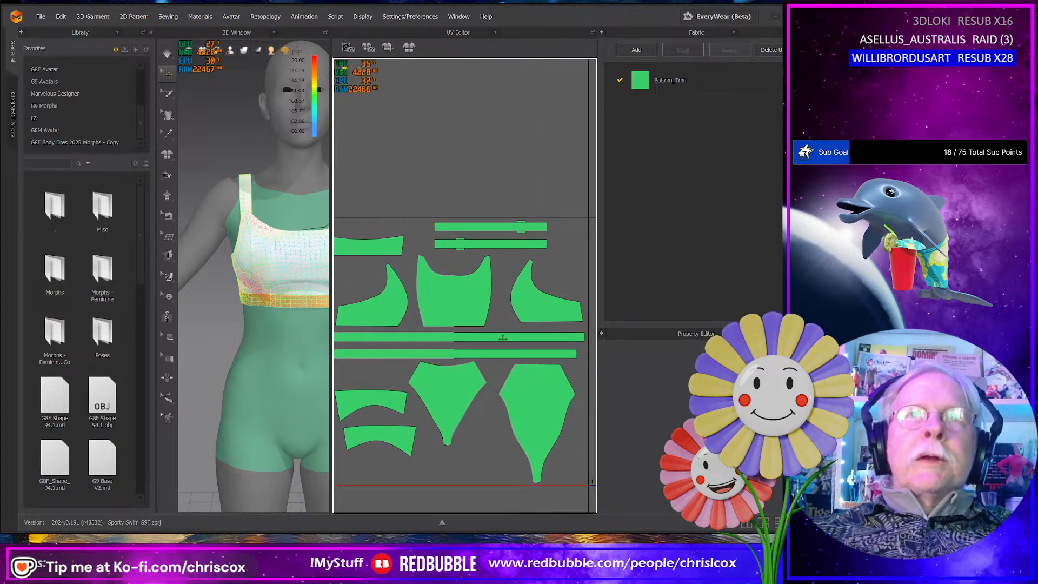
pyautogui.moveTo(451, 339); pyautogui.dragTo(463, 343, button='middle')
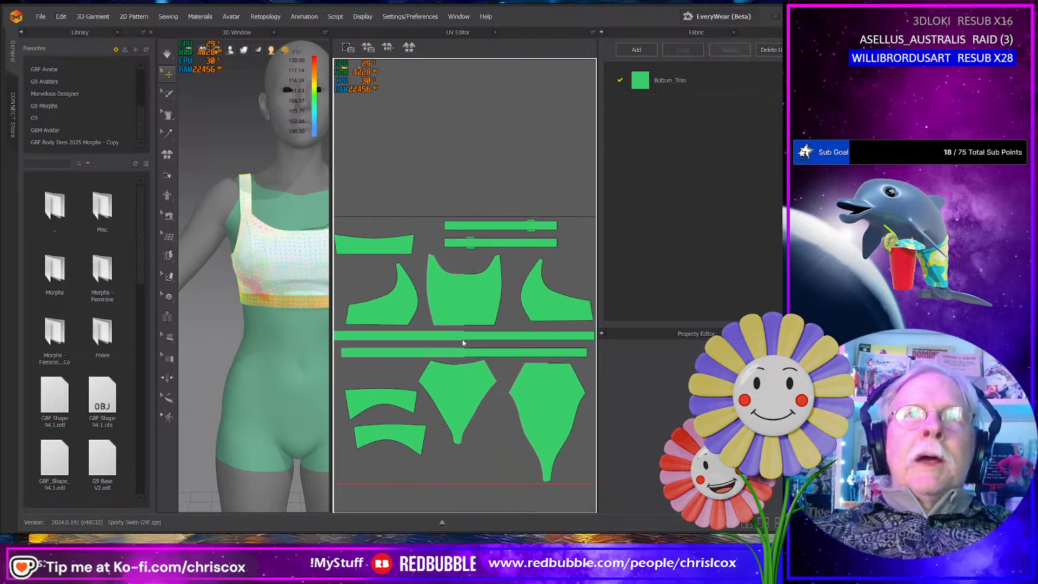
# - Return to the 2D pattern layout and move the upper shoulder strap with its slider loop down closer to the lower strap
pyautogui.rightClick(492, 144)
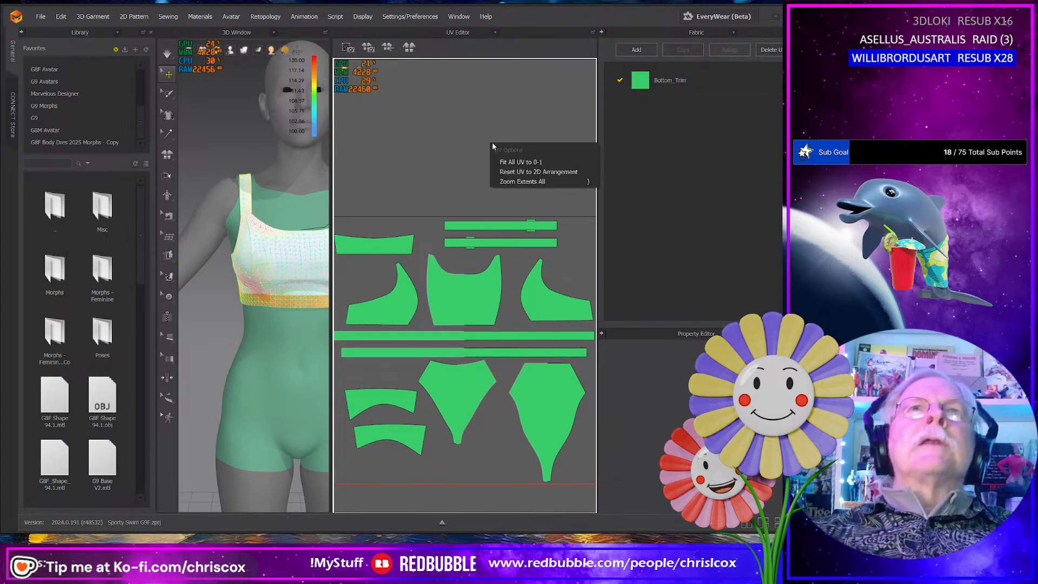
pyautogui.click(468, 34)
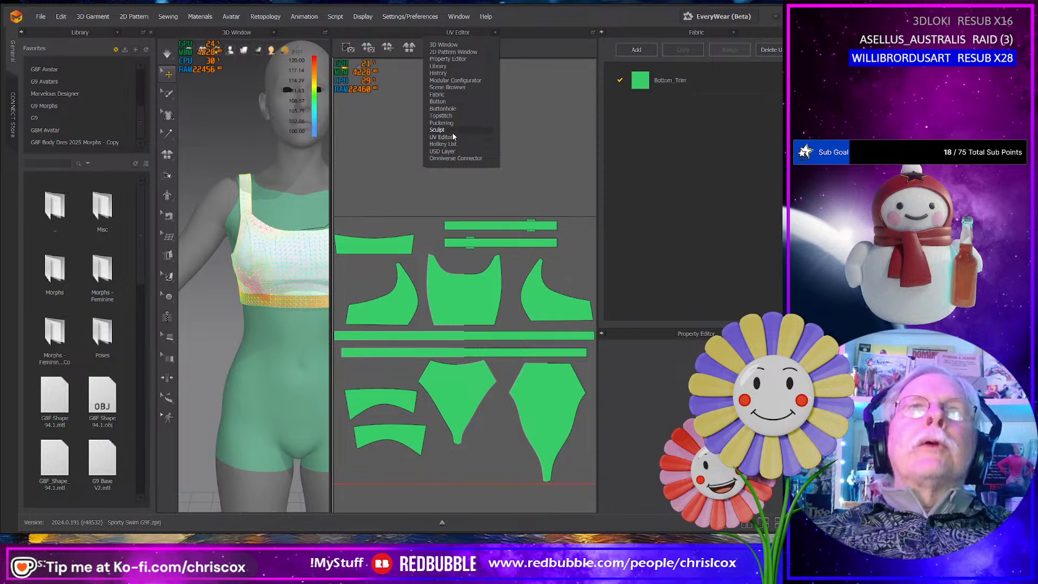
pyautogui.click(447, 59)
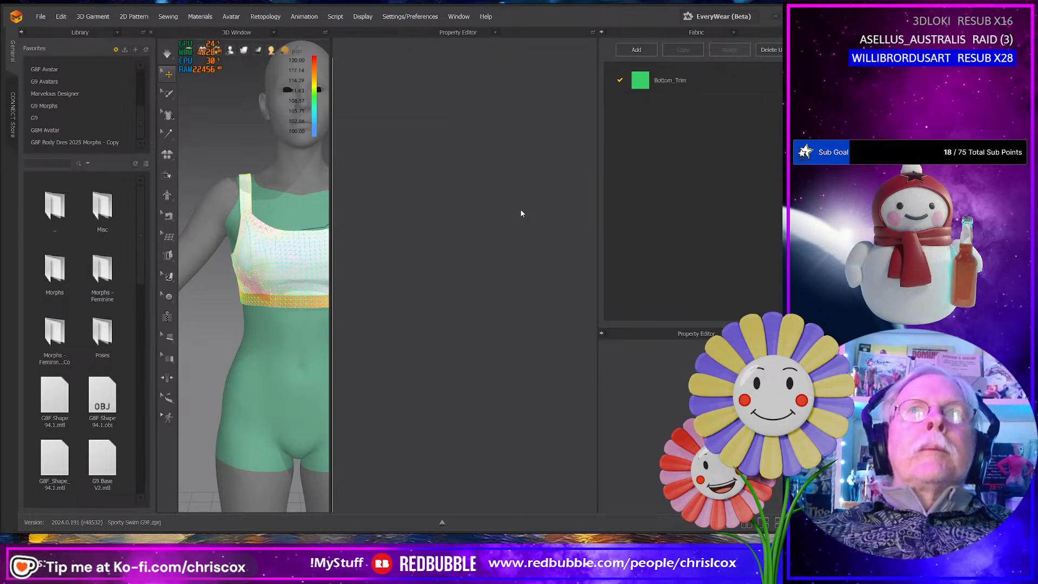
pyautogui.click(486, 35)
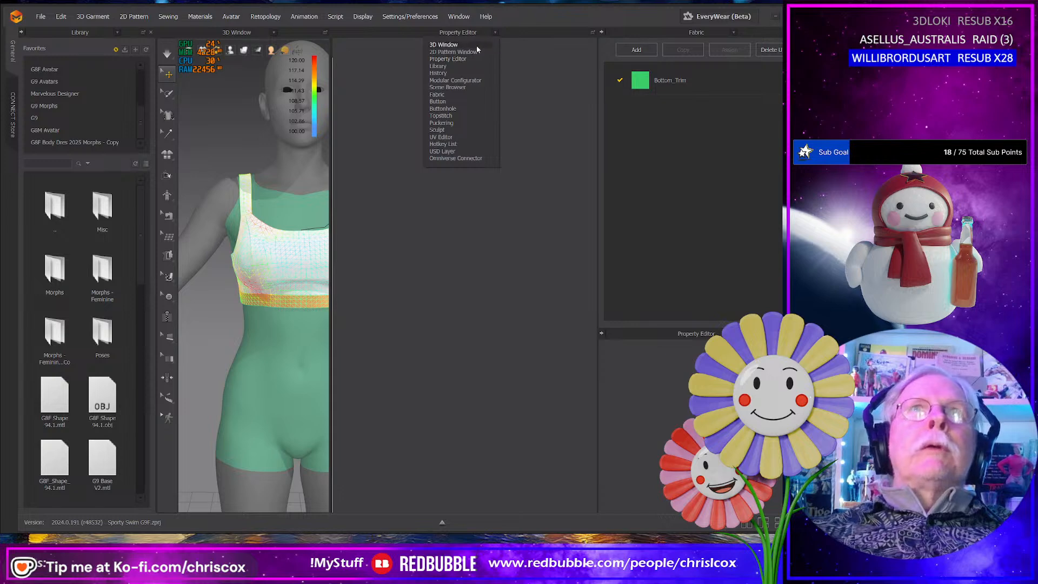
pyautogui.click(473, 52)
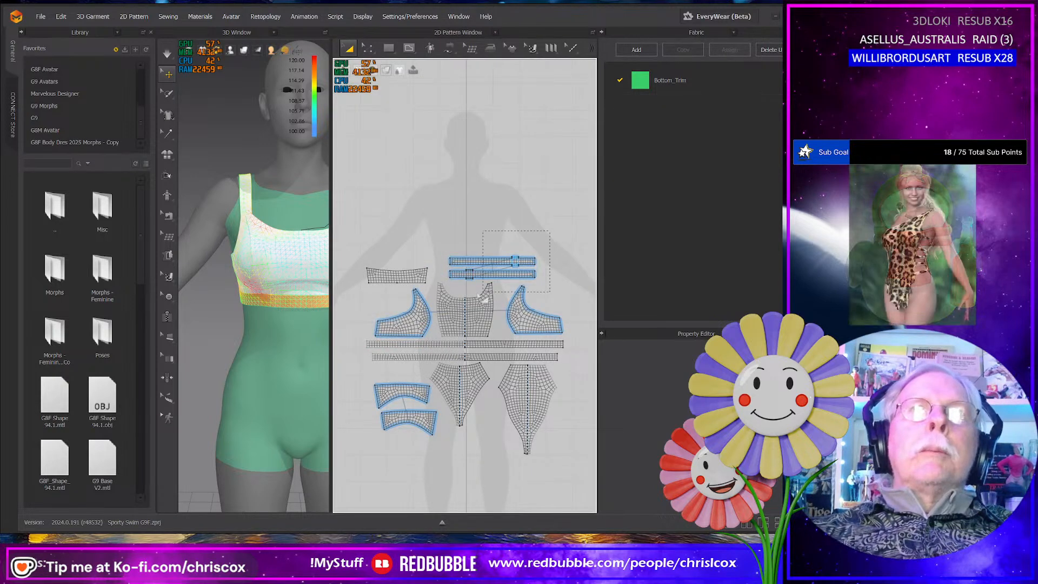
pyautogui.moveTo(446, 281); pyautogui.dragTo(495, 271)
pyautogui.click(425, 226)
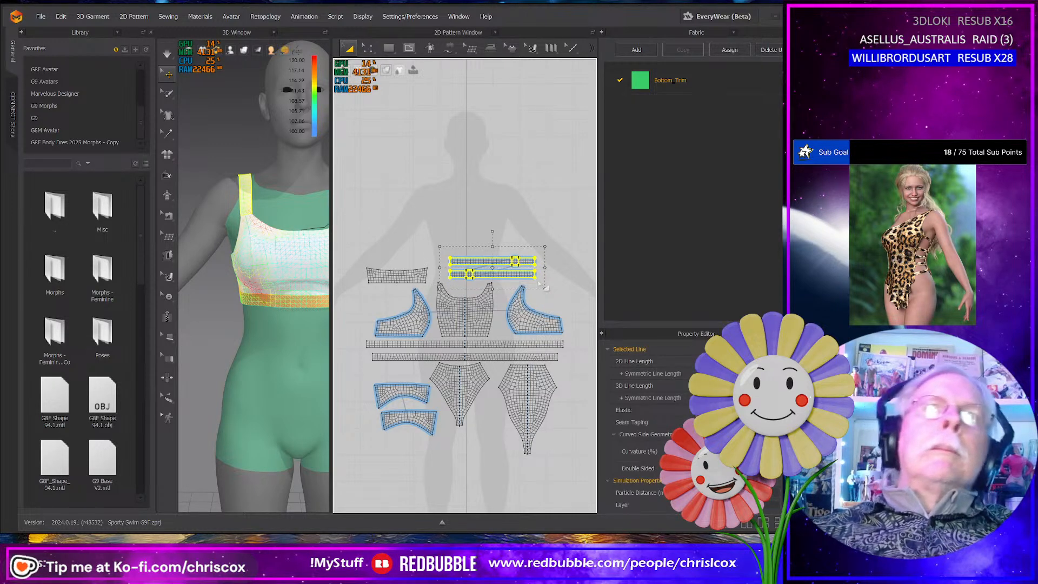
pyautogui.scroll(2, 546, 289)
pyautogui.scroll(3, 545, 288)
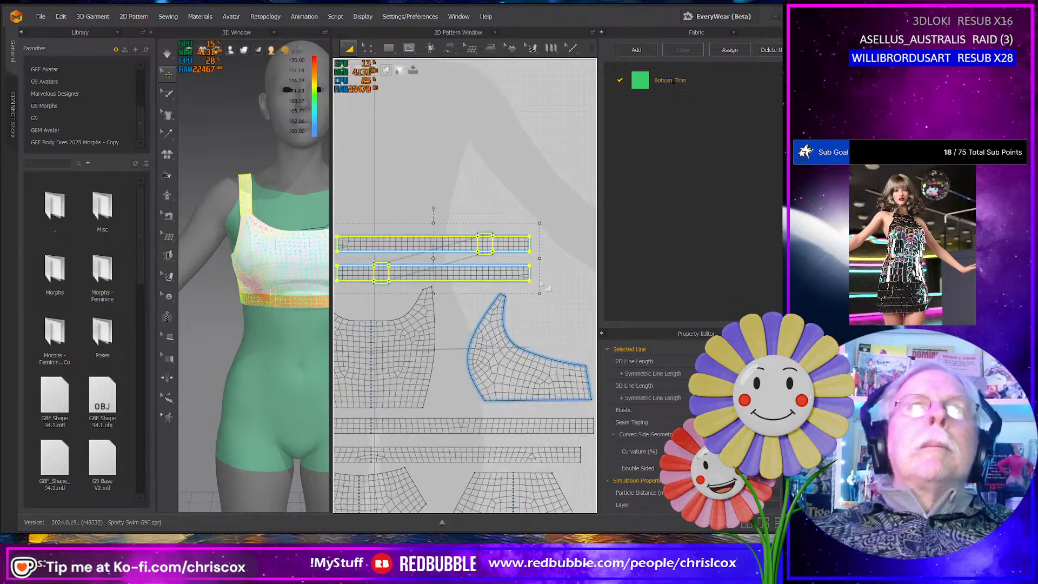
pyautogui.moveTo(584, 219); pyautogui.dragTo(566, 251)
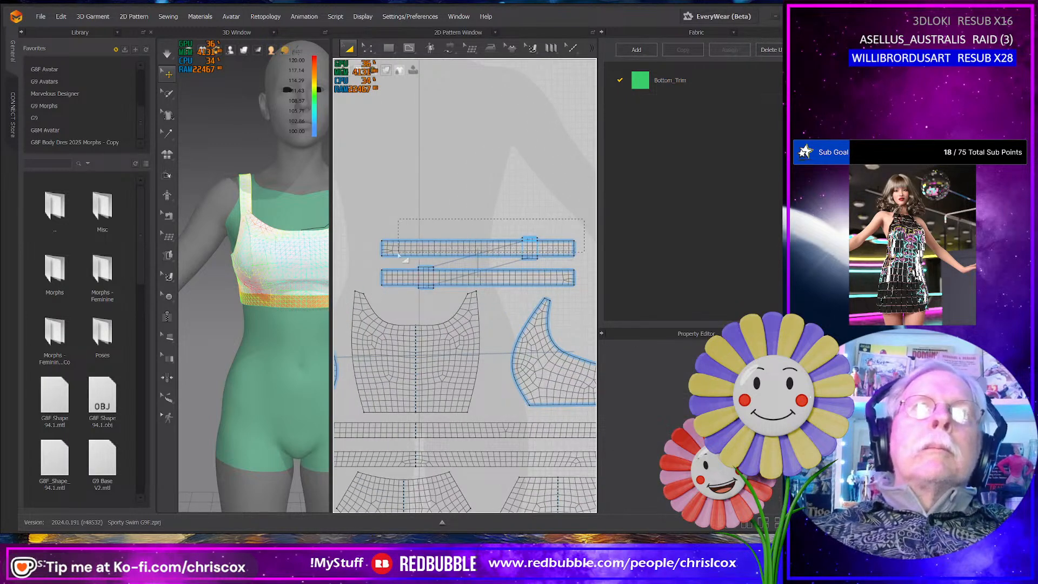
pyautogui.moveTo(399, 252); pyautogui.dragTo(380, 263)
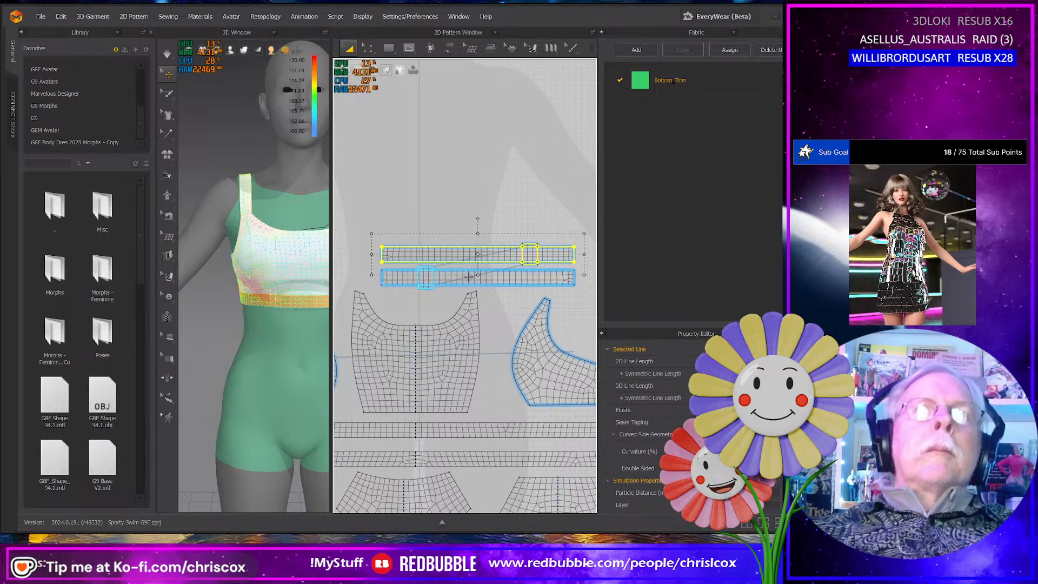
# - Reset the UVs to the 2D arrangement in the UV Editor, fit all UVs to 0-1 and inspect the layout
pyautogui.click(494, 32)
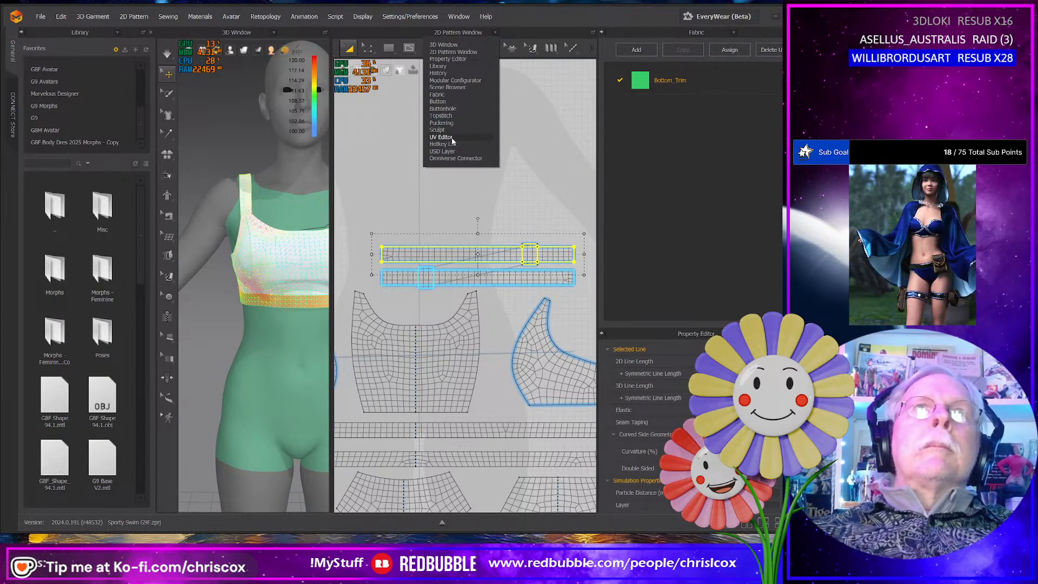
pyautogui.click(453, 138)
pyautogui.rightClick(511, 258)
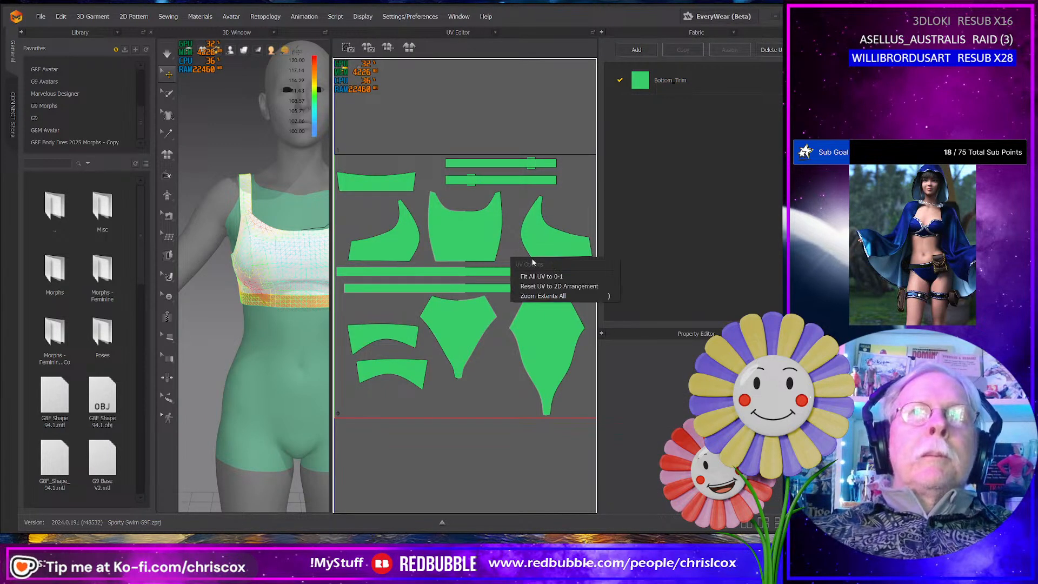
pyautogui.click(547, 287)
pyautogui.rightClick(538, 235)
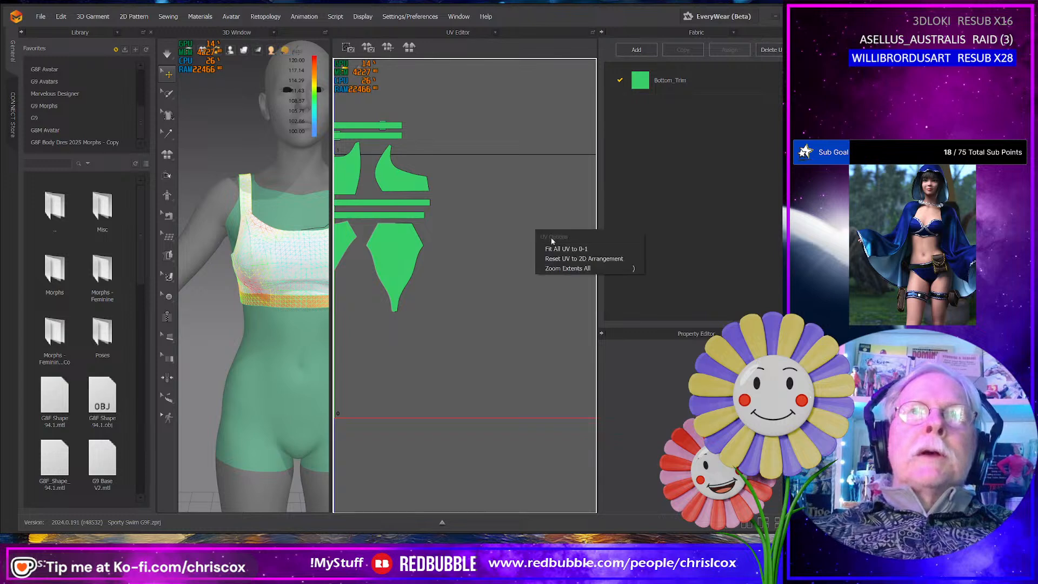
pyautogui.click(563, 250)
pyautogui.click(396, 288)
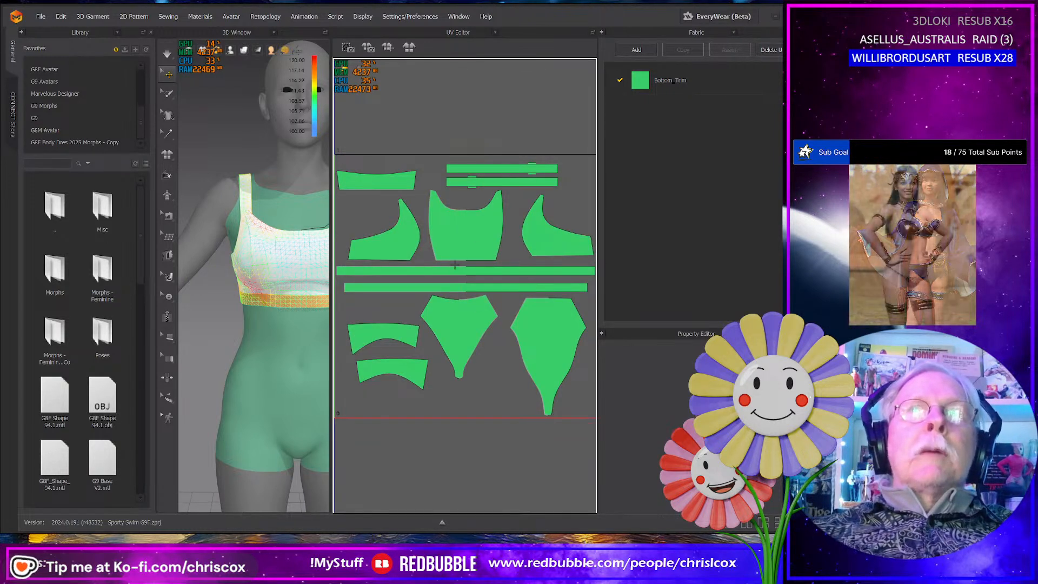
pyautogui.moveTo(351, 274); pyautogui.dragTo(384, 272, button='middle')
pyautogui.moveTo(567, 285); pyautogui.dragTo(474, 284, button='middle')
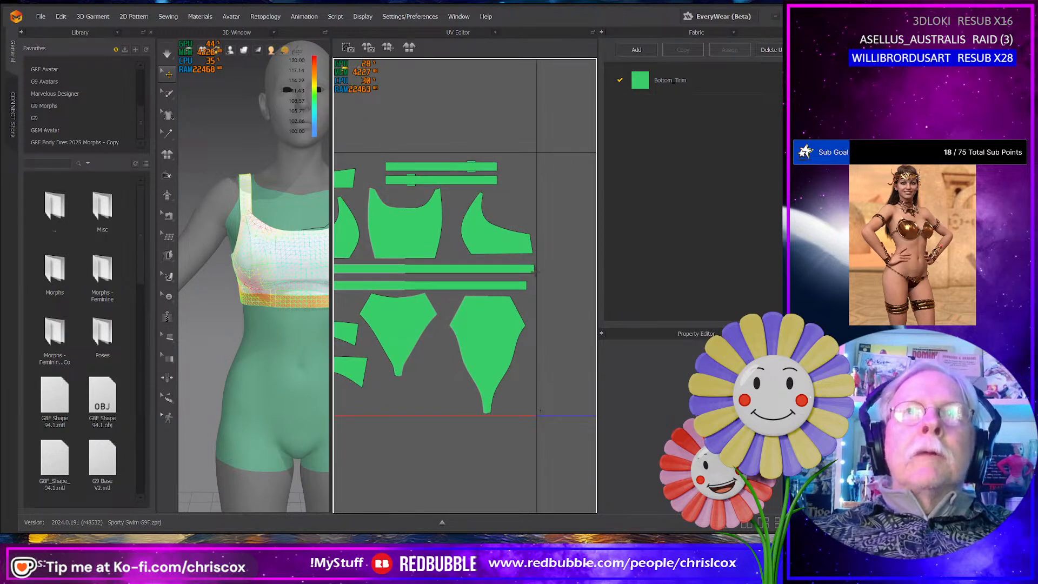
pyautogui.scroll(5, 487, 325)
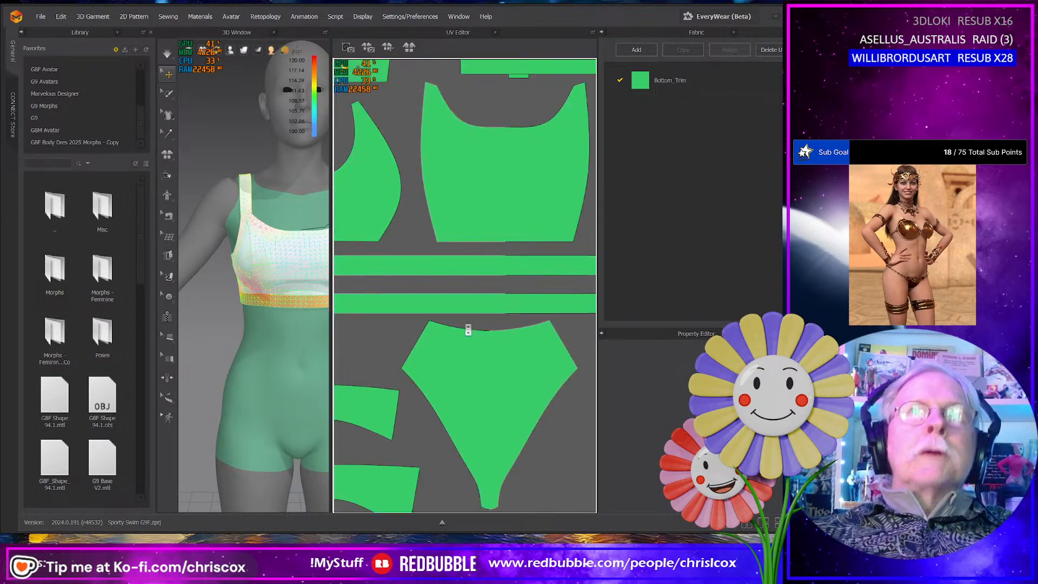
pyautogui.scroll(-6, 469, 330)
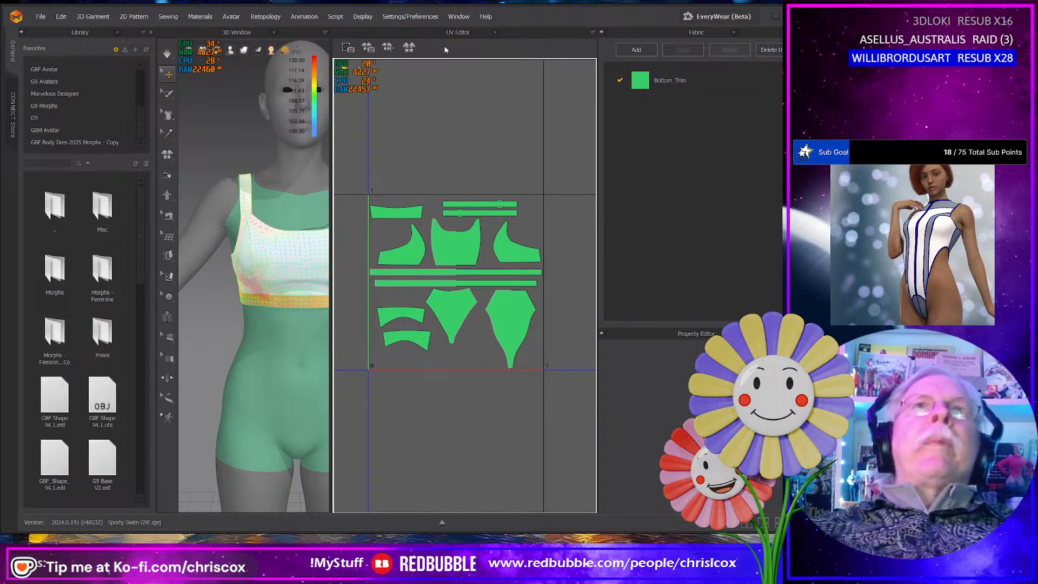
# - Switch back to the 2D pattern layout and save the project
pyautogui.click(460, 32)
pyautogui.click(472, 53)
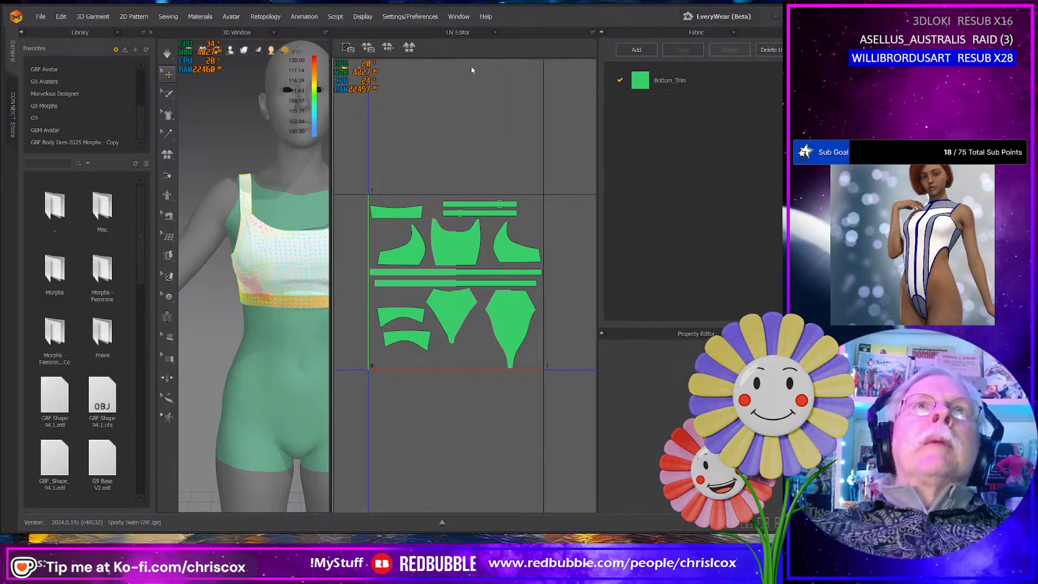
pyautogui.hotkey('ctrl', 's')
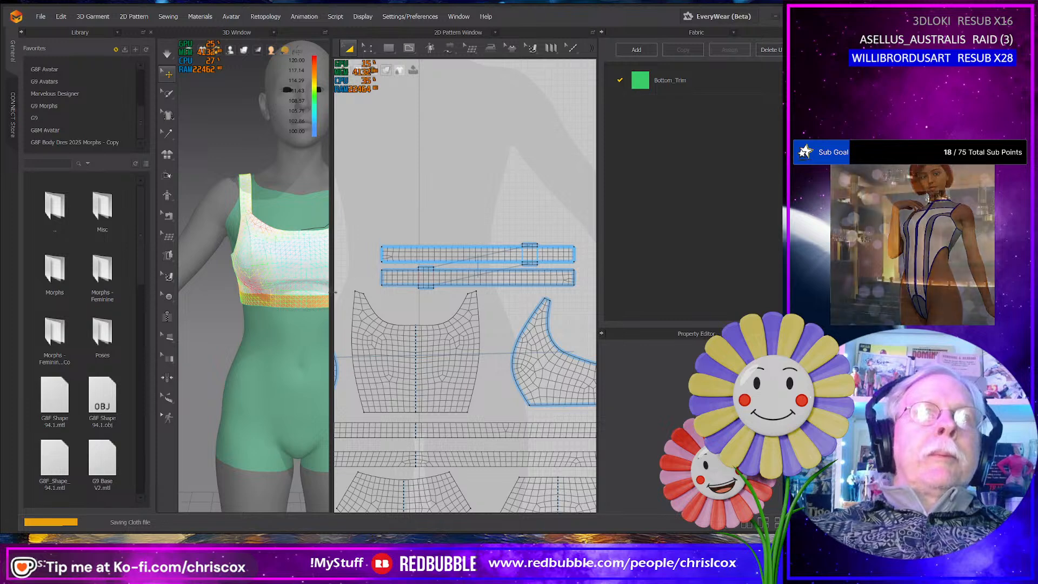
# - Offset the curved top edge of the panel above the side cup piece as one internal line at 5.0 mm, extended to the pattern outline
pyautogui.moveTo(387, 303); pyautogui.dragTo(474, 260, button='middle')
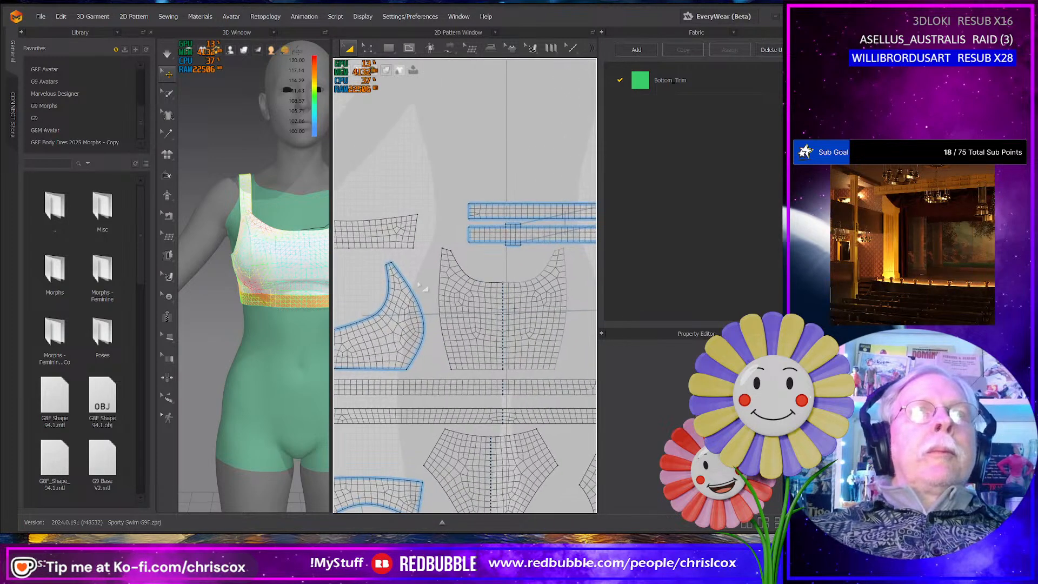
pyautogui.moveTo(244, 50)
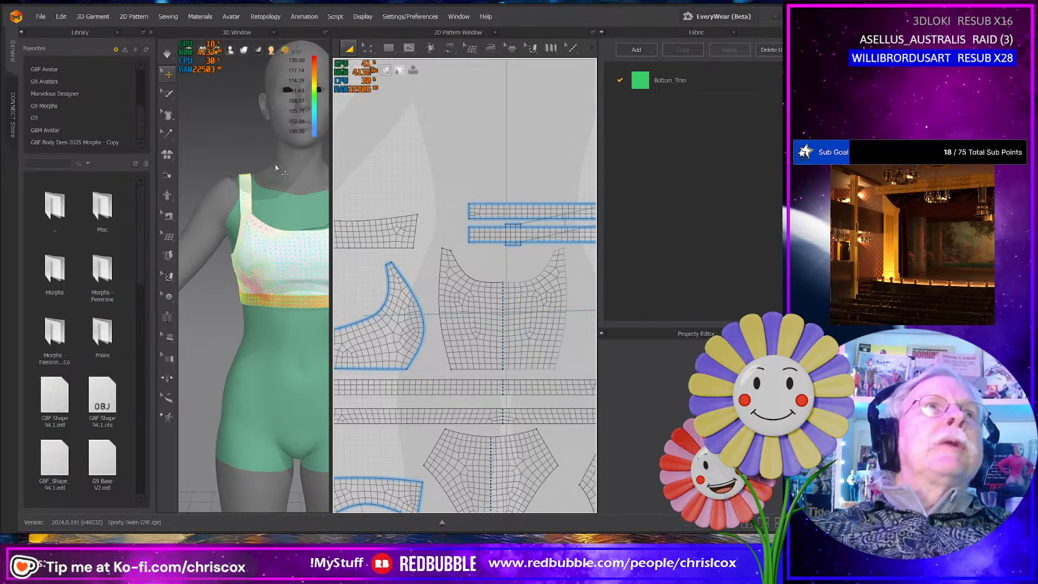
pyautogui.scroll(3, 481, 204)
pyautogui.moveTo(474, 282); pyautogui.dragTo(469, 273, button='middle')
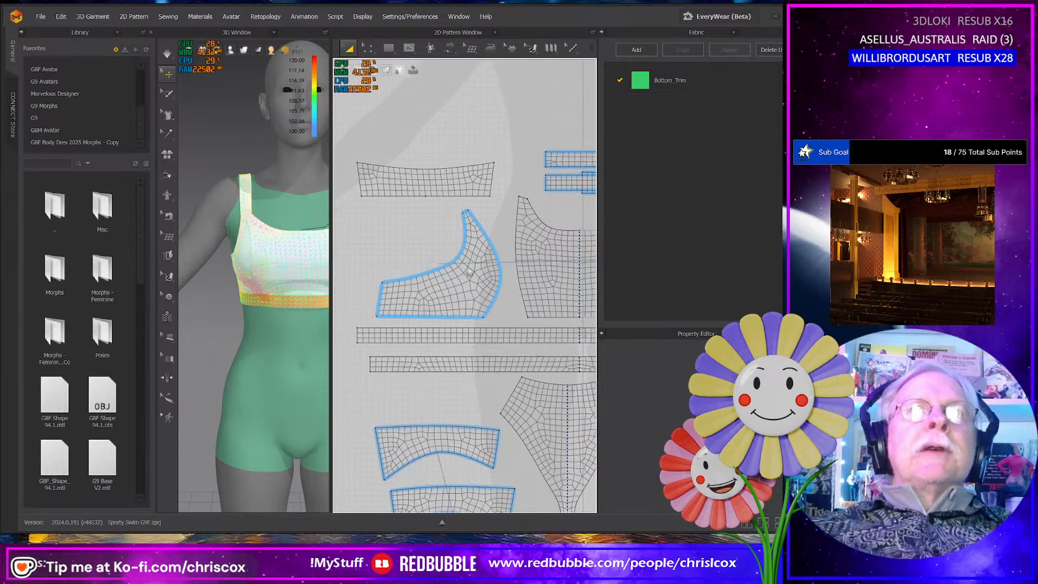
pyautogui.scroll(5, 469, 269)
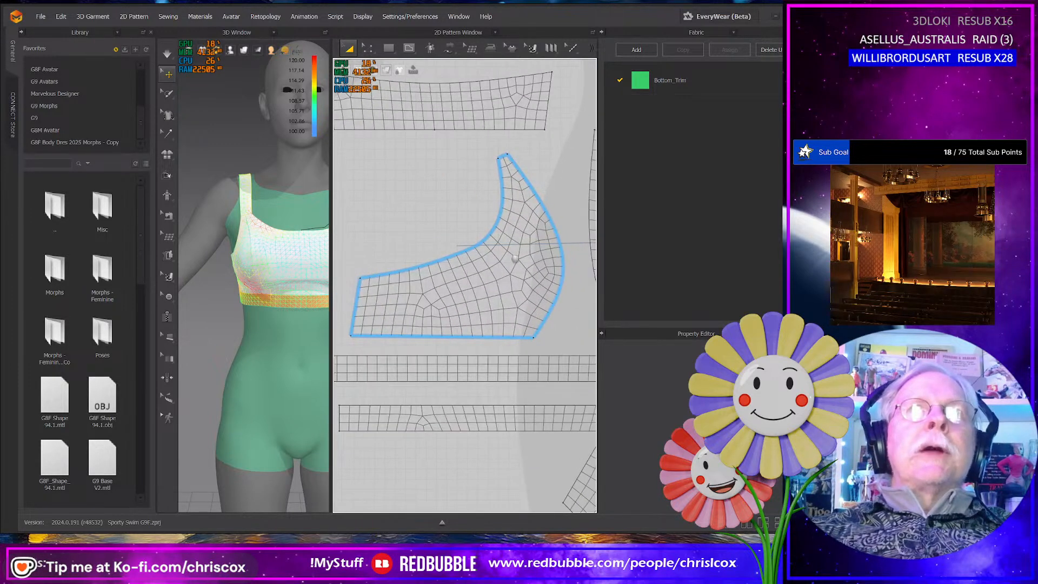
pyautogui.moveTo(449, 228); pyautogui.dragTo(475, 304, button='middle')
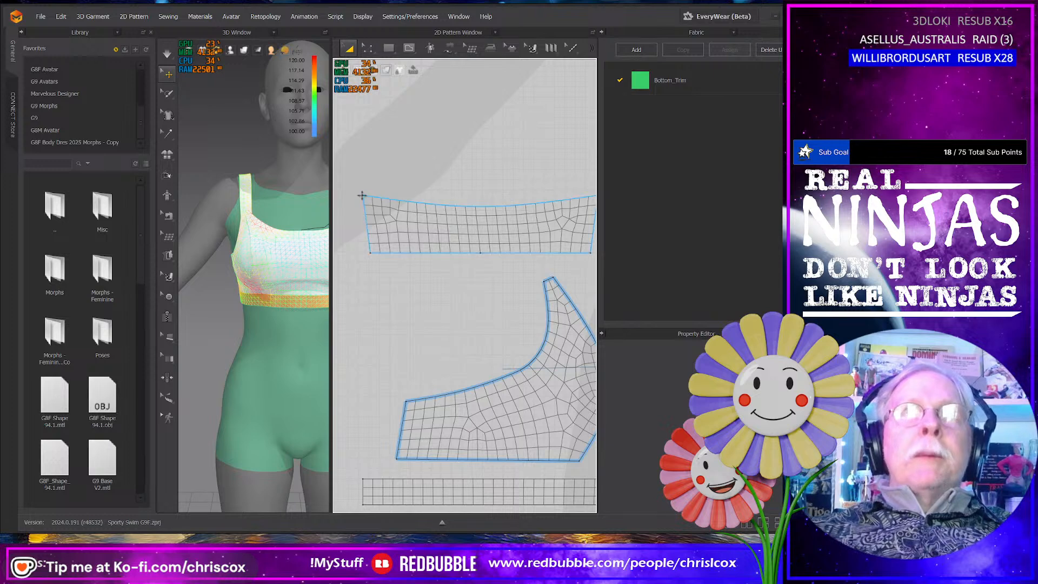
pyautogui.moveTo(575, 202); pyautogui.dragTo(501, 214, button='middle')
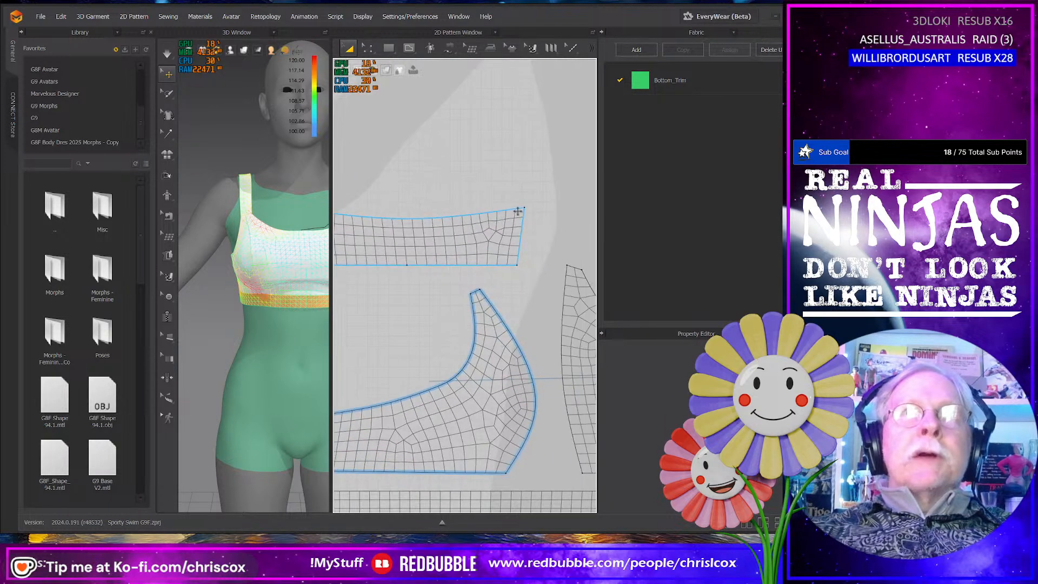
pyautogui.moveTo(501, 257); pyautogui.dragTo(549, 261, button='middle')
pyautogui.press('z')
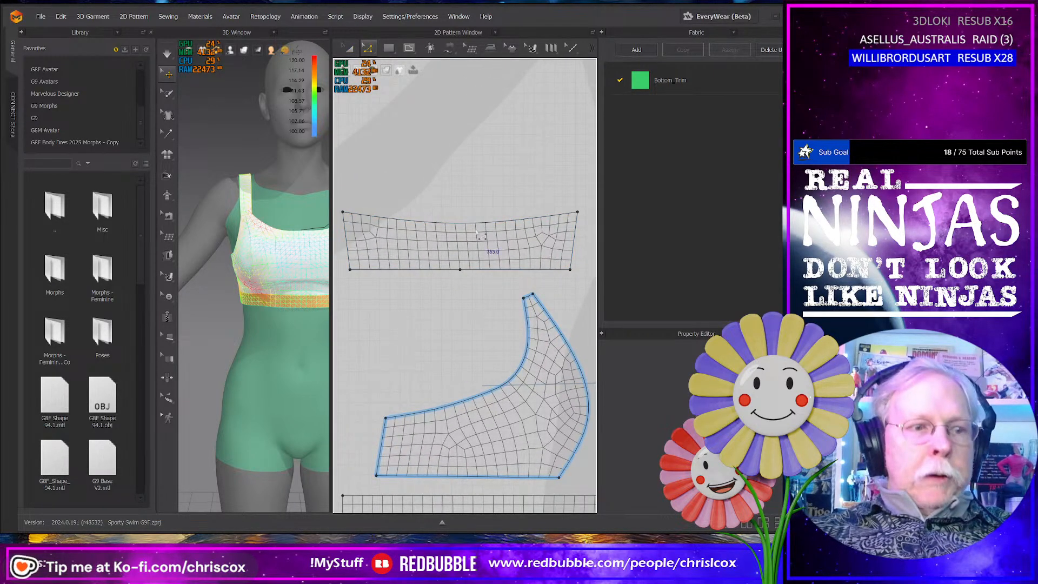
pyautogui.click(466, 224)
pyautogui.rightClick(466, 224)
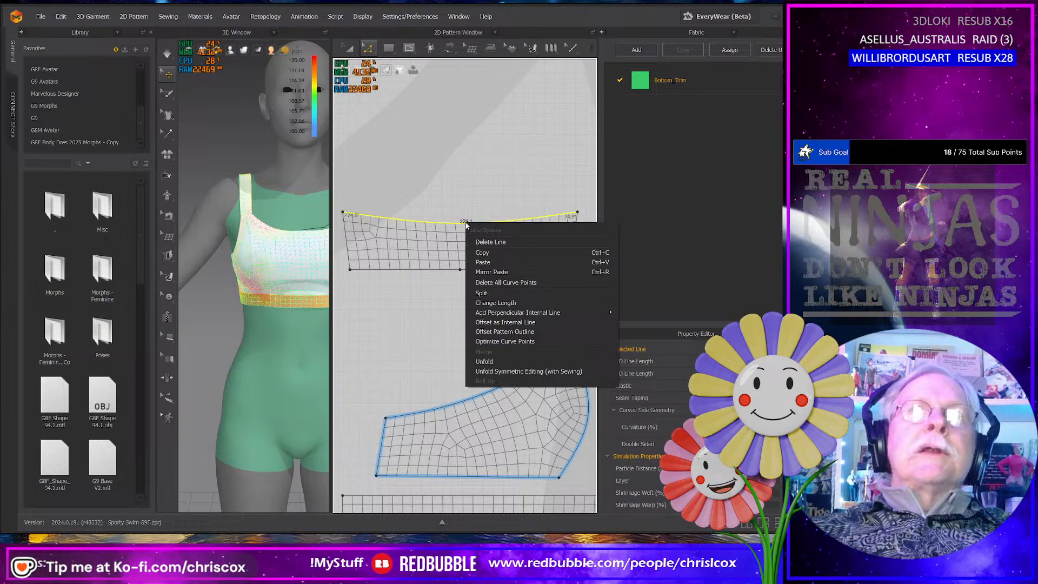
pyautogui.click(502, 323)
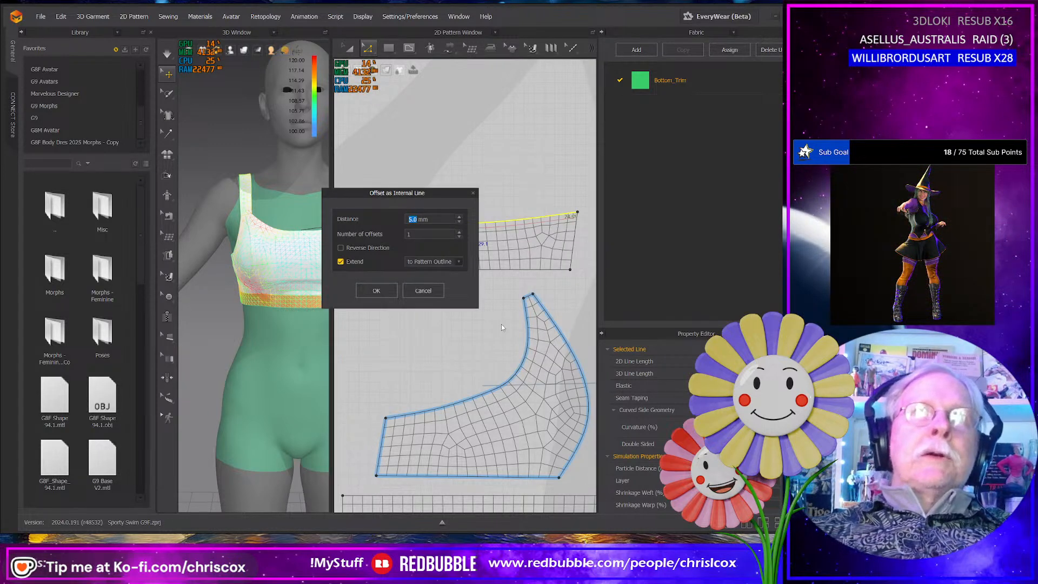
pyautogui.click(377, 291)
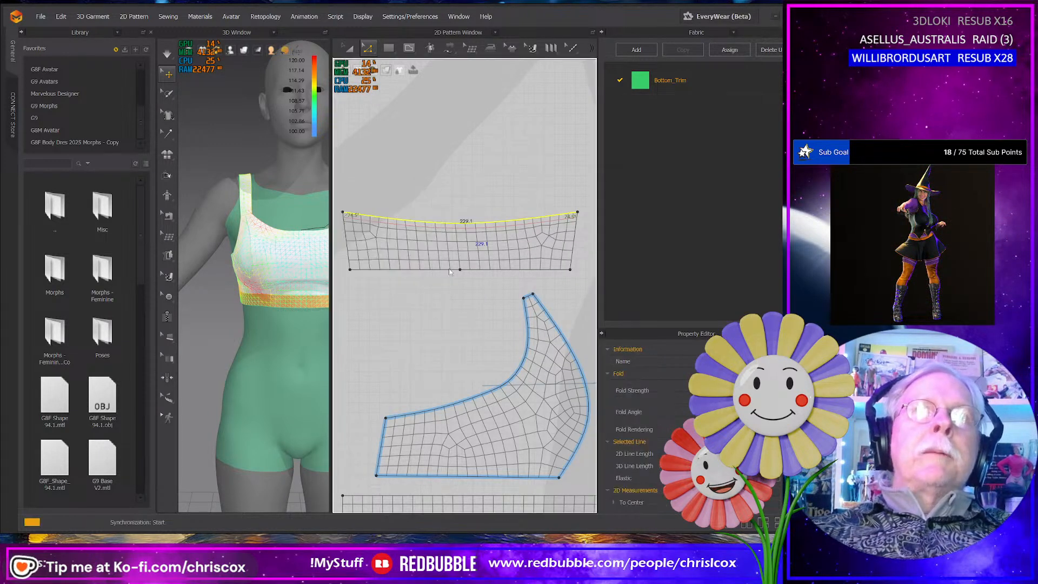
# - Try to cut and sew the panel along the offset internal line, and undo the offset
pyautogui.rightClick(466, 231)
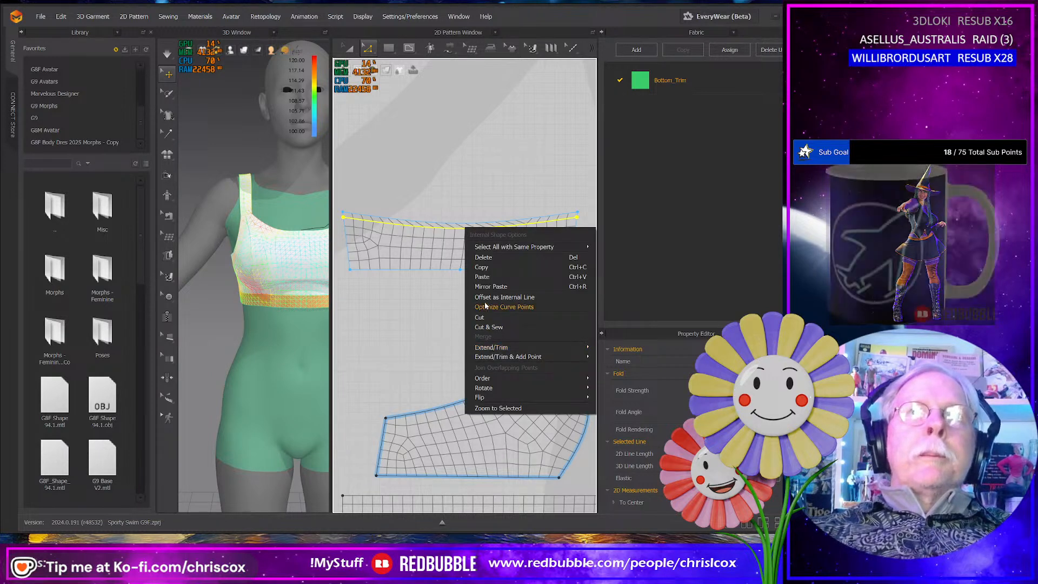
pyautogui.click(490, 327)
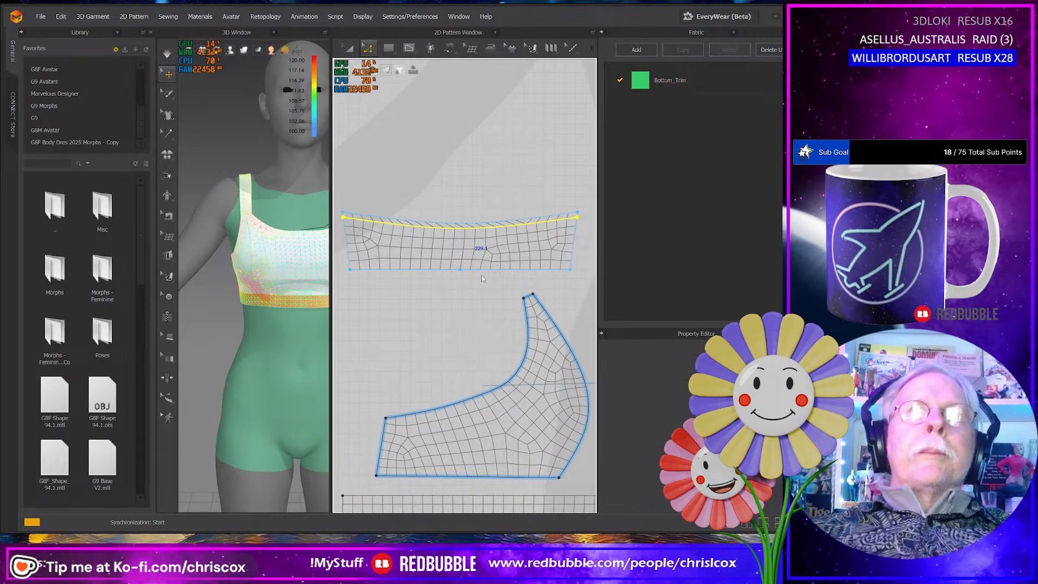
pyautogui.click(468, 283)
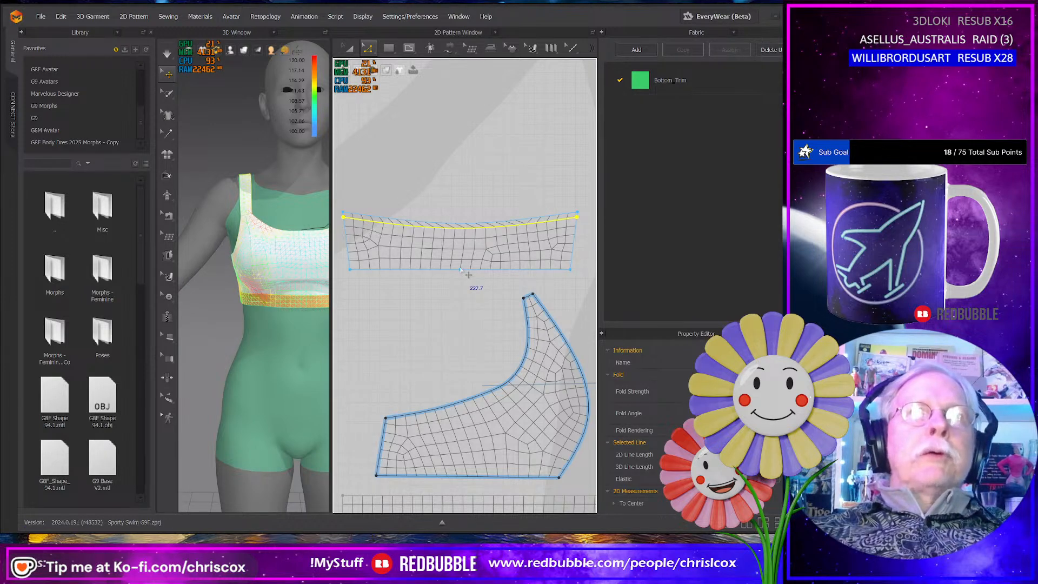
pyautogui.hotkey('ctrl', 'z')
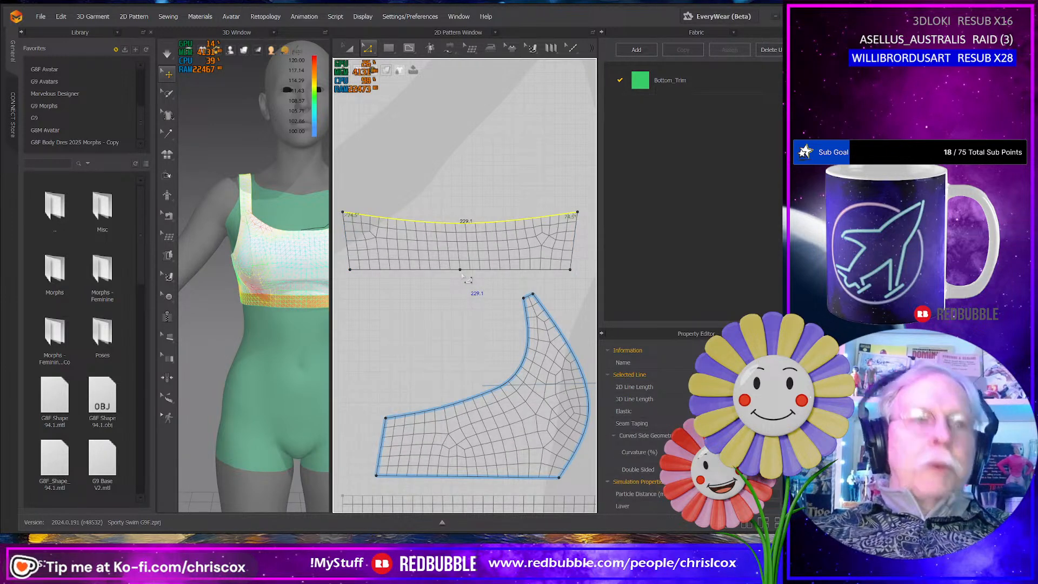
# - Draw a vertical internal line about 45 mm long from the midpoint of the same panel's bottom edge to its curved top edge
pyautogui.press('g')
pyautogui.click(460, 269)
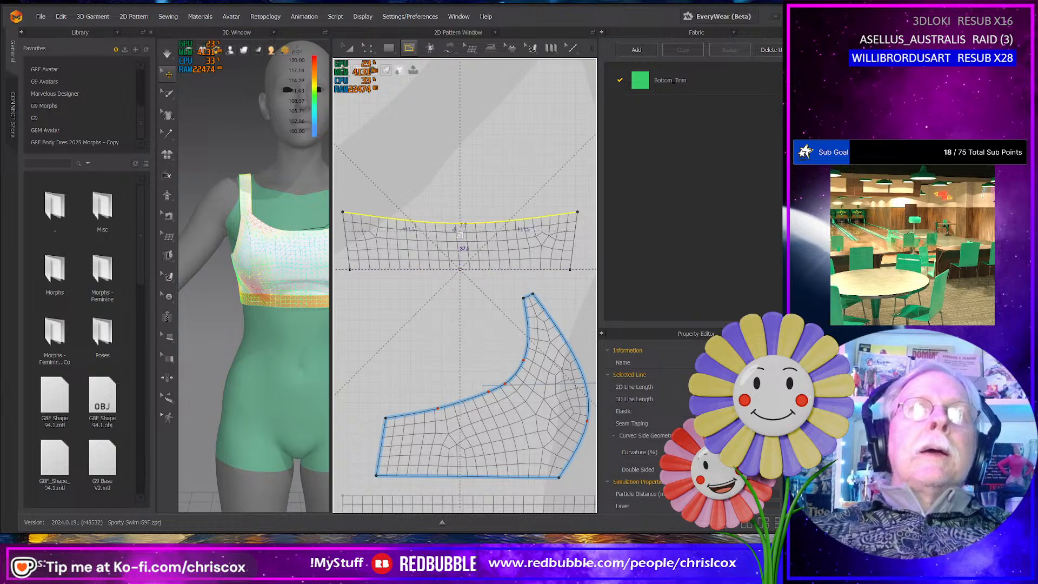
pyautogui.click(464, 226)
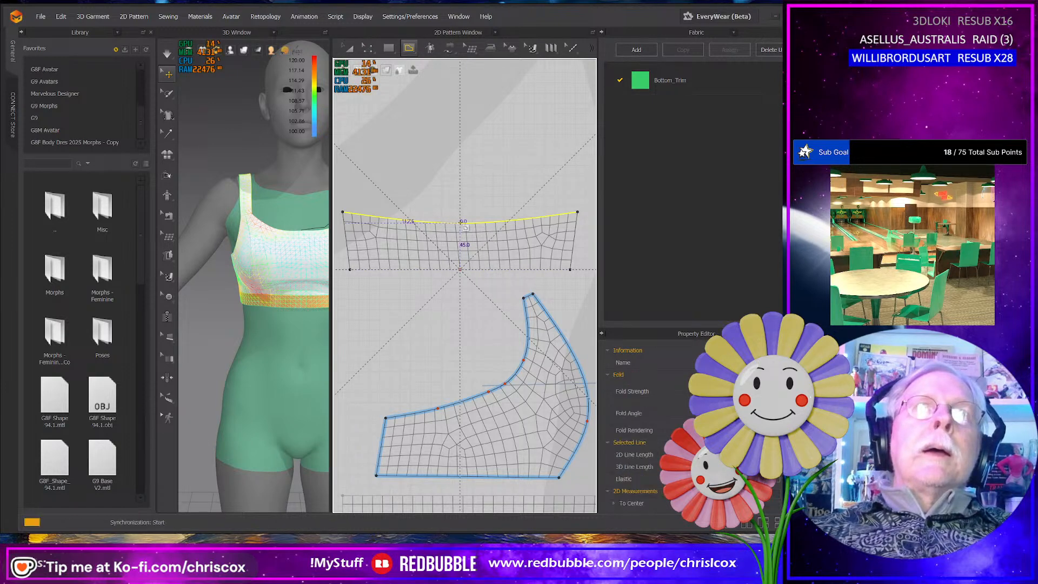
pyautogui.scroll(2, 467, 298)
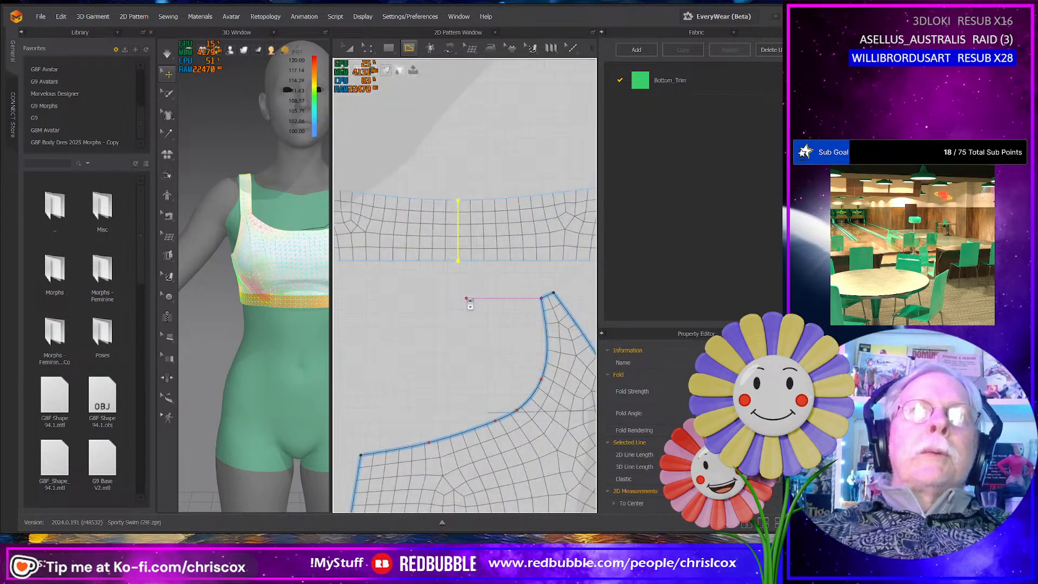
# - Offset the curved top edge of the panel with the vertical center line as an internal line at 5 mm
pyautogui.scroll(2, 480, 309)
pyautogui.press('a')
pyautogui.click(471, 270)
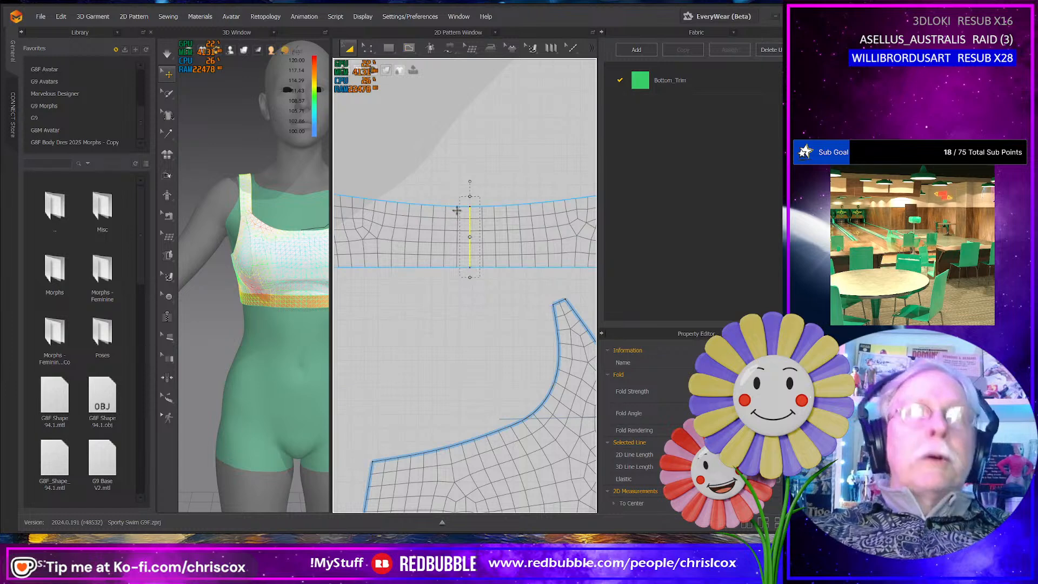
pyautogui.click(447, 206)
pyautogui.press('z')
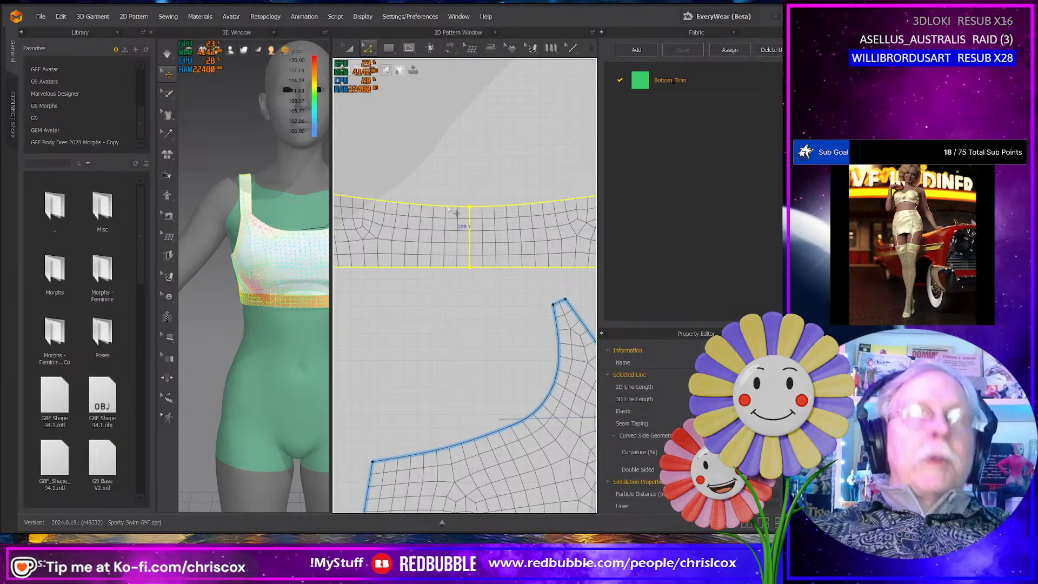
pyautogui.click(449, 206)
pyautogui.rightClick(493, 209)
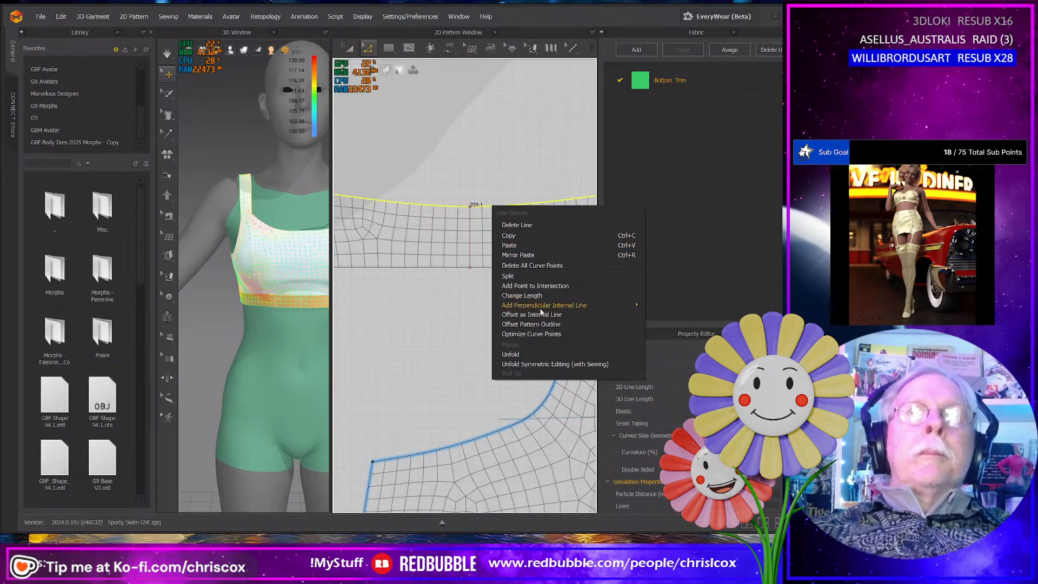
pyautogui.click(497, 301)
pyautogui.click(385, 290)
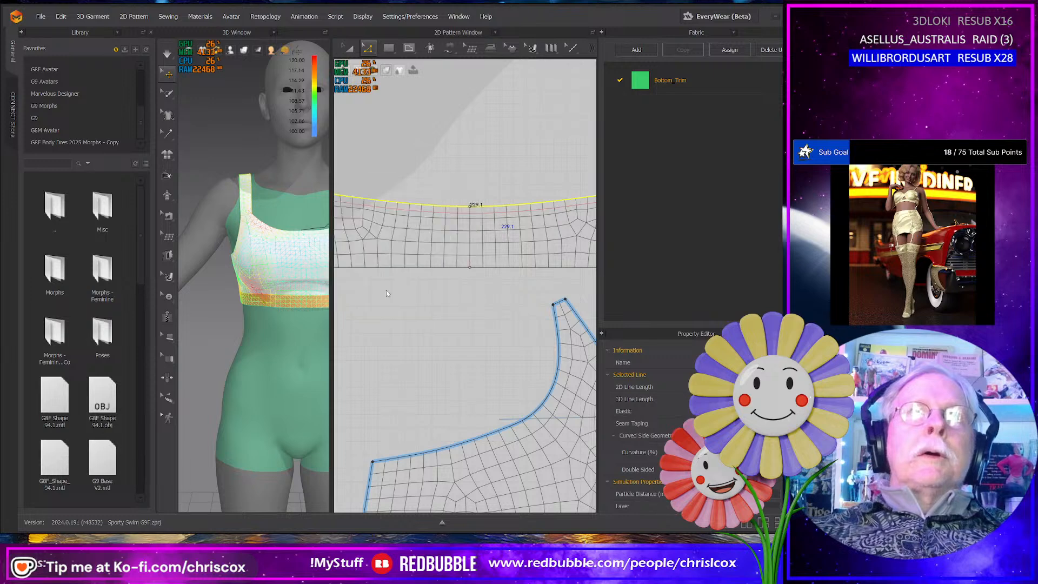
# - Cut and sew the panel along the offset line below its curved top edge
pyautogui.click(493, 204)
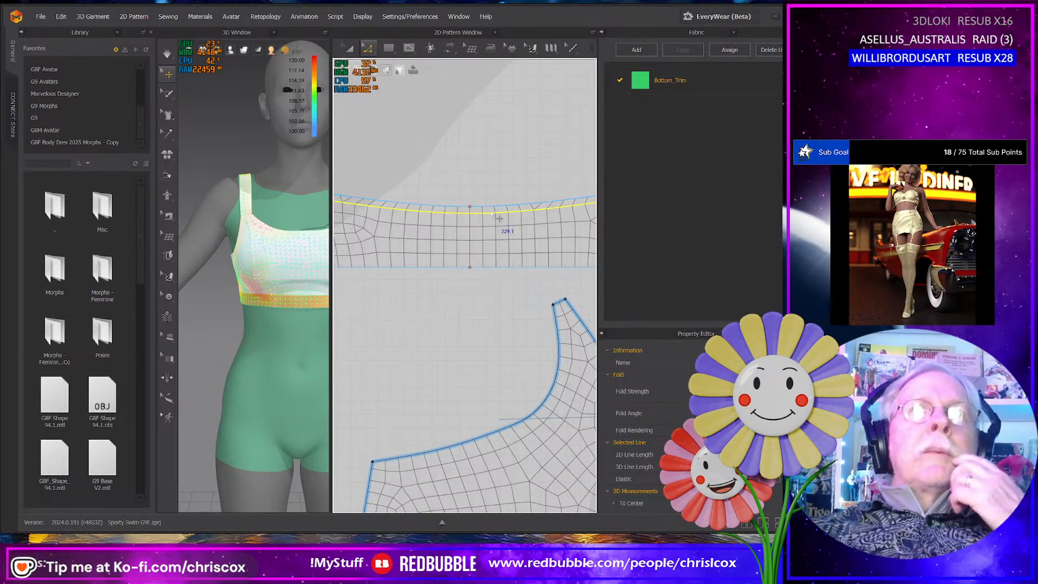
pyautogui.moveTo(500, 230); pyautogui.dragTo(510, 250, button='middle')
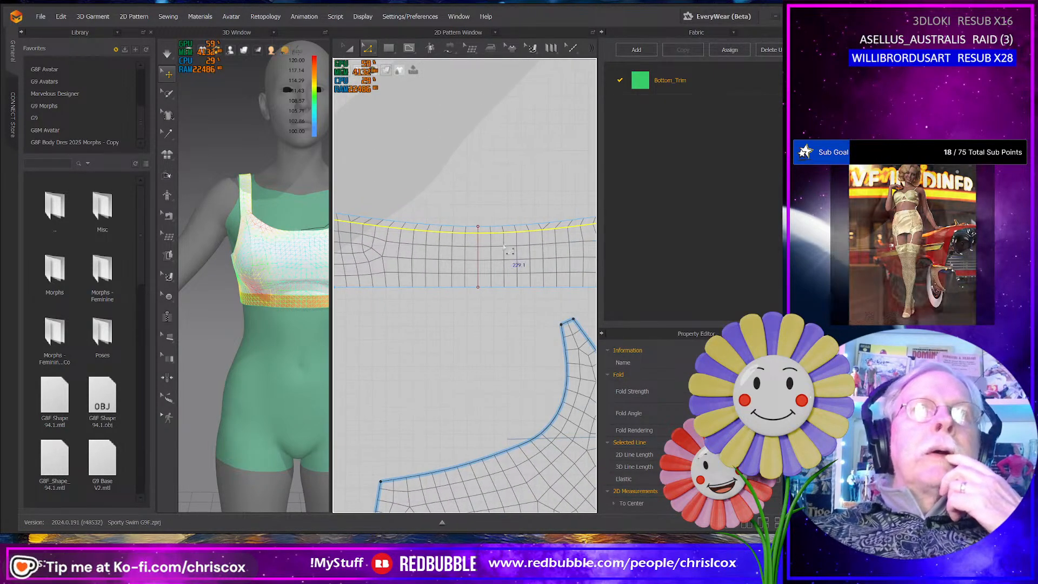
pyautogui.rightClick(502, 235)
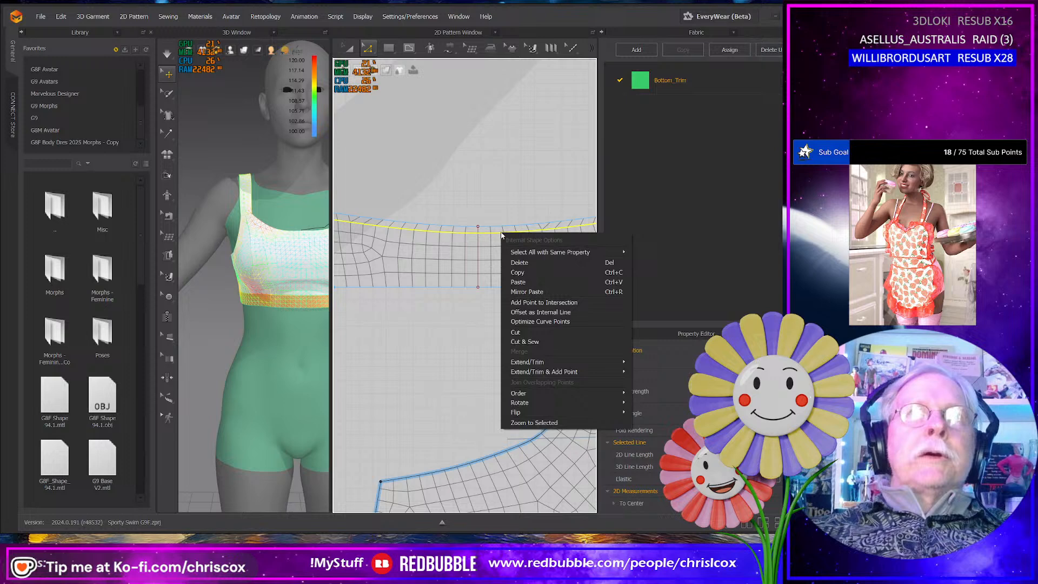
pyautogui.click(526, 342)
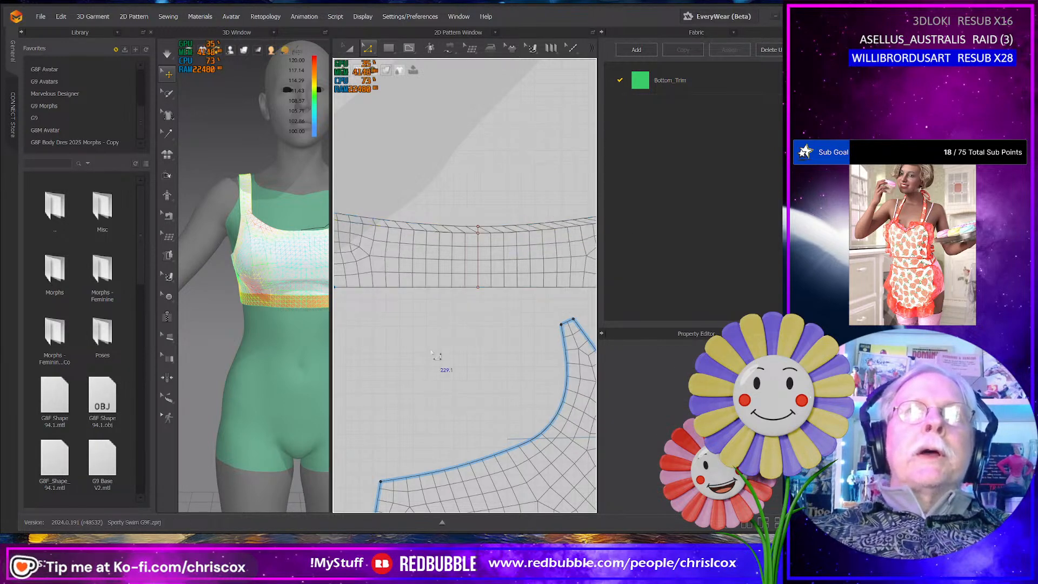
pyautogui.moveTo(432, 353)
pyautogui.mouseDown(button='middle')
pyautogui.moveTo(470, 358)
pyautogui.moveTo(444, 361)
pyautogui.mouseUp(button='middle')
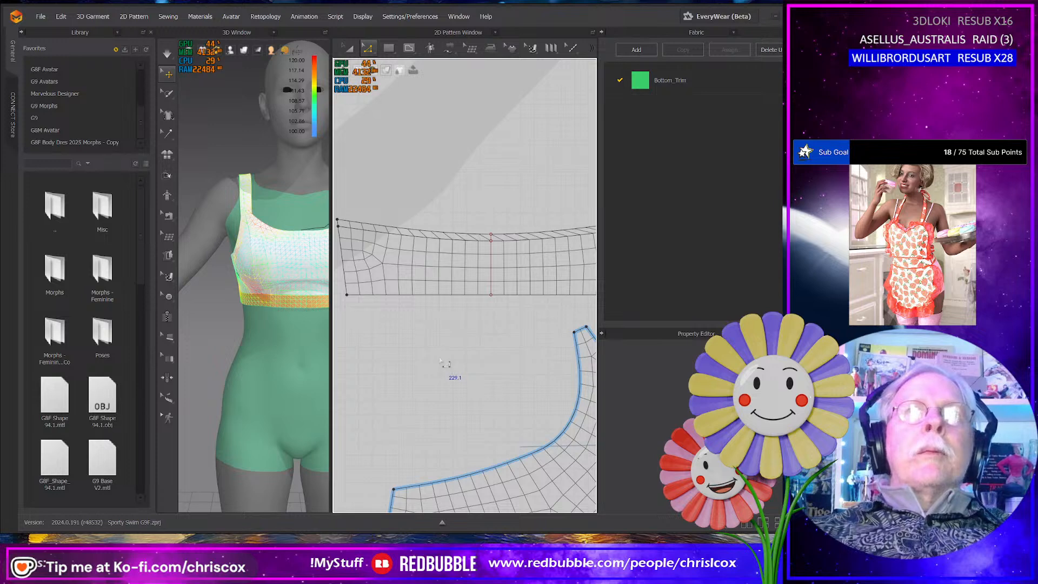
# - Set the mesh style of the narrow strip cut from the panel's top to triangles
pyautogui.scroll(5, 441, 362)
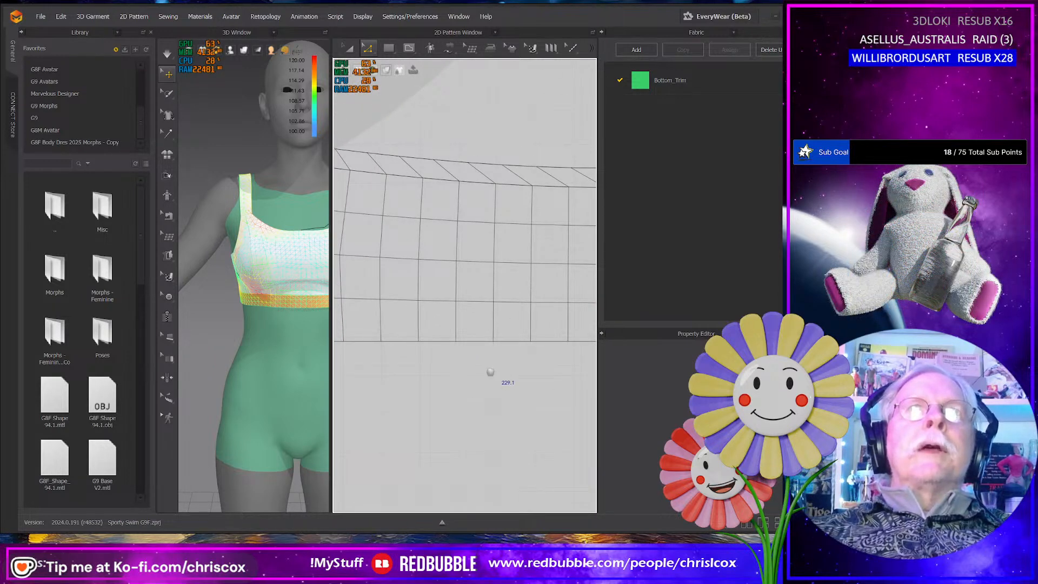
pyautogui.moveTo(490, 372); pyautogui.dragTo(411, 447, button='middle')
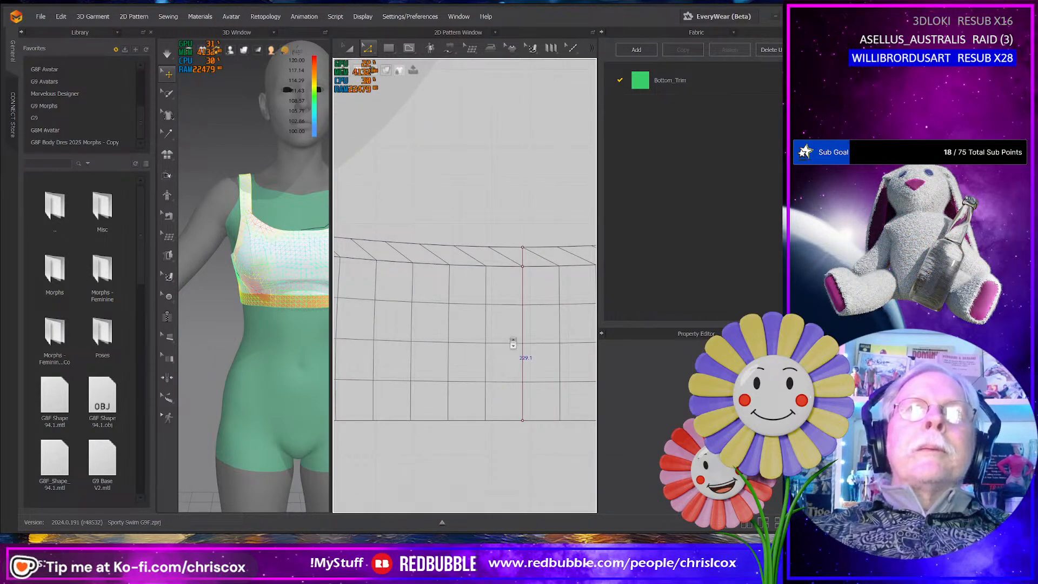
pyautogui.scroll(-3, 524, 309)
pyautogui.scroll(-1, 529, 300)
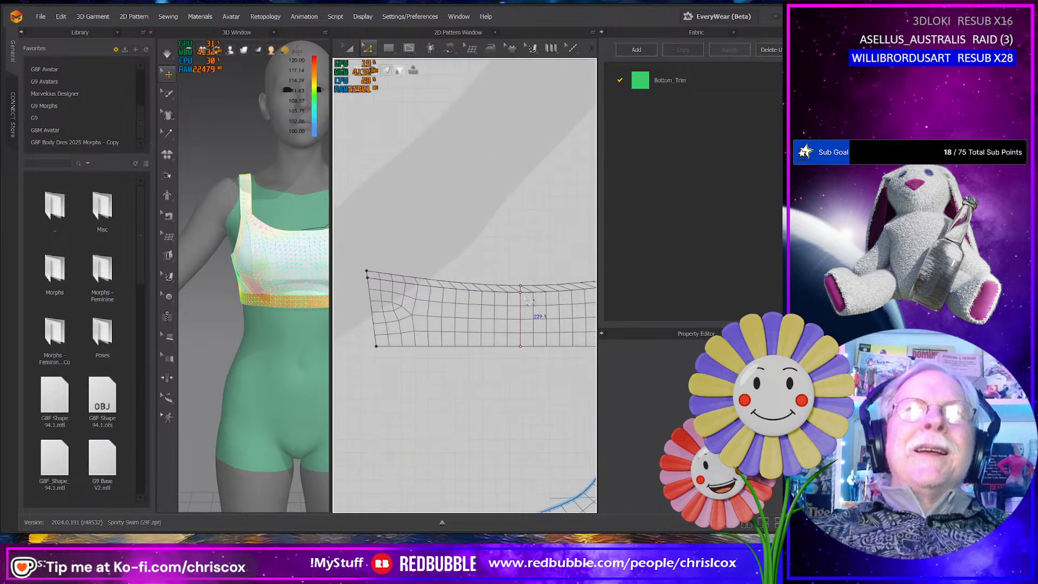
pyautogui.moveTo(529, 301); pyautogui.dragTo(477, 305, button='middle')
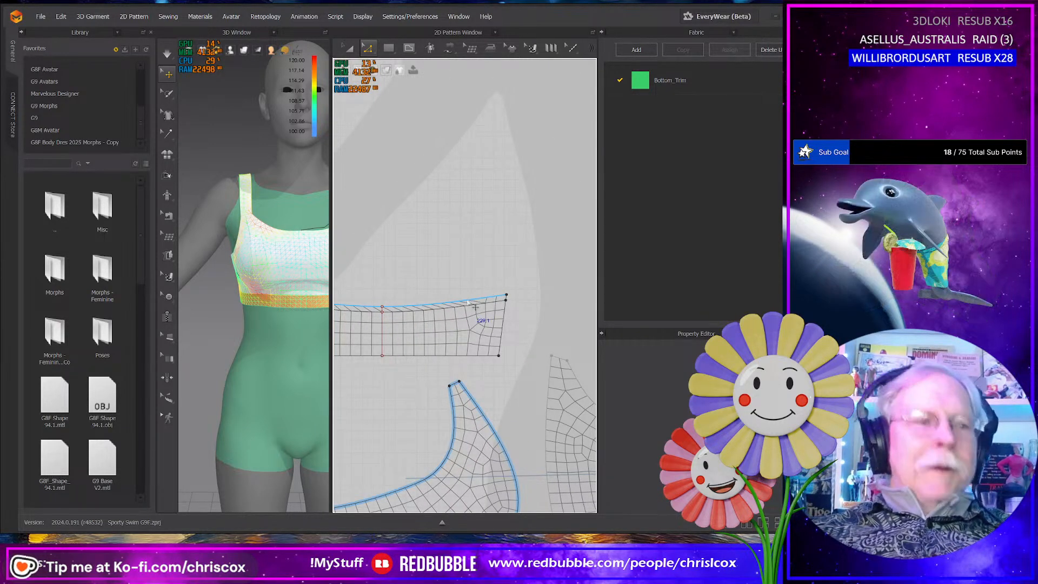
pyautogui.press('a')
pyautogui.click(468, 301)
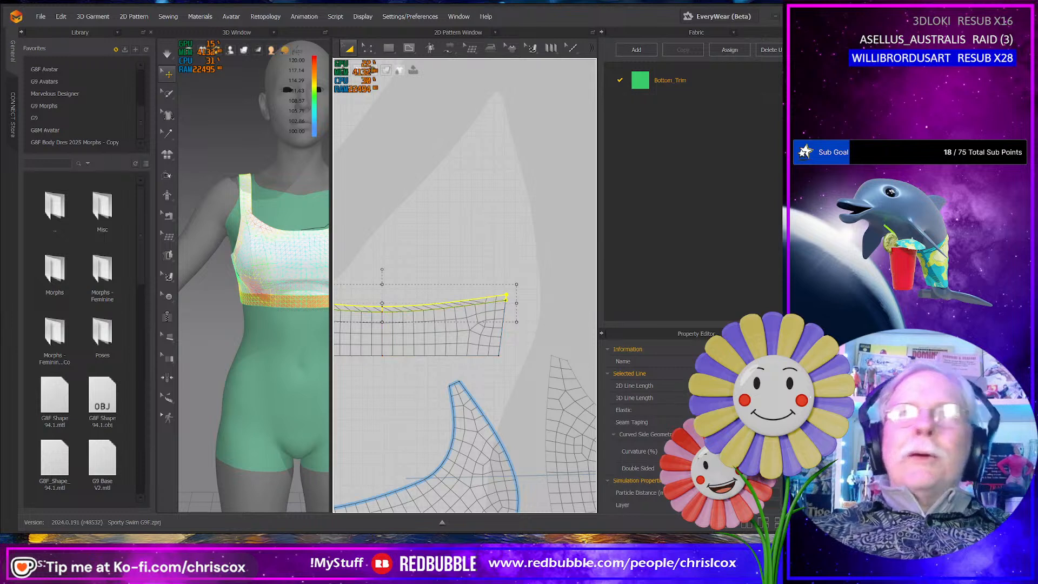
pyautogui.scroll(-10, 690, 427)
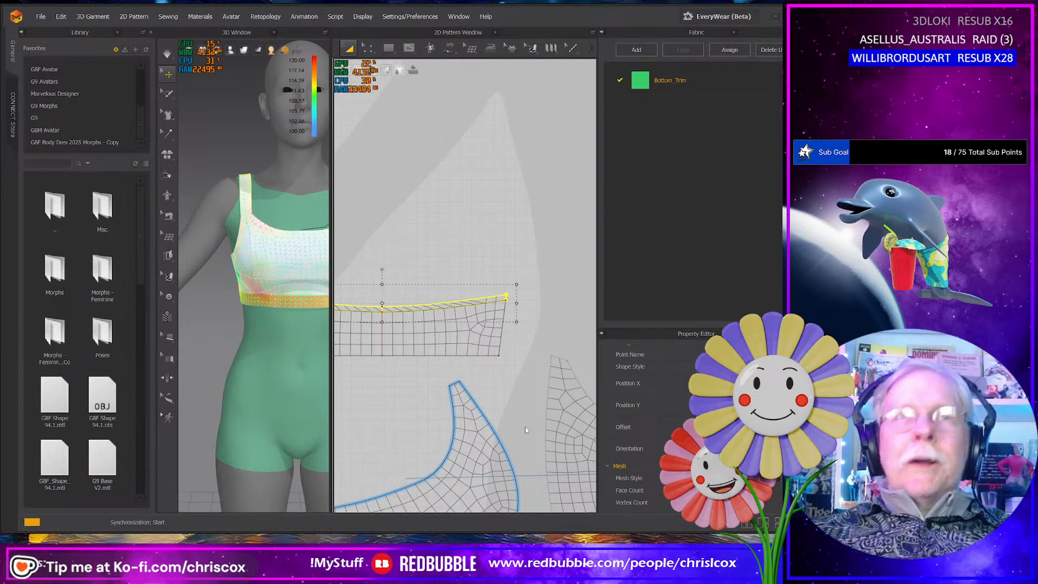
pyautogui.moveTo(398, 401); pyautogui.dragTo(485, 404, button='middle')
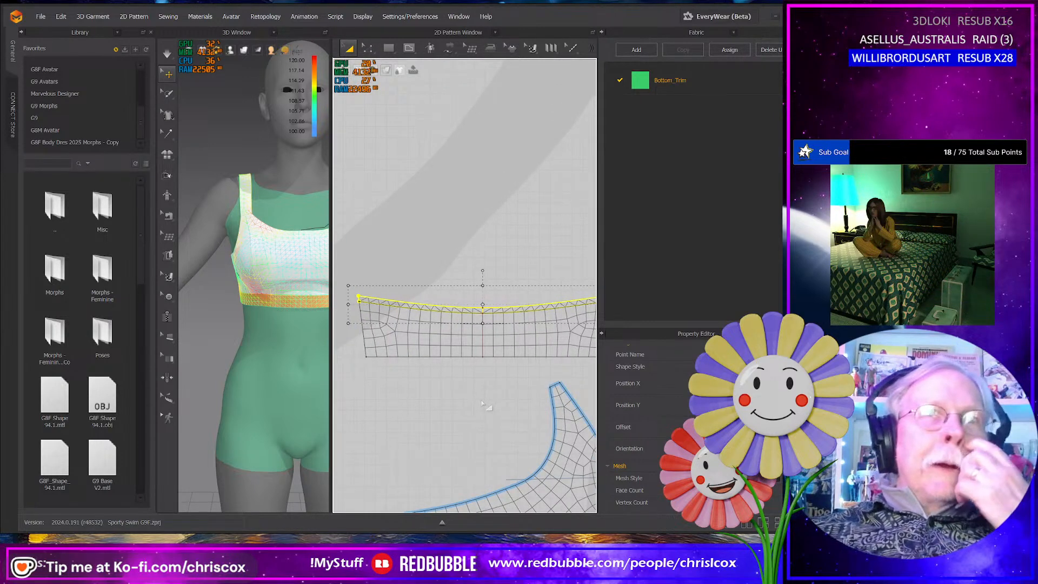
# - Offset both short side edges of the panel's lower part as internal lines at 5 mm
pyautogui.click(460, 331)
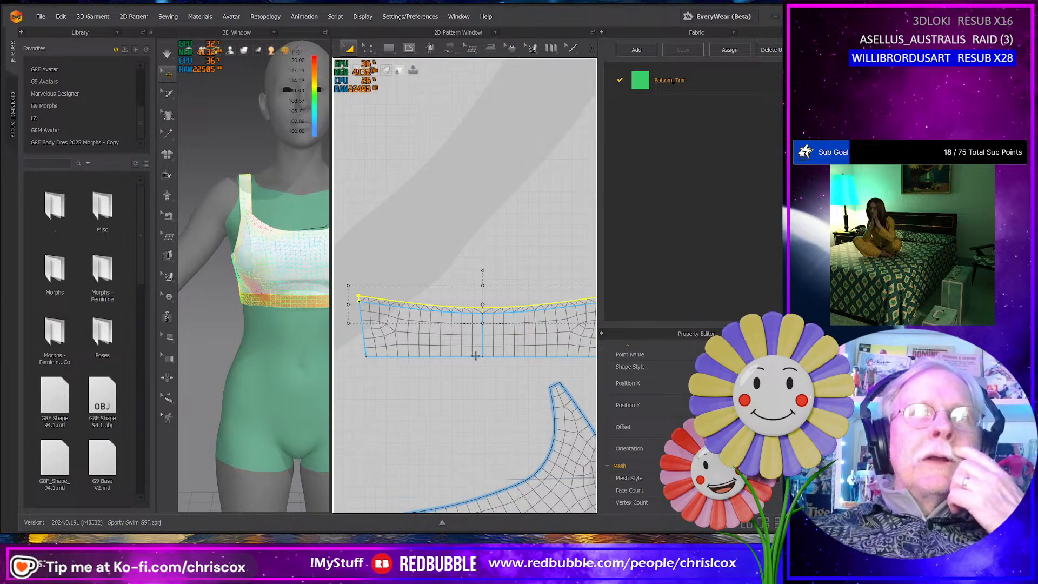
pyautogui.click(460, 381)
pyautogui.moveTo(458, 380); pyautogui.dragTo(461, 365, button='middle')
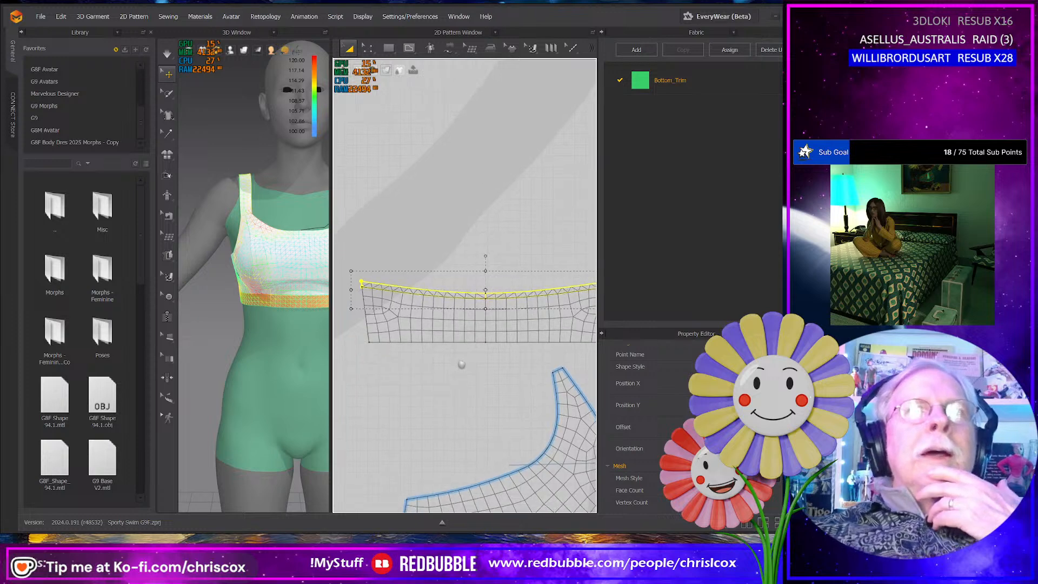
pyautogui.scroll(4, 458, 368)
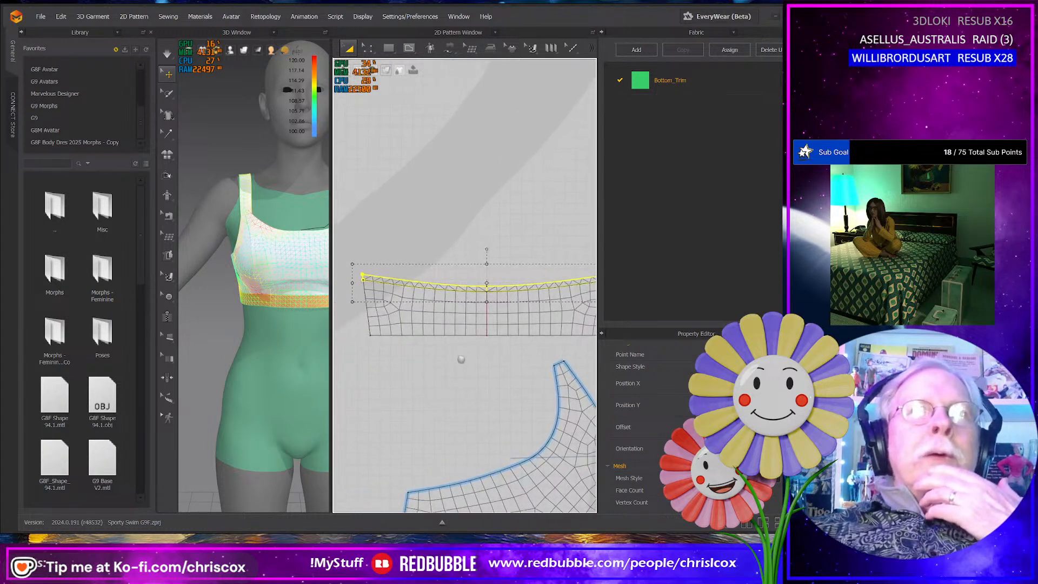
pyautogui.moveTo(410, 360); pyautogui.dragTo(493, 374, button='middle')
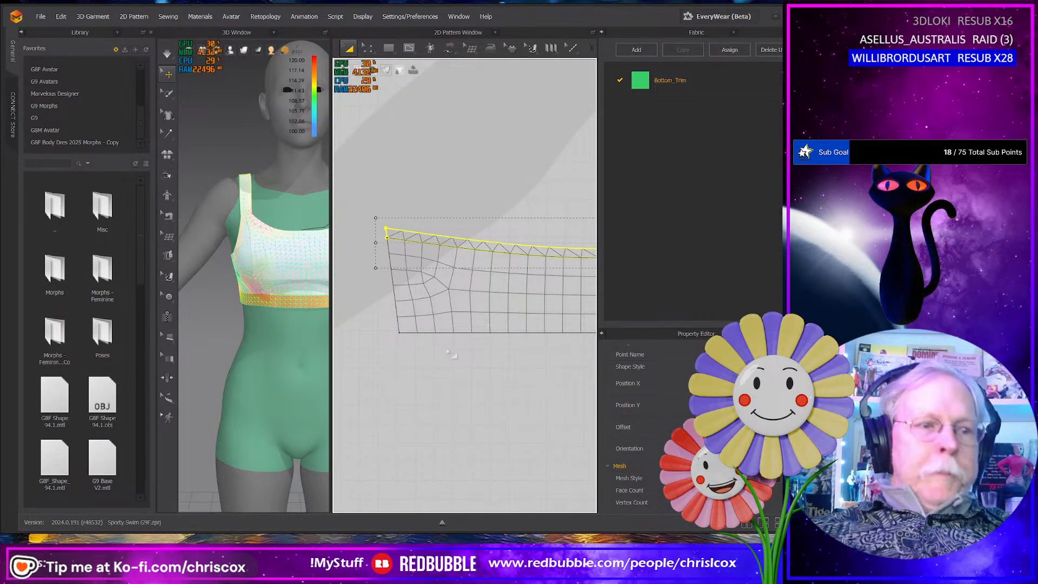
pyautogui.click(398, 320)
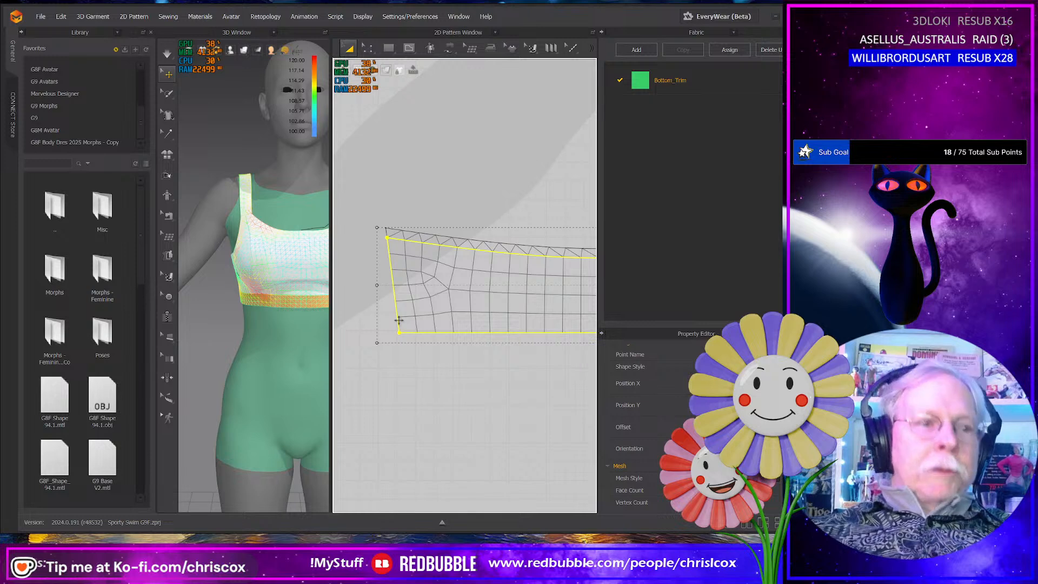
pyautogui.press('z')
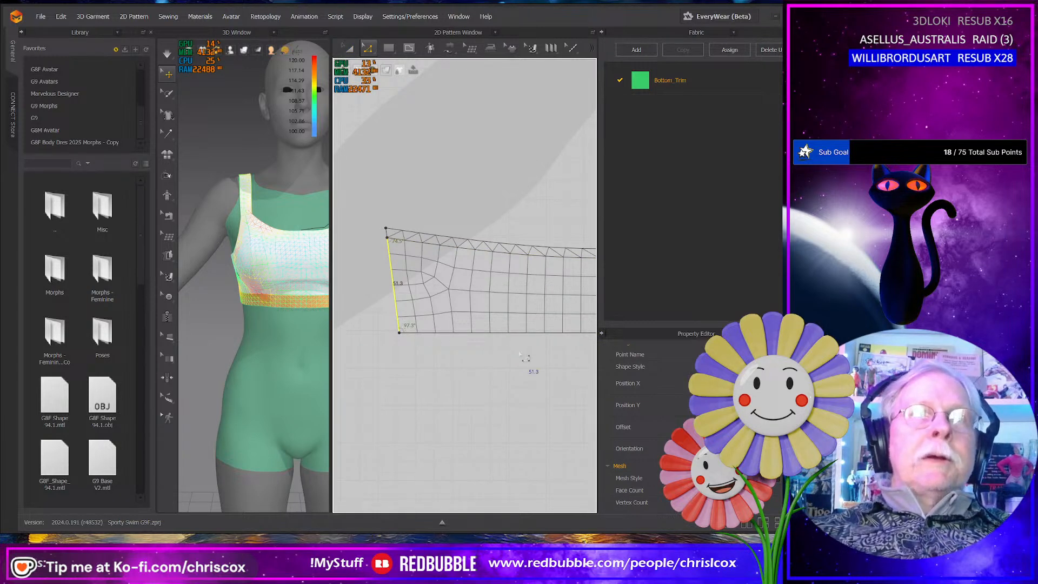
pyautogui.moveTo(534, 355); pyautogui.dragTo(435, 367, button='middle')
pyautogui.moveTo(521, 370)
pyautogui.mouseDown(button='middle')
pyautogui.moveTo(385, 373)
pyautogui.moveTo(442, 377)
pyautogui.mouseUp(button='middle')
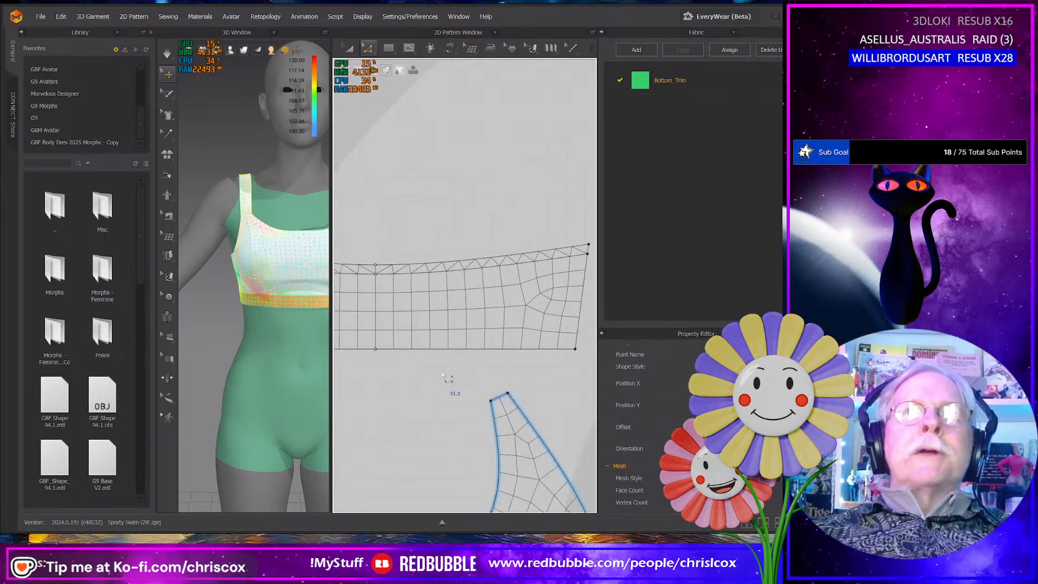
pyautogui.click(578, 329)
pyautogui.rightClick(577, 327)
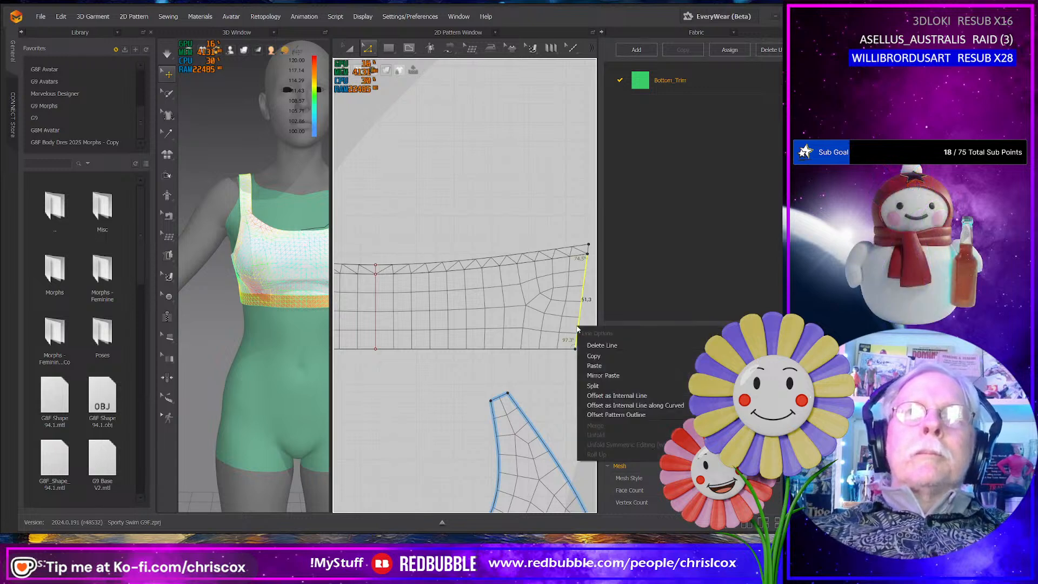
pyautogui.click(613, 397)
pyautogui.click(378, 291)
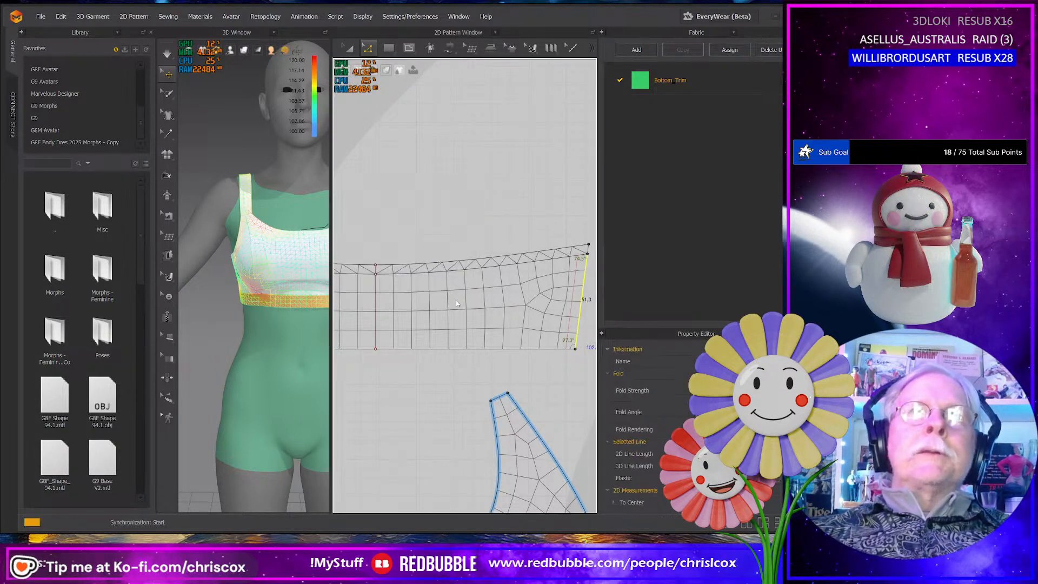
# - Cut and sew the lower panel along the offset lines at both of its short sides
pyautogui.rightClick(569, 328)
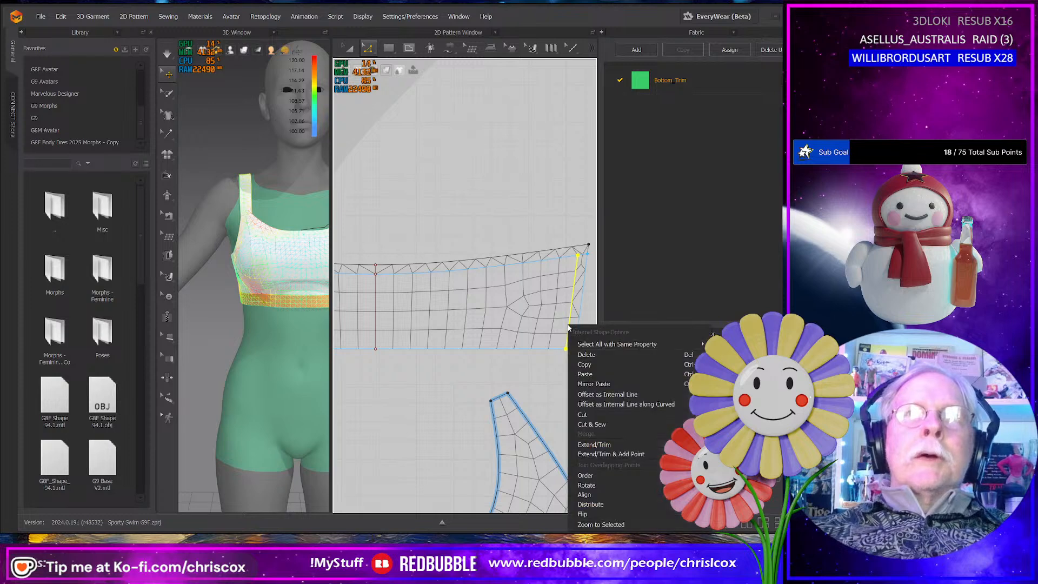
pyautogui.click(591, 425)
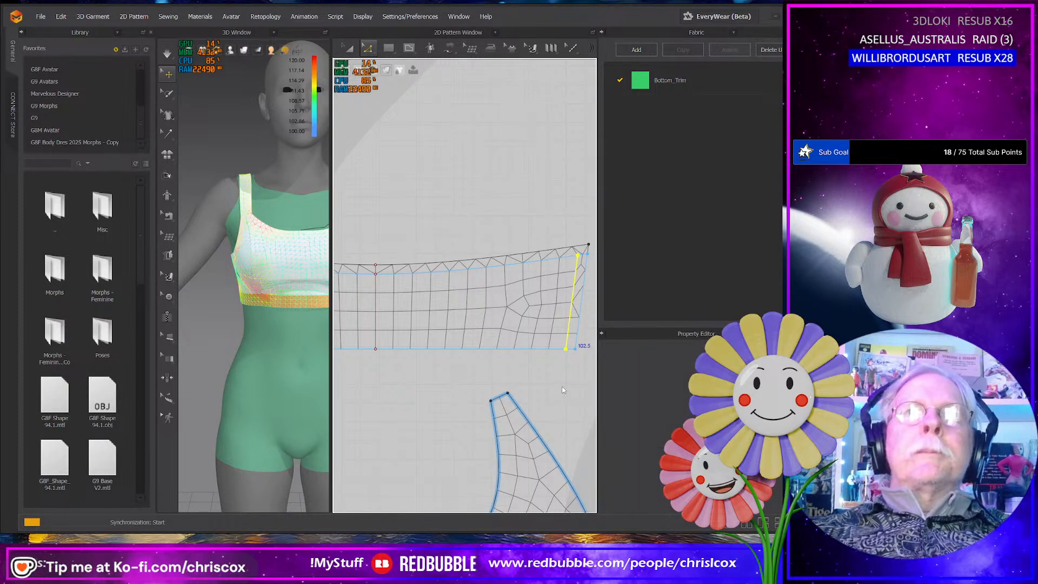
pyautogui.moveTo(500, 386); pyautogui.dragTo(597, 381, button='middle')
pyautogui.moveTo(442, 385)
pyautogui.mouseDown(button='middle')
pyautogui.moveTo(563, 381)
pyautogui.moveTo(434, 388)
pyautogui.mouseUp(button='middle')
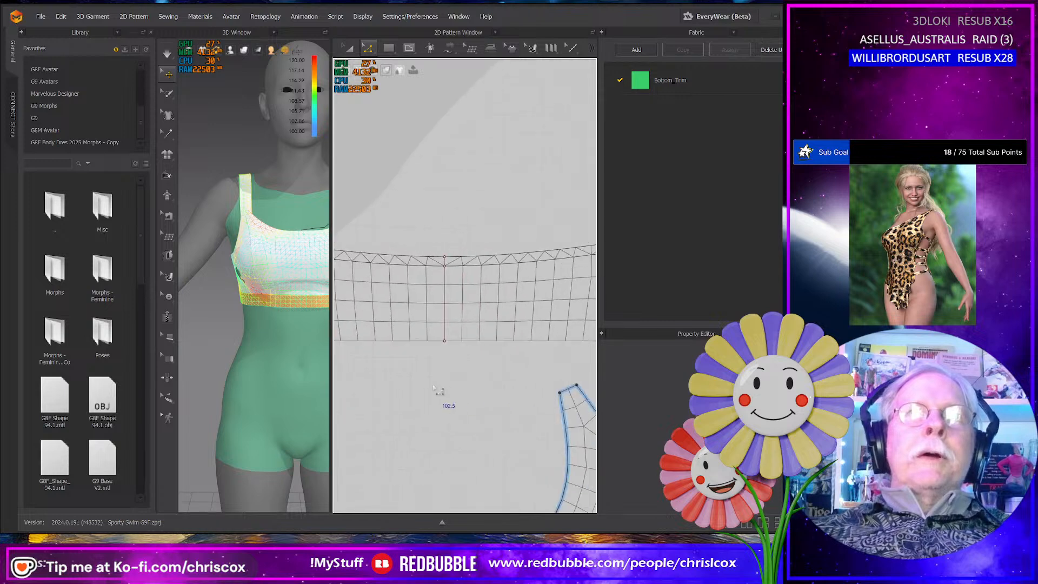
# - Offset the concave upper edge of the side cup piece as one internal line at 5.0 mm, extended to the pattern outline
pyautogui.moveTo(505, 383); pyautogui.dragTo(503, 261, button='middle')
pyautogui.scroll(-5, 517, 393)
pyautogui.scroll(-1, 516, 392)
pyautogui.moveTo(500, 323); pyautogui.dragTo(503, 349, button='middle')
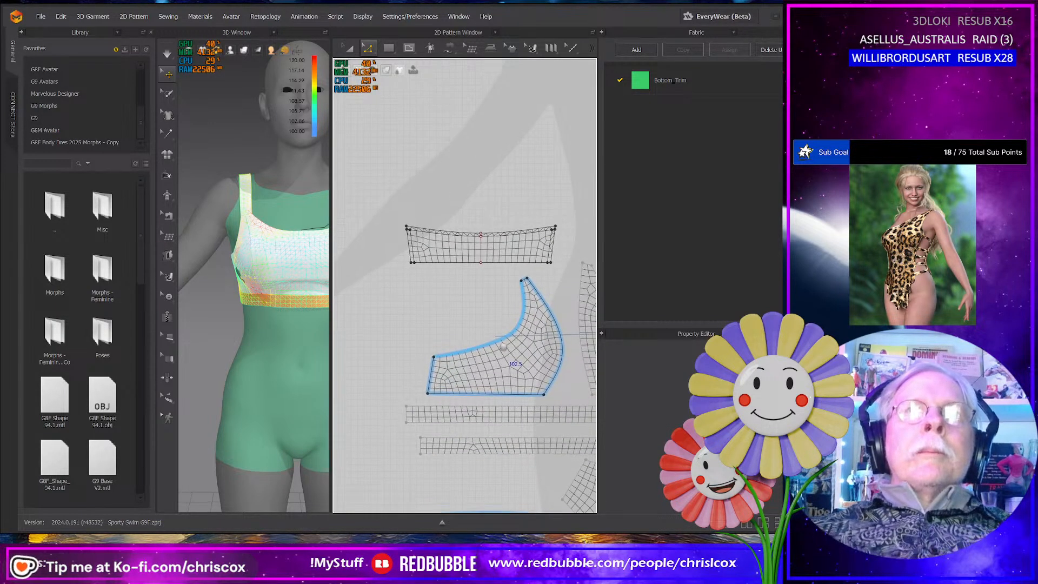
pyautogui.scroll(3, 504, 348)
pyautogui.scroll(2, 504, 348)
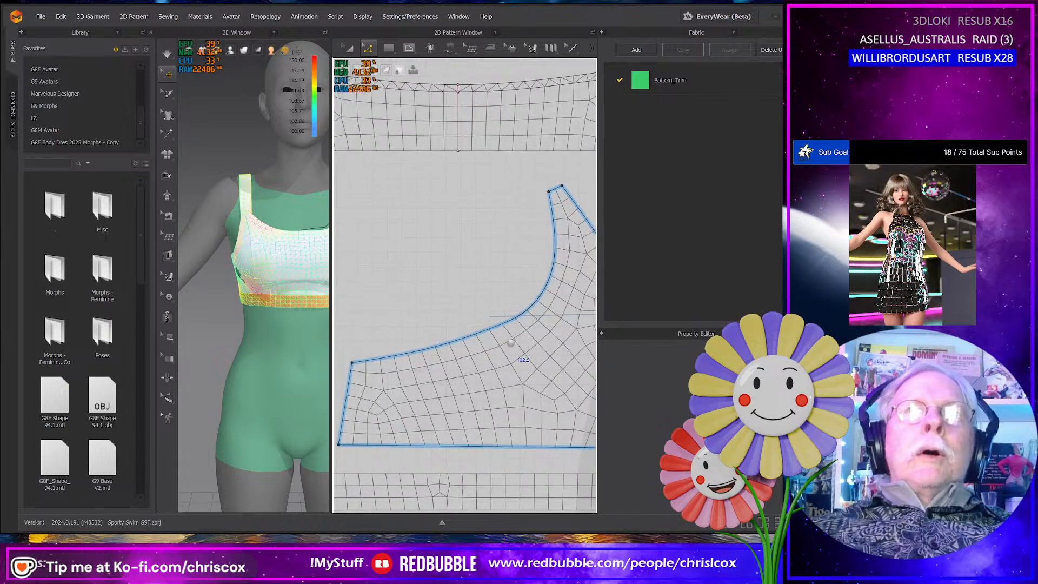
pyautogui.click(484, 339)
pyautogui.moveTo(443, 368); pyautogui.dragTo(482, 361, button='middle')
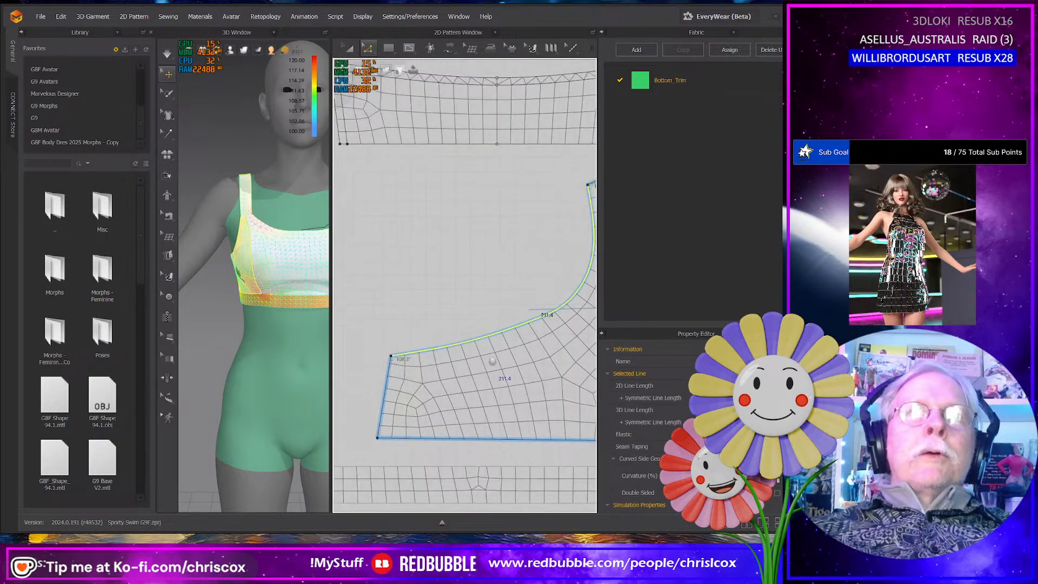
pyautogui.moveTo(421, 384); pyautogui.dragTo(323, 421, button='middle')
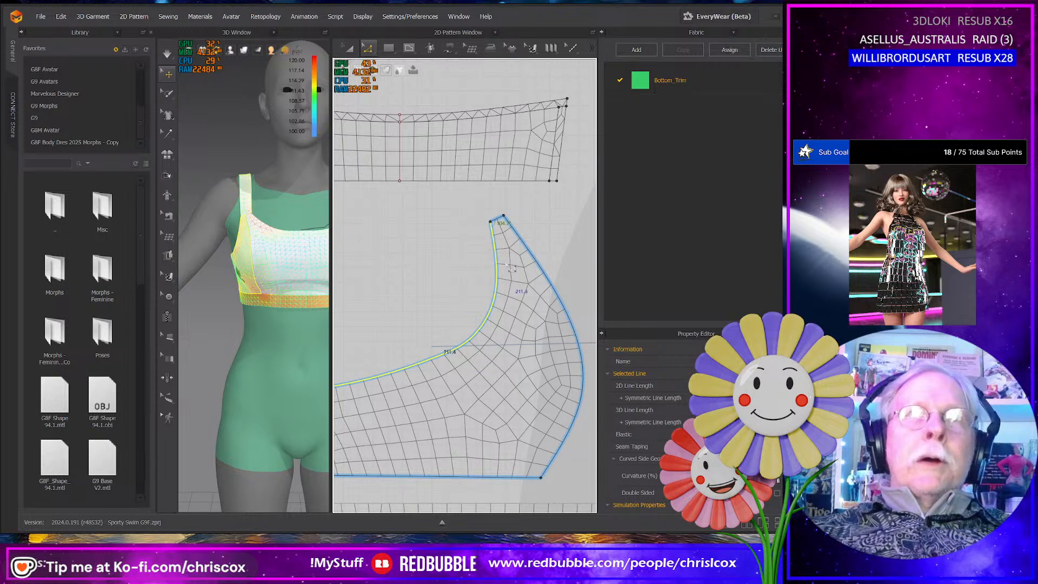
pyautogui.rightClick(469, 349)
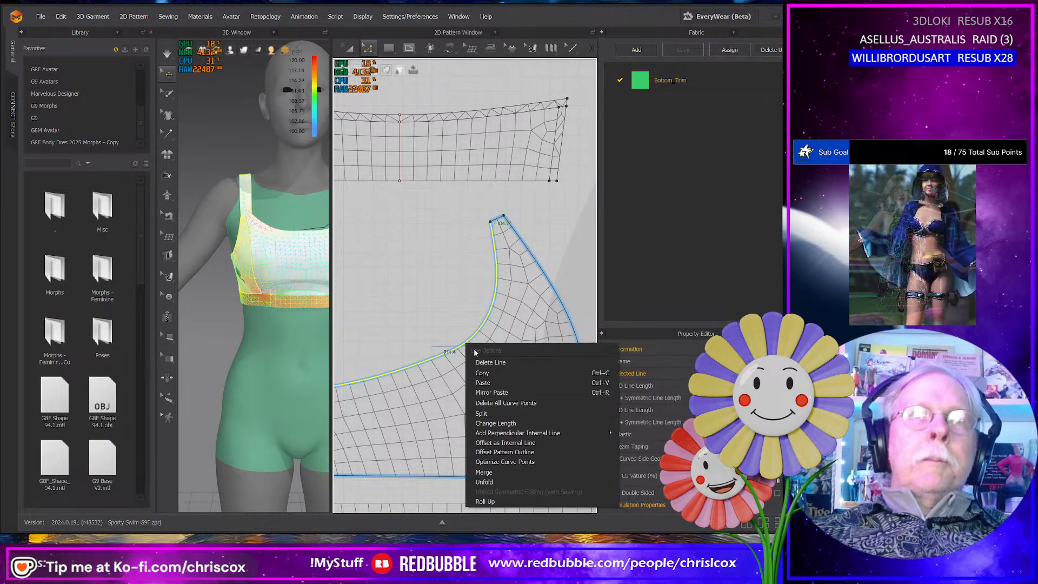
pyautogui.click(505, 443)
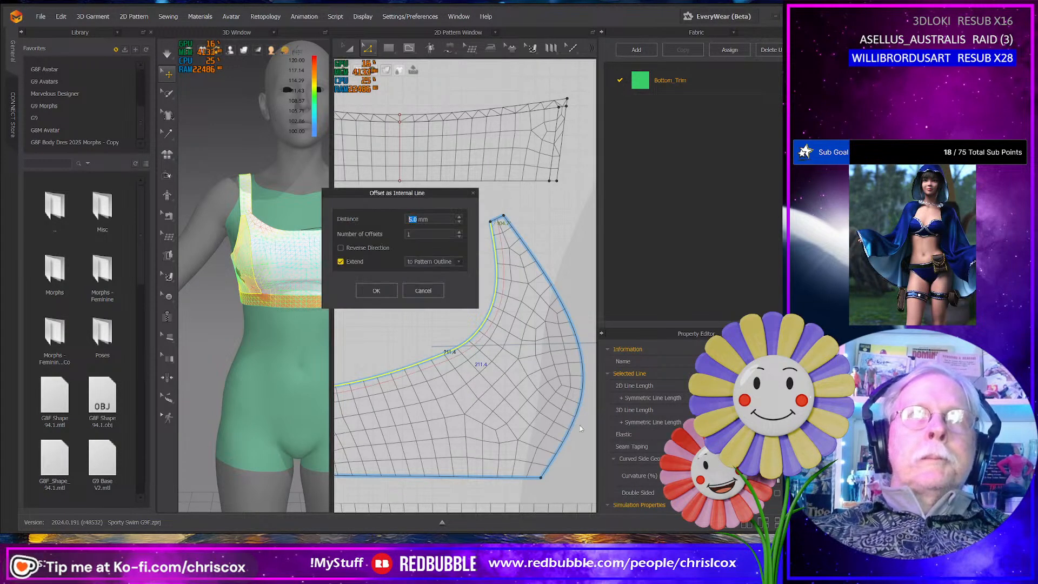
pyautogui.click(377, 292)
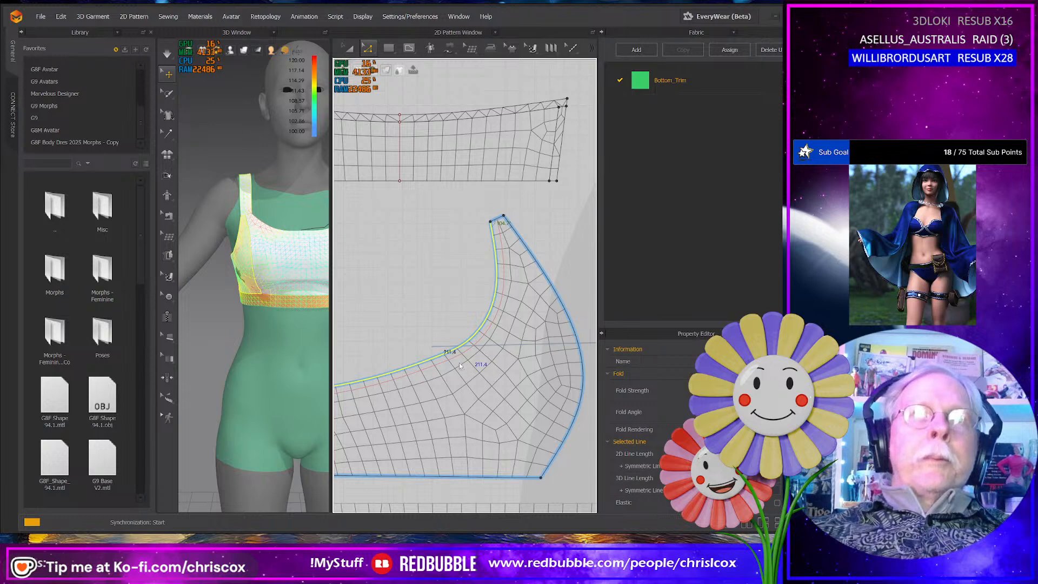
# - Cut and sew the side cup piece along the internal line offset from its concave upper edge
pyautogui.rightClick(453, 361)
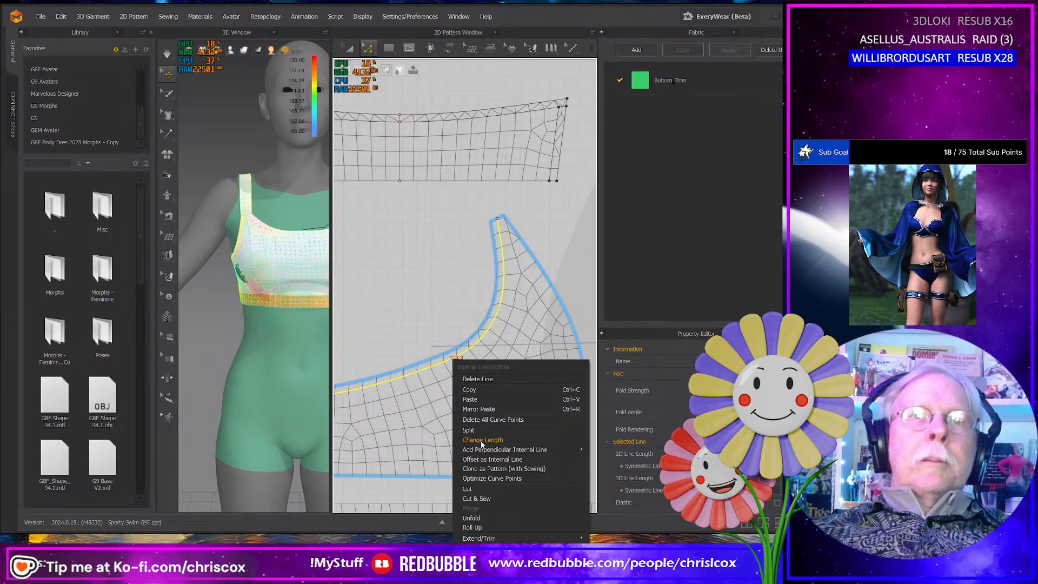
pyautogui.click(484, 499)
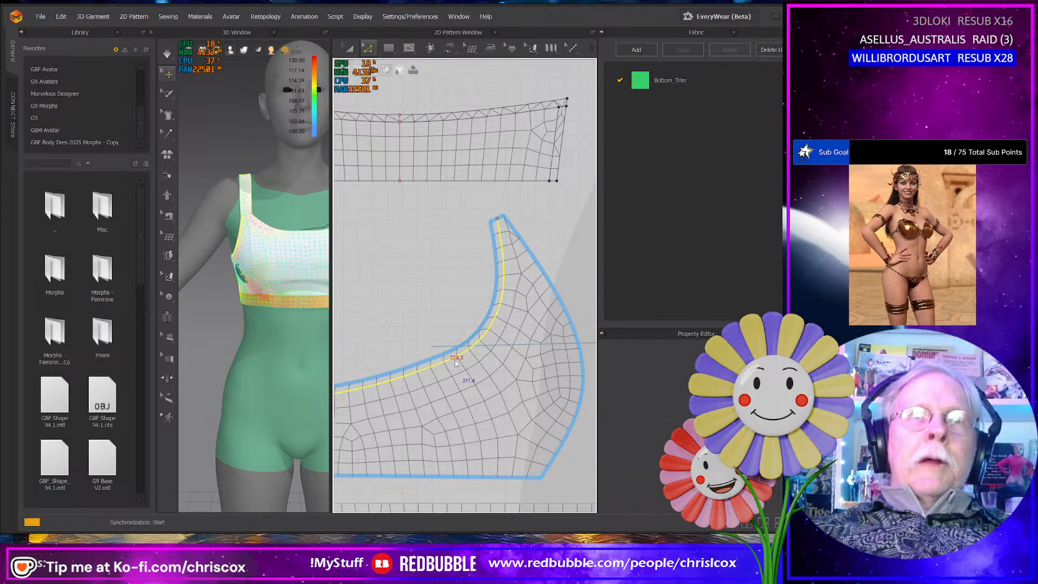
# - Select the long curved side edge of the adjacent top panel, and switch the selection to its short slanted strap edge
pyautogui.moveTo(456, 363); pyautogui.dragTo(508, 346, button='middle')
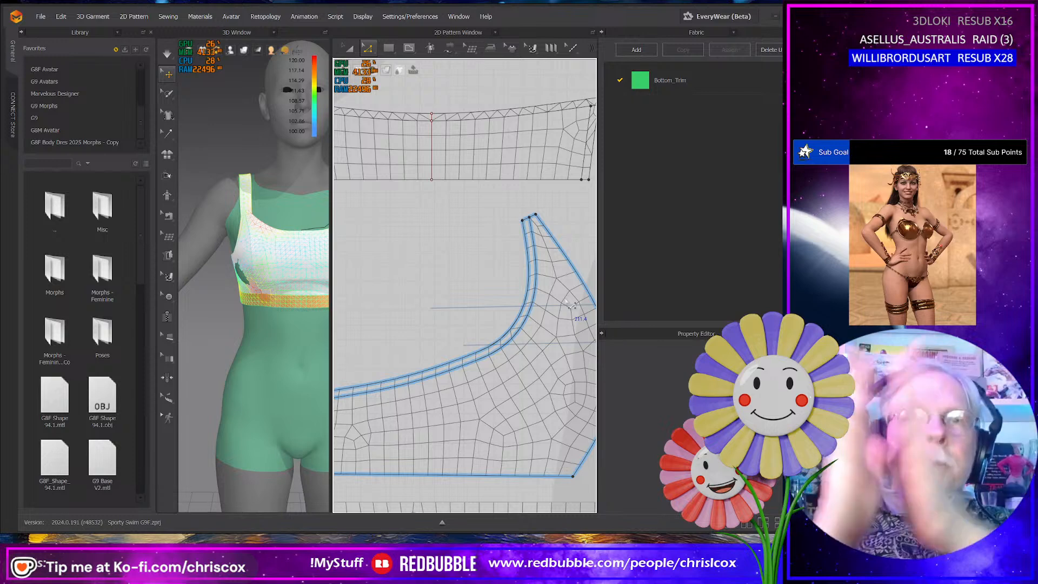
pyautogui.moveTo(604, 377); pyautogui.dragTo(383, 337, button='middle')
pyautogui.moveTo(436, 268); pyautogui.dragTo(410, 273, button='middle')
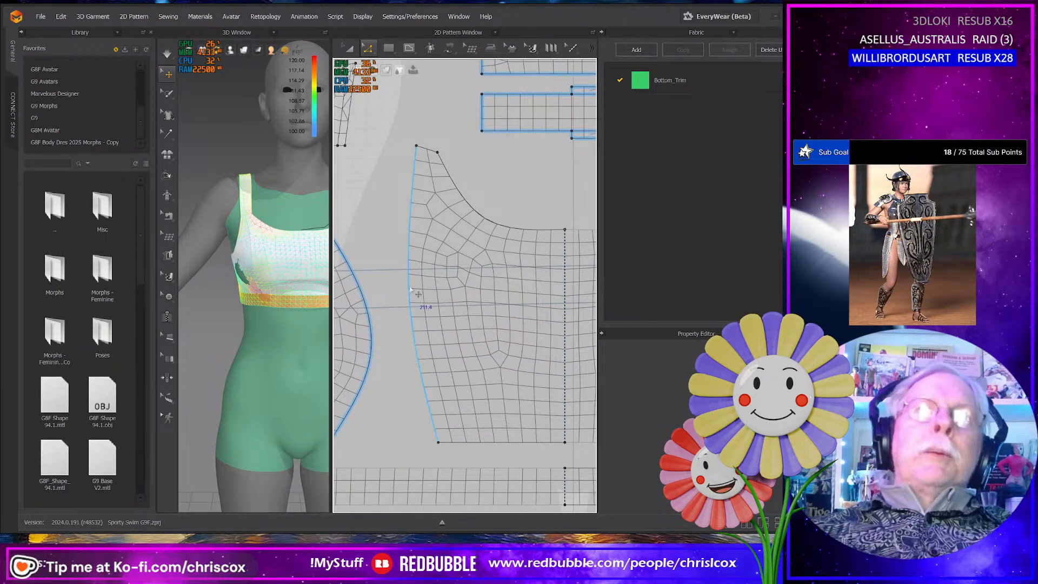
pyautogui.click(412, 293)
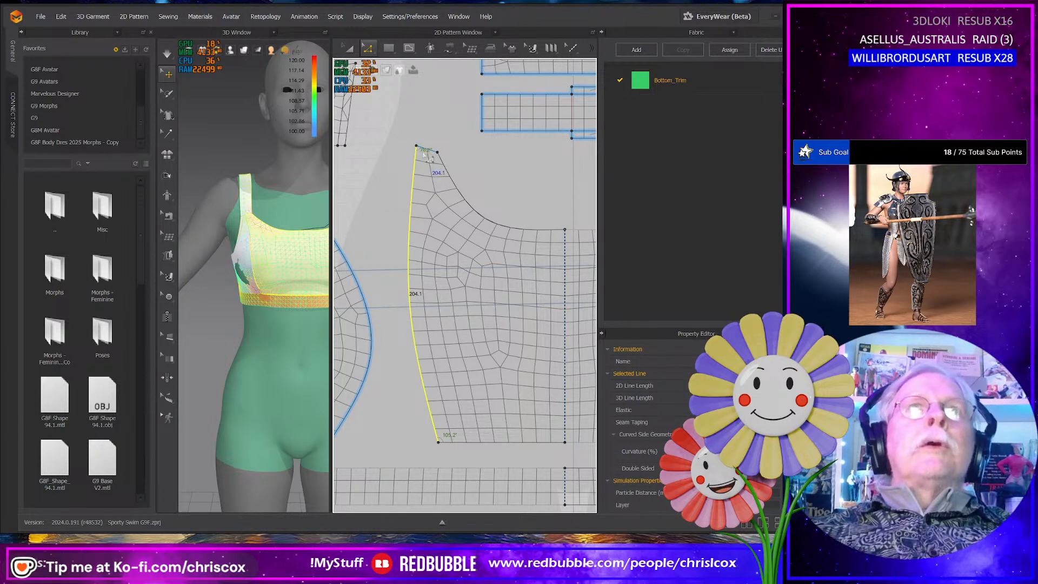
pyautogui.moveTo(427, 157); pyautogui.dragTo(504, 183, button='middle')
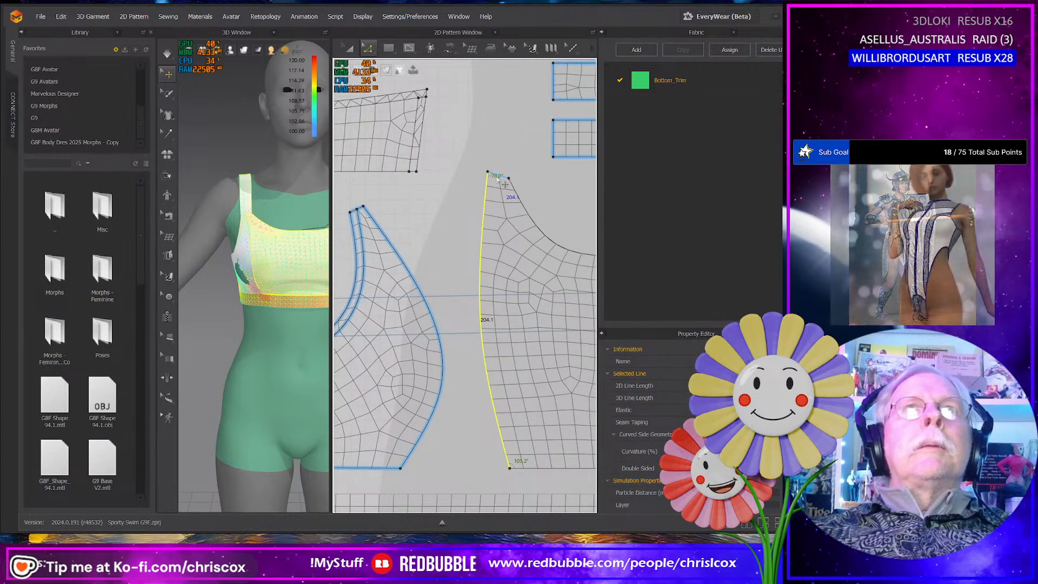
pyautogui.click(498, 176)
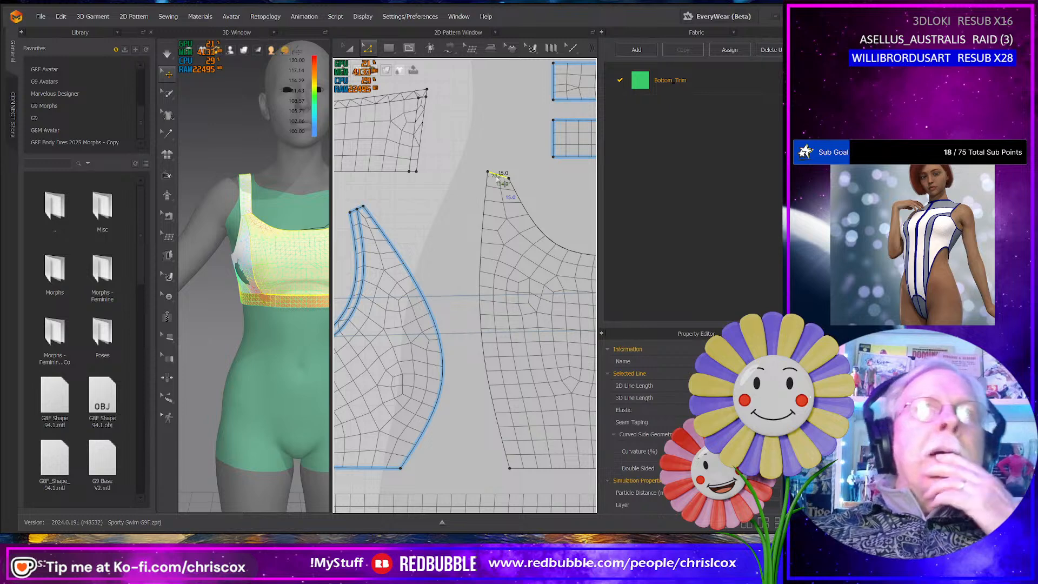
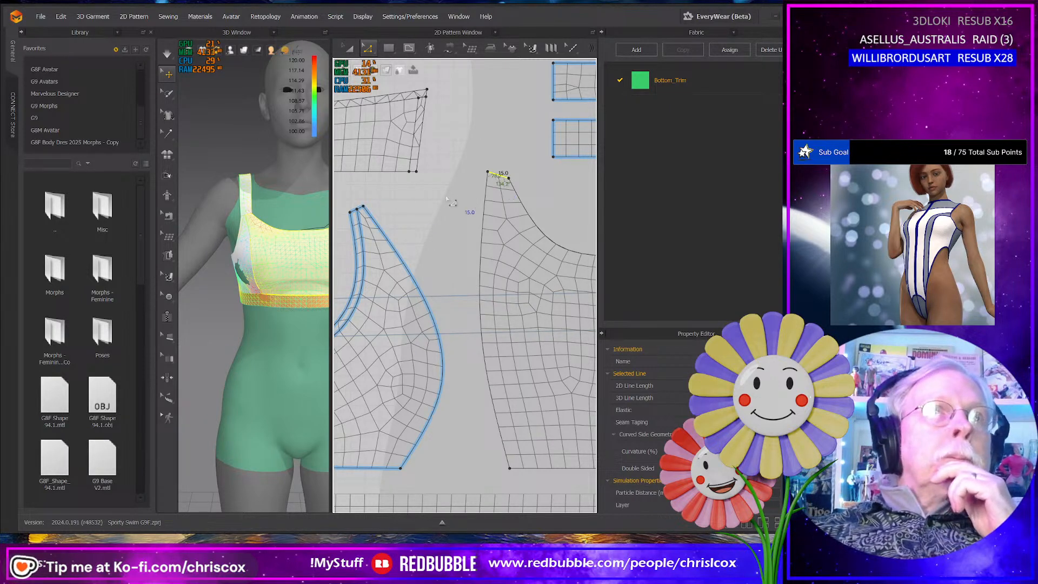
# - Check the lengths of the short ends of the two long strips and the front panel's curved side edge
pyautogui.scroll(3, 416, 277)
pyautogui.scroll(-6, 415, 277)
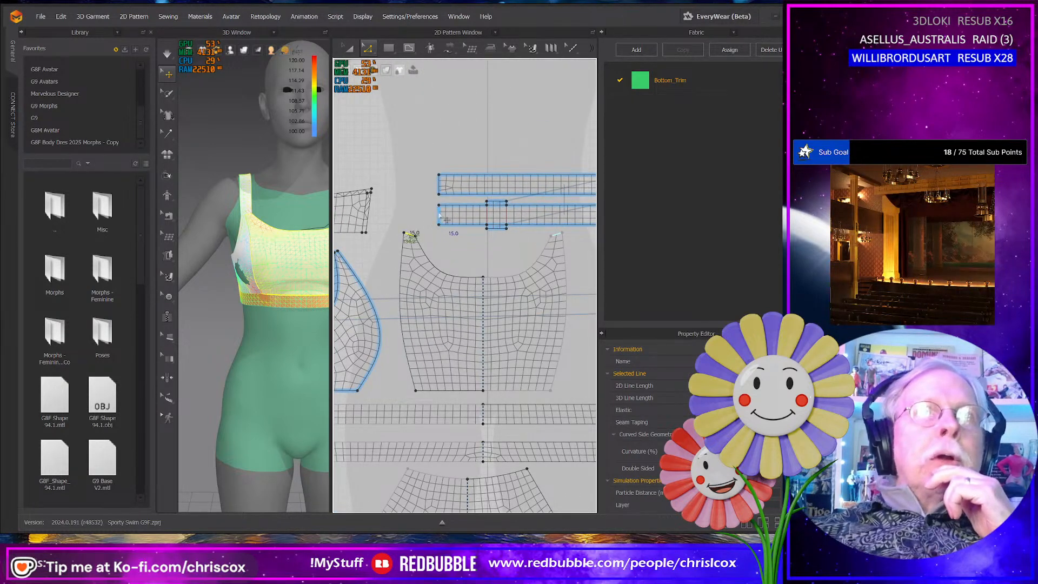
pyautogui.click(444, 217)
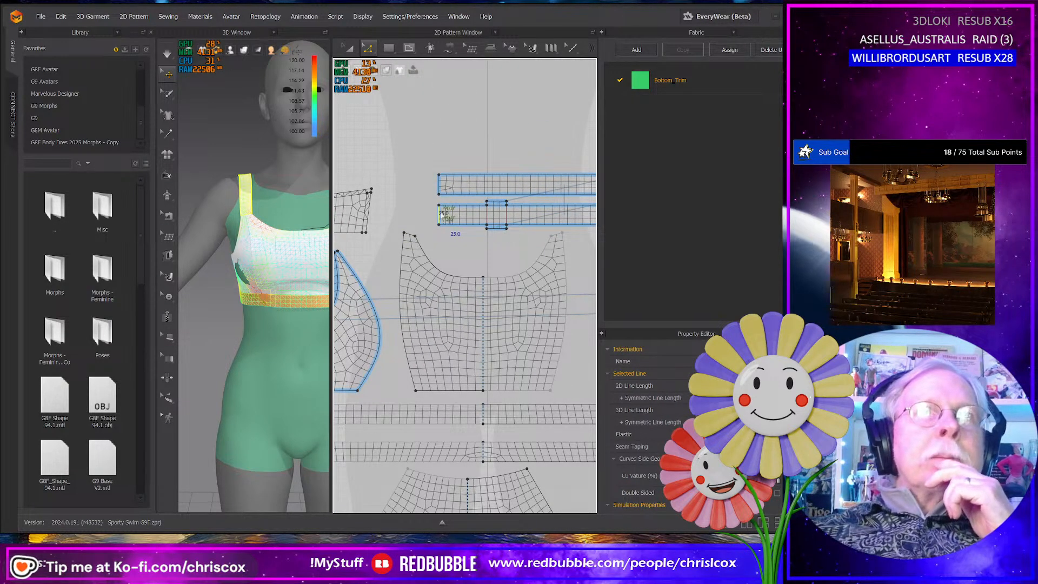
pyautogui.click(440, 189)
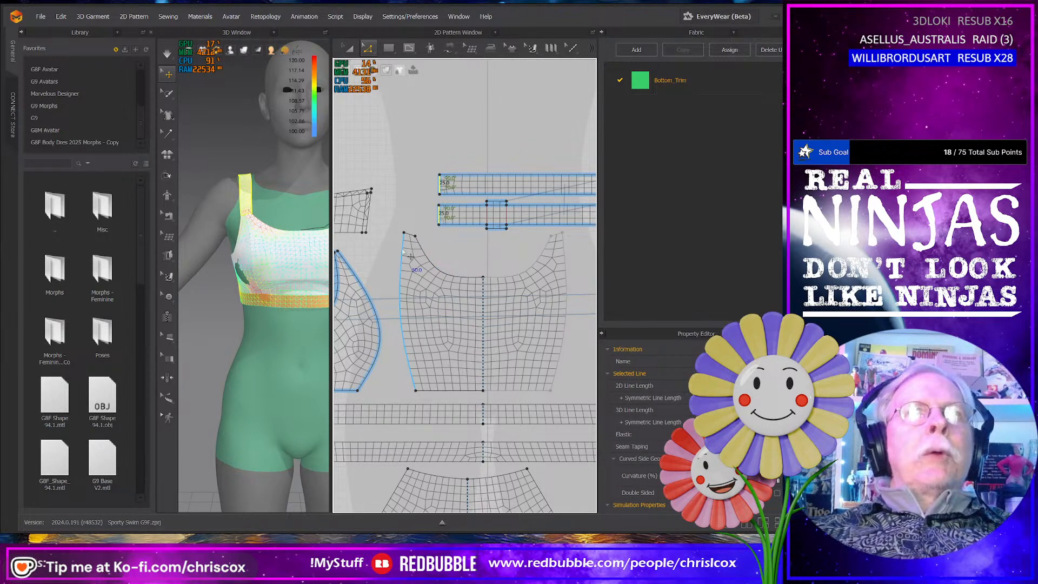
pyautogui.click(407, 258)
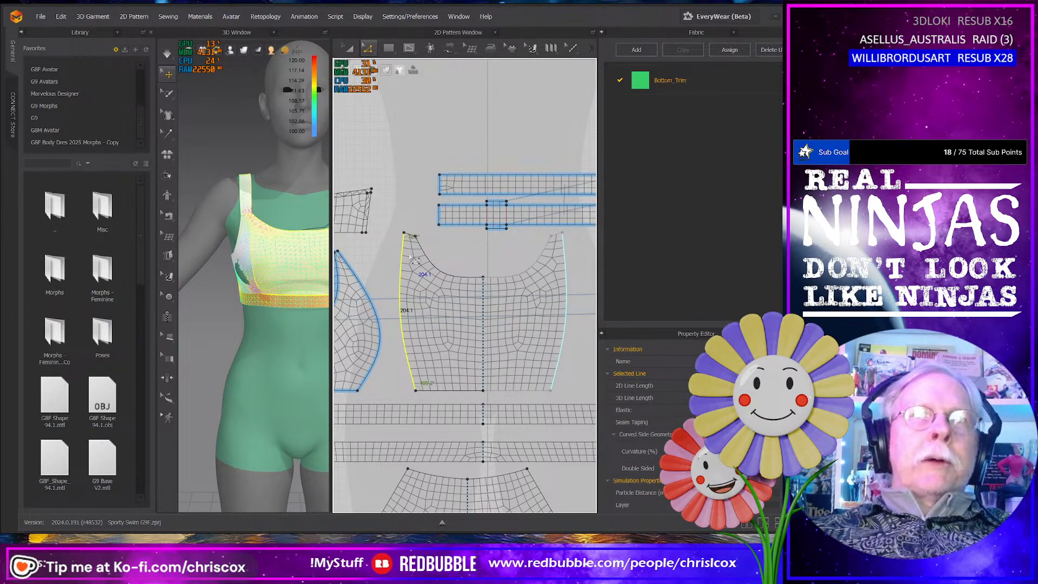
pyautogui.click(482, 279)
pyautogui.scroll(5, 482, 271)
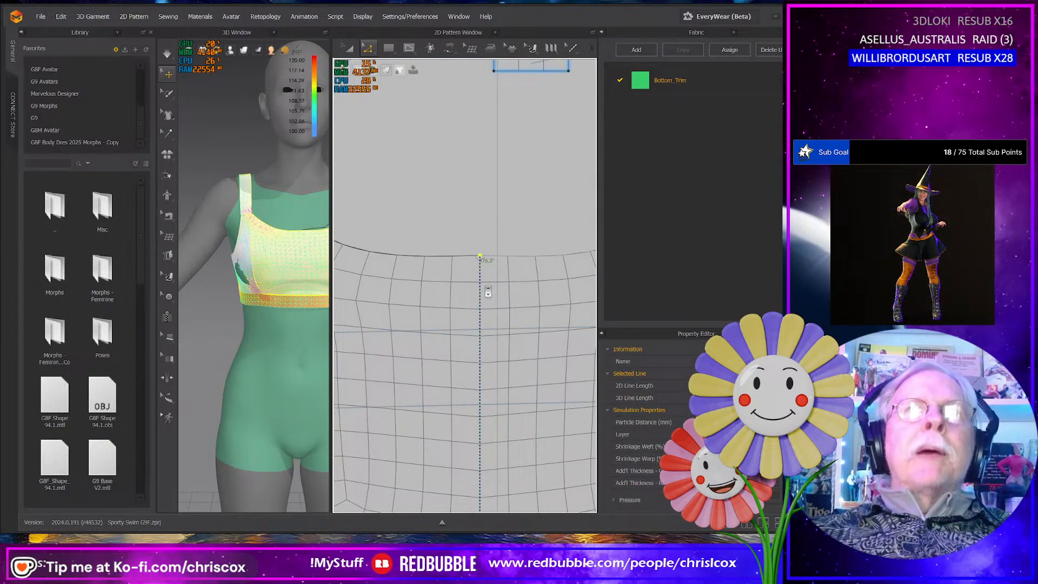
pyautogui.scroll(-5, 488, 292)
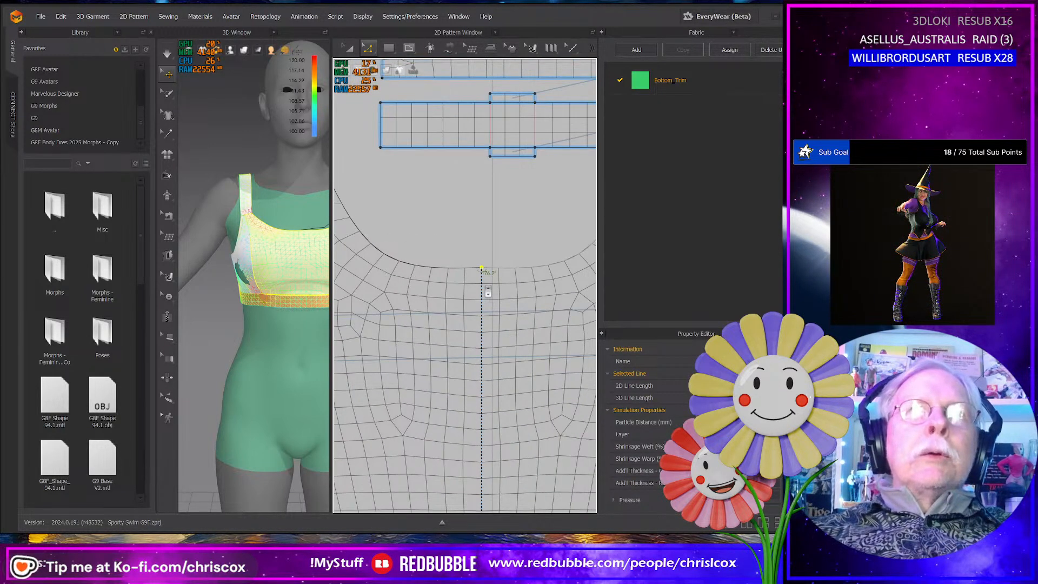
pyautogui.scroll(-4, 487, 292)
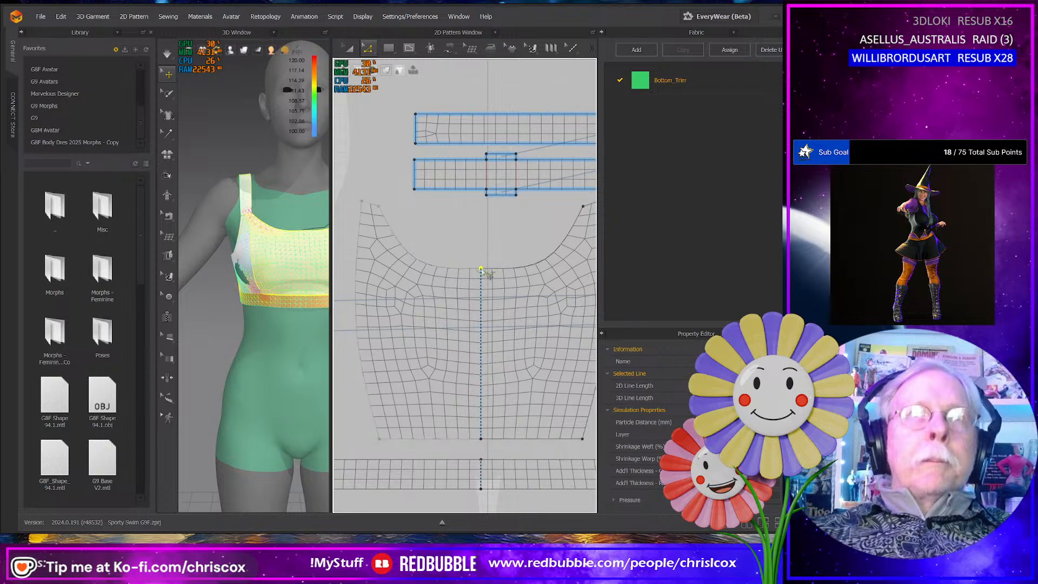
pyautogui.click(471, 269)
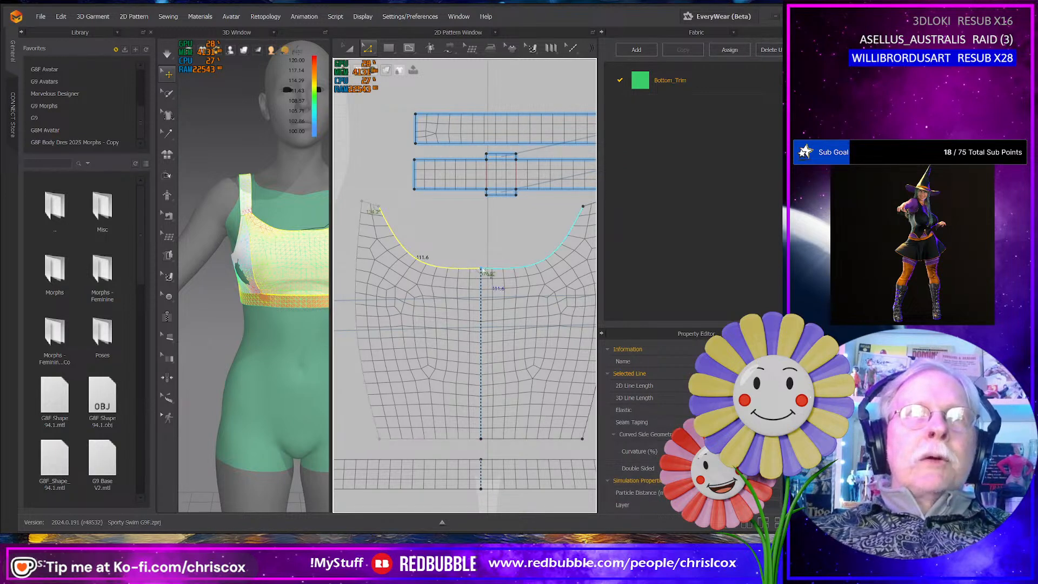
pyautogui.rightClick(483, 269)
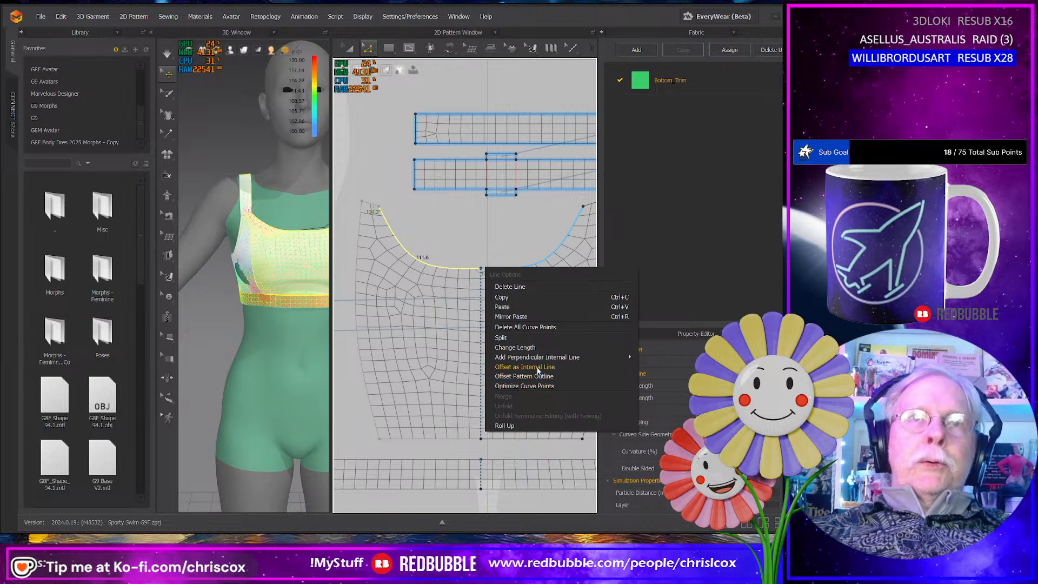
pyautogui.press('Escape')
# - Remove the linked editing between the two halves of the front top panel
pyautogui.press('a')
pyautogui.rightClick(407, 372)
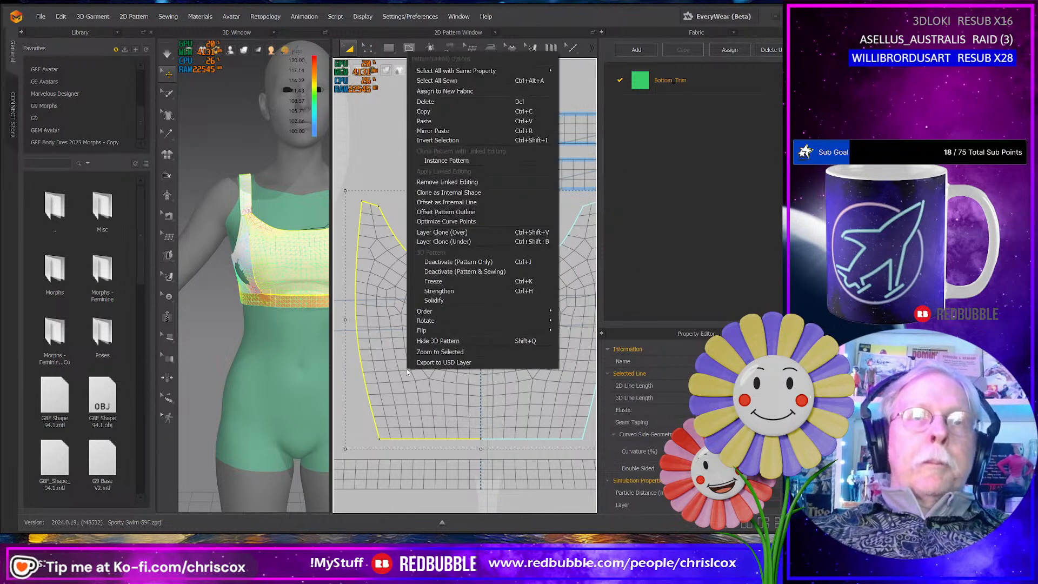
pyautogui.click(462, 184)
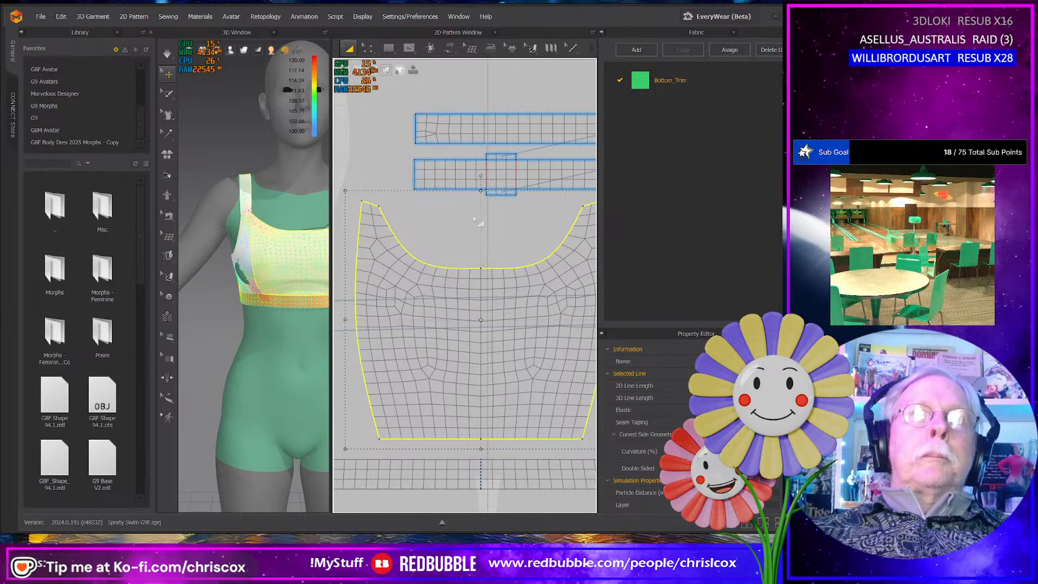
# - Convert the centre point of the front panel's neckline to a curve point
pyautogui.press('z')
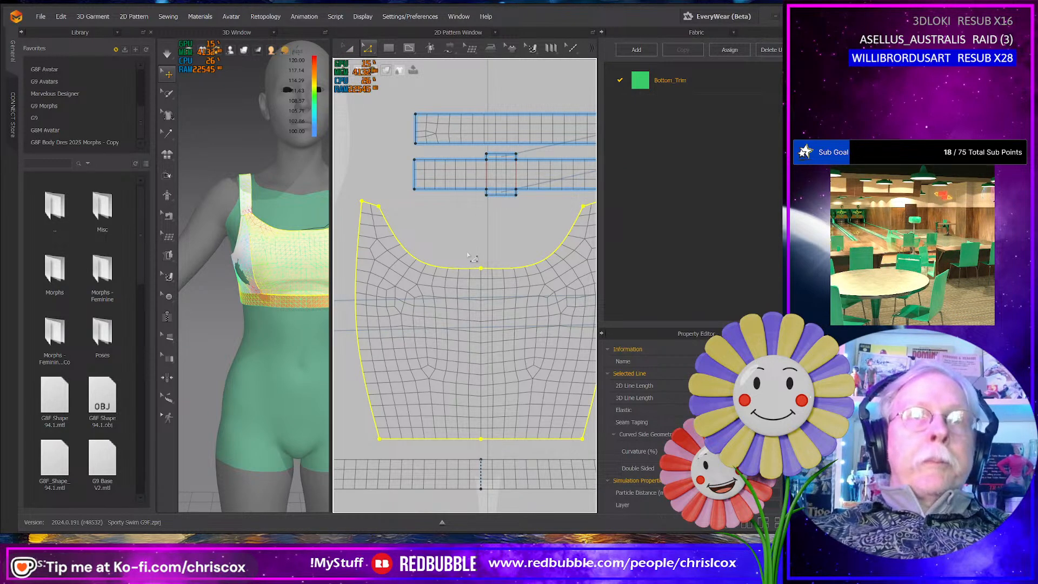
pyautogui.click(480, 269)
pyautogui.scroll(-2, 500, 292)
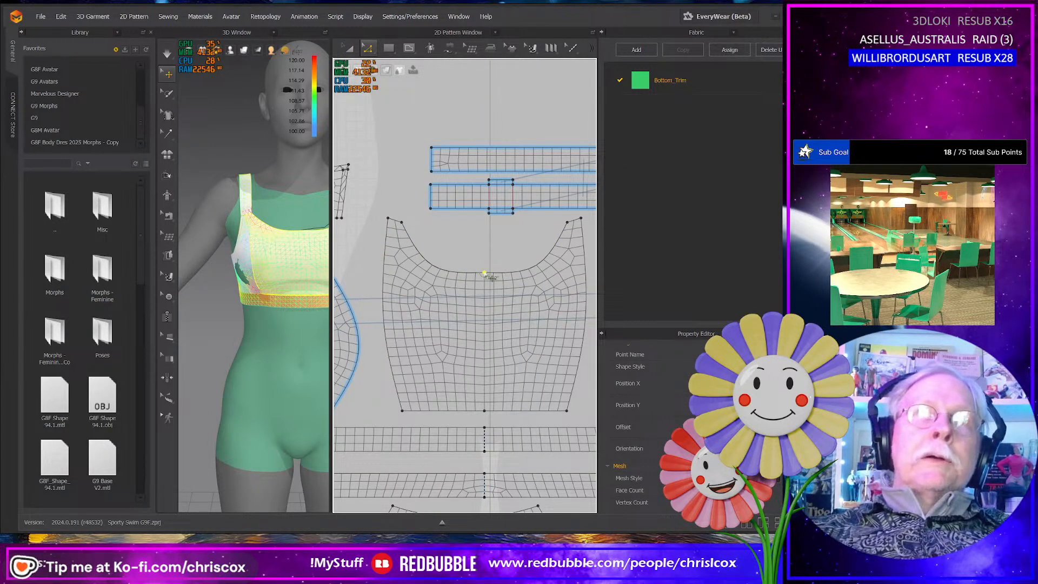
pyautogui.rightClick(484, 273)
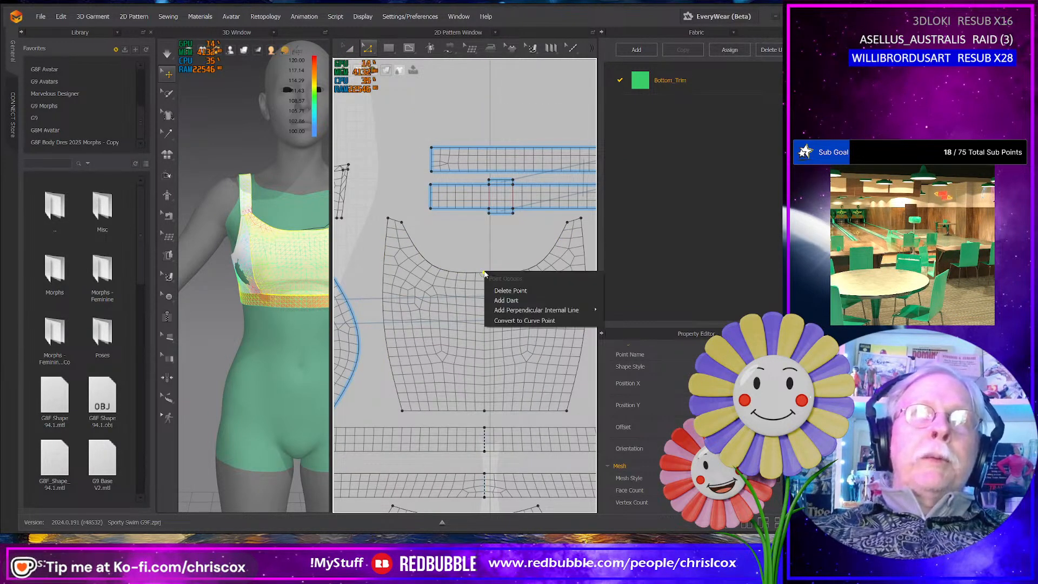
pyautogui.click(515, 320)
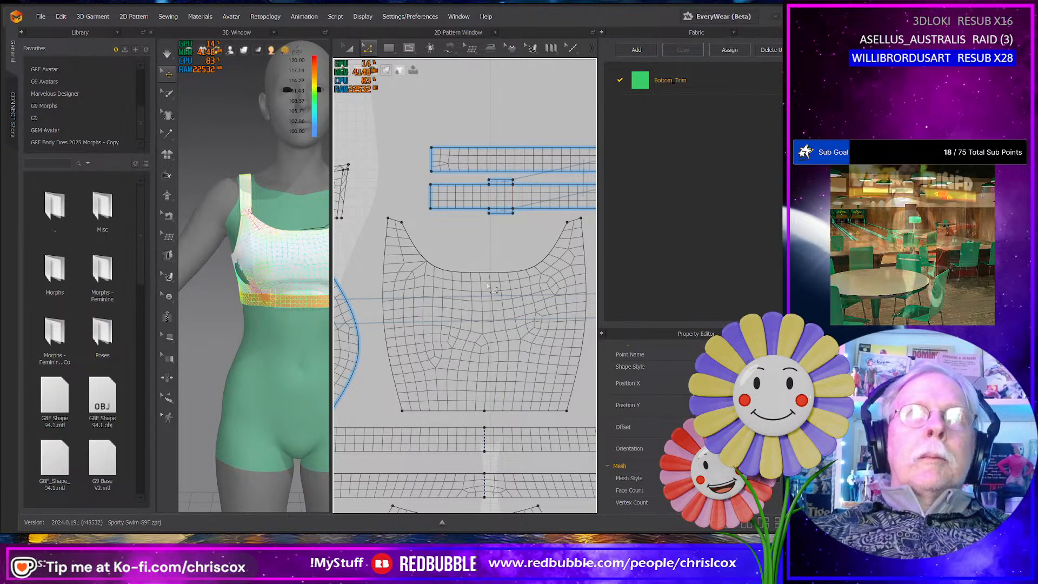
# - Draw a straight internal line down the front panel's centre between the midpoints of its lower edge and neckline
pyautogui.scroll(-2, 488, 288)
pyautogui.scroll(3, 483, 293)
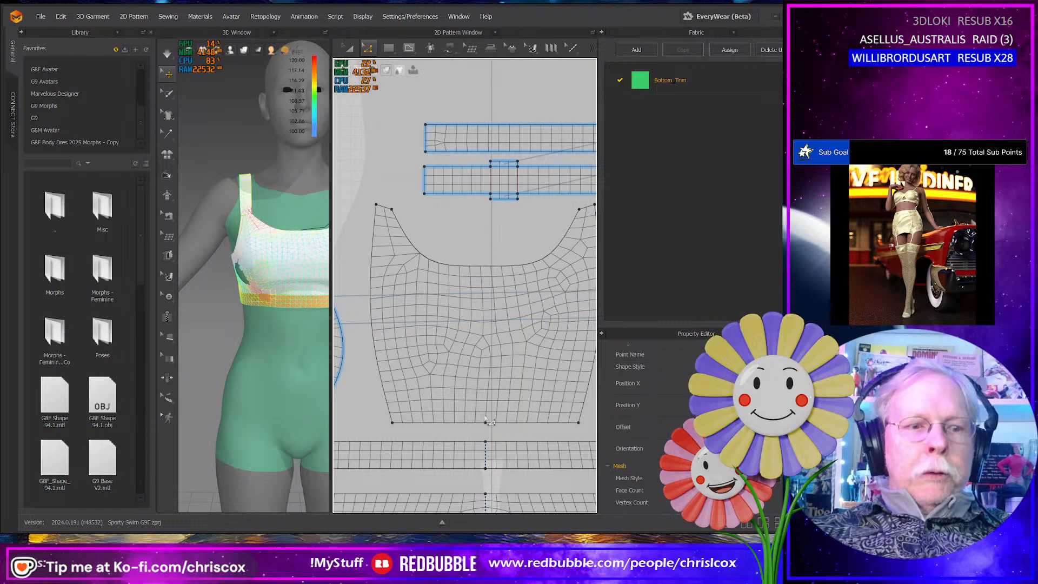
pyautogui.press('b')
pyautogui.press('g')
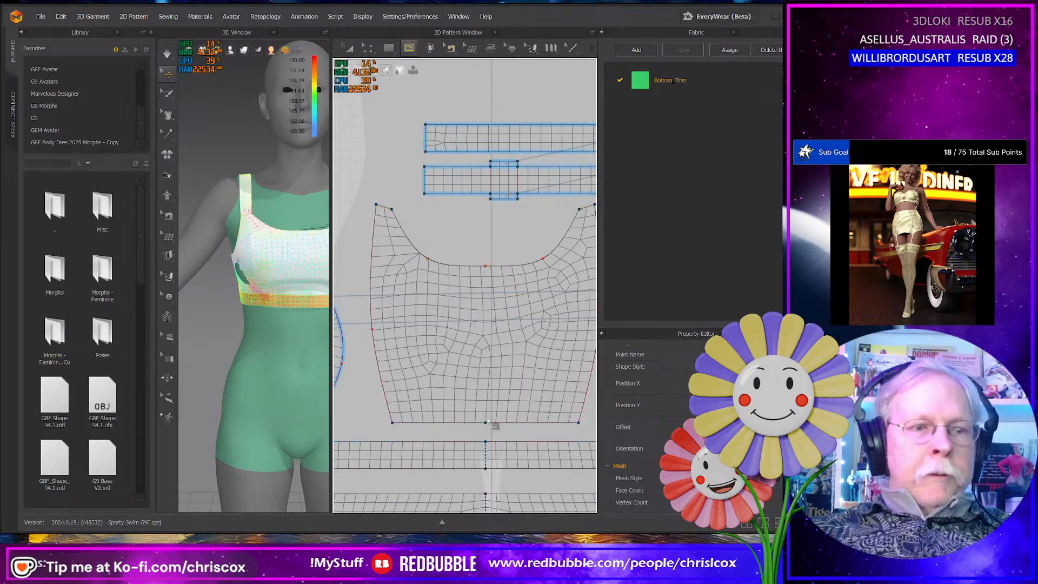
pyautogui.click(485, 422)
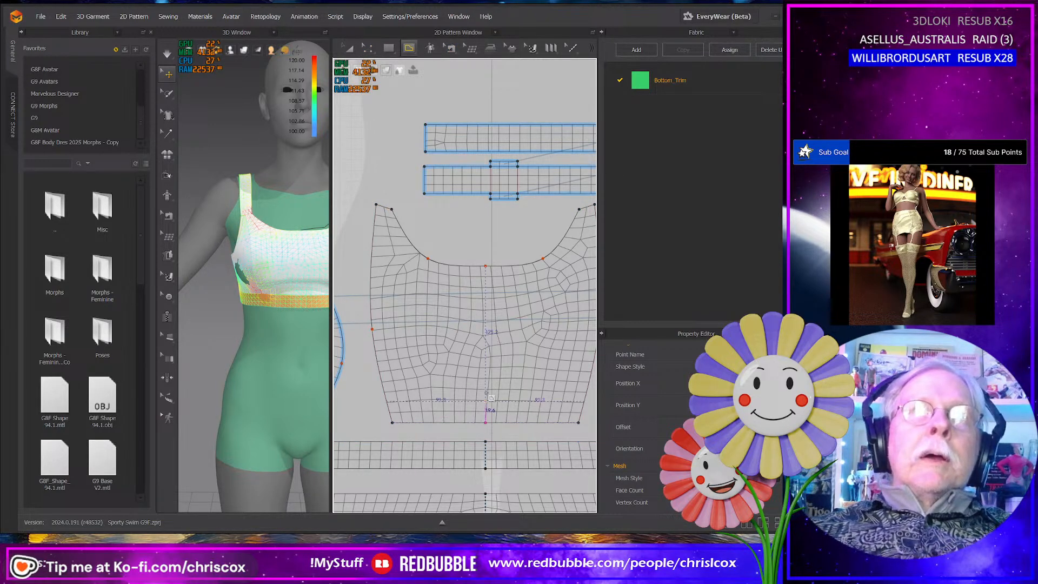
pyautogui.click(486, 266)
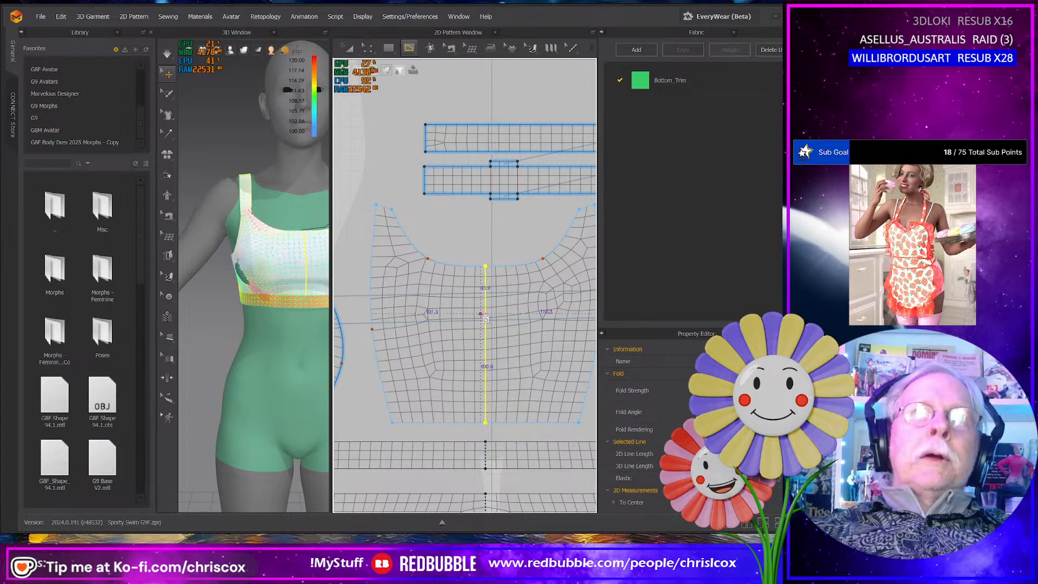
# - Offset the front panel's neckline as one internal line at 5.0 mm, extended to the pattern outline, and cut and sew along it
pyautogui.scroll(-2, 491, 272)
pyautogui.scroll(-2, 491, 312)
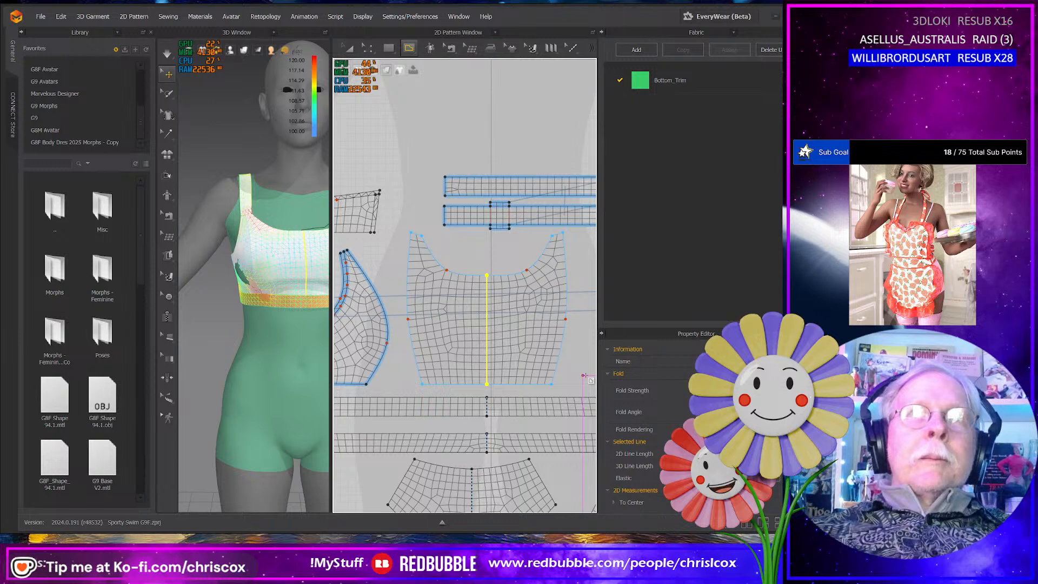
pyautogui.press('z')
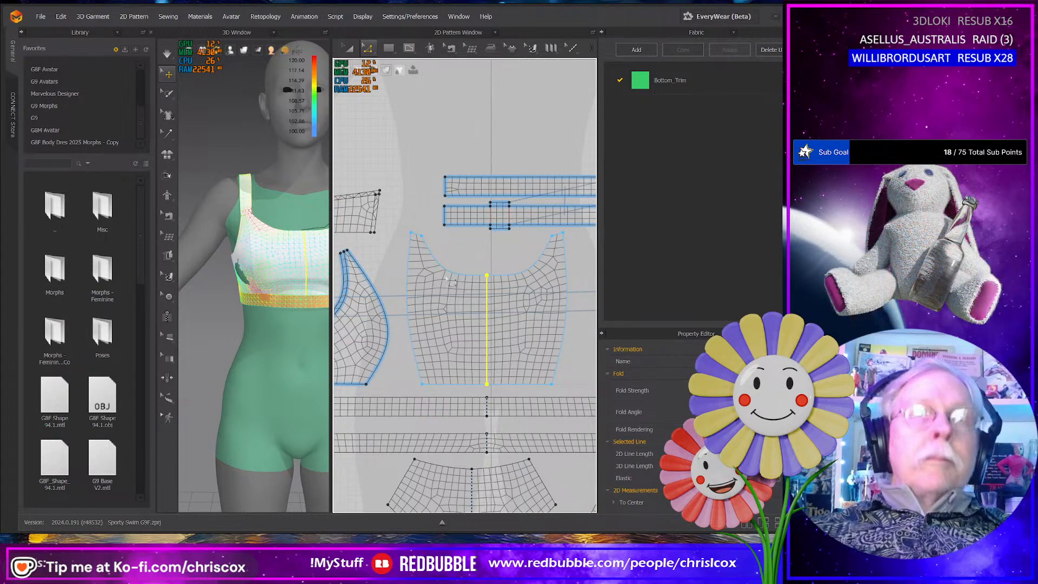
pyautogui.click(495, 275)
pyautogui.rightClick(501, 276)
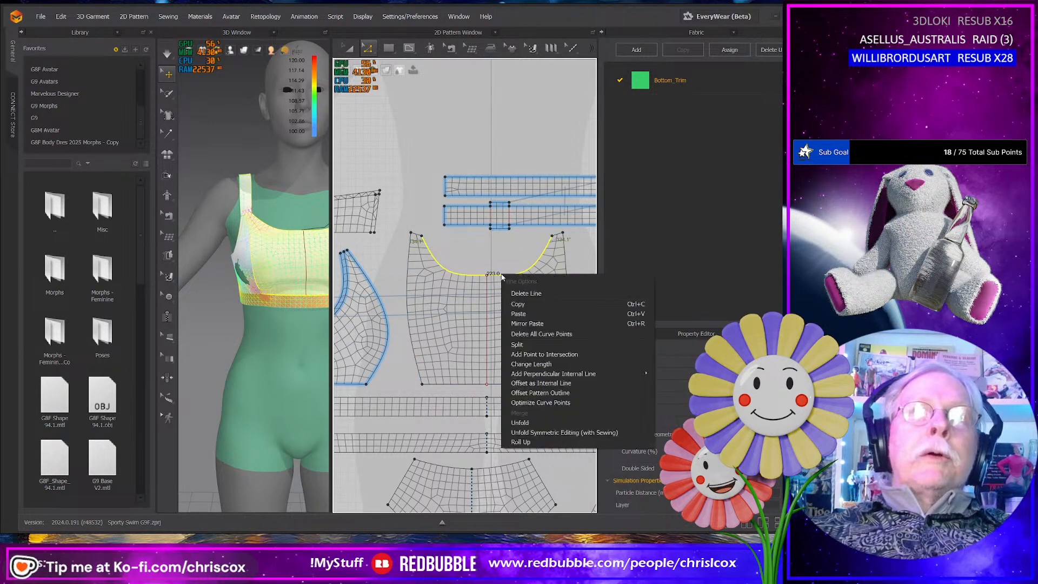
pyautogui.click(543, 383)
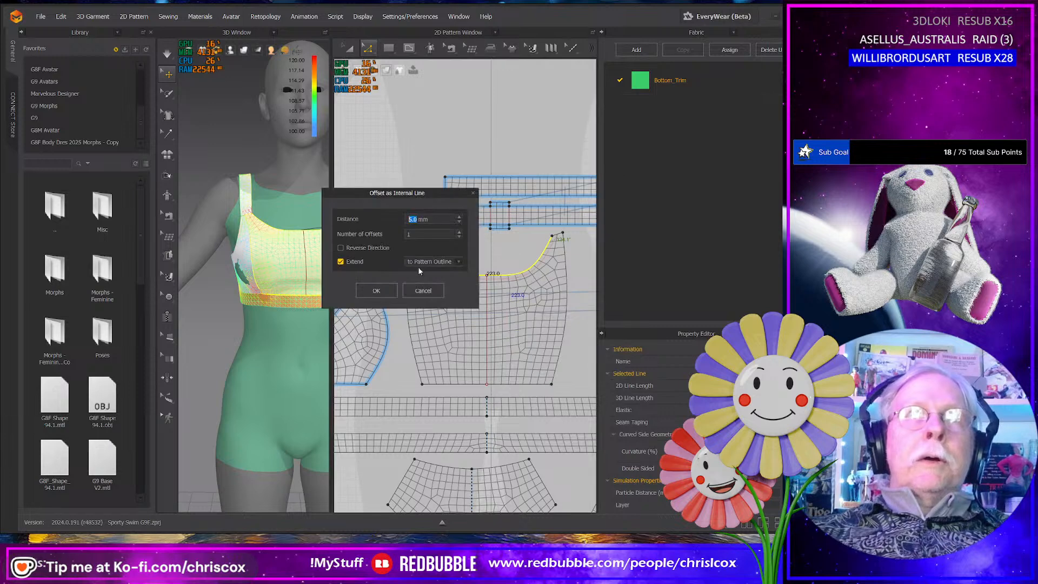
pyautogui.click(376, 291)
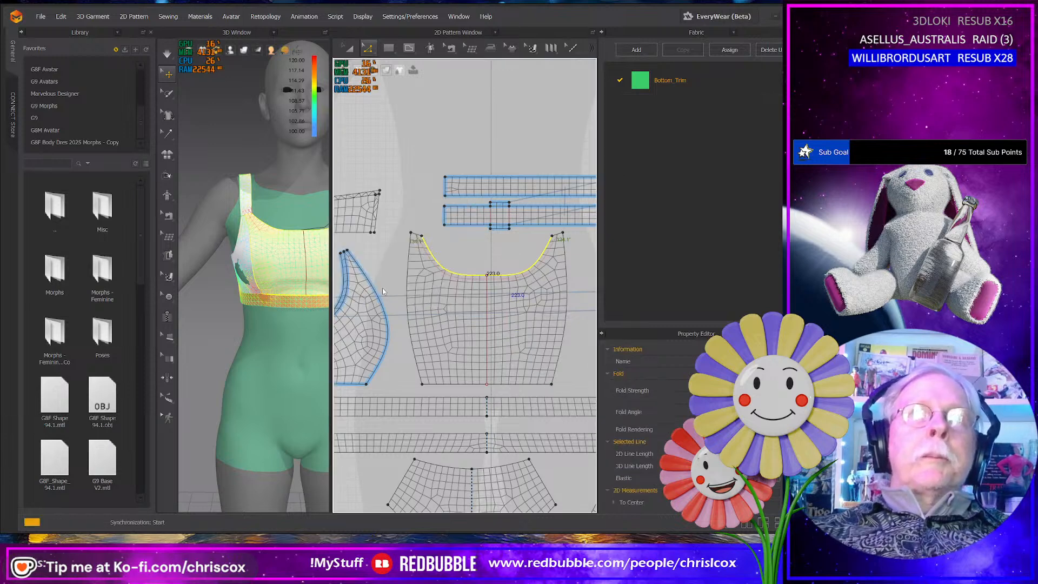
pyautogui.rightClick(460, 279)
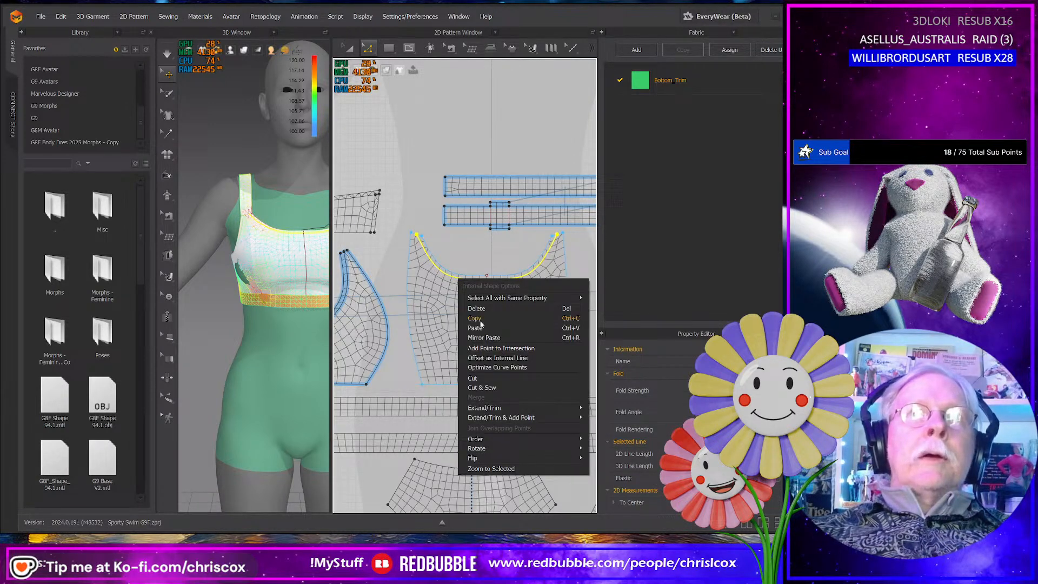
pyautogui.click(487, 388)
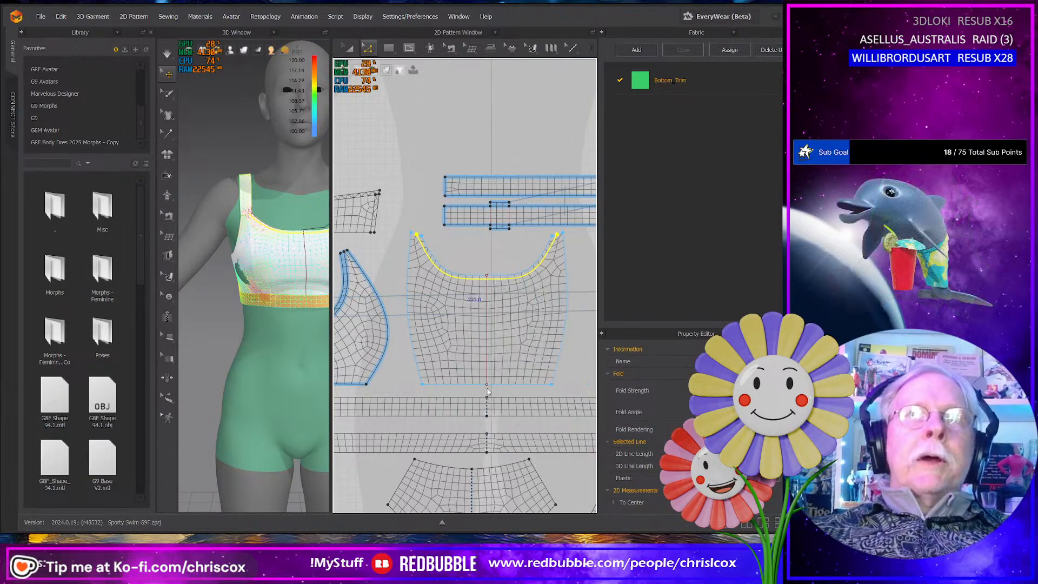
# - Offset both long curved side edges of the front panel as internal lines, and cut and sew along them
pyautogui.click(413, 340)
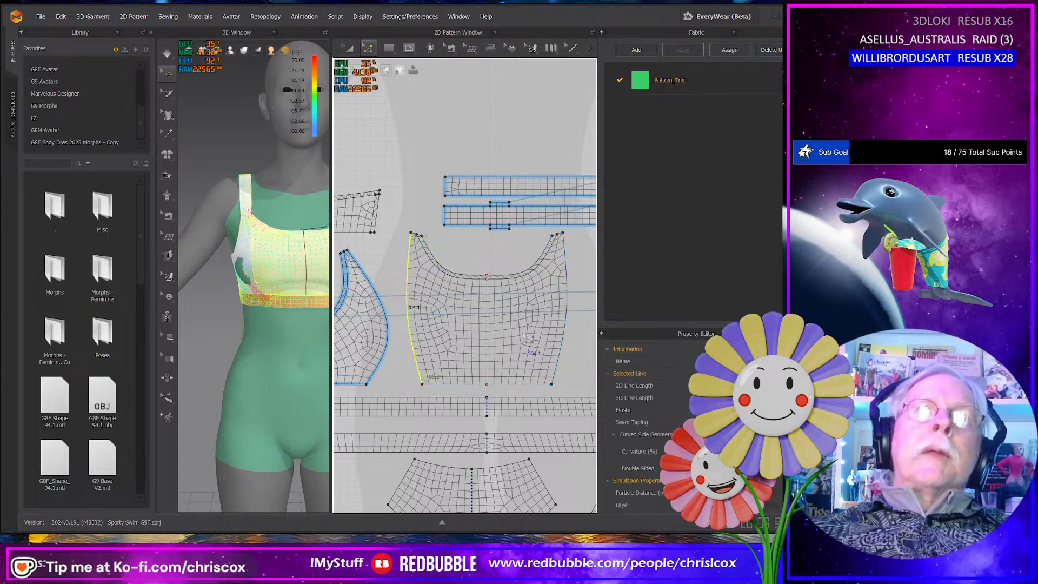
pyautogui.keyDown('shift'); pyautogui.click(564, 333); pyautogui.keyUp('shift')
pyautogui.rightClick(564, 332)
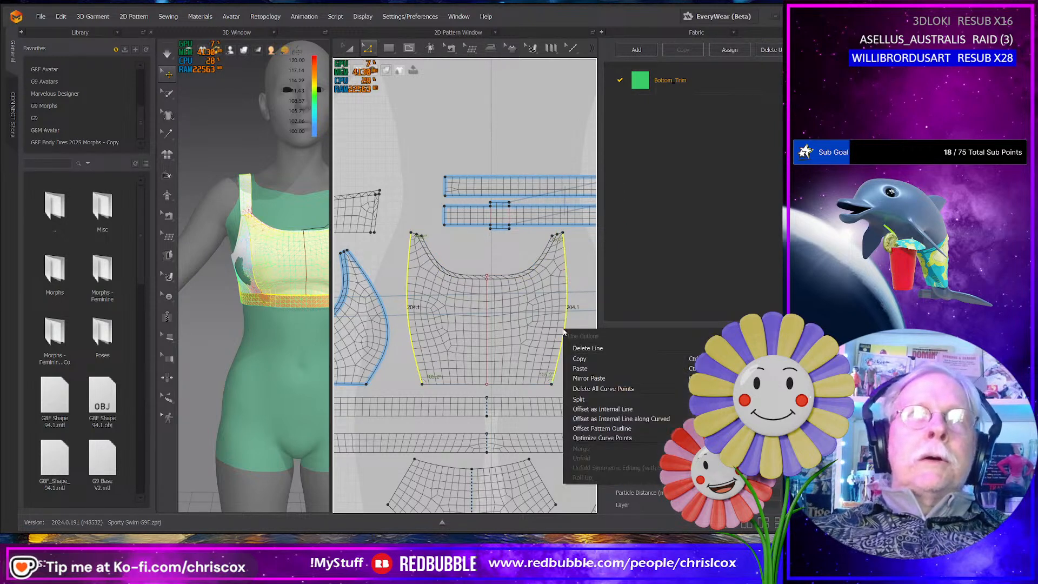
pyautogui.click(601, 408)
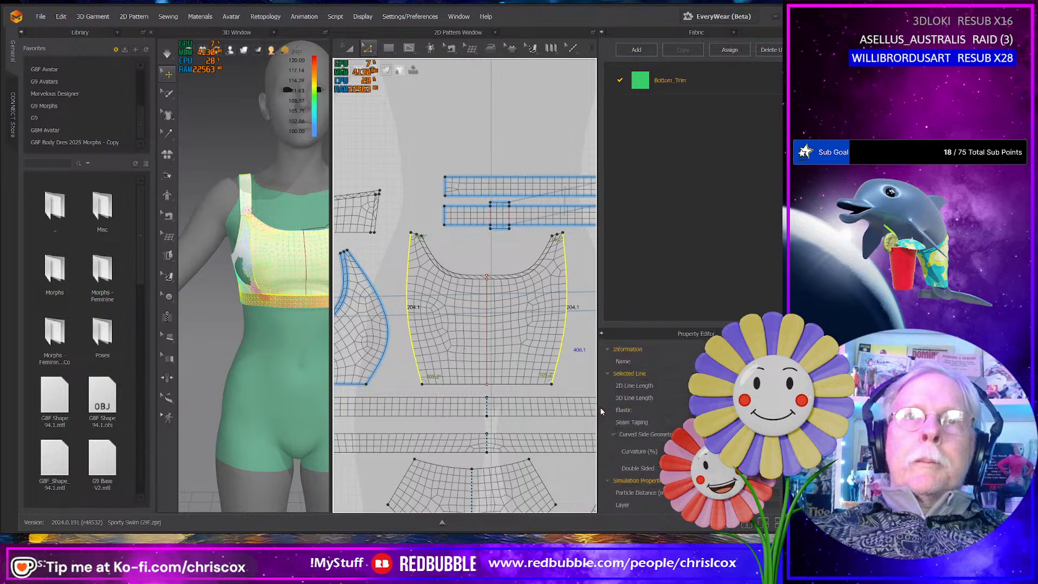
pyautogui.click(377, 291)
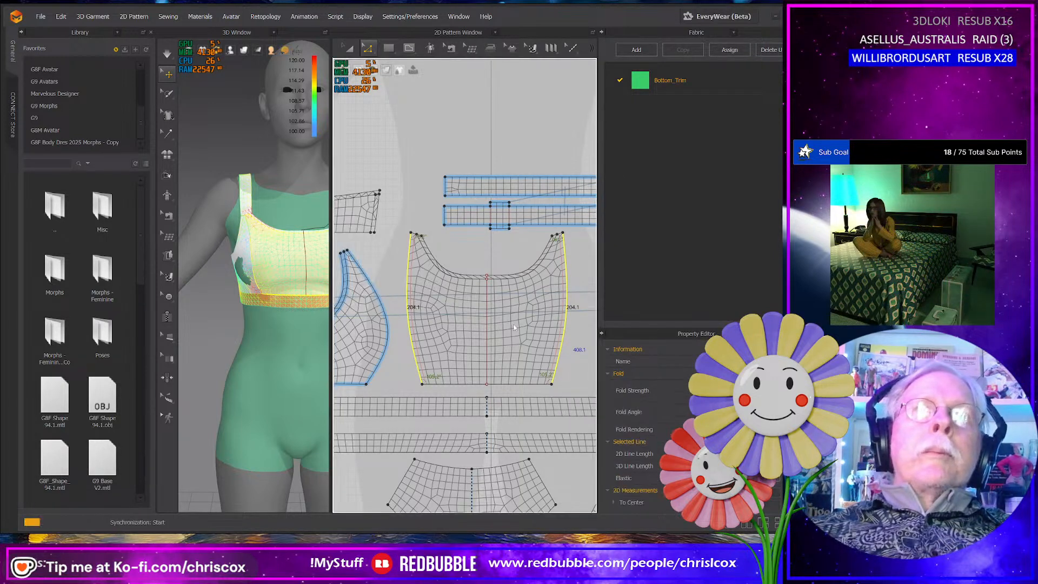
pyautogui.rightClick(554, 366)
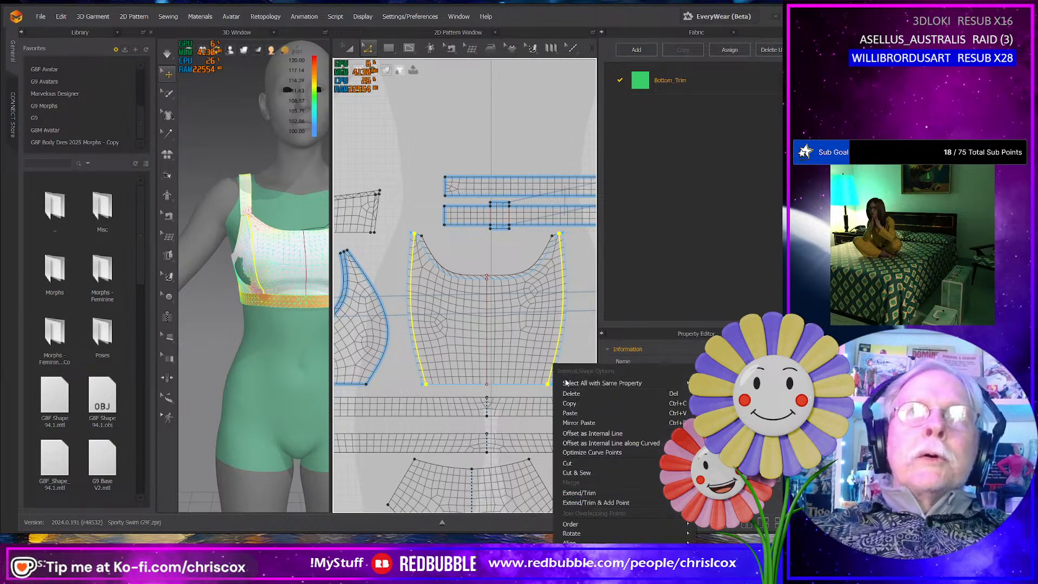
pyautogui.click(588, 474)
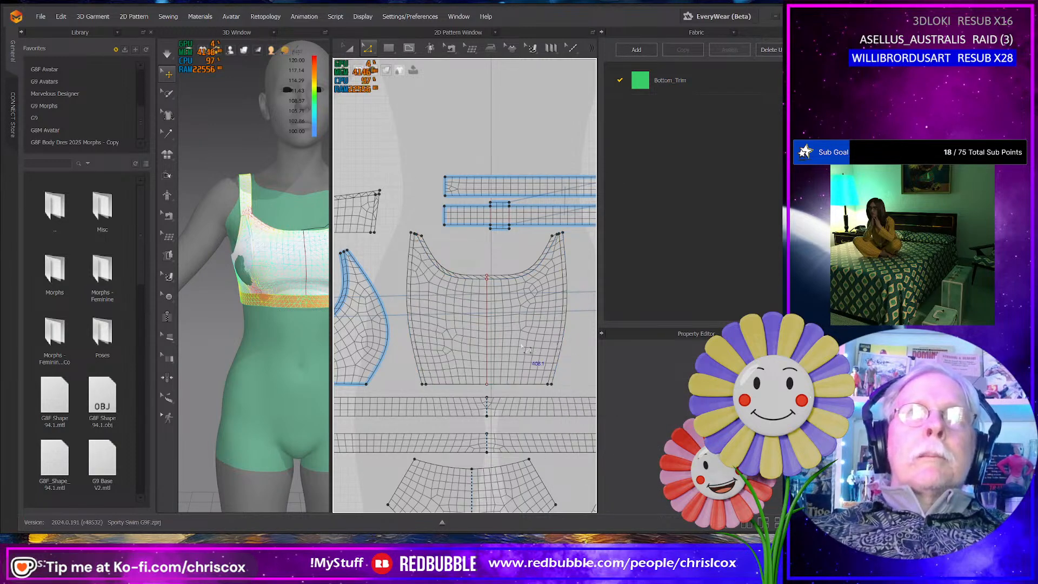
pyautogui.moveTo(492, 347); pyautogui.dragTo(501, 327, button='middle')
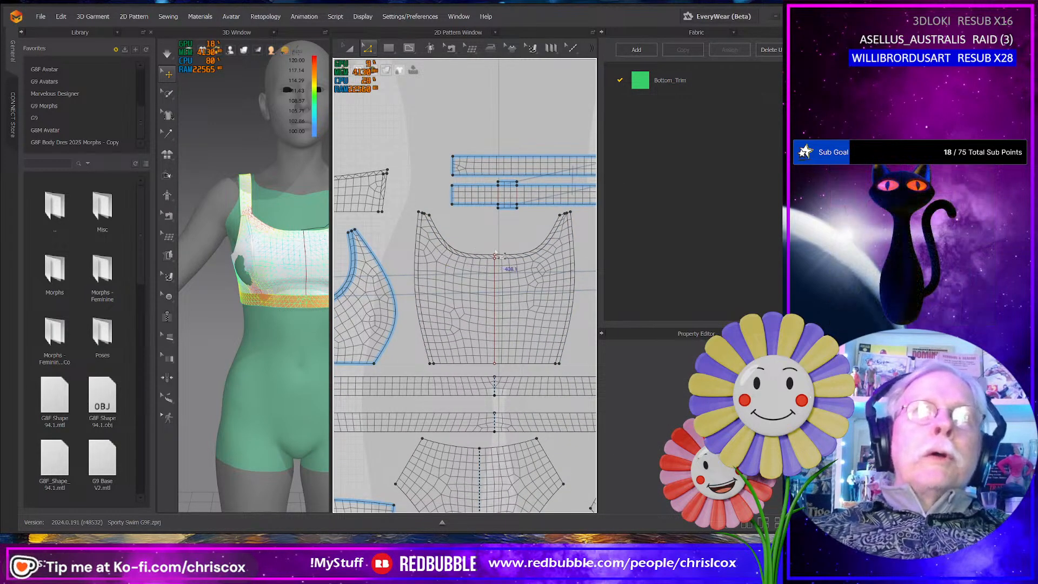
pyautogui.scroll(4, 503, 260)
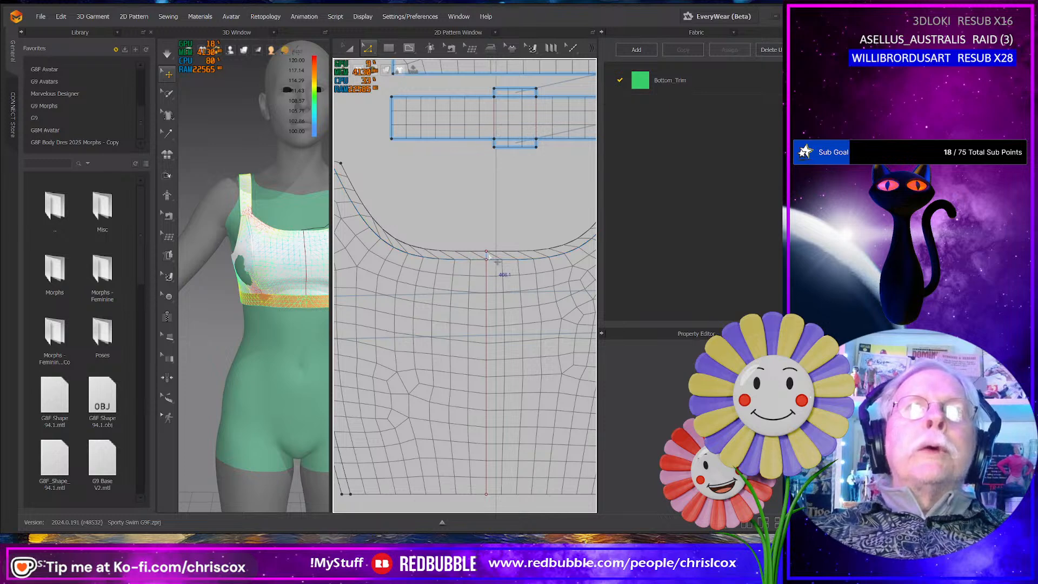
pyautogui.moveTo(492, 240)
pyautogui.mouseDown(button='middle')
pyautogui.moveTo(480, 242)
pyautogui.moveTo(487, 248)
pyautogui.mouseUp(button='middle')
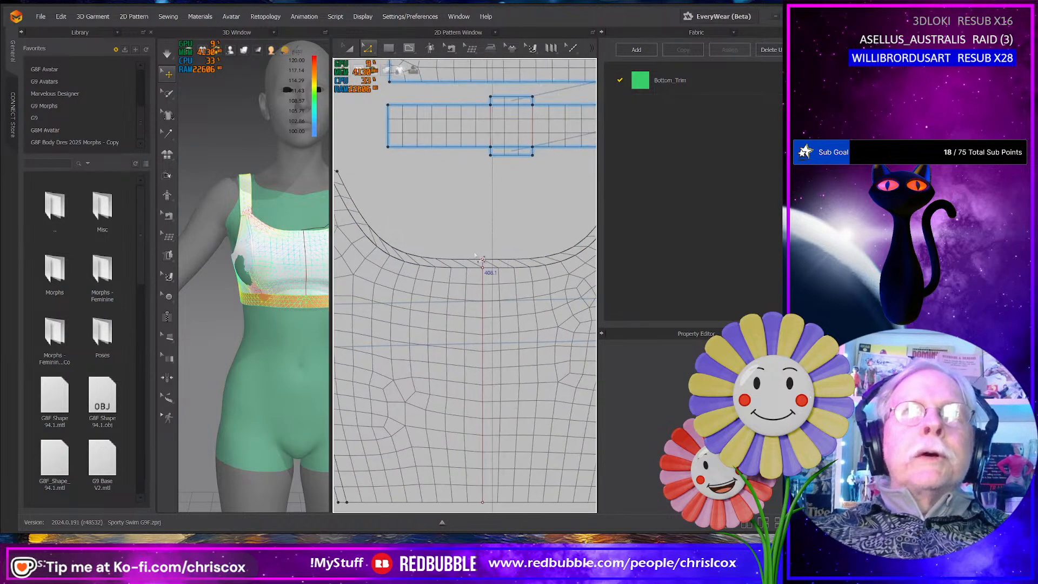
# - Select the front panel's narrow neckline strip and examine its mesh, its shoulder corners and the surrounding pattern pieces
pyautogui.press('a')
pyautogui.click(410, 255)
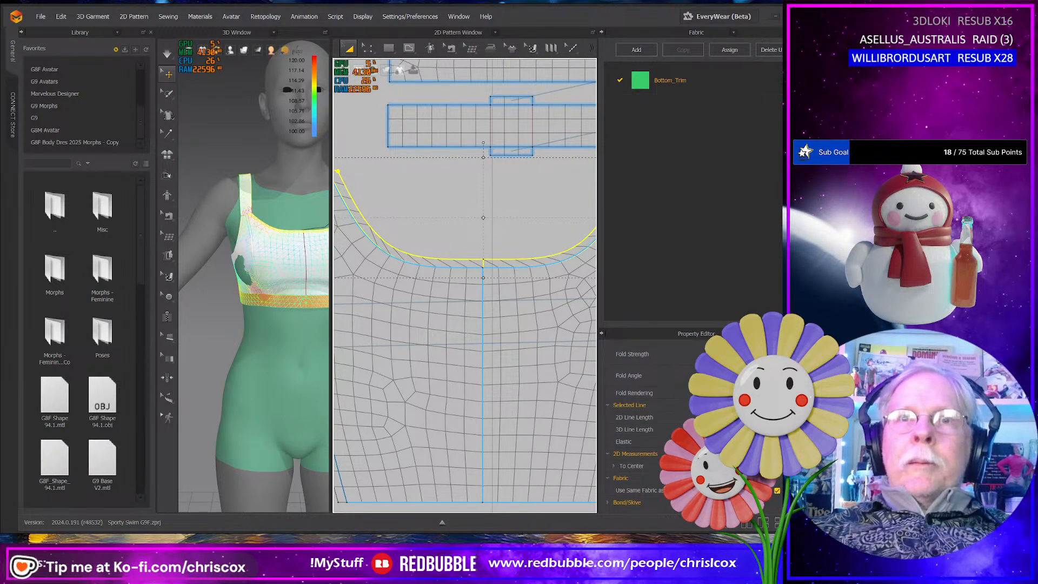
pyautogui.click(525, 254)
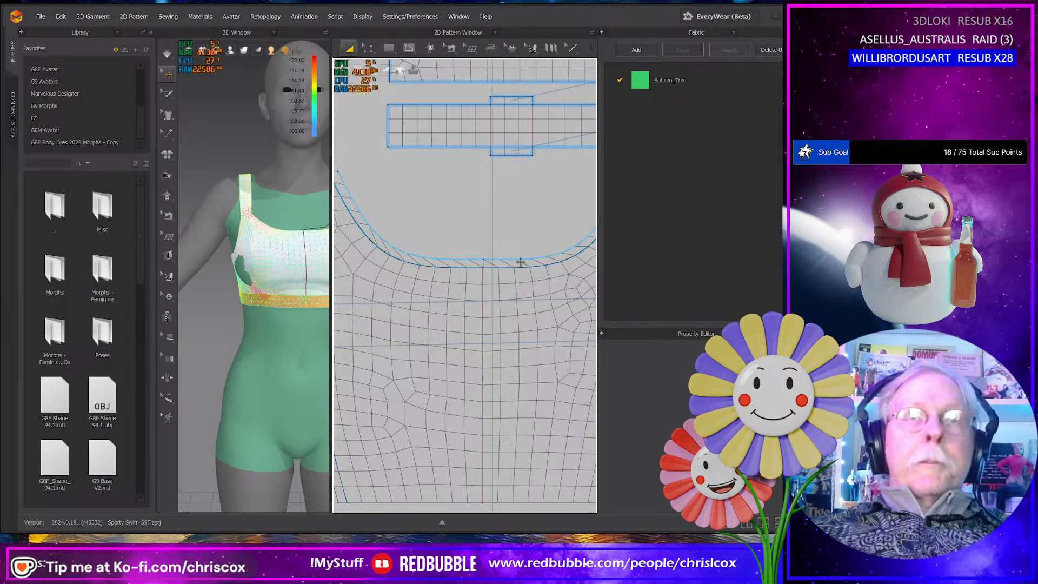
pyautogui.click(524, 257)
pyautogui.scroll(3, 693, 425)
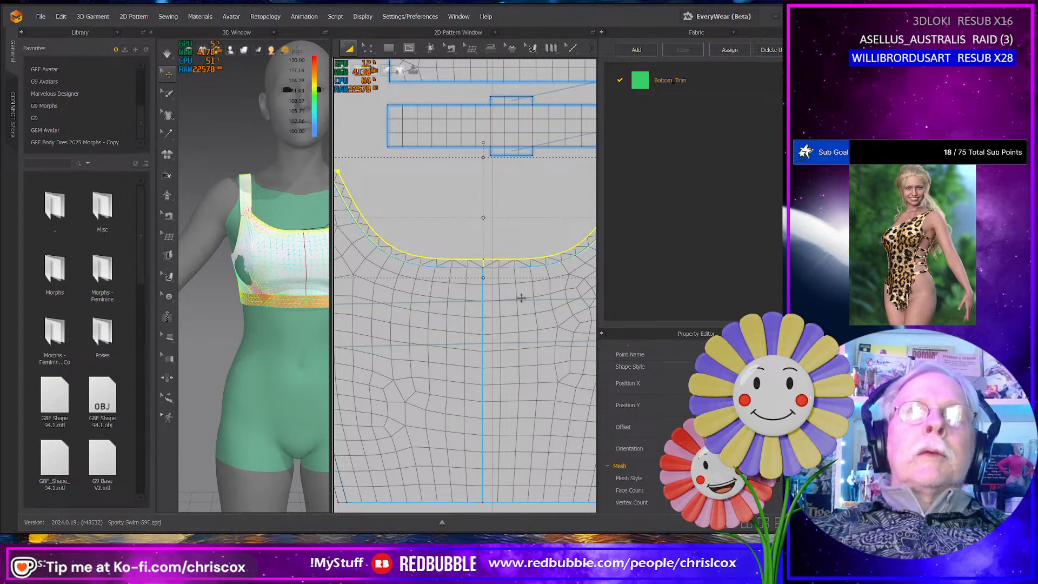
pyautogui.moveTo(523, 304); pyautogui.dragTo(456, 335, button='middle')
pyautogui.moveTo(413, 299); pyautogui.dragTo(506, 295, button='middle')
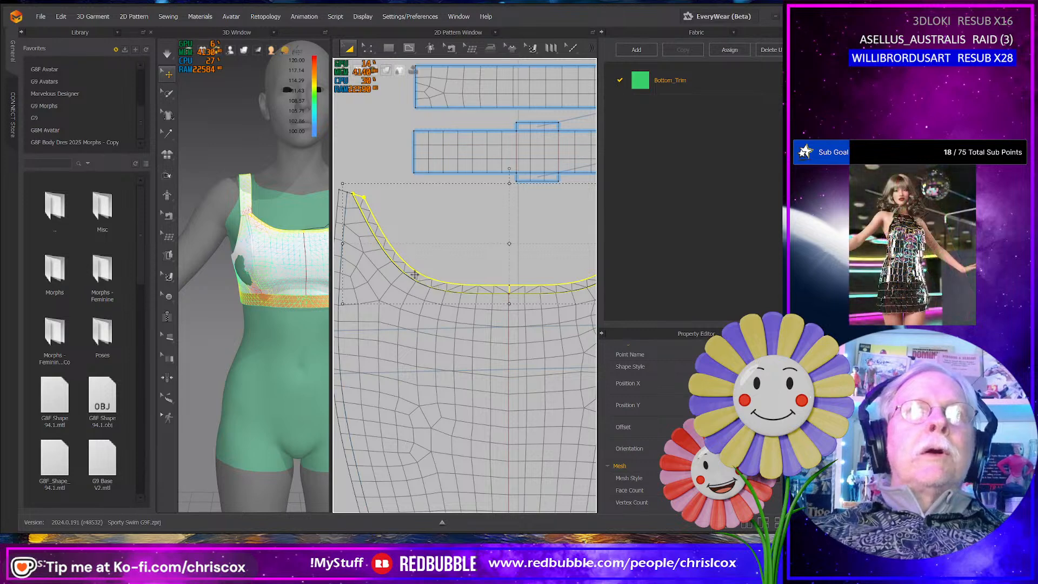
pyautogui.scroll(-3, 509, 306)
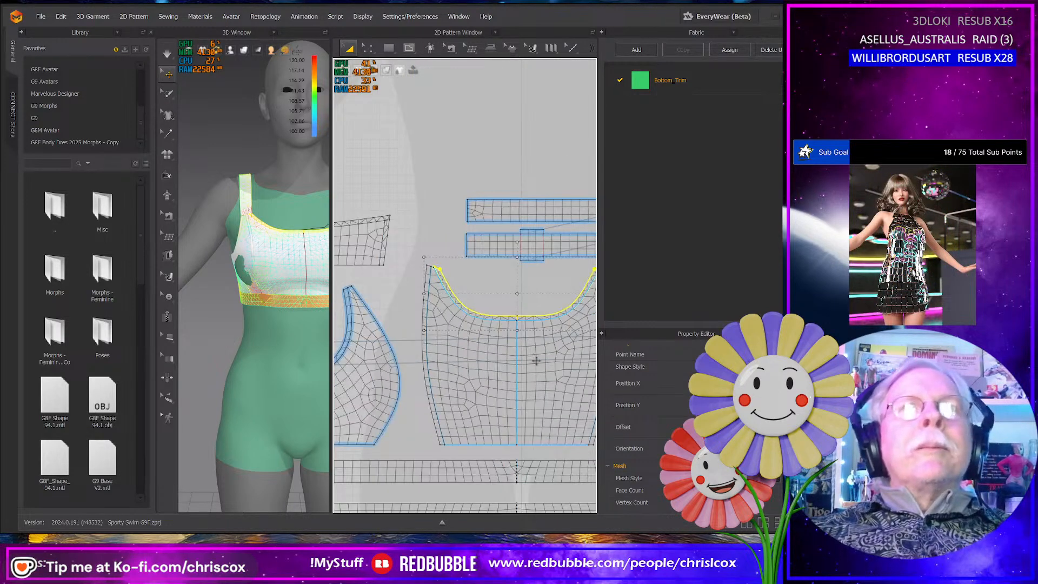
pyautogui.moveTo(541, 385); pyautogui.dragTo(428, 318, button='middle')
pyautogui.moveTo(530, 353); pyautogui.dragTo(556, 333, button='middle')
pyautogui.moveTo(405, 348); pyautogui.dragTo(436, 359, button='middle')
pyautogui.moveTo(473, 322); pyautogui.dragTo(447, 371, button='middle')
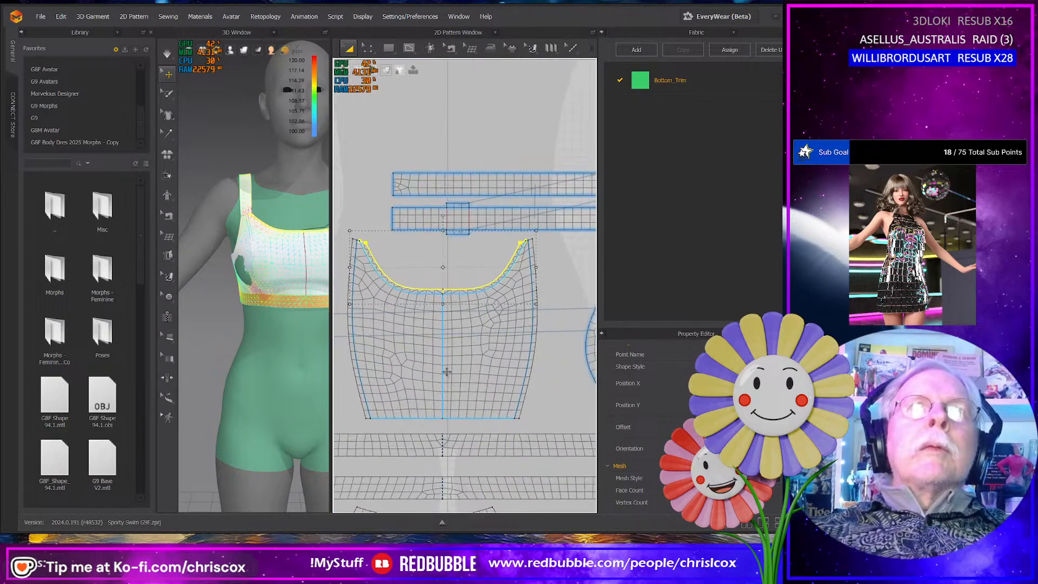
# - Offset both long edges of the upper shoulder strap above the front panel as internal lines, and cut and sew along them
pyautogui.click(469, 194)
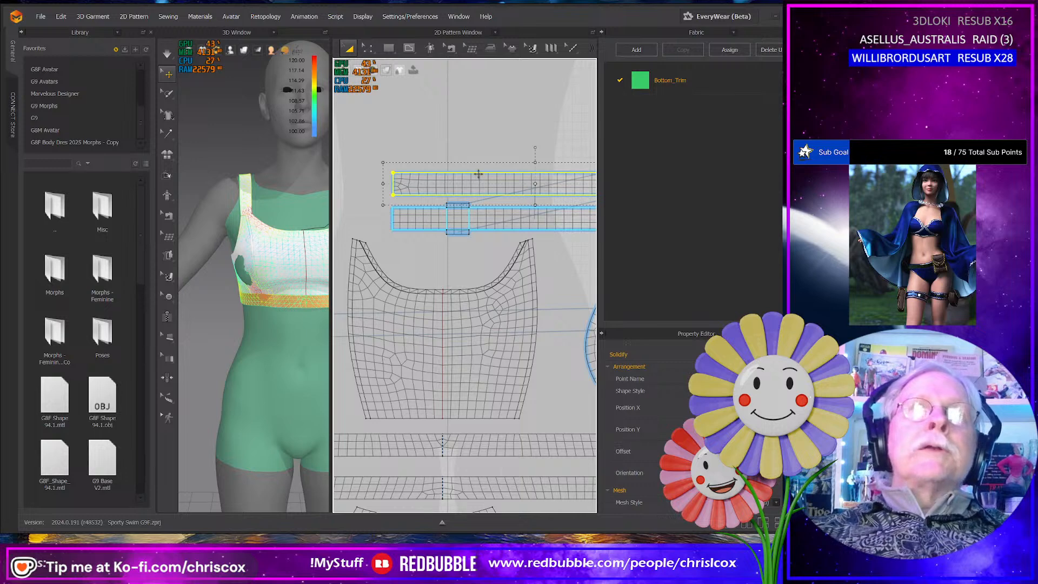
pyautogui.press('z')
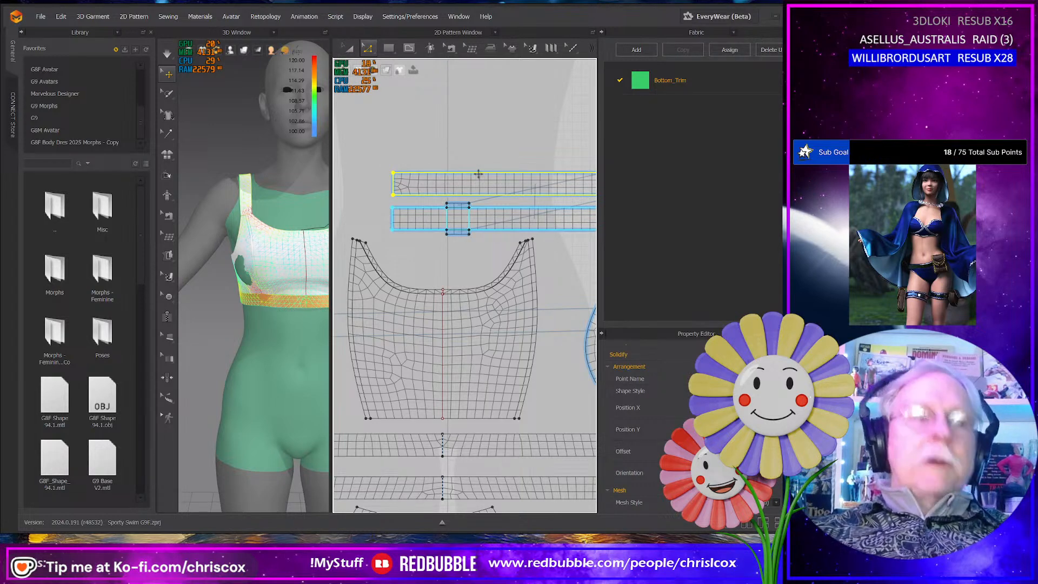
pyautogui.click(482, 159)
pyautogui.click(485, 173)
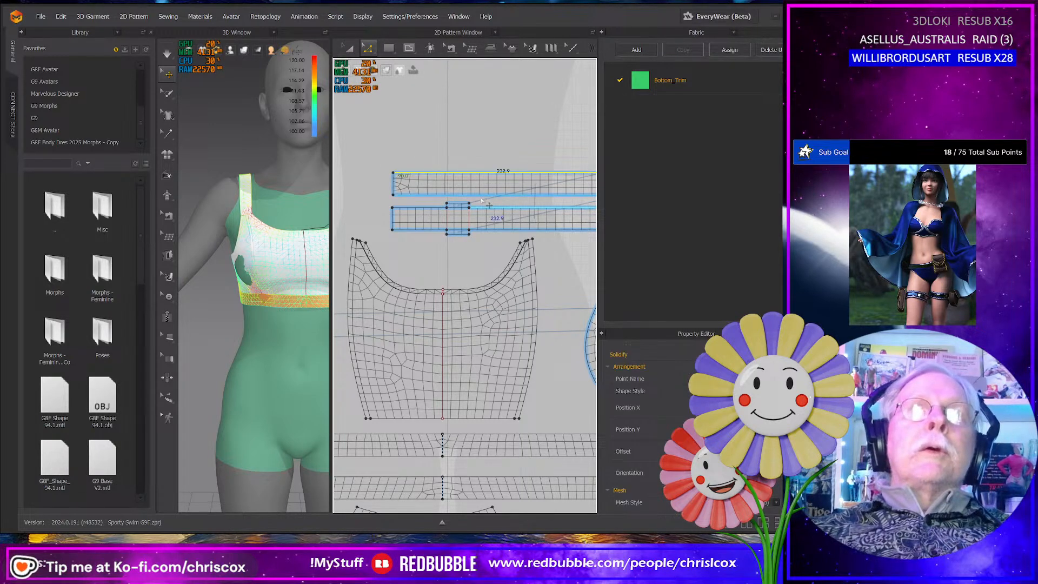
pyautogui.rightClick(481, 196)
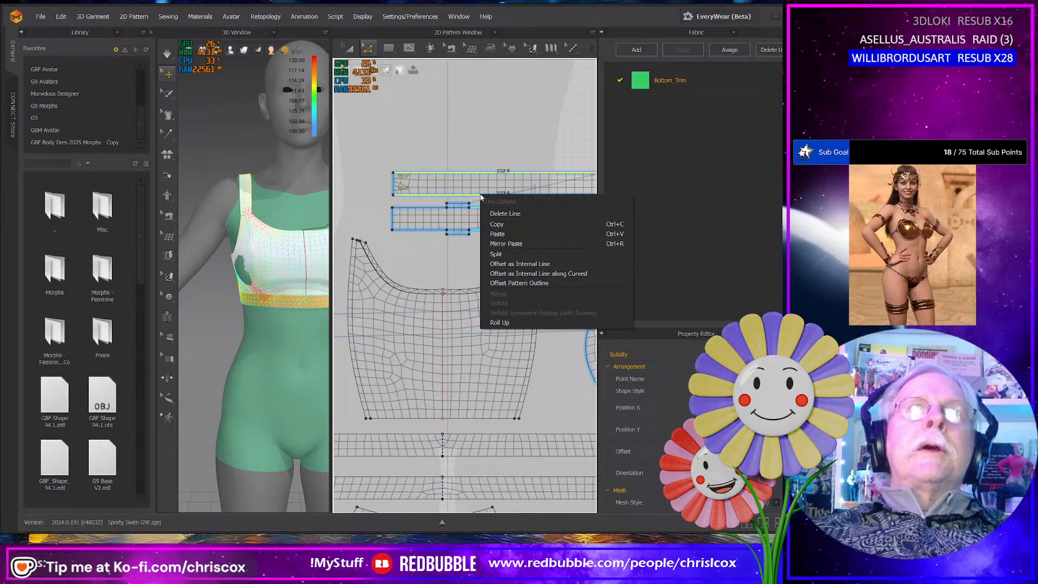
pyautogui.click(525, 264)
pyautogui.click(383, 292)
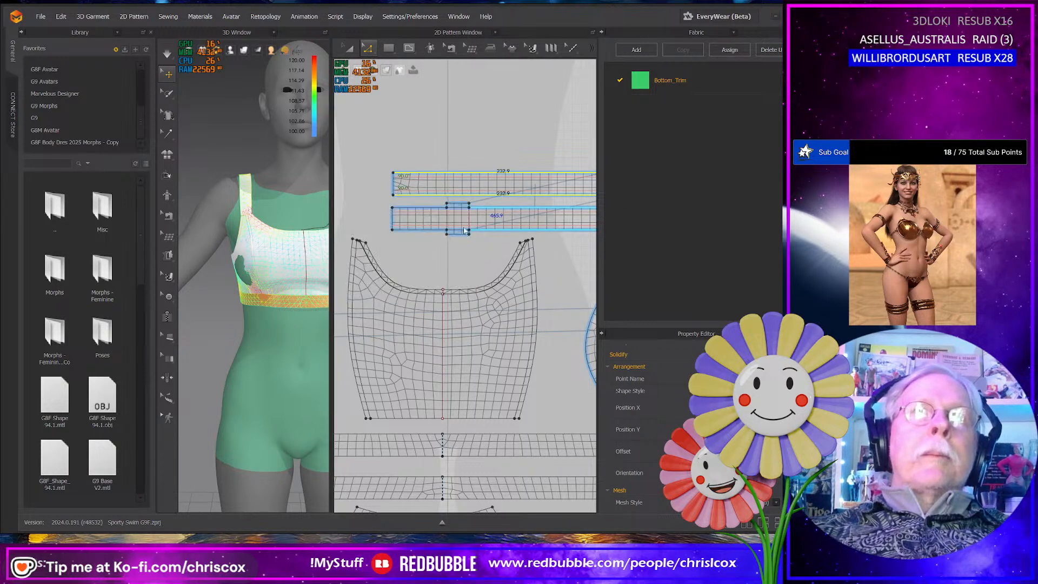
pyautogui.click(481, 180)
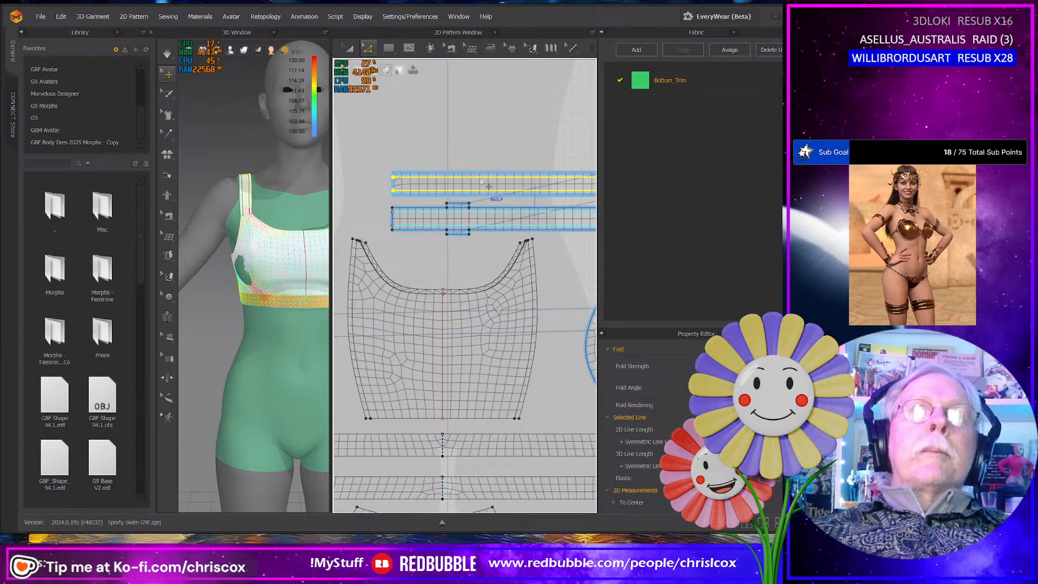
pyautogui.rightClick(481, 181)
pyautogui.moveTo(511, 313)
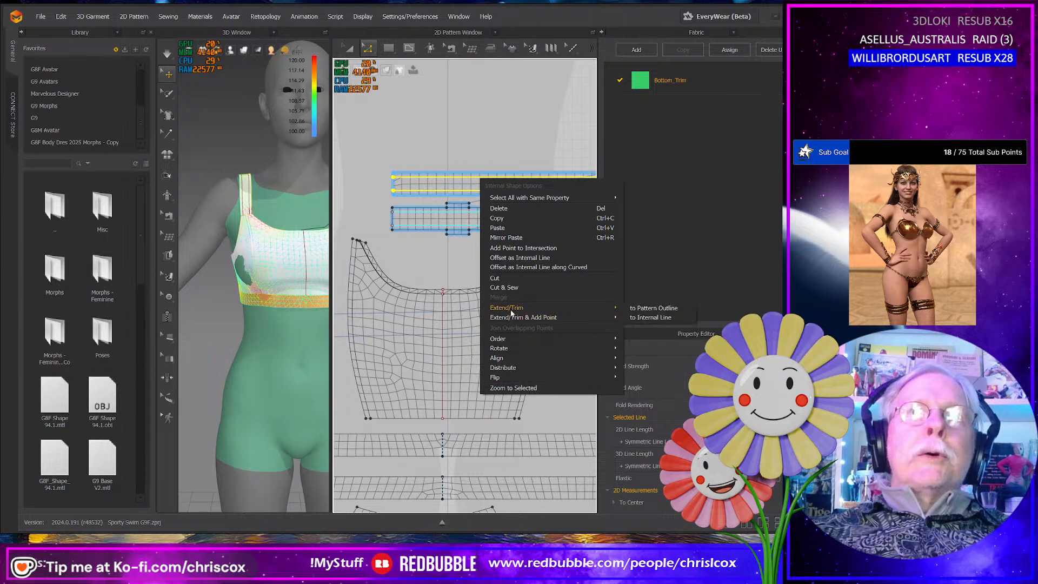
pyautogui.click(506, 287)
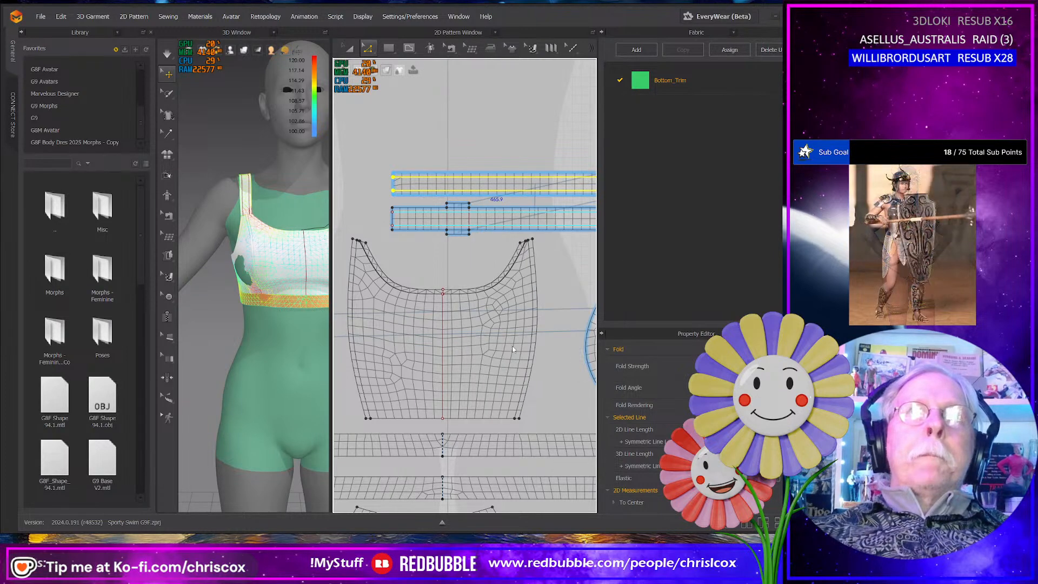
# - Remove the centre-fold symmetry from the long band directly below the front panel so both halves form one piece
pyautogui.moveTo(553, 409); pyautogui.dragTo(575, 241, button='middle')
pyautogui.click(521, 267)
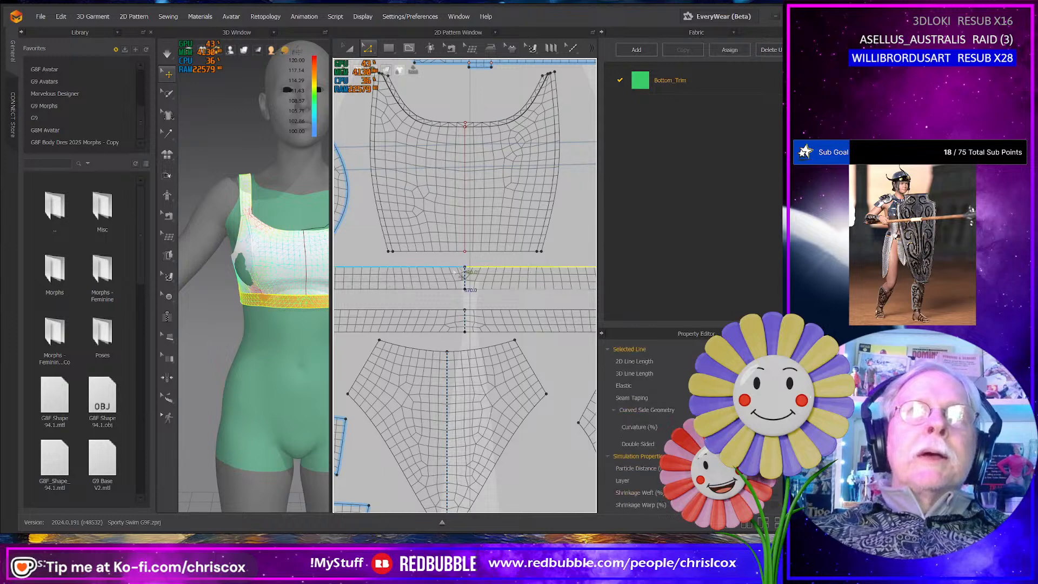
pyautogui.press('a')
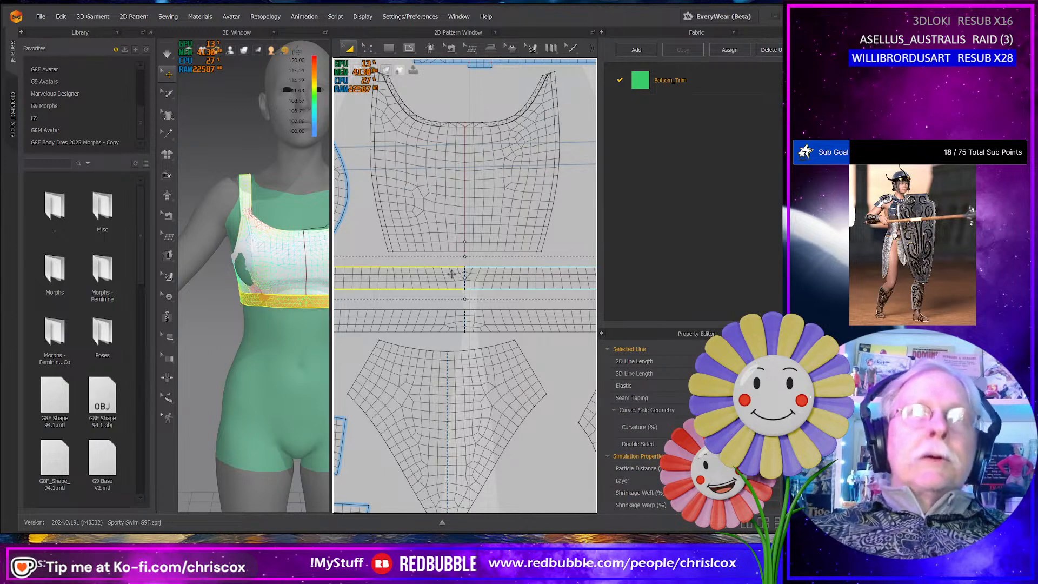
pyautogui.scroll(5, 471, 301)
pyautogui.scroll(4, 473, 306)
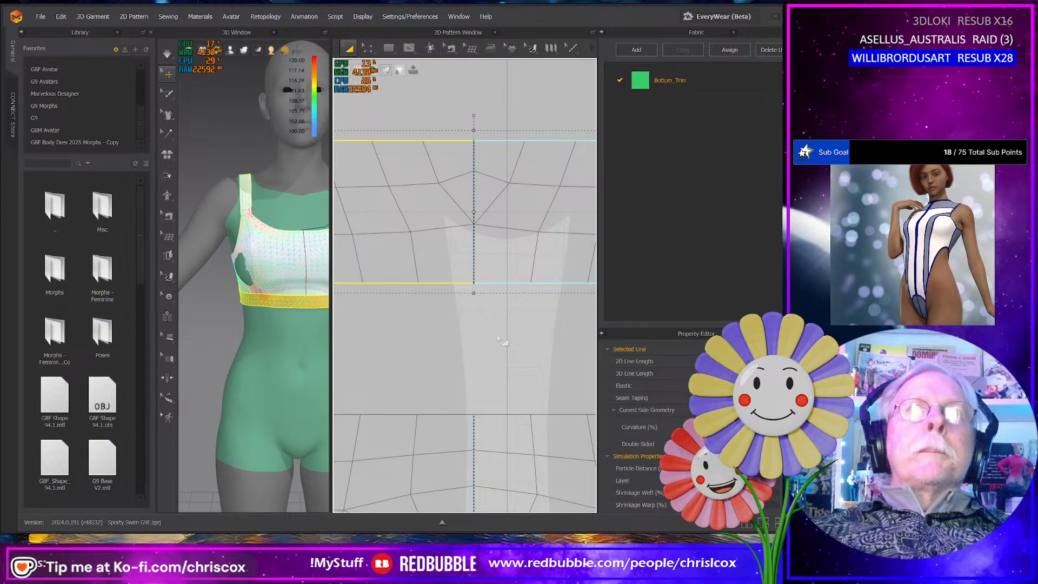
pyautogui.scroll(-6, 498, 335)
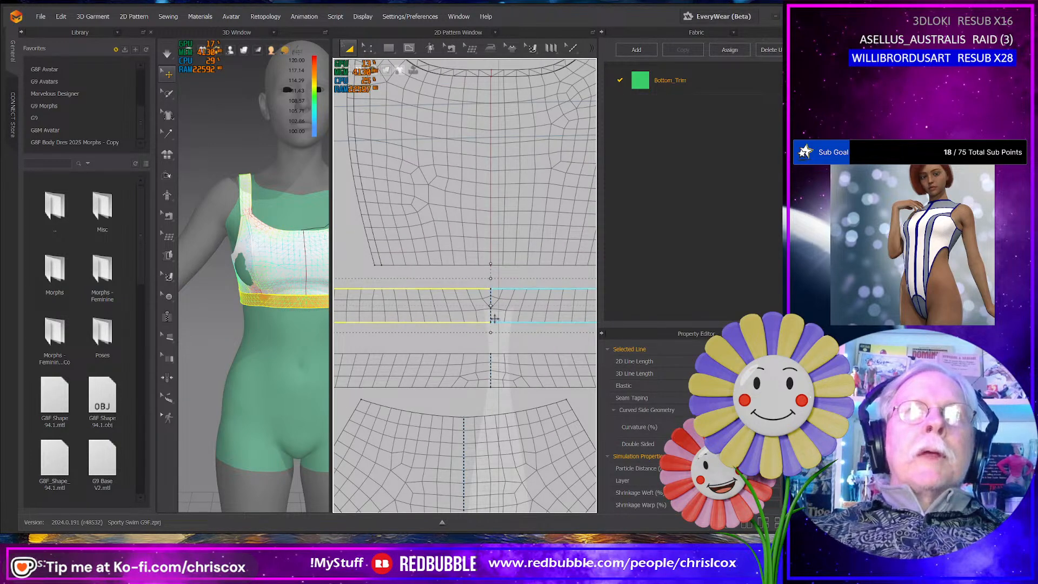
pyautogui.click(496, 314)
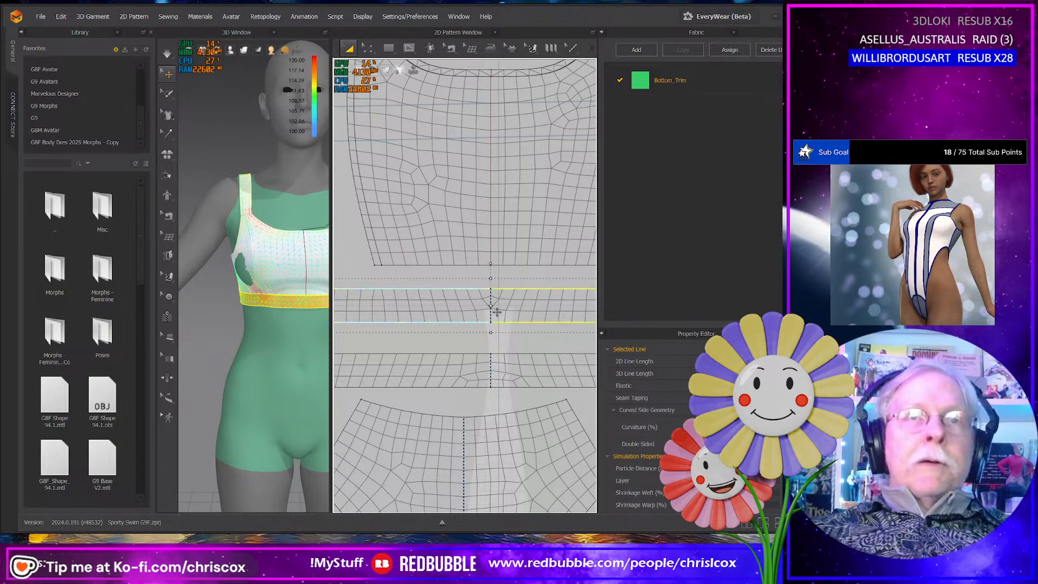
pyautogui.rightClick(497, 314)
pyautogui.click(553, 138)
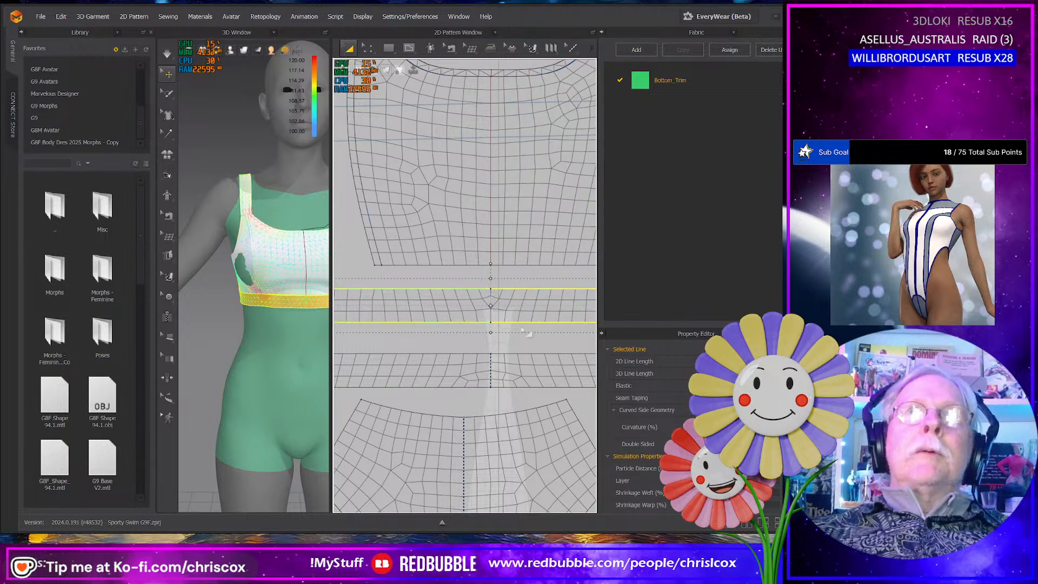
# - Draw a straight vertical internal line across the band's centre, from its lower edge to its upper edge
pyautogui.scroll(5, 514, 344)
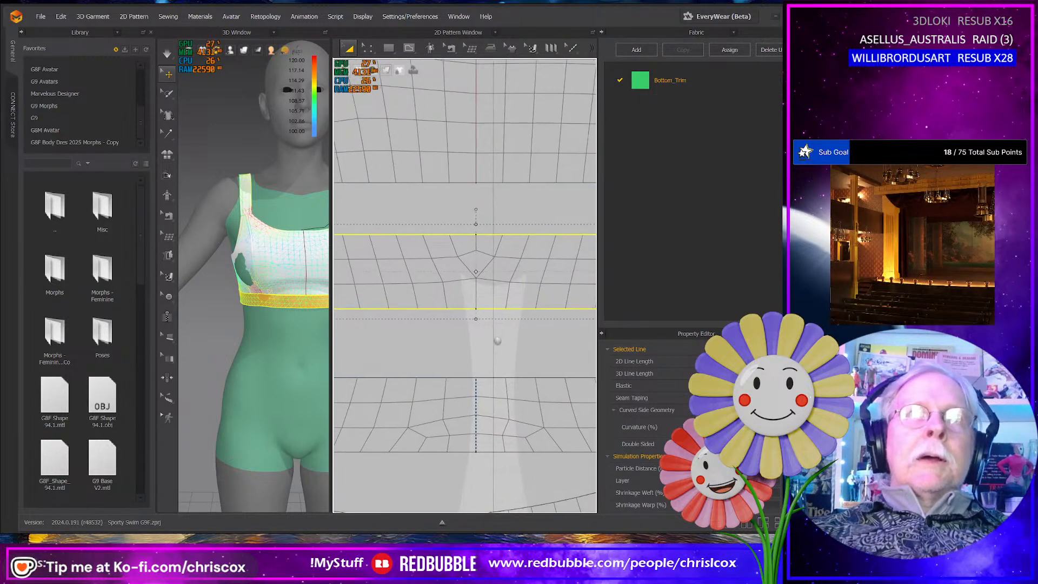
pyautogui.press('g')
pyautogui.click(478, 310)
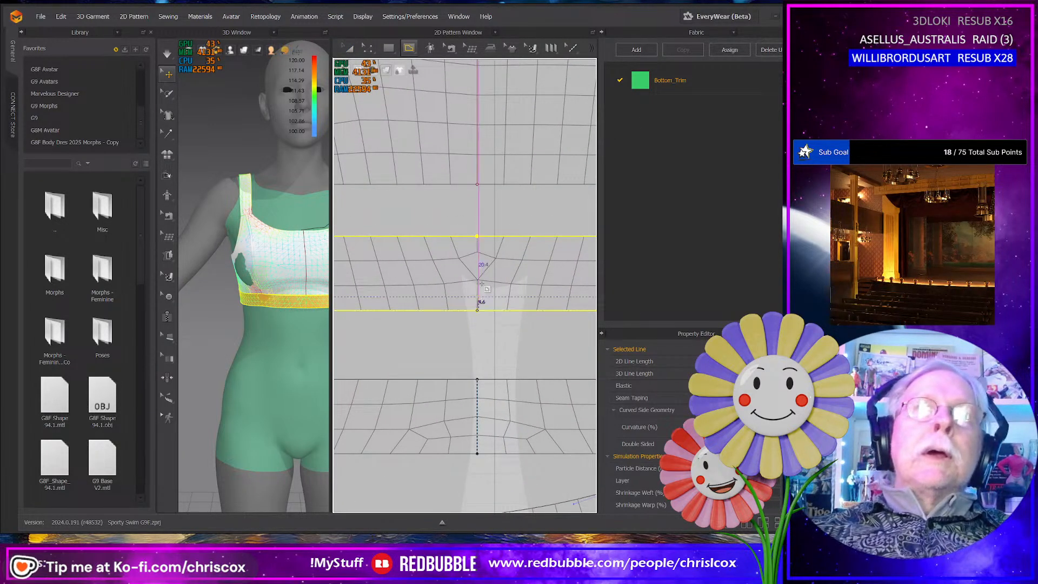
pyautogui.click(478, 237)
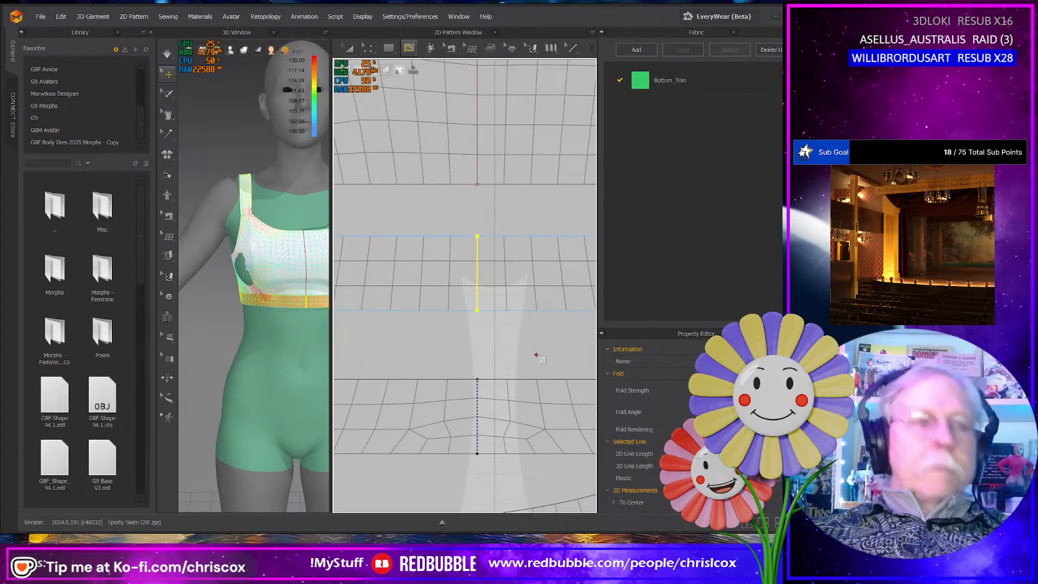
# - Offset the band's upper and lower long edges as one internal line each at 5.0 mm, extended to the pattern outline, and cut and sew along them
pyautogui.press('a')
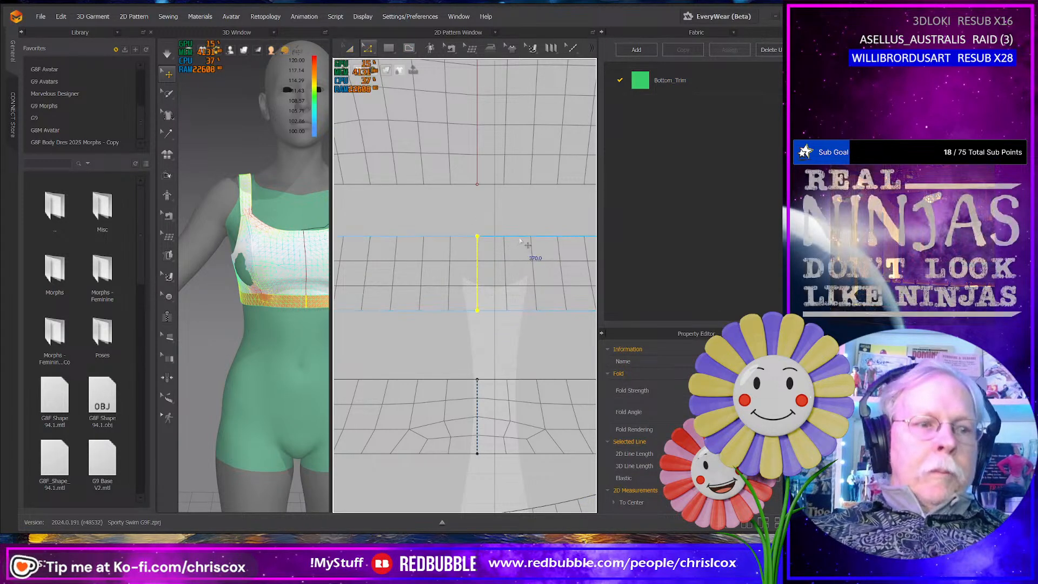
pyautogui.press('z')
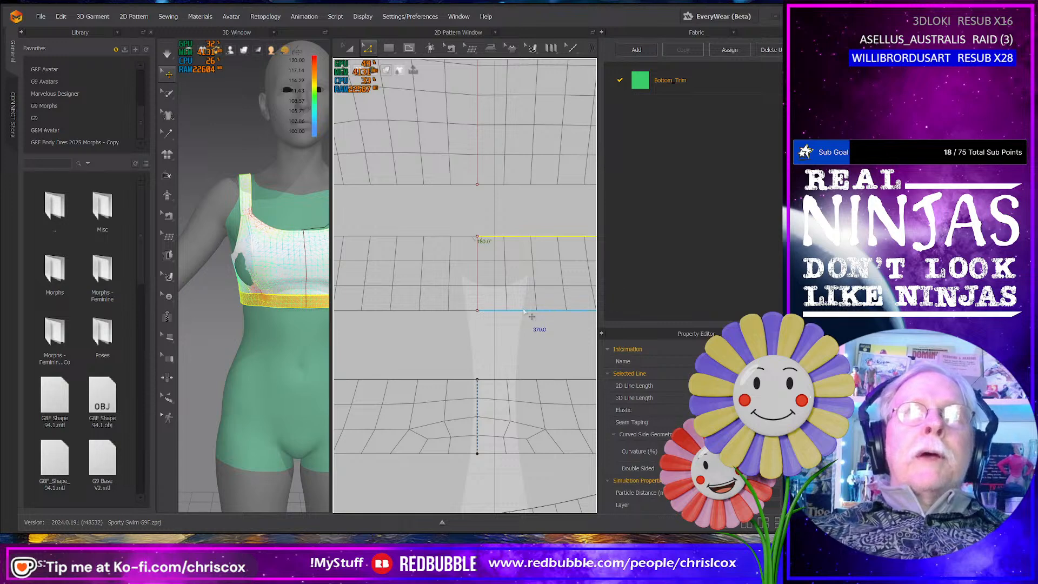
pyautogui.rightClick(449, 240)
pyautogui.click(500, 310)
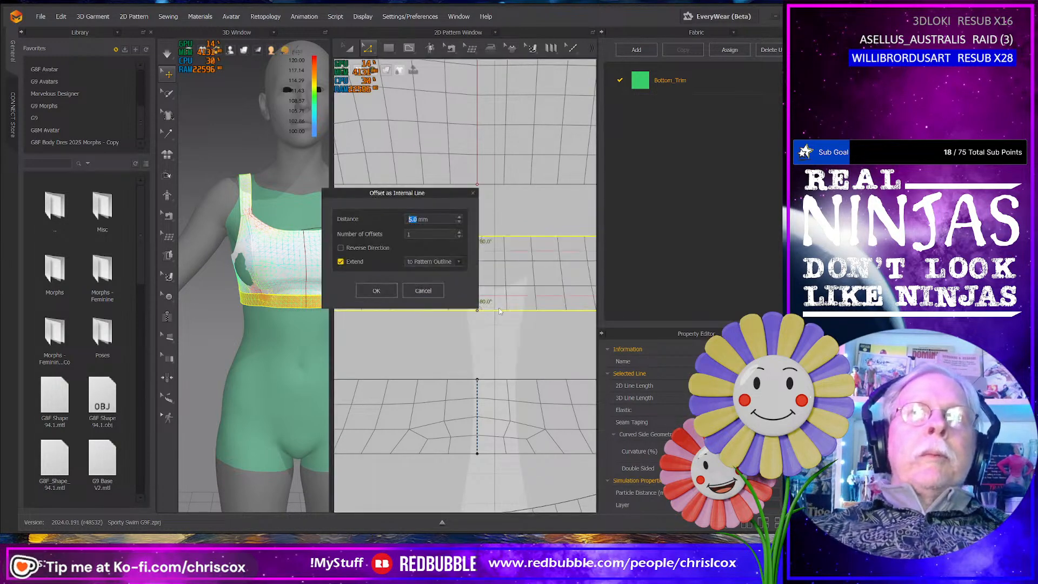
pyautogui.click(377, 290)
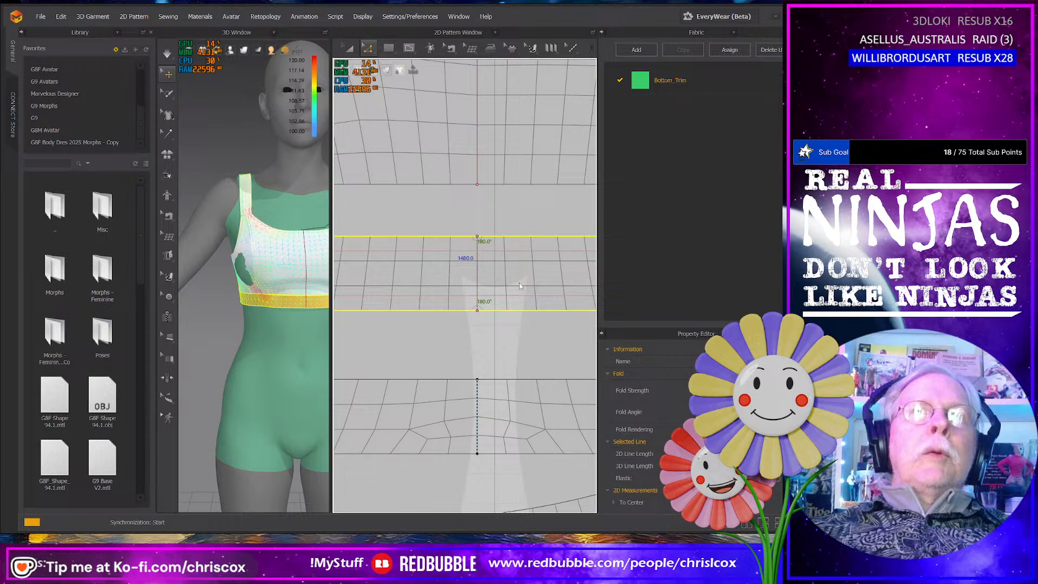
pyautogui.click(522, 251)
pyautogui.rightClick(521, 255)
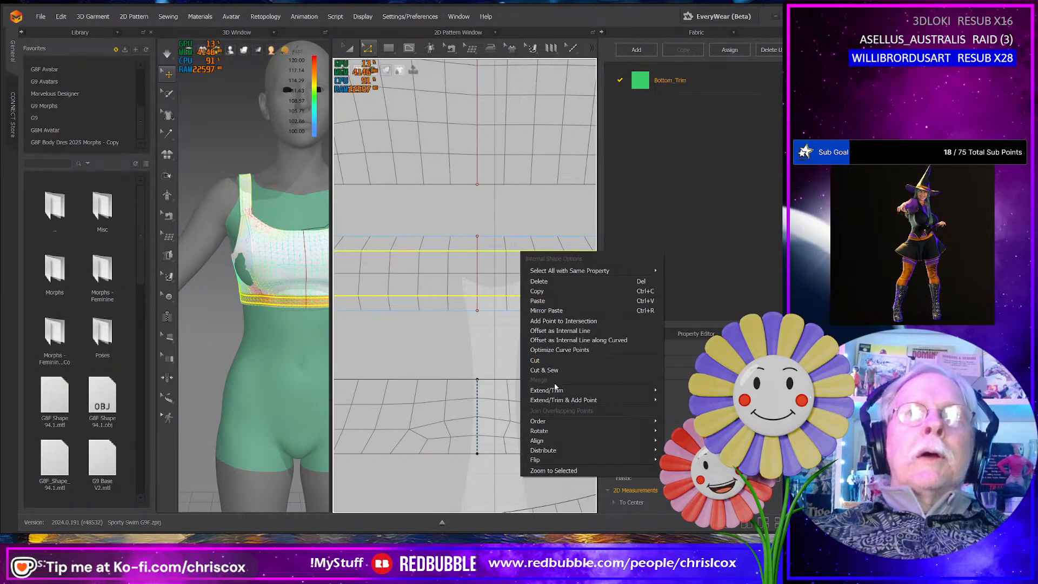
pyautogui.click(548, 370)
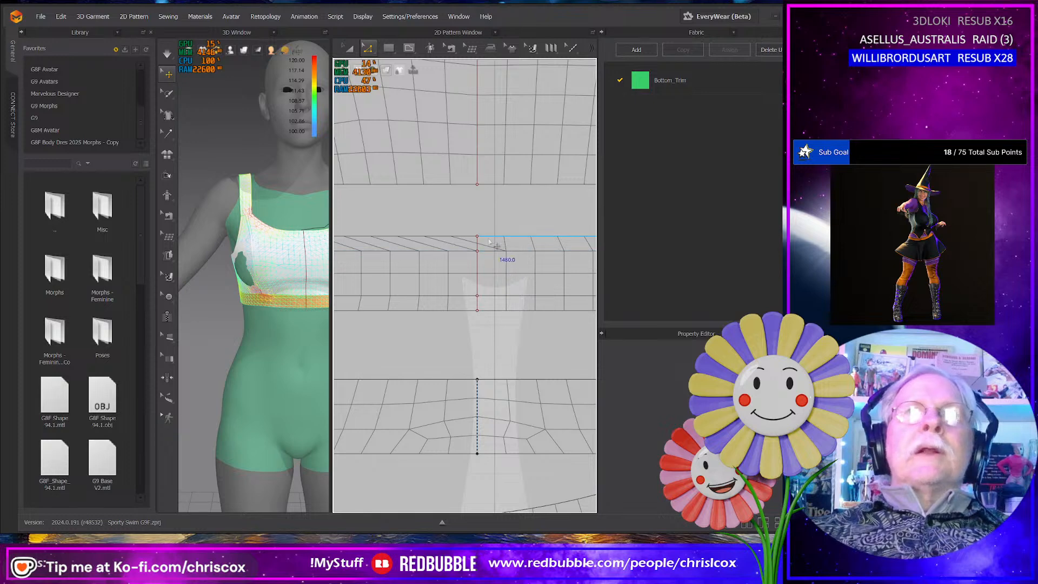
# - Examine the band and its newly cut edge strips along their length for mesh alignment
pyautogui.scroll(-3, 444, 304)
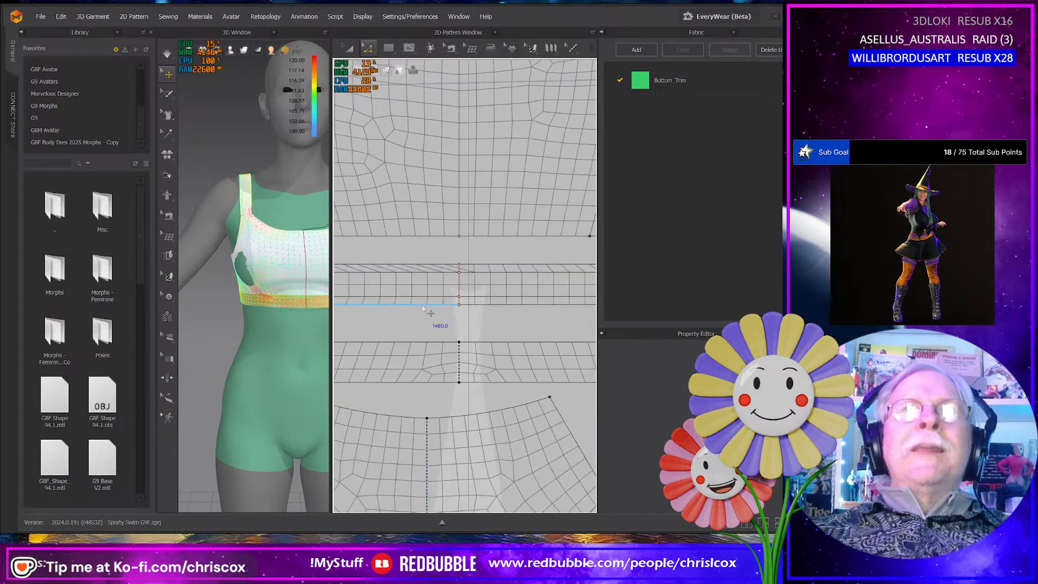
pyautogui.moveTo(431, 312); pyautogui.dragTo(571, 315, button='middle')
pyautogui.moveTo(496, 324); pyautogui.dragTo(616, 324, button='middle')
pyautogui.moveTo(466, 318); pyautogui.dragTo(627, 320, button='middle')
pyautogui.moveTo(532, 323)
pyautogui.mouseDown(button='middle')
pyautogui.moveTo(388, 318)
pyautogui.moveTo(314, 329)
pyautogui.mouseUp(button='middle')
pyautogui.moveTo(500, 337); pyautogui.dragTo(353, 340, button='middle')
pyautogui.moveTo(464, 346)
pyautogui.mouseDown(button='middle')
pyautogui.moveTo(338, 346)
pyautogui.moveTo(419, 354)
pyautogui.moveTo(653, 342)
pyautogui.mouseUp(button='middle')
pyautogui.moveTo(540, 341); pyautogui.dragTo(650, 339, button='middle')
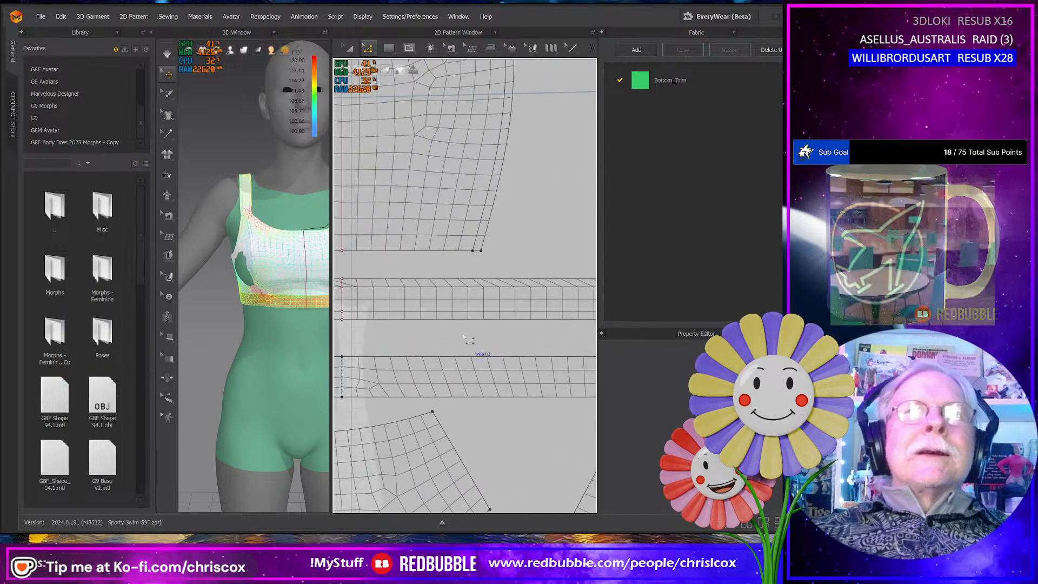
pyautogui.moveTo(468, 339); pyautogui.dragTo(613, 334, button='middle')
# - Cut and sew the band's upper edge strip along its short centre line
pyautogui.scroll(5, 553, 336)
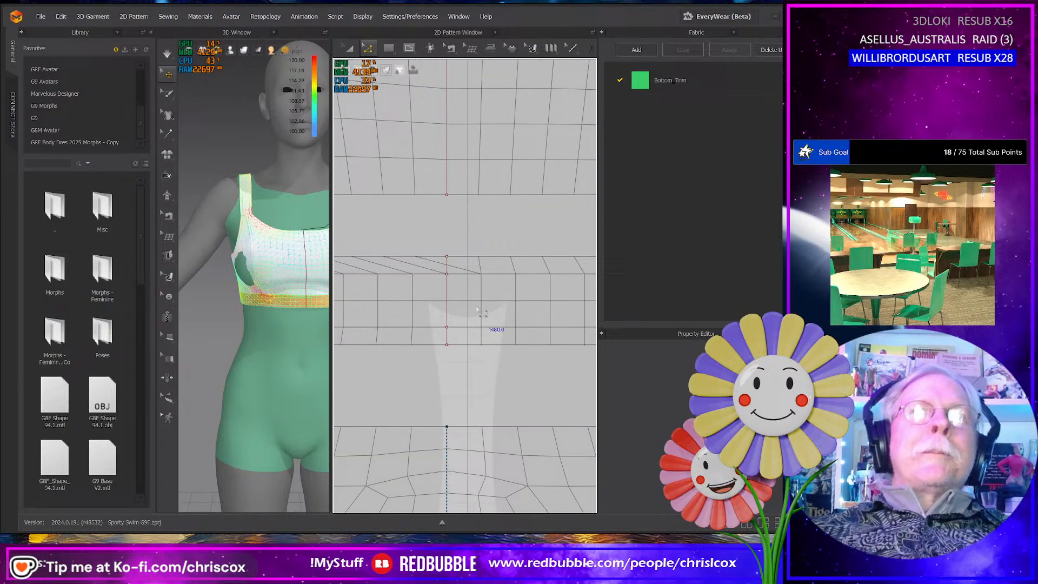
pyautogui.click(447, 265)
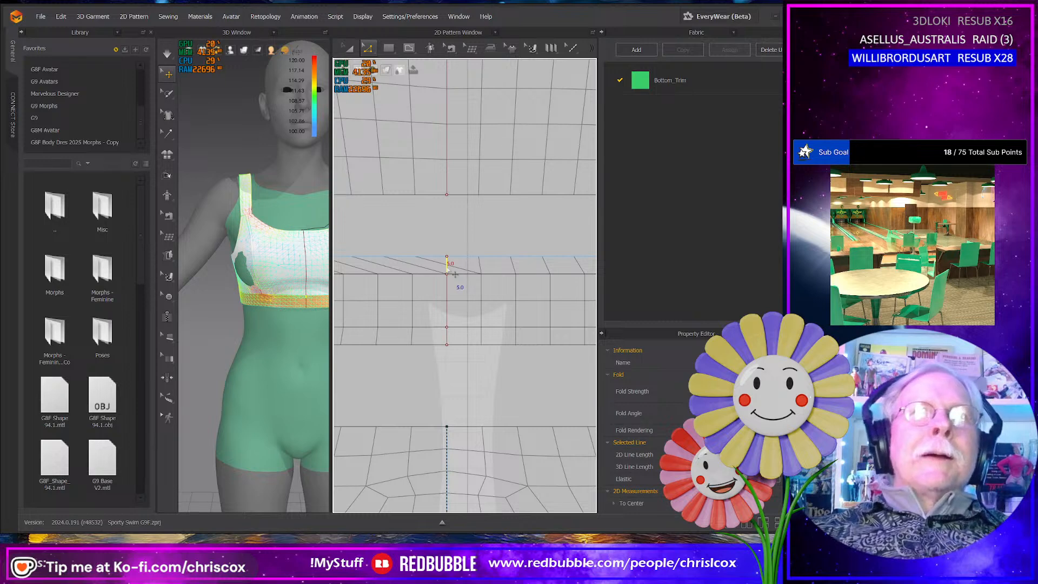
pyautogui.rightClick(448, 268)
pyautogui.click(483, 369)
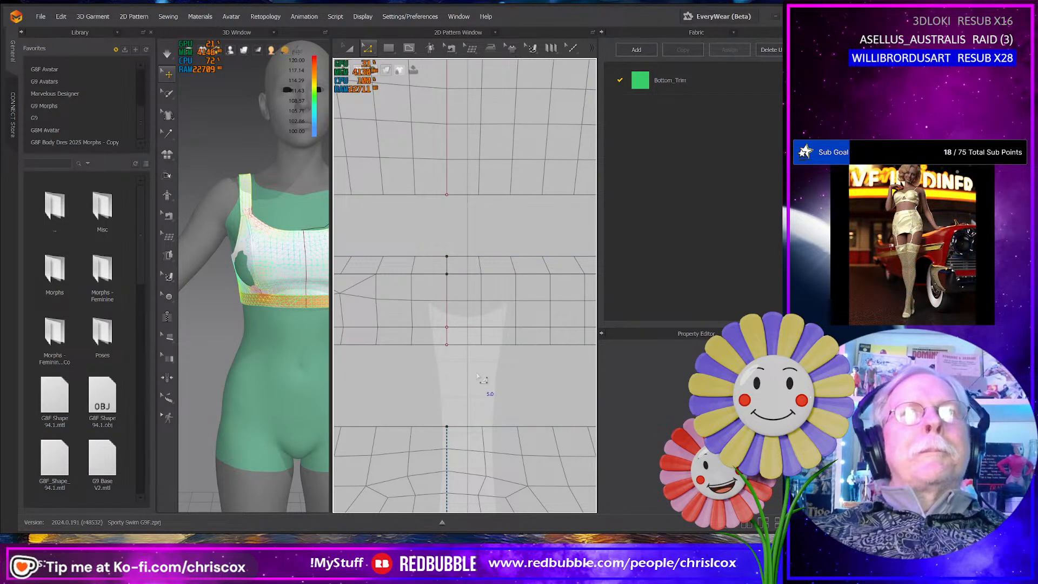
pyautogui.scroll(-3, 479, 377)
pyautogui.moveTo(470, 374); pyautogui.dragTo(596, 365, button='middle')
pyautogui.moveTo(501, 374)
pyautogui.mouseDown(button='middle')
pyautogui.moveTo(653, 365)
pyautogui.moveTo(634, 368)
pyautogui.mouseUp(button='middle')
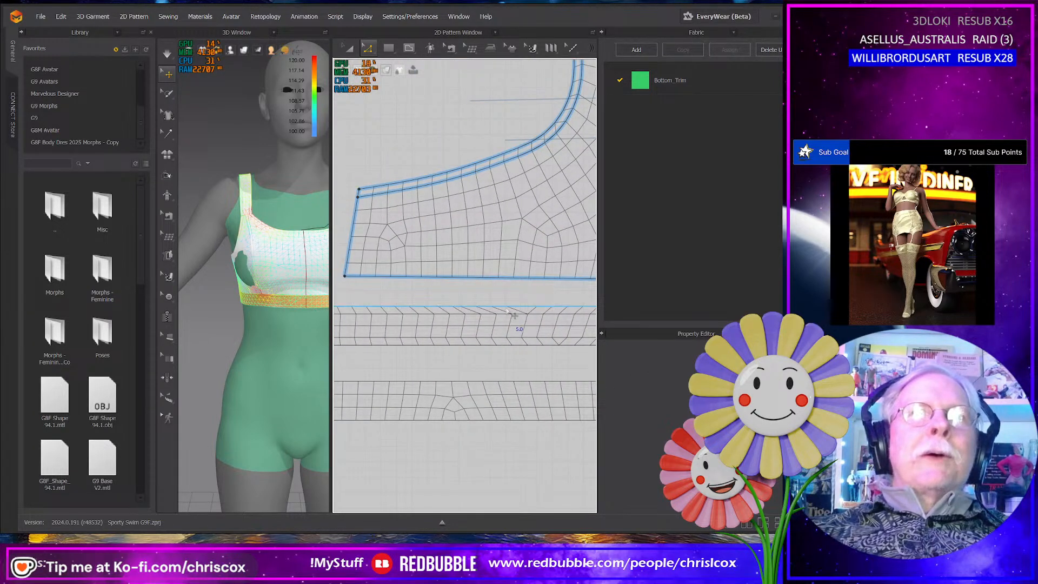
# - Change the mesh style of the narrow edge strip cut along the upper band's top edge
pyautogui.moveTo(512, 315); pyautogui.dragTo(387, 316, button='middle')
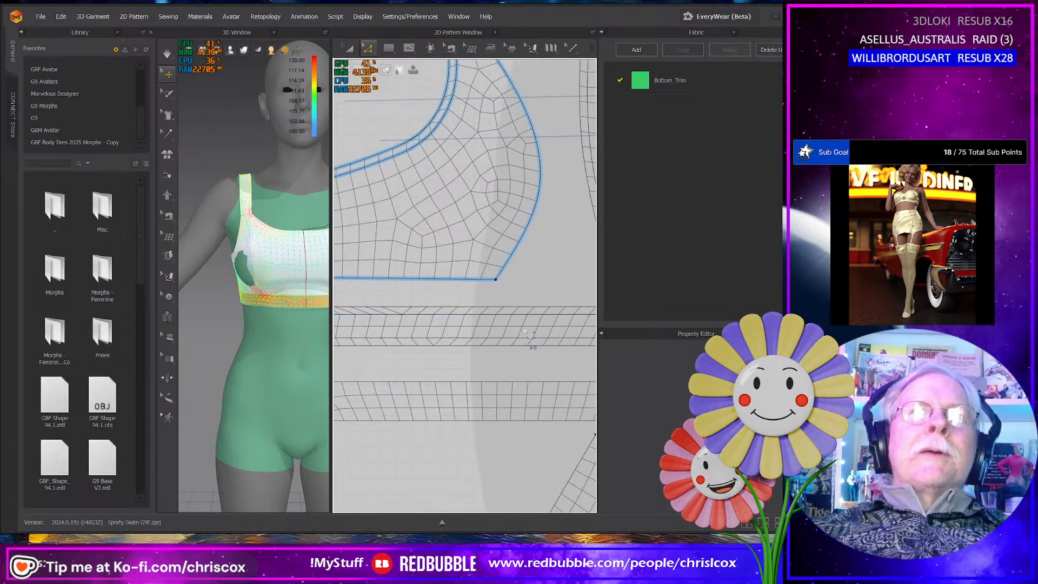
pyautogui.moveTo(527, 333); pyautogui.dragTo(371, 335, button='middle')
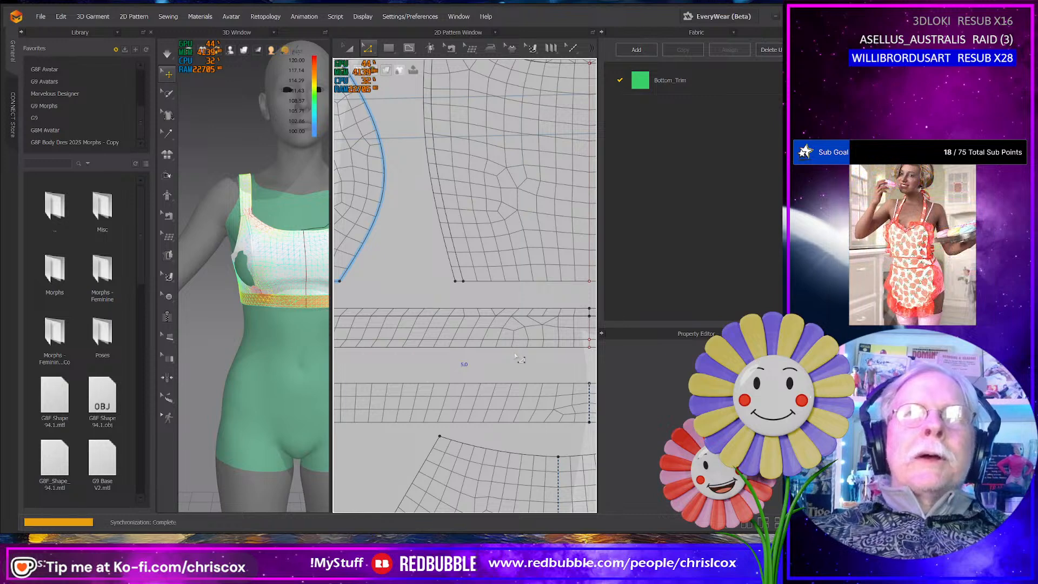
pyautogui.press('a')
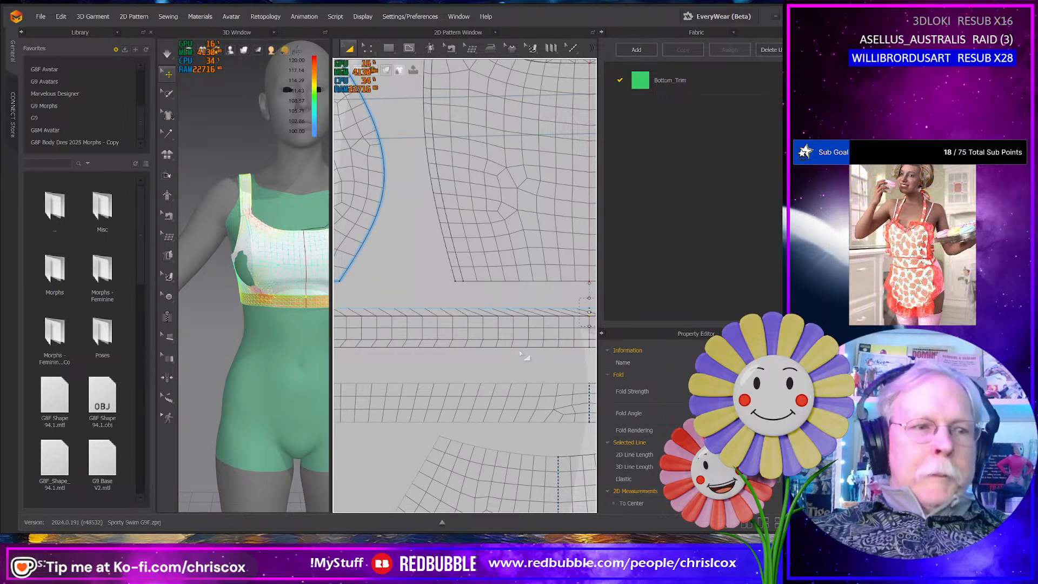
pyautogui.click(534, 309)
pyautogui.rightClick(535, 308)
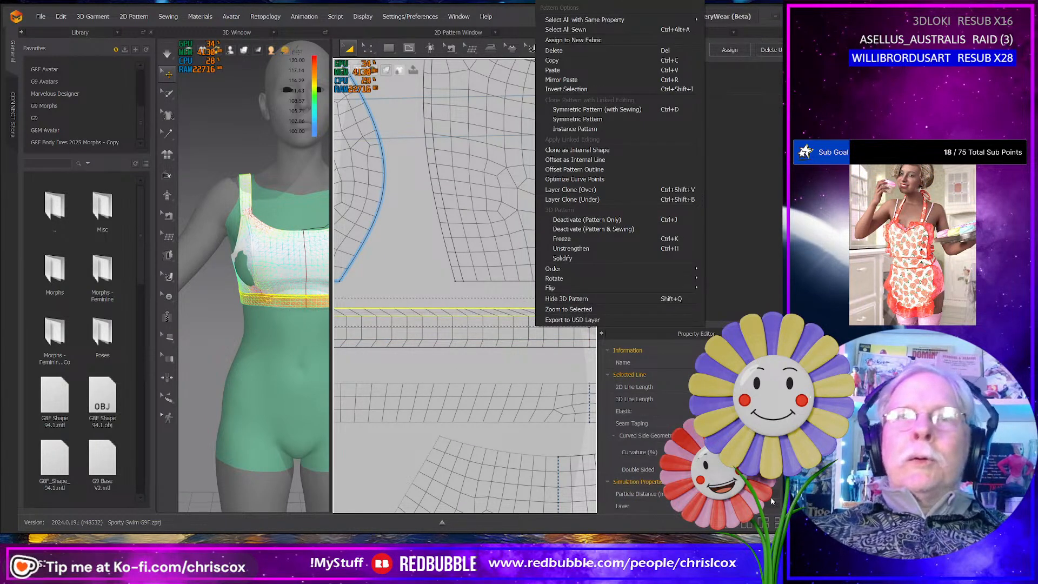
pyautogui.click(568, 160)
pyautogui.scroll(-8, 643, 427)
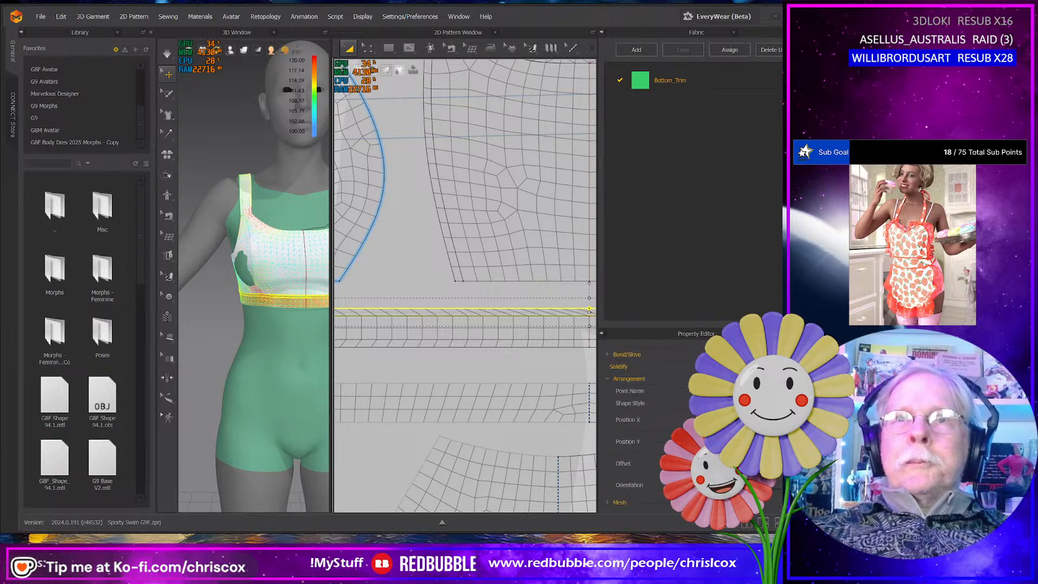
pyautogui.click(631, 498)
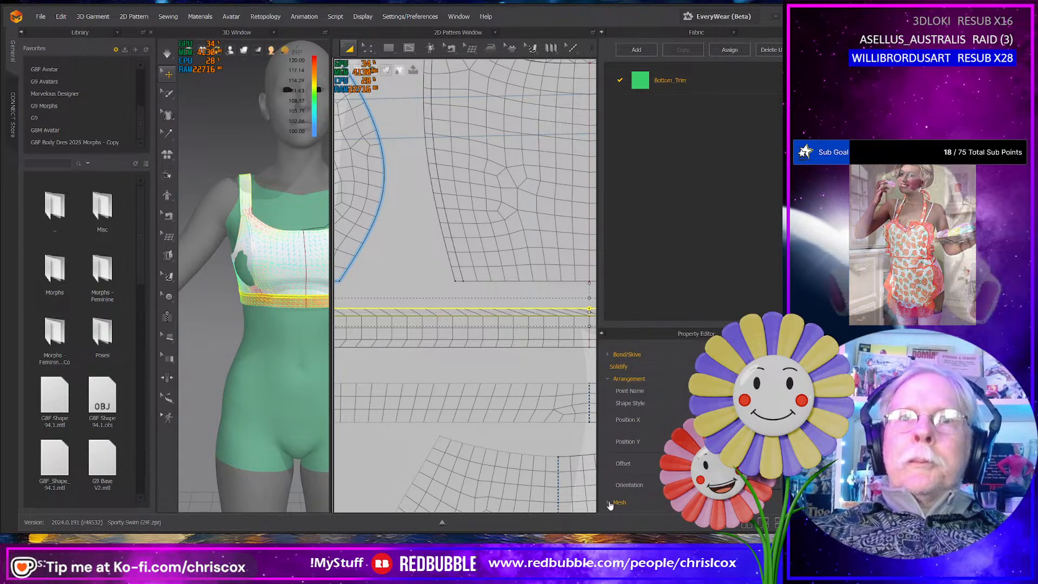
pyautogui.scroll(-2, 643, 427)
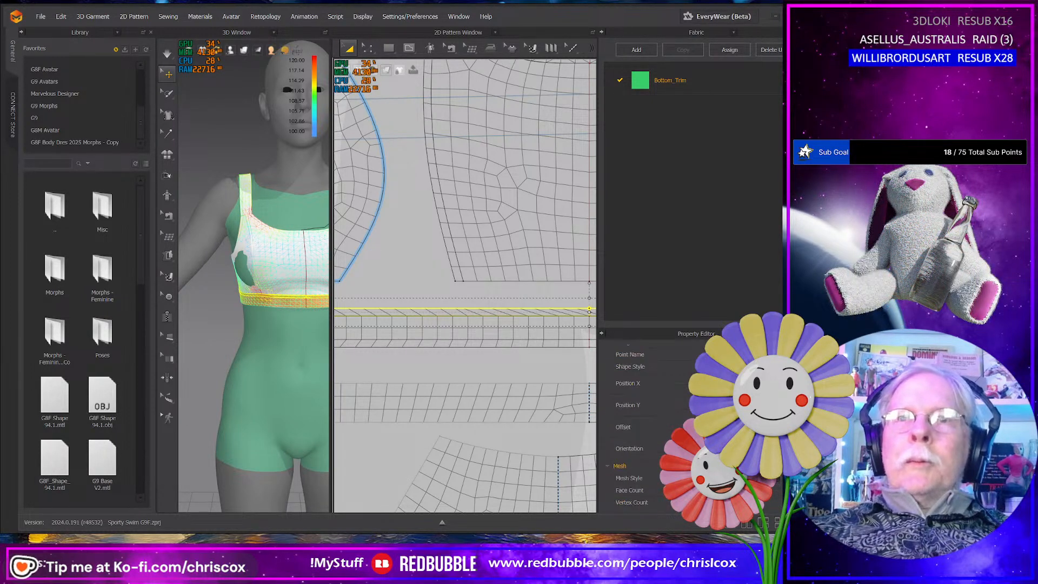
pyautogui.click(736, 490)
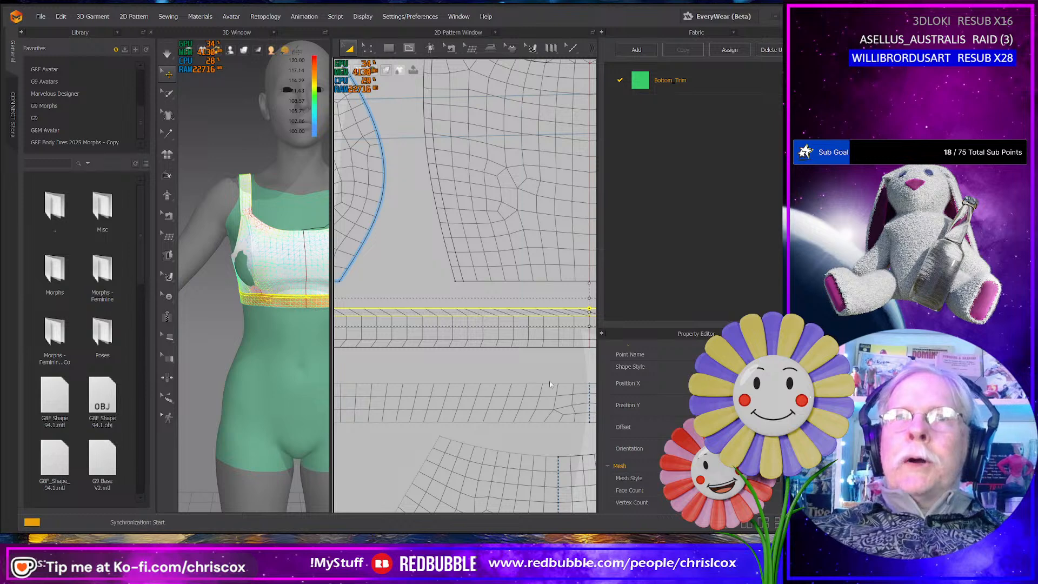
# - Remove the linked editing between the two halves of the lower band
pyautogui.moveTo(543, 372); pyautogui.dragTo(440, 370, button='middle')
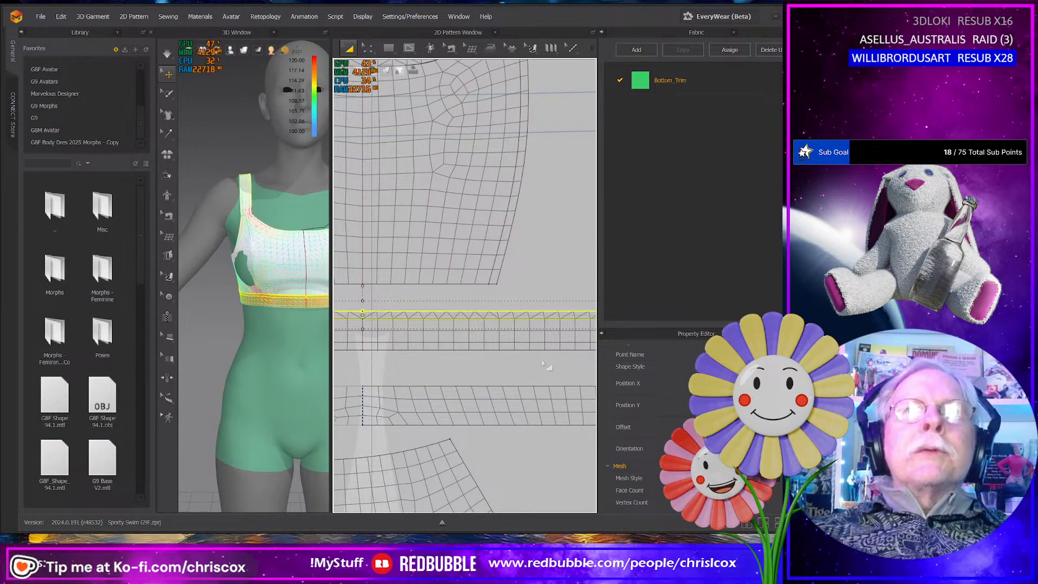
pyautogui.moveTo(549, 366)
pyautogui.mouseDown(button='middle')
pyautogui.moveTo(406, 378)
pyautogui.moveTo(543, 378)
pyautogui.mouseUp(button='middle')
pyautogui.moveTo(432, 383); pyautogui.dragTo(633, 376, button='middle')
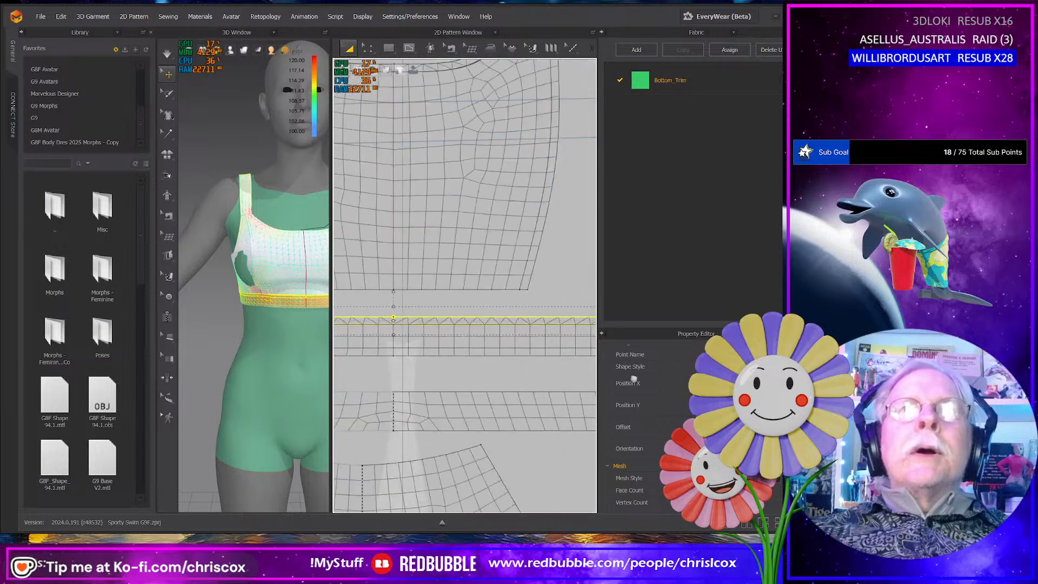
pyautogui.moveTo(493, 383); pyautogui.dragTo(597, 357, button='middle')
pyautogui.click(533, 367)
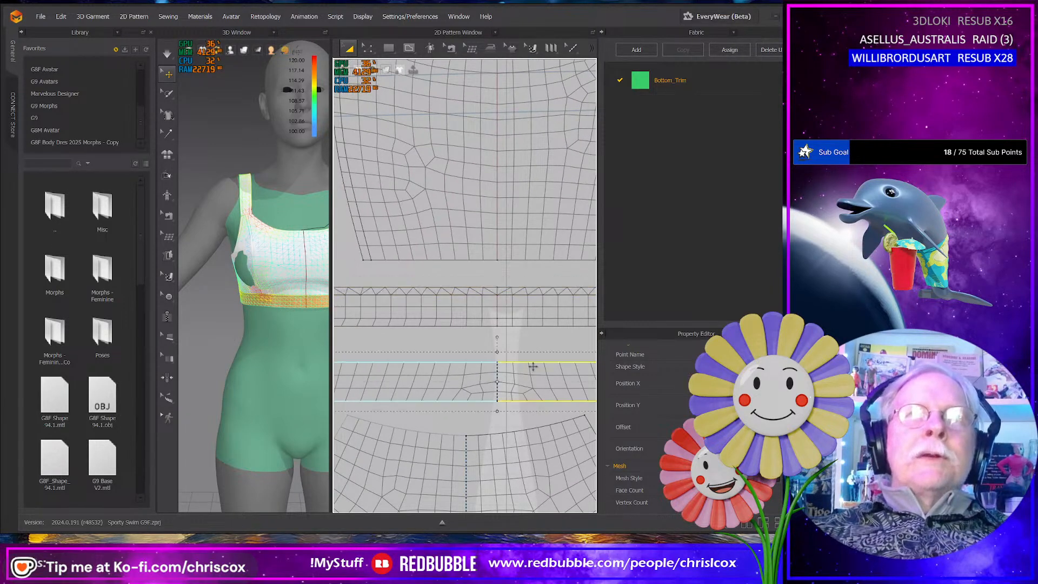
pyautogui.rightClick(500, 382)
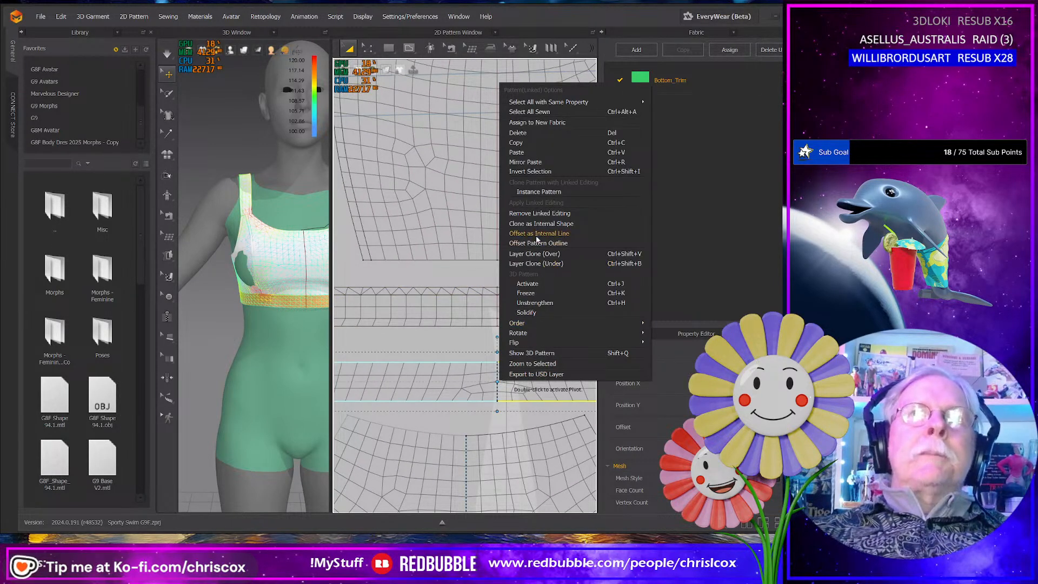
pyautogui.click(538, 213)
# - Draw a straight vertical internal line about 25 mm long across the lower band's centre, from its lower edge to its upper edge
pyautogui.scroll(3, 491, 386)
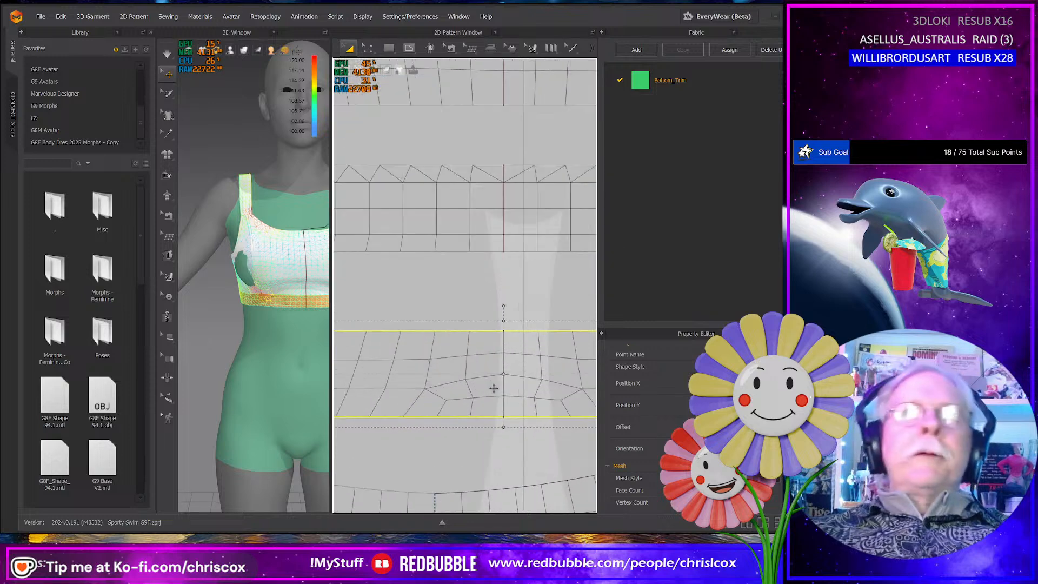
pyautogui.moveTo(521, 397); pyautogui.dragTo(476, 373, button='middle')
pyautogui.press('g')
pyautogui.click(460, 308)
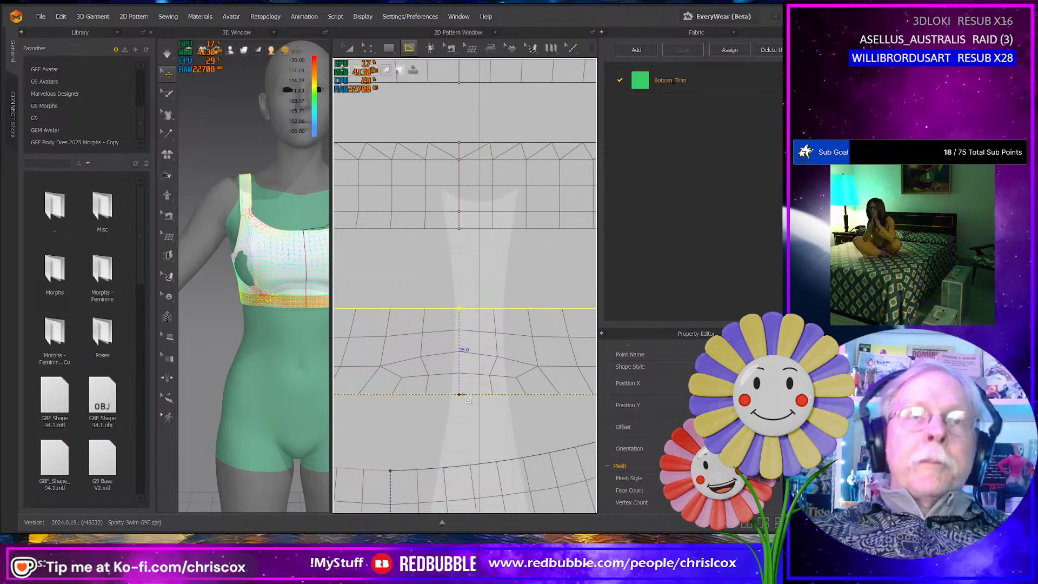
pyautogui.click(459, 395)
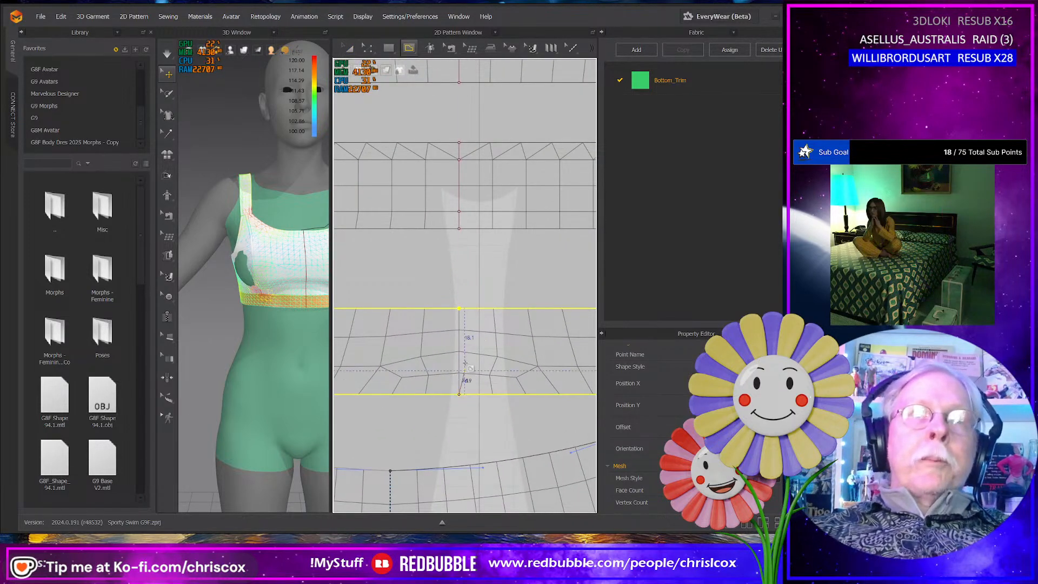
pyautogui.click(459, 309)
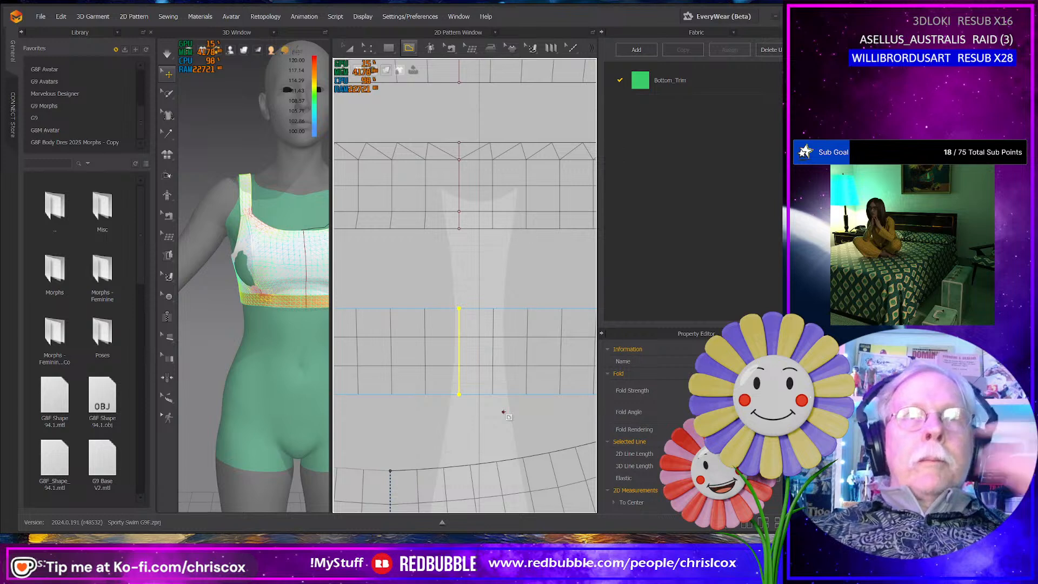
# - Offset the lower band's upper and lower long edges as one internal line each at 5.0 mm, extended to the pattern outline
pyautogui.press('a')
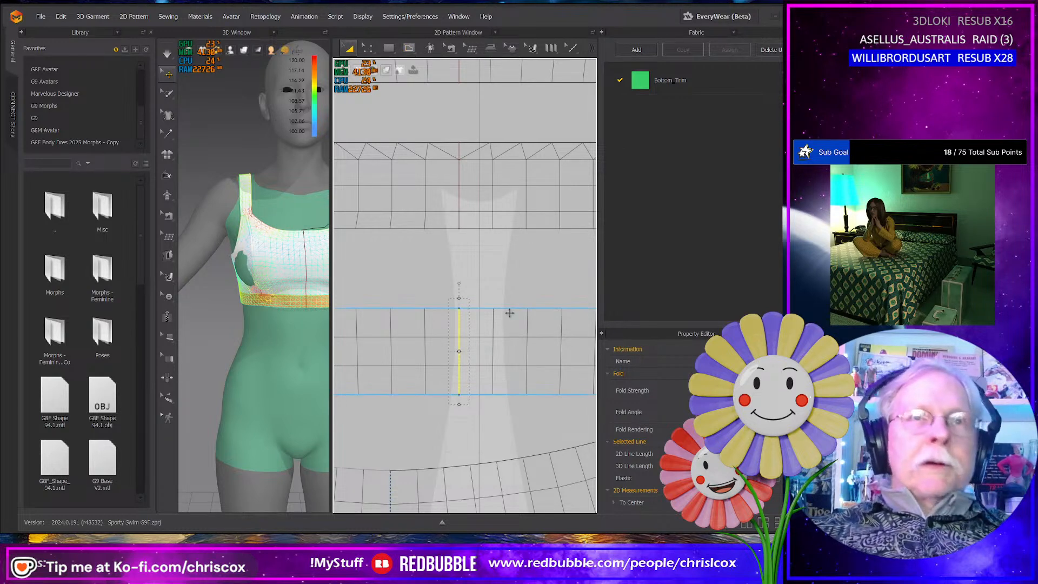
pyautogui.press('z')
pyautogui.click(509, 309)
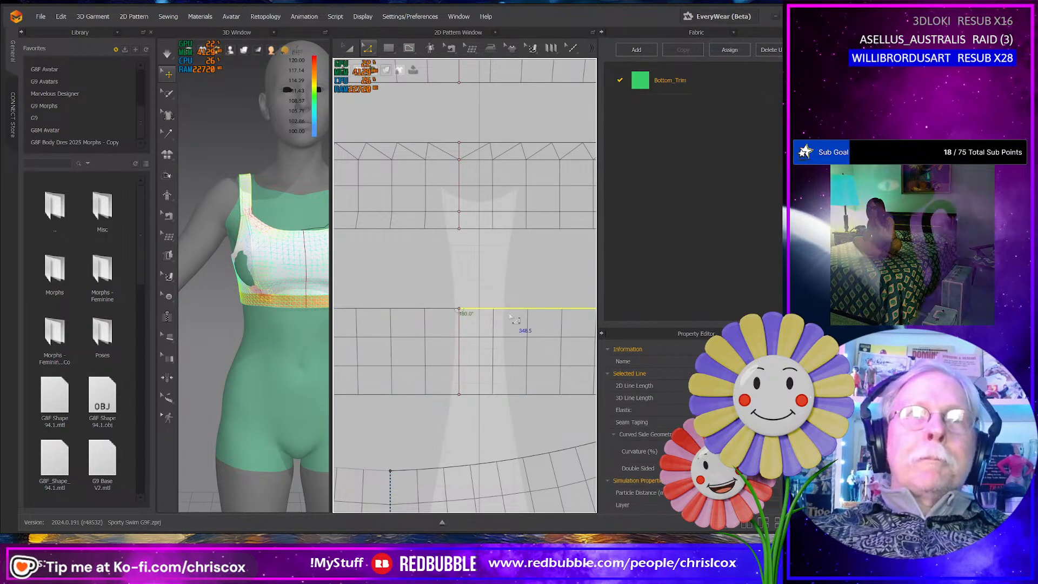
pyautogui.keyDown('shift'); pyautogui.click(440, 310); pyautogui.keyUp('shift')
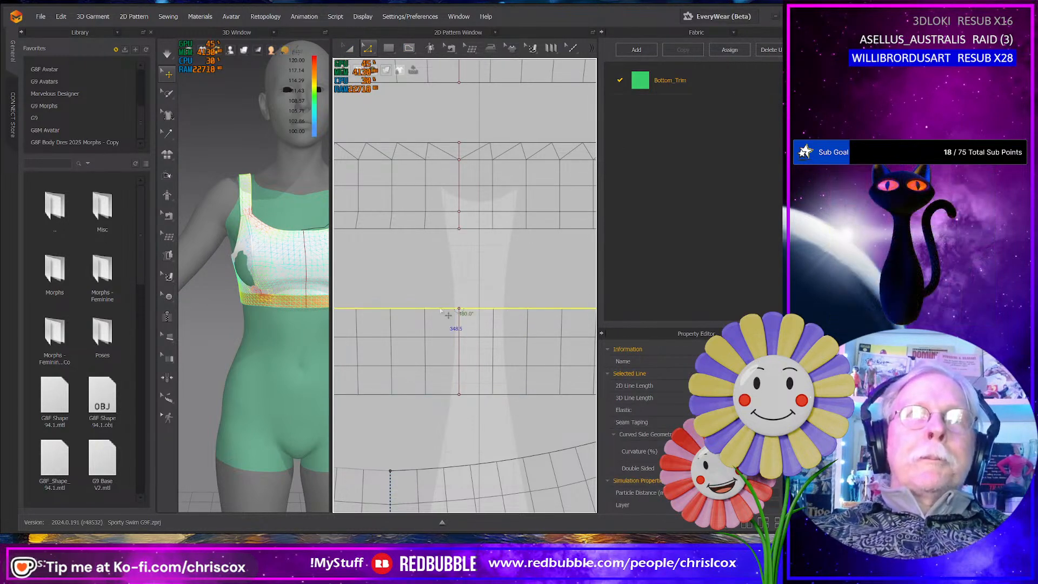
pyautogui.keyDown('shift'); pyautogui.click(431, 397); pyautogui.keyUp('shift')
pyautogui.rightClick(485, 397)
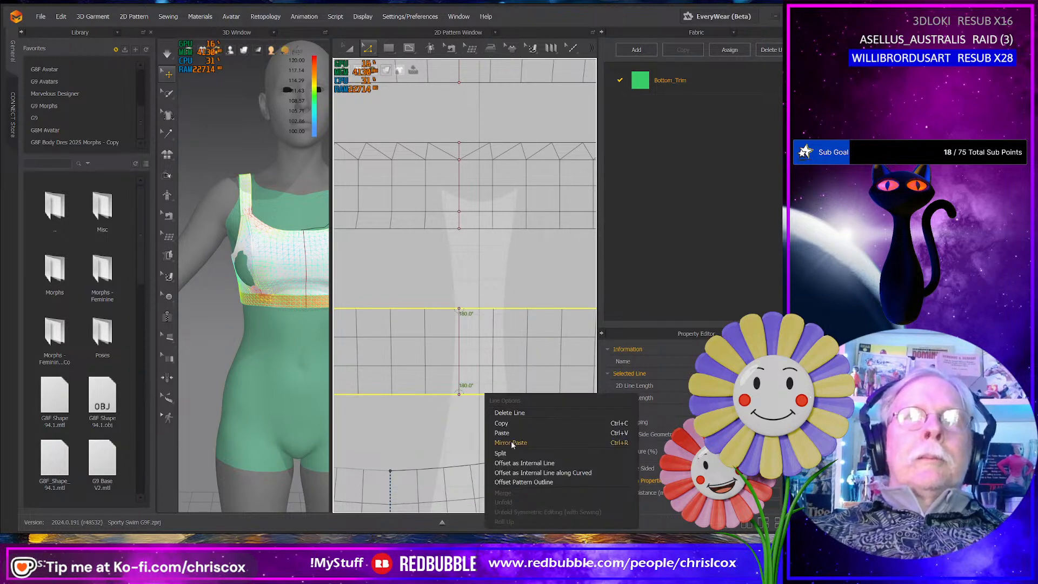
pyautogui.click(517, 463)
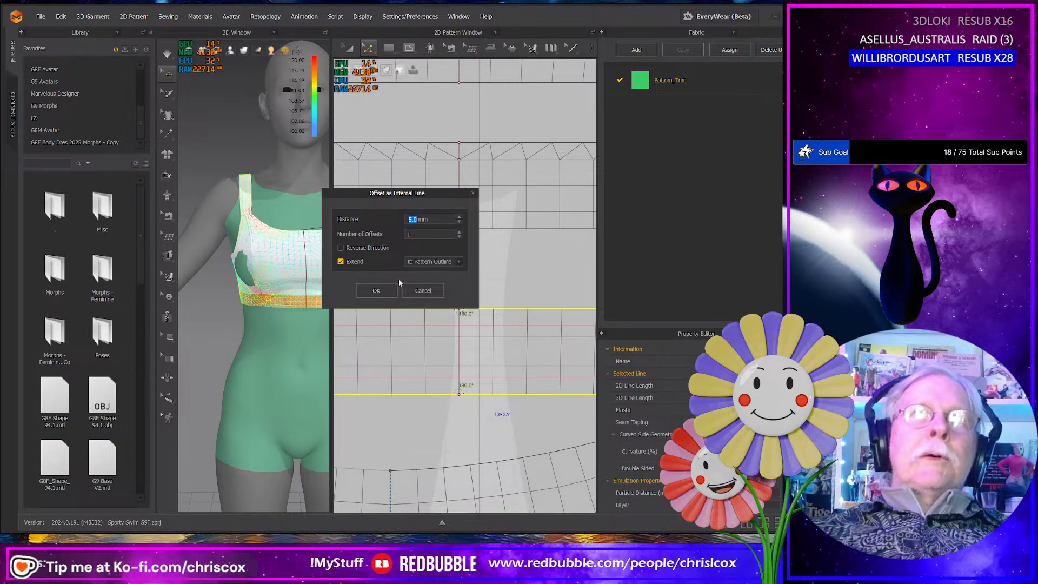
pyautogui.click(375, 290)
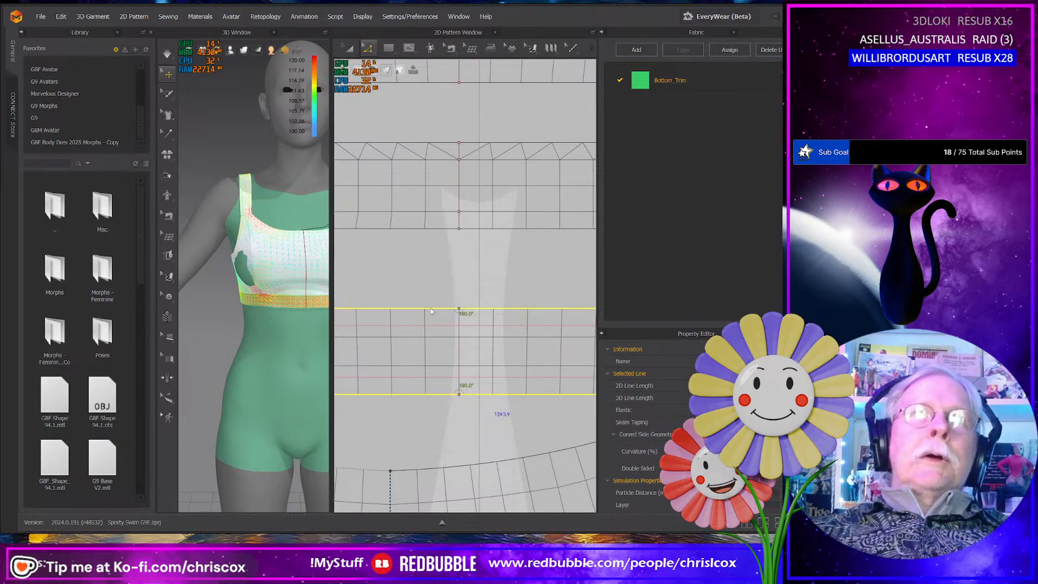
# - Cut and sew the lower band along its two offset internal lines
pyautogui.rightClick(494, 330)
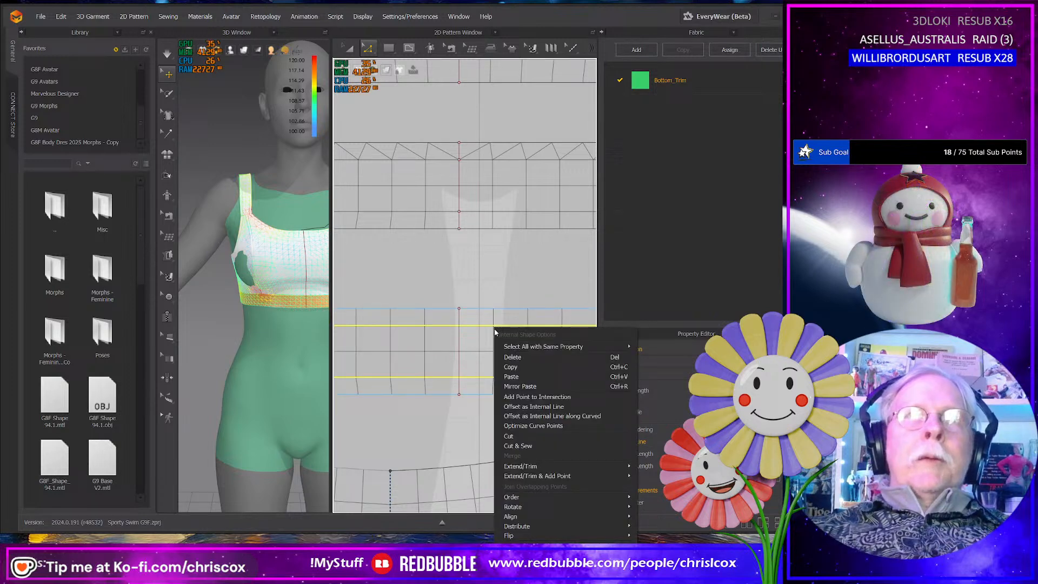
pyautogui.click(530, 446)
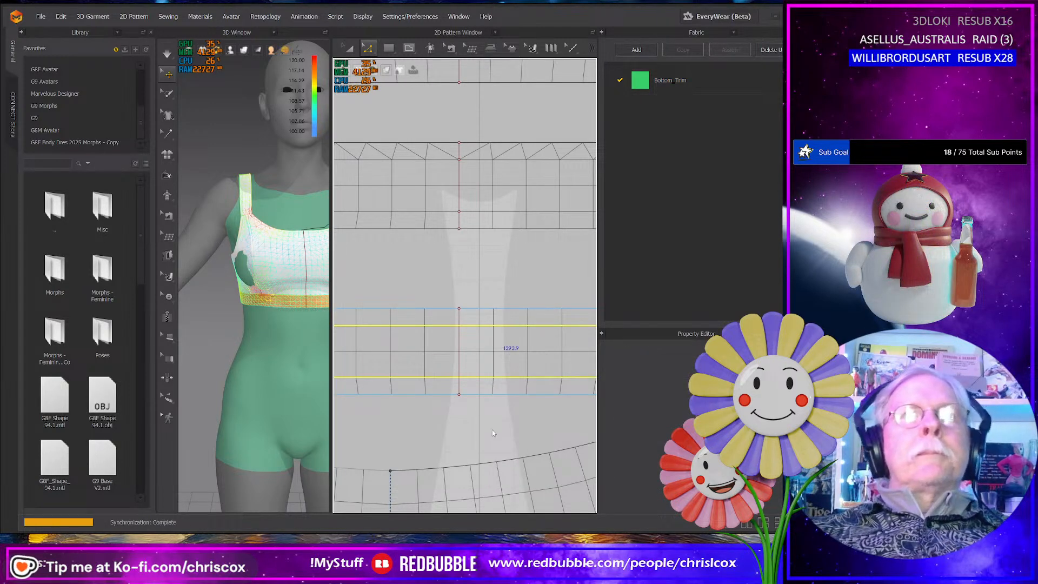
pyautogui.scroll(-3, 489, 435)
pyautogui.scroll(-2, 483, 432)
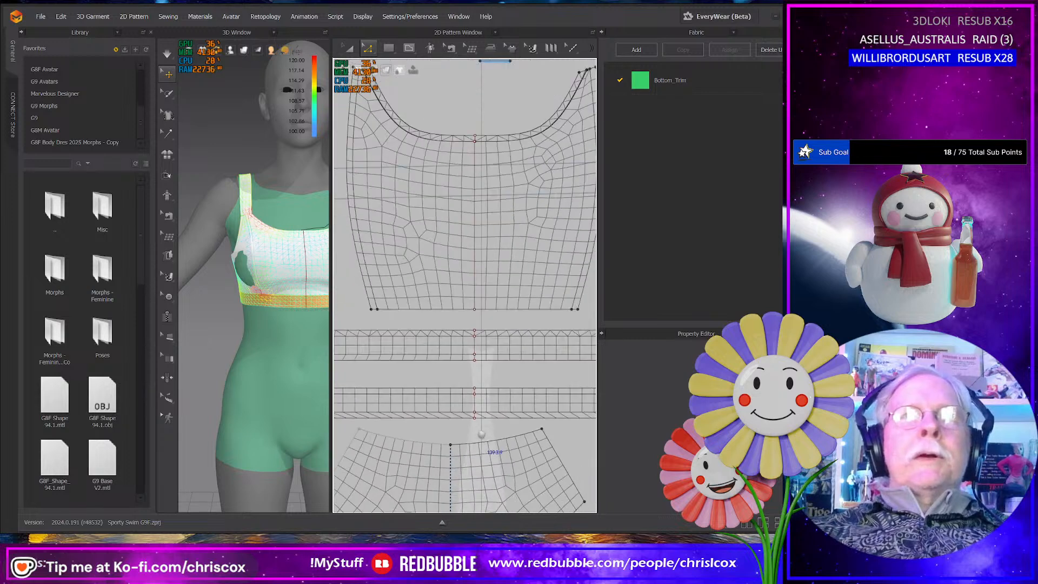
pyautogui.moveTo(483, 433); pyautogui.dragTo(616, 396, button='middle')
pyautogui.moveTo(425, 408); pyautogui.dragTo(313, 400, button='middle')
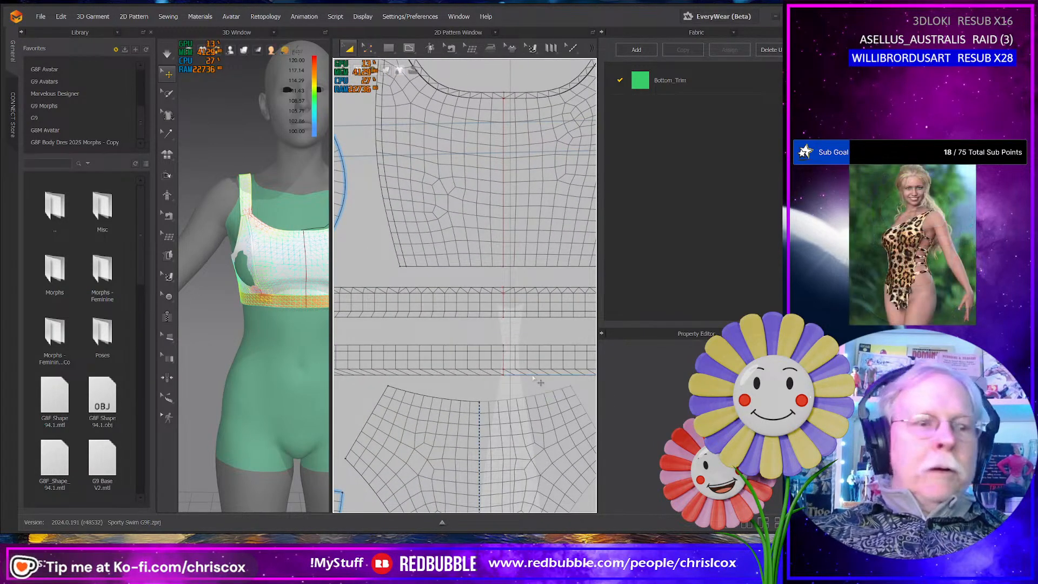
# - Change the mesh style of the narrow edge strip along the lower band's bottom edge
pyautogui.press('a')
pyautogui.click(516, 374)
pyautogui.moveTo(485, 388); pyautogui.dragTo(570, 384, button='middle')
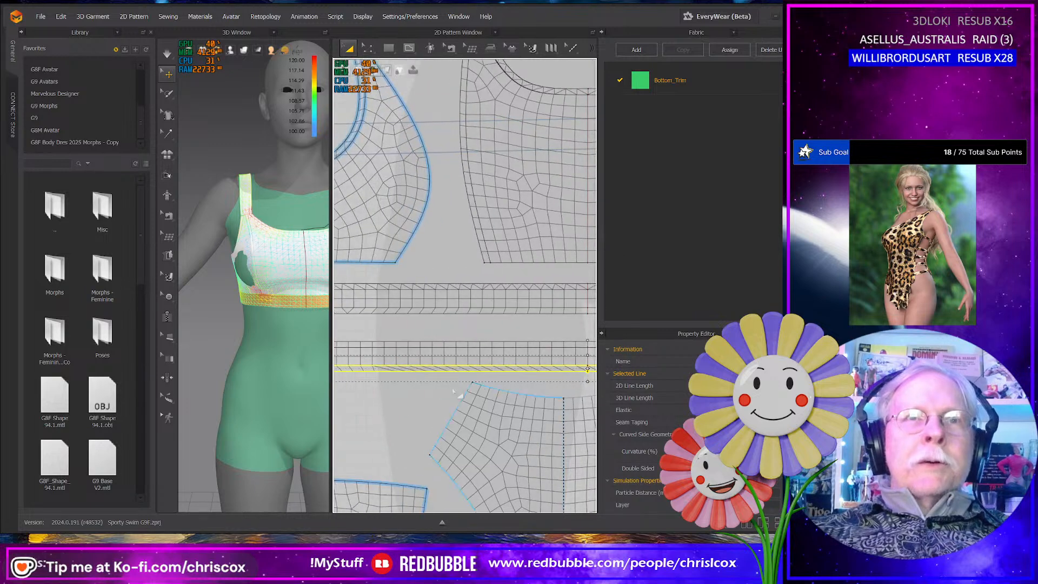
pyautogui.moveTo(350, 393)
pyautogui.mouseDown(button='middle')
pyautogui.moveTo(566, 380)
pyautogui.moveTo(359, 373)
pyautogui.moveTo(296, 358)
pyautogui.mouseUp(button='middle')
pyautogui.moveTo(465, 364); pyautogui.dragTo(296, 360, button='middle')
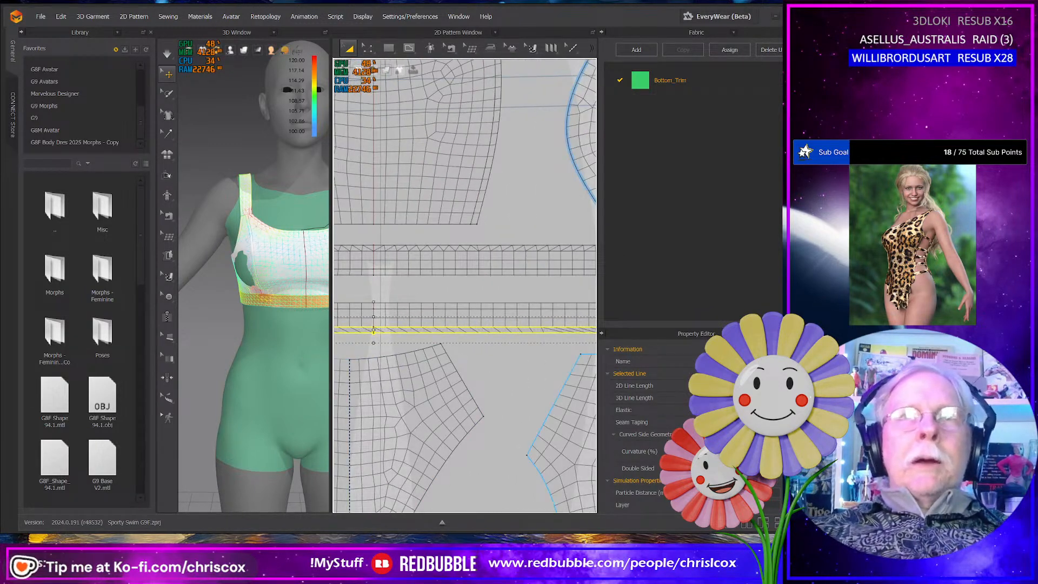
pyautogui.scroll(-10, 693, 428)
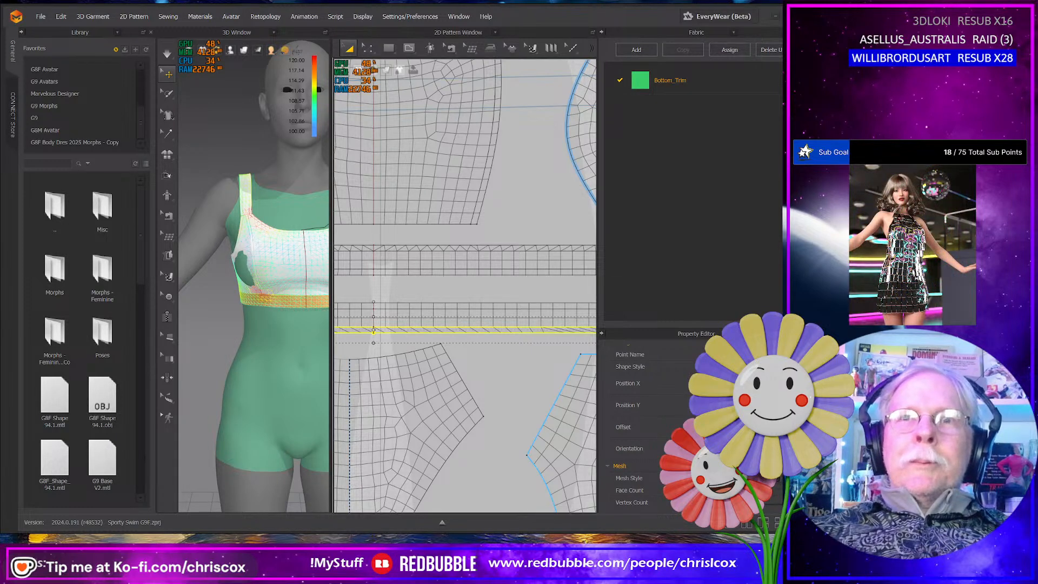
pyautogui.moveTo(511, 417); pyautogui.dragTo(346, 394, button='middle')
pyautogui.moveTo(486, 392); pyautogui.dragTo(601, 376, button='middle')
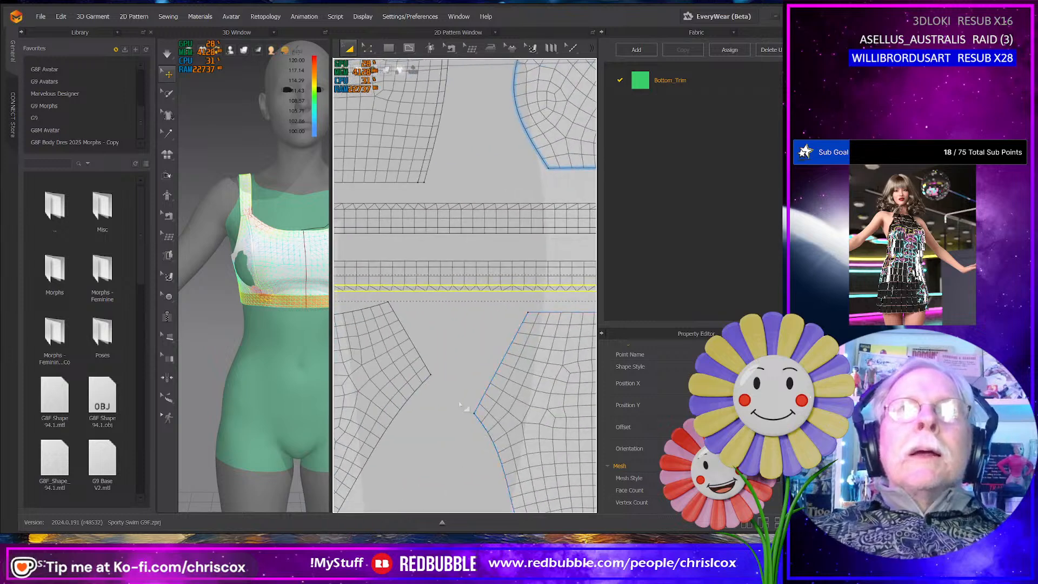
# - Examine the curved side panels and the briefs panels for their mesh and layout among the other patterns
pyautogui.scroll(-4, 459, 404)
pyautogui.moveTo(463, 404); pyautogui.dragTo(570, 345, button='middle')
pyautogui.moveTo(479, 377); pyautogui.dragTo(569, 335, button='middle')
pyautogui.moveTo(431, 377); pyautogui.dragTo(492, 360, button='middle')
pyautogui.click(397, 283)
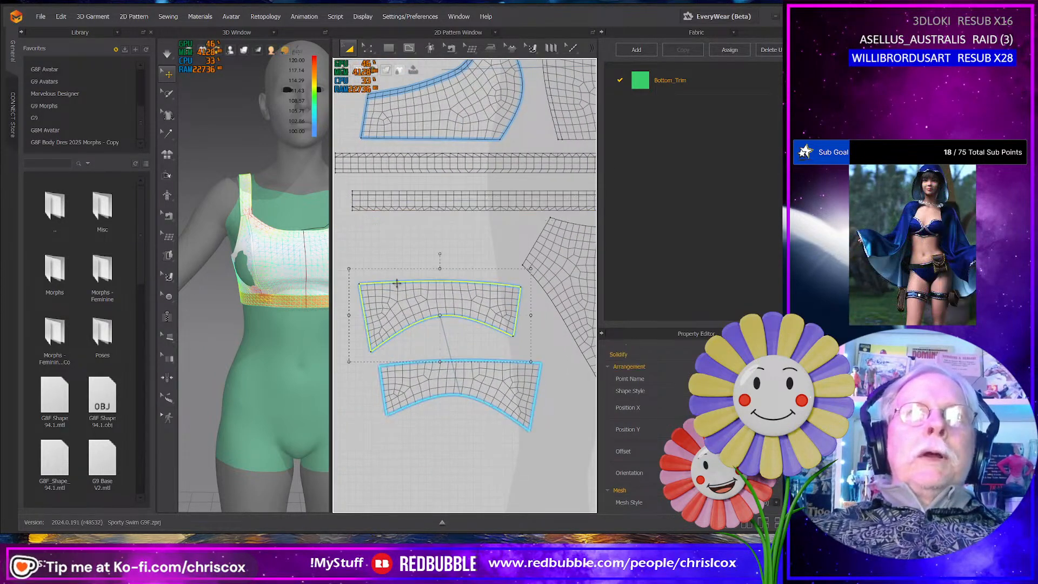
pyautogui.moveTo(518, 357)
pyautogui.mouseDown(button='middle')
pyautogui.moveTo(389, 355)
pyautogui.moveTo(503, 350)
pyautogui.mouseUp(button='middle')
pyautogui.click(508, 247)
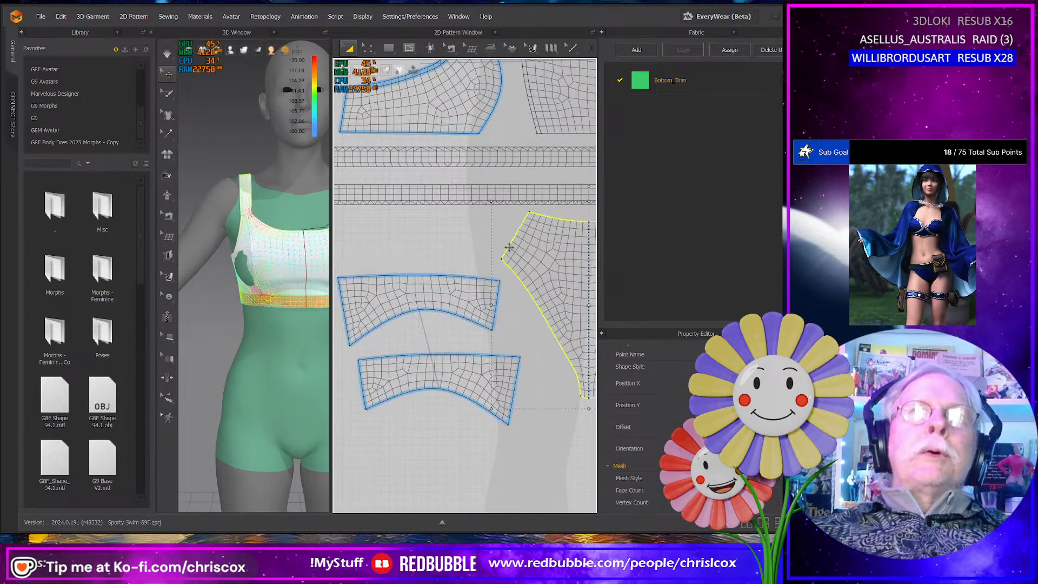
pyautogui.scroll(-10, 505, 320)
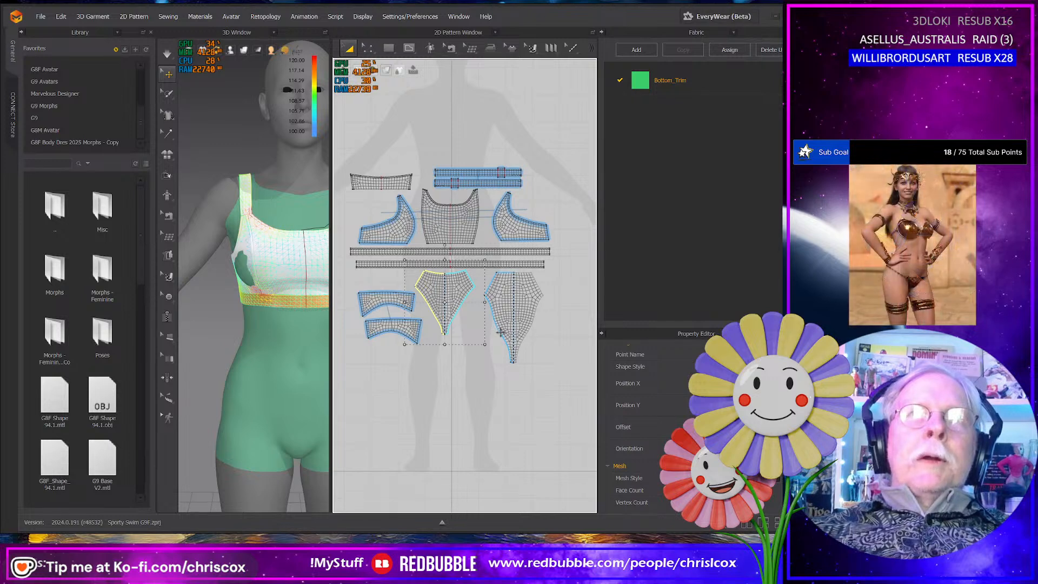
pyautogui.scroll(4, 461, 343)
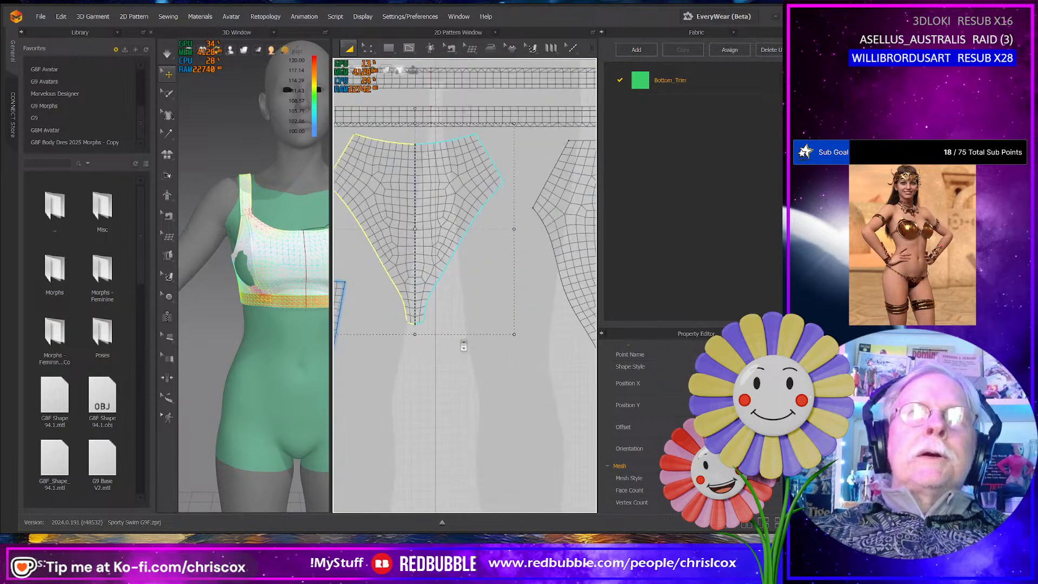
pyautogui.scroll(-2, 457, 346)
pyautogui.moveTo(459, 342); pyautogui.dragTo(497, 342, button='middle')
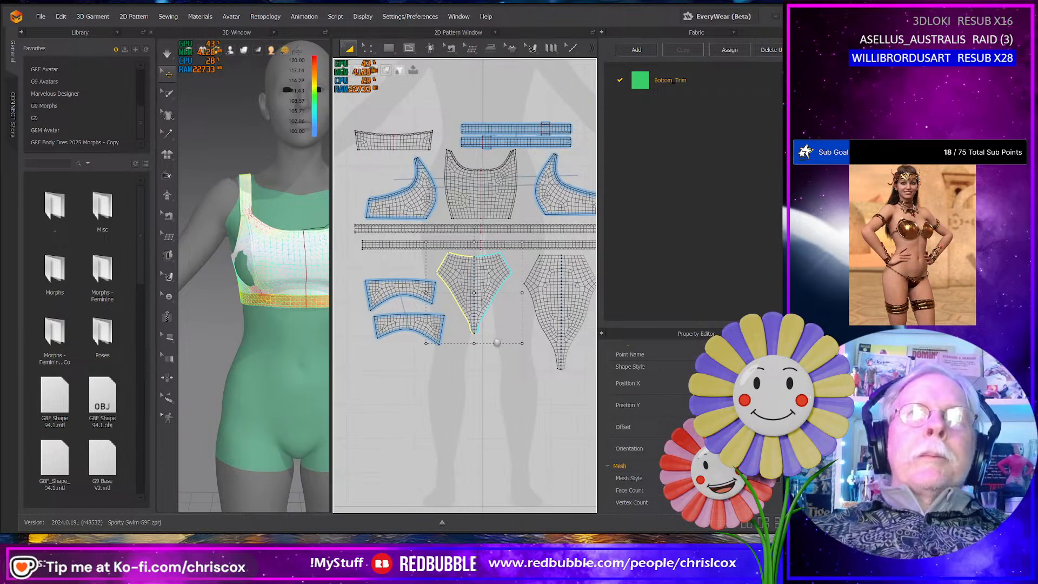
# - Offset the front briefs panel's two curved leg edges inward as internal lines at 5.0 mm
pyautogui.click(433, 332)
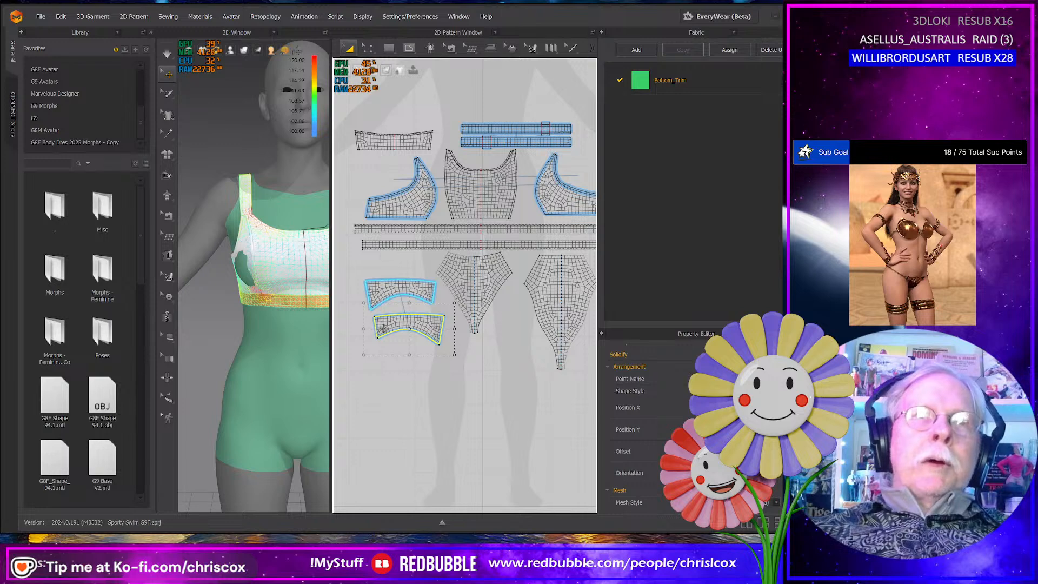
pyautogui.scroll(3, 414, 338)
pyautogui.moveTo(489, 328); pyautogui.dragTo(452, 387, button='middle')
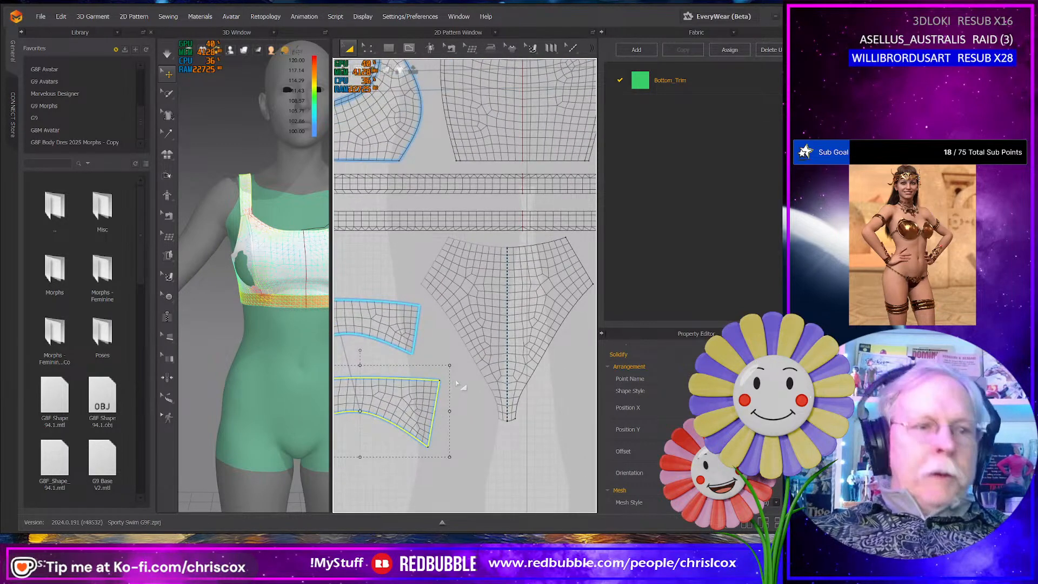
pyautogui.press('z')
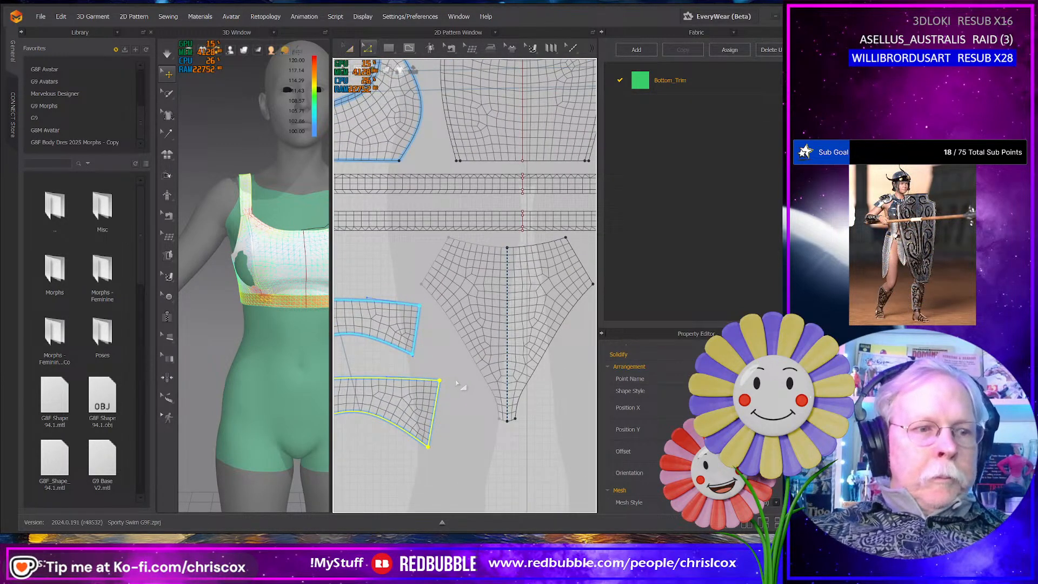
pyautogui.click(471, 355)
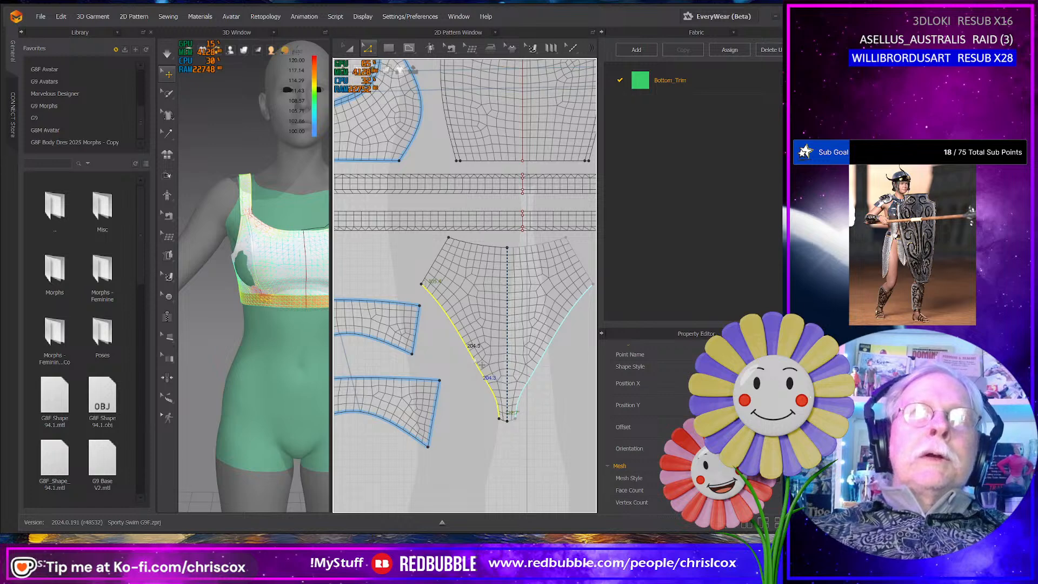
pyautogui.rightClick(473, 359)
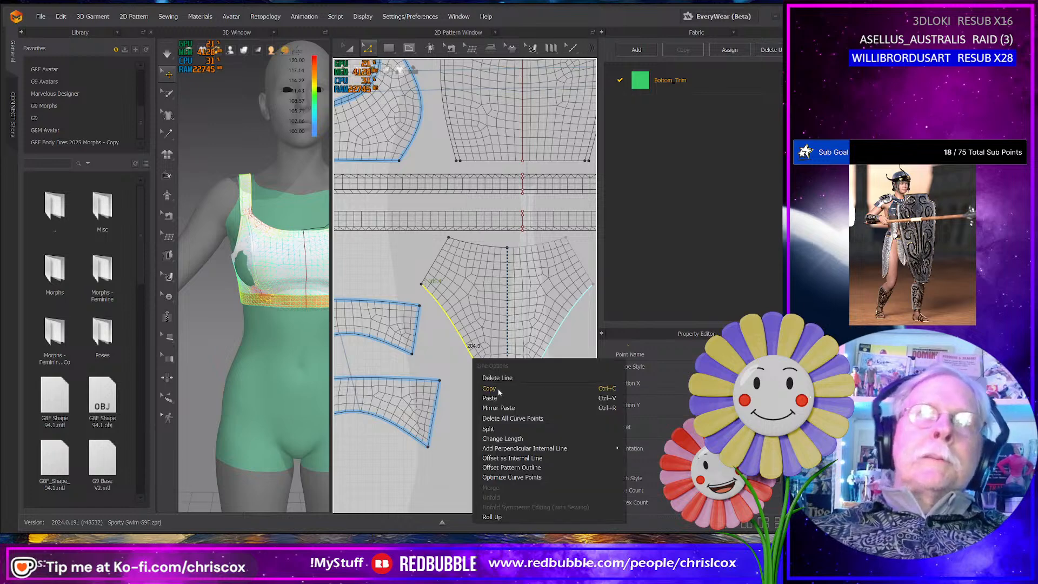
pyautogui.click(512, 457)
pyautogui.click(373, 288)
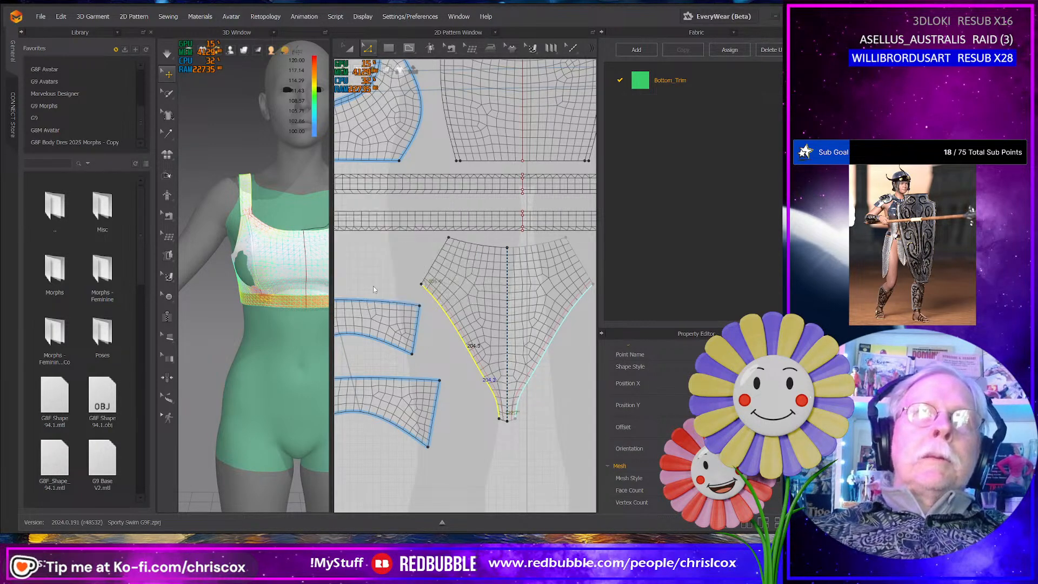
# - Cut and sew the front briefs panel along its offset leg lines and check the mesh settings of a leg strip
pyautogui.rightClick(486, 372)
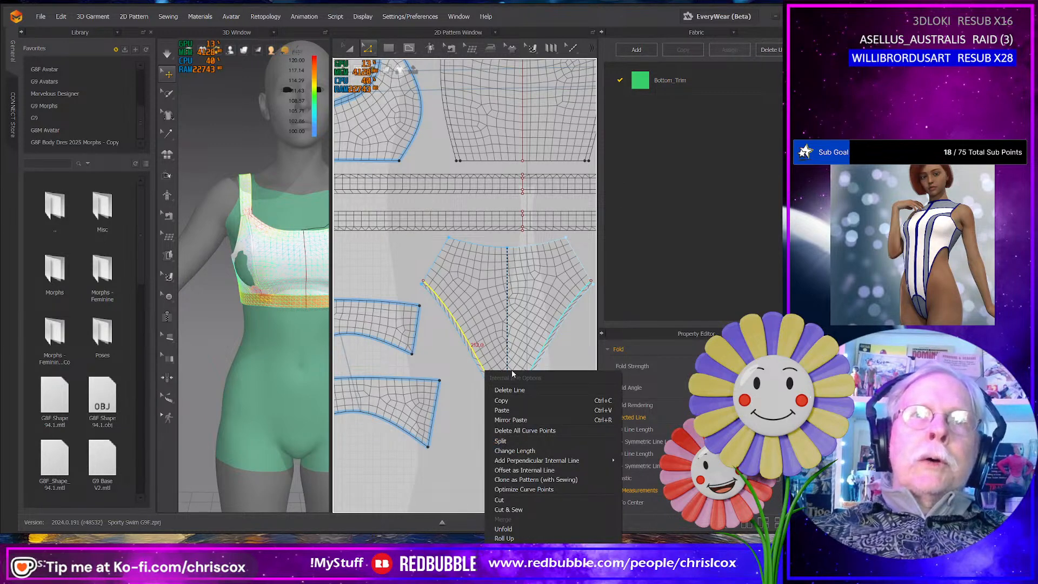
pyautogui.click(523, 491)
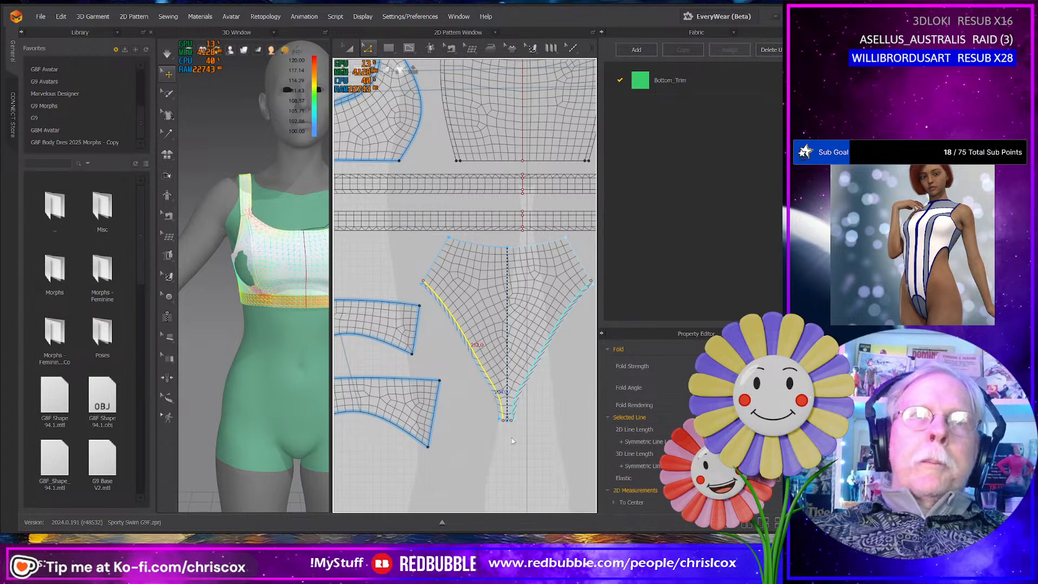
pyautogui.scroll(-3, 511, 437)
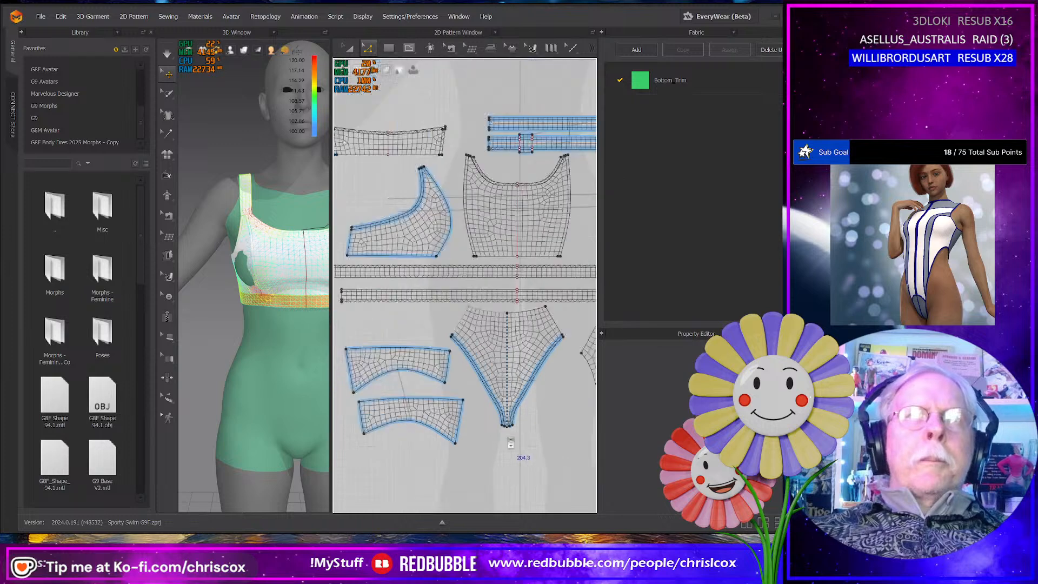
pyautogui.scroll(4, 510, 438)
pyautogui.press('a')
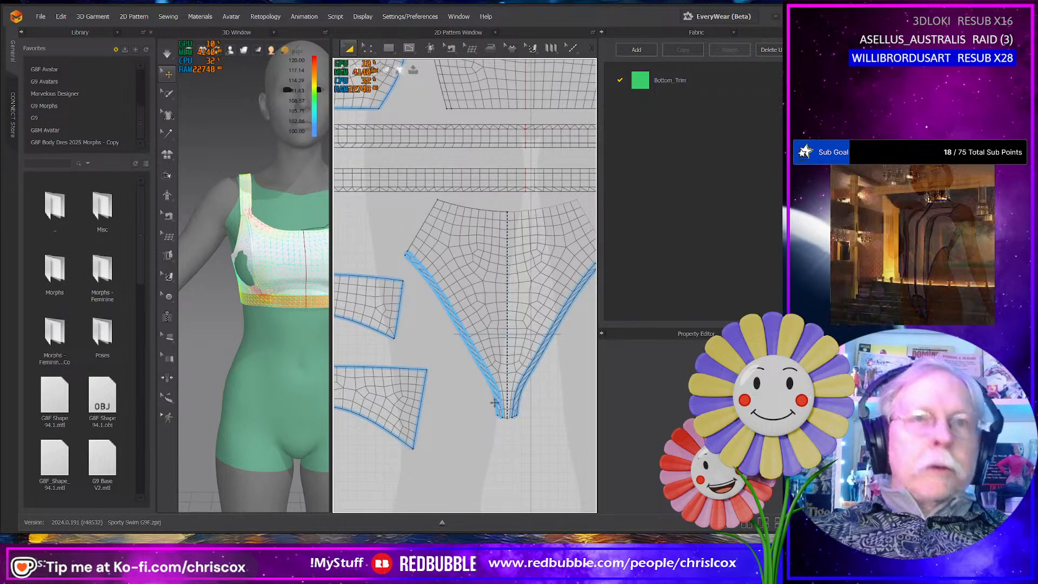
pyautogui.click(495, 401)
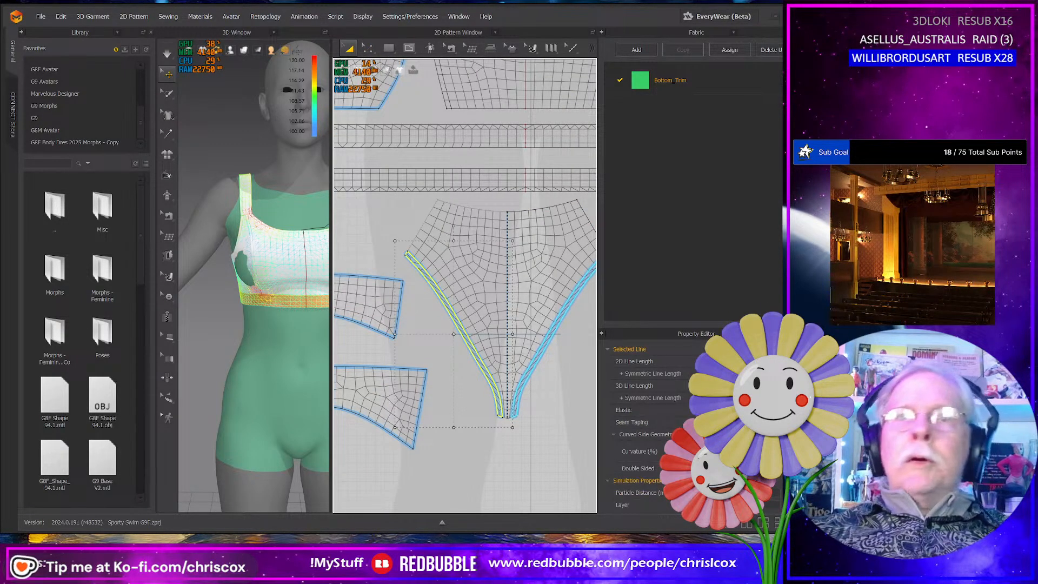
pyautogui.scroll(-5, 719, 422)
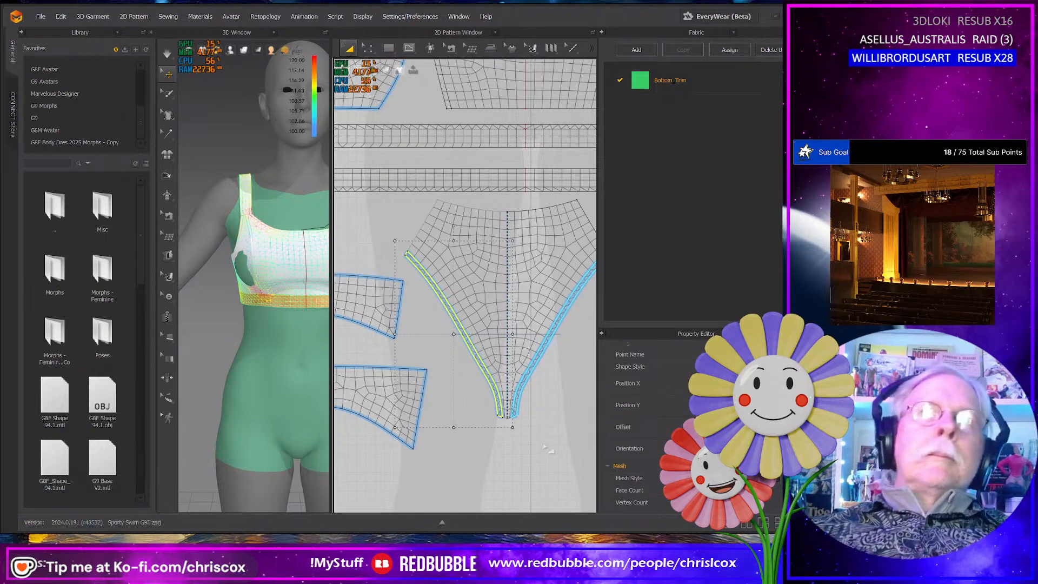
# - Offset the back briefs panel's curved leg edges as one internal line each at 5.0 mm, extended to the pattern outline
pyautogui.moveTo(544, 443); pyautogui.dragTo(438, 368, button='middle')
pyautogui.press('z')
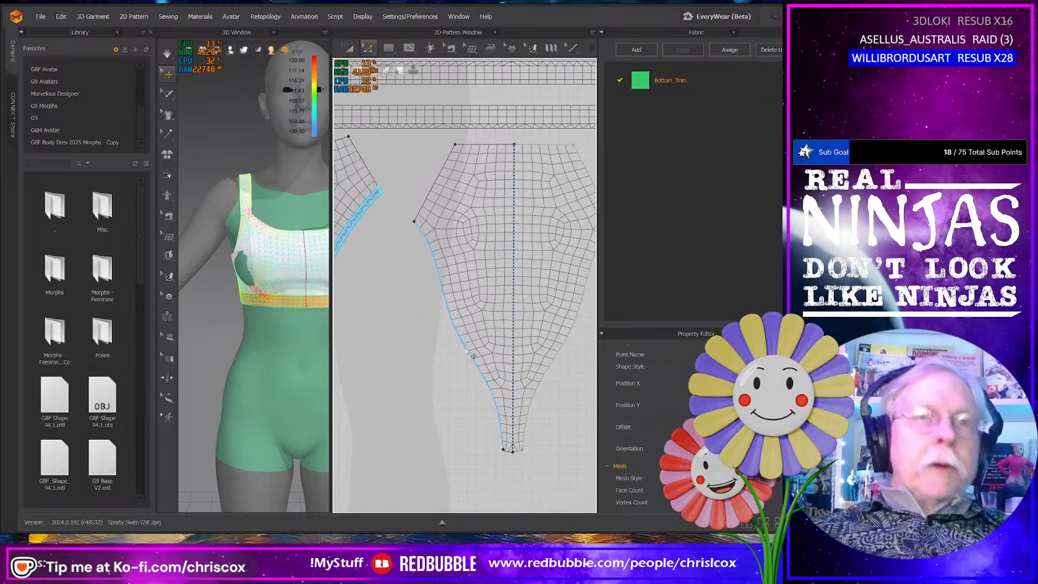
pyautogui.rightClick(466, 350)
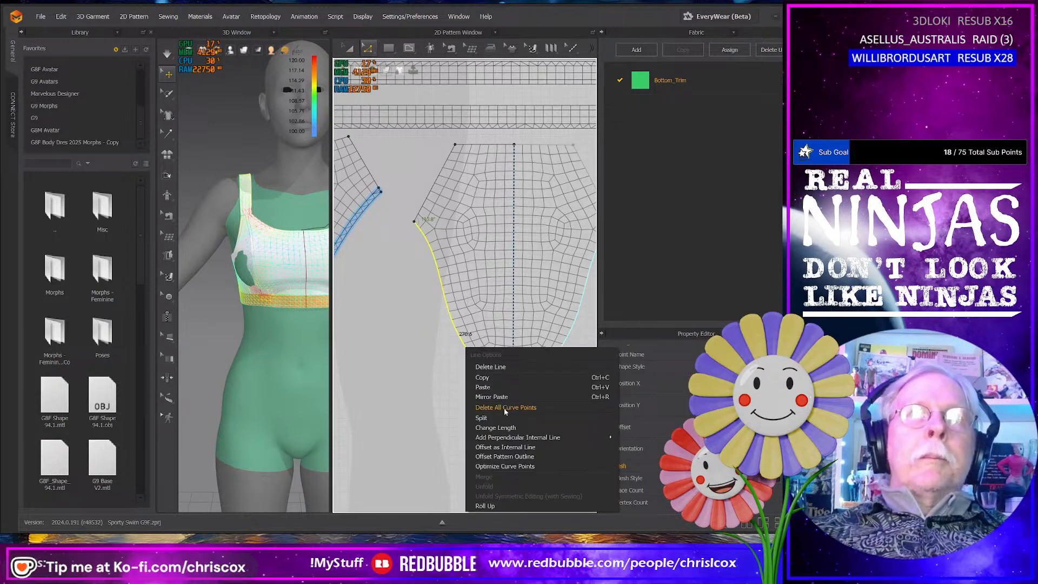
pyautogui.click(504, 448)
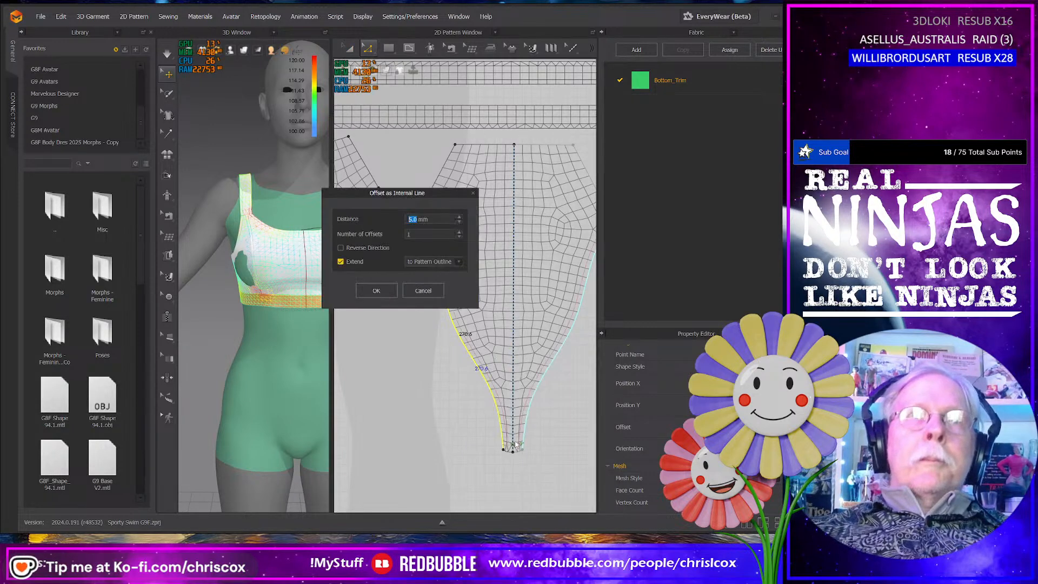
pyautogui.click(380, 287)
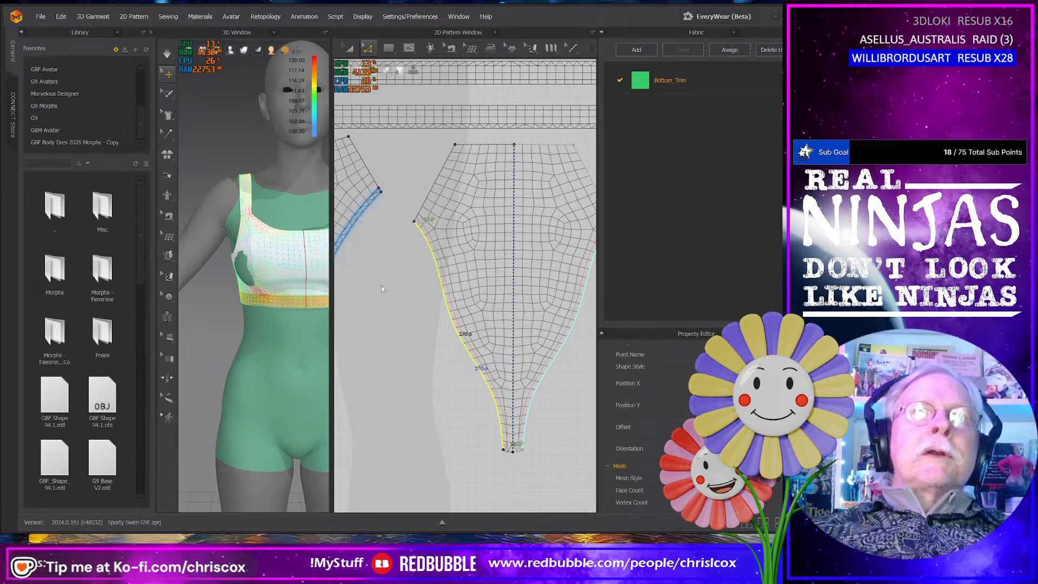
# - Try to cut and sew the back briefs panel along its offset leg lines, and undo the cut after inspecting the strip end
pyautogui.rightClick(448, 288)
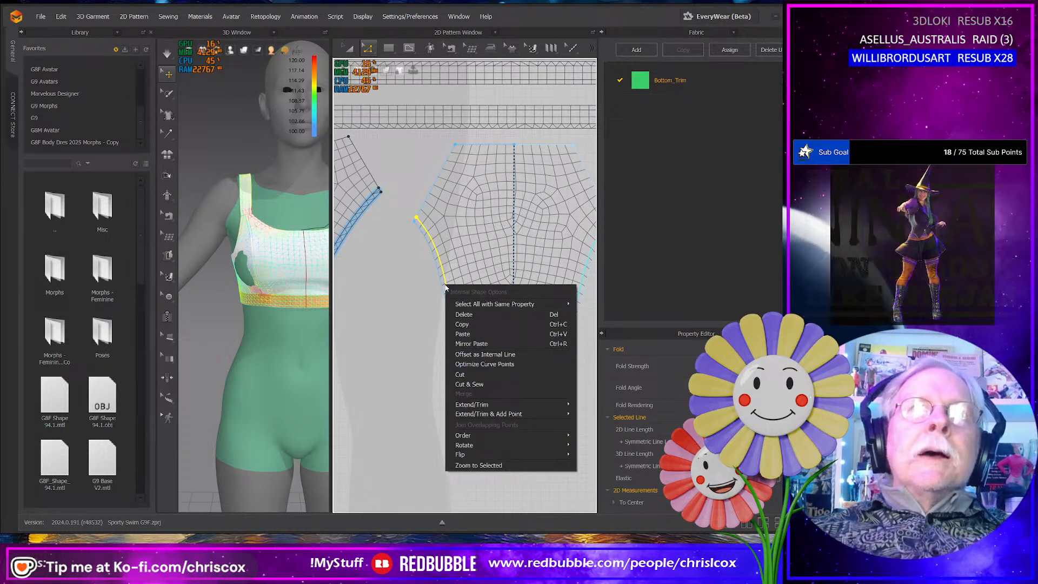
pyautogui.click(493, 383)
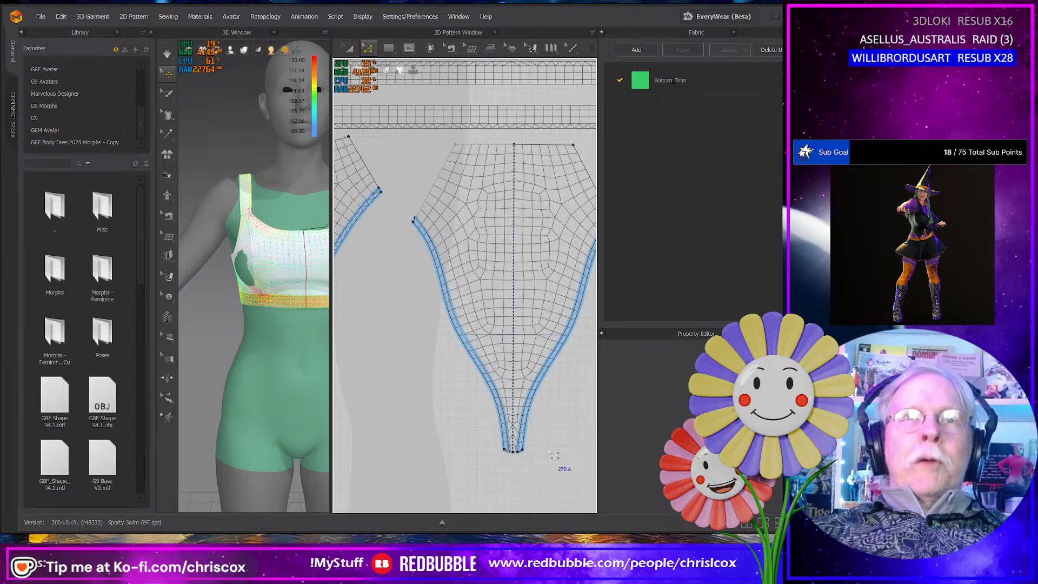
pyautogui.moveTo(454, 439); pyautogui.dragTo(551, 417, button='middle')
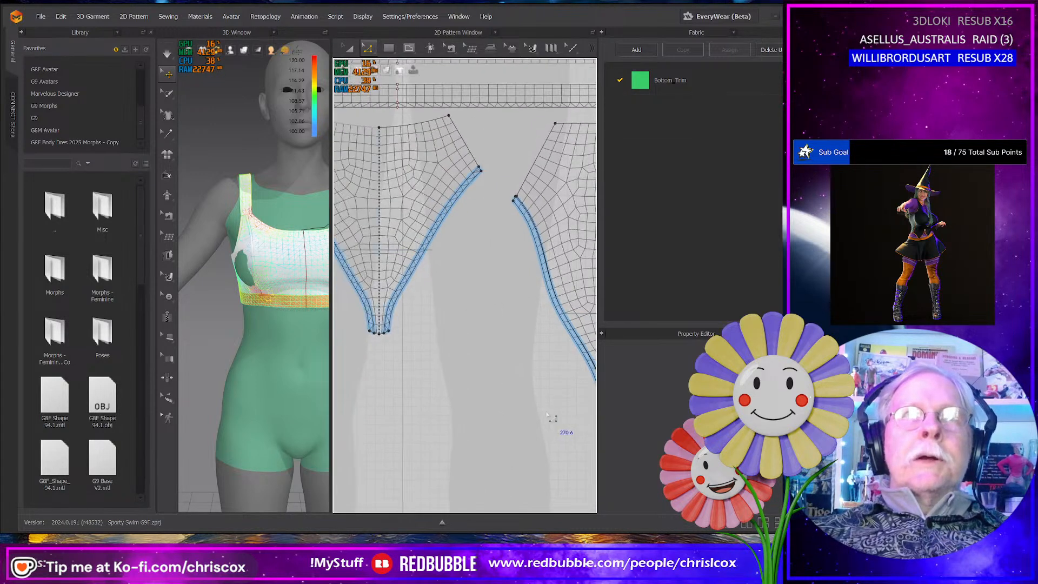
pyautogui.scroll(10, 503, 361)
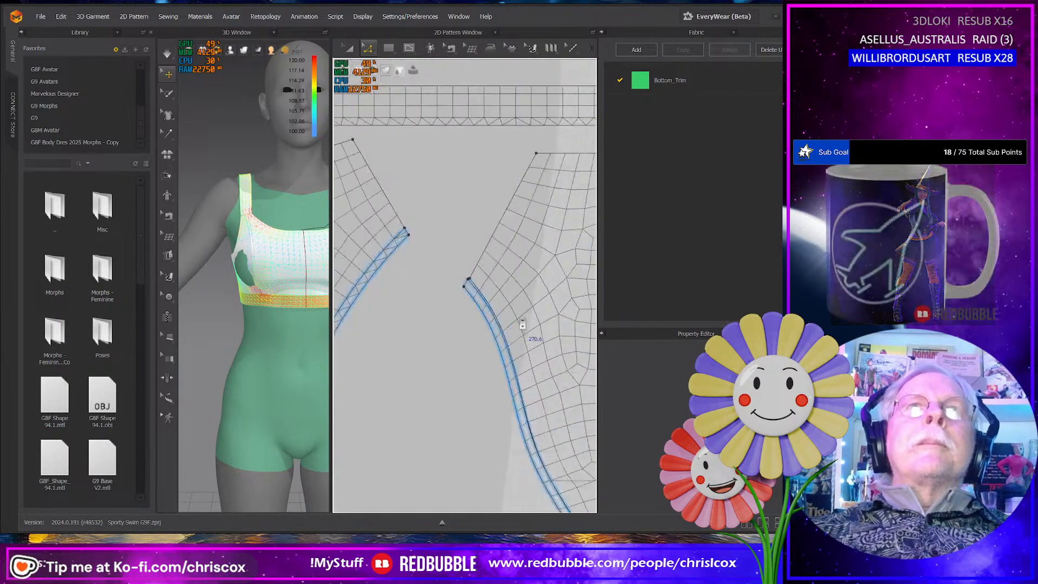
pyautogui.scroll(-3, 528, 341)
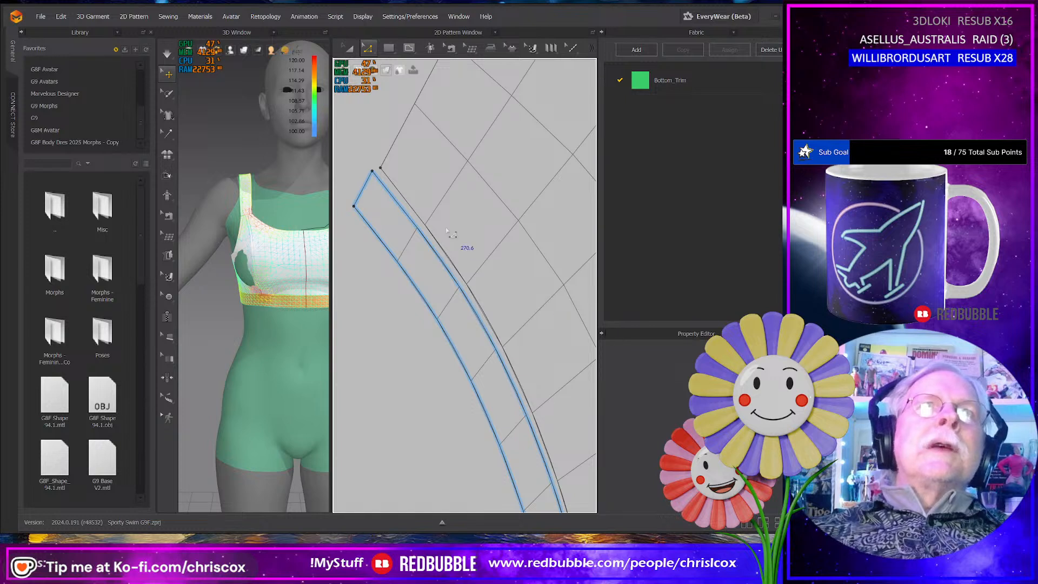
pyautogui.hotkey('ctrl', 'z')
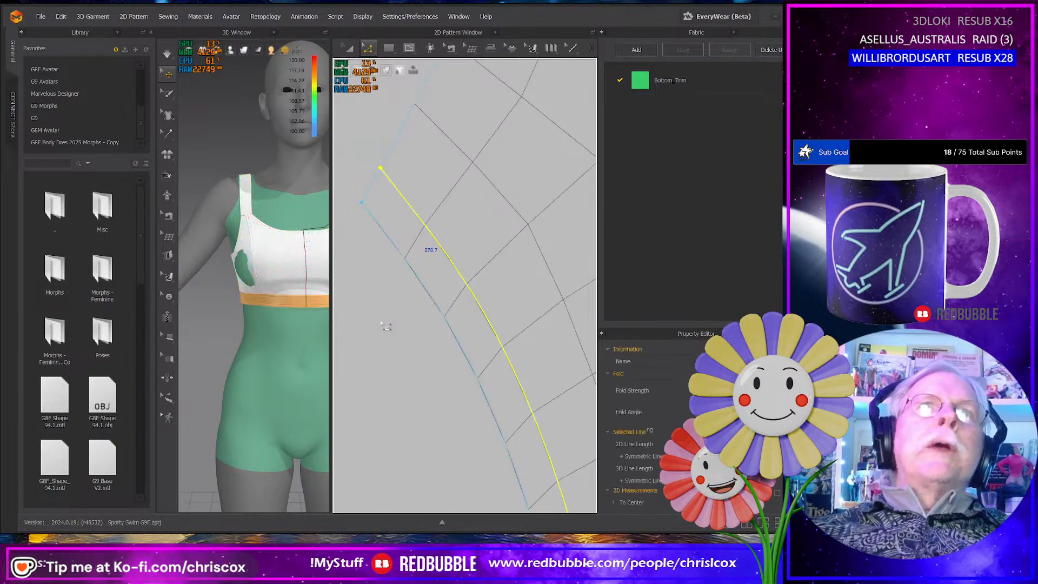
# - Retry the Cut & Sew on the back briefs panel's offset leg lines and compare the strip fit on both legs before undoing it
pyautogui.rightClick(456, 271)
pyautogui.click(494, 363)
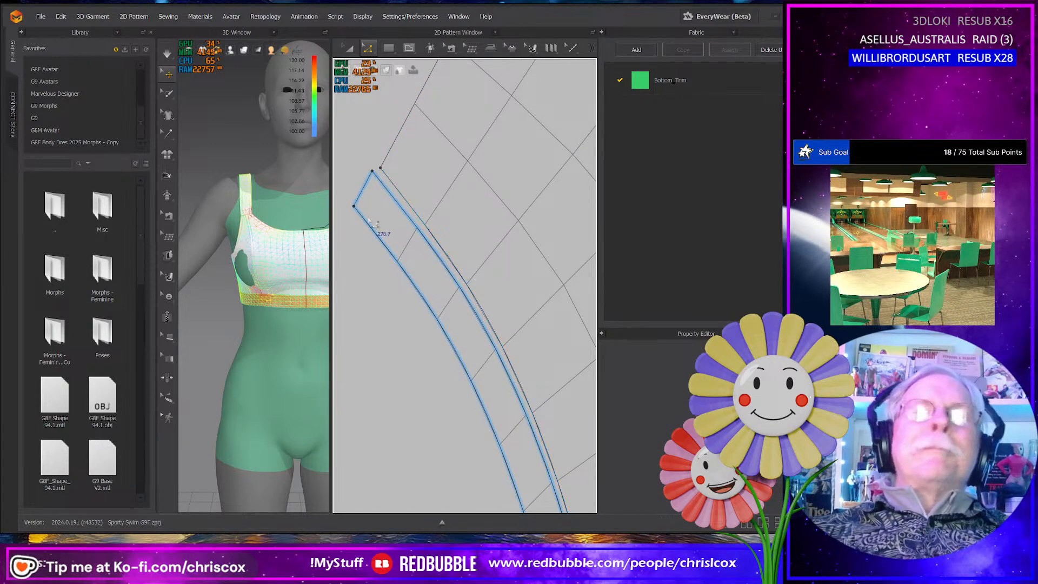
pyautogui.scroll(2, 404, 266)
pyautogui.scroll(-7, 405, 267)
pyautogui.scroll(-5, 405, 266)
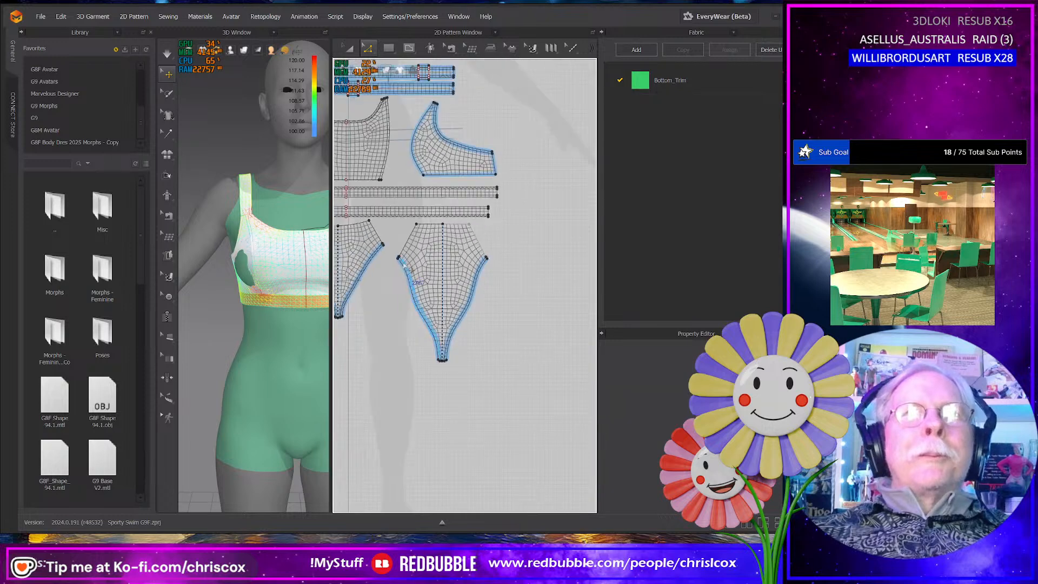
pyautogui.scroll(8, 479, 305)
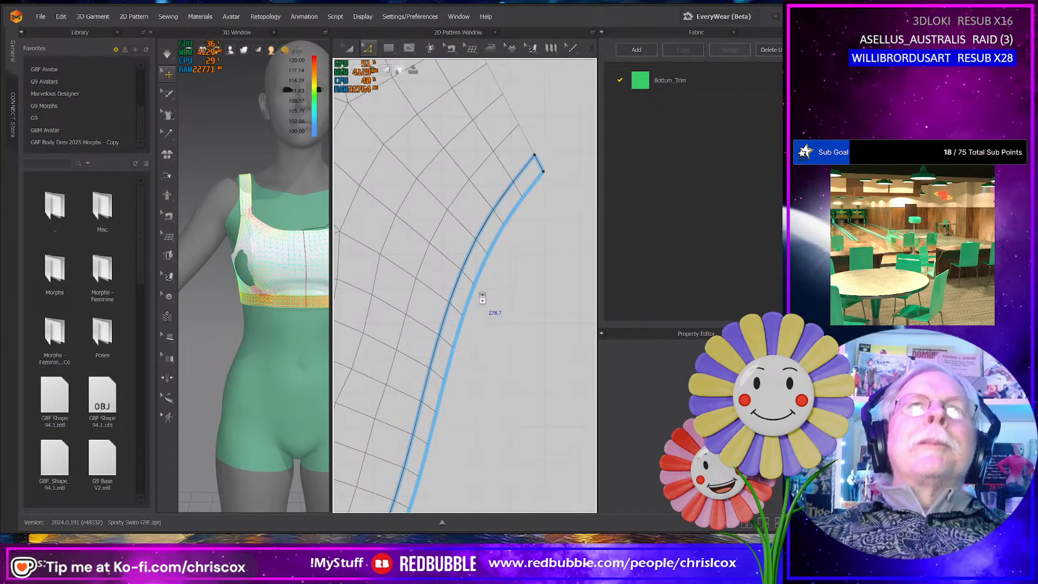
pyautogui.scroll(-6, 482, 298)
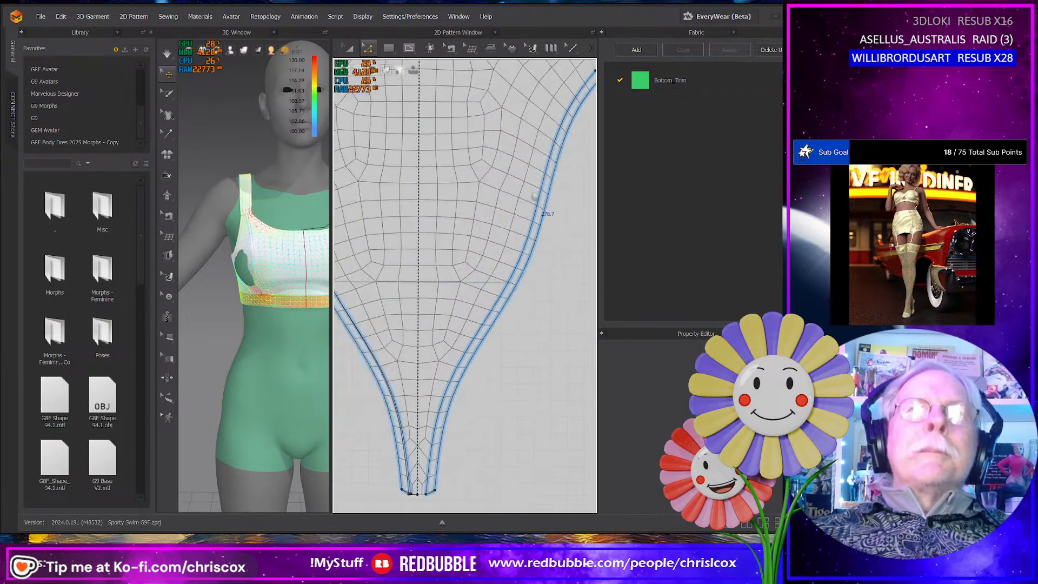
pyautogui.moveTo(448, 306); pyautogui.dragTo(490, 282, button='middle')
pyautogui.scroll(4, 469, 297)
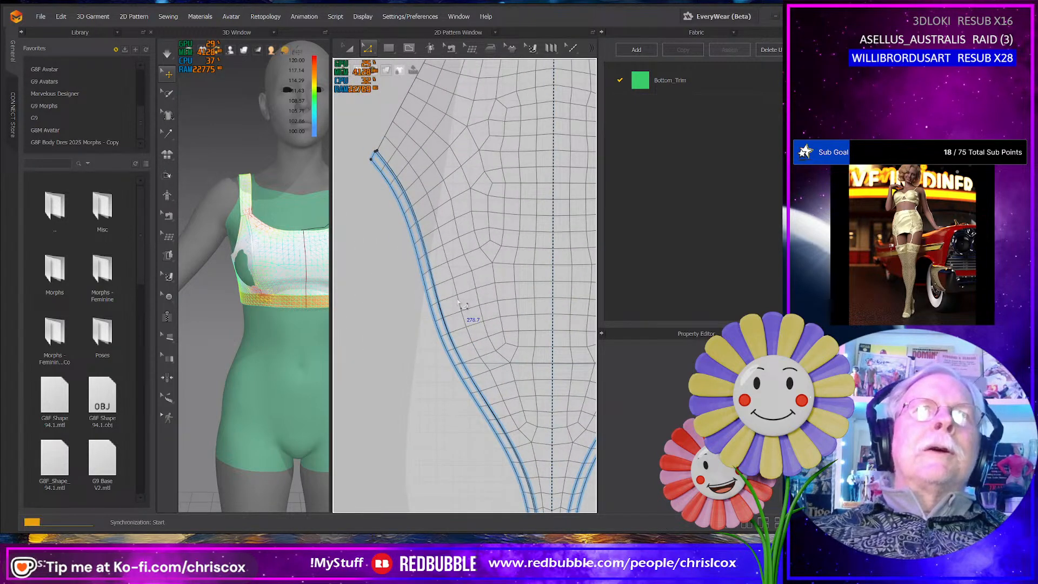
pyautogui.click(459, 302)
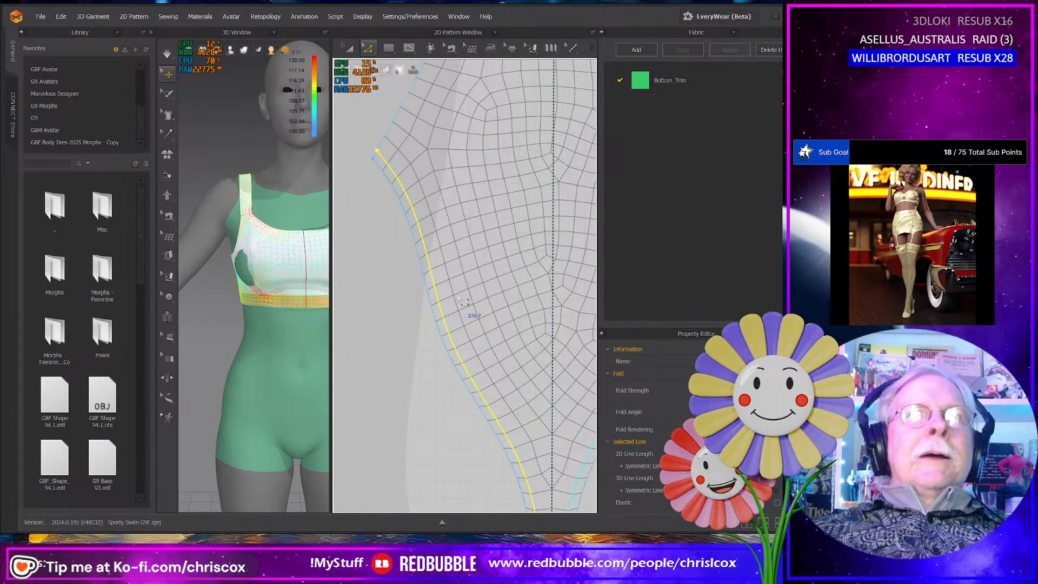
# - Remove the linked editing between the two halves of the back briefs panel
pyautogui.press('a')
pyautogui.rightClick(504, 279)
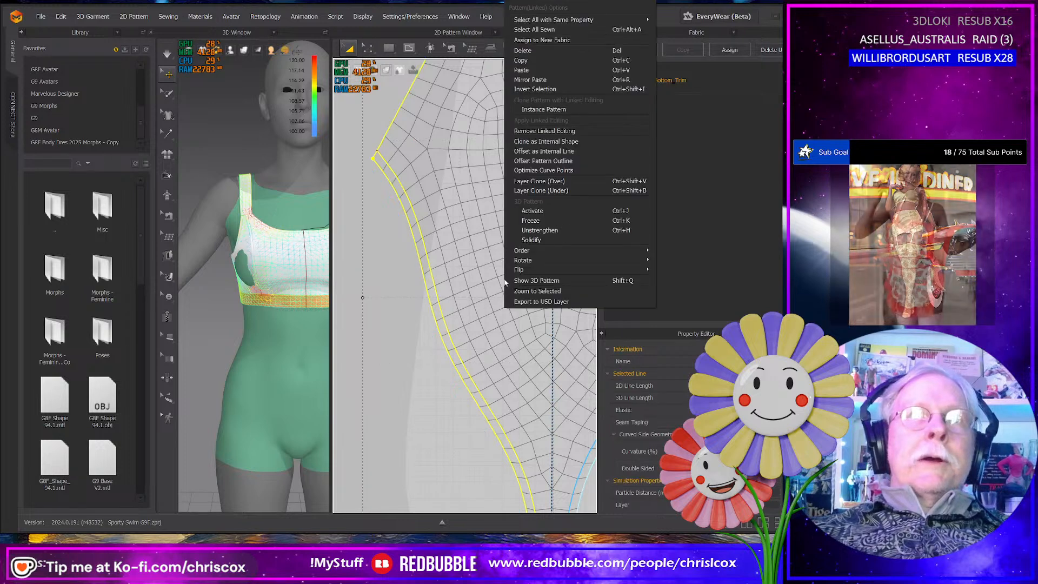
pyautogui.click(548, 141)
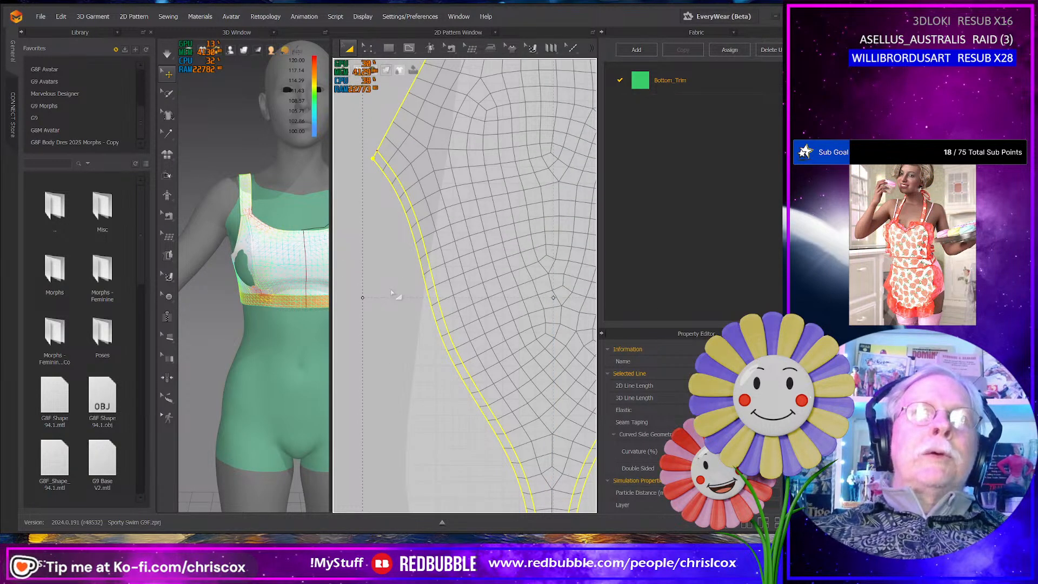
# - Compare the sewn leg strips on the front briefs panel with the offset leg lines on the back briefs panel
pyautogui.moveTo(368, 296); pyautogui.dragTo(579, 328, button='middle')
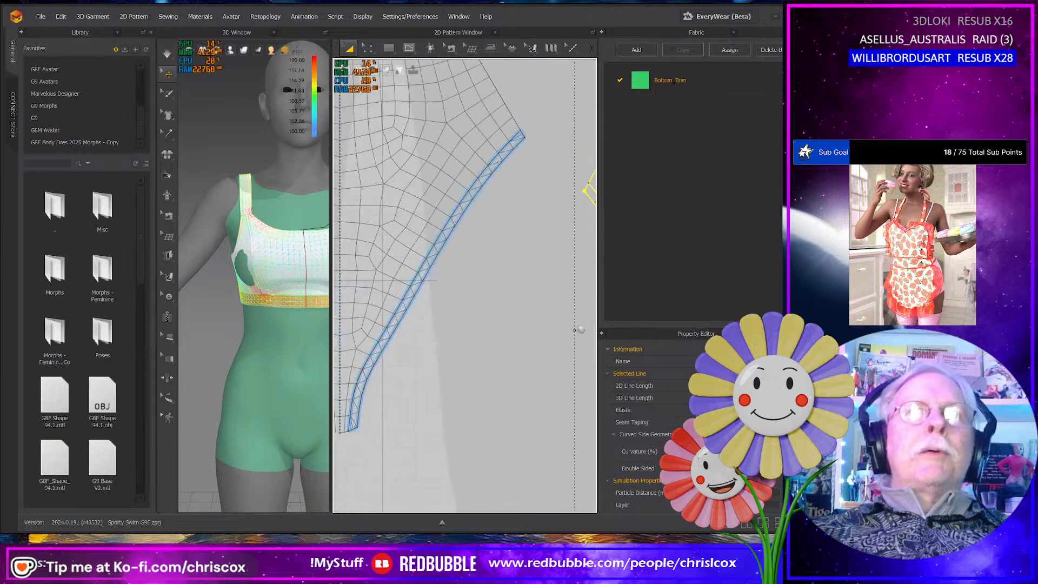
pyautogui.moveTo(442, 289); pyautogui.dragTo(588, 303, button='middle')
pyautogui.moveTo(429, 248); pyautogui.dragTo(552, 334, button='middle')
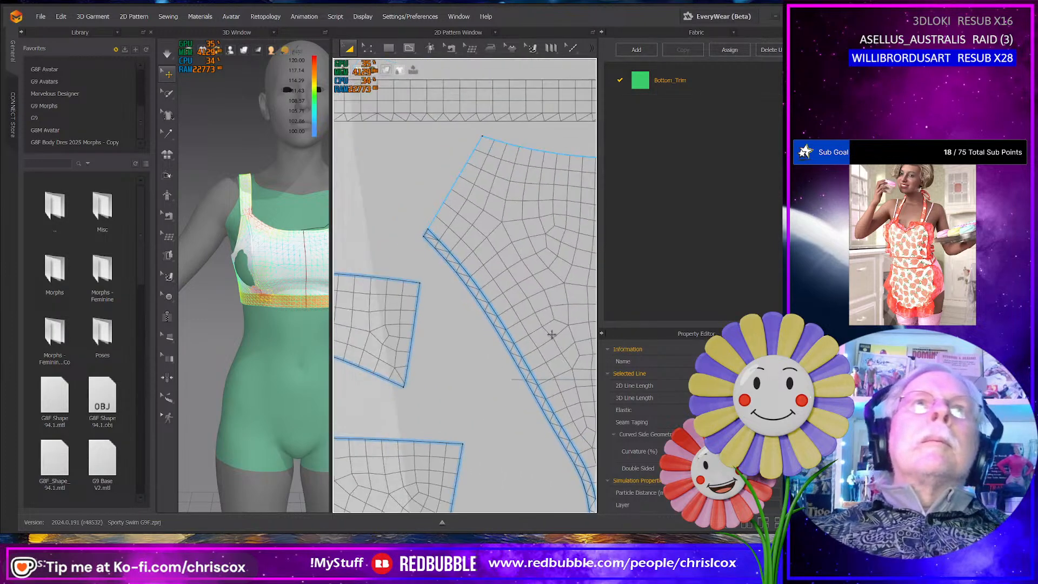
pyautogui.moveTo(516, 268); pyautogui.dragTo(368, 203, button='middle')
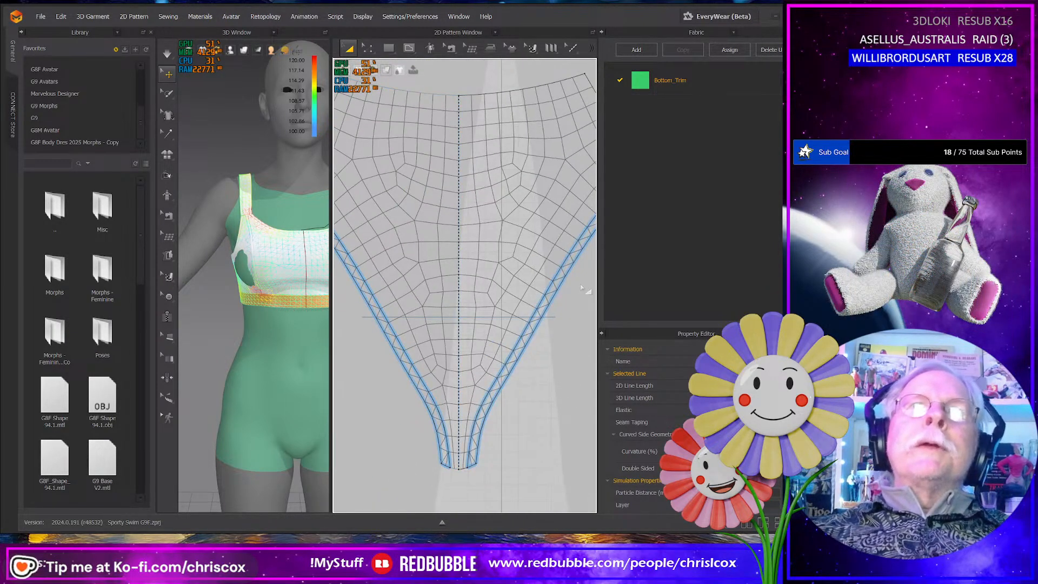
pyautogui.moveTo(584, 285); pyautogui.dragTo(416, 290, button='middle')
pyautogui.moveTo(474, 306); pyautogui.dragTo(367, 287, button='middle')
pyautogui.moveTo(518, 318); pyautogui.dragTo(374, 290, button='middle')
pyautogui.moveTo(486, 314)
pyautogui.mouseDown(button='middle')
pyautogui.moveTo(351, 299)
pyautogui.moveTo(494, 273)
pyautogui.mouseUp(button='middle')
pyautogui.moveTo(405, 280); pyautogui.dragTo(473, 309, button='middle')
pyautogui.press('z')
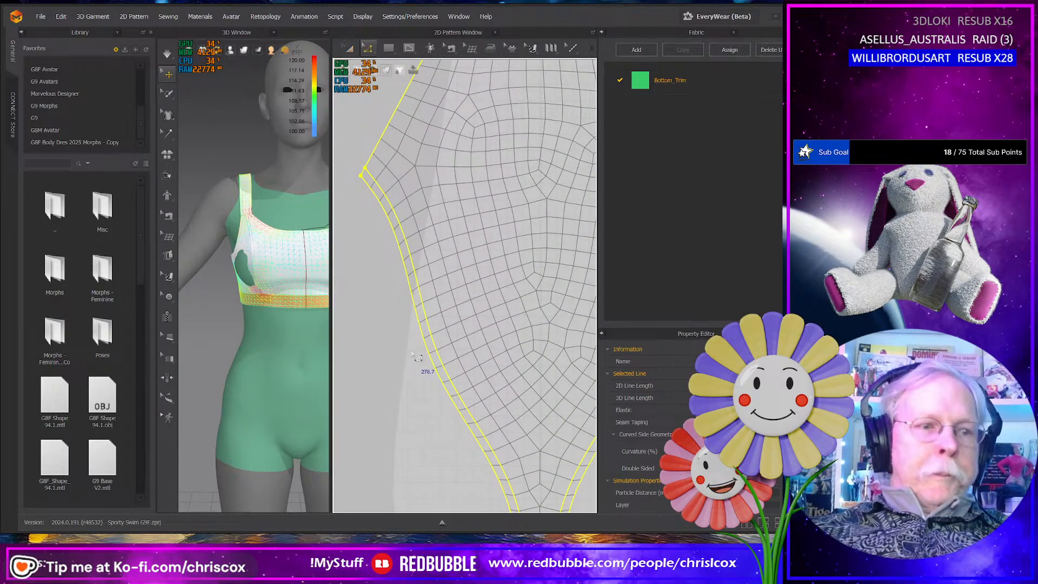
pyautogui.scroll(-5, 476, 354)
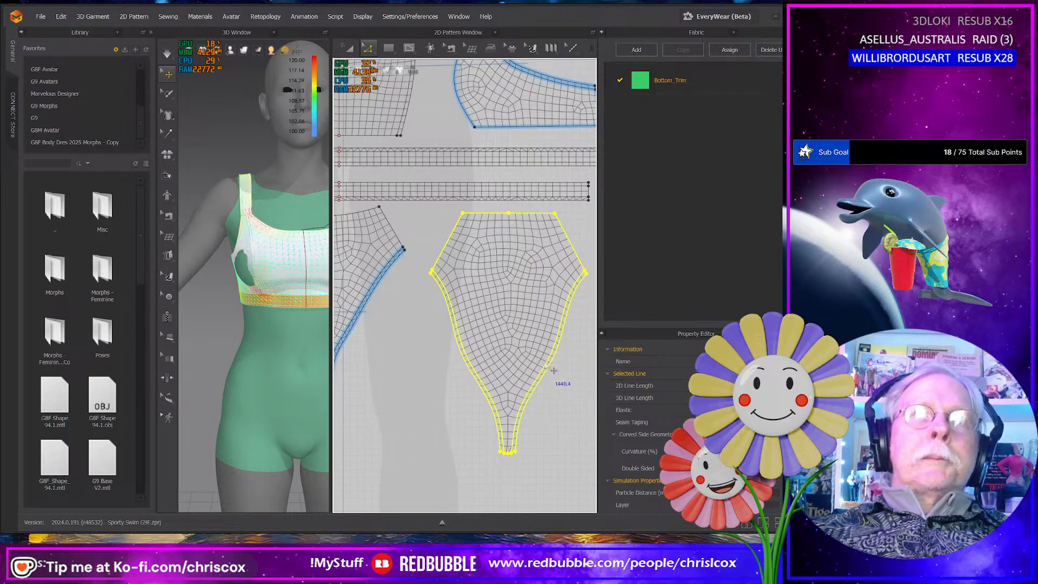
# - Cut and sew the back briefs panel along its offset internal lines on both leg openings
pyautogui.click(552, 371)
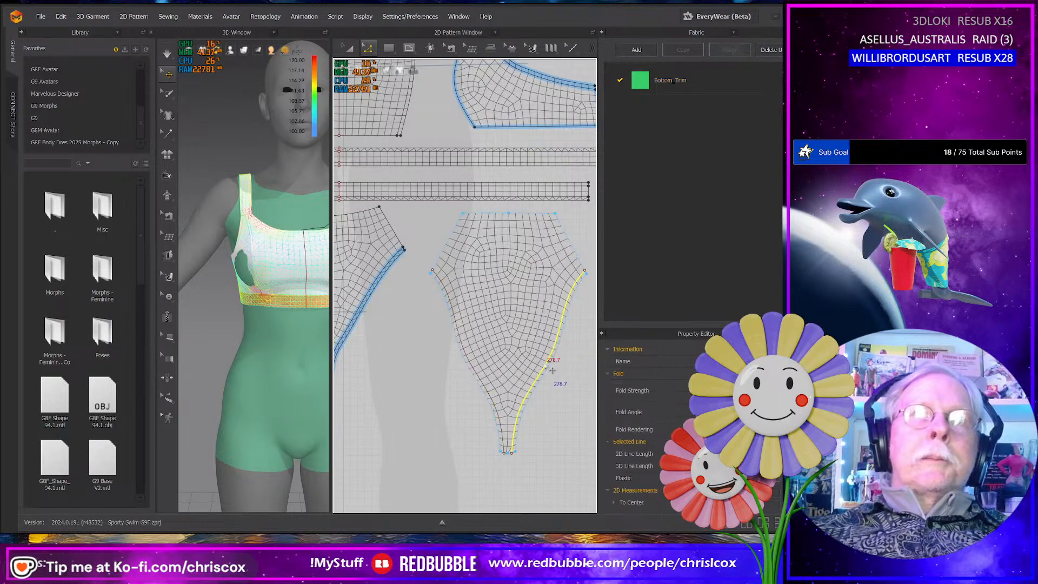
pyautogui.keyDown('shift'); pyautogui.click(480, 374); pyautogui.keyUp('shift')
pyautogui.rightClick(476, 372)
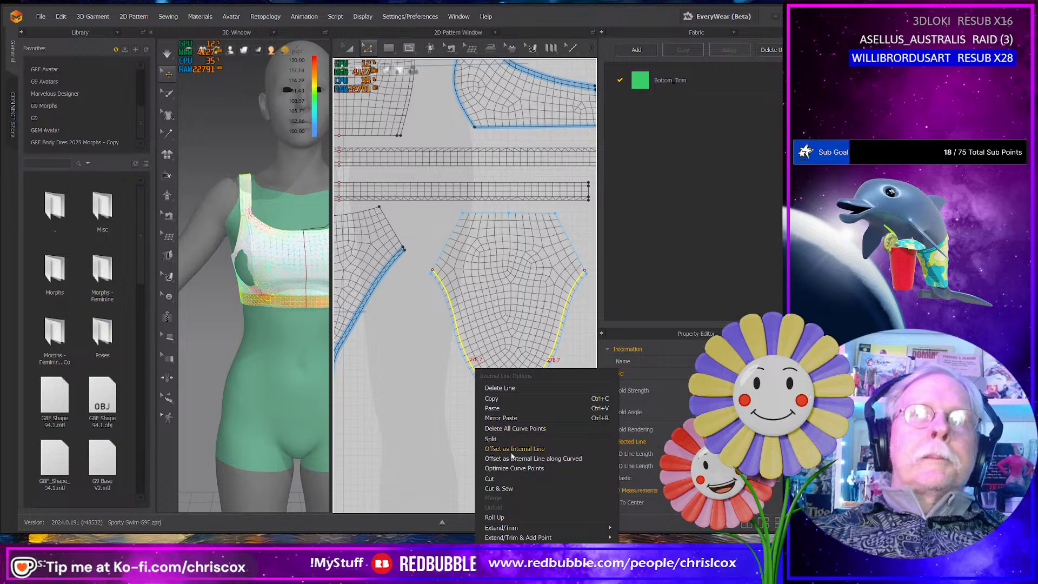
pyautogui.click(507, 486)
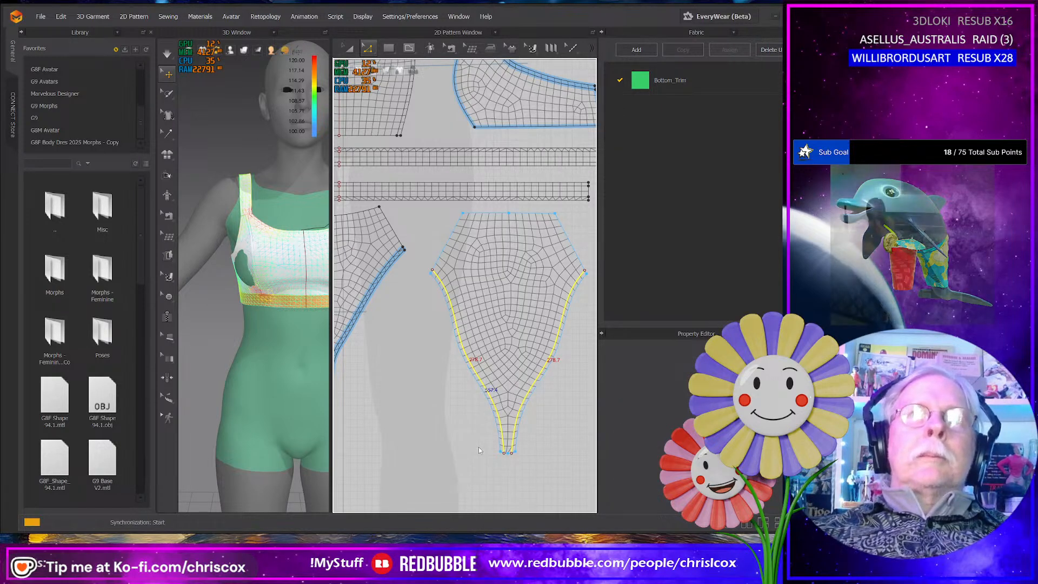
pyautogui.scroll(6, 476, 376)
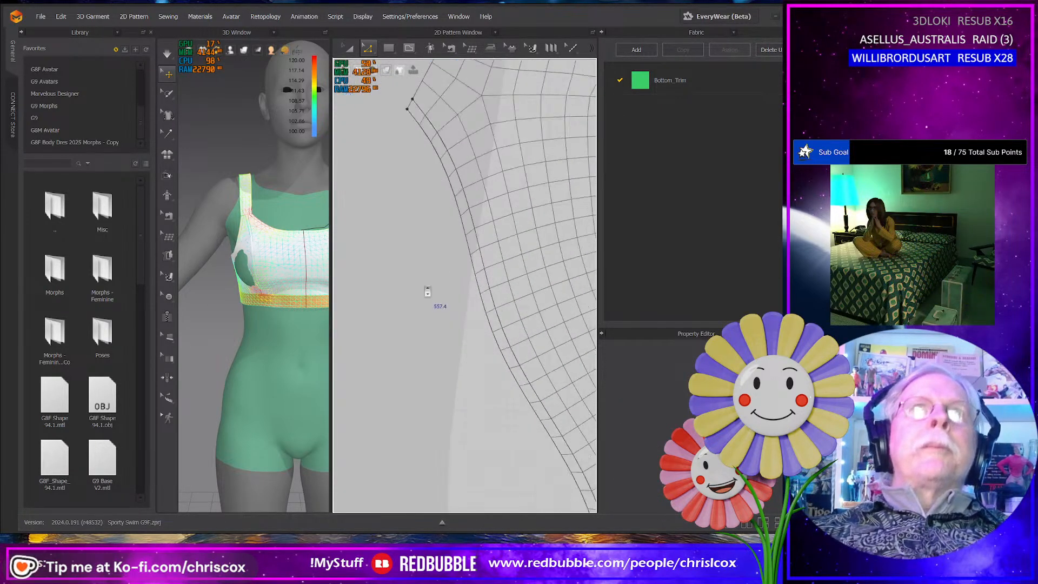
pyautogui.moveTo(433, 348); pyautogui.dragTo(433, 429, button='middle')
pyautogui.scroll(-6, 436, 428)
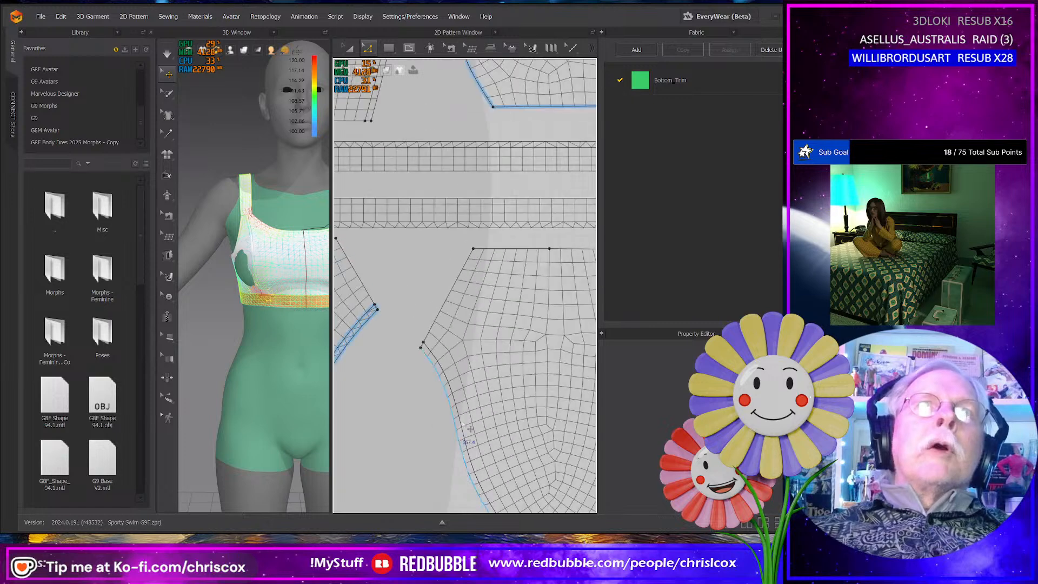
pyautogui.moveTo(500, 278); pyautogui.dragTo(511, 270, button='middle')
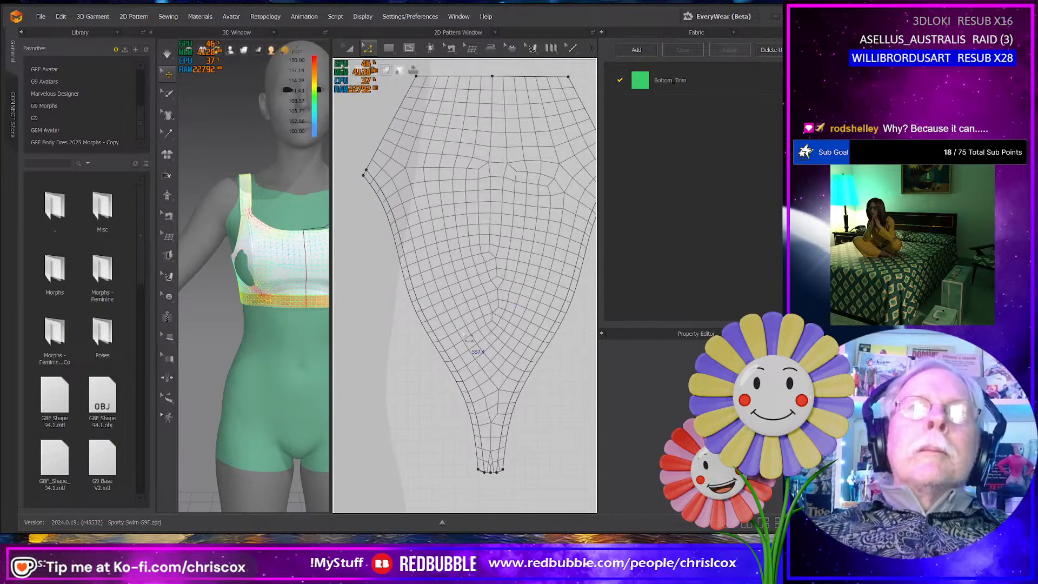
pyautogui.moveTo(466, 337); pyautogui.dragTo(471, 287, button='middle')
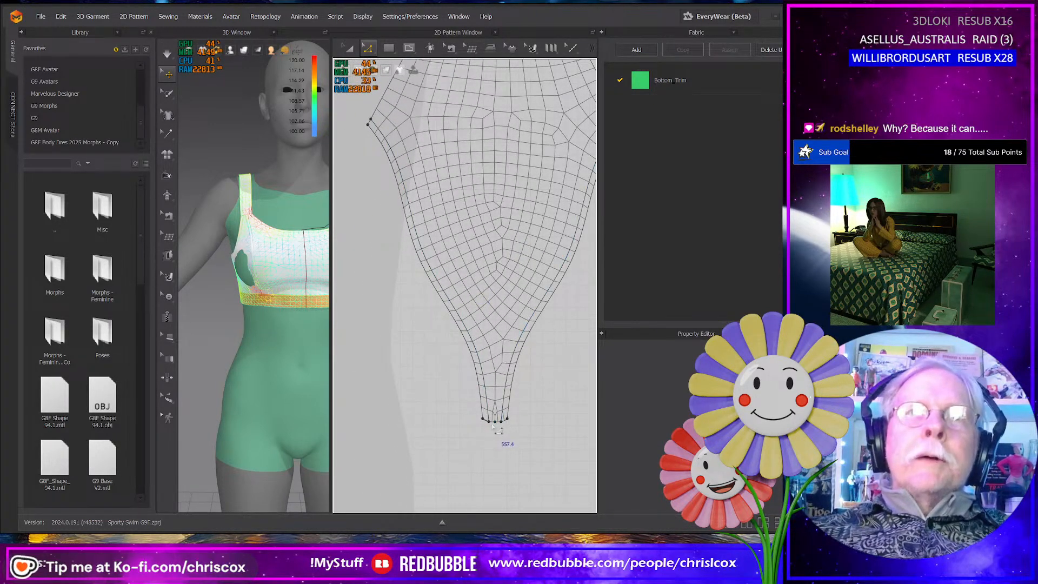
# - Compare the crotch ends of the leg strips on the back and front briefs panels
pyautogui.scroll(4, 508, 427)
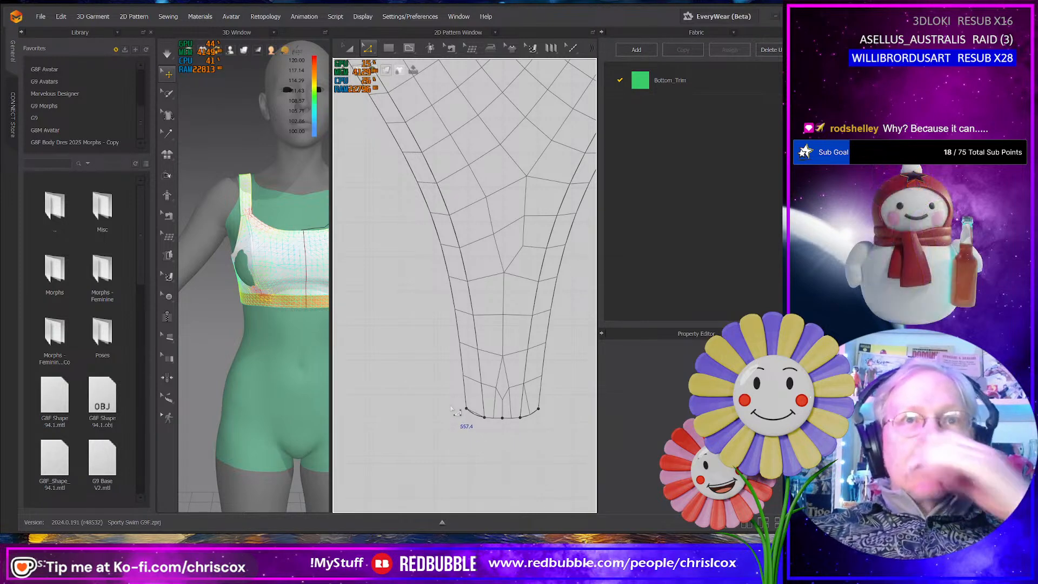
pyautogui.scroll(-5, 454, 417)
pyautogui.moveTo(439, 409); pyautogui.dragTo(530, 394, button='middle')
pyautogui.scroll(-4, 496, 325)
pyautogui.scroll(6, 496, 325)
pyautogui.scroll(3, 497, 325)
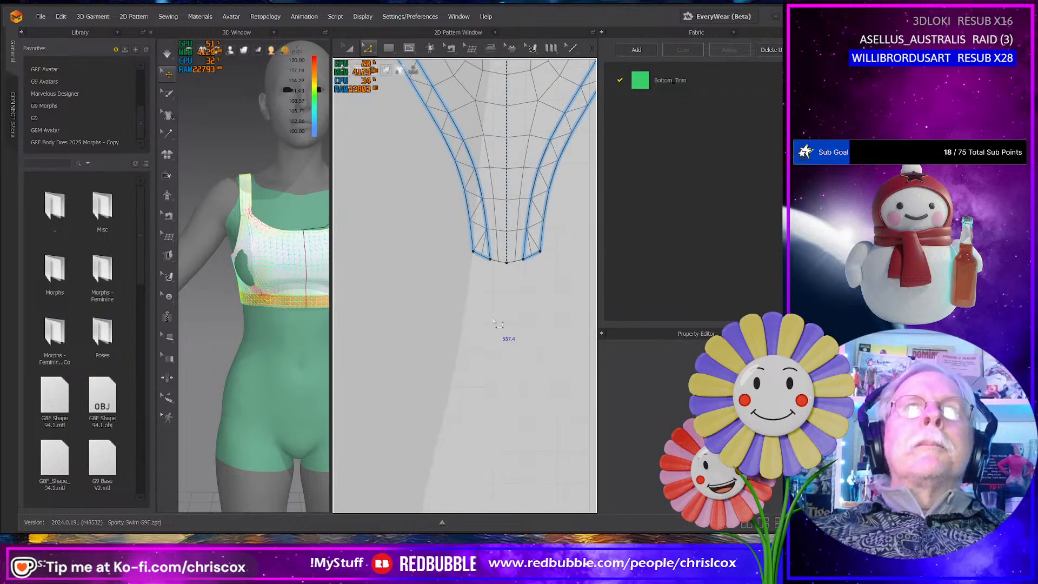
pyautogui.scroll(3, 493, 319)
pyautogui.moveTo(505, 299); pyautogui.dragTo(464, 377, button='middle')
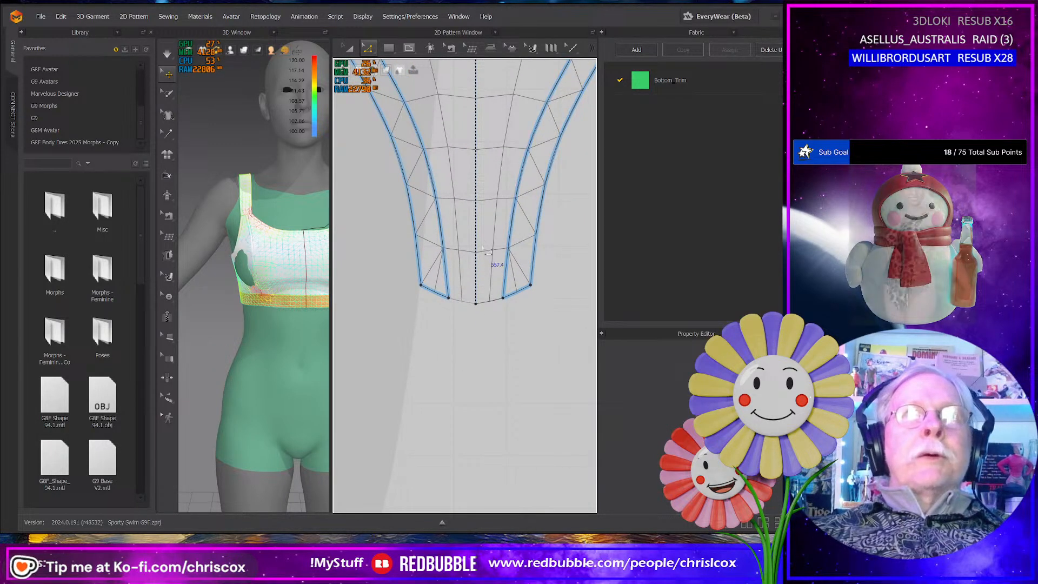
pyautogui.scroll(-5, 486, 265)
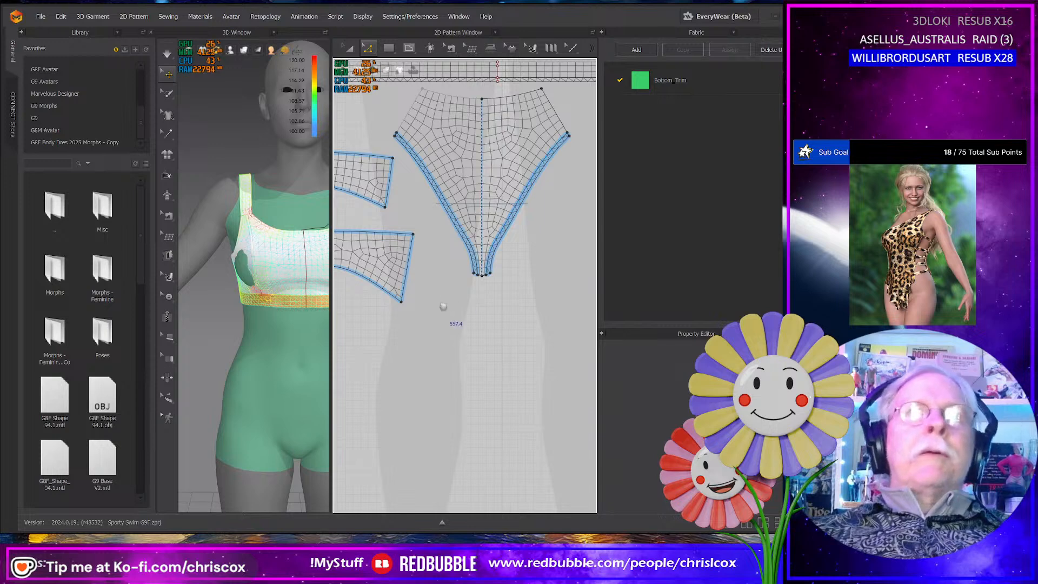
# - Offset the two short end edges of the lower curved side panel inward as internal lines
pyautogui.moveTo(444, 306); pyautogui.dragTo(538, 311, button='middle')
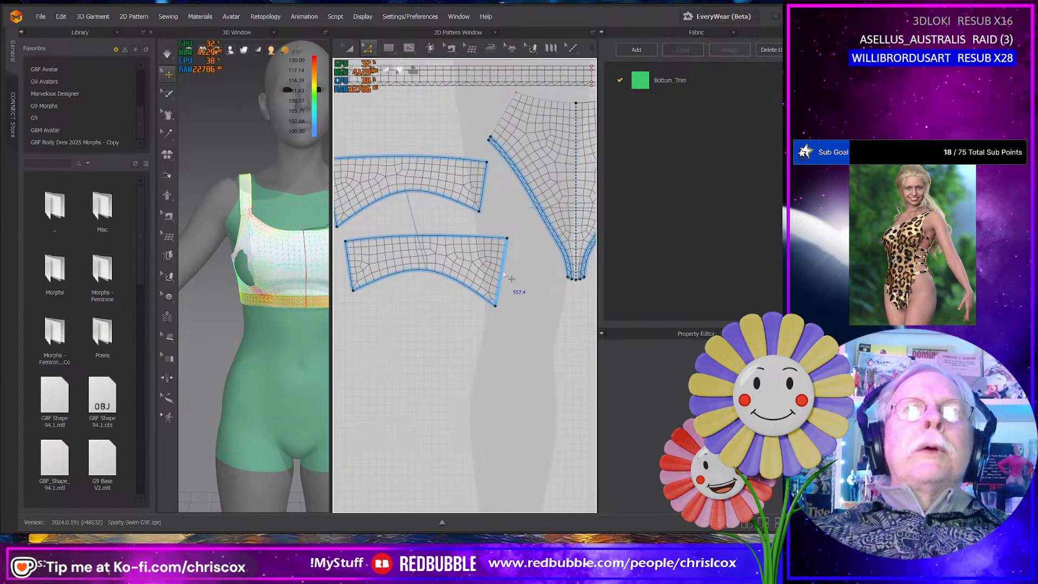
pyautogui.click(503, 273)
pyautogui.keyDown('shift'); pyautogui.click(351, 273); pyautogui.keyUp('shift')
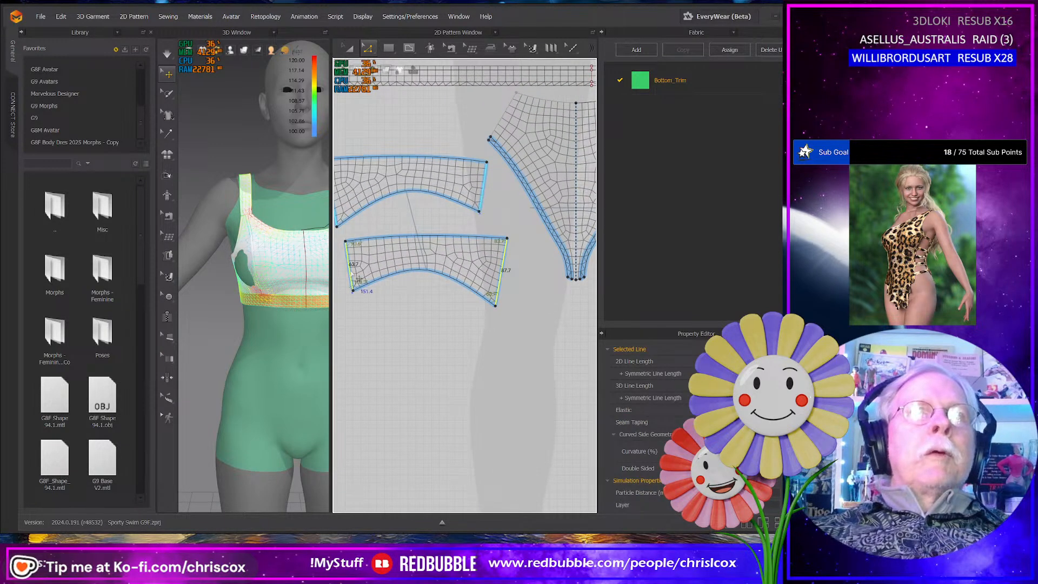
pyautogui.rightClick(351, 274)
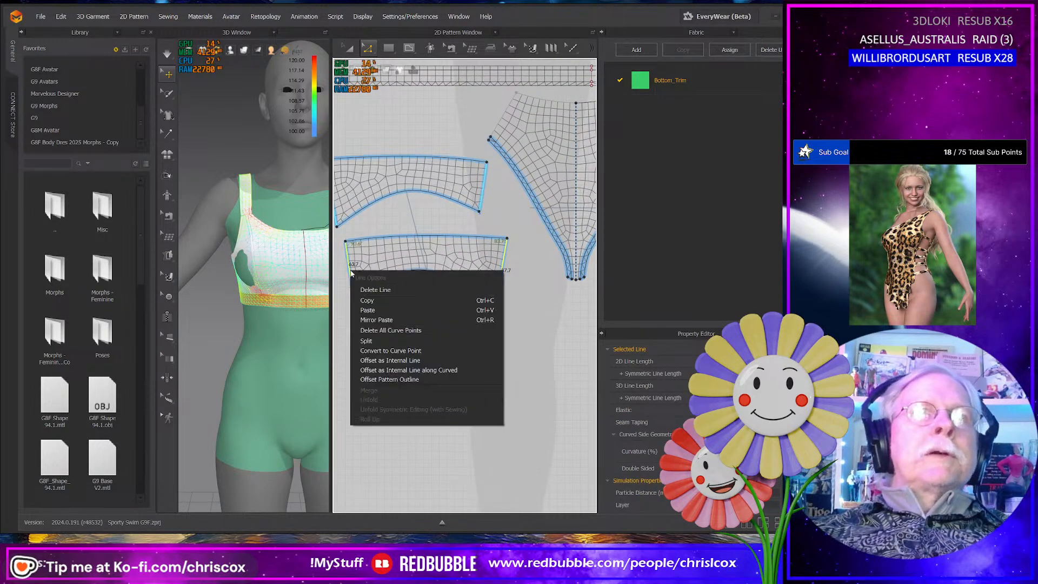
pyautogui.click(388, 359)
pyautogui.click(376, 291)
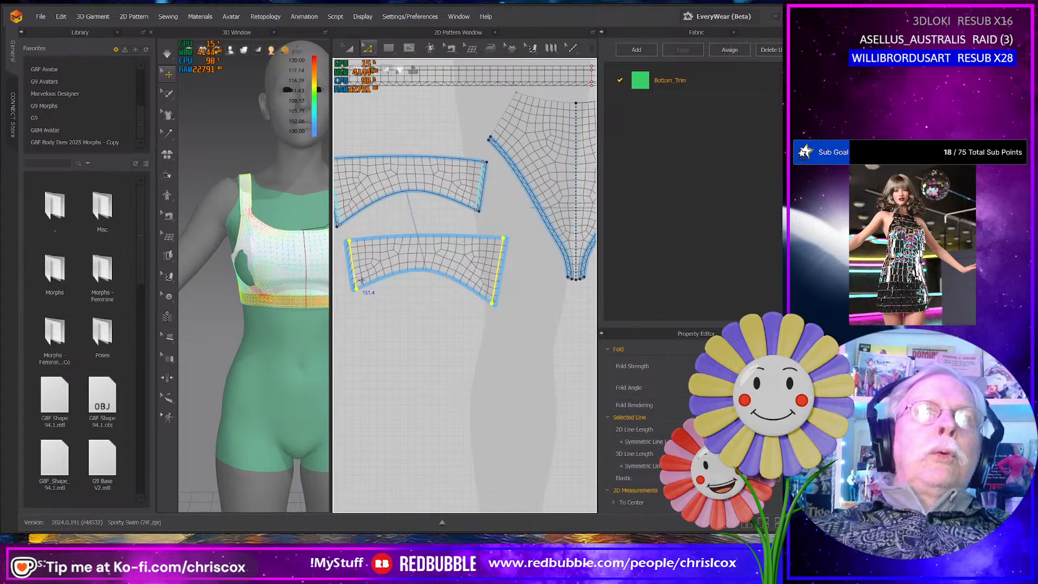
# - Cut and sew the curved side panels along the offset lines at their short ends
pyautogui.scroll(5, 361, 279)
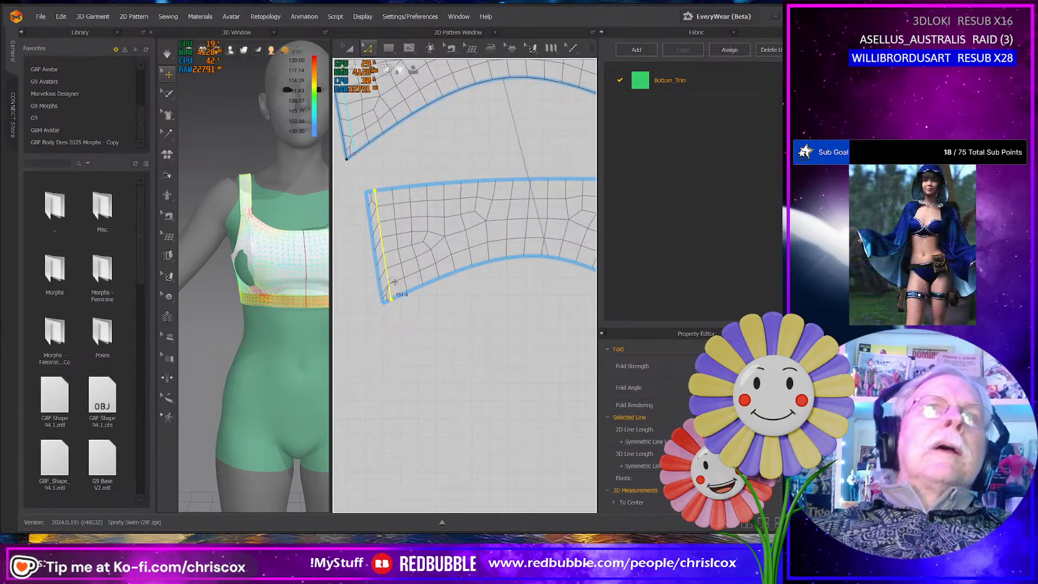
pyautogui.rightClick(391, 285)
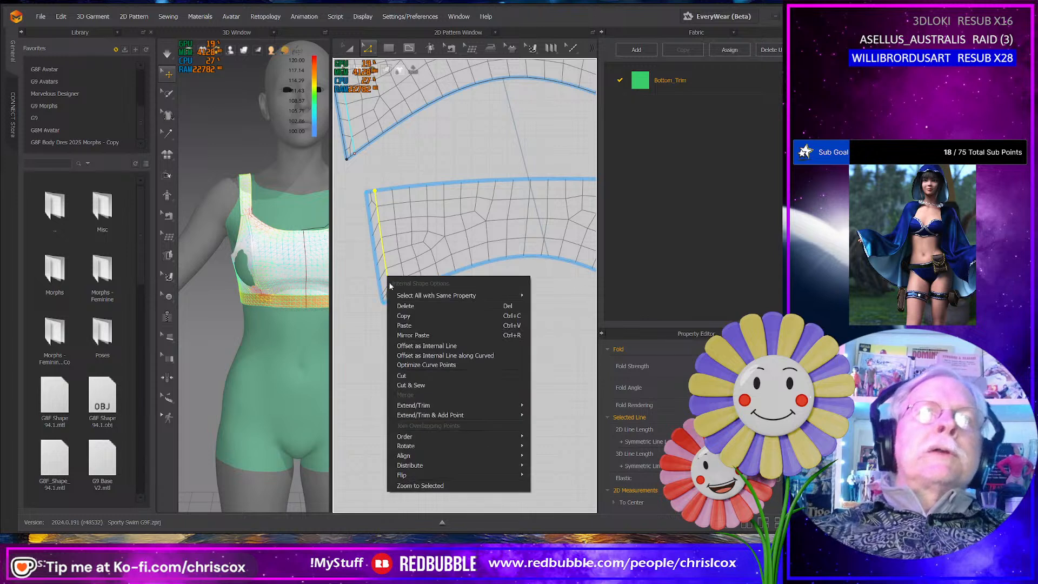
pyautogui.click(416, 385)
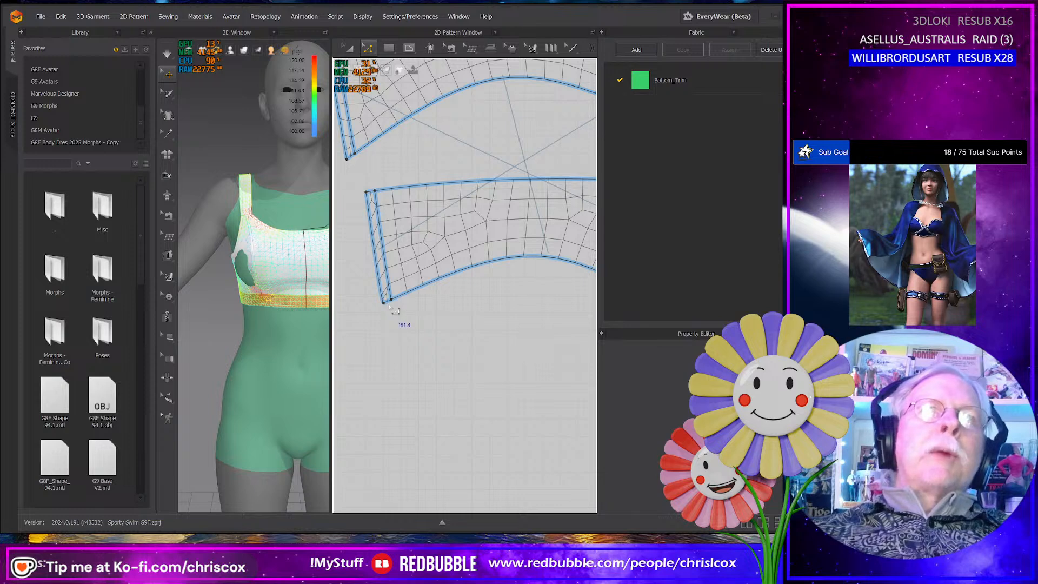
pyautogui.scroll(2, 397, 310)
pyautogui.scroll(-3, 392, 311)
pyautogui.scroll(-3, 393, 311)
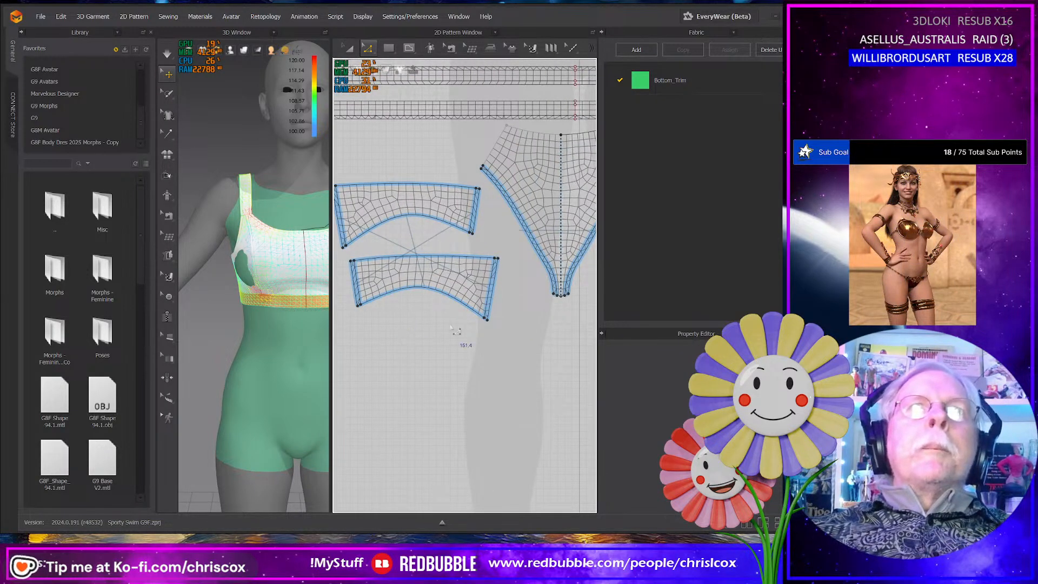
pyautogui.scroll(-3, 393, 314)
pyautogui.moveTo(464, 337); pyautogui.dragTo(443, 328, button='middle')
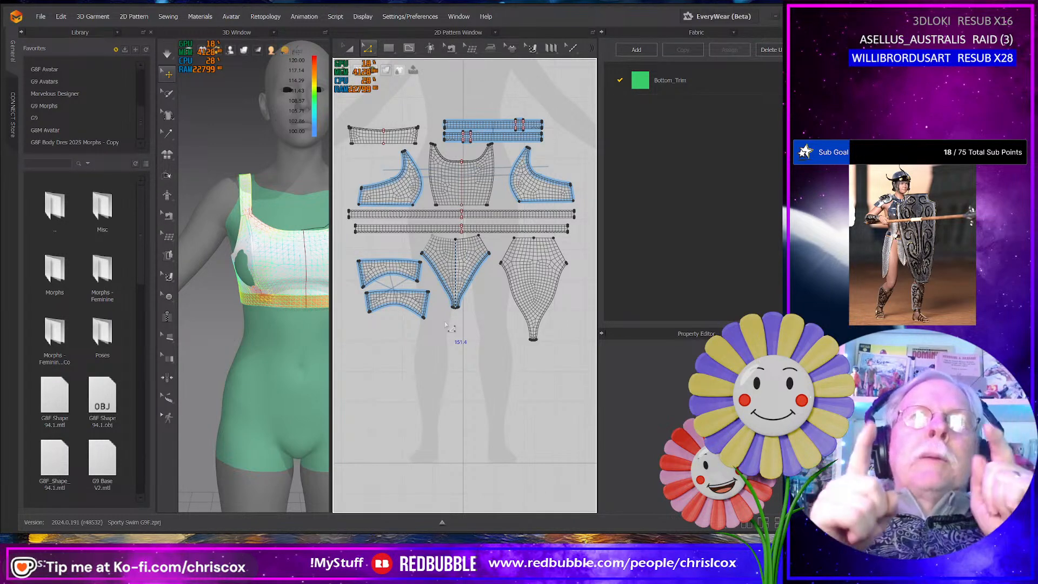
# - Duplicate the Bottom_Trim fabric and rename the copy Bottom_Front
pyautogui.scroll(-3, 446, 319)
pyautogui.scroll(4, 444, 309)
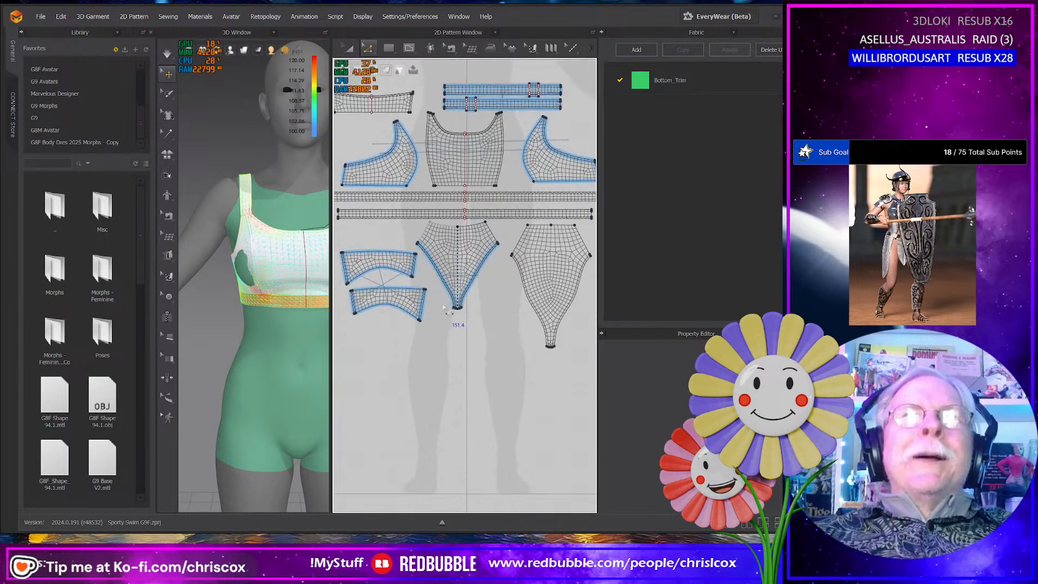
pyautogui.moveTo(444, 308); pyautogui.dragTo(452, 348, button='middle')
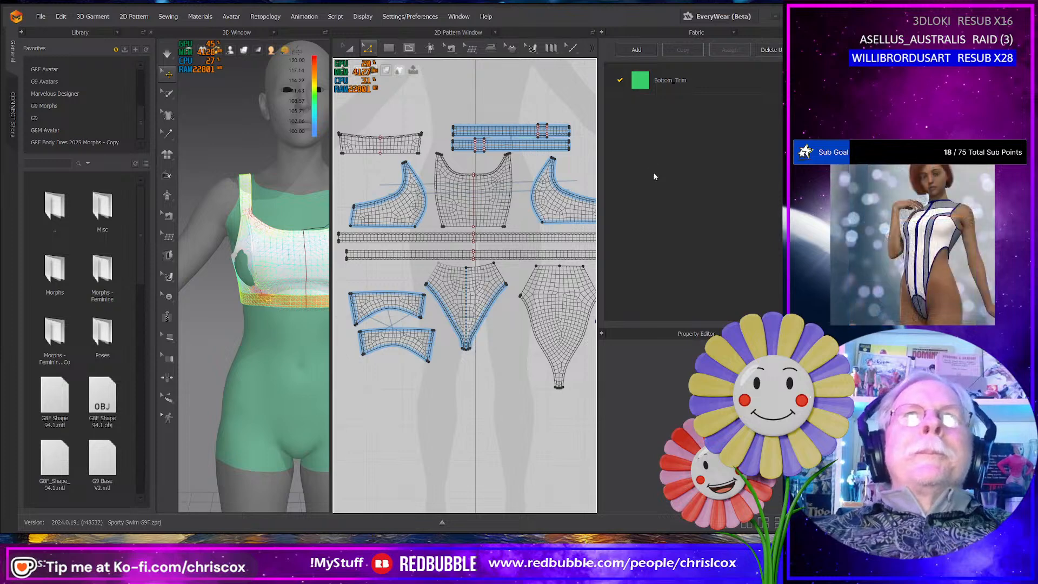
pyautogui.click(653, 86)
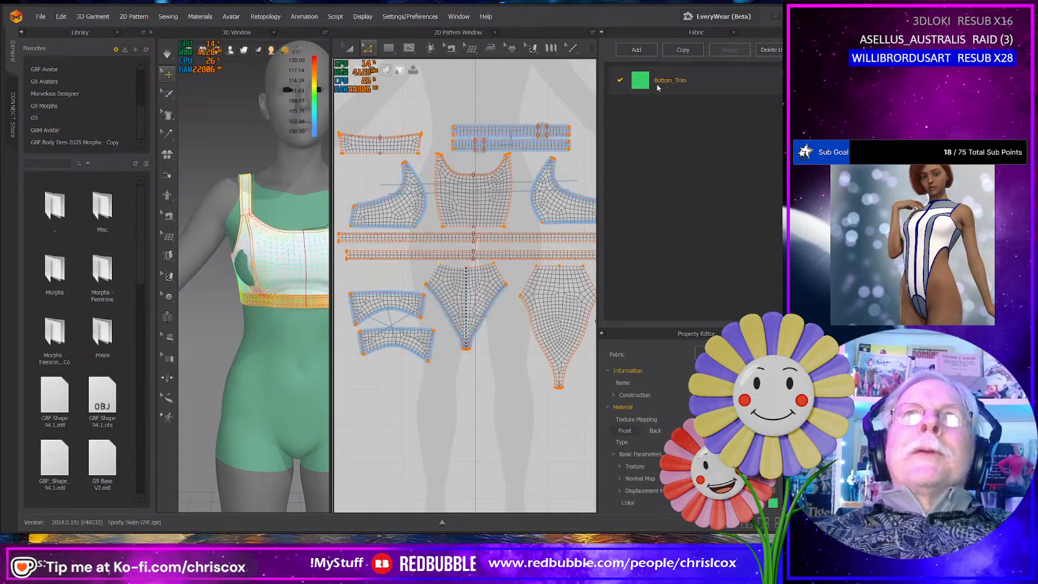
pyautogui.click(676, 53)
pyautogui.doubleClick(678, 108)
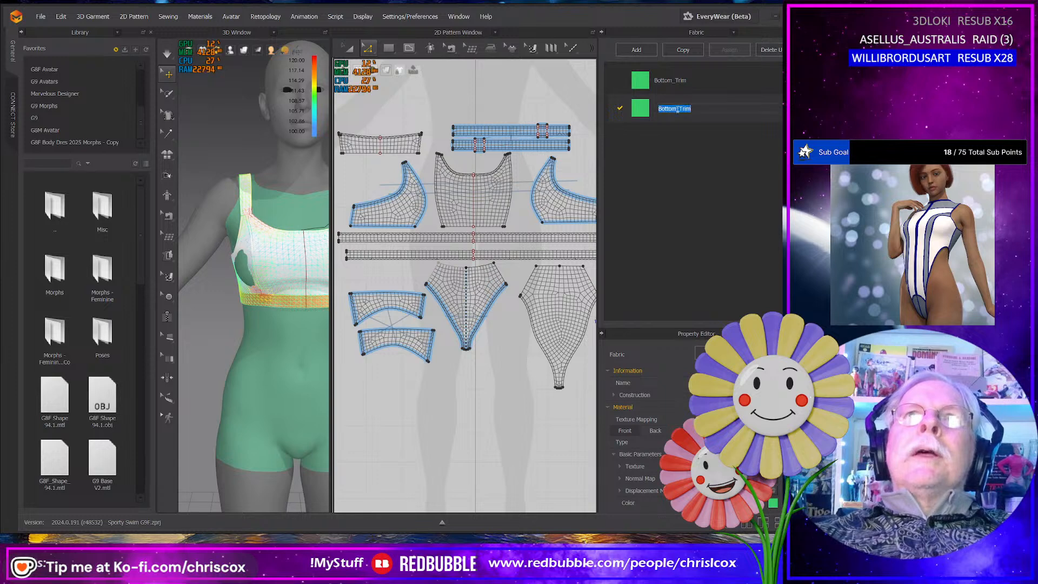
pyautogui.hotkey('shift', 'Right')
pyautogui.hotkey('shift', 'Right')
pyautogui.hotkey('shift', 'Right')
pyautogui.hotkey('shift', 'Right')
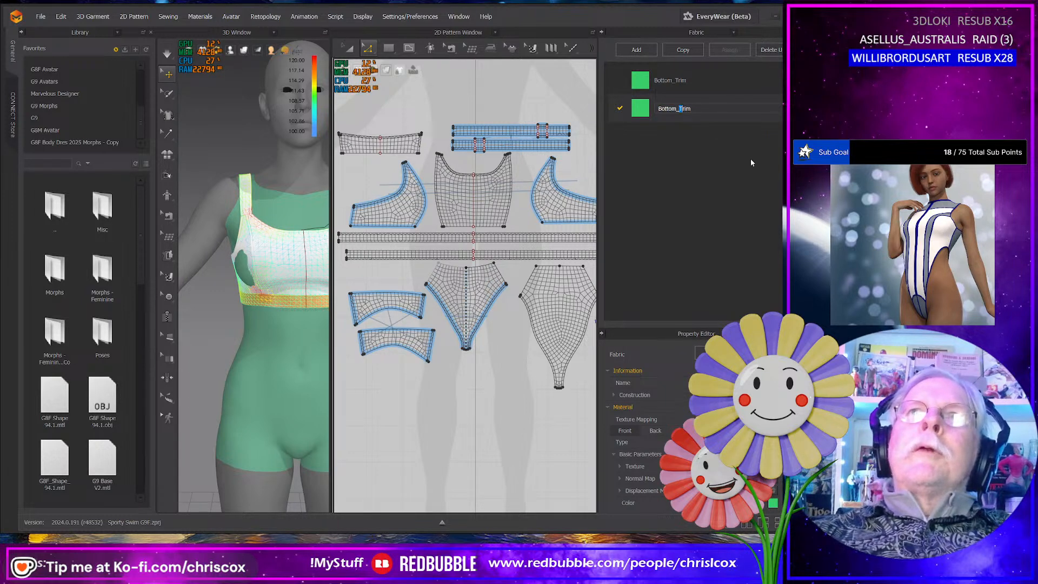
pyautogui.write('Front')
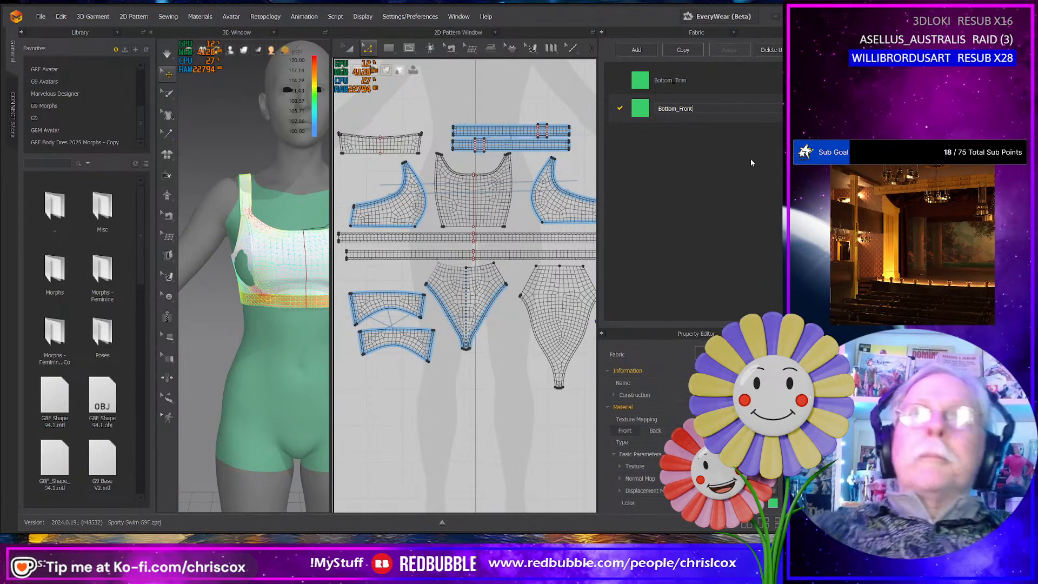
pyautogui.press('Return')
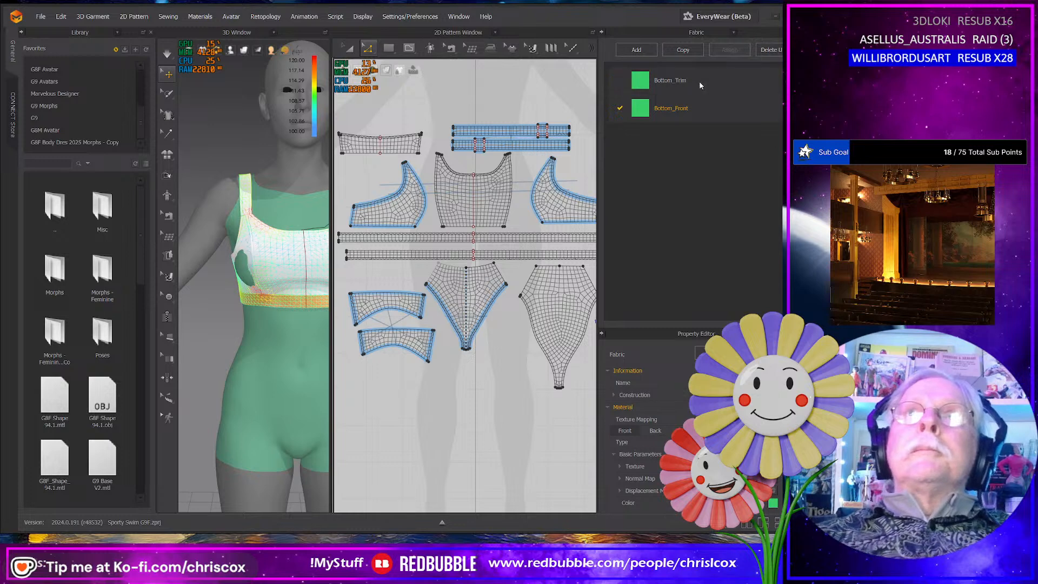
# - Duplicate the Bottom_Front fabric and rename the copy Bottom_Rear
pyautogui.click(683, 50)
pyautogui.doubleClick(680, 136)
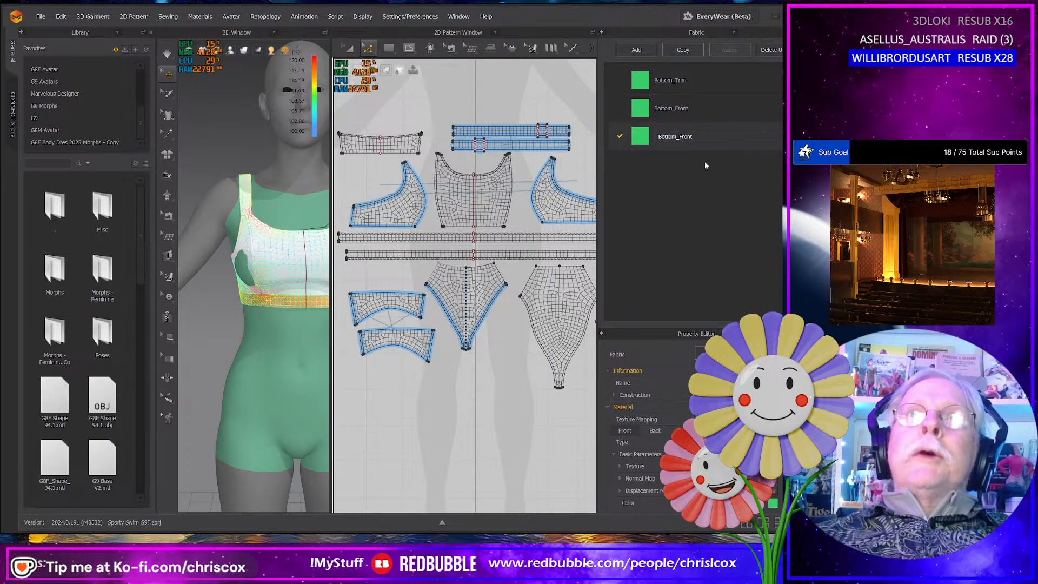
pyautogui.hotkey('shift', 'Right')
pyautogui.hotkey('shift', 'Right')
pyautogui.hotkey('shift', 'Right')
pyautogui.hotkey('shift', 'Right')
pyautogui.hotkey('shift', 'Right')
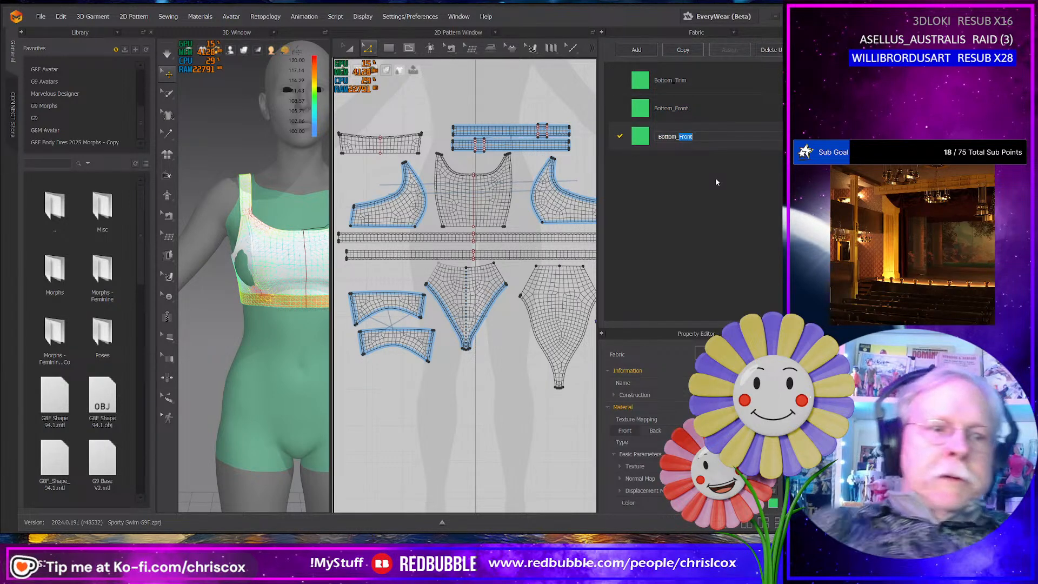
pyautogui.write('Rear')
pyautogui.press('Return')
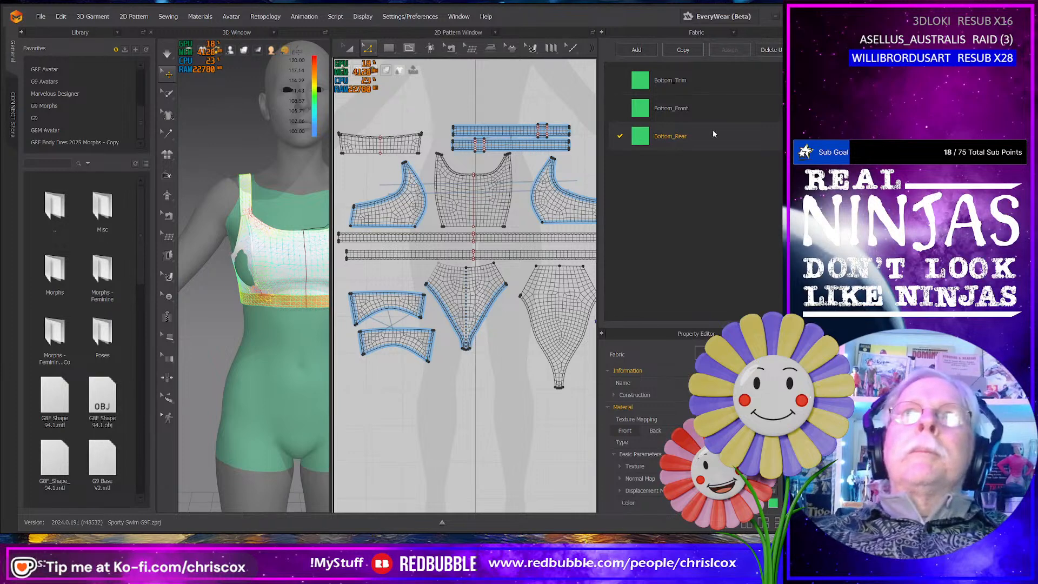
# - Duplicate the Bottom_Rear fabric and rename the copy Bottom_Sides
pyautogui.click(685, 50)
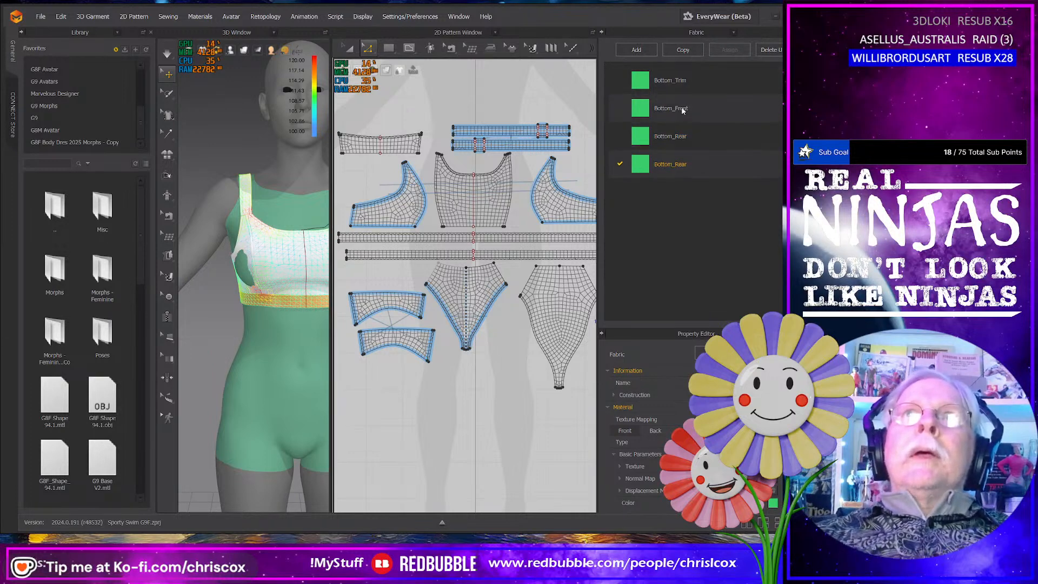
pyautogui.doubleClick(680, 163)
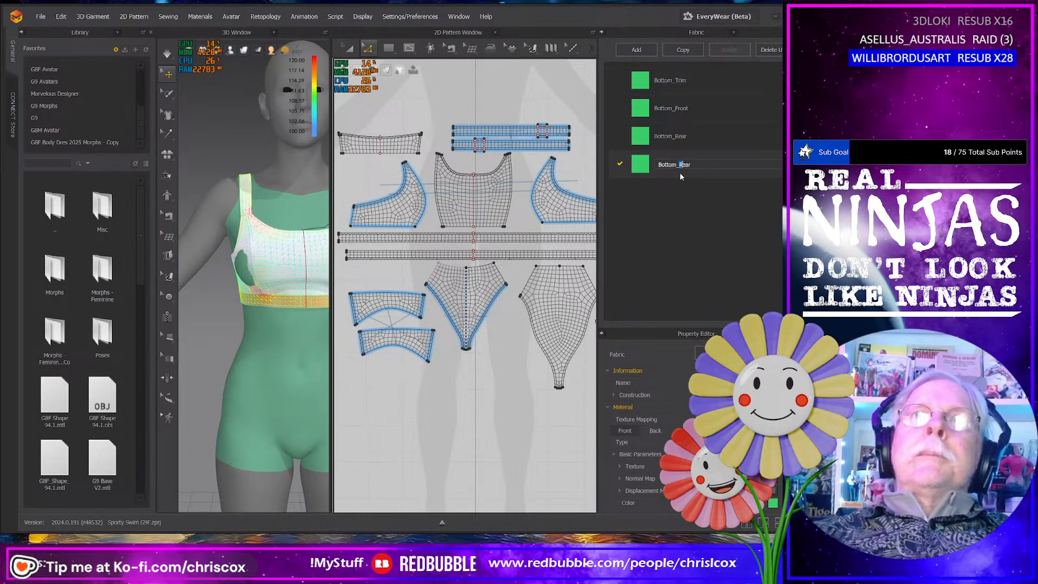
pyautogui.hotkey('shift', 'End')
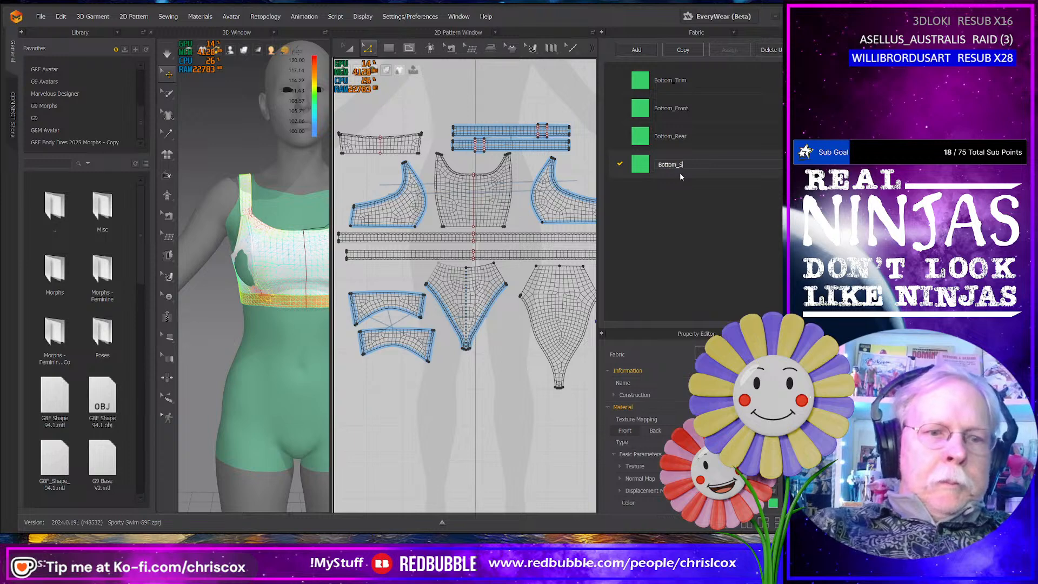
pyautogui.write('Sides')
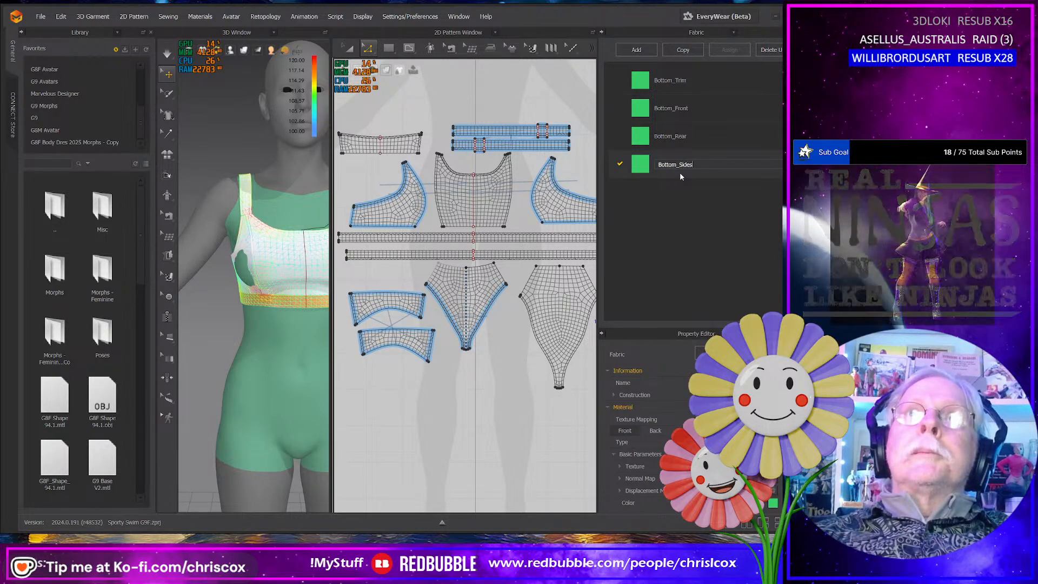
# - Duplicate the Bottom_Sides fabric and rename the copy Bottom_Waist
pyautogui.click(683, 49)
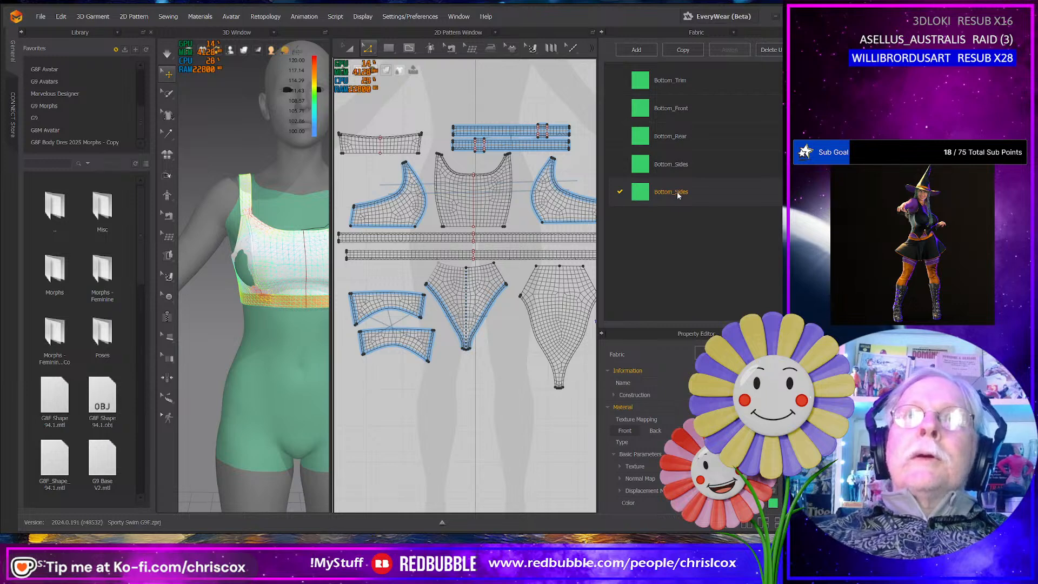
pyautogui.doubleClick(677, 192)
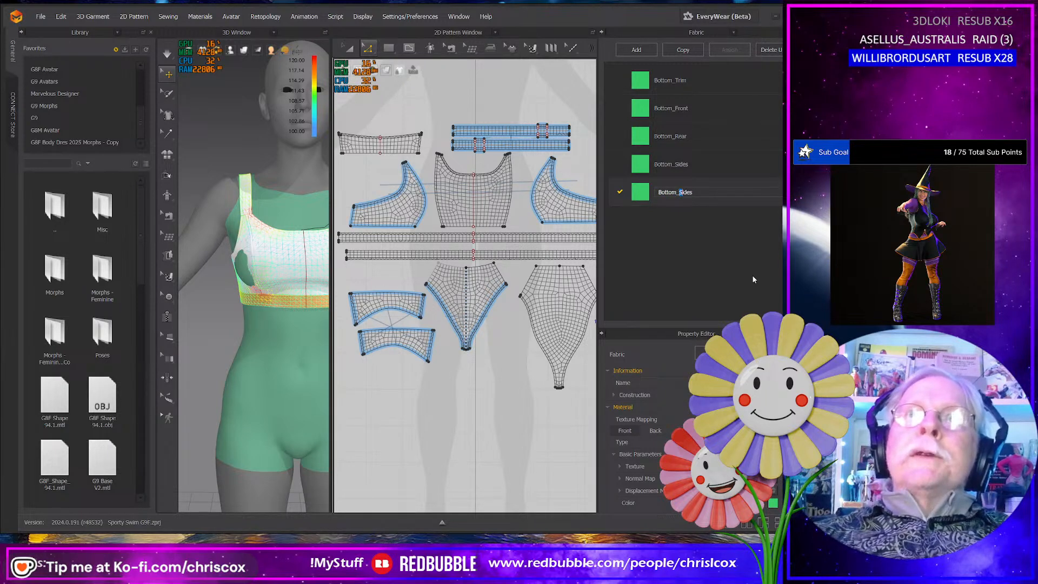
pyautogui.hotkey('shift', 'End')
pyautogui.write('Wai')
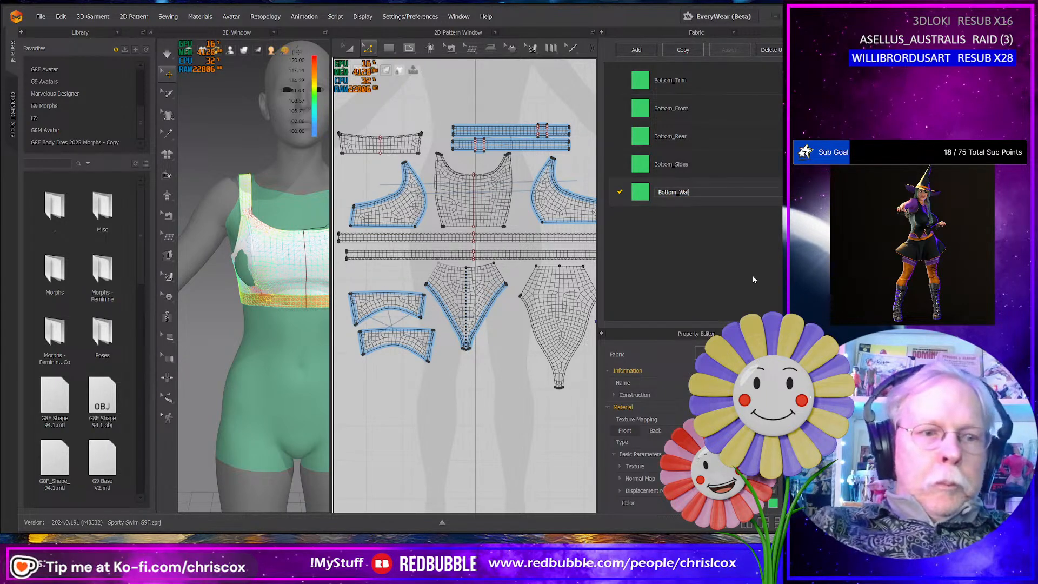
pyautogui.write('t')
pyautogui.press('Return')
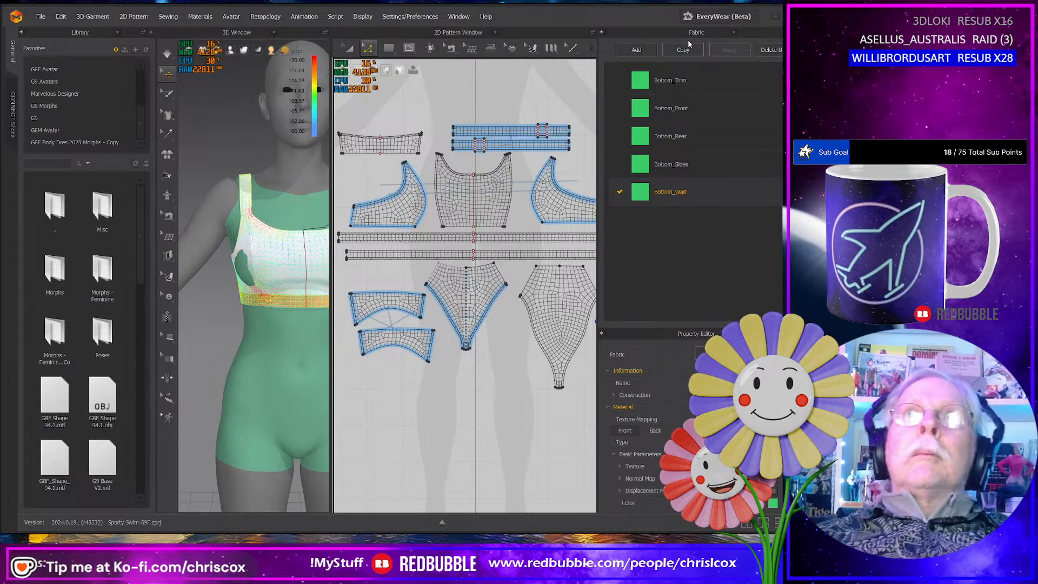
pyautogui.doubleClick(683, 193)
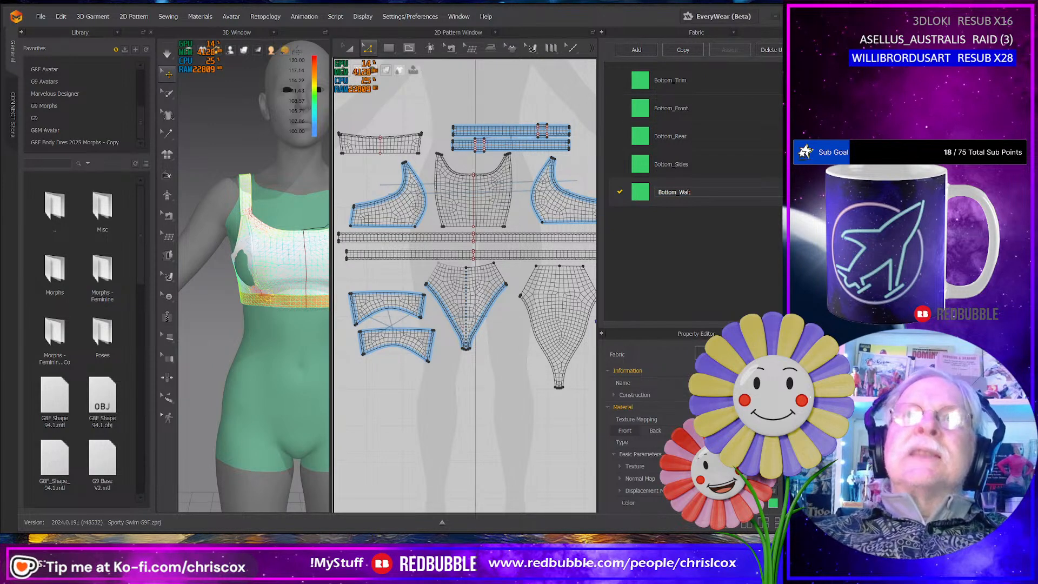
pyautogui.write('s')
pyautogui.press('Return')
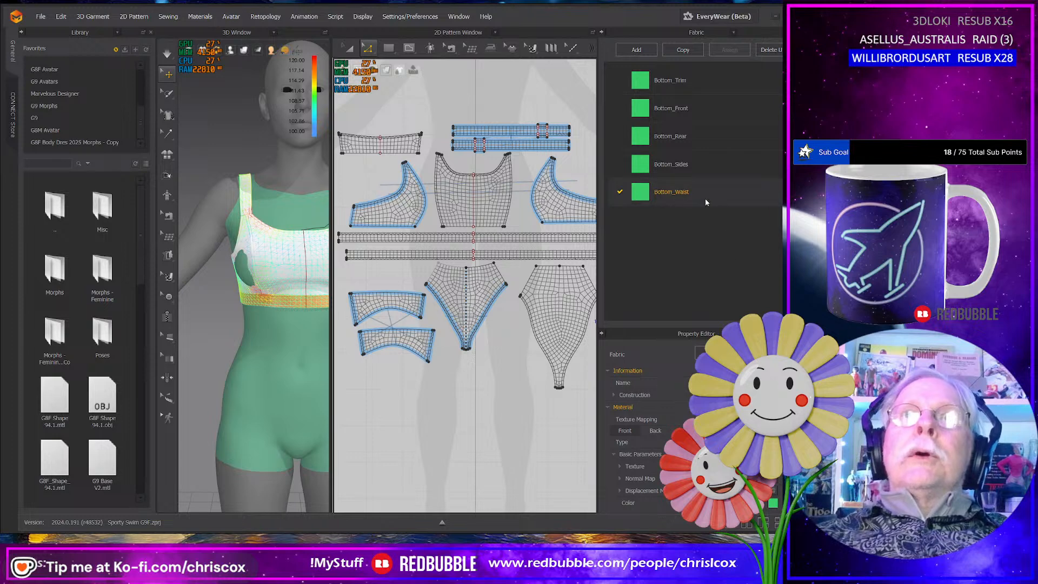
# - Duplicate the Bottom_Waist fabric and rename the copy Bottom_Waist_Trim
pyautogui.click(683, 50)
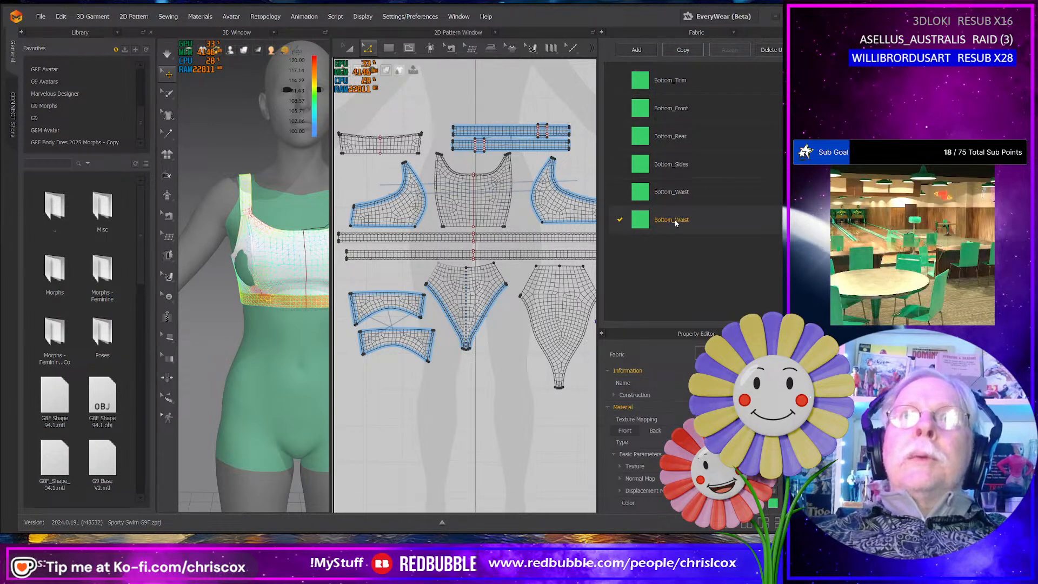
pyautogui.doubleClick(681, 222)
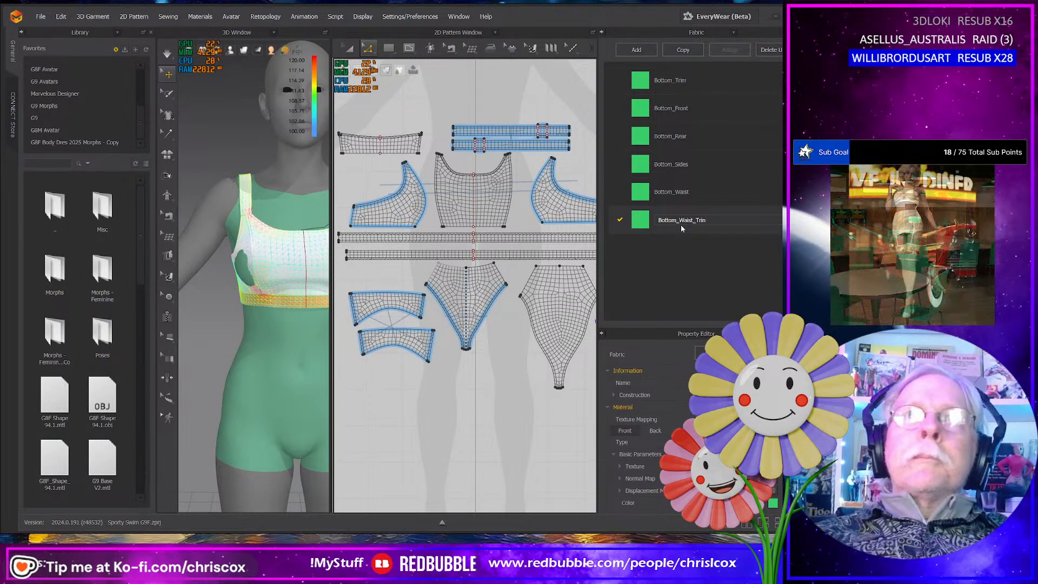
pyautogui.press('Return')
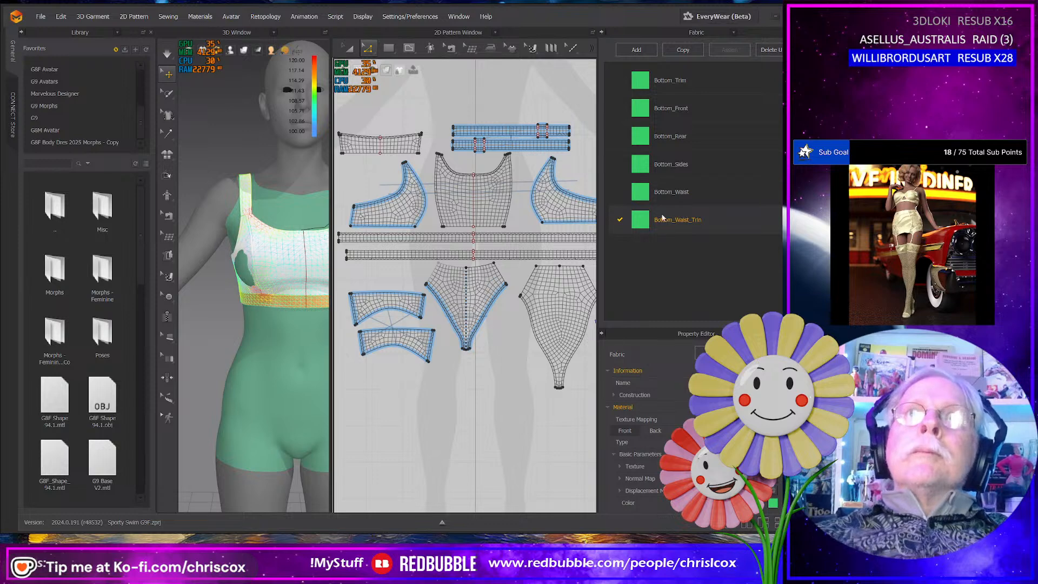
# - Duplicate the Bottom_Waist_Trim fabric and set the copy's color to blue 272BFD from the default palette
pyautogui.click(683, 50)
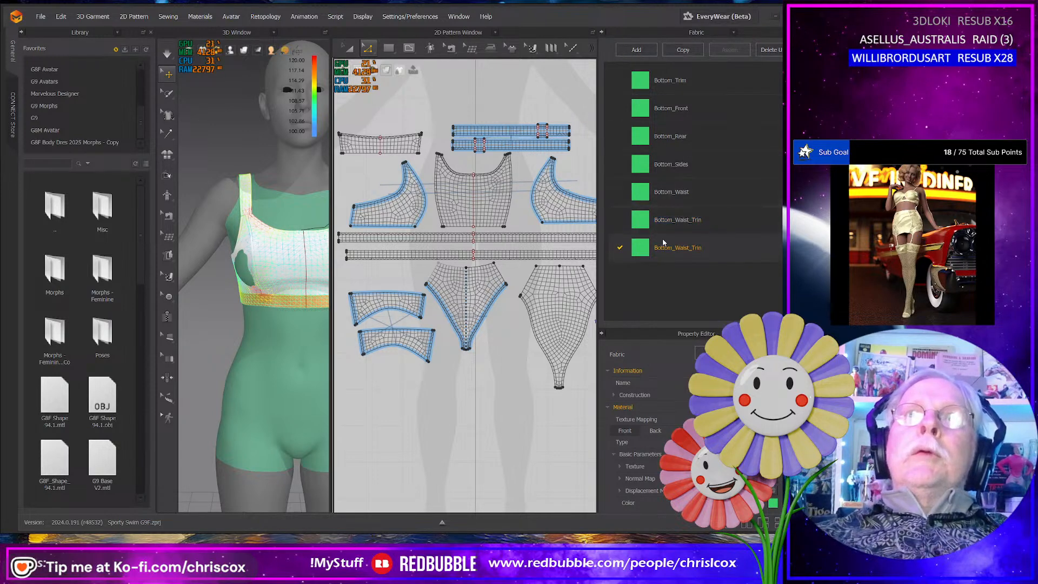
pyautogui.click(773, 503)
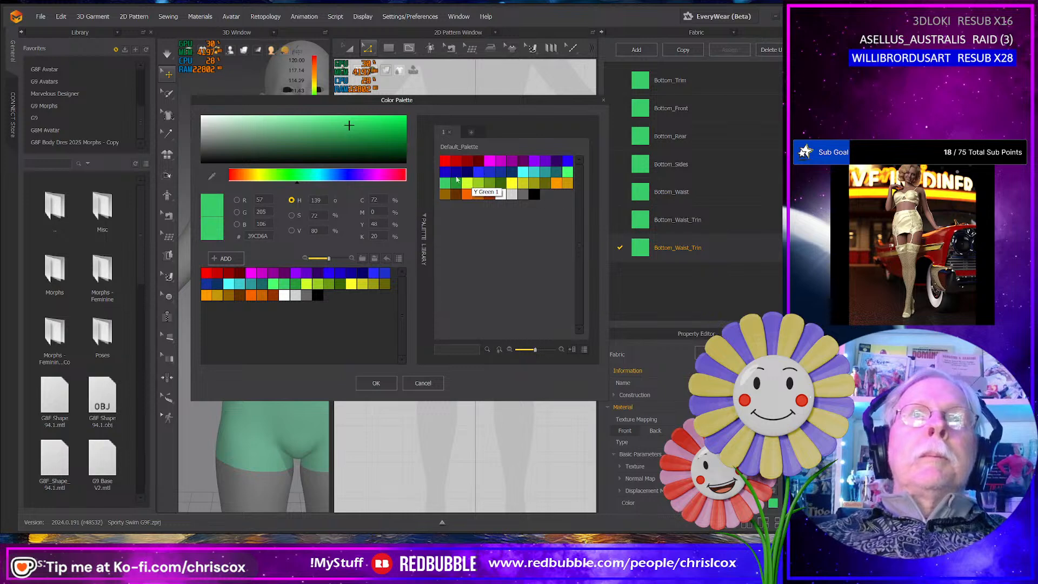
pyautogui.click(478, 172)
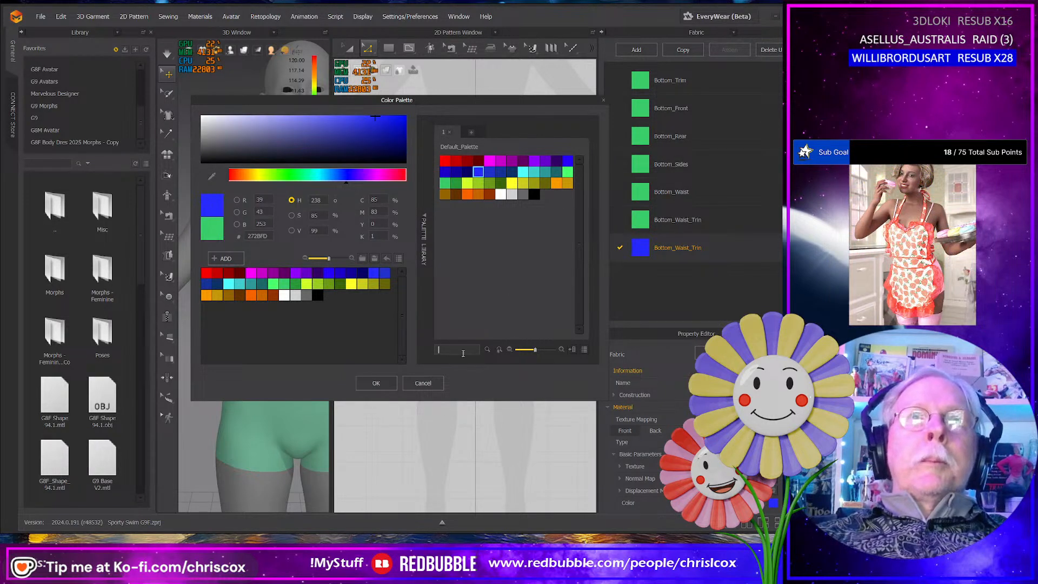
pyautogui.click(376, 383)
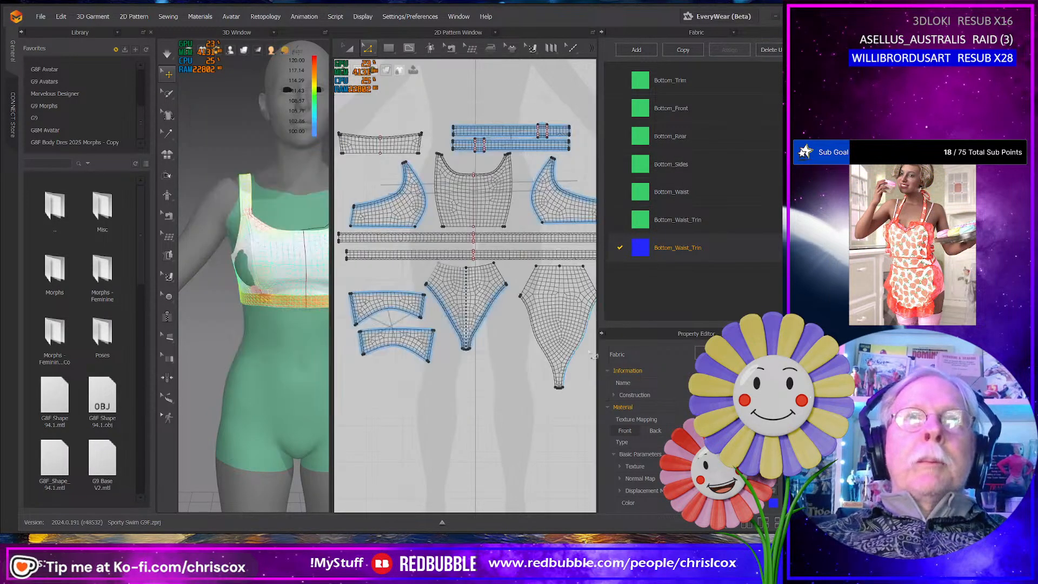
# - Rename the blue fabric copy Top_Trim
pyautogui.doubleClick(665, 248)
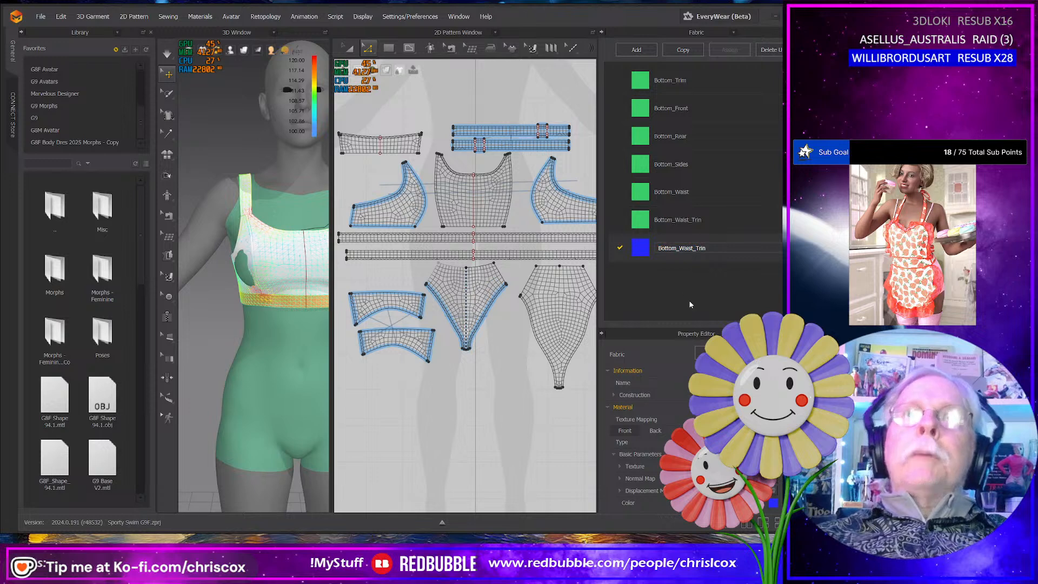
pyautogui.hotkey('ctrl', 'a')
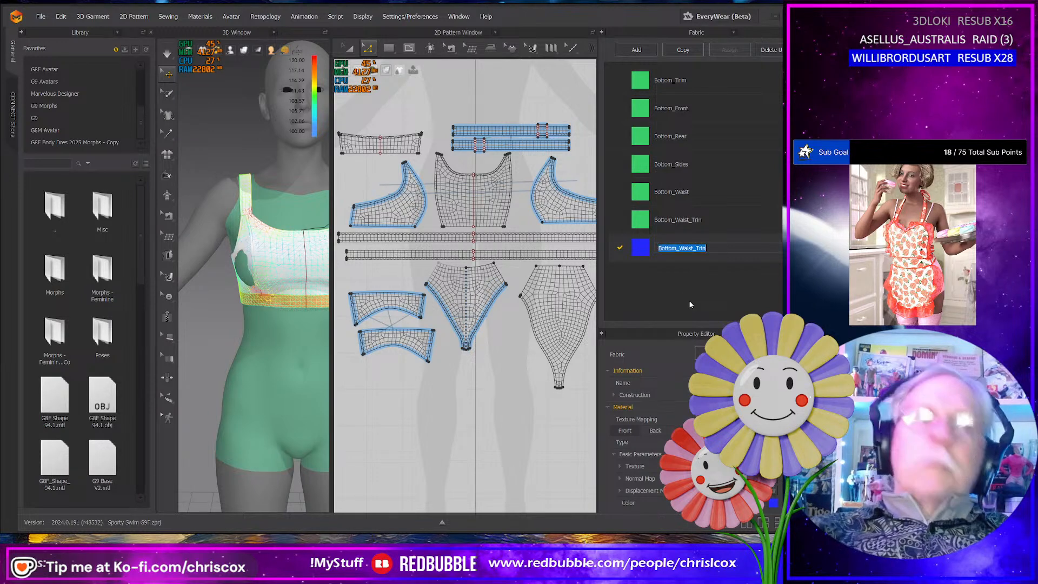
pyautogui.write('Top')
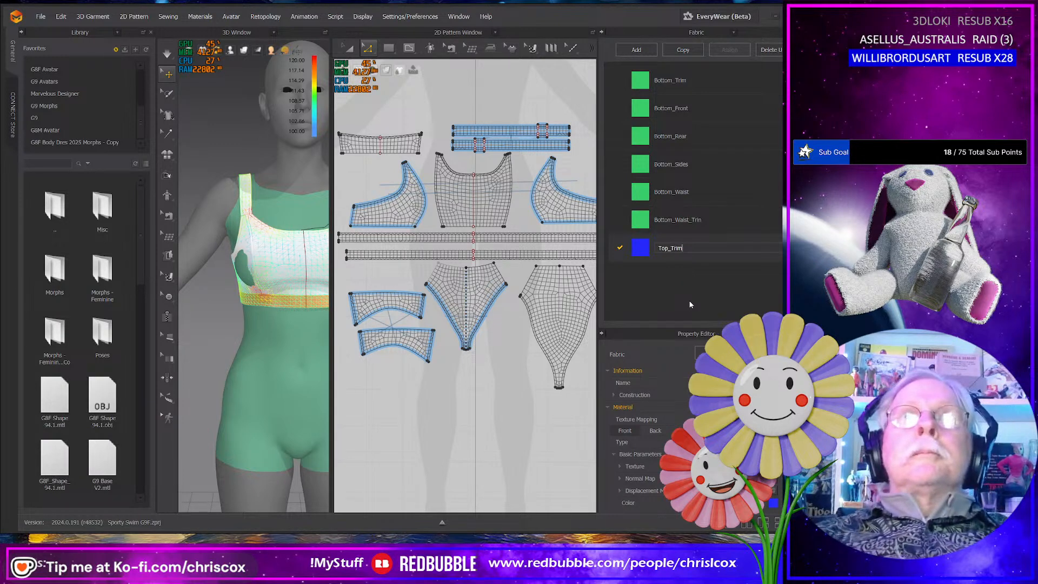
pyautogui.write('_Trim')
pyautogui.press('Return')
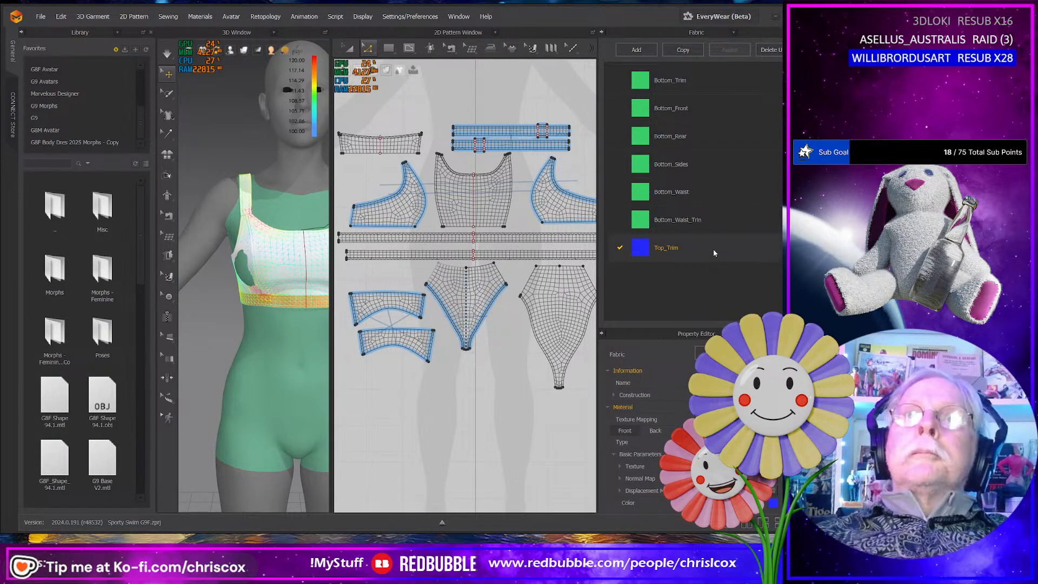
# - Duplicate the Top_Trim fabric and rename the copy Top_Front
pyautogui.click(685, 50)
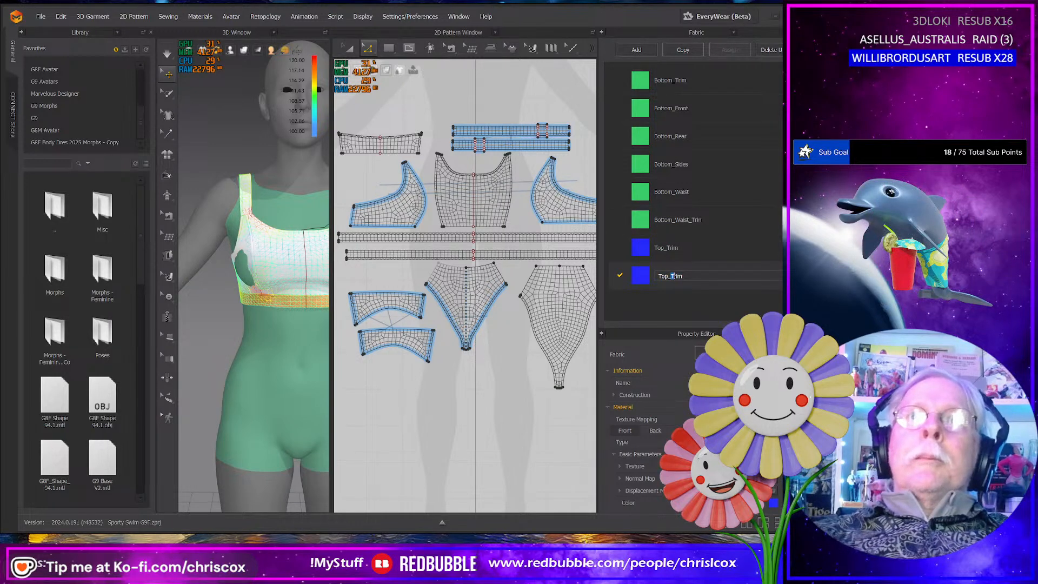
pyautogui.press('BackSpace')
pyautogui.press('BackSpace')
pyautogui.press('BackSpace')
pyautogui.press('BackSpace')
pyautogui.write('Fro')
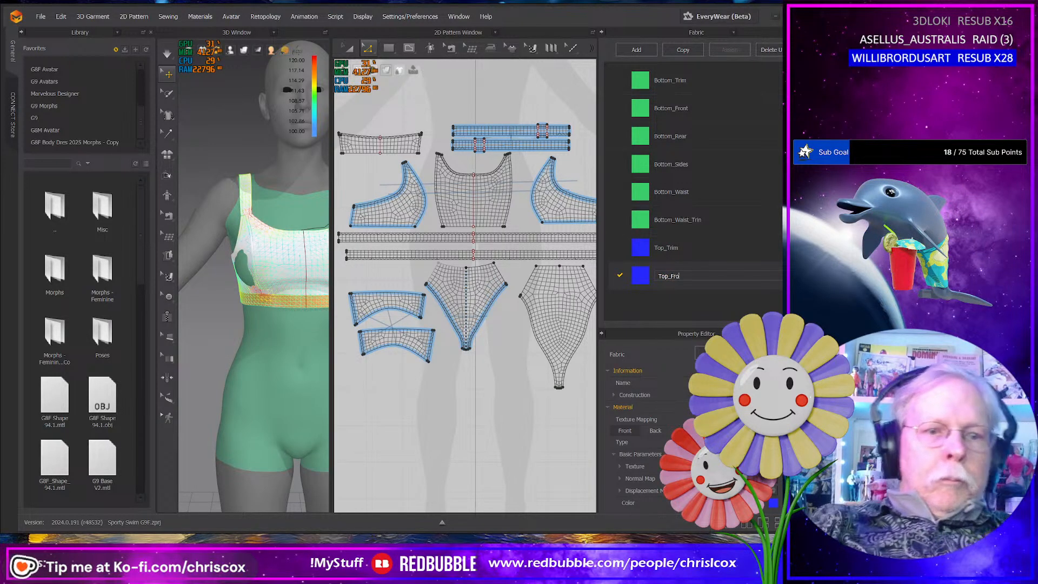
pyautogui.write('nt')
pyautogui.press('Return')
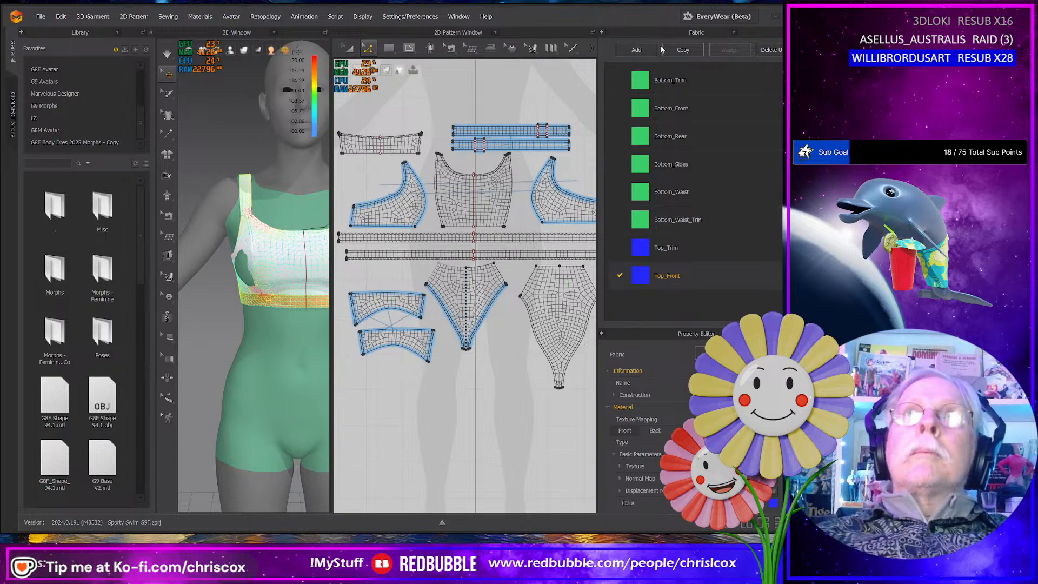
# - Duplicate the Top_Front fabric and rename the copy Top_Rear
pyautogui.click(675, 50)
pyautogui.click(672, 303)
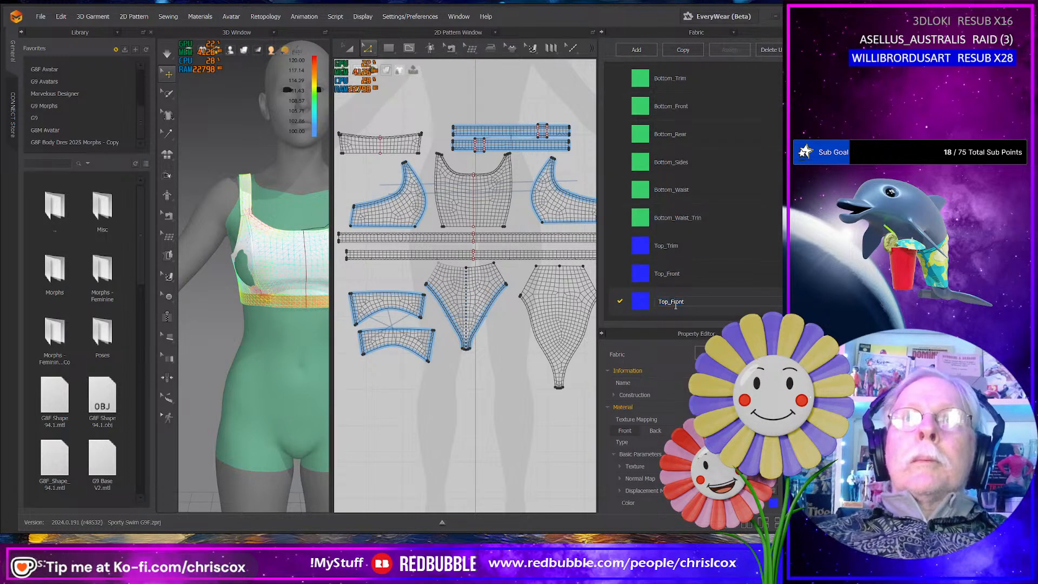
pyautogui.hotkey('shift', 'Right')
pyautogui.hotkey('shift', 'Right')
pyautogui.hotkey('shift', 'Right')
pyautogui.write('Rear')
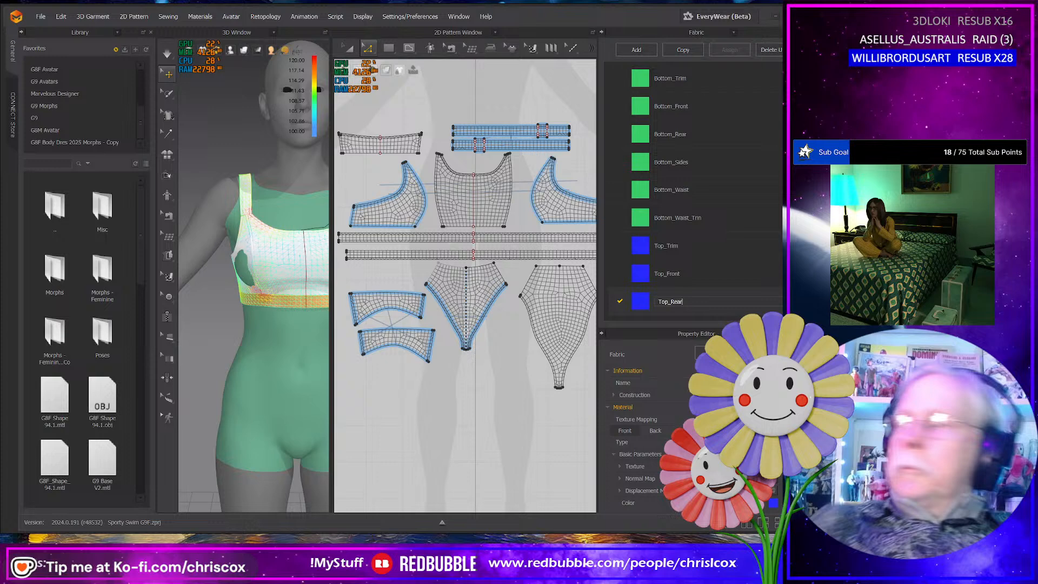
pyautogui.press('Return')
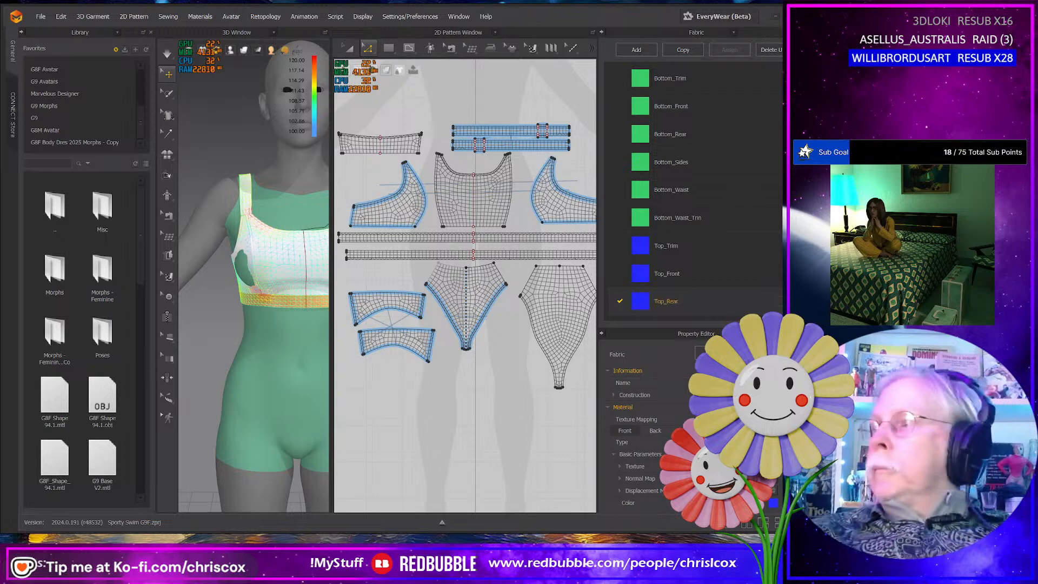
# - Duplicate the Top_Rear fabric twice and rename the first copy Top_Sides
pyautogui.click(684, 50)
pyautogui.scroll(-1, 701, 200)
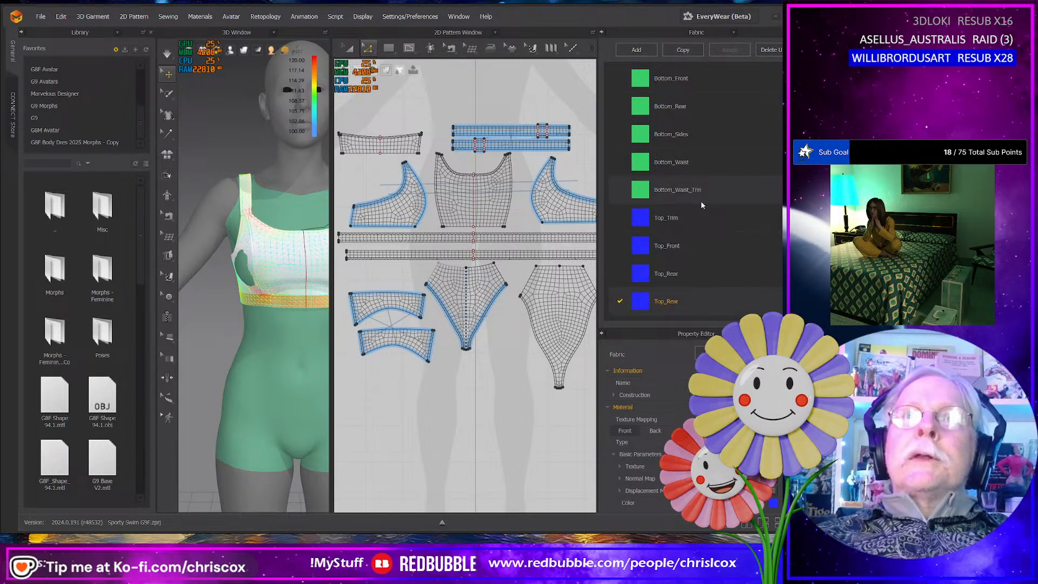
pyautogui.click(689, 51)
pyautogui.scroll(-1, 718, 276)
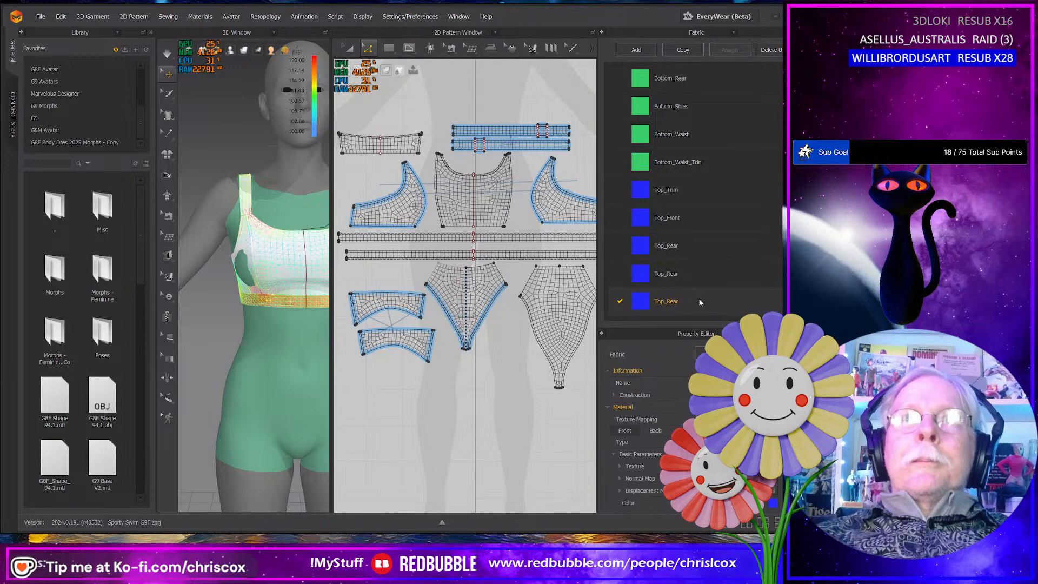
pyautogui.click(672, 274)
pyautogui.press('Delete')
pyautogui.press('Delete')
pyautogui.press('Delete')
pyautogui.press('Delete')
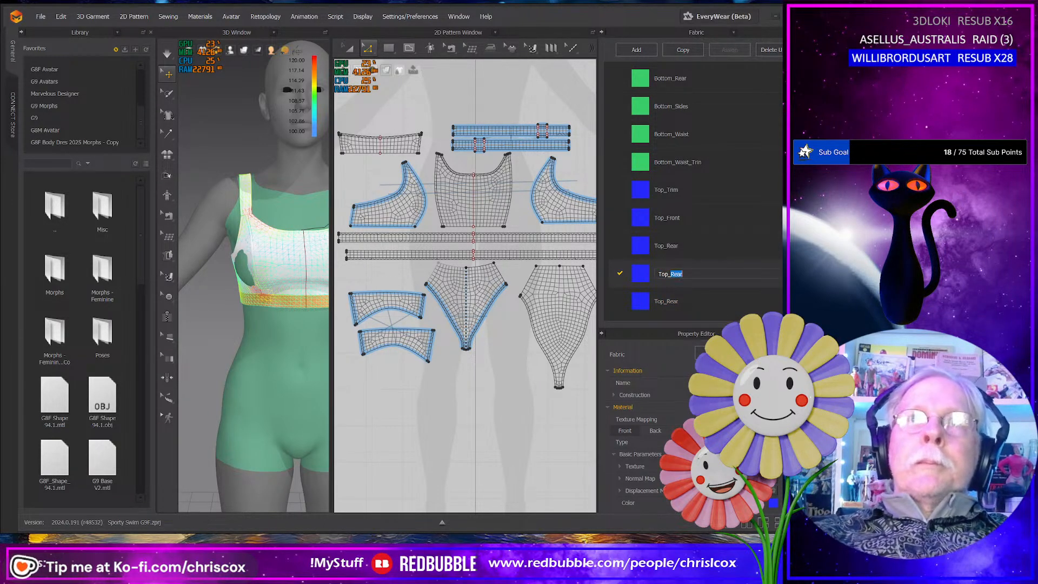
pyautogui.write('Sid')
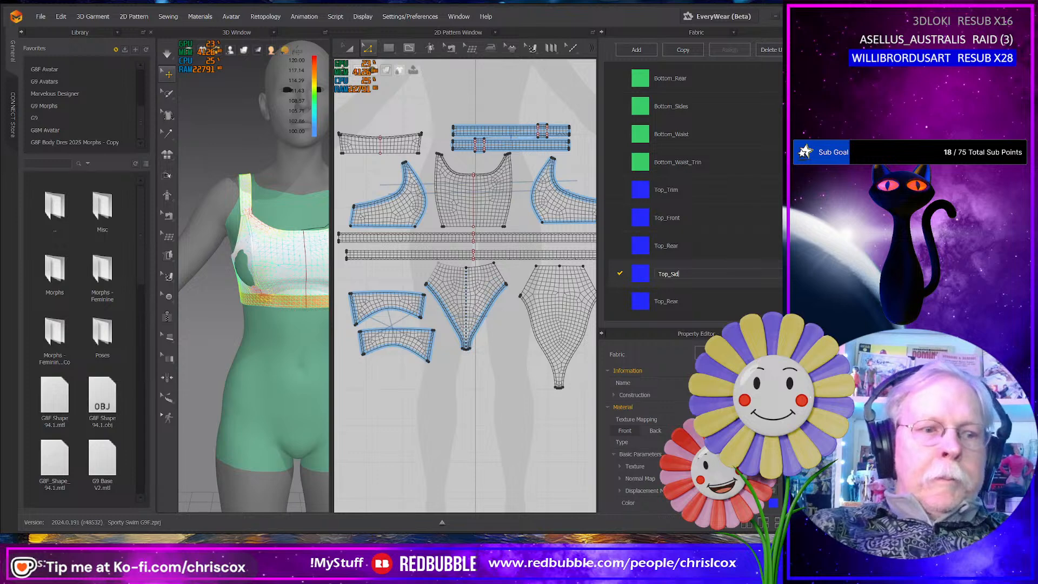
pyautogui.write('es')
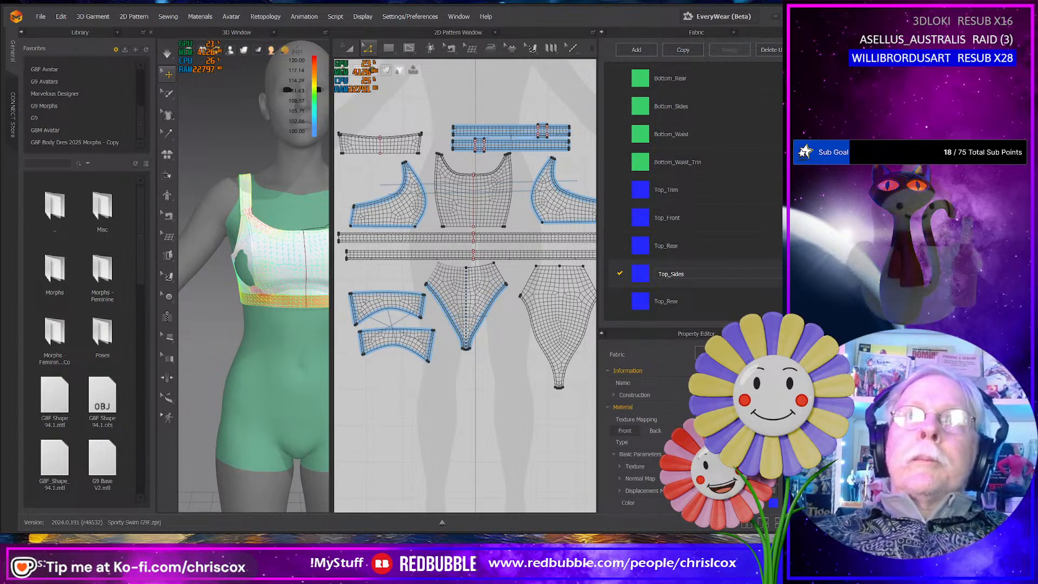
pyautogui.press('Return')
# - Rename the remaining Top_Rear copy at the end of the fabric list Top_Straps
pyautogui.click(672, 301)
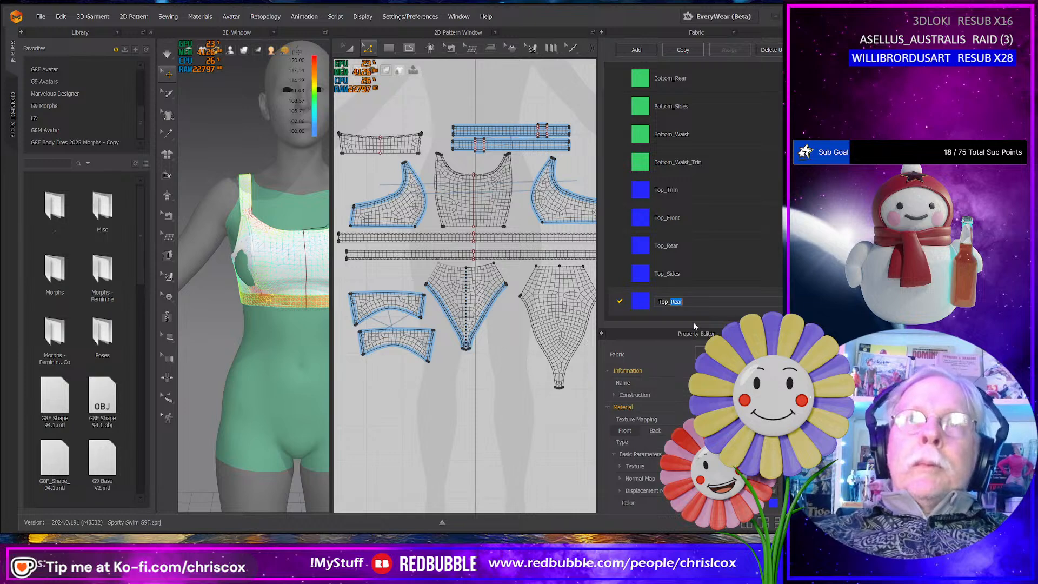
pyautogui.write('Top_Stra')
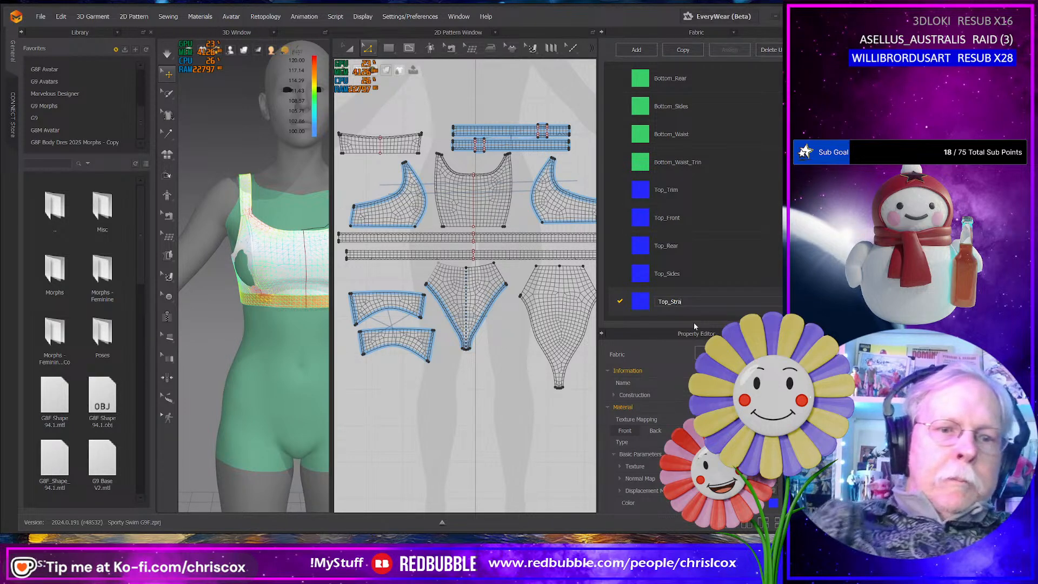
pyautogui.write('ps')
pyautogui.press('Return')
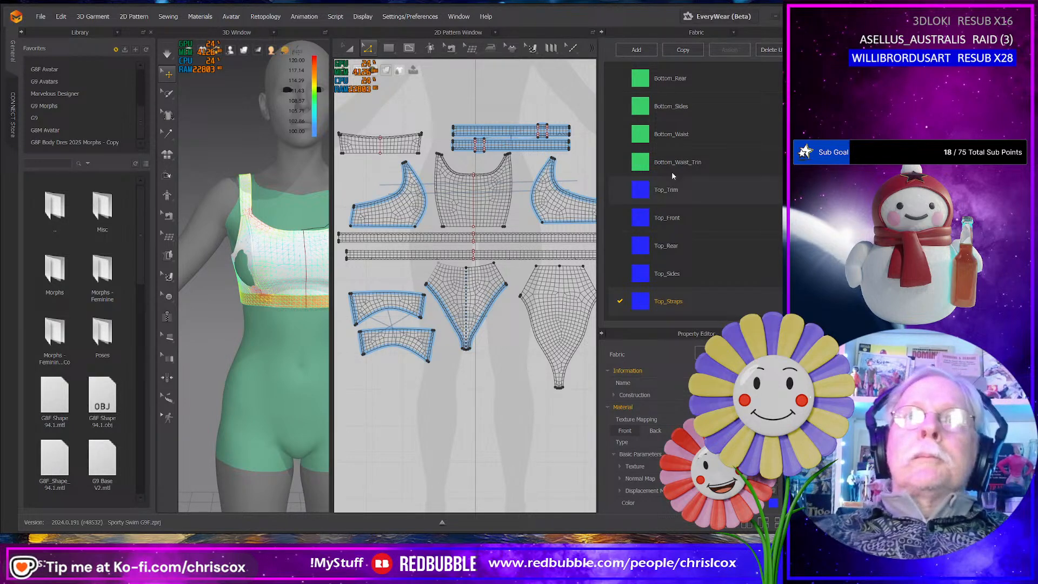
# - Duplicate the Top_Straps fabric and rename the copy Top_Straps_Trim
pyautogui.click(683, 49)
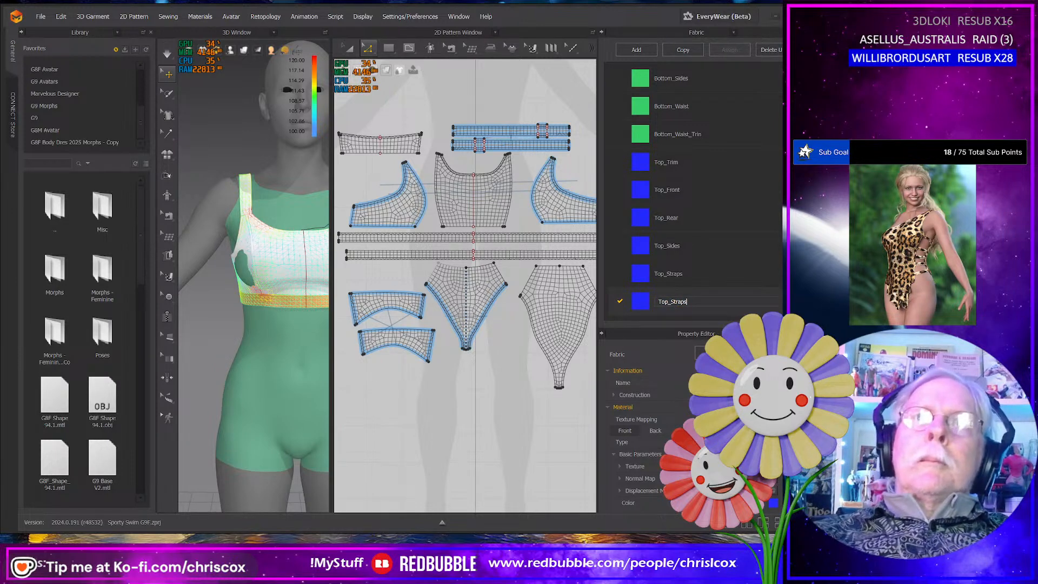
pyautogui.write('_Tri')
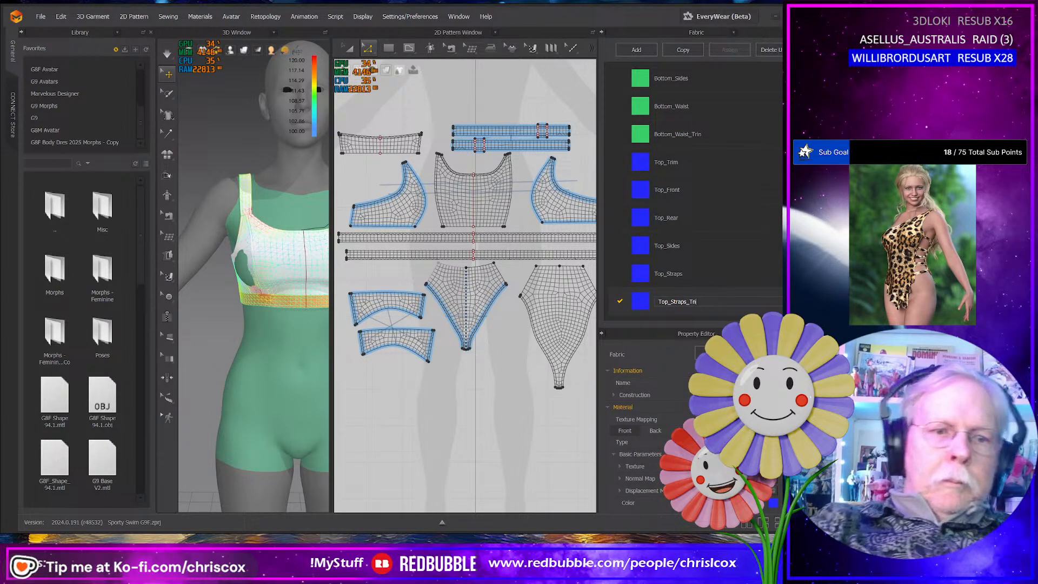
pyautogui.write('m')
pyautogui.press('Return')
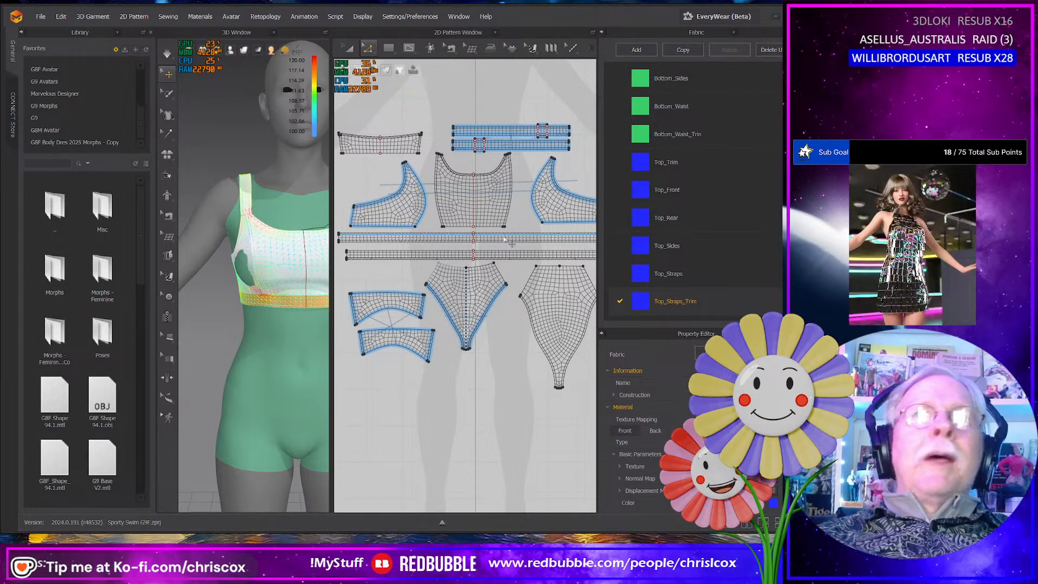
# - Duplicate the Top_Straps_Trim fabric and rename the copy Top_Ribs
pyautogui.click(680, 50)
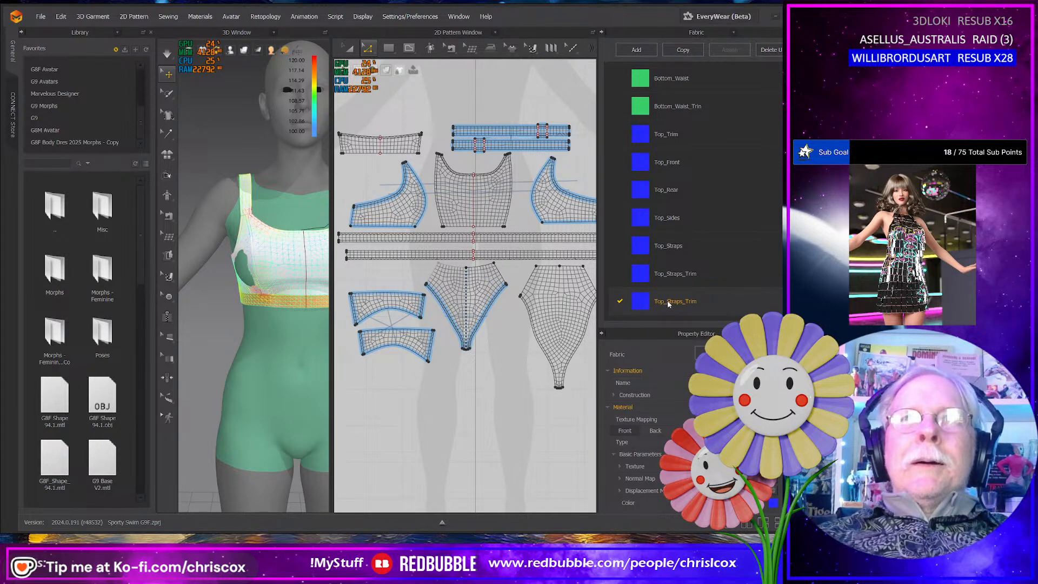
pyautogui.doubleClick(669, 302)
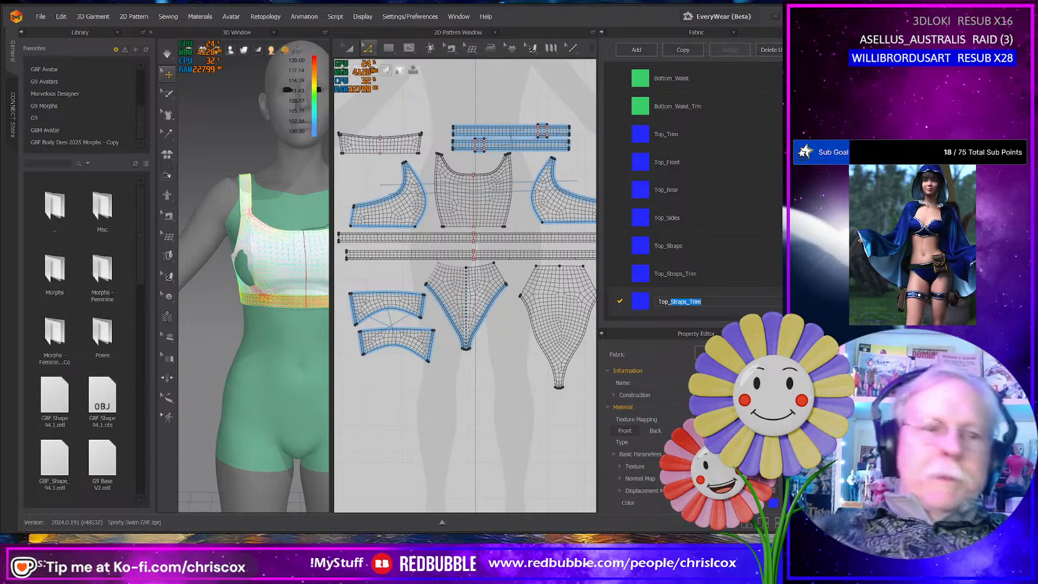
pyautogui.write('Ribs')
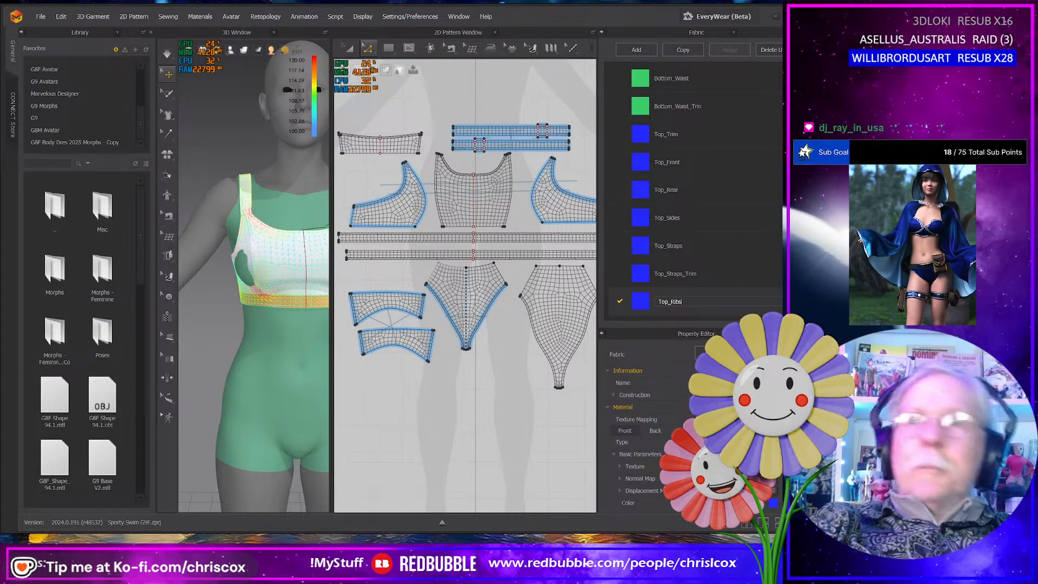
pyautogui.press('Return')
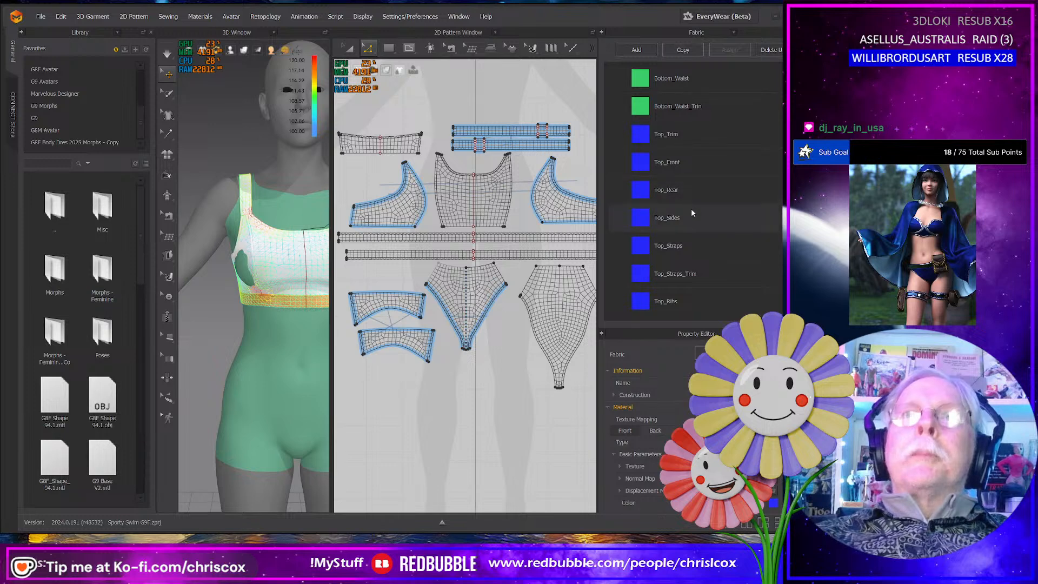
# - Duplicate the Top_Ribs fabric and rename the new copy at the end of the list Top_Trim
pyautogui.scroll(-1, 691, 211)
pyautogui.doubleClick(673, 301)
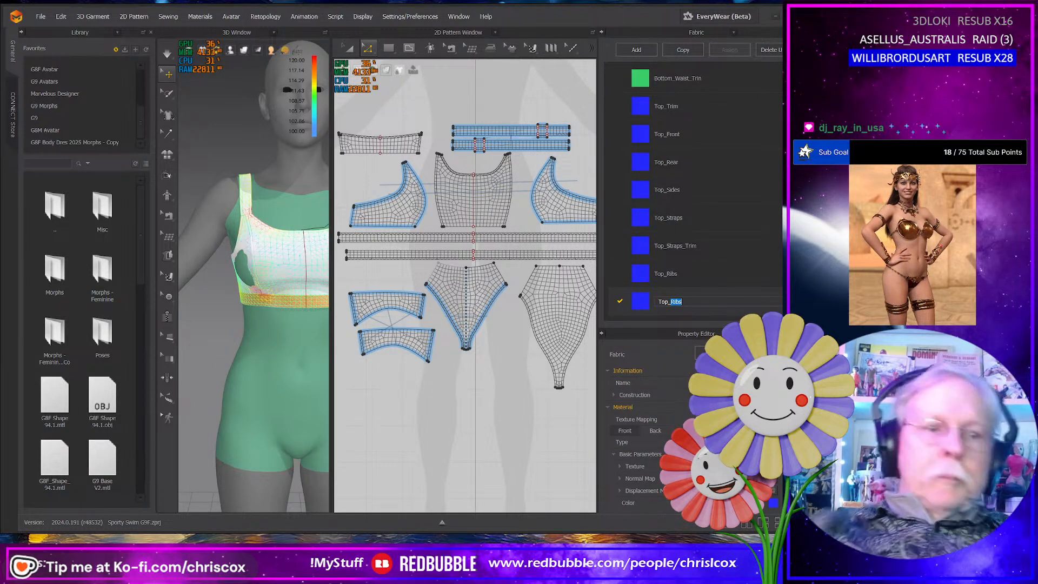
pyautogui.write('Trim')
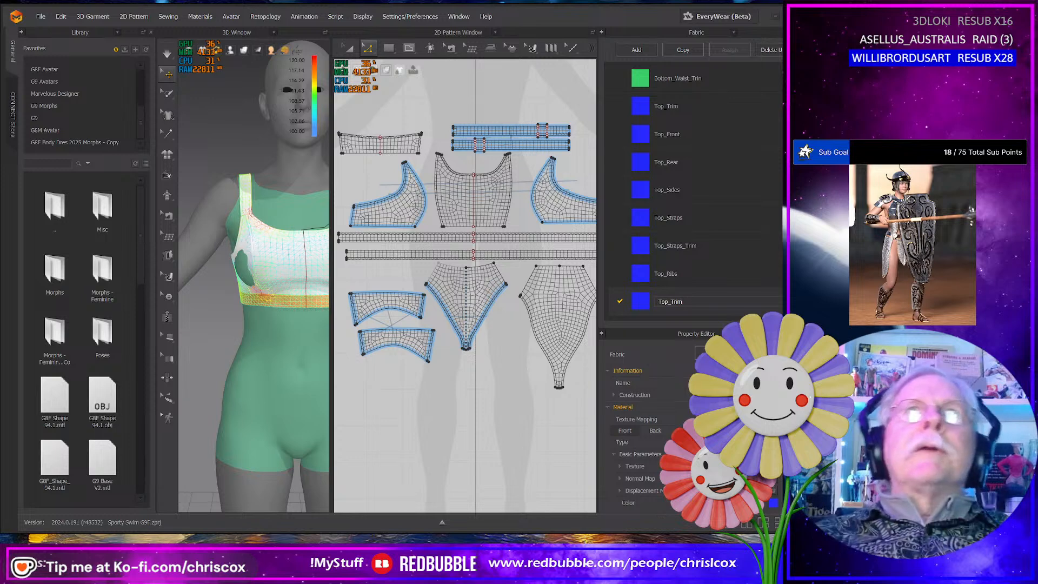
pyautogui.press('Return')
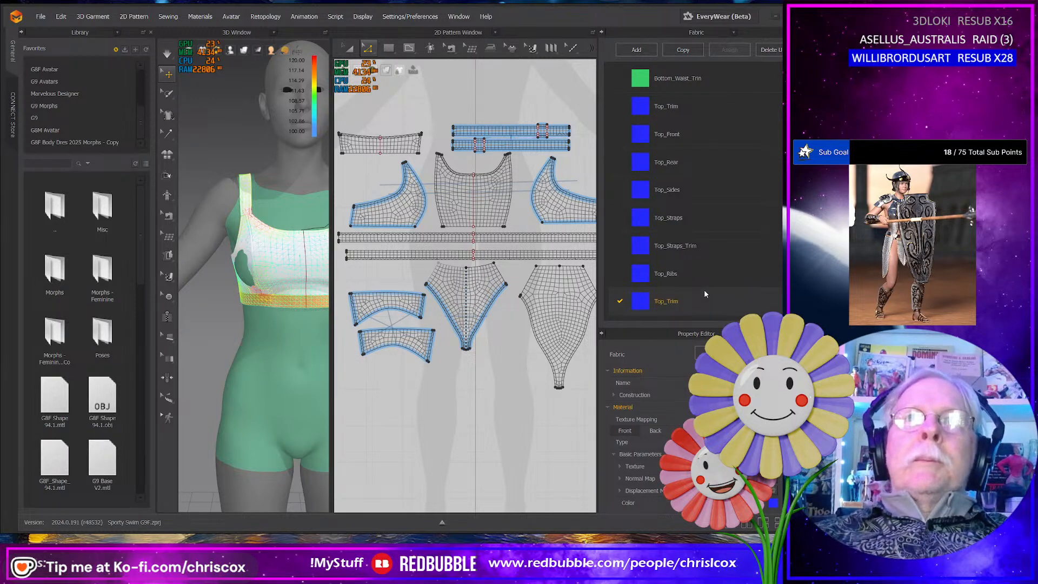
# - Set the Bottom_Front fabric's color to the palette swatch Y Green 1
pyautogui.scroll(3, 676, 247)
pyautogui.click(625, 99)
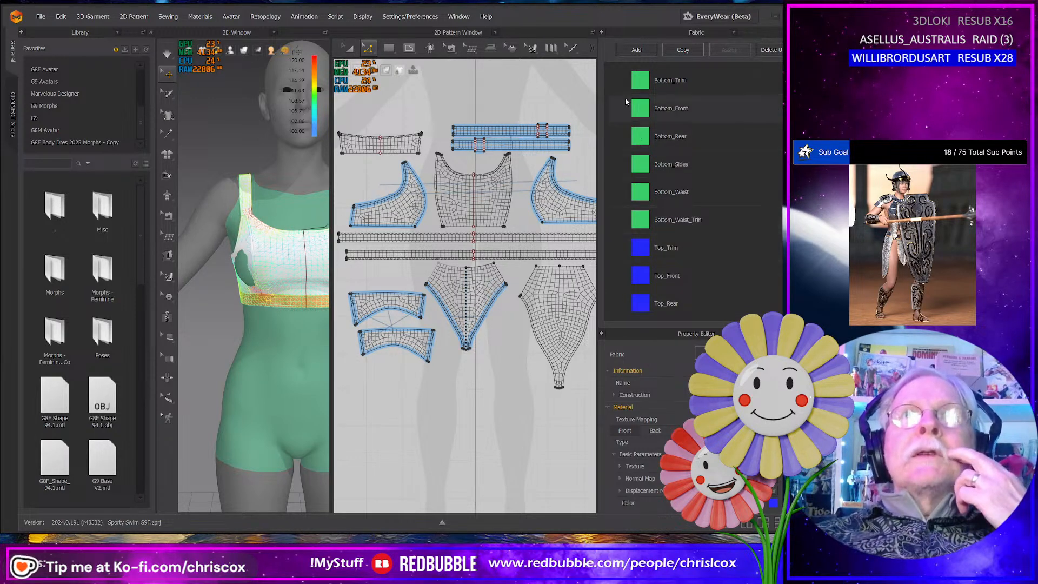
pyautogui.click(773, 504)
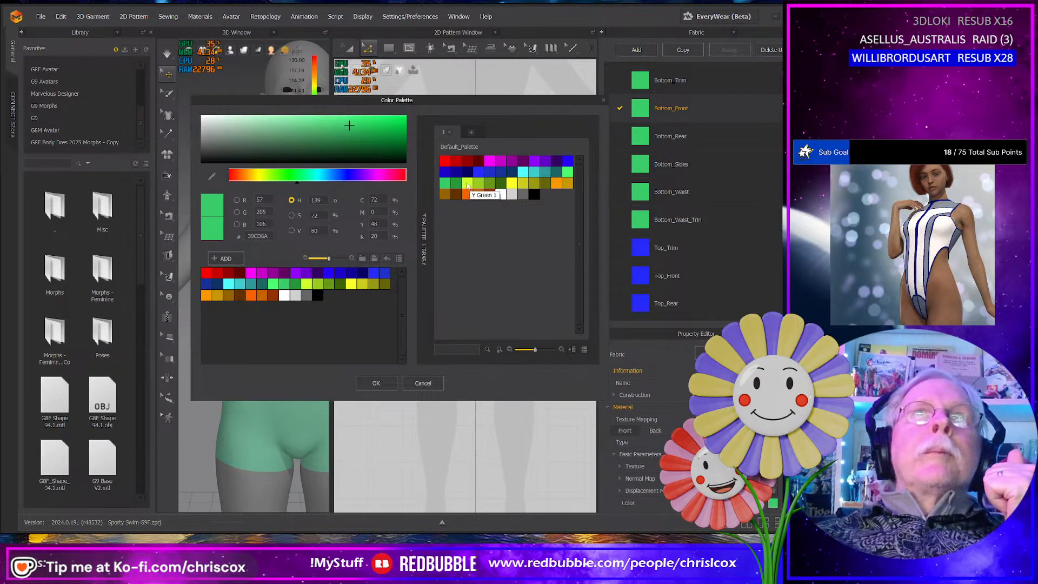
pyautogui.click(467, 182)
pyautogui.click(390, 380)
# - Set the Bottom_Rear fabric's color to the palette swatch Y Green 2
pyautogui.click(649, 137)
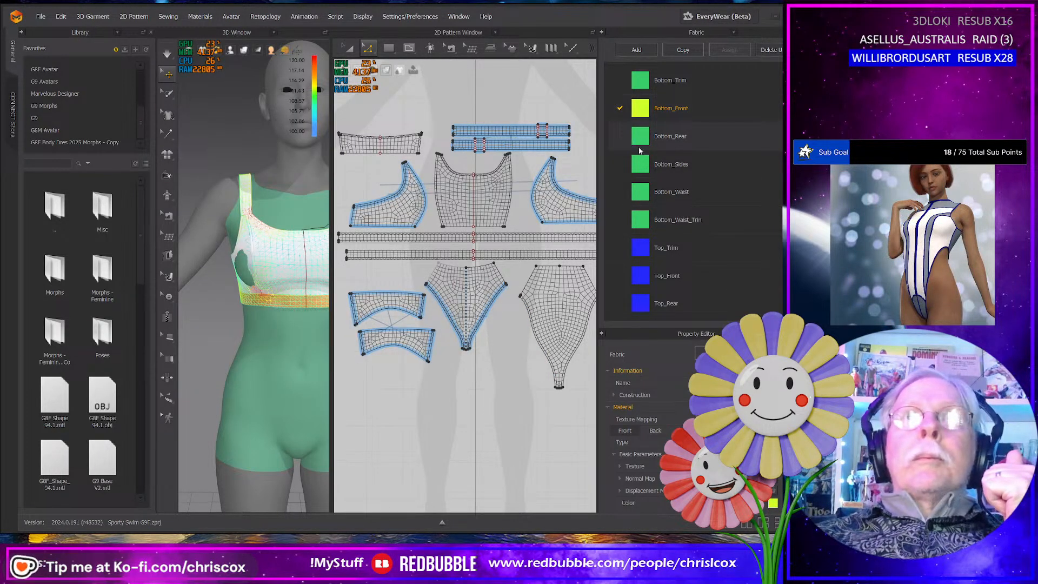
pyautogui.click(774, 505)
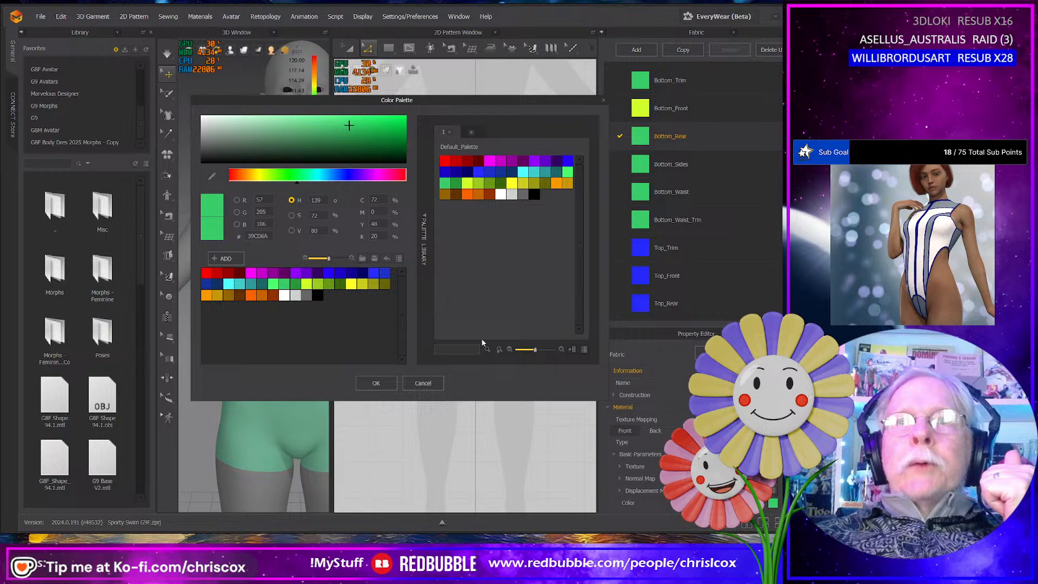
pyautogui.click(479, 182)
pyautogui.click(376, 383)
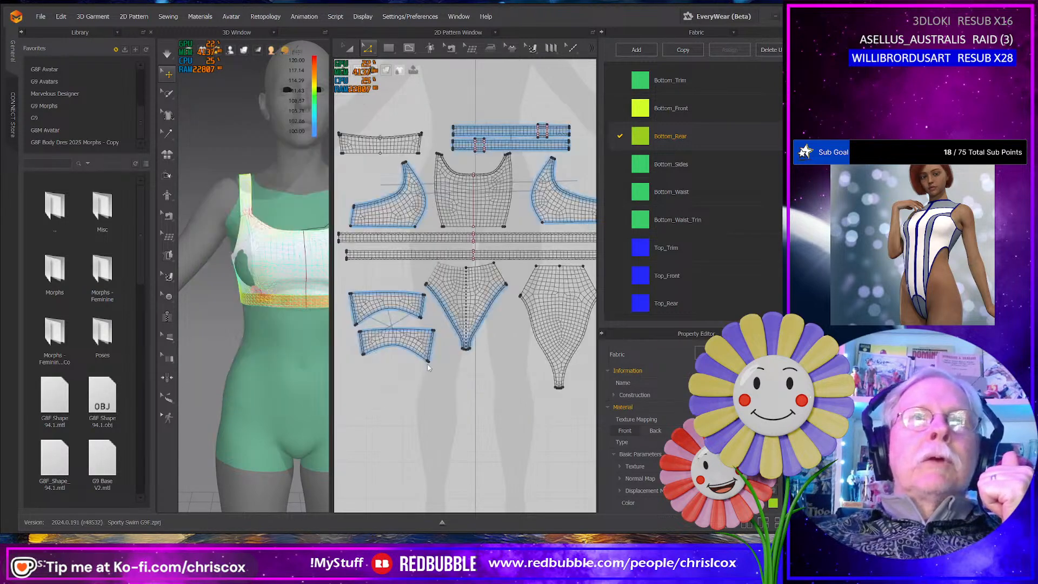
# - Set the Bottom_Sides fabric's color to the palette swatch Y Green 3
pyautogui.click(670, 164)
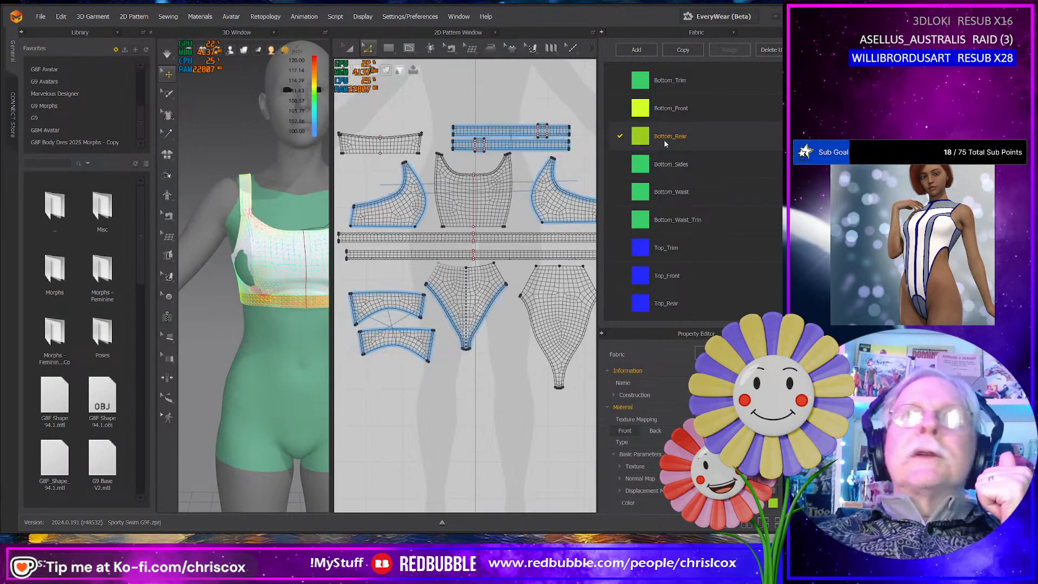
pyautogui.click(774, 504)
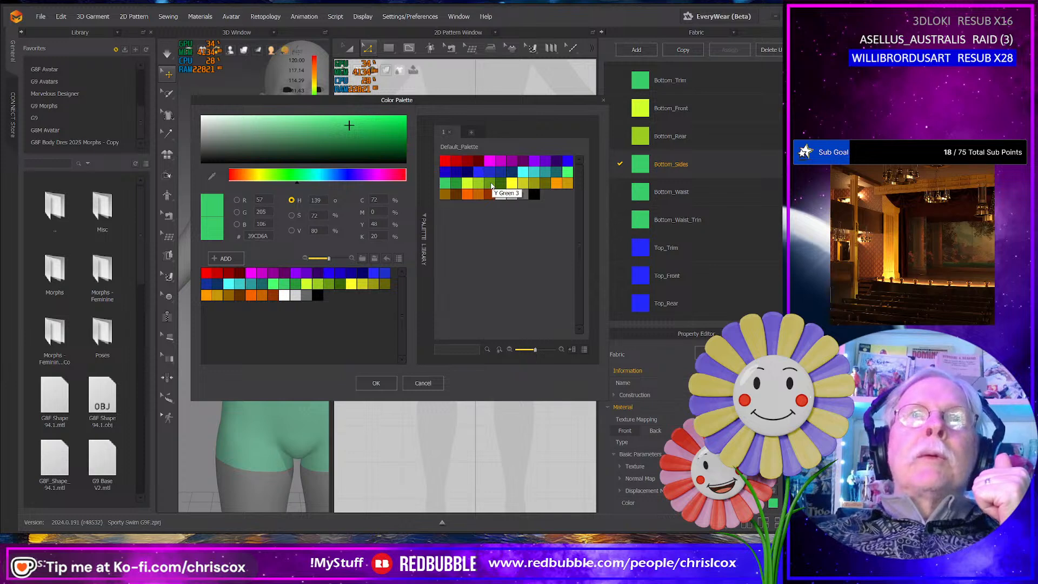
pyautogui.click(491, 184)
pyautogui.click(376, 383)
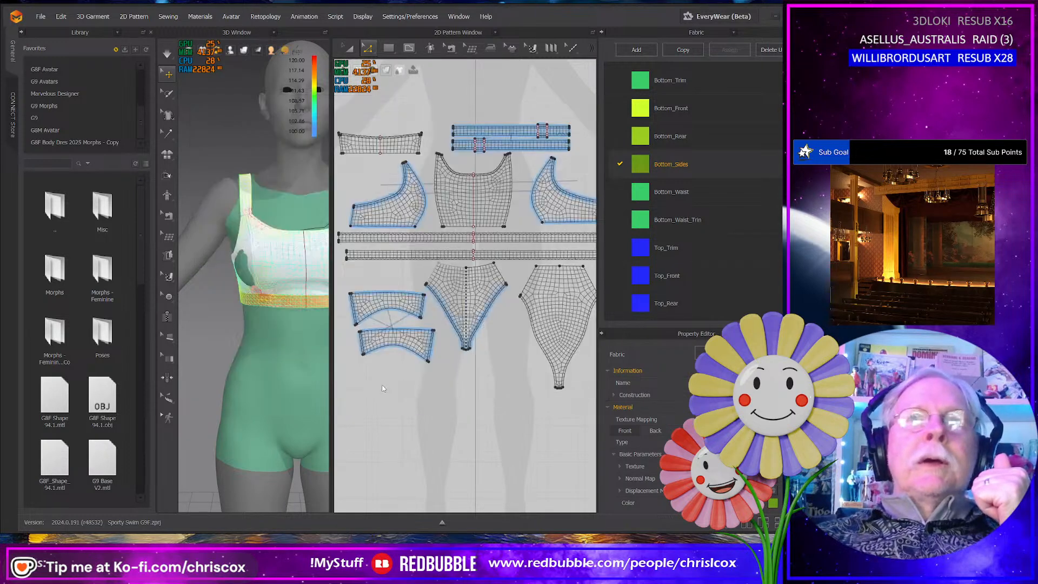
# - Set the Bottom_Waist fabric's color to the darkest yellow-green swatch in the default palette
pyautogui.click(673, 192)
pyautogui.click(773, 504)
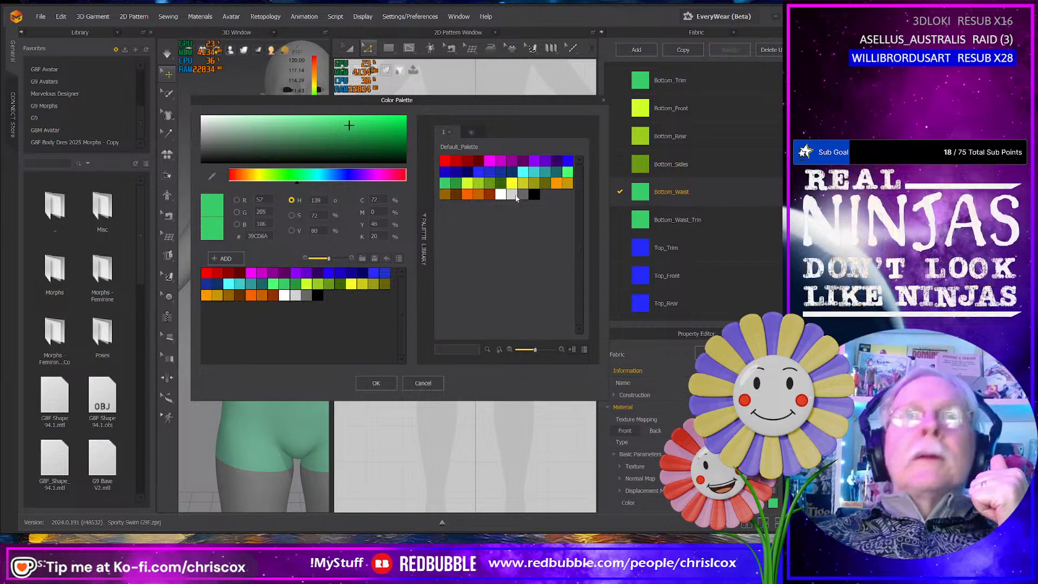
pyautogui.click(506, 185)
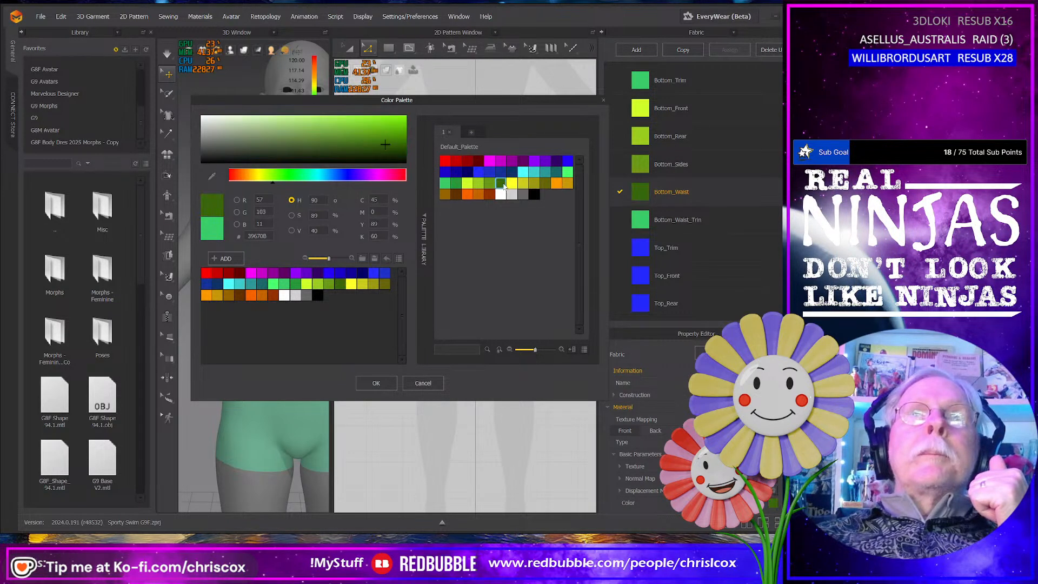
pyautogui.click(374, 384)
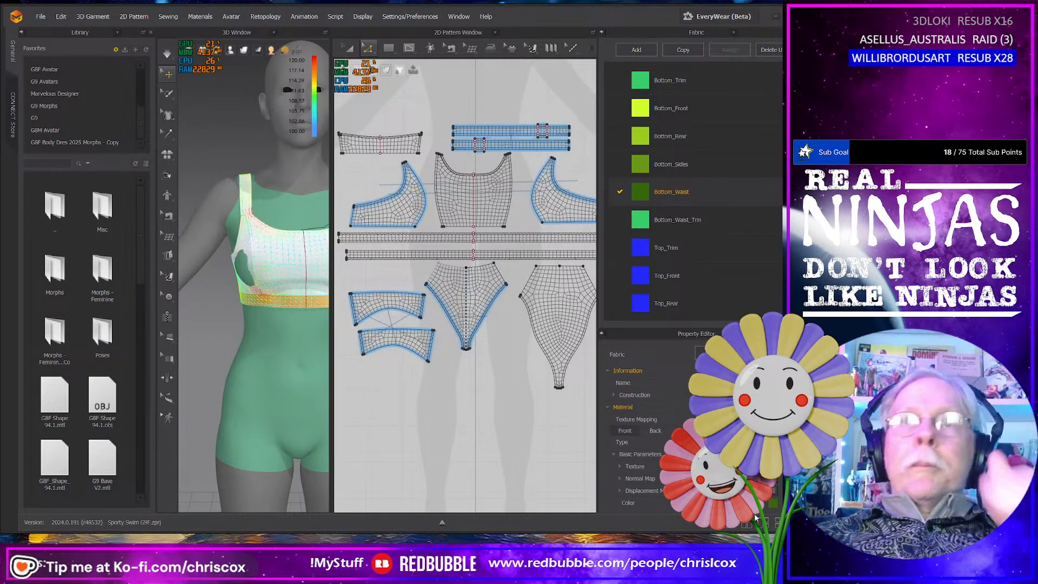
# - Set the Bottom_Waist_Trim fabric's color to the palette swatch Yellow 1
pyautogui.click(681, 224)
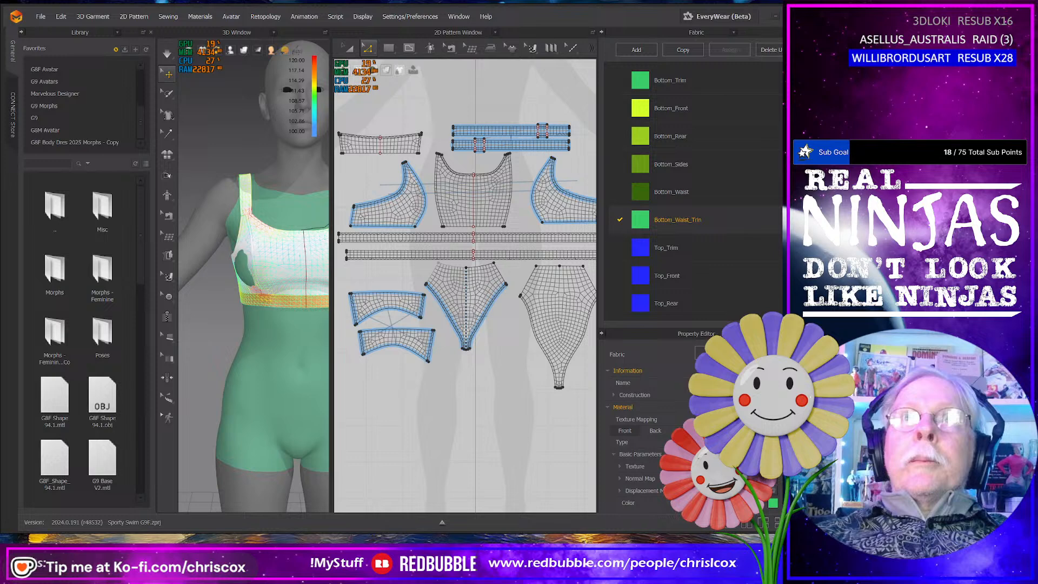
pyautogui.click(773, 504)
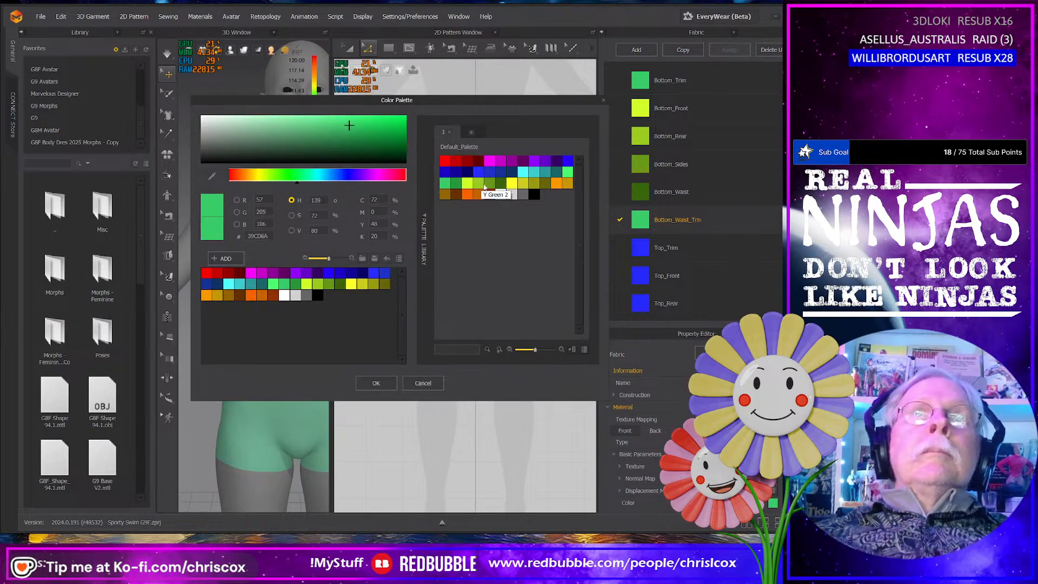
pyautogui.click(512, 184)
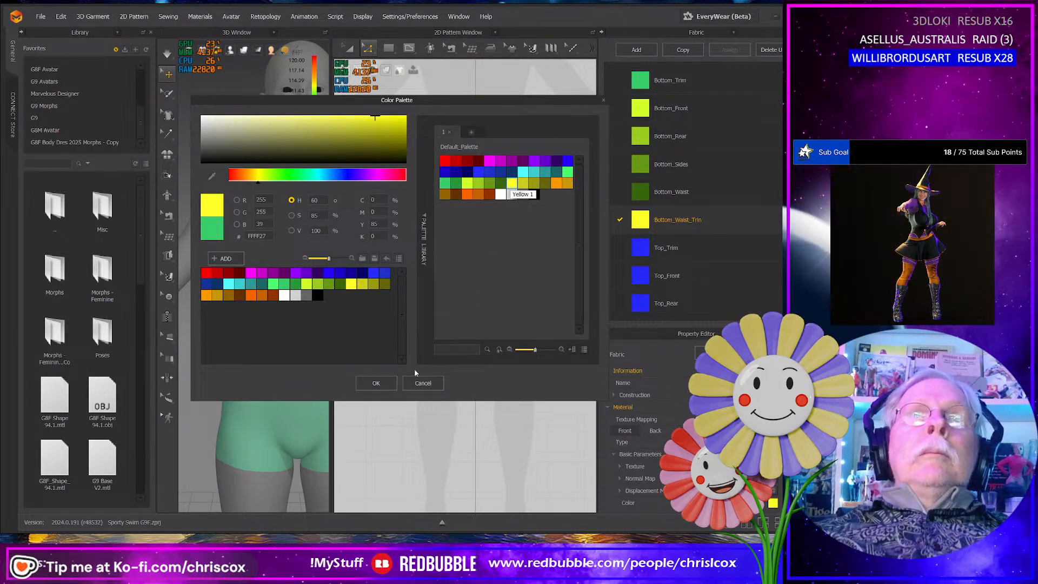
pyautogui.click(376, 383)
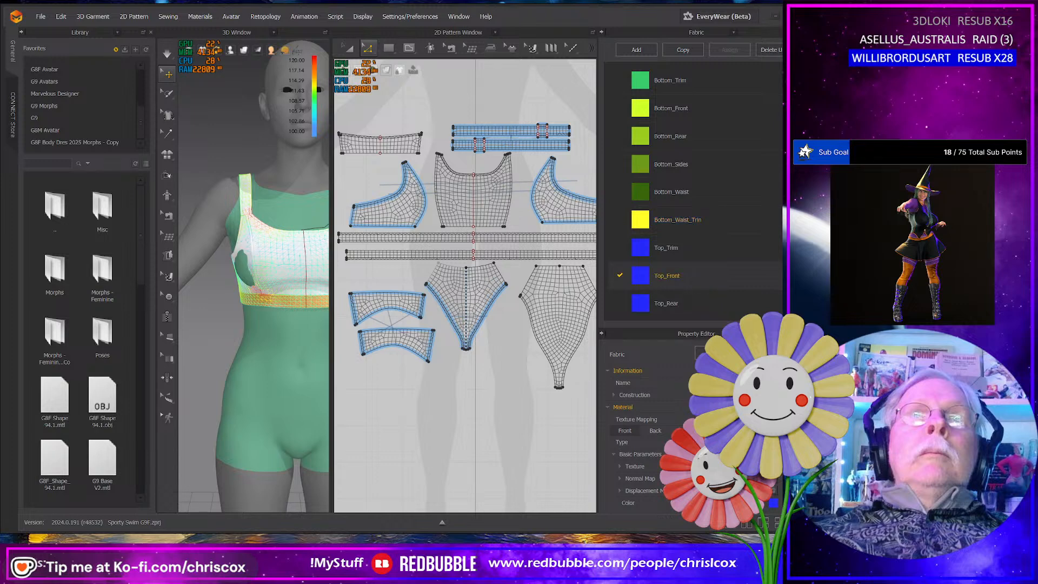
# - Set the Top_Front fabric's color to the brightest cyan swatch in the default palette
pyautogui.click(773, 503)
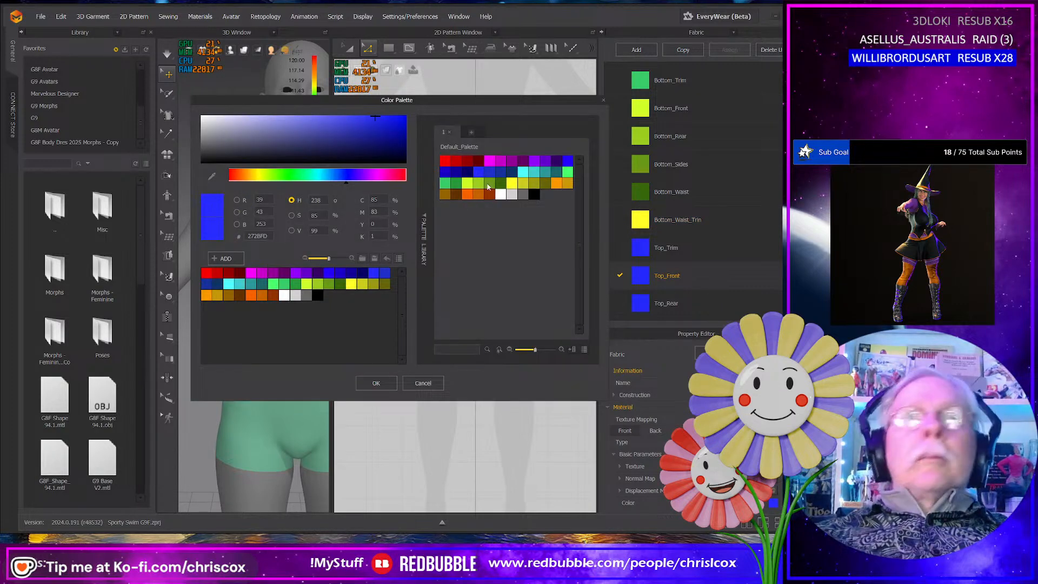
pyautogui.click(523, 180)
pyautogui.click(376, 383)
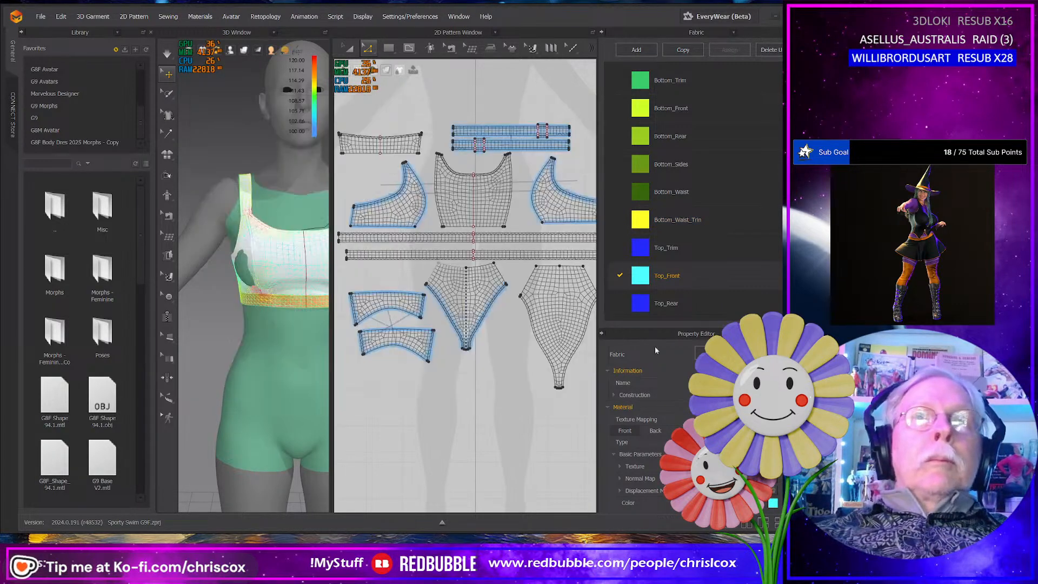
# - Set the Top_Rear fabric's color to the palette swatch Cyan 2
pyautogui.click(704, 301)
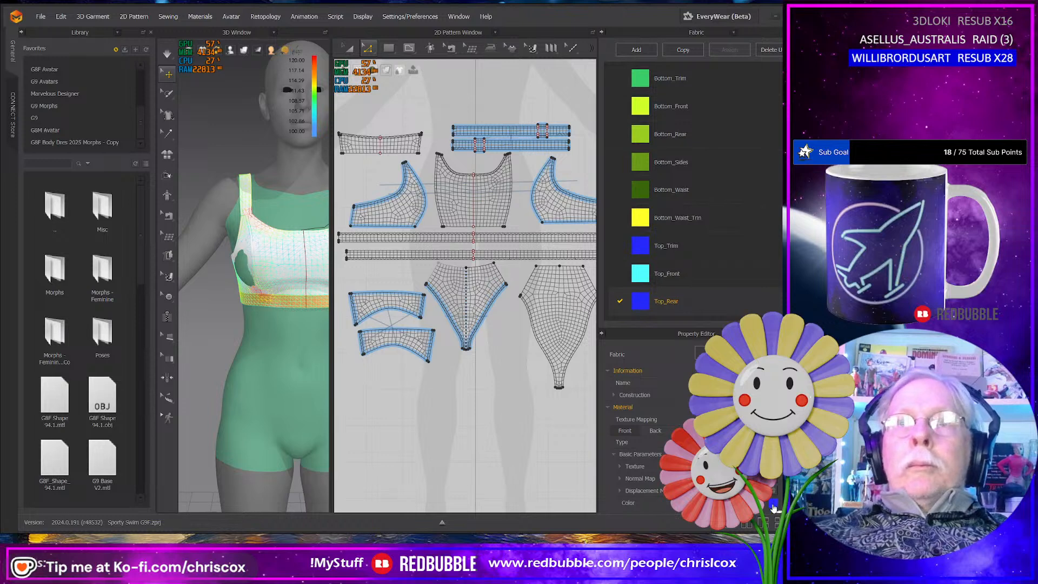
pyautogui.click(638, 251)
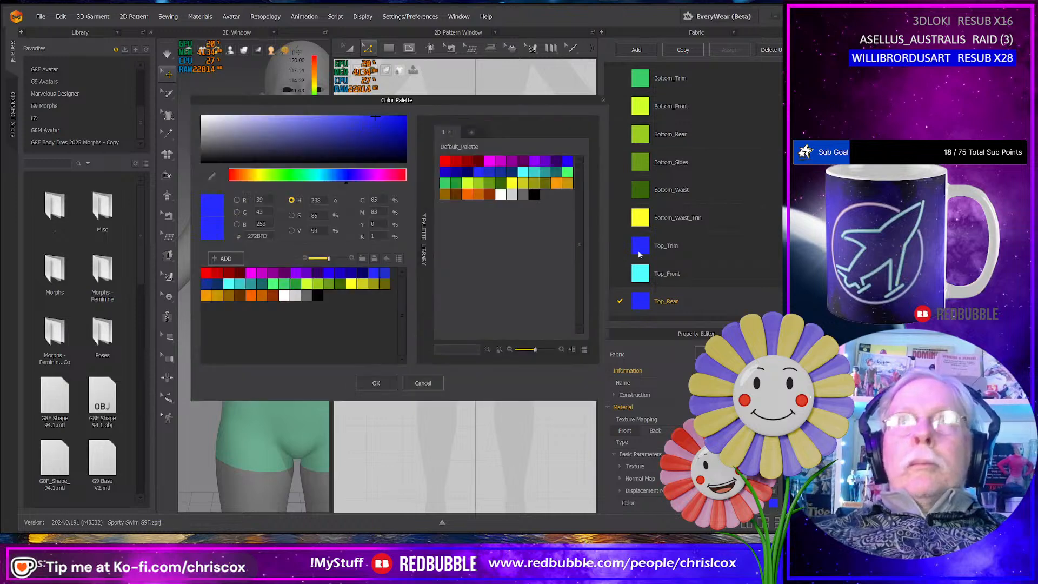
pyautogui.click(536, 173)
pyautogui.click(387, 384)
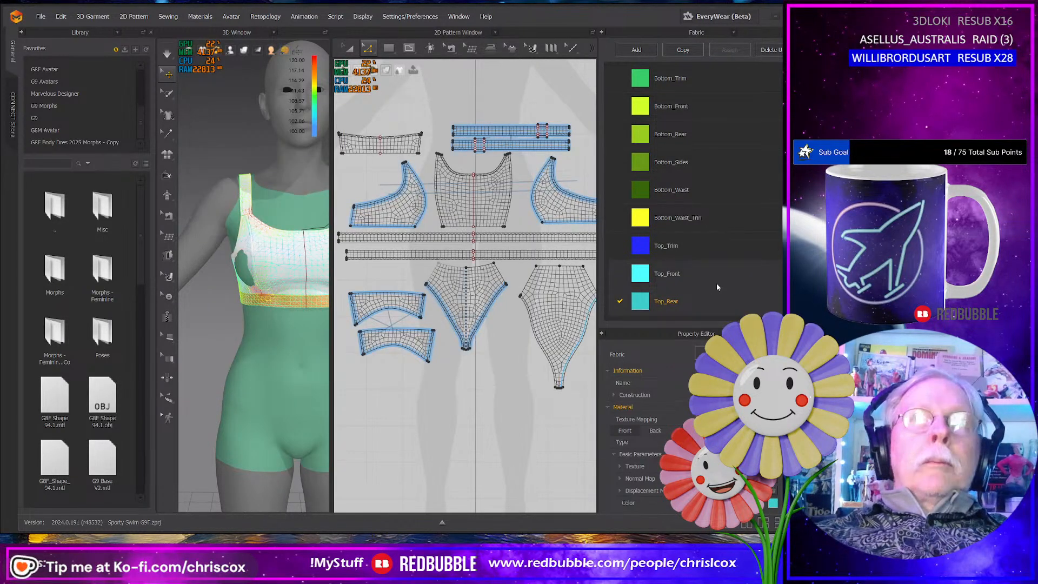
# - Set the Top_Sides fabric's color to the darker cyan palette swatch, #2C9A9A
pyautogui.scroll(-3, 722, 278)
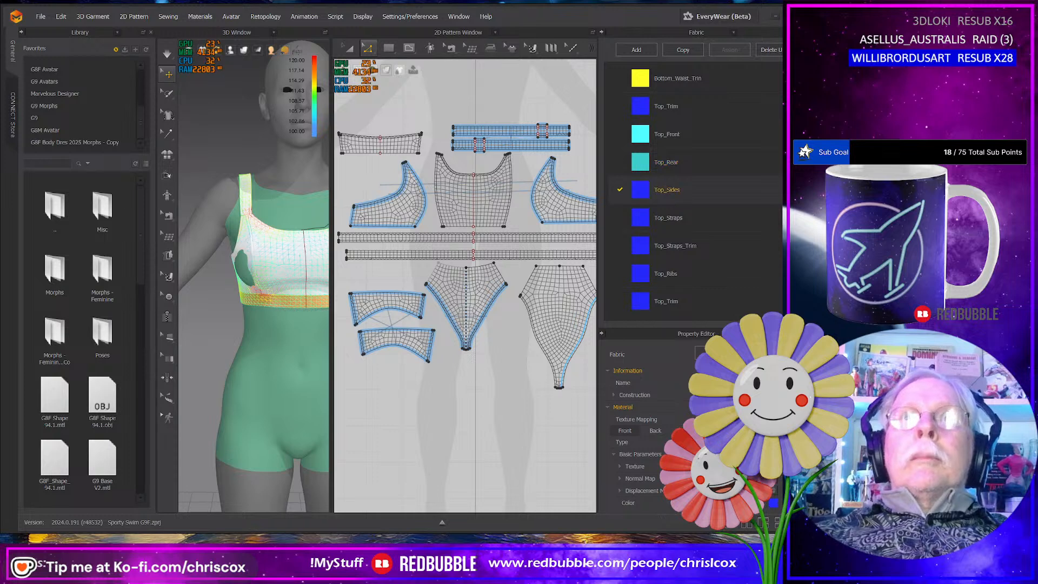
pyautogui.click(774, 503)
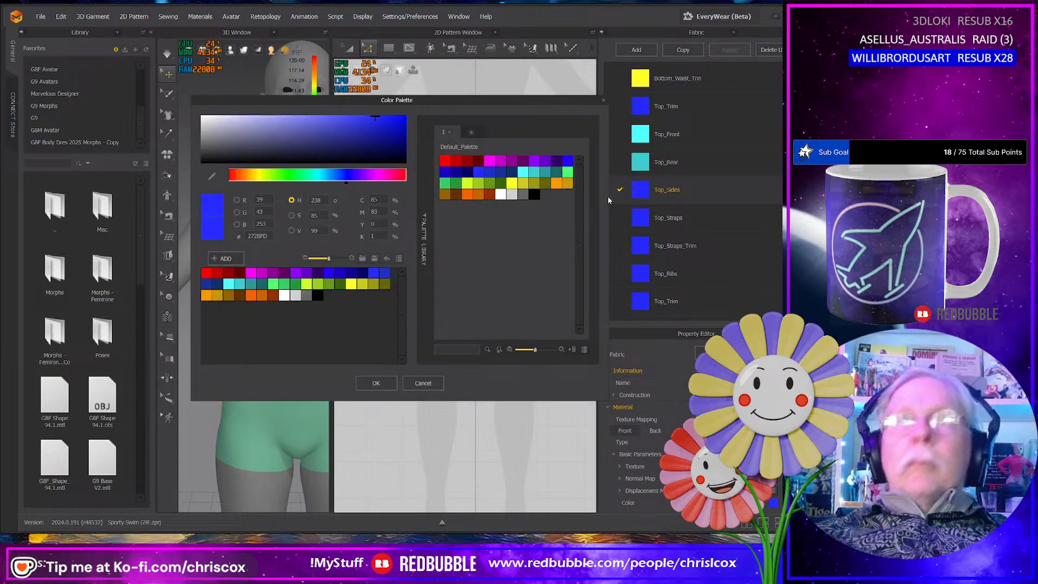
pyautogui.click(546, 173)
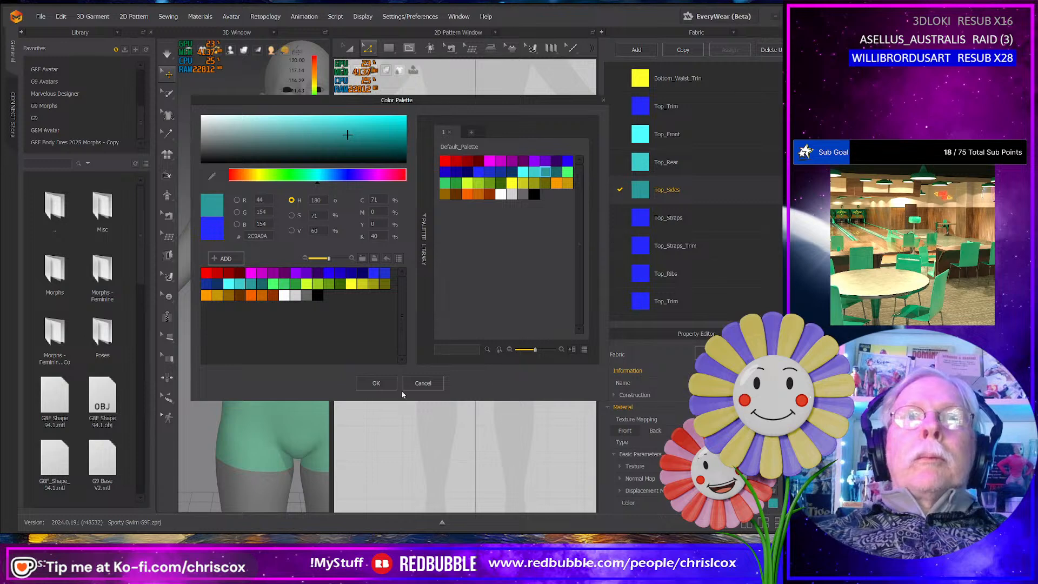
pyautogui.click(380, 385)
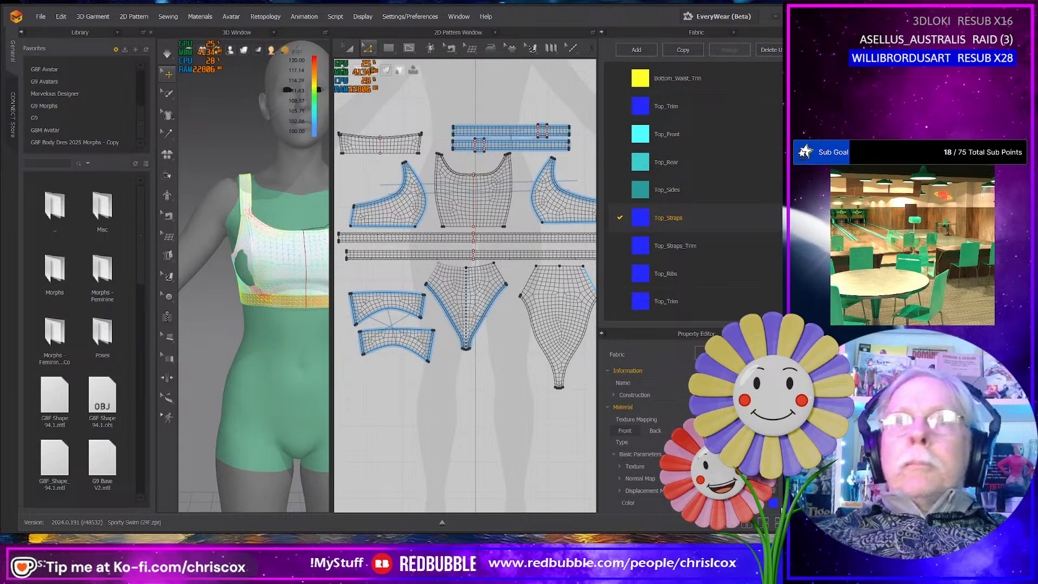
# - Set the Top_Straps fabric's color to the palette swatch Cyan 4
pyautogui.click(774, 503)
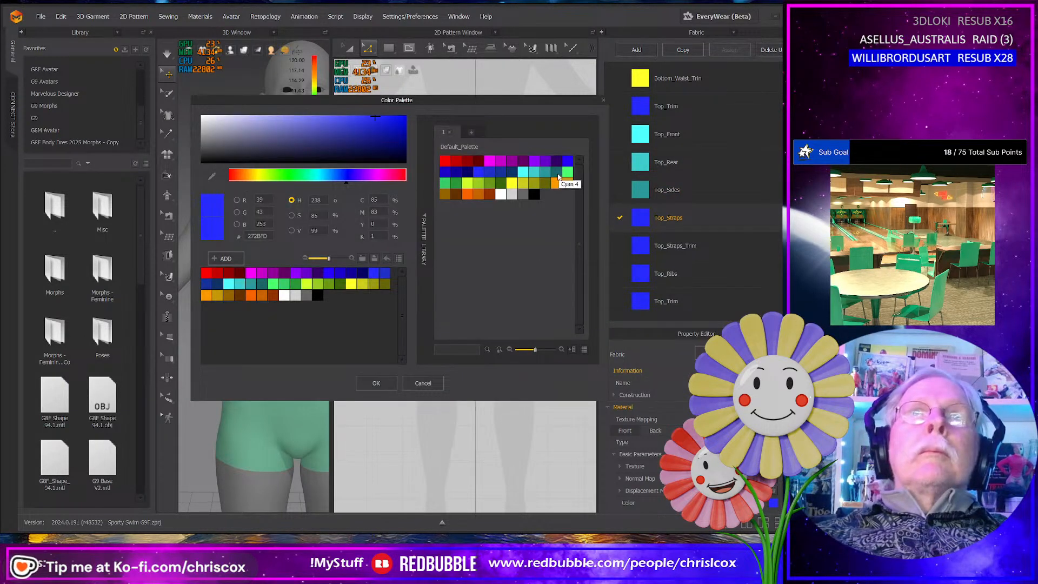
pyautogui.click(557, 172)
pyautogui.click(376, 384)
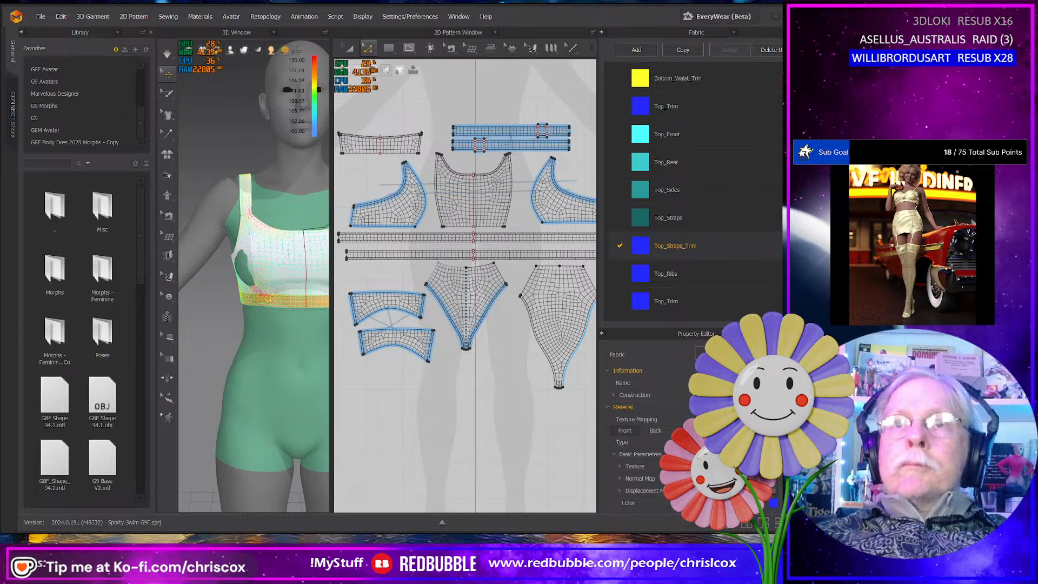
# - Set the Top_Straps_Trim fabric's color to the second magenta palette swatch, #C600C9
pyautogui.click(773, 503)
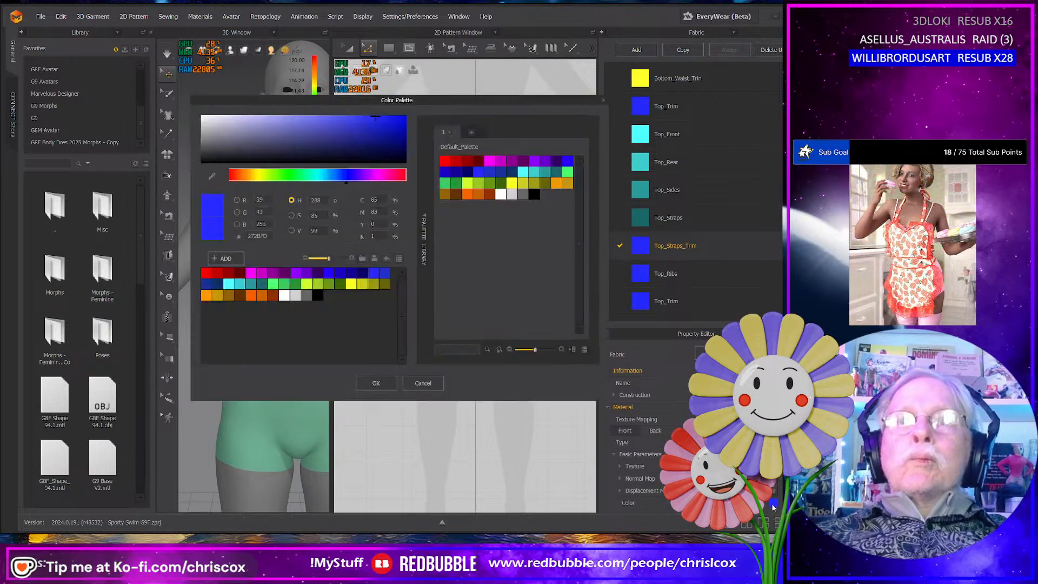
pyautogui.click(501, 163)
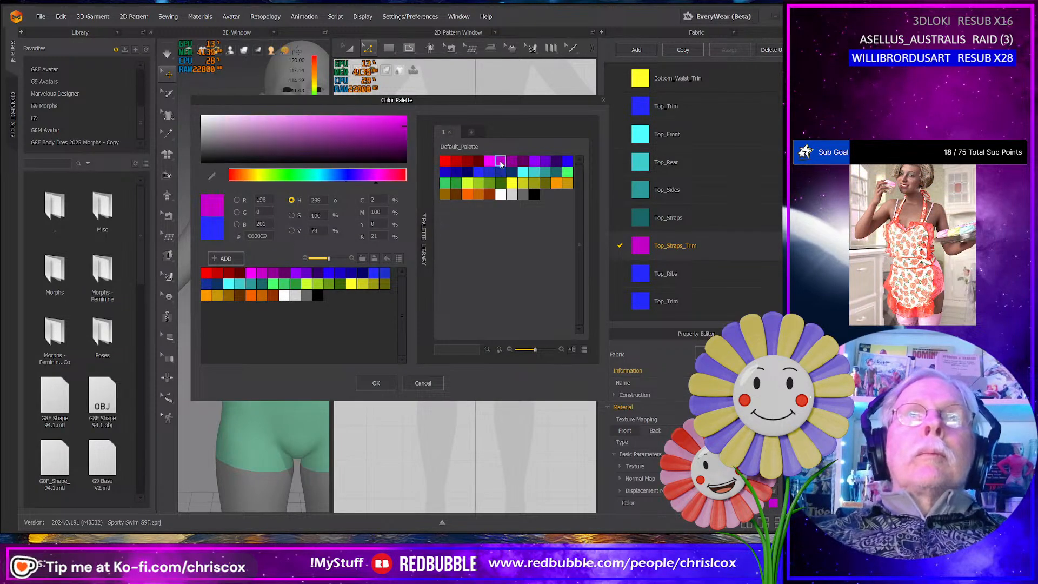
pyautogui.click(365, 386)
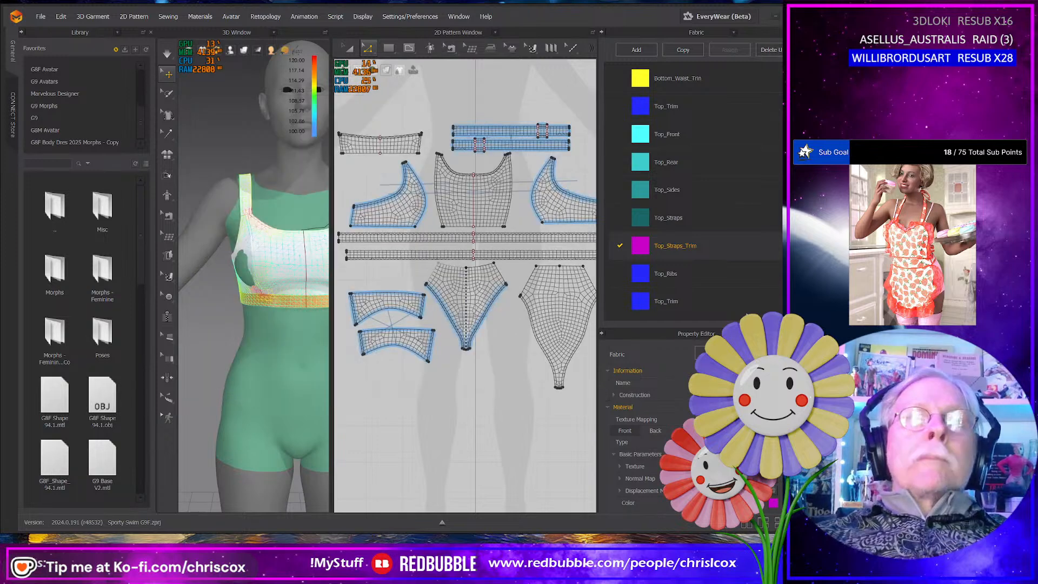
# - Set the Top_Ribs fabric's color to the same magenta swatch as Top_Straps_Trim, #C600C9
pyautogui.click(776, 504)
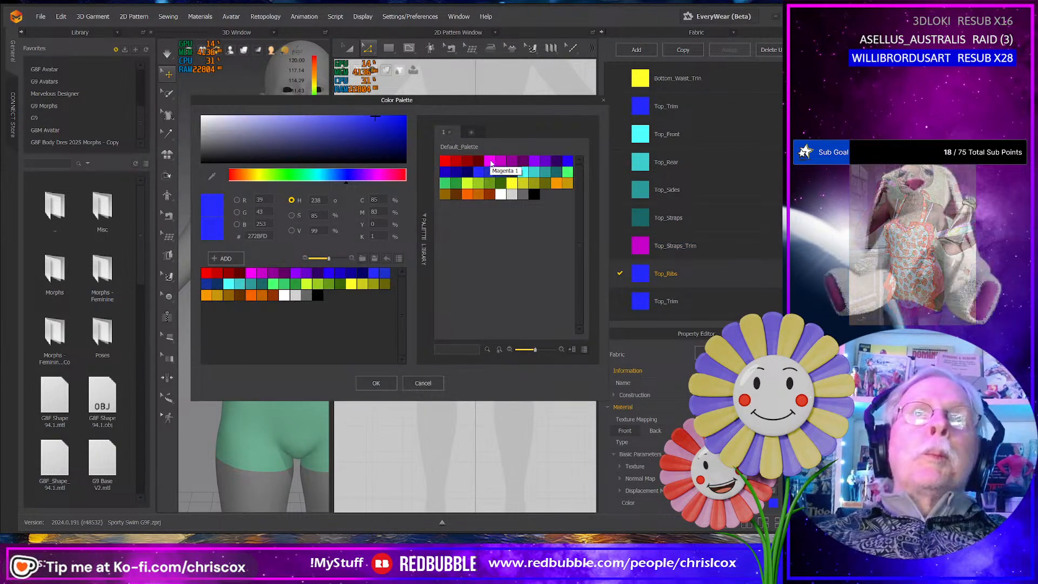
pyautogui.click(500, 161)
pyautogui.click(376, 383)
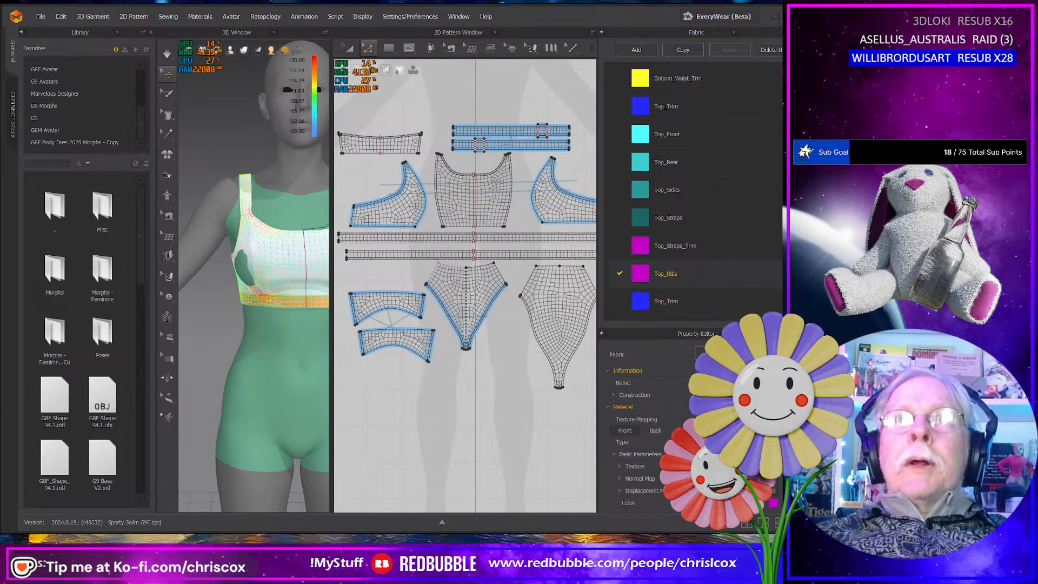
# - Set the Top_Ribs fabric's color to the palette swatch Magenta 4
pyautogui.click(774, 504)
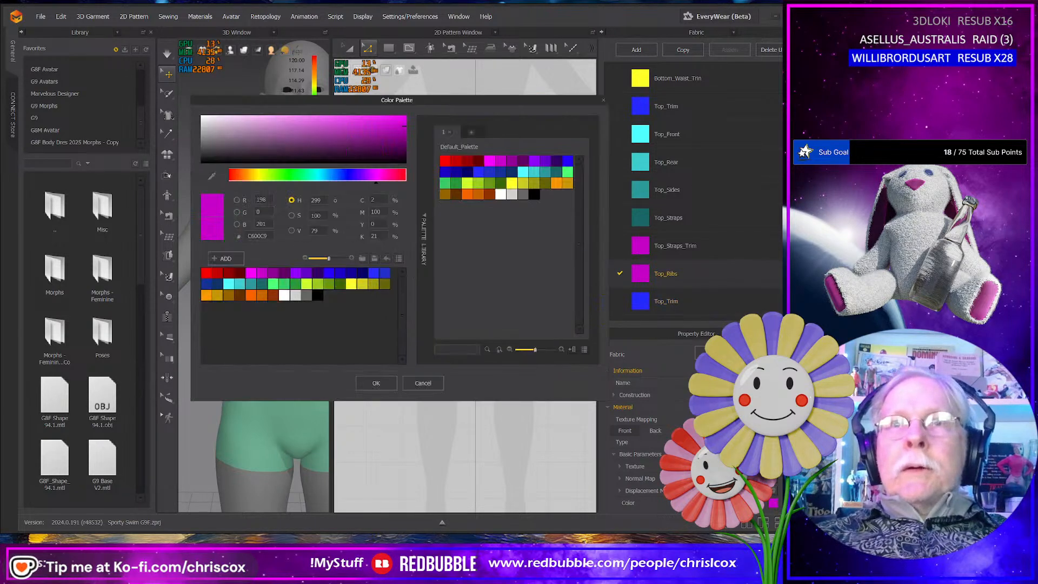
pyautogui.click(527, 162)
pyautogui.click(375, 383)
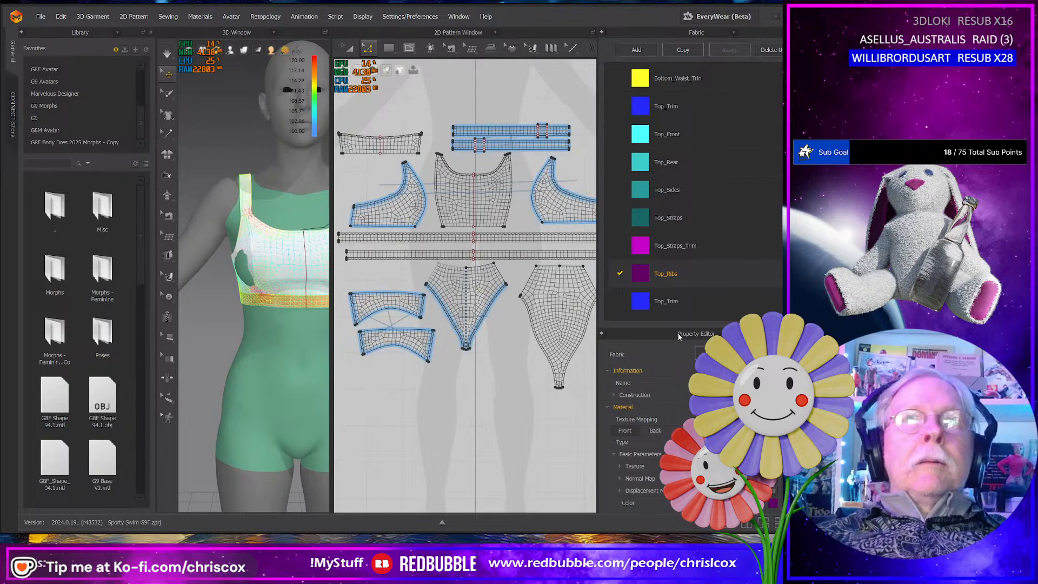
# - Set the color of the Top_Trim fabric listed below Top_Ribs to the bright purple palette swatch, #9300FC
pyautogui.click(666, 301)
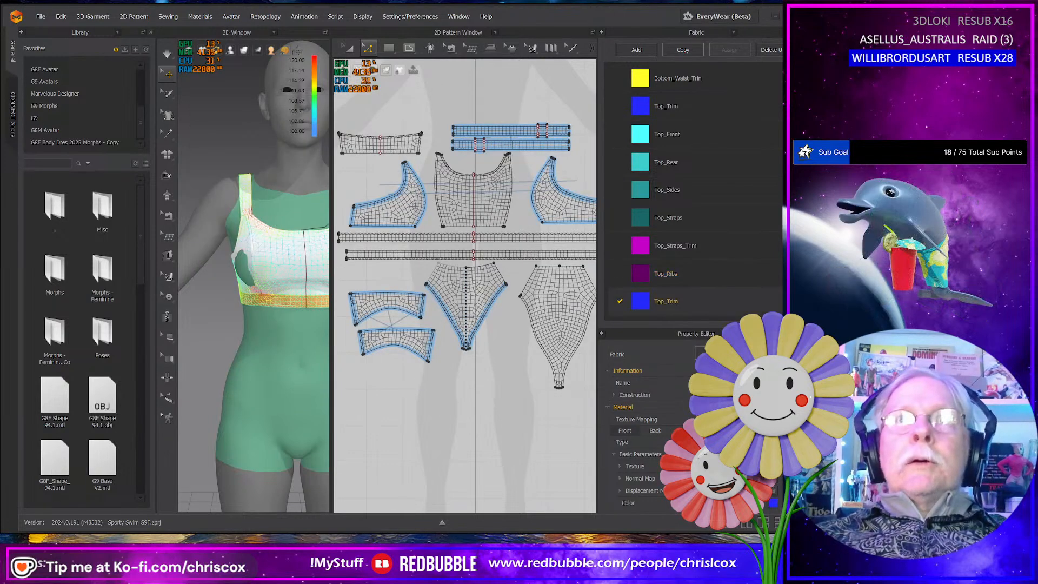
pyautogui.click(774, 504)
pyautogui.click(534, 161)
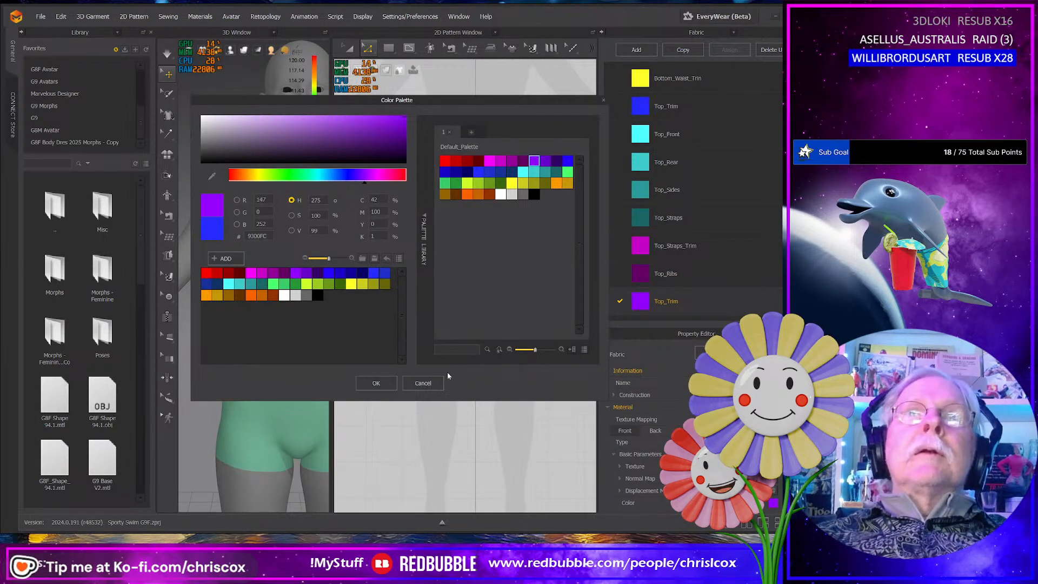
pyautogui.click(376, 383)
# - Apply the Bottom_Front fabric to the front briefs pattern piece in the 2D pattern layout
pyautogui.scroll(-2, 484, 386)
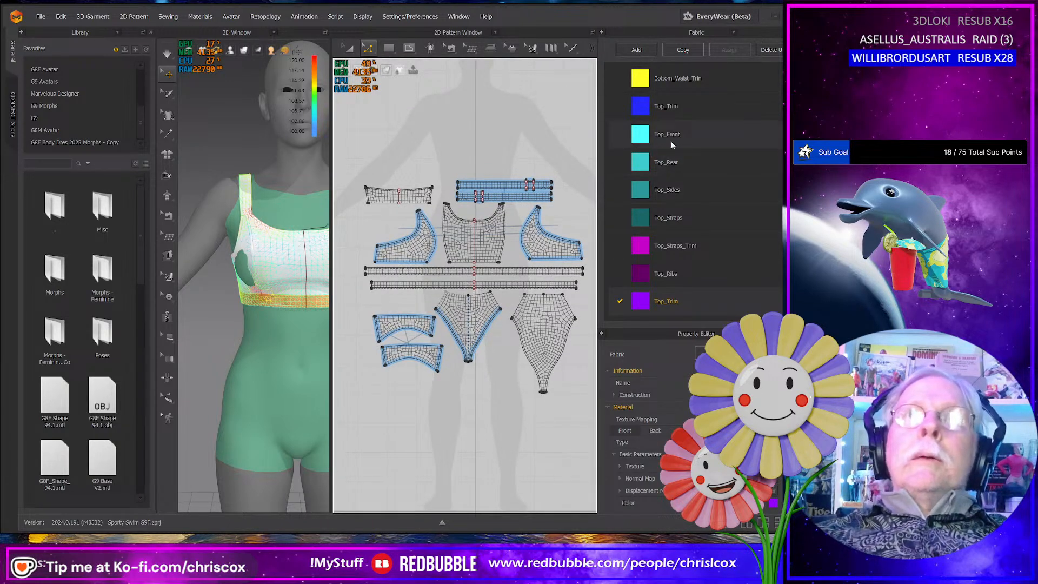
pyautogui.scroll(3, 725, 219)
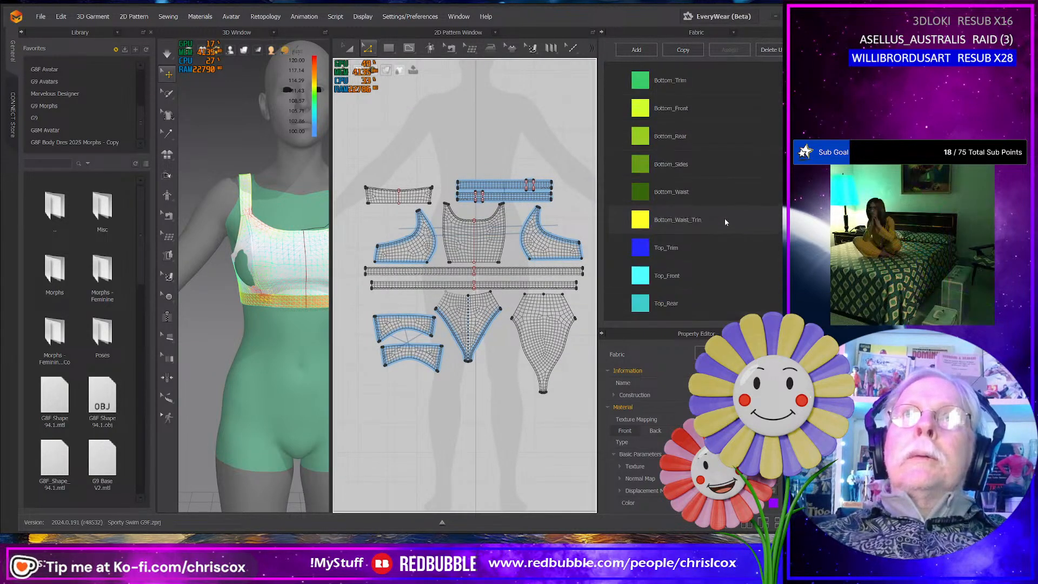
pyautogui.moveTo(638, 110); pyautogui.dragTo(637, 123)
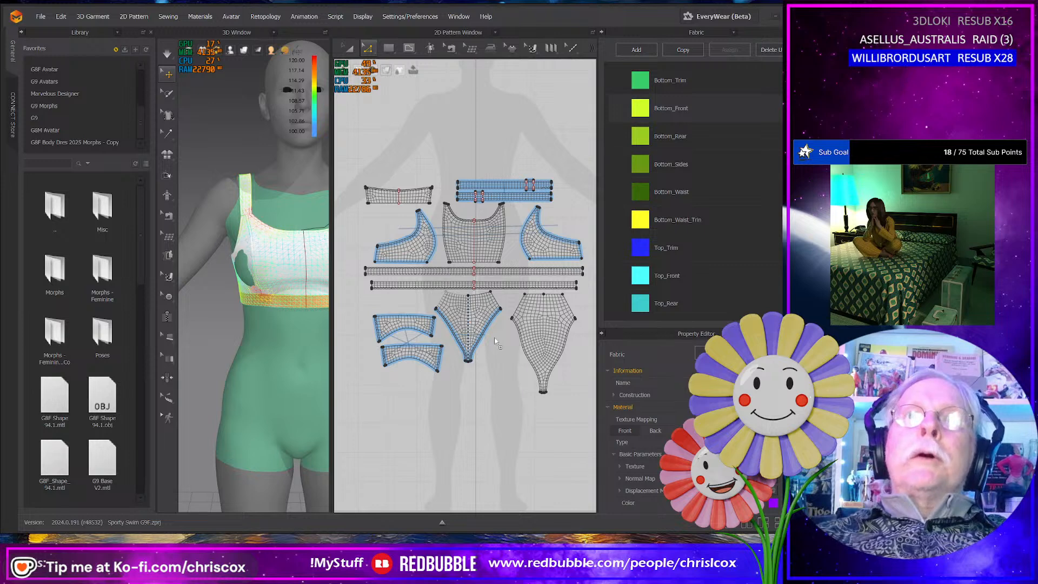
pyautogui.moveTo(466, 333); pyautogui.dragTo(468, 332)
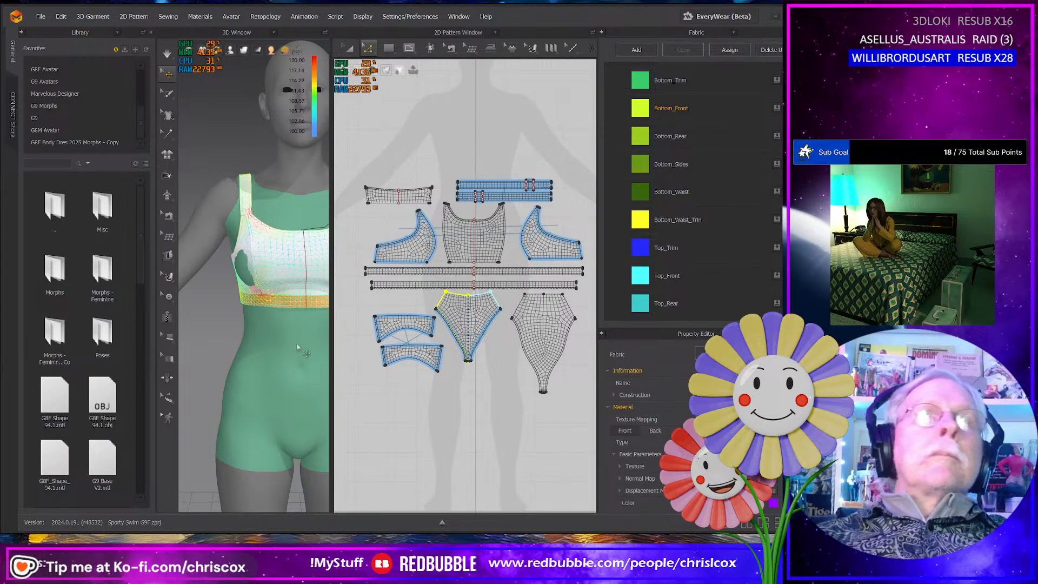
# - Select all the top and briefs pattern pieces and open the surface display options for the 2D patterns
pyautogui.moveTo(297, 346); pyautogui.dragTo(245, 320, button='middle')
pyautogui.scroll(-4, 257, 322)
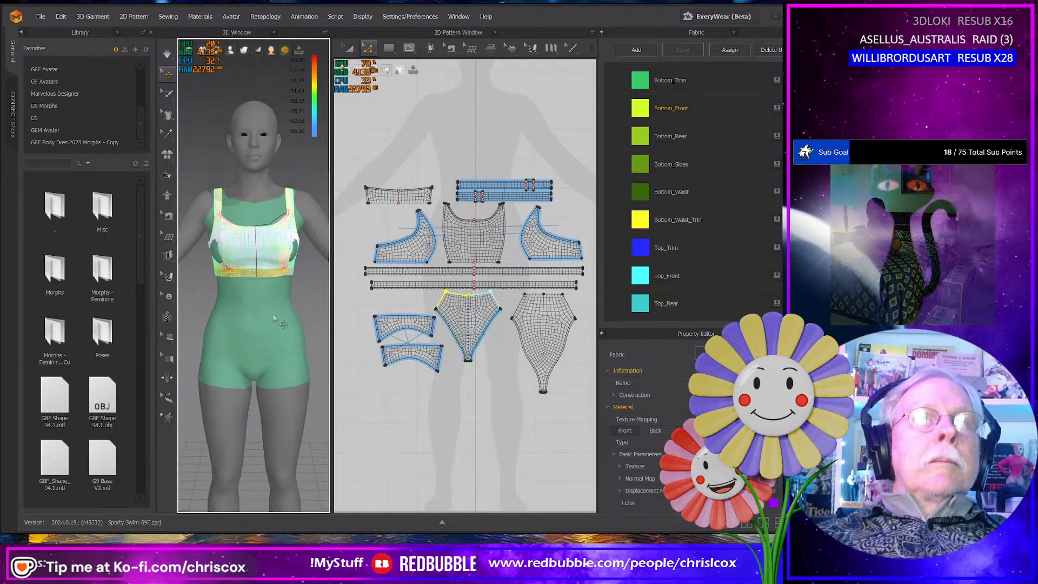
pyautogui.press('a')
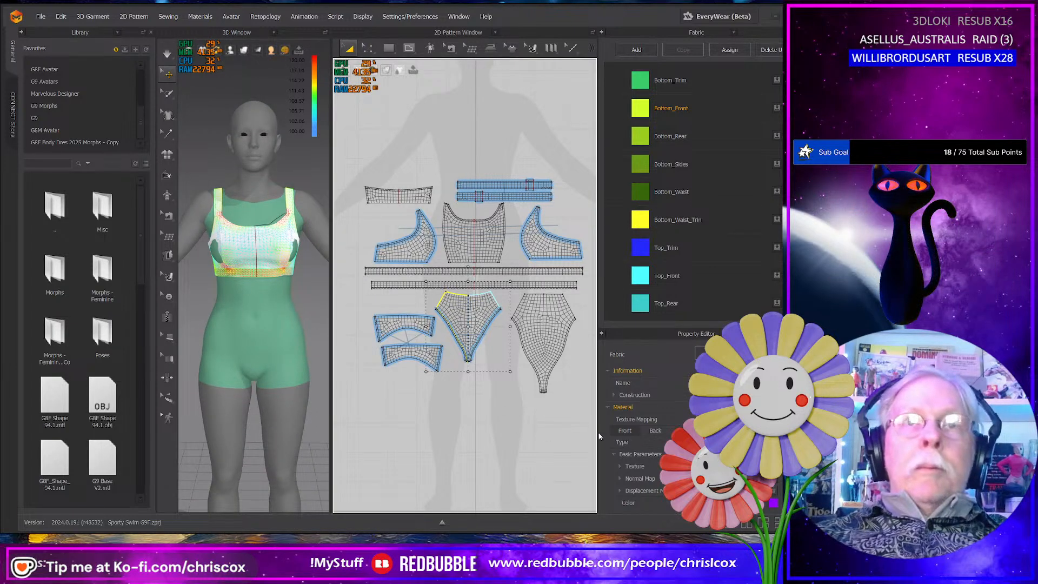
pyautogui.moveTo(589, 433); pyautogui.dragTo(358, 158)
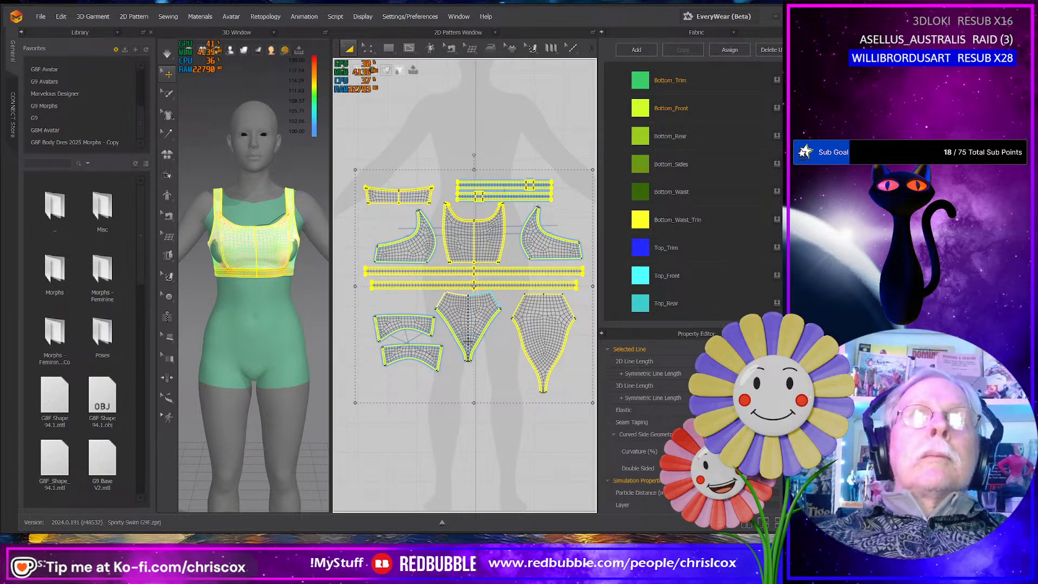
pyautogui.click(387, 70)
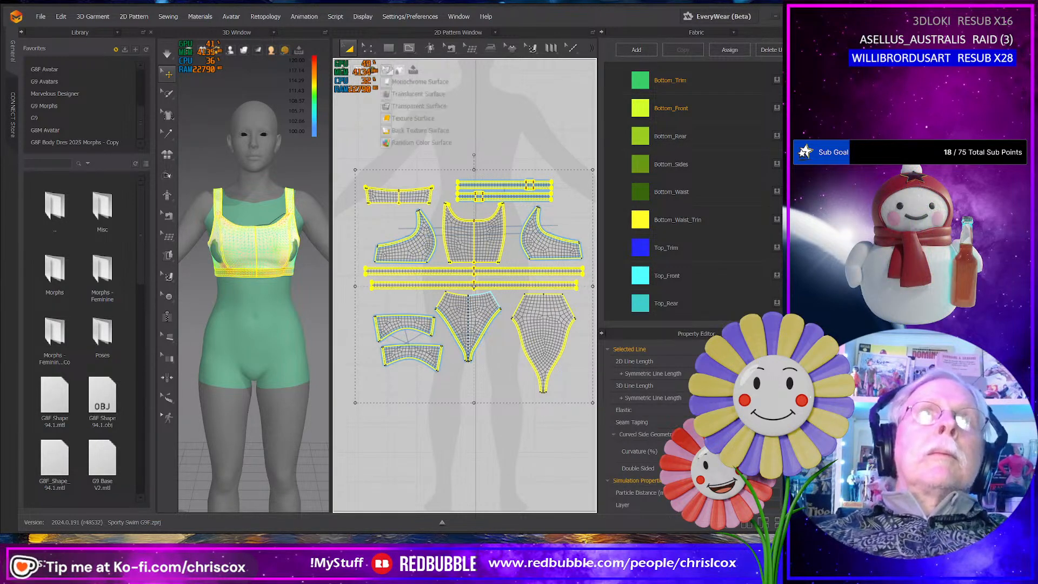
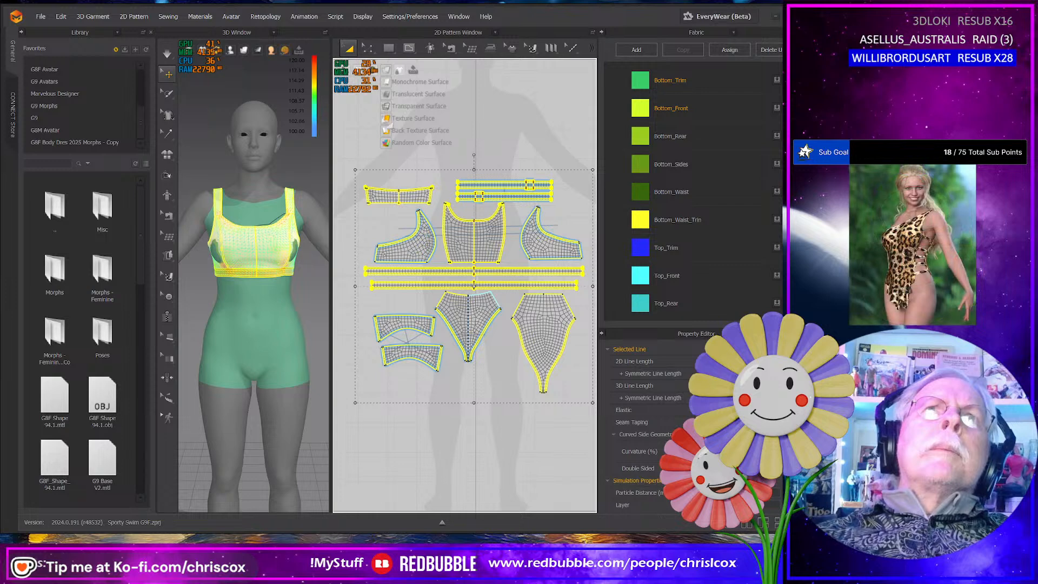
# - Display the 2D patterns with Texture Surface and apply the Bottom_Rear fabric to the rear briefs piece
pyautogui.click(400, 119)
pyautogui.click(491, 417)
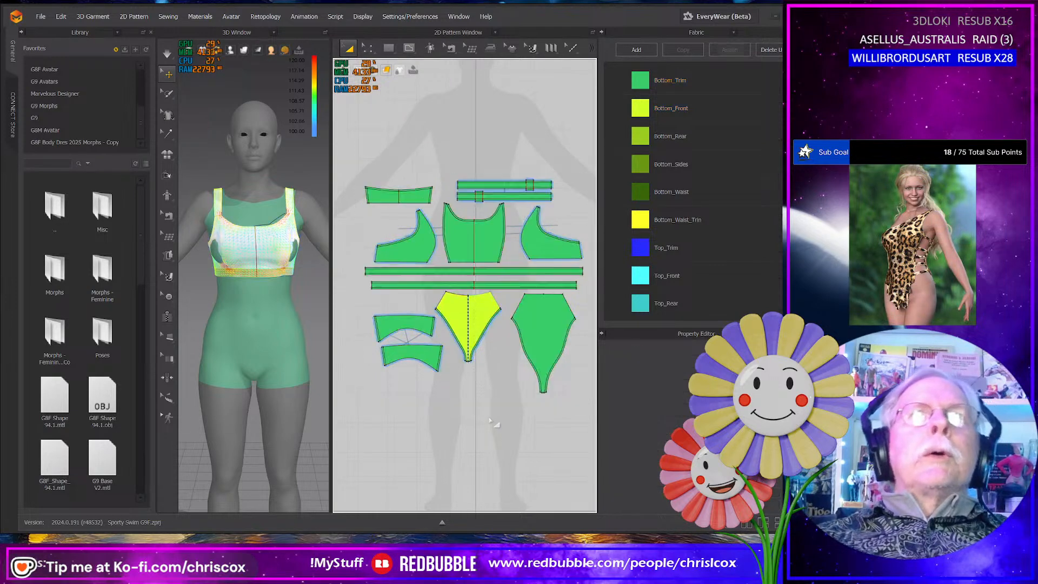
pyautogui.moveTo(489, 421); pyautogui.dragTo(470, 416, button='middle')
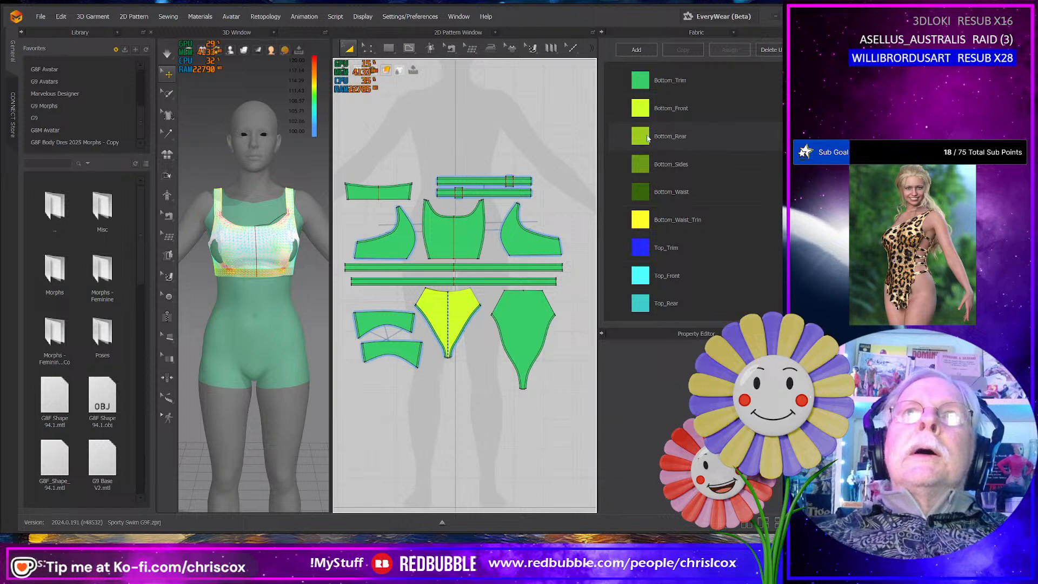
pyautogui.moveTo(641, 137); pyautogui.dragTo(522, 341)
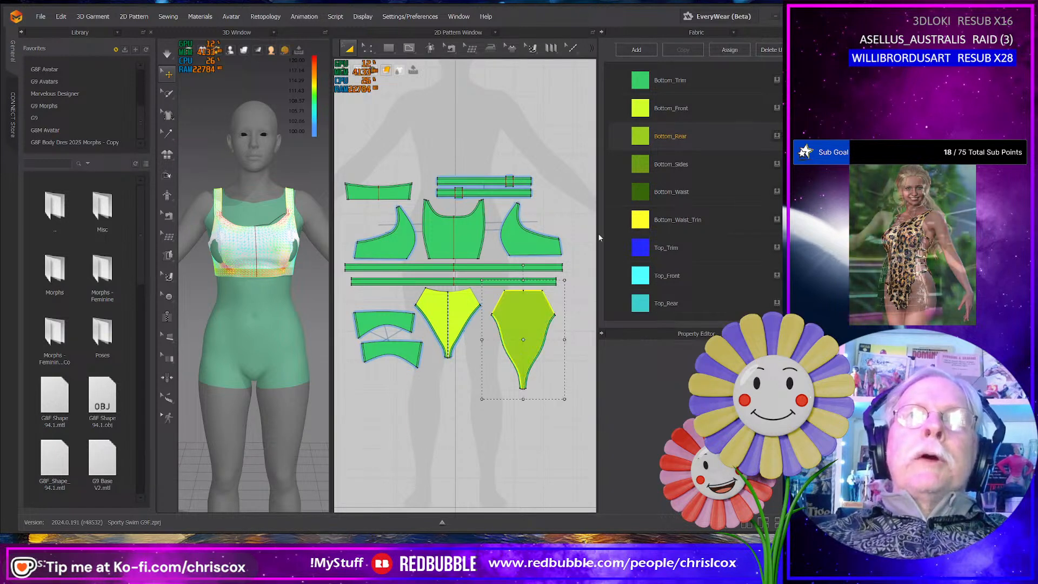
# - Apply the Bottom_Sides fabric to both curved side pieces of the briefs
pyautogui.moveTo(435, 294); pyautogui.dragTo(405, 313)
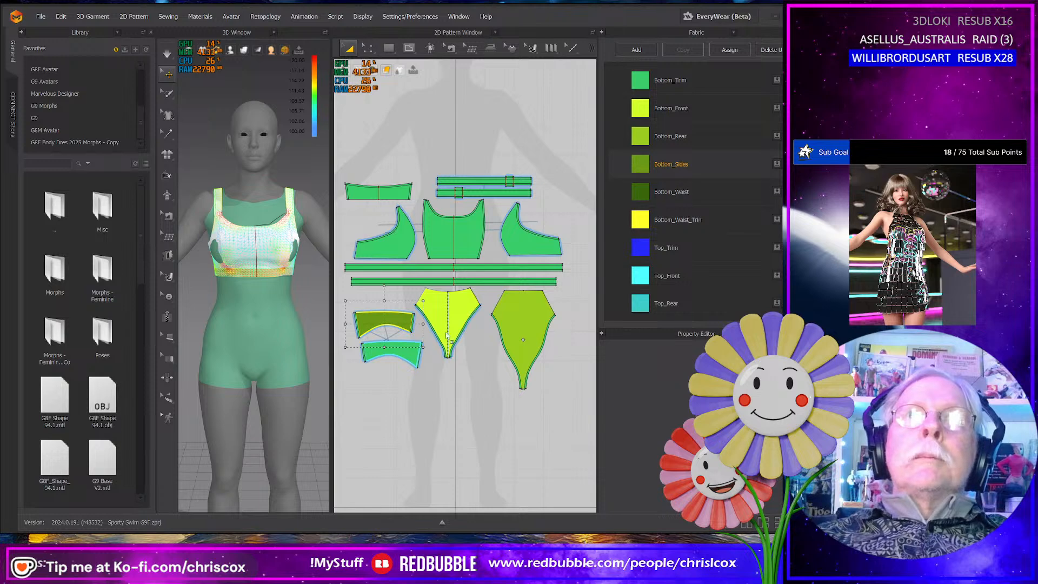
pyautogui.moveTo(399, 351); pyautogui.dragTo(400, 350)
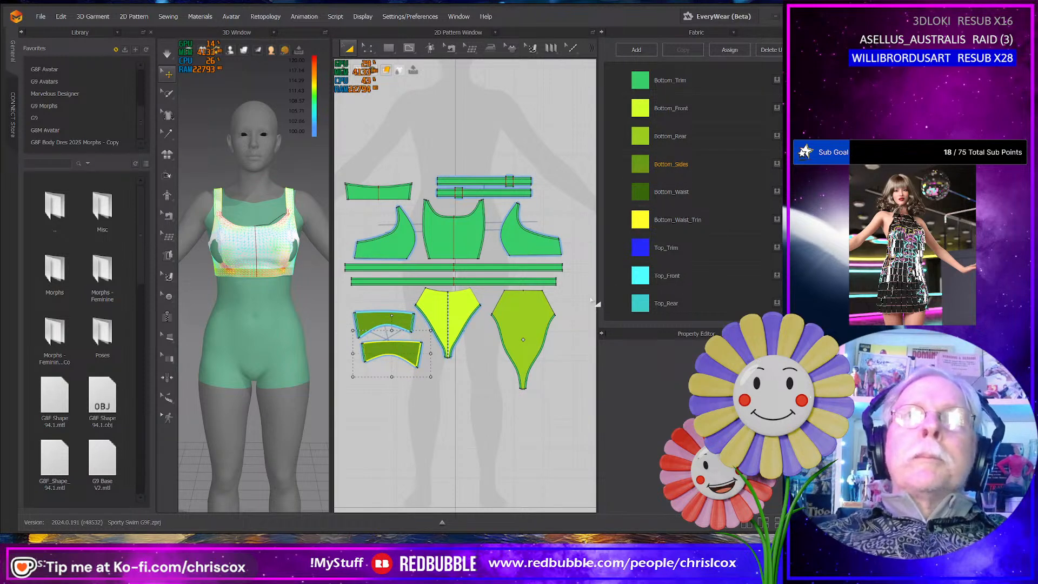
pyautogui.click(560, 295)
# - Select all strips of the briefs waistband and apply the Bottom_Waist_Trim fabric to them
pyautogui.click(467, 282)
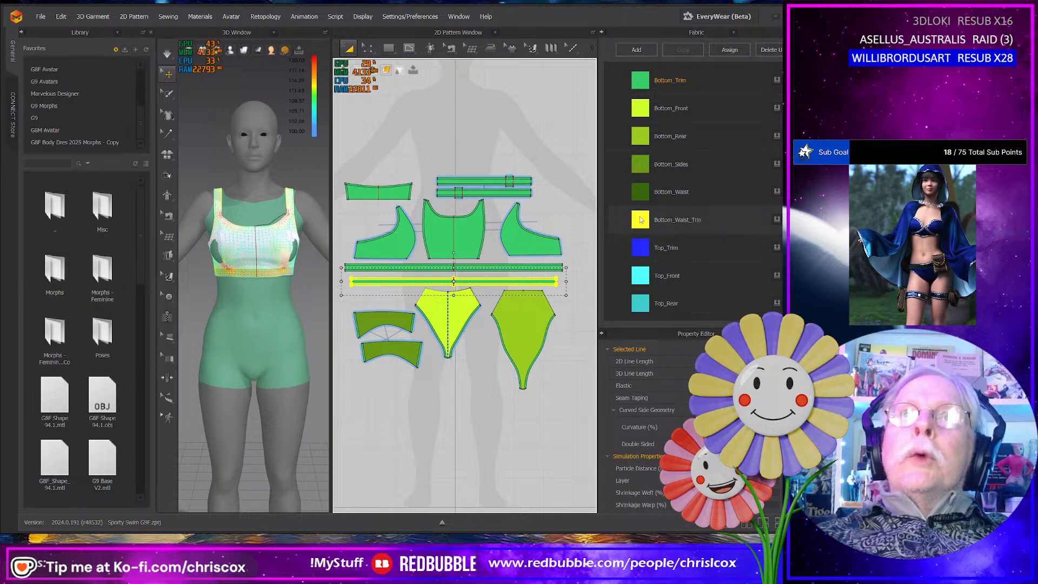
pyautogui.moveTo(641, 219); pyautogui.dragTo(531, 288)
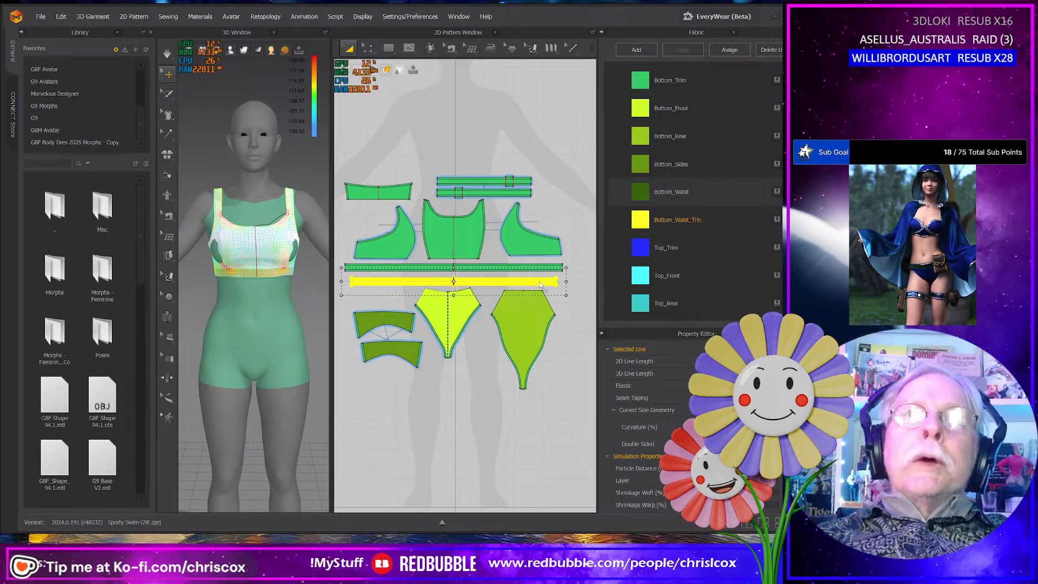
pyautogui.click(577, 303)
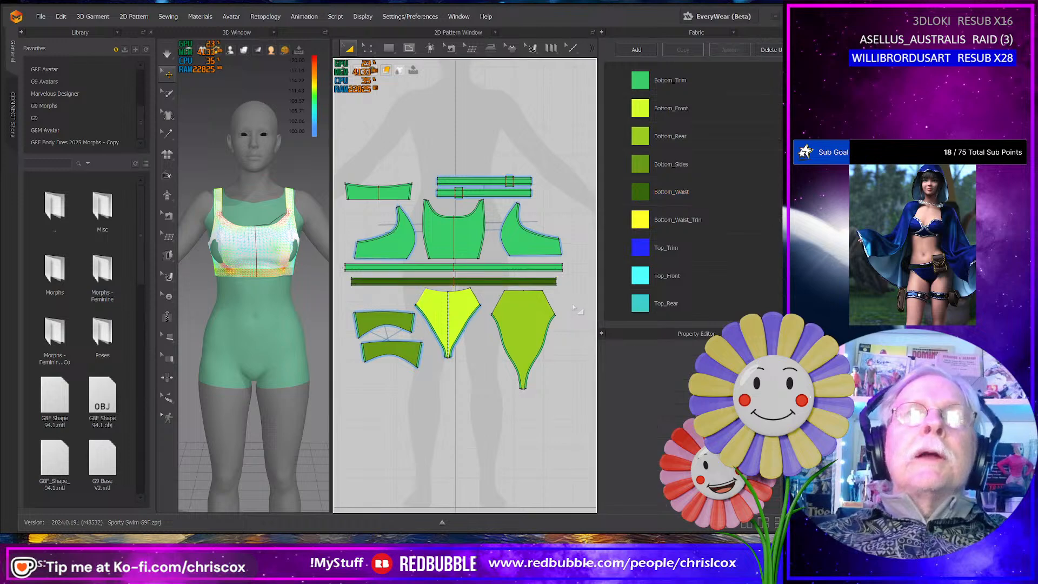
# - Undo the Bottom_Waist assignment across the whole waistband and apply Bottom_Waist only to its central strip
pyautogui.scroll(-3, 576, 310)
pyautogui.scroll(8, 568, 308)
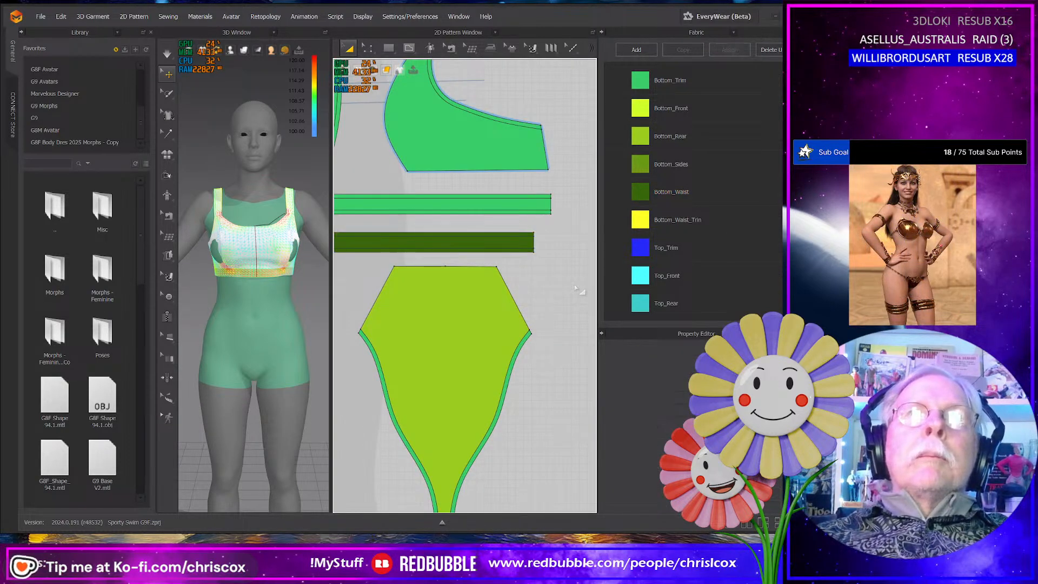
pyautogui.hotkey('ctrl', 'z')
pyautogui.hotkey('ctrl', 'z')
pyautogui.hotkey('ctrl', 'z')
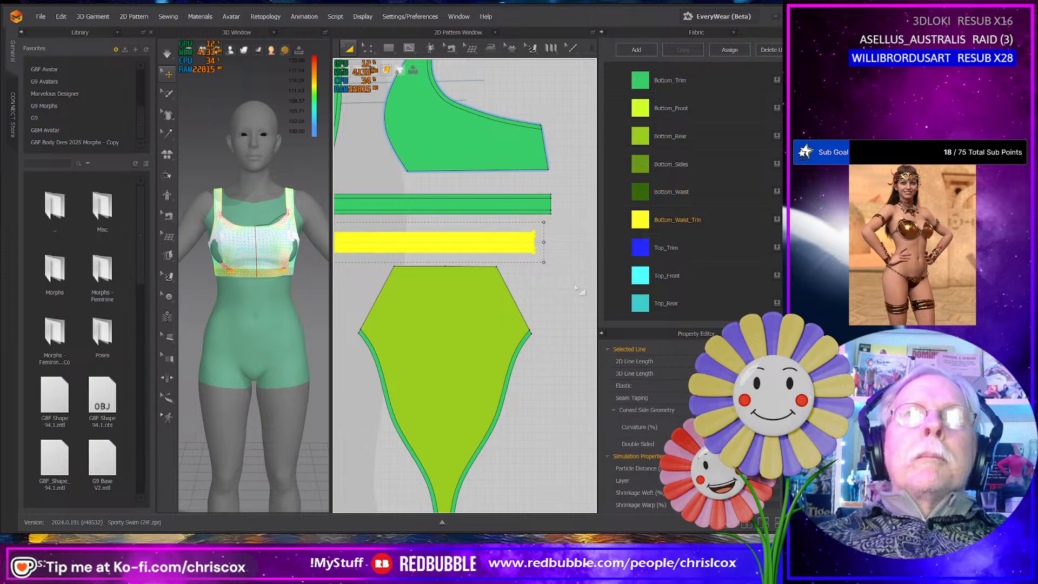
pyautogui.moveTo(638, 193); pyautogui.dragTo(518, 245)
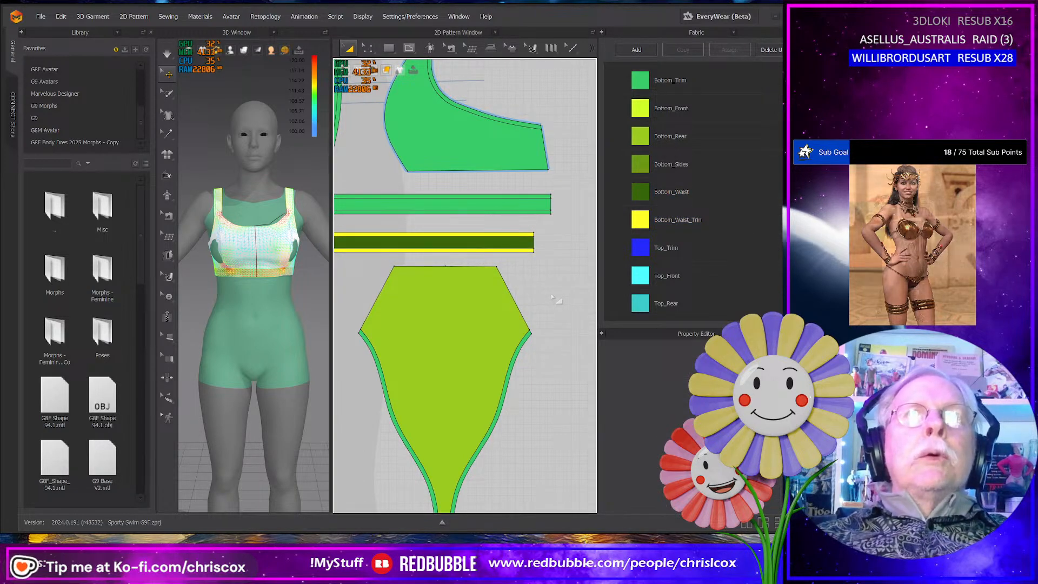
pyautogui.scroll(-8, 555, 299)
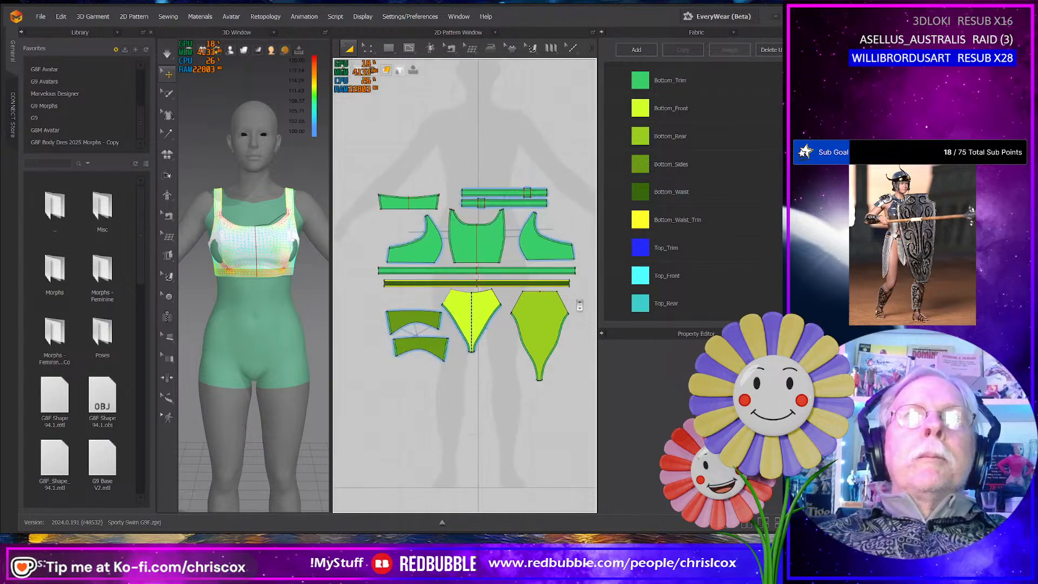
# - Rename the bright purple Top_Trim fabric as Top_Ribs_Trim
pyautogui.moveTo(579, 306); pyautogui.dragTo(570, 307, button='middle')
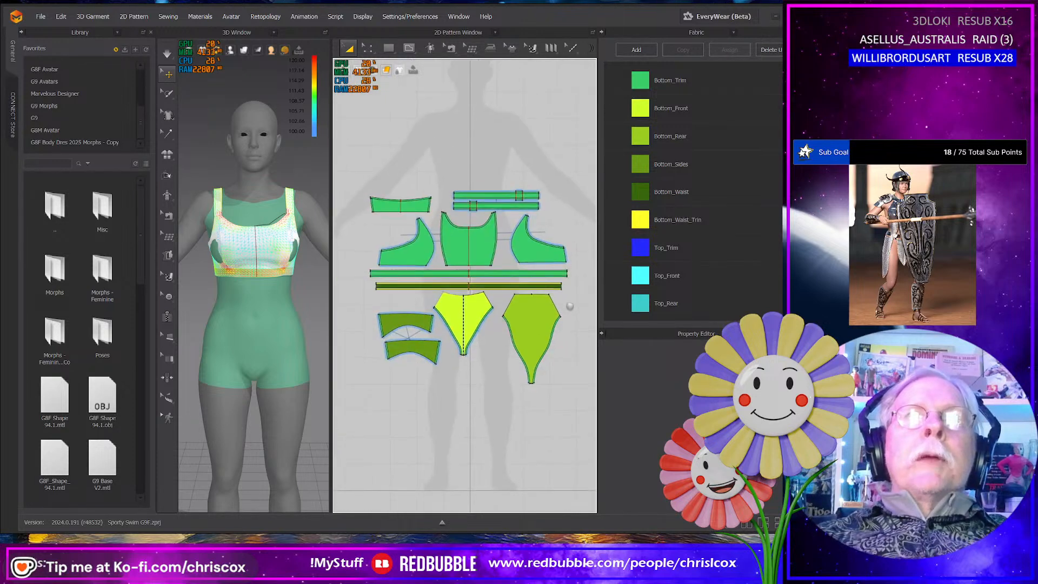
pyautogui.click(384, 274)
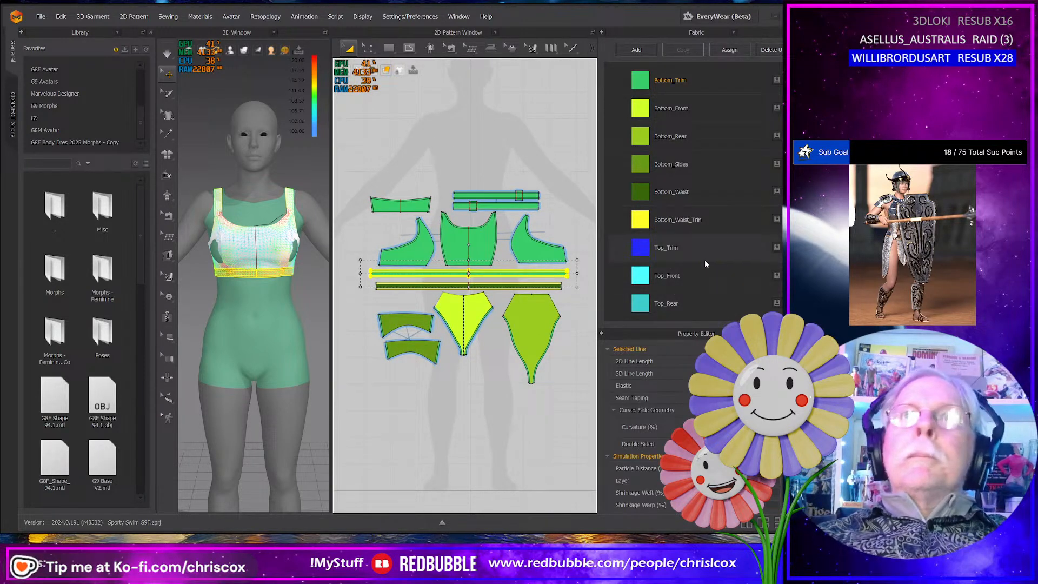
pyautogui.scroll(-5, 713, 246)
pyautogui.click(648, 302)
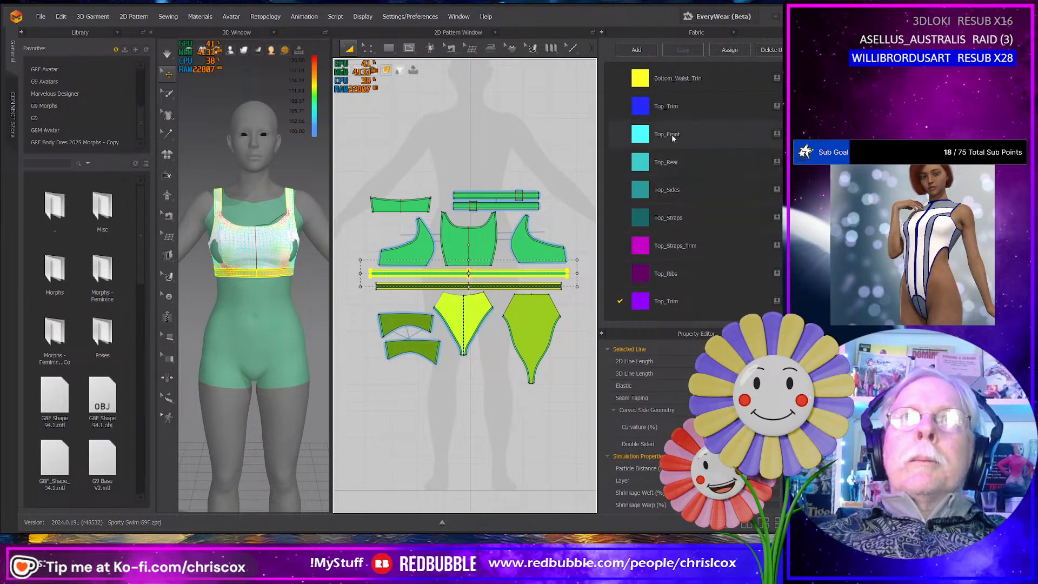
pyautogui.click(670, 303)
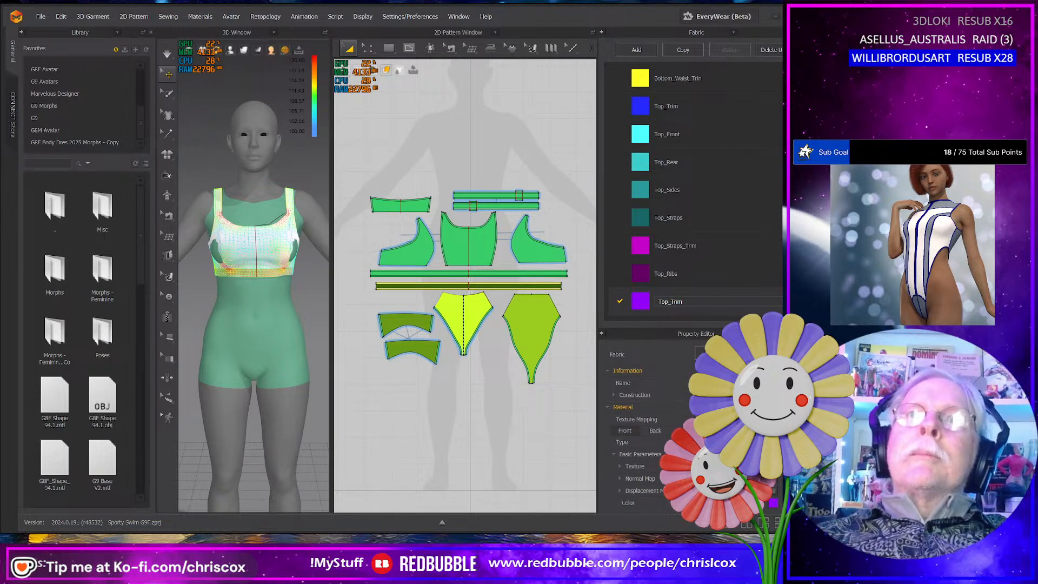
pyautogui.write('Ribs_')
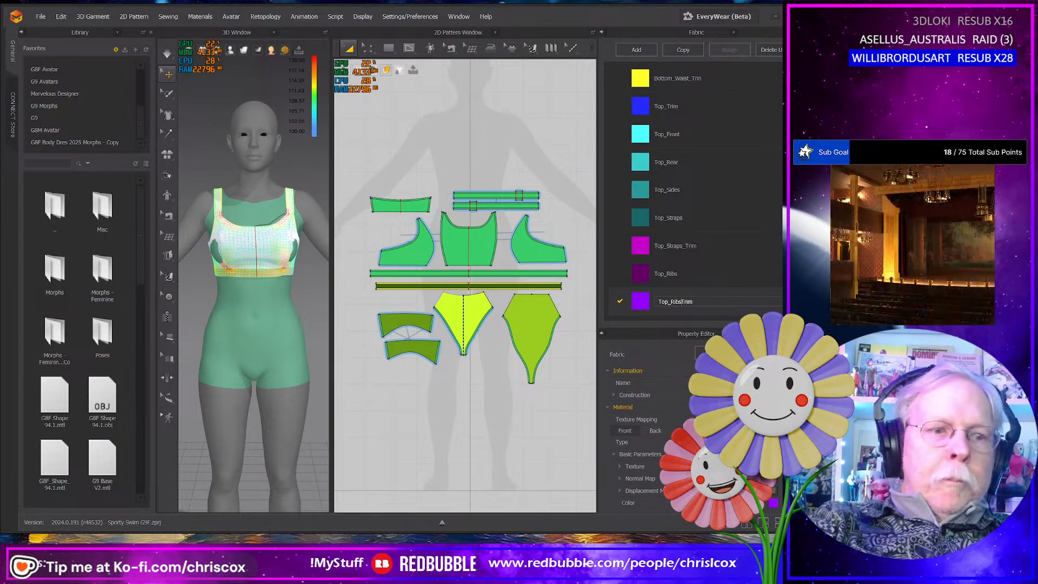
pyautogui.press('Return')
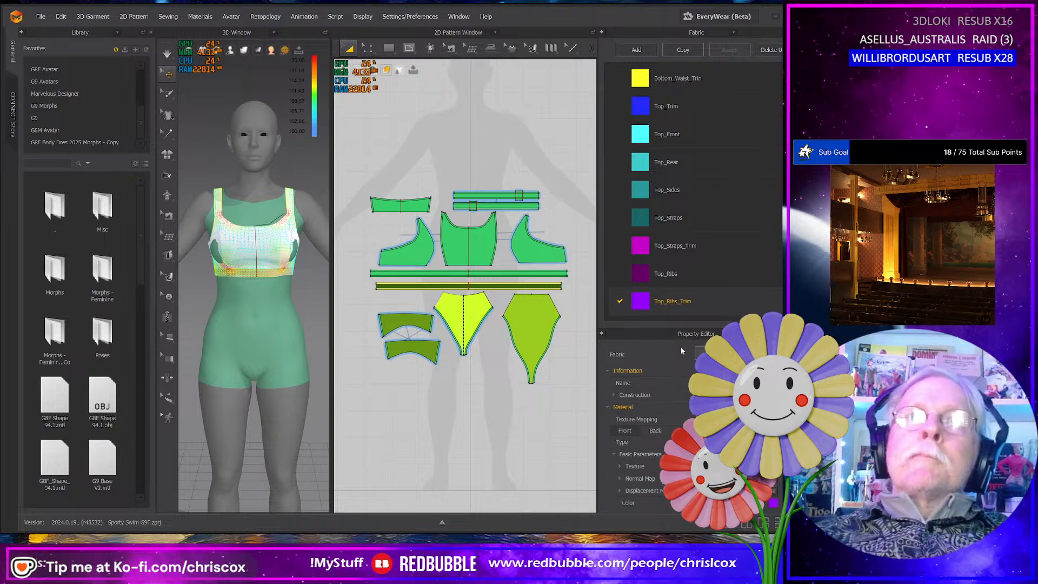
# - Apply the Top_Ribs_Trim fabric to the central and lower strips of the top's long rib band
pyautogui.moveTo(588, 286); pyautogui.dragTo(358, 269)
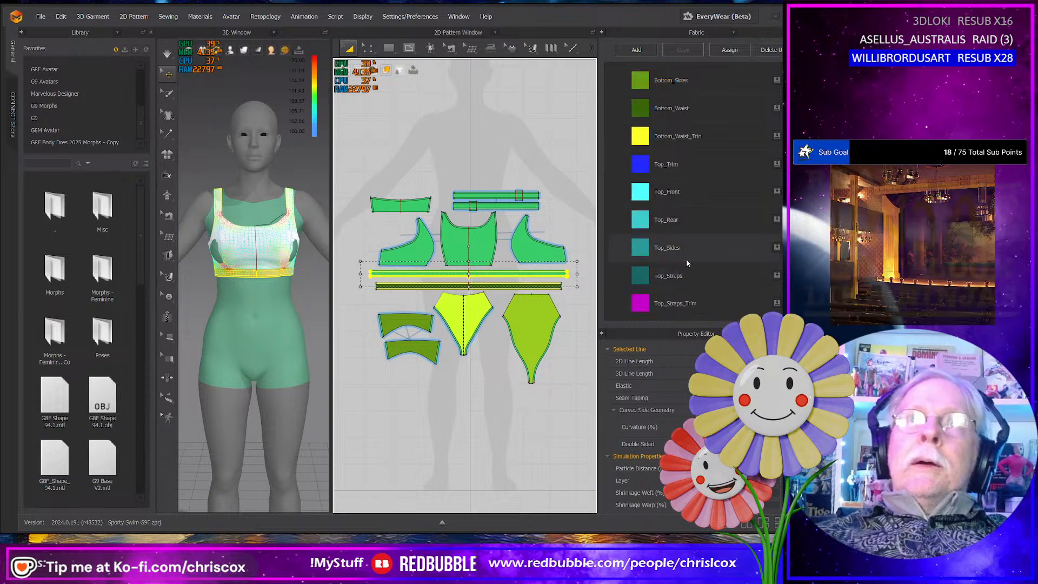
pyautogui.scroll(-3, 687, 258)
pyautogui.moveTo(643, 302); pyautogui.dragTo(550, 277)
pyautogui.scroll(5, 564, 306)
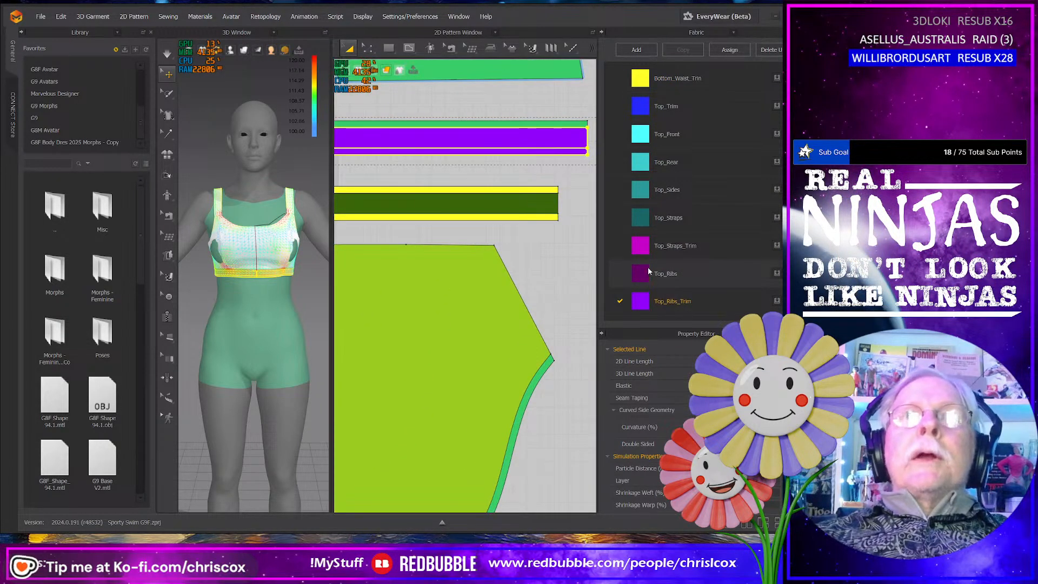
pyautogui.moveTo(580, 191); pyautogui.dragTo(581, 190)
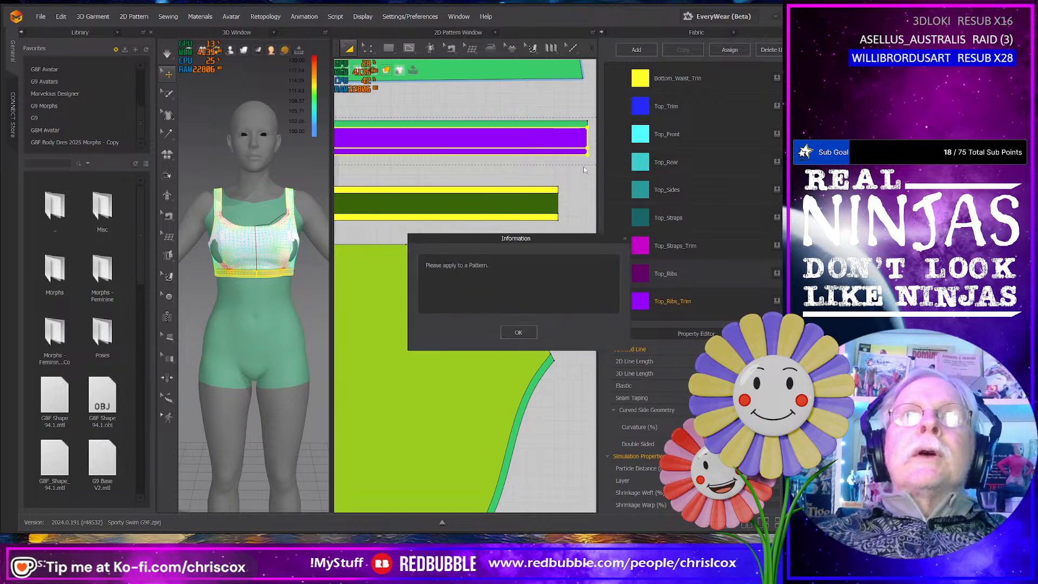
pyautogui.click(517, 334)
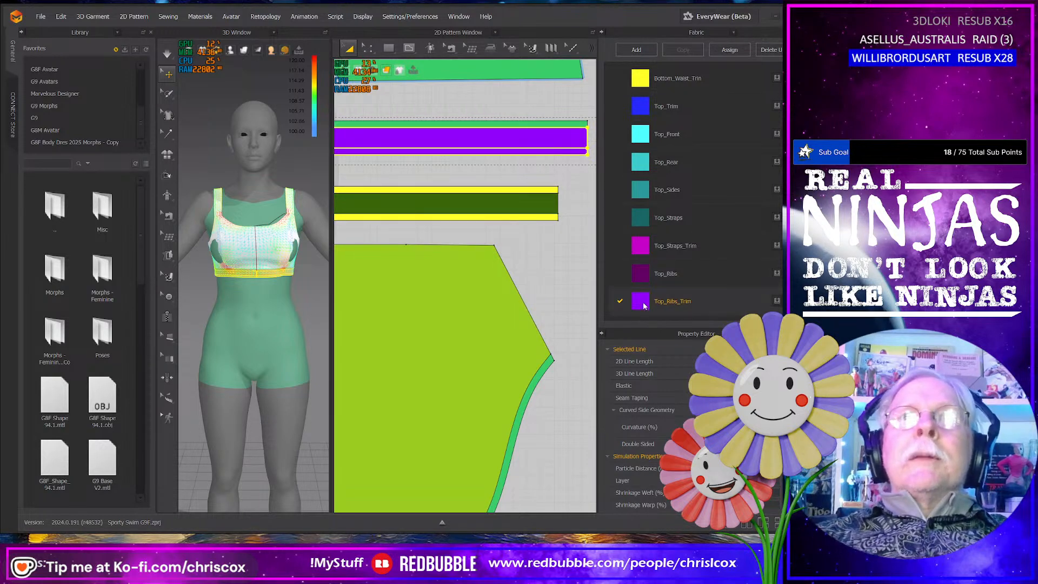
# - Apply Top_Ribs_Trim to the rib band's upper edge strip and Top_Ribs to its central strip
pyautogui.click(579, 119)
pyautogui.click(563, 132)
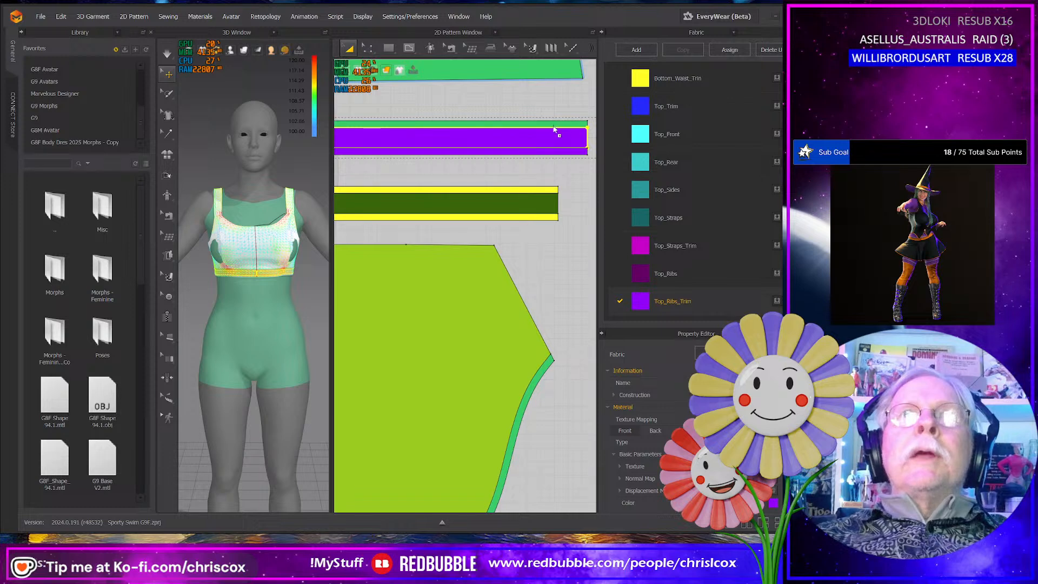
pyautogui.click(554, 124)
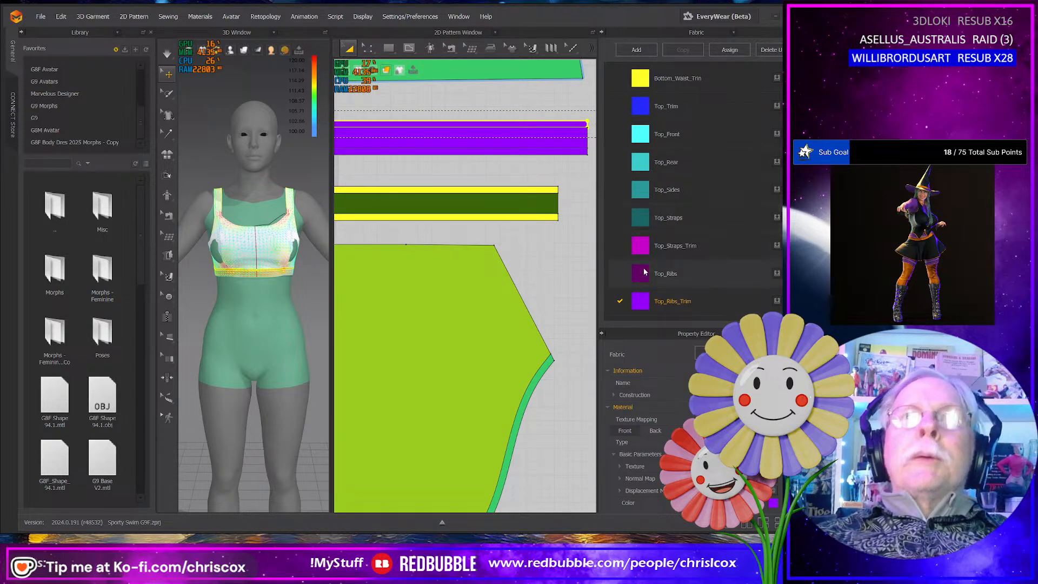
pyautogui.moveTo(642, 277); pyautogui.dragTo(565, 140)
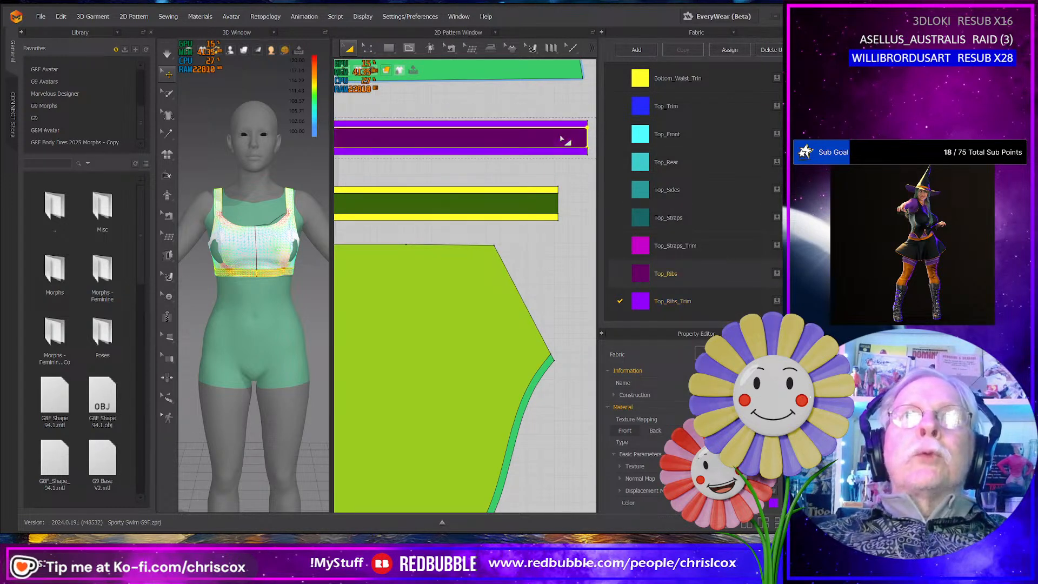
pyautogui.scroll(-8, 560, 196)
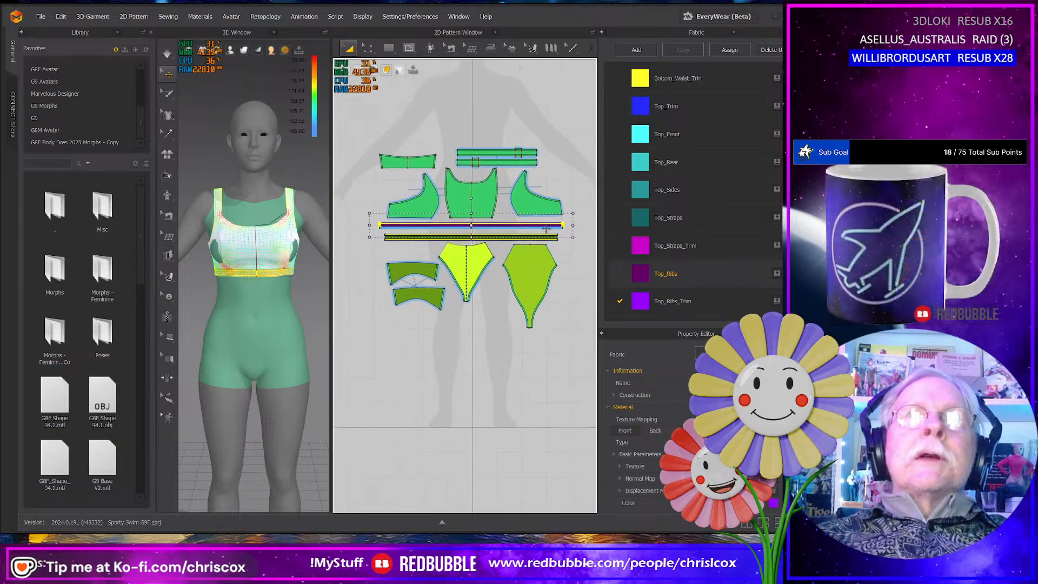
# - Select the top's front, rear, side and strap pieces and apply the blue Top_Trim fabric to all of them
pyautogui.moveTo(581, 221); pyautogui.dragTo(353, 141)
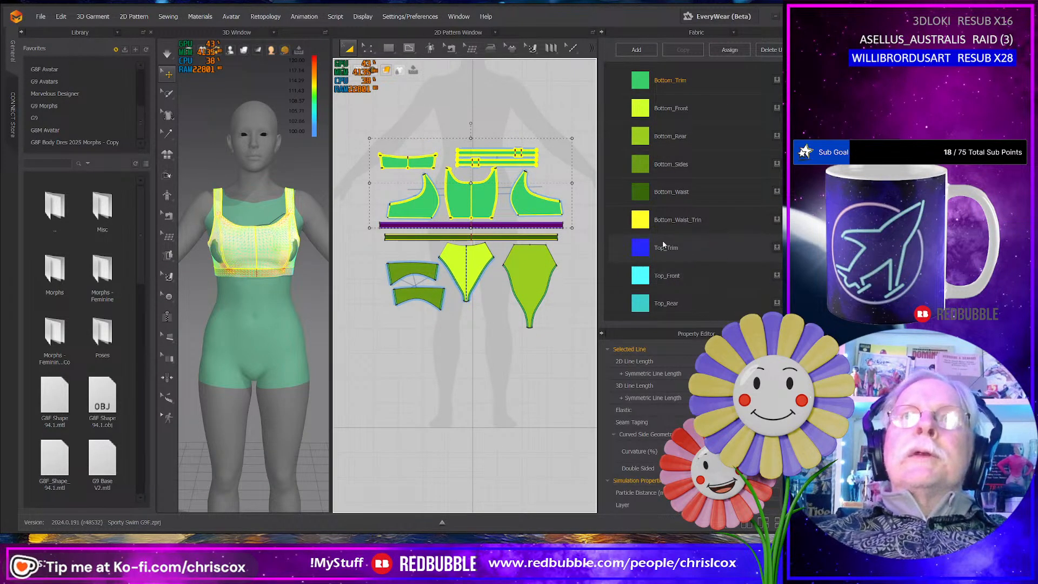
pyautogui.moveTo(656, 247); pyautogui.dragTo(537, 212)
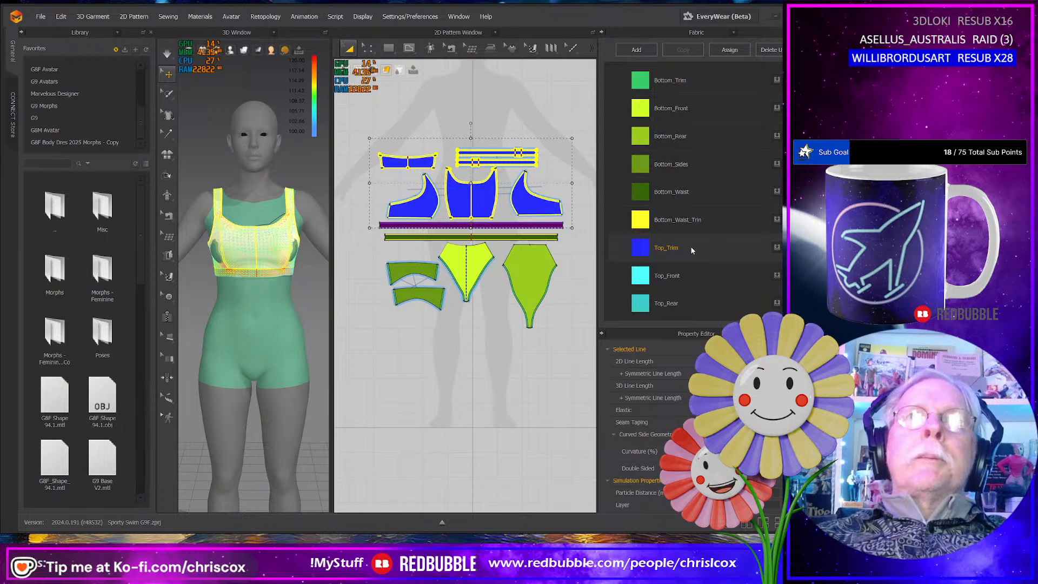
pyautogui.click(574, 290)
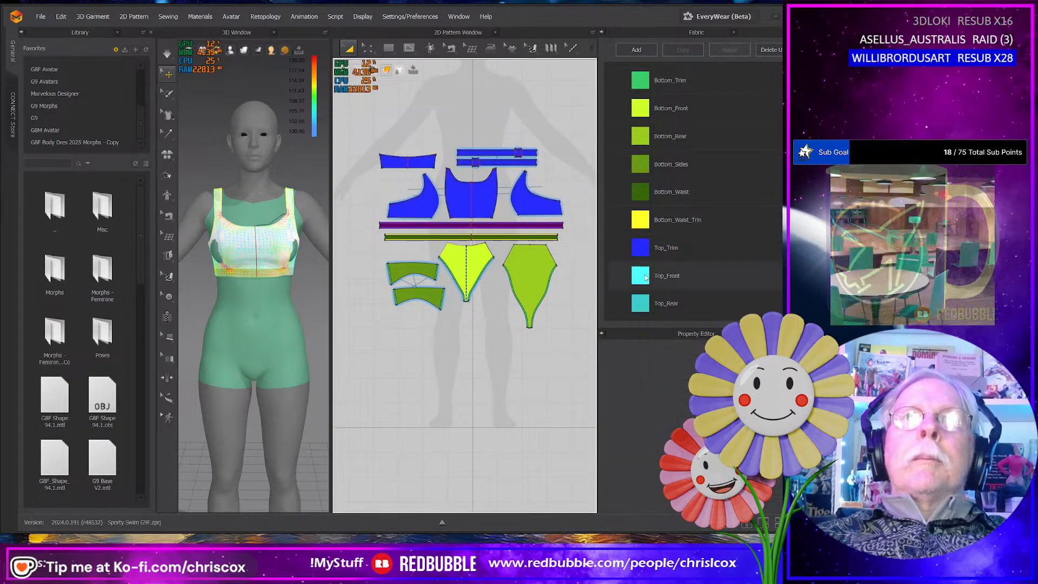
# - Apply the Top_Front fabric to the top's front panel and Top_Rear to its rear panel
pyautogui.click(488, 208)
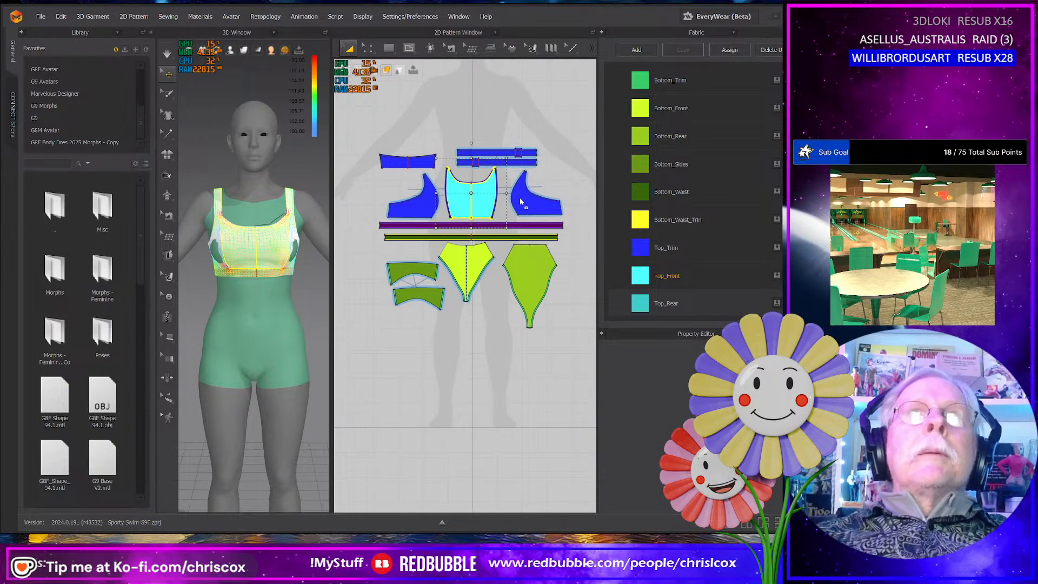
pyautogui.click(433, 165)
# - Apply the Top_Sides fabric to both side panels of the top
pyautogui.scroll(-3, 694, 250)
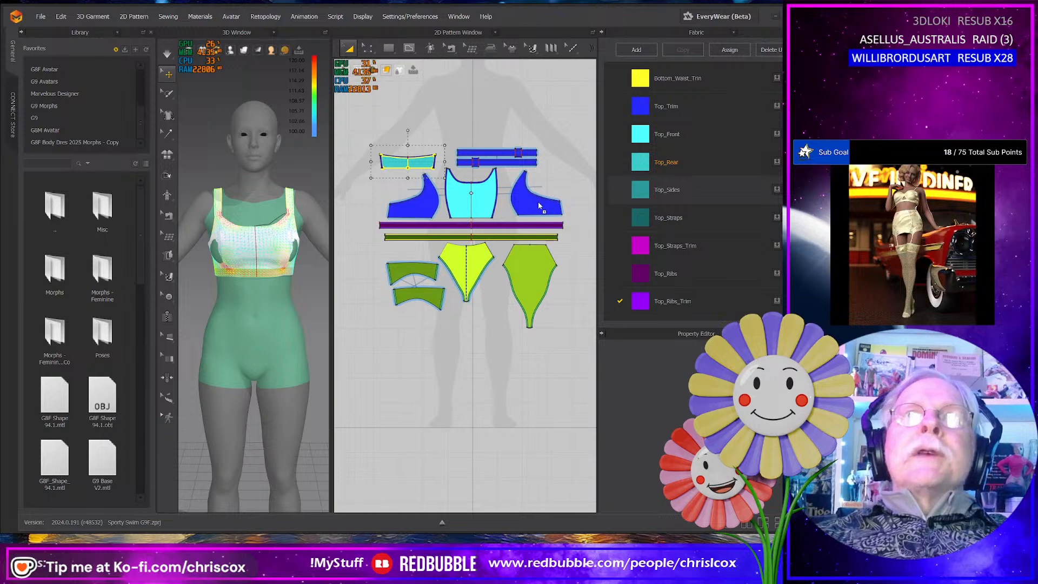
pyautogui.click(539, 206)
pyautogui.click(633, 193)
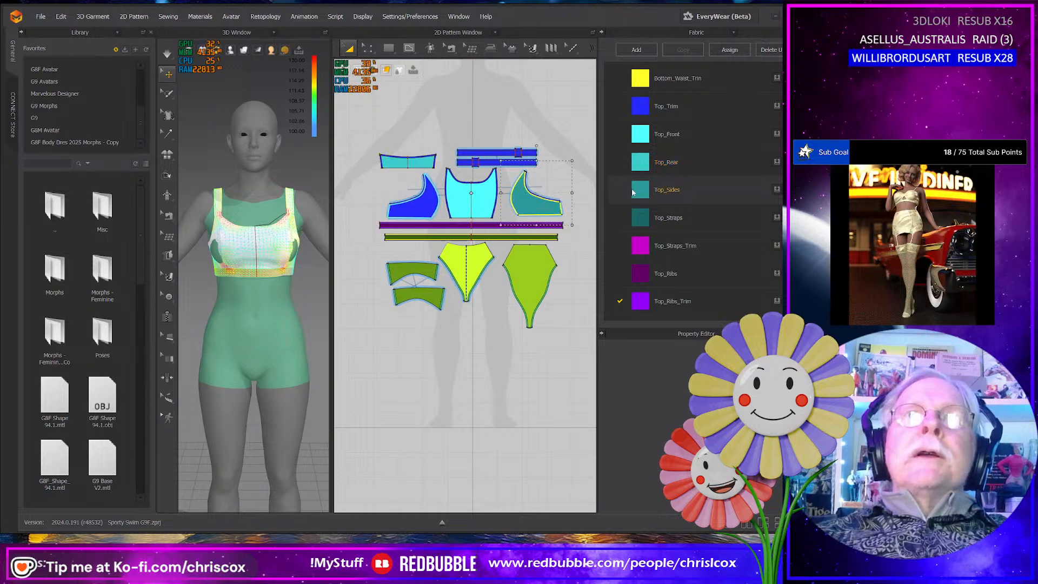
pyautogui.click(424, 209)
# - Duplicate the Top_Ribs_Trim fabric and rename the copy Top_Straps_Sliders
pyautogui.scroll(5, 507, 183)
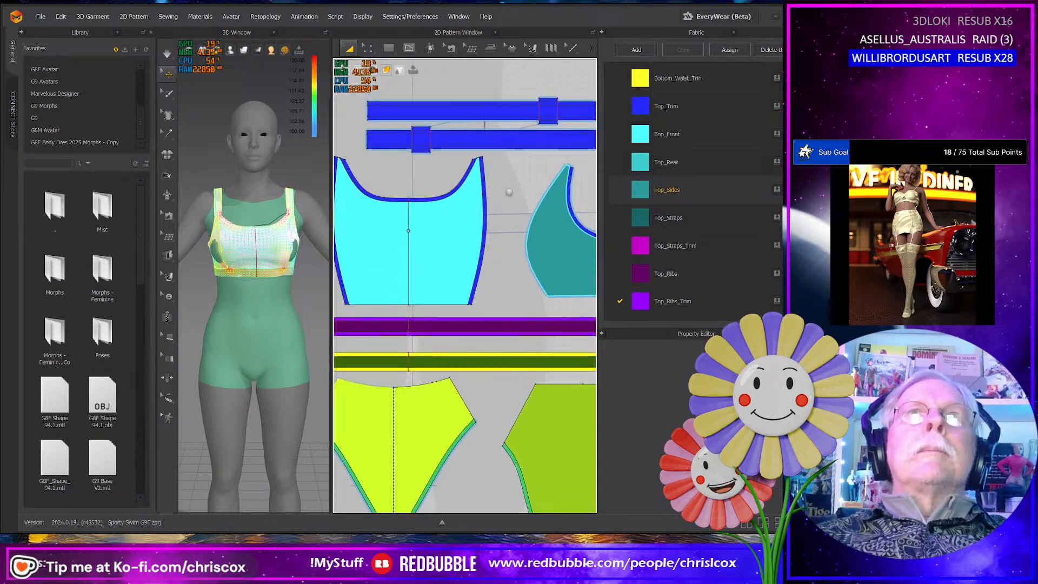
pyautogui.moveTo(509, 192); pyautogui.dragTo(509, 208, button='middle')
pyautogui.click(422, 168)
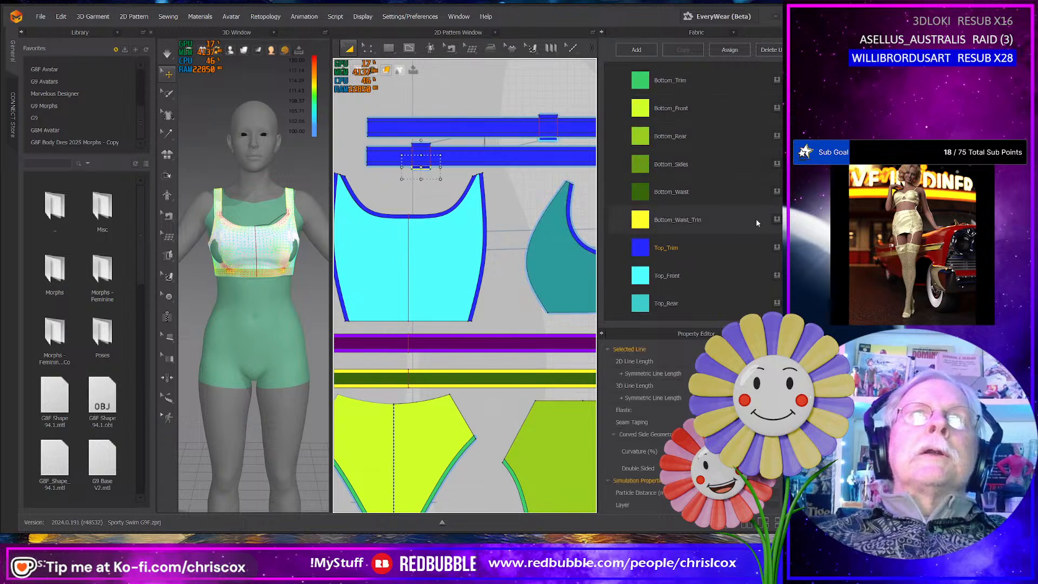
pyautogui.scroll(1, 757, 221)
pyautogui.click(701, 311)
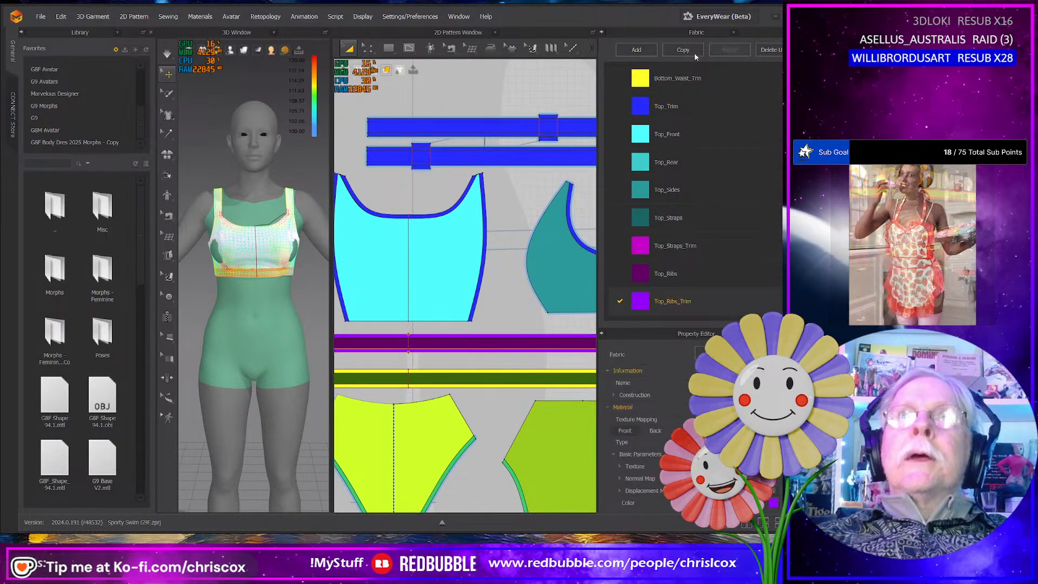
pyautogui.click(695, 53)
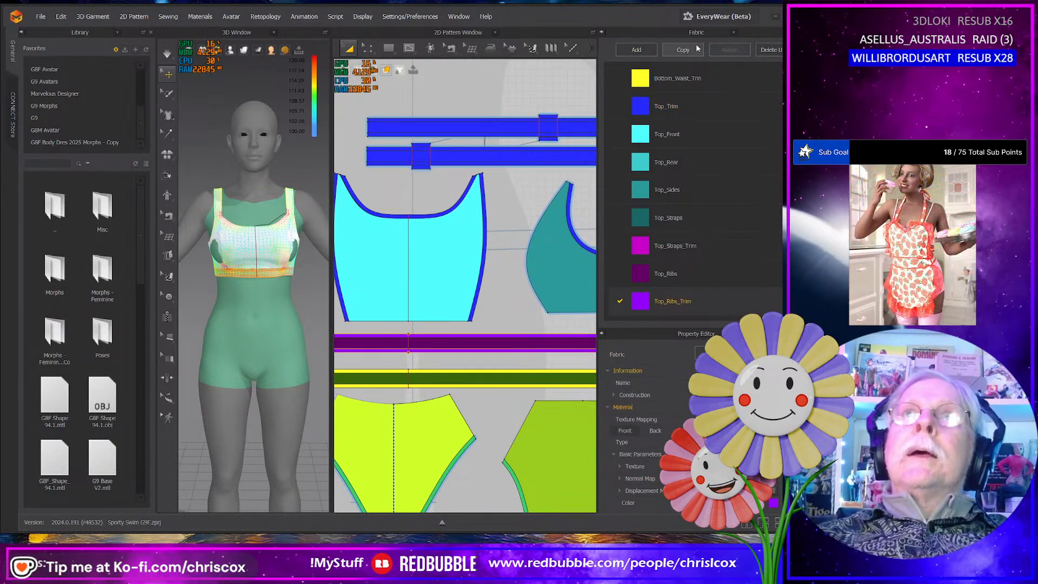
pyautogui.doubleClick(669, 302)
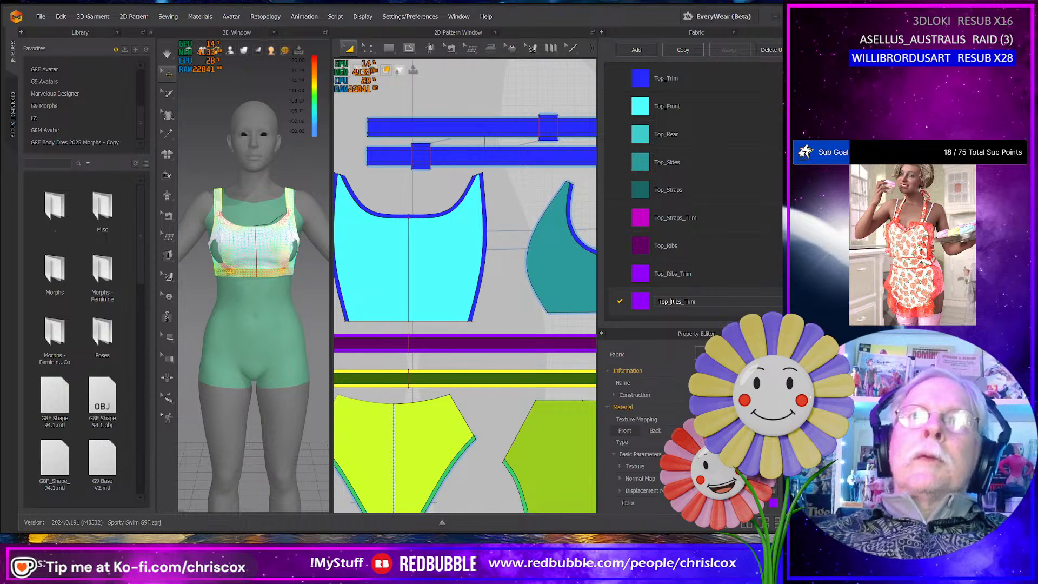
pyautogui.write('Top_S')
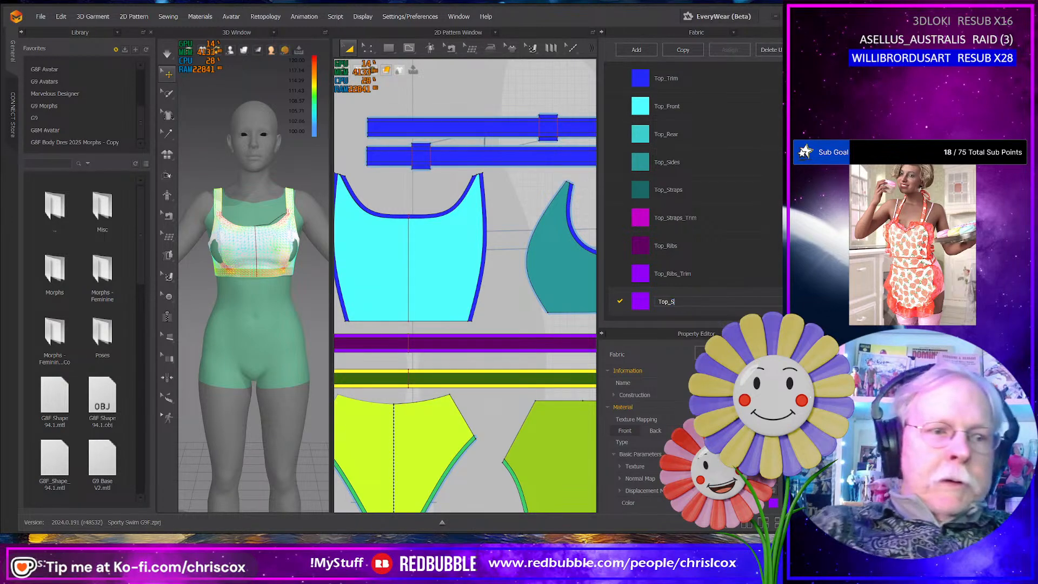
pyautogui.write('traps')
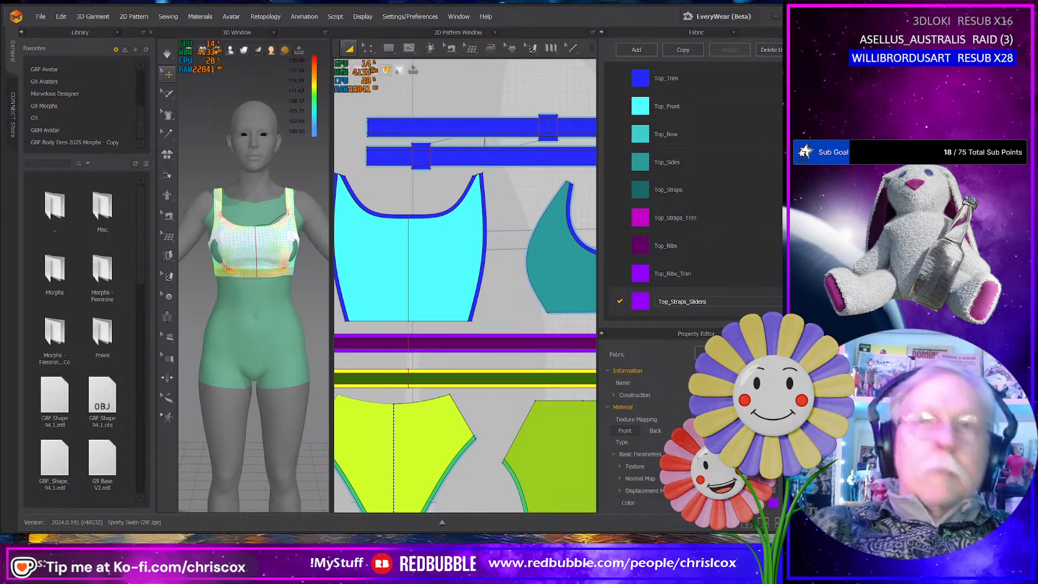
pyautogui.write('_Sliders')
pyautogui.press('Return')
# - Apply the Top_Straps fabric to the central strips of both straps and Top_Straps_Trim to their four edge strips
pyautogui.moveTo(494, 209); pyautogui.dragTo(474, 218, button='middle')
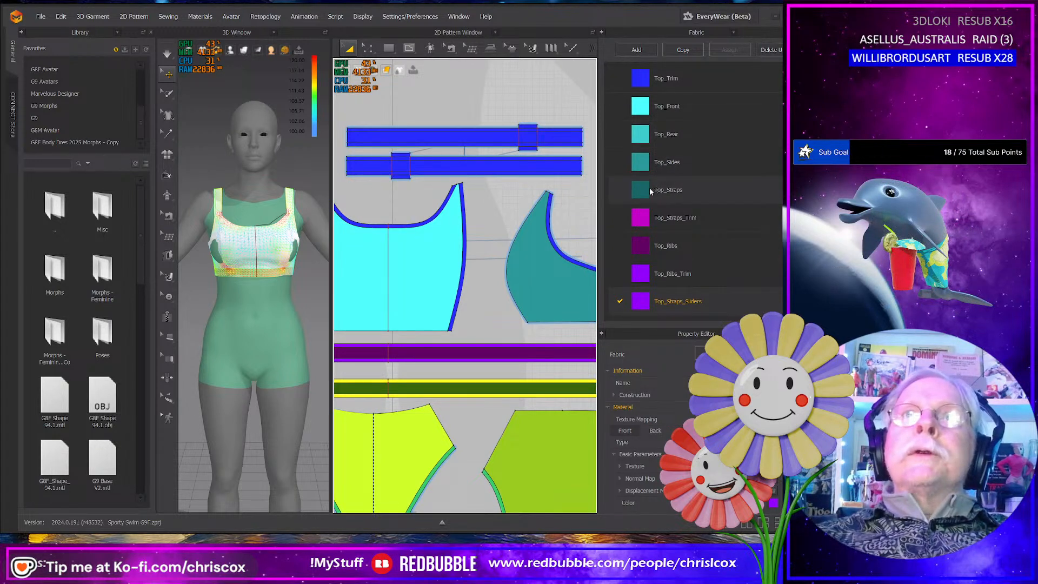
pyautogui.moveTo(651, 190); pyautogui.dragTo(576, 142)
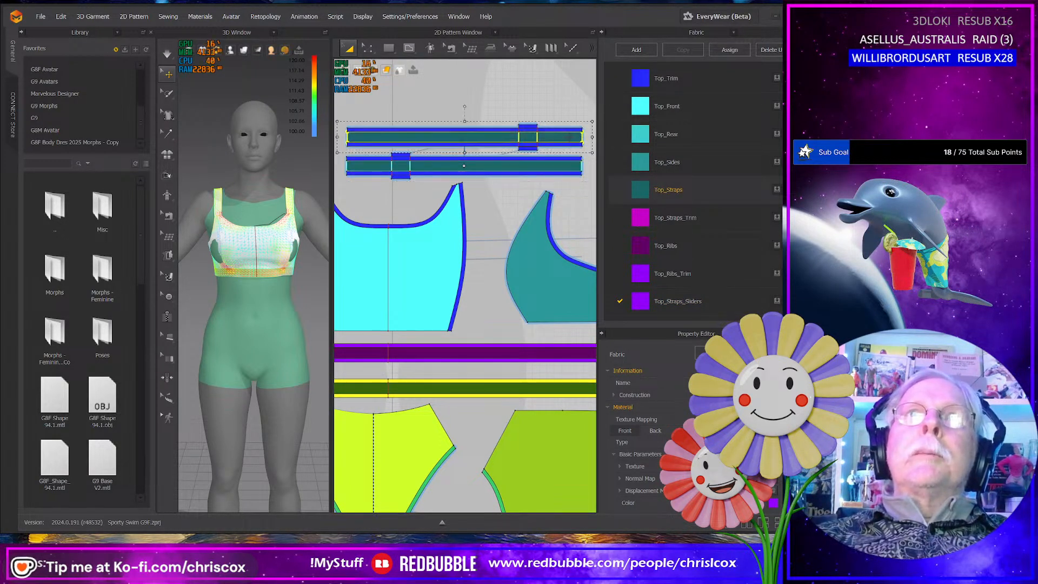
pyautogui.click(577, 184)
pyautogui.click(577, 173)
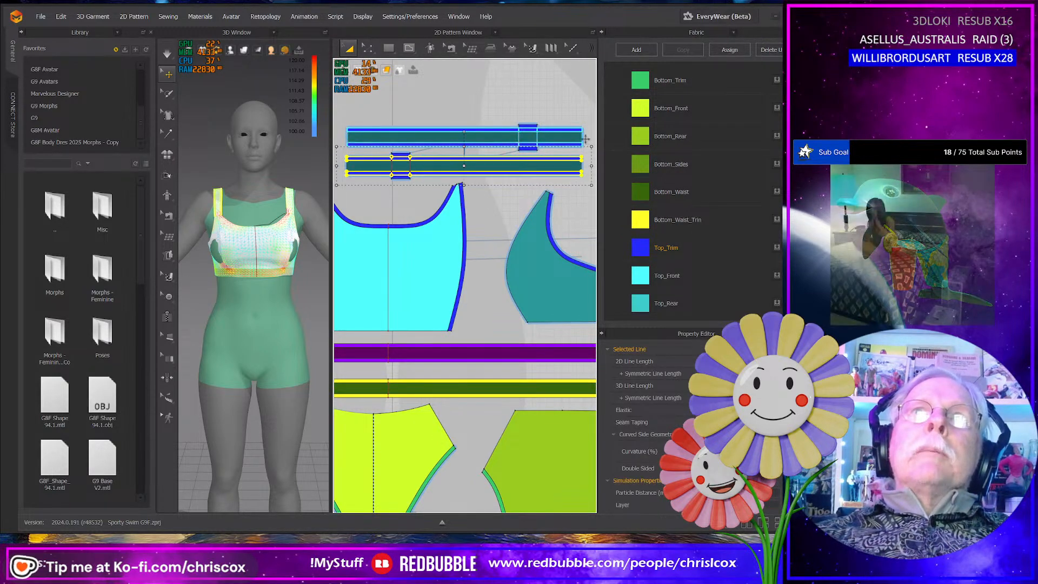
pyautogui.keyDown('shift'); pyautogui.click(575, 158); pyautogui.keyUp('shift')
pyautogui.keyDown('shift'); pyautogui.click(576, 146); pyautogui.keyUp('shift')
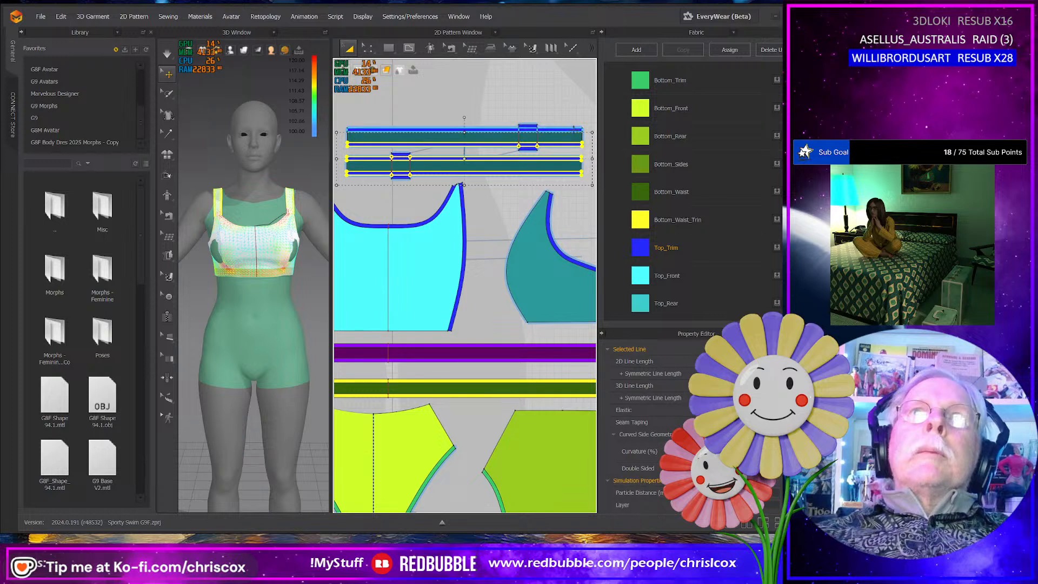
pyautogui.keyDown('shift'); pyautogui.click(571, 127); pyautogui.keyUp('shift')
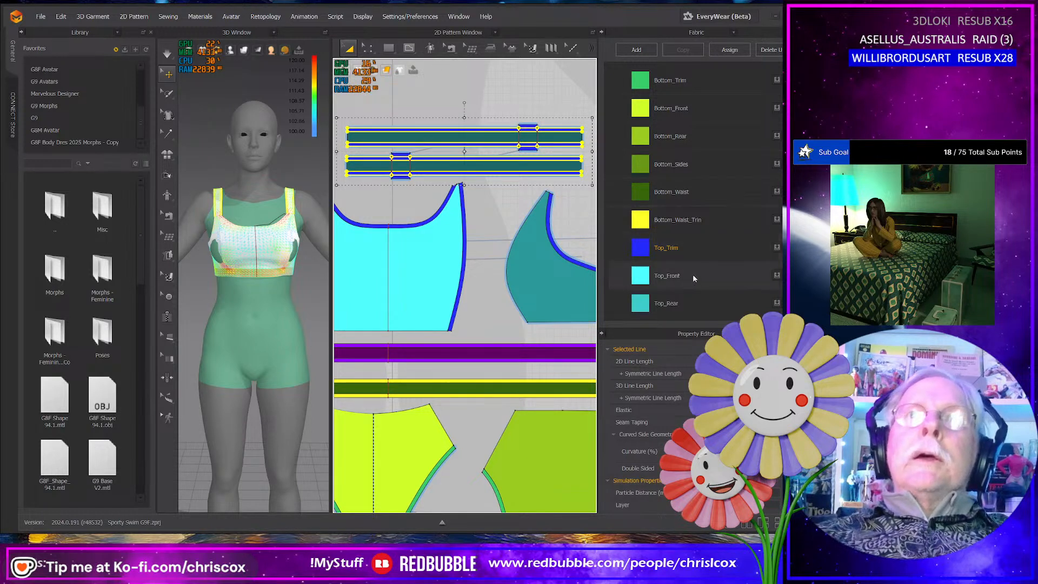
pyautogui.scroll(-3, 693, 275)
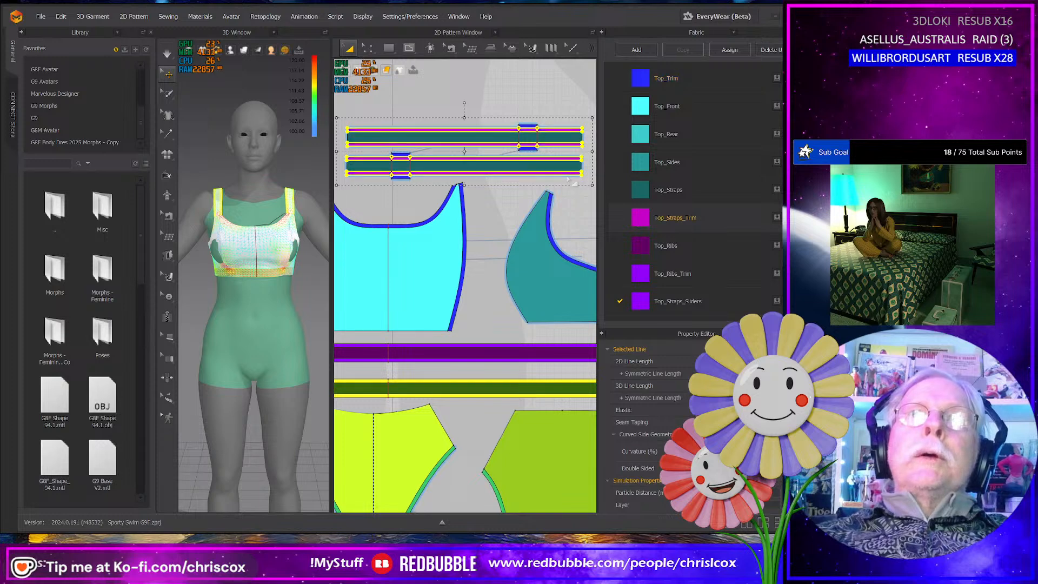
# - Select the four slider tabs protruding from the two straps and apply the Top_Straps_Sliders fabric to them
pyautogui.click(515, 115)
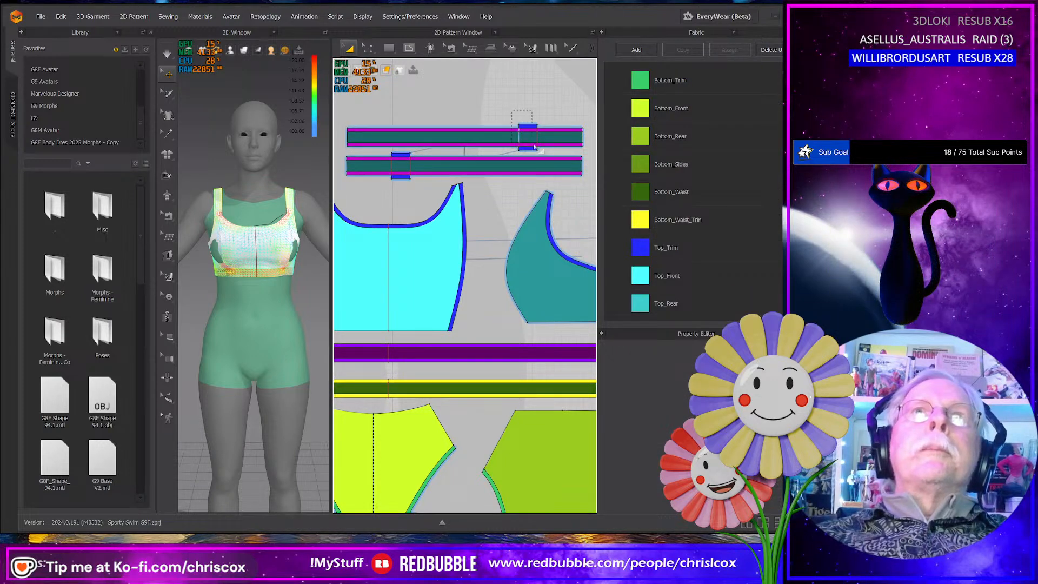
pyautogui.moveTo(546, 156); pyautogui.dragTo(546, 157)
pyautogui.click(526, 117)
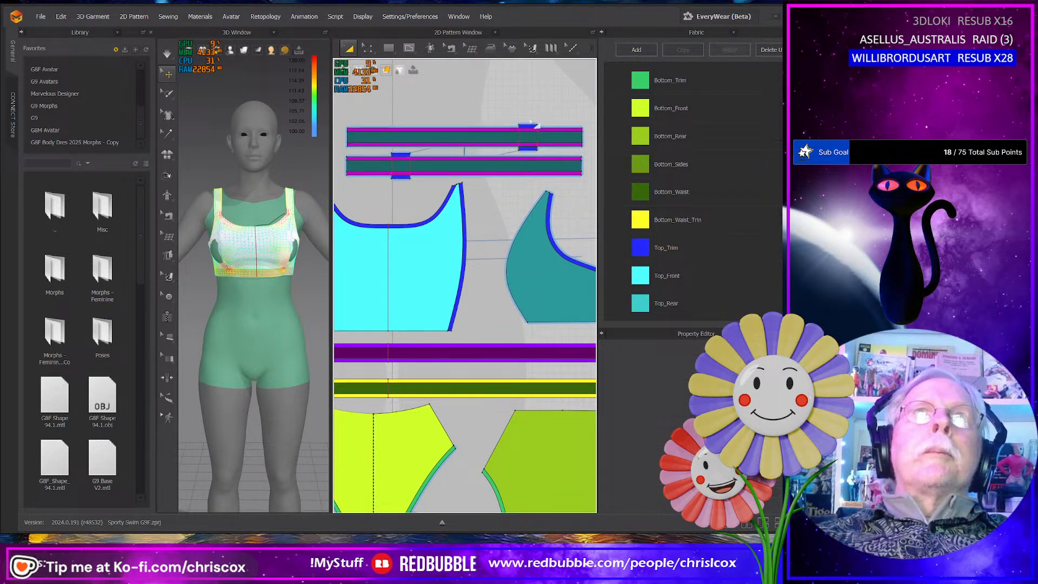
pyautogui.click(528, 126)
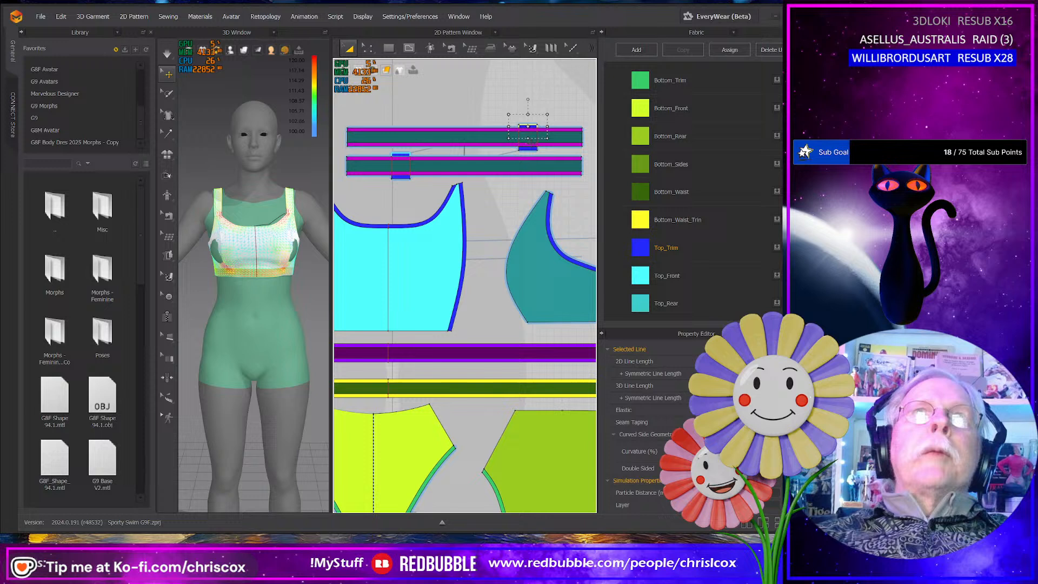
pyautogui.keyDown('shift'); pyautogui.click(532, 150); pyautogui.keyUp('shift')
pyautogui.keyDown('shift'); pyautogui.click(400, 154); pyautogui.keyUp('shift')
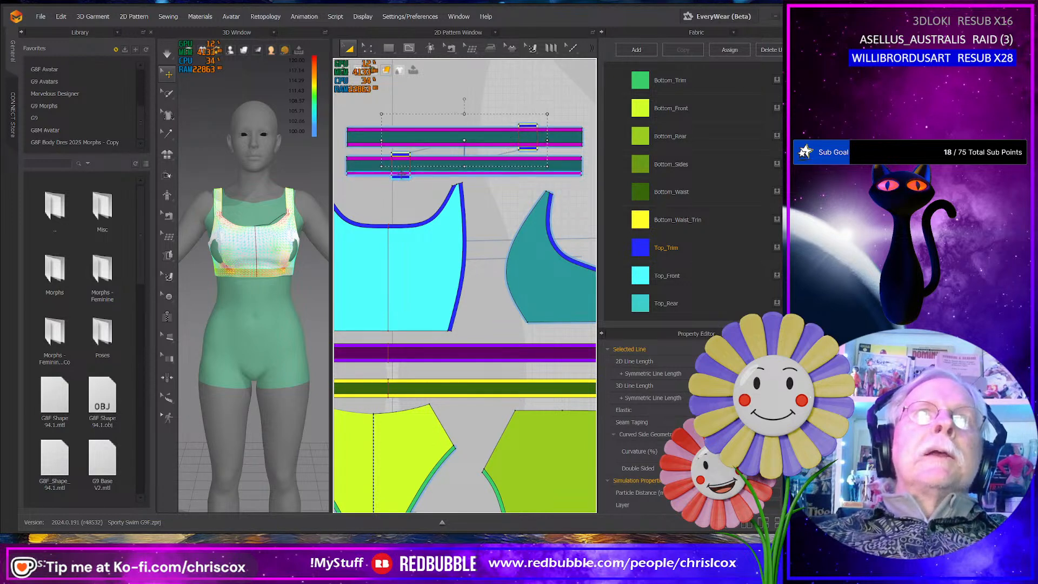
pyautogui.keyDown('shift'); pyautogui.click(401, 178); pyautogui.keyUp('shift')
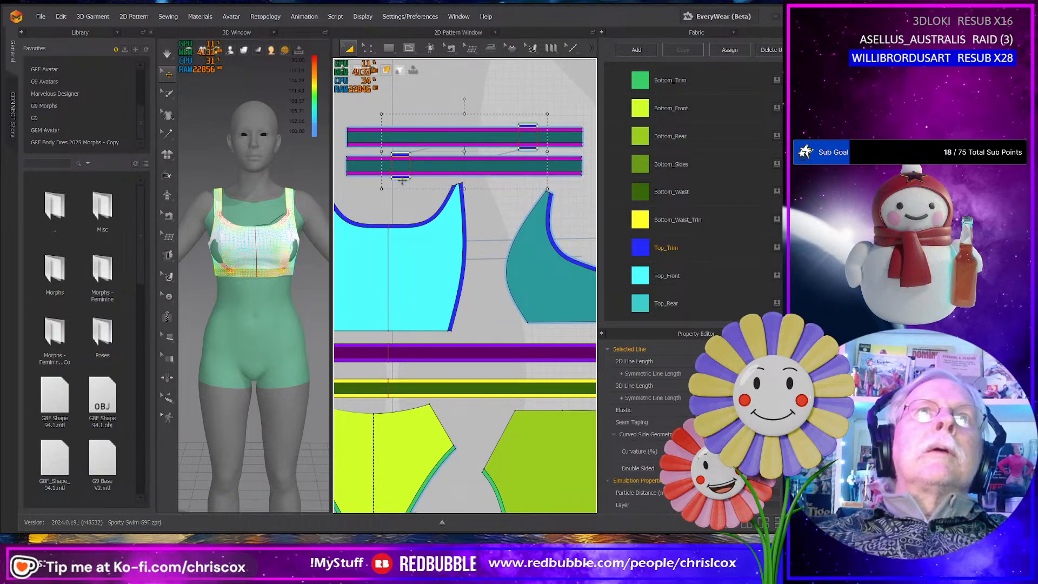
pyautogui.scroll(-3, 713, 254)
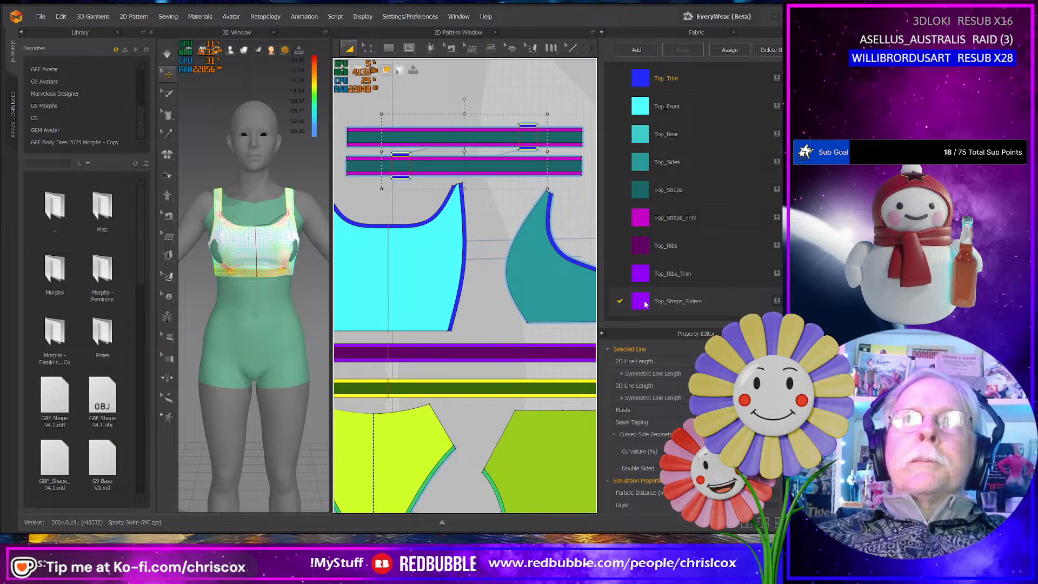
pyautogui.moveTo(645, 305); pyautogui.dragTo(586, 299)
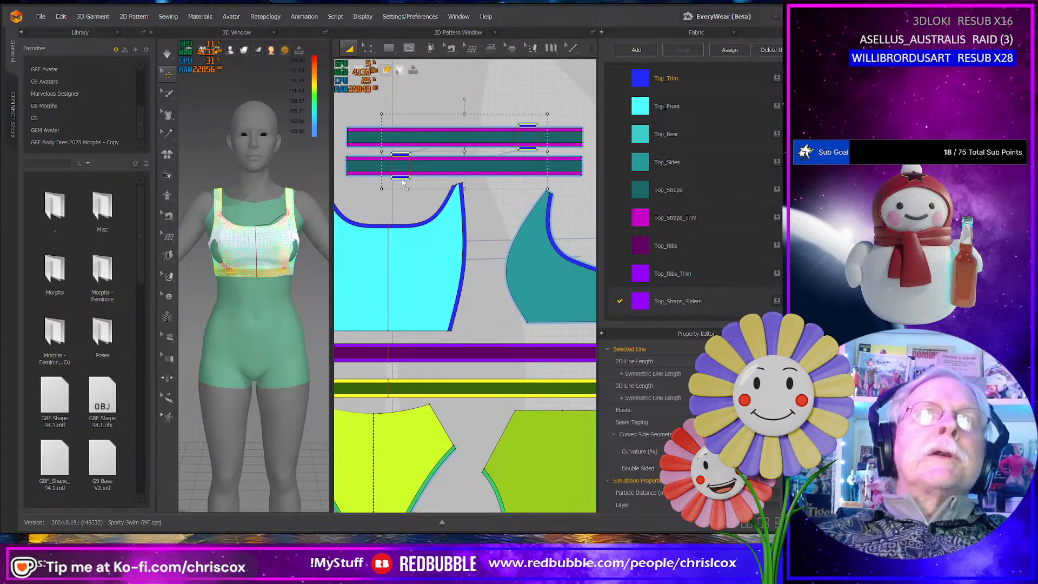
pyautogui.moveTo(402, 182); pyautogui.dragTo(403, 184)
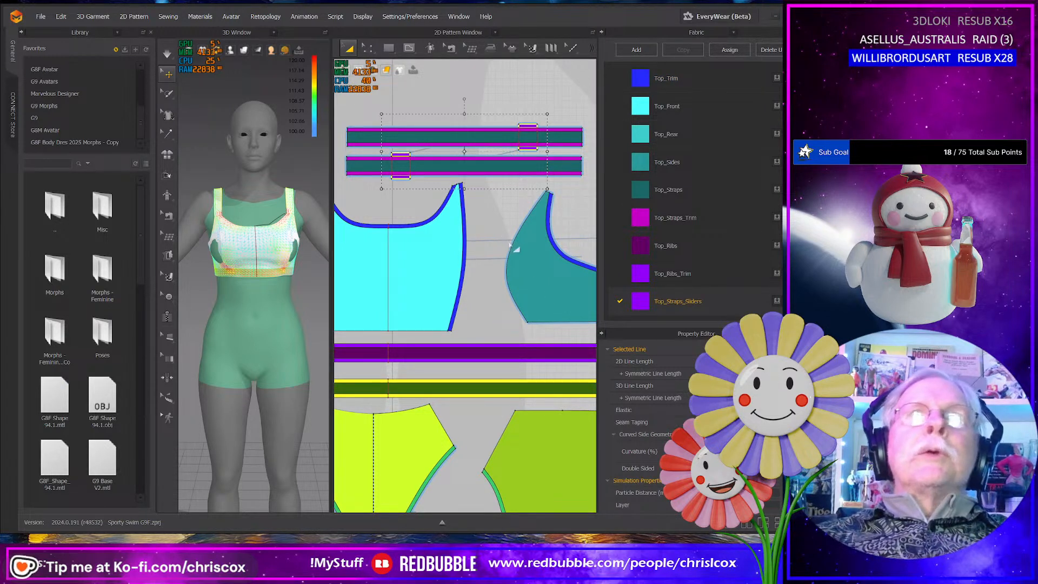
# - Select all the swimwear pattern pieces and briefly simulate the garment on the avatar
pyautogui.scroll(-3, 489, 257)
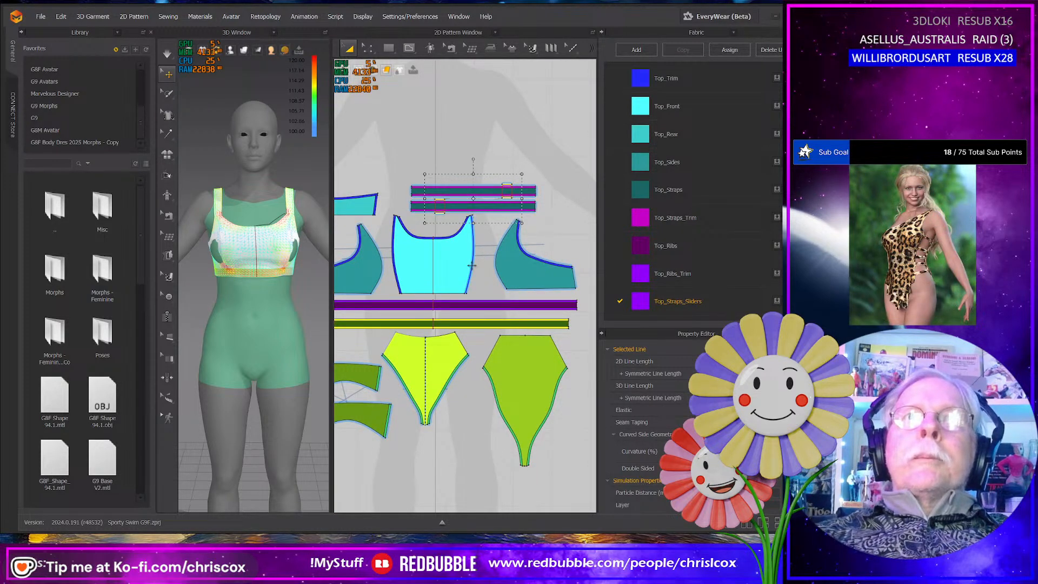
pyautogui.moveTo(471, 265); pyautogui.dragTo(514, 269, button='middle')
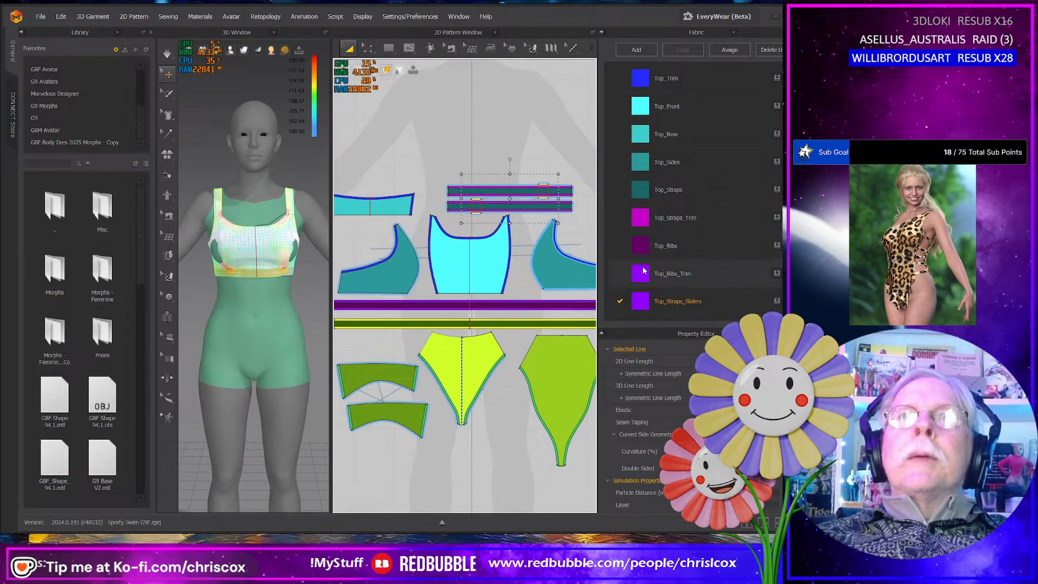
pyautogui.scroll(-4, 481, 298)
pyautogui.moveTo(481, 298); pyautogui.dragTo(463, 260, button='middle')
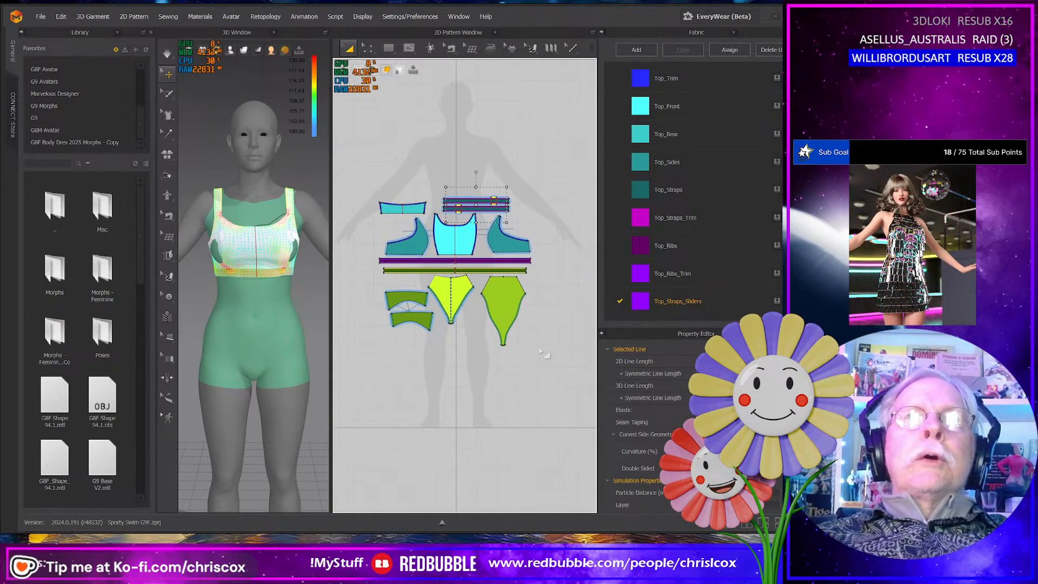
pyautogui.moveTo(552, 353); pyautogui.dragTo(351, 176)
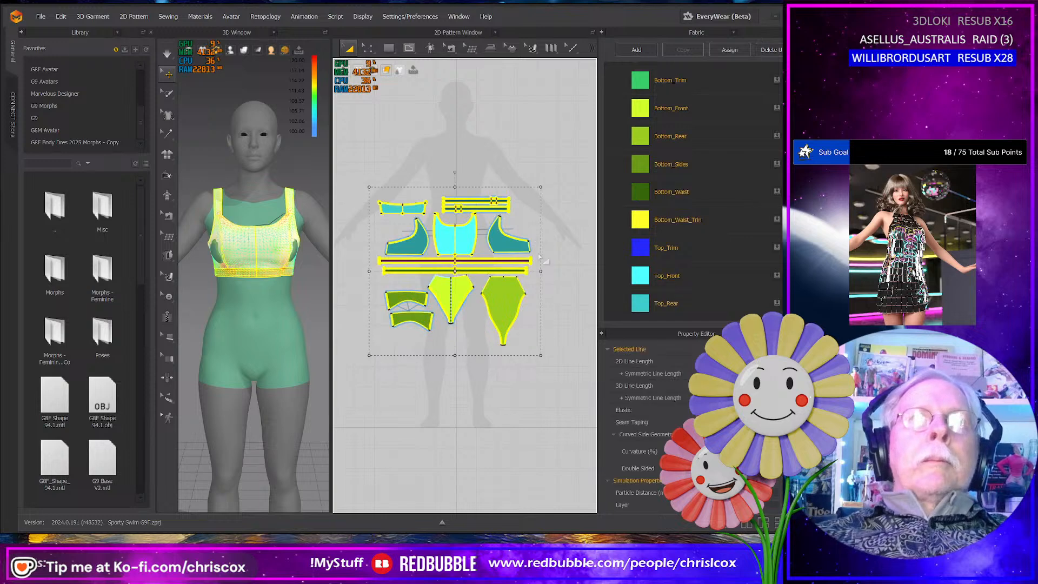
pyautogui.moveTo(243, 307); pyautogui.dragTo(255, 258, button='right')
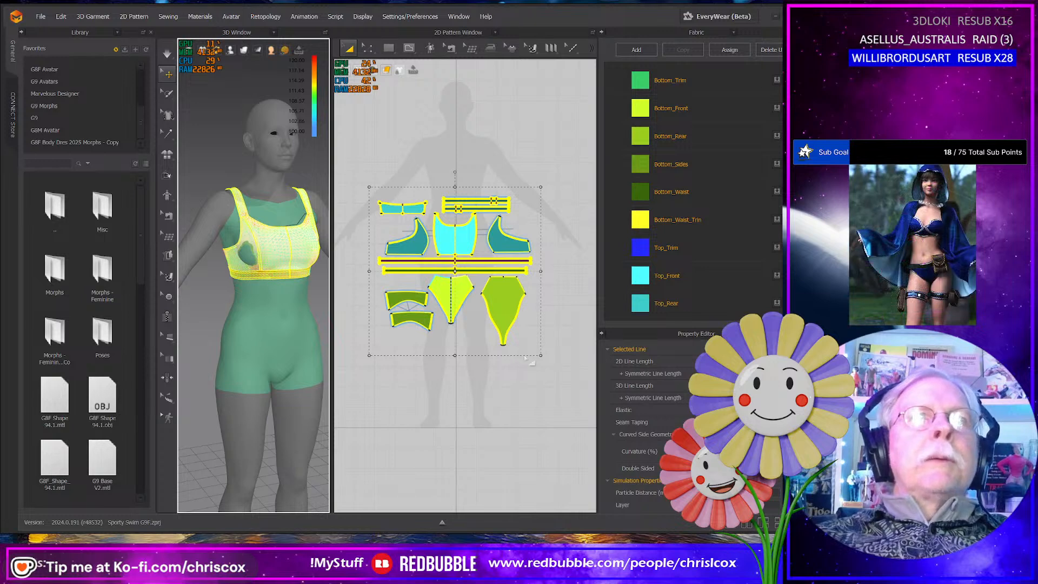
pyautogui.press('space')
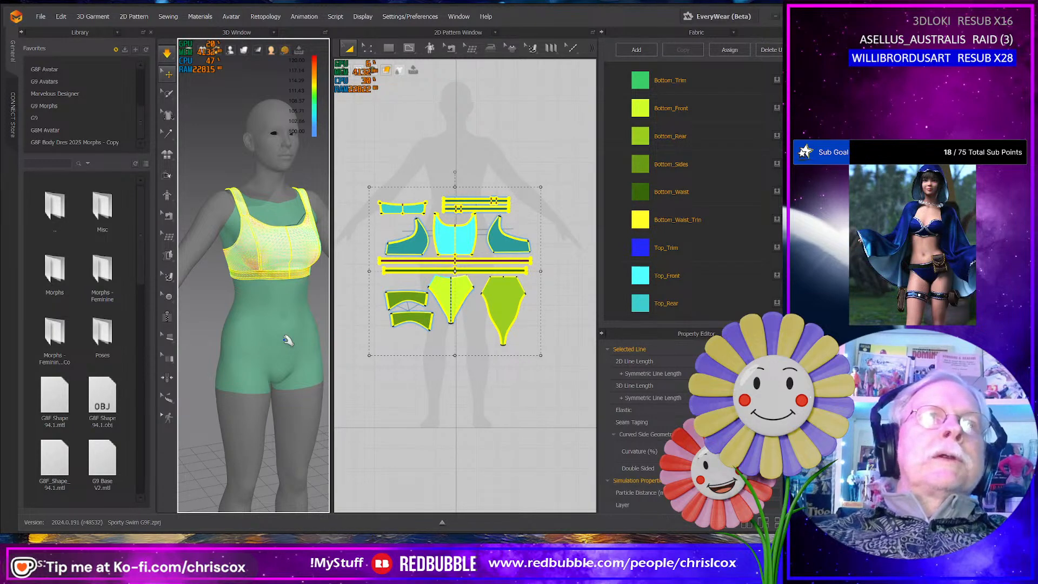
pyautogui.press('space')
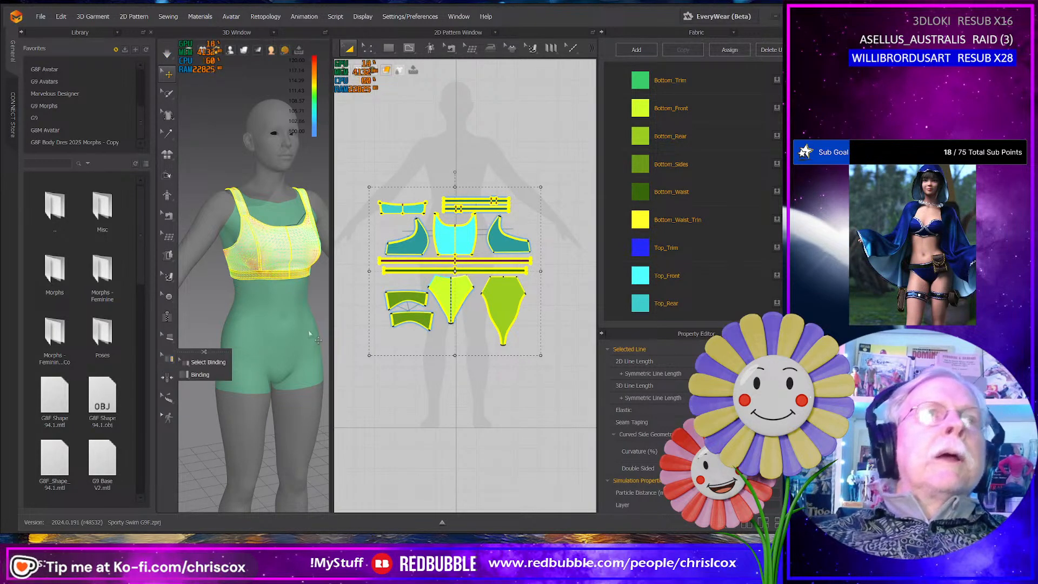
pyautogui.moveTo(186, 360); pyautogui.dragTo(433, 278, button='right')
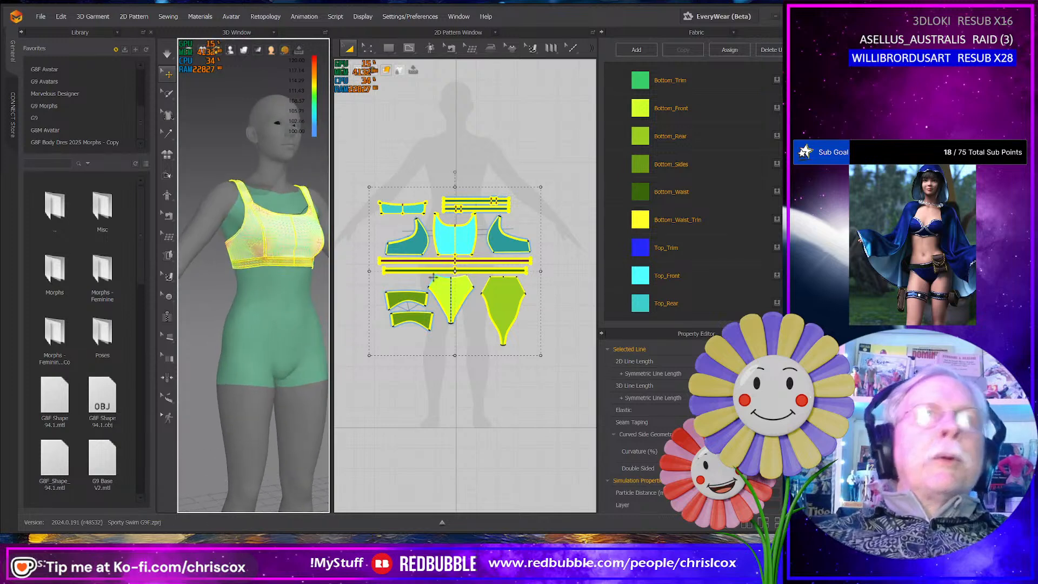
# - Select only the swim top's pattern pieces, including the rib band, and simulate the garment again
pyautogui.click(556, 272)
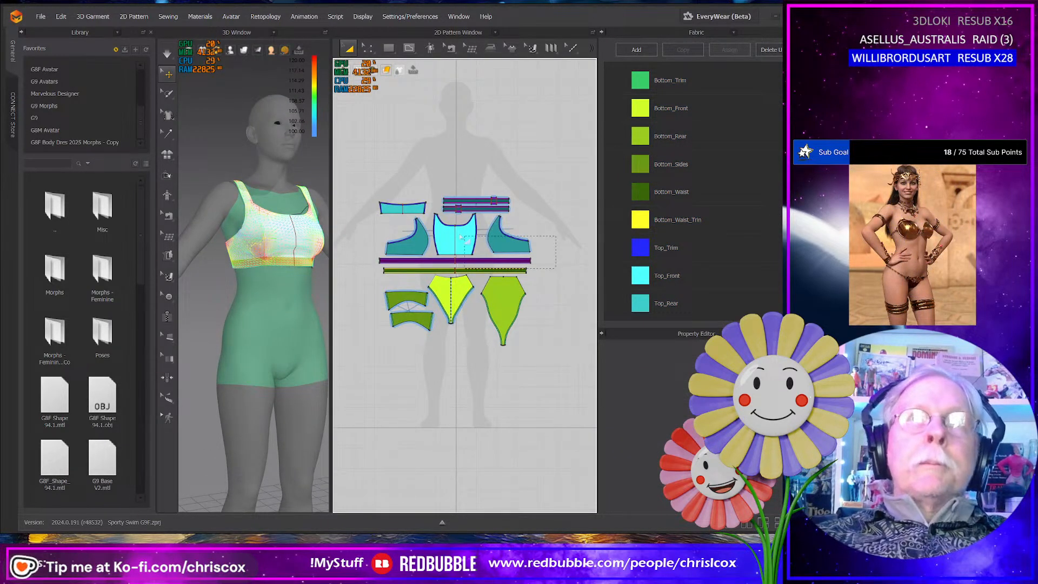
pyautogui.moveTo(558, 273); pyautogui.dragTo(371, 181)
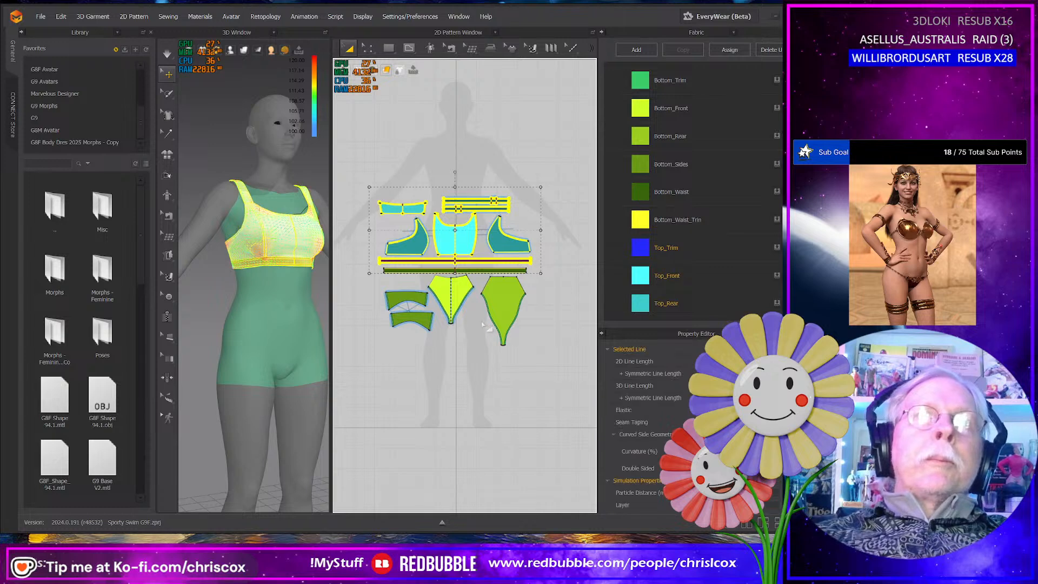
pyautogui.scroll(4, 485, 324)
pyautogui.scroll(-4, 481, 326)
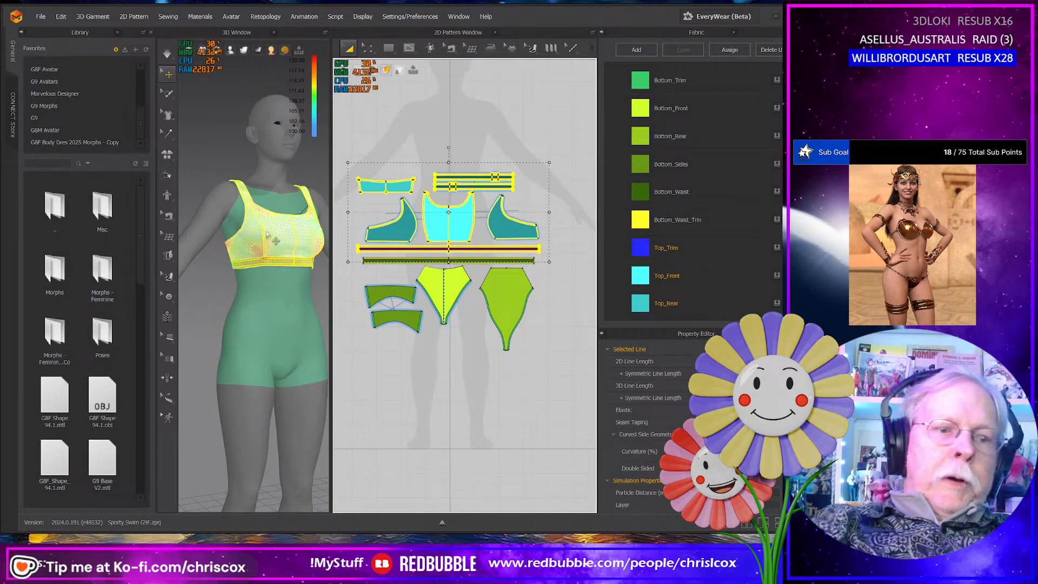
pyautogui.hotkey('ctrl', 'f')
pyautogui.press('space')
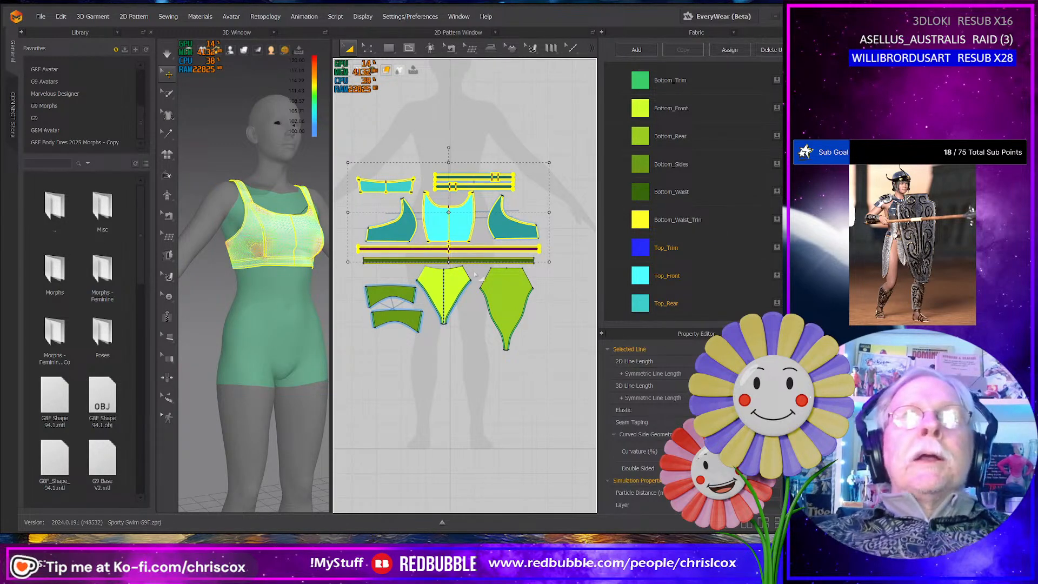
# - Turn off the strain map display on the 3D garment
pyautogui.click(258, 50)
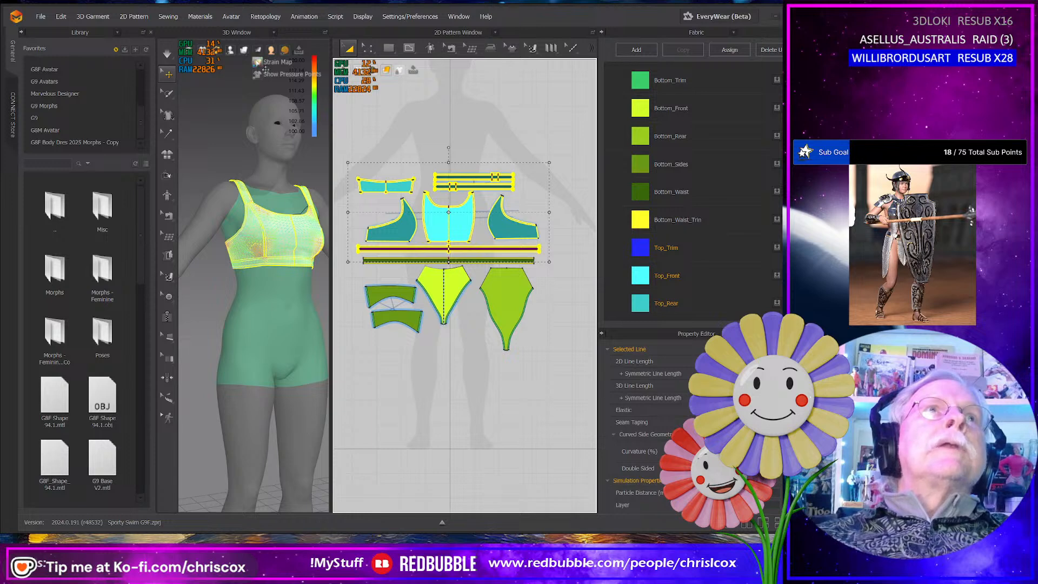
pyautogui.click(265, 68)
pyautogui.moveTo(290, 224); pyautogui.dragTo(245, 225, button='right')
pyautogui.moveTo(558, 359); pyautogui.dragTo(574, 365, button='middle')
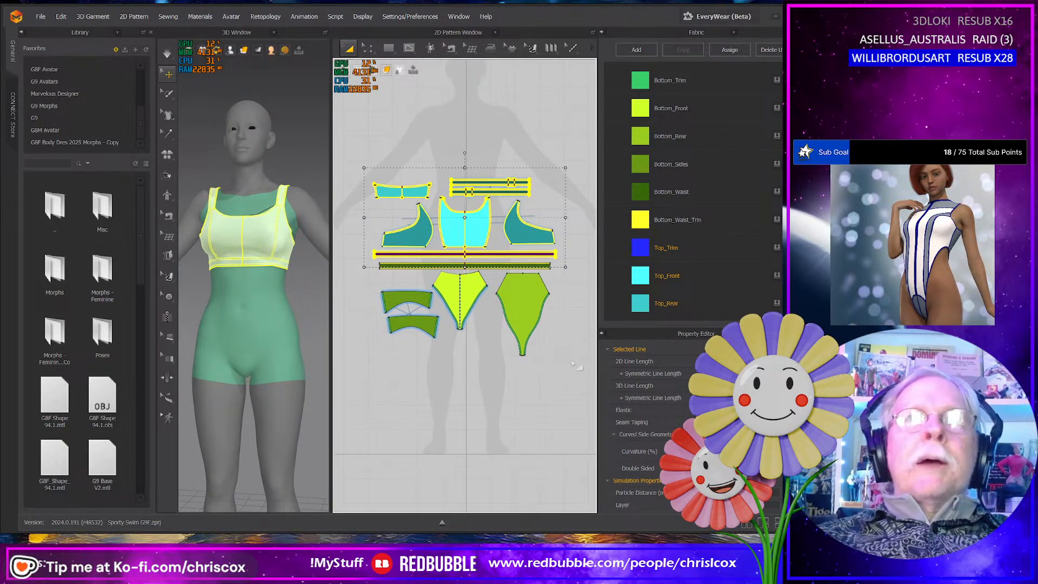
# - Select all the briefs' pattern pieces, including the waistband, and activate them on the avatar
pyautogui.moveTo(565, 367); pyautogui.dragTo(349, 263)
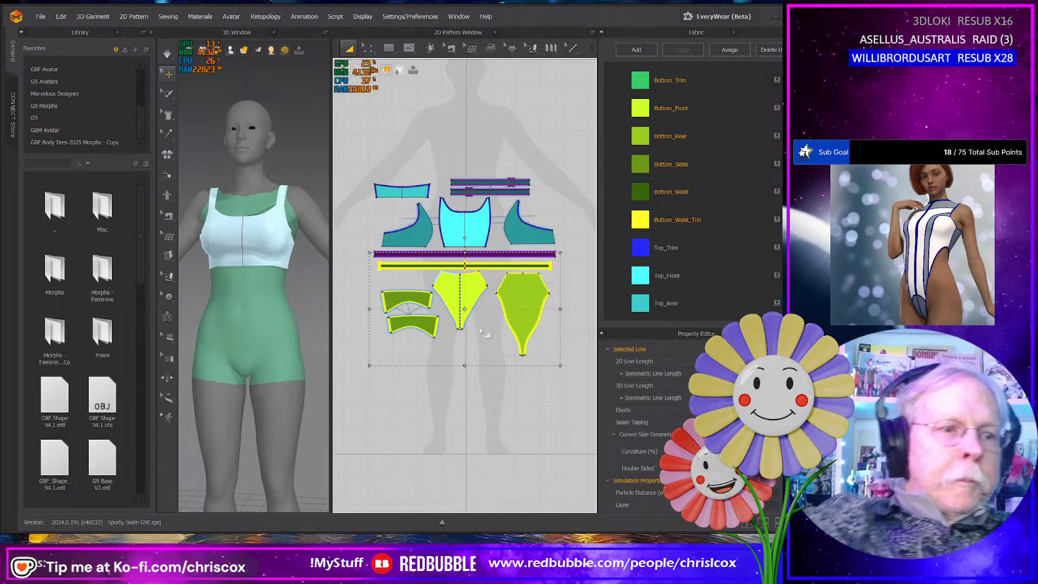
pyautogui.moveTo(266, 382)
pyautogui.mouseDown(button='right')
pyautogui.moveTo(227, 379)
pyautogui.moveTo(269, 368)
pyautogui.mouseUp(button='right')
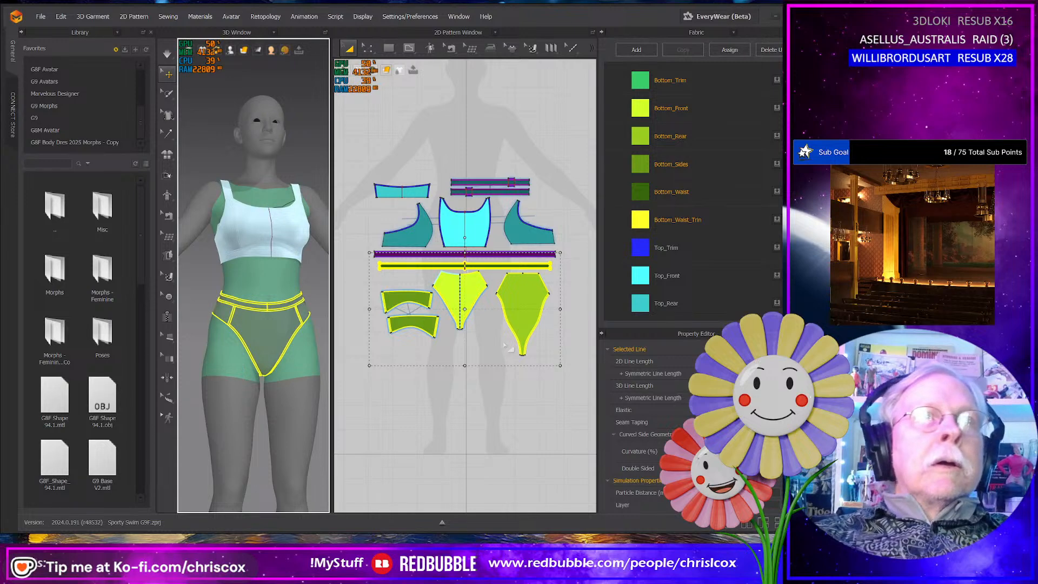
pyautogui.rightClick(527, 301)
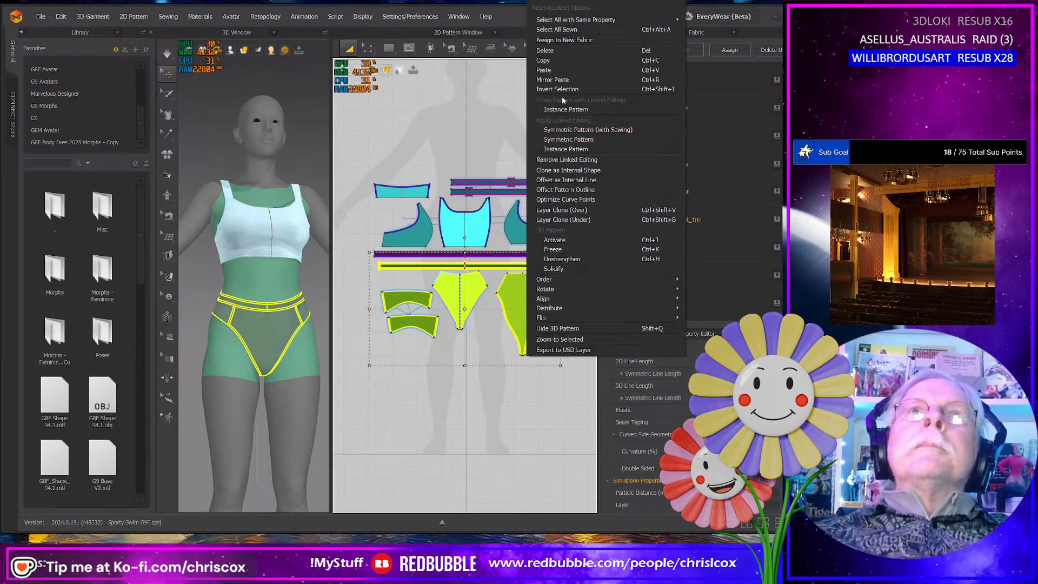
pyautogui.click(557, 240)
pyautogui.moveTo(306, 389); pyautogui.dragTo(215, 435, button='right')
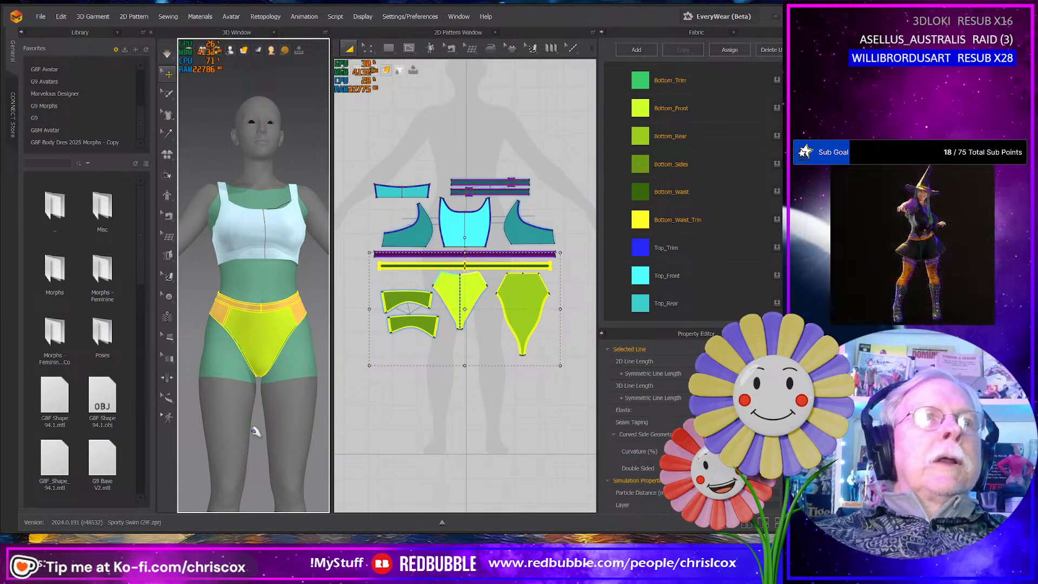
pyautogui.moveTo(254, 436); pyautogui.dragTo(426, 423, button='right')
pyautogui.moveTo(330, 385); pyautogui.dragTo(355, 386)
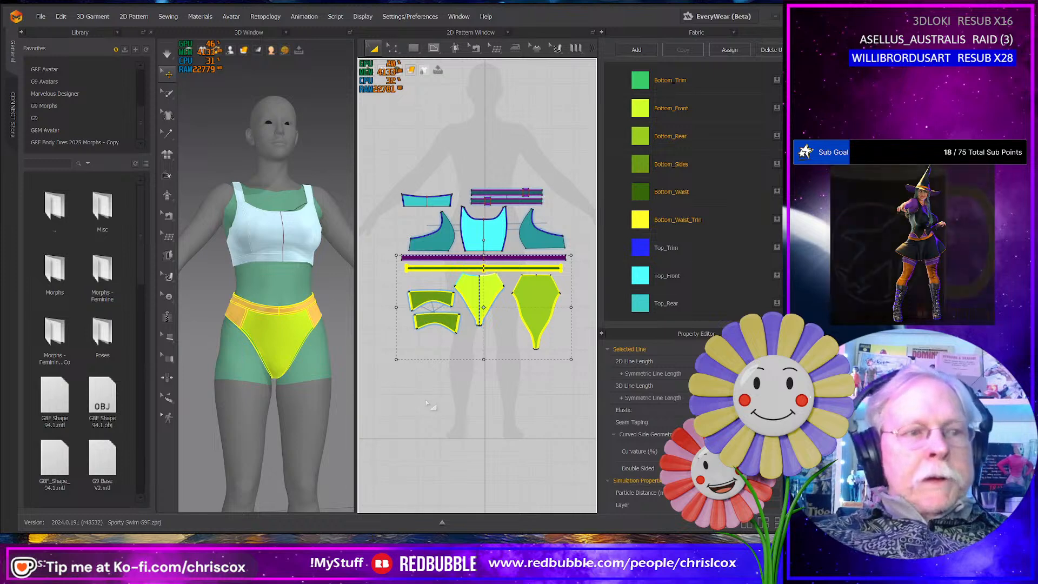
# - Select all the swimwear pattern pieces and unfreeze the swim top
pyautogui.hotkey('ctrl', 'a')
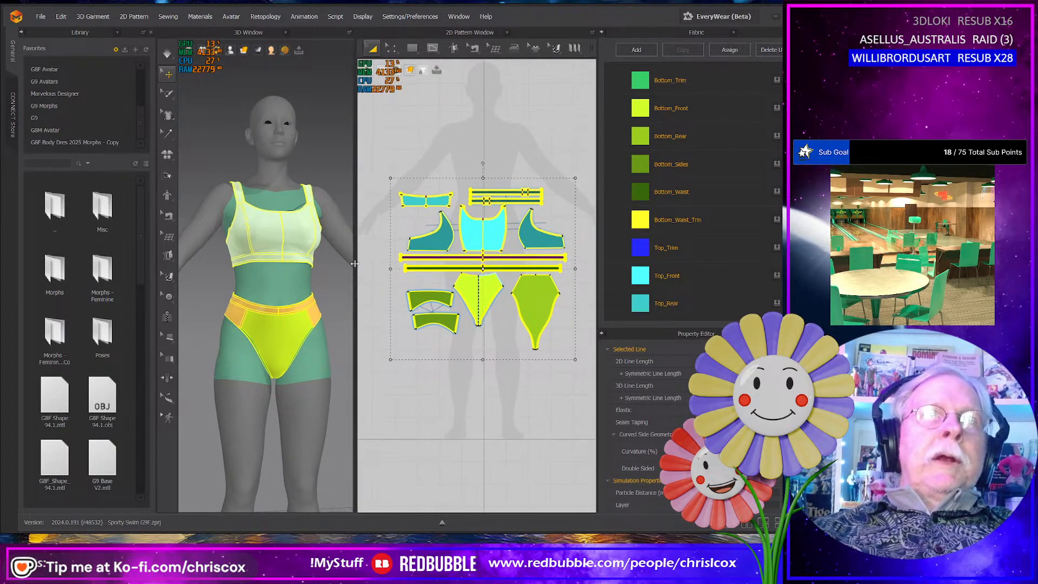
pyautogui.moveTo(382, 353); pyautogui.dragTo(381, 378, button='middle')
pyautogui.moveTo(296, 327); pyautogui.dragTo(325, 331, button='right')
pyautogui.click(543, 405)
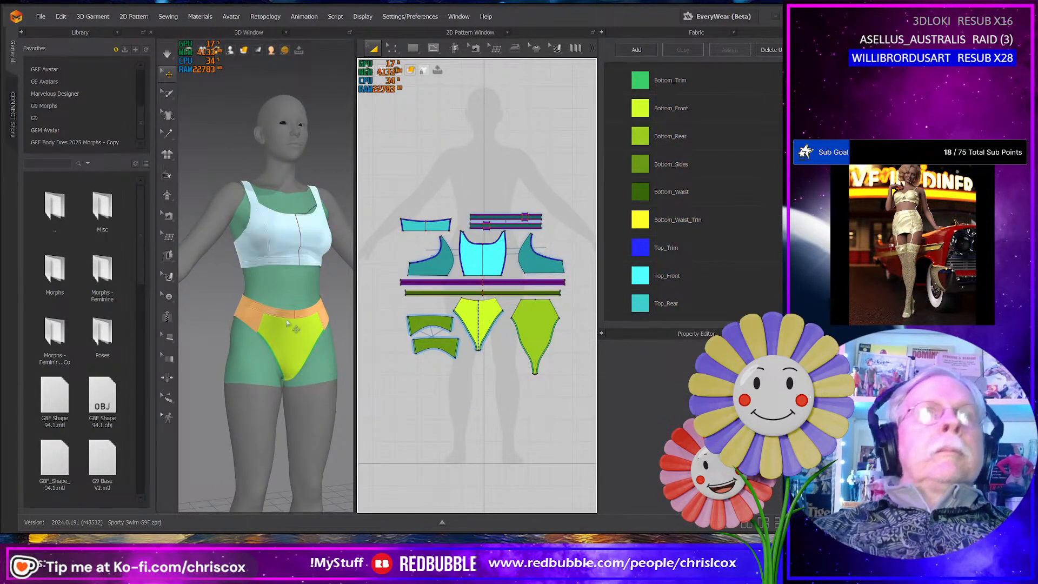
pyautogui.moveTo(504, 346); pyautogui.dragTo(394, 214)
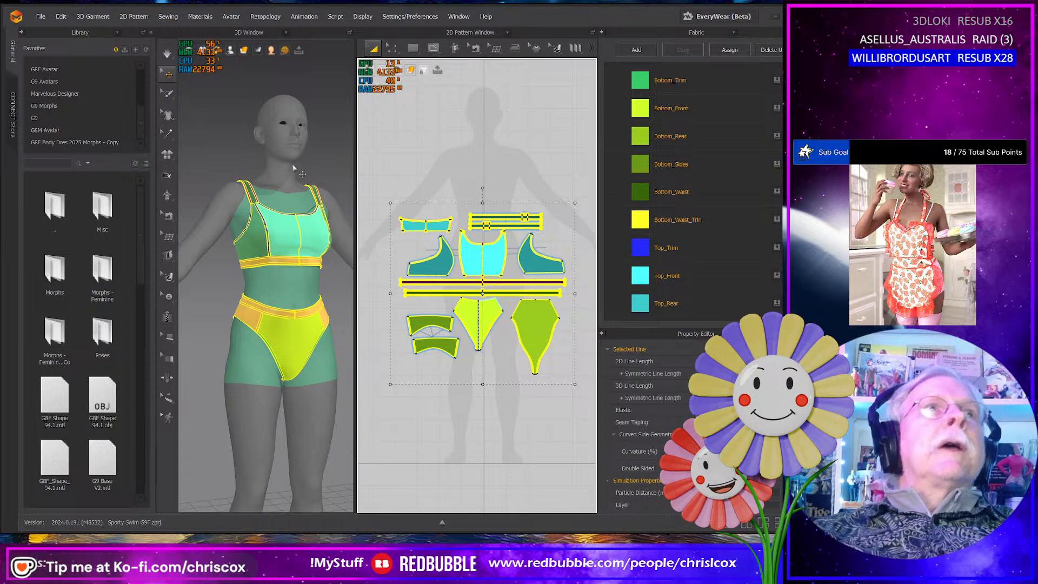
# - Save the current project under its existing name
pyautogui.click(277, 116)
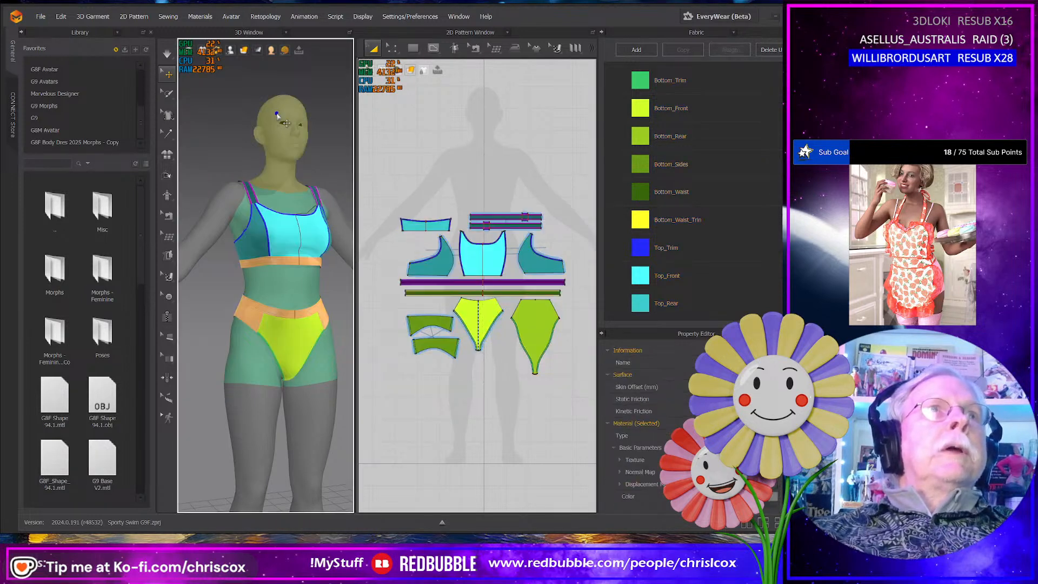
pyautogui.click(41, 17)
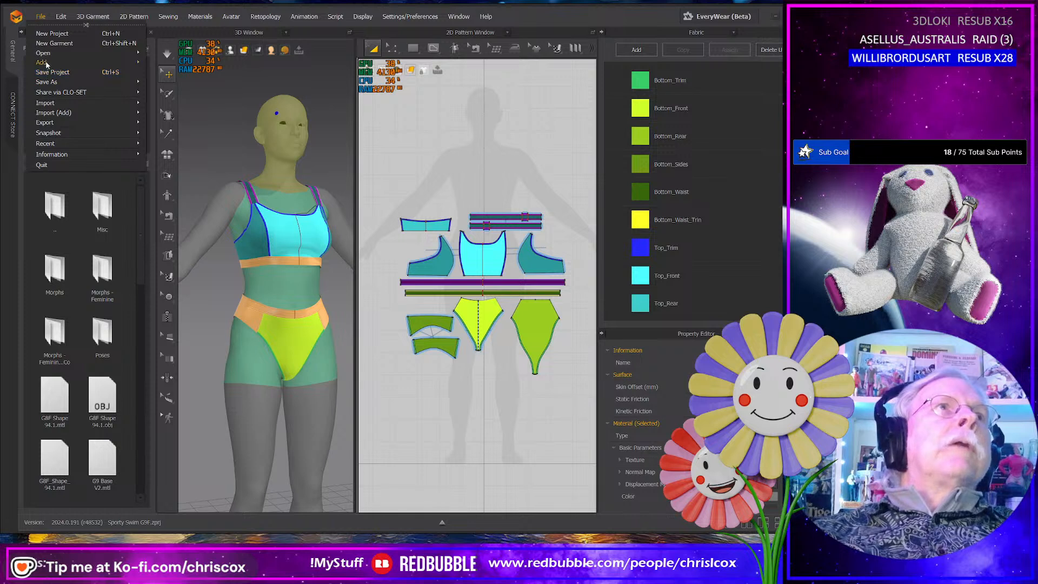
pyautogui.click(497, 114)
pyautogui.hotkey('ctrl', 's')
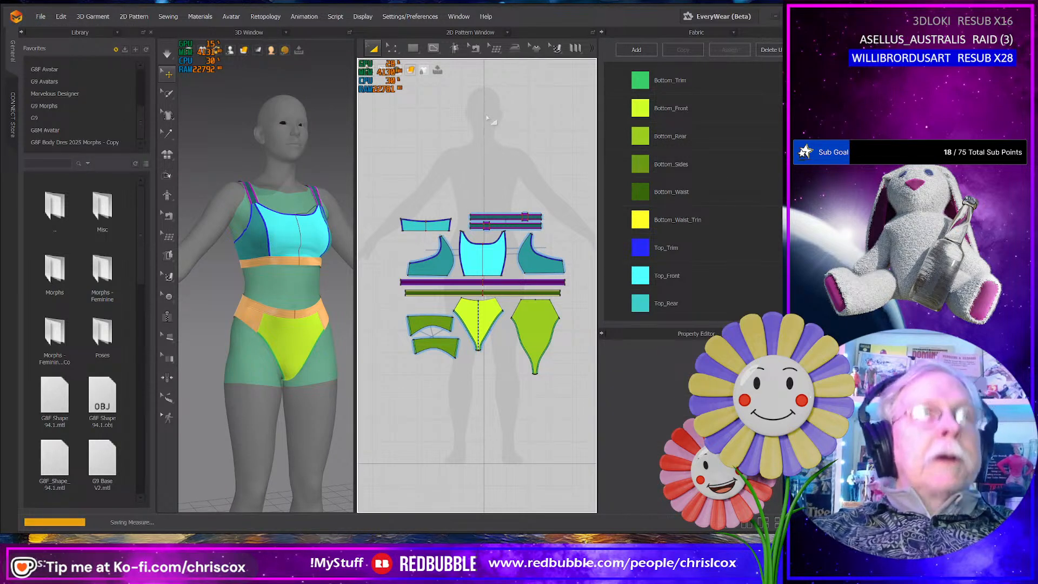
# - Save a copy of the project in the WIP folder as Sporty Swim G8F 94.1
pyautogui.click(40, 17)
pyautogui.moveTo(53, 81)
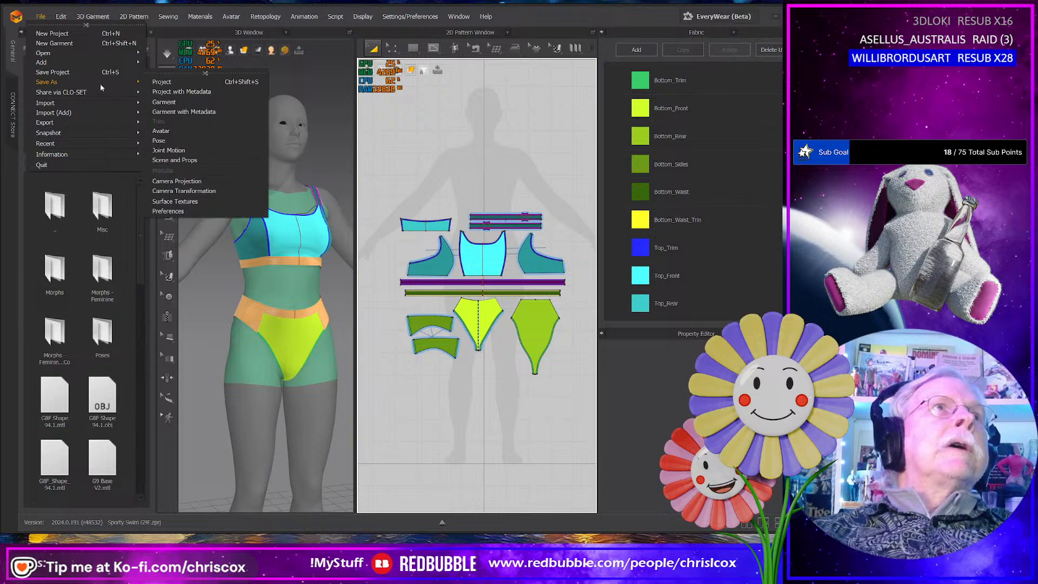
pyautogui.click(178, 90)
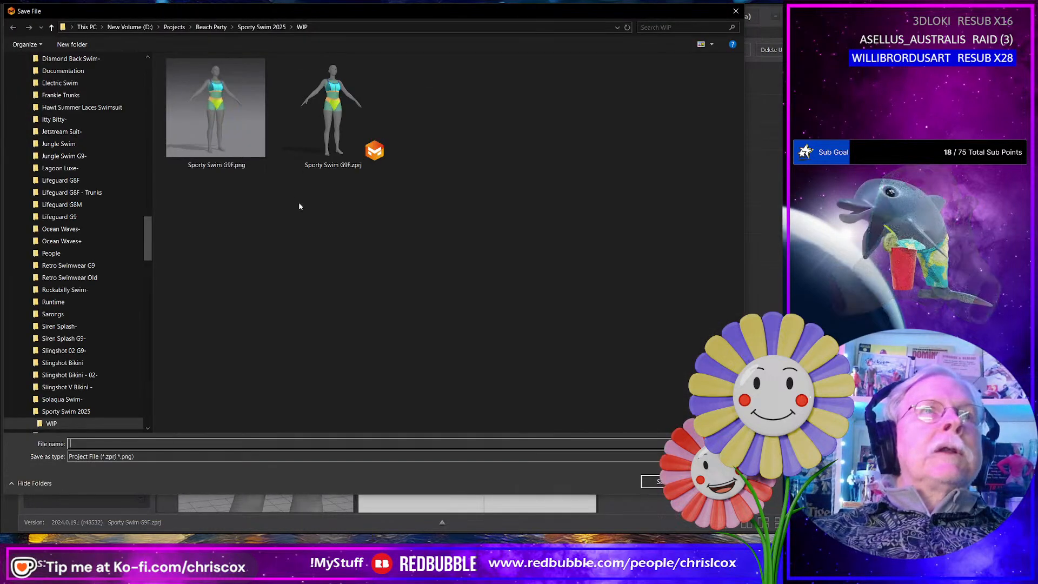
pyautogui.click(155, 446)
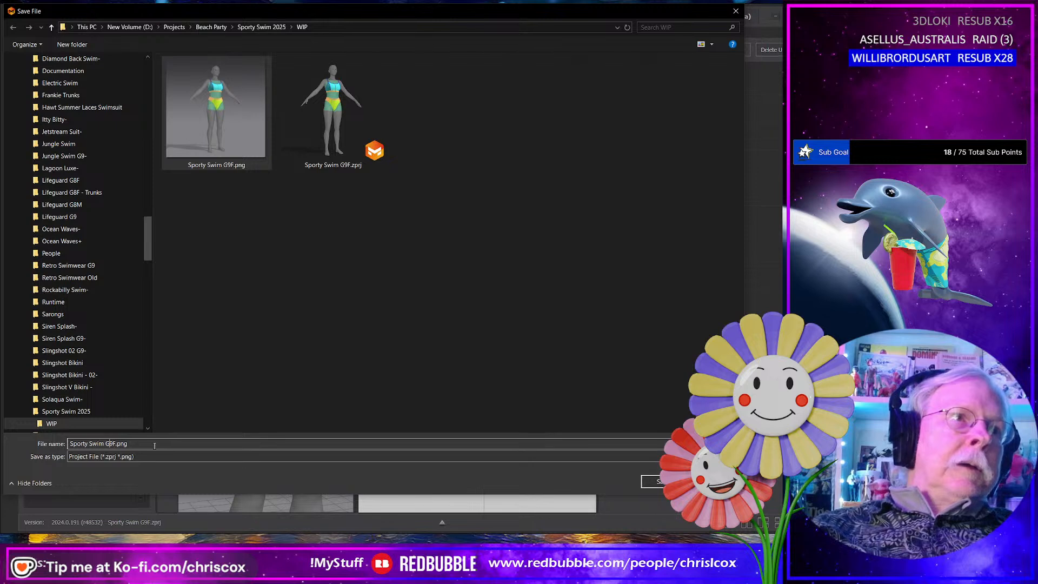
pyautogui.write('8F')
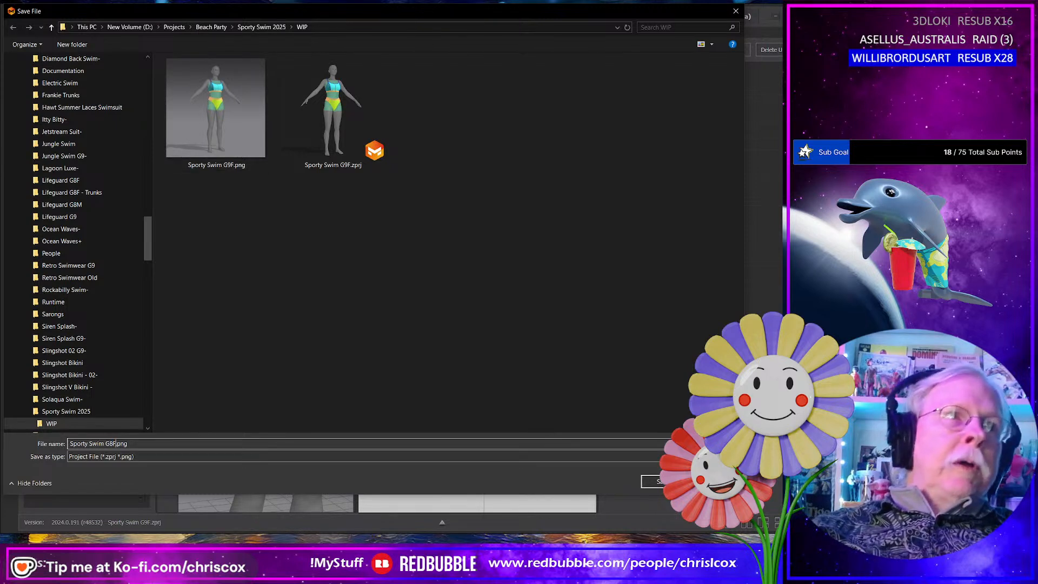
pyautogui.write(' 94.1')
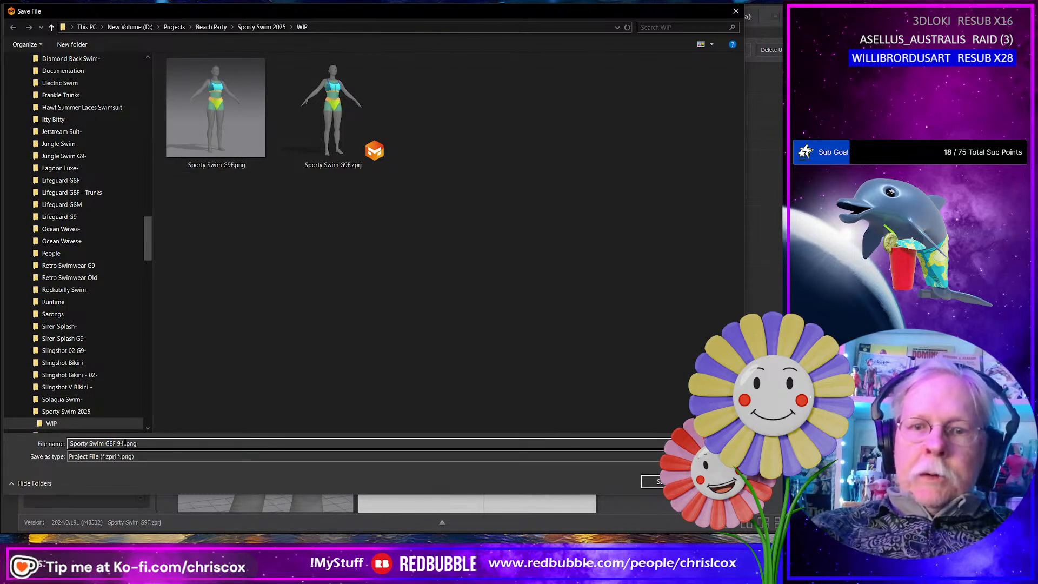
pyautogui.press('Return')
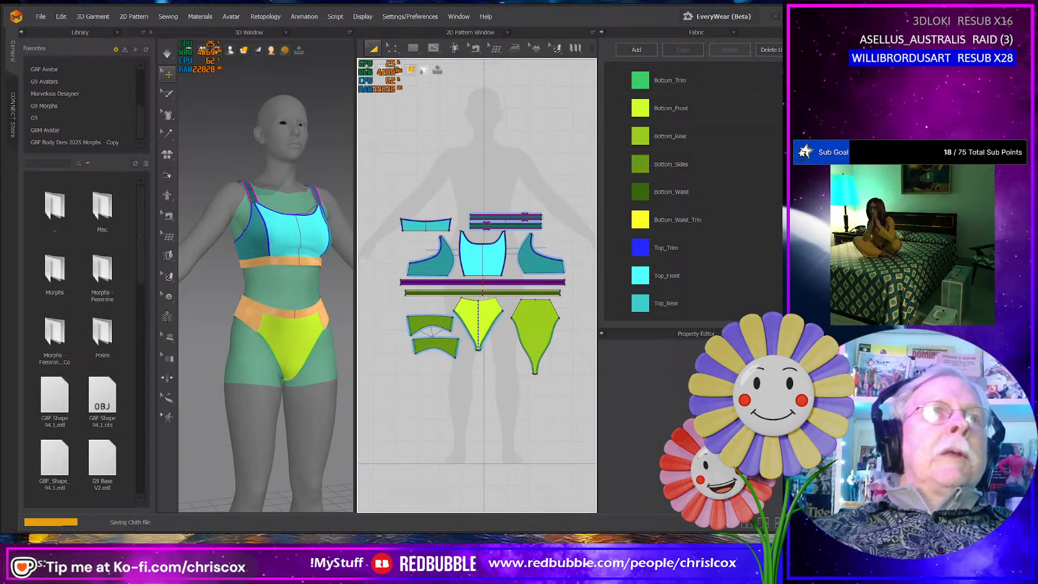
pyautogui.moveTo(231, 50)
pyautogui.click(280, 136)
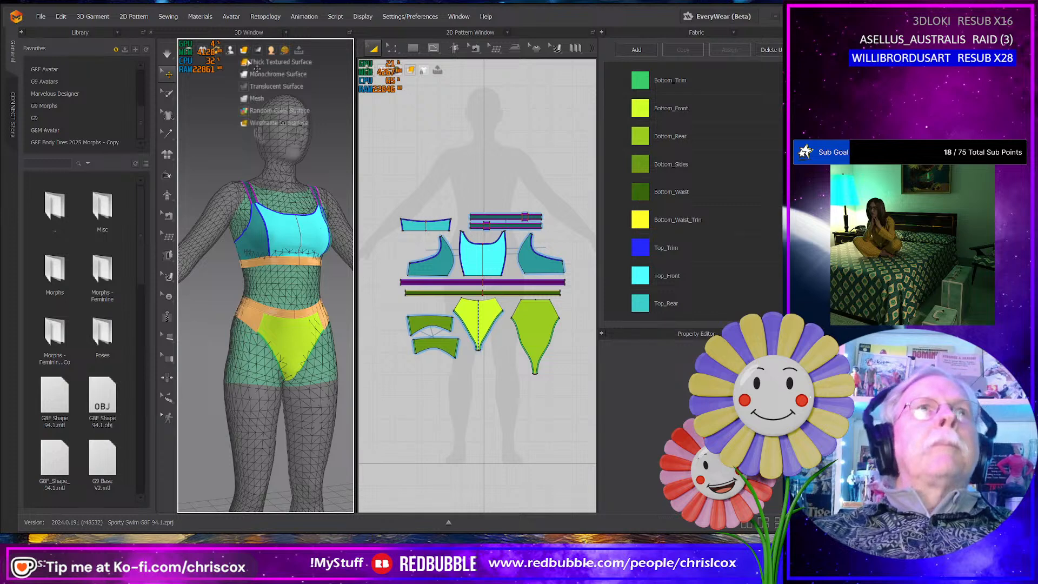
pyautogui.moveTo(231, 52)
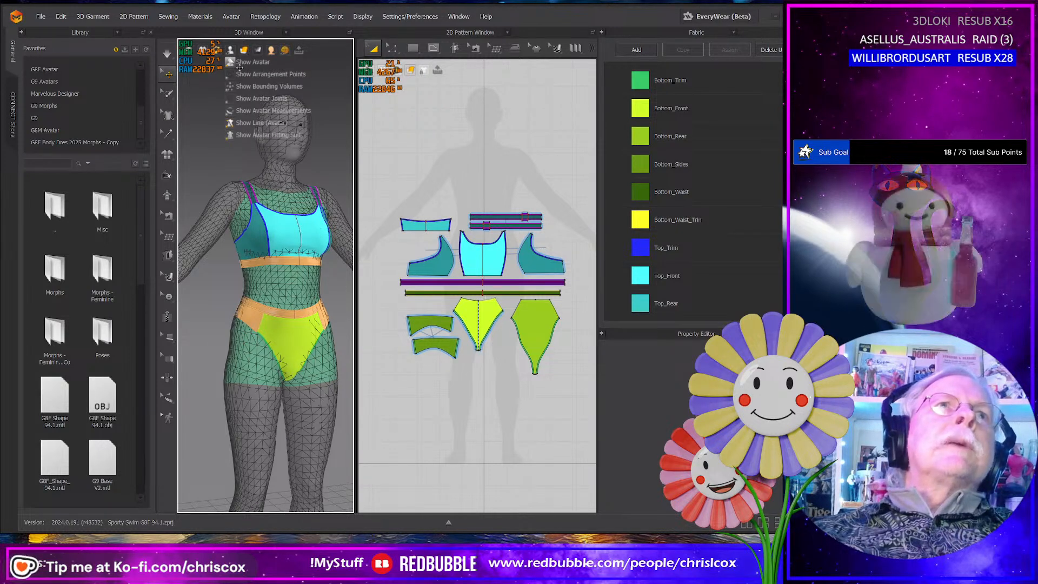
pyautogui.click(241, 135)
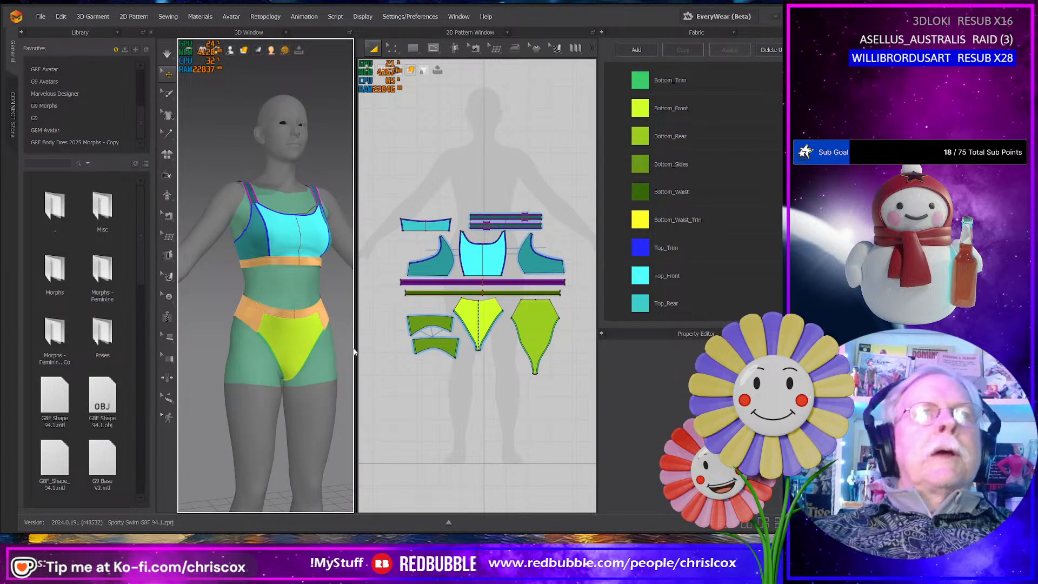
# - Import G8F Shape 94.1.obj from the G9 Avatars library as a Morph Target and inspect the swimwear on the morphed avatar
pyautogui.moveTo(357, 348); pyautogui.dragTo(462, 348)
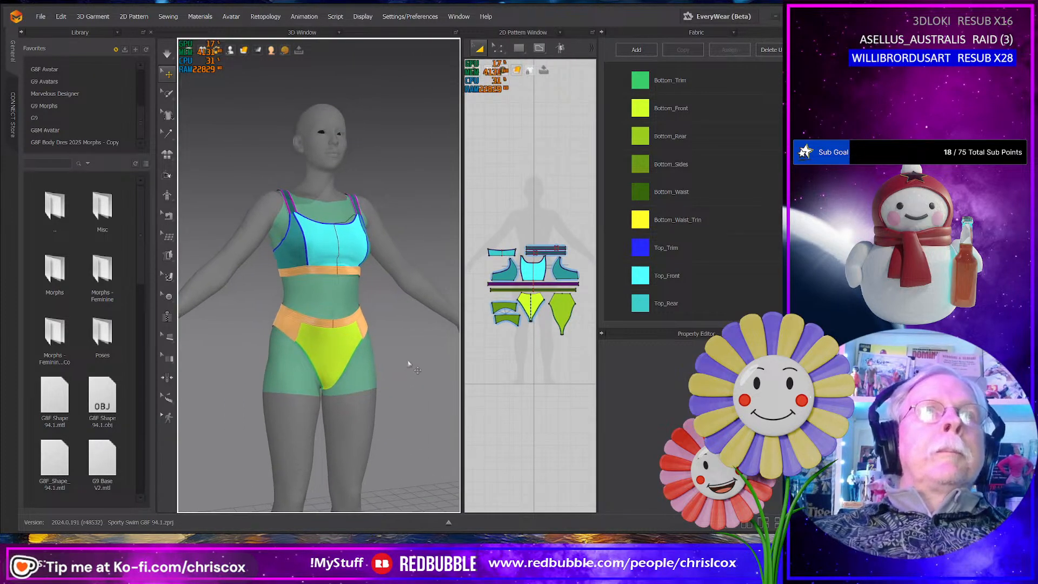
pyautogui.click(323, 155)
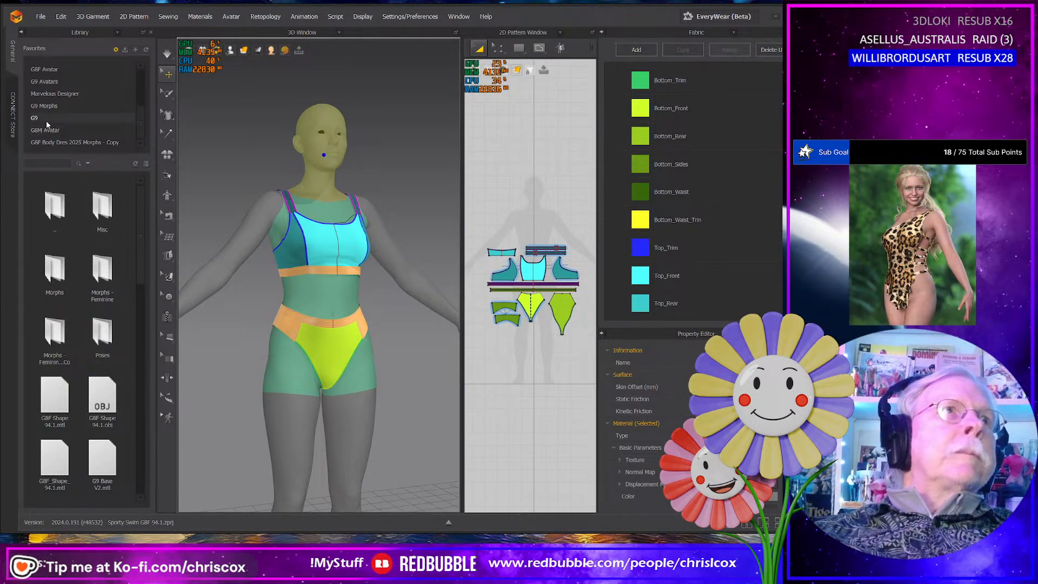
pyautogui.click(54, 84)
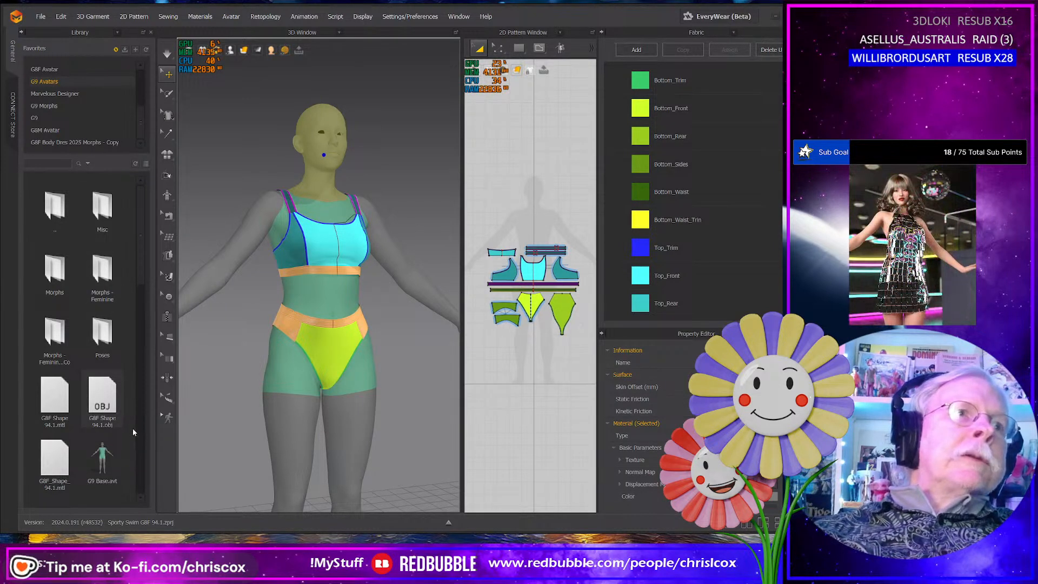
pyautogui.doubleClick(100, 395)
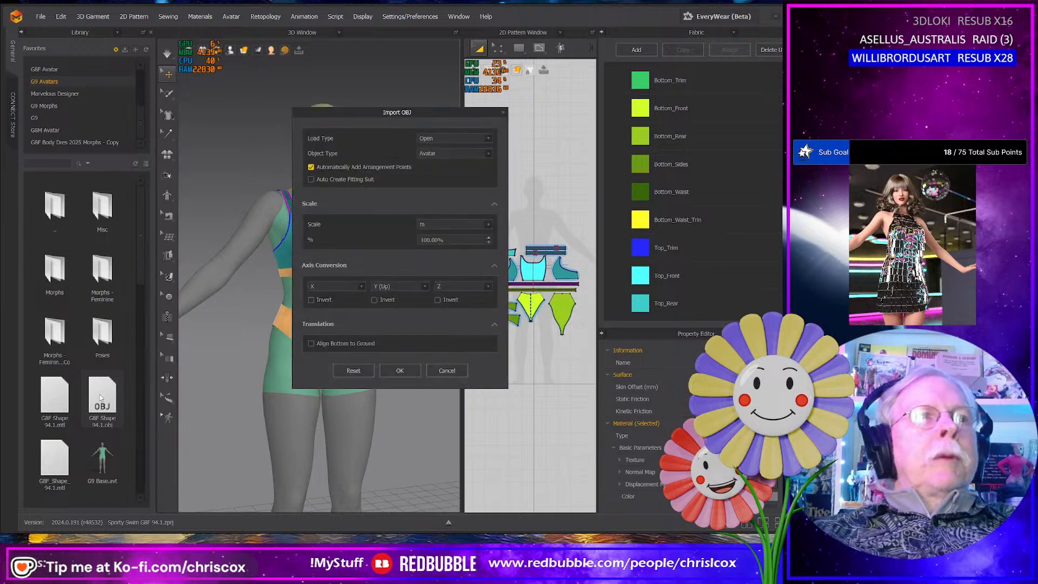
pyautogui.click(443, 155)
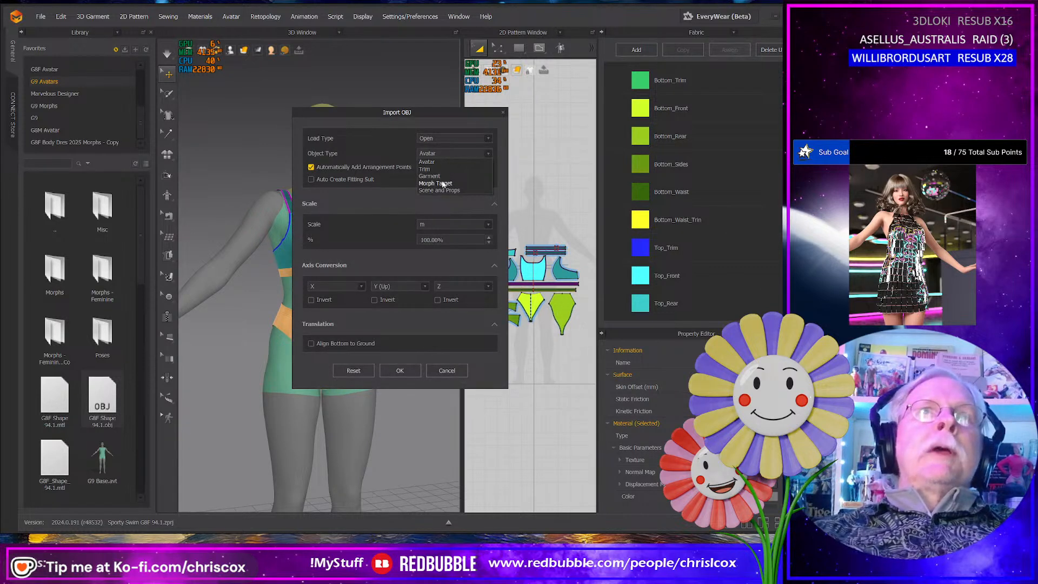
pyautogui.click(442, 183)
pyautogui.click(393, 320)
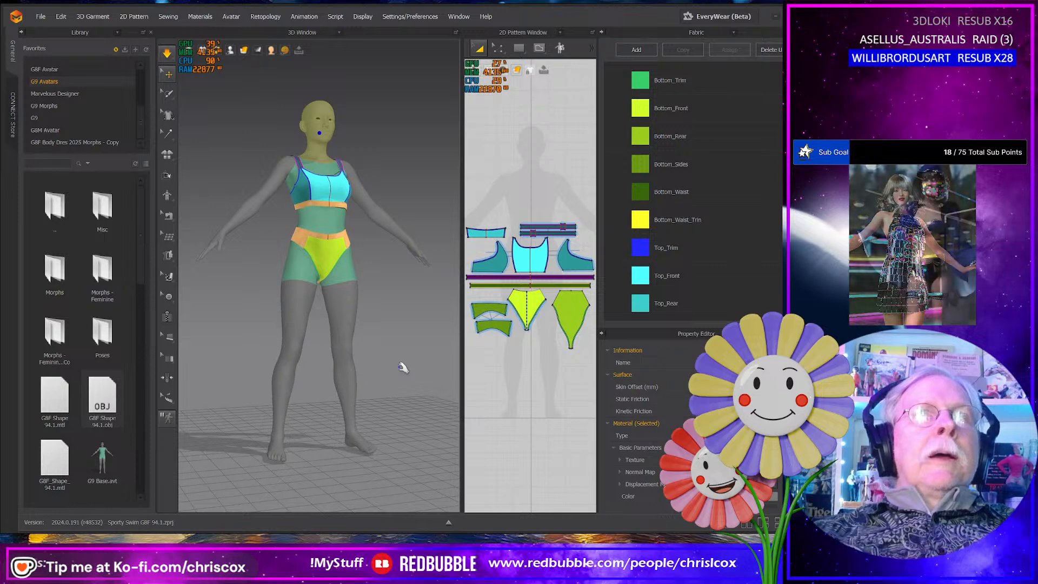
pyautogui.moveTo(395, 357); pyautogui.dragTo(364, 399, button='right')
pyautogui.scroll(8, 193, 378)
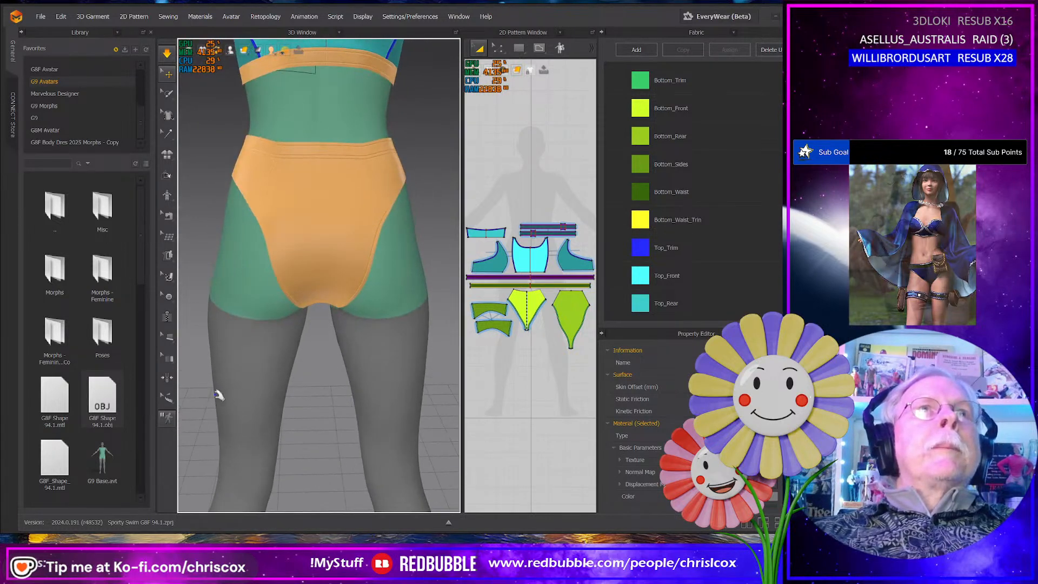
pyautogui.scroll(-5, 219, 394)
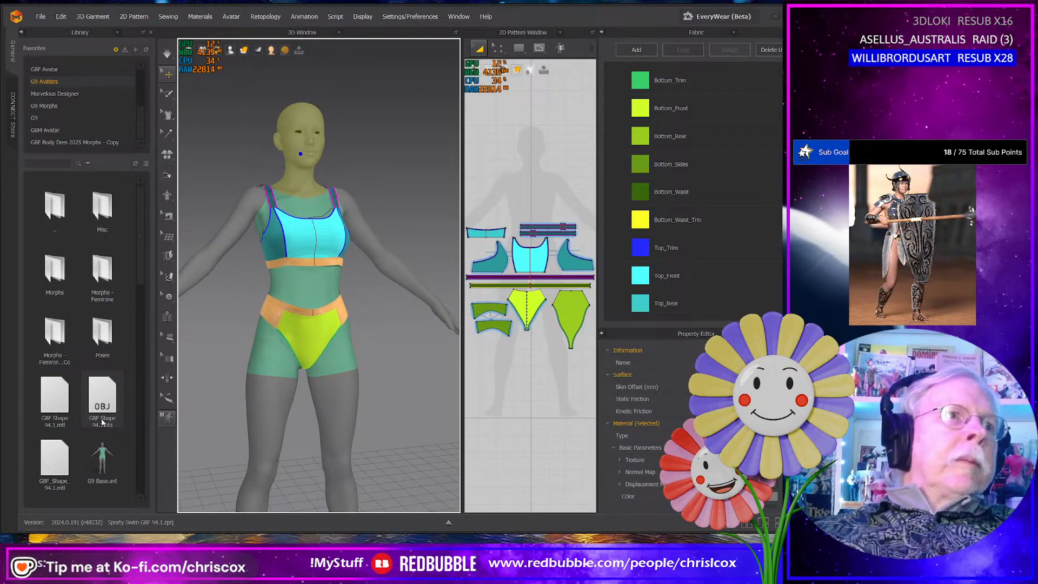
pyautogui.scroll(-3, 102, 421)
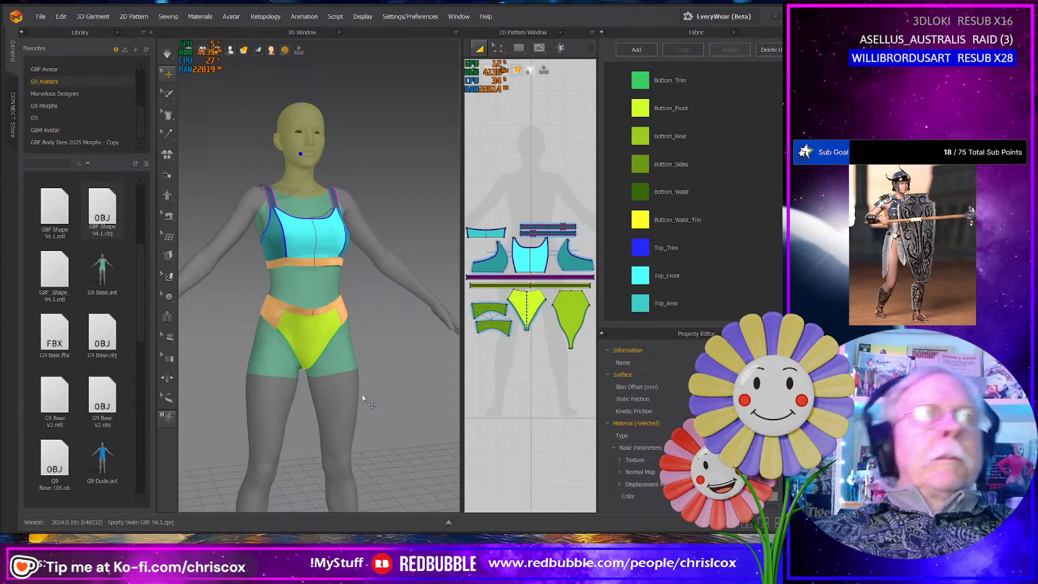
# - Undo the last change and reopen the recent project Sporty Swim G8F 94.1.zprj with both its garment and avatar
pyautogui.hotkey('ctrl', 'z')
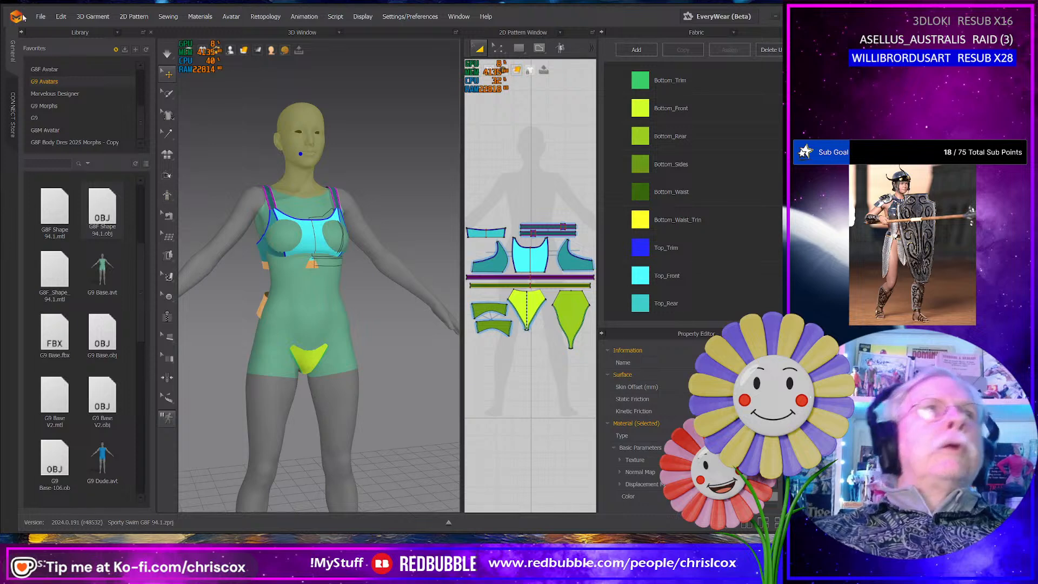
pyautogui.click(40, 16)
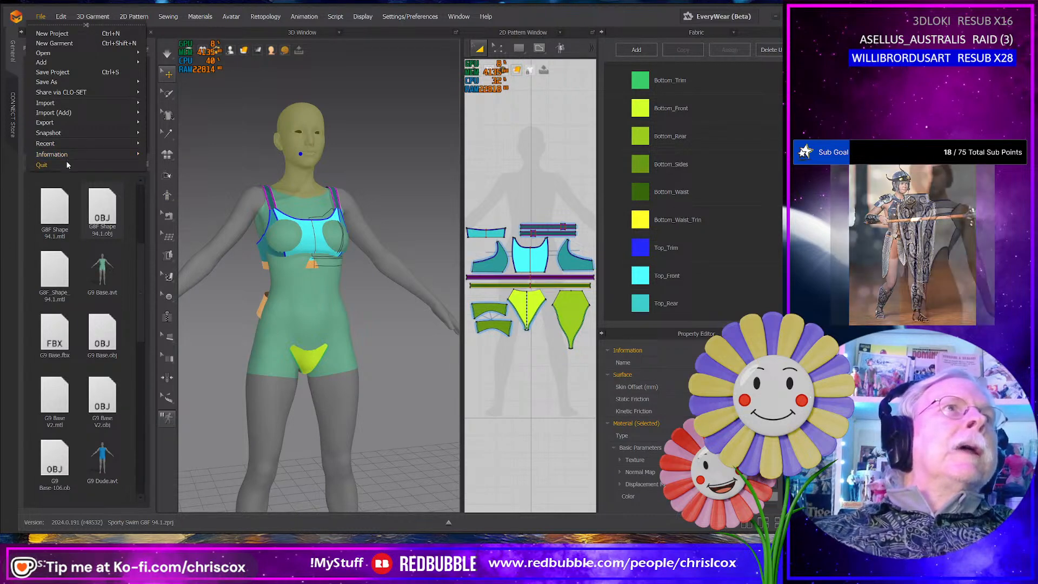
pyautogui.moveTo(64, 144)
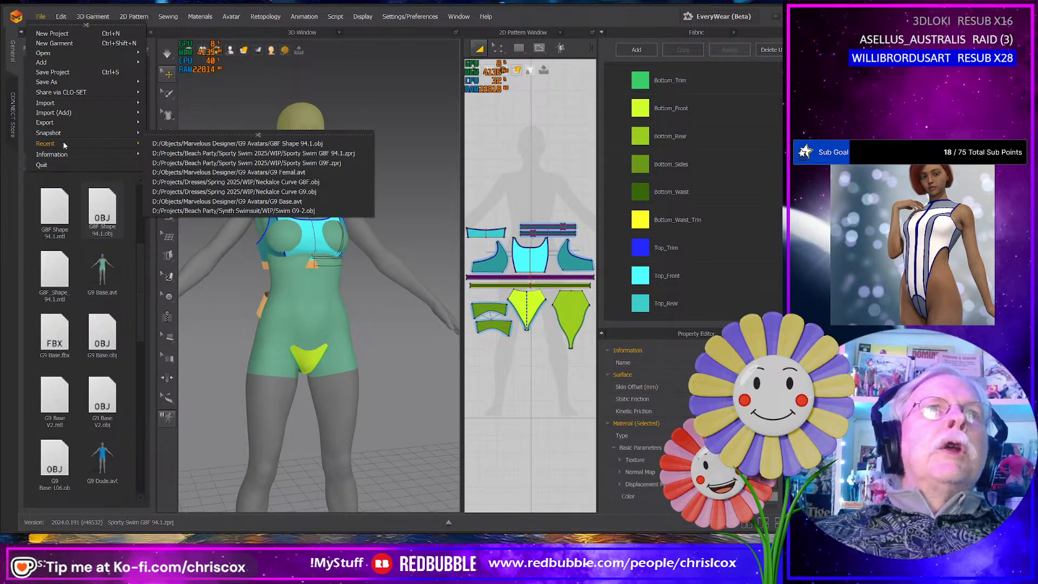
pyautogui.click(261, 153)
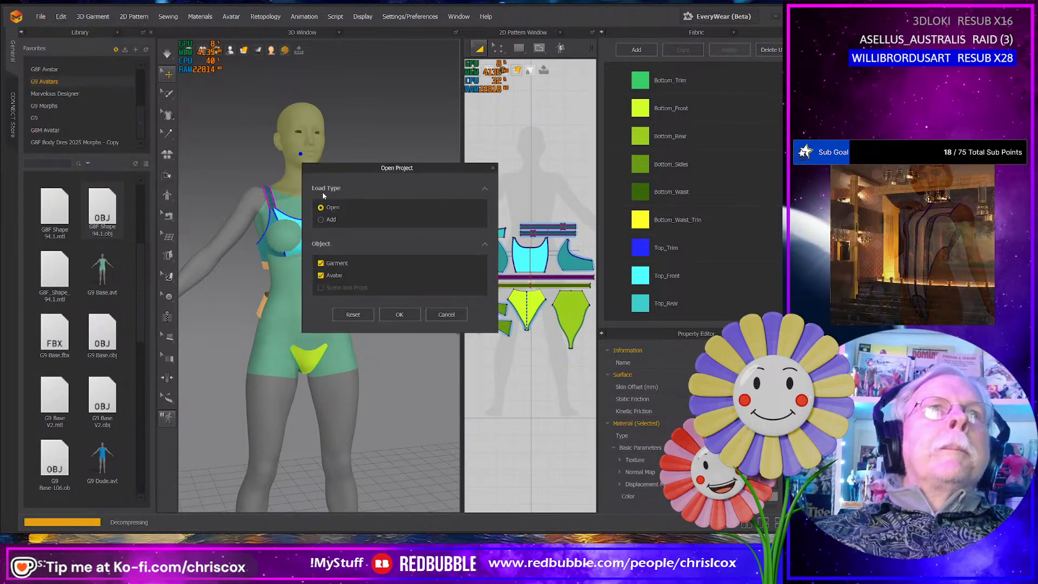
pyautogui.click(400, 315)
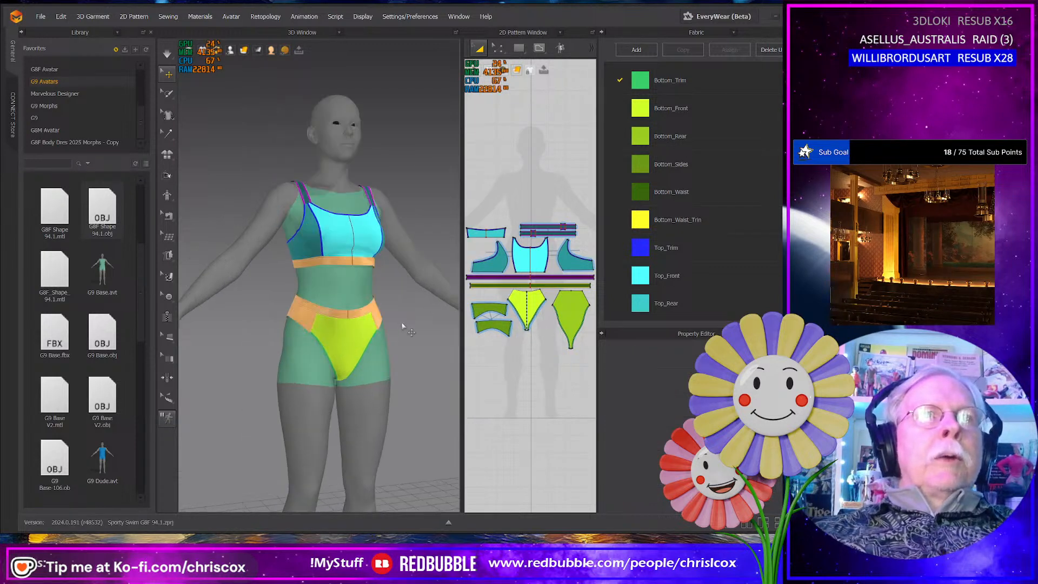
# - Load the G9 G8 Shape 94.1 avatar from the G9 Avatars library as a Morph Target for the dressed avatar
pyautogui.scroll(-5, 121, 376)
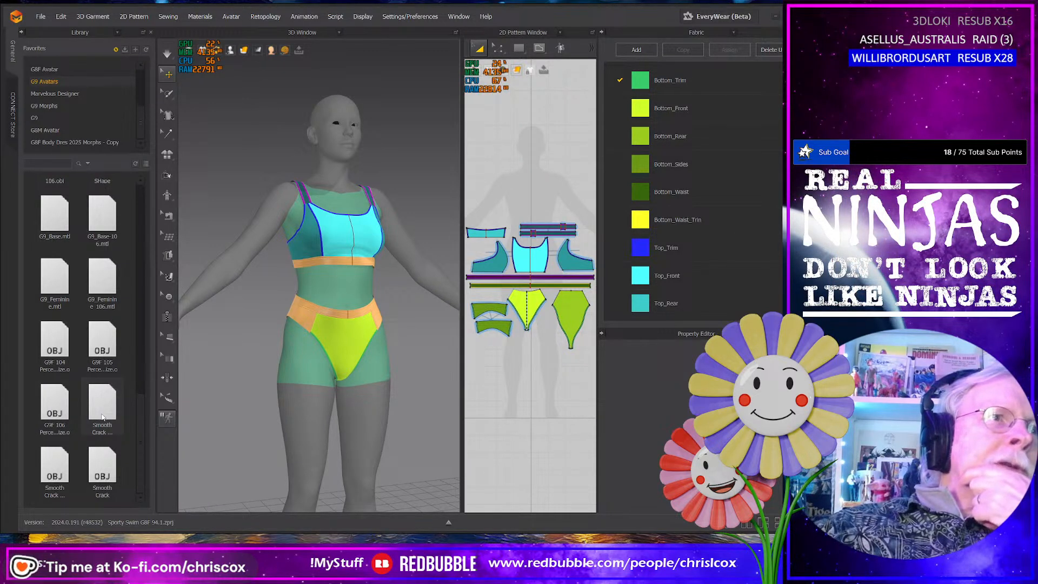
pyautogui.scroll(3, 103, 416)
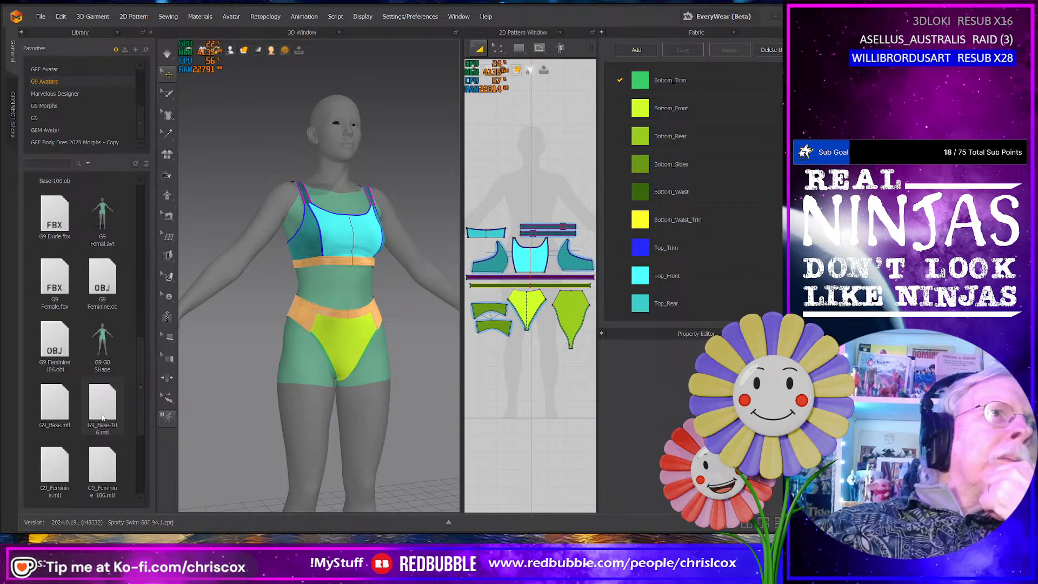
pyautogui.moveTo(107, 335)
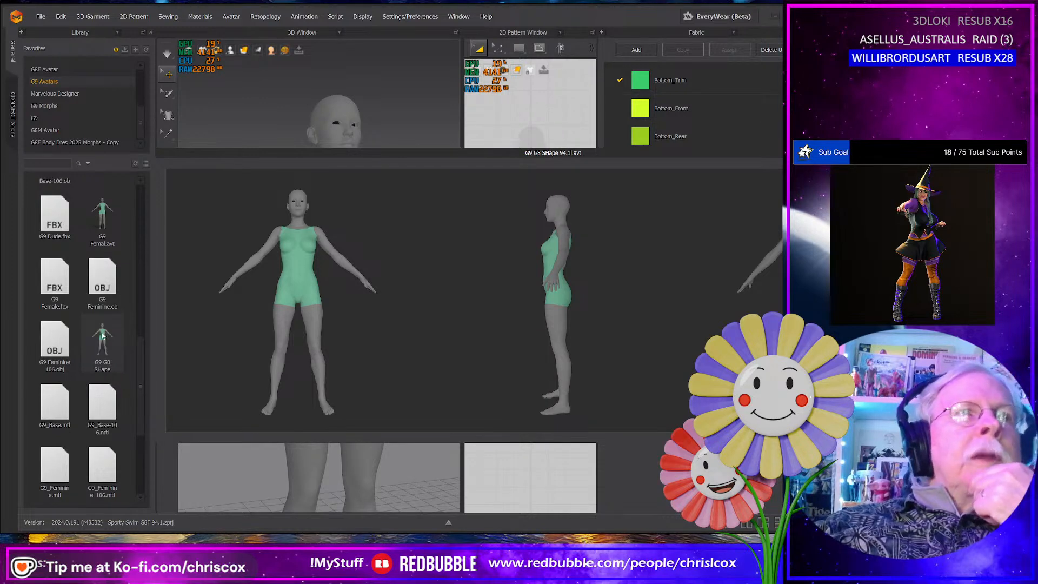
pyautogui.doubleClick(102, 335)
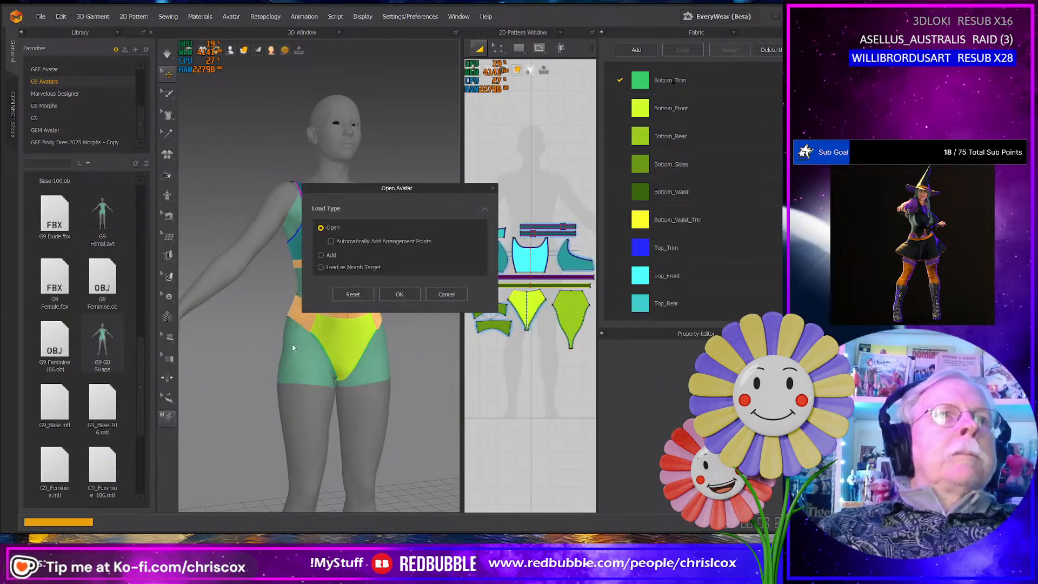
pyautogui.click(372, 267)
pyautogui.click(403, 294)
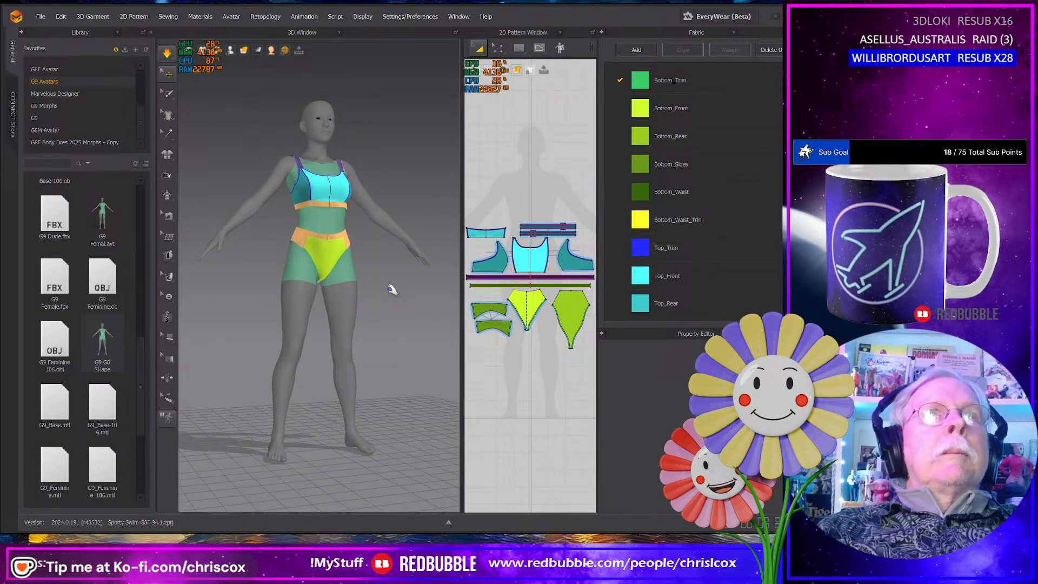
# - Examine the fit of the swim top and briefs on the morphed avatar from the side, back and front
pyautogui.moveTo(392, 290); pyautogui.dragTo(214, 294, button='right')
pyautogui.scroll(5, 283, 295)
pyautogui.moveTo(282, 294); pyautogui.dragTo(183, 295, button='right')
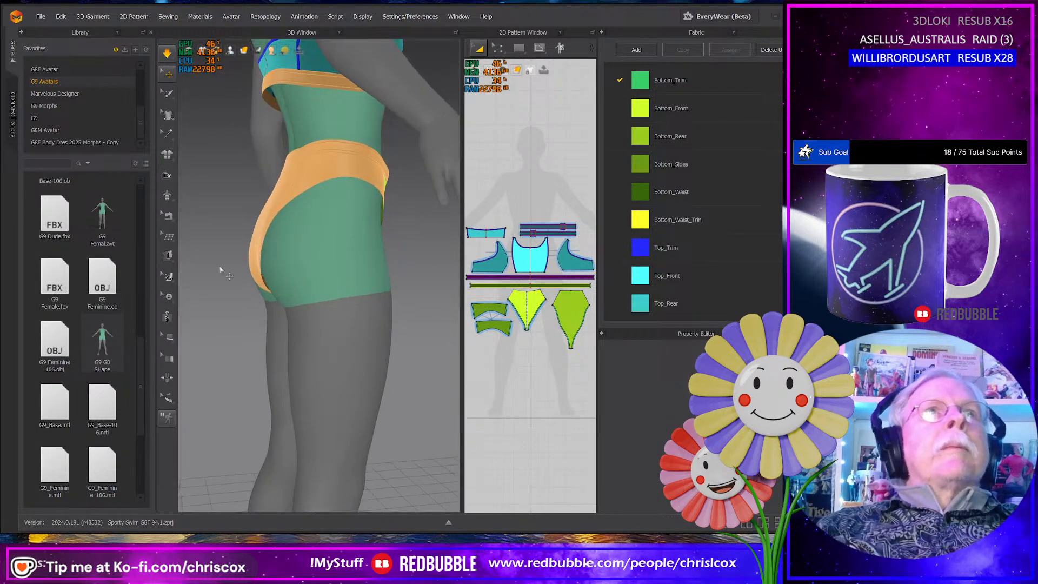
pyautogui.moveTo(238, 326); pyautogui.dragTo(301, 273, button='right')
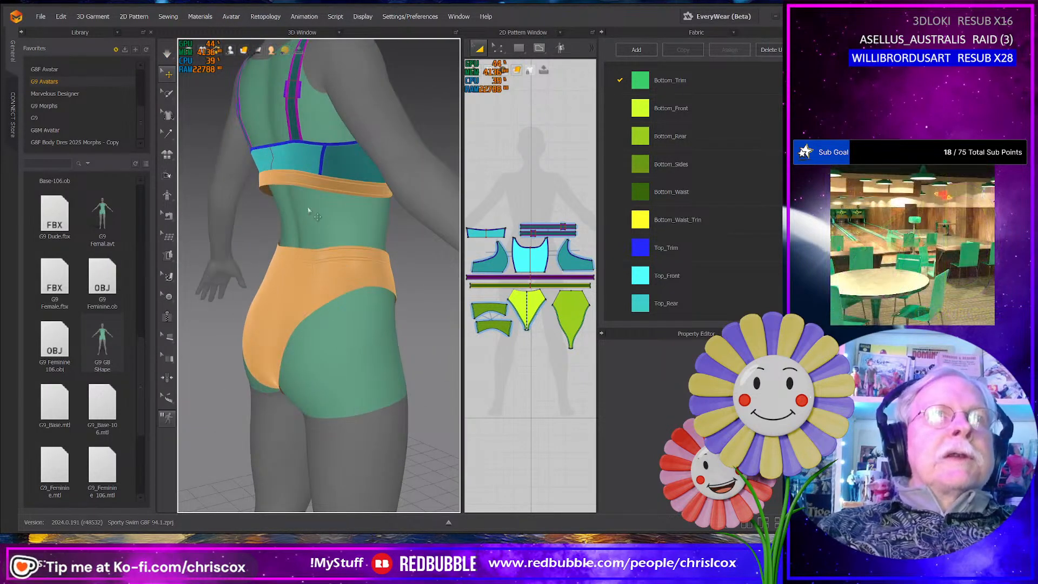
pyautogui.moveTo(292, 214); pyautogui.dragTo(216, 245, button='right')
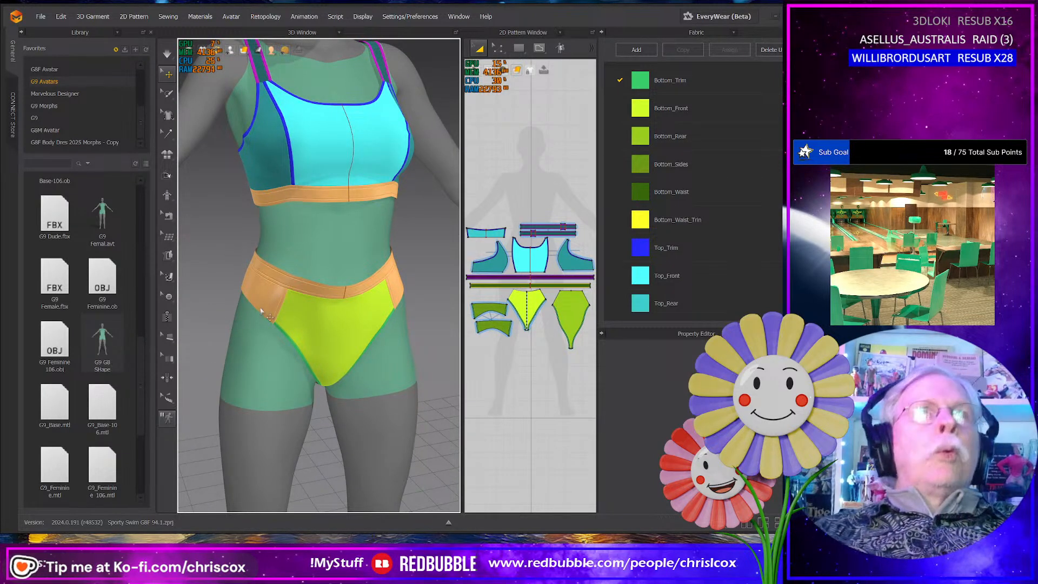
pyautogui.scroll(-3, 331, 408)
pyautogui.moveTo(326, 406); pyautogui.dragTo(335, 407, button='middle')
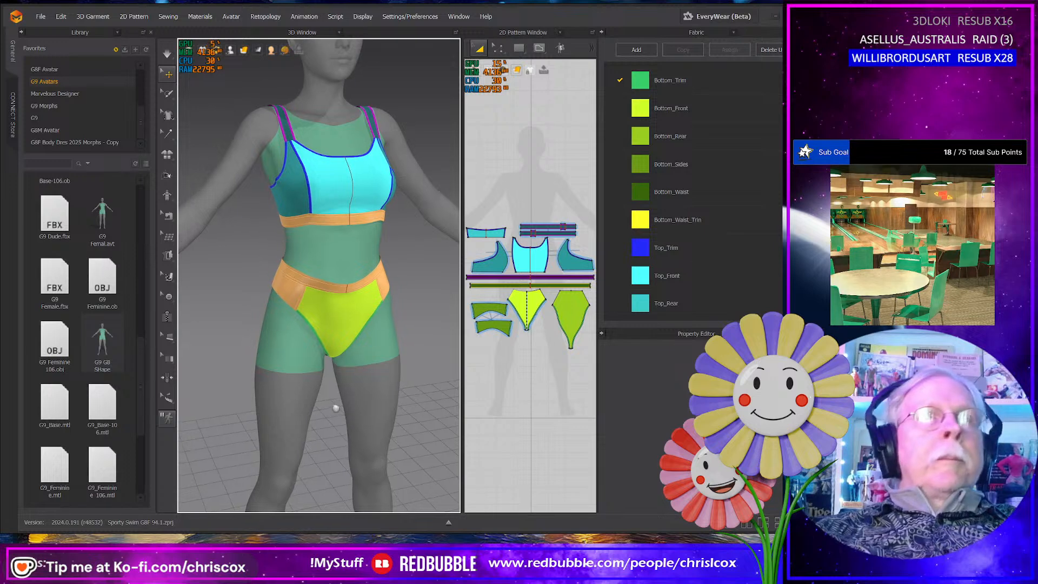
pyautogui.moveTo(335, 406); pyautogui.dragTo(323, 397, button='right')
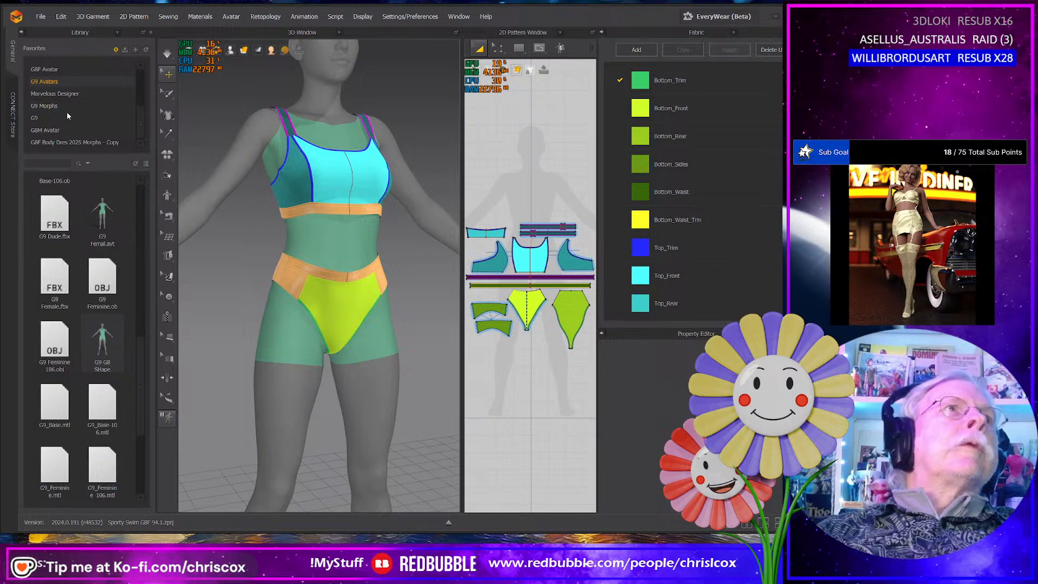
# - Try to load G8F Avatar 2023.avt from the G8F Avatar library as a Morph Target
pyautogui.click(60, 69)
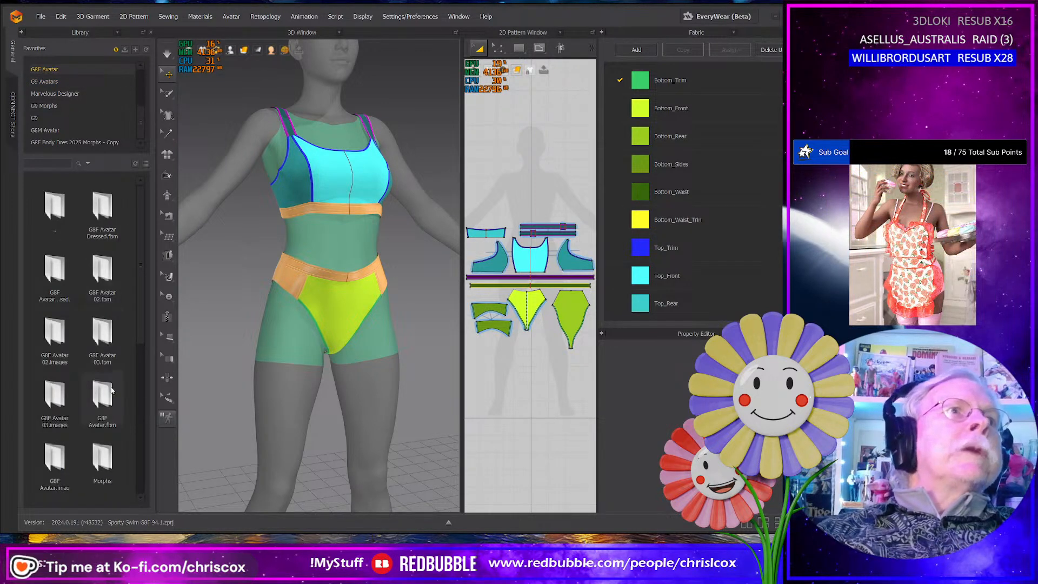
pyautogui.scroll(-2, 110, 386)
pyautogui.moveTo(103, 400)
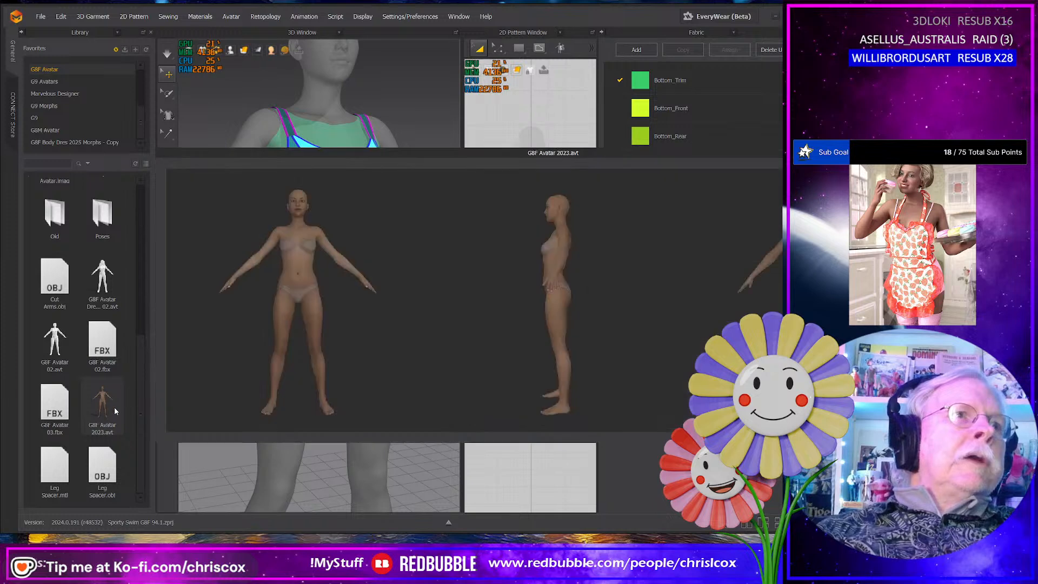
pyautogui.doubleClick(105, 397)
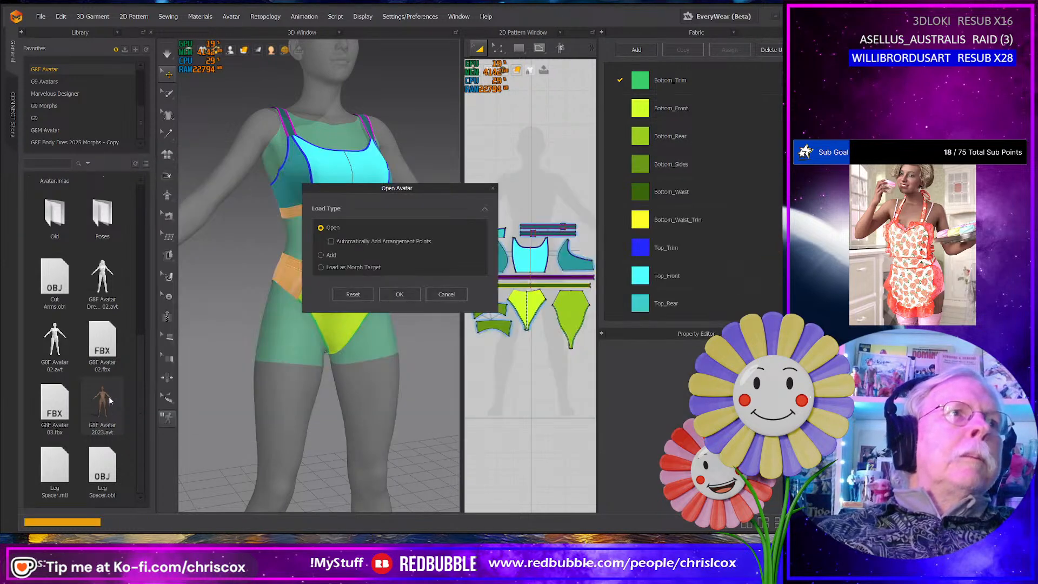
pyautogui.click(352, 269)
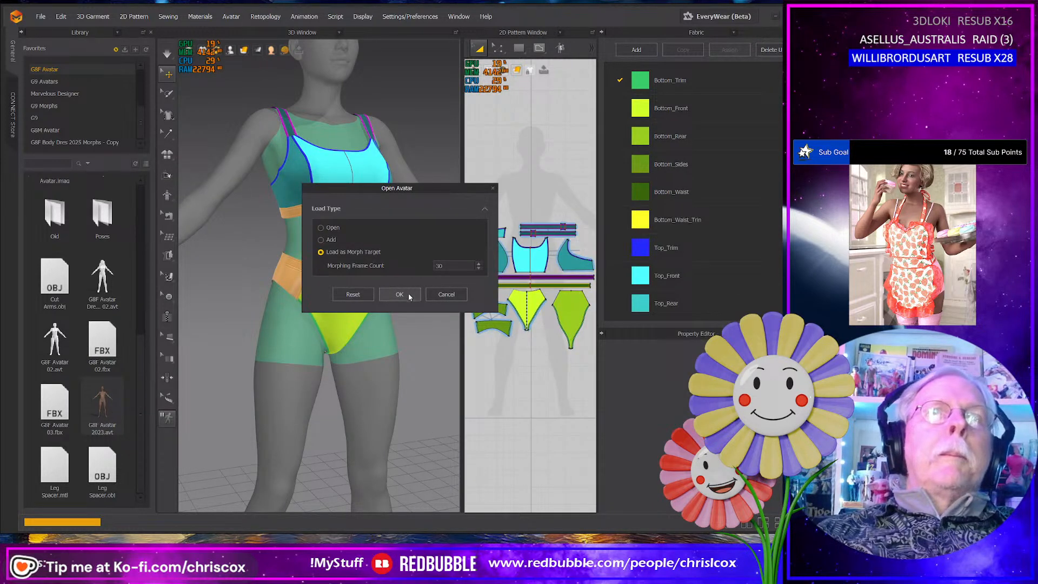
pyautogui.click(408, 294)
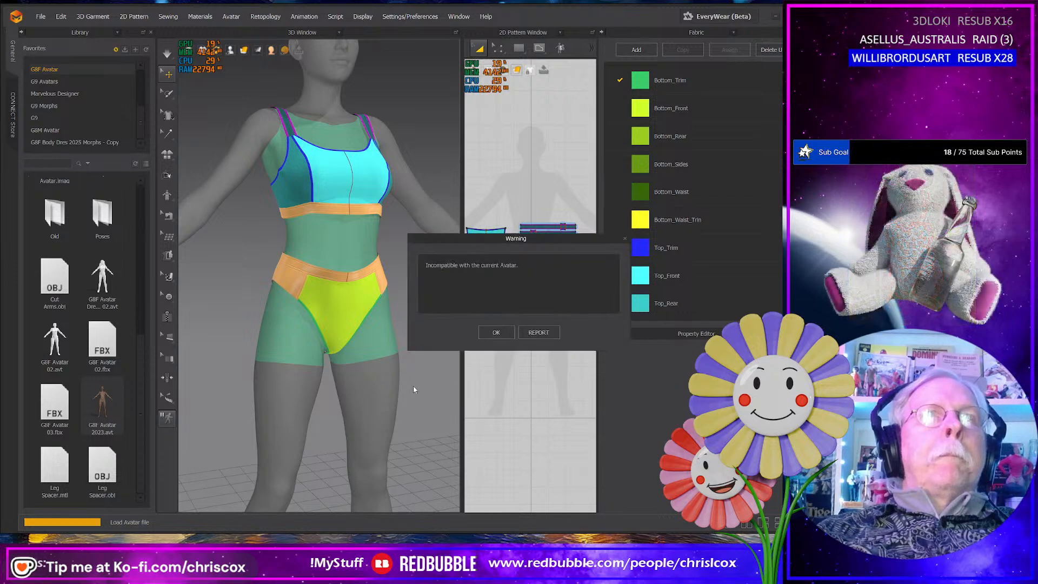
pyautogui.click(496, 333)
pyautogui.moveTo(359, 372)
pyautogui.mouseDown(button='right')
pyautogui.moveTo(166, 362)
pyautogui.moveTo(372, 367)
pyautogui.mouseUp(button='right')
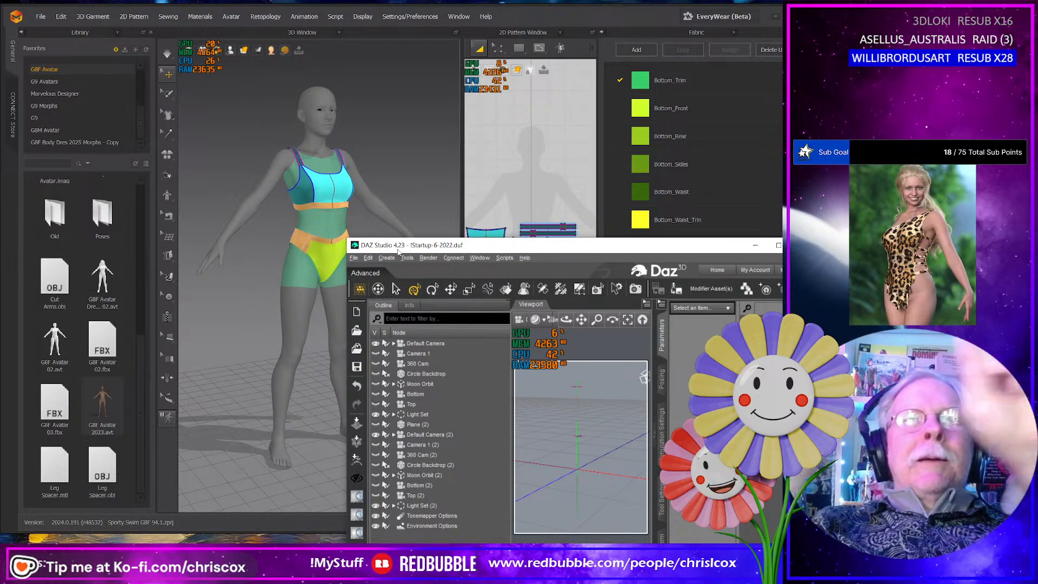
# - Switch to DAZ Studio, enlarge its window, and set the Genesis 9 Favorites figure's mesh Resolution Level to Base
pyautogui.moveTo(404, 250); pyautogui.dragTo(109, 26)
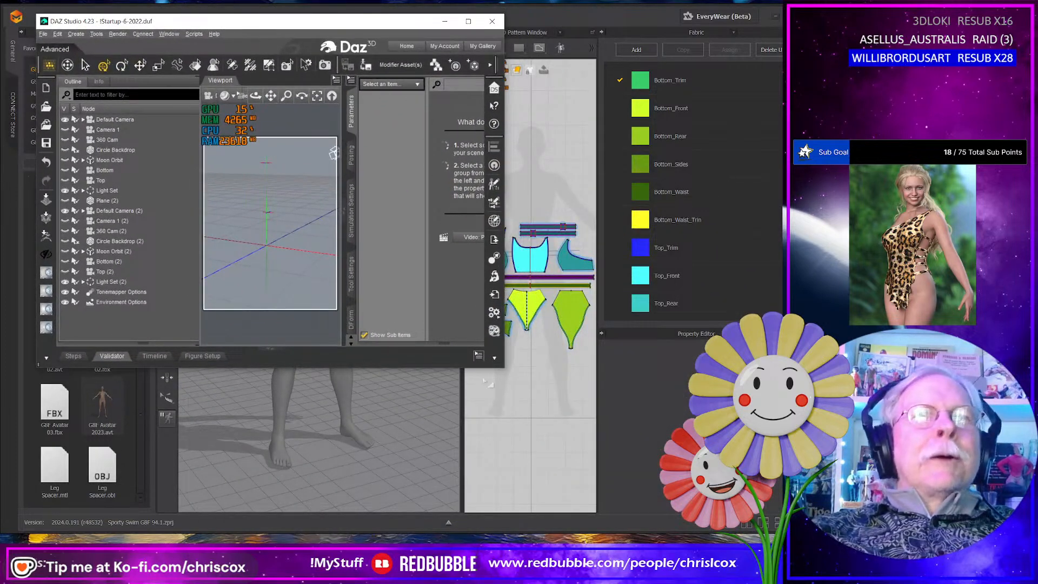
pyautogui.moveTo(500, 368); pyautogui.dragTo(767, 527)
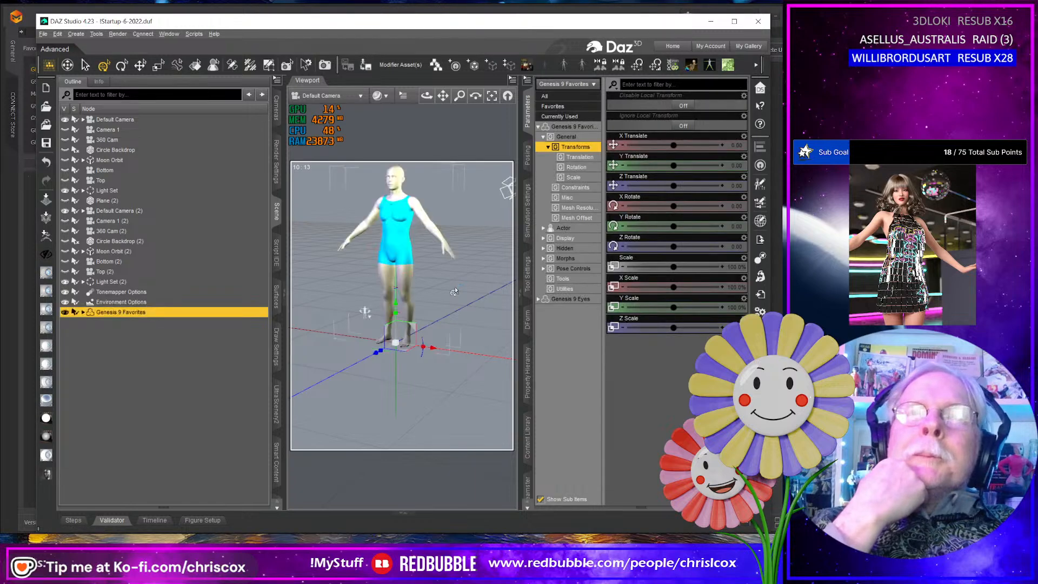
pyautogui.click(543, 137)
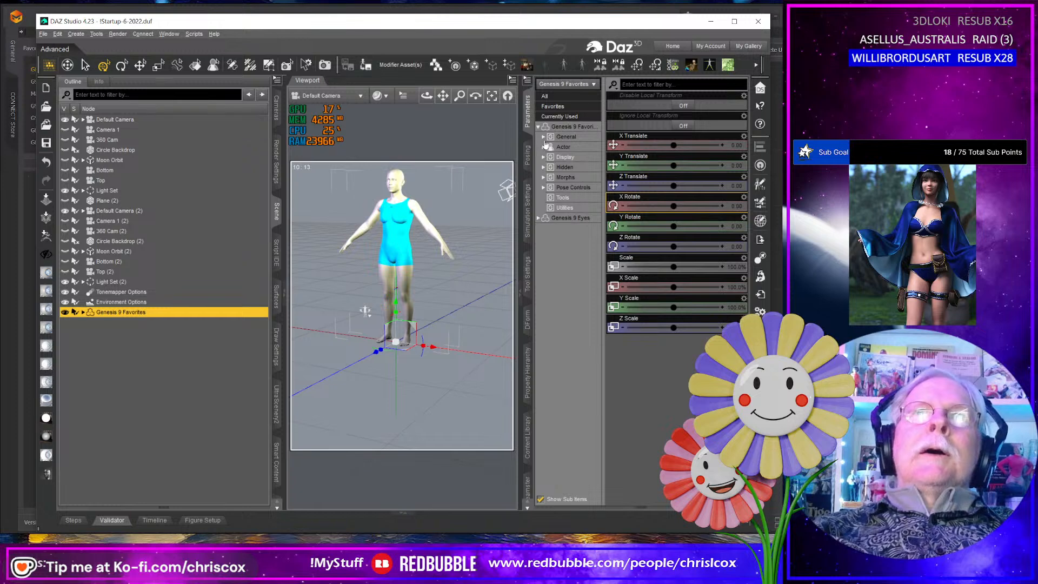
pyautogui.click(545, 136)
pyautogui.click(577, 208)
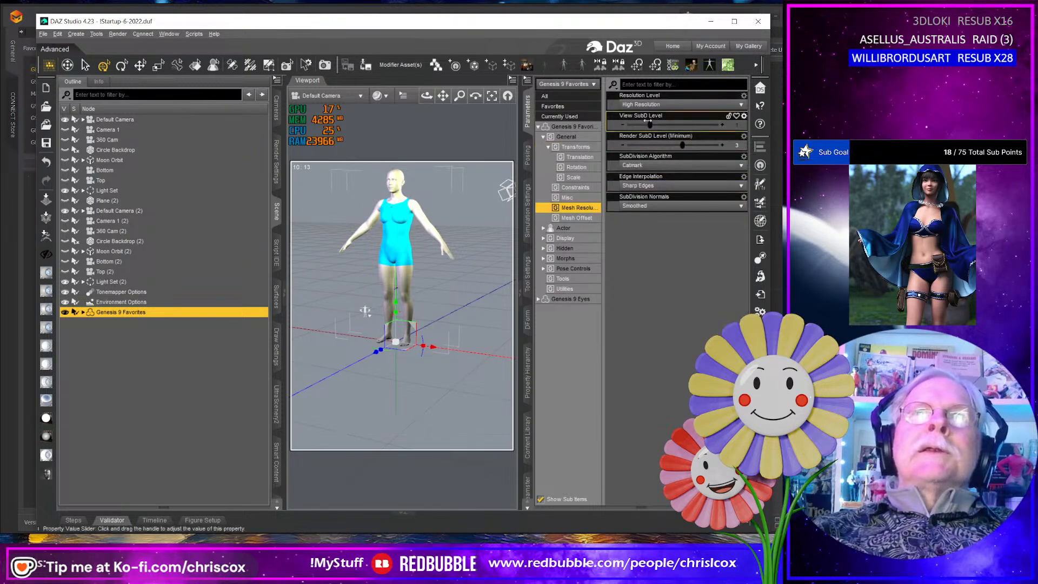
pyautogui.click(649, 105)
pyautogui.click(645, 116)
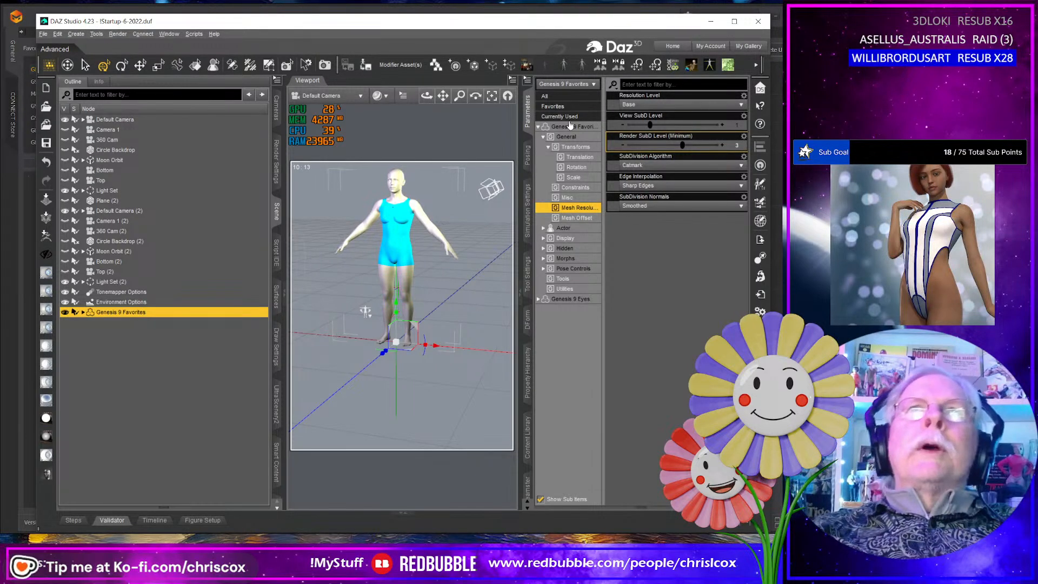
# - Apply the Genesis 8 Female shape from the Genesis 9 figure's favorite morphs and check the reshaped body
pyautogui.click(561, 108)
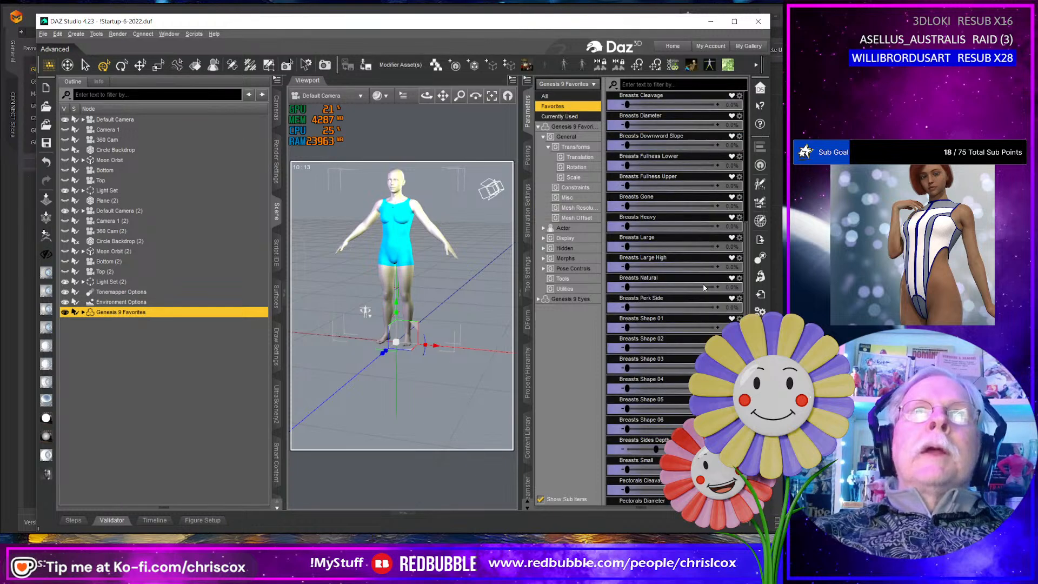
pyautogui.scroll(-5, 676, 303)
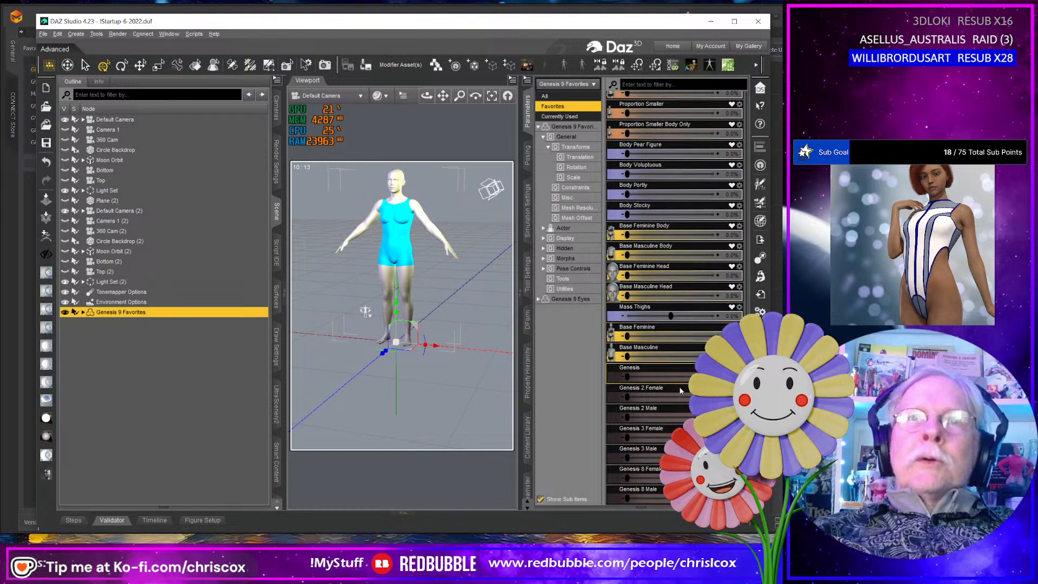
pyautogui.moveTo(628, 481); pyautogui.dragTo(718, 481)
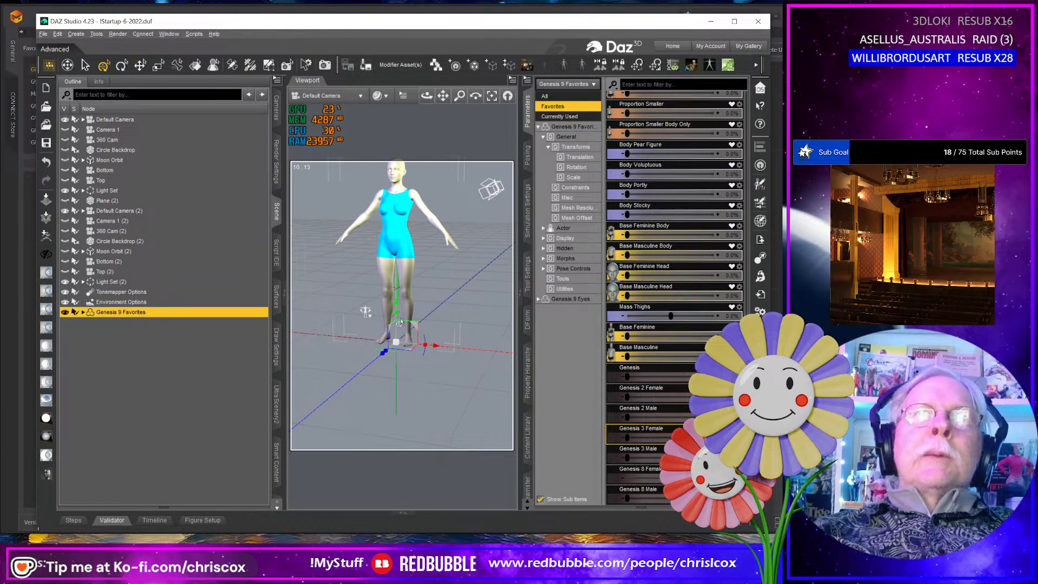
pyautogui.moveTo(403, 385); pyautogui.dragTo(453, 384, button='middle')
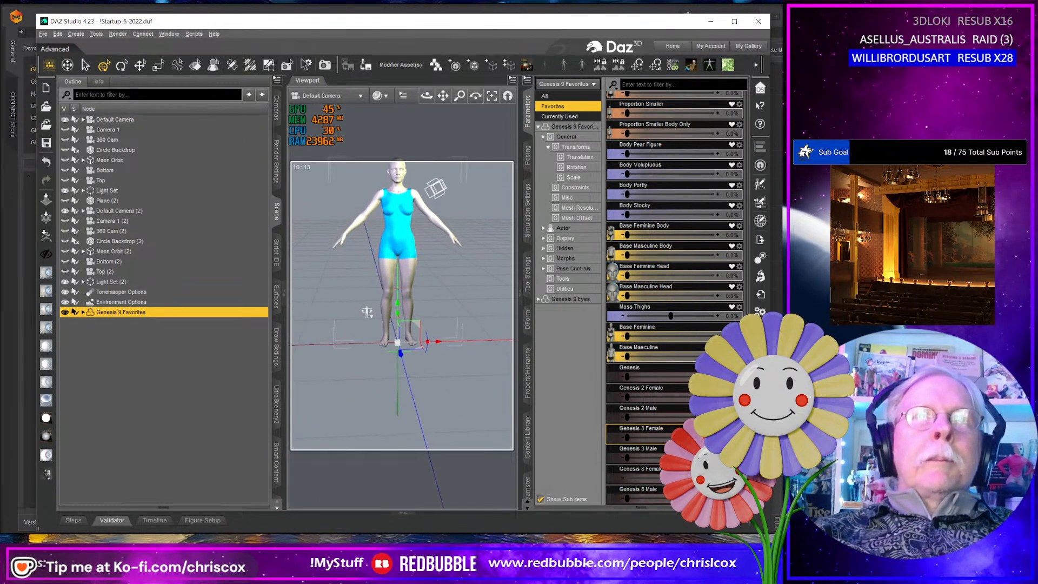
pyautogui.click(391, 288)
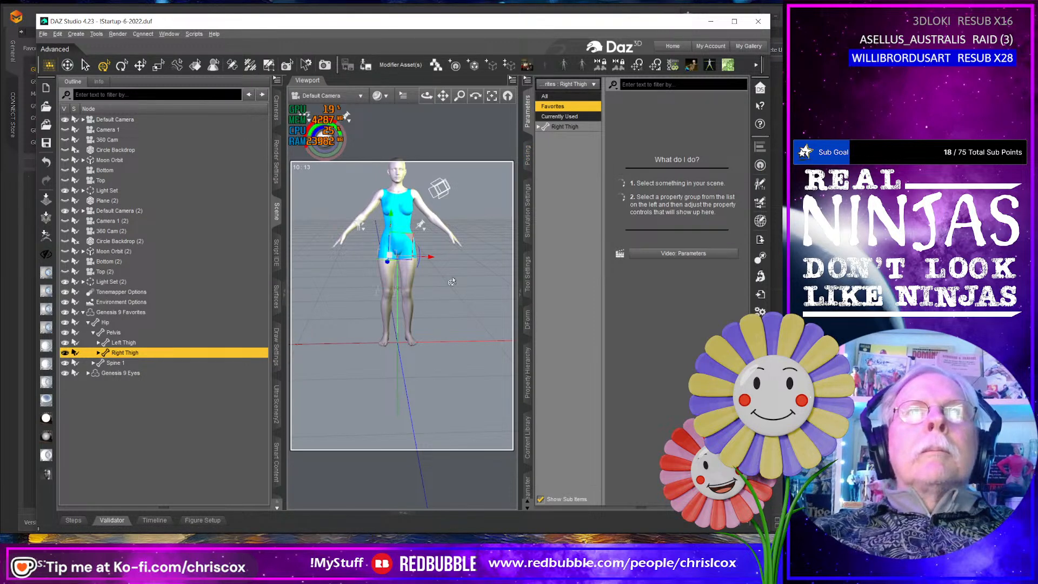
pyautogui.moveTo(453, 281); pyautogui.dragTo(433, 281, button='right')
pyautogui.click(394, 220)
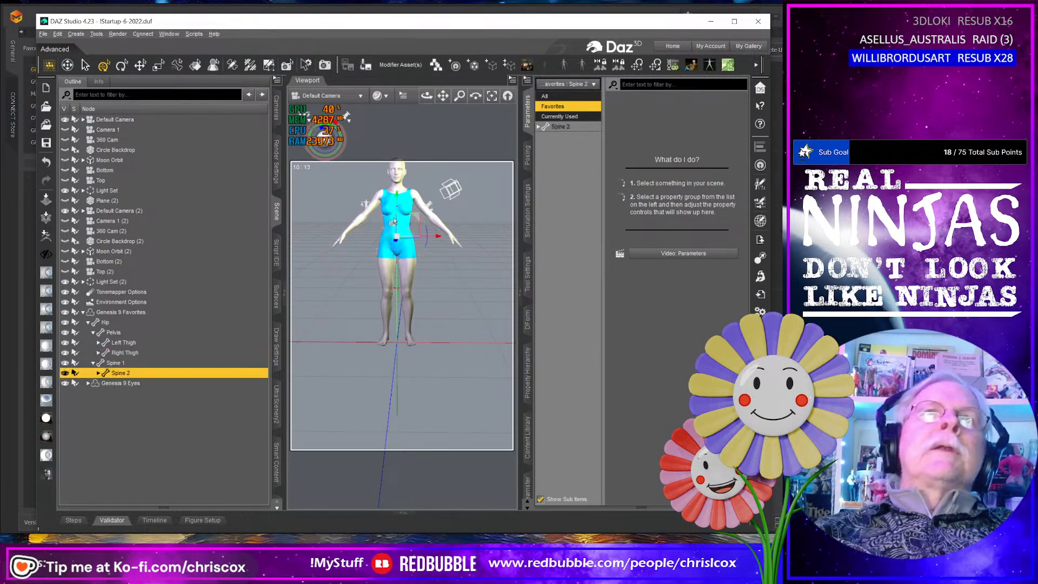
pyautogui.moveTo(455, 301); pyautogui.dragTo(420, 260, button='right')
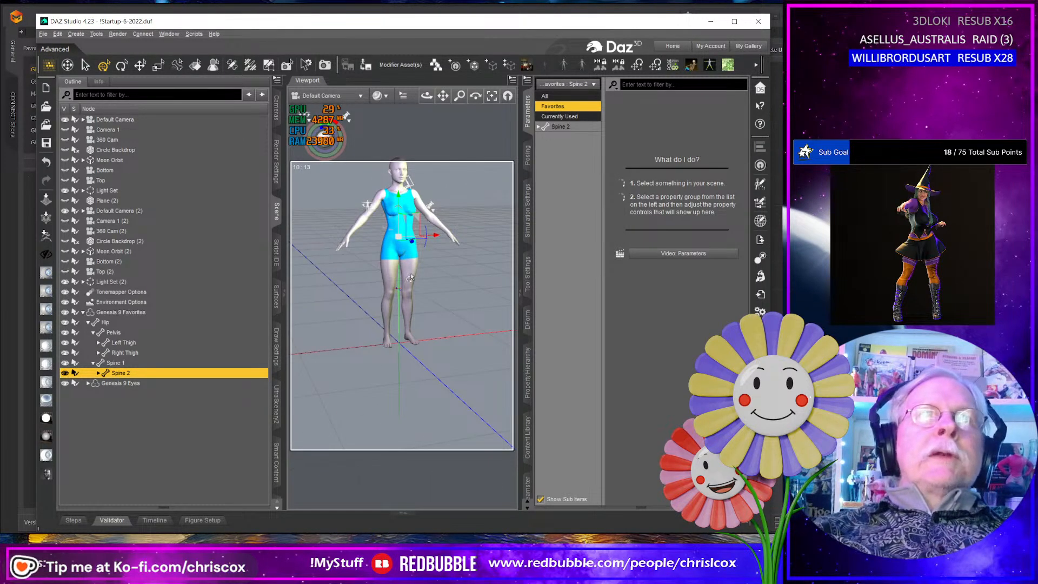
pyautogui.click(409, 258)
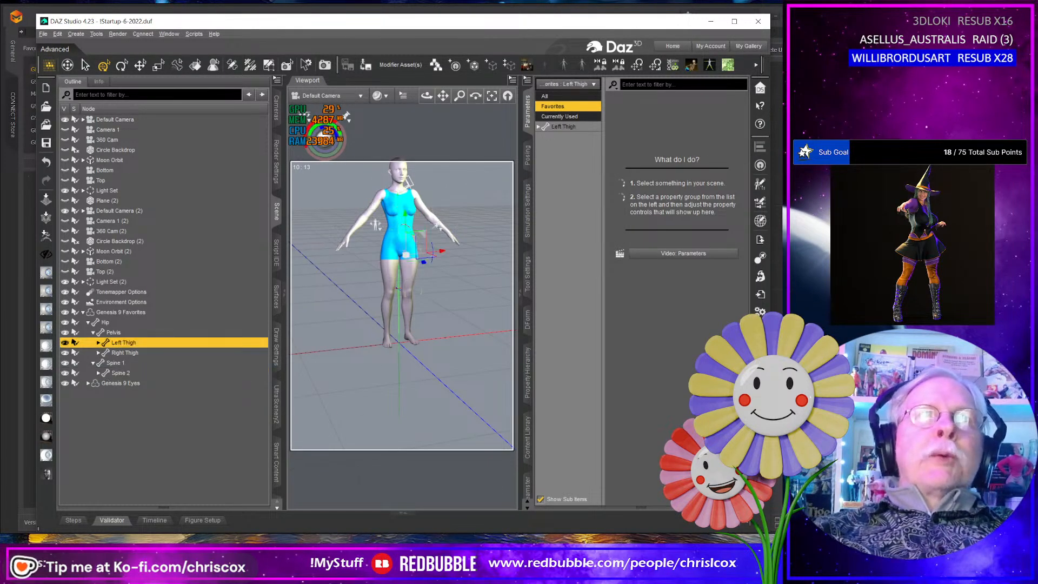
# - Start exporting the reshaped Genesis 9 figure as an OBJ and browse to Projects > Beach Party > Sporty Swim 2025 > WIP
pyautogui.click(761, 240)
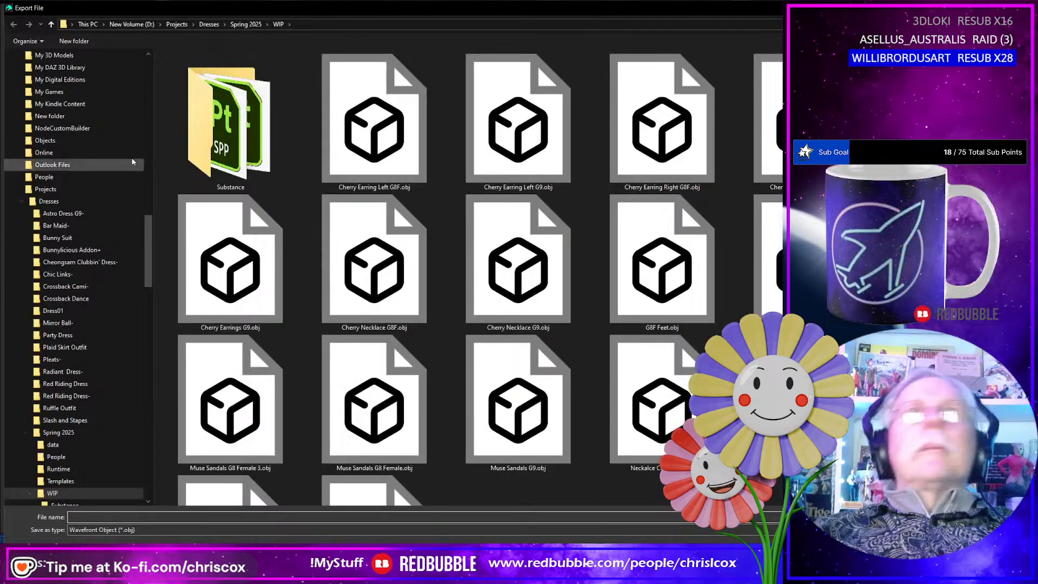
pyautogui.click(183, 25)
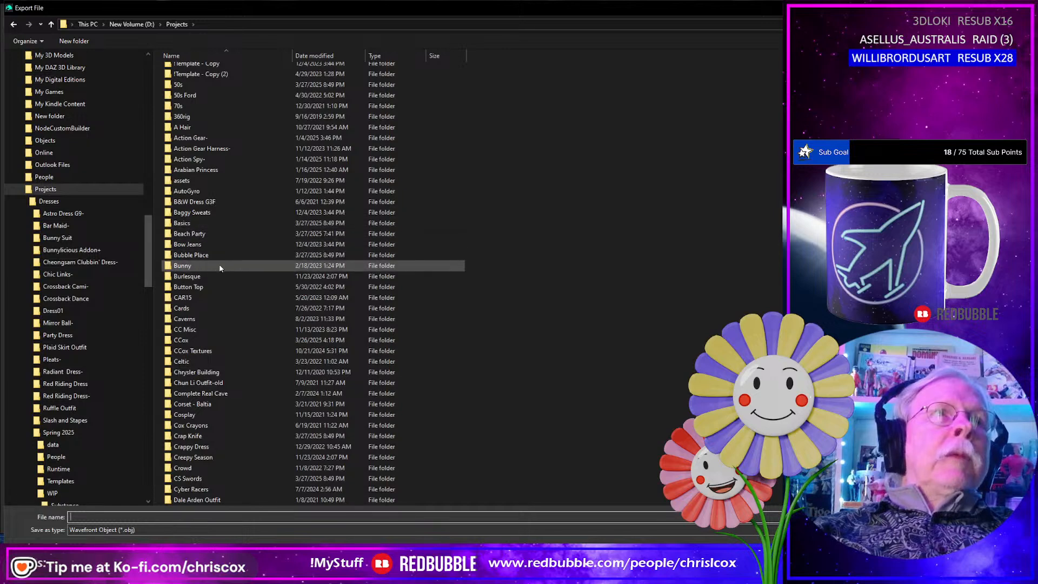
pyautogui.doubleClick(203, 237)
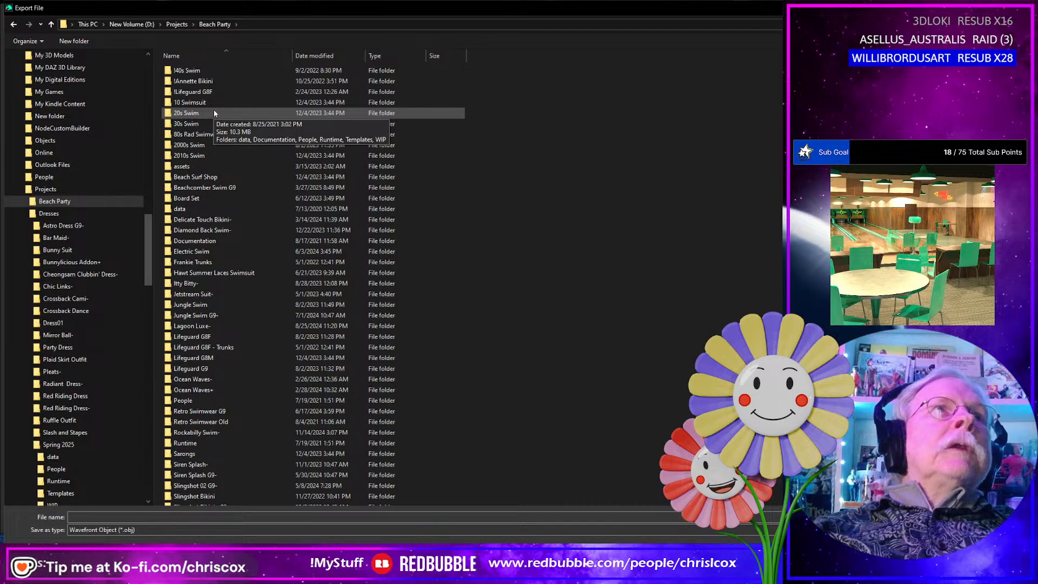
pyautogui.scroll(-4, 254, 374)
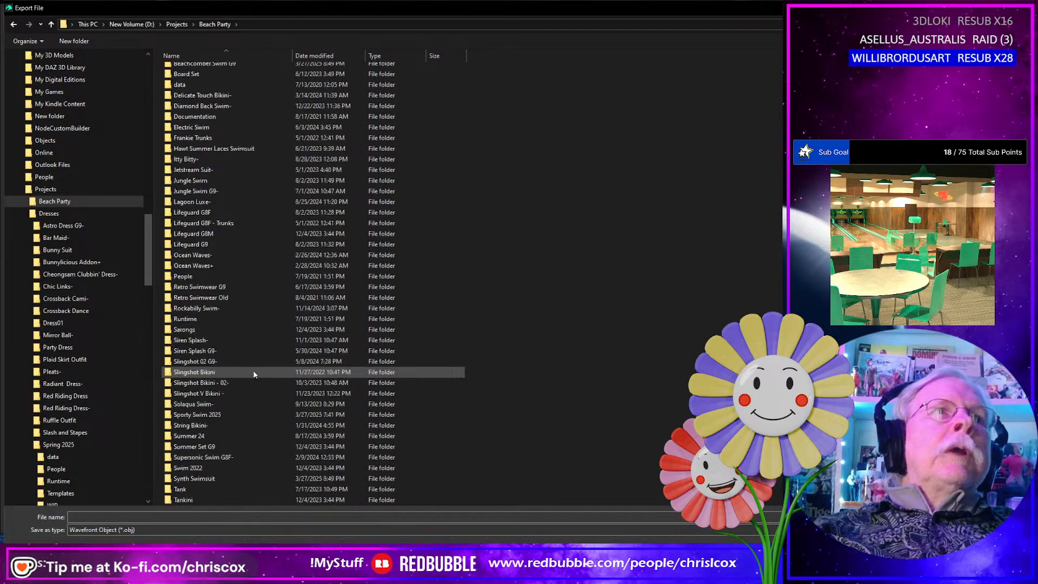
pyautogui.scroll(-1, 257, 385)
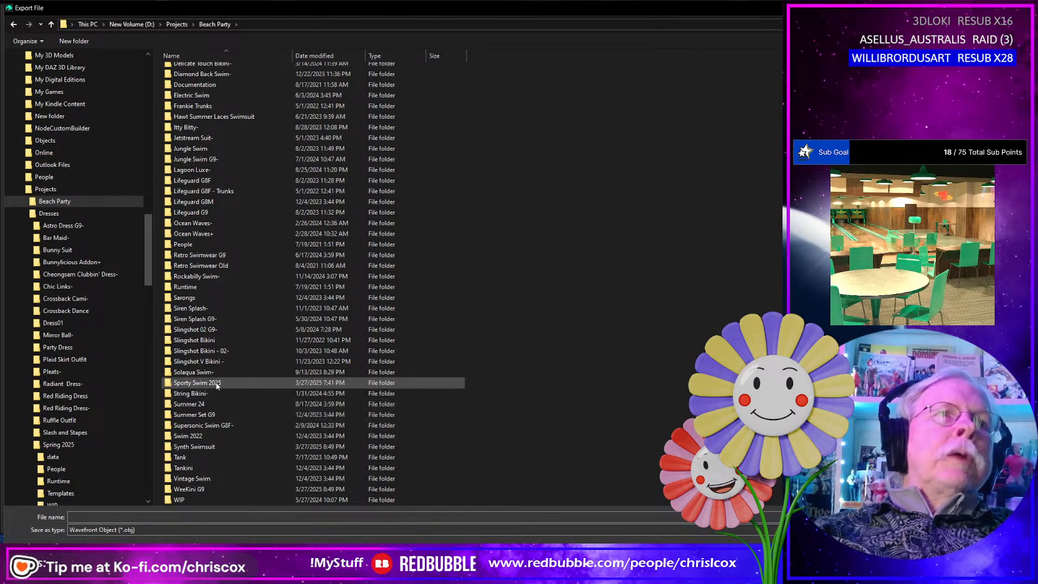
pyautogui.doubleClick(217, 385)
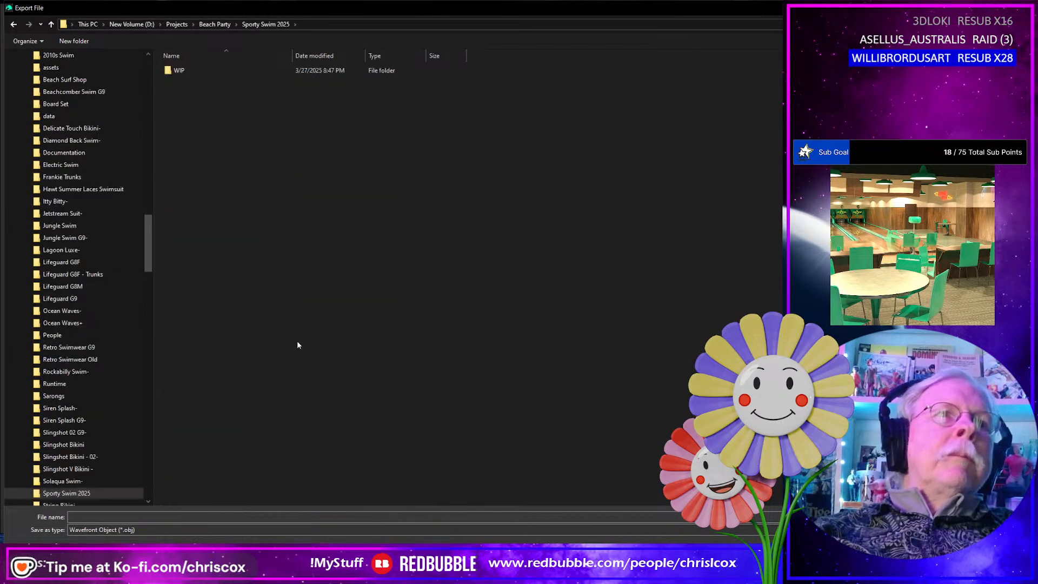
pyautogui.doubleClick(180, 70)
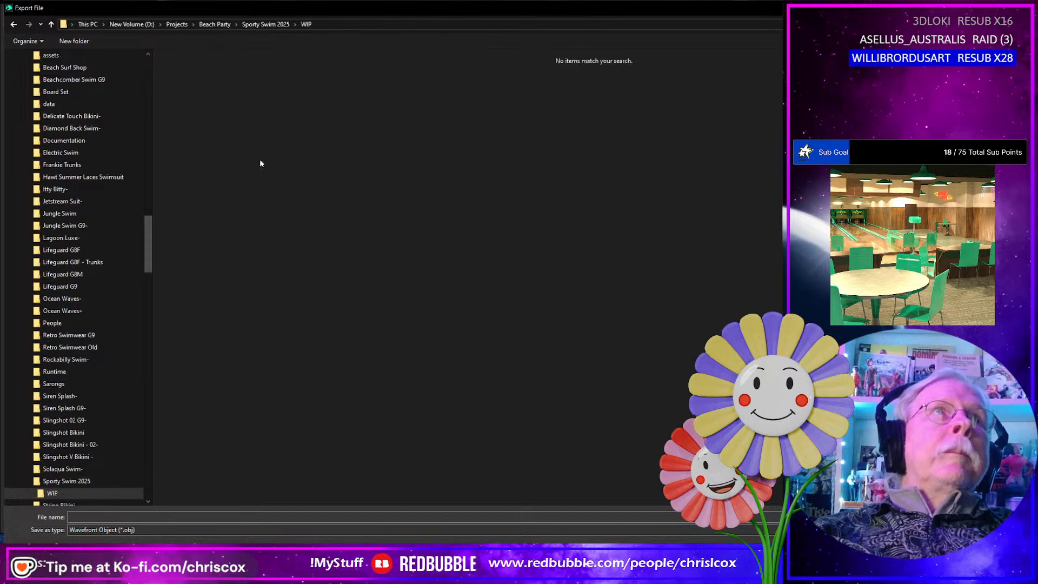
# - Name the exported file G9 G8F Shape and accept the OBJ export options
pyautogui.click(133, 519)
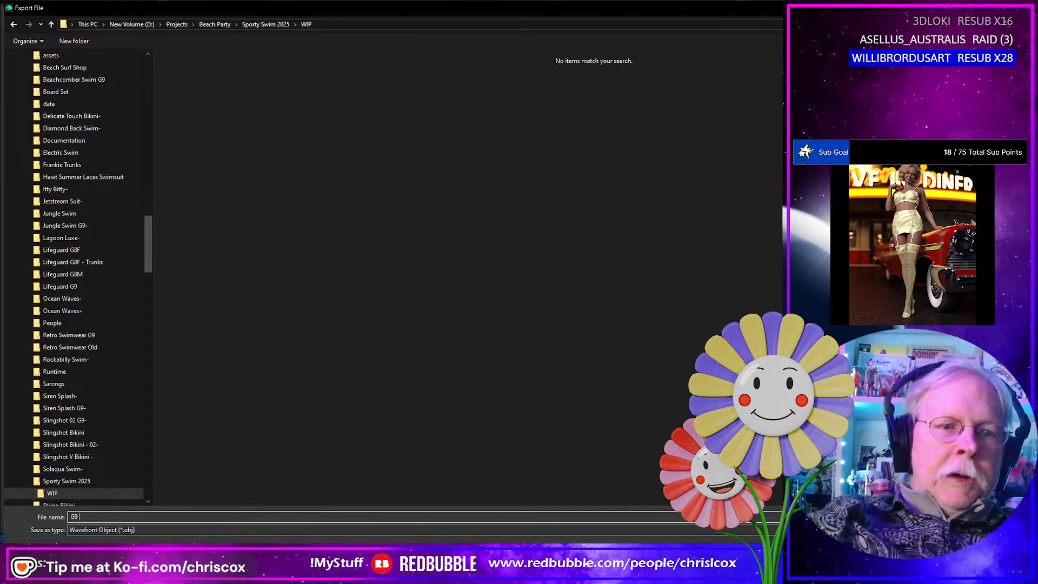
pyautogui.write('G9 G8F Shape')
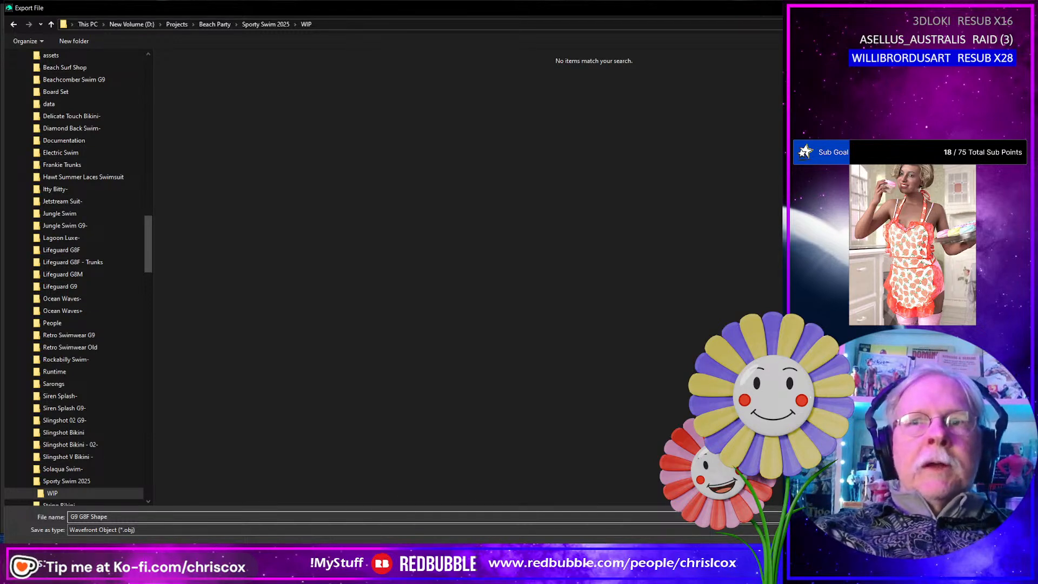
pyautogui.press('Return')
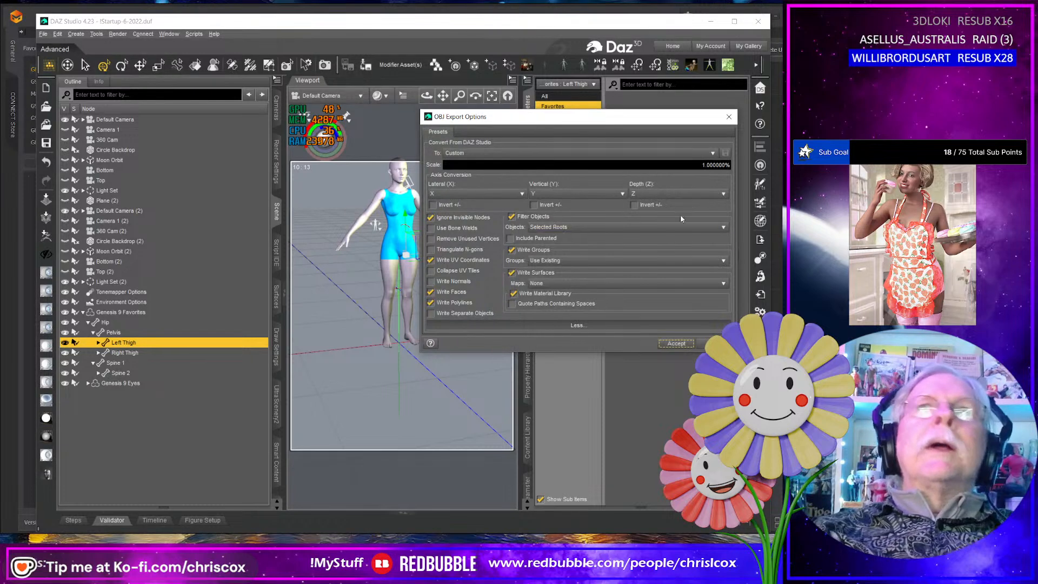
pyautogui.click(676, 343)
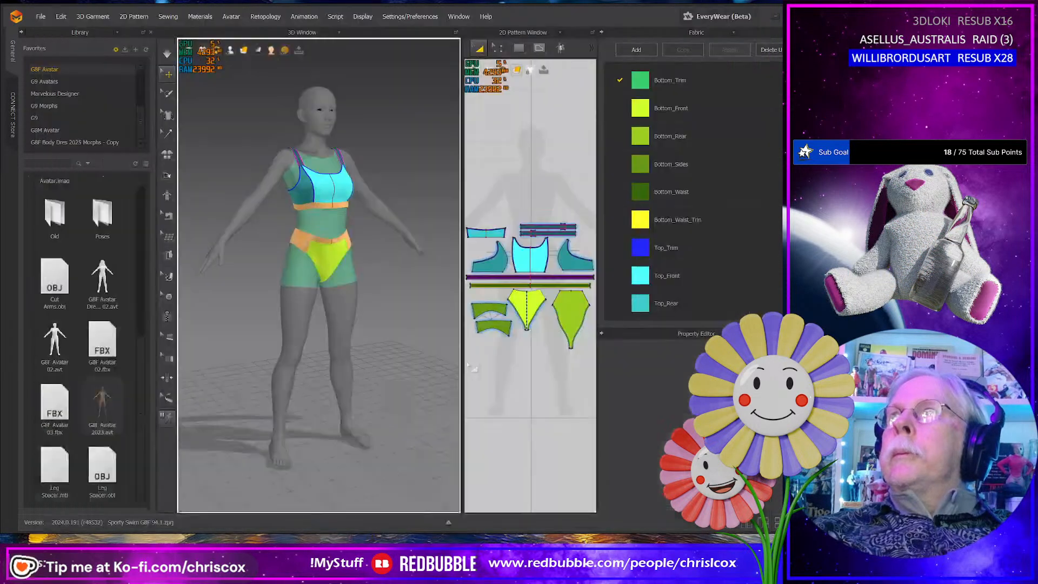
# - Switch to Marvelous Designer and start adding an OBJ file to the current project
pyautogui.hotkey('alt', 'Tab')
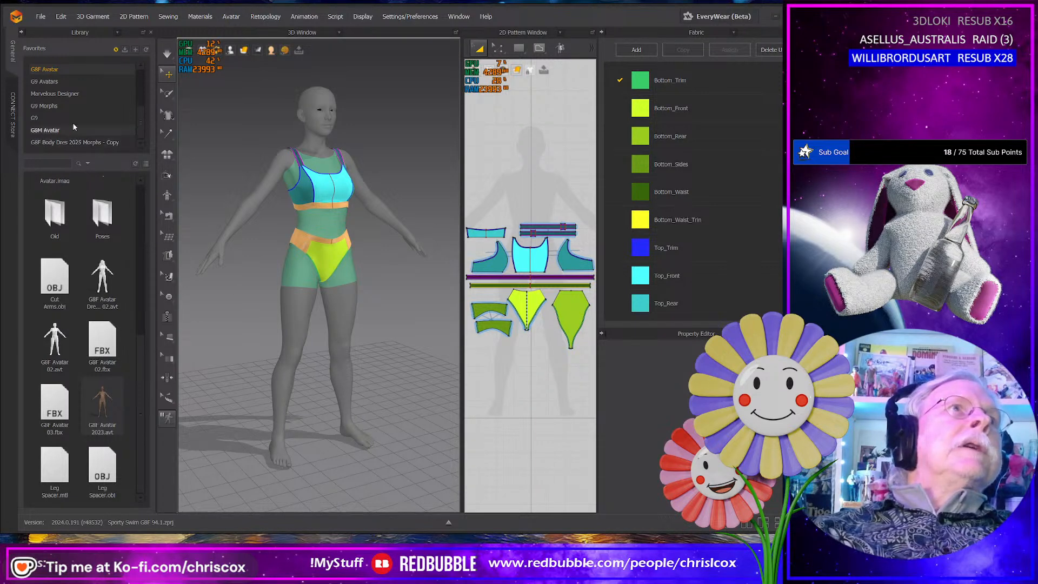
pyautogui.click(40, 17)
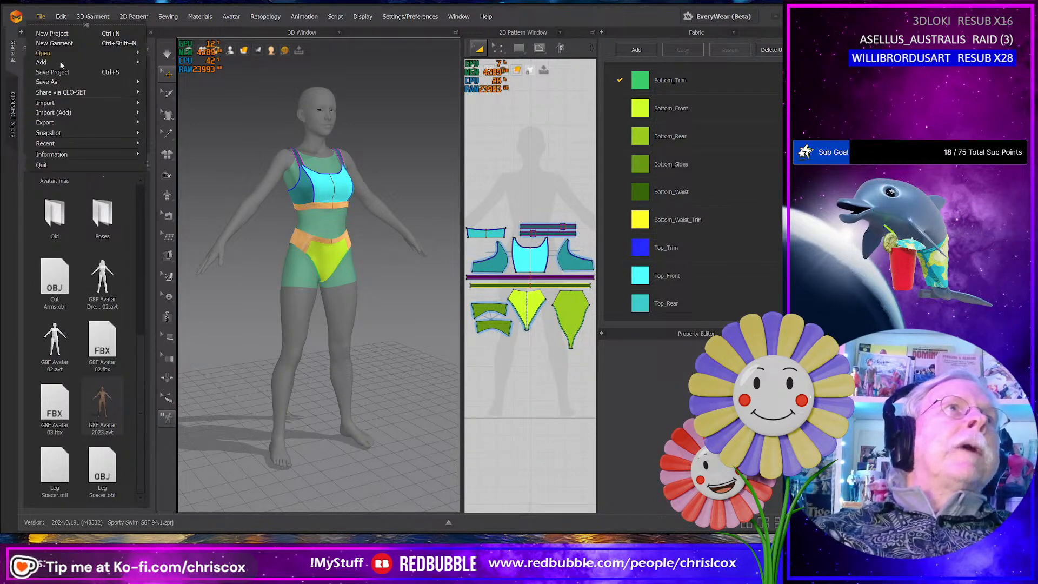
pyautogui.moveTo(62, 113)
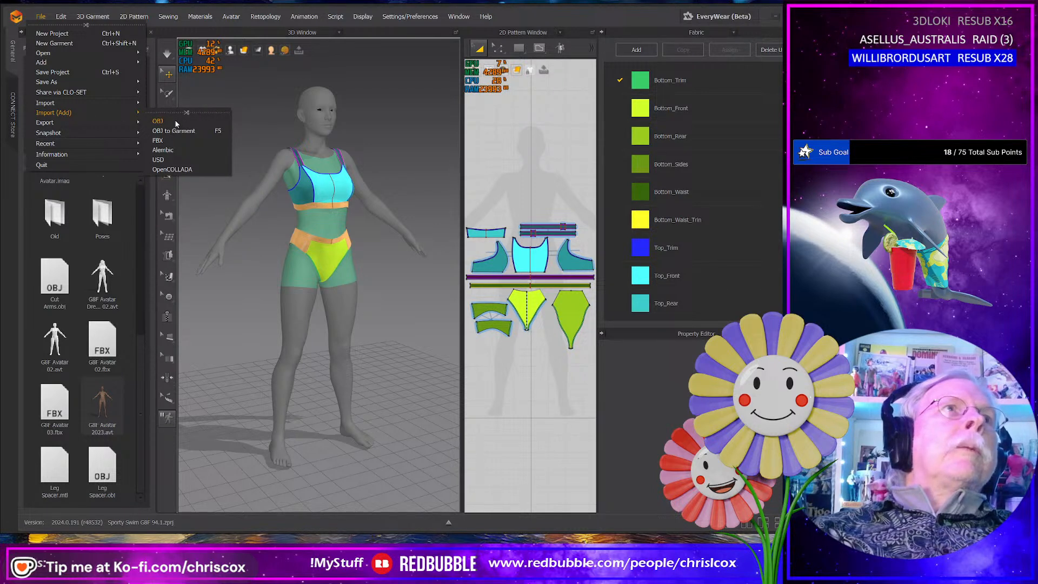
pyautogui.moveTo(119, 100)
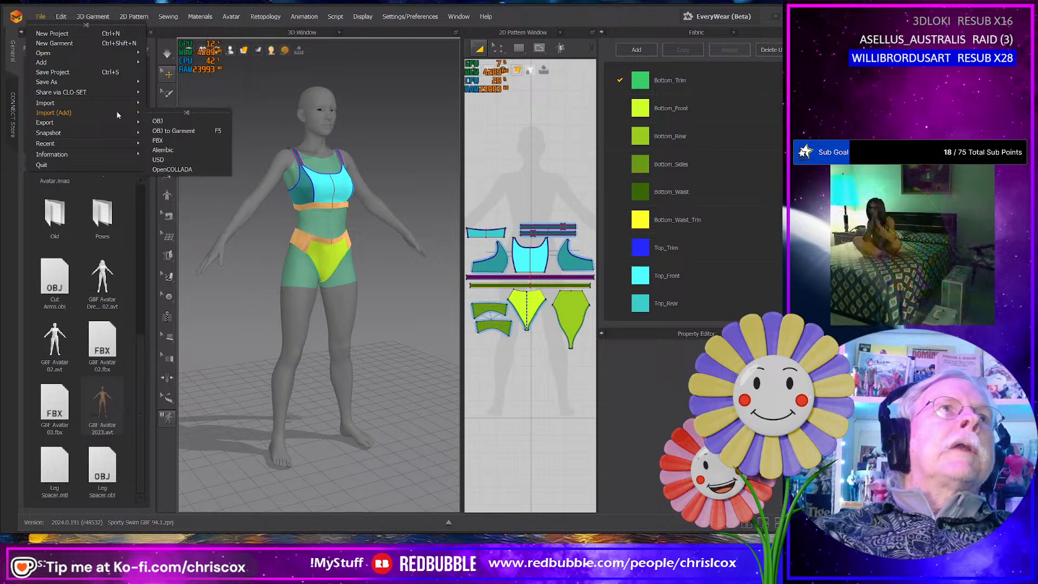
pyautogui.click(157, 122)
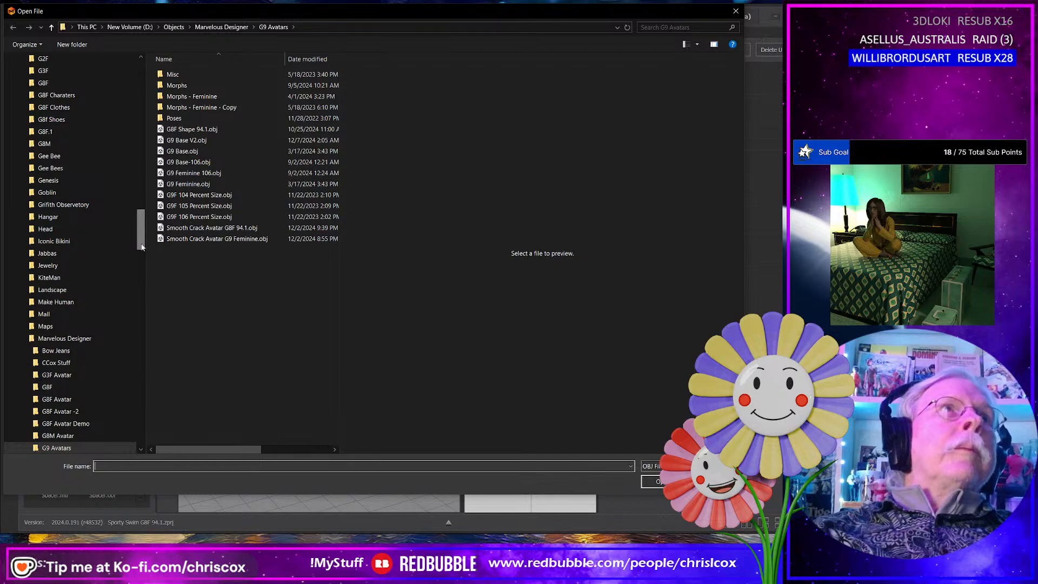
# - Open the exported OBJ from Projects > Beach Party > Sporty Swim 2025 > WIP on drive D
pyautogui.click(138, 29)
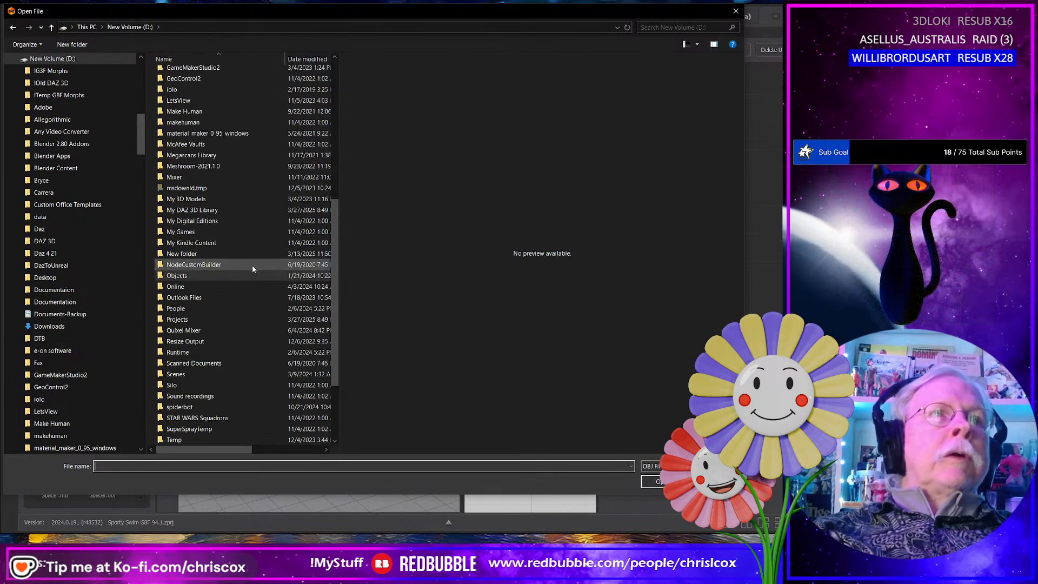
pyautogui.doubleClick(196, 318)
pyautogui.scroll(-8, 210, 238)
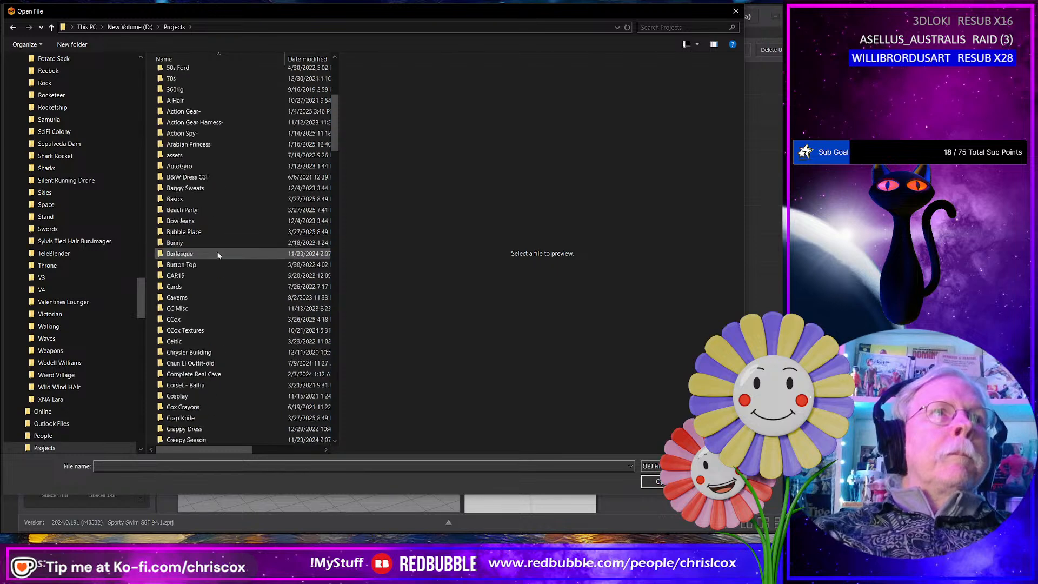
pyautogui.doubleClick(182, 177)
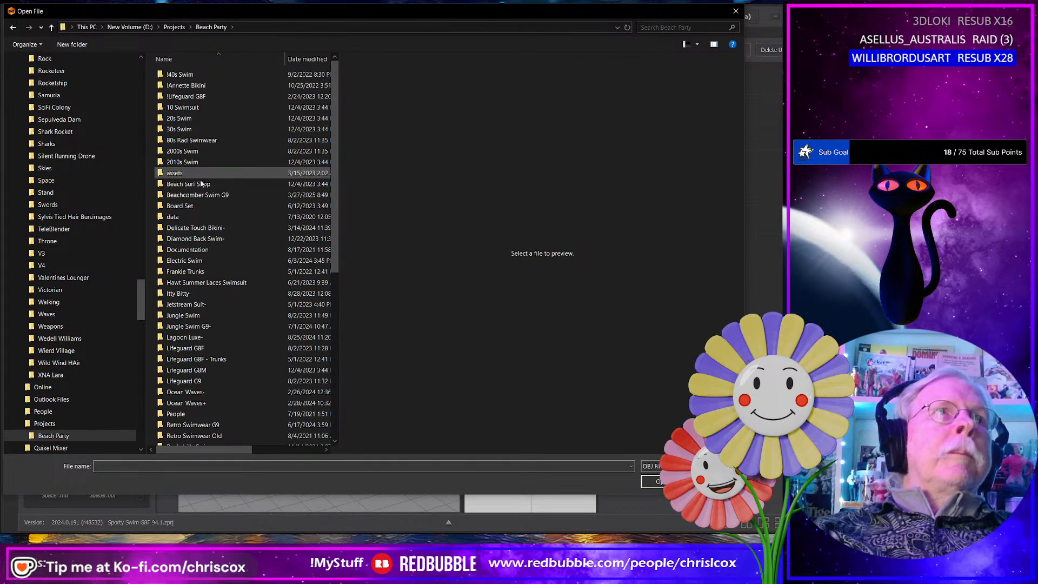
pyautogui.scroll(-10, 193, 287)
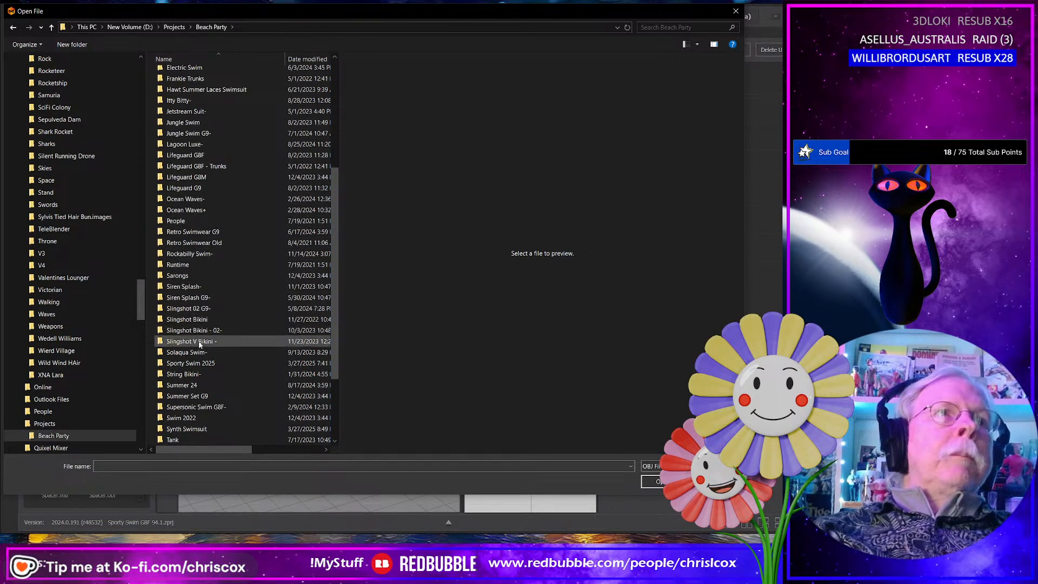
pyautogui.doubleClick(197, 363)
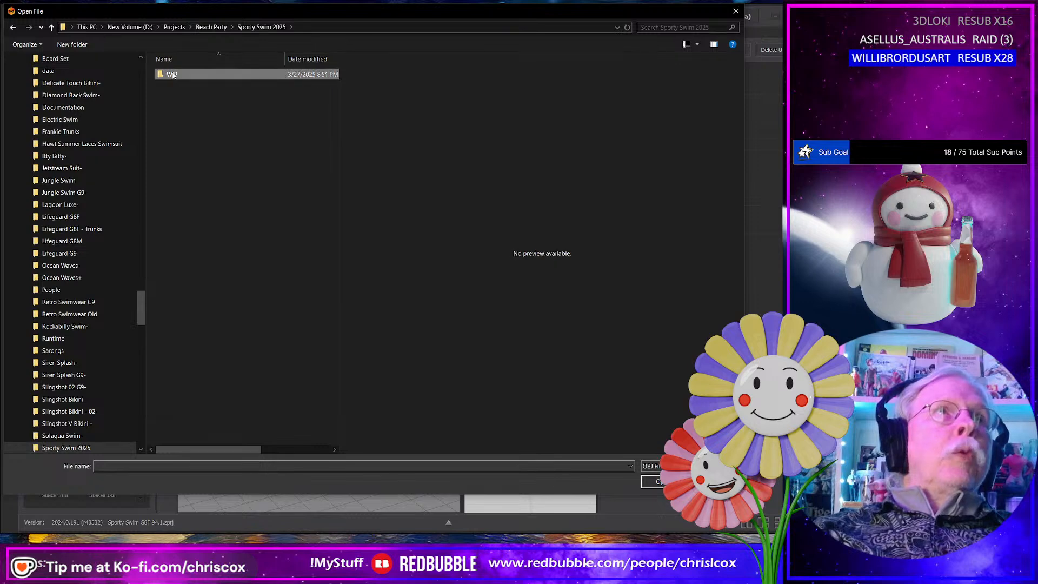
pyautogui.doubleClick(189, 75)
pyautogui.doubleClick(215, 124)
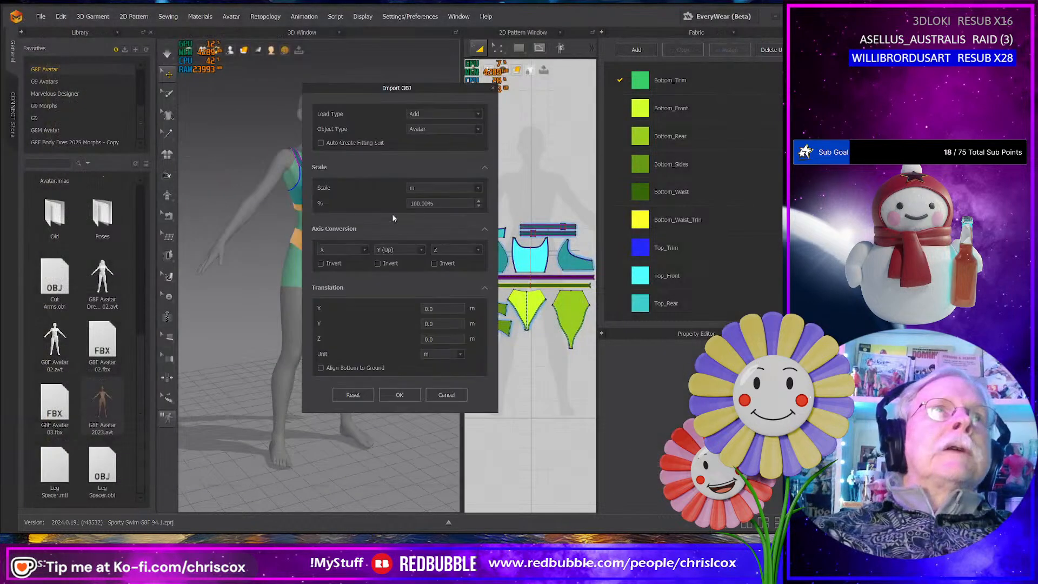
# - Import the OBJ with the object type Morph Target so the avatar and swimwear take the new body shape
pyautogui.click(452, 131)
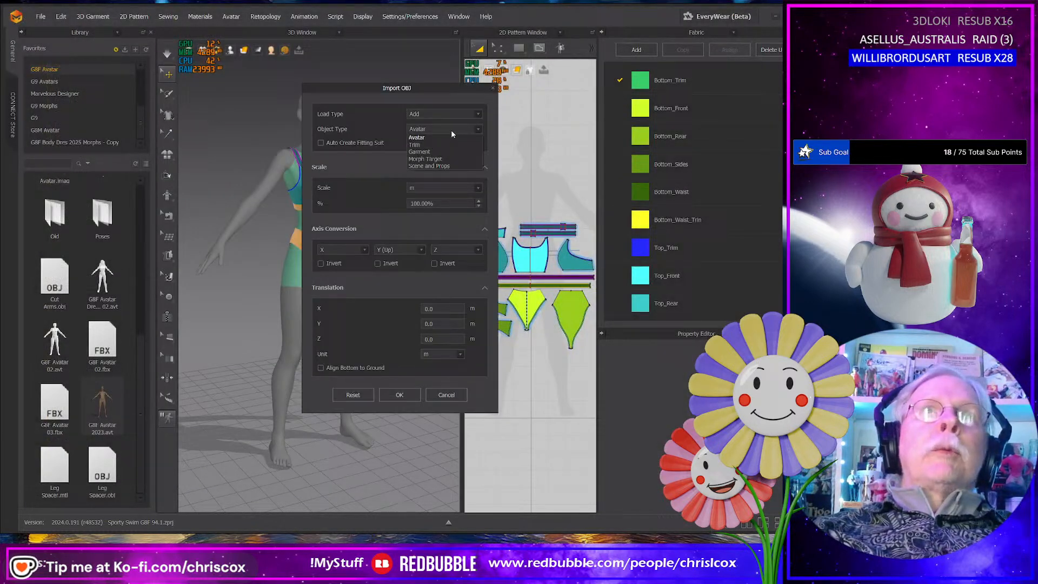
pyautogui.click(438, 161)
pyautogui.moveTo(423, 94); pyautogui.dragTo(557, 108)
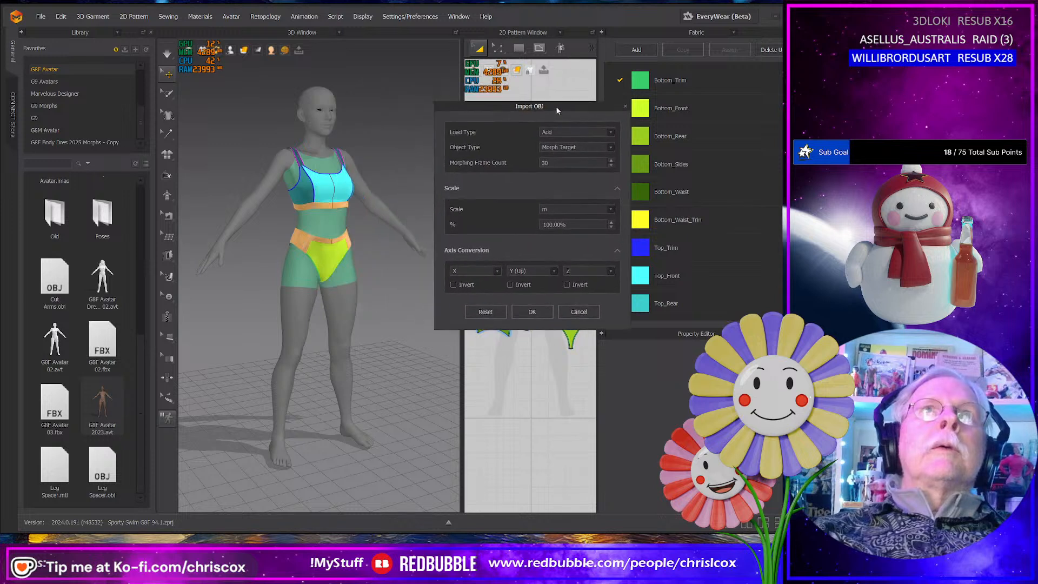
pyautogui.click(532, 313)
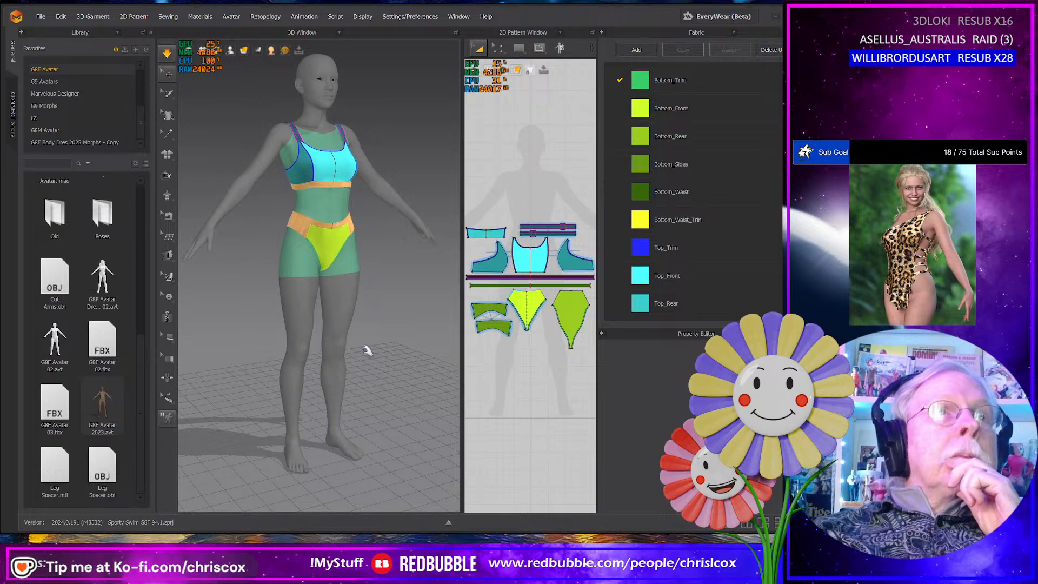
# - Examine how the swim top and briefs fit the reshaped avatar from the front and back
pyautogui.moveTo(368, 350); pyautogui.dragTo(282, 236, button='right')
pyautogui.scroll(6, 345, 353)
pyautogui.scroll(-8, 344, 361)
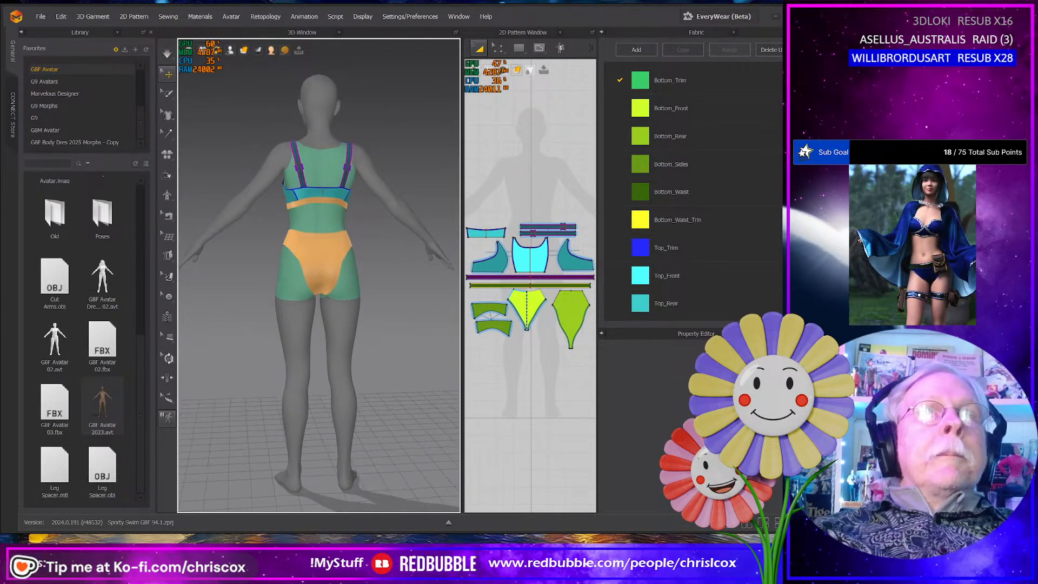
pyautogui.moveTo(301, 201); pyautogui.dragTo(461, 241, button='right')
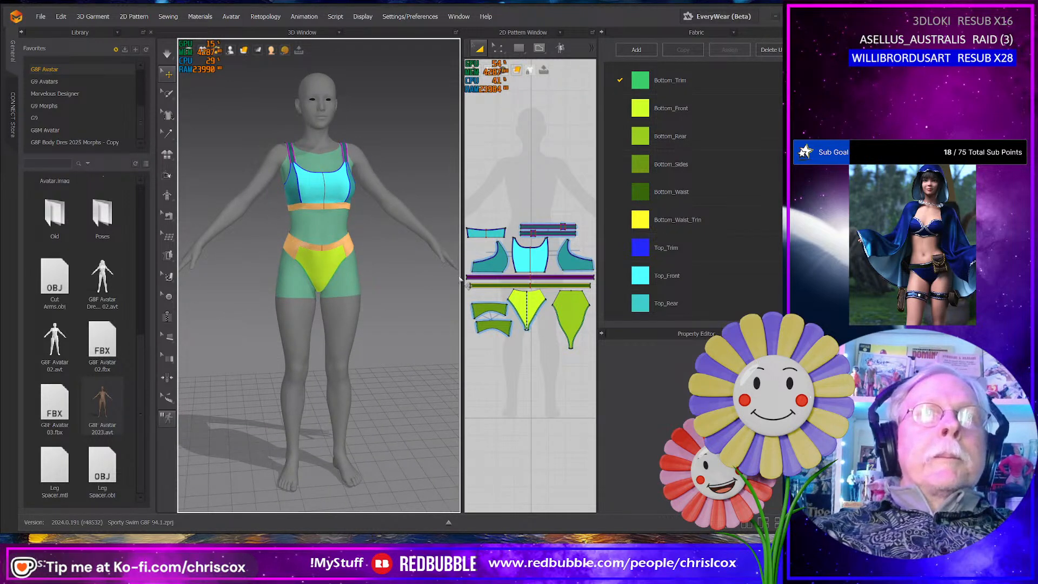
pyautogui.moveTo(460, 278); pyautogui.dragTo(395, 278)
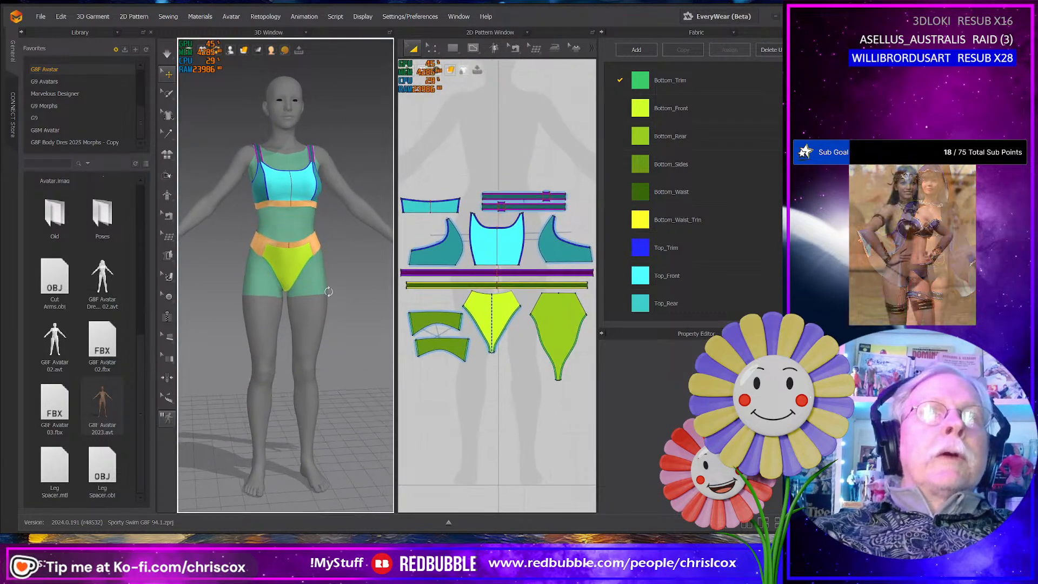
pyautogui.moveTo(310, 306); pyautogui.dragTo(419, 309, button='right')
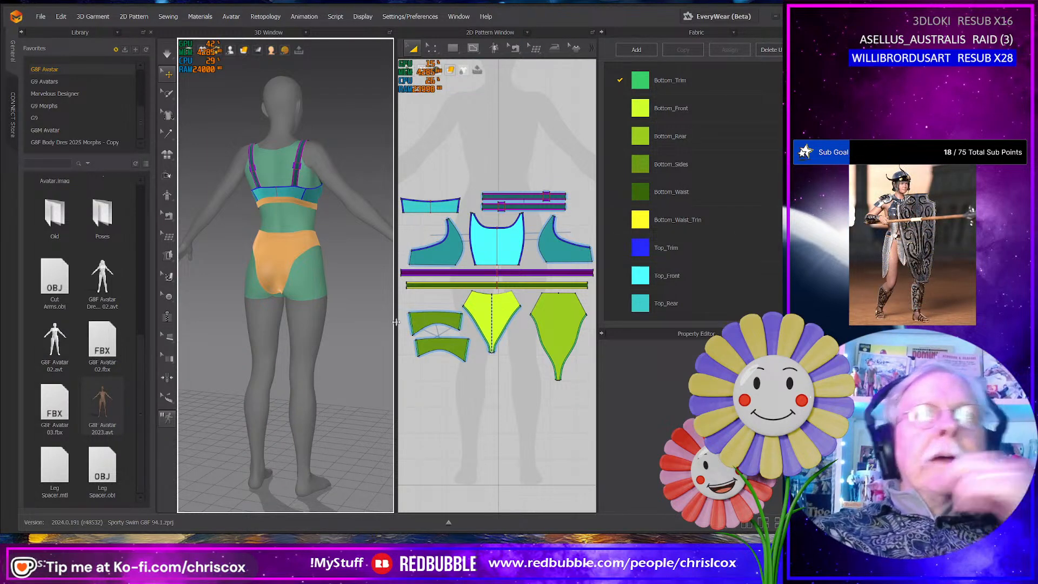
# - Give the 2D pattern view more room and select the swim top's pattern pieces together
pyautogui.moveTo(396, 323); pyautogui.dragTo(331, 322)
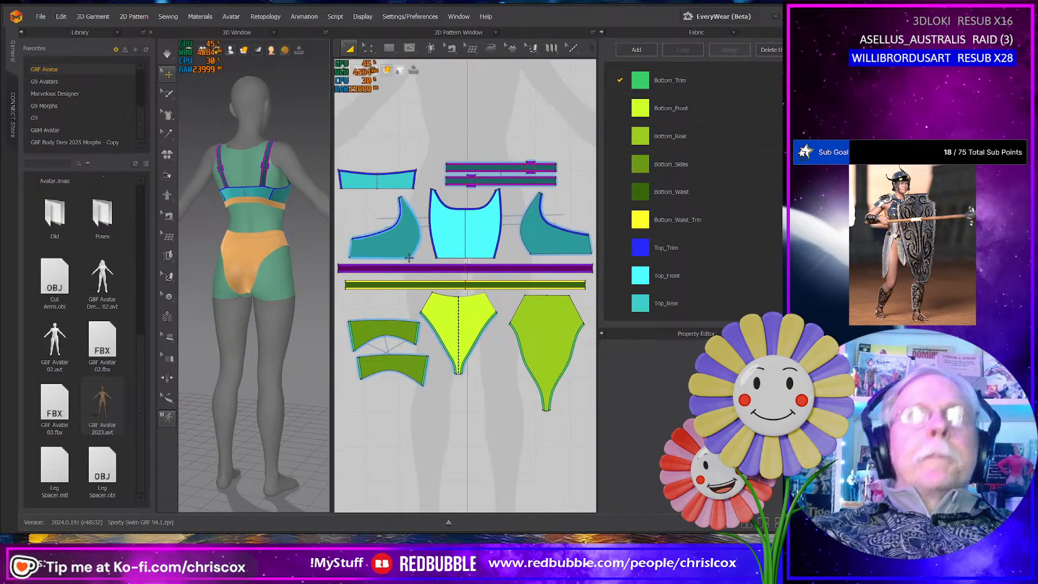
pyautogui.scroll(-3, 450, 265)
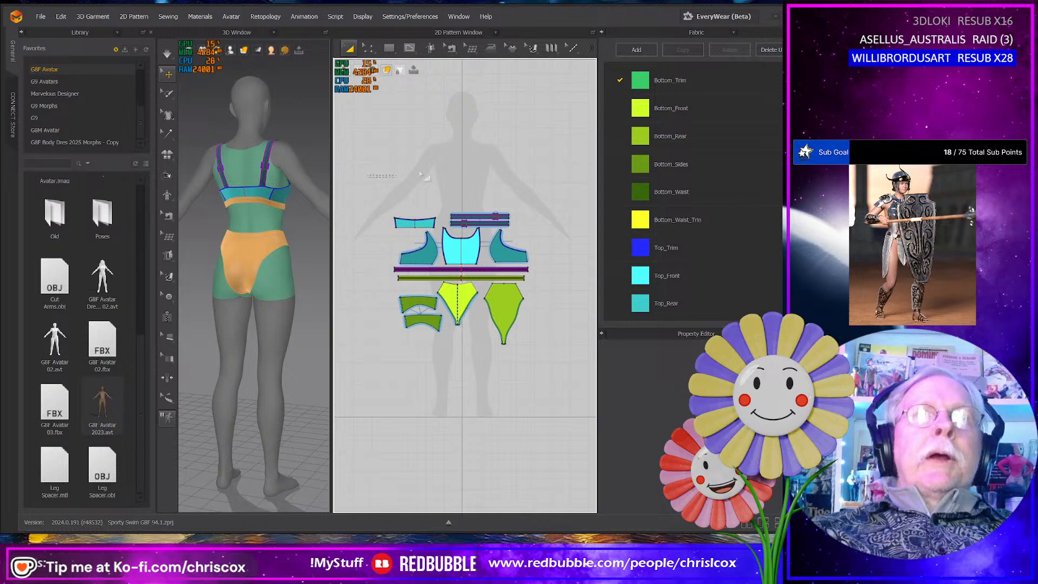
pyautogui.moveTo(421, 174); pyautogui.dragTo(548, 279)
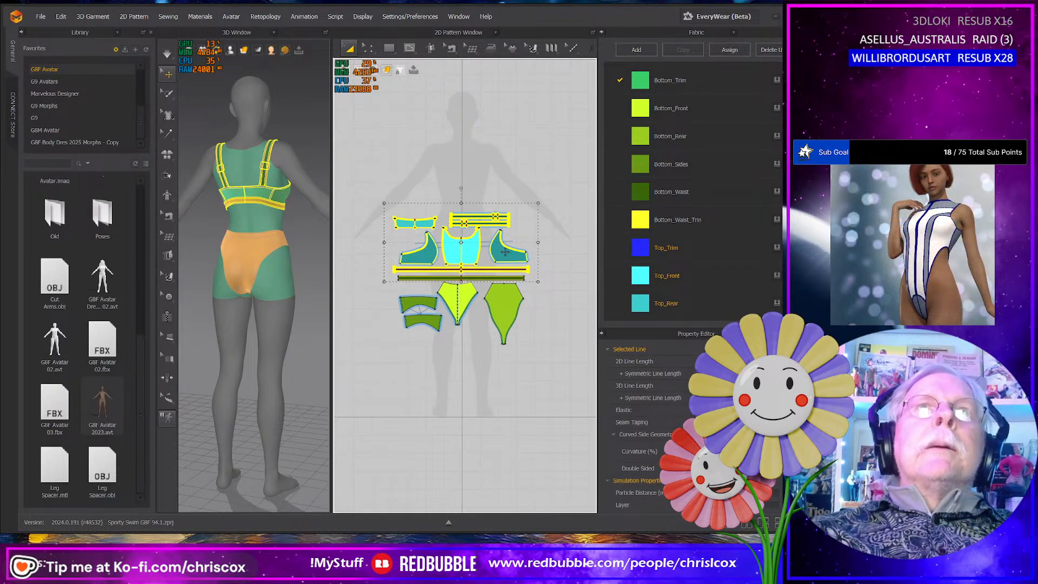
# - Switch to DAZ Studio, hide the Genesis 9 Favorites figure and load the Genesis 8 Female figure
pyautogui.hotkey('alt', 'Tab')
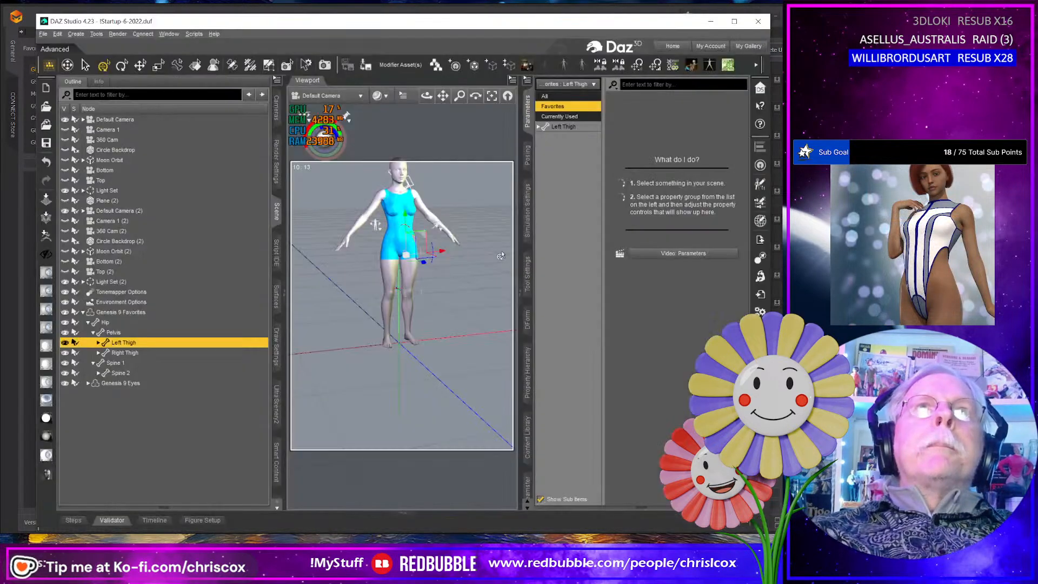
pyautogui.click(65, 314)
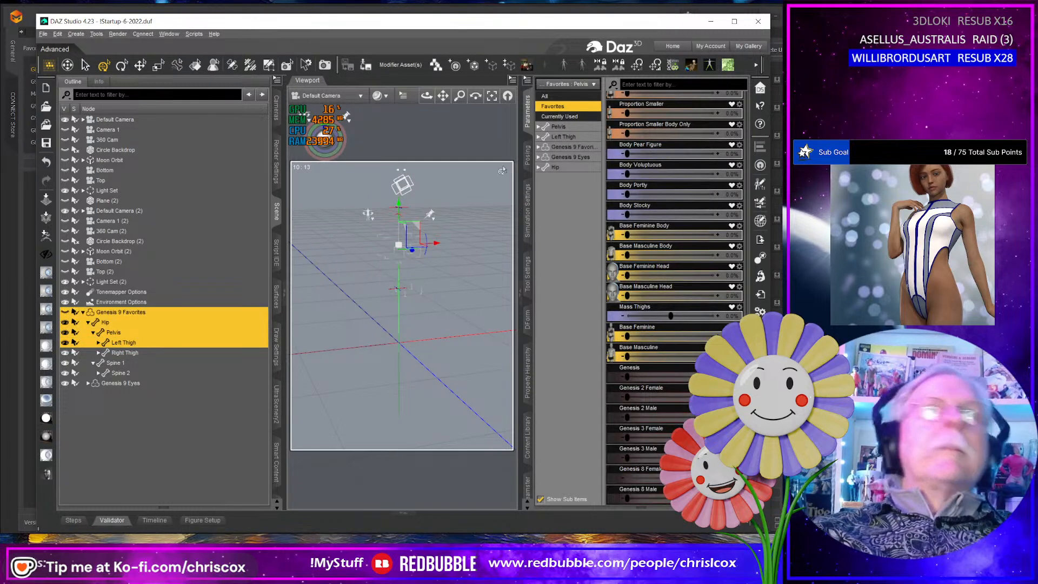
pyautogui.click(528, 68)
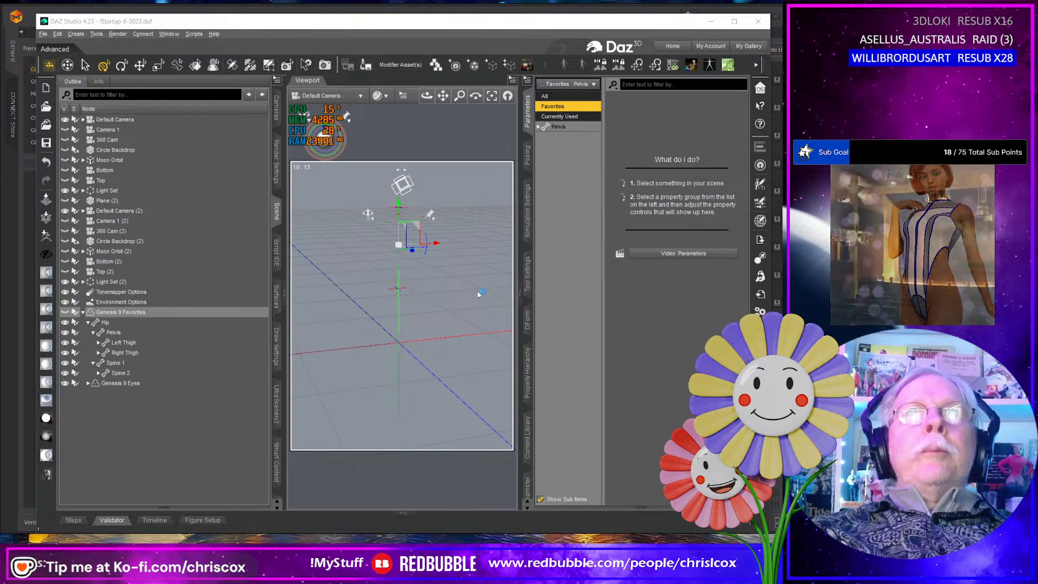
# - Return to Marvelous Designer and export the selected top patterns as SportSwim Top G8F.obj, a single welded, thin object with unified UV coordinates
pyautogui.hotkey('alt', 'Tab')
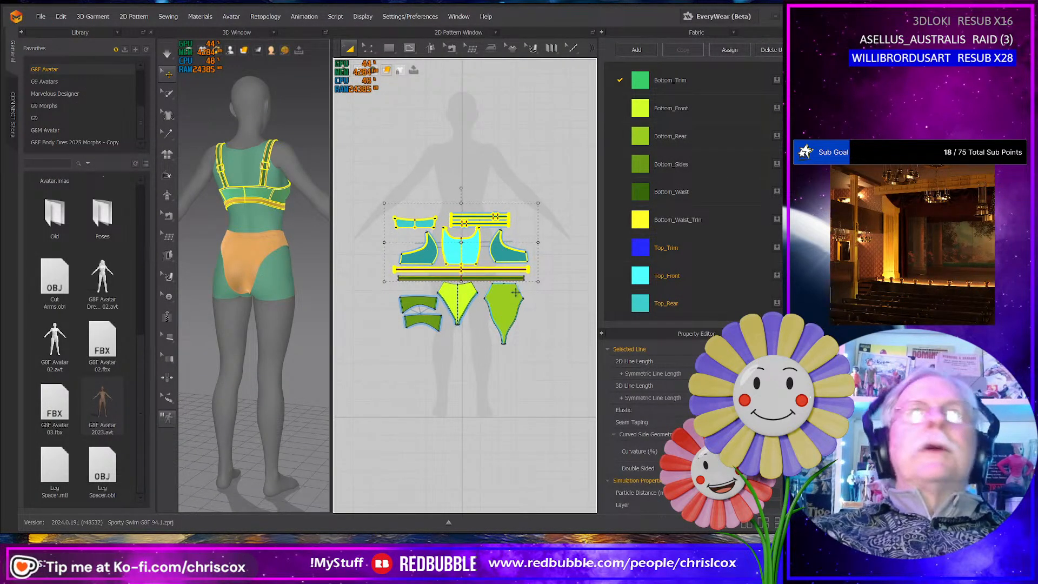
pyautogui.click(41, 16)
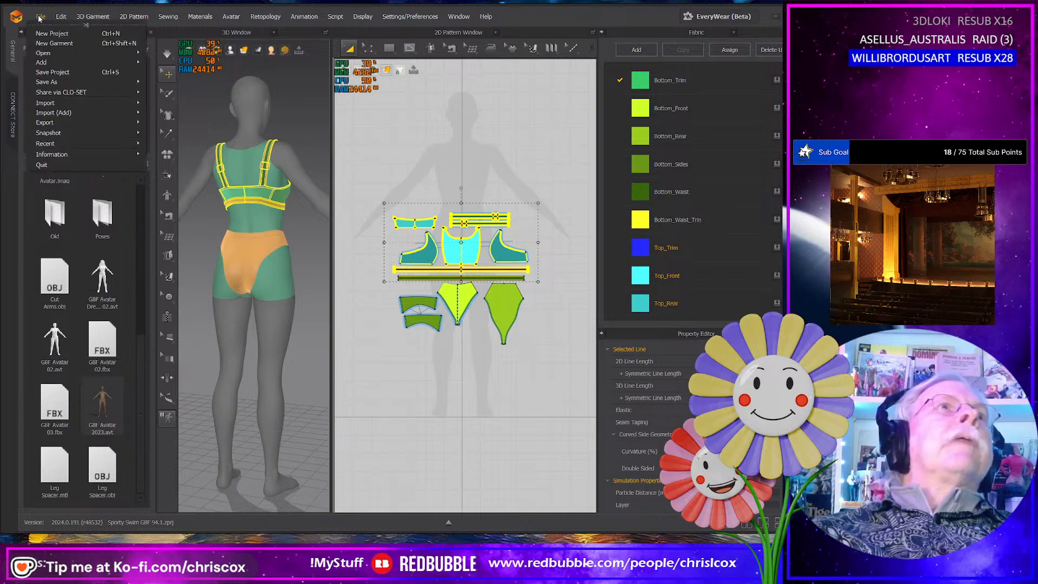
pyautogui.moveTo(72, 125)
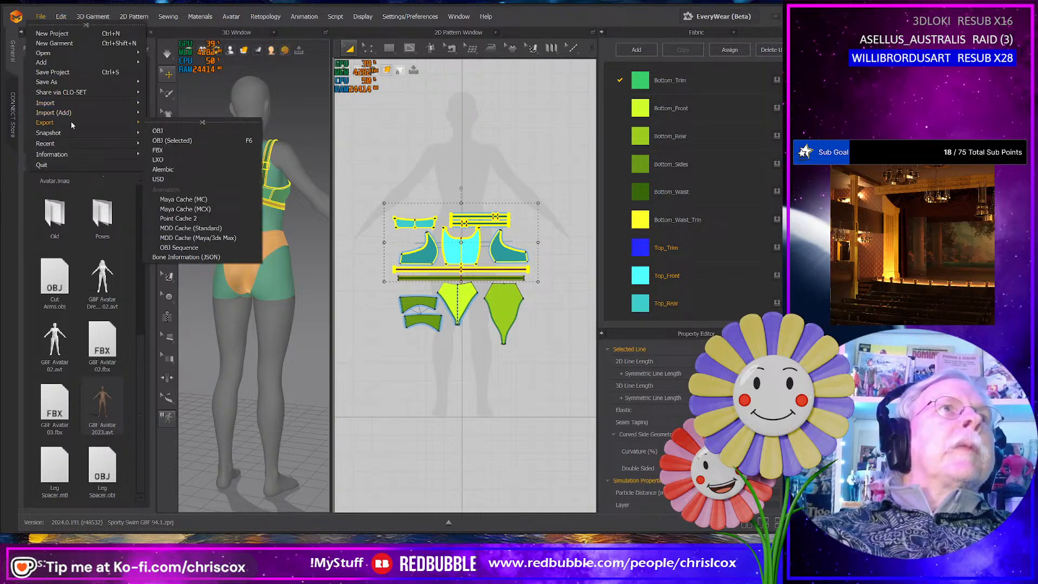
pyautogui.click(177, 139)
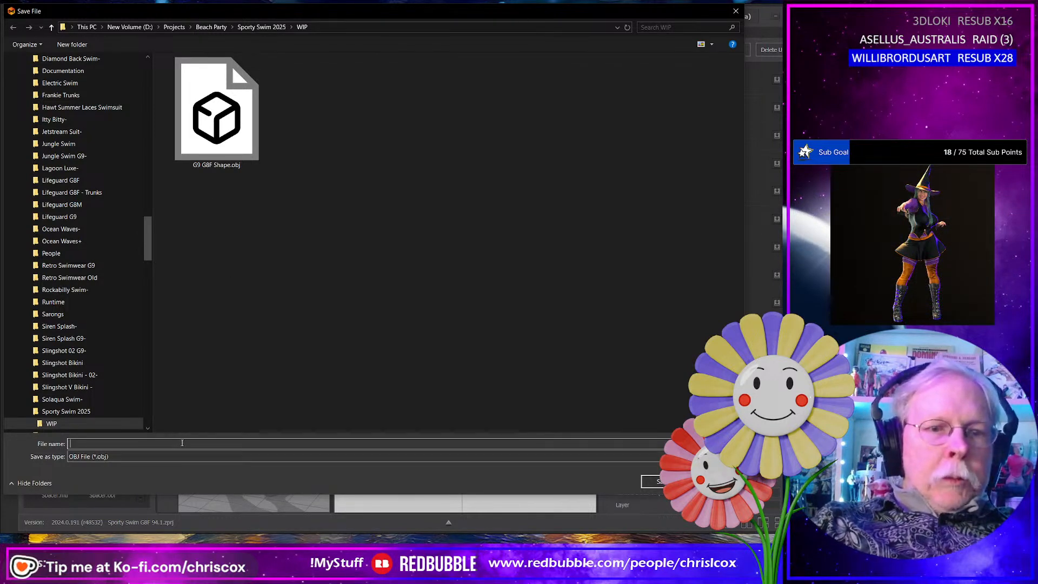
pyautogui.write('Spor')
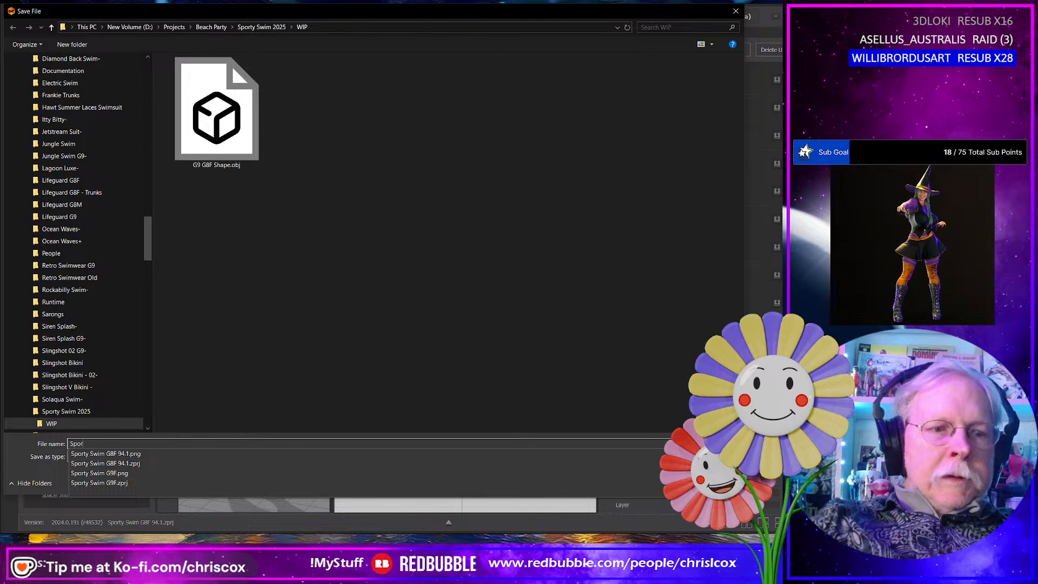
pyautogui.write('tSwim')
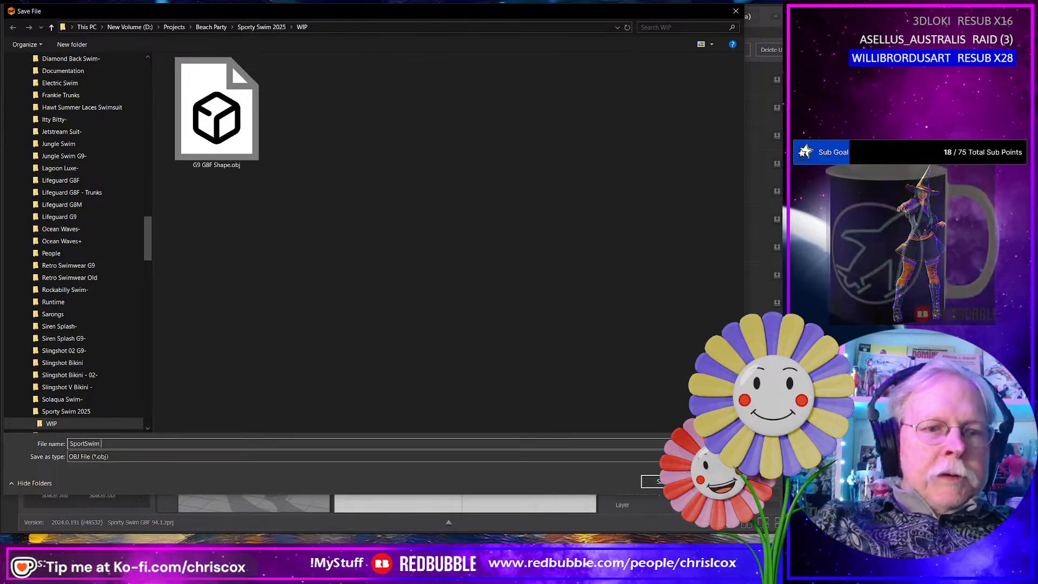
pyautogui.write(' G8F')
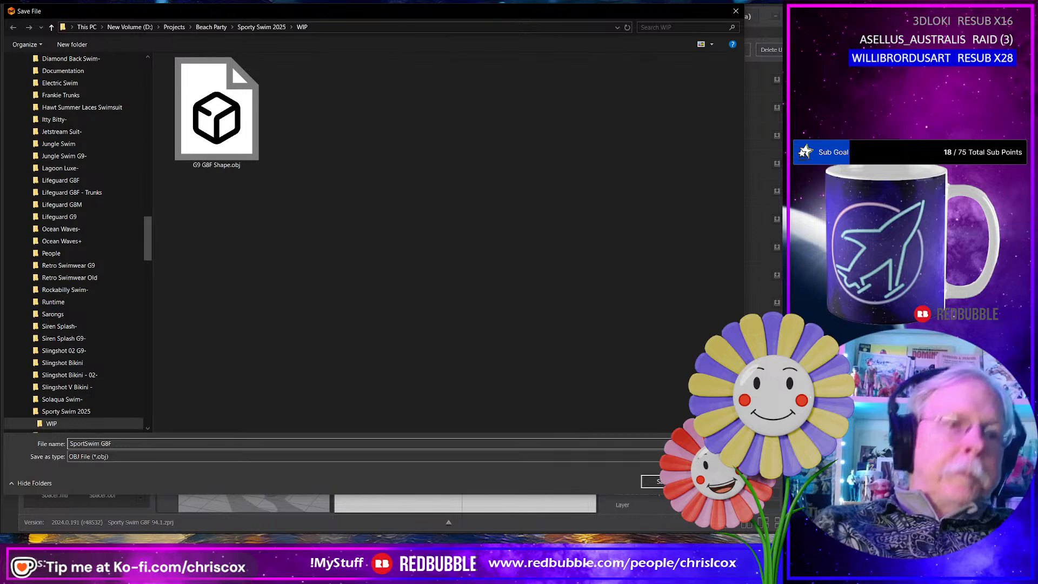
pyautogui.press('Return')
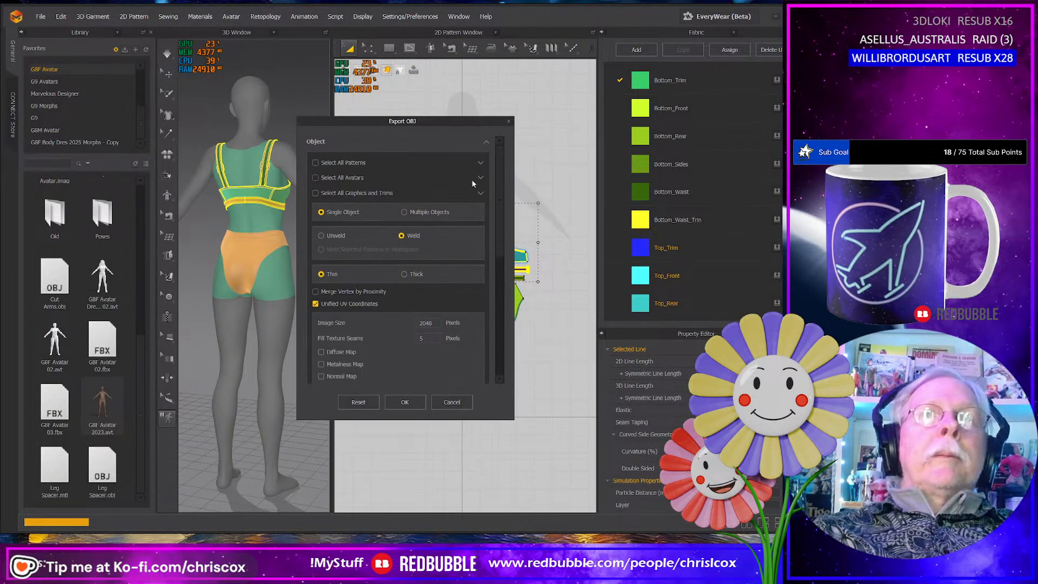
pyautogui.click(405, 402)
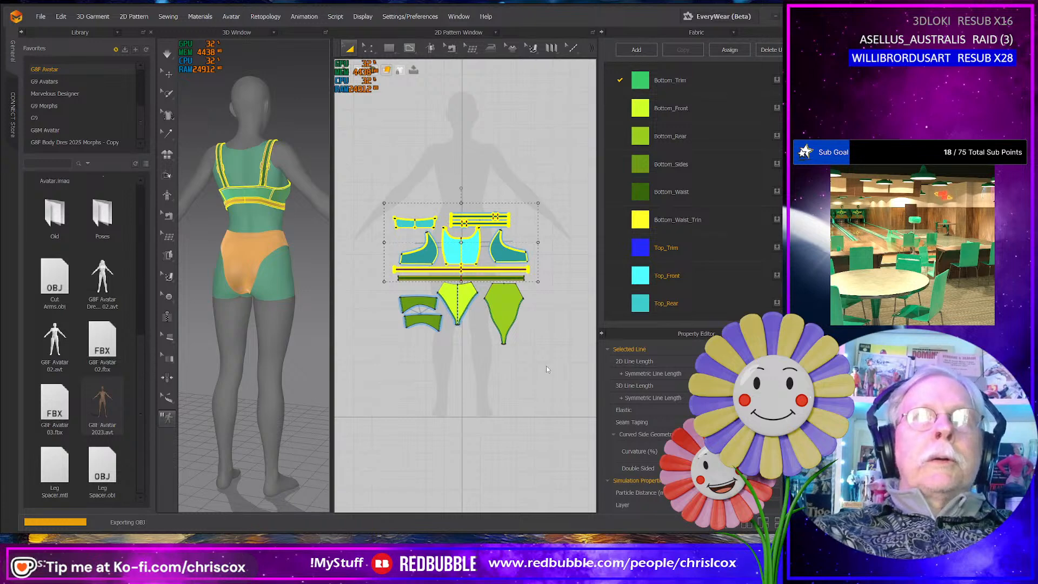
# - Select the bottom's pattern pieces and export them as SportSwim Bottom G8F.obj, a single welded, thin object with unified UV coordinates
pyautogui.moveTo(558, 374); pyautogui.dragTo(342, 275)
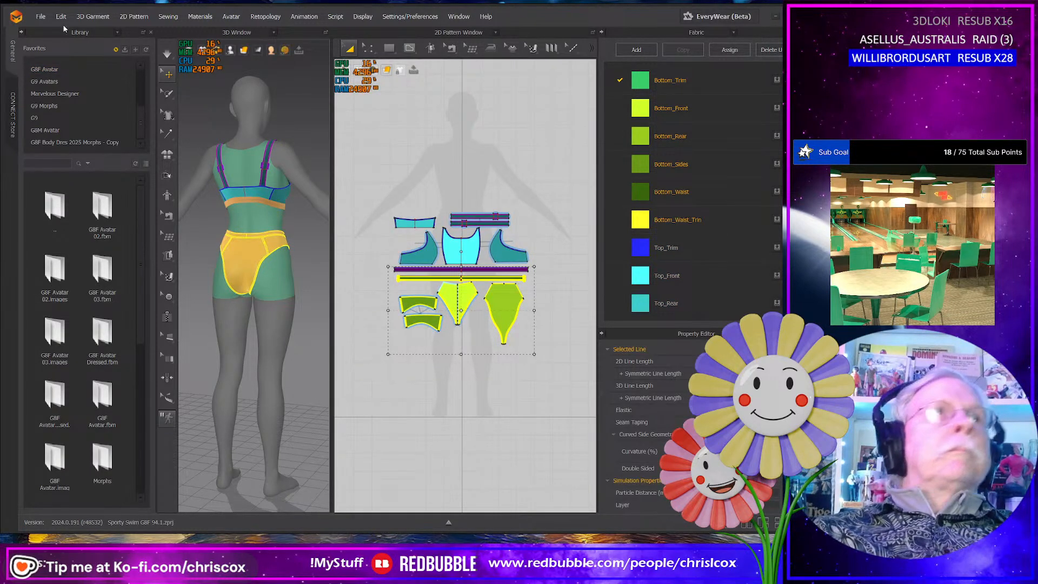
pyautogui.click(41, 16)
pyautogui.moveTo(59, 124)
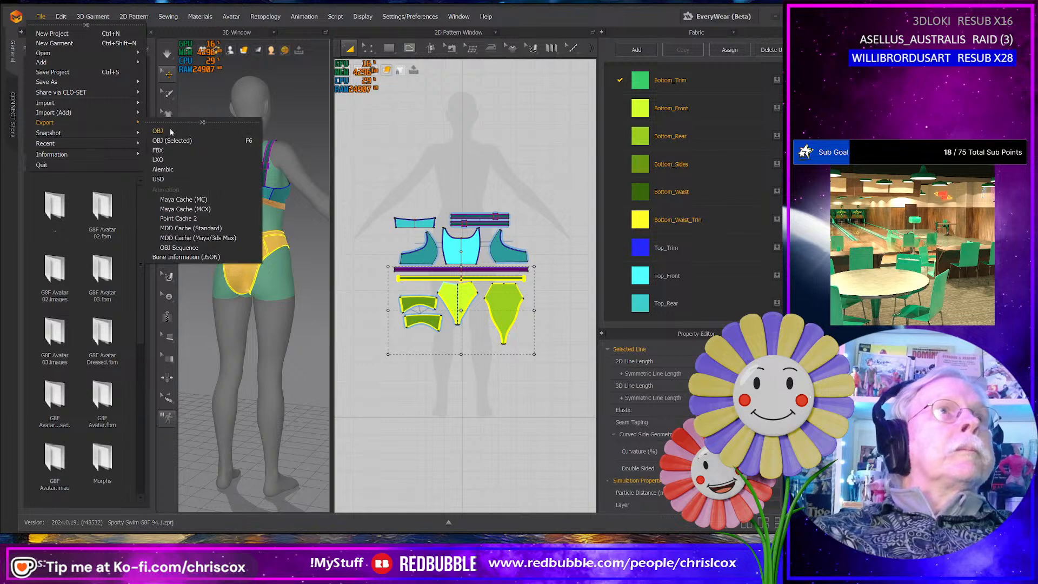
pyautogui.click(172, 139)
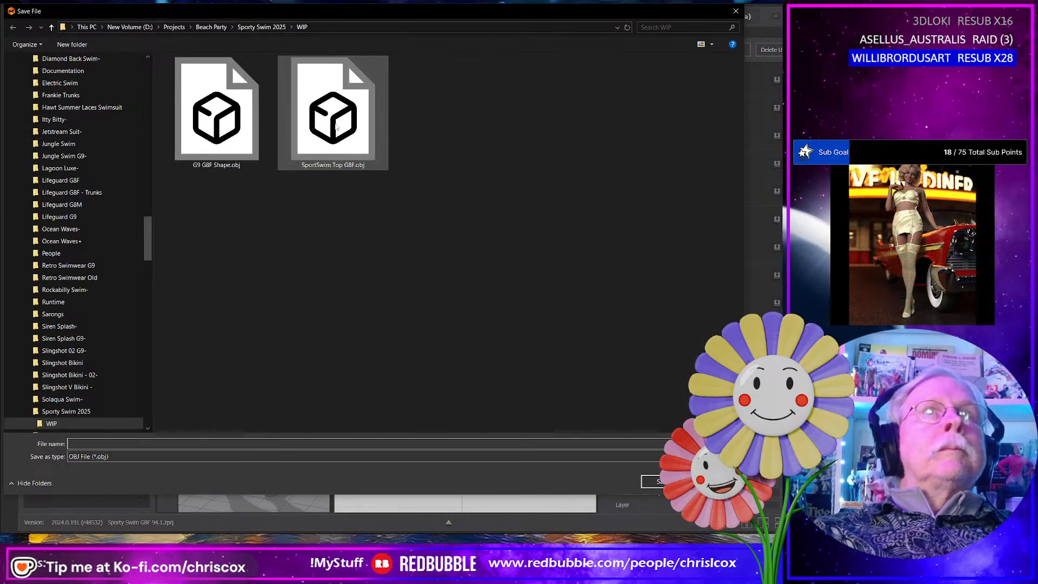
pyautogui.click(333, 113)
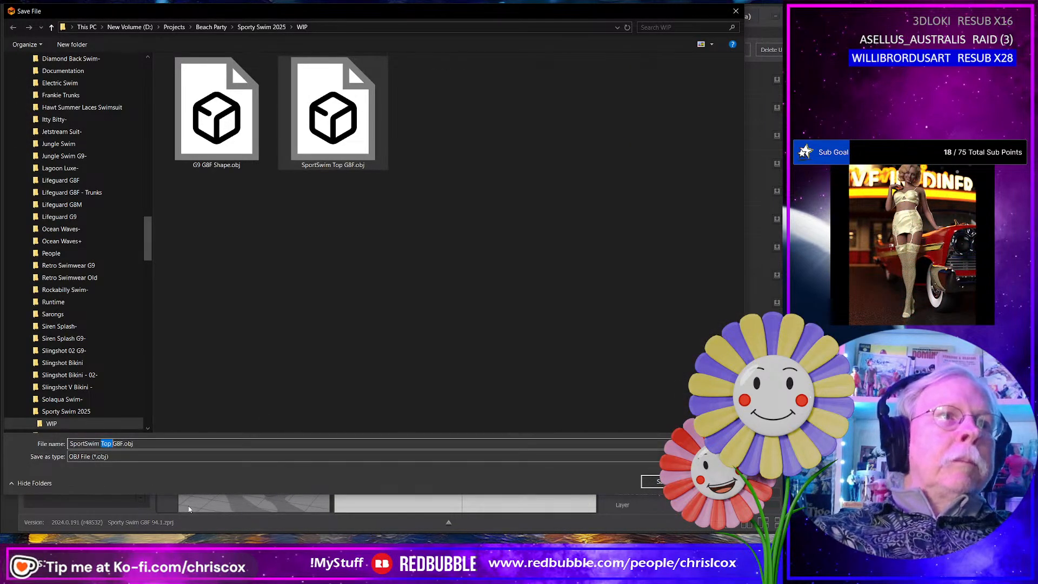
pyautogui.write('Bottom')
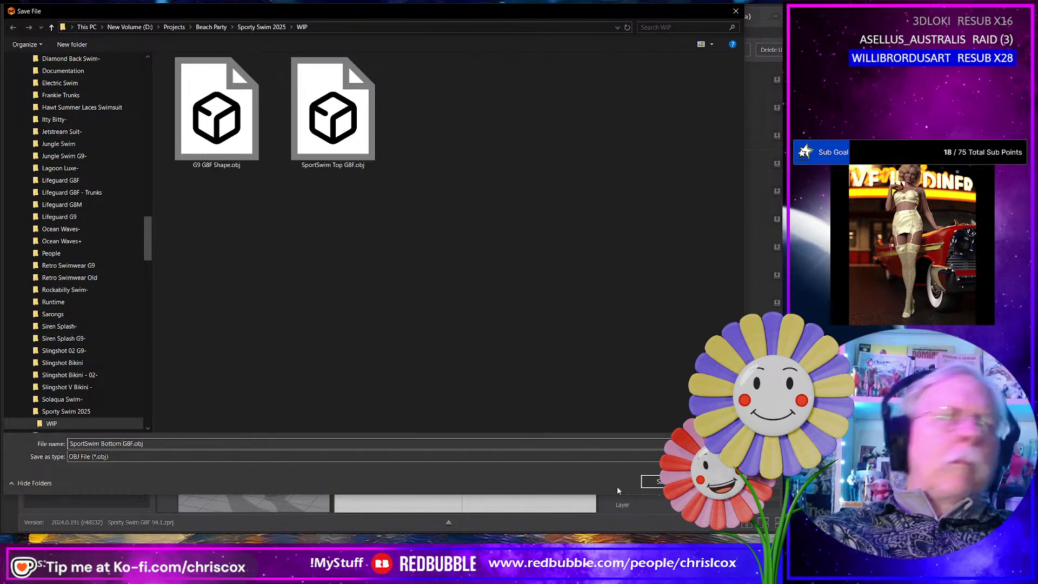
pyautogui.click(651, 482)
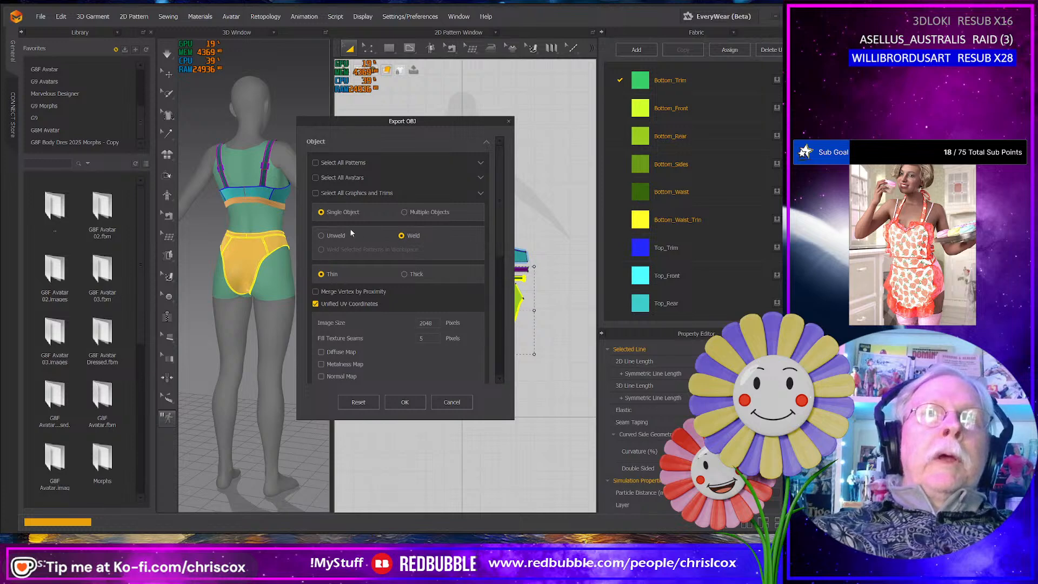
pyautogui.click(413, 402)
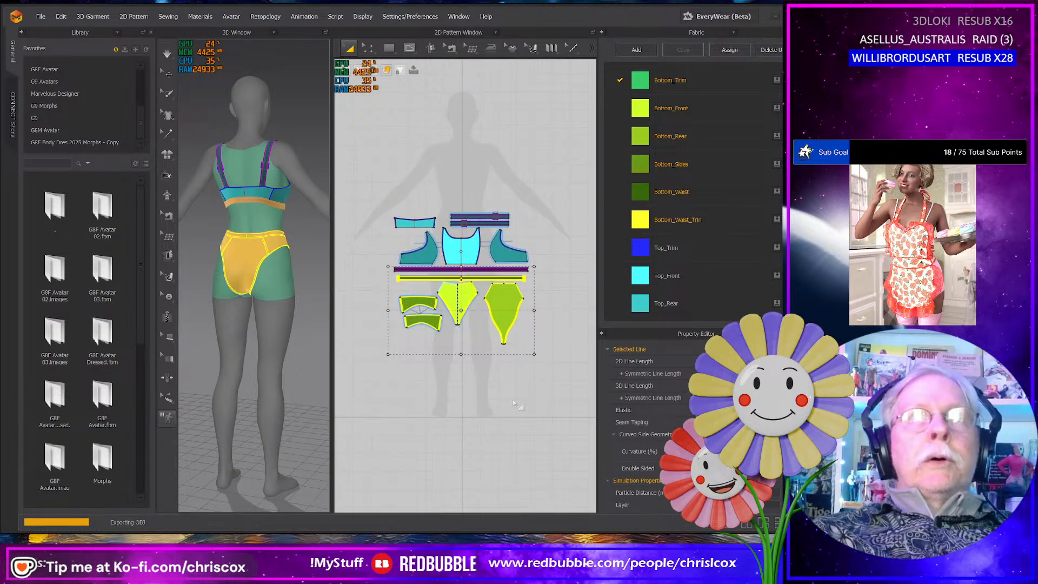
# - Switch to DAZ Studio and start a file import from Projects > Beach Party > Sporty Swim 2025 > WIP on drive D
pyautogui.hotkey('alt', 'Tab')
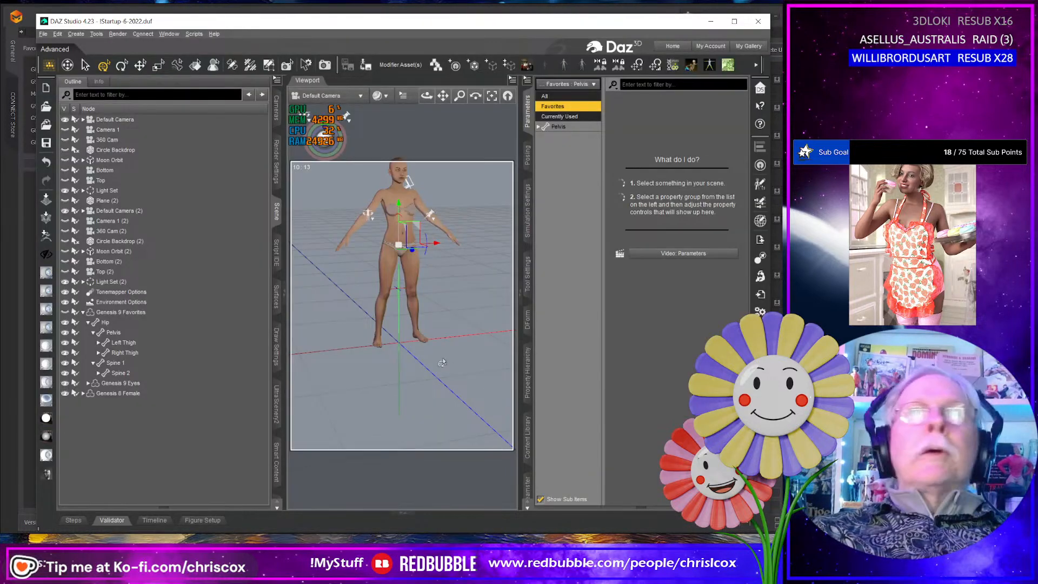
pyautogui.scroll(6, 442, 362)
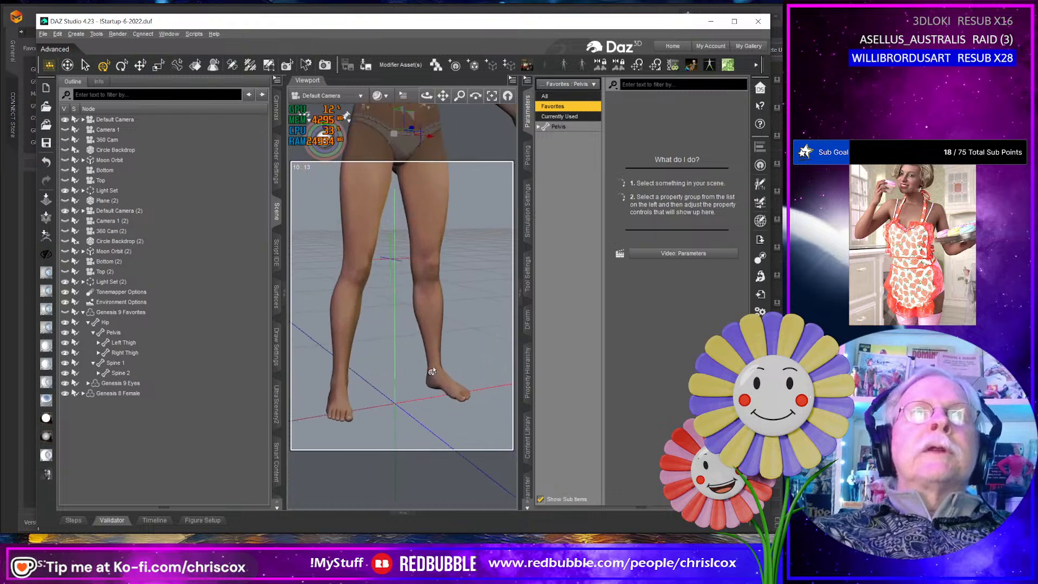
pyautogui.scroll(1, 432, 372)
pyautogui.moveTo(423, 355); pyautogui.dragTo(407, 276, button='middle')
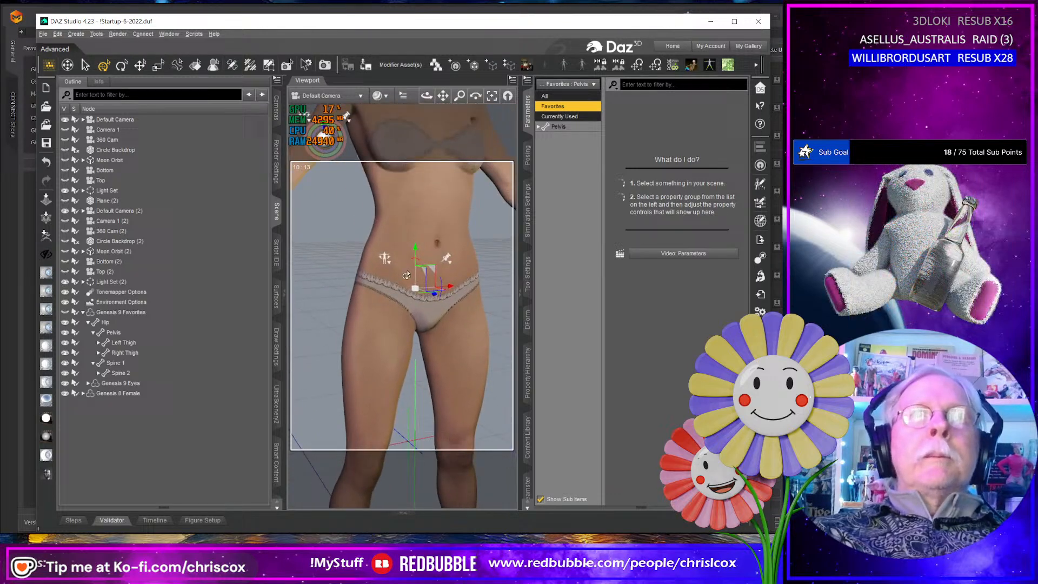
pyautogui.click(760, 294)
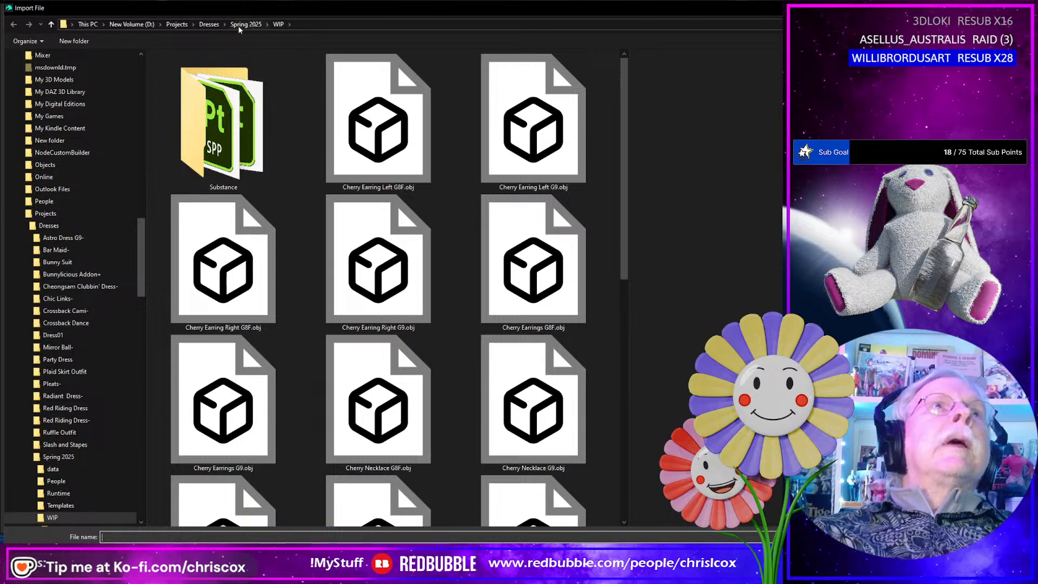
pyautogui.click(178, 24)
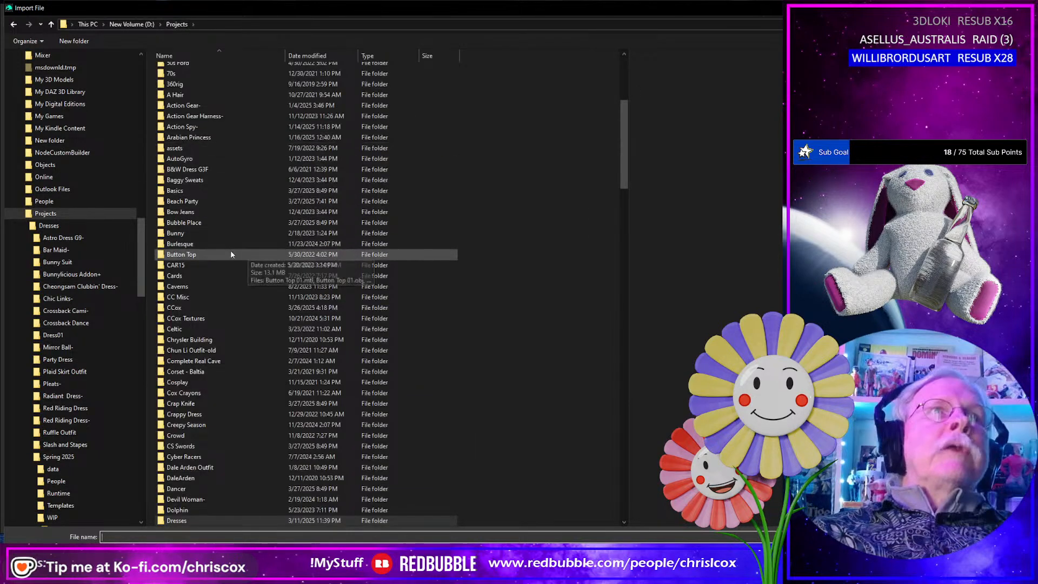
pyautogui.doubleClick(204, 201)
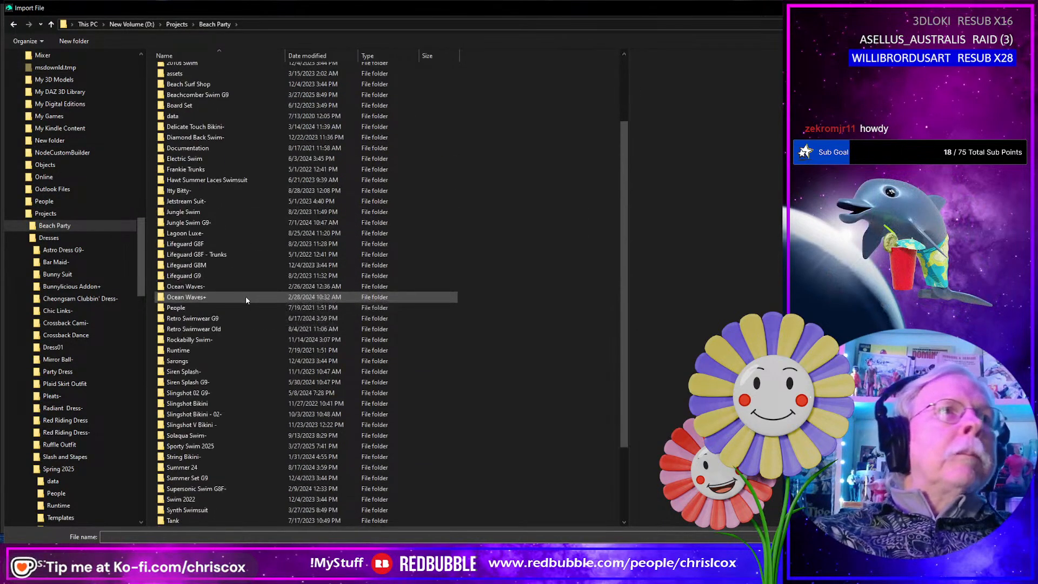
pyautogui.doubleClick(194, 447)
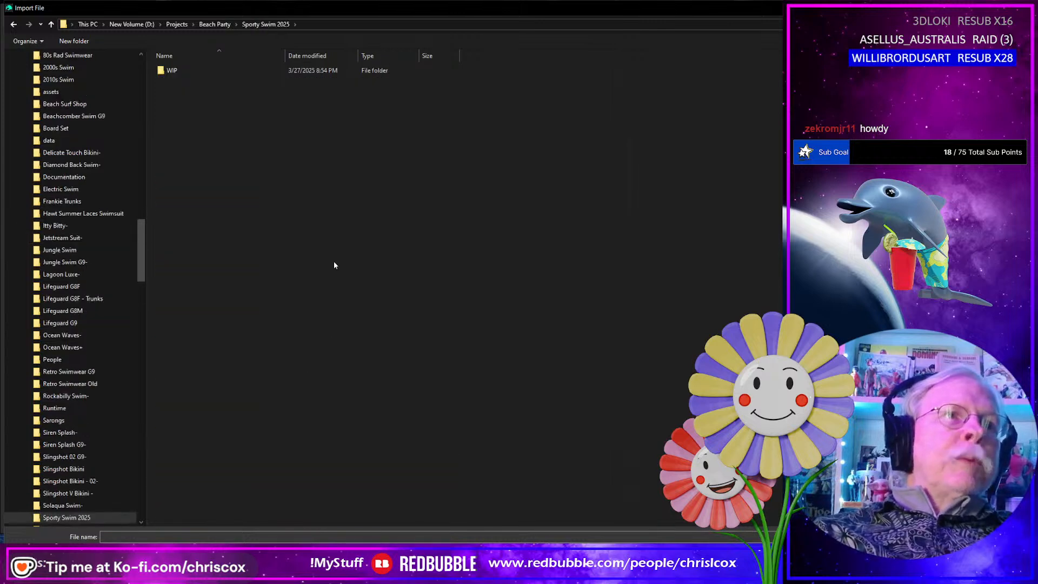
pyautogui.doubleClick(172, 70)
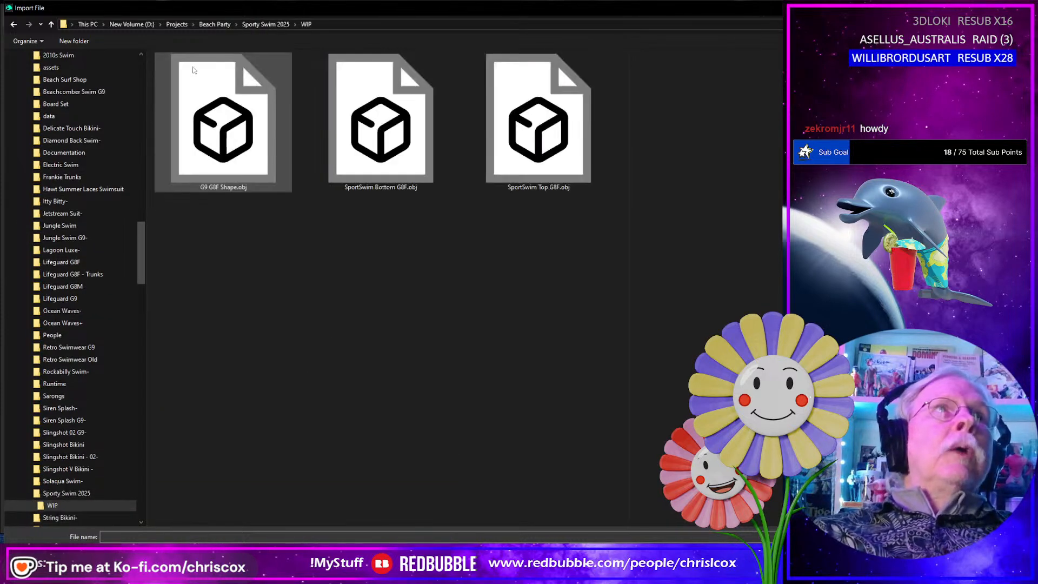
# - Import SportSwim Bottom G8F.obj with the Custom preset at 10000% scale
pyautogui.click(396, 149)
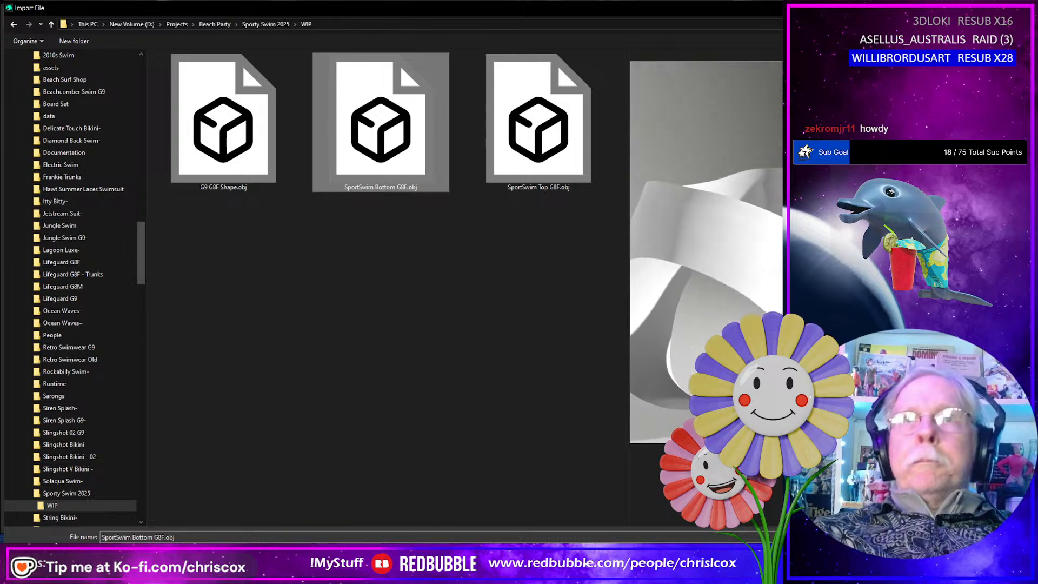
pyautogui.press('Return')
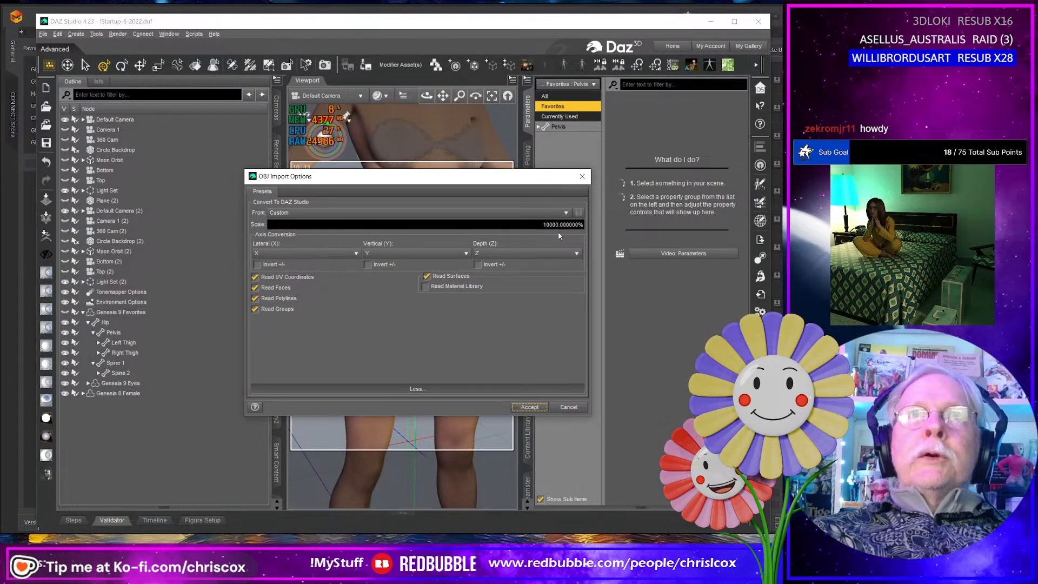
pyautogui.click(529, 407)
# - Examine the imported briefs on Genesis 8 Female from the back and front, and select the SportSwim Bottom G8F object
pyautogui.rightClick(428, 400)
pyautogui.click(439, 403)
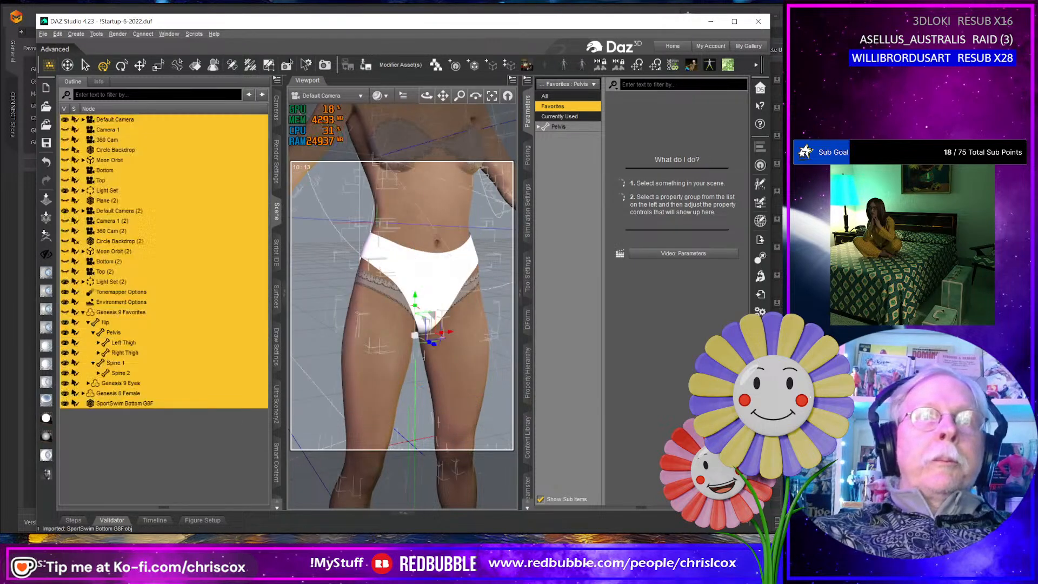
pyautogui.moveTo(437, 401); pyautogui.dragTo(332, 343, button='middle')
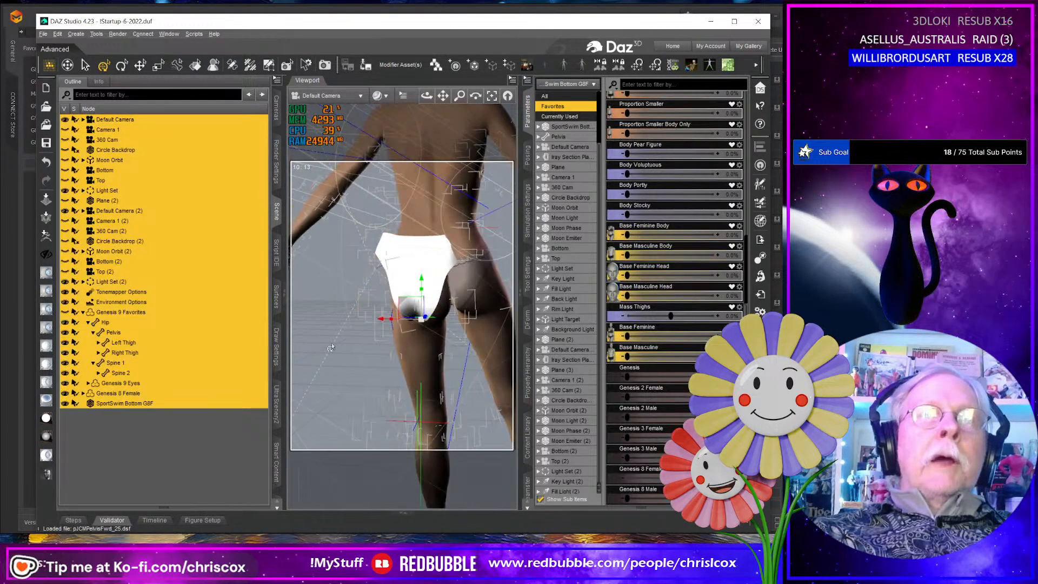
pyautogui.click(315, 323)
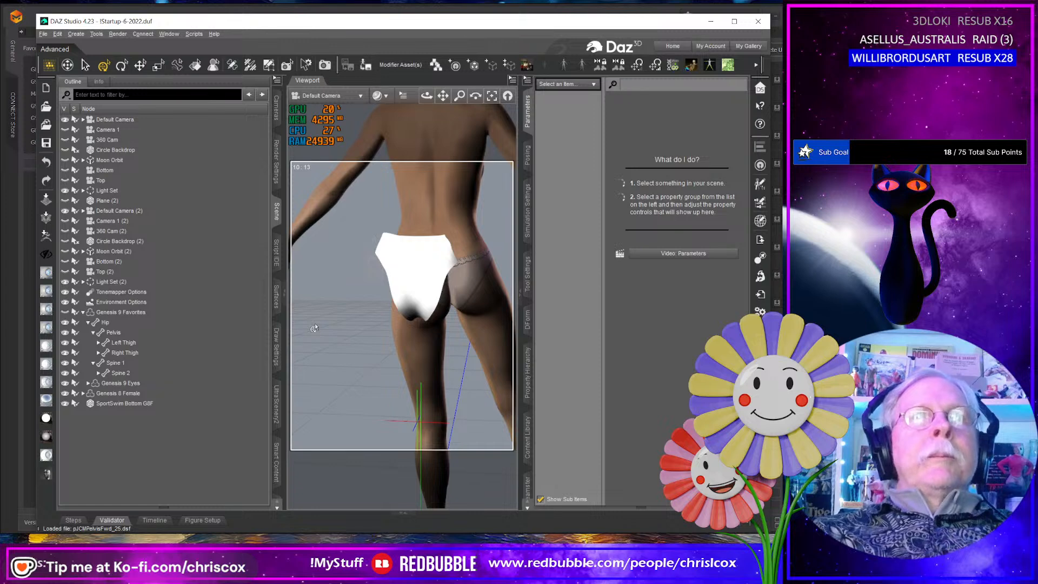
pyautogui.moveTo(319, 326); pyautogui.dragTo(357, 338, button='middle')
pyautogui.rightClick(437, 374)
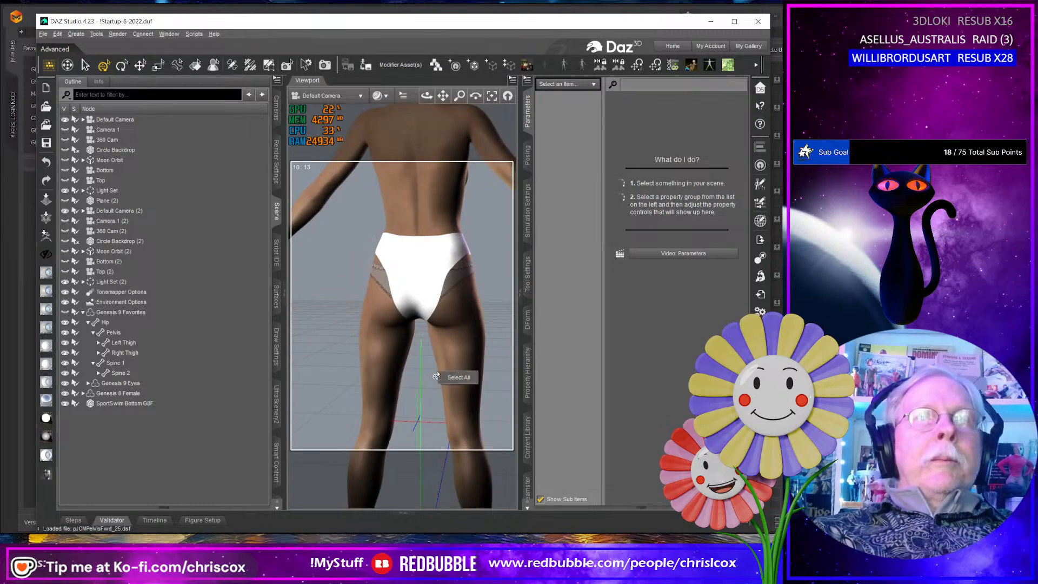
pyautogui.moveTo(419, 384); pyautogui.dragTo(303, 376, button='middle')
pyautogui.moveTo(403, 378); pyautogui.dragTo(392, 259, button='middle')
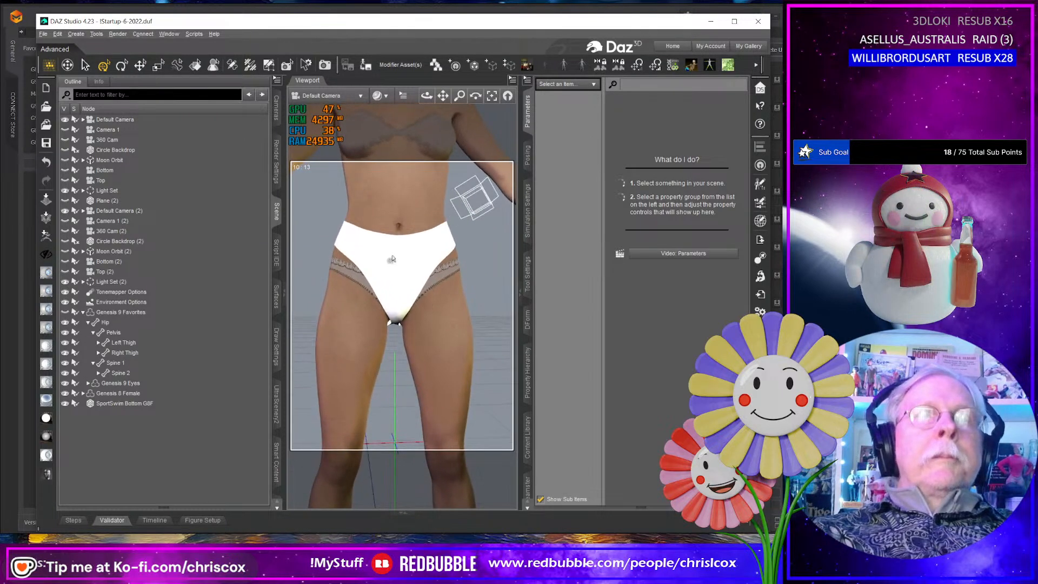
pyautogui.click(134, 404)
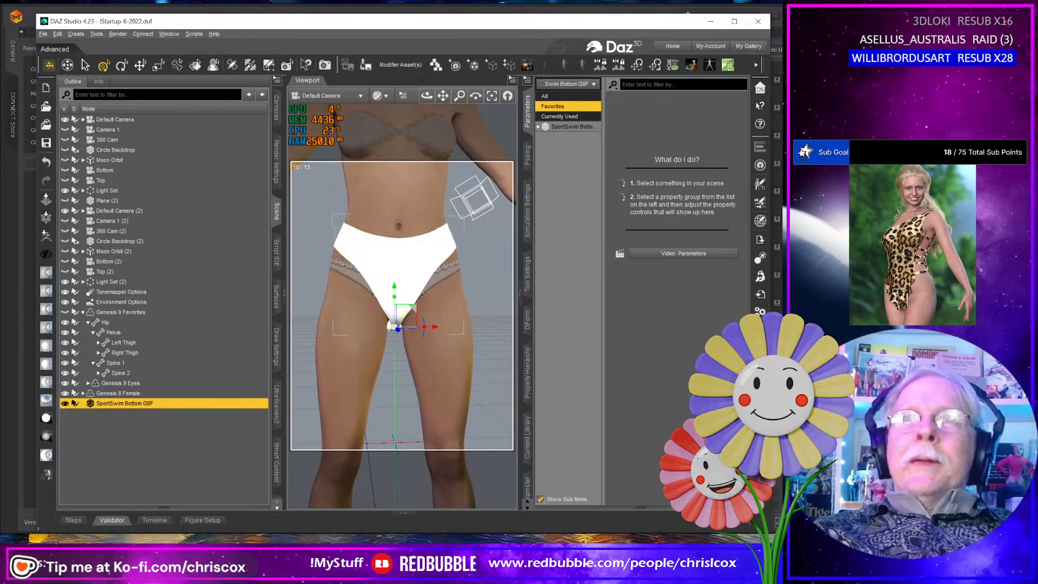
# - Examine the material surfaces of SportSwim Bottom G8F one by one, from Bottom_Front to Bottom_Waist_Trim
pyautogui.moveTo(395, 331); pyautogui.dragTo(416, 330, button='middle')
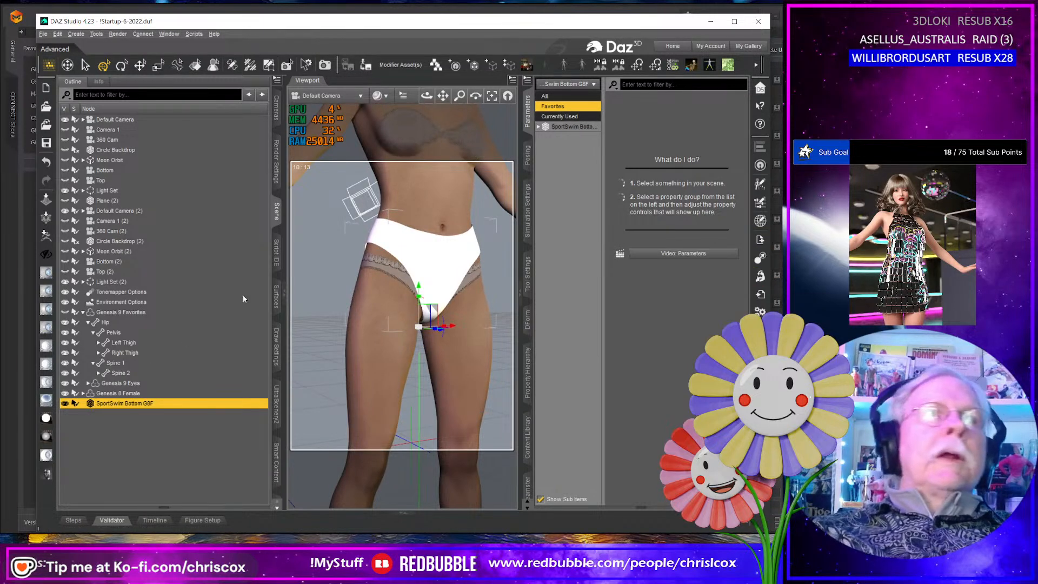
pyautogui.click(277, 296)
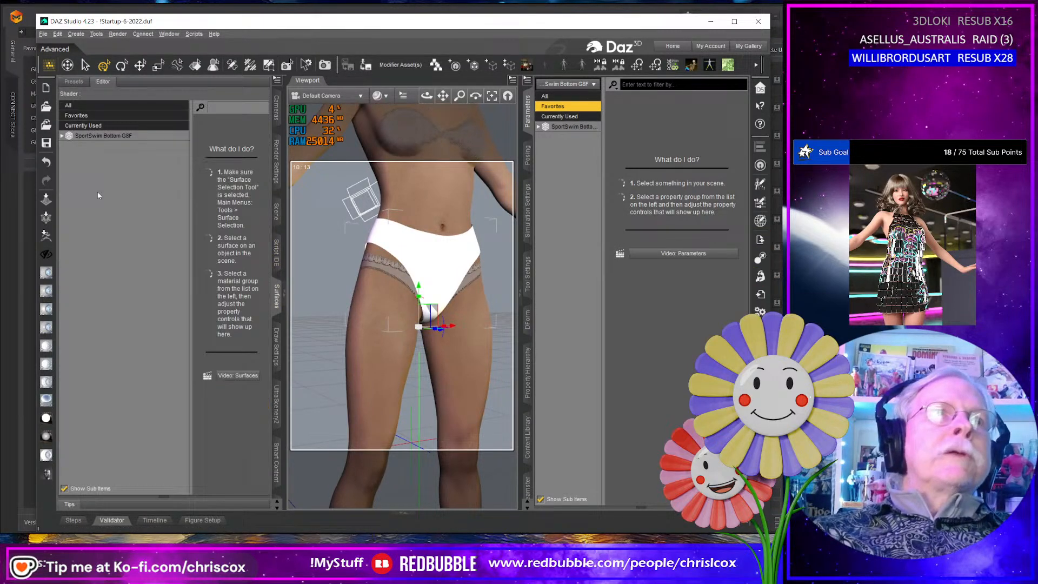
pyautogui.click(62, 137)
pyautogui.click(125, 147)
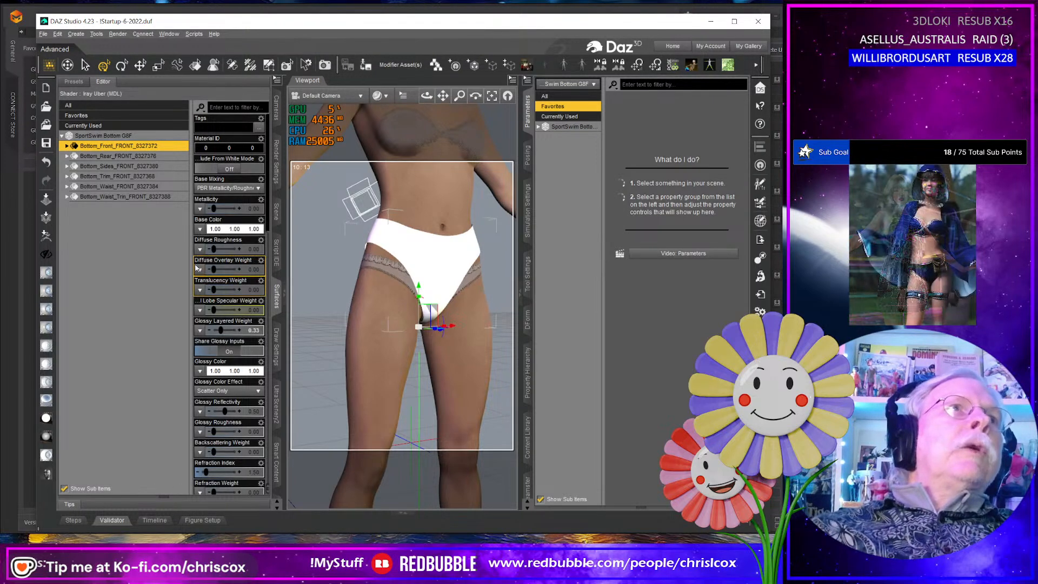
pyautogui.click(117, 157)
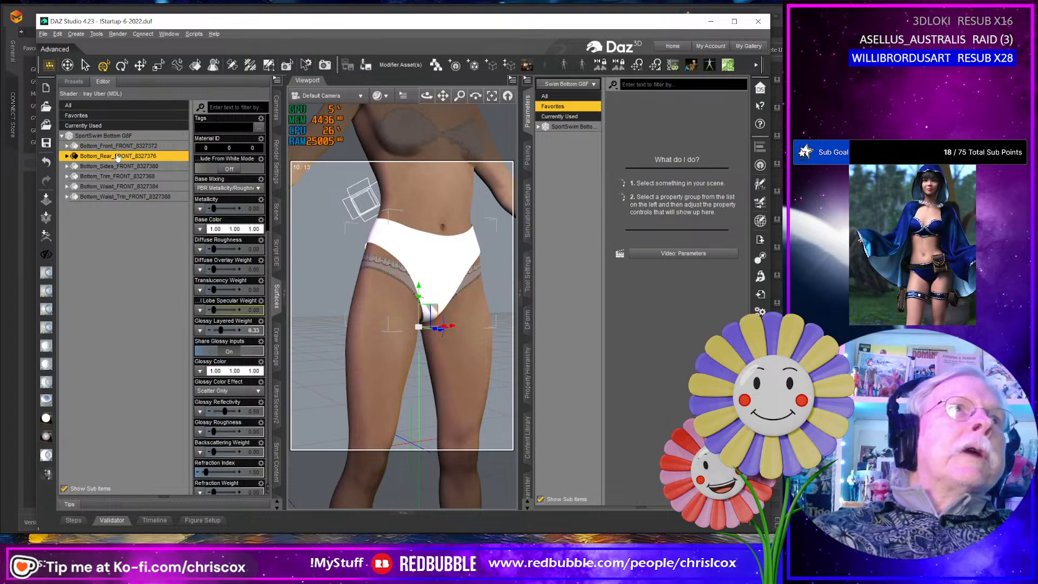
pyautogui.press('Down')
pyautogui.press('Down')
pyautogui.press('Down')
pyautogui.press('Down')
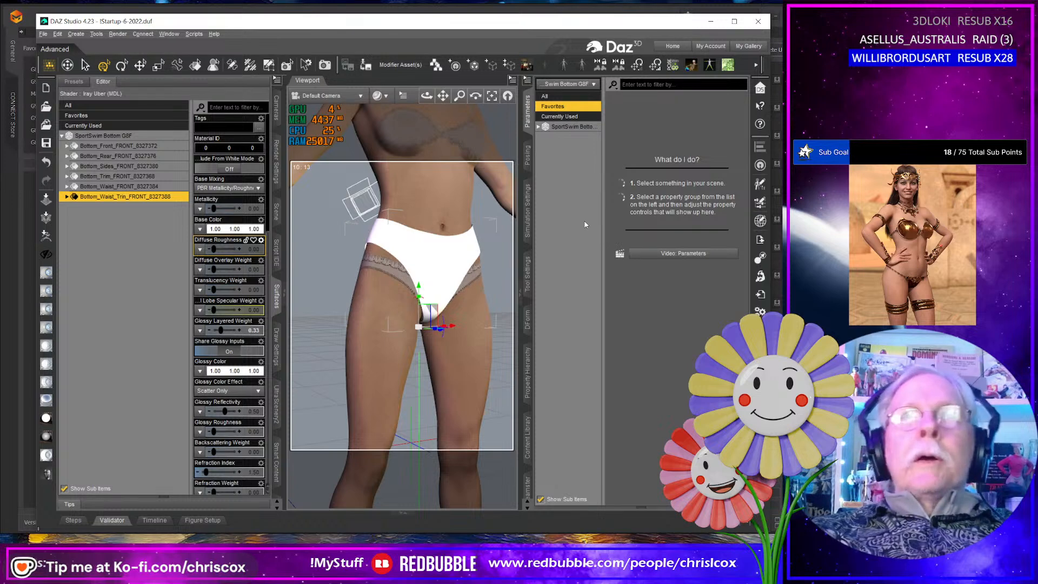
# - Import SportSwim Top G8F.obj from the WIP folder with the Custom preset at 10000% scale
pyautogui.moveTo(391, 247); pyautogui.dragTo(376, 319, button='middle')
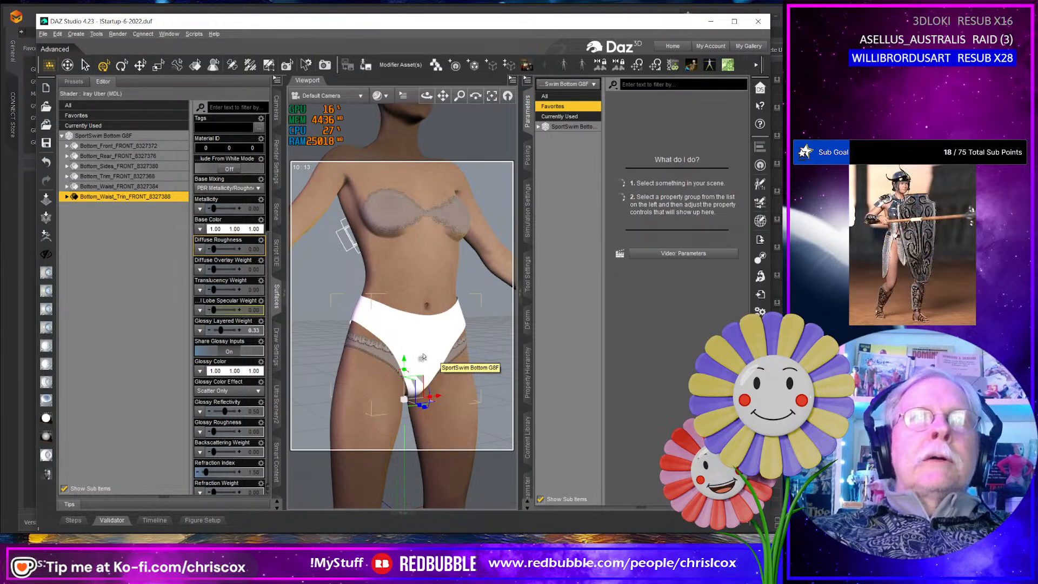
pyautogui.moveTo(423, 357)
pyautogui.mouseDown(button='middle')
pyautogui.moveTo(409, 356)
pyautogui.moveTo(557, 343)
pyautogui.moveTo(424, 350)
pyautogui.mouseUp(button='middle')
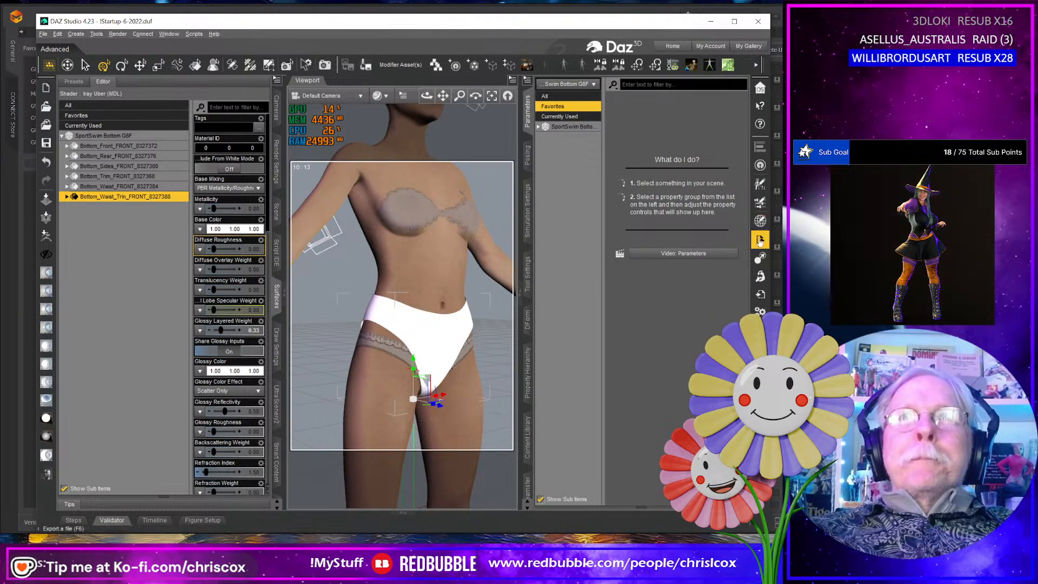
pyautogui.click(761, 295)
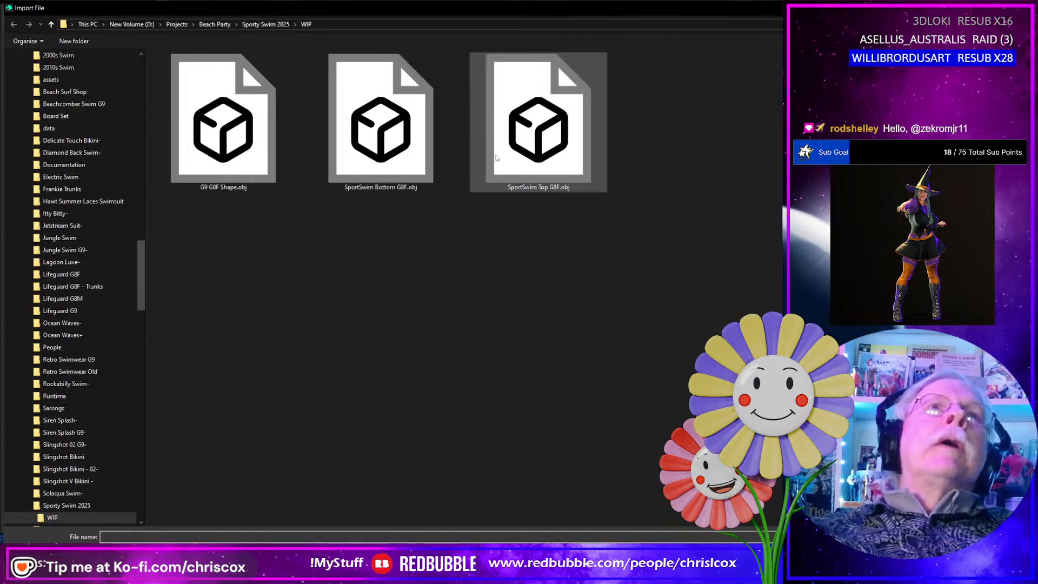
pyautogui.click(532, 155)
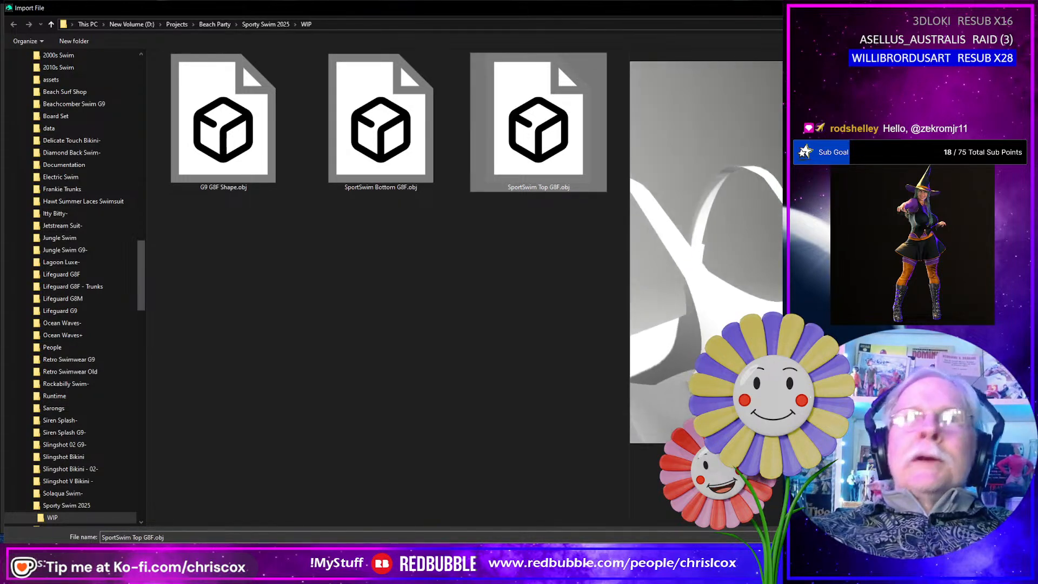
pyautogui.click(943, 555)
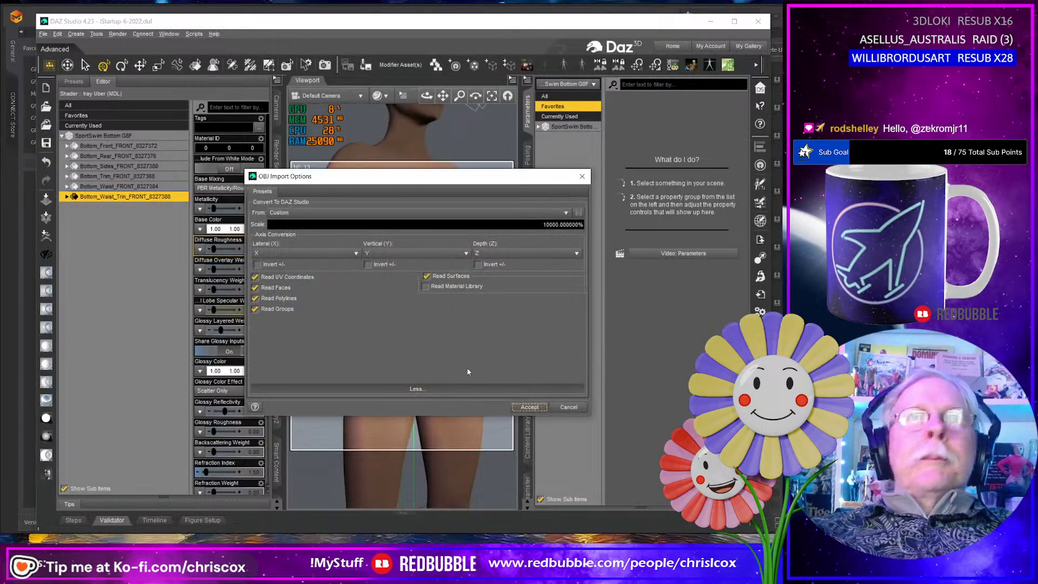
pyautogui.click(530, 408)
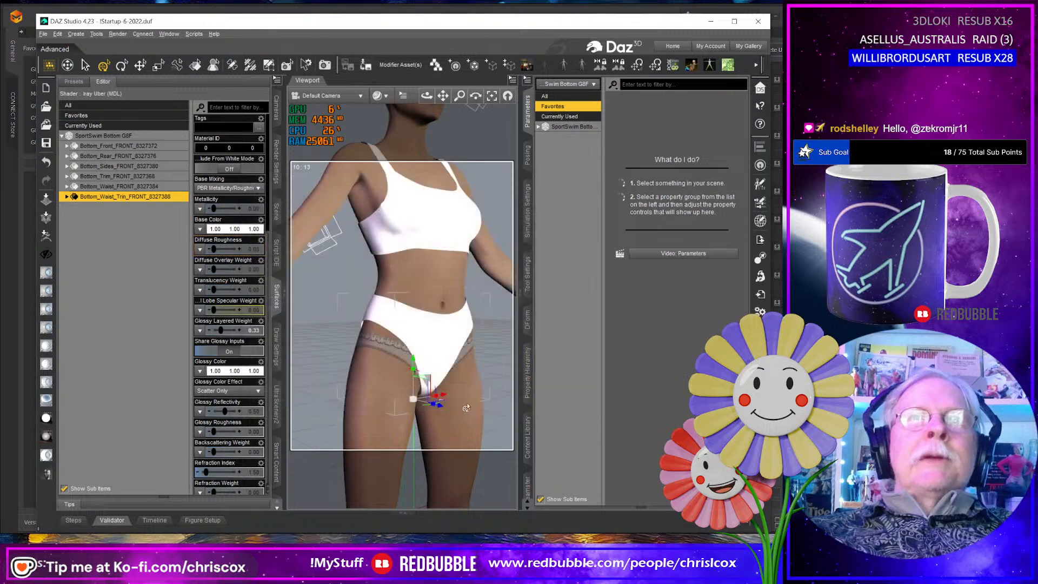
# - Pick the imported top with the Surface Selection tool and examine each of its surfaces, from Top_Front to Top_Trim
pyautogui.moveTo(433, 388); pyautogui.dragTo(402, 317, button='middle')
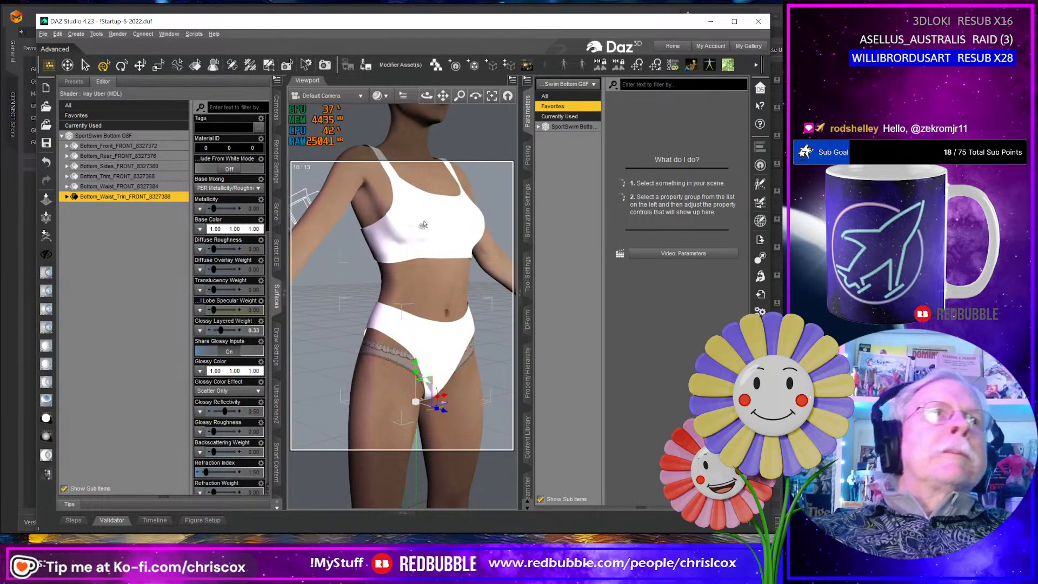
pyautogui.click(196, 66)
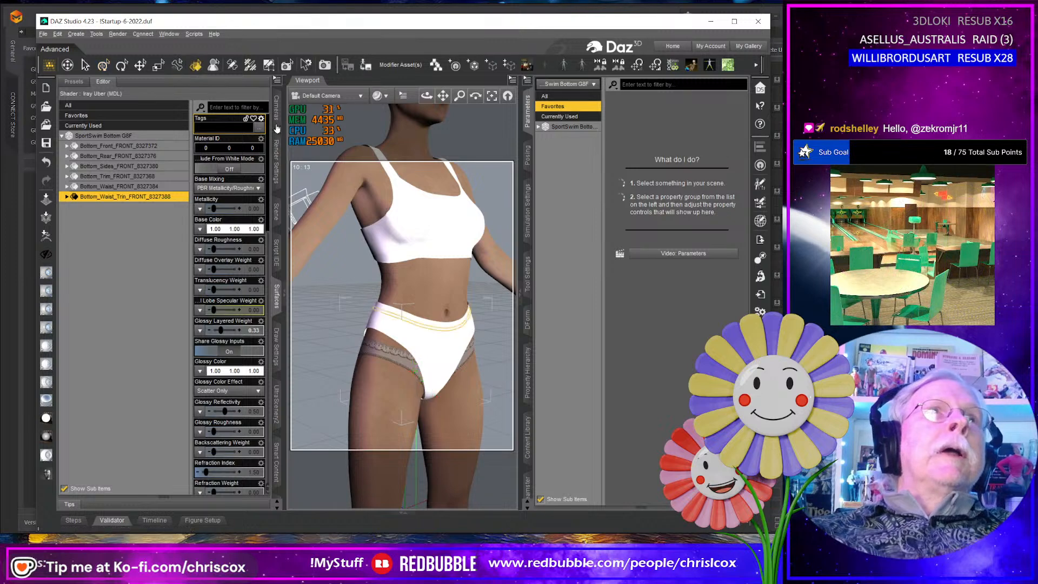
pyautogui.click(390, 228)
pyautogui.click(110, 145)
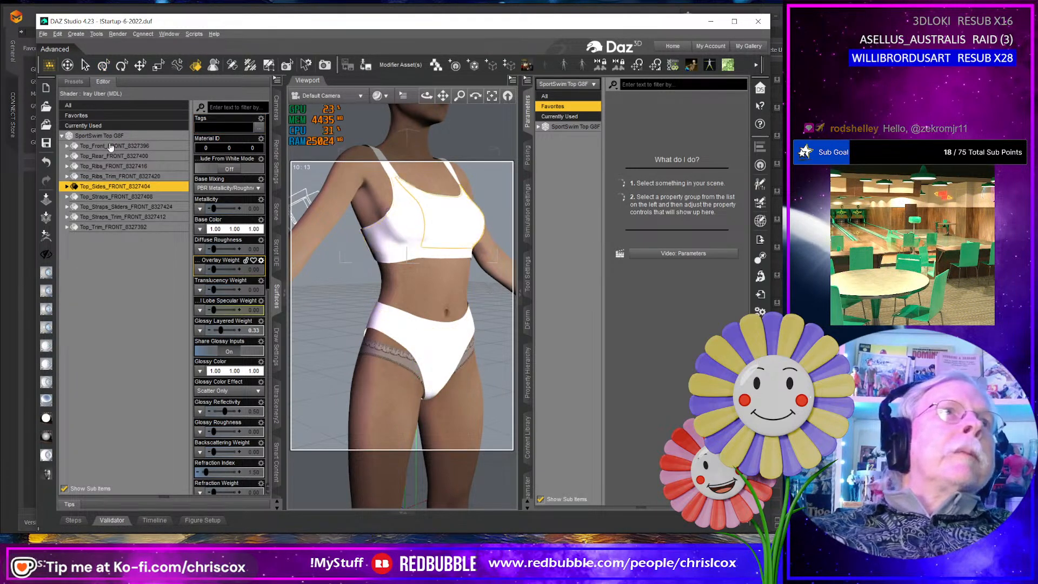
pyautogui.press('Down')
pyautogui.press('Down')
pyautogui.press('Down')
pyautogui.press('Down')
pyautogui.press('Down')
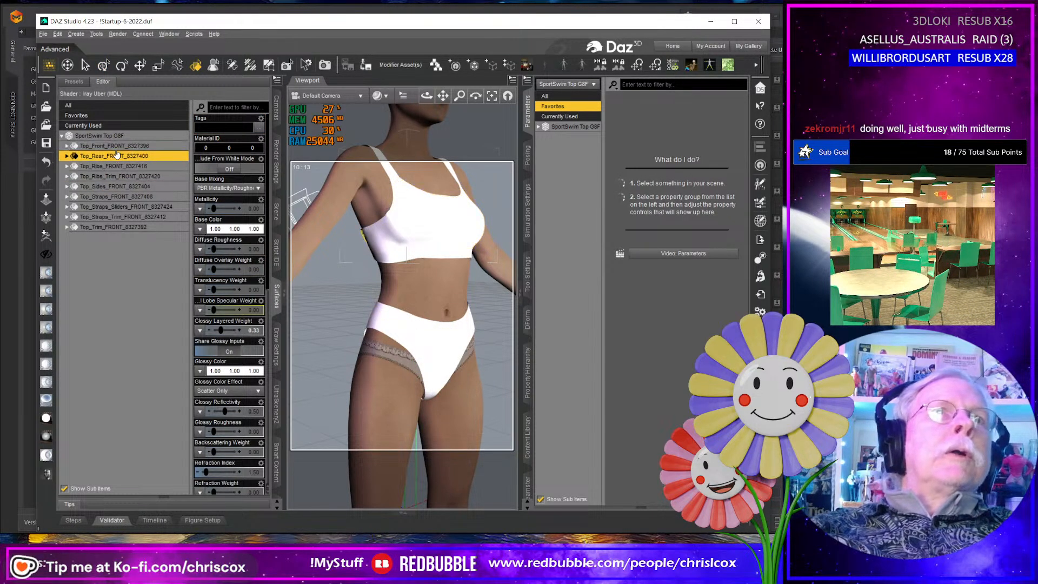
pyautogui.press('Down')
pyautogui.press('Down')
pyautogui.press('Down')
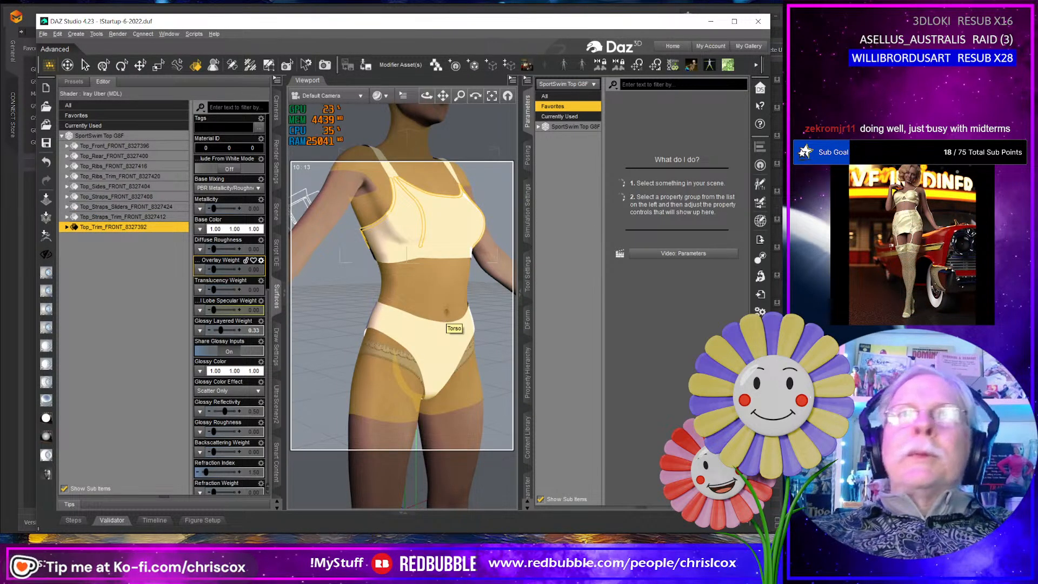
# - Inspect the briefs' waistband up close, checking the Bottom_Waist and Bottom_Waist_Trim surfaces on the body
pyautogui.moveTo(445, 316); pyautogui.dragTo(425, 309, button='middle')
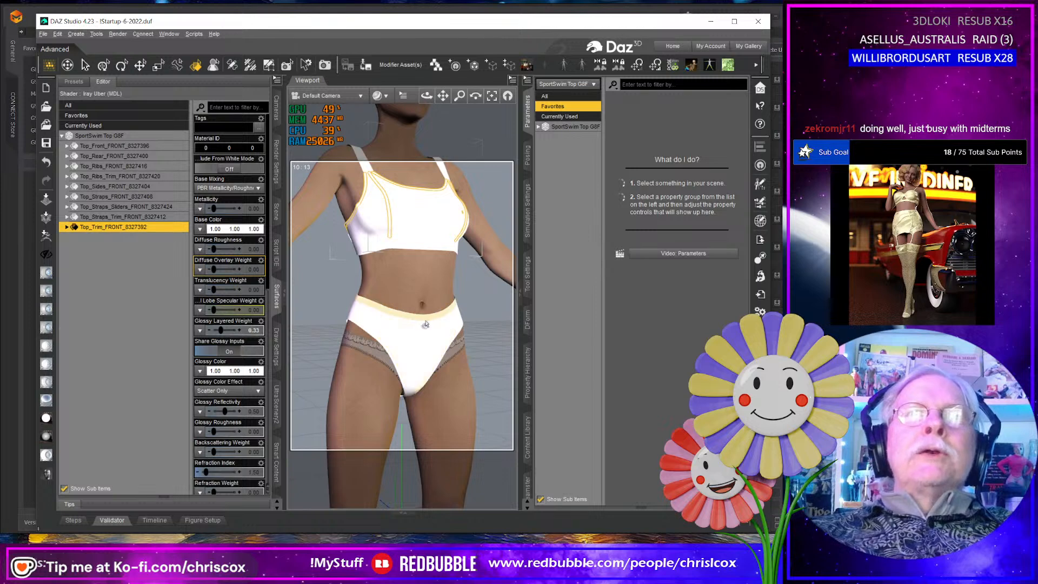
pyautogui.click(426, 322)
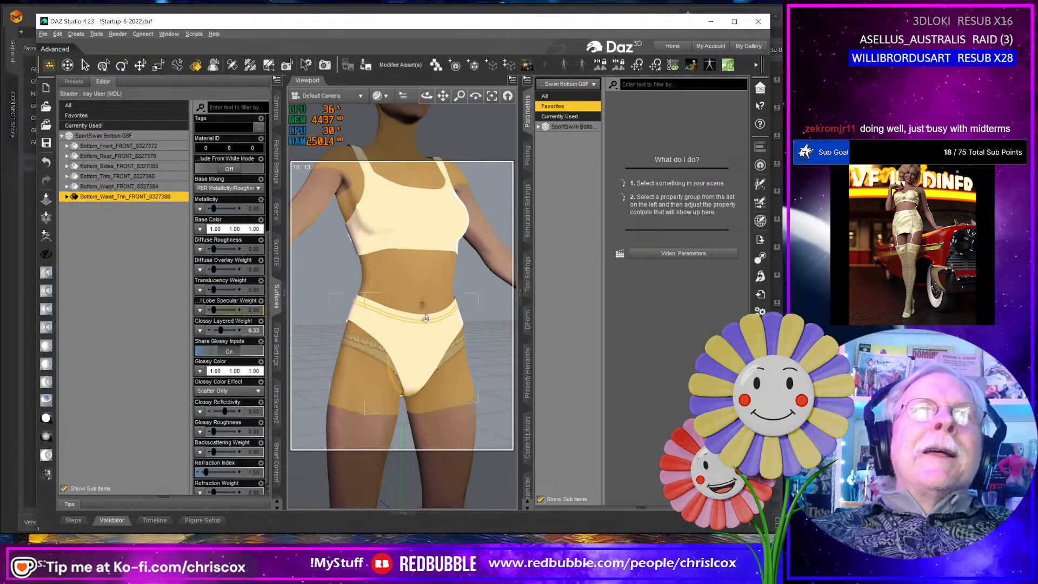
pyautogui.click(427, 319)
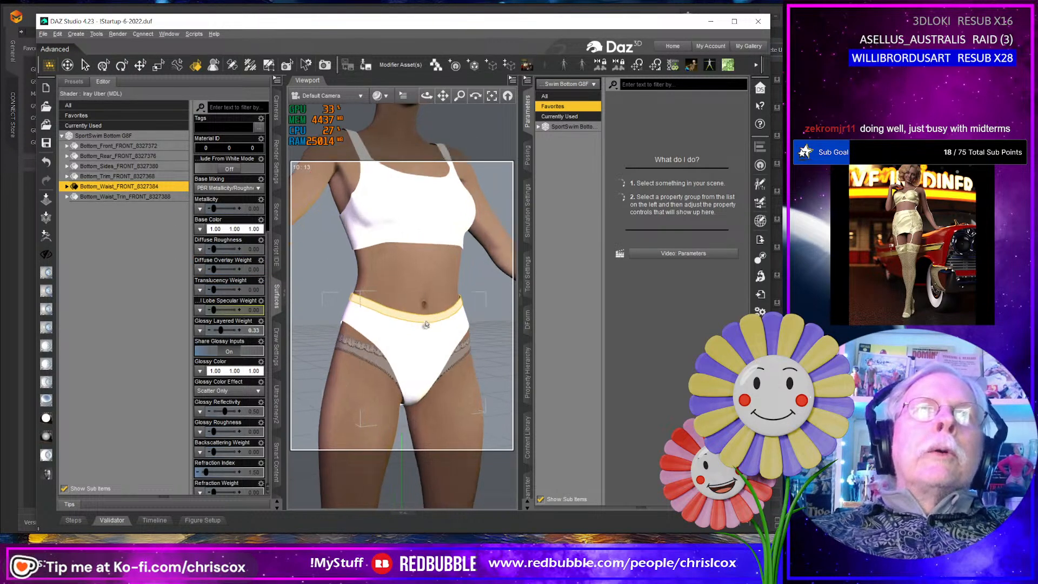
pyautogui.scroll(10, 427, 319)
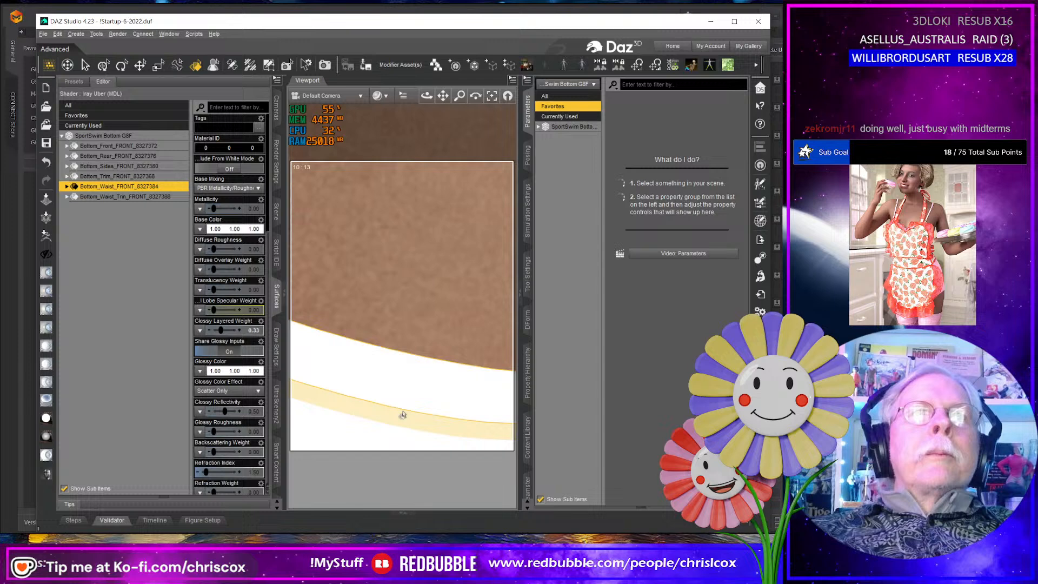
pyautogui.click(407, 396)
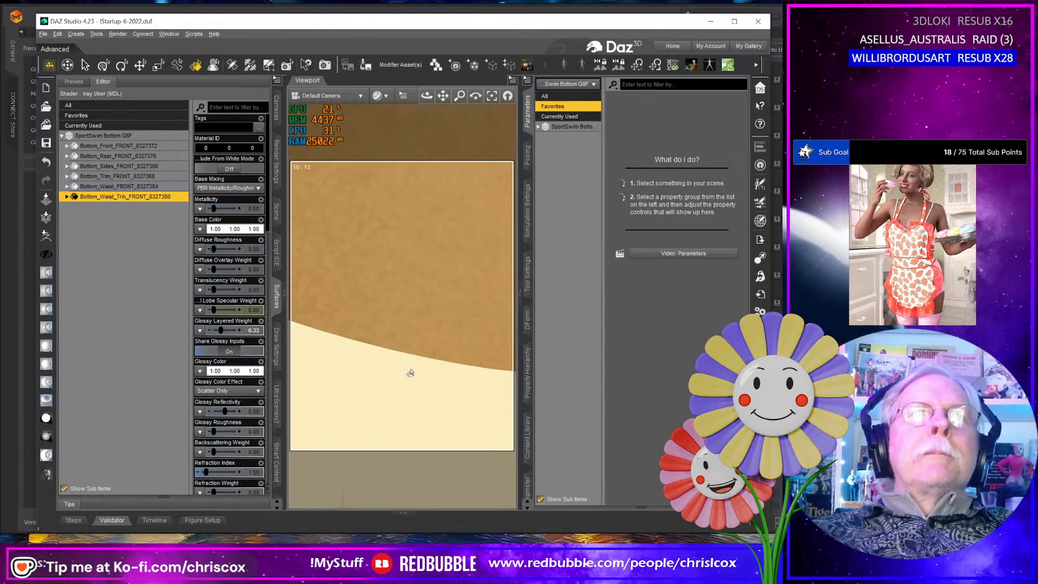
pyautogui.click(410, 373)
pyautogui.scroll(1, 414, 380)
pyautogui.scroll(-6, 413, 382)
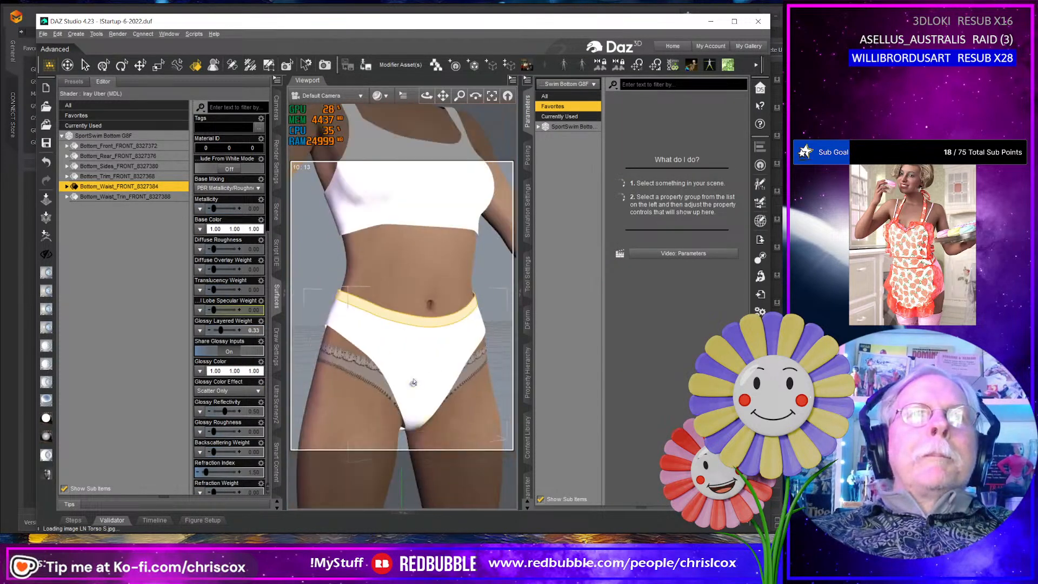
pyautogui.scroll(-3, 414, 382)
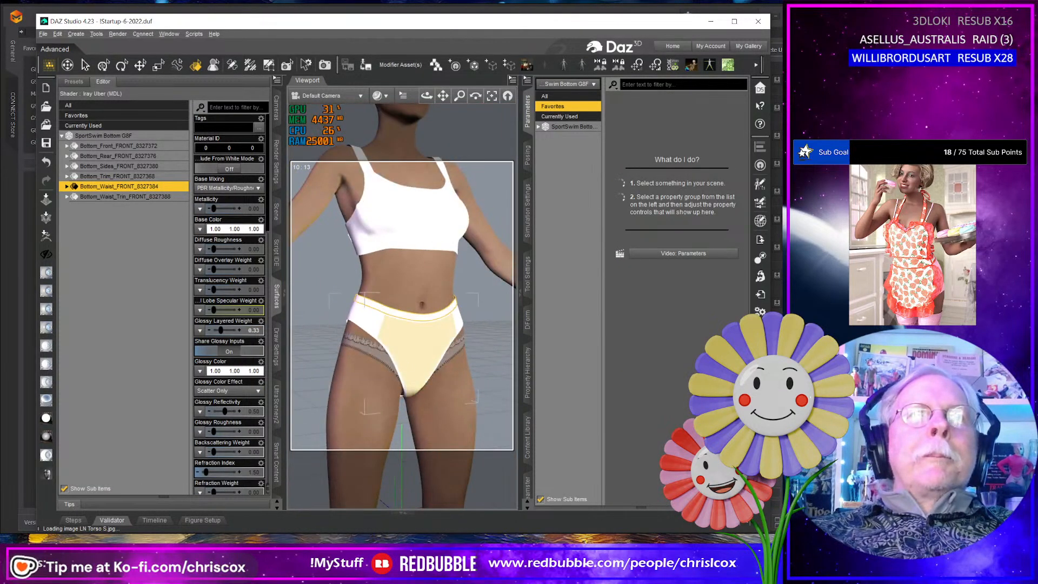
# - Delete the imported SportSwim Bottom G8F object and switch to Marvelous Designer
pyautogui.click(415, 341)
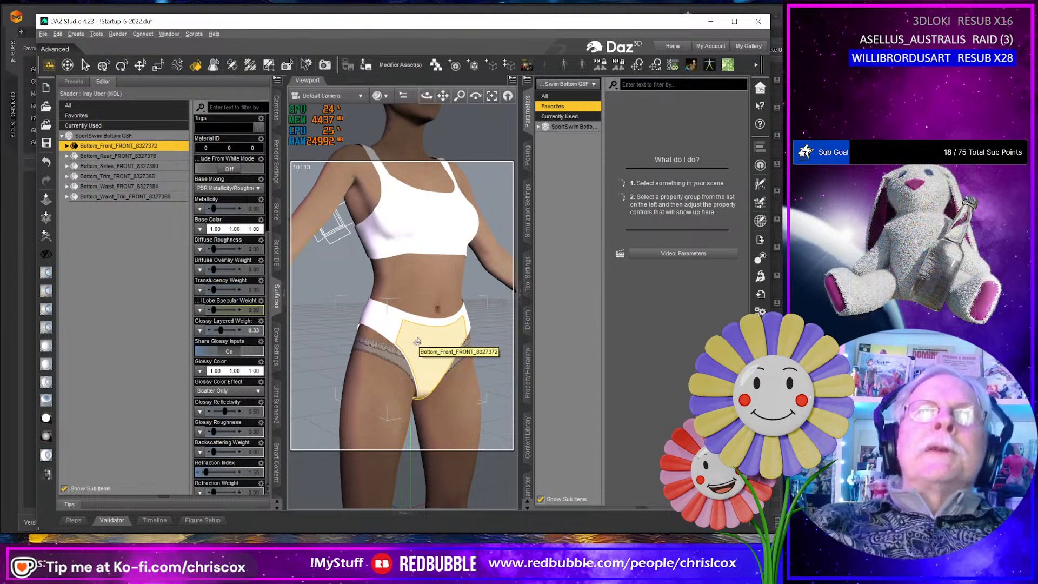
pyautogui.press('Delete')
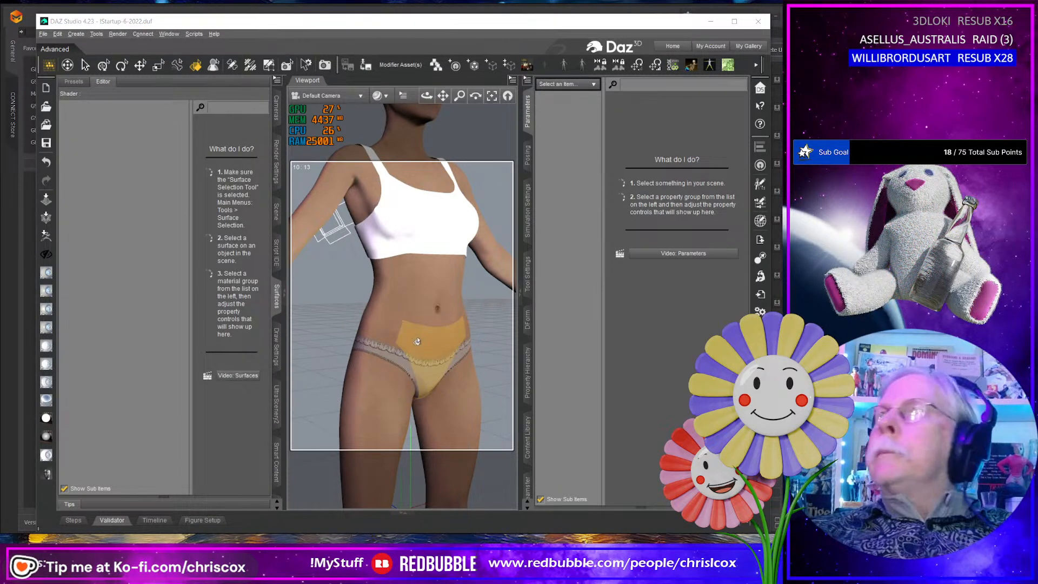
pyautogui.hotkey('alt', 'Tab')
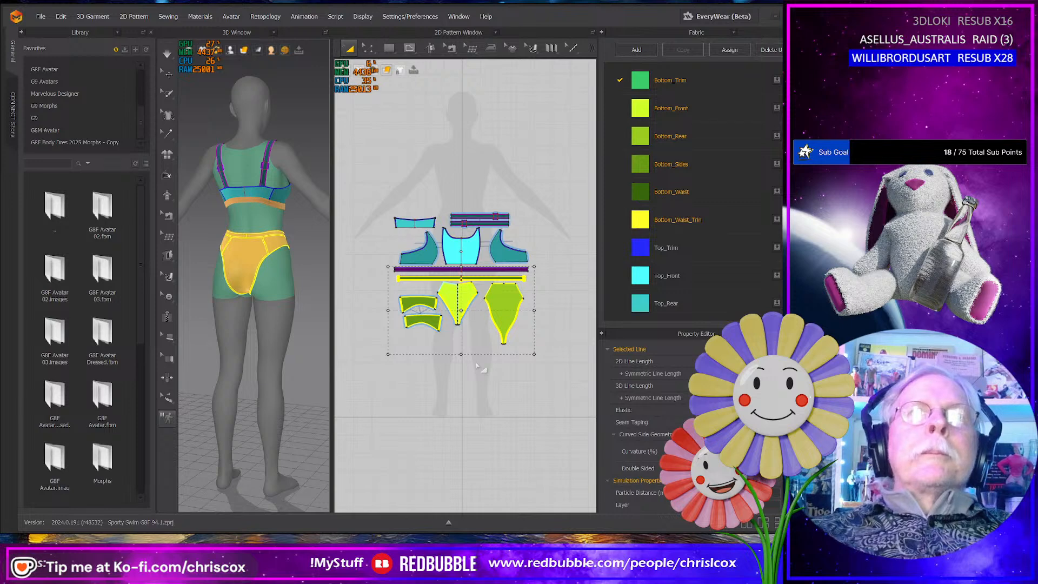
# - Reselect the bottom's pattern pieces and export them over SportSwim Bottom G8F.obj as a single welded, thin object with unified UV coordinates
pyautogui.scroll(3, 477, 368)
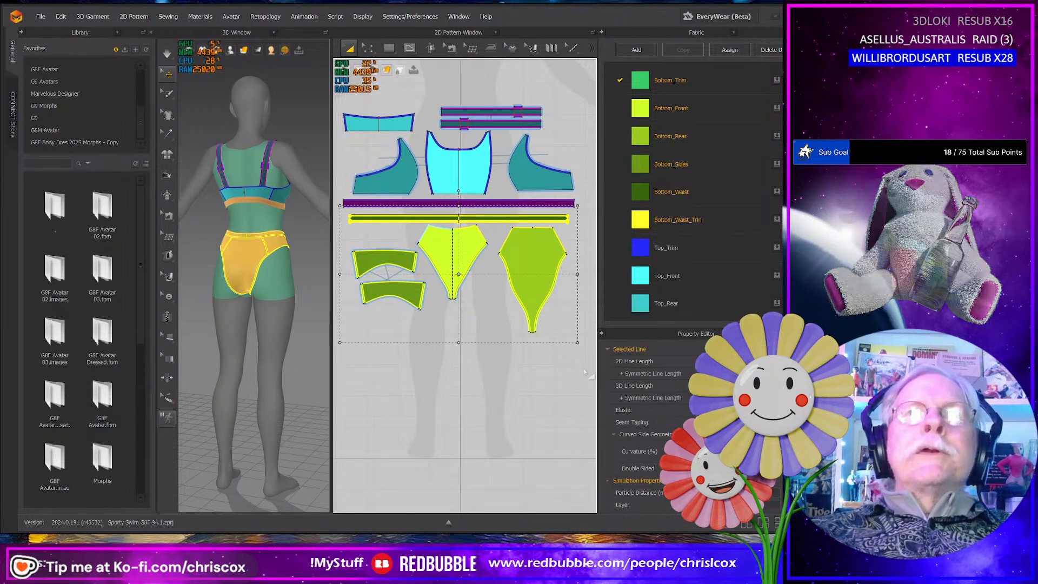
pyautogui.moveTo(584, 369); pyautogui.dragTo(321, 212)
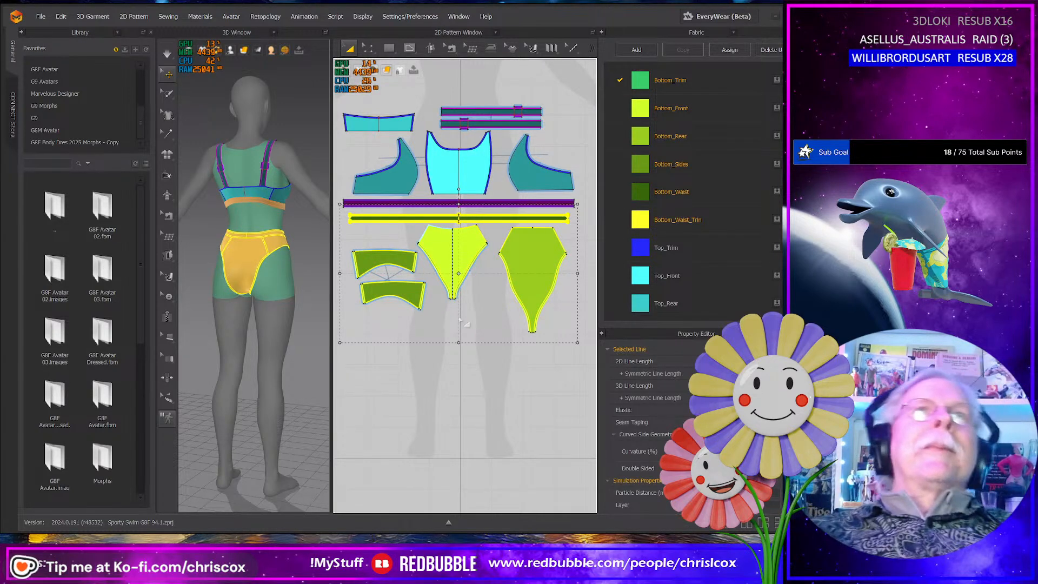
pyautogui.click(44, 19)
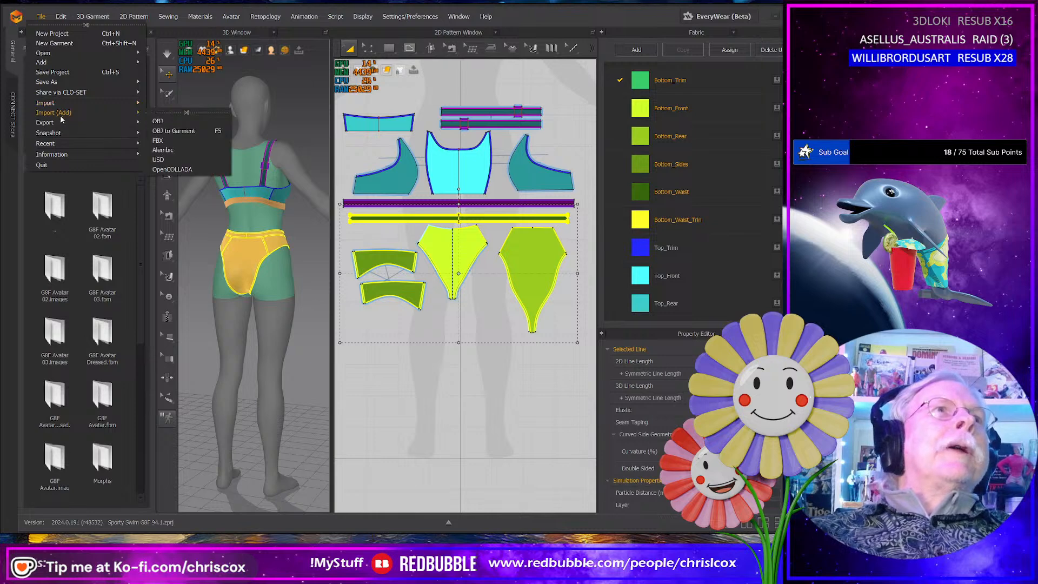
pyautogui.moveTo(60, 122)
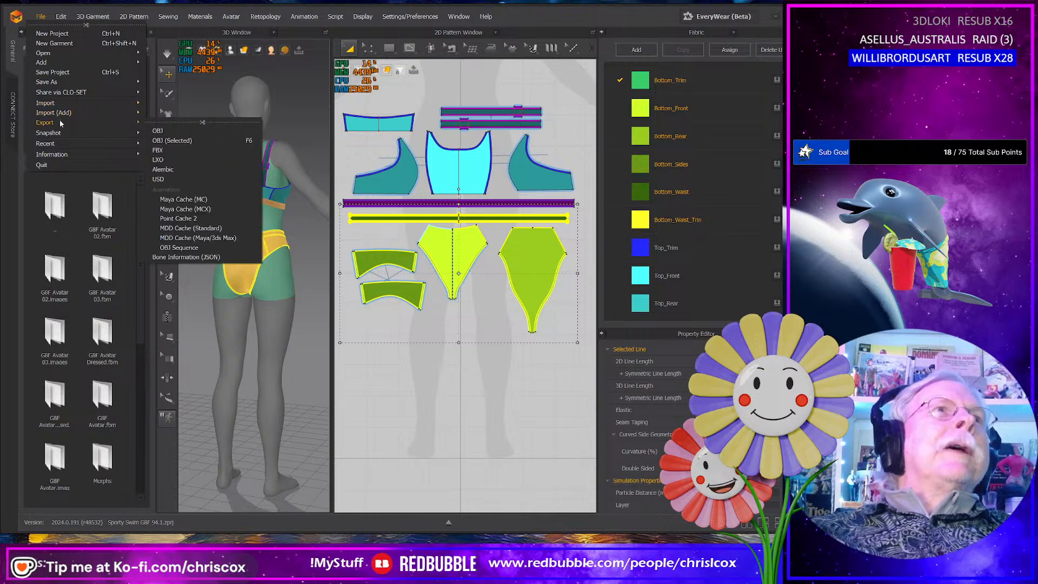
pyautogui.click(166, 142)
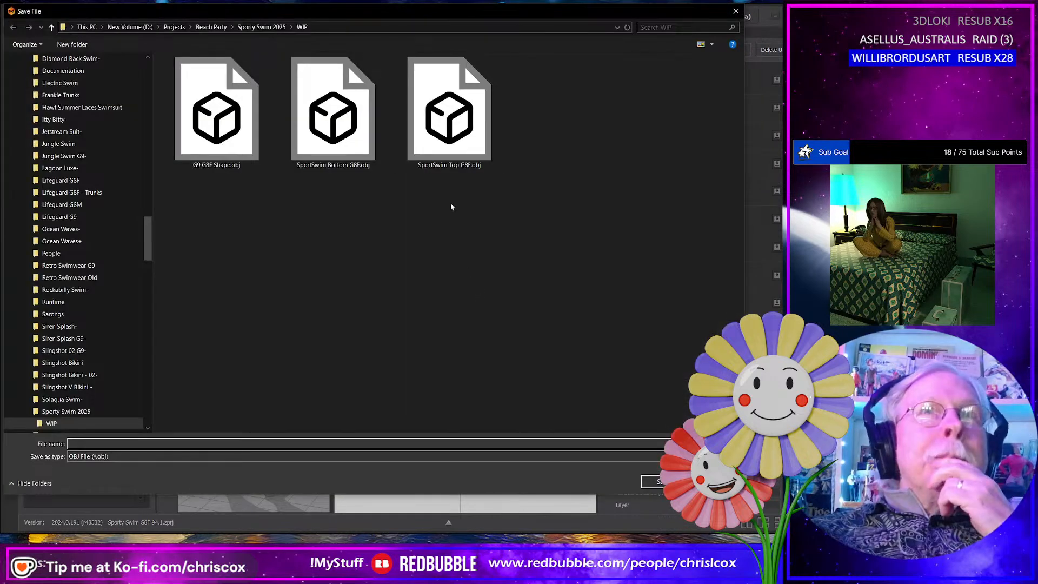
pyautogui.doubleClick(357, 138)
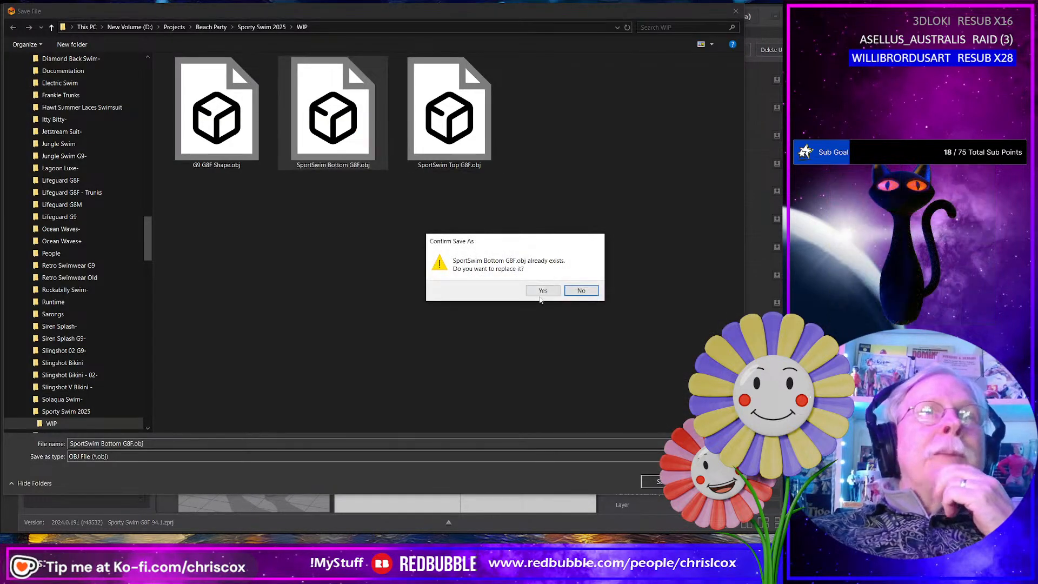
pyautogui.click(543, 291)
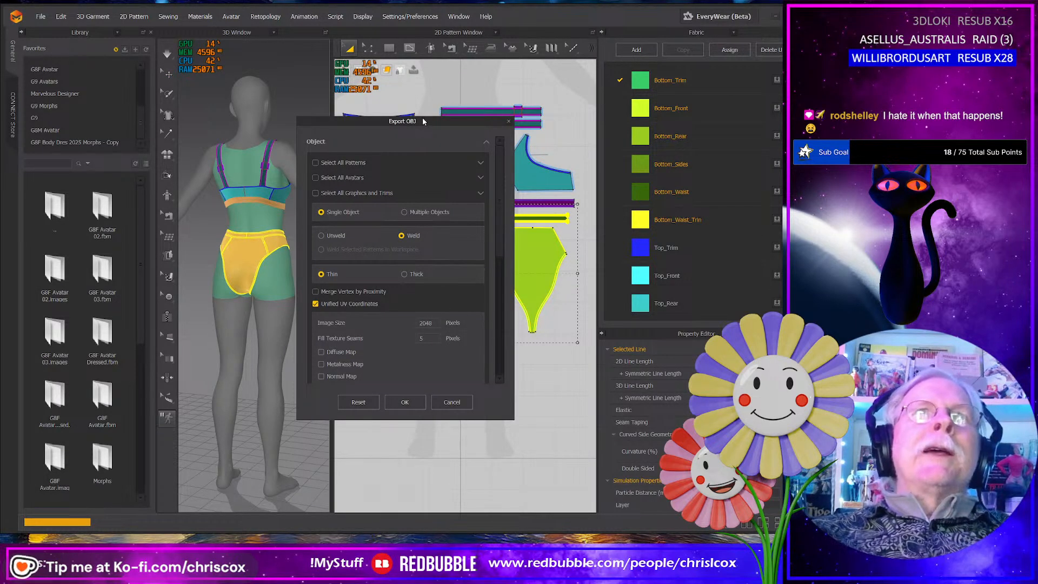
pyautogui.click(407, 406)
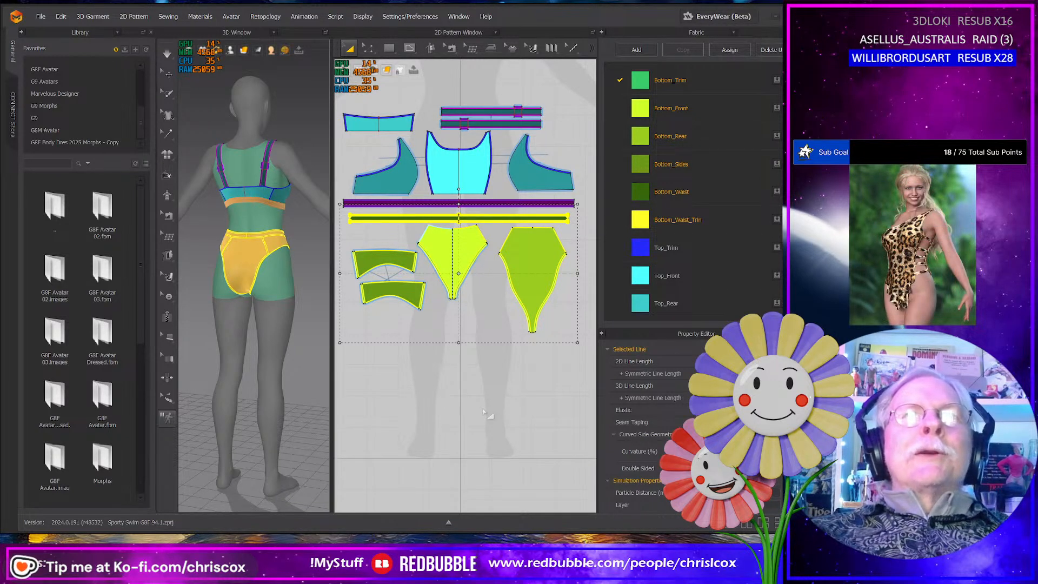
# - Switch to DAZ Studio and import the re-exported SportSwim Bottom G8F.obj at 10000% scale with UV coordinates, groups and surfaces read
pyautogui.hotkey('alt', 'Tab')
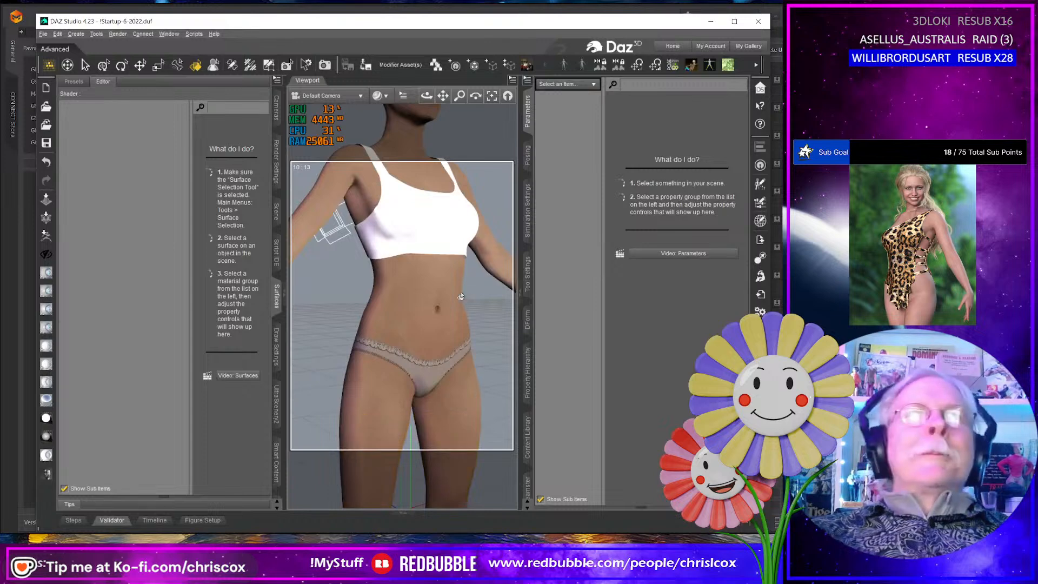
pyautogui.click(460, 291)
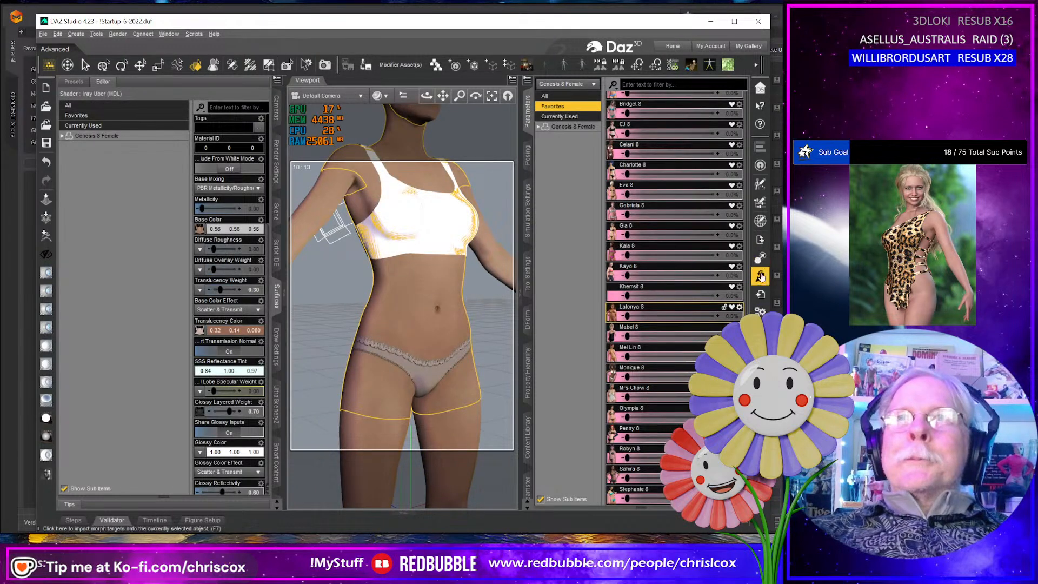
pyautogui.click(760, 296)
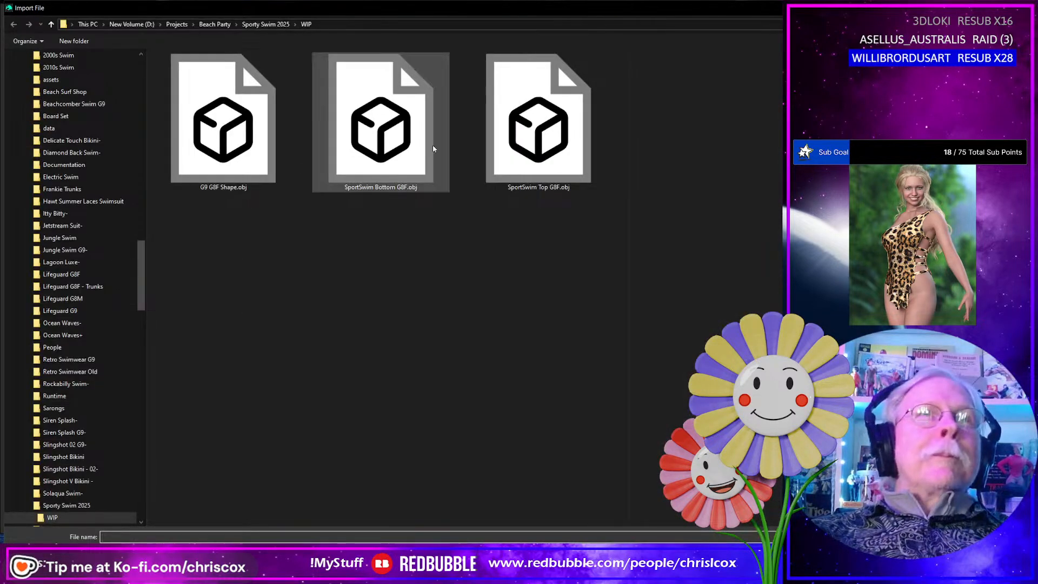
pyautogui.doubleClick(377, 144)
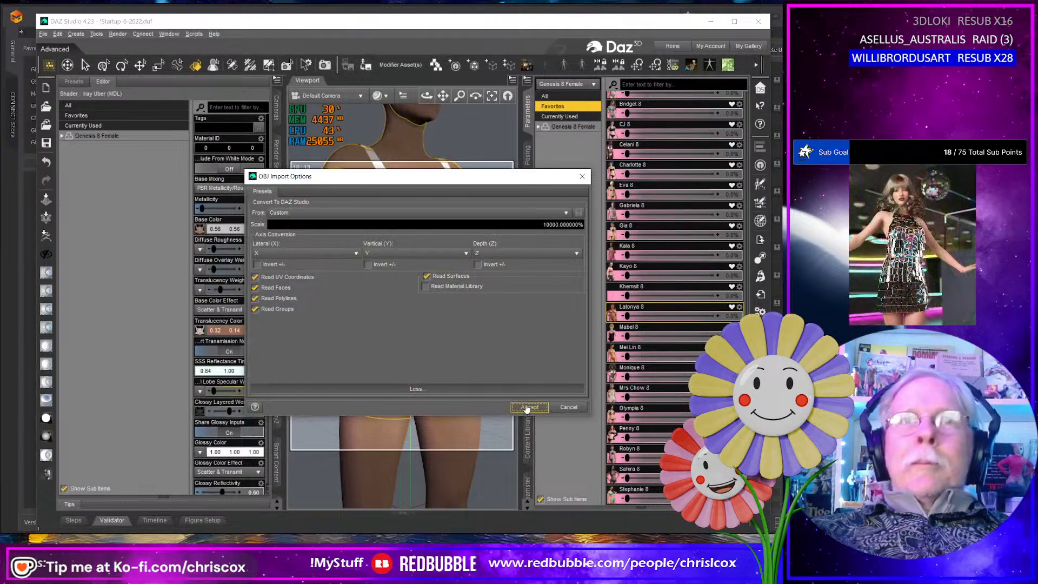
pyautogui.click(530, 408)
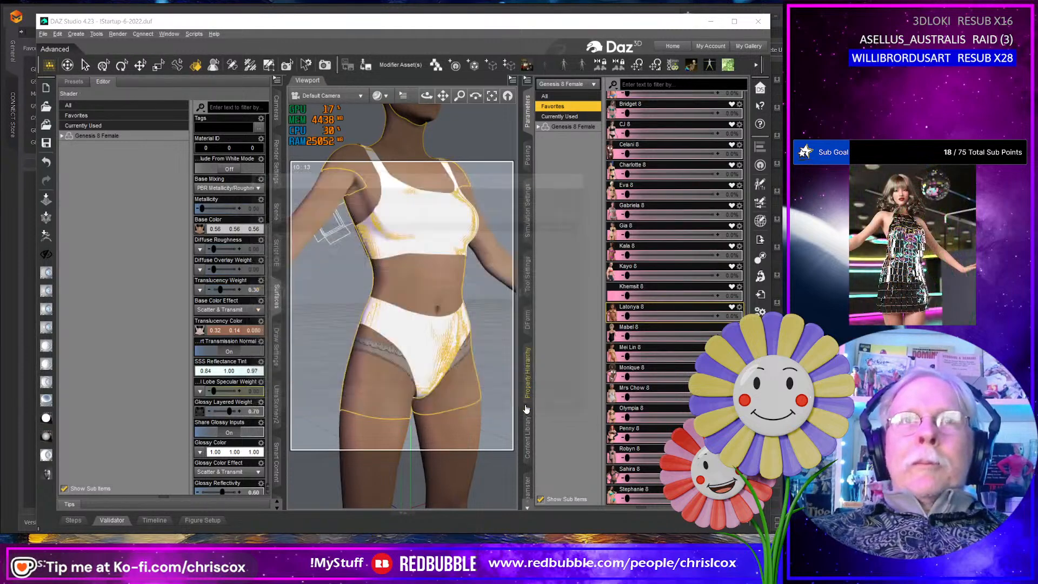
# - Inspect the Bottom_Waist_Trim, Bottom_Front and Top_Front surfaces, and view the whole two-piece on the figure from several angles
pyautogui.click(425, 321)
pyautogui.scroll(5, 422, 322)
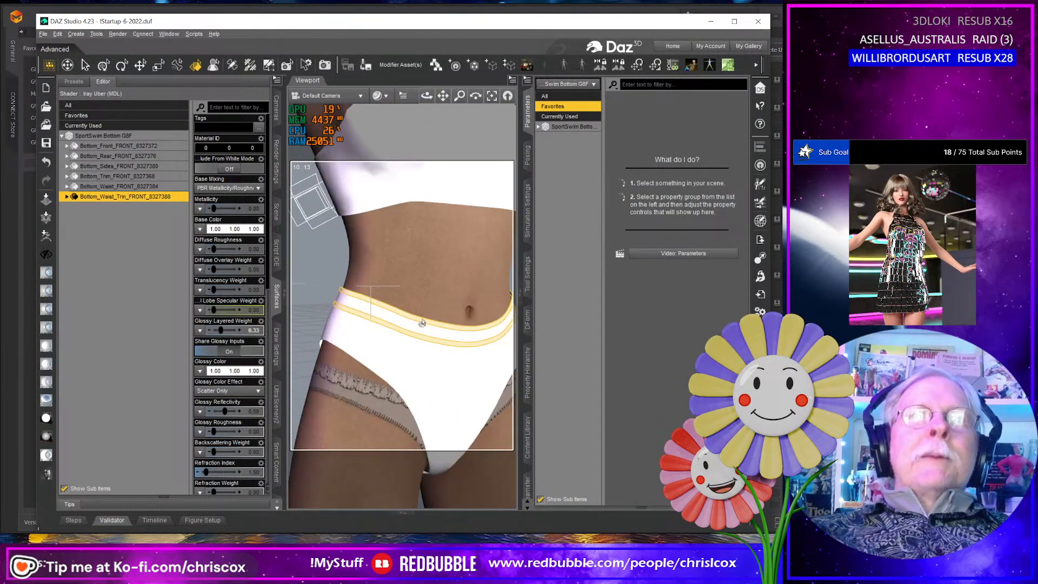
pyautogui.scroll(4, 423, 322)
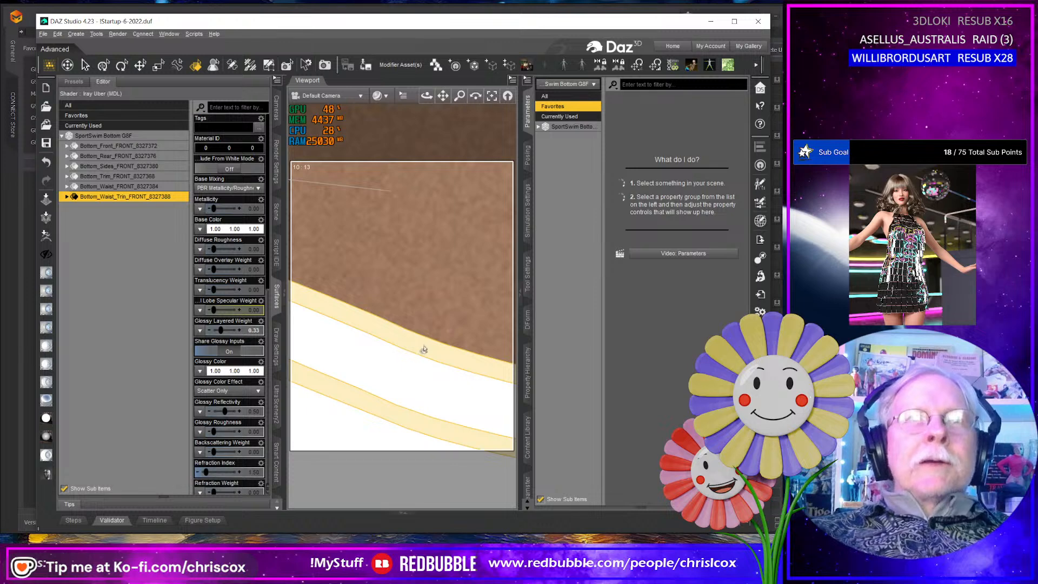
pyautogui.scroll(-9, 424, 349)
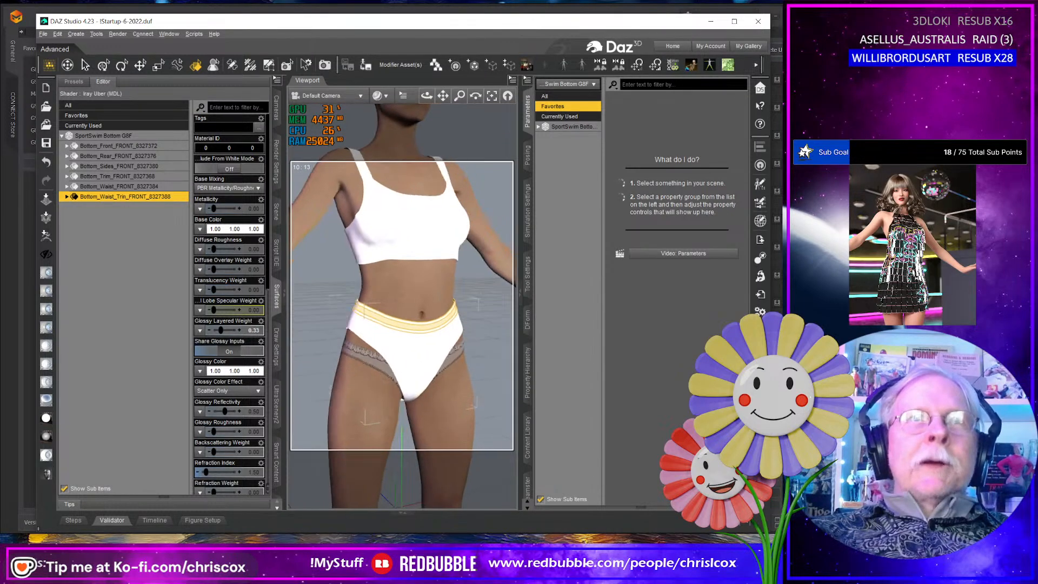
pyautogui.click(424, 350)
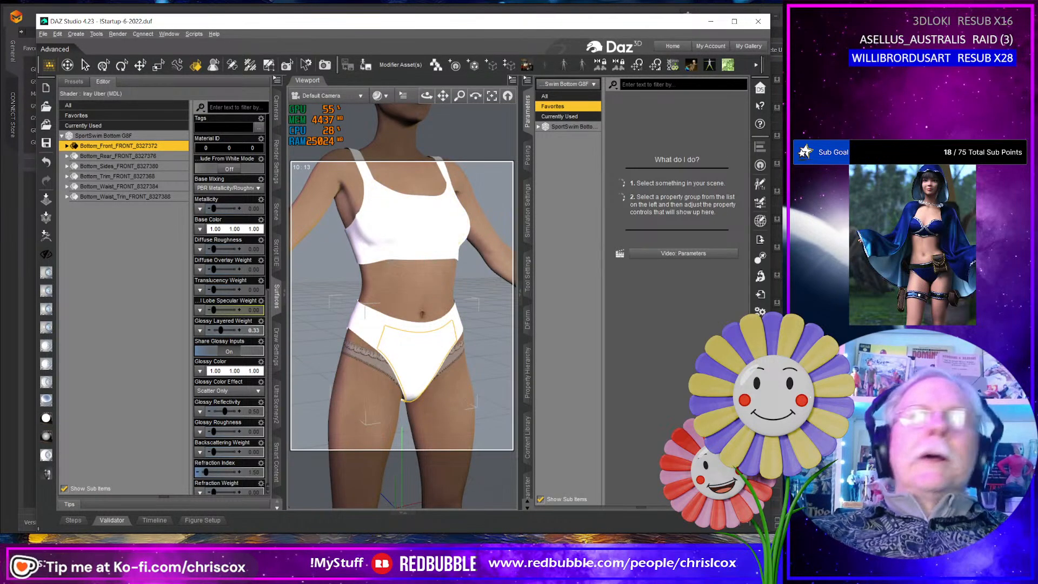
pyautogui.click(459, 247)
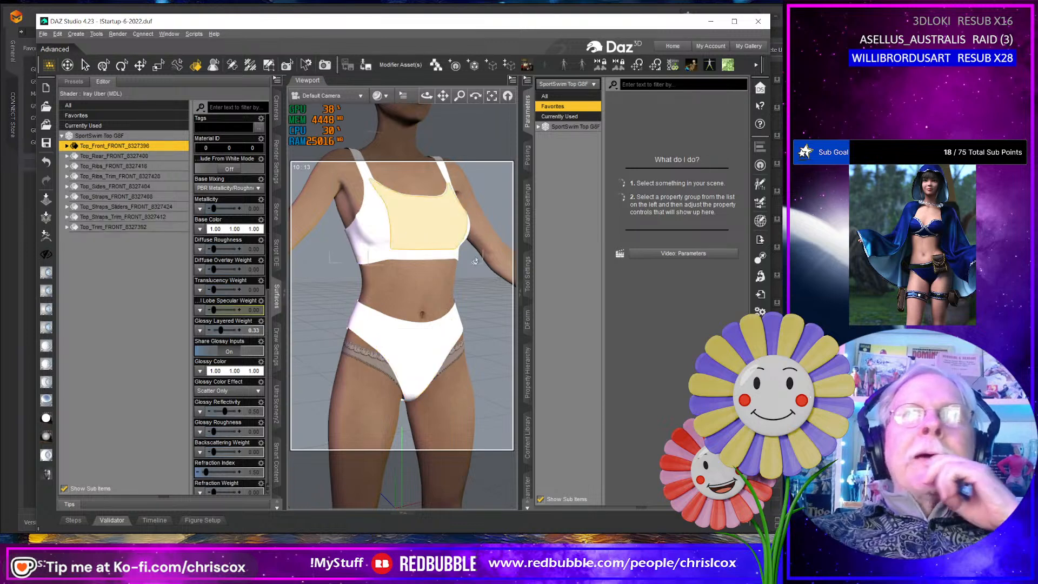
pyautogui.scroll(-4, 456, 431)
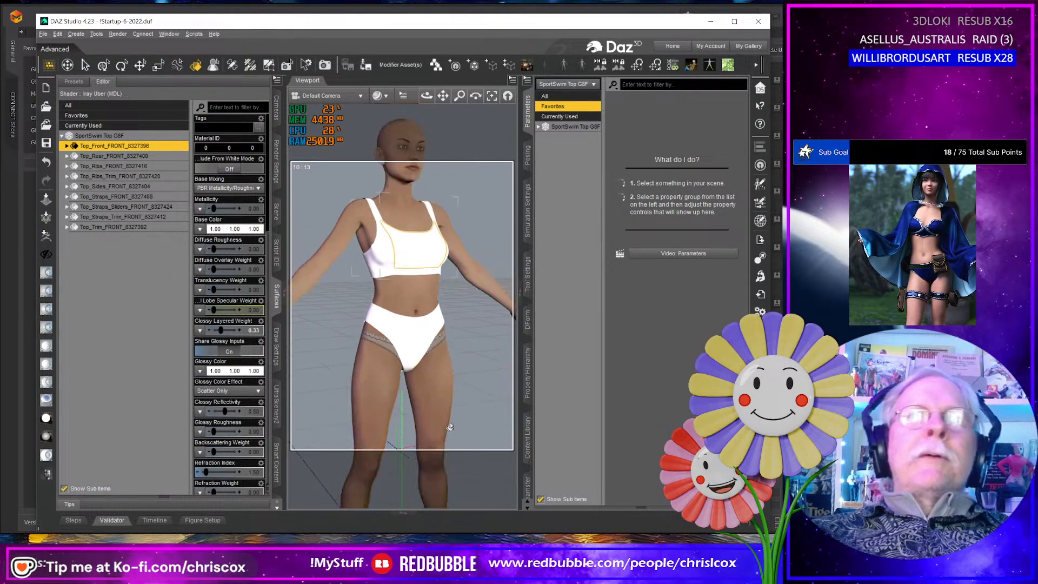
pyautogui.moveTo(456, 431); pyautogui.dragTo(427, 432, button='middle')
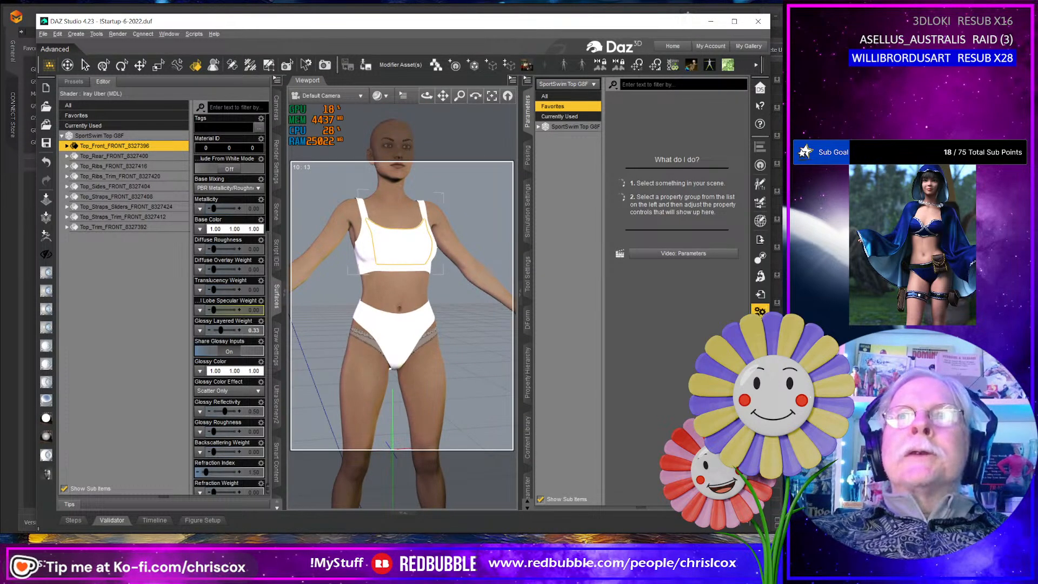
pyautogui.moveTo(325, 406); pyautogui.dragTo(426, 388, button='middle')
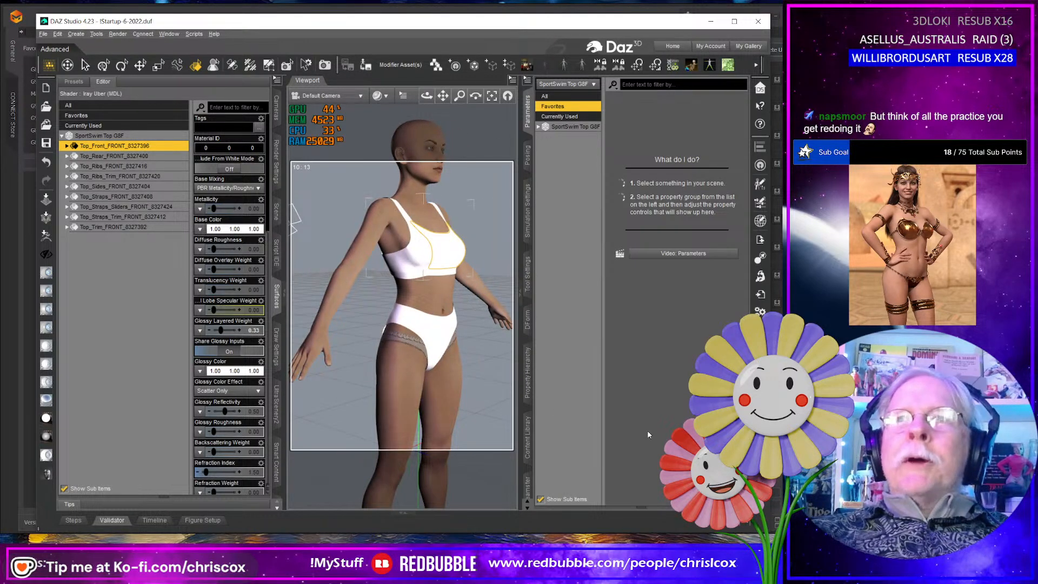
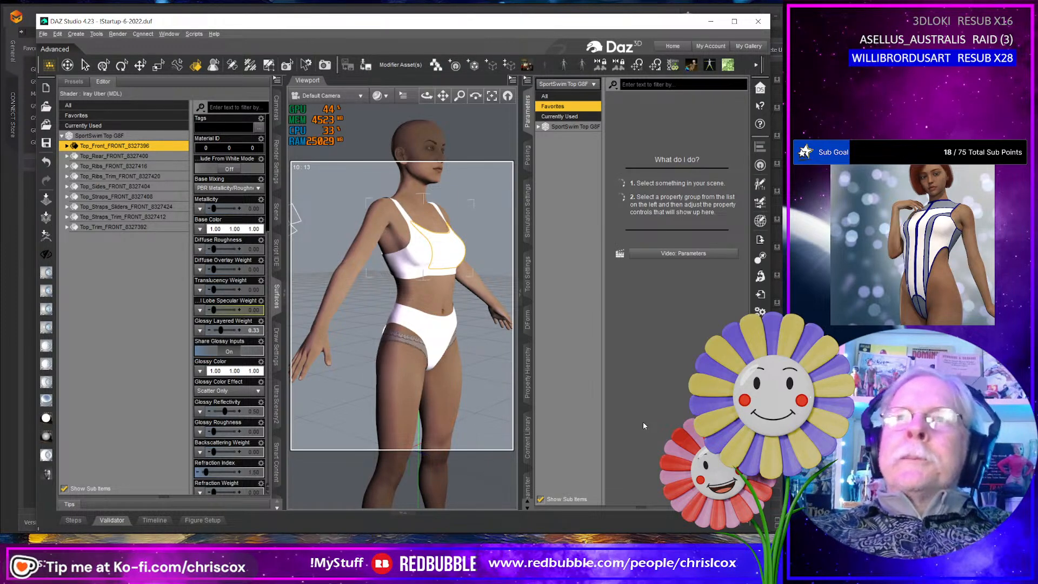
# - Inspect the Top_Trim, Top_Ribs_Trim, Bottom_Trim and Bottom_Sides surfaces of the swimwear on the figure
pyautogui.click(432, 253)
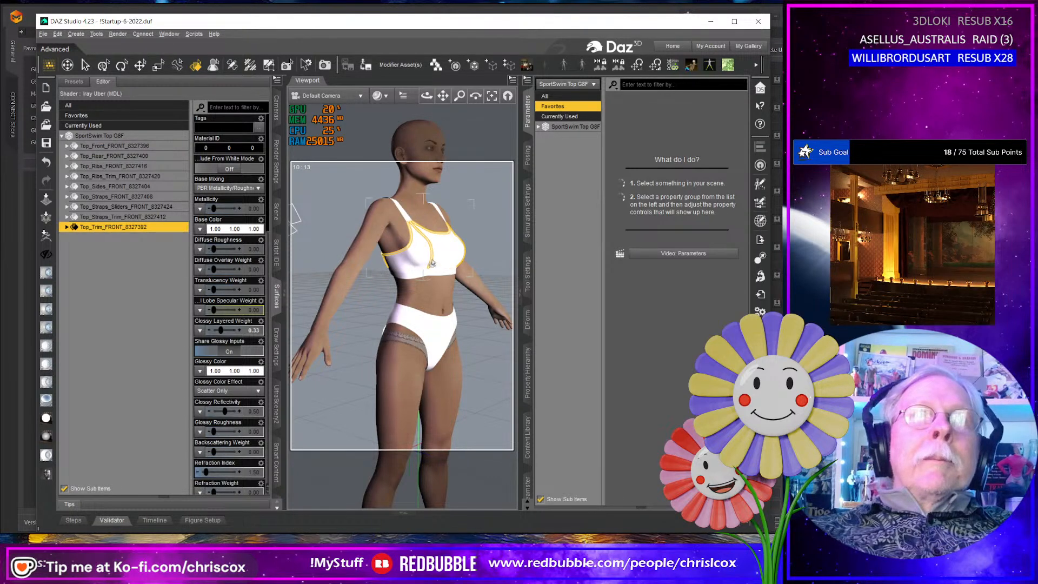
pyautogui.moveTo(426, 264); pyautogui.dragTo(407, 278, button='middle')
pyautogui.click(416, 269)
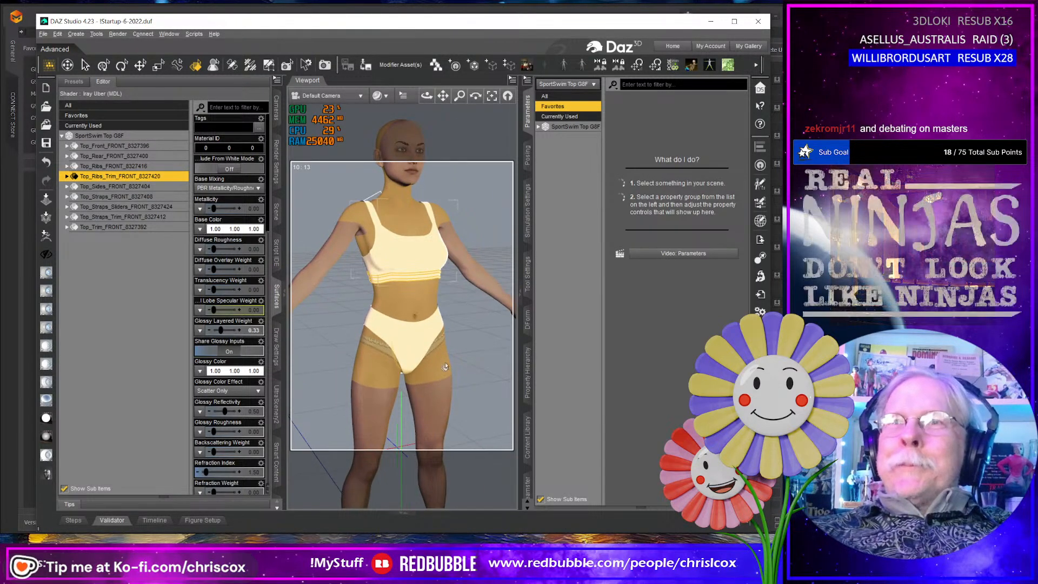
pyautogui.scroll(3, 445, 365)
pyautogui.moveTo(445, 366); pyautogui.dragTo(377, 361, button='middle')
pyautogui.click(439, 380)
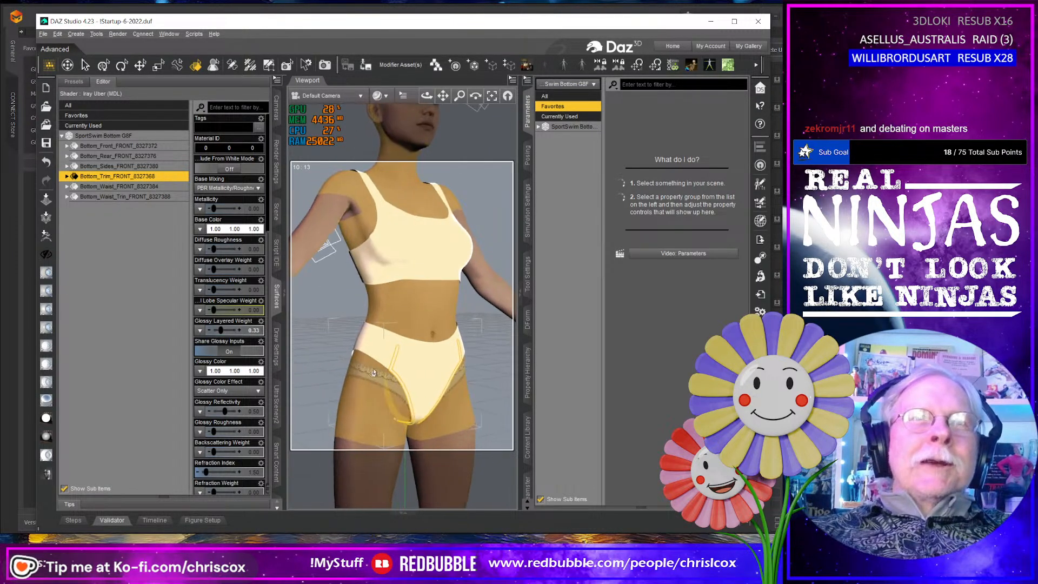
pyautogui.click(378, 366)
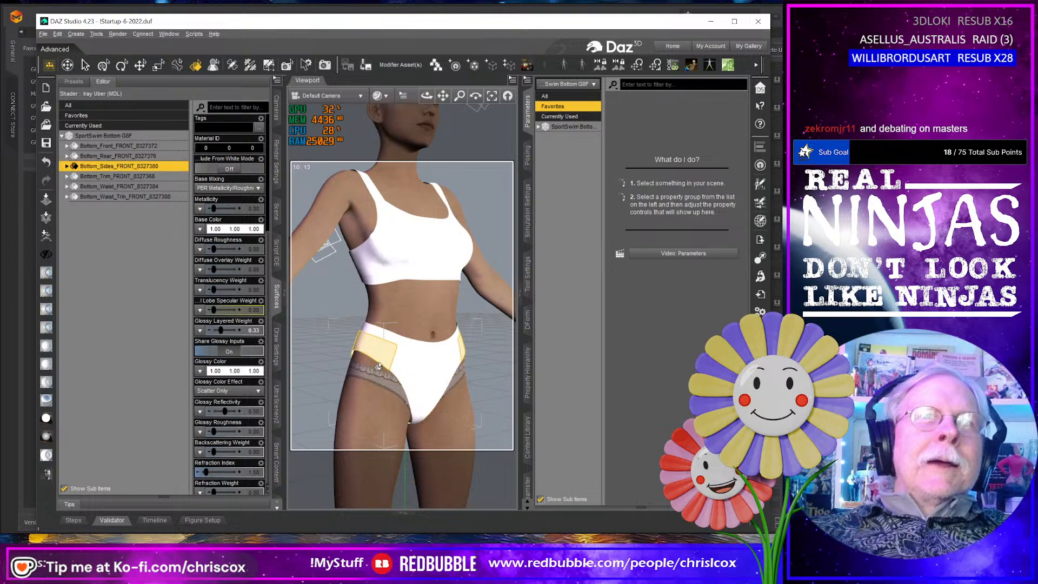
# - Examine the bottom's side panels and leg edges from the side, rear and front, including the Bottom_Trim surface
pyautogui.scroll(3, 378, 368)
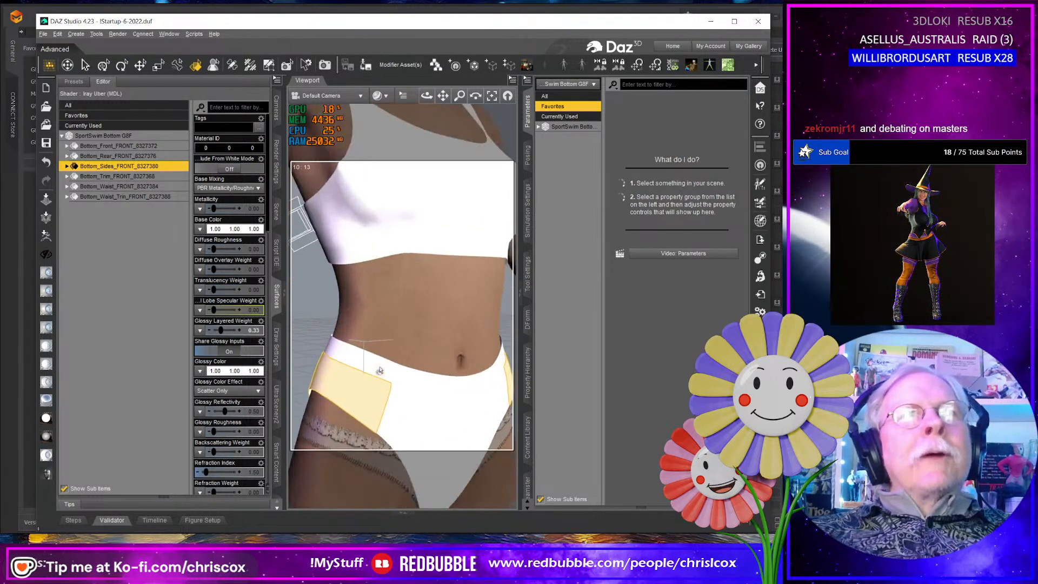
pyautogui.moveTo(379, 371); pyautogui.dragTo(426, 268, button='middle')
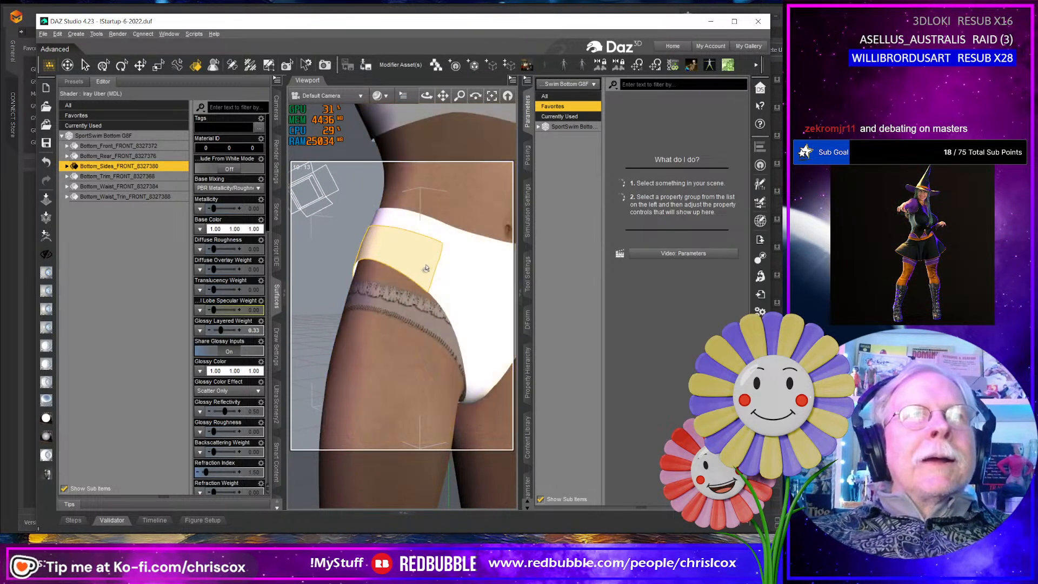
pyautogui.moveTo(487, 343); pyautogui.dragTo(322, 343, button='middle')
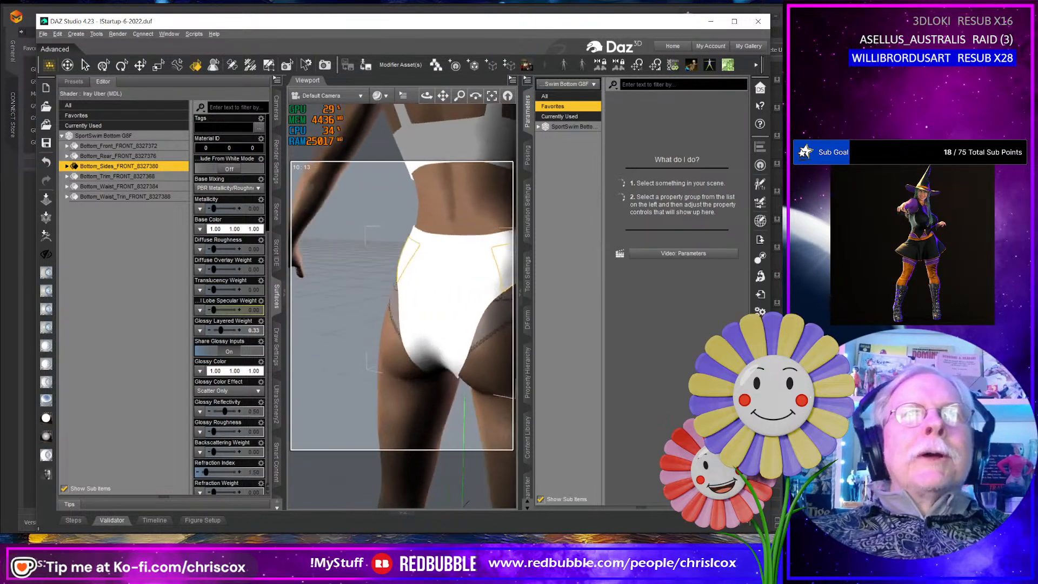
pyautogui.moveTo(472, 287); pyautogui.dragTo(506, 303, button='middle')
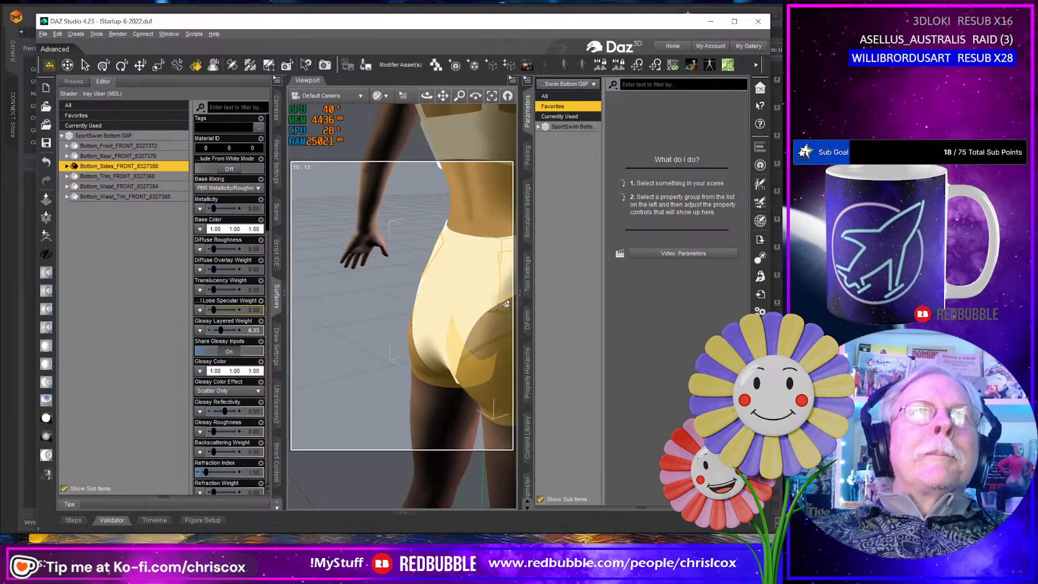
pyautogui.click(512, 302)
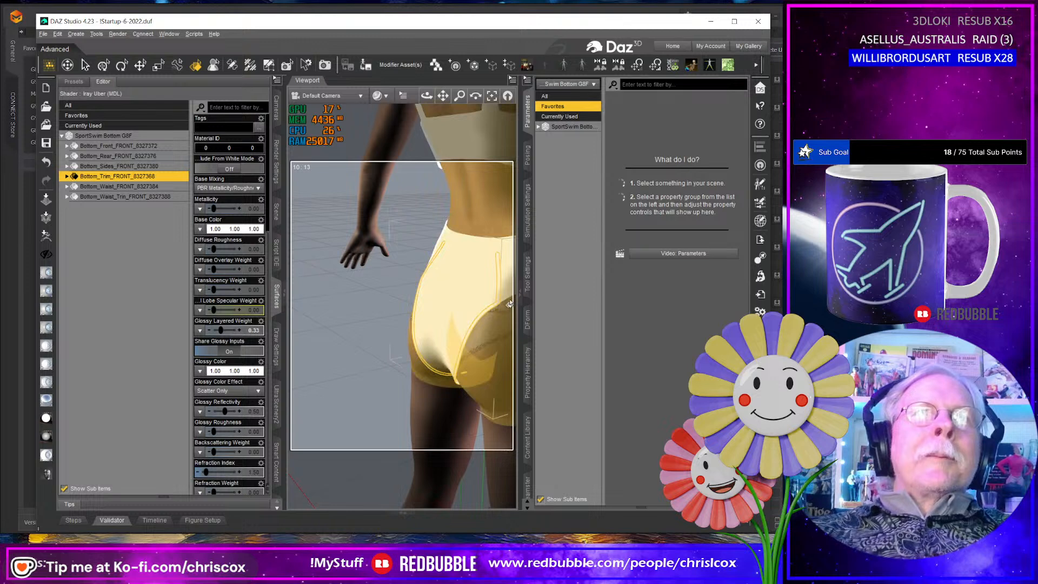
pyautogui.click(506, 287)
pyautogui.moveTo(392, 309); pyautogui.dragTo(467, 311, button='middle')
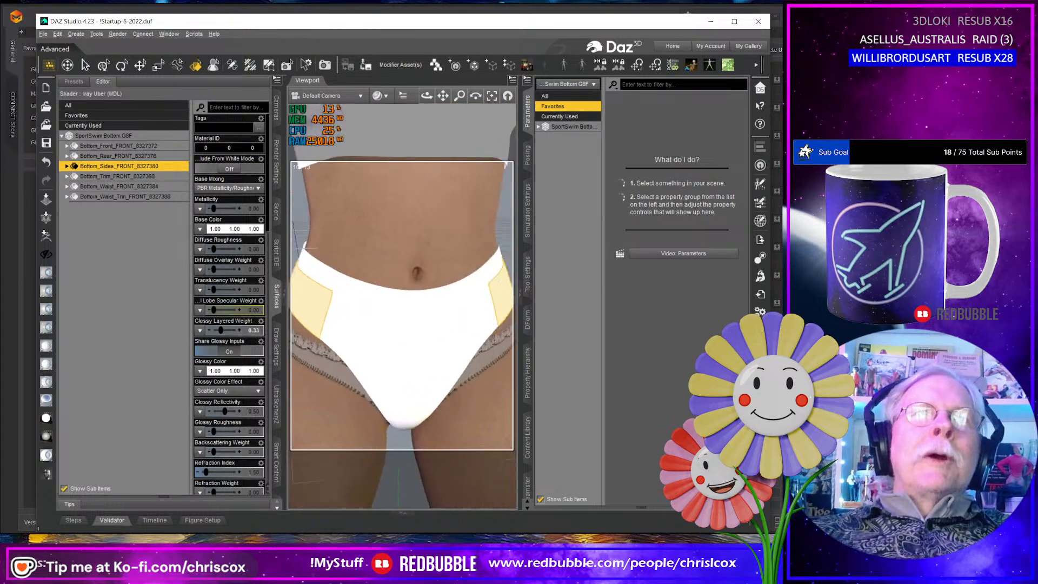
pyautogui.scroll(-5, 459, 329)
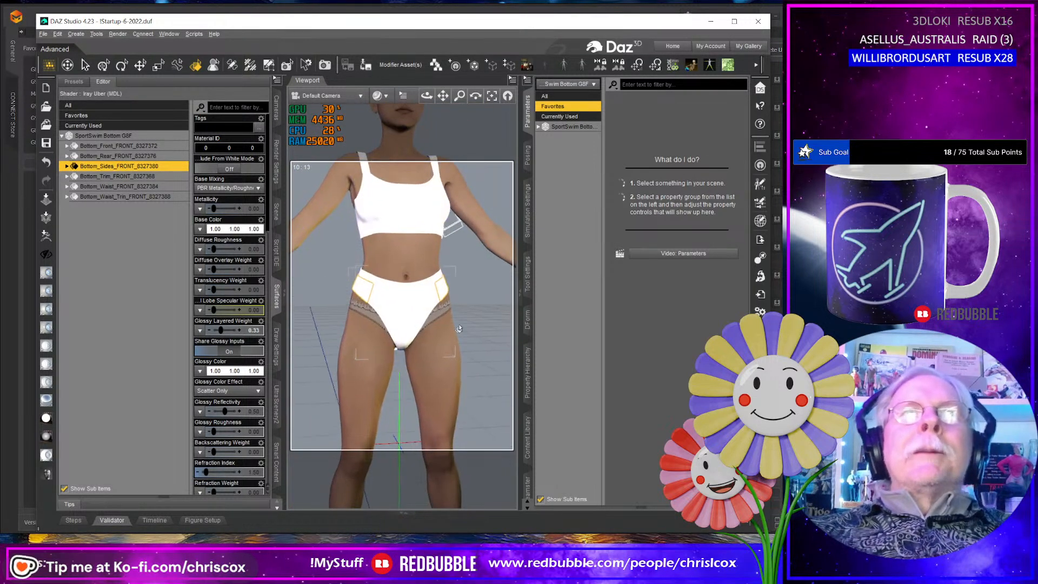
pyautogui.scroll(-4, 460, 329)
# - Delete both the SportSwim Top G8F and SportSwim Bottom G8F objects from the scene and switch to Marvelous Designer
pyautogui.click(398, 244)
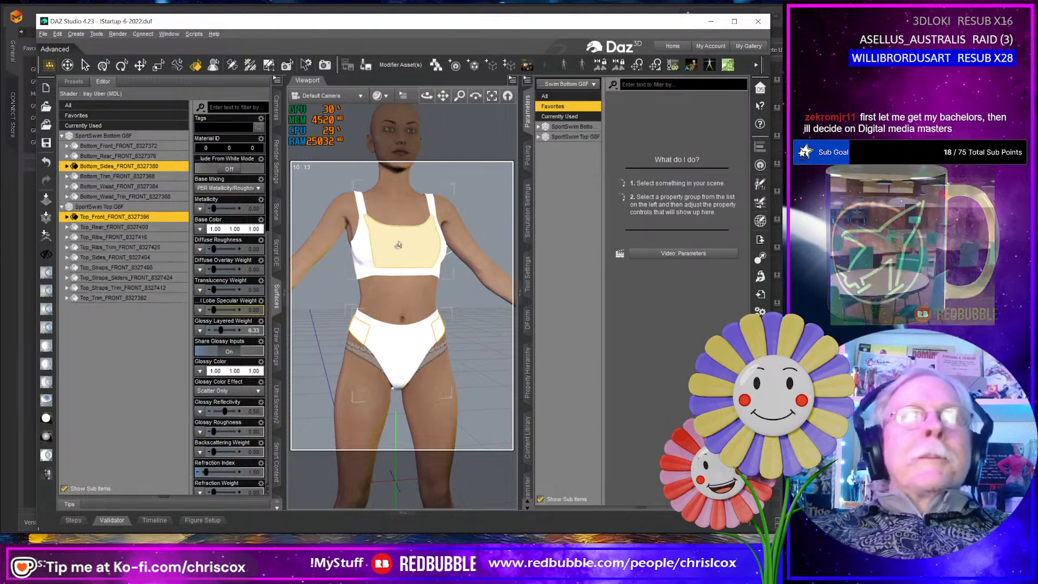
pyautogui.keyDown('ctrl'); pyautogui.click(413, 338); pyautogui.keyUp('ctrl')
pyautogui.press('Delete')
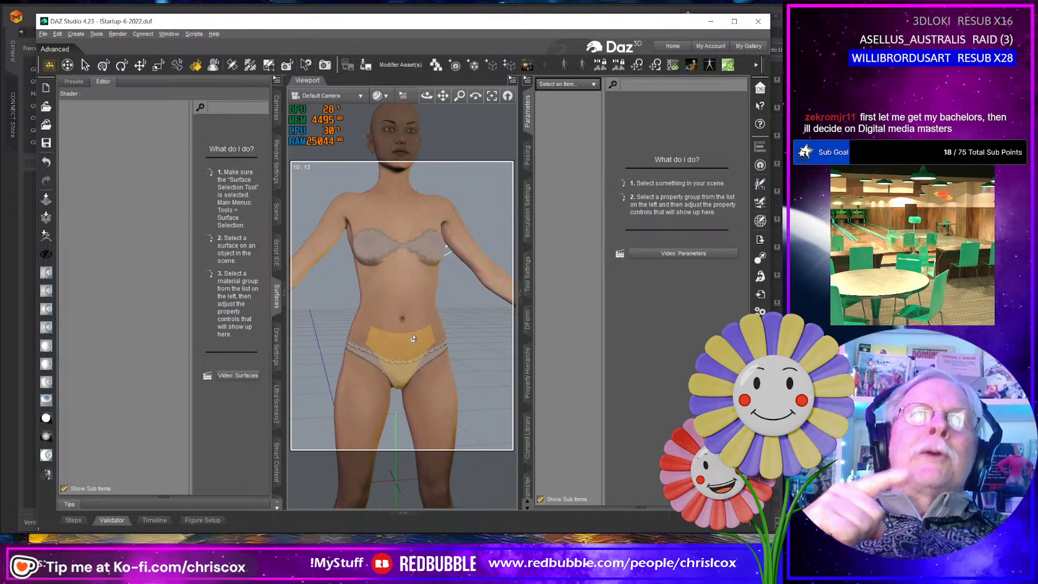
pyautogui.click(413, 328)
pyautogui.hotkey('alt', 'Tab')
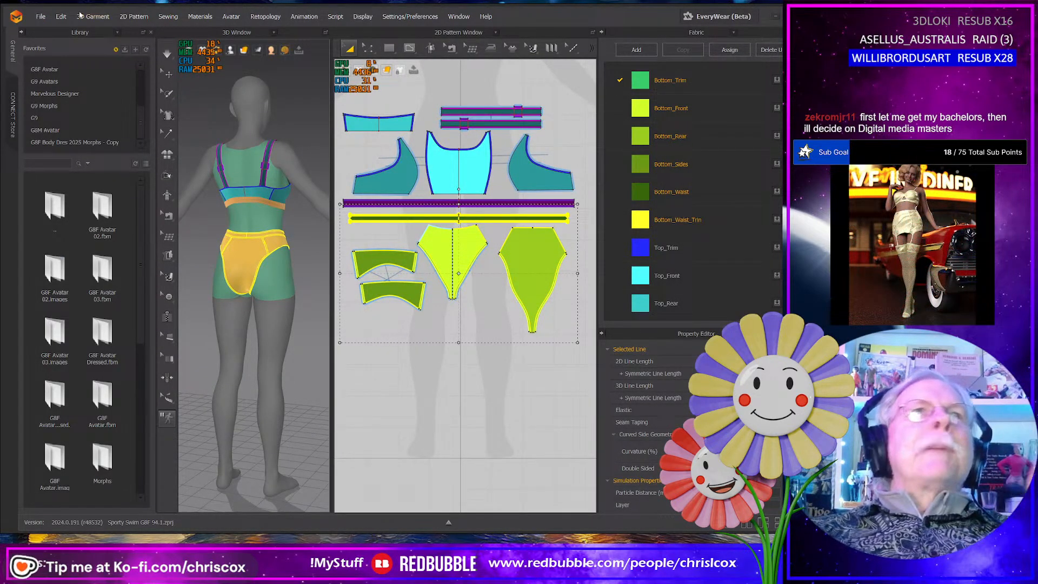
# - Open the Sporty Swim G9F project from the WIP folder, loading both its garment and avatar
pyautogui.click(41, 16)
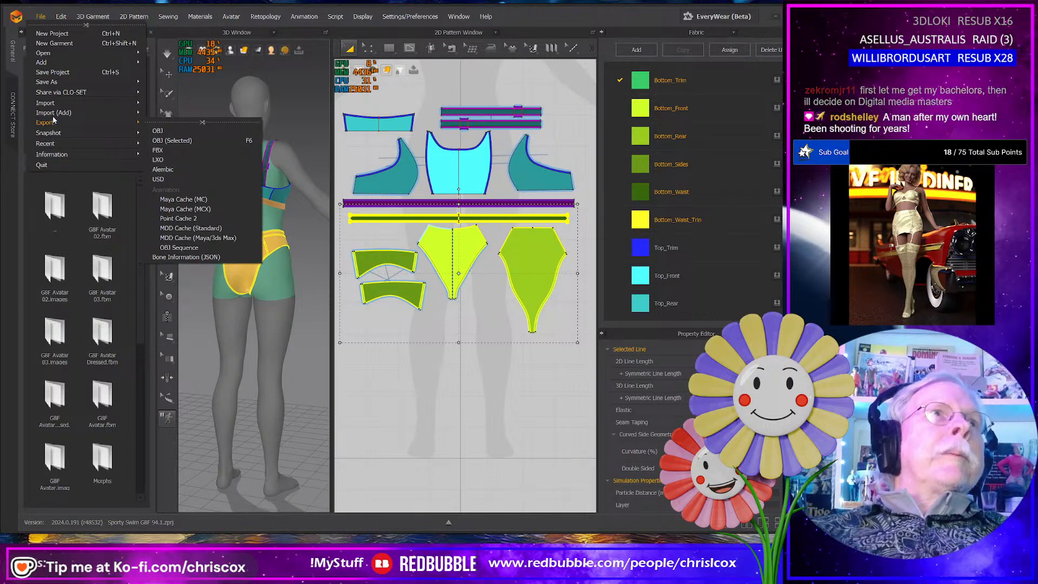
pyautogui.moveTo(86, 142)
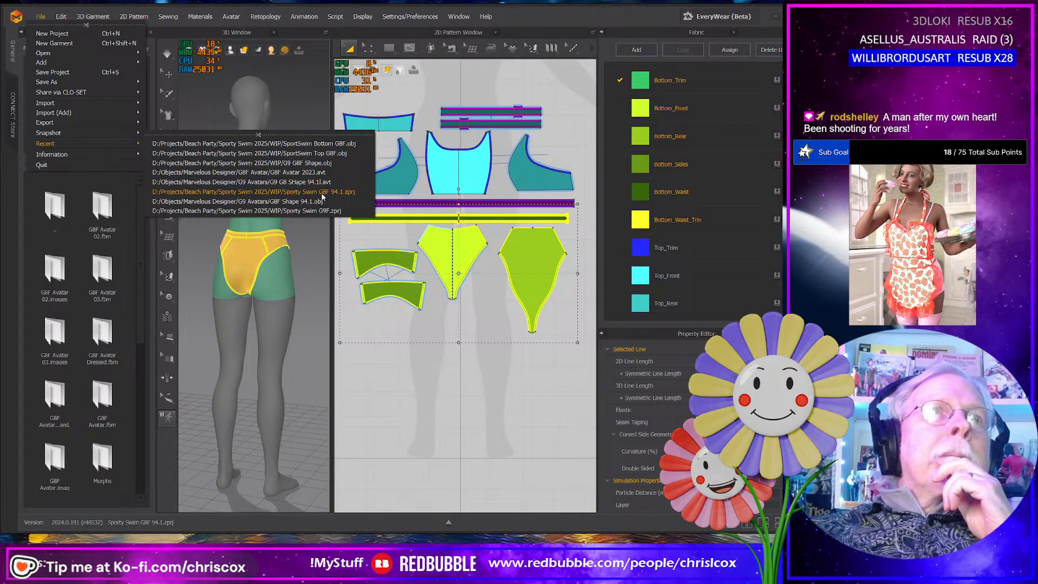
pyautogui.click(41, 19)
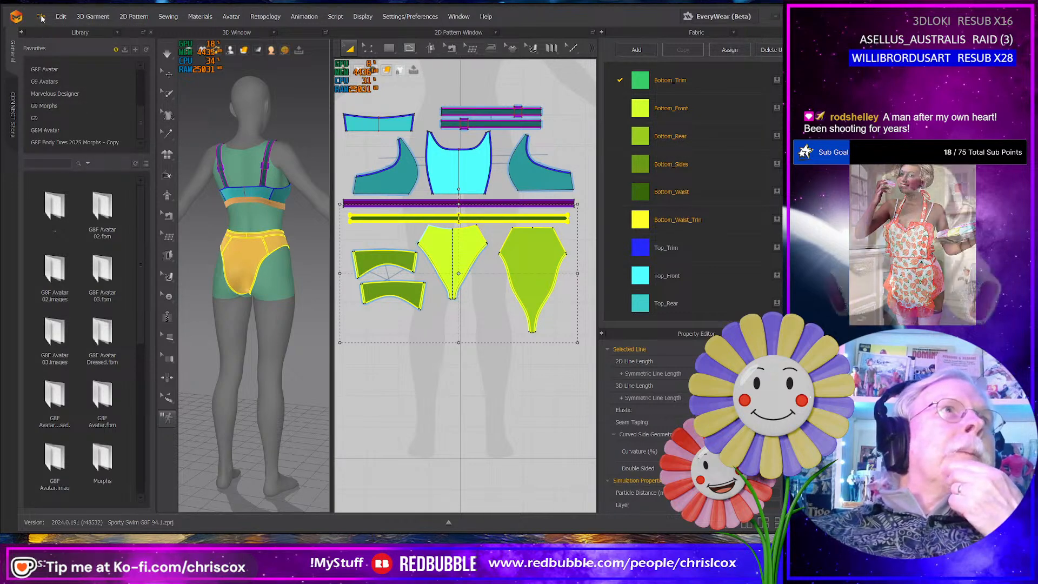
pyautogui.click(41, 16)
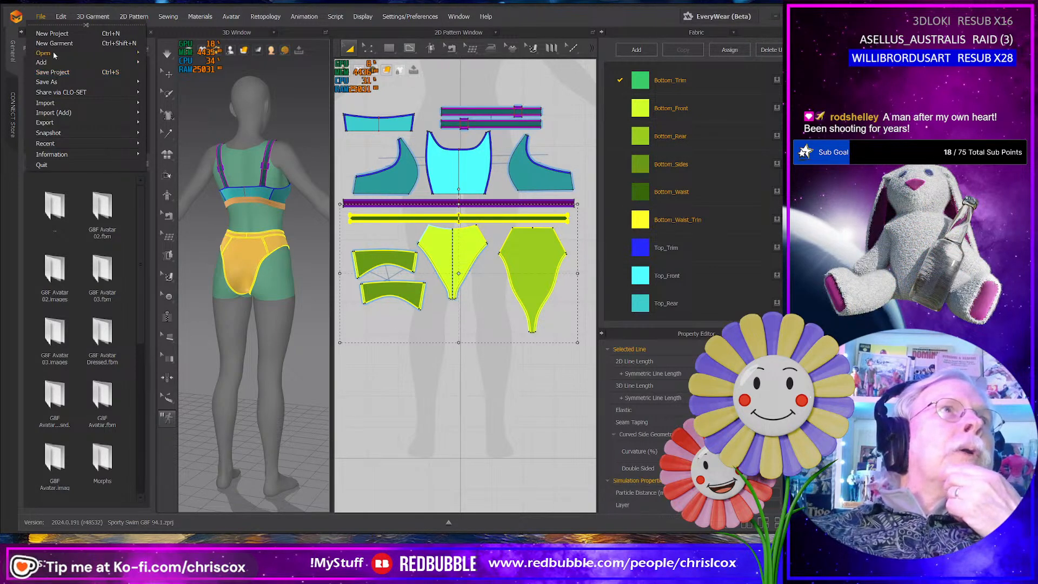
pyautogui.moveTo(53, 54)
pyautogui.click(158, 53)
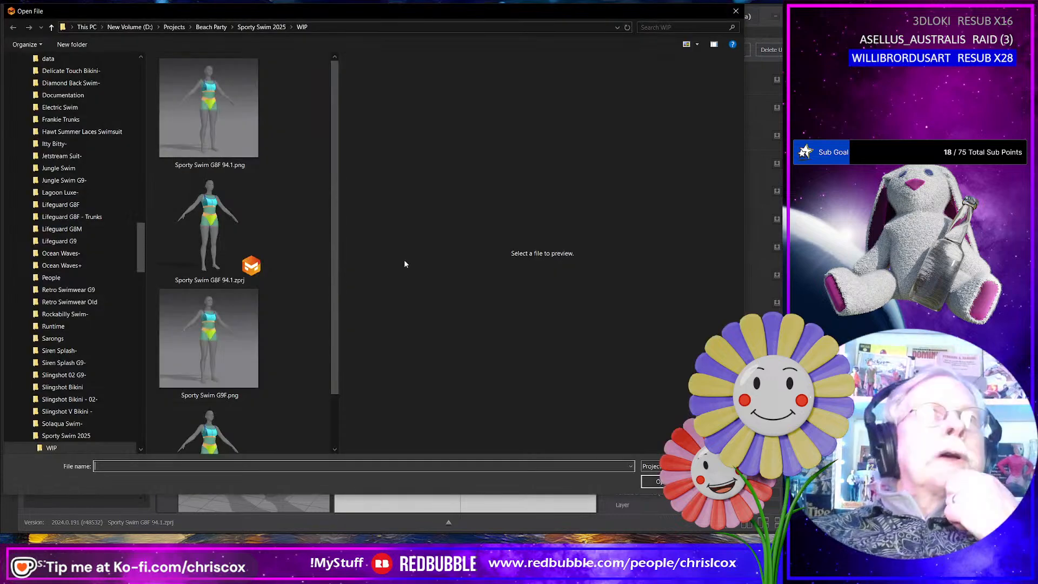
pyautogui.click(214, 351)
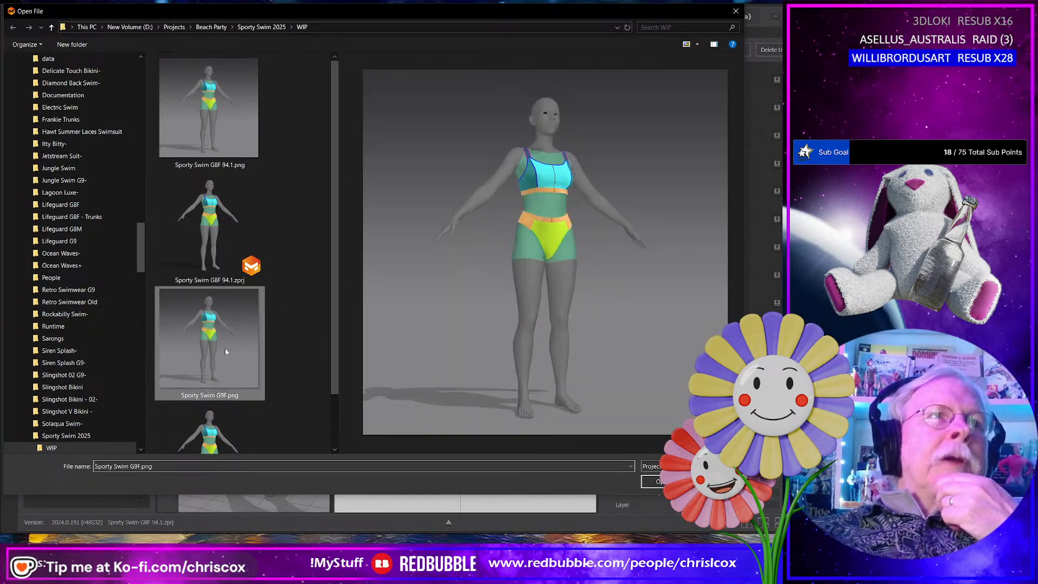
pyautogui.click(660, 482)
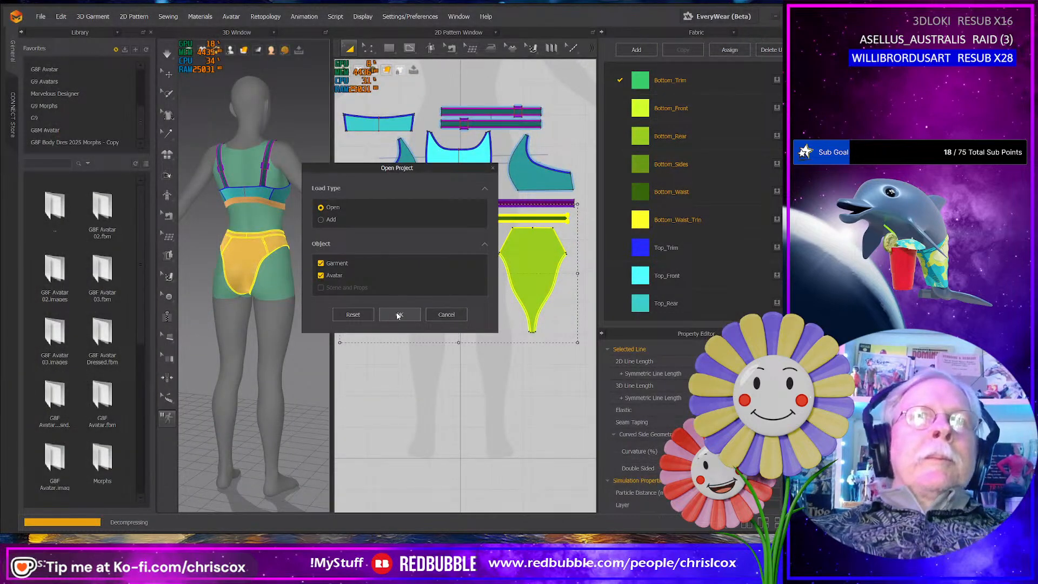
pyautogui.click(399, 315)
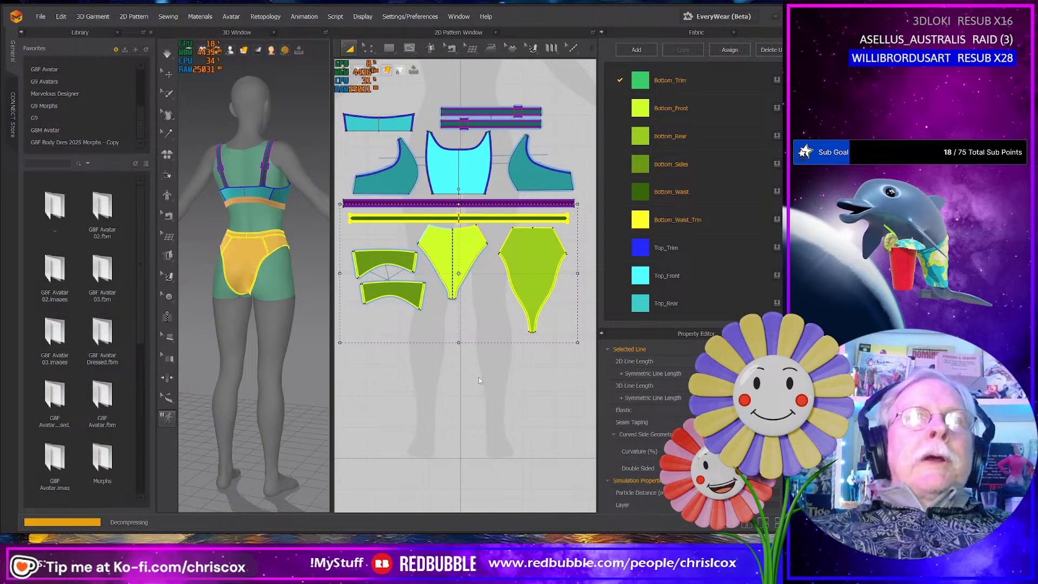
# - Offset the curved leg edge of the bottom's side pieces as one internal line at 5.0 mm, extended to the pattern outline
pyautogui.moveTo(394, 361); pyautogui.dragTo(463, 359, button='middle')
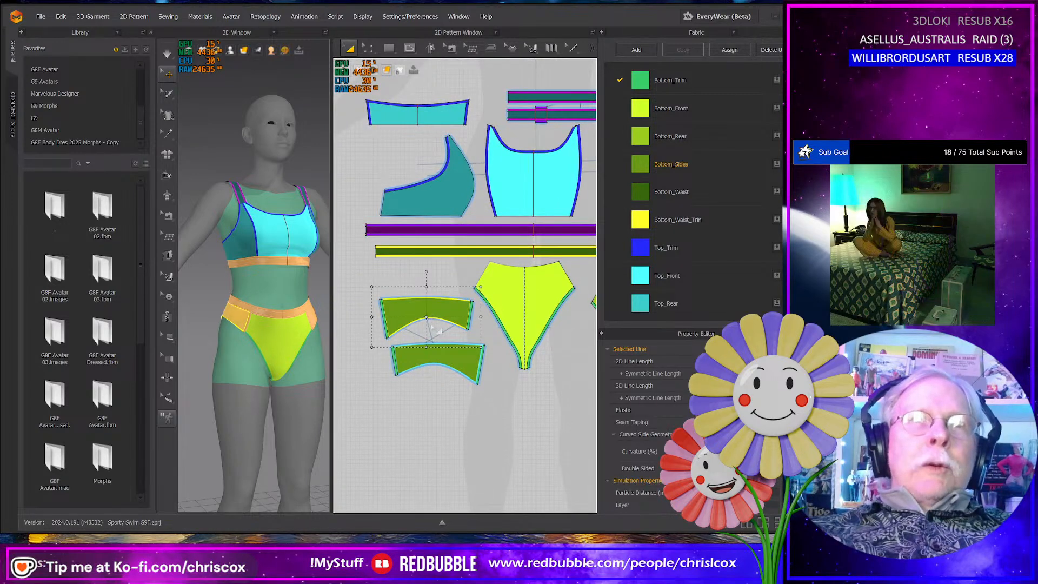
pyautogui.scroll(4, 431, 319)
pyautogui.click(431, 322)
pyautogui.moveTo(490, 361); pyautogui.dragTo(488, 360, button='middle')
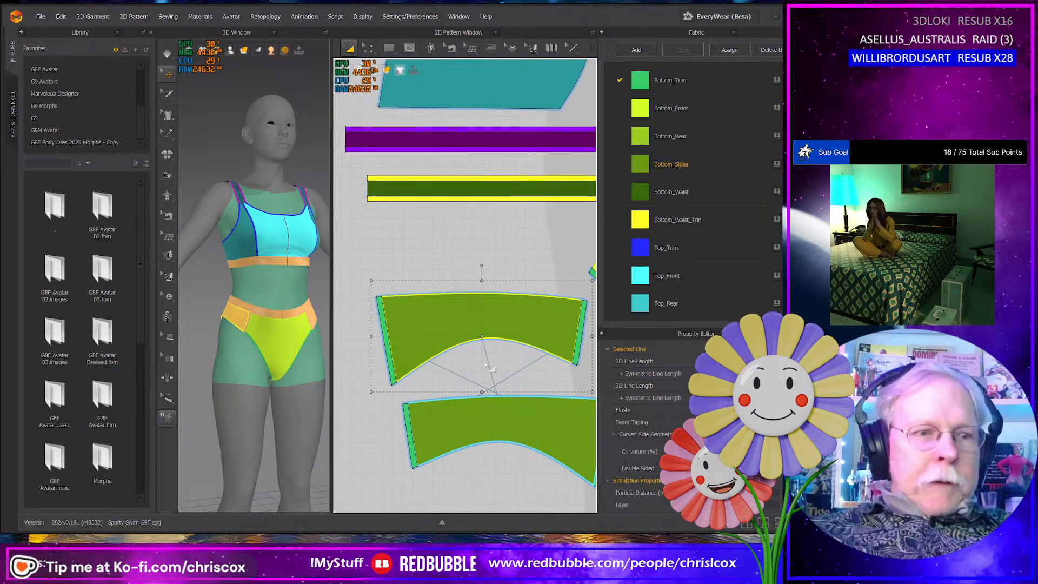
pyautogui.press('z')
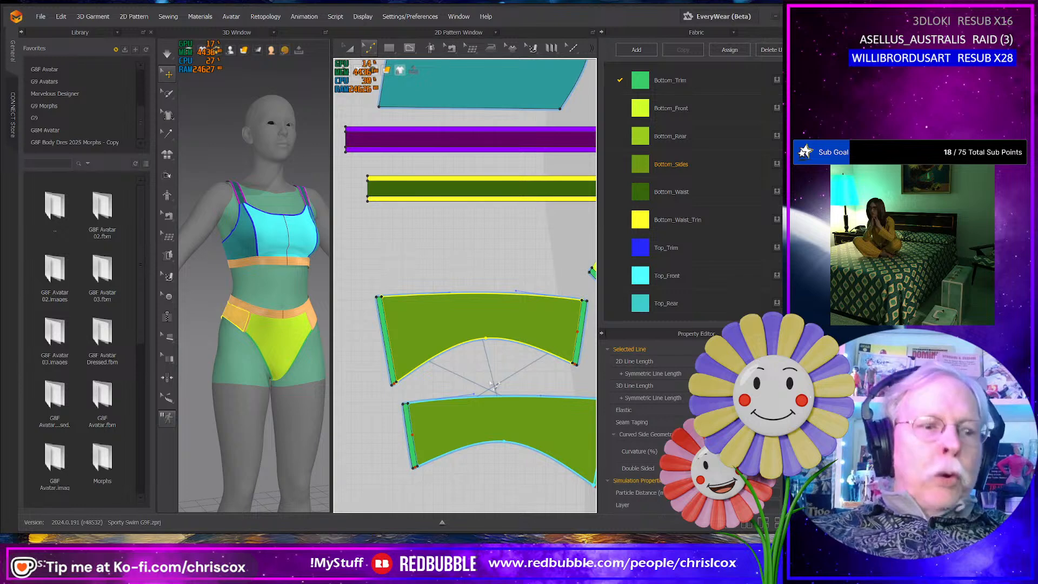
pyautogui.rightClick(475, 342)
pyautogui.click(515, 443)
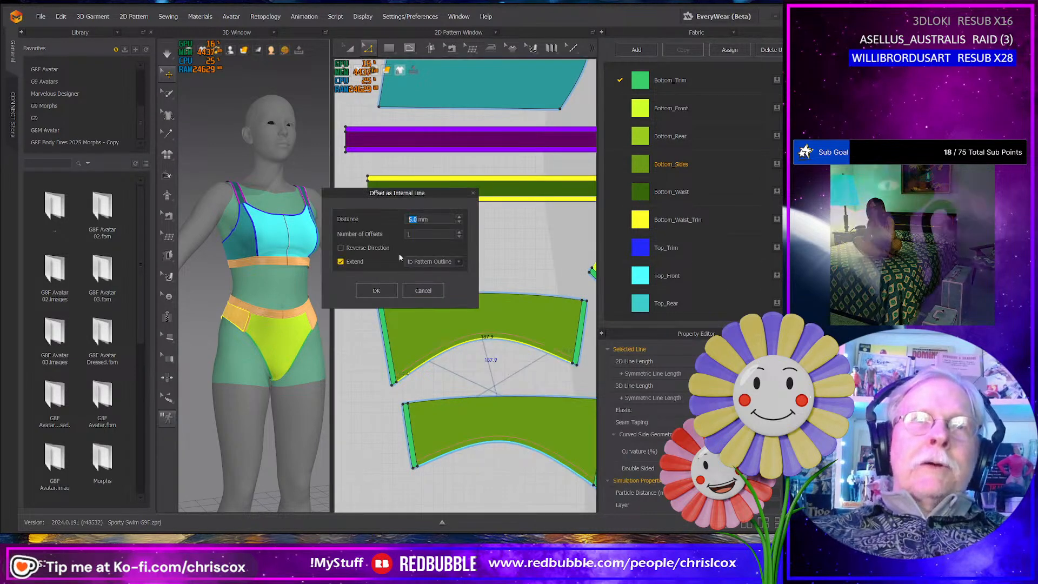
pyautogui.click(375, 290)
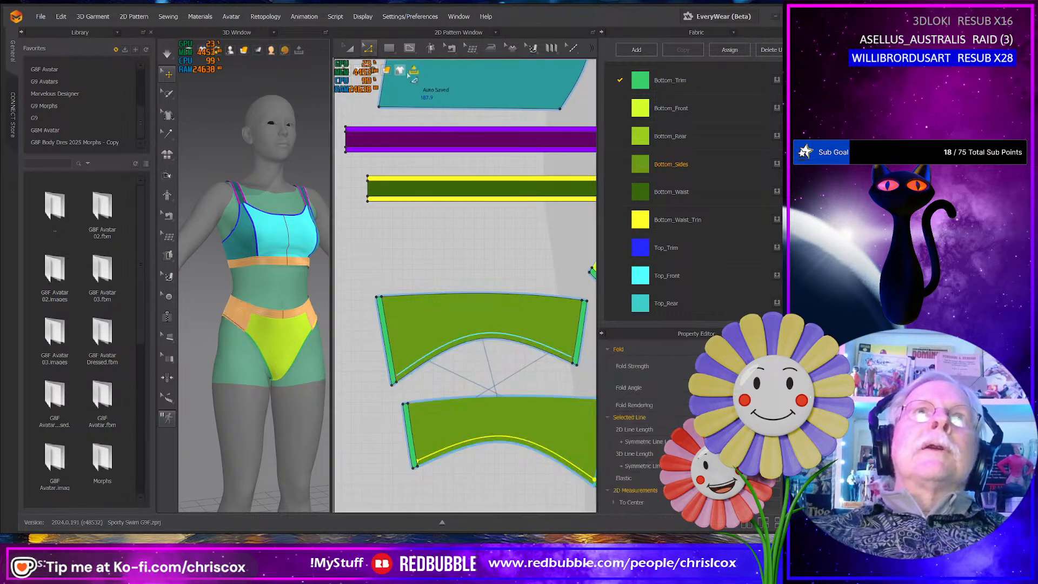
# - Show the pattern mesh and cut and sew the side pieces along the new internal line at the leg edge
pyautogui.click(389, 121)
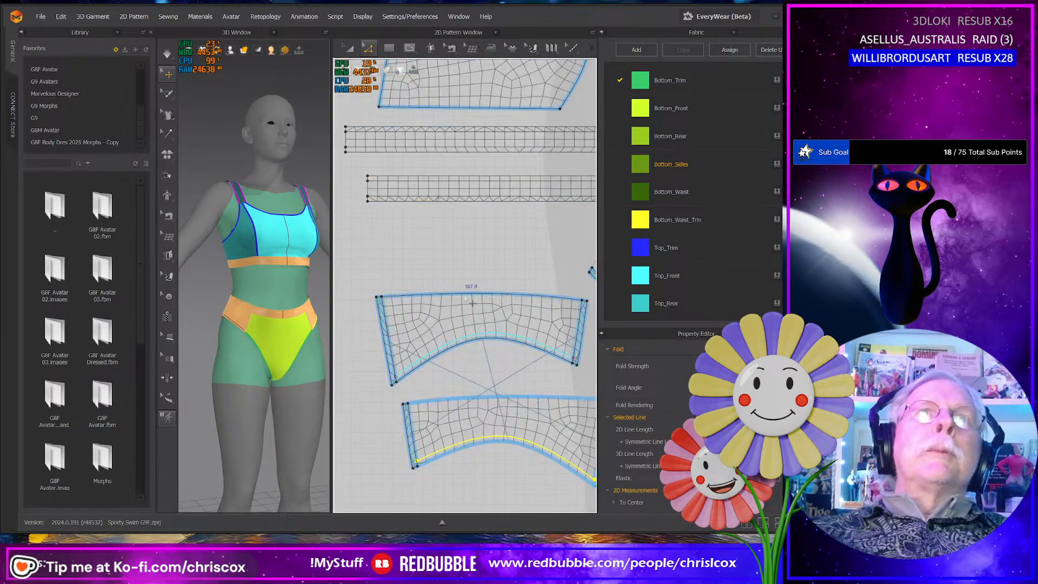
pyautogui.scroll(2, 490, 395)
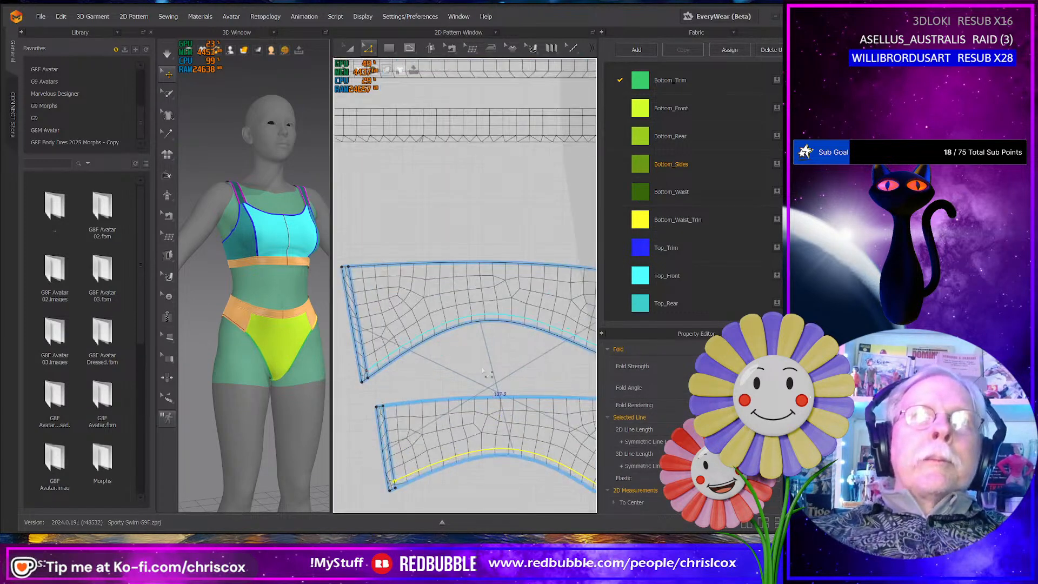
pyautogui.rightClick(458, 322)
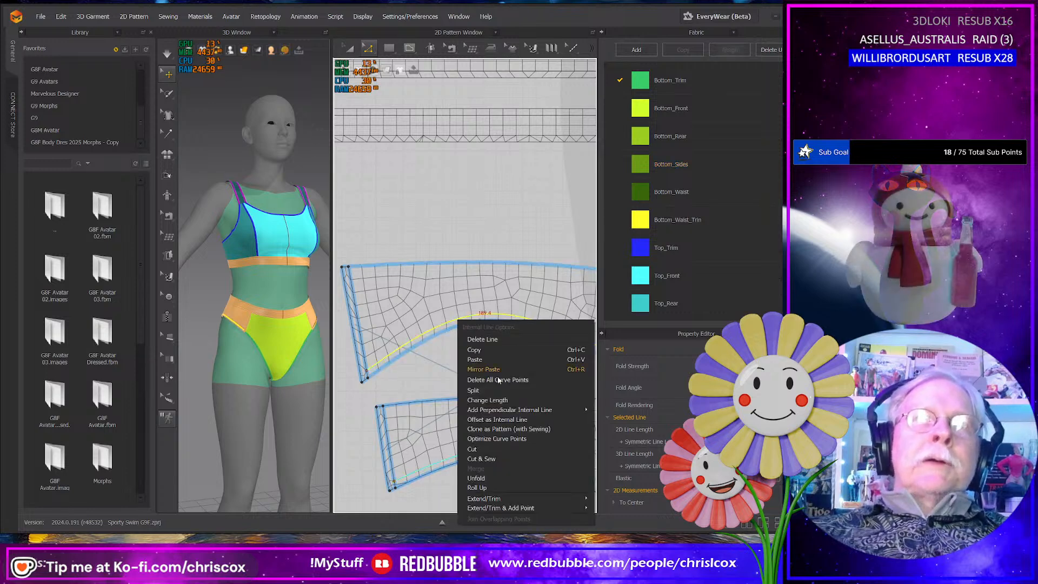
pyautogui.click(495, 458)
pyautogui.moveTo(499, 372); pyautogui.dragTo(477, 329, button='middle')
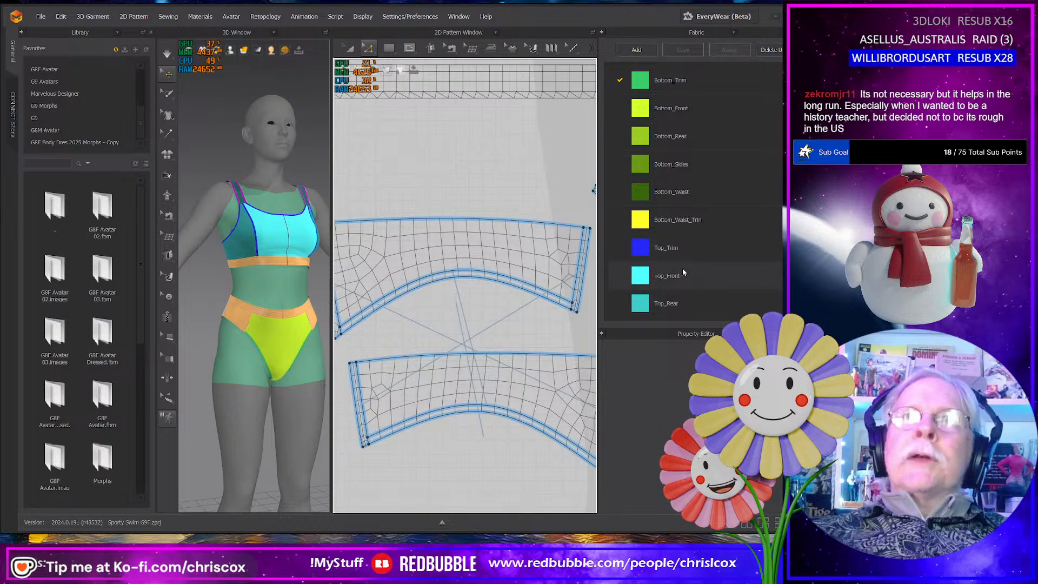
# - Select the new trim strip on the upper side piece's leg edge and display the 2D patterns with textured surfaces
pyautogui.scroll(-3, 690, 268)
pyautogui.scroll(3, 690, 268)
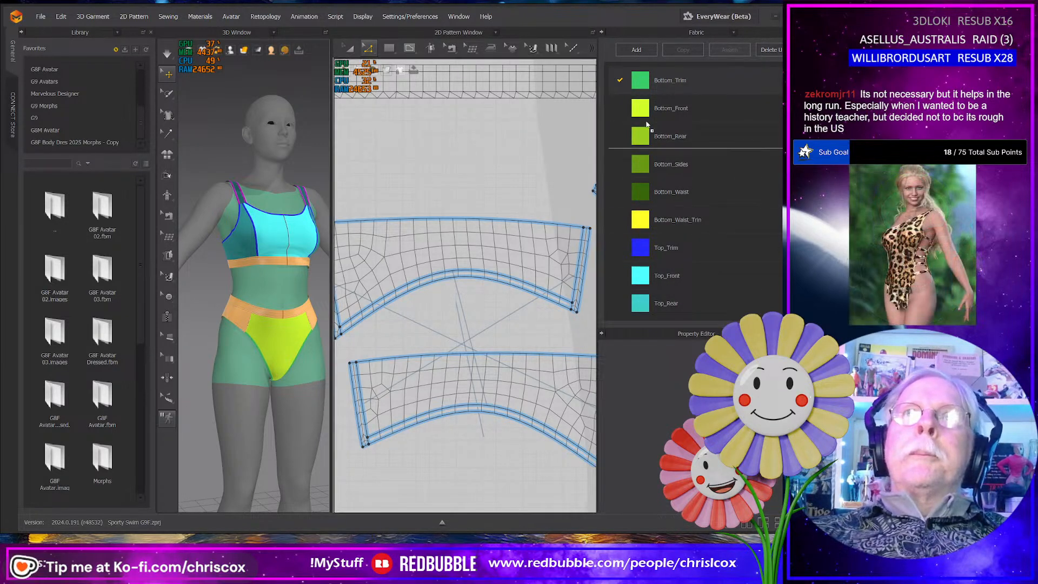
pyautogui.click(515, 281)
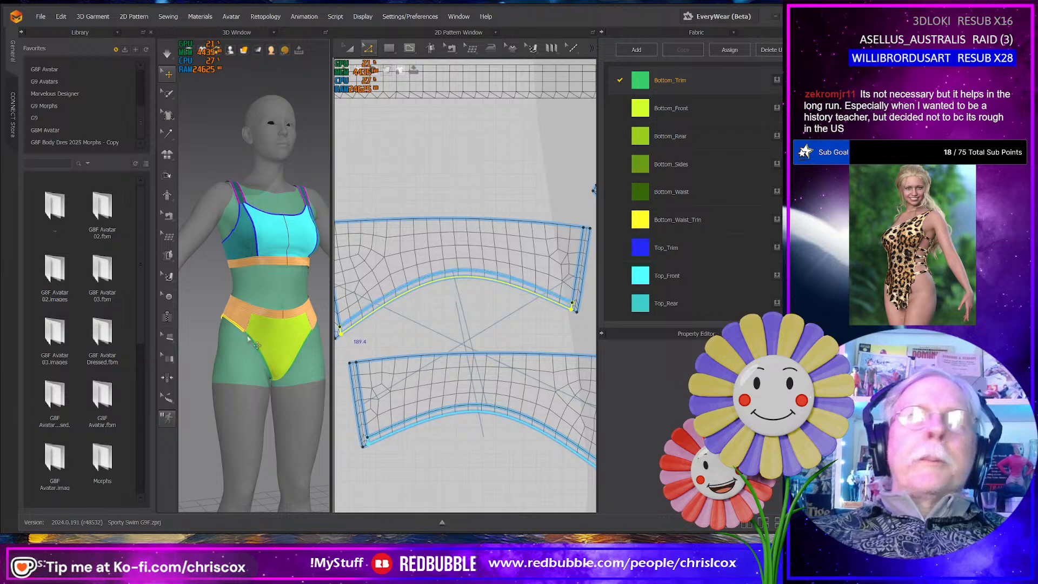
pyautogui.scroll(-4, 452, 328)
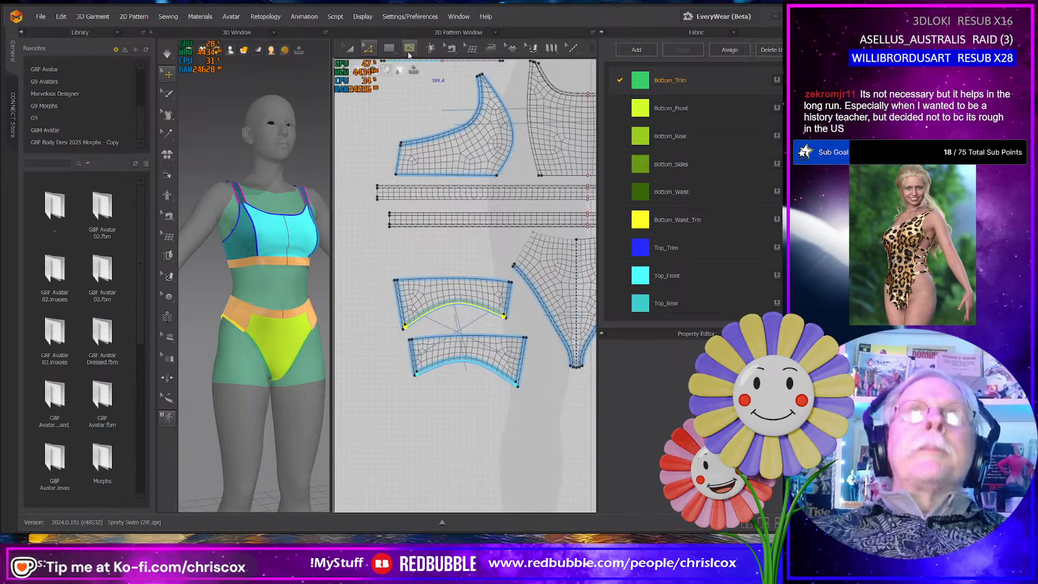
pyautogui.click(387, 70)
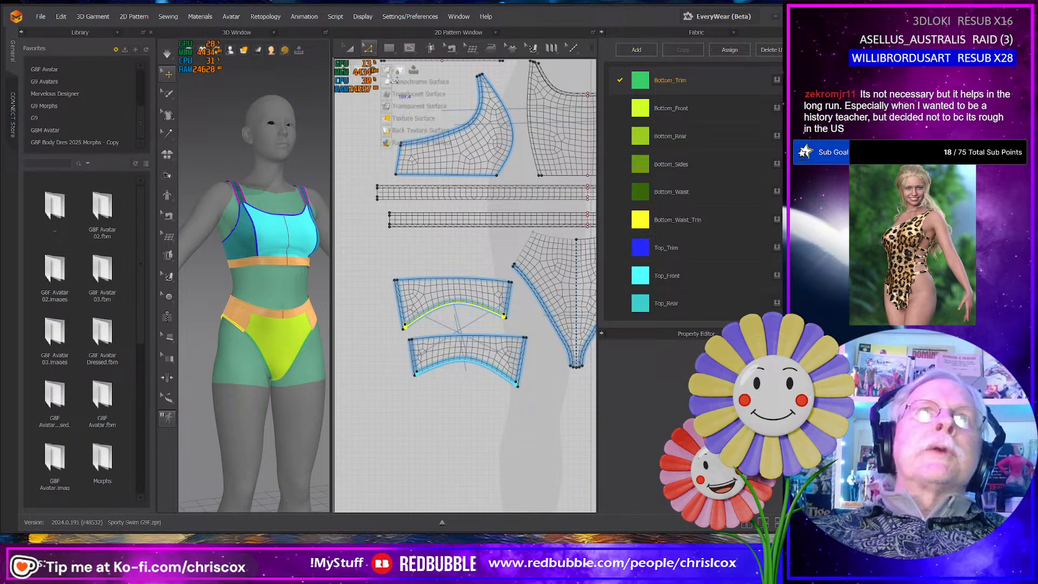
pyautogui.click(392, 119)
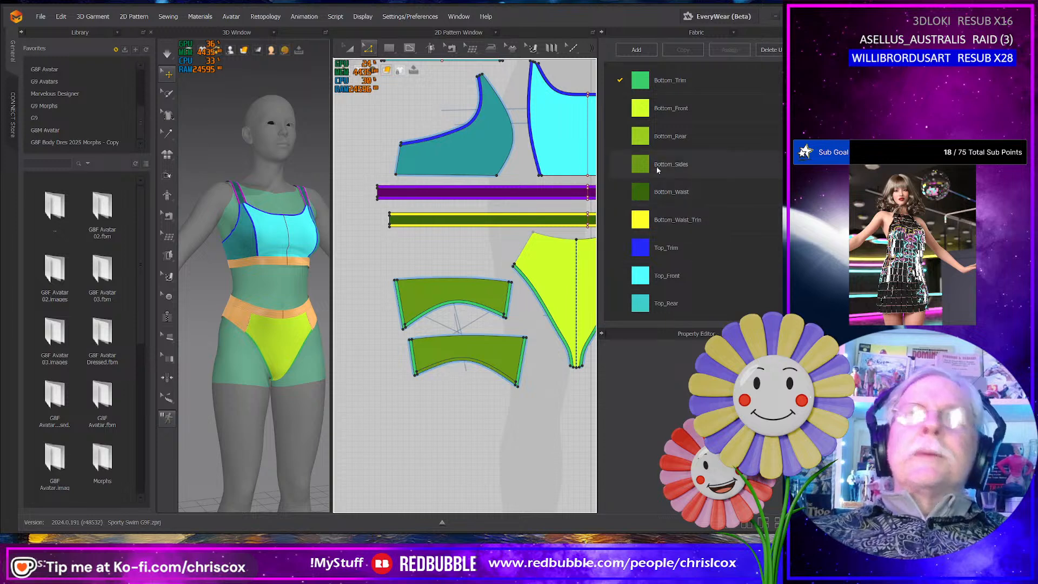
# - Assign the Bottom_Trim fabric to the new leg-edge trim strips on both side pieces of the swim bottom
pyautogui.moveTo(648, 82); pyautogui.dragTo(586, 318)
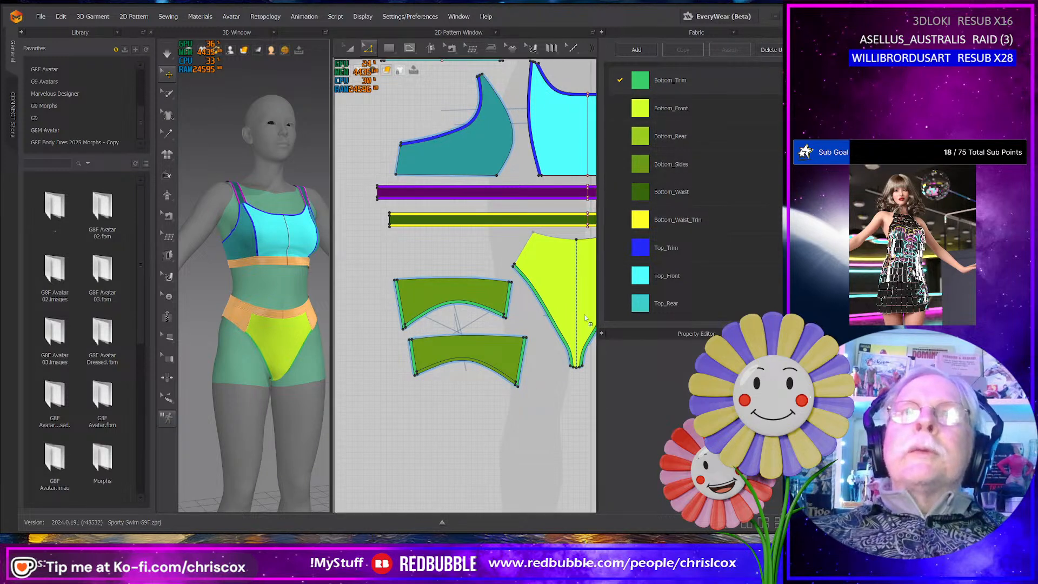
pyautogui.moveTo(498, 405); pyautogui.dragTo(475, 364)
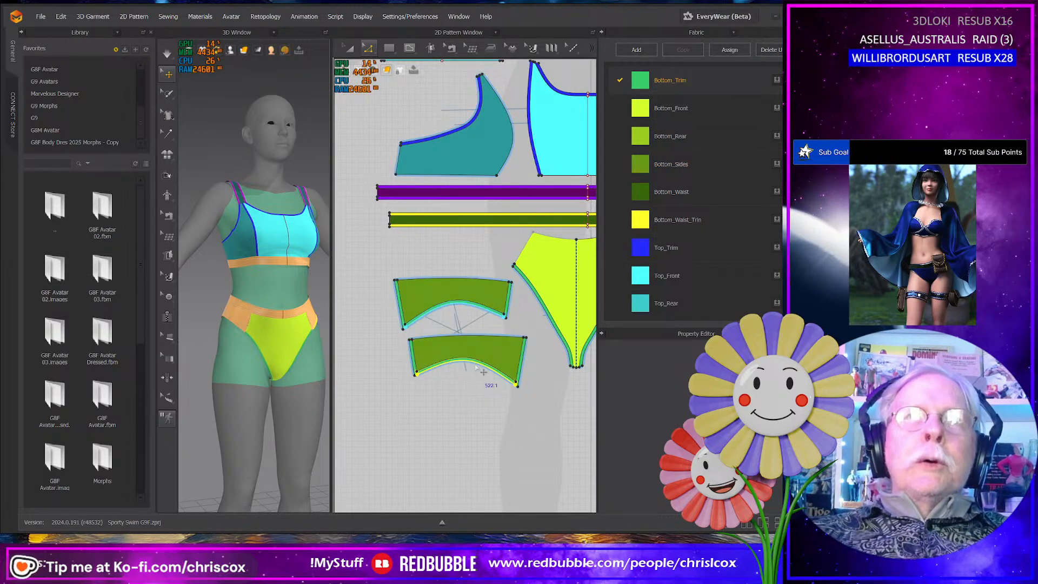
pyautogui.scroll(-2, 474, 368)
pyautogui.moveTo(474, 375); pyautogui.dragTo(399, 363, button='middle')
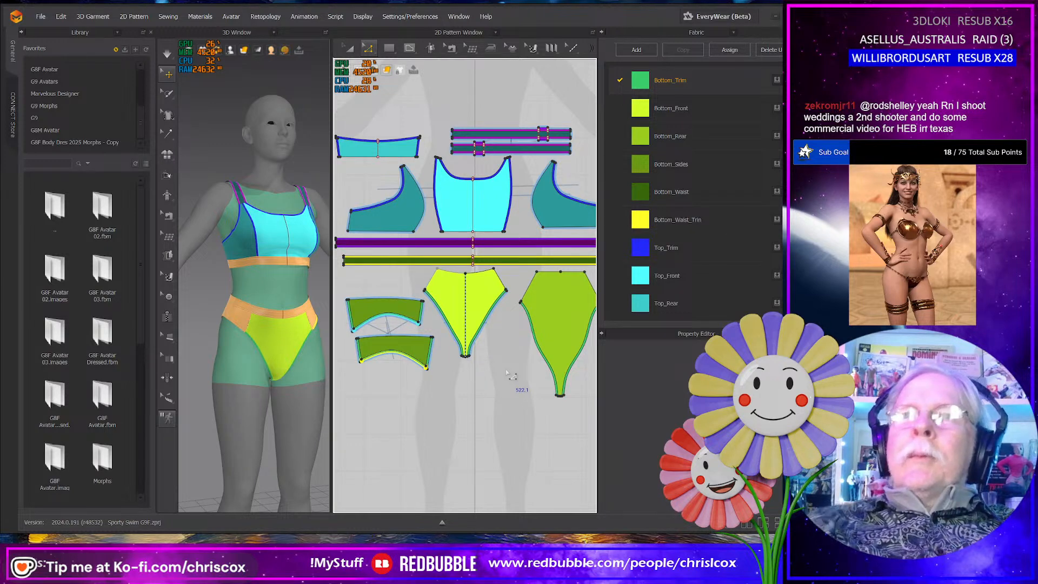
pyautogui.scroll(-2, 468, 355)
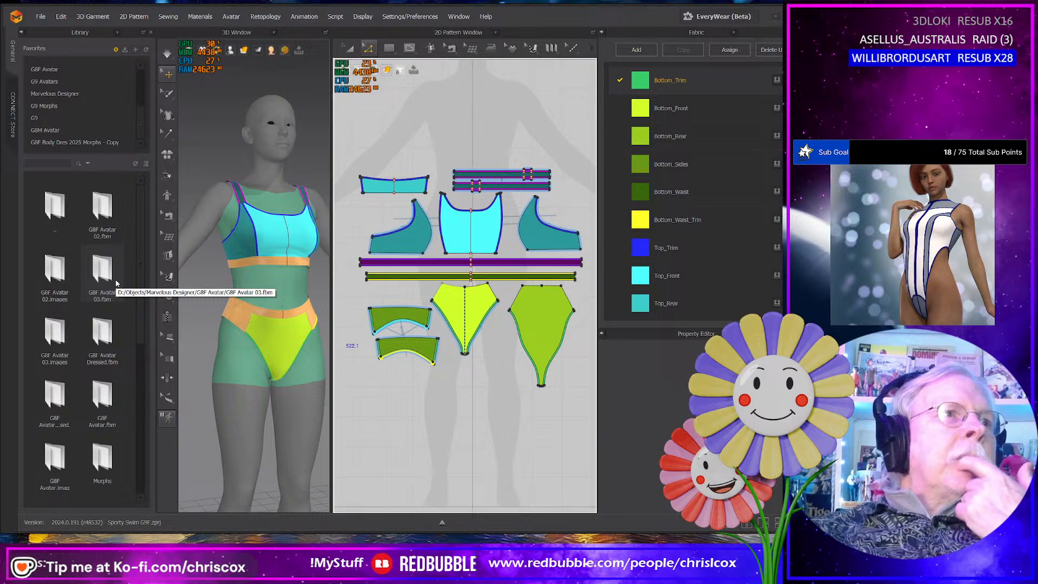
pyautogui.scroll(-5, 116, 282)
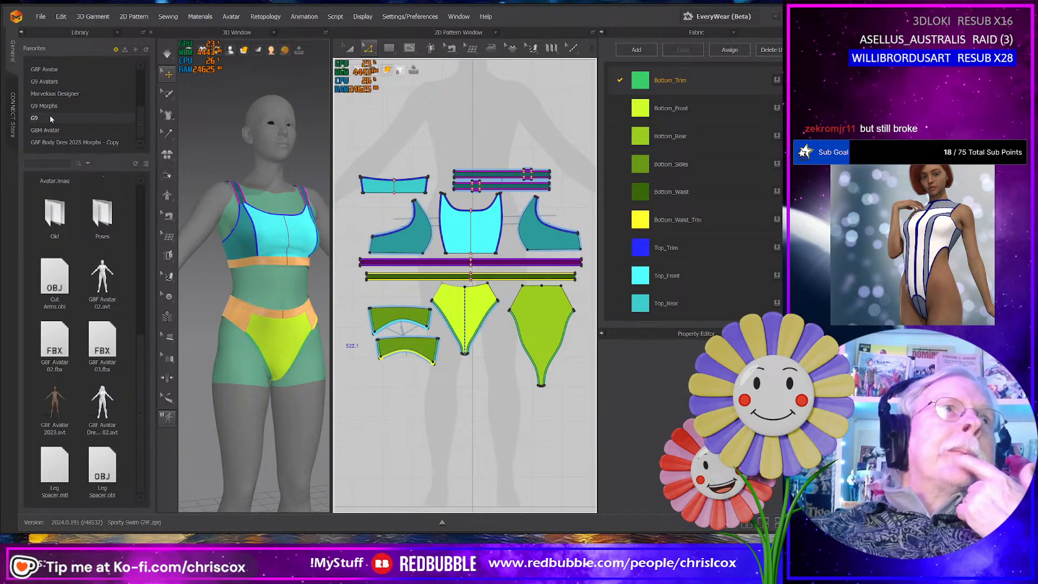
# - Import G9 G8F Shape.obj from the WIP folder as an added Morph Target, scaled in metres at 100%
pyautogui.click(40, 17)
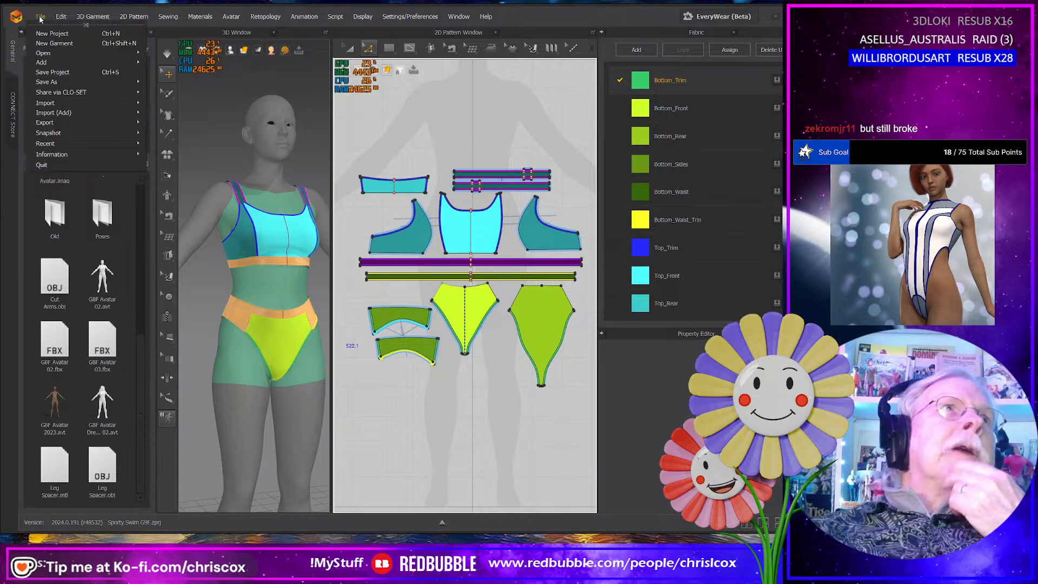
pyautogui.moveTo(62, 114)
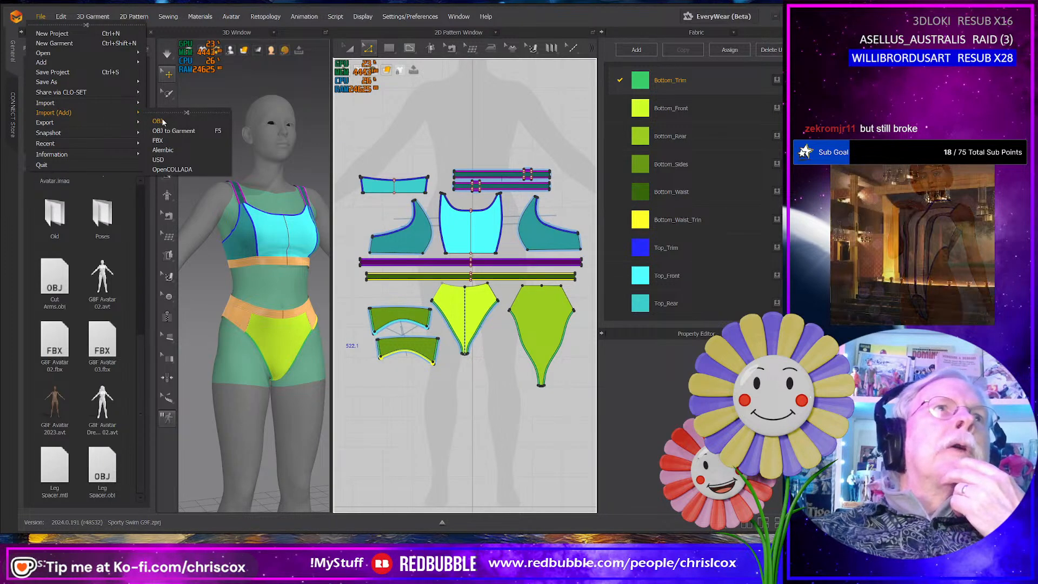
pyautogui.click(165, 122)
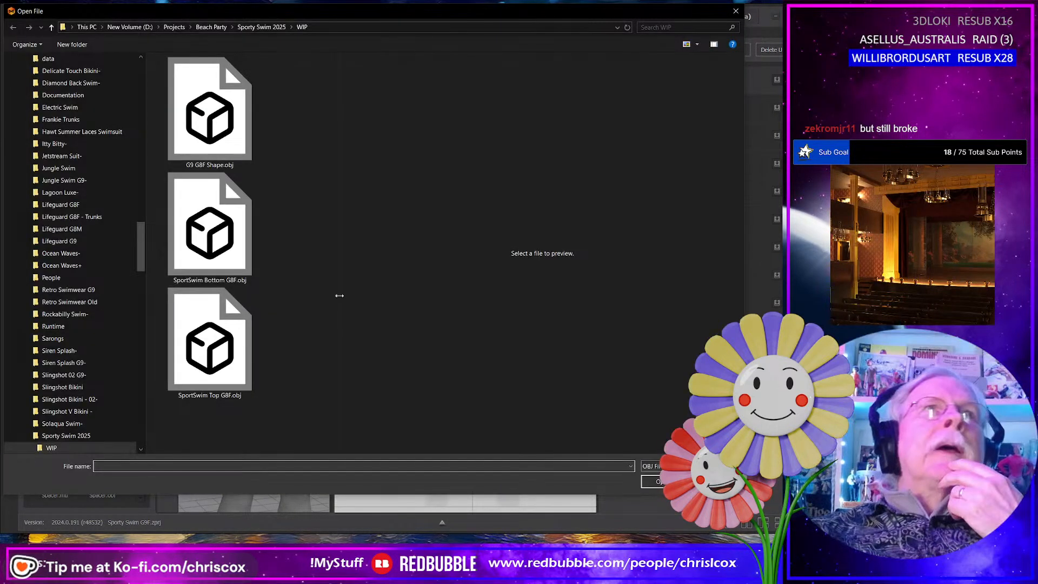
pyautogui.click(228, 134)
pyautogui.click(663, 481)
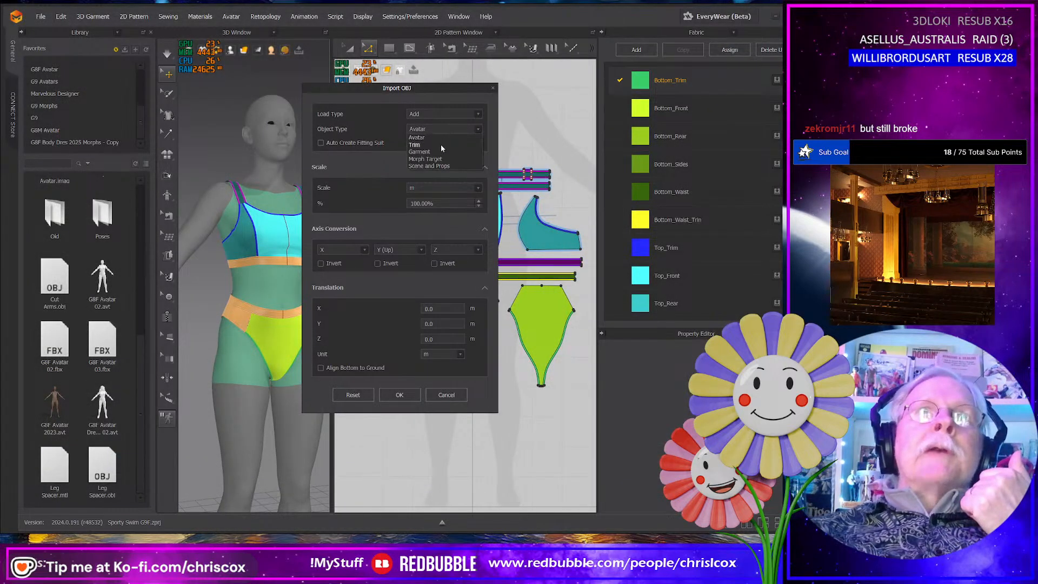
pyautogui.click(425, 159)
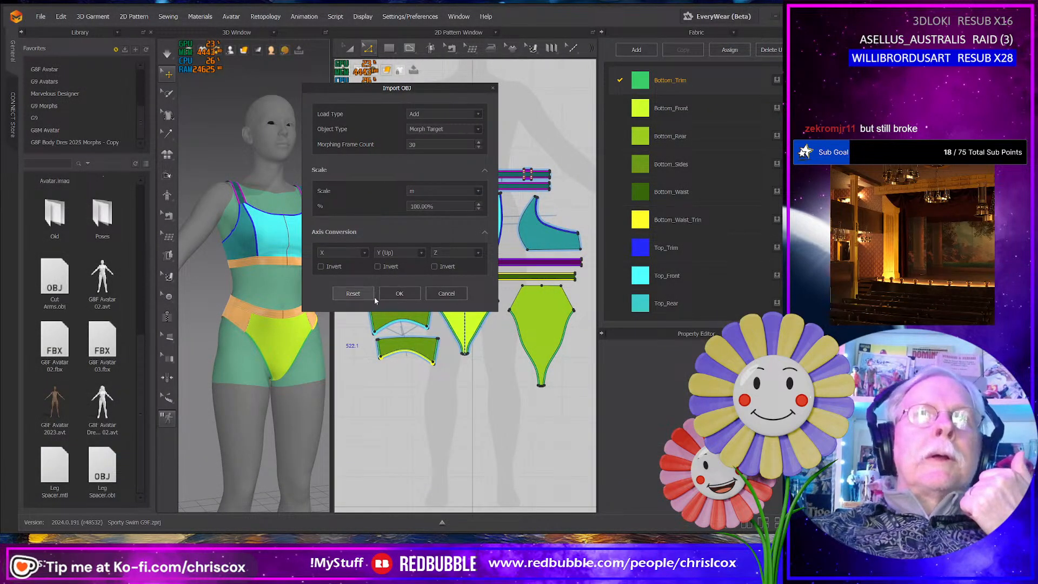
pyautogui.click(399, 293)
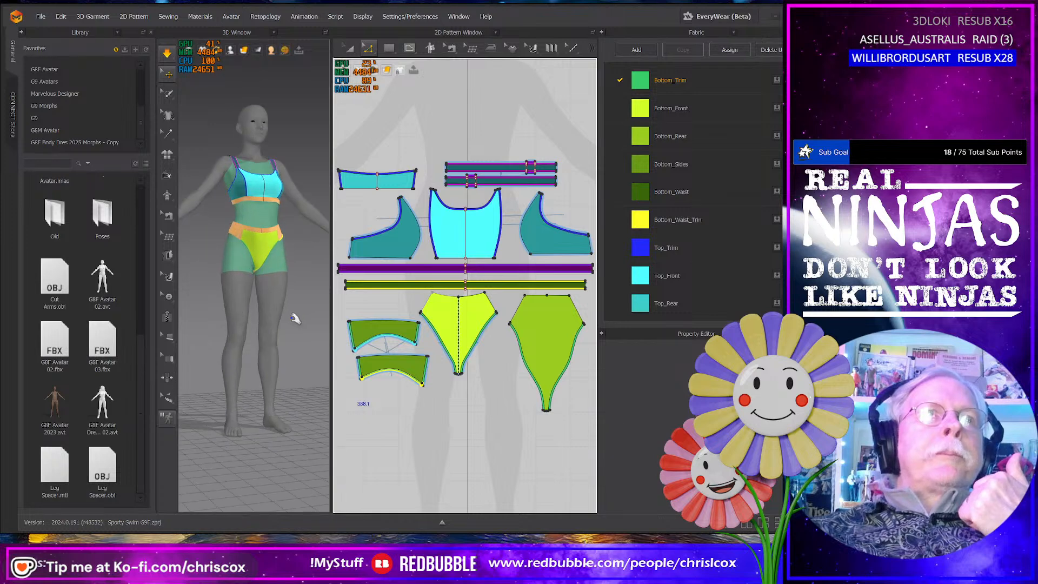
# - Simulate the garment on the morphed avatar and tug the bottom's front panel near the crotch
pyautogui.scroll(6, 295, 322)
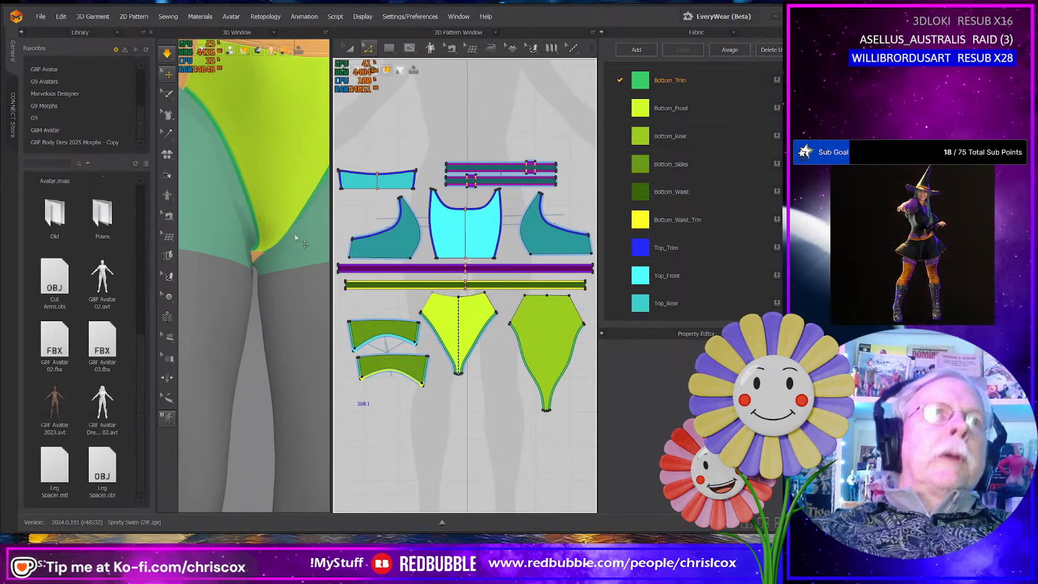
pyautogui.click(275, 230)
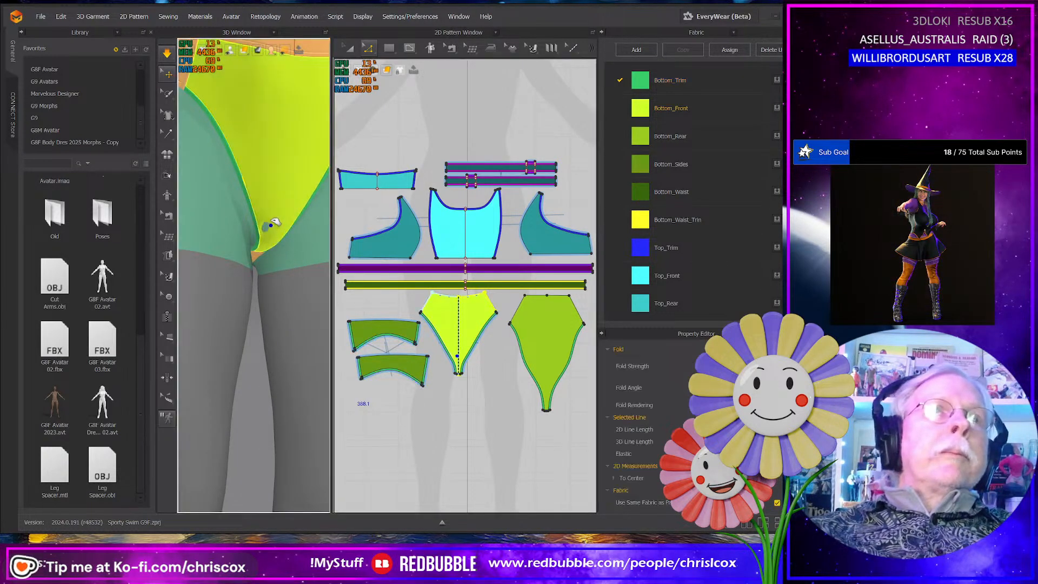
pyautogui.scroll(-10, 319, 302)
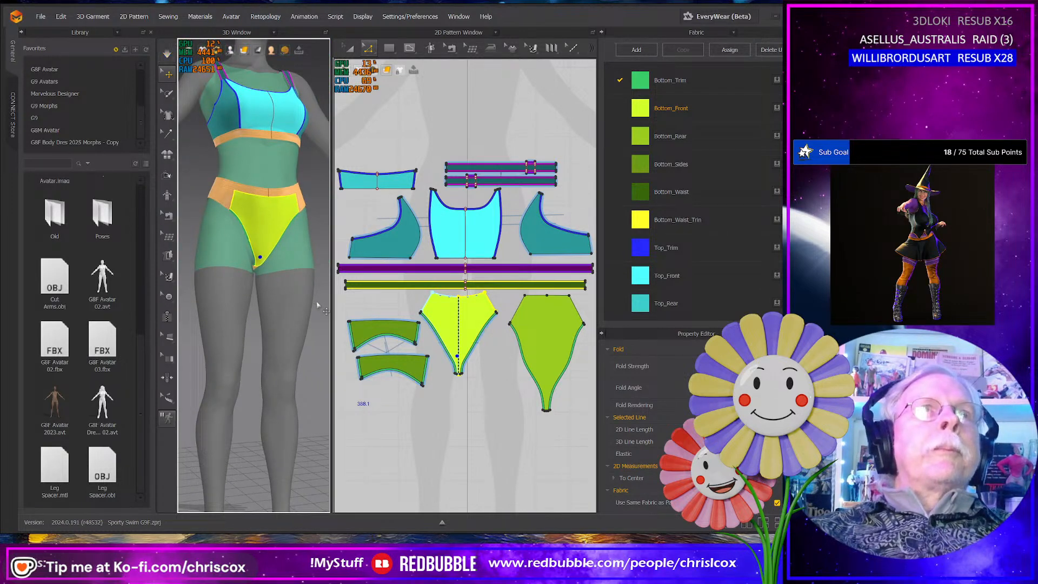
# - Save the project as Sporty Swim G8F 94.1.zprj in the WIP folder, replacing the existing file
pyautogui.click(41, 16)
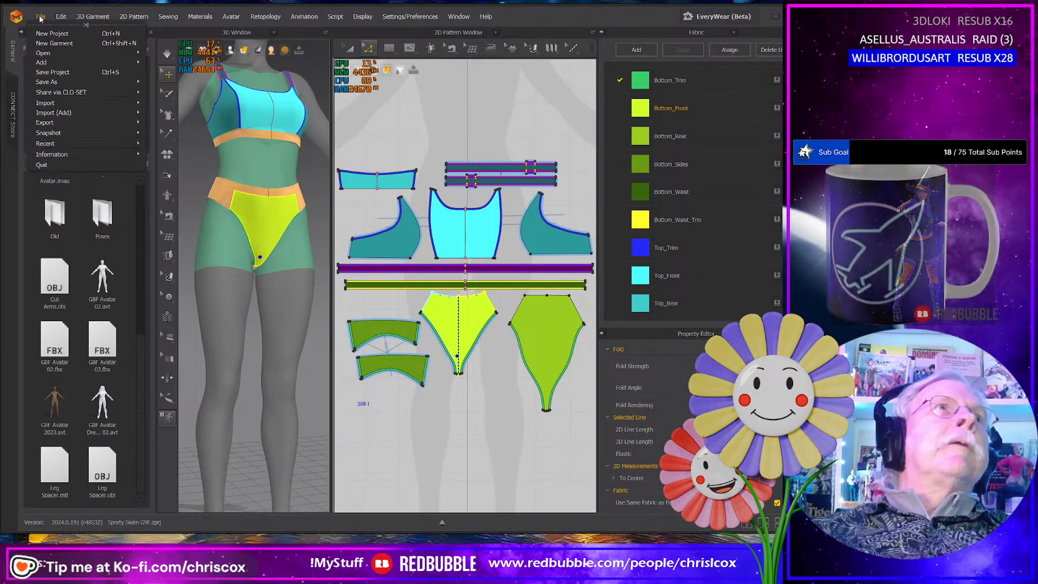
pyautogui.moveTo(64, 82)
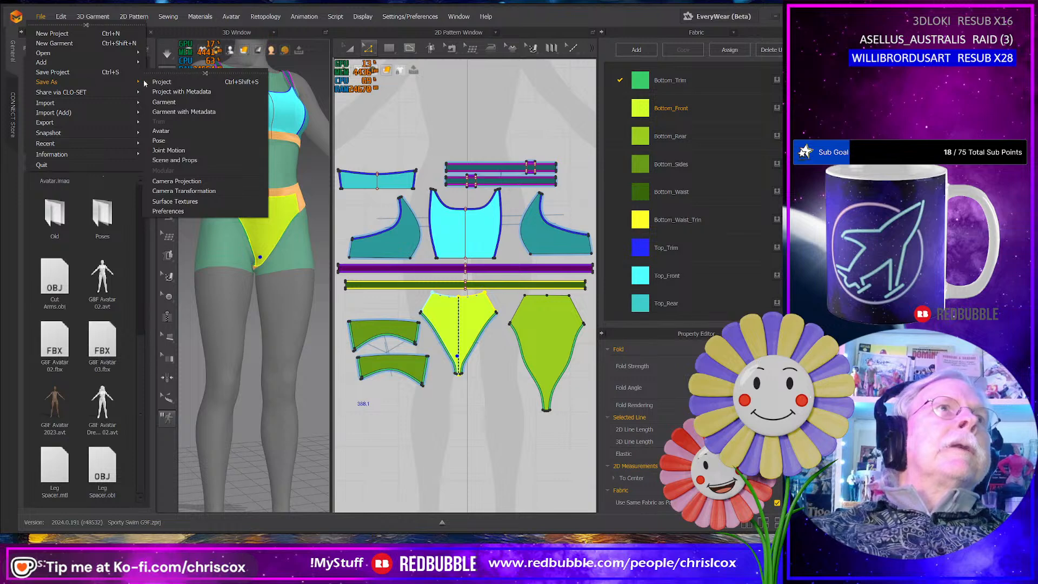
pyautogui.click(165, 83)
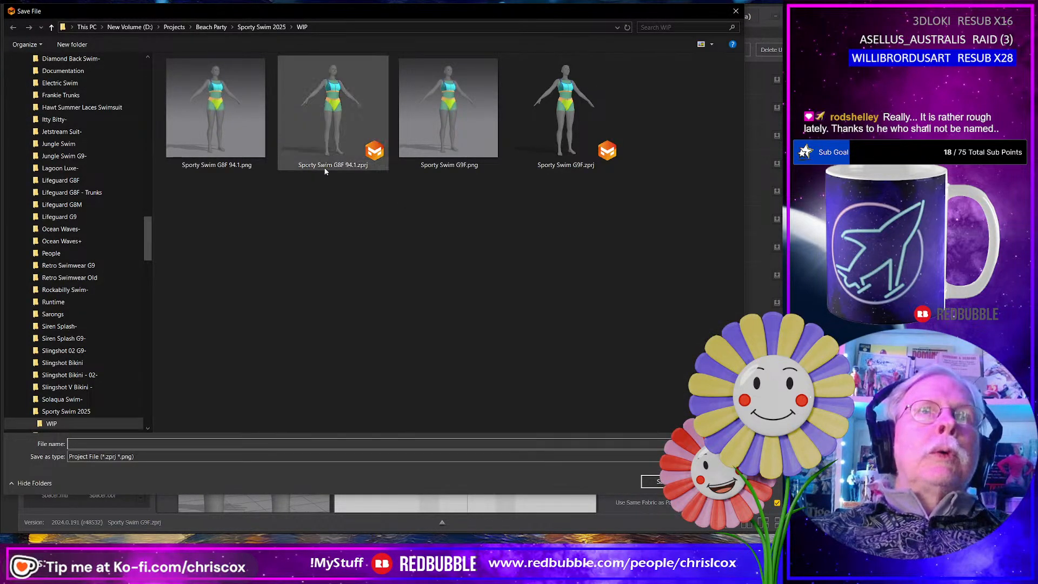
pyautogui.click(325, 170)
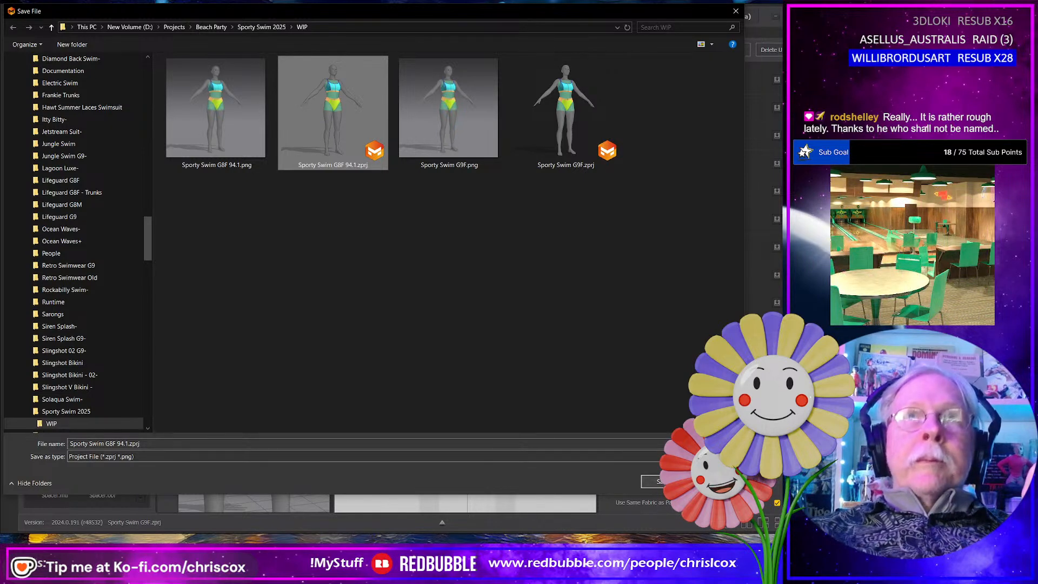
pyautogui.click(668, 482)
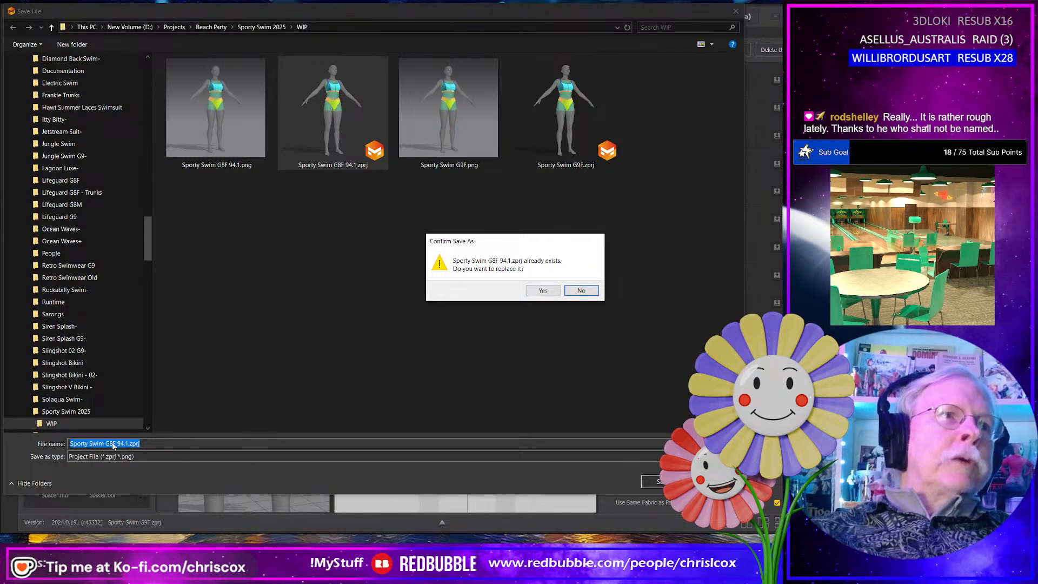
pyautogui.click(543, 291)
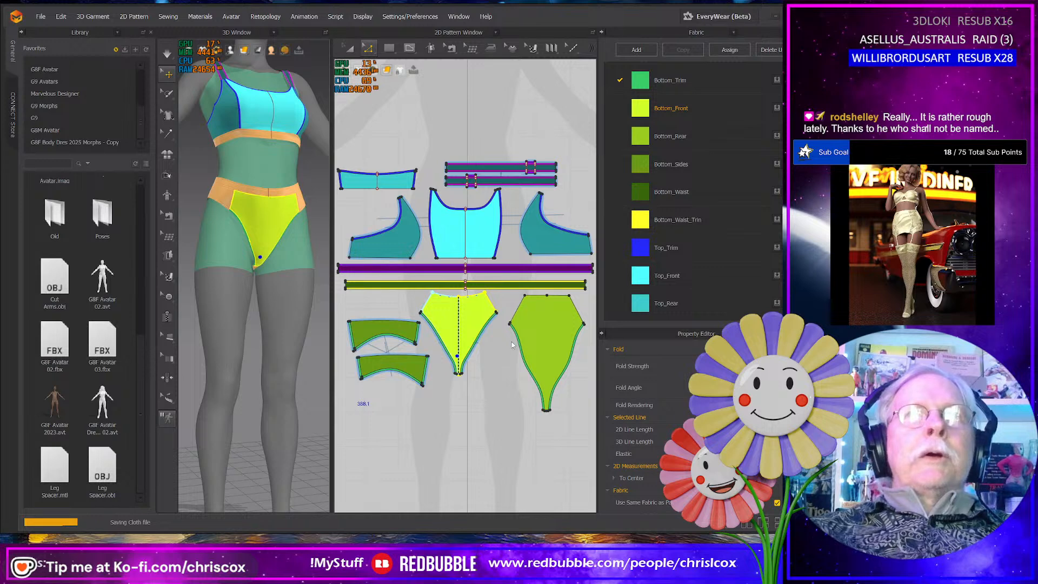
# - Select all the swim top's pattern pieces and export them as SportSwim Top G8F.obj, replacing the existing file
pyautogui.scroll(-3, 512, 344)
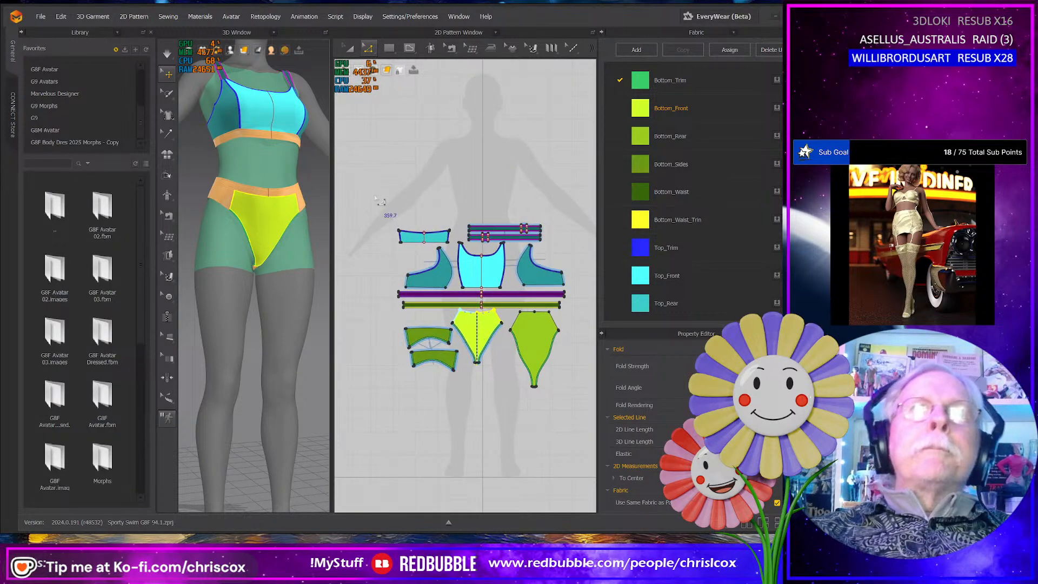
pyautogui.moveTo(375, 195); pyautogui.dragTo(570, 302)
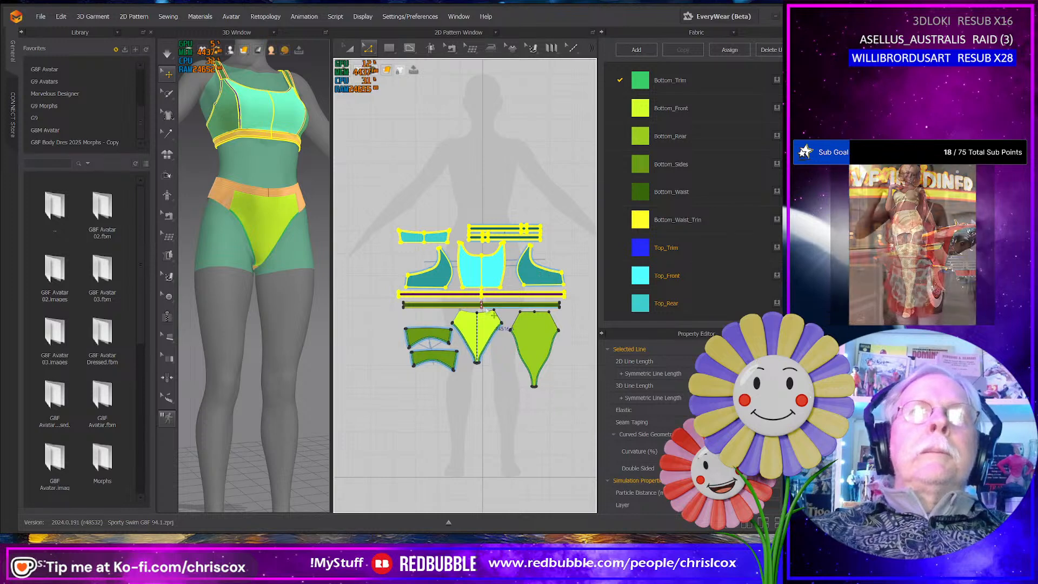
pyautogui.scroll(5, 489, 309)
pyautogui.scroll(-5, 489, 309)
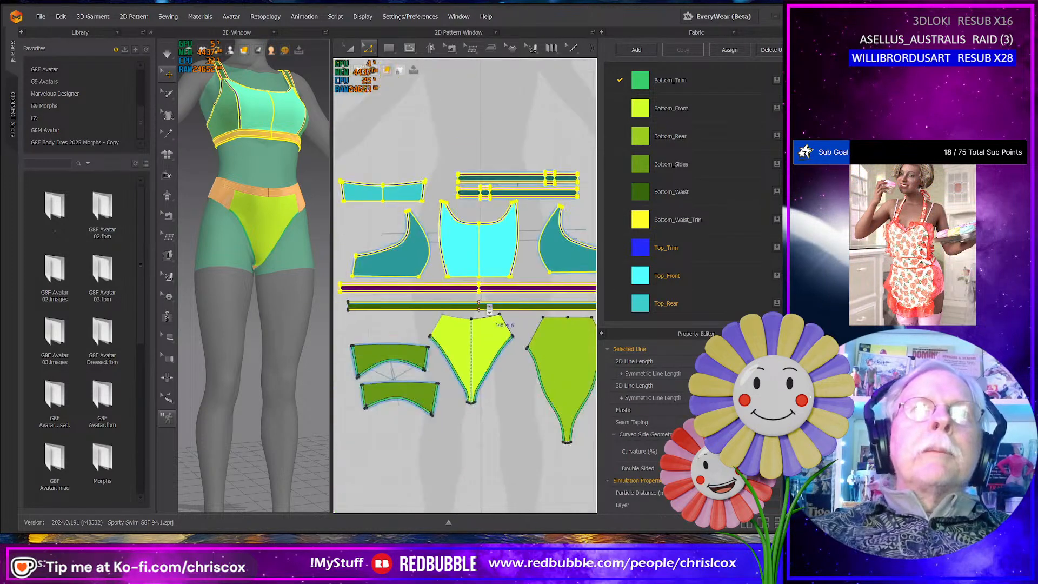
pyautogui.click(41, 17)
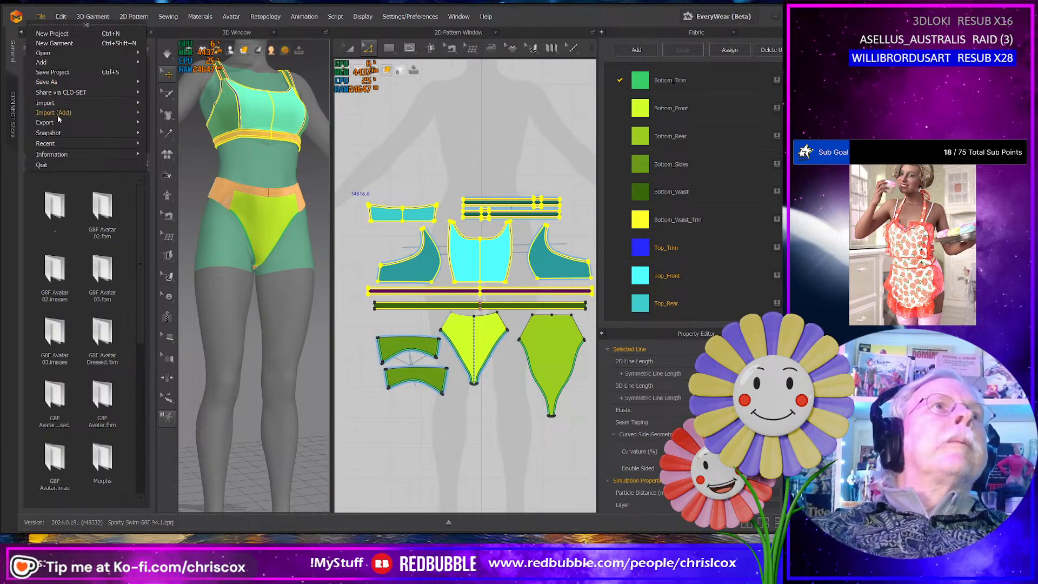
pyautogui.moveTo(60, 121)
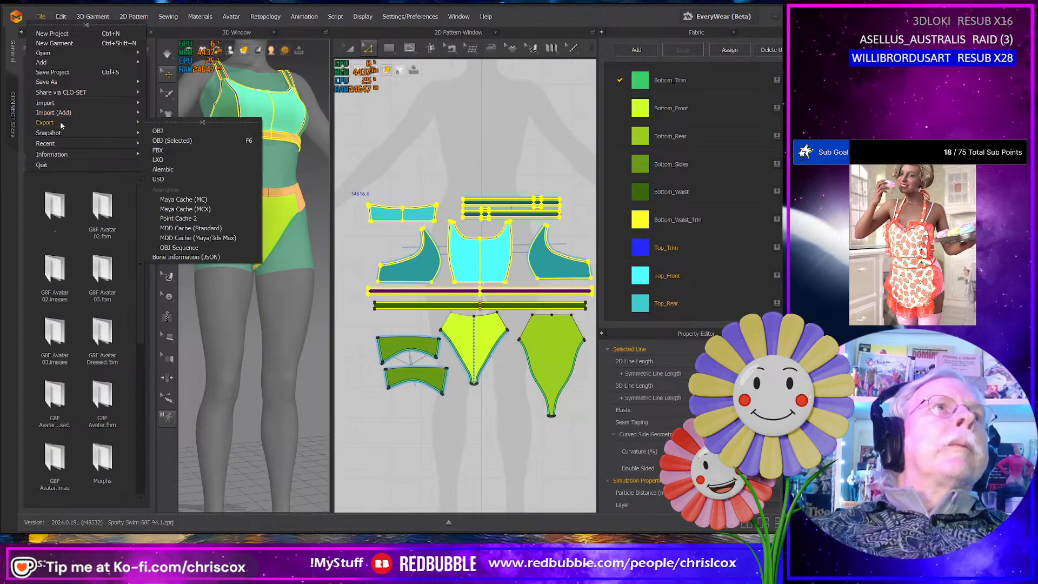
pyautogui.click(169, 131)
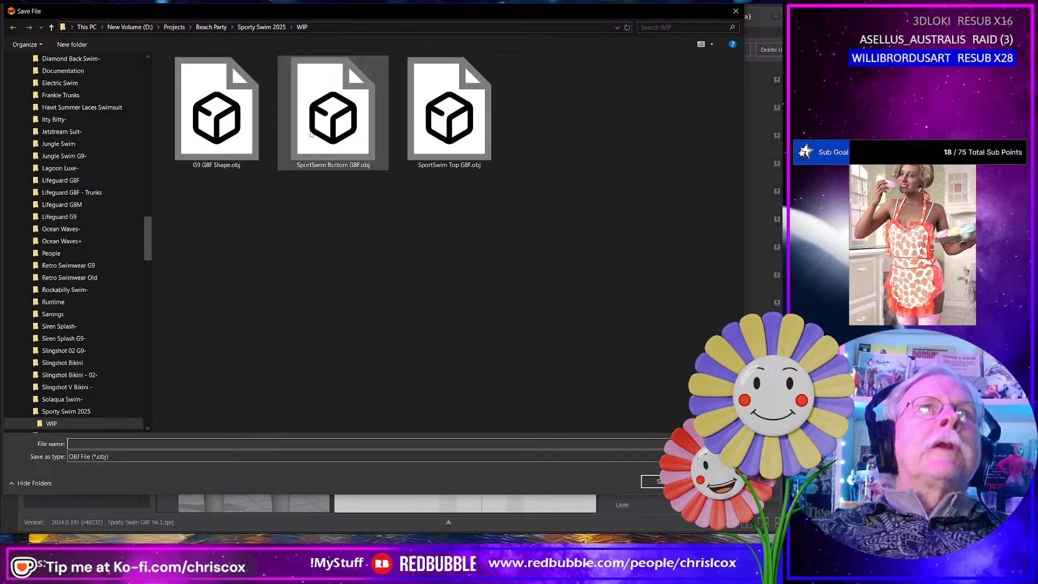
pyautogui.doubleClick(442, 134)
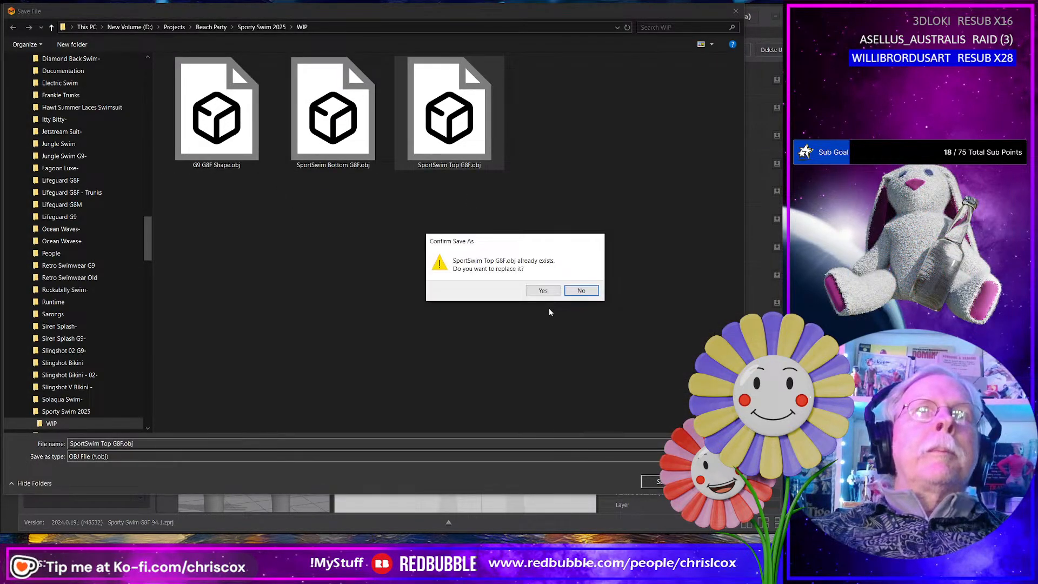
pyautogui.click(543, 291)
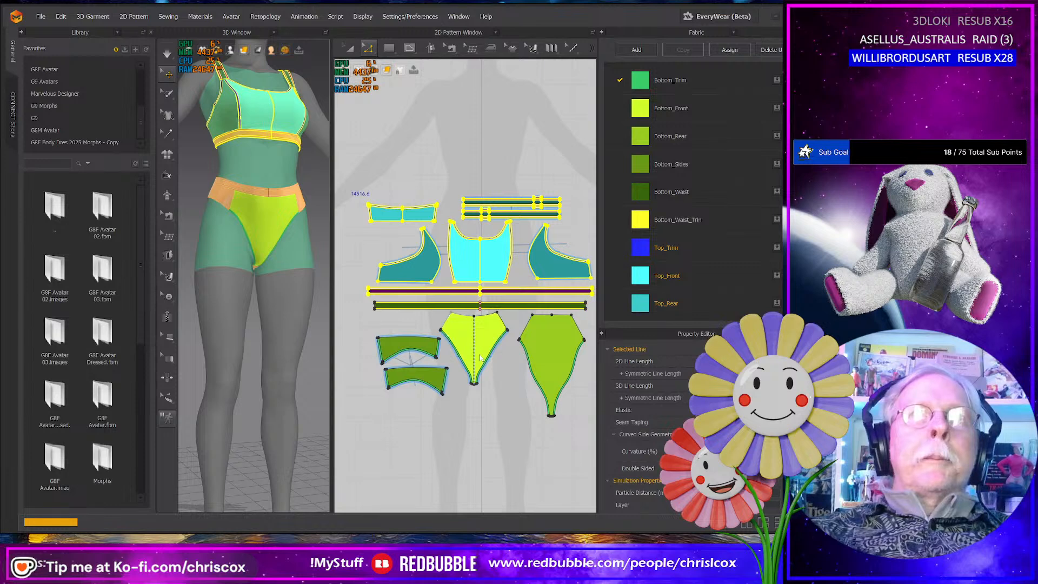
pyautogui.click(387, 403)
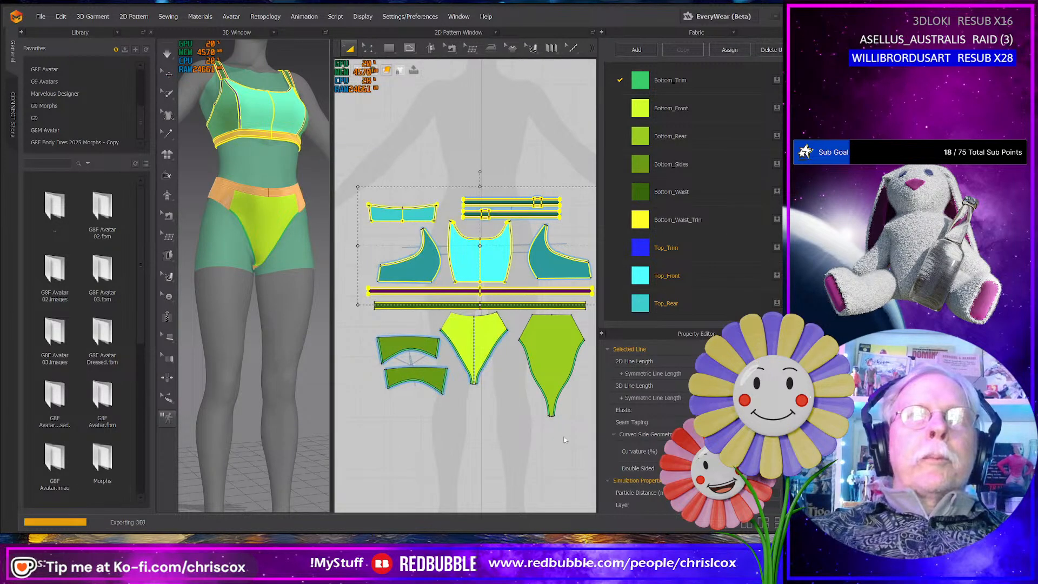
# - Select all the swim bottom's pattern pieces and export them as SportSwim Bottom G8F.obj in the WIP folder, replacing the existing file
pyautogui.moveTo(580, 433); pyautogui.dragTo(564, 436, button='middle')
pyautogui.moveTo(583, 443); pyautogui.dragTo(348, 300)
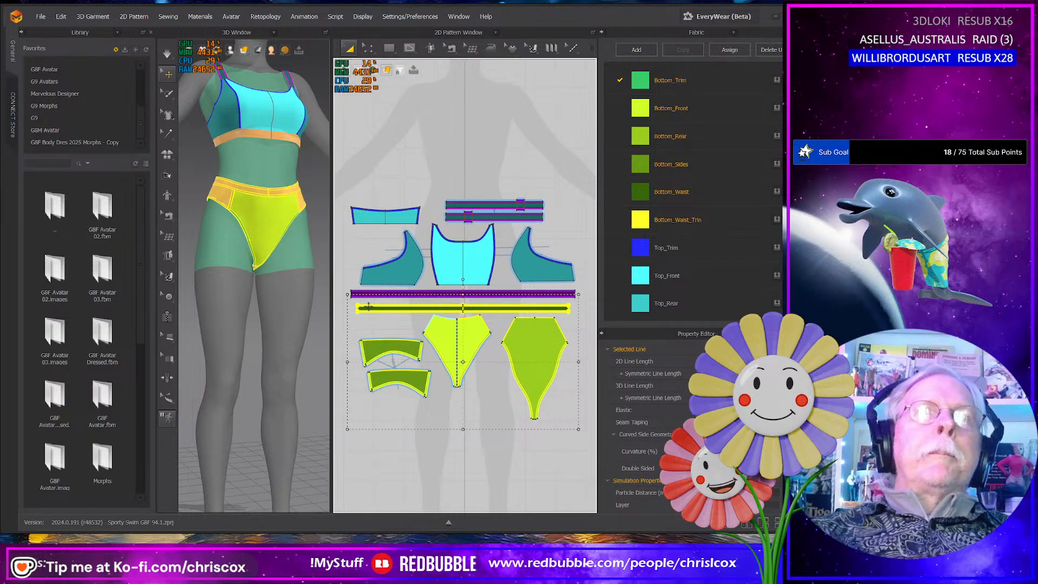
pyautogui.click(41, 18)
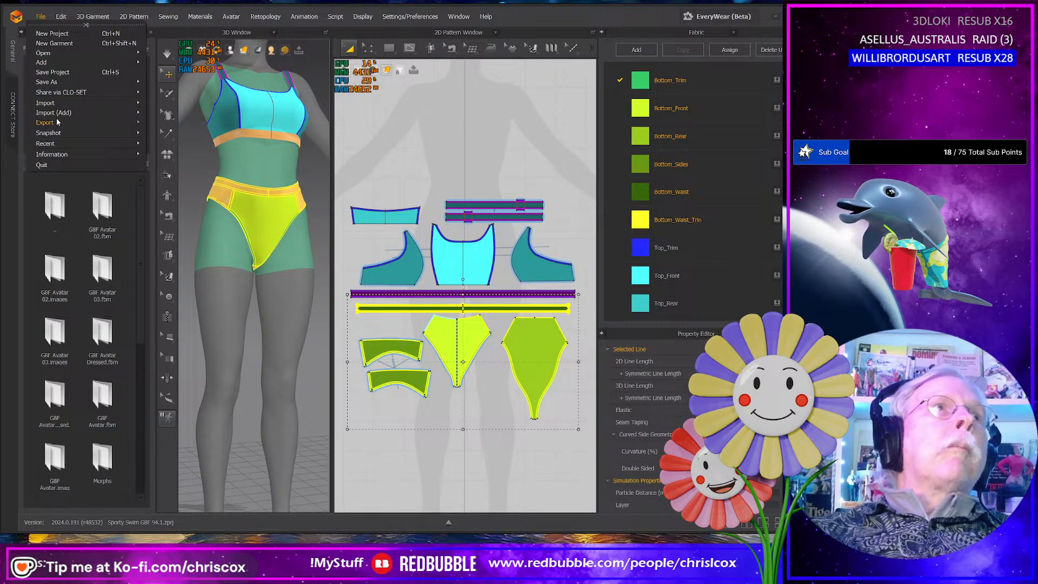
pyautogui.moveTo(58, 122)
pyautogui.click(193, 141)
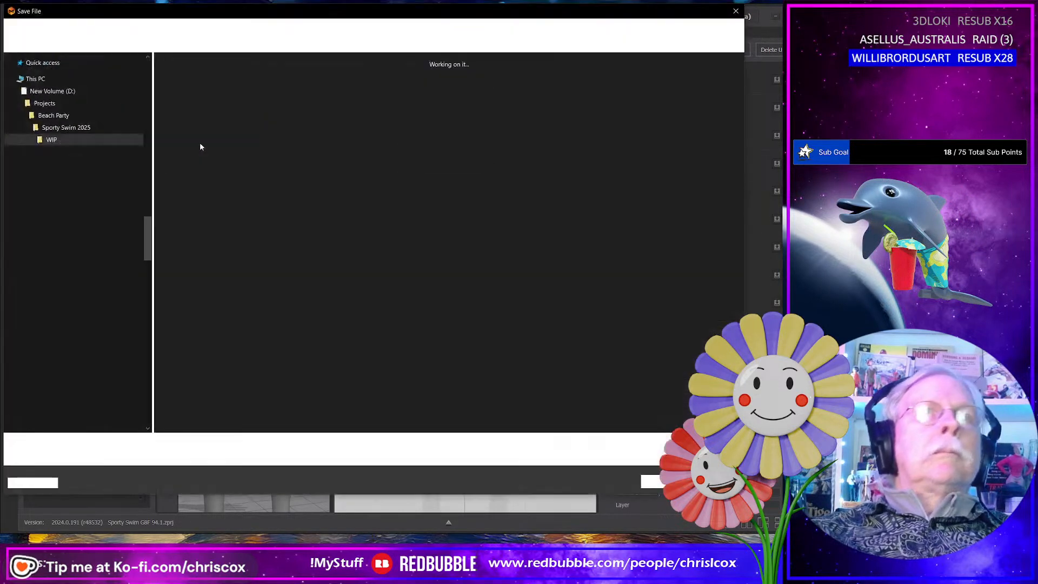
pyautogui.doubleClick(341, 126)
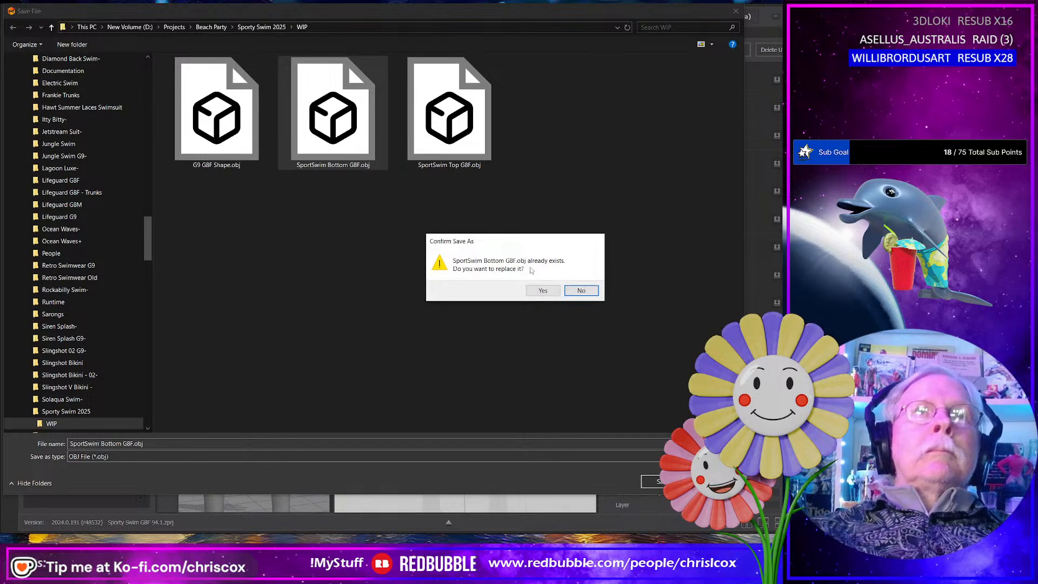
pyautogui.click(542, 290)
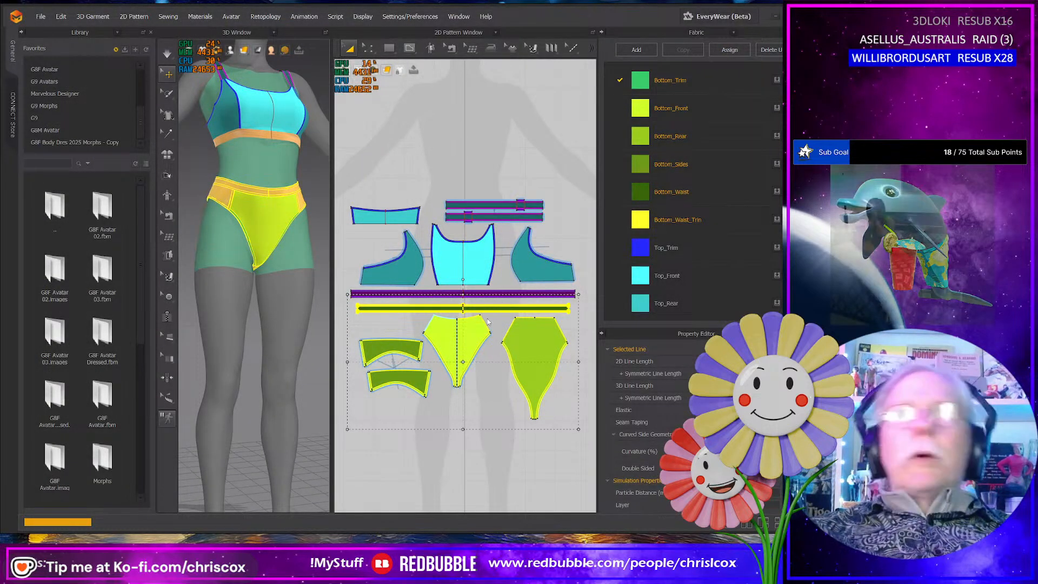
pyautogui.click(405, 403)
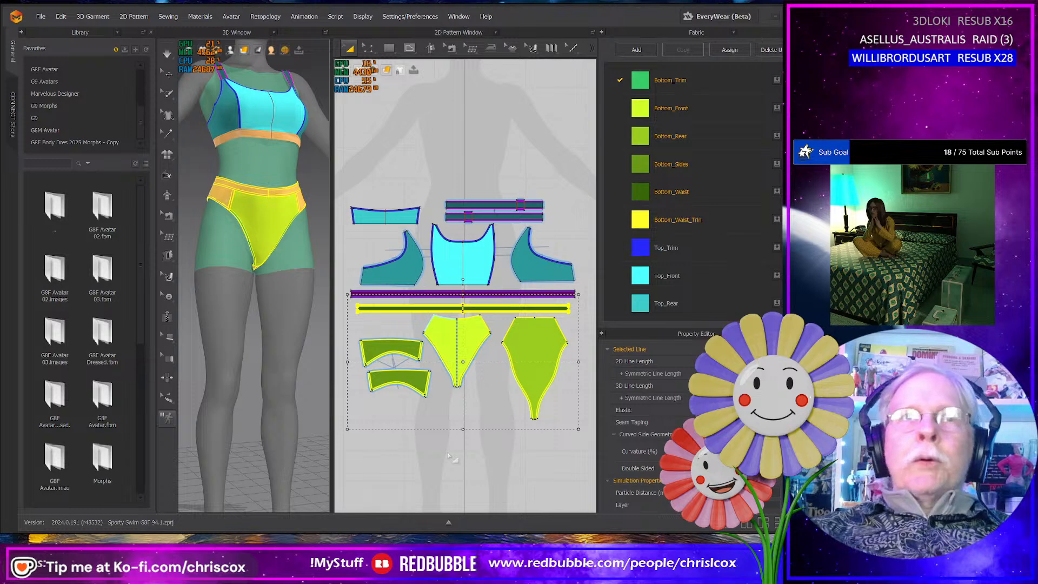
# - Switch to DAZ Studio and import SportSwim Bottom G8F.obj from the WIP folder with Custom settings at 10000% scale
pyautogui.hotkey('alt', 'Tab')
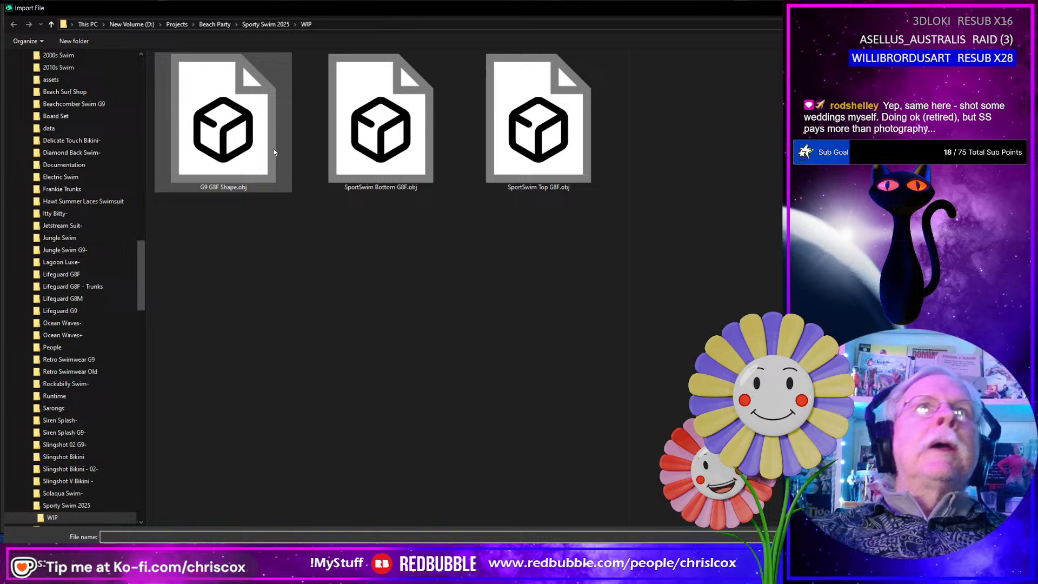
pyautogui.click(390, 149)
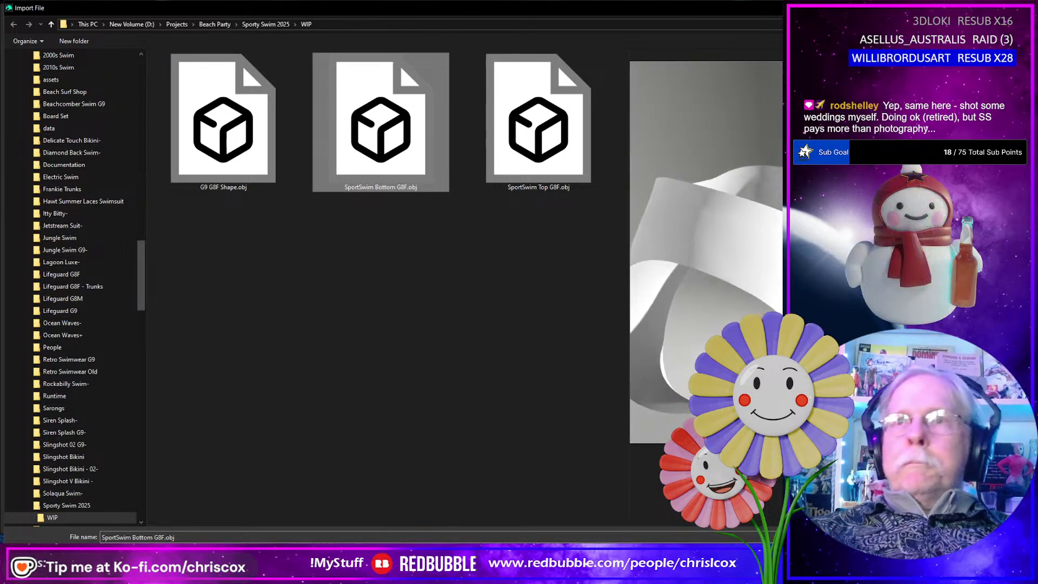
pyautogui.click(954, 556)
pyautogui.click(530, 409)
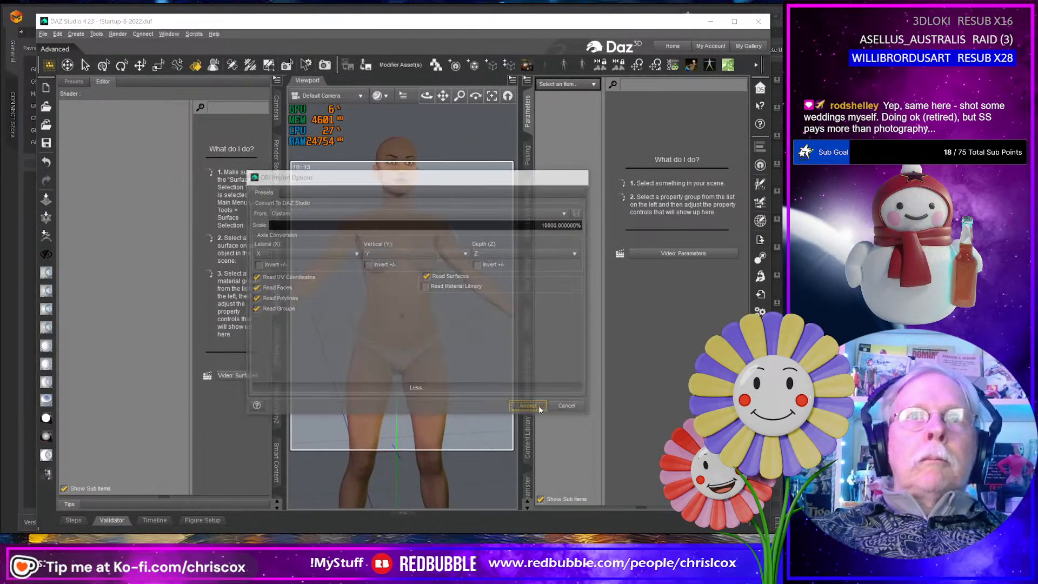
# - Import SportSwim Top G8F.obj from the WIP folder with Custom settings at 10000% scale
pyautogui.click(760, 310)
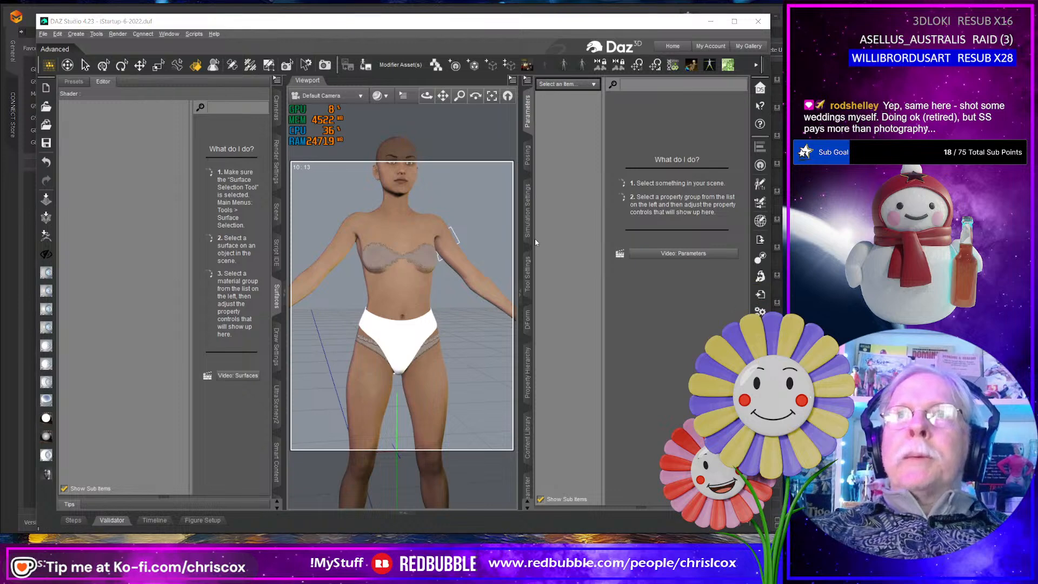
pyautogui.click(543, 142)
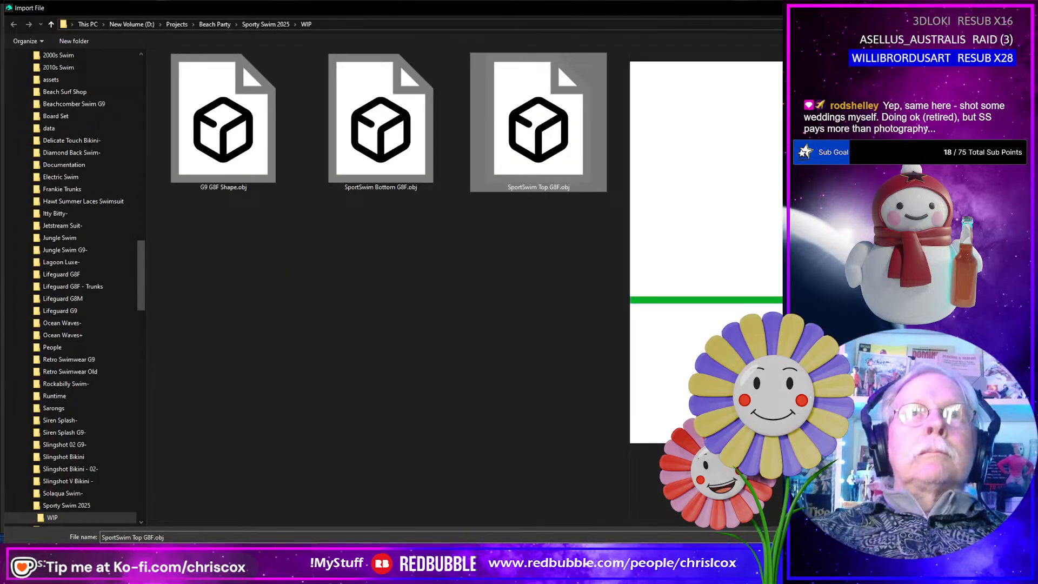
pyautogui.press('Return')
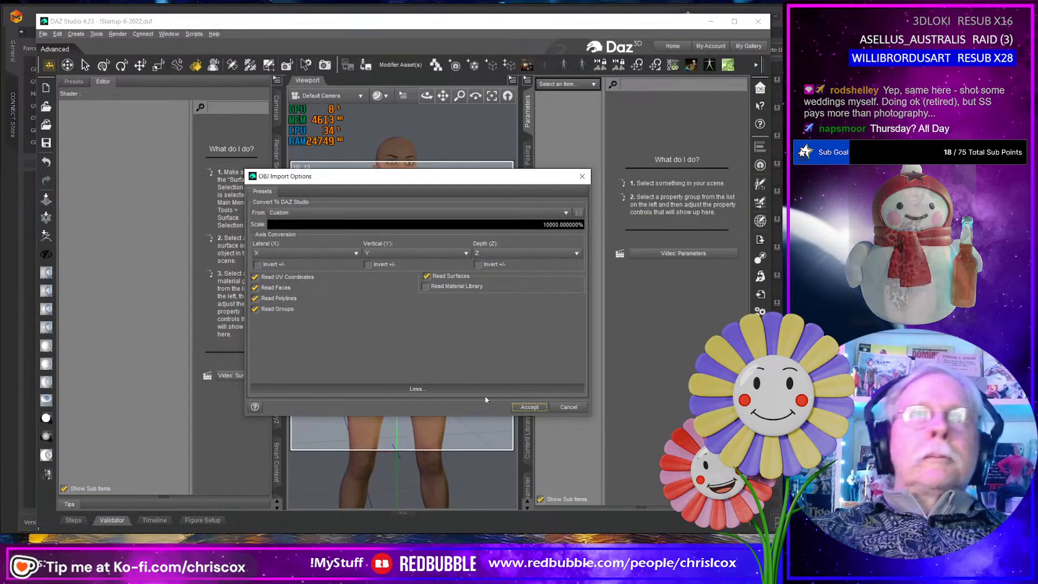
pyautogui.click(534, 411)
# - Examine the swim bottom's front, leg-edge trim and rear material zones on the figure
pyautogui.click(393, 337)
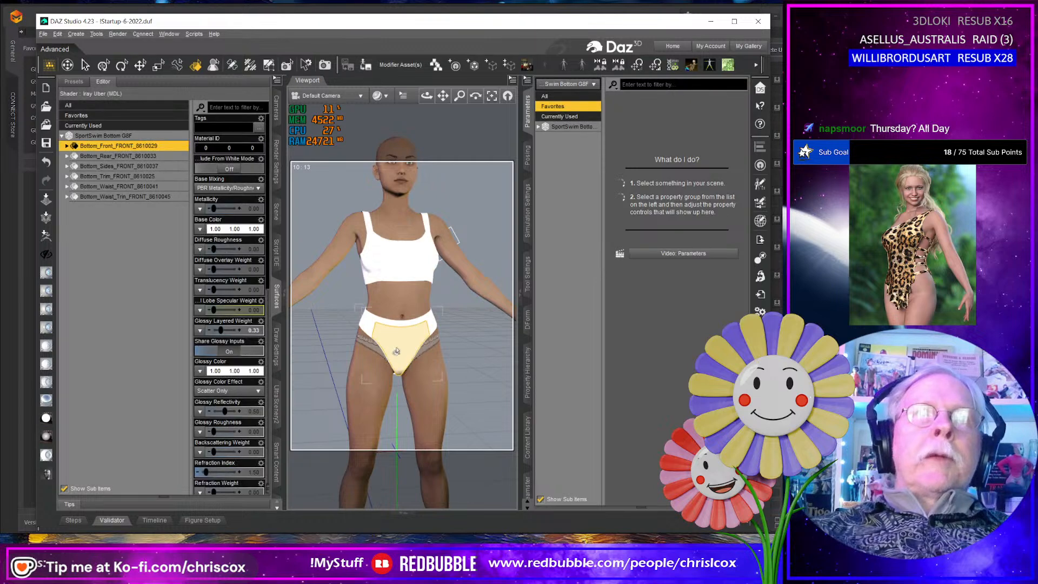
pyautogui.moveTo(397, 351); pyautogui.dragTo(422, 358, button='middle')
pyautogui.scroll(3, 401, 361)
pyautogui.scroll(3, 400, 361)
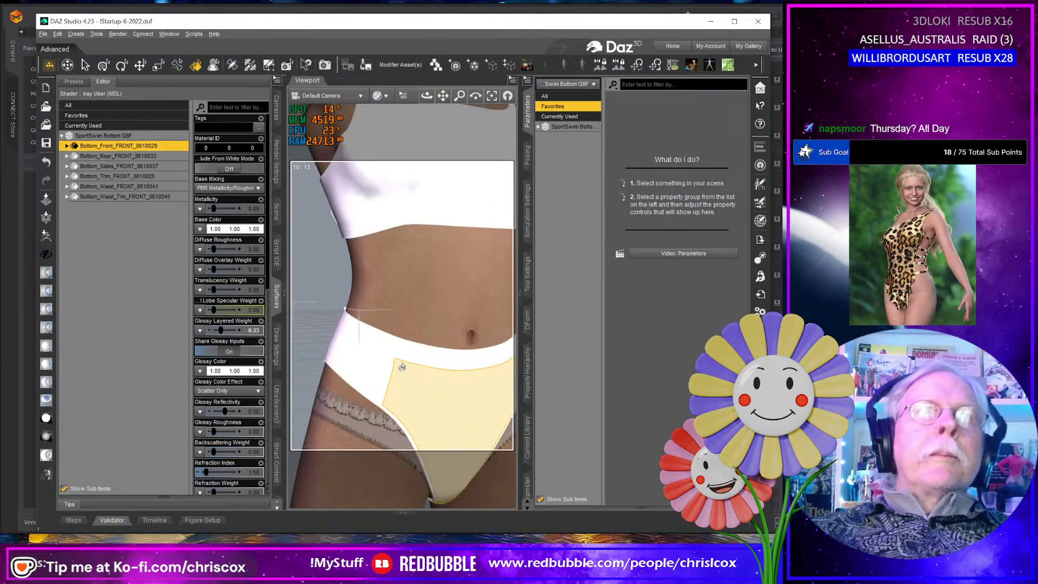
pyautogui.click(399, 412)
pyautogui.moveTo(398, 414); pyautogui.dragTo(441, 409, button='middle')
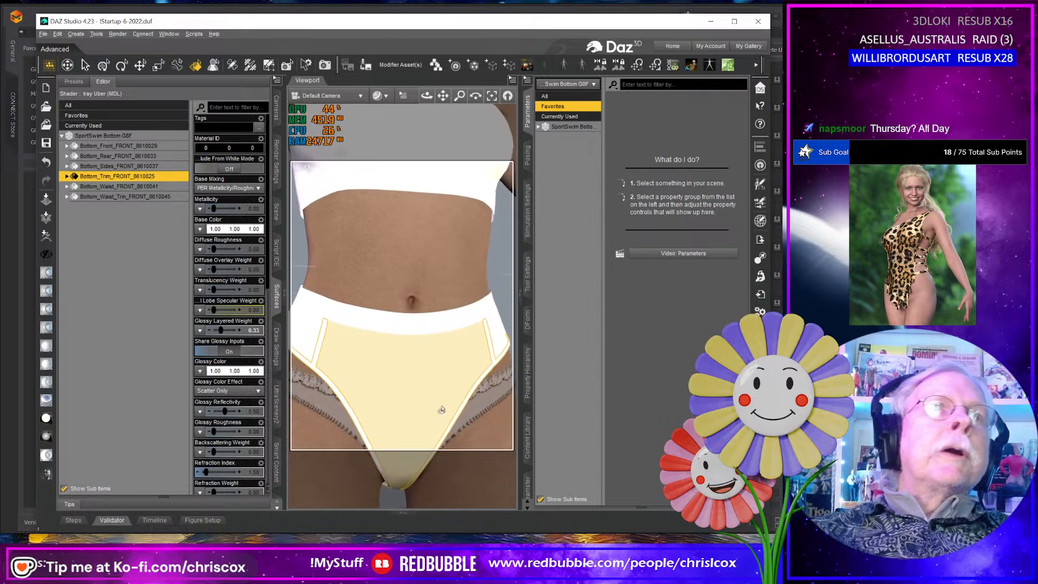
pyautogui.moveTo(418, 347); pyautogui.dragTo(475, 364, button='middle')
pyautogui.click(475, 364)
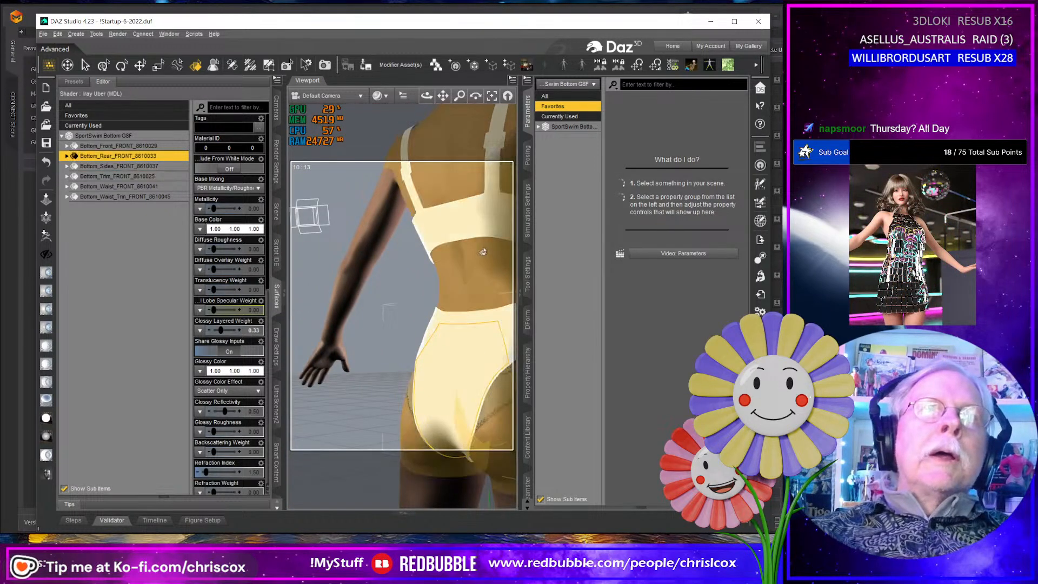
# - Examine the swim top's rib trim and edge trim material zones from the back, front and side
pyautogui.click(475, 232)
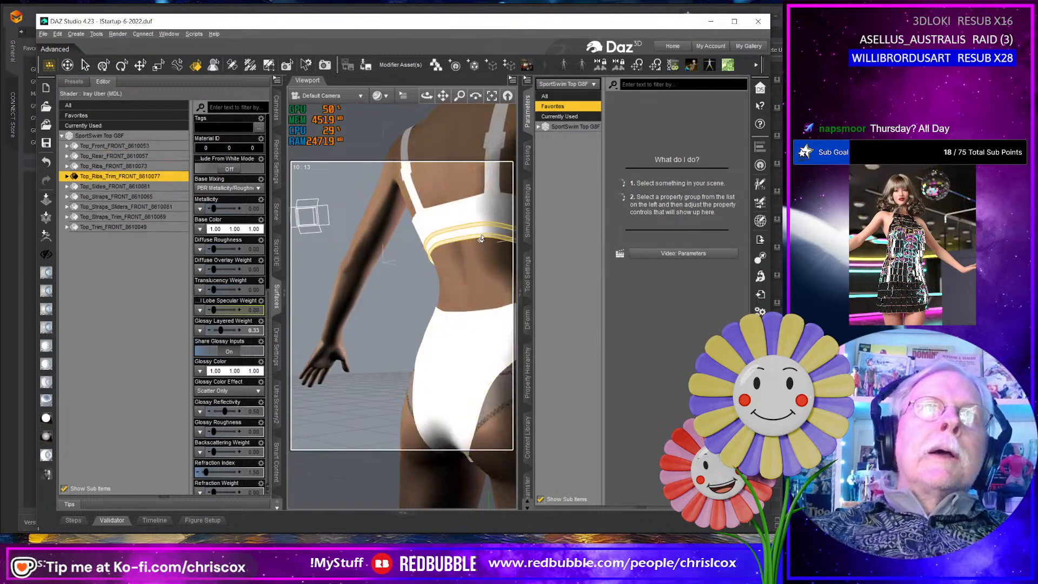
pyautogui.click(476, 198)
pyautogui.moveTo(477, 198); pyautogui.dragTo(453, 243, button='middle')
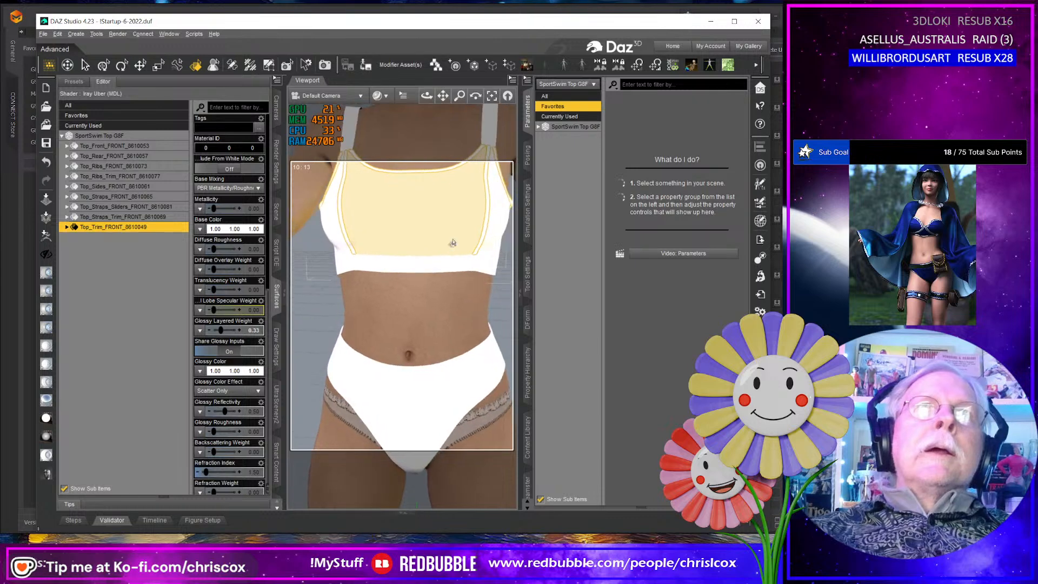
pyautogui.scroll(-5, 453, 243)
pyautogui.moveTo(381, 254); pyautogui.dragTo(414, 276, button='middle')
pyautogui.scroll(-1, 401, 267)
pyautogui.scroll(6, 391, 276)
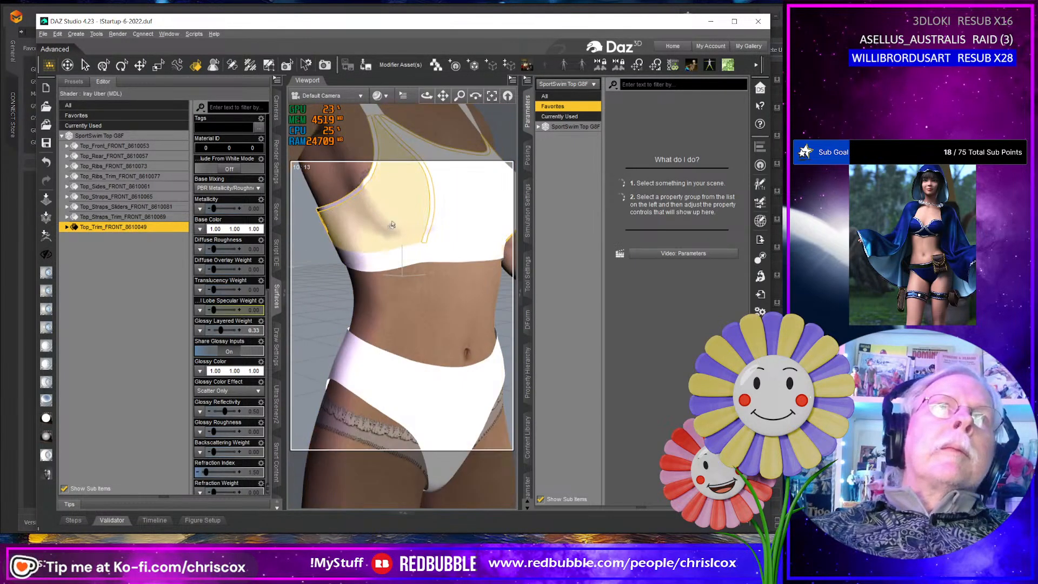
pyautogui.moveTo(392, 224); pyautogui.dragTo(363, 226, button='middle')
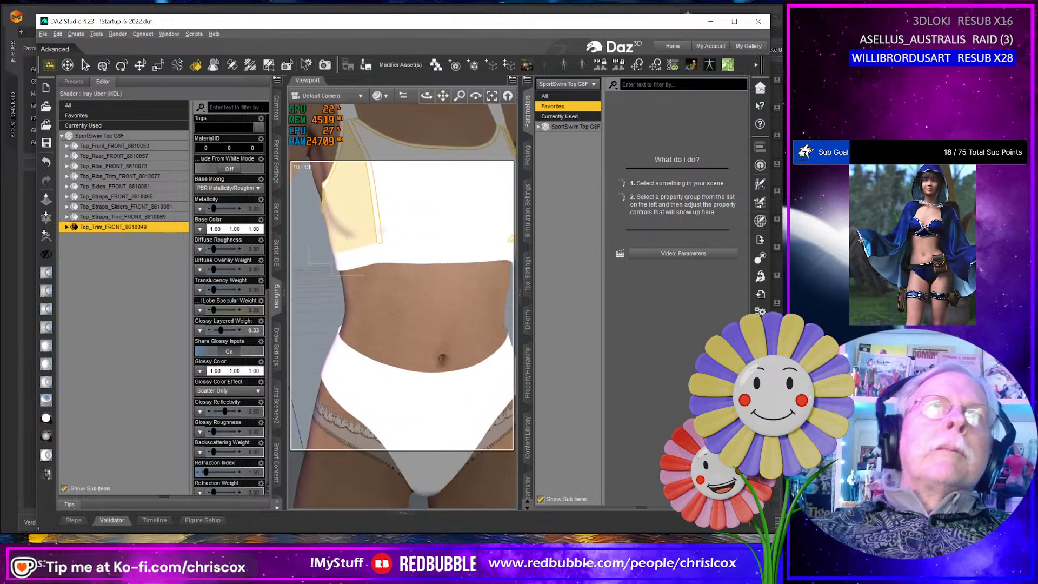
pyautogui.scroll(-5, 403, 305)
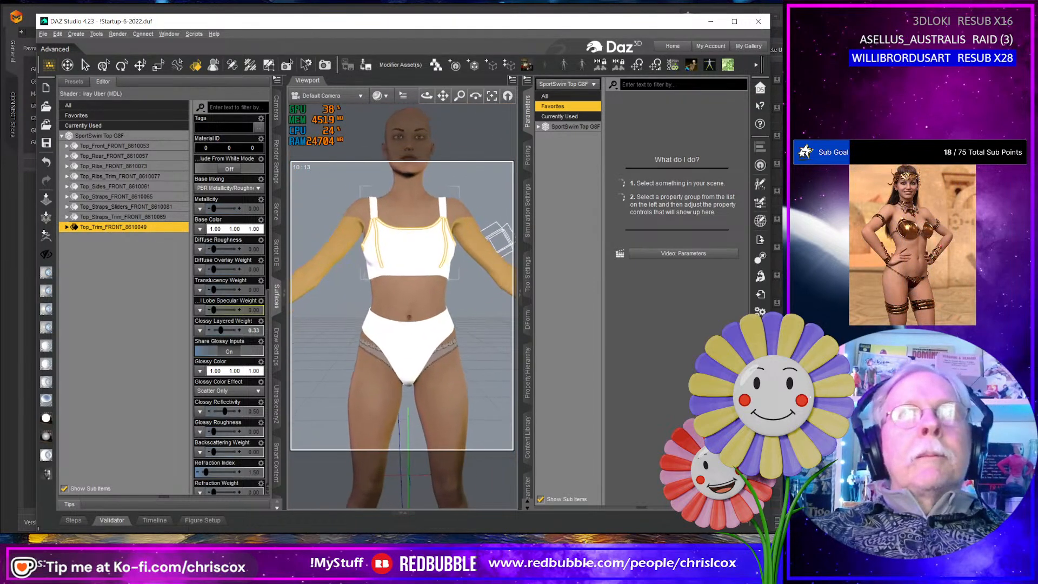
# - Select the front surfaces of the top and bottom and examine how both garments fit the figure from several angles
pyautogui.click(429, 255)
pyautogui.keyDown('ctrl'); pyautogui.click(415, 354); pyautogui.keyUp('ctrl')
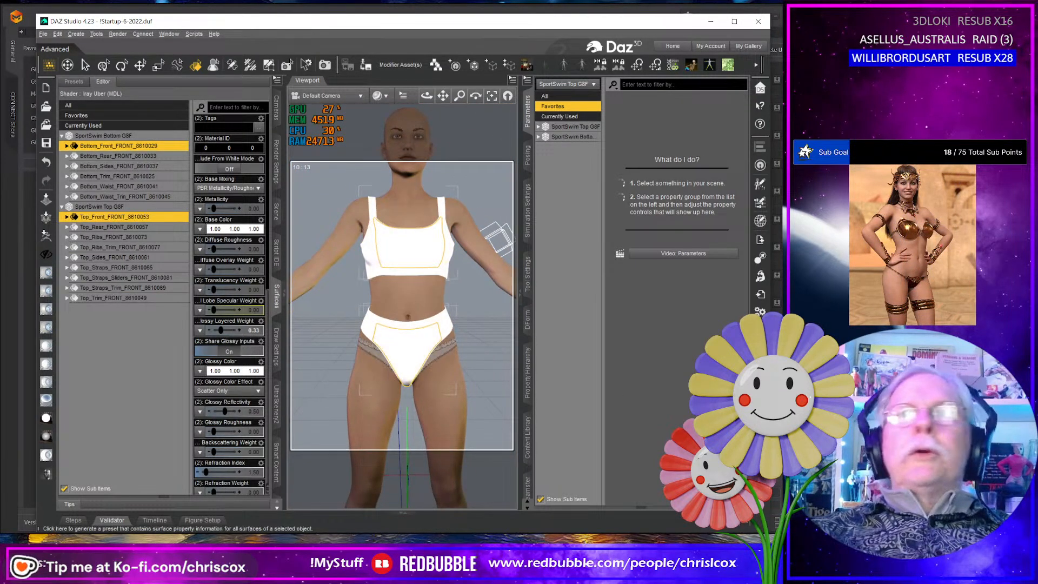
pyautogui.click(395, 251)
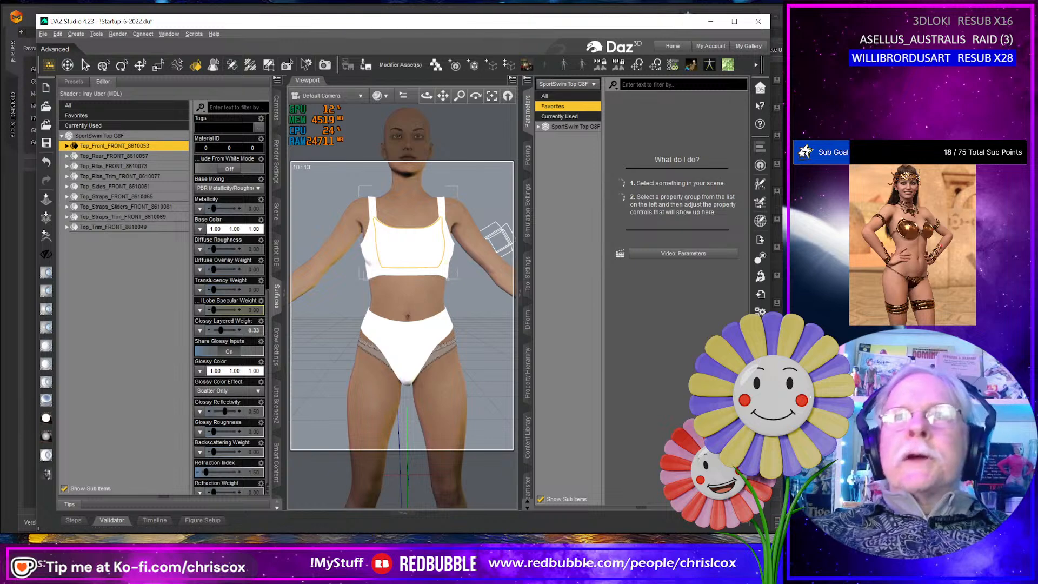
pyautogui.click(426, 391)
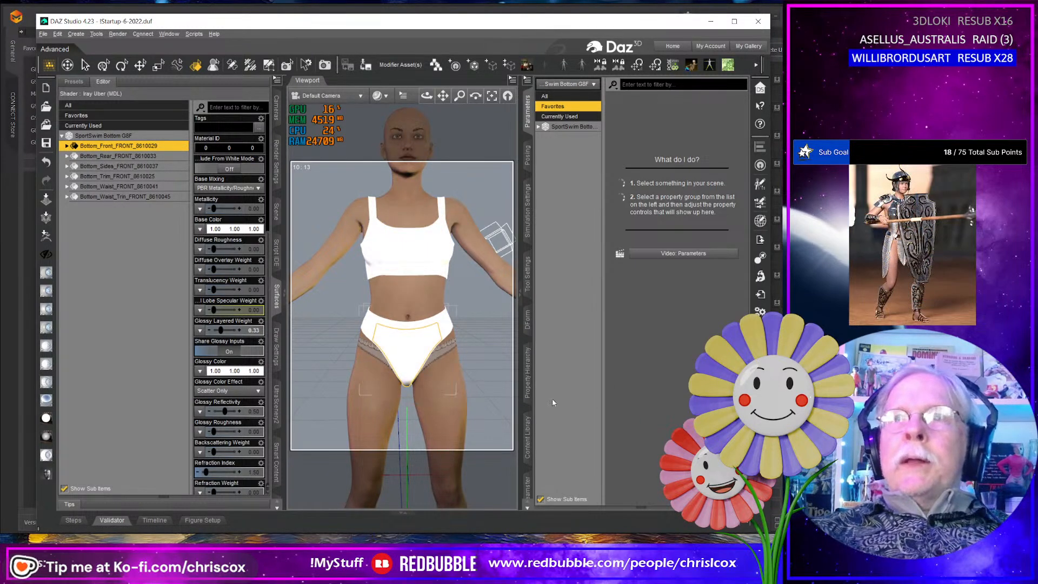
pyautogui.moveTo(440, 390); pyautogui.dragTo(509, 379, button='middle')
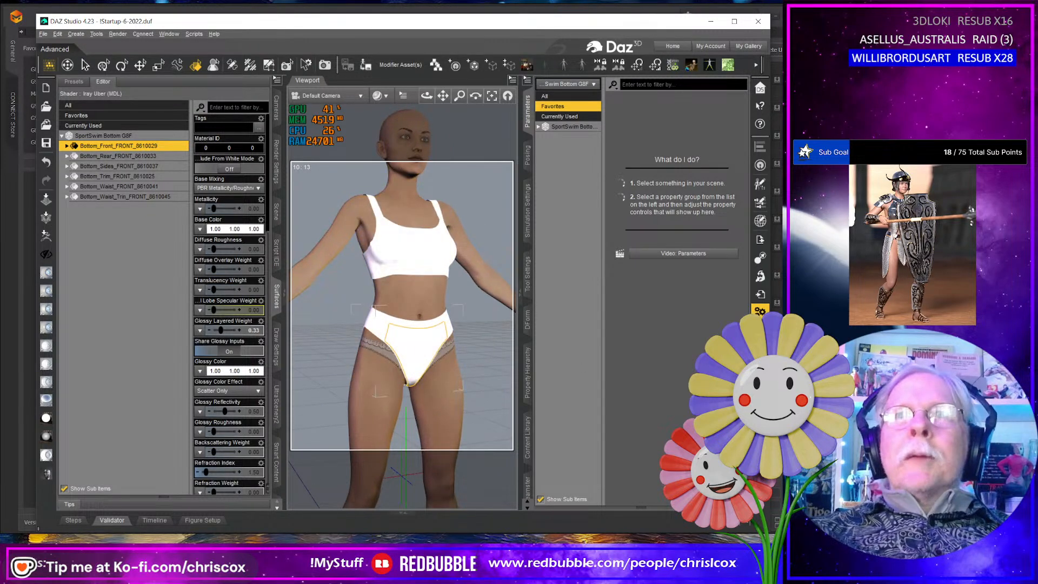
pyautogui.click(760, 312)
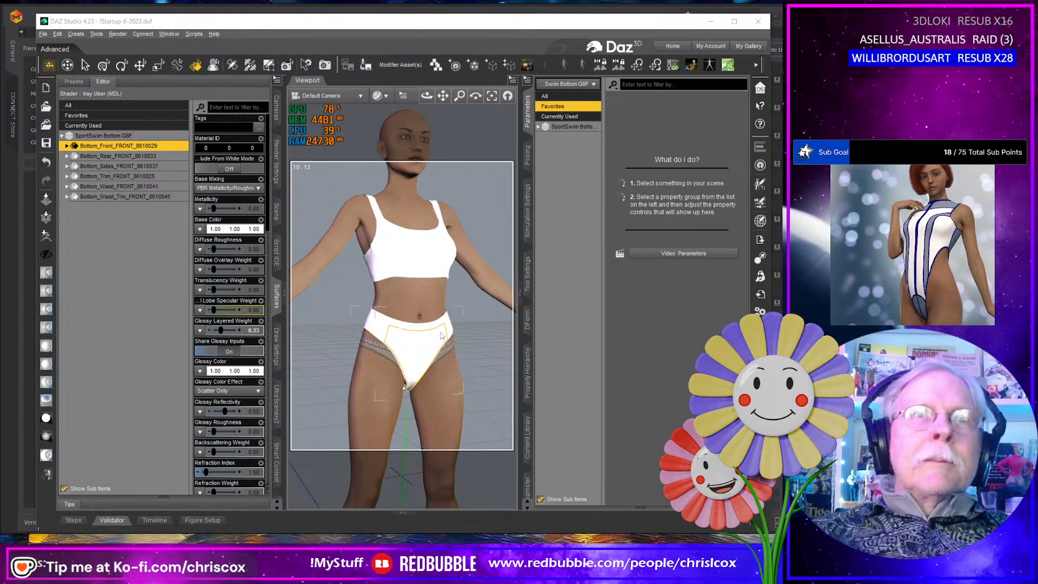
pyautogui.moveTo(427, 96)
pyautogui.mouseDown()
pyautogui.moveTo(524, 98)
pyautogui.moveTo(418, 102)
pyautogui.mouseUp()
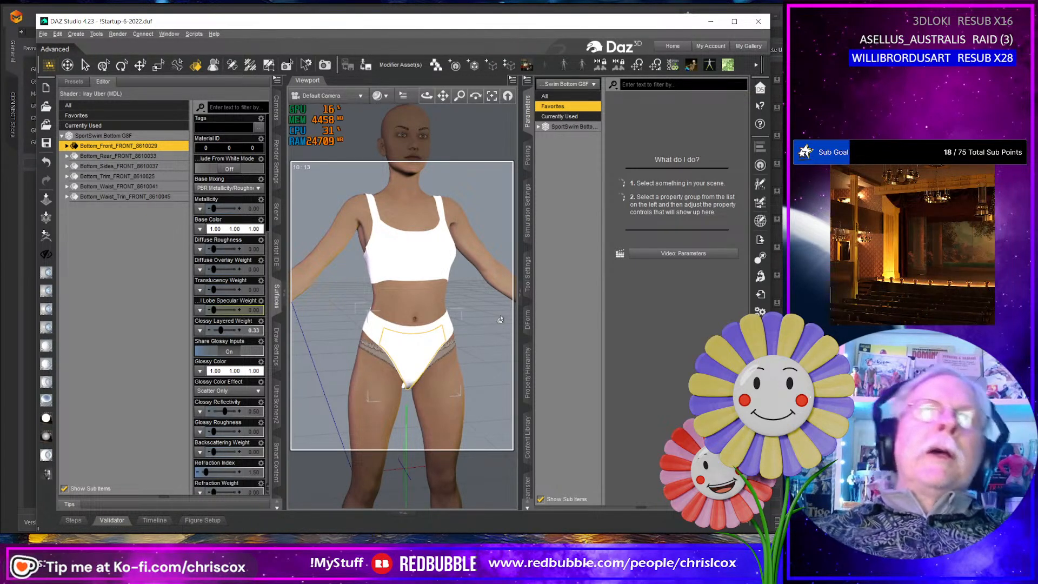
pyautogui.moveTo(427, 95); pyautogui.dragTo(450, 88)
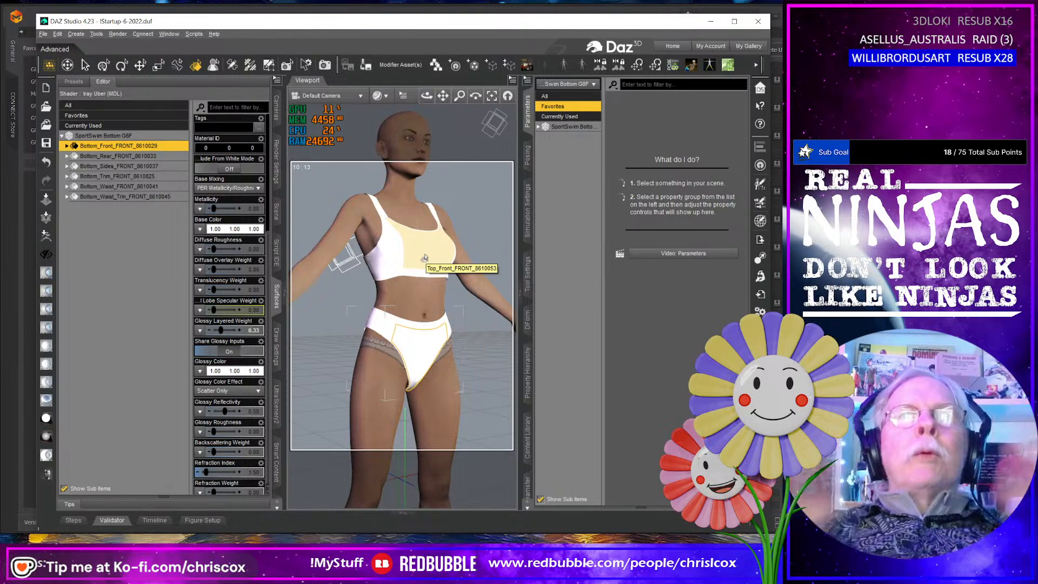
# - Switch to Marvelous Designer, choose the recent project Sporty Swim G9F.zprj and save the currently open G8F project
pyautogui.hotkey('alt', 'Tab')
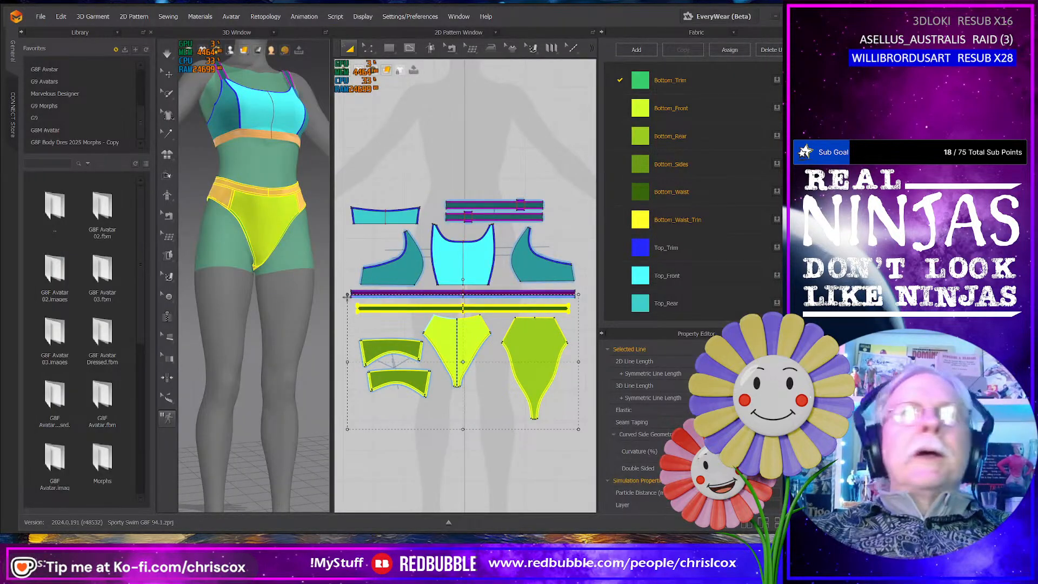
pyautogui.scroll(-5, 317, 323)
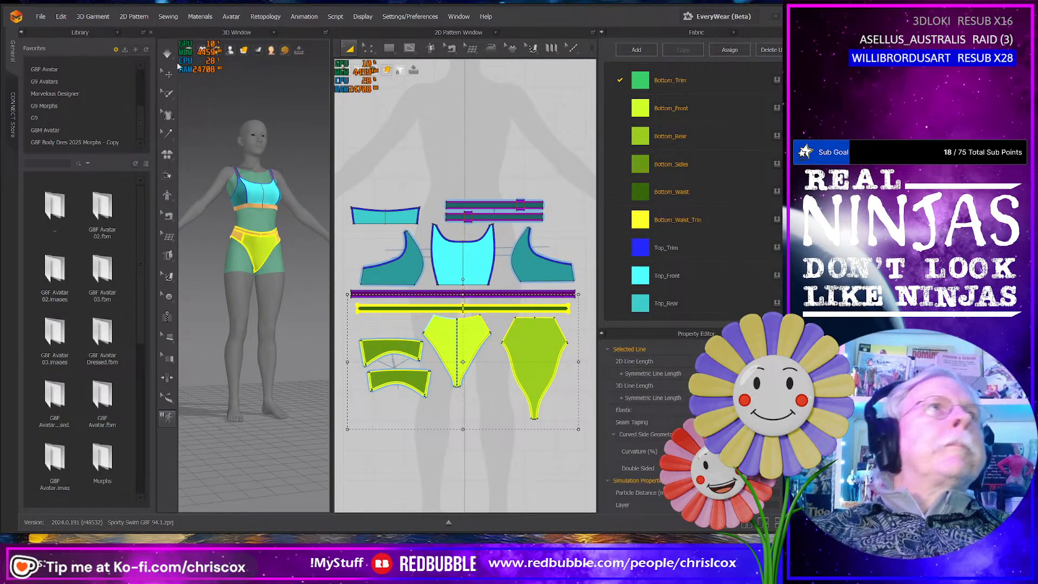
pyautogui.click(38, 17)
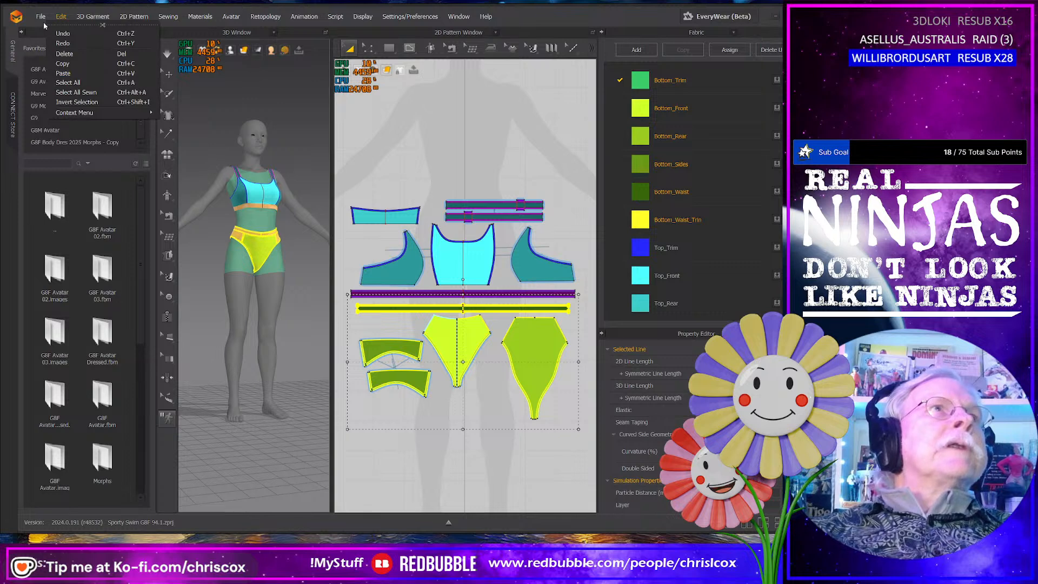
pyautogui.moveTo(41, 18)
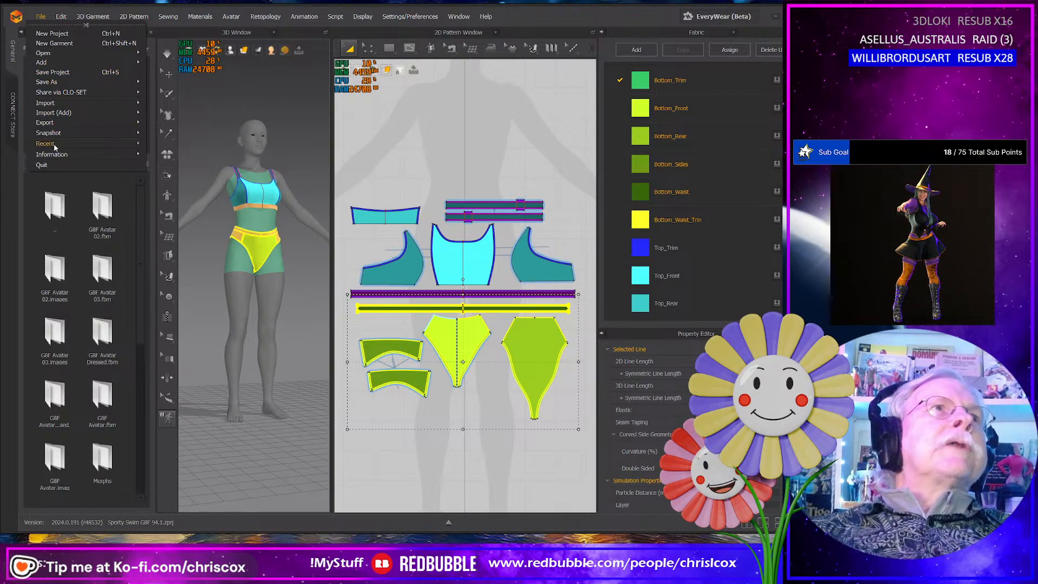
pyautogui.moveTo(53, 144)
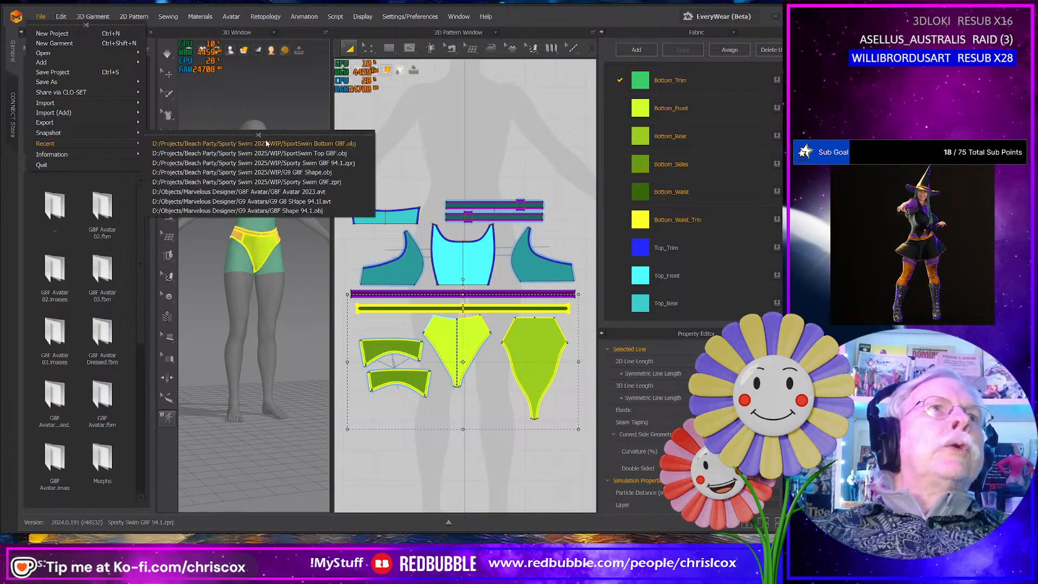
pyautogui.click(336, 183)
pyautogui.click(400, 314)
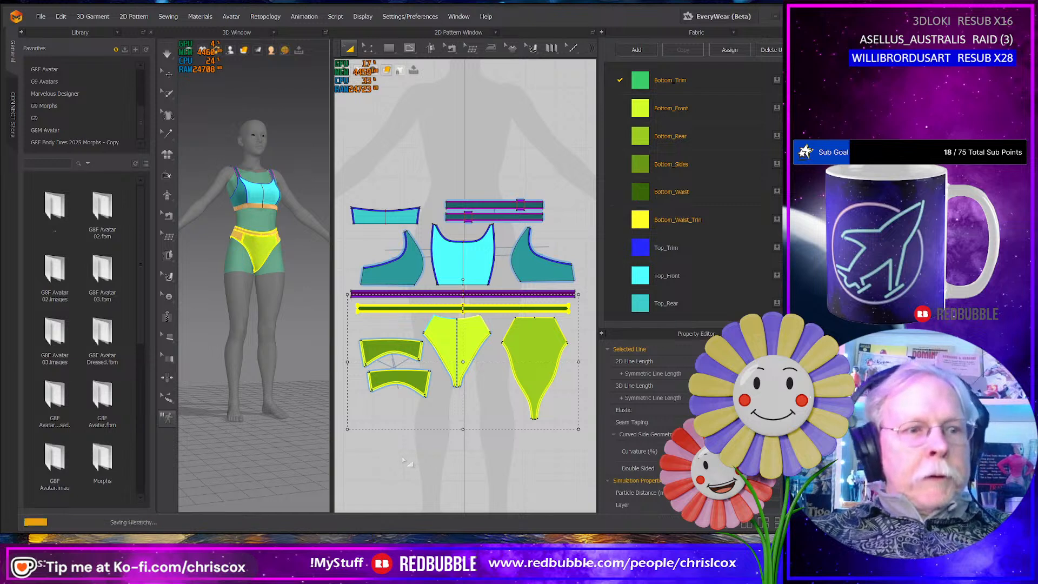
# - Open the recent project Sporty Swim G9F.zprj from the WIP folder, loading both garment and avatar
pyautogui.click(41, 17)
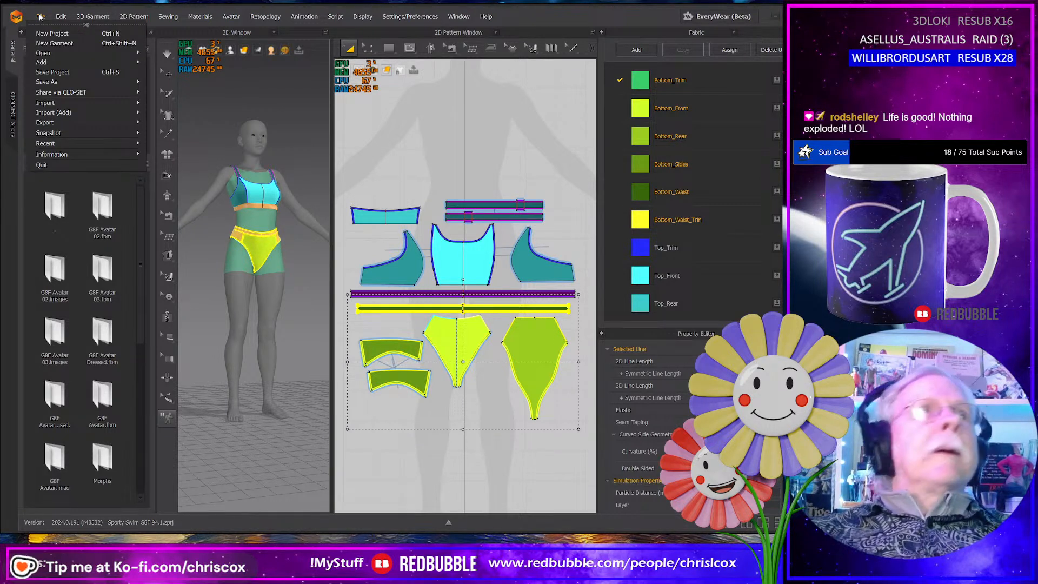
pyautogui.moveTo(48, 115)
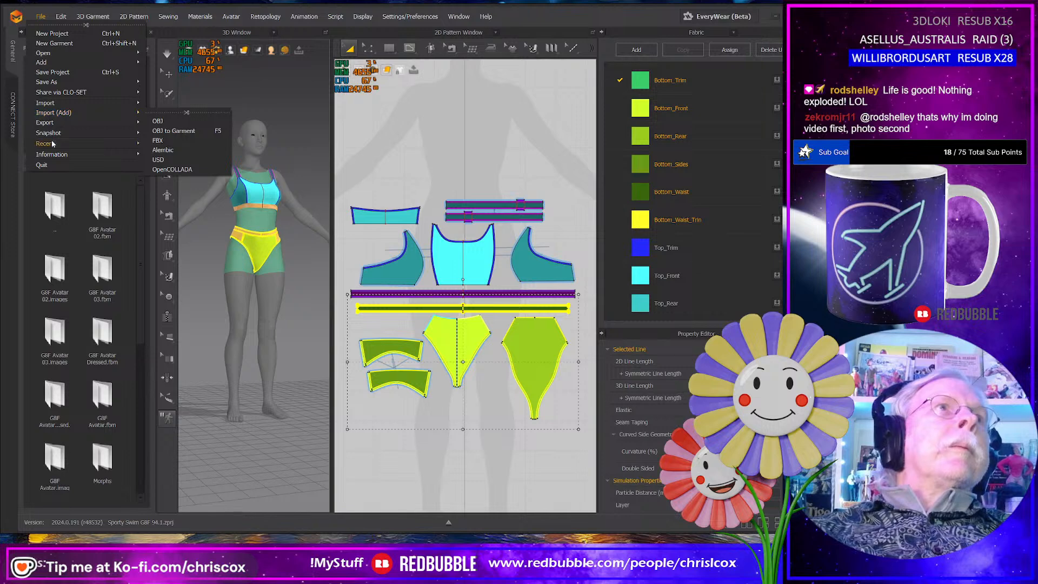
pyautogui.moveTo(53, 144)
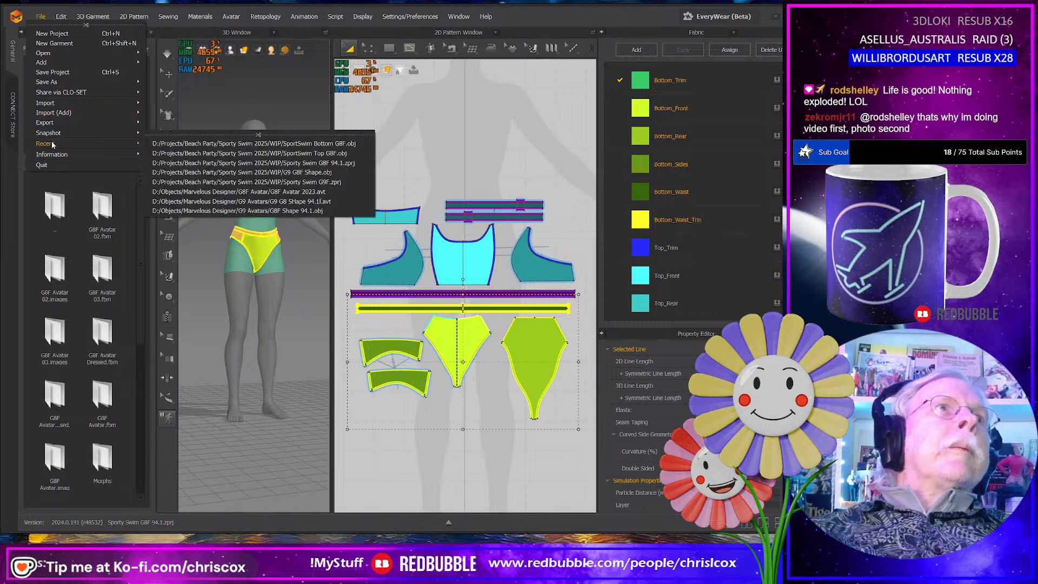
pyautogui.click(335, 182)
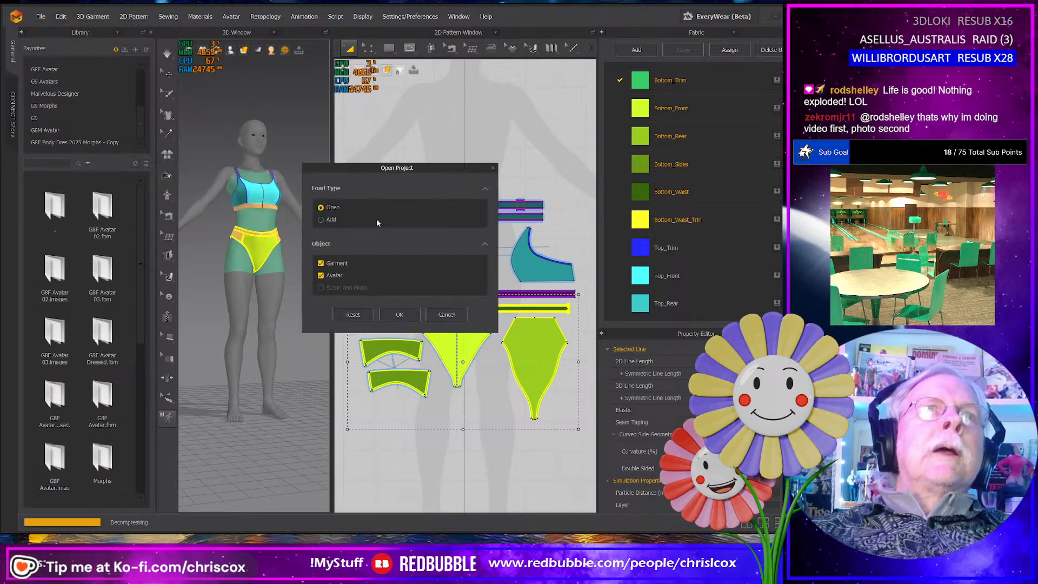
pyautogui.click(401, 315)
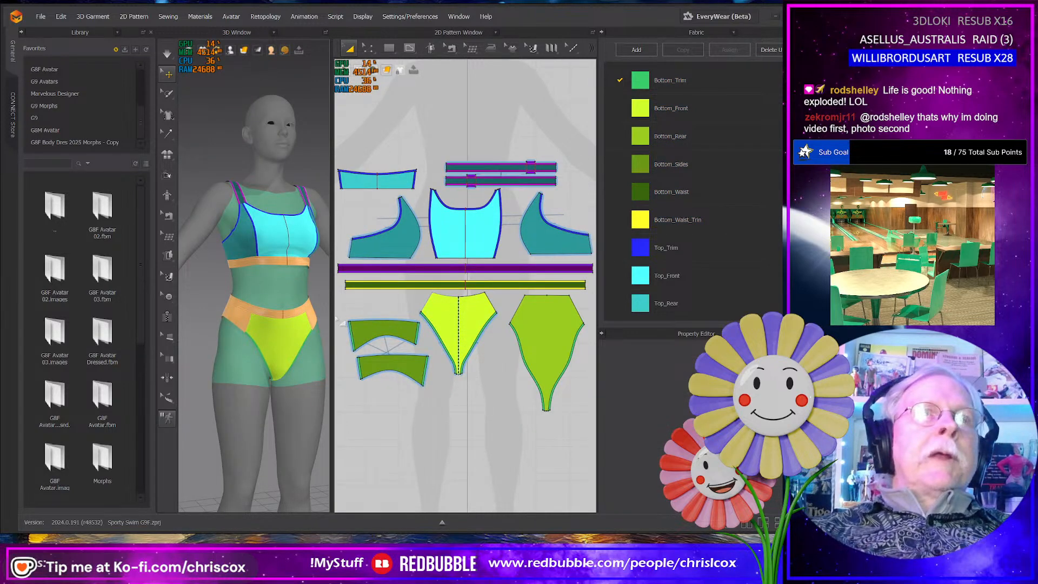
# - Load G9 Base.avt from the G9 Avatars favorites as a morph target with a morphing frame count of 30
pyautogui.moveTo(332, 315); pyautogui.dragTo(406, 320)
pyautogui.moveTo(390, 331); pyautogui.dragTo(363, 326, button='middle')
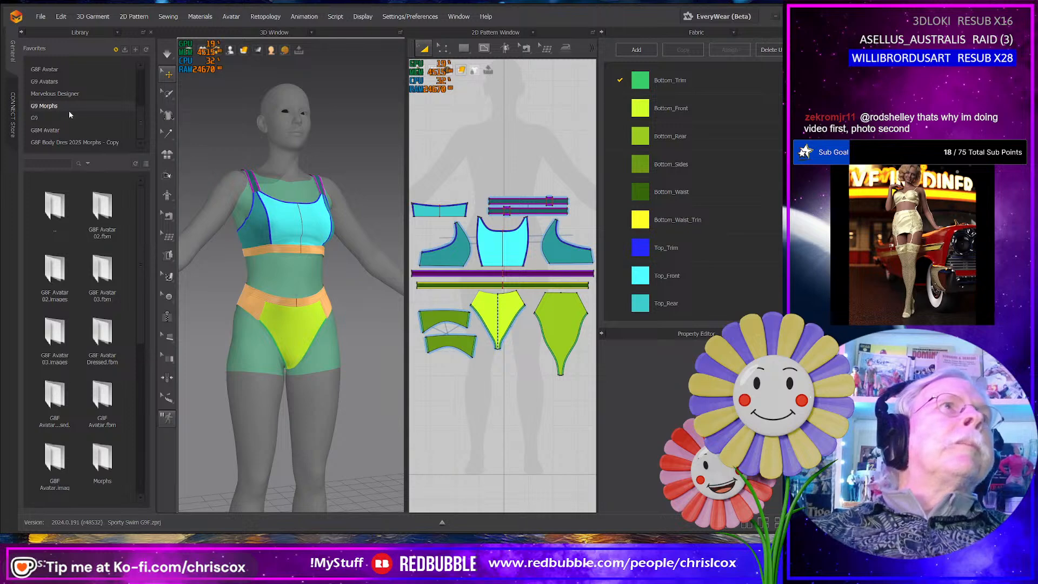
pyautogui.click(62, 82)
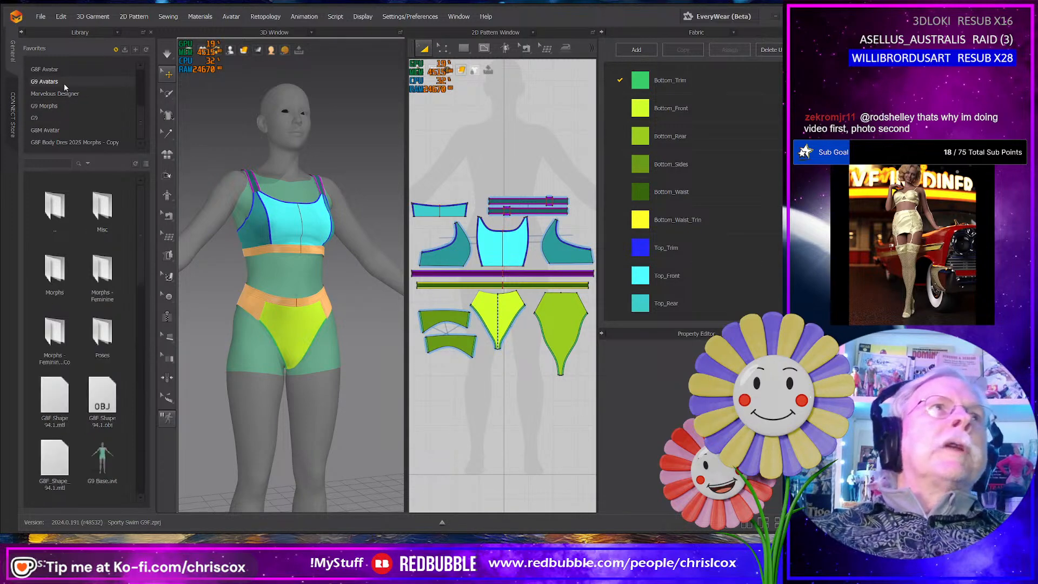
pyautogui.doubleClick(101, 459)
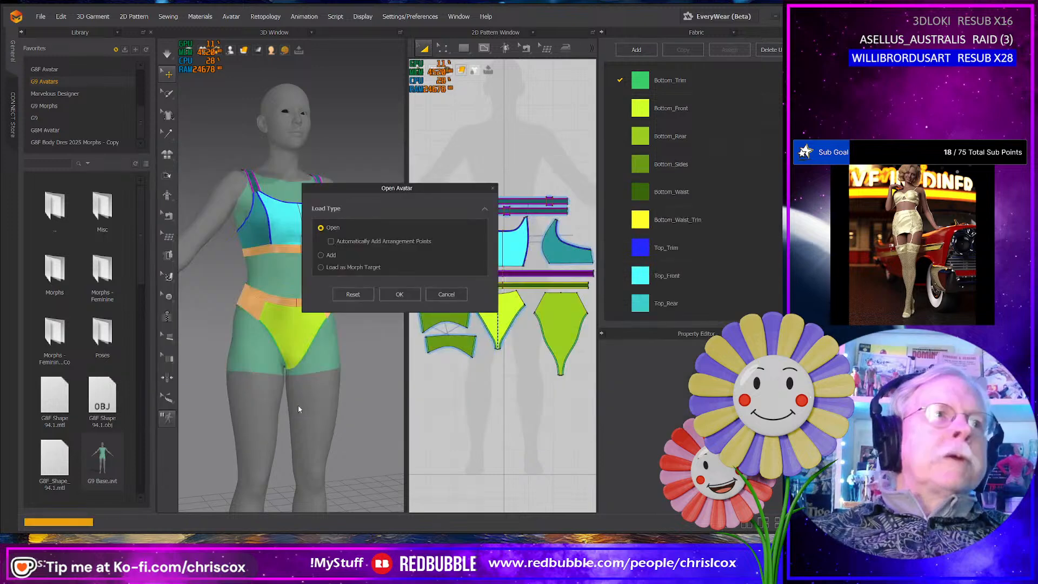
pyautogui.click(321, 252)
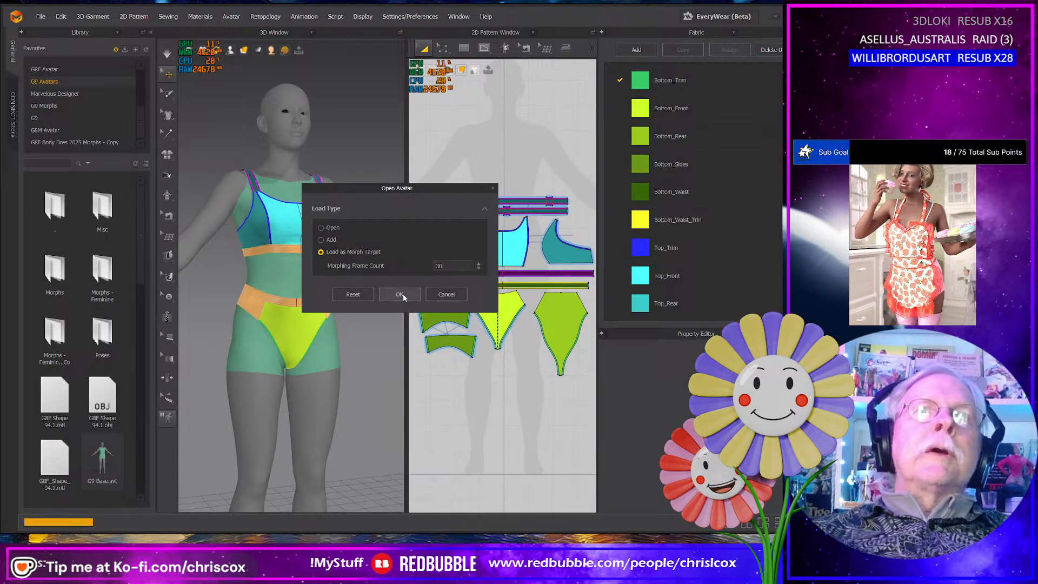
pyautogui.click(401, 294)
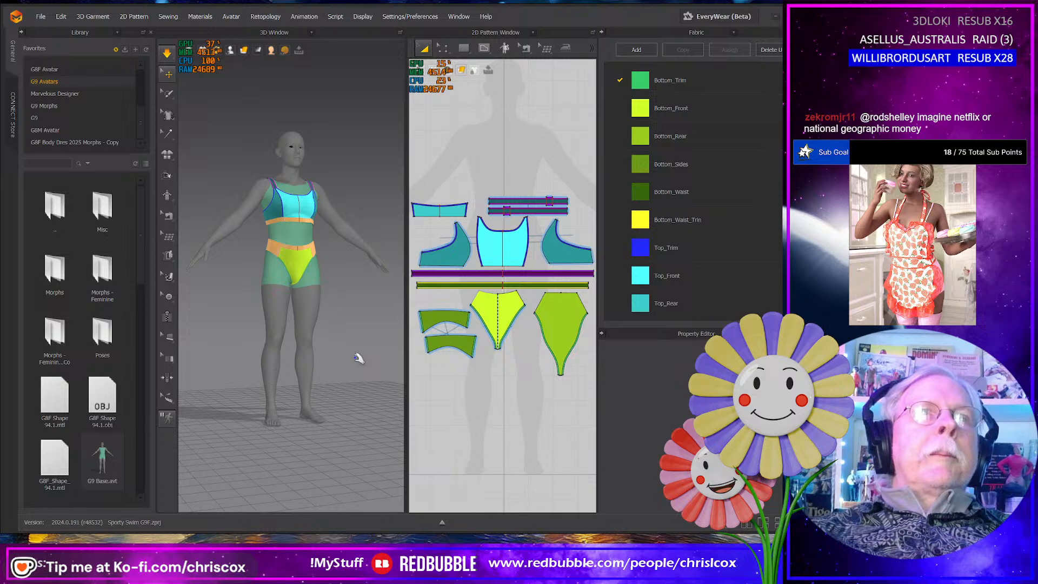
pyautogui.moveTo(359, 359); pyautogui.dragTo(329, 385, button='right')
pyautogui.scroll(-3, 421, 379)
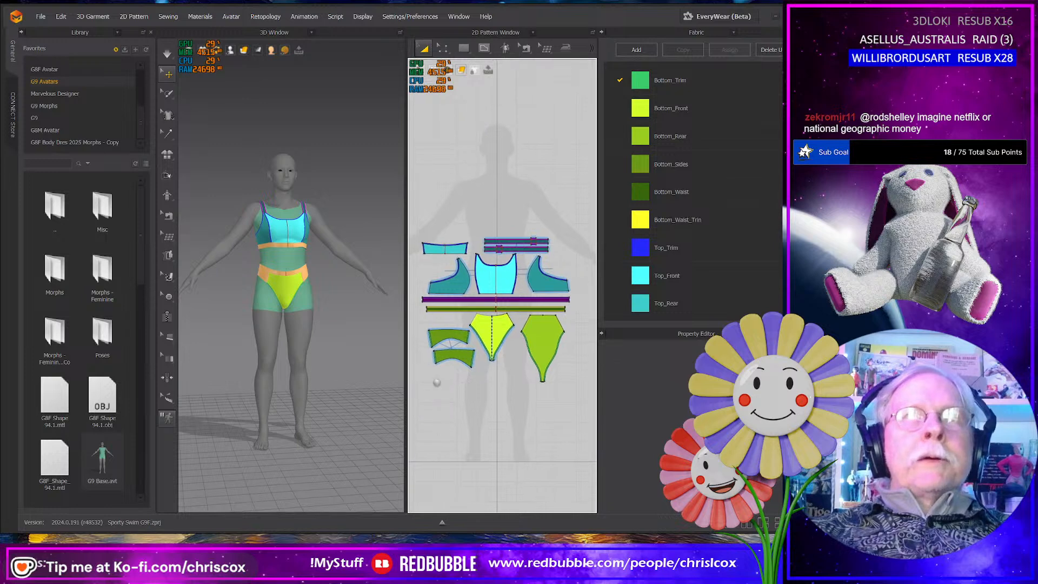
# - Select all the swim bottom patterns and save the project in the WIP folder as Sporty Swim G9 Base
pyautogui.moveTo(405, 368); pyautogui.dragTo(341, 376)
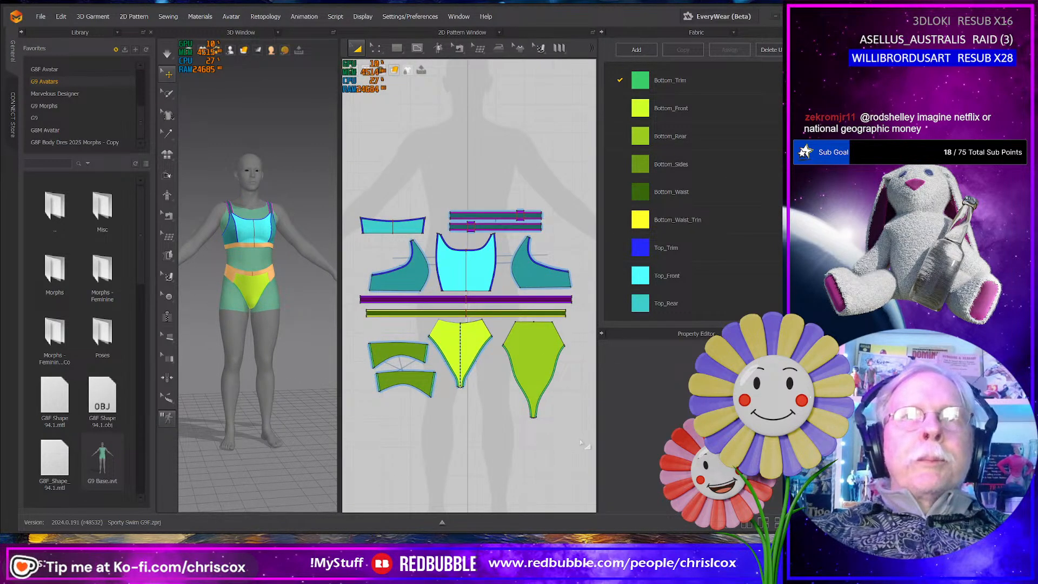
pyautogui.moveTo(580, 438); pyautogui.dragTo(357, 304)
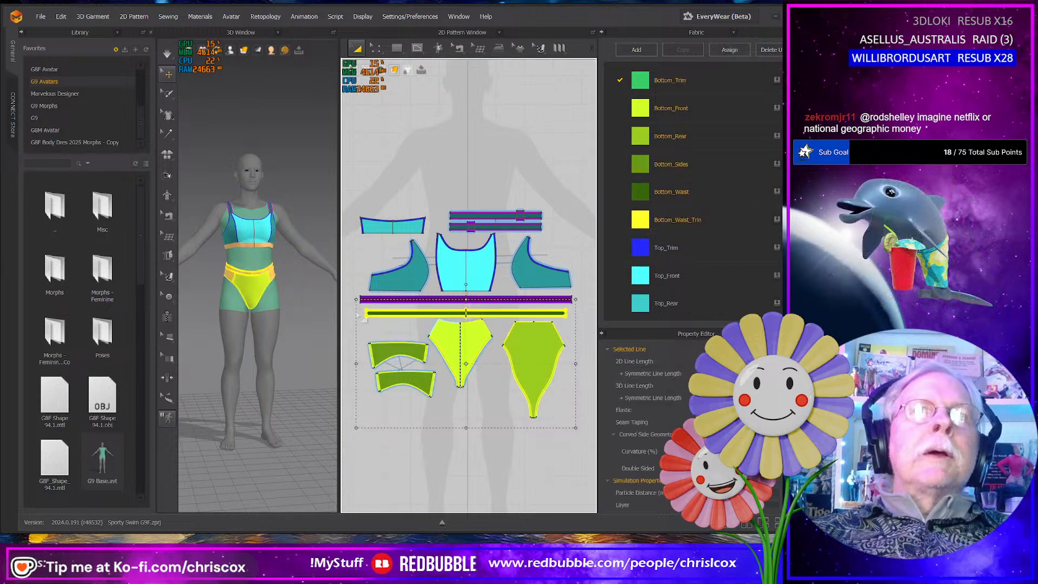
pyautogui.click(42, 18)
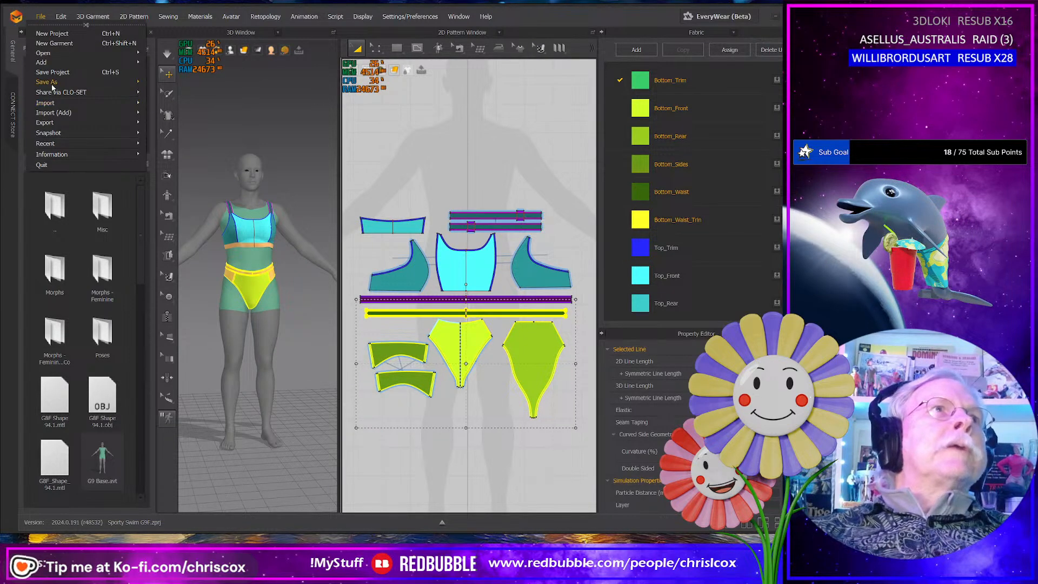
pyautogui.moveTo(53, 86)
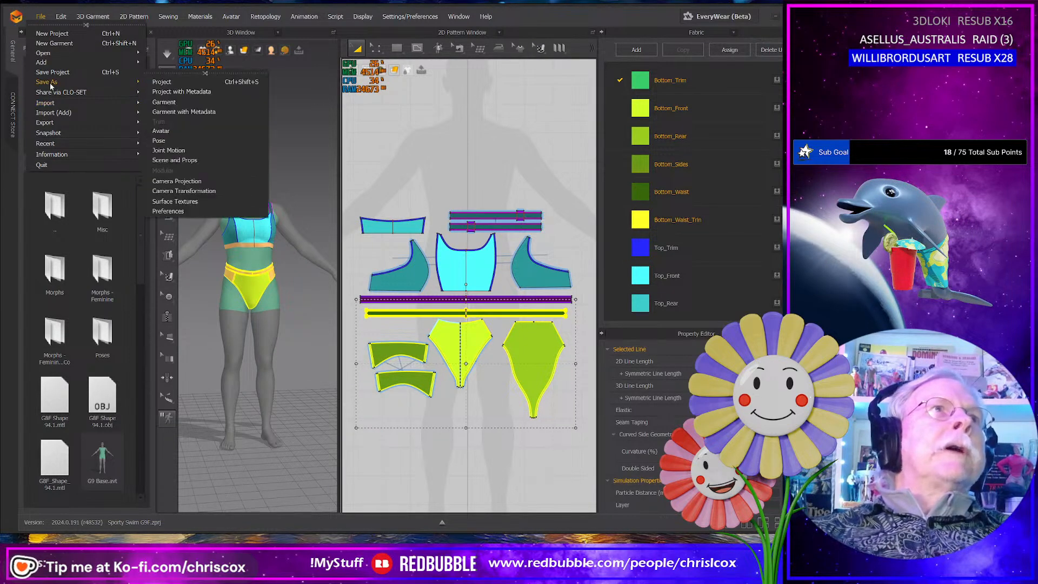
pyautogui.click(163, 82)
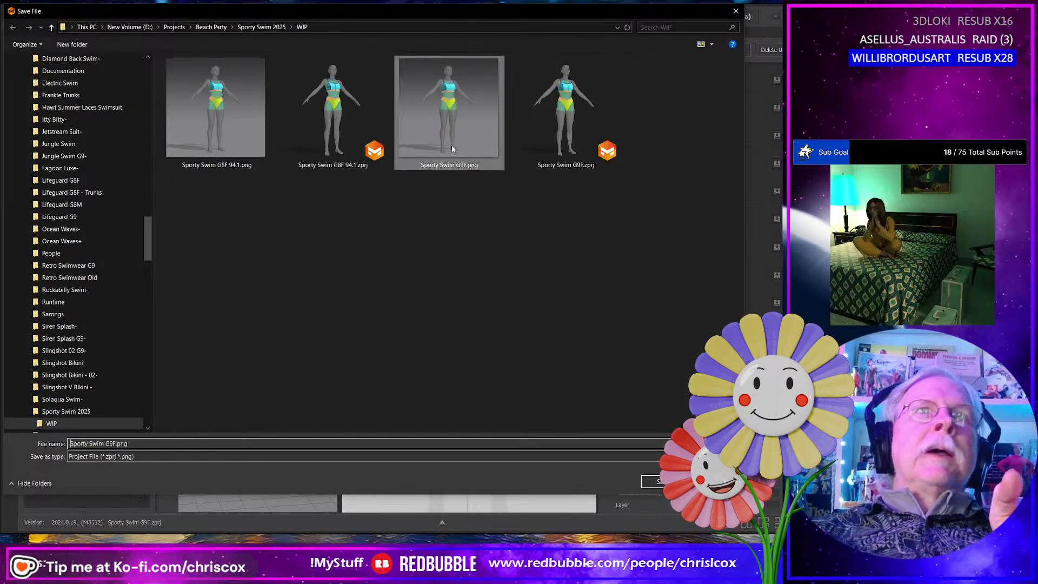
pyautogui.click(157, 449)
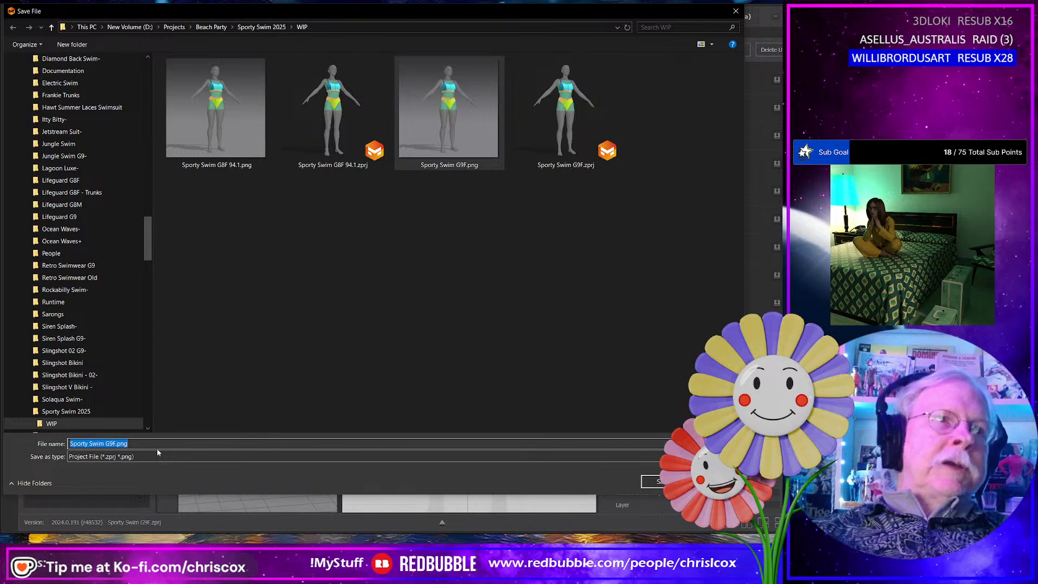
pyautogui.click(158, 449)
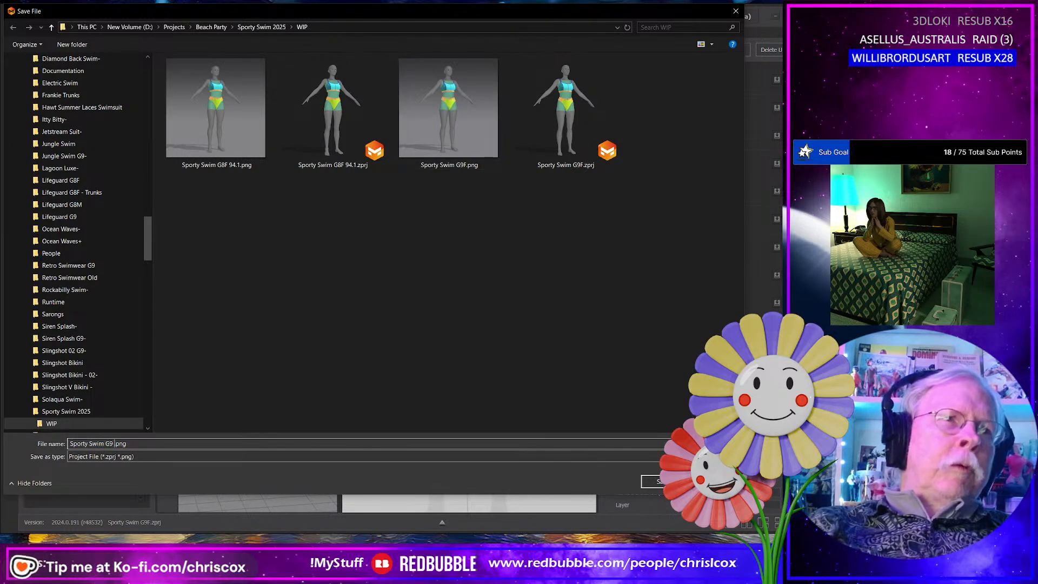
pyautogui.write('Base')
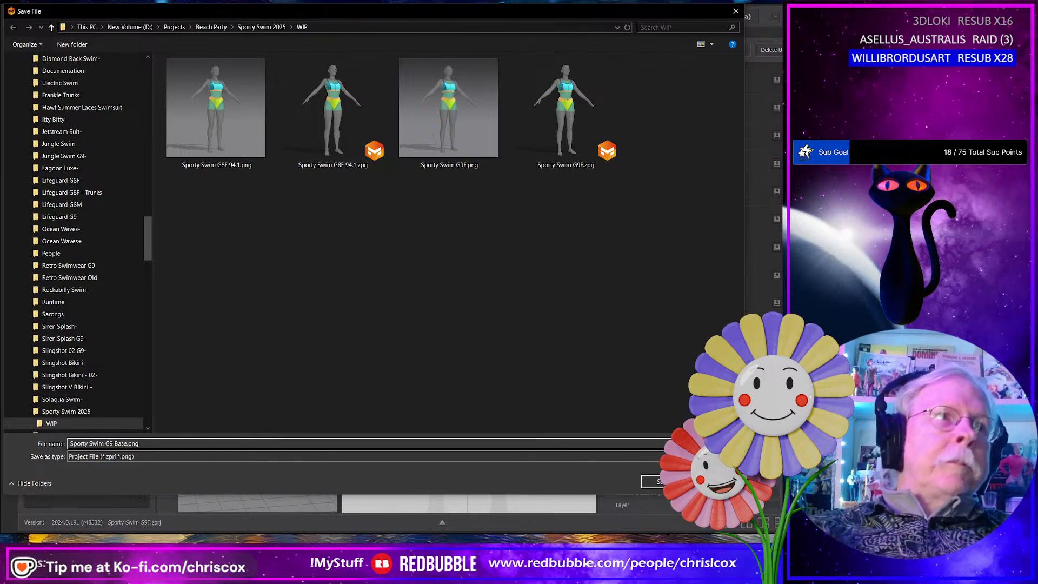
pyautogui.press('Return')
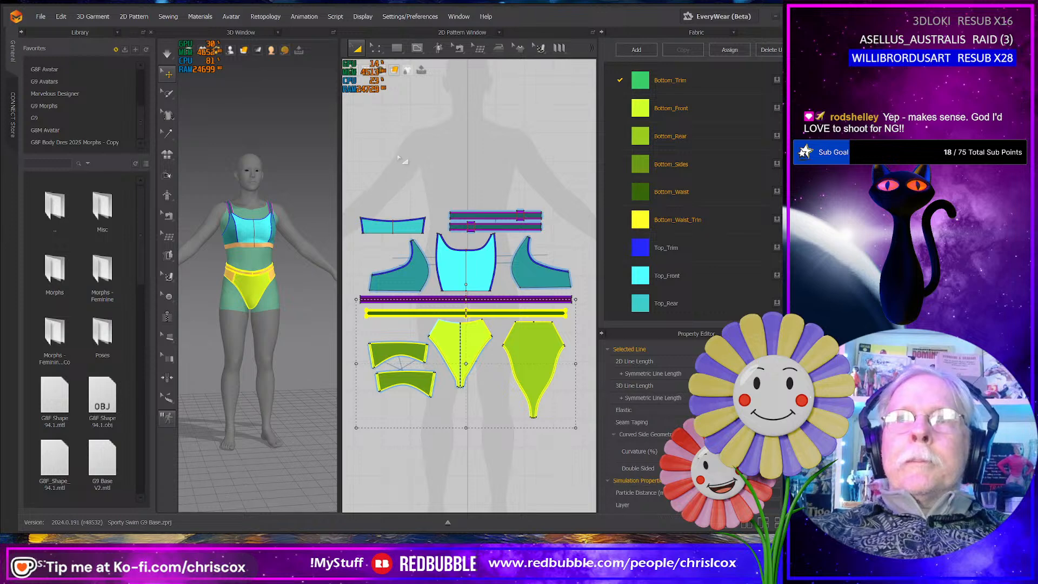
# - Export the selected bottom patterns as SportSwim Bottom G9.obj, a single welded, thin object with unified UV coordinates
pyautogui.click(43, 17)
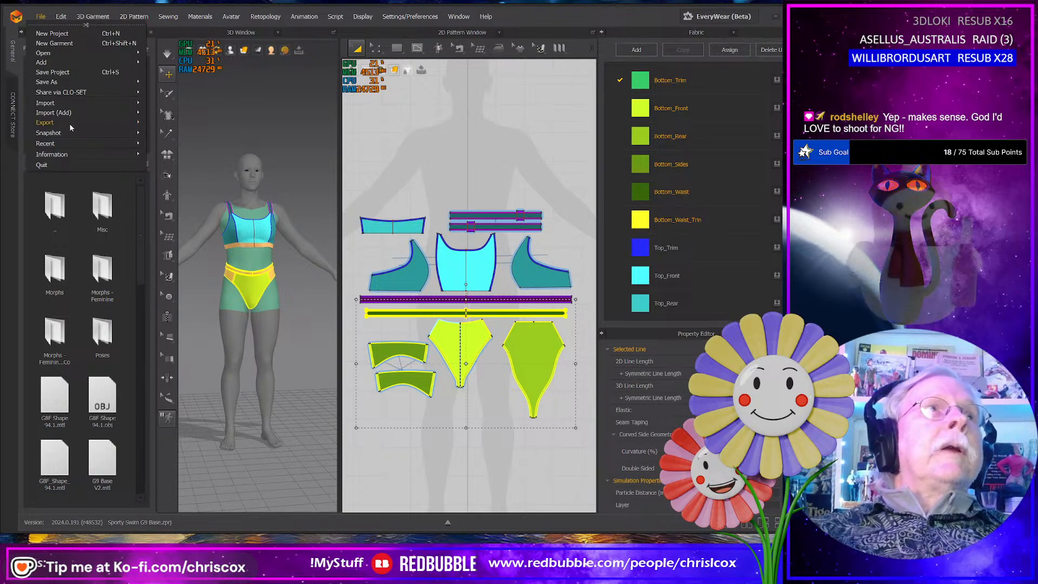
pyautogui.moveTo(60, 126)
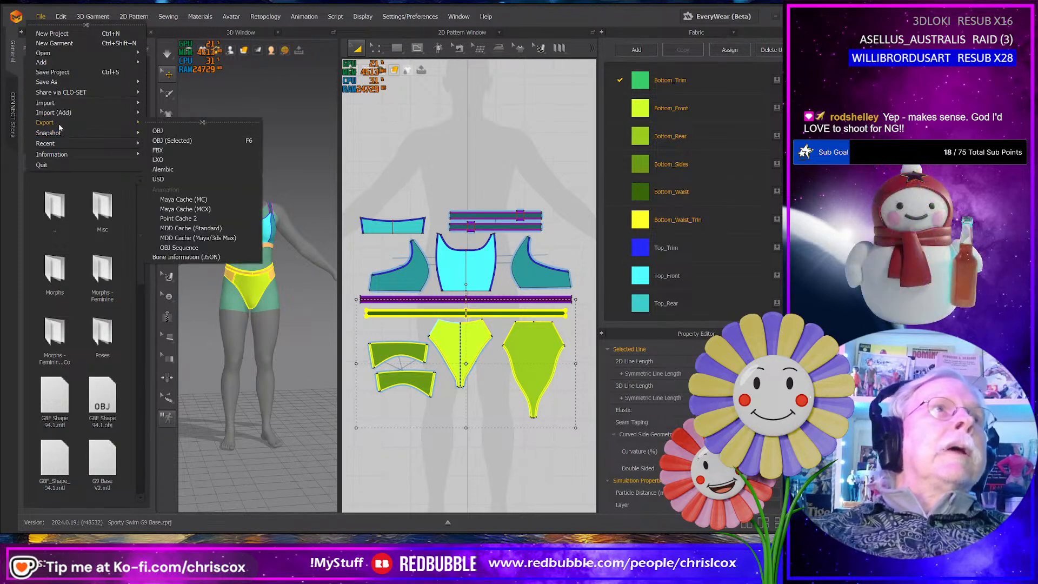
pyautogui.click(184, 140)
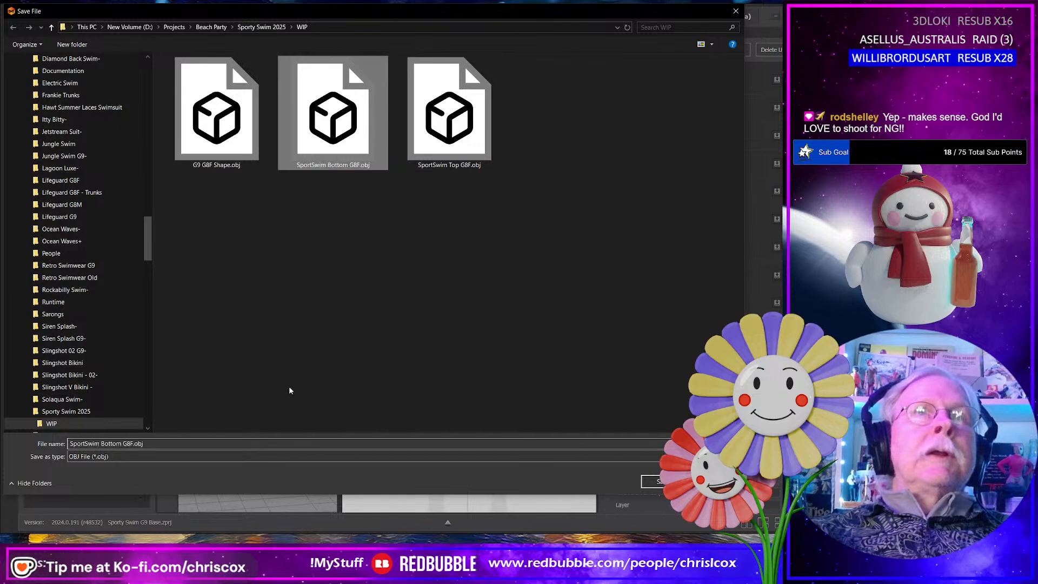
pyautogui.click(155, 444)
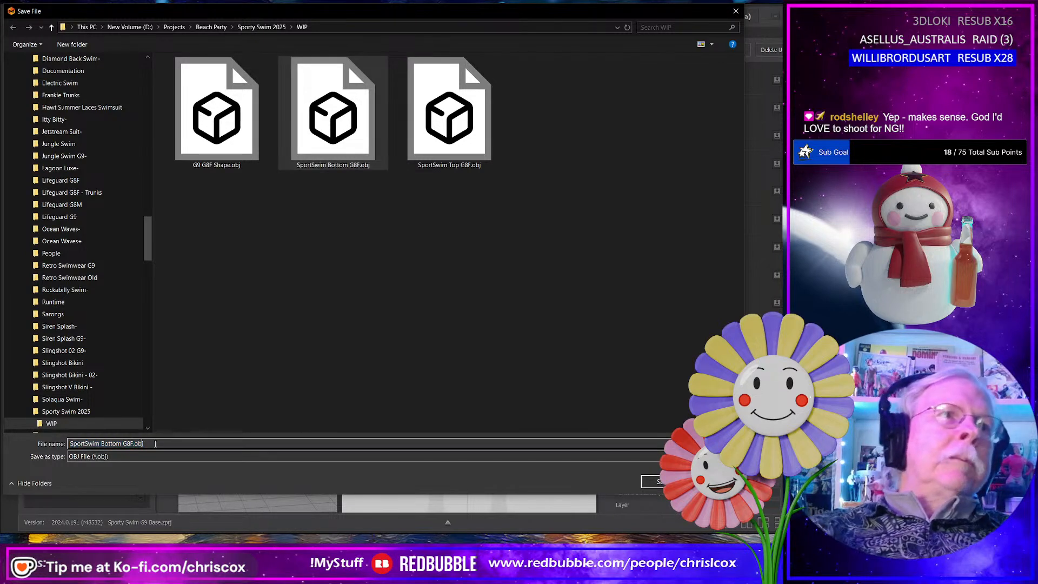
pyautogui.press('Left')
pyautogui.press('Left')
pyautogui.press('Left')
pyautogui.press('Left')
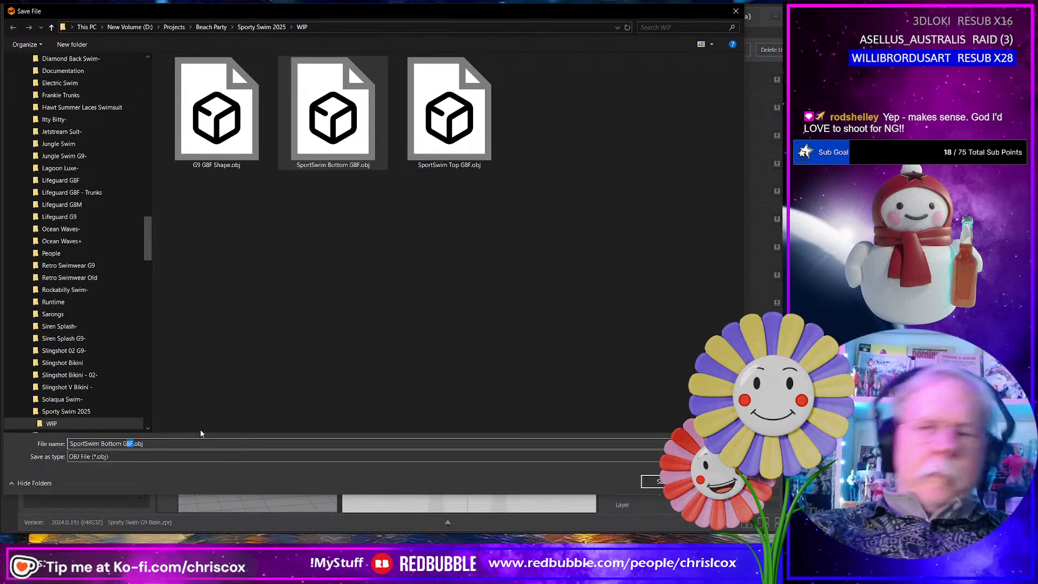
pyautogui.write('9')
pyautogui.click(652, 481)
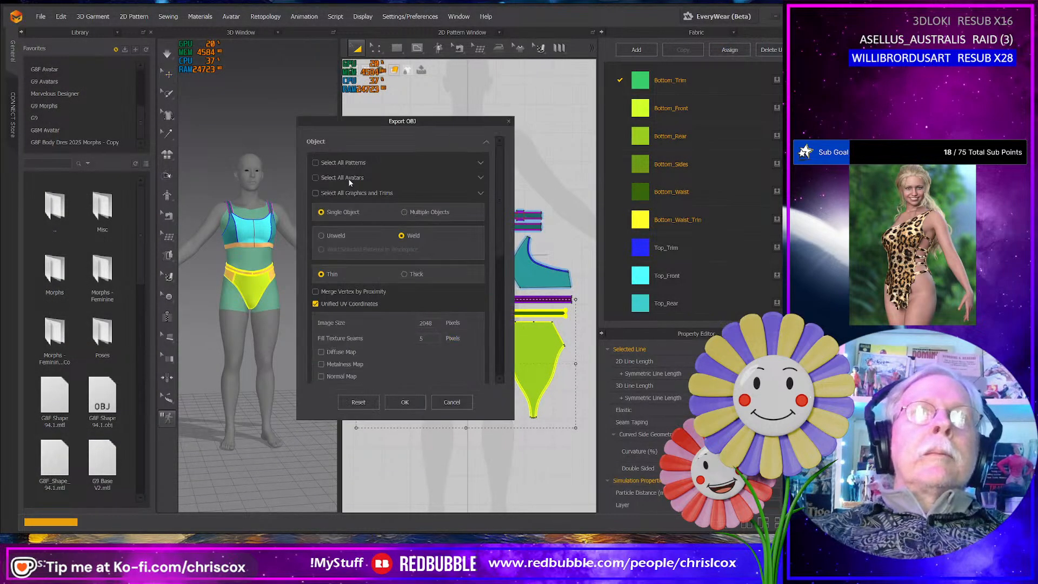
pyautogui.click(405, 401)
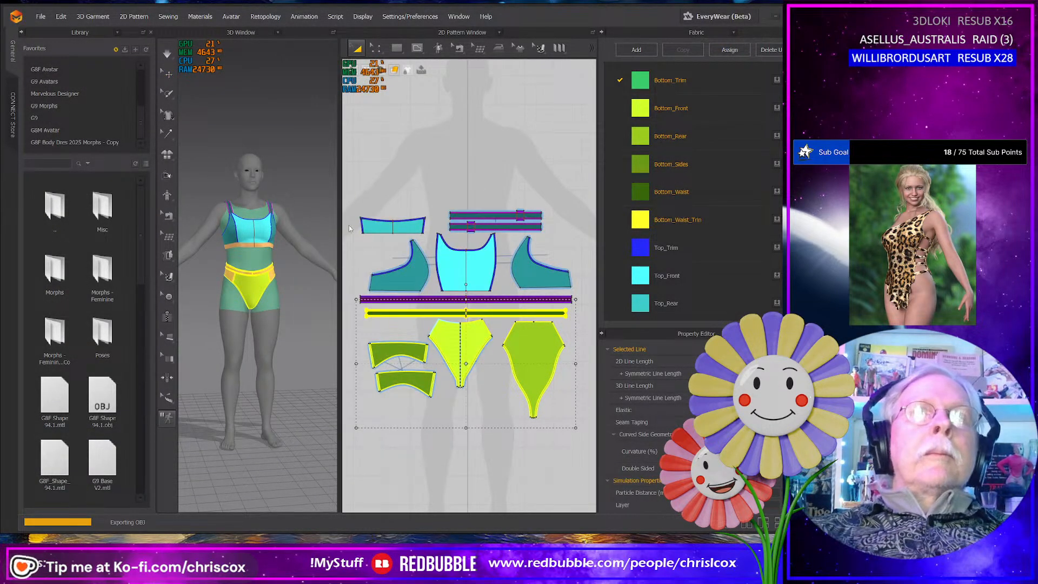
# - Select all the swim top patterns and export them as an OBJ to the WIP folder, named SportSwim Top G9.obj
pyautogui.moveTo(352, 181); pyautogui.dragTo(583, 312)
pyautogui.click(48, 16)
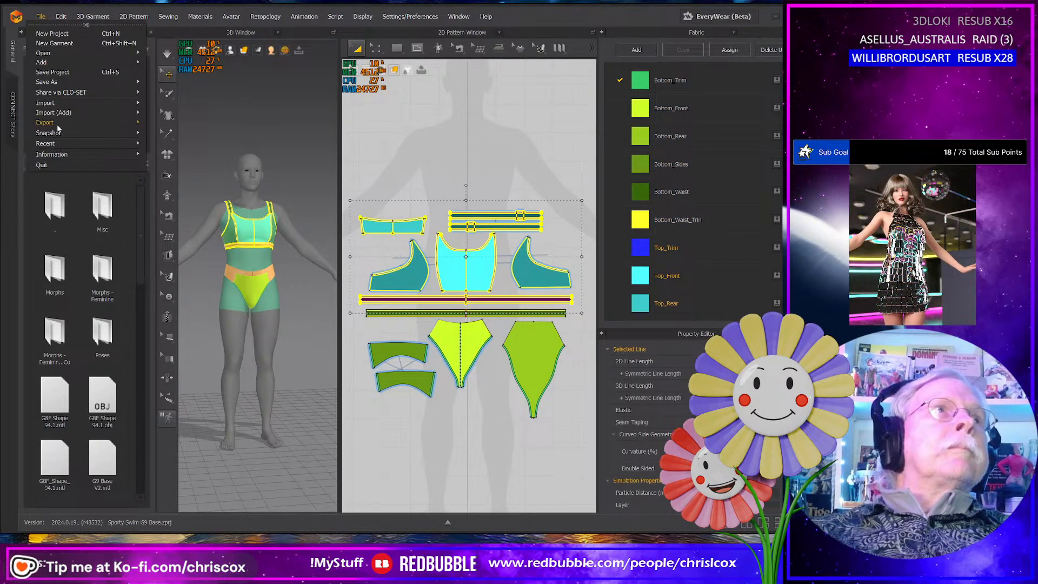
pyautogui.moveTo(74, 122)
pyautogui.click(169, 142)
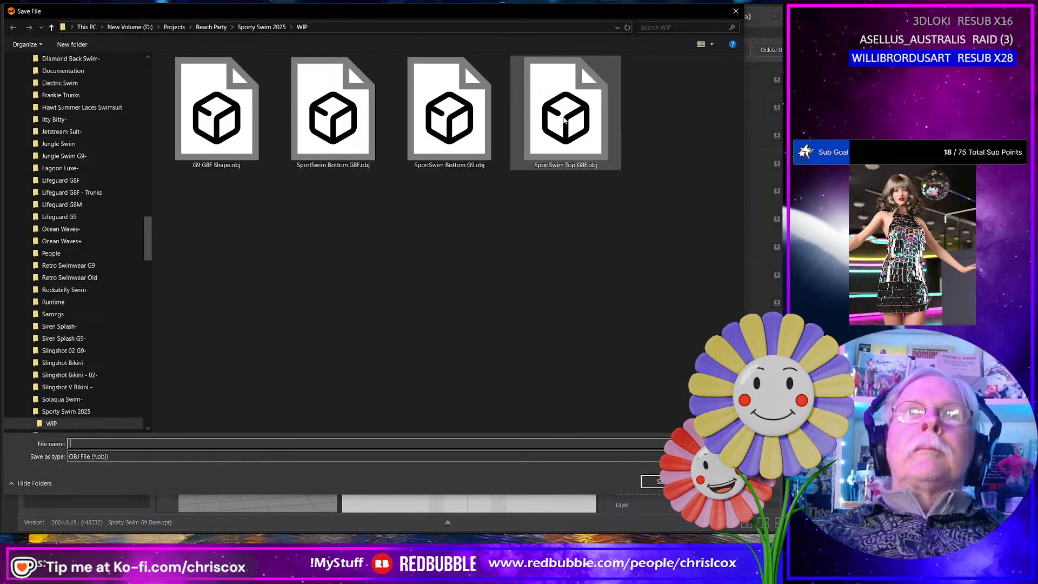
pyautogui.click(564, 120)
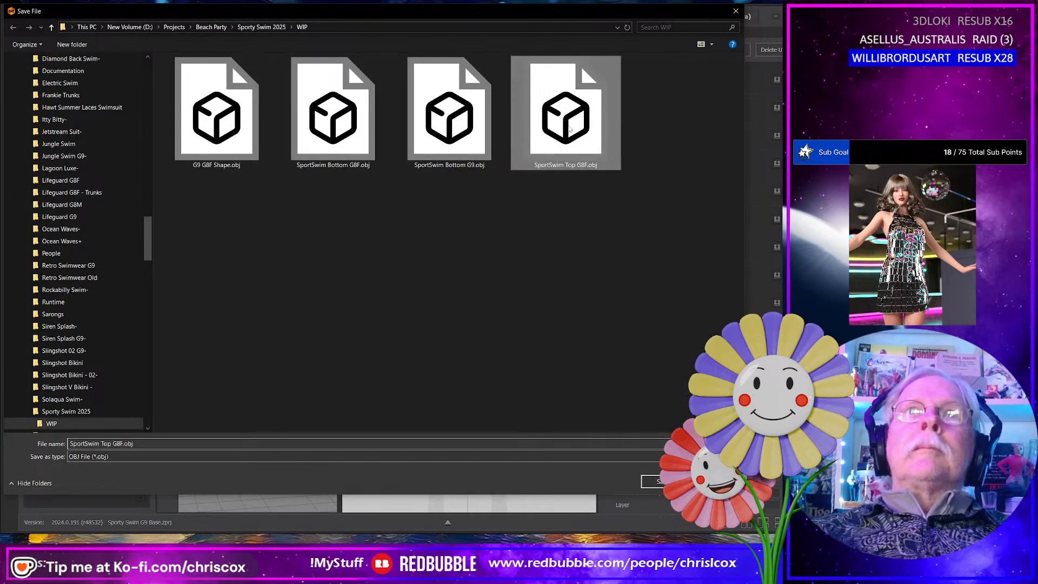
pyautogui.click(142, 441)
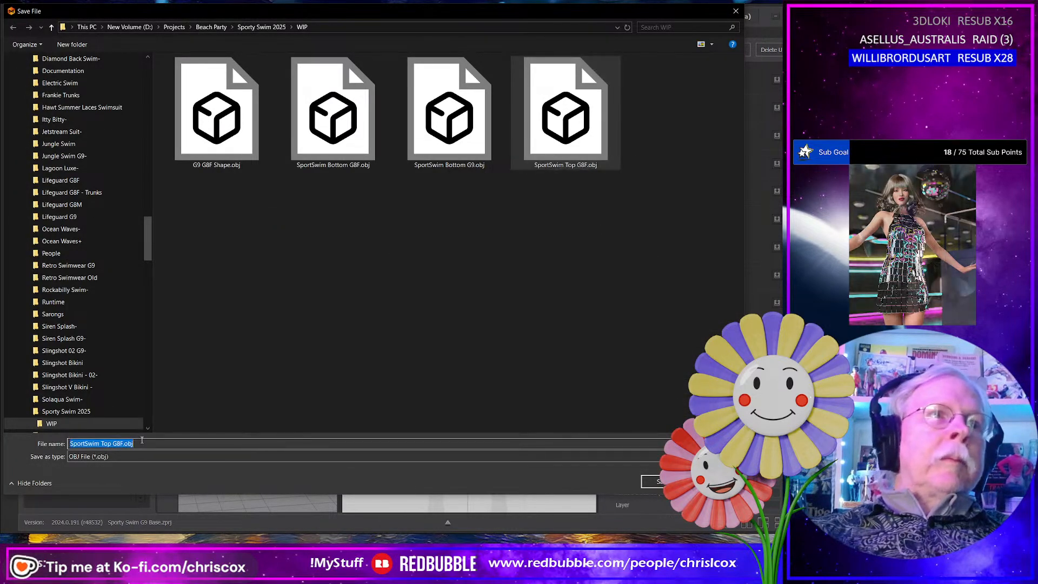
pyautogui.click(142, 441)
pyautogui.press('Left')
pyautogui.press('Left')
pyautogui.press('Left')
pyautogui.press('Left')
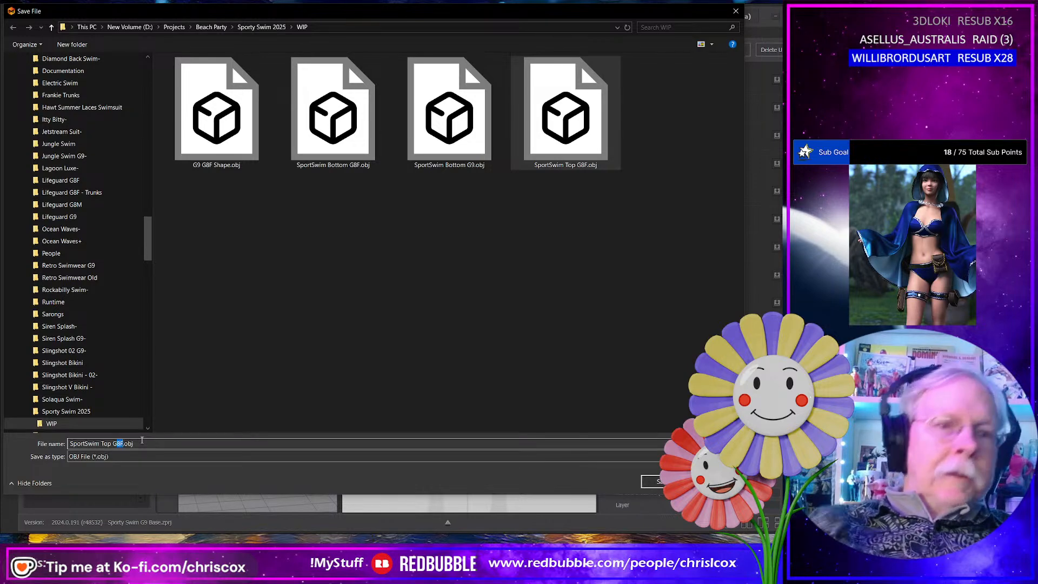
pyautogui.write('9')
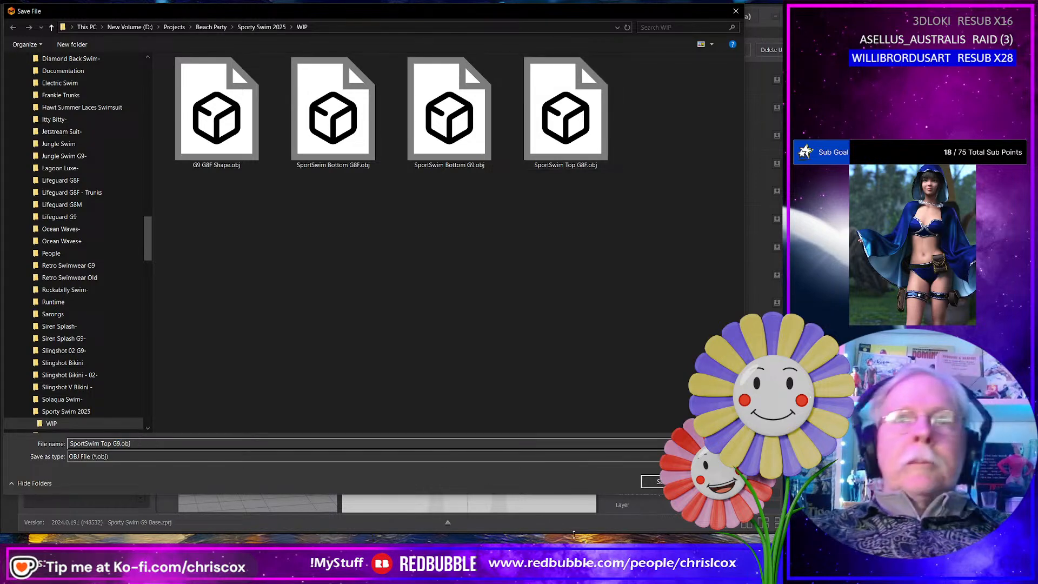
pyautogui.click(653, 481)
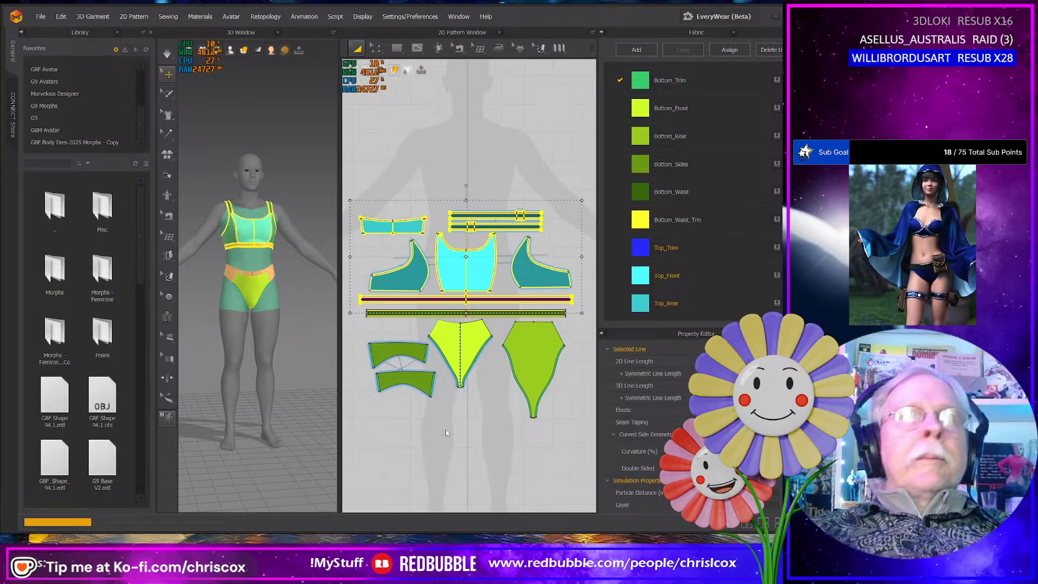
pyautogui.click(452, 403)
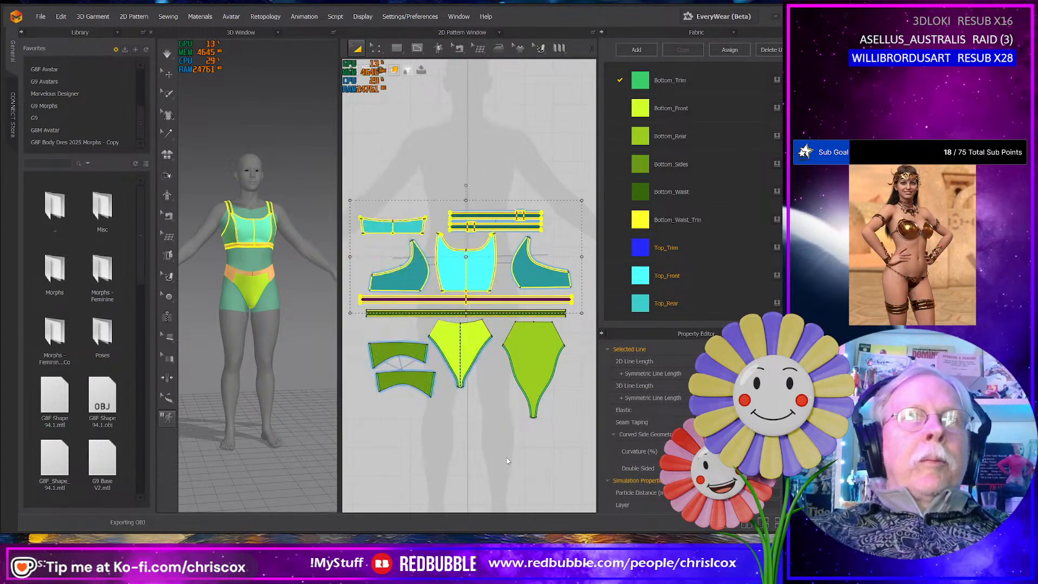